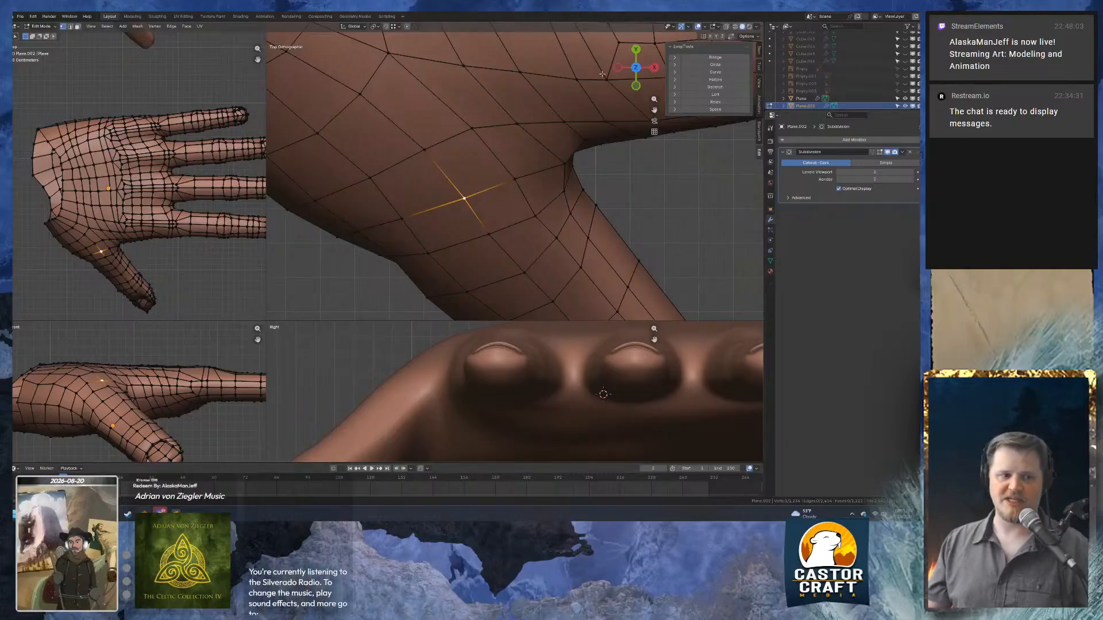
Switch the hand to Object Mode and change the viewport matcap from brown skin to the glossy metallic one to inspect its surface.
{"action": "middle_click_drag", "start_coordinate": [434, 206], "coordinate": [539, 173]}
{"action": "key", "text": "Tab"}
{"action": "middle_click_drag", "start_coordinate": [504, 207], "coordinate": [517, 115]}
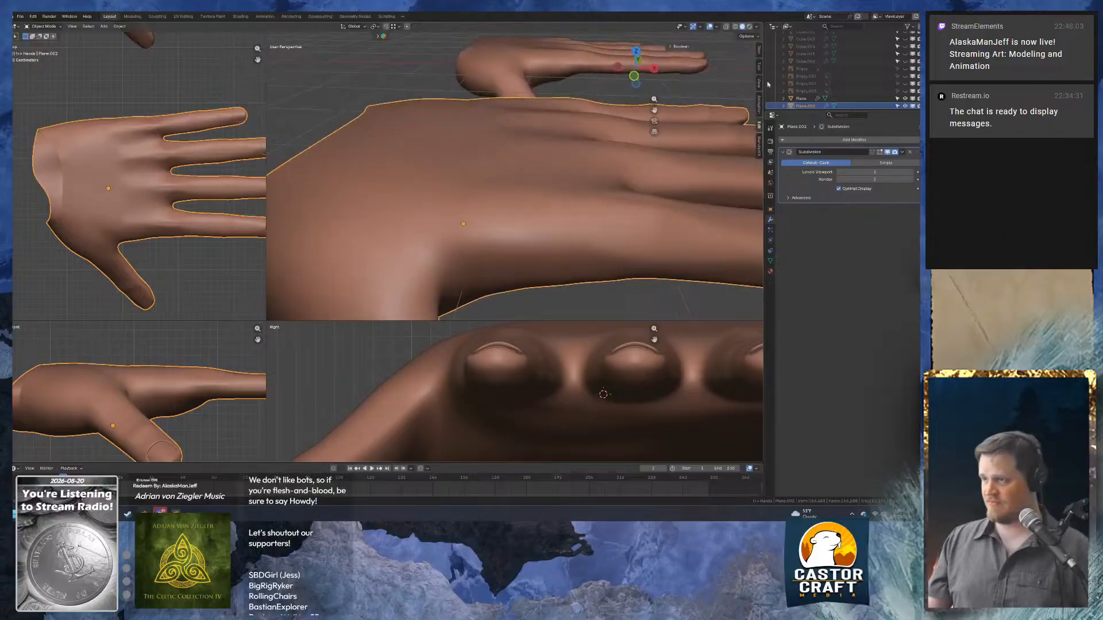
{"action": "left_click", "coordinate": [756, 27]}
{"action": "left_click", "coordinate": [751, 80]}
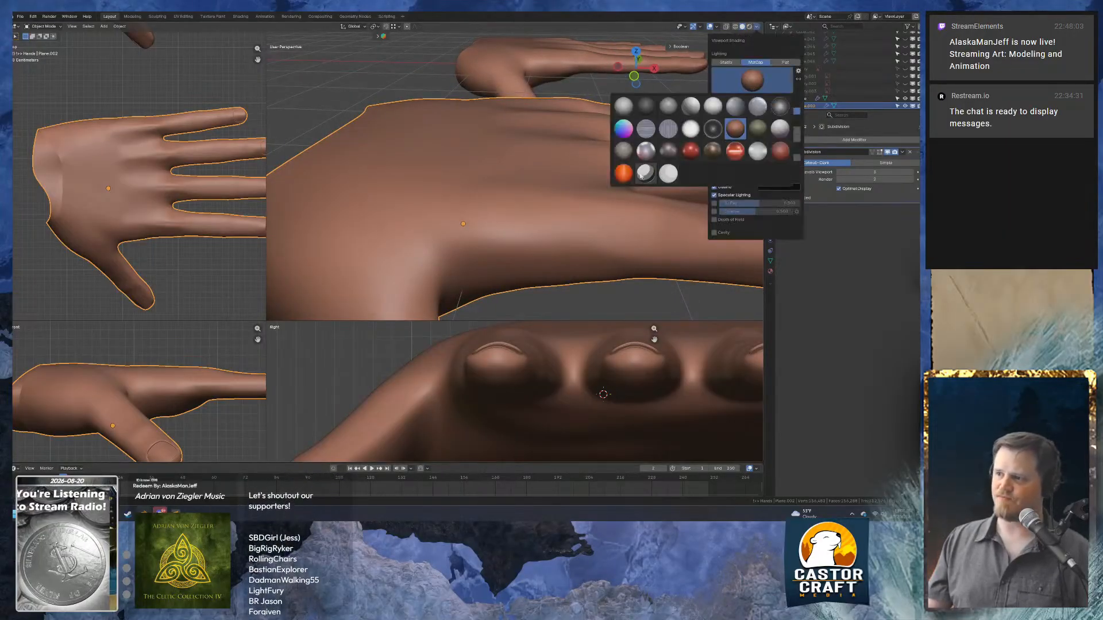
{"action": "left_click", "coordinate": [643, 173]}
{"action": "middle_click_drag", "start_coordinate": [517, 189], "coordinate": [564, 120]}
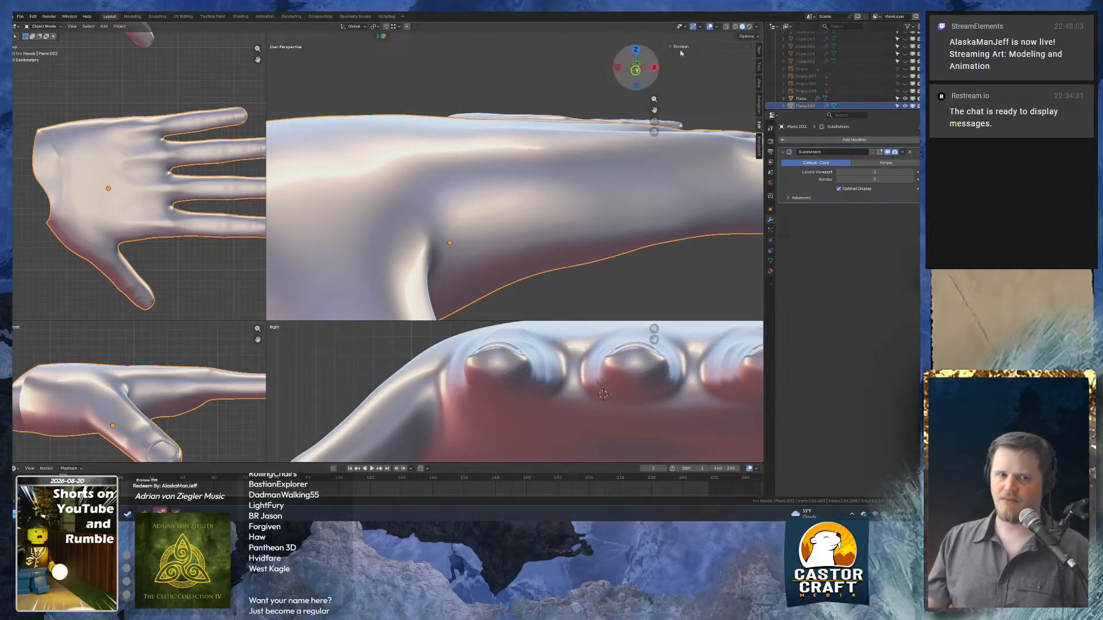
{"action": "middle_click_drag", "start_coordinate": [362, 109], "coordinate": [468, 169]}
{"action": "scroll", "coordinate": [468, 169], "scroll_direction": "down", "scroll_amount": 5}
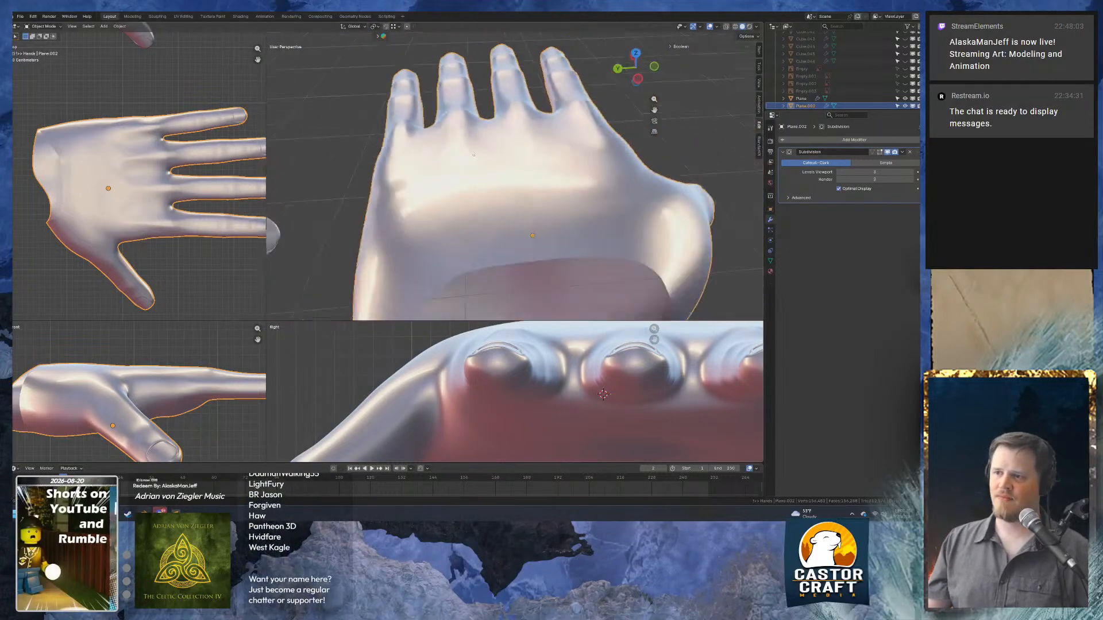
{"action": "middle_click_drag", "start_coordinate": [515, 141], "coordinate": [512, 193]}
In Edit Mode, select the row of faces across the back of the hand just below the knuckles and subdivide it.
{"action": "key", "text": "Tab"}
{"action": "scroll", "coordinate": [504, 216], "scroll_direction": "up", "scroll_amount": 3}
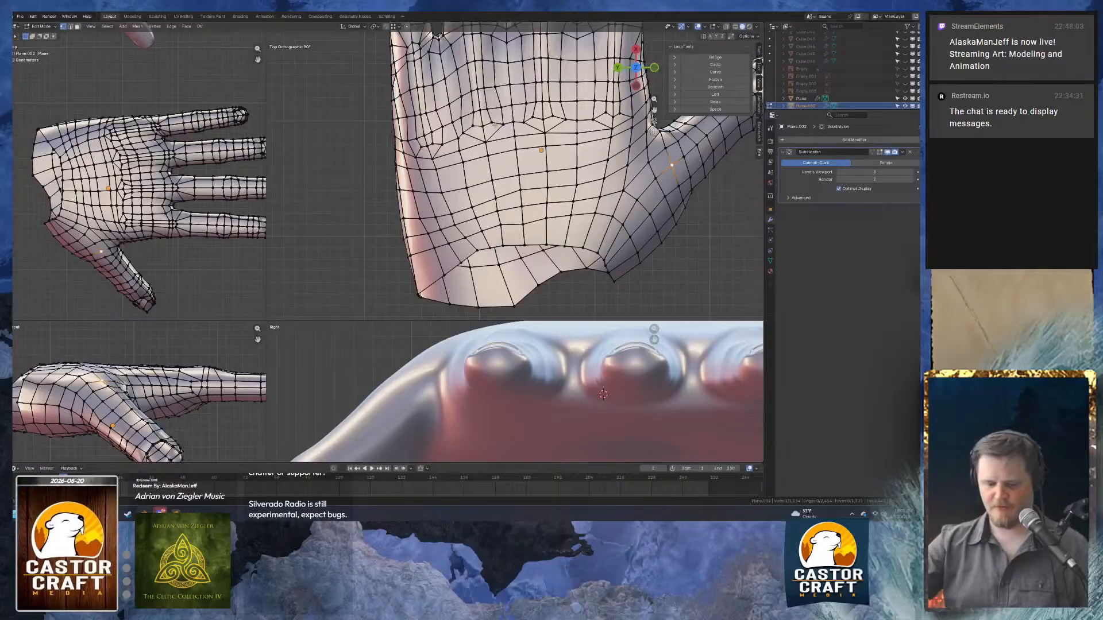
{"action": "key", "text": "ctrl+r"}
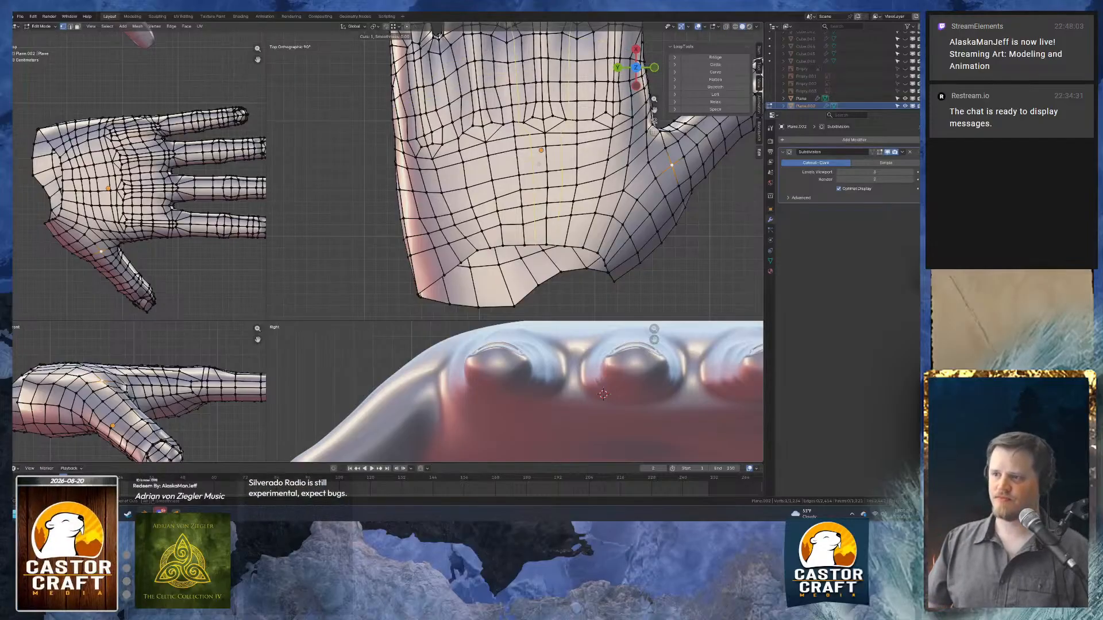
{"action": "key", "text": "Escape"}
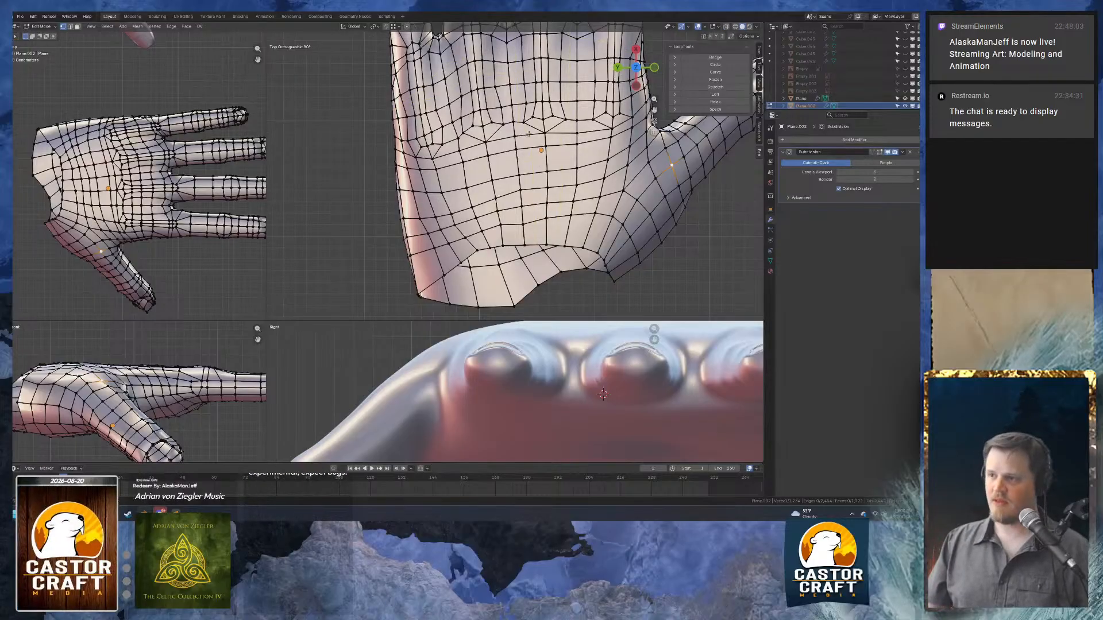
{"action": "key", "text": "2"}
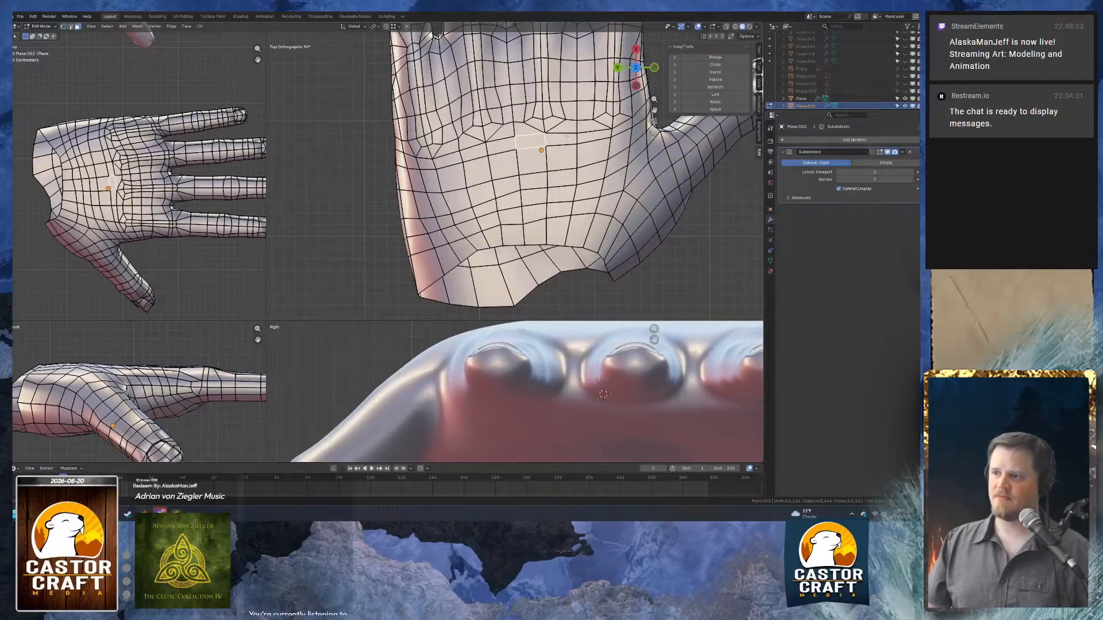
{"action": "left_click", "coordinate": [569, 137], "text": "shift"}
{"action": "left_click", "coordinate": [598, 136], "text": "shift"}
{"action": "left_click", "coordinate": [622, 129], "text": "shift"}
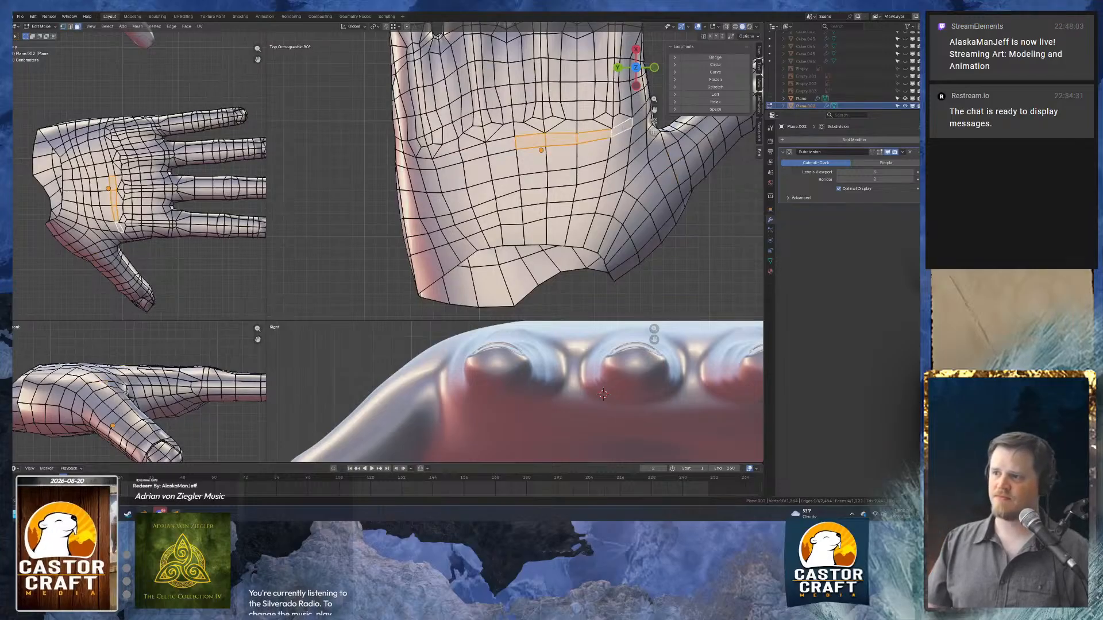
{"action": "left_click", "coordinate": [501, 146], "text": "shift"}
{"action": "left_click", "coordinate": [469, 156], "text": "shift"}
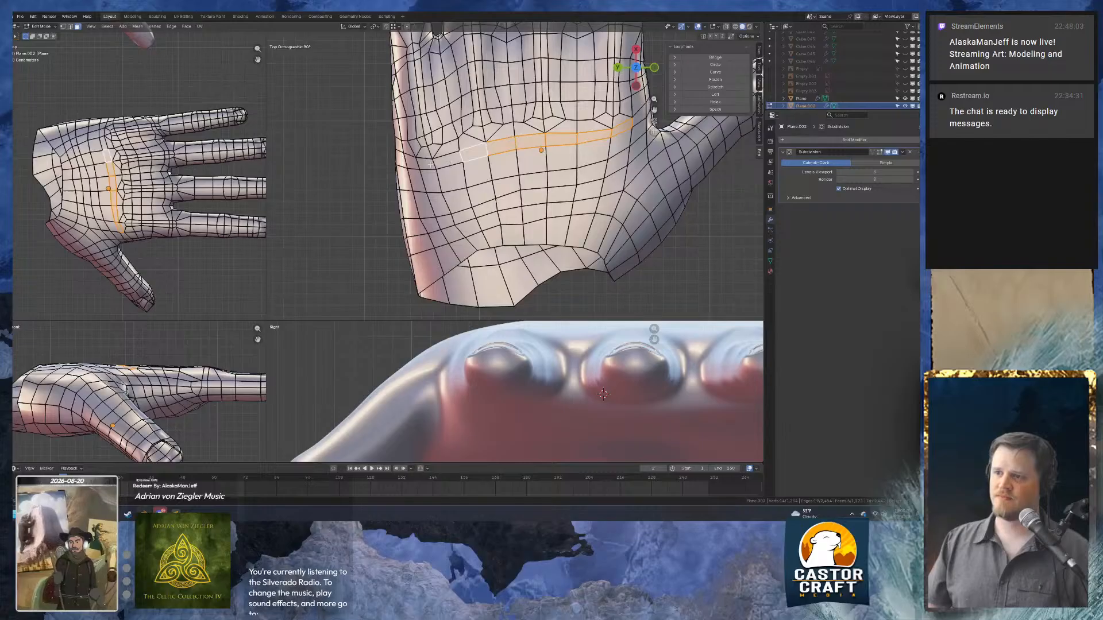
{"action": "left_click", "coordinate": [426, 164], "text": "shift"}
{"action": "left_click", "coordinate": [446, 164], "text": "shift"}
{"action": "right_click", "coordinate": [446, 164]}
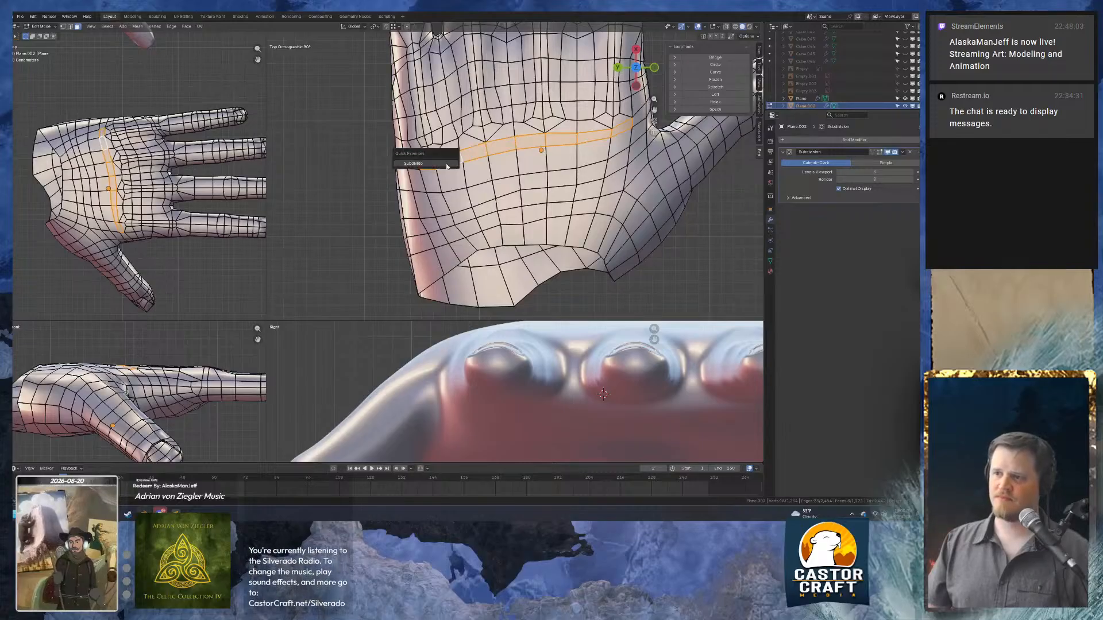
{"action": "left_click", "coordinate": [451, 162]}
Add centred loop cuts through the wrist-to-knuckle face columns on the little-finger half of the hand's back.
{"action": "key", "text": "ctrl+r"}
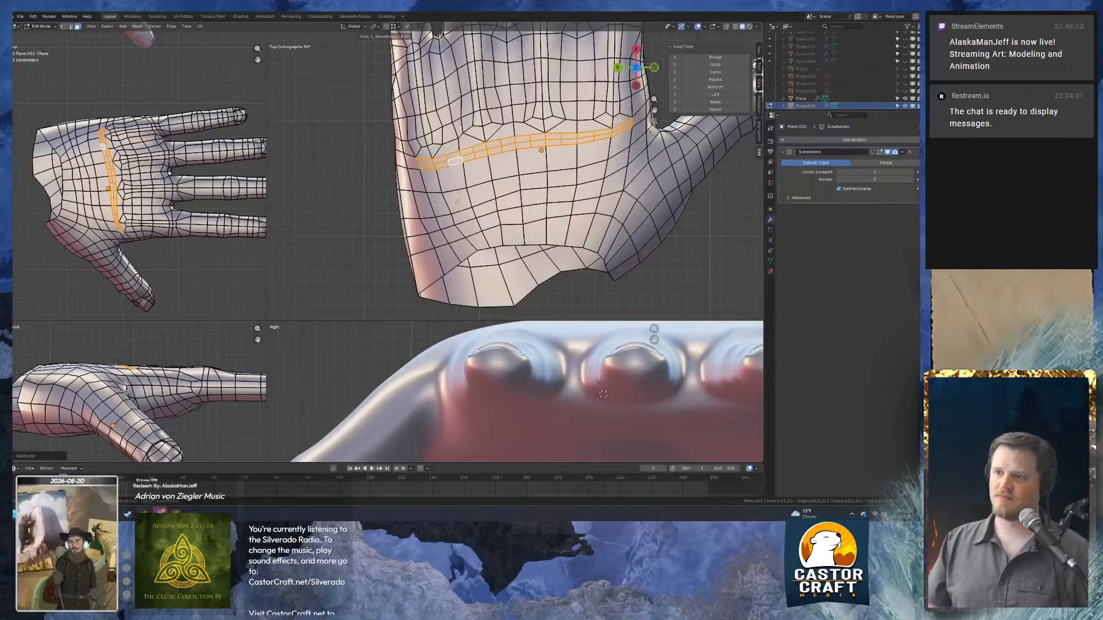
{"action": "left_click", "coordinate": [458, 199]}
{"action": "right_click", "coordinate": [439, 202]}
{"action": "key", "text": "ctrl+r"}
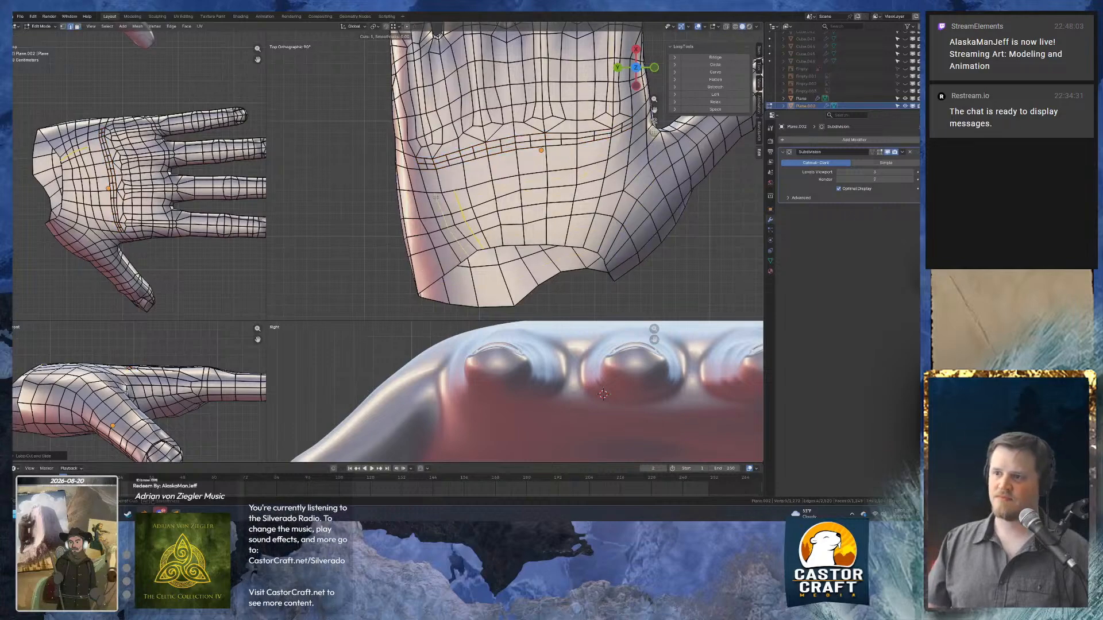
{"action": "left_click", "coordinate": [437, 202]}
{"action": "right_click", "coordinate": [484, 188]}
{"action": "key", "text": "ctrl+r"}
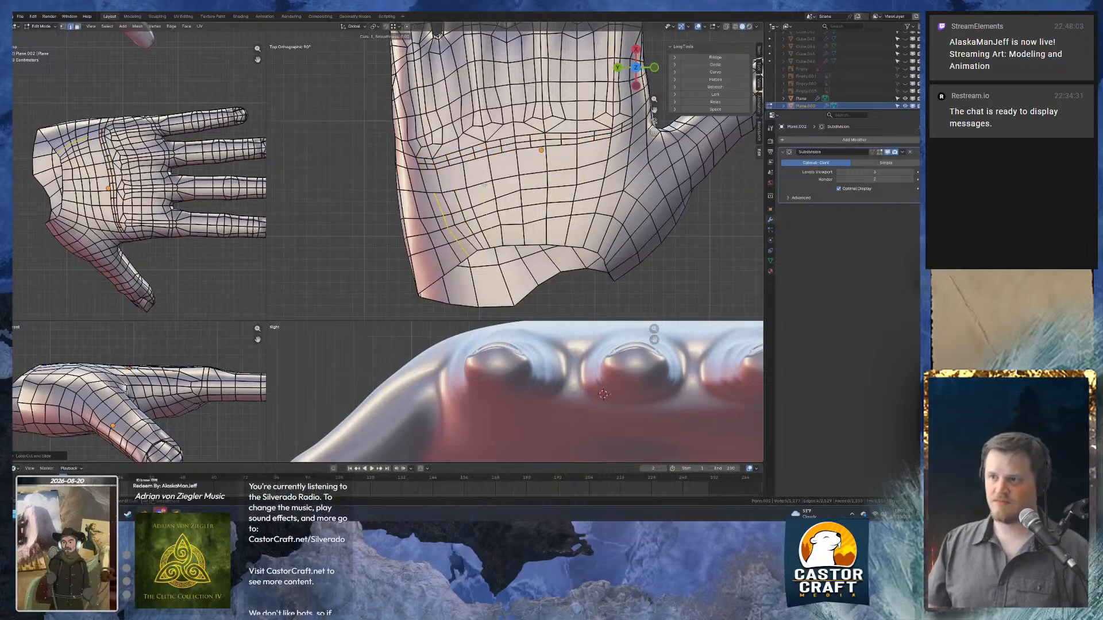
{"action": "left_click", "coordinate": [508, 181]}
{"action": "left_click", "coordinate": [509, 181]}
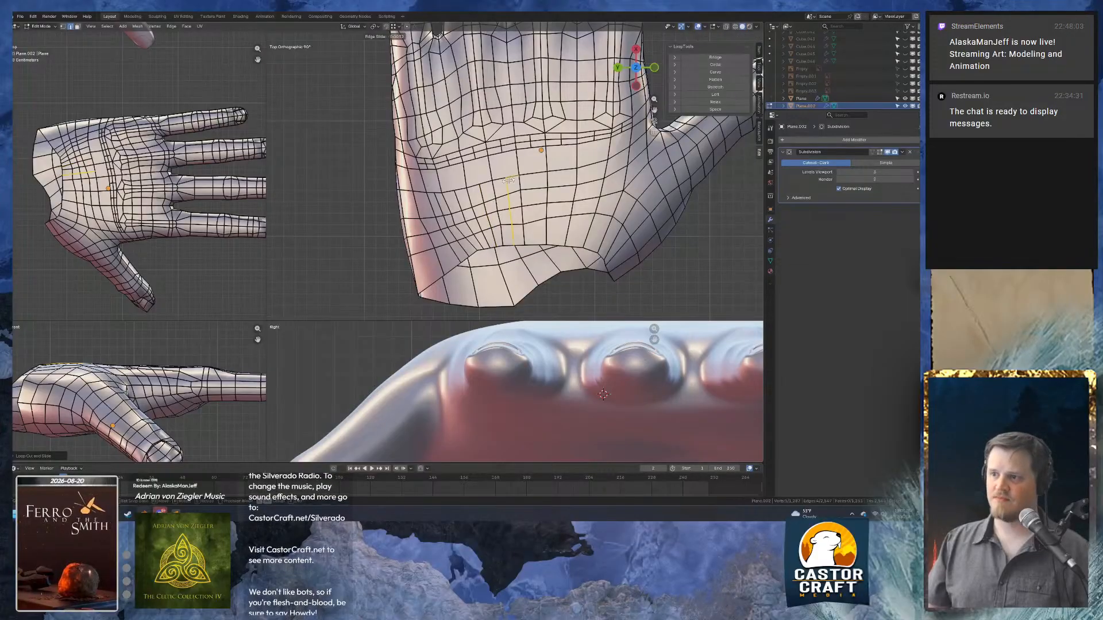
{"action": "right_click", "coordinate": [512, 180]}
Add four more centred loop cuts through the remaining wrist-to-knuckle face columns toward the thumb.
{"action": "key", "text": "ctrl+r"}
{"action": "left_click", "coordinate": [535, 181]}
{"action": "right_click", "coordinate": [534, 180]}
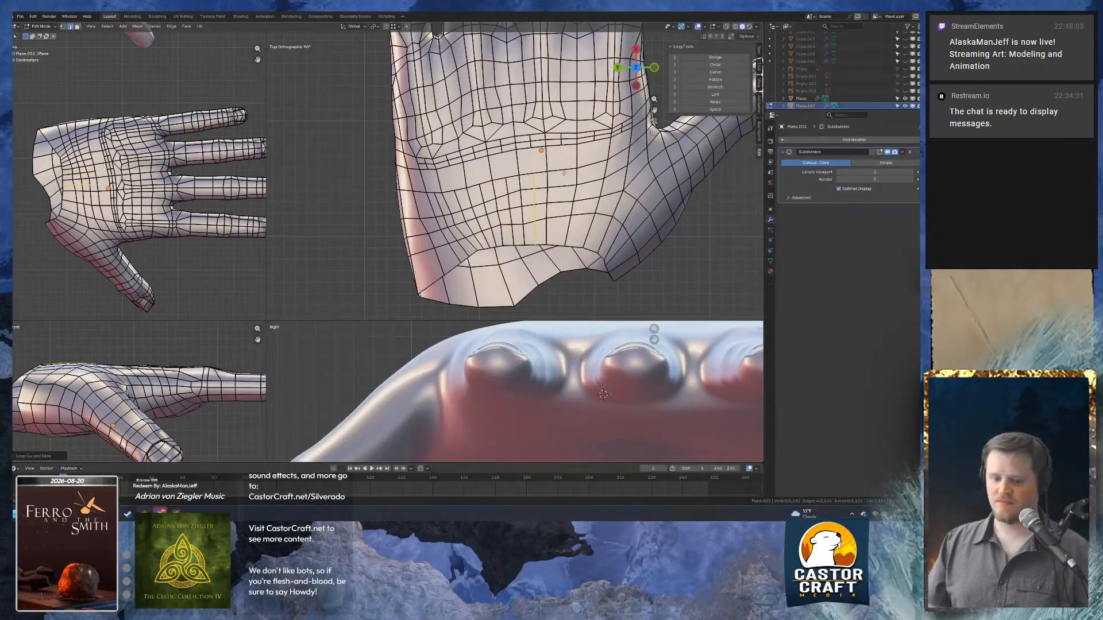
{"action": "key", "text": "ctrl+r"}
{"action": "left_click", "coordinate": [564, 175]}
{"action": "right_click", "coordinate": [565, 174]}
{"action": "key", "text": "ctrl+r"}
{"action": "left_click", "coordinate": [596, 171]}
{"action": "right_click", "coordinate": [596, 172]}
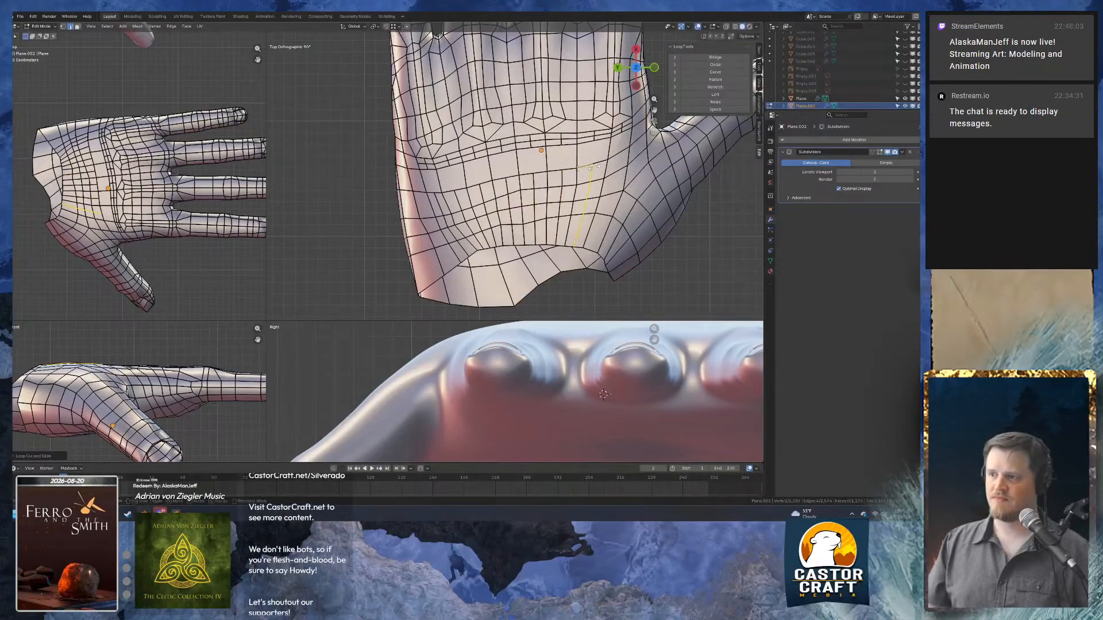
{"action": "key", "text": "ctrl+r"}
{"action": "left_click", "coordinate": [615, 157]}
{"action": "right_click", "coordinate": [615, 157]}
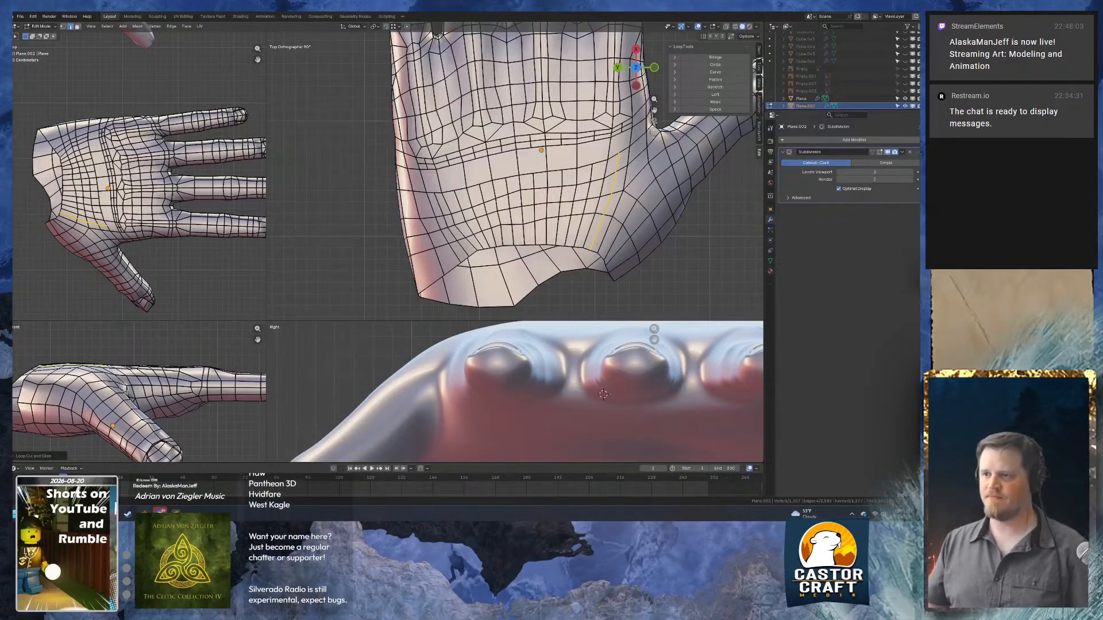
Connect the subdivided strip's lower midpoint vertices to the new loop cut ends in the columns nearest the little finger.
{"action": "scroll", "coordinate": [425, 164], "scroll_direction": "up", "scroll_amount": 1}
{"action": "middle_click_drag", "start_coordinate": [425, 164], "coordinate": [436, 168], "text": "shift"}
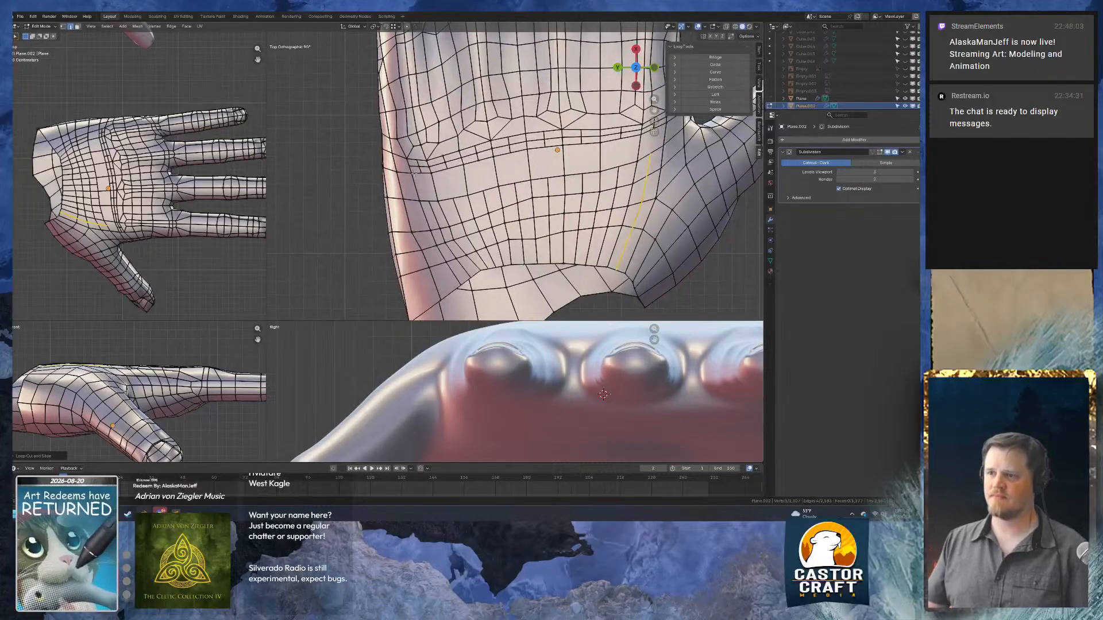
{"action": "key", "text": "1"}
{"action": "left_click", "coordinate": [422, 175]}
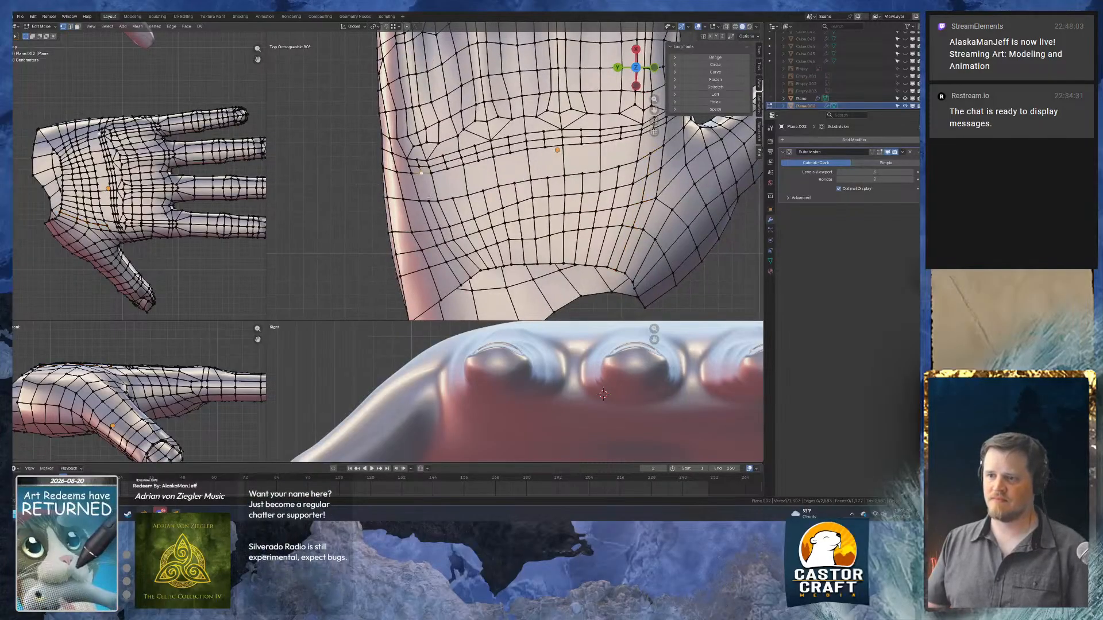
{"action": "left_click", "coordinate": [429, 201], "text": "shift"}
{"action": "key", "text": "j"}
{"action": "left_click", "coordinate": [450, 170]}
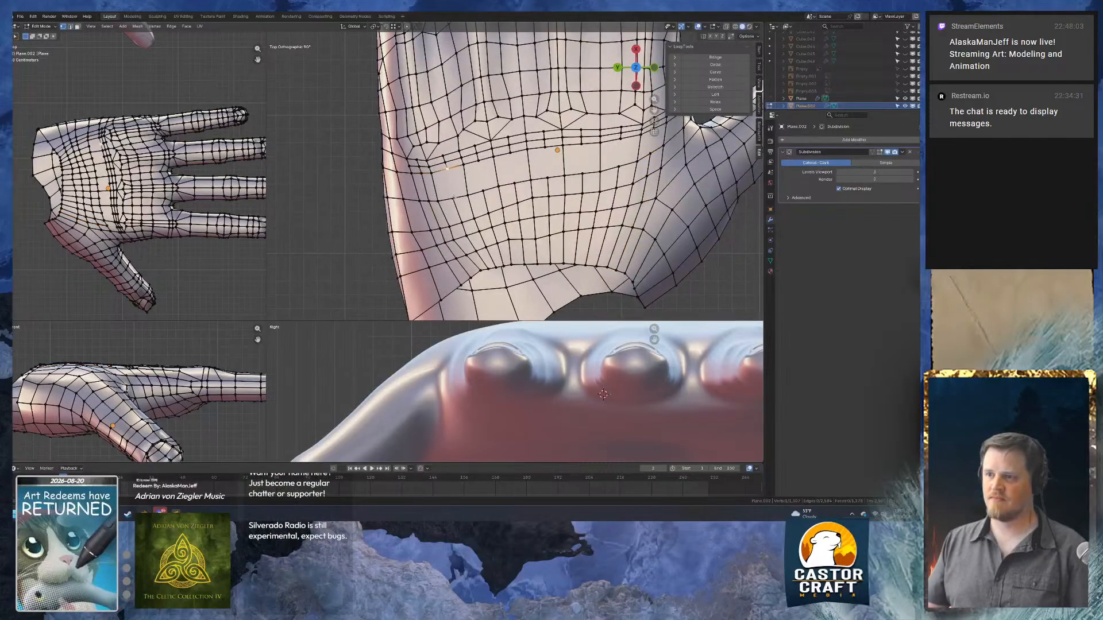
{"action": "left_click", "coordinate": [453, 198], "text": "shift"}
{"action": "key", "text": "j"}
{"action": "left_click", "coordinate": [479, 163]}
{"action": "key", "text": "j"}
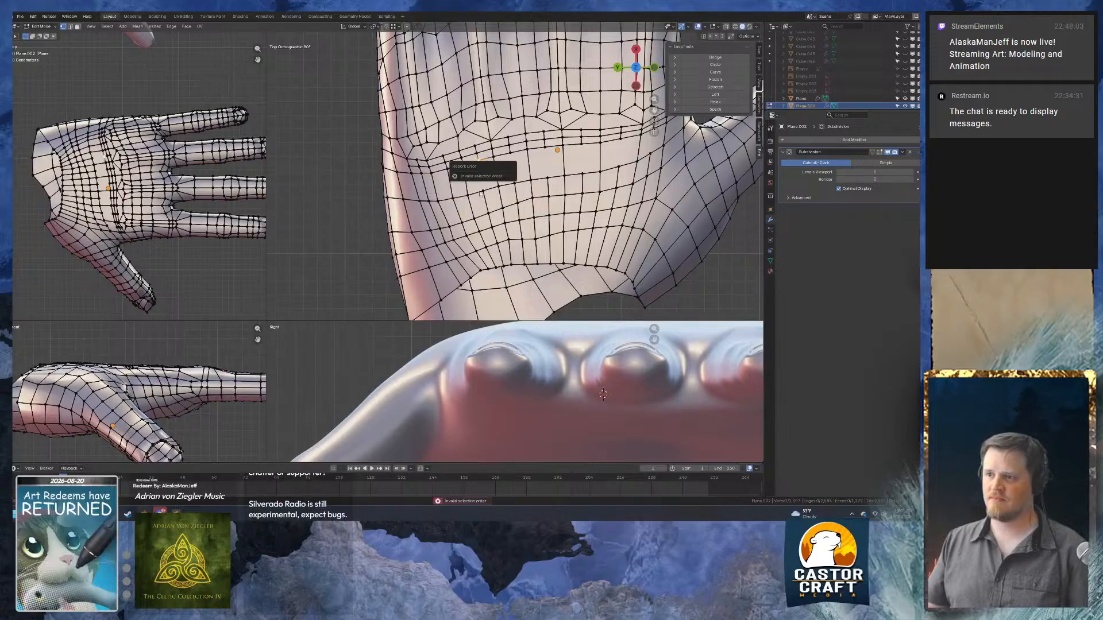
{"action": "key", "text": "j"}
Connect the strip's lower midpoint vertices to the loop cut ends in the middle columns of the hand's back.
{"action": "left_click", "coordinate": [511, 154]}
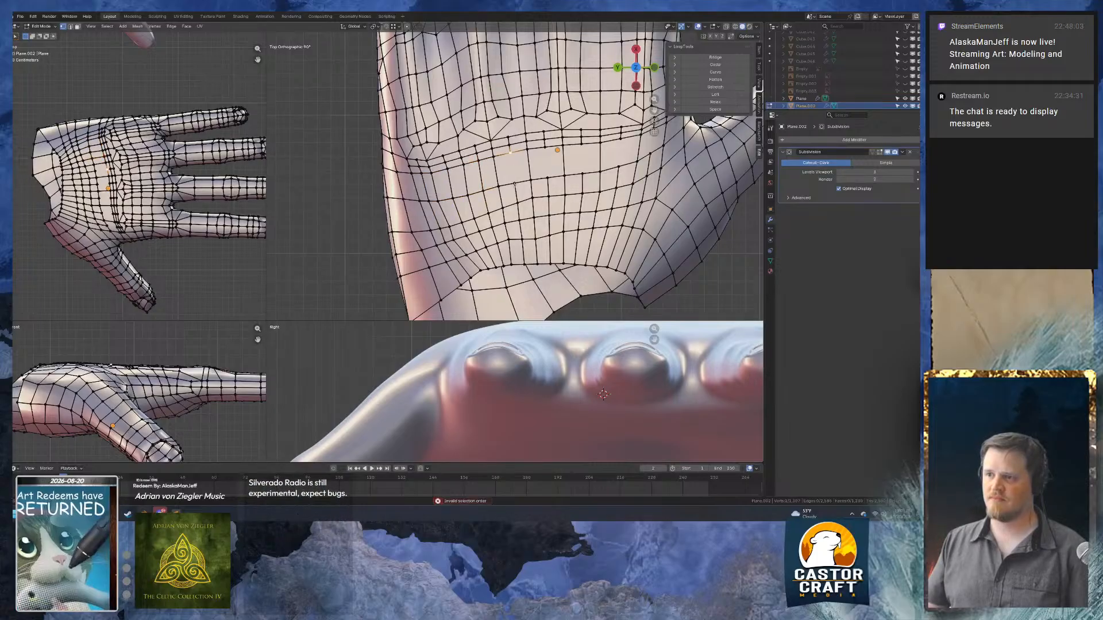
{"action": "left_click", "coordinate": [515, 184], "text": "shift"}
{"action": "key", "text": "j"}
{"action": "left_click", "coordinate": [544, 150]}
{"action": "left_click", "coordinate": [548, 179], "text": "shift"}
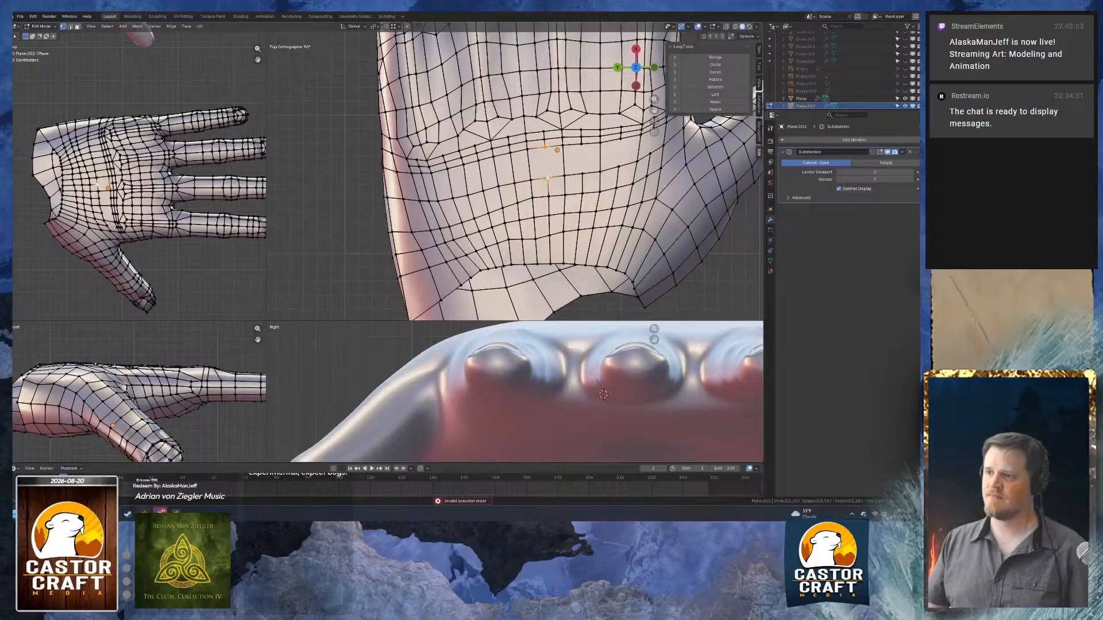
{"action": "key", "text": "j"}
{"action": "left_click", "coordinate": [582, 145]}
{"action": "key", "text": "j"}
Connect the strip's lower midpoint vertices to the loop cut ends in the last two columns beside the thumb.
{"action": "left_click", "coordinate": [620, 140]}
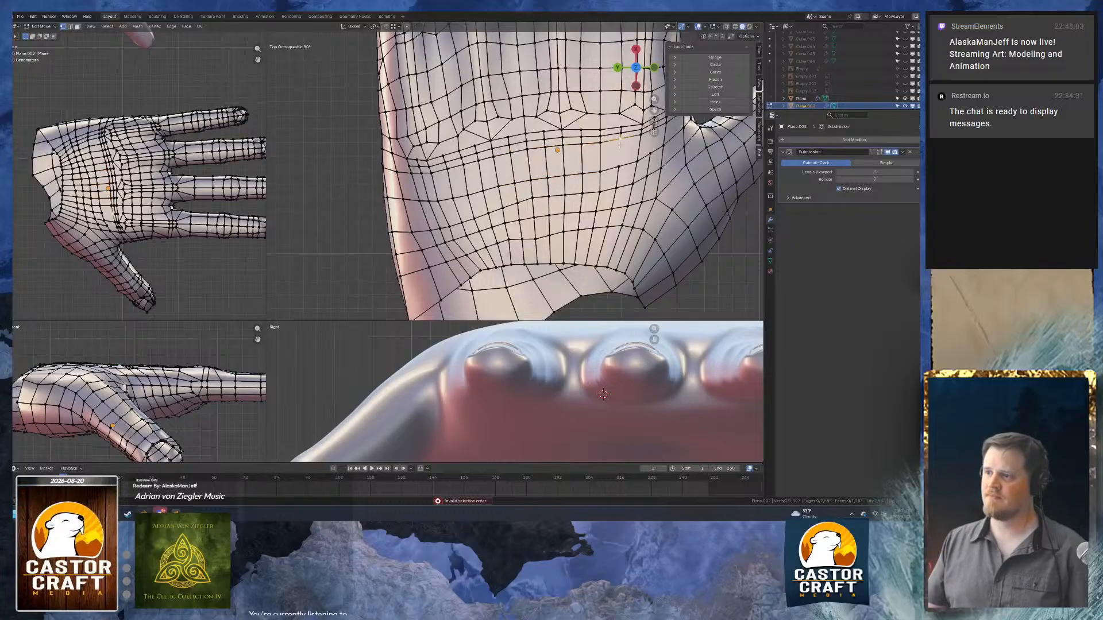
{"action": "left_click", "coordinate": [618, 167], "text": "shift"}
{"action": "left_click", "coordinate": [649, 154]}
{"action": "middle_click_drag", "start_coordinate": [649, 154], "coordinate": [584, 186], "text": "shift"}
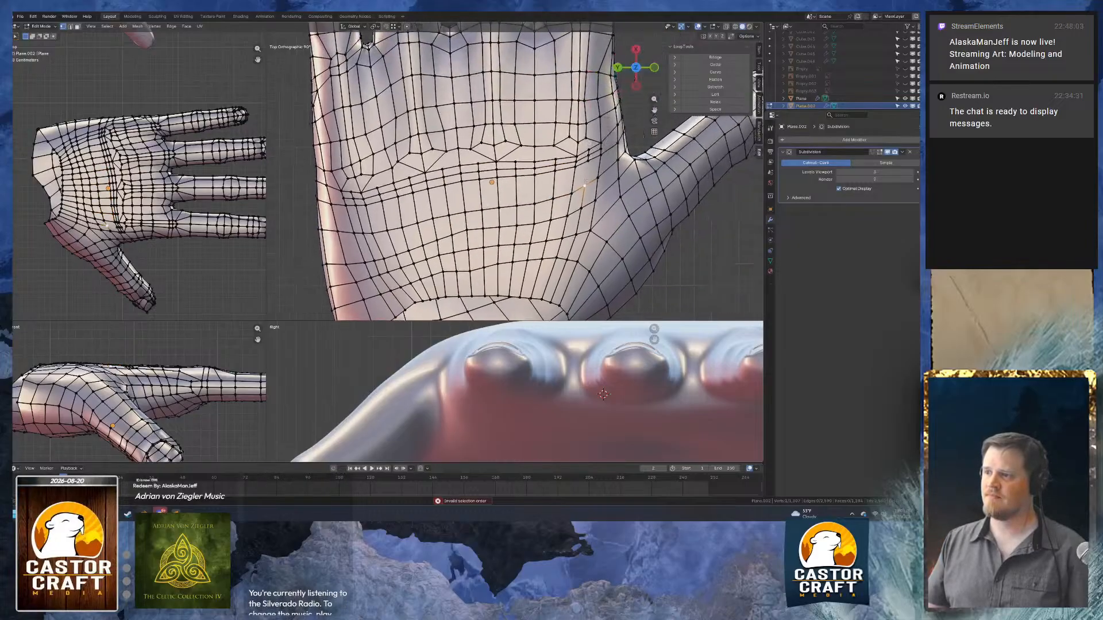
{"action": "left_click", "coordinate": [588, 162]}
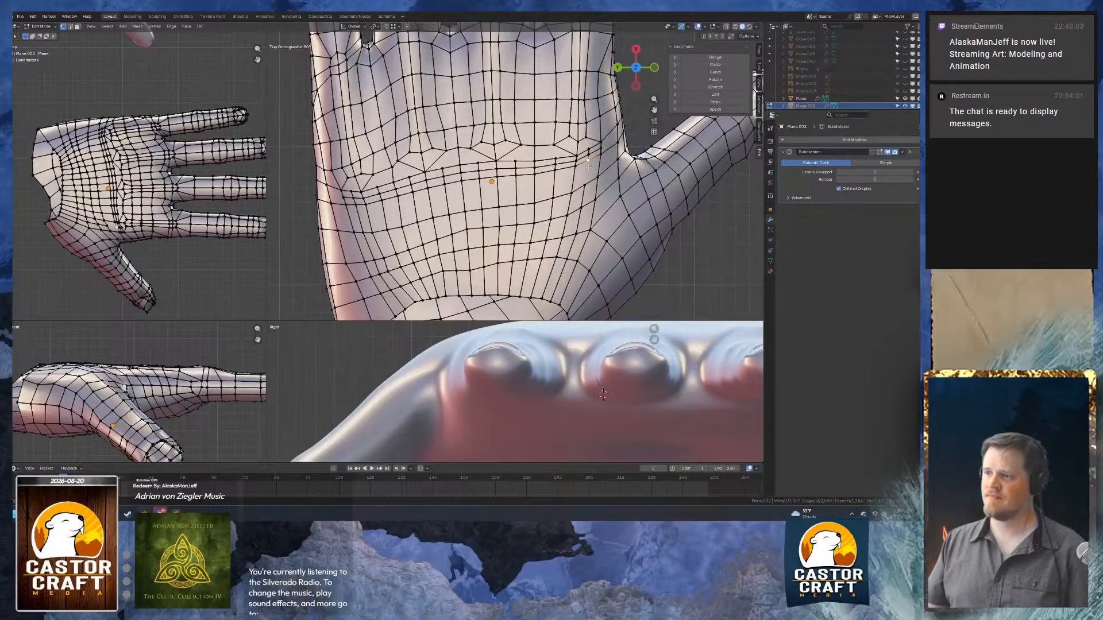
{"action": "left_click", "coordinate": [583, 186], "text": "shift"}
{"action": "key", "text": "j"}
Connect the knuckle-row vertices on the index-finger side to the subdivided strip's upper midpoint vertices.
{"action": "scroll", "coordinate": [583, 186], "scroll_direction": "down", "scroll_amount": 3}
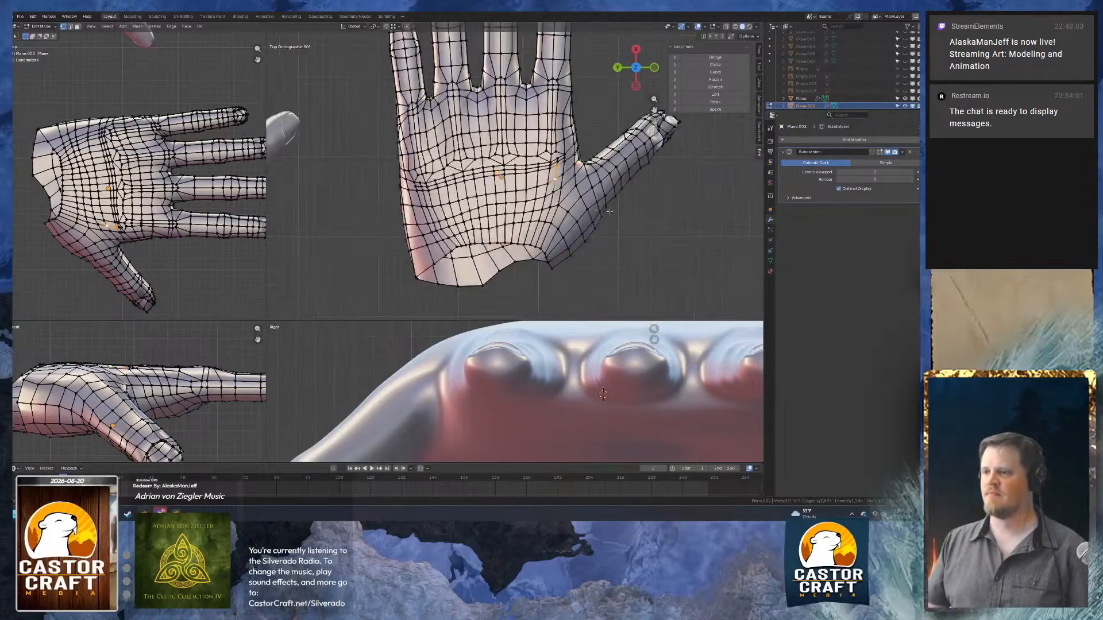
{"action": "scroll", "coordinate": [583, 186], "scroll_direction": "up", "scroll_amount": 5}
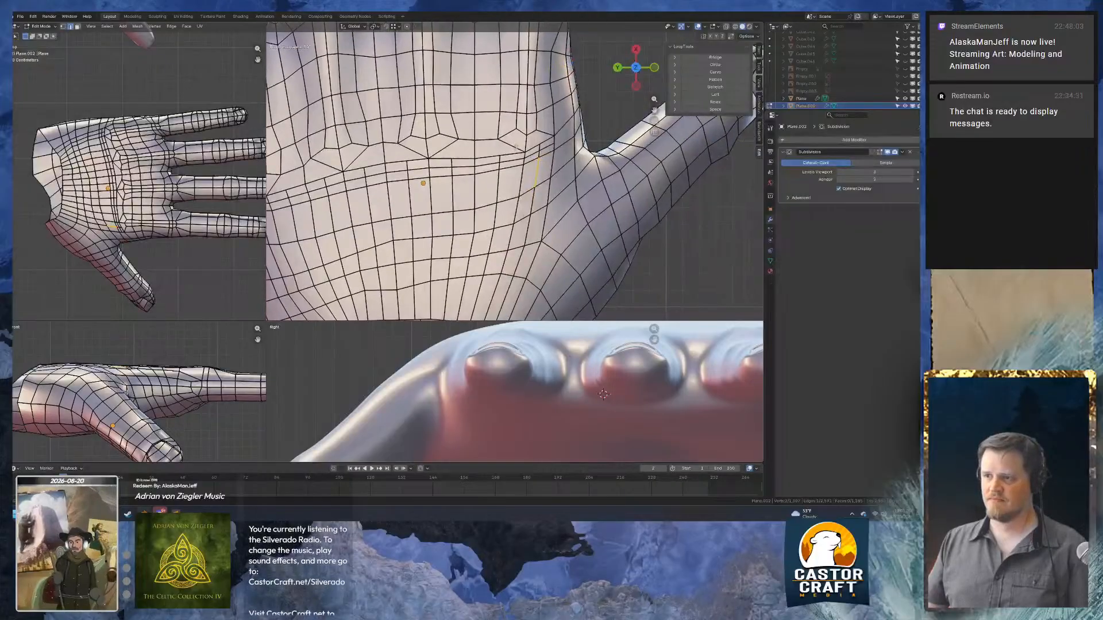
{"action": "left_click", "coordinate": [500, 138]}
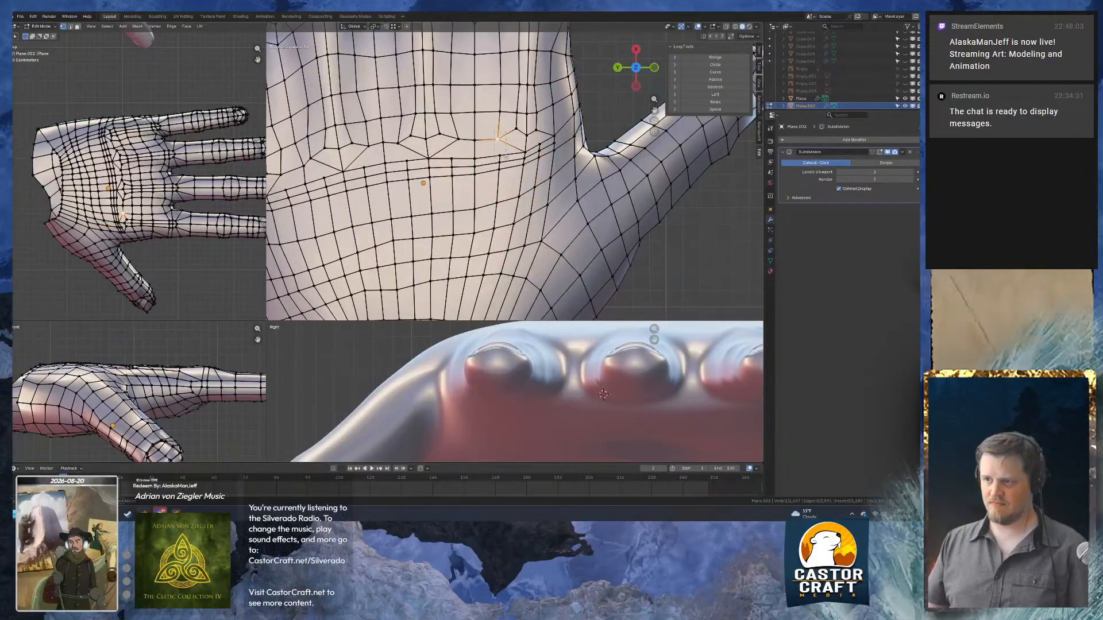
{"action": "left_click_drag", "start_coordinate": [506, 157], "coordinate": [541, 150]}
{"action": "key", "text": "j"}
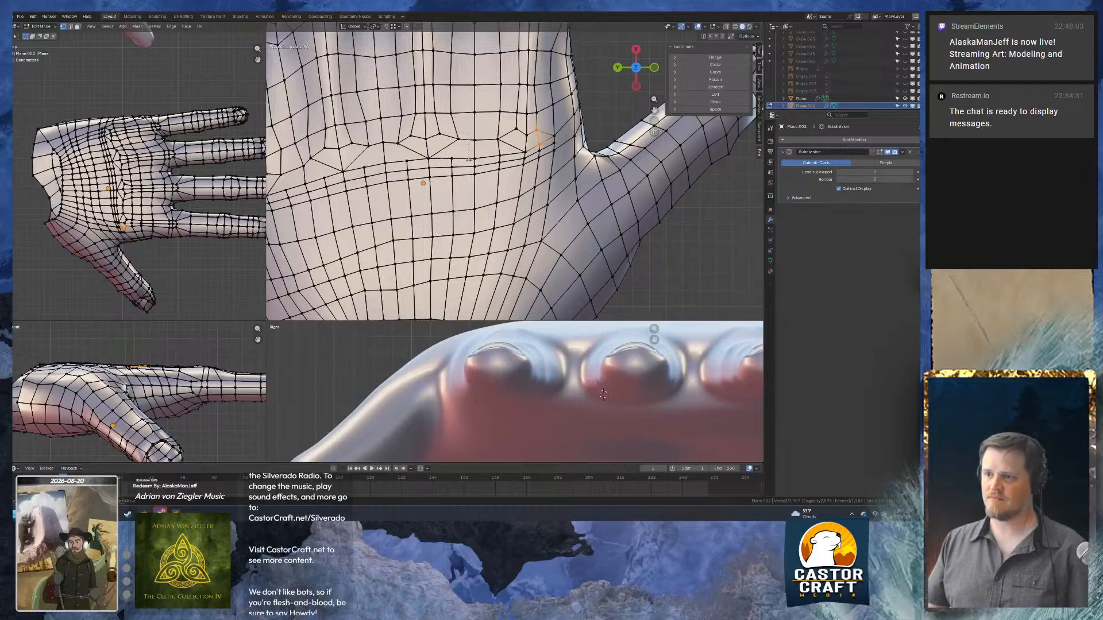
{"action": "left_click_drag", "start_coordinate": [468, 160], "coordinate": [468, 161]}
{"action": "key", "text": "j"}
Connect the remaining knuckle-row vertices toward the little finger to the strip's upper midpoint vertices.
{"action": "left_click_drag", "start_coordinate": [365, 147], "coordinate": [415, 166]}
{"action": "key", "text": "j"}
{"action": "key", "text": "j"}
{"action": "middle_click_drag", "start_coordinate": [393, 139], "coordinate": [574, 127], "text": "shift"}
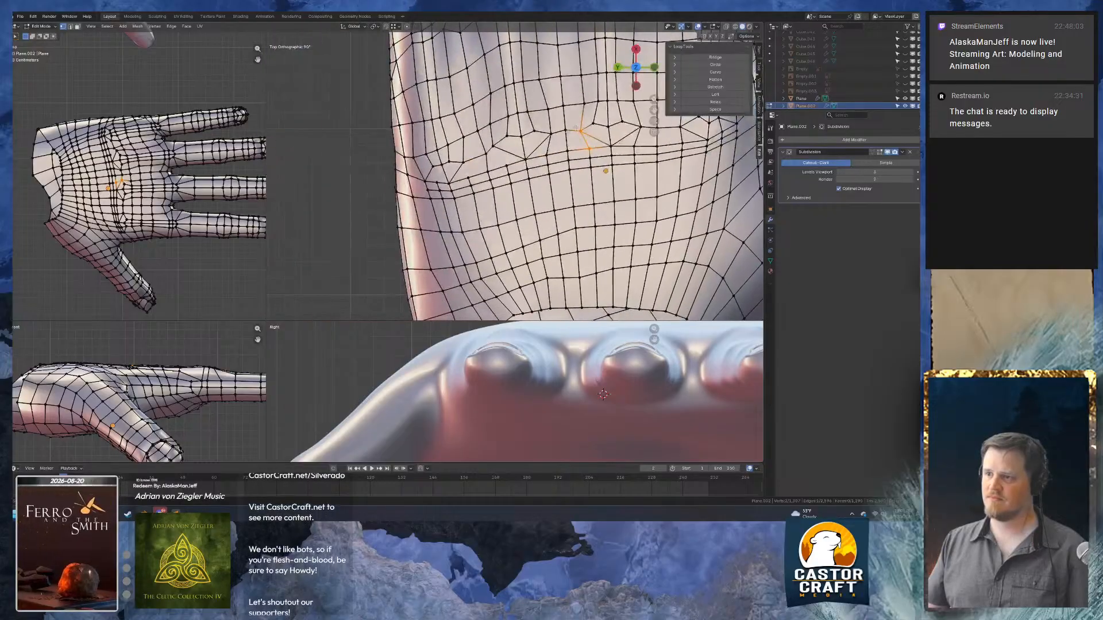
{"action": "left_click_drag", "start_coordinate": [491, 142], "coordinate": [440, 184]}
{"action": "key", "text": "j"}
Dissolve the unwanted edges beside the little-finger knuckle and select the edge loop at the strip below it.
{"action": "key", "text": "2"}
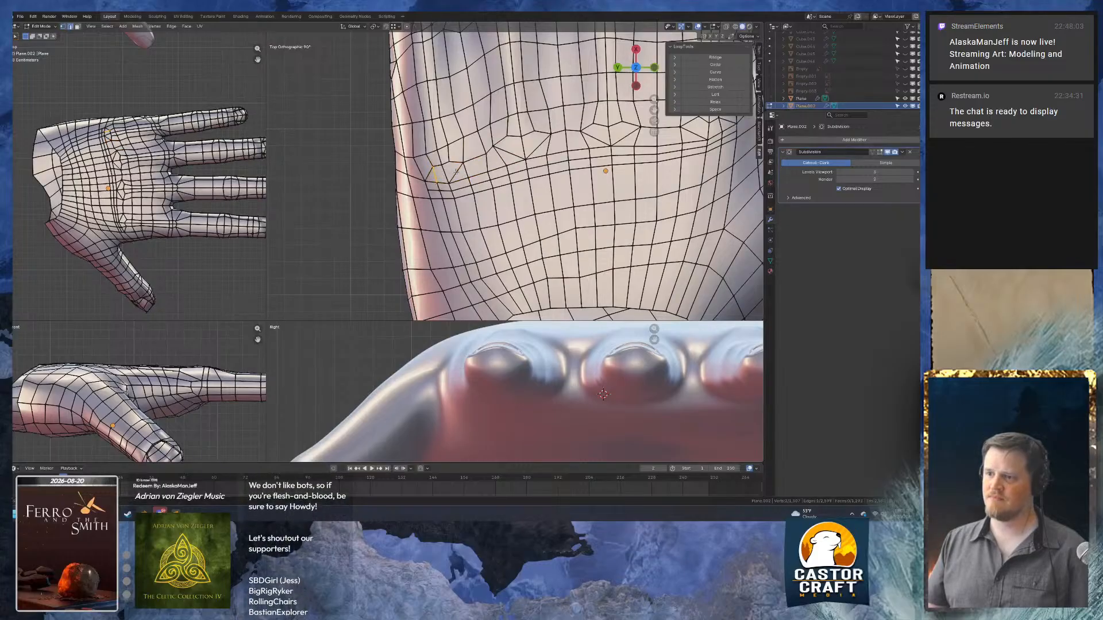
{"action": "left_click", "coordinate": [454, 173]}
{"action": "key", "text": "ctrl+x"}
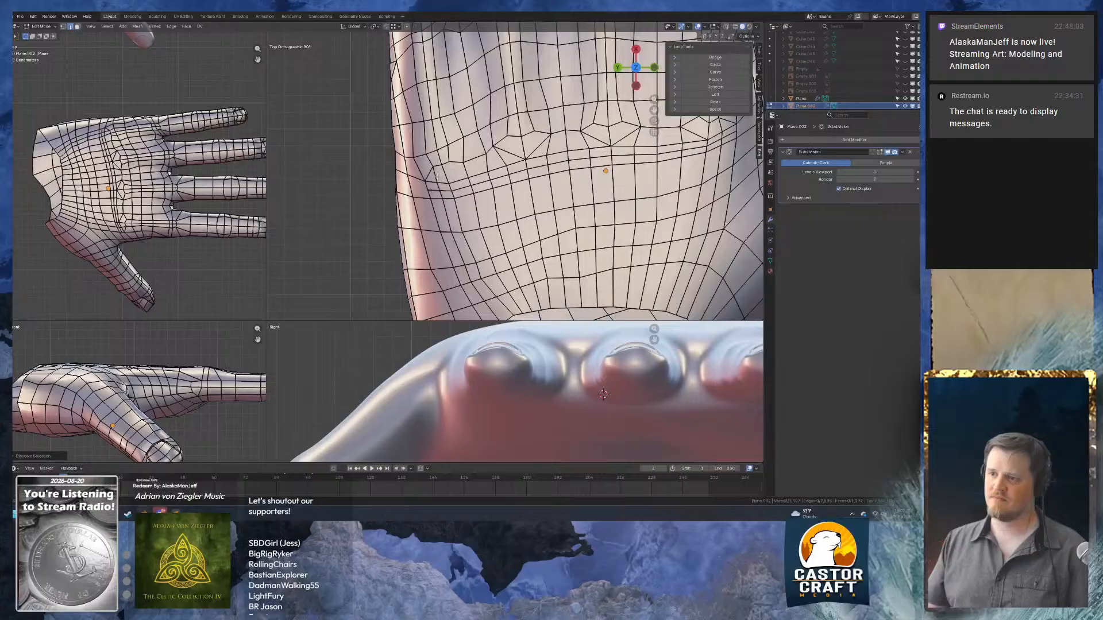
{"action": "left_click", "coordinate": [448, 191], "text": "alt"}
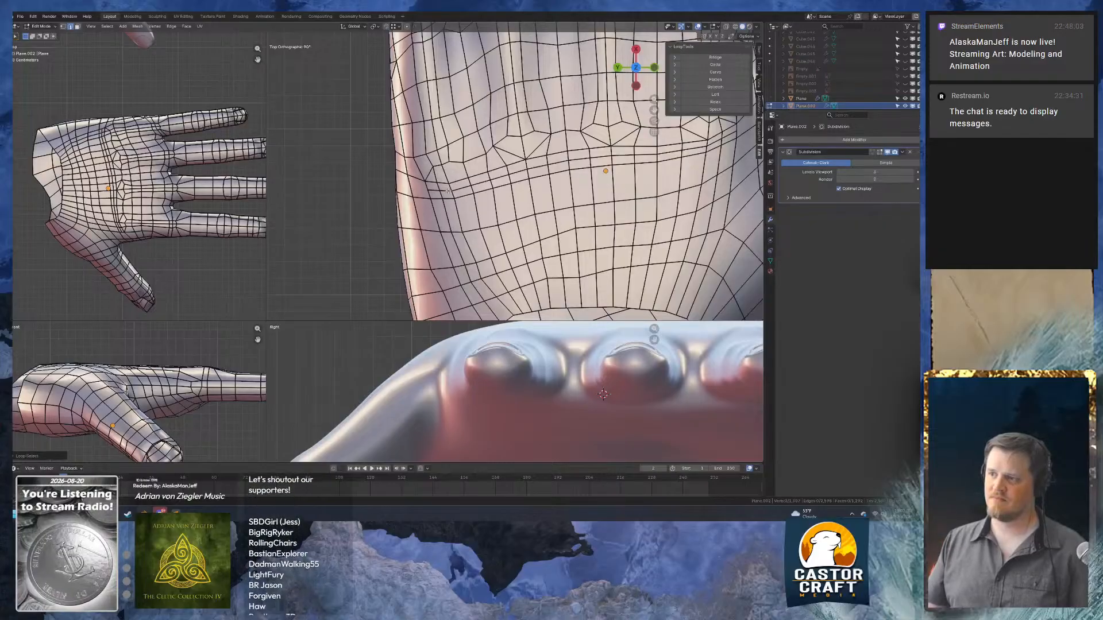
Dissolve the selected edge loop across the strip and two leftover edges below the ring-finger knuckle.
{"action": "key", "text": "ctrl+x"}
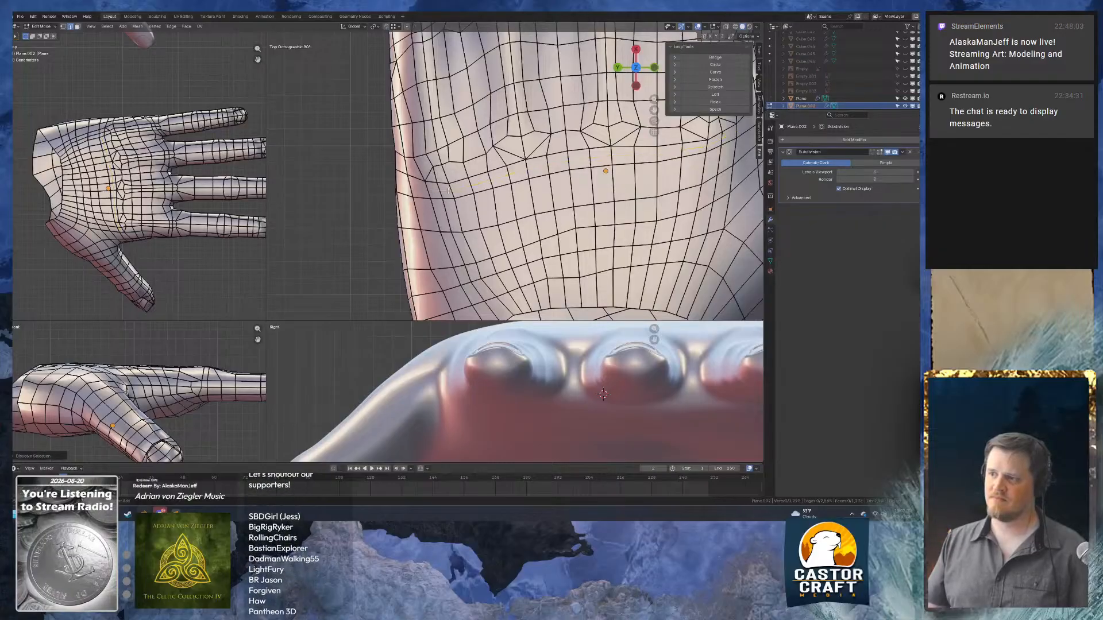
{"action": "scroll", "coordinate": [517, 170], "scroll_direction": "down", "scroll_amount": 2}
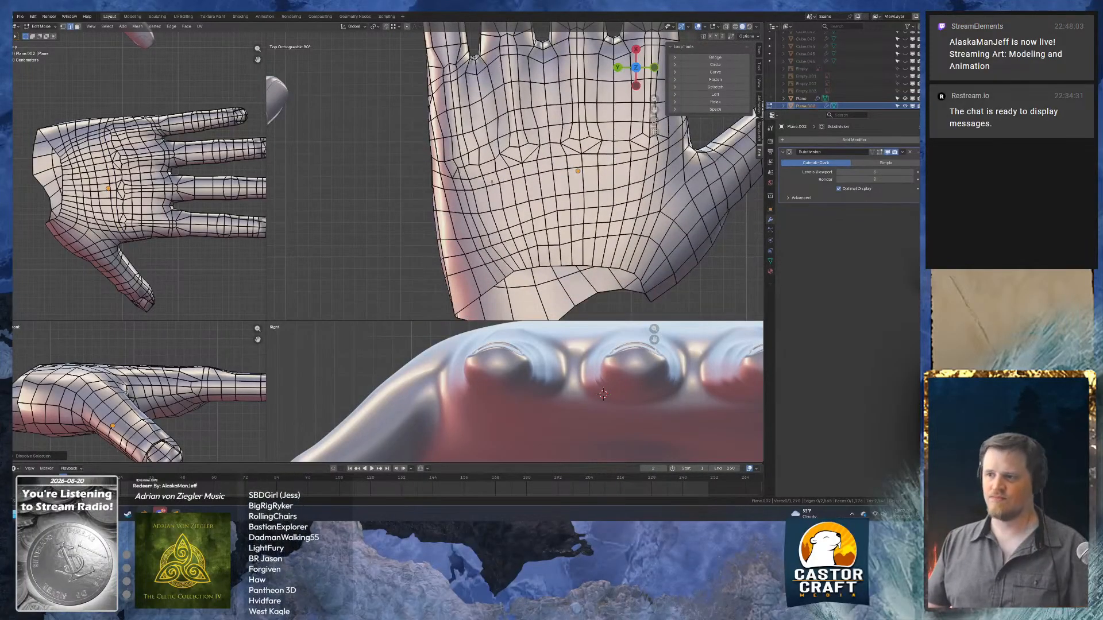
{"action": "scroll", "coordinate": [517, 167], "scroll_direction": "up", "scroll_amount": 2}
{"action": "key", "text": "1"}
{"action": "key", "text": "2"}
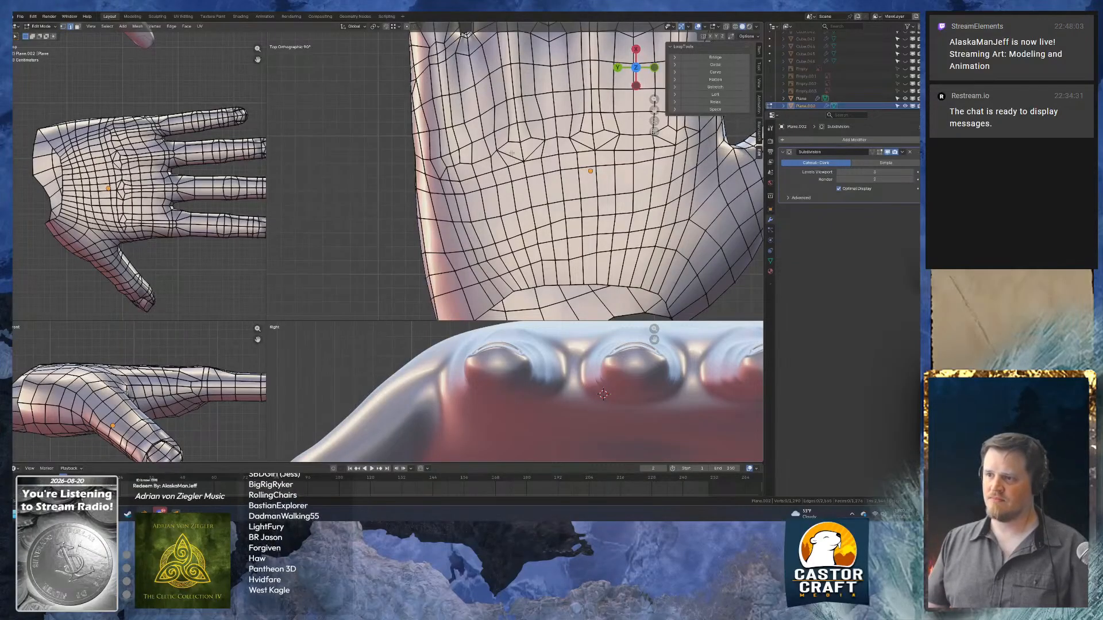
{"action": "left_click", "coordinate": [513, 154]}
{"action": "key", "text": "ctrl+x"}
{"action": "left_click", "coordinate": [532, 150]}
{"action": "key", "text": "ctrl+x"}
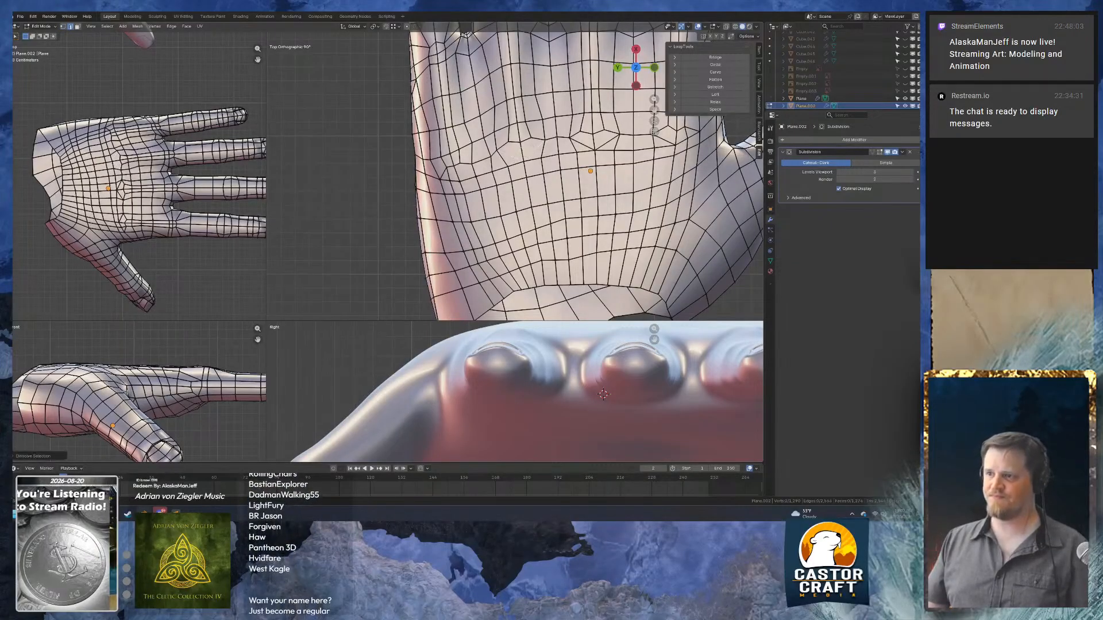
Slide the knuckle-row vertex below the ring finger along its lengthwise edge toward the wrist.
{"action": "key", "text": "1"}
{"action": "left_click", "coordinate": [520, 143]}
{"action": "key", "text": "shift+v"}
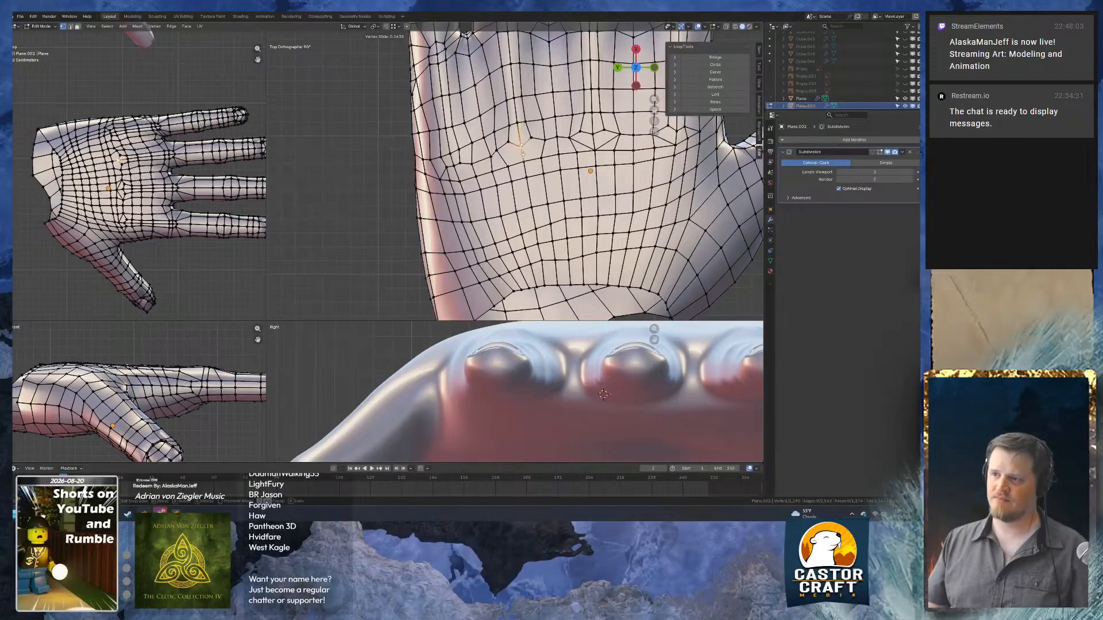
{"action": "left_click", "coordinate": [522, 152]}
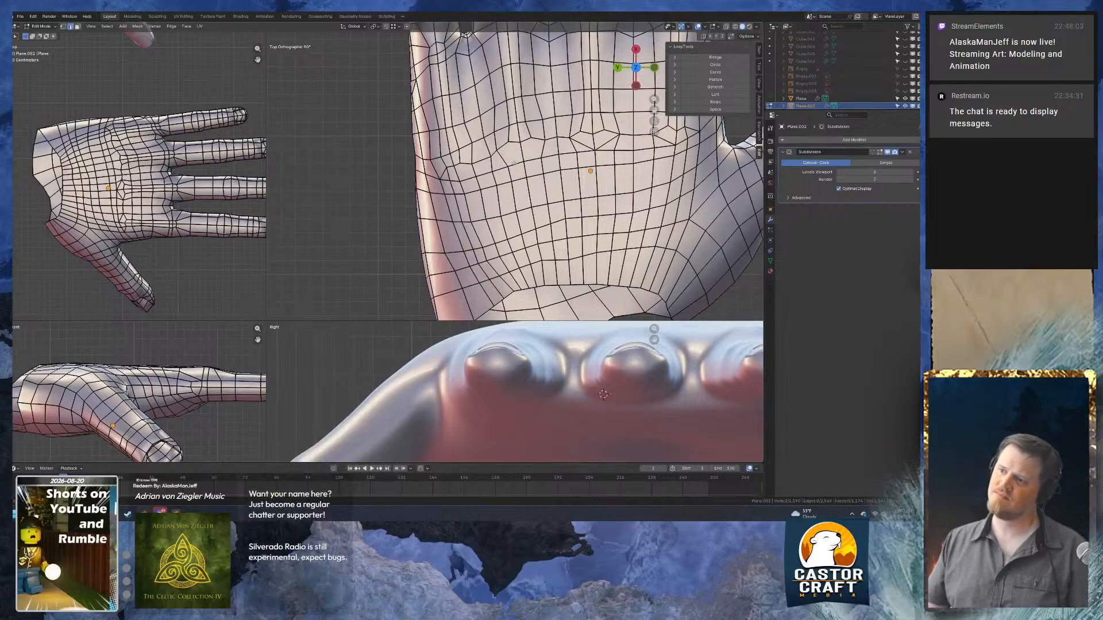
Connect the knuckle-row vertex below the ring finger diagonally to the neighbouring vertex toward the little finger.
{"action": "middle_click_drag", "start_coordinate": [530, 162], "coordinate": [491, 215]}
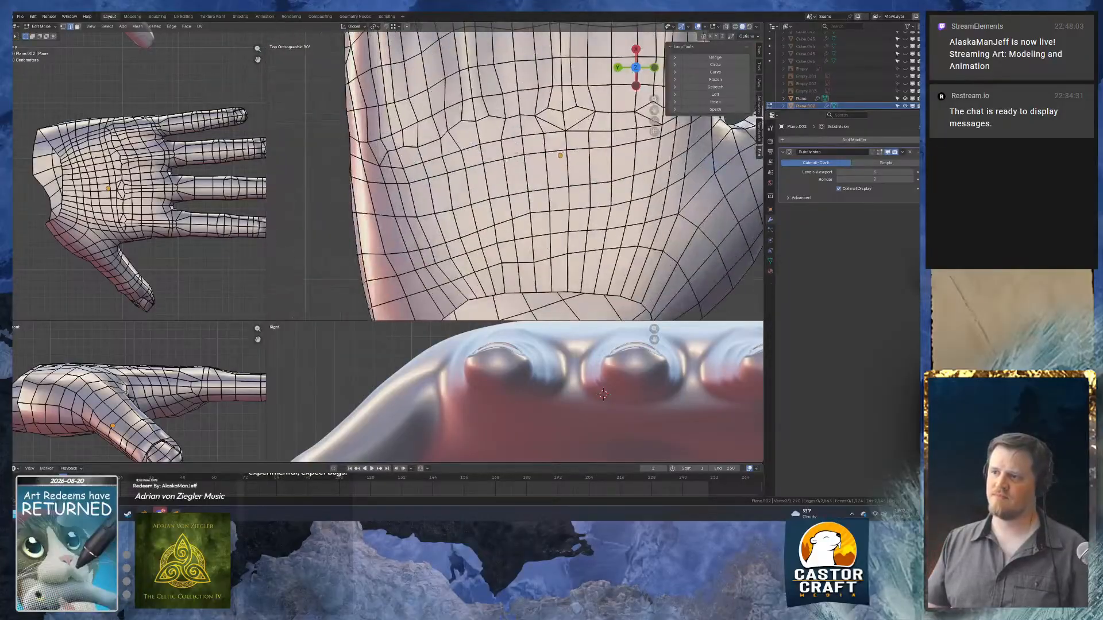
{"action": "middle_click_drag", "start_coordinate": [488, 158], "coordinate": [444, 186], "text": "shift"}
{"action": "key", "text": "1"}
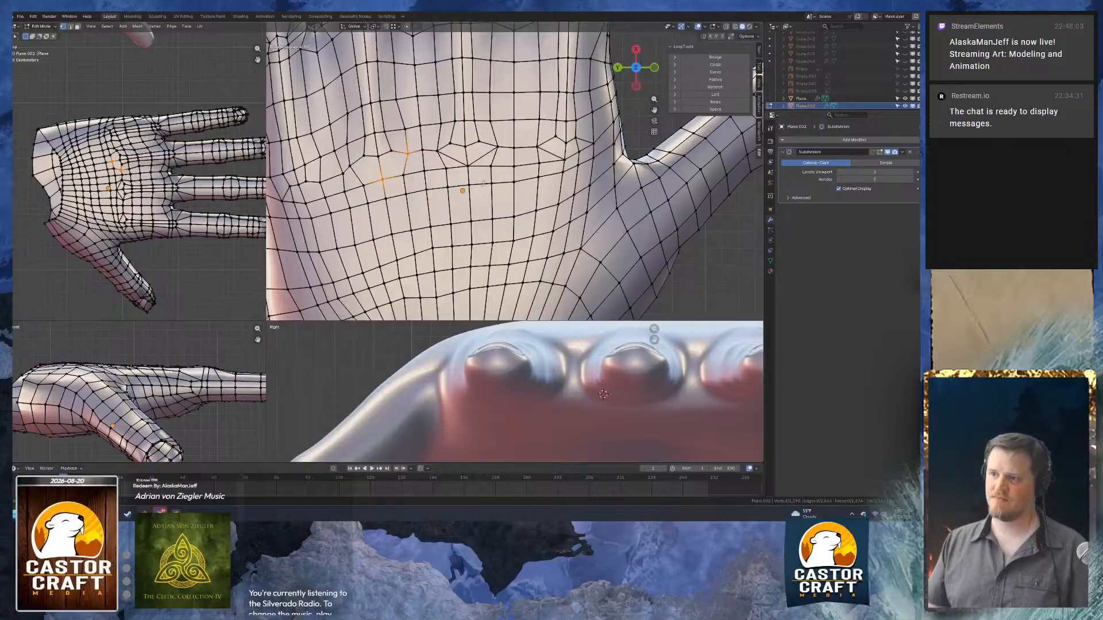
{"action": "key", "text": "alt+a"}
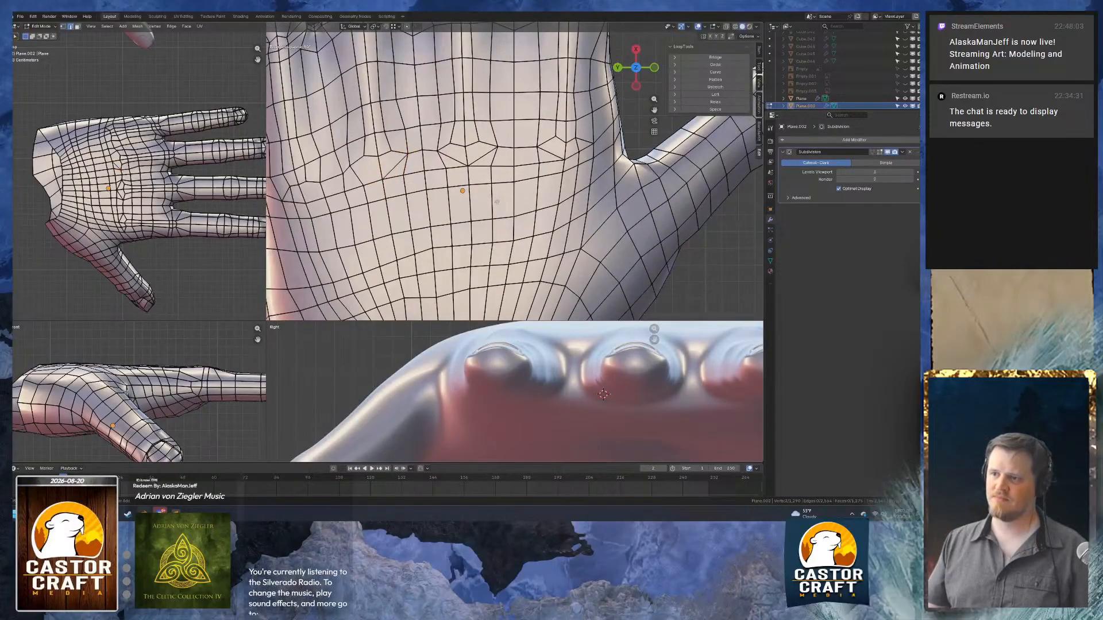
Undo the recent dissolves, vertex slide and connections back to the subdivided strip below the knuckles.
{"action": "key", "text": "ctrl+z"}
{"action": "key", "text": "ctrl+z"}
{"action": "key", "text": "ctrl+z"}
{"action": "key", "text": "ctrl+z"}
{"action": "key", "text": "ctrl+z"}
{"action": "key", "text": "ctrl+z"}
{"action": "key", "text": "ctrl+z"}
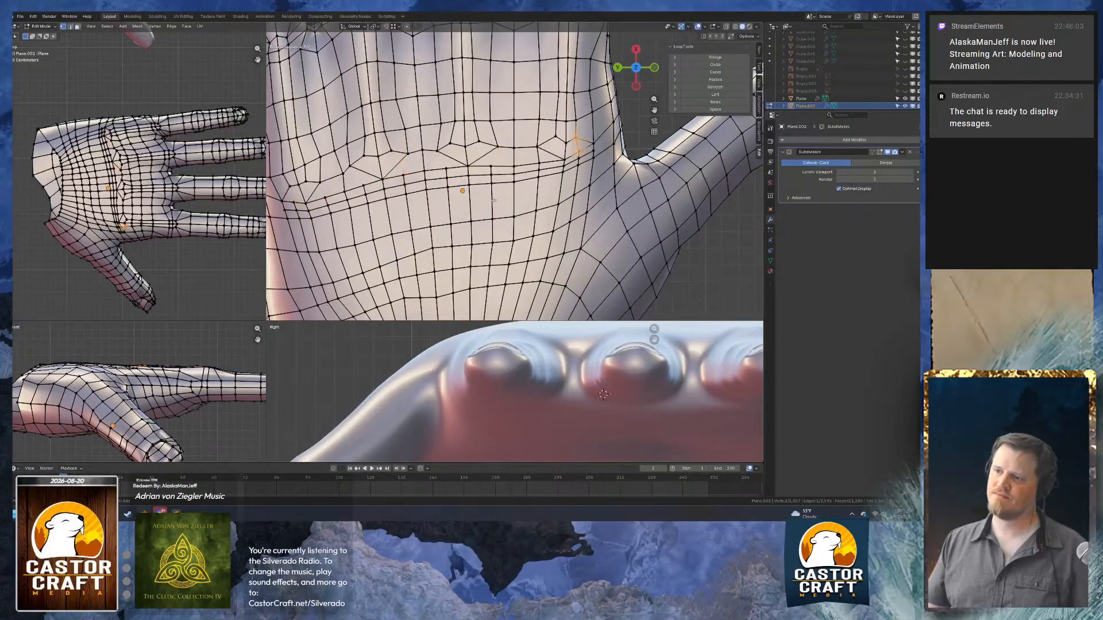
{"action": "key", "text": "ctrl+z"}
{"action": "key", "text": "ctrl+z"}
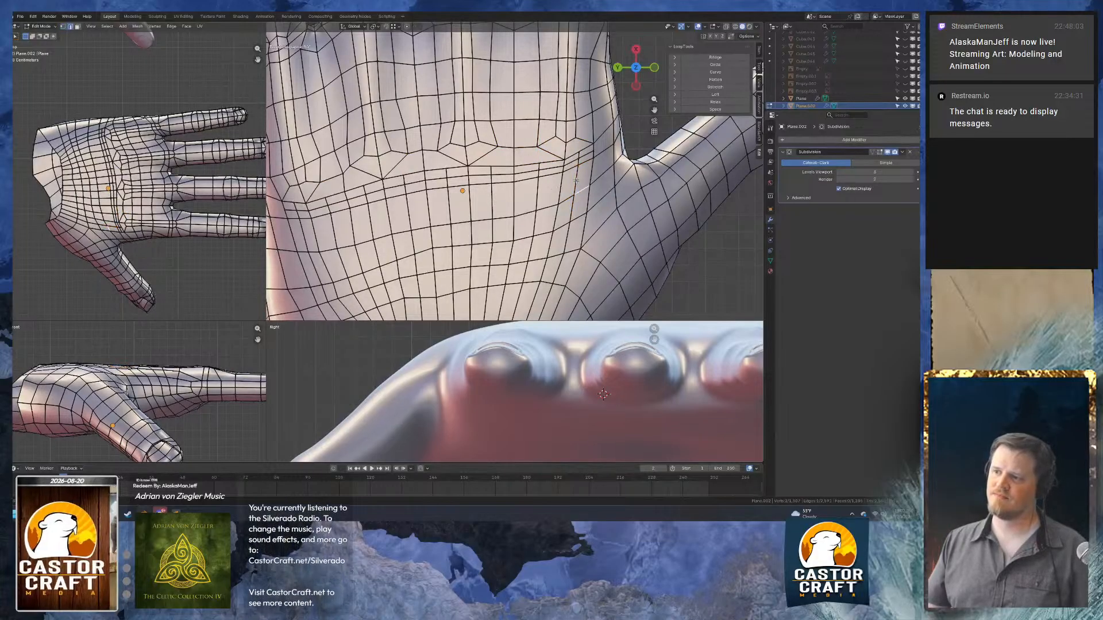
Dissolve alternate lengthwise edge loops running from the strip toward the wrist across the back of the hand.
{"action": "left_click", "coordinate": [542, 183], "text": "alt"}
{"action": "left_click", "coordinate": [538, 182], "text": "alt+shift"}
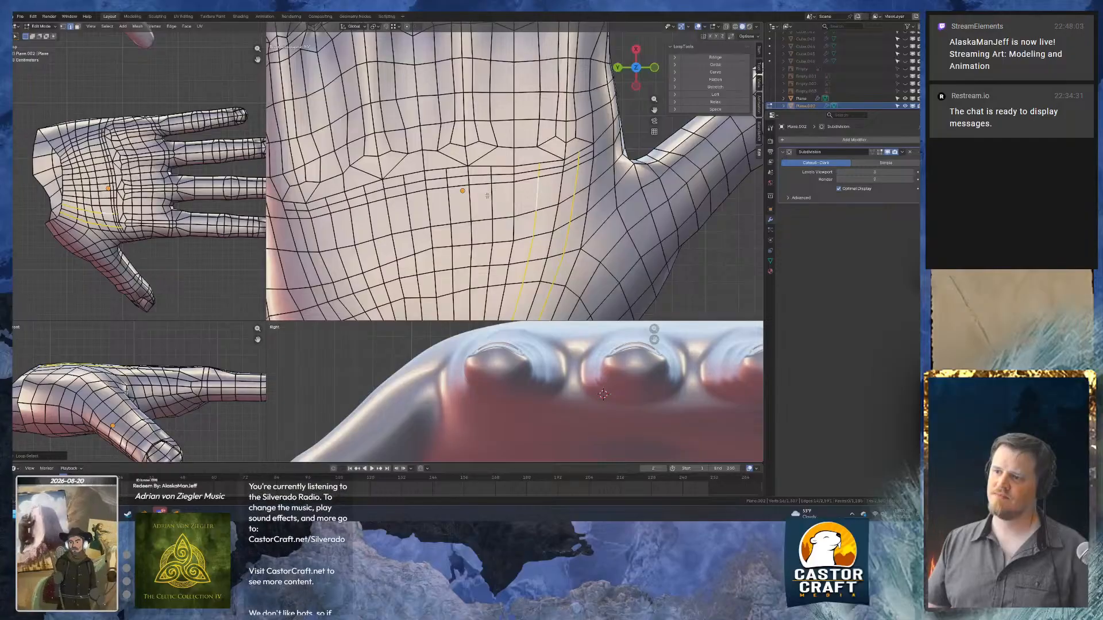
{"action": "left_click", "coordinate": [489, 195], "text": "alt+shift"}
{"action": "left_click", "coordinate": [449, 195], "text": "alt+shift"}
{"action": "left_click", "coordinate": [408, 207], "text": "alt+shift"}
{"action": "left_click", "coordinate": [364, 221], "text": "alt+shift"}
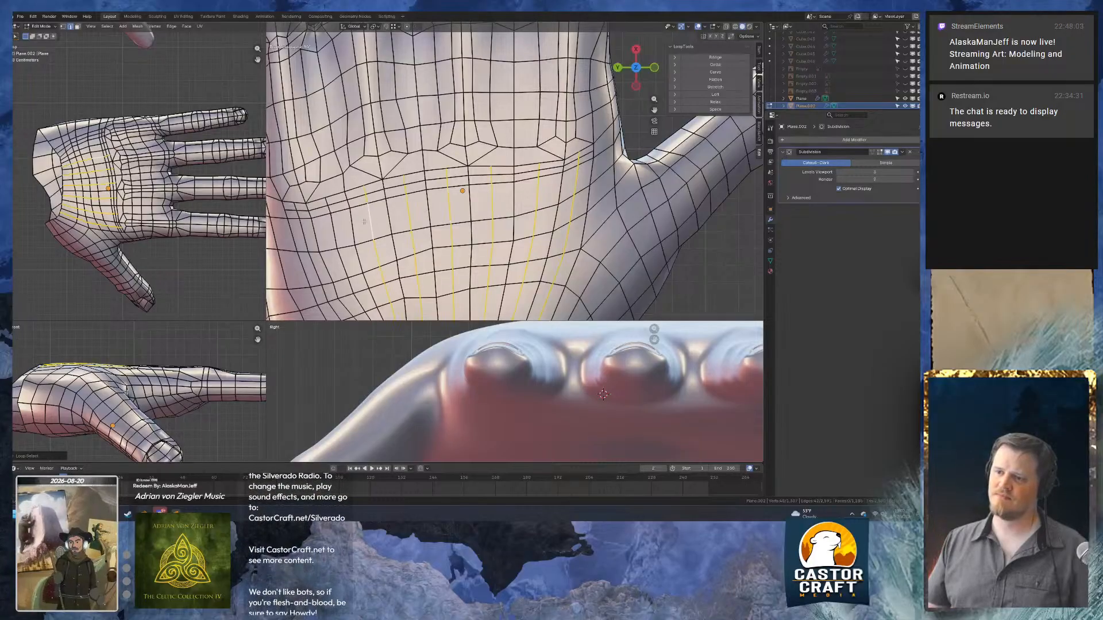
{"action": "left_click", "coordinate": [333, 229], "text": "alt+shift"}
{"action": "left_click", "coordinate": [301, 235], "text": "alt+shift"}
{"action": "key", "text": "ctrl+x"}
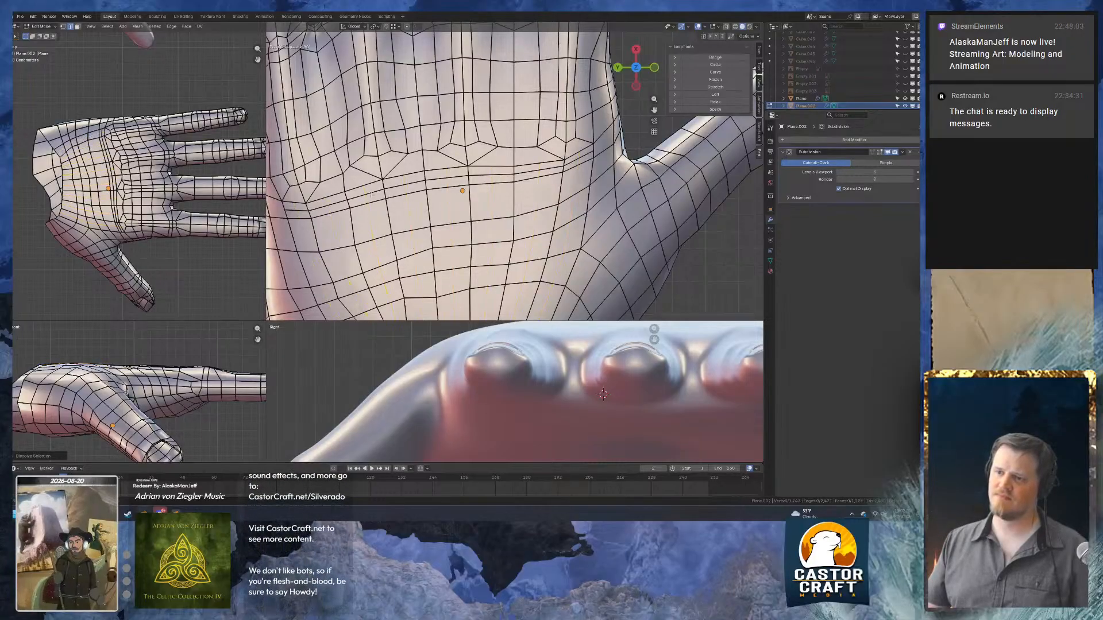
Dissolve the crosswise edge loop of the strip below the knuckle row.
{"action": "left_click", "coordinate": [373, 194], "text": "alt"}
{"action": "key", "text": "ctrl+x"}
{"action": "scroll", "coordinate": [514, 172], "scroll_direction": "down", "scroll_amount": 4}
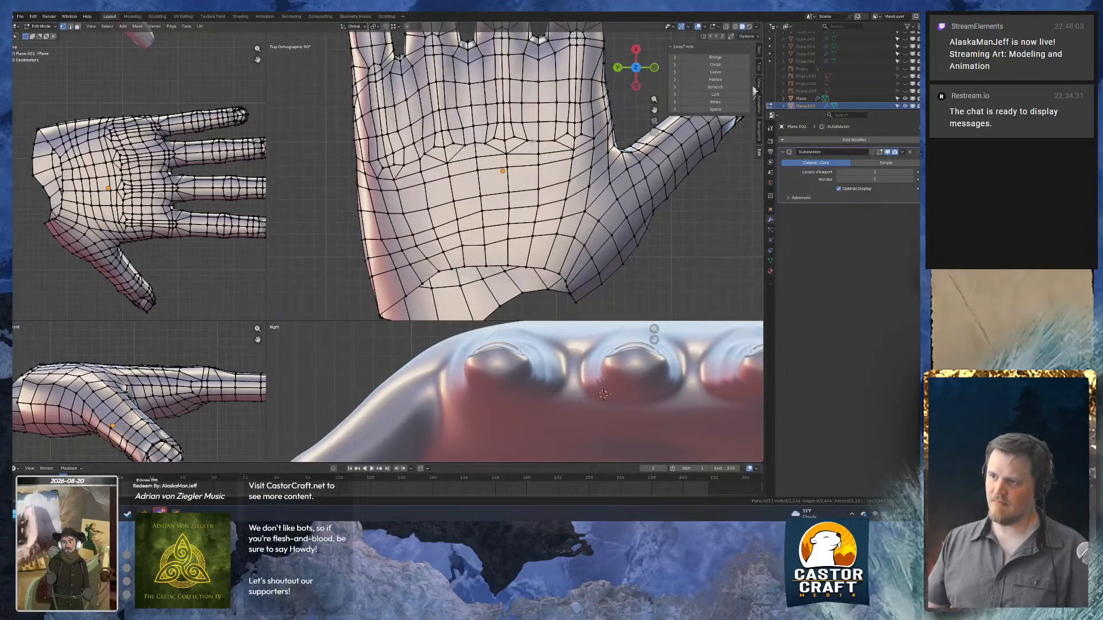
Knife a V-shaped cut from the knuckle row to a point below the middle-finger knuckle, and dissolve the surplus edge inside it.
{"action": "key", "text": "k"}
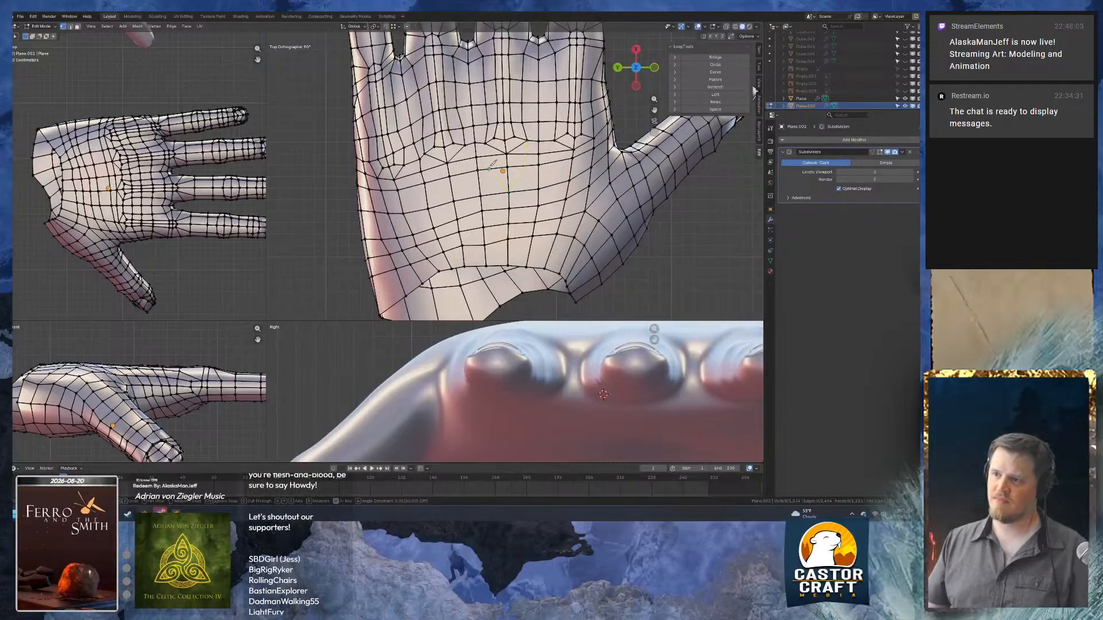
{"action": "key", "text": "Return"}
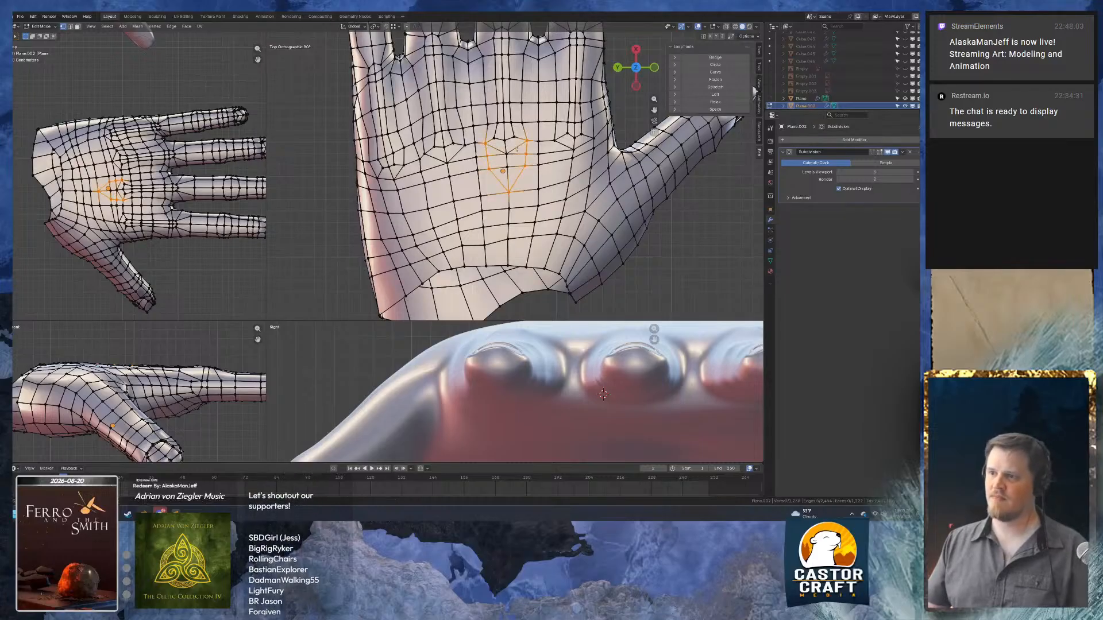
{"action": "key", "text": "2"}
{"action": "left_click", "coordinate": [507, 151]}
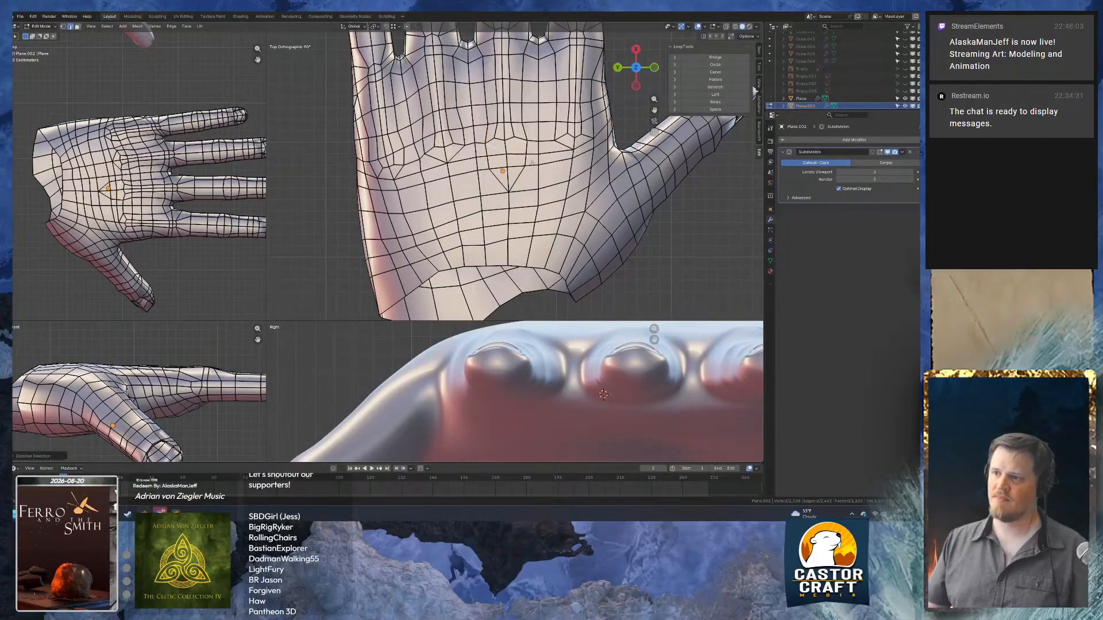
Connect the two outer knuckle-row vertices below the middle finger through the centre vertex, and select the knuckle's centre vertex.
{"action": "key", "text": "1"}
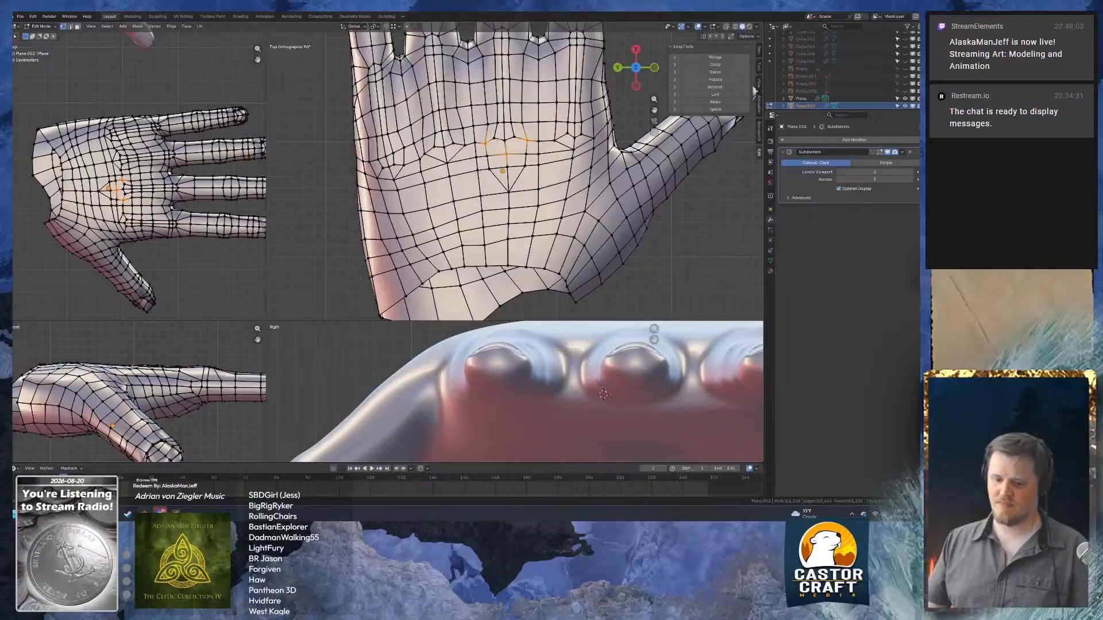
{"action": "key", "text": "l"}
{"action": "left_click", "coordinate": [501, 139]}
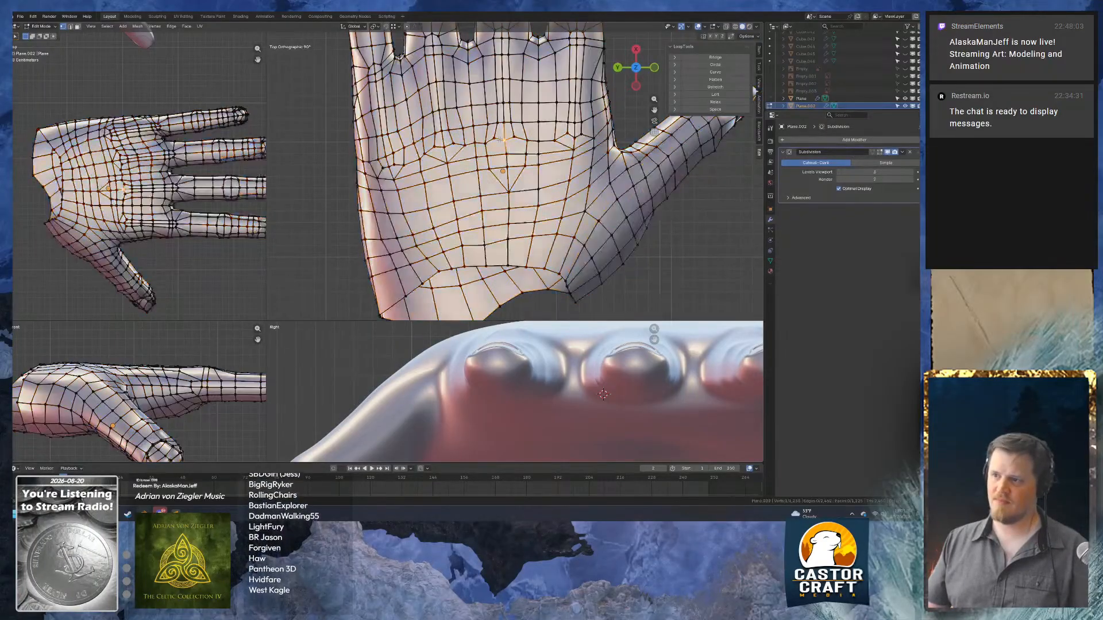
Knife two lengthwise cuts, one on each side of the middle-finger centre line, from the knuckle row to the crosswise edge below.
{"action": "key", "text": "k"}
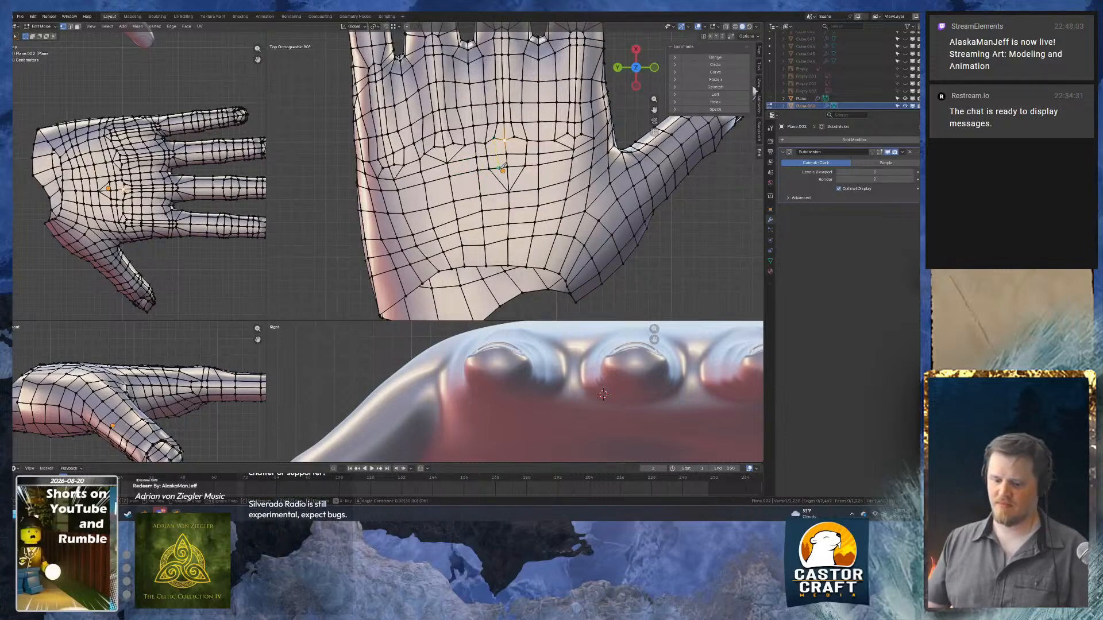
{"action": "left_click", "coordinate": [503, 167]}
{"action": "key", "text": "Return"}
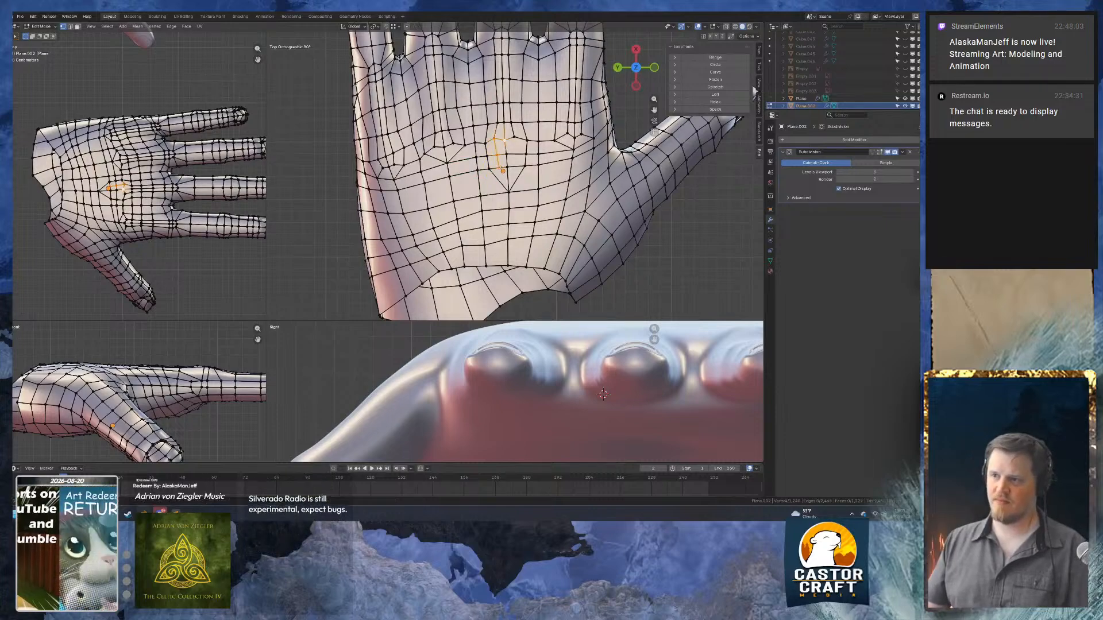
{"action": "left_click", "coordinate": [514, 137]}
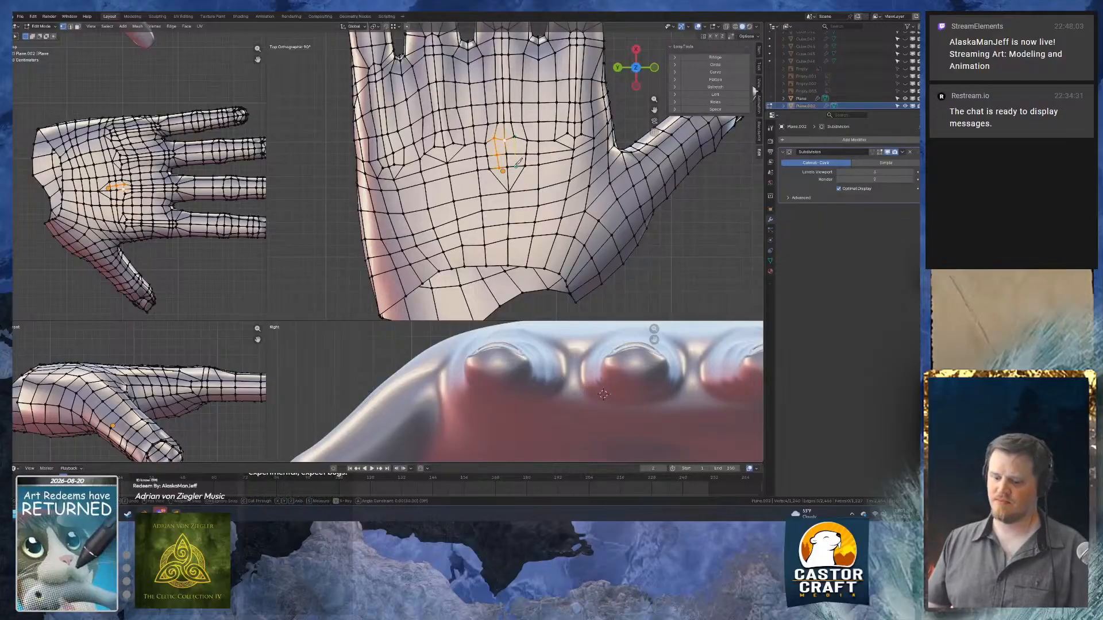
{"action": "left_click", "coordinate": [516, 165]}
{"action": "key", "text": "Return"}
Dissolve the leftover edges between the two lengthwise cuts below the middle-finger knuckle.
{"action": "scroll", "coordinate": [506, 177], "scroll_direction": "up", "scroll_amount": 3}
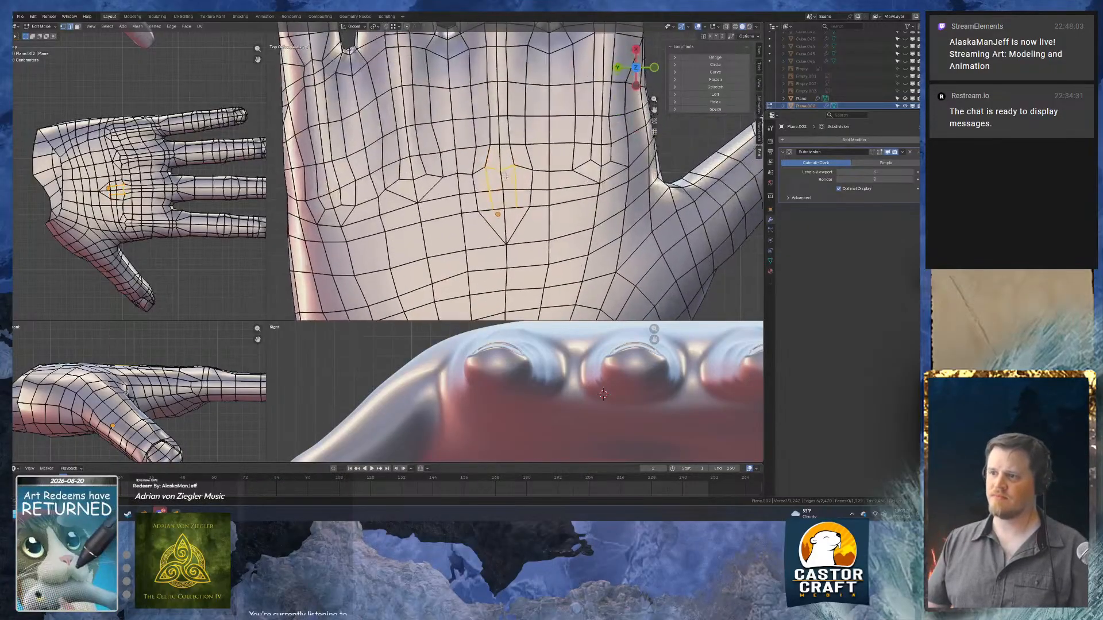
{"action": "left_click", "coordinate": [499, 167], "text": "alt"}
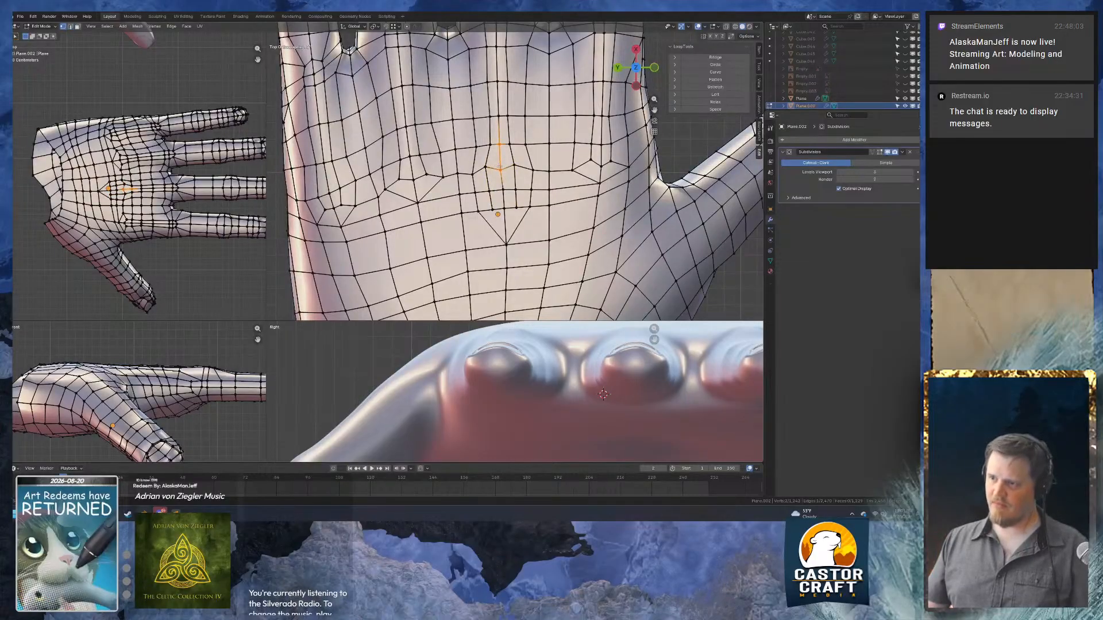
{"action": "left_click", "coordinate": [502, 180]}
{"action": "key", "text": "2"}
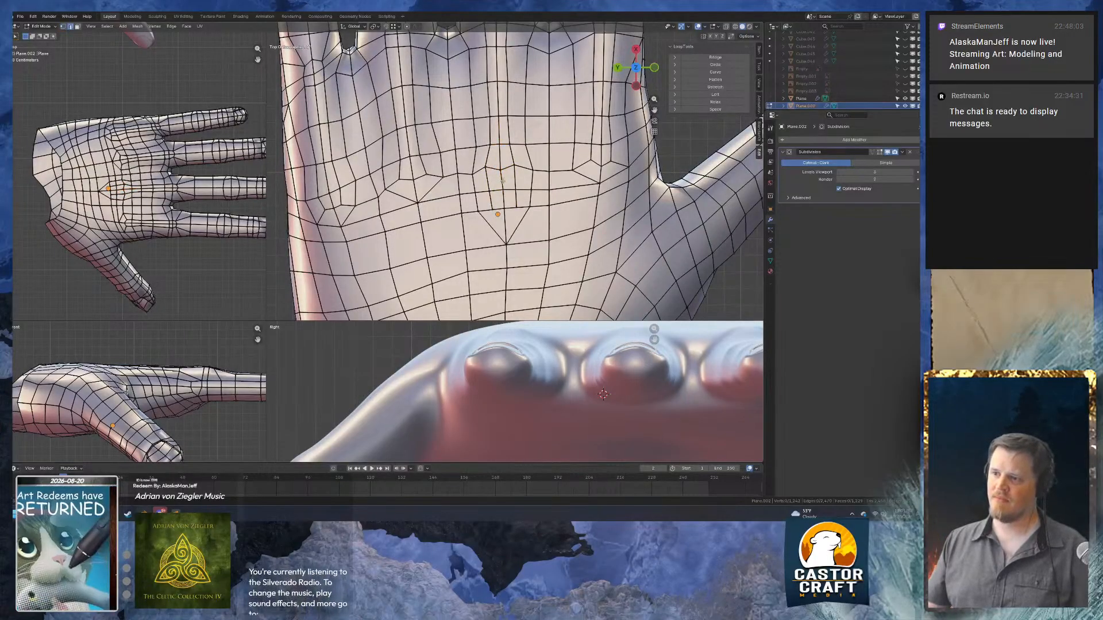
{"action": "left_click", "coordinate": [502, 181]}
{"action": "key", "text": "ctrl+x"}
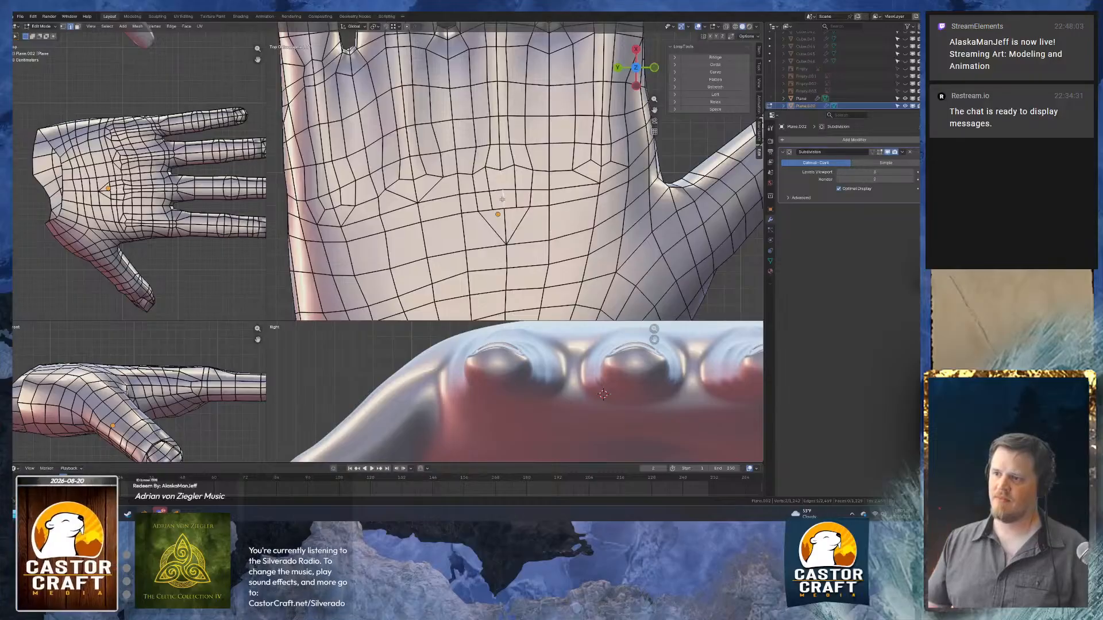
Slide the two knuckle-row vertices at the tops of the lengthwise cuts slightly toward the wrist.
{"action": "key", "text": "1"}
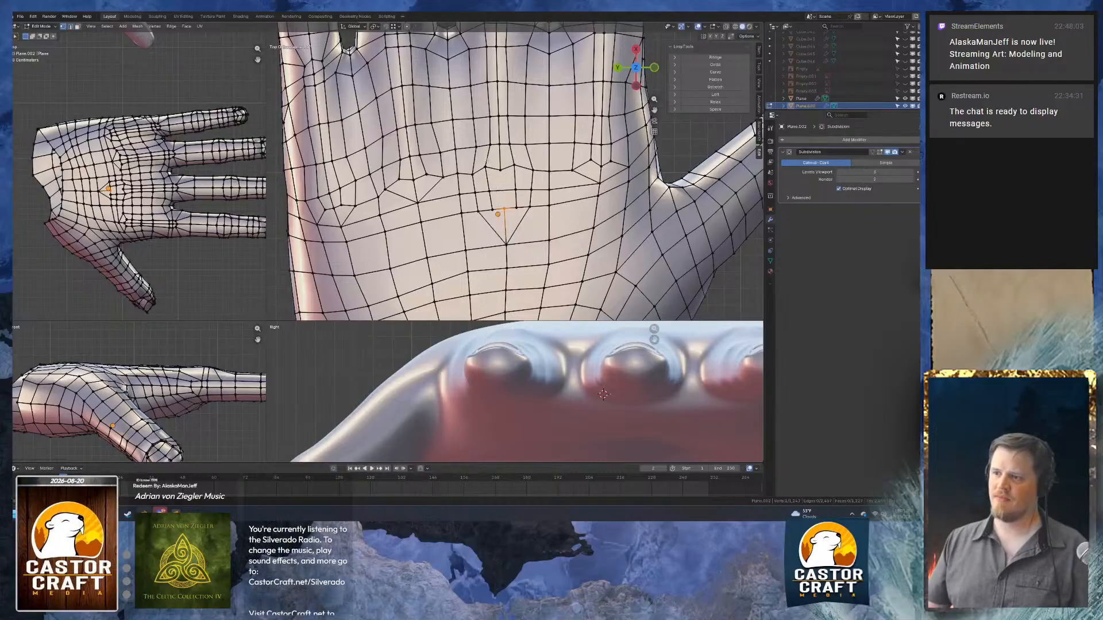
{"action": "left_click", "coordinate": [487, 167]}
{"action": "left_click", "coordinate": [513, 167], "text": "shift"}
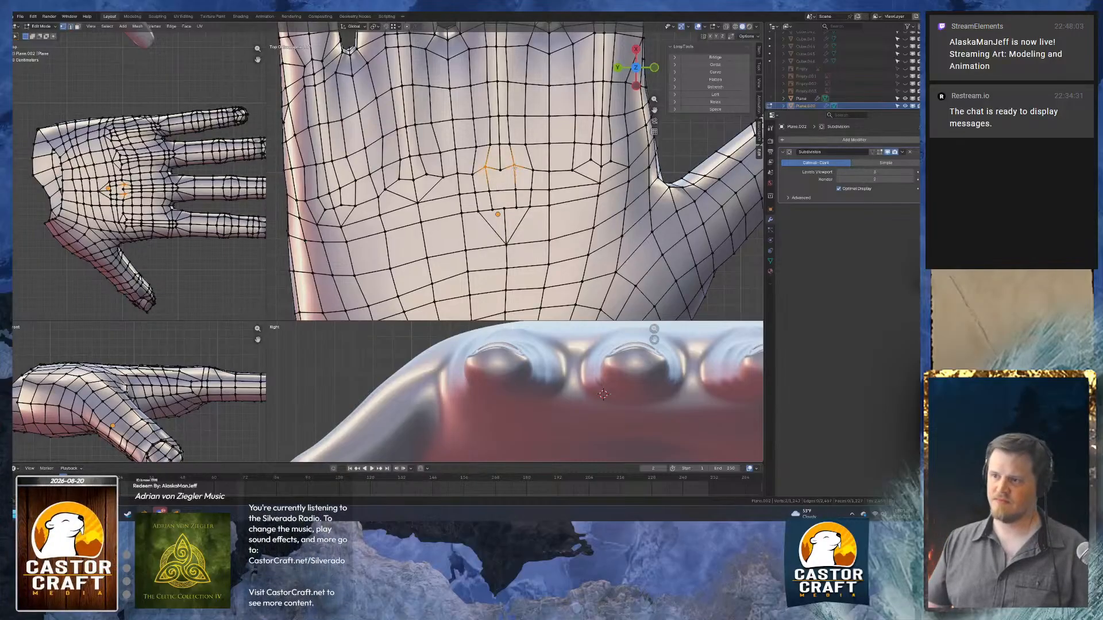
{"action": "key", "text": "shift+v"}
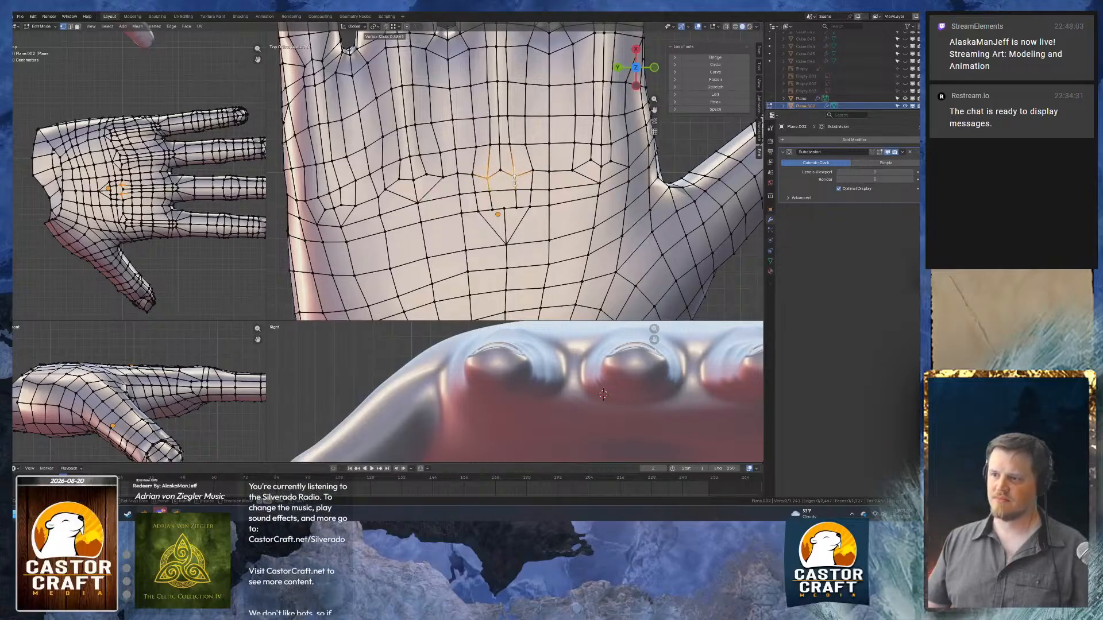
{"action": "left_click", "coordinate": [514, 181]}
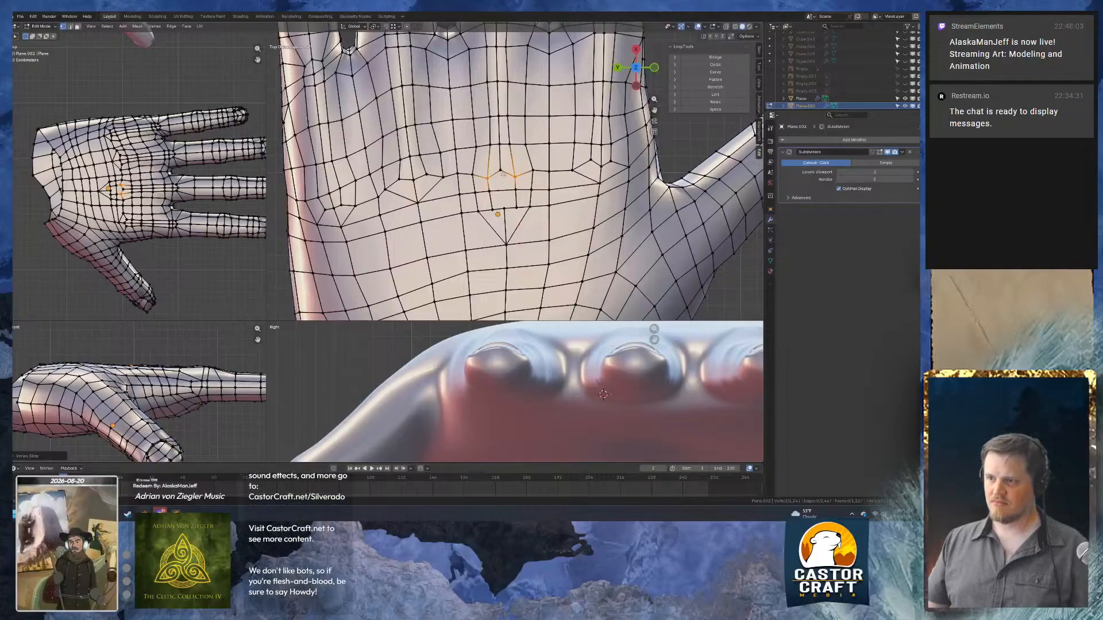
Move the two outer vertices of the triangular patch below the middle-finger knuckle slightly toward the wrist.
{"action": "middle_click_drag", "start_coordinate": [498, 194], "coordinate": [495, 134], "text": "shift"}
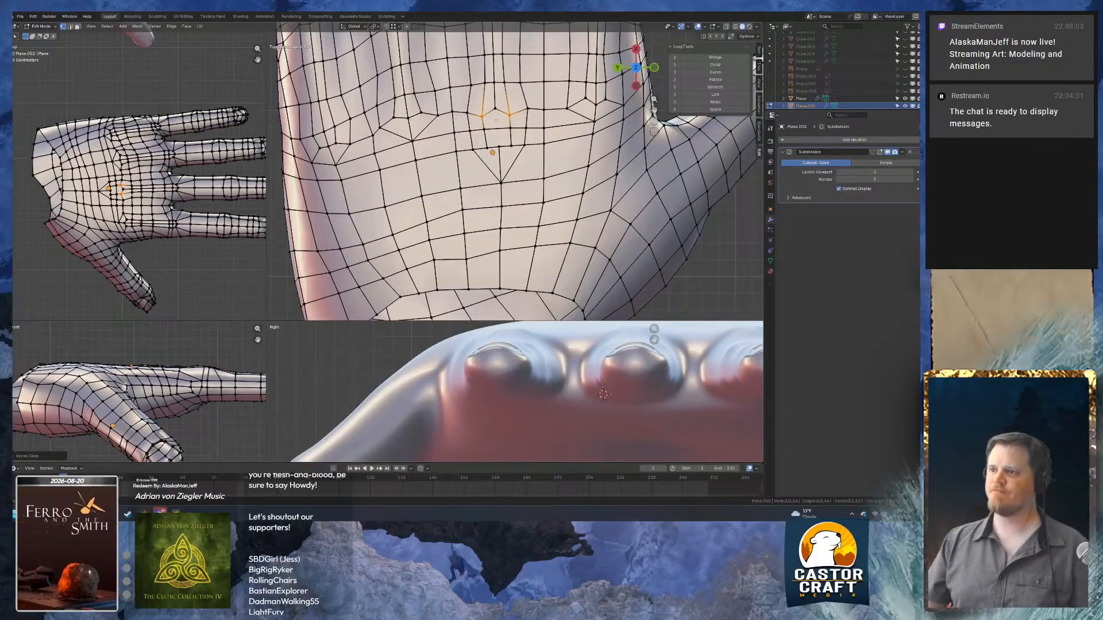
{"action": "scroll", "coordinate": [486, 126], "scroll_direction": "up", "scroll_amount": 1}
{"action": "middle_click_drag", "start_coordinate": [488, 128], "coordinate": [491, 124], "text": "shift"}
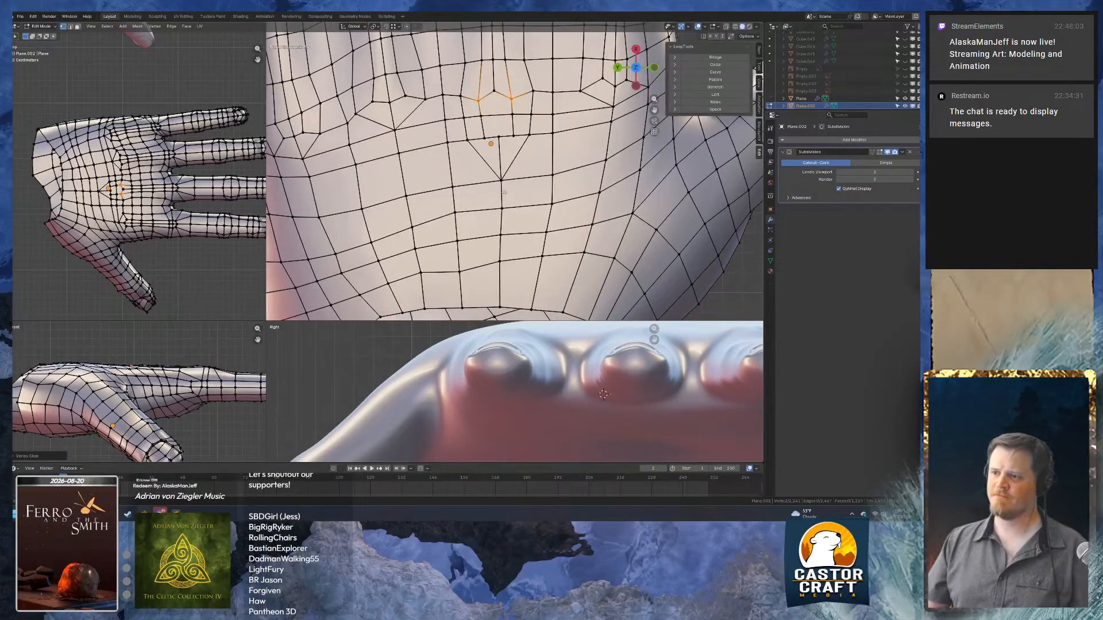
{"action": "left_click", "coordinate": [517, 137]}
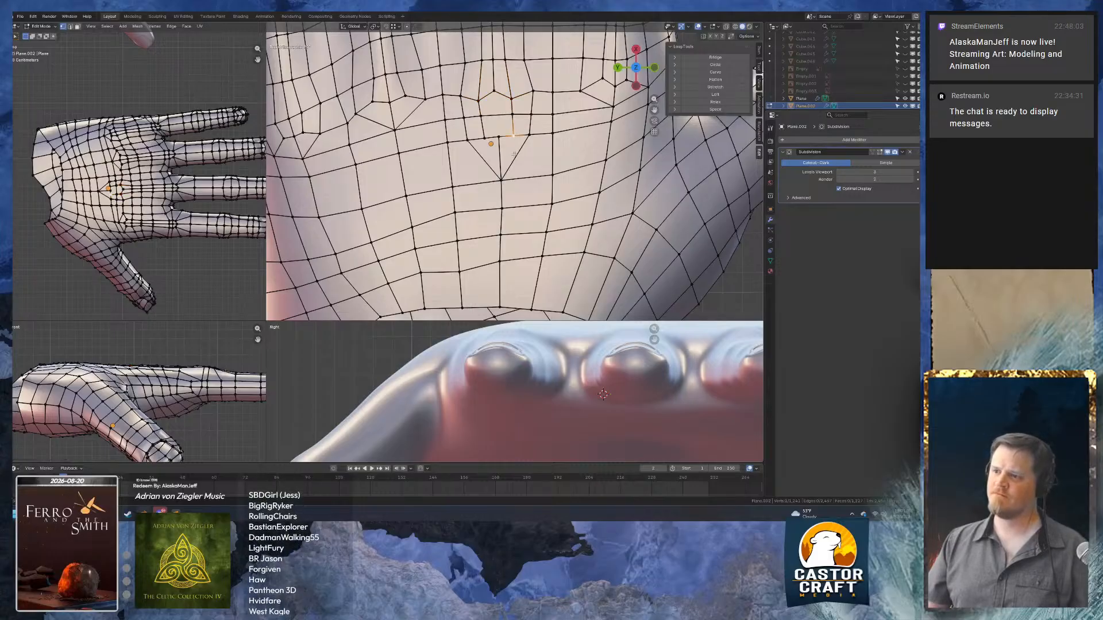
{"action": "left_click", "coordinate": [529, 135]}
{"action": "left_click", "coordinate": [468, 140], "text": "shift"}
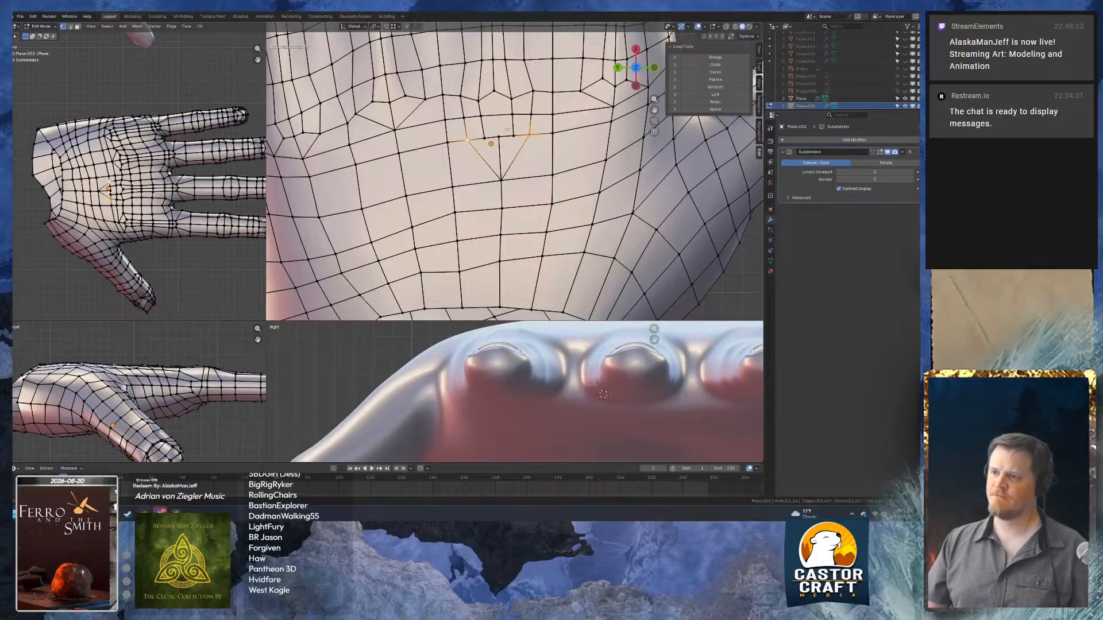
{"action": "key", "text": "g"}
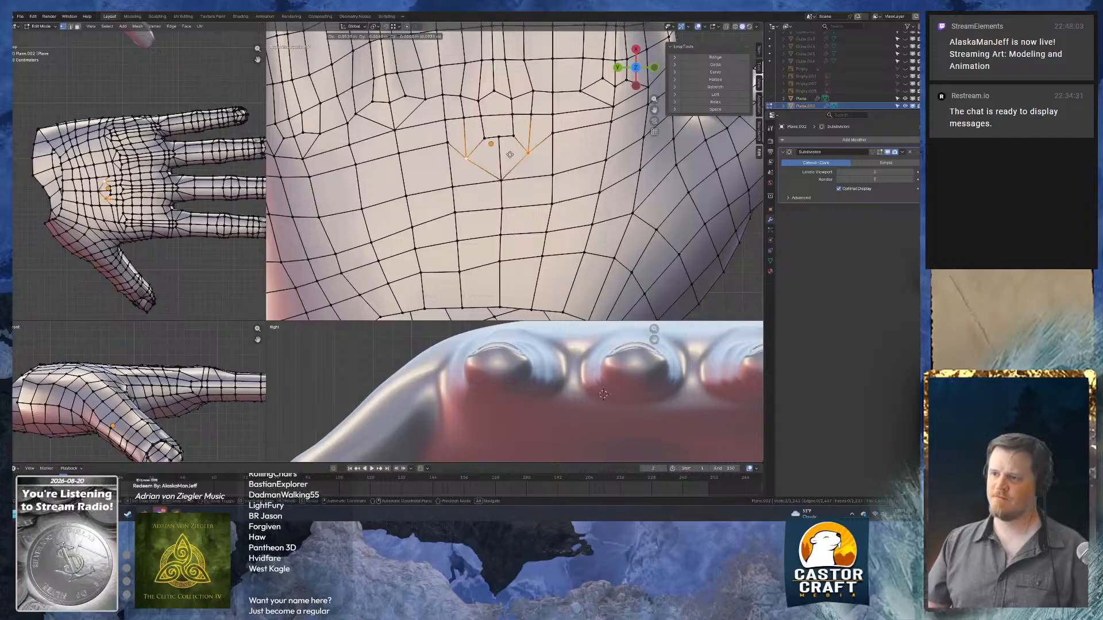
{"action": "left_click", "coordinate": [505, 107]}
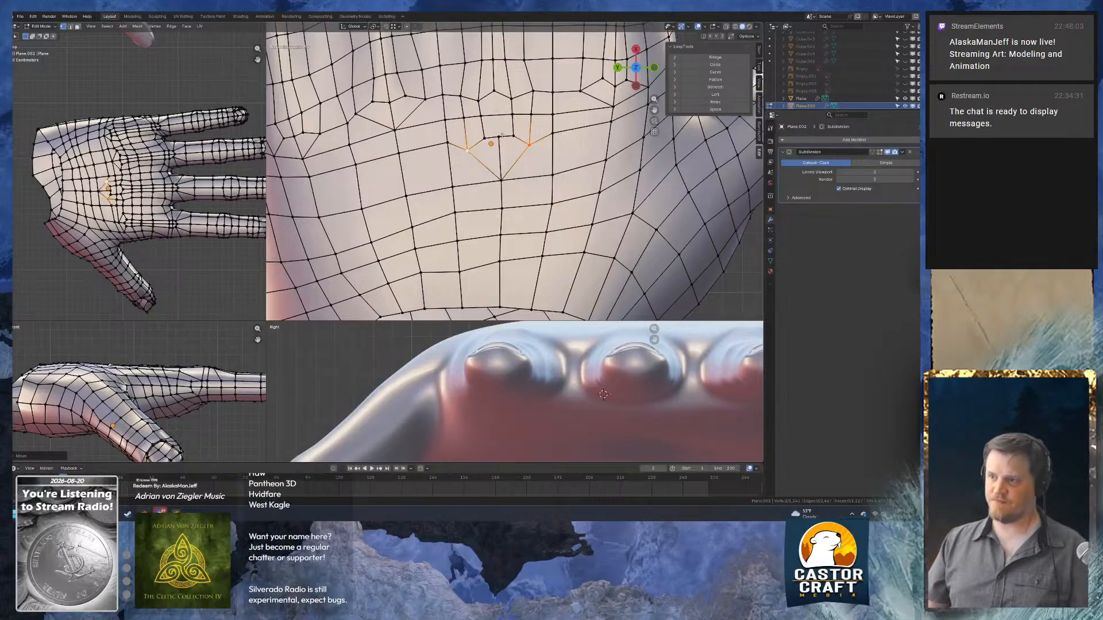
Slide the centre vertex between those two outer vertices down the middle edge toward the wrist.
{"action": "key", "text": "k"}
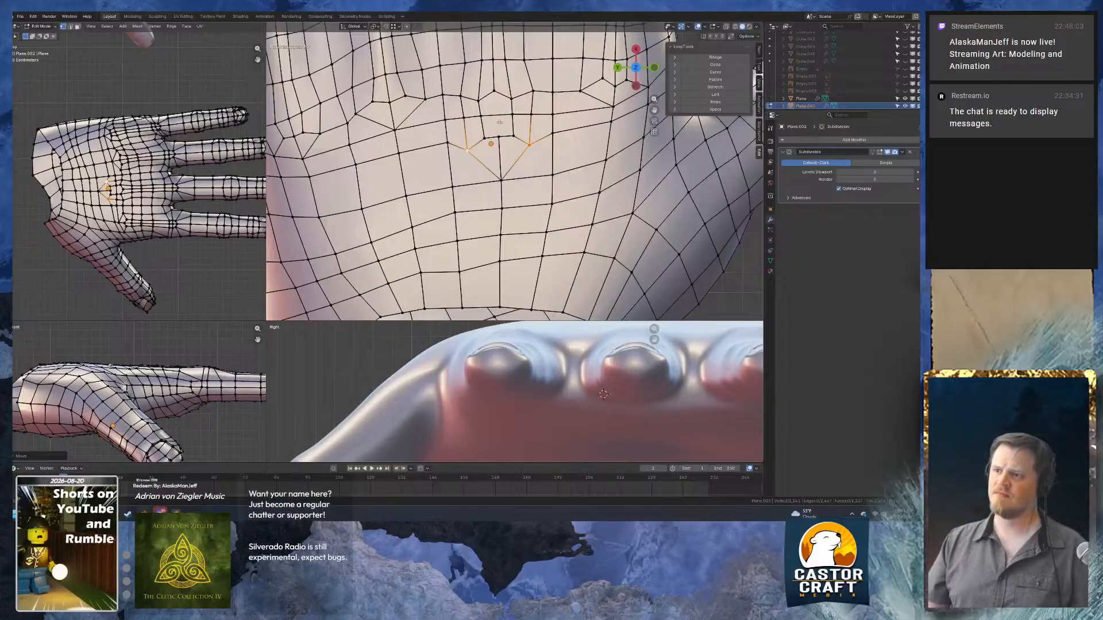
{"action": "left_click", "coordinate": [499, 136]}
{"action": "key", "text": "g"}
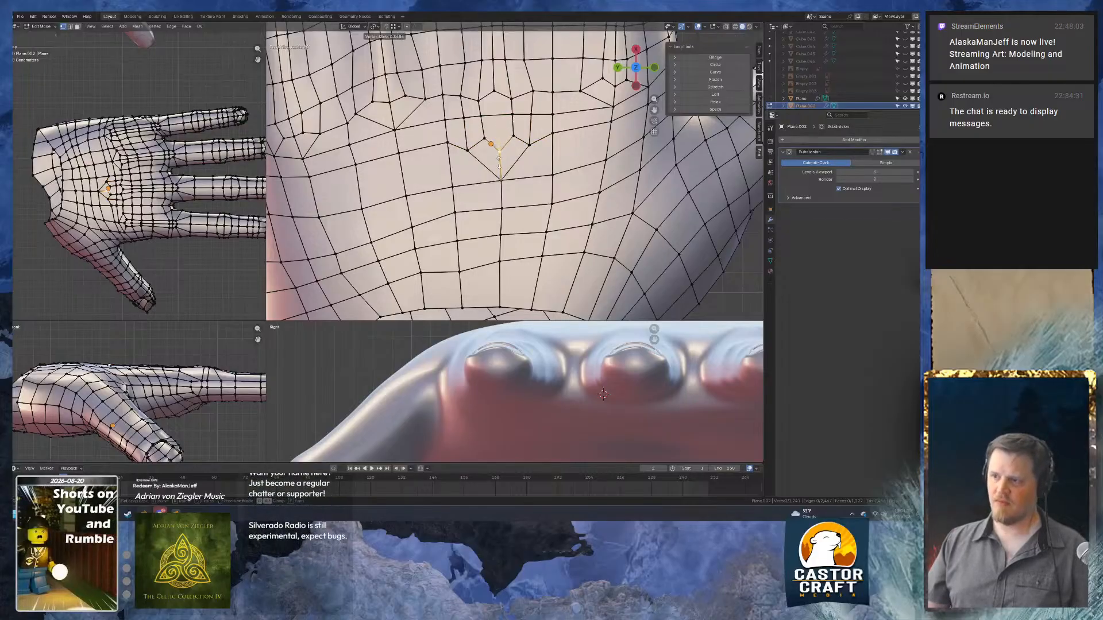
{"action": "left_click", "coordinate": [500, 158]}
{"action": "key", "text": "2"}
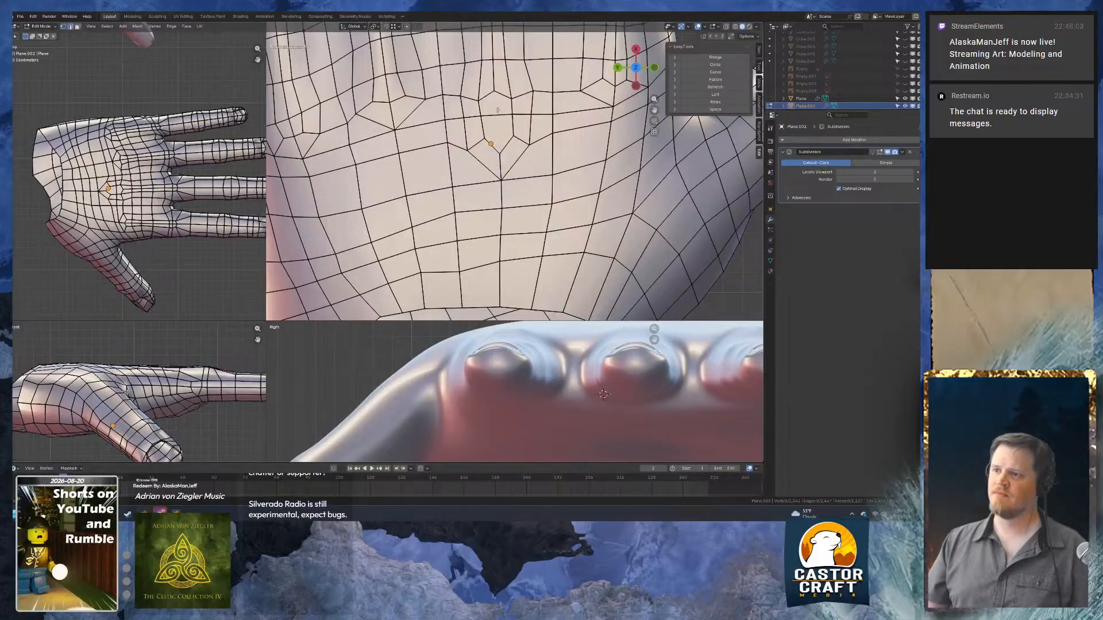
{"action": "key", "text": "1"}
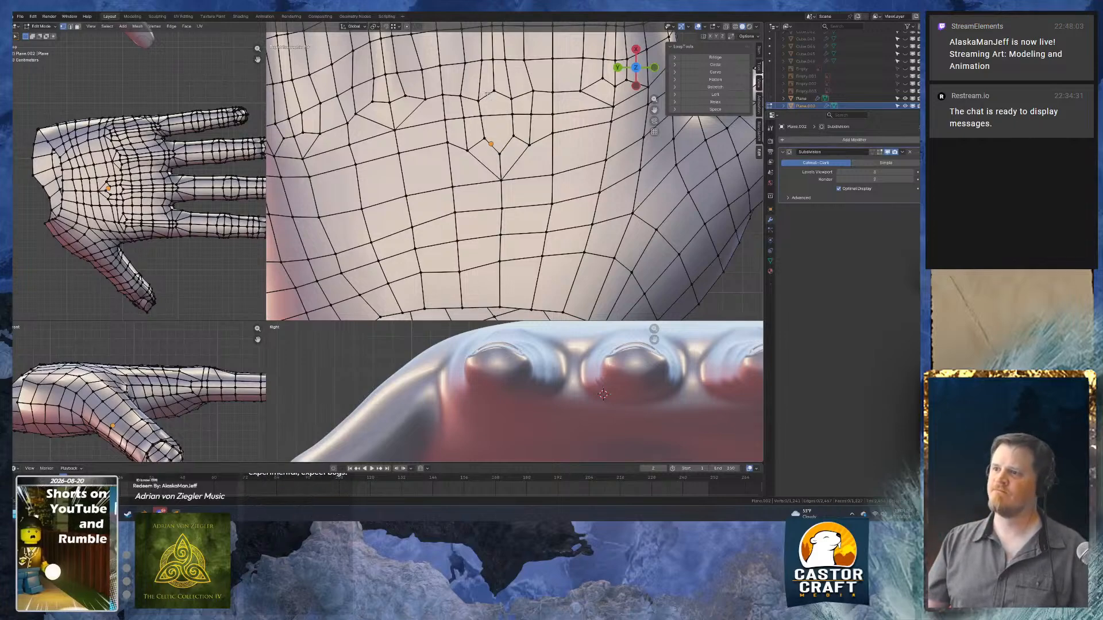
Try to dissolve the two peaked edges between the lengthwise cuts below the middle-finger knuckle.
{"action": "key", "text": "2"}
{"action": "left_click", "coordinate": [486, 94]}
{"action": "left_click", "coordinate": [501, 93], "text": "shift"}
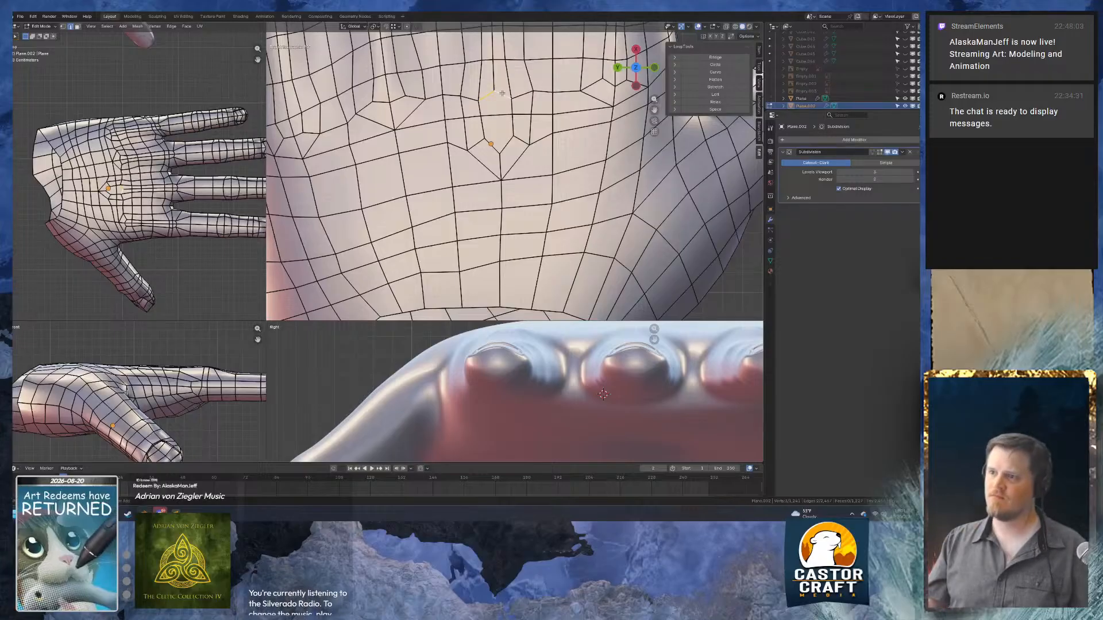
{"action": "key", "text": "ctrl+x"}
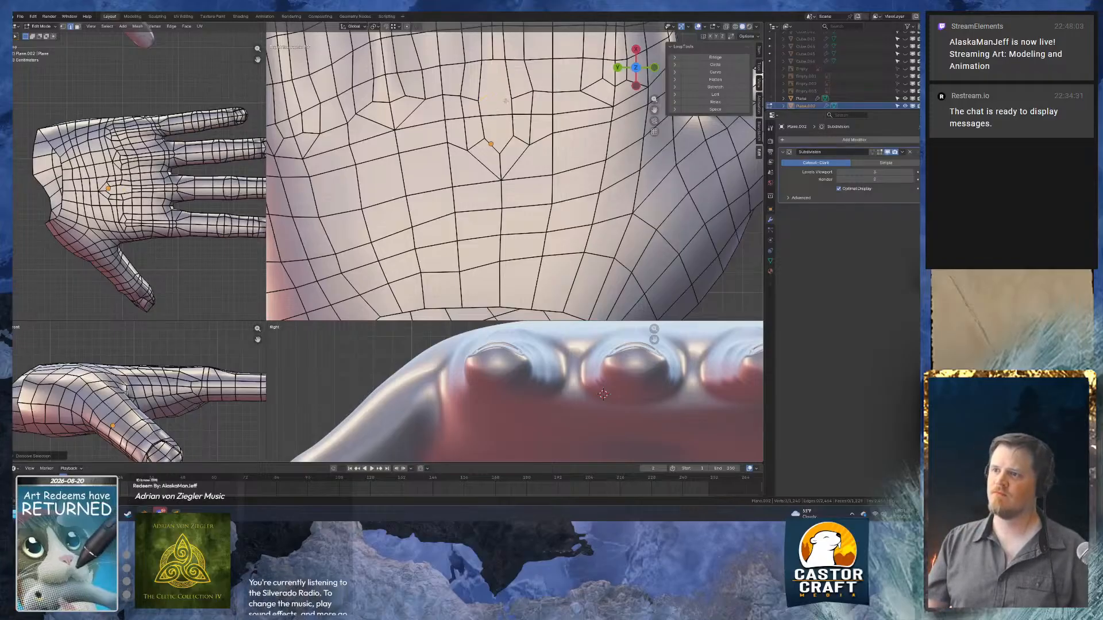
{"action": "key", "text": "ctrl+r"}
{"action": "left_click", "coordinate": [489, 104]}
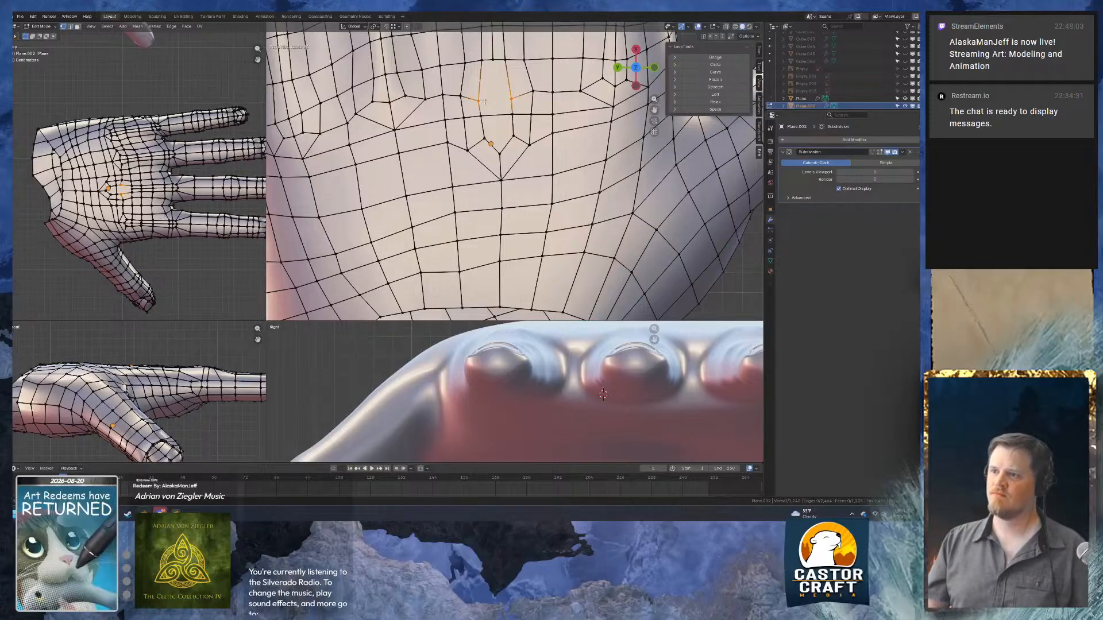
{"action": "key", "text": "2"}
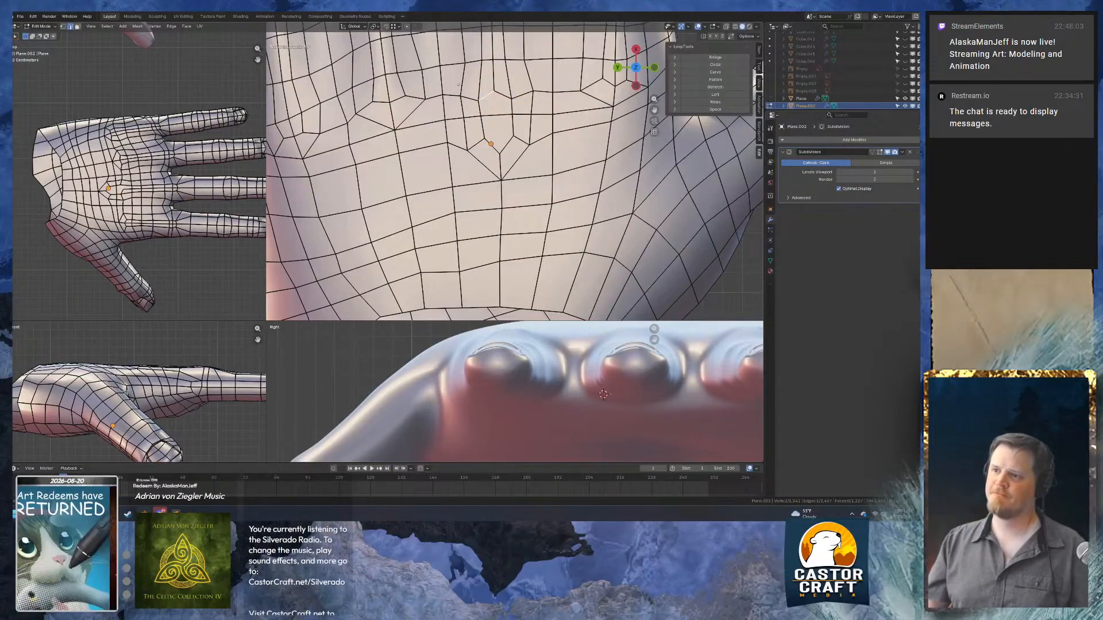
Try to bevel the vertex at the peak between the two lengthwise cuts.
{"action": "mouse_move", "coordinate": [610, 161]}
{"action": "middle_mouse_down", "text": "shift"}
{"action": "mouse_move", "coordinate": [520, 194]}
{"action": "mouse_move", "coordinate": [605, 177]}
{"action": "middle_mouse_up", "text": "shift"}
{"action": "key", "text": "1"}
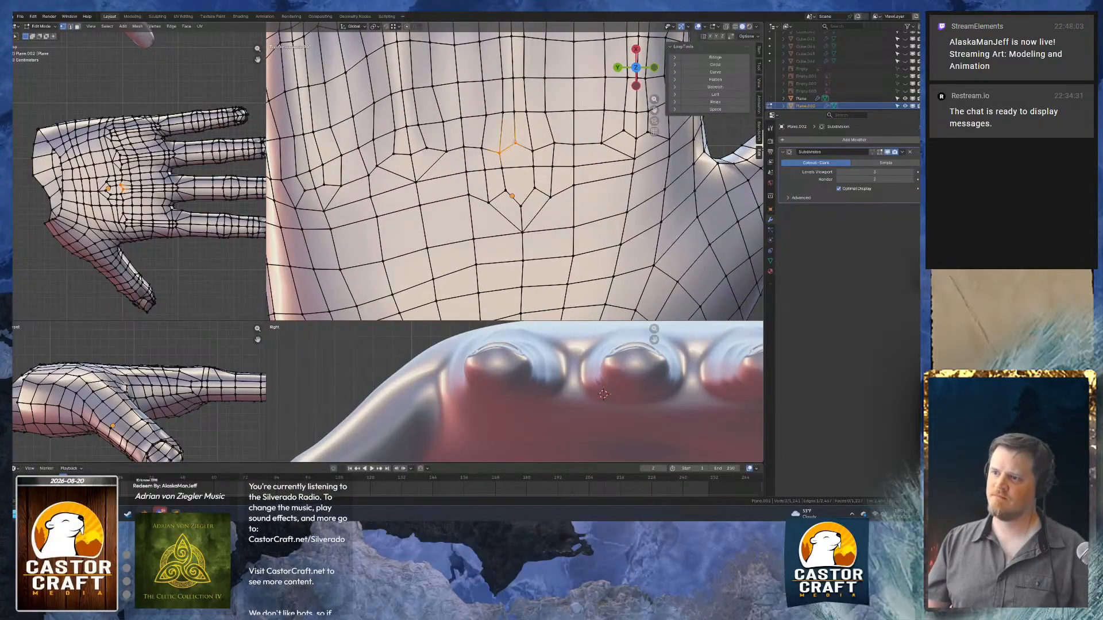
{"action": "left_click", "coordinate": [517, 141]}
{"action": "key", "text": "ctrl+shift+b"}
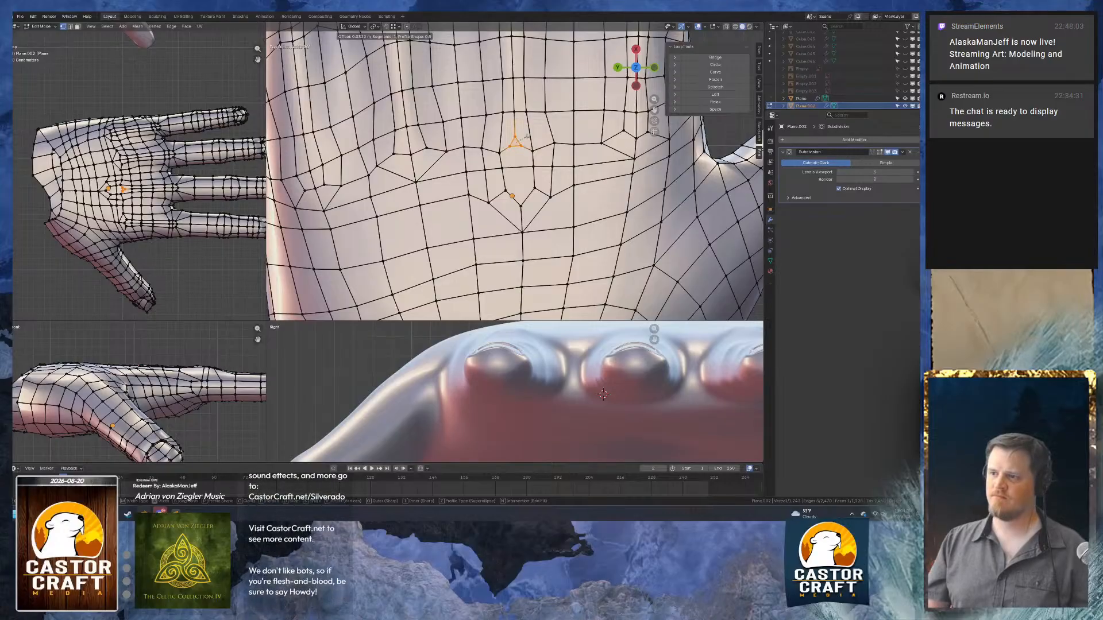
{"action": "left_click", "coordinate": [526, 138]}
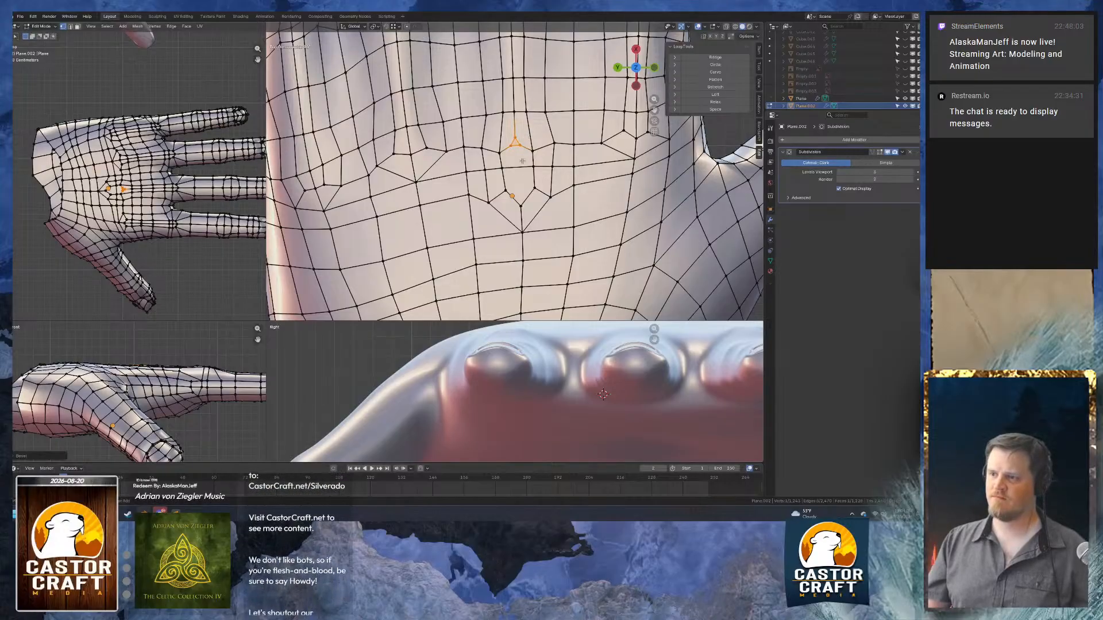
Connect the peak vertex to the centre vertex of the triangular patch below it.
{"action": "left_click", "coordinate": [522, 208], "text": "shift"}
{"action": "key", "text": "j"}
{"action": "key", "text": "2"}
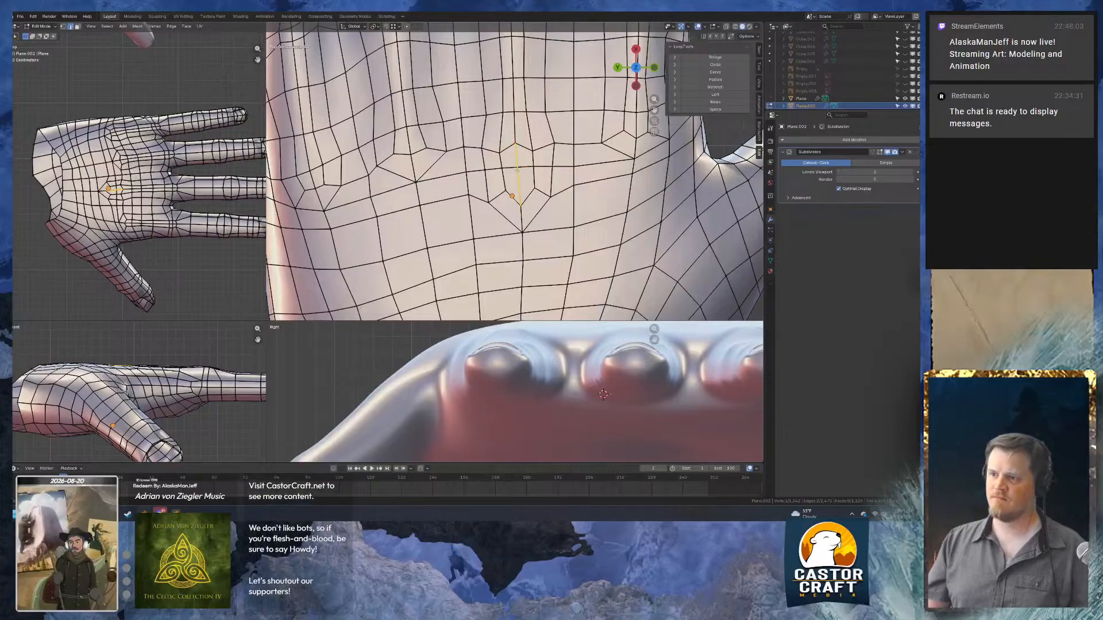
Vertex-bevel the crossing on the new lengthwise edge into a small diamond, and dissolve the edge joining it to the peak.
{"action": "key", "text": "1"}
{"action": "left_click", "coordinate": [518, 166]}
{"action": "key", "text": "ctrl+shift+b"}
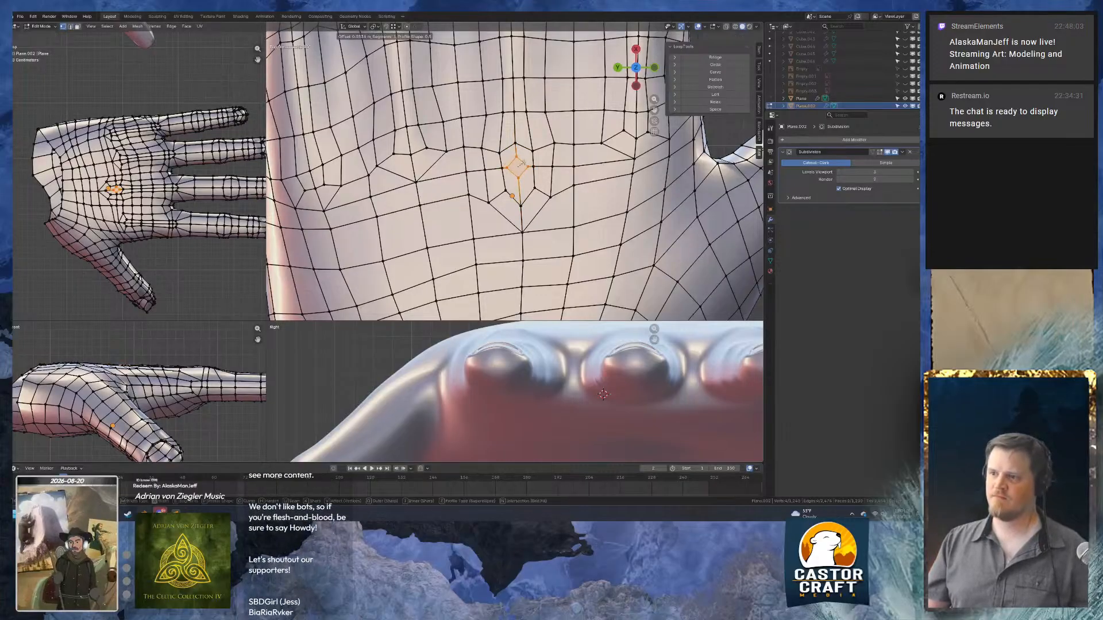
{"action": "left_click", "coordinate": [519, 165]}
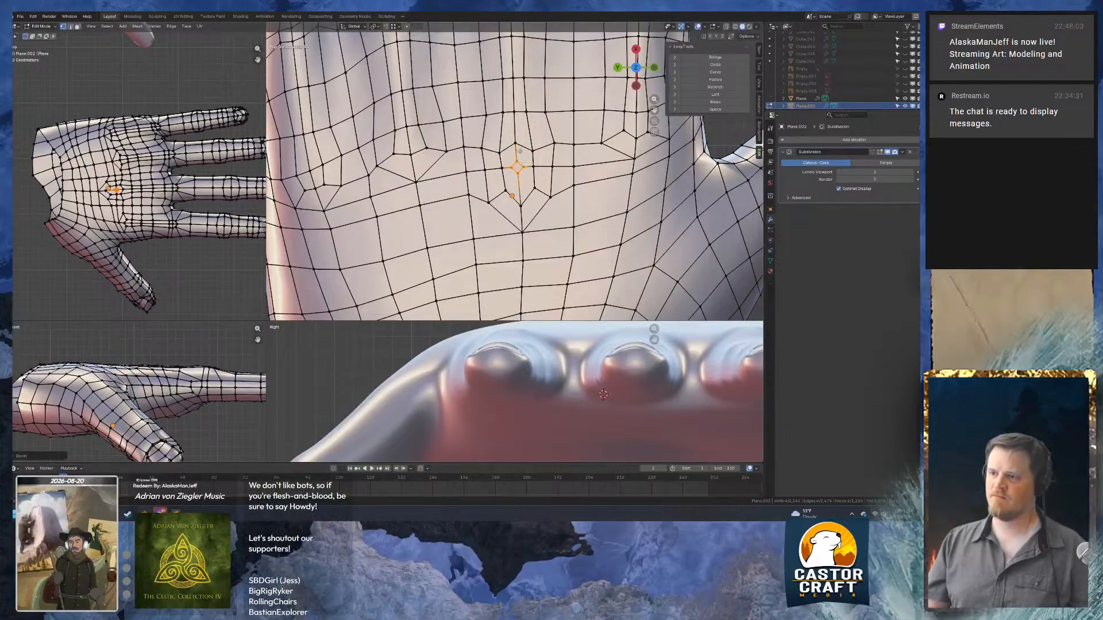
{"action": "key", "text": "2"}
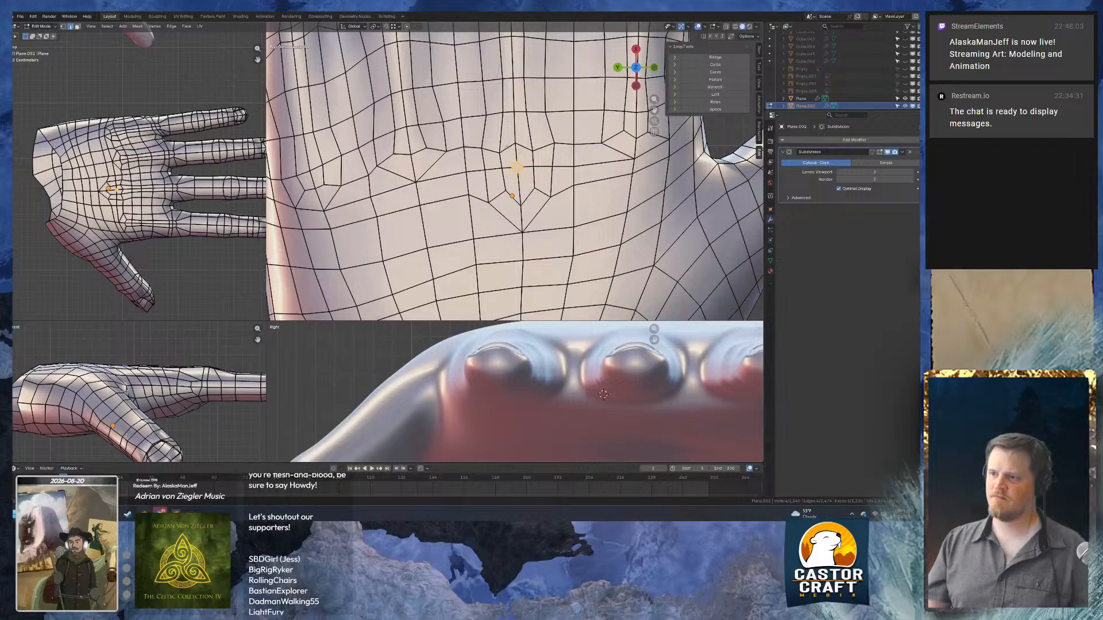
{"action": "key", "text": "ctrl+x"}
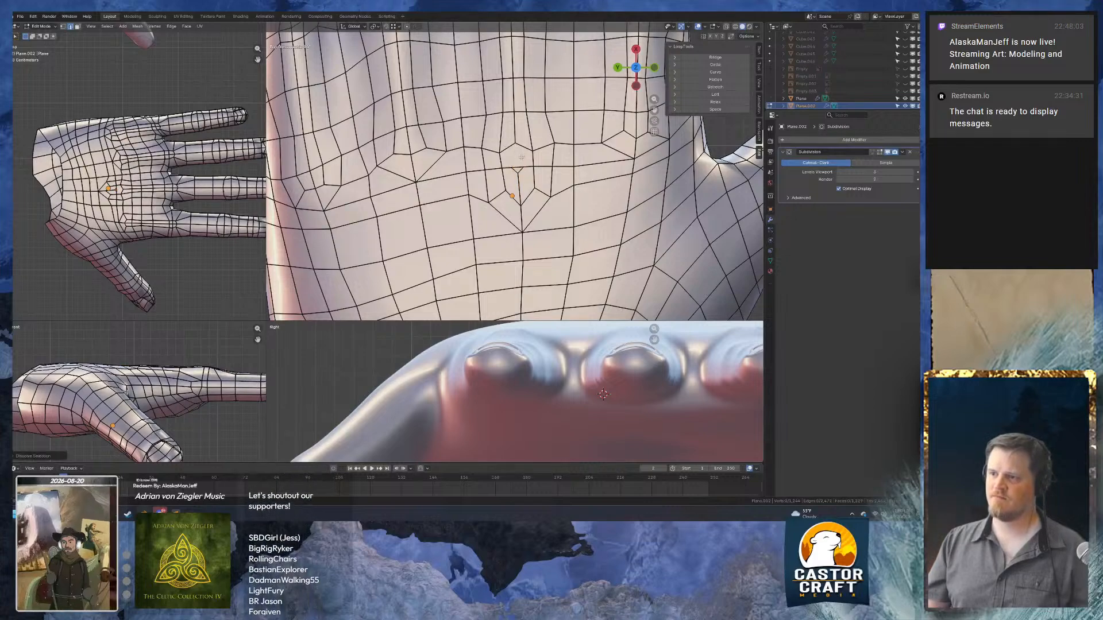
Try to connect the peak vertex to the two upper corners of the small triangle below it.
{"action": "key", "text": "1"}
{"action": "left_click", "coordinate": [516, 146]}
{"action": "left_click", "coordinate": [512, 167]}
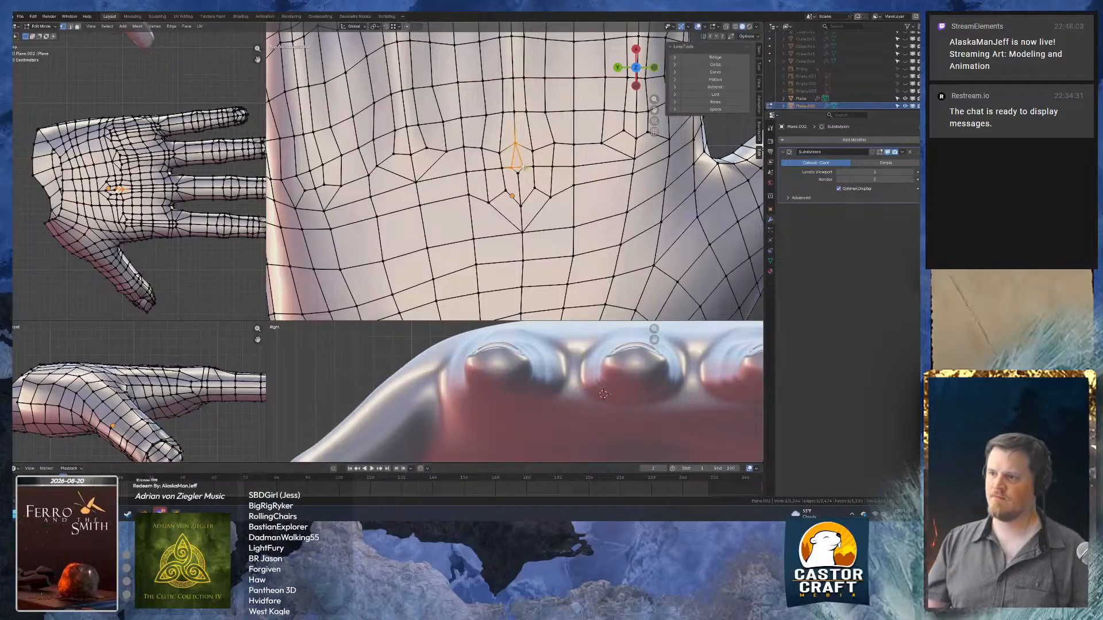
{"action": "key", "text": "2"}
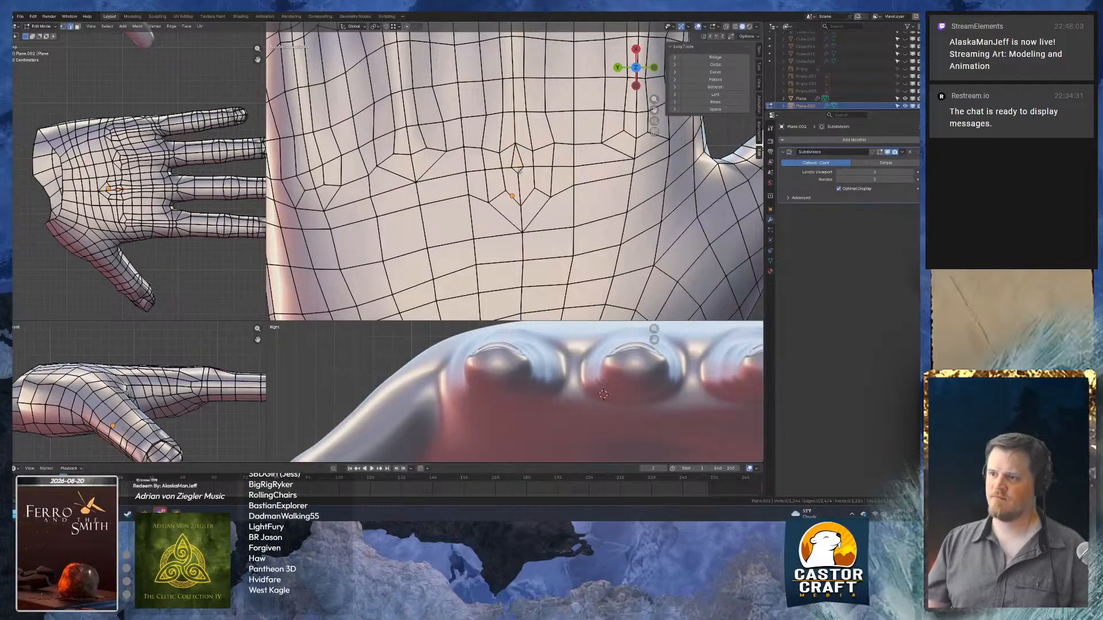
{"action": "left_click", "coordinate": [519, 174]}
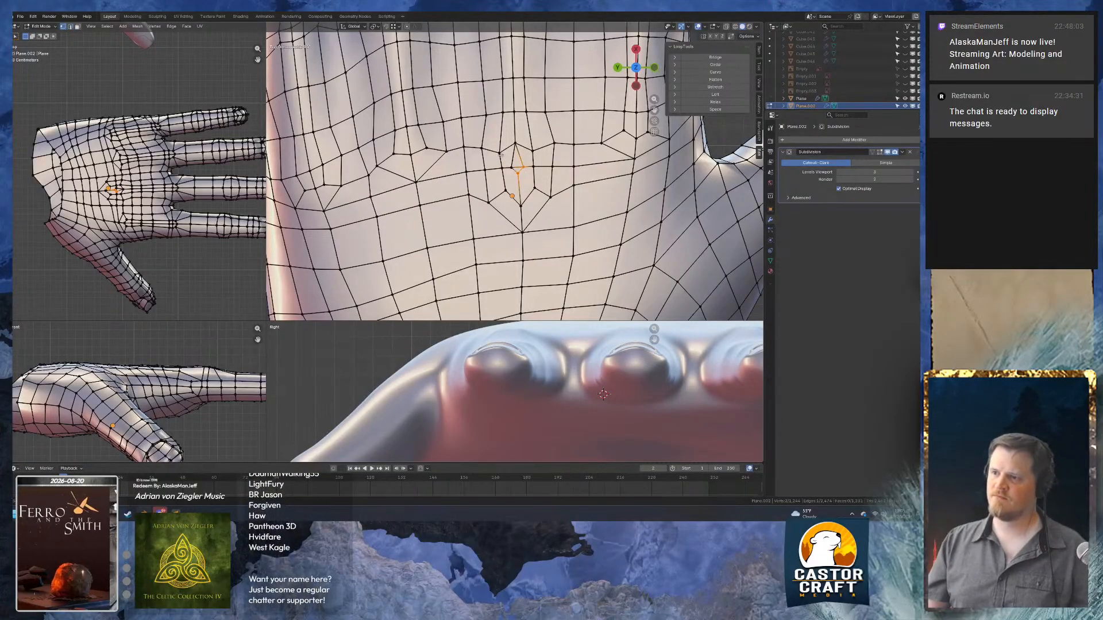
{"action": "key", "text": "ctrl+z"}
{"action": "key", "text": "ctrl+z"}
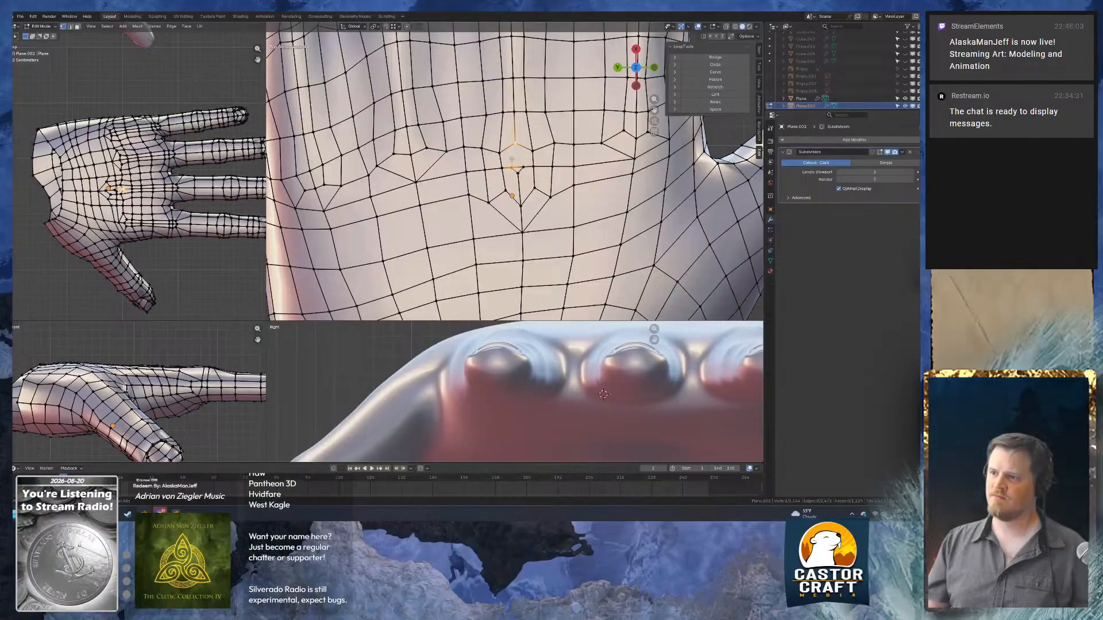
Scale the two vertices flanking the peak closer together.
{"action": "left_click", "coordinate": [502, 154]}
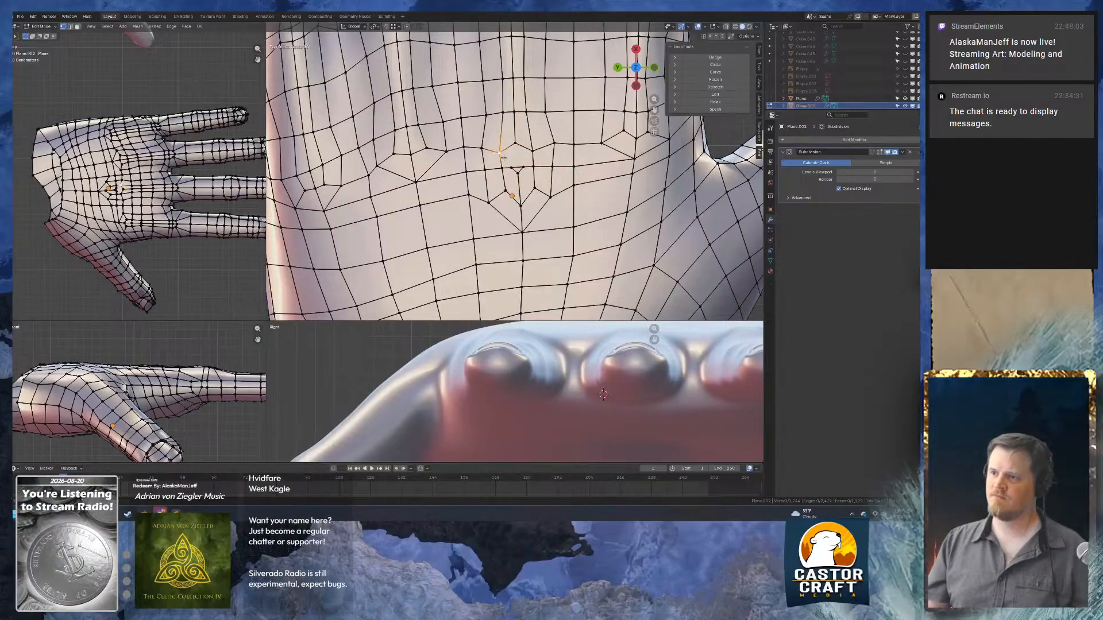
{"action": "left_click", "coordinate": [533, 153], "text": "shift"}
{"action": "key", "text": "s"}
{"action": "left_click", "coordinate": [525, 151]}
Merge the corner vertices of the small triangle below the peak into a single vertex.
{"action": "left_click", "coordinate": [516, 143]}
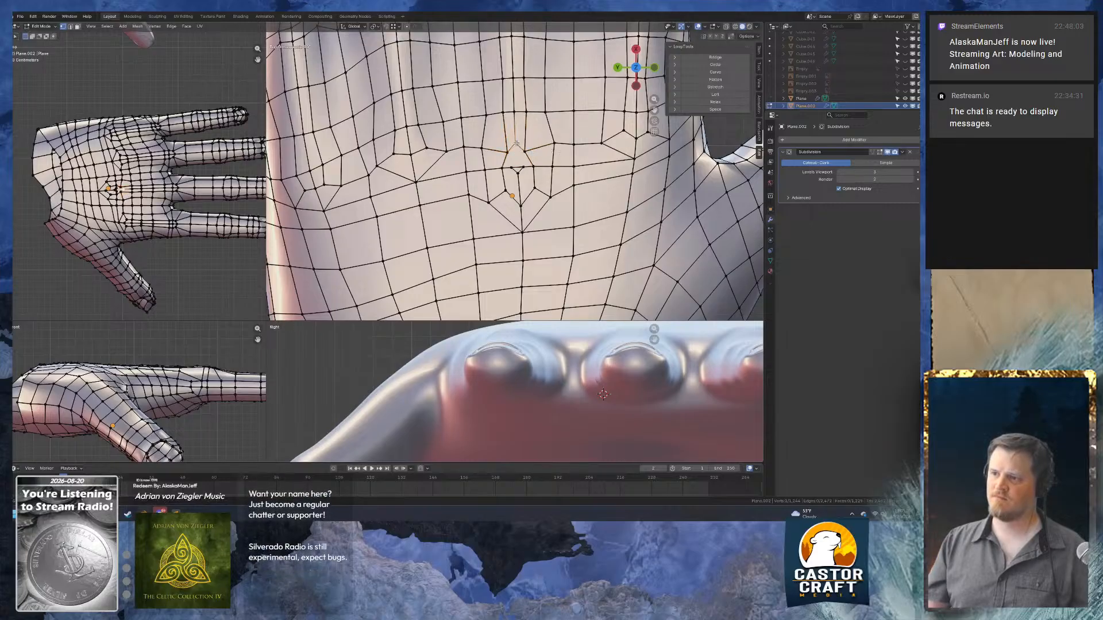
{"action": "left_click", "coordinate": [508, 154]}
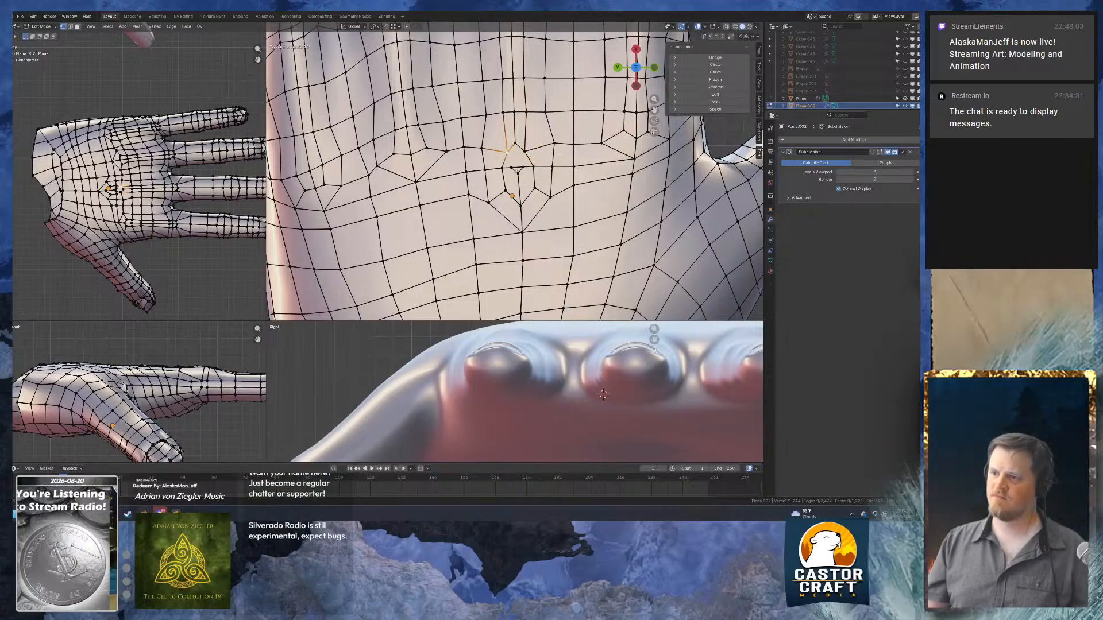
{"action": "key", "text": "m"}
{"action": "left_click", "coordinate": [524, 167]}
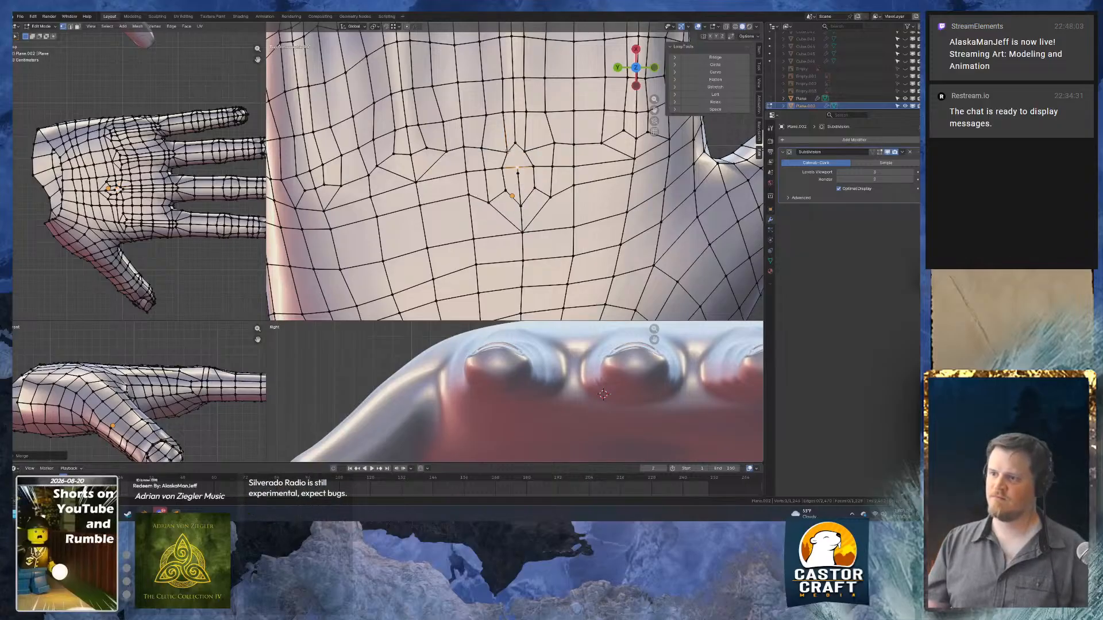
Connect the merged vertex to each of the two vertices flanking the peak.
{"action": "left_click", "coordinate": [507, 152], "text": "shift"}
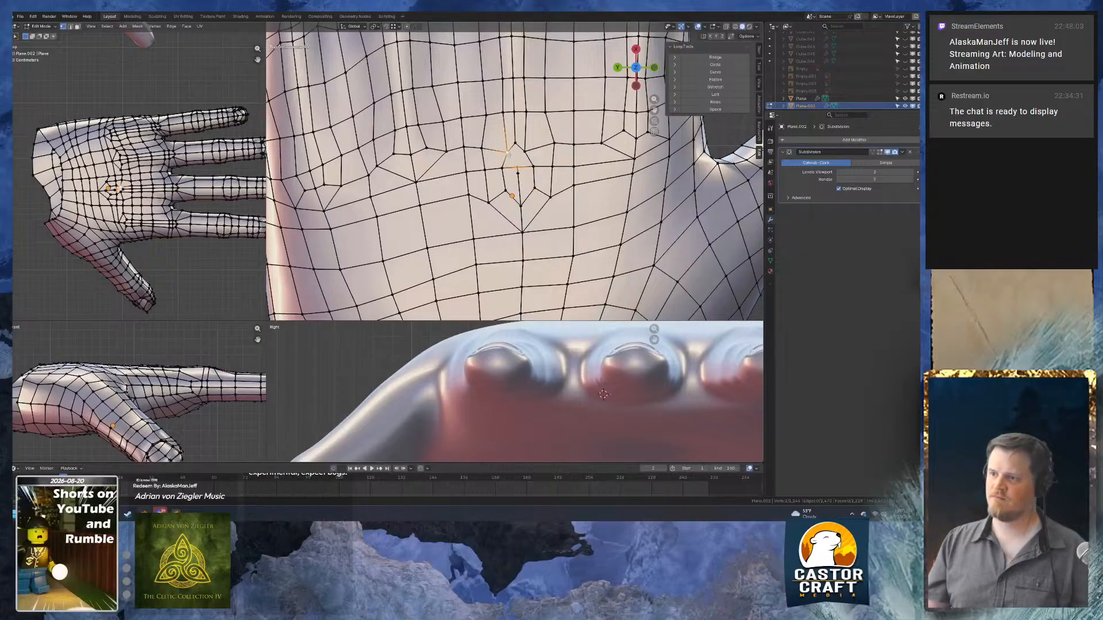
{"action": "left_click", "coordinate": [525, 150], "text": "shift"}
{"action": "left_click", "coordinate": [515, 144], "text": "shift"}
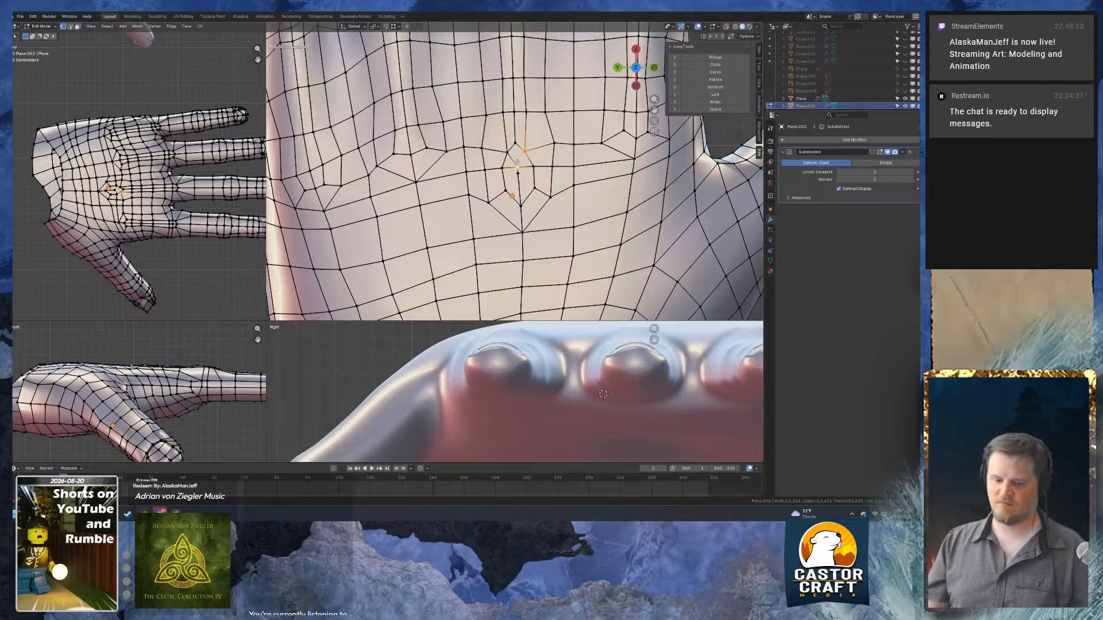
{"action": "key", "text": "f"}
Slide the merged vertex below the peak slightly toward the wrist along the centre edge.
{"action": "key", "text": "2"}
{"action": "left_click", "coordinate": [521, 160]}
{"action": "key", "text": "1"}
{"action": "left_click", "coordinate": [518, 167]}
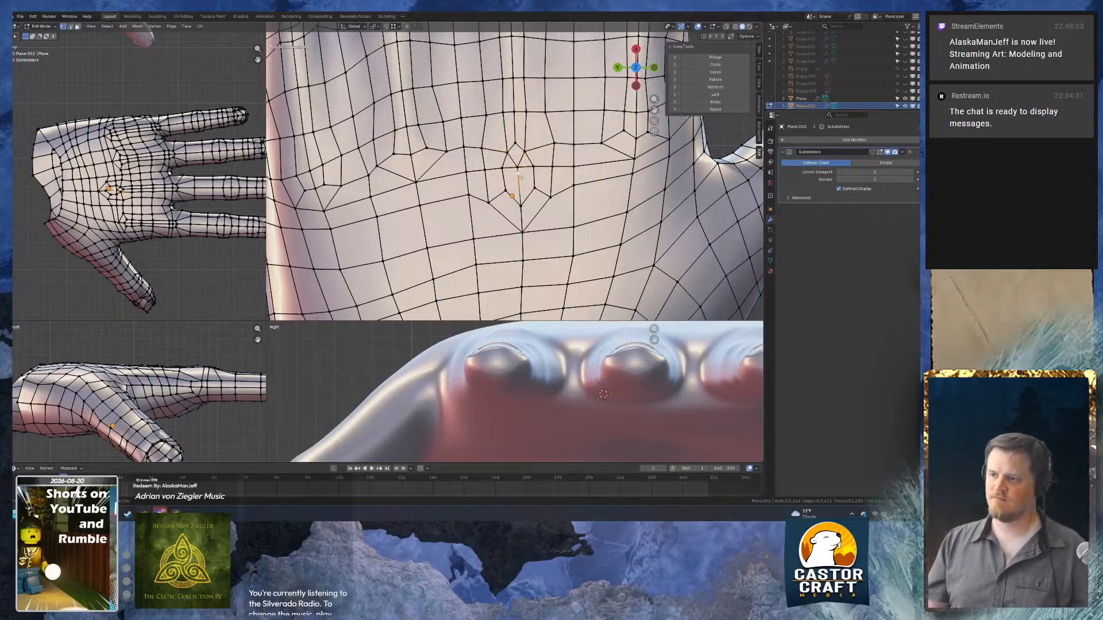
{"action": "key", "text": "shift+v"}
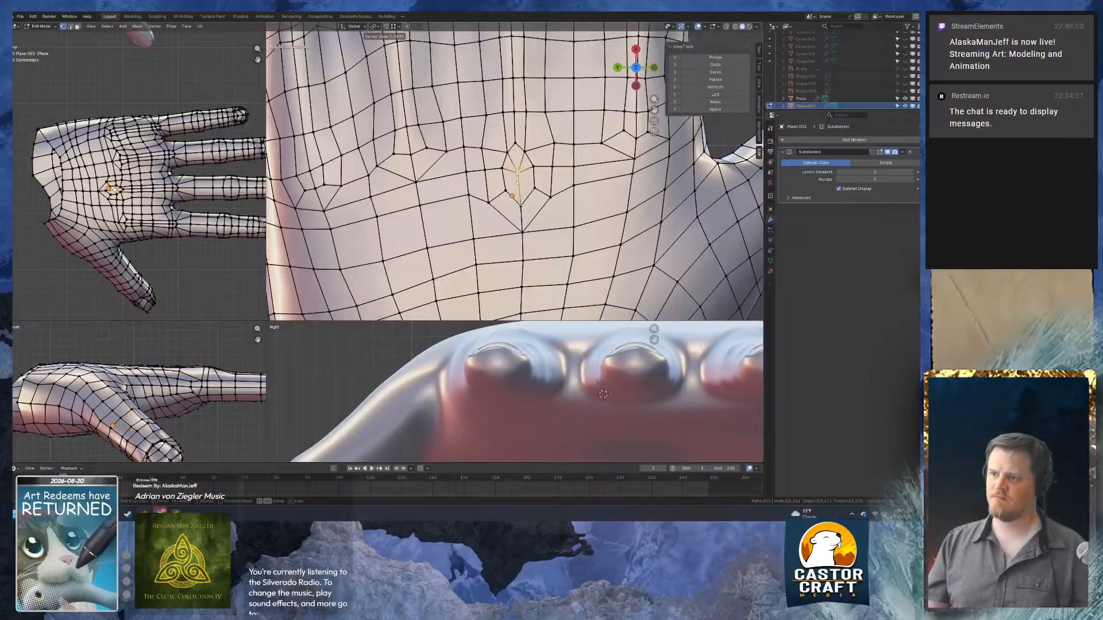
{"action": "left_click", "coordinate": [516, 186]}
{"action": "key", "text": "2"}
{"action": "left_click", "coordinate": [505, 161]}
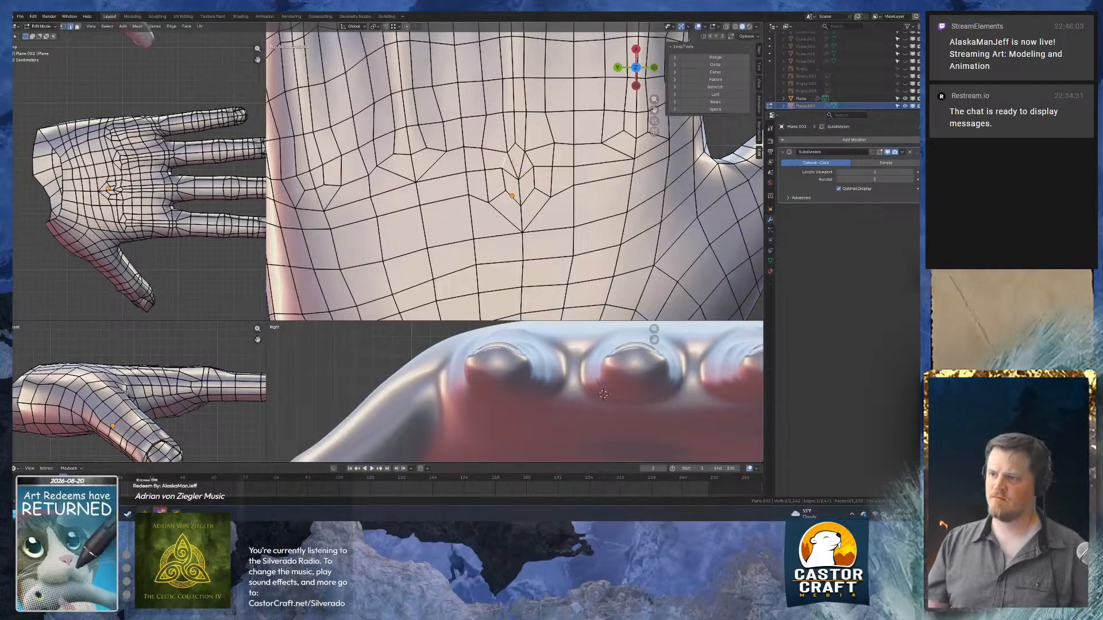
Dissolve the extra edges around the merged vertex below the peak and the vertices left over from them.
{"action": "left_click", "coordinate": [531, 161], "text": "shift"}
{"action": "key", "text": "ctrl+x"}
{"action": "key", "text": "1"}
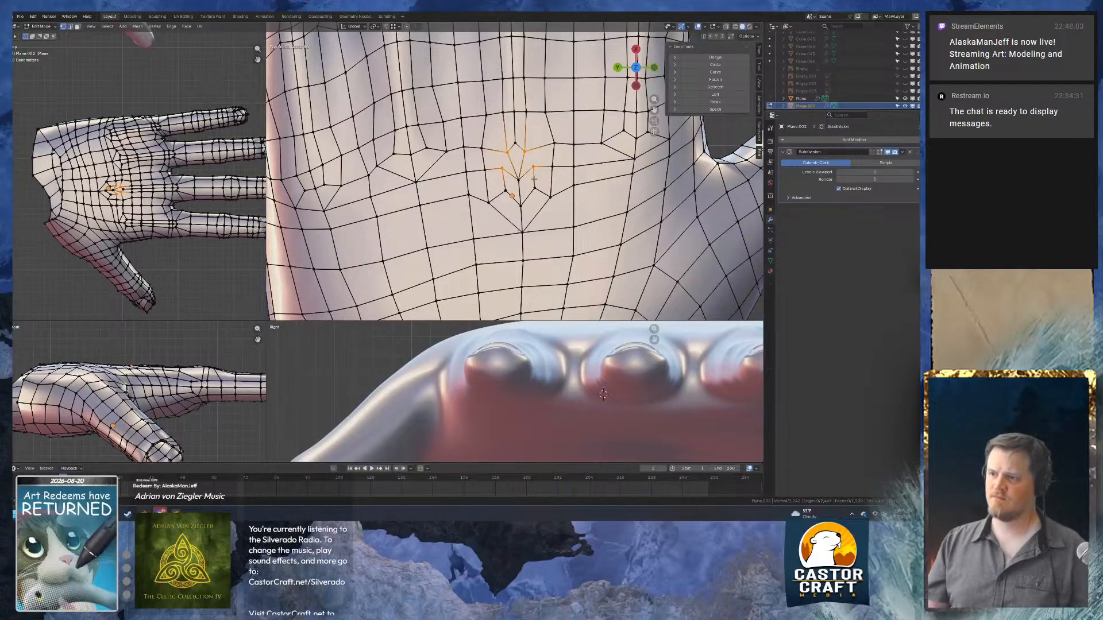
{"action": "key", "text": "ctrl+x"}
{"action": "key", "text": "ctrl+c"}
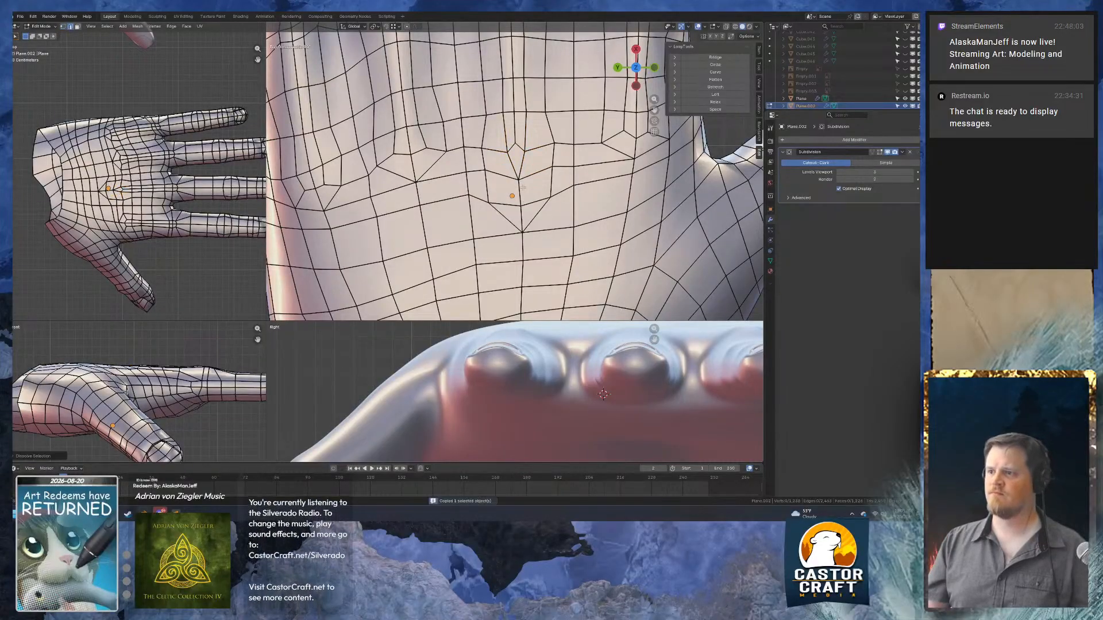
Slide the peak vertex of the diamond below the middle-finger knuckle slightly toward the fingers.
{"action": "scroll", "coordinate": [523, 187], "scroll_direction": "down", "scroll_amount": 5}
{"action": "scroll", "coordinate": [524, 181], "scroll_direction": "up", "scroll_amount": 5}
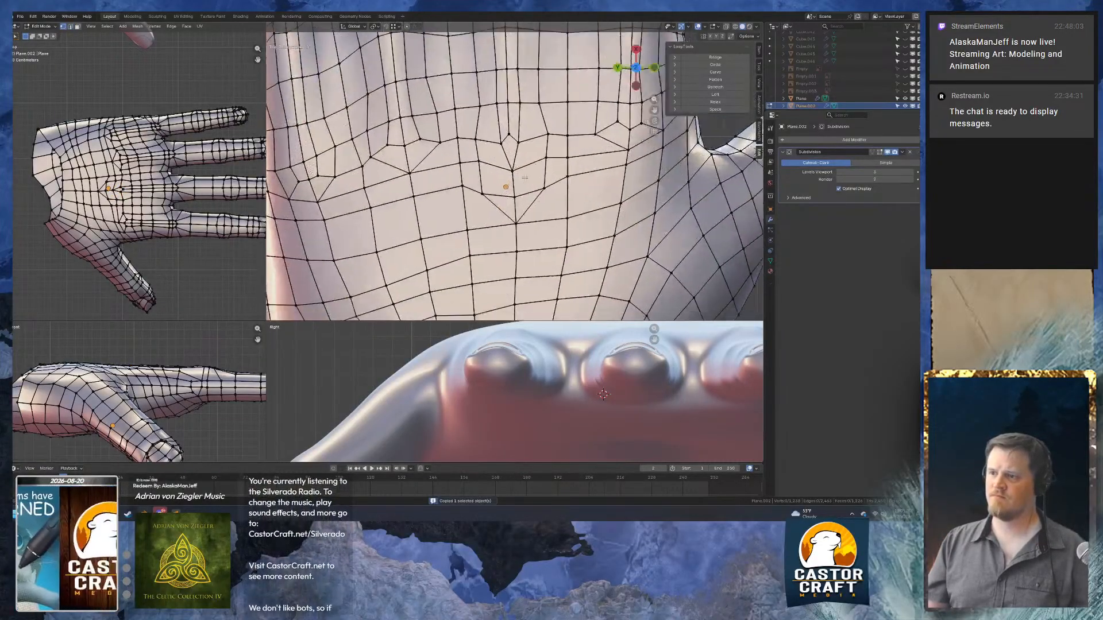
{"action": "scroll", "coordinate": [525, 178], "scroll_direction": "down", "scroll_amount": 2}
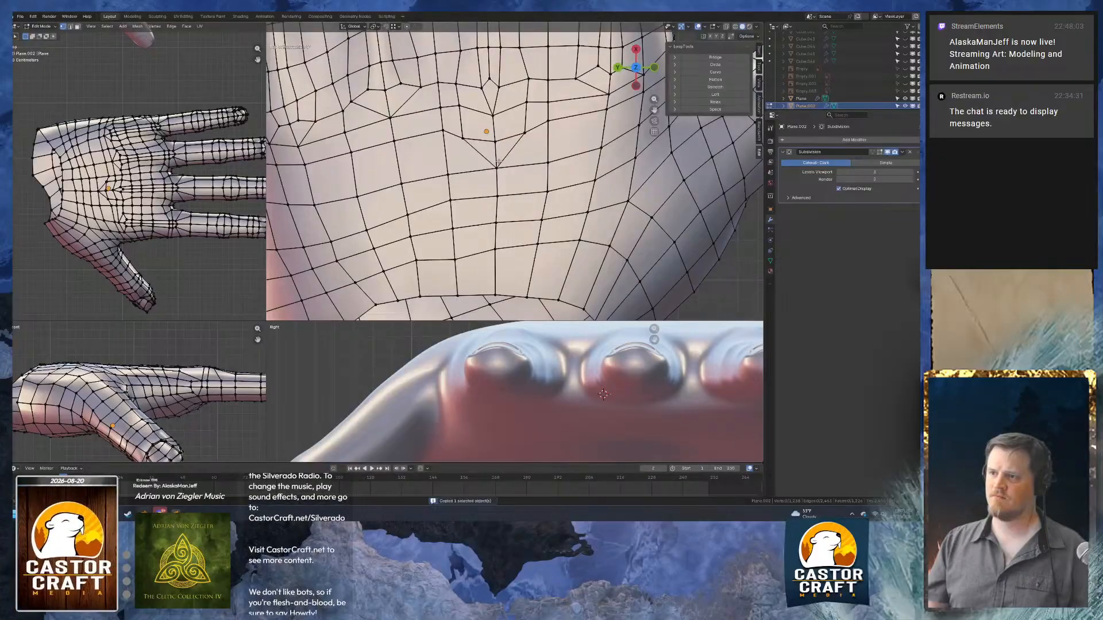
{"action": "middle_click_drag", "start_coordinate": [502, 152], "coordinate": [518, 188], "text": "shift"}
{"action": "scroll", "coordinate": [517, 188], "scroll_direction": "up", "scroll_amount": 2}
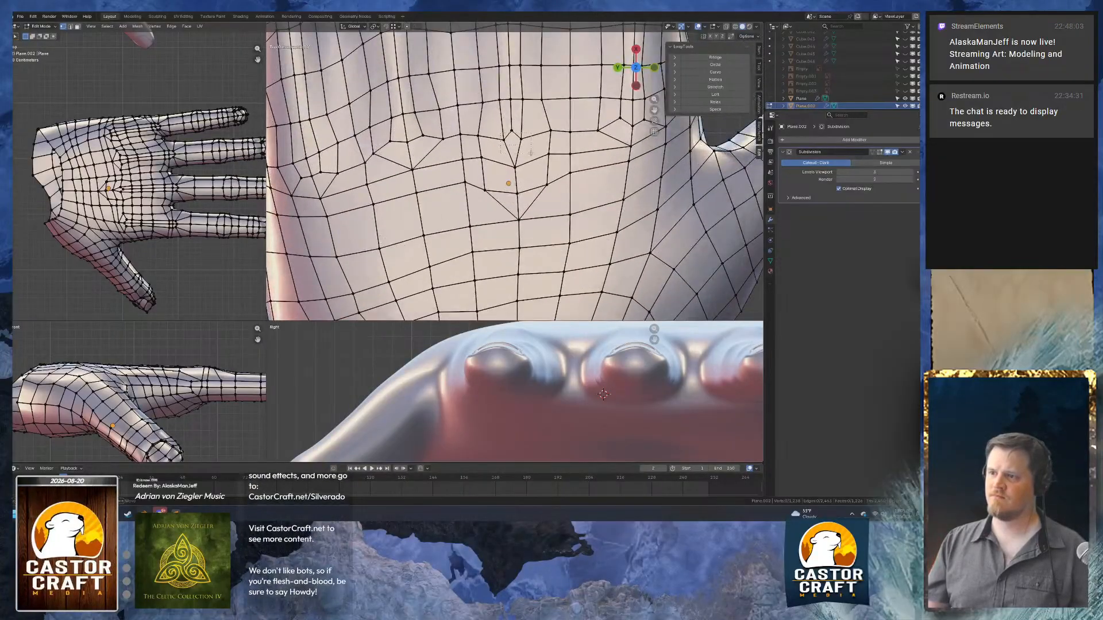
{"action": "left_click_drag", "start_coordinate": [493, 134], "coordinate": [532, 147]}
{"action": "key", "text": "shift+v"}
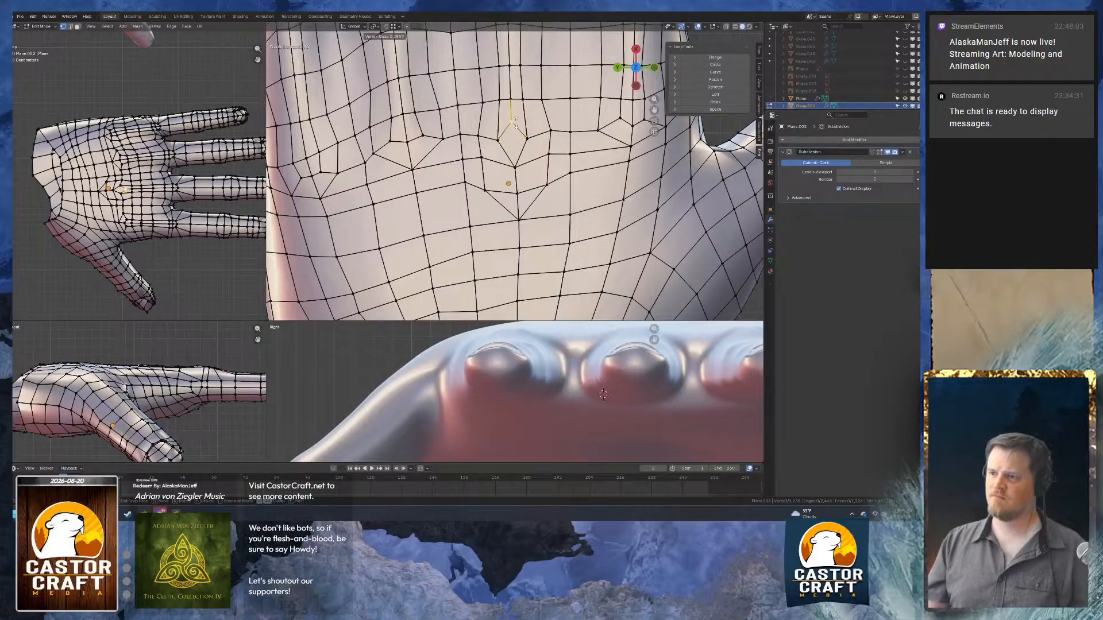
{"action": "left_click", "coordinate": [516, 120]}
{"action": "middle_click_drag", "start_coordinate": [515, 121], "coordinate": [502, 62], "text": "shift"}
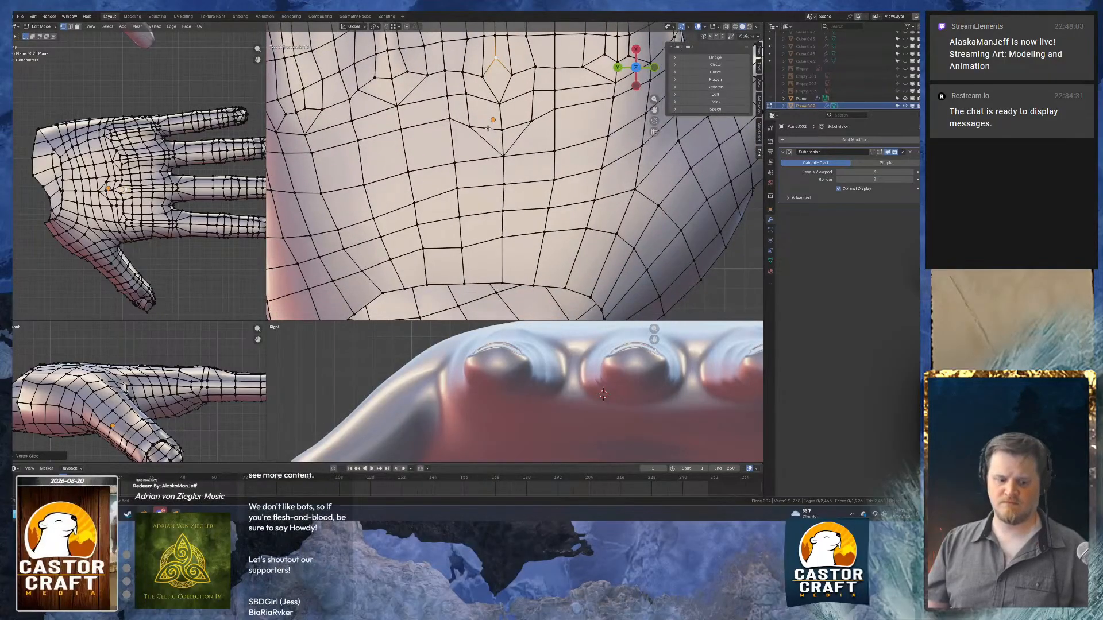
Save the scene as a new version named WtF_Arm_Rig_v1.3.blend.
{"action": "key", "text": "ctrl+shift+s"}
{"action": "left_click", "coordinate": [396, 459]}
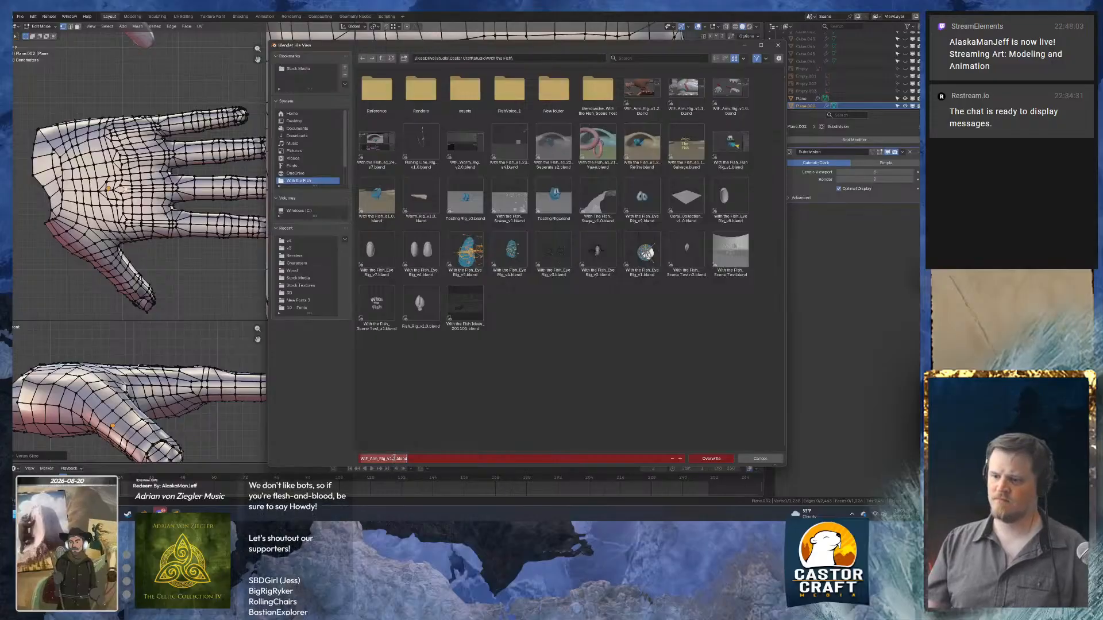
{"action": "left_click", "coordinate": [396, 458]}
{"action": "key", "text": "BackSpace"}
{"action": "type", "text": "3"}
{"action": "key", "text": "Return"}
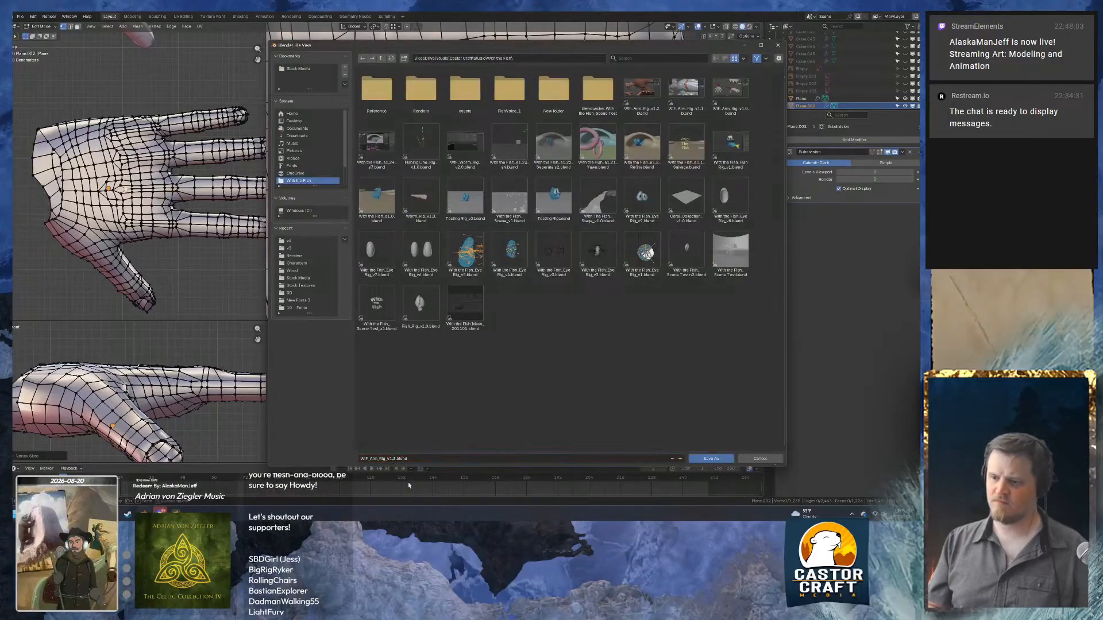
{"action": "left_click", "coordinate": [711, 459]}
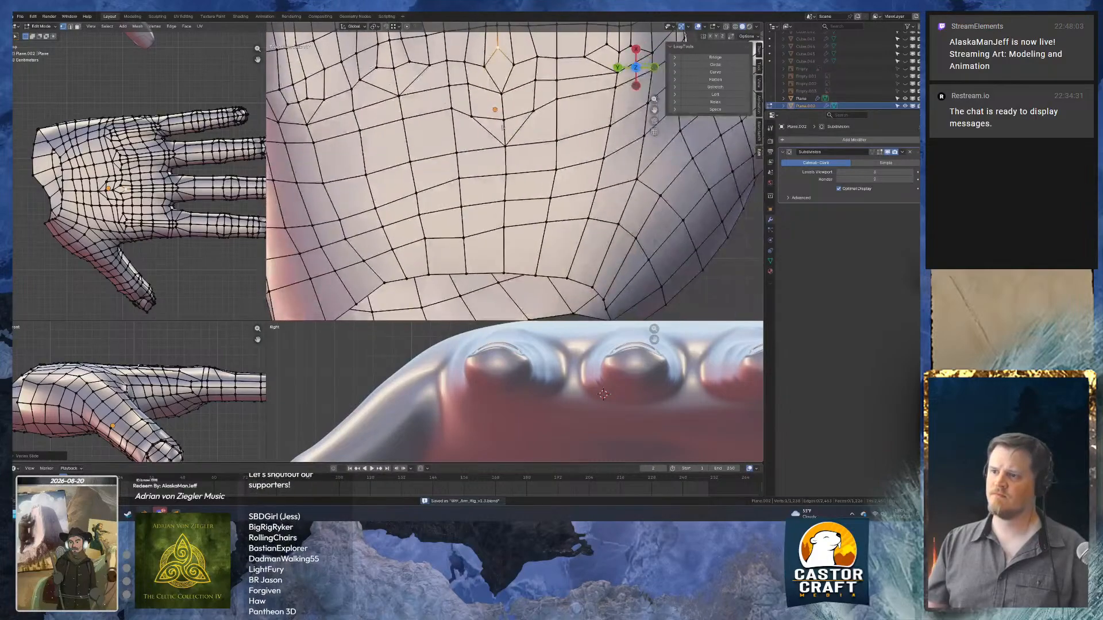
Dissolve the two diagonal edges of the V below the diamond, on the wrist side.
{"action": "middle_click_drag", "start_coordinate": [499, 138], "coordinate": [500, 178], "text": "shift"}
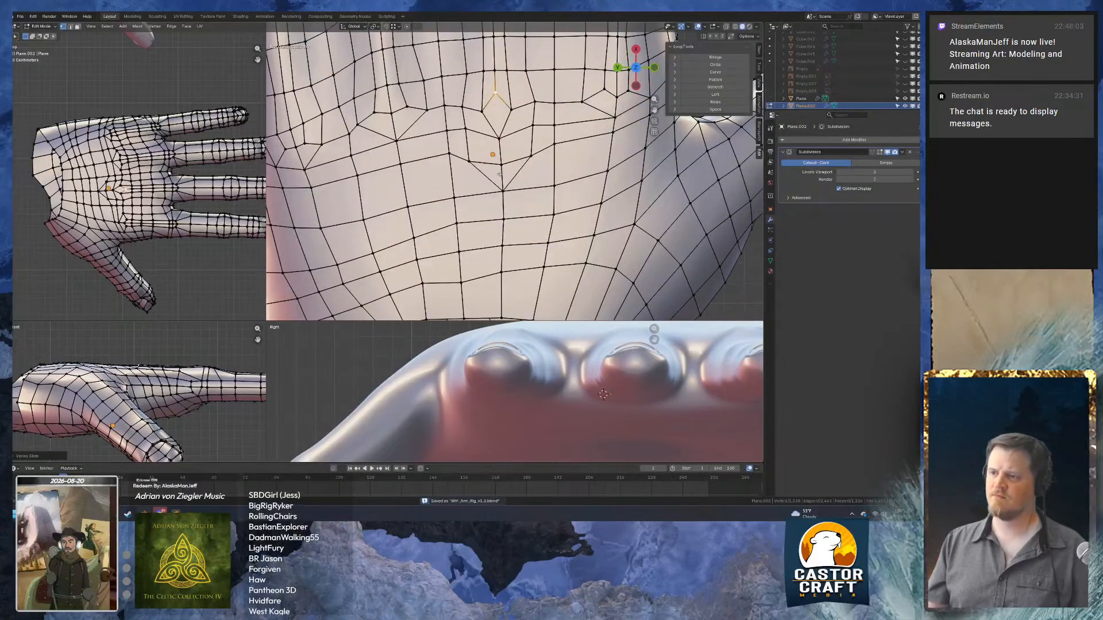
{"action": "scroll", "coordinate": [515, 181], "scroll_direction": "down", "scroll_amount": 1}
{"action": "middle_click_drag", "start_coordinate": [514, 182], "coordinate": [524, 208], "text": "shift"}
{"action": "left_click", "coordinate": [513, 229]}
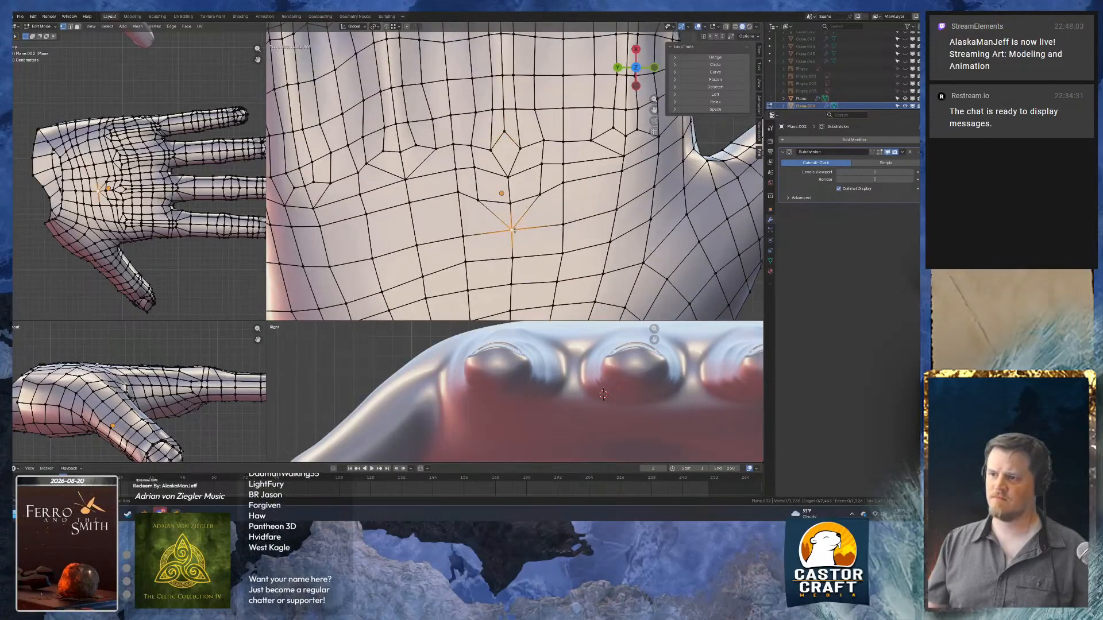
{"action": "key", "text": "2"}
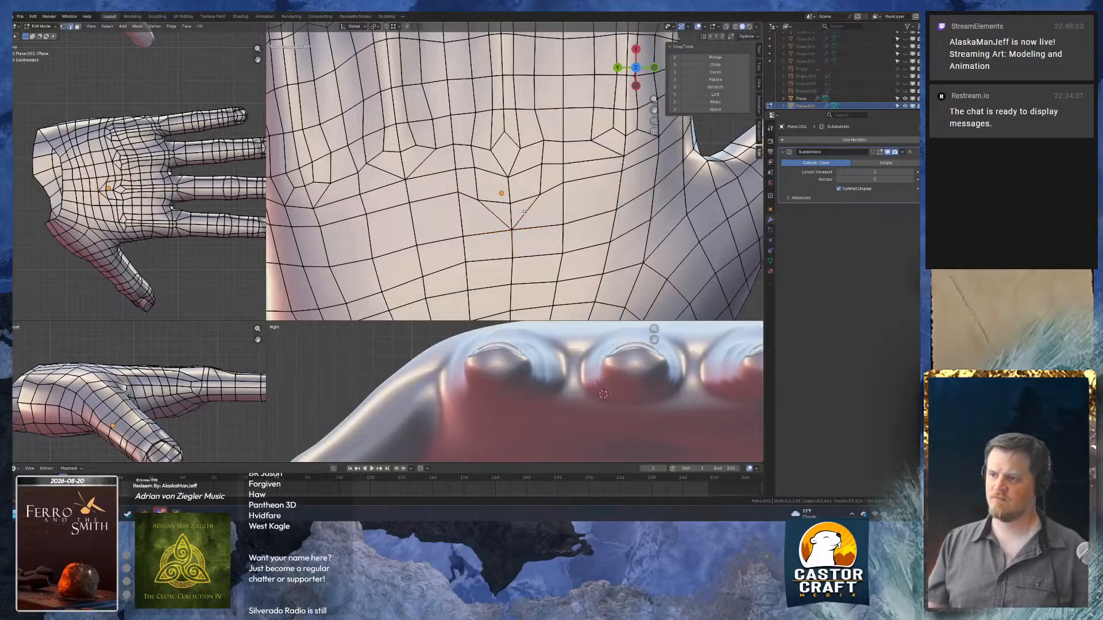
{"action": "left_click", "coordinate": [497, 215], "text": "shift"}
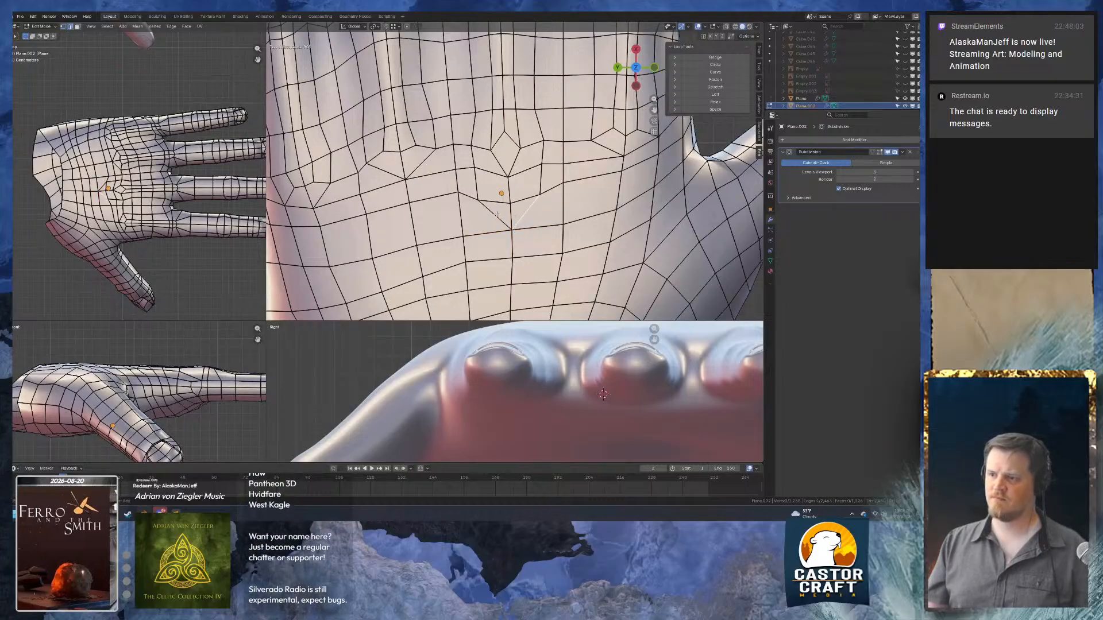
{"action": "key", "text": "ctrl+x"}
Bevel the centre vertex where the V ended into a small diamond-shaped face.
{"action": "key", "text": "1"}
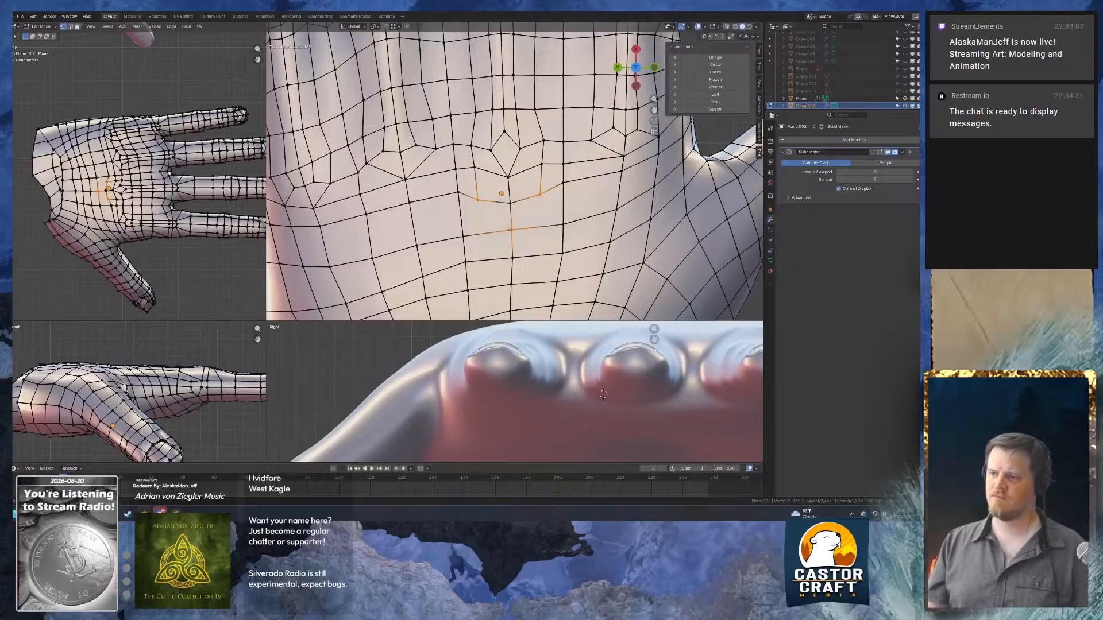
{"action": "left_click", "coordinate": [513, 229]}
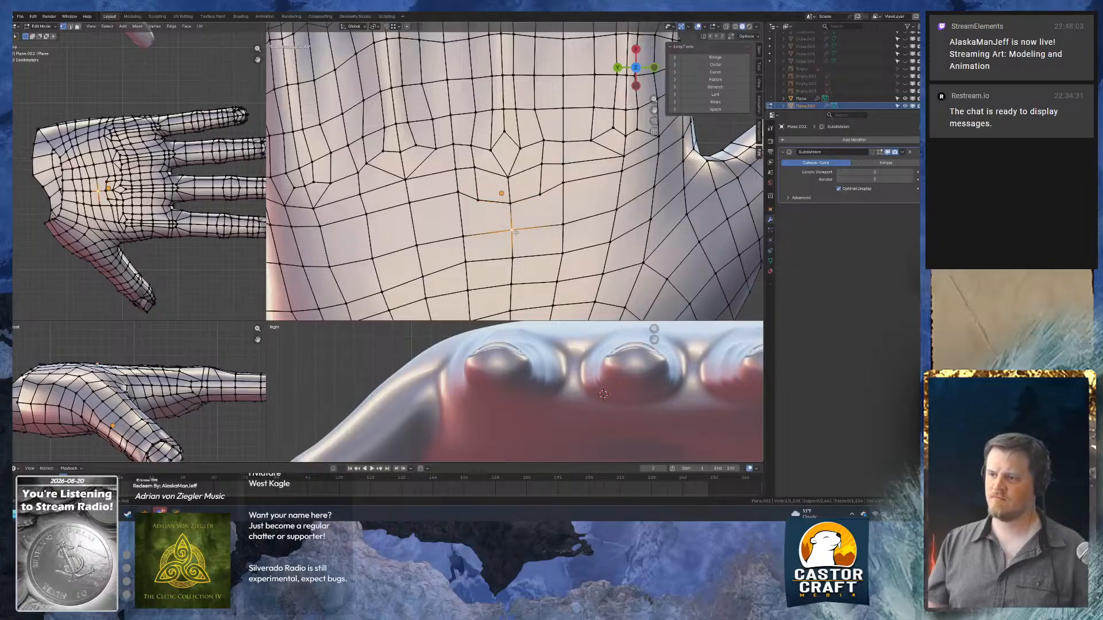
{"action": "key", "text": "ctrl+shift+b"}
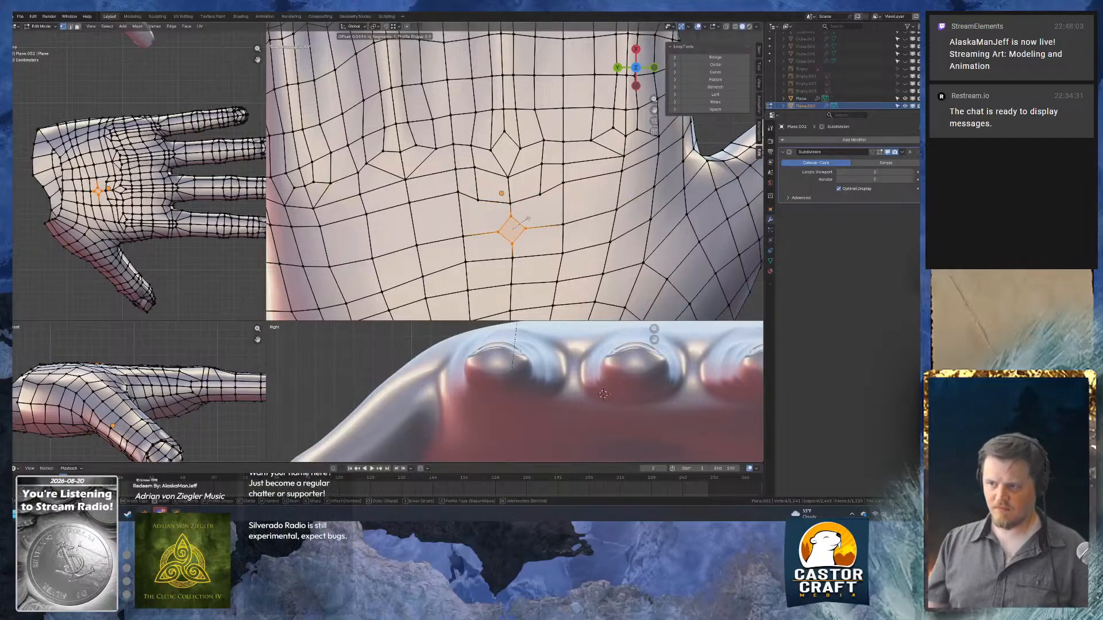
{"action": "left_click", "coordinate": [521, 216]}
Connect each side vertex of the new small diamond to the nearest vertex of the edge row above it.
{"action": "left_click", "coordinate": [477, 202]}
{"action": "left_click", "coordinate": [498, 232], "text": "shift"}
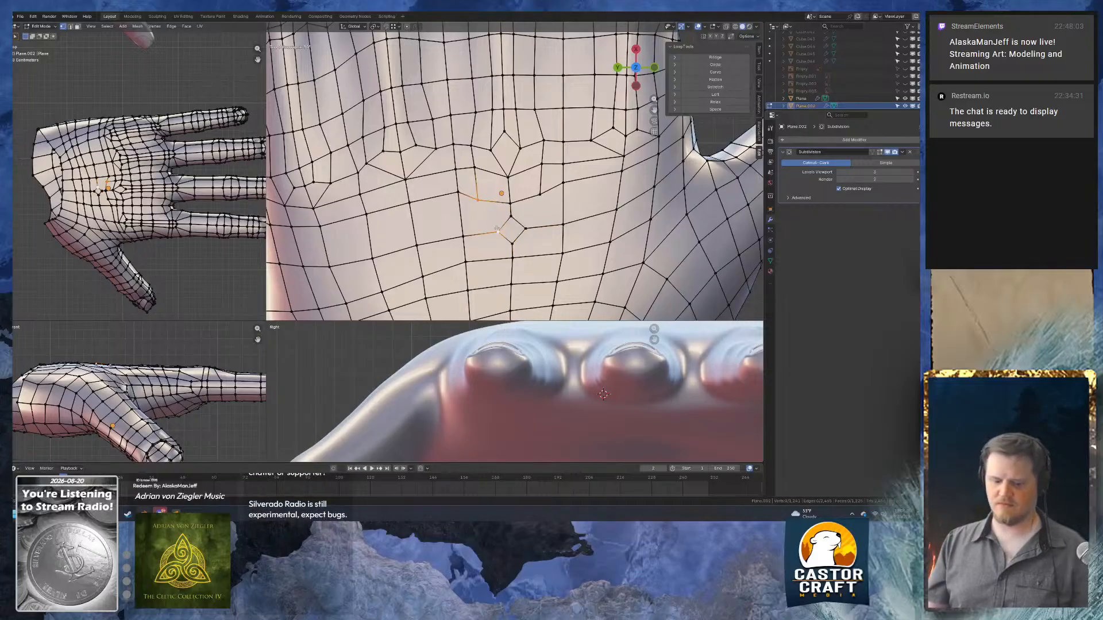
{"action": "key", "text": "j"}
{"action": "left_click", "coordinate": [526, 228]}
{"action": "left_click", "coordinate": [540, 195], "text": "shift"}
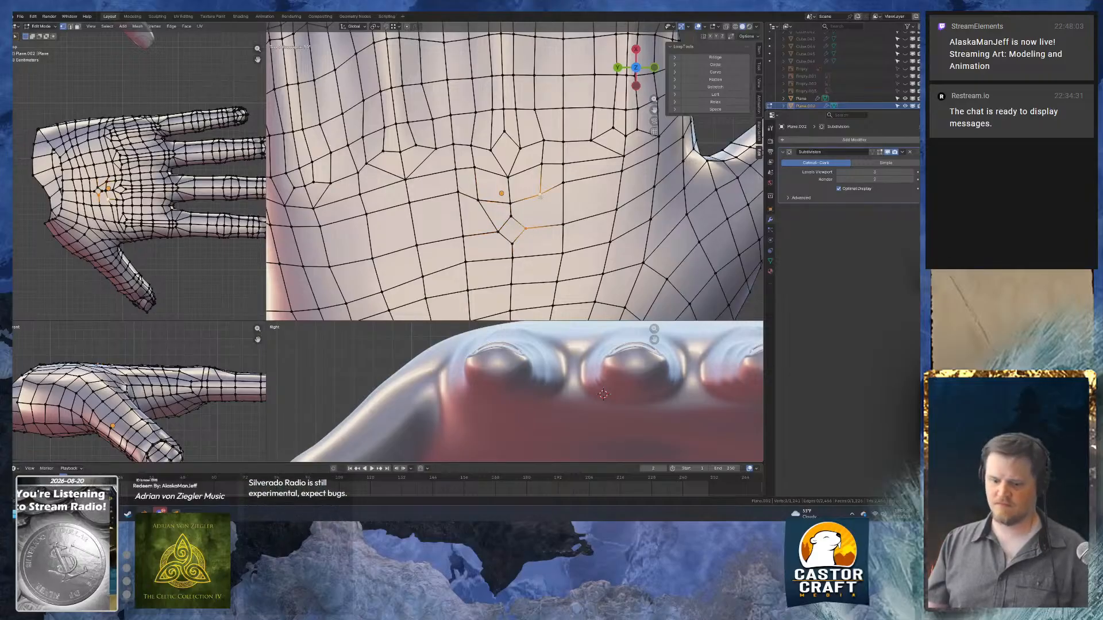
{"action": "key", "text": "j"}
Slide the centre vertex above the small diamond slightly toward the fingers along the centre edge.
{"action": "middle_click_drag", "start_coordinate": [532, 256], "coordinate": [514, 168], "text": "shift"}
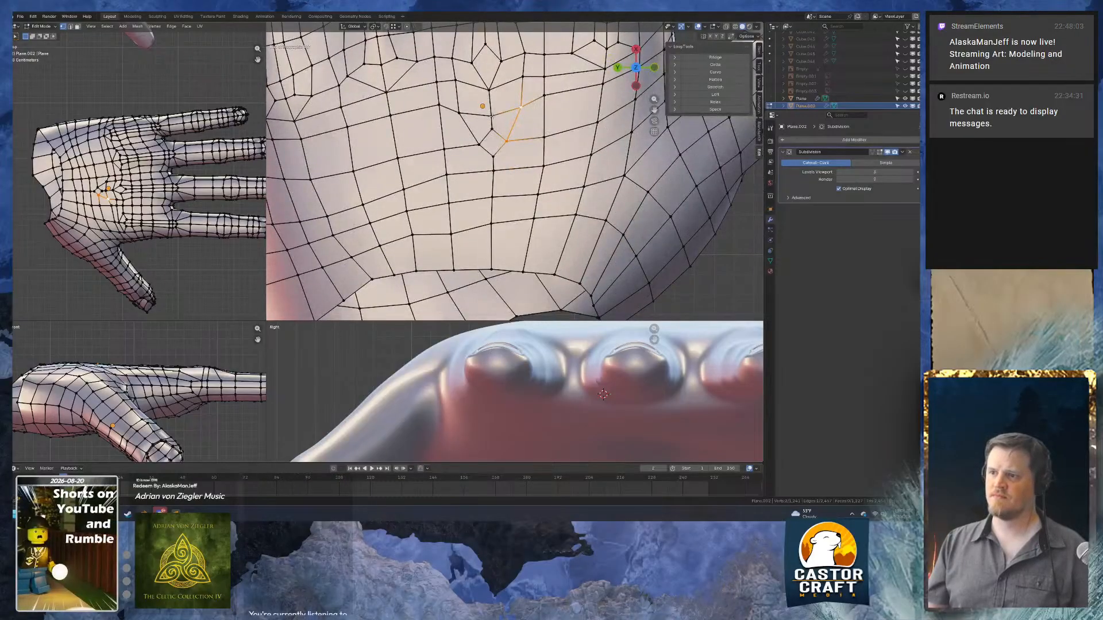
{"action": "left_click", "coordinate": [492, 117]}
{"action": "key", "text": "g"}
{"action": "key", "text": "g"}
{"action": "left_click", "coordinate": [493, 112]}
{"action": "middle_click_drag", "start_coordinate": [501, 130], "coordinate": [487, 169], "text": "shift"}
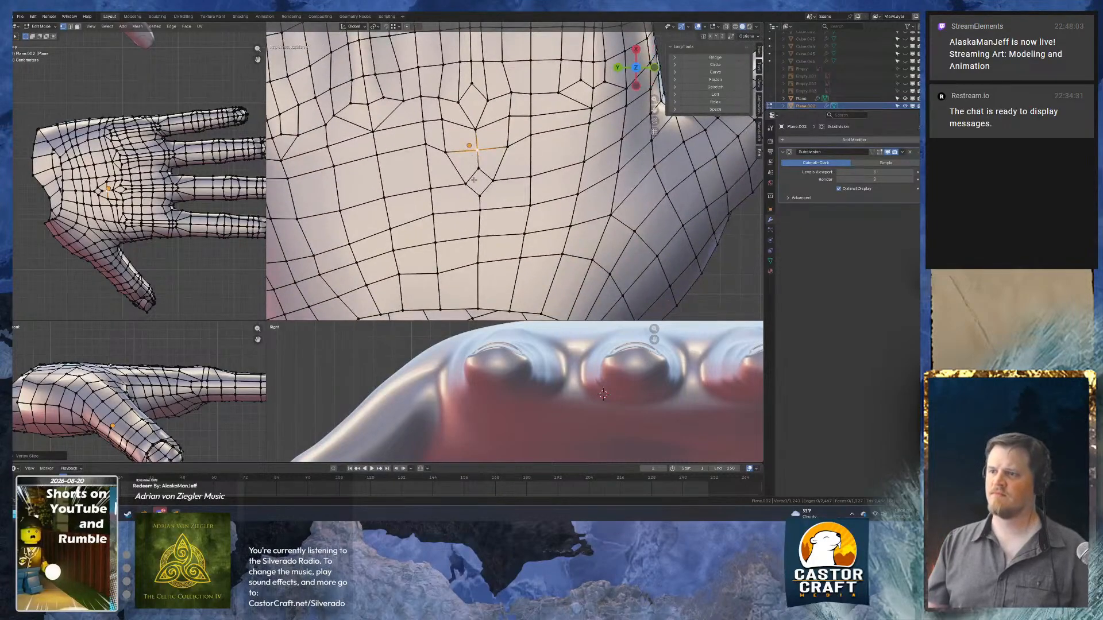
Examine the surface and edge flow on the back of the hand from several angles.
{"action": "scroll", "coordinate": [480, 160], "scroll_direction": "down", "scroll_amount": 3}
{"action": "middle_click_drag", "start_coordinate": [490, 127], "coordinate": [551, 189], "text": "shift"}
{"action": "key", "text": "Tab"}
{"action": "key", "text": "Tab"}
{"action": "middle_click_drag", "start_coordinate": [365, 188], "coordinate": [287, 221]}
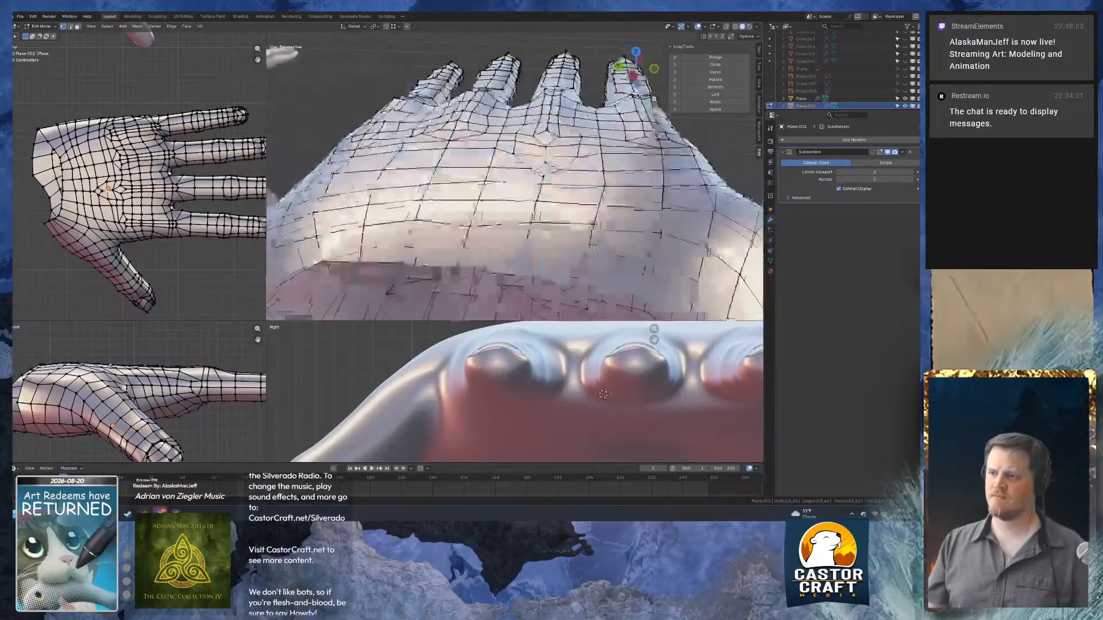
{"action": "scroll", "coordinate": [505, 173], "scroll_direction": "up", "scroll_amount": 4}
{"action": "middle_click_drag", "start_coordinate": [517, 126], "coordinate": [535, 155], "text": "alt"}
{"action": "middle_click_drag", "start_coordinate": [535, 81], "coordinate": [478, 157], "text": "shift"}
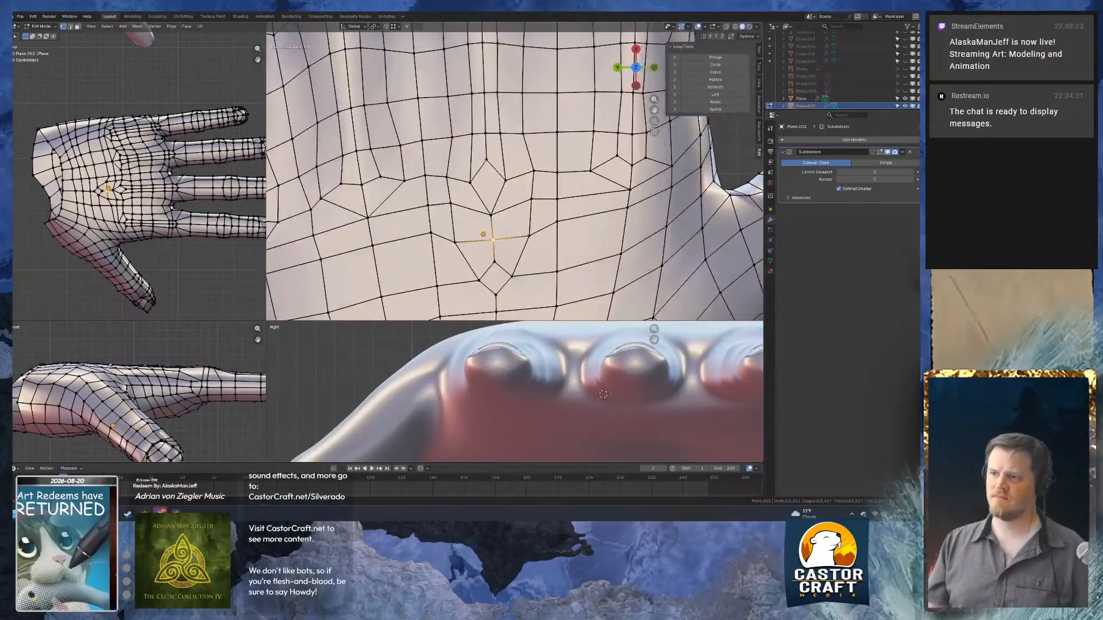
Slide the centre vertex between the upper and lower diamonds slightly toward the wrist.
{"action": "left_click", "coordinate": [485, 160]}
{"action": "scroll", "coordinate": [483, 234], "scroll_direction": "down", "scroll_amount": 3}
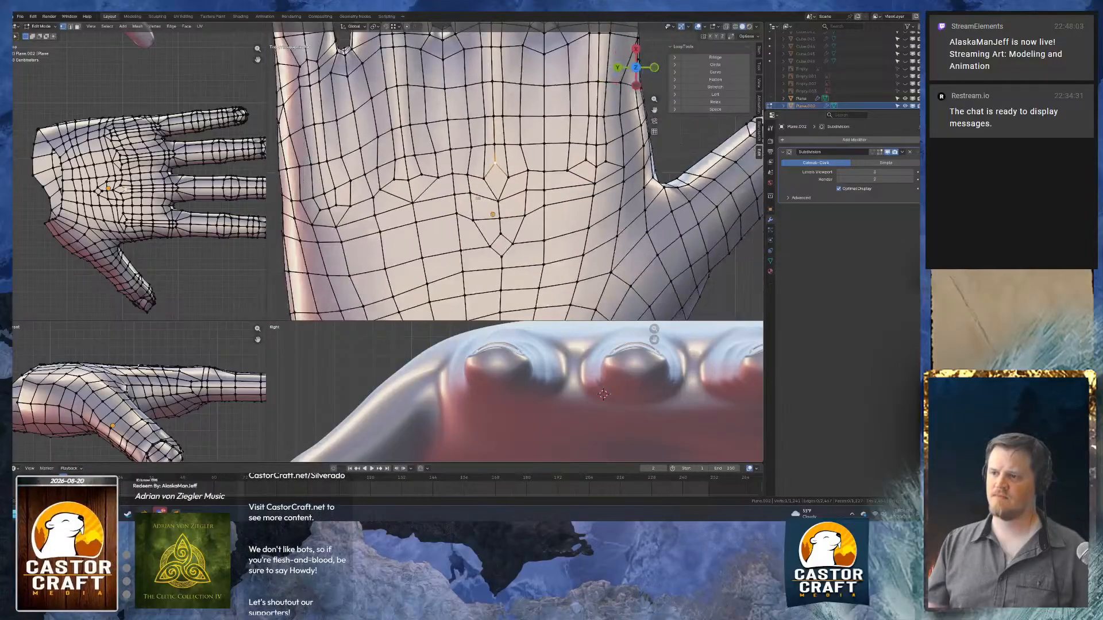
{"action": "middle_click_drag", "start_coordinate": [486, 222], "coordinate": [488, 151], "text": "shift"}
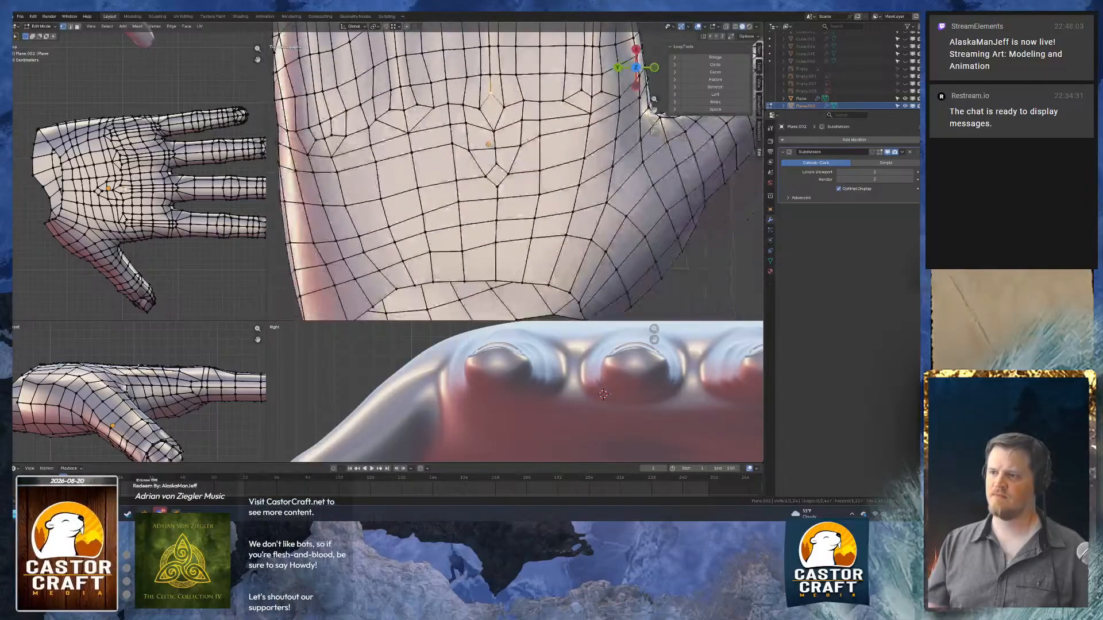
{"action": "key", "text": "shift+v"}
{"action": "left_click", "coordinate": [494, 149]}
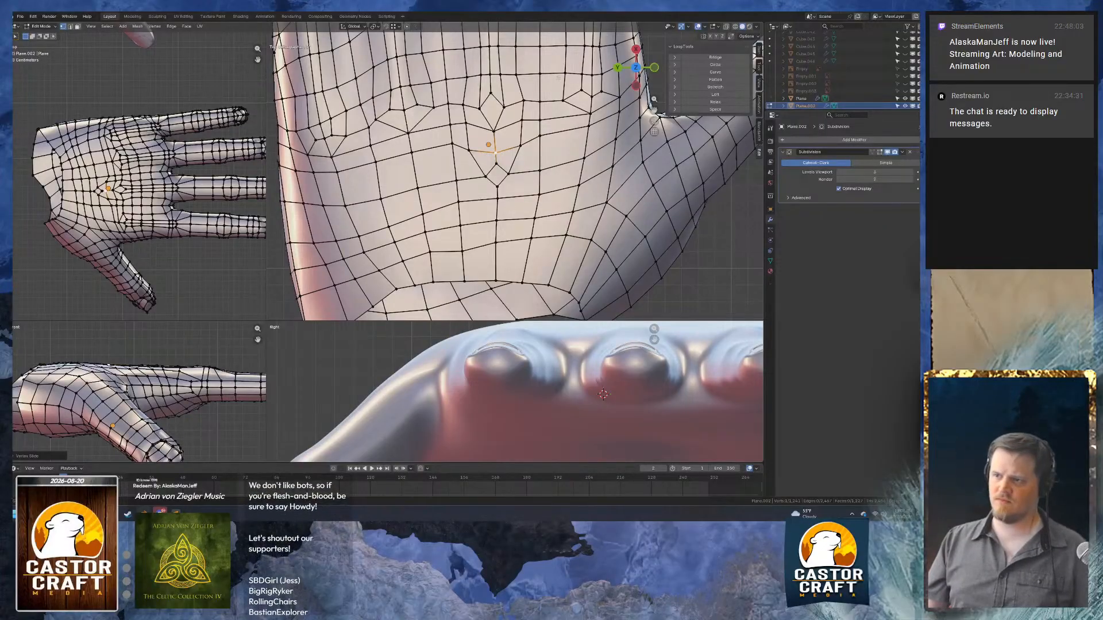
Connect the two side vertices of the upper diamond with an edge across it.
{"action": "scroll", "coordinate": [495, 149], "scroll_direction": "down", "scroll_amount": 2}
{"action": "middle_click_drag", "start_coordinate": [499, 229], "coordinate": [509, 178], "text": "shift"}
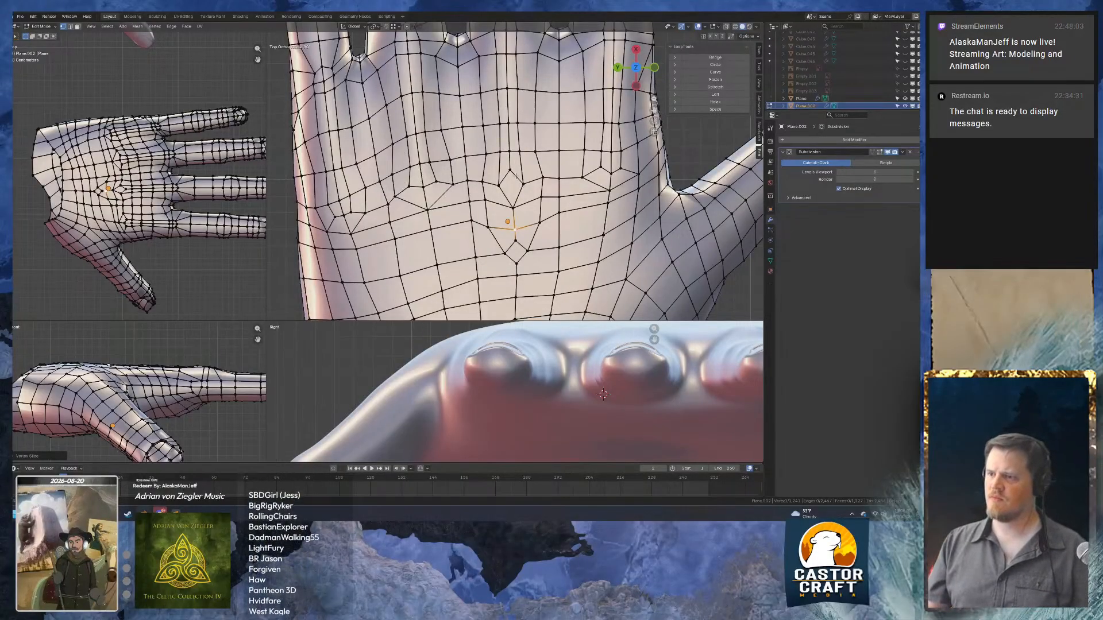
{"action": "left_click", "coordinate": [499, 186]}
{"action": "left_click", "coordinate": [522, 184], "text": "shift"}
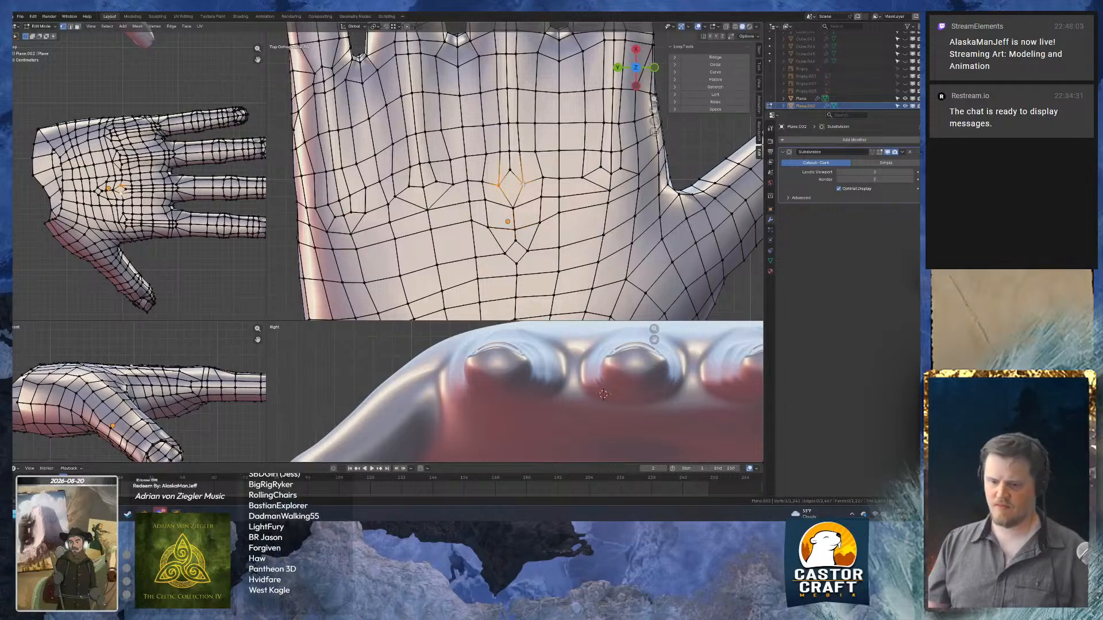
{"action": "key", "text": "j"}
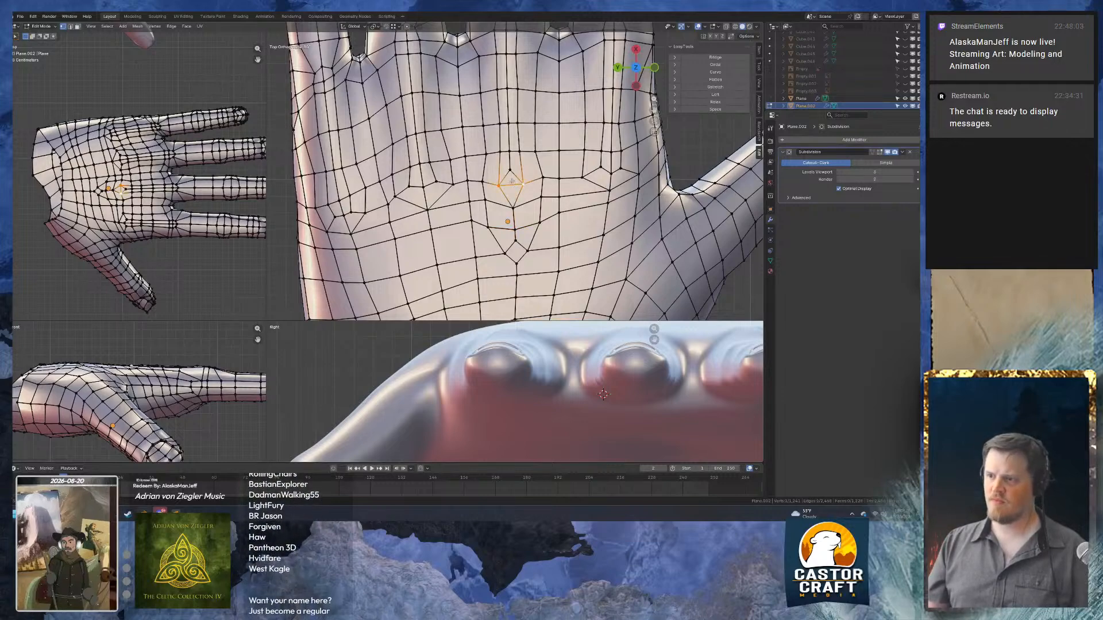
Connect the upper diamond's peak to its lowest vertex, and dissolve the wrist-side half of that centre edge.
{"action": "left_click", "coordinate": [510, 172]}
{"action": "left_click", "coordinate": [509, 208], "text": "shift"}
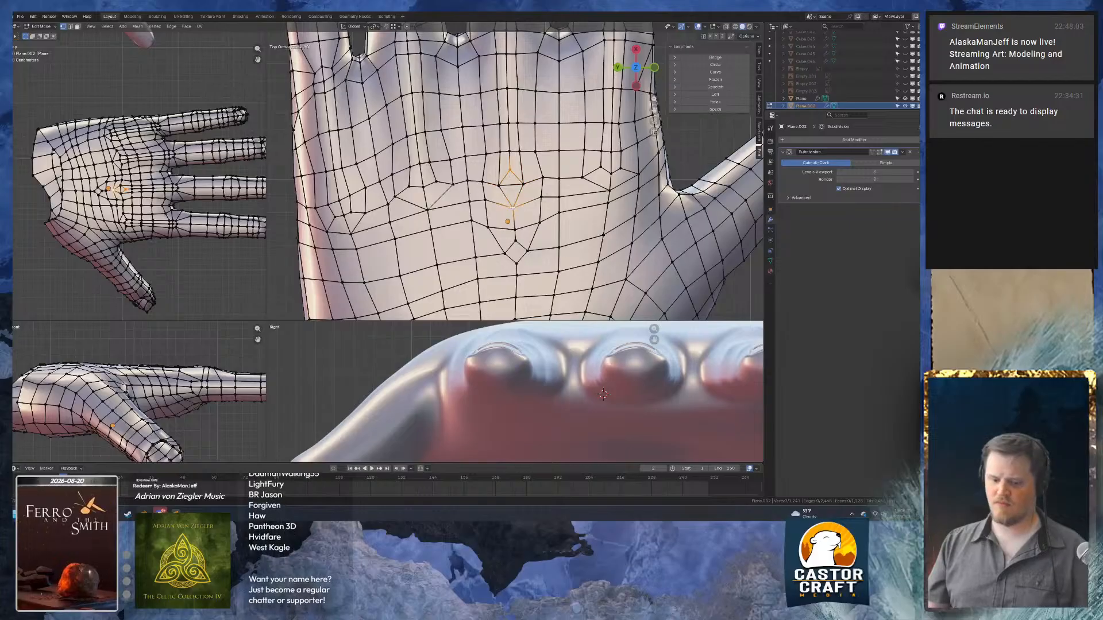
{"action": "key", "text": "j"}
{"action": "key", "text": "2"}
{"action": "left_click", "coordinate": [512, 198]}
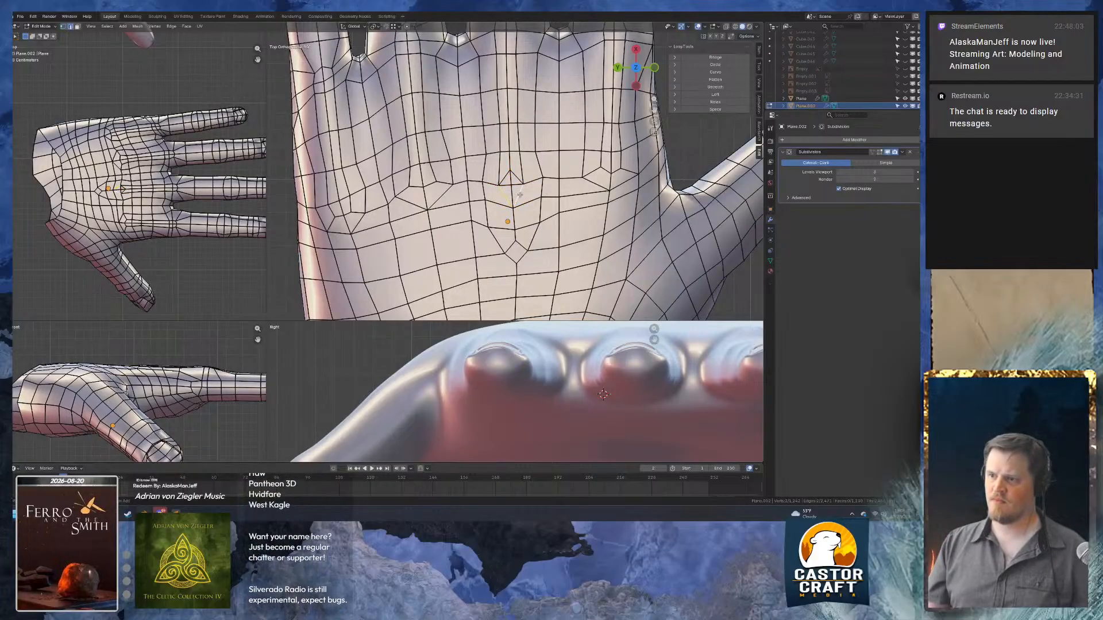
{"action": "key", "text": "ctrl+x"}
Slide the two outer vertices flanking the upper diamond slightly toward the wrist.
{"action": "key", "text": "1"}
{"action": "left_click", "coordinate": [482, 183]}
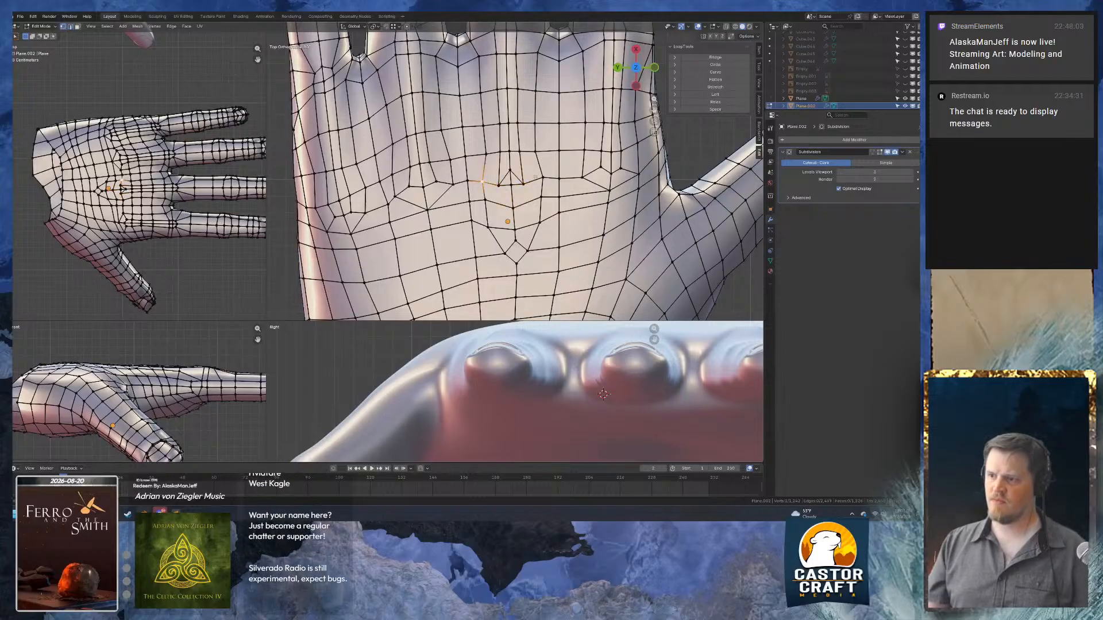
{"action": "key", "text": "shift+v"}
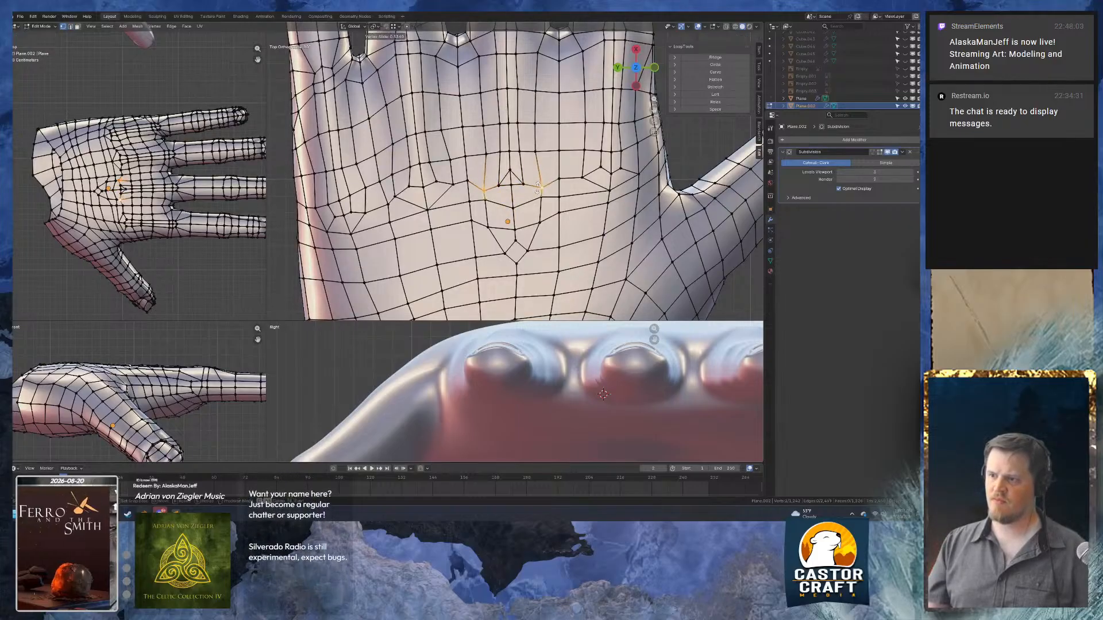
{"action": "left_click", "coordinate": [538, 188]}
Dissolve the two diagonal edges running down from the upper diamond's peak.
{"action": "key", "text": "2"}
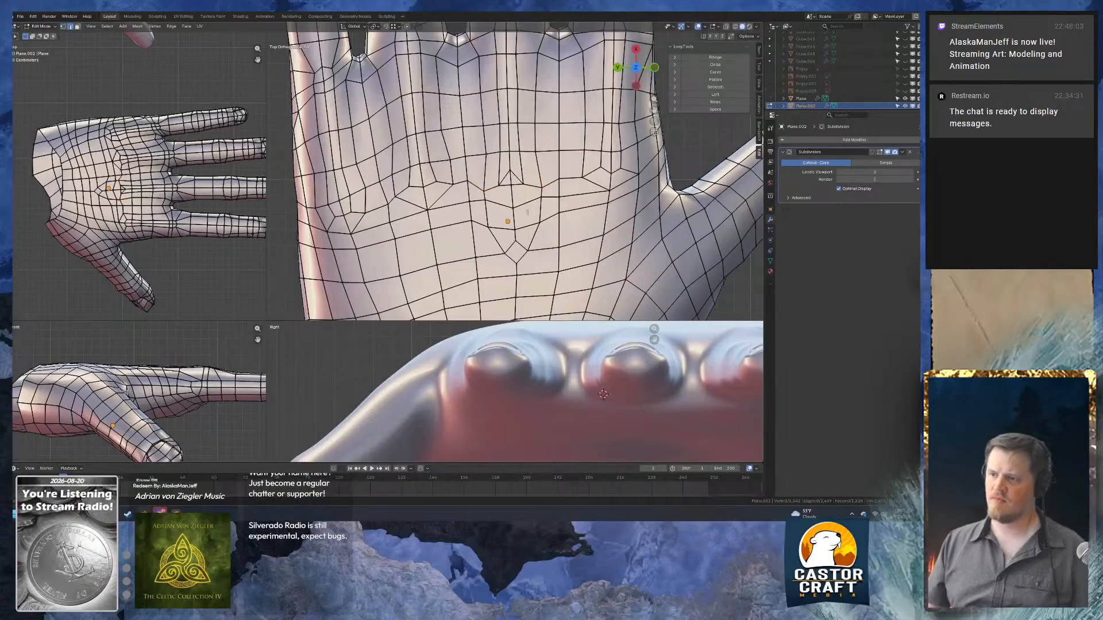
{"action": "left_click", "coordinate": [517, 177]}
{"action": "left_click", "coordinate": [505, 178], "text": "shift"}
{"action": "key", "text": "ctrl+c"}
{"action": "key", "text": "ctrl+x"}
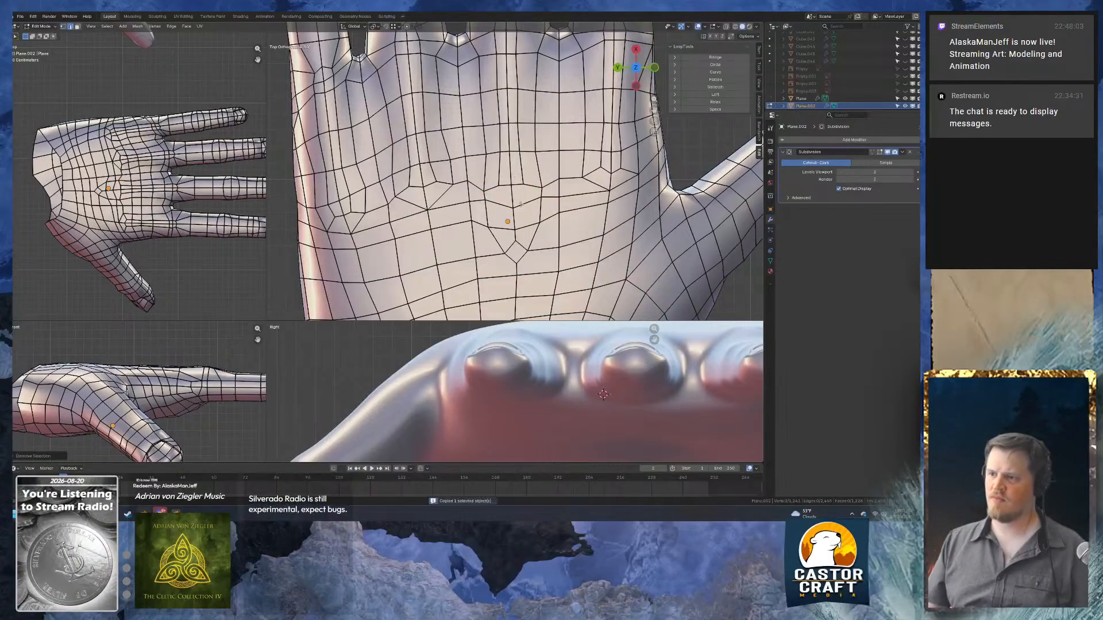
Slide the centre vertex at the upper diamond's former peak slightly toward the wrist.
{"action": "key", "text": "1"}
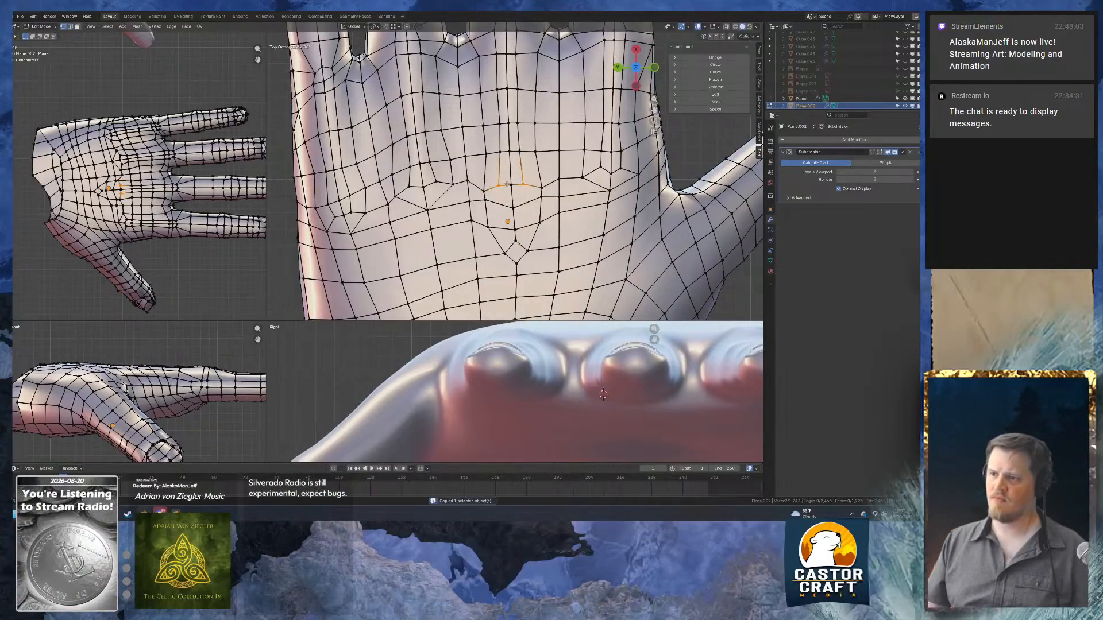
{"action": "left_click", "coordinate": [509, 185]}
{"action": "key", "text": "g"}
{"action": "key", "text": "g"}
{"action": "left_click", "coordinate": [510, 191]}
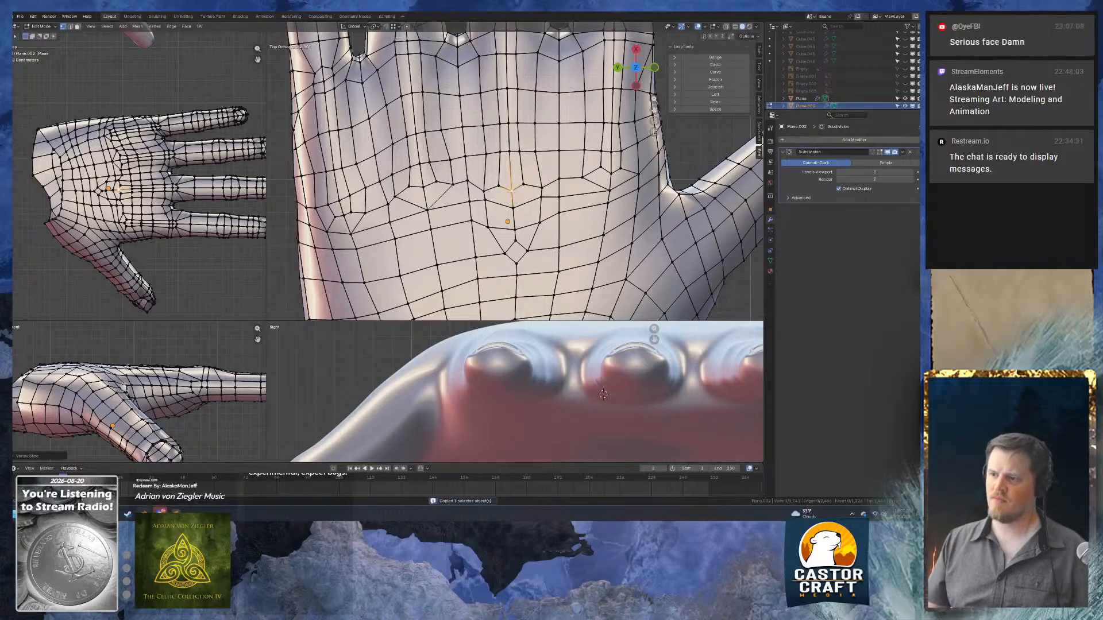
{"action": "left_click", "coordinate": [483, 190]}
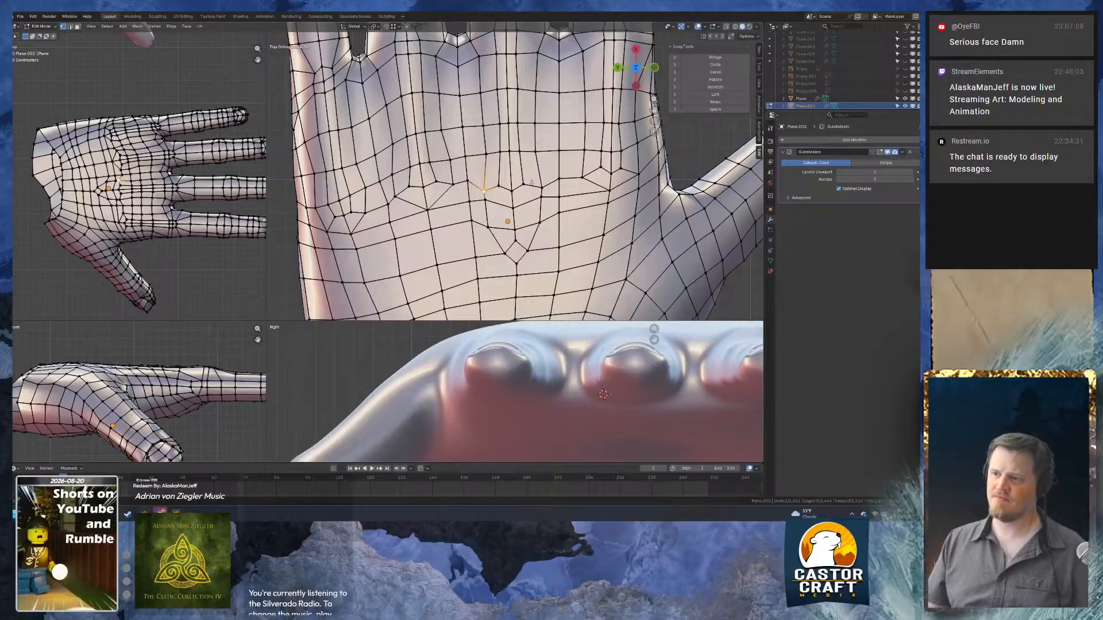
{"action": "scroll", "coordinate": [532, 185], "scroll_direction": "up", "scroll_amount": 1}
{"action": "middle_click_drag", "start_coordinate": [537, 172], "coordinate": [509, 152], "text": "shift"}
{"action": "left_click_drag", "start_coordinate": [527, 184], "coordinate": [527, 184], "text": "shift"}
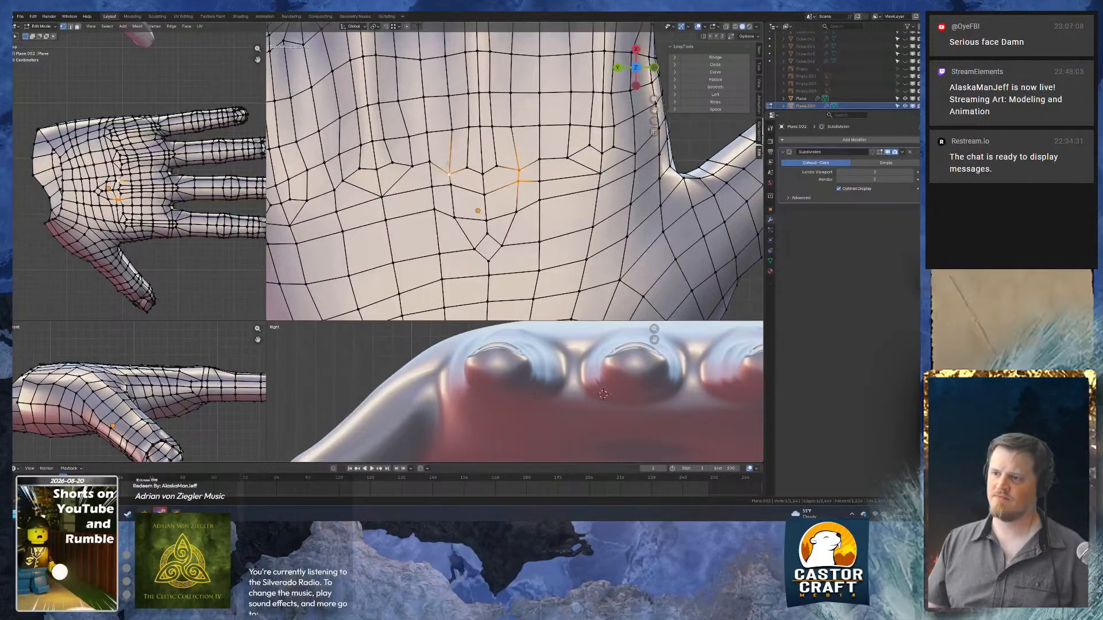
{"action": "left_click_drag", "start_coordinate": [455, 206], "coordinate": [455, 196], "text": "shift"}
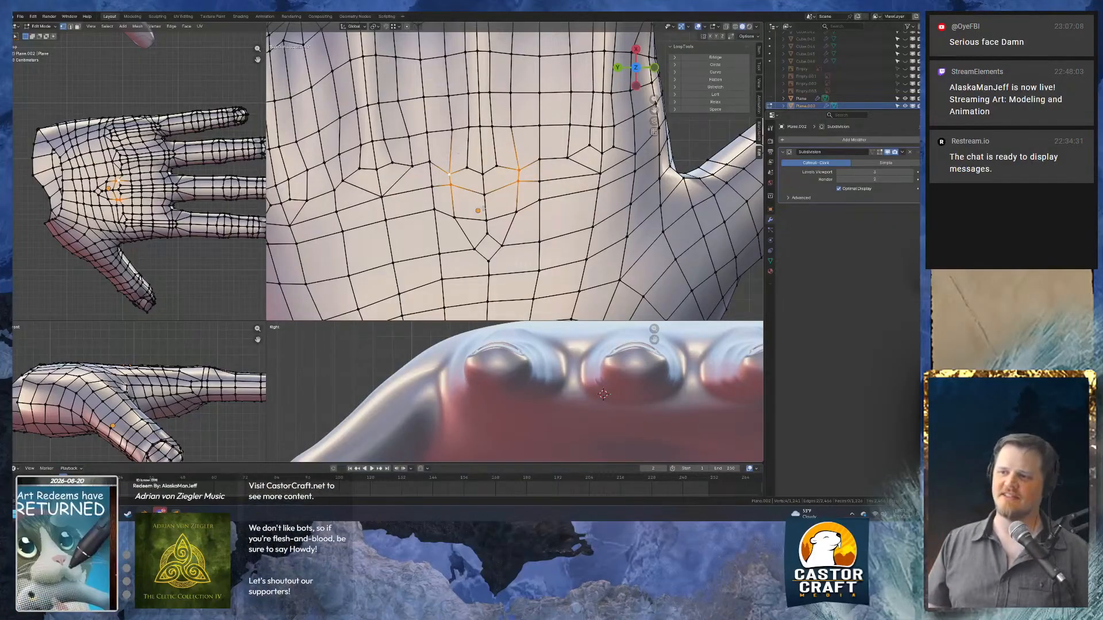
{"action": "scroll", "coordinate": [476, 213], "scroll_direction": "up", "scroll_amount": 1}
{"action": "middle_click_drag", "start_coordinate": [475, 213], "coordinate": [475, 195], "text": "shift"}
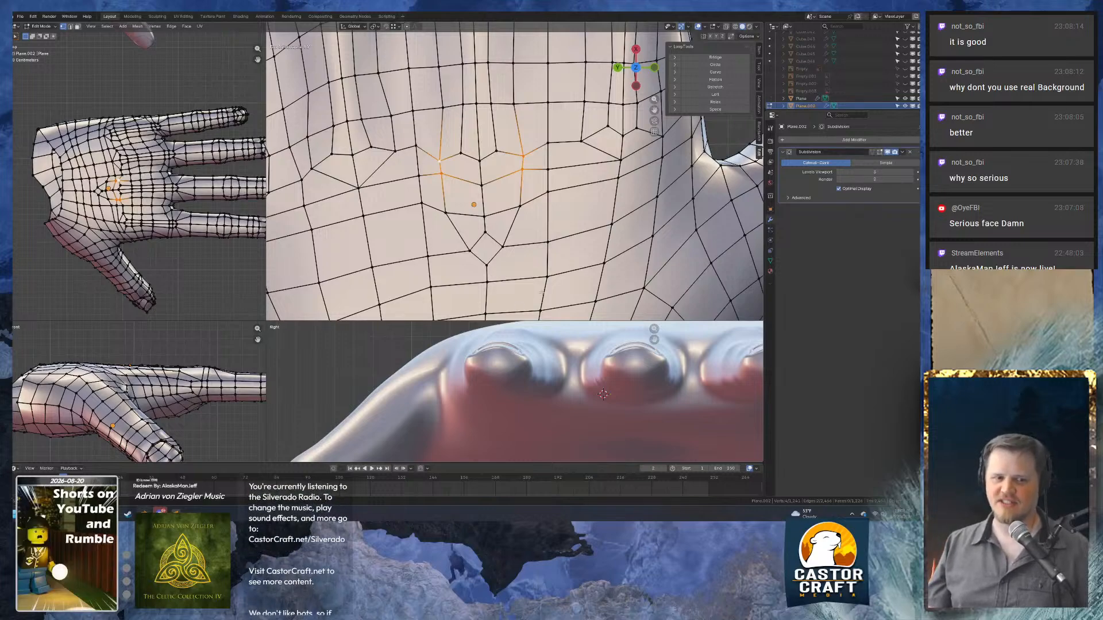
{"action": "middle_click_drag", "start_coordinate": [526, 300], "coordinate": [494, 284], "text": "shift"}
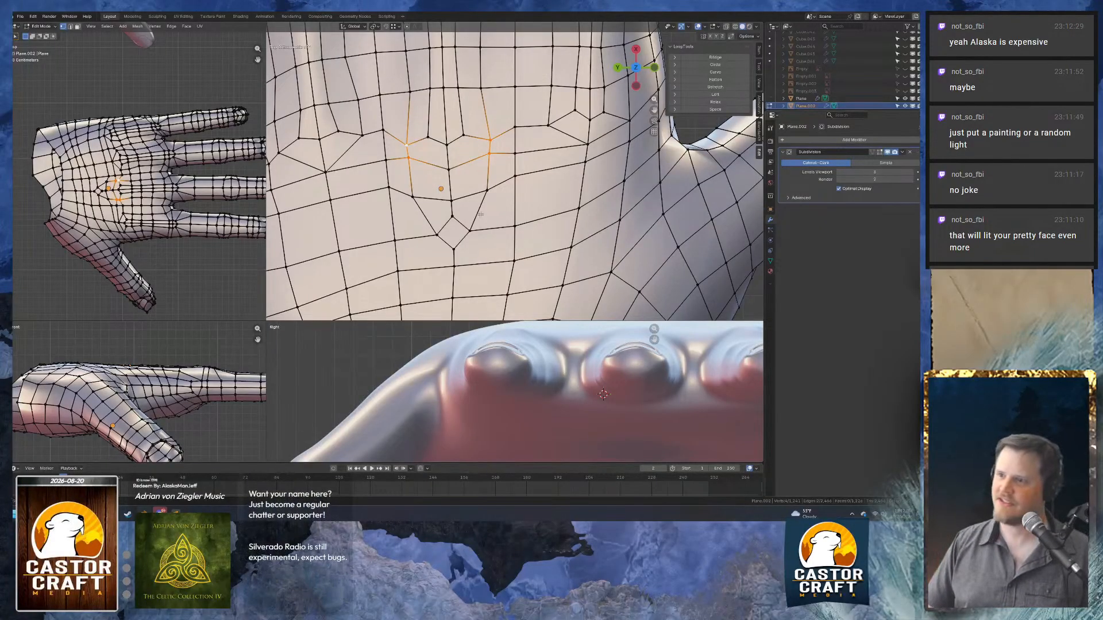
{"action": "left_click", "coordinate": [408, 158]}
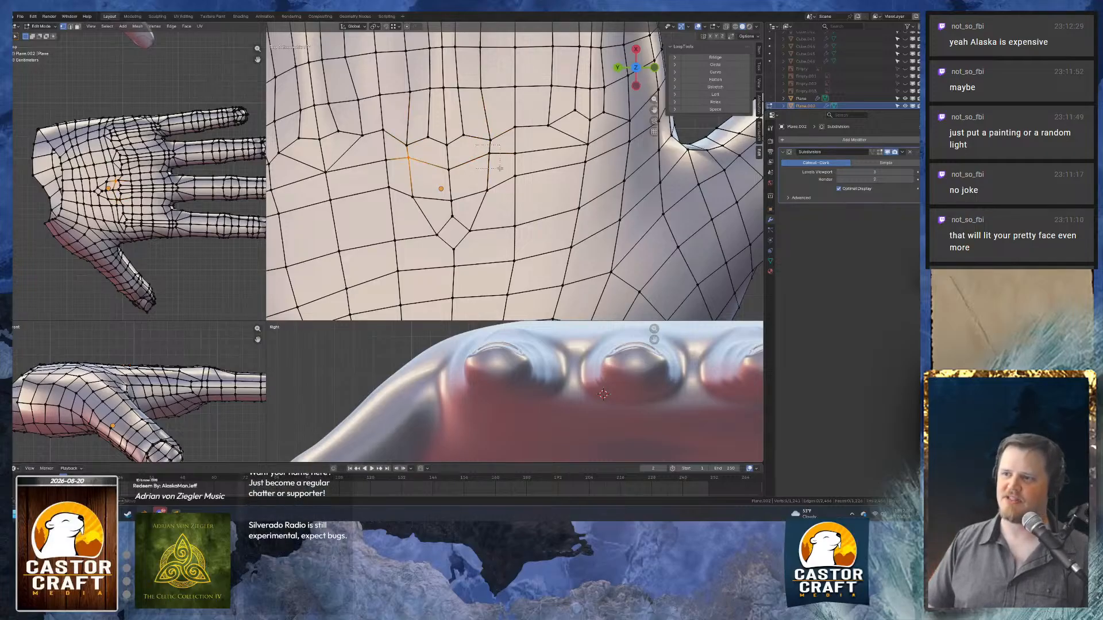
{"action": "left_click", "coordinate": [486, 161], "text": "shift"}
{"action": "middle_click_drag", "start_coordinate": [475, 142], "coordinate": [506, 165], "text": "shift"}
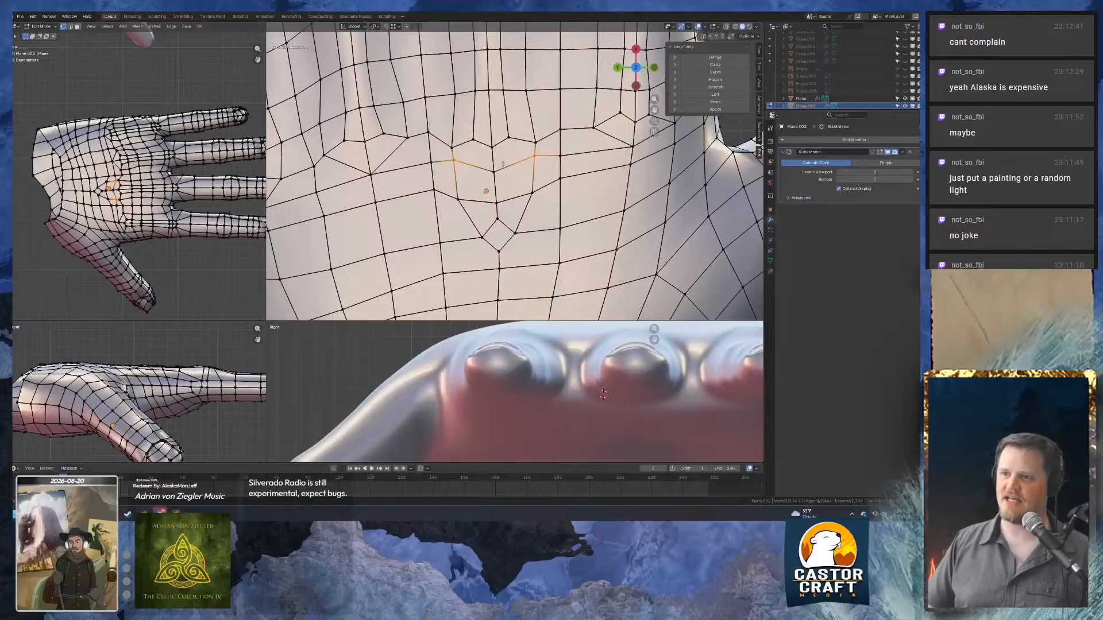
Connect the two outer vertices below the middle-finger knuckle through the centre vertex between them, forming a V.
{"action": "left_click", "coordinate": [453, 155]}
{"action": "left_click", "coordinate": [455, 147]}
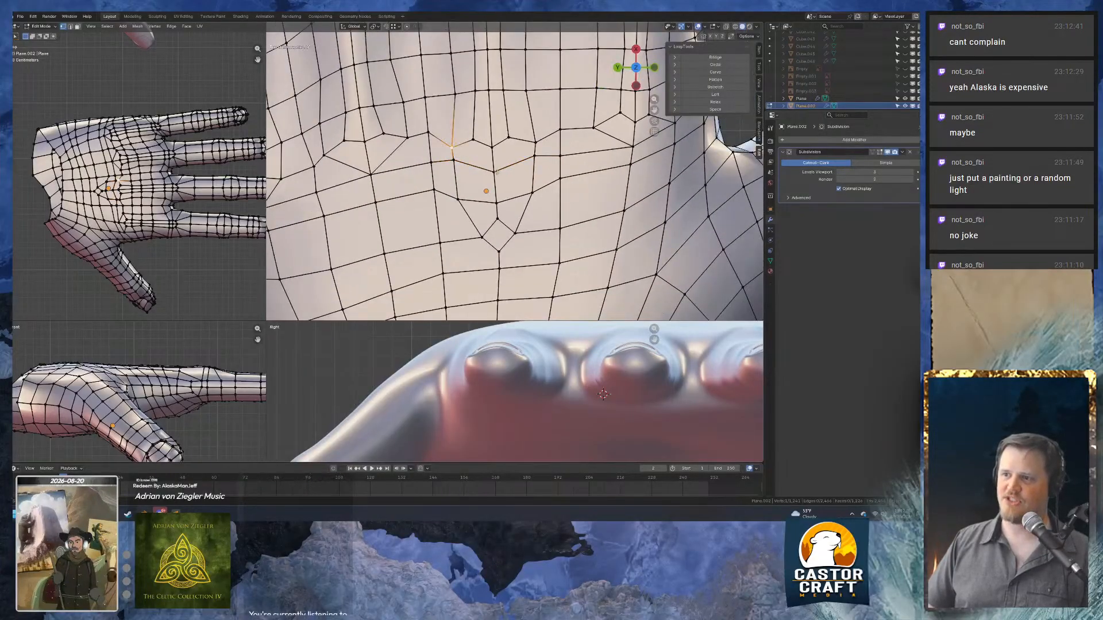
{"action": "left_click", "coordinate": [494, 170], "text": "shift"}
{"action": "left_click", "coordinate": [534, 143], "text": "shift"}
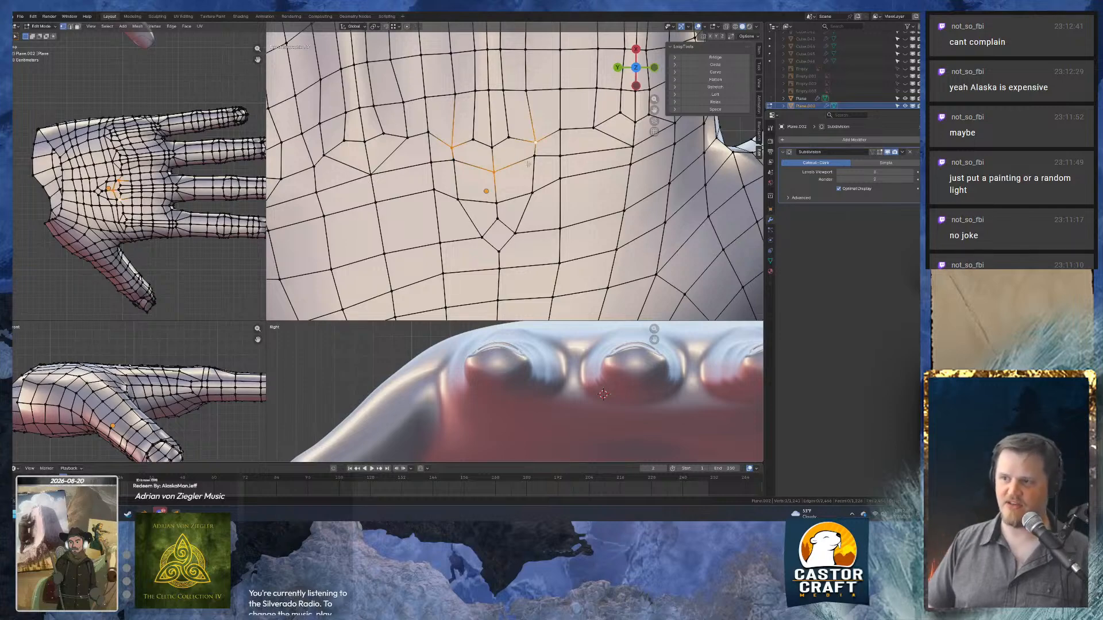
{"action": "key", "text": "j"}
Dissolve the short lengthwise edges running down from both upper ends of the new V.
{"action": "key", "text": "2"}
{"action": "left_click", "coordinate": [529, 163]}
{"action": "left_click", "coordinate": [528, 158]}
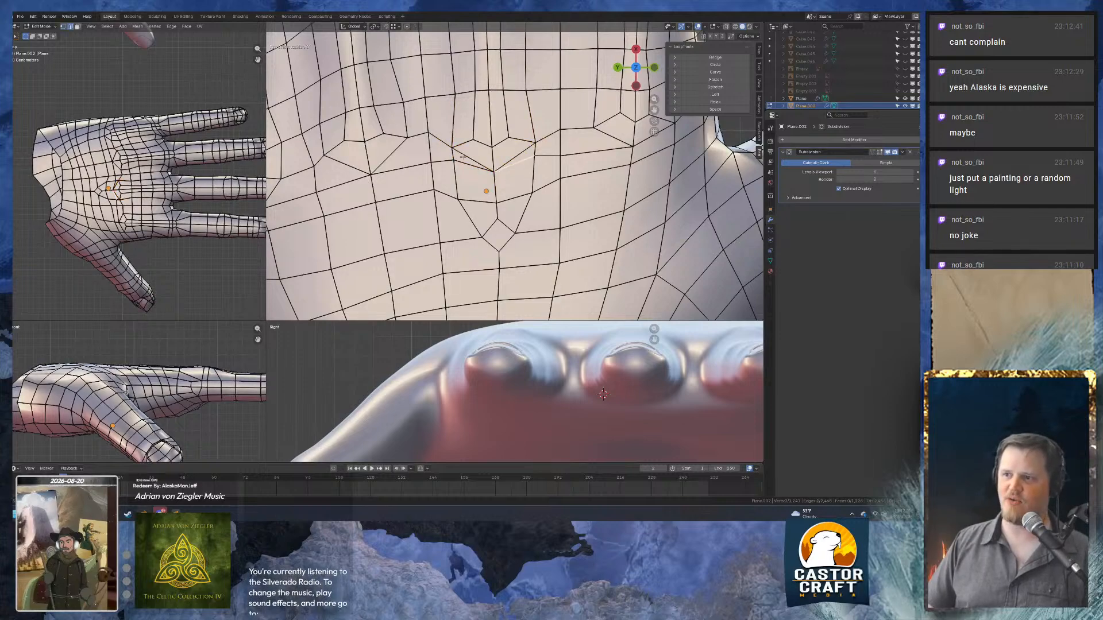
{"action": "left_click", "coordinate": [454, 154]}
{"action": "left_click", "coordinate": [535, 150], "text": "shift"}
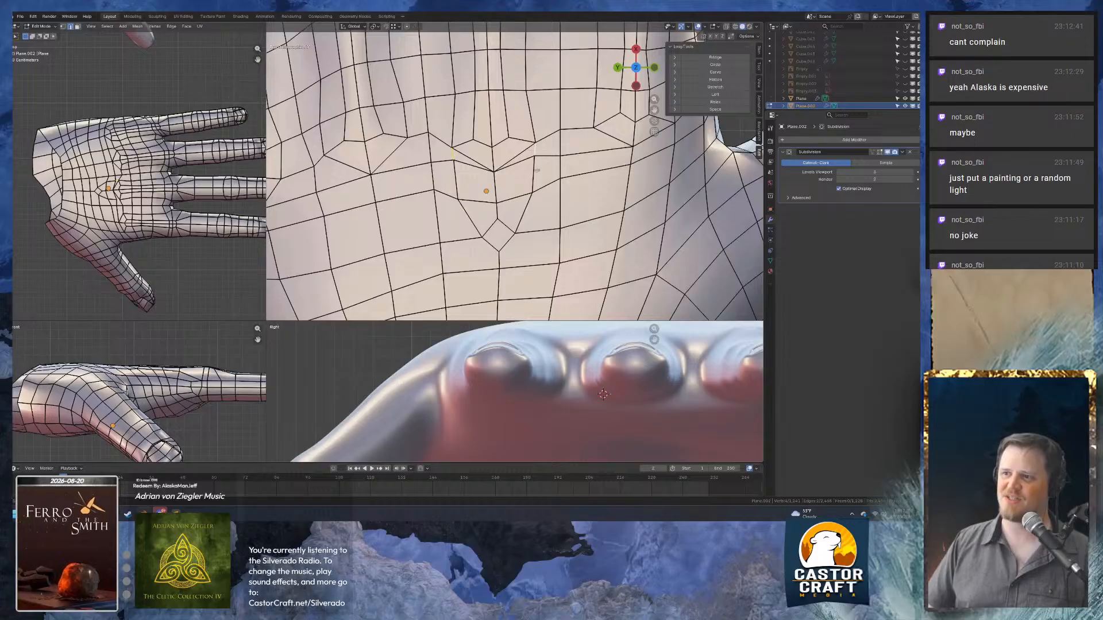
{"action": "key", "text": "ctrl+x"}
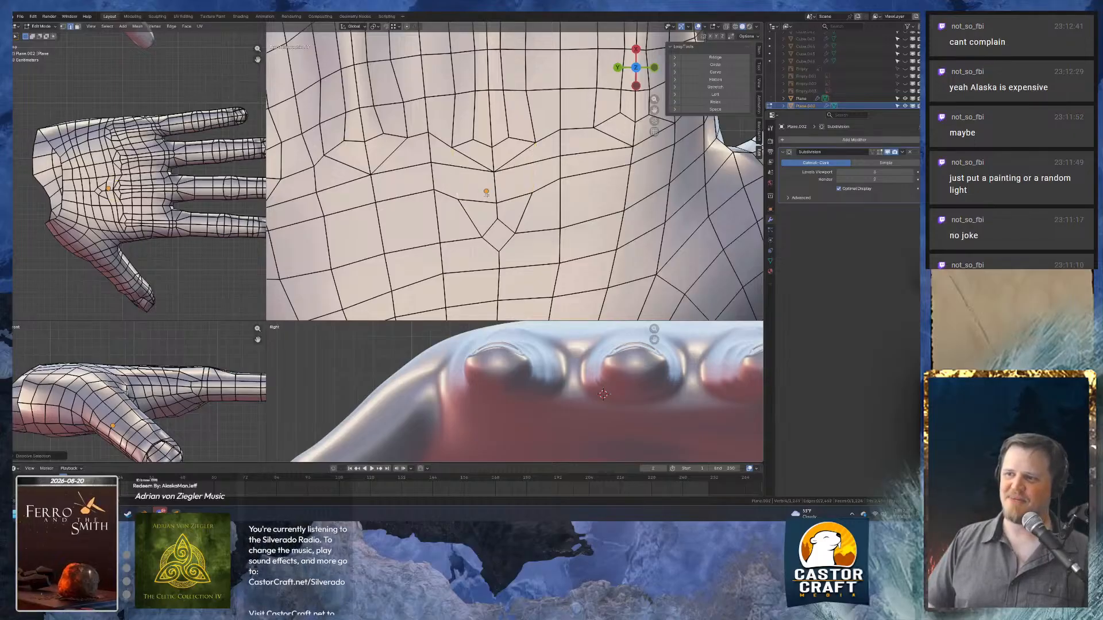
Dissolve the two crosswise edges joining the V's tip to the neighbouring lengthwise loops on either side.
{"action": "key", "text": "1"}
{"action": "left_click", "coordinate": [494, 171]}
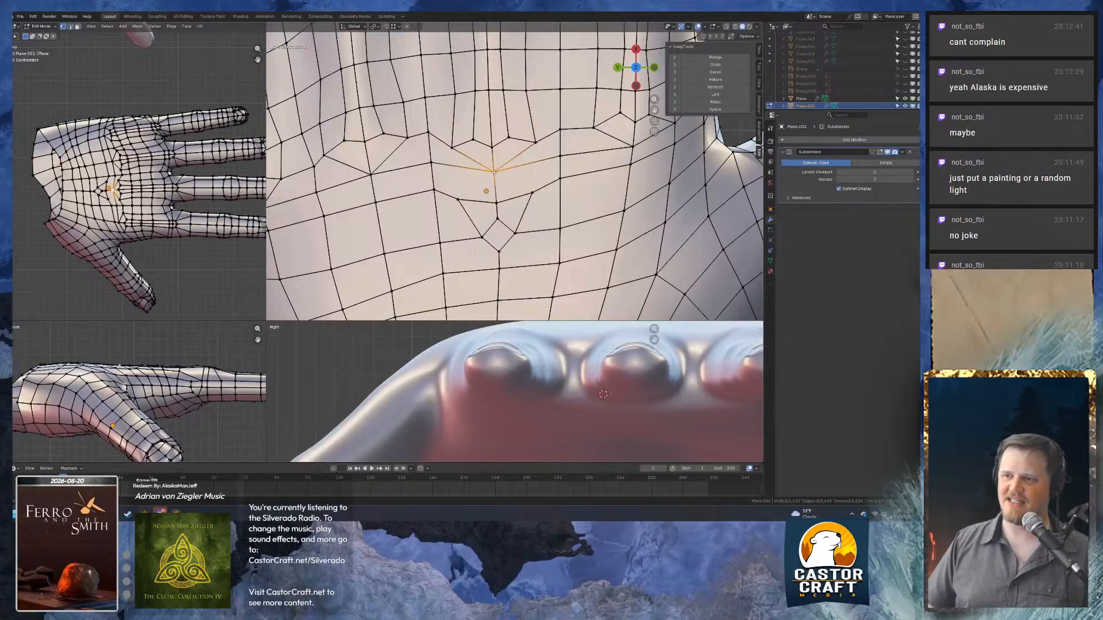
{"action": "key", "text": "2"}
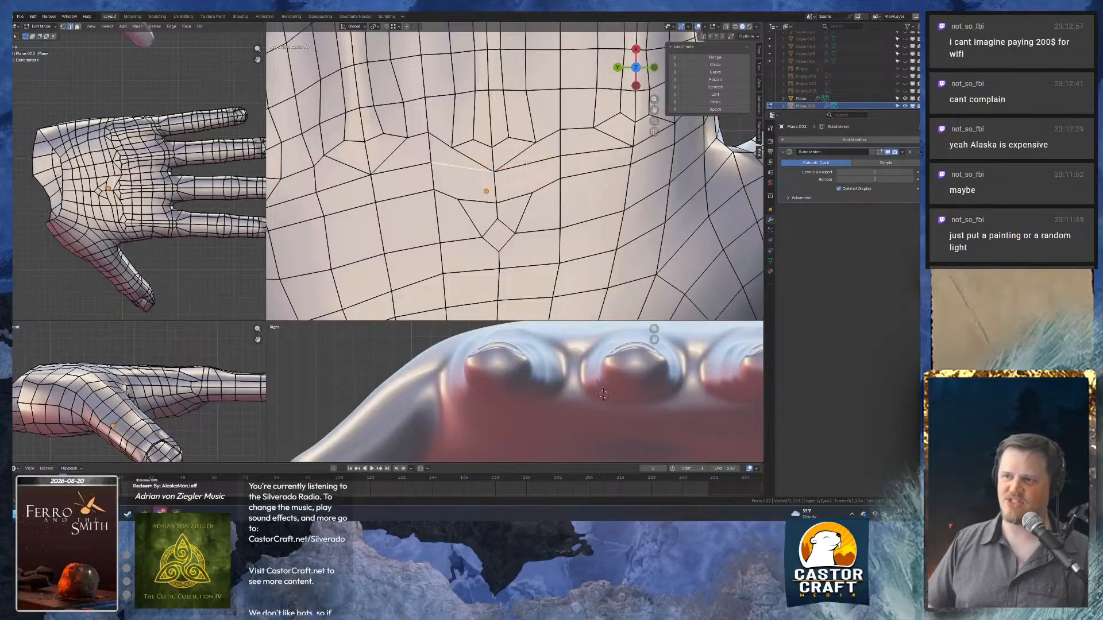
{"action": "left_click", "coordinate": [527, 163], "text": "shift"}
{"action": "left_click", "coordinate": [428, 165], "text": "alt"}
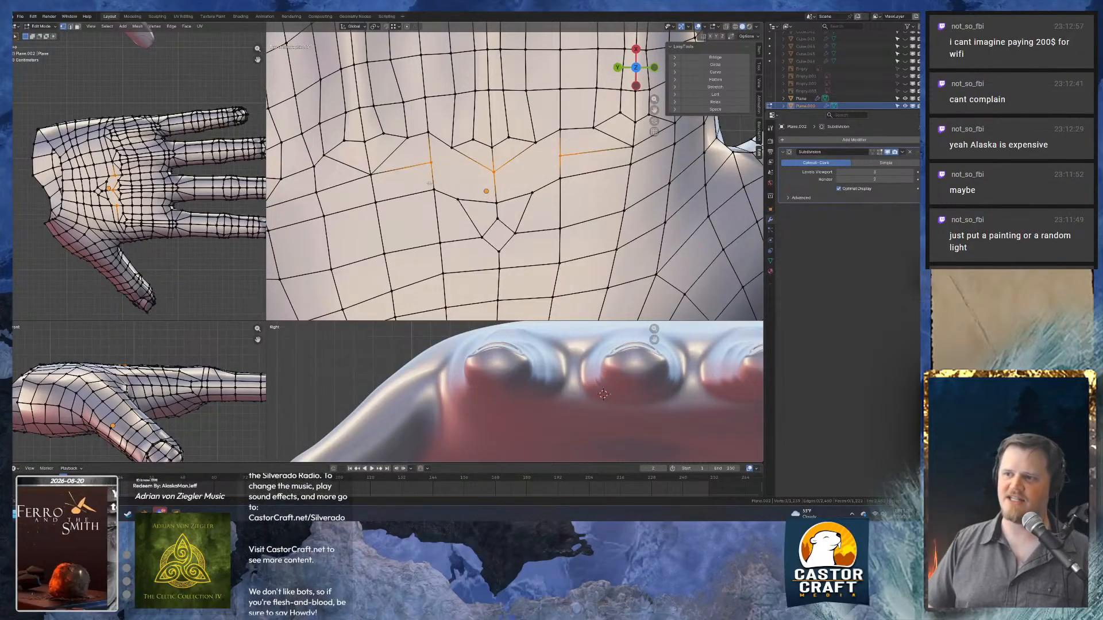
Dissolve the next crosswise edges outward on both sides, up to the tips of the neighbouring knuckle patterns.
{"action": "left_click", "coordinate": [428, 165]}
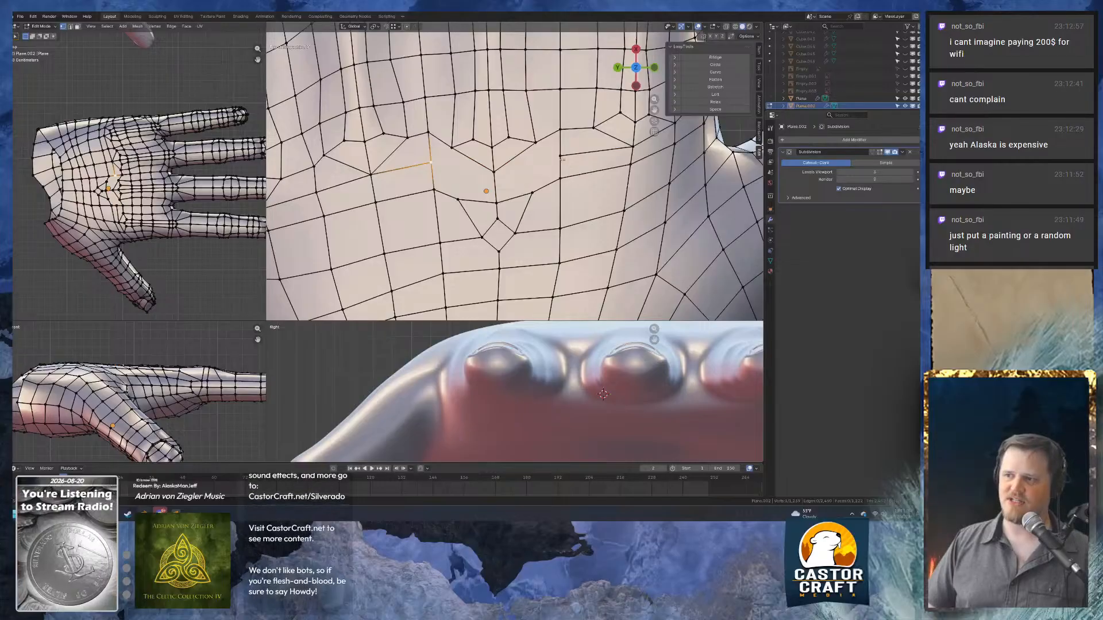
{"action": "key", "text": "2"}
{"action": "left_click", "coordinate": [596, 152]}
{"action": "left_click", "coordinate": [408, 164], "text": "shift"}
{"action": "key", "text": "ctrl+x"}
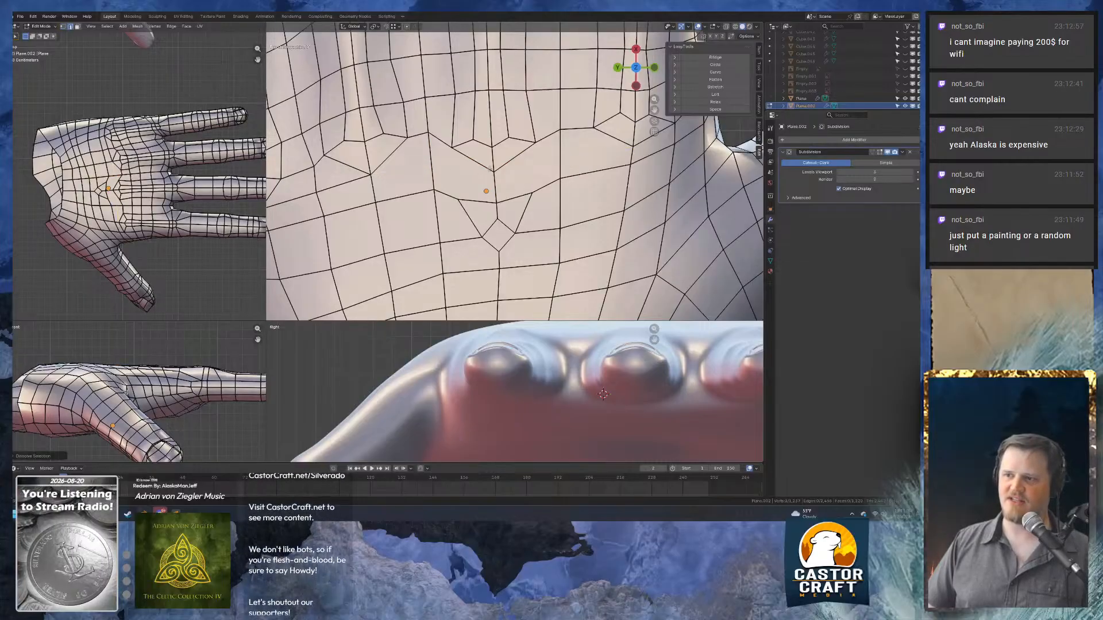
{"action": "key", "text": "1"}
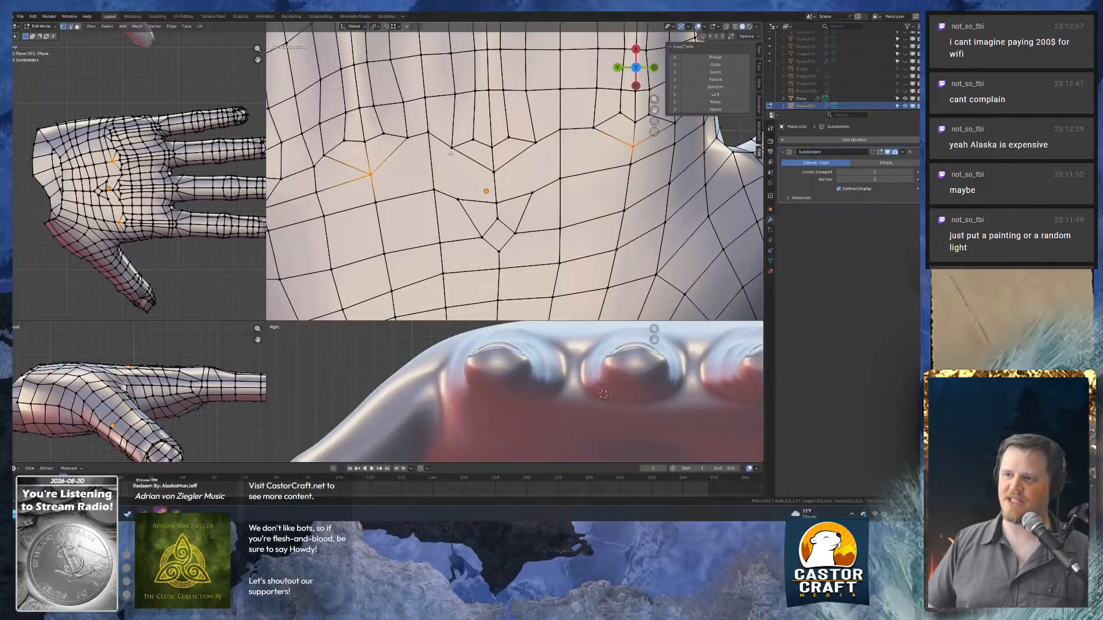
{"action": "left_click", "coordinate": [452, 151]}
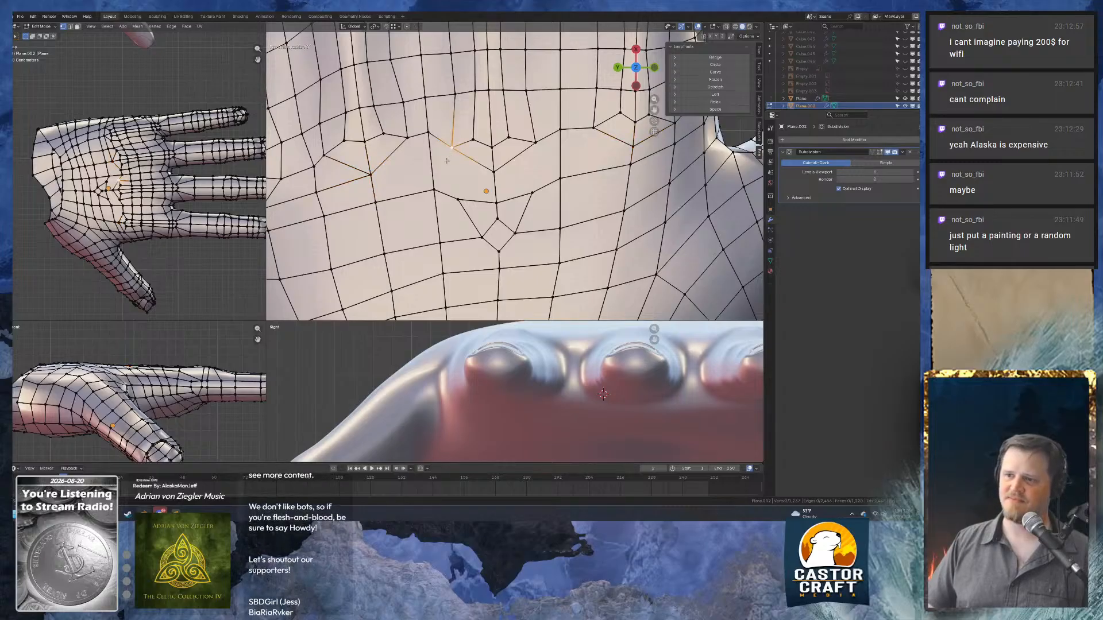
{"action": "key", "text": "ctrl+z"}
{"action": "key", "text": "ctrl+z"}
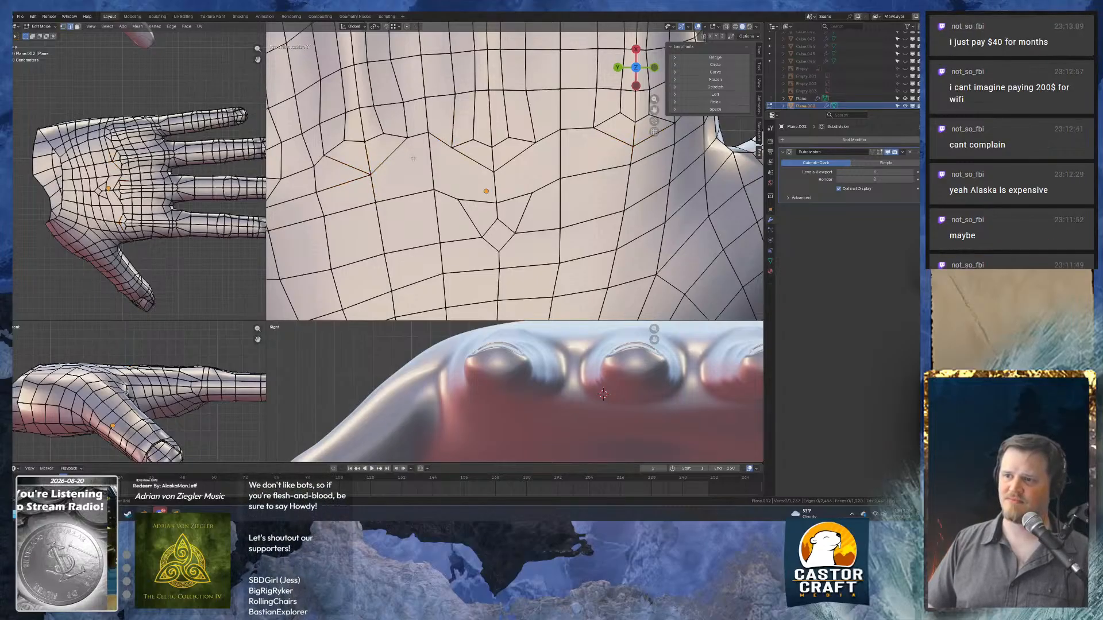
{"action": "key", "text": "ctrl+shift+z"}
{"action": "key", "text": "ctrl+shift+z"}
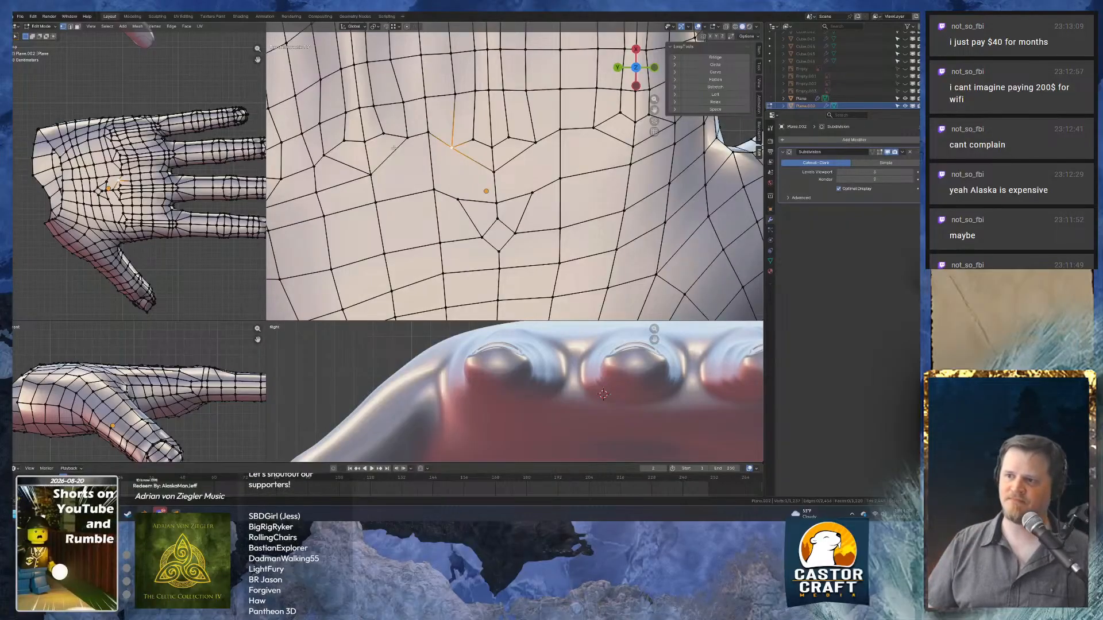
Slide the two vertices between the middle knuckle pattern and its neighbours toward the wrist.
{"action": "left_click", "coordinate": [432, 130]}
{"action": "left_click", "coordinate": [563, 128], "text": "shift"}
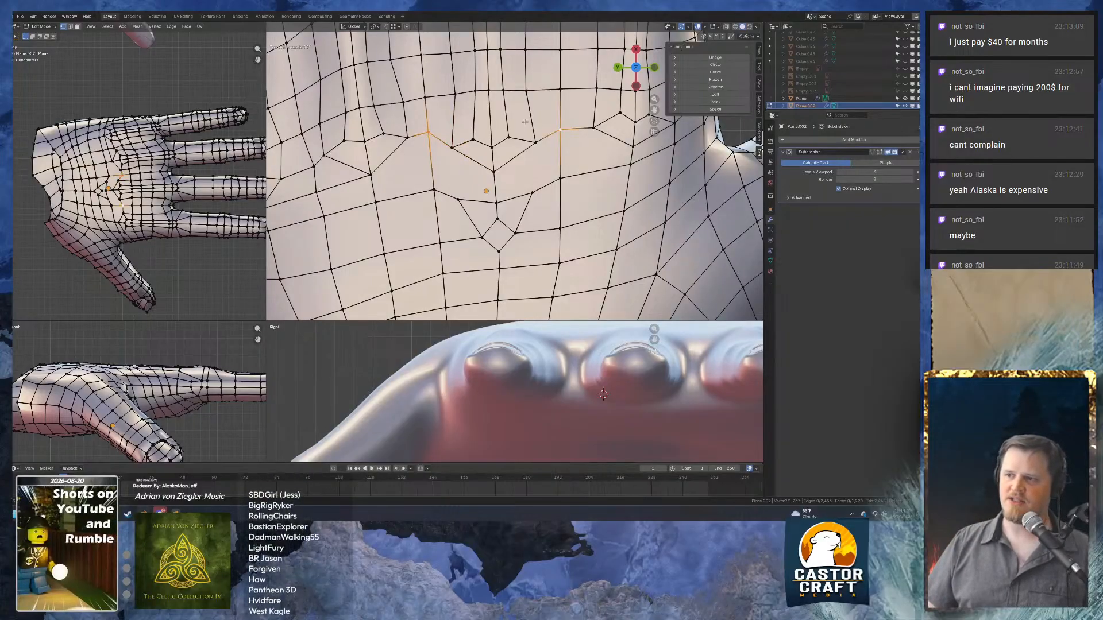
{"action": "key", "text": "g"}
{"action": "key", "text": "g"}
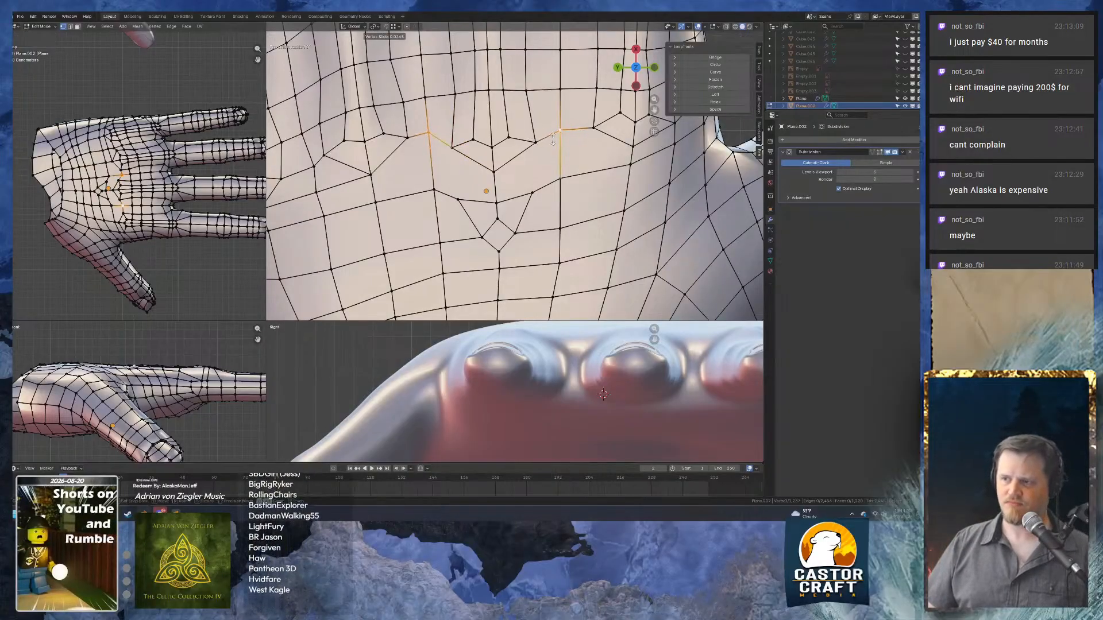
{"action": "left_click", "coordinate": [554, 167]}
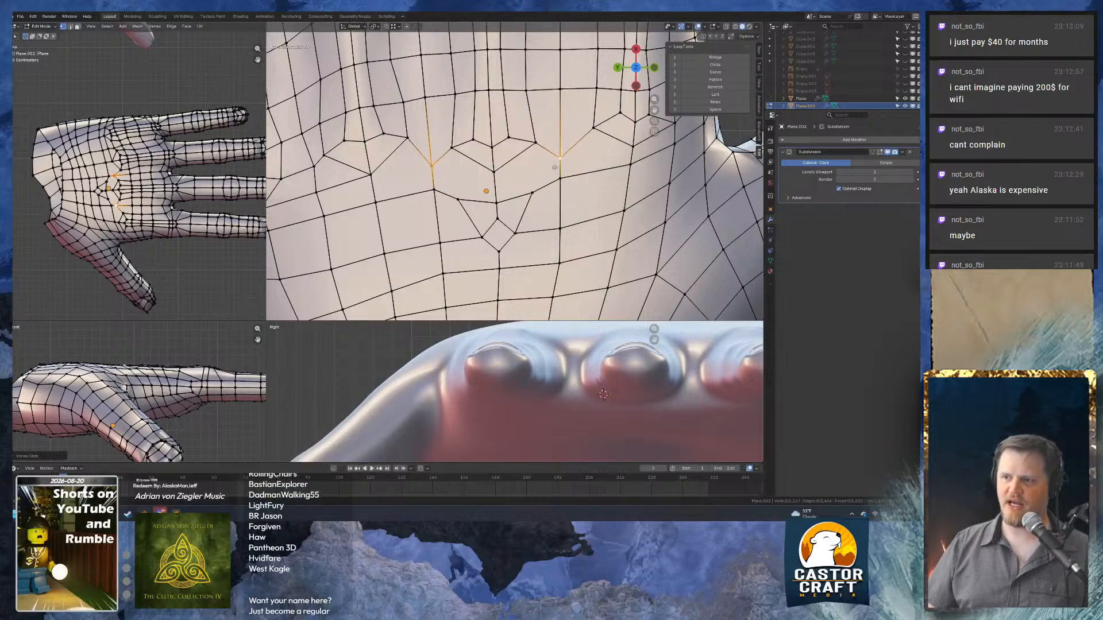
Connect the two slid vertices through the centre vertex below the V's tip, forming a larger outer V.
{"action": "left_click", "coordinate": [439, 171]}
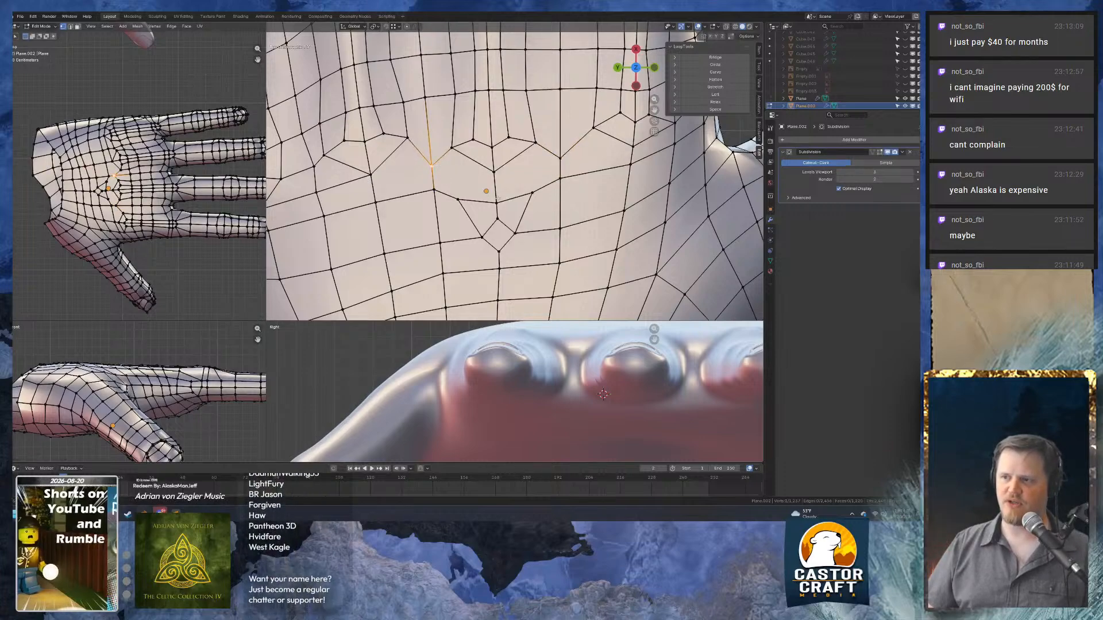
{"action": "left_click", "coordinate": [497, 201], "text": "shift"}
{"action": "left_click", "coordinate": [559, 158], "text": "shift"}
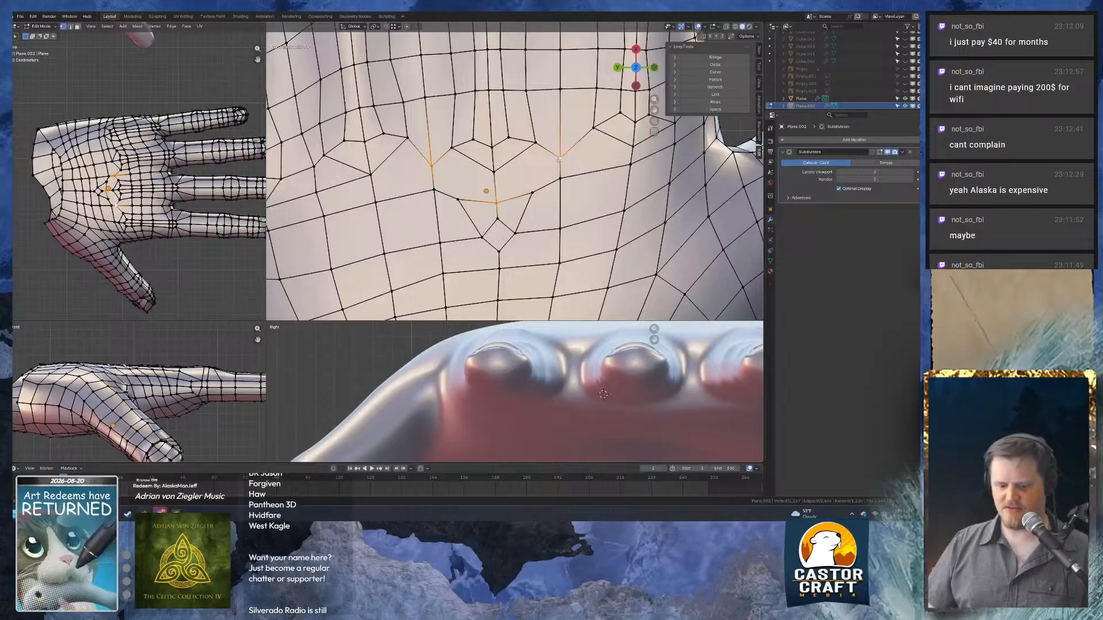
{"action": "key", "text": "j"}
Dissolve the two diagonal edges leading down to the side vertices of the small lower diamond.
{"action": "key", "text": "2"}
{"action": "left_click", "coordinate": [522, 217]}
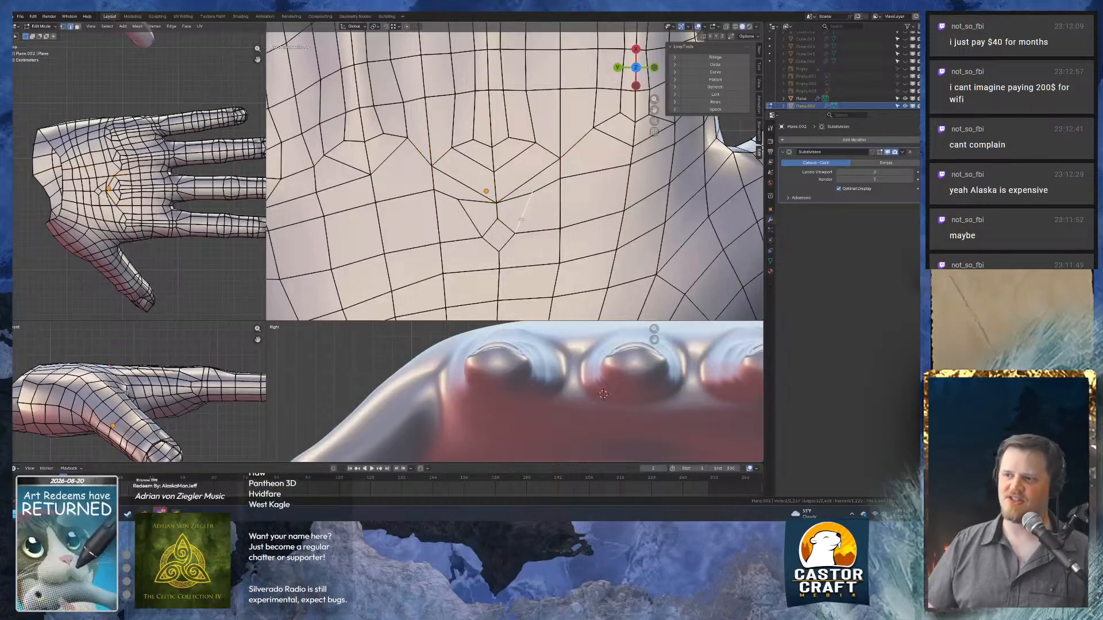
{"action": "left_click", "coordinate": [470, 218], "text": "shift"}
{"action": "key", "text": "ctrl+x"}
Merge the four vertices of the small lower diamond at their center.
{"action": "key", "text": "1"}
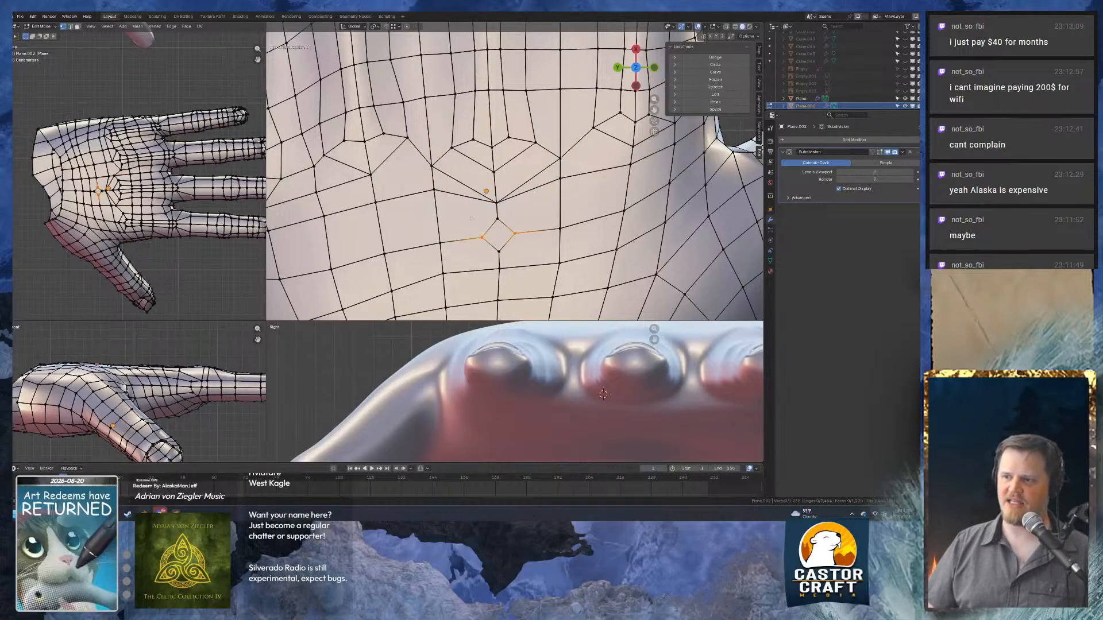
{"action": "left_click_drag", "start_coordinate": [467, 213], "coordinate": [517, 264]}
{"action": "key", "text": "m"}
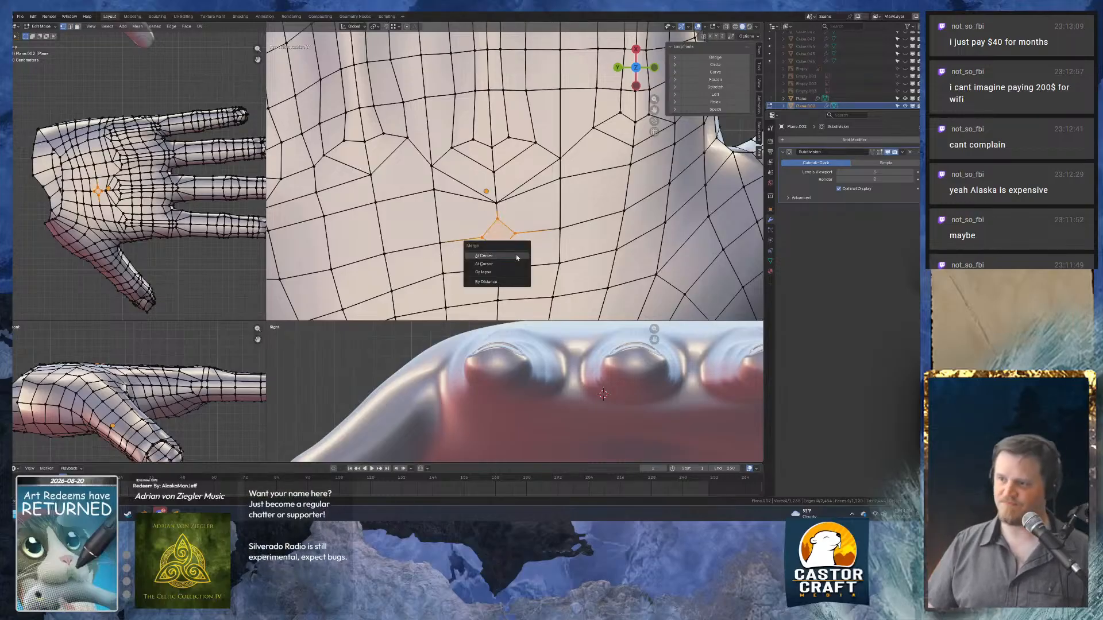
{"action": "left_click", "coordinate": [511, 263]}
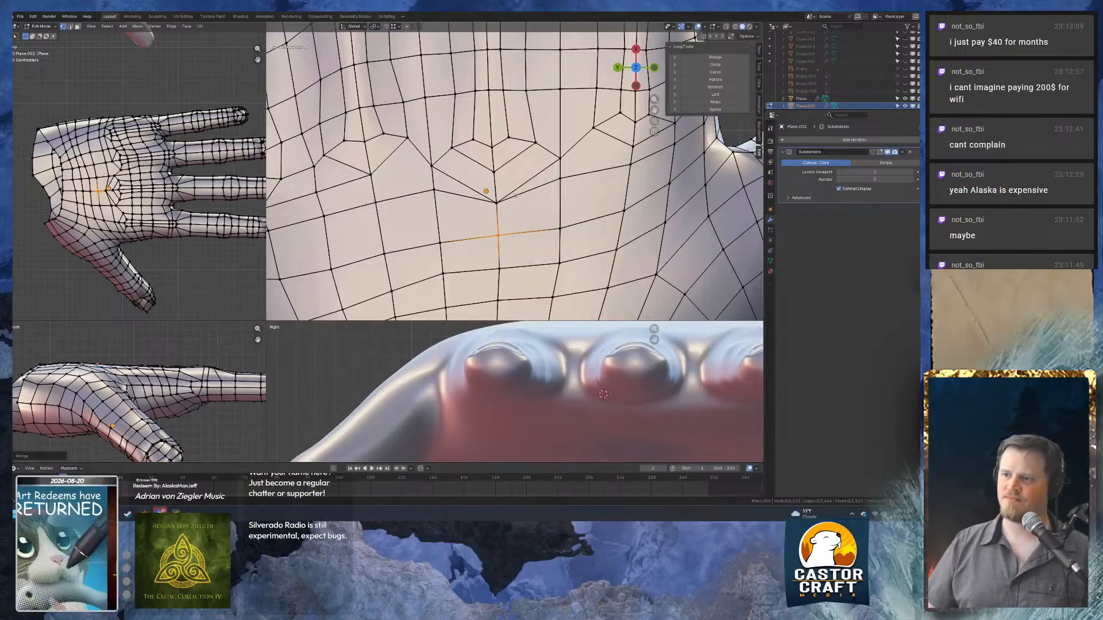
Dissolve the crosswise edges running from the outer V's tip to the lengthwise loops on both sides.
{"action": "left_click", "coordinate": [456, 196], "text": "shift"}
{"action": "key", "text": "ctrl+x"}
{"action": "scroll", "coordinate": [514, 208], "scroll_direction": "down", "scroll_amount": 5}
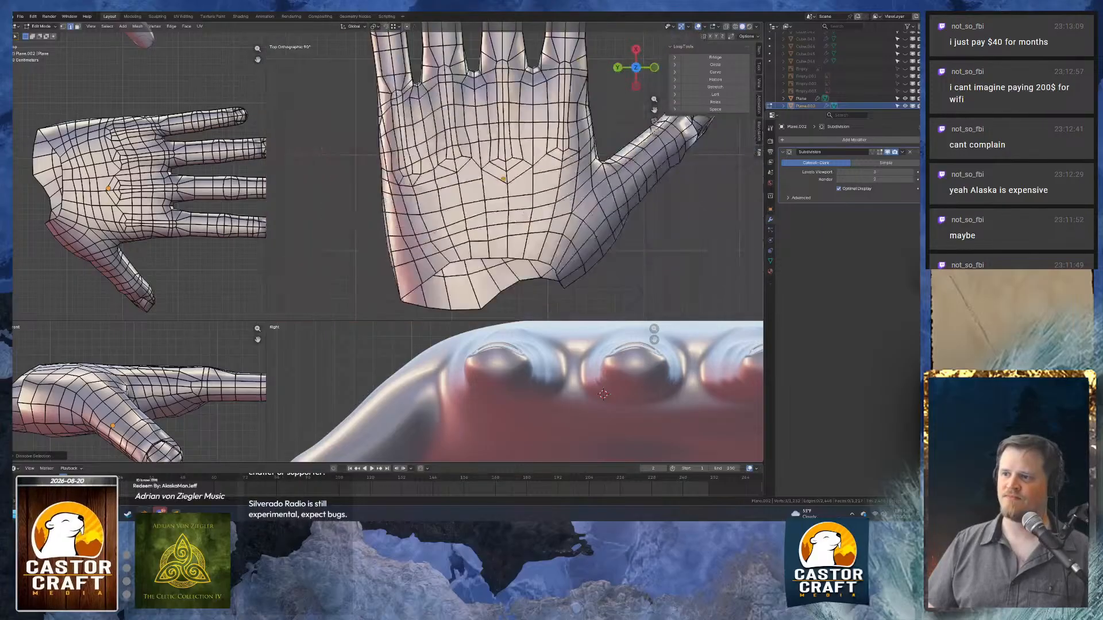
Slide the tips of the outer and inner V along the centre line toward the wrist.
{"action": "scroll", "coordinate": [516, 208], "scroll_direction": "up", "scroll_amount": 4}
{"action": "left_click", "coordinate": [499, 199]}
{"action": "key", "text": "shift+v"}
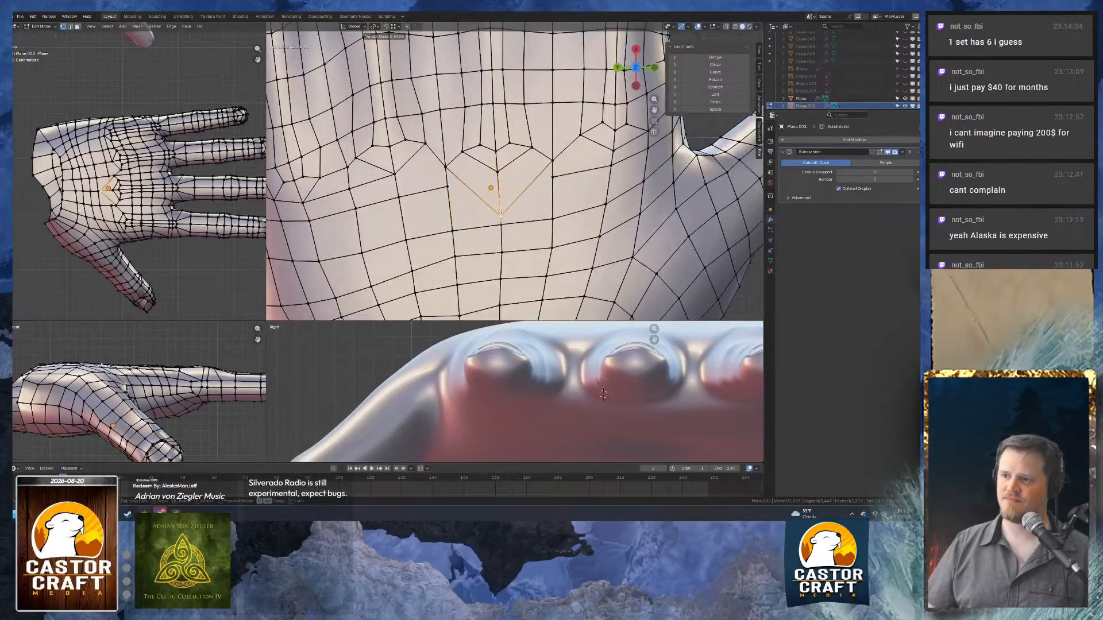
{"action": "left_click", "coordinate": [499, 177]}
{"action": "left_click", "coordinate": [500, 177]}
{"action": "key", "text": "shift+v"}
{"action": "left_click", "coordinate": [501, 190]}
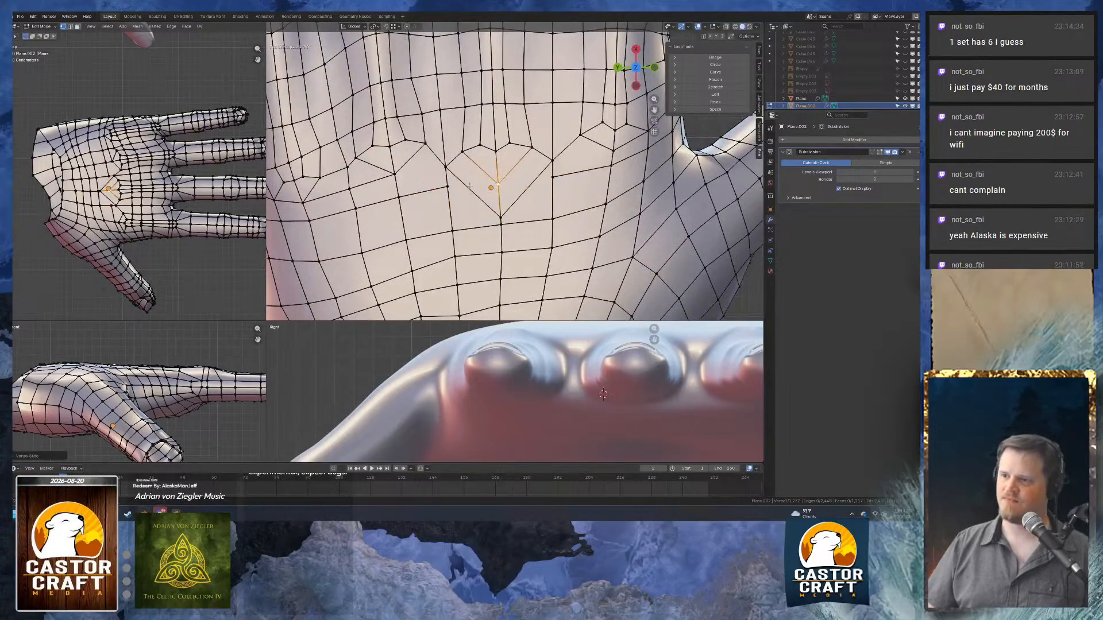
Slide the tips of the outer and inner V along the centre line back toward the middle-finger knuckle.
{"action": "key", "text": "shift+v"}
{"action": "left_click", "coordinate": [499, 200]}
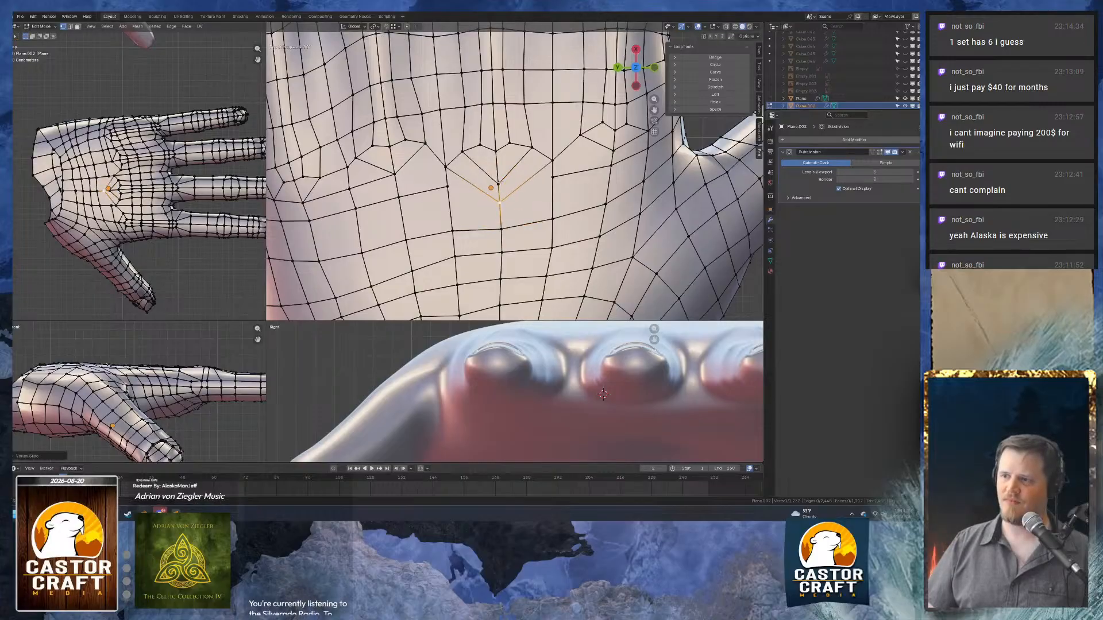
{"action": "left_click", "coordinate": [498, 171]}
Move the side vertices of the nested V shapes on both sides toward the wrist.
{"action": "left_click_drag", "start_coordinate": [468, 186], "coordinate": [471, 194]}
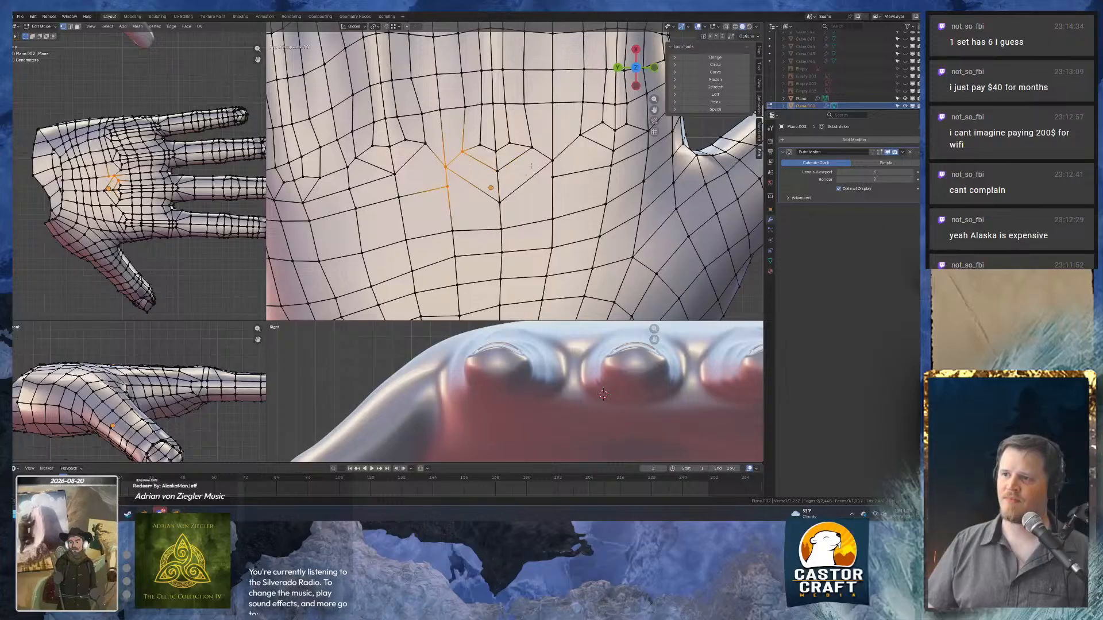
{"action": "left_click_drag", "start_coordinate": [521, 137], "coordinate": [561, 194], "text": "shift"}
{"action": "key", "text": "g"}
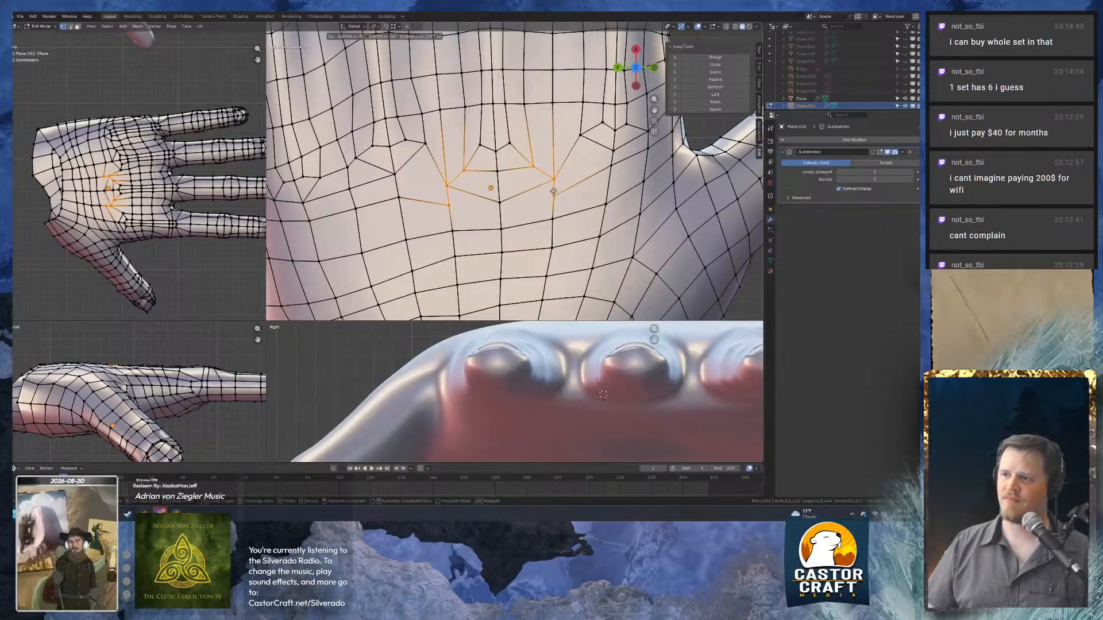
{"action": "left_click", "coordinate": [552, 188]}
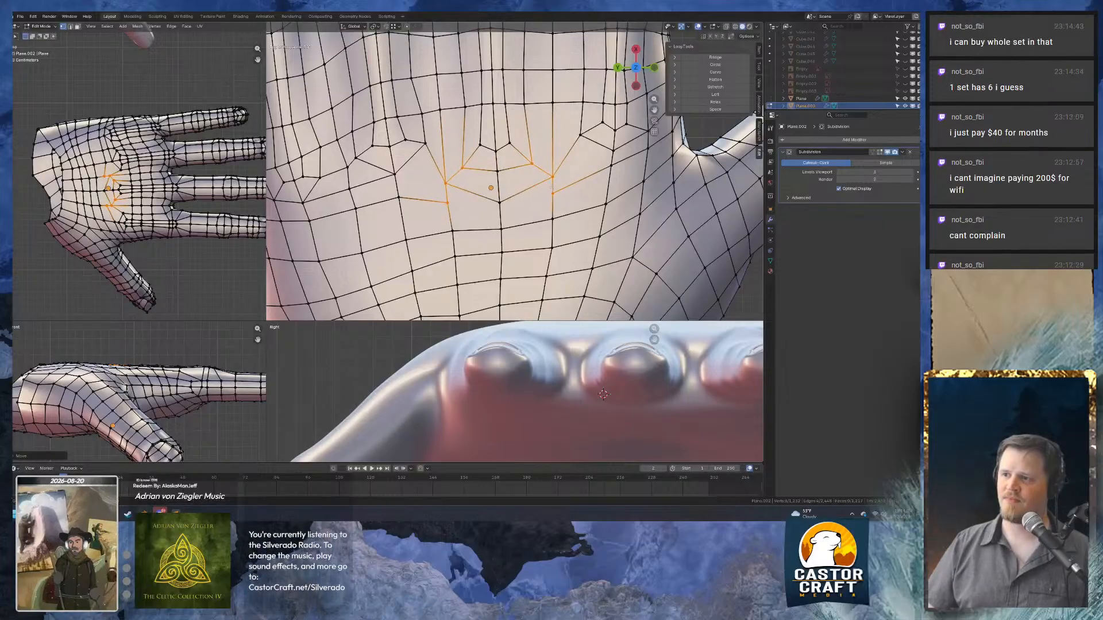
Slide the inner V's two side vertices toward the fingers and adjust the spacing between them by scaling.
{"action": "left_click", "coordinate": [463, 168]}
{"action": "left_click", "coordinate": [532, 164], "text": "shift"}
{"action": "key", "text": "g"}
{"action": "key", "text": "g"}
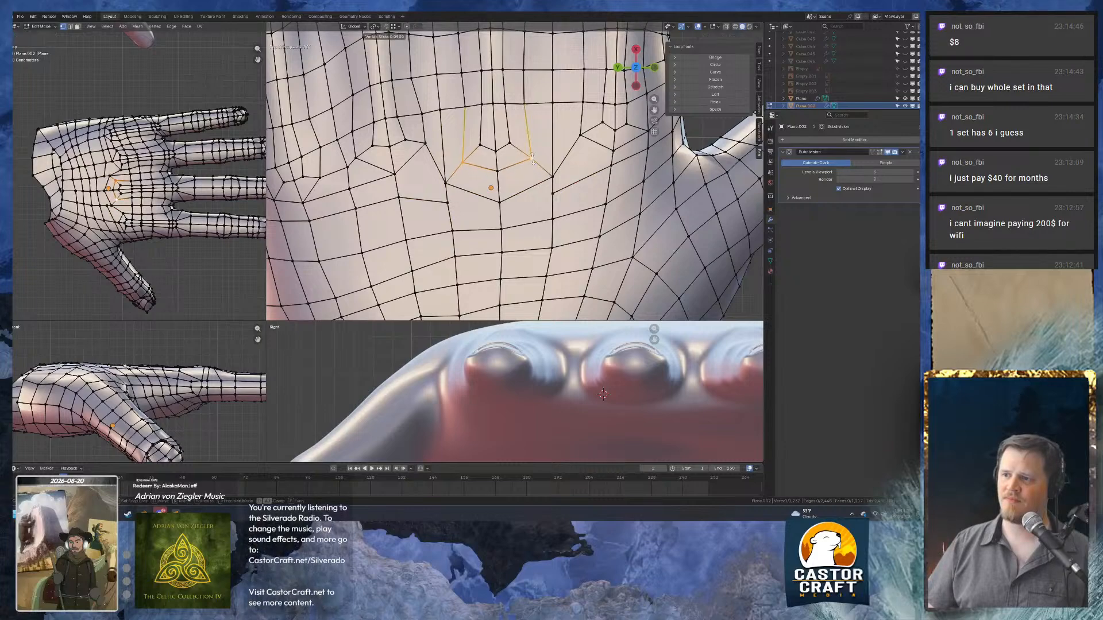
{"action": "left_click", "coordinate": [532, 157]}
{"action": "key", "text": "s"}
{"action": "left_click", "coordinate": [538, 158]}
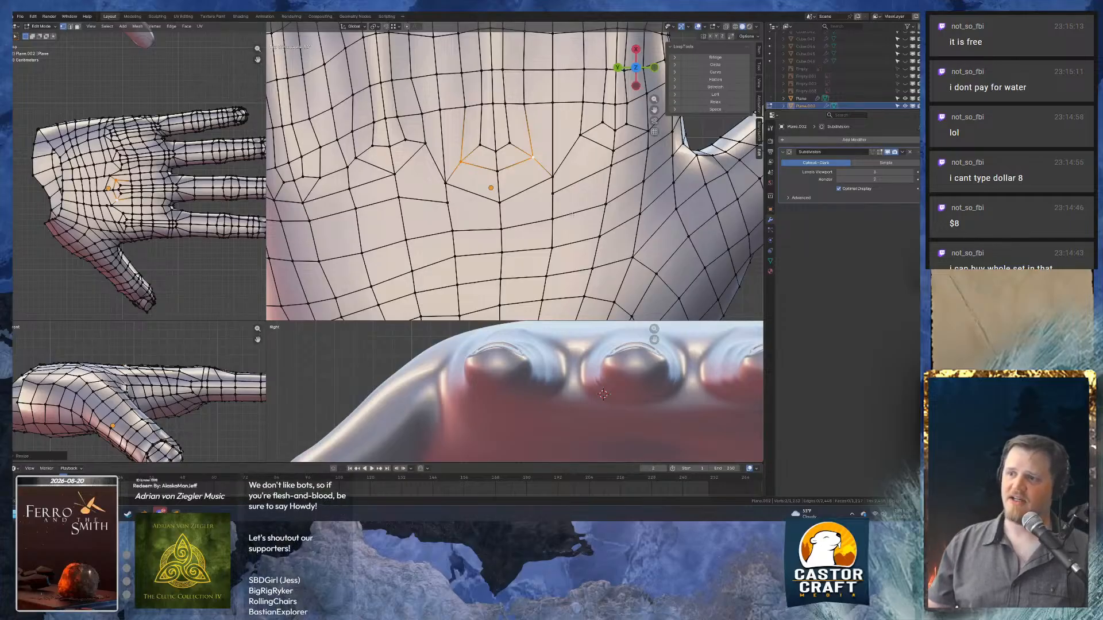
{"action": "key", "text": "s"}
{"action": "left_click", "coordinate": [455, 159]}
Scale the two small vertices just above the inner V apart and slide the centre vertex between them toward the wrist.
{"action": "left_click", "coordinate": [480, 145]}
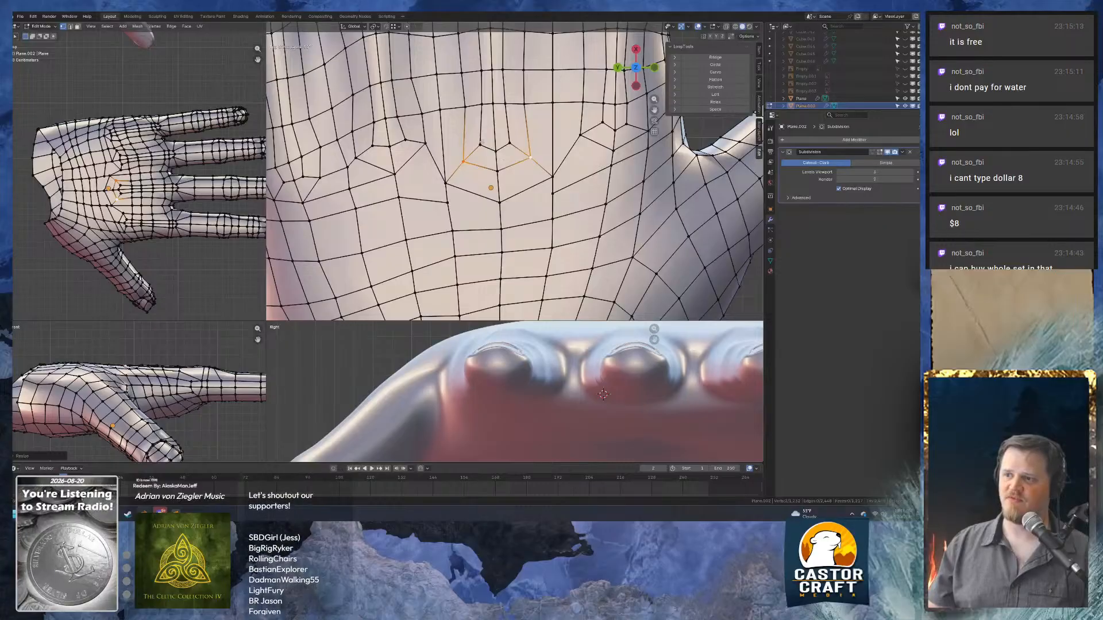
{"action": "left_click", "coordinate": [510, 144], "text": "shift"}
{"action": "key", "text": "s"}
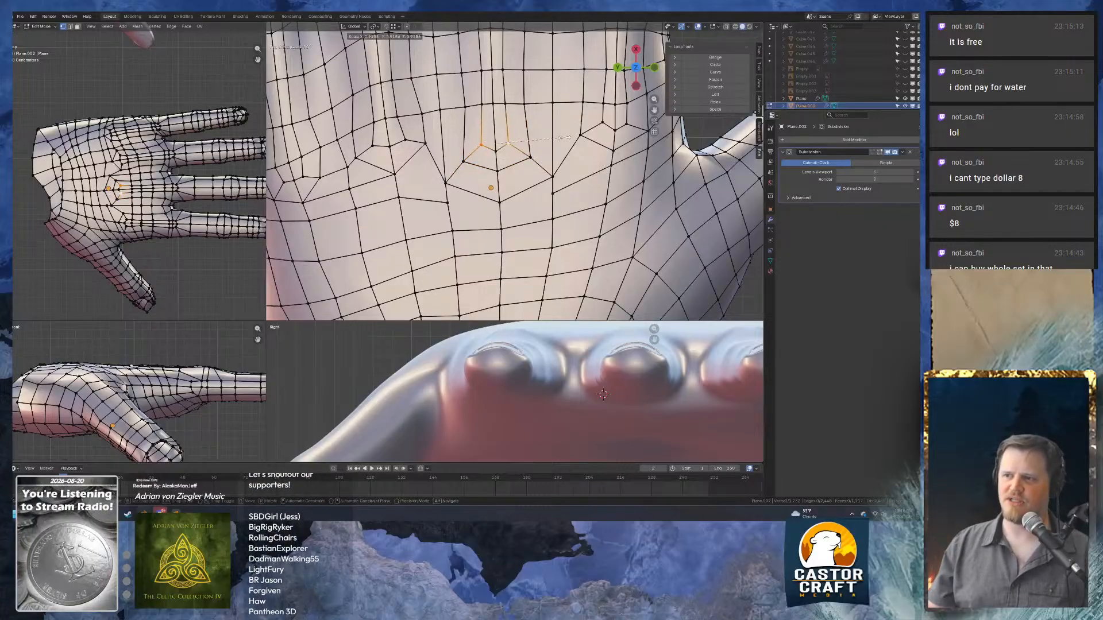
{"action": "left_click", "coordinate": [560, 139]}
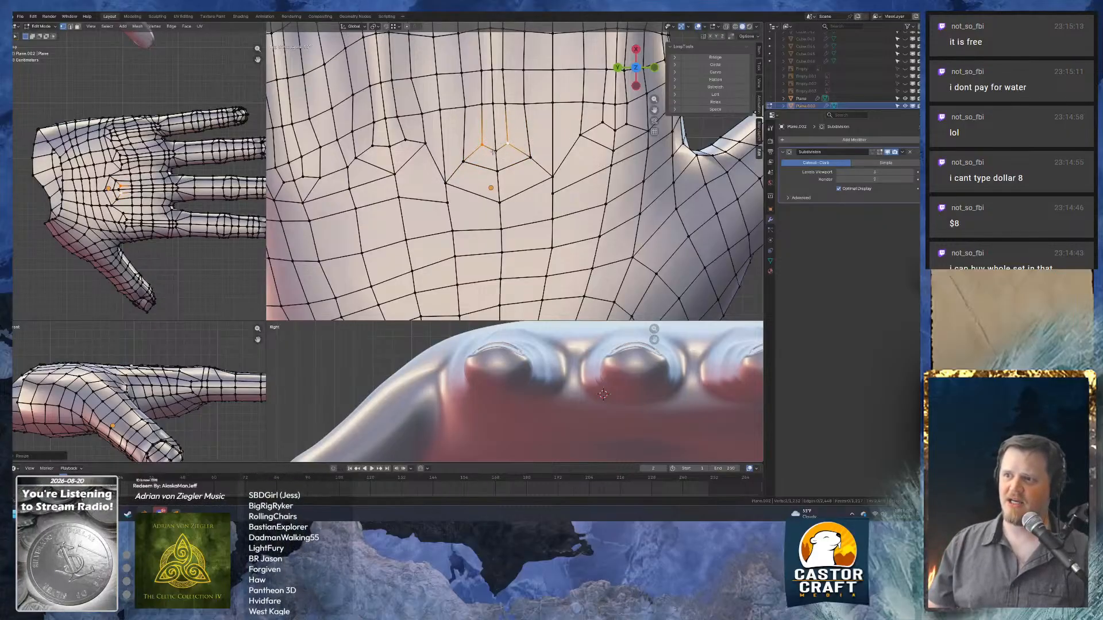
{"action": "left_click", "coordinate": [494, 152]}
{"action": "key", "text": "g"}
{"action": "key", "text": "g"}
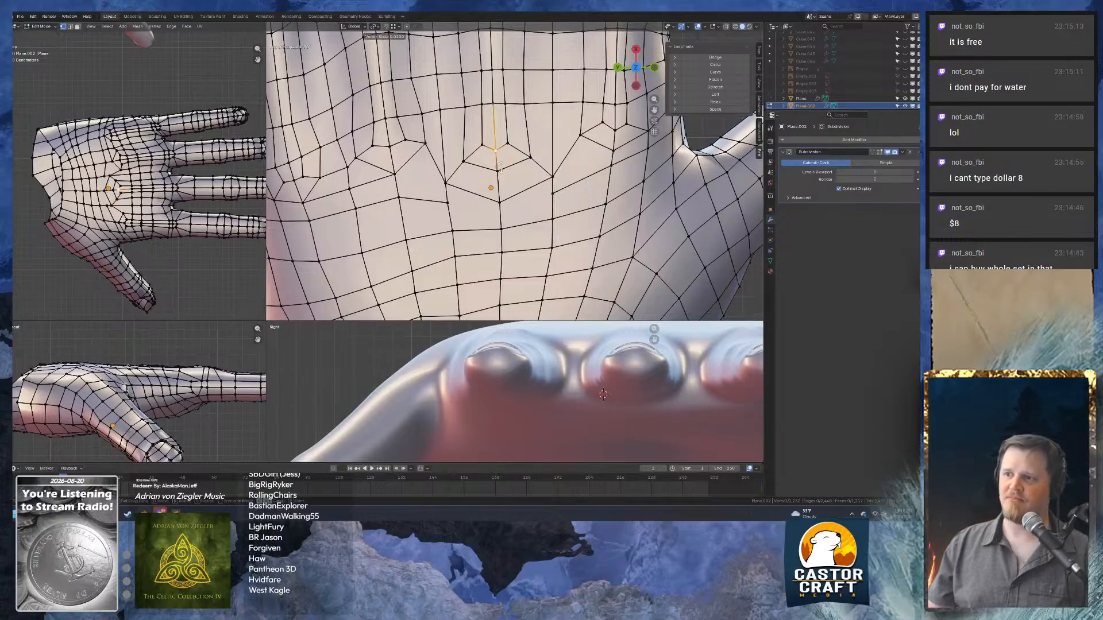
{"action": "left_click", "coordinate": [500, 166]}
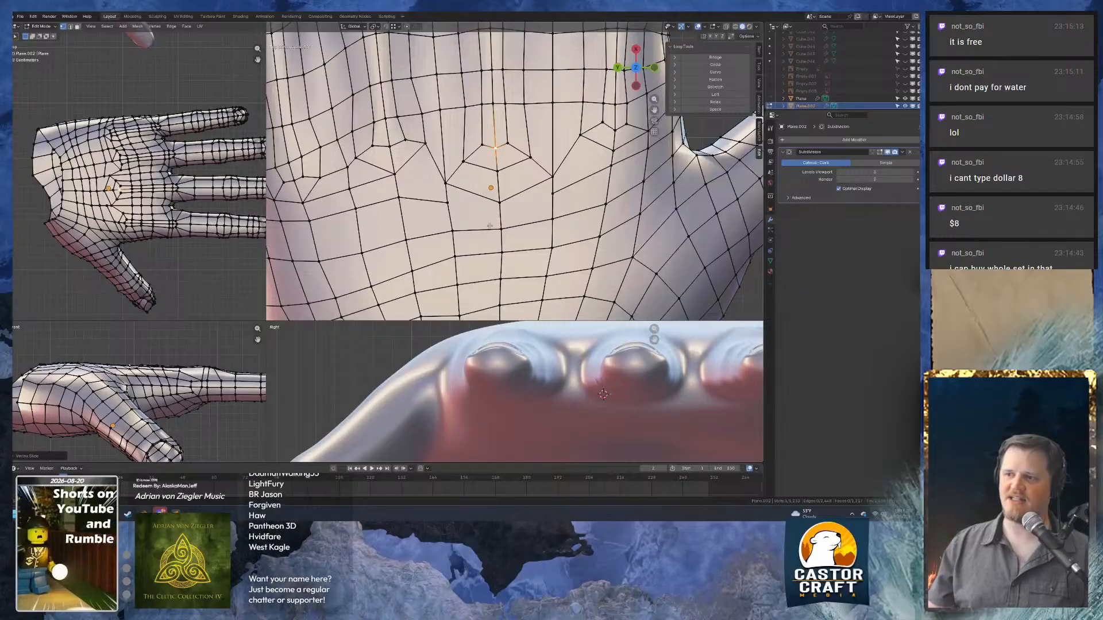
Connect three vertices lower on the back of the hand into a V with its tip on the centre line toward the wrist.
{"action": "key", "text": "2"}
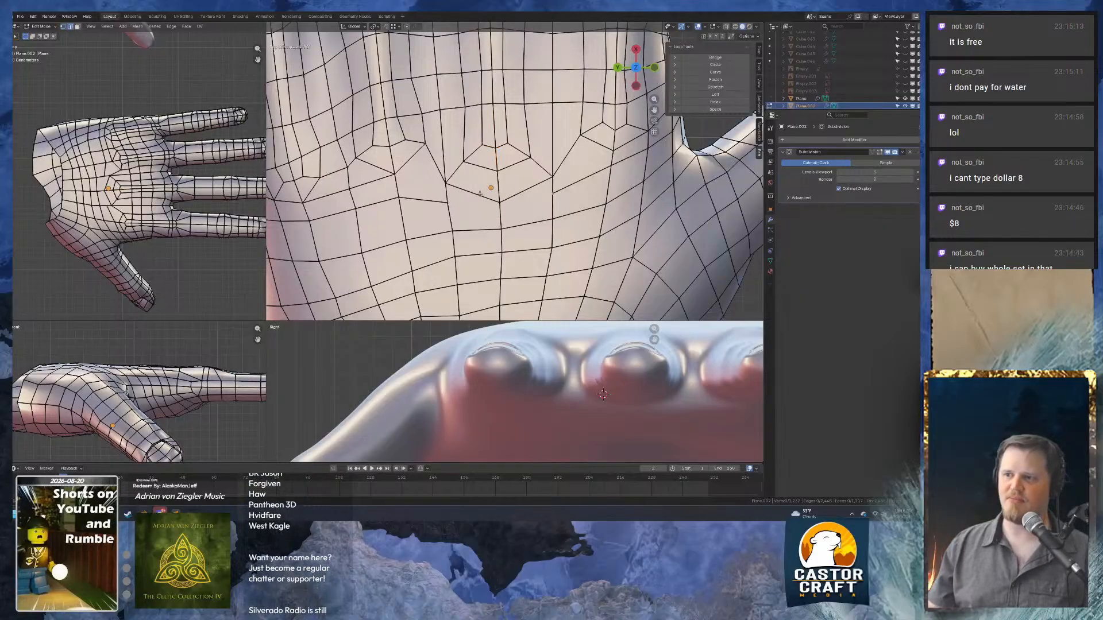
{"action": "left_click", "coordinate": [477, 196]}
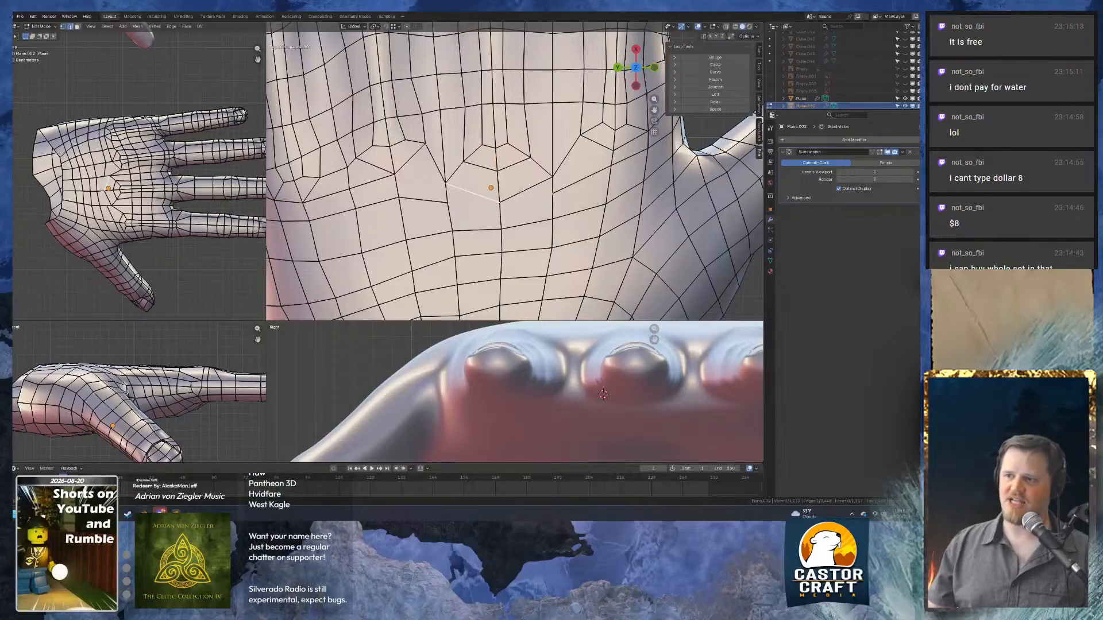
{"action": "key", "text": "1"}
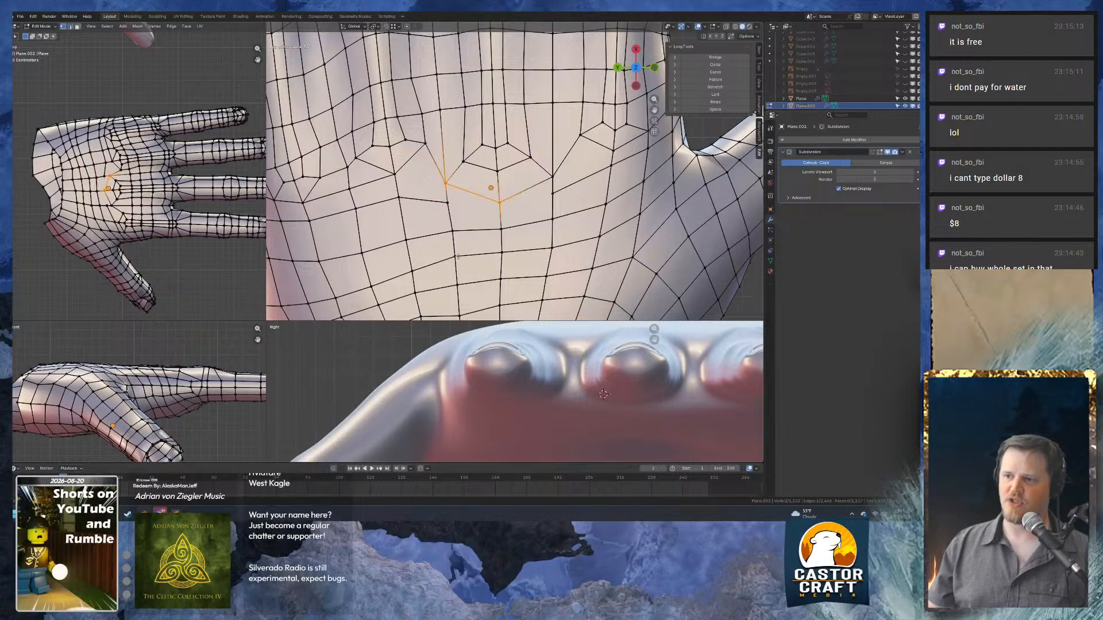
{"action": "left_click", "coordinate": [455, 257]}
{"action": "left_click", "coordinate": [501, 278], "text": "shift"}
{"action": "left_click", "coordinate": [550, 249], "text": "shift"}
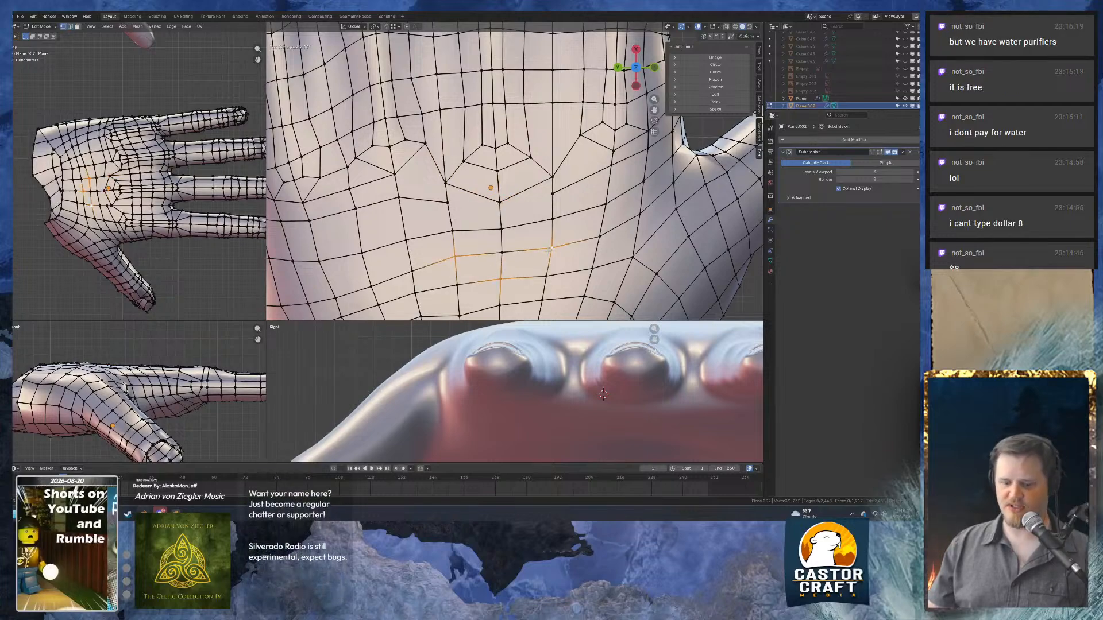
{"action": "key", "text": "j"}
Dissolve the two crosswise edges spanning the top of the new lower V.
{"action": "key", "text": "2"}
{"action": "key", "text": "1"}
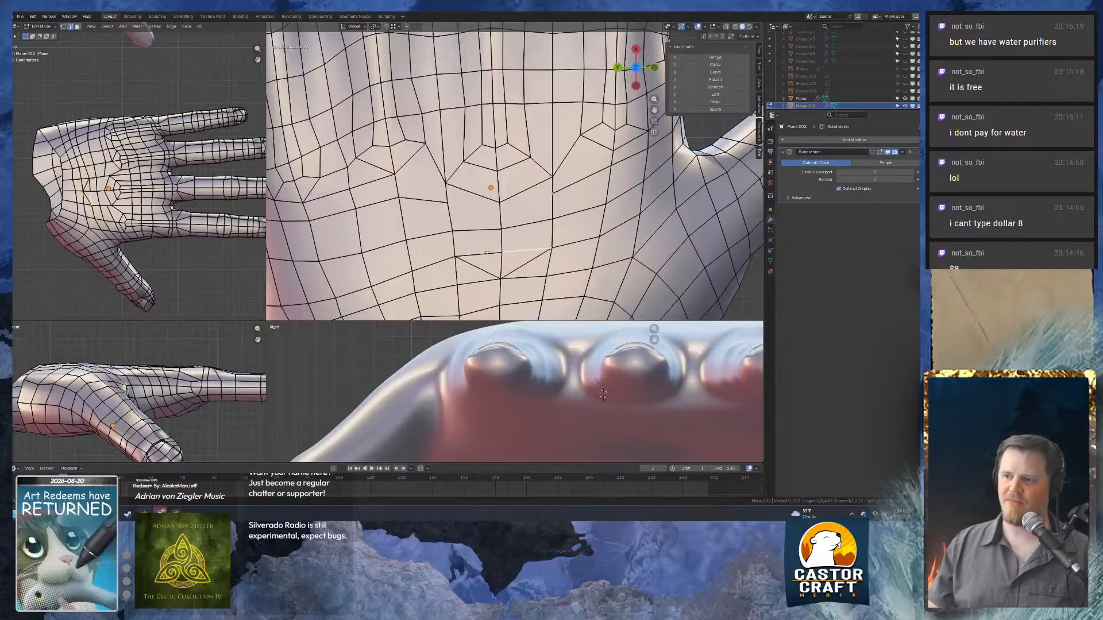
{"action": "key", "text": "alt+a"}
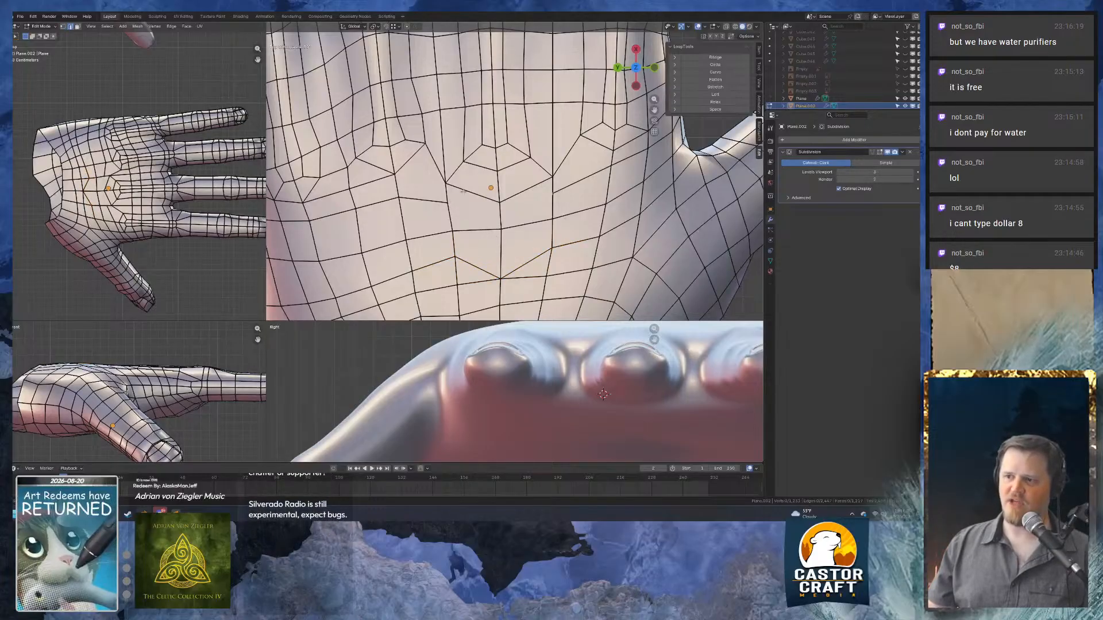
Knife-cut a V across the centre line just below the outer V and slide the next row's centre vertex toward the wrist.
{"action": "left_click", "coordinate": [448, 203]}
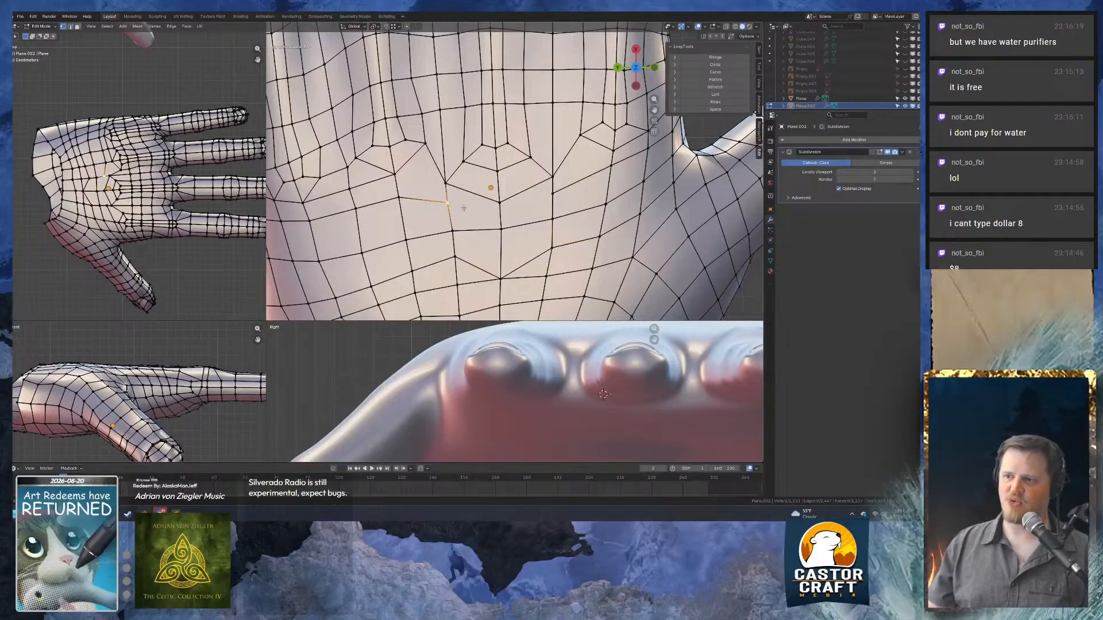
{"action": "key", "text": "k"}
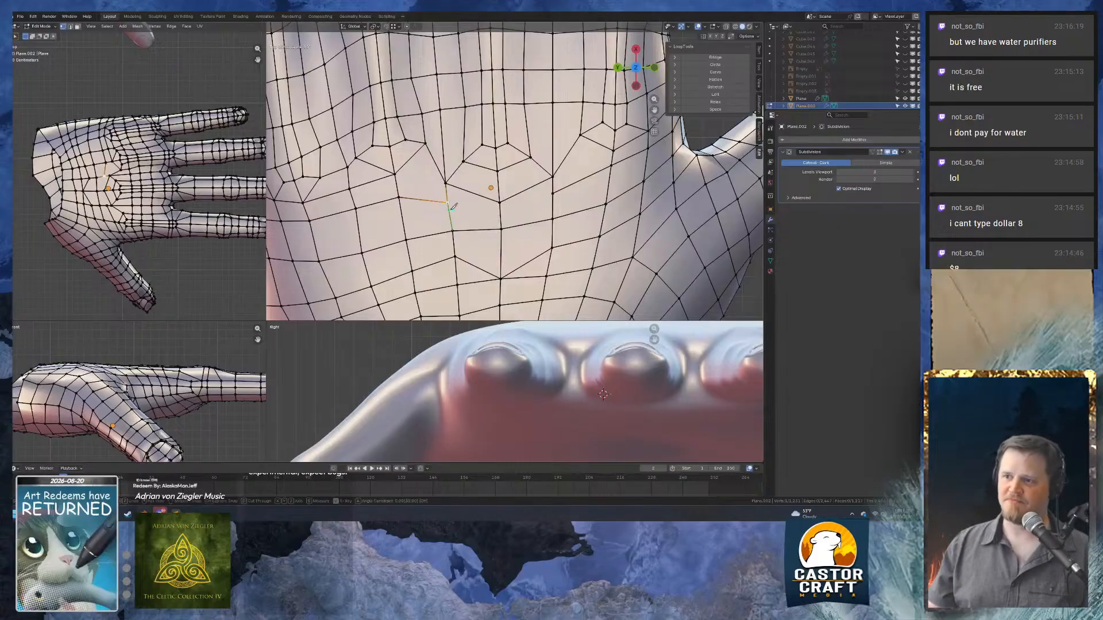
{"action": "left_click", "coordinate": [447, 203]}
{"action": "left_click", "coordinate": [501, 215]}
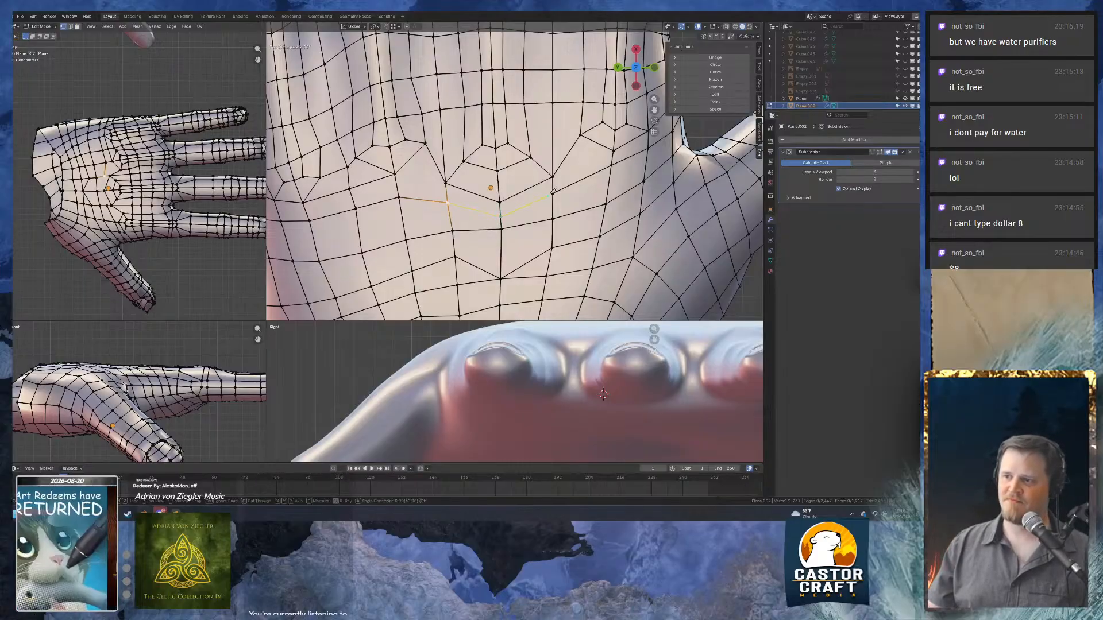
{"action": "key", "text": "Return"}
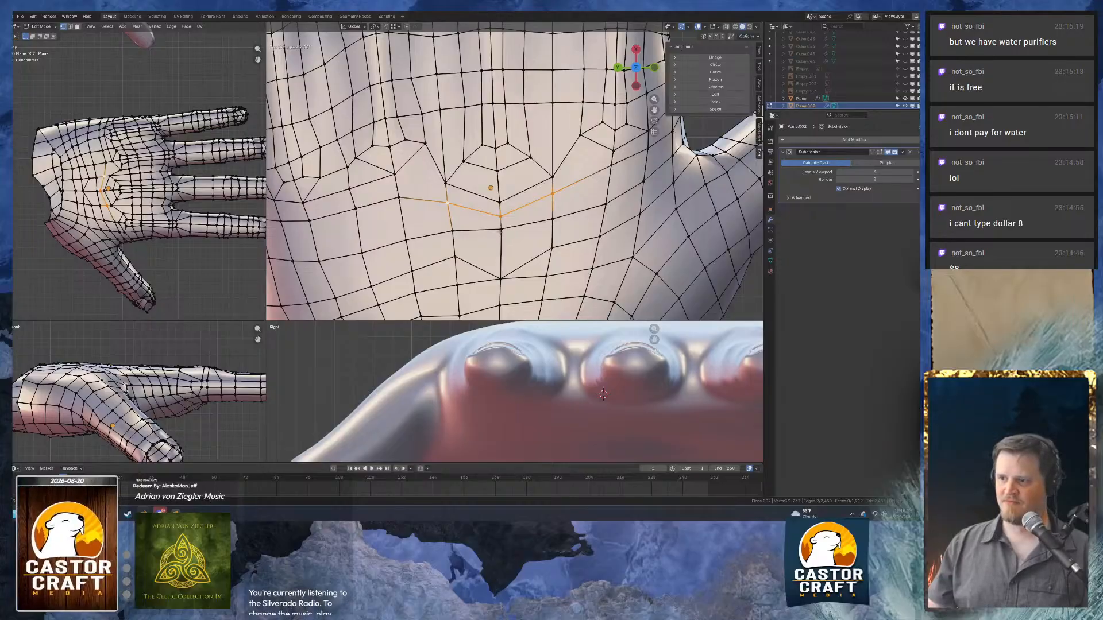
{"action": "key", "text": "shift+v"}
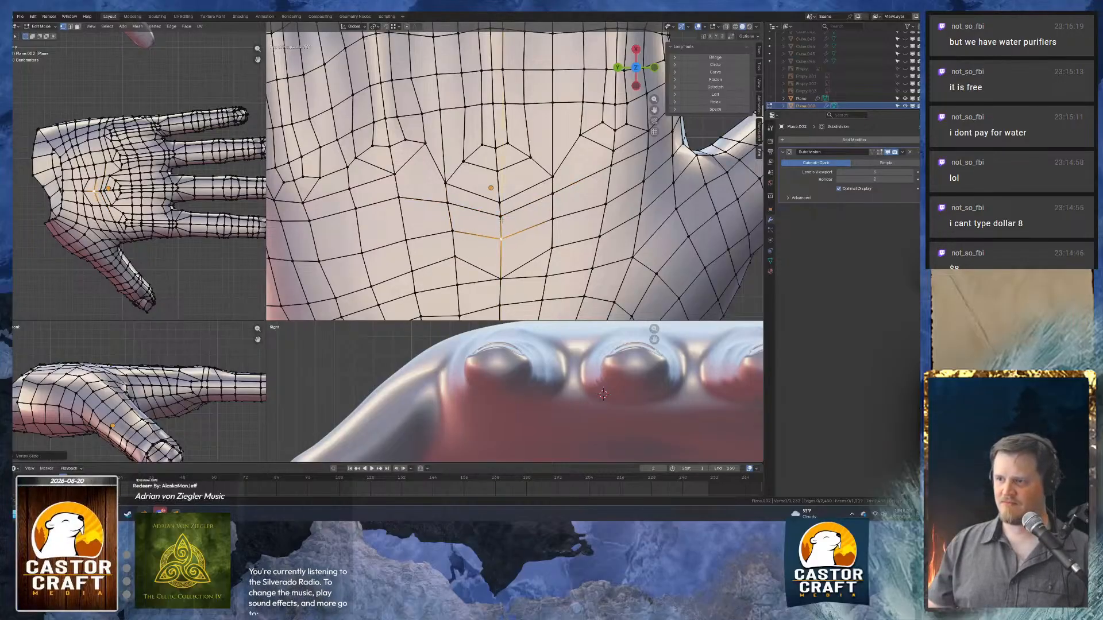
{"action": "left_click", "coordinate": [500, 224]}
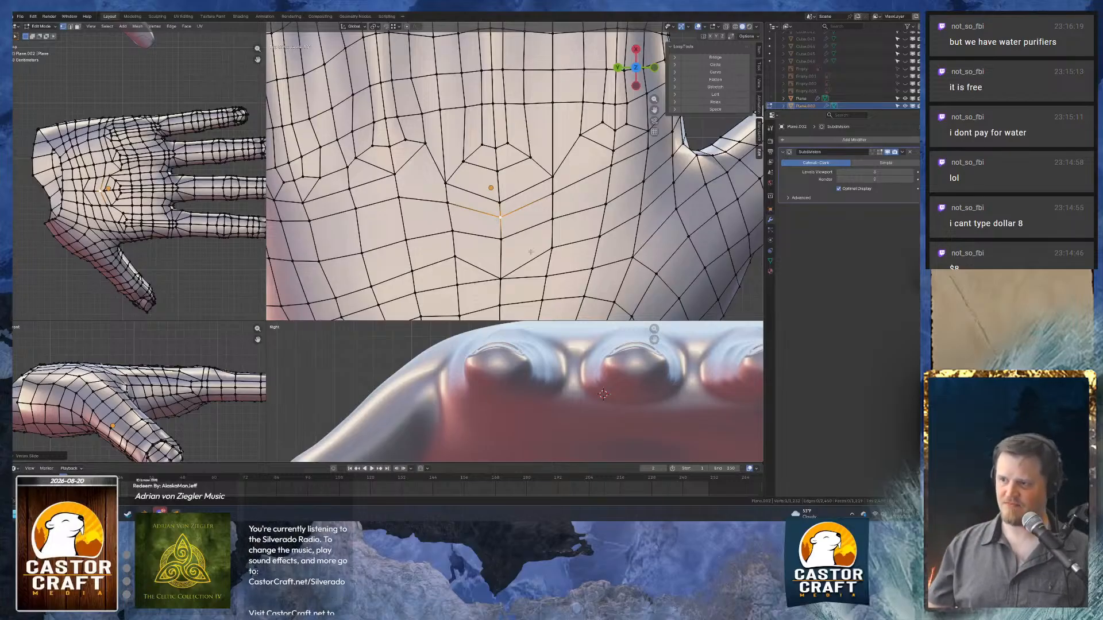
Knife-cut a lengthwise edge from each side vertex of the inner V across the outer V to the next V.
{"action": "scroll", "coordinate": [531, 252], "scroll_direction": "down", "scroll_amount": 5}
{"action": "middle_click_drag", "start_coordinate": [531, 252], "coordinate": [522, 234], "text": "shift"}
{"action": "scroll", "coordinate": [522, 230], "scroll_direction": "up", "scroll_amount": 5}
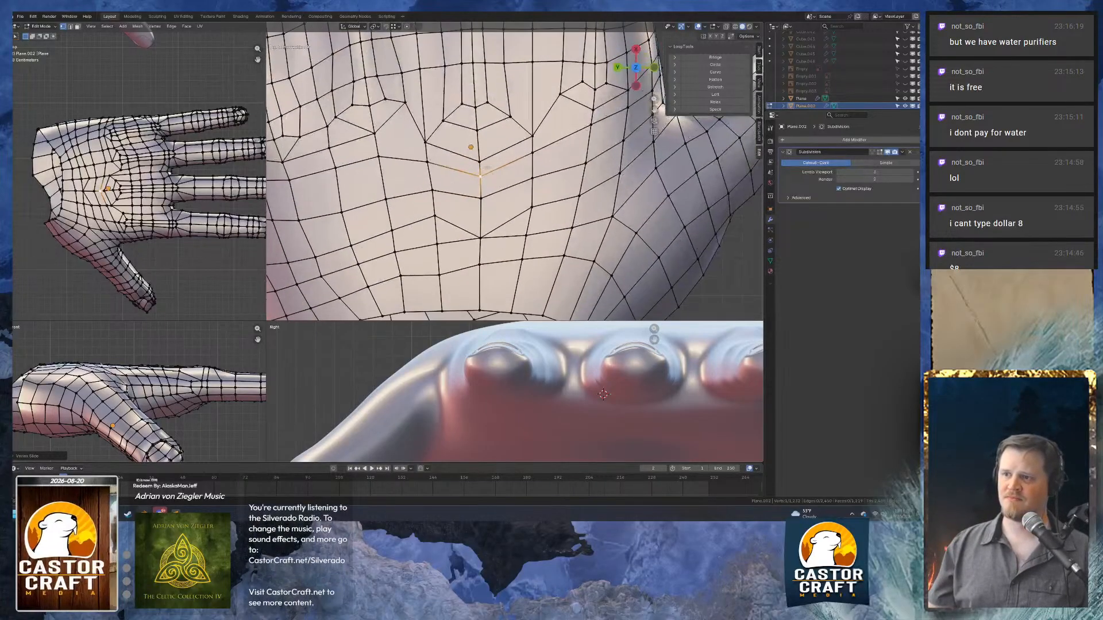
{"action": "left_click", "coordinate": [445, 123]}
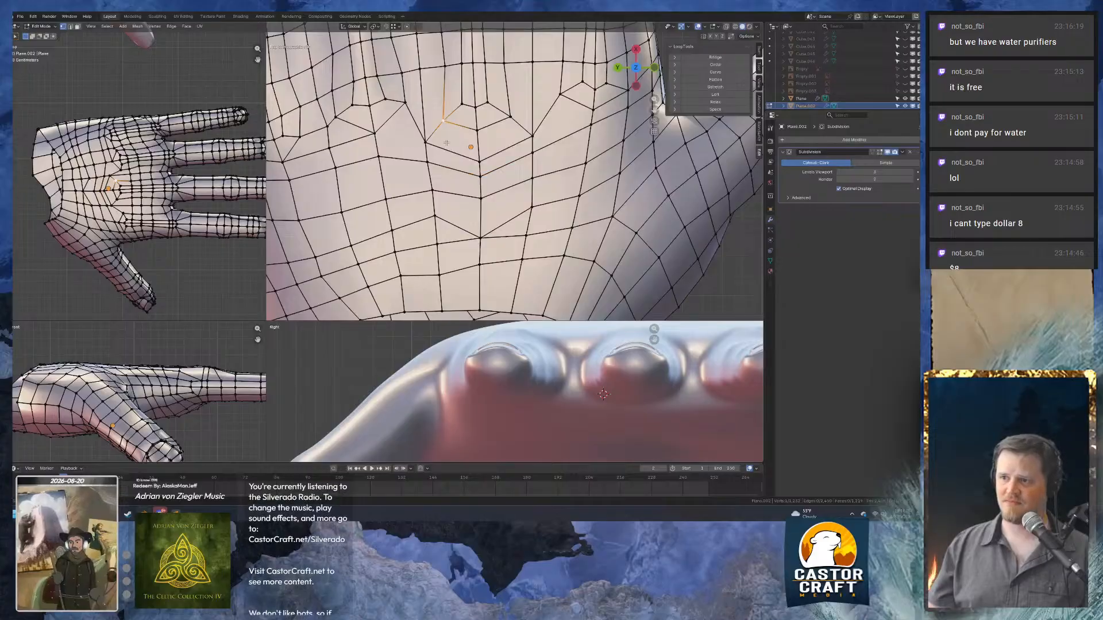
{"action": "key", "text": "k"}
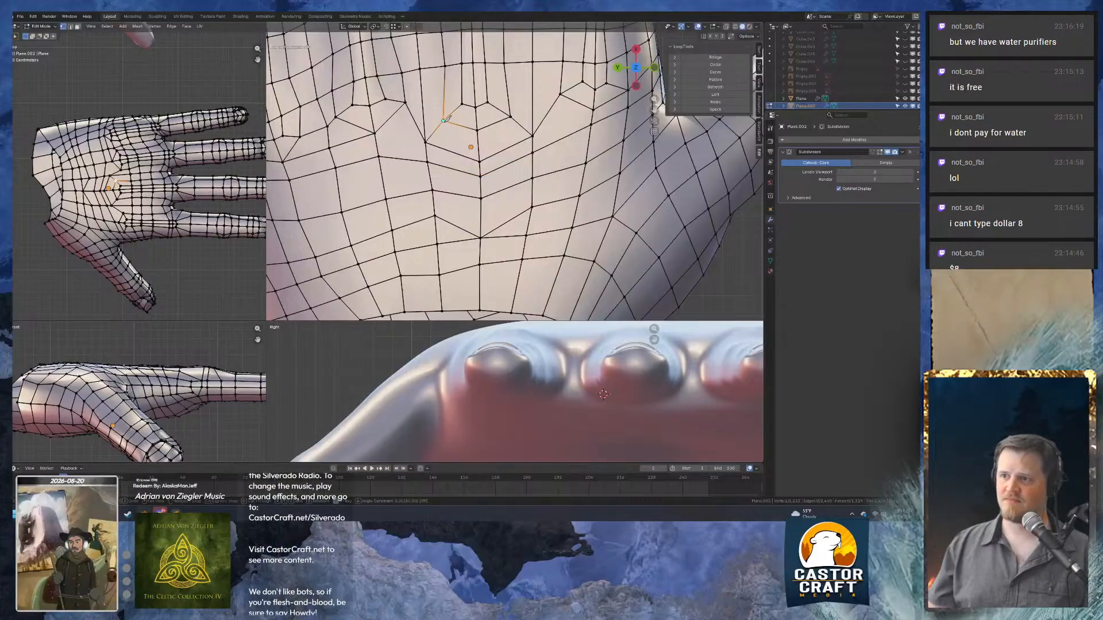
{"action": "left_click", "coordinate": [449, 167]}
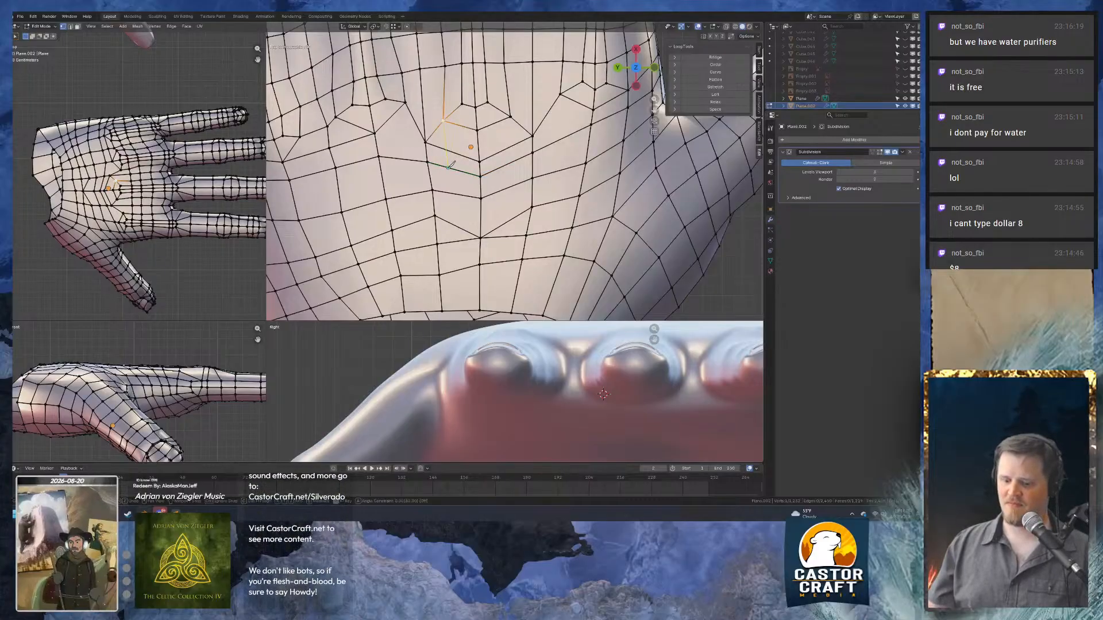
{"action": "key", "text": "Return"}
{"action": "key", "text": "k"}
{"action": "left_click", "coordinate": [511, 117]}
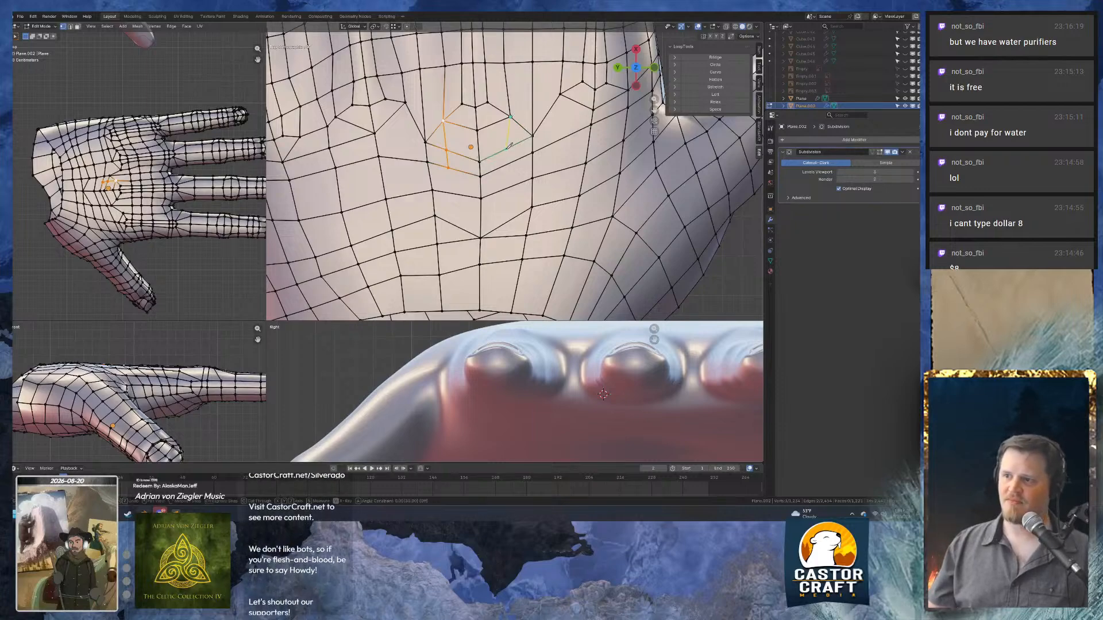
{"action": "left_click", "coordinate": [512, 162]}
{"action": "key", "text": "Return"}
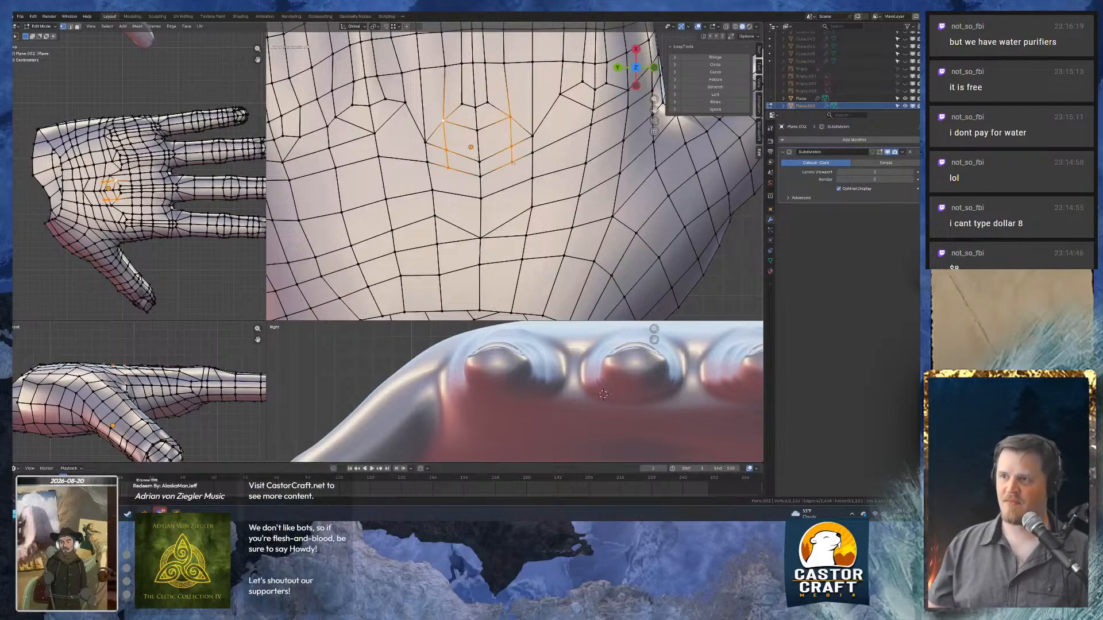
Dissolve the two diagonal edges joining the inner V's side vertices to the outer V's side vertices.
{"action": "key", "text": "2"}
{"action": "left_click", "coordinate": [519, 127]}
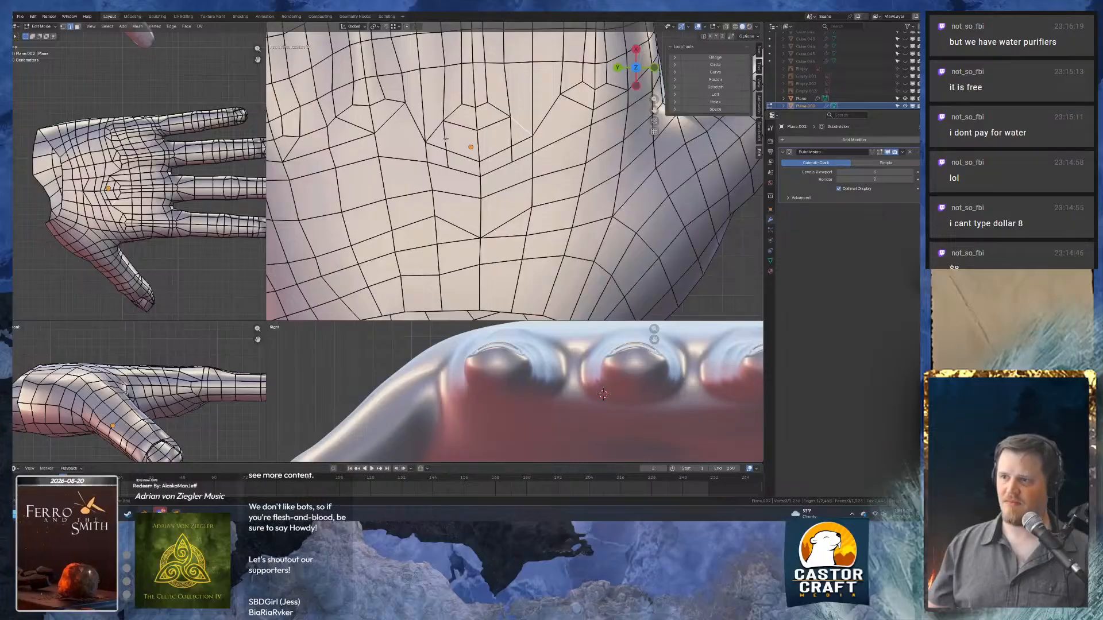
{"action": "key", "text": "ctrl+x"}
{"action": "left_click", "coordinate": [435, 131]}
{"action": "key", "text": "ctrl+x"}
Connect the inner V's thumb-side vertex to the nearest corner vertex of the index-finger knuckle's edge pattern.
{"action": "key", "text": "1"}
{"action": "left_click", "coordinate": [427, 141]}
{"action": "left_click", "coordinate": [511, 117]}
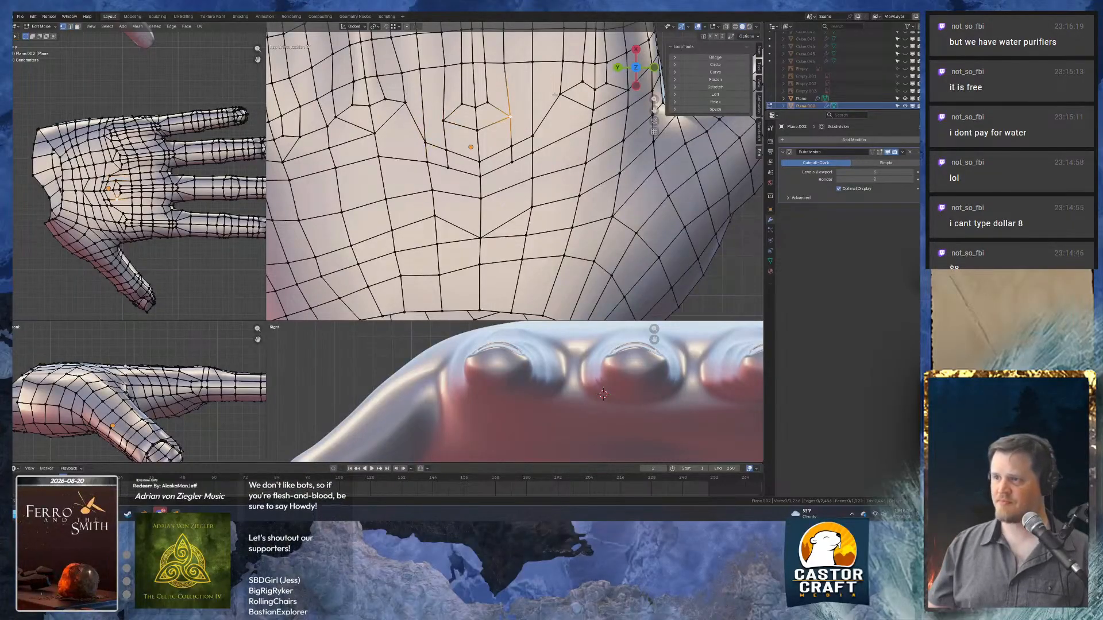
{"action": "left_click", "coordinate": [555, 94], "text": "shift"}
{"action": "key", "text": "j"}
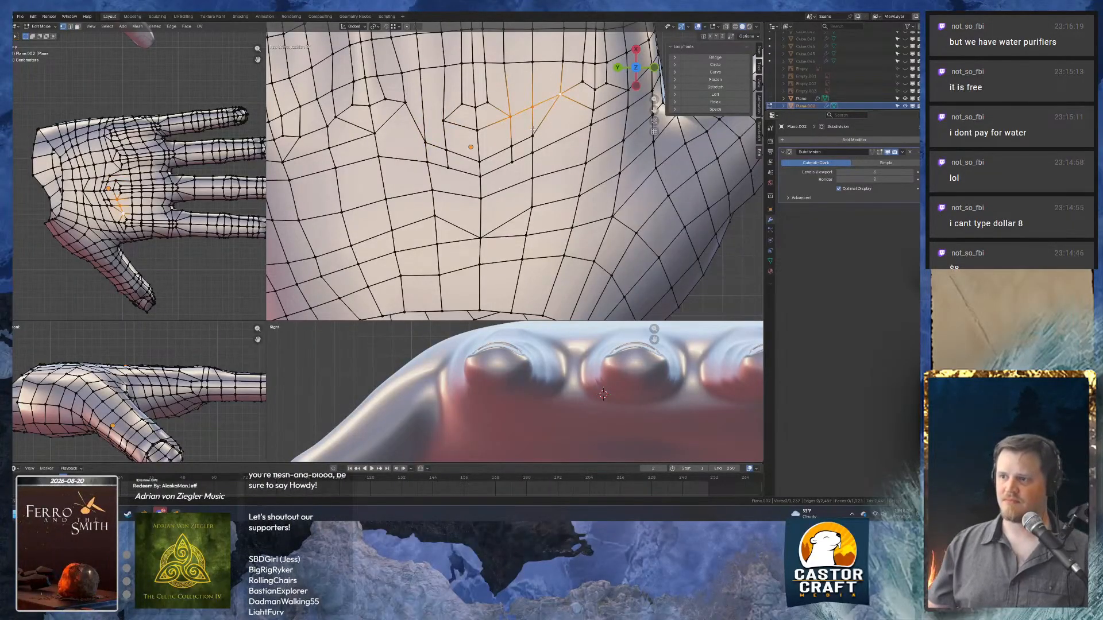
{"action": "key", "text": "2"}
{"action": "key", "text": "1"}
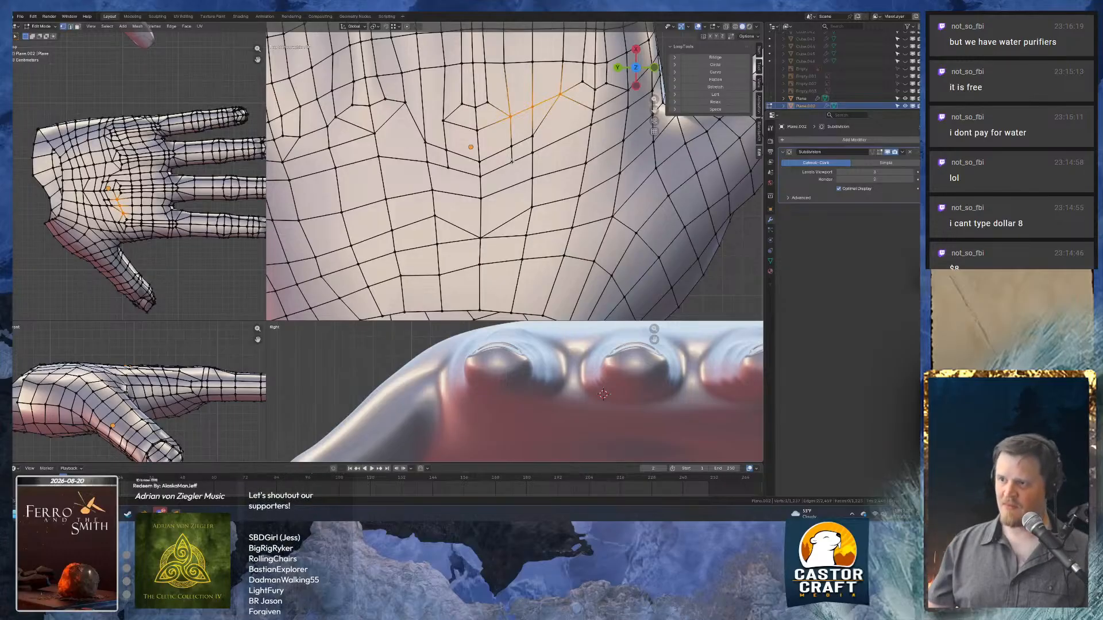
Knife-cut the lengthwise edge on each side of the centre line one V further toward the wrist.
{"action": "left_click", "coordinate": [511, 162]}
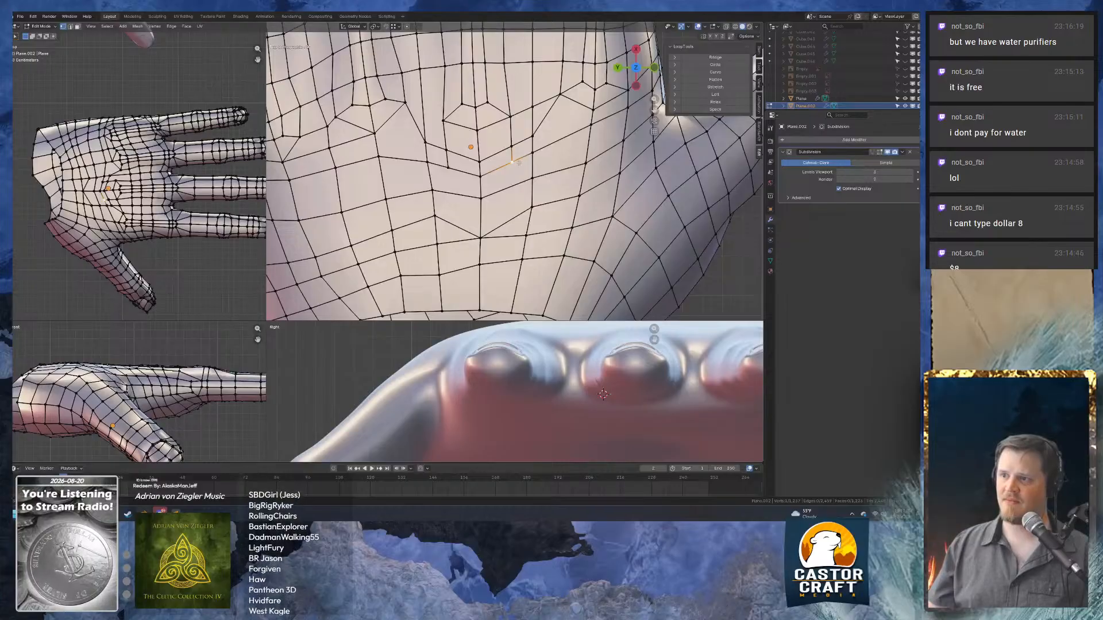
{"action": "key", "text": "k"}
{"action": "left_click", "coordinate": [512, 162]}
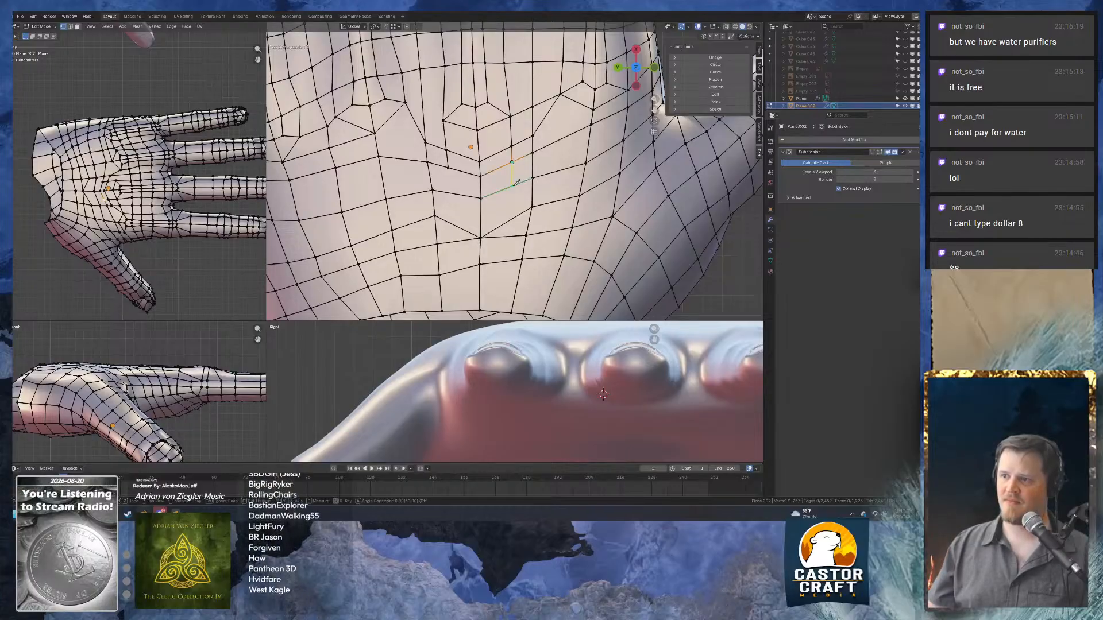
{"action": "left_click", "coordinate": [514, 185]}
{"action": "key", "text": "Return"}
{"action": "key", "text": "k"}
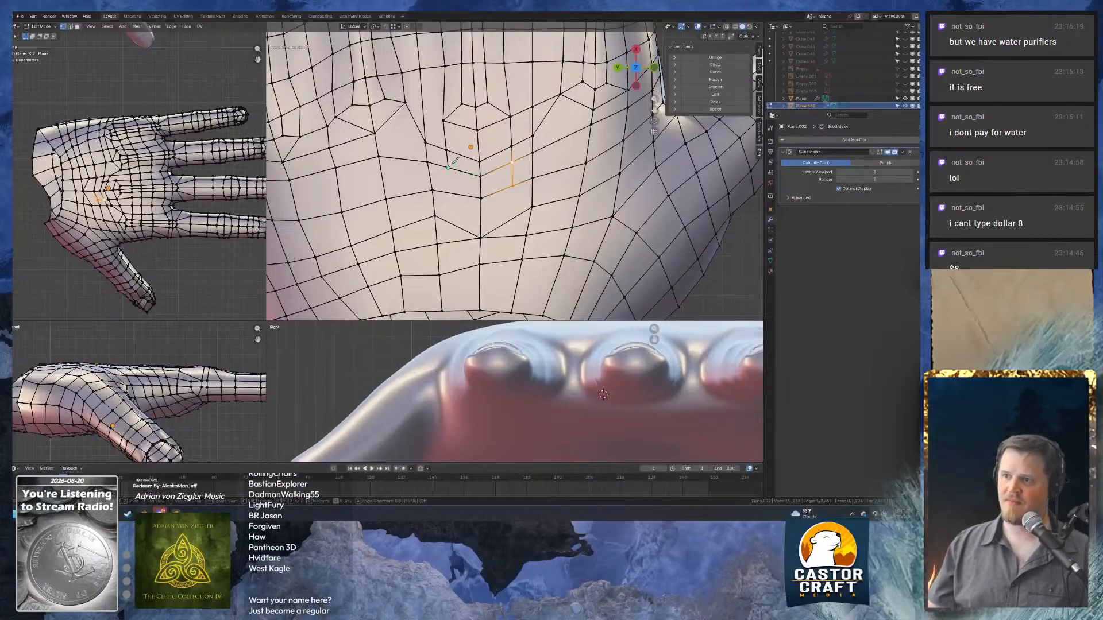
{"action": "left_click", "coordinate": [448, 167]}
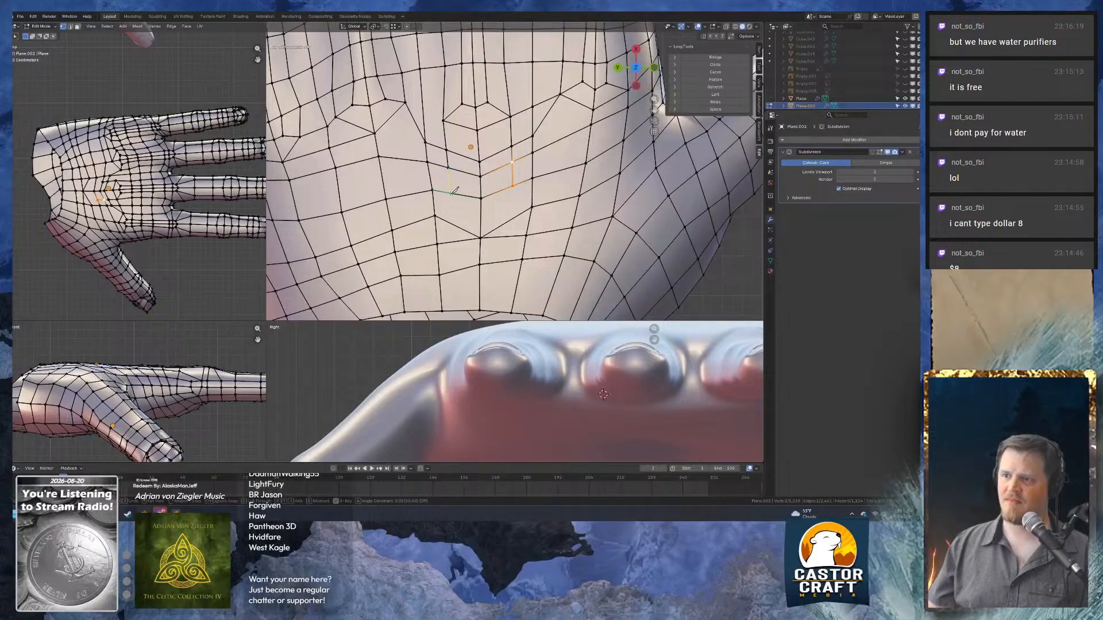
{"action": "left_click", "coordinate": [452, 193]}
{"action": "left_click", "coordinate": [482, 197]}
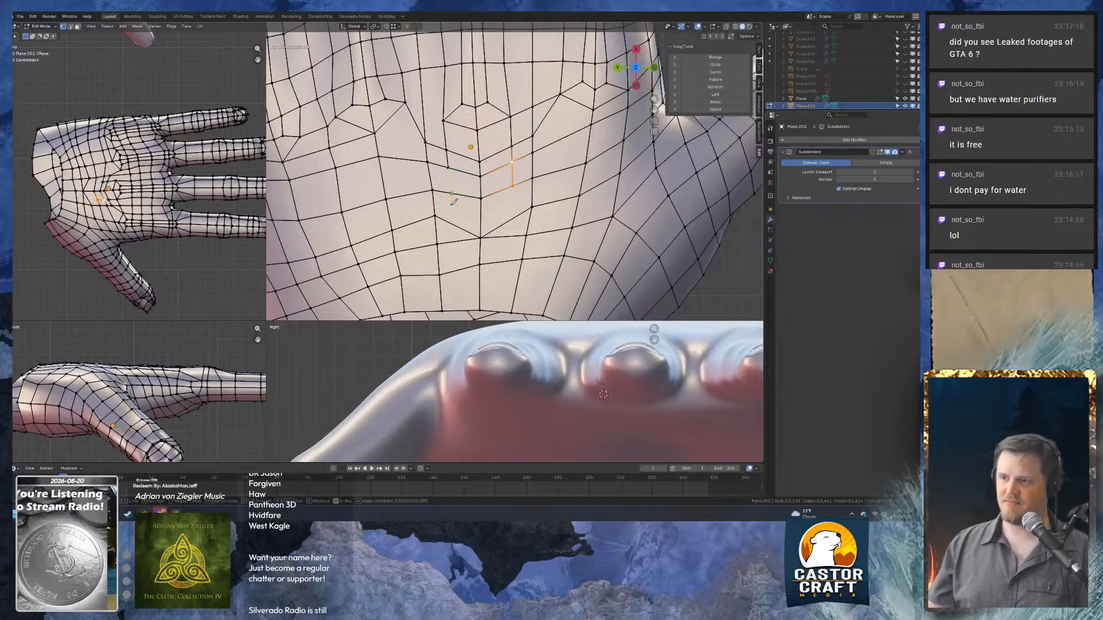
{"action": "key", "text": "Return"}
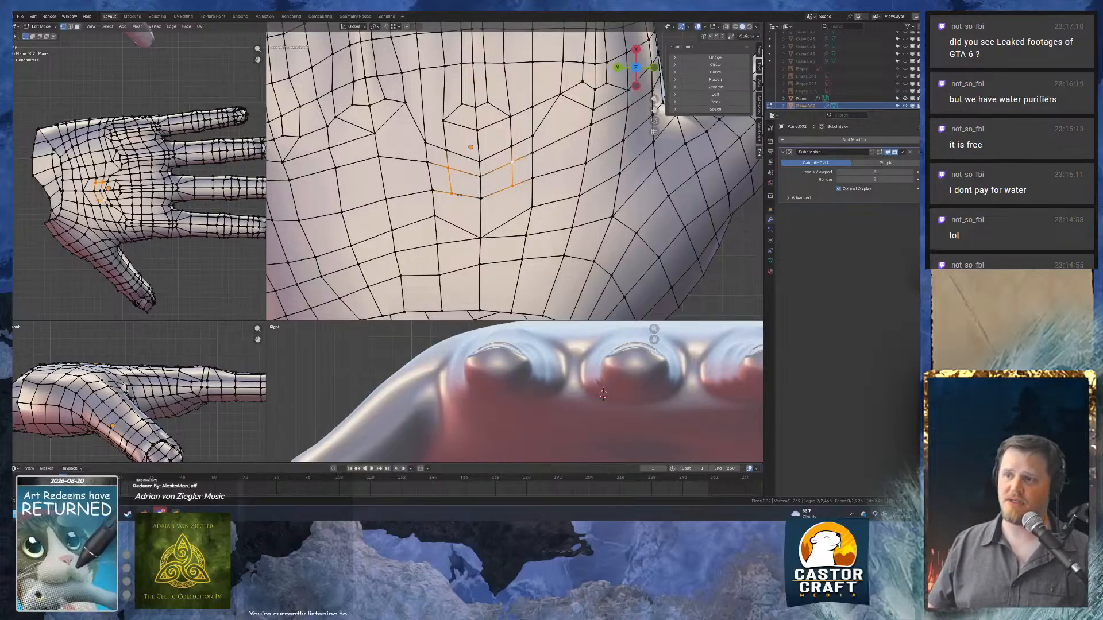
Connect the inner V's little-finger-side vertex to the nearest corner vertex of the ring-finger knuckle's edge pattern.
{"action": "scroll", "coordinate": [442, 135], "scroll_direction": "up", "scroll_amount": 1}
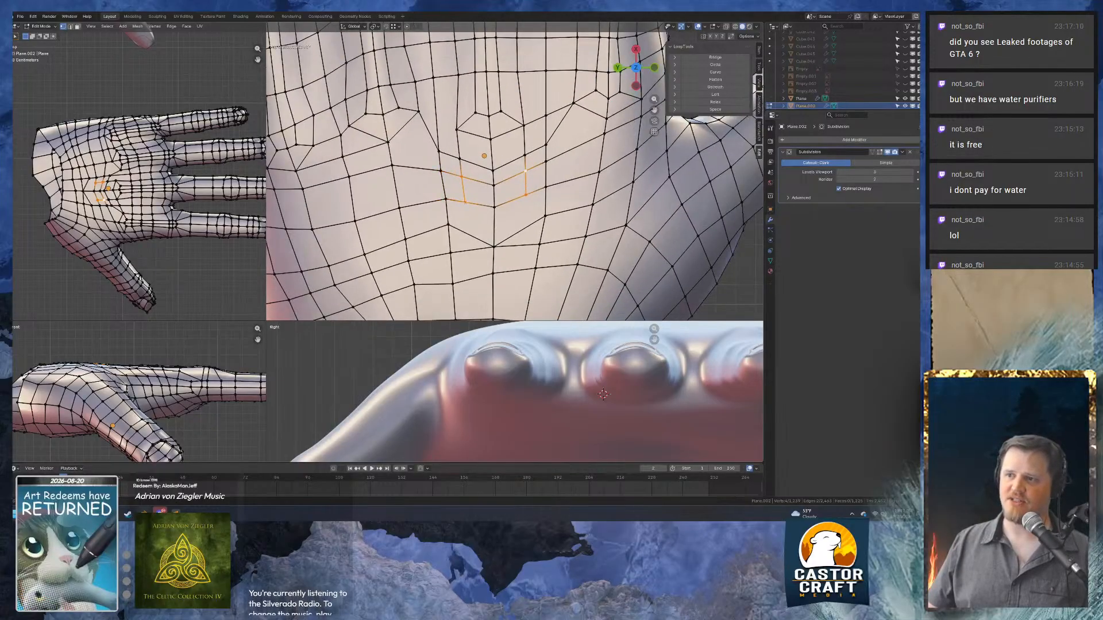
{"action": "middle_click_drag", "start_coordinate": [444, 139], "coordinate": [456, 175], "text": "shift"}
{"action": "left_click", "coordinate": [467, 169]}
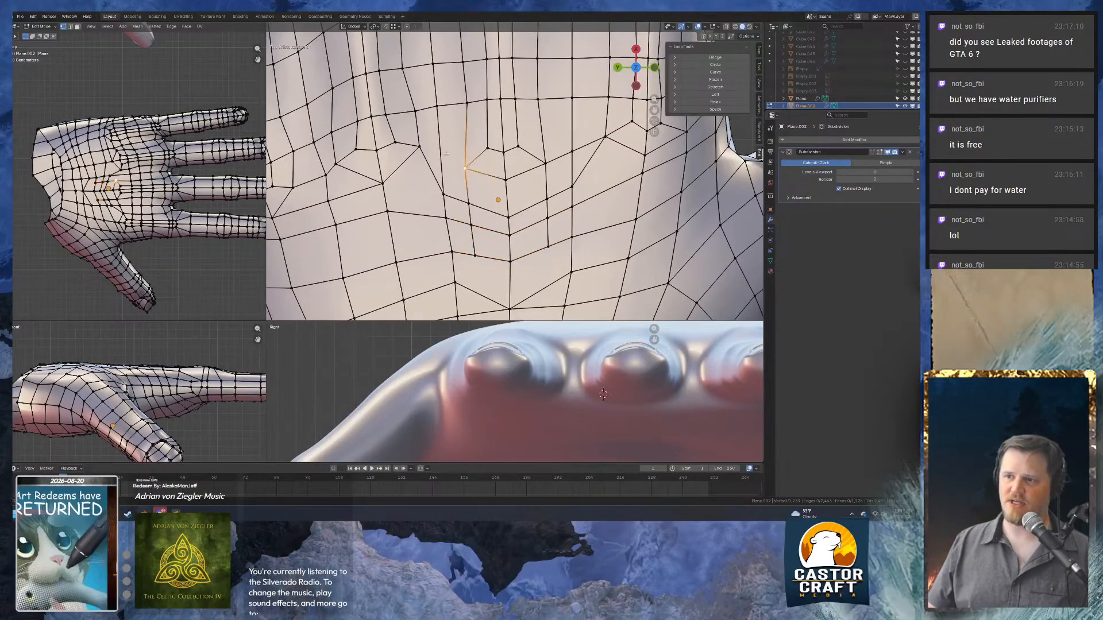
{"action": "left_click", "coordinate": [420, 148], "text": "shift"}
{"action": "key", "text": "j"}
{"action": "scroll", "coordinate": [488, 221], "scroll_direction": "down", "scroll_amount": 1}
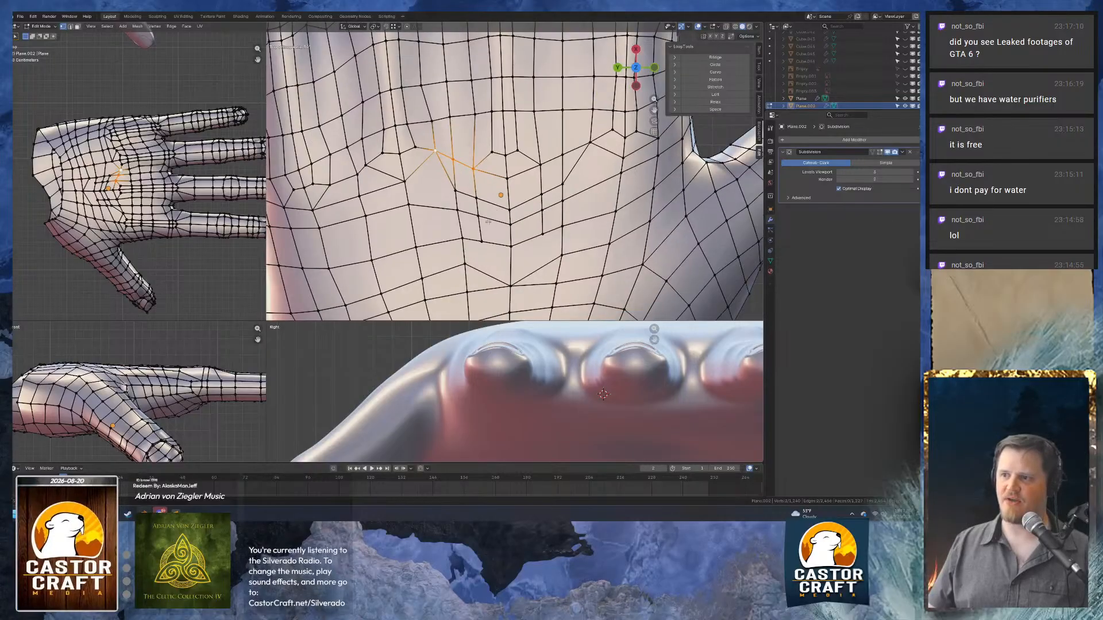
{"action": "middle_click_drag", "start_coordinate": [488, 190], "coordinate": [487, 185], "text": "shift"}
Knife-cut a diagonal edge from each side vertex of the lowest V outward to the adjacent lengthwise edge's vertex on the row below.
{"action": "left_click", "coordinate": [486, 248]}
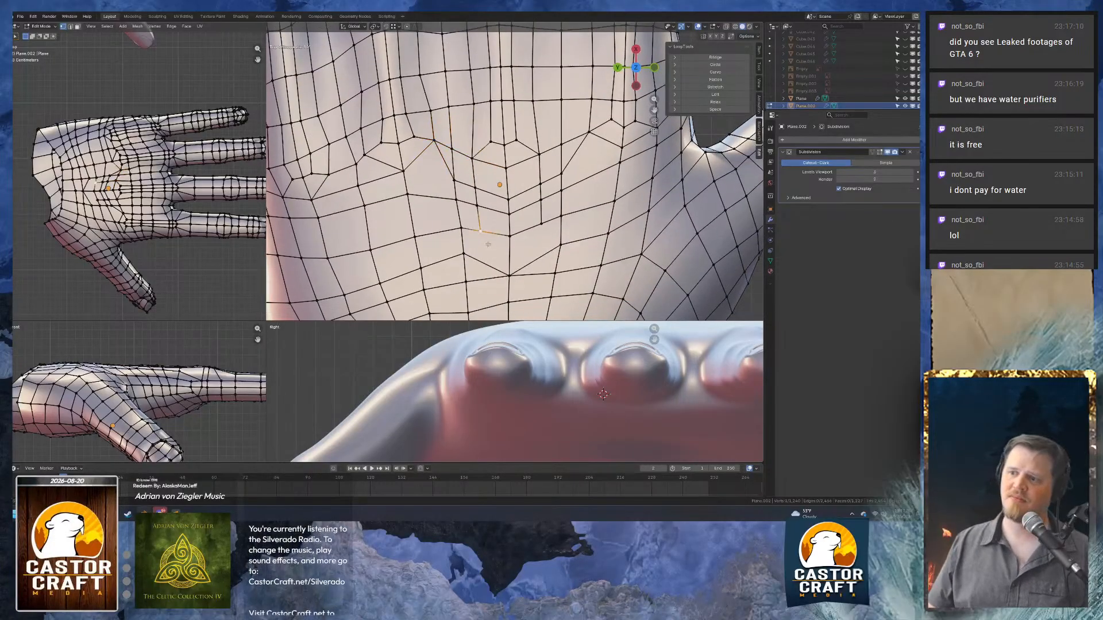
{"action": "scroll", "coordinate": [480, 252], "scroll_direction": "up", "scroll_amount": 2}
{"action": "middle_click_drag", "start_coordinate": [477, 256], "coordinate": [463, 187], "text": "shift"}
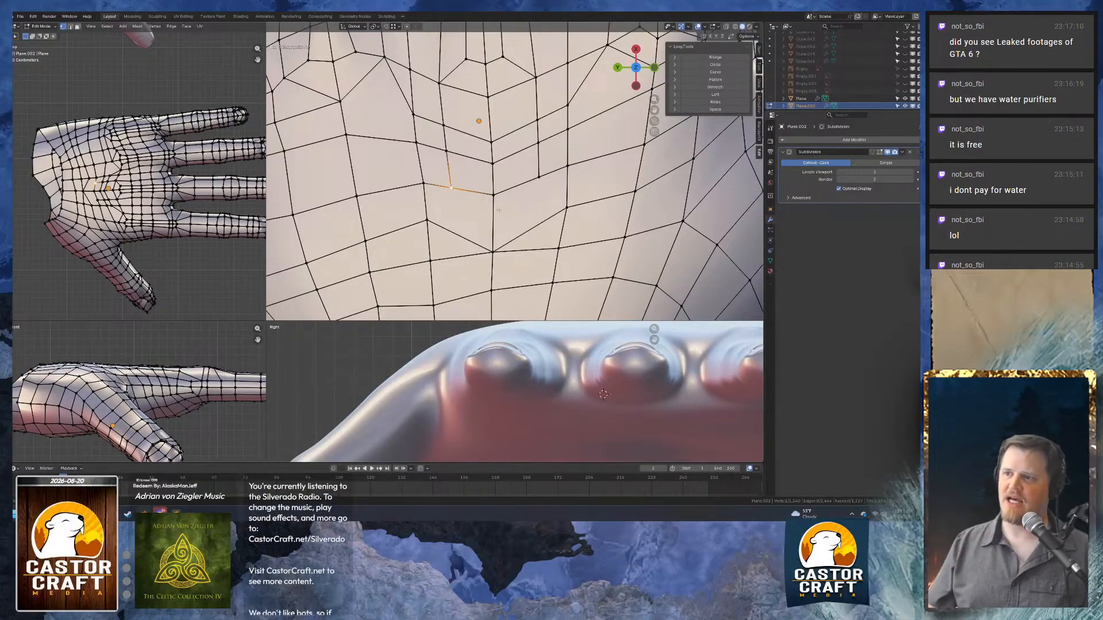
{"action": "middle_click_drag", "start_coordinate": [499, 211], "coordinate": [546, 239], "text": "shift"}
{"action": "left_click", "coordinate": [541, 230], "text": "shift"}
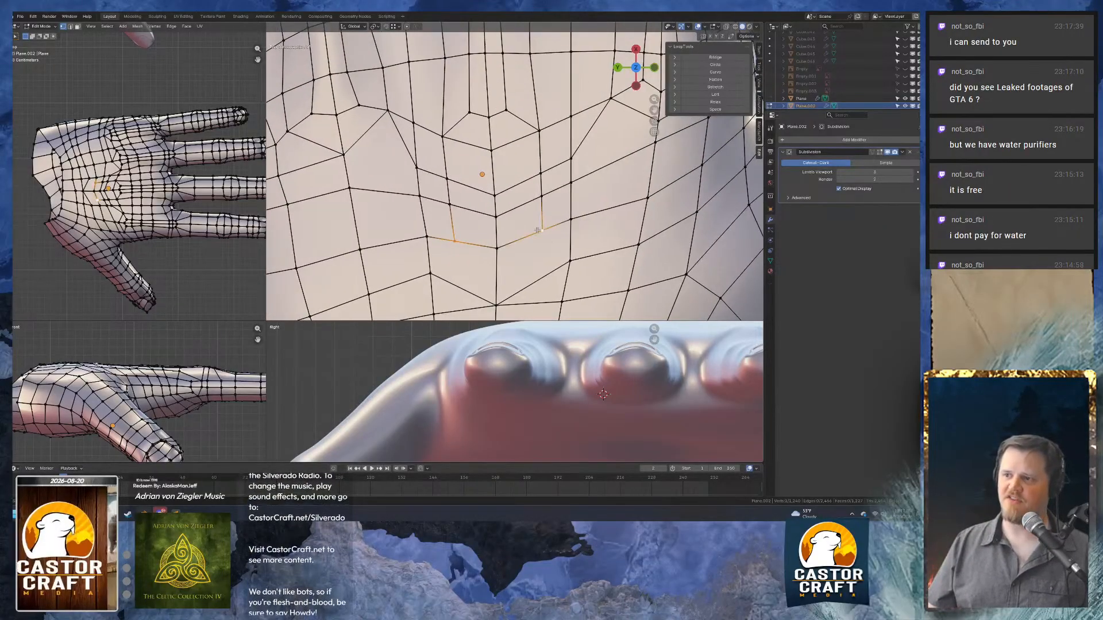
{"action": "left_click", "coordinate": [570, 218]}
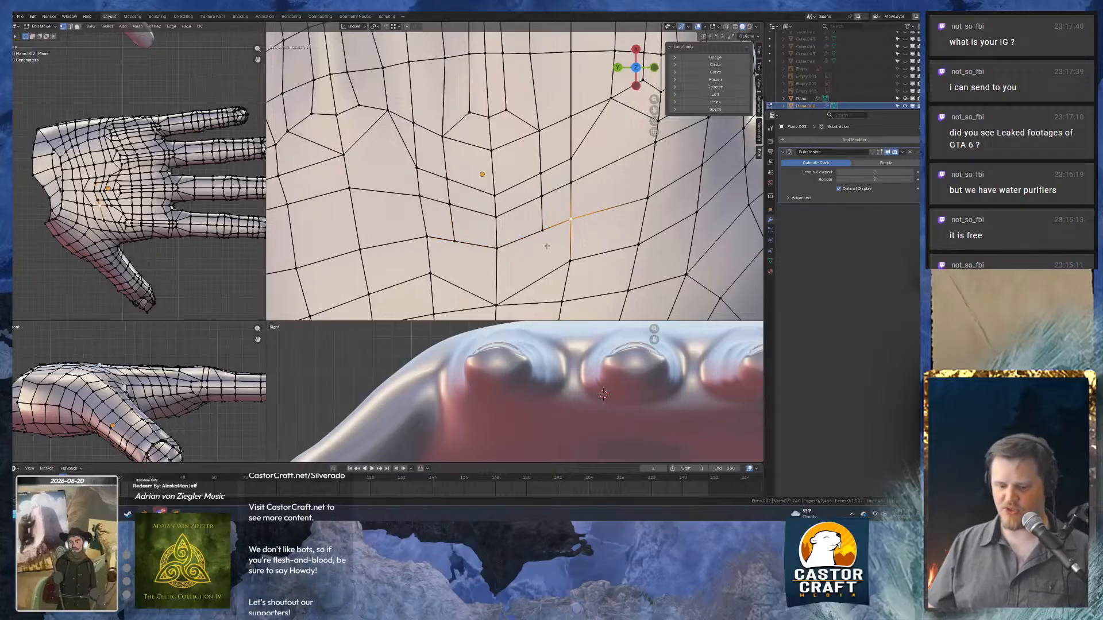
{"action": "key", "text": "k"}
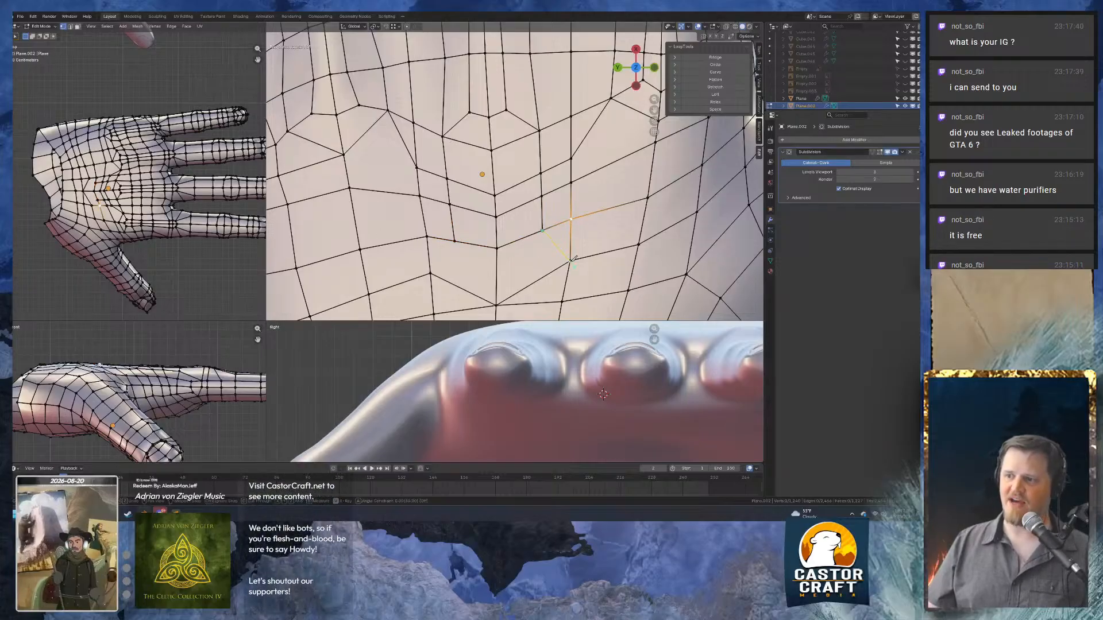
{"action": "left_click", "coordinate": [570, 260]}
{"action": "key", "text": "Return"}
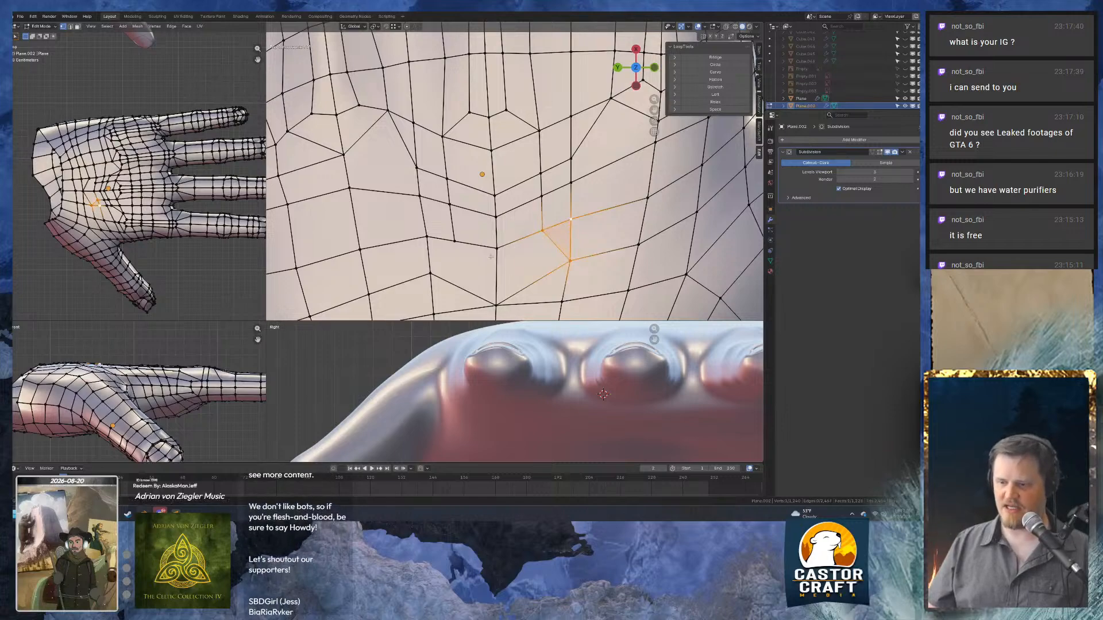
{"action": "key", "text": "k"}
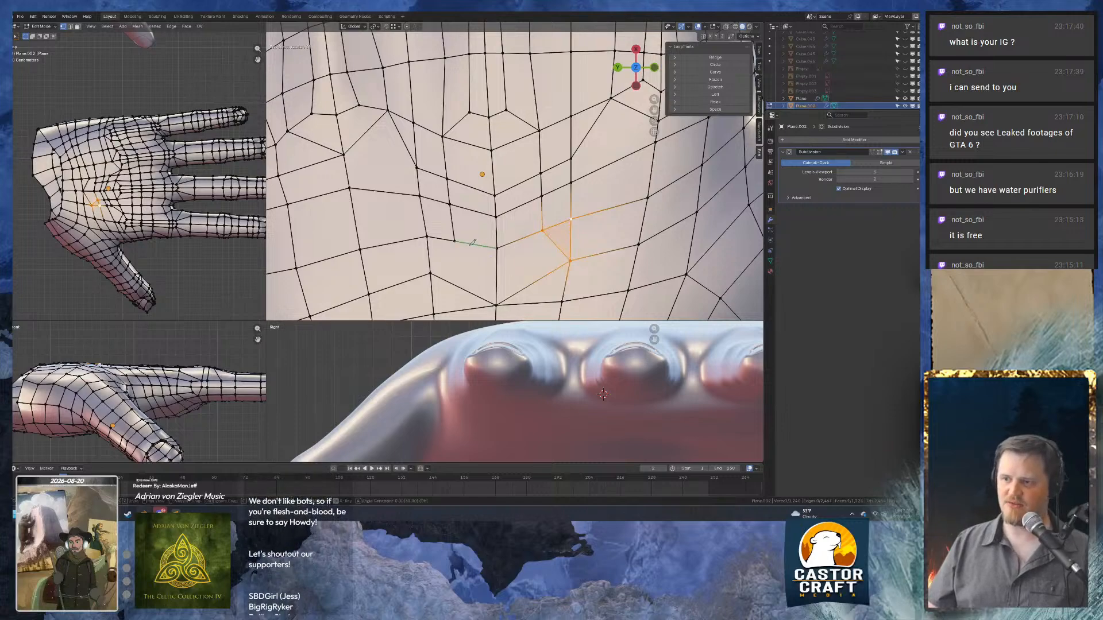
{"action": "left_click", "coordinate": [431, 271]}
{"action": "key", "text": "Return"}
Dissolve the short edges joining the lowest V's side vertices to the neighbouring lengthwise edges.
{"action": "scroll", "coordinate": [549, 225], "scroll_direction": "down", "scroll_amount": 2}
{"action": "middle_click_drag", "start_coordinate": [548, 224], "coordinate": [501, 217], "text": "shift"}
{"action": "key", "text": "2"}
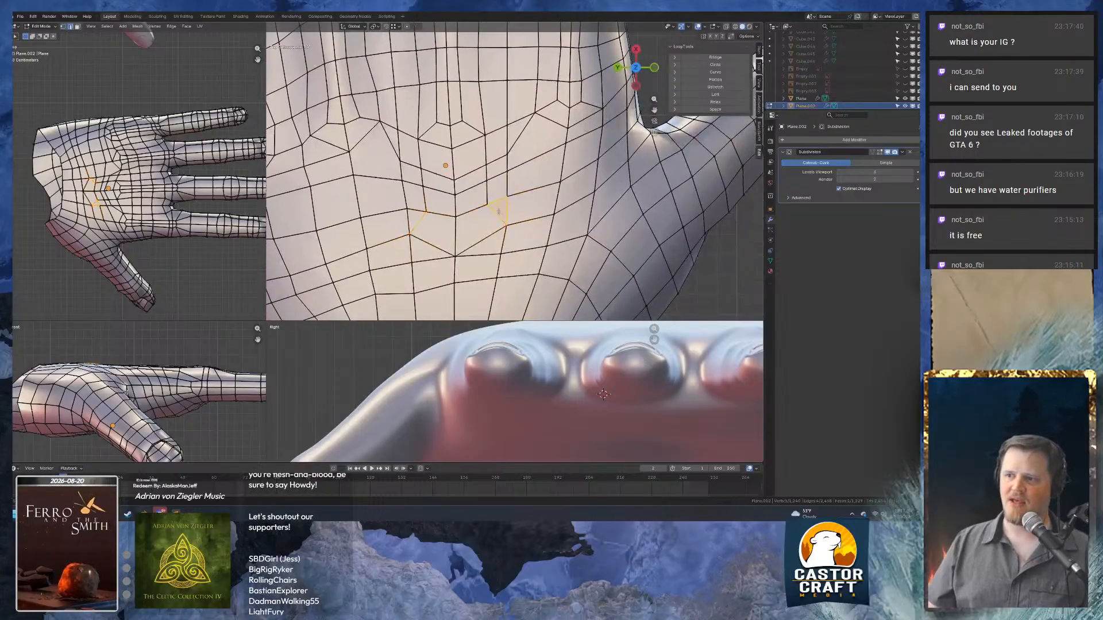
{"action": "left_click", "coordinate": [498, 205]}
{"action": "key", "text": "ctrl+x"}
{"action": "left_click", "coordinate": [420, 208]}
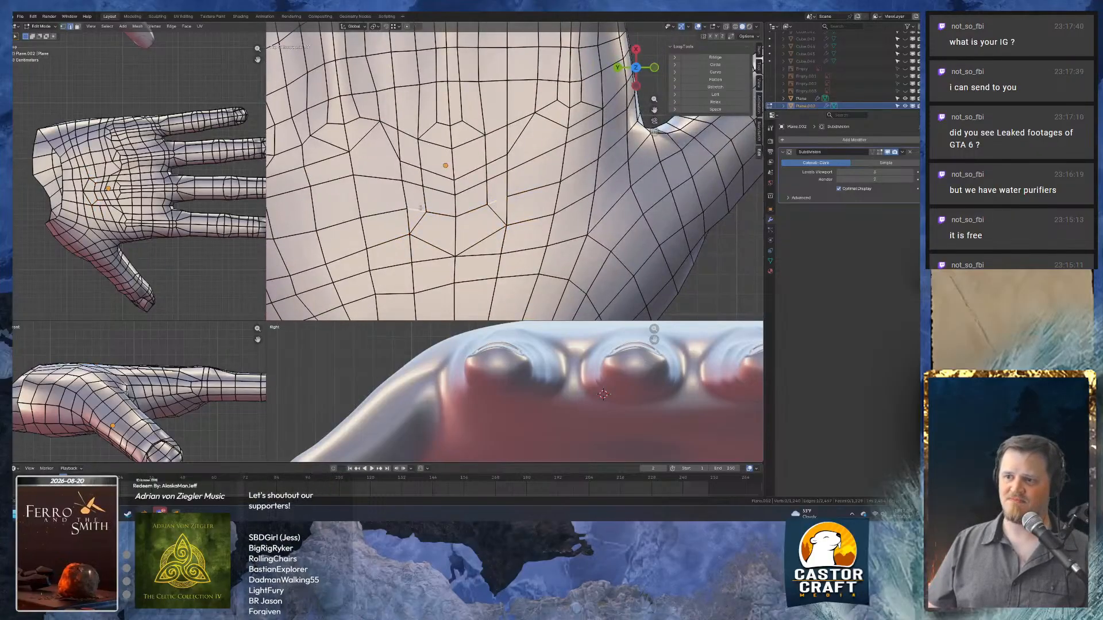
{"action": "key", "text": "ctrl+x"}
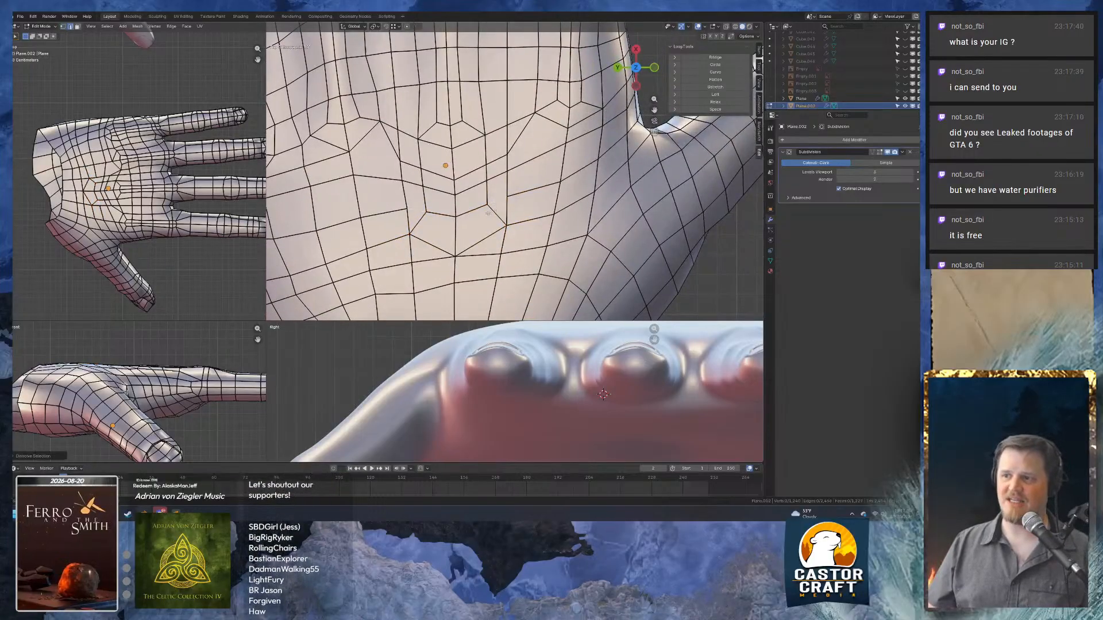
Slide the centre vertices of the two Vs above the lowest one slightly toward the fingers.
{"action": "scroll", "coordinate": [488, 213], "scroll_direction": "up", "scroll_amount": 1}
{"action": "middle_click_drag", "start_coordinate": [432, 169], "coordinate": [401, 171], "text": "shift"}
{"action": "key", "text": "1"}
{"action": "left_click_drag", "start_coordinate": [400, 173], "coordinate": [418, 207]}
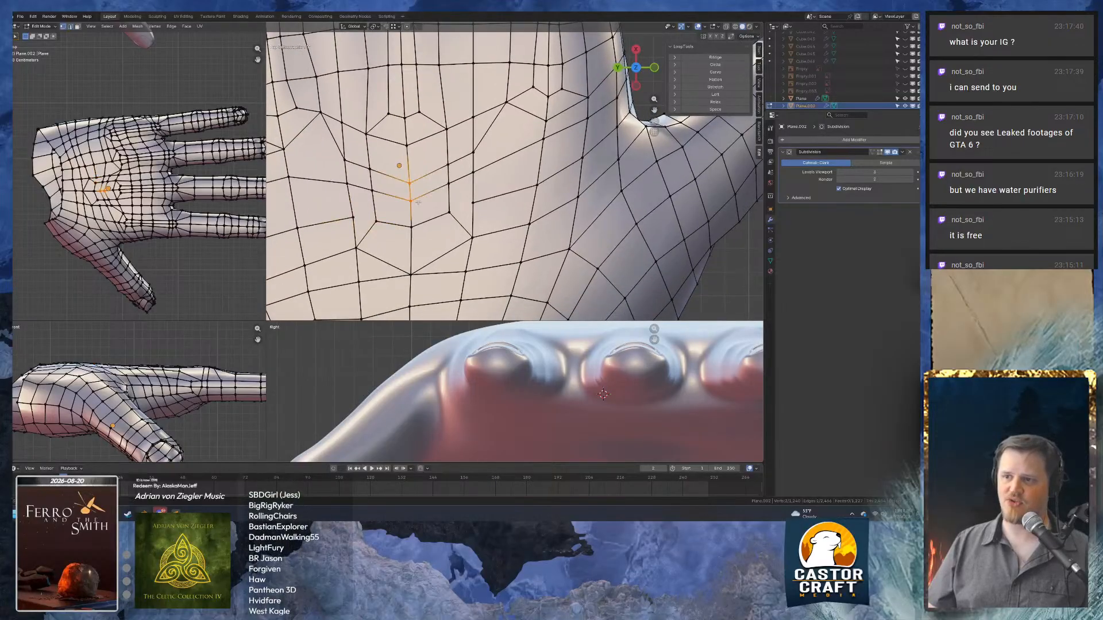
{"action": "key", "text": "g"}
{"action": "key", "text": "g"}
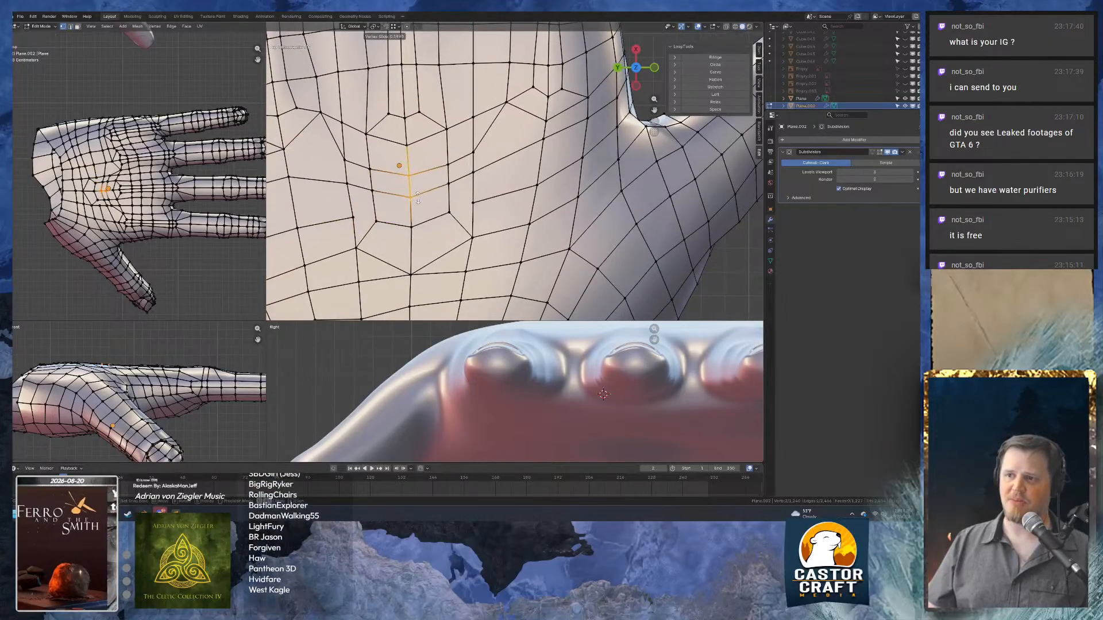
{"action": "left_click", "coordinate": [417, 197]}
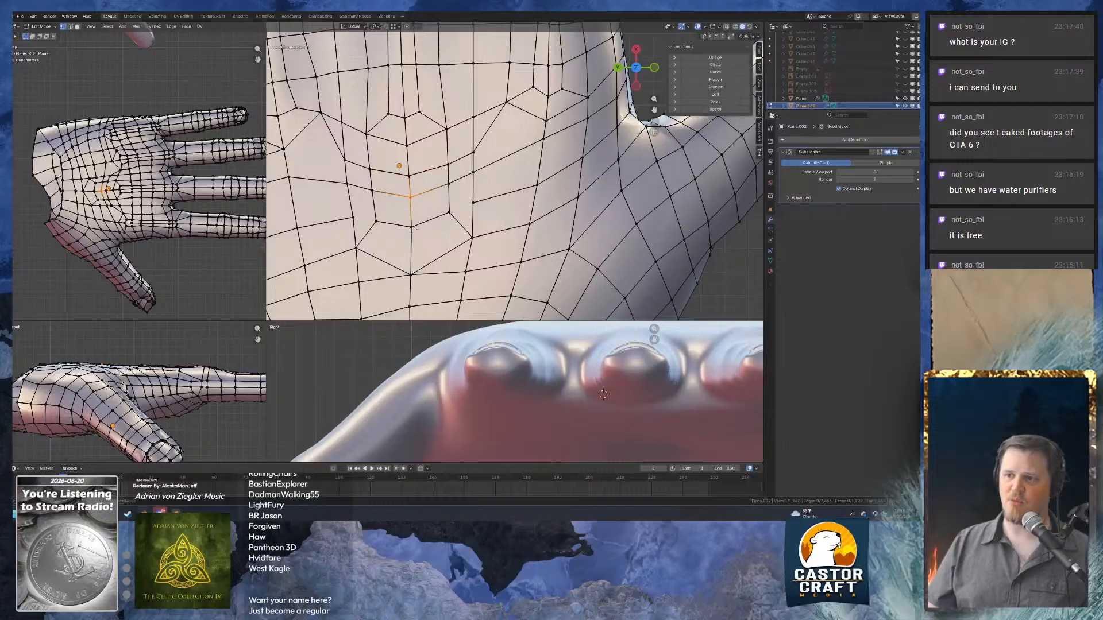
Nudge the centre vertex of the row just below the lowest V slightly toward the thumb.
{"action": "left_click", "coordinate": [411, 226]}
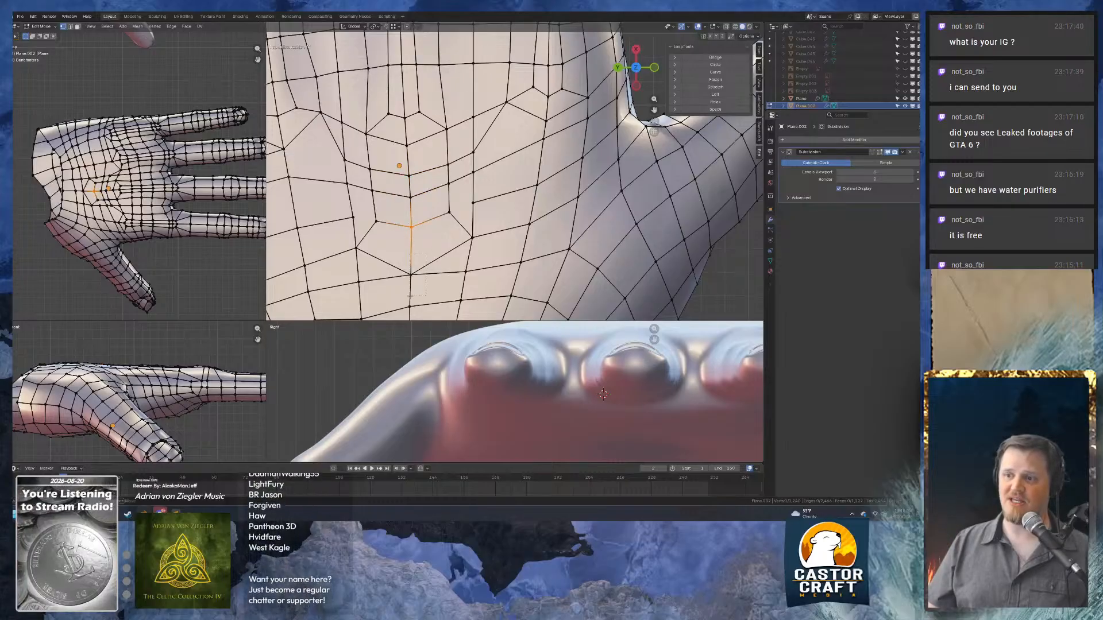
{"action": "left_click", "coordinate": [409, 275], "text": "shift"}
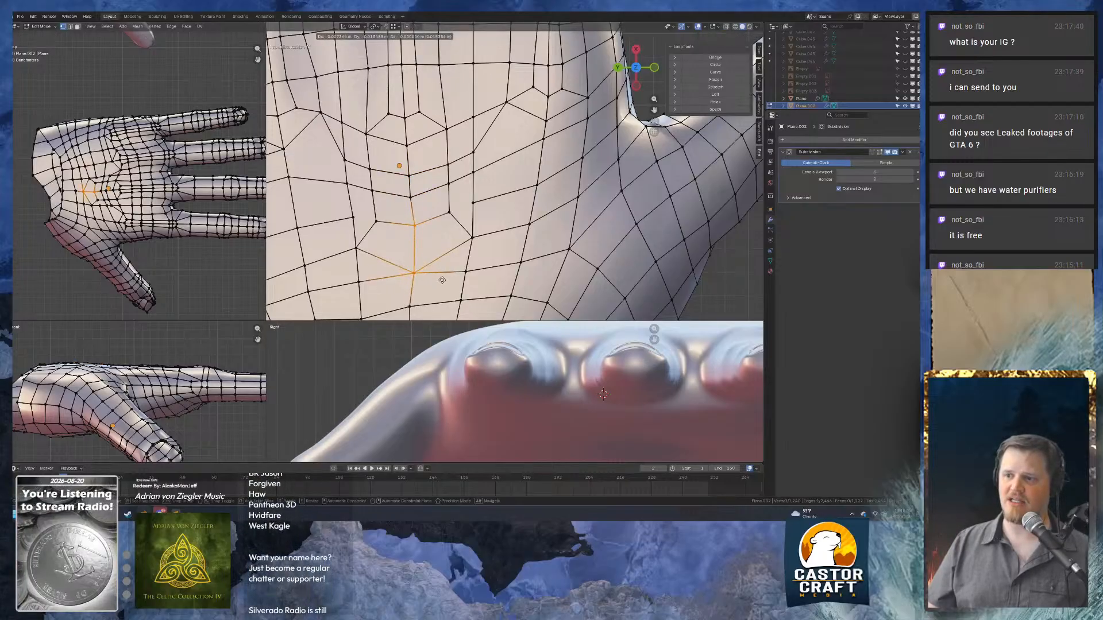
{"action": "left_click", "coordinate": [410, 275]}
{"action": "key", "text": "g"}
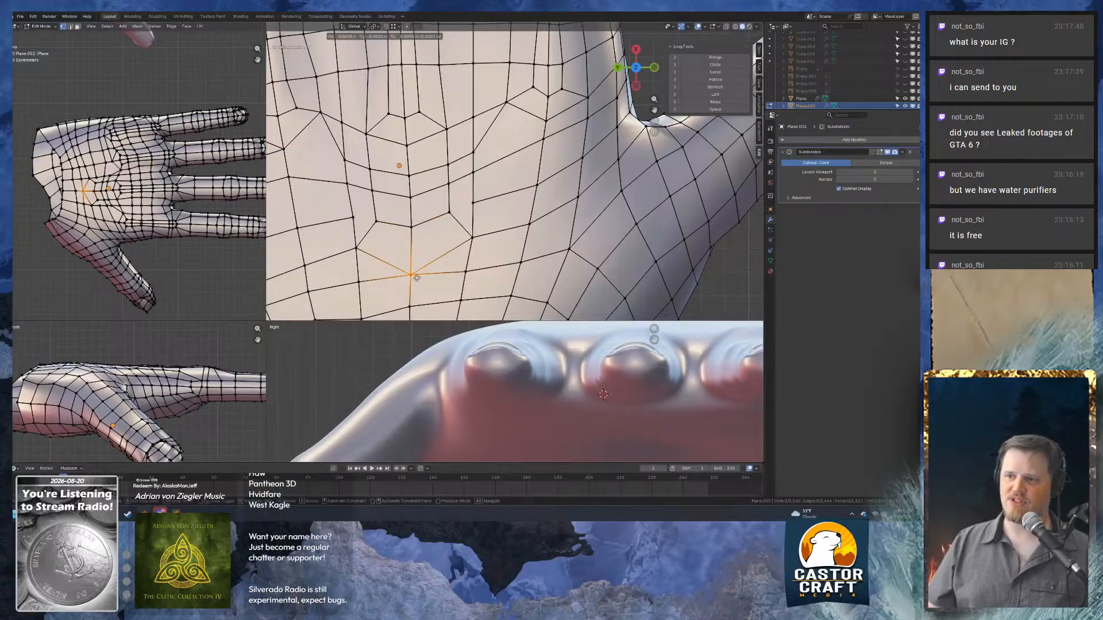
{"action": "left_click", "coordinate": [418, 278]}
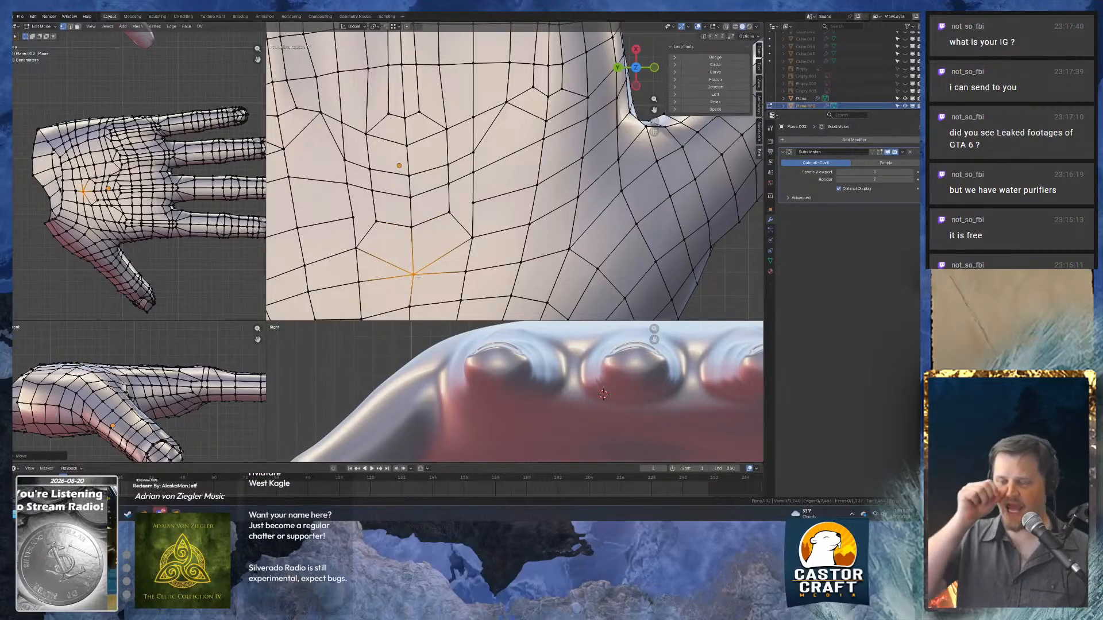
Move the next two centre-line vertices toward the wrist into line with the vertices above them.
{"action": "middle_click_drag", "start_coordinate": [422, 272], "coordinate": [435, 207], "text": "shift"}
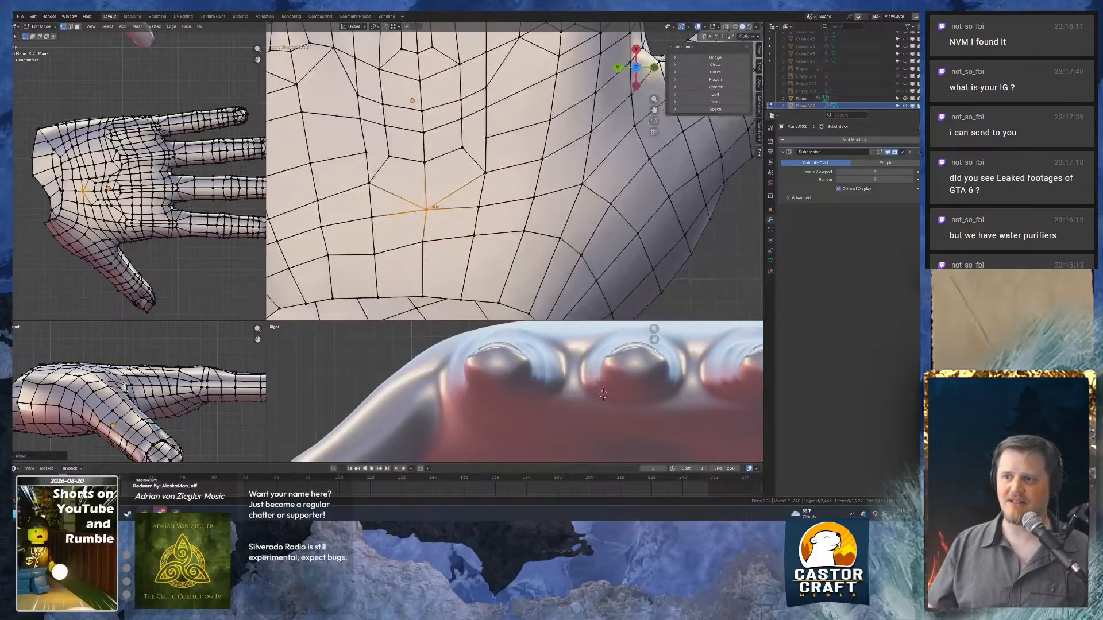
{"action": "left_click", "coordinate": [423, 240]}
{"action": "key", "text": "g"}
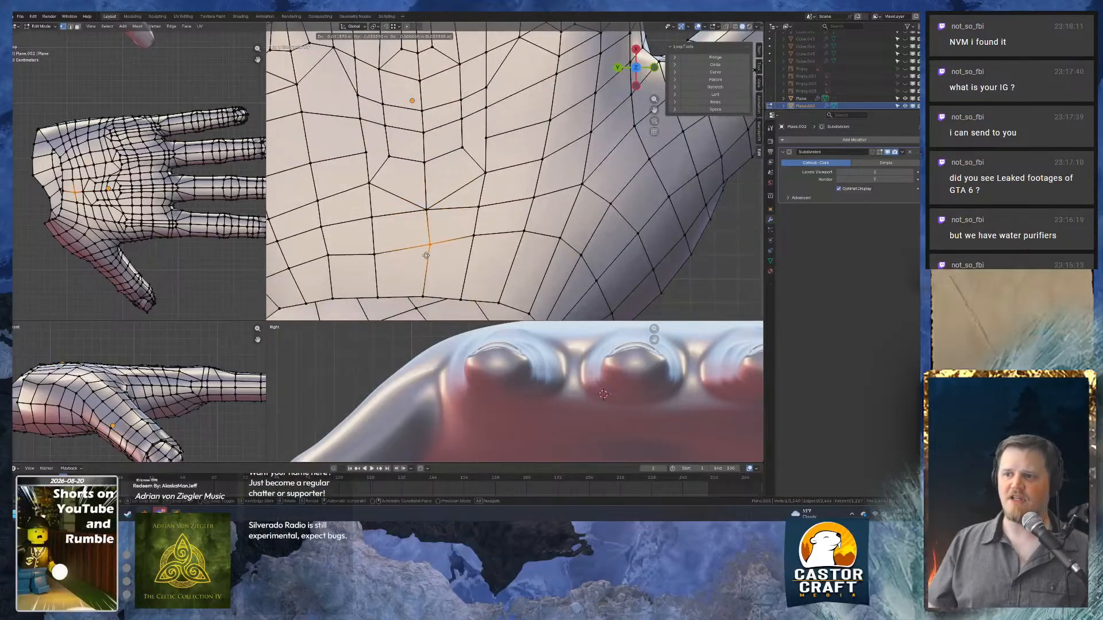
{"action": "left_click", "coordinate": [412, 253]}
{"action": "left_click", "coordinate": [423, 295]}
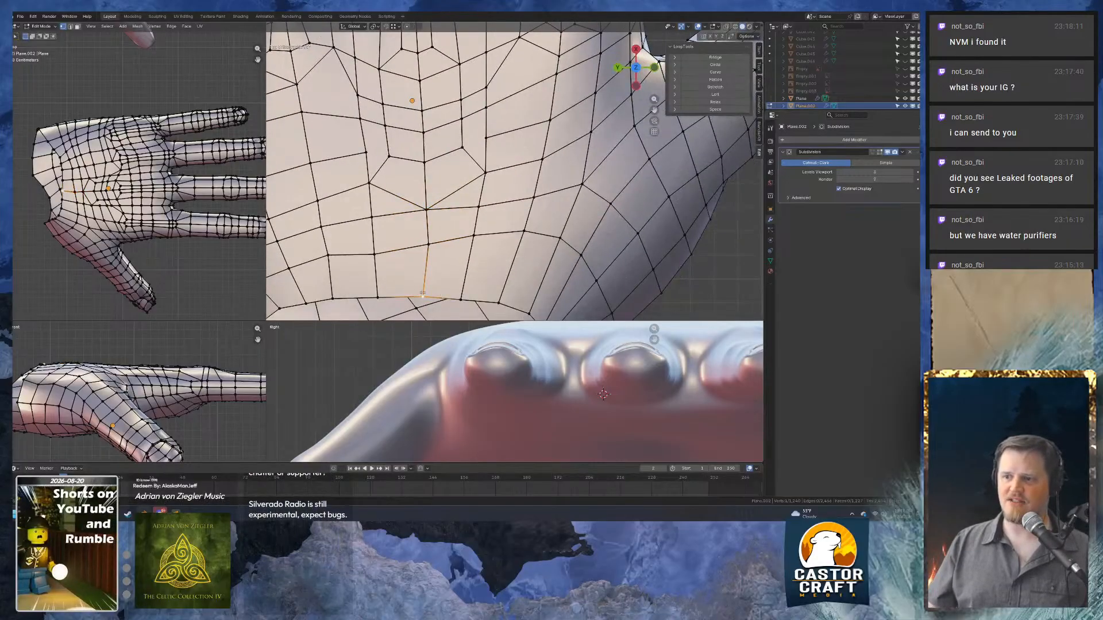
{"action": "key", "text": "g"}
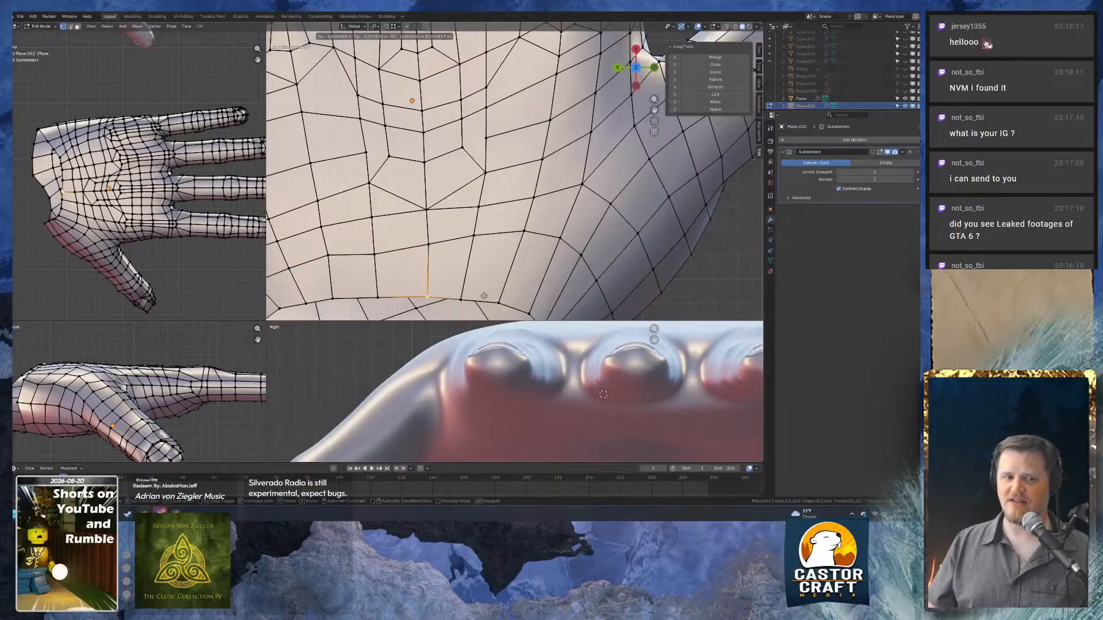
{"action": "left_click", "coordinate": [483, 296]}
Select the lengthwise centre edge loop below the middle finger on the back of the hand and raise it slightly along Z.
{"action": "middle_click_drag", "start_coordinate": [469, 117], "coordinate": [500, 174], "text": "shift"}
{"action": "scroll", "coordinate": [515, 239], "scroll_direction": "down", "scroll_amount": 3}
{"action": "scroll", "coordinate": [440, 241], "scroll_direction": "up", "scroll_amount": 2}
{"action": "scroll", "coordinate": [534, 194], "scroll_direction": "down", "scroll_amount": 4}
{"action": "scroll", "coordinate": [534, 194], "scroll_direction": "up", "scroll_amount": 2}
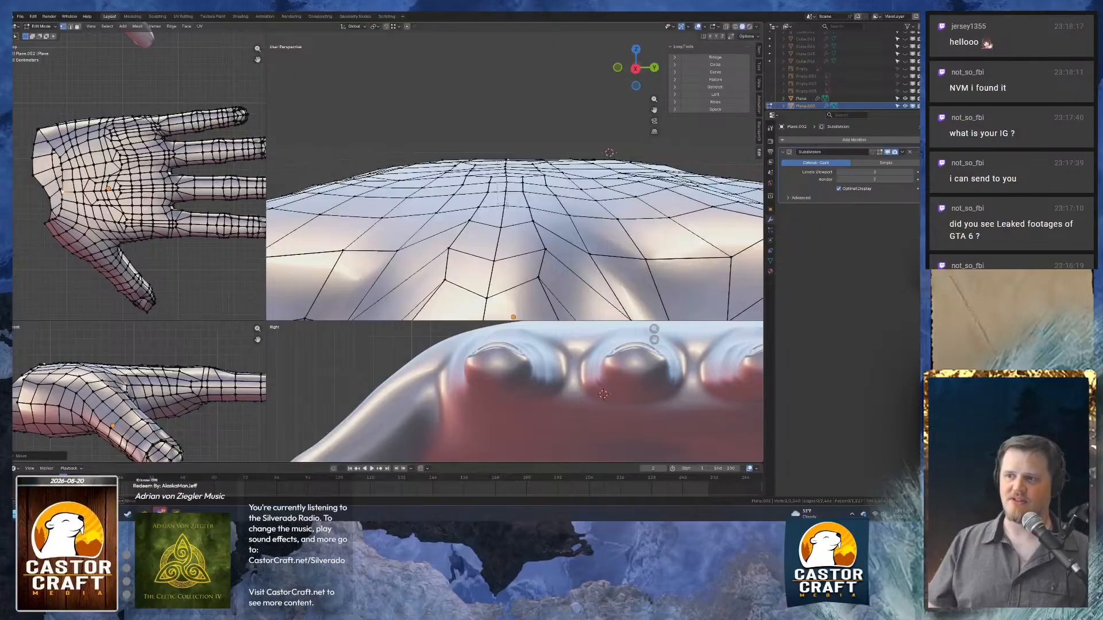
{"action": "left_click", "coordinate": [513, 230], "text": "alt"}
{"action": "middle_click_drag", "start_coordinate": [513, 230], "coordinate": [510, 196]}
{"action": "scroll", "coordinate": [510, 196], "scroll_direction": "up", "scroll_amount": 2}
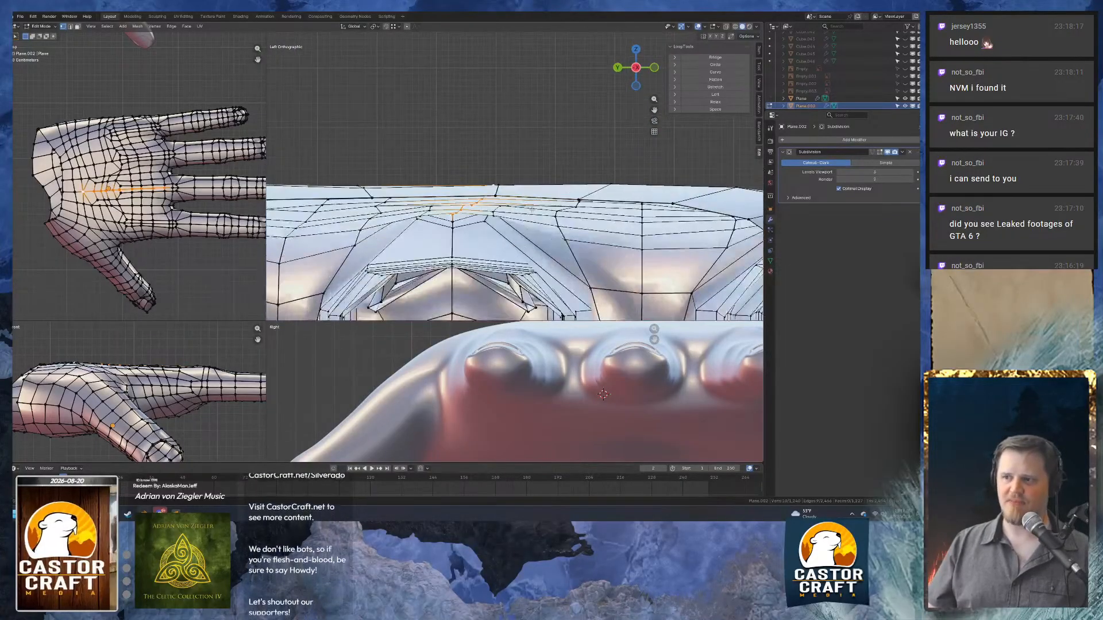
{"action": "key", "text": "g"}
{"action": "key", "text": "z"}
{"action": "left_click", "coordinate": [536, 178]}
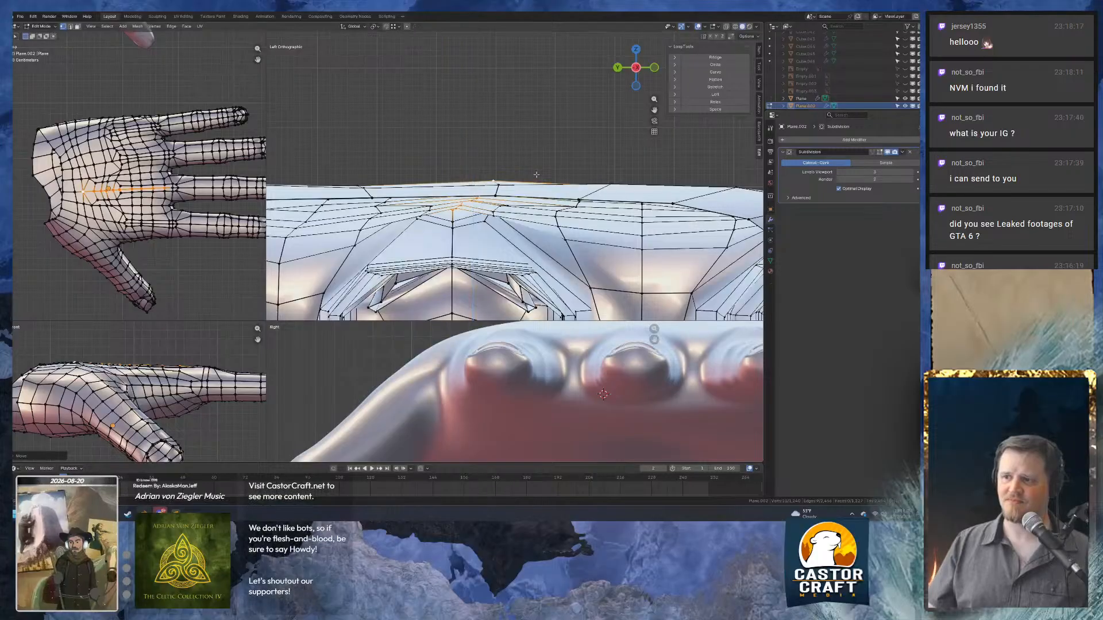
Raise the selected centre edge loop on the back of the hand slightly more along Z.
{"action": "middle_click_drag", "start_coordinate": [536, 180], "coordinate": [512, 193]}
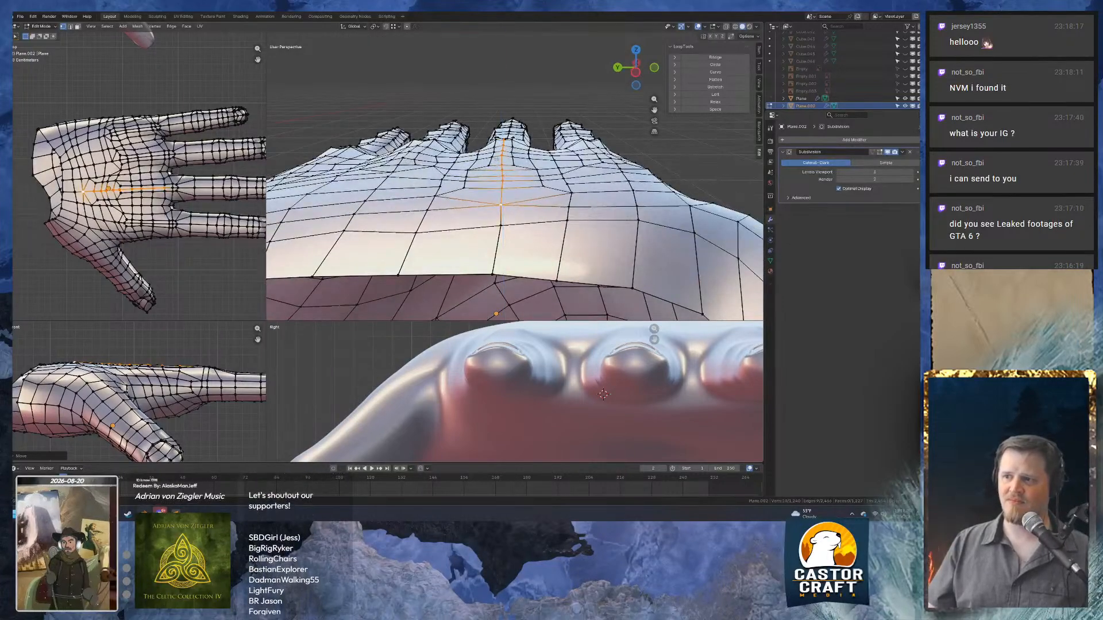
{"action": "key", "text": "g"}
{"action": "key", "text": "z"}
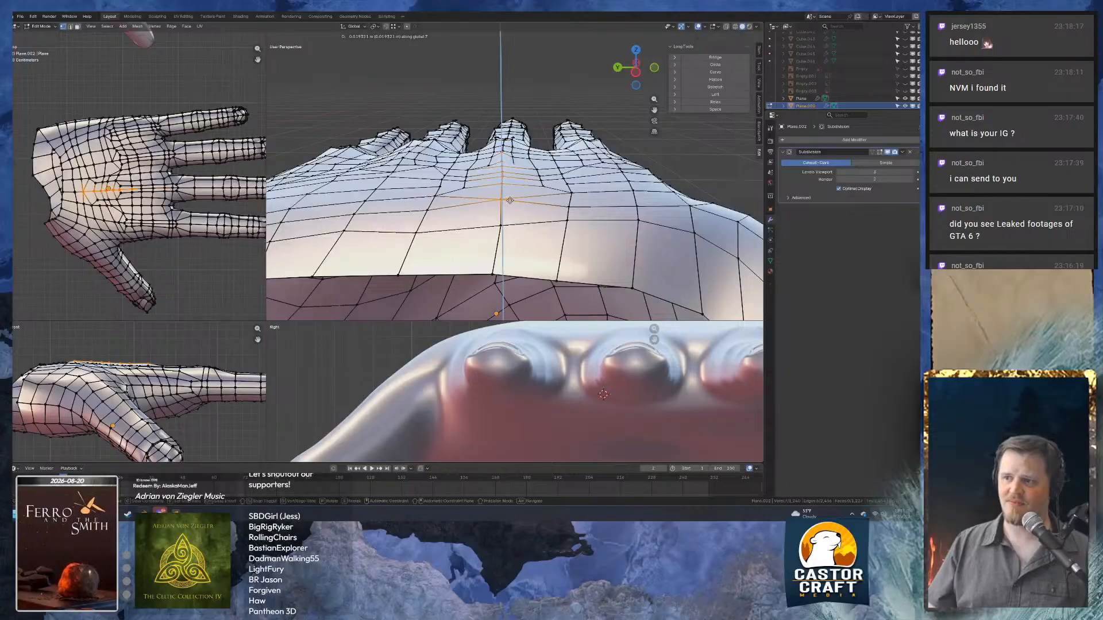
{"action": "left_click", "coordinate": [509, 204]}
Lower the two vertices near the wrist end of the centre line slightly along Z, one at a time.
{"action": "middle_click_drag", "start_coordinate": [508, 203], "coordinate": [521, 170]}
{"action": "key", "text": "KP_3"}
{"action": "key", "text": "KP_1"}
{"action": "middle_click_drag", "start_coordinate": [368, 180], "coordinate": [429, 193], "text": "shift"}
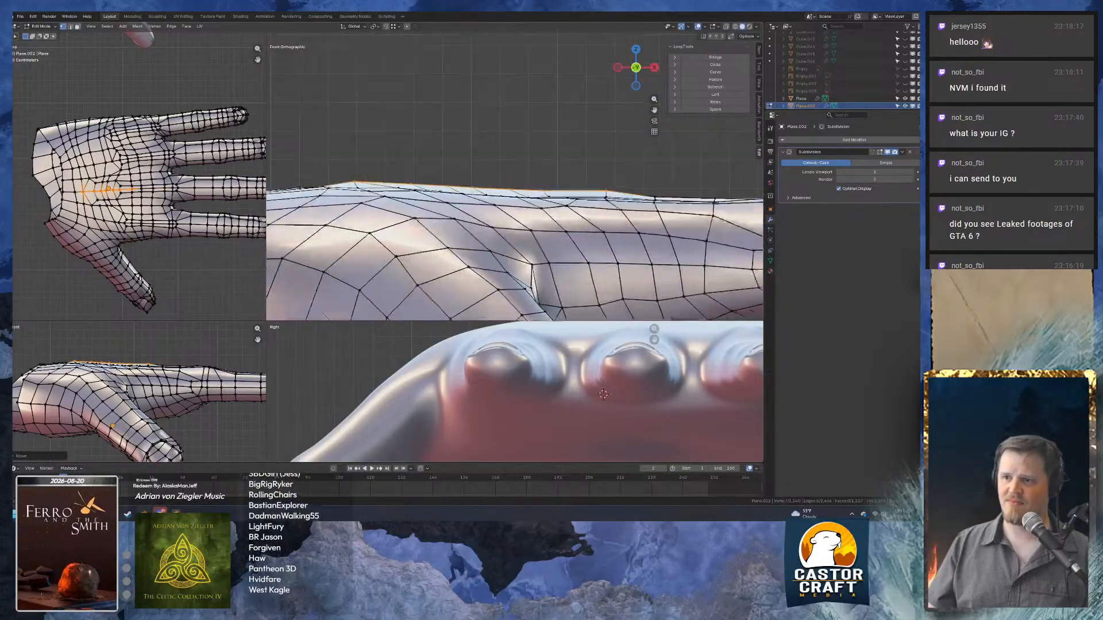
{"action": "scroll", "coordinate": [430, 192], "scroll_direction": "up", "scroll_amount": 3}
{"action": "left_click", "coordinate": [434, 189]}
{"action": "key", "text": "g"}
{"action": "key", "text": "z"}
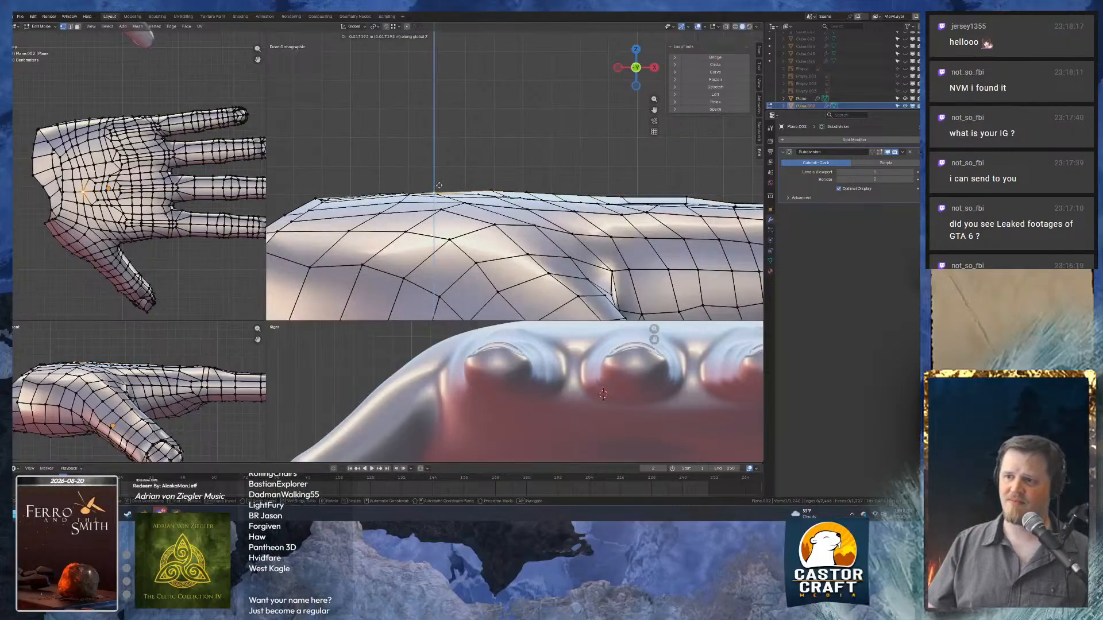
{"action": "left_click", "coordinate": [439, 186]}
{"action": "left_click", "coordinate": [491, 190]}
{"action": "key", "text": "g"}
{"action": "key", "text": "z"}
{"action": "left_click", "coordinate": [491, 193]}
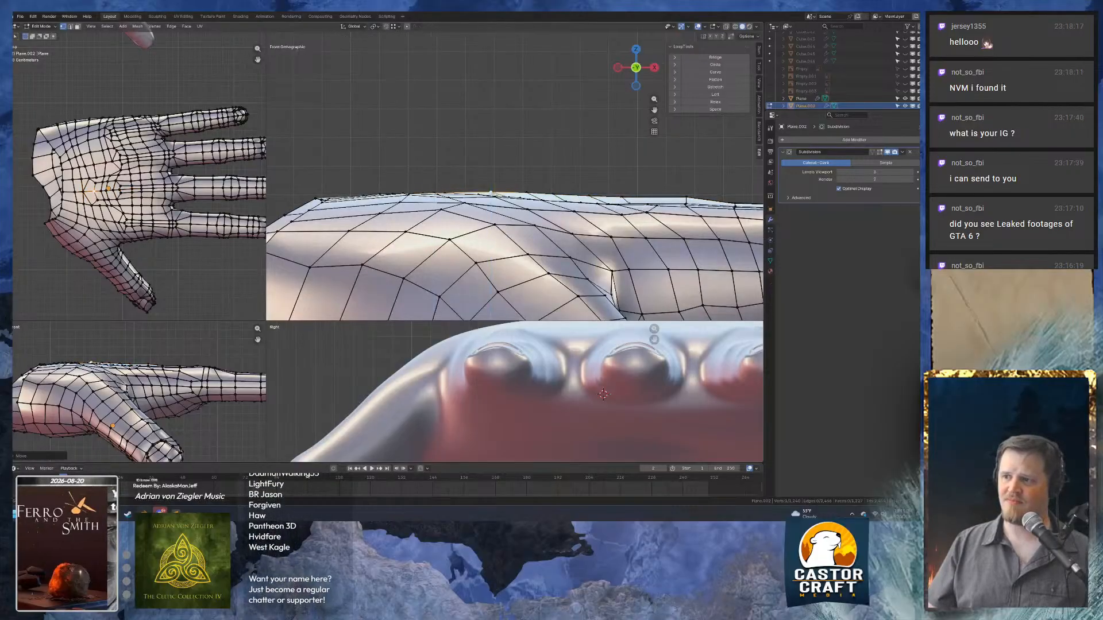
Slide the lengthwise edge runs on both sides of the middle-finger centre line slightly outward, away from the centre.
{"action": "middle_click_drag", "start_coordinate": [491, 194], "coordinate": [497, 128]}
{"action": "key", "text": "Tab"}
{"action": "key", "text": "Tab"}
{"action": "left_click_drag", "start_coordinate": [506, 184], "coordinate": [510, 212]}
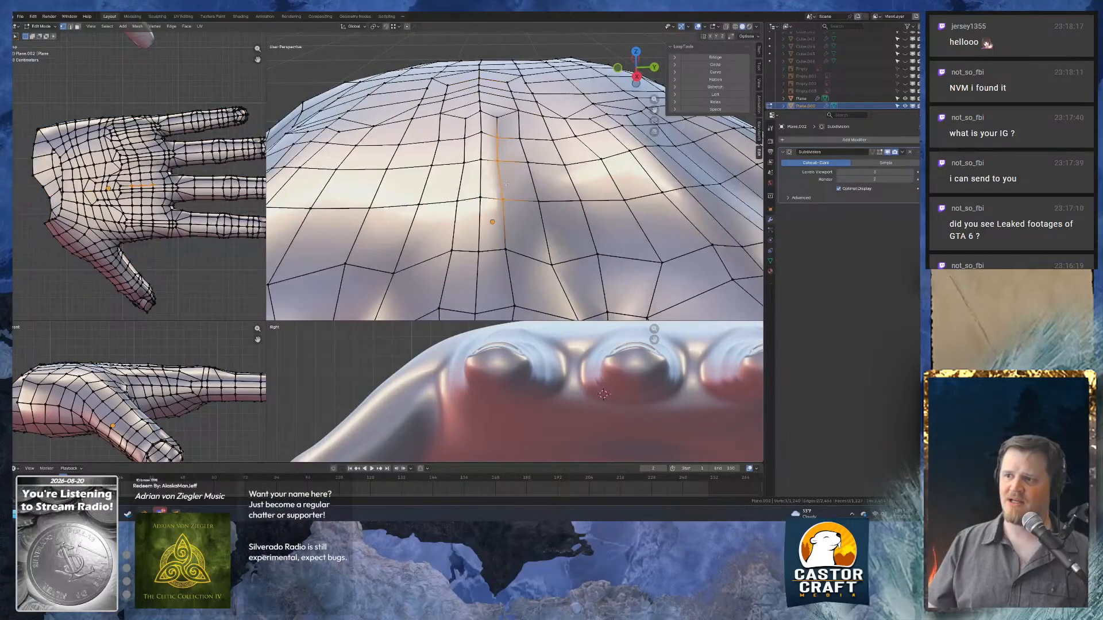
{"action": "key", "text": "g"}
{"action": "key", "text": "g"}
{"action": "left_click", "coordinate": [520, 204]}
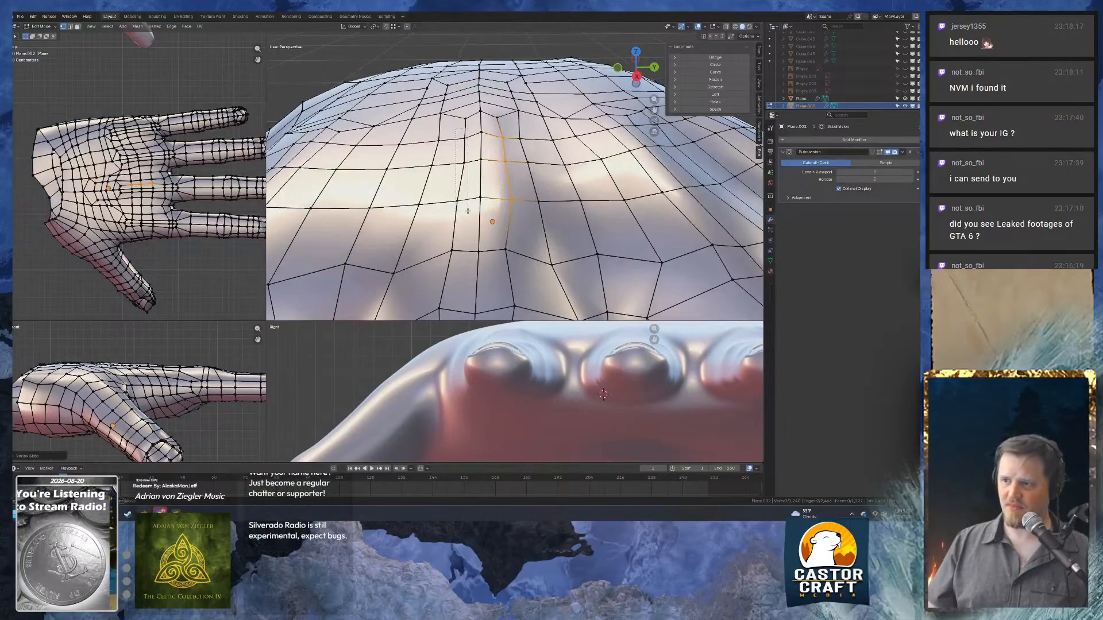
{"action": "key", "text": "g"}
{"action": "key", "text": "g"}
{"action": "left_click", "coordinate": [505, 169]}
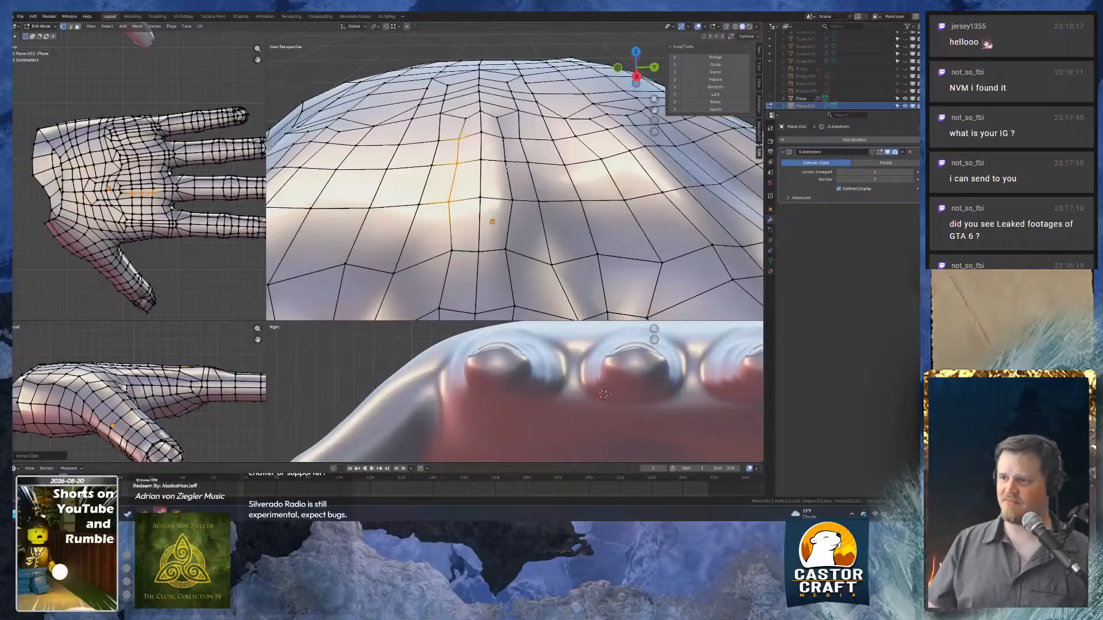
Inspect the smoothed back of the hand in Object Mode from several angles for surface flow around the tendons.
{"action": "key", "text": "Tab"}
{"action": "mouse_move", "coordinate": [511, 187]}
{"action": "middle_mouse_down"}
{"action": "mouse_move", "coordinate": [543, 185]}
{"action": "mouse_move", "coordinate": [537, 208]}
{"action": "mouse_move", "coordinate": [597, 202]}
{"action": "mouse_move", "coordinate": [510, 200]}
{"action": "mouse_move", "coordinate": [560, 214]}
{"action": "middle_mouse_up"}
{"action": "scroll", "coordinate": [138, 229], "scroll_direction": "up", "scroll_amount": 4}
{"action": "middle_click_drag", "start_coordinate": [138, 230], "coordinate": [33, 155]}
{"action": "middle_click_drag", "start_coordinate": [132, 143], "coordinate": [202, 176], "text": "shift"}
{"action": "scroll", "coordinate": [181, 207], "scroll_direction": "down", "scroll_amount": 3}
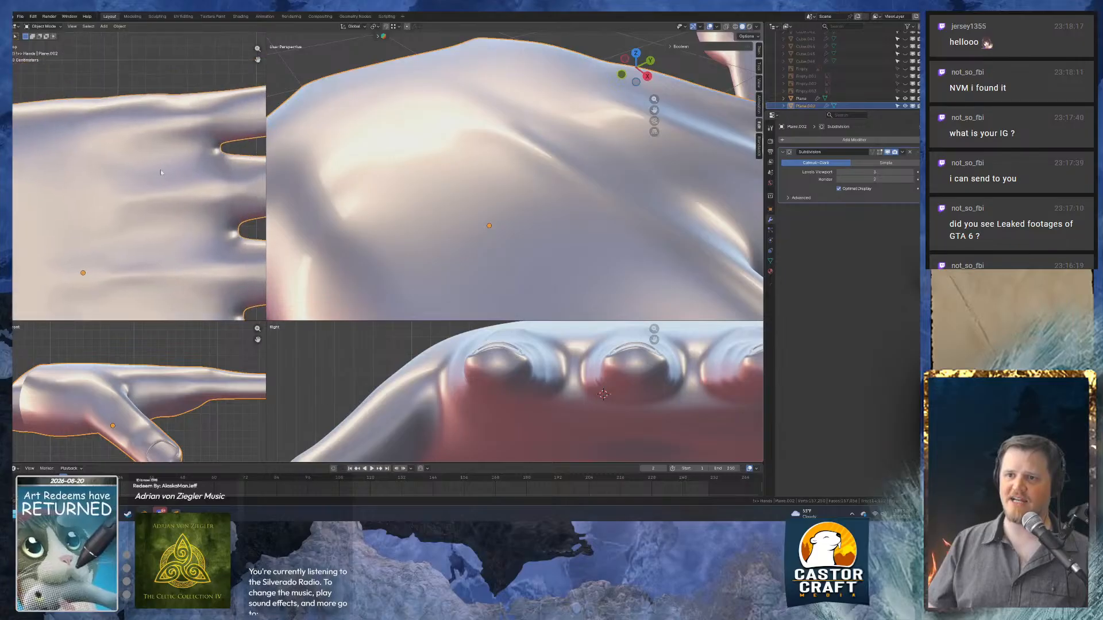
{"action": "middle_click_drag", "start_coordinate": [172, 248], "coordinate": [204, 141], "text": "shift"}
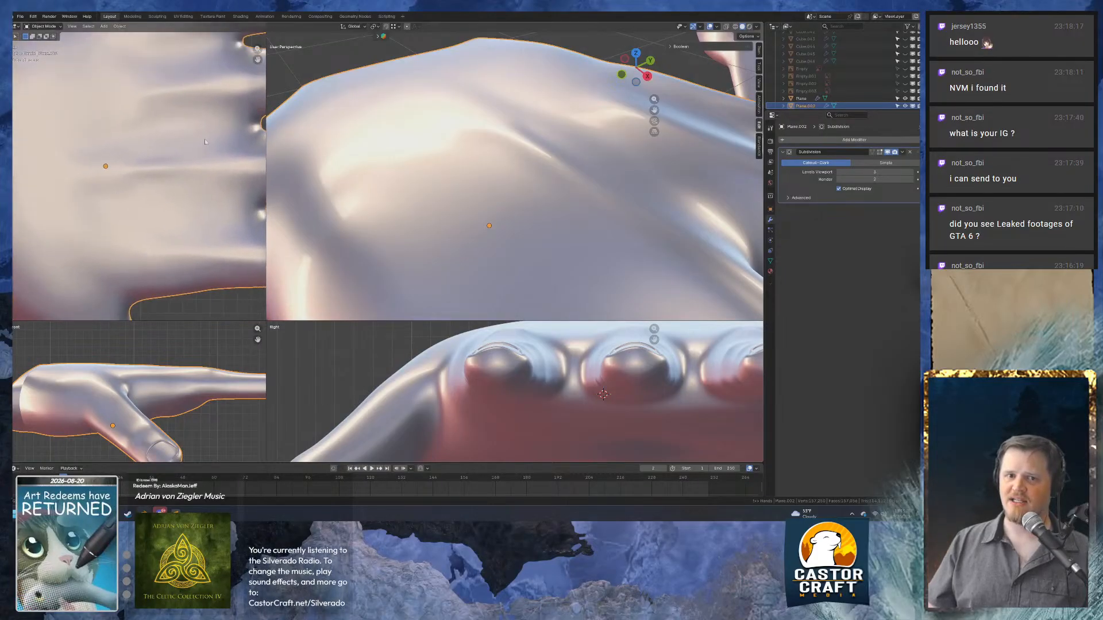
{"action": "middle_click_drag", "start_coordinate": [397, 159], "coordinate": [489, 167]}
{"action": "key", "text": "Tab"}
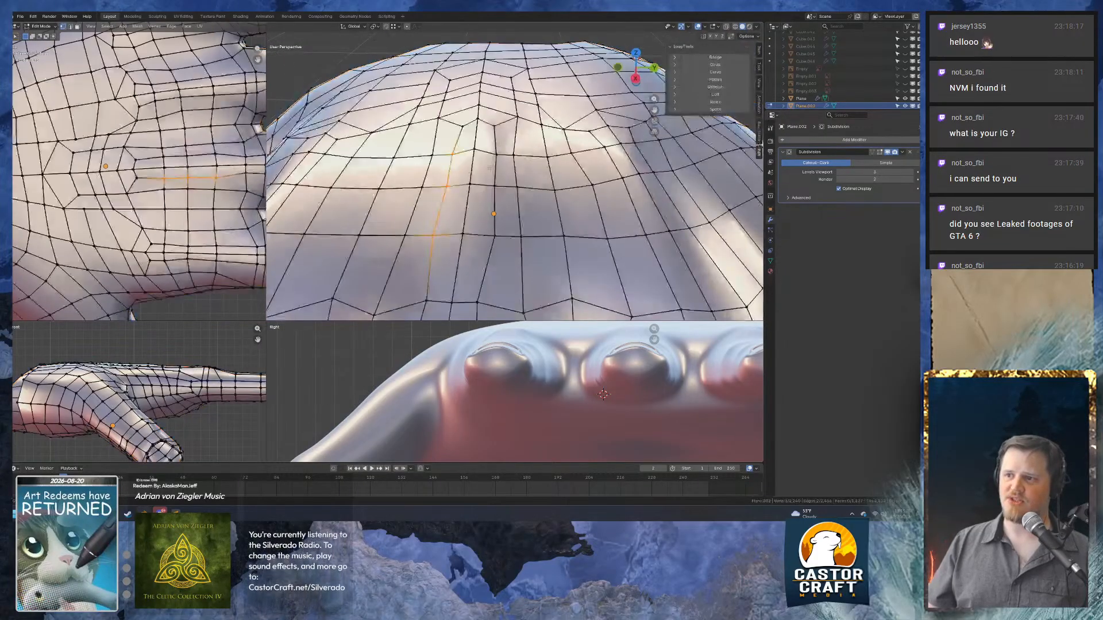
Scale the row of vertices flanking the centre line, nearest the wrist end of the tendon, slightly wider.
{"action": "left_click", "coordinate": [461, 126]}
{"action": "middle_click_drag", "start_coordinate": [461, 127], "coordinate": [500, 161]}
{"action": "left_click", "coordinate": [459, 164], "text": "shift"}
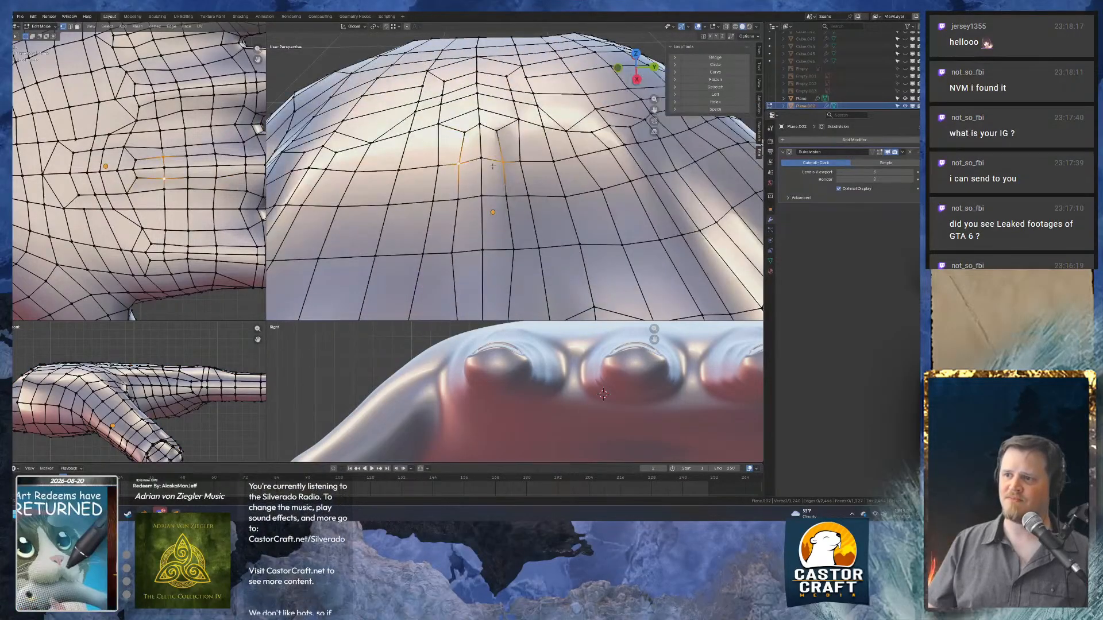
{"action": "left_click", "coordinate": [520, 162], "text": "shift"}
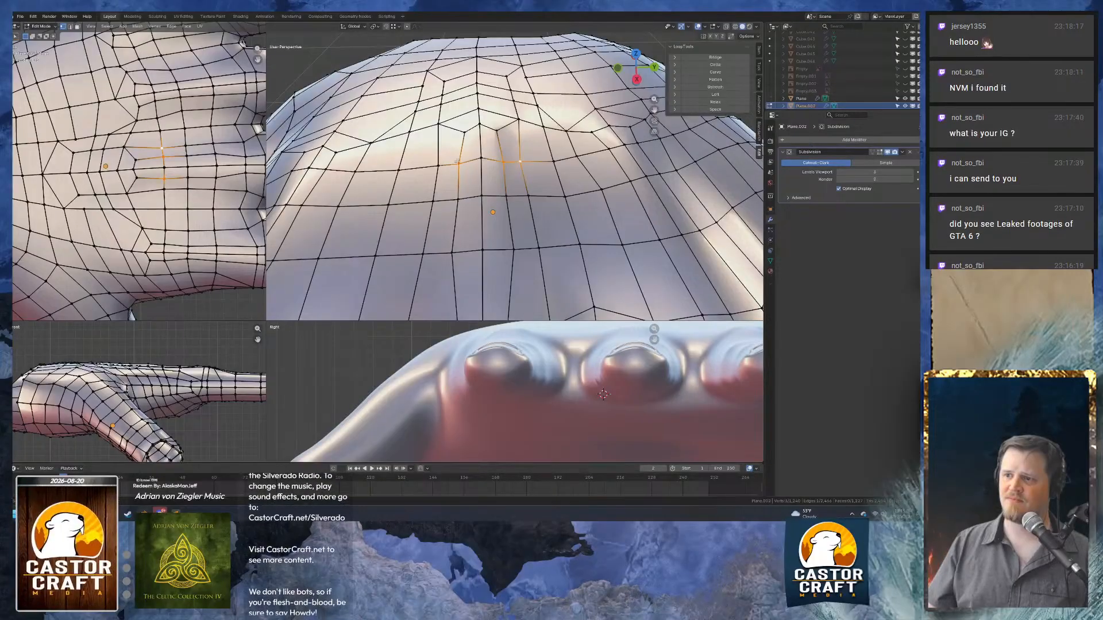
{"action": "key", "text": "s"}
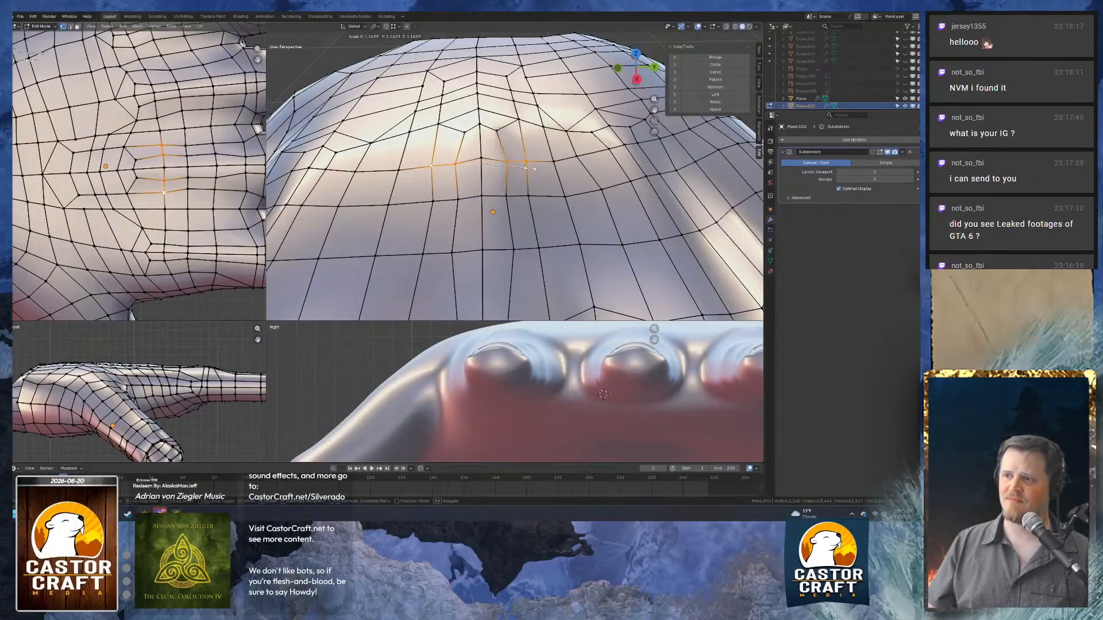
{"action": "left_click", "coordinate": [529, 167]}
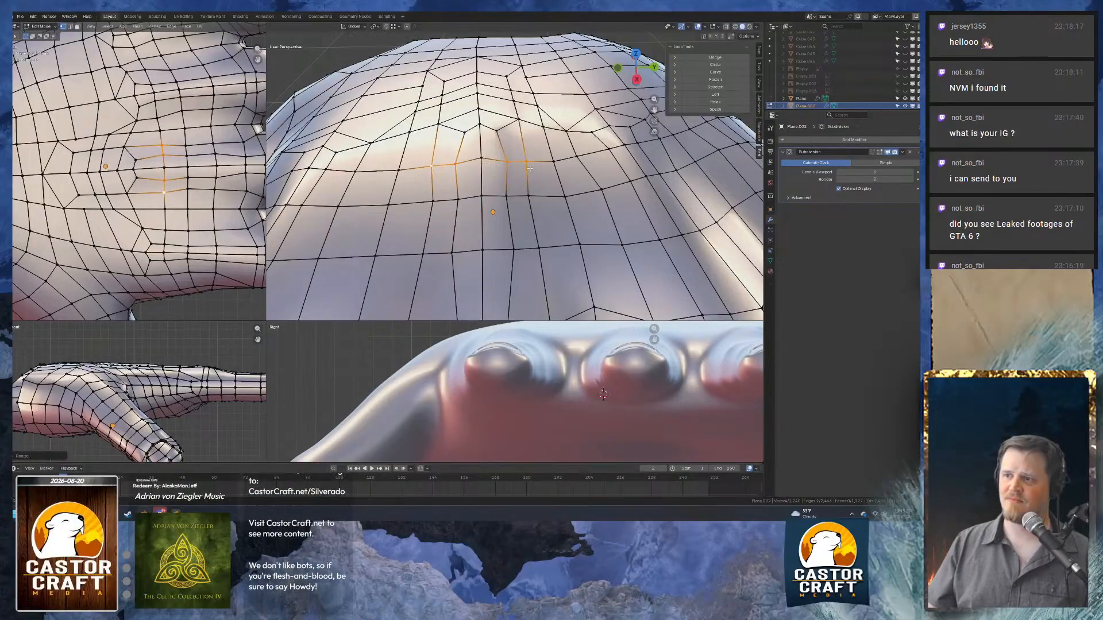
Scale the next vertex row toward the fingers slightly wider across the centre line.
{"action": "left_click_drag", "start_coordinate": [541, 213], "coordinate": [542, 213], "text": "shift"}
{"action": "key", "text": "s"}
{"action": "left_click", "coordinate": [556, 208]}
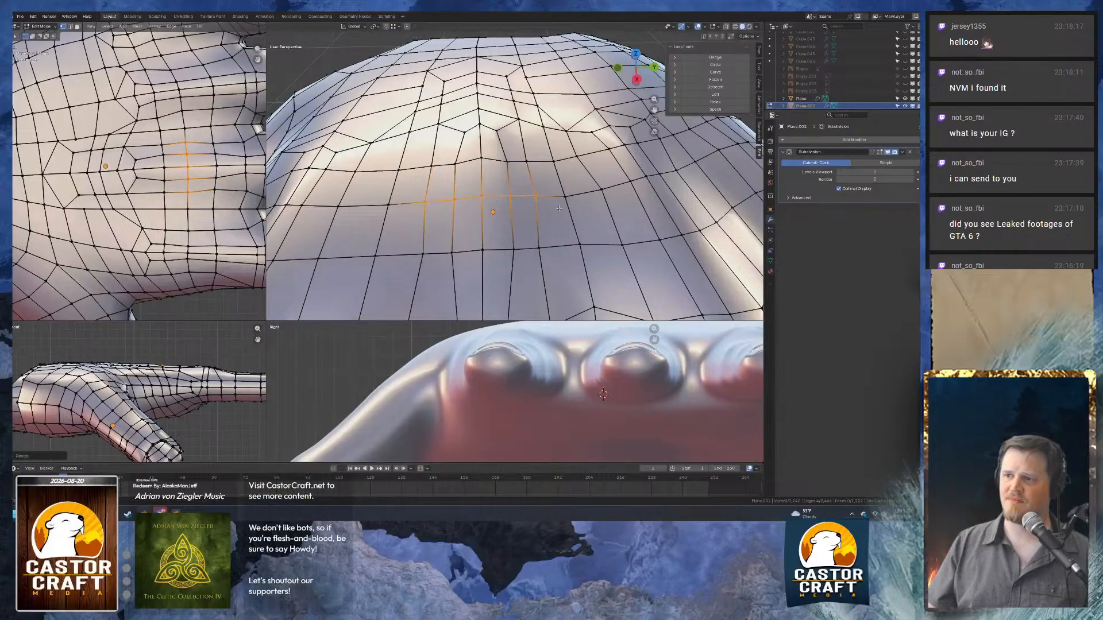
{"action": "key", "text": "Tab"}
{"action": "key", "text": "Tab"}
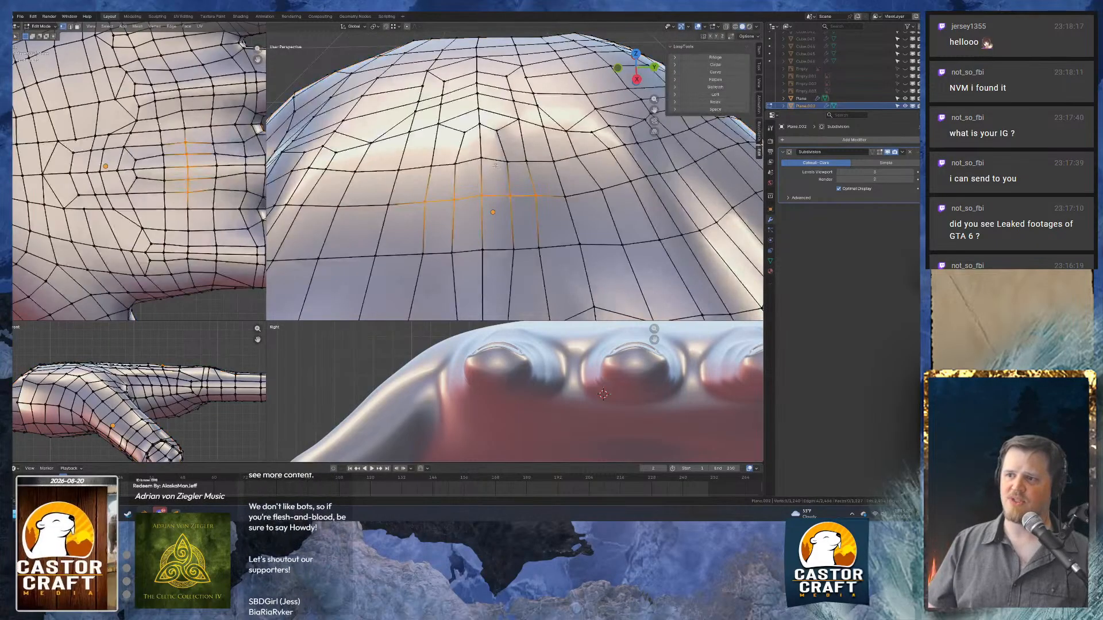
Scale the two outer vertices of the row nearest the tendon's wrist end slightly farther apart.
{"action": "middle_click_drag", "start_coordinate": [498, 168], "coordinate": [475, 172]}
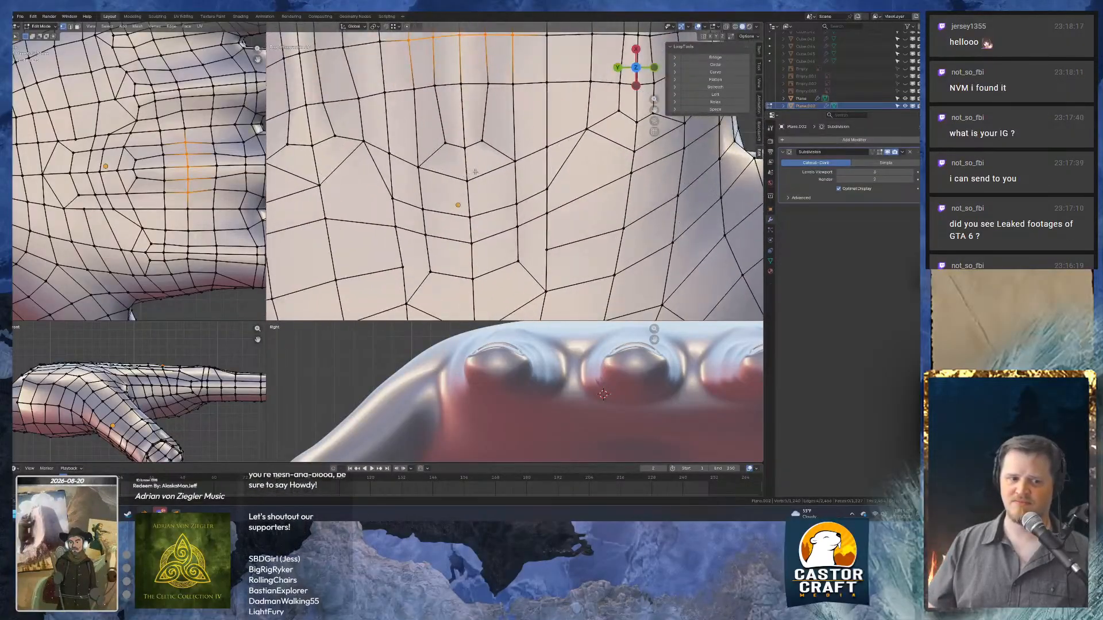
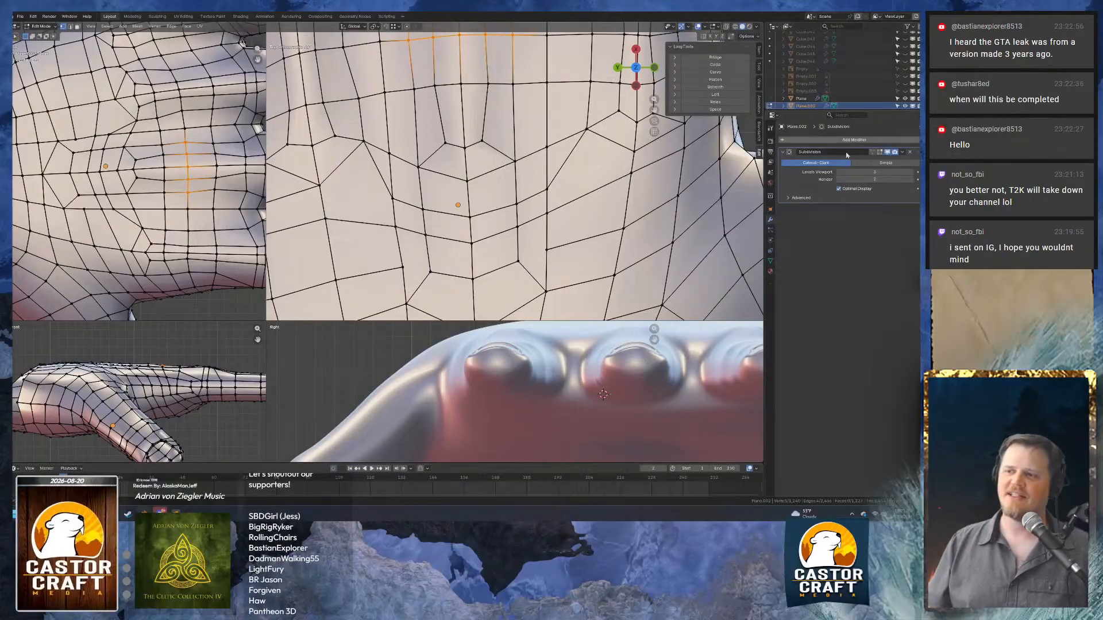
{"action": "middle_click_drag", "start_coordinate": [500, 230], "coordinate": [536, 323], "text": "shift"}
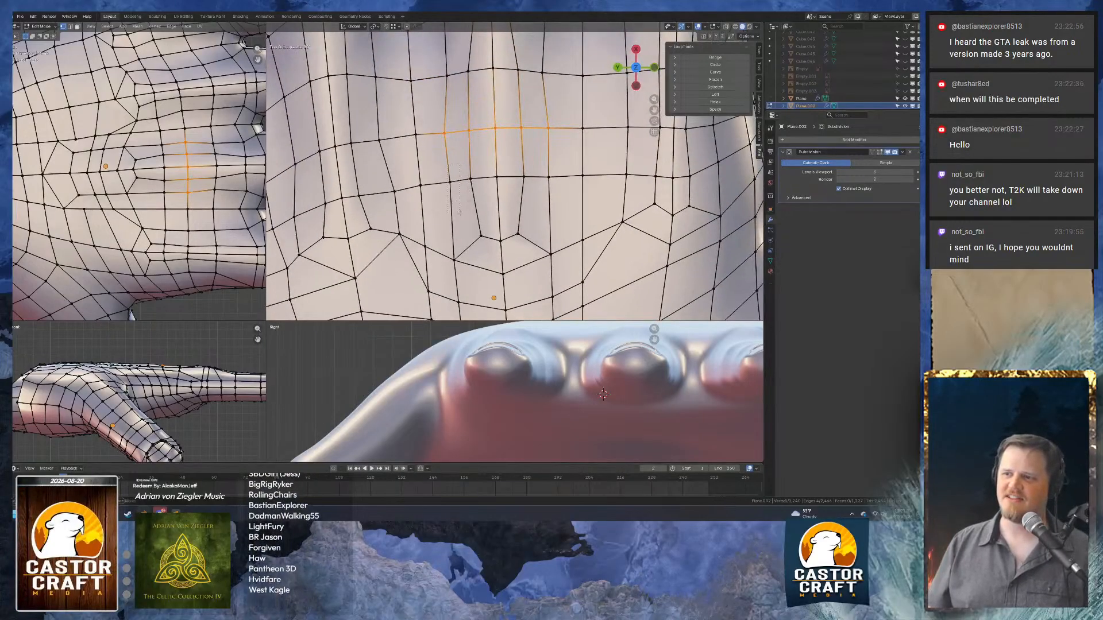
{"action": "left_click", "coordinate": [450, 181]}
{"action": "left_click", "coordinate": [549, 179], "text": "shift"}
{"action": "key", "text": "s"}
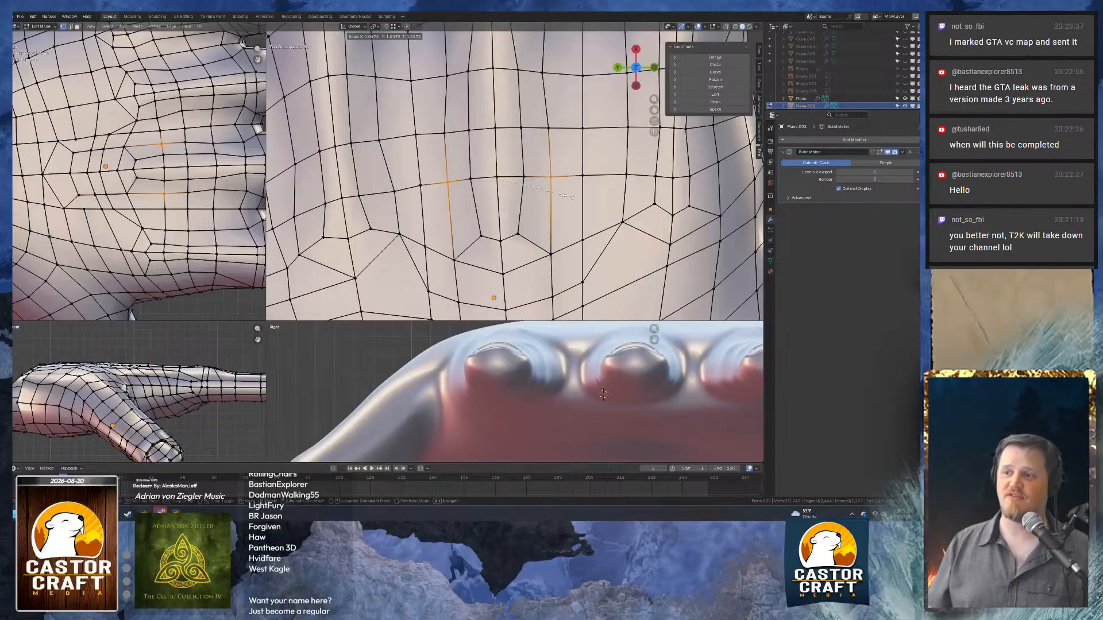
{"action": "left_click", "coordinate": [576, 190]}
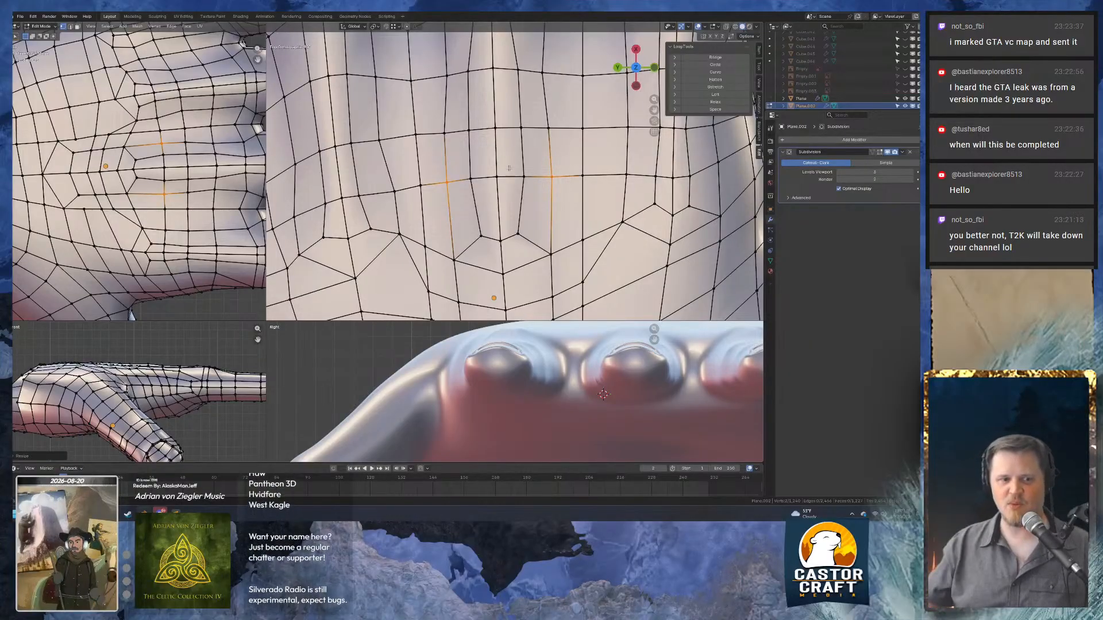
Examine the topology and smoothed surface of the back of the hand from above.
{"action": "scroll", "coordinate": [417, 167], "scroll_direction": "down", "scroll_amount": 4}
{"action": "middle_click_drag", "start_coordinate": [531, 236], "coordinate": [532, 202], "text": "shift"}
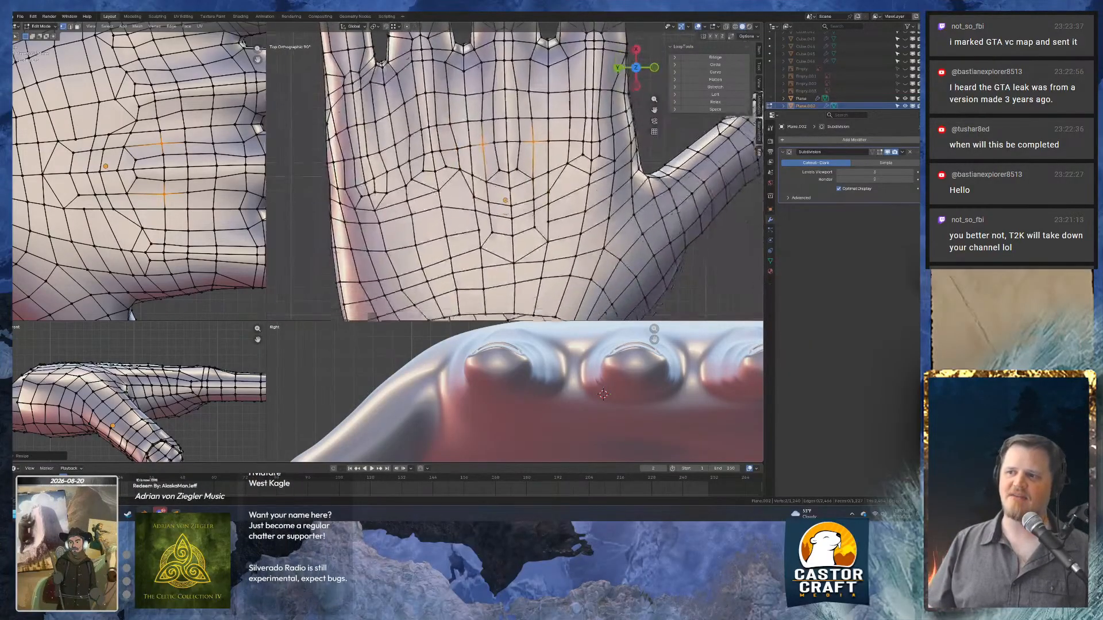
{"action": "scroll", "coordinate": [532, 201], "scroll_direction": "up", "scroll_amount": 2}
{"action": "scroll", "coordinate": [531, 202], "scroll_direction": "up", "scroll_amount": 4}
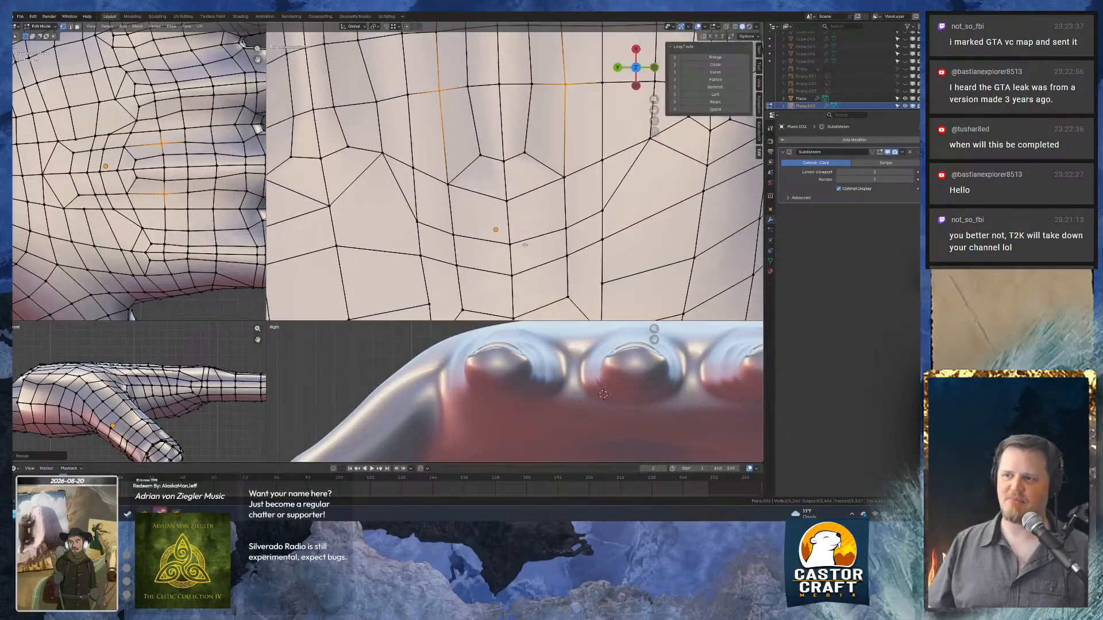
{"action": "key", "text": "Tab"}
{"action": "scroll", "coordinate": [525, 216], "scroll_direction": "down", "scroll_amount": 5}
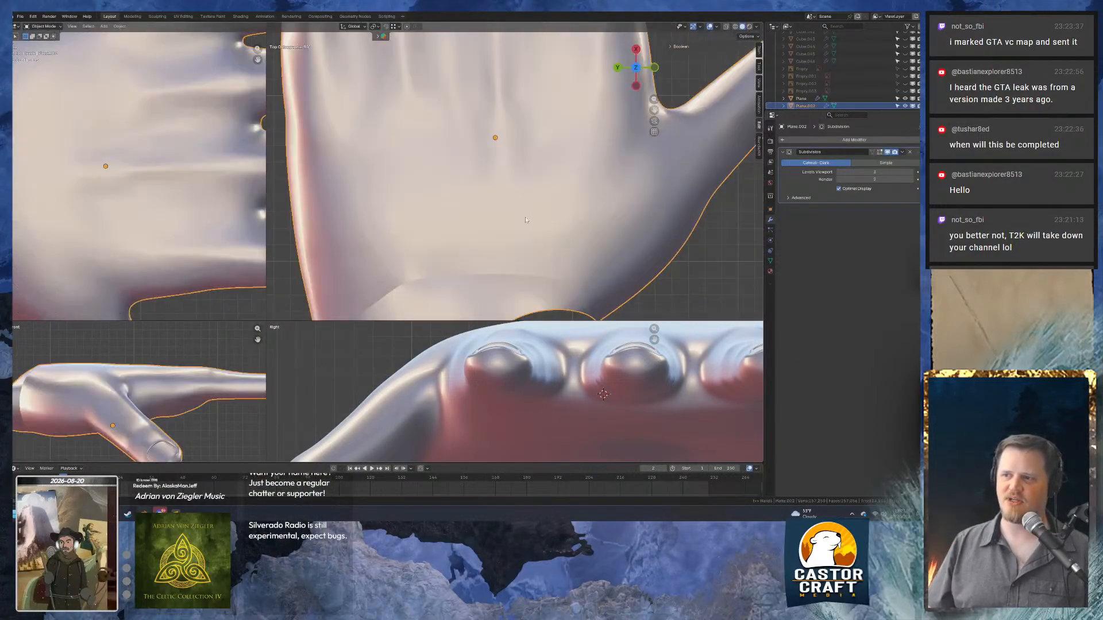
{"action": "key", "text": "Tab"}
{"action": "scroll", "coordinate": [466, 166], "scroll_direction": "up", "scroll_amount": 5}
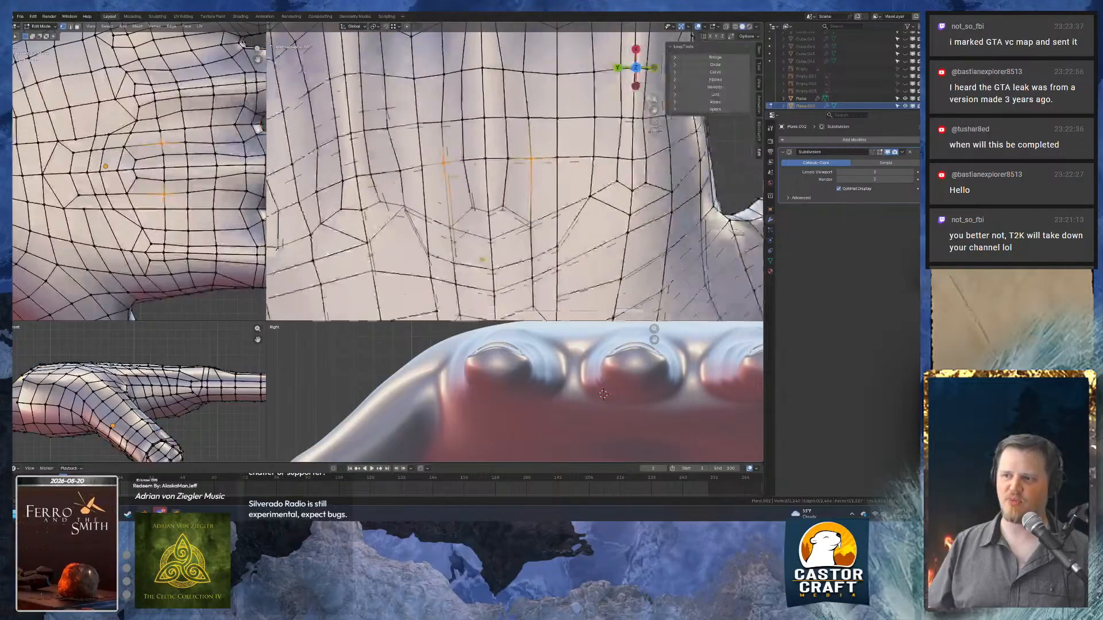
Slide the three vertices at the wrist end of the middle-finger tendon slightly toward the fingers.
{"action": "left_click_drag", "start_coordinate": [457, 168], "coordinate": [501, 194]}
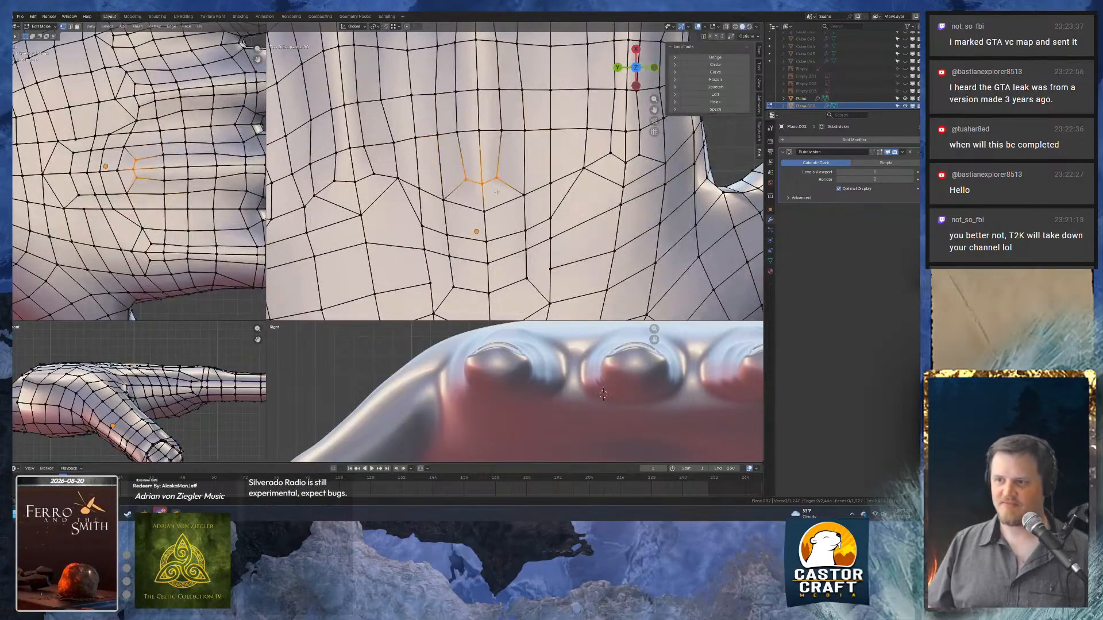
{"action": "key", "text": "g"}
{"action": "key", "text": "g"}
{"action": "left_click", "coordinate": [498, 176]}
Review the smoothed hand from above, comparing the middle-finger tendon with the neighbouring ones.
{"action": "key", "text": "Tab"}
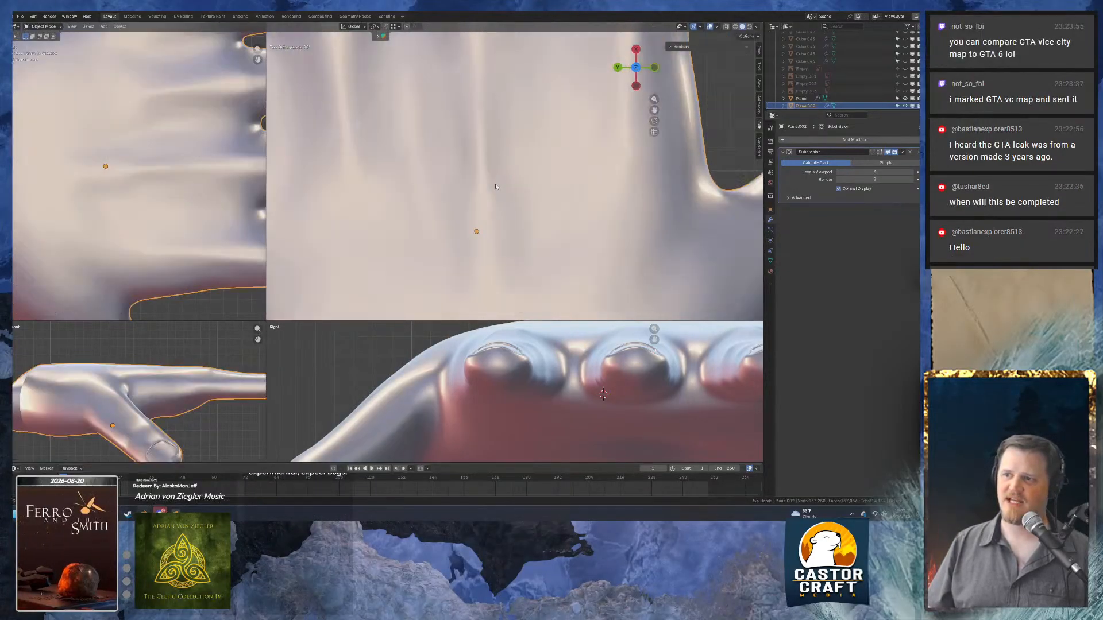
{"action": "scroll", "coordinate": [497, 189], "scroll_direction": "down", "scroll_amount": 5}
{"action": "scroll", "coordinate": [497, 189], "scroll_direction": "down", "scroll_amount": 3}
{"action": "scroll", "coordinate": [519, 151], "scroll_direction": "down", "scroll_amount": 1}
{"action": "middle_click_drag", "start_coordinate": [519, 151], "coordinate": [493, 201], "text": "shift"}
{"action": "scroll", "coordinate": [510, 187], "scroll_direction": "up", "scroll_amount": 3}
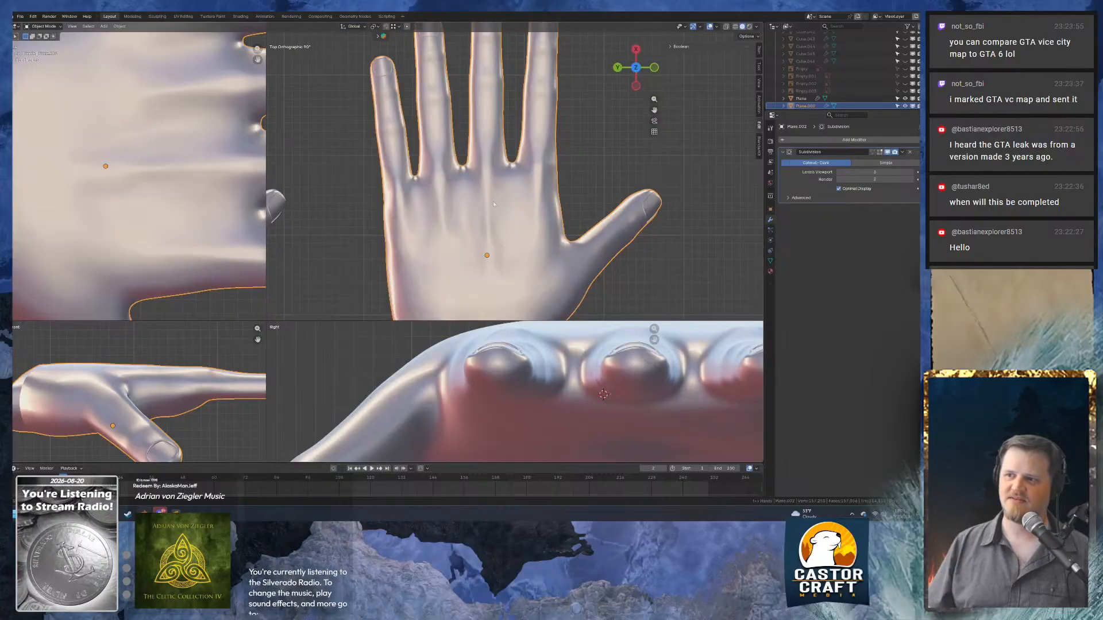
{"action": "scroll", "coordinate": [491, 221], "scroll_direction": "up", "scroll_amount": 2}
{"action": "middle_click_drag", "start_coordinate": [486, 252], "coordinate": [490, 148], "text": "shift"}
Select the strip of faces running from below the index-finger knuckle toward the wrist and delete the faces.
{"action": "key", "text": "Tab"}
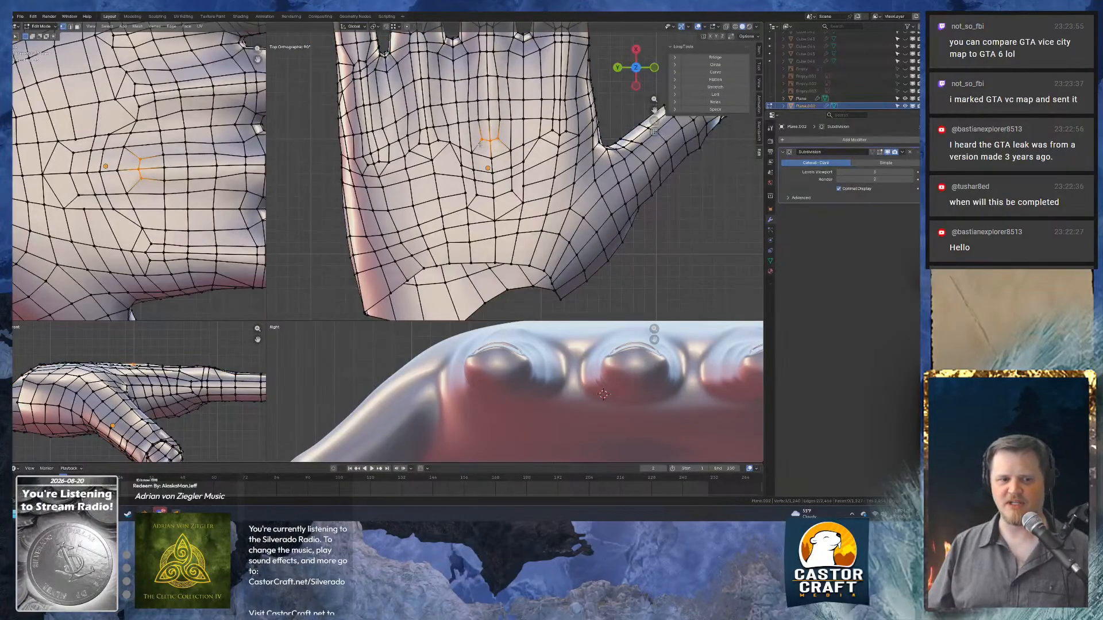
{"action": "scroll", "coordinate": [480, 133], "scroll_direction": "up", "scroll_amount": 5}
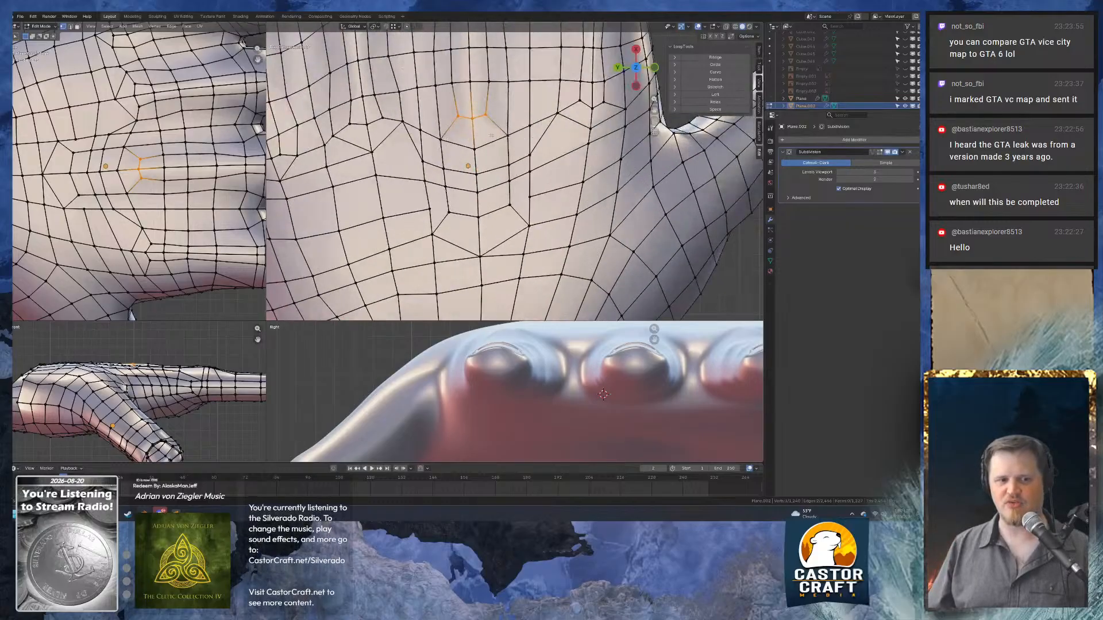
{"action": "scroll", "coordinate": [448, 197], "scroll_direction": "down", "scroll_amount": 3}
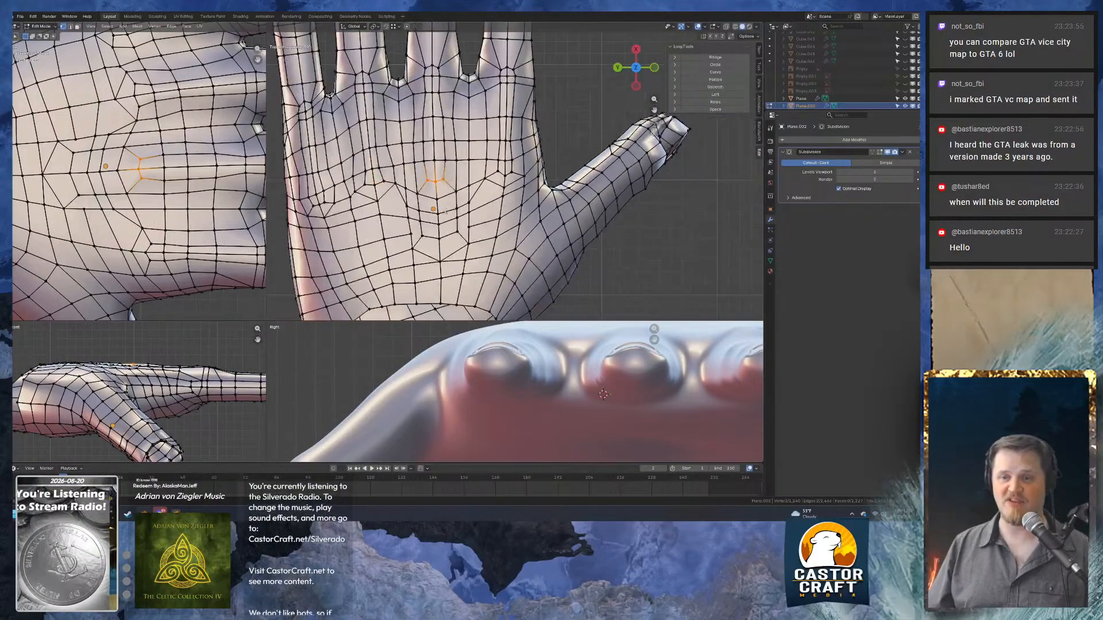
{"action": "middle_click_drag", "start_coordinate": [467, 191], "coordinate": [445, 217], "text": "shift"}
{"action": "scroll", "coordinate": [446, 217], "scroll_direction": "up", "scroll_amount": 2}
{"action": "middle_click_drag", "start_coordinate": [457, 131], "coordinate": [486, 94], "text": "shift"}
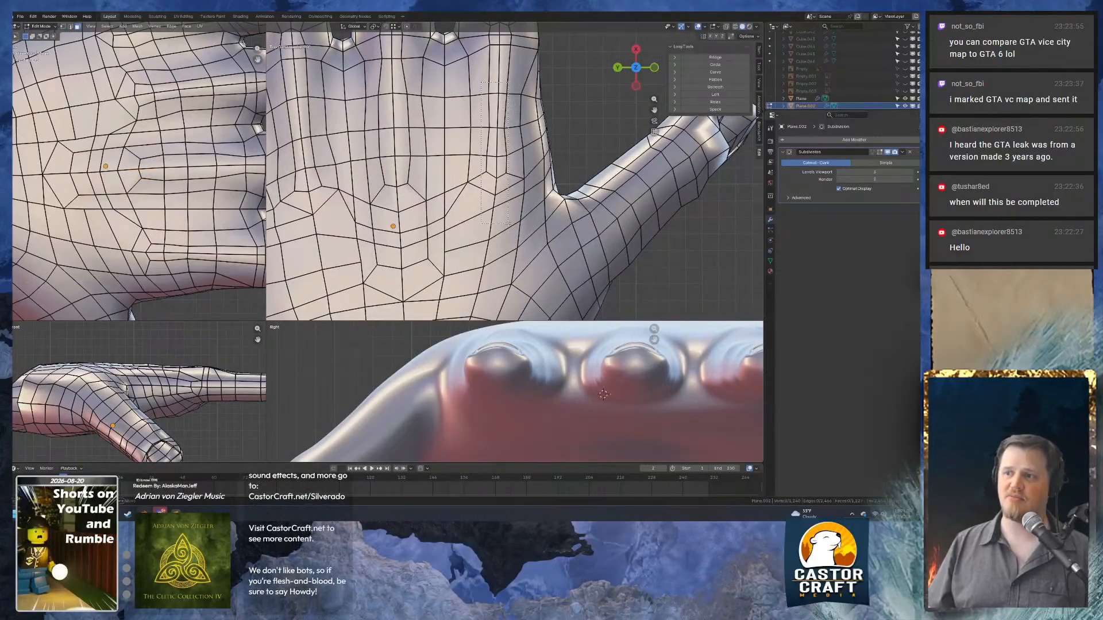
{"action": "left_click_drag", "start_coordinate": [508, 223], "coordinate": [512, 237]}
{"action": "left_click", "coordinate": [475, 256], "text": "shift"}
{"action": "middle_click_drag", "start_coordinate": [474, 259], "coordinate": [481, 222], "text": "shift"}
{"action": "left_click_drag", "start_coordinate": [498, 244], "coordinate": [482, 235], "text": "shift"}
{"action": "middle_click_drag", "start_coordinate": [506, 154], "coordinate": [517, 197], "text": "shift"}
{"action": "key", "text": "x"}
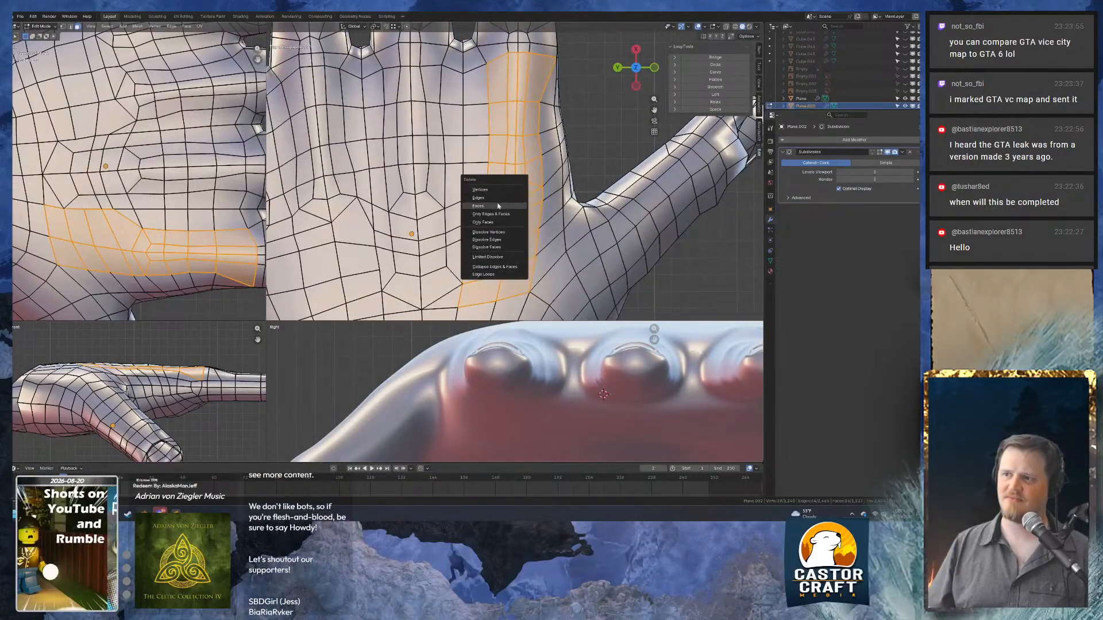
{"action": "left_click", "coordinate": [499, 206]}
{"action": "key", "text": "3"}
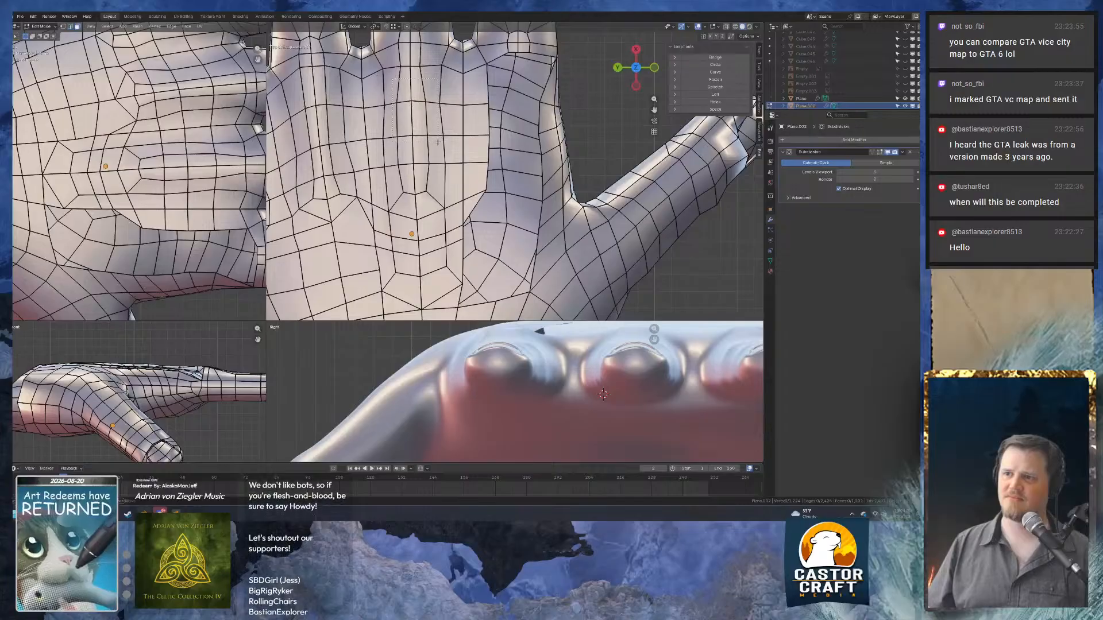
{"action": "left_click_drag", "start_coordinate": [394, 85], "coordinate": [429, 275]}
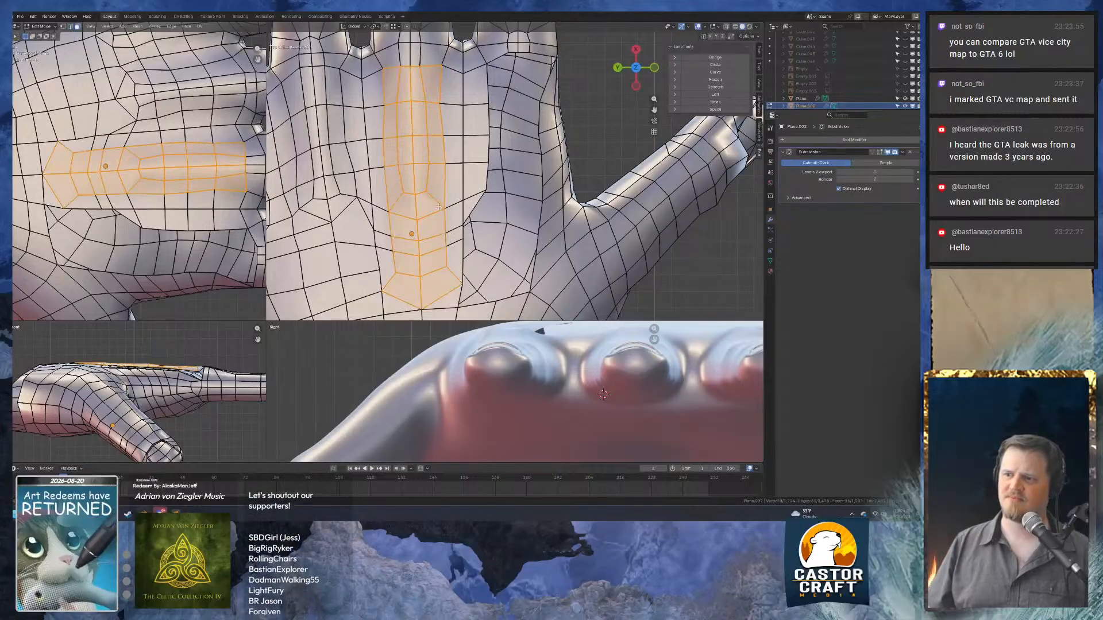
{"action": "left_click_drag", "start_coordinate": [453, 187], "coordinate": [454, 266], "text": "shift"}
{"action": "left_click_drag", "start_coordinate": [398, 205], "coordinate": [401, 207], "text": "shift"}
{"action": "left_click_drag", "start_coordinate": [394, 278], "coordinate": [381, 279], "text": "shift"}
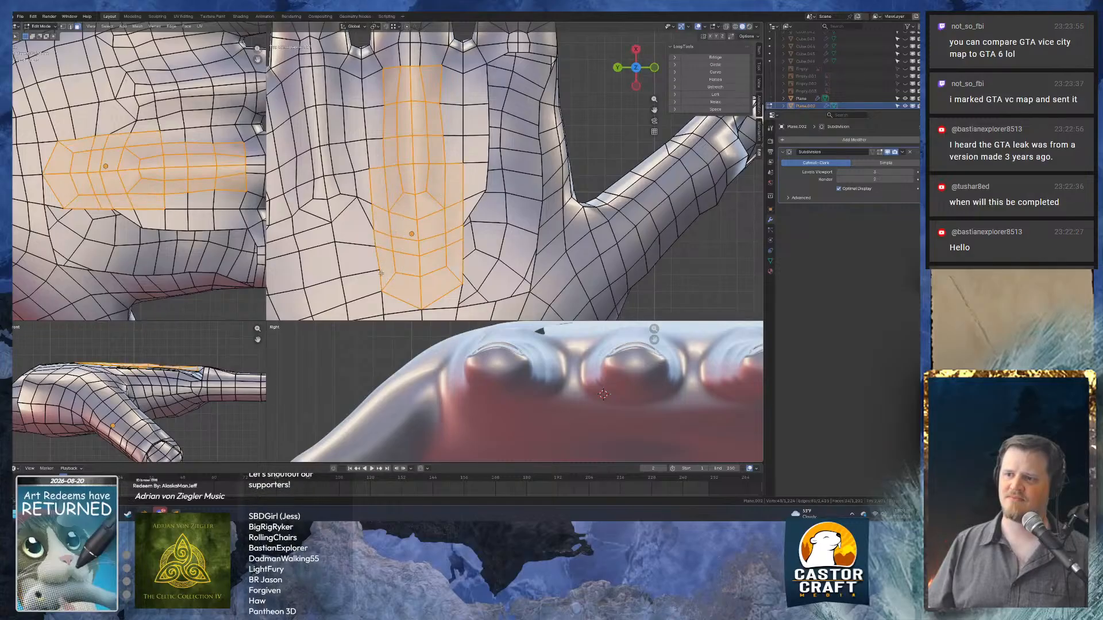
Undo the face selection on the middle-finger tendon and the last face deletion below the index-finger knuckle.
{"action": "key", "text": "ctrl+z"}
{"action": "key", "text": "ctrl+z"}
{"action": "key", "text": "ctrl+z"}
{"action": "key", "text": "ctrl+z"}
{"action": "key", "text": "ctrl+z"}
{"action": "key", "text": "ctrl+z"}
{"action": "key", "text": "ctrl+z"}
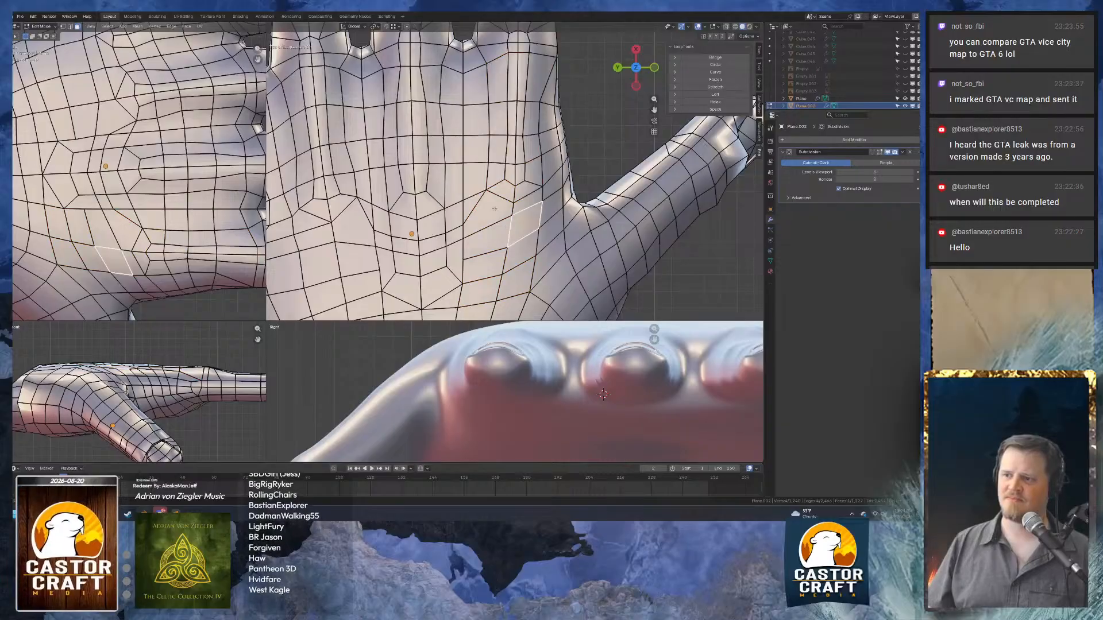
Select the two columns of faces between the index-finger knuckle and the wrist and delete them.
{"action": "left_click", "coordinate": [495, 217]}
{"action": "left_click", "coordinate": [528, 201], "text": "shift"}
{"action": "left_click", "coordinate": [526, 223], "text": "shift"}
{"action": "left_click", "coordinate": [493, 242], "text": "shift"}
{"action": "left_click", "coordinate": [494, 260], "text": "shift"}
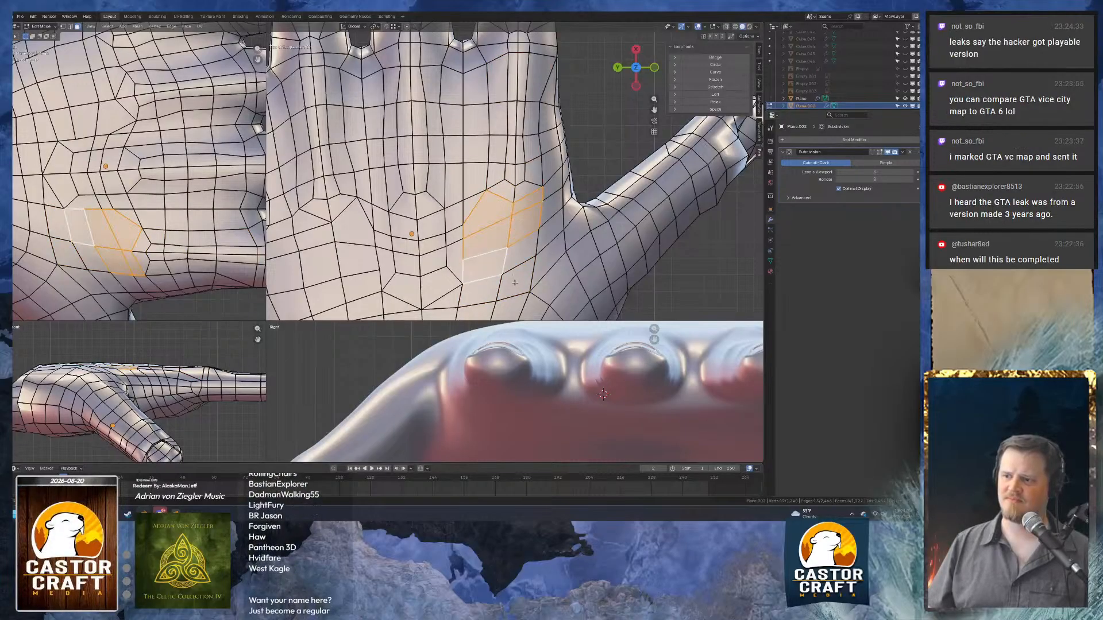
{"action": "left_click", "coordinate": [494, 286], "text": "shift"}
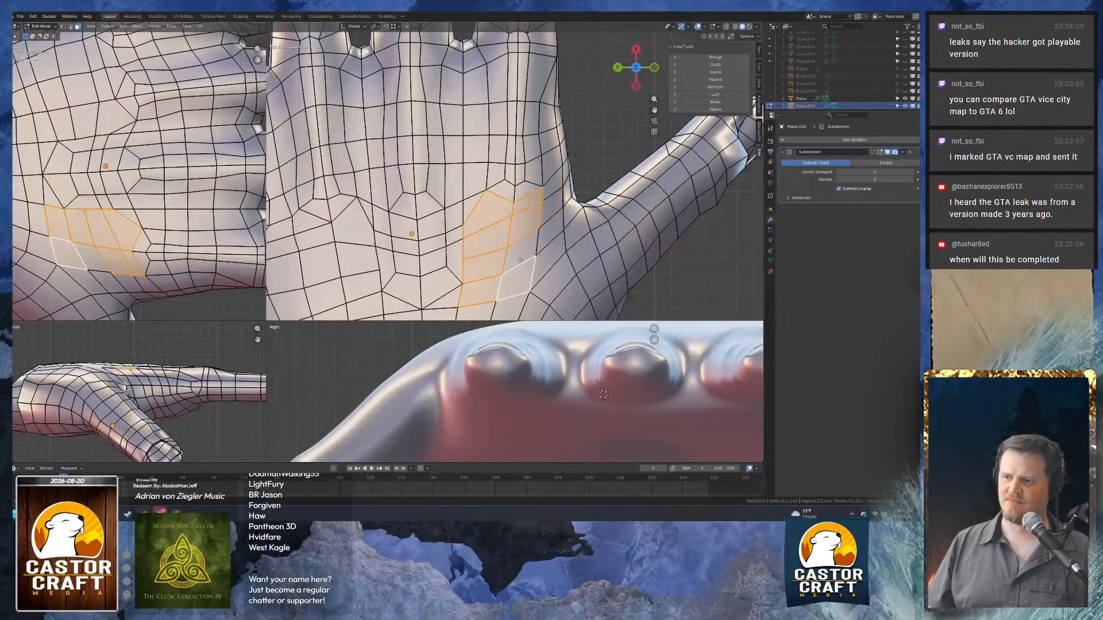
{"action": "key", "text": "x"}
{"action": "left_click", "coordinate": [514, 228]}
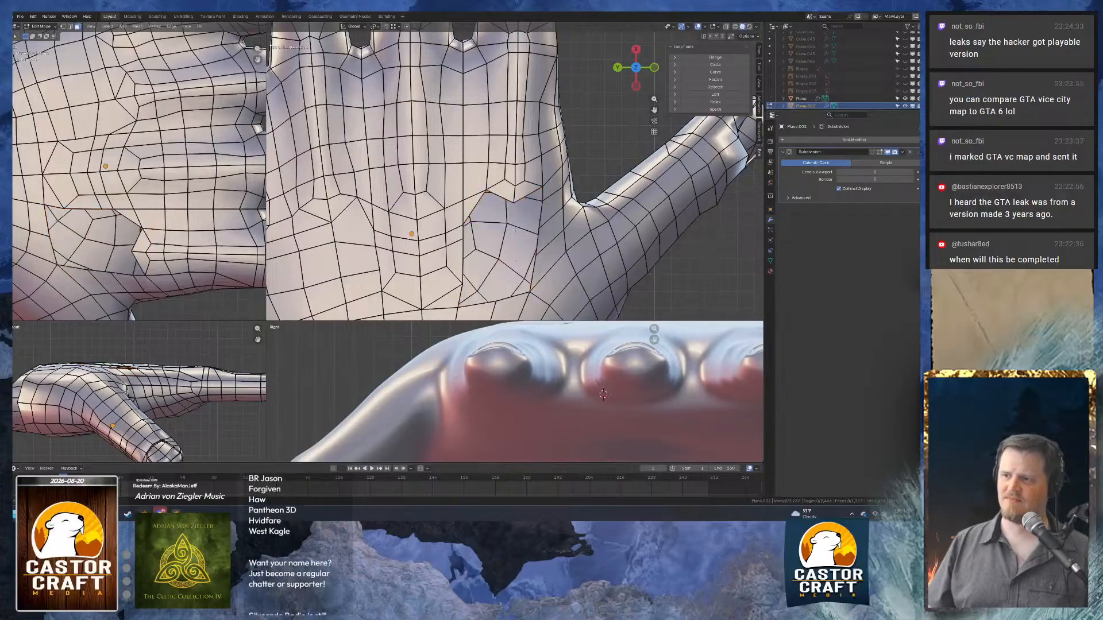
Duplicate the block of faces at the wrist end of the middle-finger tendon and place the copy over the hole below the index finger.
{"action": "middle_click_drag", "start_coordinate": [515, 229], "coordinate": [440, 187]}
{"action": "left_click", "coordinate": [439, 188]}
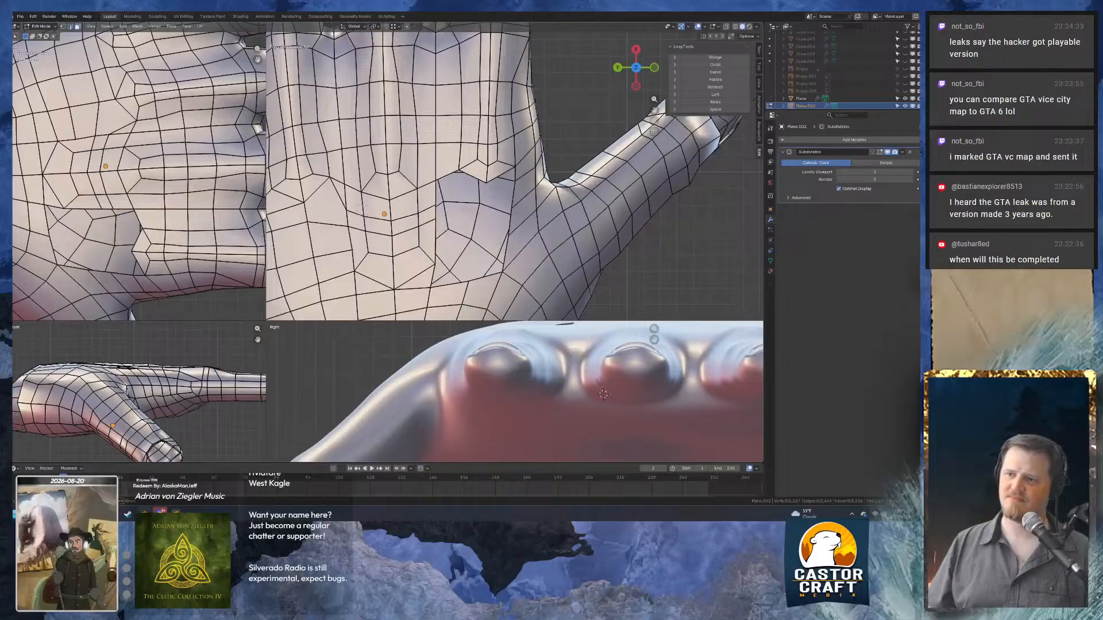
{"action": "left_click_drag", "start_coordinate": [360, 200], "coordinate": [427, 257]}
{"action": "scroll", "coordinate": [434, 275], "scroll_direction": "down", "scroll_amount": 7}
{"action": "middle_click_drag", "start_coordinate": [432, 287], "coordinate": [479, 174], "text": "shift"}
{"action": "scroll", "coordinate": [455, 232], "scroll_direction": "down", "scroll_amount": 7}
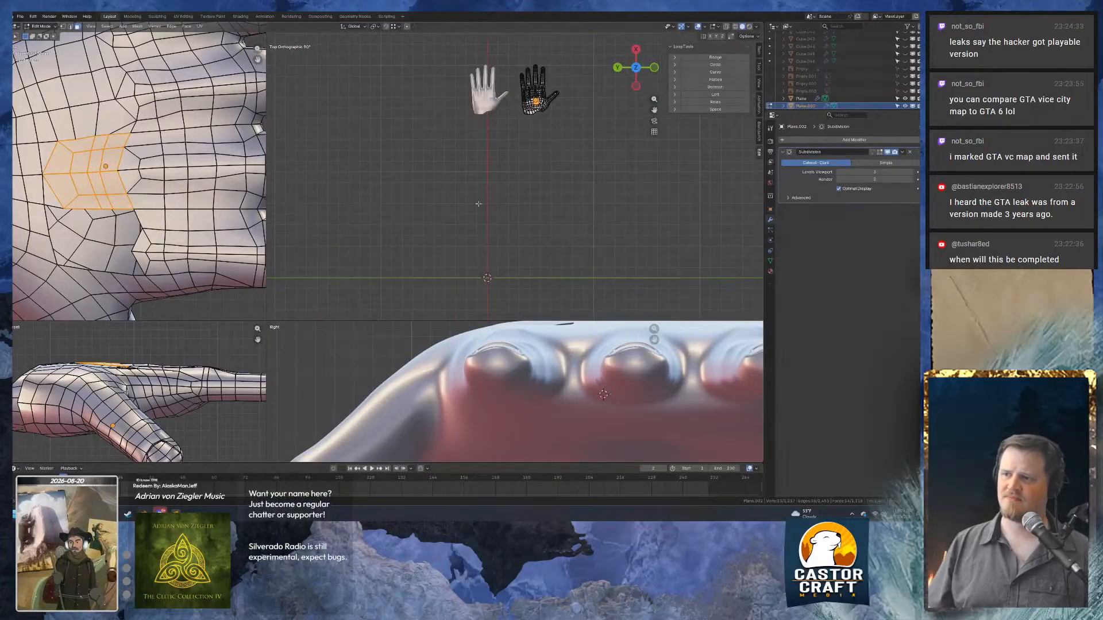
{"action": "scroll", "coordinate": [483, 169], "scroll_direction": "up", "scroll_amount": 7}
{"action": "middle_click_drag", "start_coordinate": [566, 43], "coordinate": [405, 73], "text": "shift"}
{"action": "scroll", "coordinate": [471, 148], "scroll_direction": "up", "scroll_amount": 6}
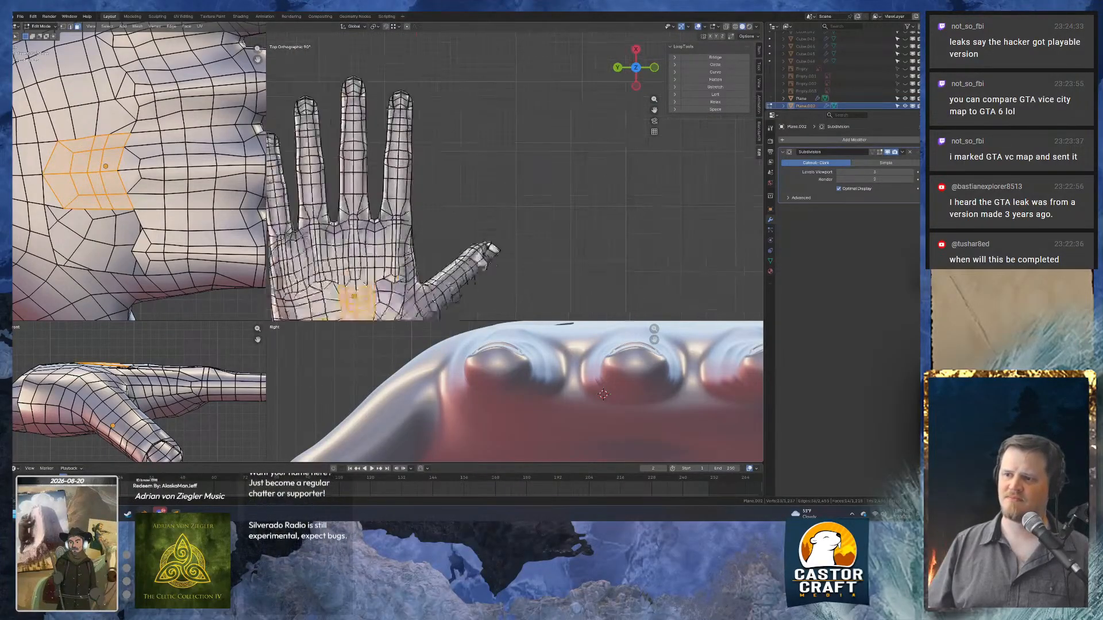
{"action": "scroll", "coordinate": [471, 148], "scroll_direction": "up", "scroll_amount": 4}
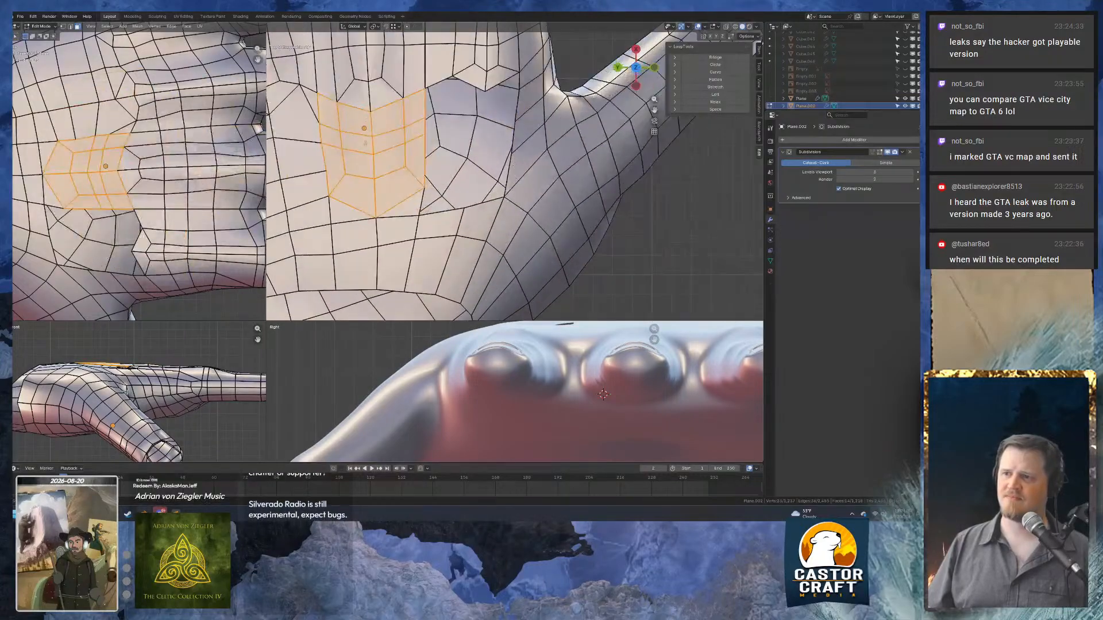
{"action": "key", "text": "shift+d"}
{"action": "left_click", "coordinate": [482, 128]}
Scale, rotate and move the duplicated patch to fit the hole, snapping it to the vertex at the hole's finger end.
{"action": "scroll", "coordinate": [482, 128], "scroll_direction": "up", "scroll_amount": 1}
{"action": "scroll", "coordinate": [542, 64], "scroll_direction": "up", "scroll_amount": 1}
{"action": "middle_click_drag", "start_coordinate": [544, 62], "coordinate": [569, 118], "text": "shift"}
{"action": "key", "text": "s"}
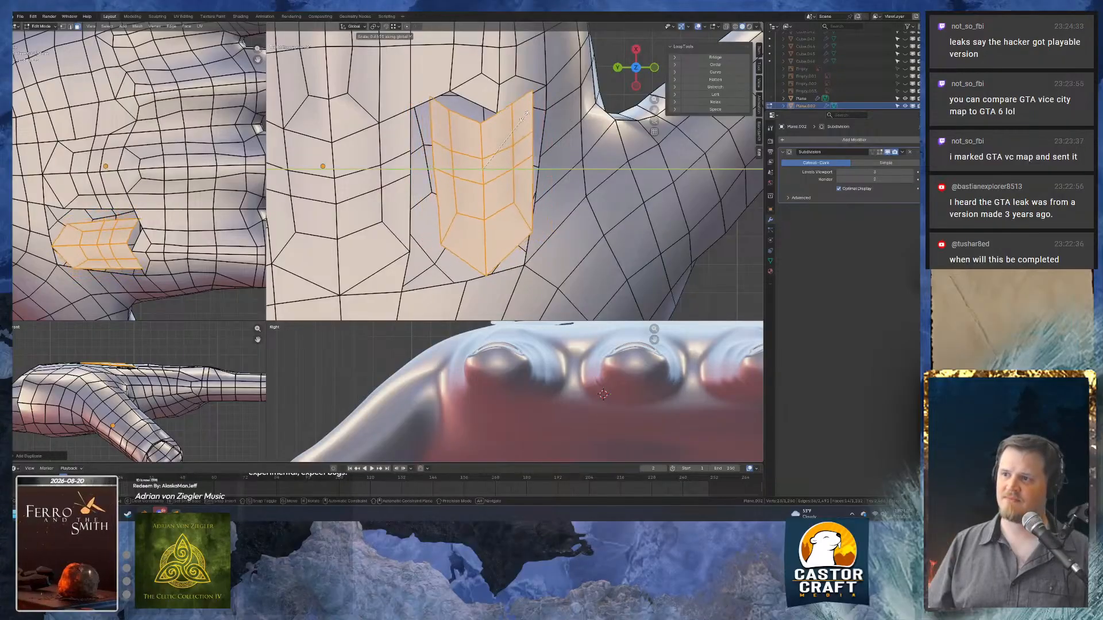
{"action": "left_click", "coordinate": [555, 121]}
{"action": "key", "text": "r"}
{"action": "left_click", "coordinate": [555, 126]}
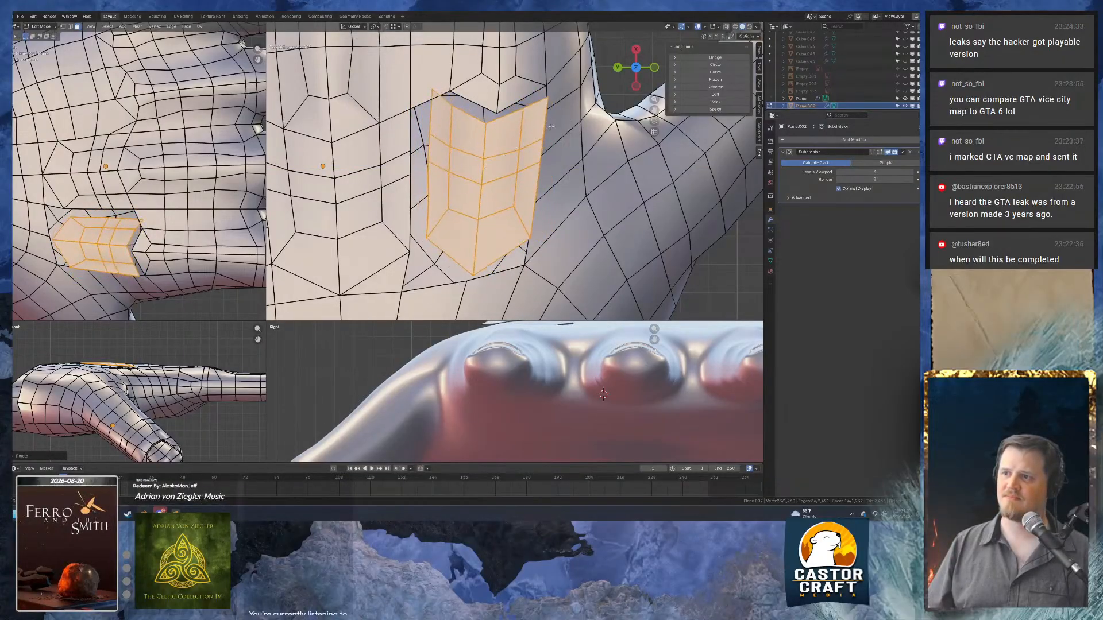
{"action": "key", "text": "g"}
{"action": "left_click", "coordinate": [566, 122]}
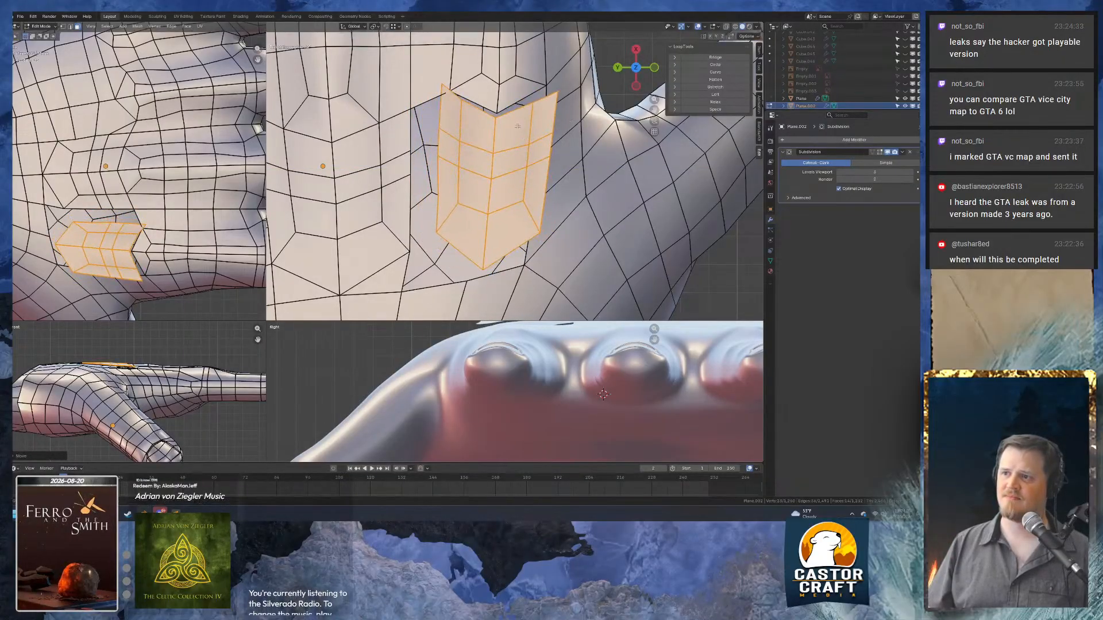
{"action": "key", "text": "g"}
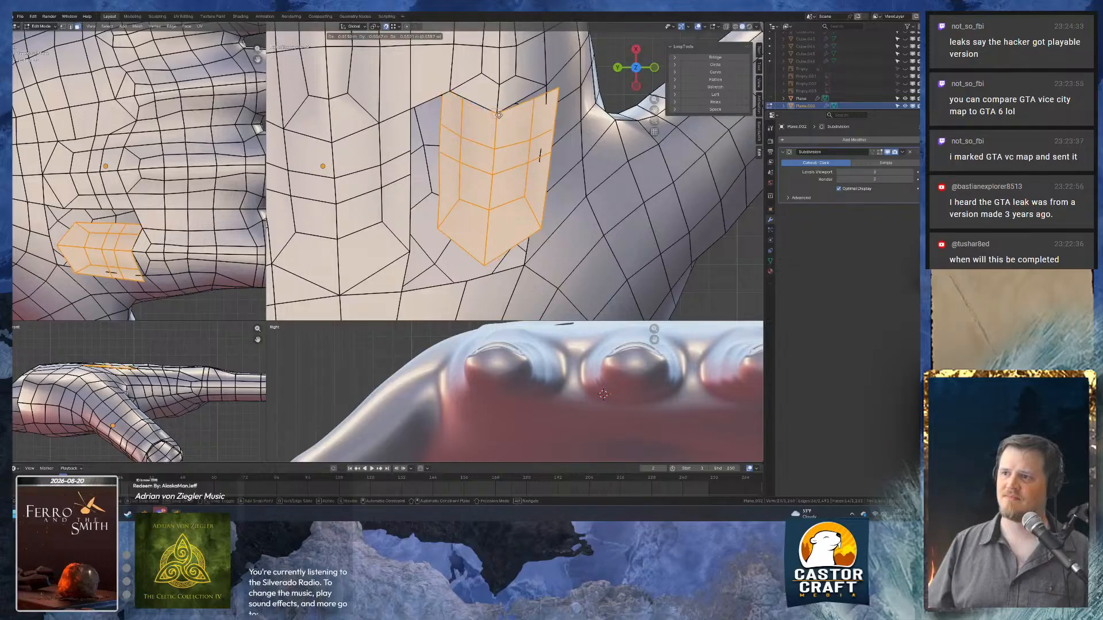
{"action": "left_click", "coordinate": [498, 113]}
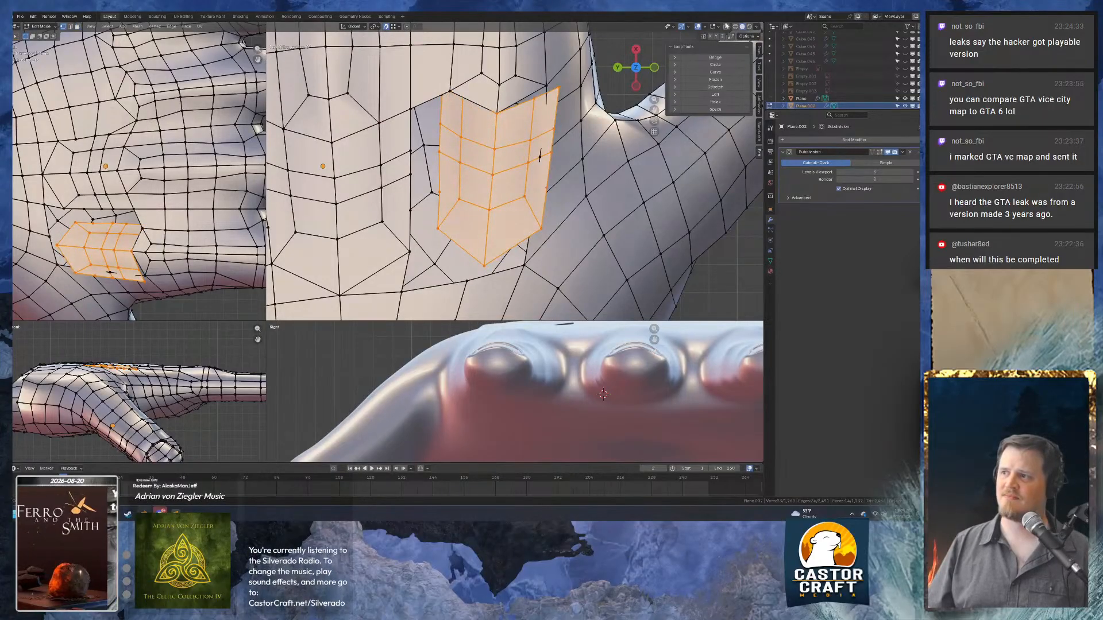
Turn on X-ray display and snap the vertices along the patch's finger-side edge to the matching vertices of the hole.
{"action": "key", "text": "alt+z"}
{"action": "left_click", "coordinate": [440, 85]}
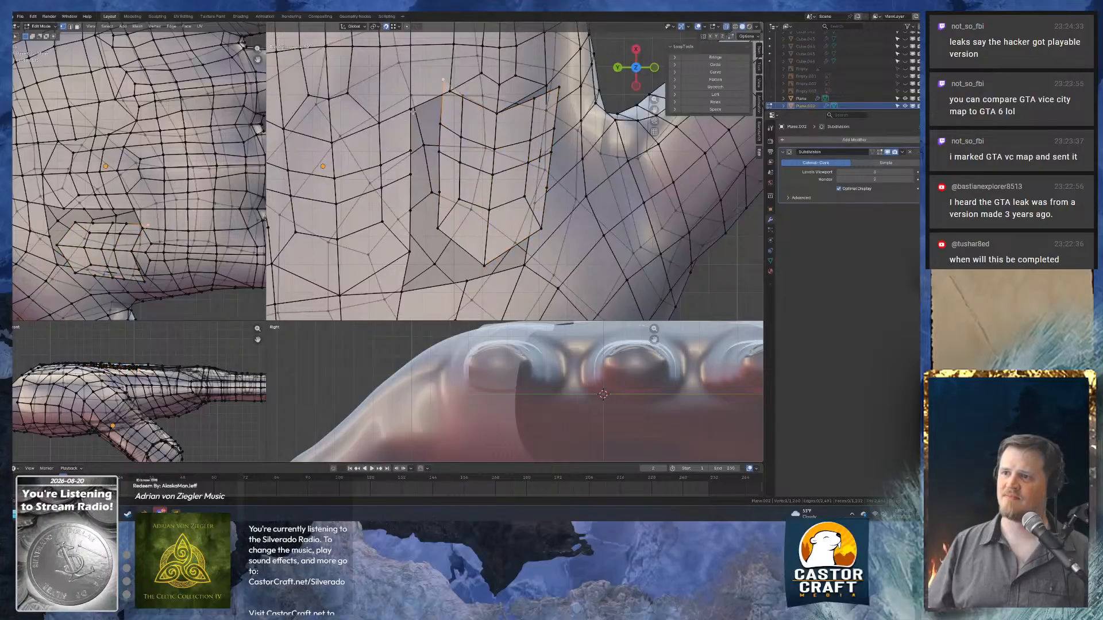
{"action": "key", "text": "g"}
{"action": "left_click", "coordinate": [482, 89]}
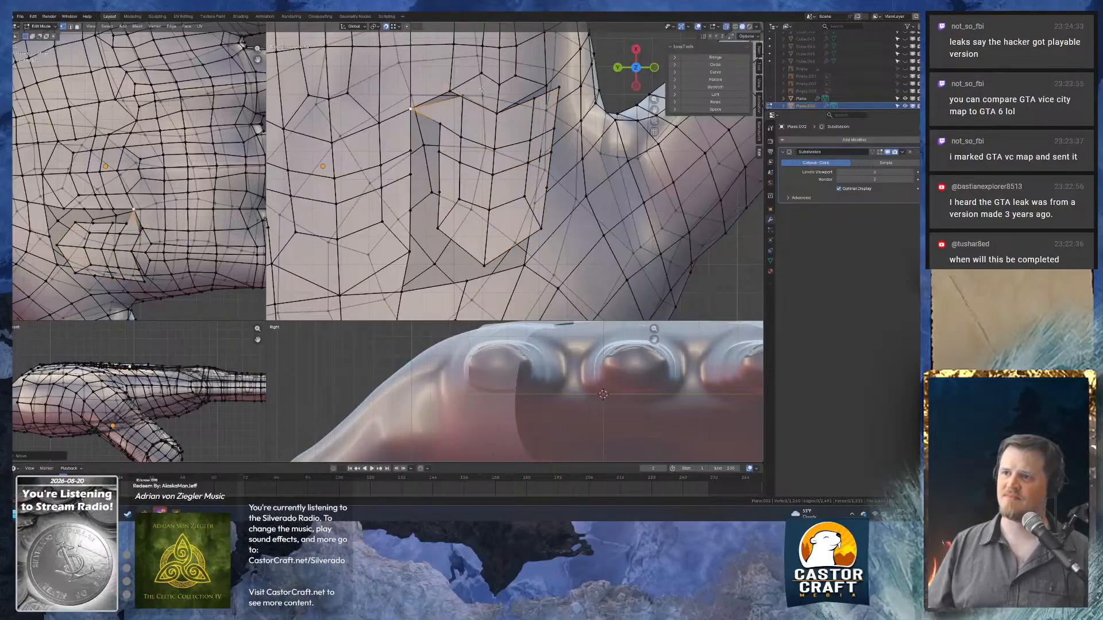
{"action": "key", "text": "g"}
{"action": "left_click", "coordinate": [454, 92]}
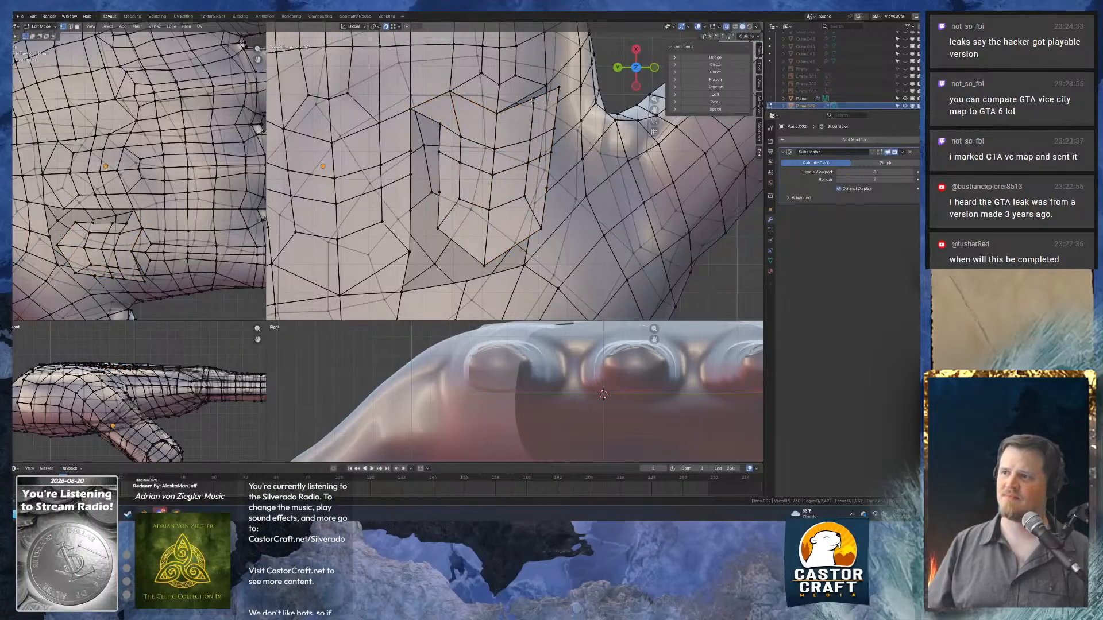
{"action": "left_click", "coordinate": [532, 102]}
{"action": "key", "text": "g"}
{"action": "left_click", "coordinate": [544, 88]}
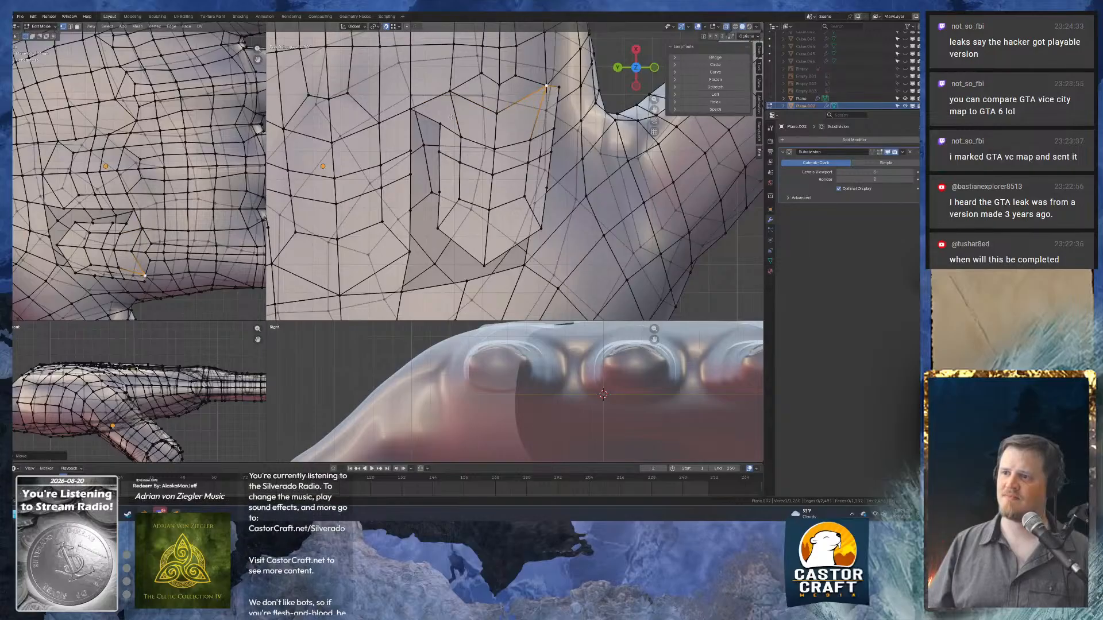
Snap the patch's vertices facing the middle-finger tendon onto the tendon's border vertices, down to its wrist-end corner.
{"action": "key", "text": "g"}
{"action": "left_click", "coordinate": [410, 151]}
{"action": "key", "text": "g"}
{"action": "left_click", "coordinate": [410, 174]}
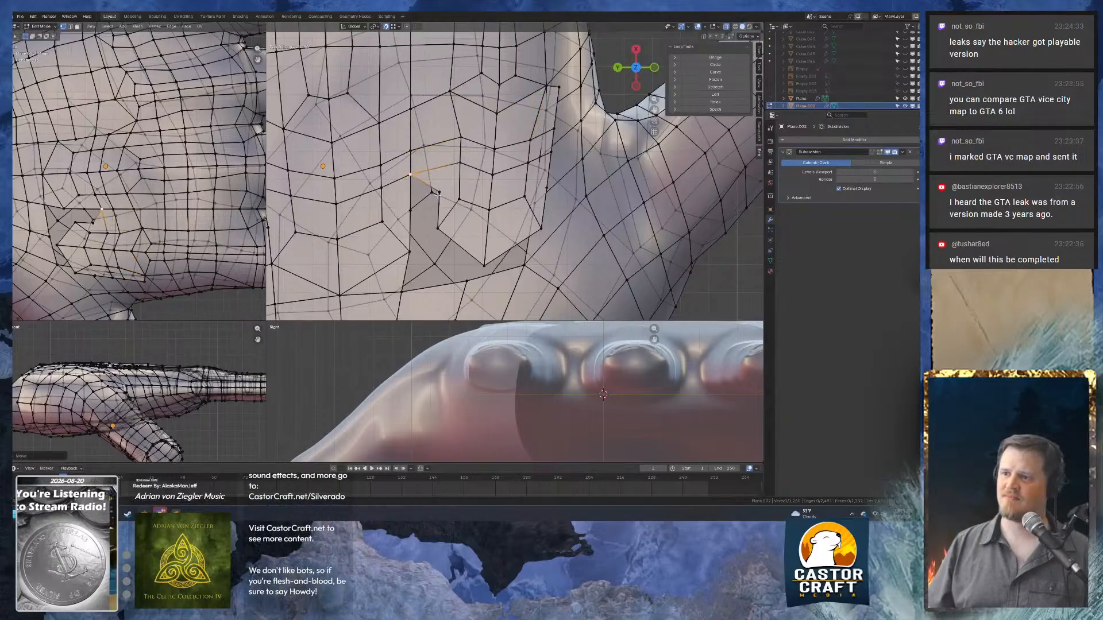
{"action": "left_click", "coordinate": [439, 193]}
{"action": "key", "text": "g"}
{"action": "left_click", "coordinate": [409, 251]}
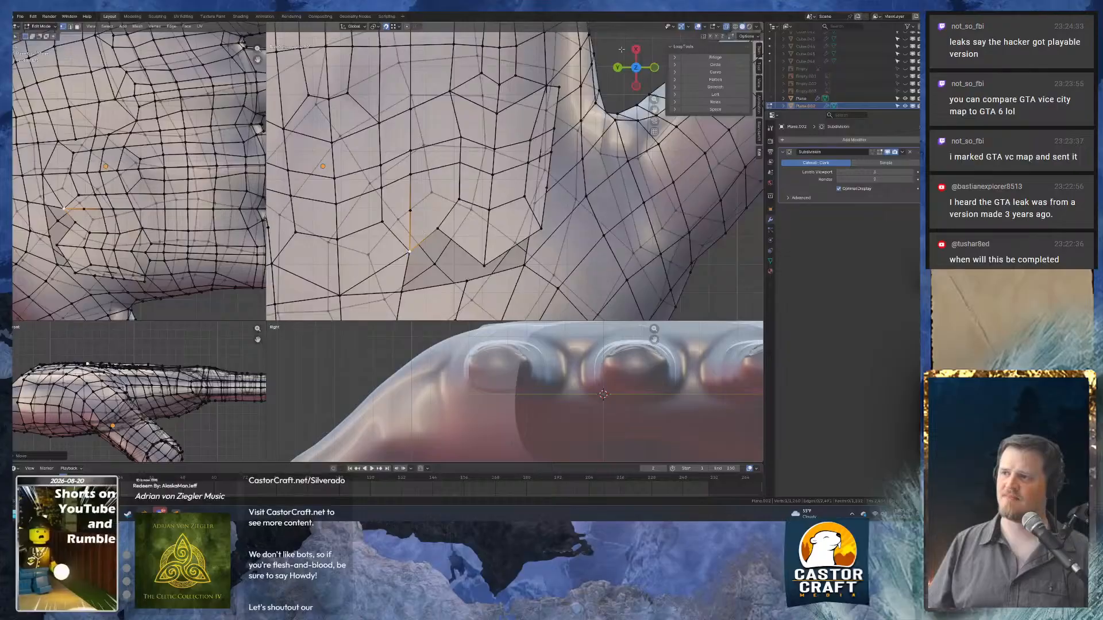
Turn off X-ray display and snap the patch's wrist-end tip vertex onto the border of the hole.
{"action": "left_click", "coordinate": [725, 27]}
{"action": "middle_click_drag", "start_coordinate": [453, 232], "coordinate": [449, 185], "text": "shift"}
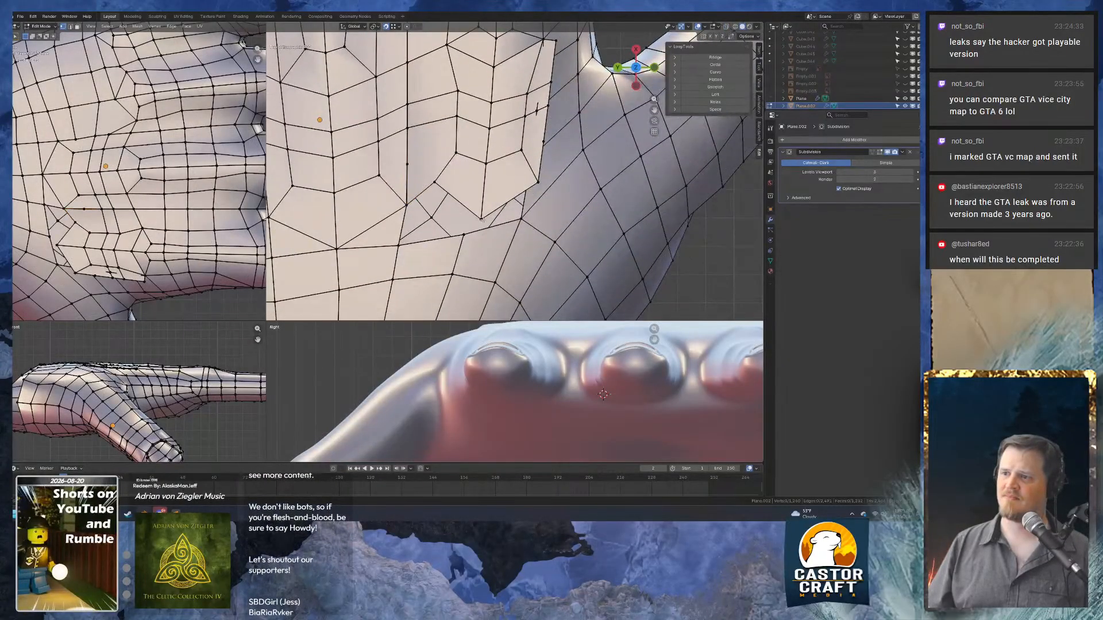
{"action": "left_click_drag", "start_coordinate": [483, 220], "coordinate": [463, 234]}
{"action": "middle_click_drag", "start_coordinate": [549, 187], "coordinate": [503, 110], "text": "shift"}
{"action": "key", "text": "KP_Decimal"}
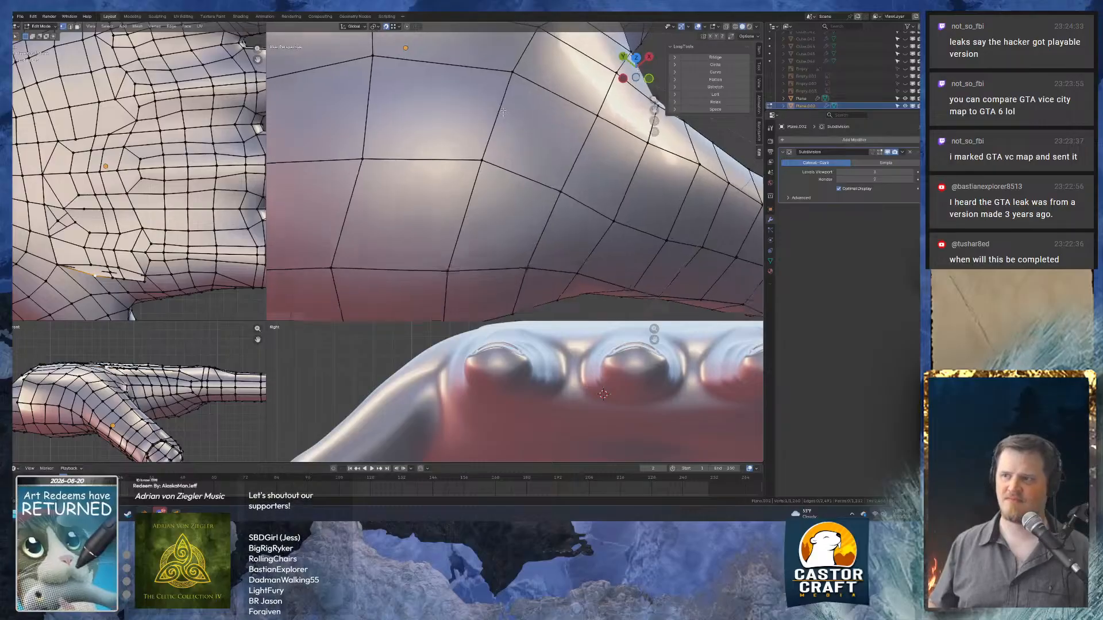
Reposition the vertices along the patch's thumb-side edge onto the surrounding mesh of the hand.
{"action": "middle_click_drag", "start_coordinate": [355, 131], "coordinate": [435, 201]}
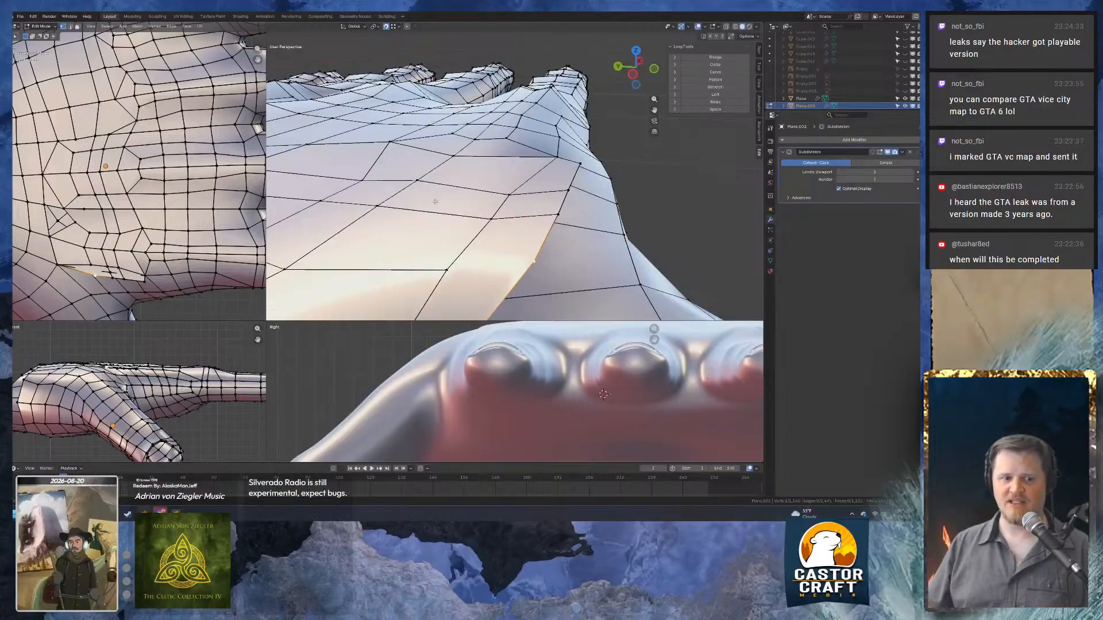
{"action": "middle_click_drag", "start_coordinate": [552, 234], "coordinate": [560, 195]}
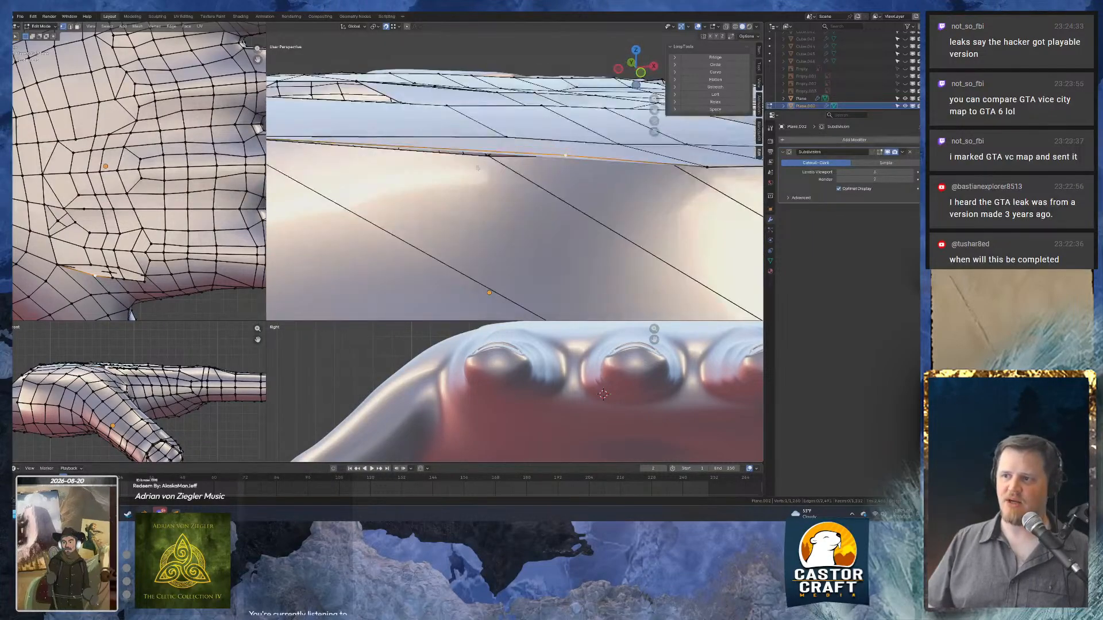
{"action": "key", "text": "g"}
{"action": "left_click", "coordinate": [486, 161]}
{"action": "middle_click_drag", "start_coordinate": [486, 161], "coordinate": [419, 131]}
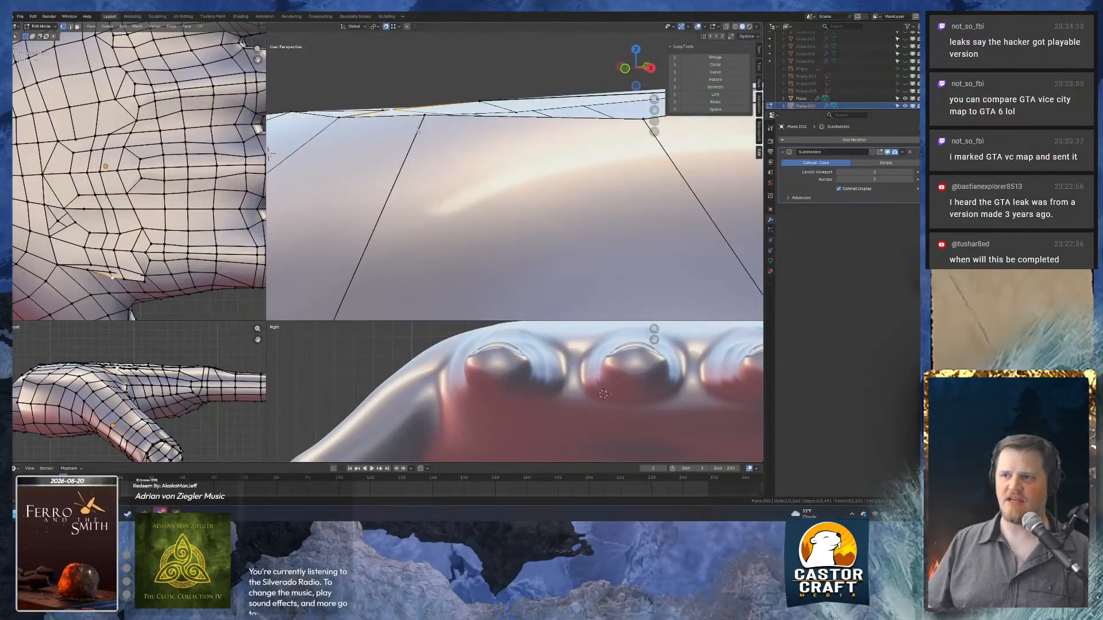
{"action": "middle_click_drag", "start_coordinate": [592, 137], "coordinate": [420, 99]}
{"action": "key", "text": "g"}
{"action": "left_click", "coordinate": [561, 109]}
{"action": "middle_click_drag", "start_coordinate": [319, 136], "coordinate": [528, 229]}
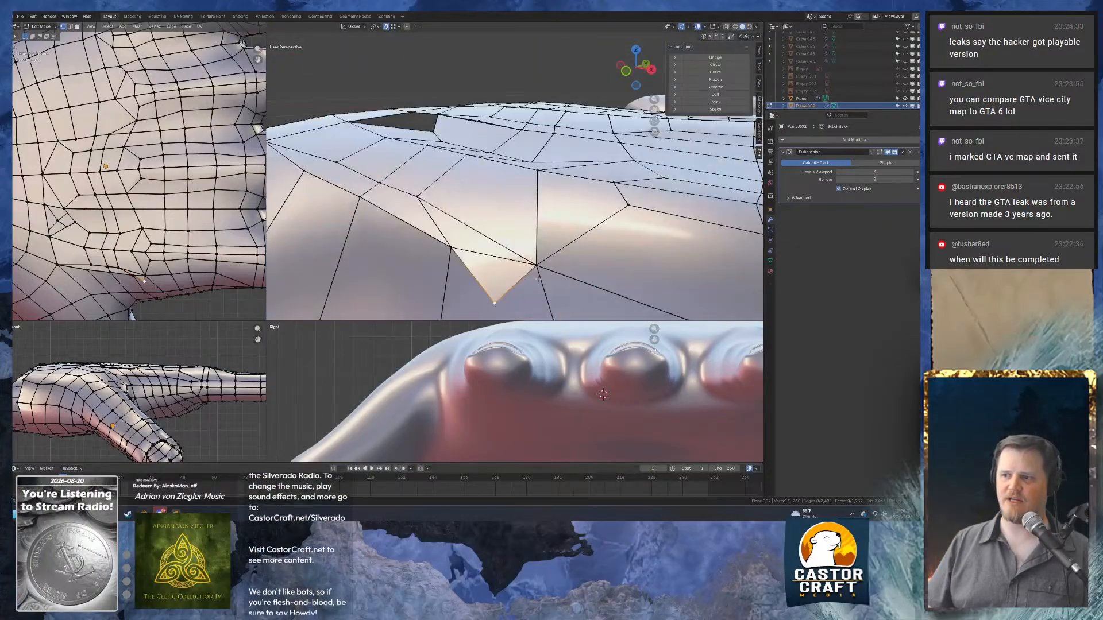
{"action": "key", "text": "g"}
{"action": "left_click", "coordinate": [493, 280]}
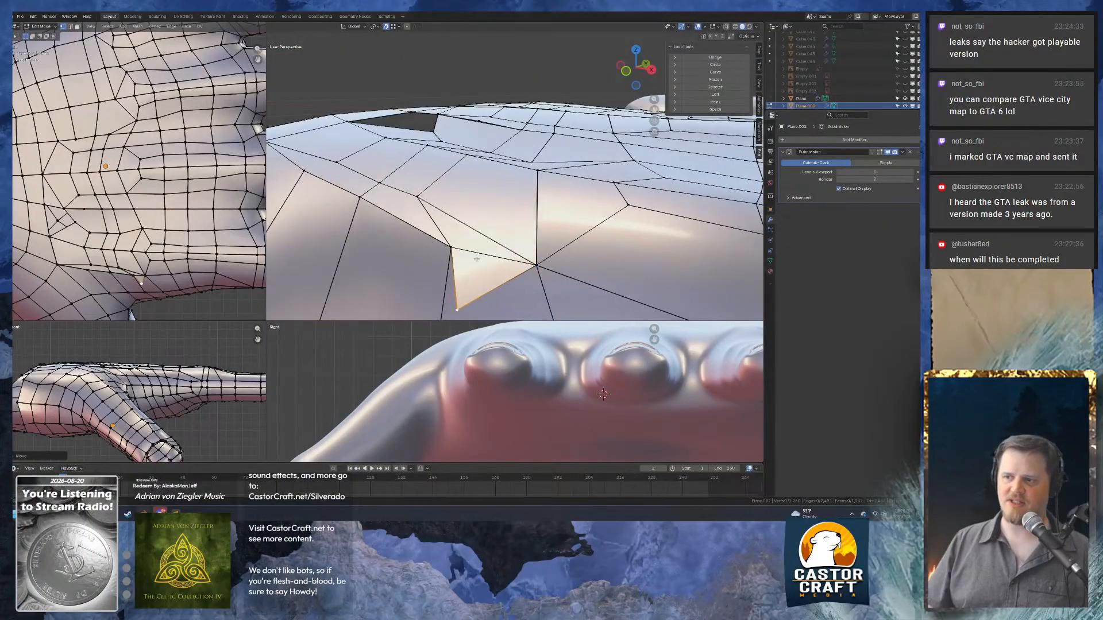
Select the whole hand mesh and merge its overlapping vertices by distance.
{"action": "middle_click_drag", "start_coordinate": [441, 247], "coordinate": [522, 255]}
{"action": "key", "text": "a"}
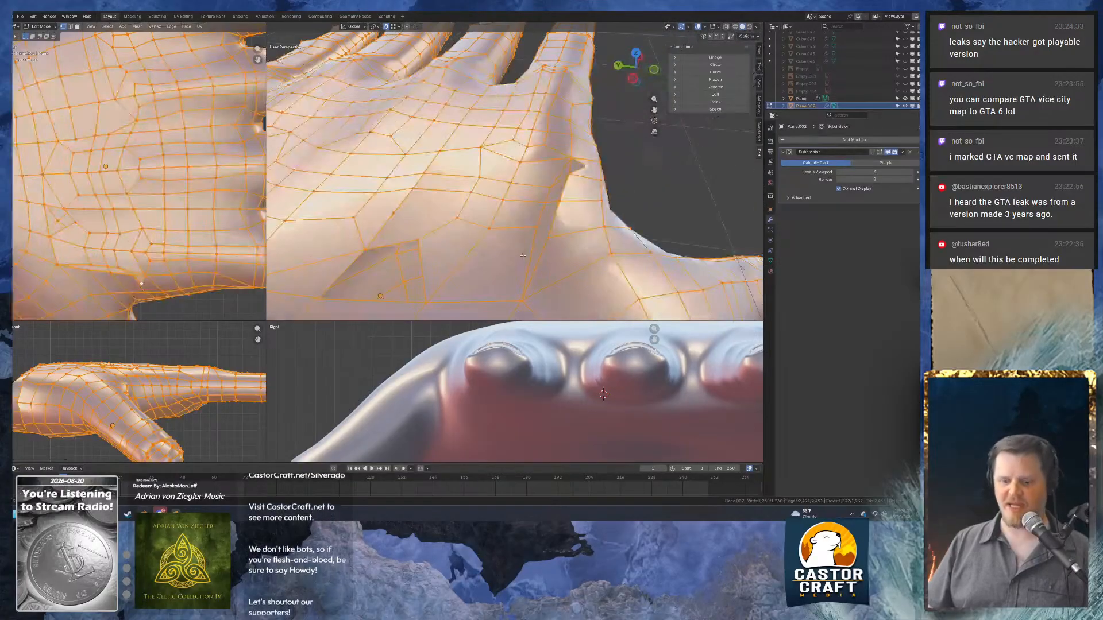
{"action": "key", "text": "m"}
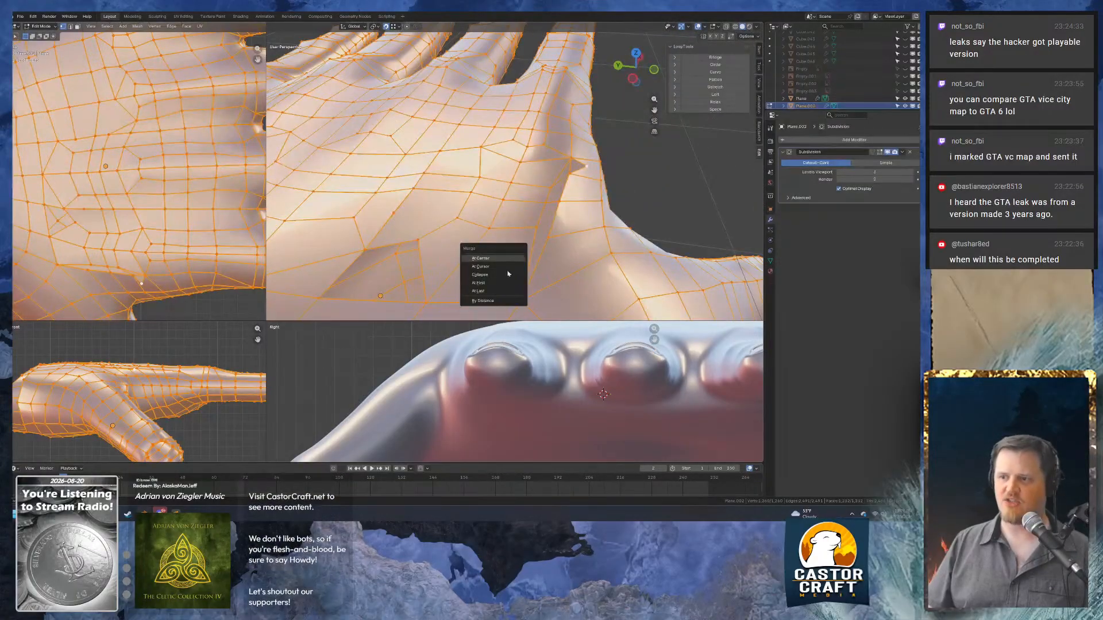
{"action": "left_click", "coordinate": [497, 301]}
{"action": "middle_click_drag", "start_coordinate": [498, 301], "coordinate": [431, 295]}
{"action": "middle_click_drag", "start_coordinate": [603, 248], "coordinate": [561, 257]}
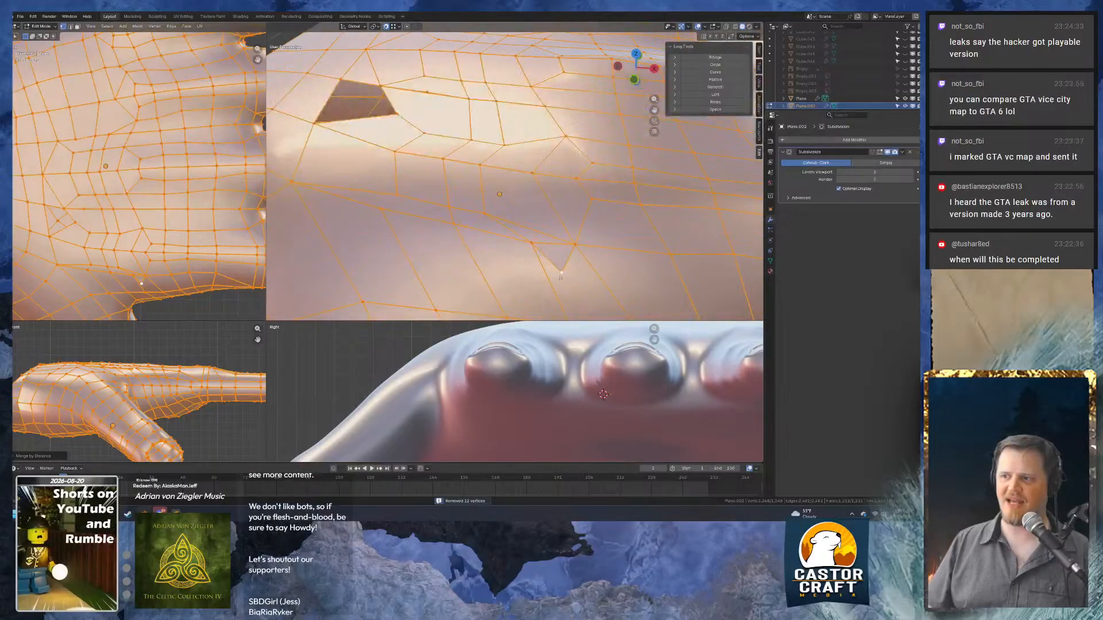
Delete the stray overlapping face protruding on the thumb side of the patch.
{"action": "left_click", "coordinate": [560, 257]}
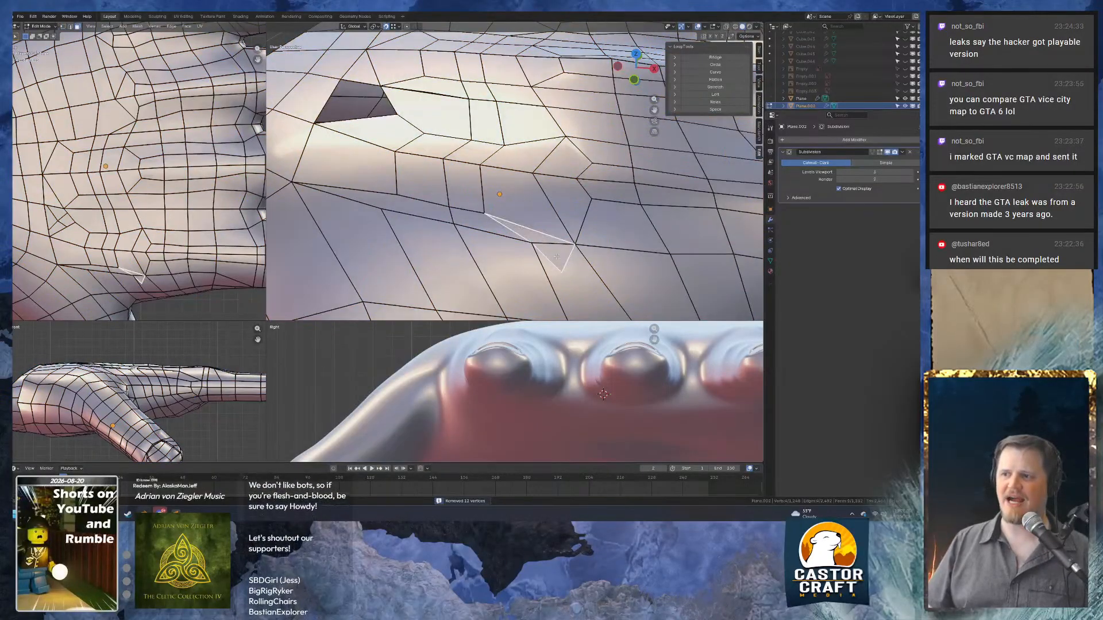
{"action": "key", "text": "x"}
{"action": "left_click", "coordinate": [555, 254]}
Slide the middle vertex of the narrow triangular gap along its edge on the thumb side of the patch.
{"action": "middle_click_drag", "start_coordinate": [554, 254], "coordinate": [583, 191]}
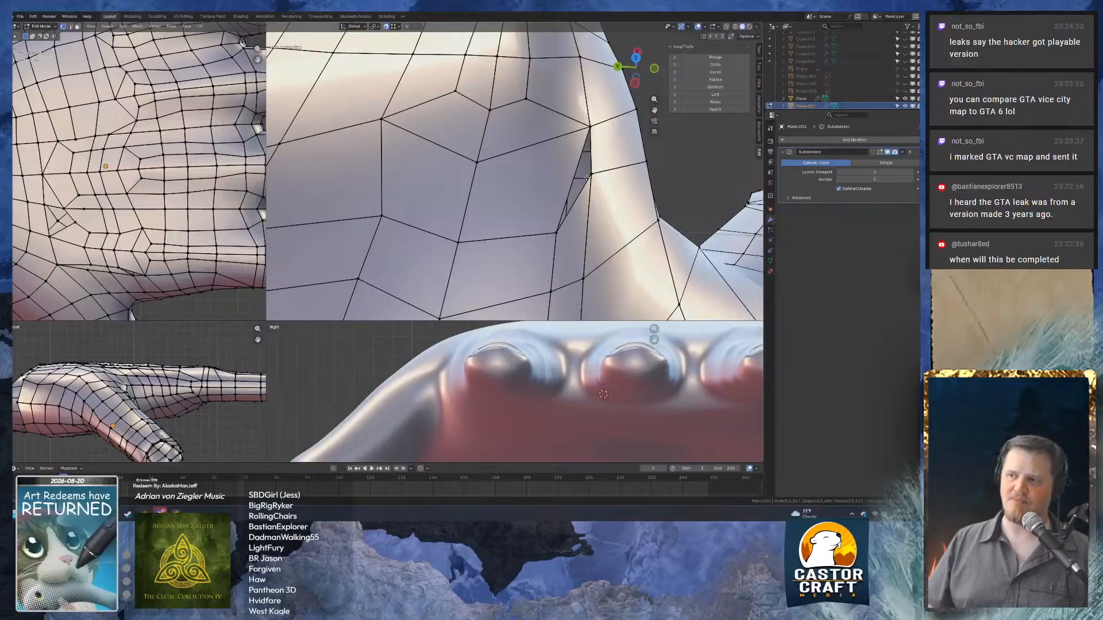
{"action": "middle_click_drag", "start_coordinate": [586, 177], "coordinate": [495, 232]}
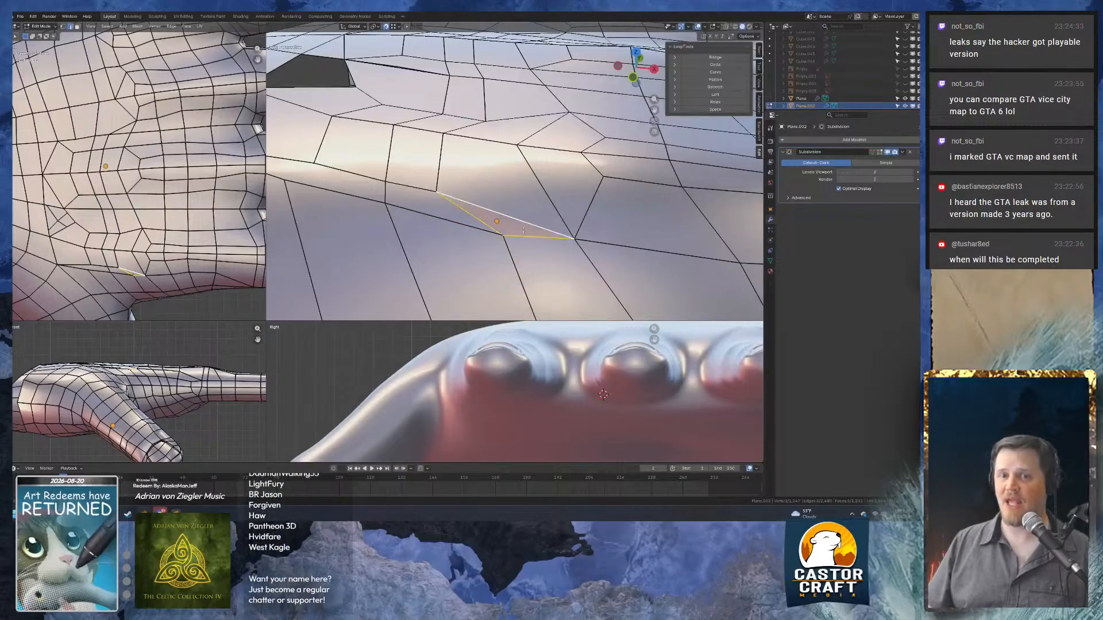
{"action": "middle_click_drag", "start_coordinate": [517, 243], "coordinate": [560, 235]}
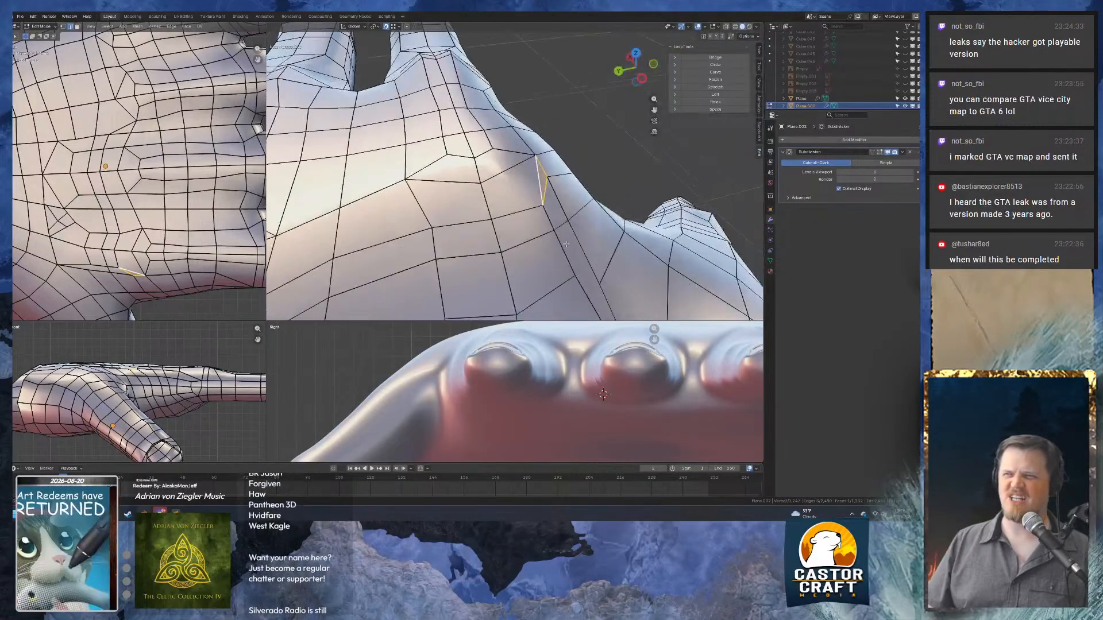
{"action": "key", "text": "1"}
{"action": "middle_click_drag", "start_coordinate": [577, 187], "coordinate": [563, 211]}
{"action": "scroll", "coordinate": [528, 191], "scroll_direction": "down", "scroll_amount": 5}
{"action": "scroll", "coordinate": [416, 174], "scroll_direction": "up", "scroll_amount": 6}
{"action": "key", "text": "2"}
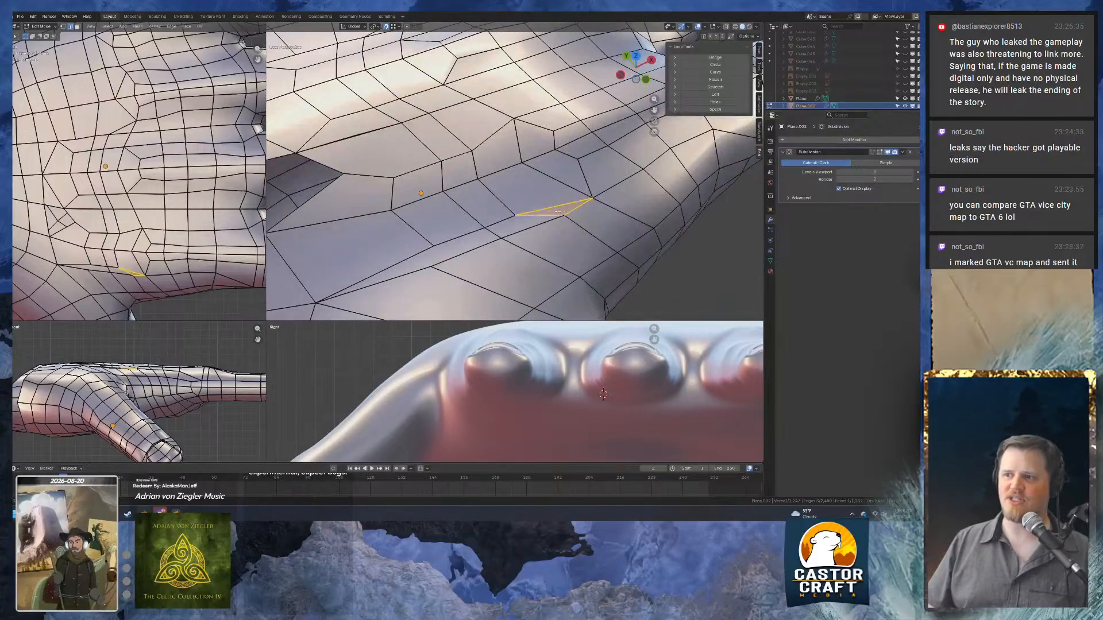
{"action": "middle_click_drag", "start_coordinate": [555, 208], "coordinate": [557, 212]}
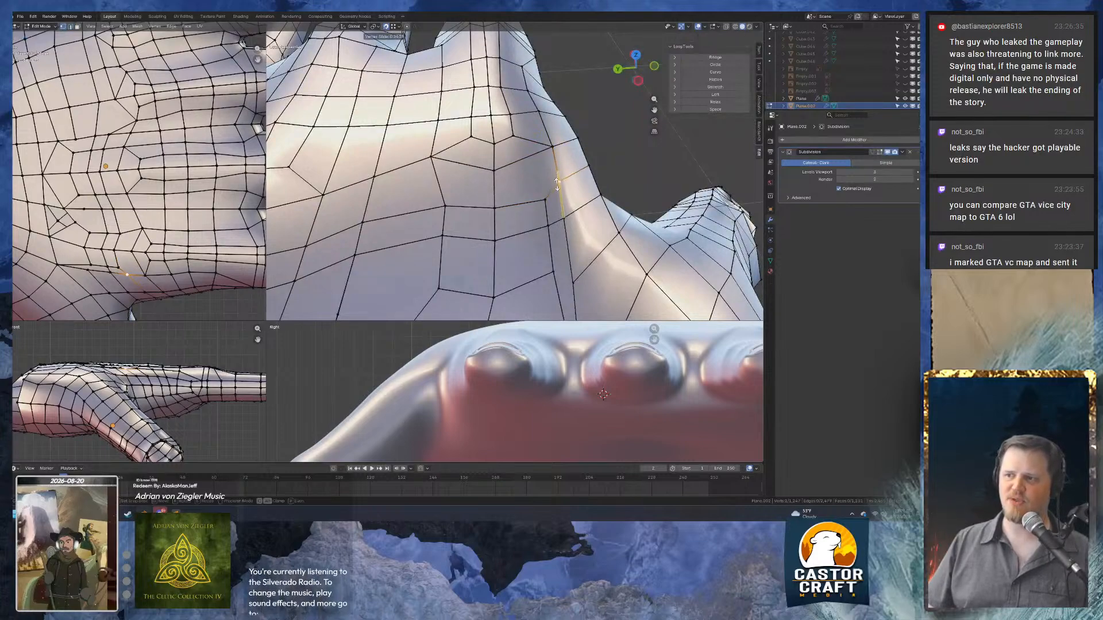
{"action": "left_click", "coordinate": [559, 189]}
Slide the vertices further toward the wrist along the patch's thumb-side edge to even out their spacing.
{"action": "middle_click_drag", "start_coordinate": [559, 190], "coordinate": [537, 174]}
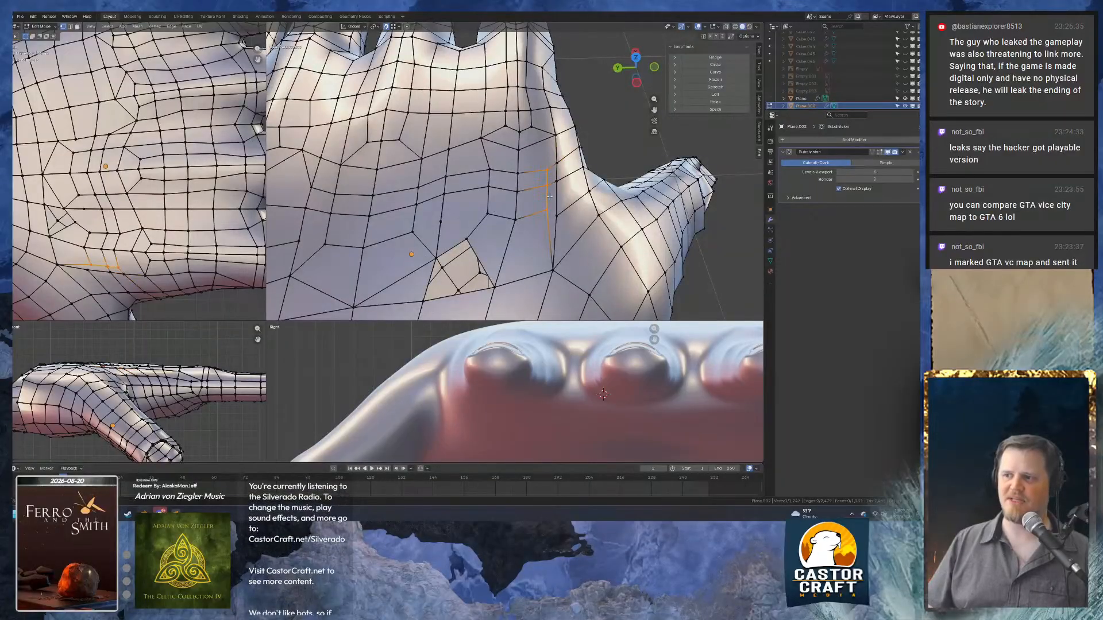
{"action": "key", "text": "shift+v"}
{"action": "left_click", "coordinate": [531, 195]}
{"action": "left_click_drag", "start_coordinate": [486, 162], "coordinate": [499, 223]}
{"action": "key", "text": "shift+v"}
{"action": "left_click", "coordinate": [505, 198]}
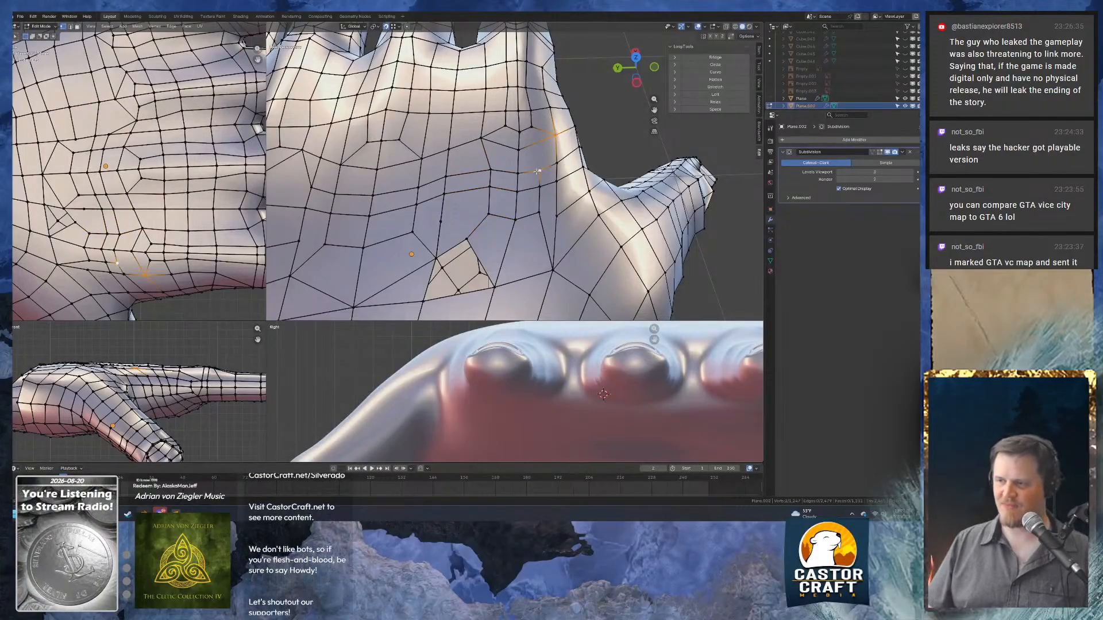
Delete the narrow sliver faces and the adjoining quad near the wrist end of the patch's thumb-side edge.
{"action": "scroll", "coordinate": [506, 182], "scroll_direction": "up", "scroll_amount": 2}
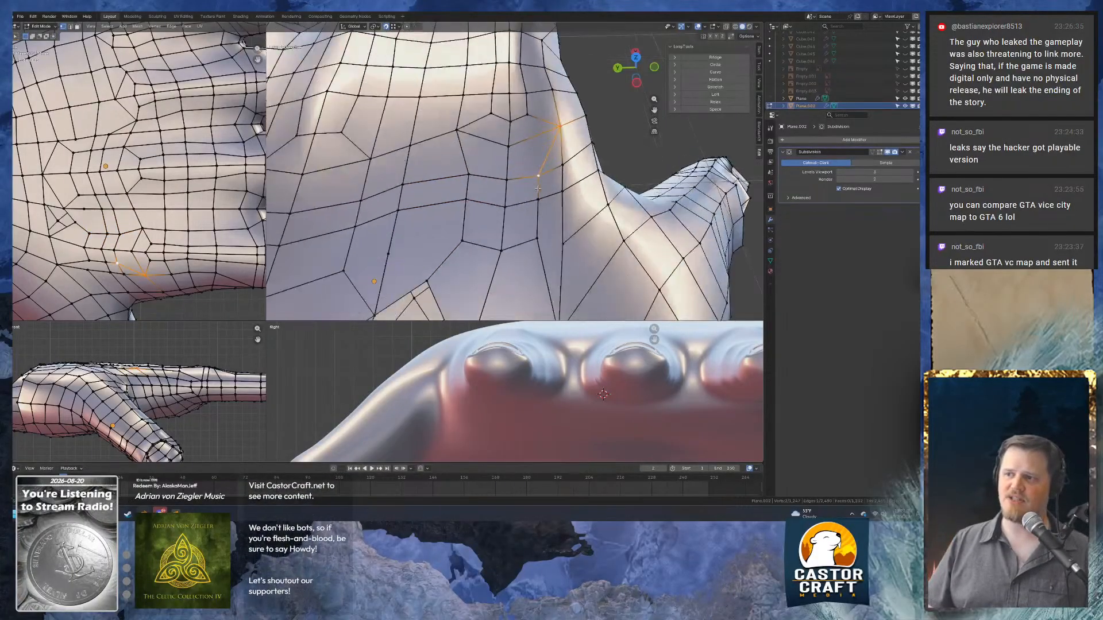
{"action": "middle_click_drag", "start_coordinate": [560, 149], "coordinate": [543, 80]}
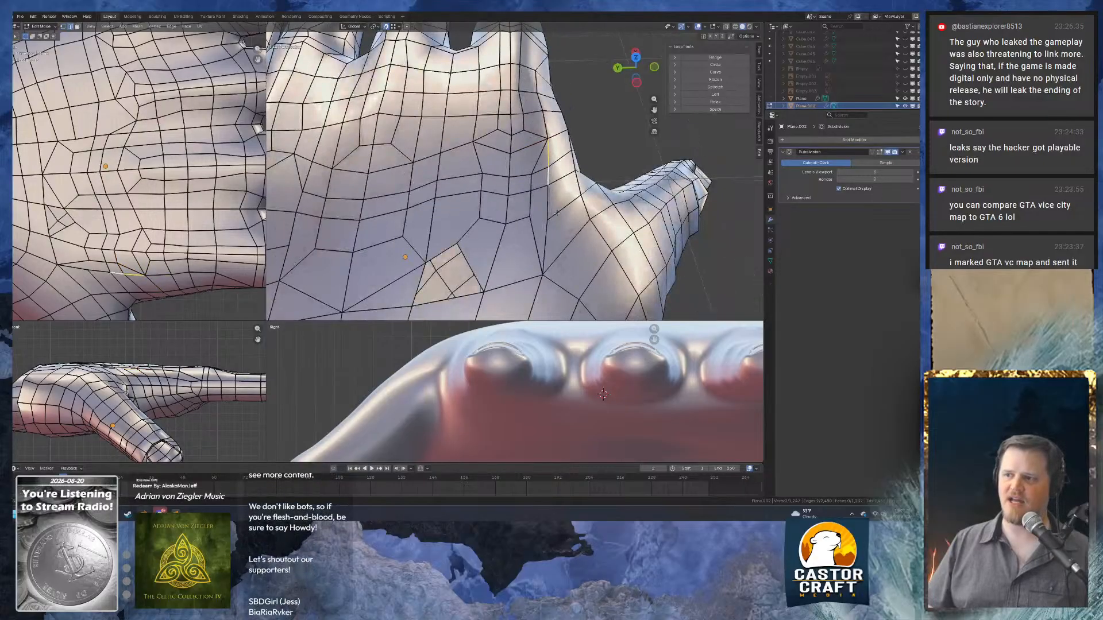
{"action": "scroll", "coordinate": [550, 225], "scroll_direction": "up", "scroll_amount": 1}
{"action": "middle_click_drag", "start_coordinate": [548, 225], "coordinate": [536, 177], "text": "shift"}
{"action": "key", "text": "1"}
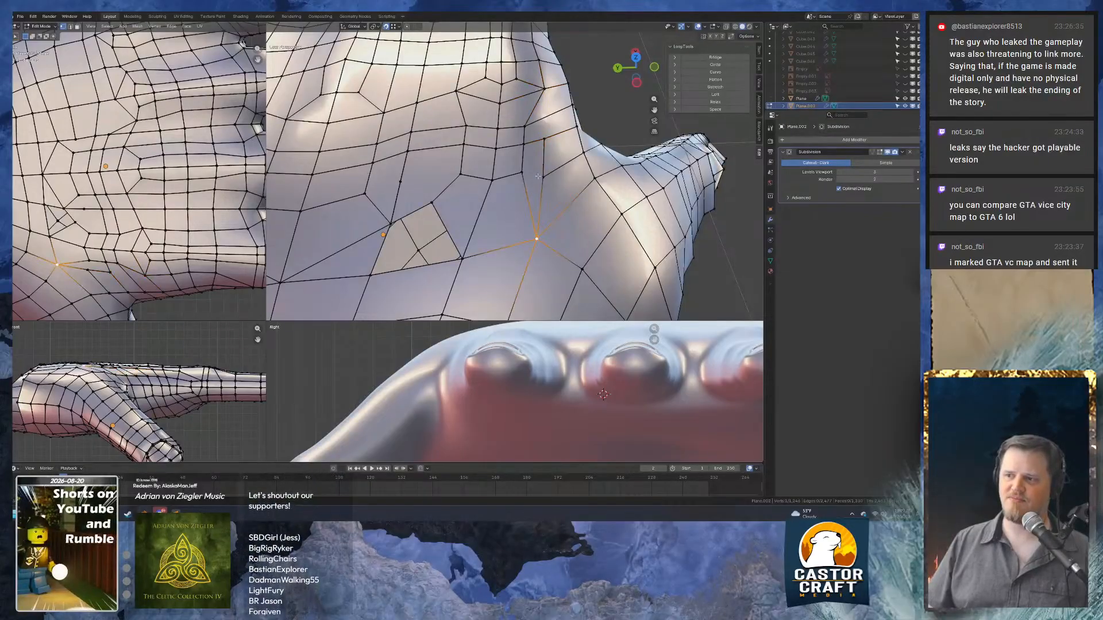
{"action": "key", "text": "x"}
{"action": "left_click", "coordinate": [528, 211]}
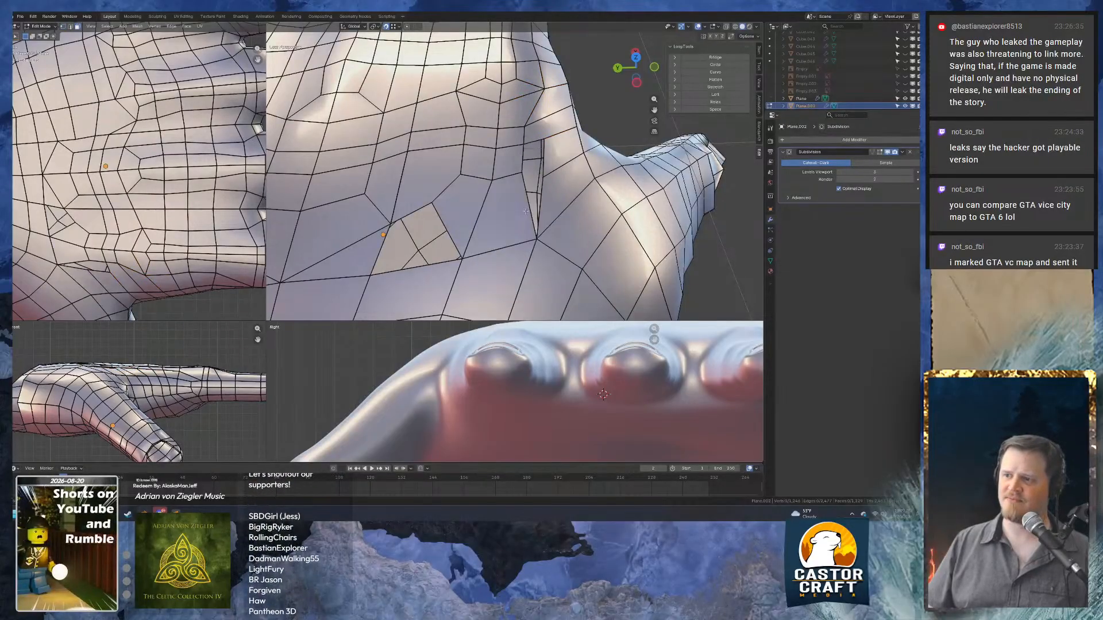
{"action": "scroll", "coordinate": [531, 210], "scroll_direction": "down", "scroll_amount": 1}
{"action": "left_click", "coordinate": [511, 224]}
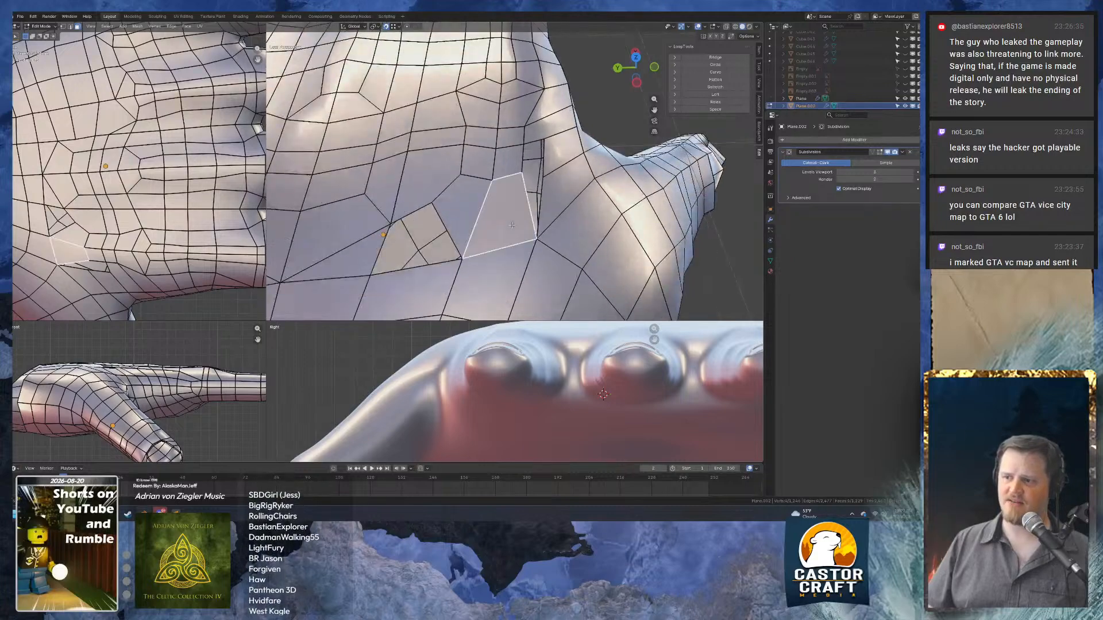
{"action": "key", "text": "x"}
{"action": "left_click", "coordinate": [513, 225]}
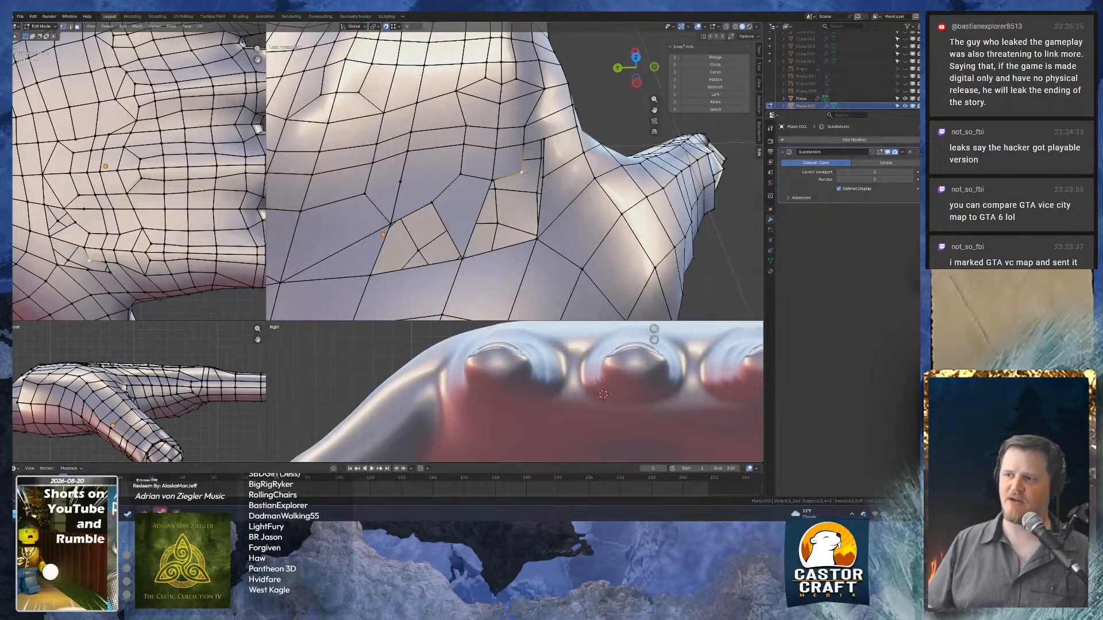
Fill the opening where the sliver and quad were with new faces, using its border edges.
{"action": "left_click", "coordinate": [544, 140], "text": "shift"}
{"action": "left_click", "coordinate": [525, 146], "text": "shift"}
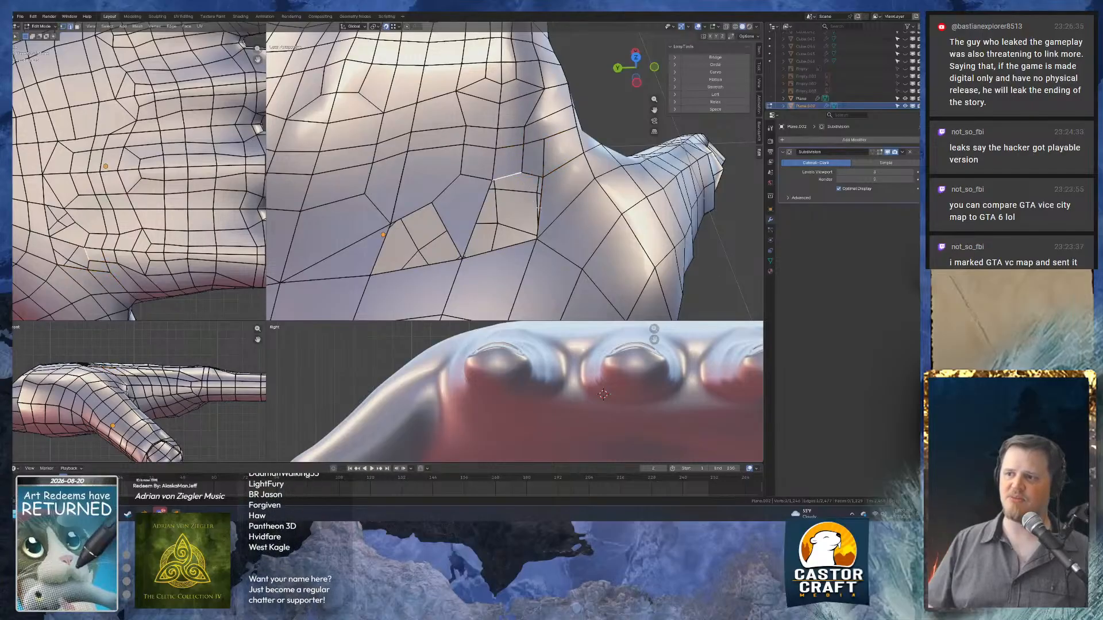
{"action": "middle_click_drag", "start_coordinate": [491, 218], "coordinate": [499, 210]}
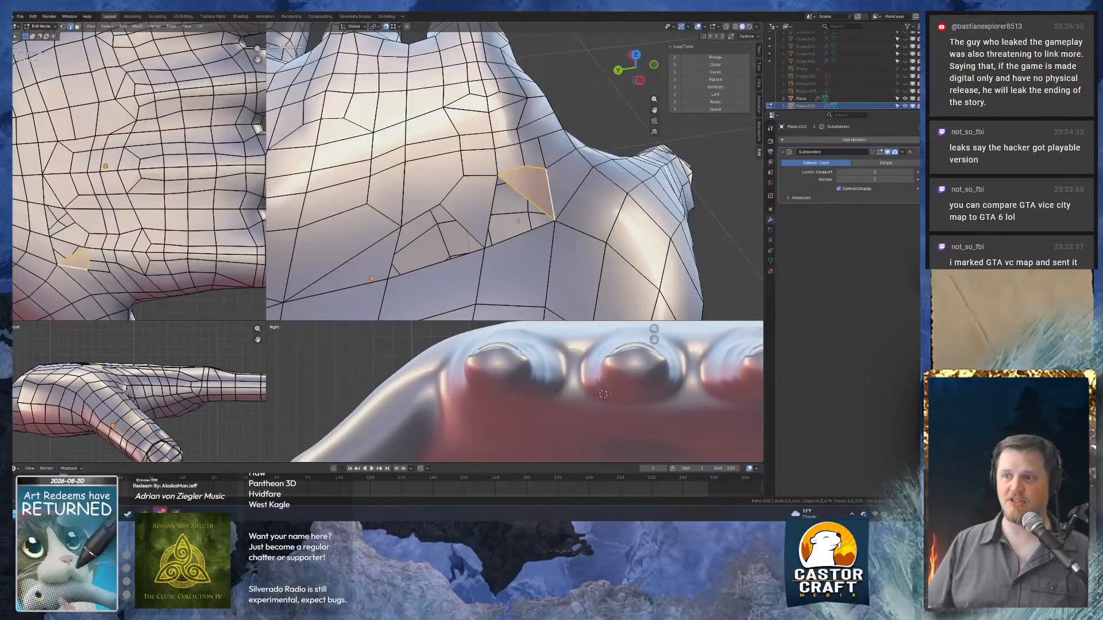
{"action": "key", "text": "1"}
{"action": "key", "text": "2"}
{"action": "left_click", "coordinate": [529, 201]}
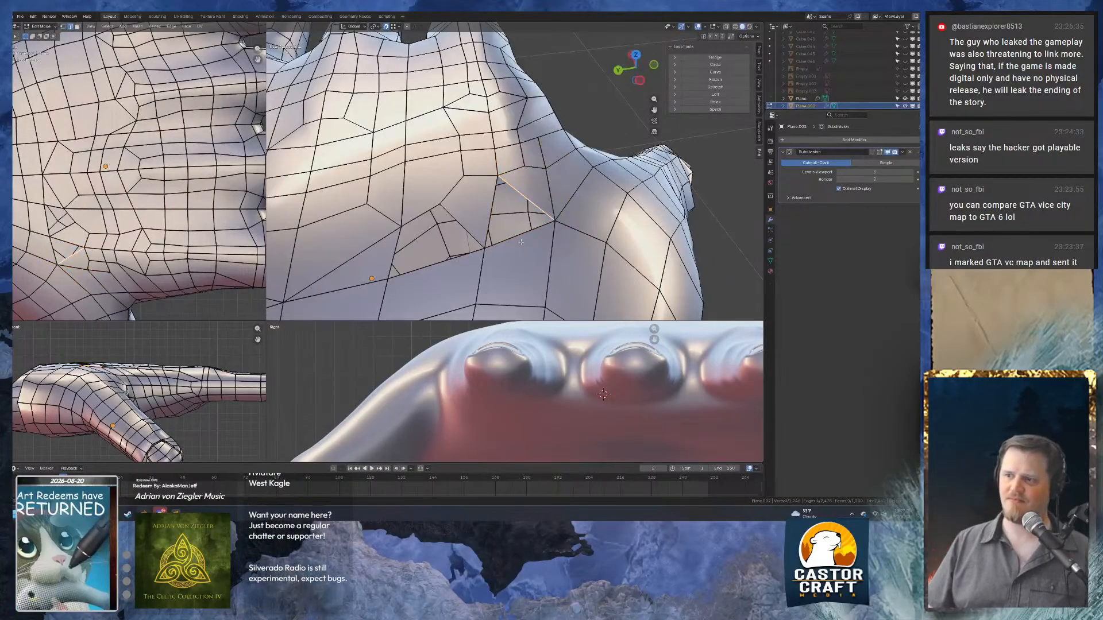
{"action": "left_click", "coordinate": [520, 233], "text": "shift"}
{"action": "key", "text": "f"}
Fill the remaining hole at the patch's wrist end from its border edge.
{"action": "left_click", "coordinate": [464, 229]}
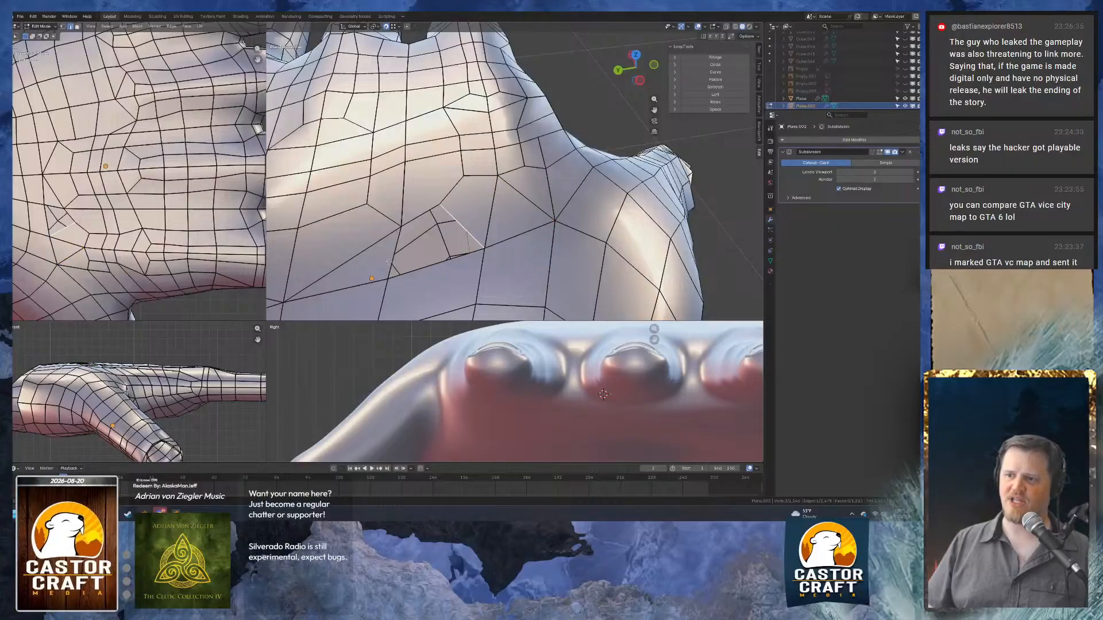
{"action": "key", "text": "f"}
{"action": "middle_click_drag", "start_coordinate": [396, 261], "coordinate": [477, 201]}
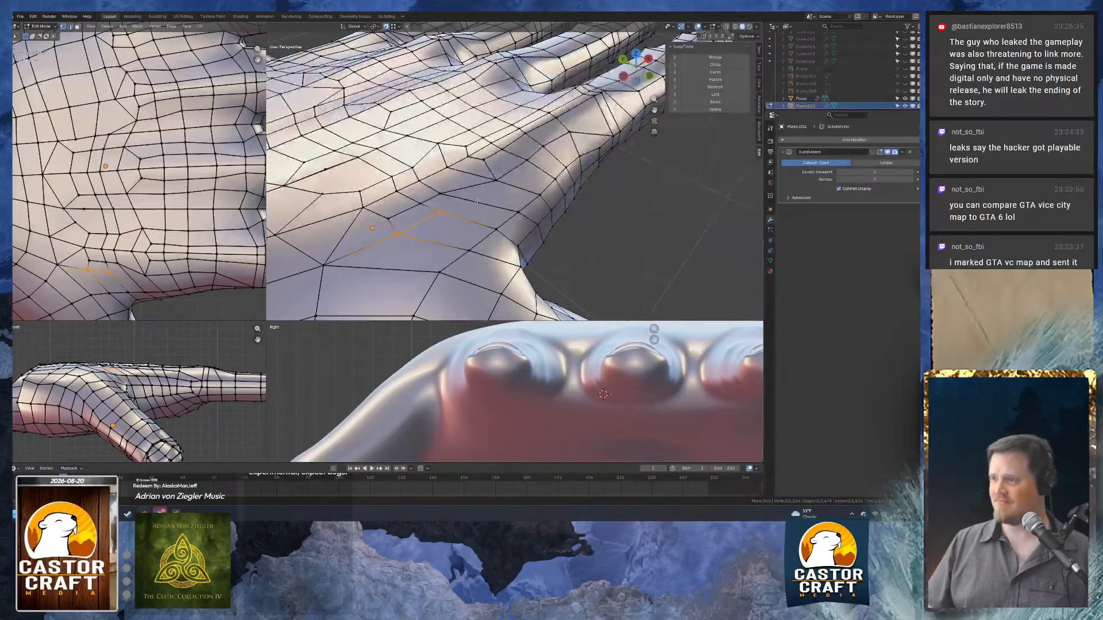
{"action": "left_click", "coordinate": [441, 212]}
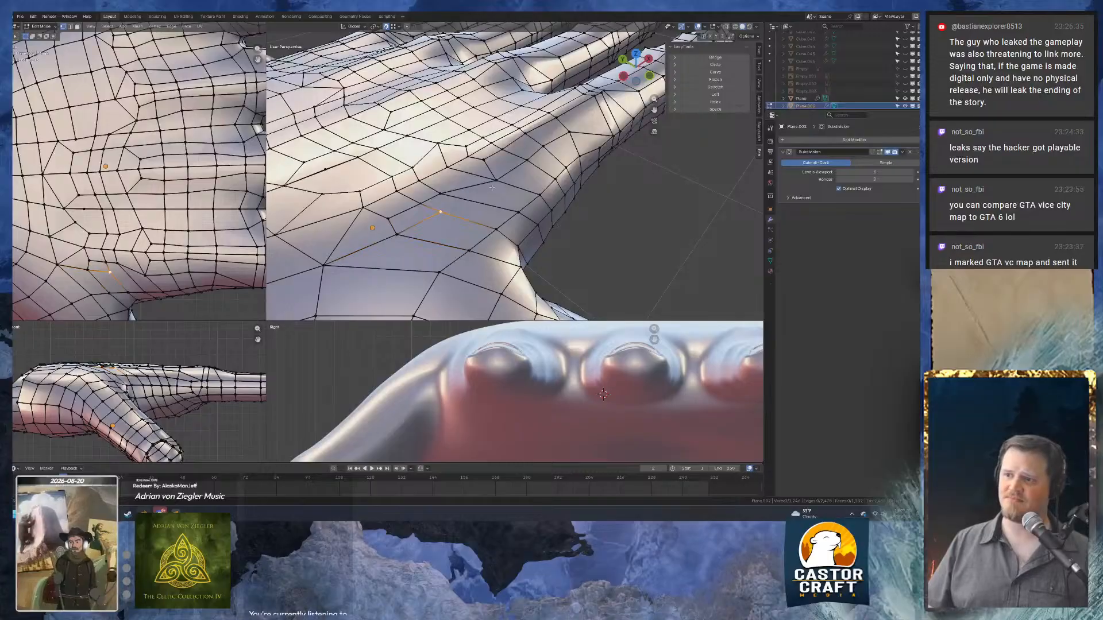
Vertex-bevel the pole where many edges meet below the index finger, and collapse two of the resulting neighbouring vertices into one.
{"action": "middle_click_drag", "start_coordinate": [496, 221], "coordinate": [516, 198]}
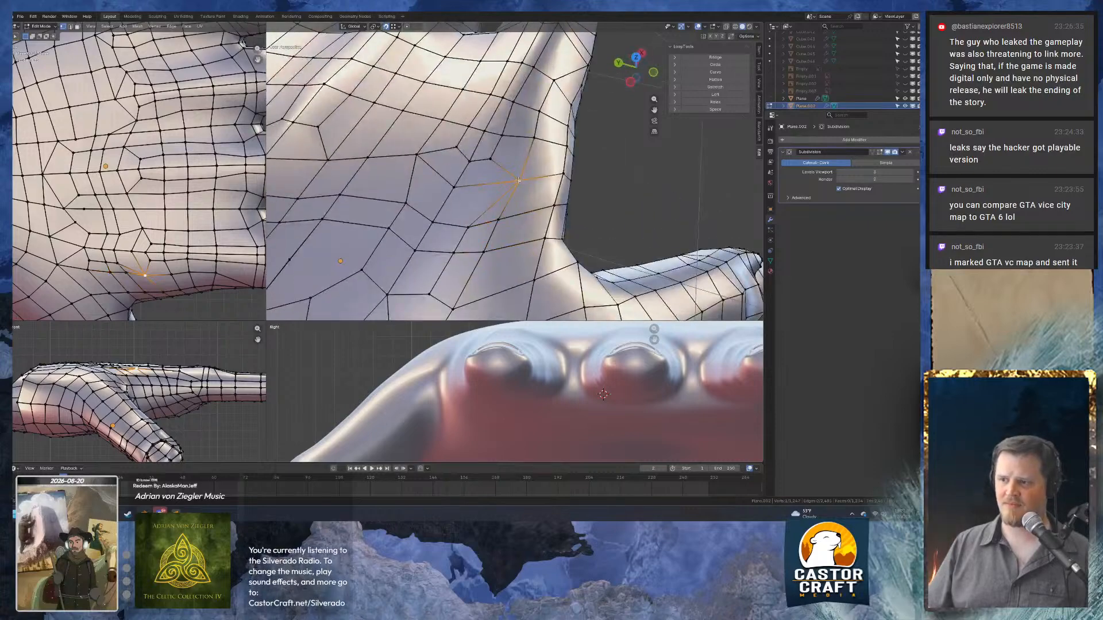
{"action": "key", "text": "ctrl+shift+b"}
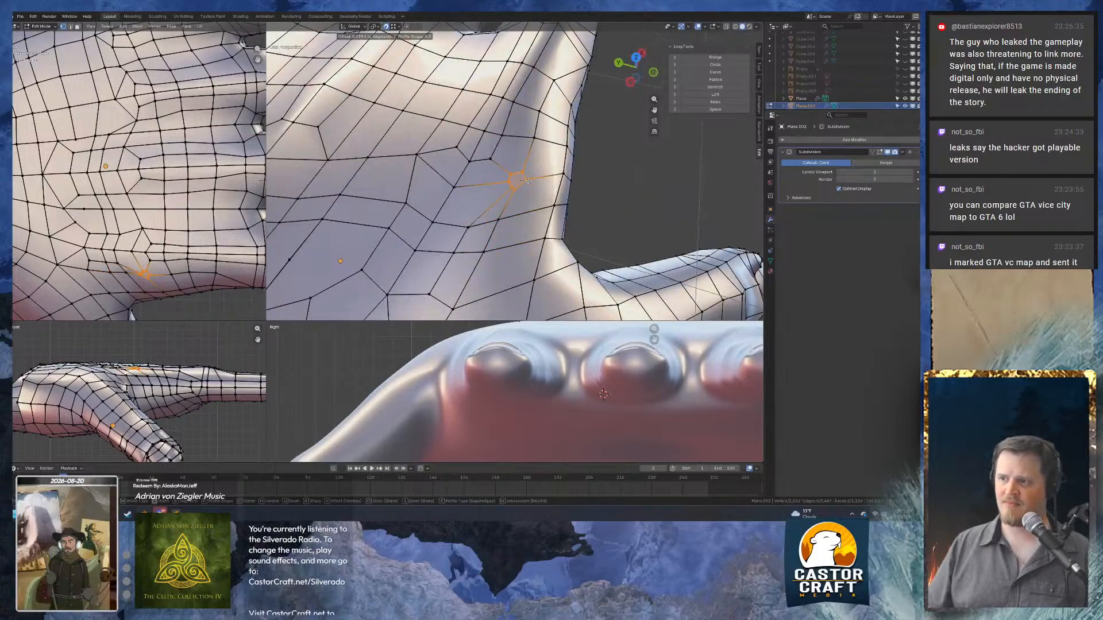
{"action": "left_click", "coordinate": [507, 173]}
{"action": "key", "text": "ctrl+z"}
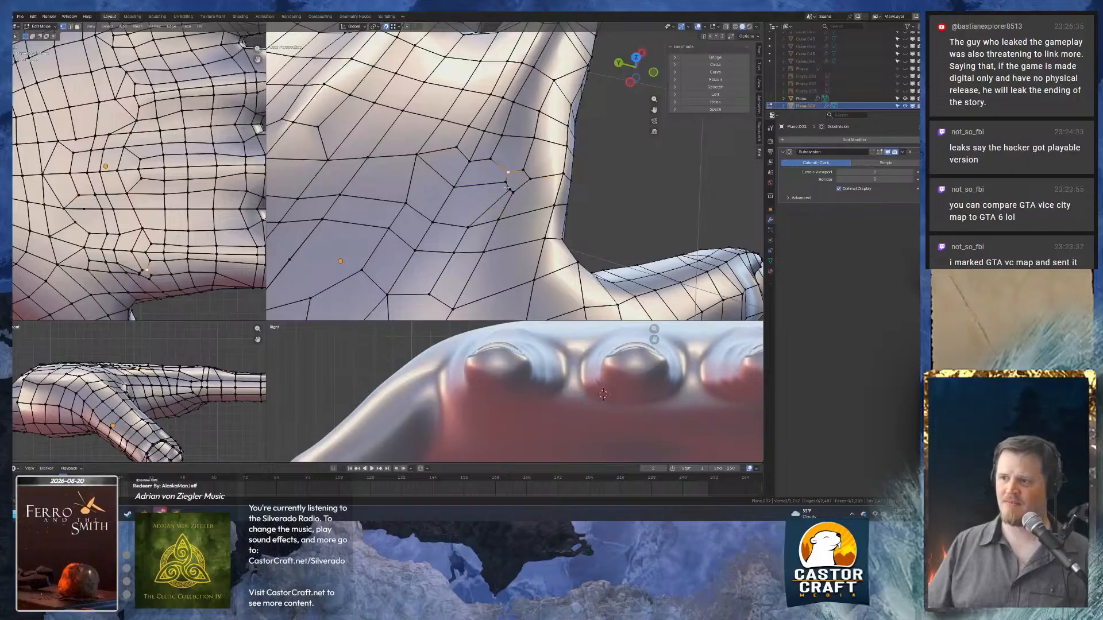
{"action": "key", "text": "m"}
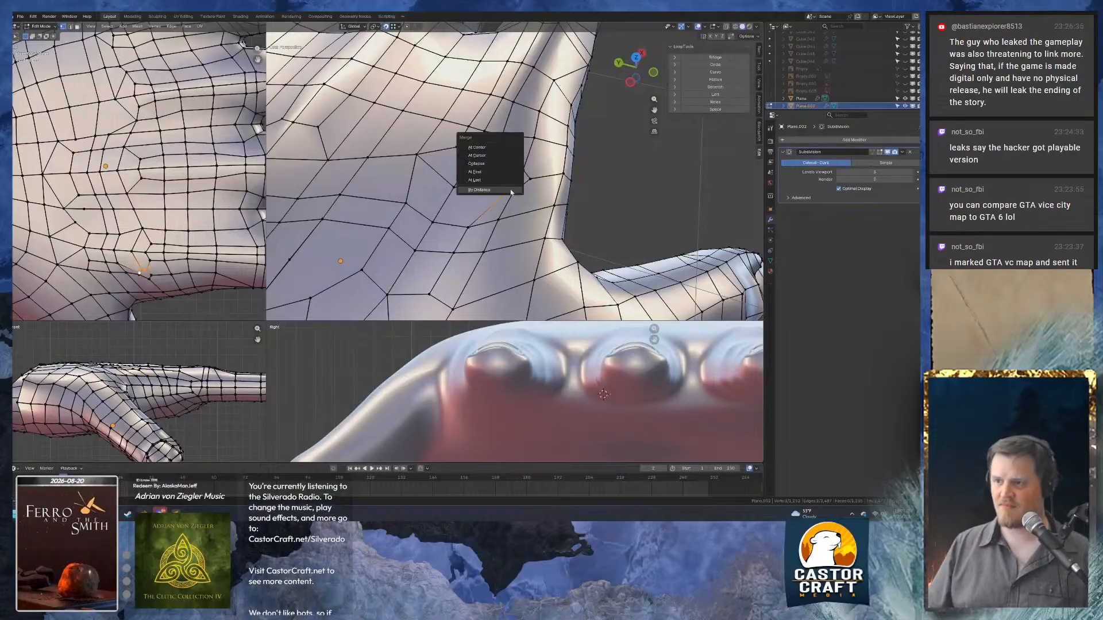
{"action": "left_click", "coordinate": [503, 163]}
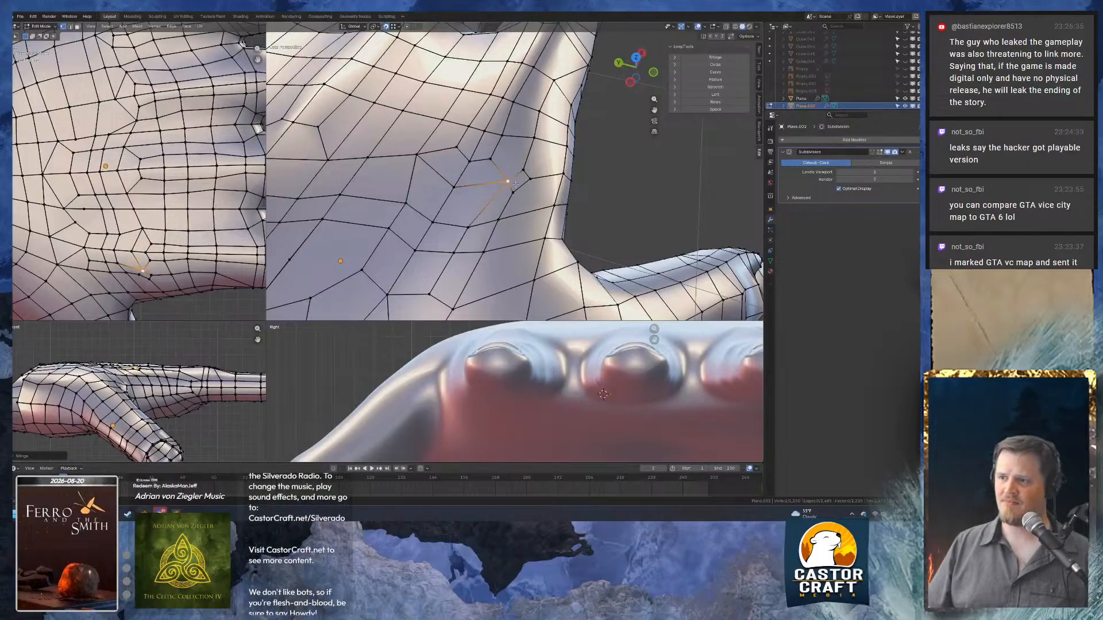
Switch to the top view and slide the merged vertex along its edge away from the thumb.
{"action": "key", "text": "KP_3"}
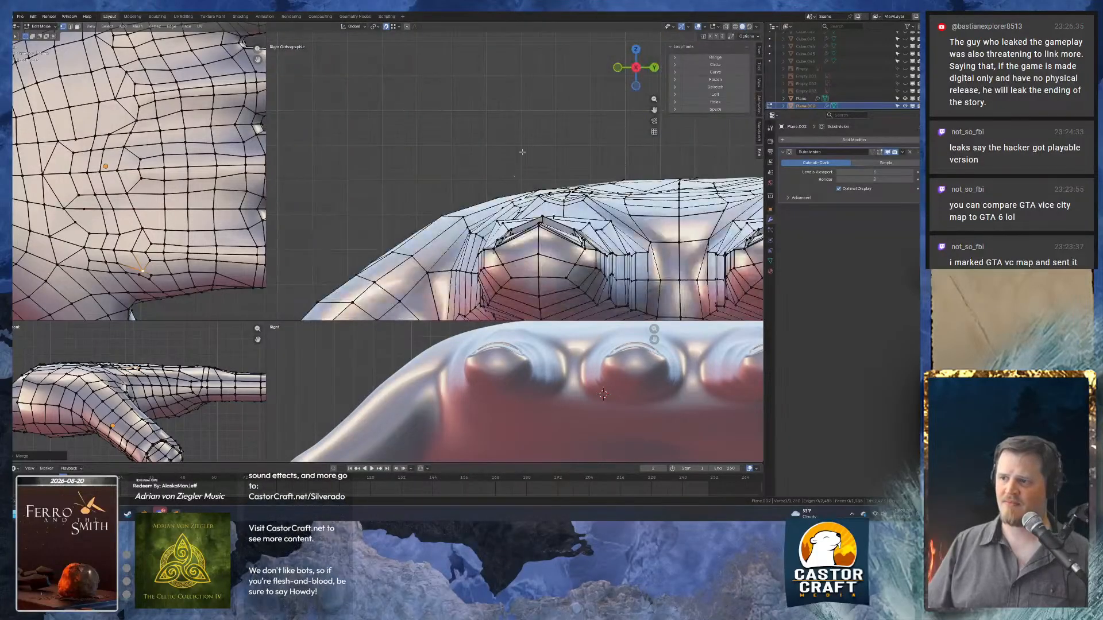
{"action": "key", "text": "KP_7"}
{"action": "key", "text": "g"}
{"action": "key", "text": "g"}
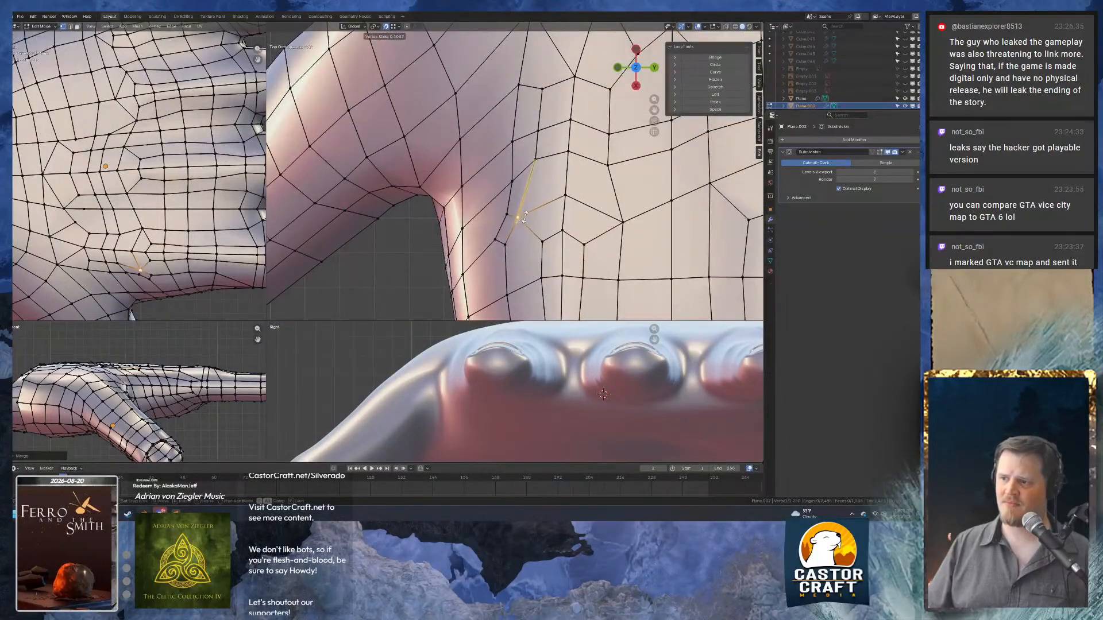
{"action": "left_click", "coordinate": [527, 218]}
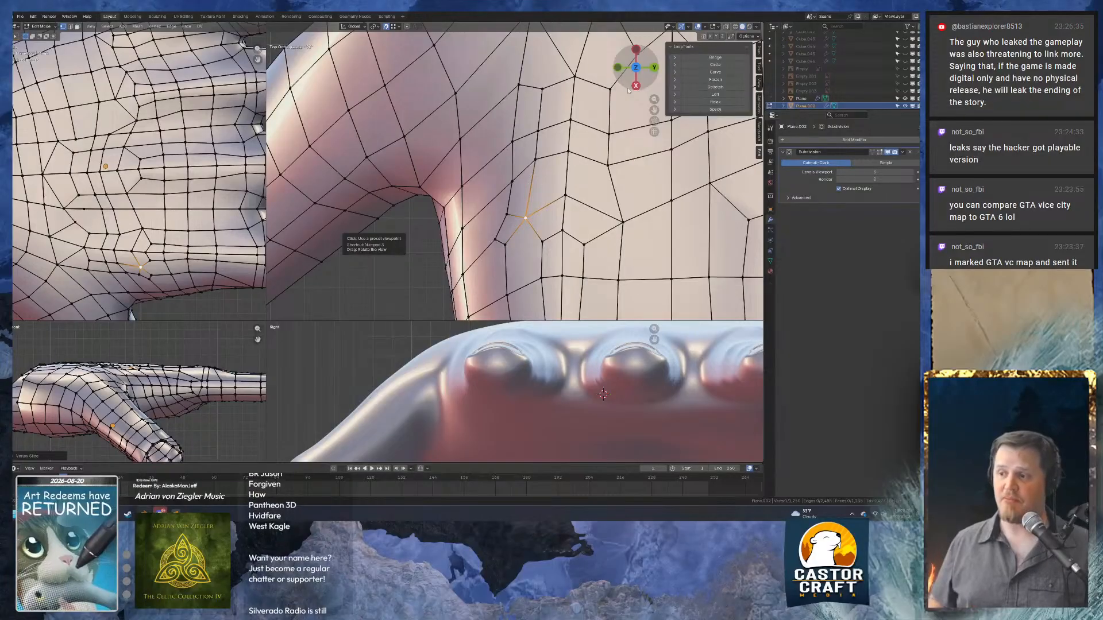
Connect vertices across the small polygon beside the merged vertex and dissolve its surplus edges.
{"action": "middle_click_drag", "start_coordinate": [504, 209], "coordinate": [506, 168], "text": "shift"}
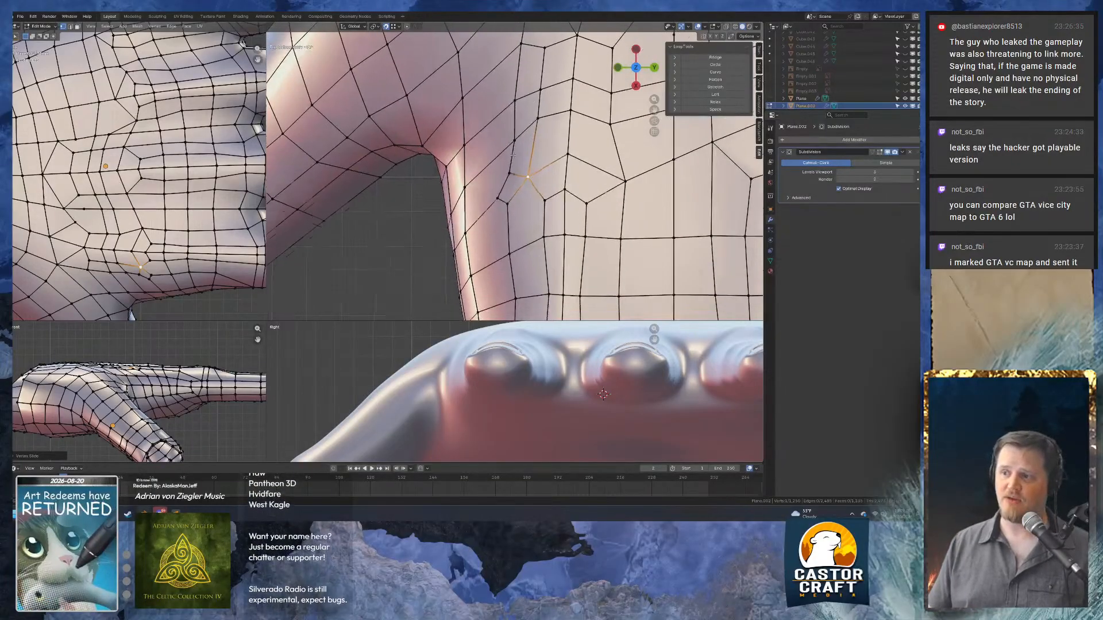
{"action": "left_click_drag", "start_coordinate": [487, 161], "coordinate": [515, 210]}
{"action": "key", "text": "j"}
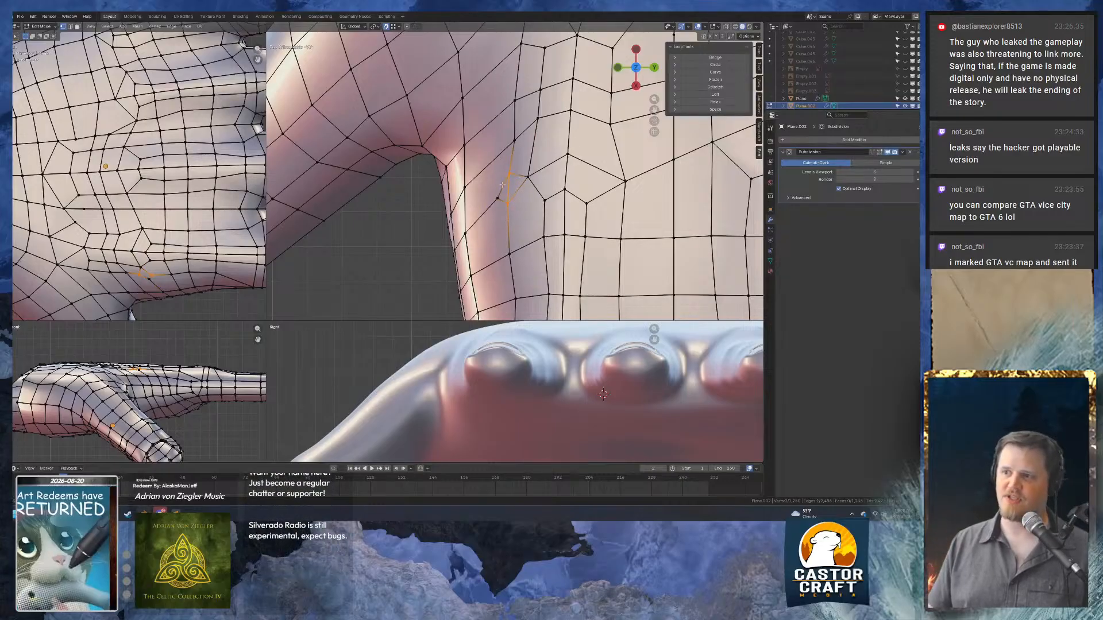
{"action": "left_click", "coordinate": [497, 198]}
{"action": "left_click", "coordinate": [524, 177], "text": "shift"}
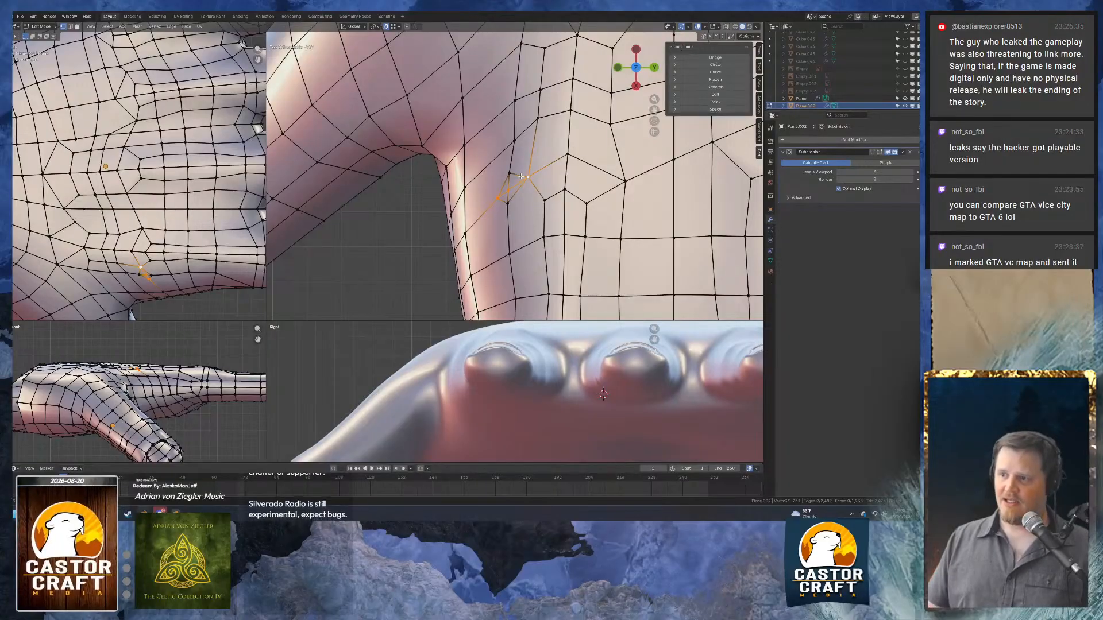
{"action": "key", "text": "2"}
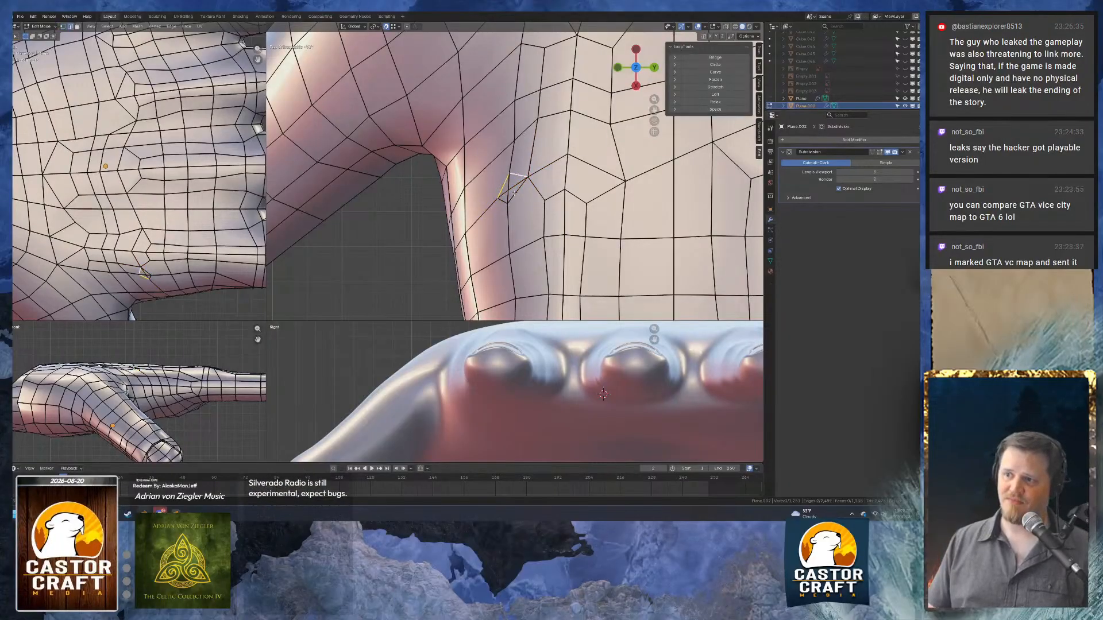
{"action": "key", "text": "ctrl+x"}
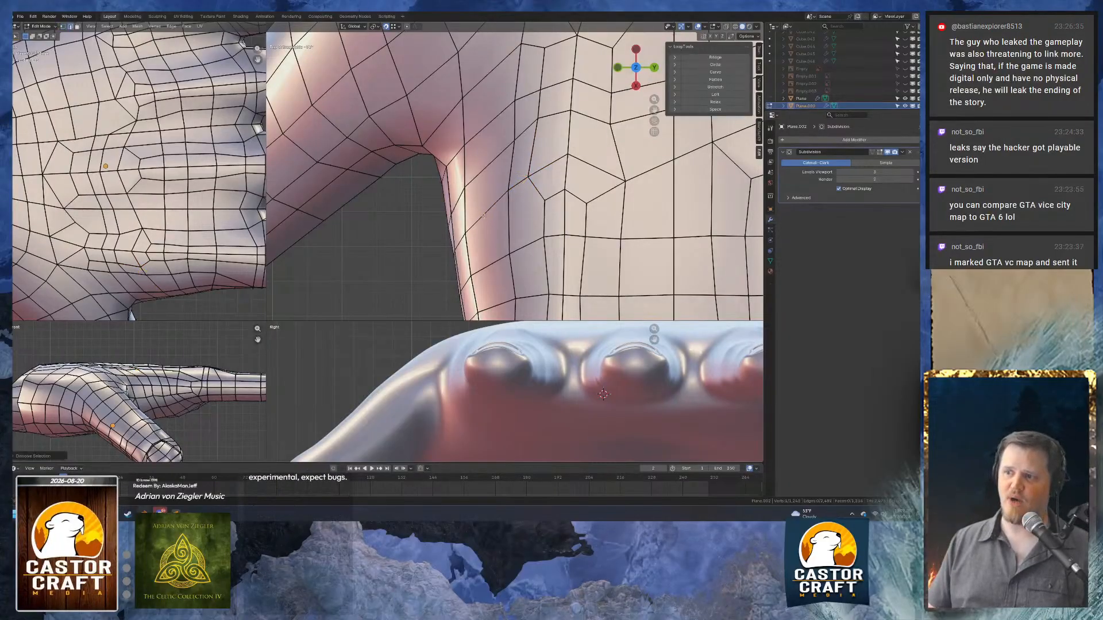
Merge the first two vertex pairs of the doubled thumb-side edge line below the index finger, using At Last.
{"action": "middle_click_drag", "start_coordinate": [484, 216], "coordinate": [639, 161]}
{"action": "scroll", "coordinate": [517, 180], "scroll_direction": "up", "scroll_amount": 2}
{"action": "key", "text": "1"}
{"action": "middle_click_drag", "start_coordinate": [498, 201], "coordinate": [541, 160]}
{"action": "scroll", "coordinate": [528, 213], "scroll_direction": "up", "scroll_amount": 1}
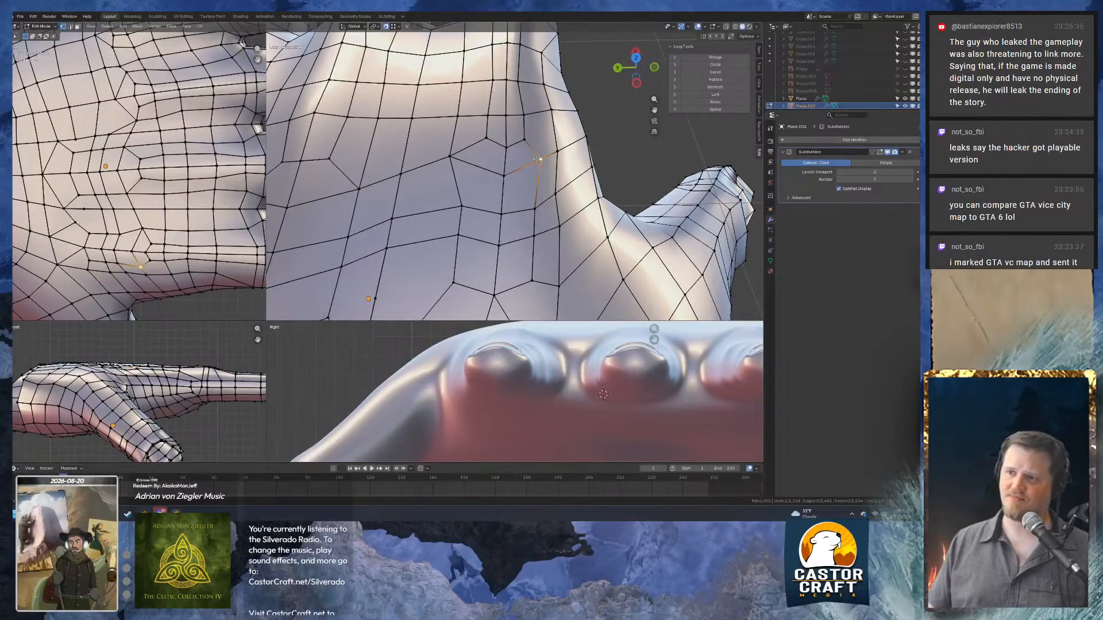
{"action": "middle_click_drag", "start_coordinate": [537, 159], "coordinate": [549, 180], "text": "shift"}
{"action": "scroll", "coordinate": [551, 178], "scroll_direction": "down", "scroll_amount": 1}
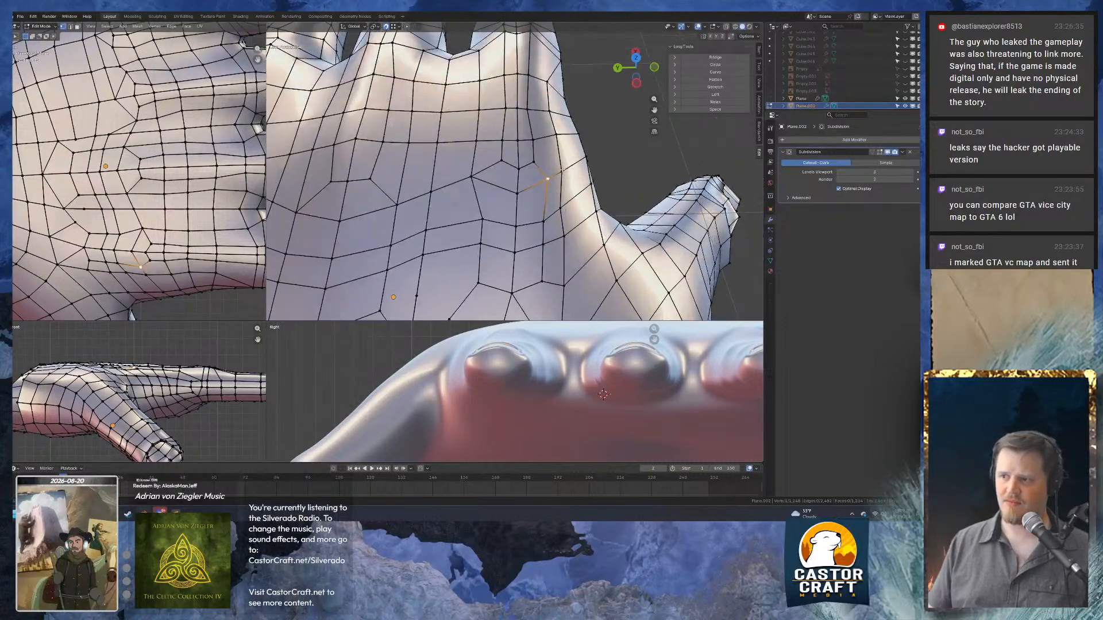
{"action": "left_click", "coordinate": [562, 172], "text": "shift"}
{"action": "key", "text": "m"}
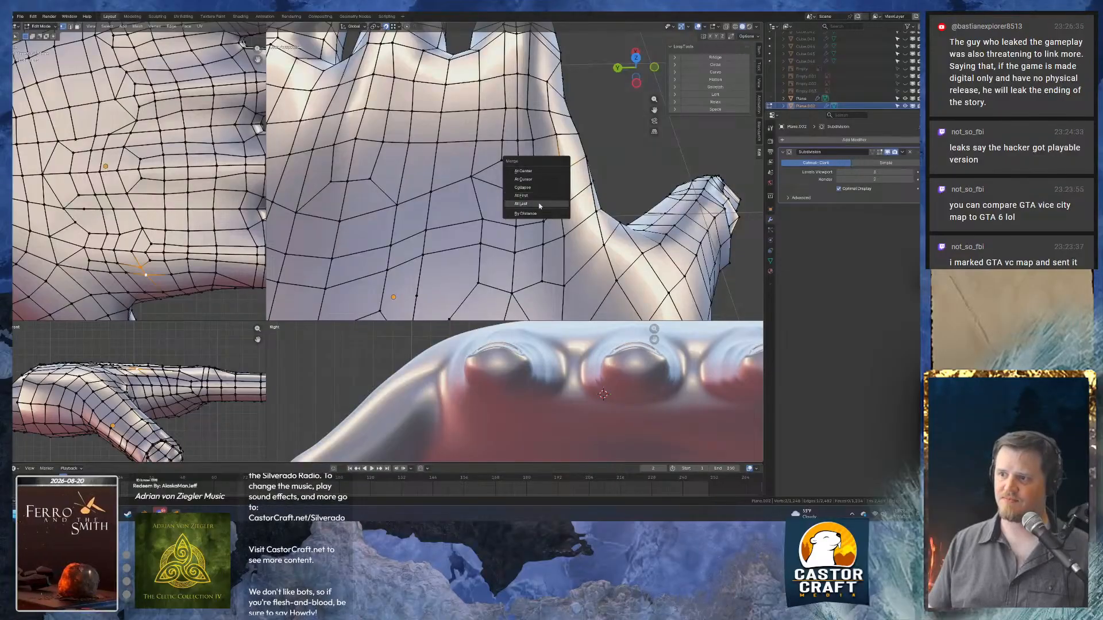
{"action": "left_click", "coordinate": [548, 196]}
{"action": "key", "text": "m"}
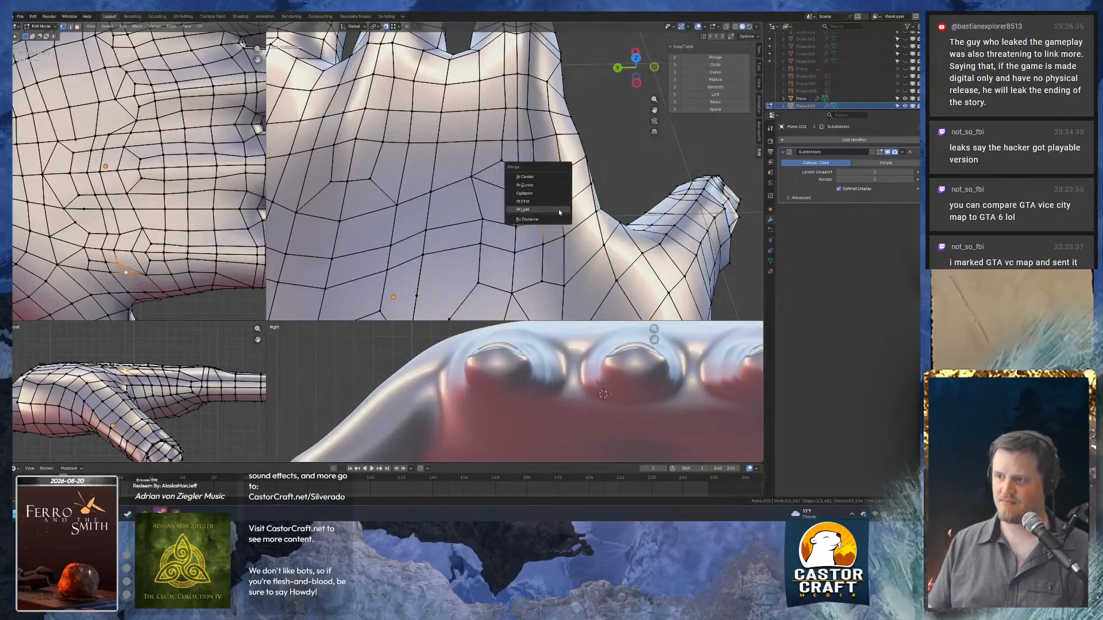
{"action": "left_click", "coordinate": [558, 209]}
Merge the remaining vertex pairs of the doubled thumb-side edge line toward the wrist, using At Last.
{"action": "left_click", "coordinate": [563, 240], "text": "shift"}
{"action": "key", "text": "m"}
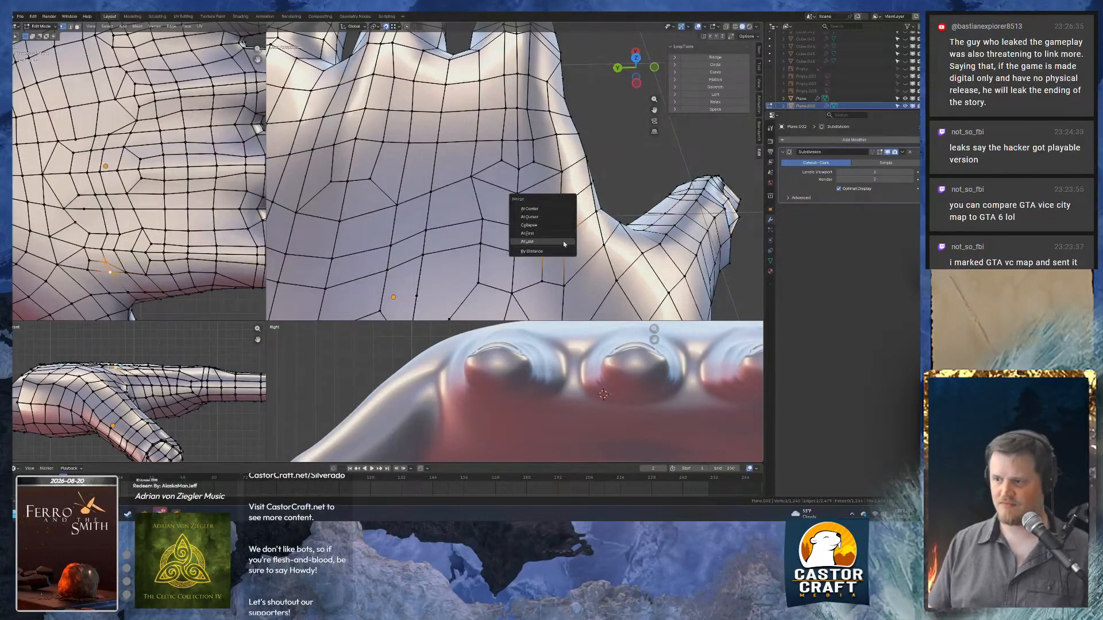
{"action": "left_click", "coordinate": [563, 242]}
{"action": "middle_click_drag", "start_coordinate": [564, 242], "coordinate": [559, 197], "text": "shift"}
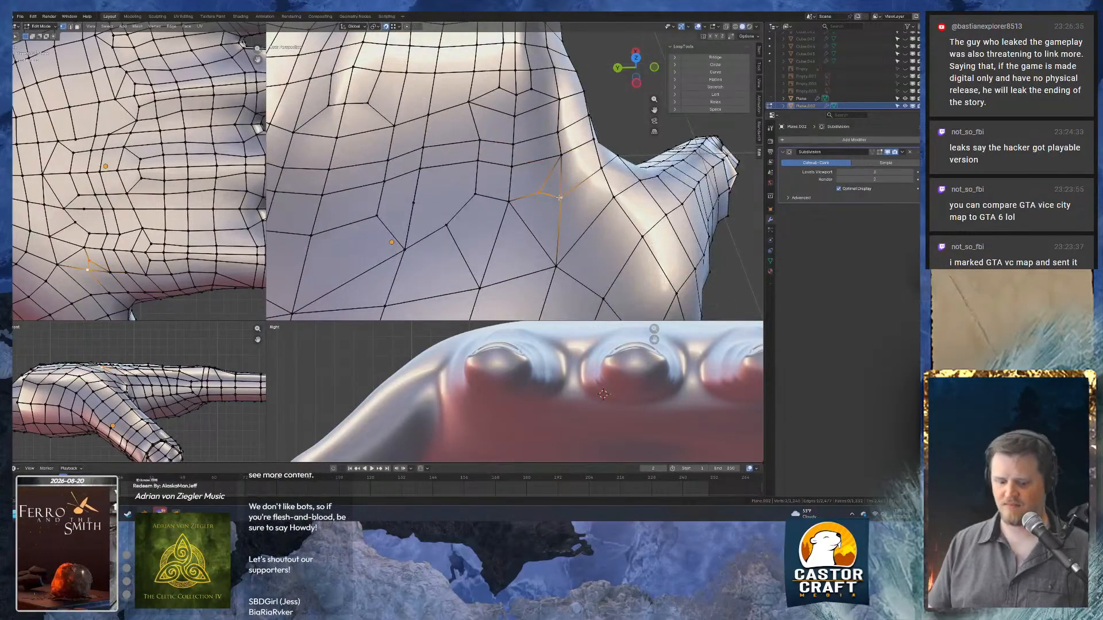
{"action": "key", "text": "m"}
{"action": "left_click", "coordinate": [559, 199]}
{"action": "scroll", "coordinate": [556, 209], "scroll_direction": "down", "scroll_amount": 2}
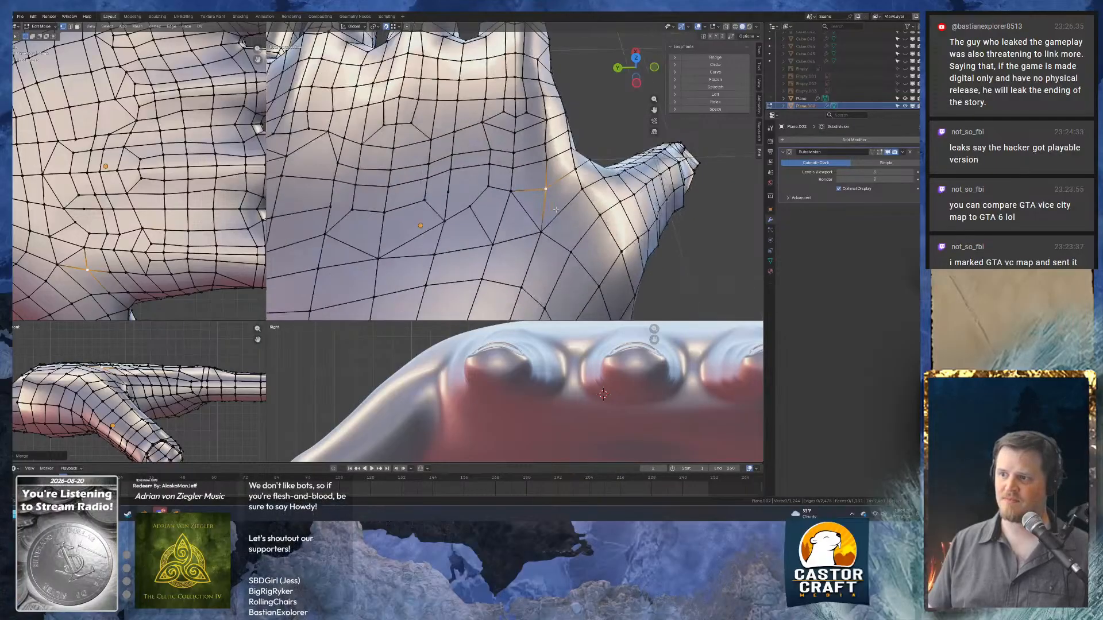
{"action": "scroll", "coordinate": [556, 210], "scroll_direction": "up", "scroll_amount": 3}
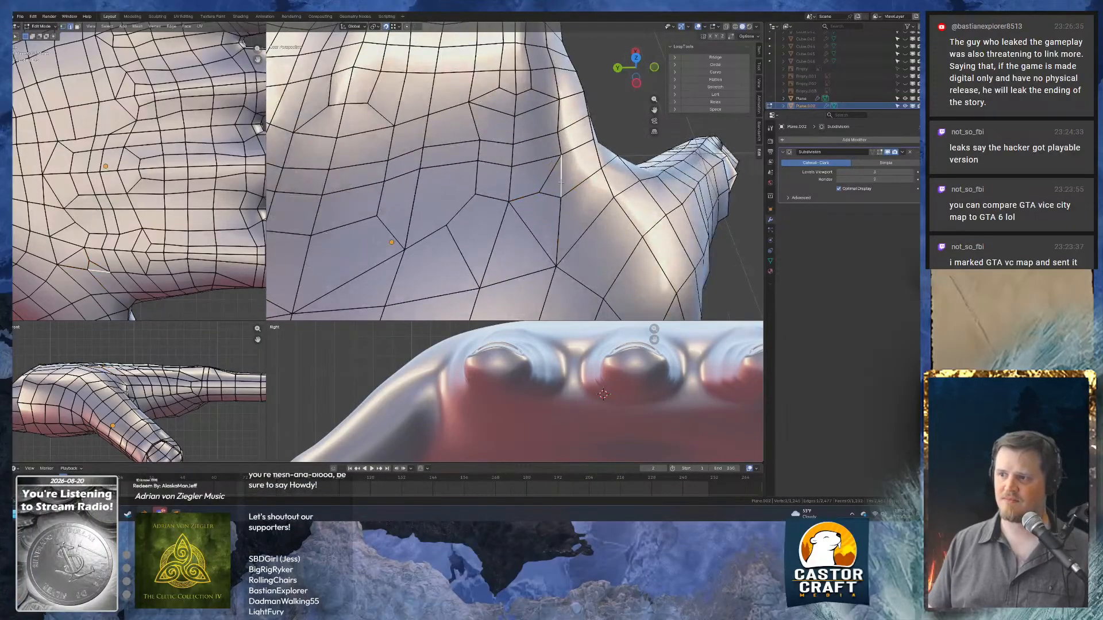
Dissolve the extra vertex on the palm mesh beside the base of the thumb.
{"action": "key", "text": "ctrl+x"}
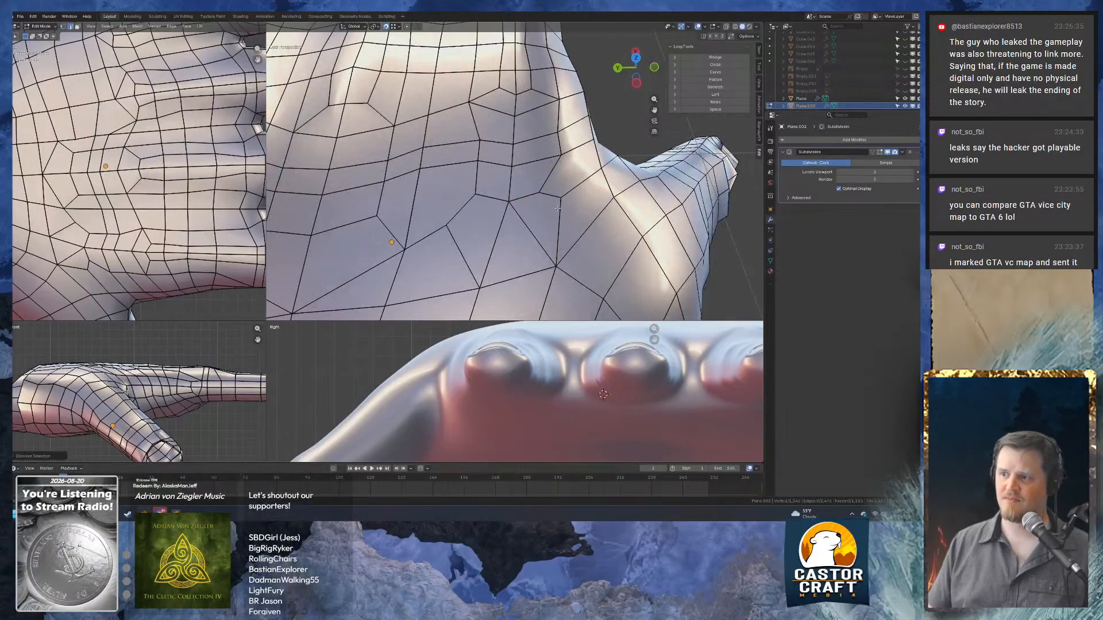
{"action": "key", "text": "ctrl+z"}
{"action": "scroll", "coordinate": [556, 205], "scroll_direction": "down", "scroll_amount": 1}
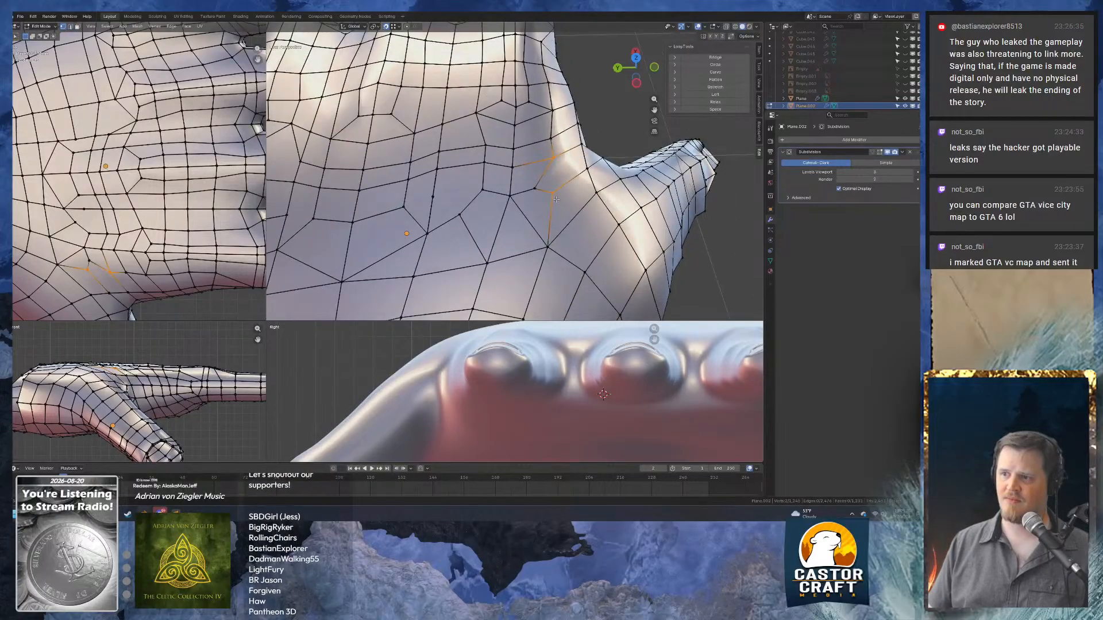
{"action": "key", "text": "ctrl+x"}
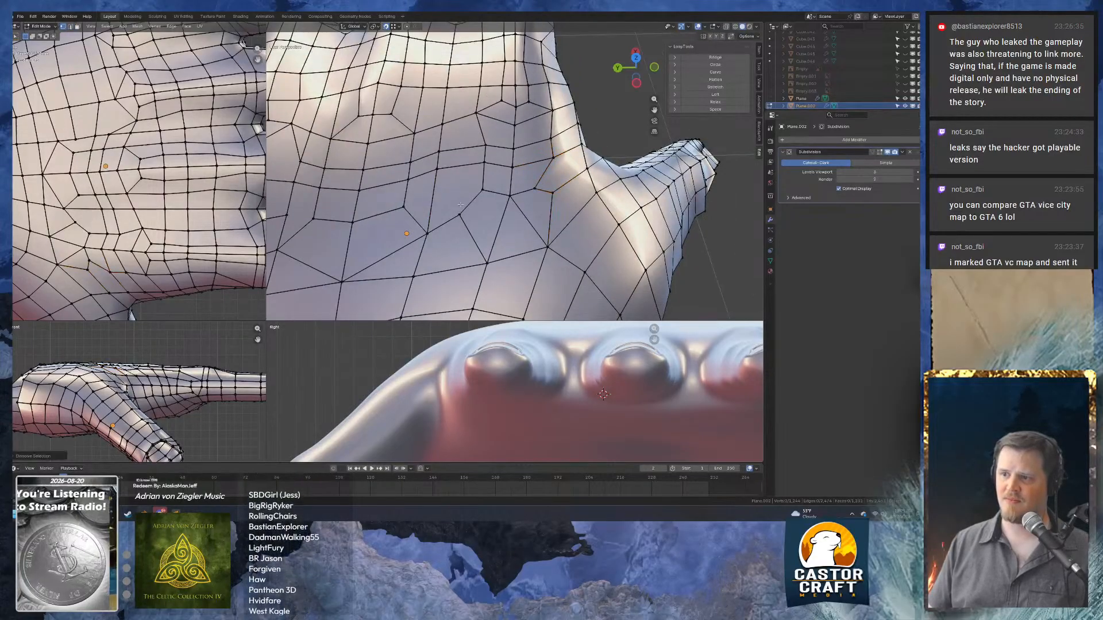
Dissolve the unneeded edge in the lower palm, next to the large face below the fingers.
{"action": "middle_click_drag", "start_coordinate": [430, 200], "coordinate": [475, 202]}
{"action": "key", "text": "3"}
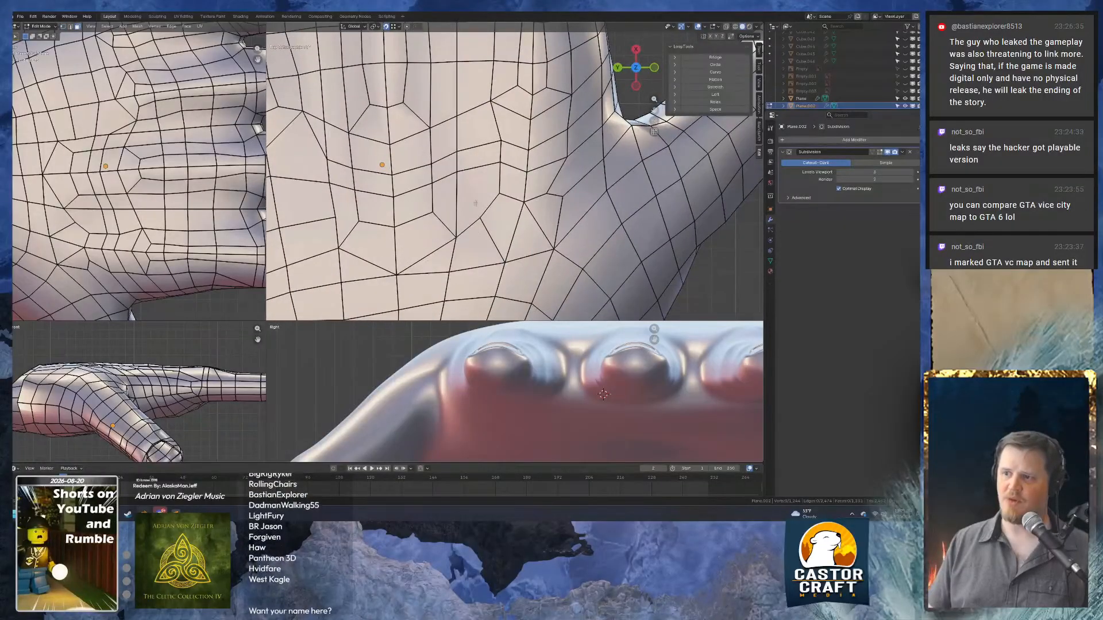
{"action": "left_click", "coordinate": [469, 190]}
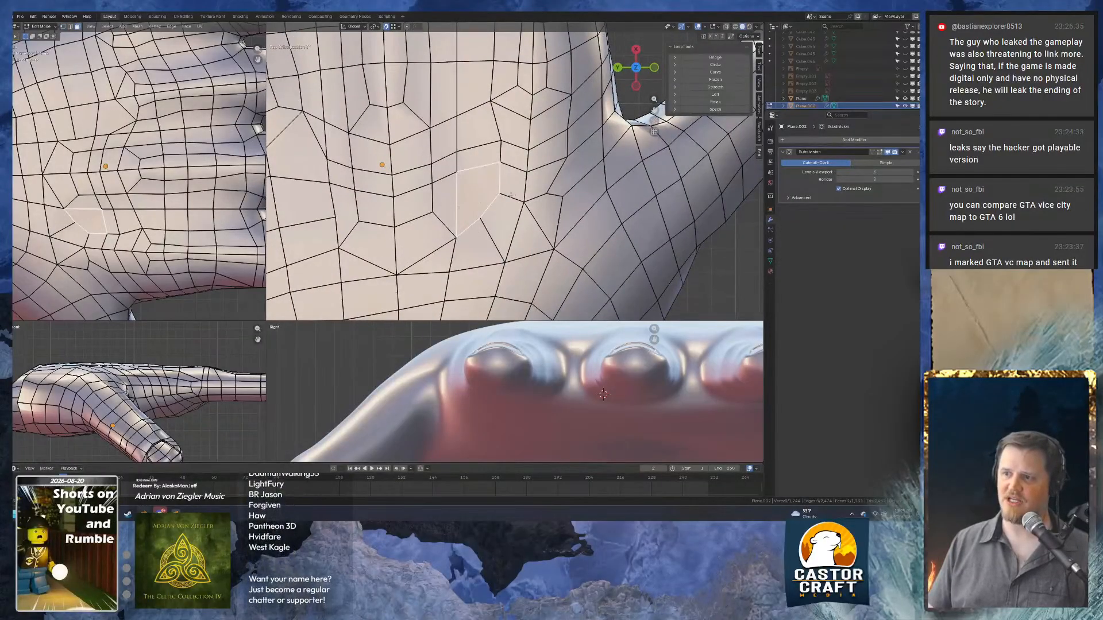
{"action": "key", "text": "ctrl+x"}
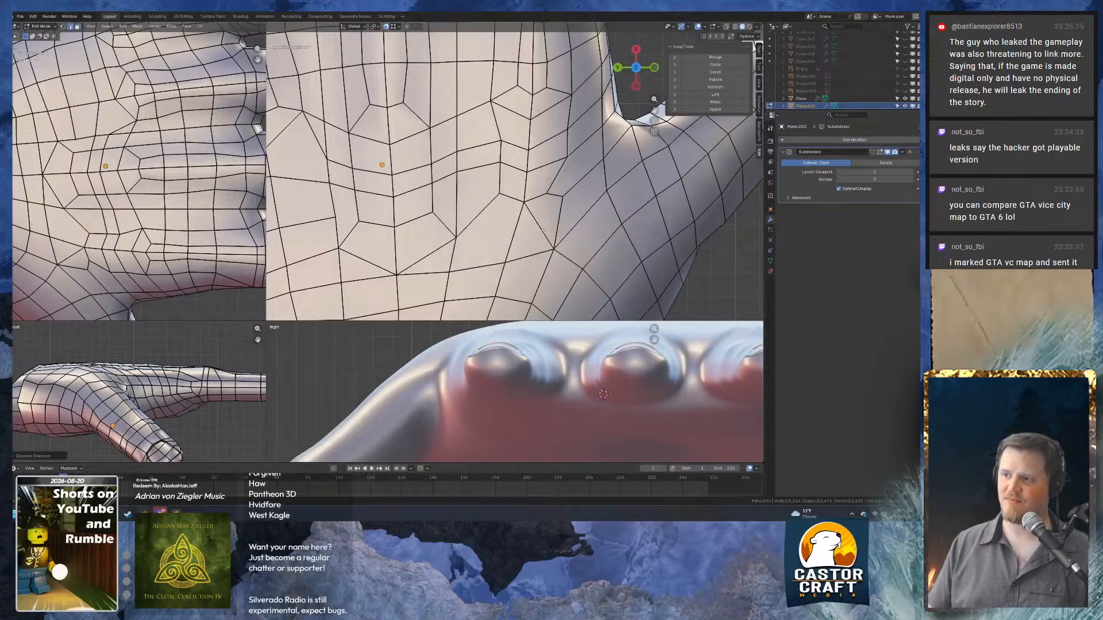
Slide the lower palm corner vertex along its edges and move it down to even out the surrounding faces.
{"action": "key", "text": "1"}
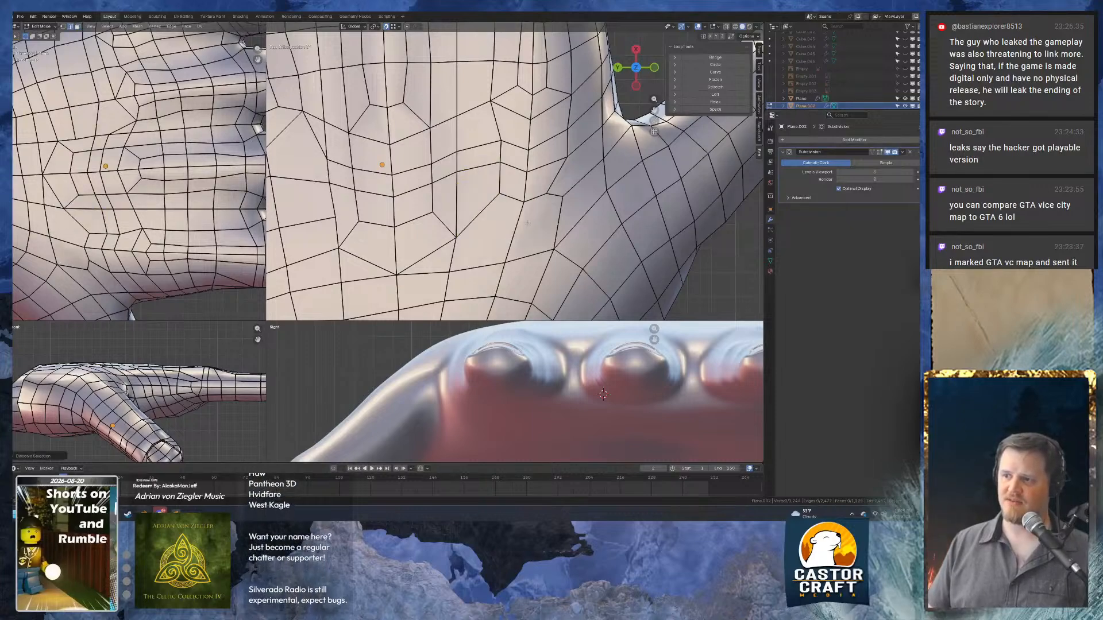
{"action": "left_click", "coordinate": [494, 197], "text": "alt"}
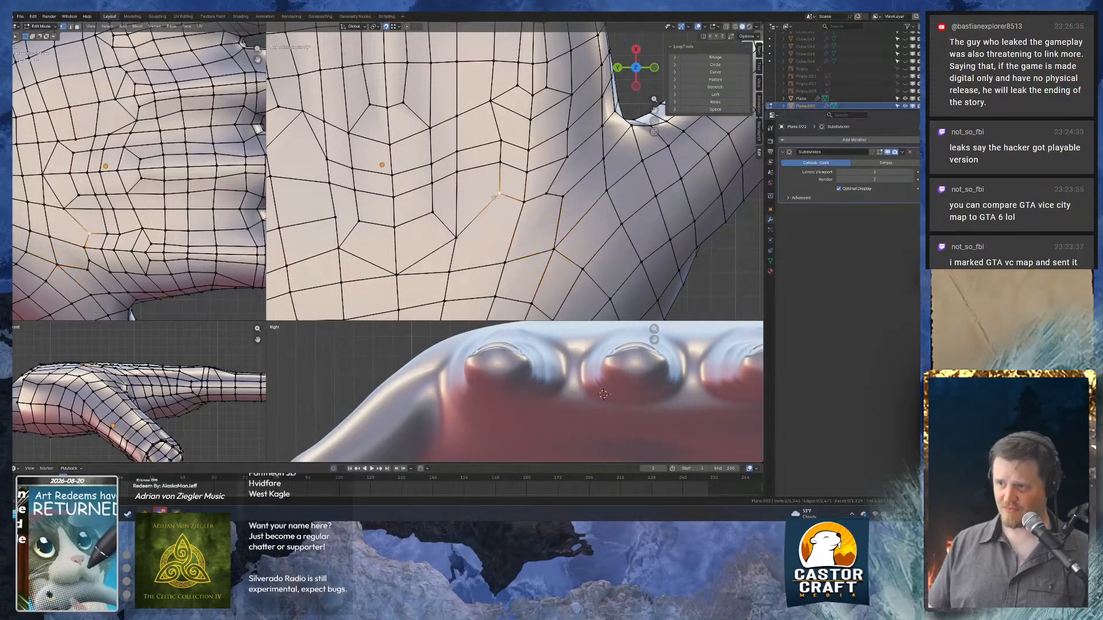
{"action": "key", "text": "g"}
{"action": "key", "text": "g"}
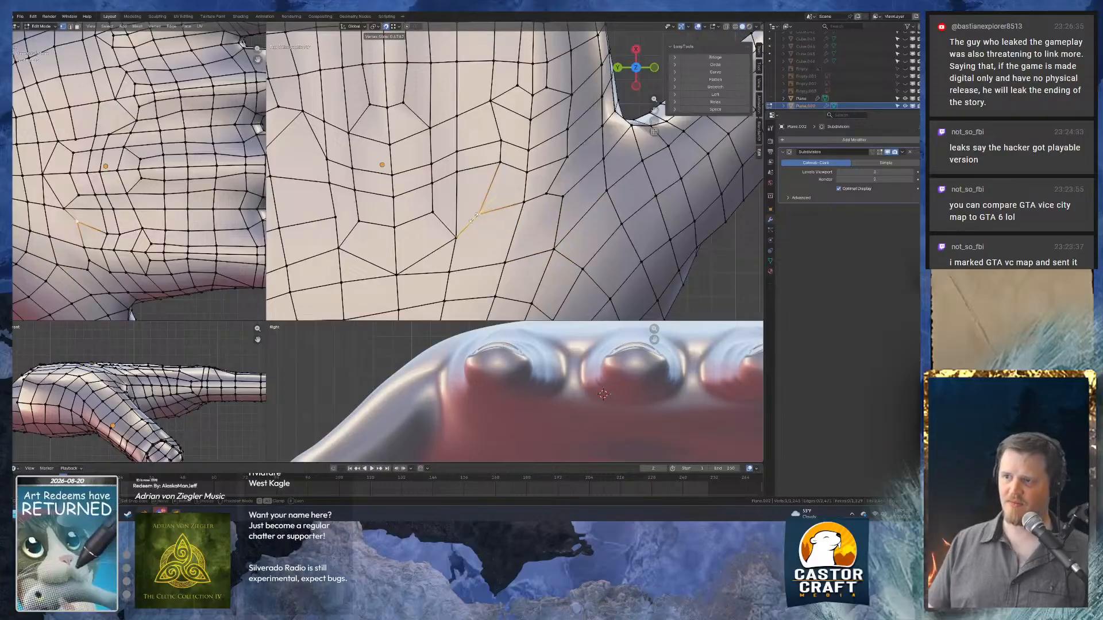
{"action": "left_click", "coordinate": [476, 218]}
{"action": "key", "text": "g"}
{"action": "key", "text": "g"}
{"action": "left_click", "coordinate": [492, 217]}
{"action": "key", "text": "g"}
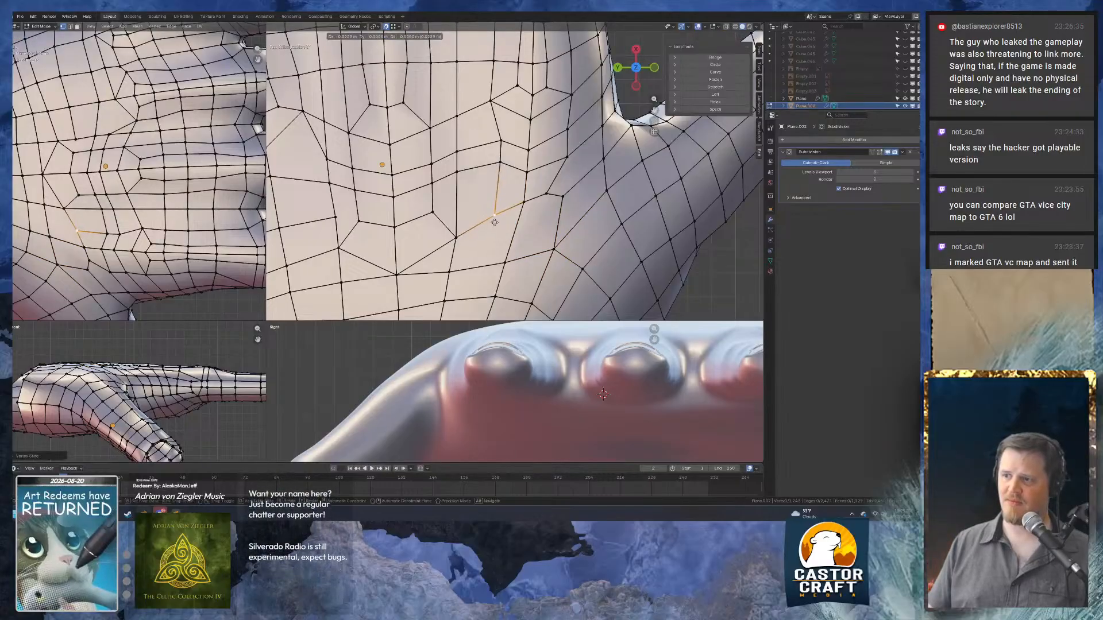
{"action": "left_click", "coordinate": [494, 217]}
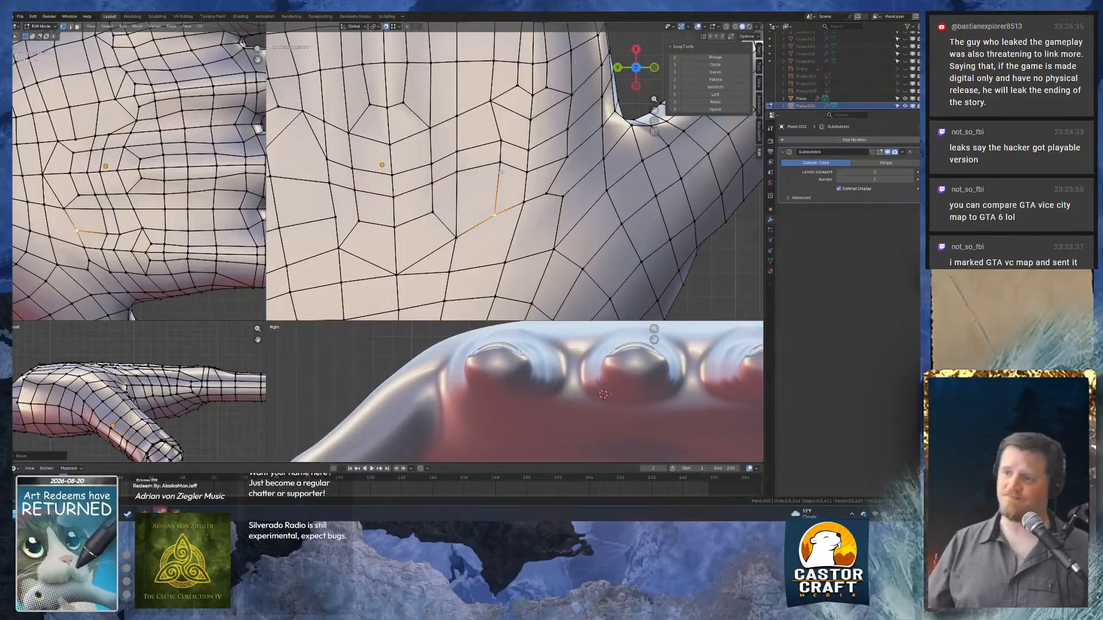
Reposition the row of vertices running from the lower palm toward the thumb for smoother edge flow.
{"action": "key", "text": "g"}
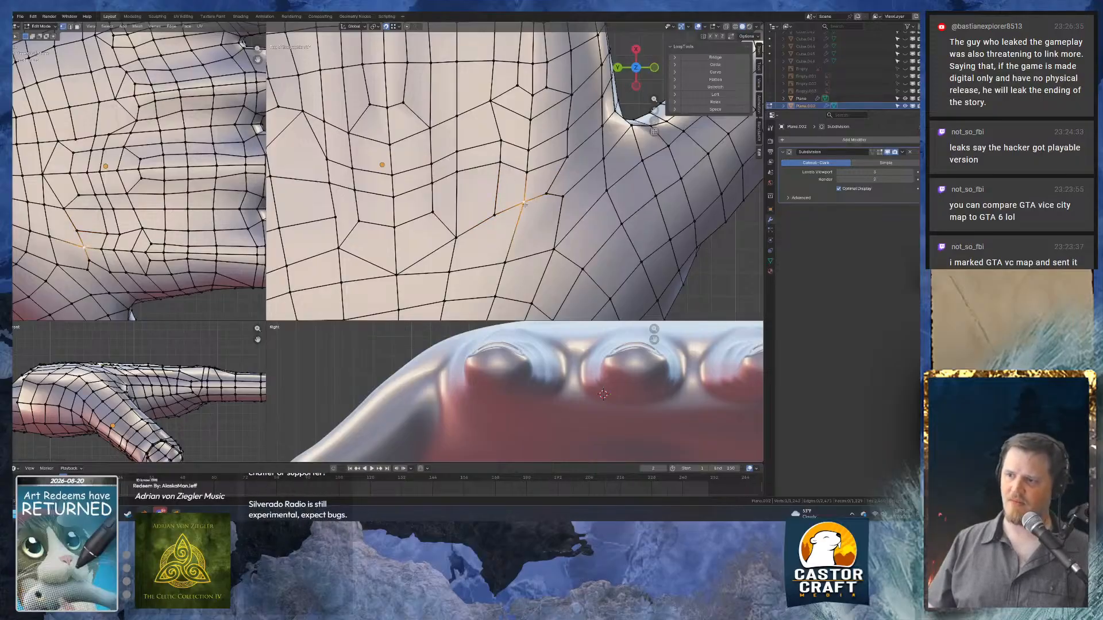
{"action": "left_click", "coordinate": [513, 246]}
{"action": "key", "text": "g"}
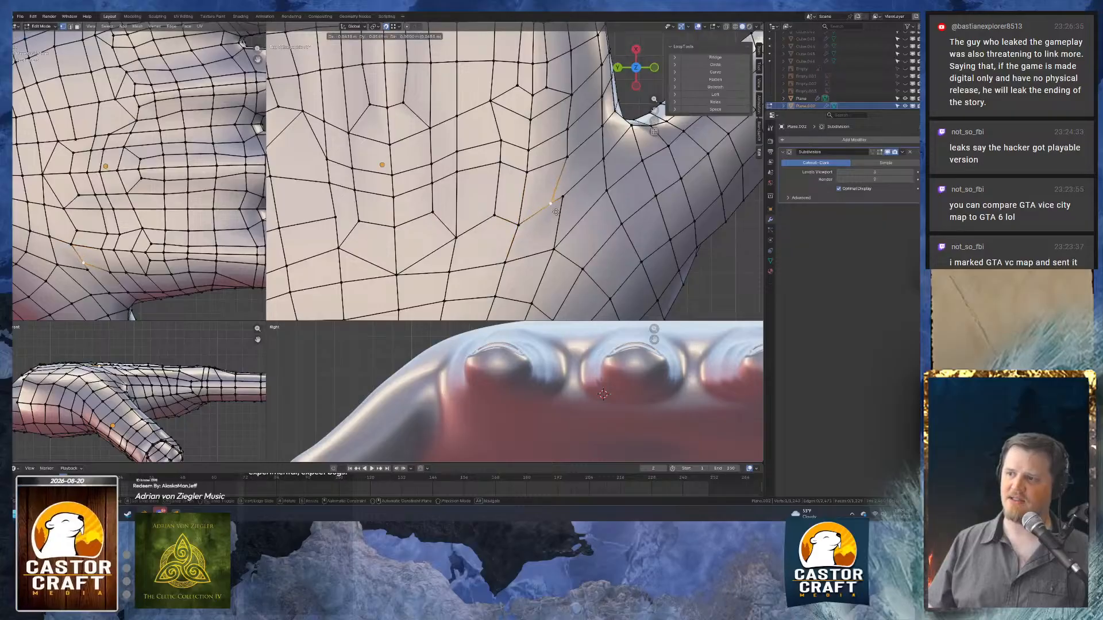
{"action": "left_click", "coordinate": [572, 198]}
{"action": "key", "text": "g"}
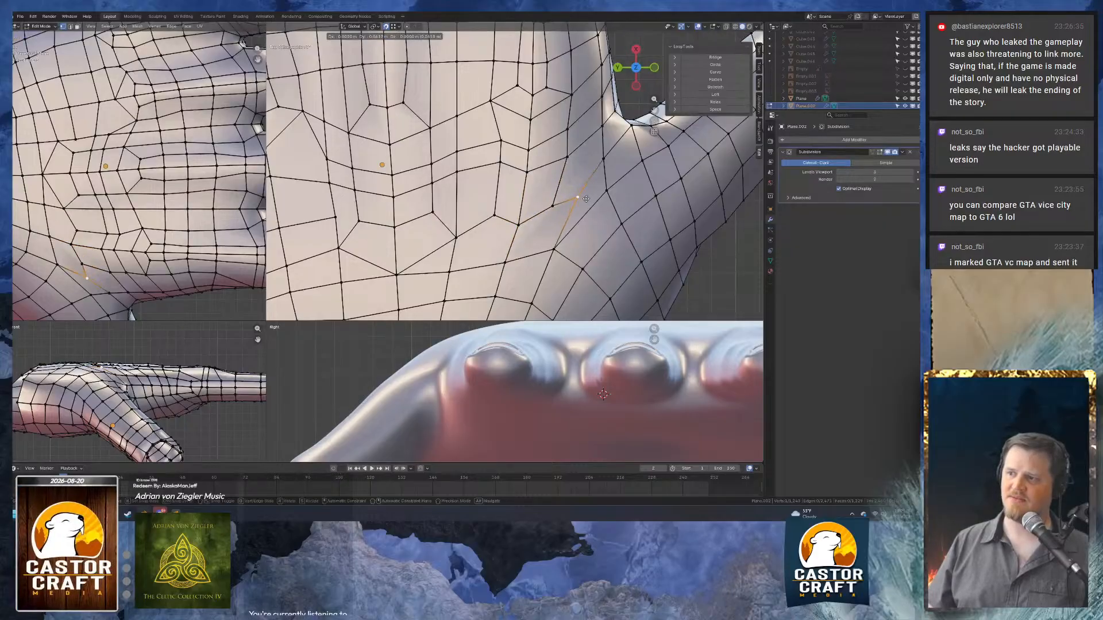
{"action": "left_click", "coordinate": [586, 198]}
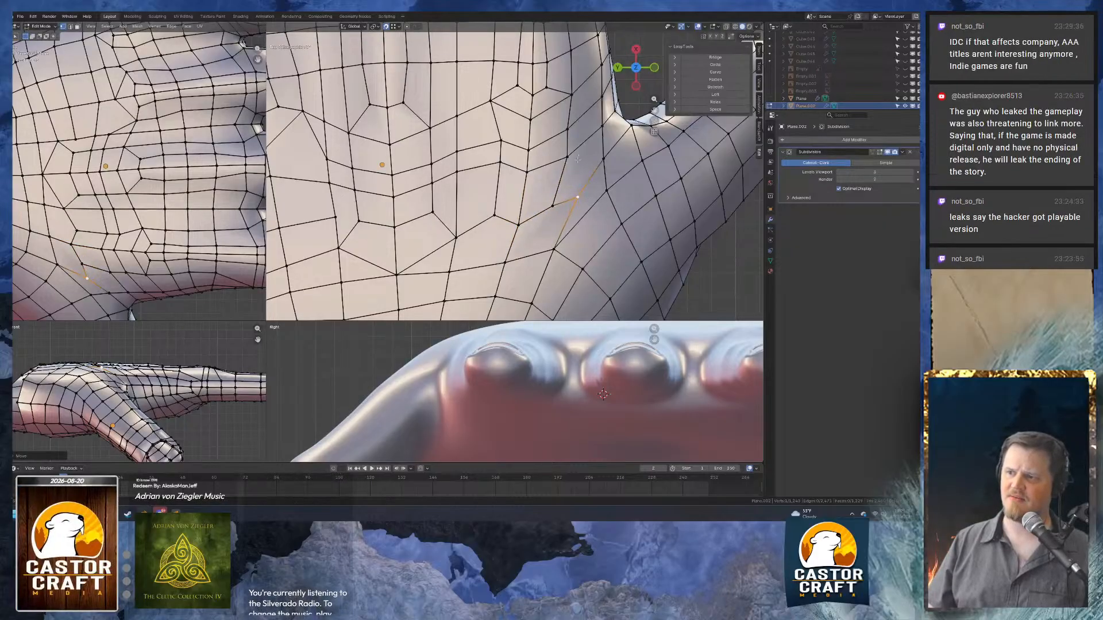
Bevel the vertex at the crease just below the thumb web into a small face.
{"action": "middle_click_drag", "start_coordinate": [443, 238], "coordinate": [428, 255], "text": "shift"}
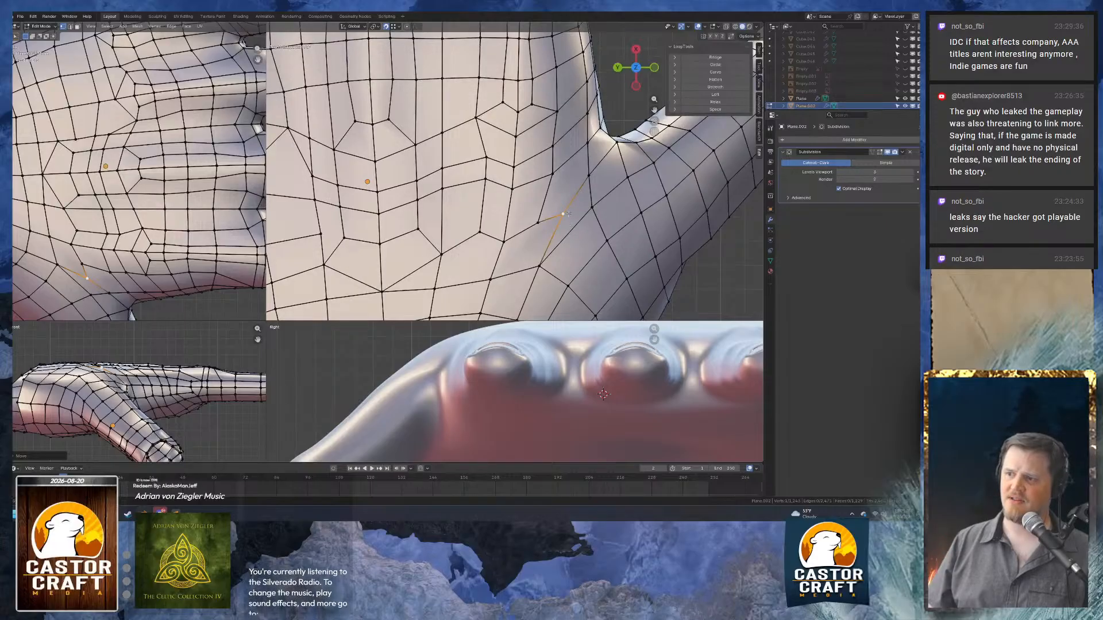
{"action": "mouse_move", "coordinate": [568, 138]}
{"action": "middle_mouse_down", "text": "shift"}
{"action": "mouse_move", "coordinate": [482, 298]}
{"action": "mouse_move", "coordinate": [550, 138]}
{"action": "middle_mouse_up", "text": "shift"}
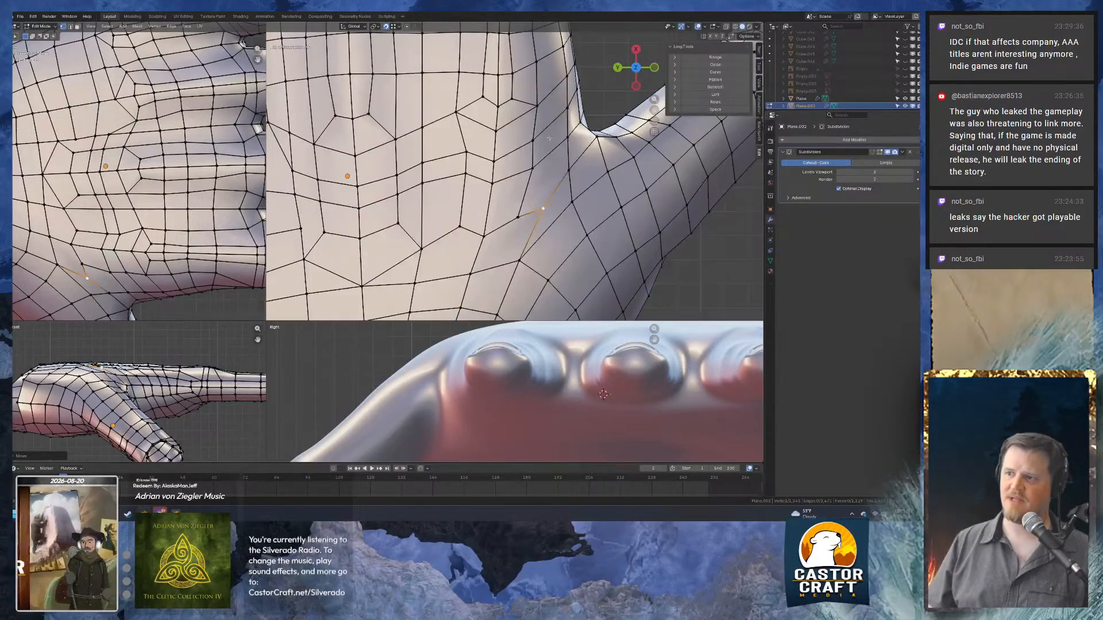
{"action": "left_click", "coordinate": [570, 173]}
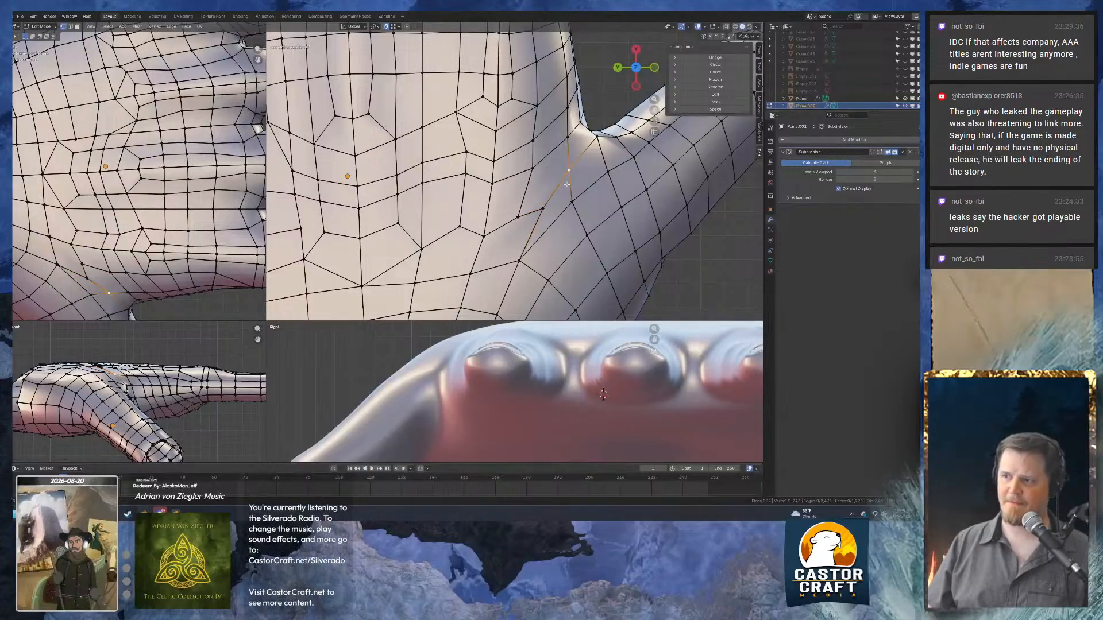
{"action": "key", "text": "ctrl+shift+b"}
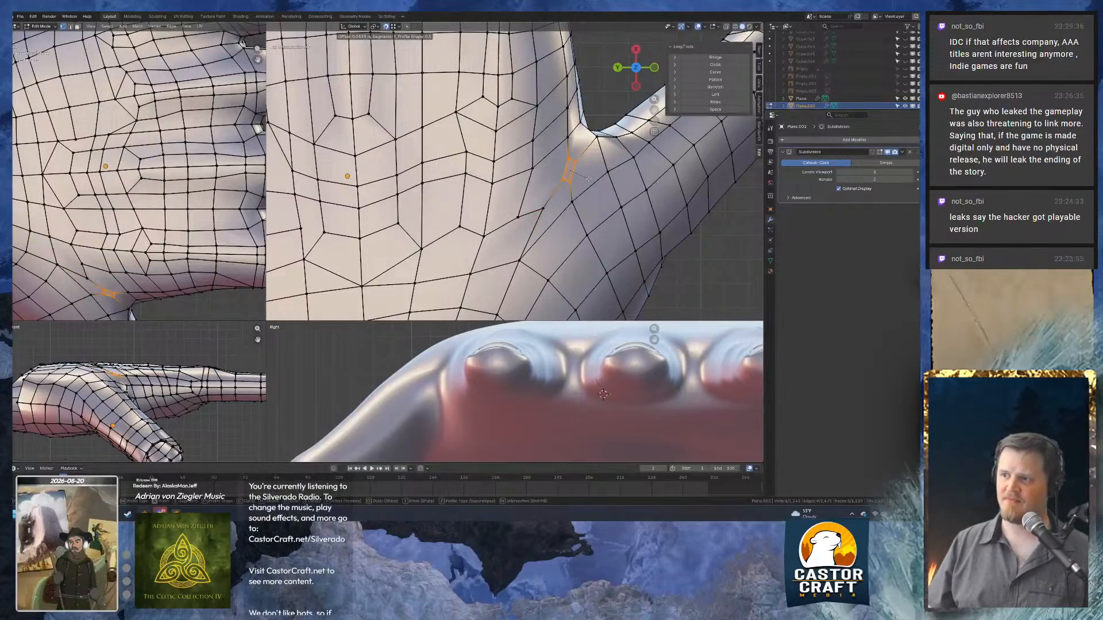
{"action": "left_click", "coordinate": [581, 178]}
Slide the vertices around the beveled corner along their edges between the palm and the thumb web.
{"action": "left_click", "coordinate": [517, 216]}
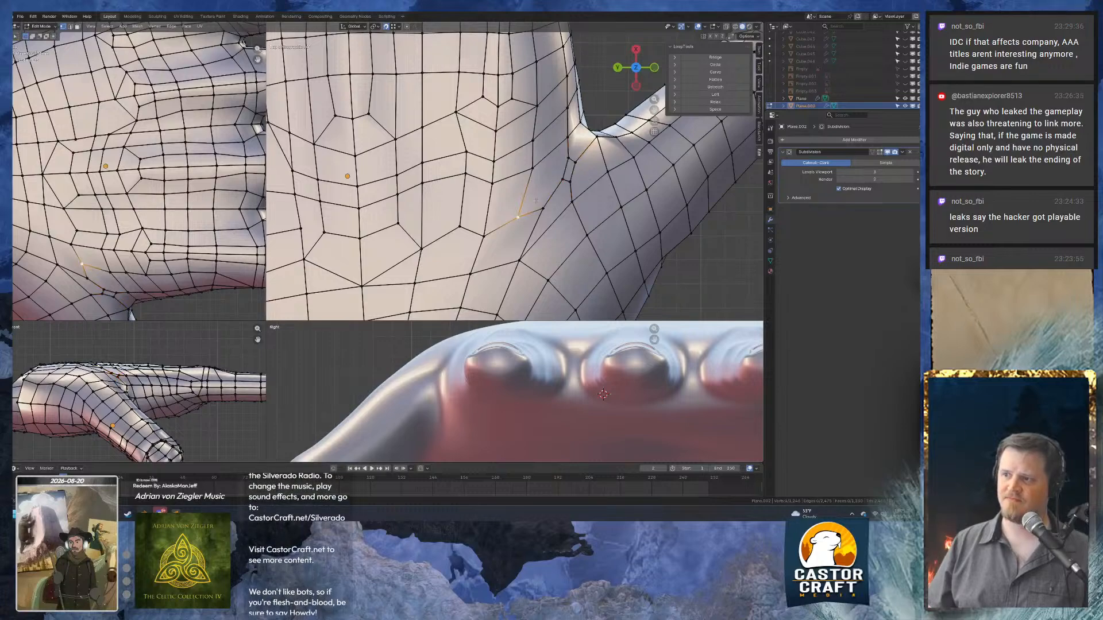
{"action": "left_click", "coordinate": [568, 158], "text": "shift"}
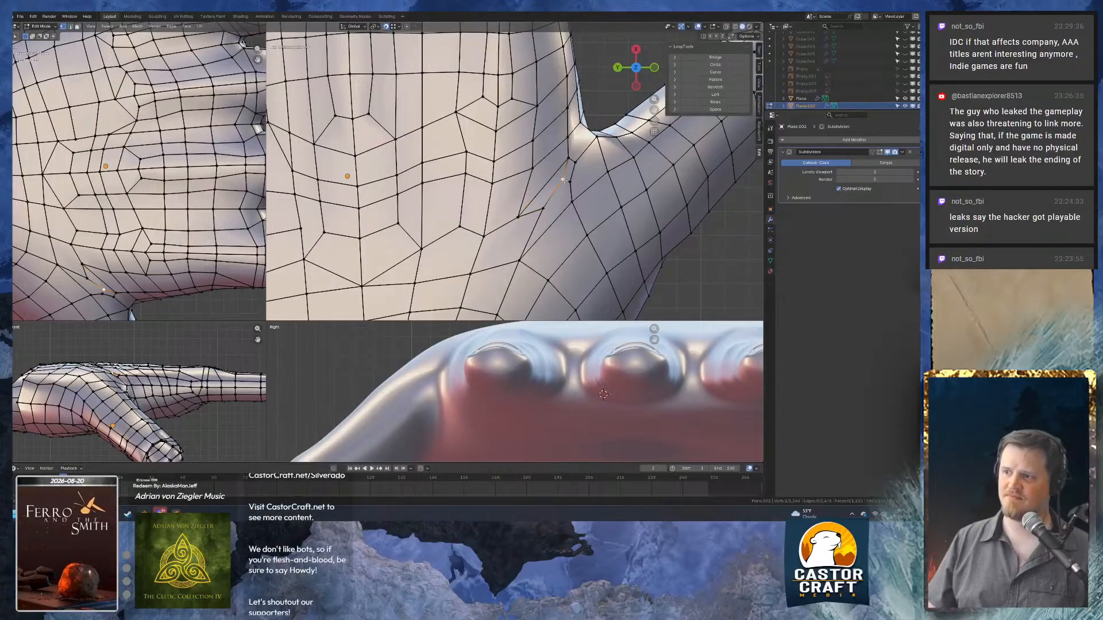
{"action": "key", "text": "shift+v"}
{"action": "left_click", "coordinate": [562, 196]}
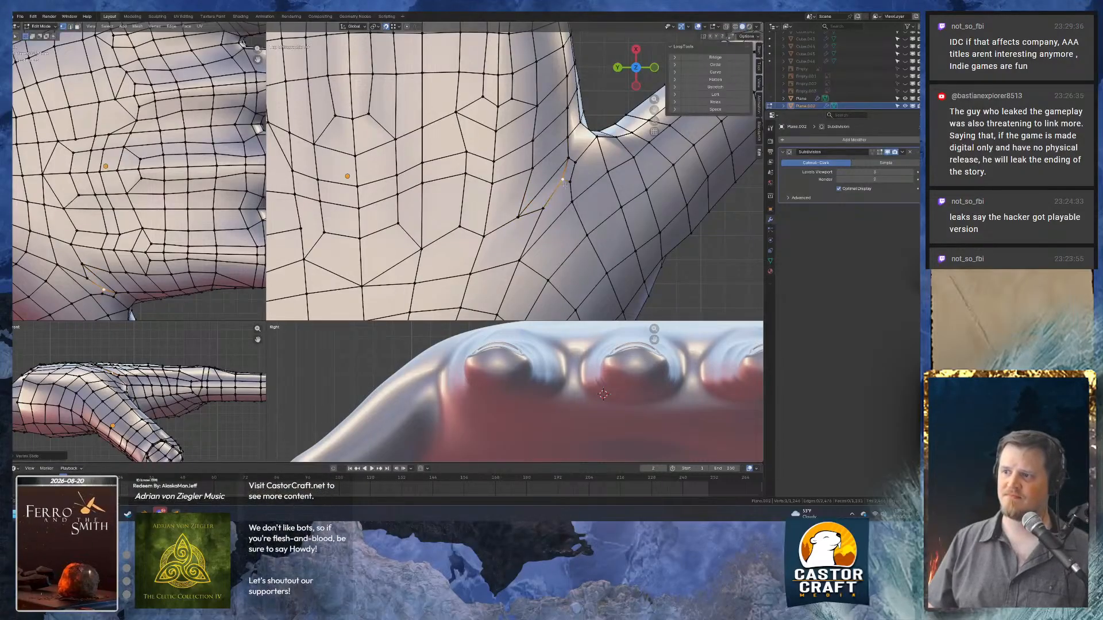
{"action": "key", "text": "shift+v"}
{"action": "left_click", "coordinate": [556, 189]}
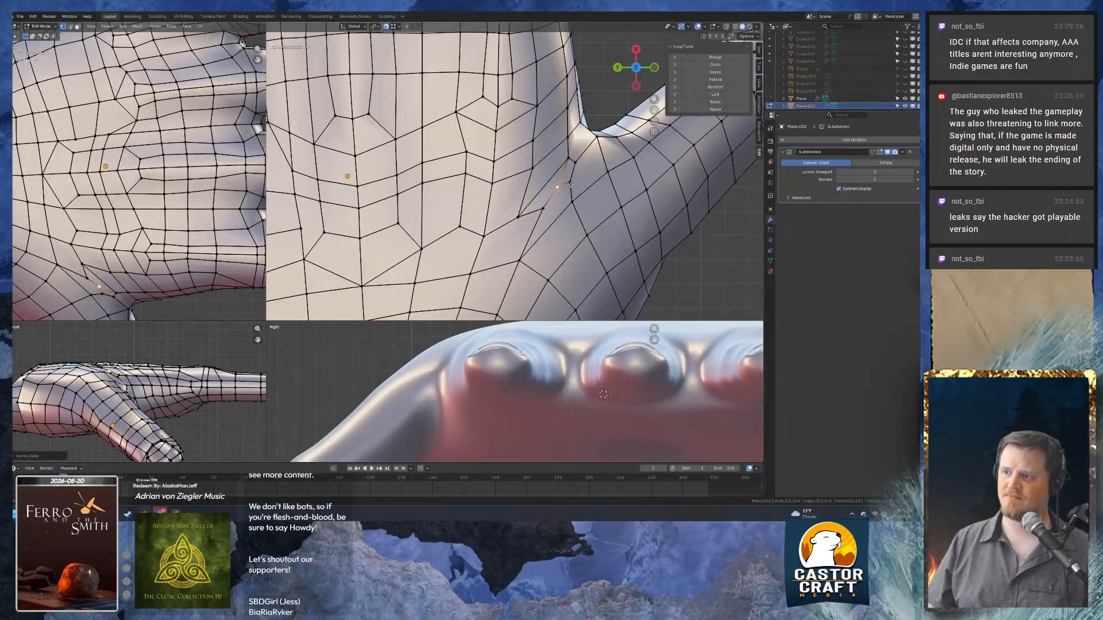
{"action": "key", "text": "shift+v"}
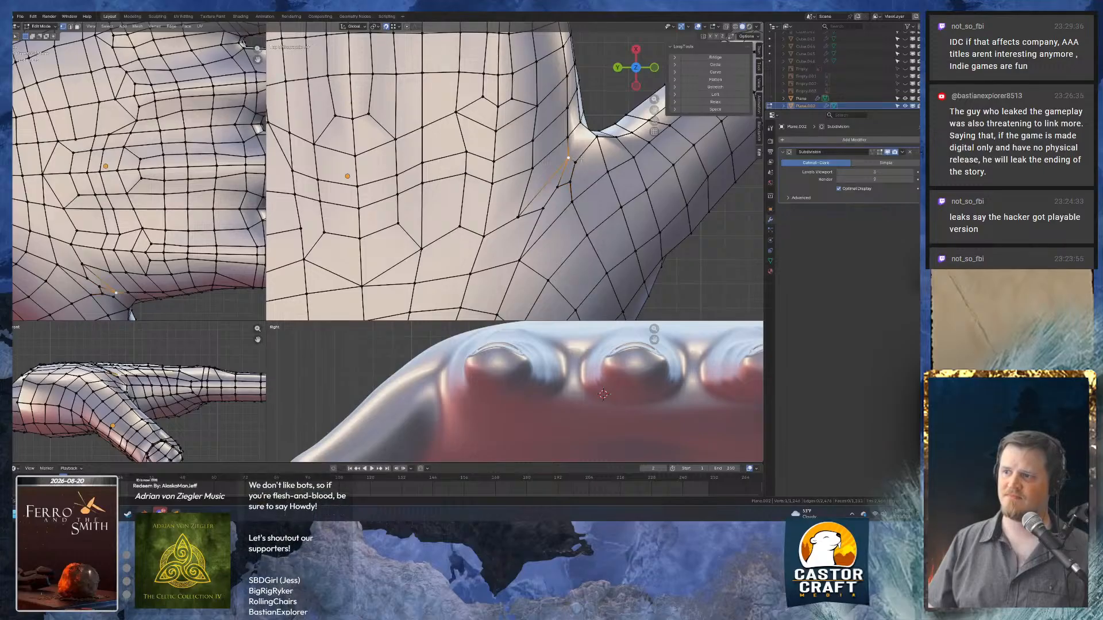
Merge the close-set vertices at the thumb web and slide the merged vertex along its edge.
{"action": "middle_click_drag", "start_coordinate": [570, 157], "coordinate": [540, 161], "text": "shift"}
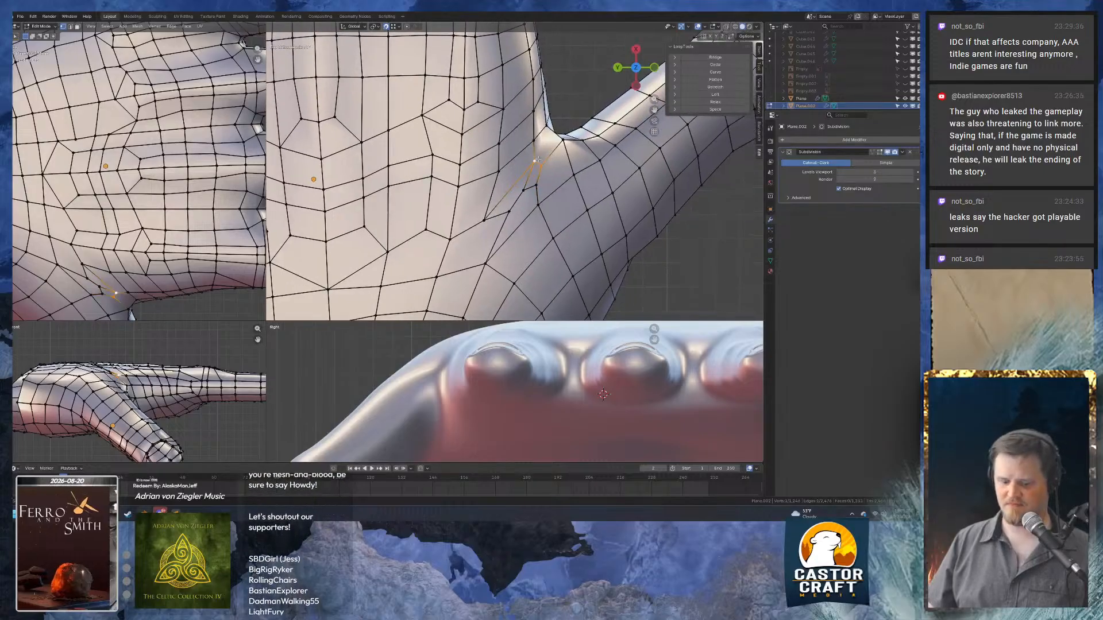
{"action": "key", "text": "m"}
{"action": "left_click", "coordinate": [523, 129]}
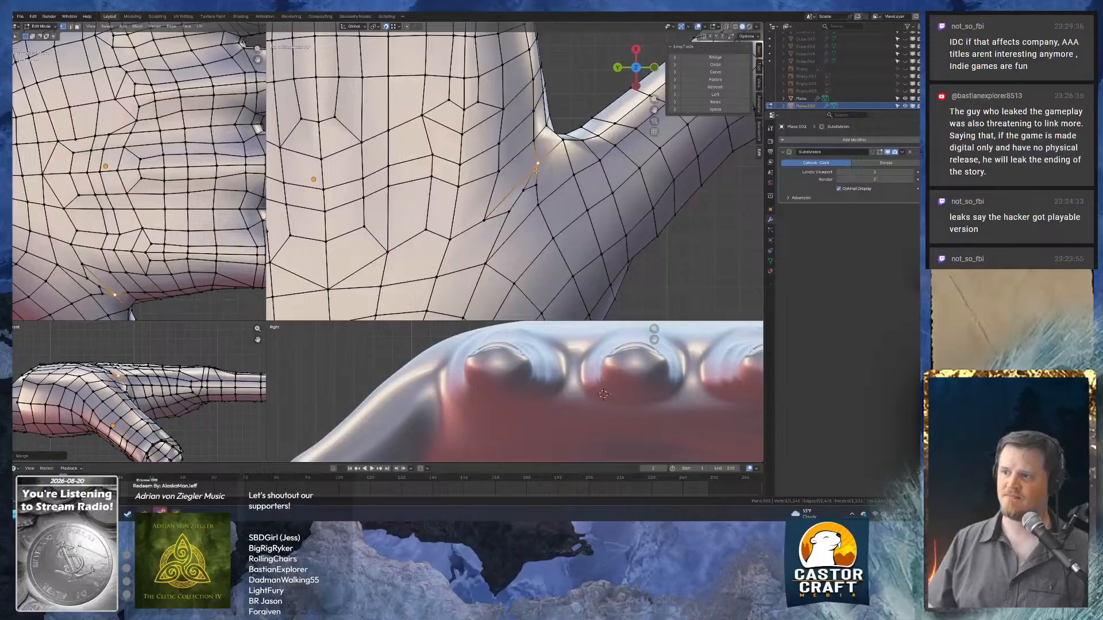
{"action": "key", "text": "shift+v"}
{"action": "left_click", "coordinate": [541, 163]}
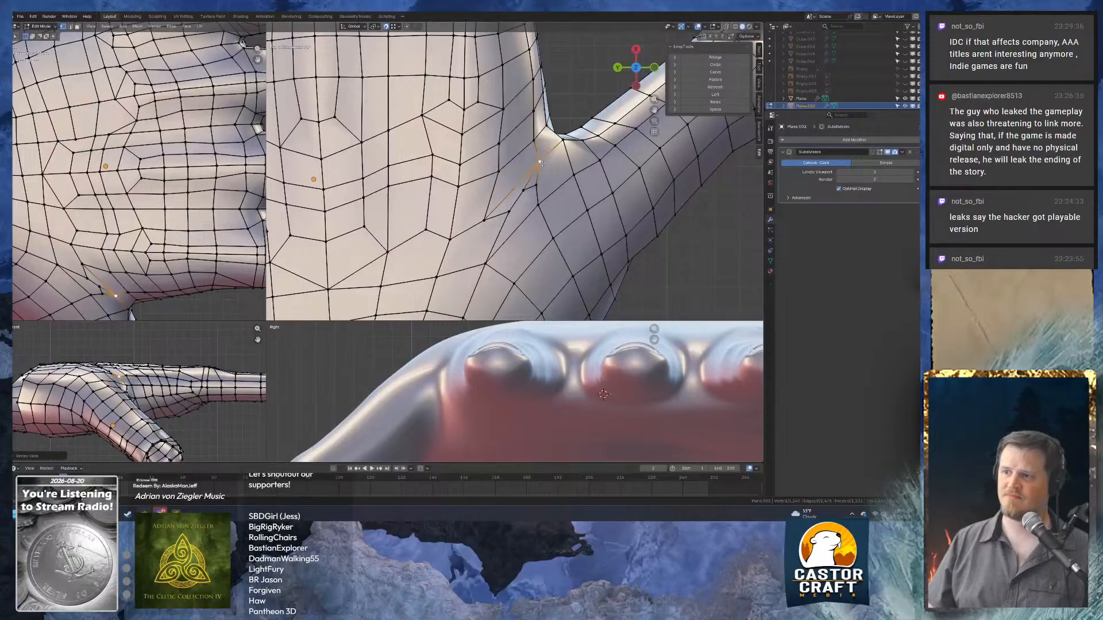
Merge the neighbouring vertices just below the thumb web, and shift the merged vertex toward the thumb.
{"action": "left_click", "coordinate": [536, 185]}
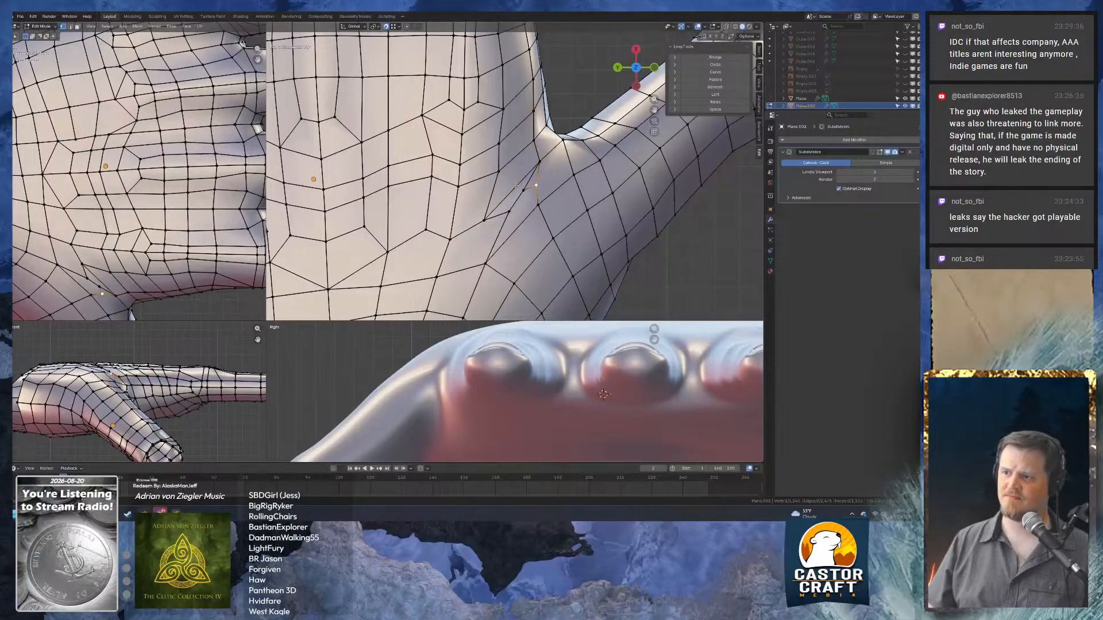
{"action": "key", "text": "m"}
{"action": "left_click", "coordinate": [540, 196]}
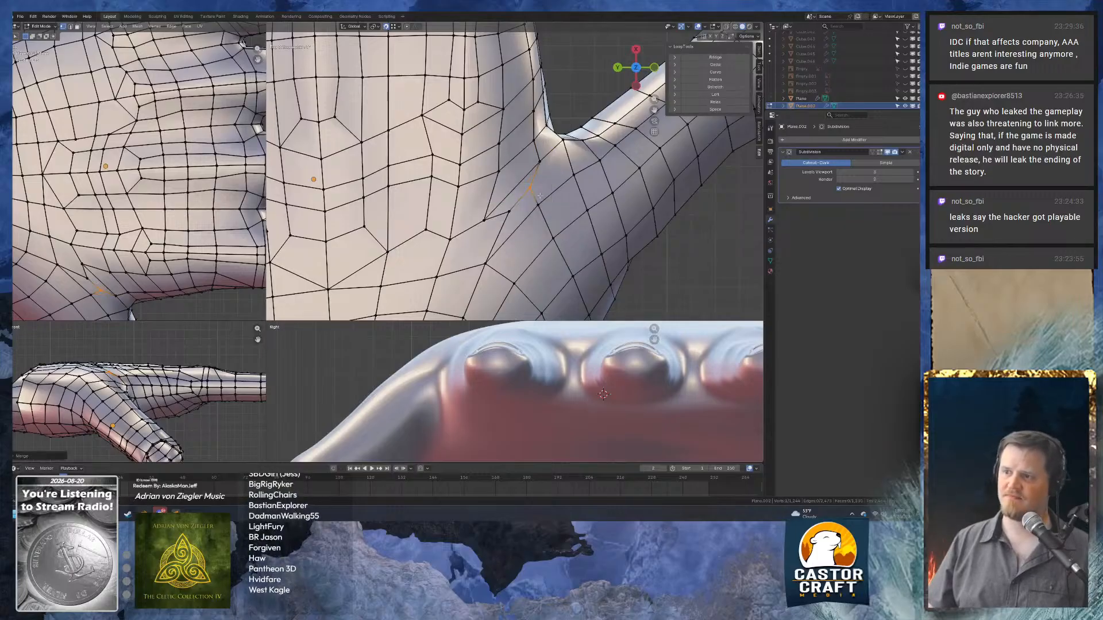
{"action": "key", "text": "shift+v"}
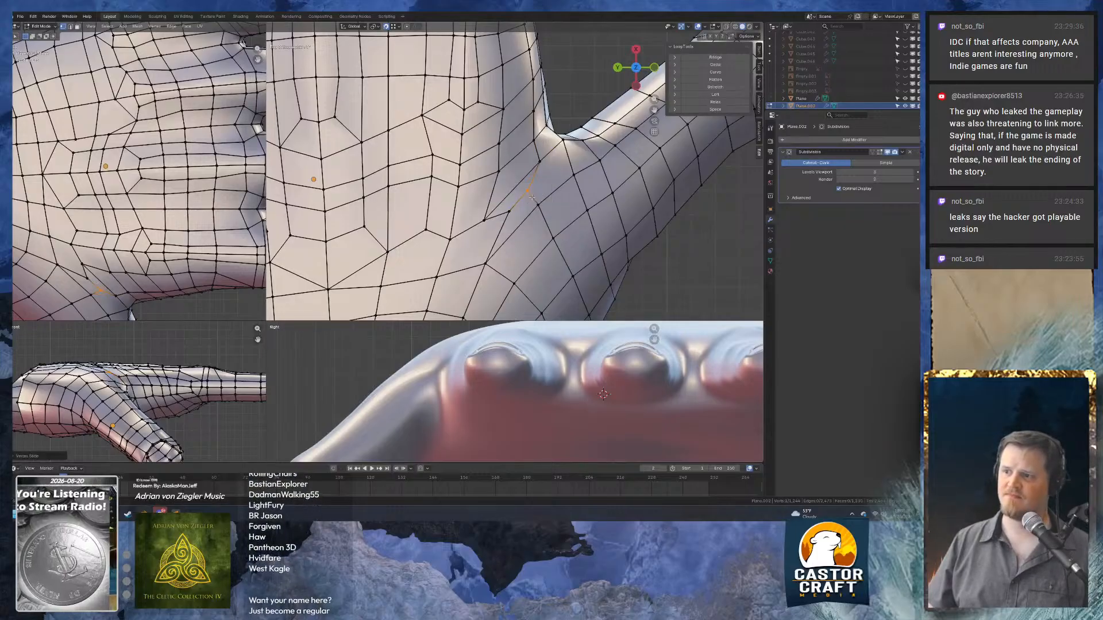
{"action": "key", "text": "g"}
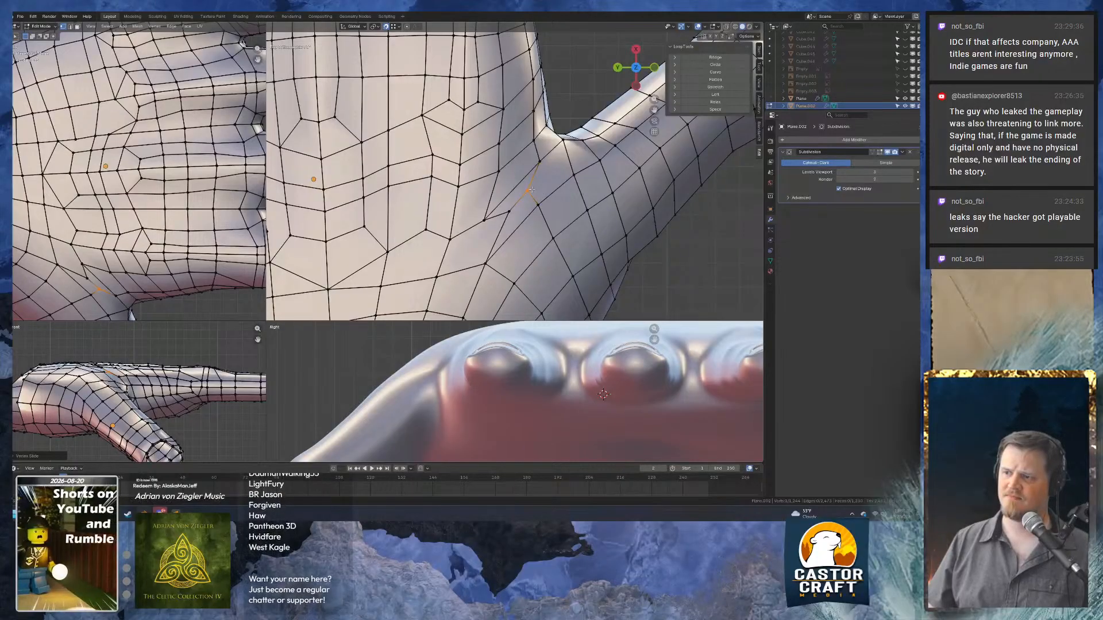
{"action": "left_click", "coordinate": [551, 181]}
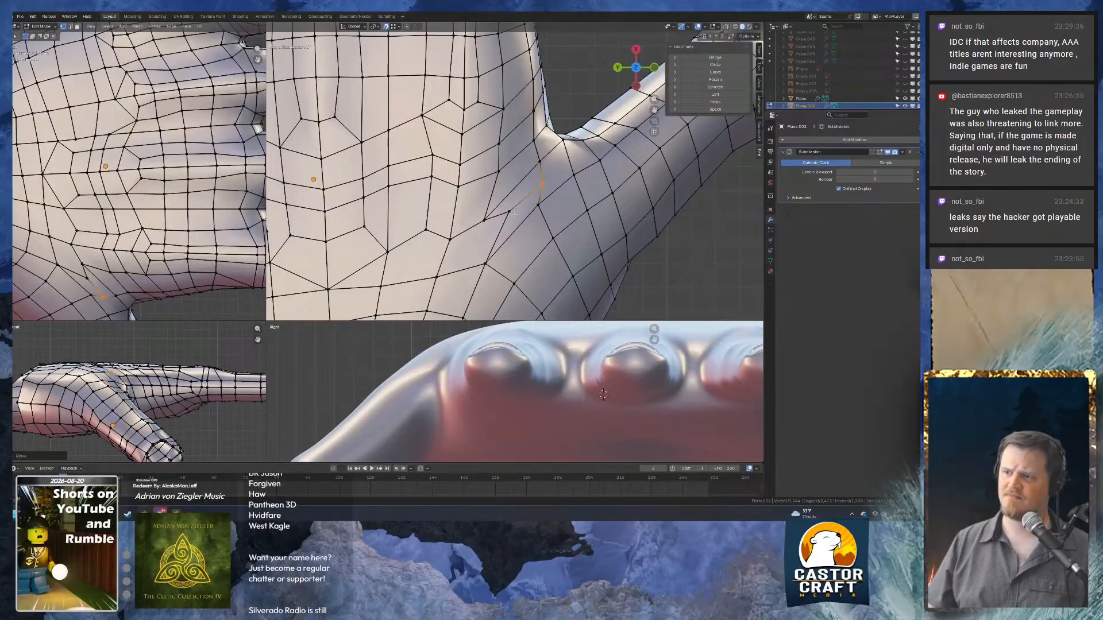
Slide the vertex between the palm and the thumb web along its edge.
{"action": "middle_click_drag", "start_coordinate": [524, 208], "coordinate": [566, 155], "text": "shift"}
{"action": "left_click", "coordinate": [546, 168]}
{"action": "key", "text": "shift+v"}
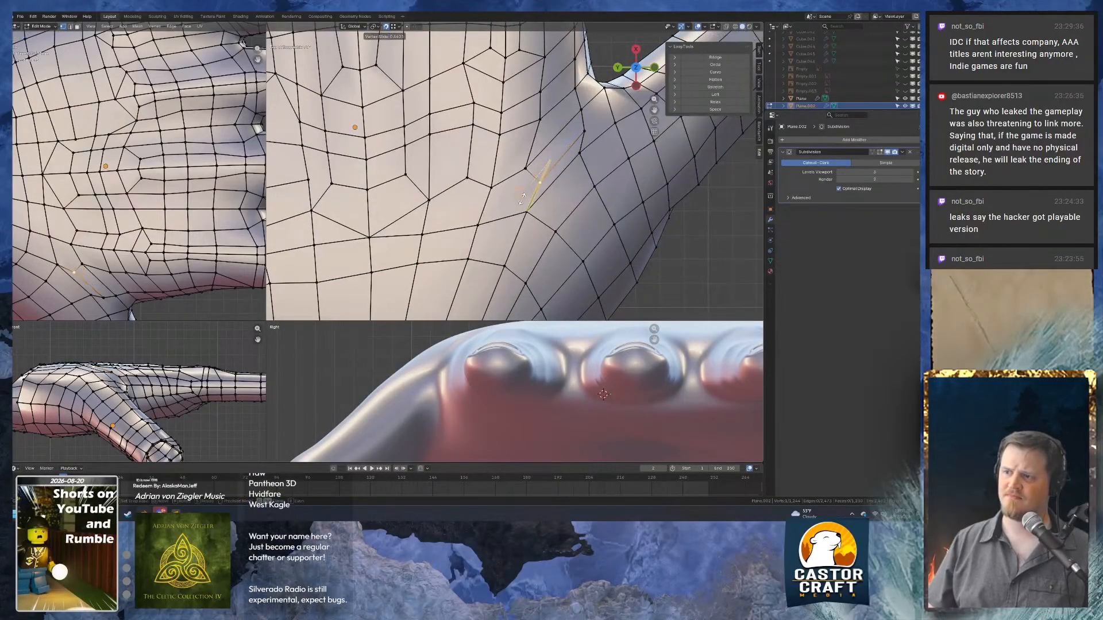
{"action": "left_click", "coordinate": [542, 177]}
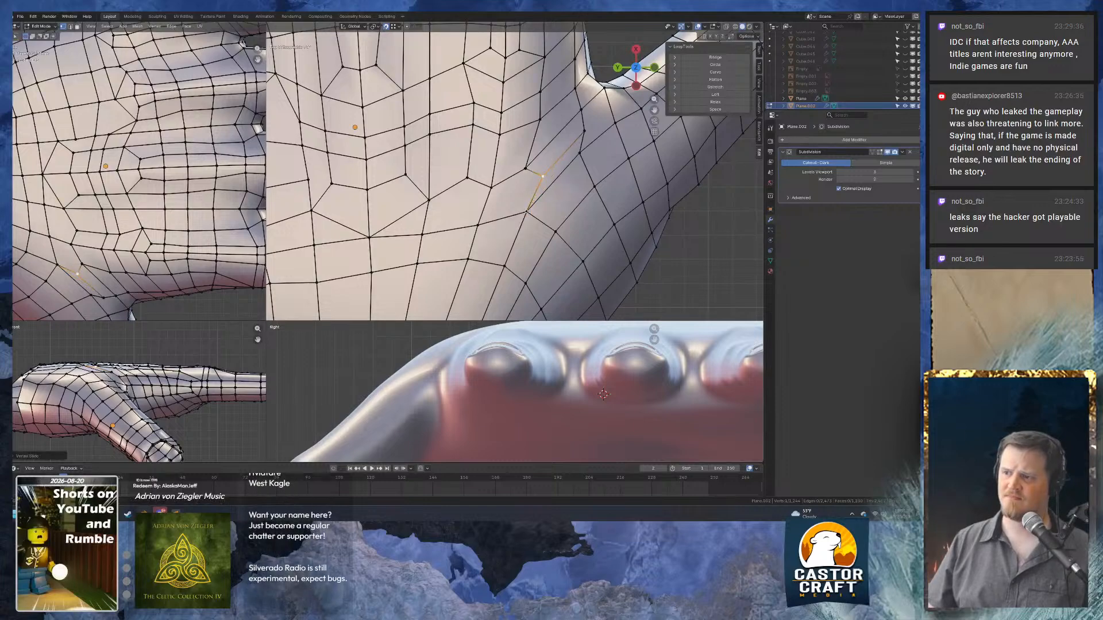
Merge the slid vertex with the vertex just below it on the palm side of the thumb web, using At Last.
{"action": "left_click", "coordinate": [528, 211], "text": "shift"}
{"action": "key", "text": "m"}
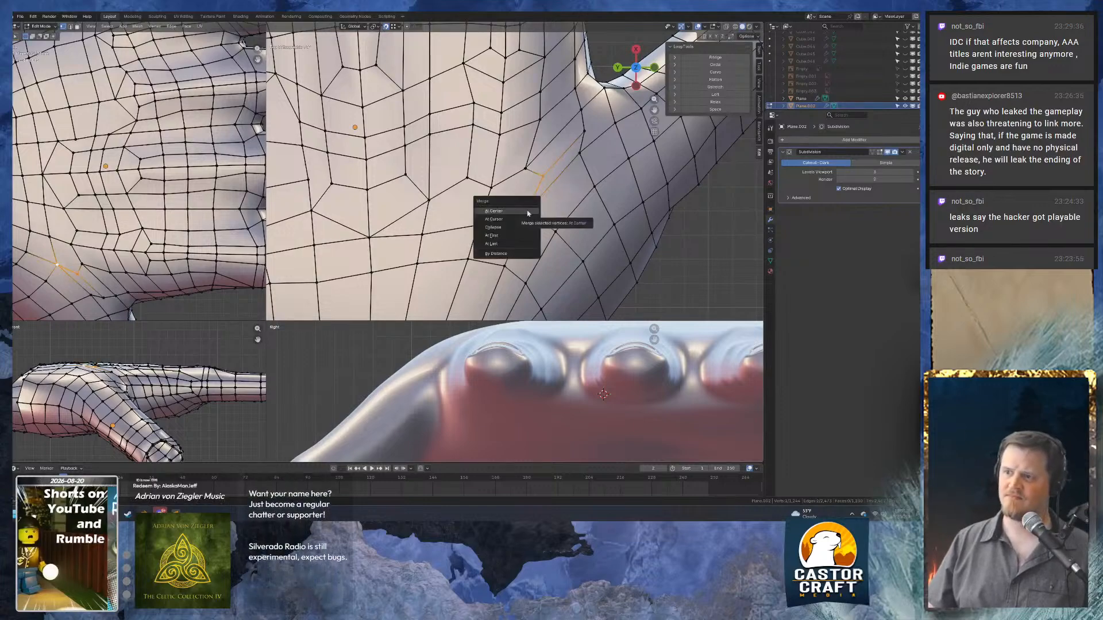
{"action": "left_click", "coordinate": [521, 243]}
{"action": "scroll", "coordinate": [560, 155], "scroll_direction": "down", "scroll_amount": 1}
{"action": "scroll", "coordinate": [559, 155], "scroll_direction": "down", "scroll_amount": 2}
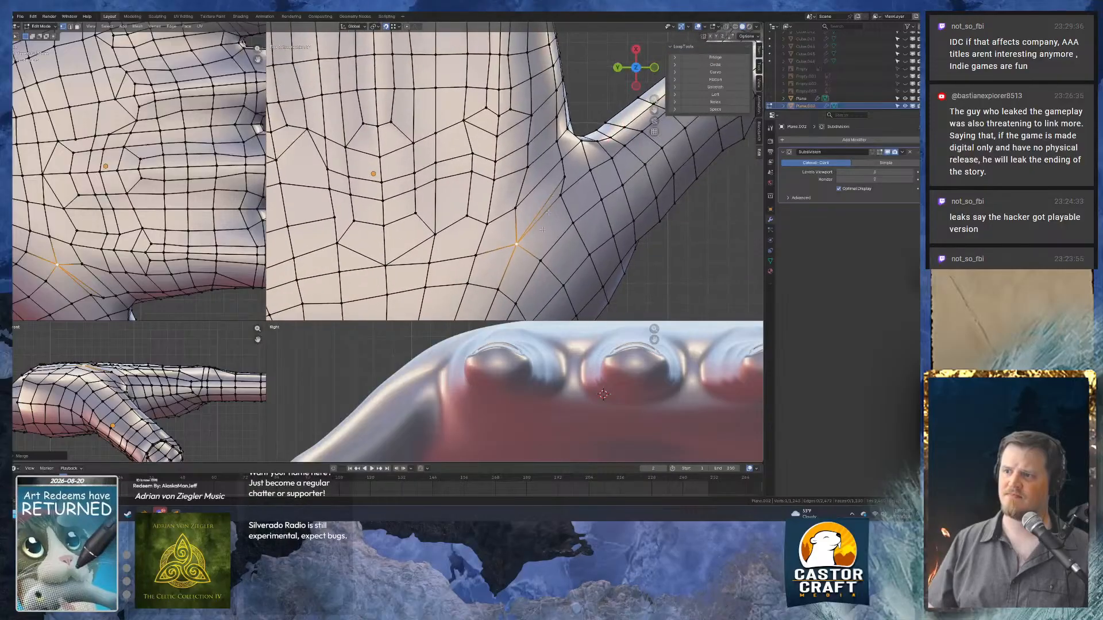
{"action": "scroll", "coordinate": [424, 141], "scroll_direction": "up", "scroll_amount": 3}
{"action": "scroll", "coordinate": [415, 150], "scroll_direction": "down", "scroll_amount": 1}
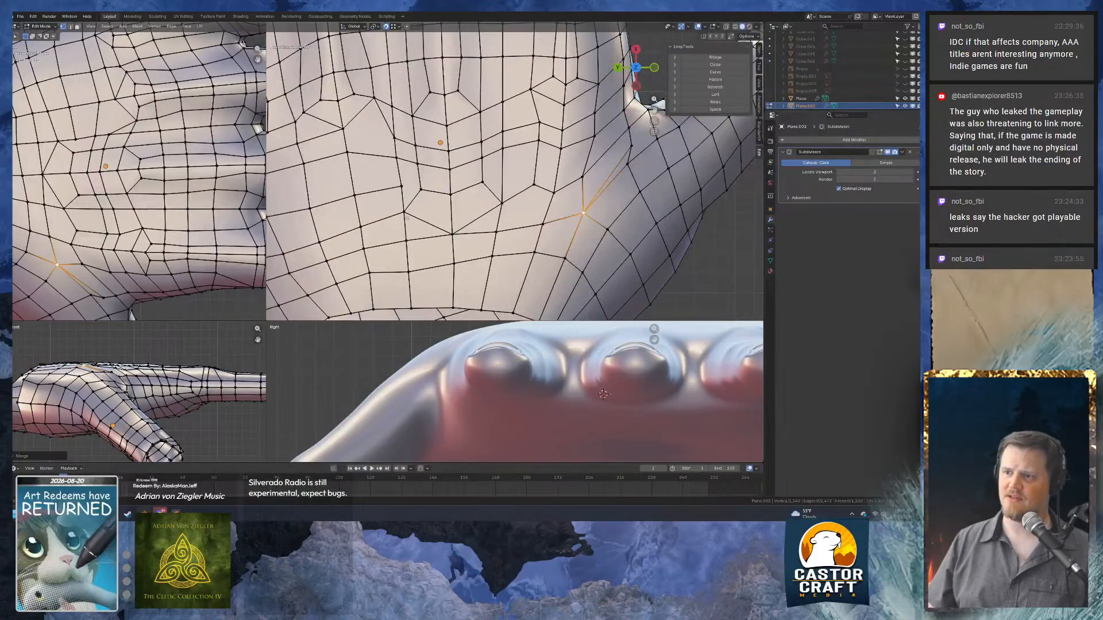
Connect the two neighbouring palm vertices beside the merged vertex with an edge.
{"action": "middle_click_drag", "start_coordinate": [542, 123], "coordinate": [484, 110], "text": "shift"}
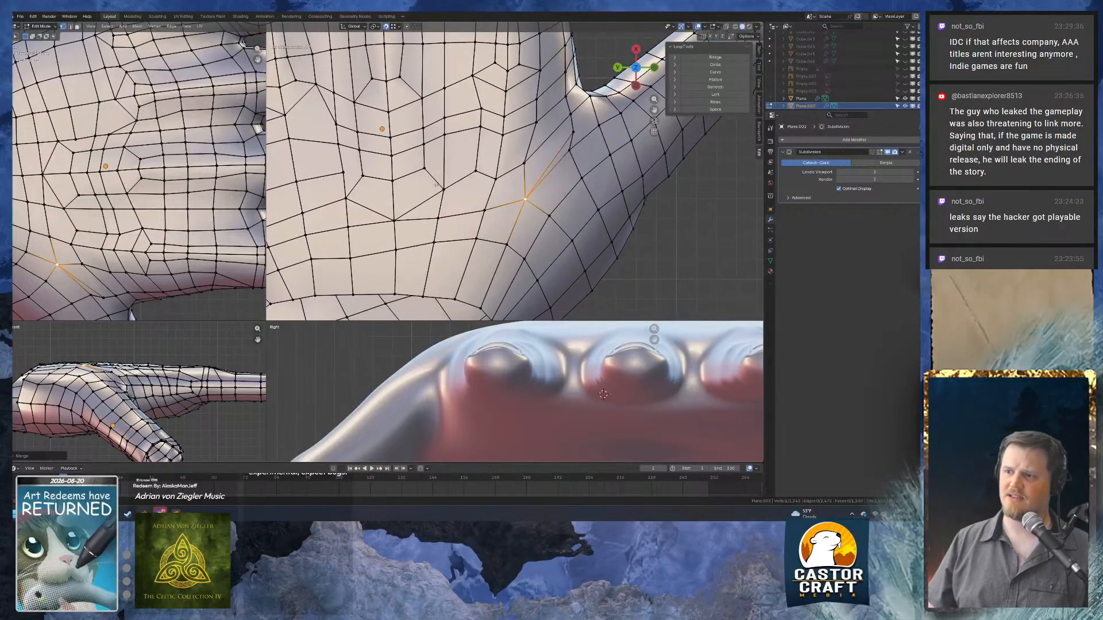
{"action": "left_click", "coordinate": [444, 190]}
{"action": "left_click", "coordinate": [485, 210], "text": "shift"}
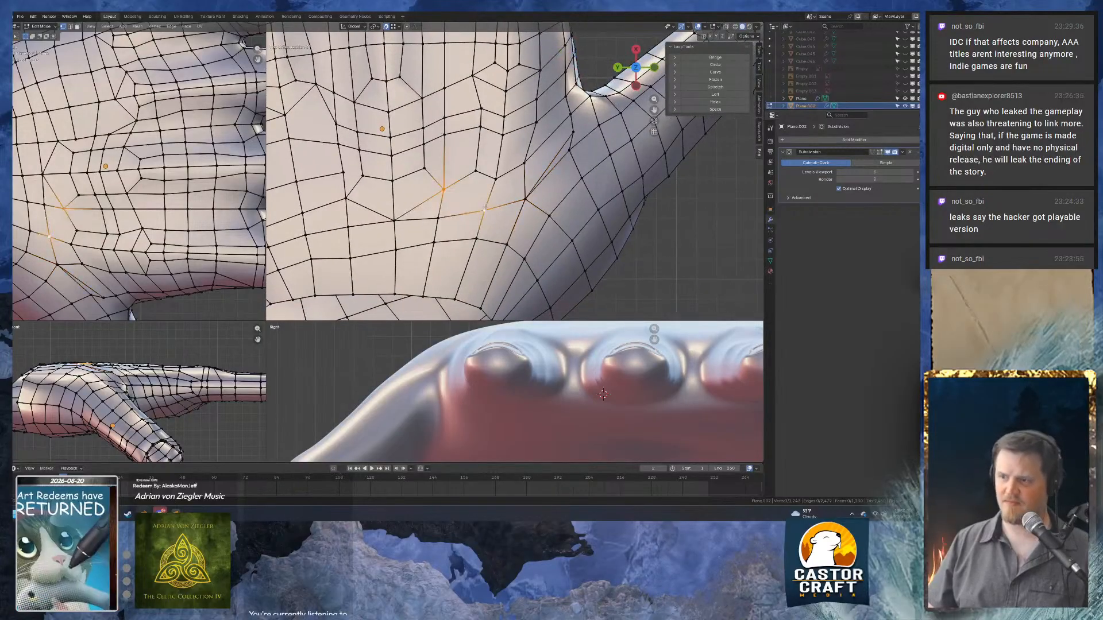
{"action": "key", "text": "j"}
{"action": "left_click", "coordinate": [485, 210]}
{"action": "left_click", "coordinate": [525, 199]}
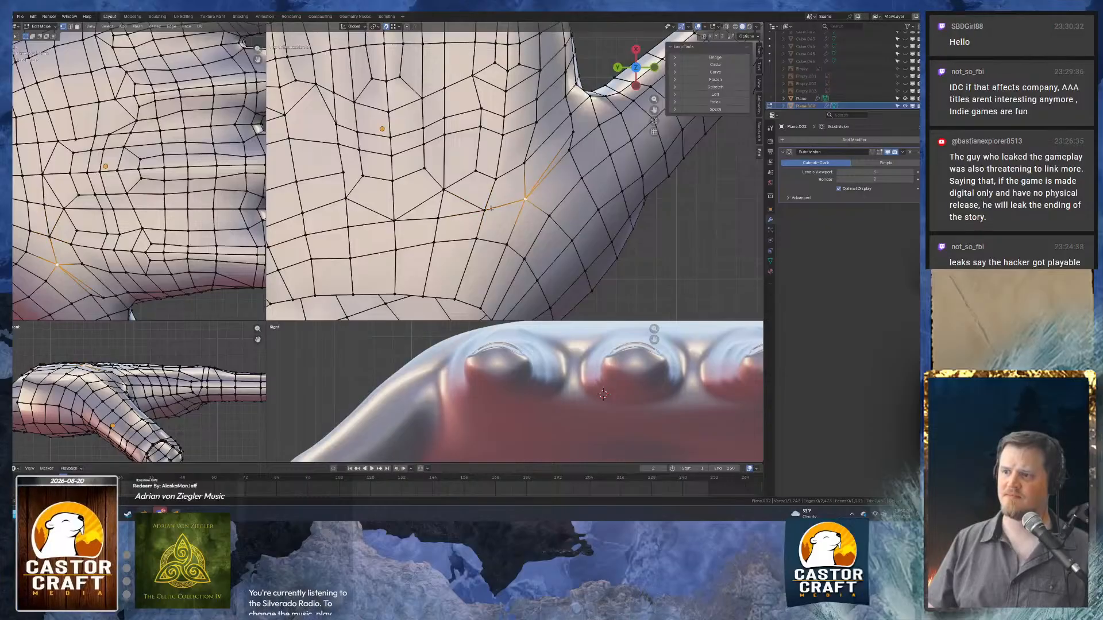
Cut an edge with the Knife from the palm vertex beside the merged vertex to the edge just above the merged vertex.
{"action": "left_click", "coordinate": [486, 210]}
{"action": "key", "text": "k"}
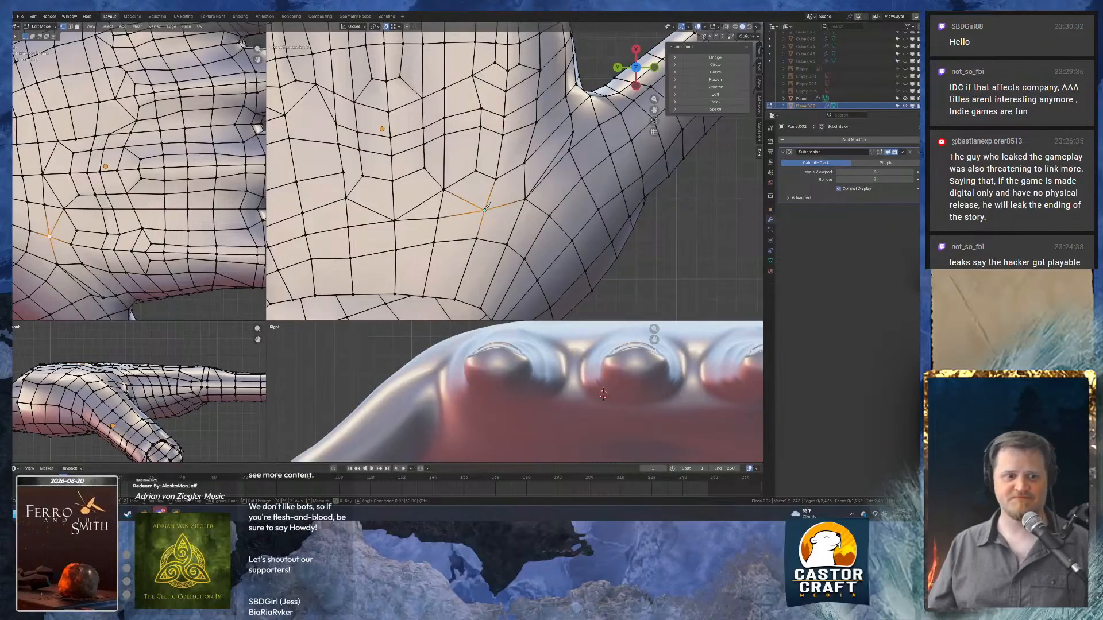
{"action": "left_click", "coordinate": [484, 210]}
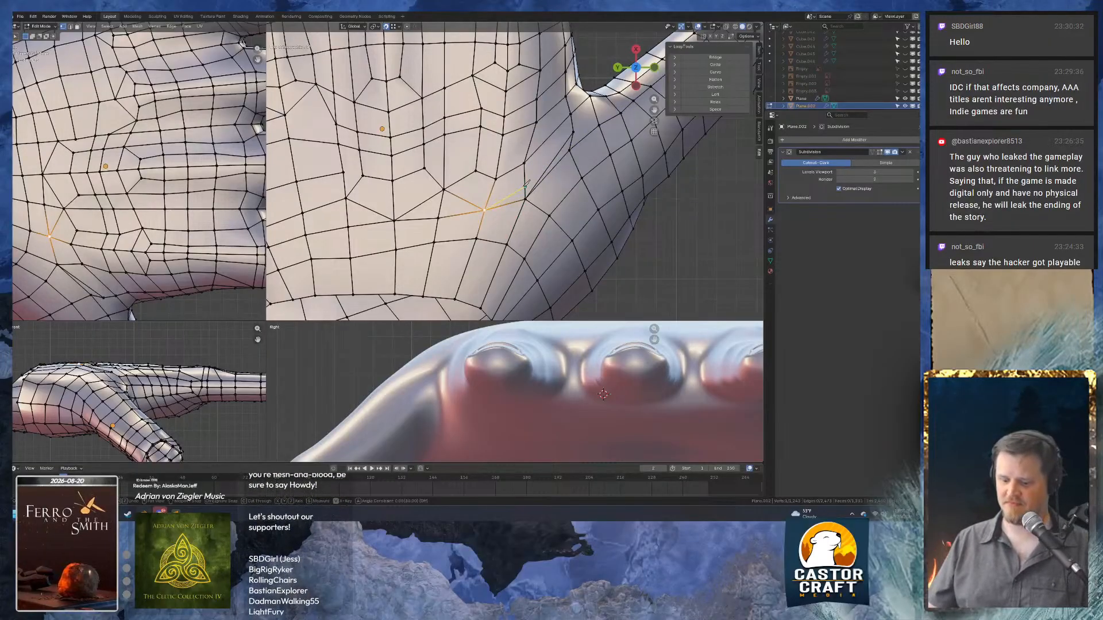
{"action": "left_click", "coordinate": [525, 185]}
{"action": "key", "text": "Return"}
{"action": "middle_click_drag", "start_coordinate": [559, 154], "coordinate": [521, 175], "text": "shift"}
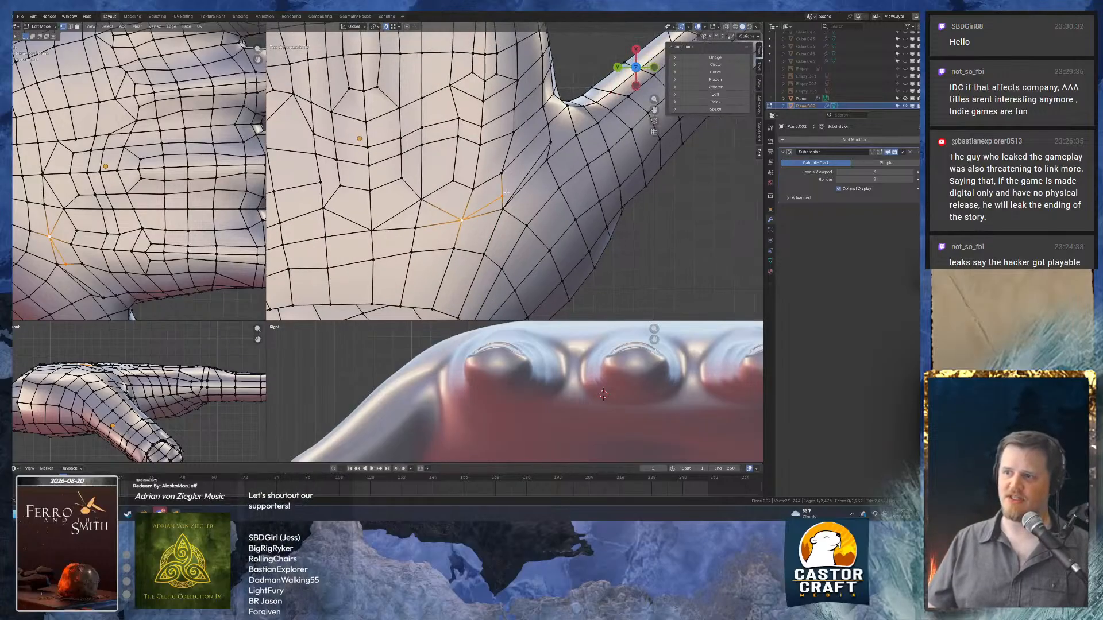
Undo the last changes around the cut below the thumb web.
{"action": "key", "text": "ctrl+z"}
{"action": "key", "text": "ctrl+z"}
{"action": "key", "text": "ctrl+z"}
{"action": "key", "text": "ctrl+z"}
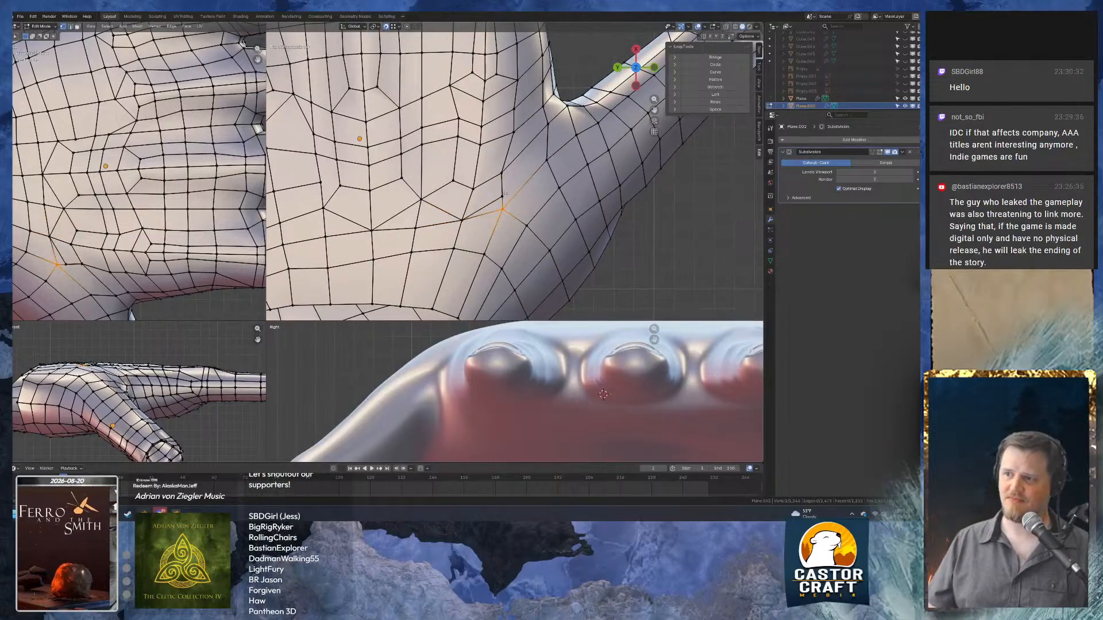
{"action": "left_click", "coordinate": [502, 196]}
{"action": "middle_click_drag", "start_coordinate": [567, 147], "coordinate": [535, 173], "text": "shift"}
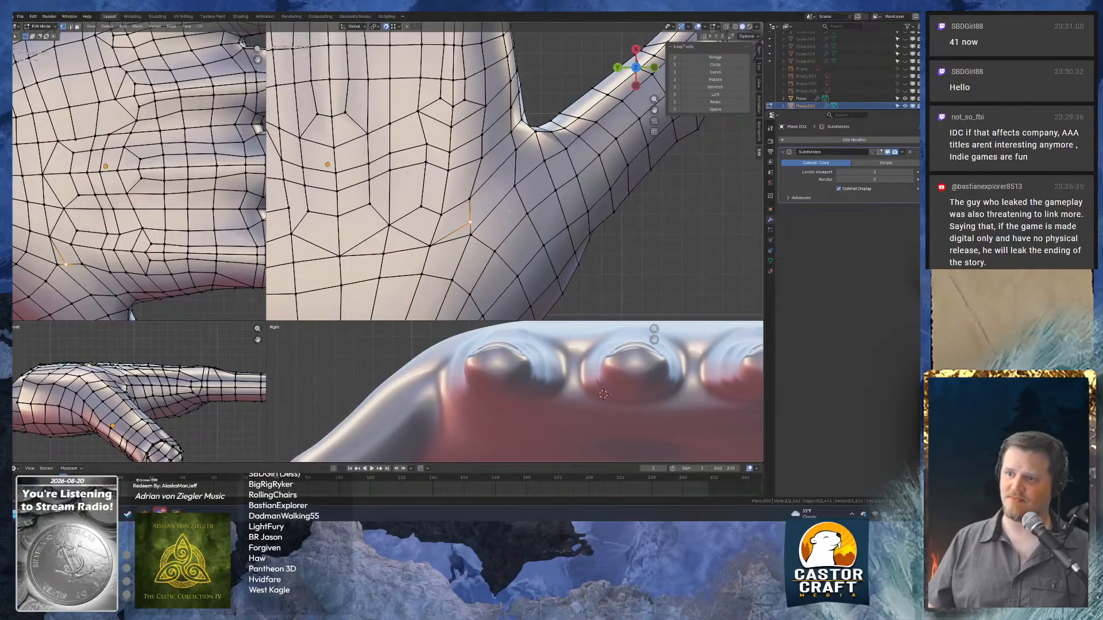
{"action": "middle_click_drag", "start_coordinate": [508, 210], "coordinate": [558, 200], "text": "shift"}
{"action": "middle_click_drag", "start_coordinate": [348, 227], "coordinate": [514, 192], "text": "shift"}
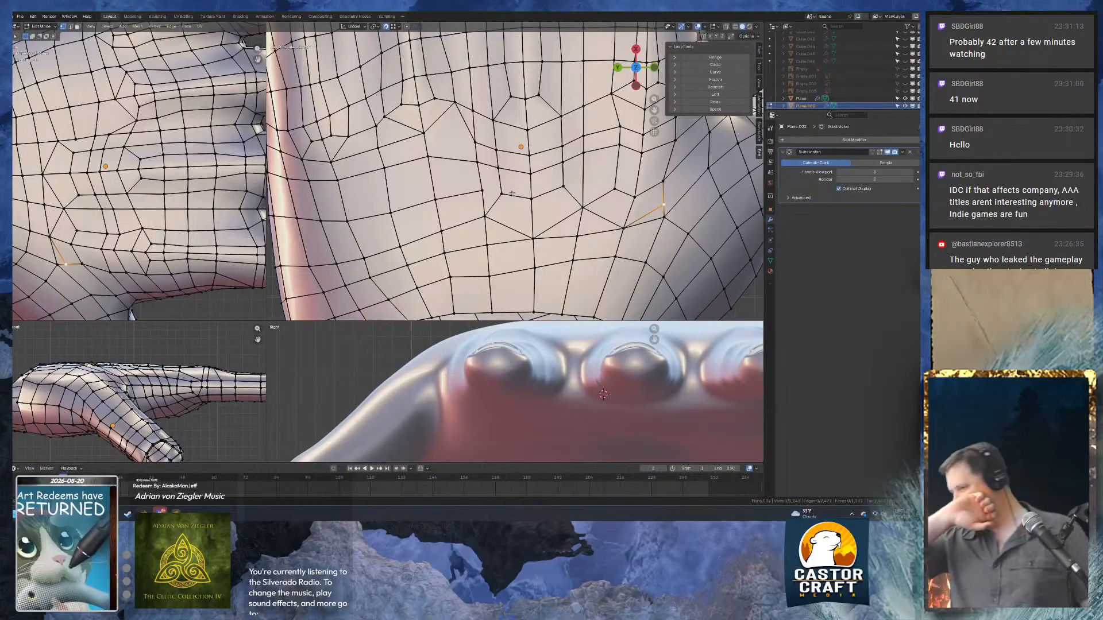
{"action": "middle_click_drag", "start_coordinate": [713, 163], "coordinate": [518, 177], "text": "shift"}
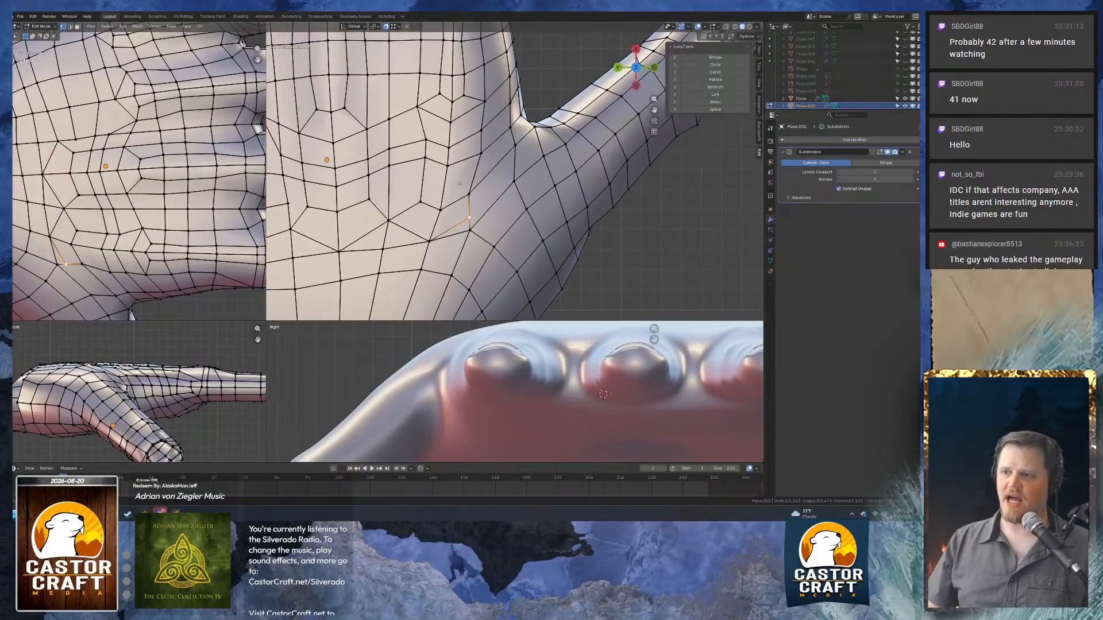
Move the two stacked vertices between the palm and the thumb web slightly toward the thumb.
{"action": "left_click", "coordinate": [463, 200]}
{"action": "key", "text": "g"}
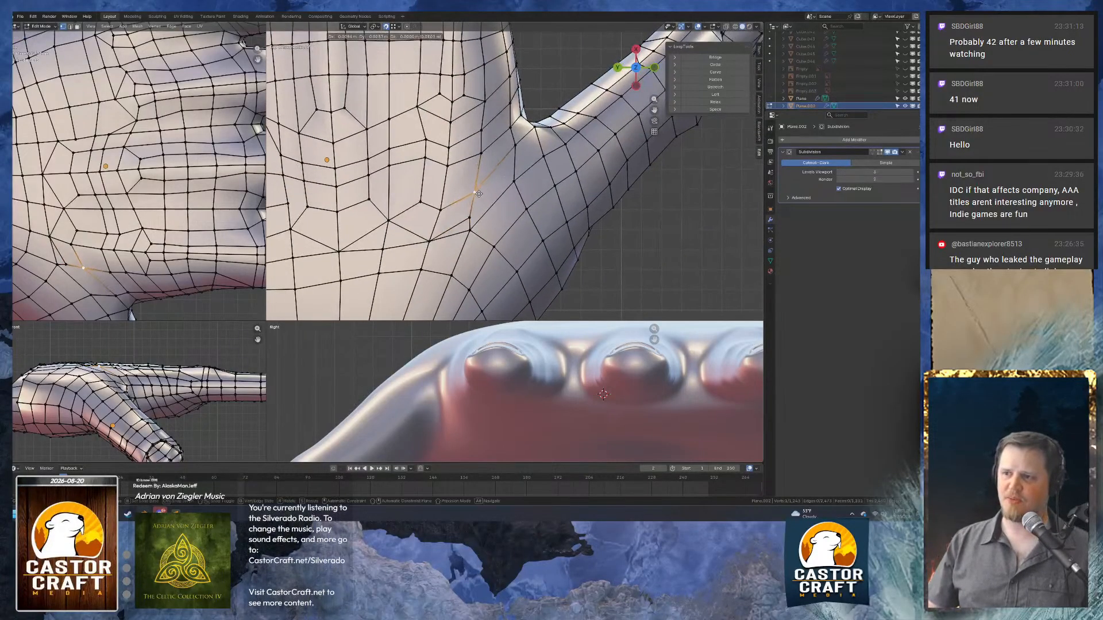
{"action": "left_click", "coordinate": [480, 185]}
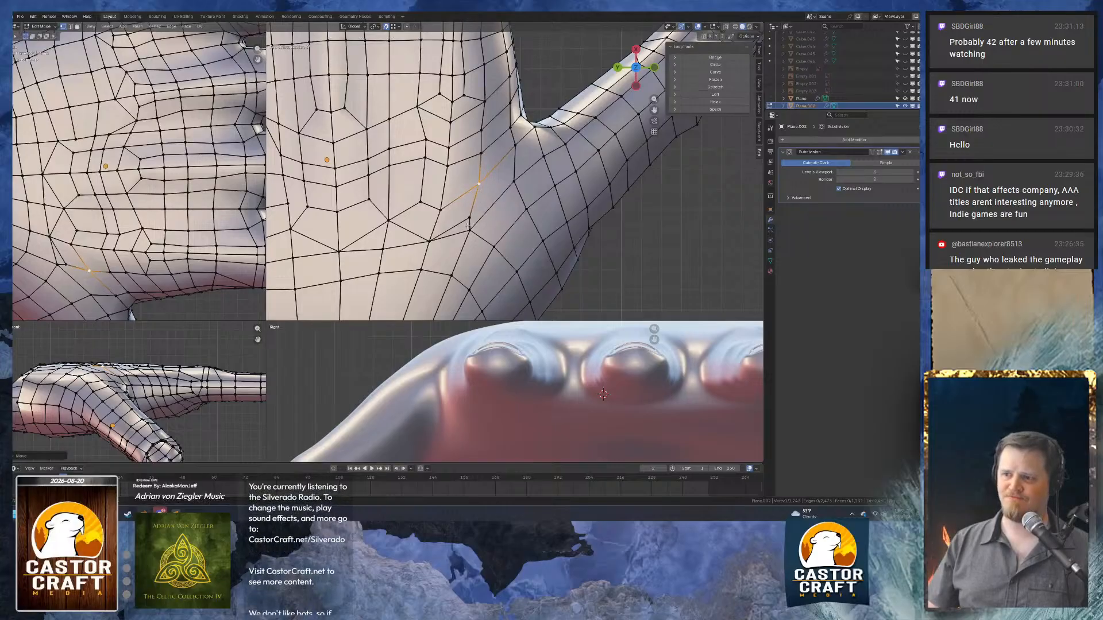
{"action": "key", "text": "g"}
{"action": "left_click", "coordinate": [480, 210]}
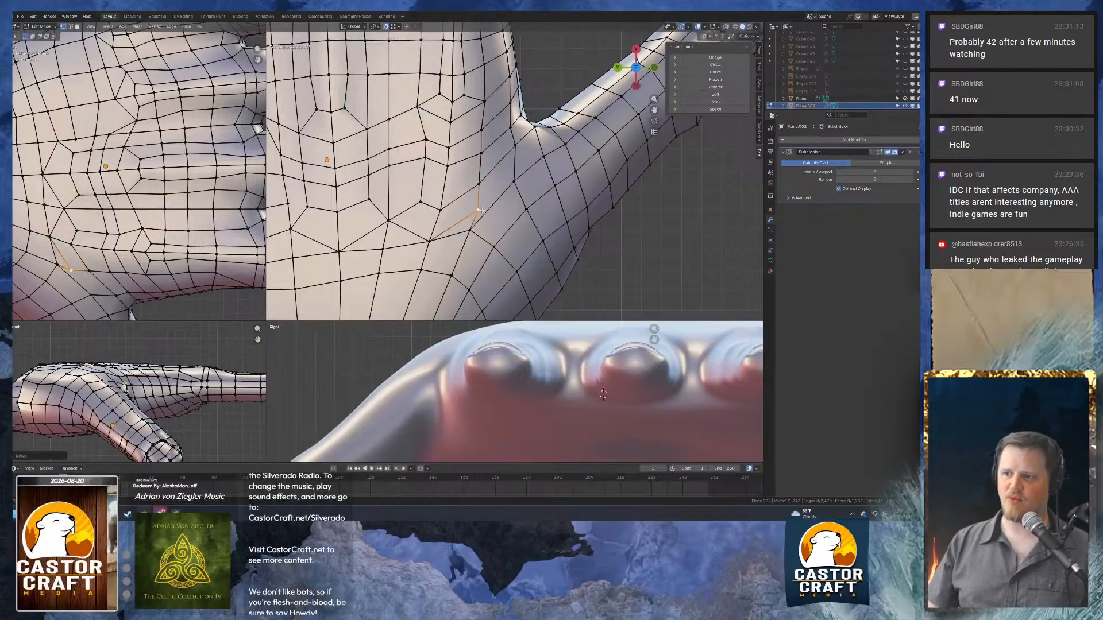
Slide the crease vertex directly below them along its edge to even out the spacing.
{"action": "key", "text": "g"}
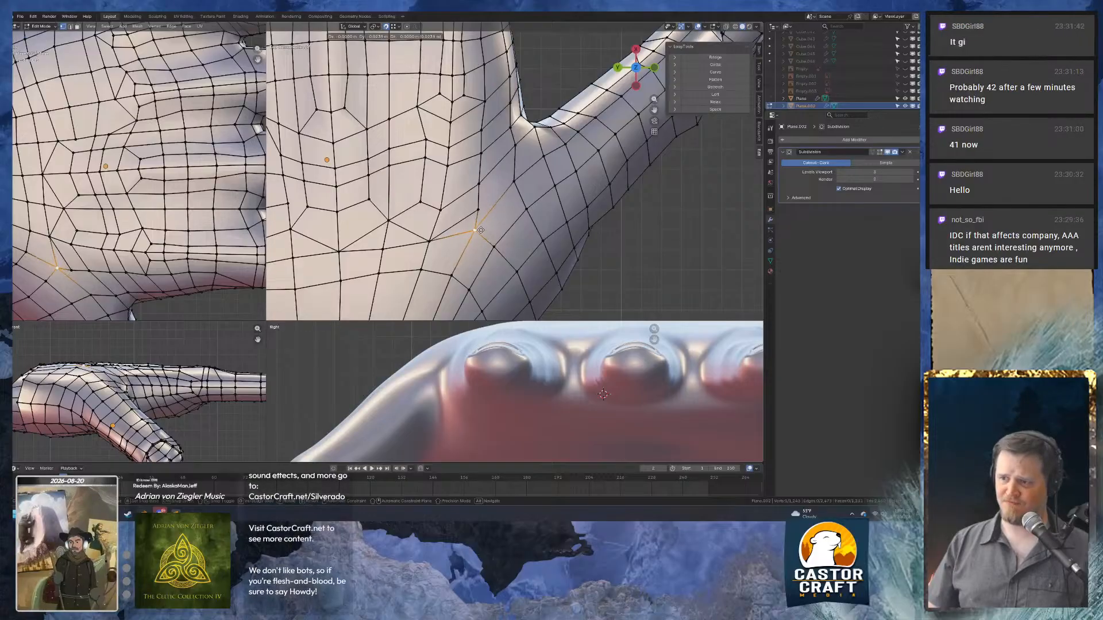
{"action": "key", "text": "g"}
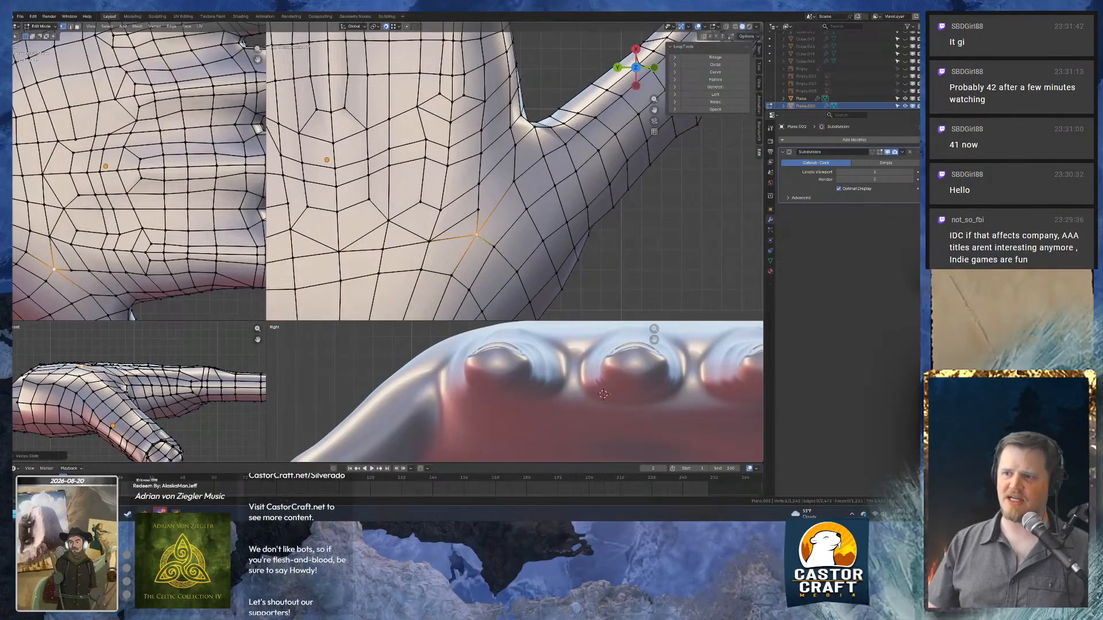
{"action": "left_click", "coordinate": [482, 227]}
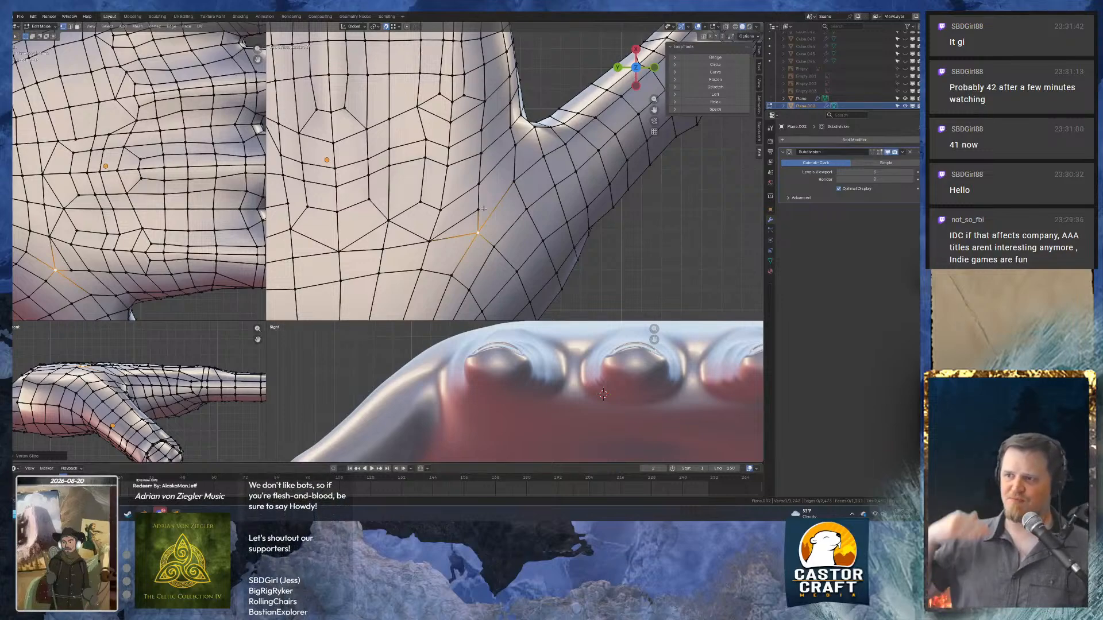
Dissolve the extra edge beside the crease vertex on the ridge at the thumb's base.
{"action": "mouse_move", "coordinate": [484, 209]}
{"action": "middle_mouse_down"}
{"action": "mouse_move", "coordinate": [511, 195]}
{"action": "mouse_move", "coordinate": [526, 213]}
{"action": "mouse_move", "coordinate": [519, 195]}
{"action": "mouse_move", "coordinate": [499, 201]}
{"action": "middle_mouse_up"}
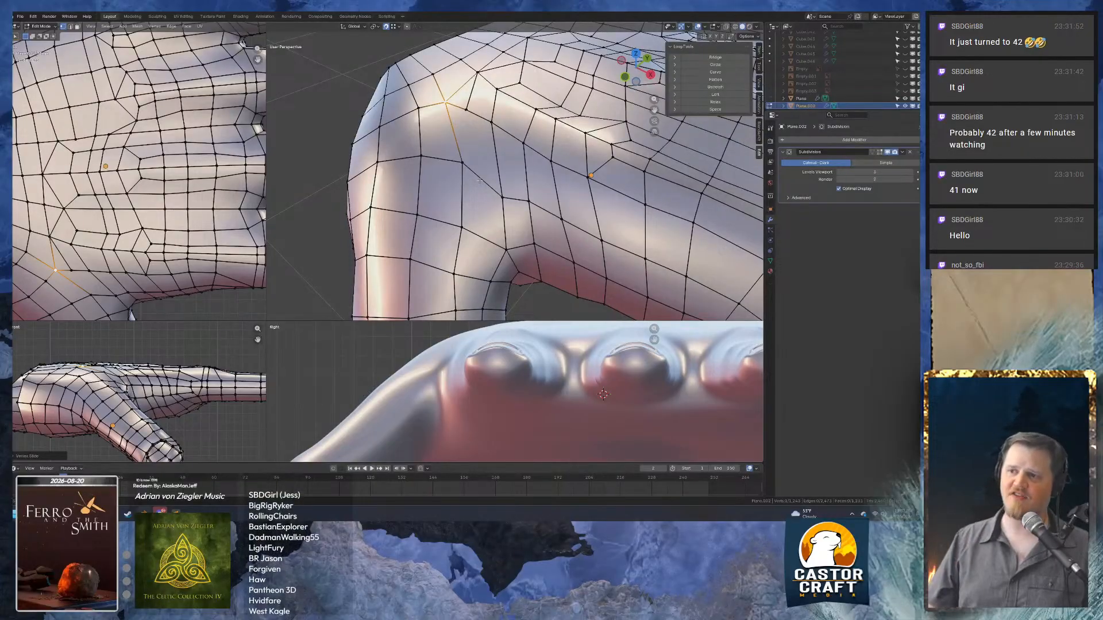
{"action": "middle_click_drag", "start_coordinate": [432, 170], "coordinate": [507, 185]}
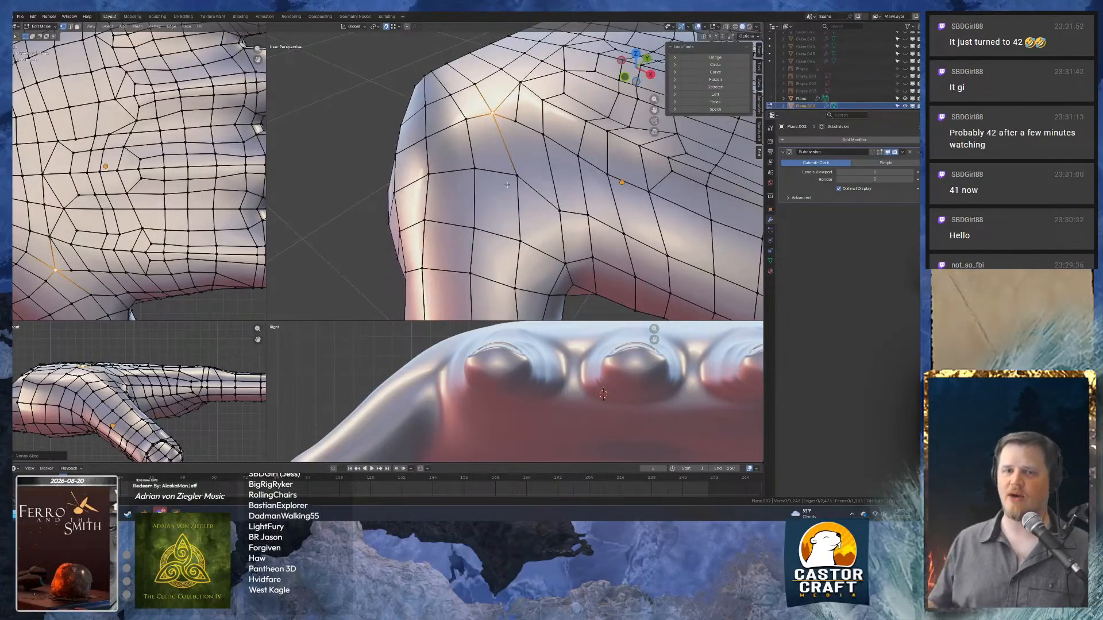
{"action": "key", "text": "2"}
{"action": "left_click", "coordinate": [517, 110]}
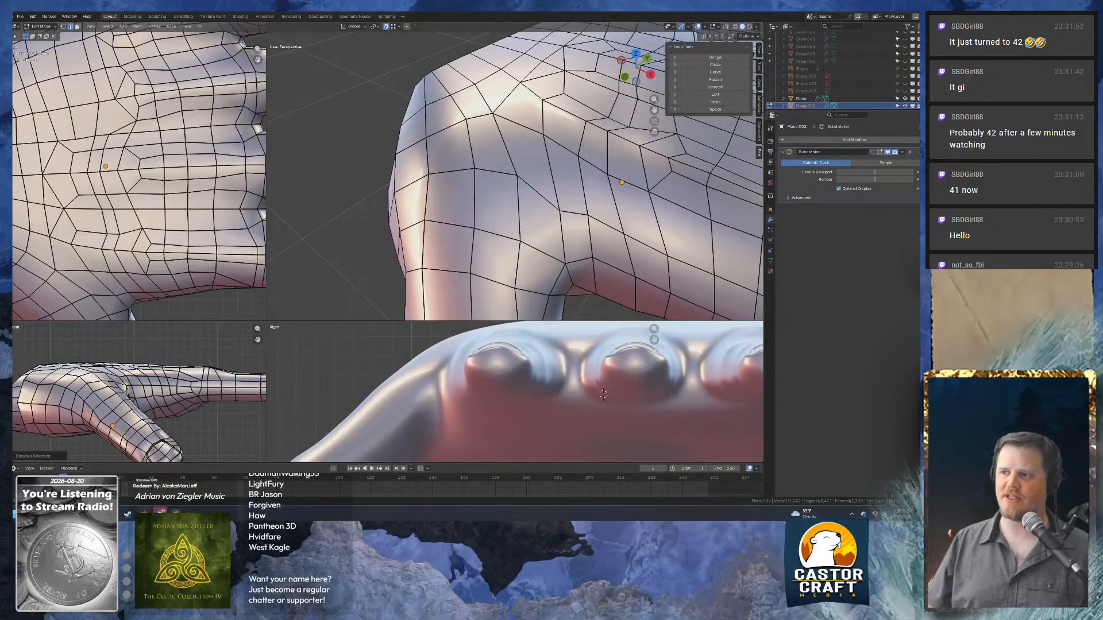
Slide the vertex below the index finger's base along its edge.
{"action": "middle_click_drag", "start_coordinate": [469, 139], "coordinate": [591, 156]}
{"action": "scroll", "coordinate": [540, 154], "scroll_direction": "up", "scroll_amount": 2}
{"action": "middle_click_drag", "start_coordinate": [489, 154], "coordinate": [568, 188]}
{"action": "key", "text": "shift+v"}
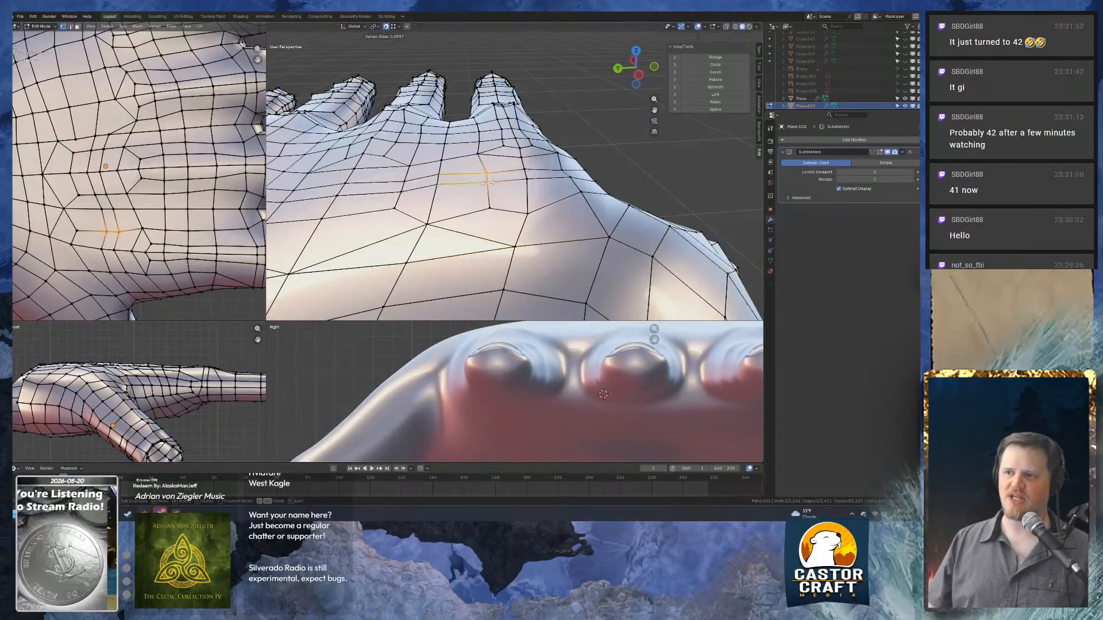
{"action": "left_click", "coordinate": [495, 171]}
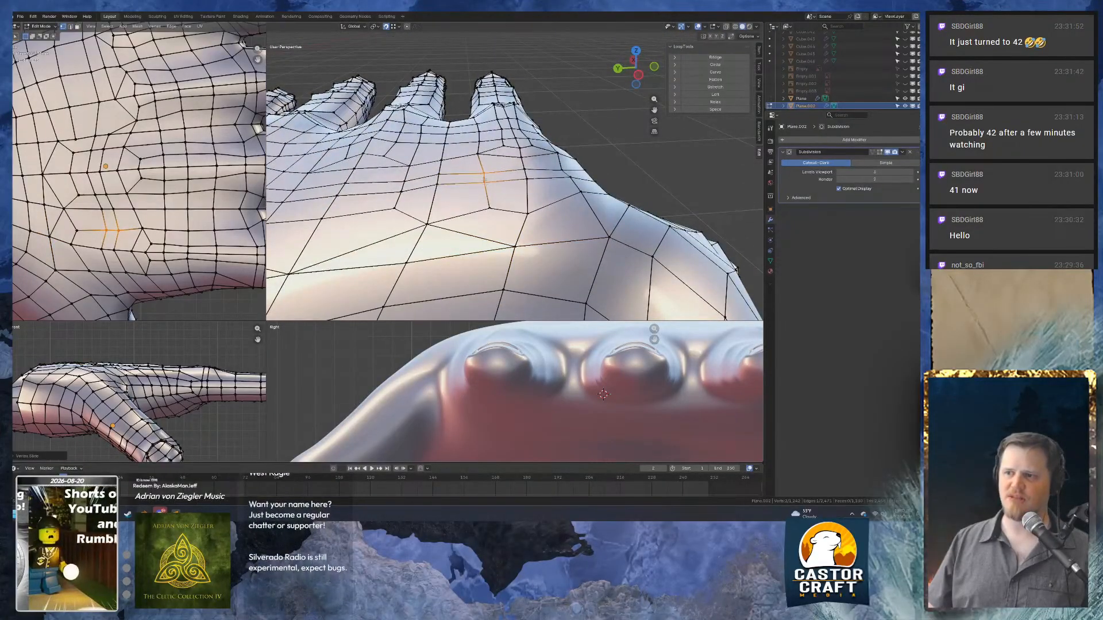
Slide the two vertically neighbouring vertices below the index finger along their edges to even out the surrounding faces.
{"action": "left_click", "coordinate": [495, 172]}
{"action": "middle_click_drag", "start_coordinate": [500, 93], "coordinate": [495, 150], "text": "alt"}
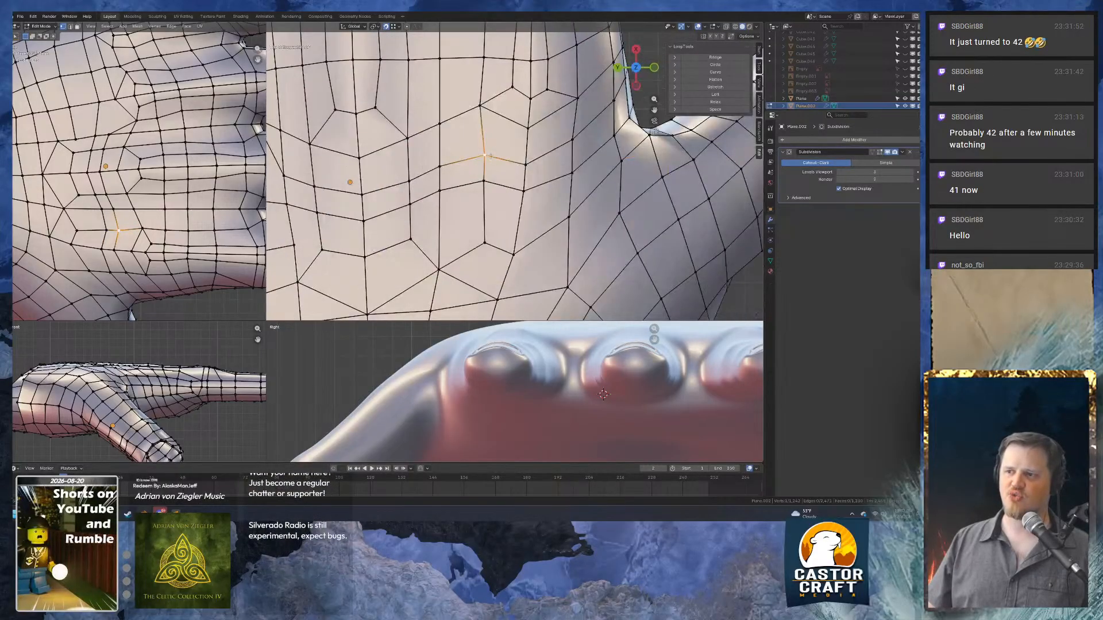
{"action": "key", "text": "g"}
{"action": "key", "text": "g"}
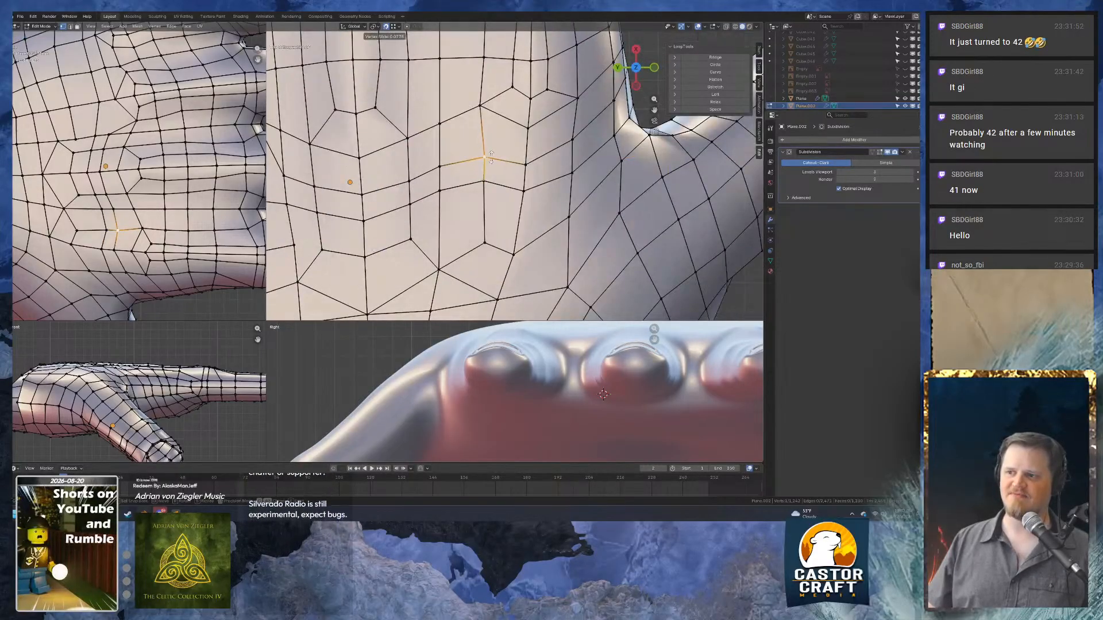
{"action": "left_click", "coordinate": [487, 156]}
{"action": "left_click", "coordinate": [485, 179]}
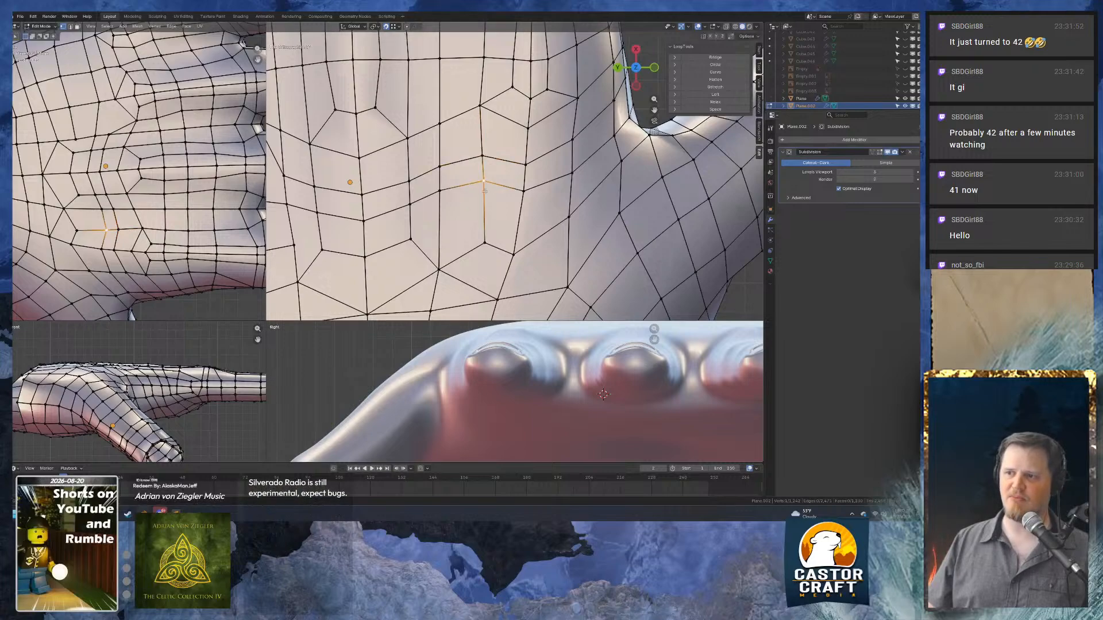
{"action": "key", "text": "g"}
{"action": "key", "text": "g"}
{"action": "left_click", "coordinate": [484, 193]}
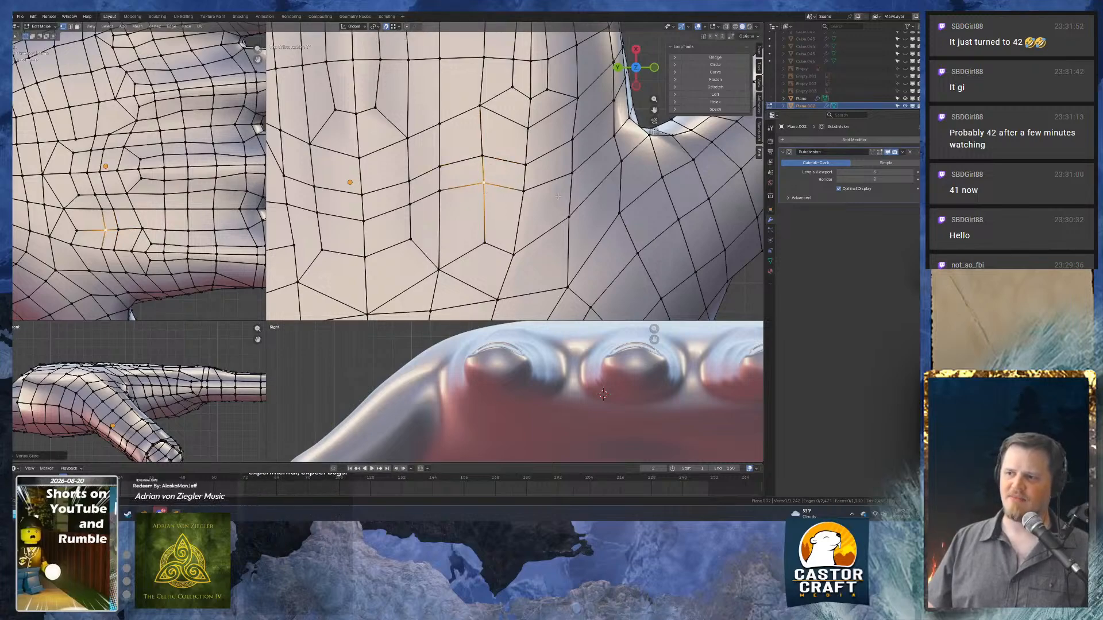
Adjust the height of the vertex beside the thumb web by moving it along the Z axis.
{"action": "middle_click_drag", "start_coordinate": [594, 197], "coordinate": [524, 207], "text": "shift"}
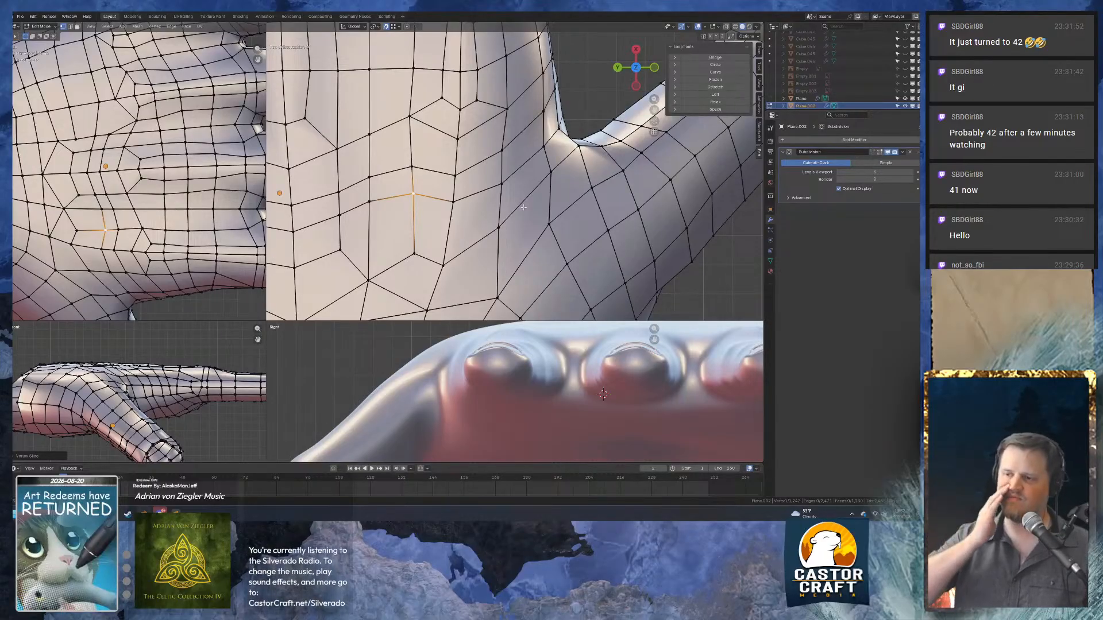
{"action": "middle_click_drag", "start_coordinate": [613, 101], "coordinate": [602, 156]}
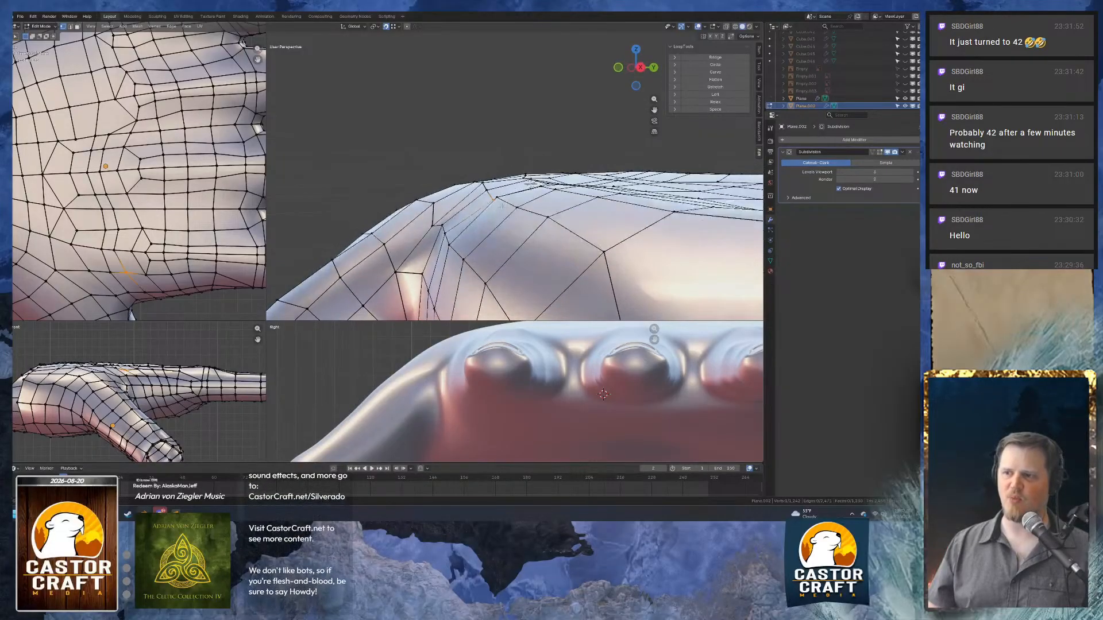
{"action": "key", "text": "g"}
{"action": "key", "text": "z"}
{"action": "left_click", "coordinate": [502, 194]}
Shift the same vertex slightly toward the index finger and the thumb web.
{"action": "middle_click_drag", "start_coordinate": [500, 192], "coordinate": [557, 197]}
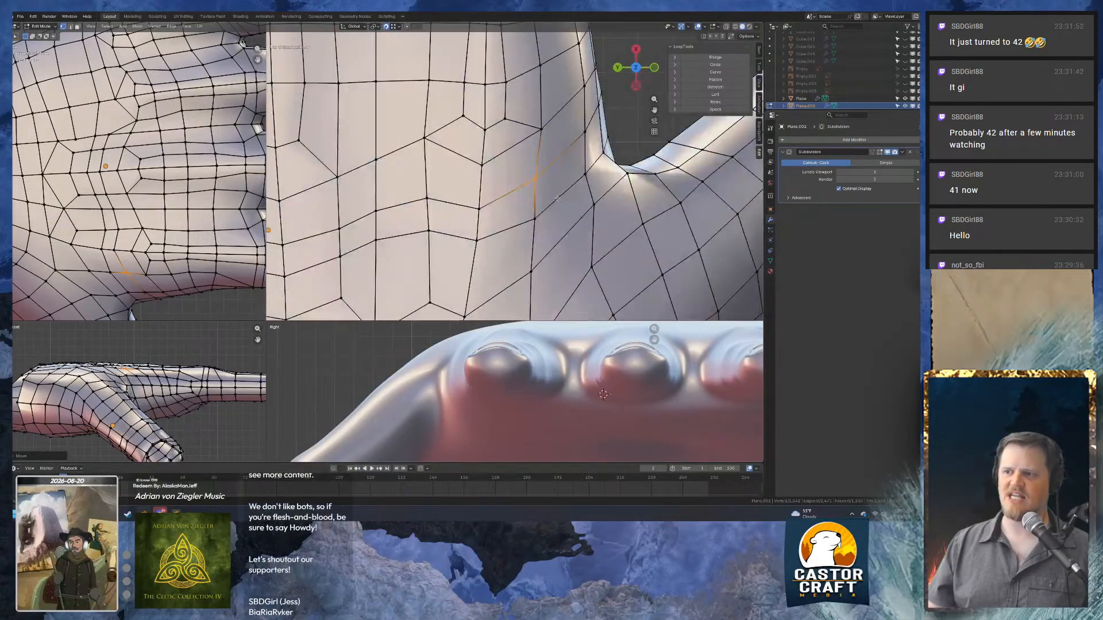
{"action": "key", "text": "g"}
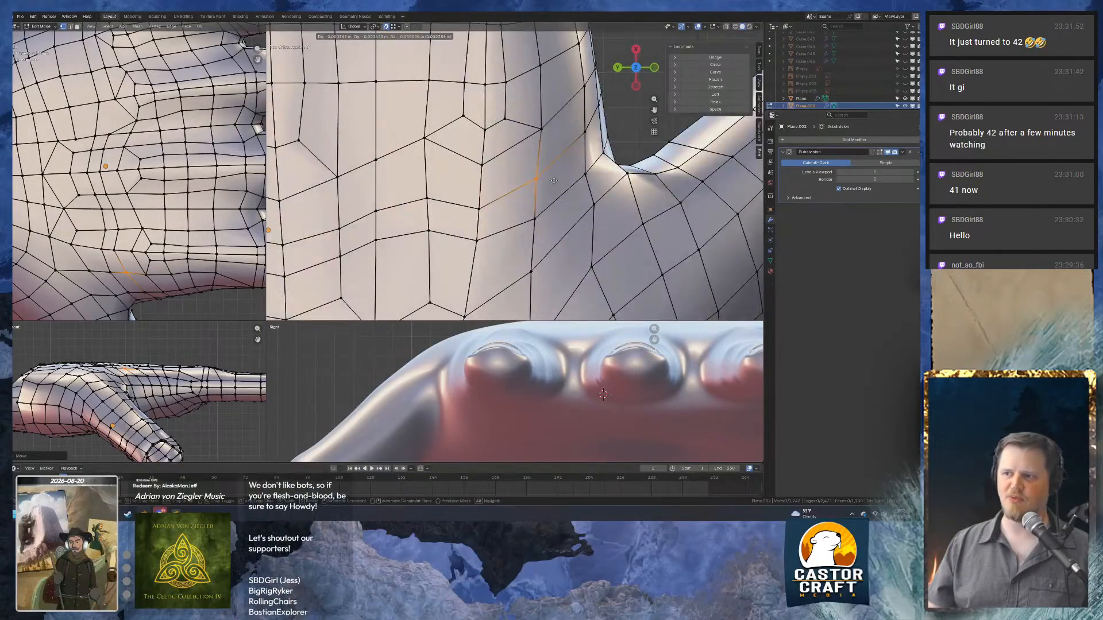
{"action": "left_click", "coordinate": [575, 169]}
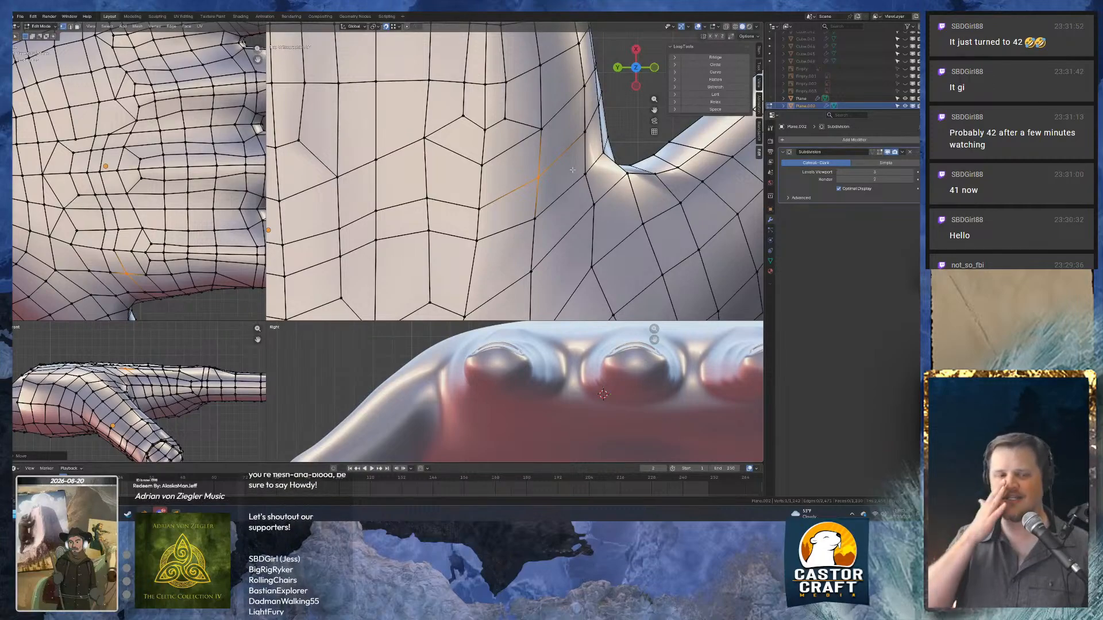
Slide the palm vertex just below the index finger's base along its edge.
{"action": "middle_click_drag", "start_coordinate": [571, 170], "coordinate": [543, 231]}
{"action": "middle_click_drag", "start_coordinate": [508, 195], "coordinate": [504, 162]}
{"action": "left_click", "coordinate": [505, 151]}
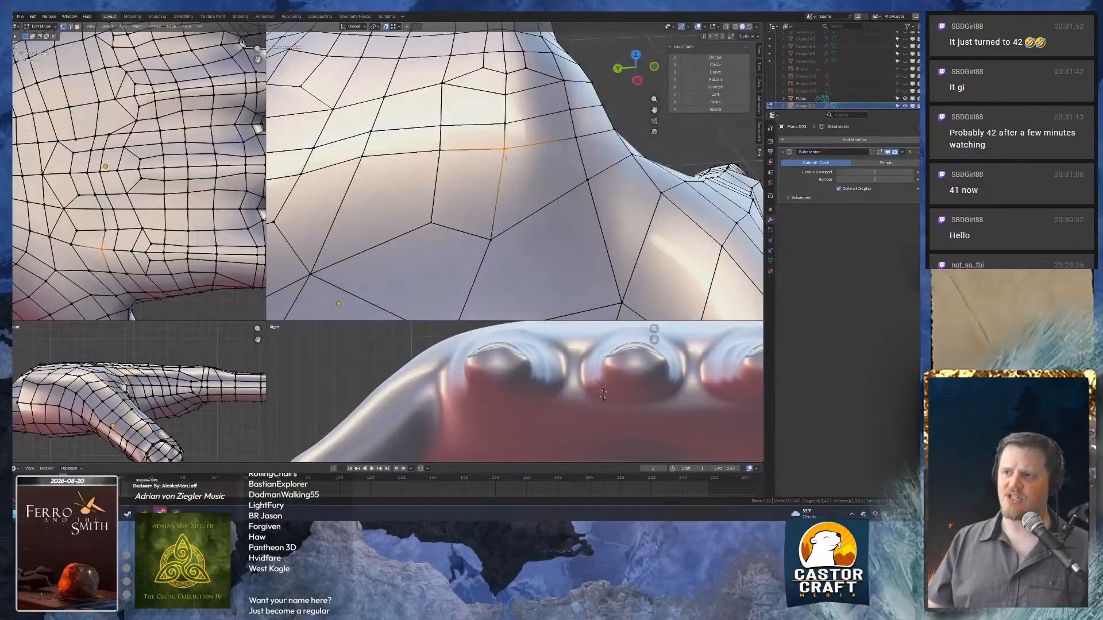
{"action": "key", "text": "g"}
{"action": "key", "text": "g"}
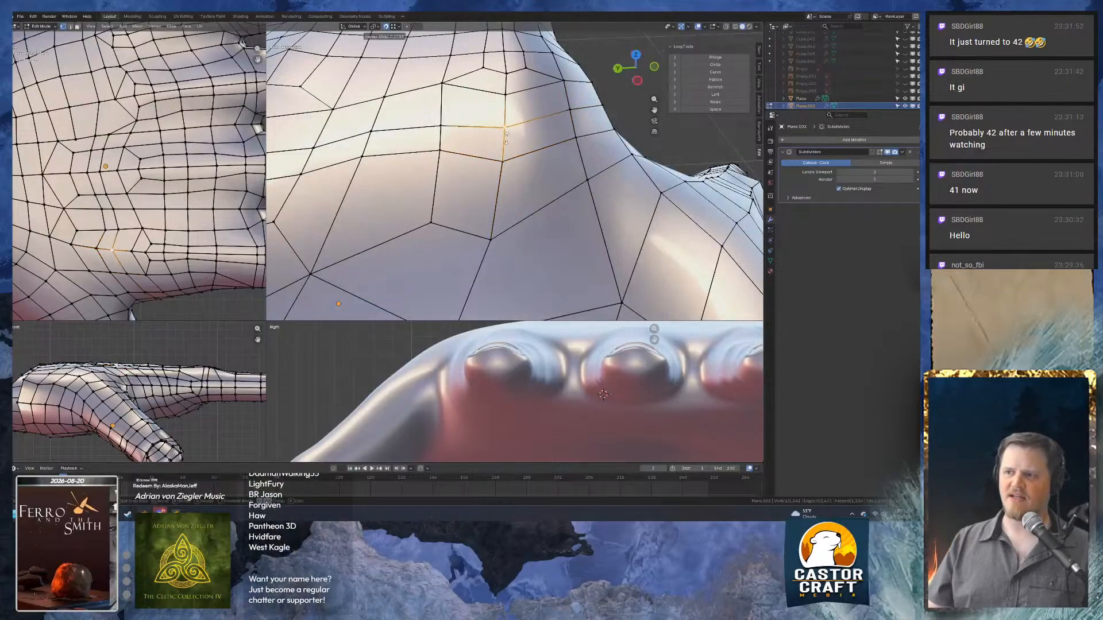
{"action": "left_click", "coordinate": [506, 139]}
Slide the neighbouring vertex on the middle finger side toward the wrist, and fine-tune the vertex beside it along its edge.
{"action": "left_click", "coordinate": [441, 151]}
{"action": "key", "text": "g"}
{"action": "key", "text": "g"}
{"action": "left_click", "coordinate": [439, 160]}
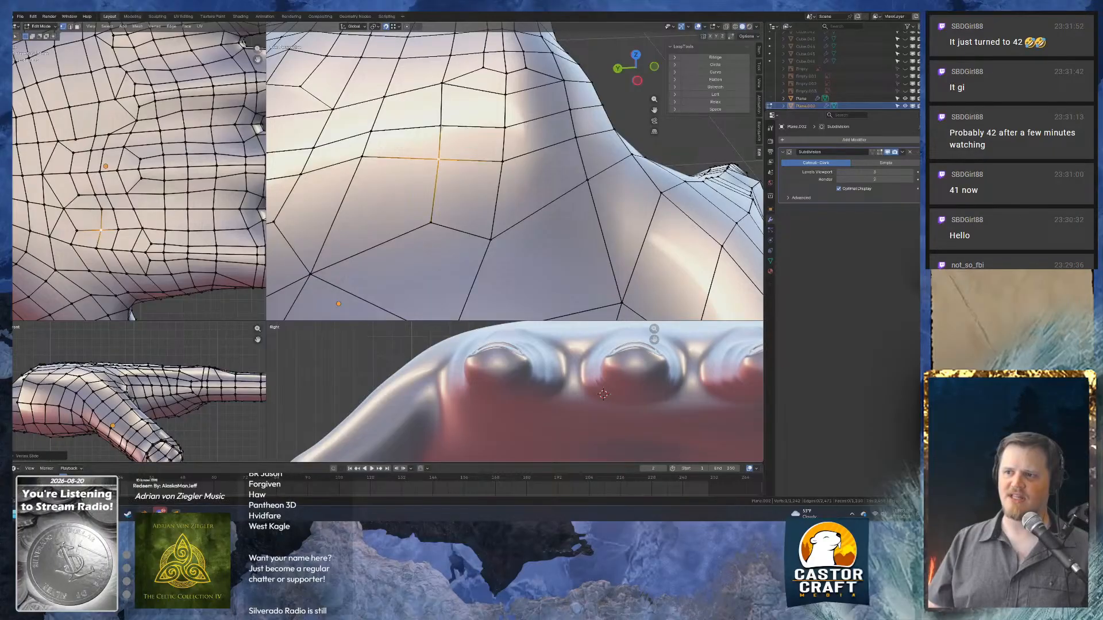
{"action": "left_click", "coordinate": [503, 161]}
{"action": "key", "text": "g"}
{"action": "key", "text": "g"}
{"action": "left_click", "coordinate": [502, 163]}
Check the smoothed surface and move the vertex on the middle finger side of the index knuckle's diamond slightly toward the wrist.
{"action": "middle_click_drag", "start_coordinate": [546, 158], "coordinate": [486, 153]}
{"action": "left_click", "coordinate": [450, 134]}
{"action": "key", "text": "Tab"}
{"action": "key", "text": "Tab"}
{"action": "scroll", "coordinate": [477, 130], "scroll_direction": "down", "scroll_amount": 2}
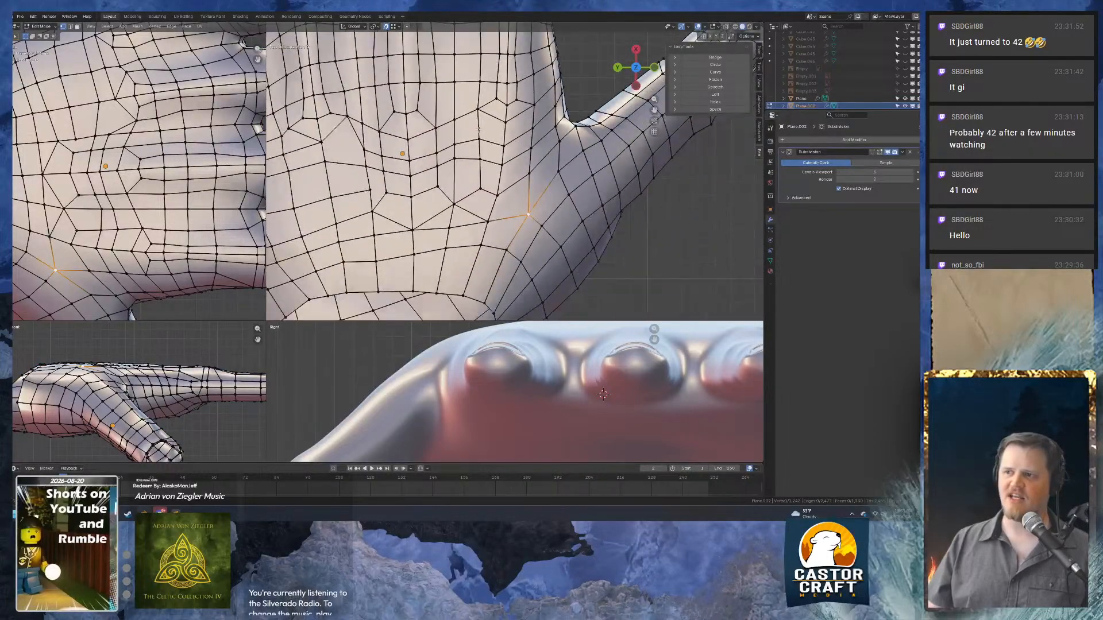
{"action": "middle_click_drag", "start_coordinate": [464, 111], "coordinate": [479, 124], "text": "shift"}
{"action": "scroll", "coordinate": [478, 123], "scroll_direction": "up", "scroll_amount": 1}
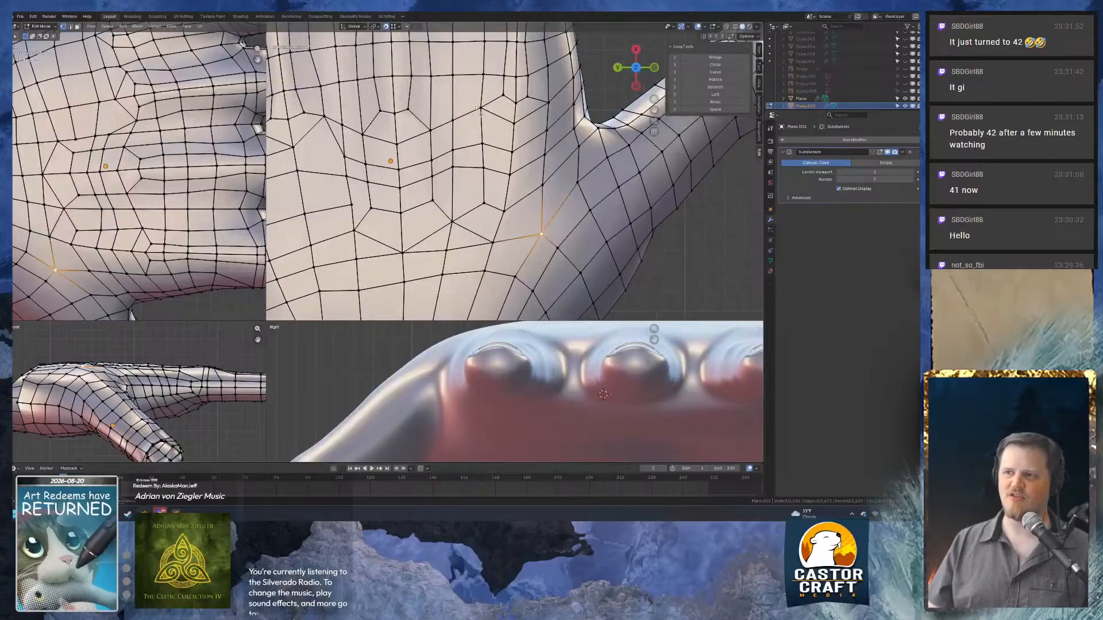
{"action": "left_click", "coordinate": [481, 109]}
{"action": "key", "text": "g"}
{"action": "key", "text": "g"}
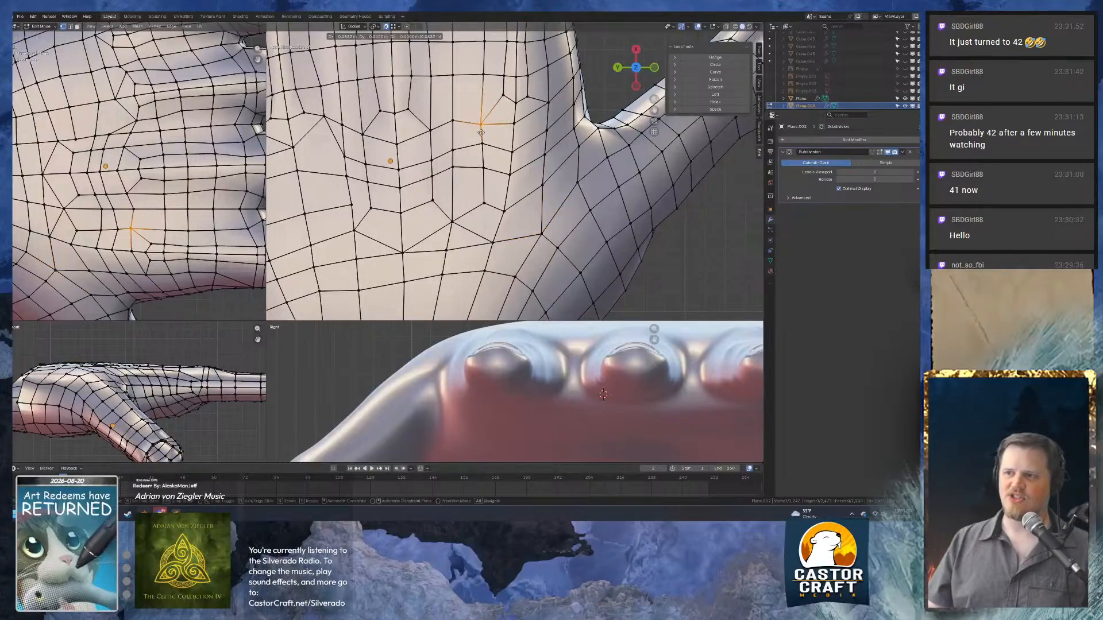
Nudge the adjacent vertex between the index and middle finger columns and the one beside the thumb web to even out their row.
{"action": "left_click", "coordinate": [454, 121]}
{"action": "key", "text": "g"}
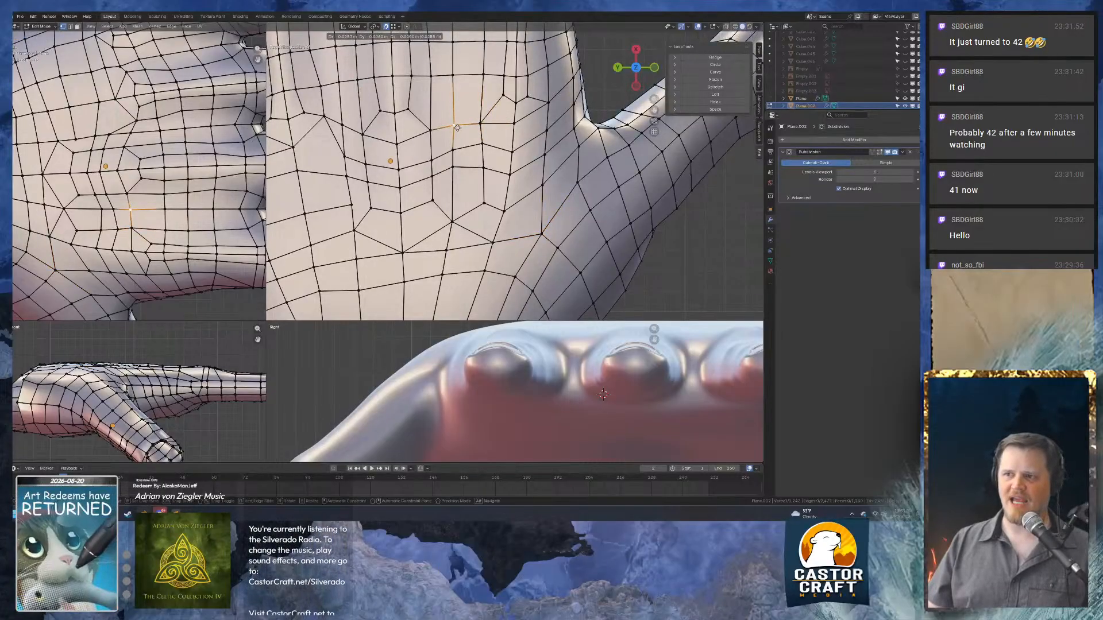
{"action": "left_click", "coordinate": [457, 128]}
{"action": "left_click", "coordinate": [549, 110]}
{"action": "key", "text": "g"}
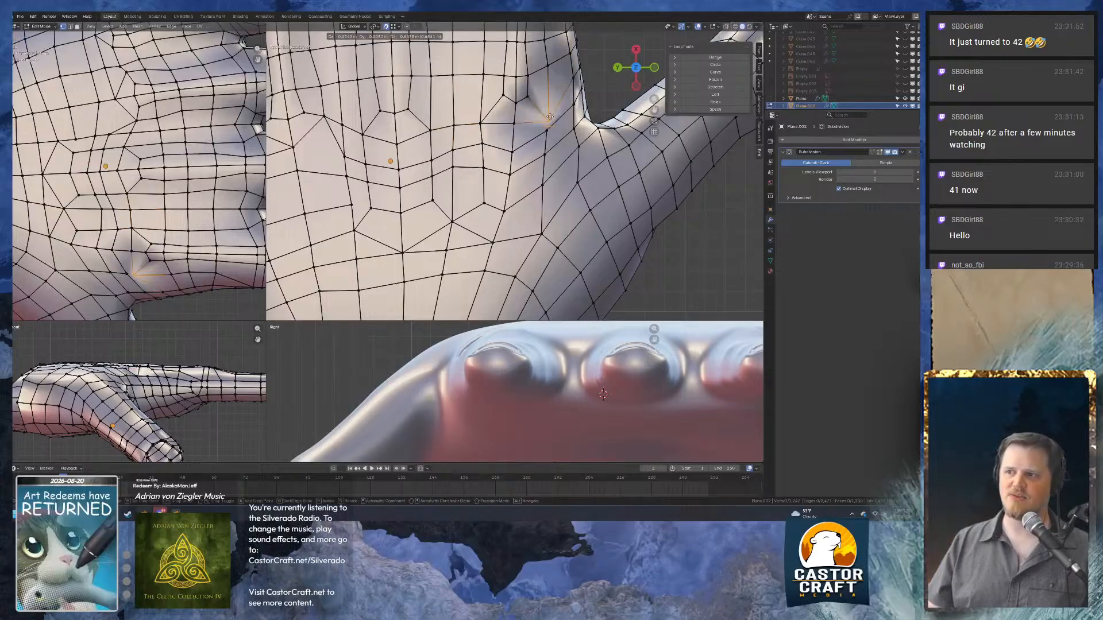
{"action": "left_click", "coordinate": [546, 110]}
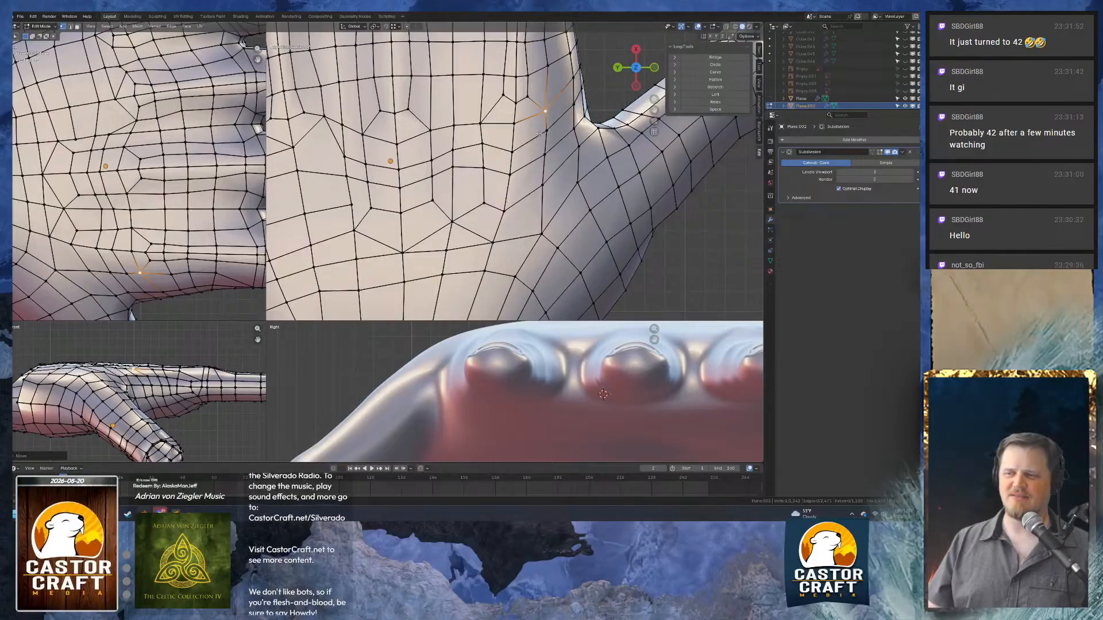
Reposition three neighbouring vertices in the two rows below the index knuckle to even out the face spacing.
{"action": "left_click", "coordinate": [480, 147]}
{"action": "key", "text": "g"}
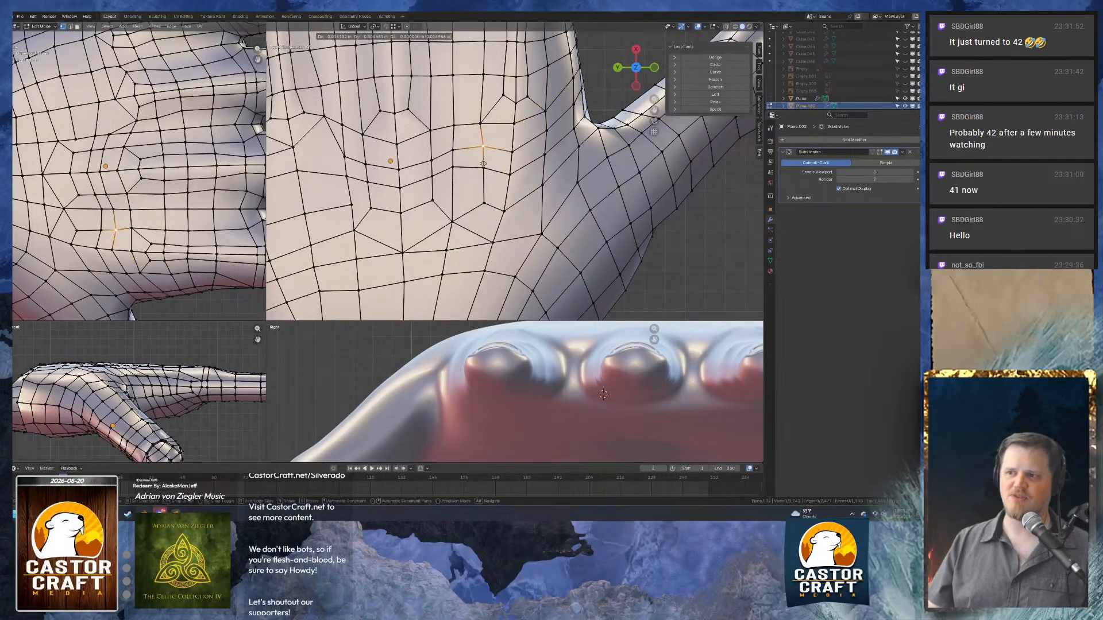
{"action": "left_click", "coordinate": [474, 182]}
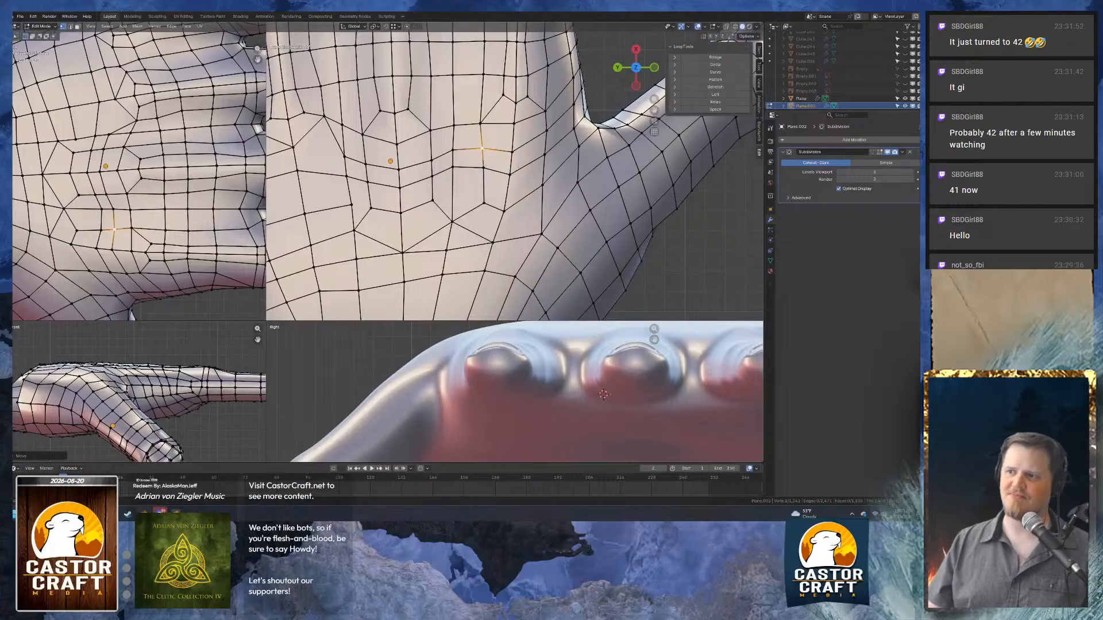
{"action": "key", "text": "g"}
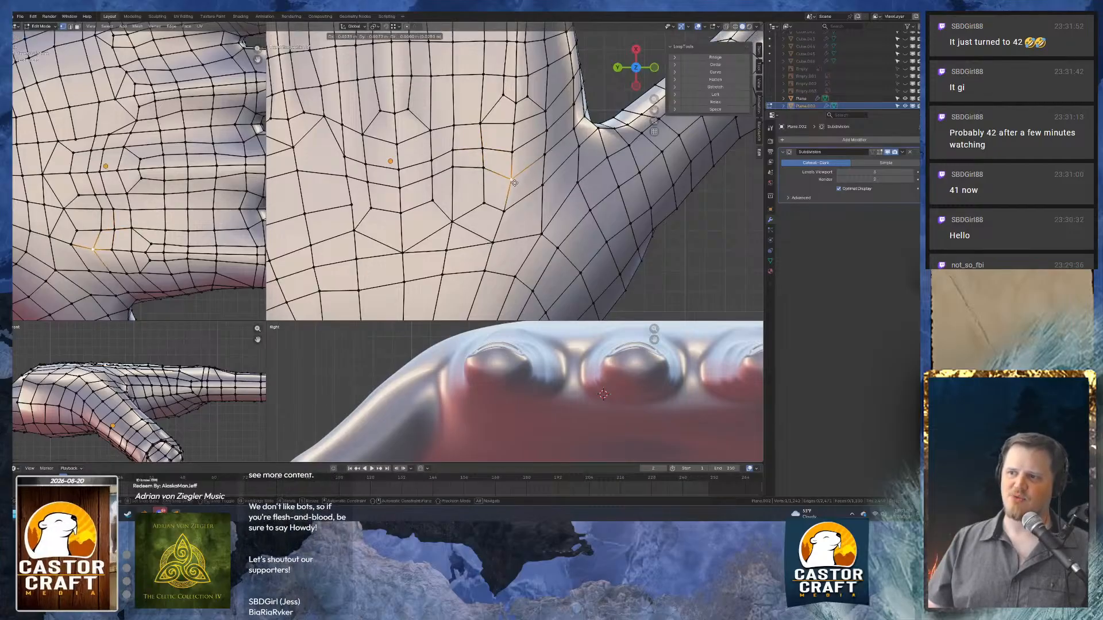
{"action": "left_click", "coordinate": [511, 182]}
{"action": "key", "text": "g"}
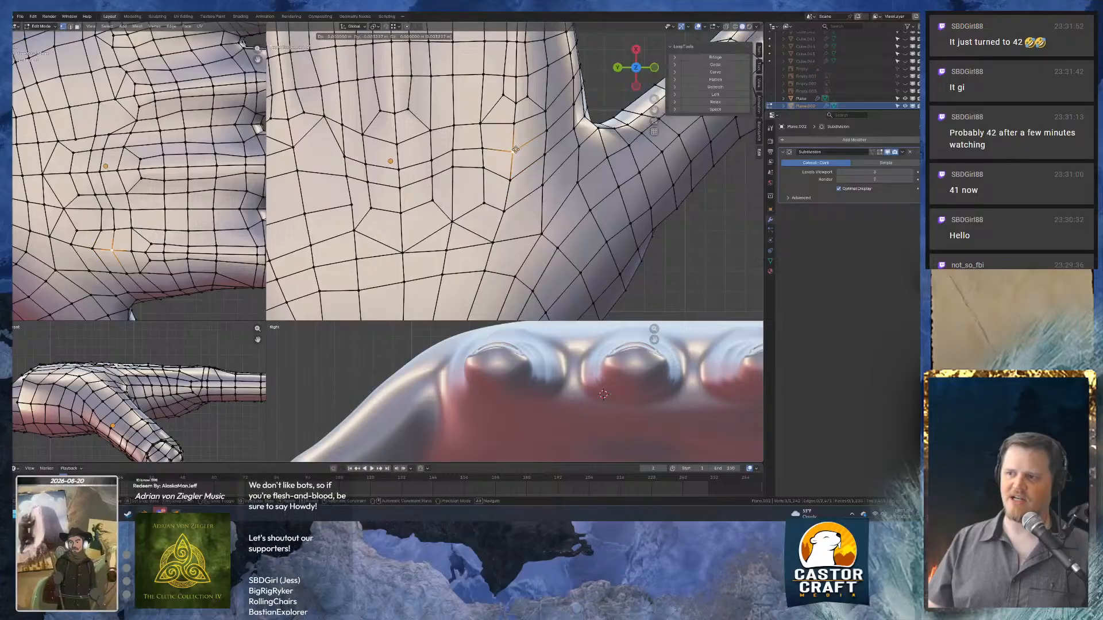
{"action": "left_click", "coordinate": [514, 154]}
Select the vertex column running from the index finger down the palm and adjust its height along the Z axis in front view.
{"action": "mouse_move", "coordinate": [514, 154]}
{"action": "middle_mouse_down"}
{"action": "mouse_move", "coordinate": [511, 199]}
{"action": "mouse_move", "coordinate": [493, 148]}
{"action": "middle_mouse_up"}
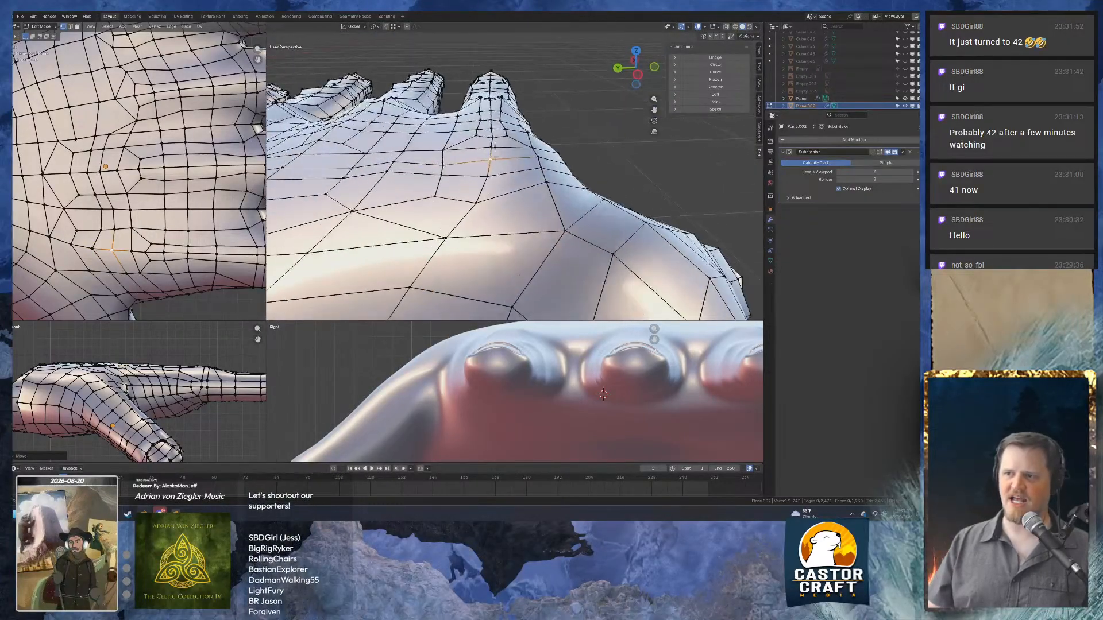
{"action": "key", "text": "ctrl+r"}
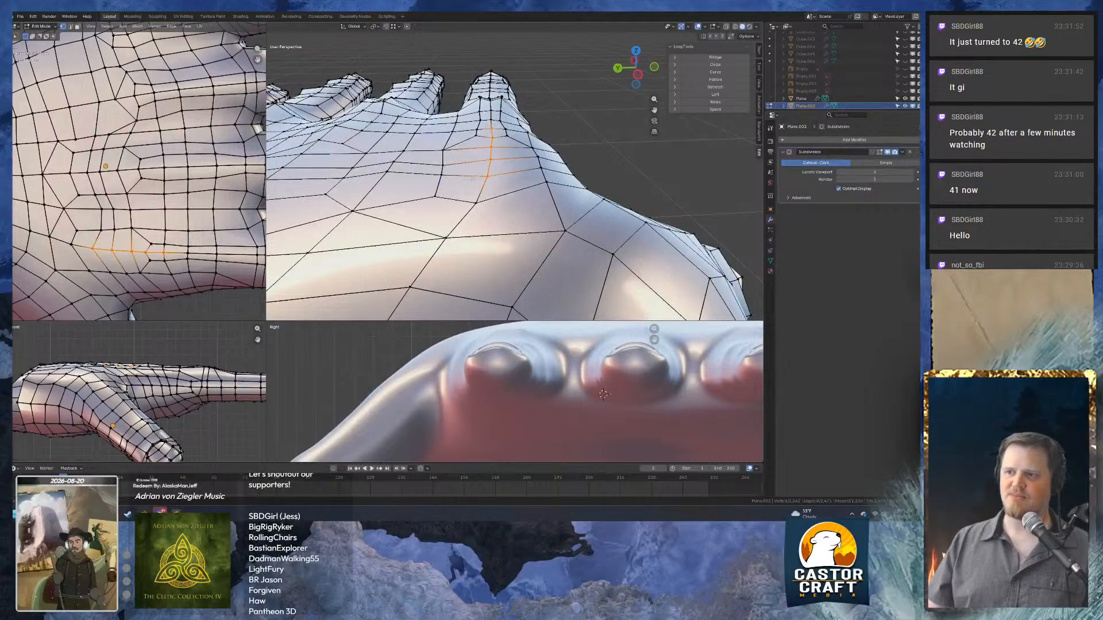
{"action": "left_click_drag", "start_coordinate": [486, 211], "coordinate": [486, 212], "text": "shift"}
{"action": "middle_click_drag", "start_coordinate": [487, 212], "coordinate": [341, 206]}
{"action": "key", "text": "KP_1"}
{"action": "scroll", "coordinate": [341, 205], "scroll_direction": "up", "scroll_amount": 1}
{"action": "key", "text": "g"}
{"action": "key", "text": "z"}
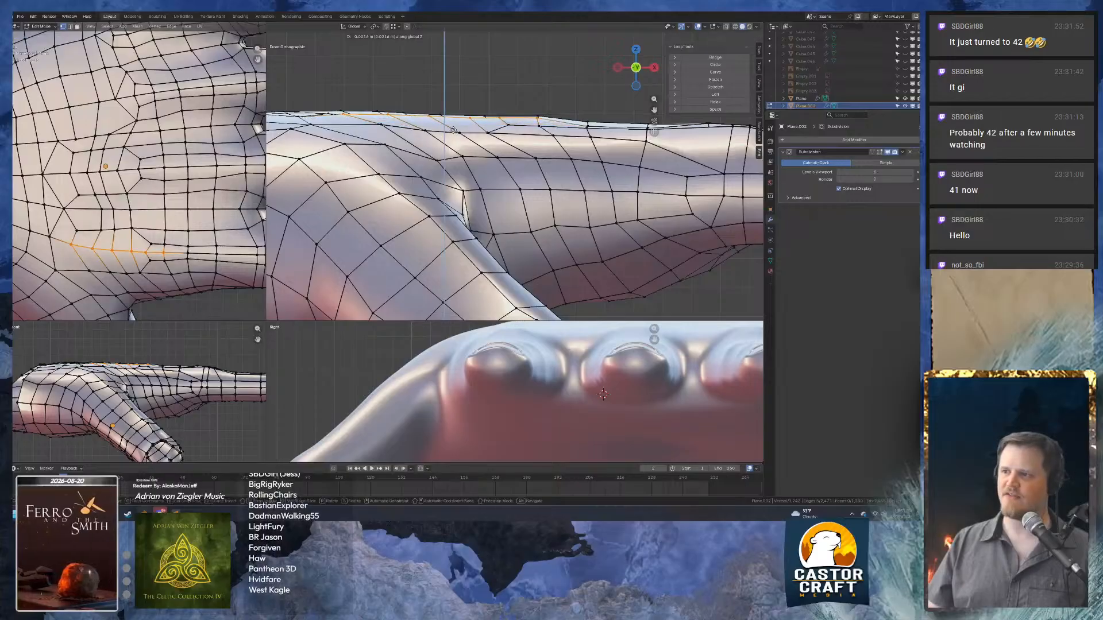
{"action": "left_click", "coordinate": [454, 129]}
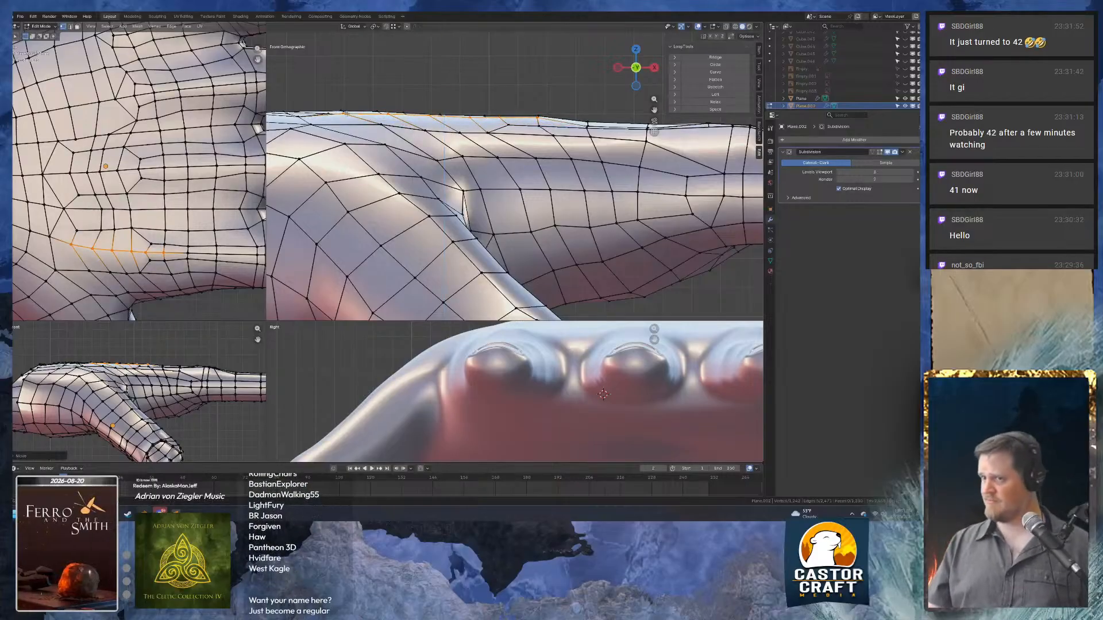
Adjust the height of two single vertices on the back of the hand along the Z axis.
{"action": "left_click", "coordinate": [347, 113]}
{"action": "key", "text": "g"}
{"action": "key", "text": "z"}
{"action": "left_click", "coordinate": [351, 99]}
{"action": "middle_click_drag", "start_coordinate": [351, 100], "coordinate": [502, 194], "text": "shift"}
{"action": "left_click", "coordinate": [403, 138]}
{"action": "key", "text": "g"}
{"action": "key", "text": "z"}
{"action": "left_click", "coordinate": [403, 134]}
Check the smoothed hand and scale the short vertex row just above the index knuckle's diamond.
{"action": "scroll", "coordinate": [498, 159], "scroll_direction": "down", "scroll_amount": 3}
{"action": "key", "text": "Tab"}
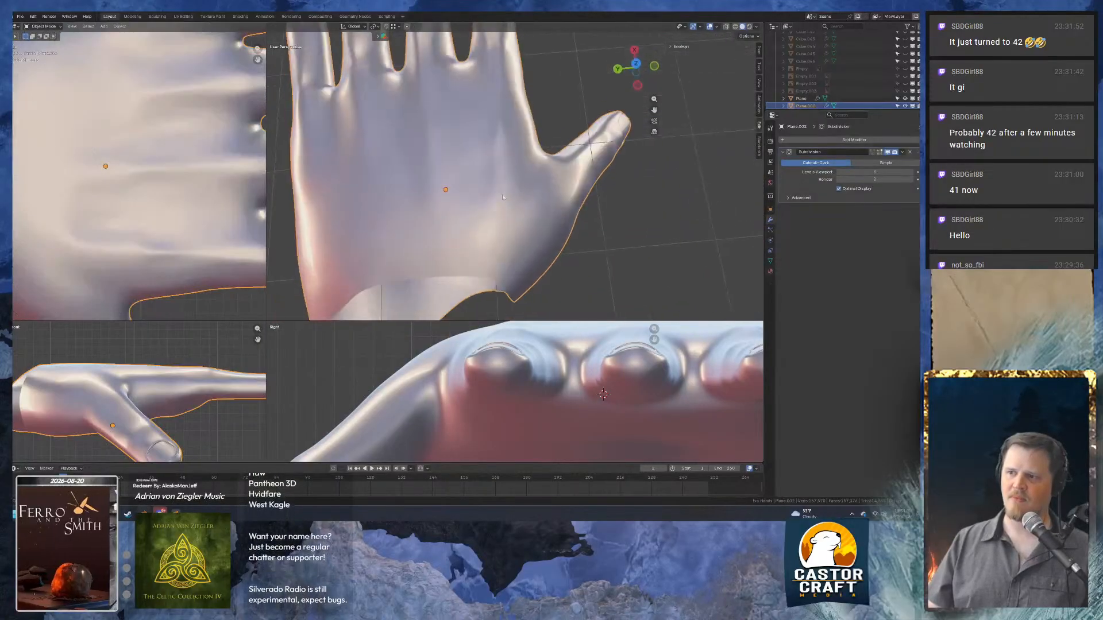
{"action": "scroll", "coordinate": [498, 194], "scroll_direction": "up", "scroll_amount": 3}
{"action": "key", "text": "Tab"}
{"action": "scroll", "coordinate": [522, 186], "scroll_direction": "up", "scroll_amount": 2}
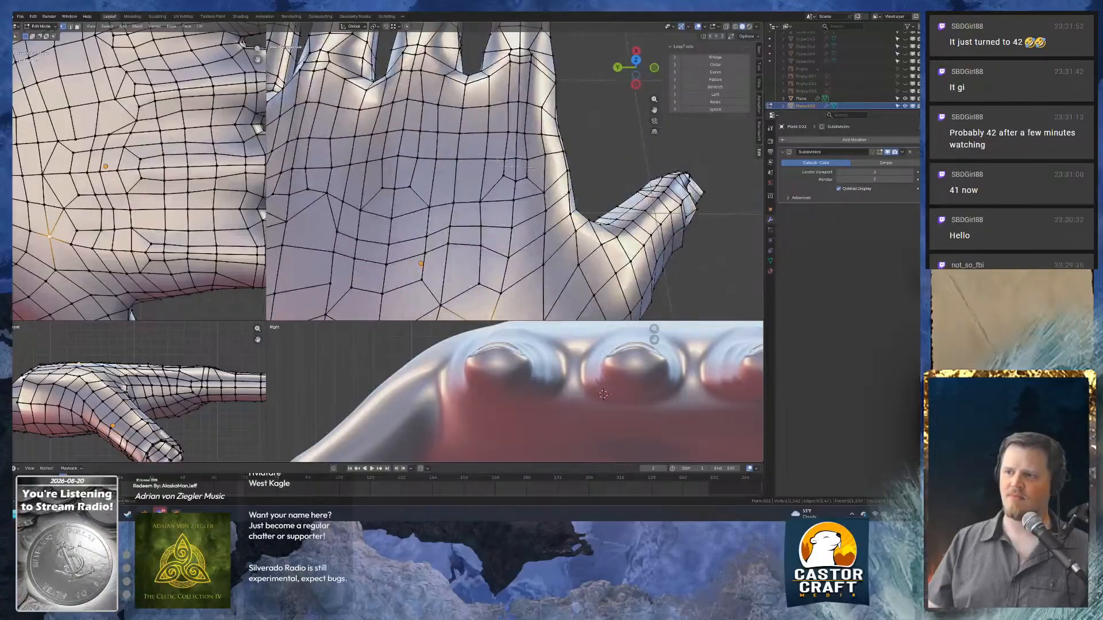
{"action": "left_click", "coordinate": [515, 159]}
{"action": "key", "text": "s"}
{"action": "left_click", "coordinate": [542, 166]}
Select the short vertex row across the base of the index finger and scale it.
{"action": "left_click", "coordinate": [525, 109], "text": "alt"}
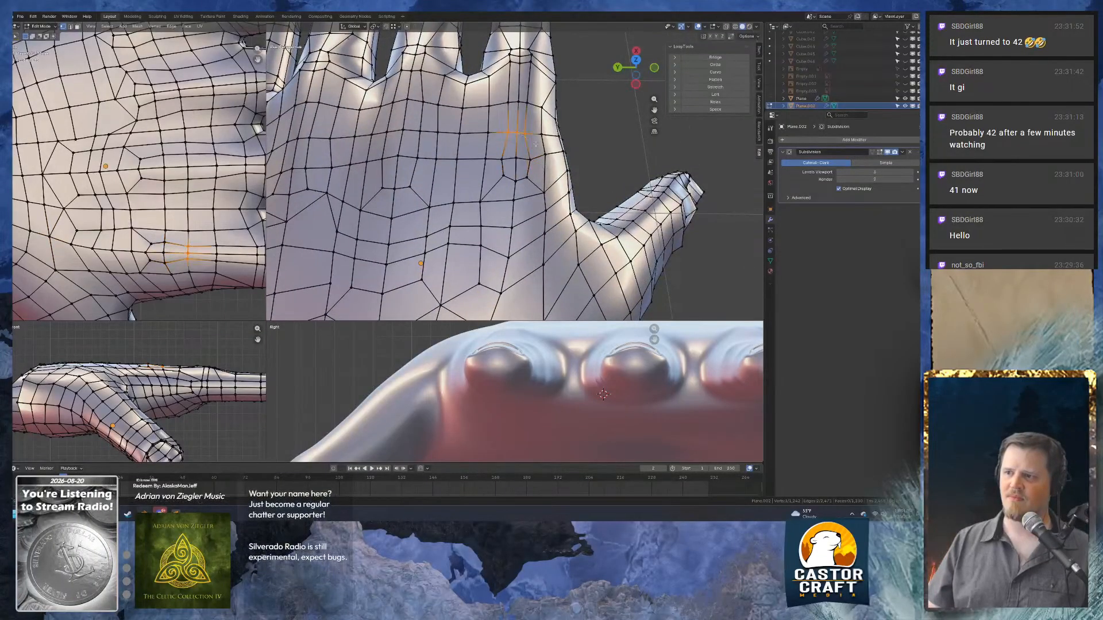
{"action": "left_click", "coordinate": [535, 111], "text": "alt"}
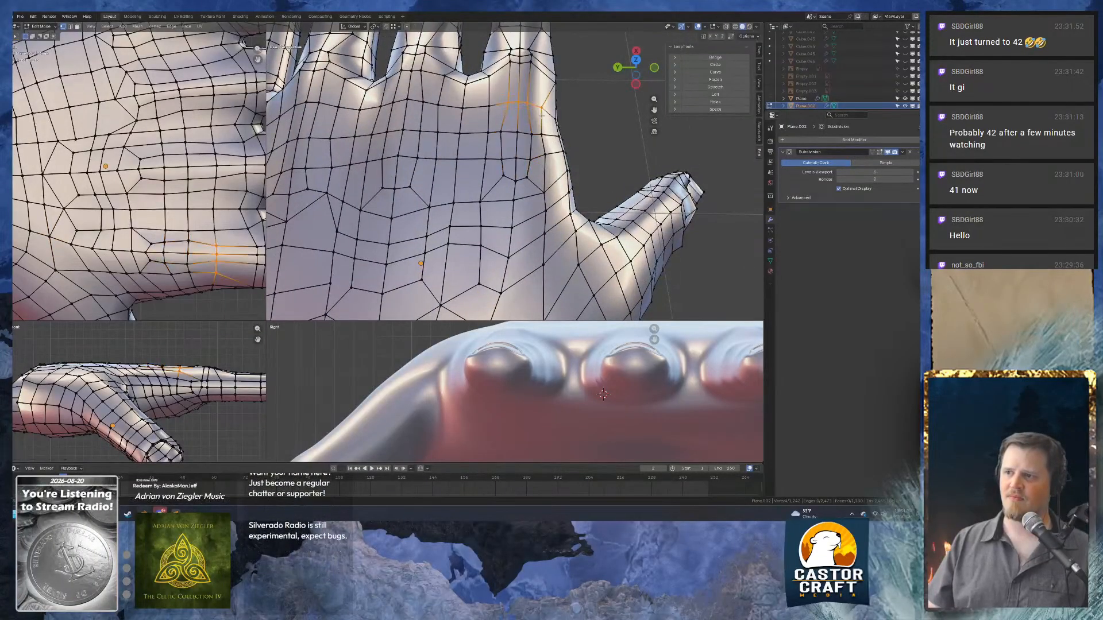
{"action": "key", "text": "g"}
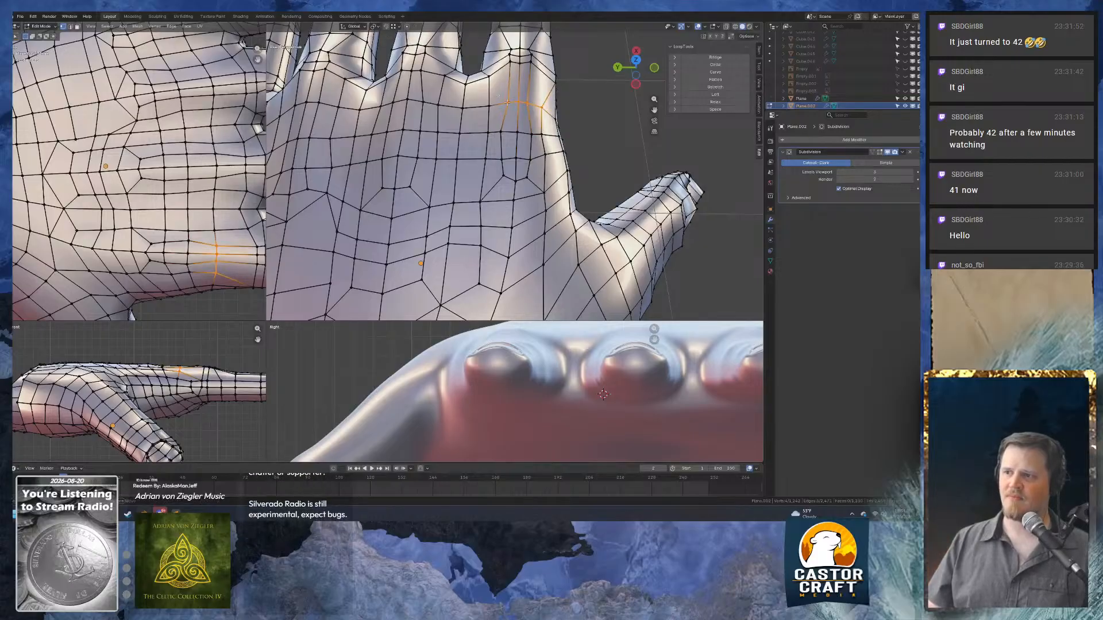
{"action": "key", "text": "s"}
{"action": "left_click", "coordinate": [542, 112]}
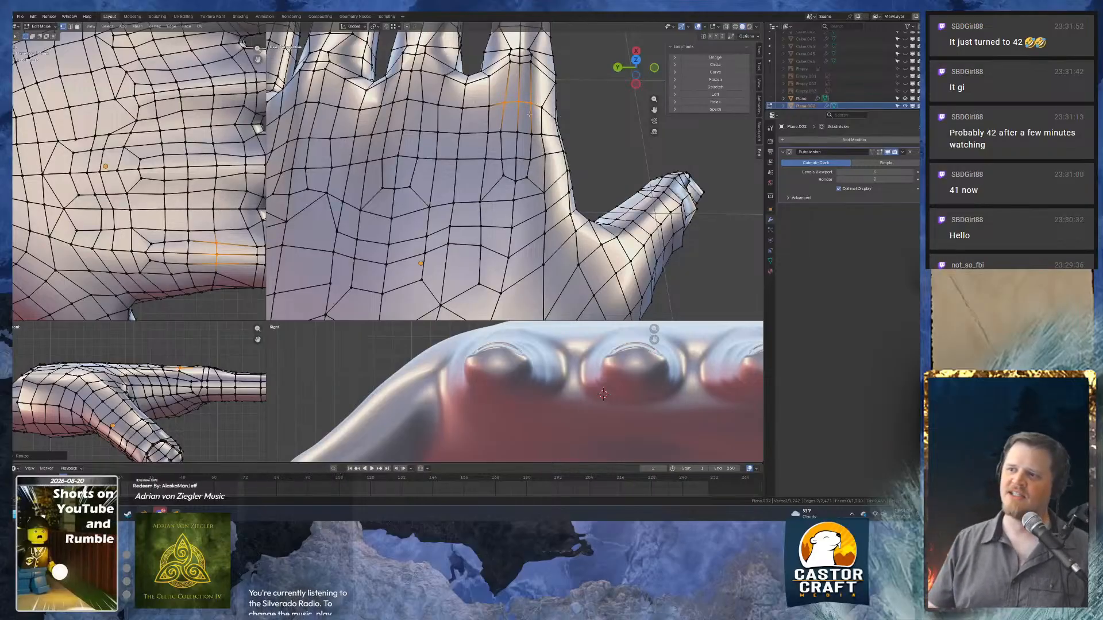
From the top view, move and scale the lengthwise edge on the thumb side of the index finger's base.
{"action": "mouse_move", "coordinate": [529, 114]}
{"action": "middle_mouse_down"}
{"action": "mouse_move", "coordinate": [539, 69]}
{"action": "mouse_move", "coordinate": [528, 96]}
{"action": "middle_mouse_up"}
{"action": "key", "text": "KP_7"}
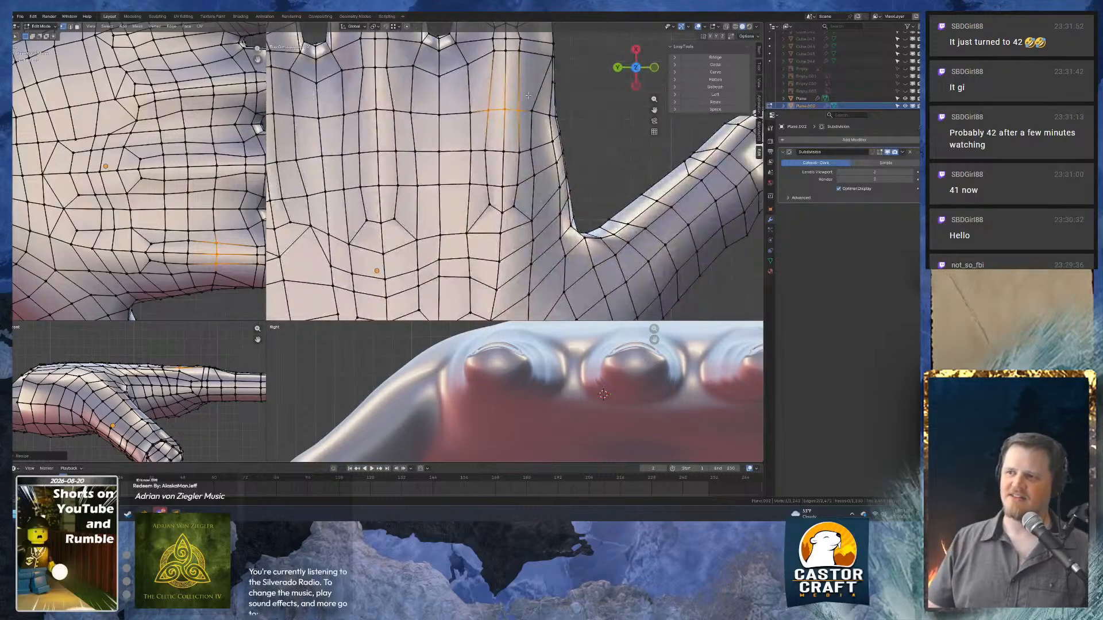
{"action": "key", "text": "g"}
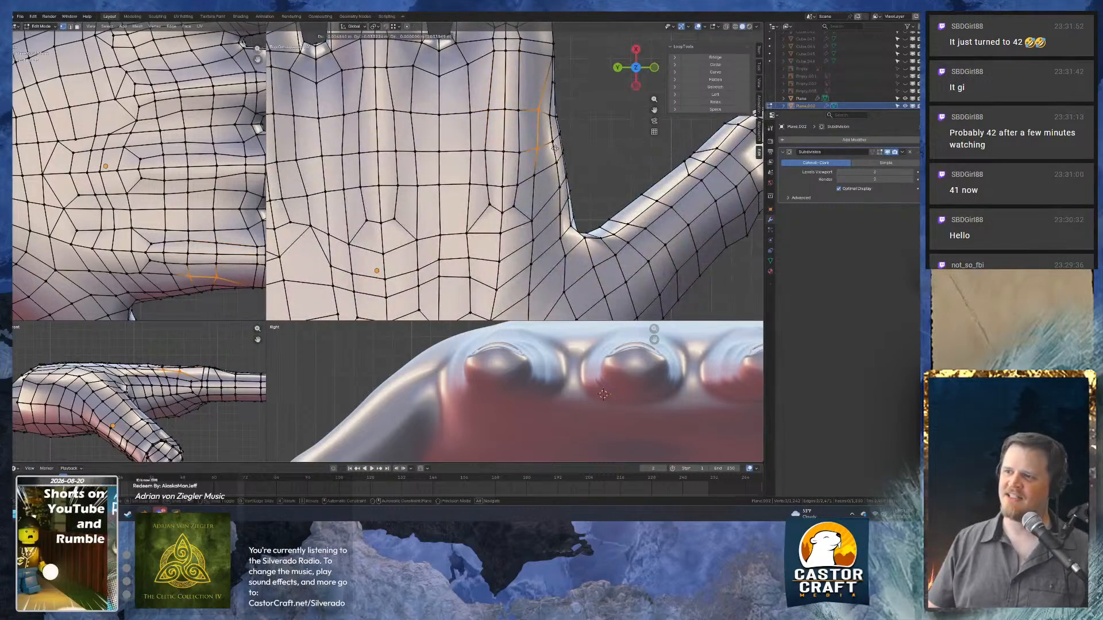
{"action": "key", "text": "s"}
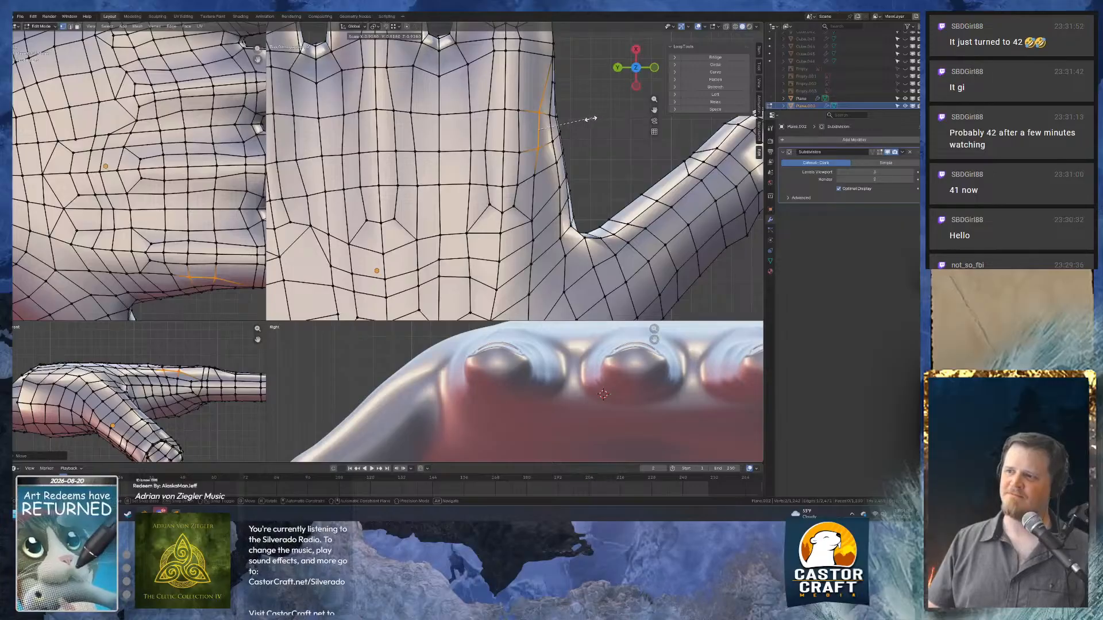
{"action": "left_click", "coordinate": [587, 122]}
Shift the vertex below that edge slightly toward the thumb web.
{"action": "left_click", "coordinate": [534, 180]}
{"action": "key", "text": "g"}
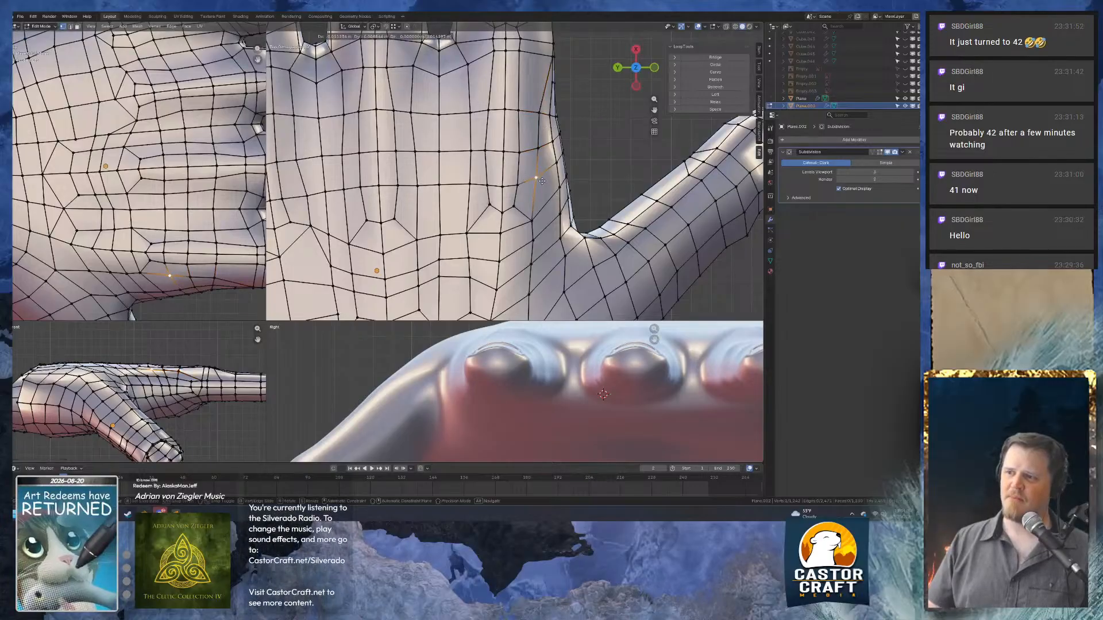
{"action": "left_click", "coordinate": [543, 182]}
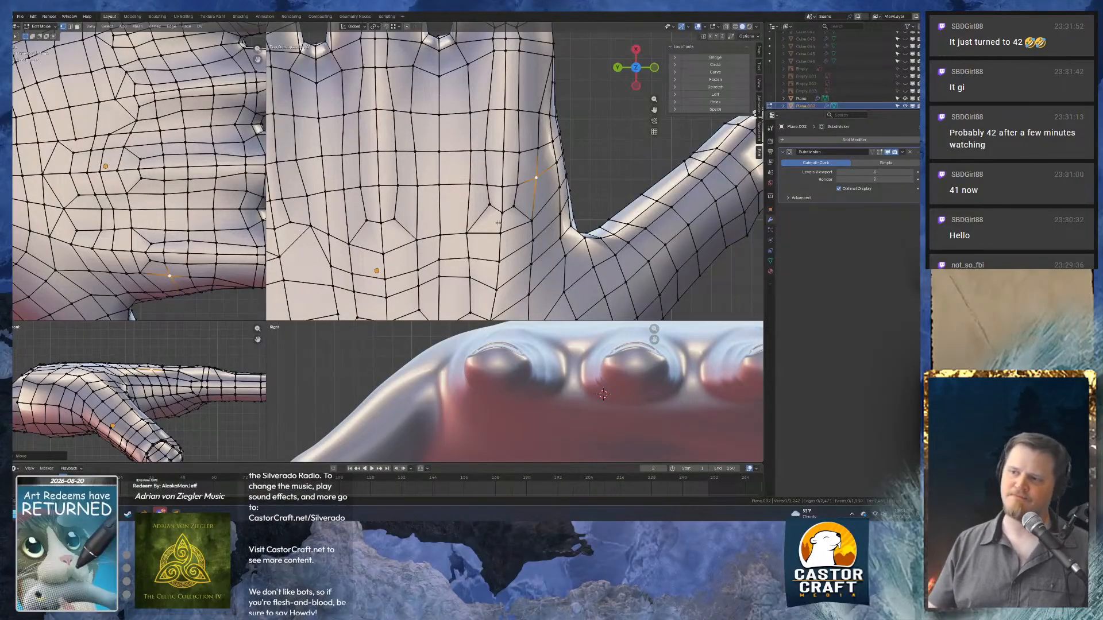
Move the lengthwise edge between the index and middle finger columns toward the middle finger.
{"action": "middle_click_drag", "start_coordinate": [397, 250], "coordinate": [435, 231], "text": "shift"}
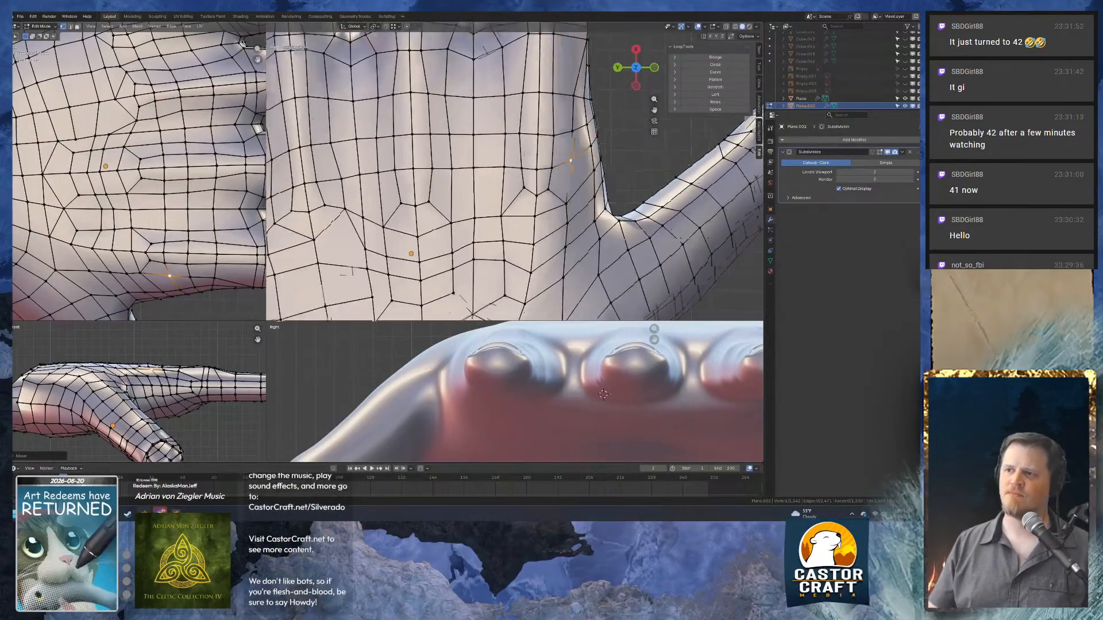
{"action": "left_click", "coordinate": [513, 173], "text": "alt"}
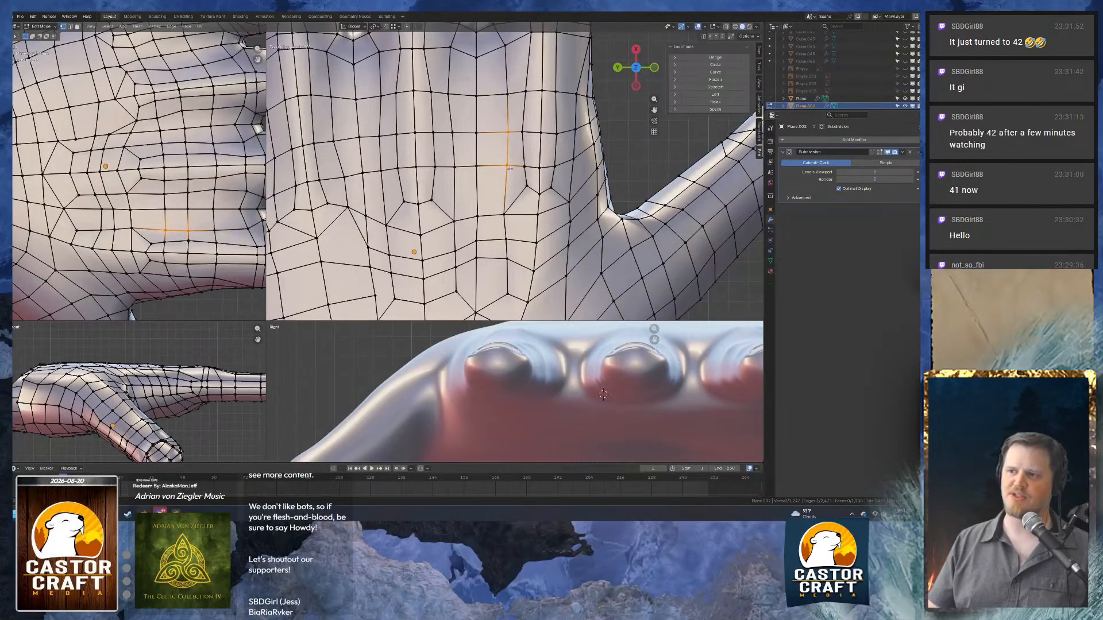
{"action": "key", "text": "g"}
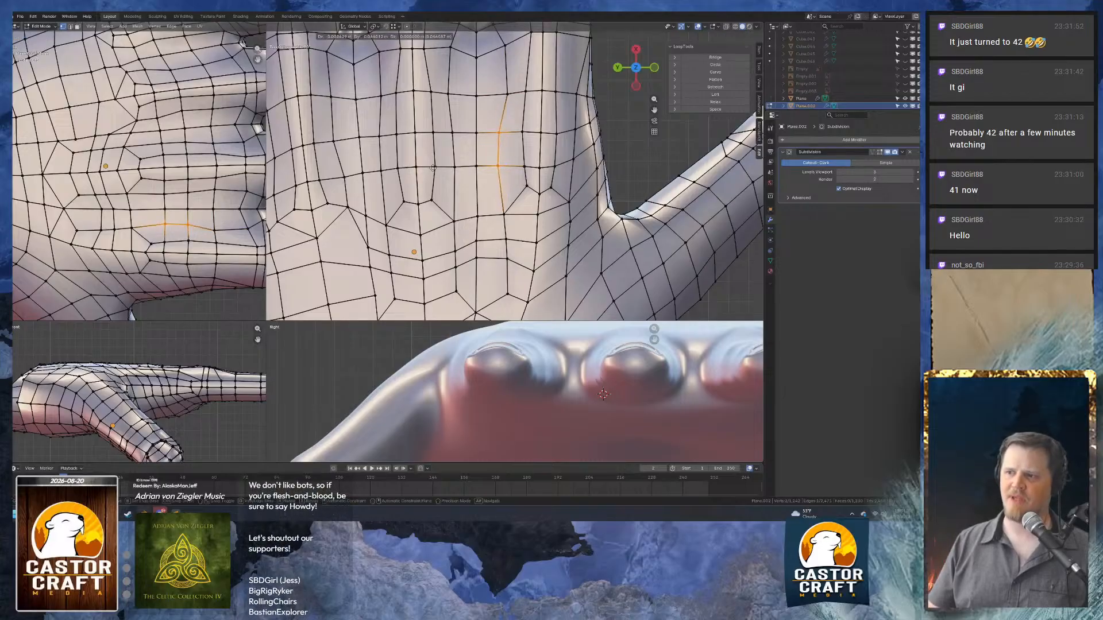
{"action": "left_click", "coordinate": [433, 168]}
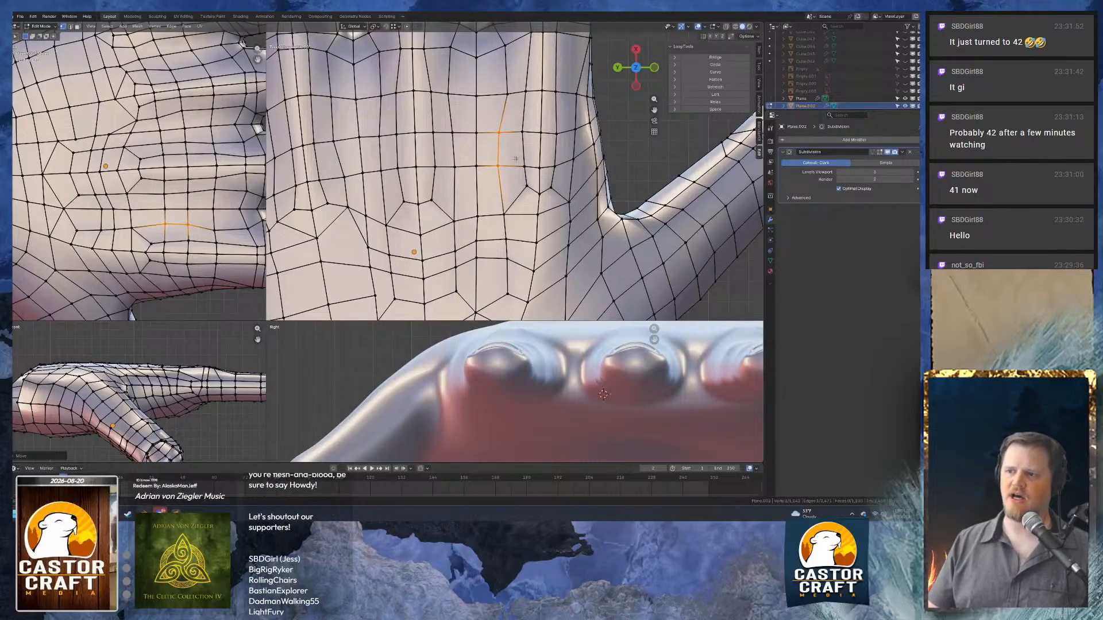
Scale up the three-vertex row just above the index knuckle's diamond to widen it.
{"action": "left_click", "coordinate": [540, 167]}
{"action": "key", "text": "s"}
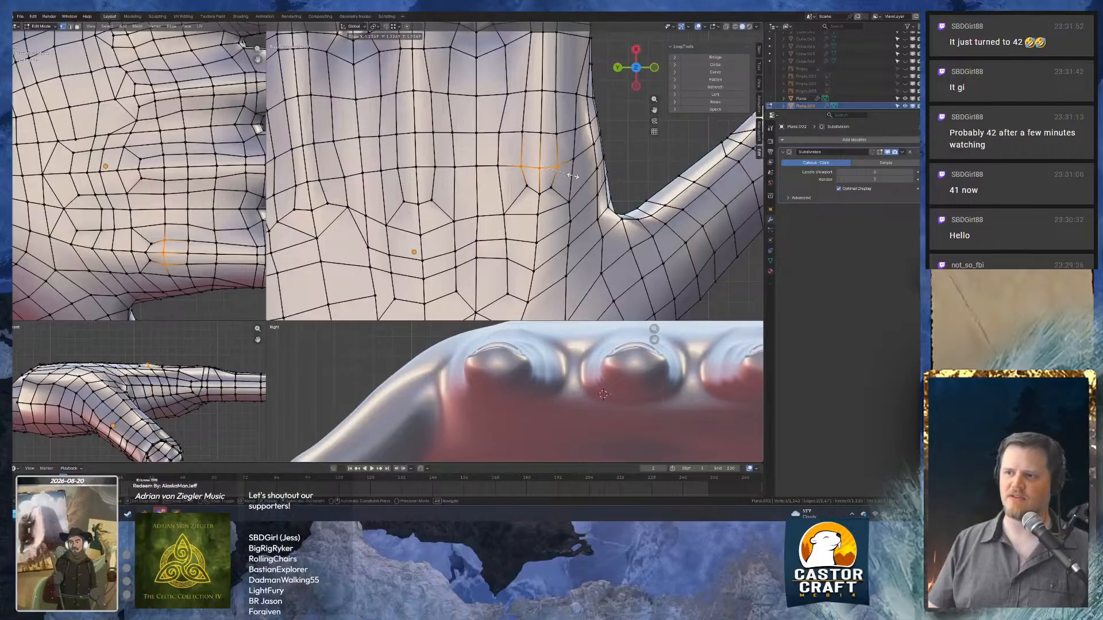
{"action": "left_click", "coordinate": [572, 176]}
Widen the three-vertex row along the finger side of the index knuckle's diamond by scaling it along Y.
{"action": "left_click_drag", "start_coordinate": [556, 205], "coordinate": [557, 204]}
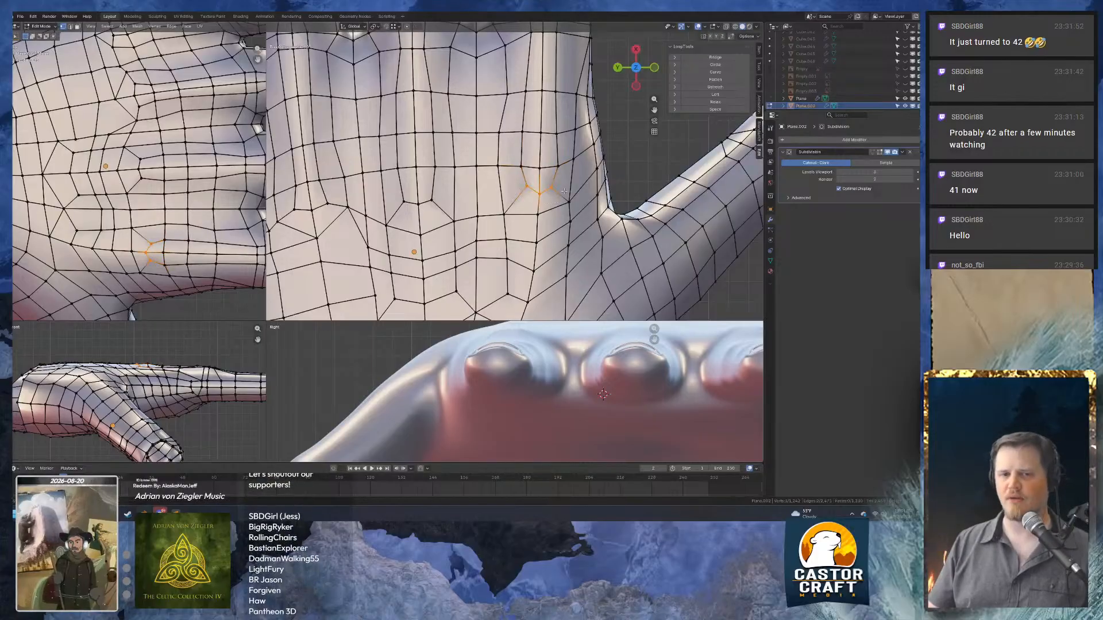
{"action": "key", "text": "s"}
{"action": "key", "text": "x"}
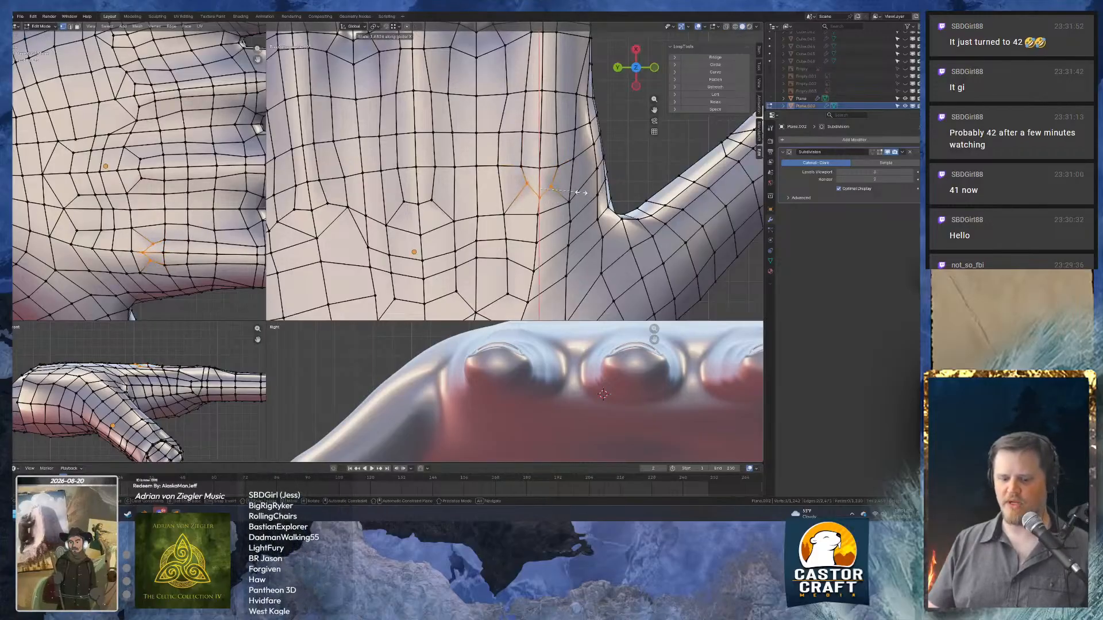
{"action": "key", "text": "y"}
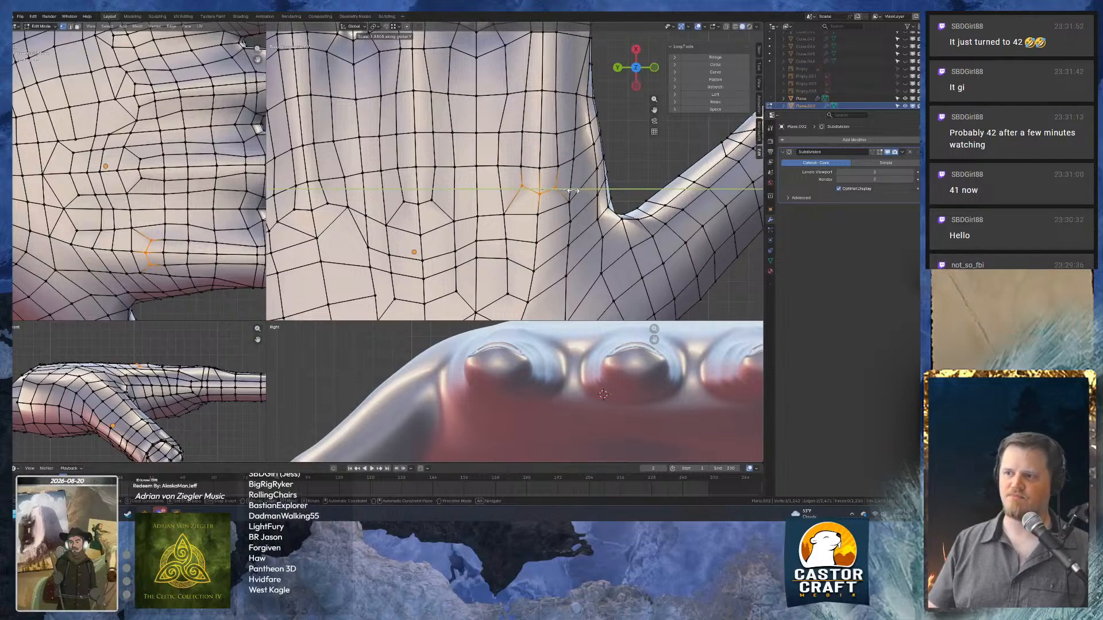
{"action": "left_click", "coordinate": [573, 190]}
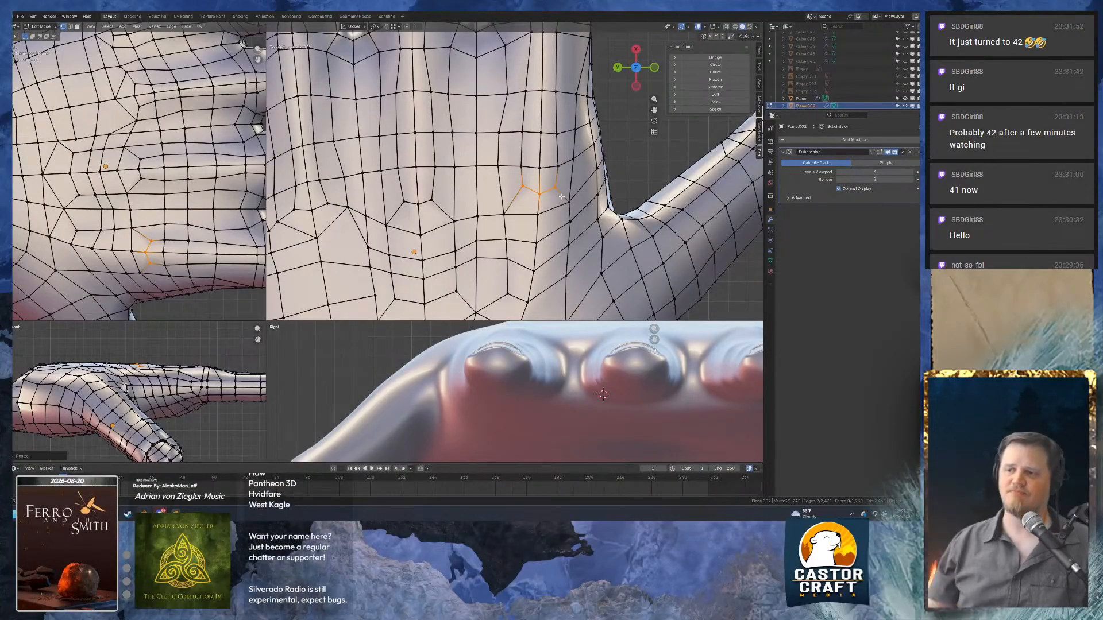
Move the diamond's center vertex slightly toward the wrist and the neighboring vertex on its thumb side slightly toward the thumb web.
{"action": "left_click", "coordinate": [537, 215]}
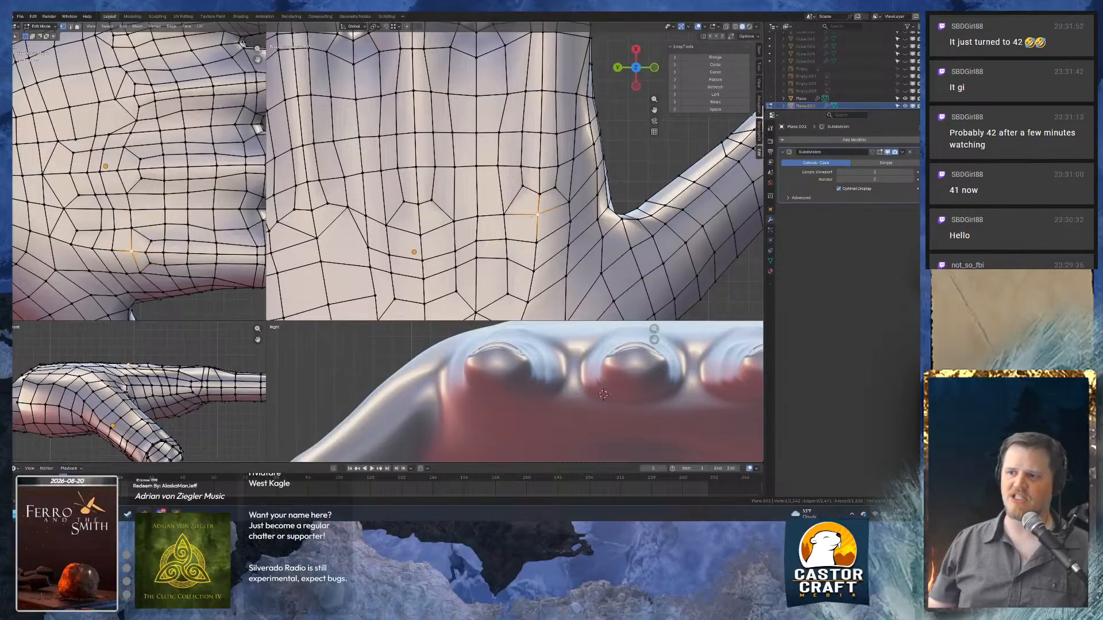
{"action": "key", "text": "g"}
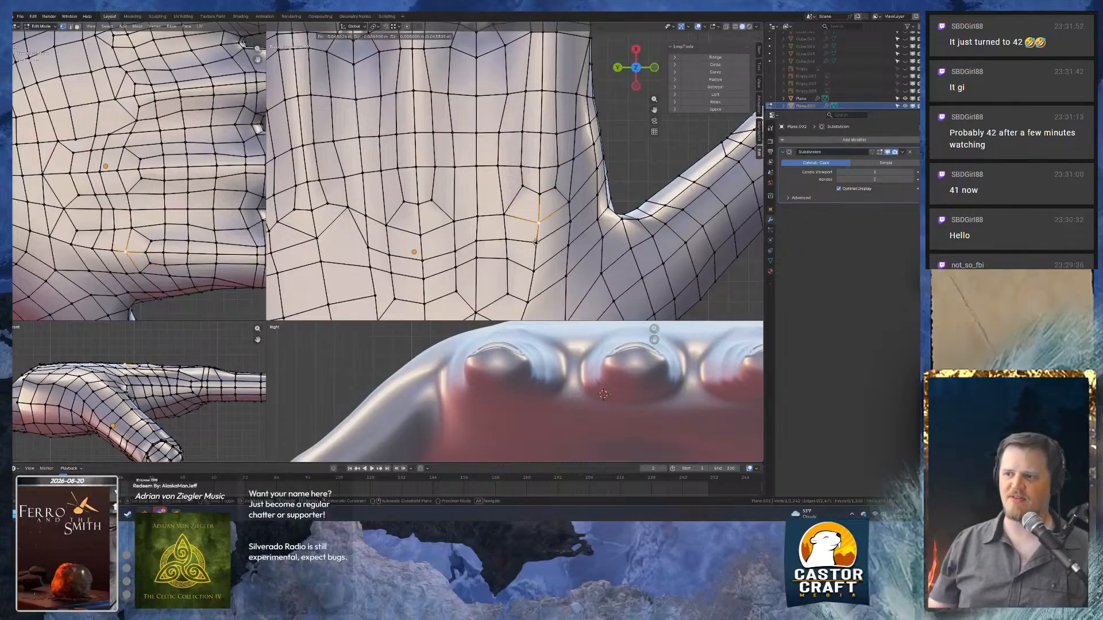
{"action": "left_click", "coordinate": [533, 227]}
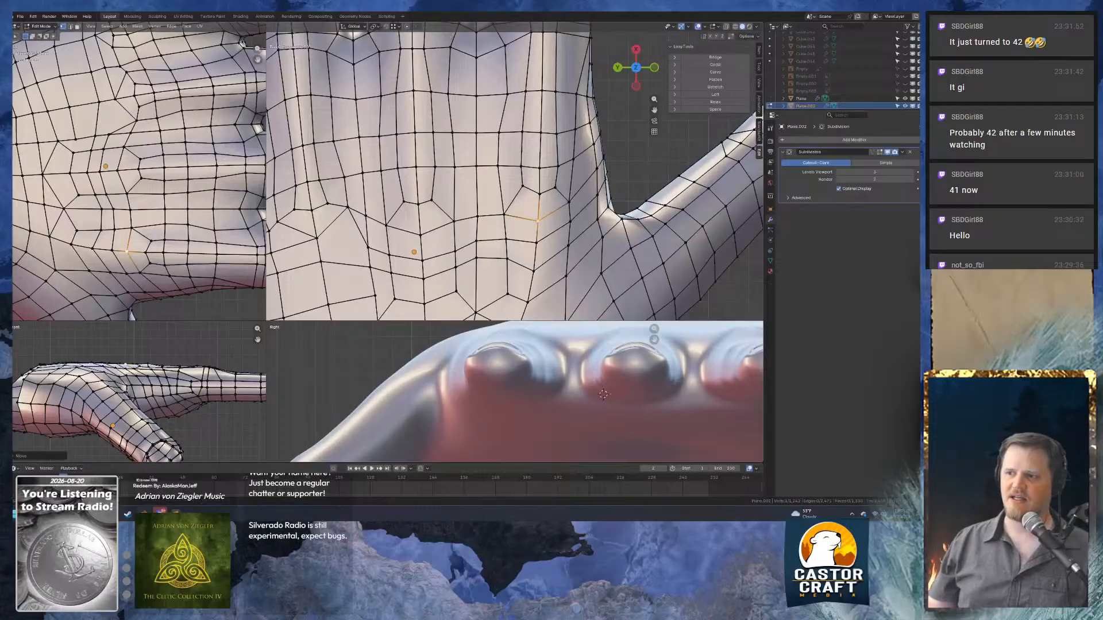
{"action": "left_click", "coordinate": [569, 202]}
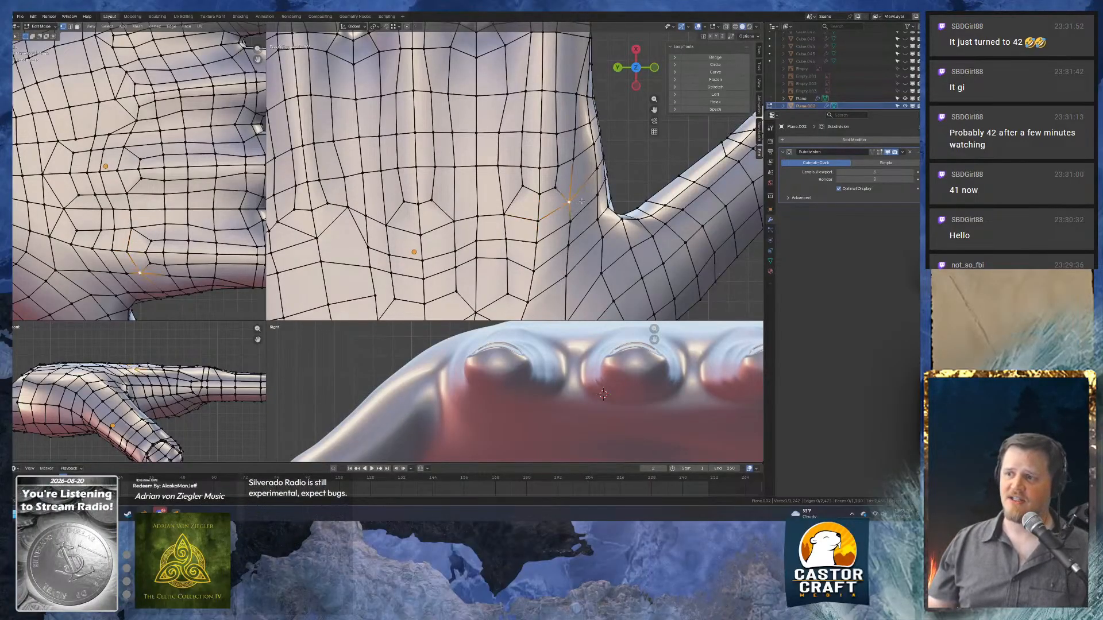
{"action": "key", "text": "g"}
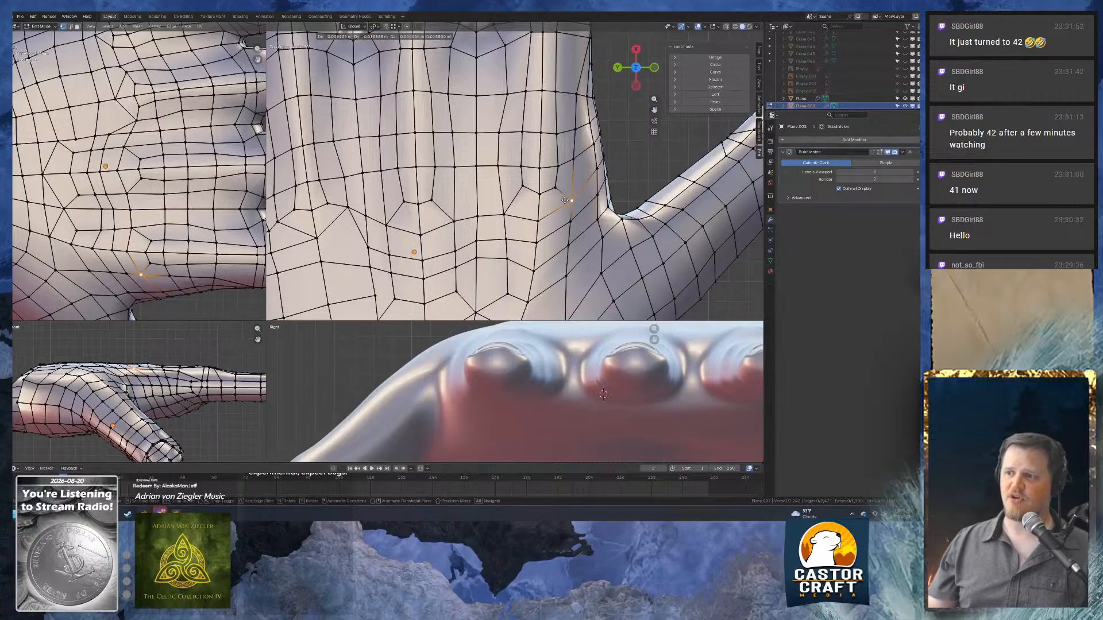
{"action": "left_click", "coordinate": [565, 200]}
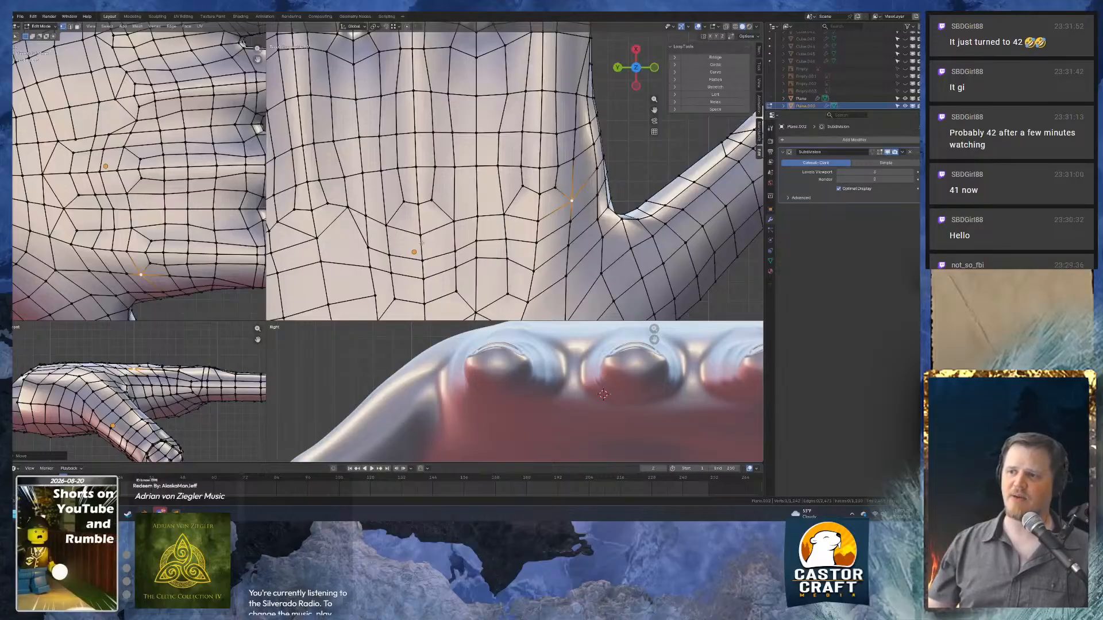
Move the lengthwise run of vertices between the index and middle columns, below the knuckles, toward the middle finger.
{"action": "middle_click_drag", "start_coordinate": [451, 237], "coordinate": [459, 134], "text": "shift"}
{"action": "scroll", "coordinate": [458, 200], "scroll_direction": "up", "scroll_amount": 2}
{"action": "scroll", "coordinate": [551, 146], "scroll_direction": "down", "scroll_amount": 3}
{"action": "scroll", "coordinate": [516, 175], "scroll_direction": "up", "scroll_amount": 3}
{"action": "scroll", "coordinate": [505, 118], "scroll_direction": "down", "scroll_amount": 3}
{"action": "scroll", "coordinate": [459, 134], "scroll_direction": "up", "scroll_amount": 3}
{"action": "left_click_drag", "start_coordinate": [488, 238], "coordinate": [488, 238]}
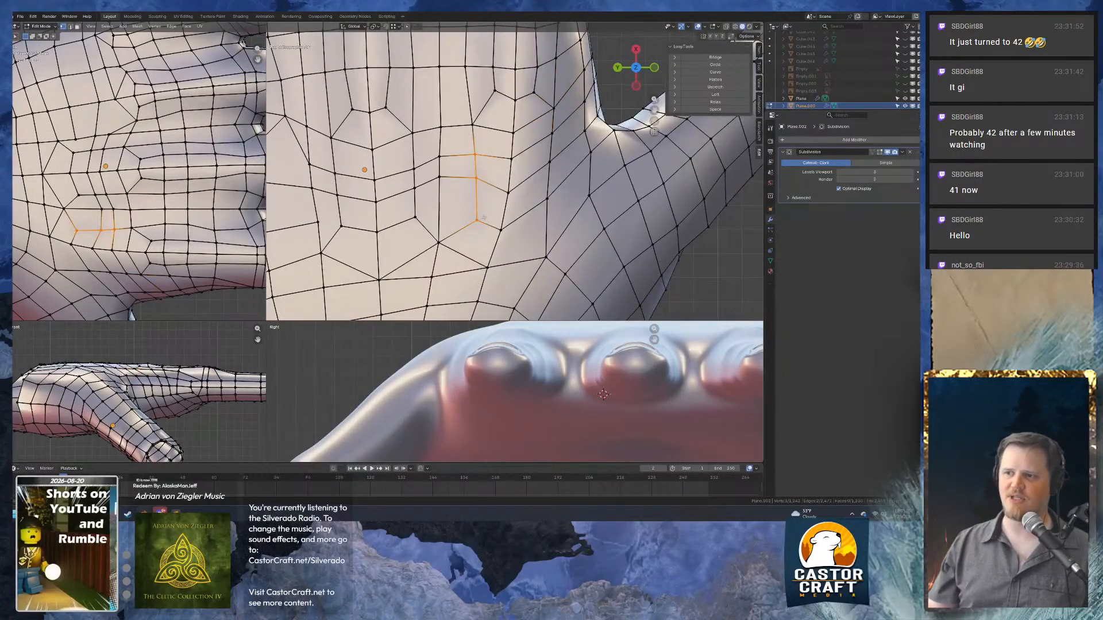
{"action": "key", "text": "g"}
{"action": "left_click", "coordinate": [467, 218]}
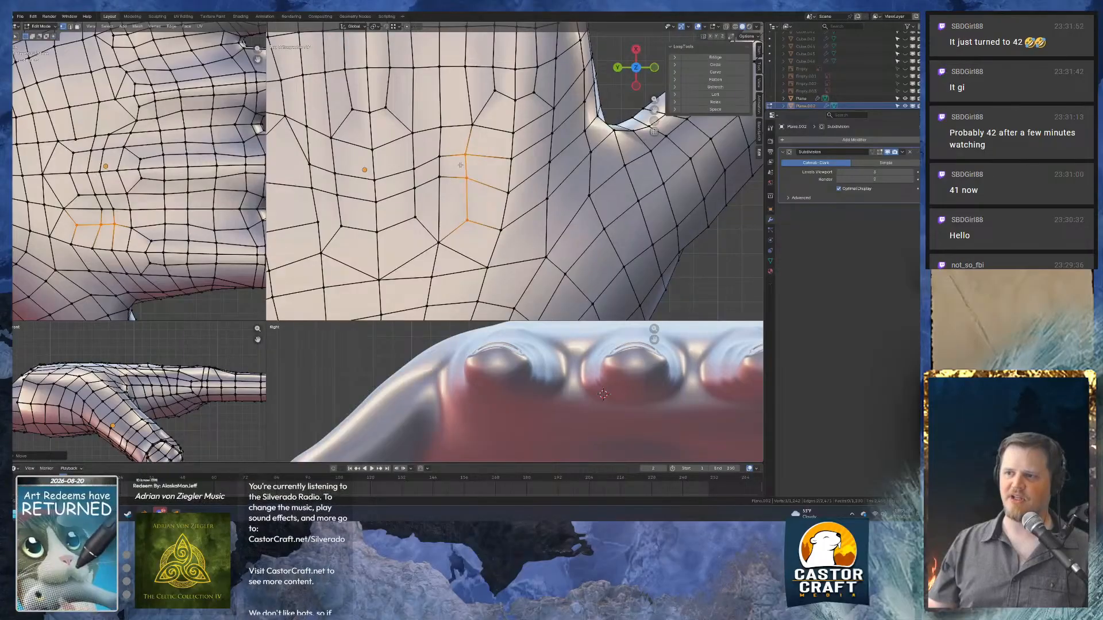
Adjust individual vertices at the finger end of that run so it lines up as a straight lengthwise column.
{"action": "left_click_drag", "start_coordinate": [483, 200], "coordinate": [483, 200]}
{"action": "key", "text": "g"}
{"action": "left_click", "coordinate": [473, 186]}
{"action": "key", "text": "g"}
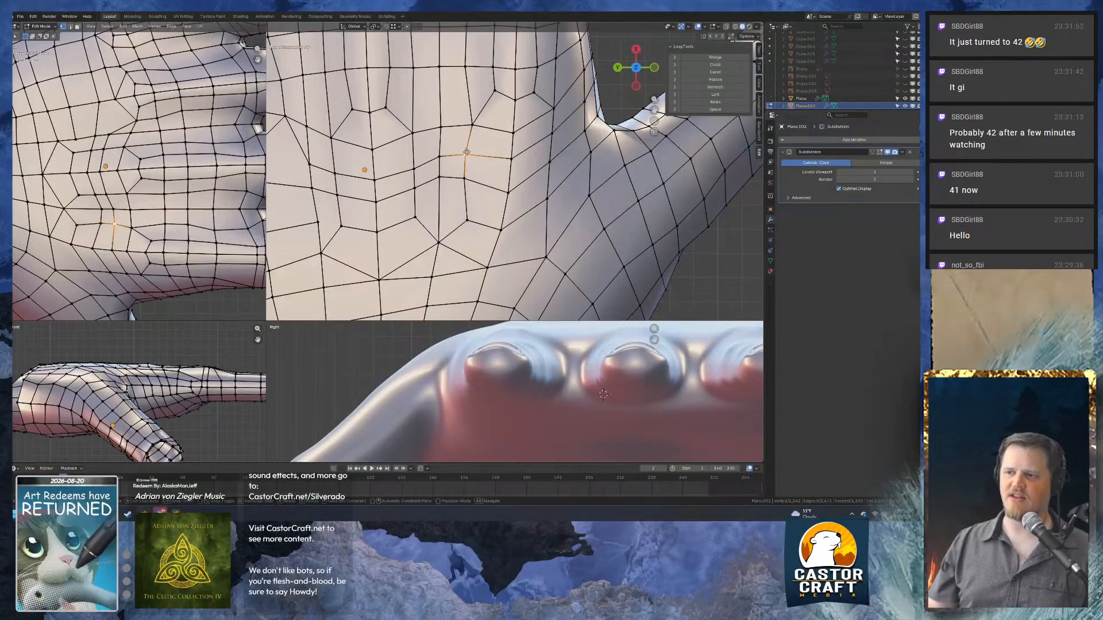
{"action": "left_click", "coordinate": [466, 157]}
{"action": "left_click", "coordinate": [476, 126]}
{"action": "key", "text": "g"}
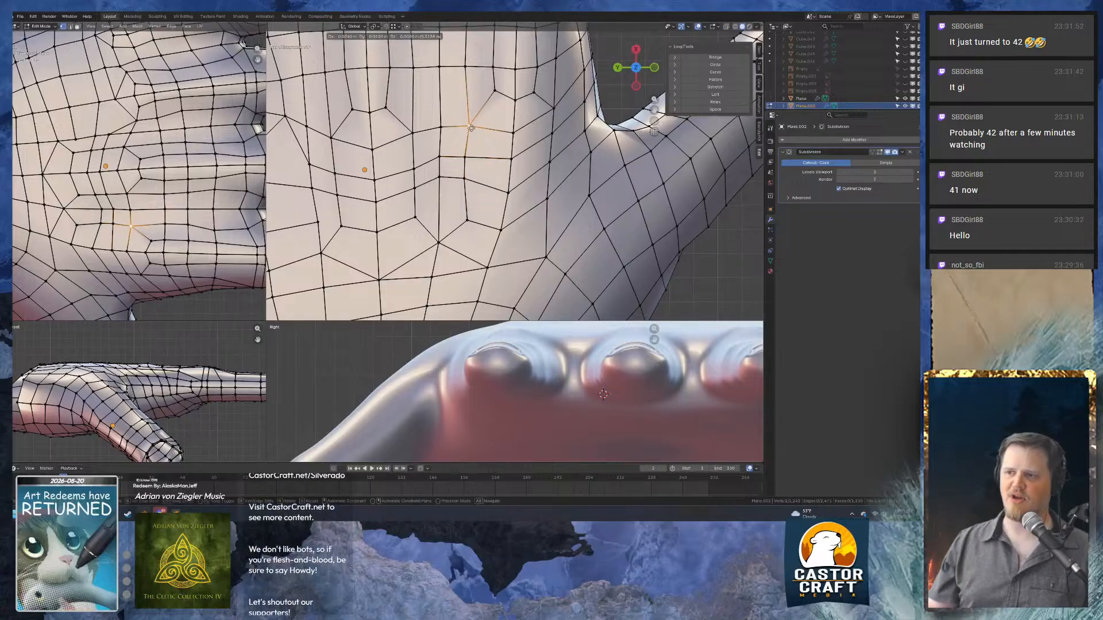
{"action": "left_click", "coordinate": [474, 130]}
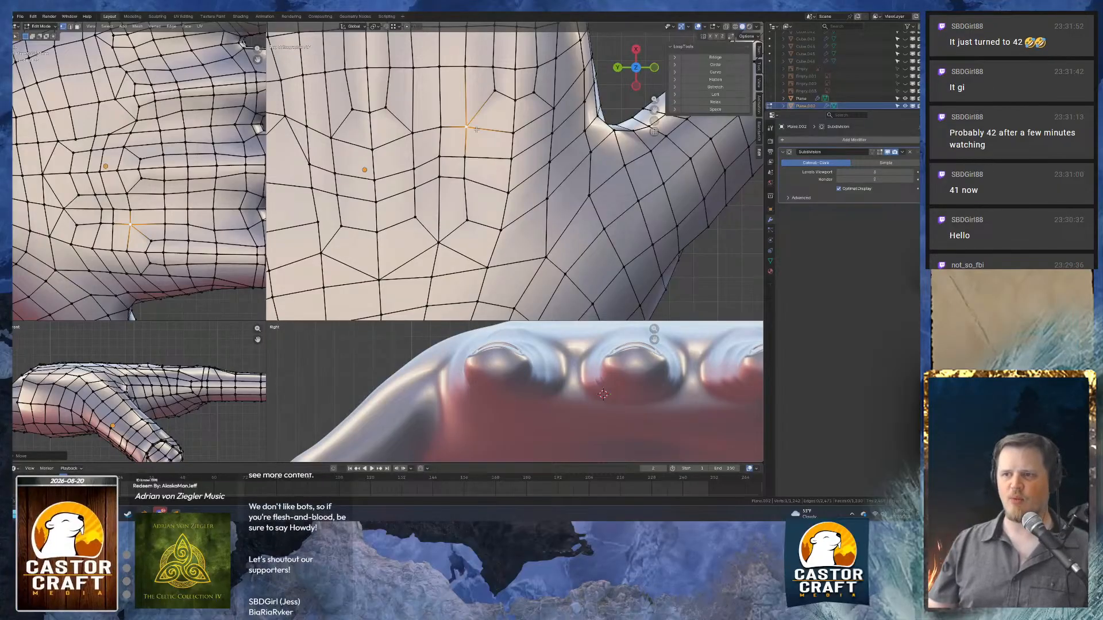
Nudge the vertices between the thumb base and the wrist on the back of the hand to even out the face spacing.
{"action": "middle_click_drag", "start_coordinate": [470, 263], "coordinate": [404, 233], "text": "shift"}
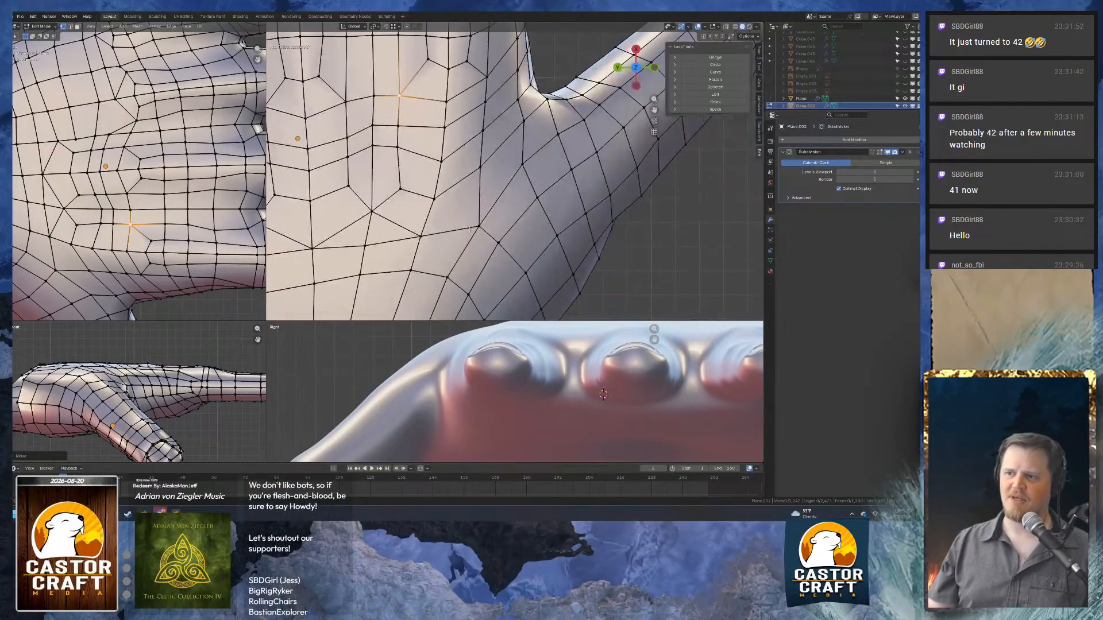
{"action": "left_click", "coordinate": [479, 227]}
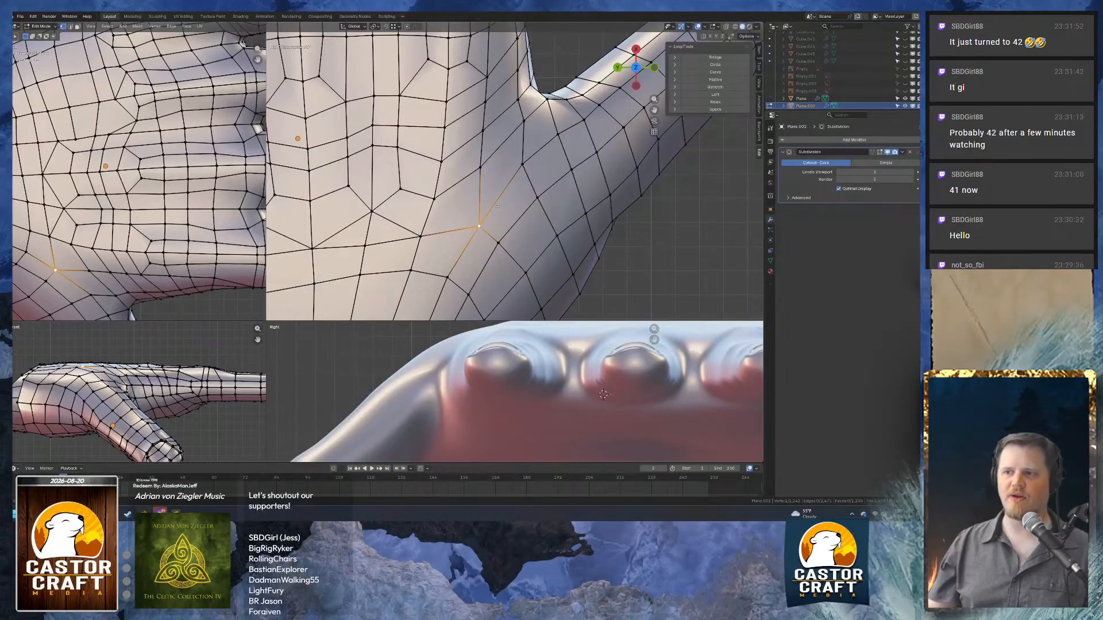
{"action": "key", "text": "g"}
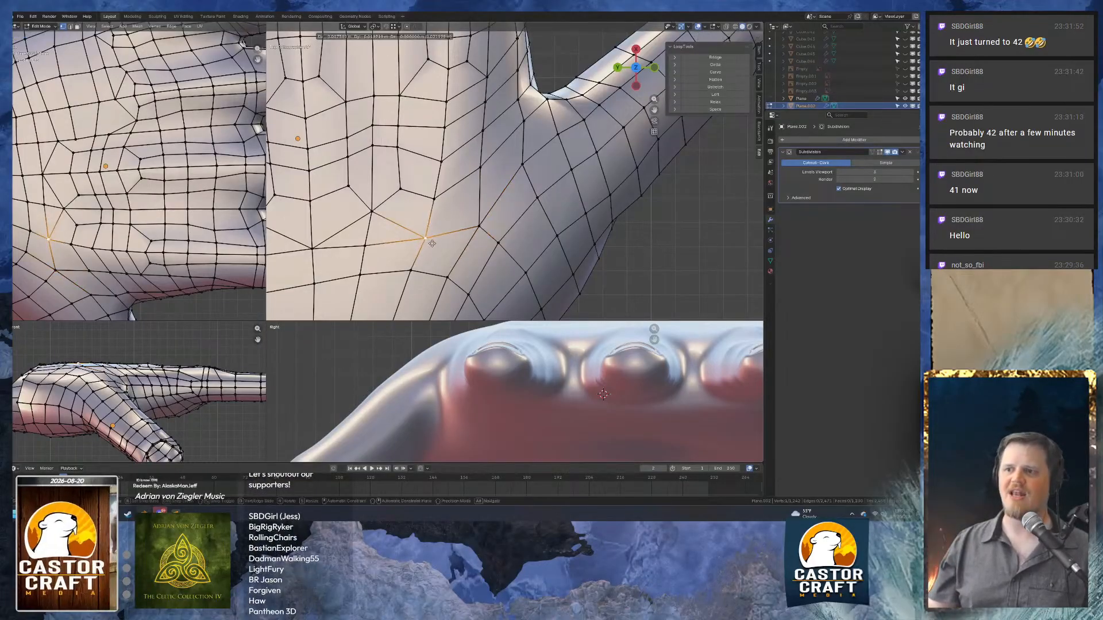
{"action": "left_click", "coordinate": [426, 282]}
{"action": "middle_click_drag", "start_coordinate": [359, 278], "coordinate": [515, 187], "text": "shift"}
{"action": "left_click", "coordinate": [515, 189]}
{"action": "key", "text": "g"}
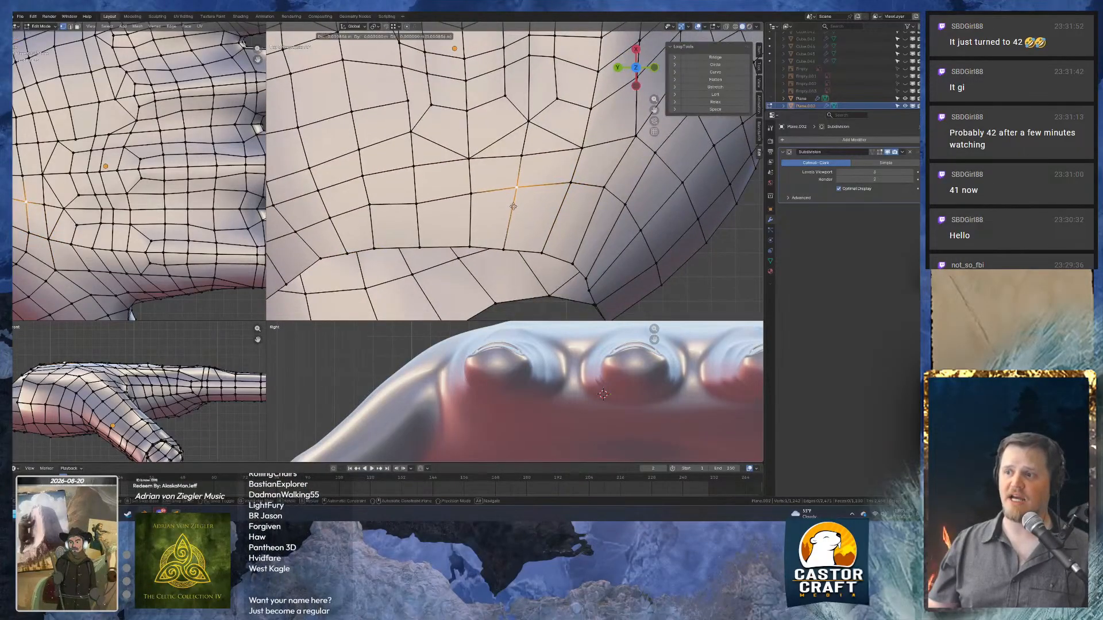
{"action": "left_click", "coordinate": [516, 221]}
Dissolve the short lengthwise edge below the index and middle columns near the wrist, and reconnect its two end vertices.
{"action": "left_click", "coordinate": [527, 174]}
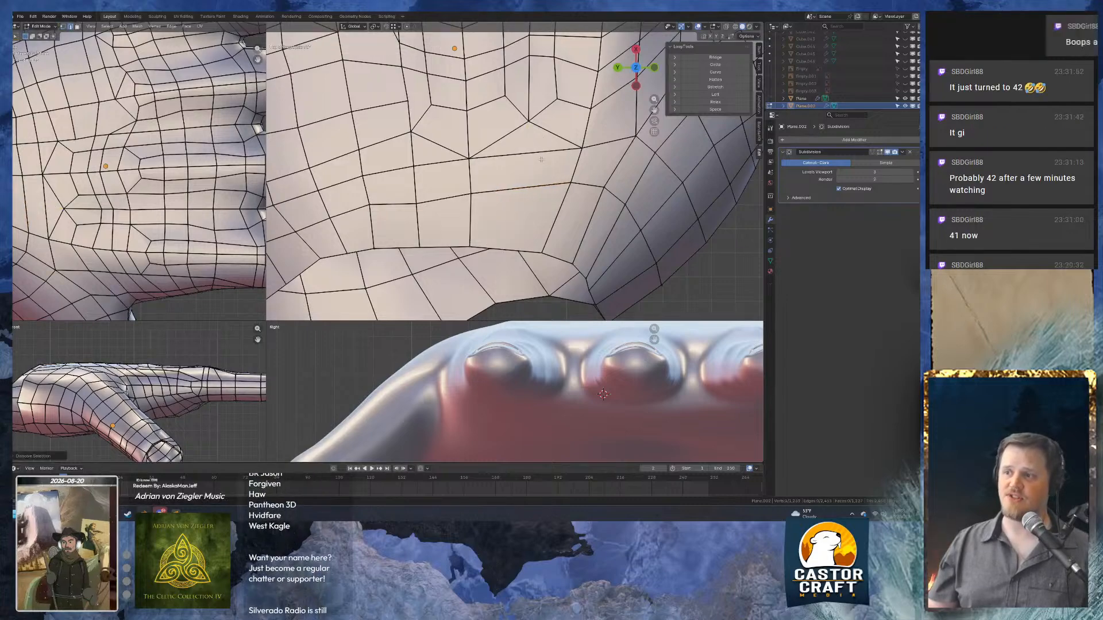
{"action": "key", "text": "ctrl+x"}
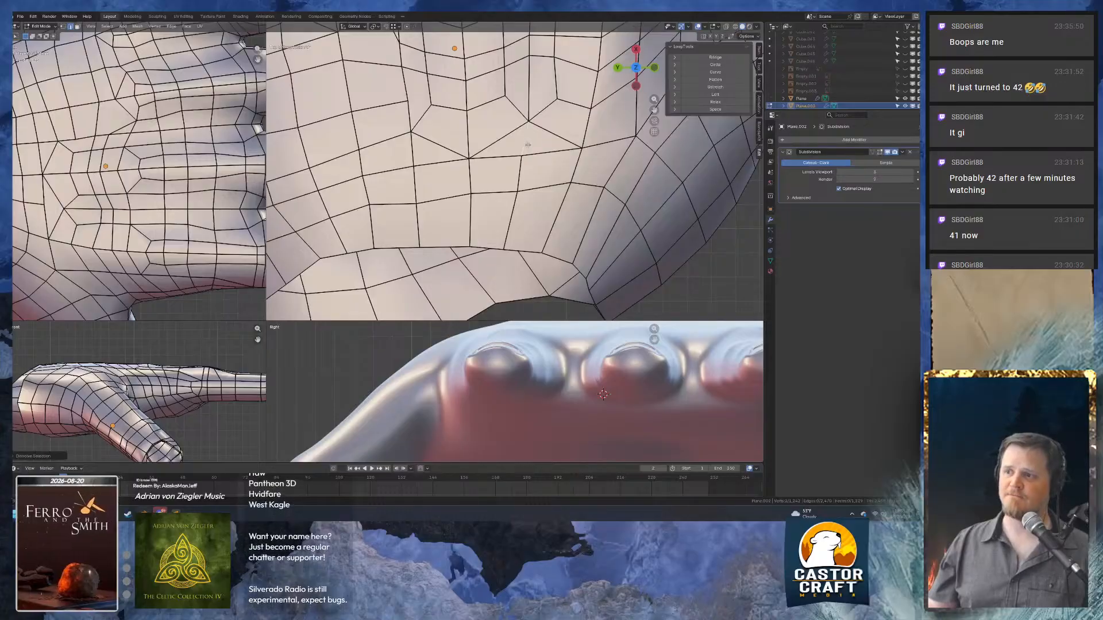
{"action": "scroll", "coordinate": [499, 187], "scroll_direction": "down", "scroll_amount": 3}
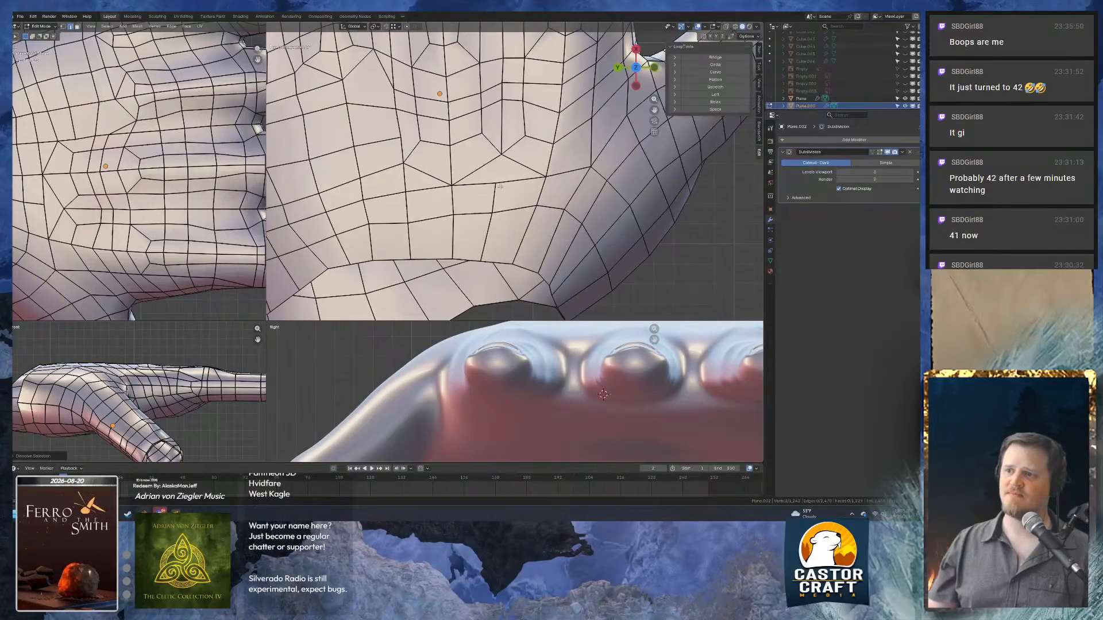
{"action": "key", "text": "1"}
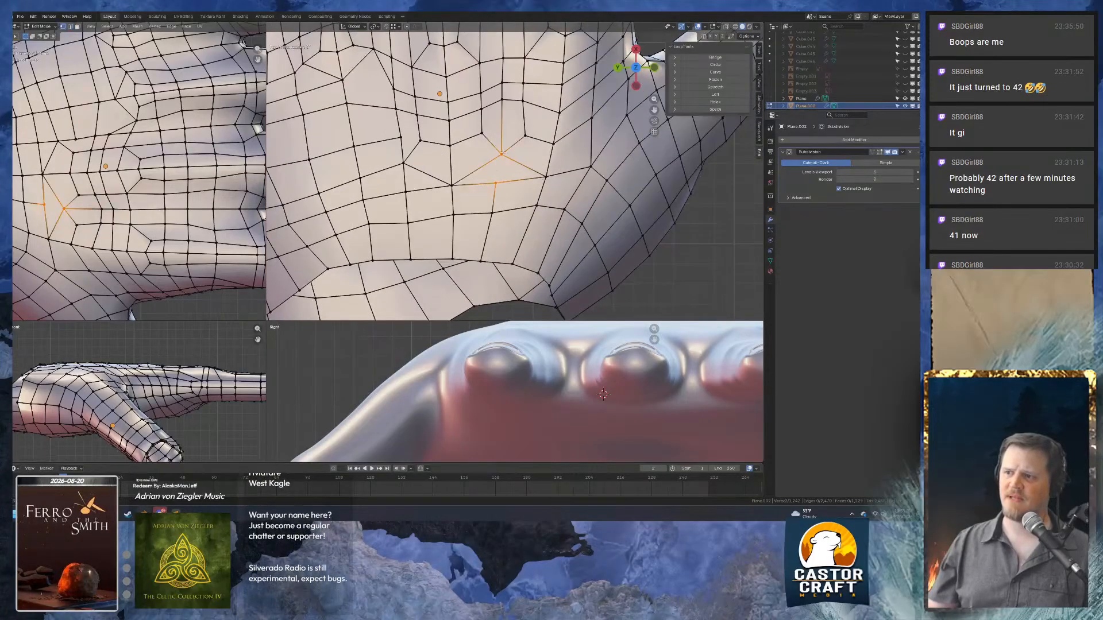
{"action": "left_click", "coordinate": [499, 156]}
{"action": "key", "text": "k"}
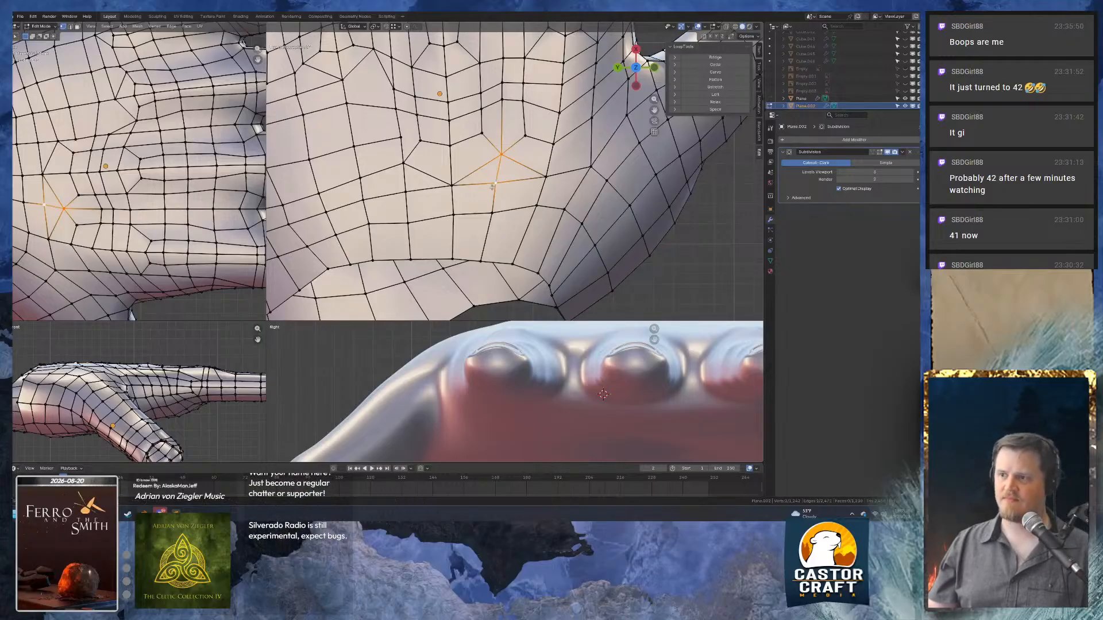
Dissolve the reconnected edge again and check the back of the hand outside Edit Mode.
{"action": "middle_click_drag", "start_coordinate": [491, 165], "coordinate": [503, 180]}
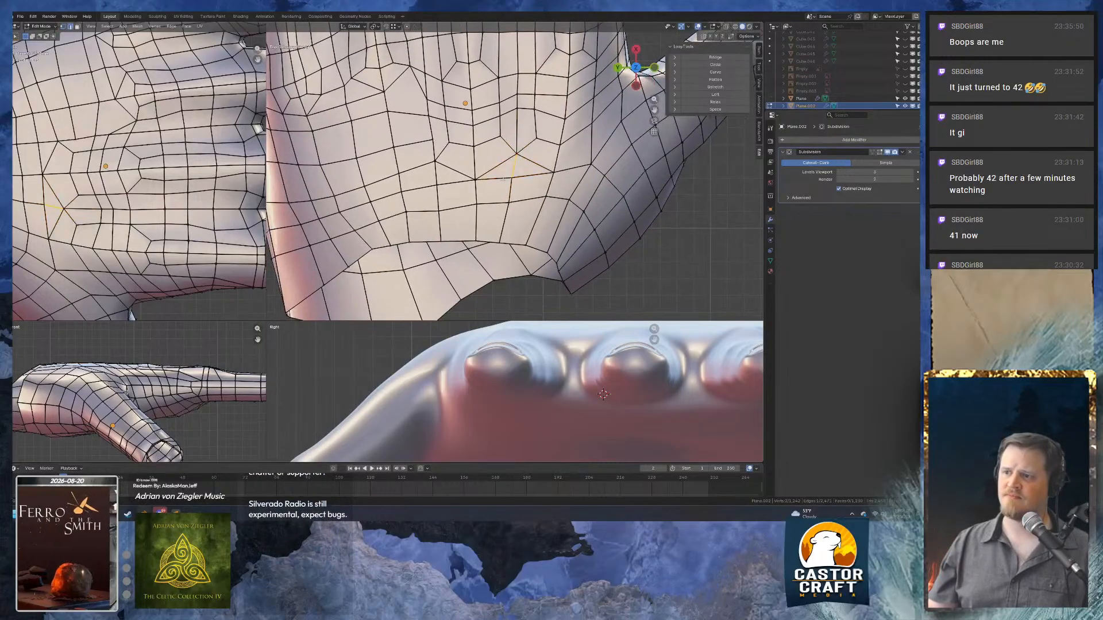
{"action": "key", "text": "ctrl+x"}
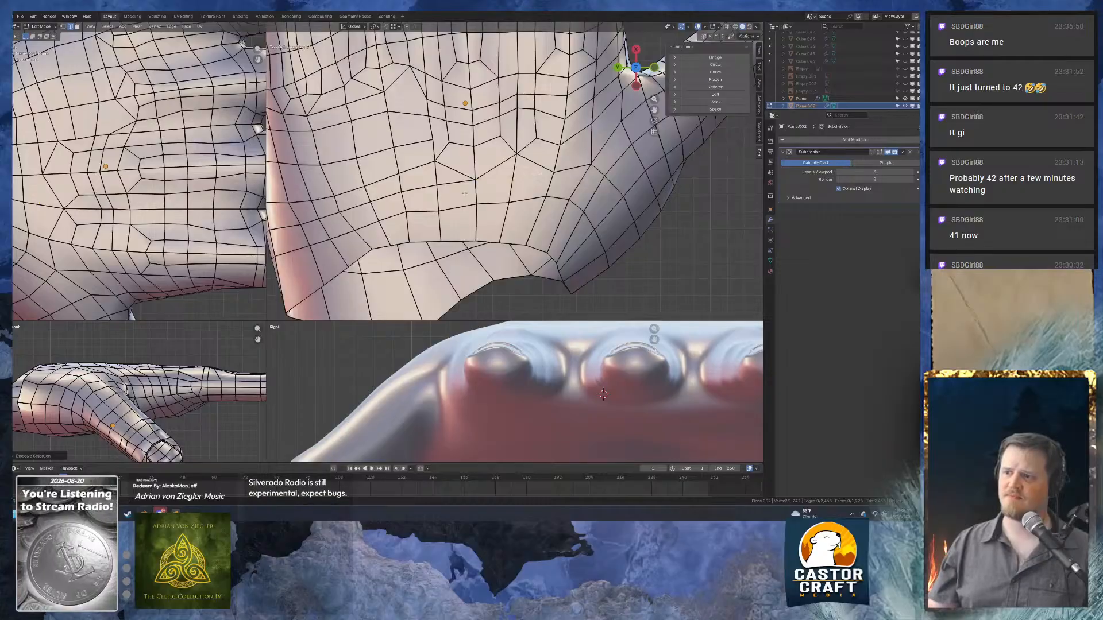
{"action": "middle_click_drag", "start_coordinate": [466, 185], "coordinate": [346, 105]}
{"action": "key", "text": "Tab"}
{"action": "key", "text": "Tab"}
In the front view, slightly lower the peak vertex on top of the index knuckle along Z.
{"action": "scroll", "coordinate": [482, 197], "scroll_direction": "up", "scroll_amount": 3}
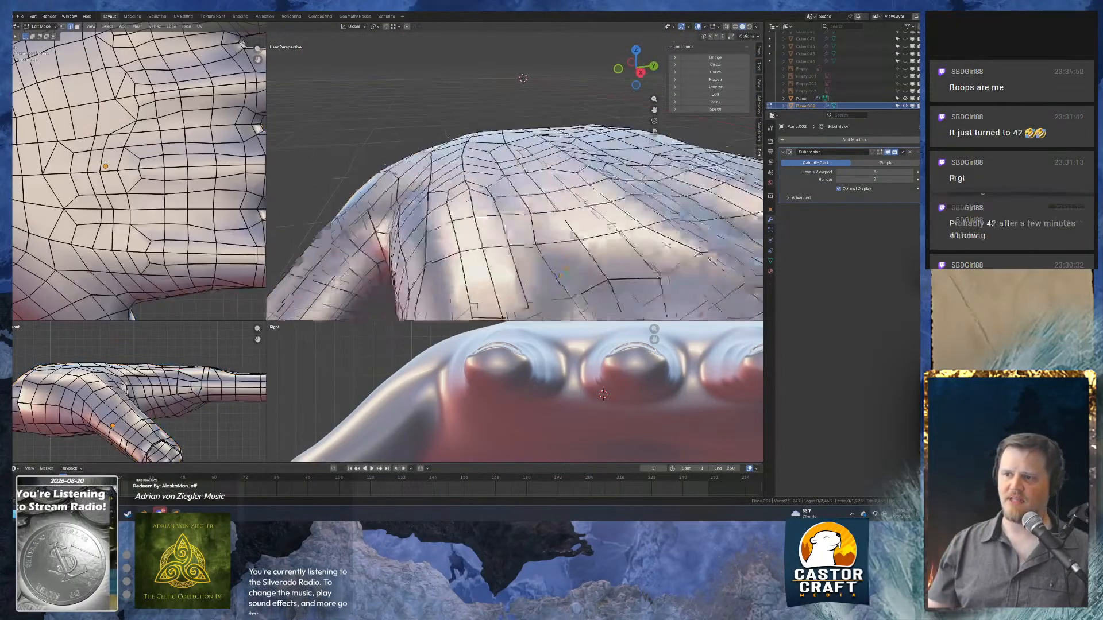
{"action": "middle_click_drag", "start_coordinate": [481, 197], "coordinate": [436, 191]}
{"action": "key", "text": "1"}
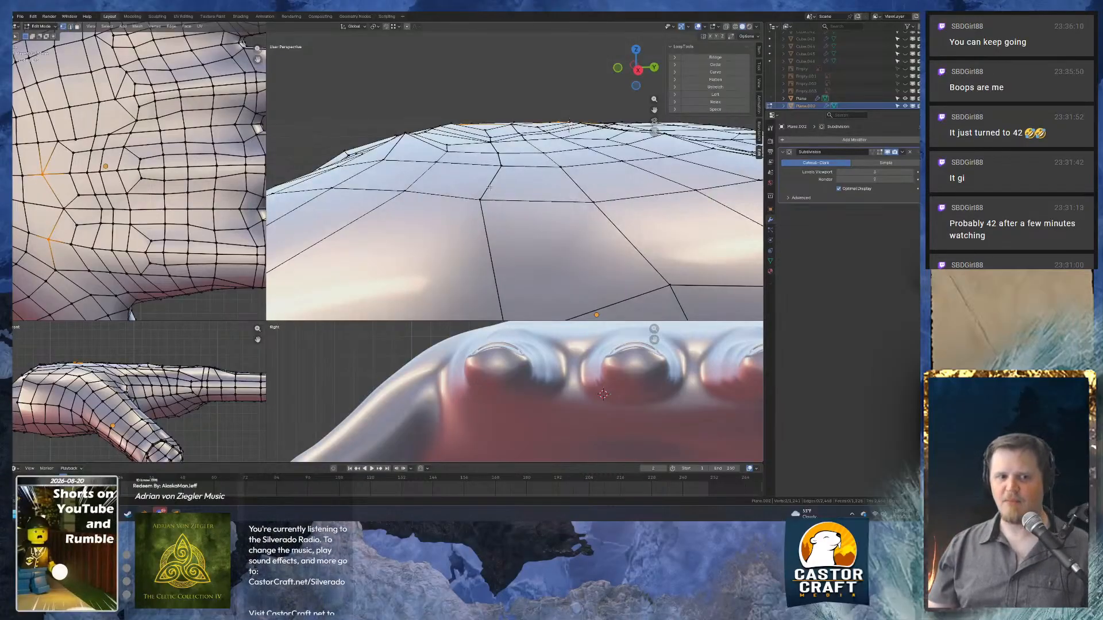
{"action": "middle_click_drag", "start_coordinate": [490, 193], "coordinate": [493, 191]}
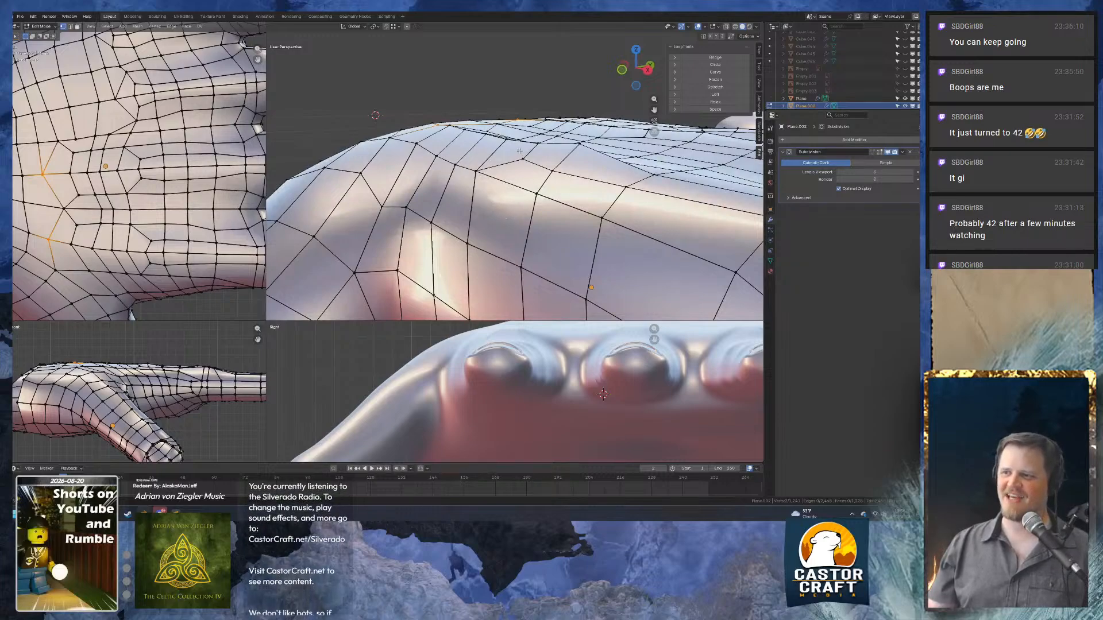
{"action": "left_click", "coordinate": [575, 145]}
{"action": "key", "text": "ctrl+KP_1"}
{"action": "key", "text": "KP_3"}
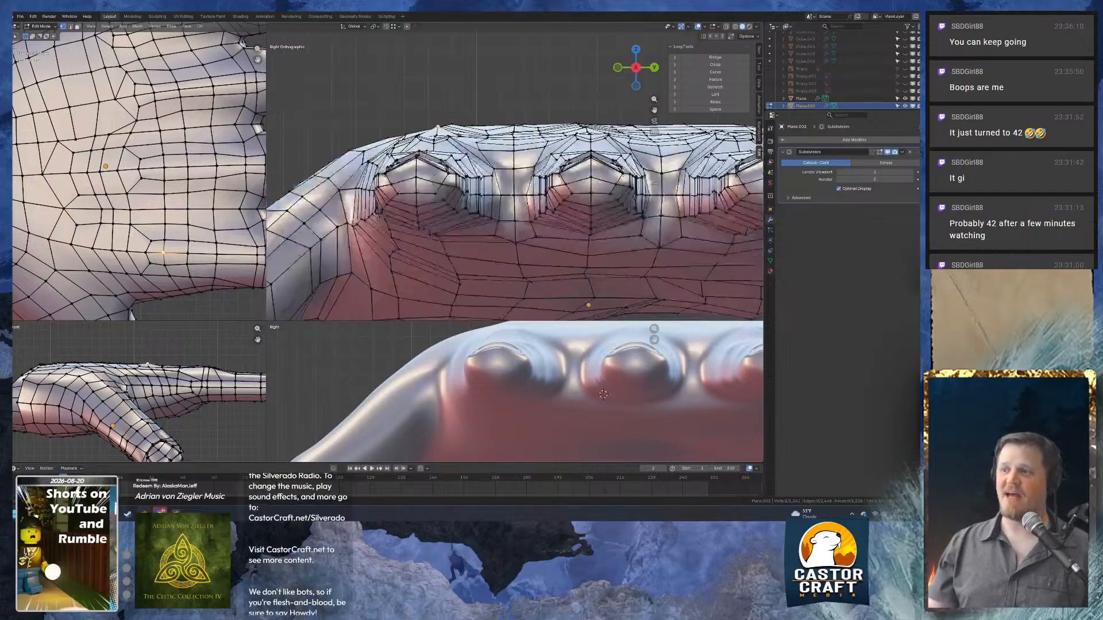
{"action": "key", "text": "KP_1"}
{"action": "scroll", "coordinate": [567, 173], "scroll_direction": "up", "scroll_amount": 2}
{"action": "middle_click_drag", "start_coordinate": [676, 112], "coordinate": [483, 166], "text": "shift"}
{"action": "scroll", "coordinate": [529, 151], "scroll_direction": "up", "scroll_amount": 2}
{"action": "key", "text": "g"}
{"action": "key", "text": "z"}
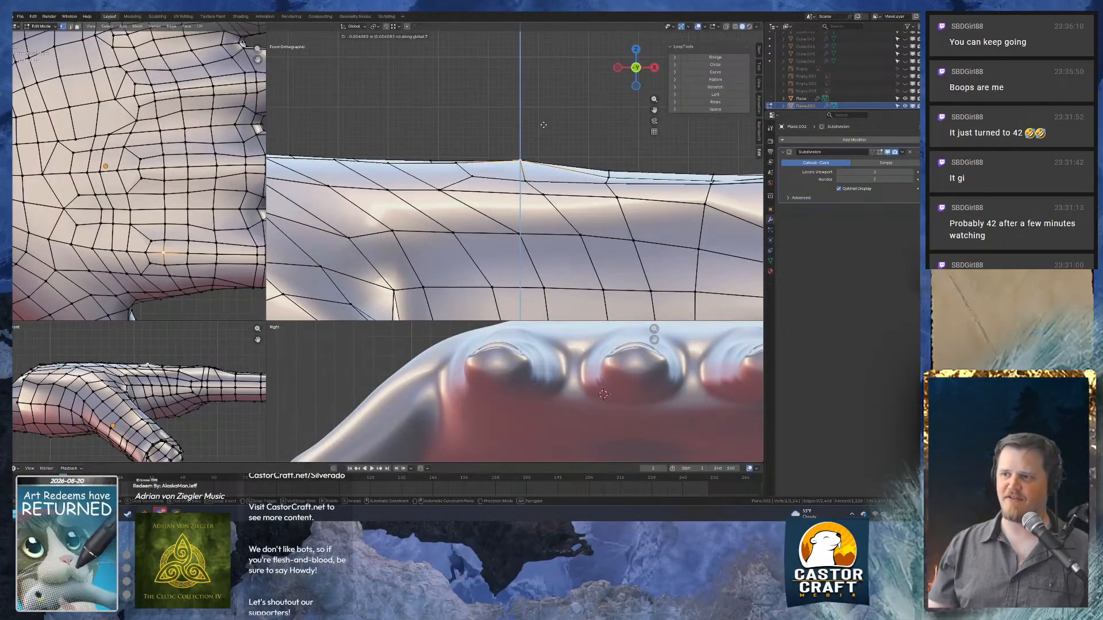
{"action": "left_click", "coordinate": [541, 138]}
Raise the next vertex toward the fingertip along Z to smooth the index finger's top profile.
{"action": "middle_click_drag", "start_coordinate": [586, 150], "coordinate": [425, 148], "text": "shift"}
{"action": "left_click", "coordinate": [451, 174]}
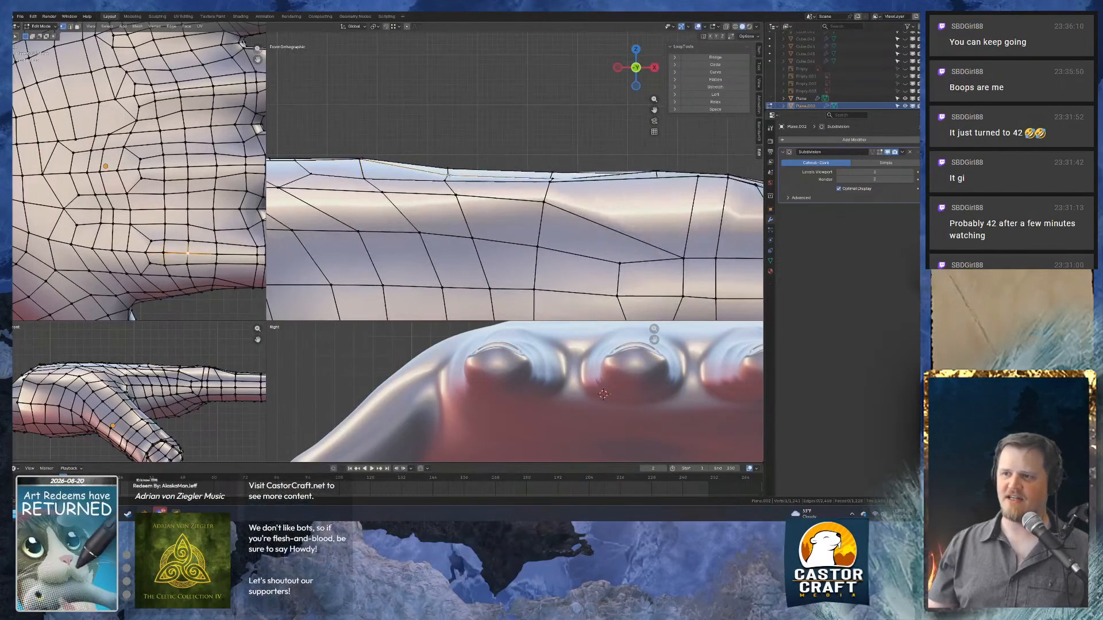
{"action": "key", "text": "g"}
{"action": "key", "text": "z"}
{"action": "left_click", "coordinate": [464, 191]}
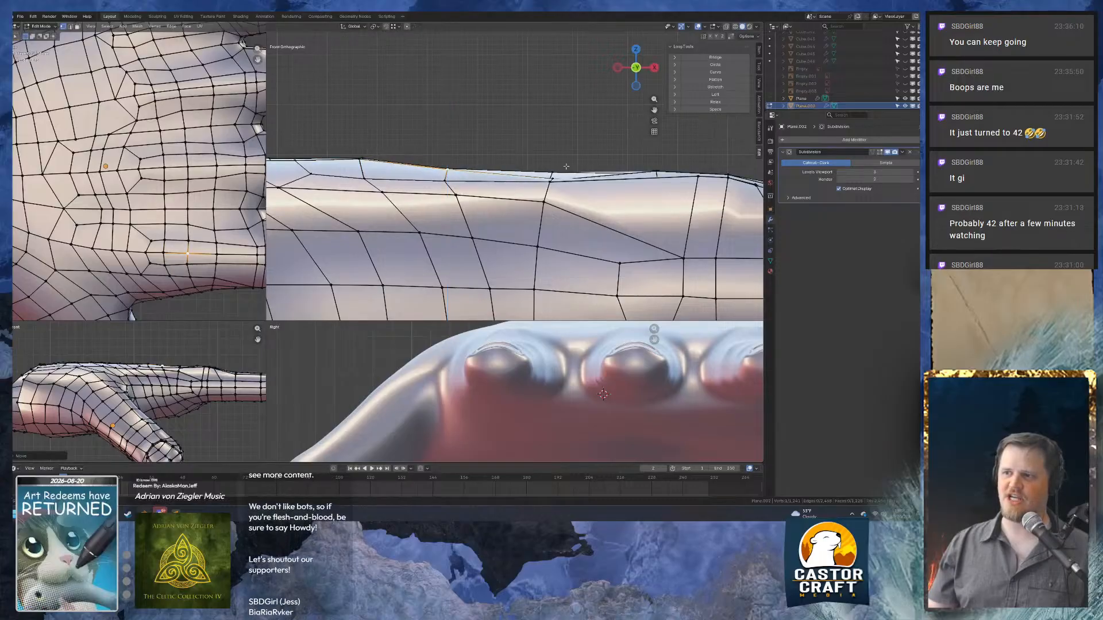
Adjust the height of the following vertex on the index finger's top ridge along Z, and check the profile in perspective.
{"action": "left_click", "coordinate": [553, 175]}
{"action": "key", "text": "g"}
{"action": "key", "text": "z"}
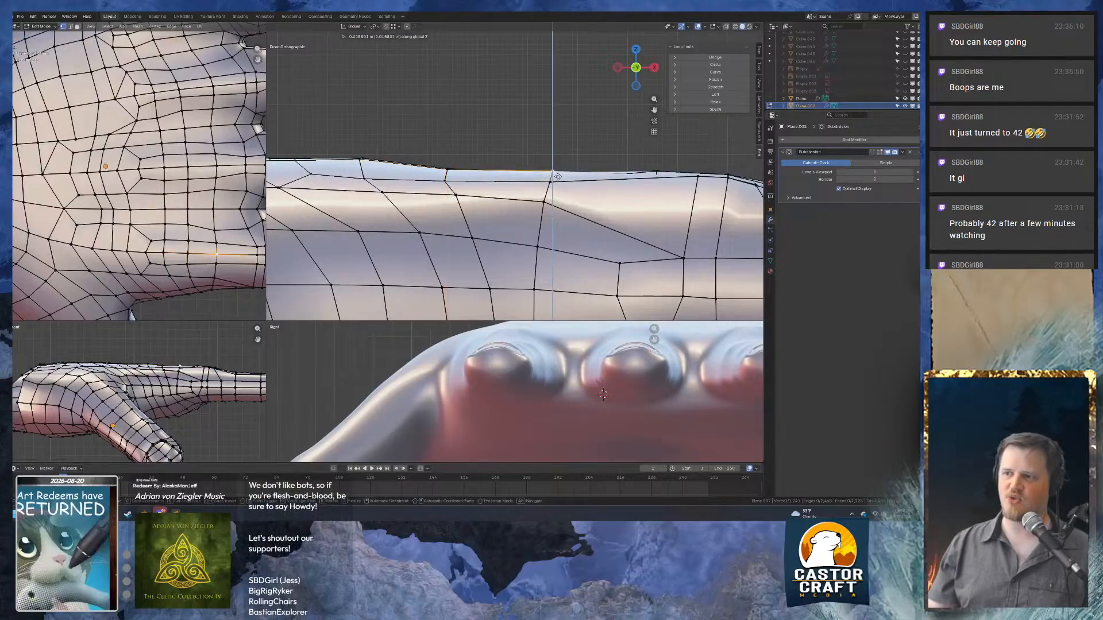
{"action": "left_click", "coordinate": [560, 189]}
{"action": "mouse_move", "coordinate": [560, 188]}
{"action": "middle_mouse_down"}
{"action": "mouse_move", "coordinate": [595, 191]}
{"action": "mouse_move", "coordinate": [543, 192]}
{"action": "middle_mouse_up"}
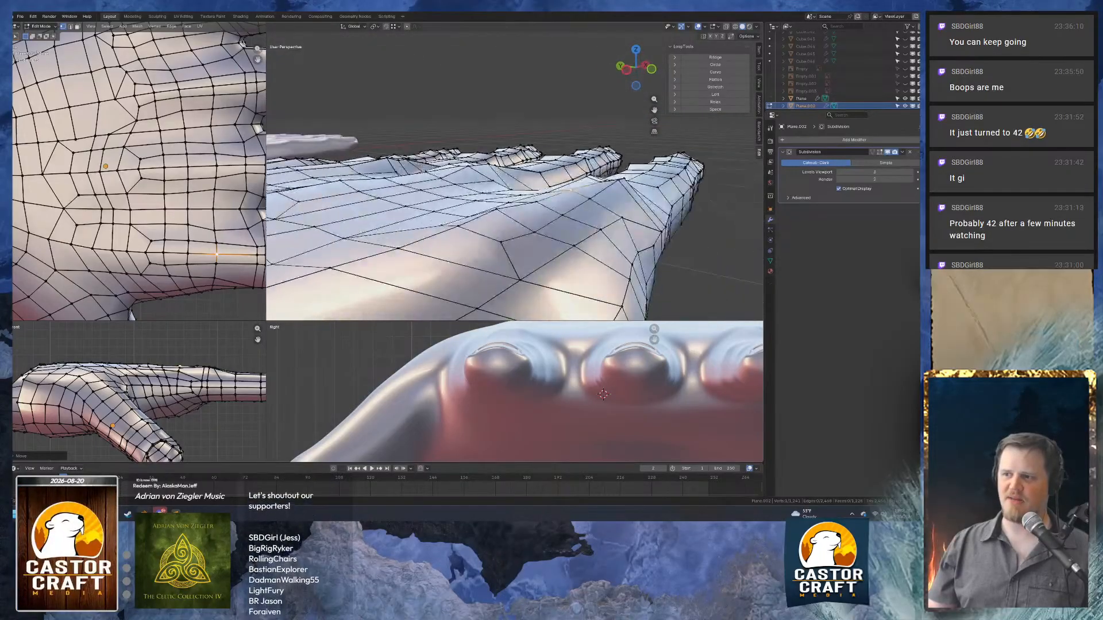
In the front view, slightly lower the raised vertex on the index finger's top ridge, near the knuckle, along Z.
{"action": "left_click", "coordinate": [535, 202]}
{"action": "key", "text": "KP_1"}
{"action": "scroll", "coordinate": [434, 178], "scroll_direction": "up", "scroll_amount": 4}
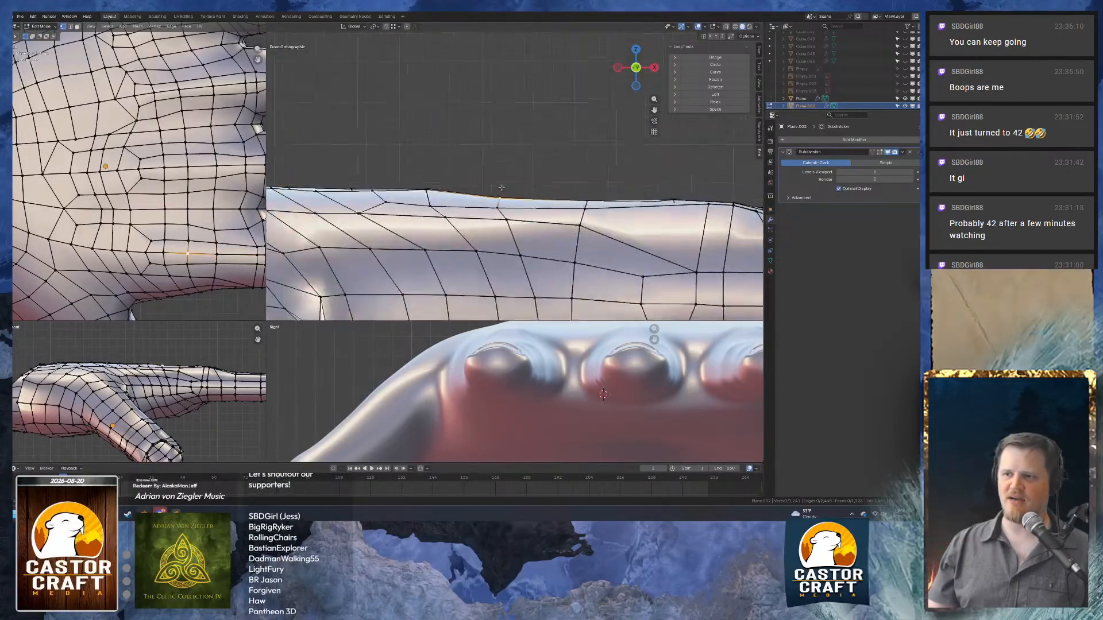
{"action": "left_click", "coordinate": [435, 187]}
{"action": "key", "text": "g"}
{"action": "key", "text": "z"}
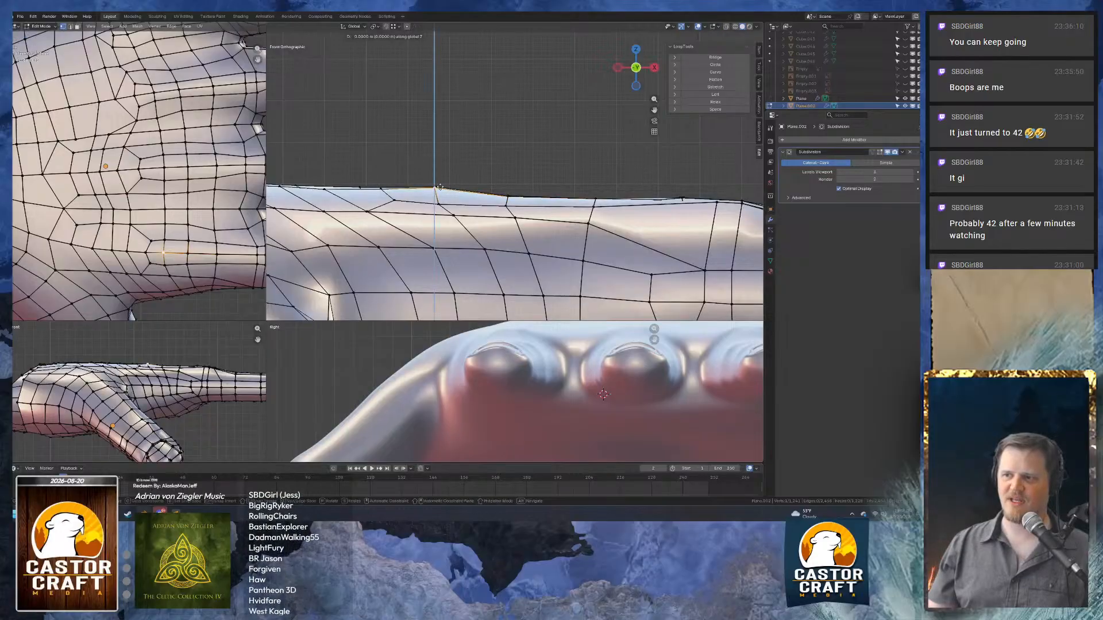
{"action": "left_click", "coordinate": [437, 195]}
Adjust the height of the ridge vertex further toward the wrist along Z, and check the back of the hand in perspective.
{"action": "middle_click_drag", "start_coordinate": [377, 208], "coordinate": [559, 208], "text": "shift"}
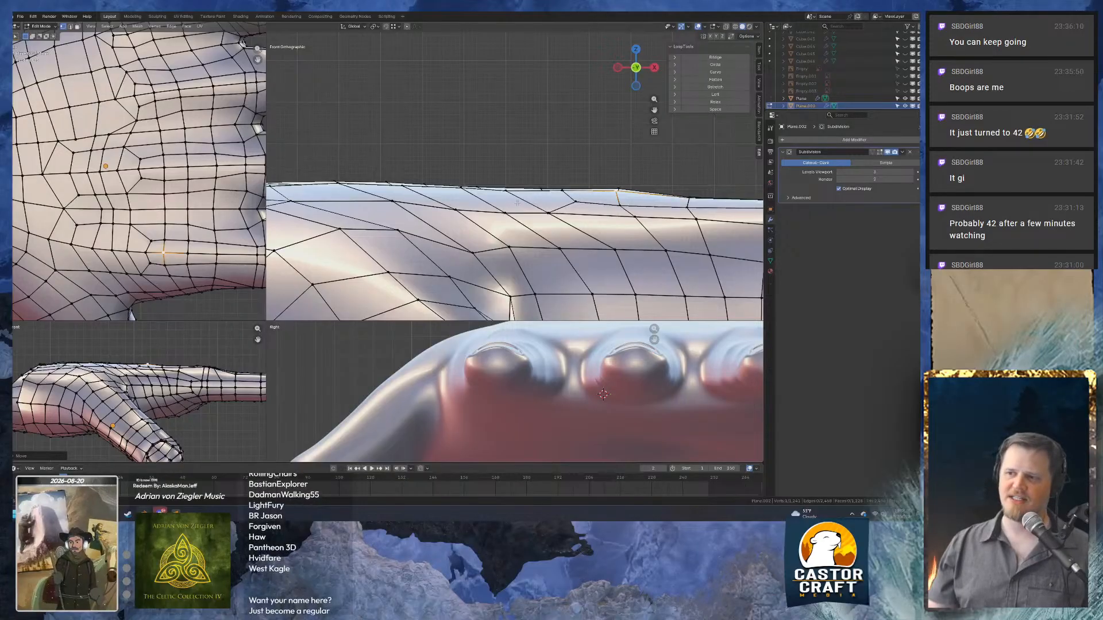
{"action": "left_click", "coordinate": [508, 190]}
{"action": "key", "text": "g"}
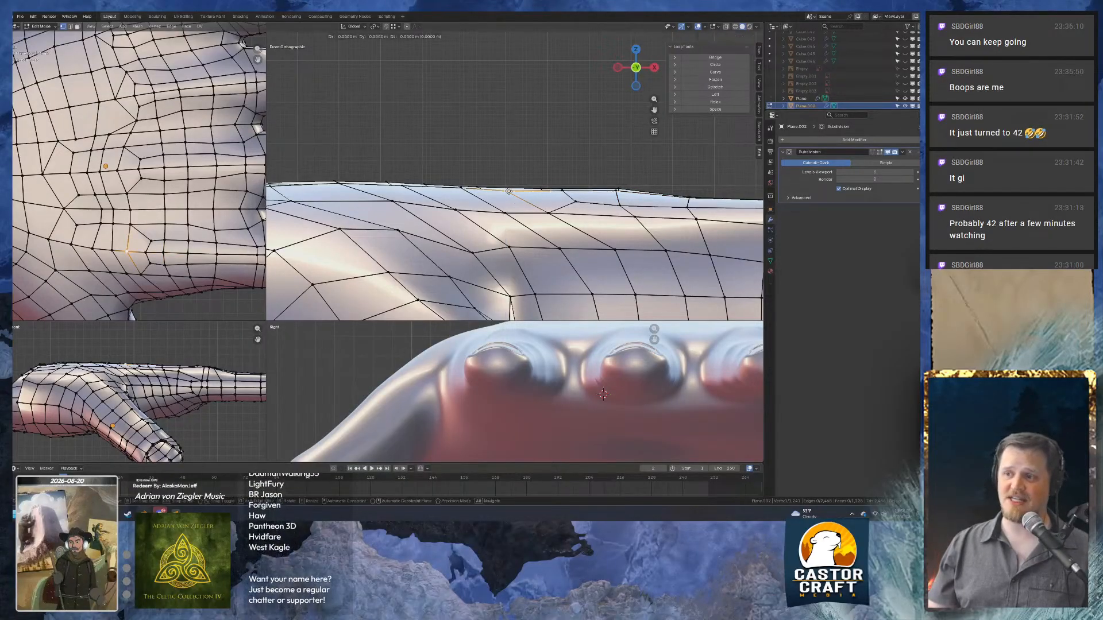
{"action": "key", "text": "z"}
{"action": "left_click", "coordinate": [508, 179]}
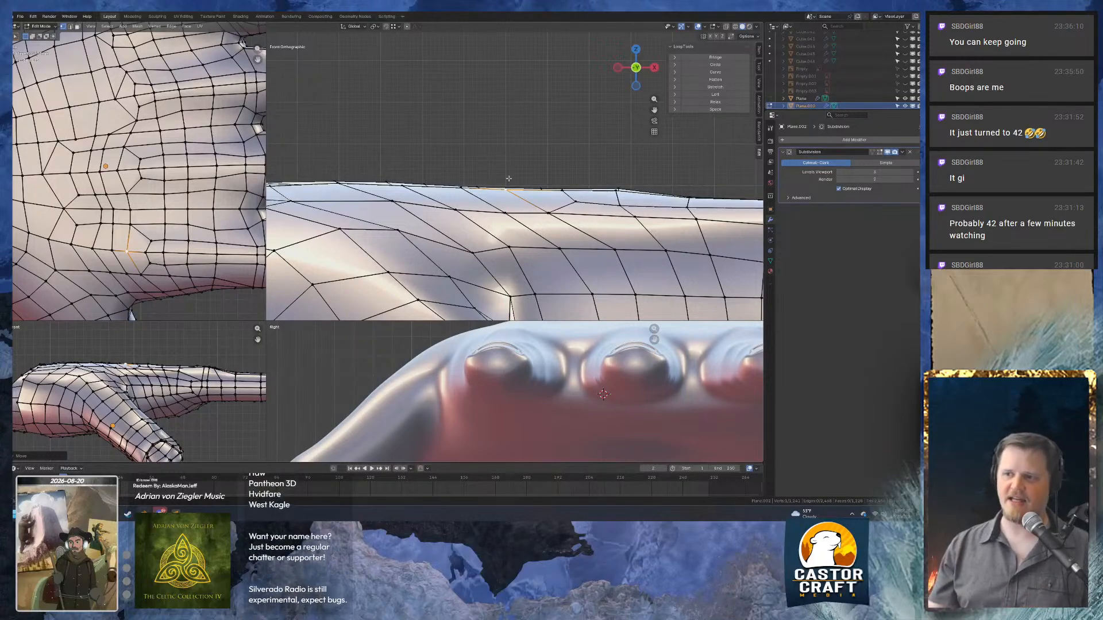
{"action": "middle_click_drag", "start_coordinate": [508, 179], "coordinate": [488, 181]}
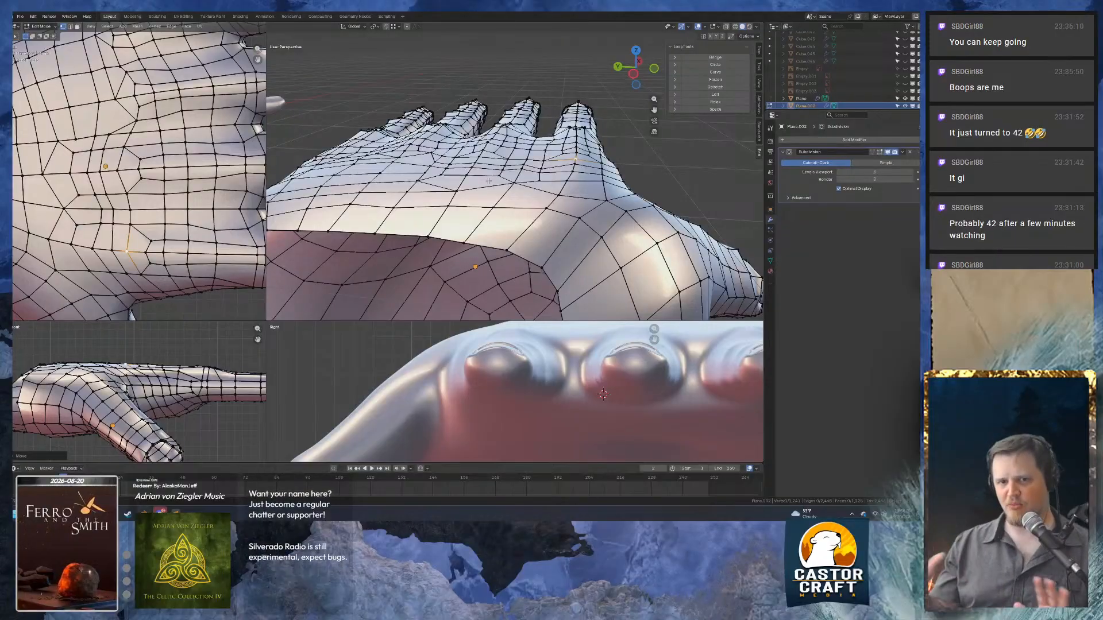
From the top view, select the patch of faces behind the ring finger's knuckle and delete it.
{"action": "scroll", "coordinate": [471, 178], "scroll_direction": "down", "scroll_amount": 3}
{"action": "middle_click_drag", "start_coordinate": [471, 179], "coordinate": [451, 247]}
{"action": "key", "text": "KP_5"}
{"action": "scroll", "coordinate": [451, 244], "scroll_direction": "up", "scroll_amount": 2}
{"action": "key", "text": "3"}
{"action": "scroll", "coordinate": [451, 244], "scroll_direction": "down", "scroll_amount": 2}
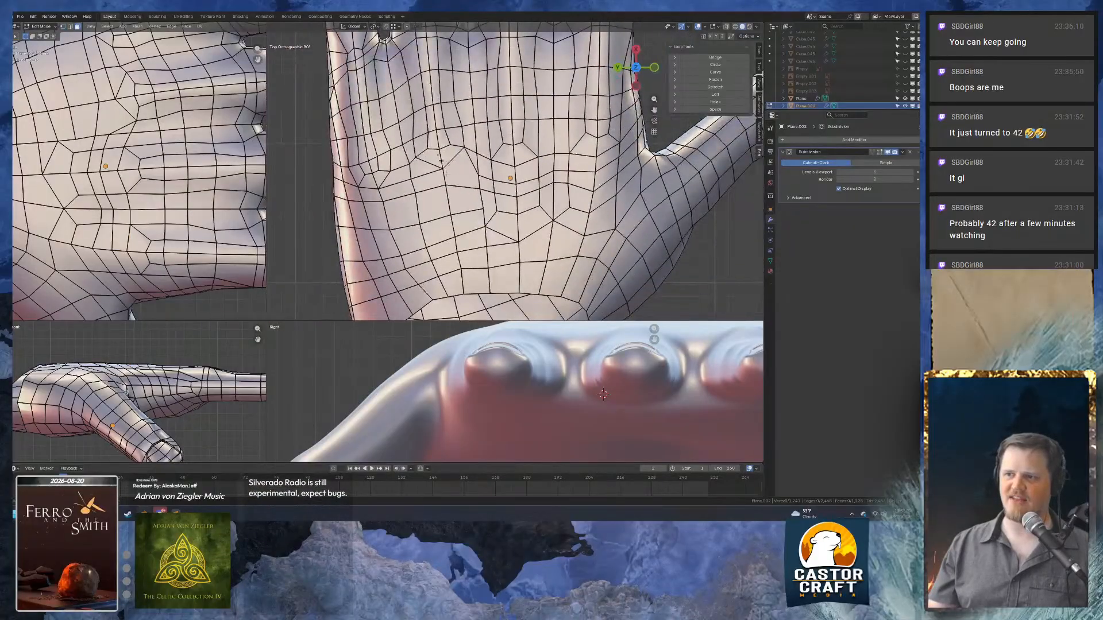
{"action": "left_click_drag", "start_coordinate": [478, 227], "coordinate": [478, 229]}
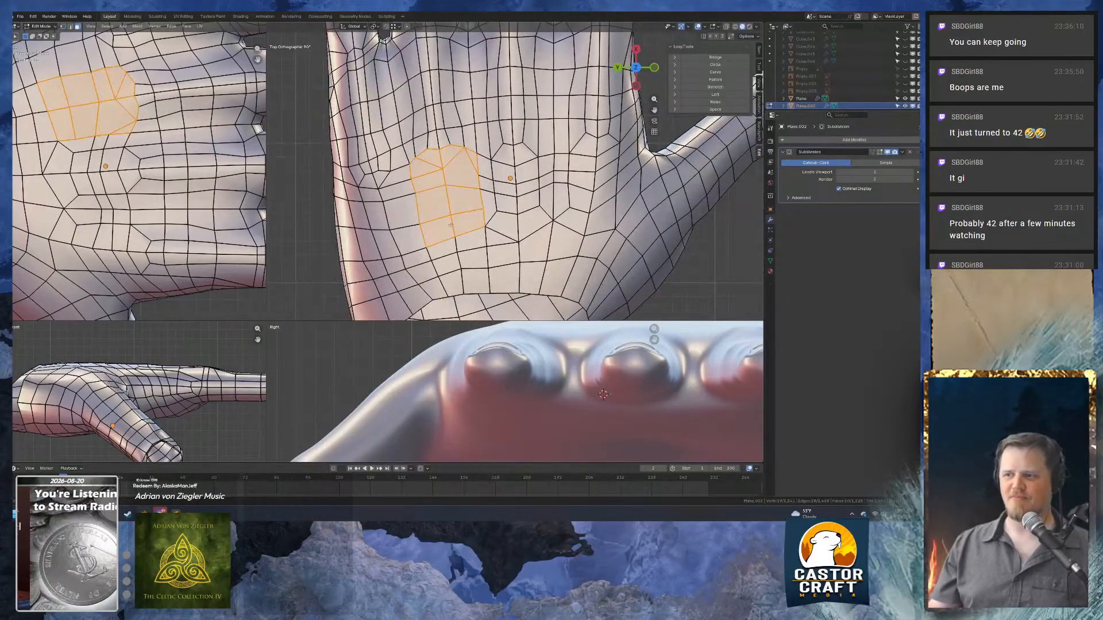
{"action": "left_click", "coordinate": [465, 251], "text": "shift"}
{"action": "middle_click_drag", "start_coordinate": [471, 220], "coordinate": [527, 212], "text": "shift"}
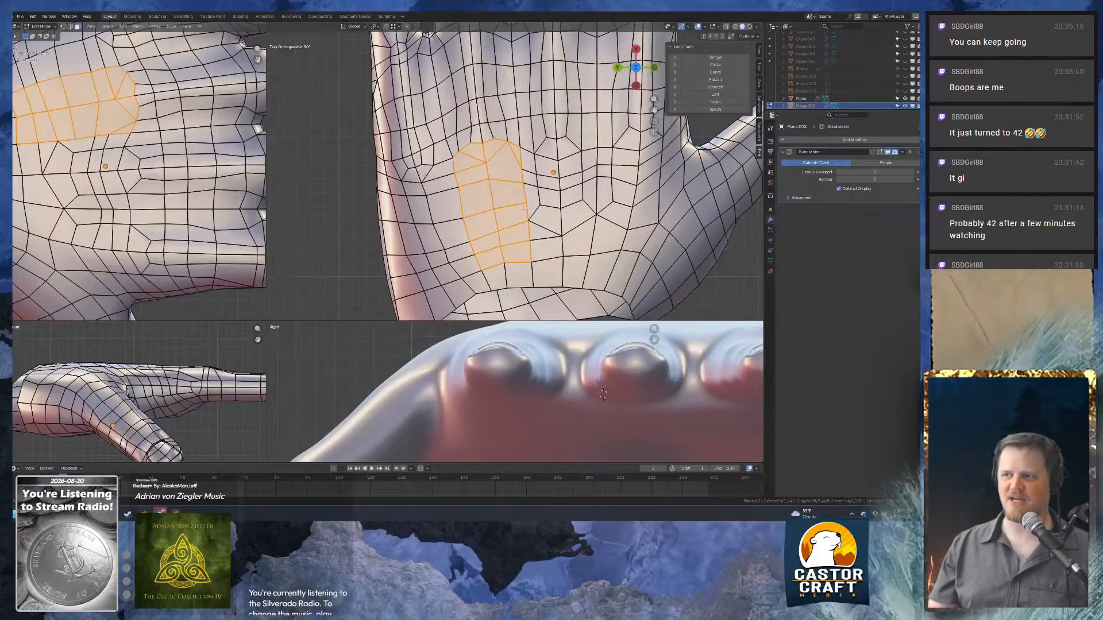
{"action": "key", "text": "x"}
{"action": "left_click", "coordinate": [492, 178]}
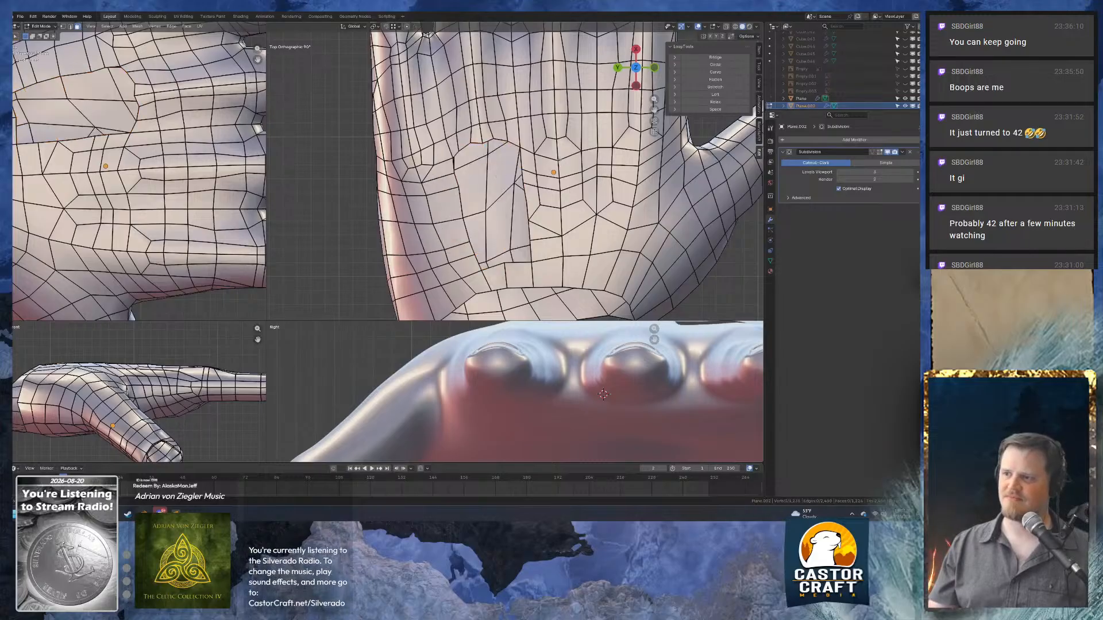
Duplicate the patch of faces behind the middle finger's knuckle and place the copy over the gap behind the ring knuckle.
{"action": "left_click_drag", "start_coordinate": [572, 192], "coordinate": [552, 237]}
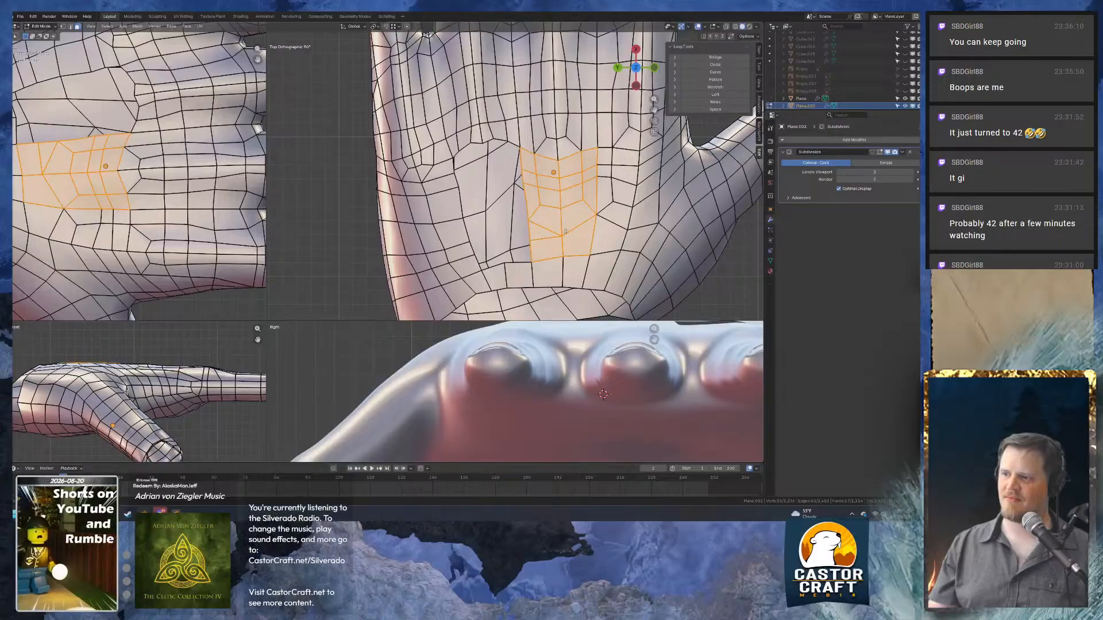
{"action": "key", "text": "ctrl+x"}
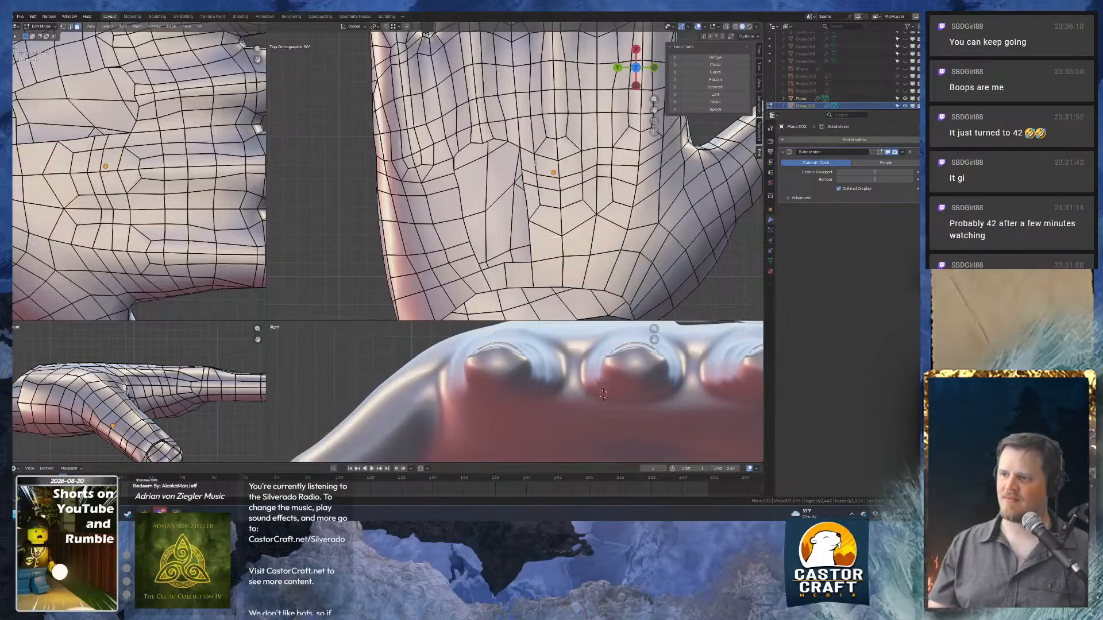
{"action": "left_click_drag", "start_coordinate": [587, 244], "coordinate": [587, 244]}
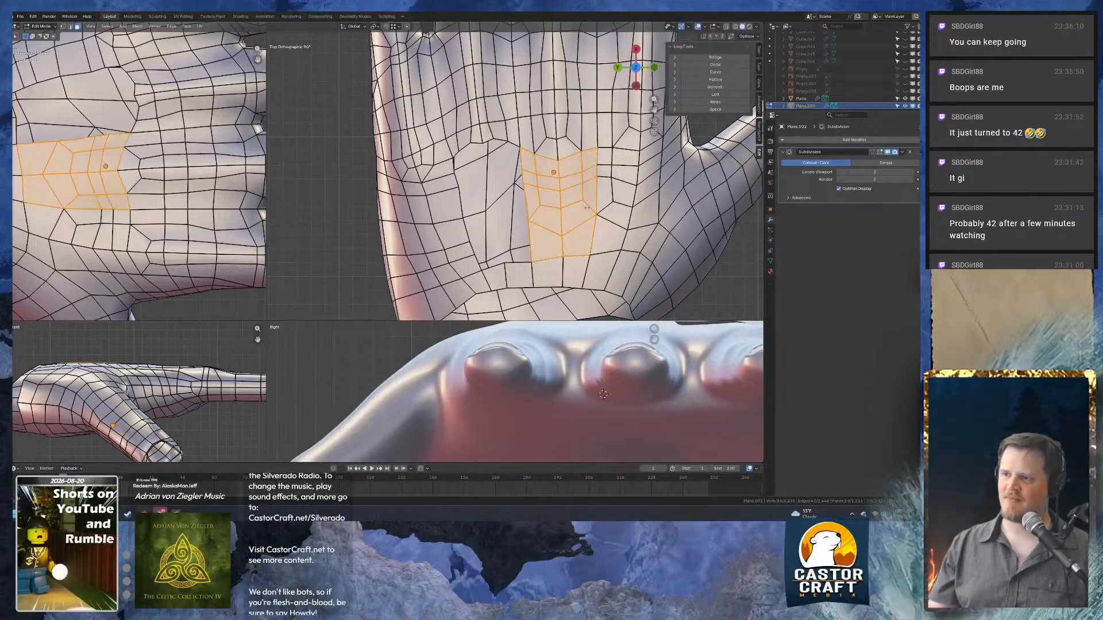
{"action": "key", "text": "shift+d"}
{"action": "left_click", "coordinate": [505, 207]}
Rotate the copied patch slightly and move it so its borders line up with the gap.
{"action": "key", "text": "r"}
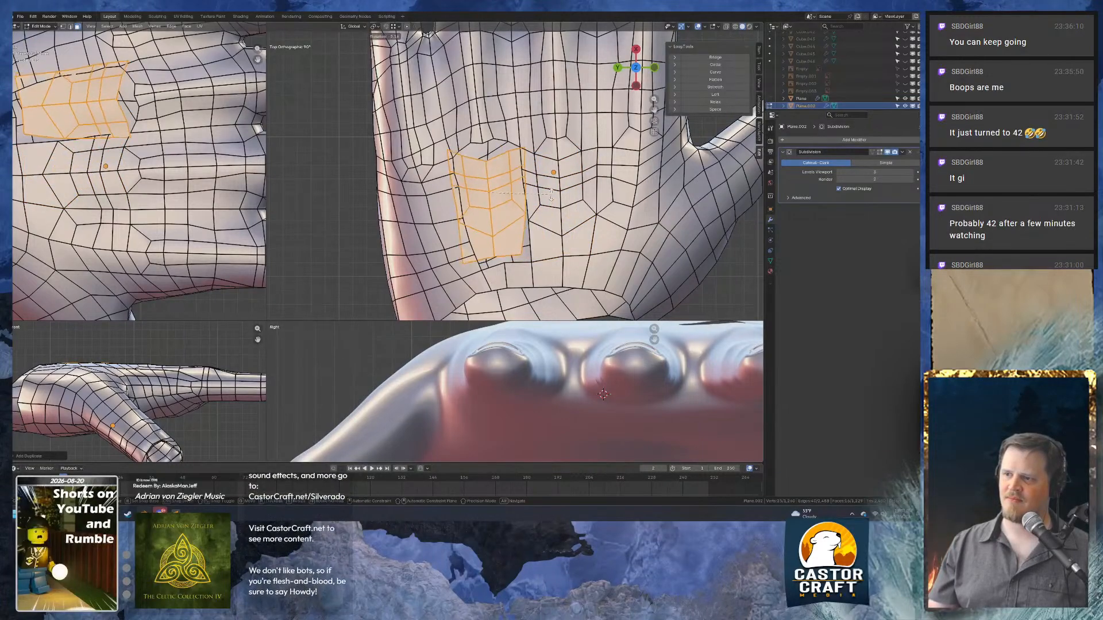
{"action": "left_click", "coordinate": [551, 186]}
{"action": "key", "text": "g"}
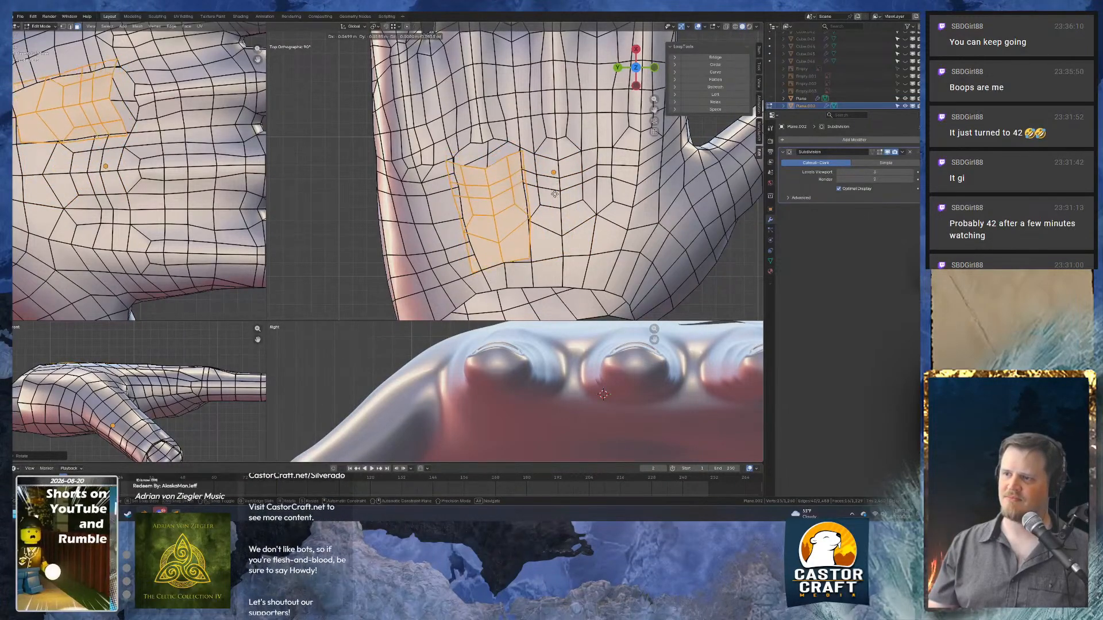
{"action": "left_click", "coordinate": [555, 195]}
{"action": "key", "text": "g"}
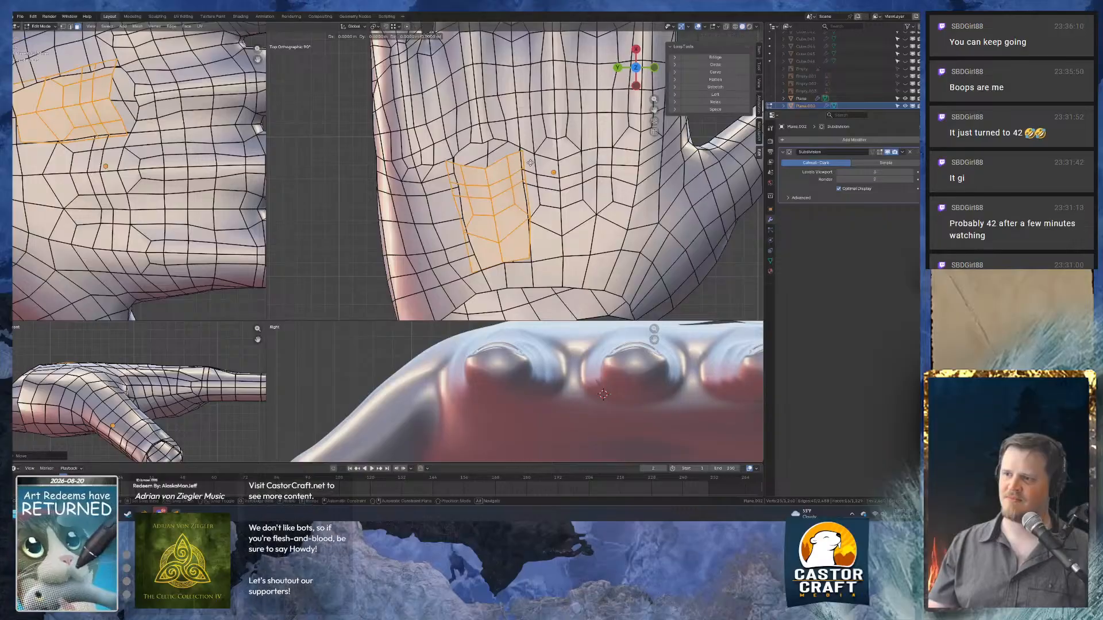
{"action": "left_click", "coordinate": [529, 159]}
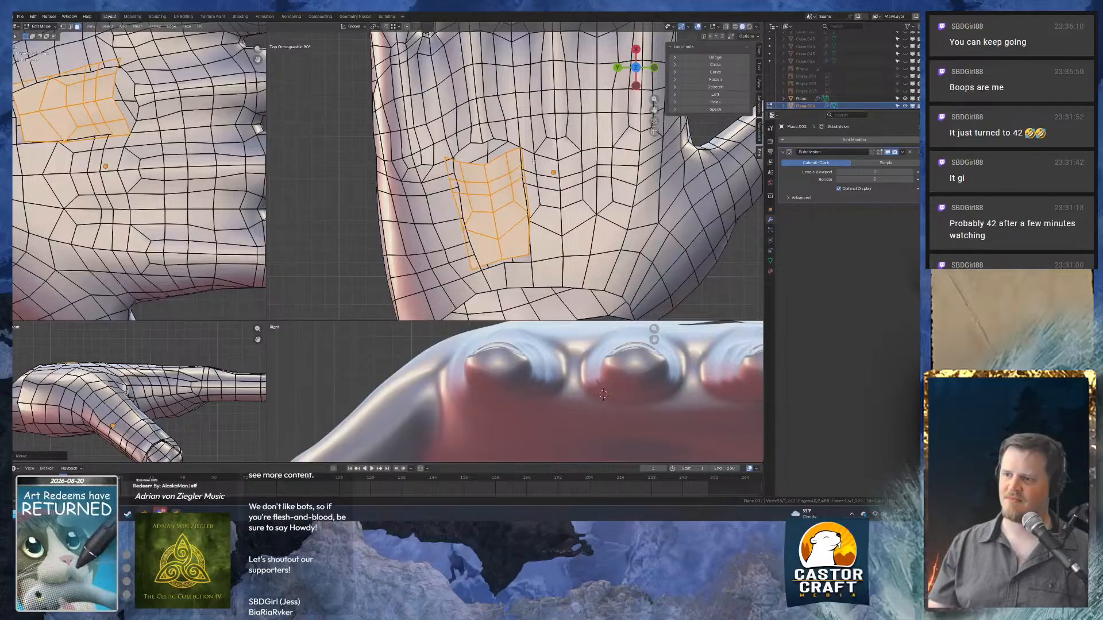
Merge the middle and thumb-side vertices of the patch's wrist-side border with the matching vertices of the surrounding mesh.
{"action": "key", "text": "1"}
{"action": "left_click", "coordinate": [504, 262]}
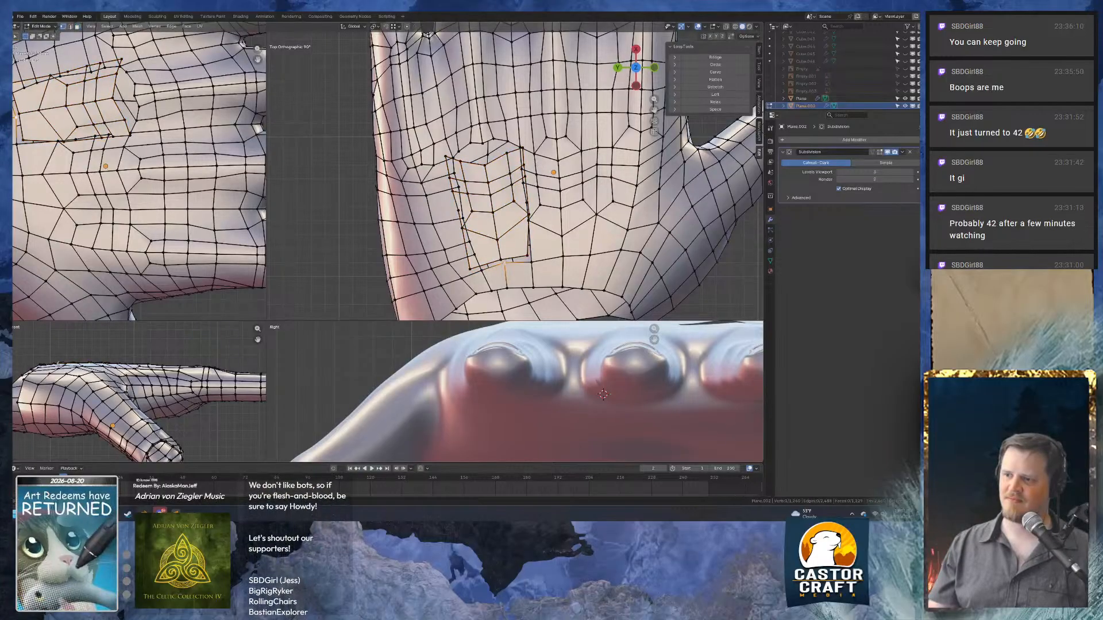
{"action": "left_click", "coordinate": [501, 259]}
{"action": "left_click", "coordinate": [505, 263], "text": "shift"}
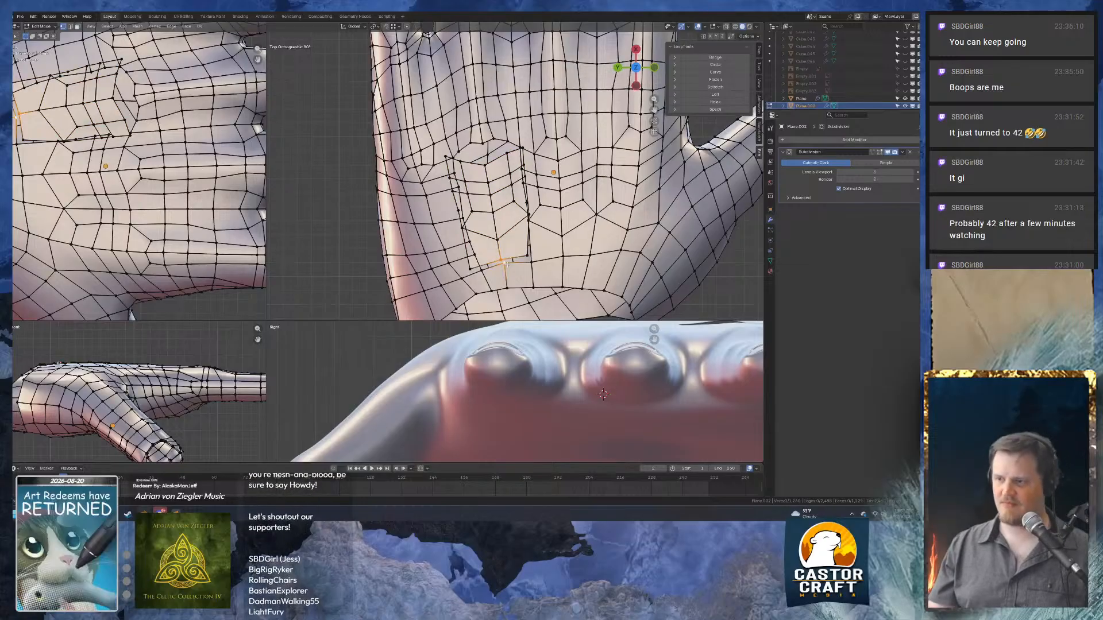
{"action": "key", "text": "m"}
{"action": "left_click", "coordinate": [503, 265]}
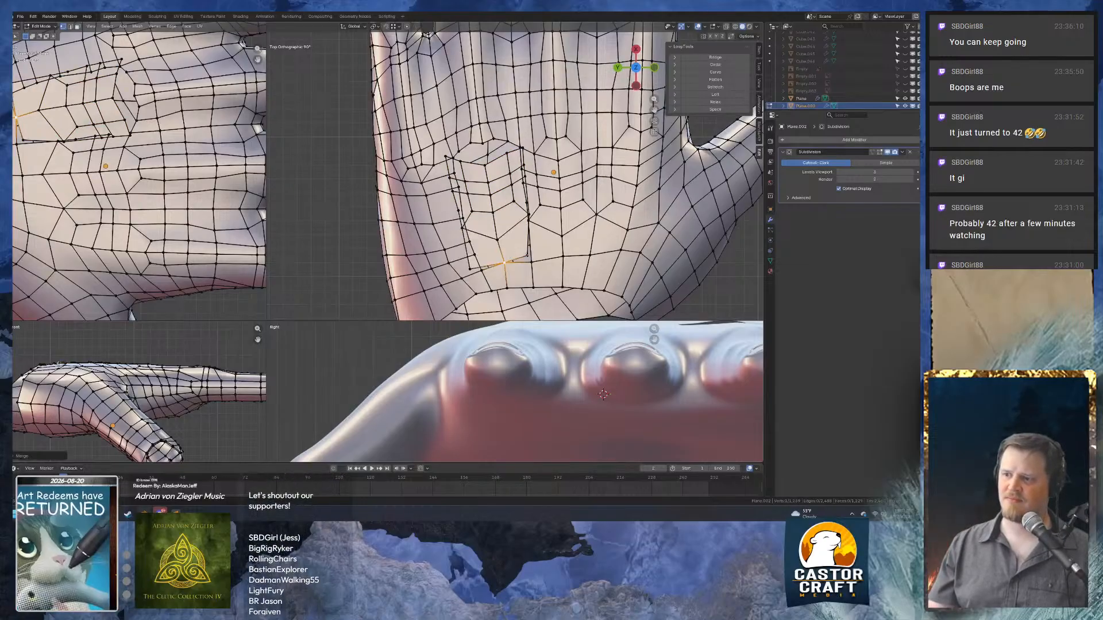
{"action": "left_click", "coordinate": [531, 262], "text": "shift"}
{"action": "key", "text": "m"}
{"action": "left_click", "coordinate": [531, 261]}
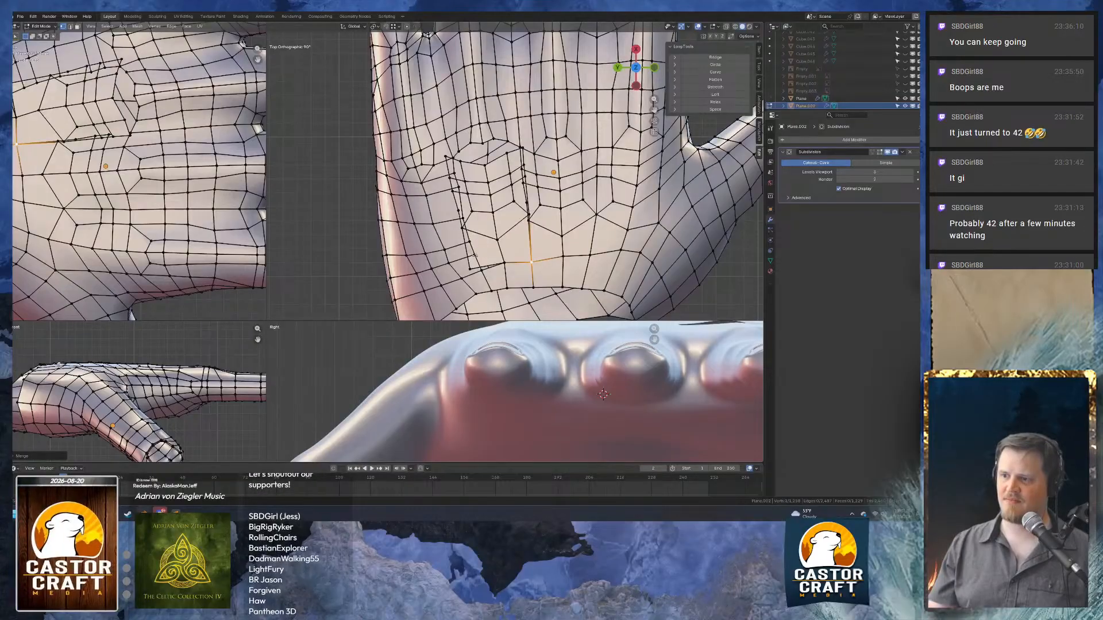
Merge the patch's wrist-side corner nearest the little finger with the adjacent hand vertex.
{"action": "left_click", "coordinate": [471, 268]}
{"action": "left_click", "coordinate": [481, 269], "text": "shift"}
{"action": "key", "text": "m"}
{"action": "left_click", "coordinate": [478, 254]}
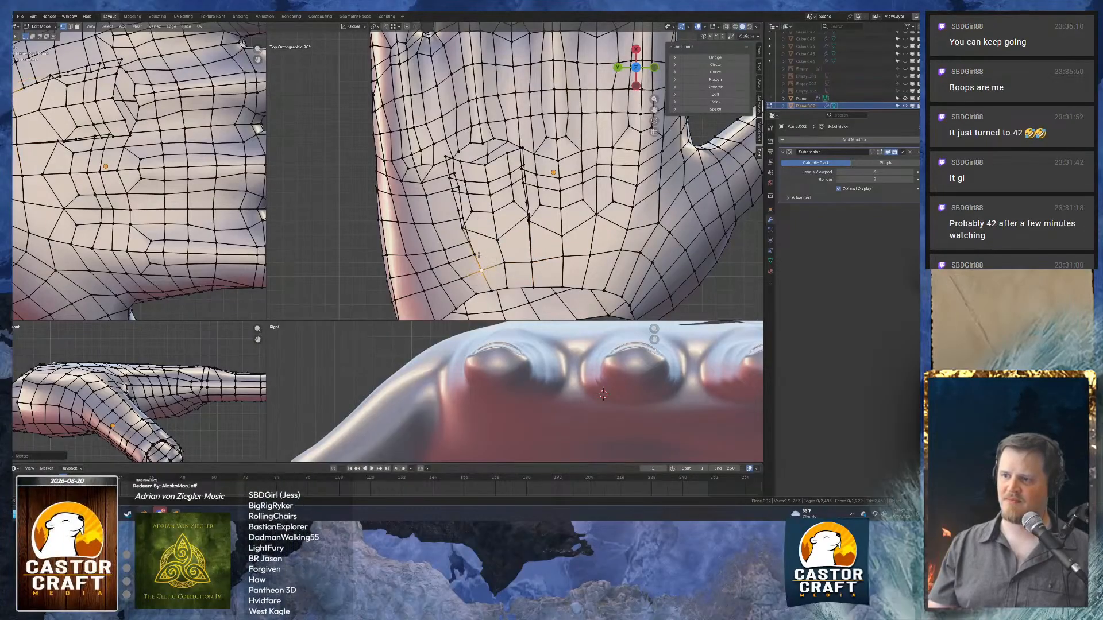
Merge paired vertices along the seam between the copied patch and the middle finger's faces.
{"action": "left_click", "coordinate": [523, 200]}
{"action": "left_click", "coordinate": [528, 218], "text": "shift"}
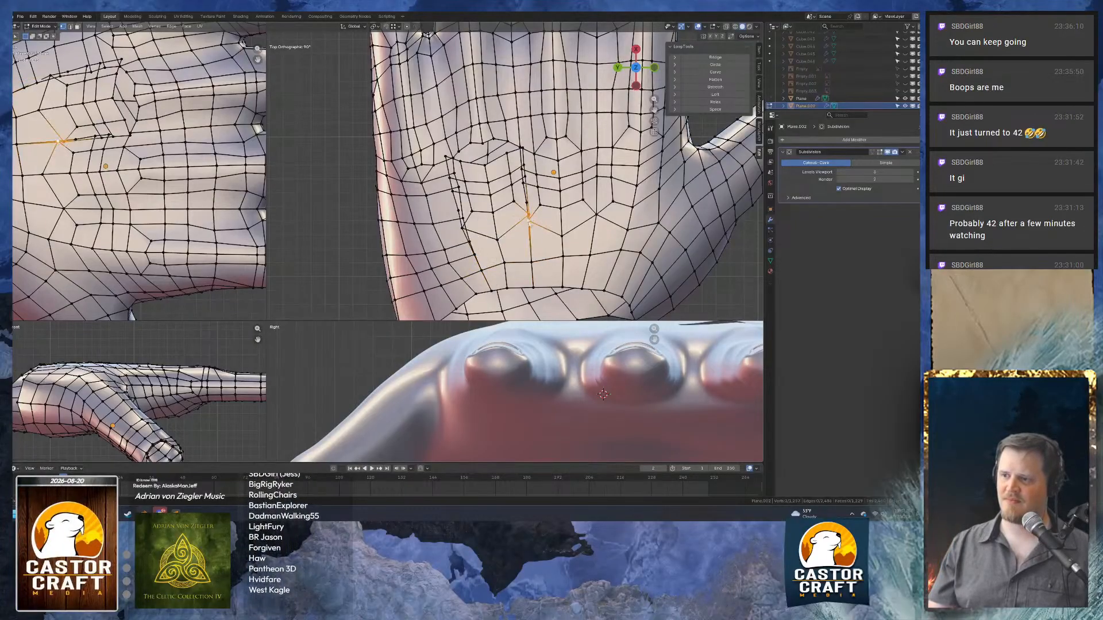
{"action": "key", "text": "m"}
{"action": "left_click", "coordinate": [524, 201]}
{"action": "scroll", "coordinate": [525, 179], "scroll_direction": "up", "scroll_amount": 4}
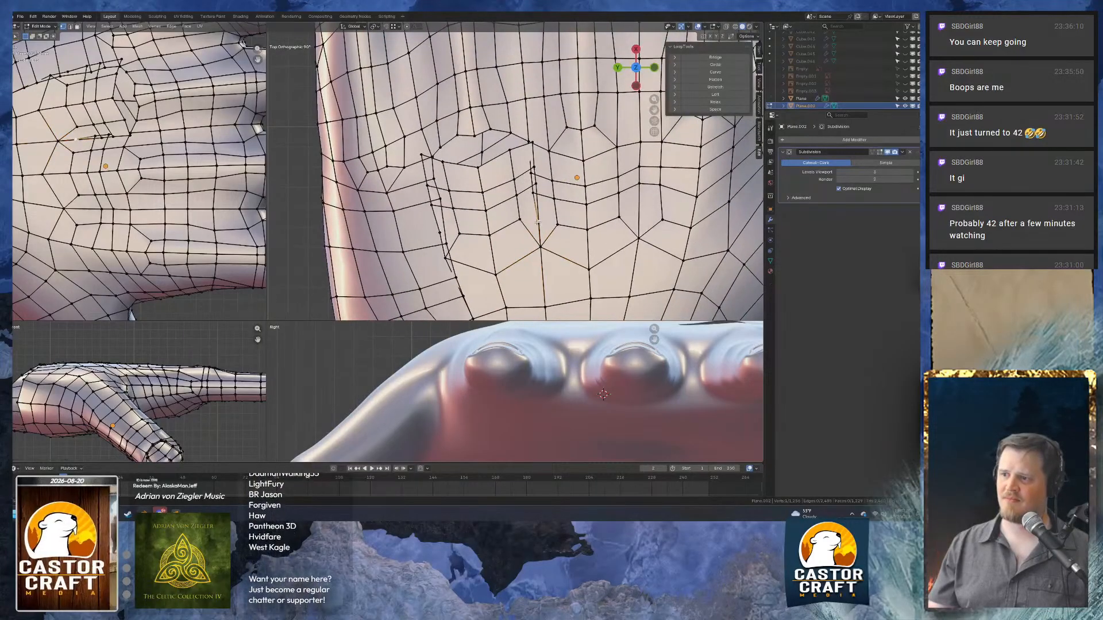
{"action": "key", "text": "m"}
{"action": "left_click", "coordinate": [542, 217]}
{"action": "key", "text": "g"}
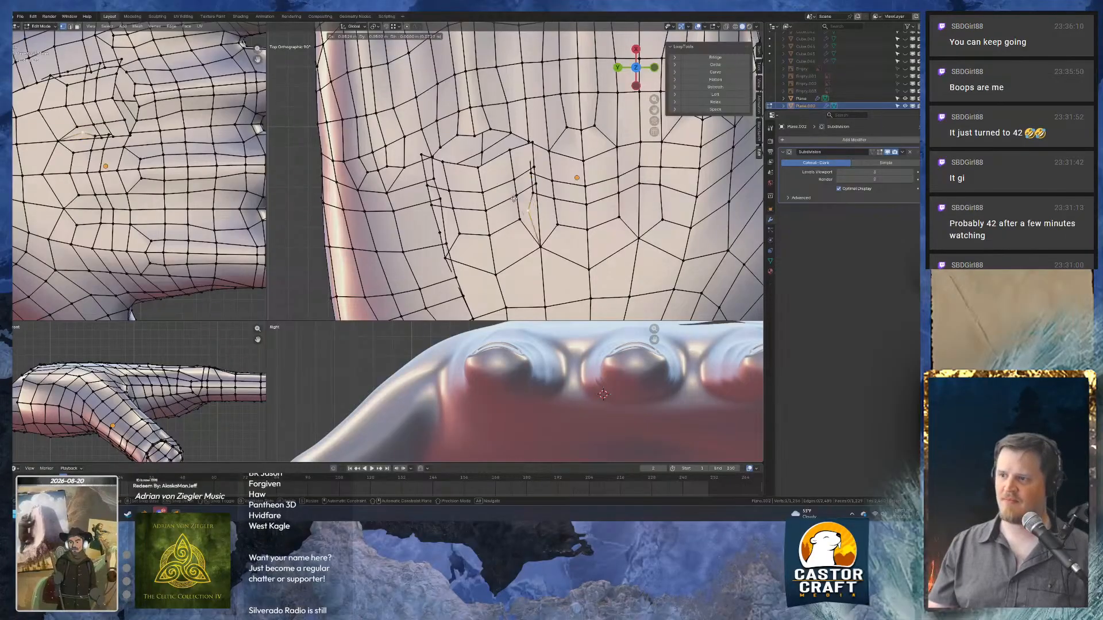
{"action": "right_click", "coordinate": [534, 212]}
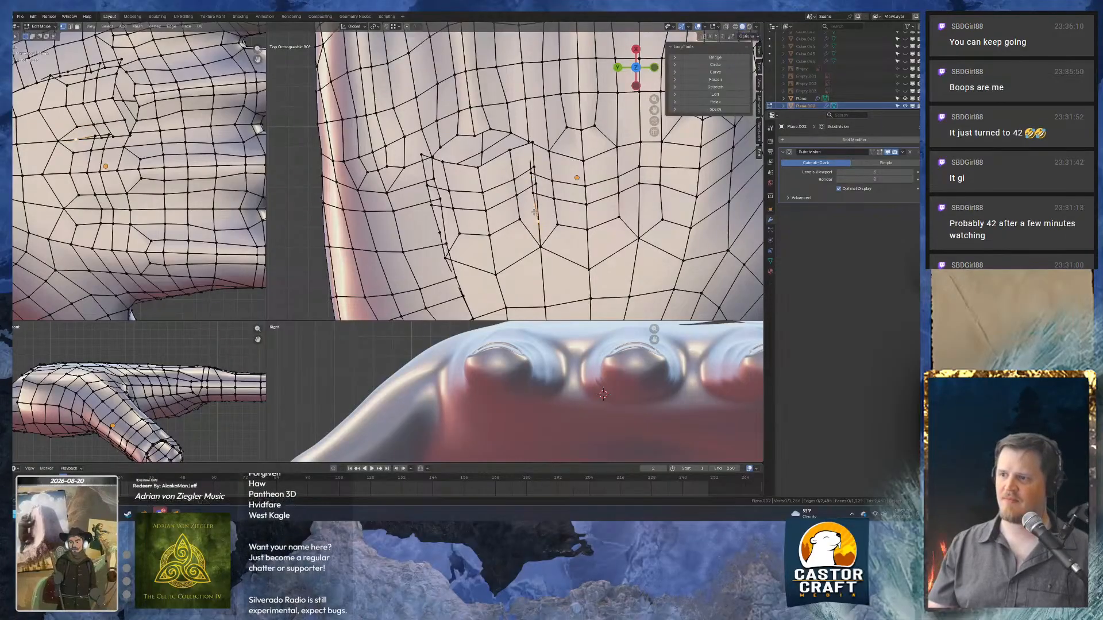
{"action": "left_click", "coordinate": [533, 167]}
{"action": "key", "text": "g"}
{"action": "right_click", "coordinate": [531, 174]}
{"action": "key", "text": "g"}
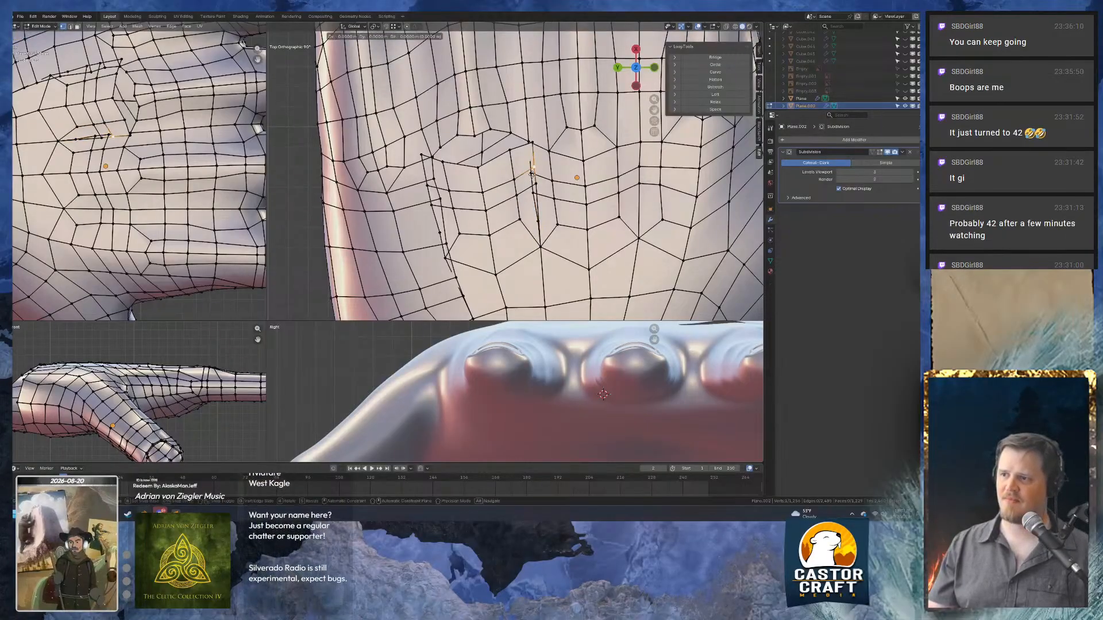
{"action": "right_click", "coordinate": [530, 174]}
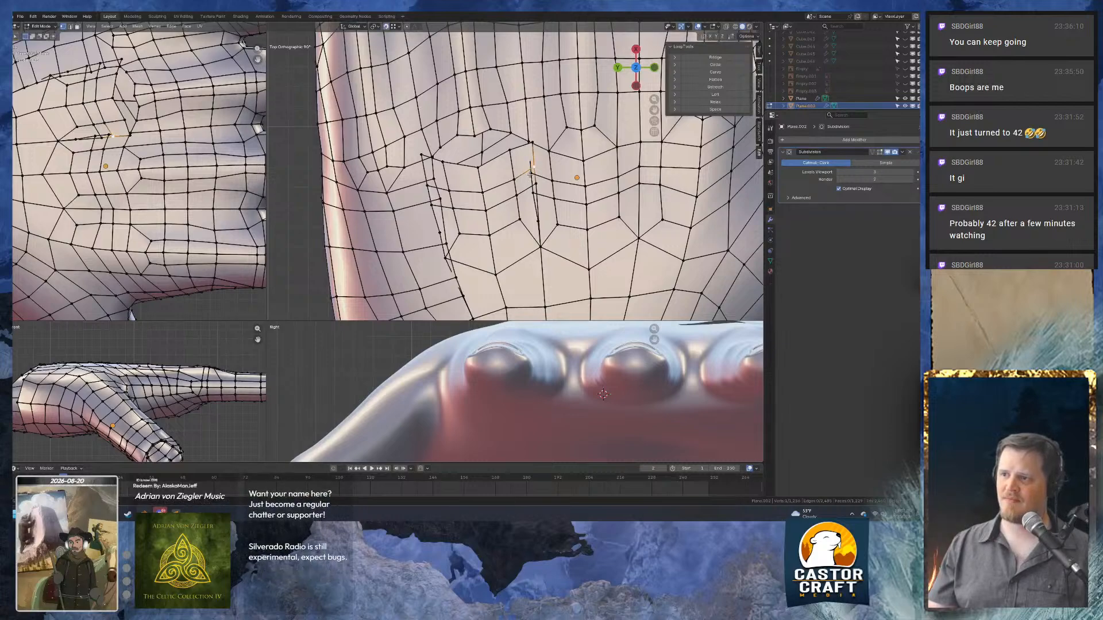
Move the remaining loose vertices along the thumb-side seam onto their matching neighbours to close the upper part of the seam.
{"action": "key", "text": "g"}
{"action": "left_click", "coordinate": [531, 174]}
{"action": "left_click", "coordinate": [534, 146]}
{"action": "key", "text": "g"}
{"action": "left_click", "coordinate": [530, 142]}
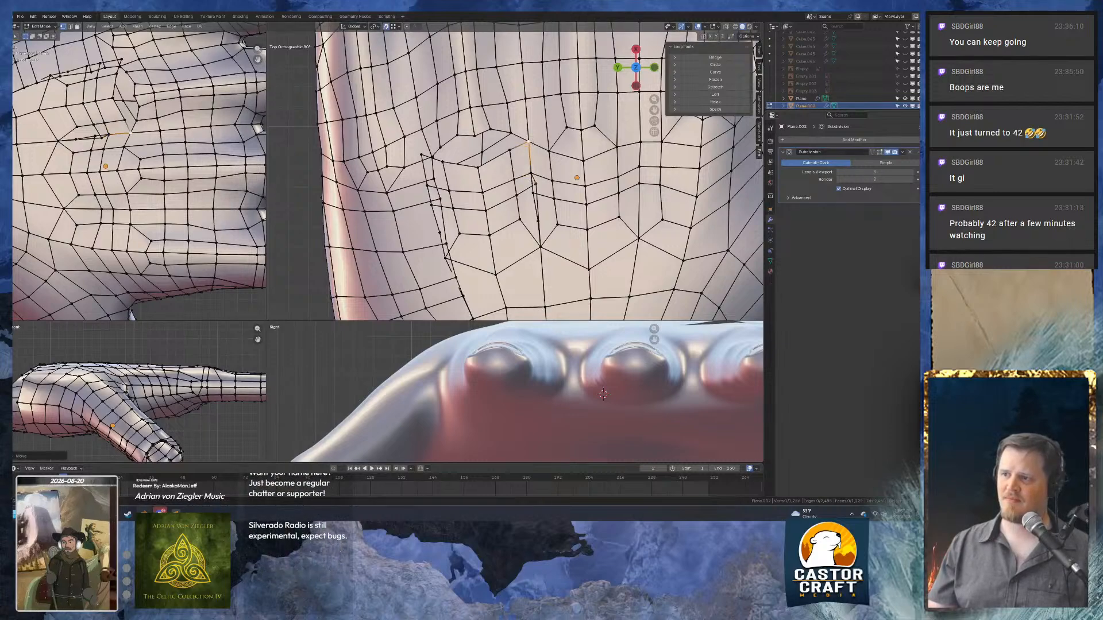
{"action": "left_click", "coordinate": [535, 183]}
{"action": "key", "text": "g"}
{"action": "left_click", "coordinate": [532, 192]}
{"action": "scroll", "coordinate": [528, 184], "scroll_direction": "up", "scroll_amount": 1}
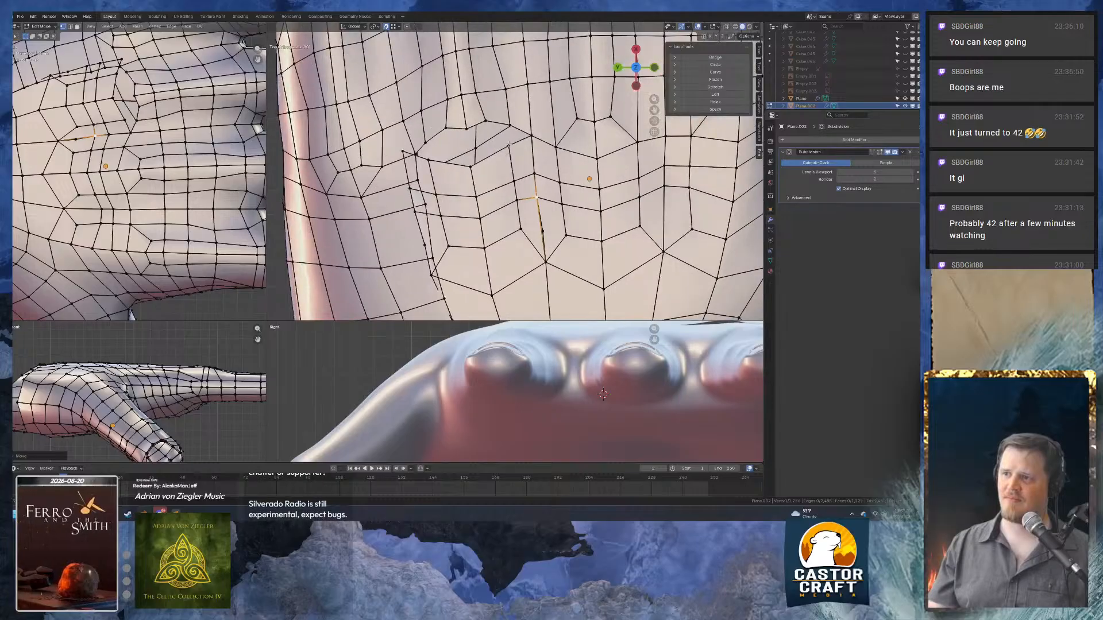
In edge selection, fill the first gap between the patch's finger-side border and the ring knuckle with a face.
{"action": "scroll", "coordinate": [529, 184], "scroll_direction": "down", "scroll_amount": 1}
{"action": "key", "text": "2"}
{"action": "middle_click_drag", "start_coordinate": [499, 142], "coordinate": [523, 181], "text": "shift"}
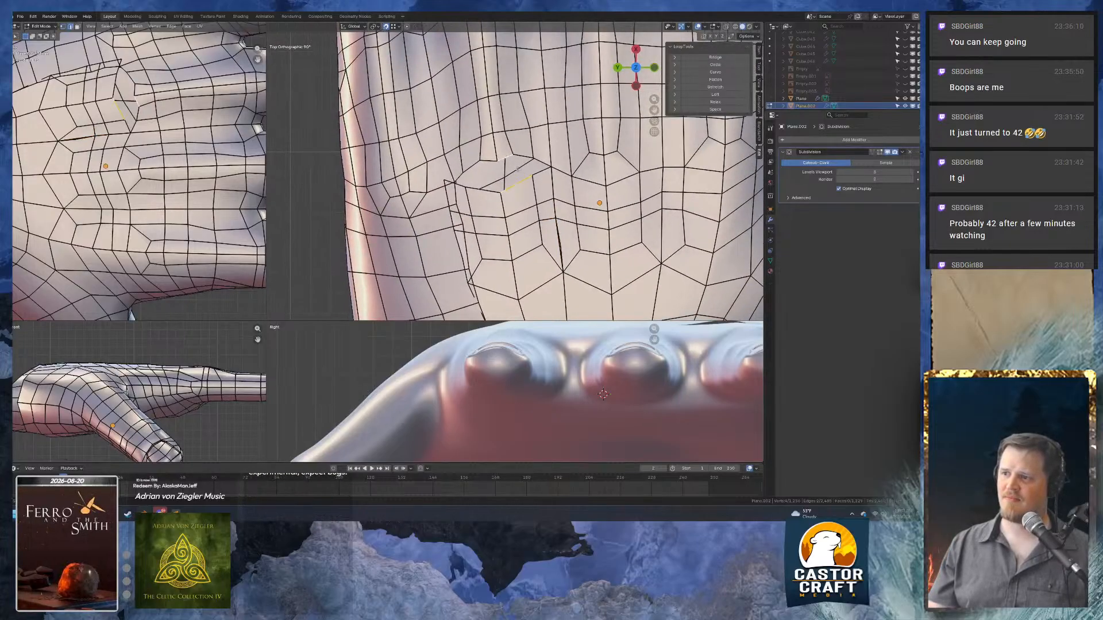
{"action": "key", "text": "f"}
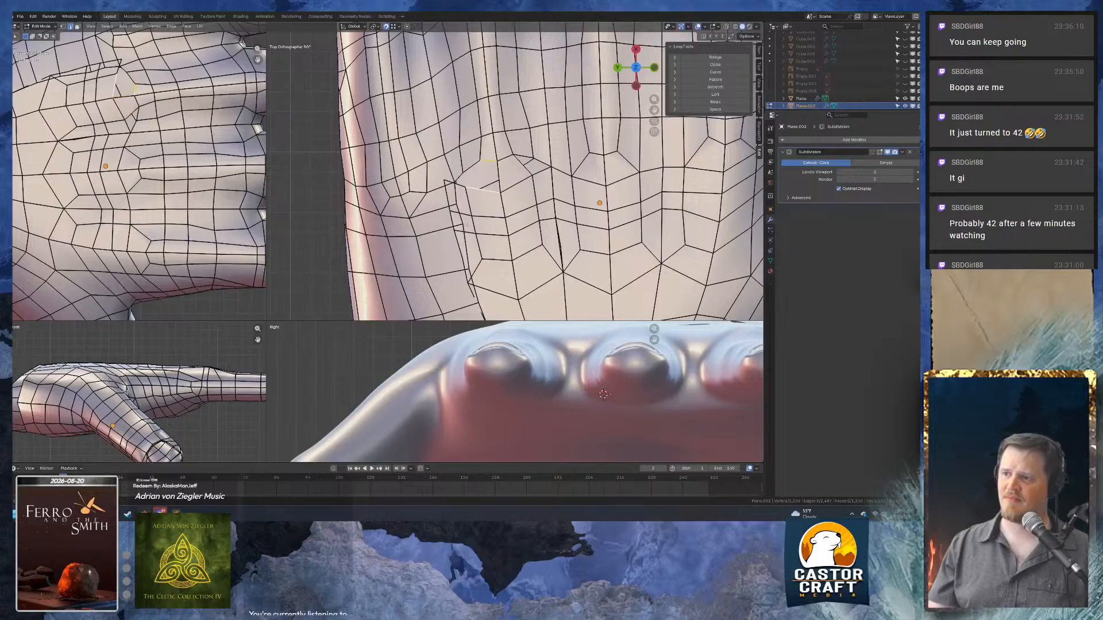
Fill the next triangular gap along the patch's finger-side border, viewing the back of the hand in perspective.
{"action": "middle_click_drag", "start_coordinate": [488, 162], "coordinate": [480, 218]}
{"action": "scroll", "coordinate": [555, 170], "scroll_direction": "up", "scroll_amount": 2}
{"action": "middle_click_drag", "start_coordinate": [556, 169], "coordinate": [519, 187]}
{"action": "left_click", "coordinate": [532, 194]}
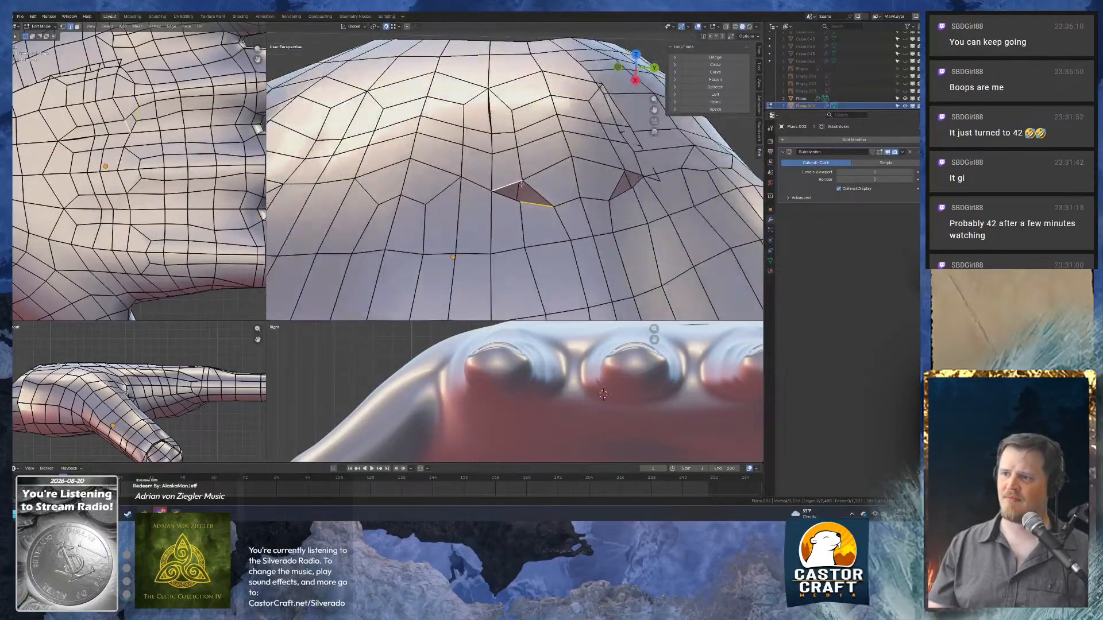
{"action": "key", "text": "f"}
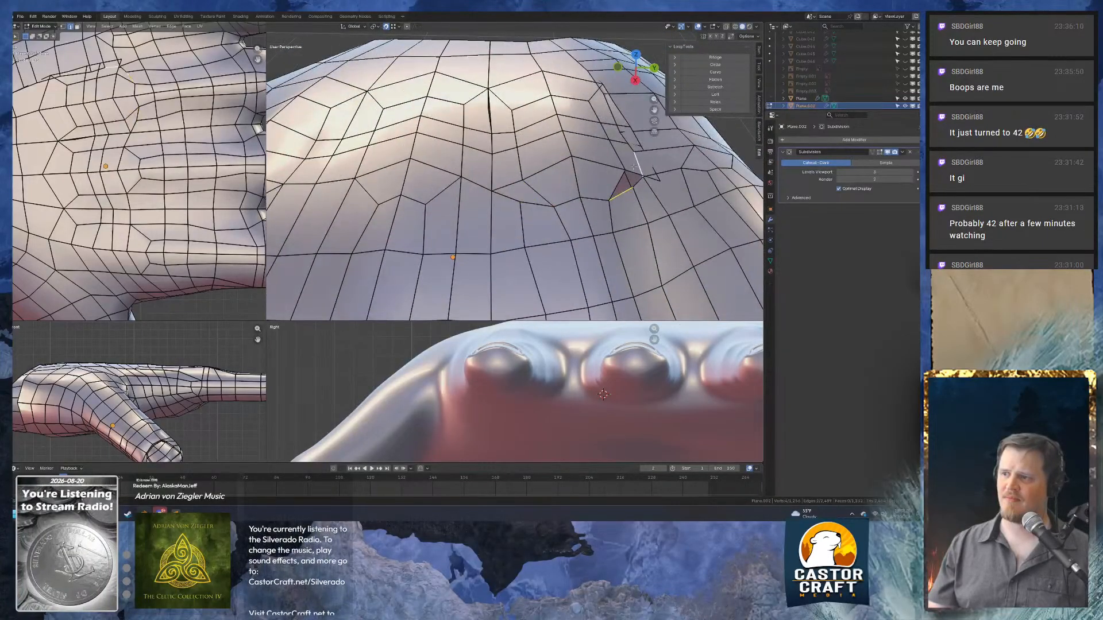
{"action": "middle_click_drag", "start_coordinate": [622, 198], "coordinate": [620, 251]}
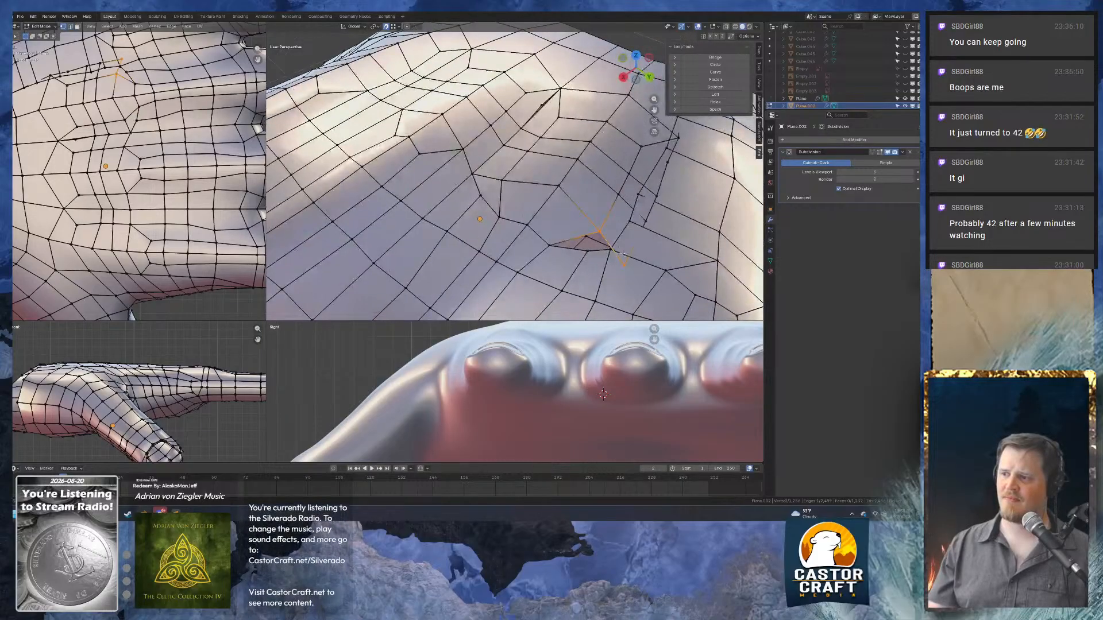
Move the loose vertex onto the gap's corner and close the remaining triangular gap along the patch's finger-side border.
{"action": "key", "text": "g"}
{"action": "left_click", "coordinate": [611, 250]}
{"action": "key", "text": "2"}
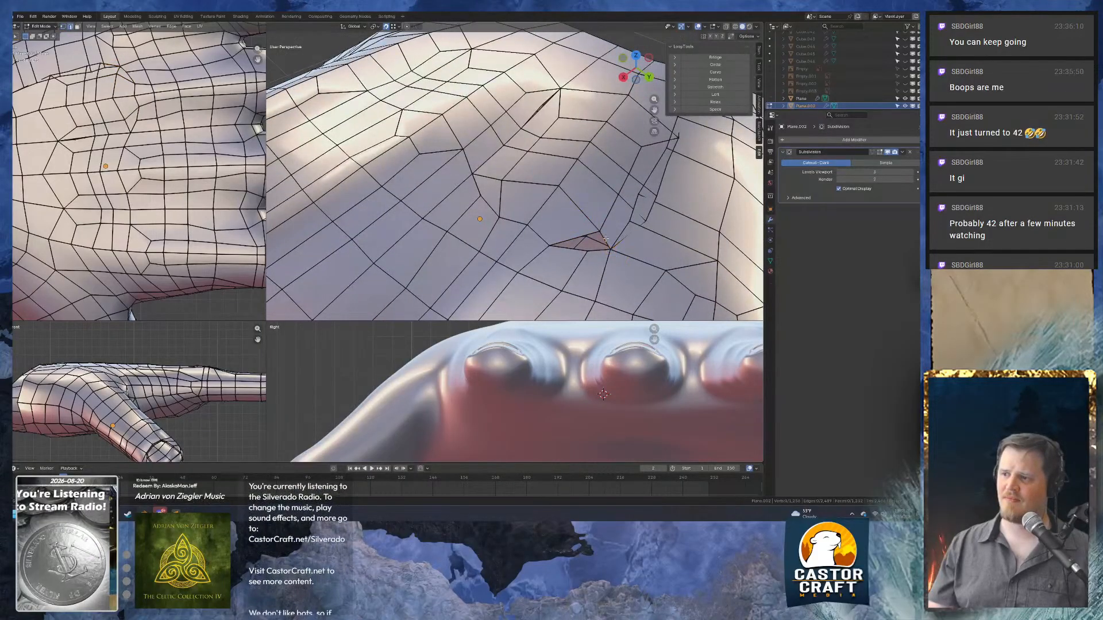
{"action": "left_click", "coordinate": [605, 241]}
{"action": "key", "text": "f"}
{"action": "middle_click_drag", "start_coordinate": [578, 246], "coordinate": [458, 228]}
Snap the loose vertex on the patch's finger-side border onto its neighbour and merge the whole mesh by distance.
{"action": "key", "text": "1"}
{"action": "left_click", "coordinate": [536, 227]}
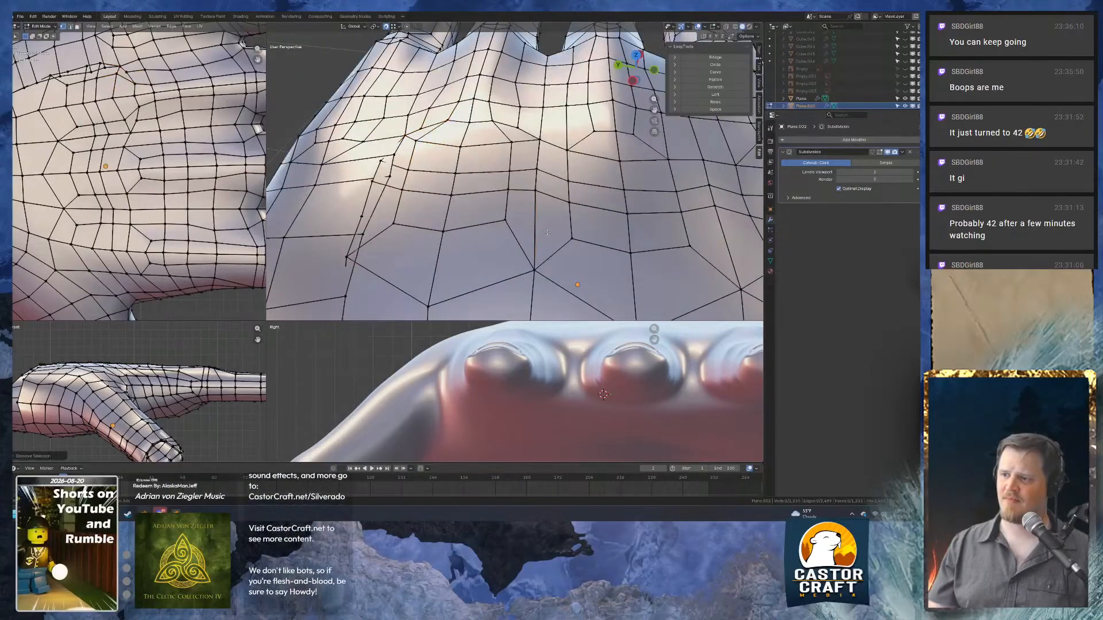
{"action": "scroll", "coordinate": [547, 232], "scroll_direction": "down", "scroll_amount": 4}
{"action": "middle_click_drag", "start_coordinate": [546, 232], "coordinate": [575, 258]}
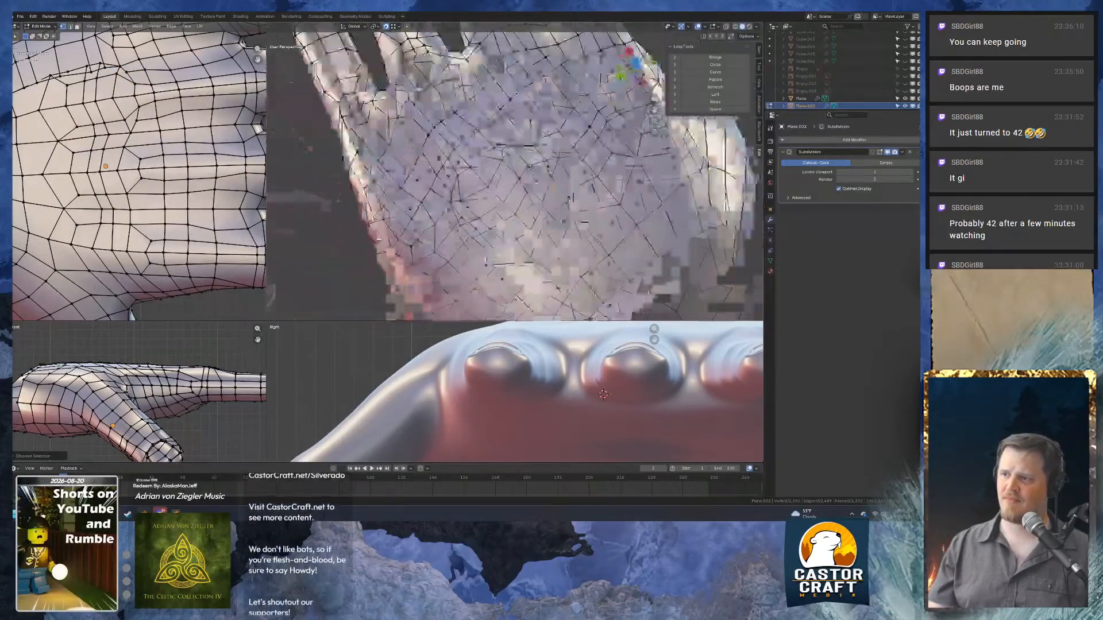
{"action": "middle_click_drag", "start_coordinate": [529, 167], "coordinate": [506, 178]}
{"action": "scroll", "coordinate": [505, 178], "scroll_direction": "up", "scroll_amount": 3}
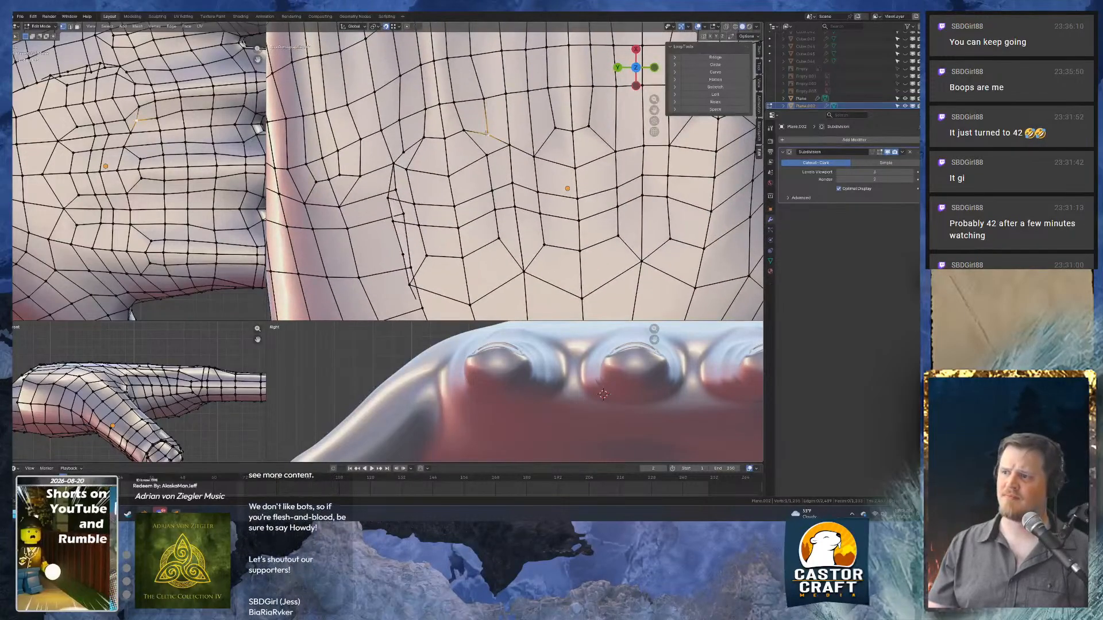
{"action": "middle_click_drag", "start_coordinate": [478, 151], "coordinate": [467, 138], "text": "shift"}
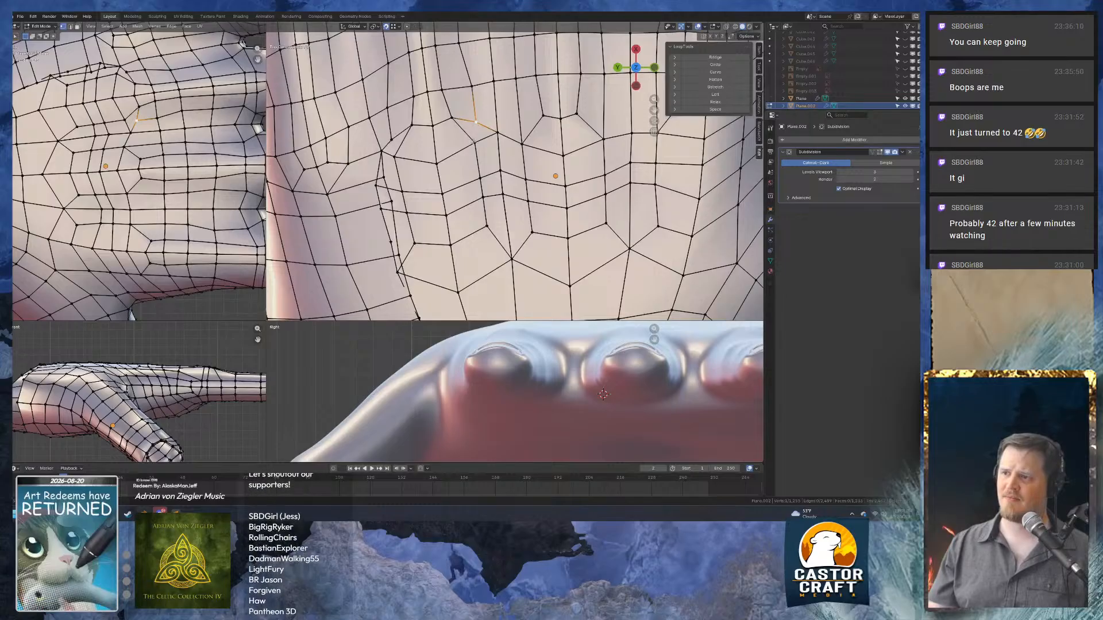
{"action": "key", "text": "shift+Tab"}
{"action": "key", "text": "g"}
{"action": "left_click", "coordinate": [473, 141]}
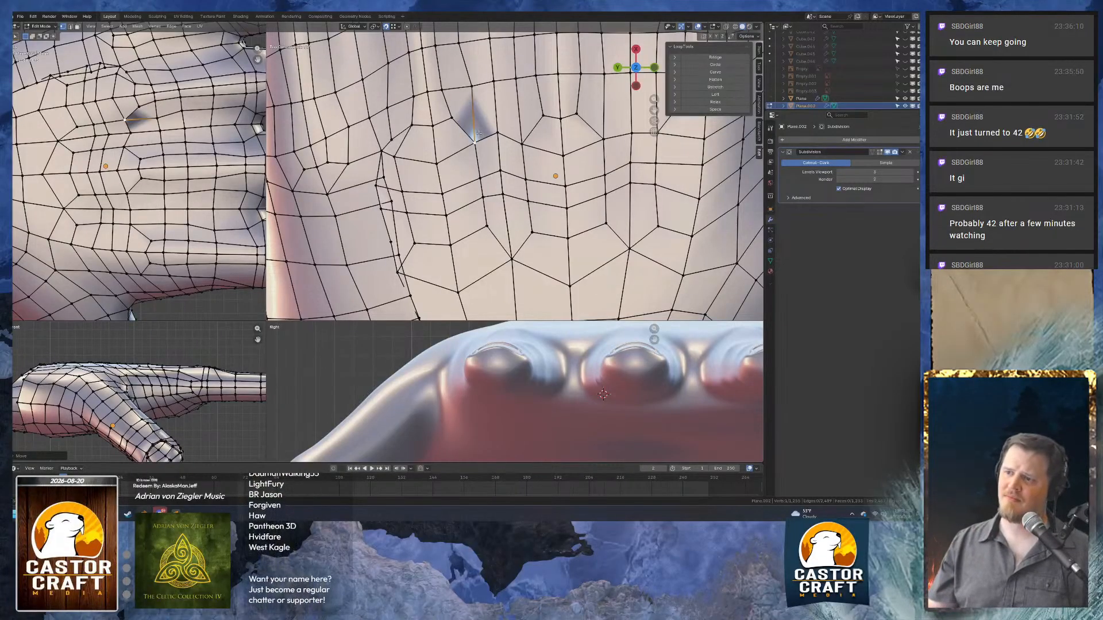
{"action": "key", "text": "a"}
{"action": "key", "text": "m"}
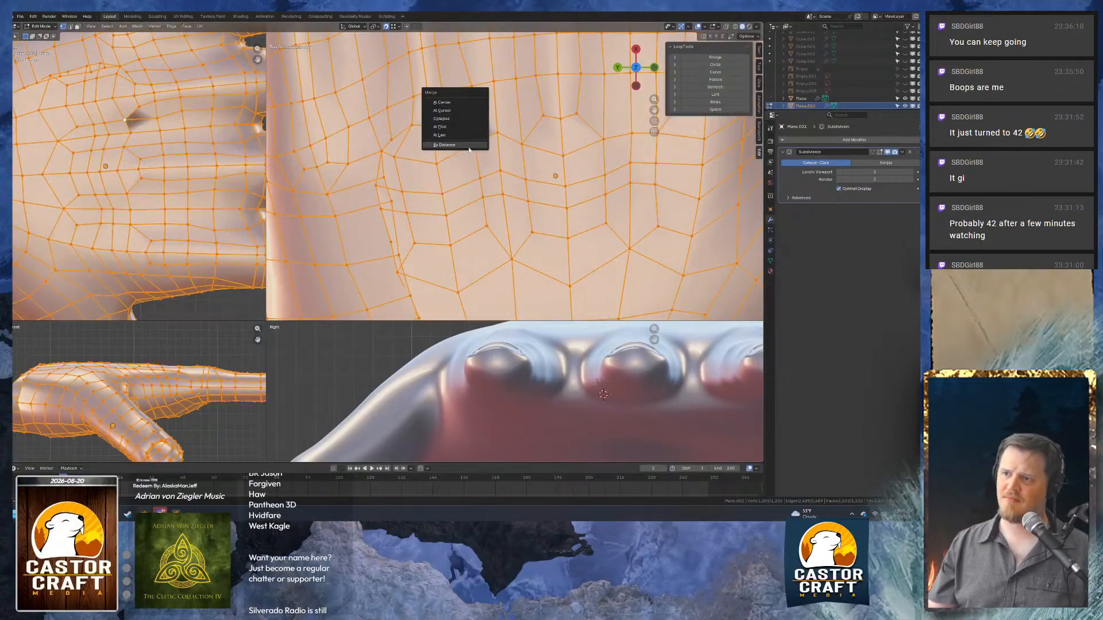
{"action": "left_click", "coordinate": [469, 148]}
Move the loose vertices along the patch's little-finger-side seam onto their matching neighbours.
{"action": "middle_click_drag", "start_coordinate": [438, 144], "coordinate": [462, 167], "text": "shift"}
{"action": "key", "text": "Tab"}
{"action": "key", "text": "Tab"}
{"action": "left_click", "coordinate": [458, 167]}
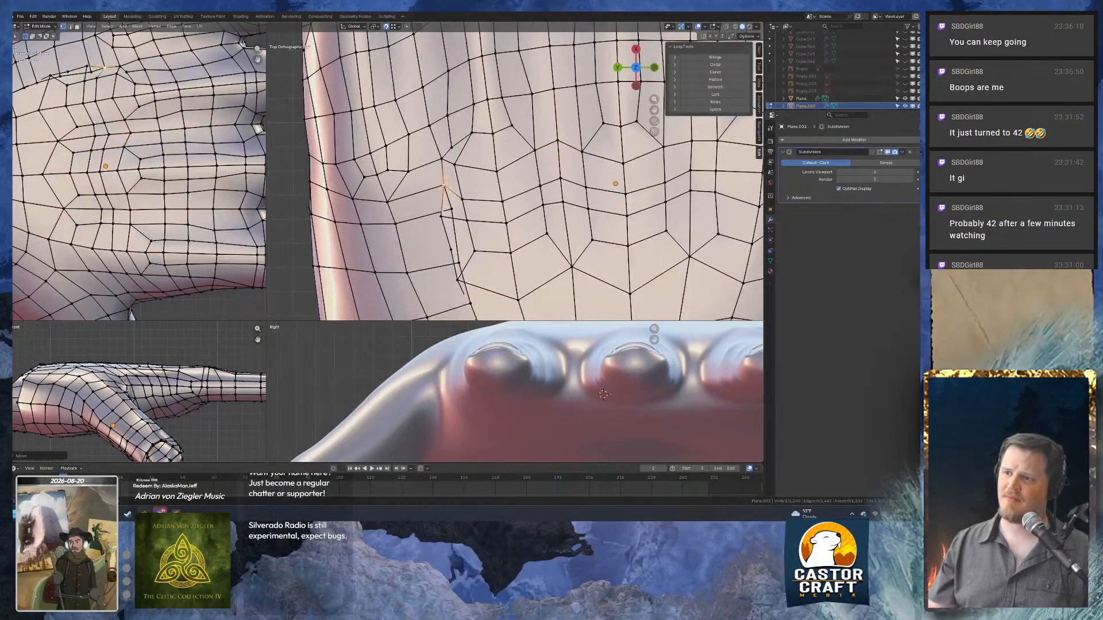
{"action": "key", "text": "g"}
{"action": "left_click", "coordinate": [447, 247]}
{"action": "left_click", "coordinate": [447, 248]}
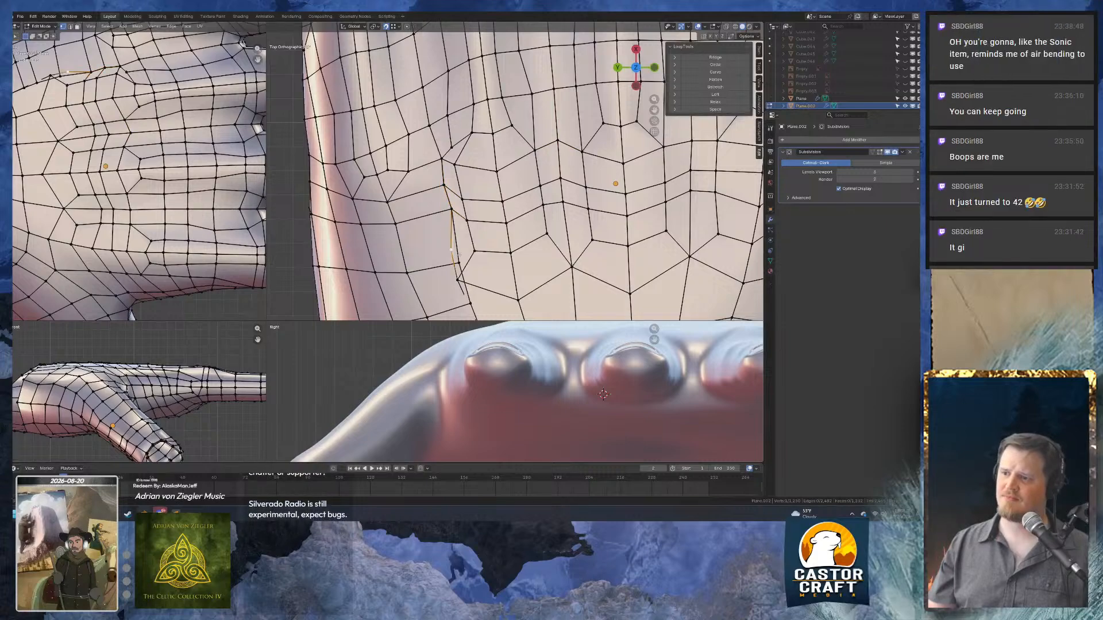
{"action": "key", "text": "g"}
{"action": "left_click", "coordinate": [459, 263]}
{"action": "left_click", "coordinate": [458, 280]}
{"action": "key", "text": "g"}
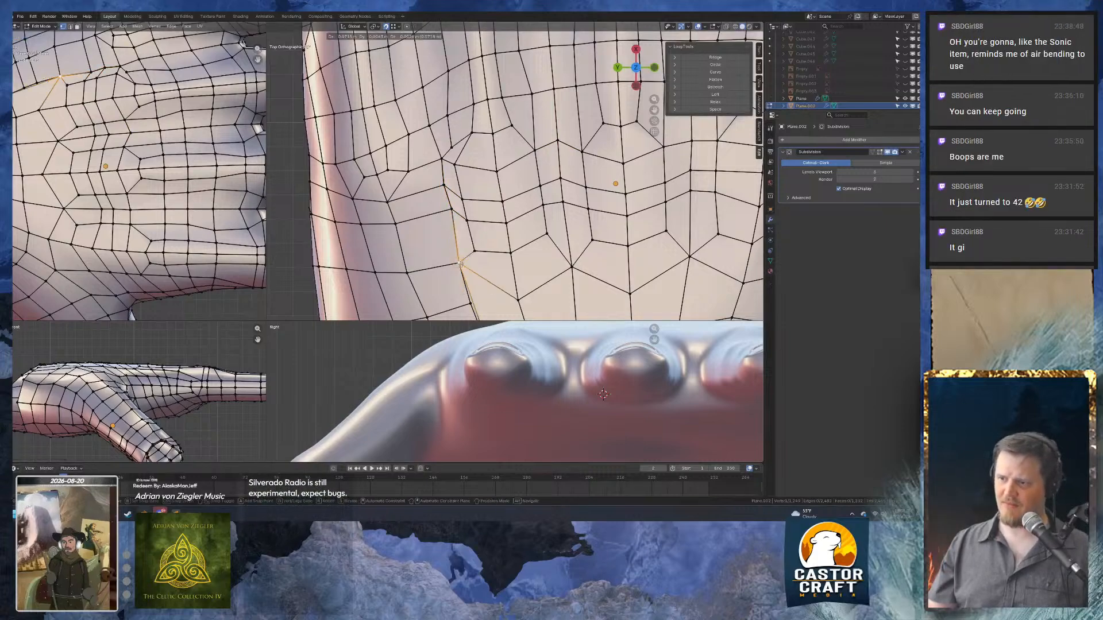
{"action": "left_click", "coordinate": [459, 263]}
Select all the mesh's vertices and merge them by distance to weld the little-finger-side seam.
{"action": "middle_click_drag", "start_coordinate": [506, 316], "coordinate": [503, 236], "text": "shift"}
{"action": "key", "text": "a"}
{"action": "key", "text": "m"}
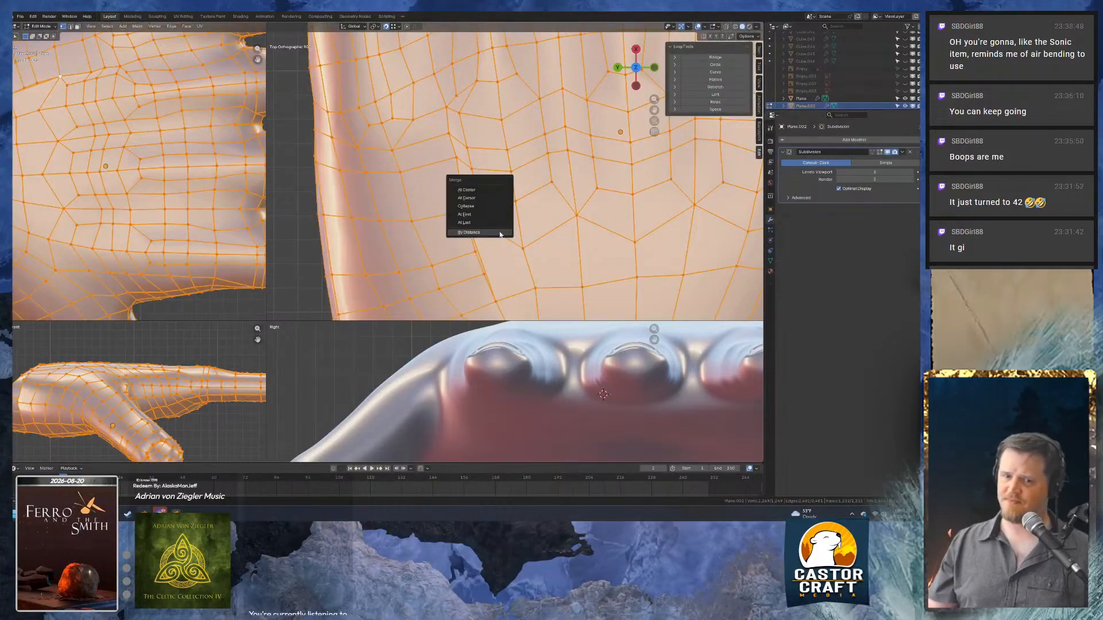
{"action": "left_click", "coordinate": [499, 231]}
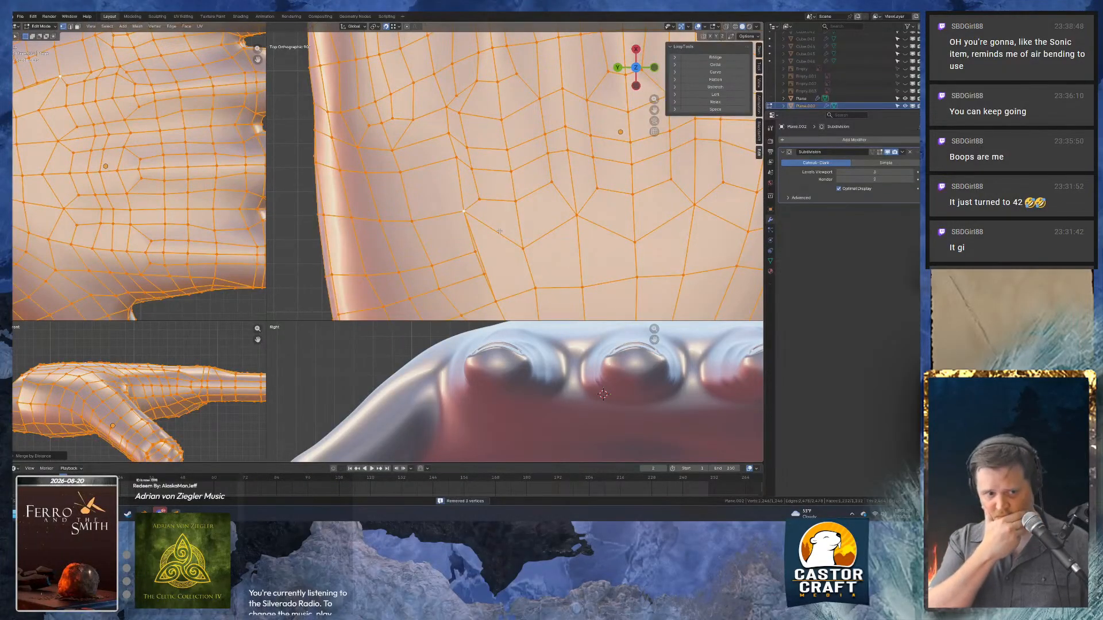
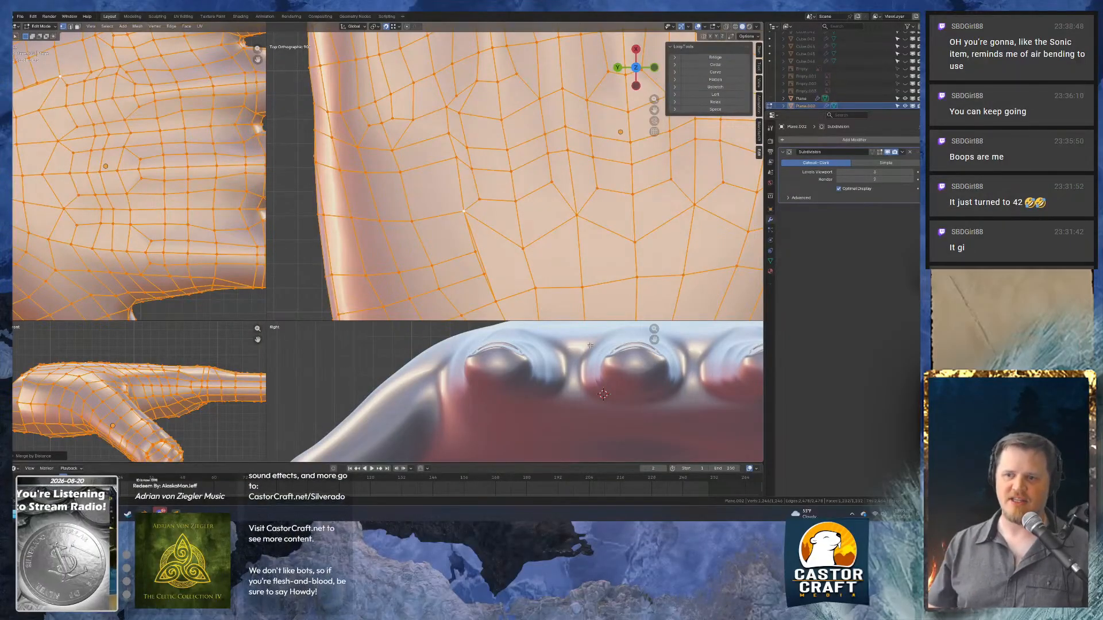
Examine the face flow around the welded seam on the back of the hand in face selection.
{"action": "middle_click_drag", "start_coordinate": [554, 230], "coordinate": [529, 199]}
{"action": "middle_click_drag", "start_coordinate": [461, 186], "coordinate": [421, 182]}
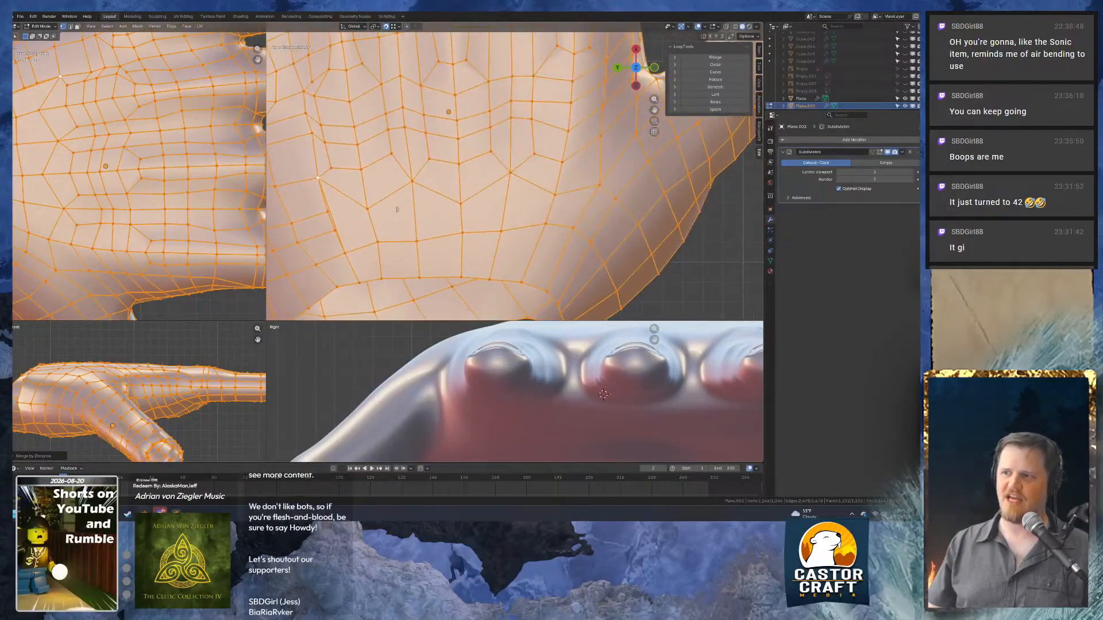
{"action": "middle_click_drag", "start_coordinate": [353, 196], "coordinate": [523, 265], "text": "shift"}
{"action": "key", "text": "2"}
{"action": "key", "text": "3"}
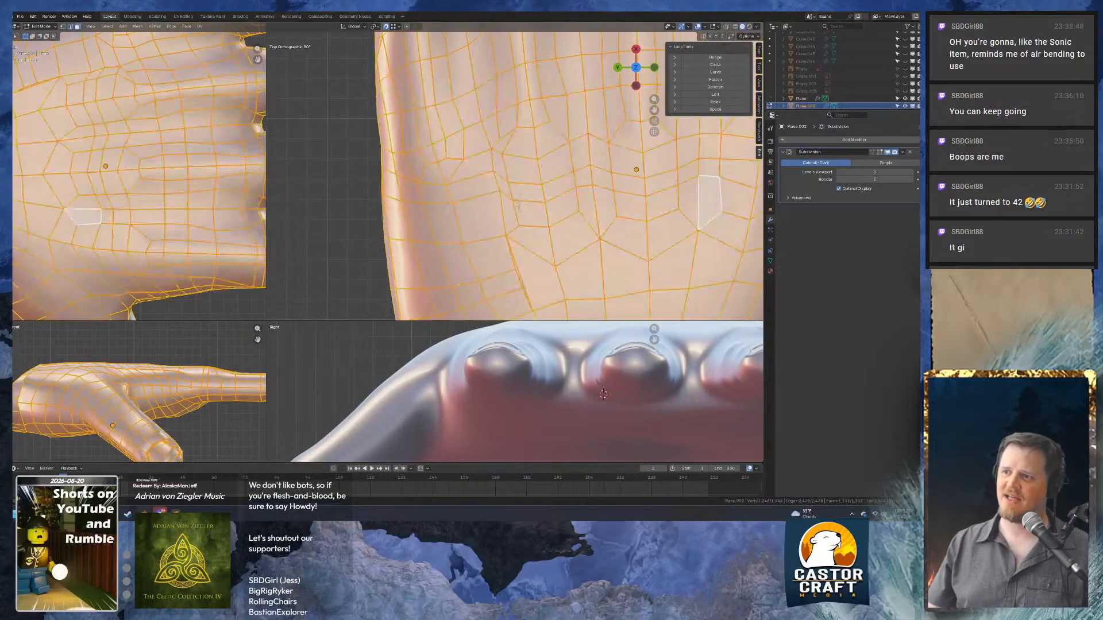
{"action": "left_click", "coordinate": [522, 166]}
{"action": "scroll", "coordinate": [522, 185], "scroll_direction": "down", "scroll_amount": 2}
{"action": "middle_click_drag", "start_coordinate": [523, 188], "coordinate": [524, 164], "text": "shift"}
{"action": "scroll", "coordinate": [524, 164], "scroll_direction": "up", "scroll_amount": 3}
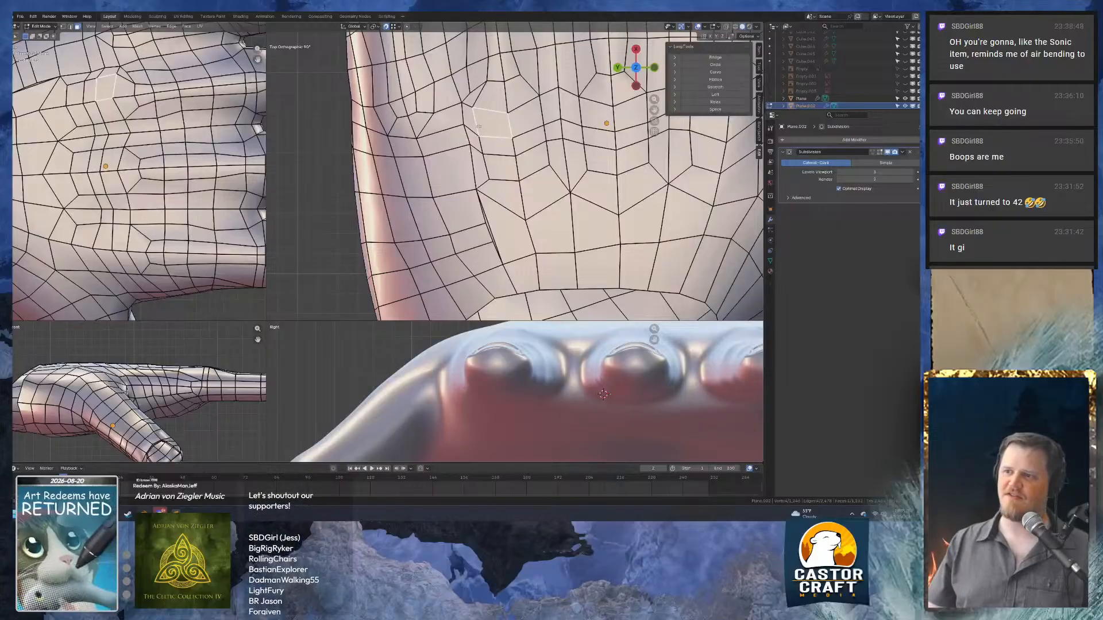
In vertex selection, slide two vertices on the upper part of the little-finger-side seam along their edges to even the face spacing.
{"action": "key", "text": "1"}
{"action": "left_click", "coordinate": [470, 146]}
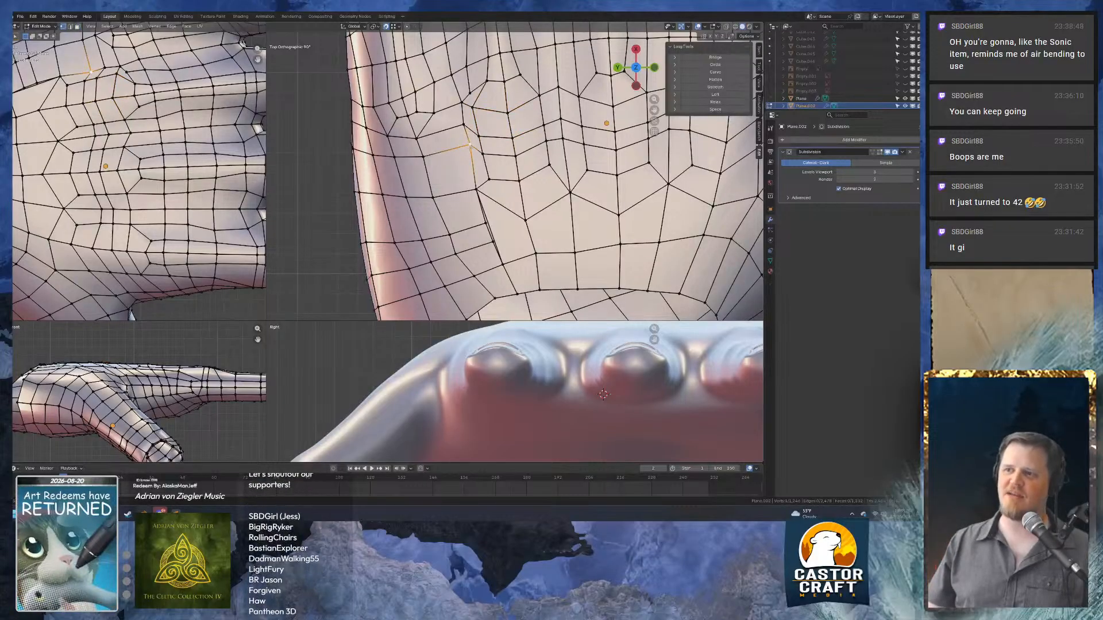
{"action": "key", "text": "g"}
{"action": "key", "text": "g"}
{"action": "left_click", "coordinate": [463, 148]}
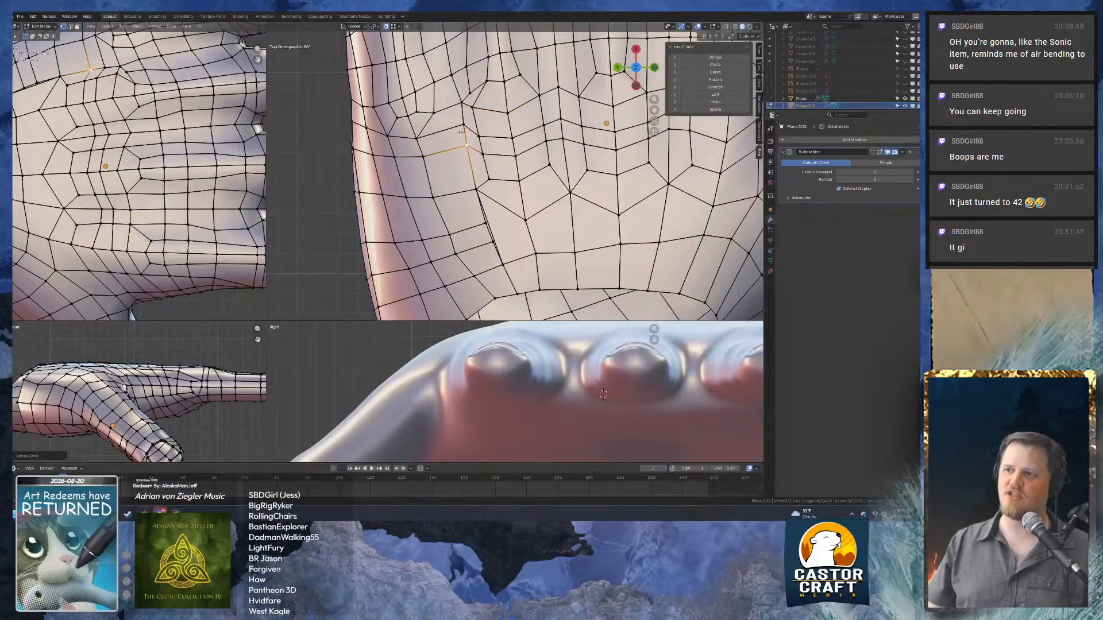
{"action": "middle_click_drag", "start_coordinate": [515, 82], "coordinate": [502, 172], "text": "shift"}
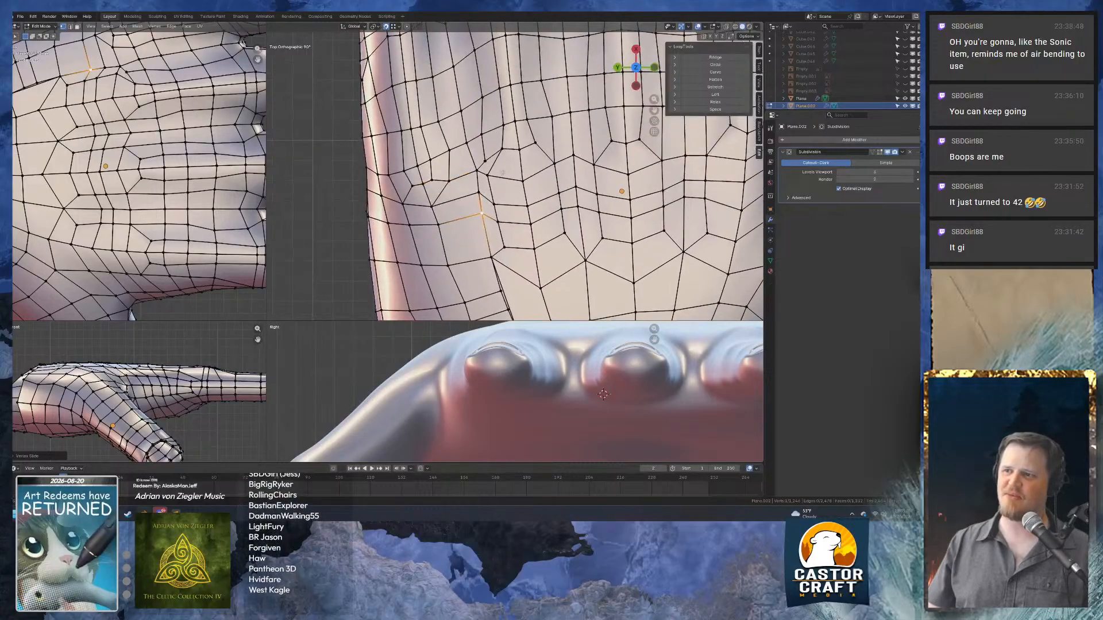
{"action": "left_click", "coordinate": [493, 179]}
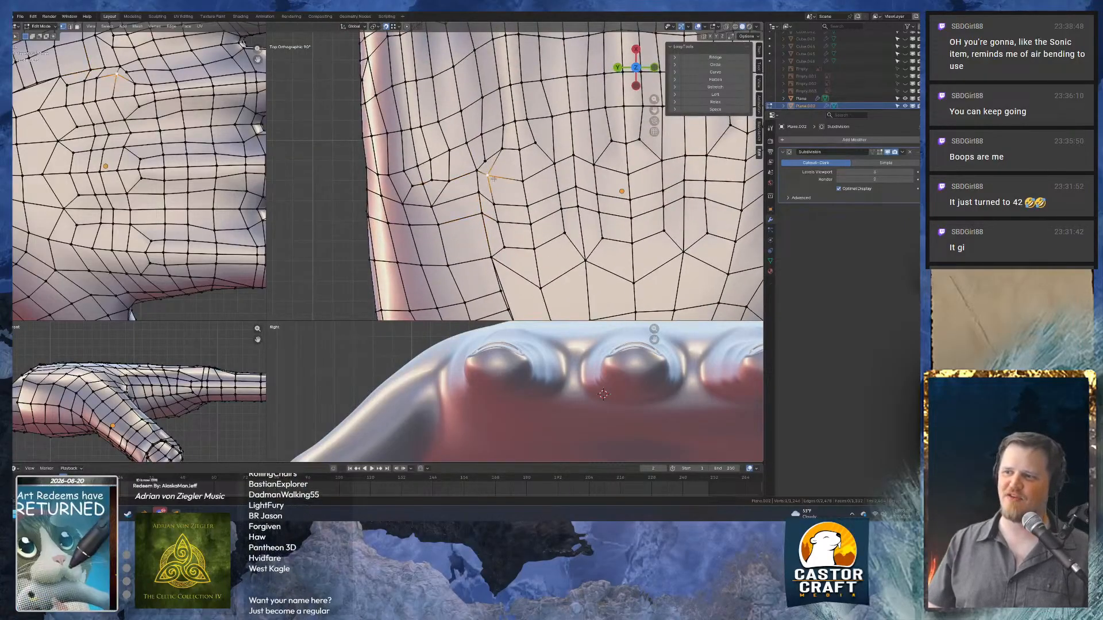
{"action": "key", "text": "g"}
{"action": "key", "text": "g"}
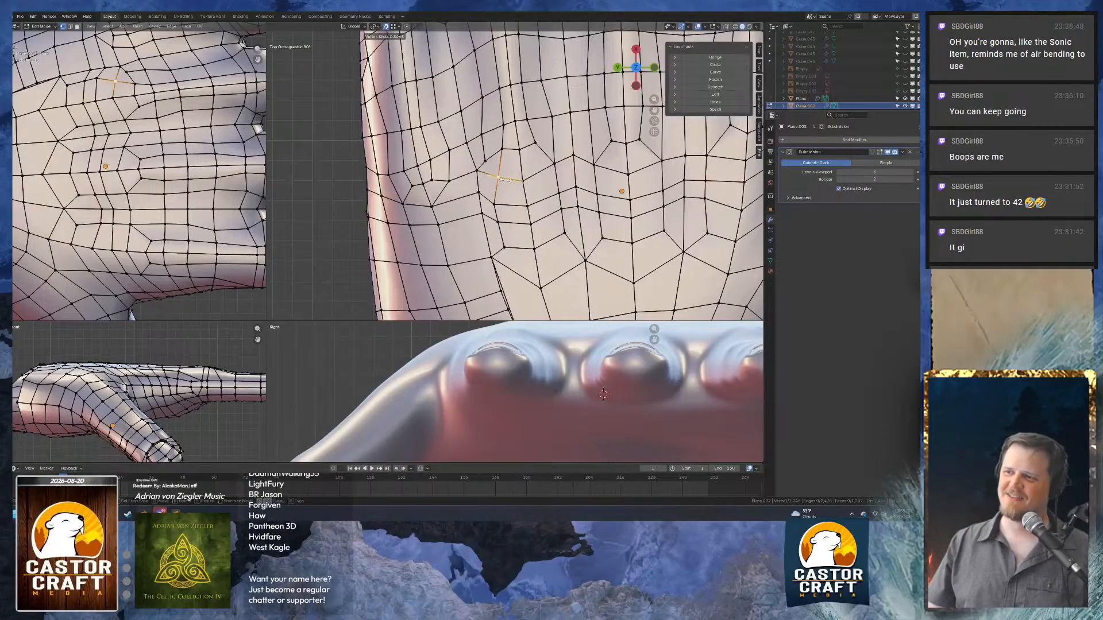
{"action": "left_click", "coordinate": [499, 175]}
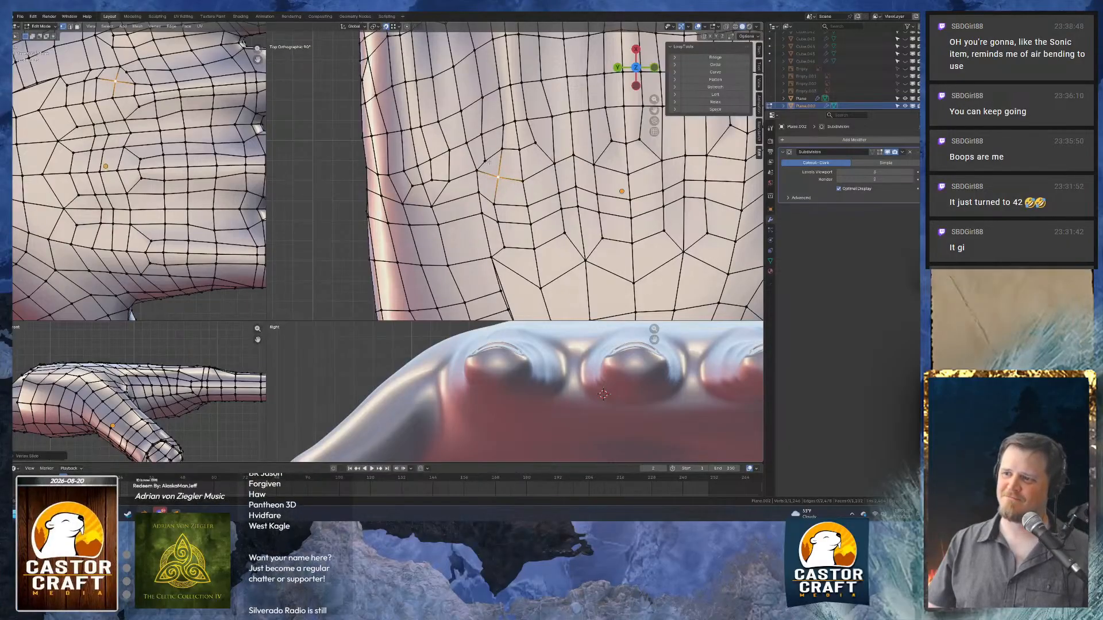
Merge the stray vertex above the seam into the adjacent seam vertex that was just slid.
{"action": "left_click", "coordinate": [484, 161]}
{"action": "key", "text": "m"}
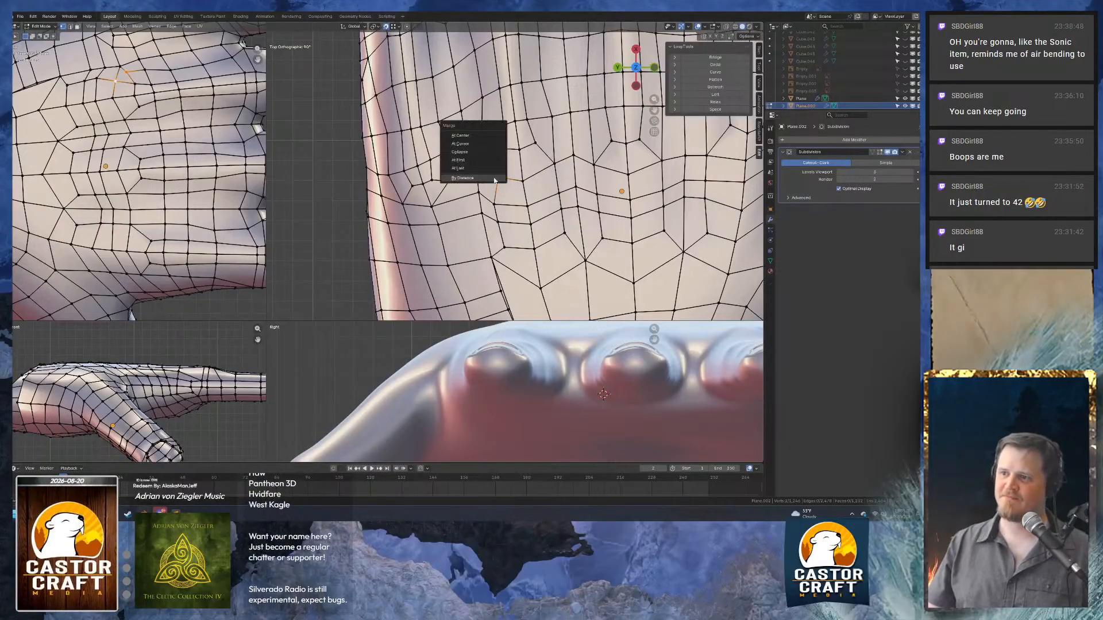
{"action": "left_click", "coordinate": [514, 185]}
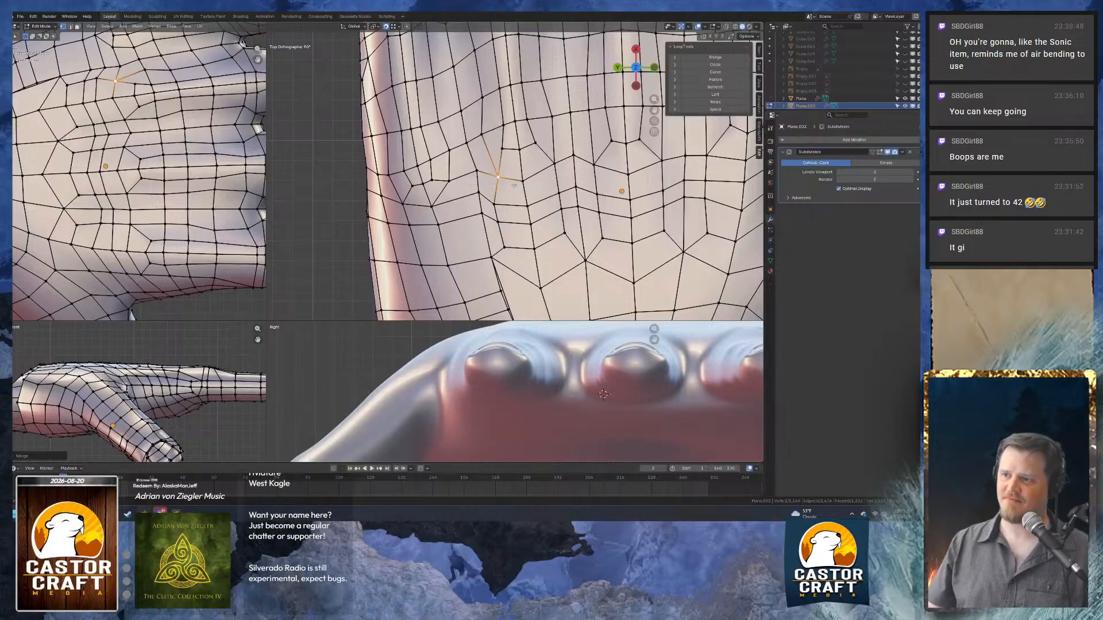
Slide the merged vertex and the two seam vertices below it along their edges to straighten the seam.
{"action": "left_click", "coordinate": [500, 176]}
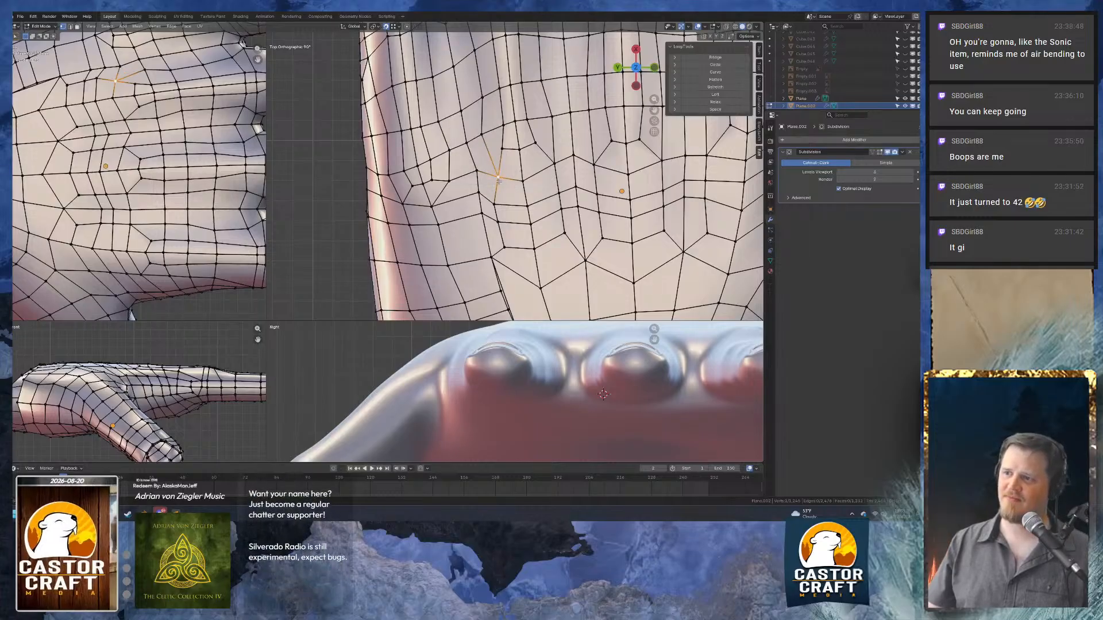
{"action": "key", "text": "g"}
{"action": "key", "text": "g"}
{"action": "left_click", "coordinate": [493, 175]}
{"action": "left_click", "coordinate": [493, 205]}
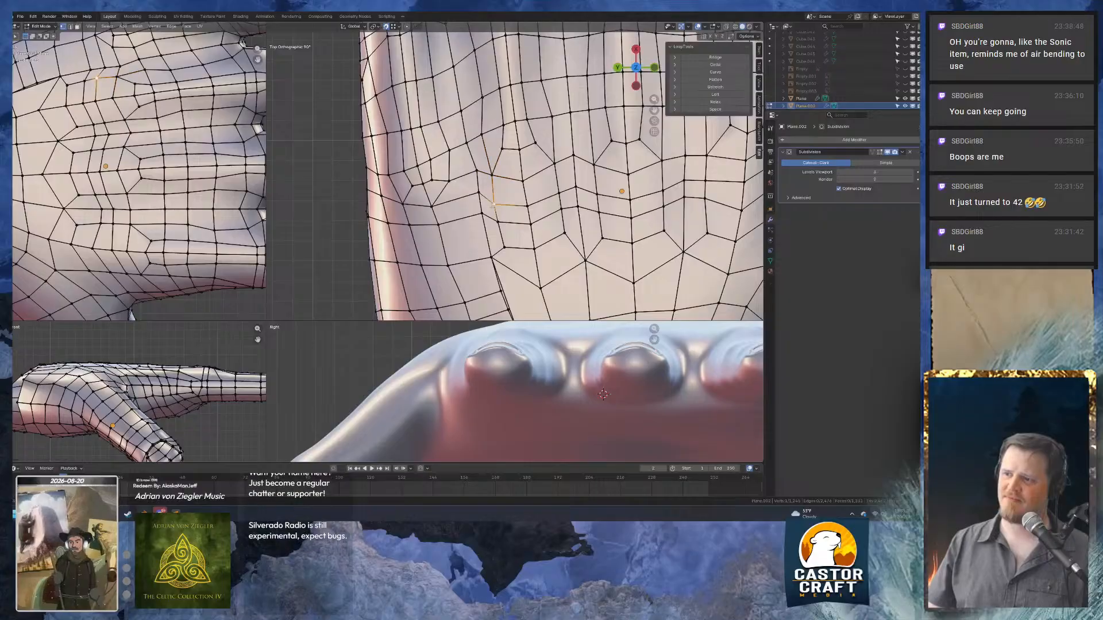
{"action": "key", "text": "g"}
{"action": "key", "text": "g"}
{"action": "left_click", "coordinate": [496, 205]}
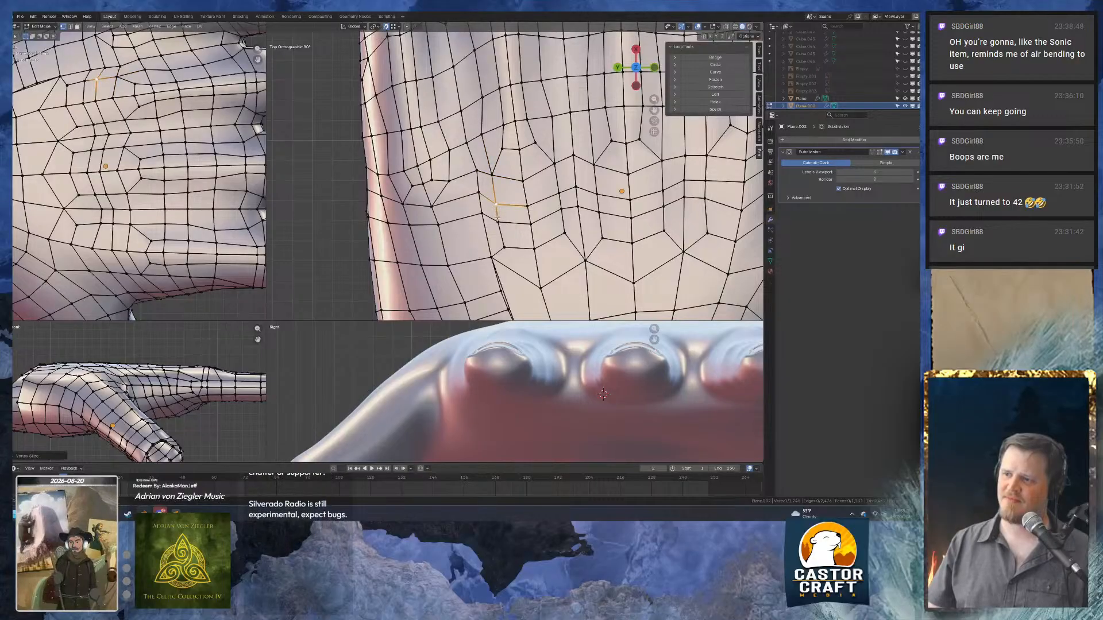
{"action": "key", "text": "g"}
{"action": "key", "text": "g"}
{"action": "left_click", "coordinate": [500, 220]}
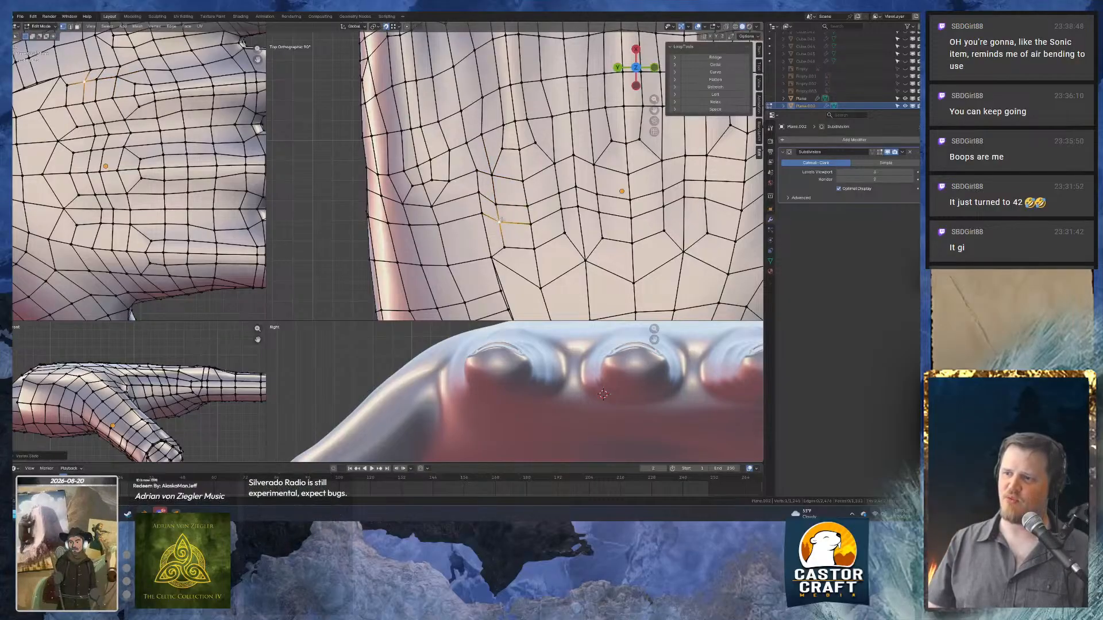
Slide the vertex at the head of the narrow open slit toward the wrist and adjust its position.
{"action": "middle_click_drag", "start_coordinate": [515, 260], "coordinate": [476, 166], "text": "shift"}
{"action": "left_click", "coordinate": [454, 170]}
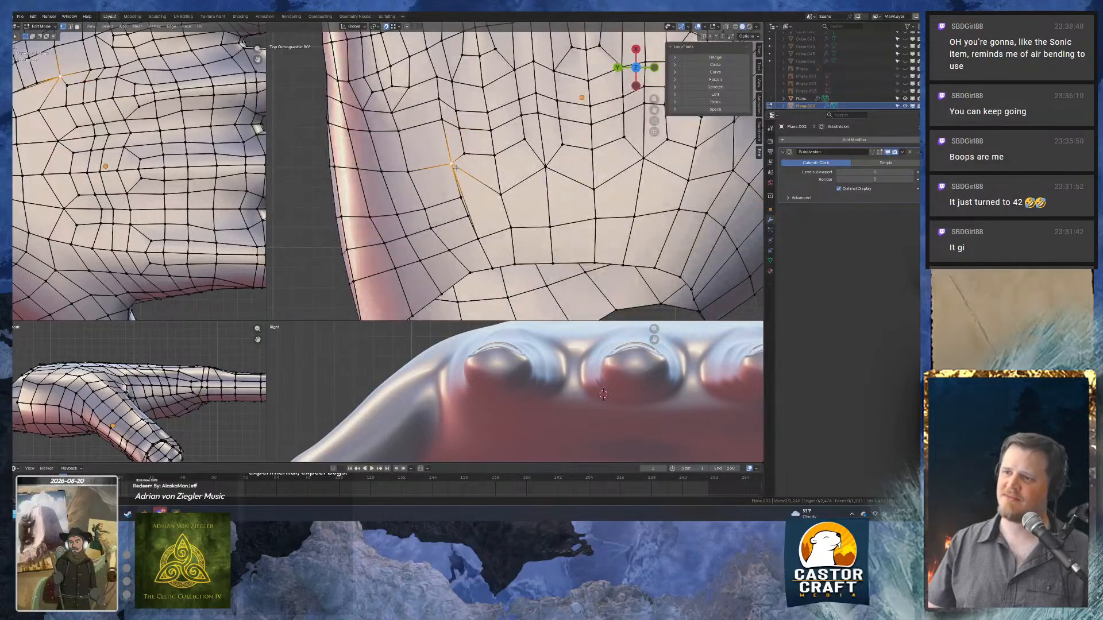
{"action": "key", "text": "g"}
{"action": "key", "text": "g"}
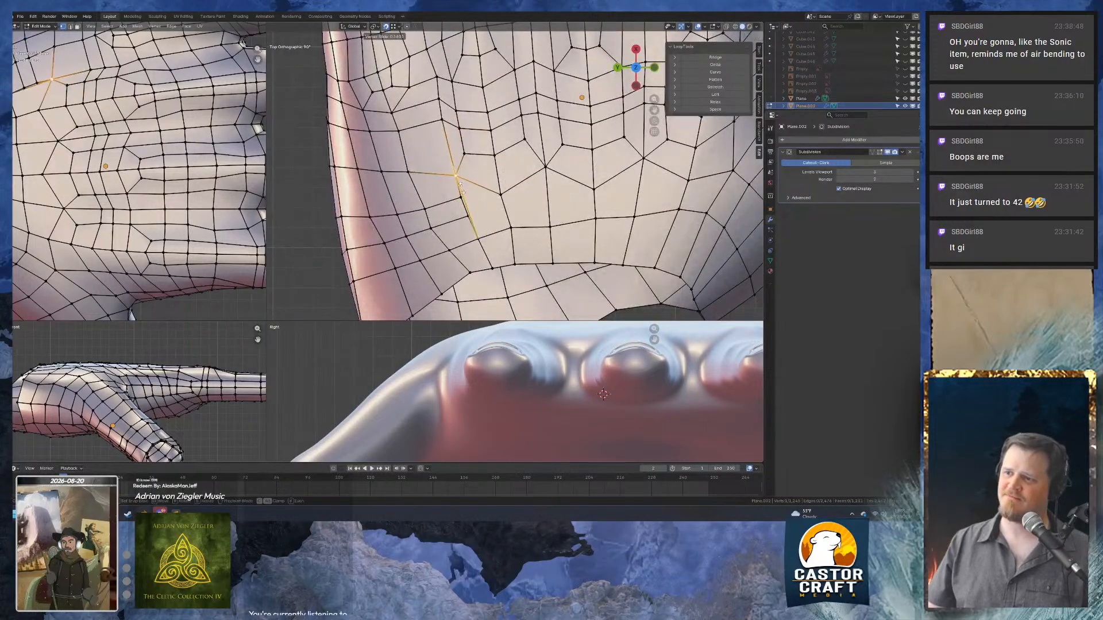
{"action": "left_click", "coordinate": [468, 178]}
{"action": "key", "text": "g"}
{"action": "left_click", "coordinate": [468, 182]}
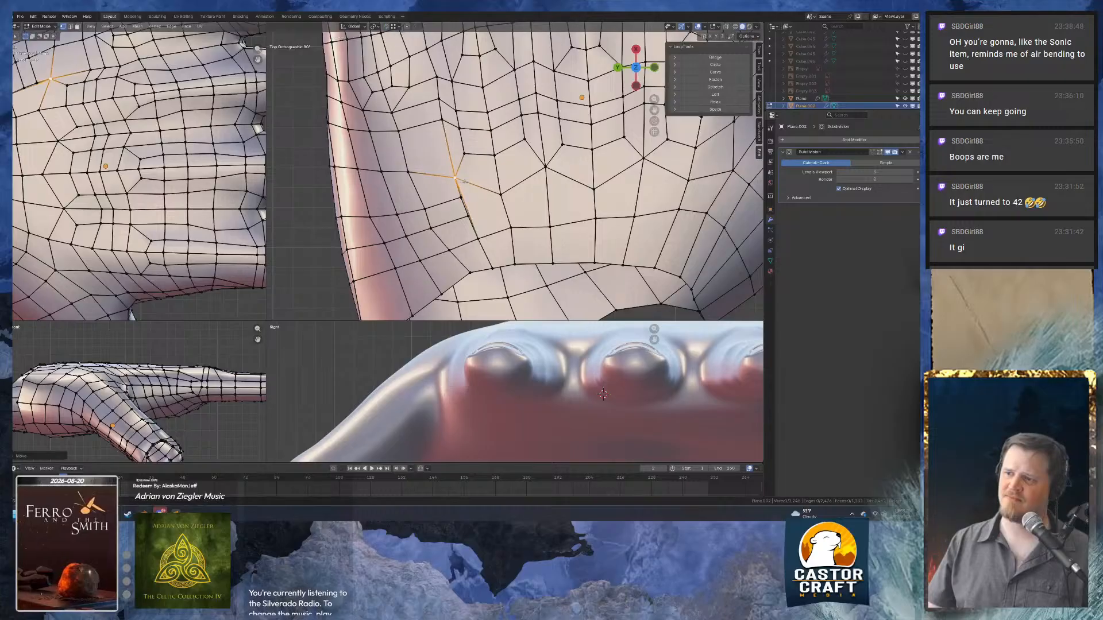
Select the block of faces between the seam and the hand's little-finger edge, down beside the slit, and delete it.
{"action": "middle_click_drag", "start_coordinate": [461, 182], "coordinate": [534, 241], "text": "shift"}
{"action": "scroll", "coordinate": [534, 241], "scroll_direction": "down", "scroll_amount": 4}
{"action": "key", "text": "3"}
{"action": "scroll", "coordinate": [538, 253], "scroll_direction": "up", "scroll_amount": 3}
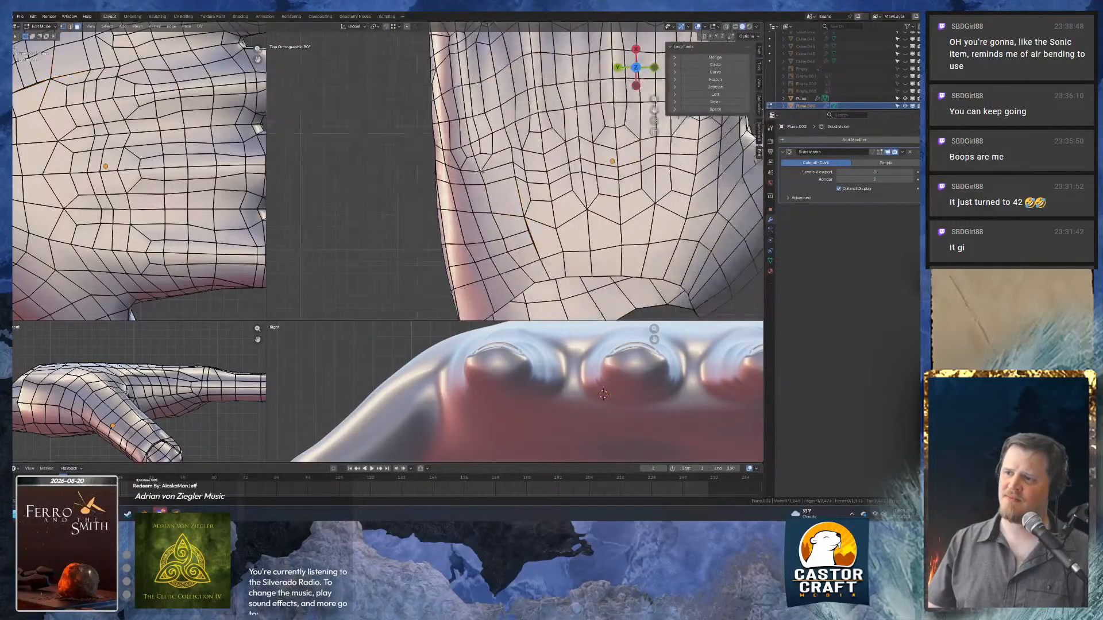
{"action": "left_click_drag", "start_coordinate": [465, 161], "coordinate": [491, 206]}
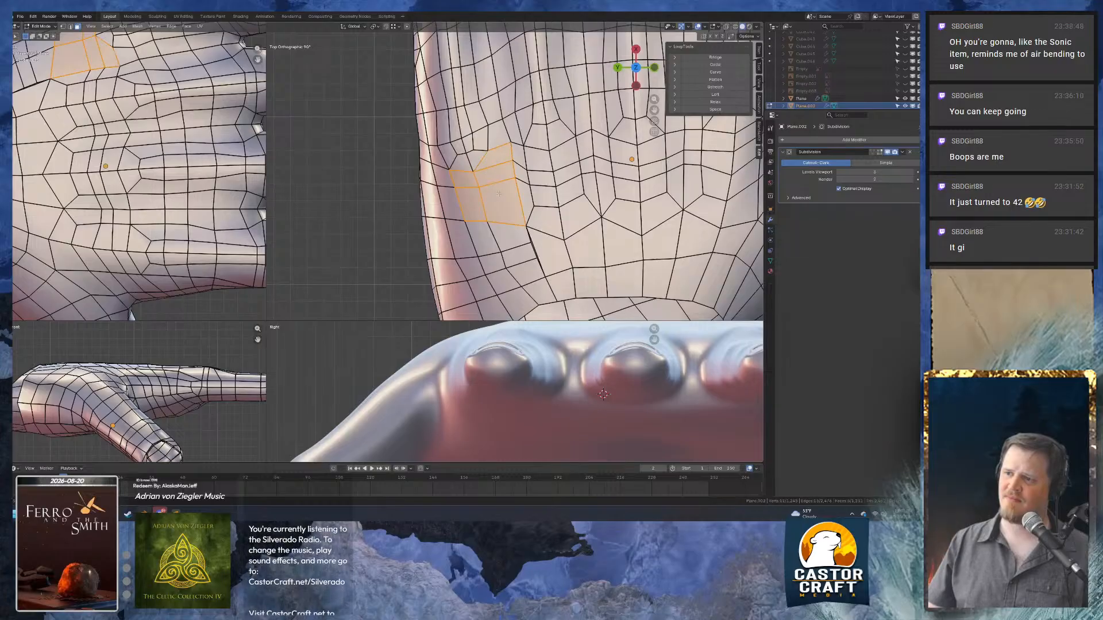
{"action": "left_click_drag", "start_coordinate": [494, 245], "coordinate": [515, 275], "text": "shift"}
{"action": "left_click", "coordinate": [526, 274], "text": "shift"}
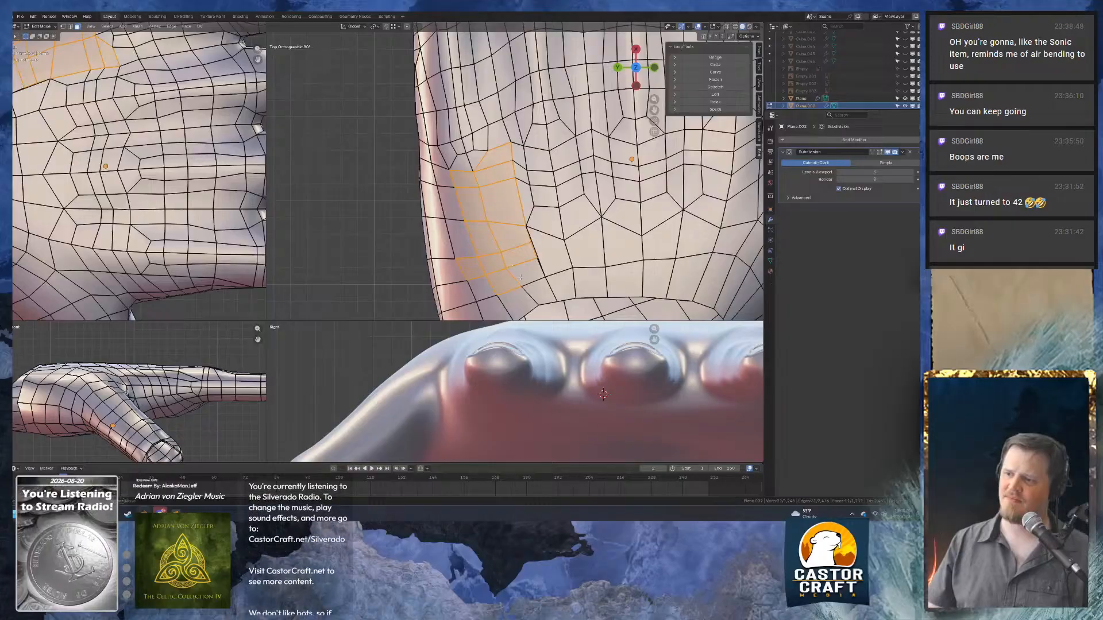
{"action": "key", "text": "x"}
{"action": "left_click", "coordinate": [499, 252]}
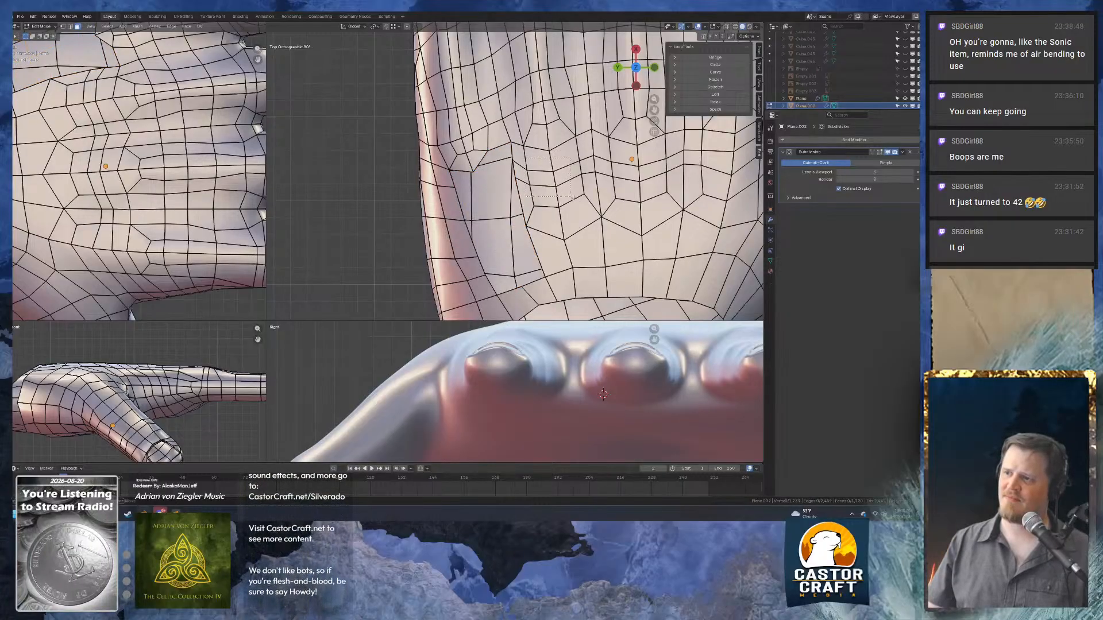
Duplicate the block of faces behind the ring knuckle, then move and rotate the copy over the opening on the little-finger side.
{"action": "left_click_drag", "start_coordinate": [583, 203], "coordinate": [573, 259]}
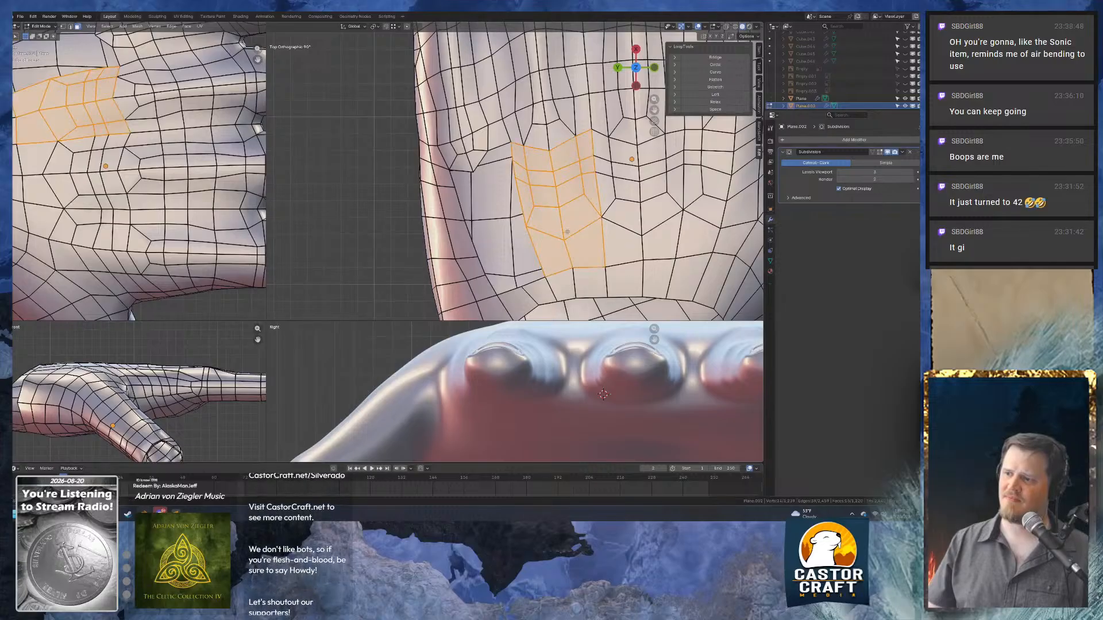
{"action": "key", "text": "shift+d"}
{"action": "left_click", "coordinate": [481, 227]}
{"action": "key", "text": "r"}
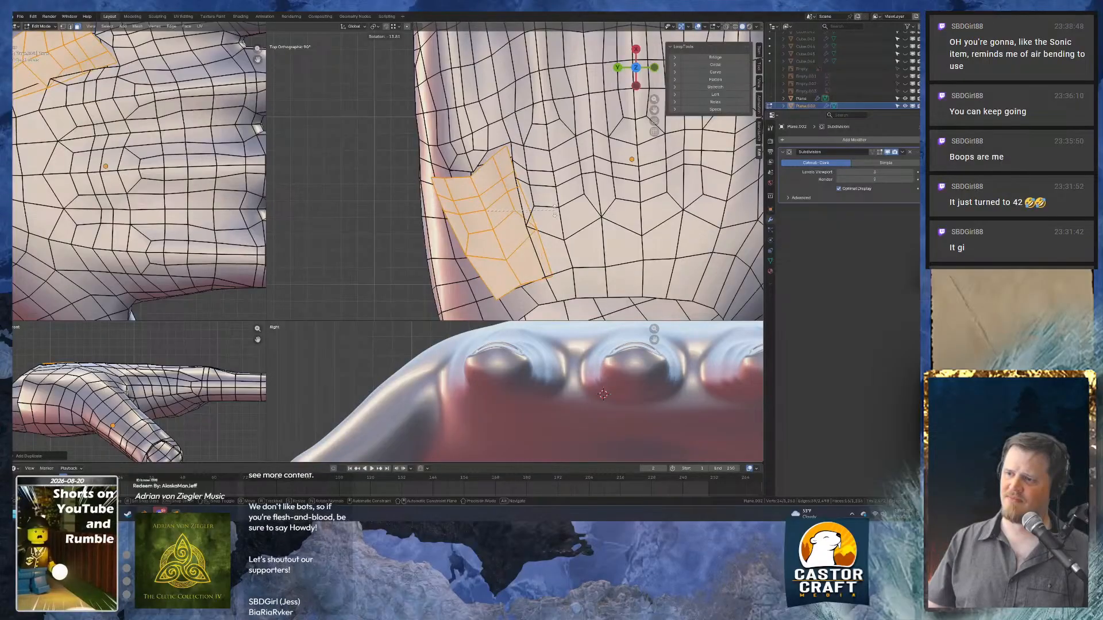
{"action": "left_click", "coordinate": [558, 258]}
{"action": "key", "text": "g"}
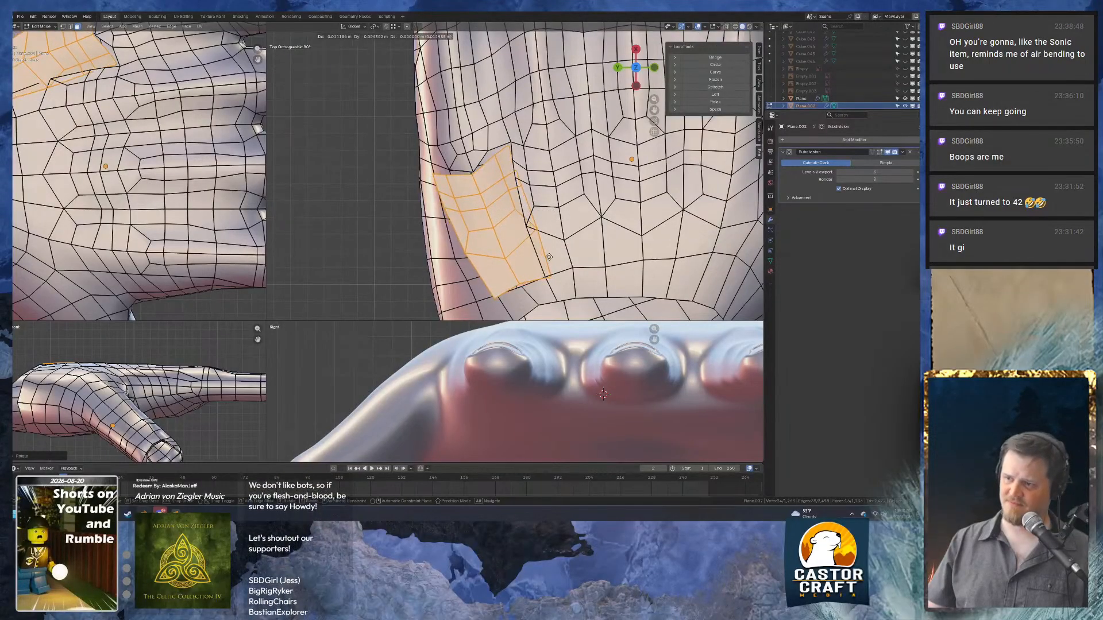
{"action": "left_click", "coordinate": [549, 256]}
{"action": "key", "text": "r"}
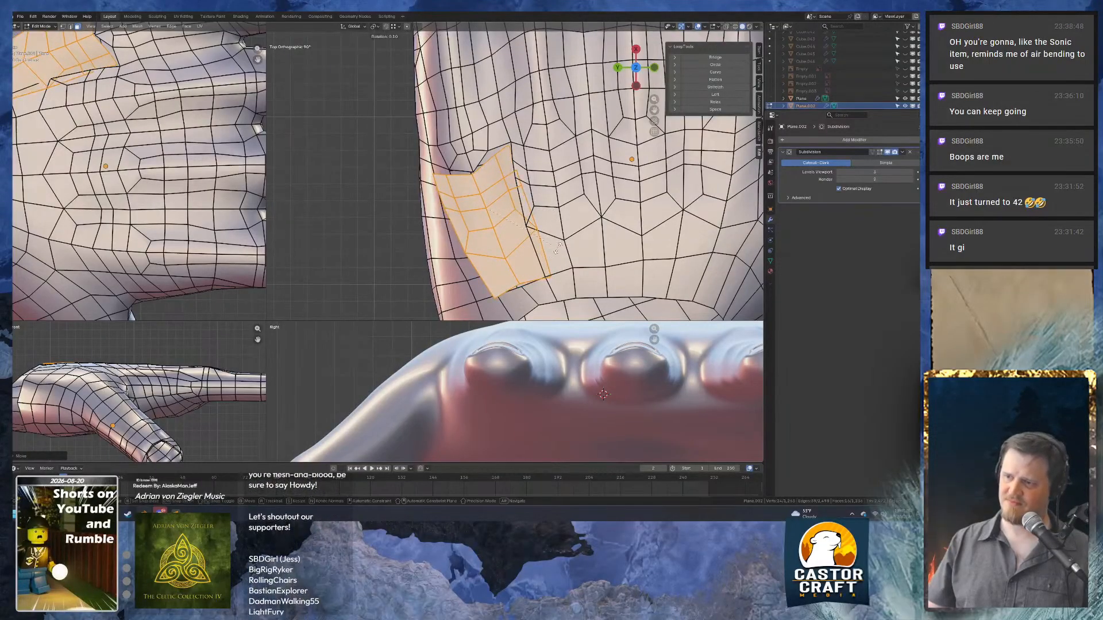
{"action": "left_click", "coordinate": [557, 248]}
Turn on snapping and snap the copied patch's knuckle-side edge vertices onto the matching vertices of the surrounding mesh.
{"action": "key", "text": "1"}
{"action": "left_click", "coordinate": [475, 174]}
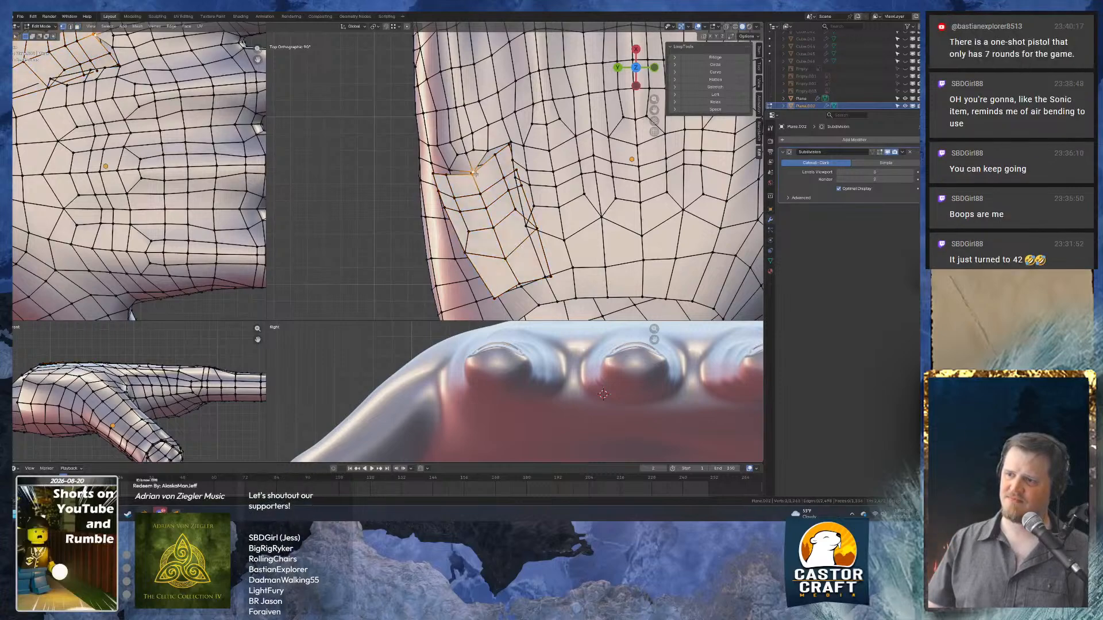
{"action": "key", "text": "g"}
{"action": "left_click", "coordinate": [472, 173]}
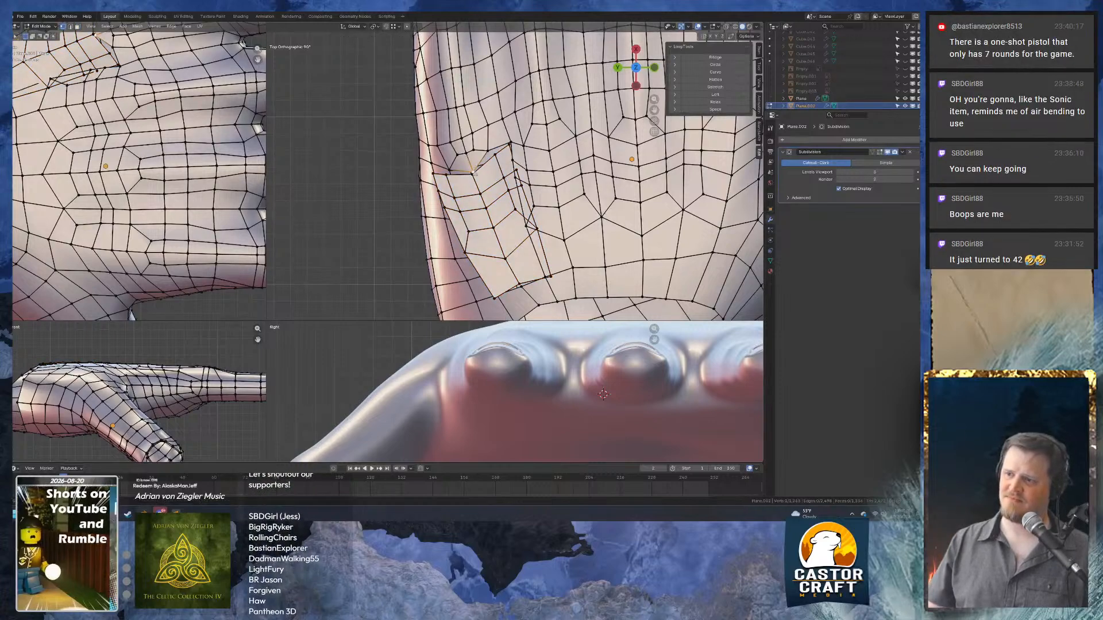
{"action": "key", "text": "shift+Tab"}
{"action": "key", "text": "g"}
{"action": "left_click", "coordinate": [471, 174]}
{"action": "left_click", "coordinate": [493, 154]}
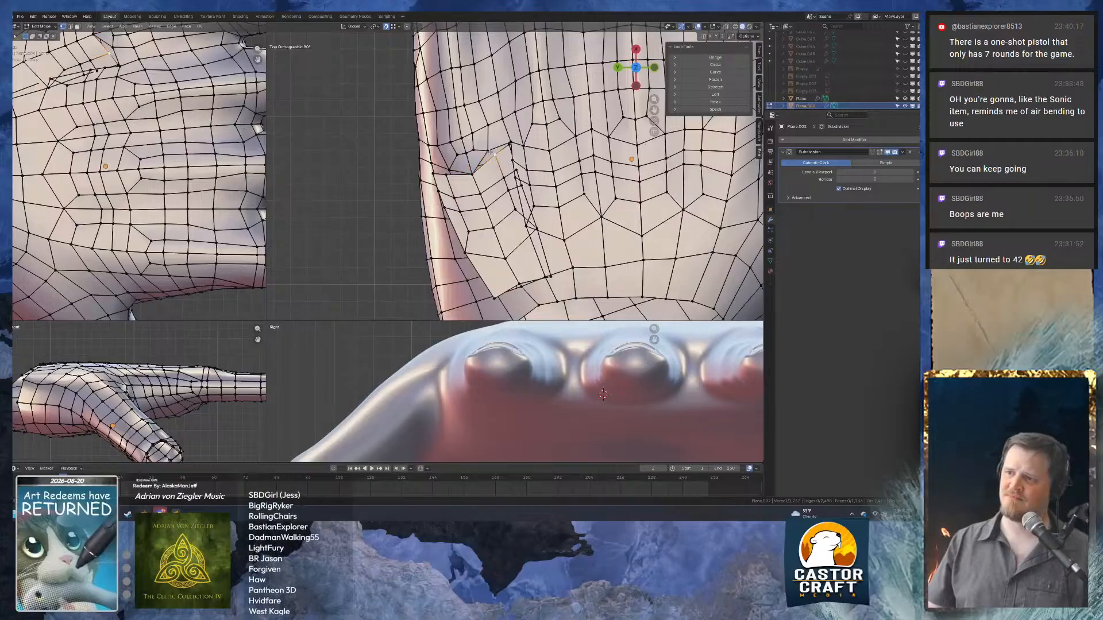
{"action": "key", "text": "g"}
{"action": "left_click", "coordinate": [462, 166]}
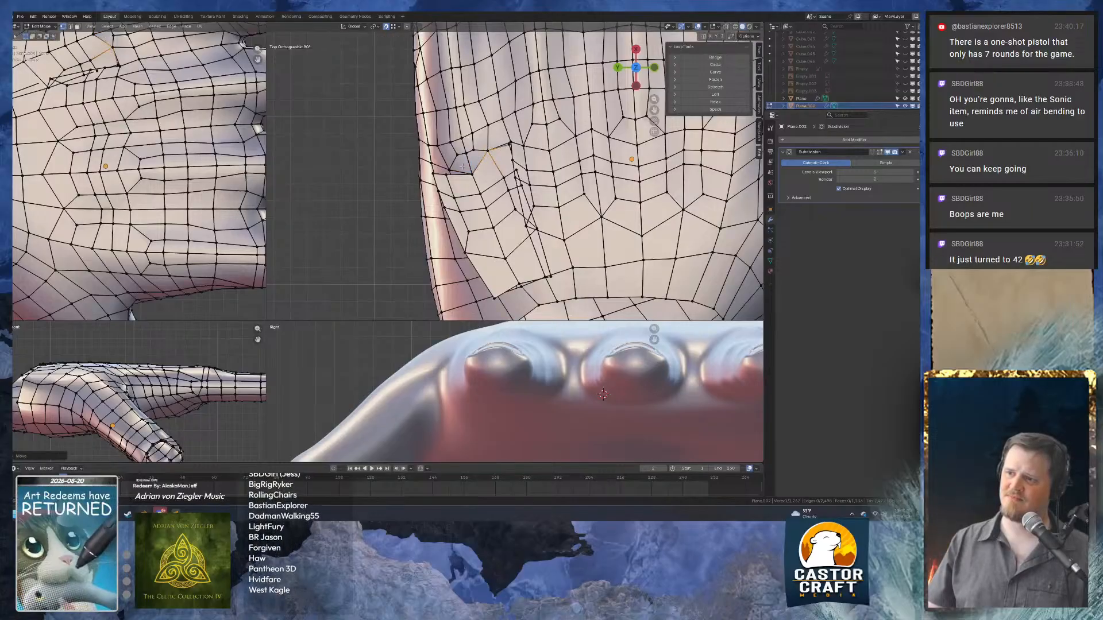
{"action": "left_click", "coordinate": [449, 171]}
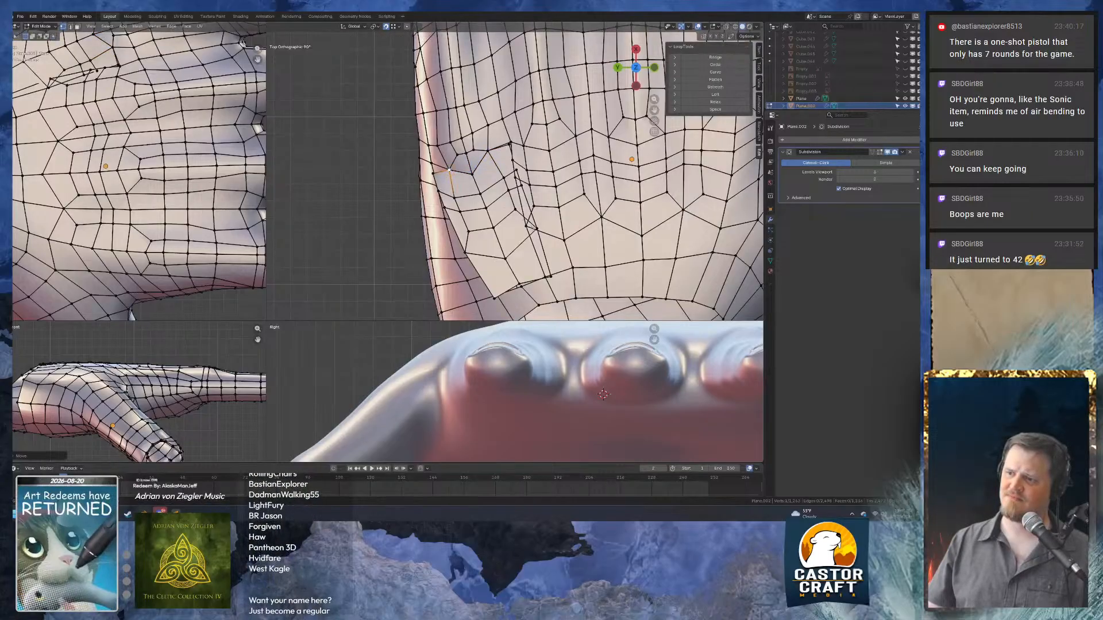
Snap the three vertices on the patch's wrist-side edge onto the adjacent boundary vertices of the hand.
{"action": "left_click", "coordinate": [550, 277]}
{"action": "key", "text": "g"}
{"action": "left_click", "coordinate": [544, 278]}
{"action": "left_click", "coordinate": [519, 284]}
{"action": "key", "text": "g"}
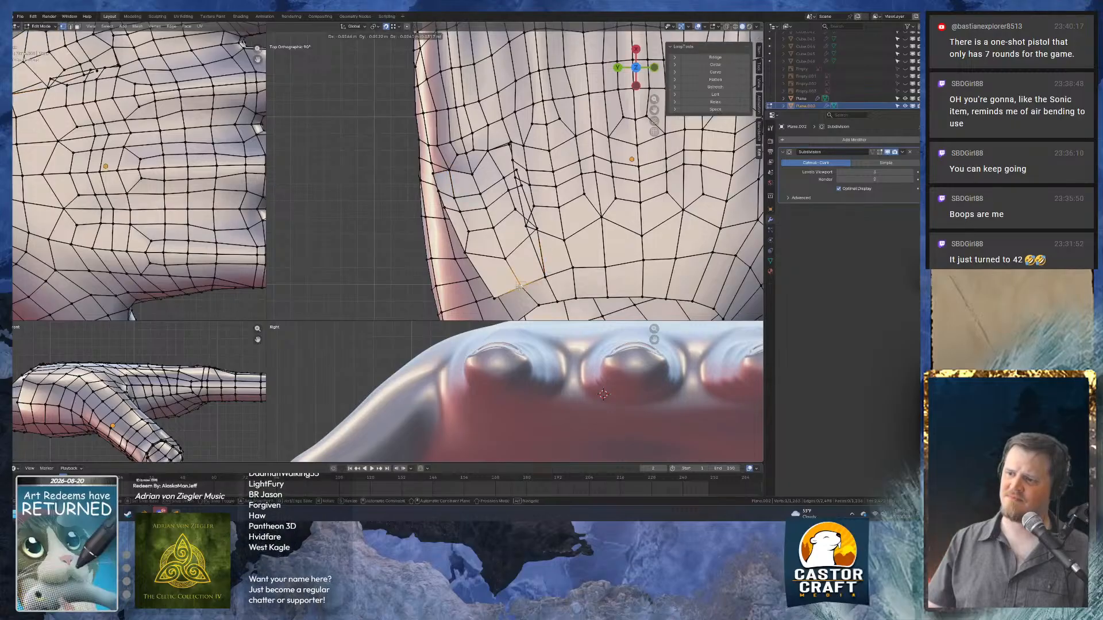
{"action": "left_click", "coordinate": [521, 286]}
{"action": "left_click", "coordinate": [496, 296]}
{"action": "key", "text": "g"}
{"action": "left_click", "coordinate": [499, 294]}
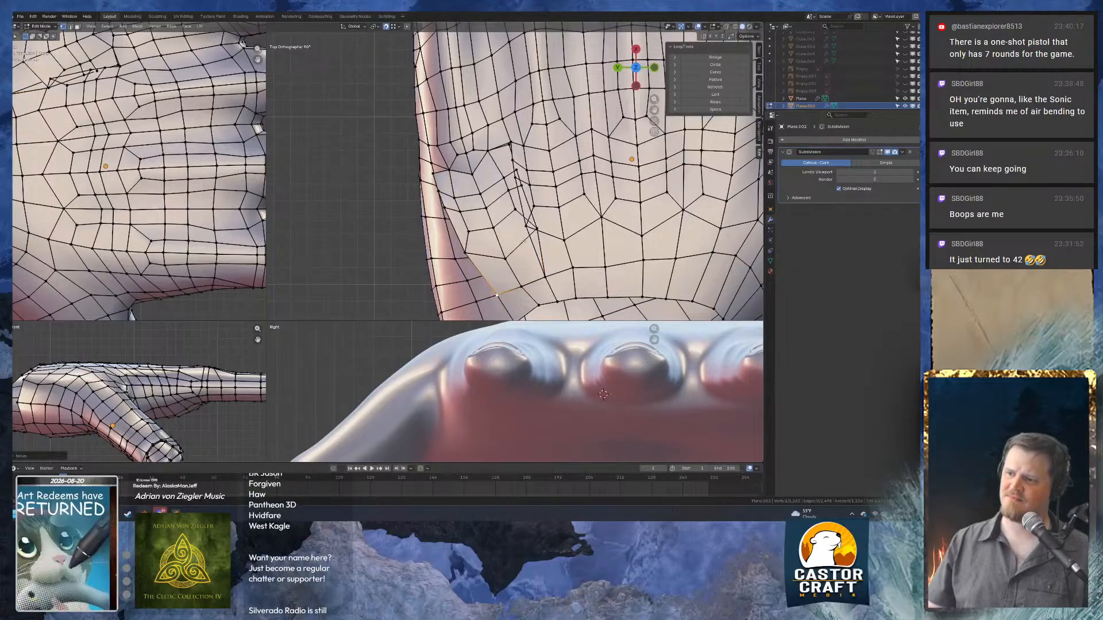
Snap the doubled vertices between the patch and the ring-knuckle mesh together to close the inner seam.
{"action": "left_click", "coordinate": [537, 228]}
{"action": "key", "text": "g"}
{"action": "left_click", "coordinate": [526, 226]}
{"action": "left_click", "coordinate": [521, 184]}
{"action": "key", "text": "g"}
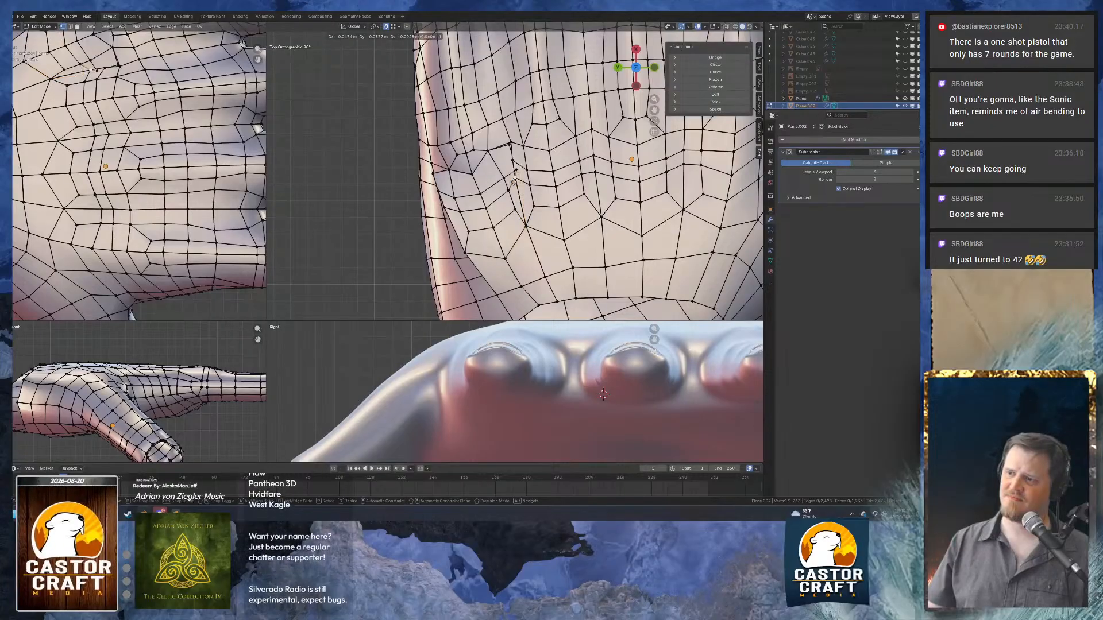
{"action": "left_click", "coordinate": [515, 174]}
{"action": "key", "text": "g"}
{"action": "left_click", "coordinate": [511, 154]}
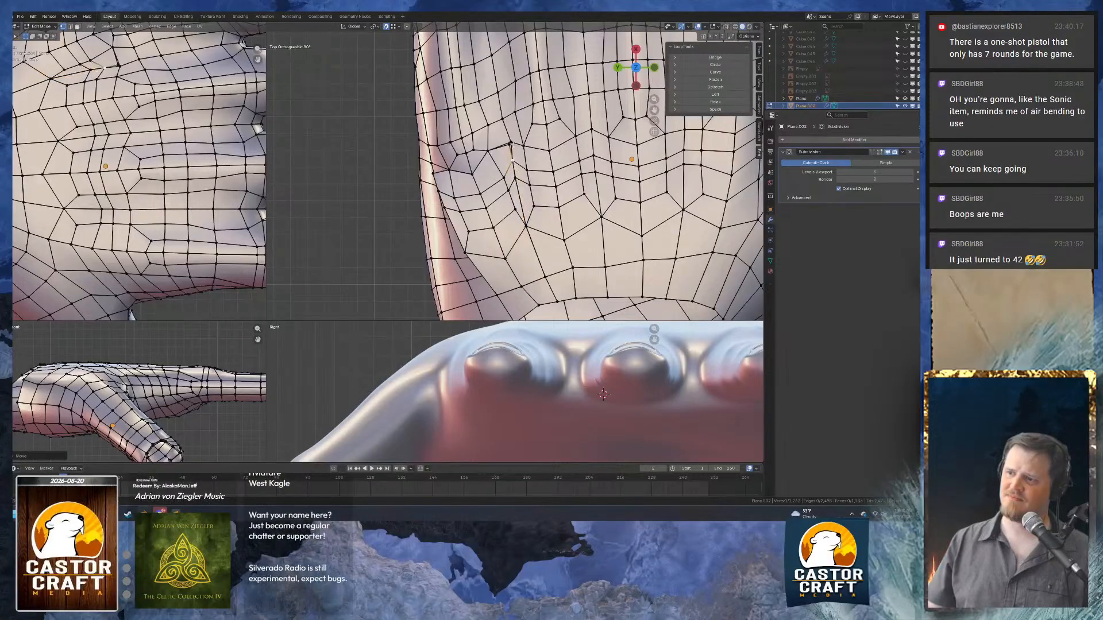
Snap the patch's outer vertices onto the hand's little-finger side boundary to close the long open gap.
{"action": "middle_click_drag", "start_coordinate": [510, 146], "coordinate": [506, 91]}
{"action": "mouse_move", "coordinate": [495, 171]}
{"action": "middle_mouse_down"}
{"action": "mouse_move", "coordinate": [506, 227]}
{"action": "mouse_move", "coordinate": [502, 168]}
{"action": "mouse_move", "coordinate": [485, 169]}
{"action": "middle_mouse_up"}
{"action": "scroll", "coordinate": [505, 226], "scroll_direction": "up", "scroll_amount": 3}
{"action": "scroll", "coordinate": [497, 180], "scroll_direction": "up", "scroll_amount": 2}
{"action": "key", "text": "g"}
{"action": "left_click", "coordinate": [505, 169]}
{"action": "key", "text": "g"}
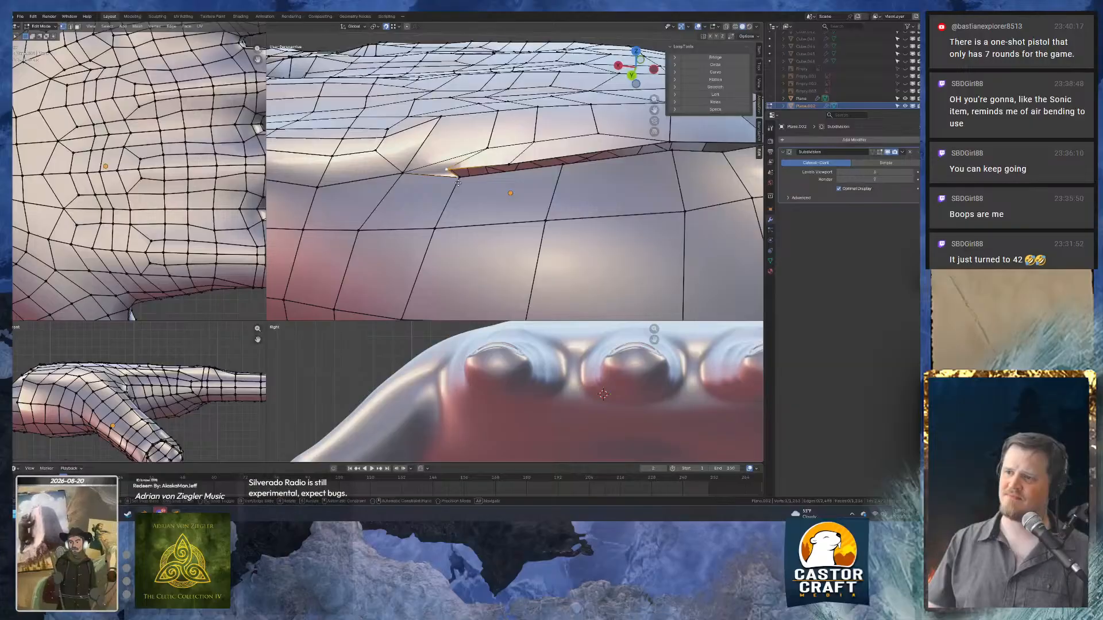
{"action": "left_click", "coordinate": [460, 179]}
{"action": "left_click", "coordinate": [509, 166]}
{"action": "key", "text": "g"}
{"action": "left_click", "coordinate": [565, 166]}
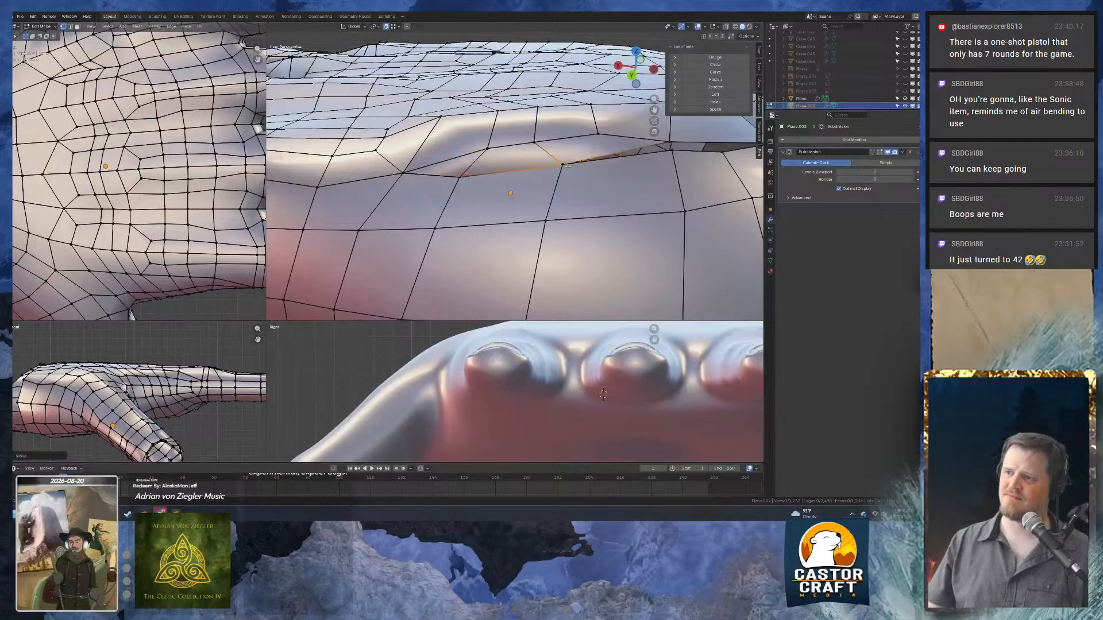
{"action": "middle_click_drag", "start_coordinate": [611, 167], "coordinate": [521, 180]}
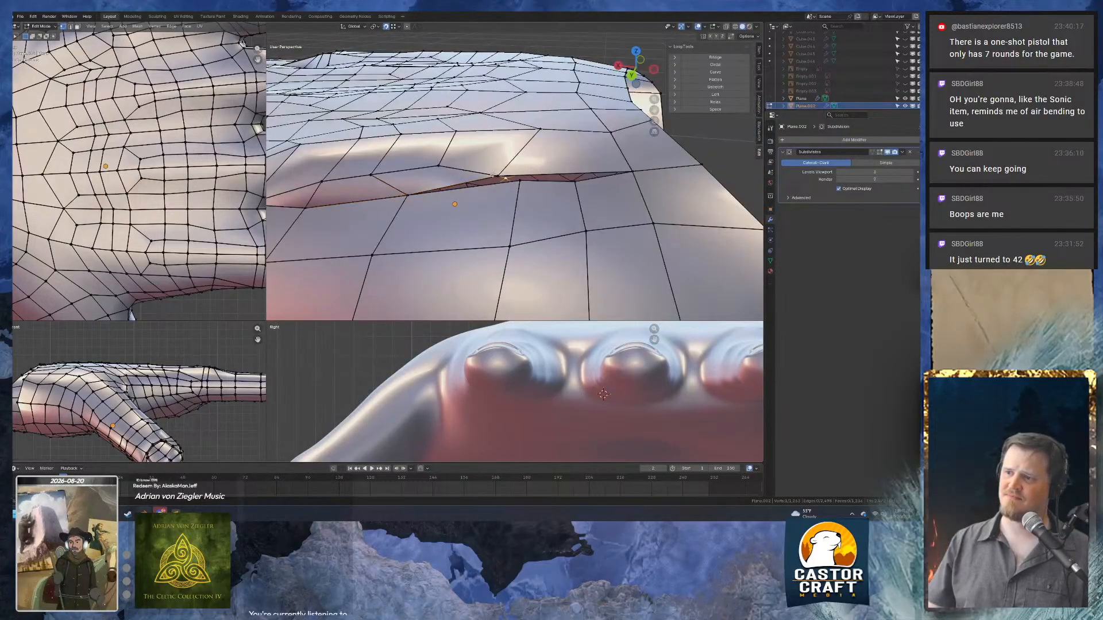
{"action": "key", "text": "g"}
{"action": "left_click", "coordinate": [518, 181]}
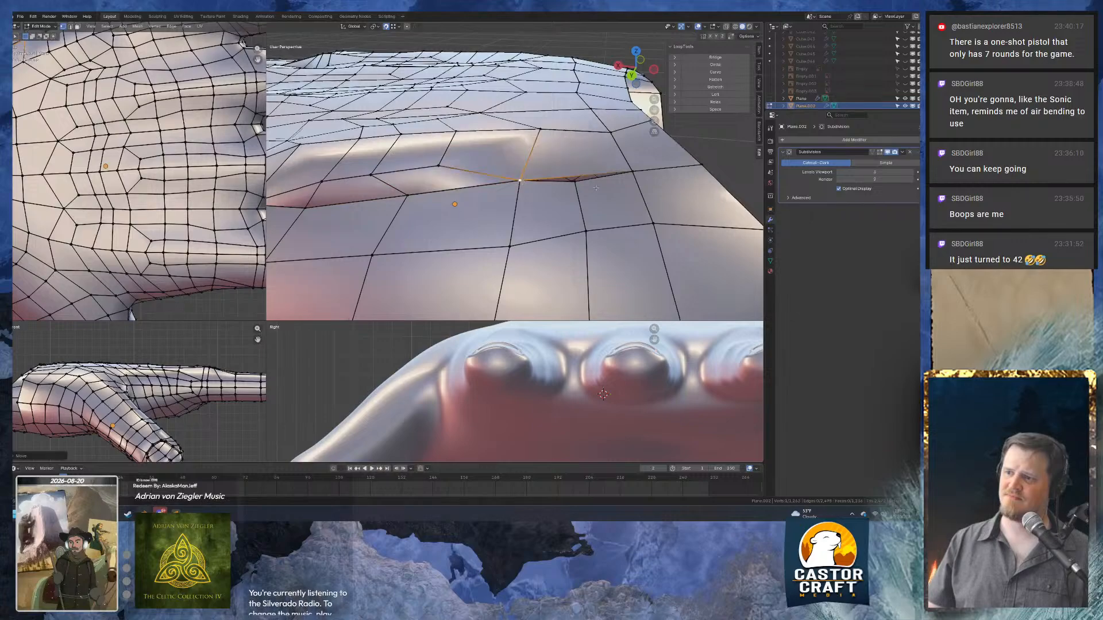
Merge the whole hand mesh's vertices by distance to weld the patch in place.
{"action": "middle_click_drag", "start_coordinate": [519, 181], "coordinate": [451, 246]}
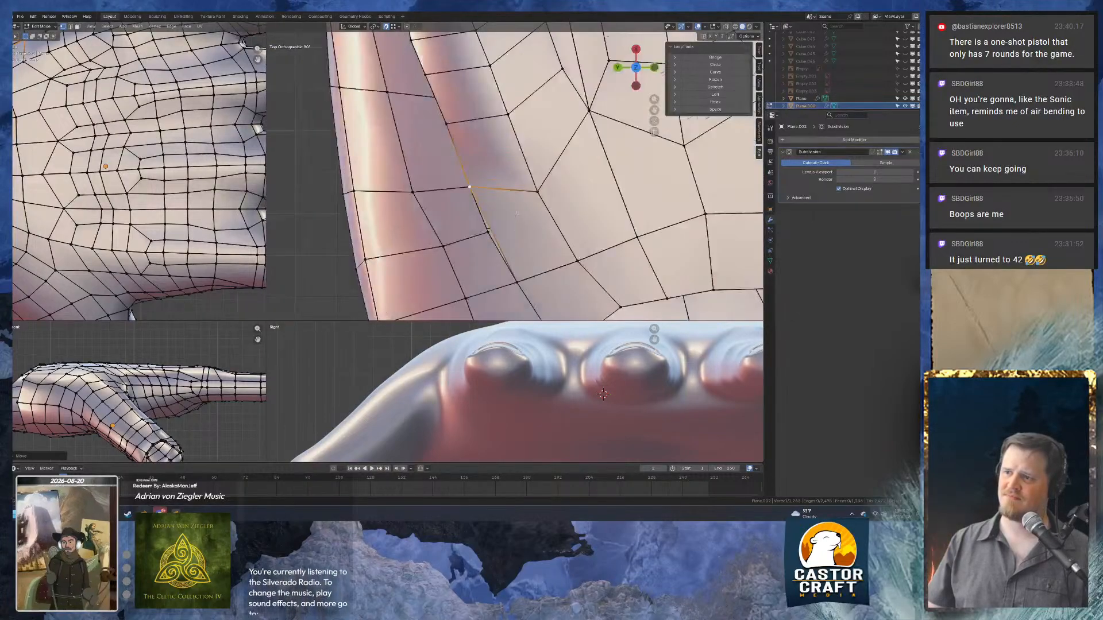
{"action": "scroll", "coordinate": [494, 181], "scroll_direction": "down", "scroll_amount": 3}
{"action": "middle_click_drag", "start_coordinate": [495, 178], "coordinate": [500, 211], "text": "shift"}
{"action": "key", "text": "a"}
{"action": "key", "text": "m"}
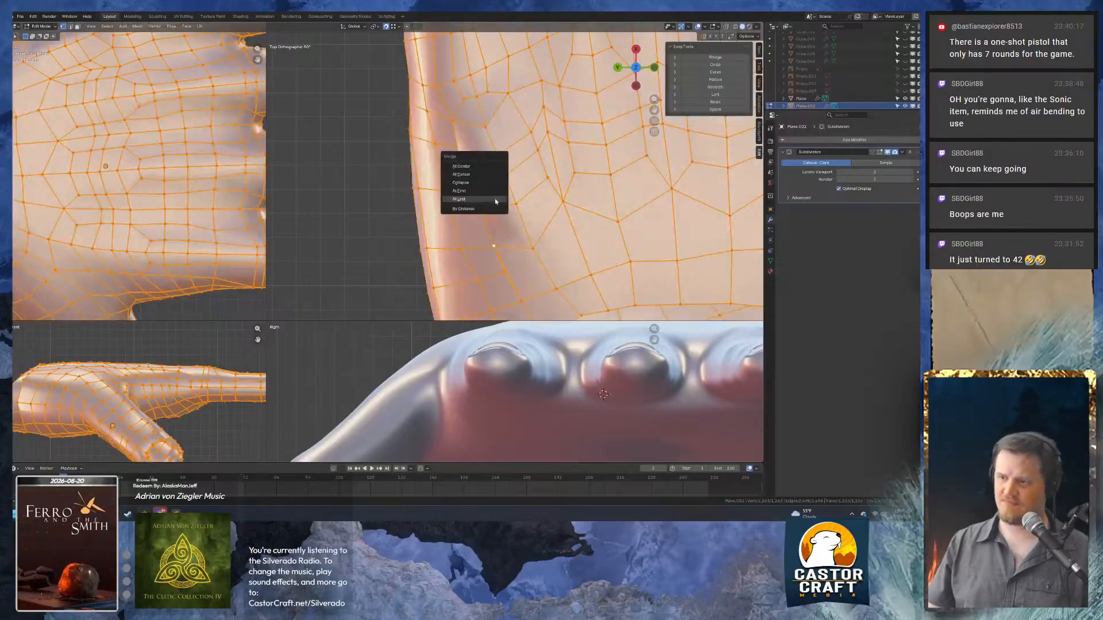
{"action": "left_click", "coordinate": [478, 209]}
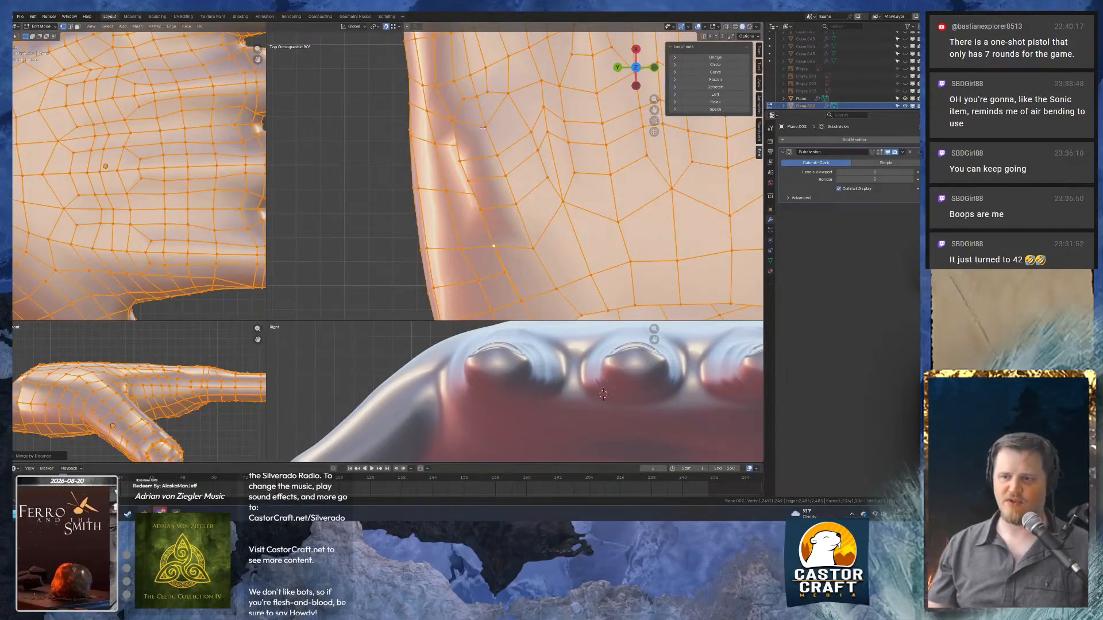
Snap the remaining misplaced vertices along the patch's outer edge onto the hand's side boundary vertices.
{"action": "middle_click_drag", "start_coordinate": [493, 119], "coordinate": [534, 164]}
{"action": "left_click", "coordinate": [530, 162]}
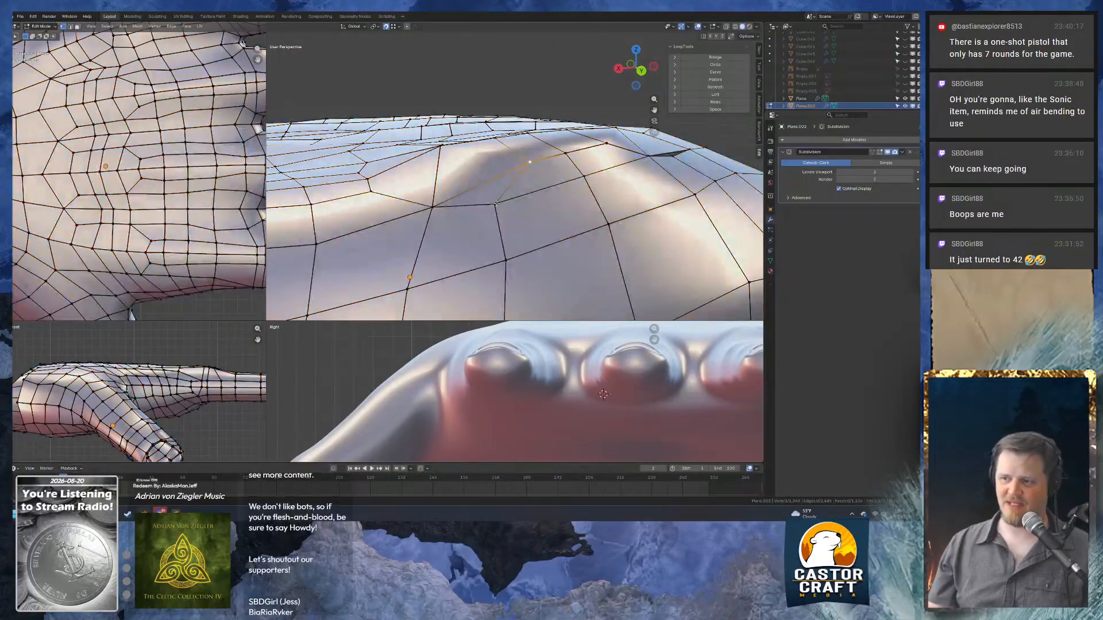
{"action": "key", "text": "g"}
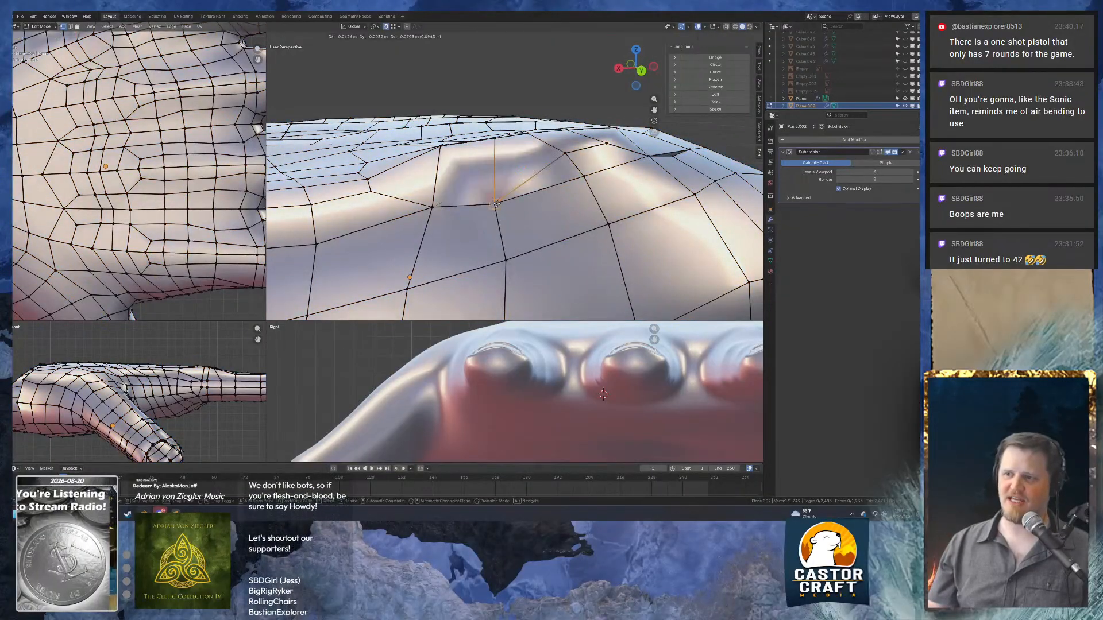
{"action": "left_click", "coordinate": [497, 203]}
{"action": "left_click", "coordinate": [565, 154]}
{"action": "key", "text": "g"}
{"action": "left_click", "coordinate": [584, 176]}
{"action": "left_click", "coordinate": [671, 148]}
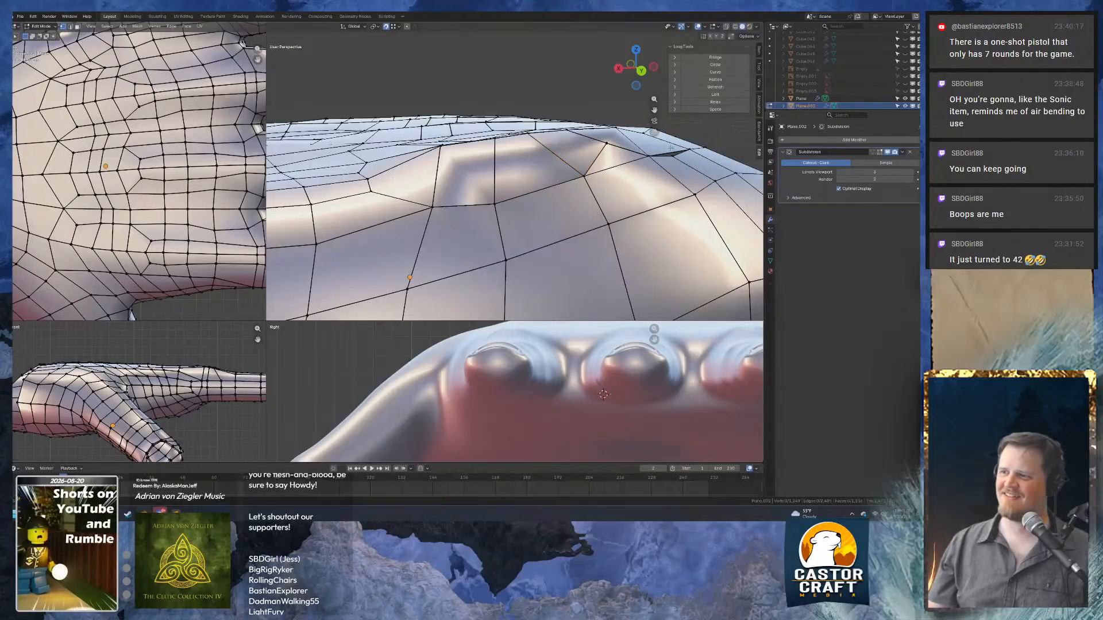
Fill the remaining narrow slit on the little-finger side with a face between its edges.
{"action": "middle_click_drag", "start_coordinate": [604, 145], "coordinate": [465, 173]}
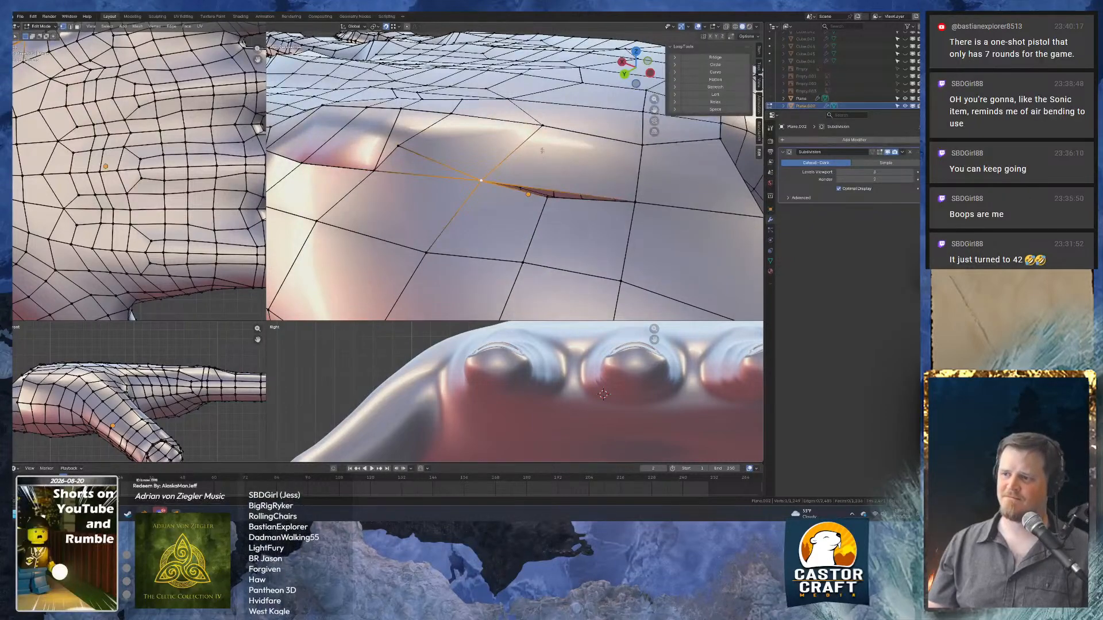
{"action": "left_click", "coordinate": [571, 200], "text": "shift"}
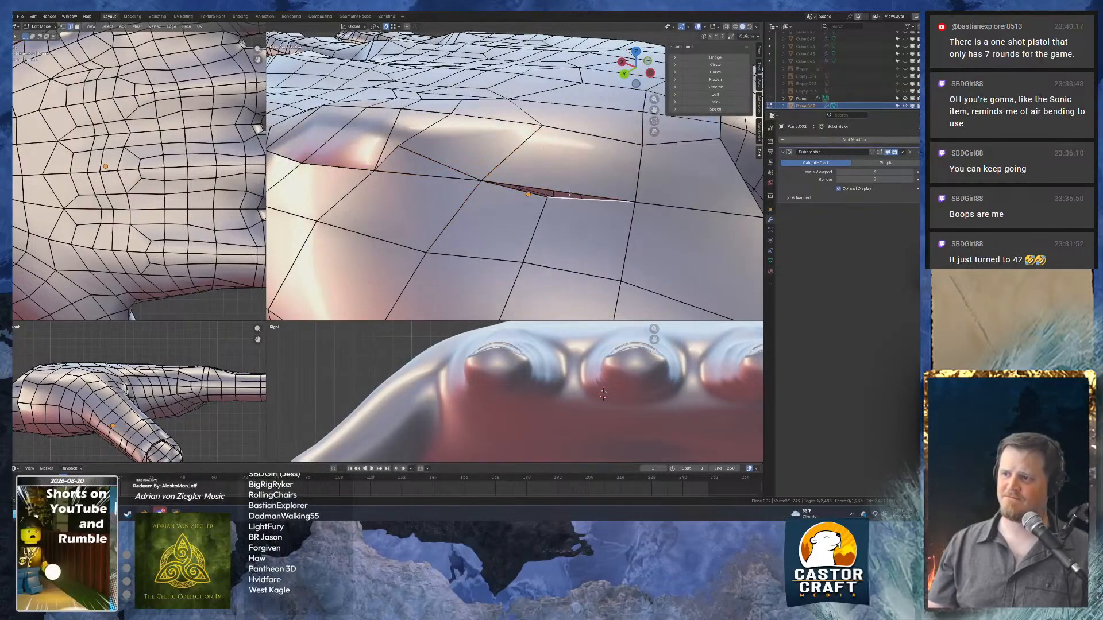
{"action": "key", "text": "f"}
Connect the vertex above the filled slit to the seam vertex below it, and dissolve the redundant seam edge and old diagonal.
{"action": "key", "text": "1"}
{"action": "left_click", "coordinate": [542, 126]}
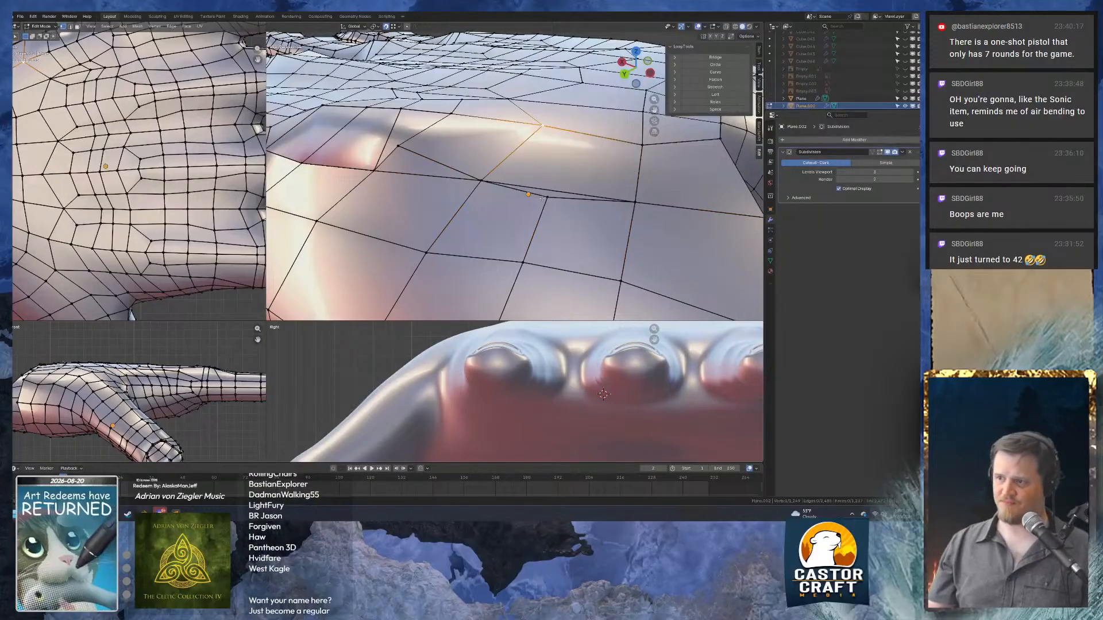
{"action": "key", "text": "j"}
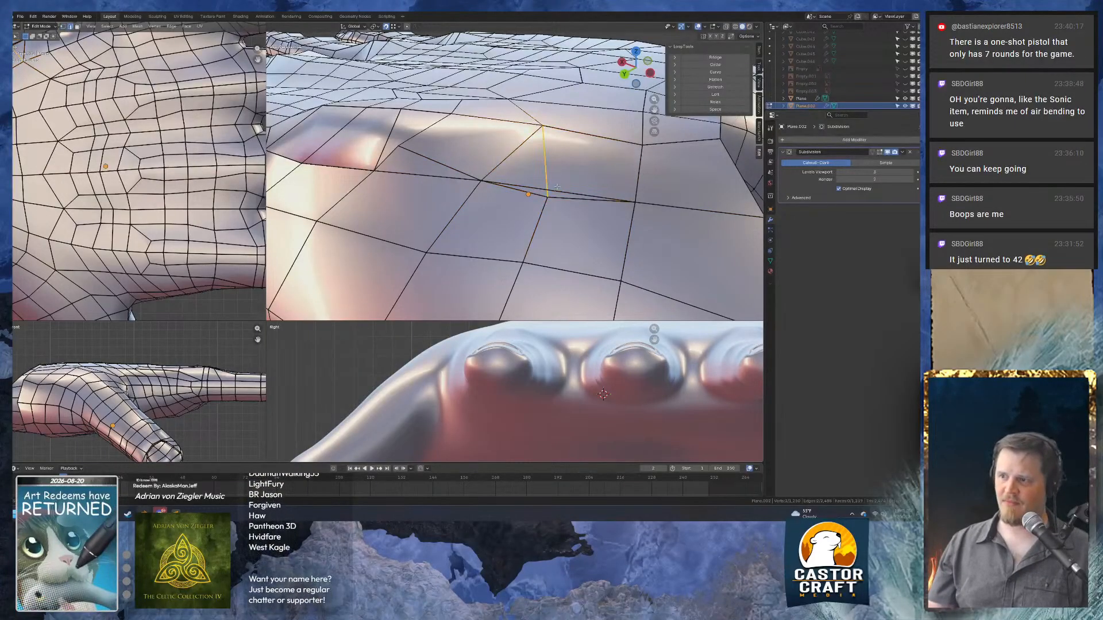
{"action": "key", "text": "ctrl+x"}
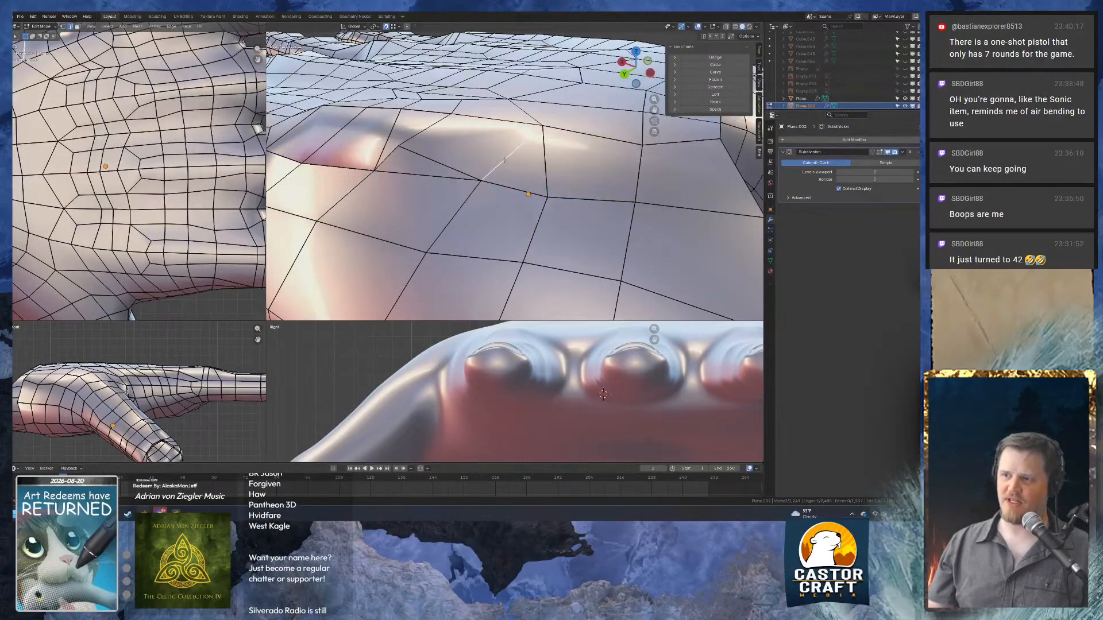
{"action": "key", "text": "ctrl+x"}
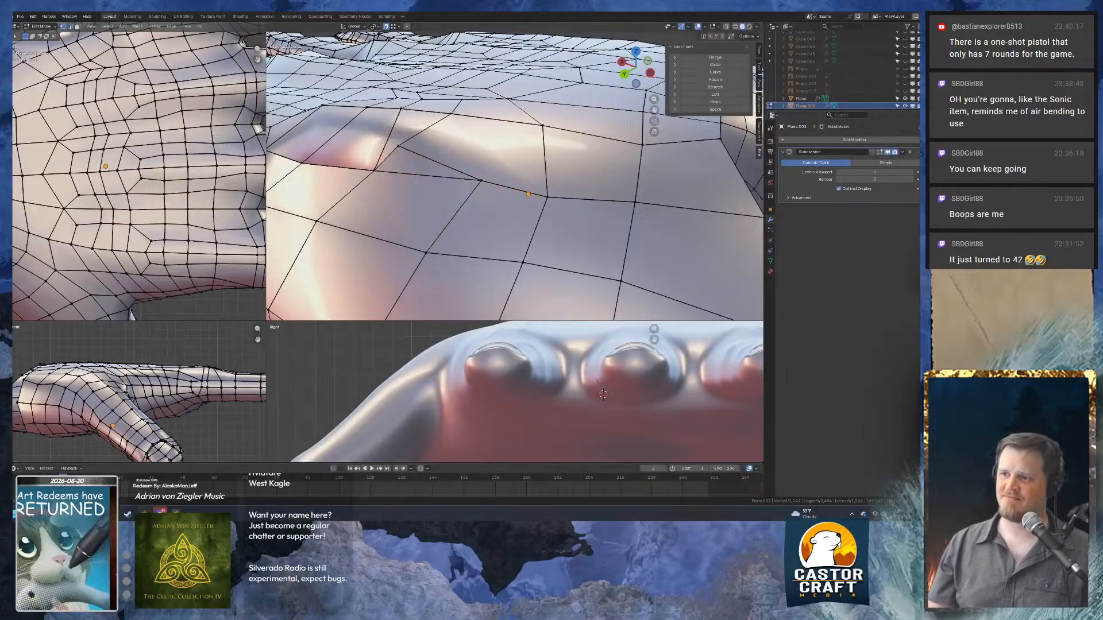
Connect the next vertex along the upper row to the seam vertex below it, and dissolve the leftover diagonal edge.
{"action": "left_click", "coordinate": [457, 116]}
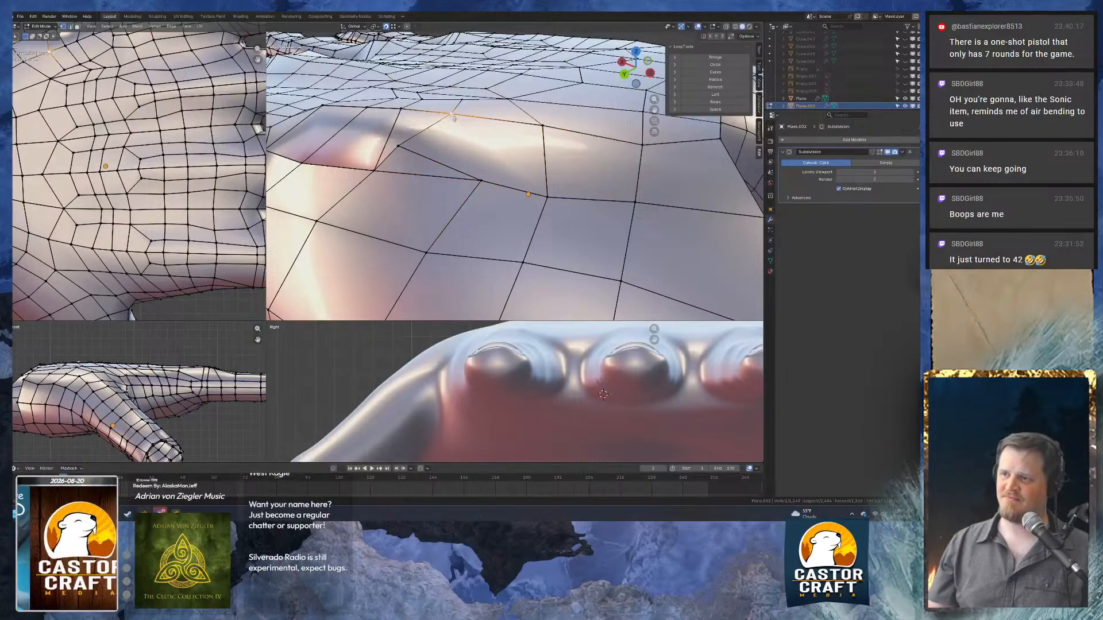
{"action": "left_click", "coordinate": [480, 180], "text": "shift"}
{"action": "middle_click_drag", "start_coordinate": [478, 151], "coordinate": [505, 180]}
{"action": "key", "text": "j"}
{"action": "key", "text": "ctrl+x"}
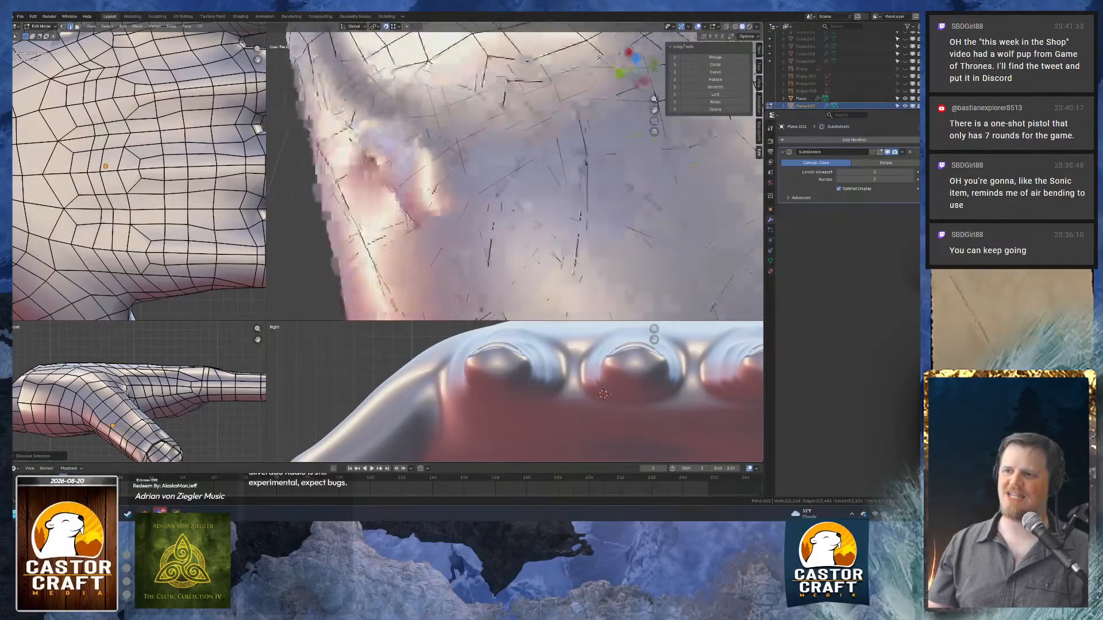
Recalculate the normals of the entire hand mesh outward and merge its vertices by distance.
{"action": "key", "text": "a"}
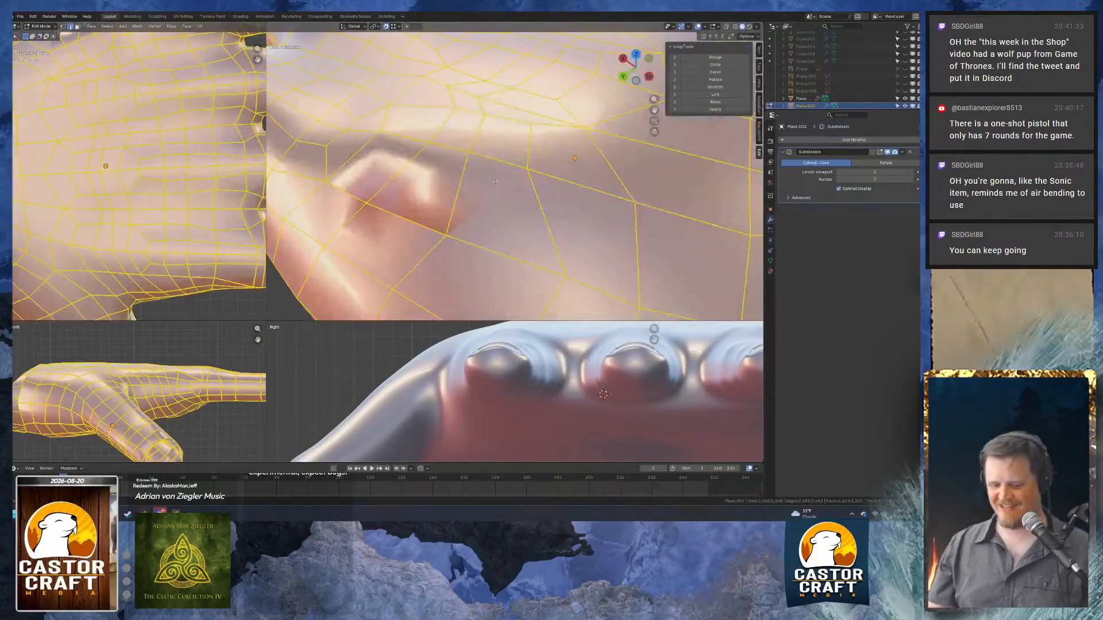
{"action": "key", "text": "shift+n"}
{"action": "key", "text": "m"}
{"action": "left_click", "coordinate": [481, 182]}
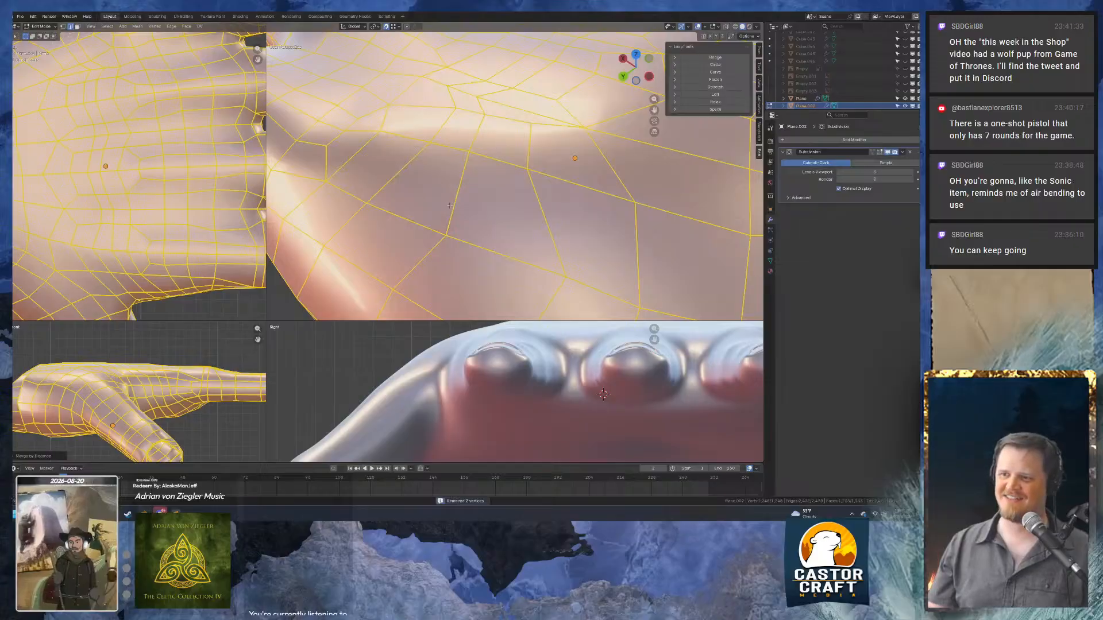
Examine the shading of the repaired little-finger side up close, including in the back view.
{"action": "mouse_move", "coordinate": [481, 182]}
{"action": "middle_mouse_down"}
{"action": "mouse_move", "coordinate": [479, 173]}
{"action": "mouse_move", "coordinate": [620, 181]}
{"action": "mouse_move", "coordinate": [453, 190]}
{"action": "mouse_move", "coordinate": [475, 183]}
{"action": "middle_mouse_up"}
{"action": "key", "text": "Tab"}
{"action": "key", "text": "Tab"}
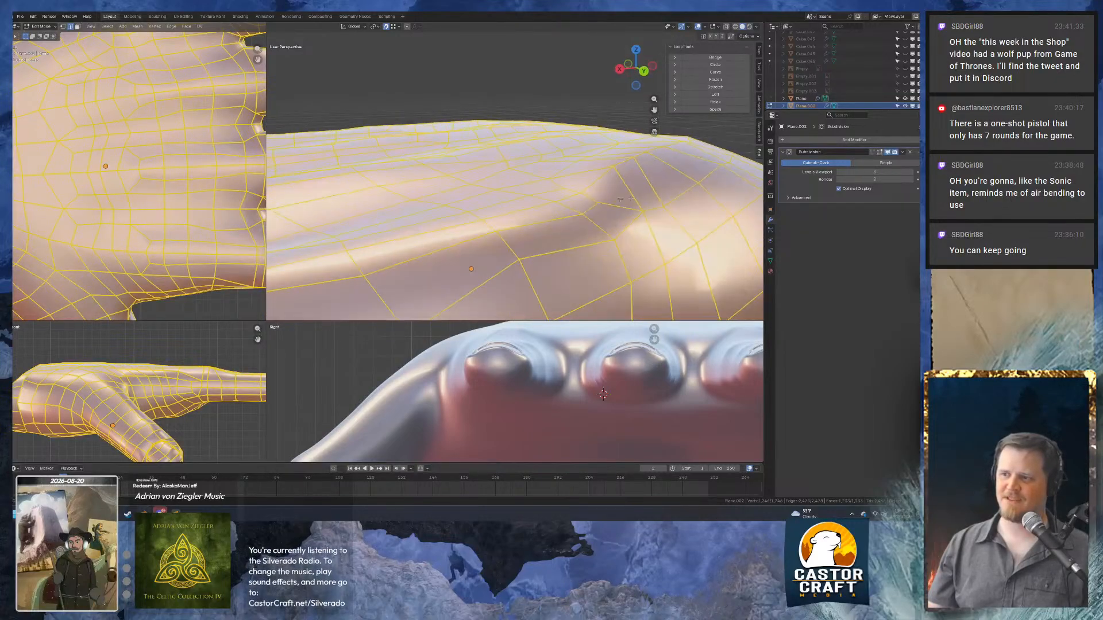
{"action": "key", "text": "KP_3"}
{"action": "key", "text": "ctrl+KP_1"}
{"action": "scroll", "coordinate": [475, 183], "scroll_direction": "up", "scroll_amount": 2}
{"action": "scroll", "coordinate": [476, 183], "scroll_direction": "down", "scroll_amount": 1}
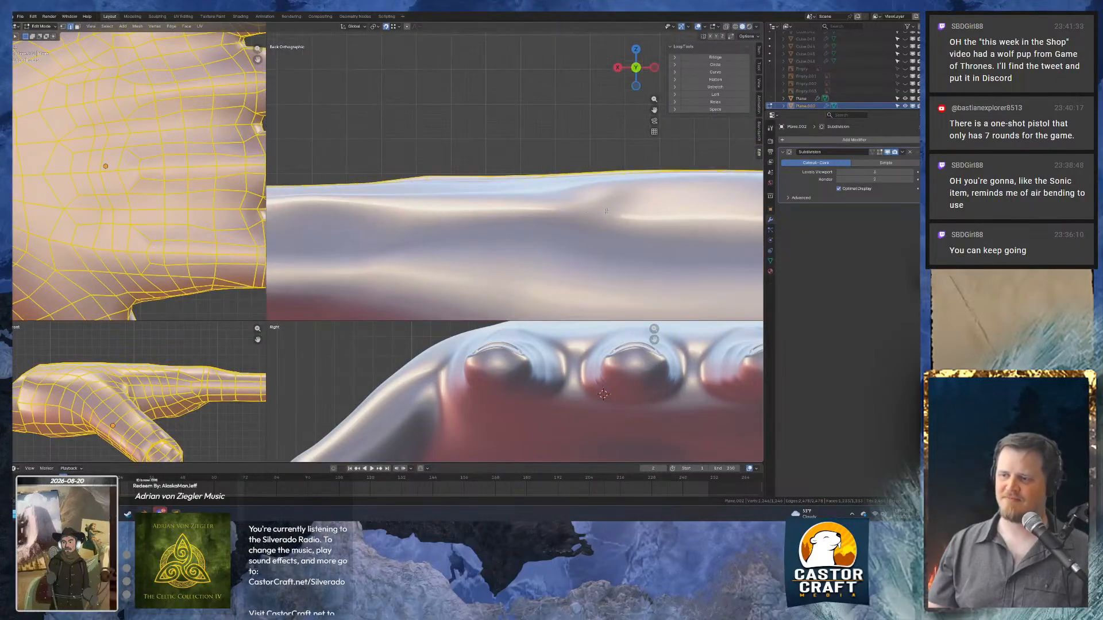
Deselect the mesh and even out the dip in the little-finger side's upper edge by moving its vertices along global Z.
{"action": "key", "text": "ctrl+KP_3"}
{"action": "middle_click_drag", "start_coordinate": [483, 203], "coordinate": [538, 217]}
{"action": "key", "text": "alt+a"}
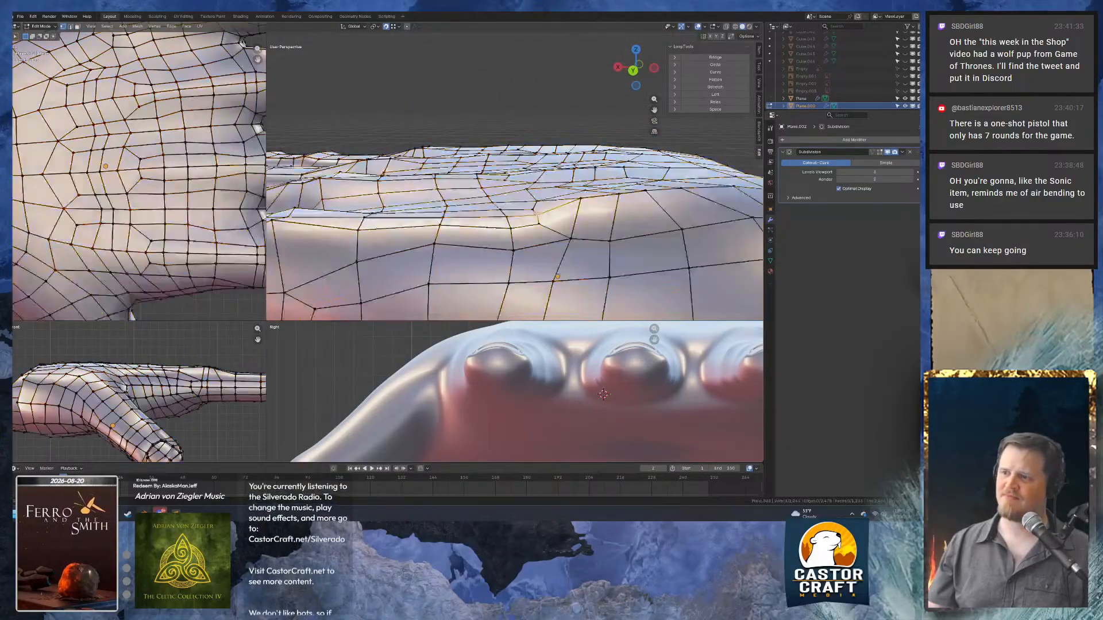
{"action": "key", "text": "g"}
{"action": "left_click", "coordinate": [544, 209]}
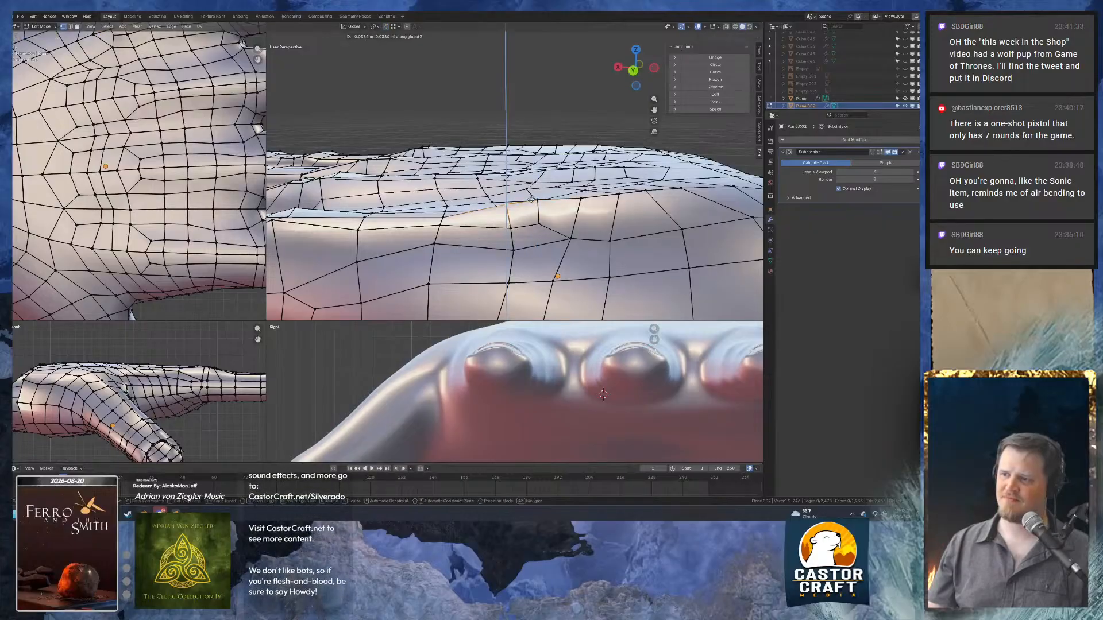
{"action": "left_click", "coordinate": [531, 199]}
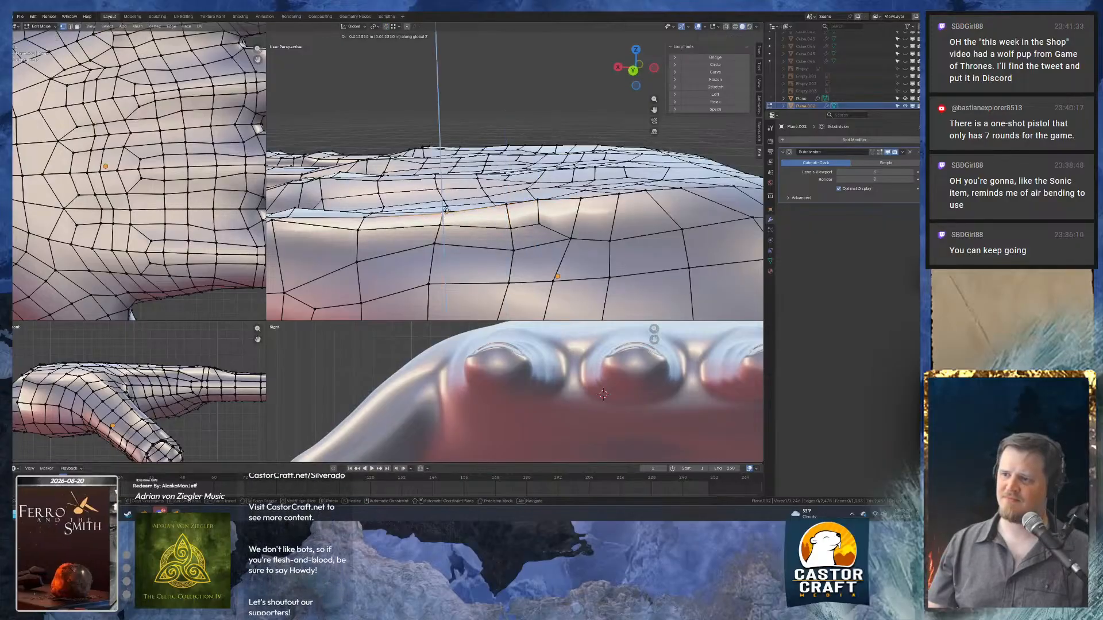
Select the chain of vertices along the upper ridge on the little-finger side and lower it along global Z in the left view.
{"action": "left_click", "coordinate": [504, 205]}
{"action": "left_click", "coordinate": [504, 206], "text": "shift"}
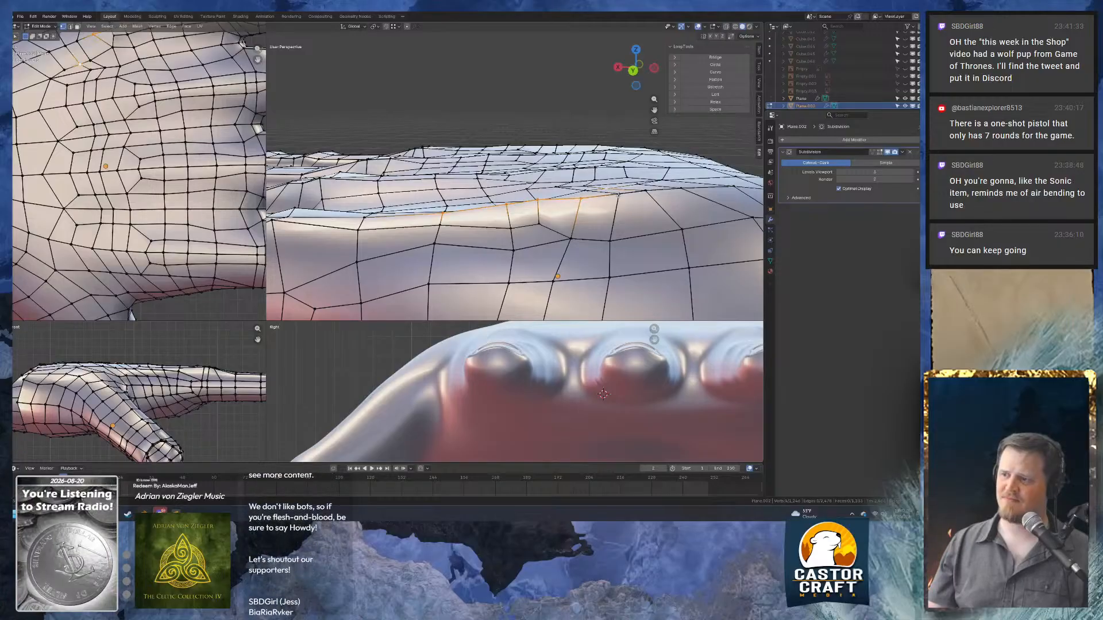
{"action": "left_click", "coordinate": [644, 192], "text": "shift"}
{"action": "middle_click_drag", "start_coordinate": [644, 192], "coordinate": [566, 196]}
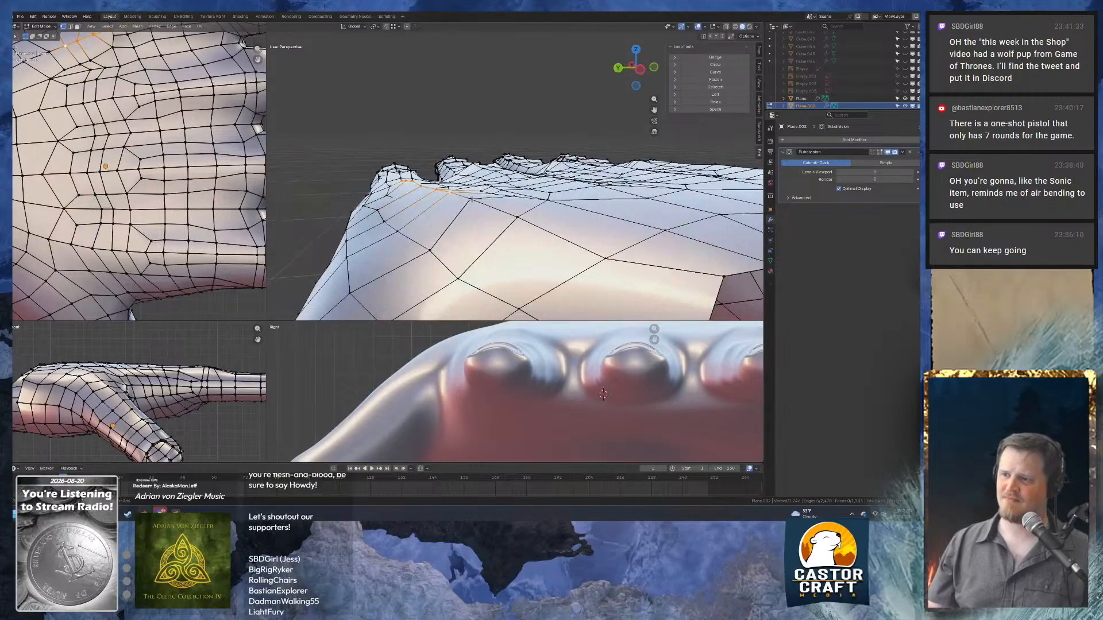
{"action": "key", "text": "ctrl+KP_3"}
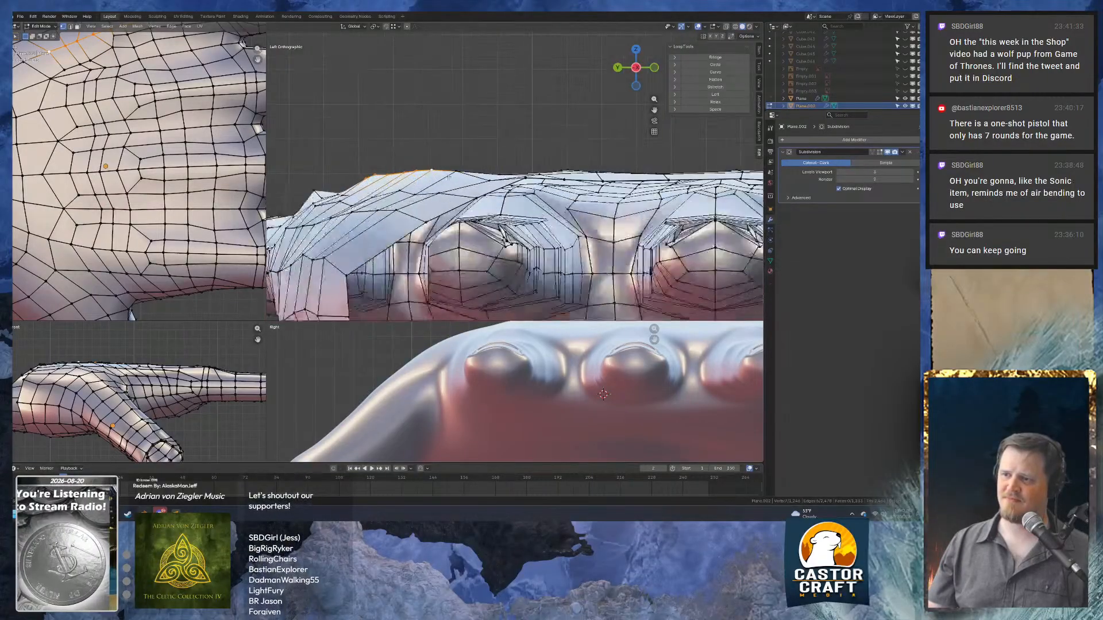
{"action": "key", "text": "g"}
{"action": "key", "text": "z"}
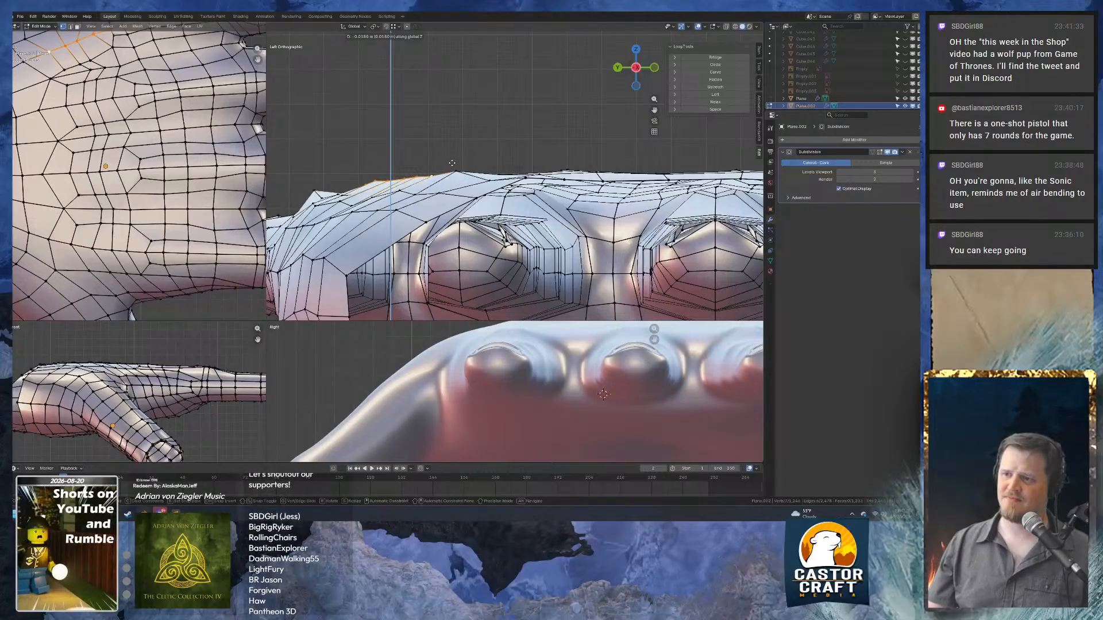
{"action": "left_click", "coordinate": [457, 170]}
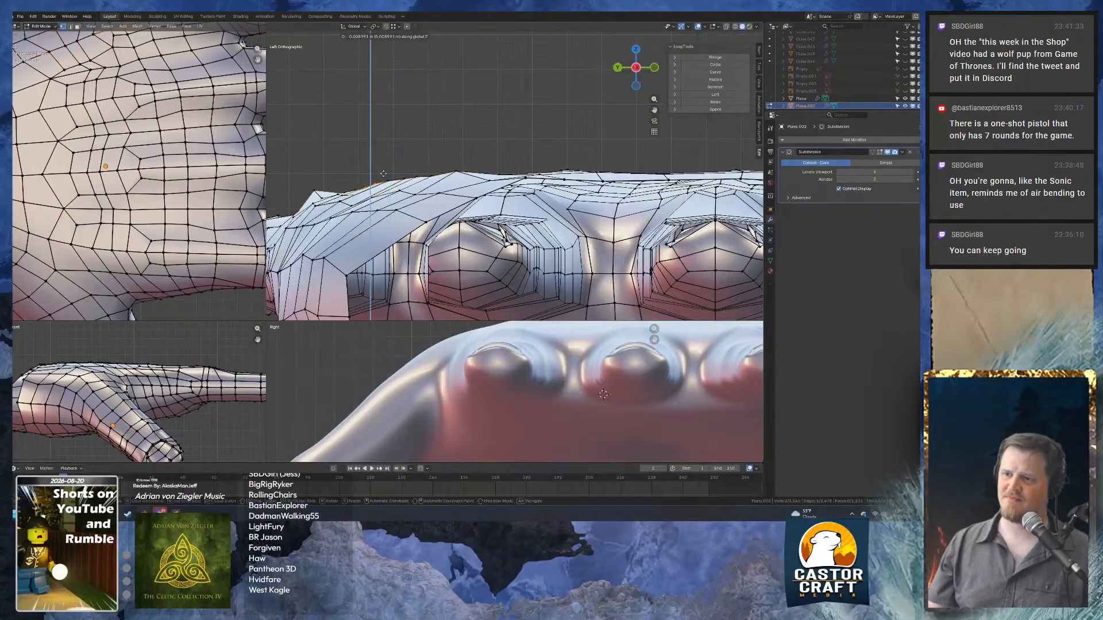
Fine-tune the heights of the individual vertices at both ends of the ridge along global Z.
{"action": "left_click", "coordinate": [384, 173]}
{"action": "key", "text": "g"}
{"action": "key", "text": "z"}
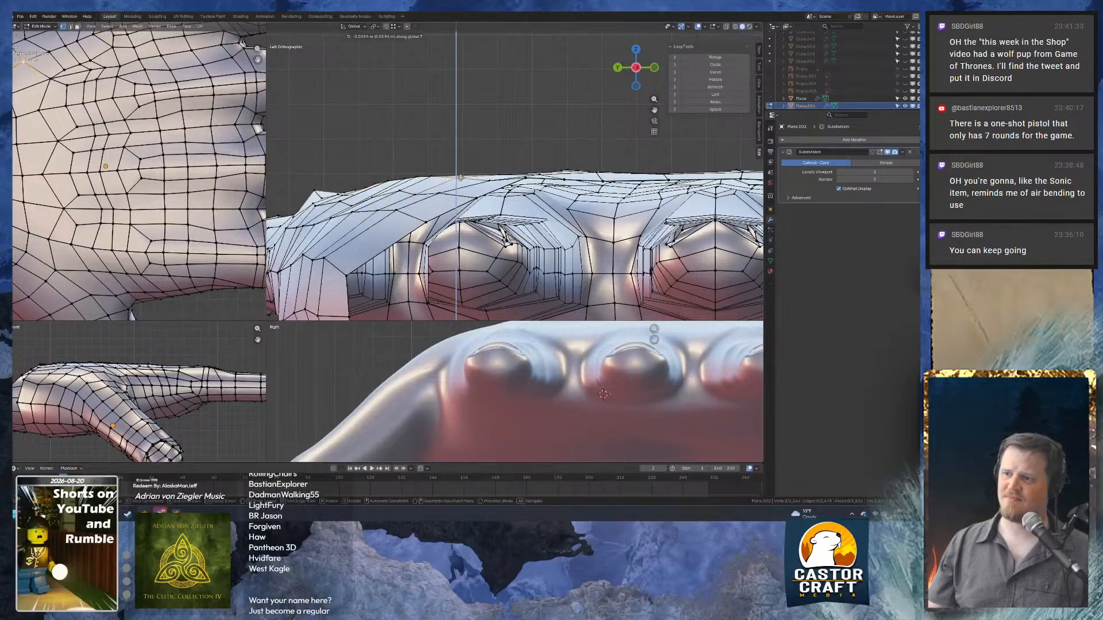
{"action": "left_click", "coordinate": [460, 177]}
Examine the reshaped ridge and its smooth shading from several angles, in and out of Edit Mode.
{"action": "middle_click_drag", "start_coordinate": [460, 178], "coordinate": [598, 198]}
{"action": "key", "text": "Tab"}
{"action": "key", "text": "Tab"}
{"action": "scroll", "coordinate": [534, 195], "scroll_direction": "up", "scroll_amount": 3}
{"action": "middle_click_drag", "start_coordinate": [525, 192], "coordinate": [484, 155]}
{"action": "key", "text": "Tab"}
{"action": "key", "text": "Tab"}
{"action": "scroll", "coordinate": [484, 155], "scroll_direction": "down", "scroll_amount": 4}
{"action": "middle_click_drag", "start_coordinate": [459, 206], "coordinate": [466, 234]}
{"action": "scroll", "coordinate": [477, 229], "scroll_direction": "up", "scroll_amount": 4}
Spread the closely spaced three-vertex rows near the little-finger edge of the hand's back by scaling each row wider.
{"action": "left_click", "coordinate": [510, 134]}
{"action": "left_click", "coordinate": [524, 133], "text": "shift"}
{"action": "left_click", "coordinate": [538, 134], "text": "shift"}
{"action": "key", "text": "s"}
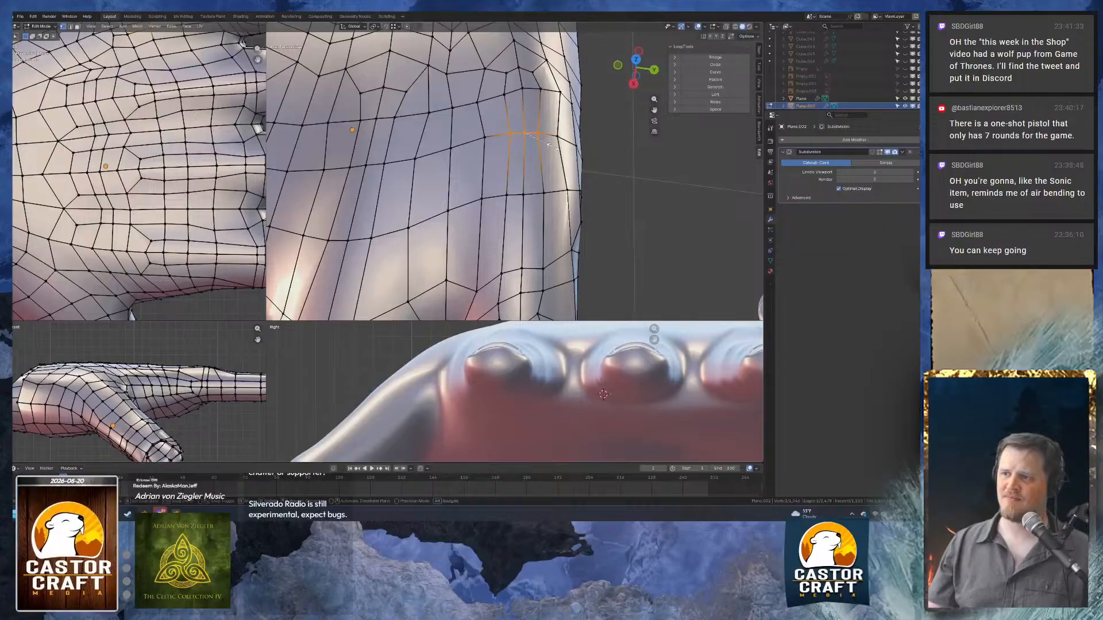
{"action": "left_click", "coordinate": [501, 178]}
{"action": "left_click_drag", "start_coordinate": [556, 216], "coordinate": [558, 216]}
{"action": "key", "text": "s"}
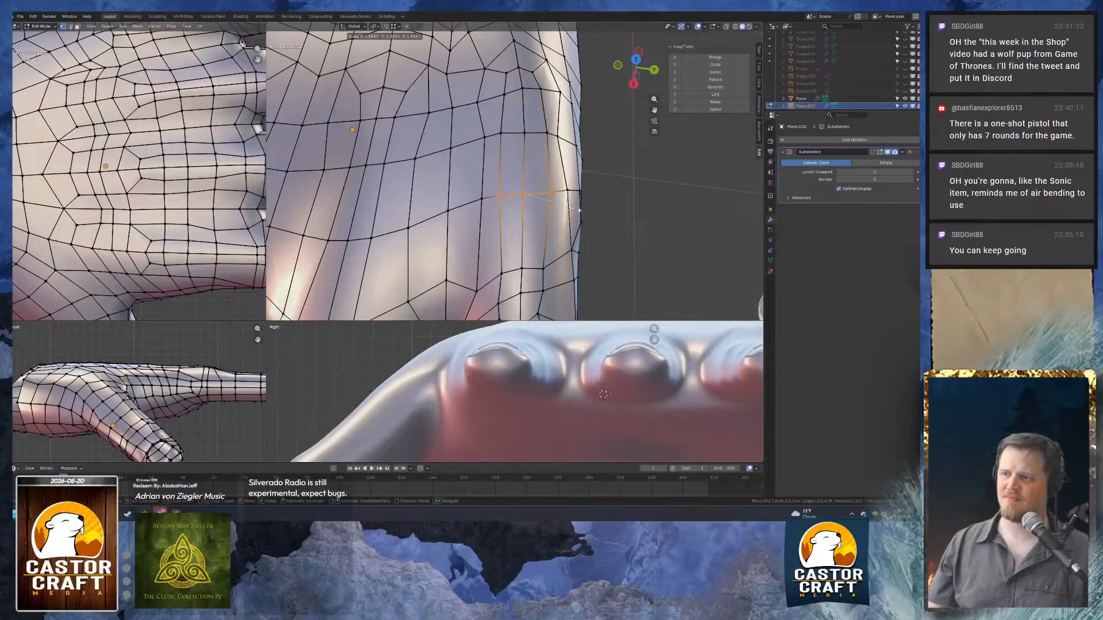
{"action": "left_click", "coordinate": [577, 206]}
{"action": "middle_click_drag", "start_coordinate": [577, 206], "coordinate": [532, 282]}
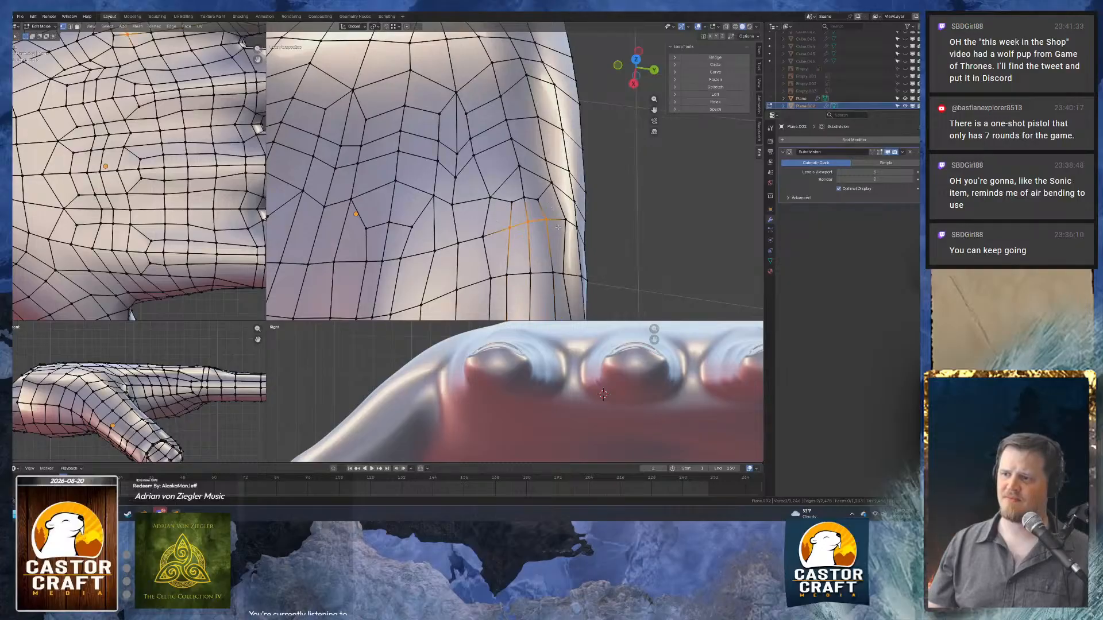
{"action": "key", "text": "s"}
{"action": "left_click", "coordinate": [541, 208]}
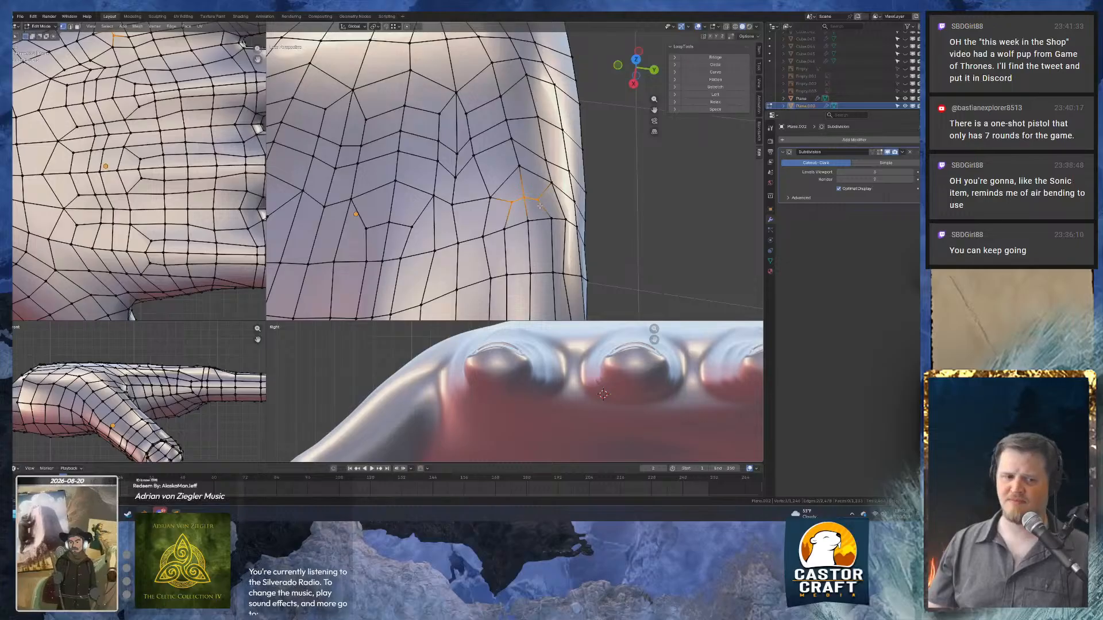
Reposition the vertices at the upper end of the widened rows, sliding the inner one along its edge to relax the spacing.
{"action": "key", "text": "g"}
{"action": "left_click", "coordinate": [533, 177]}
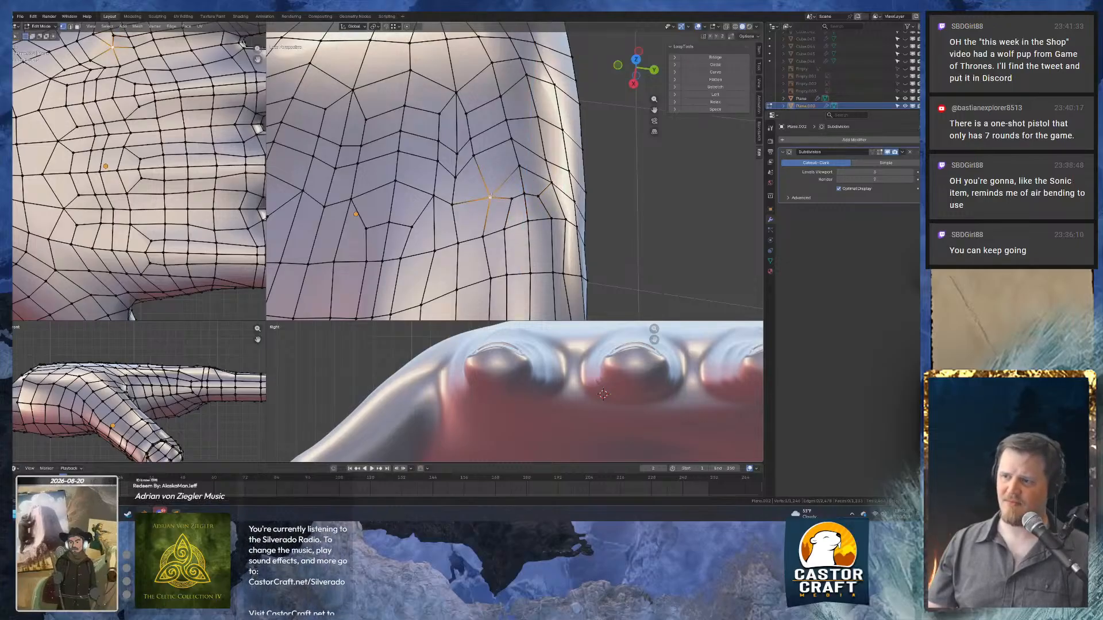
{"action": "key", "text": "shift+v"}
{"action": "left_click", "coordinate": [483, 186]}
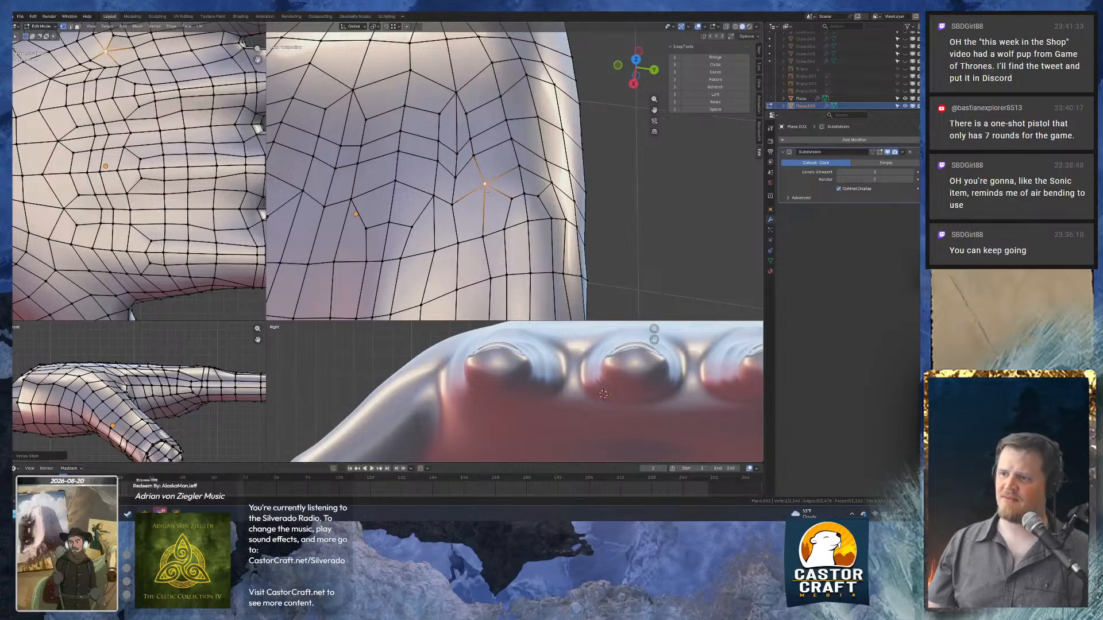
Lower the protruding vertices on the little-finger knuckle ridge along global Z to flatten the bump.
{"action": "middle_click_drag", "start_coordinate": [550, 181], "coordinate": [466, 133]}
{"action": "scroll", "coordinate": [486, 156], "scroll_direction": "up", "scroll_amount": 3}
{"action": "key", "text": "g"}
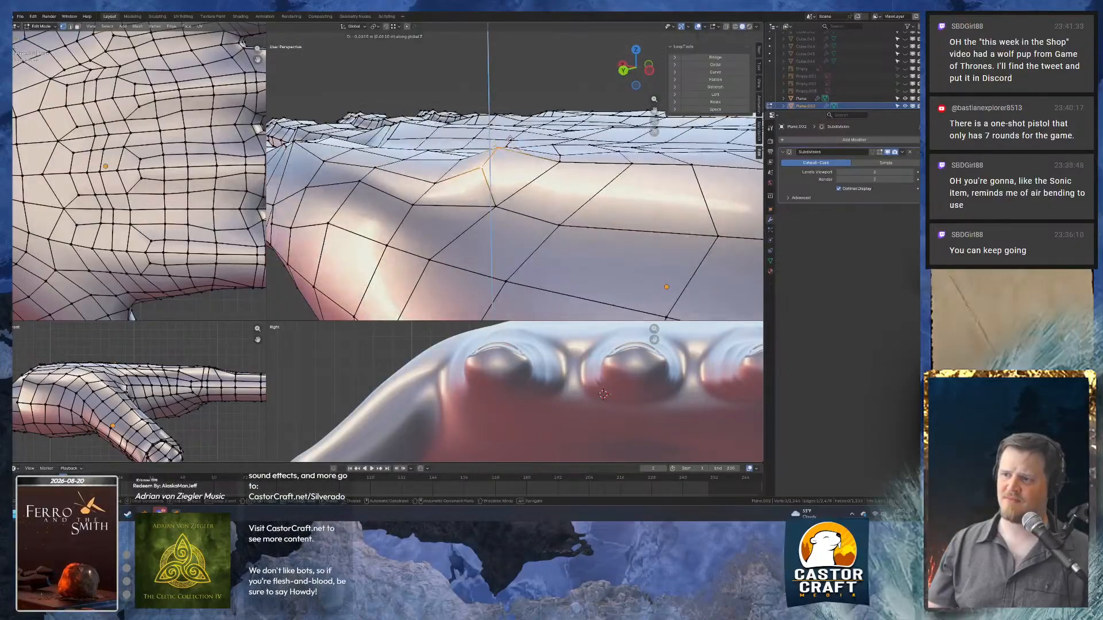
{"action": "key", "text": "Return"}
{"action": "middle_click_drag", "start_coordinate": [484, 178], "coordinate": [425, 173]}
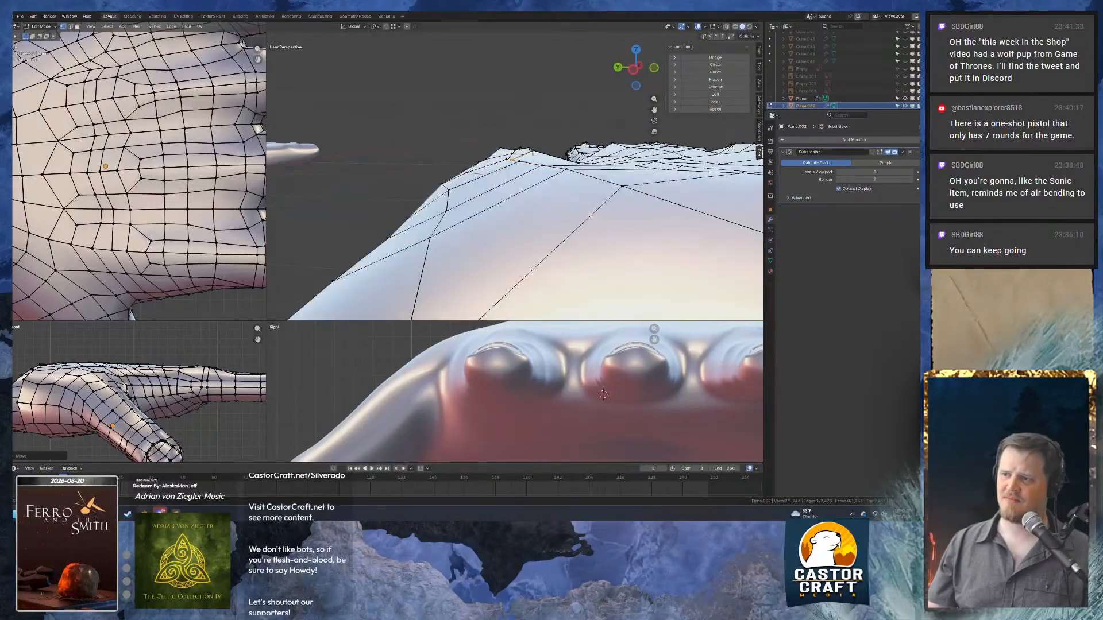
{"action": "left_click", "coordinate": [534, 158]}
{"action": "key", "text": "g"}
{"action": "key", "text": "z"}
{"action": "key", "text": "Return"}
Select the neighbouring vertices on the ridge and adjust their heights along global Z to follow the surrounding surface.
{"action": "mouse_move", "coordinate": [534, 164]}
{"action": "middle_mouse_down"}
{"action": "mouse_move", "coordinate": [504, 159]}
{"action": "mouse_move", "coordinate": [543, 166]}
{"action": "middle_mouse_up"}
{"action": "key", "text": "z"}
{"action": "left_click", "coordinate": [502, 160]}
{"action": "left_click", "coordinate": [544, 166]}
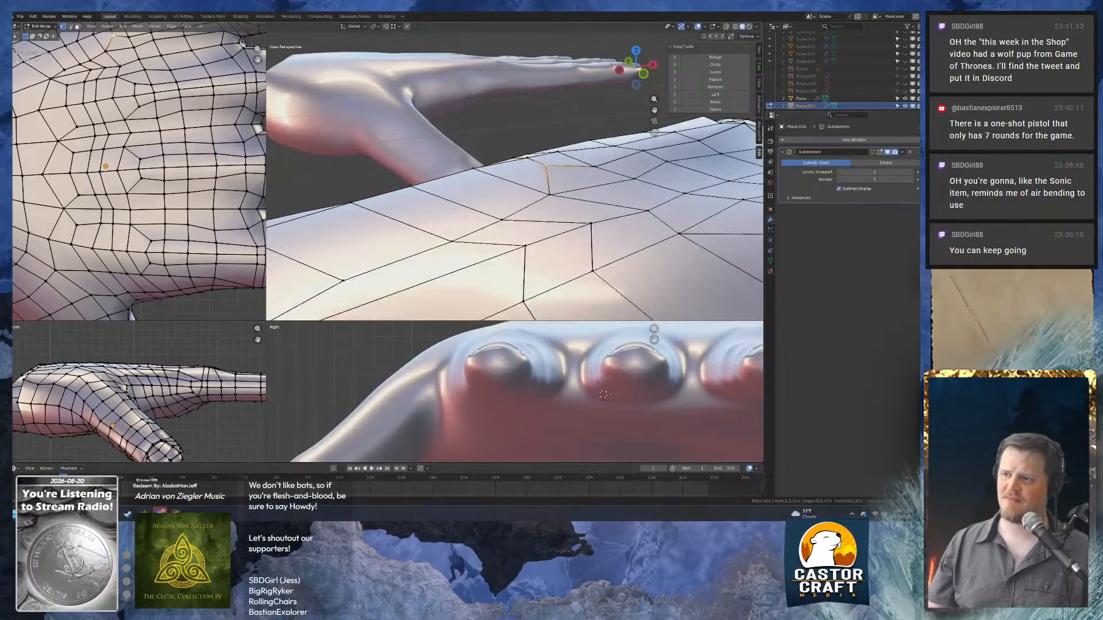
{"action": "key", "text": "Escape"}
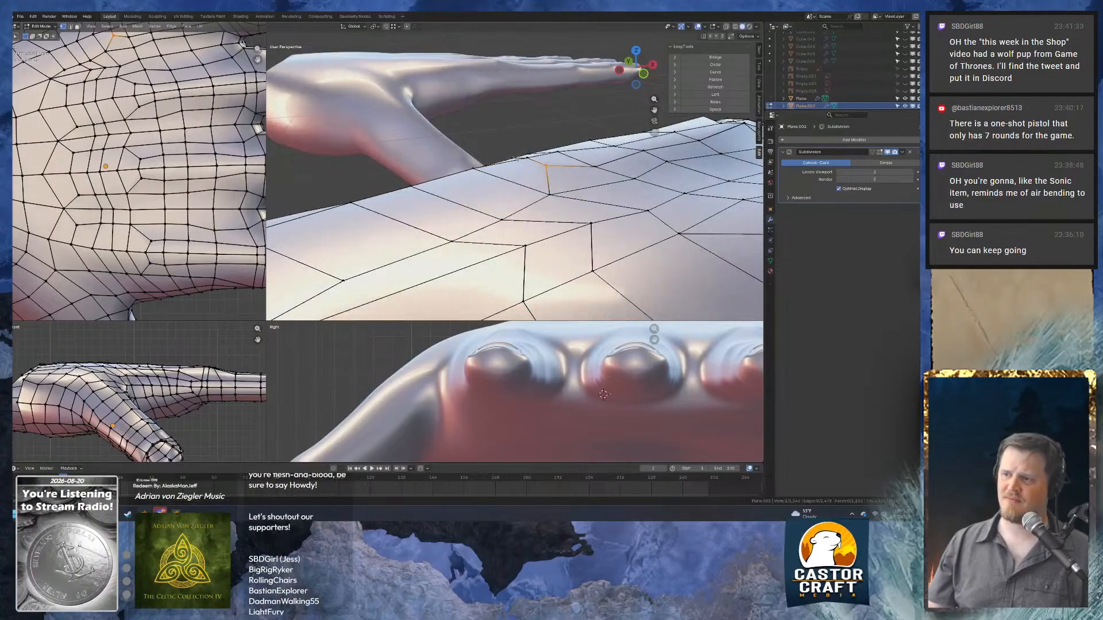
{"action": "middle_click_drag", "start_coordinate": [510, 158], "coordinate": [589, 220]}
{"action": "key", "text": "g"}
{"action": "key", "text": "z"}
{"action": "left_click", "coordinate": [540, 165]}
{"action": "key", "text": "s"}
{"action": "key", "text": "g"}
{"action": "key", "text": "z"}
{"action": "left_click", "coordinate": [576, 152]}
Move the chain of three vertices above the ridge pole in the top view to even out the edge flow.
{"action": "scroll", "coordinate": [589, 220], "scroll_direction": "down", "scroll_amount": 2}
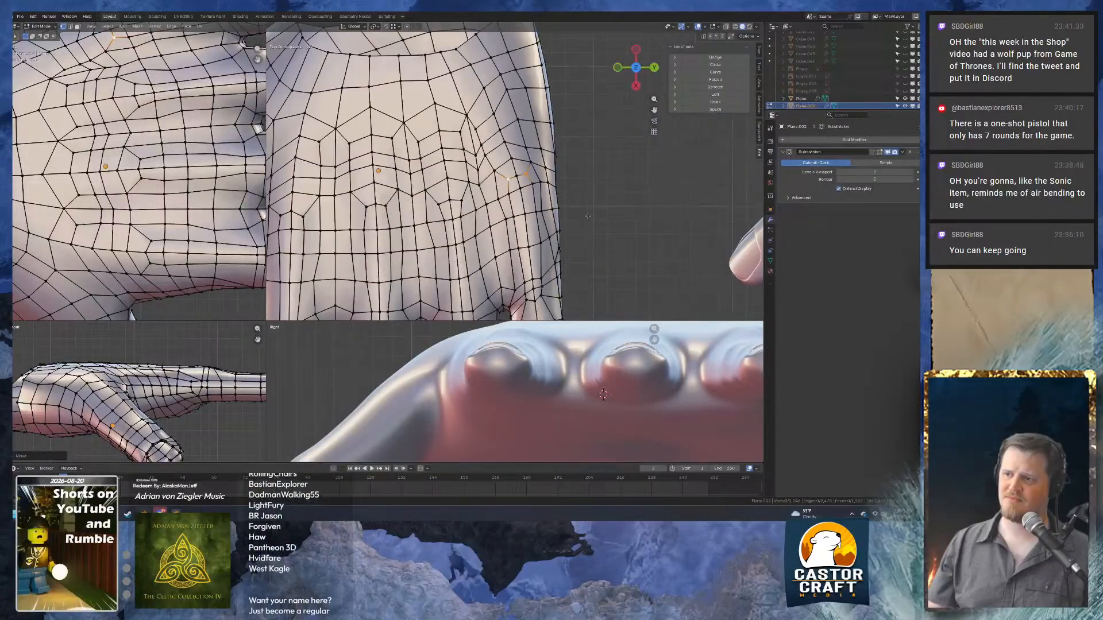
{"action": "scroll", "coordinate": [573, 211], "scroll_direction": "up", "scroll_amount": 4}
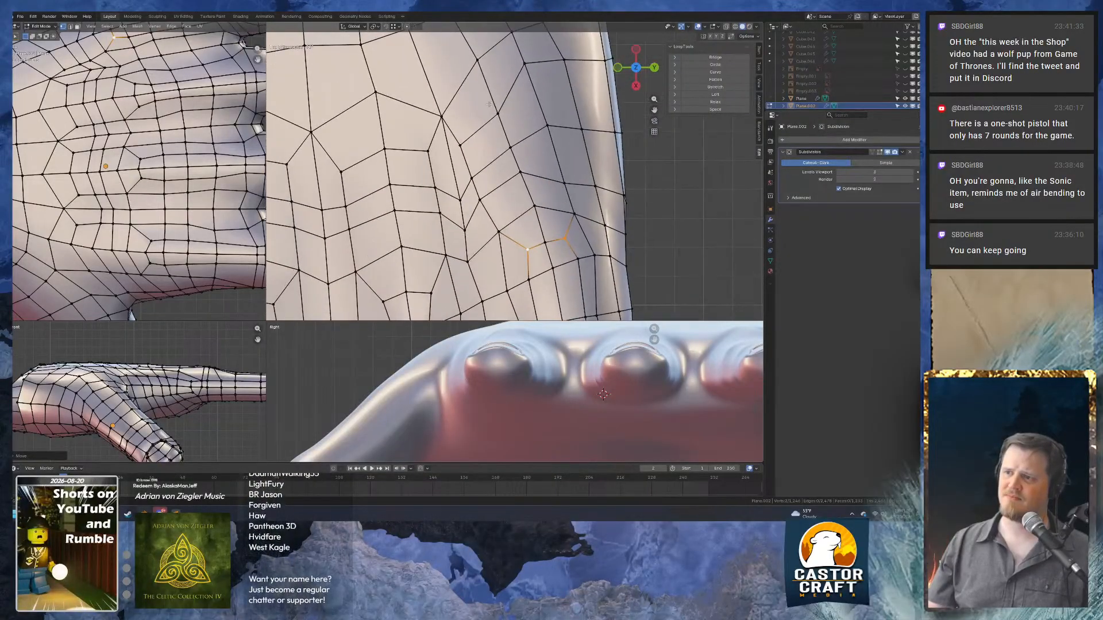
{"action": "key", "text": "g"}
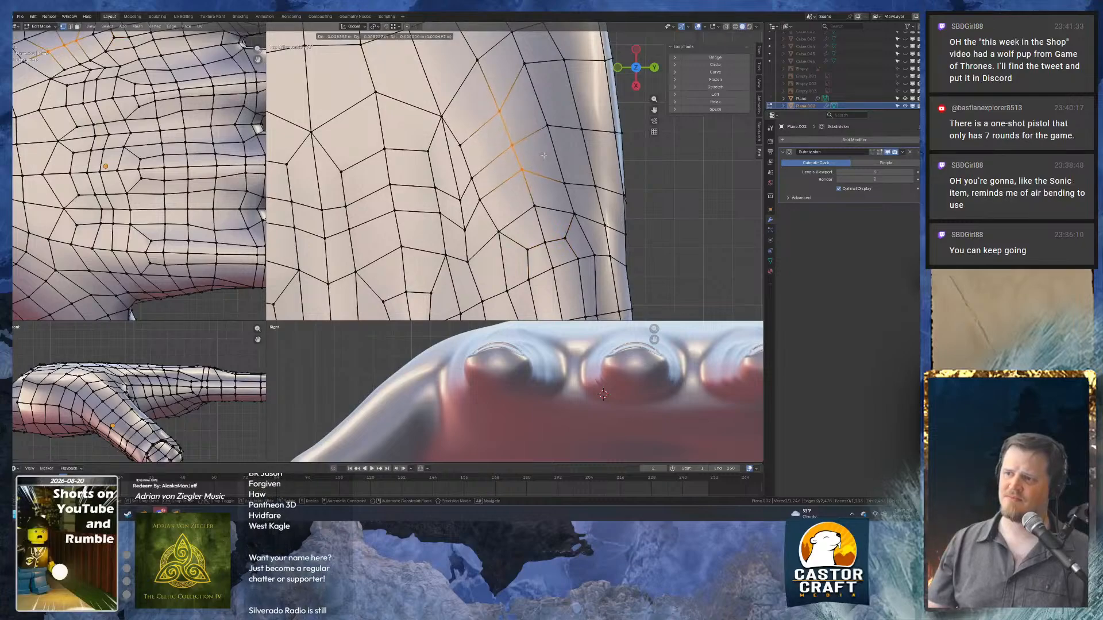
{"action": "left_click", "coordinate": [544, 155]}
Check the smooth shading of the hand's back and lower the uneven ridge vertices slightly along global Z.
{"action": "scroll", "coordinate": [545, 156], "scroll_direction": "down", "scroll_amount": 6}
{"action": "key", "text": "Tab"}
{"action": "middle_click_drag", "start_coordinate": [603, 192], "coordinate": [433, 170]}
{"action": "scroll", "coordinate": [433, 170], "scroll_direction": "up", "scroll_amount": 4}
{"action": "middle_click_drag", "start_coordinate": [479, 126], "coordinate": [484, 174], "text": "shift"}
{"action": "key", "text": "Tab"}
{"action": "left_click", "coordinate": [518, 178]}
{"action": "scroll", "coordinate": [143, 169], "scroll_direction": "down", "scroll_amount": 5}
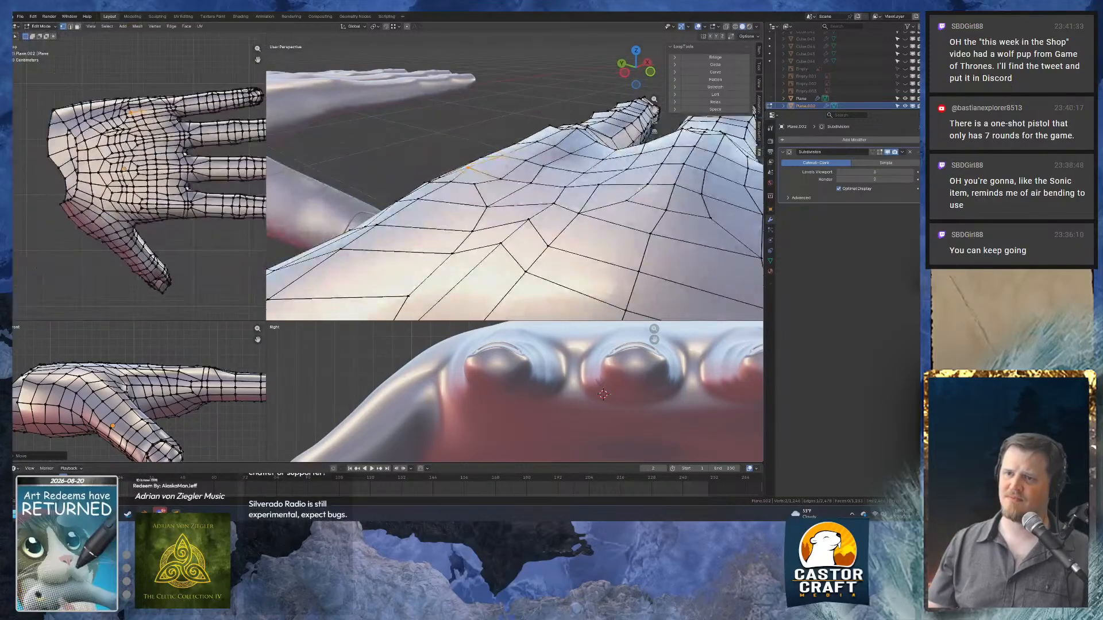
{"action": "middle_click_drag", "start_coordinate": [141, 86], "coordinate": [136, 313], "text": "shift"}
{"action": "scroll", "coordinate": [166, 104], "scroll_direction": "up", "scroll_amount": 5}
{"action": "middle_click_drag", "start_coordinate": [175, 94], "coordinate": [171, 167], "text": "shift"}
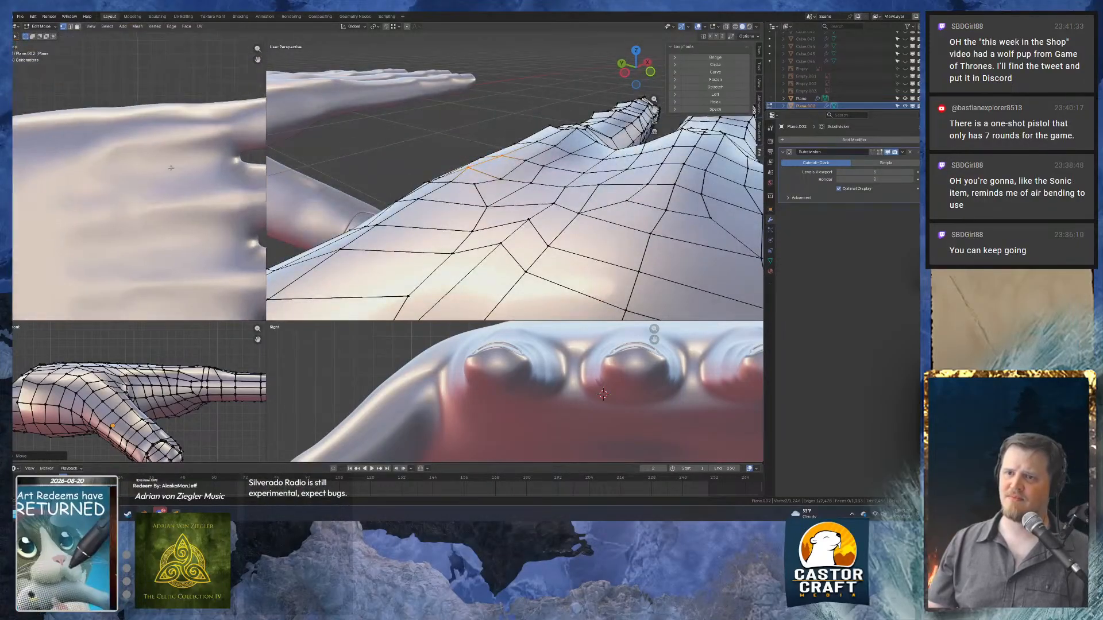
{"action": "scroll", "coordinate": [171, 168], "scroll_direction": "up", "scroll_amount": 1}
{"action": "key", "text": "g"}
{"action": "key", "text": "z"}
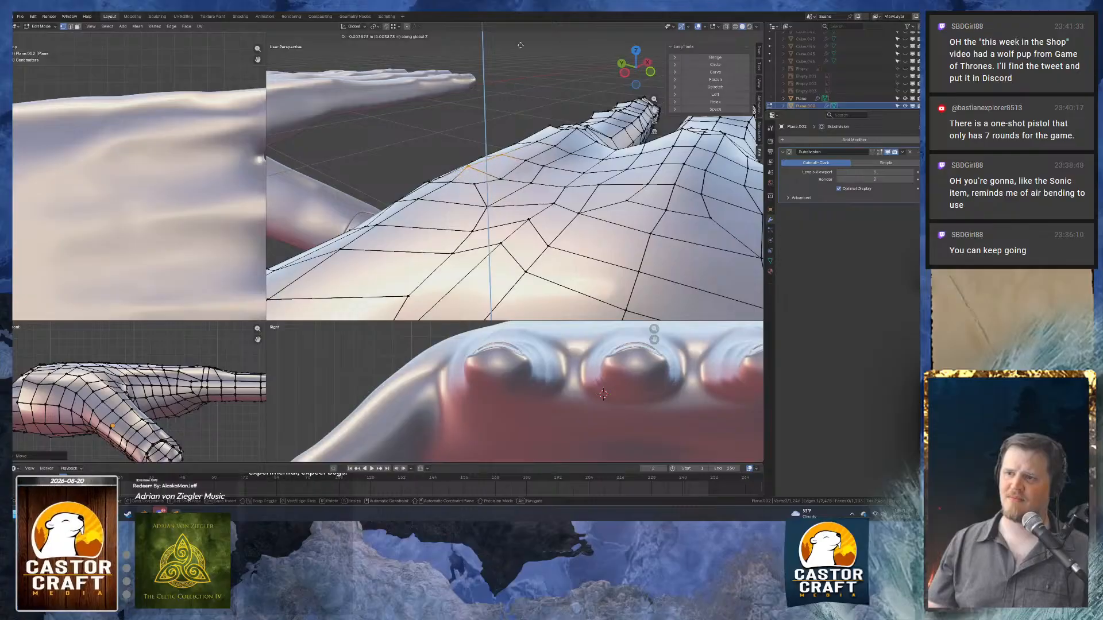
{"action": "left_click", "coordinate": [530, 136]}
Shift the two ridge vertices inward in the top view and slide the adjacent pair to even the spacing.
{"action": "middle_click_drag", "start_coordinate": [531, 136], "coordinate": [515, 158]}
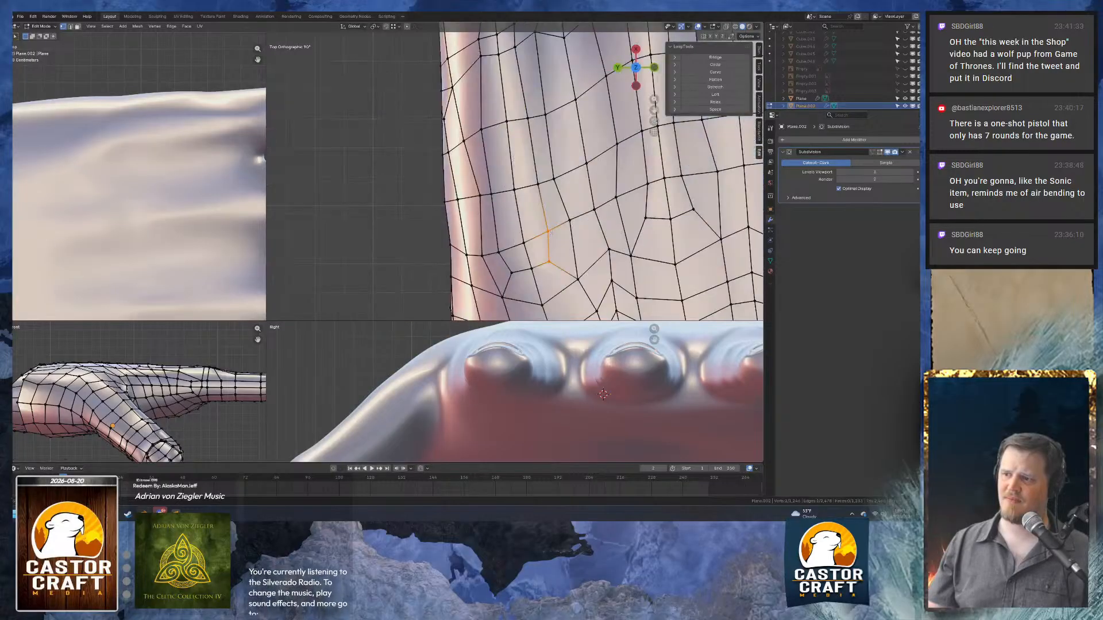
{"action": "key", "text": "g"}
{"action": "left_click", "coordinate": [557, 230]}
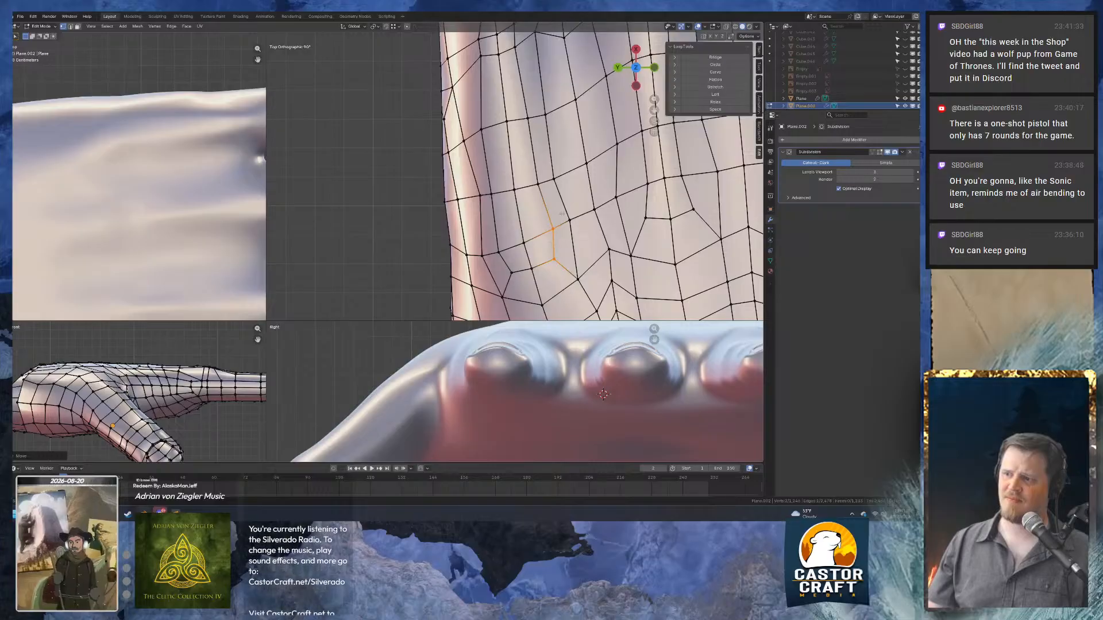
{"action": "left_click", "coordinate": [585, 240]}
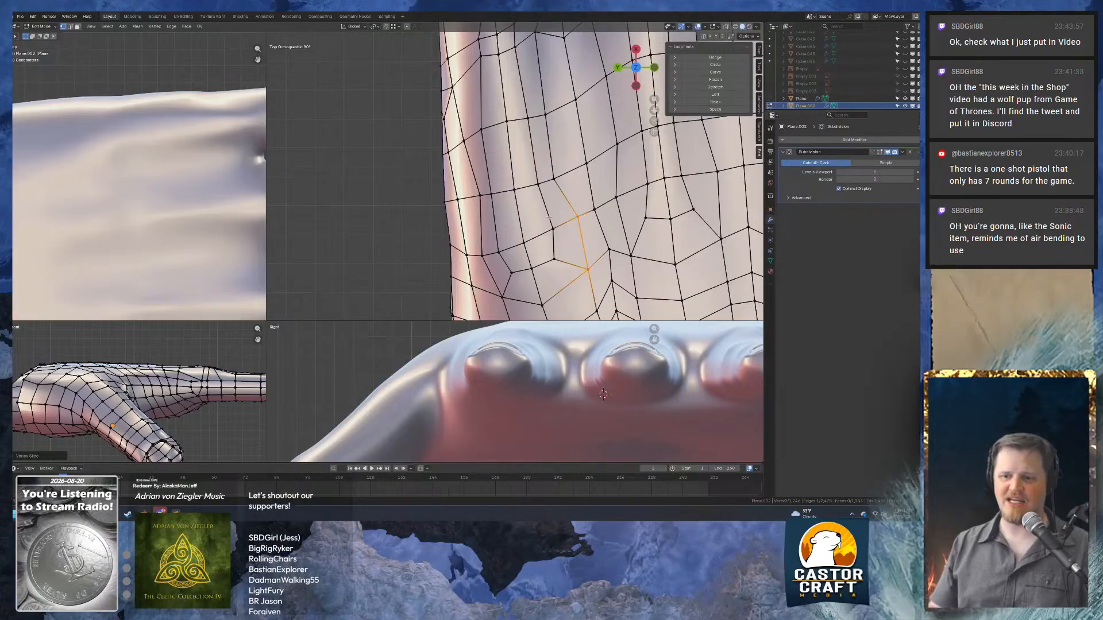
Switch to Discord and open the videos channel of the AlaskaJeff Community server.
{"action": "left_click", "coordinate": [161, 512]}
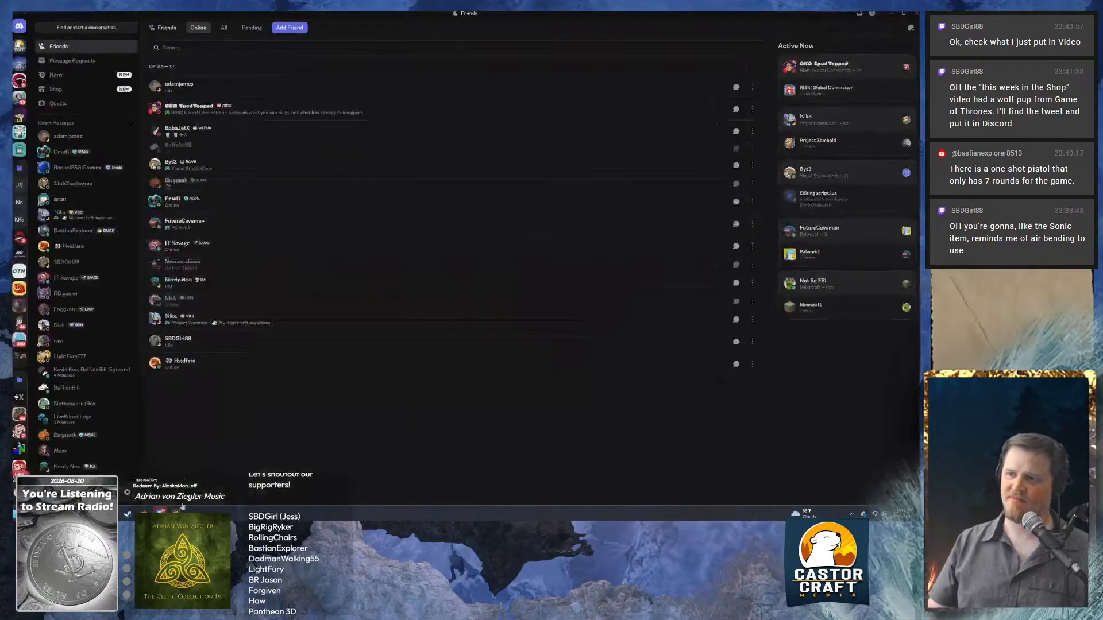
{"action": "left_click", "coordinate": [17, 62]}
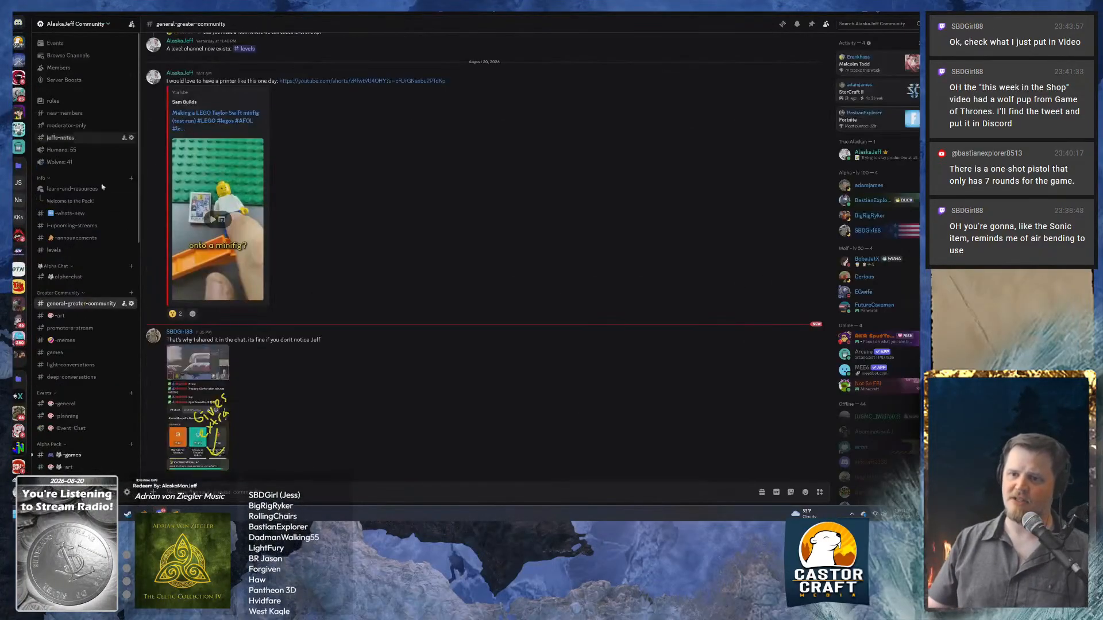
{"action": "scroll", "coordinate": [61, 286], "scroll_direction": "down", "scroll_amount": 5}
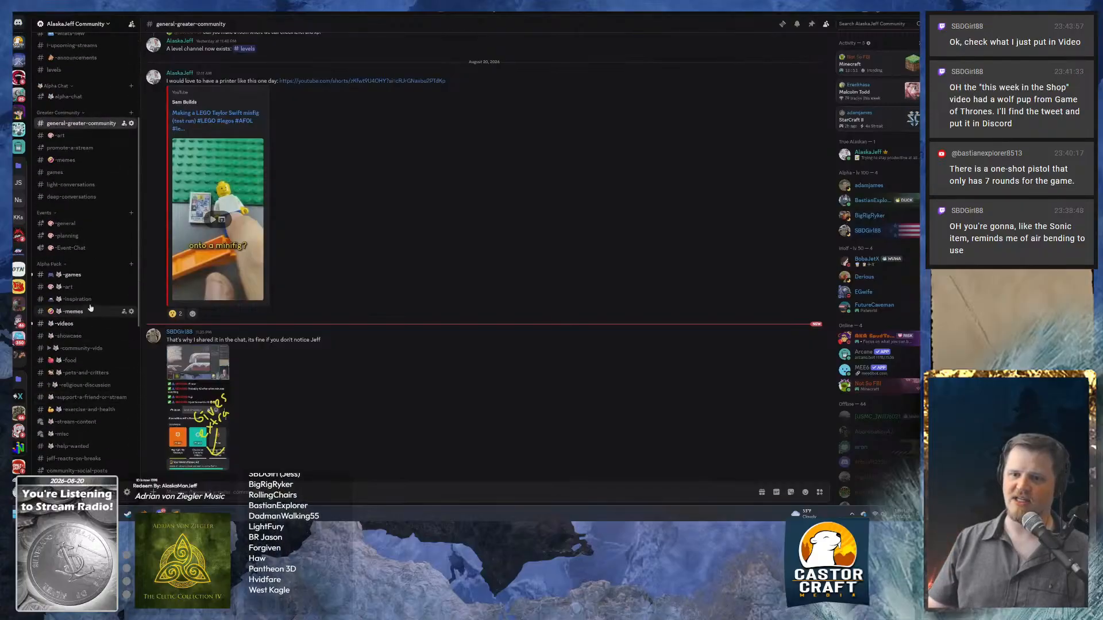
{"action": "left_click", "coordinate": [80, 325]}
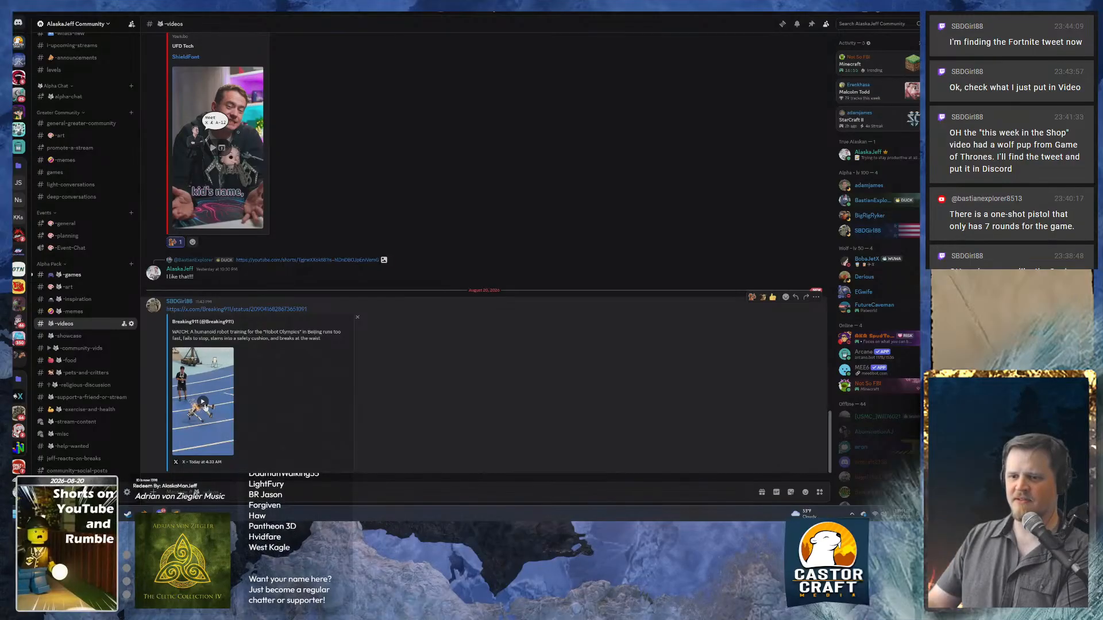
Preview the shared robot running video, close it, and switch to the browser to view the Breaking911 post on X.
{"action": "left_click", "coordinate": [220, 437]}
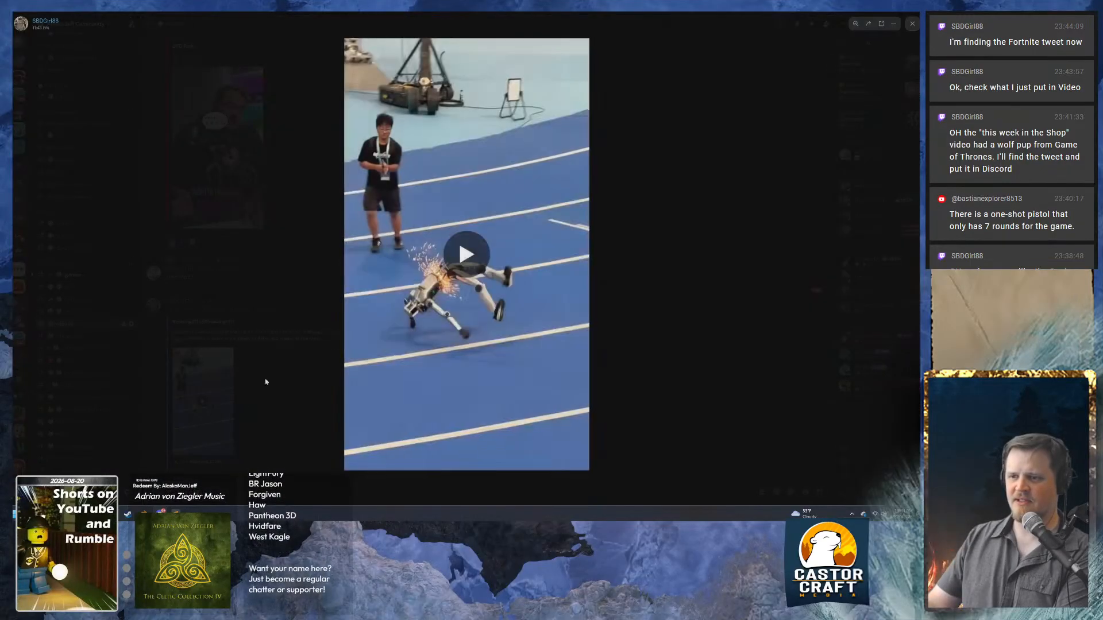
{"action": "left_click", "coordinate": [673, 328]}
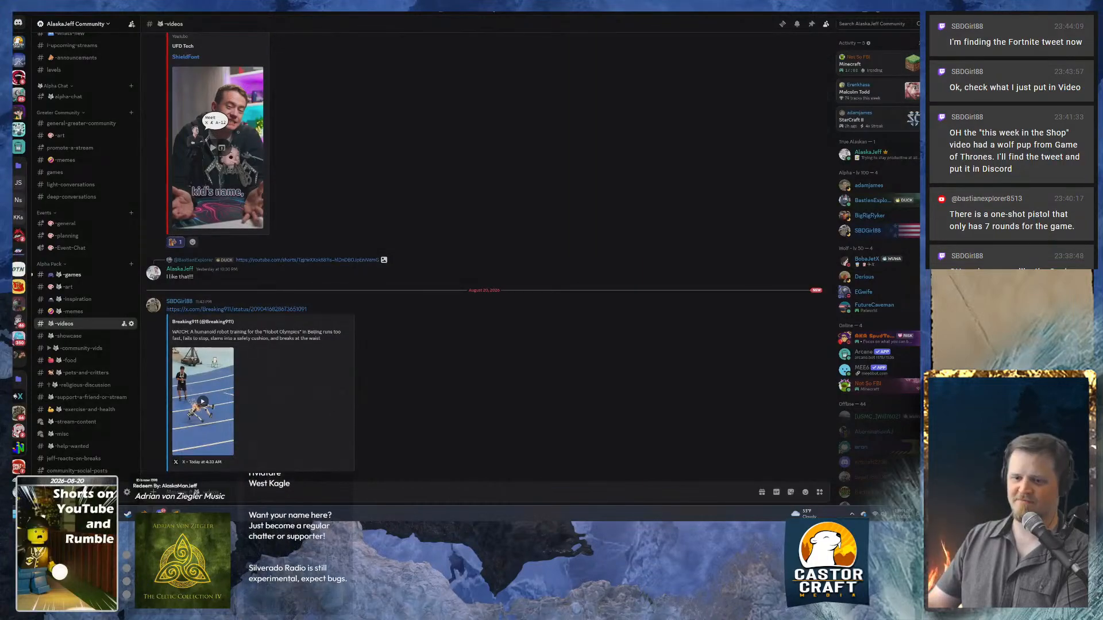
{"action": "left_click", "coordinate": [144, 512]}
{"action": "left_click", "coordinate": [283, 84]}
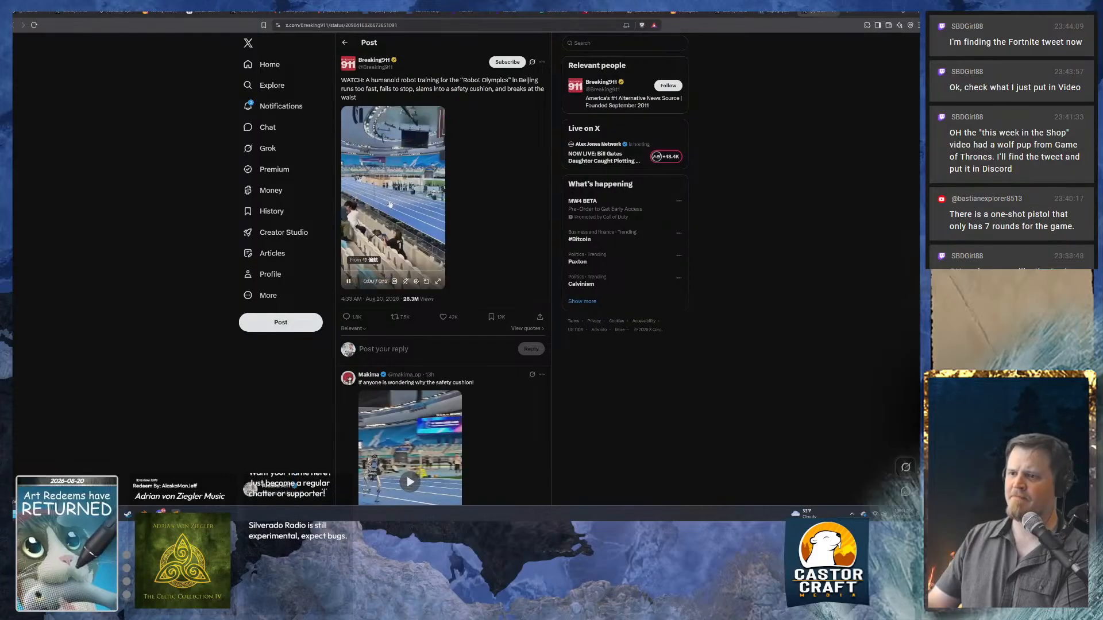
Watch the robot running video full screen, return to Discord, and add a quick emoji reaction to the shared Breaking911 post.
{"action": "left_click", "coordinate": [437, 281]}
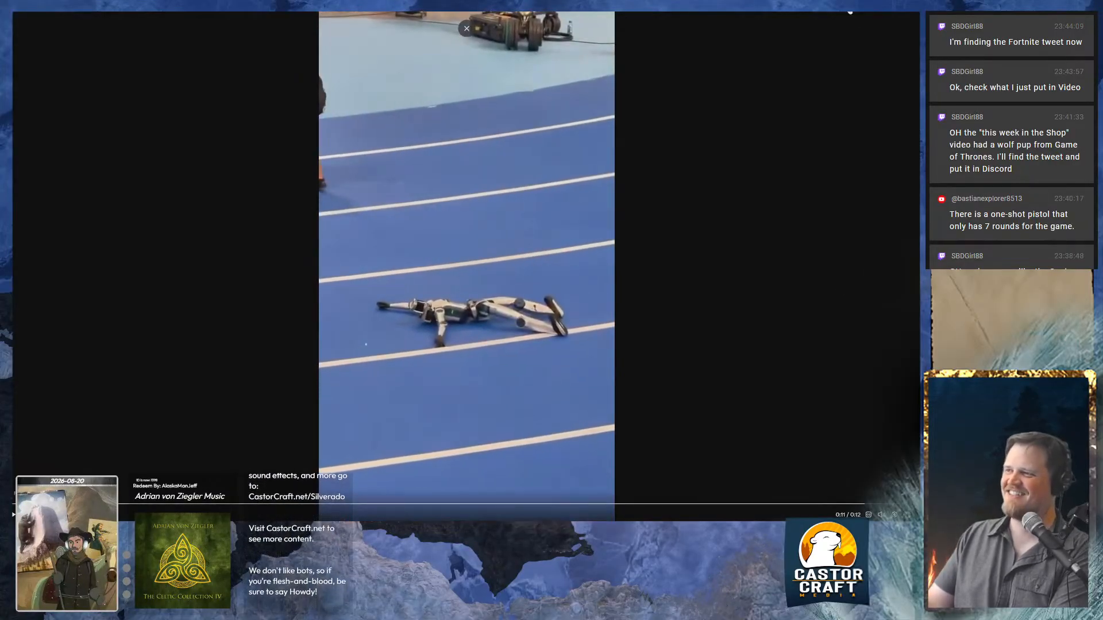
{"action": "key", "text": "Escape"}
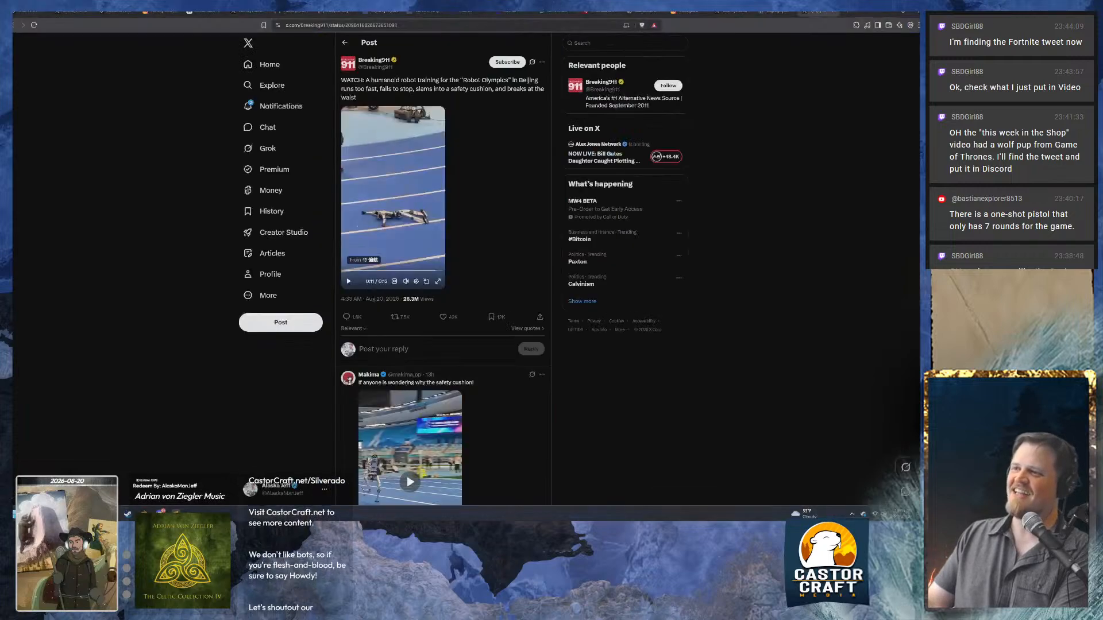
{"action": "left_click", "coordinate": [885, 12]}
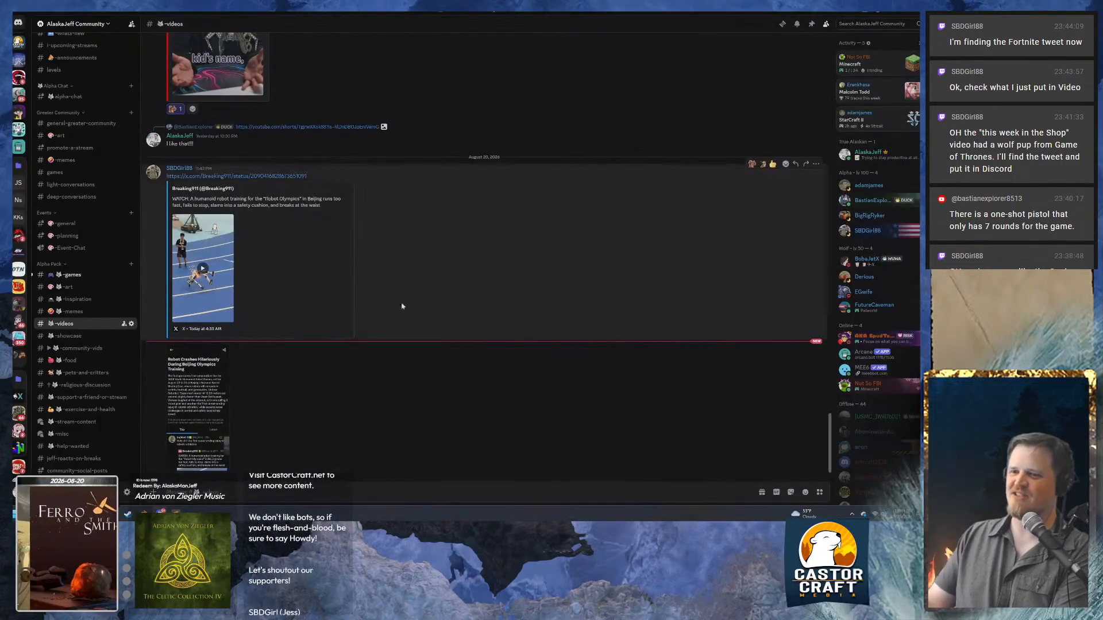
{"action": "left_click", "coordinate": [762, 165]}
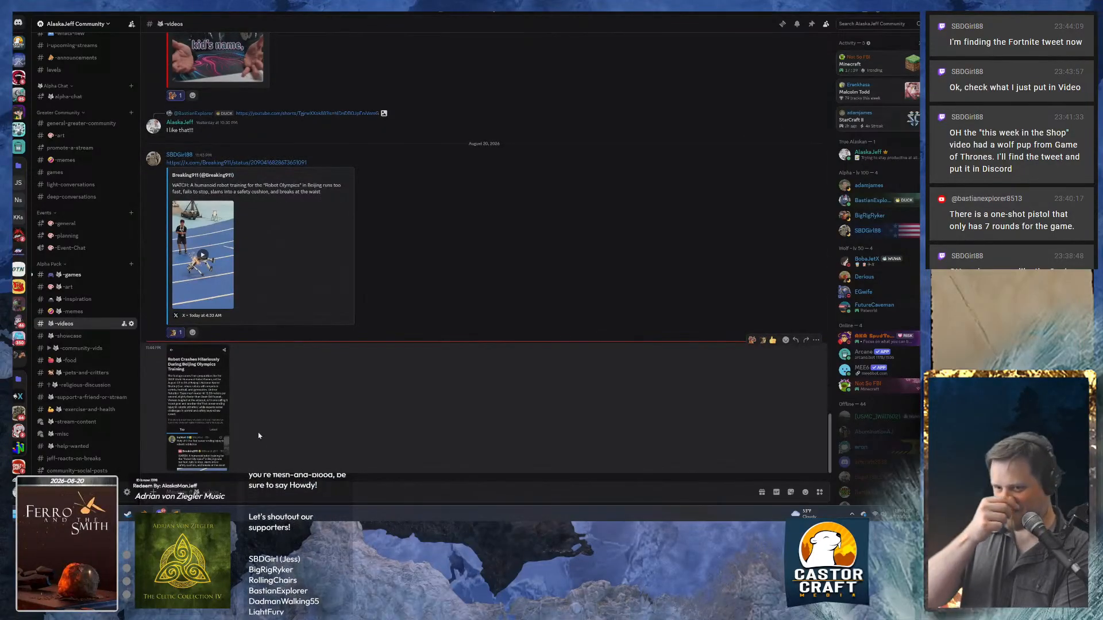
Enlarge the shared screenshot about the robot crash, read it, close it, and add a quick emoji reaction to that message.
{"action": "left_click", "coordinate": [213, 404]}
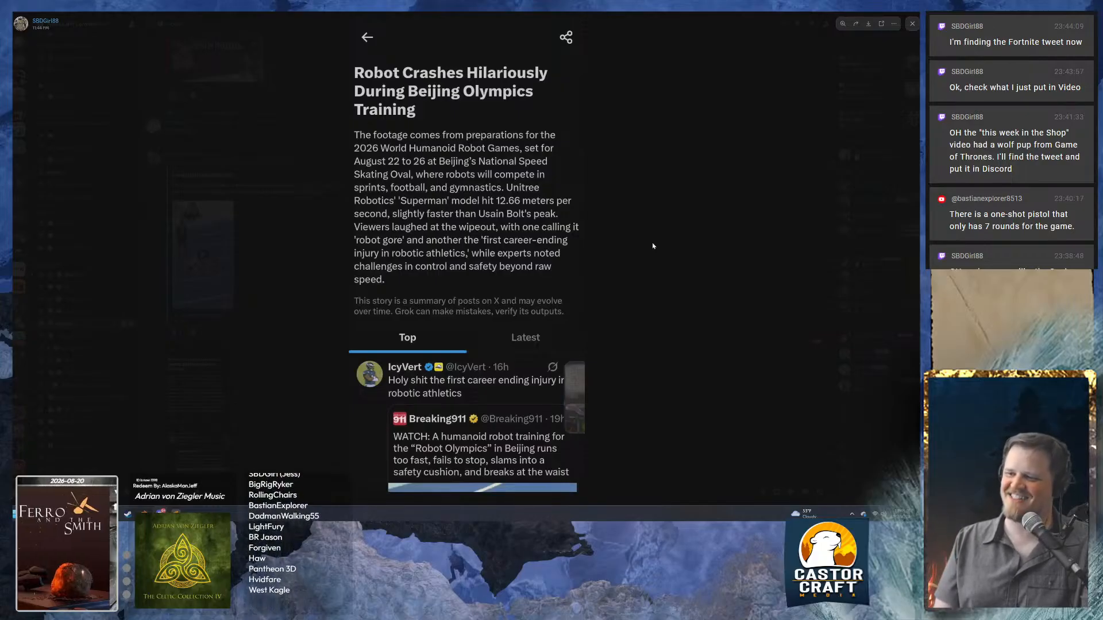
{"action": "left_click", "coordinate": [618, 238]}
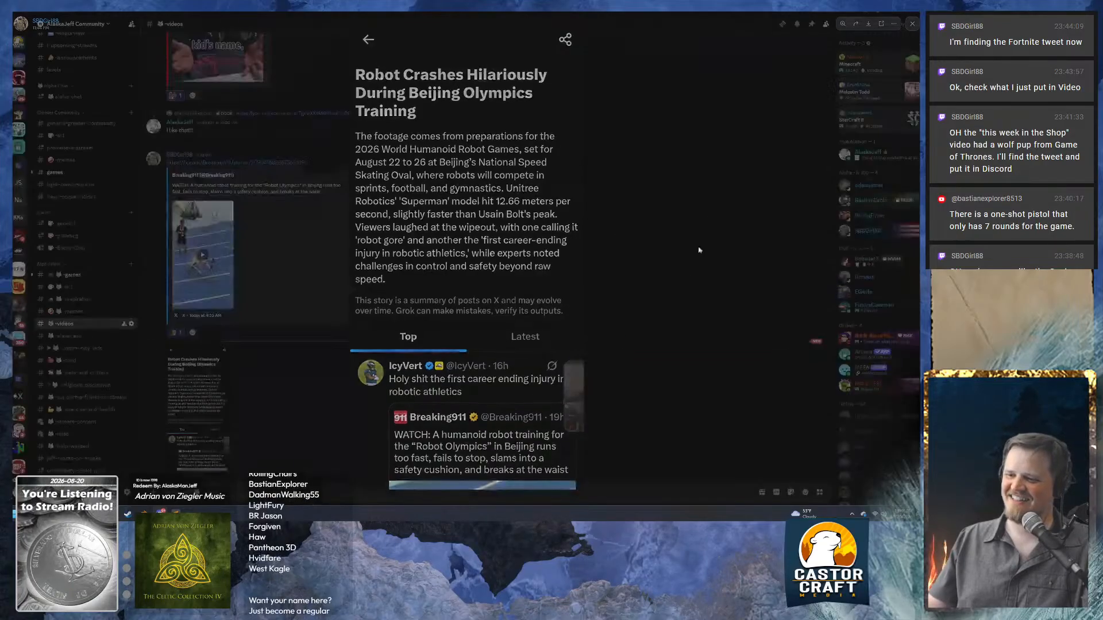
{"action": "left_click", "coordinate": [764, 341]}
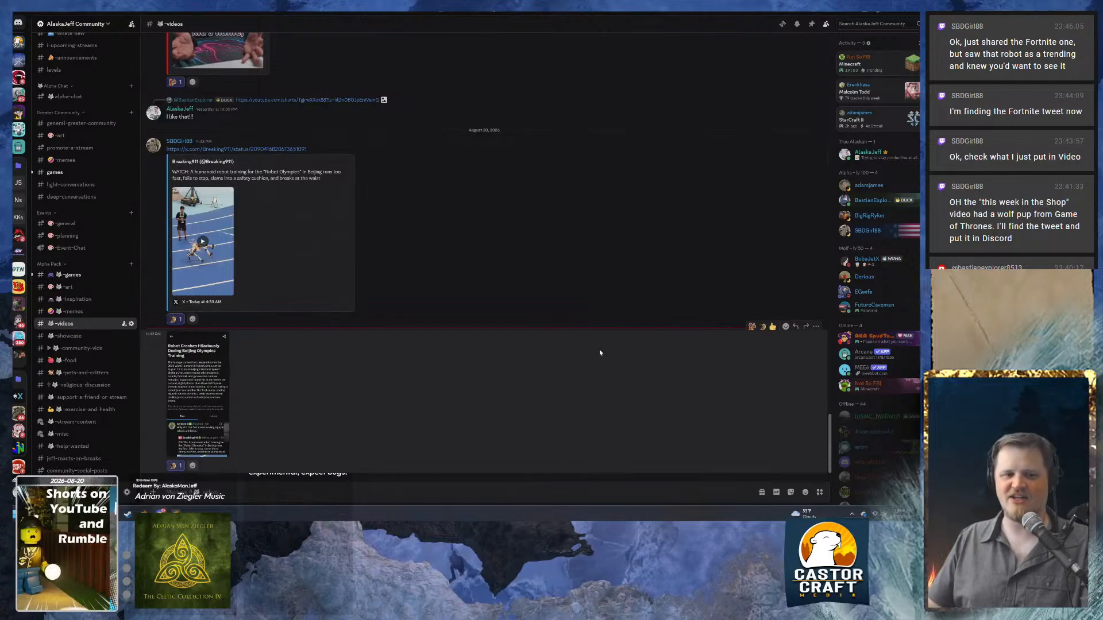
Find the shared Fortnite post in the Greater Community games channel and open its X link in the browser.
{"action": "left_click", "coordinate": [89, 281]}
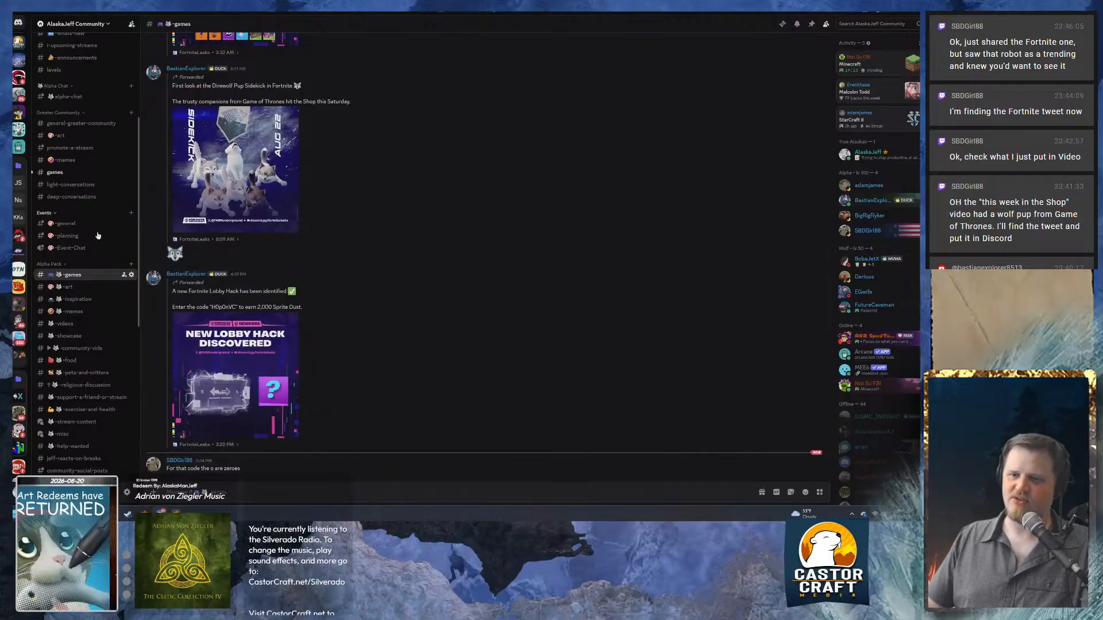
{"action": "left_click", "coordinate": [75, 174]}
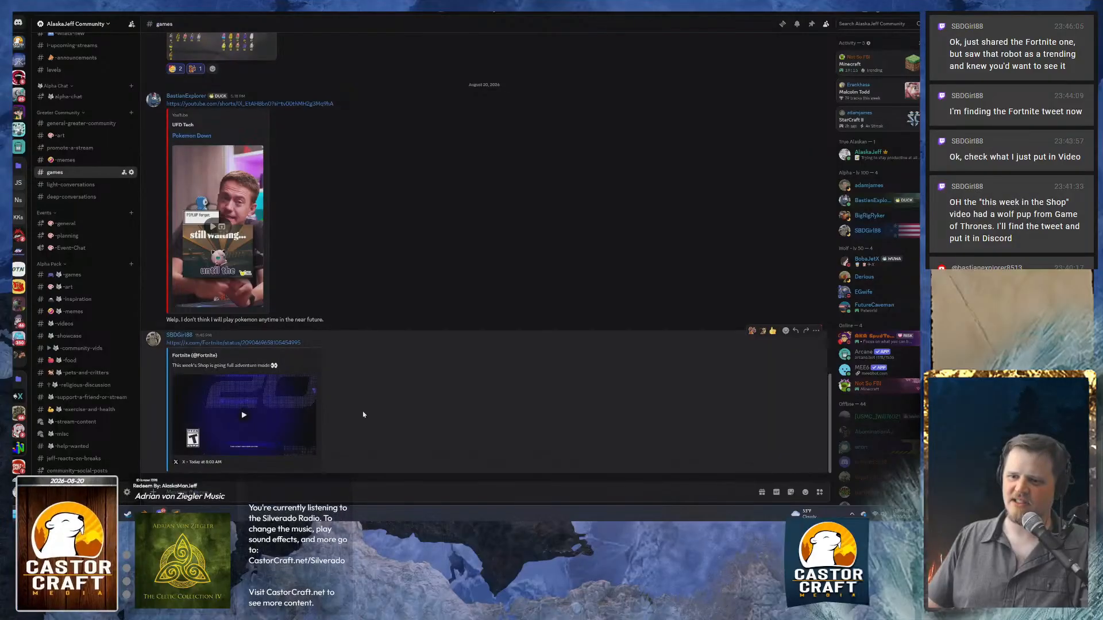
{"action": "left_click", "coordinate": [248, 426]}
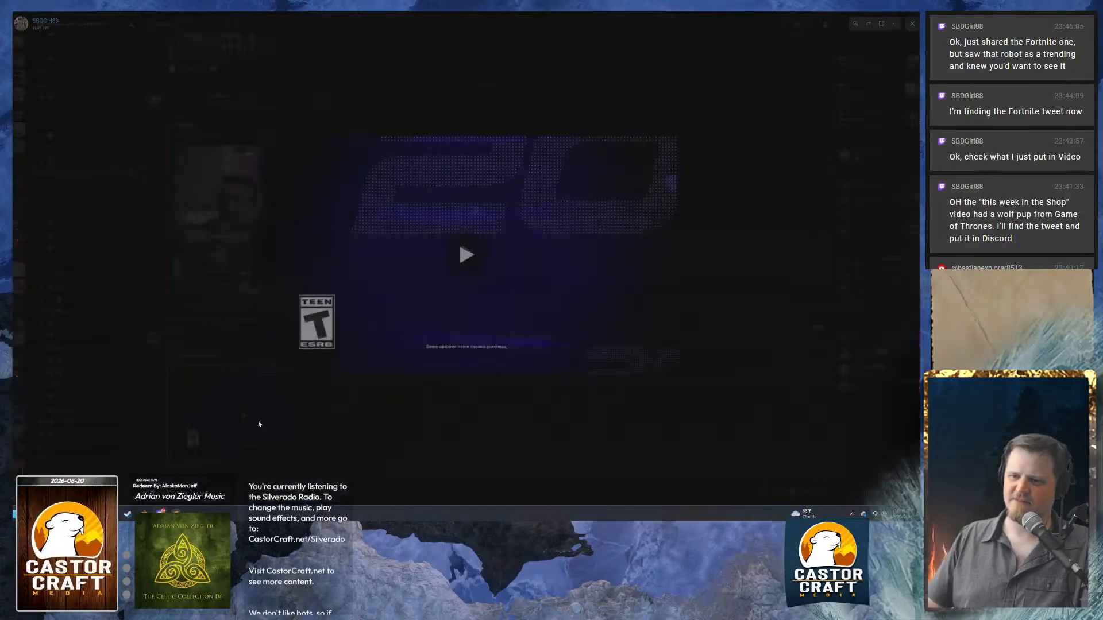
{"action": "left_click", "coordinate": [608, 443]}
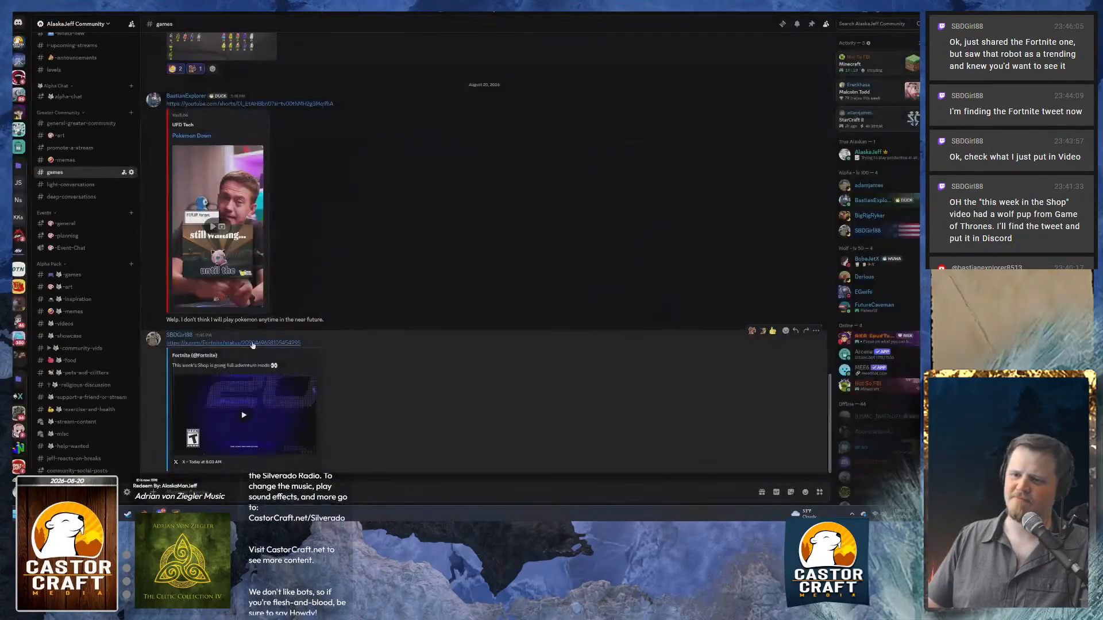
{"action": "left_click", "coordinate": [253, 345]}
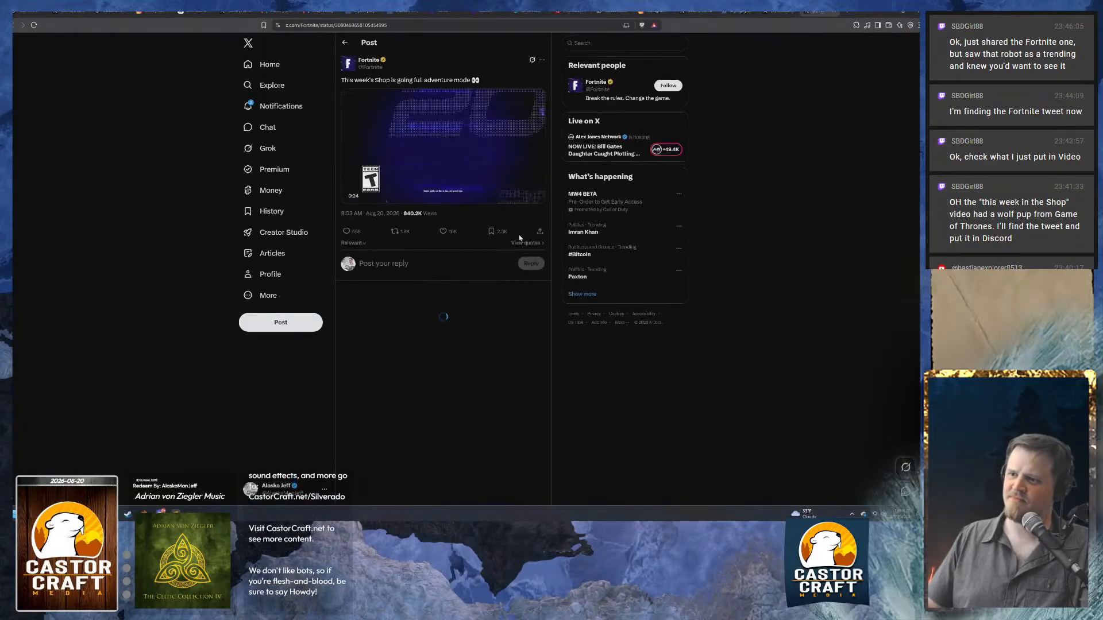
Watch the Fortnite shop video full screen, return to Discord, and add a quick emoji reaction to the Fortnite post.
{"action": "left_click", "coordinate": [540, 196]}
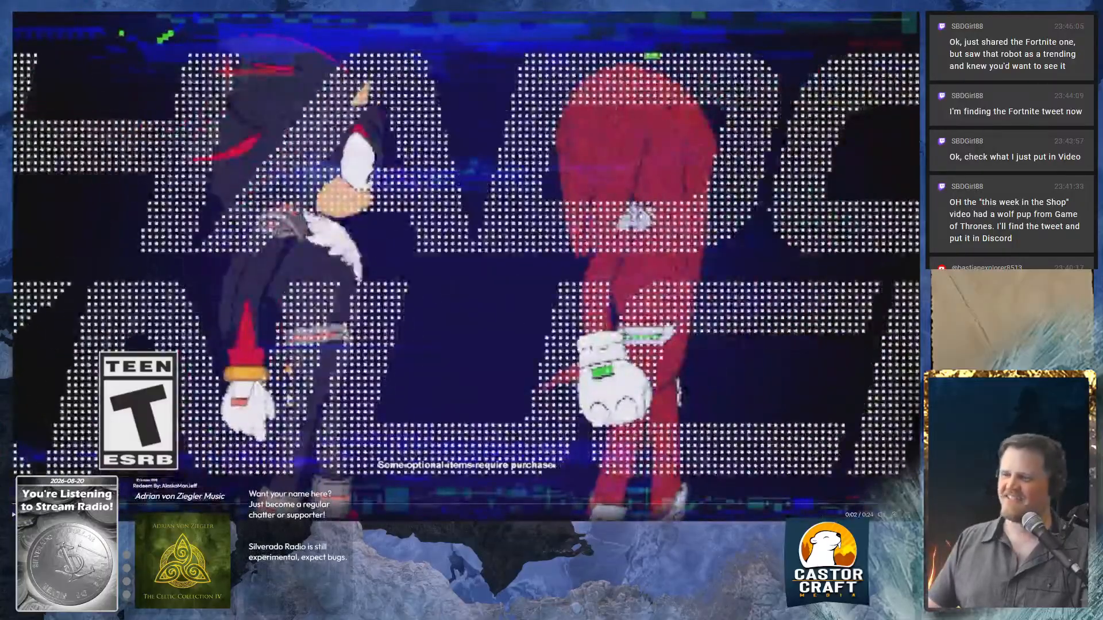
{"action": "key", "text": "Escape"}
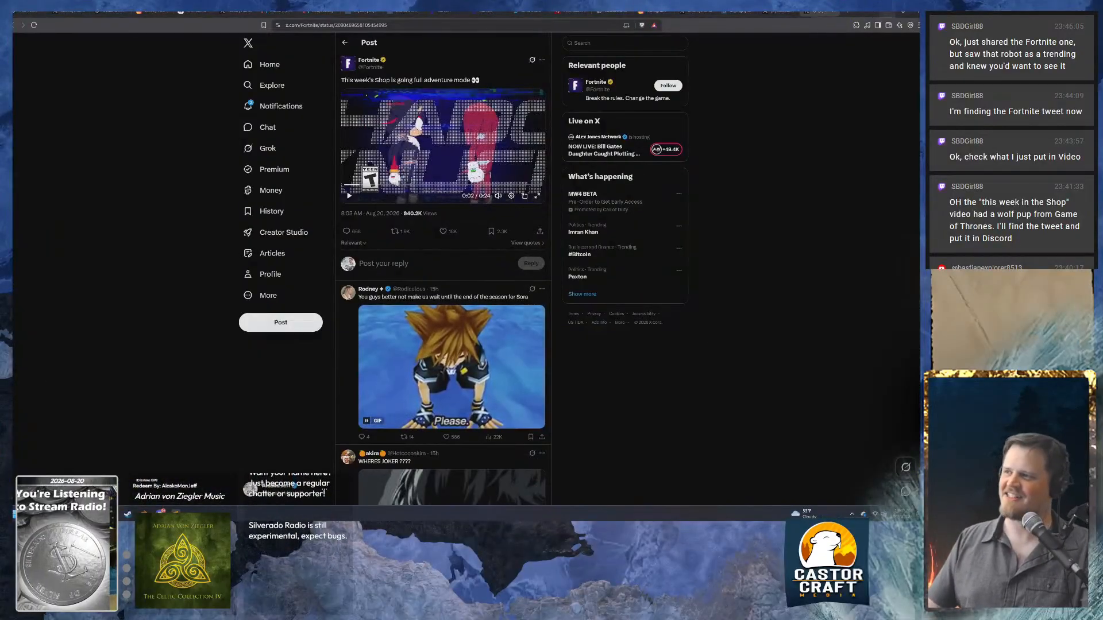
{"action": "left_click", "coordinate": [887, 12]}
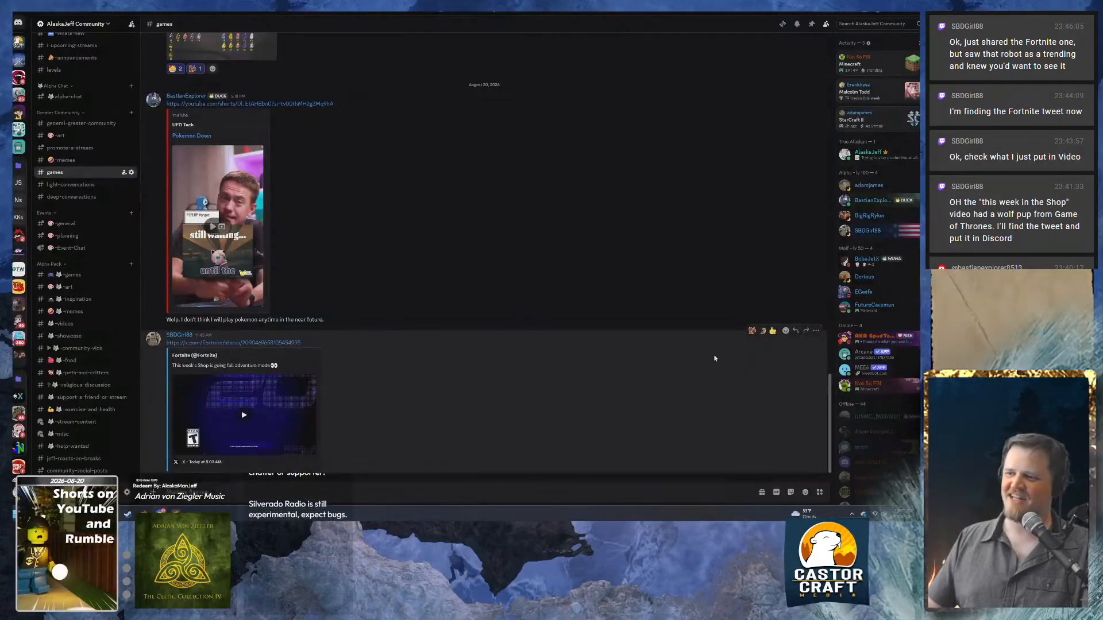
{"action": "left_click", "coordinate": [763, 332]}
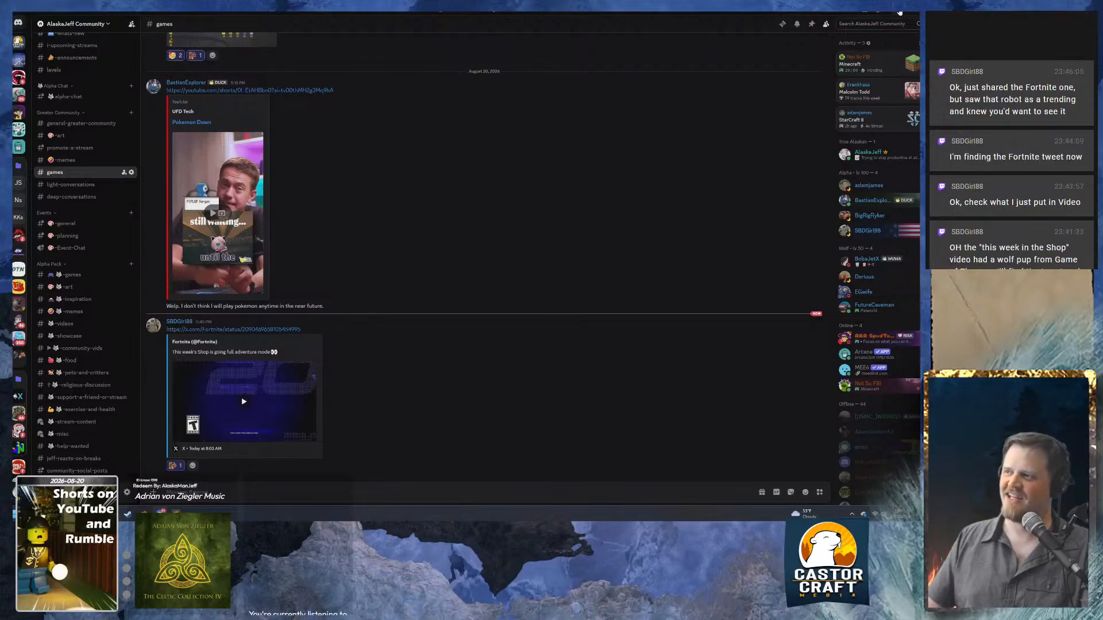
Switch back to Blender and slide the vertex beside the hand's outer edge outward along its cross edge in top view.
{"action": "left_click", "coordinate": [893, 13]}
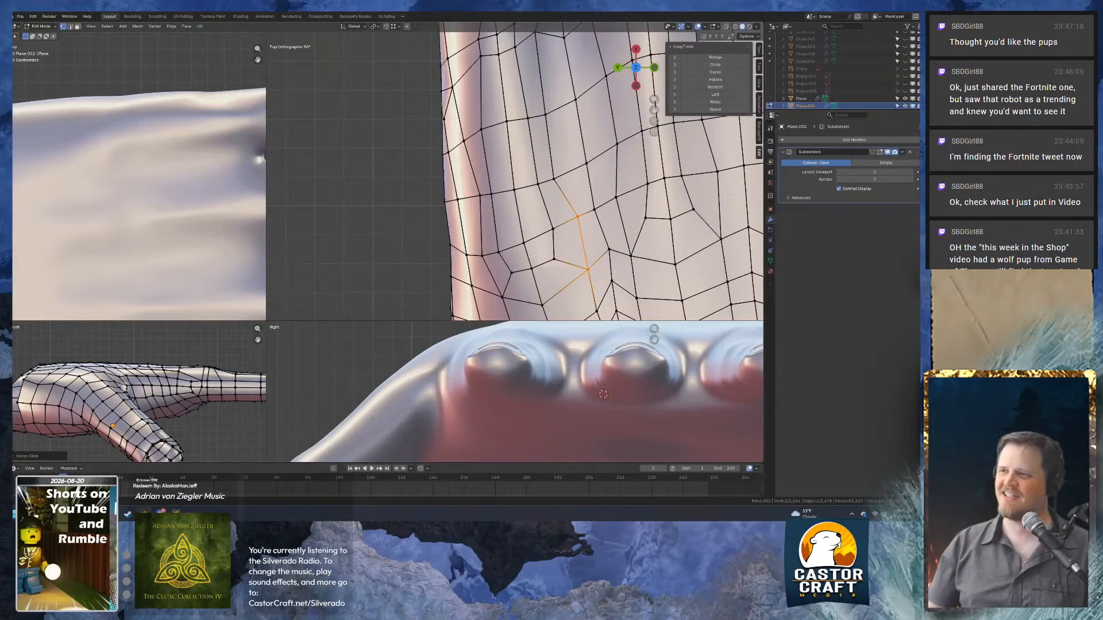
{"action": "scroll", "coordinate": [499, 182], "scroll_direction": "down", "scroll_amount": 1}
{"action": "scroll", "coordinate": [500, 182], "scroll_direction": "down", "scroll_amount": 3}
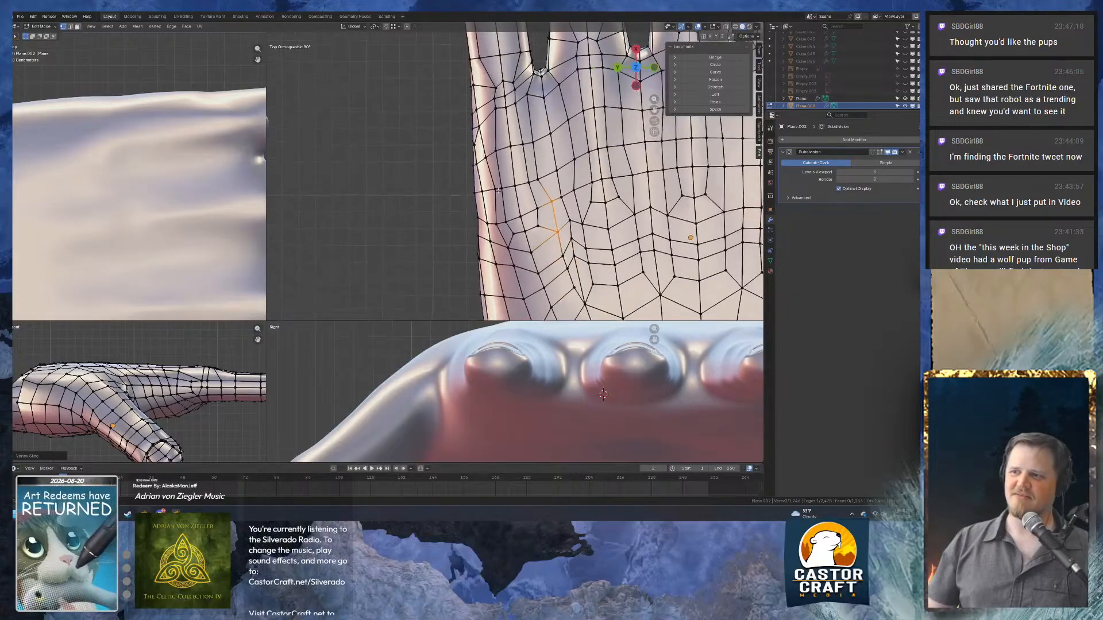
{"action": "scroll", "coordinate": [498, 184], "scroll_direction": "up", "scroll_amount": 5}
{"action": "middle_click_drag", "start_coordinate": [476, 203], "coordinate": [435, 189], "text": "shift"}
{"action": "left_click", "coordinate": [434, 193]}
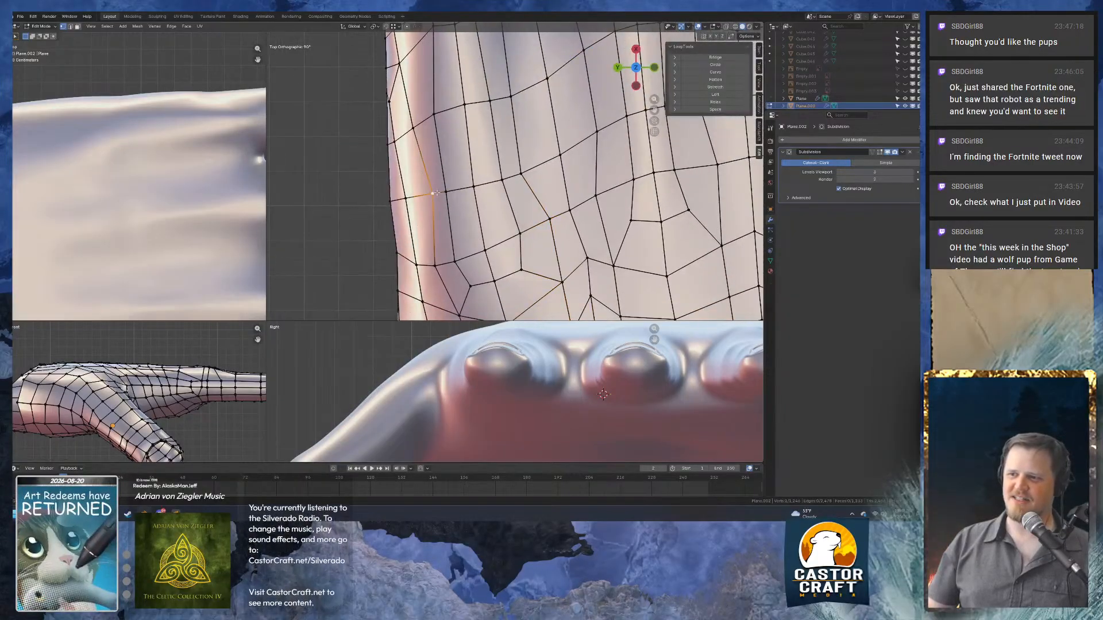
{"action": "left_click_drag", "start_coordinate": [455, 205], "coordinate": [438, 207]}
{"action": "key", "text": "g"}
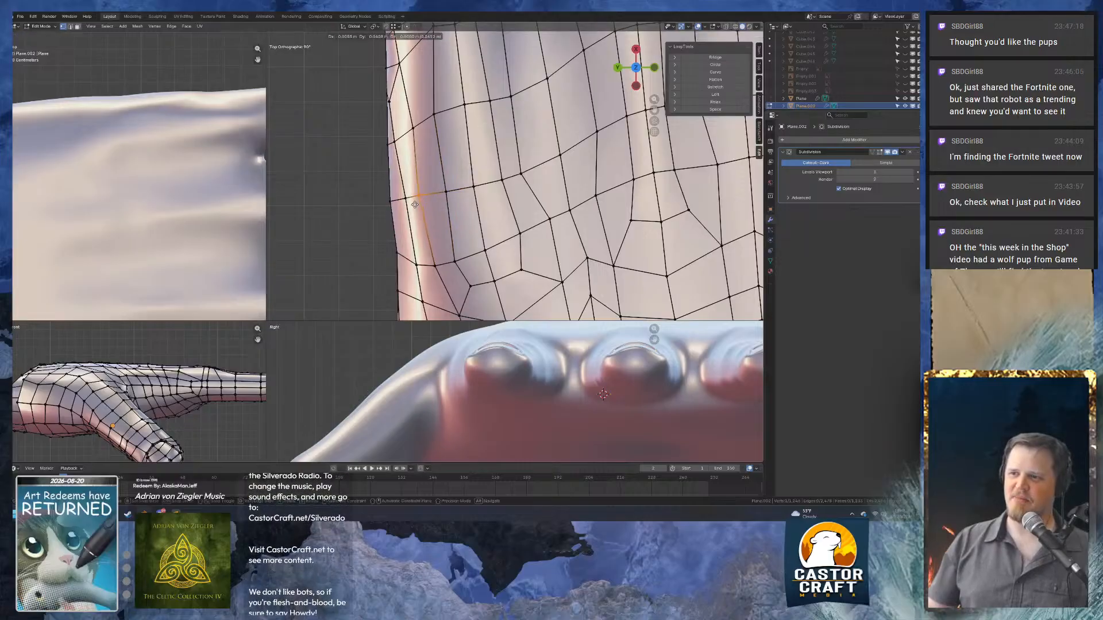
{"action": "key", "text": "g"}
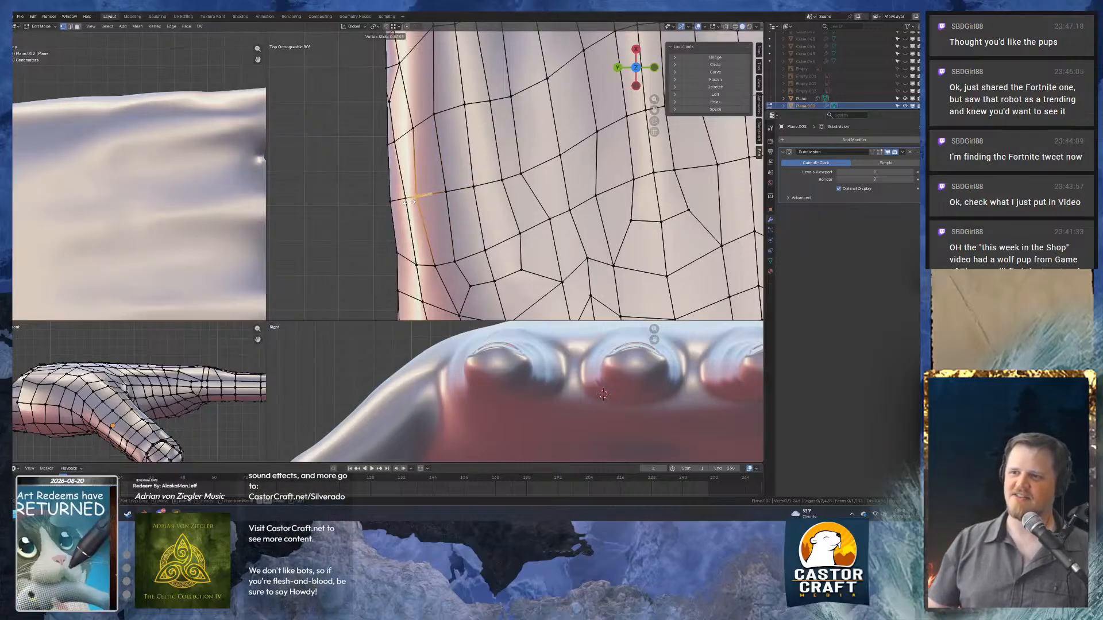
{"action": "left_click", "coordinate": [412, 201]}
Slide two neighbouring vertices on the back of the hand along their edges to even out the column below the little finger.
{"action": "left_click", "coordinate": [521, 174]}
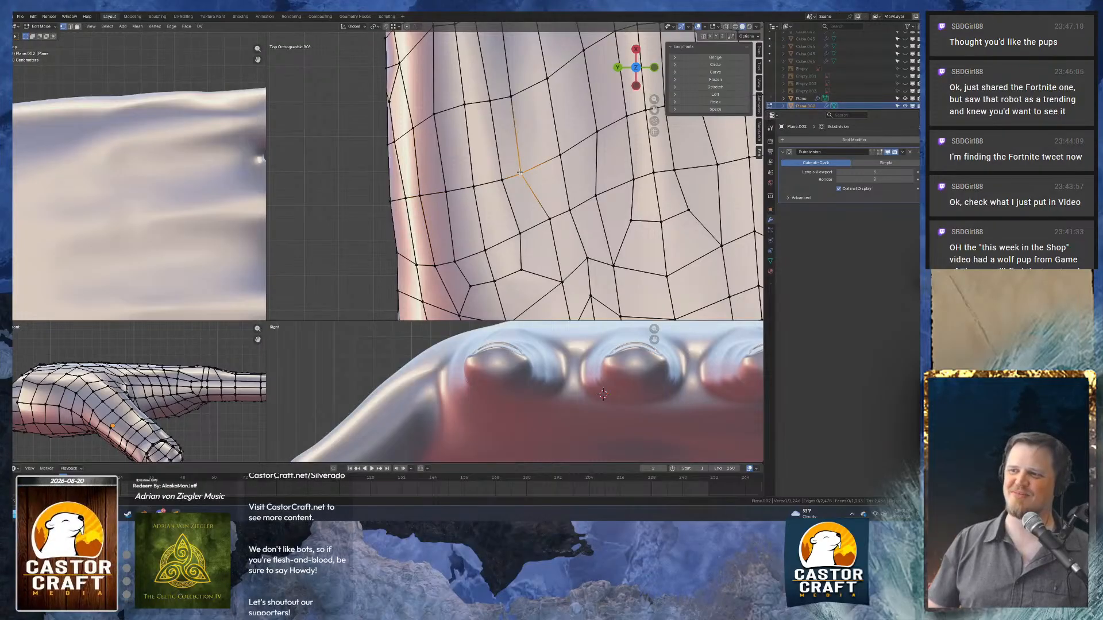
{"action": "key", "text": "g"}
{"action": "key", "text": "g"}
{"action": "left_click", "coordinate": [531, 168]}
{"action": "left_click", "coordinate": [501, 180]}
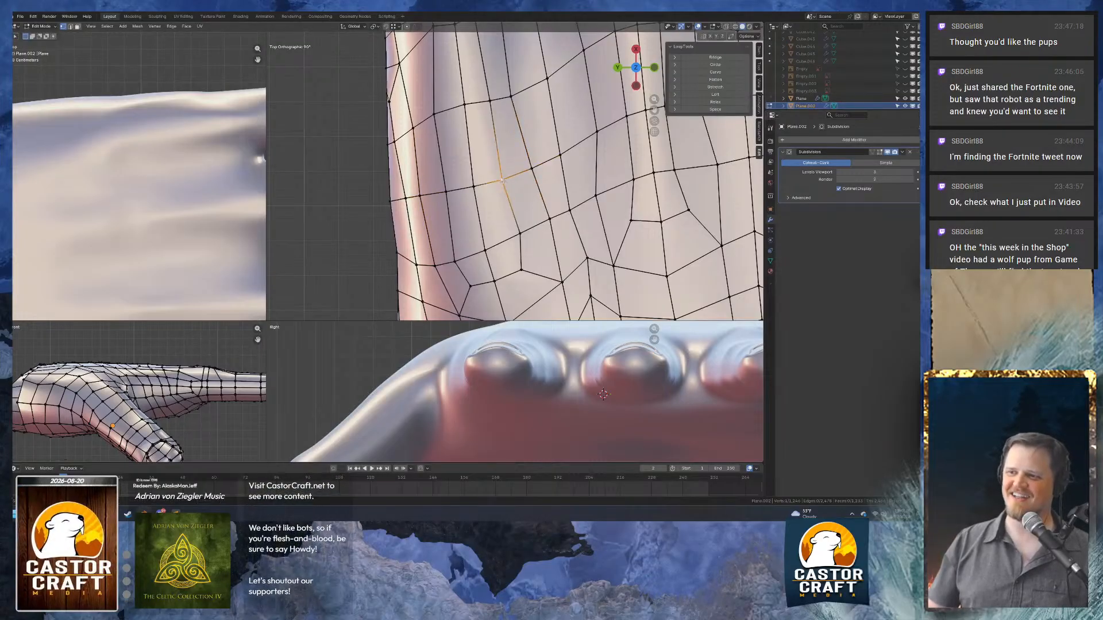
{"action": "key", "text": "g"}
{"action": "key", "text": "g"}
{"action": "left_click", "coordinate": [512, 179]}
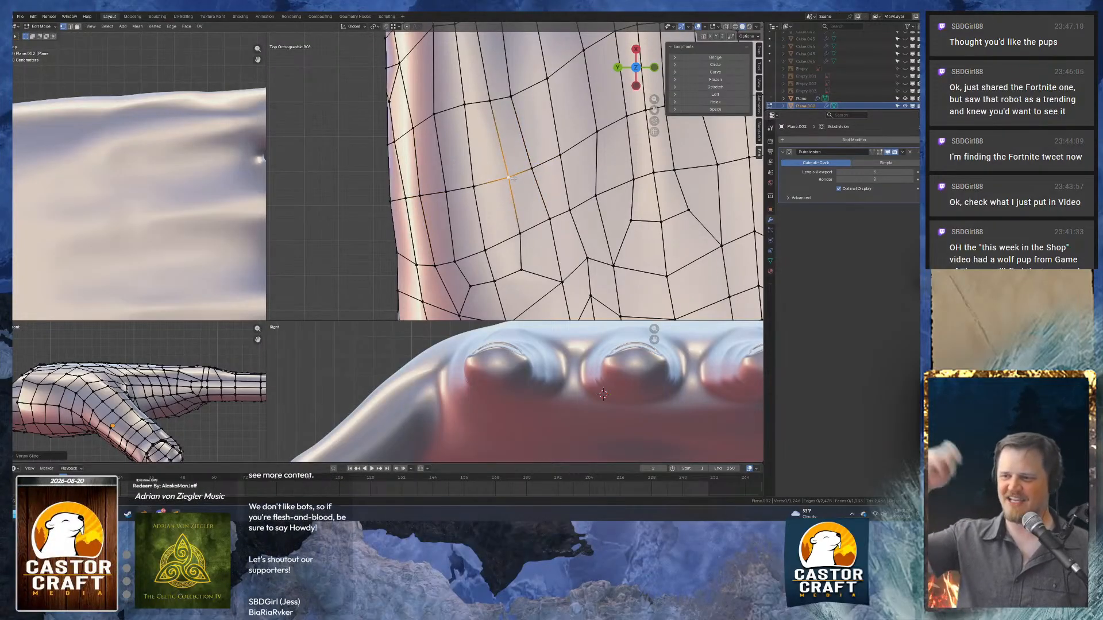
Examine the smooth-shaded back and little-finger side of the hand in Object Mode, and return to editing the mesh.
{"action": "scroll", "coordinate": [554, 199], "scroll_direction": "down", "scroll_amount": 5}
{"action": "middle_click_drag", "start_coordinate": [494, 198], "coordinate": [660, 155]}
{"action": "scroll", "coordinate": [661, 155], "scroll_direction": "up", "scroll_amount": 3}
{"action": "middle_click_drag", "start_coordinate": [660, 201], "coordinate": [690, 152]}
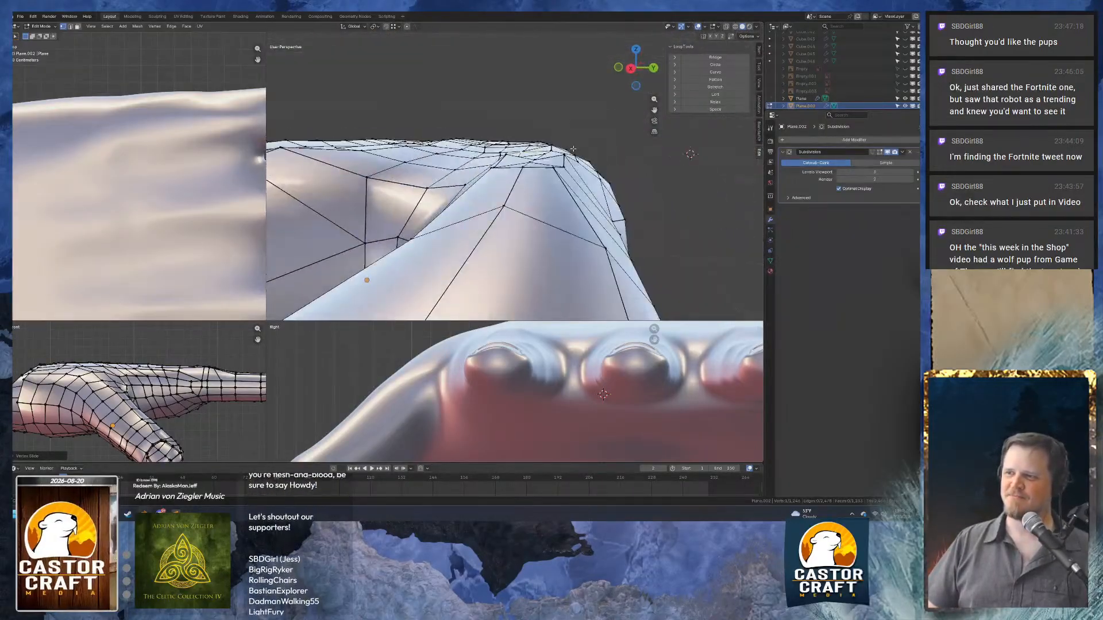
{"action": "key", "text": "Tab"}
{"action": "middle_click_drag", "start_coordinate": [574, 153], "coordinate": [569, 171], "text": "alt"}
{"action": "middle_click_drag", "start_coordinate": [597, 208], "coordinate": [593, 266], "text": "shift"}
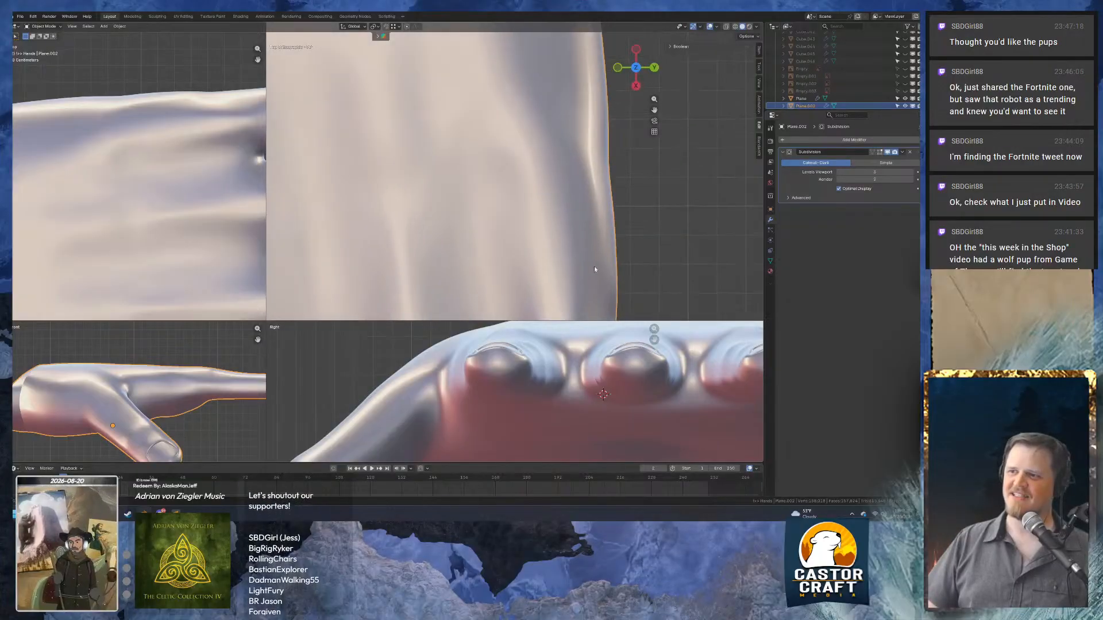
{"action": "scroll", "coordinate": [584, 208], "scroll_direction": "down", "scroll_amount": 4}
{"action": "middle_click_drag", "start_coordinate": [521, 162], "coordinate": [529, 187], "text": "shift"}
{"action": "scroll", "coordinate": [527, 188], "scroll_direction": "up", "scroll_amount": 3}
{"action": "key", "text": "Tab"}
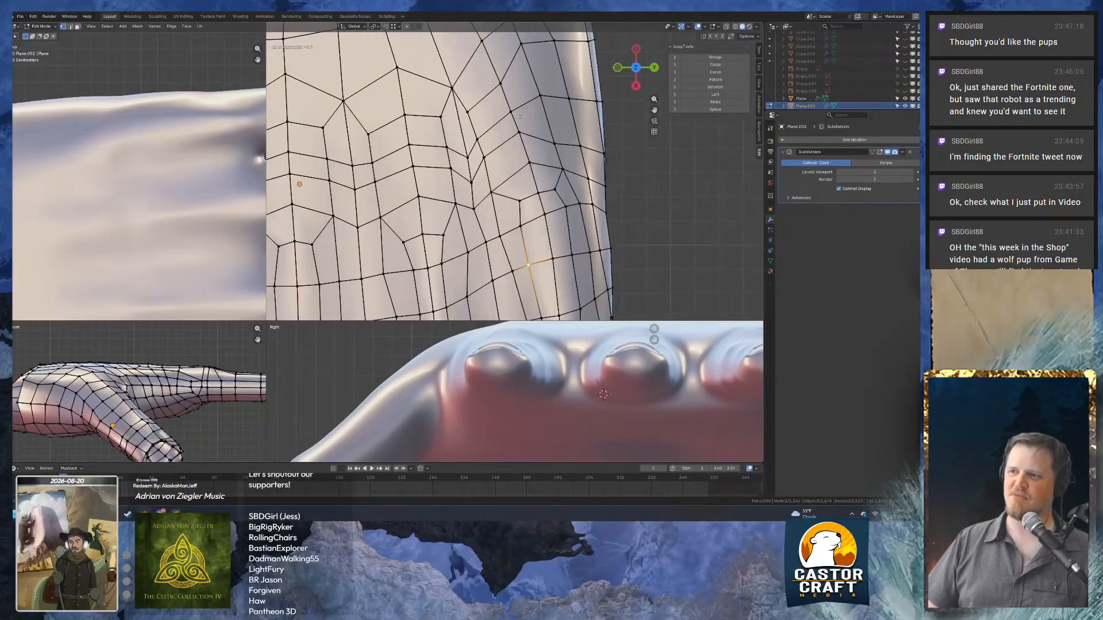
Slide the vertices of the column nearest the hand's little-finger edge along their edges and check the smooth shading.
{"action": "middle_click_drag", "start_coordinate": [536, 120], "coordinate": [523, 101]}
{"action": "left_click_drag", "start_coordinate": [542, 171], "coordinate": [542, 171]}
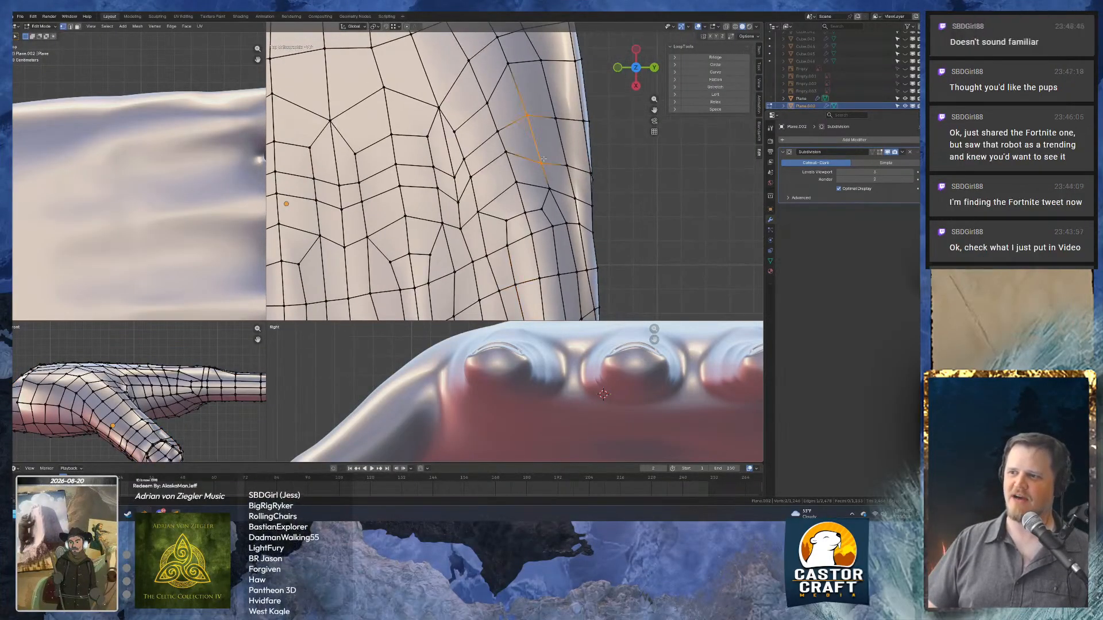
{"action": "key", "text": "shift+v"}
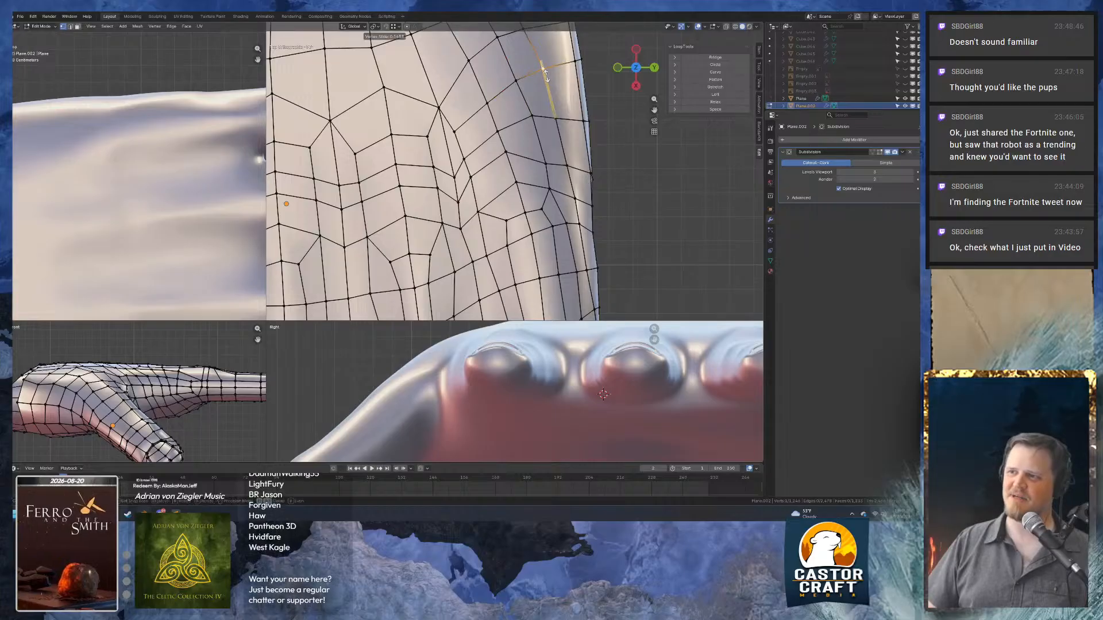
{"action": "left_click", "coordinate": [561, 139]}
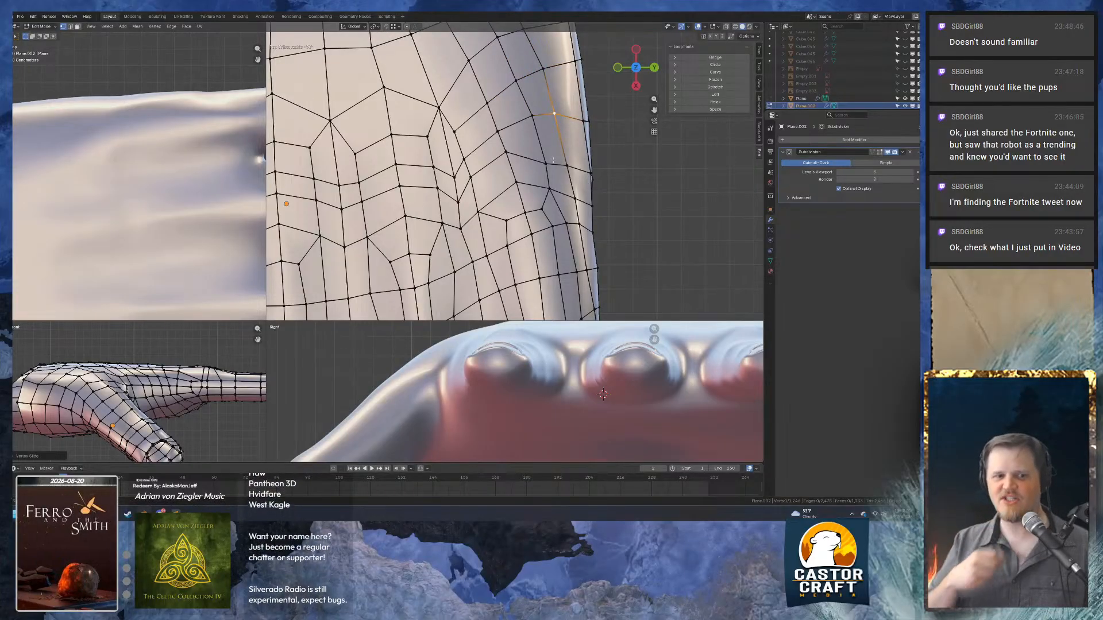
{"action": "key", "text": "Tab"}
{"action": "key", "text": "Tab"}
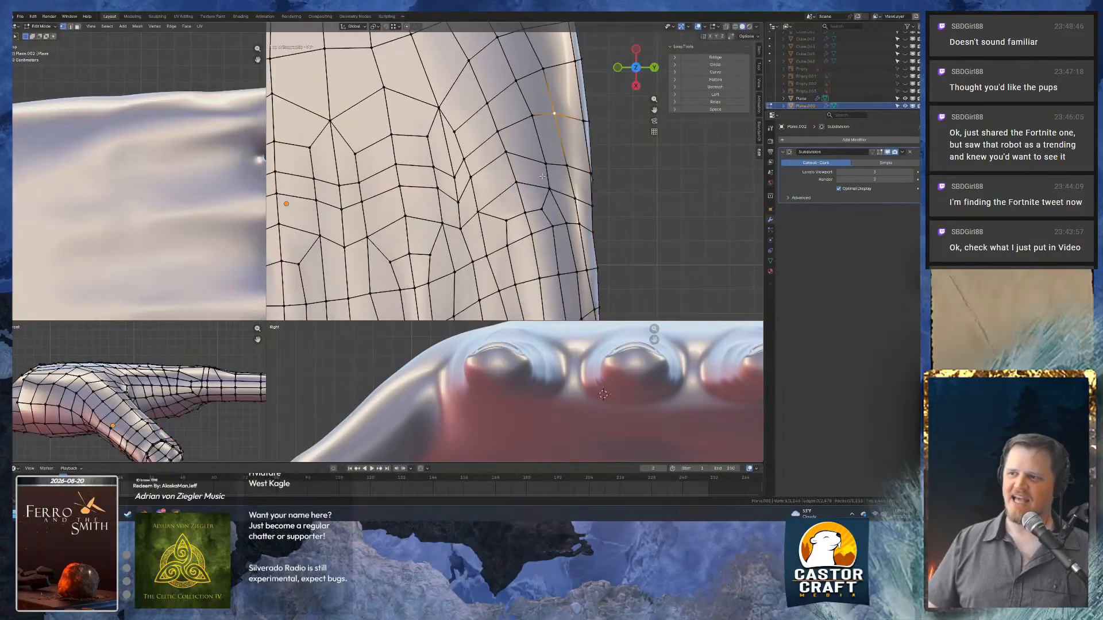
Slide the vertices in the next column inward from the little-finger side along their edges to even the spacing.
{"action": "left_click", "coordinate": [517, 166]}
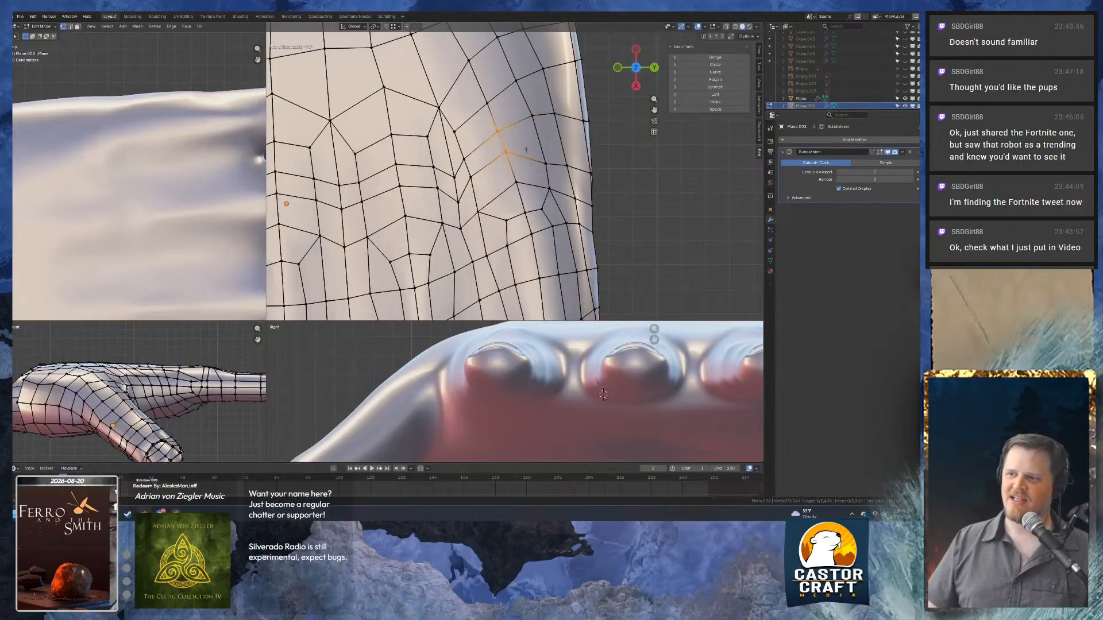
{"action": "key", "text": "shift+v"}
{"action": "left_click", "coordinate": [477, 89]}
{"action": "left_click_drag", "start_coordinate": [477, 89], "coordinate": [502, 136]}
{"action": "key", "text": "g"}
{"action": "key", "text": "g"}
{"action": "left_click", "coordinate": [496, 113]}
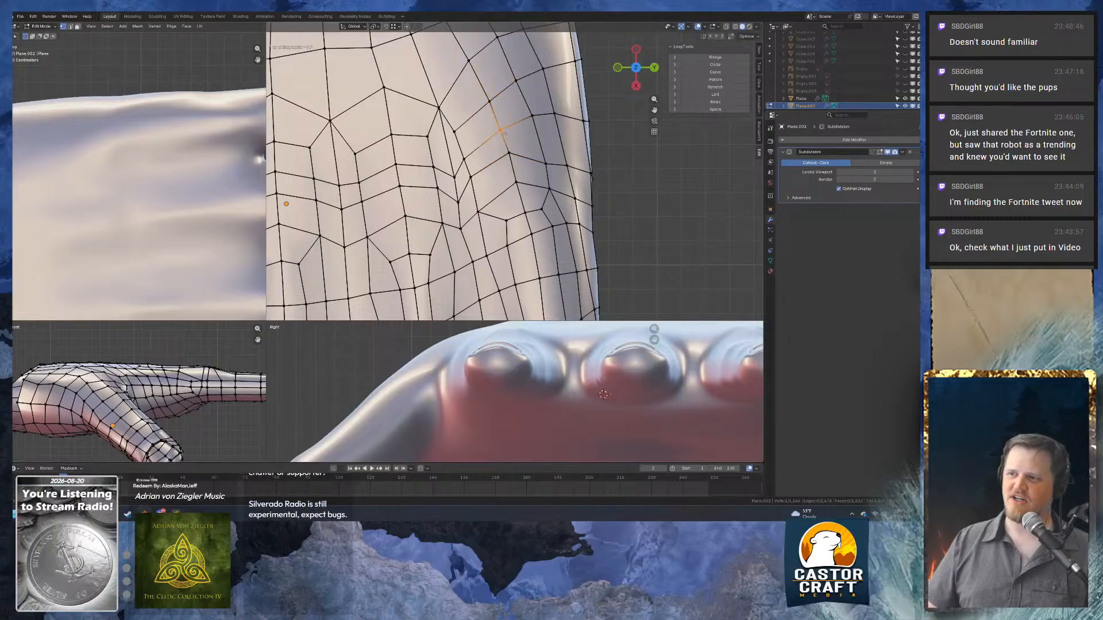
{"action": "key", "text": "g"}
{"action": "key", "text": "g"}
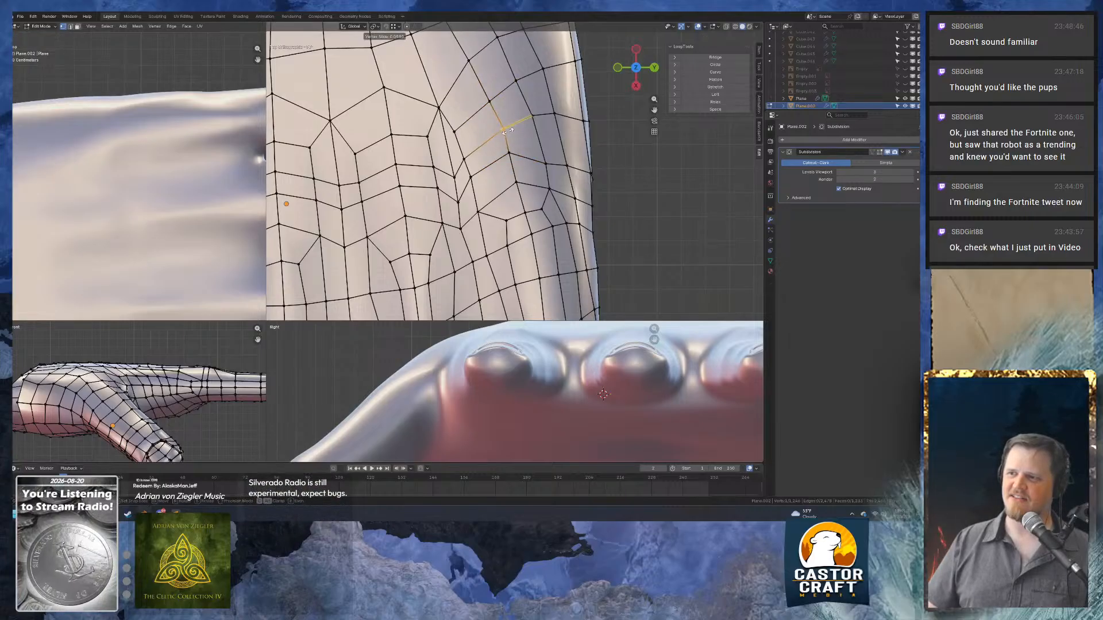
{"action": "left_click", "coordinate": [501, 126]}
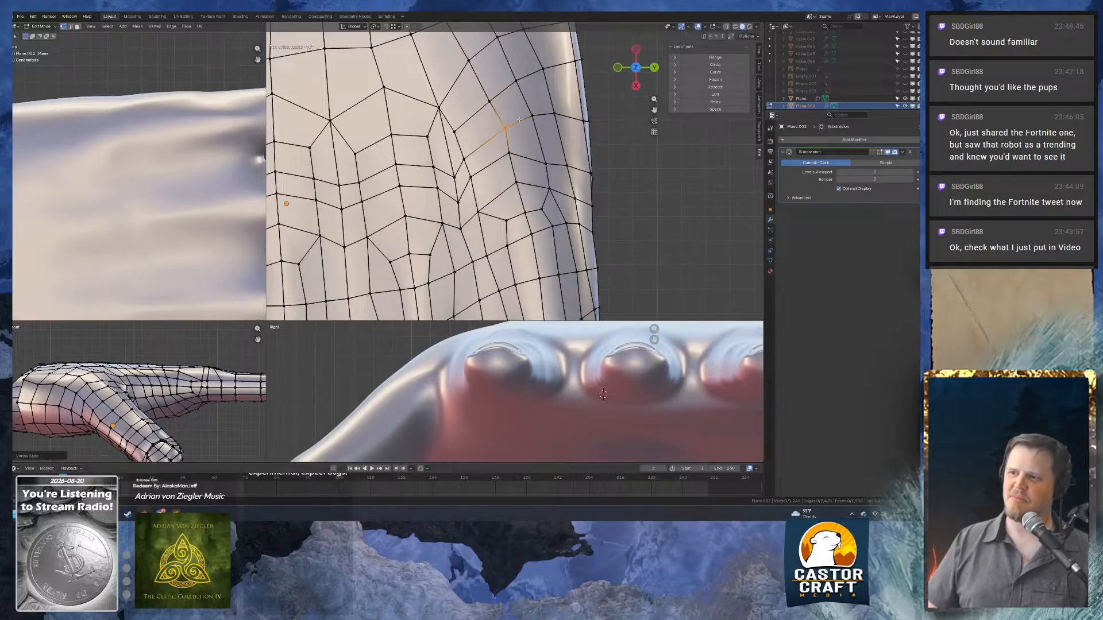
Slide four successive vertices down the curved column near the hand's little-finger edge along their edges and check the smooth shading.
{"action": "key", "text": "g"}
{"action": "key", "text": "g"}
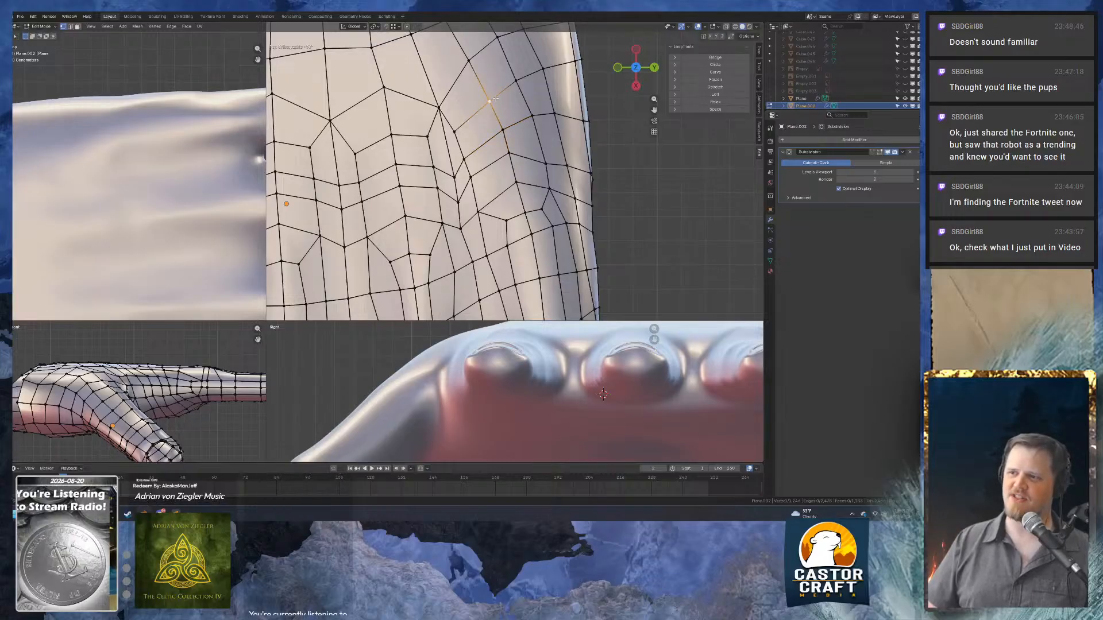
{"action": "left_click", "coordinate": [510, 152]}
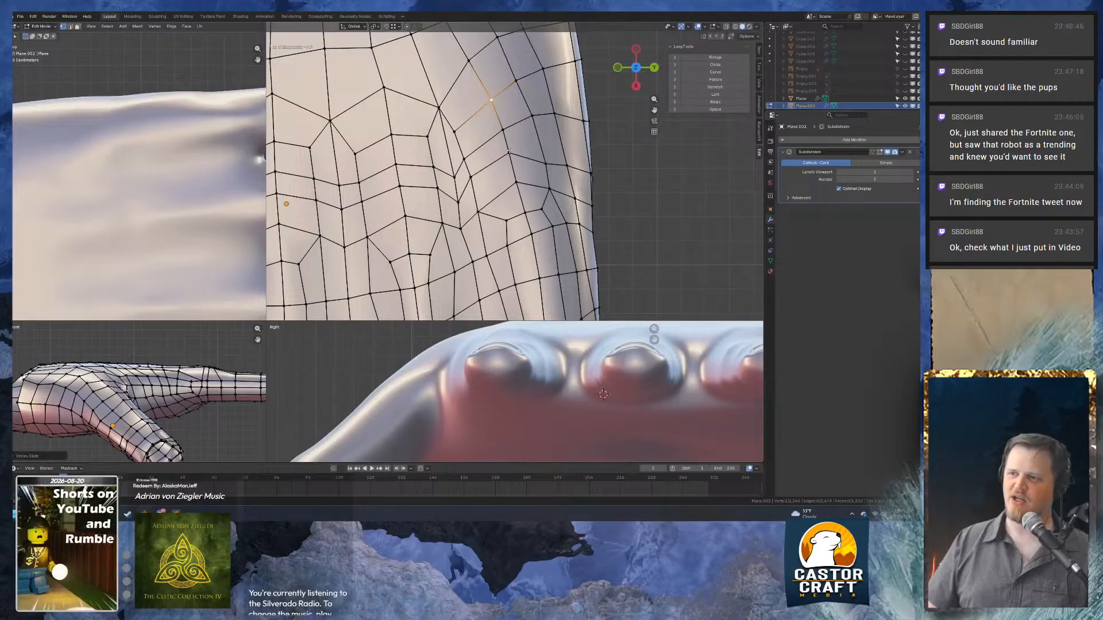
{"action": "key", "text": "g"}
{"action": "key", "text": "g"}
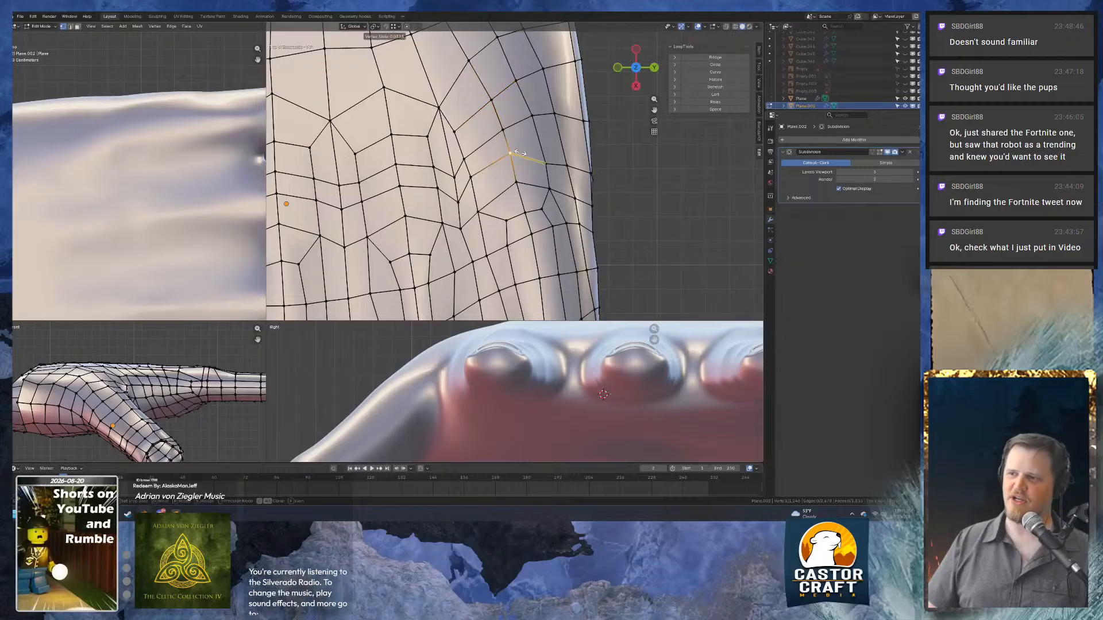
{"action": "left_click", "coordinate": [519, 185]}
{"action": "key", "text": "g"}
{"action": "key", "text": "g"}
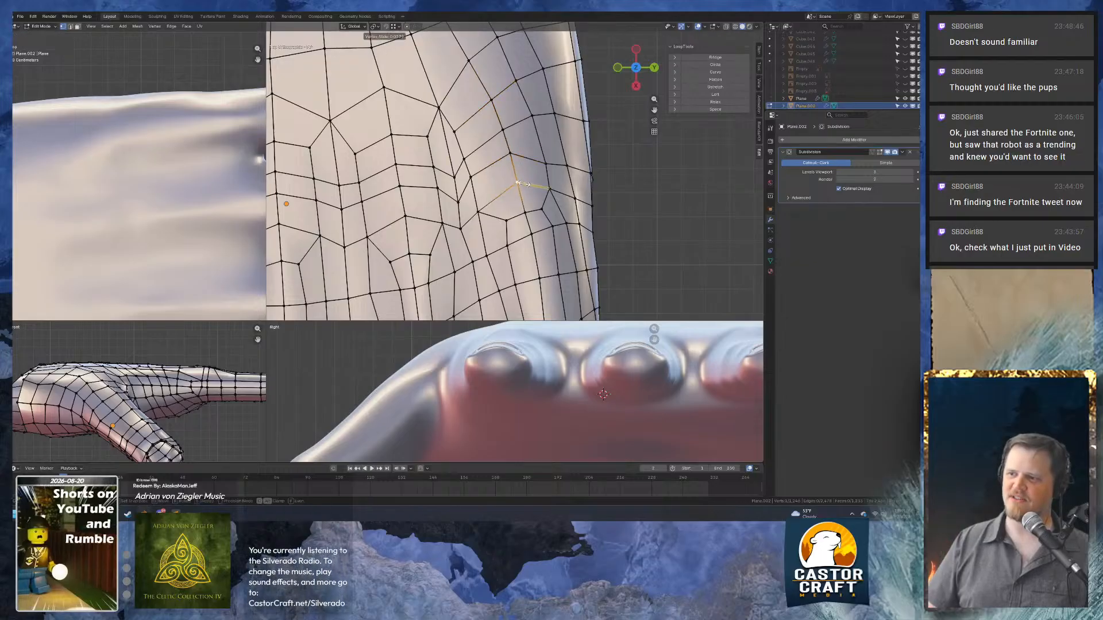
{"action": "left_click", "coordinate": [528, 213]}
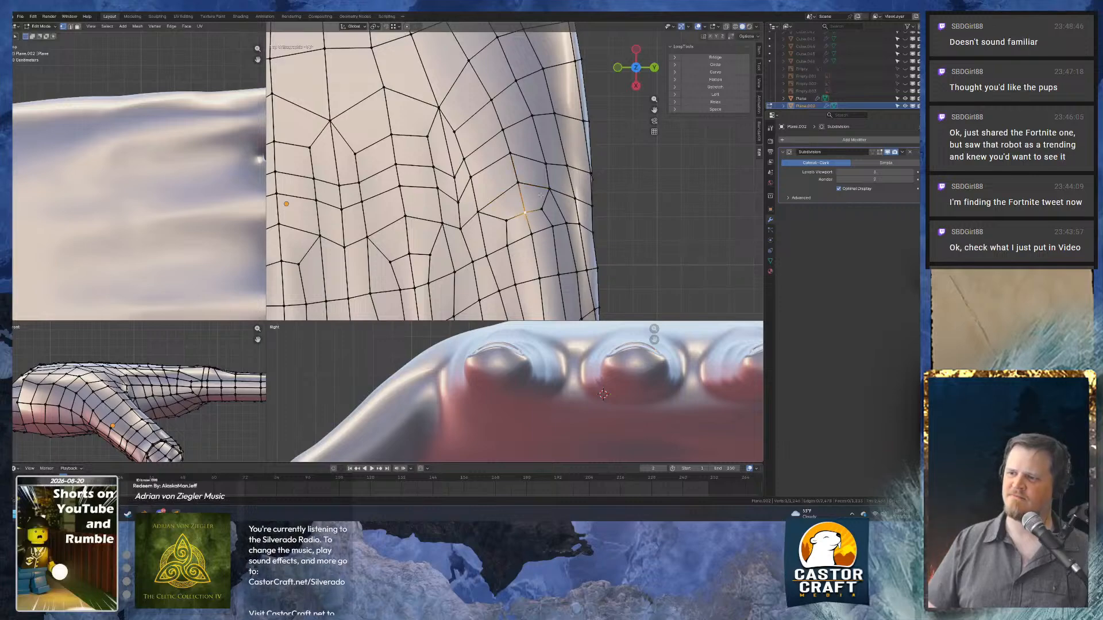
{"action": "key", "text": "Tab"}
{"action": "middle_click_drag", "start_coordinate": [547, 218], "coordinate": [416, 189]}
{"action": "key", "text": "Tab"}
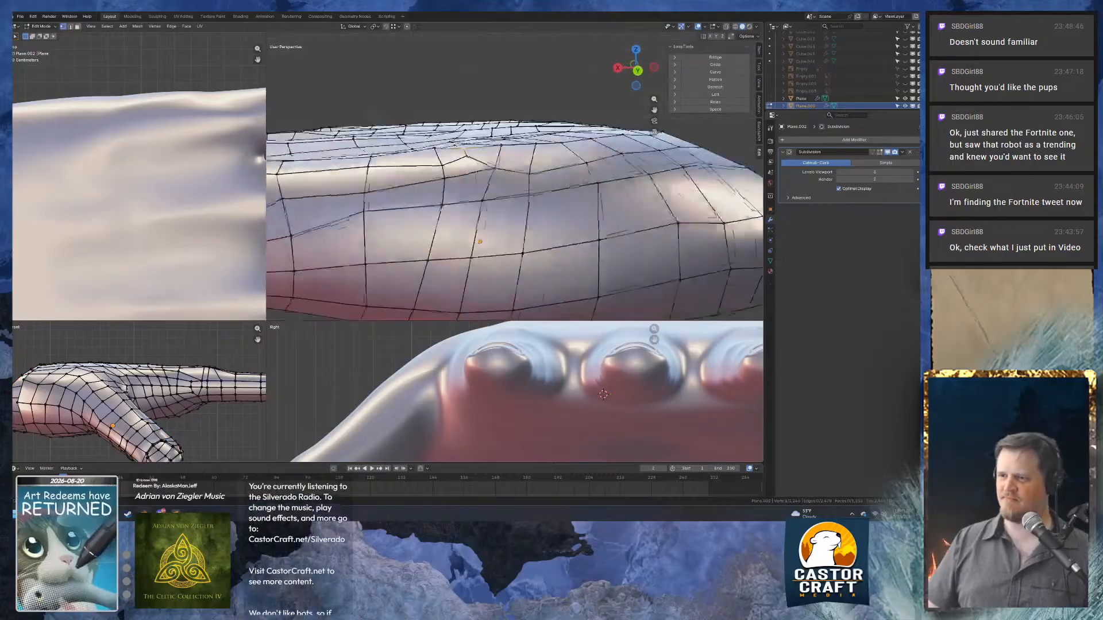
Slide the peaked vertex on the upper little-finger side of the hand along its edges to straighten the row.
{"action": "middle_click_drag", "start_coordinate": [552, 129], "coordinate": [545, 247]}
{"action": "key", "text": "KP_3"}
{"action": "key", "text": "ctrl+KP_1"}
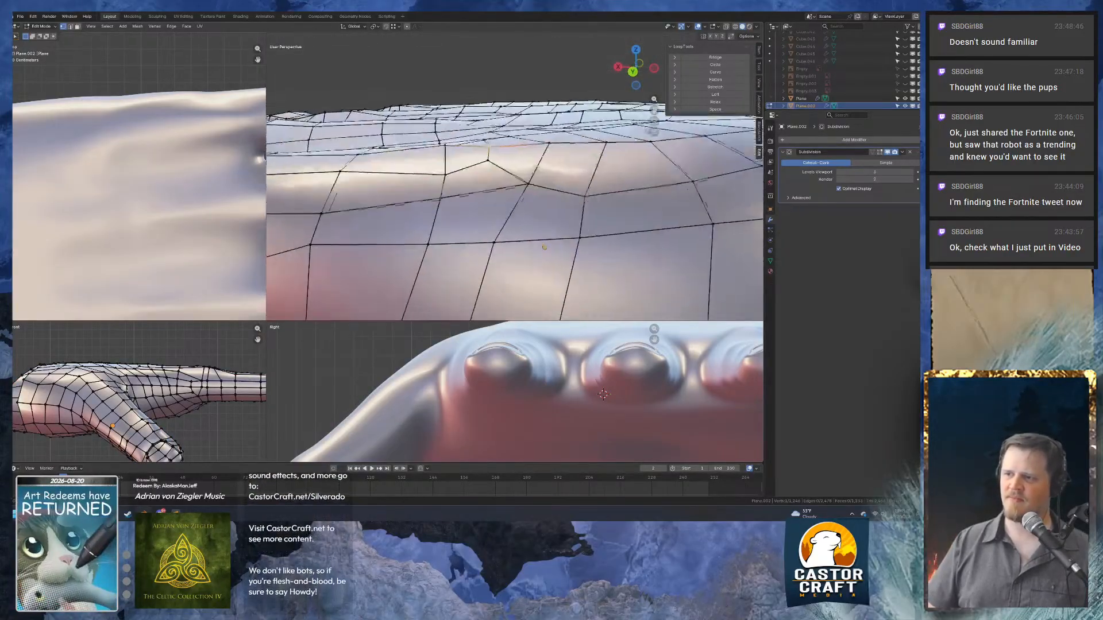
{"action": "left_click", "coordinate": [489, 161]}
{"action": "mouse_move", "coordinate": [488, 161]}
{"action": "middle_mouse_down"}
{"action": "mouse_move", "coordinate": [451, 166]}
{"action": "mouse_move", "coordinate": [485, 158]}
{"action": "middle_mouse_up"}
{"action": "key", "text": "g"}
{"action": "key", "text": "g"}
{"action": "left_click", "coordinate": [451, 163]}
{"action": "key", "text": "g"}
{"action": "key", "text": "g"}
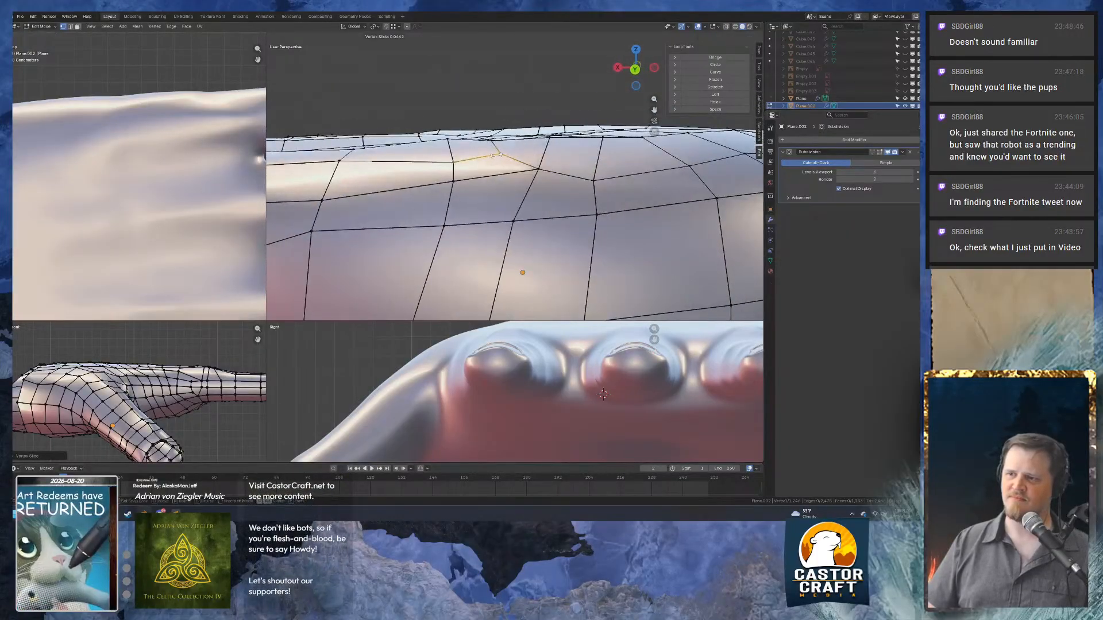
{"action": "left_click", "coordinate": [533, 180]}
Adjust the height of the uneven vertices on the upper little-finger side along the Z axis and check the shading.
{"action": "middle_click_drag", "start_coordinate": [533, 179], "coordinate": [542, 179]}
{"action": "key", "text": "g"}
{"action": "key", "text": "z"}
{"action": "left_click", "coordinate": [542, 174]}
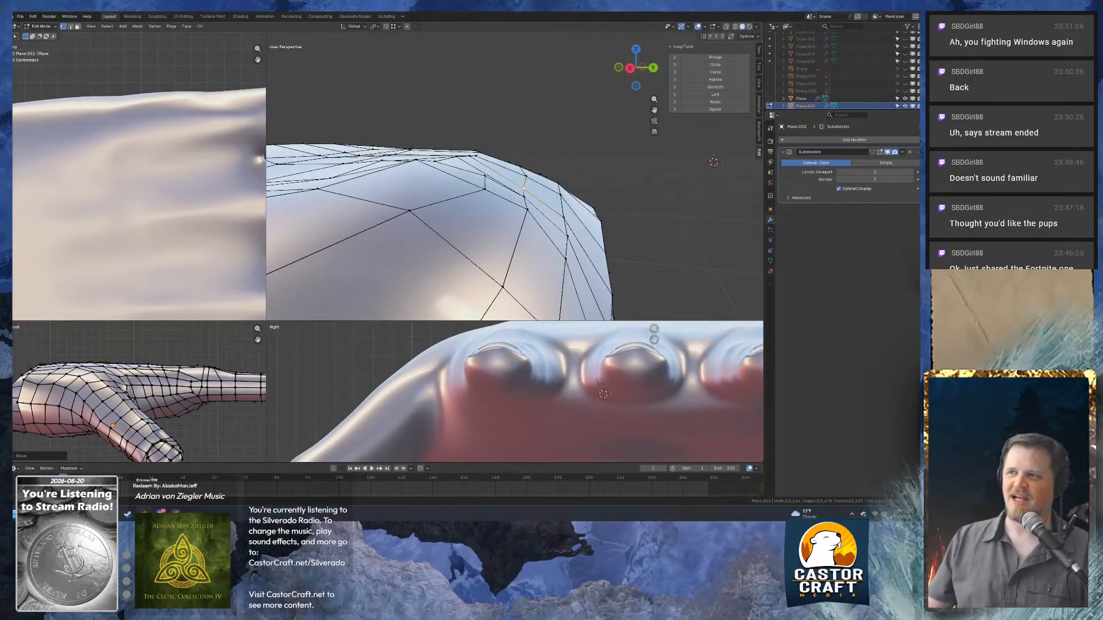
{"action": "scroll", "coordinate": [568, 156], "scroll_direction": "down", "scroll_amount": 5}
{"action": "middle_click_drag", "start_coordinate": [569, 157], "coordinate": [515, 161]}
{"action": "scroll", "coordinate": [617, 209], "scroll_direction": "up", "scroll_amount": 4}
{"action": "scroll", "coordinate": [500, 193], "scroll_direction": "up", "scroll_amount": 3}
{"action": "left_click", "coordinate": [504, 173]}
{"action": "key", "text": "g"}
{"action": "key", "text": "z"}
{"action": "left_click", "coordinate": [492, 165]}
{"action": "key", "text": "Tab"}
{"action": "key", "text": "Tab"}
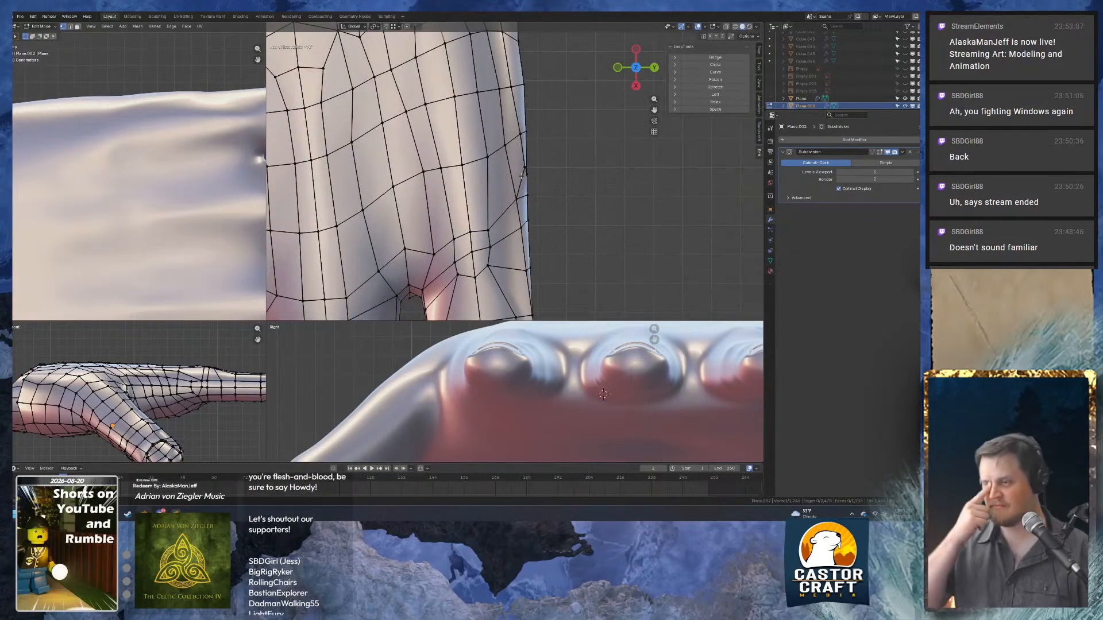
Move the vertices on the hand's outer contour below the little finger to smooth the silhouette.
{"action": "left_click_drag", "start_coordinate": [520, 161], "coordinate": [532, 180]}
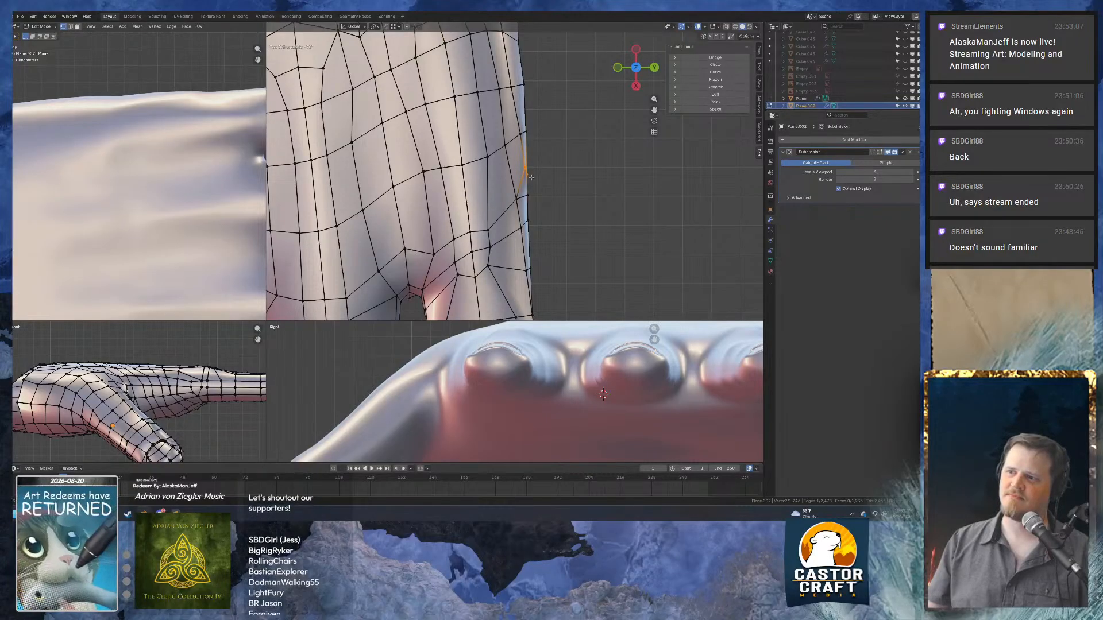
{"action": "key", "text": "g"}
{"action": "left_click", "coordinate": [531, 187]}
Slide two vertices on the side of the little-finger base along their edges and inspect the hand in Object Mode.
{"action": "middle_click_drag", "start_coordinate": [532, 187], "coordinate": [506, 236]}
{"action": "left_click", "coordinate": [502, 244]}
{"action": "key", "text": "g"}
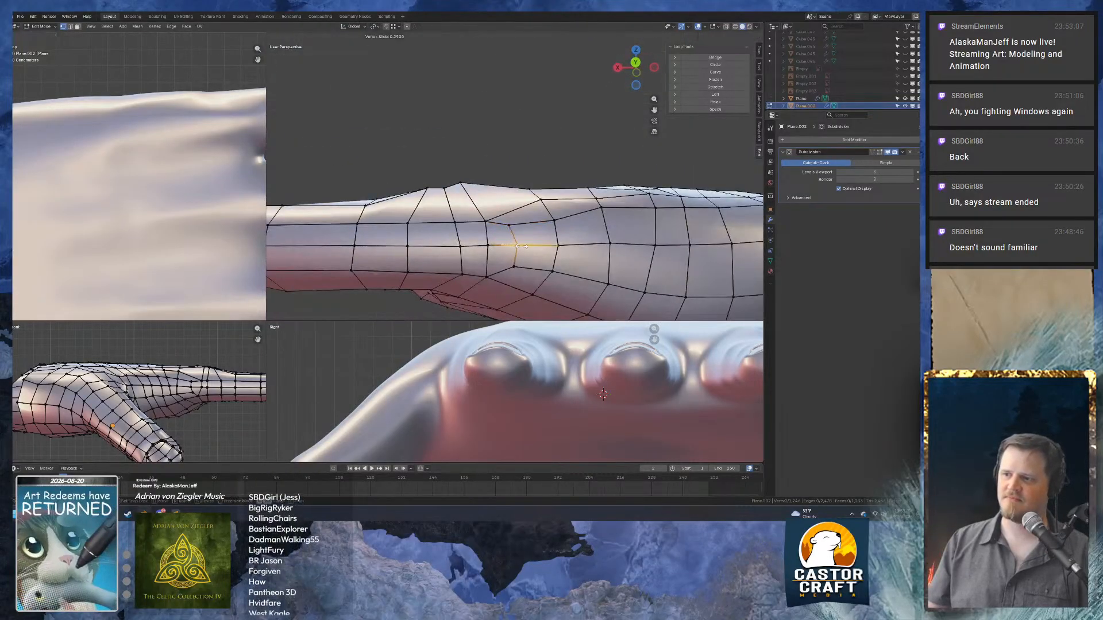
{"action": "left_click", "coordinate": [518, 244]}
{"action": "left_click", "coordinate": [514, 224]}
{"action": "key", "text": "g"}
{"action": "key", "text": "g"}
{"action": "left_click", "coordinate": [531, 230]}
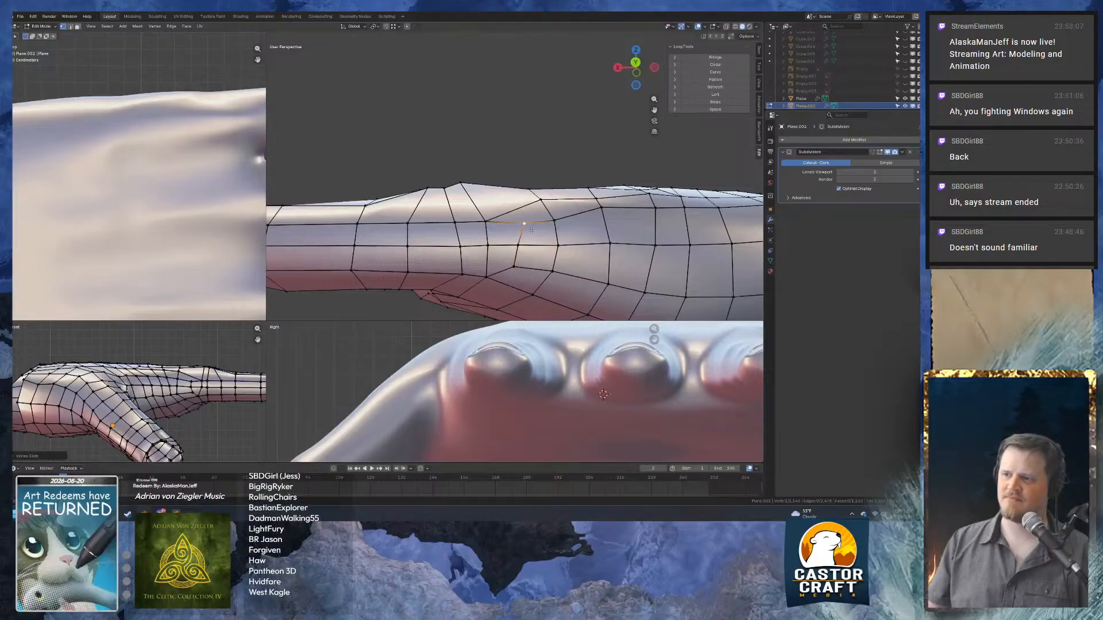
{"action": "key", "text": "Tab"}
{"action": "middle_click_drag", "start_coordinate": [518, 266], "coordinate": [508, 217]}
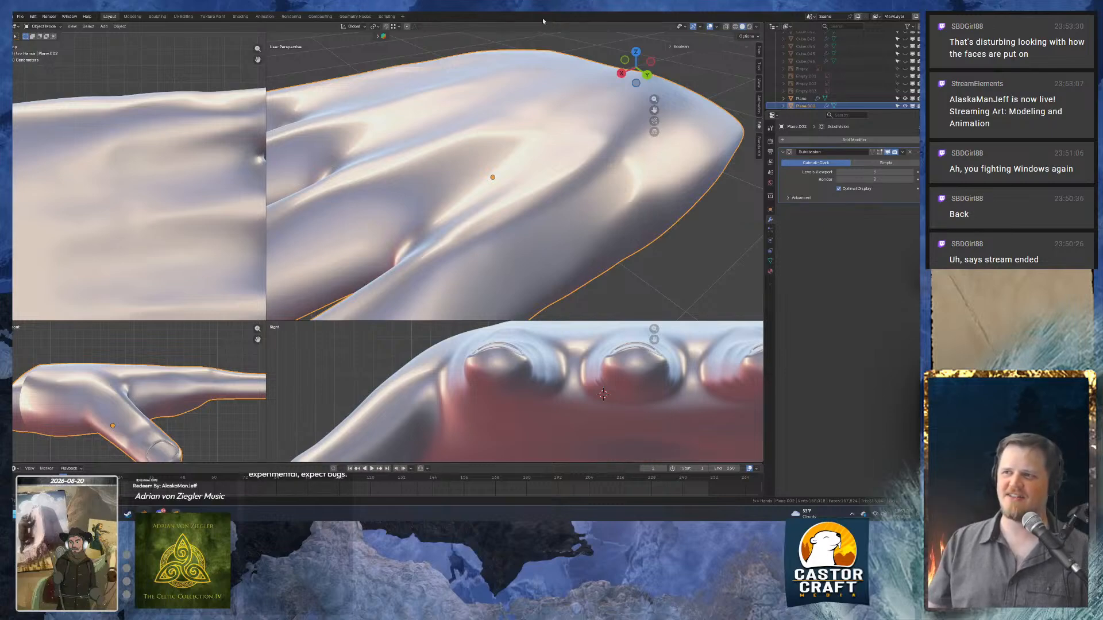
{"action": "middle_click_drag", "start_coordinate": [526, 130], "coordinate": [528, 164]}
{"action": "key", "text": "Tab"}
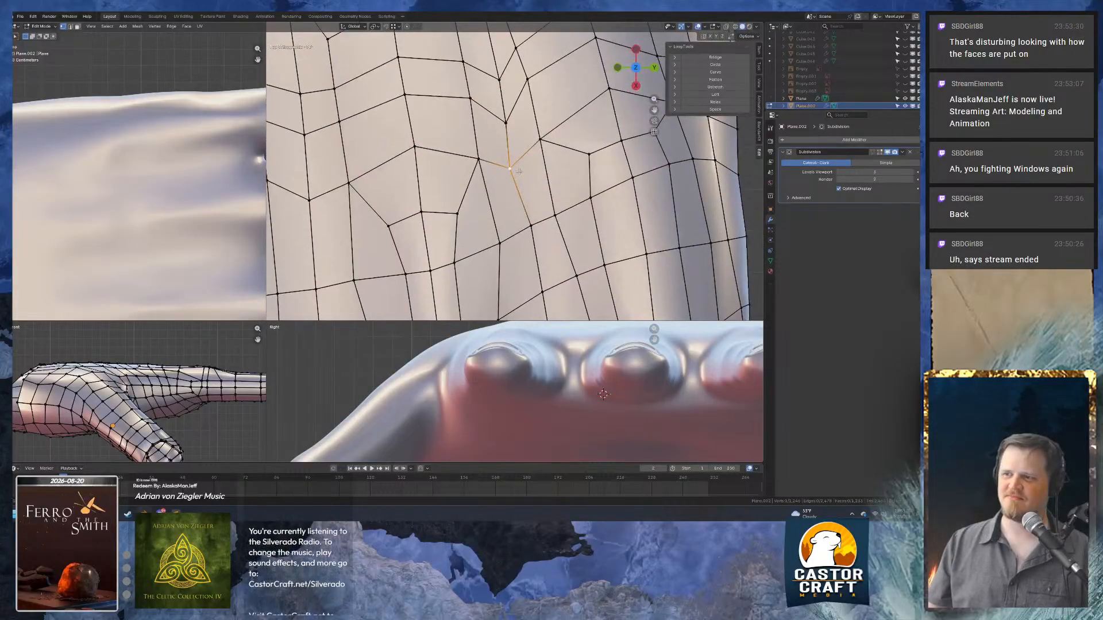
Move the vertices of the zigzag column on the back of the hand one after another to straighten its edge flow.
{"action": "key", "text": "g"}
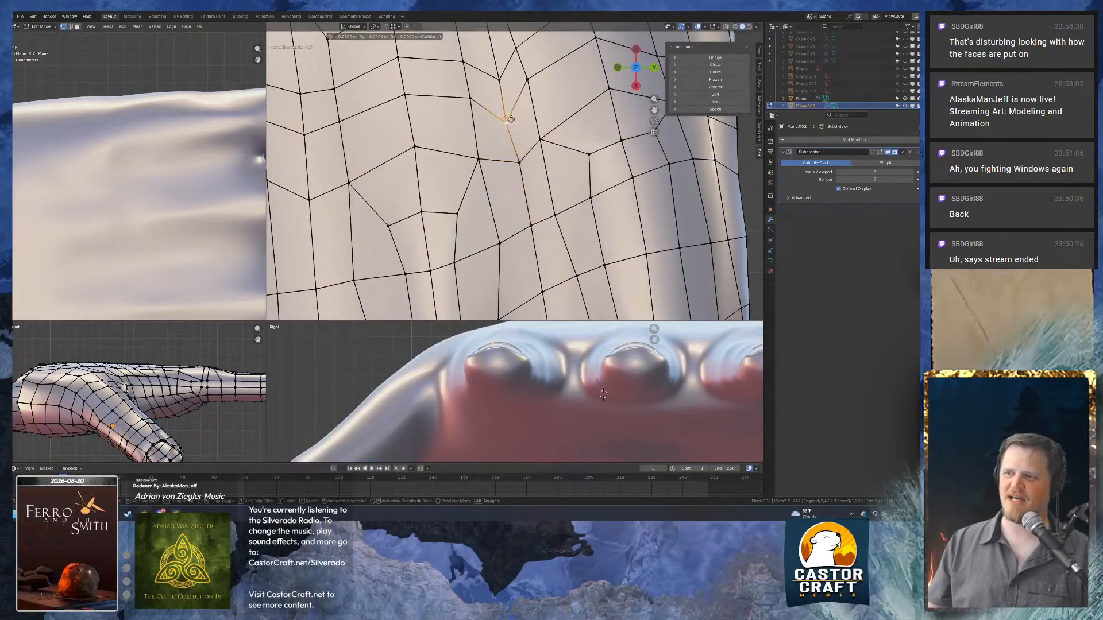
{"action": "left_click", "coordinate": [518, 114]}
{"action": "middle_click_drag", "start_coordinate": [518, 114], "coordinate": [532, 219], "text": "shift"}
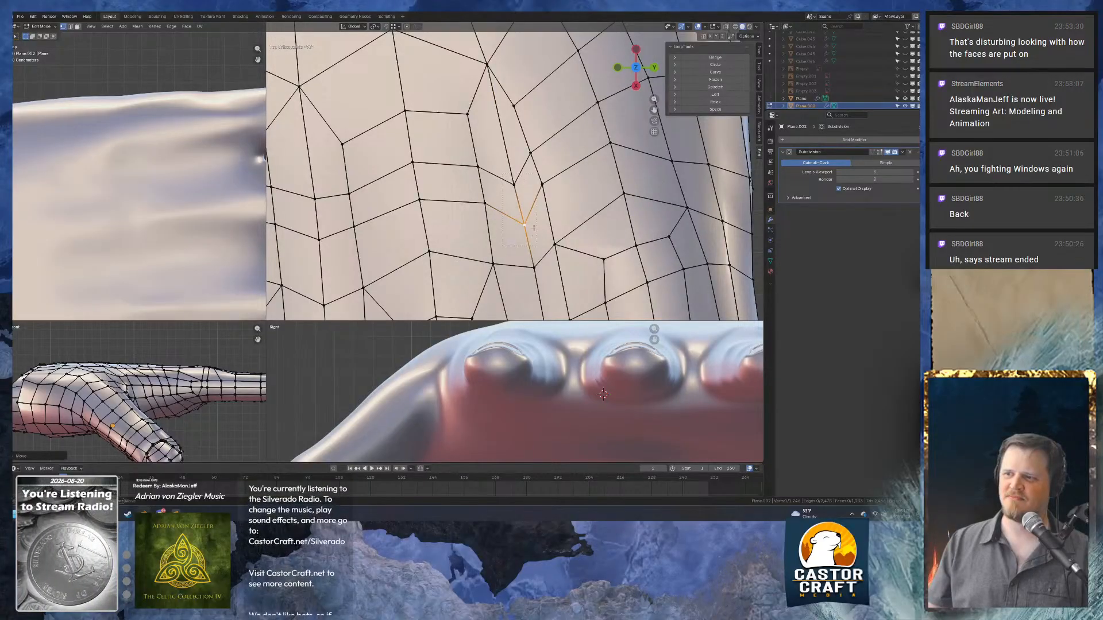
{"action": "left_click", "coordinate": [518, 192], "text": "shift"}
{"action": "key", "text": "g"}
{"action": "left_click", "coordinate": [530, 205]}
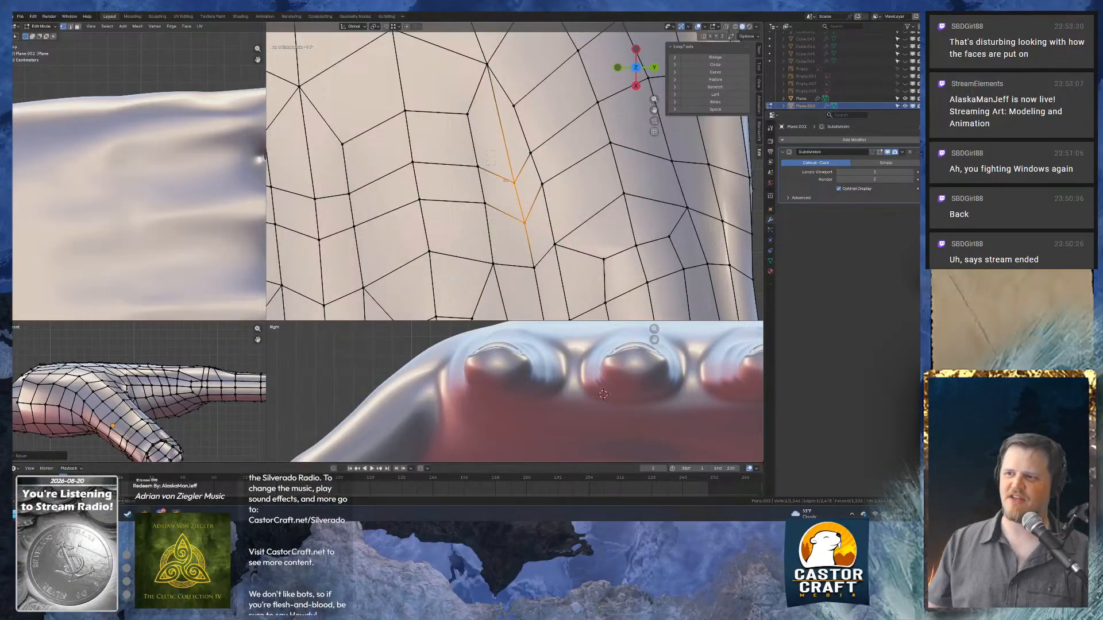
{"action": "key", "text": "g"}
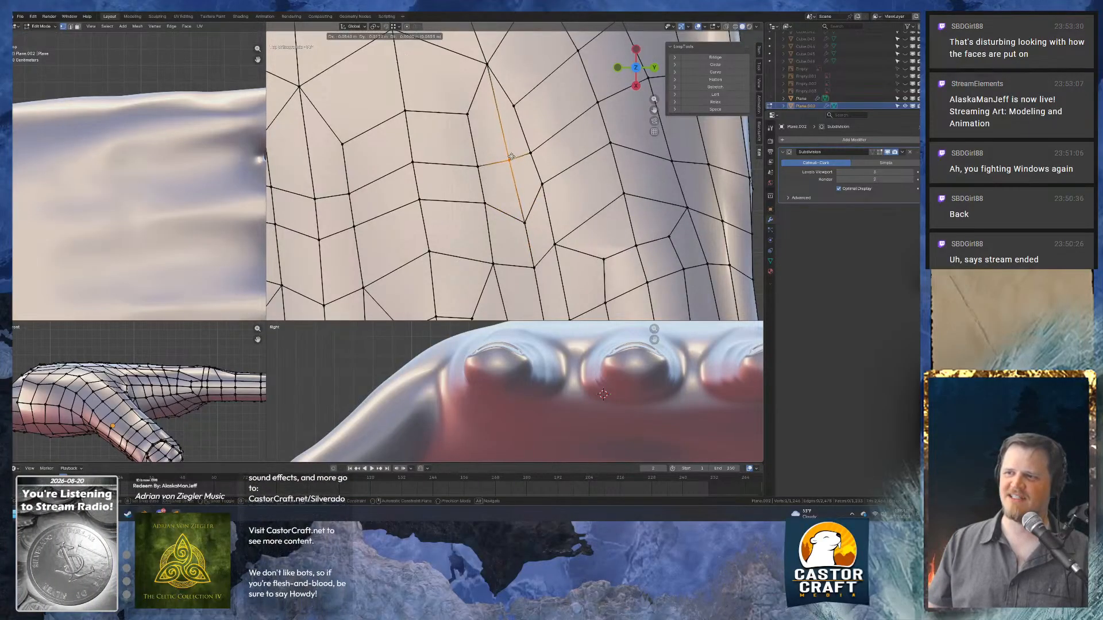
{"action": "left_click", "coordinate": [511, 157]}
{"action": "left_click", "coordinate": [519, 100]}
{"action": "key", "text": "g"}
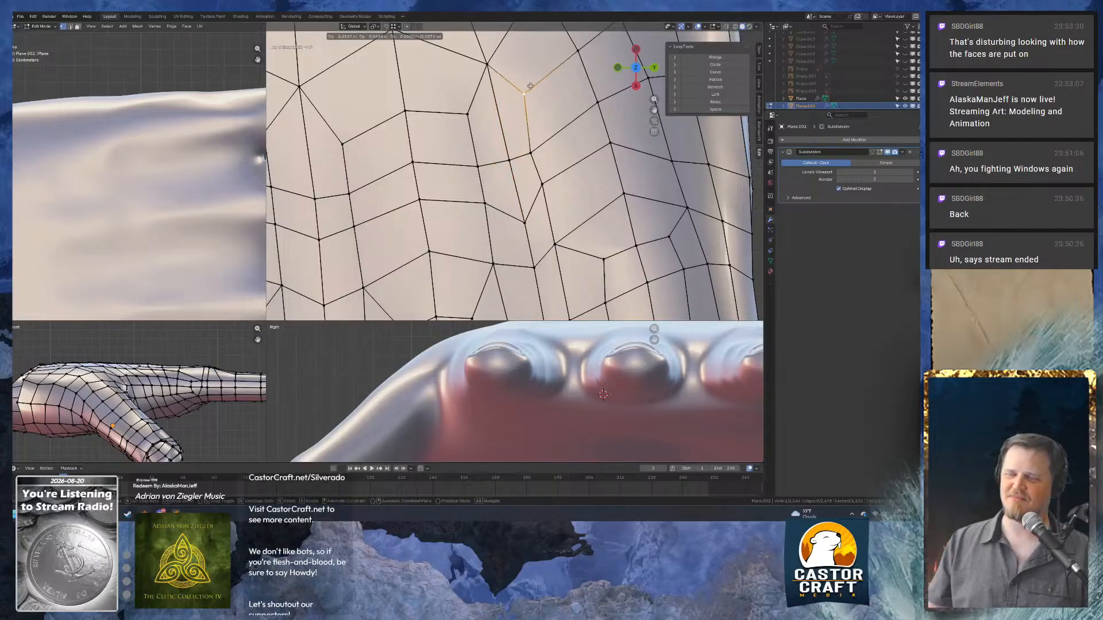
{"action": "left_click", "coordinate": [526, 89]}
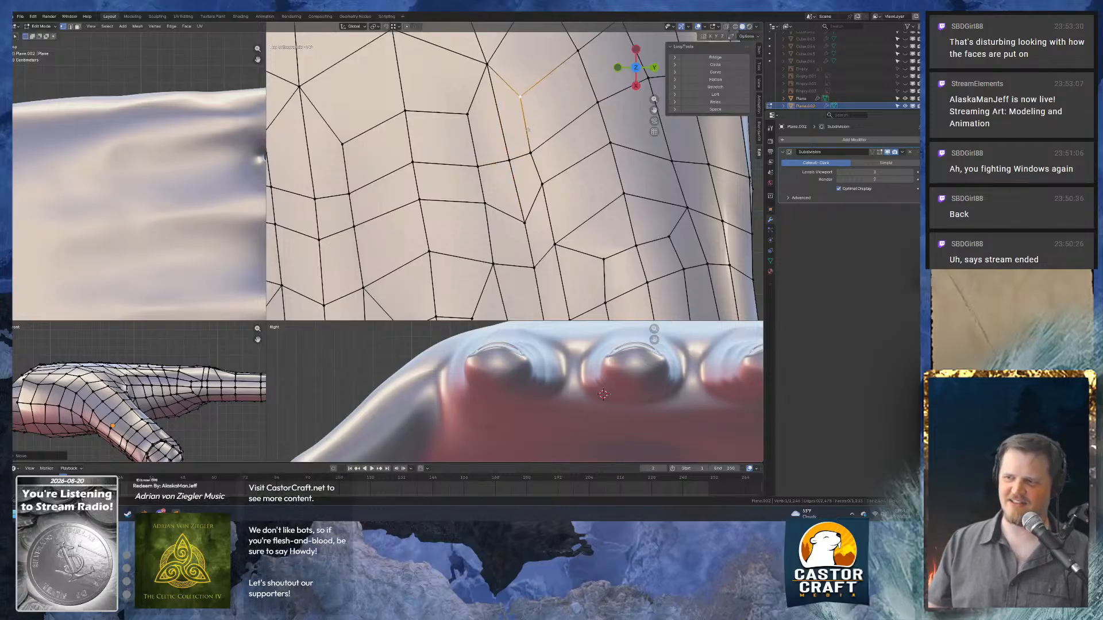
Slide two vertices beside the straightened column on the back of the hand along their edges to even the spacing.
{"action": "left_click", "coordinate": [528, 149]}
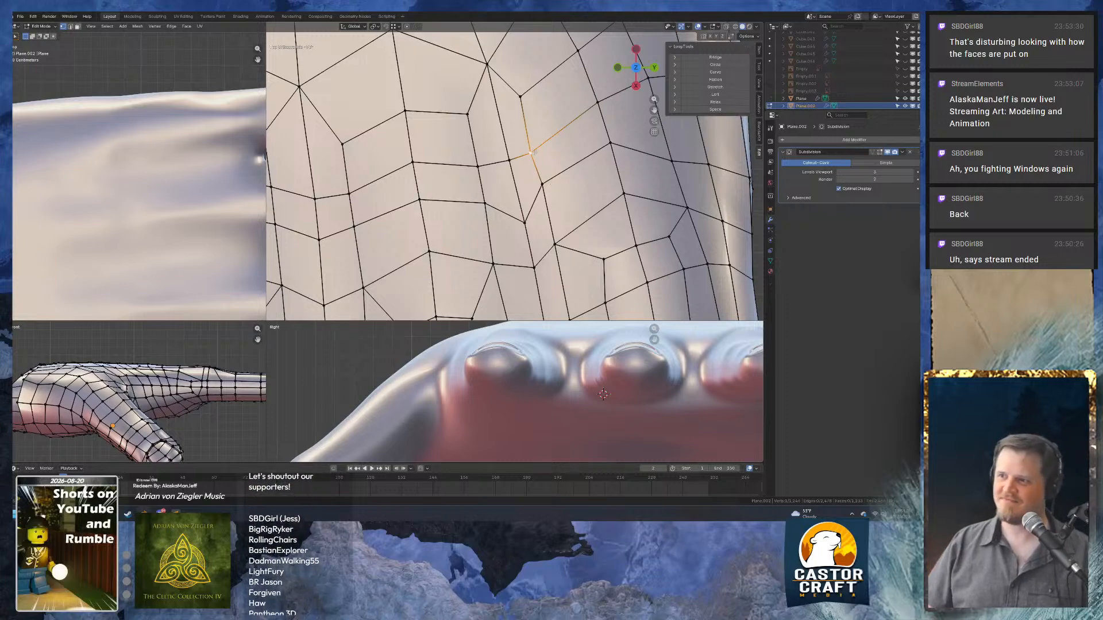
{"action": "key", "text": "g"}
{"action": "key", "text": "g"}
{"action": "left_click", "coordinate": [539, 149]}
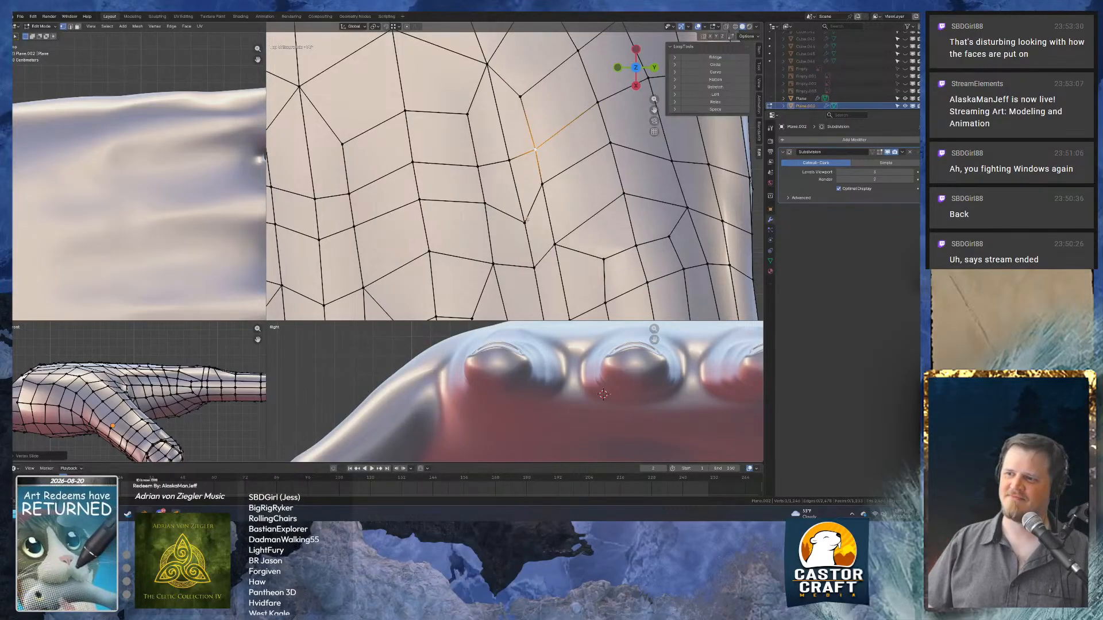
{"action": "left_click", "coordinate": [526, 220]}
{"action": "key", "text": "g"}
{"action": "key", "text": "g"}
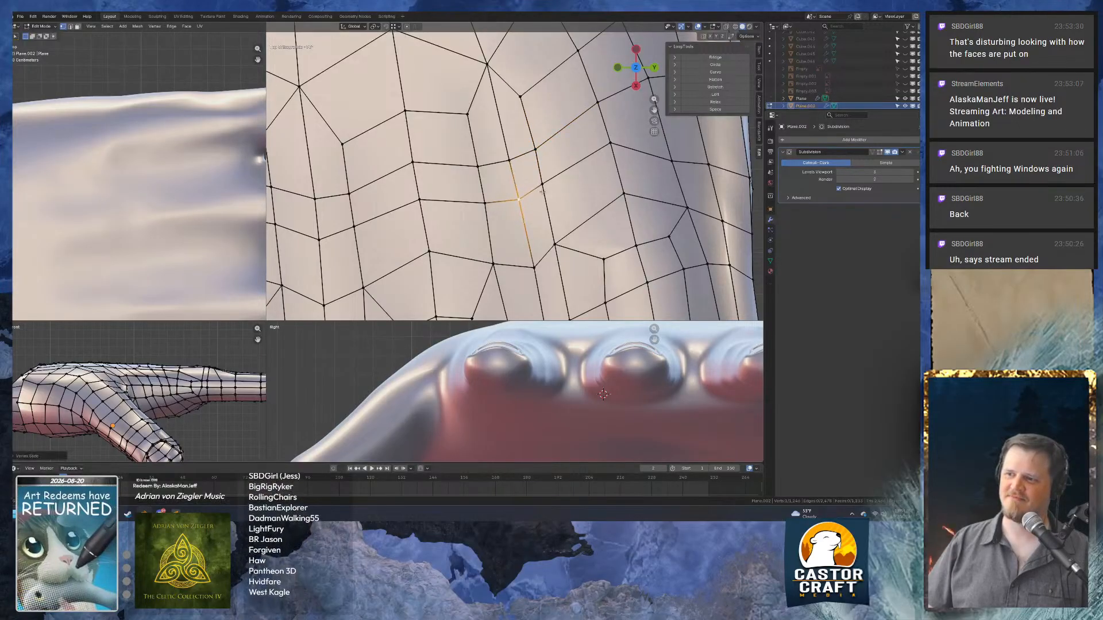
{"action": "left_click", "coordinate": [537, 193]}
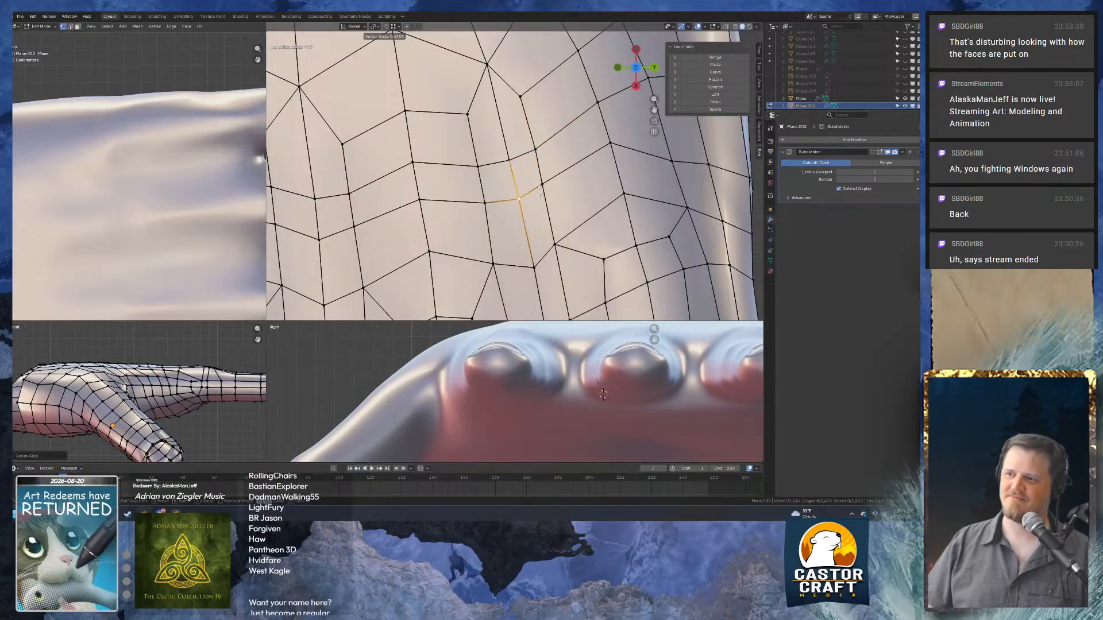
{"action": "left_click", "coordinate": [540, 191]}
Scale the selected back-of-hand vertices and lower them along Z with snapping to a neighbouring vertex, then turn snapping off.
{"action": "middle_click_drag", "start_coordinate": [509, 256], "coordinate": [524, 147]}
{"action": "middle_click_drag", "start_coordinate": [518, 196], "coordinate": [495, 187]}
{"action": "key", "text": "s"}
{"action": "left_click", "coordinate": [495, 185]}
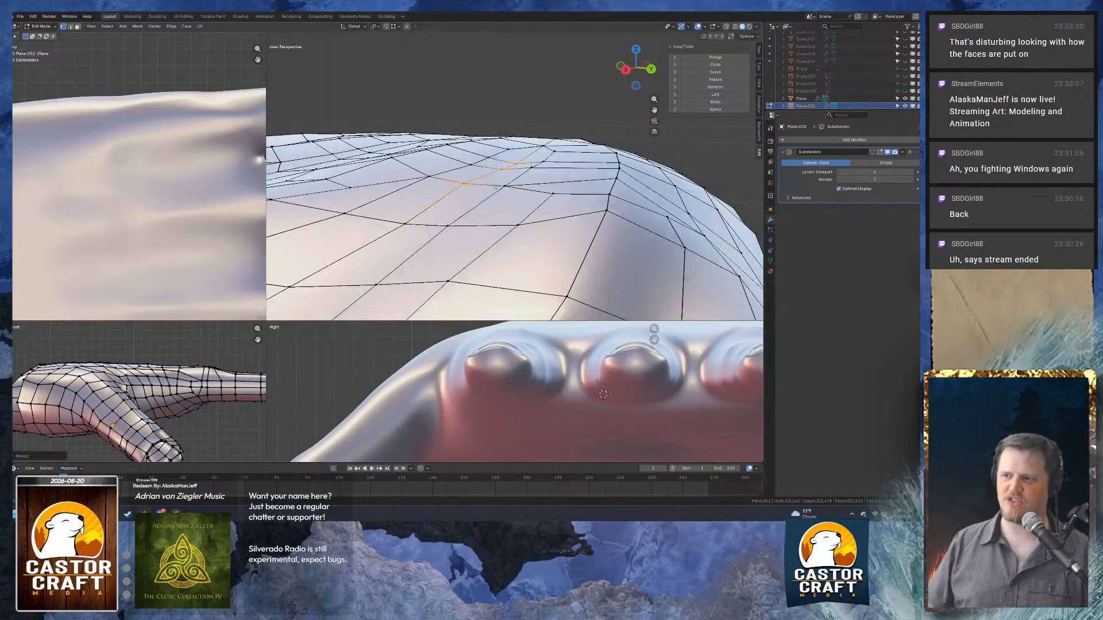
{"action": "key", "text": "g"}
{"action": "key", "text": "z"}
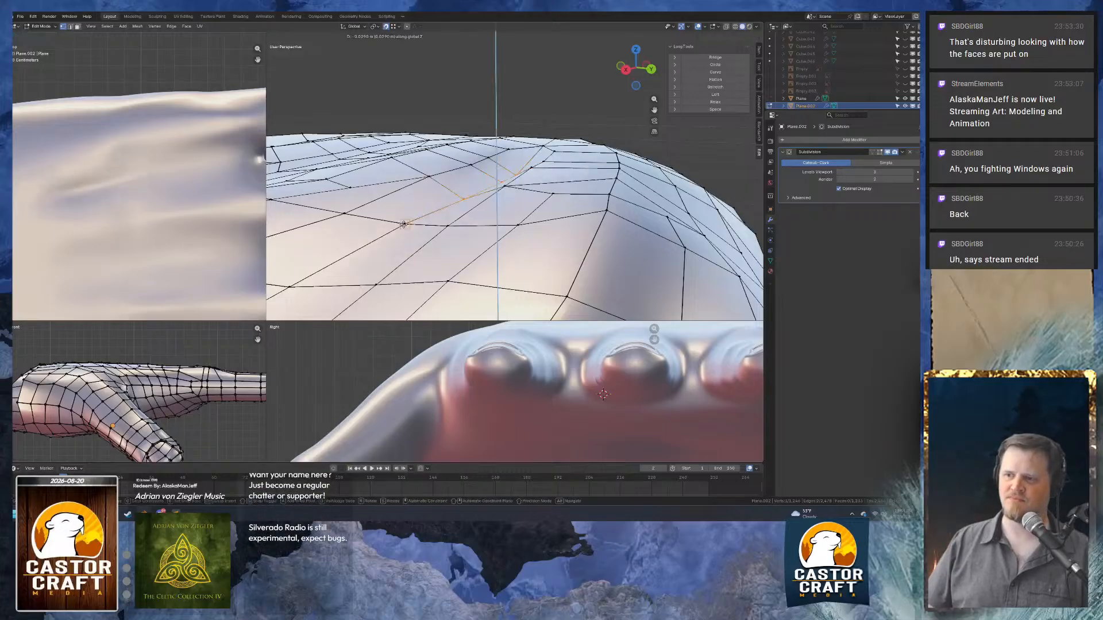
{"action": "left_click", "coordinate": [409, 230]}
{"action": "middle_click_drag", "start_coordinate": [448, 208], "coordinate": [515, 176]}
{"action": "key", "text": "shift+Tab"}
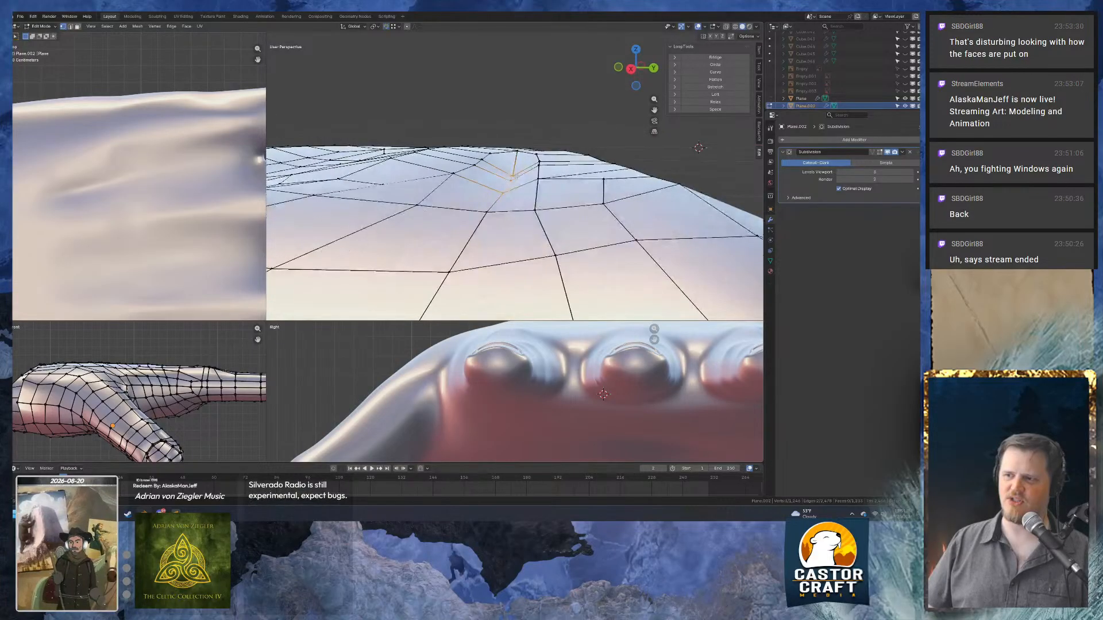
Raise the back-of-hand column vertices along Z in stages, with fewer vertices each time, to blend them into the surface.
{"action": "key", "text": "g"}
{"action": "key", "text": "z"}
{"action": "left_click", "coordinate": [520, 148]}
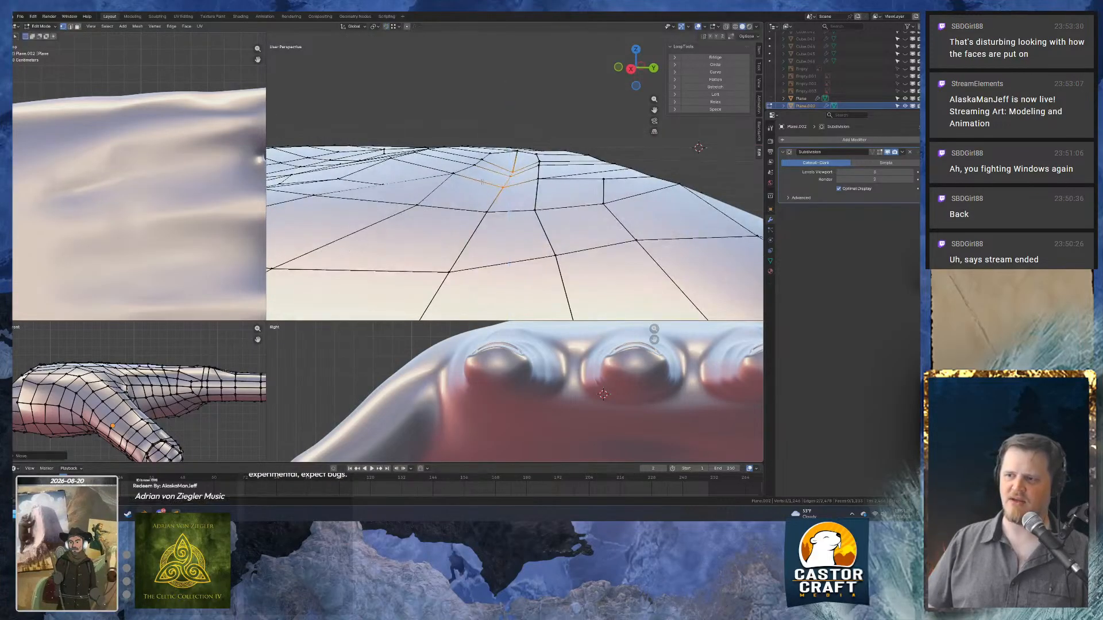
{"action": "key", "text": "g"}
{"action": "key", "text": "z"}
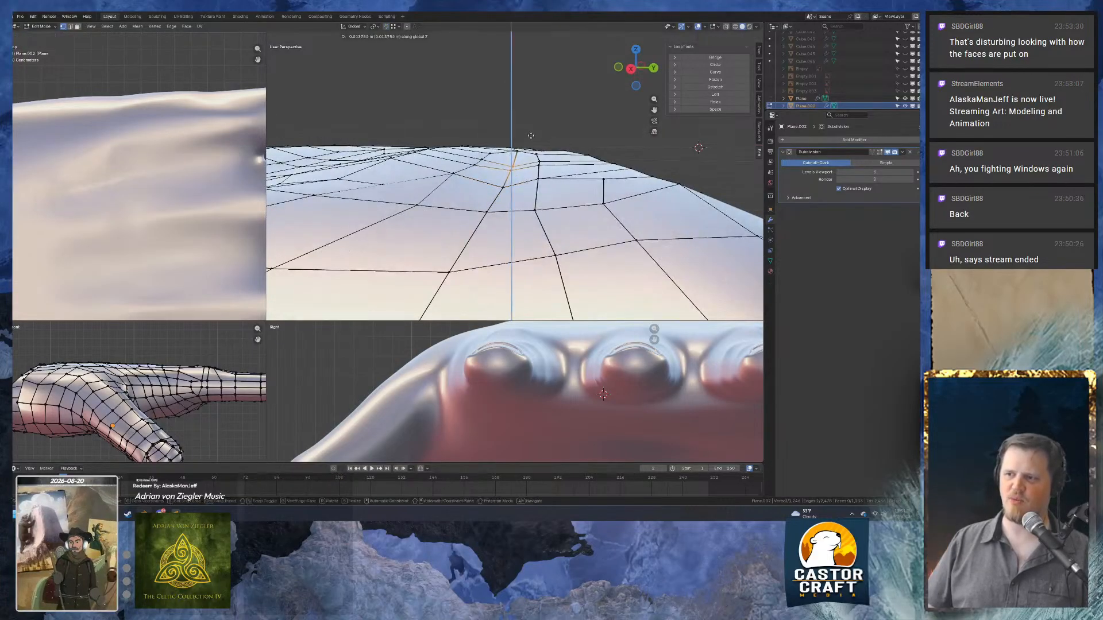
{"action": "left_click", "coordinate": [530, 136]}
{"action": "left_click", "coordinate": [510, 167]}
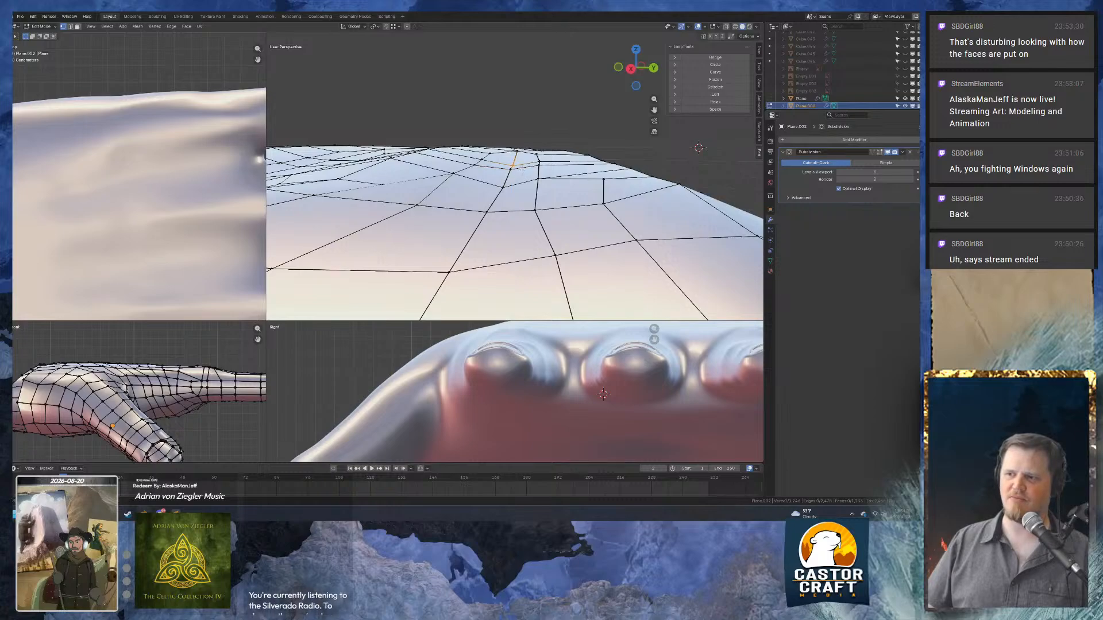
{"action": "key", "text": "g"}
{"action": "key", "text": "z"}
{"action": "left_click", "coordinate": [528, 135]}
Examine the mesh flow across the back of the hand and wrist, and the whole smooth-shaded hand in Object Mode.
{"action": "middle_click_drag", "start_coordinate": [528, 135], "coordinate": [632, 138]}
{"action": "middle_click_drag", "start_coordinate": [499, 164], "coordinate": [436, 235]}
{"action": "scroll", "coordinate": [574, 242], "scroll_direction": "down", "scroll_amount": 3}
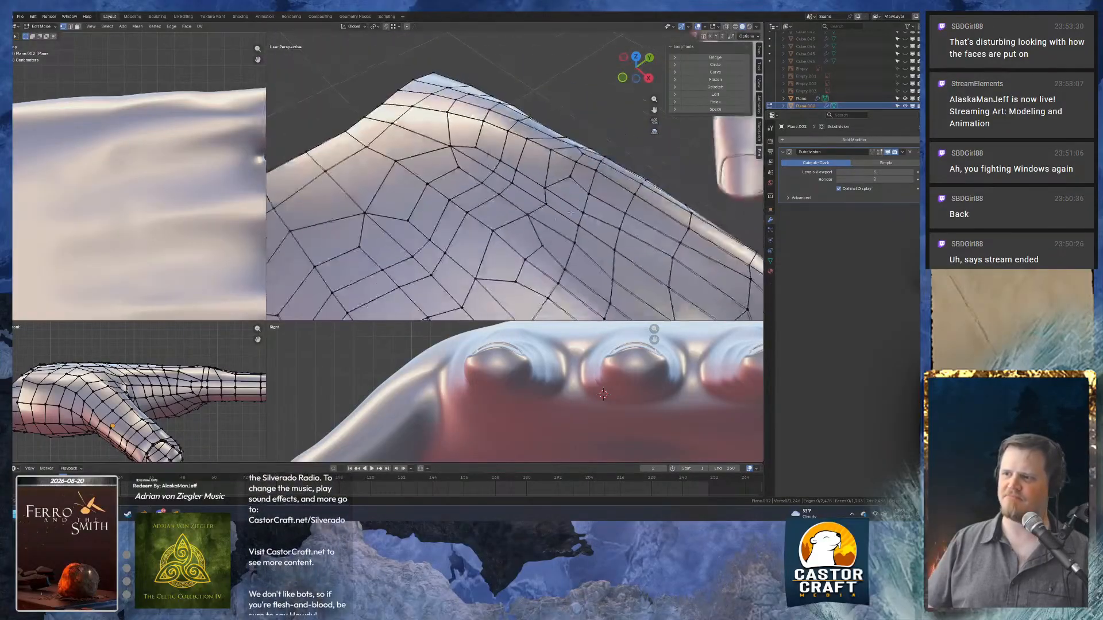
{"action": "middle_click_drag", "start_coordinate": [661, 247], "coordinate": [536, 168]}
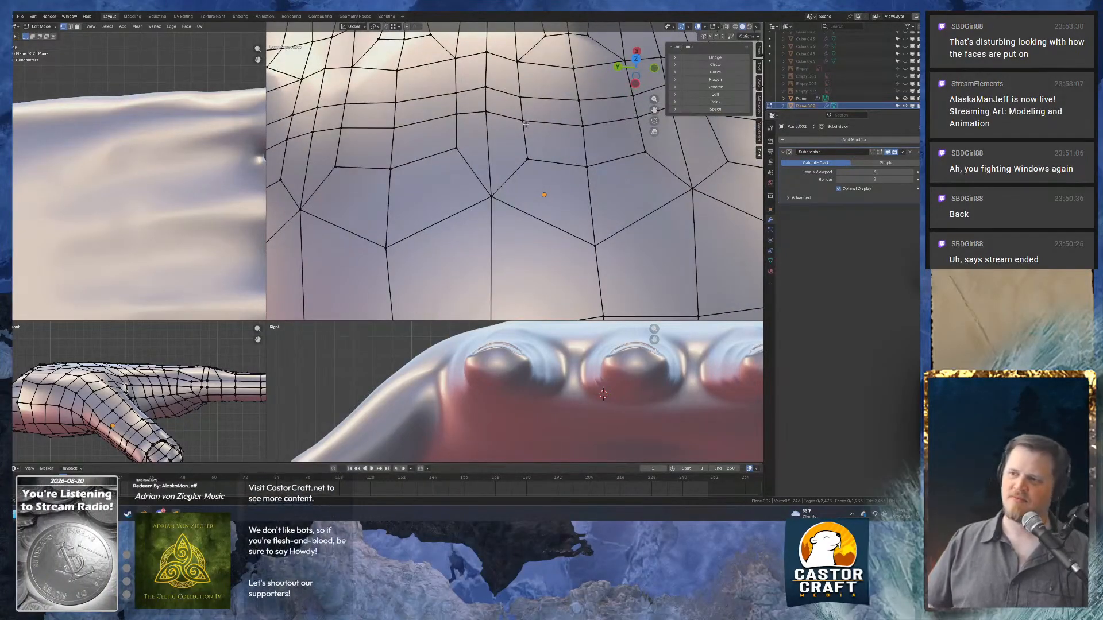
{"action": "scroll", "coordinate": [525, 125], "scroll_direction": "down", "scroll_amount": 4}
{"action": "middle_click_drag", "start_coordinate": [525, 125], "coordinate": [560, 92]}
{"action": "mouse_move", "coordinate": [499, 195]}
{"action": "middle_mouse_down"}
{"action": "mouse_move", "coordinate": [491, 155]}
{"action": "mouse_move", "coordinate": [611, 187]}
{"action": "mouse_move", "coordinate": [587, 189]}
{"action": "mouse_move", "coordinate": [563, 209]}
{"action": "mouse_move", "coordinate": [595, 161]}
{"action": "mouse_move", "coordinate": [542, 127]}
{"action": "middle_mouse_up"}
{"action": "middle_click_drag", "start_coordinate": [631, 146], "coordinate": [481, 163]}
{"action": "key", "text": "Tab"}
{"action": "scroll", "coordinate": [481, 164], "scroll_direction": "down", "scroll_amount": 5}
{"action": "scroll", "coordinate": [481, 164], "scroll_direction": "down", "scroll_amount": 9}
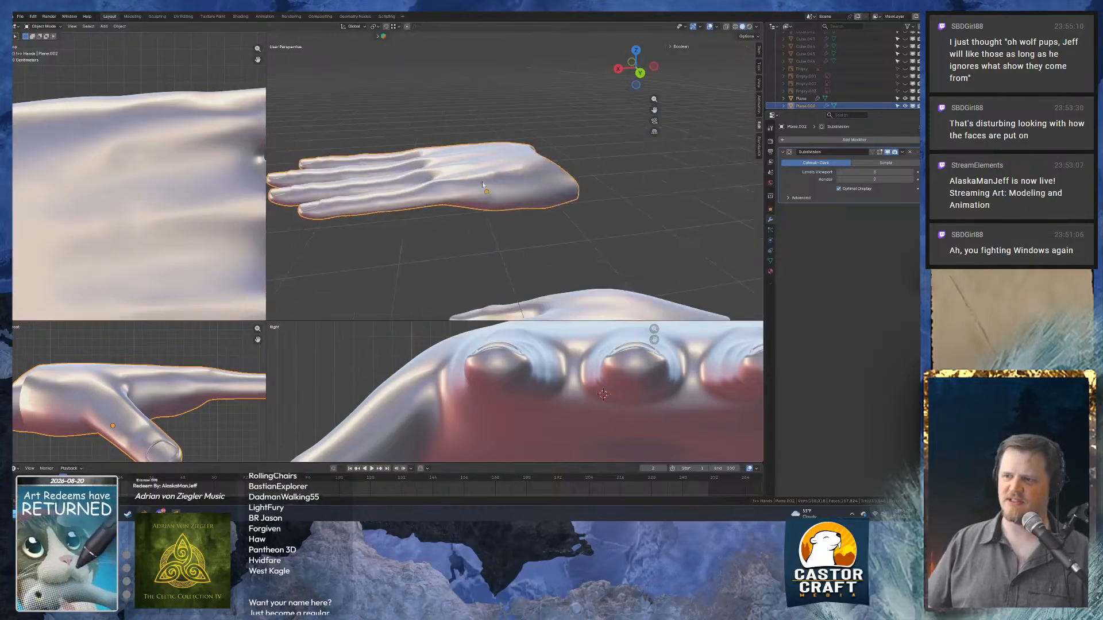
Hide the other hand model in front and select the remaining hand.
{"action": "left_click", "coordinate": [511, 233]}
{"action": "key", "text": "h"}
{"action": "left_click", "coordinate": [499, 170]}
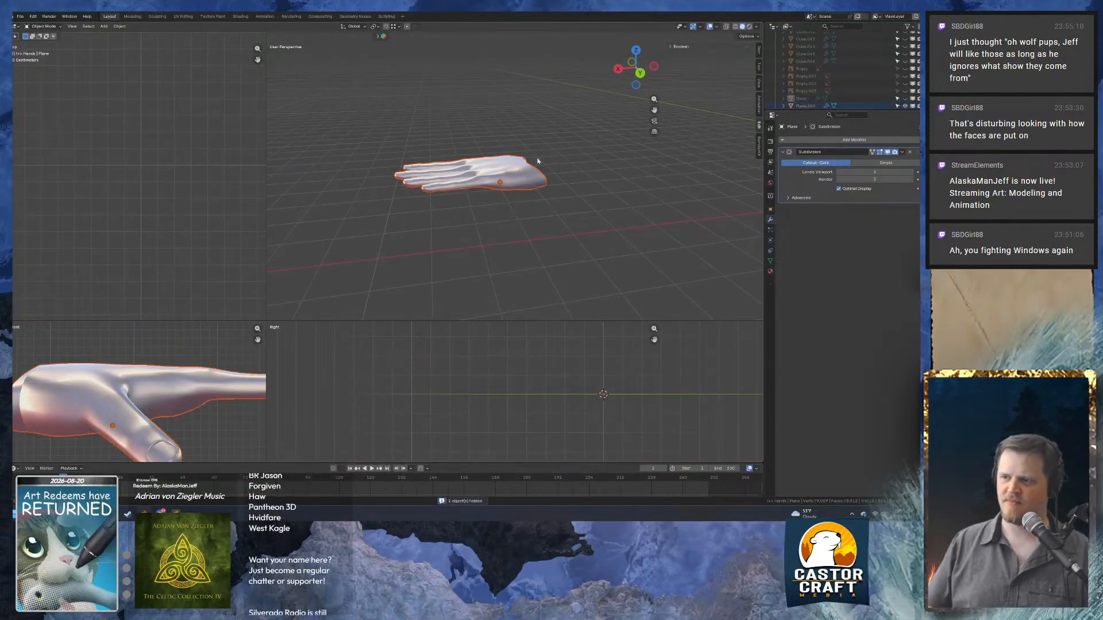
Enter Edit Mode on the hand mesh and adjust the height of the selected back-of-hand vertex along Z.
{"action": "key", "text": "Tab"}
{"action": "key", "text": "KP_Decimal"}
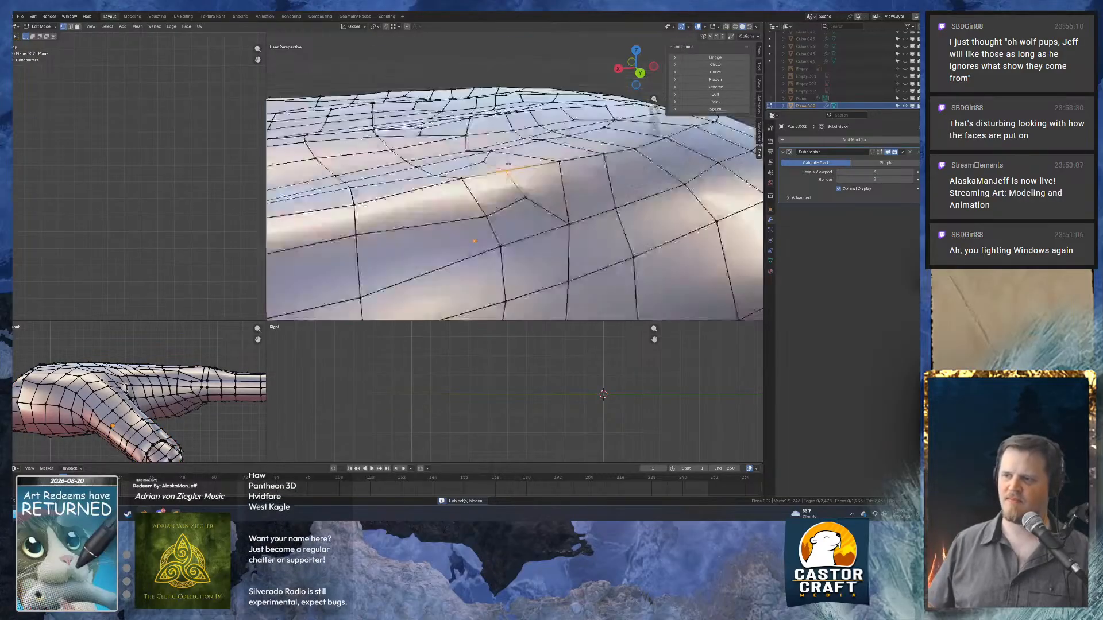
{"action": "middle_click_drag", "start_coordinate": [504, 171], "coordinate": [541, 175]}
{"action": "key", "text": "g"}
{"action": "key", "text": "z"}
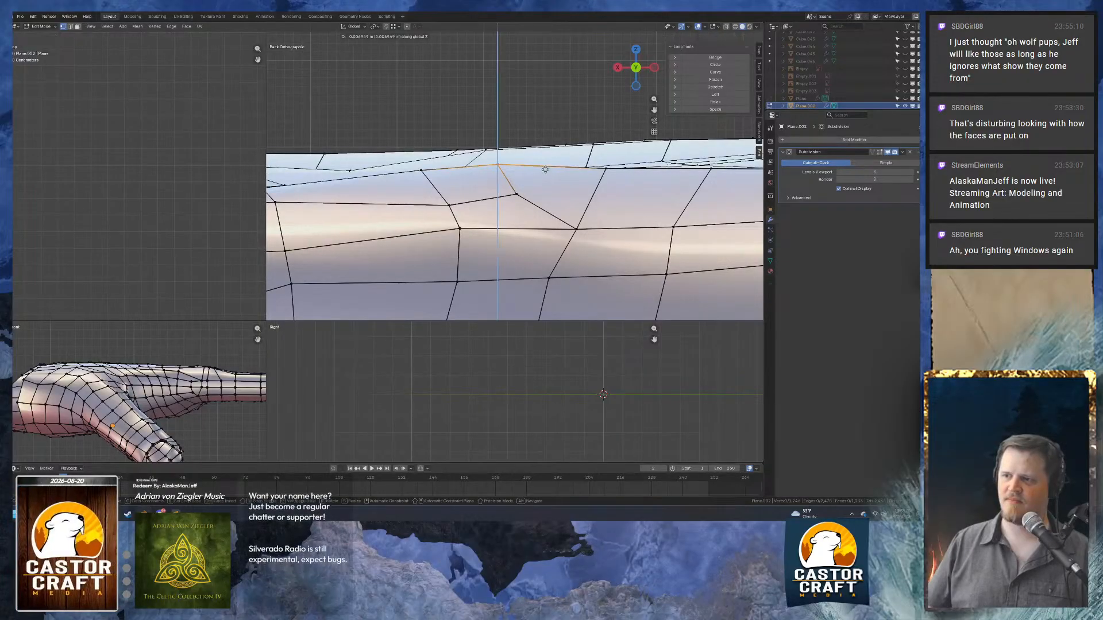
{"action": "left_click", "coordinate": [548, 193]}
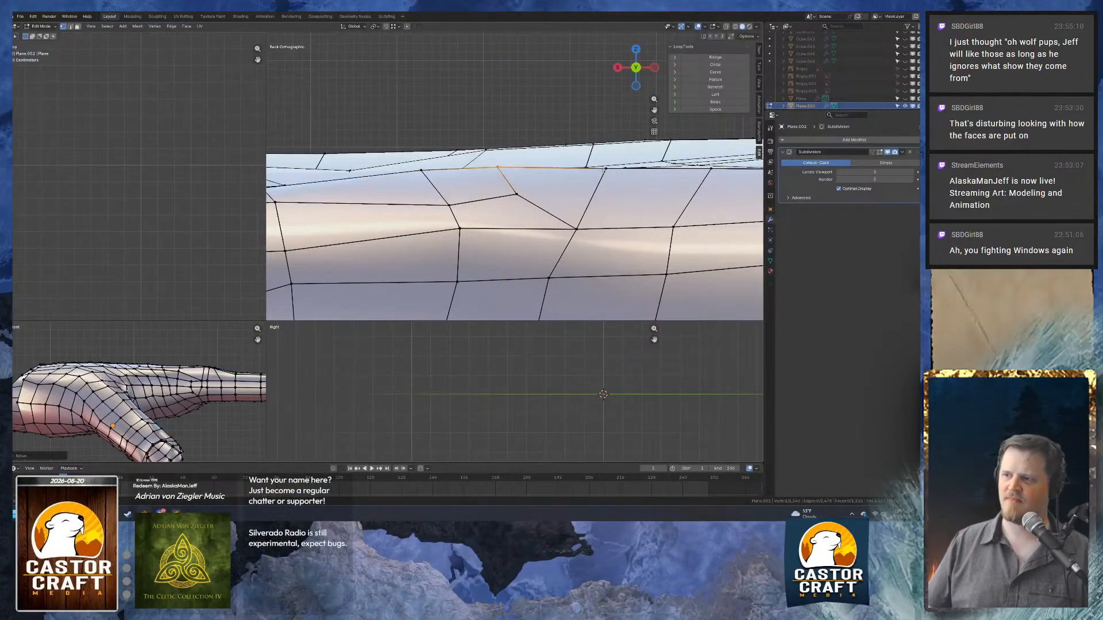
Raise the neighbouring vertices toward the wrist along Z to even out the hand's upper contour.
{"action": "left_click", "coordinate": [618, 162]}
{"action": "middle_click_drag", "start_coordinate": [682, 170], "coordinate": [541, 179], "text": "shift"}
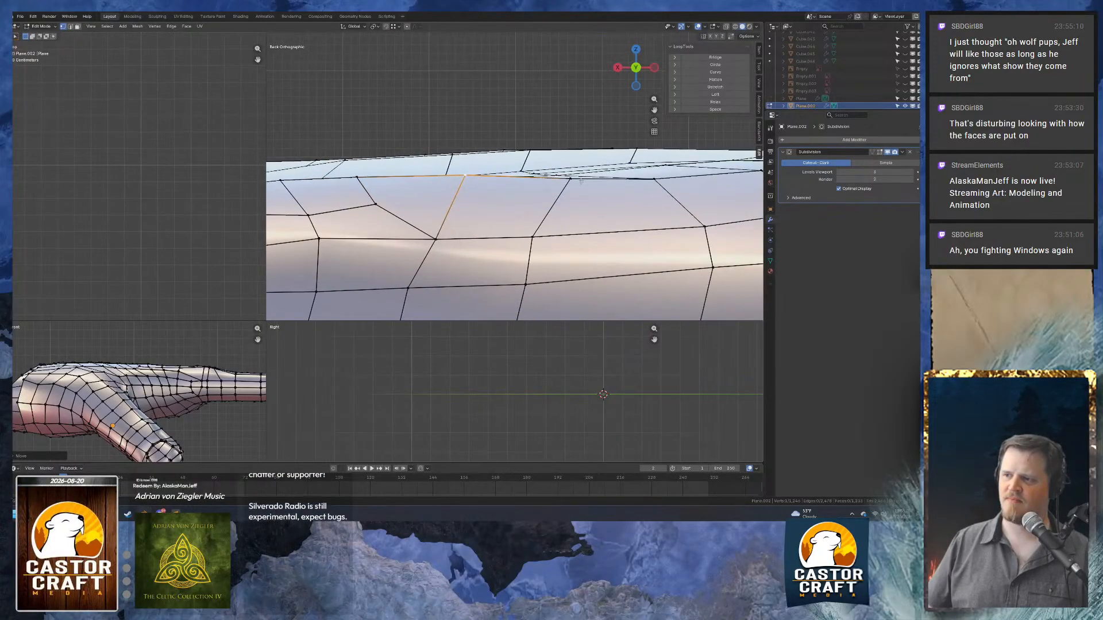
{"action": "key", "text": "g"}
{"action": "key", "text": "z"}
{"action": "left_click", "coordinate": [584, 209]}
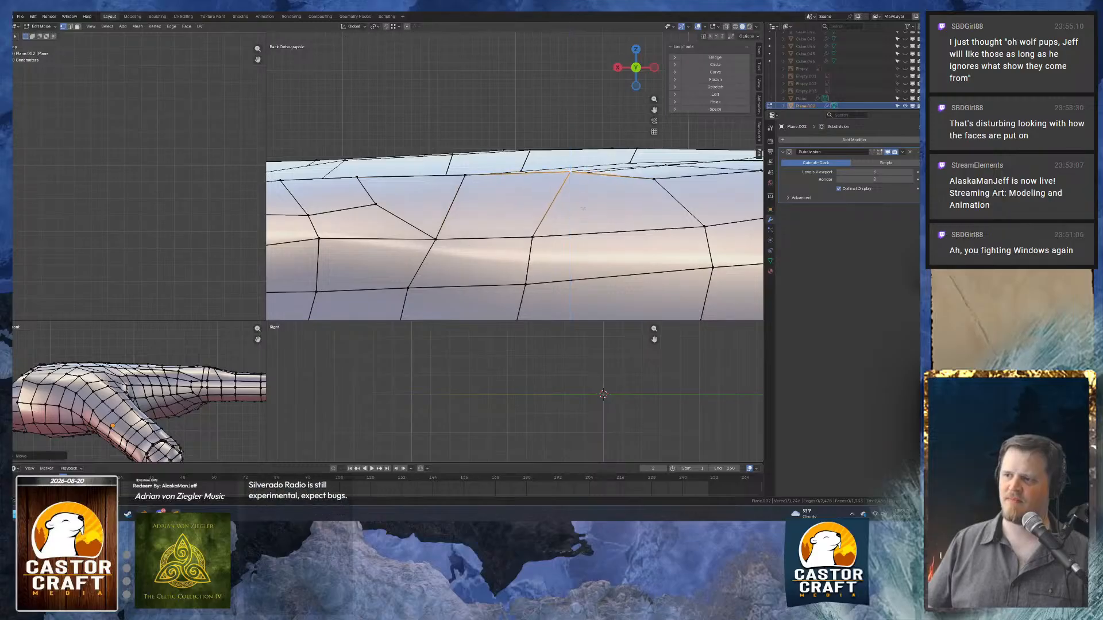
{"action": "key", "text": "g"}
{"action": "key", "text": "z"}
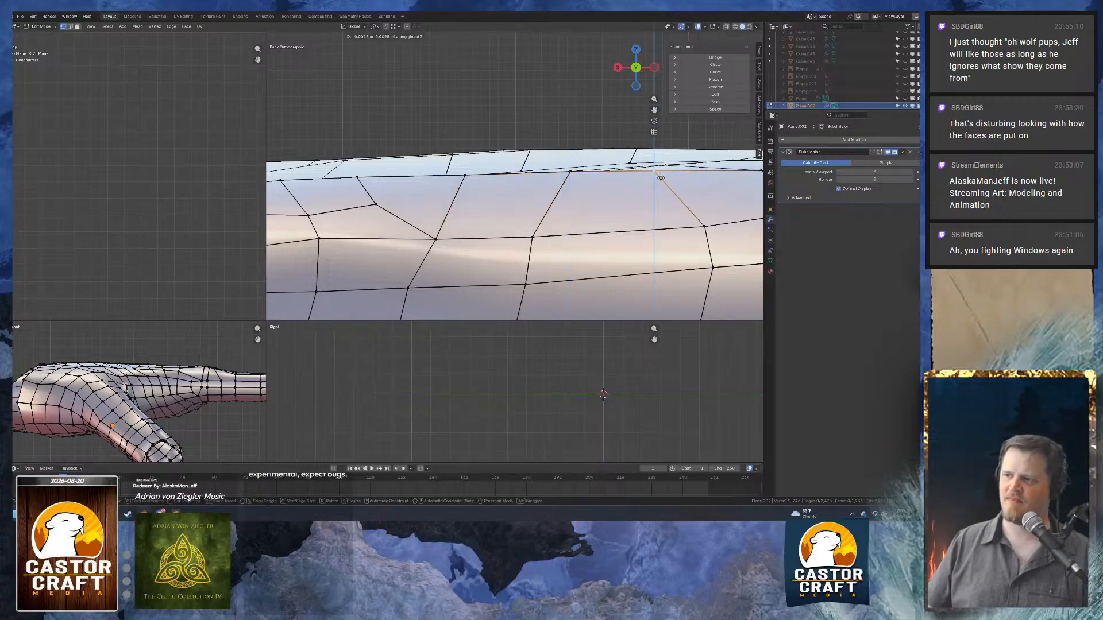
{"action": "left_click", "coordinate": [660, 177]}
Fine-tune the Z height of two contour vertices nearer the fingers and preview the hand in Object Mode.
{"action": "mouse_move", "coordinate": [496, 186]}
{"action": "middle_mouse_down", "text": "shift"}
{"action": "mouse_move", "coordinate": [334, 208]}
{"action": "mouse_move", "coordinate": [494, 193]}
{"action": "middle_mouse_up", "text": "shift"}
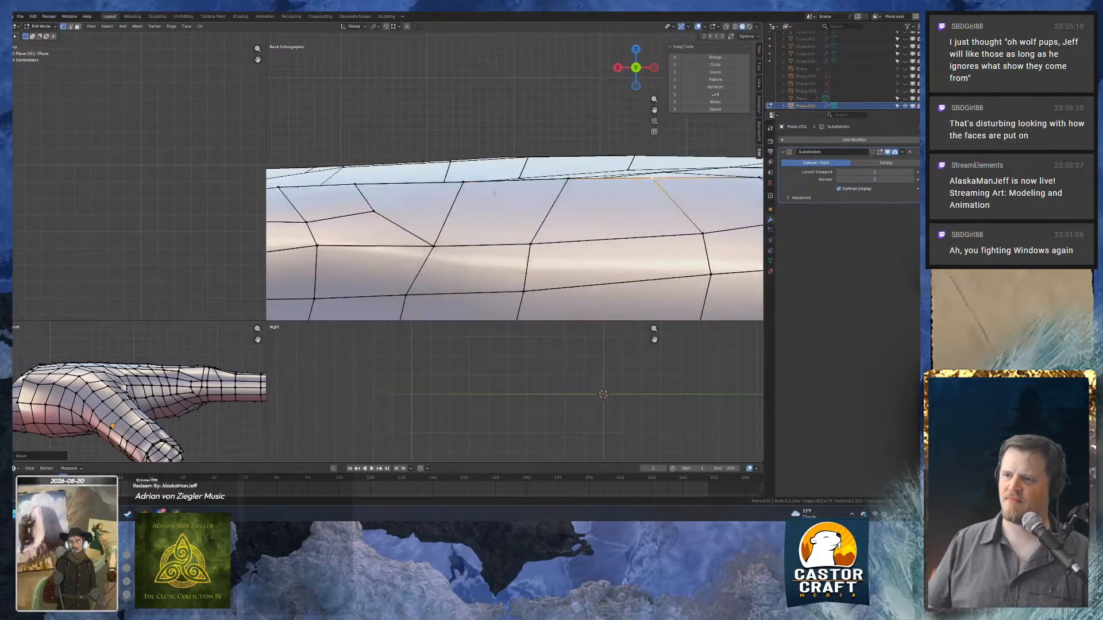
{"action": "left_click", "coordinate": [463, 182]}
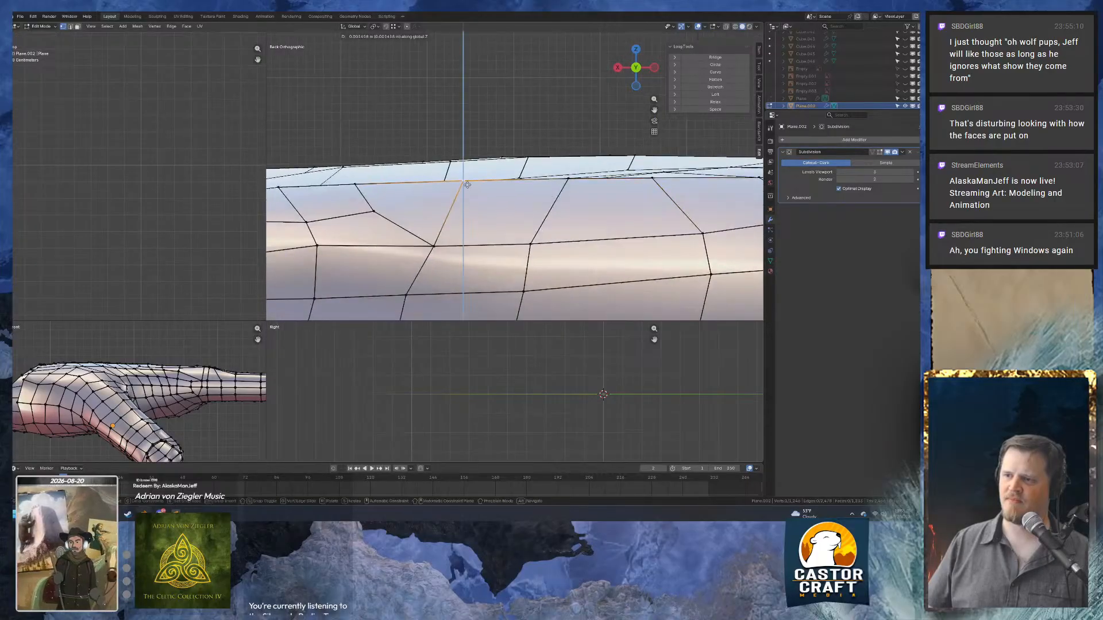
{"action": "left_click", "coordinate": [363, 187]}
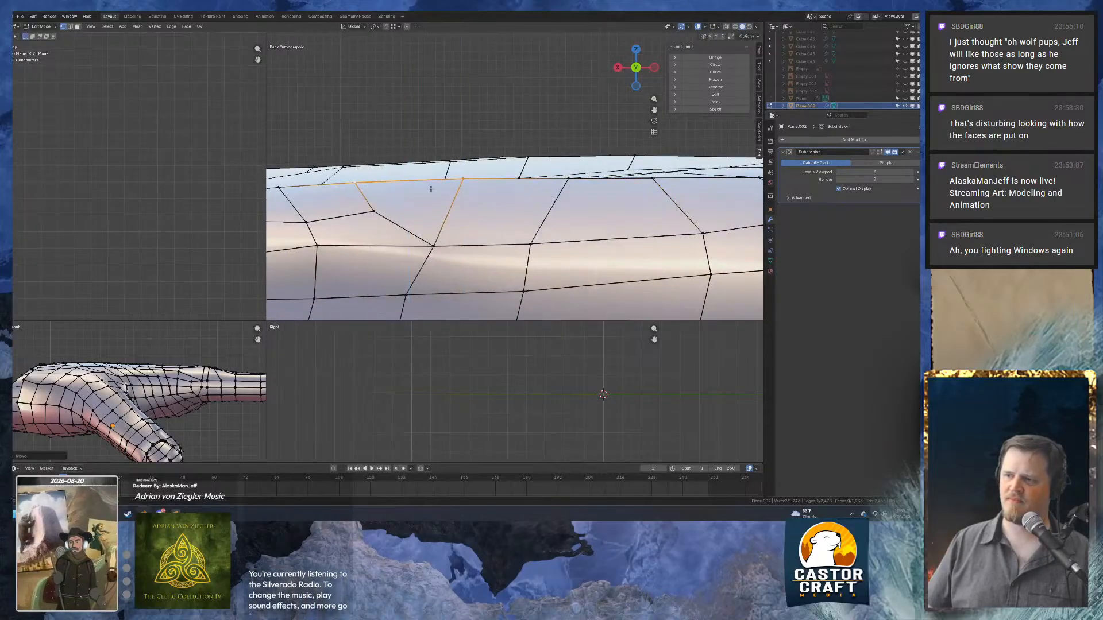
{"action": "middle_click_drag", "start_coordinate": [364, 187], "coordinate": [480, 174]}
{"action": "key", "text": "Tab"}
{"action": "key", "text": "Tab"}
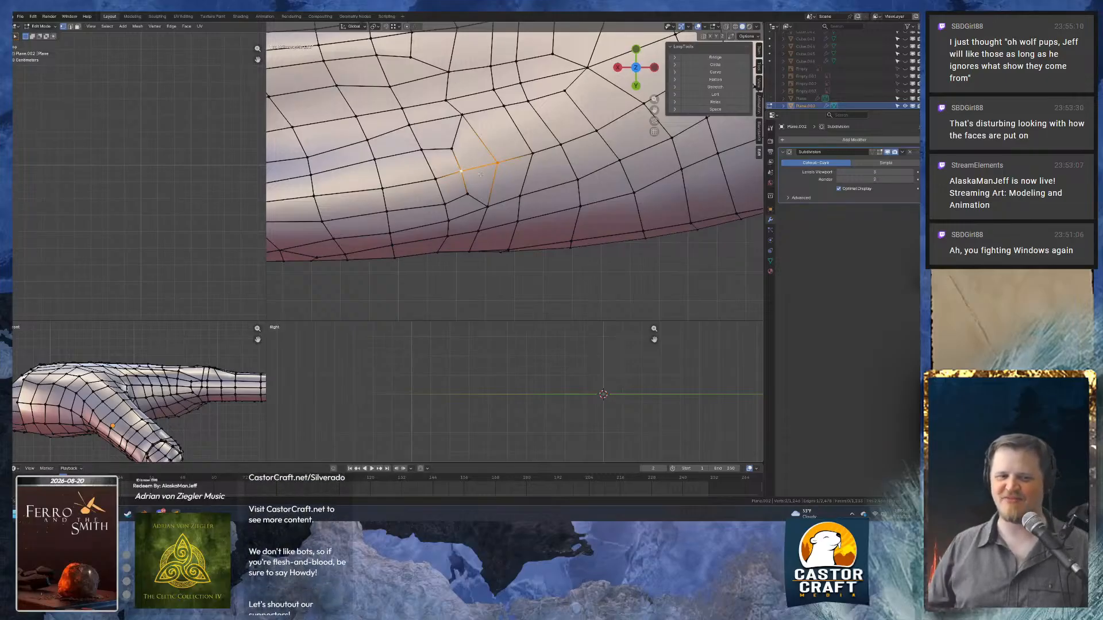
Slide two adjacent vertices near the hand's outer edge along their edges toward the wrist to even the face spacing.
{"action": "middle_click_drag", "start_coordinate": [480, 174], "coordinate": [499, 137]}
{"action": "middle_click_drag", "start_coordinate": [496, 192], "coordinate": [465, 126]}
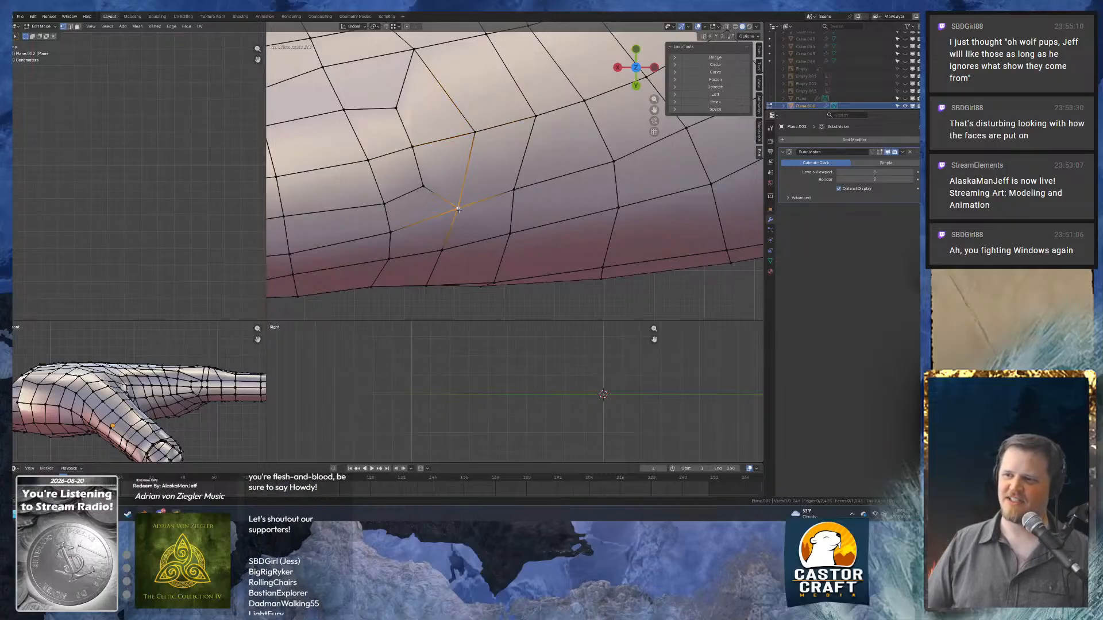
{"action": "key", "text": "g"}
{"action": "key", "text": "g"}
{"action": "left_click", "coordinate": [481, 202]}
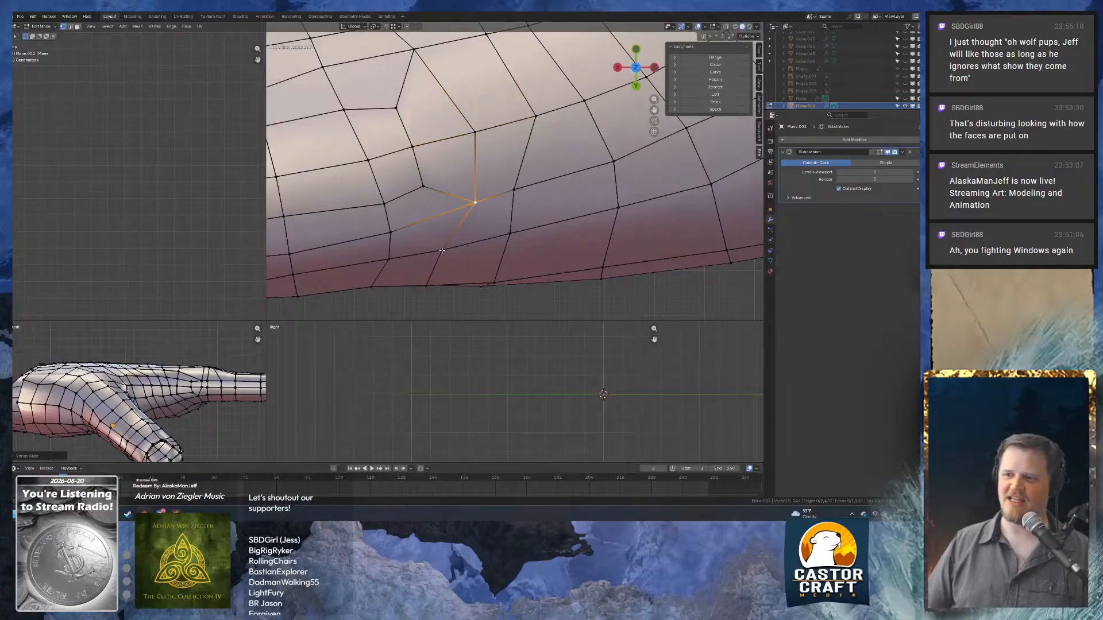
{"action": "left_click", "coordinate": [442, 251]}
{"action": "key", "text": "g"}
{"action": "key", "text": "g"}
{"action": "left_click", "coordinate": [462, 247]}
Slide the next two vertices on the wrist side along their edges to continue the even spacing.
{"action": "middle_click_drag", "start_coordinate": [497, 252], "coordinate": [486, 215], "text": "shift"}
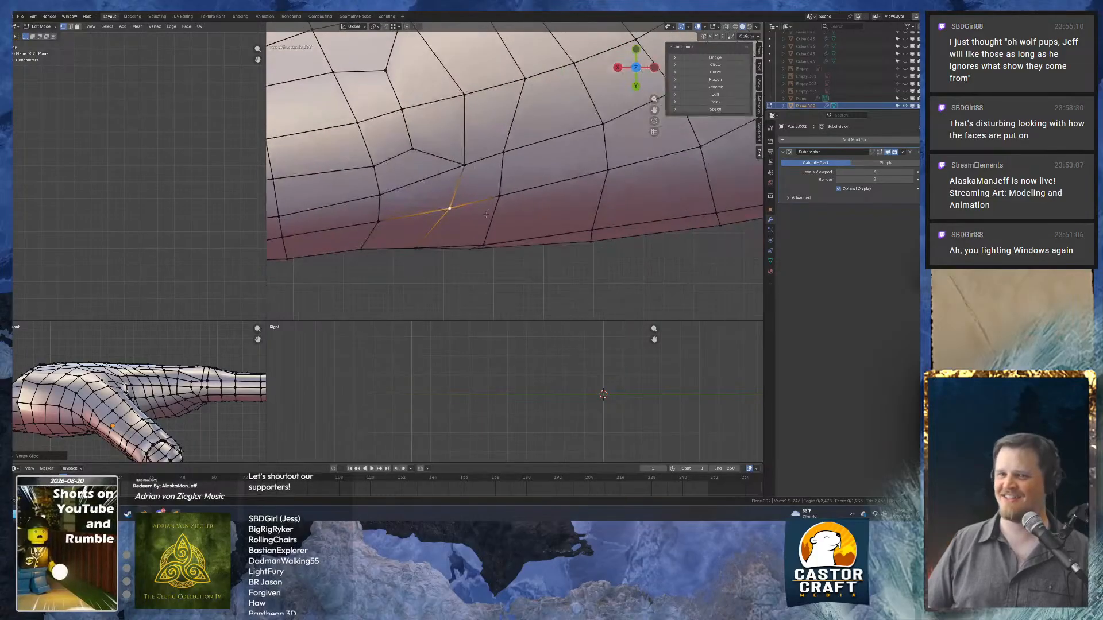
{"action": "key", "text": "g"}
{"action": "key", "text": "g"}
{"action": "left_click", "coordinate": [531, 186]}
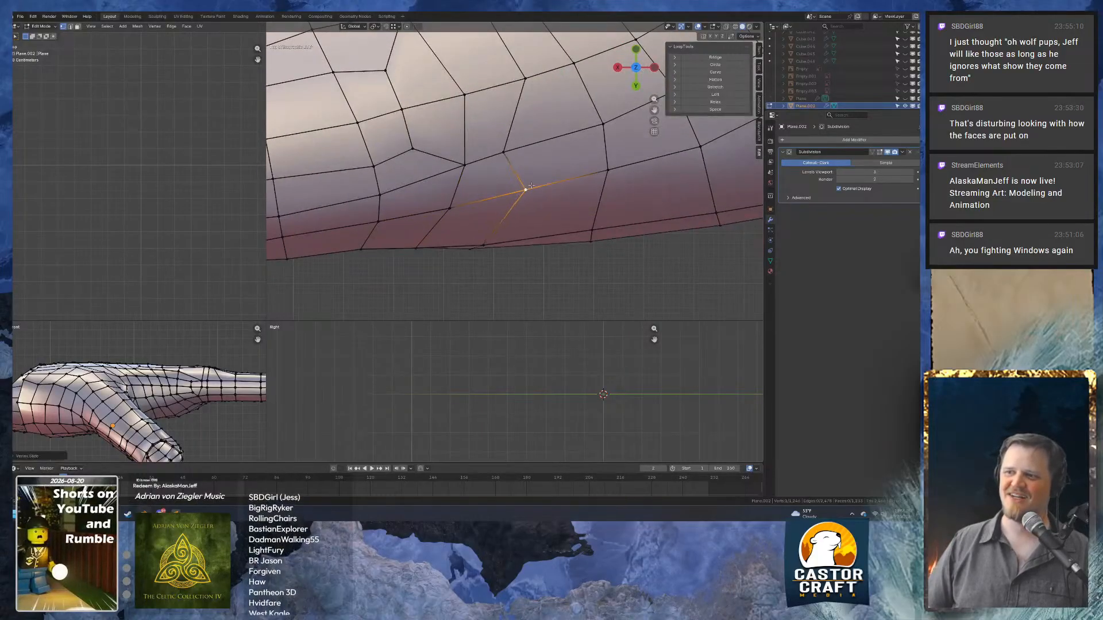
{"action": "left_click", "coordinate": [503, 153]}
{"action": "key", "text": "g"}
{"action": "key", "text": "g"}
{"action": "left_click", "coordinate": [546, 140]}
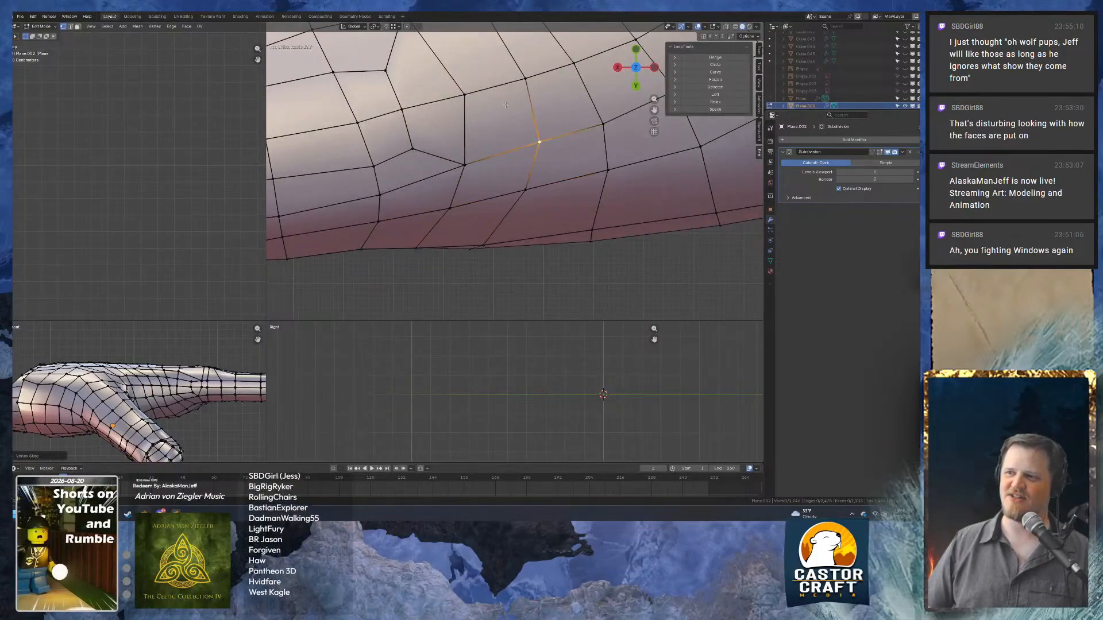
Vertex-slide two vertices on the back of the hand to relax the edge flow, and preview the hand in Object Mode.
{"action": "scroll", "coordinate": [499, 224], "scroll_direction": "down", "scroll_amount": 4}
{"action": "scroll", "coordinate": [499, 224], "scroll_direction": "up", "scroll_amount": 3}
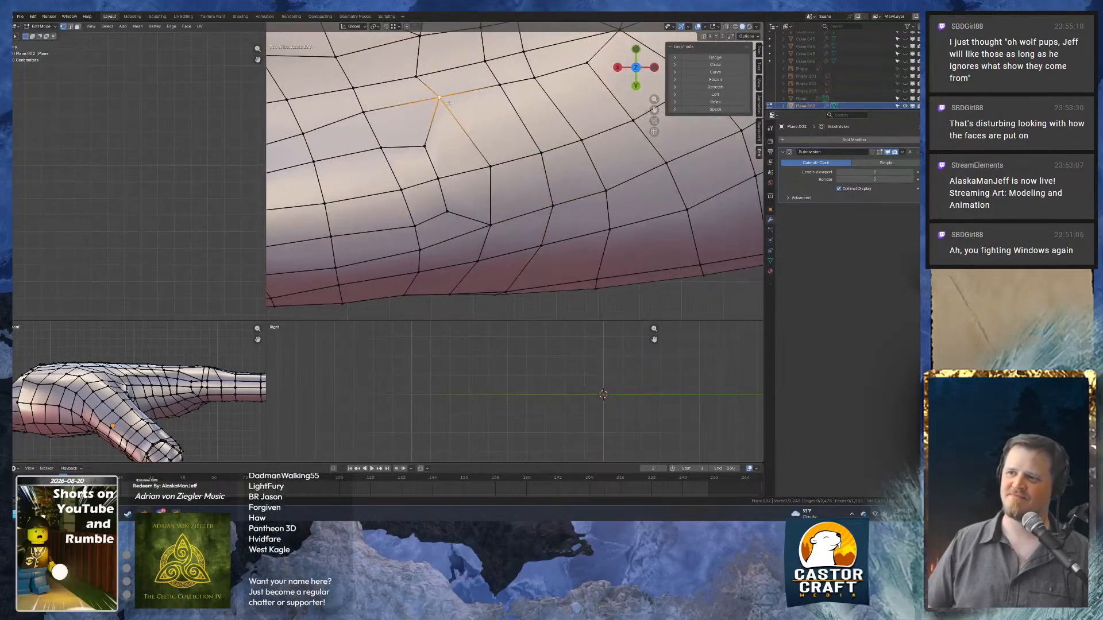
{"action": "scroll", "coordinate": [448, 103], "scroll_direction": "down", "scroll_amount": 2}
{"action": "middle_click_drag", "start_coordinate": [600, 136], "coordinate": [510, 152], "text": "shift"}
{"action": "key", "text": "alt+a"}
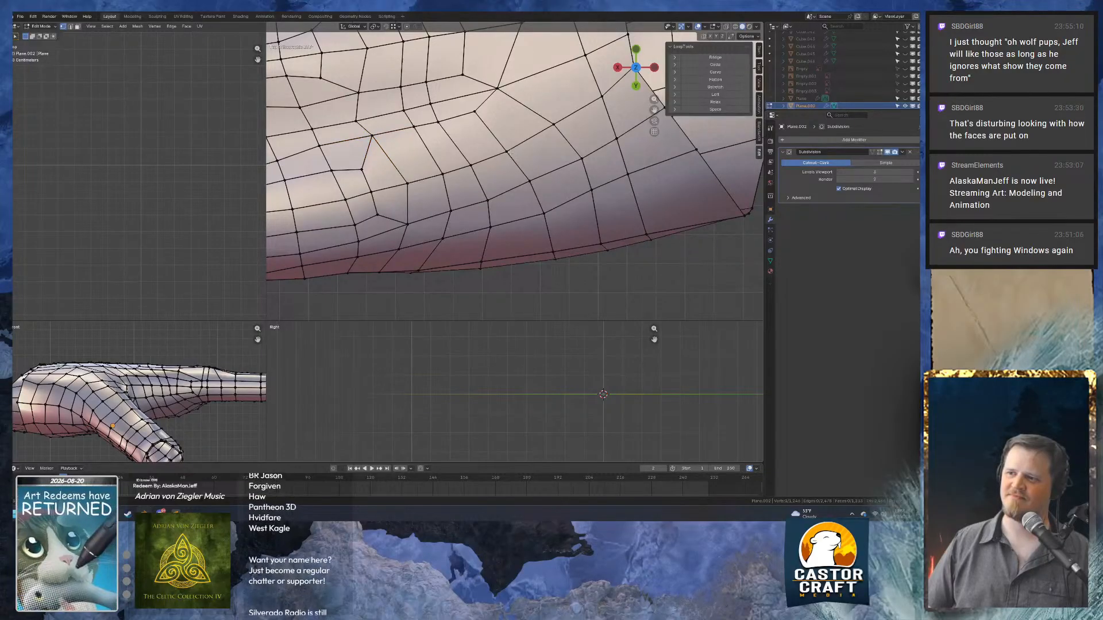
{"action": "key", "text": "shift+v"}
{"action": "left_click", "coordinate": [530, 140]}
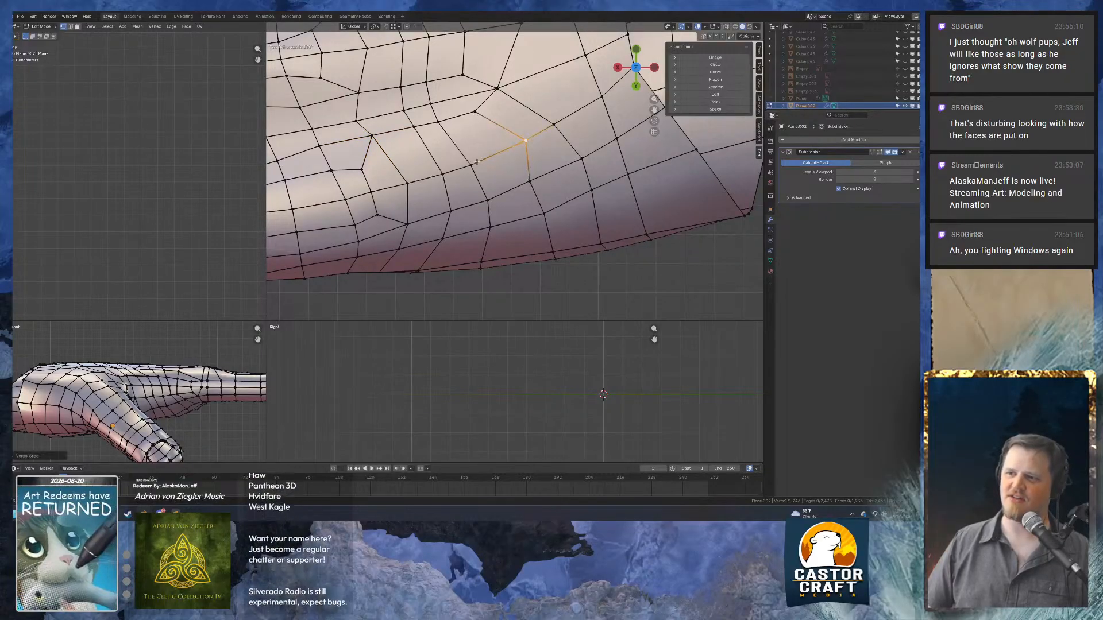
{"action": "key", "text": "shift+v"}
{"action": "left_click", "coordinate": [501, 153]}
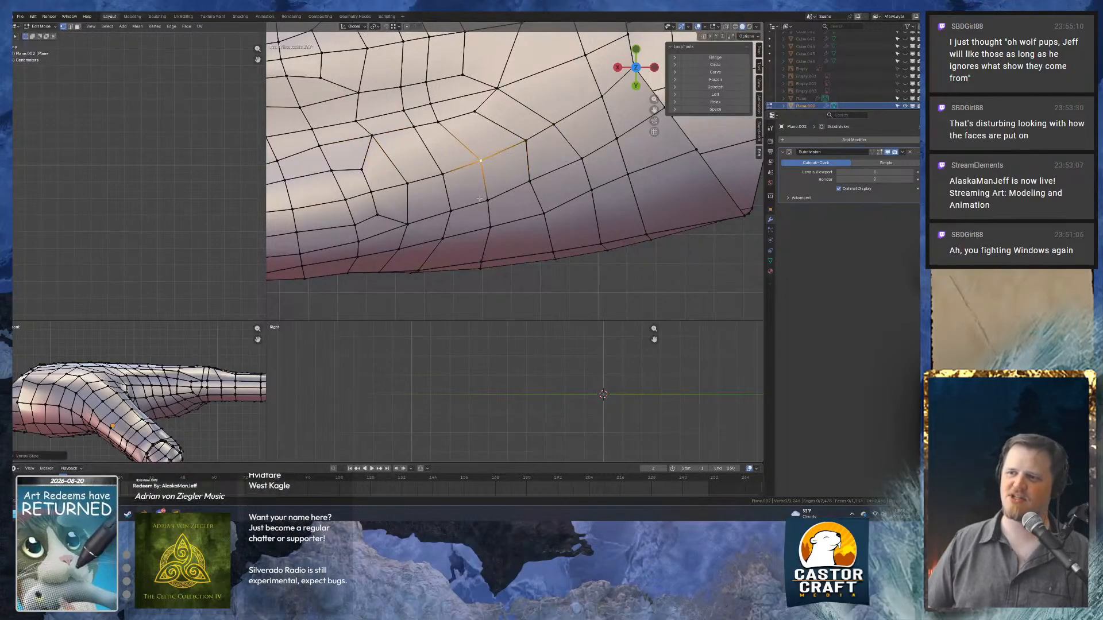
{"action": "middle_click_drag", "start_coordinate": [428, 265], "coordinate": [504, 173]}
{"action": "key", "text": "Tab"}
{"action": "key", "text": "Tab"}
Adjust a back-of-hand vertex's height along Z and slide its neighbour along its edge to smooth the surface.
{"action": "scroll", "coordinate": [504, 173], "scroll_direction": "up", "scroll_amount": 1}
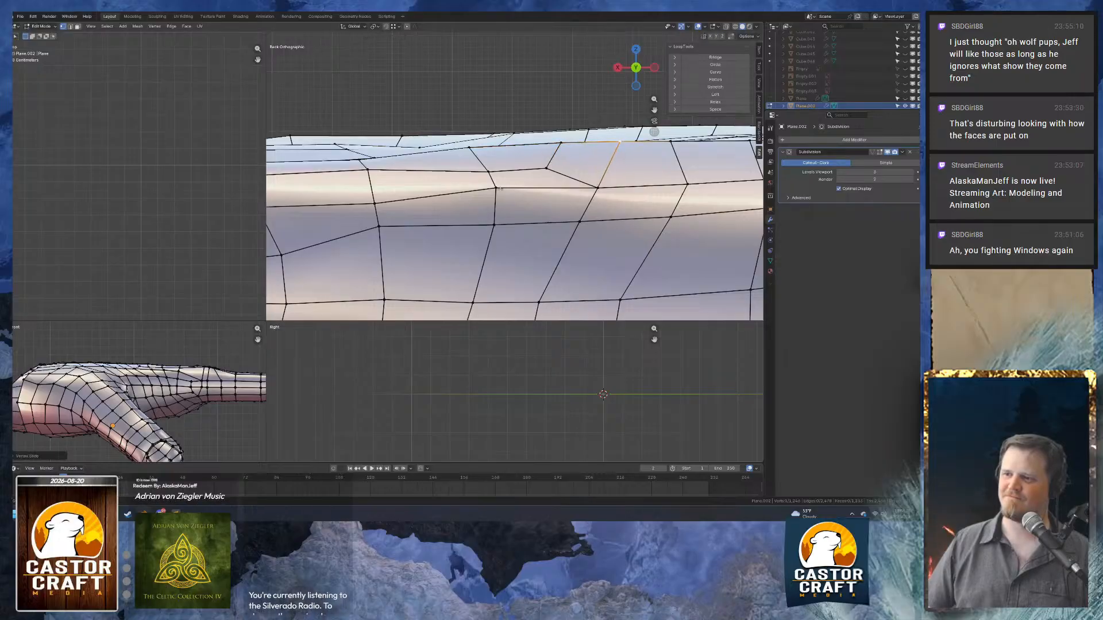
{"action": "mouse_move", "coordinate": [499, 192]}
{"action": "middle_mouse_down"}
{"action": "mouse_move", "coordinate": [543, 198]}
{"action": "mouse_move", "coordinate": [483, 187]}
{"action": "mouse_move", "coordinate": [507, 185]}
{"action": "middle_mouse_up"}
{"action": "left_click", "coordinate": [487, 192]}
{"action": "middle_click_drag", "start_coordinate": [573, 183], "coordinate": [467, 190]}
{"action": "left_click", "coordinate": [481, 176]}
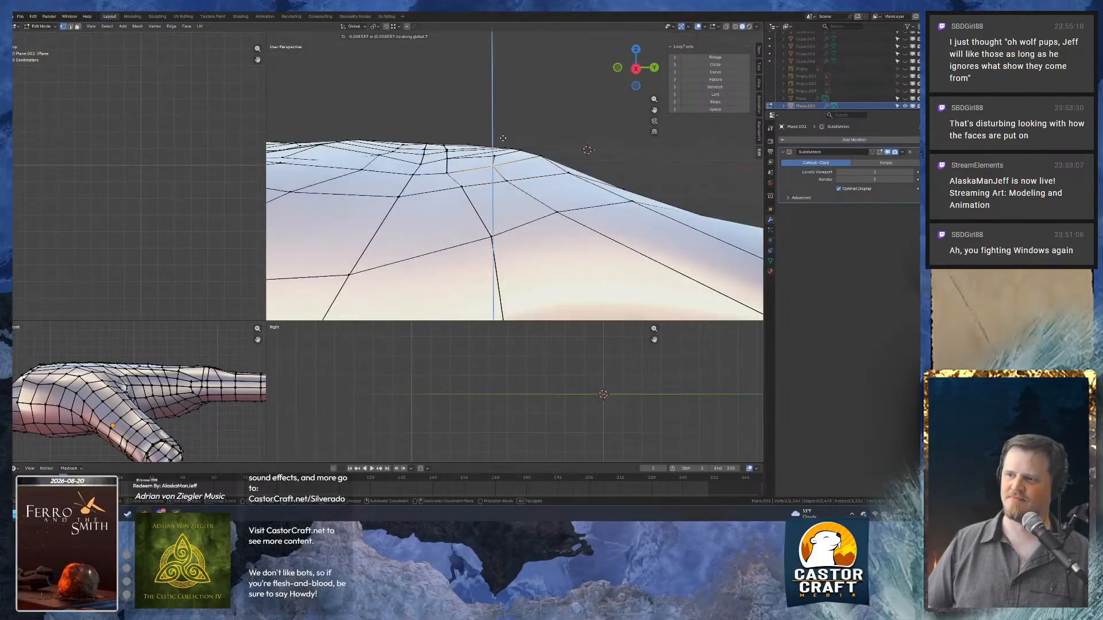
{"action": "left_click", "coordinate": [502, 138]}
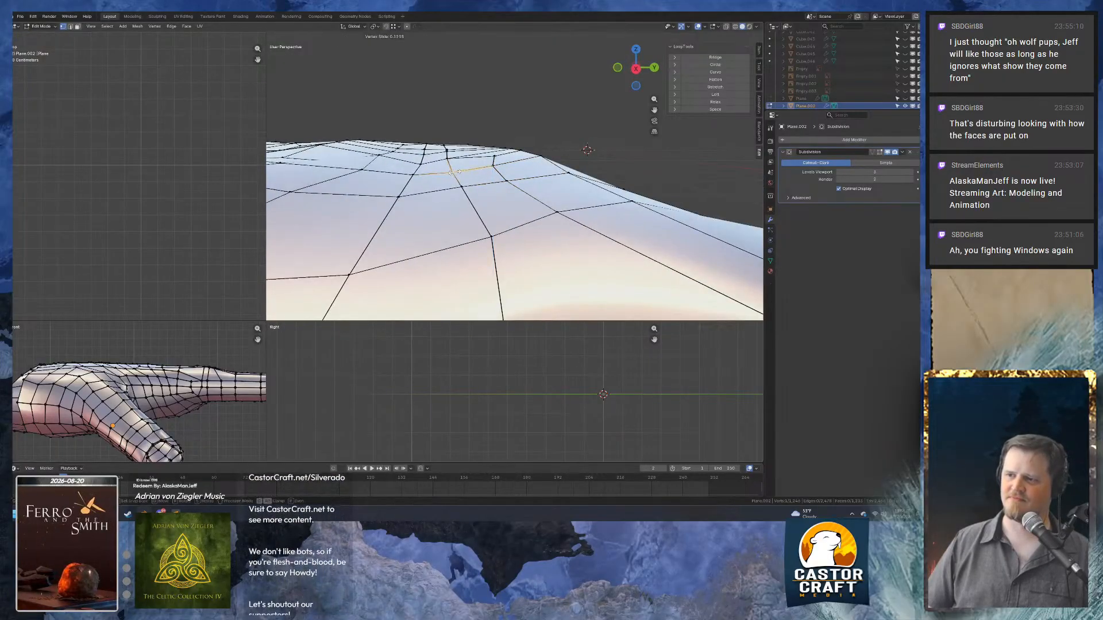
{"action": "left_click", "coordinate": [458, 172]}
{"action": "middle_click_drag", "start_coordinate": [458, 172], "coordinate": [441, 181]}
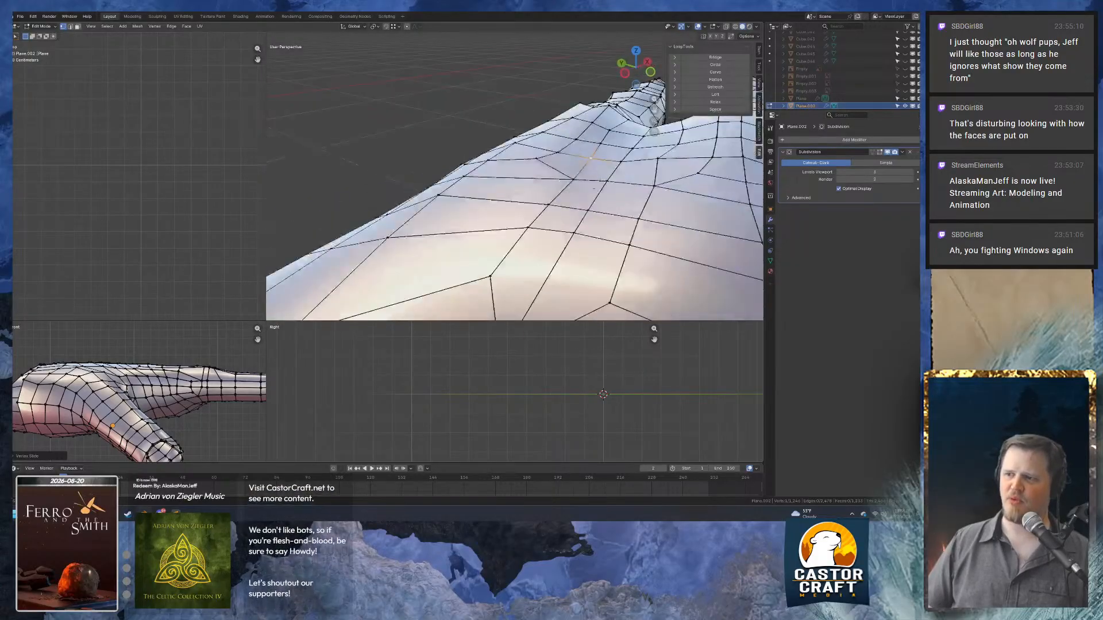
Raise the selected back-of-hand vertex along Z in back view and preview the whole hand in Object Mode.
{"action": "middle_click_drag", "start_coordinate": [593, 188], "coordinate": [470, 151]}
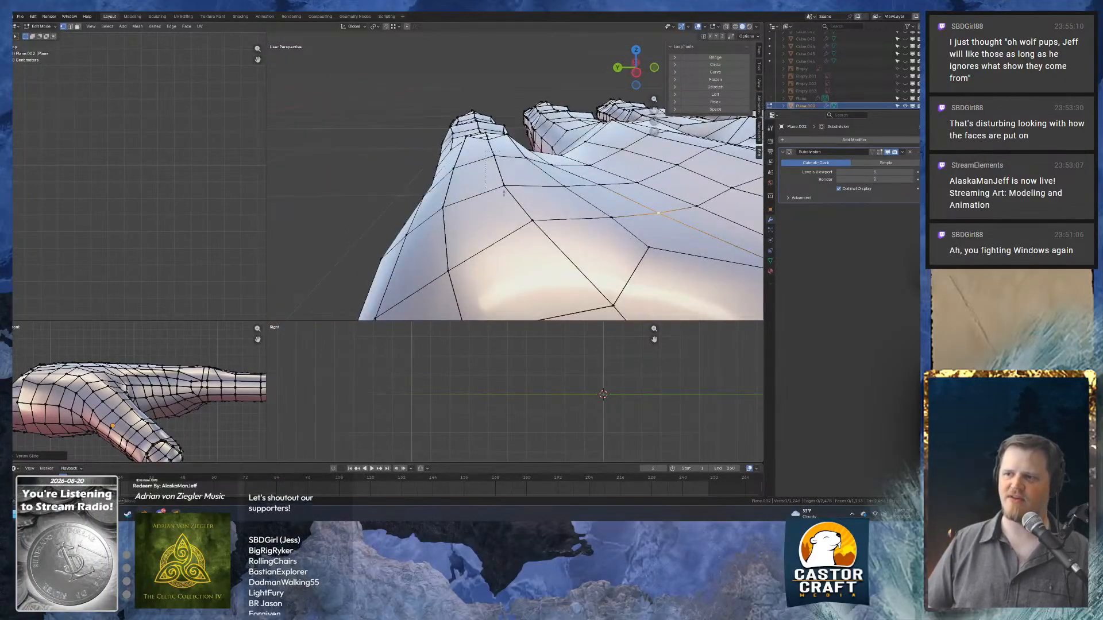
{"action": "middle_click_drag", "start_coordinate": [452, 204], "coordinate": [505, 192]}
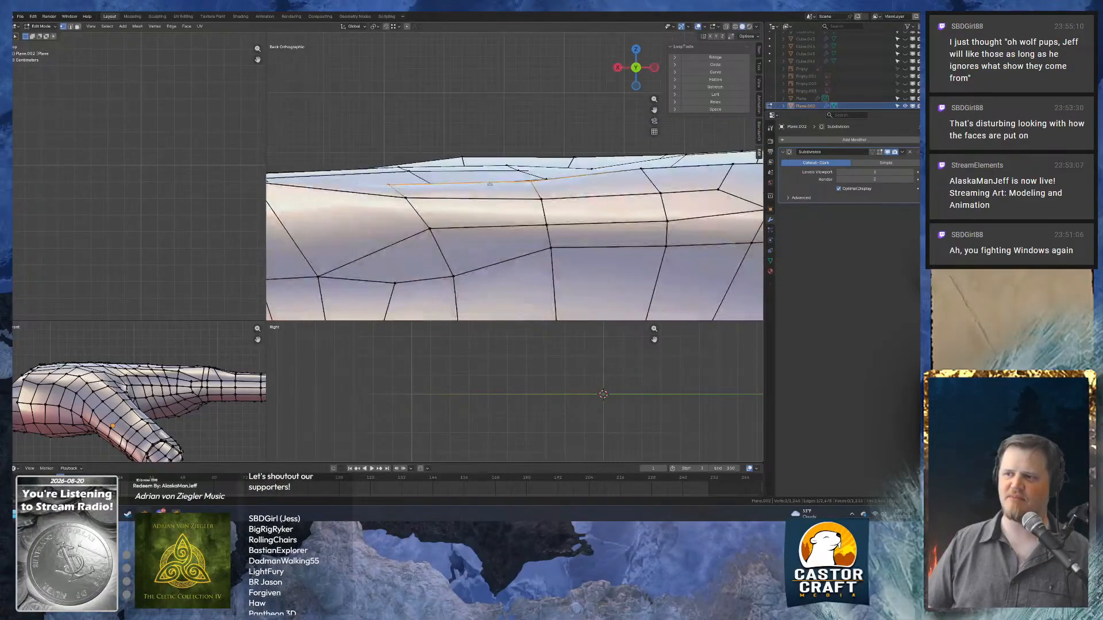
{"action": "key", "text": "g"}
{"action": "key", "text": "z"}
{"action": "left_click", "coordinate": [498, 175]}
{"action": "mouse_move", "coordinate": [376, 180]}
{"action": "middle_mouse_down", "text": "shift"}
{"action": "mouse_move", "coordinate": [572, 182]}
{"action": "mouse_move", "coordinate": [510, 216]}
{"action": "mouse_move", "coordinate": [572, 178]}
{"action": "mouse_move", "coordinate": [377, 175]}
{"action": "mouse_move", "coordinate": [501, 168]}
{"action": "mouse_move", "coordinate": [495, 152]}
{"action": "mouse_move", "coordinate": [540, 187]}
{"action": "mouse_move", "coordinate": [519, 182]}
{"action": "mouse_move", "coordinate": [615, 172]}
{"action": "mouse_move", "coordinate": [389, 178]}
{"action": "middle_mouse_up", "text": "shift"}
{"action": "key", "text": "Tab"}
{"action": "scroll", "coordinate": [487, 198], "scroll_direction": "down", "scroll_amount": 8}
{"action": "scroll", "coordinate": [571, 178], "scroll_direction": "up", "scroll_amount": 5}
{"action": "key", "text": "Tab"}
Adjust the heights of vertices on the outer slope of the back of the hand, viewed from the wrist end.
{"action": "scroll", "coordinate": [600, 166], "scroll_direction": "up", "scroll_amount": 2}
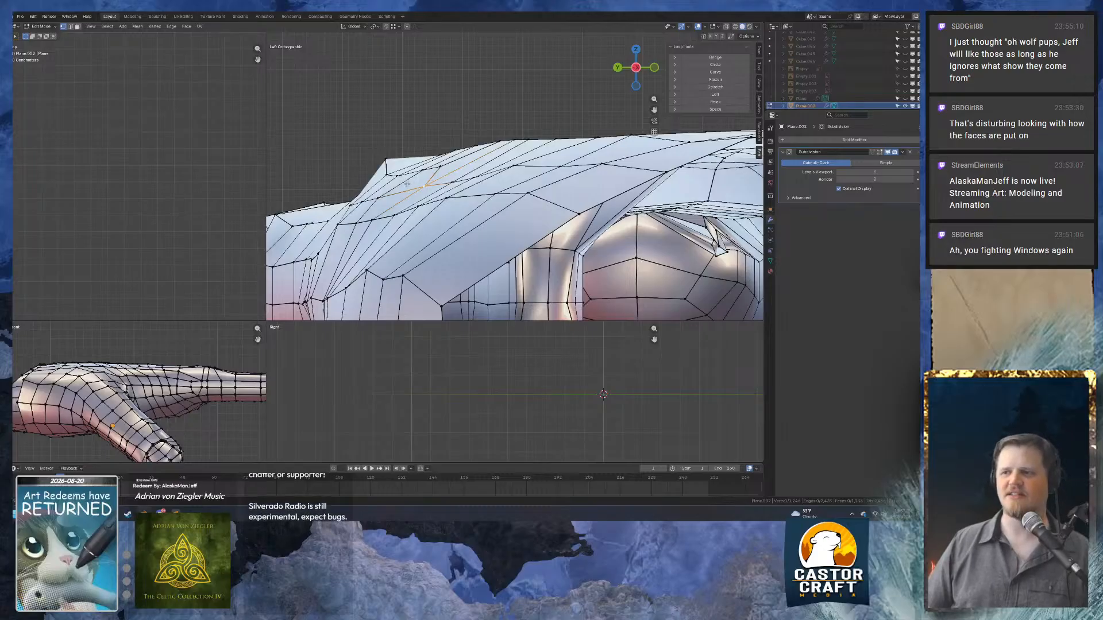
{"action": "left_click", "coordinate": [509, 166], "text": "alt"}
{"action": "key", "text": "g"}
{"action": "key", "text": "z"}
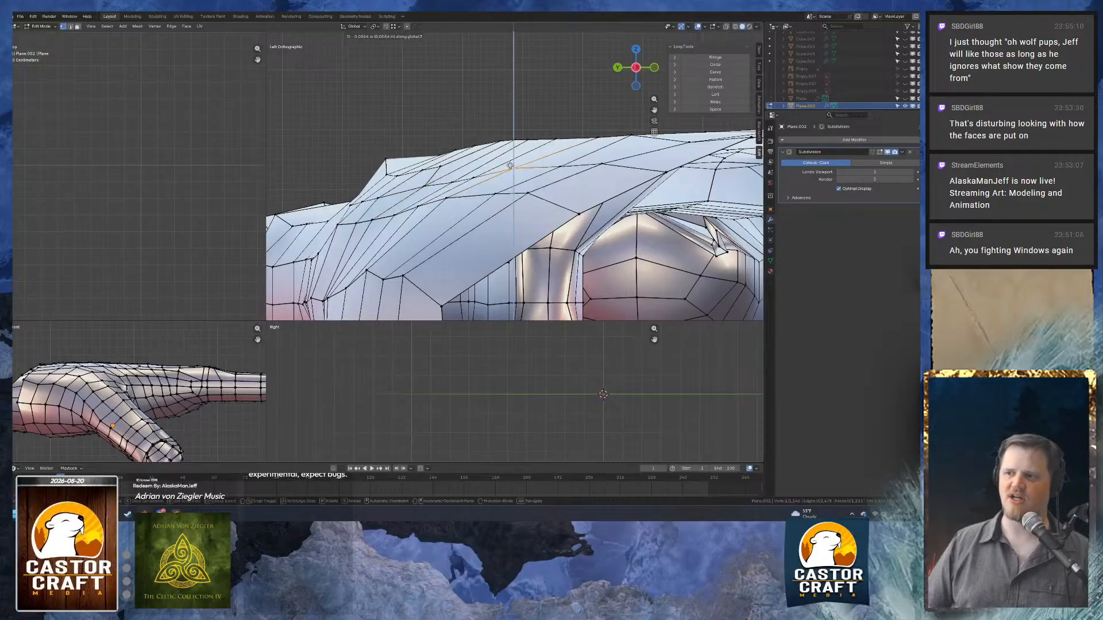
{"action": "left_click", "coordinate": [509, 171]}
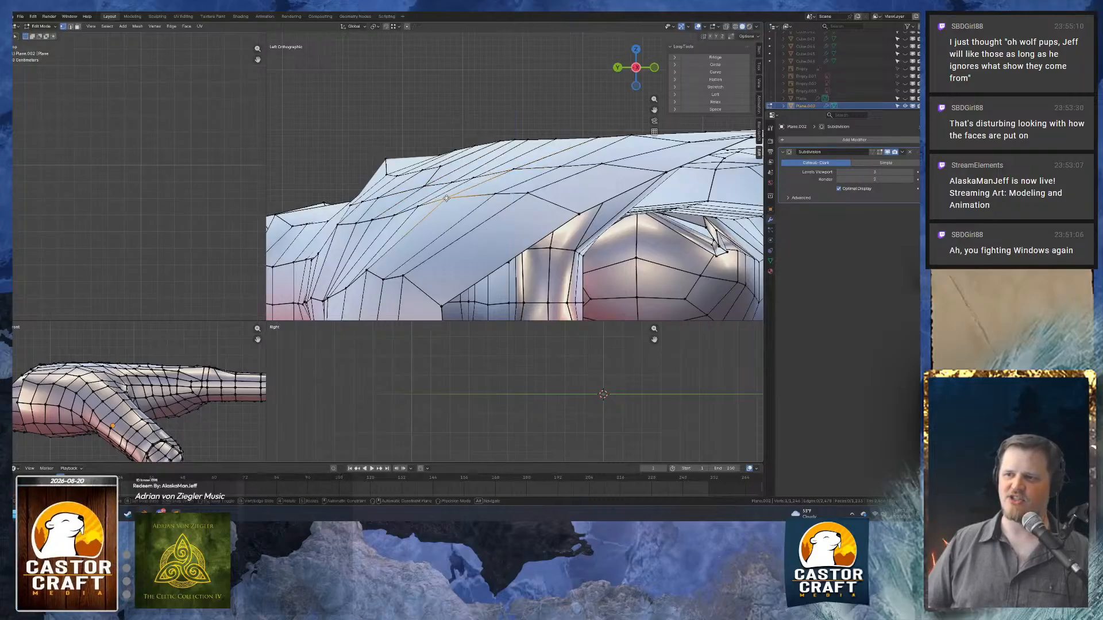
{"action": "left_click", "coordinate": [423, 207]}
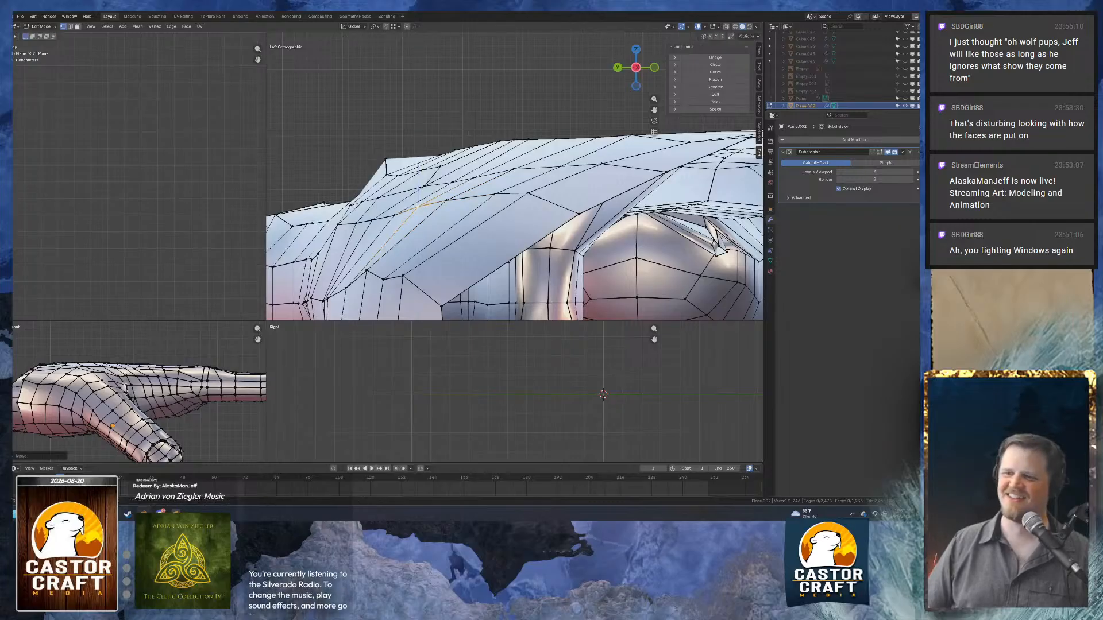
Slide a vertex on the hand's outer side near the wrist opening slightly along its edge.
{"action": "middle_click_drag", "start_coordinate": [374, 266], "coordinate": [448, 191], "text": "shift"}
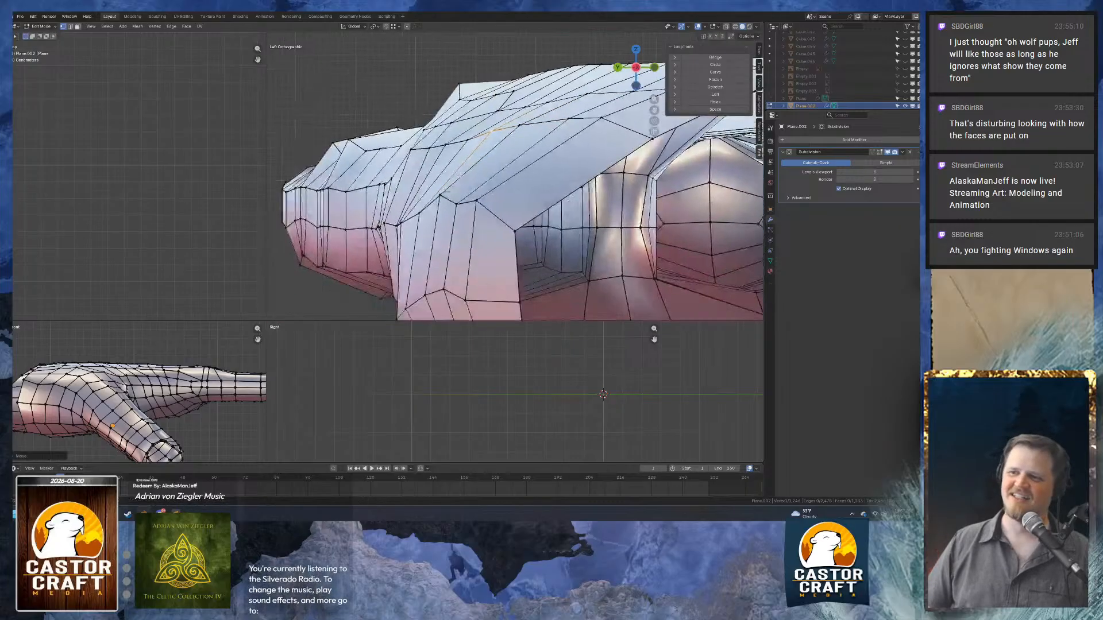
{"action": "left_click", "coordinate": [442, 202]}
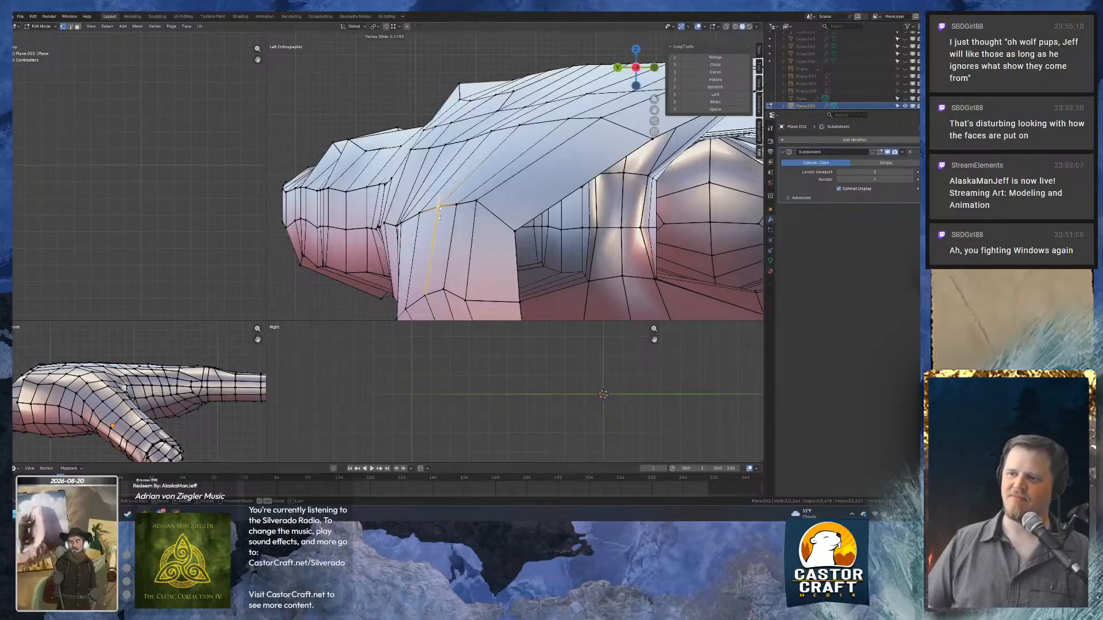
{"action": "middle_click_drag", "start_coordinate": [489, 144], "coordinate": [414, 186], "text": "shift"}
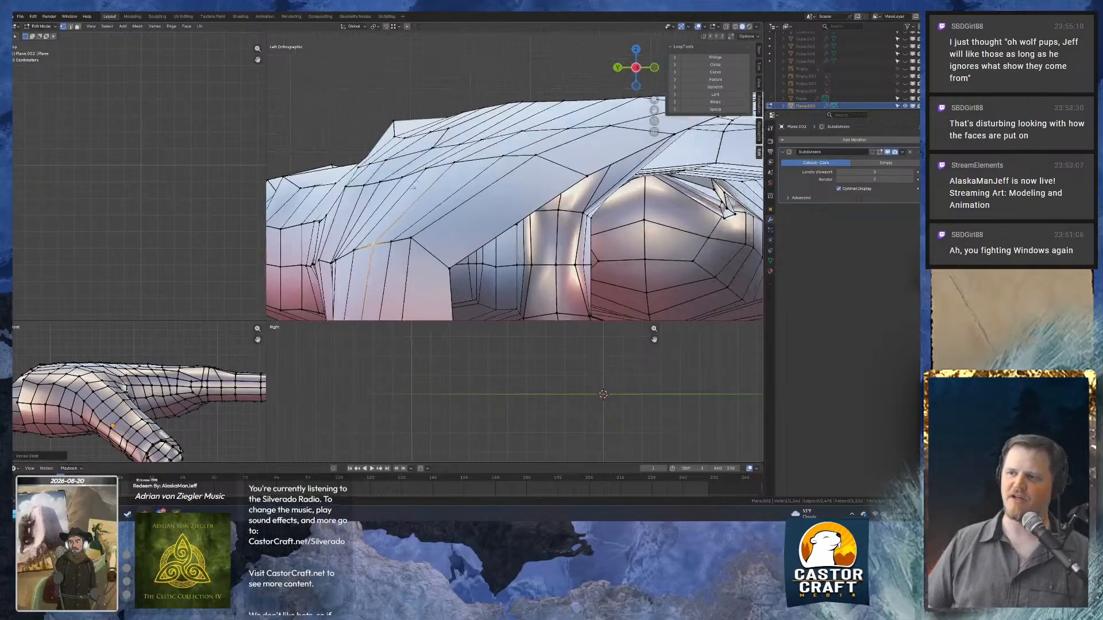
In top view, nudge a vertex near the hand's outer edge slightly inward.
{"action": "mouse_move", "coordinate": [446, 119]}
{"action": "middle_mouse_down", "text": "alt"}
{"action": "mouse_move", "coordinate": [440, 176]}
{"action": "mouse_move", "coordinate": [453, 127]}
{"action": "middle_mouse_up", "text": "alt"}
{"action": "scroll", "coordinate": [440, 176], "scroll_direction": "down", "scroll_amount": 6}
{"action": "scroll", "coordinate": [453, 127], "scroll_direction": "down", "scroll_amount": 4}
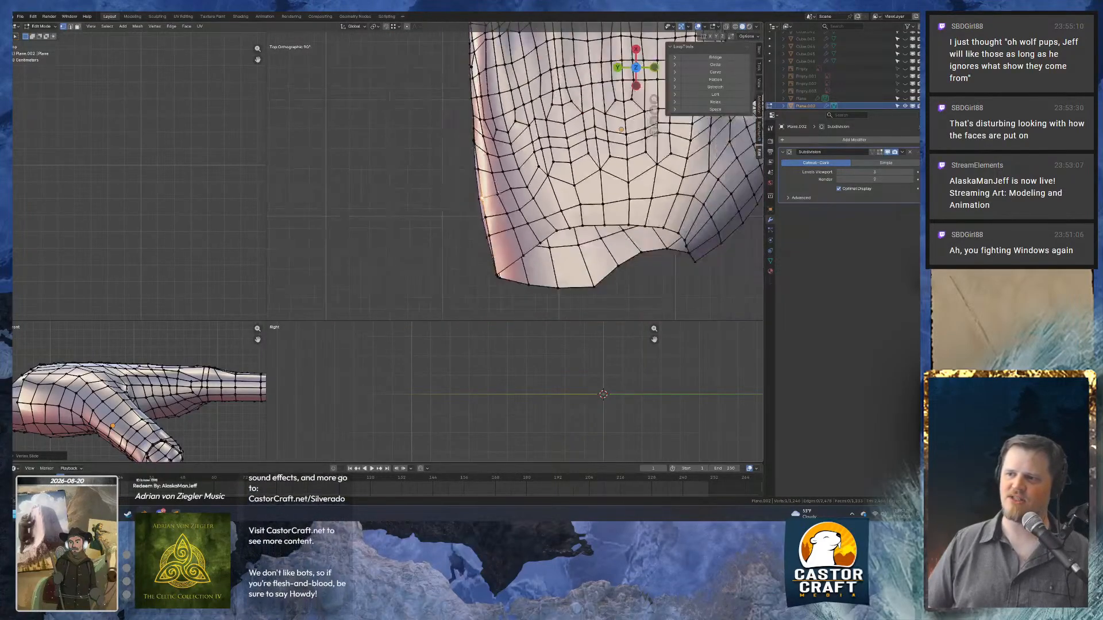
{"action": "scroll", "coordinate": [453, 127], "scroll_direction": "up", "scroll_amount": 6}
{"action": "left_click", "coordinate": [441, 148]}
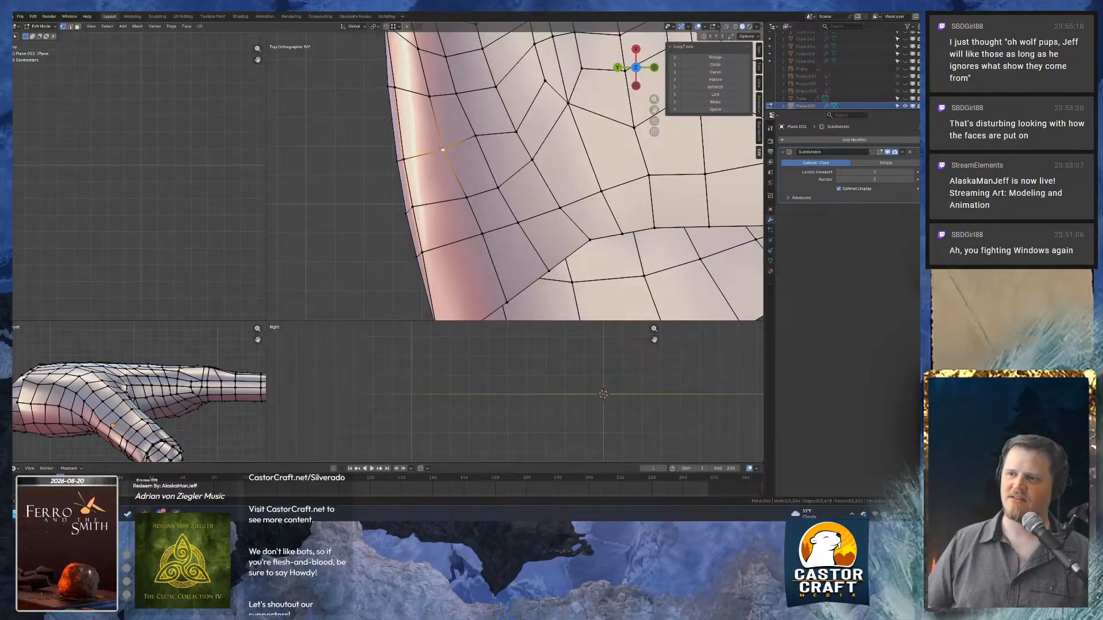
{"action": "left_click", "coordinate": [454, 140]}
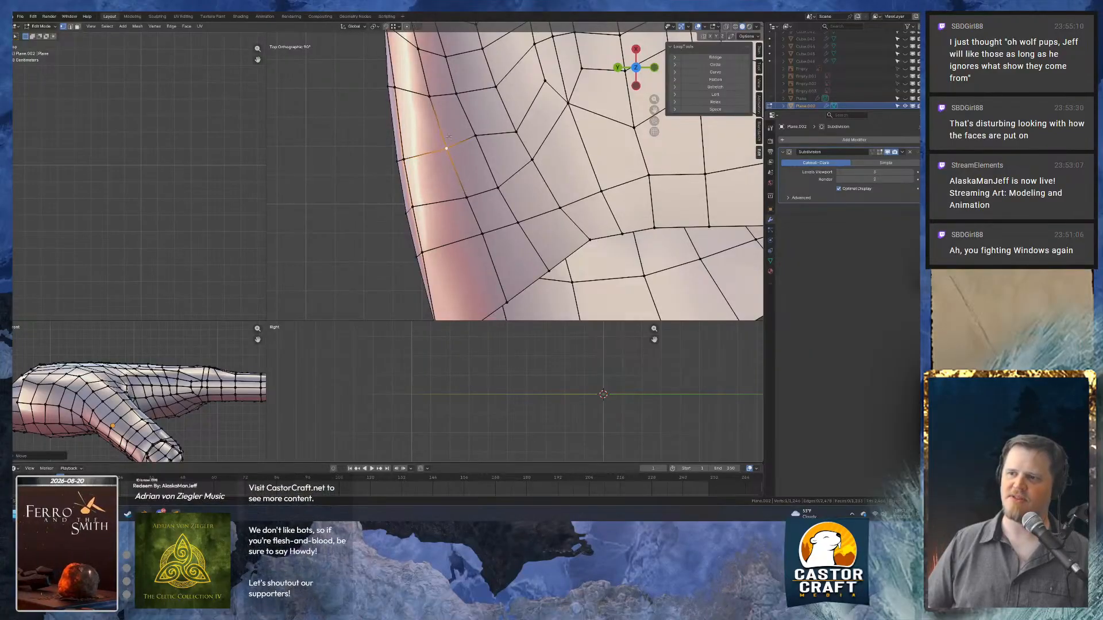
Check the smoothed outer side of the hand in Object Mode and slide the selected vertices along their edge row toward the wrist.
{"action": "left_click", "coordinate": [436, 91]}
{"action": "middle_click_drag", "start_coordinate": [500, 196], "coordinate": [445, 138]}
{"action": "key", "text": "Tab"}
{"action": "key", "text": "Tab"}
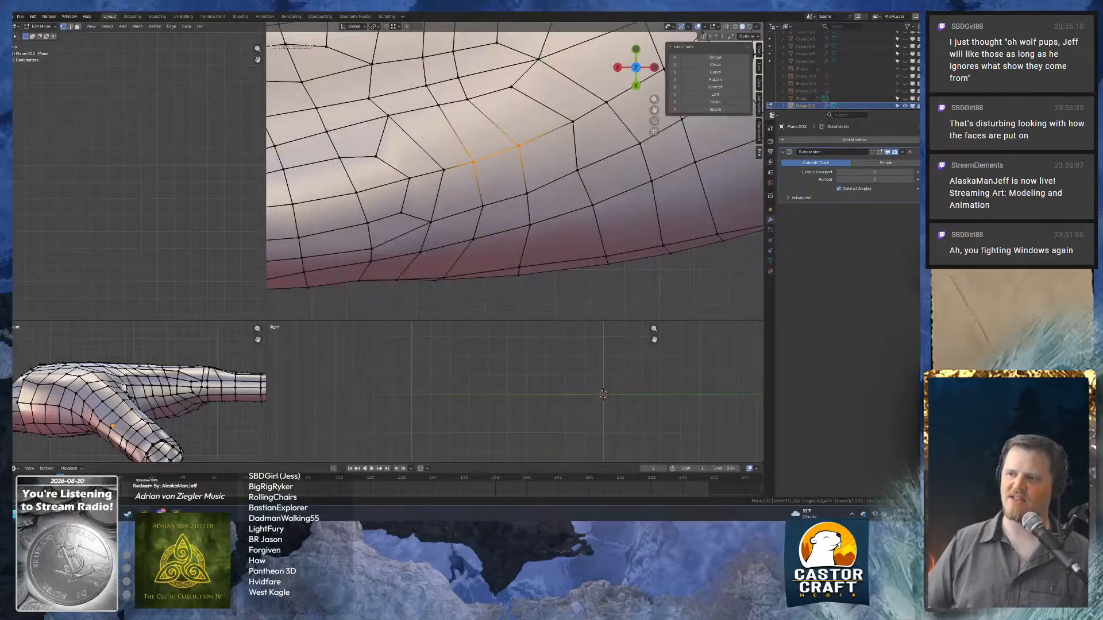
{"action": "key", "text": "shift+v"}
{"action": "left_click", "coordinate": [434, 143]}
Slide two neighbouring vertices in the same edge row slightly toward the wrist to even out the face spacing.
{"action": "left_click_drag", "start_coordinate": [453, 180], "coordinate": [454, 182]}
{"action": "key", "text": "g"}
{"action": "key", "text": "g"}
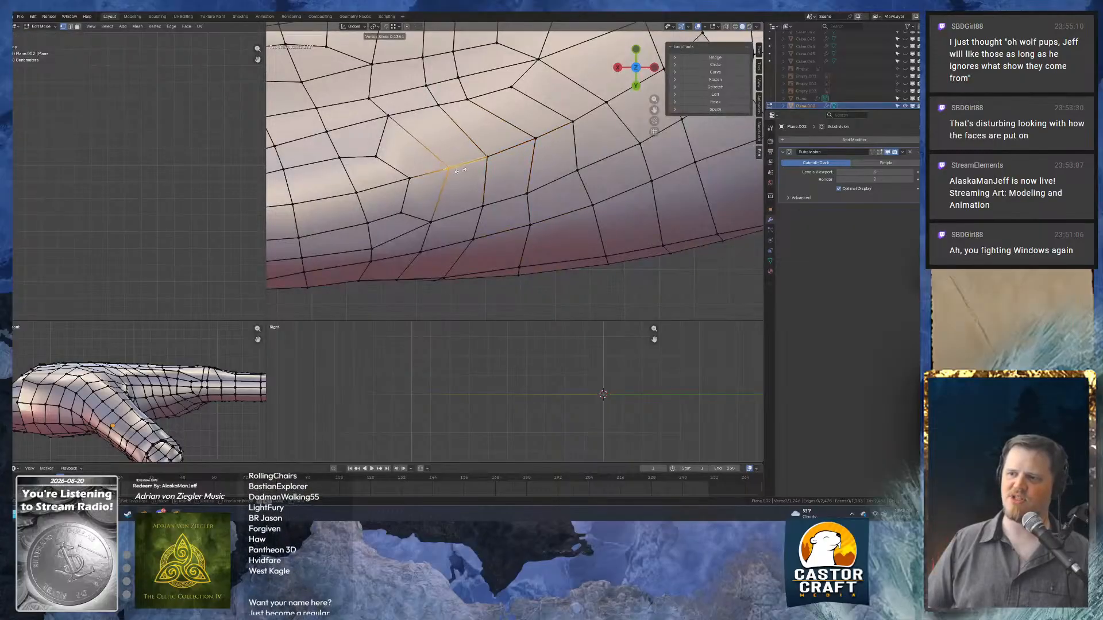
{"action": "left_click", "coordinate": [464, 177]}
{"action": "left_click", "coordinate": [484, 205]}
{"action": "left_click", "coordinate": [487, 156]}
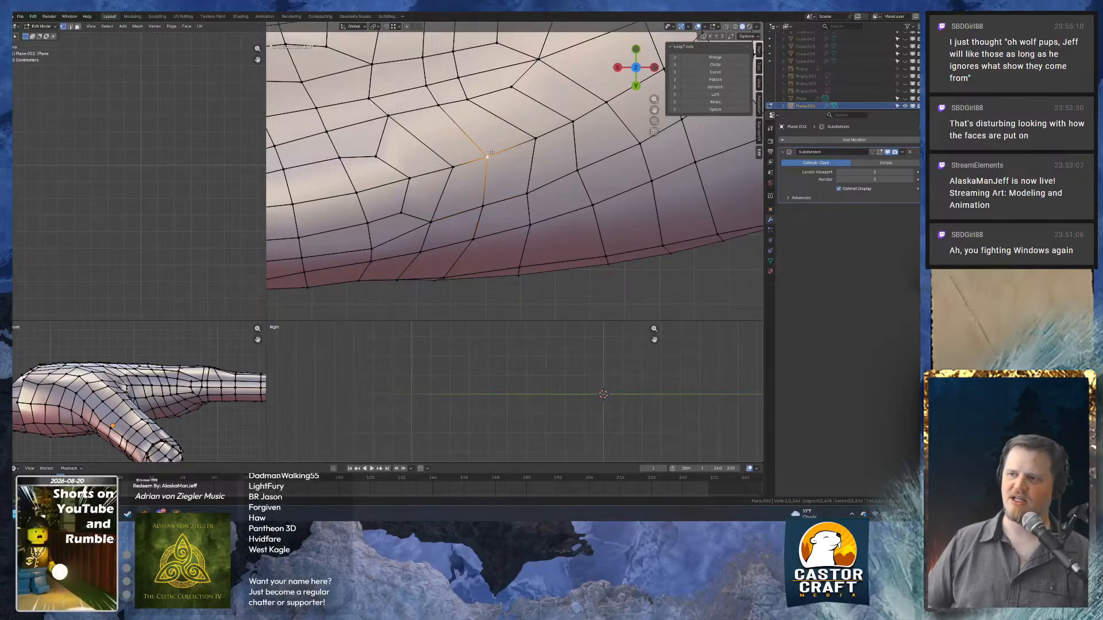
{"action": "key", "text": "g"}
{"action": "key", "text": "g"}
{"action": "left_click", "coordinate": [498, 149]}
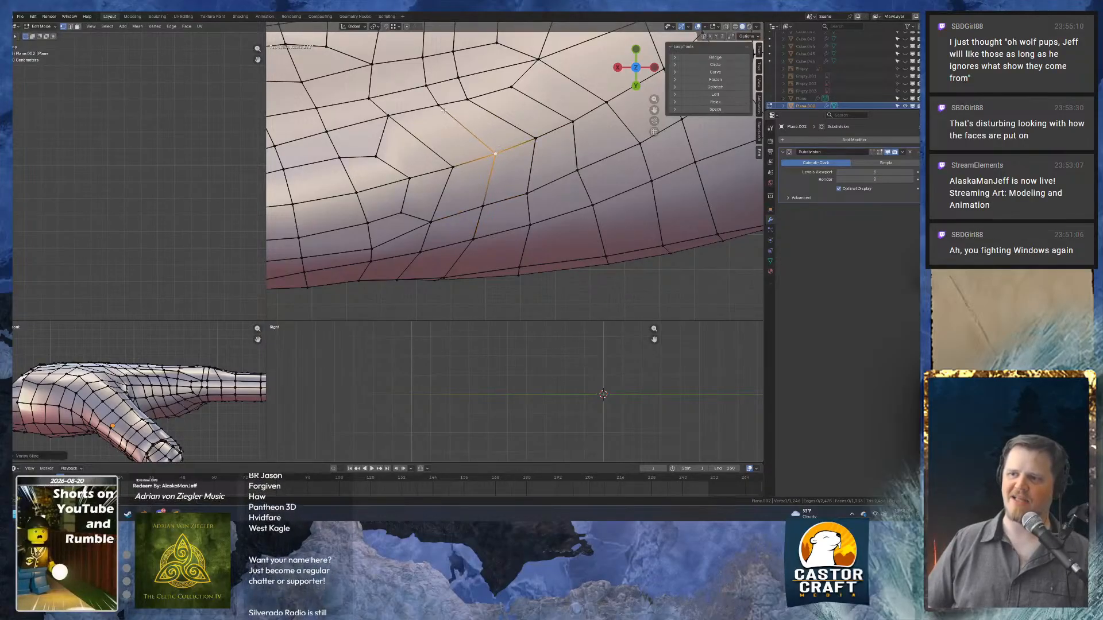
Slide vertices farther up the back of the hand along their edges to follow the adjusted edge flow.
{"action": "key", "text": "g"}
{"action": "key", "text": "g"}
{"action": "left_click", "coordinate": [435, 112]}
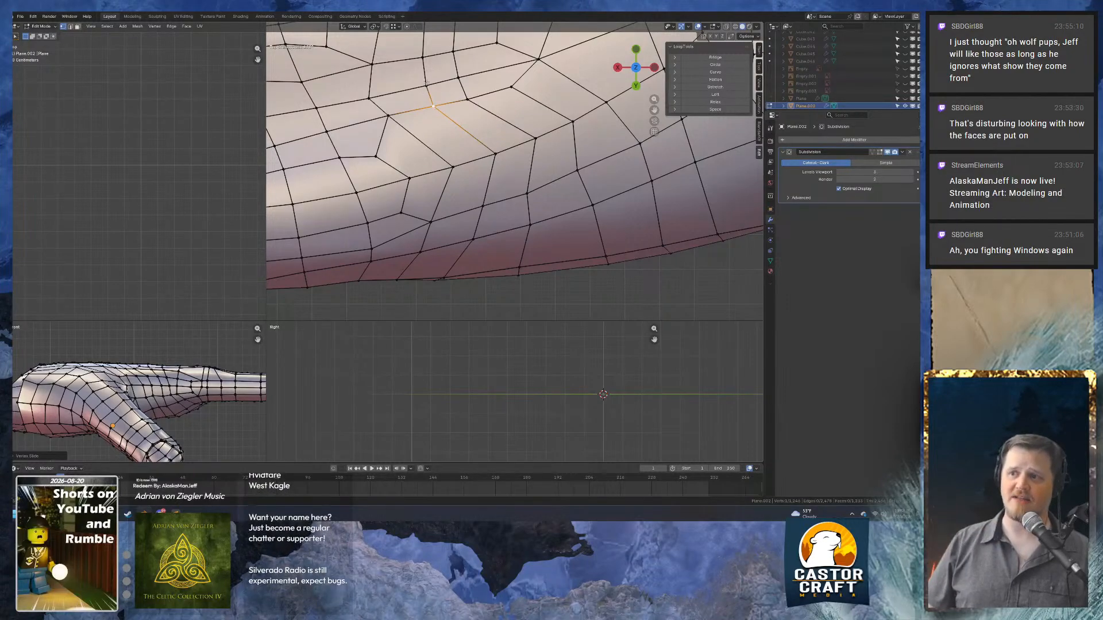
{"action": "key", "text": "g"}
{"action": "key", "text": "g"}
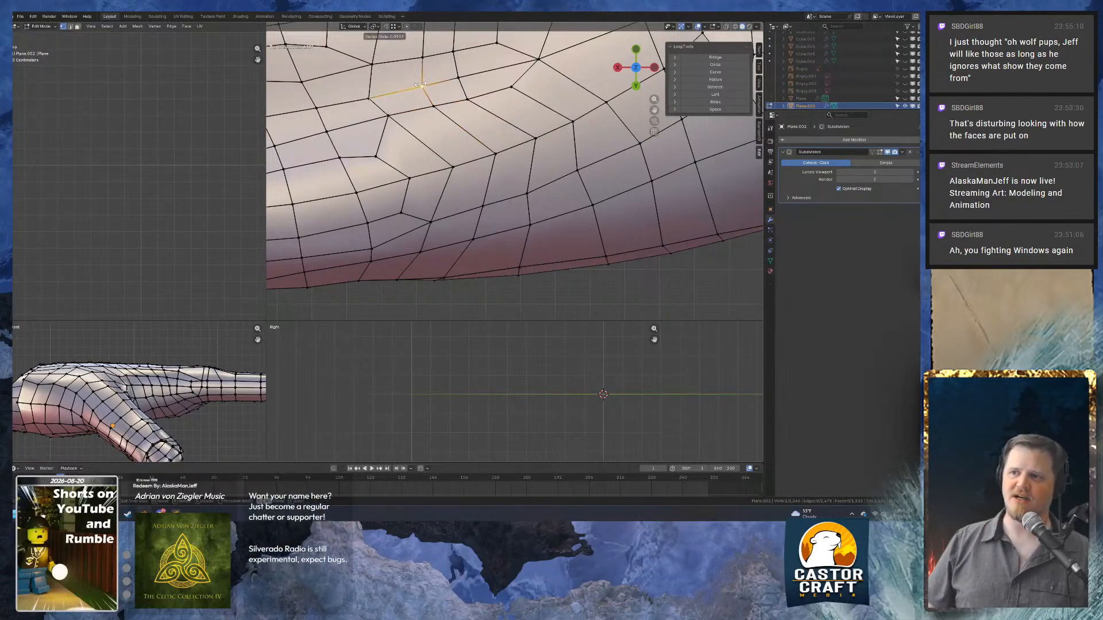
{"action": "left_click", "coordinate": [421, 85]}
Slide two vertices of the same column on the hand's lower outer slope slightly toward the wrist.
{"action": "left_click", "coordinate": [527, 193]}
{"action": "key", "text": "g"}
{"action": "key", "text": "g"}
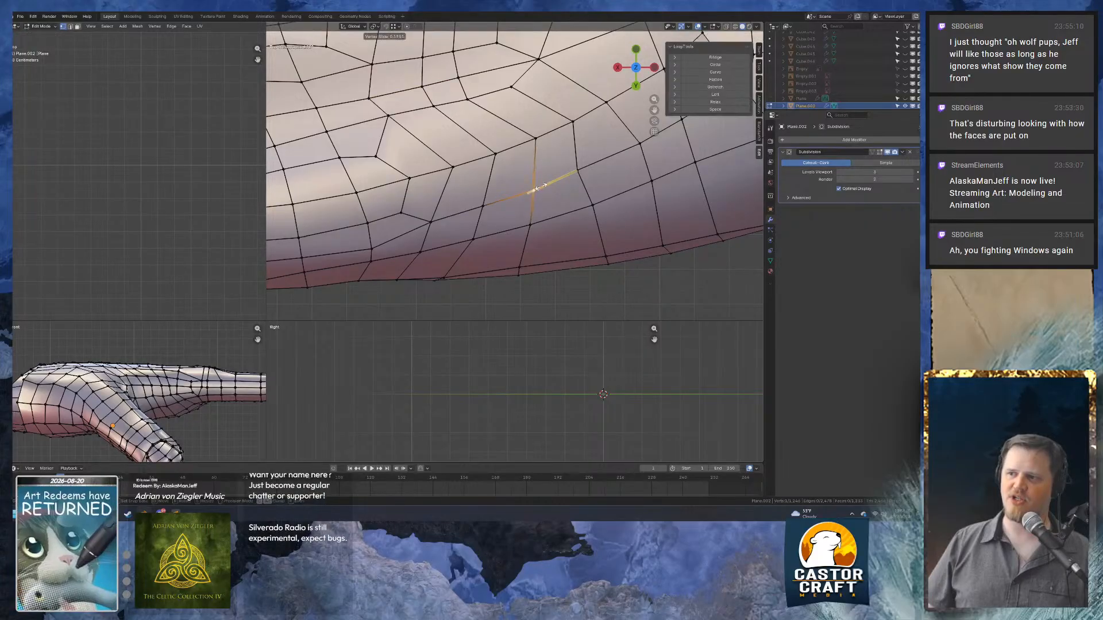
{"action": "left_click", "coordinate": [542, 185]}
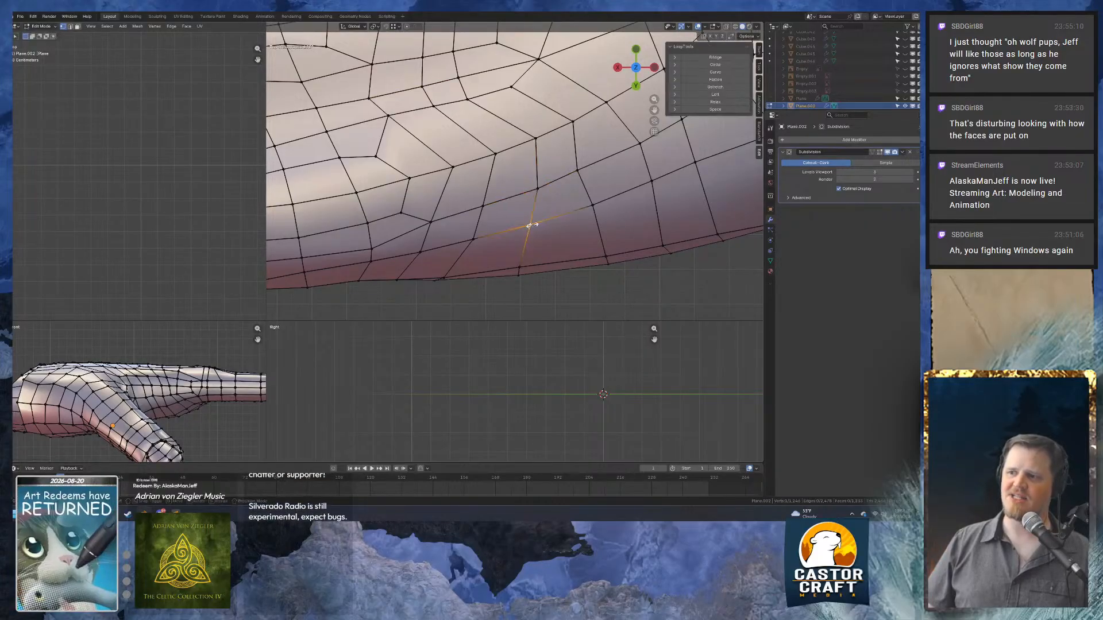
{"action": "key", "text": "g"}
{"action": "key", "text": "g"}
{"action": "left_click", "coordinate": [530, 264]}
{"action": "key", "text": "shift+v"}
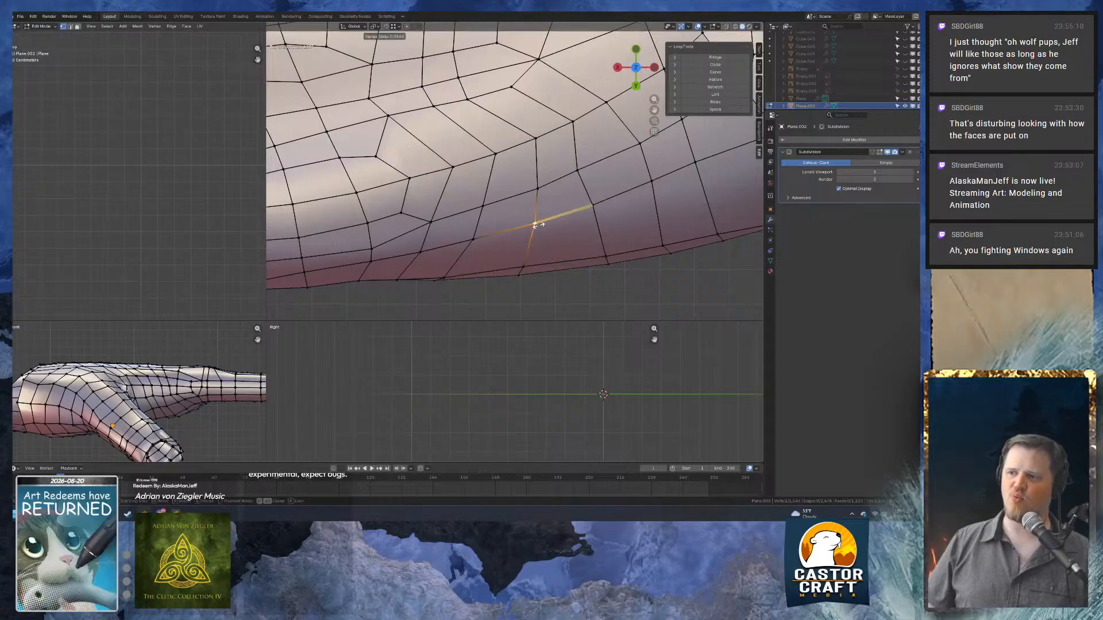
{"action": "left_click", "coordinate": [543, 192]}
Slide the vertex where five edges meet on the outer slope slightly toward the wrist and preview the hand in Object Mode.
{"action": "left_click", "coordinate": [471, 238]}
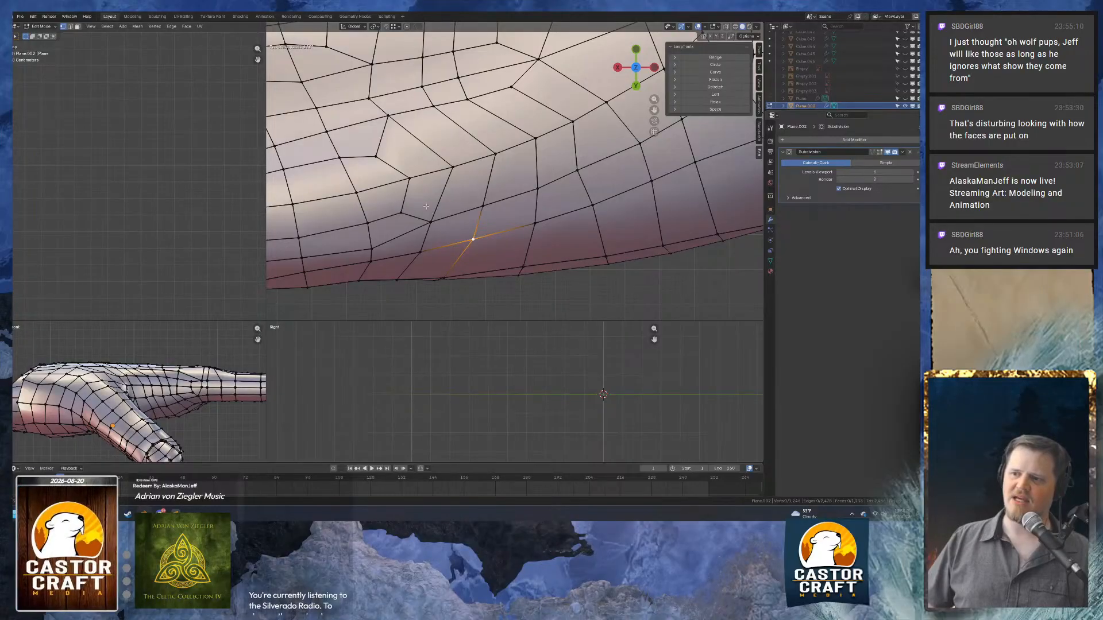
{"action": "key", "text": "shift+v"}
{"action": "left_click", "coordinate": [440, 219]}
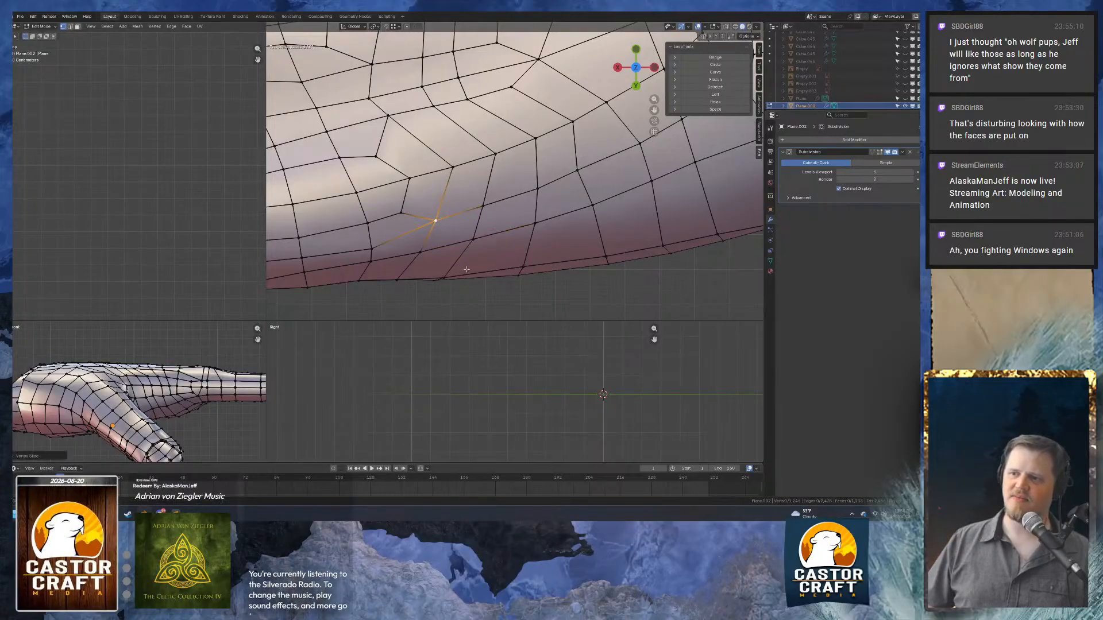
{"action": "middle_click_drag", "start_coordinate": [441, 219], "coordinate": [468, 183]}
{"action": "key", "text": "Tab"}
{"action": "scroll", "coordinate": [517, 178], "scroll_direction": "down", "scroll_amount": 3}
{"action": "scroll", "coordinate": [604, 180], "scroll_direction": "up", "scroll_amount": 3}
{"action": "middle_click_drag", "start_coordinate": [604, 180], "coordinate": [549, 163]}
{"action": "key", "text": "Tab"}
{"action": "scroll", "coordinate": [506, 165], "scroll_direction": "down", "scroll_amount": 2}
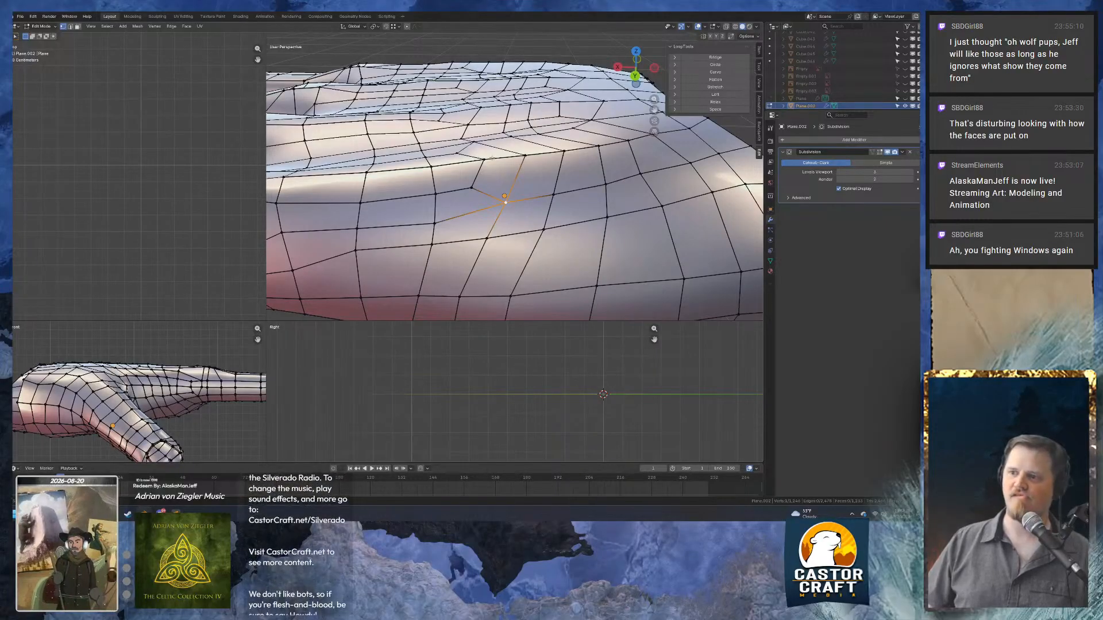
Nudge the vertex on the ridge just above the outer slope slightly toward the fingers.
{"action": "middle_click_drag", "start_coordinate": [490, 156], "coordinate": [459, 158]}
{"action": "left_click", "coordinate": [459, 159]}
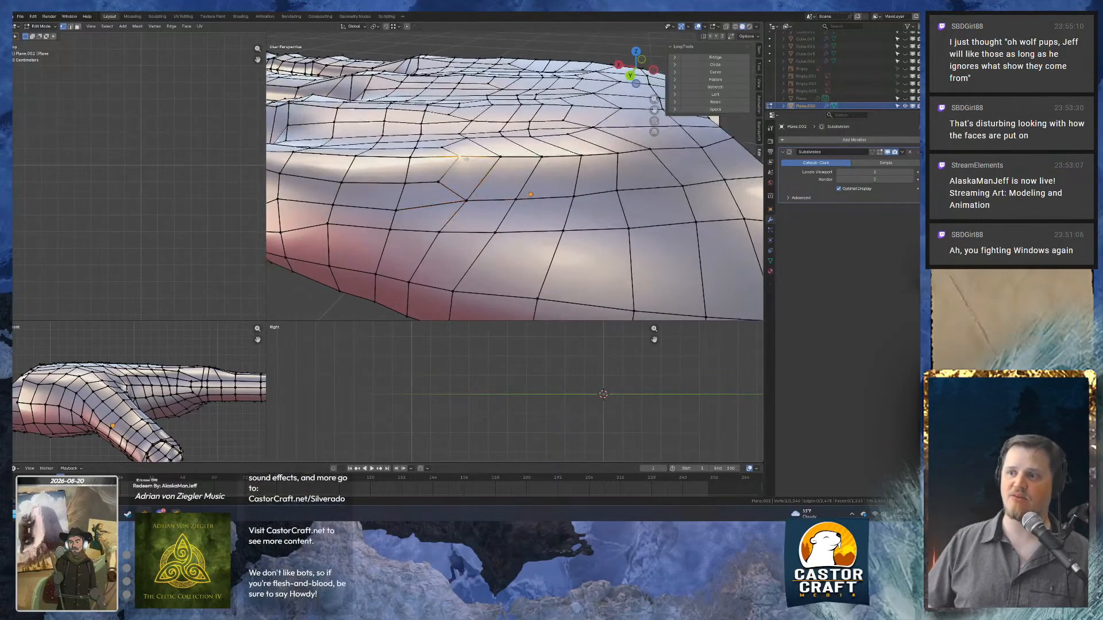
{"action": "key", "text": "g"}
{"action": "left_click", "coordinate": [451, 160]}
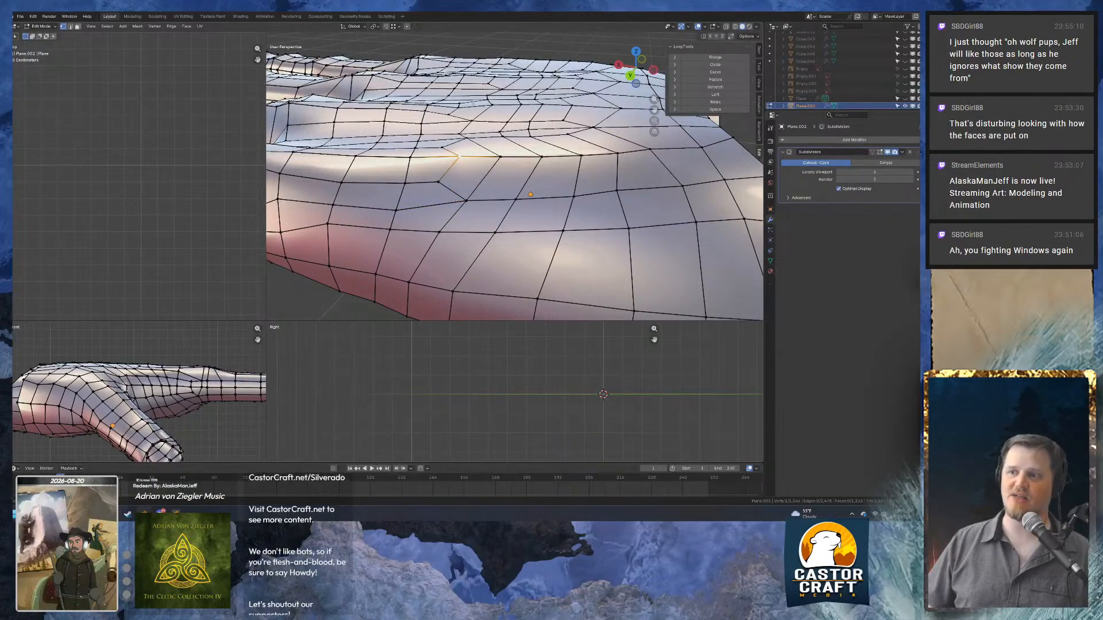
In top view, move the corner vertex beside the ridge slightly inward and toward the wrist.
{"action": "middle_click_drag", "start_coordinate": [473, 104], "coordinate": [471, 190], "text": "alt"}
{"action": "scroll", "coordinate": [464, 253], "scroll_direction": "up", "scroll_amount": 2}
{"action": "middle_click_drag", "start_coordinate": [460, 266], "coordinate": [484, 226], "text": "shift"}
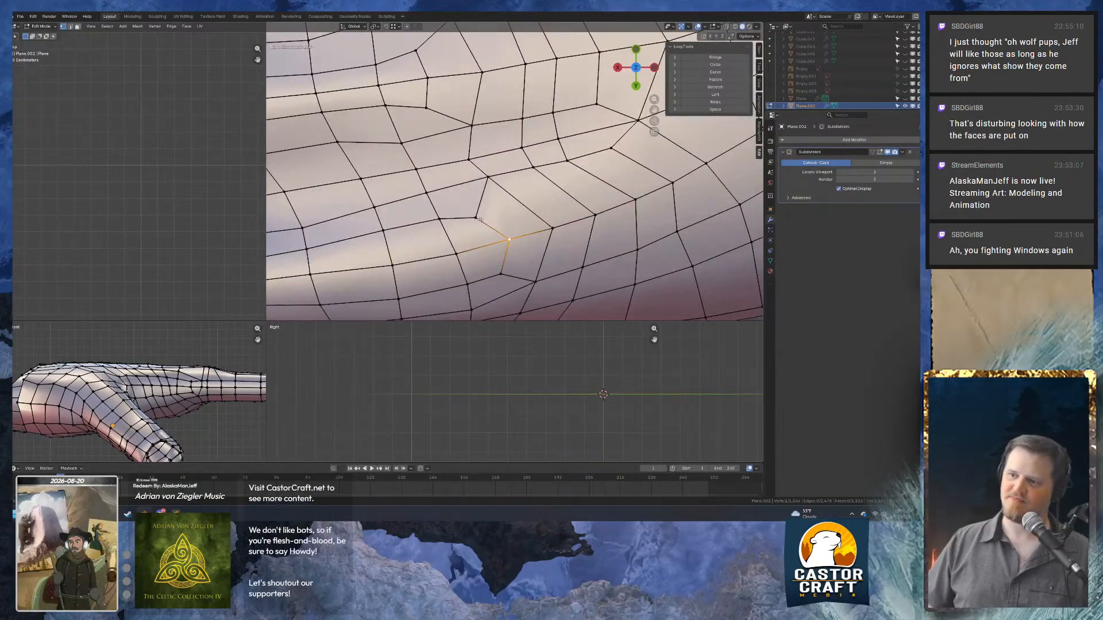
{"action": "left_click", "coordinate": [476, 218]}
{"action": "key", "text": "g"}
{"action": "left_click", "coordinate": [483, 213]}
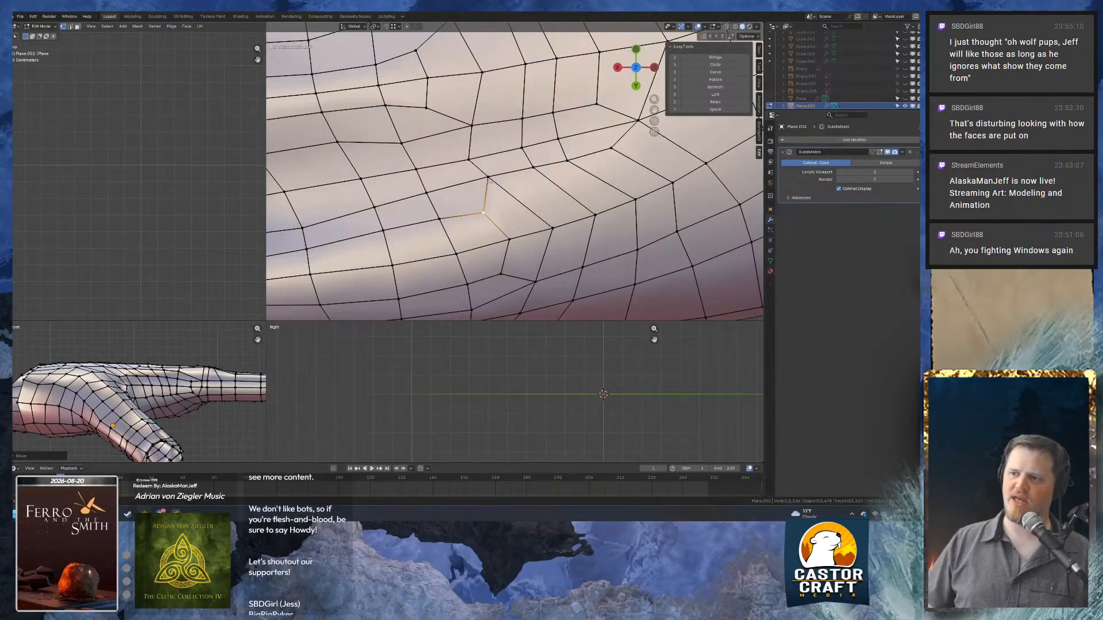
Slide the vertex directly inward of that corner along its edge row toward the wrist.
{"action": "left_click", "coordinate": [488, 180]}
{"action": "key", "text": "g"}
{"action": "key", "text": "g"}
{"action": "left_click", "coordinate": [512, 173]}
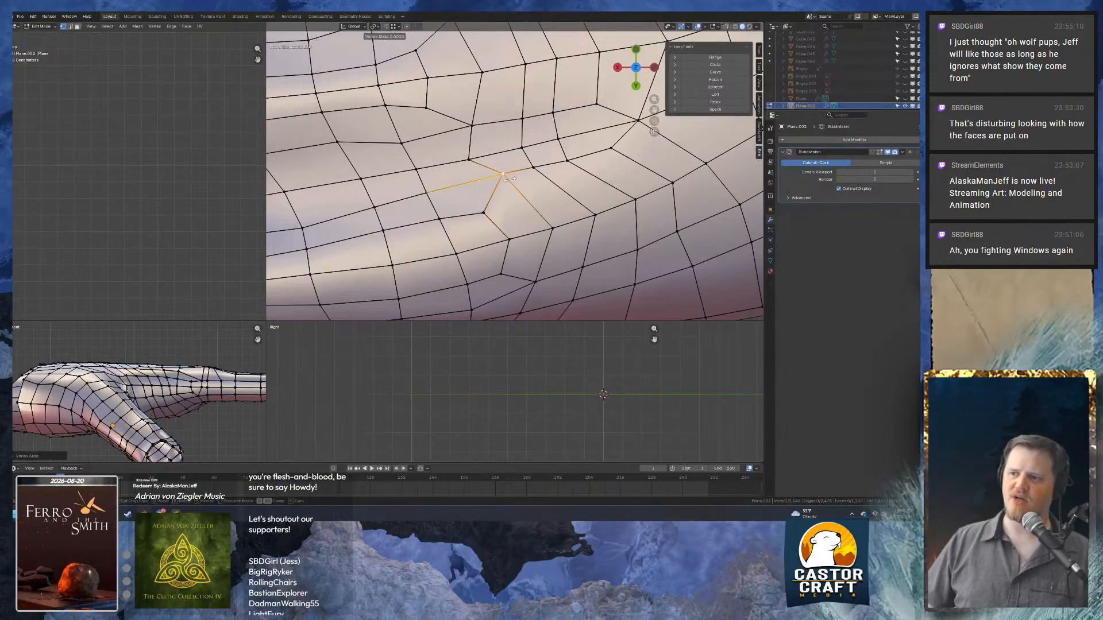
Adjust the position of the vertex on the back of the hand from a low side angle by sliding and moving it.
{"action": "middle_click_drag", "start_coordinate": [510, 180], "coordinate": [451, 140]}
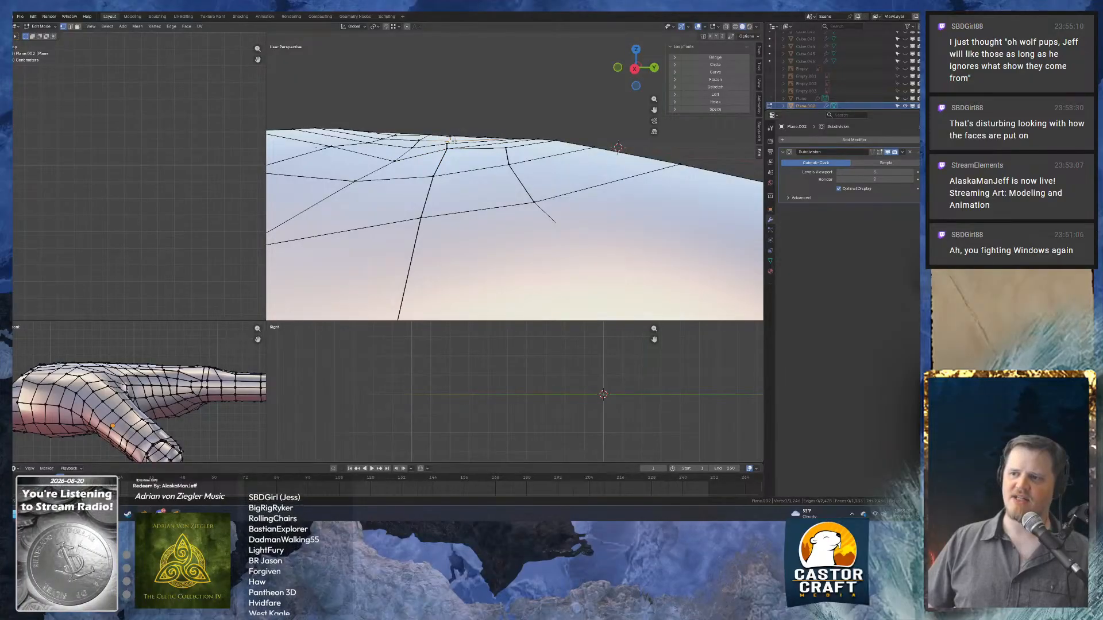
{"action": "key", "text": "g"}
{"action": "key", "text": "g"}
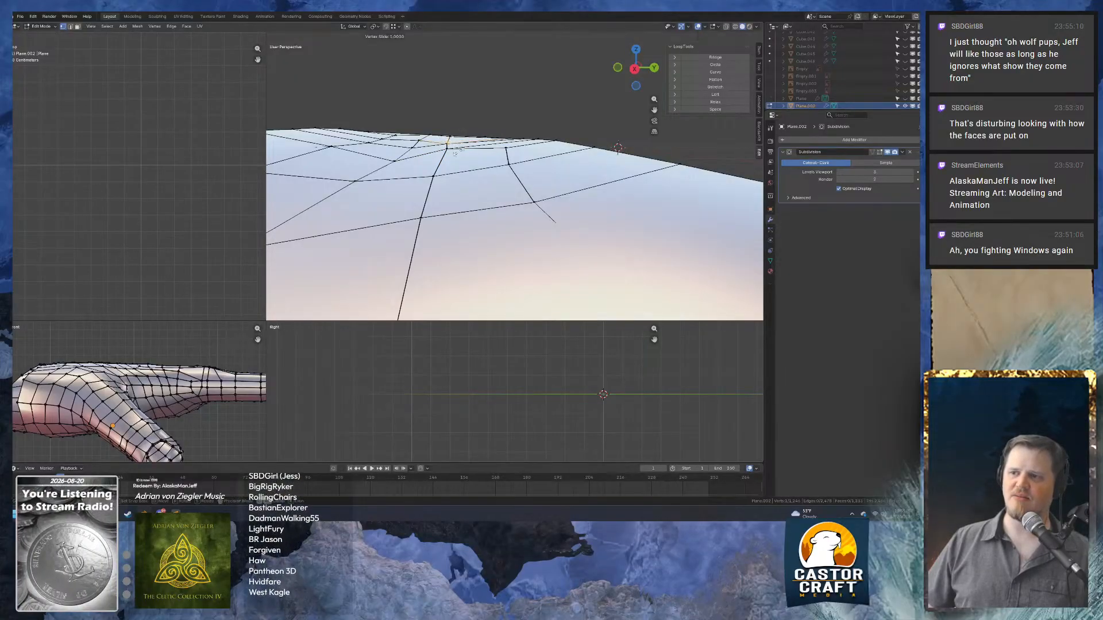
{"action": "left_click", "coordinate": [452, 159]}
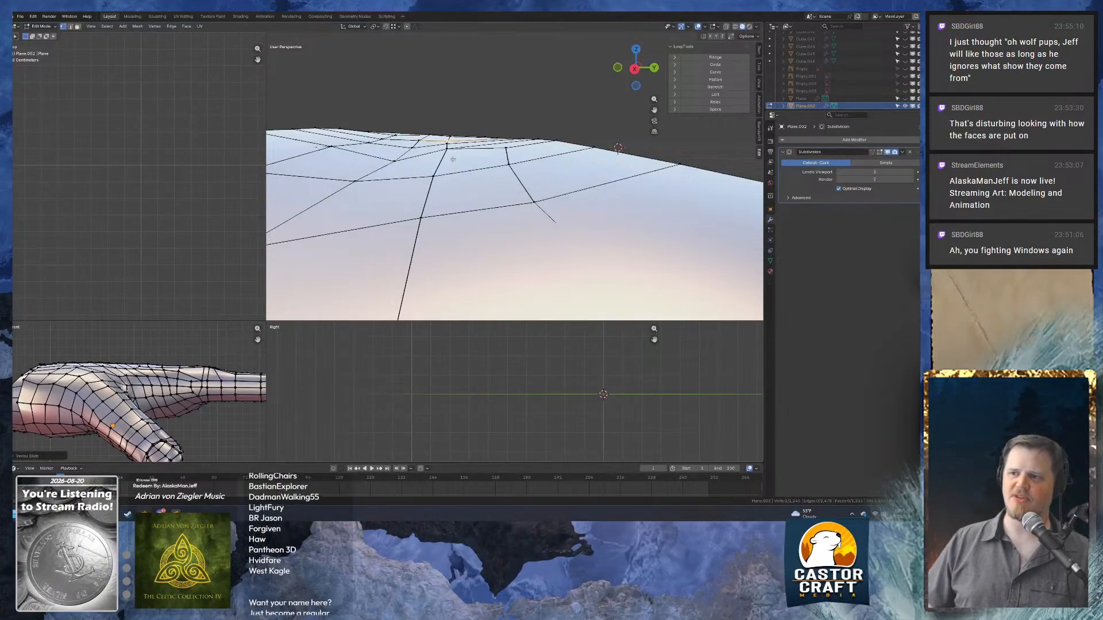
{"action": "key", "text": "g"}
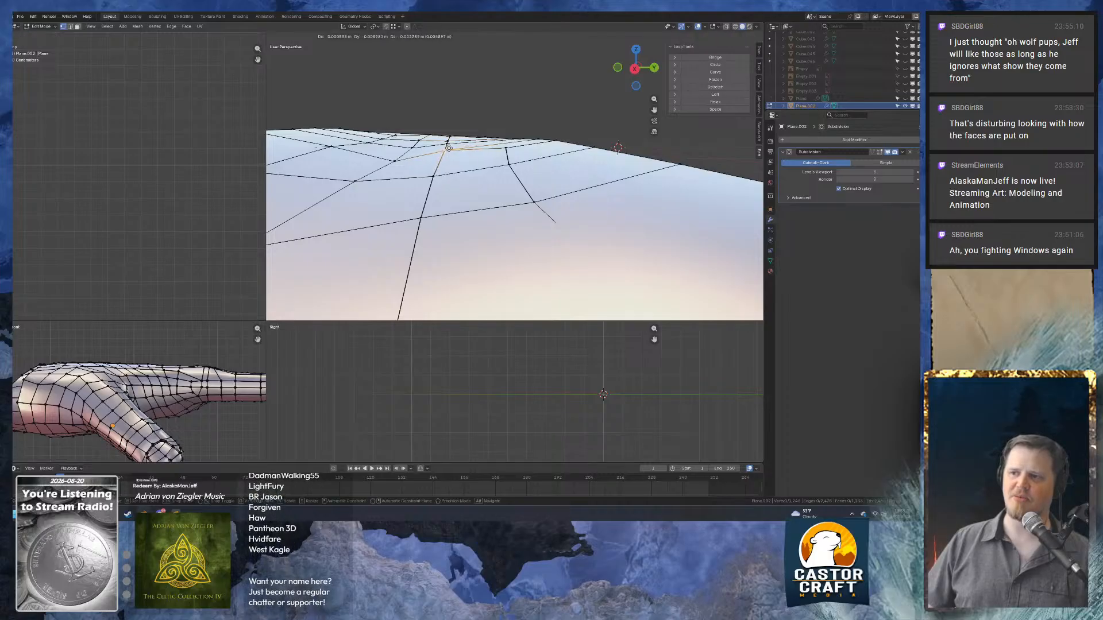
{"action": "left_click", "coordinate": [449, 148]}
{"action": "middle_click_drag", "start_coordinate": [448, 149], "coordinate": [450, 112]}
{"action": "left_click", "coordinate": [451, 144]}
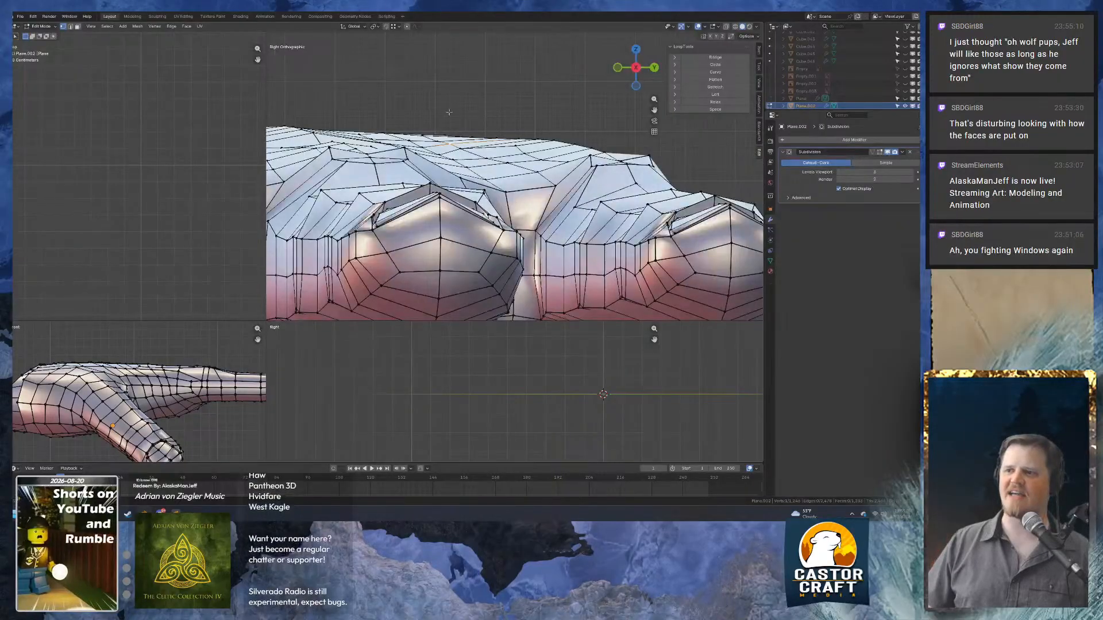
In right view, fine-tune the height of the selected back-of-hand vertex along Z.
{"action": "scroll", "coordinate": [449, 112], "scroll_direction": "up", "scroll_amount": 4}
{"action": "key", "text": "g"}
{"action": "key", "text": "z"}
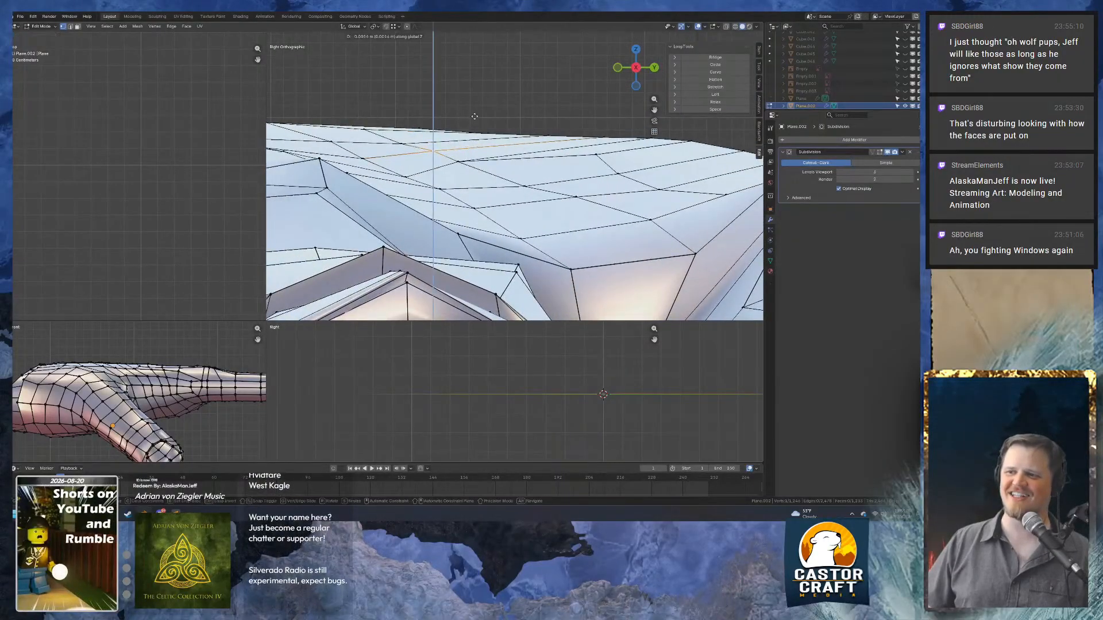
{"action": "left_click", "coordinate": [466, 134]}
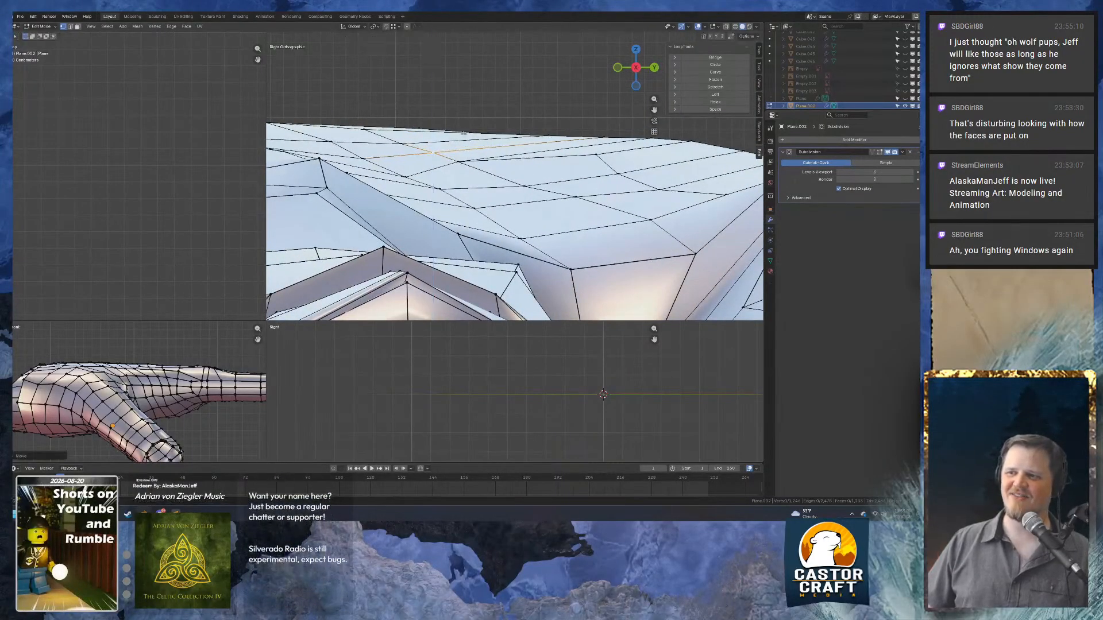
Slide the adjacent vertex on the back of the hand slightly along its connecting edge.
{"action": "left_click", "coordinate": [460, 161]}
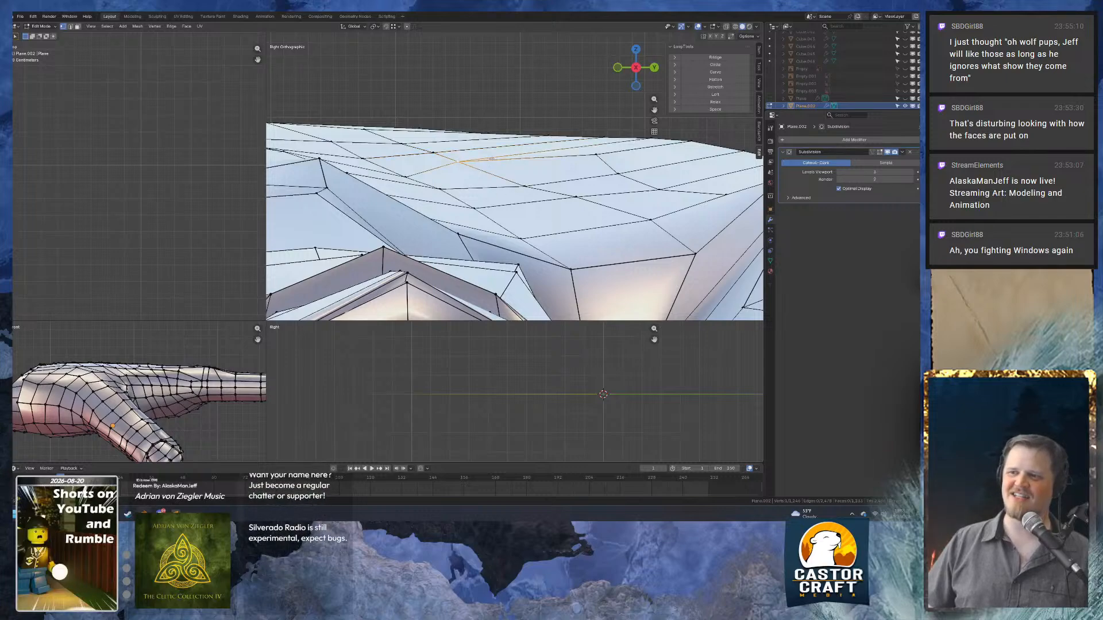
{"action": "key", "text": "g"}
{"action": "key", "text": "g"}
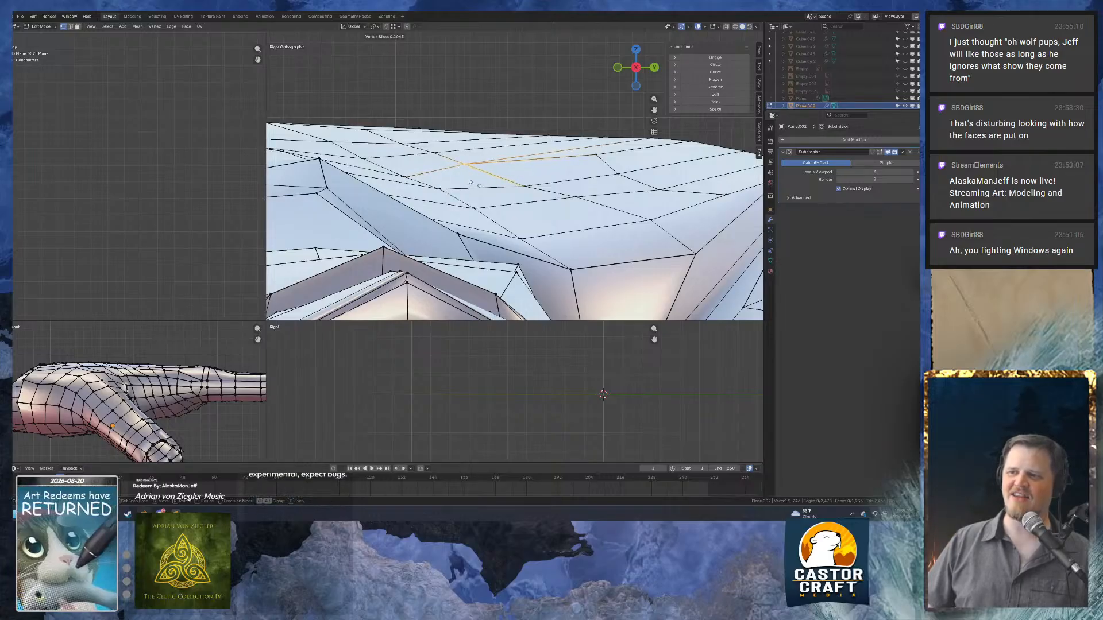
{"action": "left_click", "coordinate": [473, 183]}
Inspect the back of the hand from several angles and raise a vertex in a low spot along Z.
{"action": "middle_click_drag", "start_coordinate": [473, 183], "coordinate": [504, 162]}
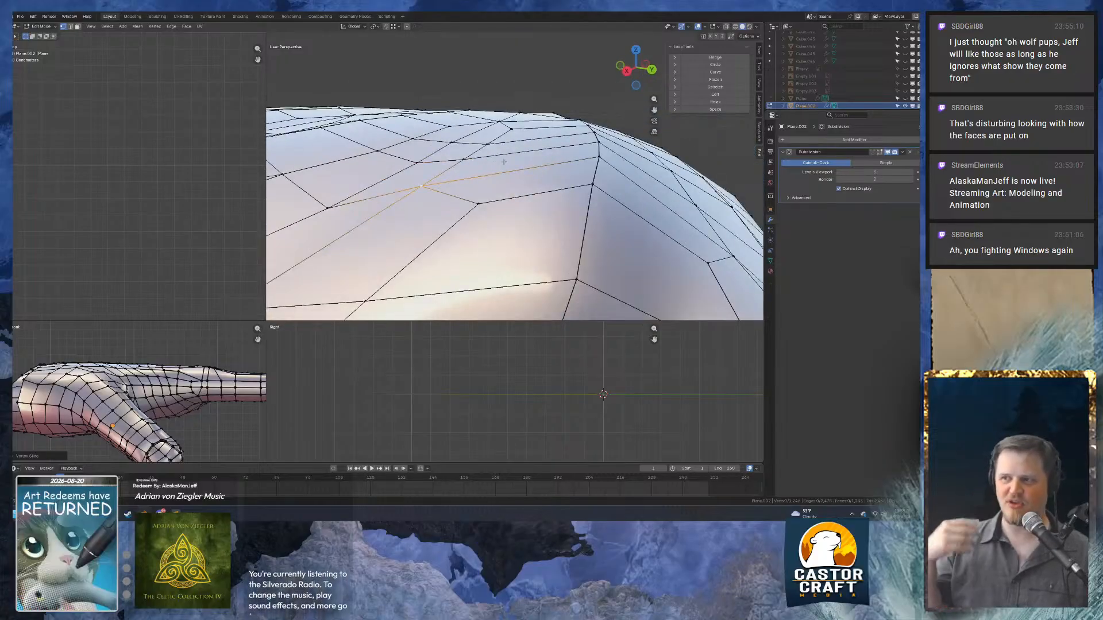
{"action": "middle_click_drag", "start_coordinate": [503, 162], "coordinate": [643, 184]}
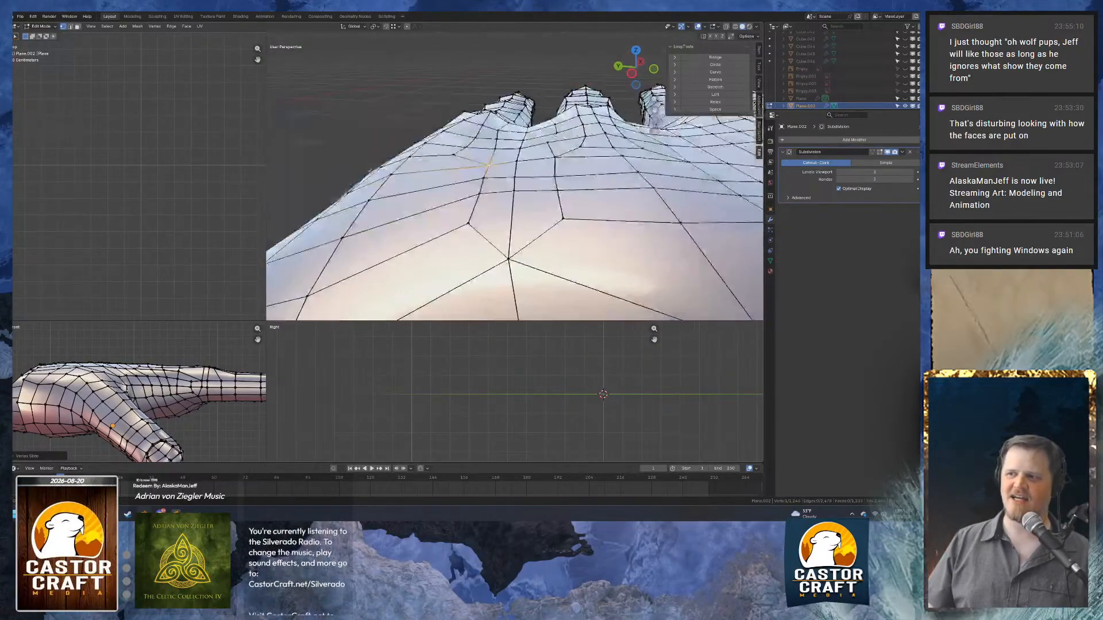
{"action": "middle_click_drag", "start_coordinate": [499, 123], "coordinate": [519, 174]}
{"action": "scroll", "coordinate": [519, 174], "scroll_direction": "up", "scroll_amount": 4}
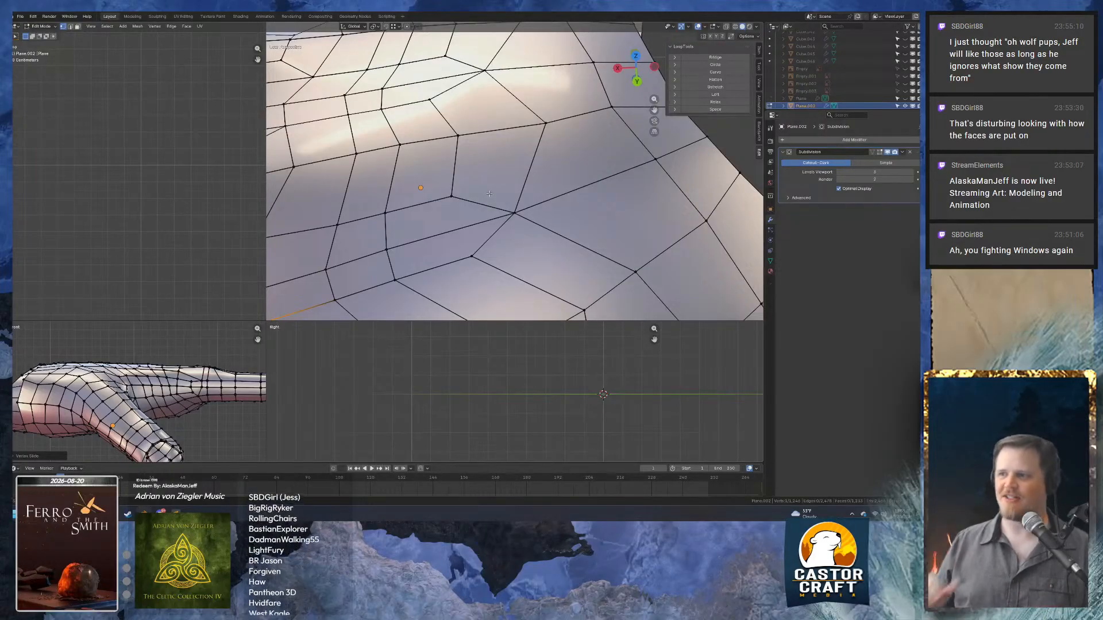
{"action": "left_click", "coordinate": [511, 214]}
{"action": "middle_click_drag", "start_coordinate": [511, 214], "coordinate": [493, 189]}
{"action": "scroll", "coordinate": [489, 170], "scroll_direction": "down", "scroll_amount": 3}
{"action": "scroll", "coordinate": [485, 195], "scroll_direction": "up", "scroll_amount": 2}
{"action": "key", "text": "KP_3"}
{"action": "scroll", "coordinate": [482, 221], "scroll_direction": "down", "scroll_amount": 2}
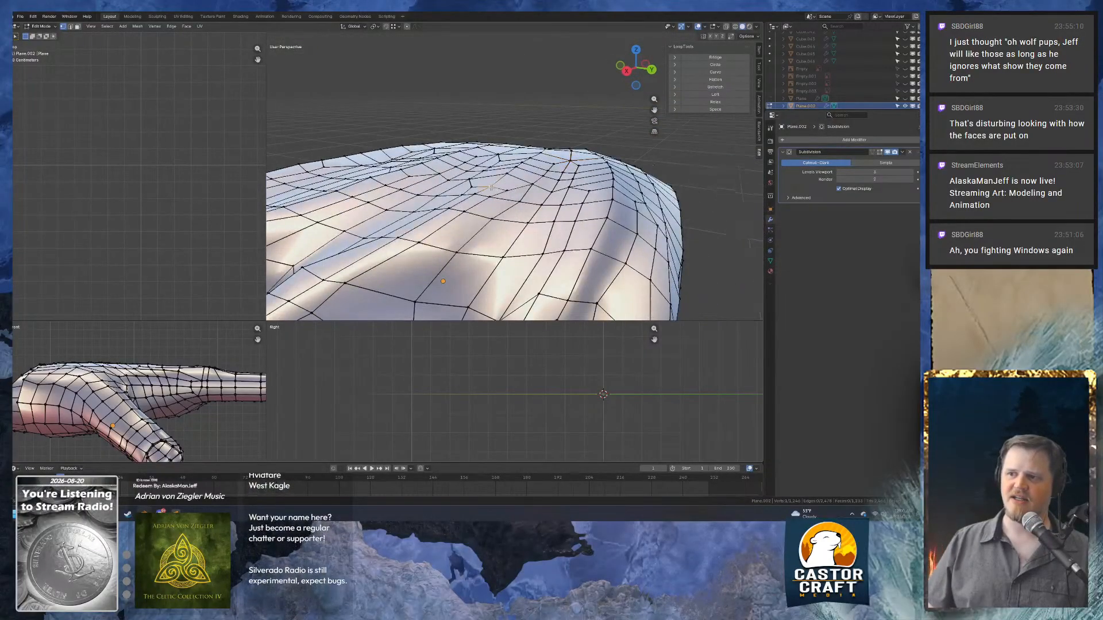
{"action": "scroll", "coordinate": [491, 187], "scroll_direction": "up", "scroll_amount": 4}
{"action": "middle_click_drag", "start_coordinate": [565, 160], "coordinate": [524, 166]}
{"action": "key", "text": "g"}
{"action": "key", "text": "z"}
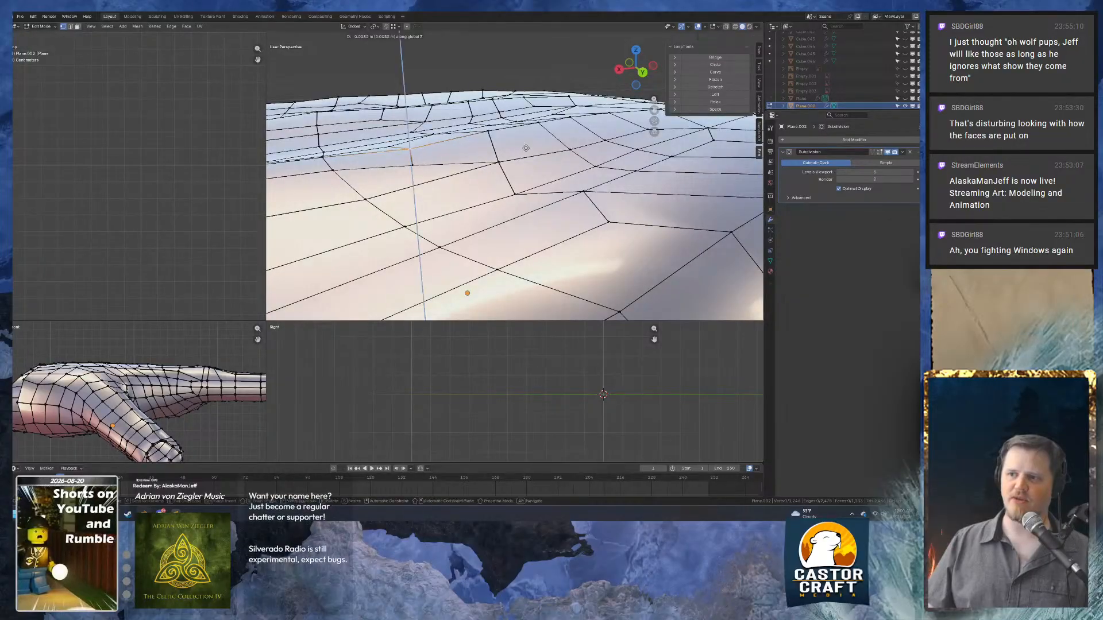
{"action": "left_click", "coordinate": [525, 148]}
In back view, fine-tune the height of the same vertex along Z to fit the hand's upper contour.
{"action": "key", "text": "ctrl+KP_1"}
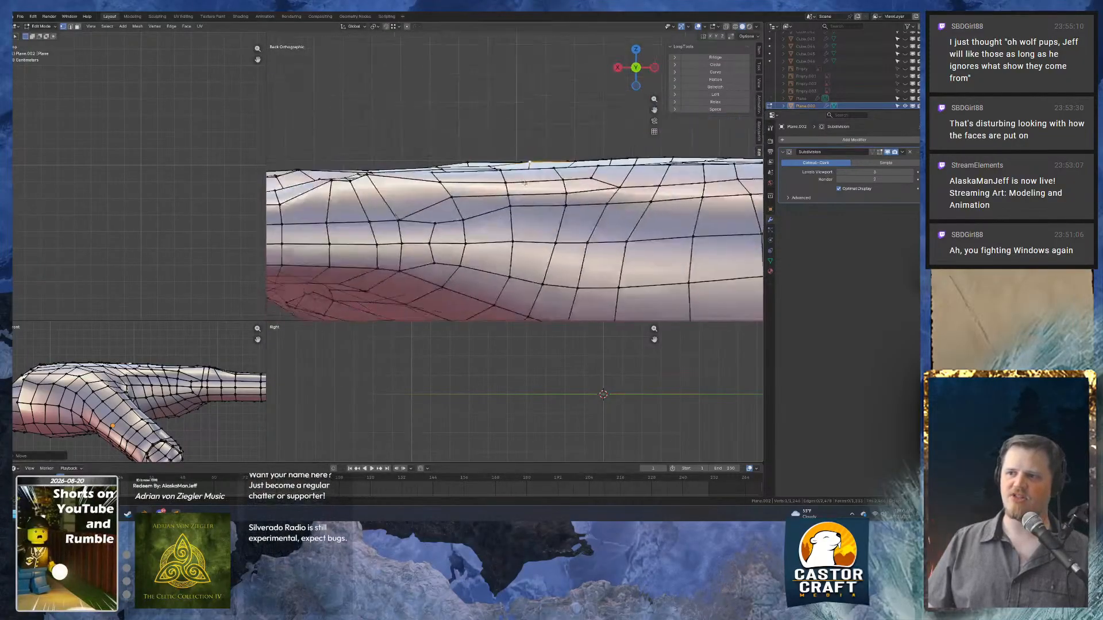
{"action": "scroll", "coordinate": [498, 176], "scroll_direction": "up", "scroll_amount": 2}
{"action": "key", "text": "g"}
{"action": "key", "text": "z"}
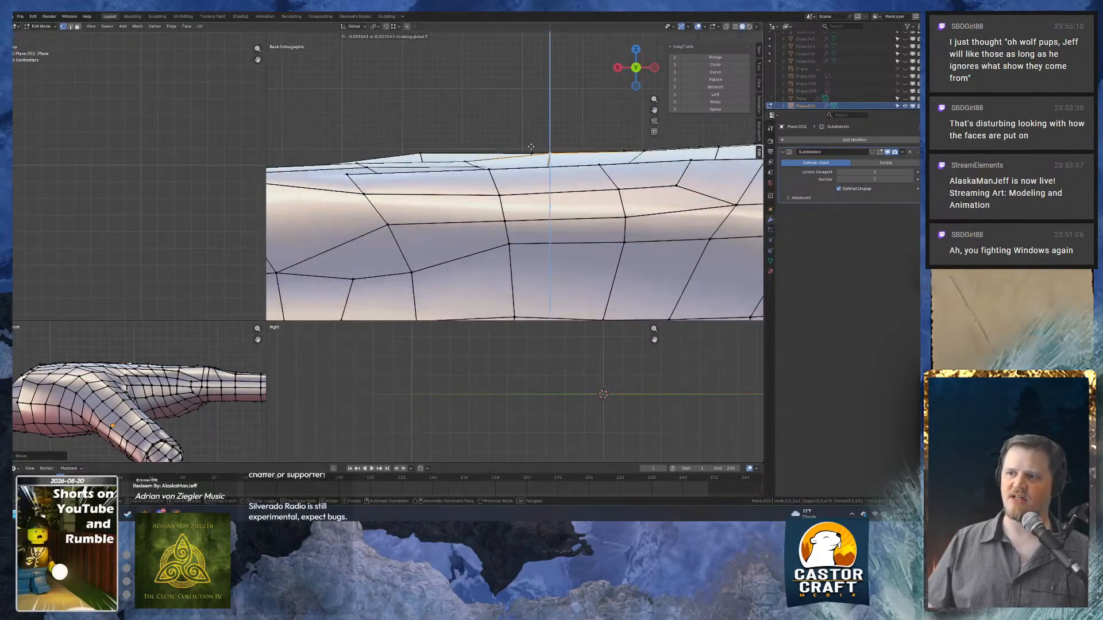
{"action": "left_click", "coordinate": [531, 147]}
Adjust the height of the next vertex toward the fingers along Z to match the upper contour.
{"action": "left_click", "coordinate": [472, 157]}
{"action": "key", "text": "g"}
{"action": "key", "text": "z"}
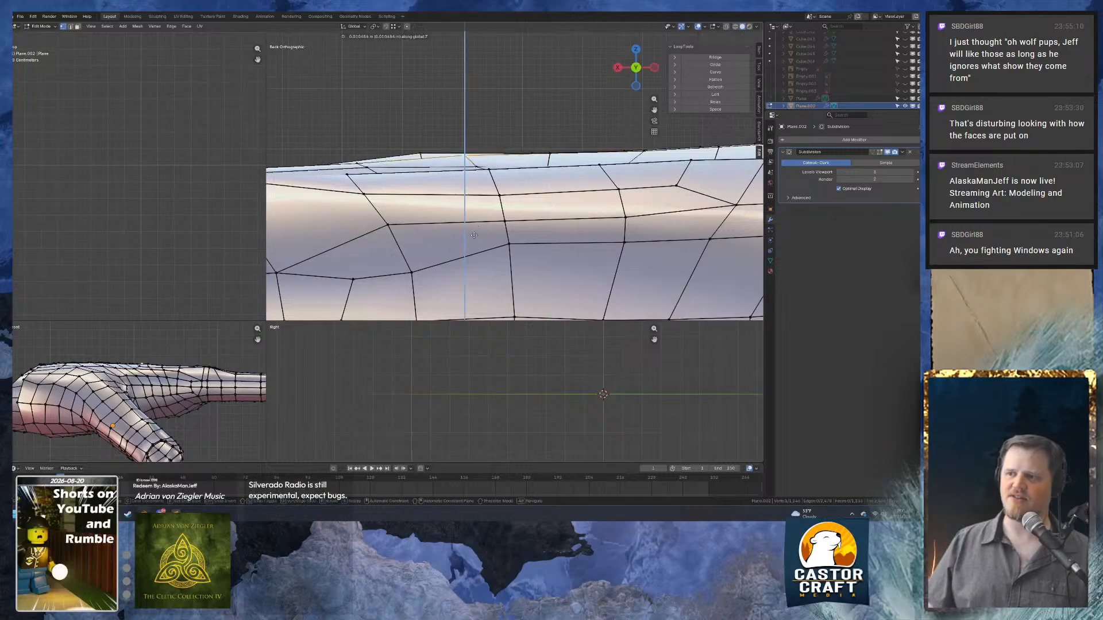
{"action": "left_click", "coordinate": [474, 215]}
{"action": "middle_click_drag", "start_coordinate": [368, 161], "coordinate": [493, 179], "text": "shift"}
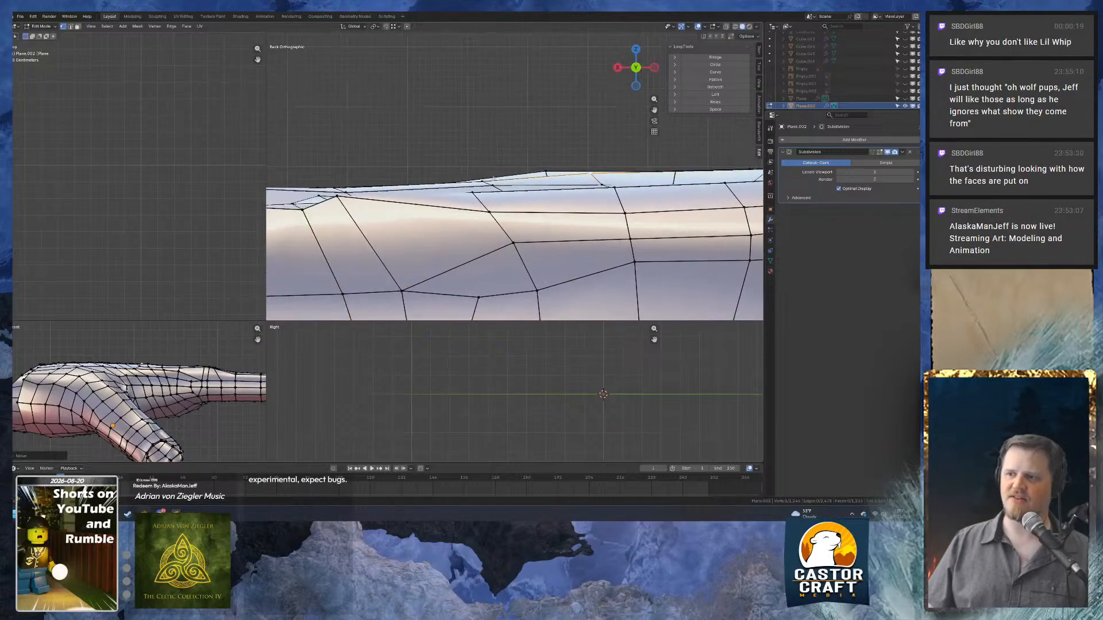
In back view, raise the next vertex along Z to continue the hand's smooth upper contour.
{"action": "left_click", "coordinate": [480, 181]}
{"action": "key", "text": "g"}
{"action": "key", "text": "z"}
{"action": "left_click", "coordinate": [465, 177]}
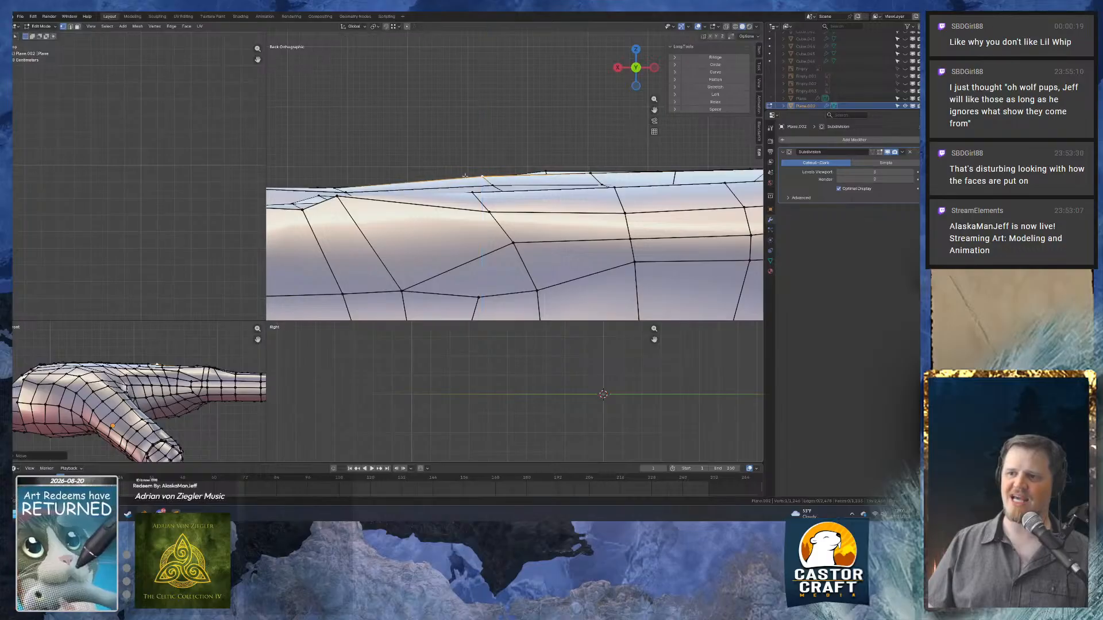
Select another vertex on the back of the hand near the knuckles and adjust its height along Z in back view.
{"action": "middle_click_drag", "start_coordinate": [464, 176], "coordinate": [506, 228]}
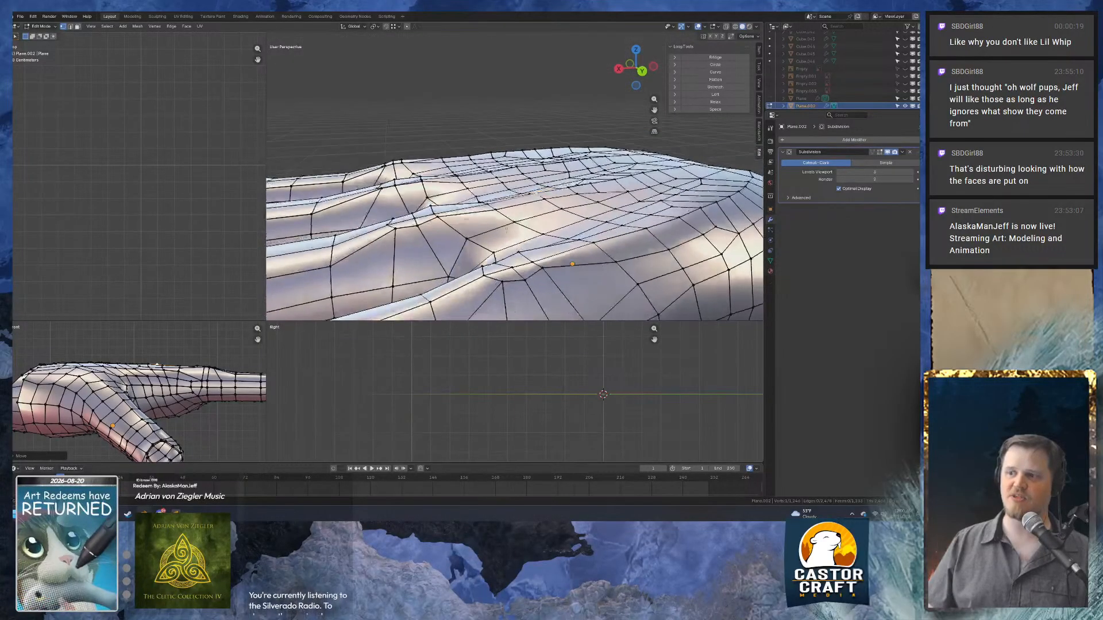
{"action": "left_click", "coordinate": [492, 212]}
{"action": "key", "text": "ctrl+KP_1"}
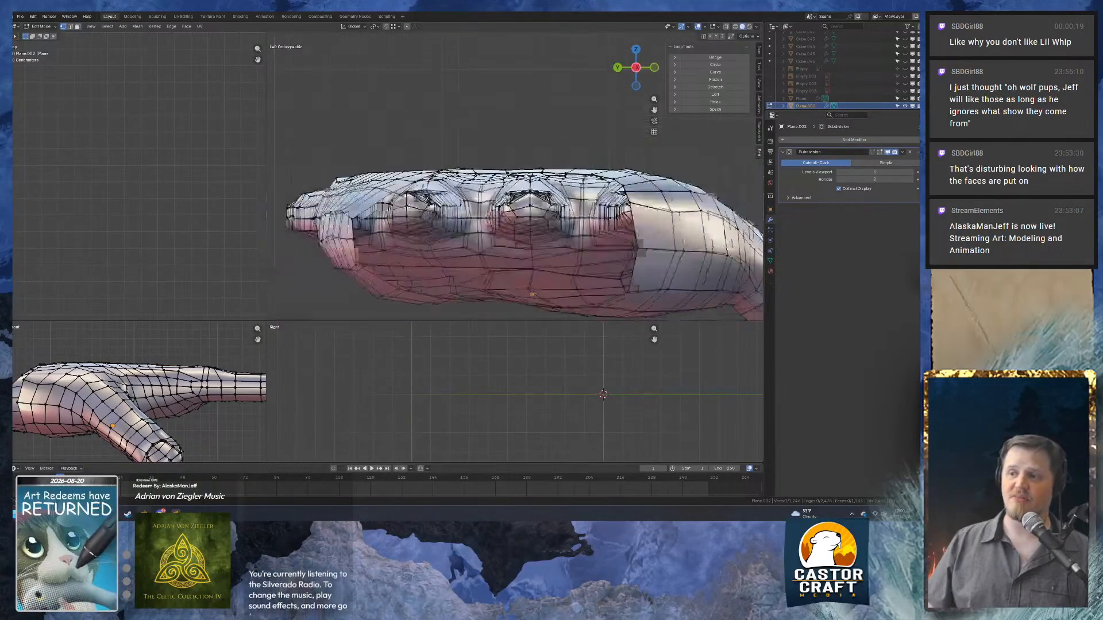
{"action": "middle_click_drag", "start_coordinate": [462, 214], "coordinate": [423, 227]}
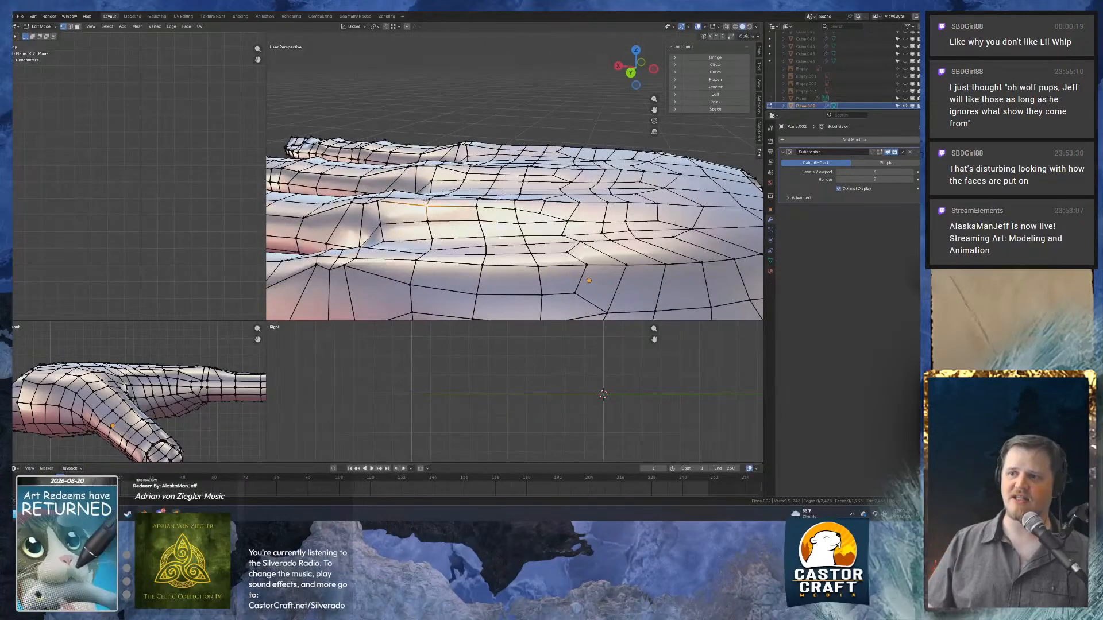
{"action": "key", "text": "KP_3"}
{"action": "key", "text": "ctrl+KP_1"}
{"action": "scroll", "coordinate": [489, 174], "scroll_direction": "up", "scroll_amount": 5}
{"action": "middle_click_drag", "start_coordinate": [488, 174], "coordinate": [533, 199], "text": "shift"}
{"action": "key", "text": "g"}
{"action": "key", "text": "z"}
{"action": "left_click", "coordinate": [492, 178]}
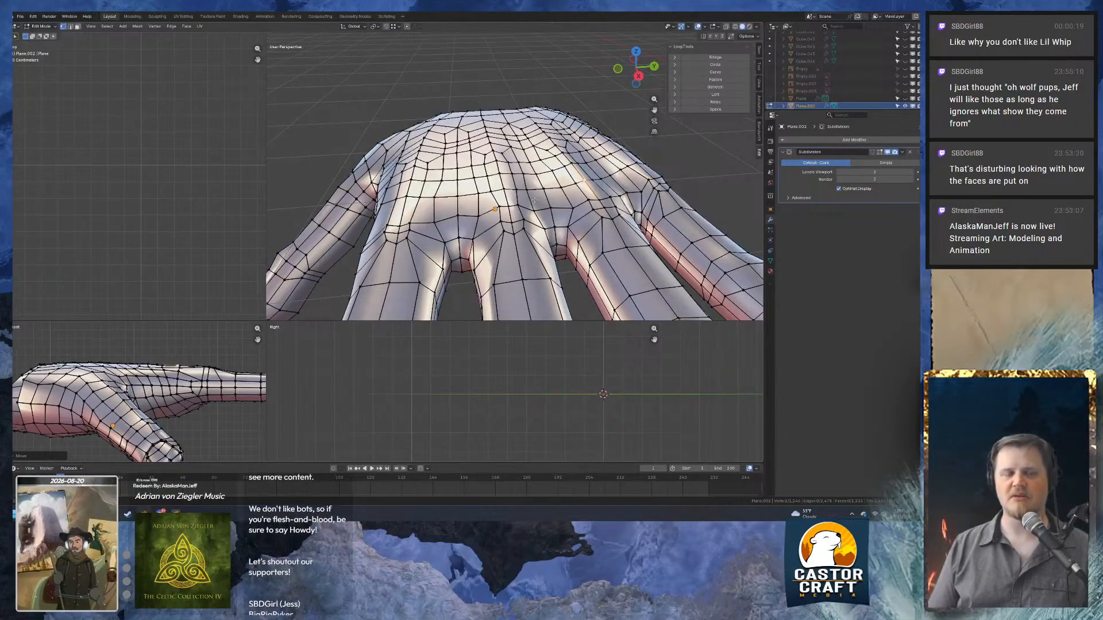
In front view, adjust the heights of the selected vertices on the back of the hand along Z to follow the contour.
{"action": "middle_click_drag", "start_coordinate": [478, 189], "coordinate": [729, 178]}
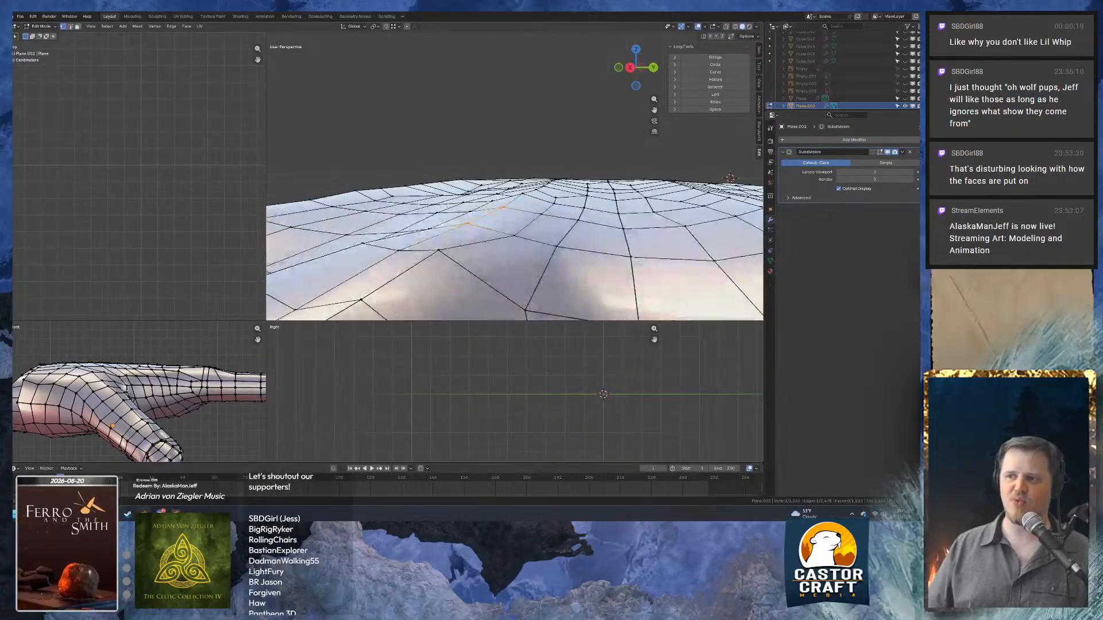
{"action": "middle_click_drag", "start_coordinate": [437, 187], "coordinate": [555, 196], "text": "alt"}
{"action": "key", "text": "g"}
{"action": "key", "text": "z"}
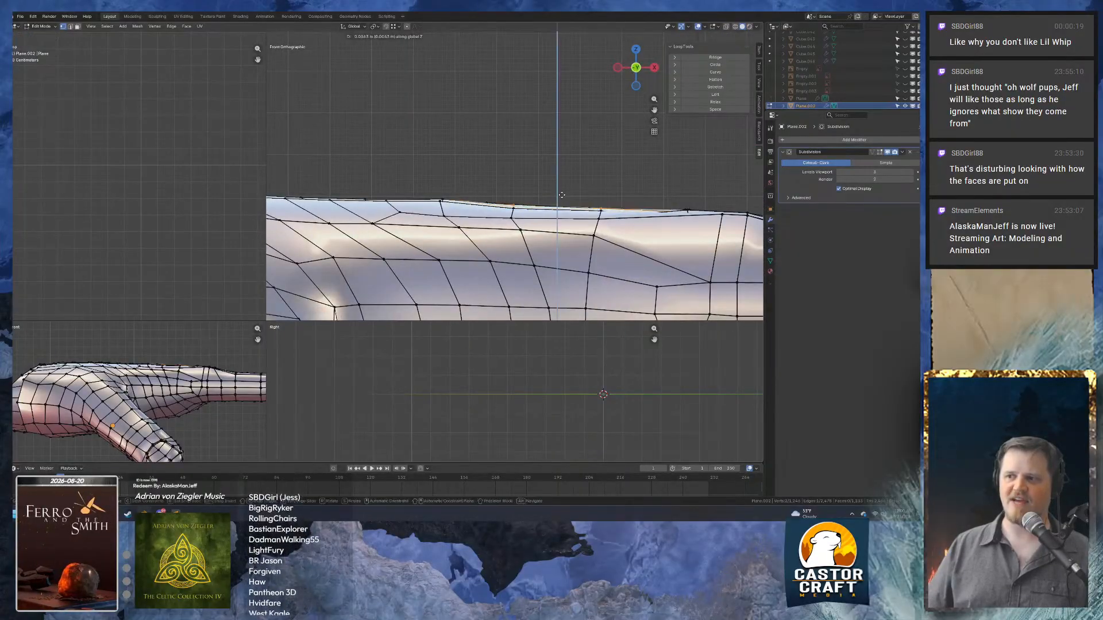
{"action": "left_click", "coordinate": [564, 197]}
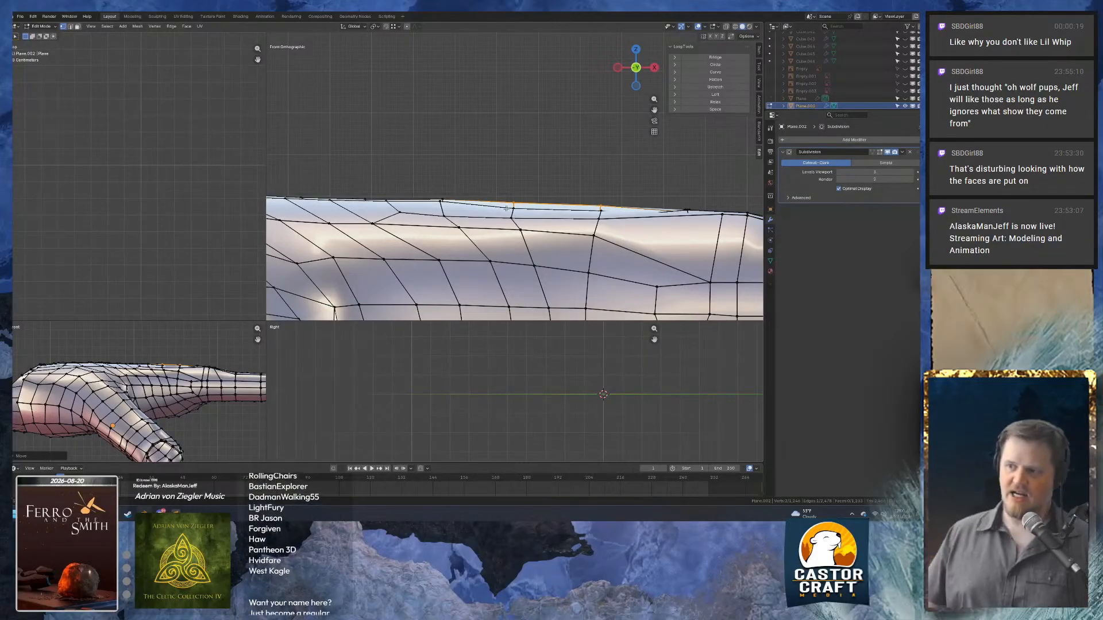
{"action": "key", "text": "g"}
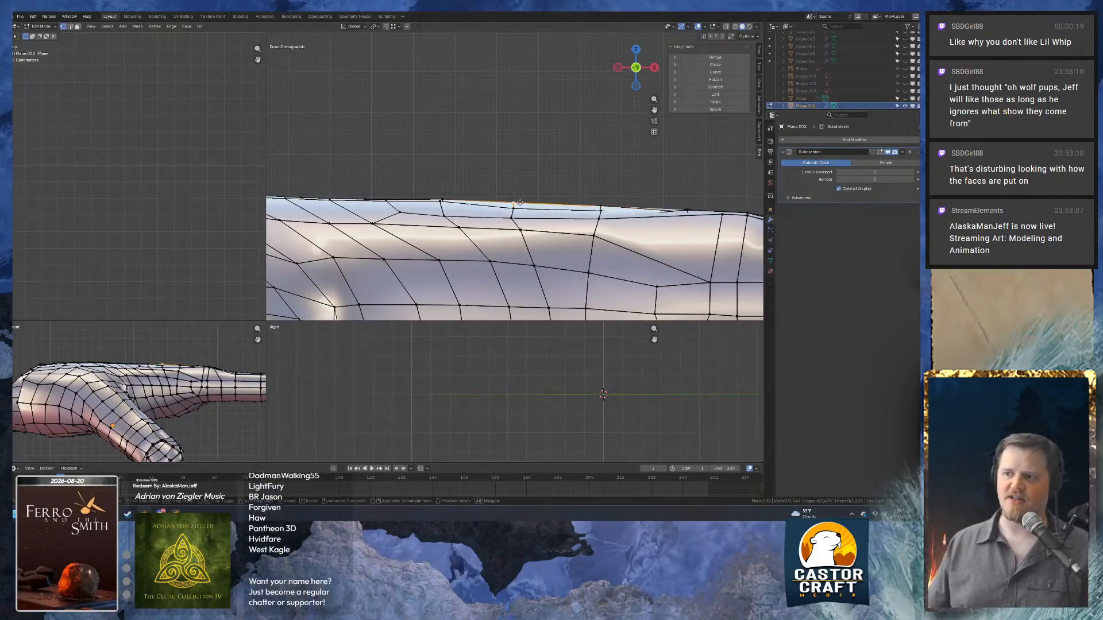
{"action": "key", "text": "z"}
{"action": "left_click", "coordinate": [524, 194]}
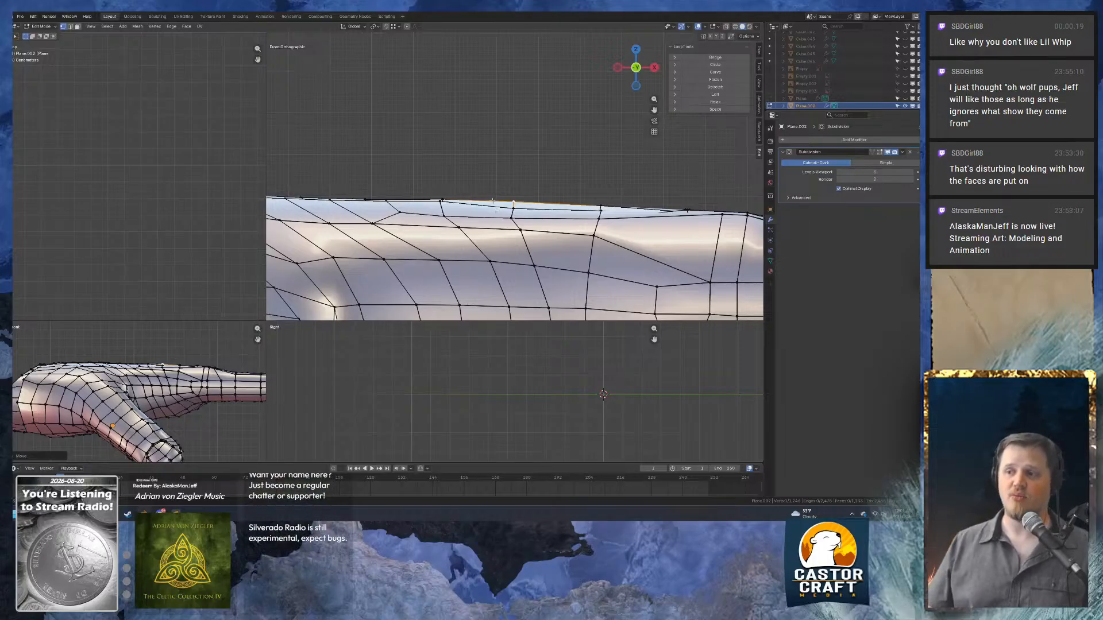
Adjust two further low vertices on the back of the hand along Z to align with the front-view upper contour.
{"action": "left_click", "coordinate": [603, 208], "text": "shift"}
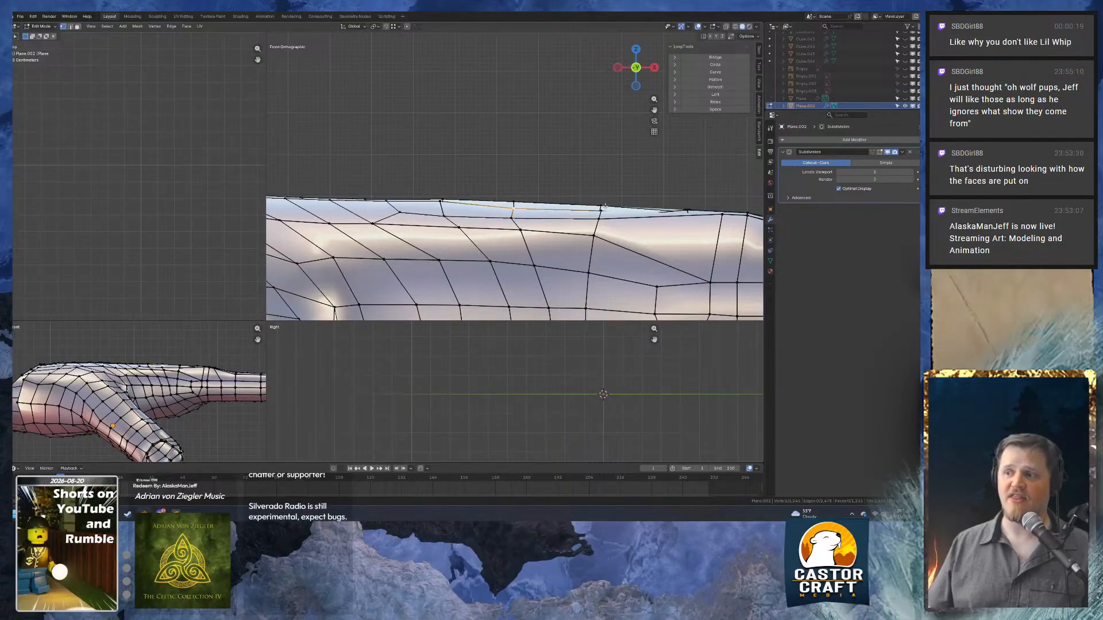
{"action": "key", "text": "g"}
{"action": "key", "text": "z"}
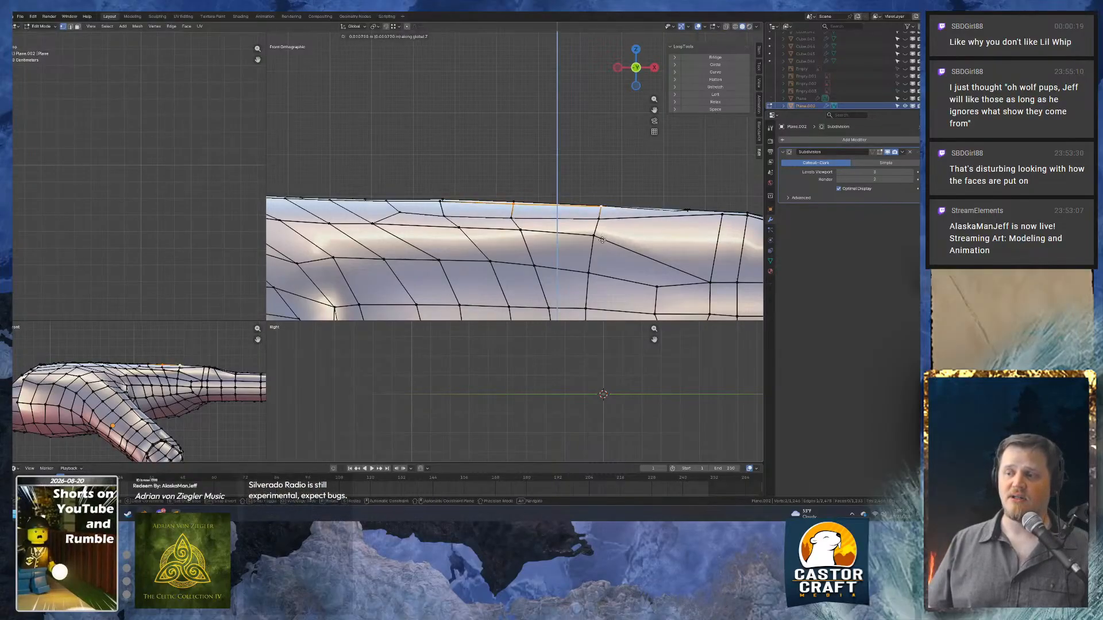
{"action": "left_click", "coordinate": [605, 229]}
{"action": "key", "text": "g"}
{"action": "key", "text": "z"}
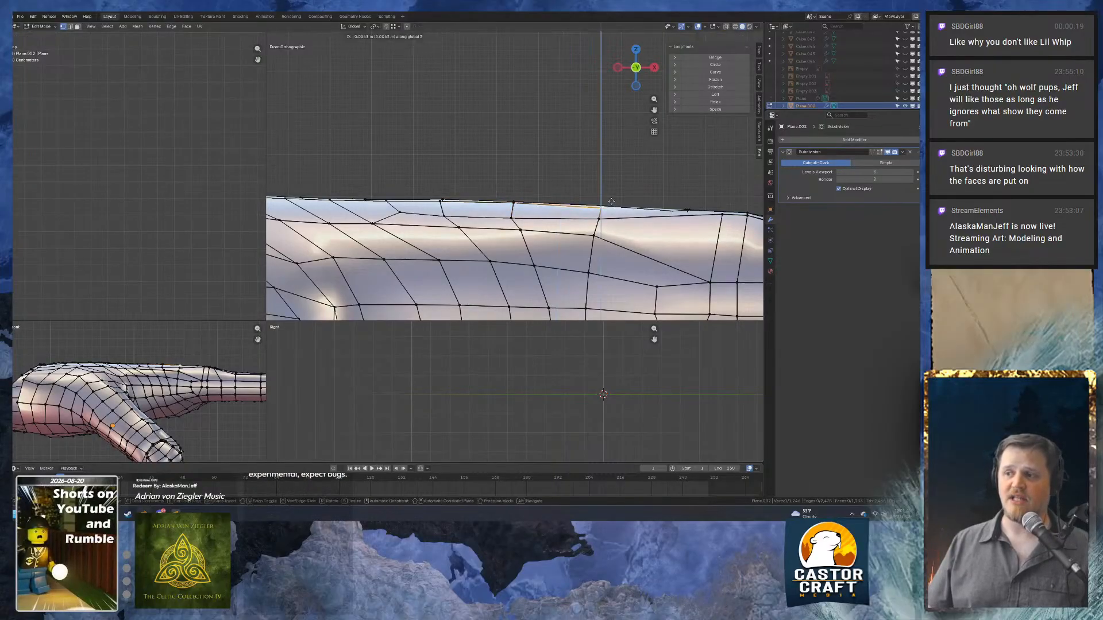
{"action": "left_click", "coordinate": [615, 188]}
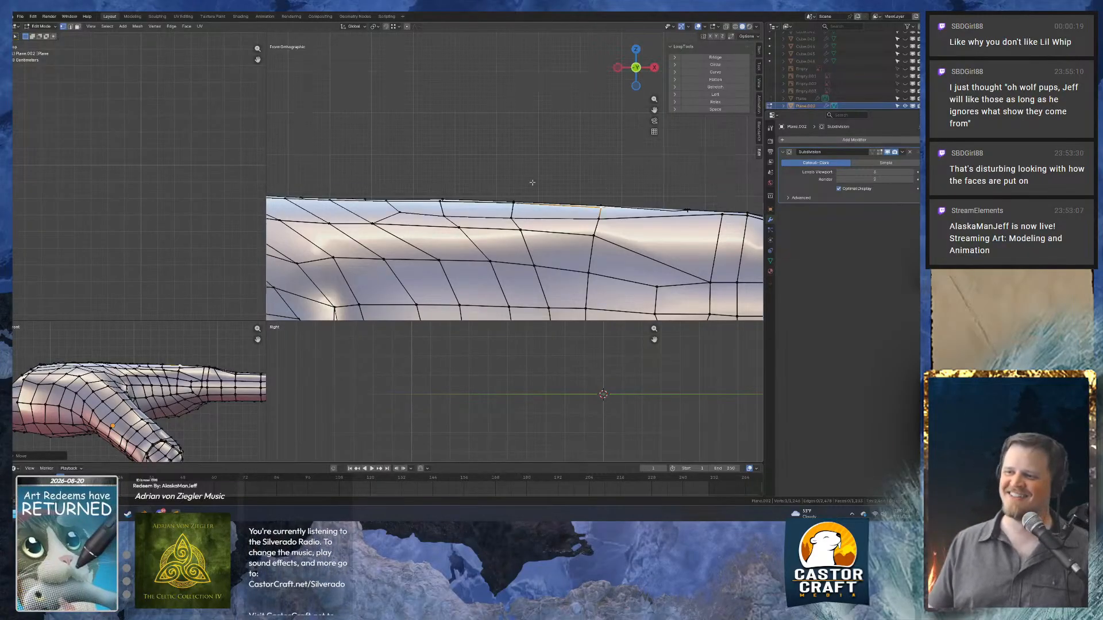
In top view, shift the middle vertex at the head of the index finger's edge loops slightly to even its spacing.
{"action": "mouse_move", "coordinate": [533, 182]}
{"action": "middle_mouse_down"}
{"action": "mouse_move", "coordinate": [419, 192]}
{"action": "mouse_move", "coordinate": [532, 187]}
{"action": "mouse_move", "coordinate": [484, 178]}
{"action": "mouse_move", "coordinate": [527, 175]}
{"action": "middle_mouse_up"}
{"action": "scroll", "coordinate": [418, 192], "scroll_direction": "down", "scroll_amount": 4}
{"action": "scroll", "coordinate": [531, 187], "scroll_direction": "up", "scroll_amount": 4}
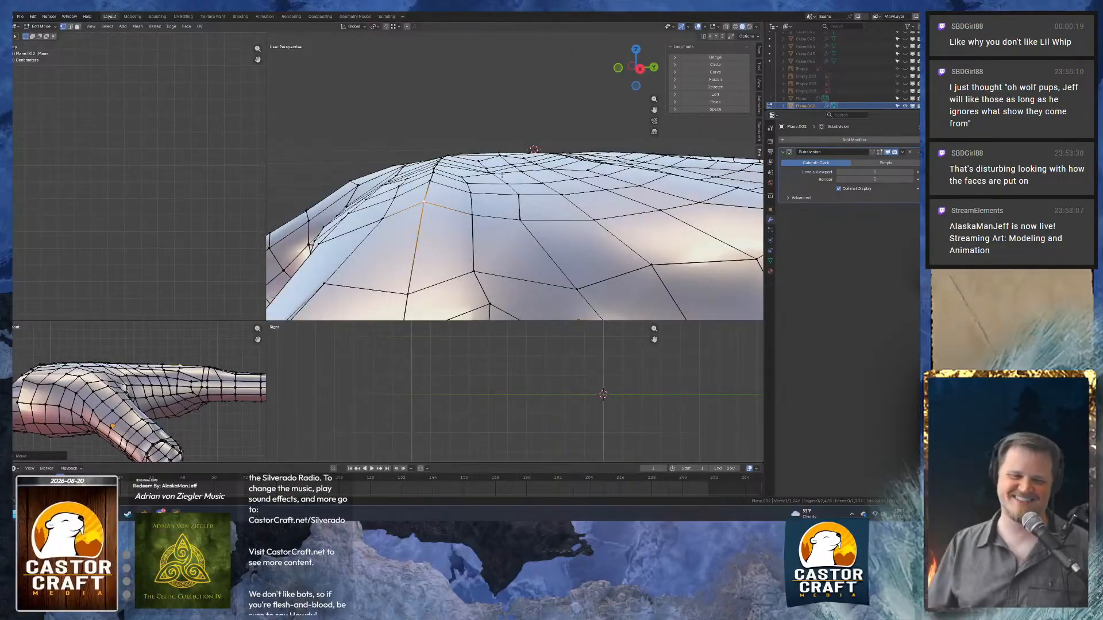
{"action": "middle_click_drag", "start_coordinate": [425, 200], "coordinate": [466, 141]}
{"action": "scroll", "coordinate": [449, 160], "scroll_direction": "up", "scroll_amount": 2}
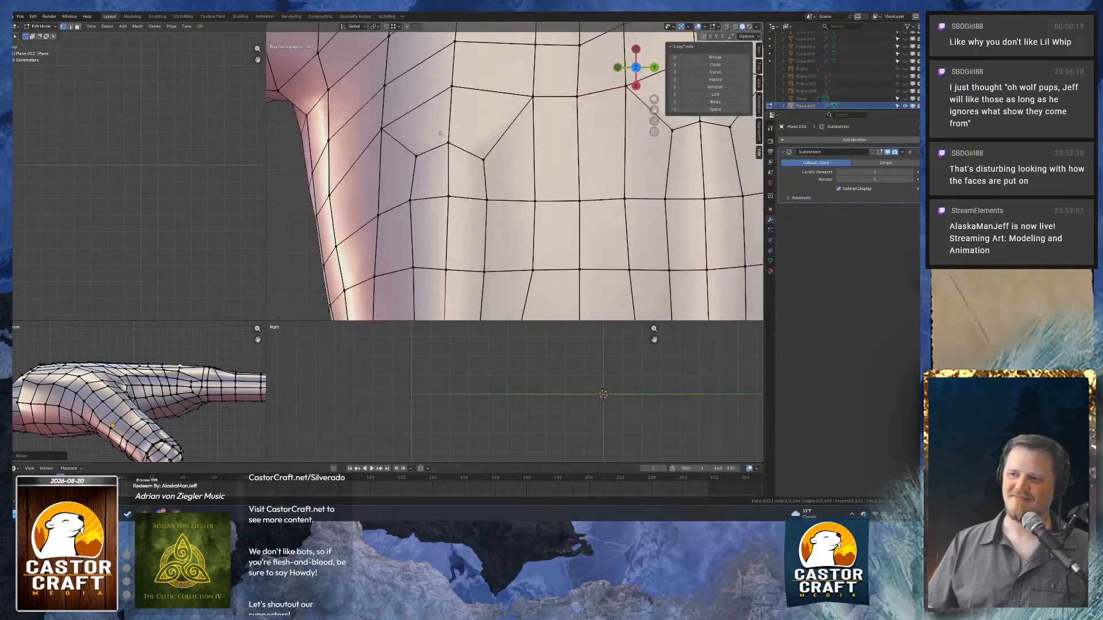
{"action": "left_click", "coordinate": [449, 143]}
{"action": "key", "text": "g"}
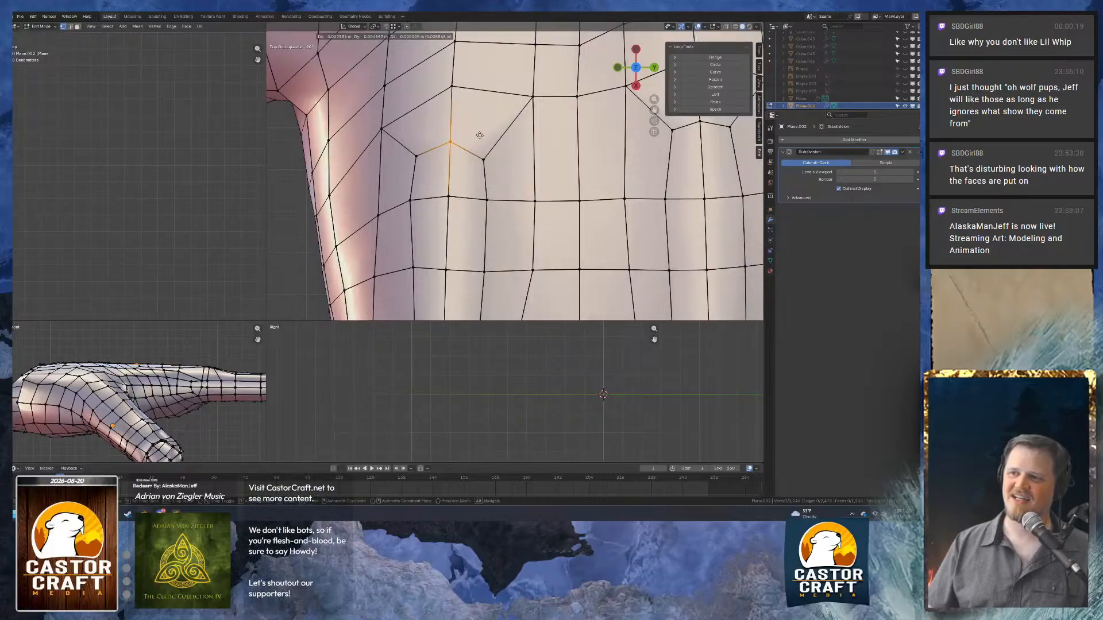
{"action": "left_click", "coordinate": [480, 135]}
Move the neighbouring corner vertex and the one below it on the back of the hand to straighten their edge loop.
{"action": "left_click", "coordinate": [484, 156]}
{"action": "key", "text": "g"}
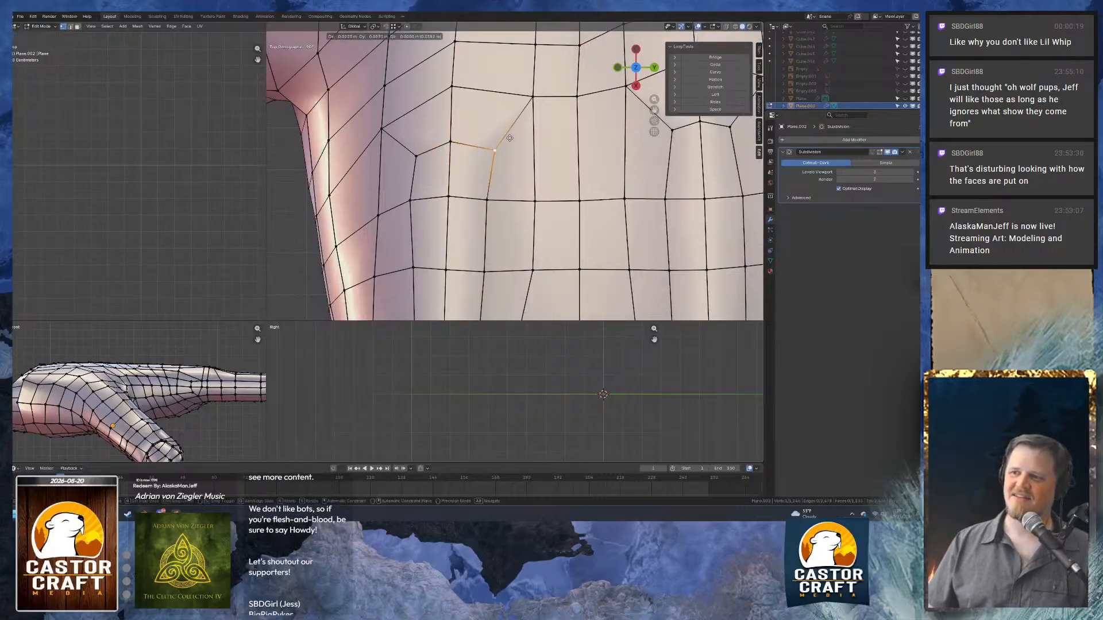
{"action": "left_click", "coordinate": [499, 144]}
{"action": "left_click", "coordinate": [486, 200]}
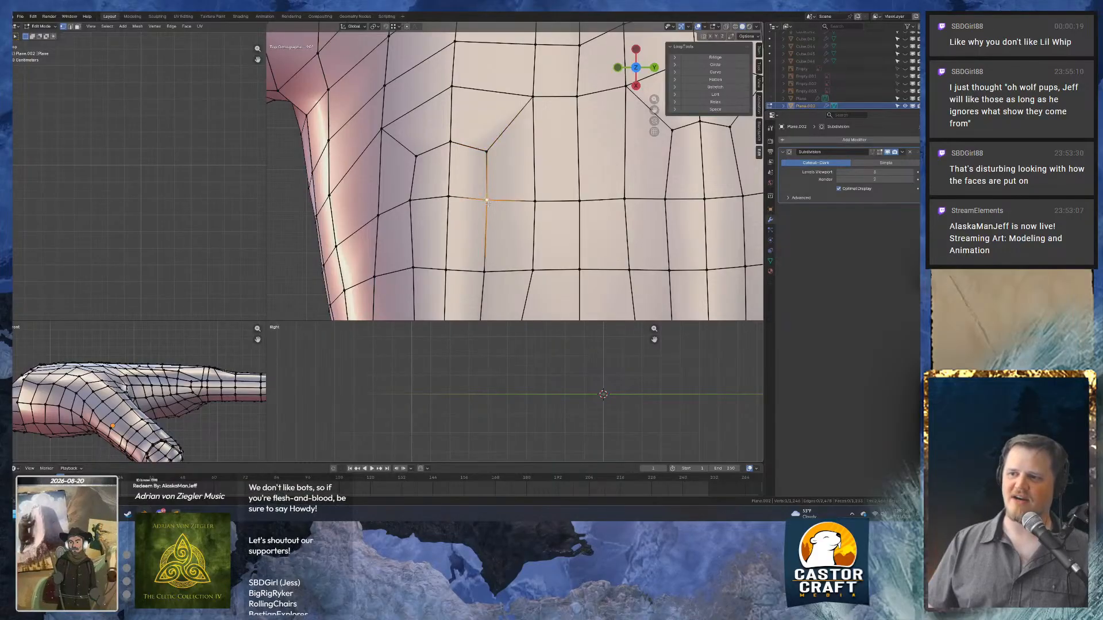
{"action": "key", "text": "g"}
{"action": "left_click", "coordinate": [508, 201]}
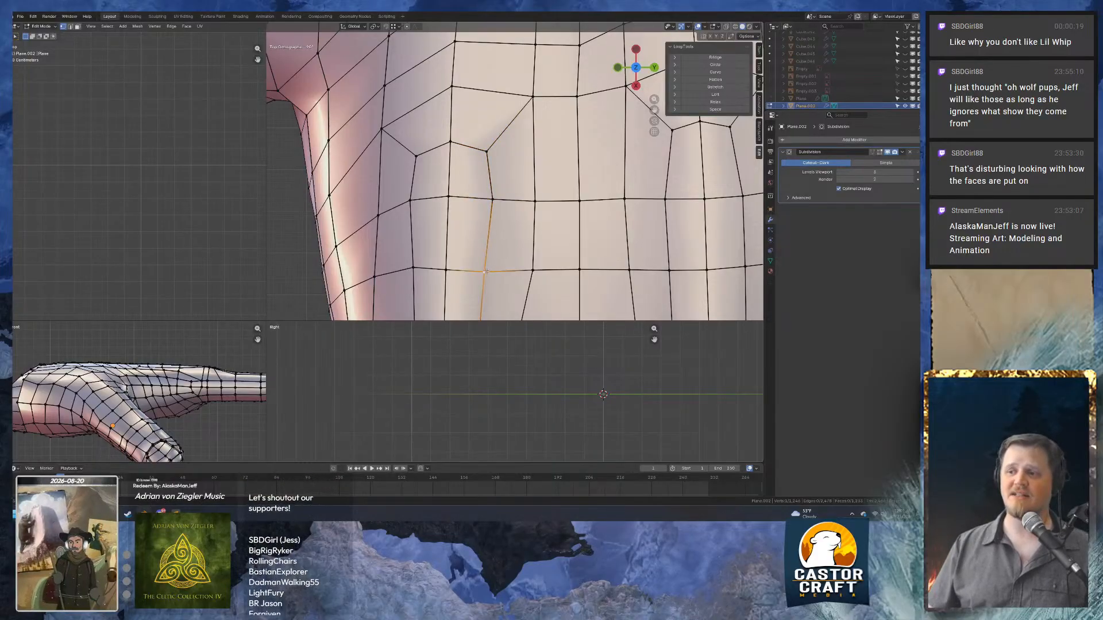
In top view, move the two lower vertices of that loop, just above the index finger gap, toward the middle finger.
{"action": "middle_click_drag", "start_coordinate": [486, 271], "coordinate": [488, 181]}
{"action": "middle_click_drag", "start_coordinate": [499, 115], "coordinate": [491, 122]}
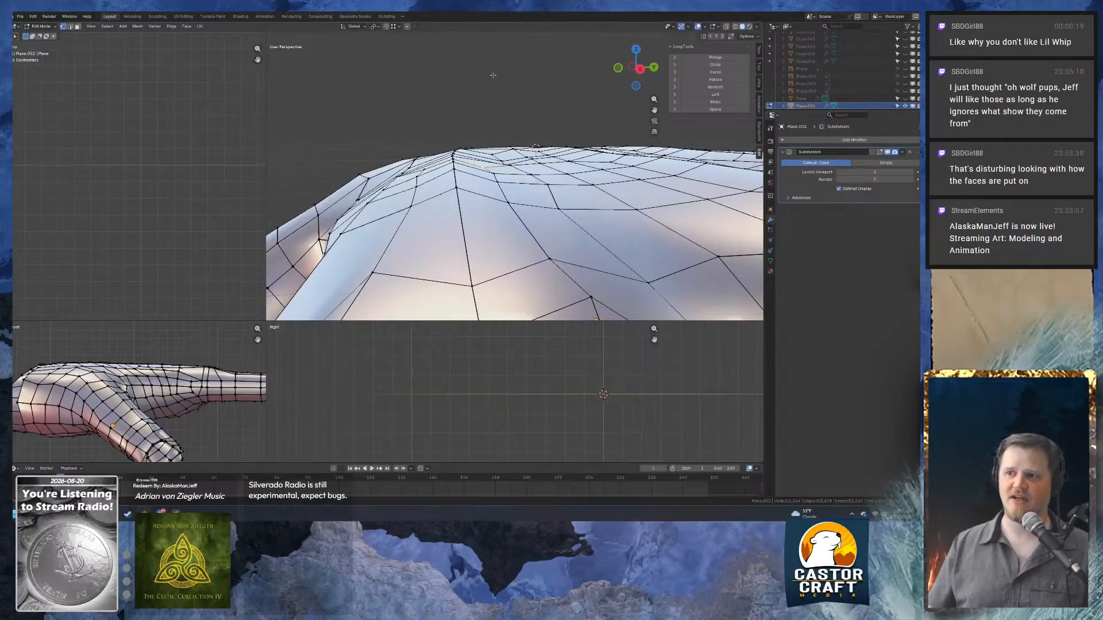
{"action": "mouse_move", "coordinate": [466, 118]}
{"action": "middle_mouse_down"}
{"action": "mouse_move", "coordinate": [459, 130]}
{"action": "mouse_move", "coordinate": [464, 118]}
{"action": "middle_mouse_up"}
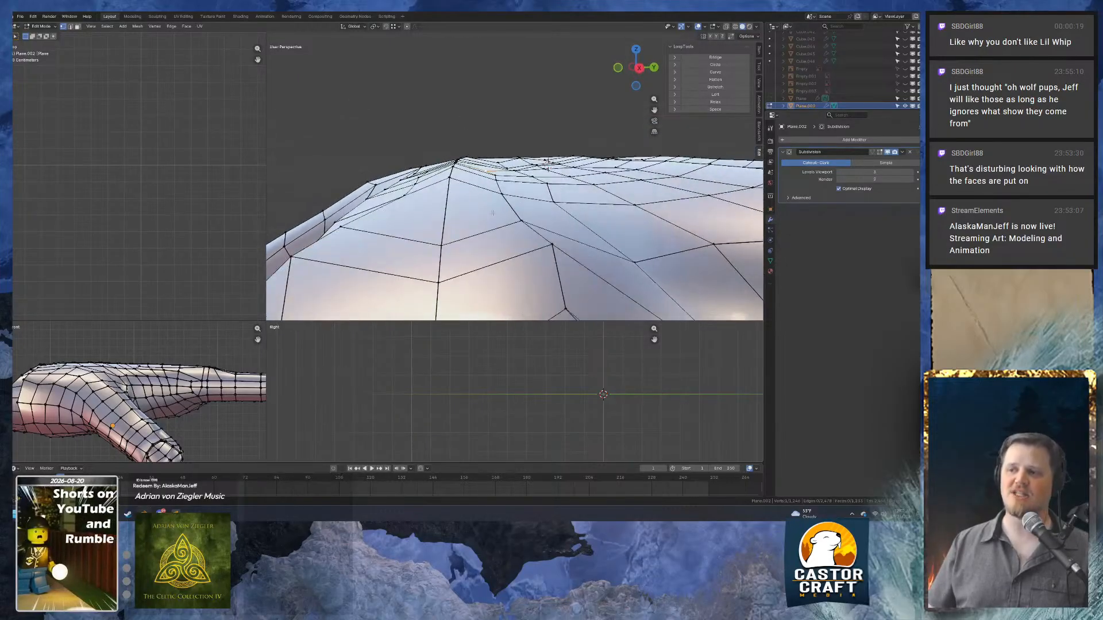
{"action": "middle_click_drag", "start_coordinate": [492, 213], "coordinate": [501, 208], "text": "alt"}
{"action": "scroll", "coordinate": [521, 156], "scroll_direction": "down", "scroll_amount": 4}
{"action": "middle_click_drag", "start_coordinate": [521, 157], "coordinate": [522, 119], "text": "shift"}
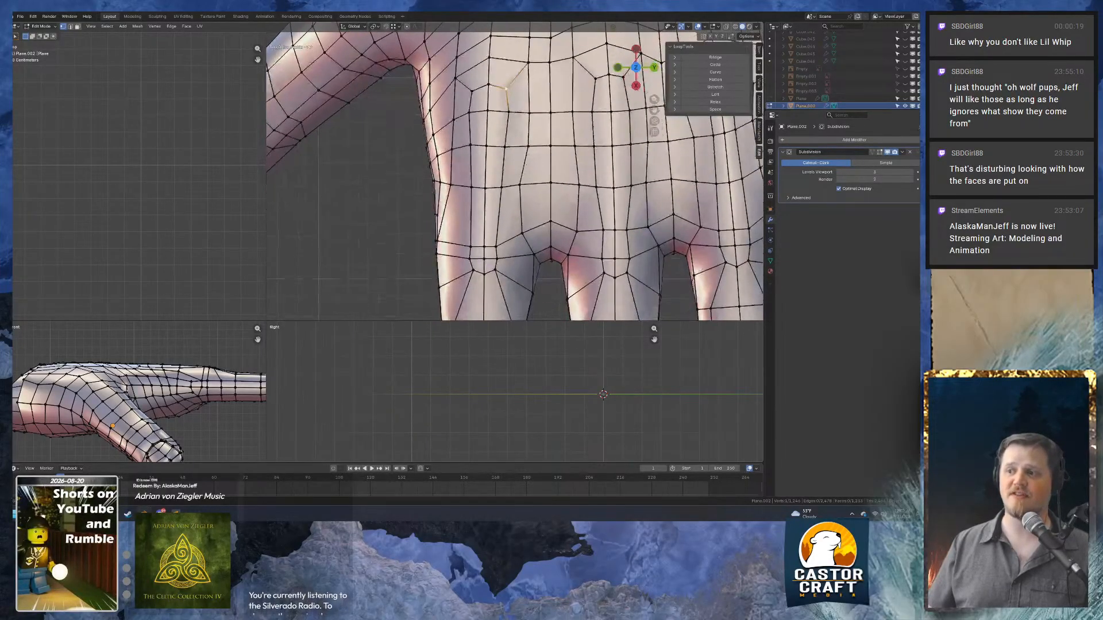
{"action": "scroll", "coordinate": [522, 124], "scroll_direction": "up", "scroll_amount": 2}
{"action": "left_click", "coordinate": [521, 192]}
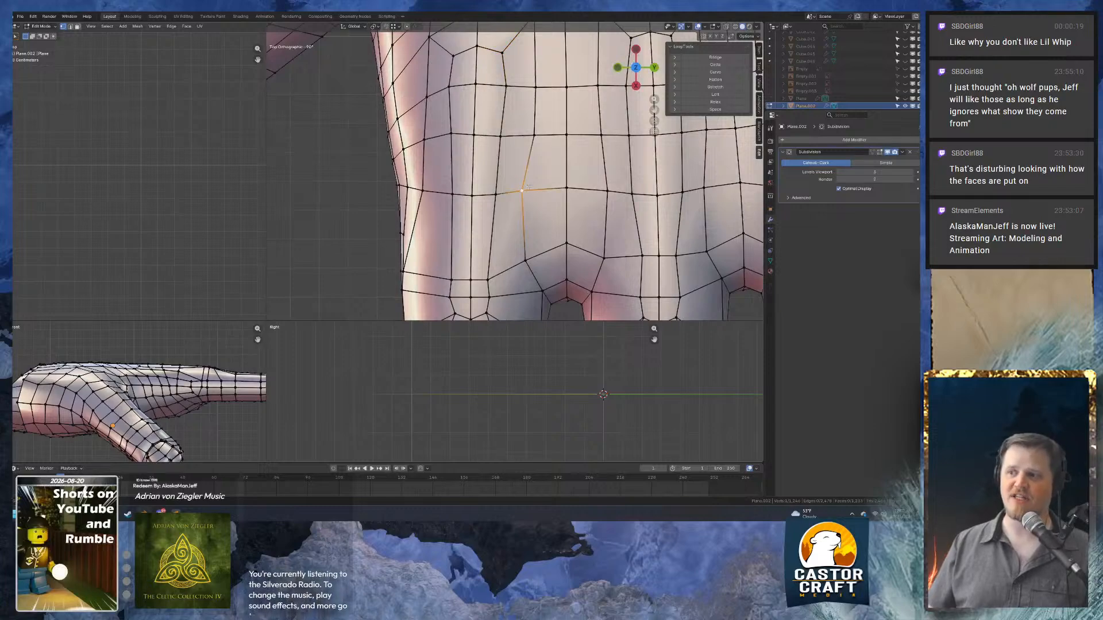
{"action": "key", "text": "g"}
{"action": "left_click", "coordinate": [536, 186]}
{"action": "left_click", "coordinate": [523, 256]}
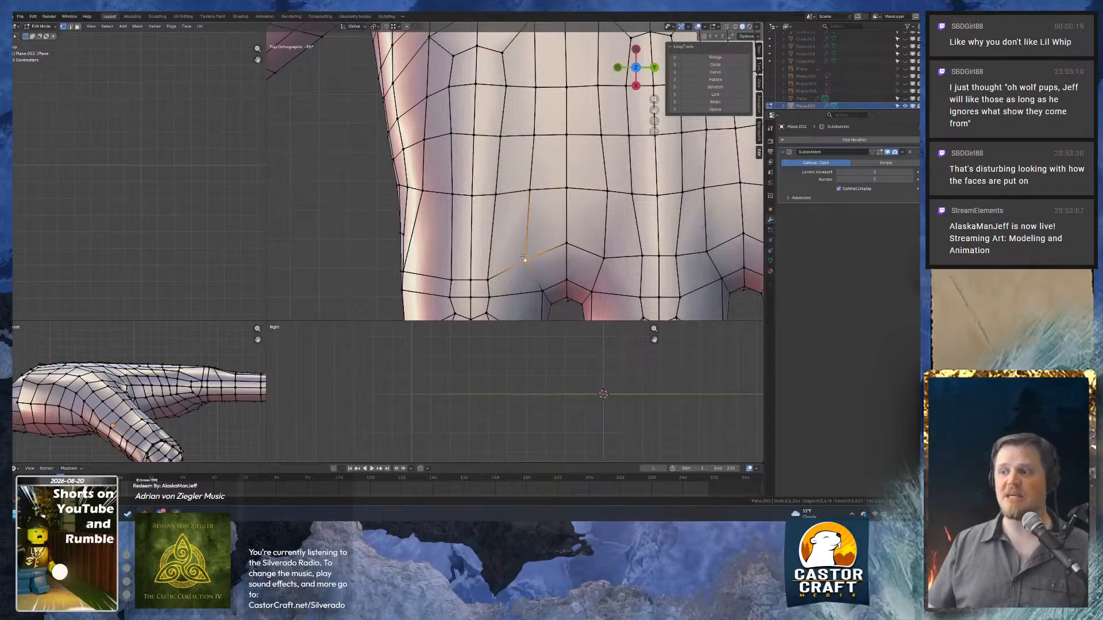
{"action": "key", "text": "g"}
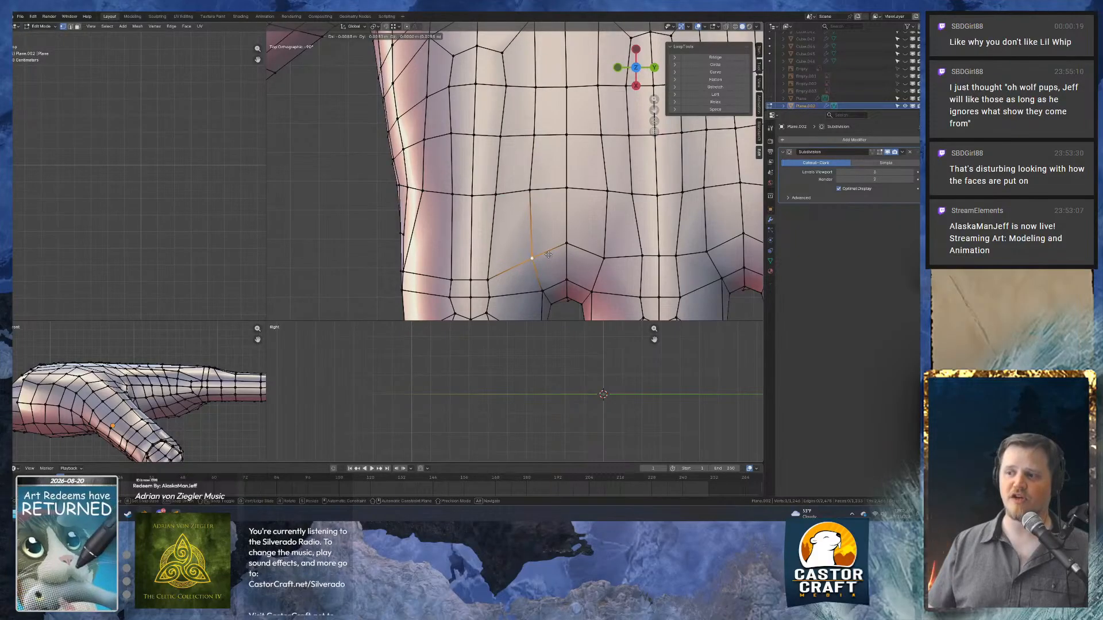
{"action": "left_click", "coordinate": [548, 255]}
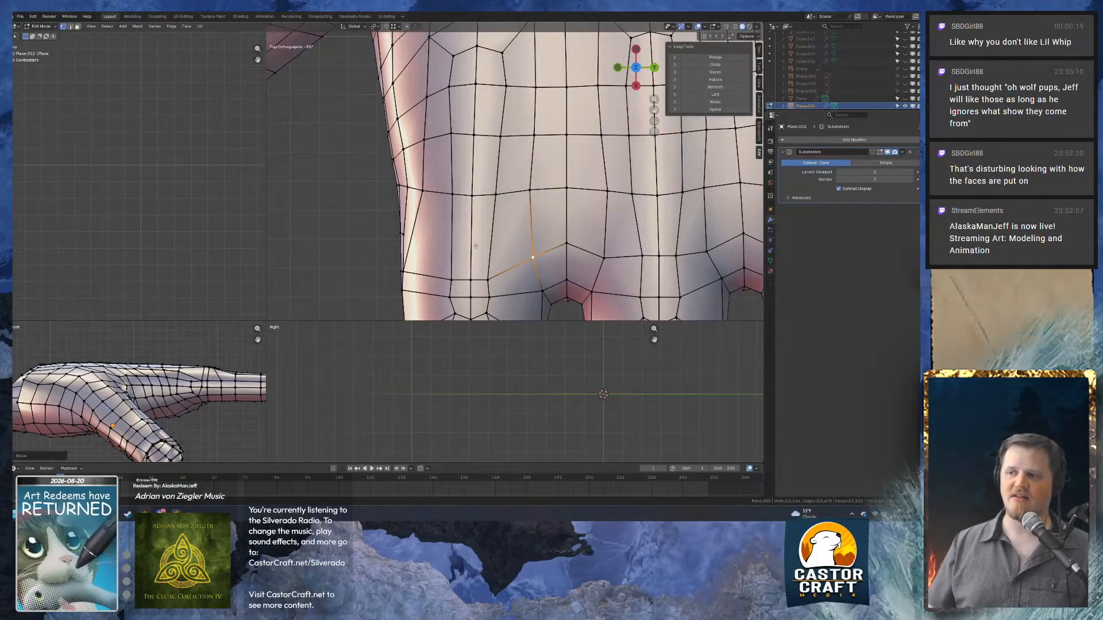
Slide the two vertices on the outer side of the index finger's base along their edges to even their spacing.
{"action": "middle_click_drag", "start_coordinate": [431, 255], "coordinate": [448, 191], "text": "shift"}
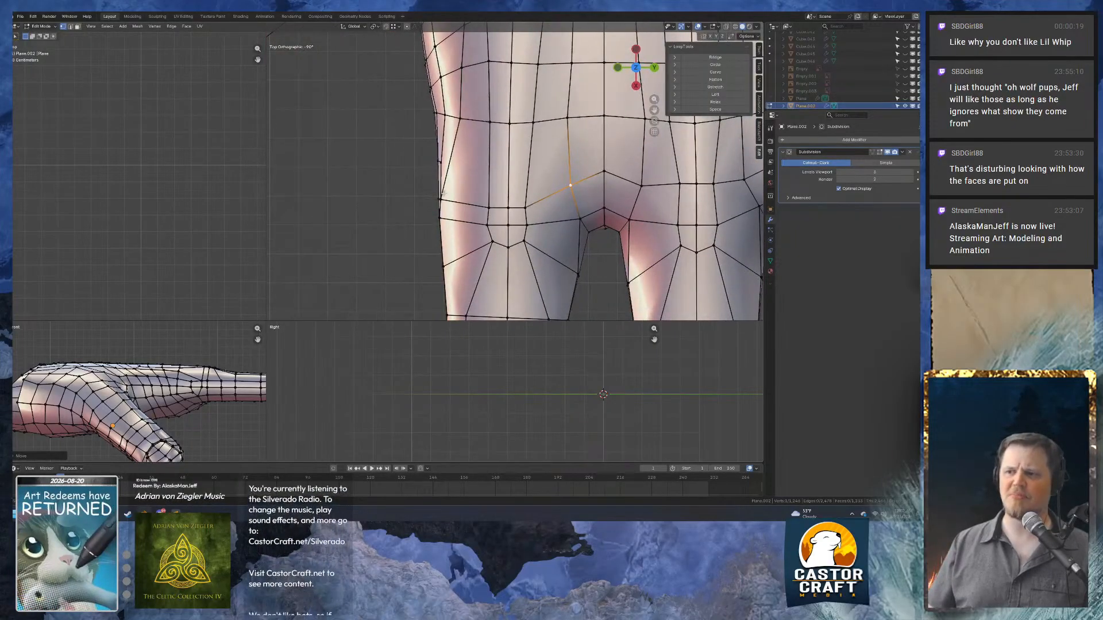
{"action": "left_click", "coordinate": [442, 195]}
{"action": "key", "text": "g"}
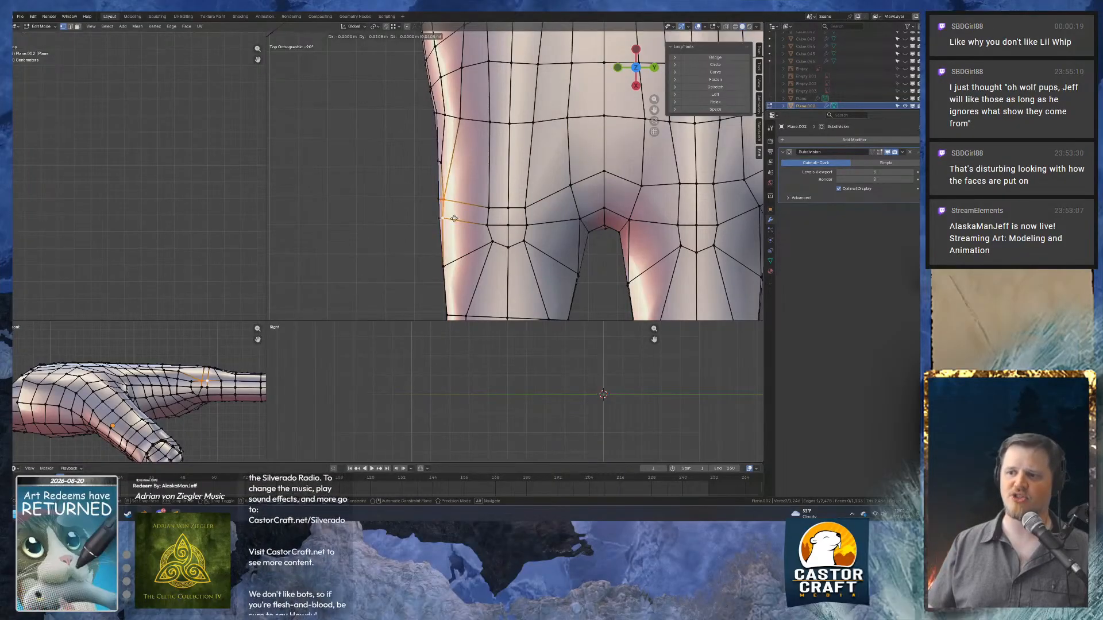
{"action": "key", "text": "g"}
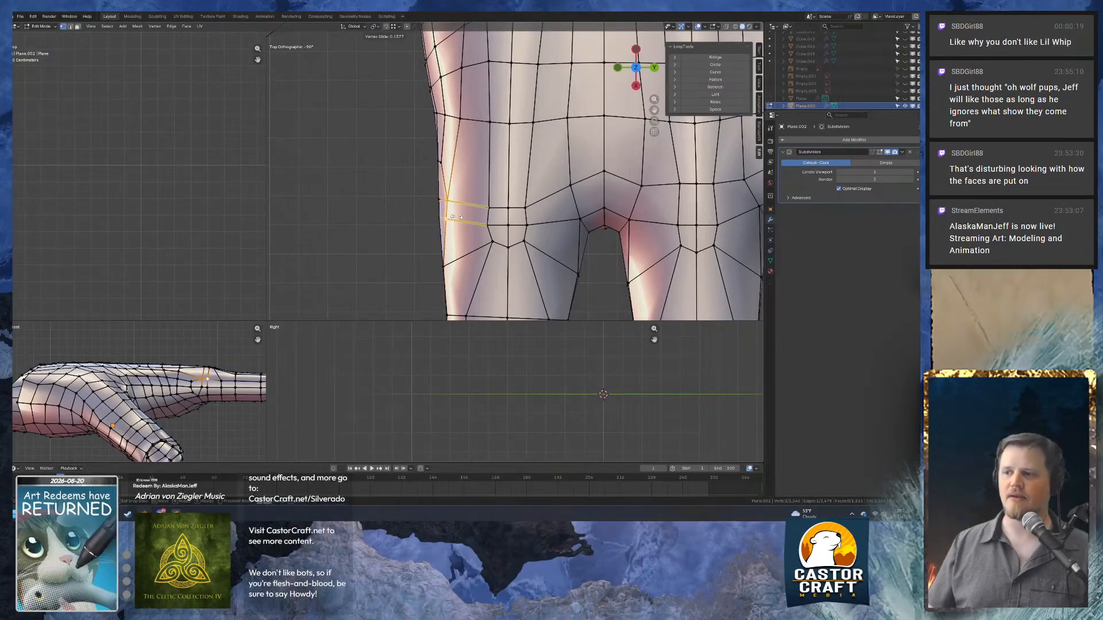
{"action": "left_click", "coordinate": [457, 203]}
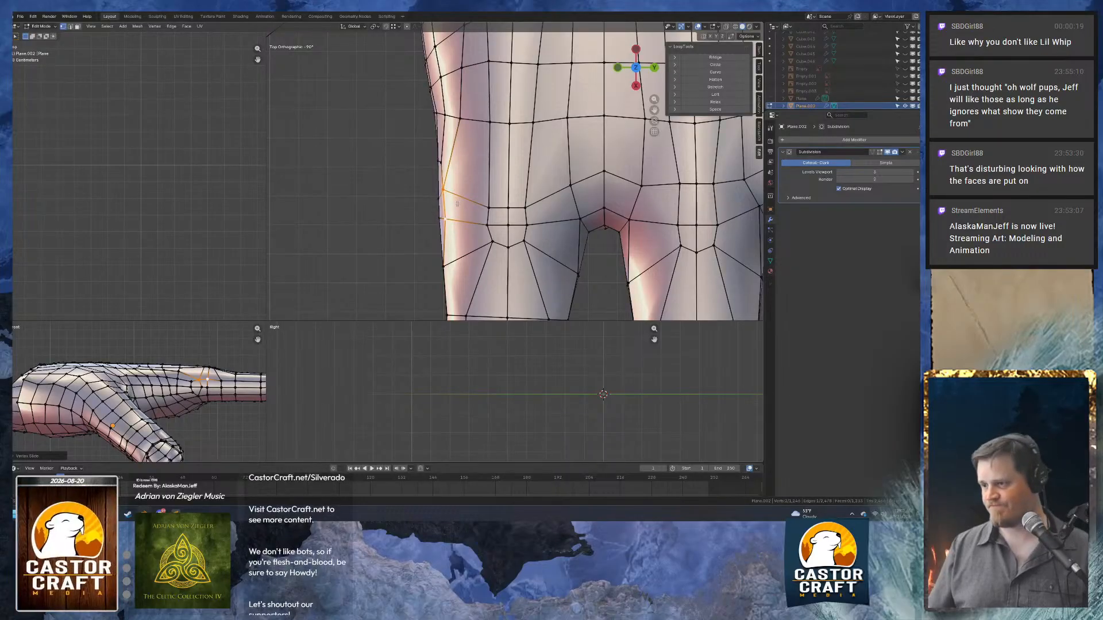
{"action": "key", "text": "g"}
{"action": "key", "text": "g"}
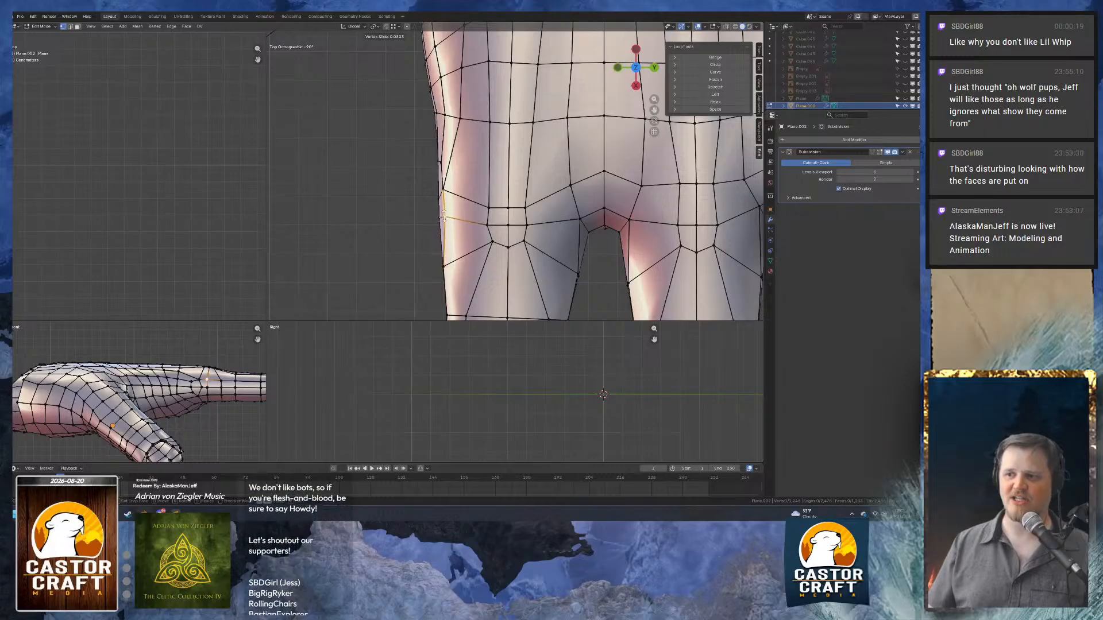
{"action": "left_click", "coordinate": [451, 219]}
From an angled view, slide the lower outer vertex at the index finger's base along its edge again.
{"action": "middle_click_drag", "start_coordinate": [452, 219], "coordinate": [477, 161]}
{"action": "scroll", "coordinate": [475, 153], "scroll_direction": "up", "scroll_amount": 5}
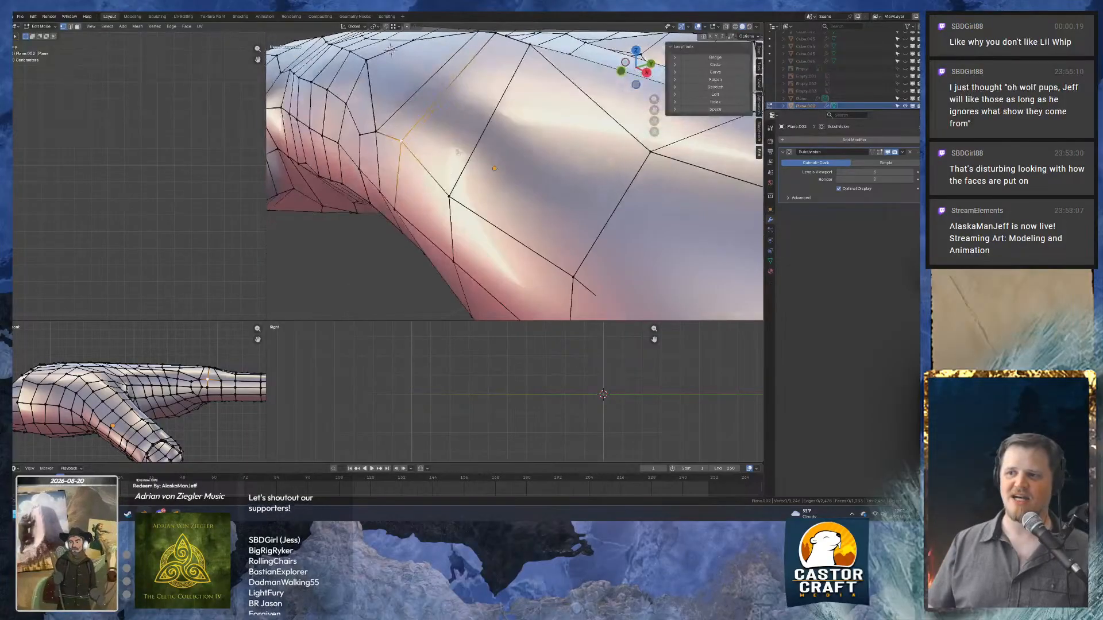
{"action": "key", "text": "shift+v"}
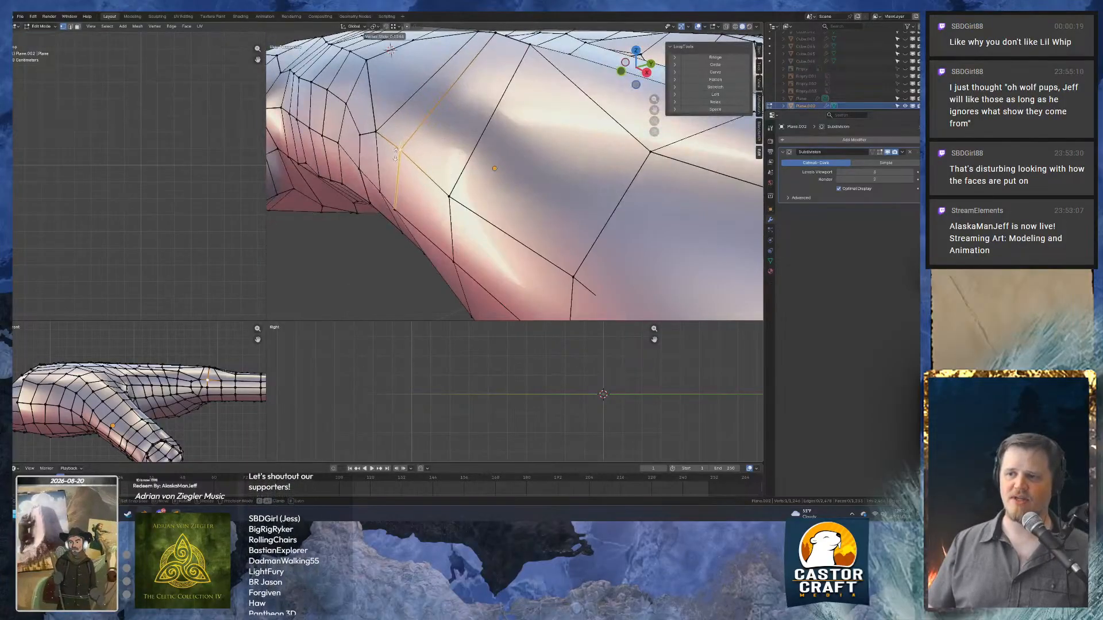
{"action": "left_click", "coordinate": [440, 122]}
{"action": "middle_click_drag", "start_coordinate": [440, 123], "coordinate": [427, 123]}
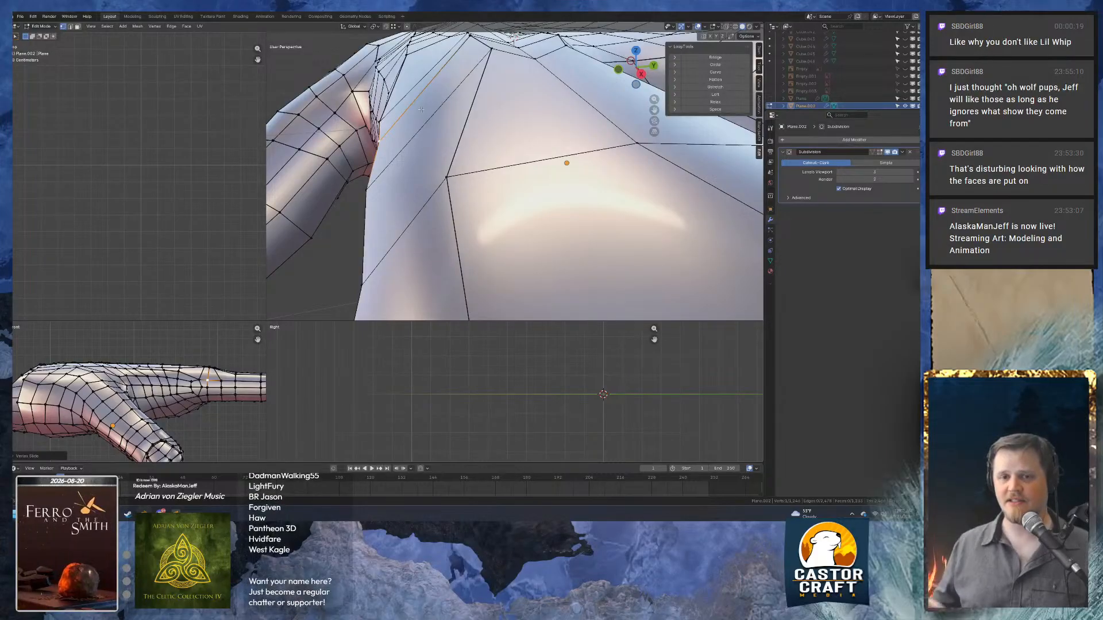
In top view, move the selected vertex on the outer side of the index finger's base to even its edge loop.
{"action": "middle_click_drag", "start_coordinate": [514, 61], "coordinate": [514, 182], "text": "alt"}
{"action": "key", "text": "g"}
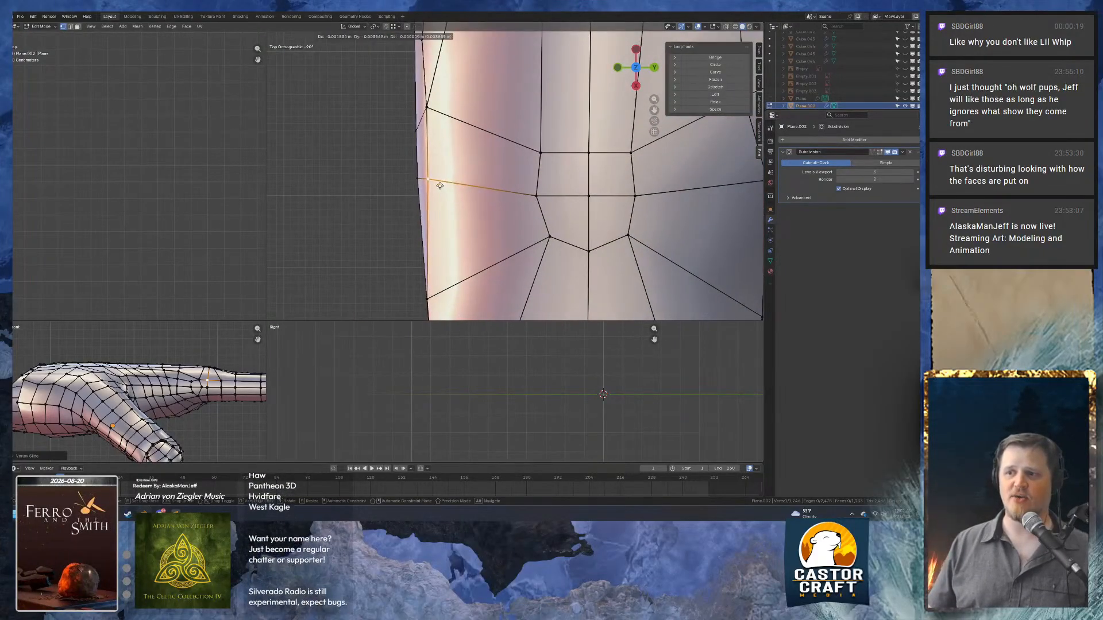
{"action": "left_click", "coordinate": [436, 193]}
{"action": "middle_click_drag", "start_coordinate": [445, 207], "coordinate": [531, 149]}
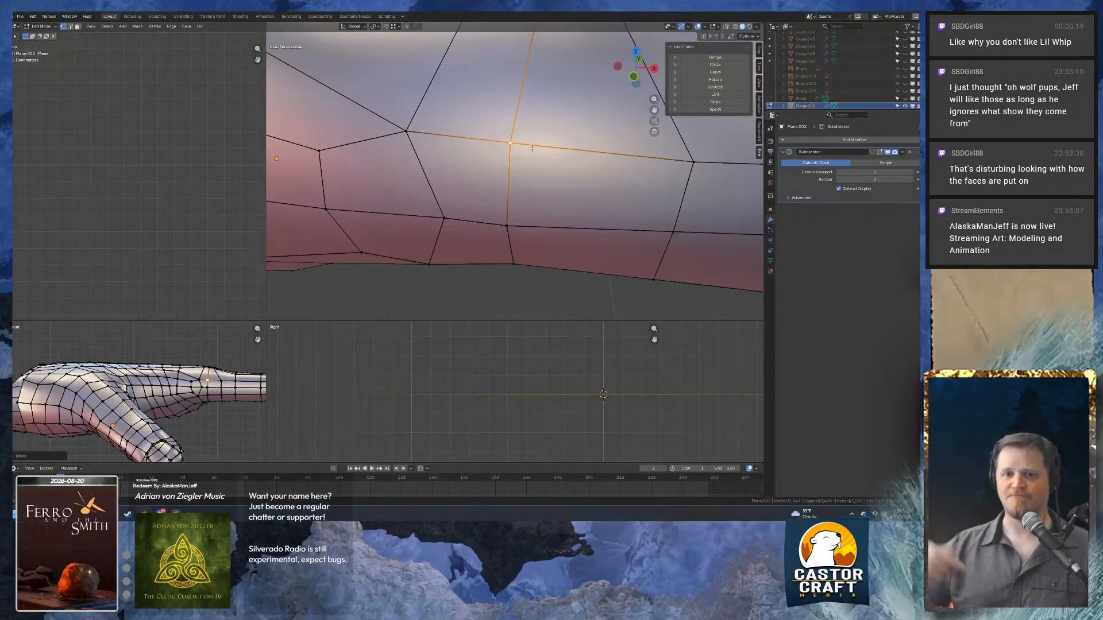
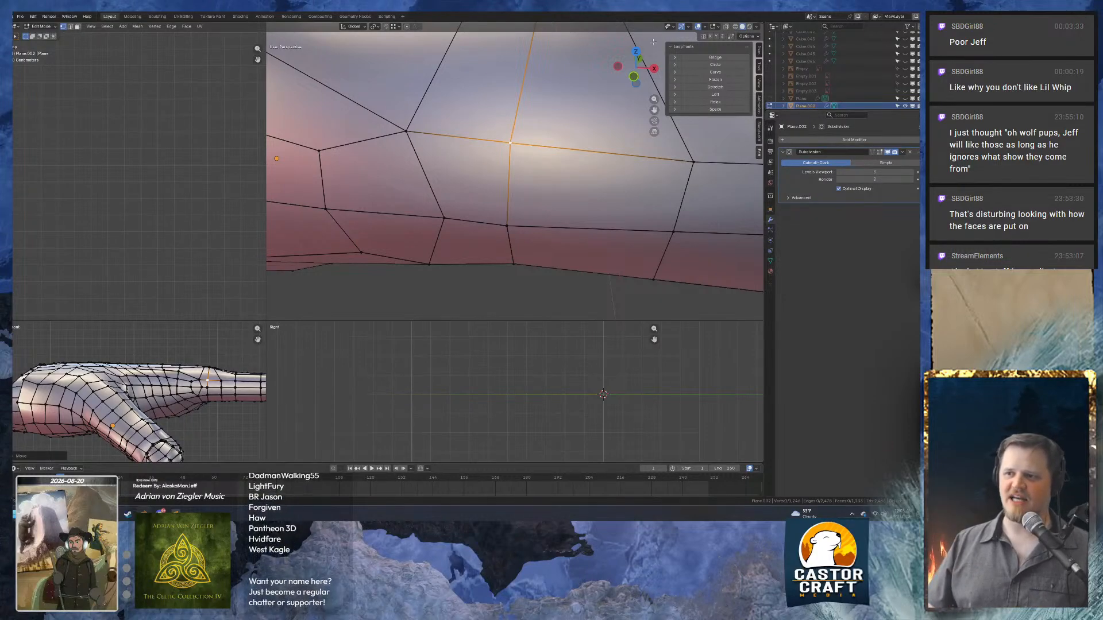
Examine the smoothed hand and its wireframe from the side, wrist and top for uneven shading across the back and wrist.
{"action": "scroll", "coordinate": [653, 42], "scroll_direction": "down", "scroll_amount": 8}
{"action": "mouse_move", "coordinate": [624, 147]}
{"action": "middle_mouse_down"}
{"action": "mouse_move", "coordinate": [608, 124]}
{"action": "mouse_move", "coordinate": [480, 151]}
{"action": "mouse_move", "coordinate": [507, 153]}
{"action": "middle_mouse_up"}
{"action": "key", "text": "Tab"}
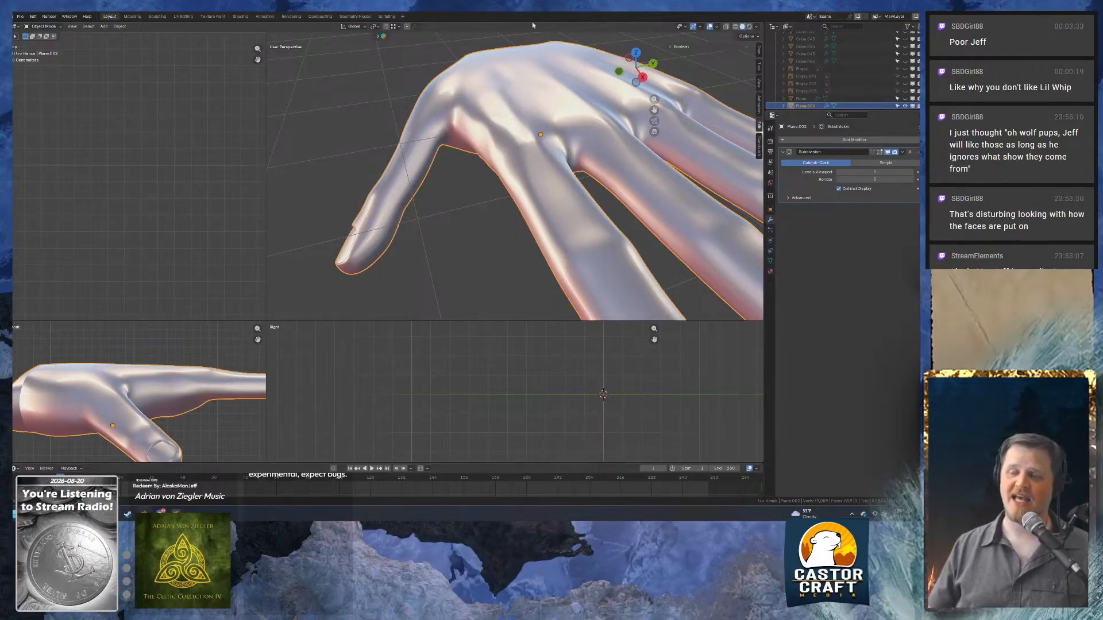
{"action": "middle_click_drag", "start_coordinate": [528, 100], "coordinate": [606, 123]}
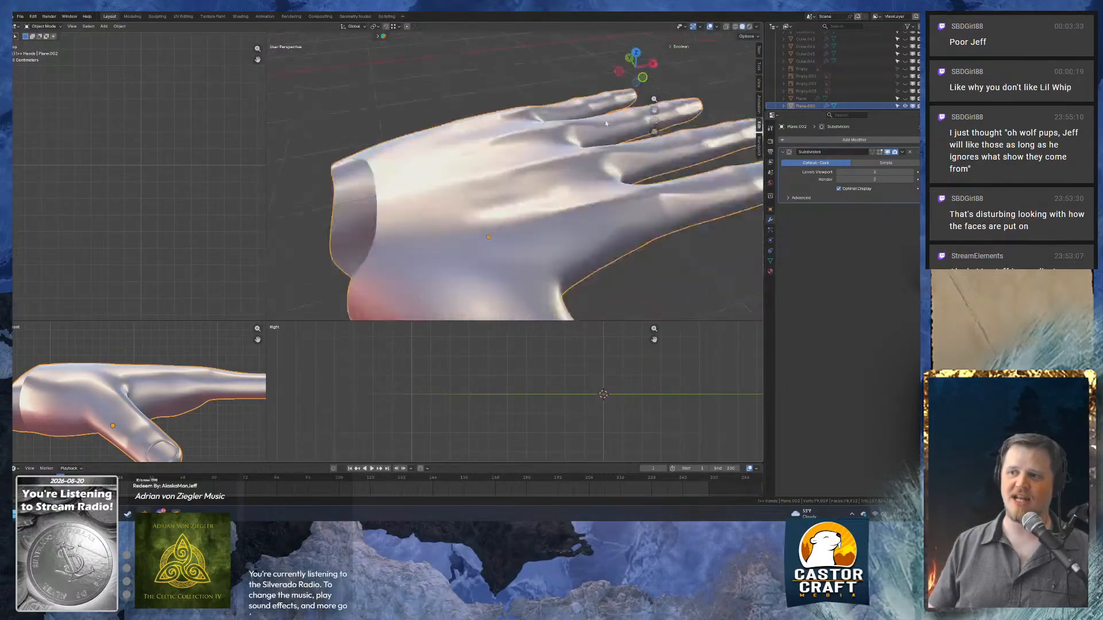
{"action": "key", "text": "Tab"}
{"action": "middle_click_drag", "start_coordinate": [488, 144], "coordinate": [553, 166]}
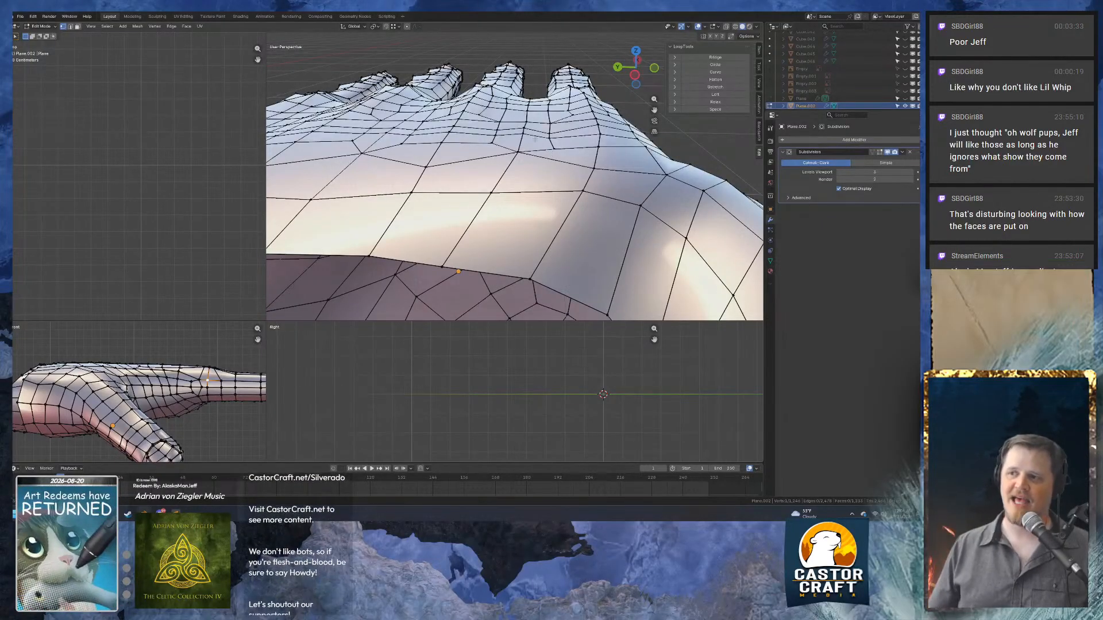
{"action": "key", "text": "Tab"}
{"action": "mouse_move", "coordinate": [534, 140]}
{"action": "middle_mouse_down"}
{"action": "mouse_move", "coordinate": [545, 103]}
{"action": "mouse_move", "coordinate": [547, 155]}
{"action": "middle_mouse_up"}
{"action": "scroll", "coordinate": [546, 159], "scroll_direction": "down", "scroll_amount": 5}
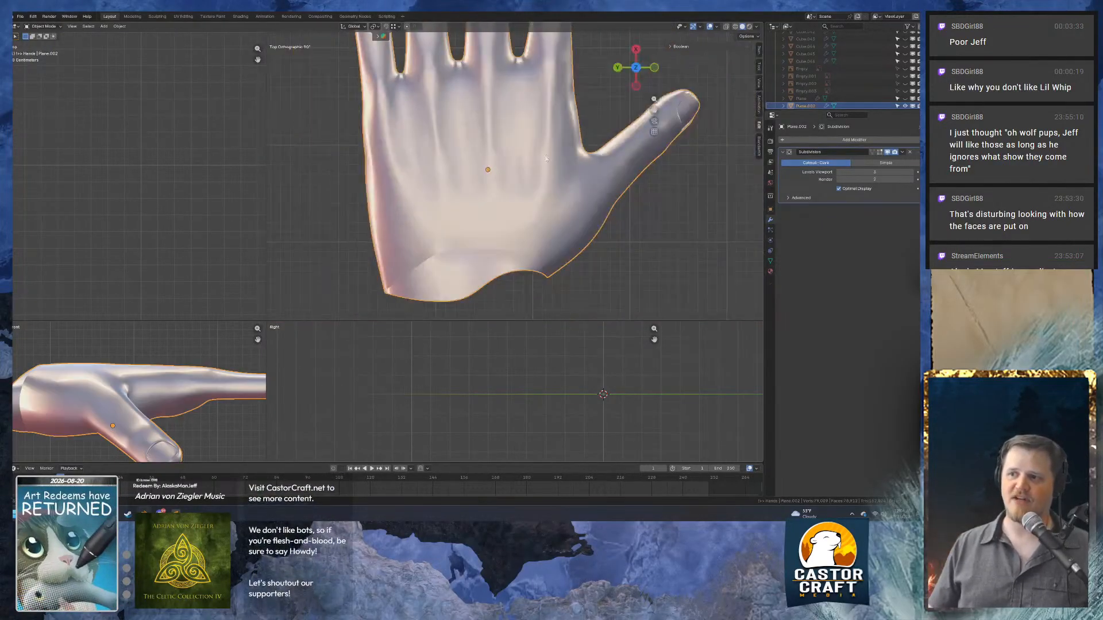
{"action": "scroll", "coordinate": [546, 159], "scroll_direction": "up", "scroll_amount": 5}
{"action": "key", "text": "Tab"}
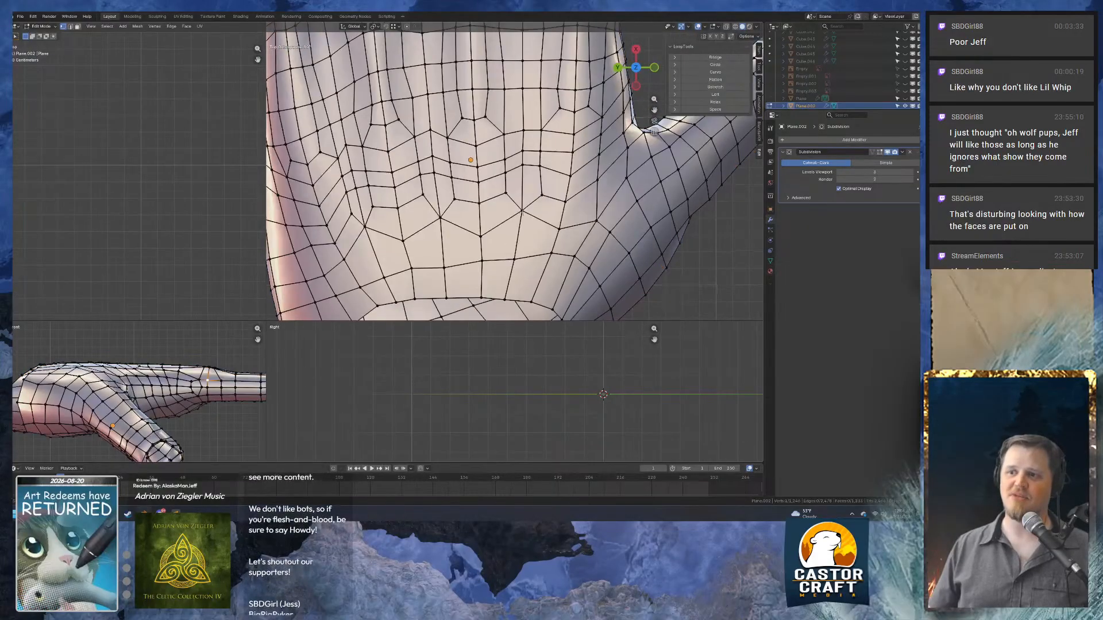
{"action": "middle_click_drag", "start_coordinate": [524, 213], "coordinate": [571, 144], "text": "shift"}
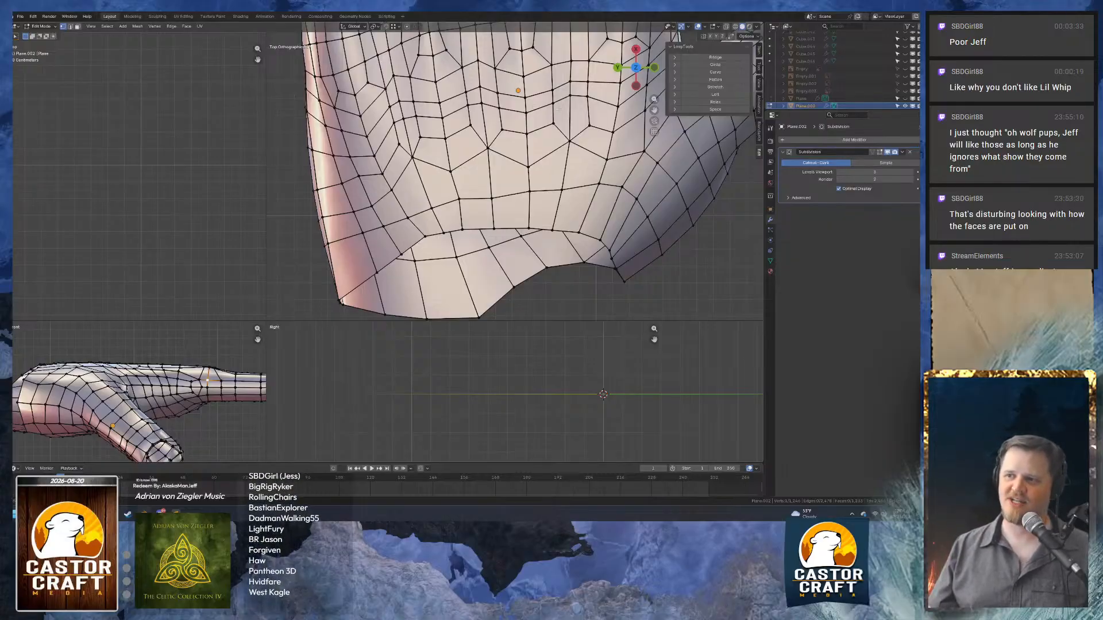
{"action": "middle_click_drag", "start_coordinate": [558, 109], "coordinate": [516, 160]}
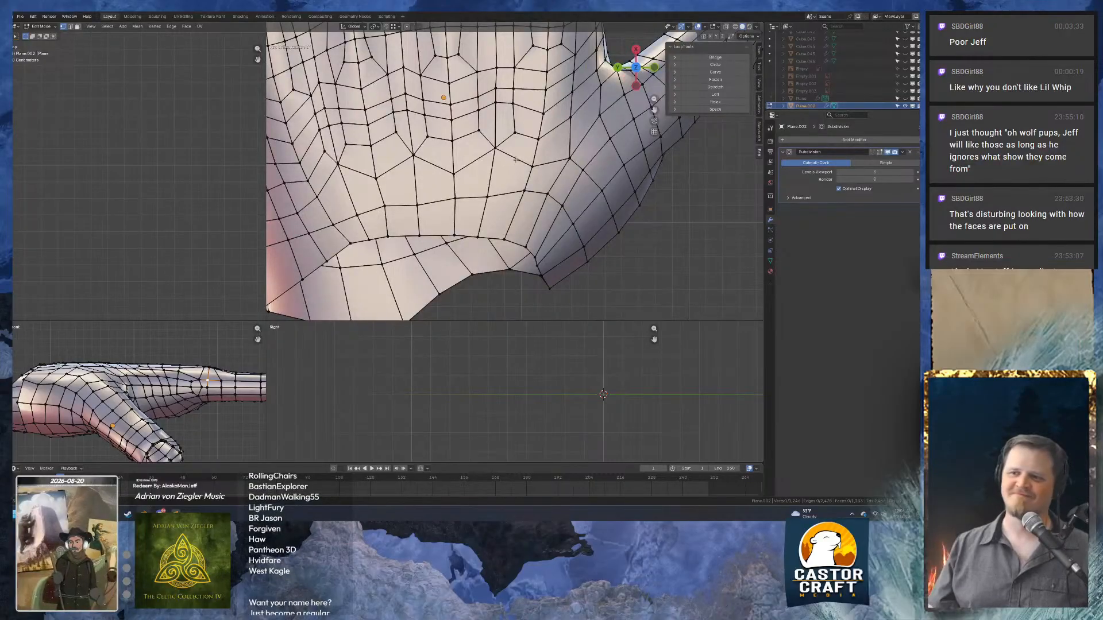
{"action": "scroll", "coordinate": [516, 160], "scroll_direction": "down", "scroll_amount": 4}
{"action": "key", "text": "Tab"}
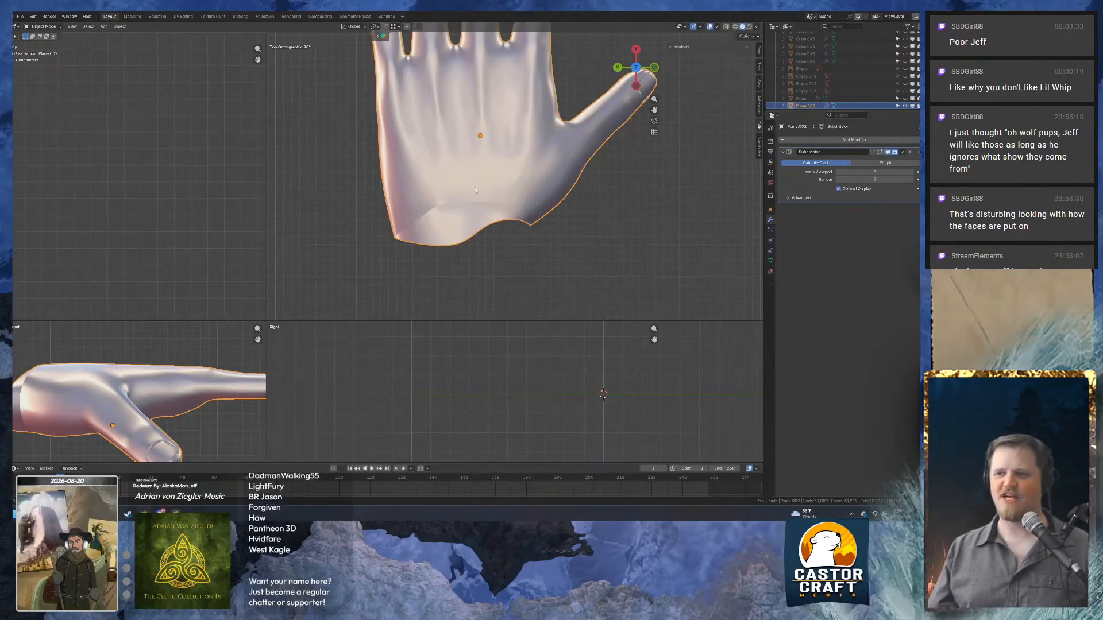
{"action": "middle_click_drag", "start_coordinate": [475, 189], "coordinate": [588, 199]}
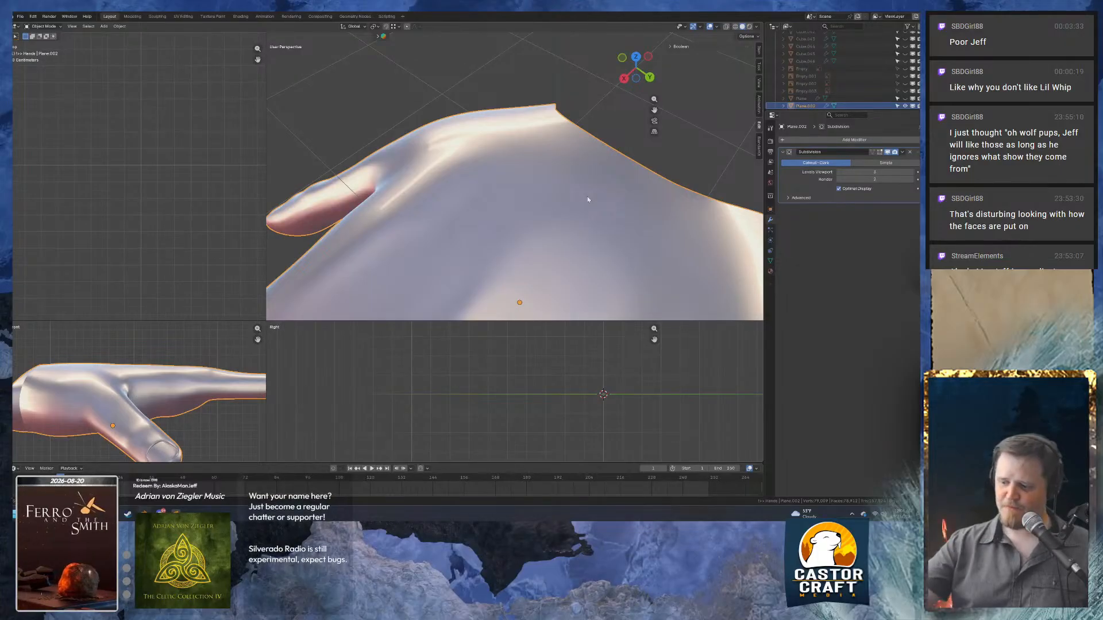
{"action": "middle_click_drag", "start_coordinate": [439, 190], "coordinate": [464, 122]}
{"action": "scroll", "coordinate": [546, 151], "scroll_direction": "up", "scroll_amount": 4}
In right view, move the upper vertex on the thumb side of the finger's ridge on the back of the hand away from the centre line.
{"action": "key", "text": "Tab"}
{"action": "scroll", "coordinate": [477, 144], "scroll_direction": "up", "scroll_amount": 3}
{"action": "left_click", "coordinate": [470, 124]}
{"action": "middle_click_drag", "start_coordinate": [537, 118], "coordinate": [551, 142]}
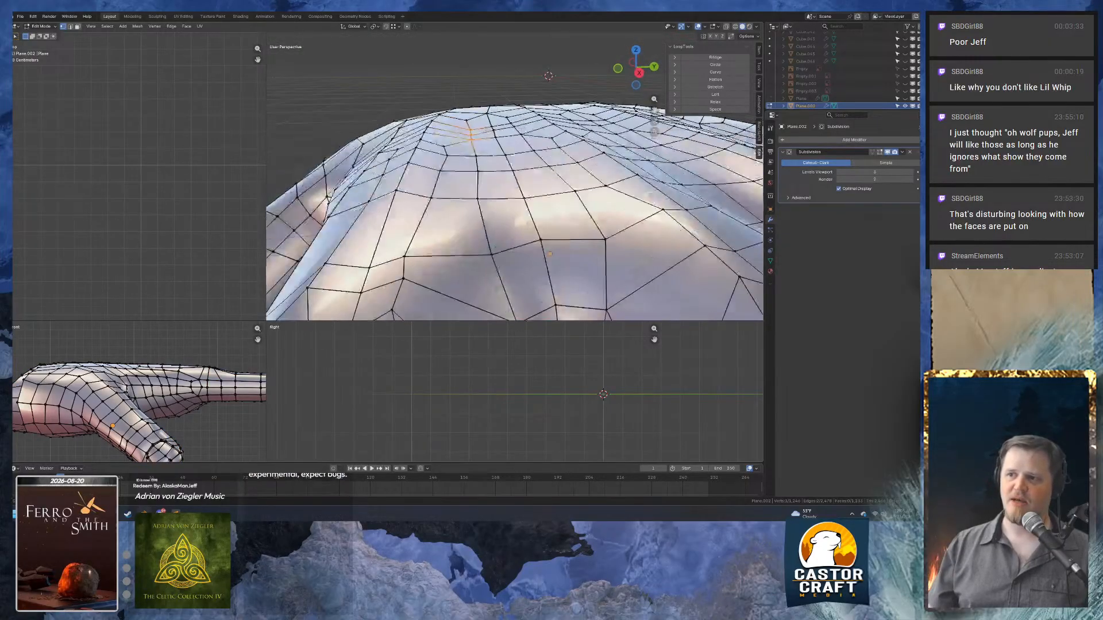
{"action": "left_click", "coordinate": [464, 143], "text": "shift"}
{"action": "middle_click_drag", "start_coordinate": [464, 135], "coordinate": [442, 121], "text": "alt"}
{"action": "scroll", "coordinate": [442, 120], "scroll_direction": "up", "scroll_amount": 7}
{"action": "middle_click_drag", "start_coordinate": [408, 72], "coordinate": [499, 196], "text": "shift"}
{"action": "scroll", "coordinate": [499, 196], "scroll_direction": "up", "scroll_amount": 3}
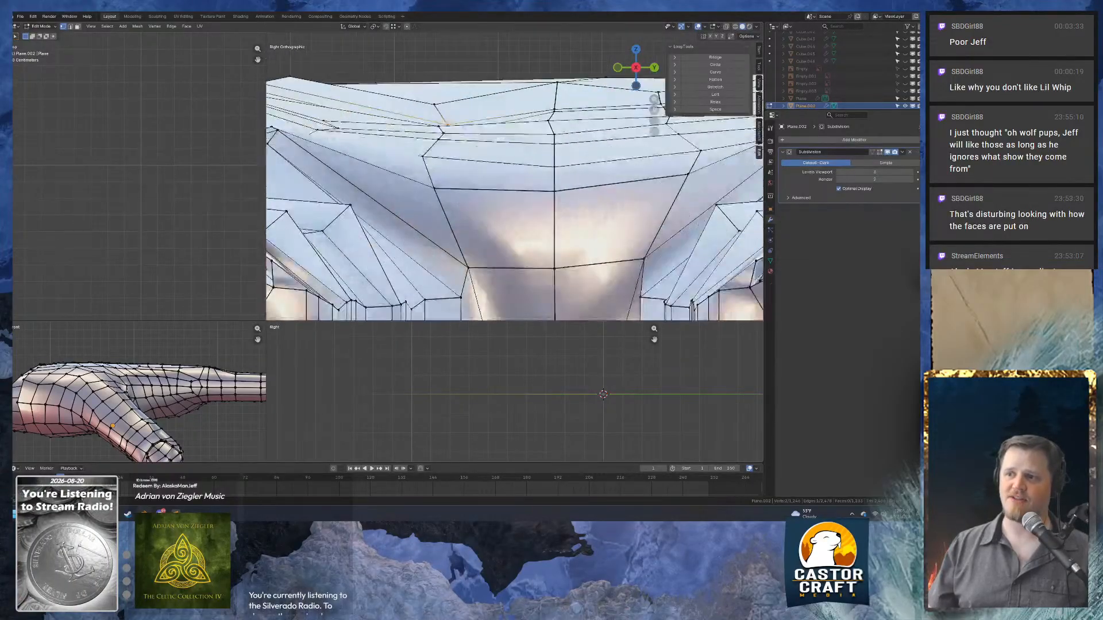
{"action": "key", "text": "g"}
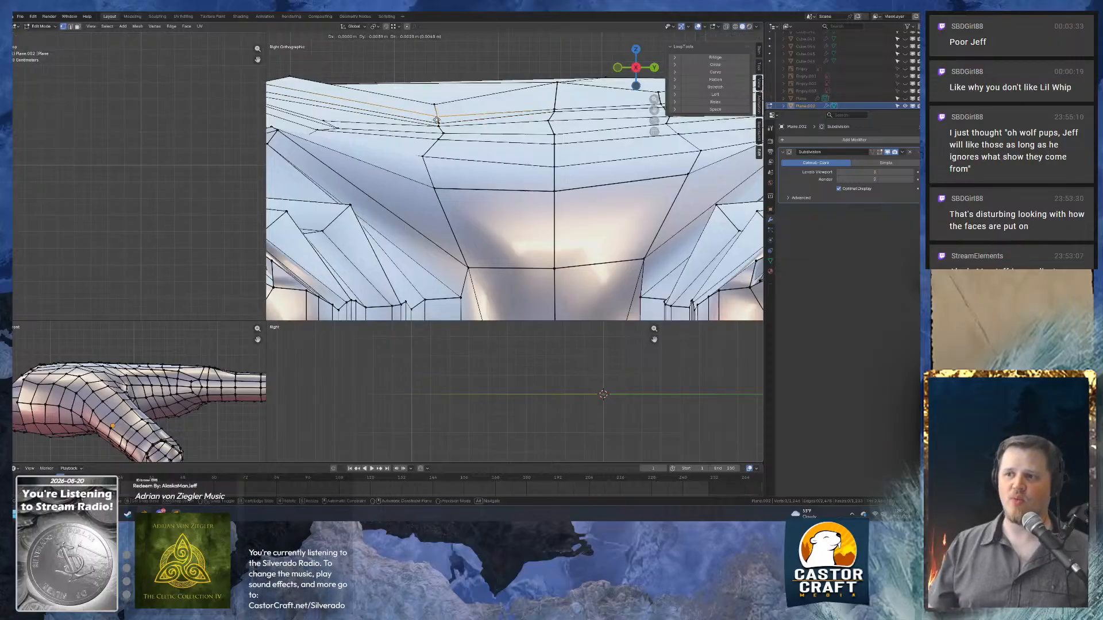
{"action": "left_click", "coordinate": [436, 120]}
Move the lower vertices on the thumb side of the ridge outward and slightly down to smooth that edge line.
{"action": "left_click", "coordinate": [442, 133], "text": "alt"}
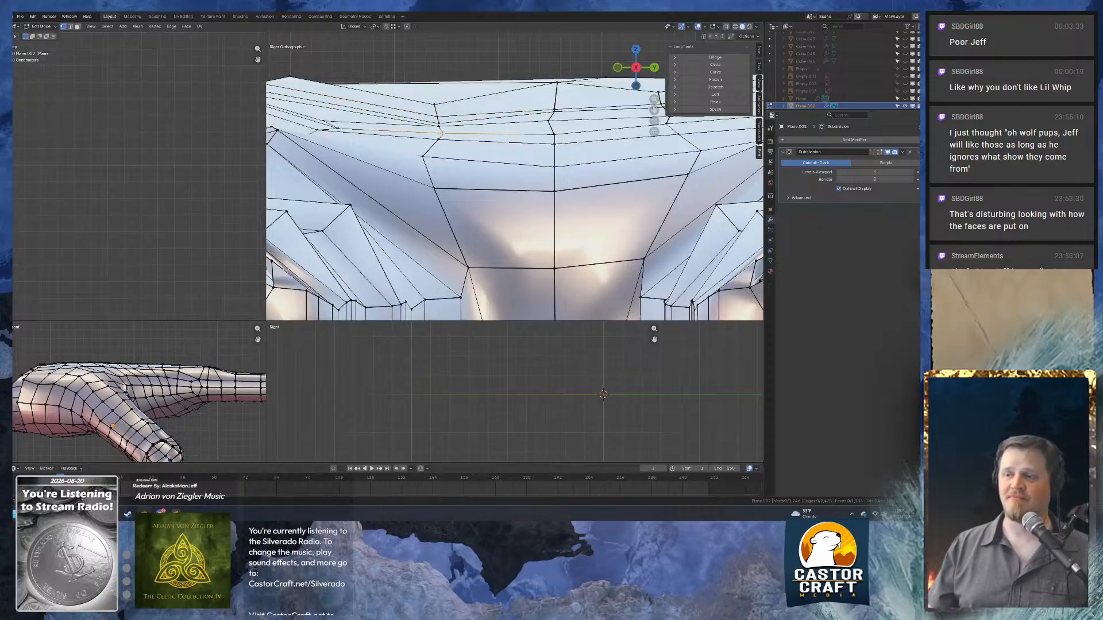
{"action": "key", "text": "g"}
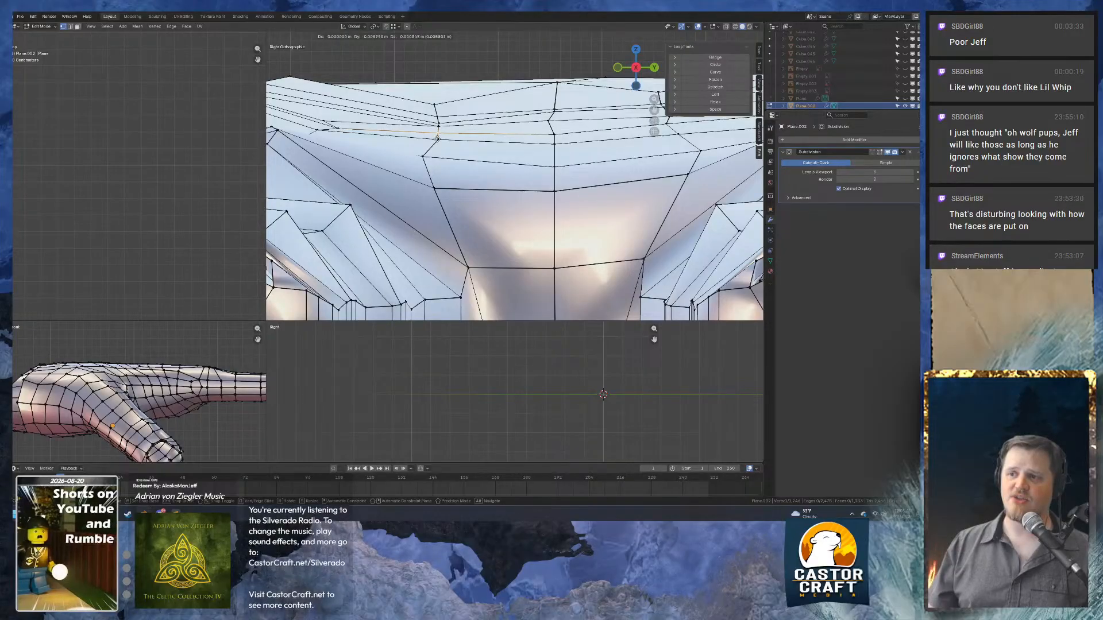
{"action": "left_click", "coordinate": [437, 138]}
{"action": "key", "text": "g"}
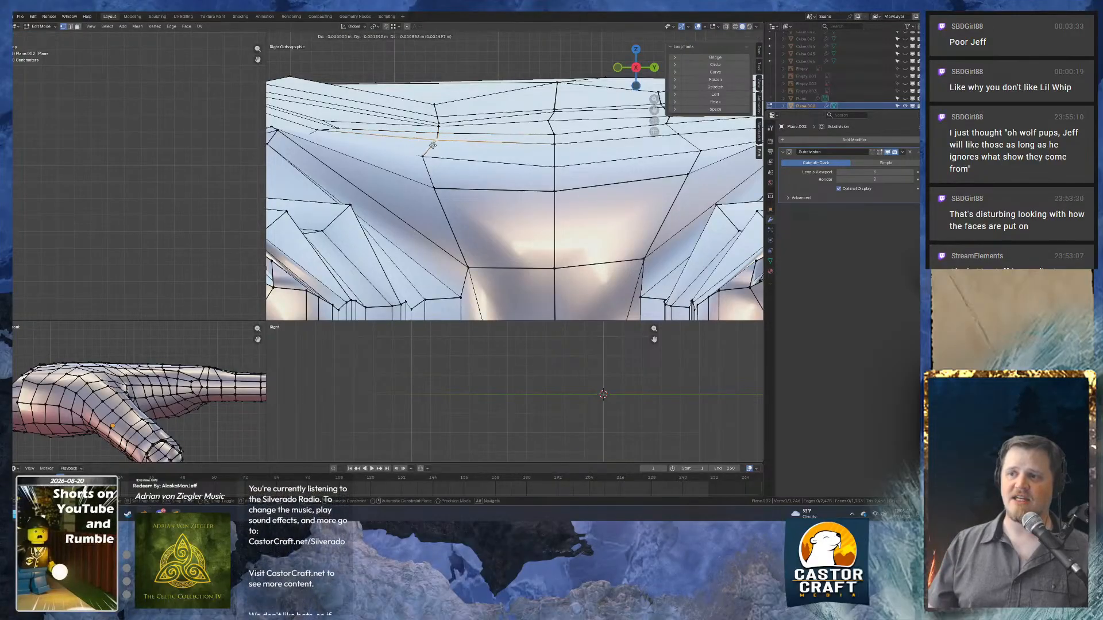
{"action": "left_click", "coordinate": [411, 148]}
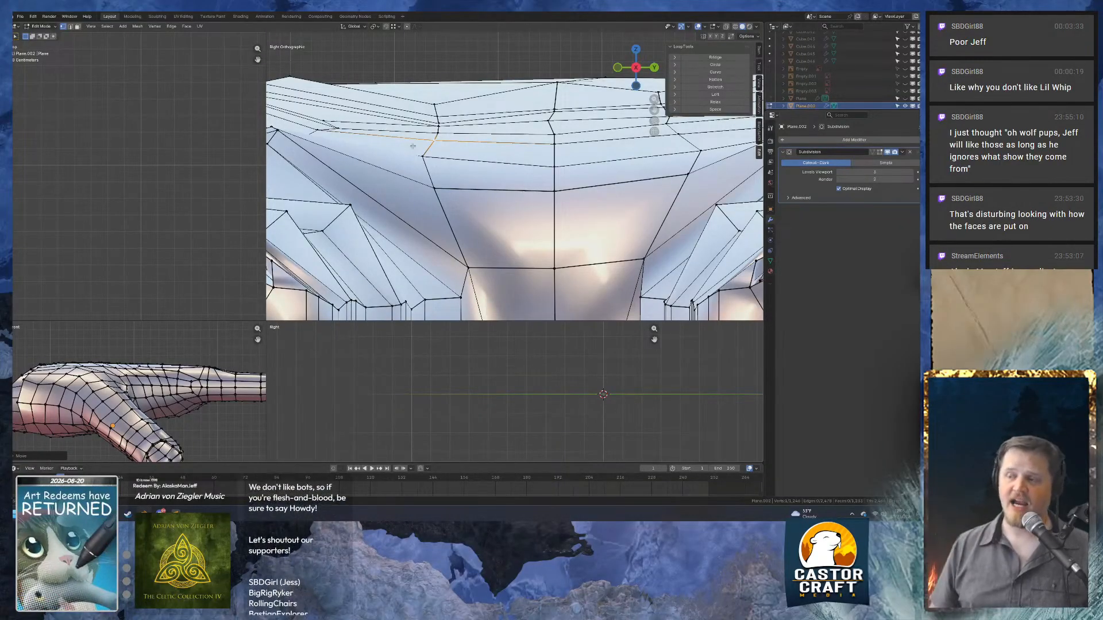
Adjust a centre-line vertex of the ridge, and move two upper vertices on its little-finger side into a smoother curve.
{"action": "key", "text": "g"}
{"action": "left_click", "coordinate": [567, 130]}
{"action": "middle_click_drag", "start_coordinate": [567, 130], "coordinate": [408, 171], "text": "shift"}
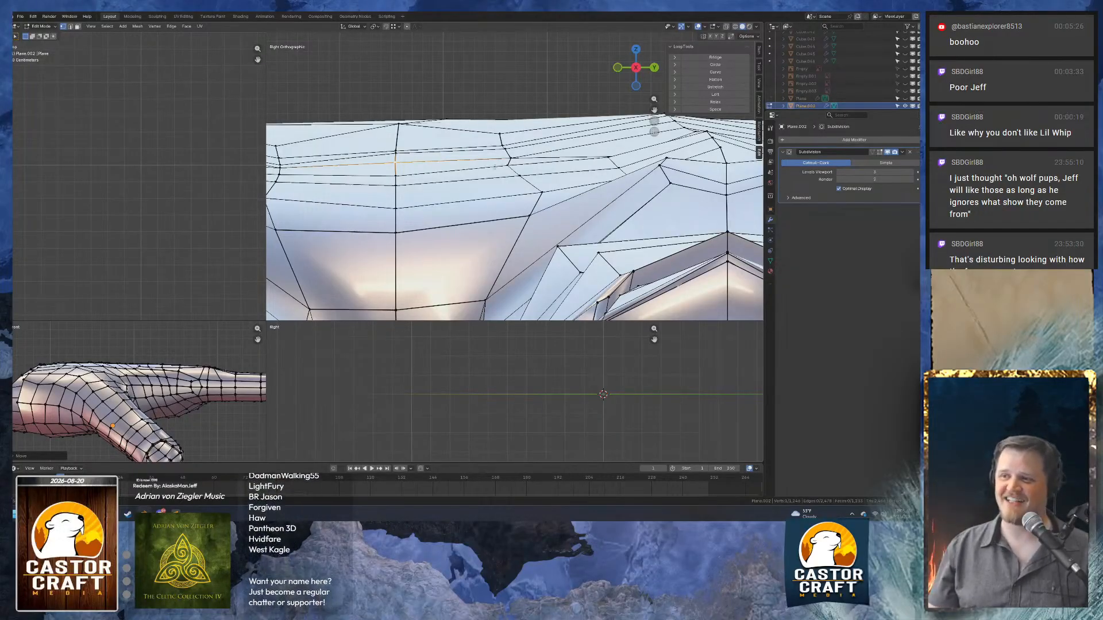
{"action": "key", "text": "g"}
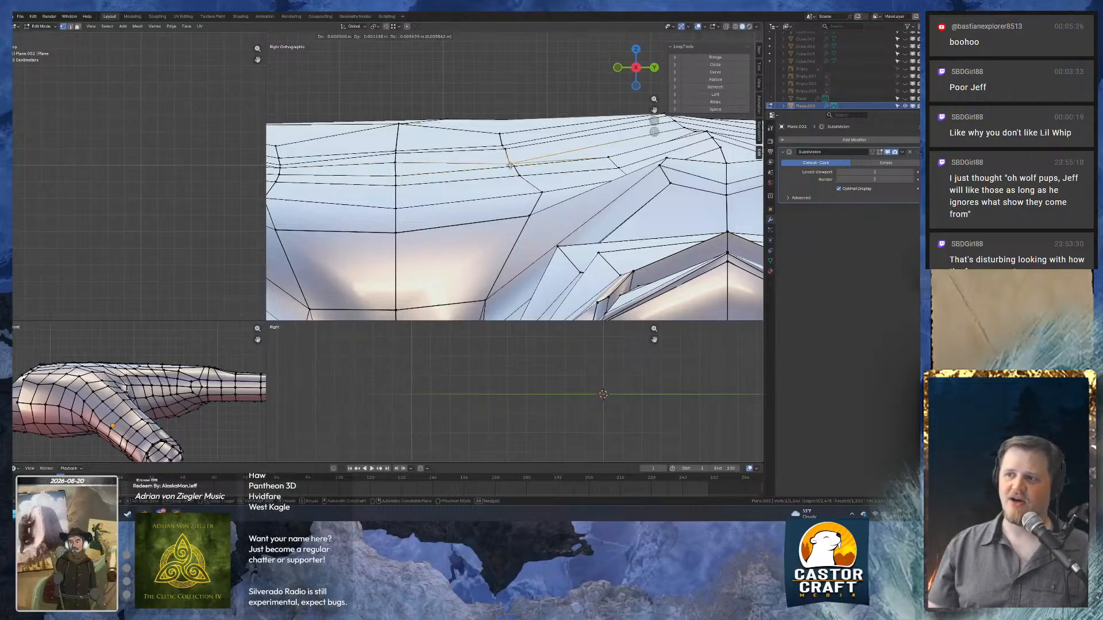
{"action": "left_click", "coordinate": [504, 106]}
{"action": "key", "text": "g"}
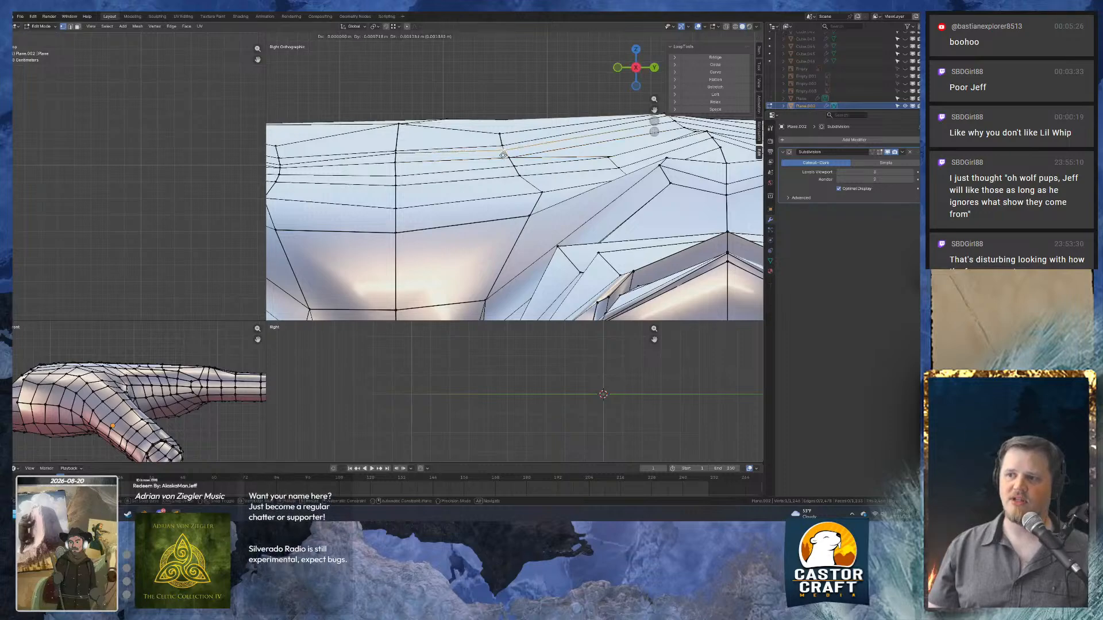
{"action": "left_click", "coordinate": [502, 163]}
Lower the upper vertex on the ridge's centre line slightly to even its spacing with the vertices below.
{"action": "left_click", "coordinate": [539, 193]}
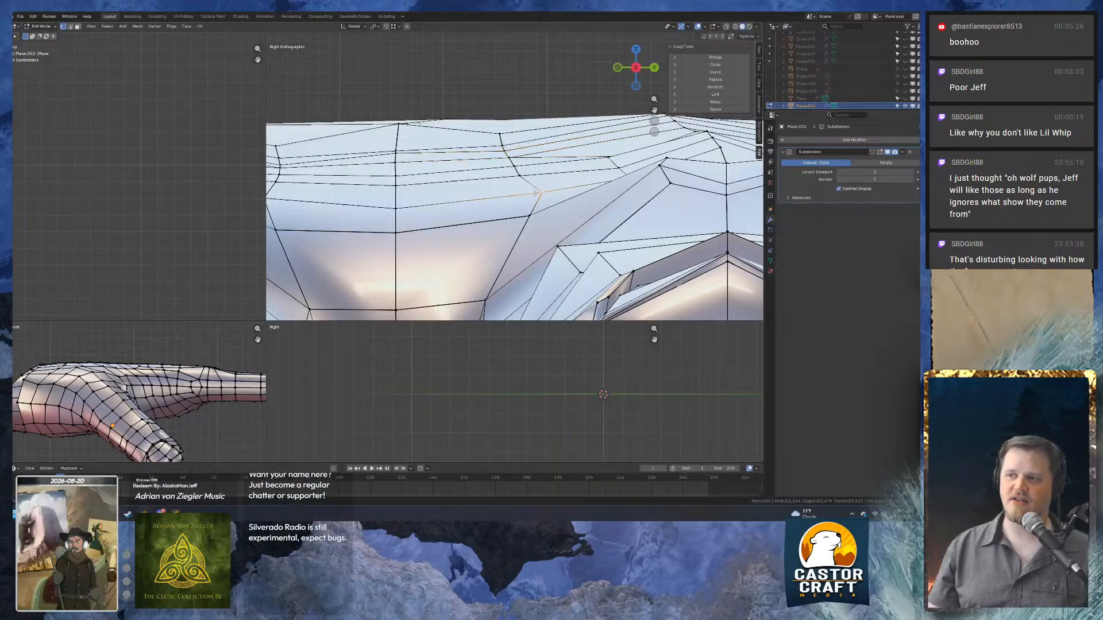
{"action": "middle_click_drag", "start_coordinate": [531, 191], "coordinate": [631, 179], "text": "shift"}
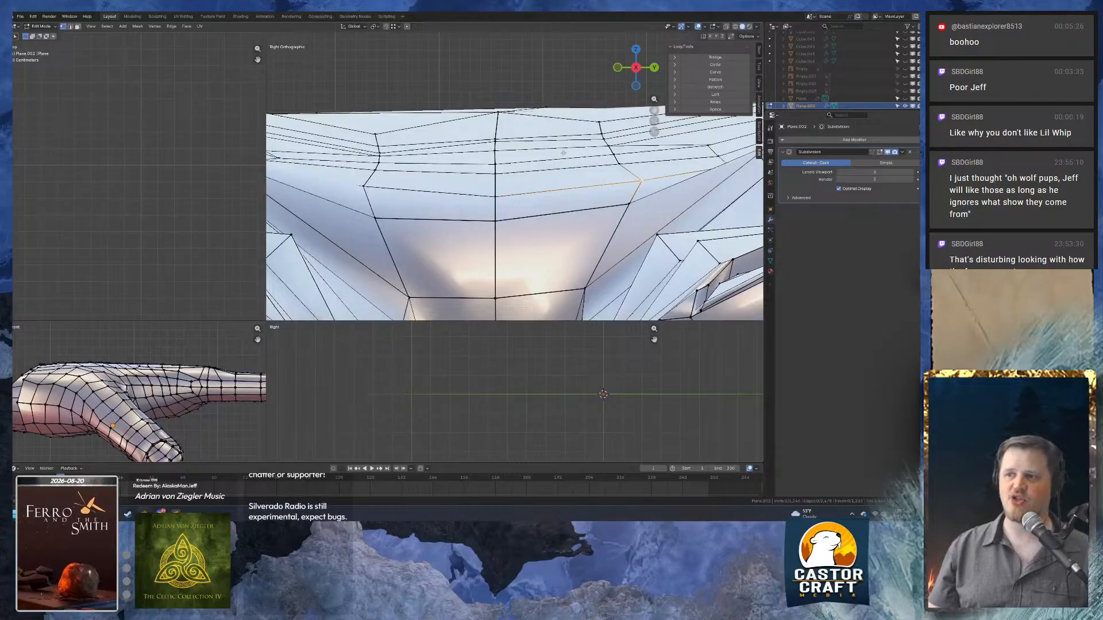
{"action": "middle_click_drag", "start_coordinate": [529, 132], "coordinate": [471, 128], "text": "shift"}
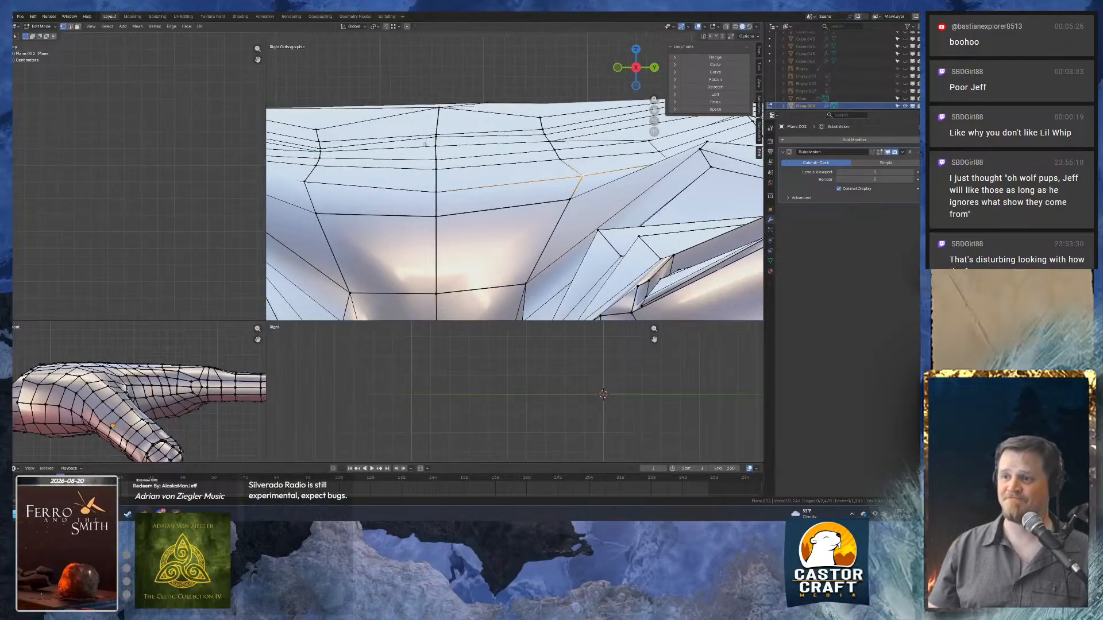
{"action": "left_click", "coordinate": [436, 137]}
{"action": "key", "text": "g"}
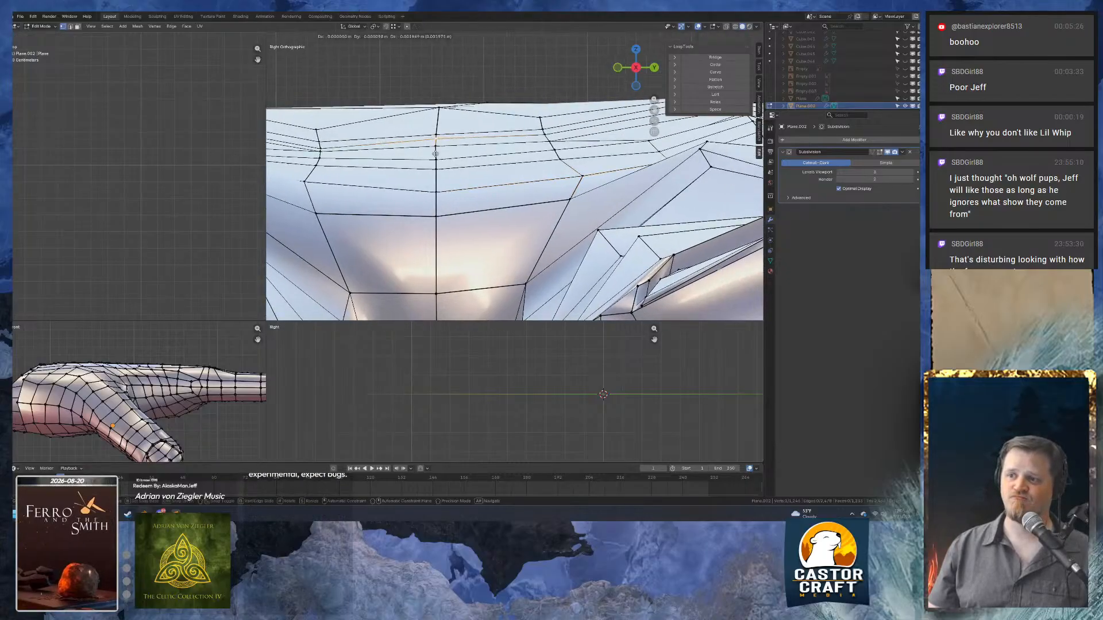
{"action": "left_click", "coordinate": [435, 164]}
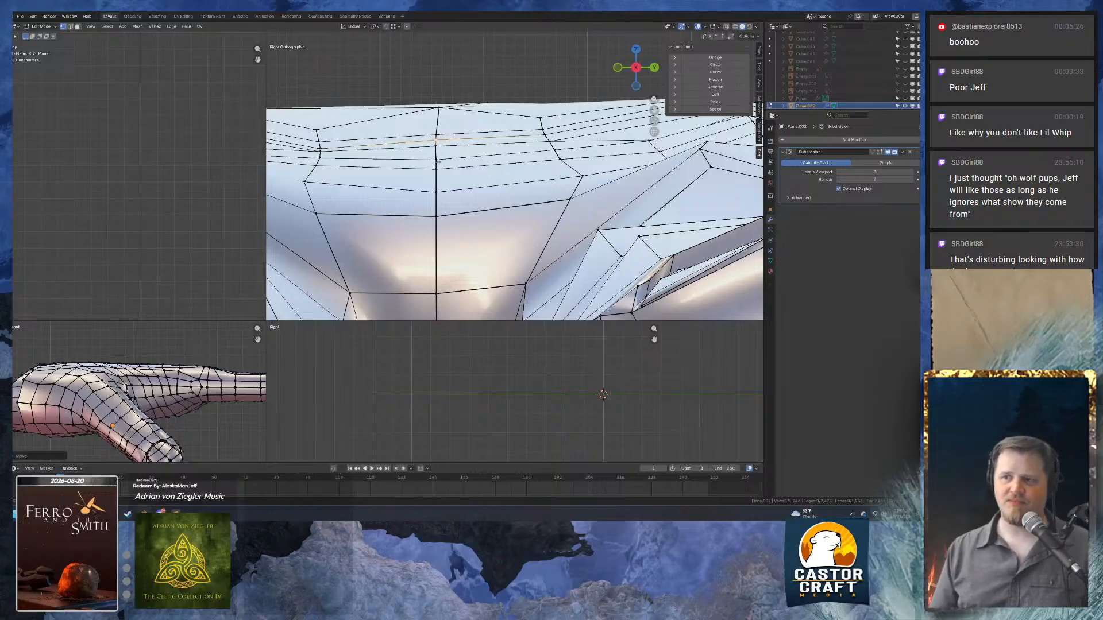
Move two vertices on the little-finger side of the ridge toward the centre line to smooth the curve of their edge line.
{"action": "scroll", "coordinate": [430, 162], "scroll_direction": "up", "scroll_amount": 4}
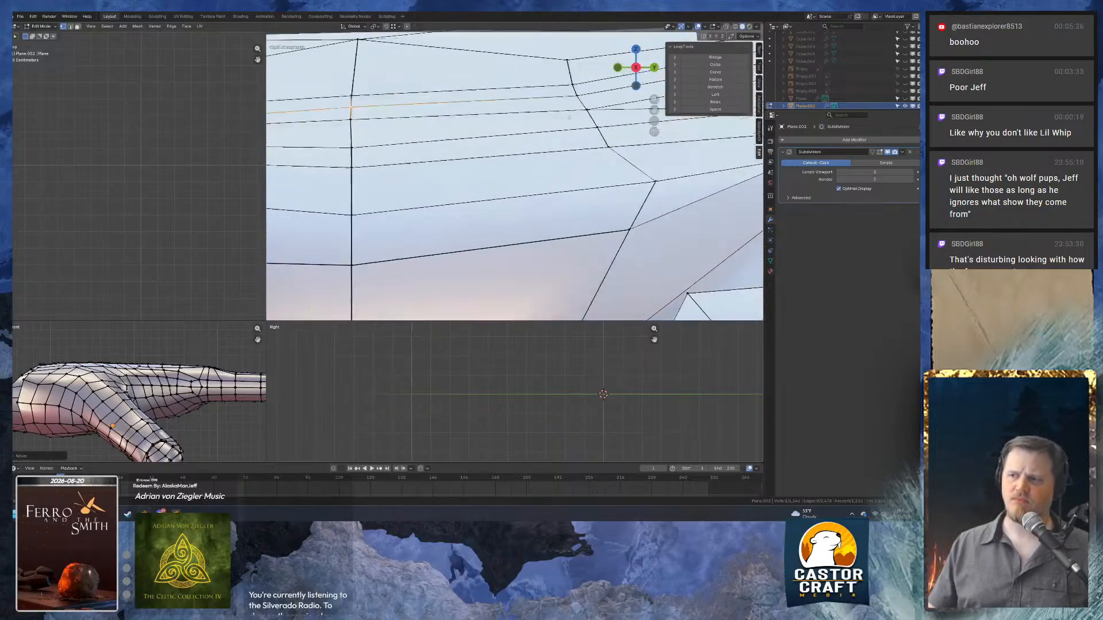
{"action": "key", "text": "g"}
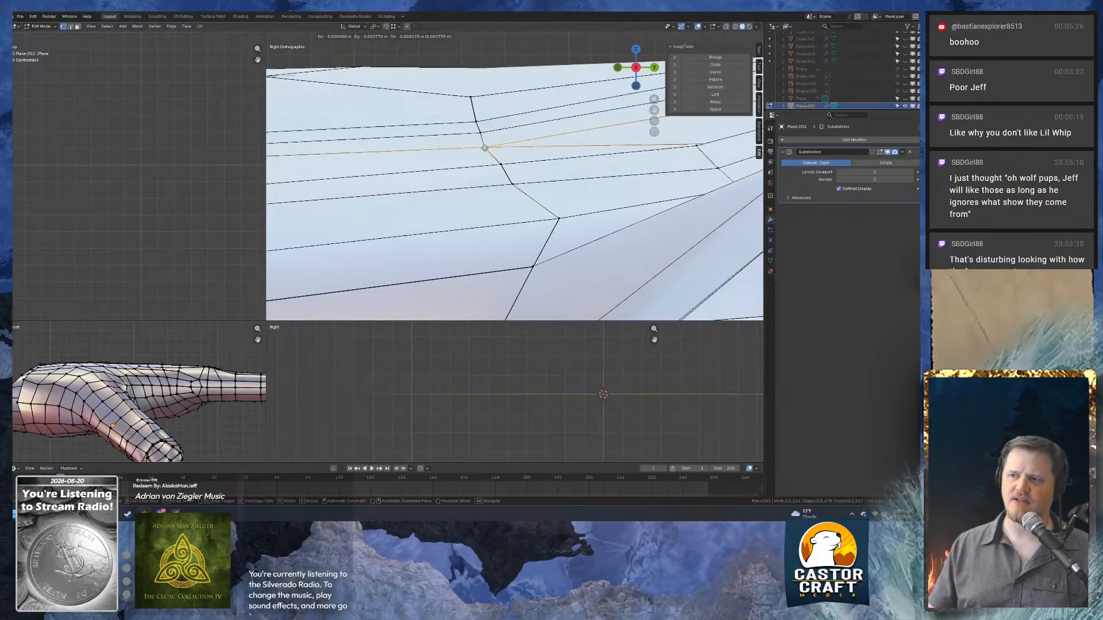
{"action": "left_click", "coordinate": [484, 135]}
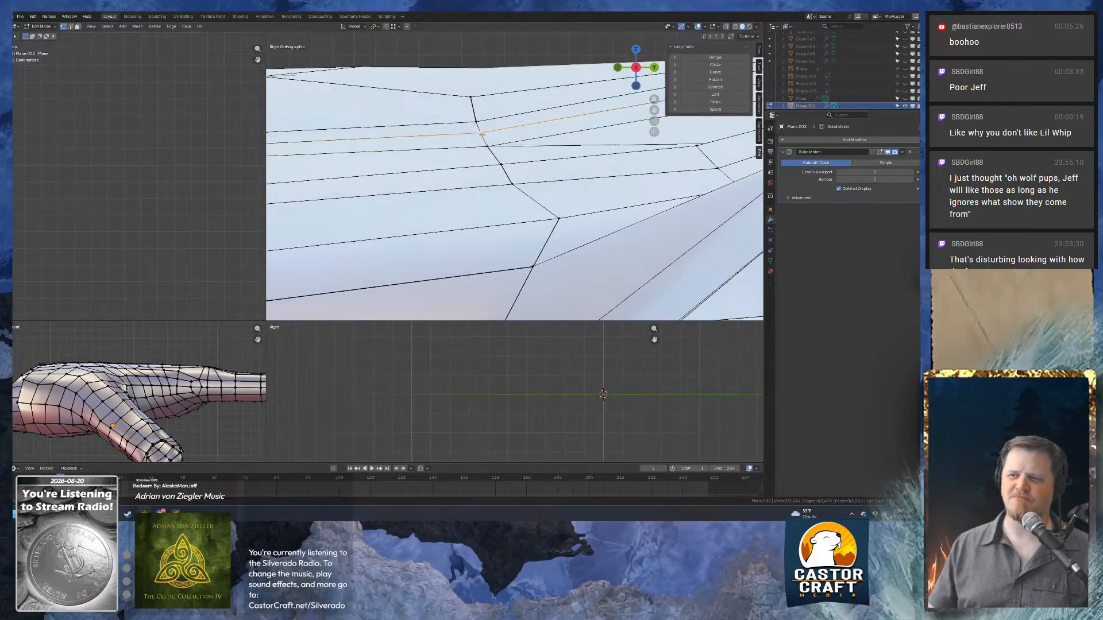
{"action": "key", "text": "g"}
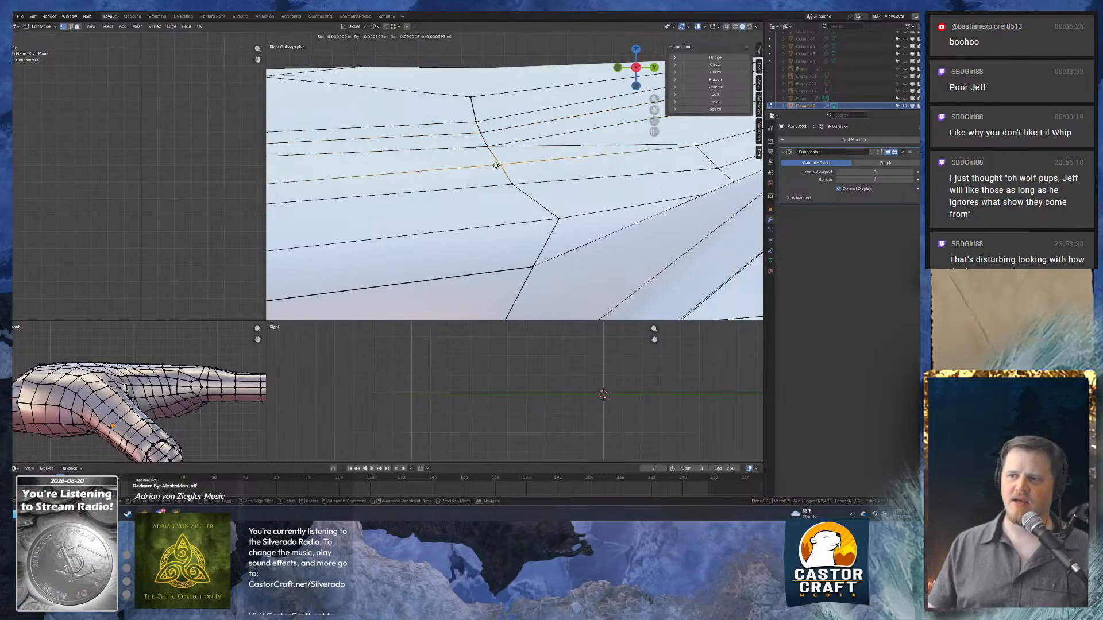
{"action": "left_click", "coordinate": [483, 170]}
{"action": "middle_click_drag", "start_coordinate": [484, 170], "coordinate": [497, 137]}
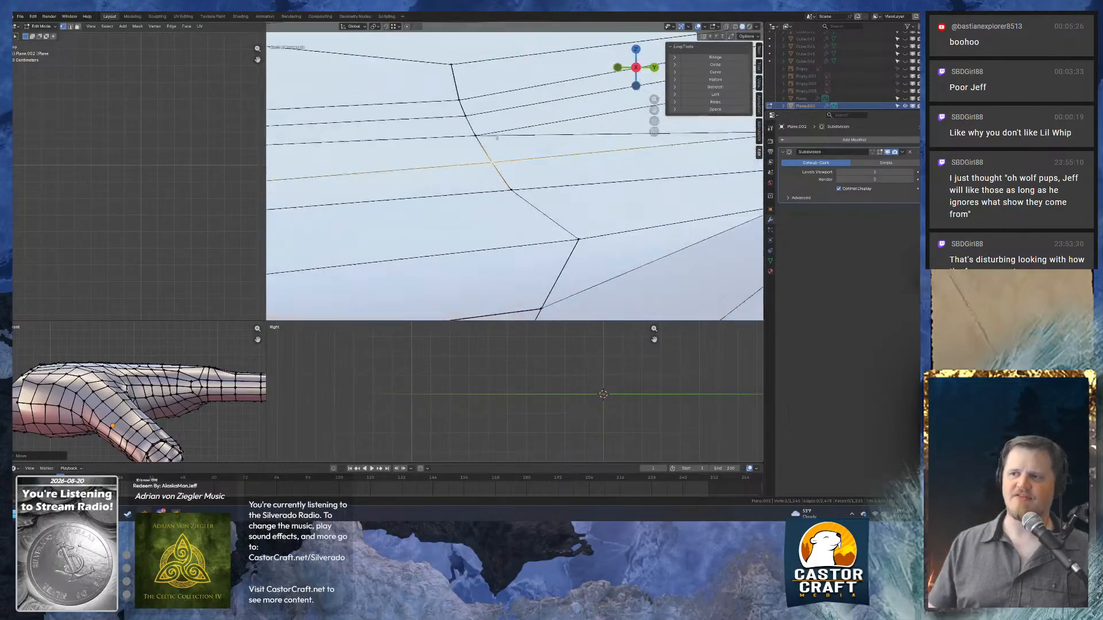
Raise an upper vertex on the edge line thumb-side of the middle knuckle, and nudge a vertex below it to smooth the curve.
{"action": "left_click", "coordinate": [450, 100], "text": "alt"}
{"action": "key", "text": "g"}
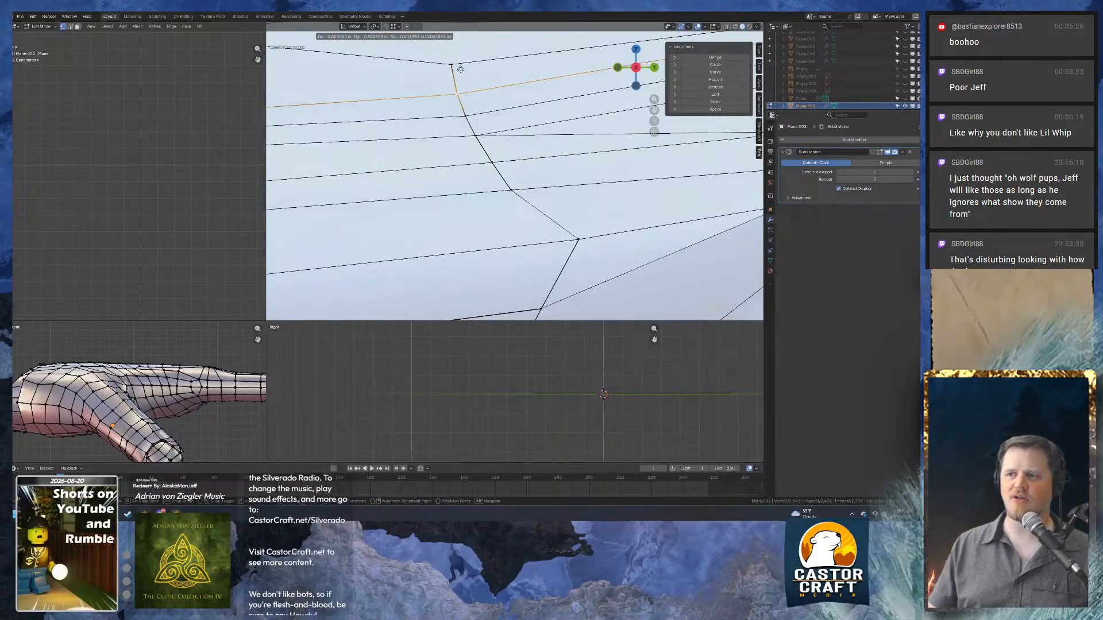
{"action": "left_click", "coordinate": [463, 75]}
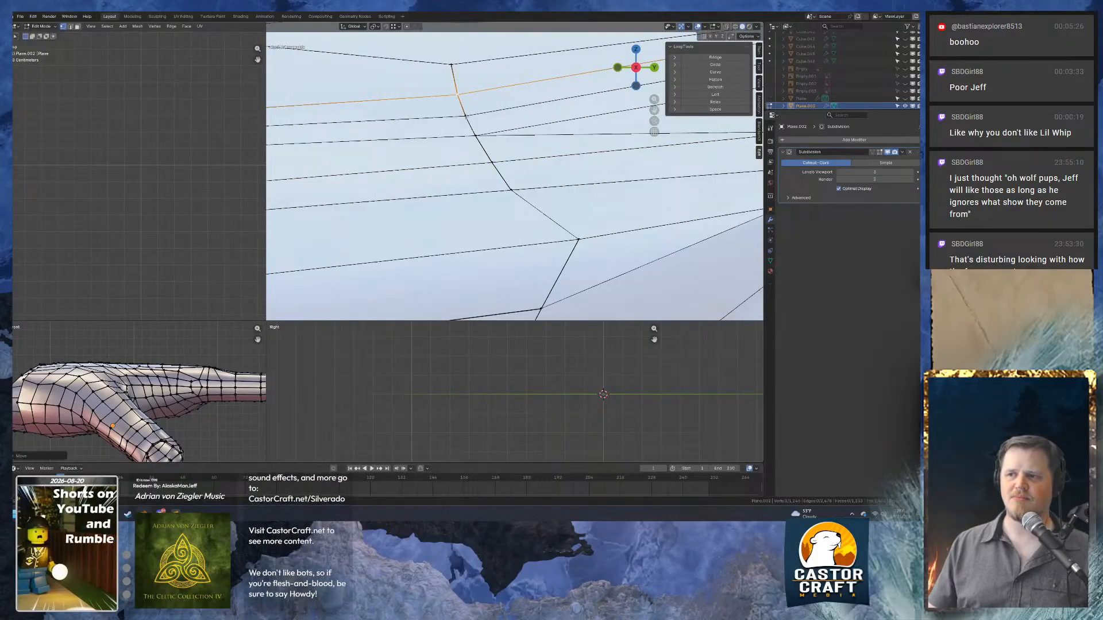
{"action": "left_click", "coordinate": [464, 116], "text": "alt"}
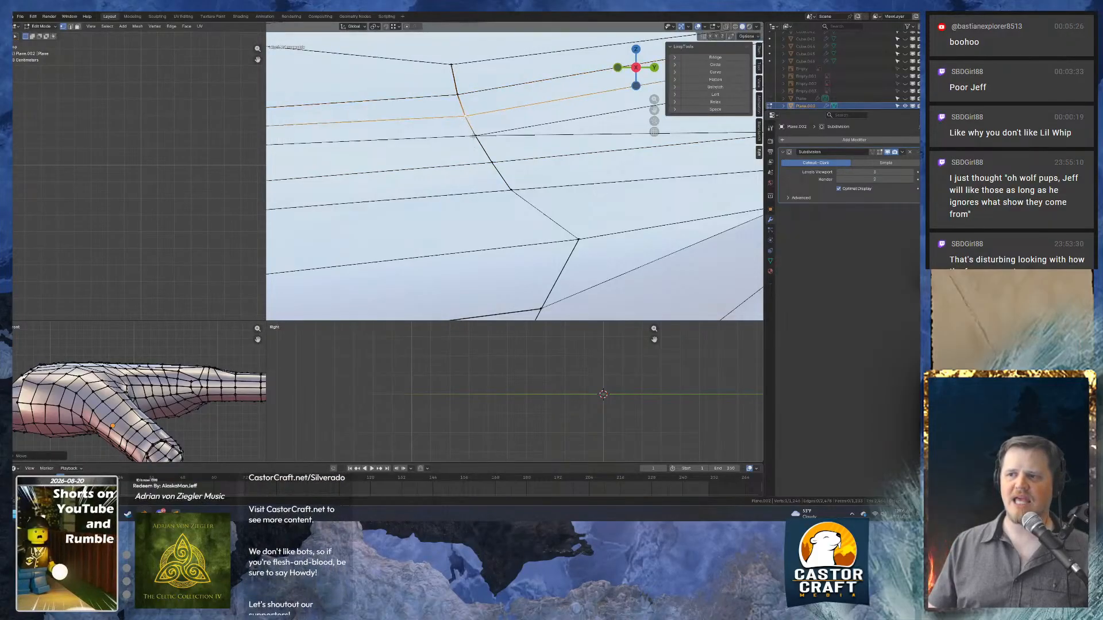
{"action": "left_click", "coordinate": [475, 136]}
{"action": "key", "text": "g"}
{"action": "left_click", "coordinate": [471, 138]}
{"action": "scroll", "coordinate": [472, 138], "scroll_direction": "down", "scroll_amount": 5}
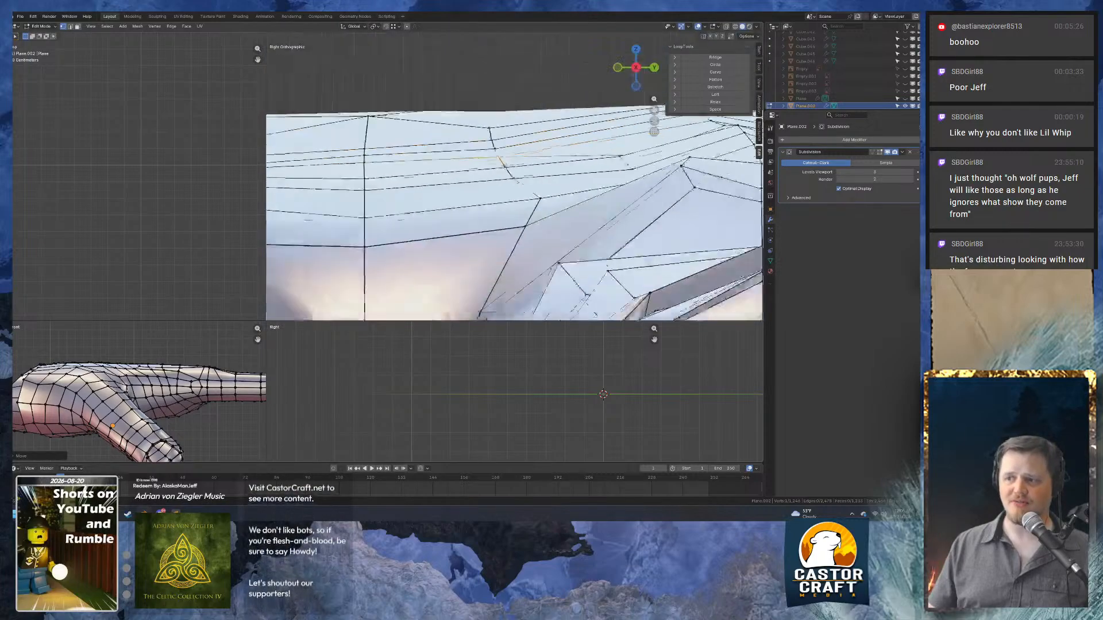
Move the vertex between that edge line and the middle knuckle along the vertical Z axis to level its edge loop.
{"action": "scroll", "coordinate": [472, 138], "scroll_direction": "down", "scroll_amount": 6}
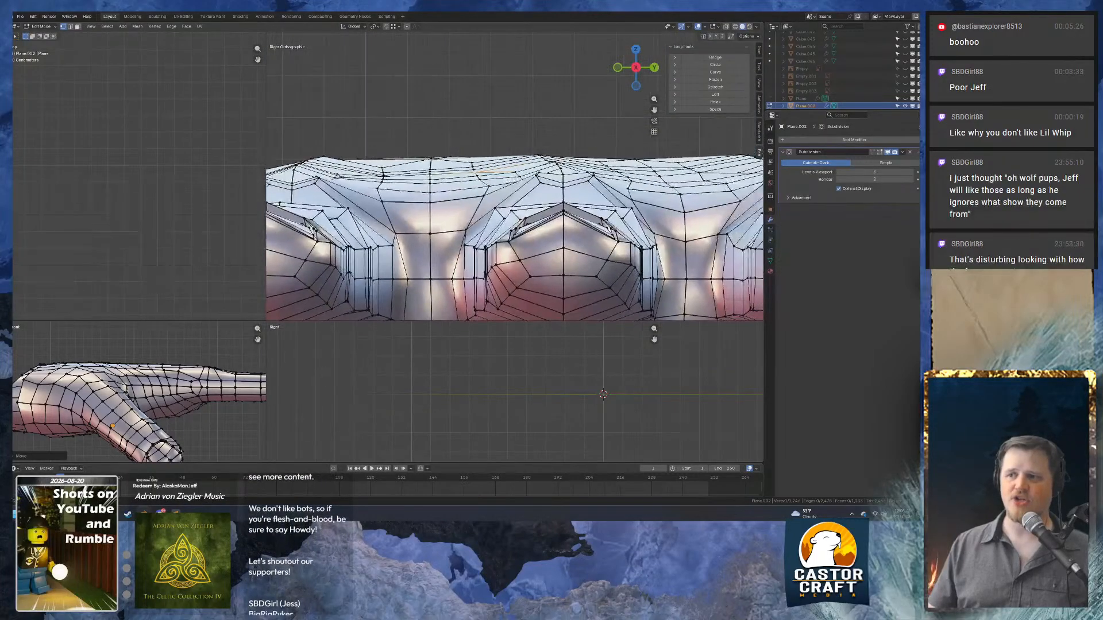
{"action": "scroll", "coordinate": [512, 171], "scroll_direction": "up", "scroll_amount": 4}
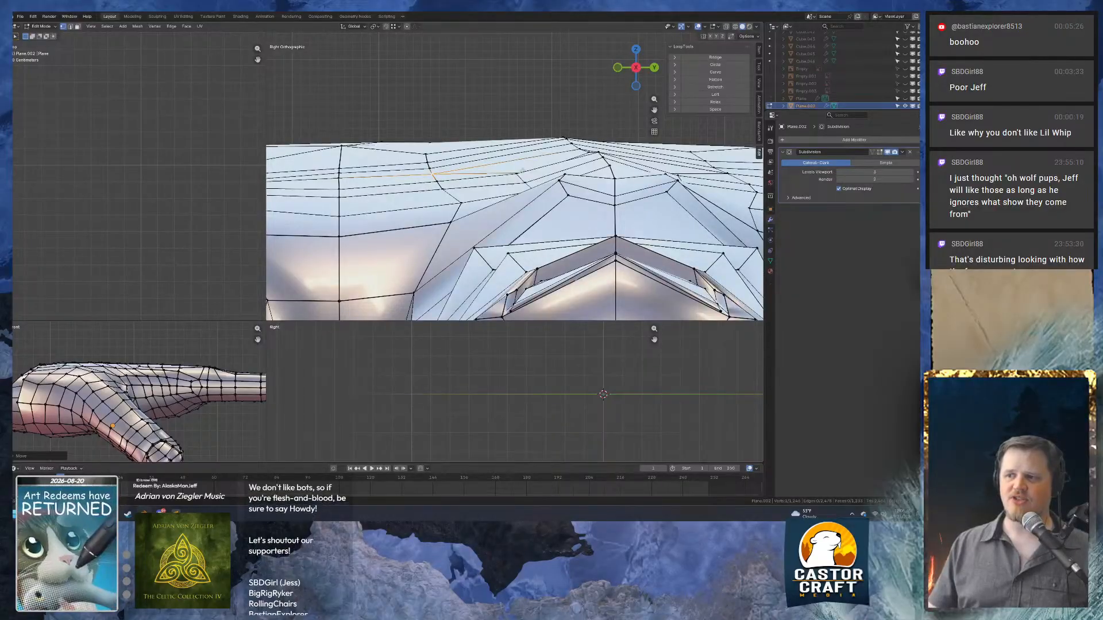
{"action": "middle_click_drag", "start_coordinate": [523, 171], "coordinate": [448, 172]}
{"action": "key", "text": "KP_3"}
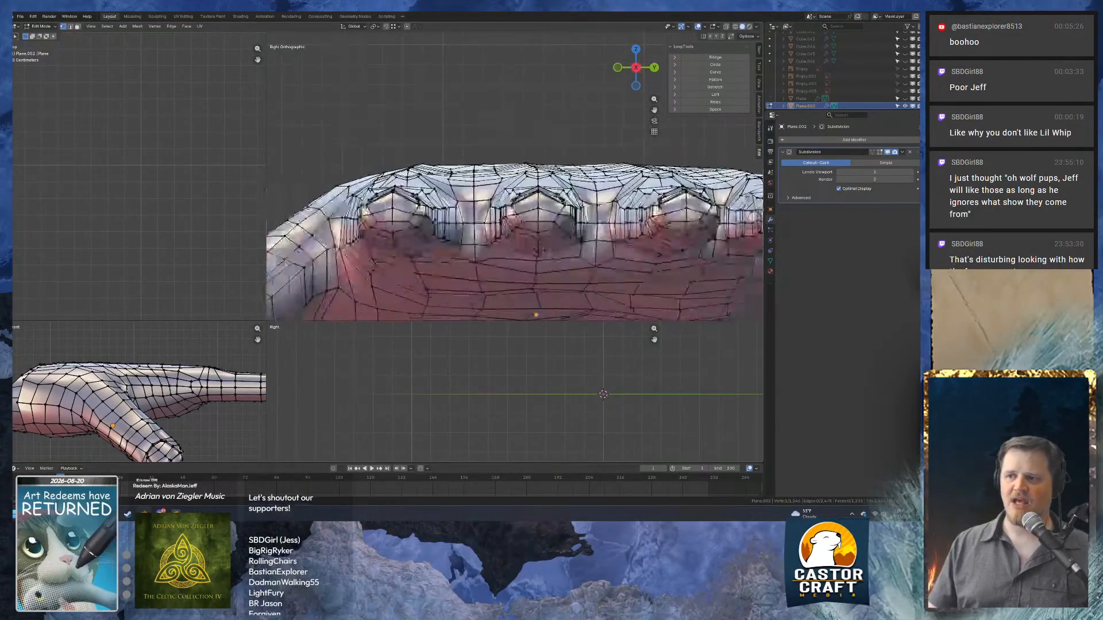
{"action": "scroll", "coordinate": [543, 207], "scroll_direction": "up", "scroll_amount": 6}
{"action": "key", "text": "g"}
{"action": "key", "text": "z"}
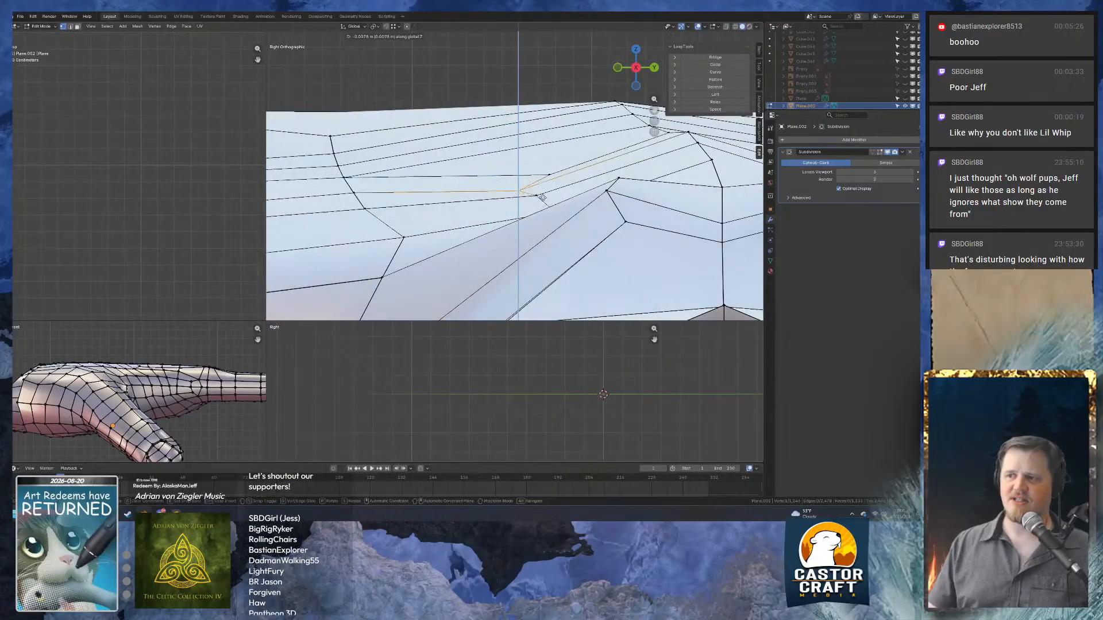
{"action": "left_click", "coordinate": [542, 198]}
Raise the neighbouring vertex on the thumb side of the middle knuckle along the Z axis to even the surface height.
{"action": "middle_click_drag", "start_coordinate": [542, 198], "coordinate": [544, 217]}
{"action": "scroll", "coordinate": [544, 217], "scroll_direction": "down", "scroll_amount": 6}
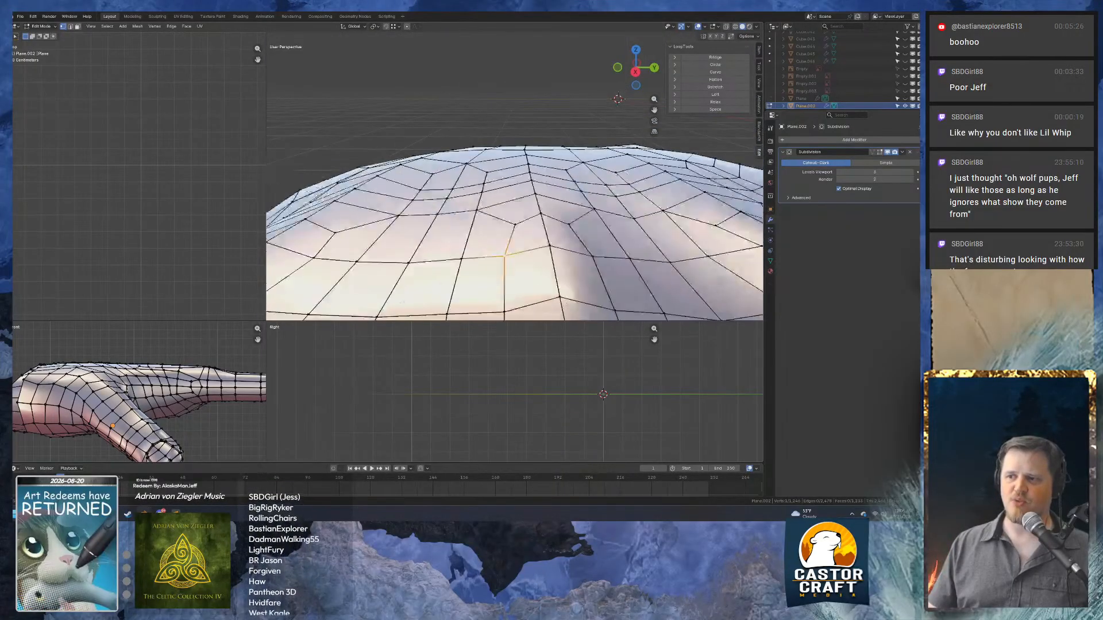
{"action": "key", "text": "KP_3"}
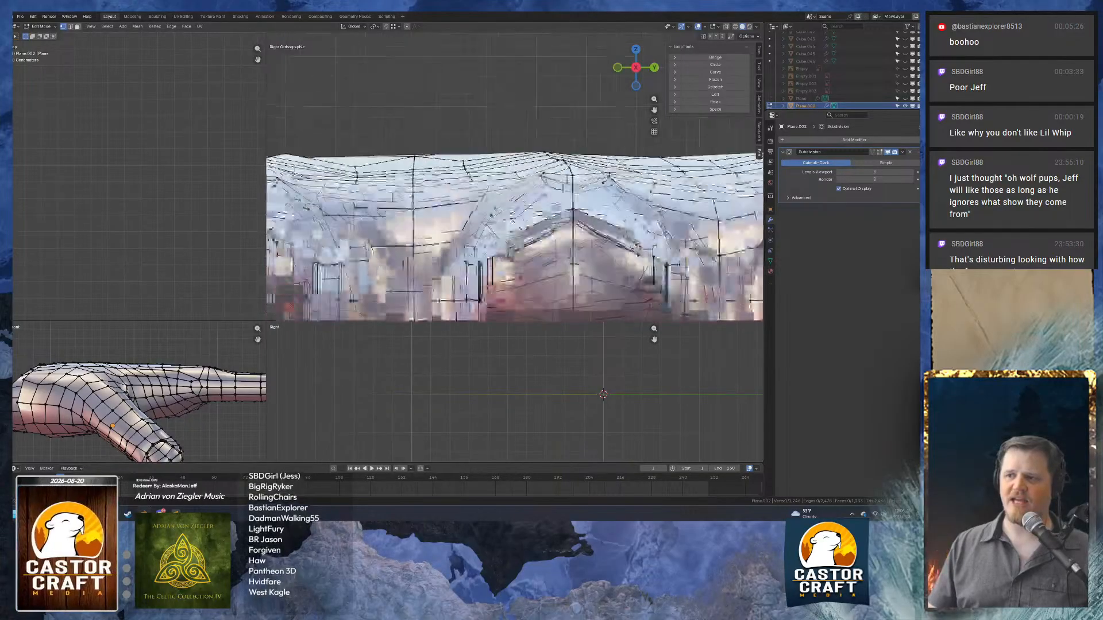
{"action": "scroll", "coordinate": [539, 152], "scroll_direction": "up", "scroll_amount": 5}
{"action": "key", "text": "g"}
{"action": "key", "text": "z"}
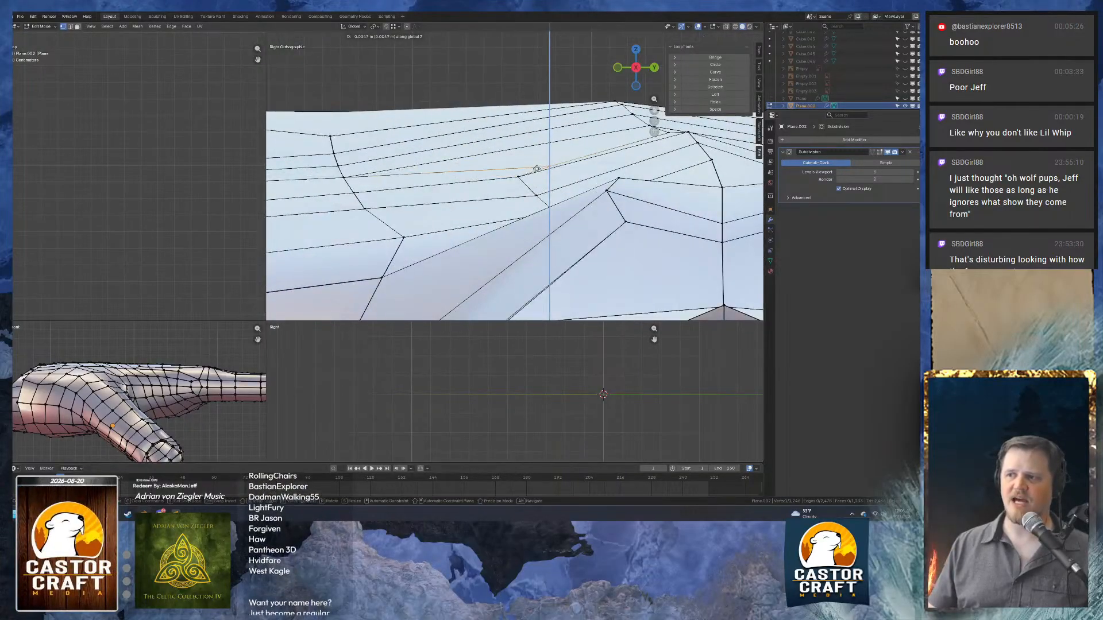
{"action": "left_click", "coordinate": [542, 161]}
Move a vertex on the little-finger side of the middle knuckle up and toward the knuckle's centre line.
{"action": "middle_click_drag", "start_coordinate": [542, 160], "coordinate": [306, 191], "text": "shift"}
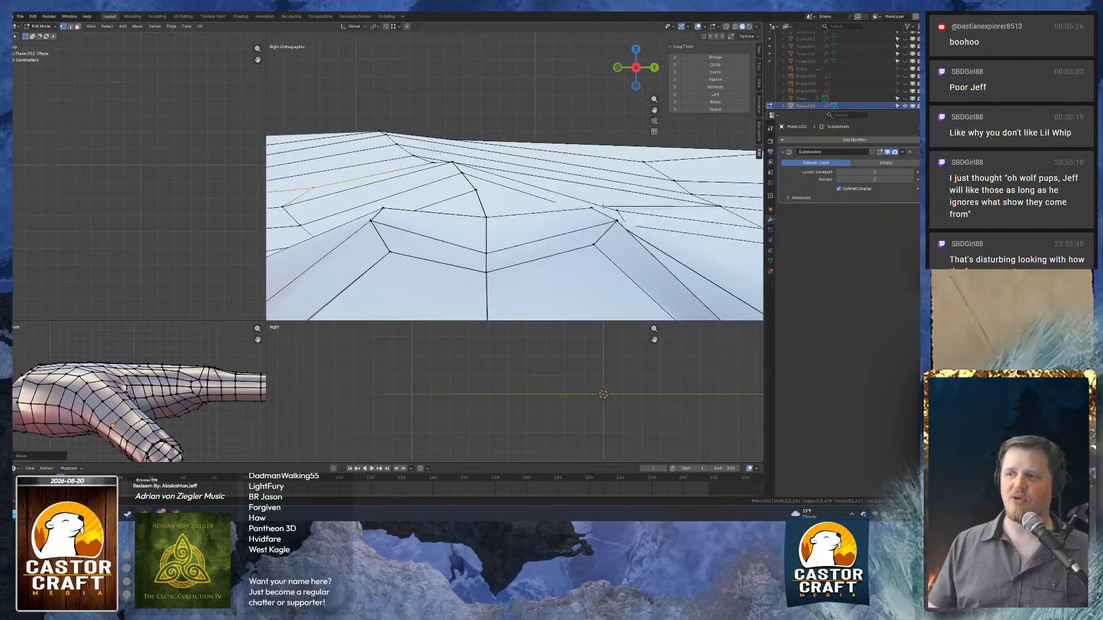
{"action": "middle_click_drag", "start_coordinate": [607, 196], "coordinate": [514, 203]}
{"action": "scroll", "coordinate": [514, 203], "scroll_direction": "down", "scroll_amount": 5}
{"action": "left_click", "coordinate": [493, 249]}
{"action": "key", "text": "ctrl+KP_1"}
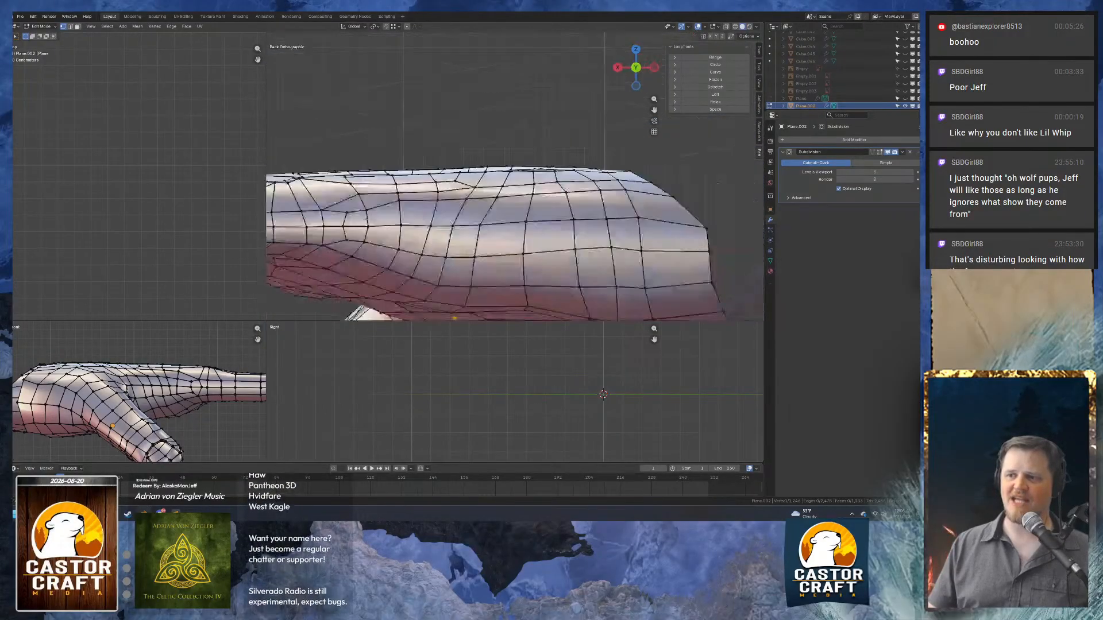
{"action": "key", "text": "KP_3"}
{"action": "scroll", "coordinate": [591, 215], "scroll_direction": "up", "scroll_amount": 6}
{"action": "key", "text": "g"}
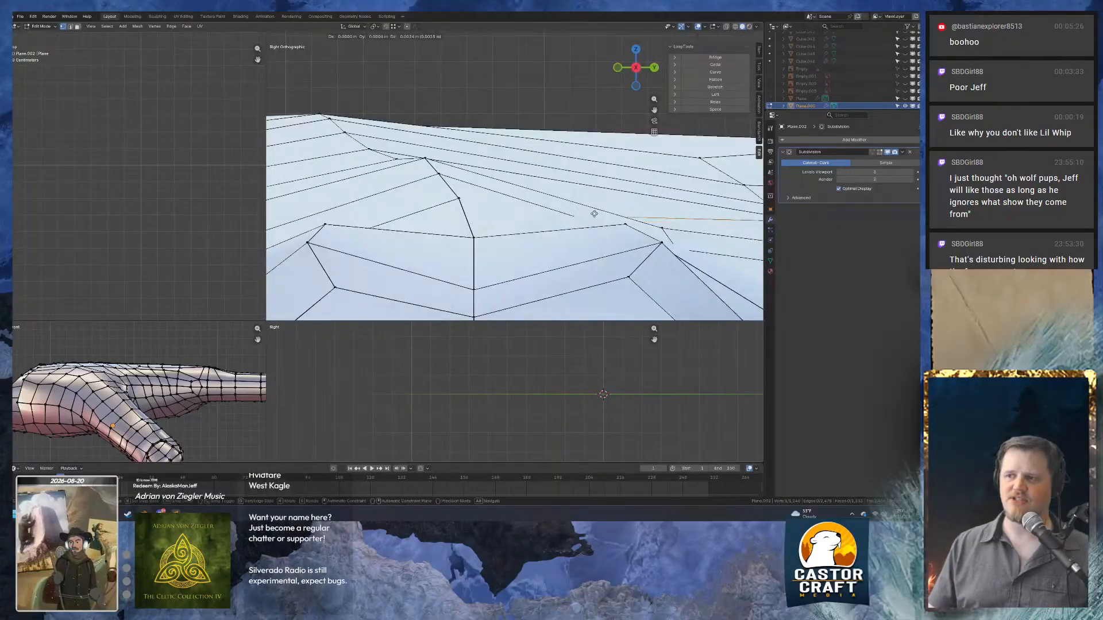
{"action": "left_click", "coordinate": [638, 137]}
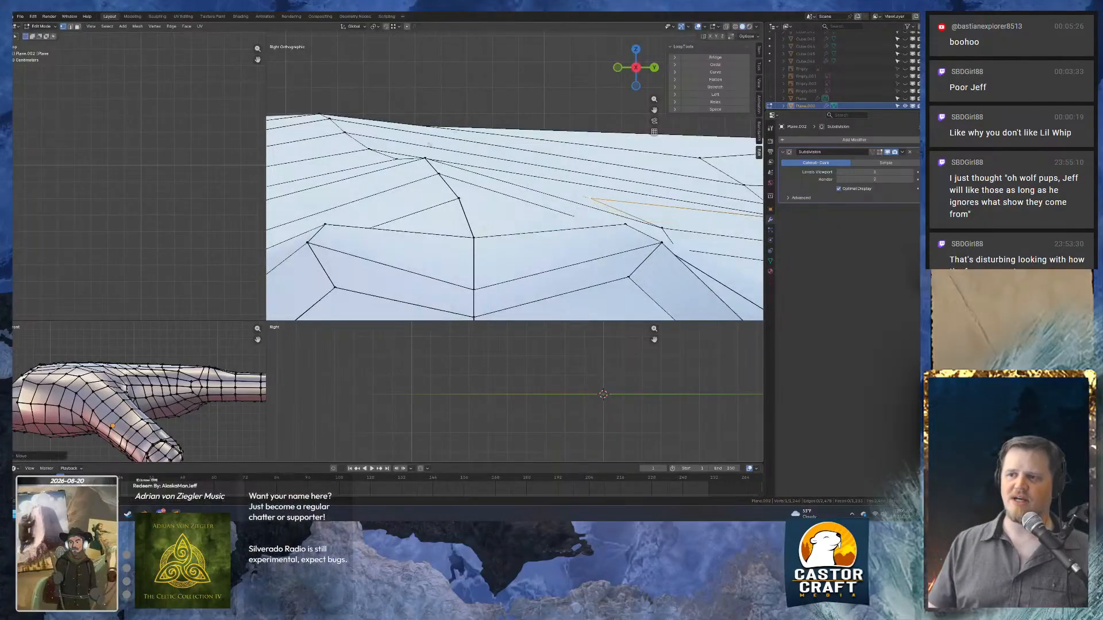
Raise the adjacent vertices along the crest of the middle knuckle ridge to smooth its slope.
{"action": "left_click", "coordinate": [386, 157]}
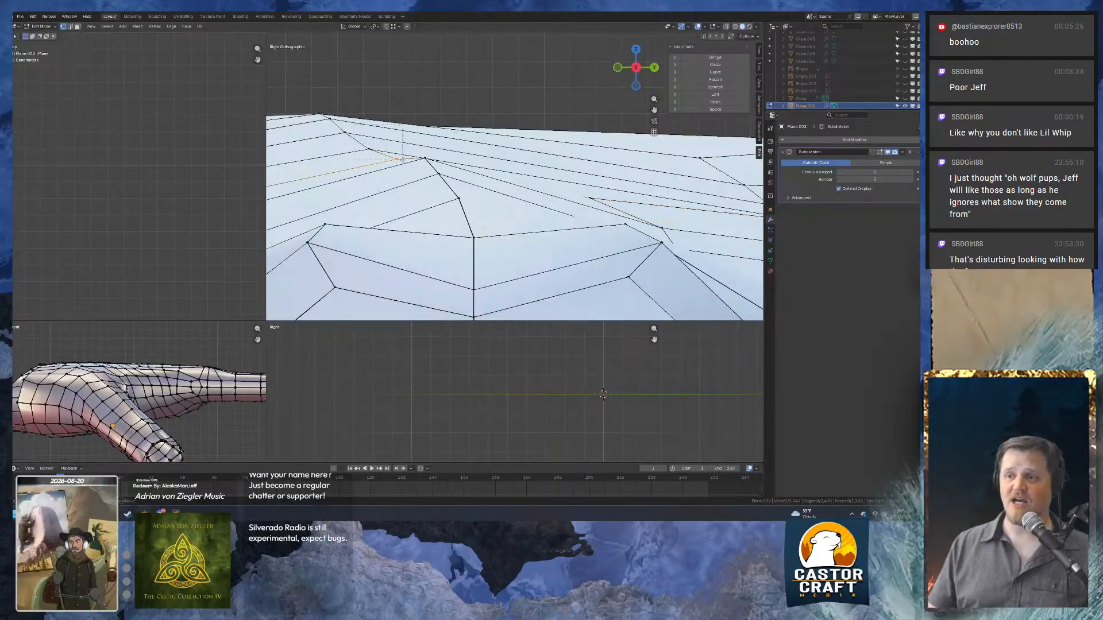
{"action": "left_click", "coordinate": [403, 169]}
{"action": "key", "text": "g"}
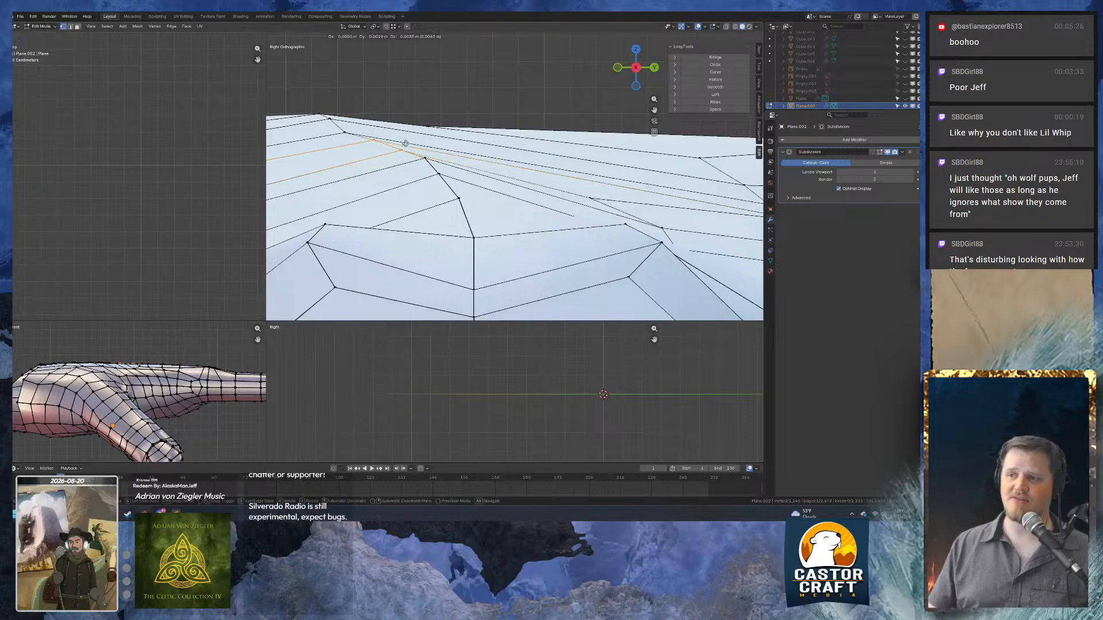
{"action": "left_click", "coordinate": [373, 141]}
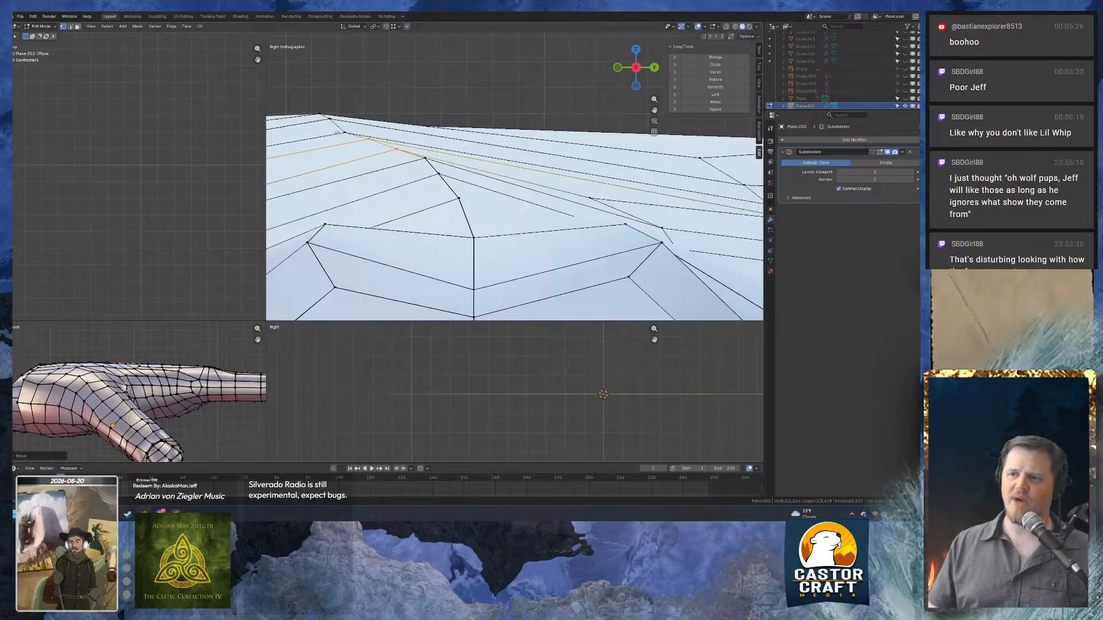
{"action": "left_click", "coordinate": [337, 132]}
{"action": "key", "text": "g"}
{"action": "key", "text": "z"}
{"action": "left_click", "coordinate": [346, 125]}
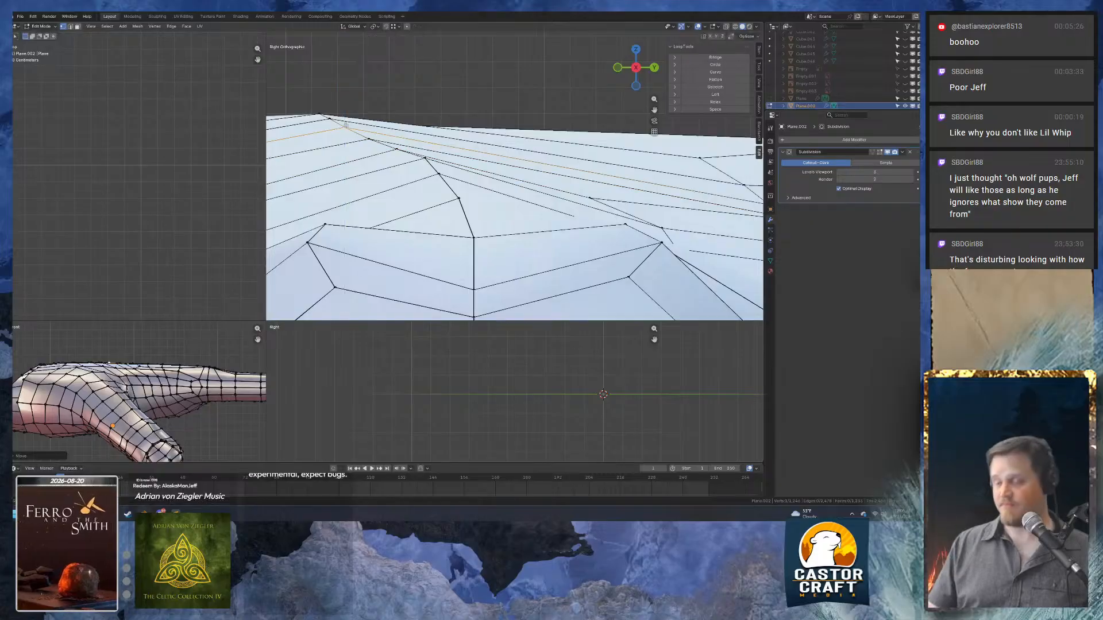
Fine-tune the height of the crest vertices above the middle knuckle along the Z axis for a more even slope.
{"action": "left_click_drag", "start_coordinate": [403, 163], "coordinate": [404, 163]}
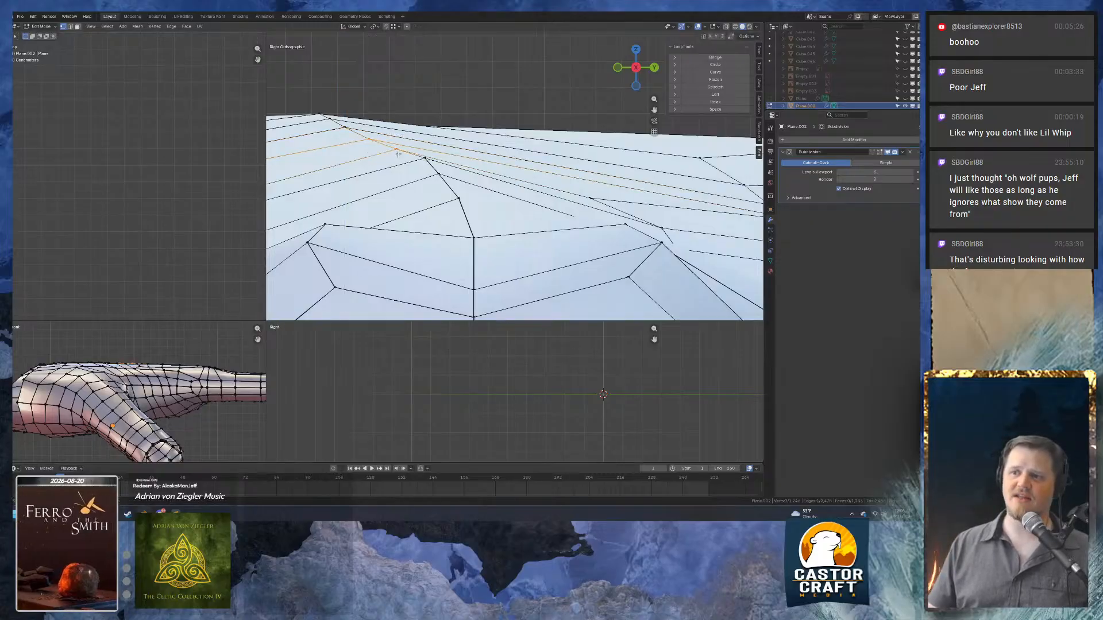
{"action": "key", "text": "g"}
{"action": "key", "text": "z"}
{"action": "left_click", "coordinate": [398, 150]}
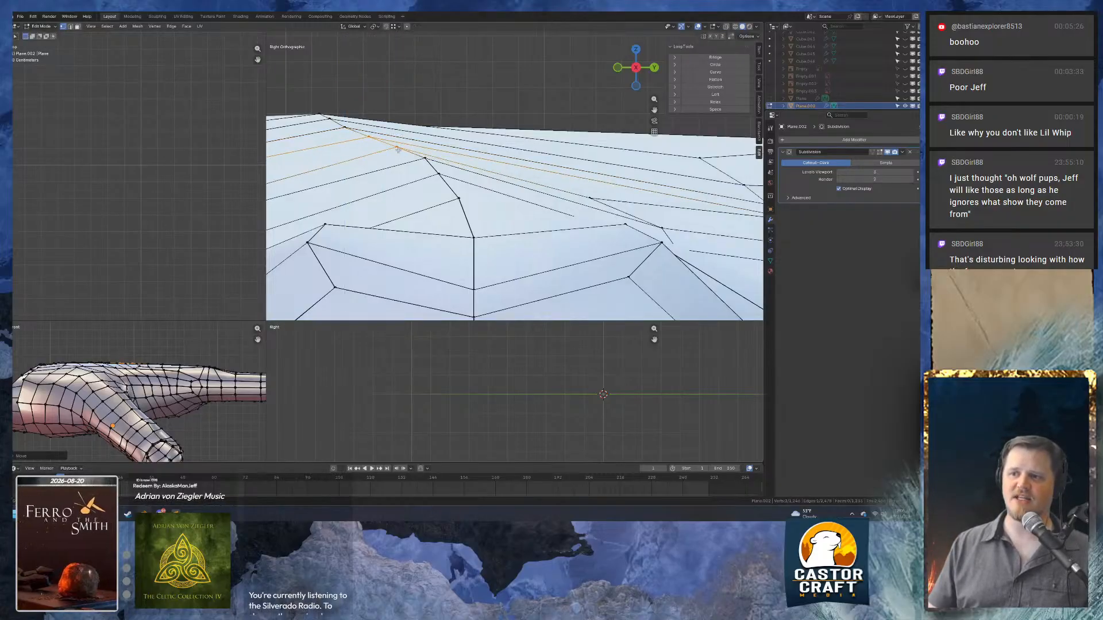
{"action": "middle_click_drag", "start_coordinate": [351, 129], "coordinate": [424, 136], "text": "shift"}
{"action": "left_click", "coordinate": [421, 136]}
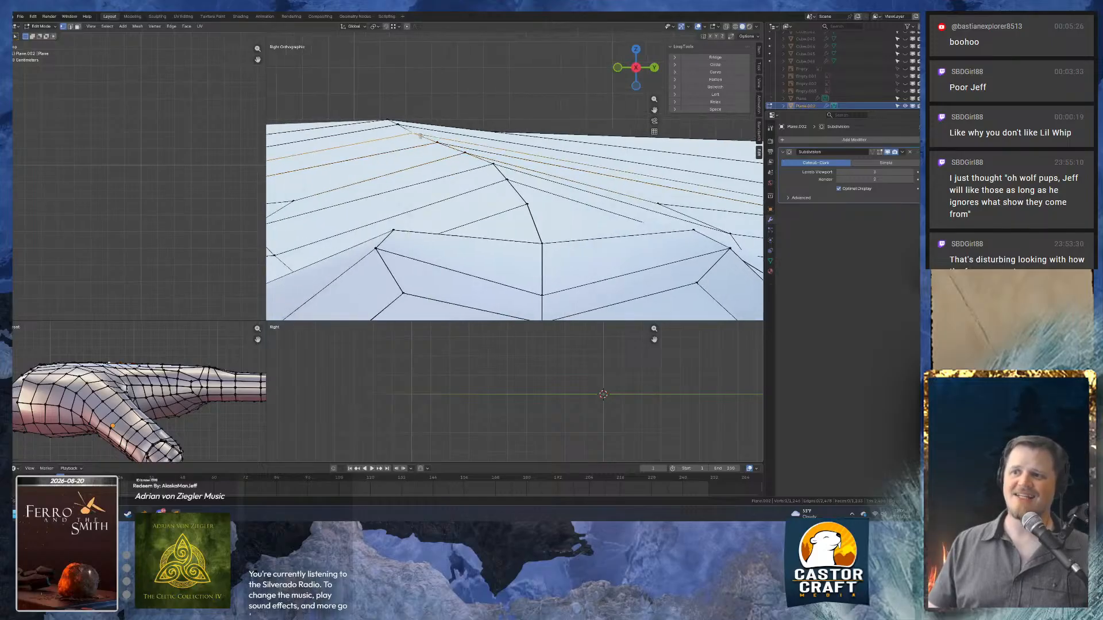
{"action": "key", "text": "g"}
{"action": "key", "text": "z"}
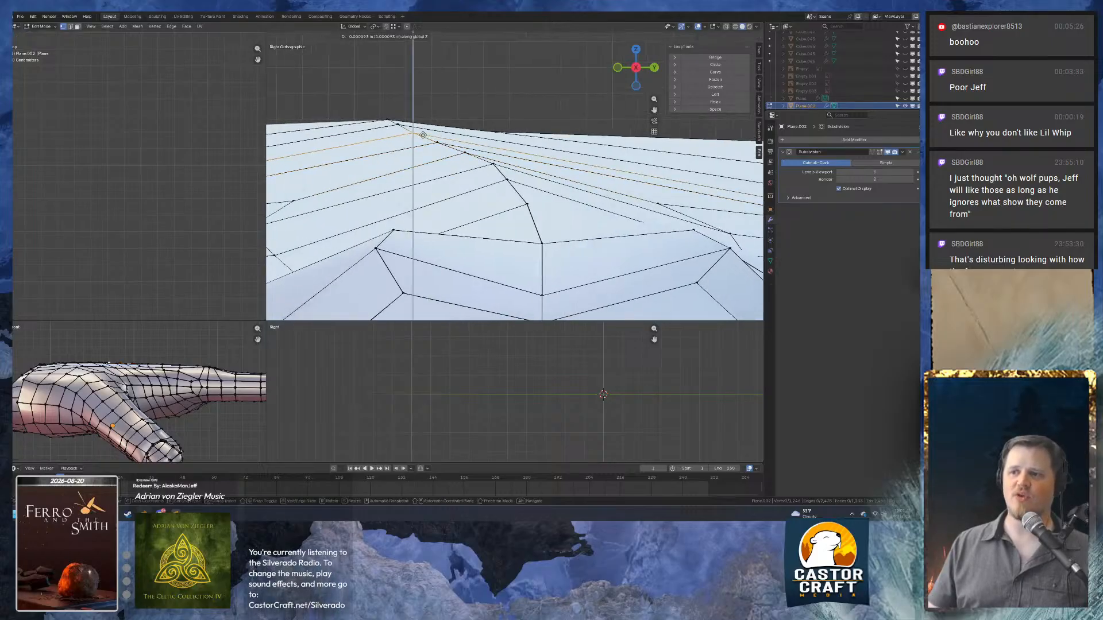
{"action": "left_click", "coordinate": [421, 134]}
{"action": "scroll", "coordinate": [451, 158], "scroll_direction": "down", "scroll_amount": 3}
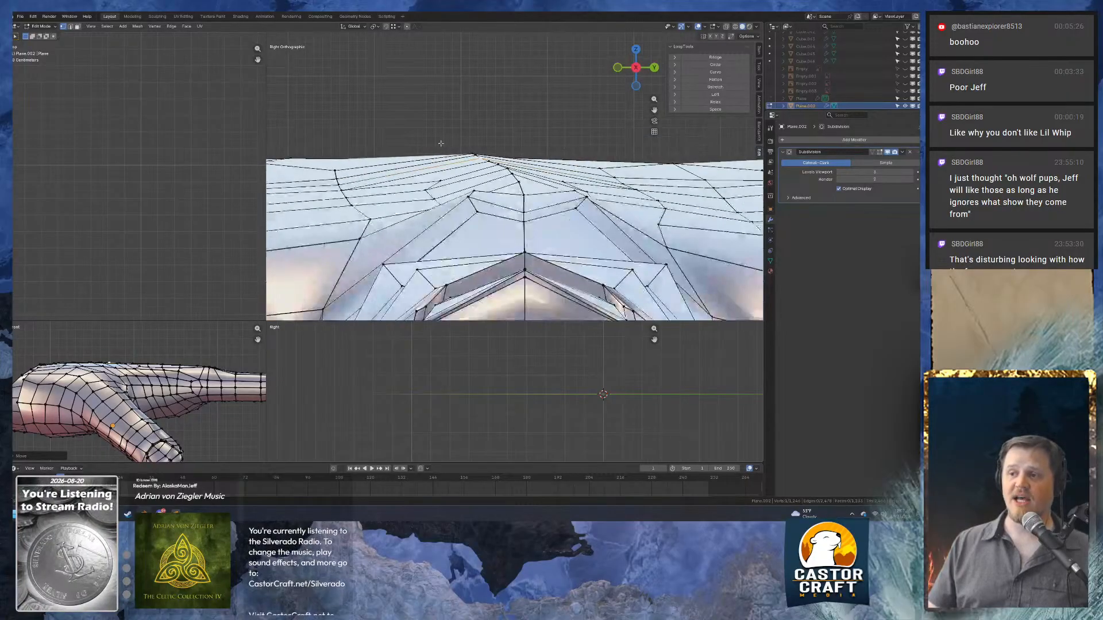
Check the smoothed back of the hand in Object Mode, and return to editing the mesh.
{"action": "middle_click_drag", "start_coordinate": [454, 203], "coordinate": [540, 210]}
{"action": "key", "text": "Tab"}
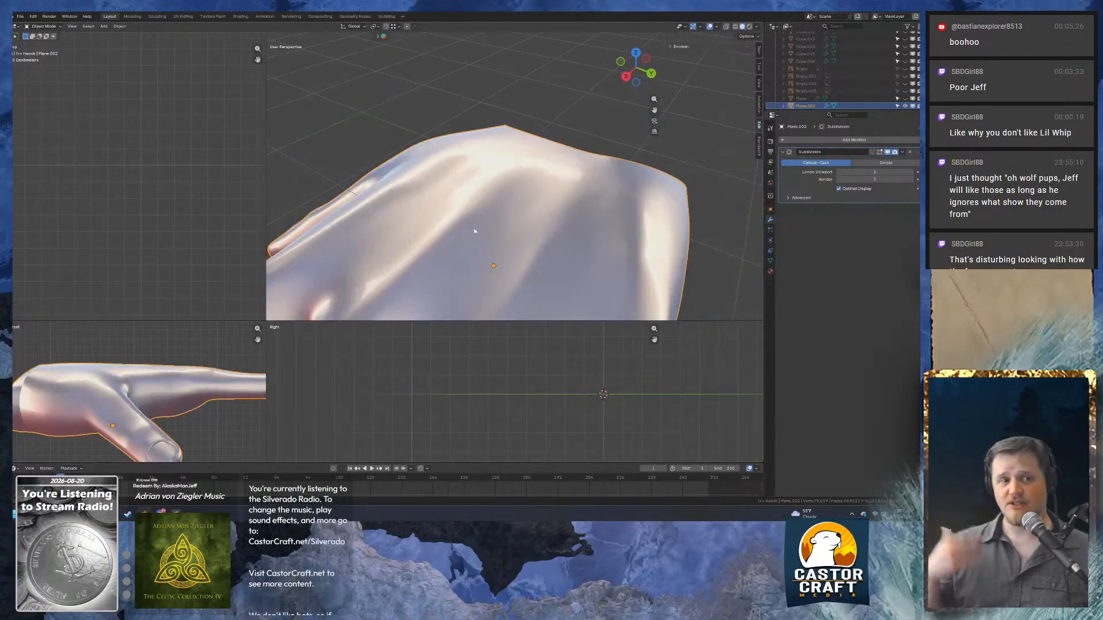
{"action": "middle_click_drag", "start_coordinate": [423, 211], "coordinate": [454, 210]}
{"action": "scroll", "coordinate": [501, 218], "scroll_direction": "up", "scroll_amount": 3}
{"action": "key", "text": "Tab"}
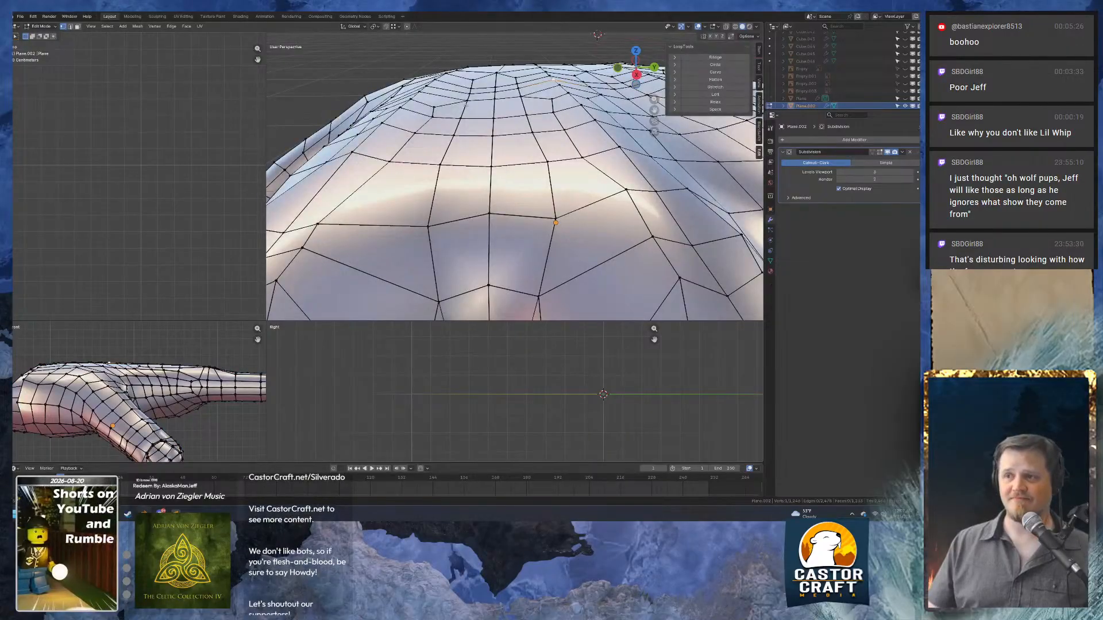
Adjust the height of the selected vertex on the little-finger side of the index knuckle along the Z axis.
{"action": "middle_click_drag", "start_coordinate": [475, 102], "coordinate": [466, 124]}
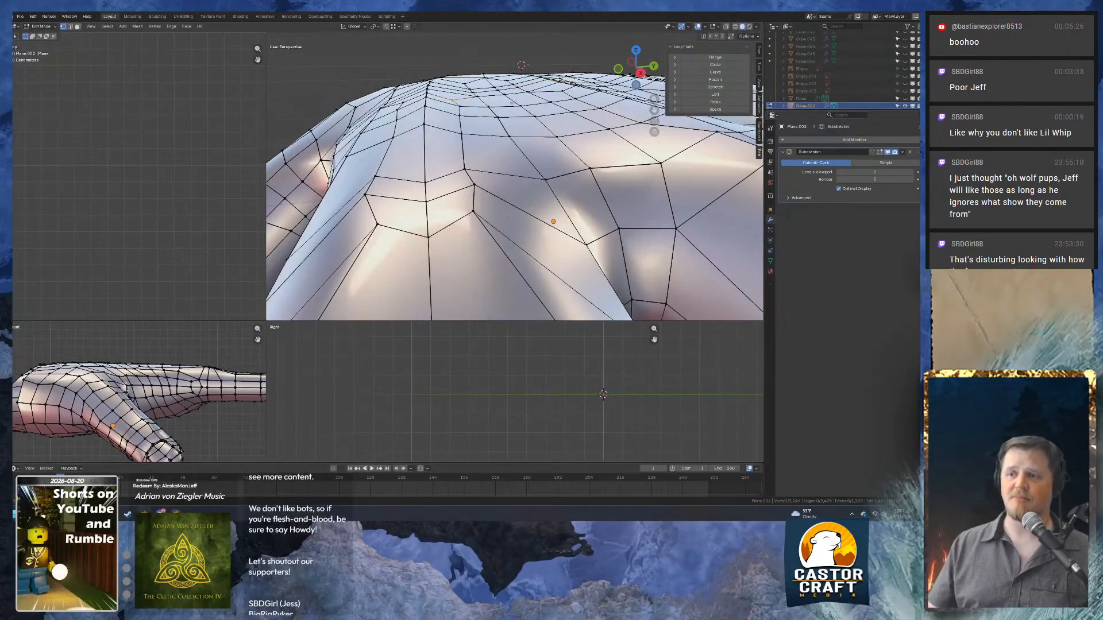
{"action": "key", "text": "ctrl+KP_1"}
{"action": "key", "text": "KP_3"}
{"action": "scroll", "coordinate": [488, 104], "scroll_direction": "up", "scroll_amount": 4}
{"action": "middle_click_drag", "start_coordinate": [402, 83], "coordinate": [463, 182], "text": "shift"}
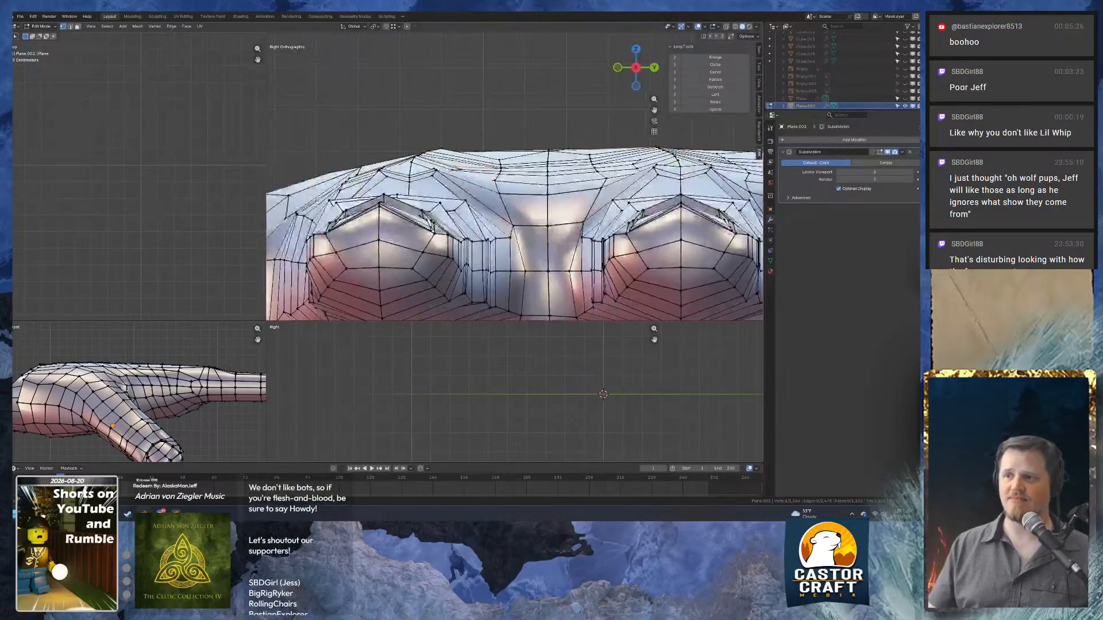
{"action": "scroll", "coordinate": [514, 218], "scroll_direction": "up", "scroll_amount": 5}
{"action": "middle_click_drag", "start_coordinate": [356, 145], "coordinate": [437, 152], "text": "shift"}
{"action": "key", "text": "g"}
{"action": "key", "text": "z"}
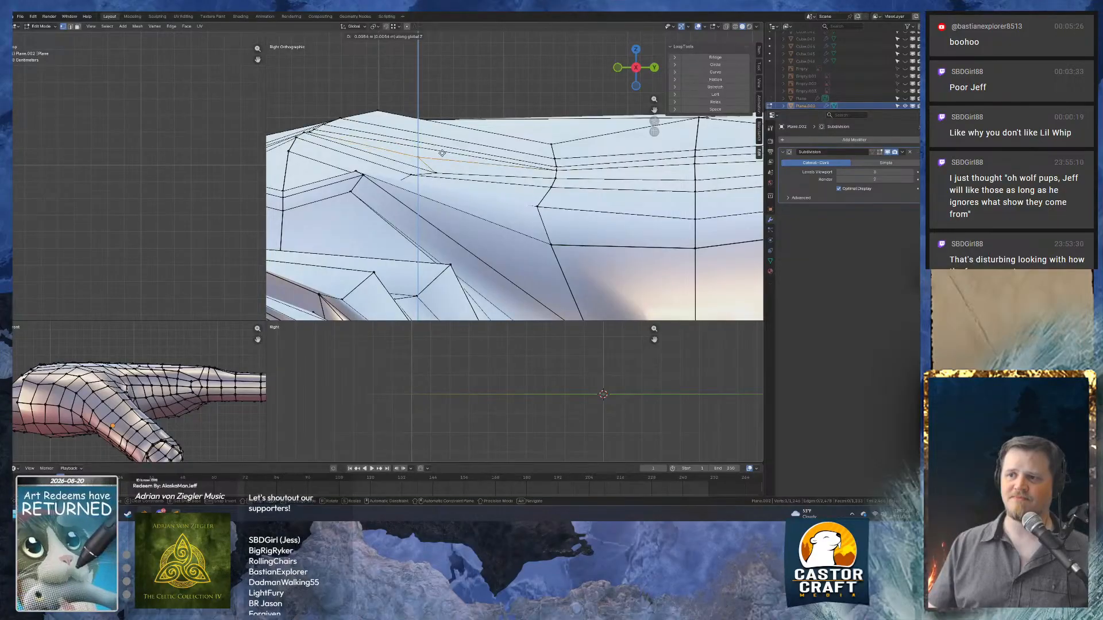
Raise the next lower vertex beside the index knuckle slightly, and adjust the neighbouring vertex closer to the knuckle.
{"action": "left_click", "coordinate": [436, 173]}
{"action": "key", "text": "g"}
{"action": "key", "text": "z"}
{"action": "left_click", "coordinate": [437, 166]}
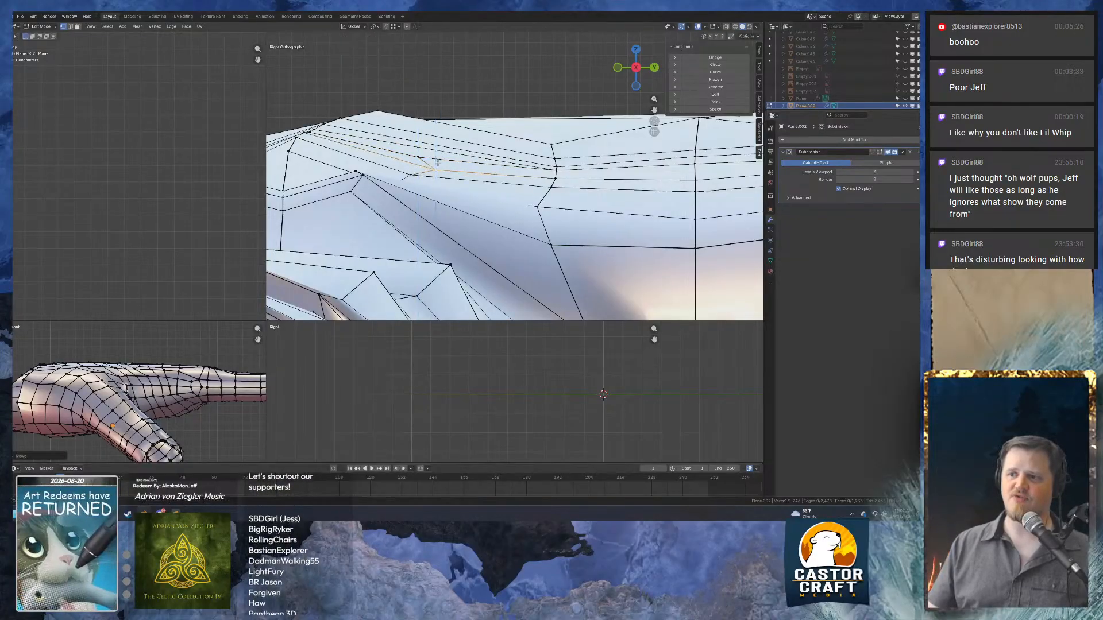
{"action": "key", "text": "g"}
{"action": "left_click", "coordinate": [413, 171]}
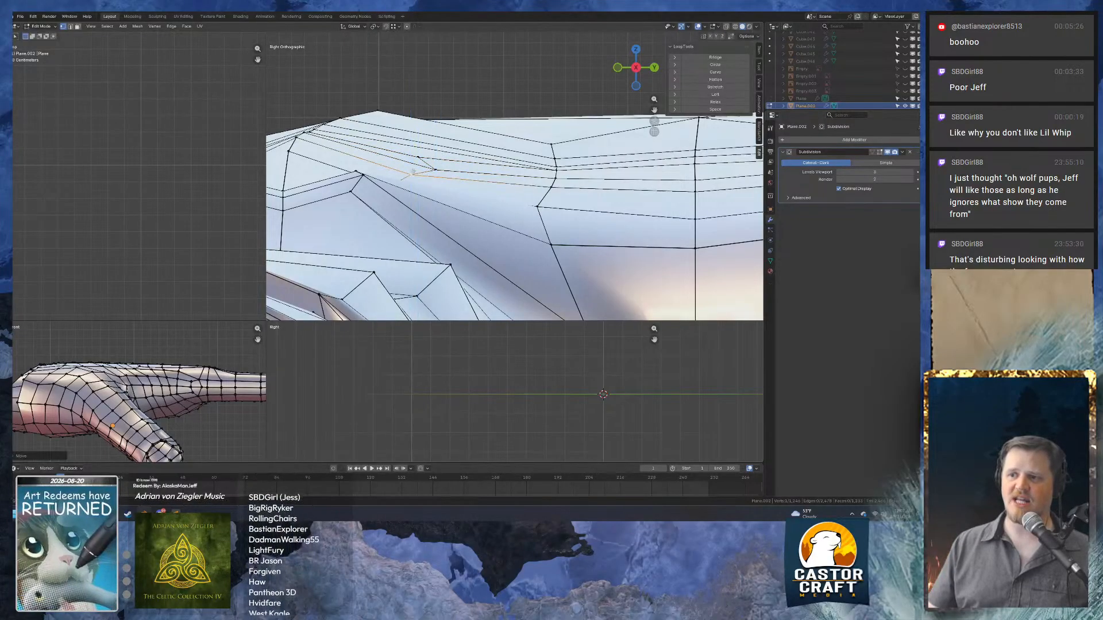
Select another vertex on the slope beside the index knuckle and adjust its height along the Z axis.
{"action": "scroll", "coordinate": [411, 172], "scroll_direction": "down", "scroll_amount": 2}
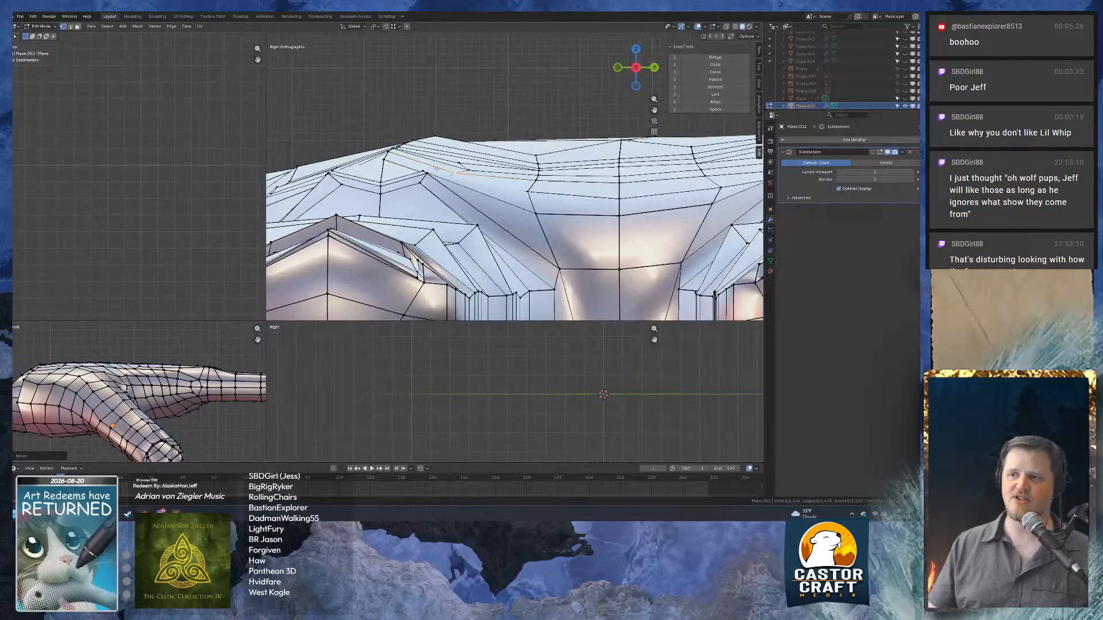
{"action": "middle_click_drag", "start_coordinate": [436, 168], "coordinate": [422, 211]}
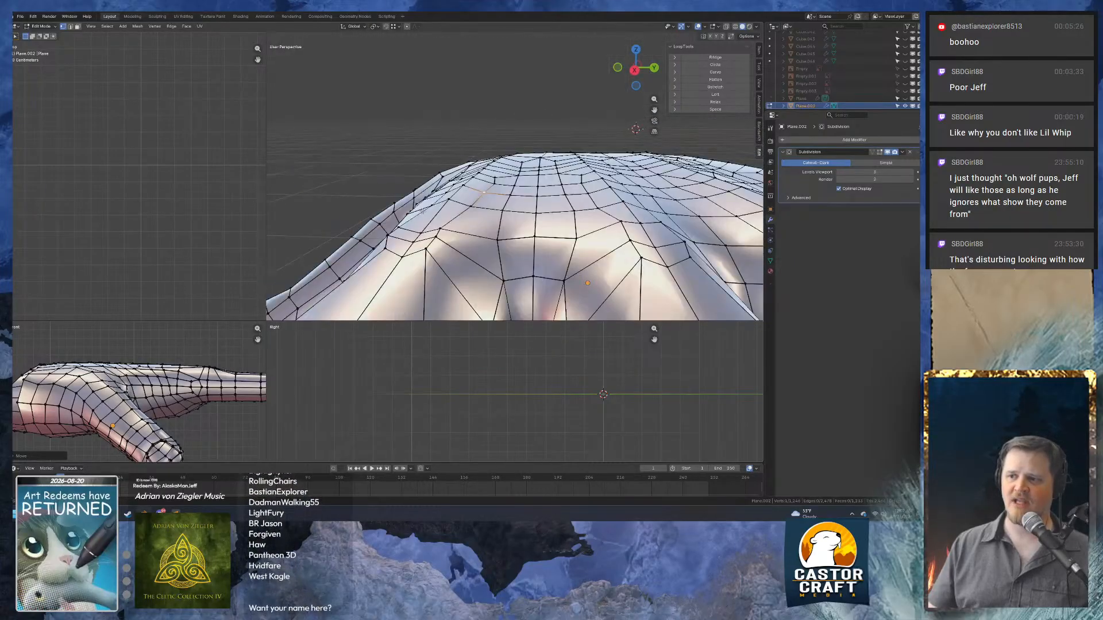
{"action": "left_click", "coordinate": [468, 204]}
{"action": "key", "text": "ctrl+KP_1"}
{"action": "key", "text": "KP_3"}
{"action": "scroll", "coordinate": [580, 179], "scroll_direction": "up", "scroll_amount": 5}
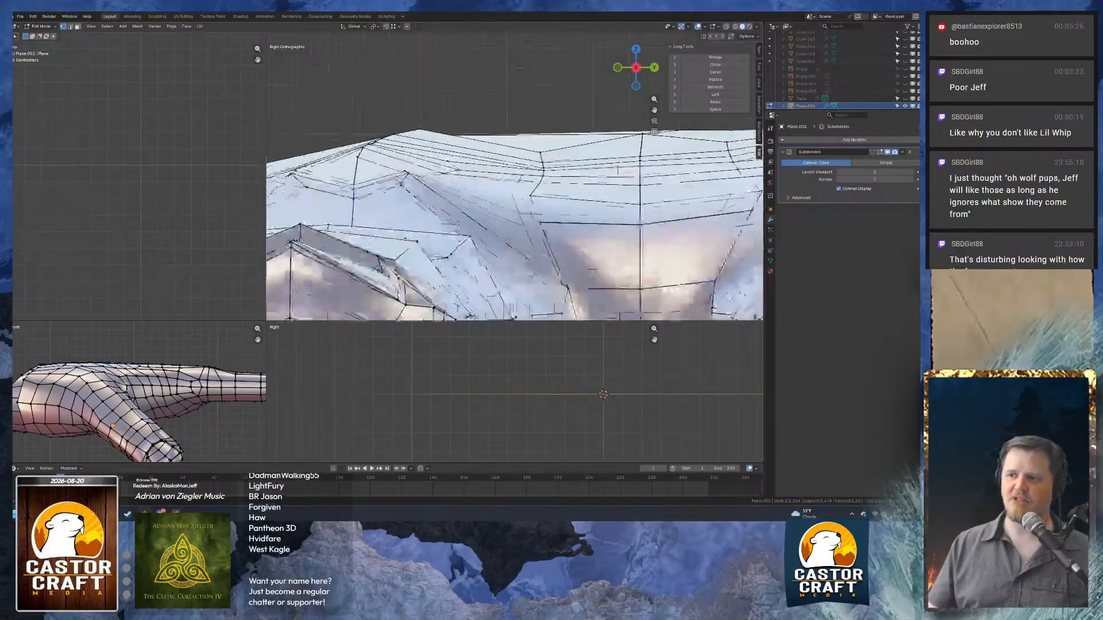
{"action": "key", "text": "g"}
{"action": "key", "text": "z"}
{"action": "left_click", "coordinate": [472, 164]}
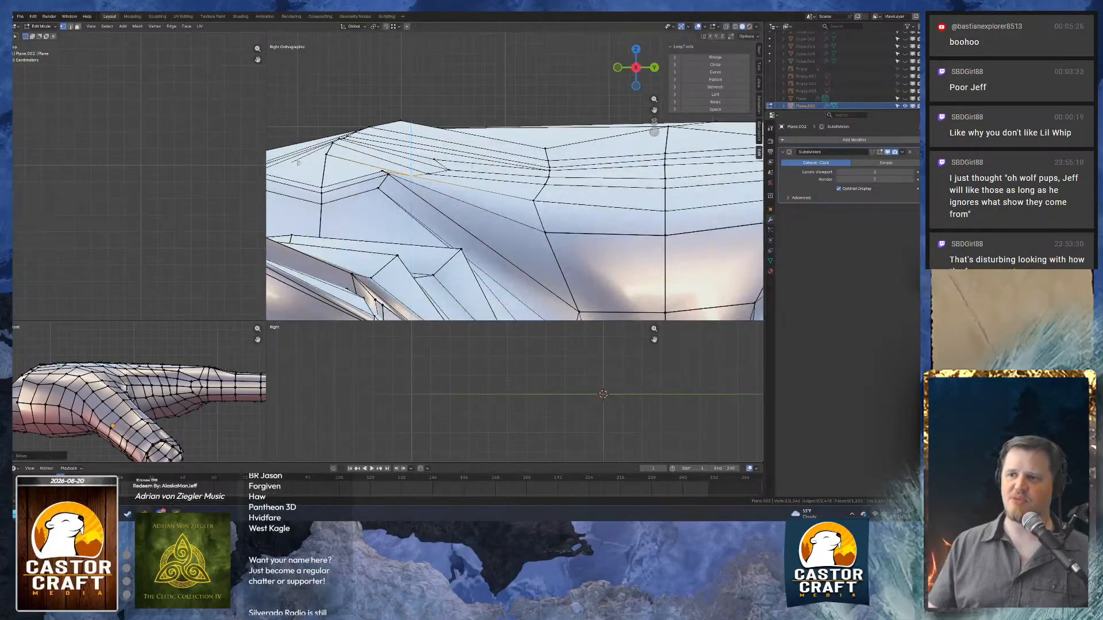
Select the next vertex on the slope beside the index knuckle and adjust its height along the Z axis.
{"action": "middle_click_drag", "start_coordinate": [472, 165], "coordinate": [526, 197]}
{"action": "left_click", "coordinate": [499, 158]}
{"action": "middle_click_drag", "start_coordinate": [499, 159], "coordinate": [375, 110]}
{"action": "scroll", "coordinate": [460, 196], "scroll_direction": "up", "scroll_amount": 8}
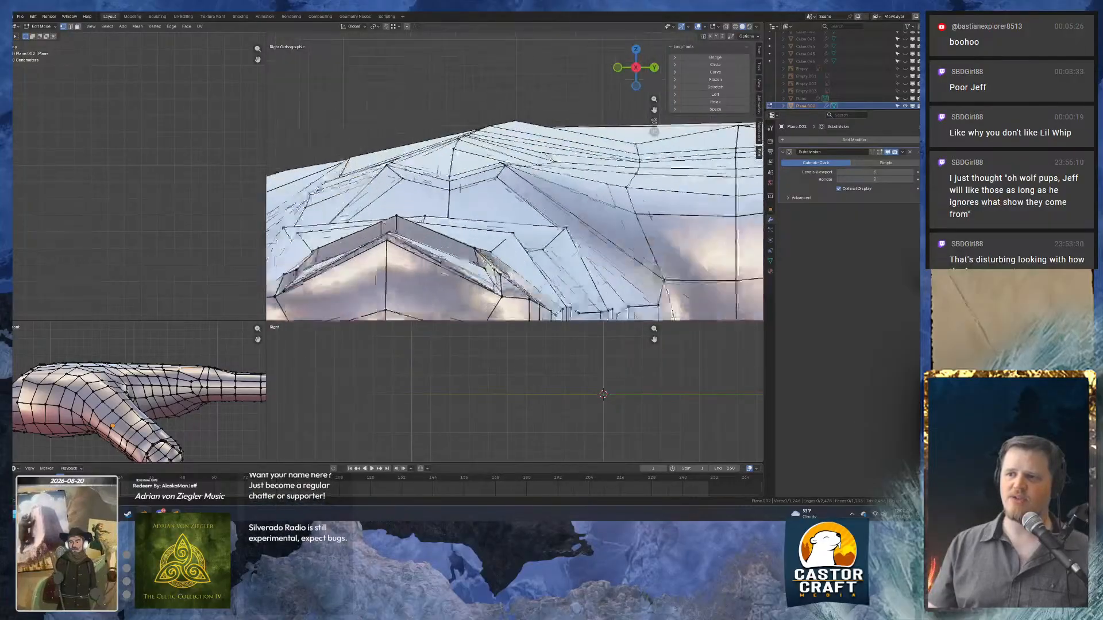
{"action": "key", "text": "g"}
{"action": "key", "text": "z"}
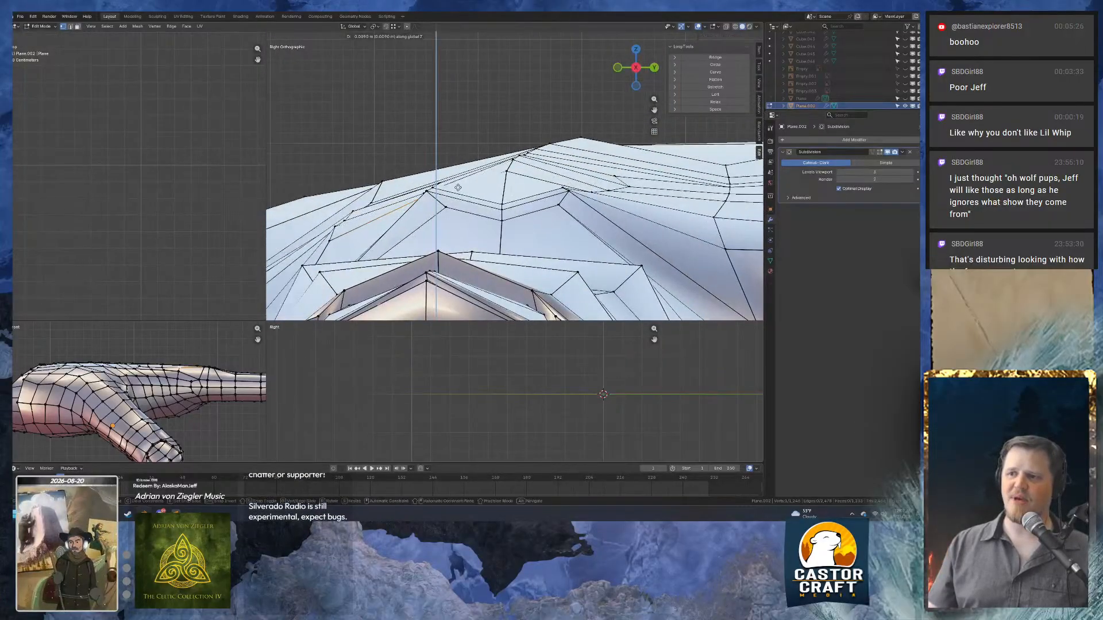
{"action": "left_click", "coordinate": [444, 189]}
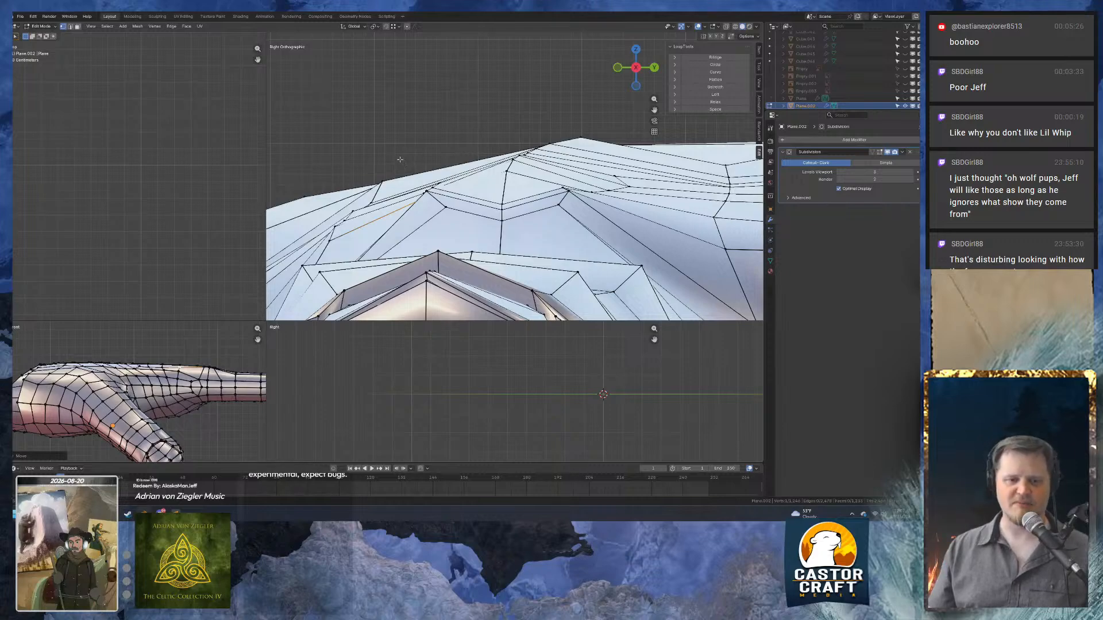
Examine the back of the hand and the thumb side of the mesh for uneven contours.
{"action": "middle_click_drag", "start_coordinate": [400, 159], "coordinate": [435, 153]}
{"action": "scroll", "coordinate": [608, 174], "scroll_direction": "up", "scroll_amount": 6}
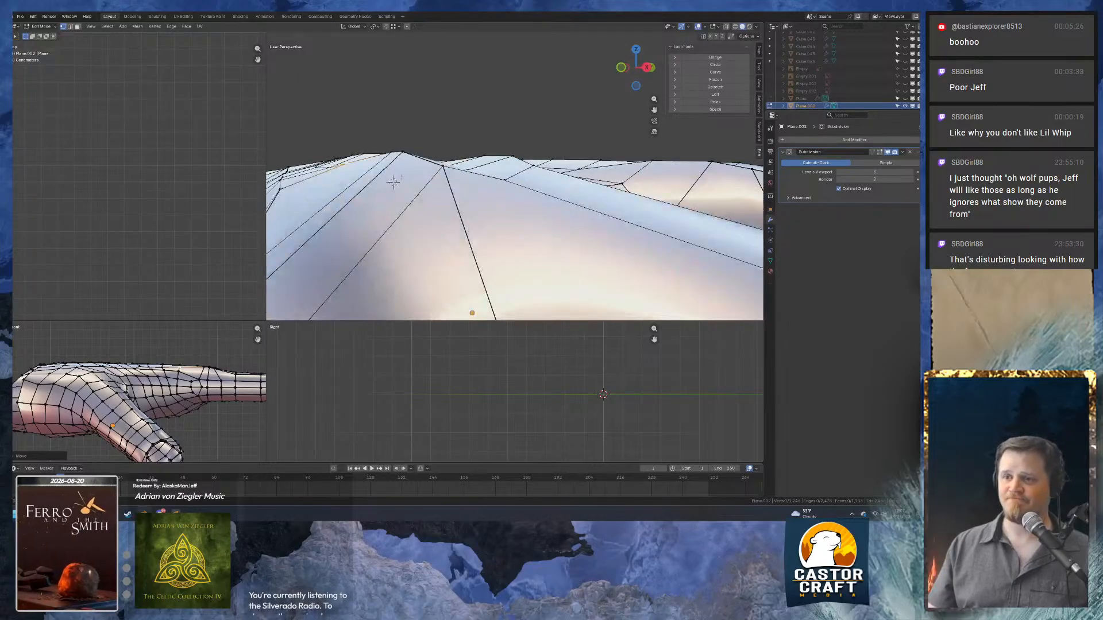
{"action": "scroll", "coordinate": [504, 180], "scroll_direction": "down", "scroll_amount": 2}
{"action": "scroll", "coordinate": [505, 180], "scroll_direction": "down", "scroll_amount": 3}
{"action": "scroll", "coordinate": [505, 180], "scroll_direction": "up", "scroll_amount": 4}
{"action": "scroll", "coordinate": [505, 177], "scroll_direction": "down", "scroll_amount": 3}
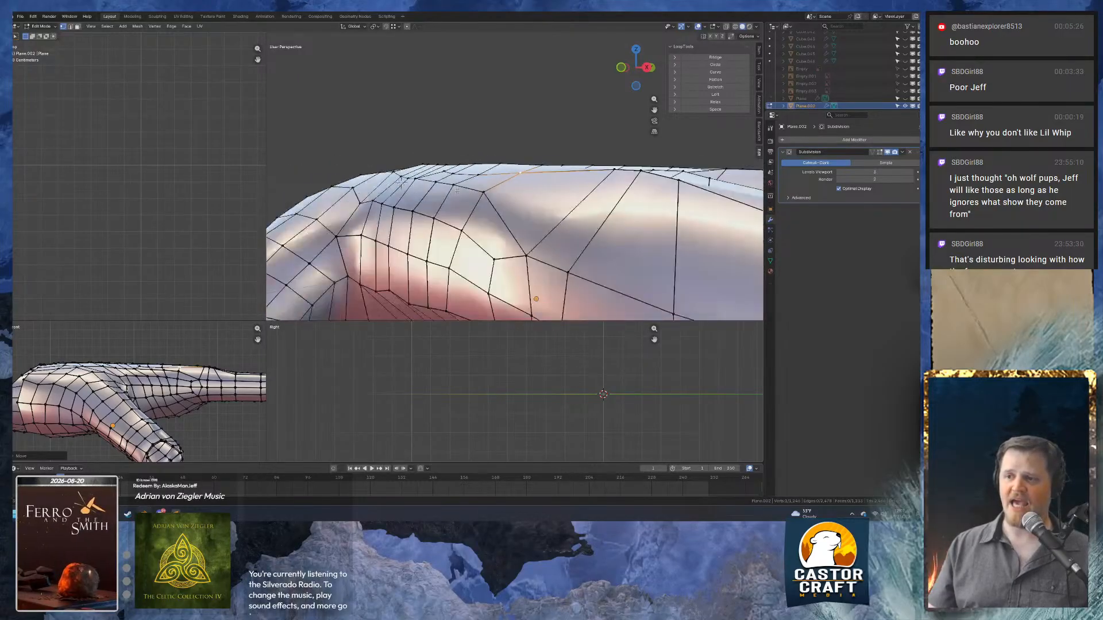
{"action": "middle_click_drag", "start_coordinate": [512, 165], "coordinate": [547, 233]}
{"action": "middle_click_drag", "start_coordinate": [398, 130], "coordinate": [505, 183]}
{"action": "scroll", "coordinate": [558, 199], "scroll_direction": "up", "scroll_amount": 7}
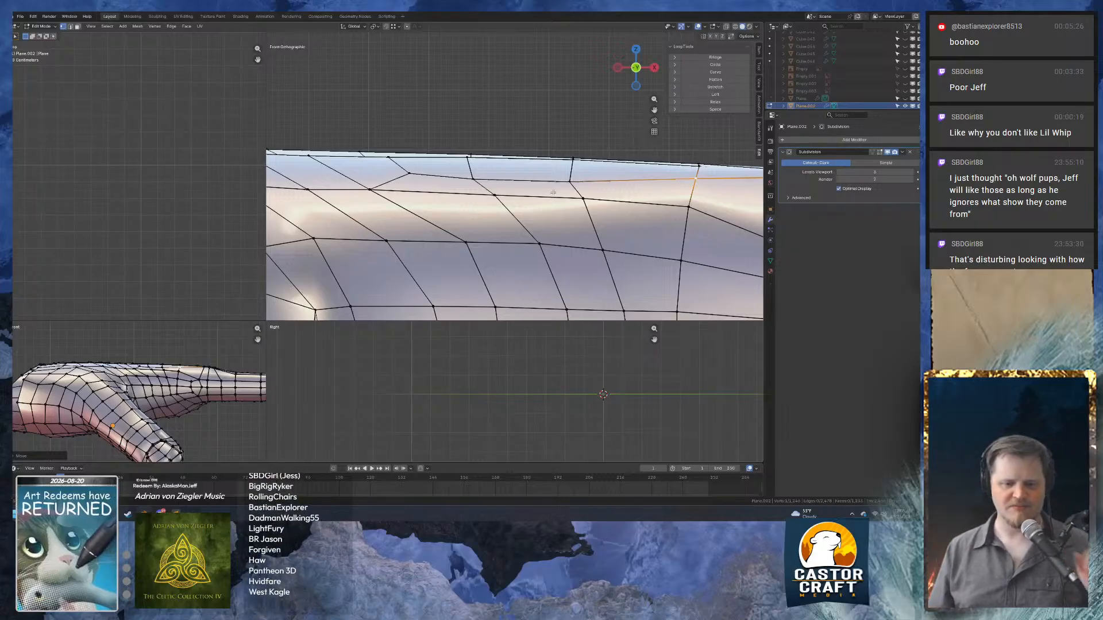
{"action": "scroll", "coordinate": [547, 225], "scroll_direction": "down", "scroll_amount": 3}
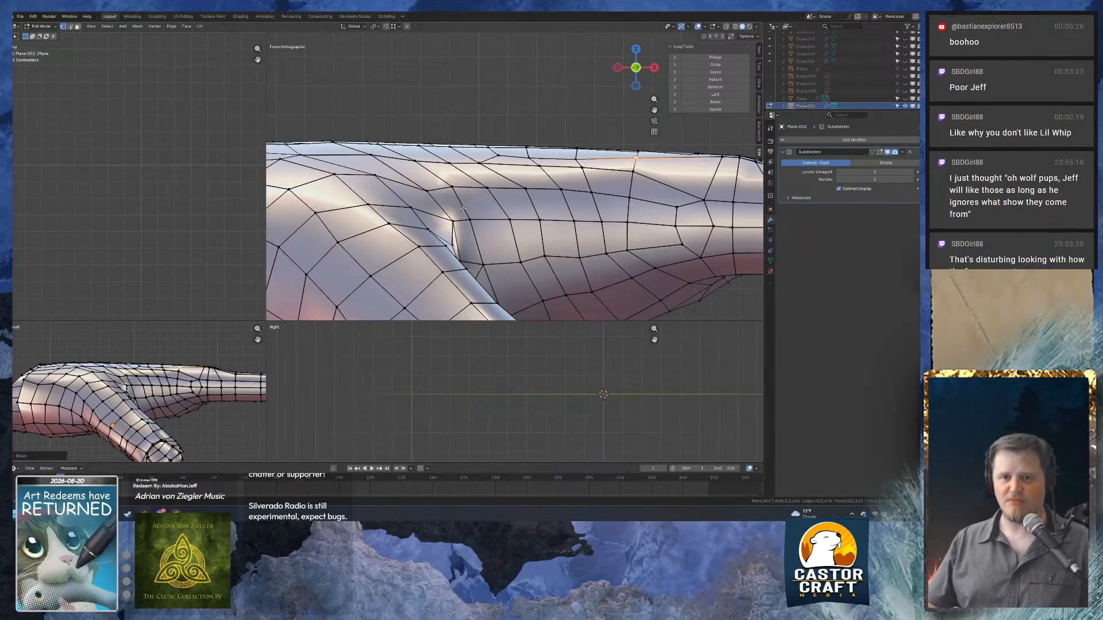
Raise the vertex just above the web between the thumb and index finger slightly along the Z axis.
{"action": "left_click", "coordinate": [424, 186]}
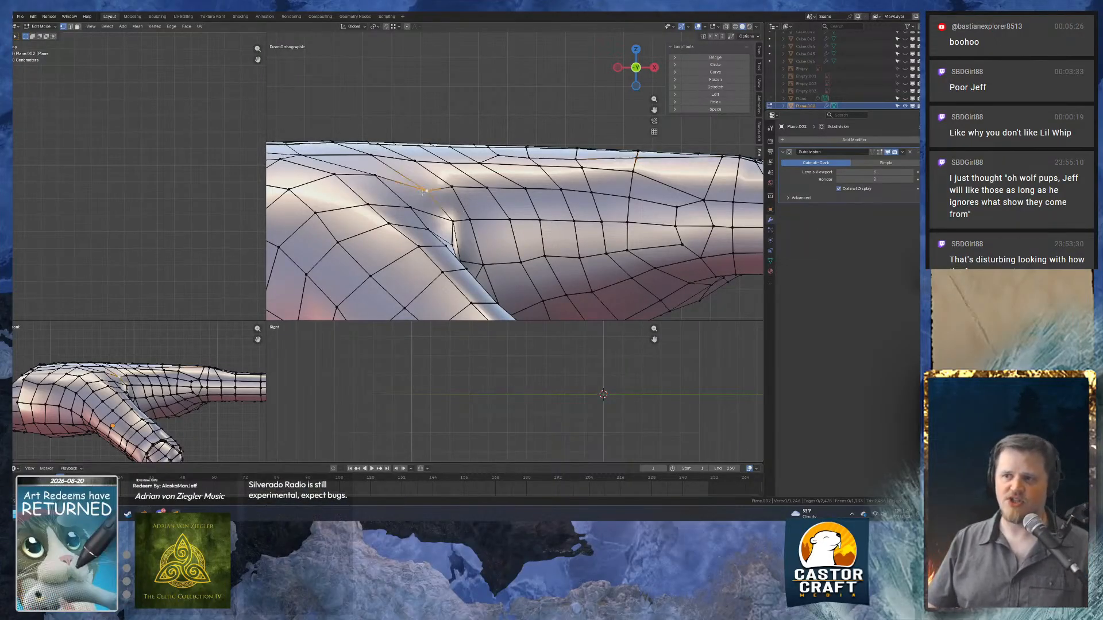
{"action": "key", "text": "g"}
{"action": "key", "text": "z"}
{"action": "left_click", "coordinate": [423, 183]}
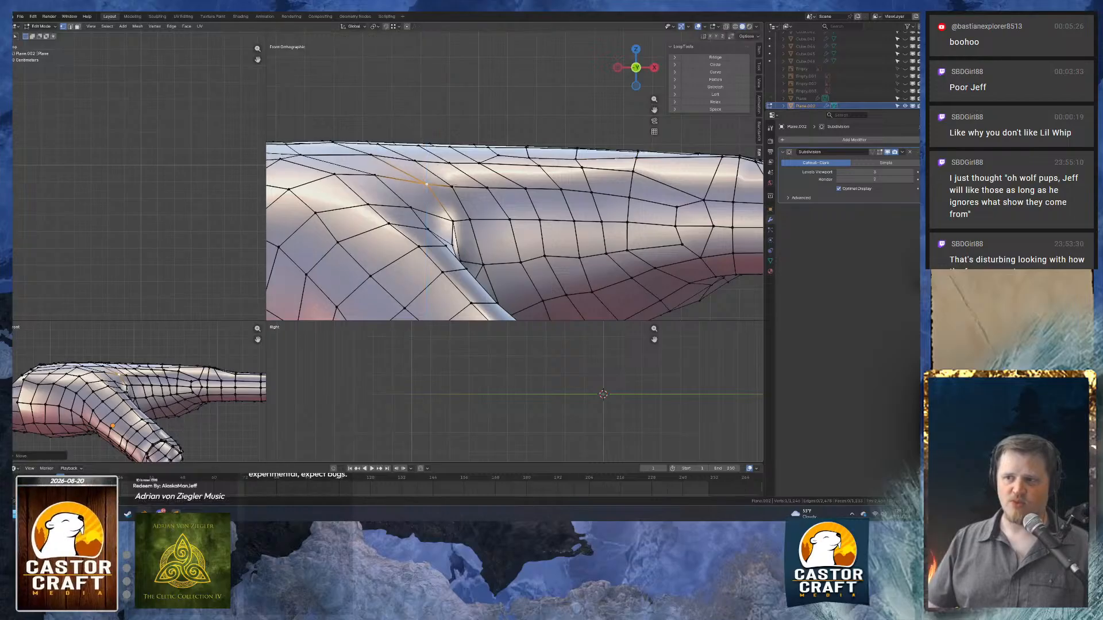
Slide the vertex above the thumb web along its diagonal edge to even out the spacing on the back of the hand.
{"action": "middle_click_drag", "start_coordinate": [424, 138], "coordinate": [362, 212]}
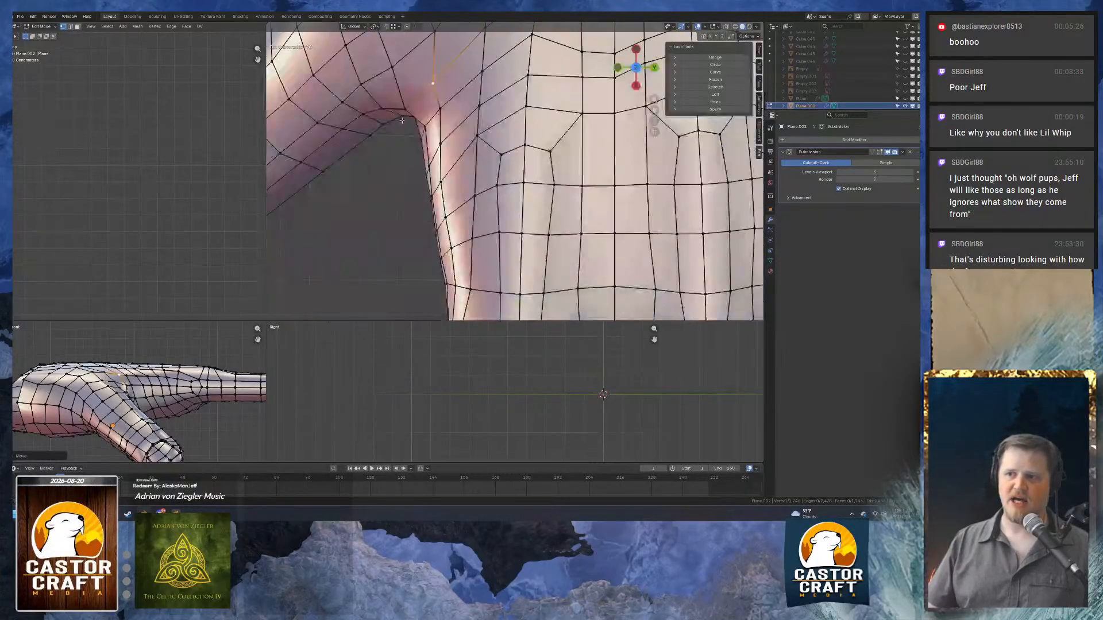
{"action": "middle_click_drag", "start_coordinate": [411, 112], "coordinate": [450, 210], "text": "shift"}
{"action": "key", "text": "shift+v"}
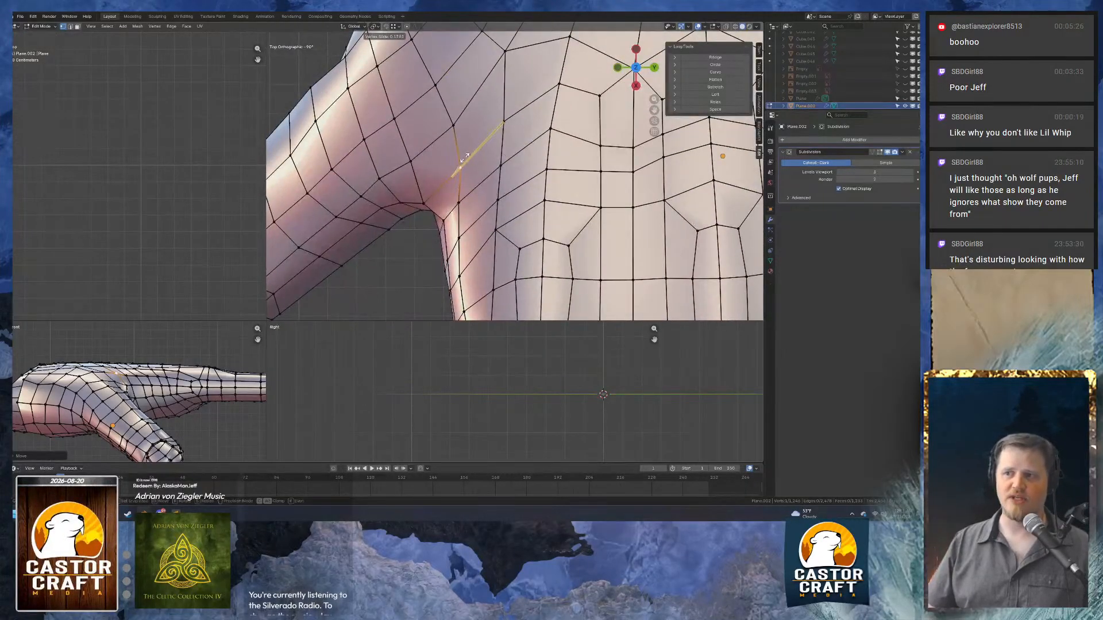
{"action": "left_click", "coordinate": [464, 159]}
{"action": "middle_click_drag", "start_coordinate": [464, 159], "coordinate": [403, 155]}
{"action": "scroll", "coordinate": [404, 155], "scroll_direction": "up", "scroll_amount": 1}
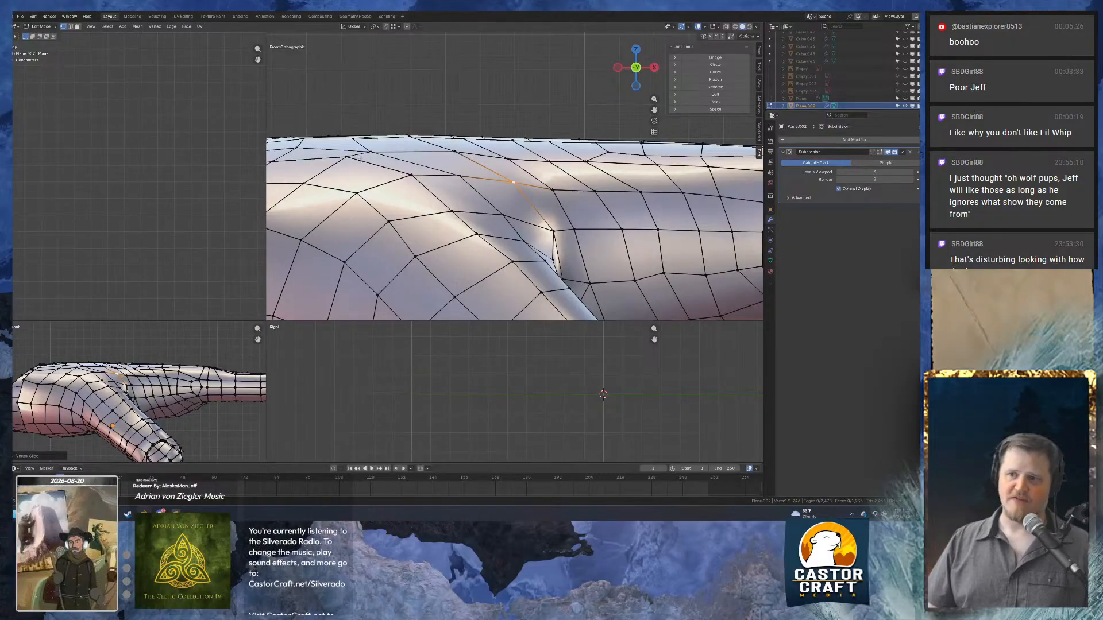
{"action": "middle_click_drag", "start_coordinate": [366, 156], "coordinate": [394, 172], "text": "shift"}
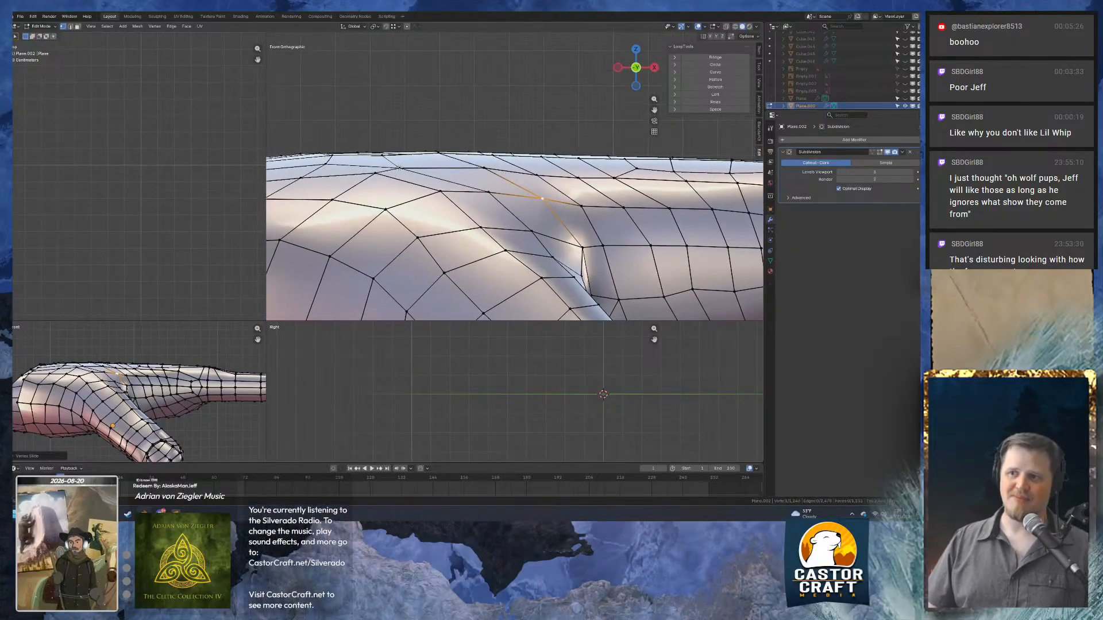
Slide two neighbouring vertices in the middle row on the index side of the palm along their edges towards the thumb.
{"action": "left_click", "coordinate": [399, 167], "text": "ctrl"}
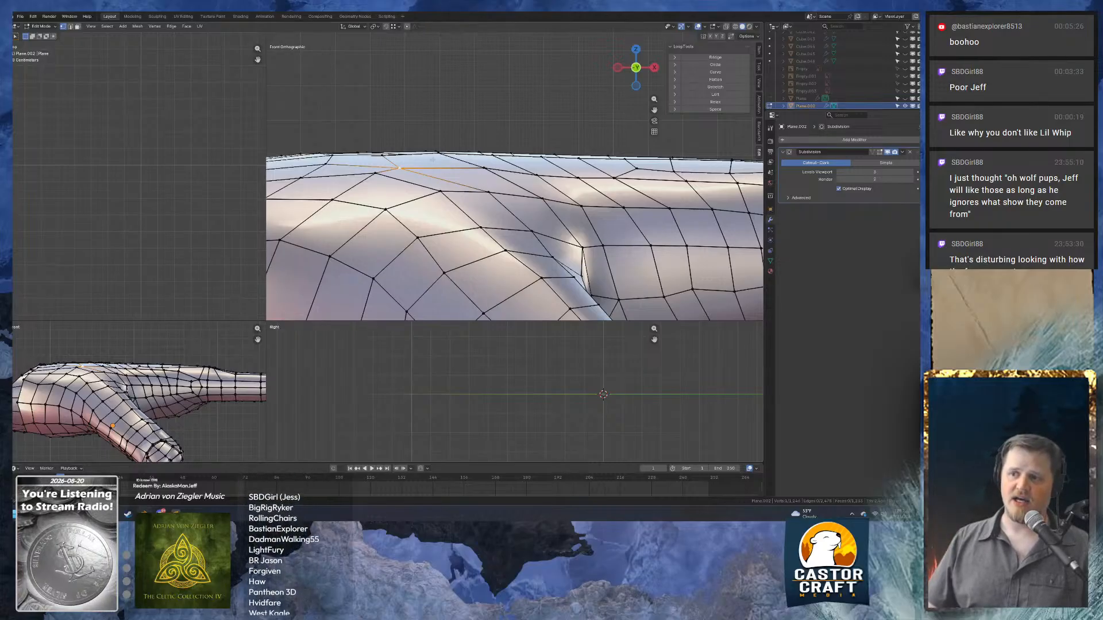
{"action": "middle_click_drag", "start_coordinate": [433, 159], "coordinate": [579, 217], "text": "shift"}
{"action": "middle_click_drag", "start_coordinate": [678, 265], "coordinate": [435, 172], "text": "shift"}
{"action": "scroll", "coordinate": [434, 172], "scroll_direction": "down", "scroll_amount": 1}
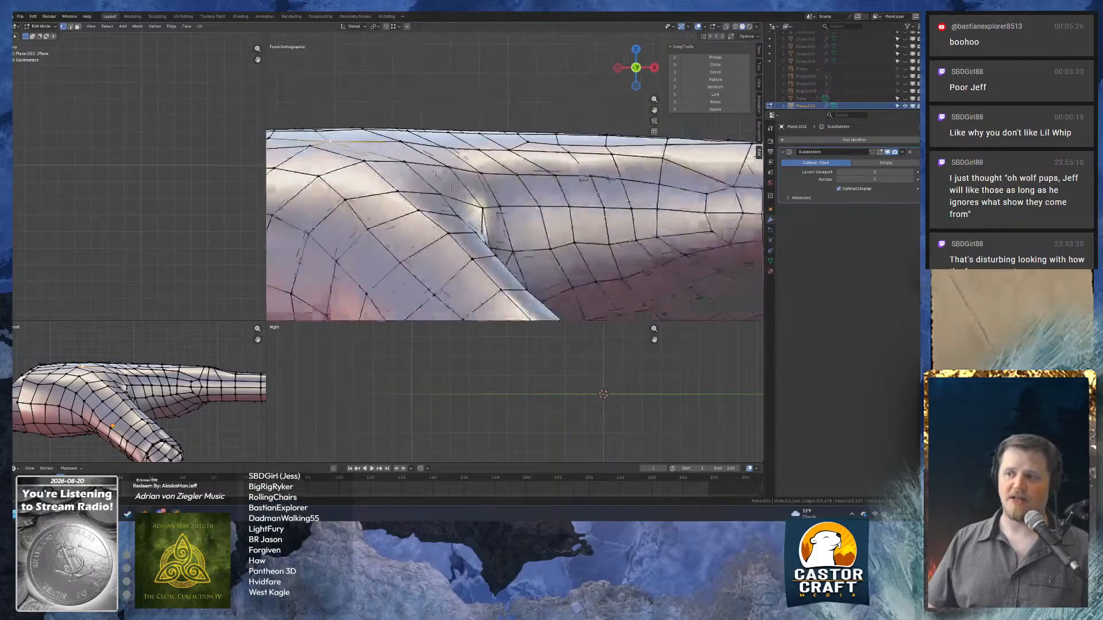
{"action": "scroll", "coordinate": [435, 172], "scroll_direction": "up", "scroll_amount": 3}
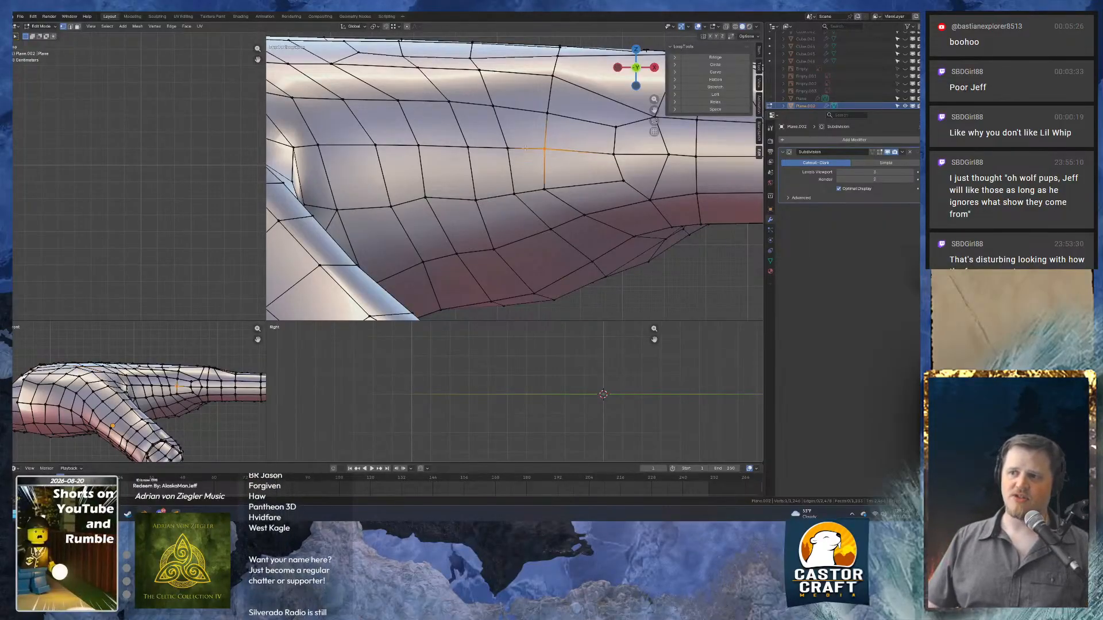
{"action": "left_click", "coordinate": [497, 155]}
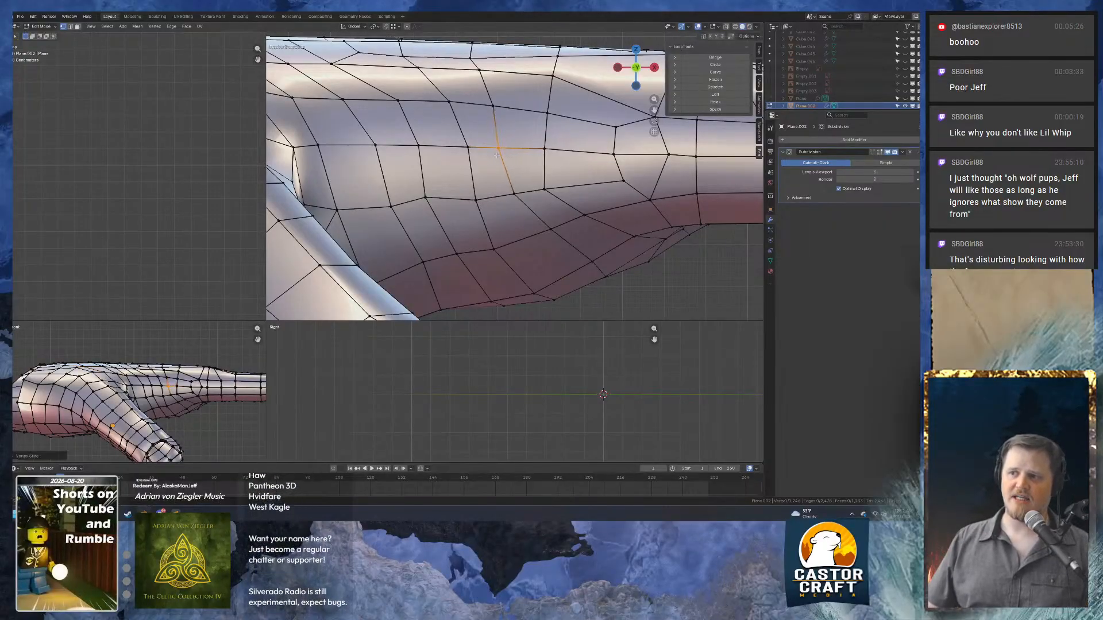
{"action": "left_click", "coordinate": [466, 147]}
{"action": "key", "text": "g"}
{"action": "key", "text": "g"}
{"action": "left_click", "coordinate": [464, 164]}
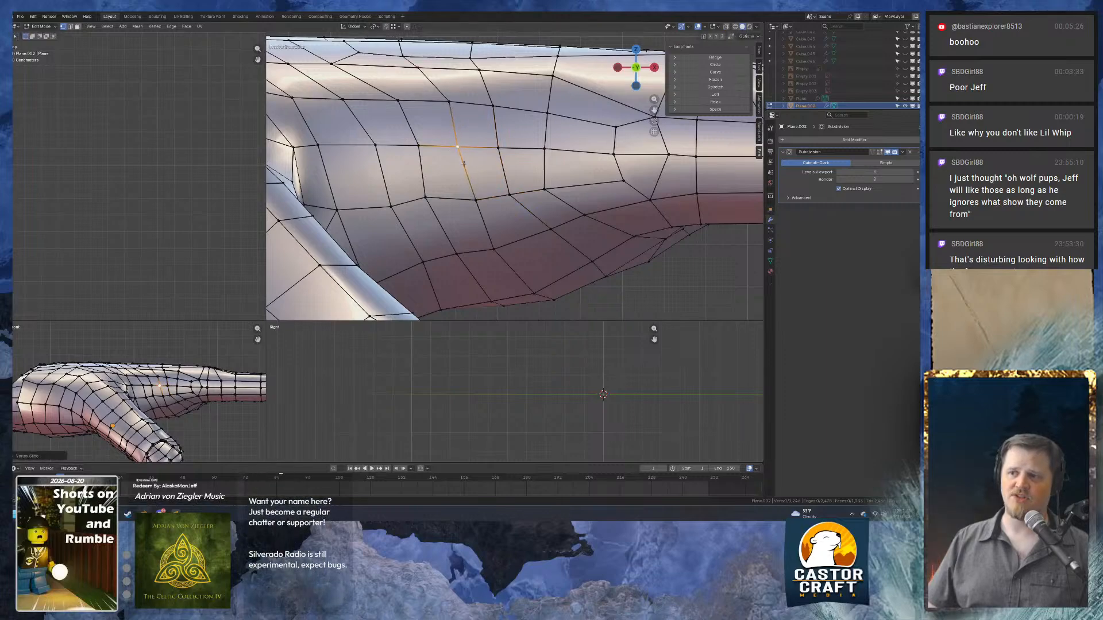
Slide the vertices directly below and above the adjusted middle-row vertex slightly towards the thumb to straighten the column.
{"action": "left_click", "coordinate": [480, 201]}
{"action": "key", "text": "g"}
{"action": "key", "text": "g"}
{"action": "left_click", "coordinate": [474, 198]}
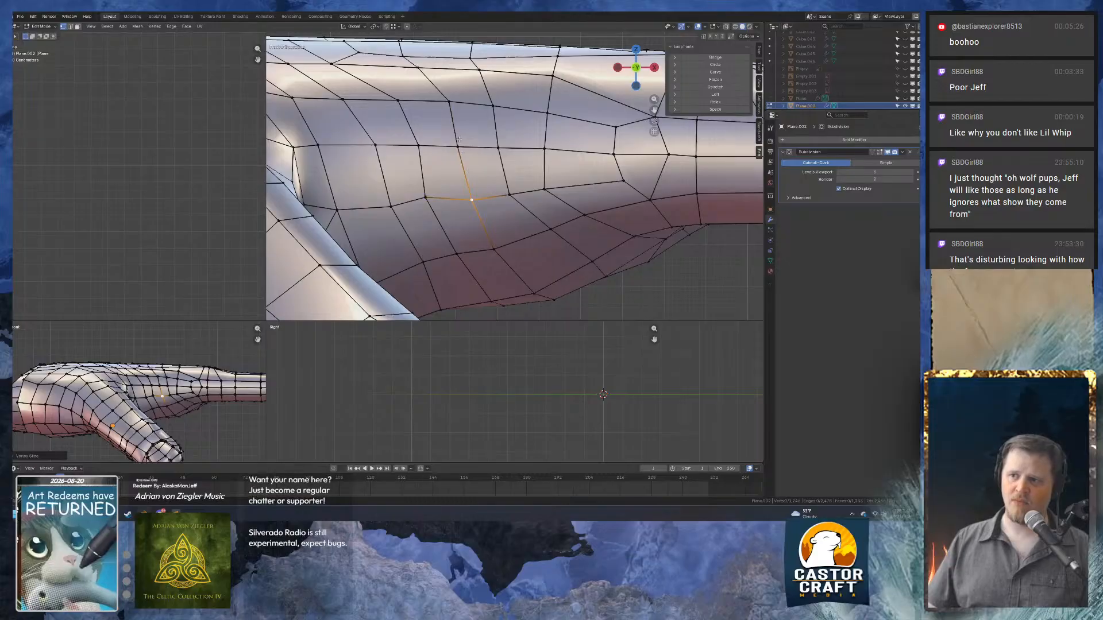
{"action": "left_click", "coordinate": [446, 105]}
{"action": "key", "text": "g"}
{"action": "key", "text": "g"}
{"action": "left_click", "coordinate": [443, 105]}
{"action": "middle_click_drag", "start_coordinate": [418, 199], "coordinate": [465, 186], "text": "shift"}
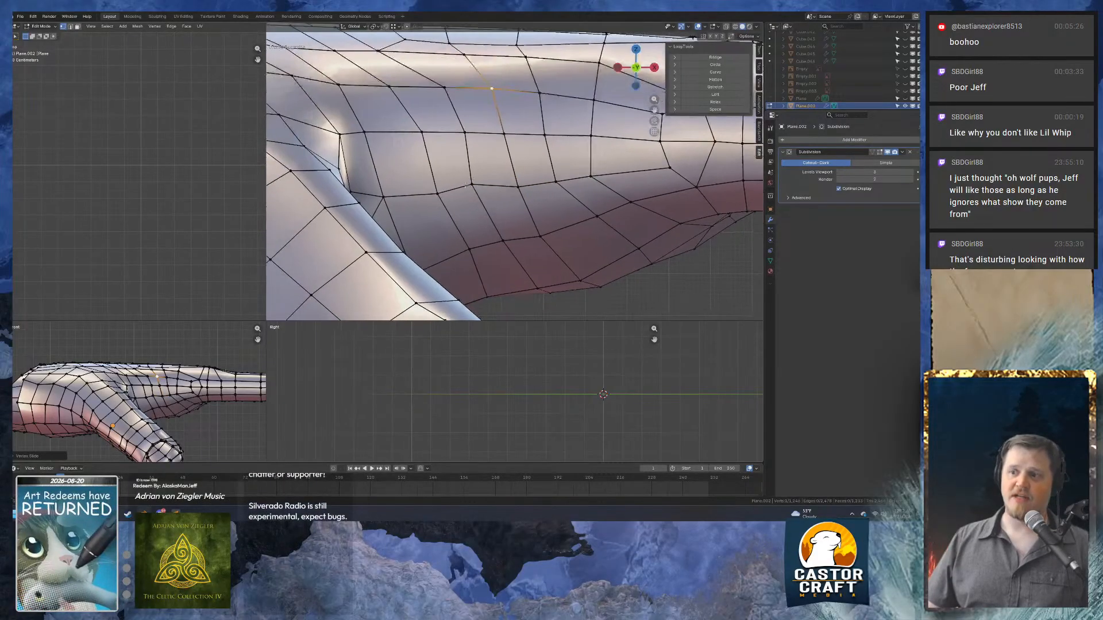
Slide two vertices in the lower row near the thumb web along their edges to even out the spacing.
{"action": "left_click", "coordinate": [436, 195]}
{"action": "key", "text": "g"}
{"action": "key", "text": "g"}
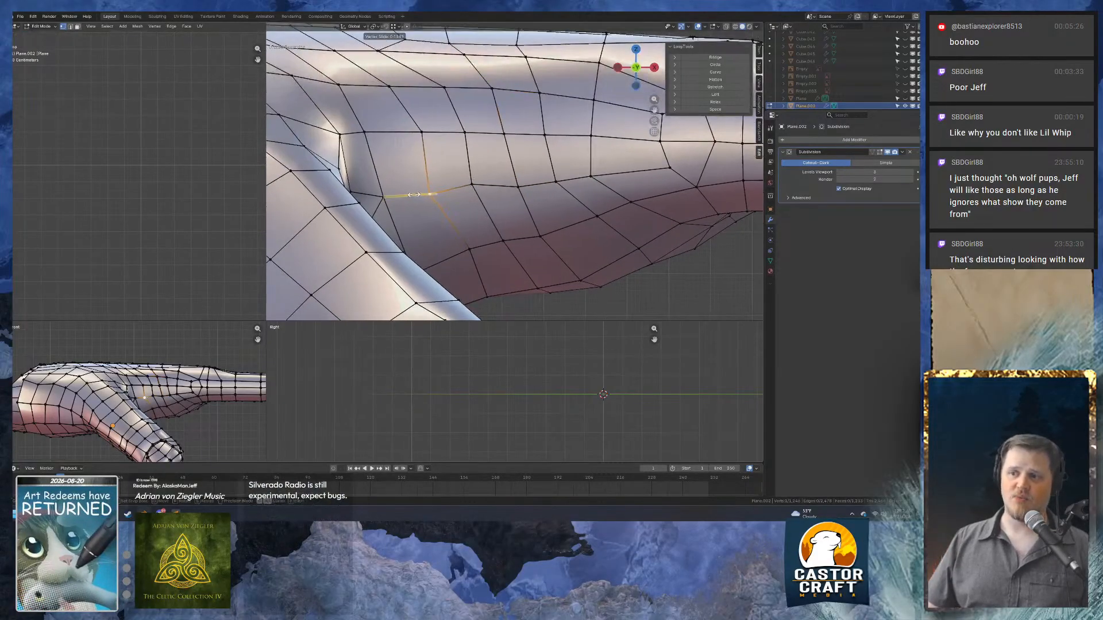
{"action": "left_click", "coordinate": [418, 194]}
{"action": "left_click", "coordinate": [469, 186]}
{"action": "key", "text": "g"}
{"action": "key", "text": "g"}
{"action": "left_click", "coordinate": [470, 186]}
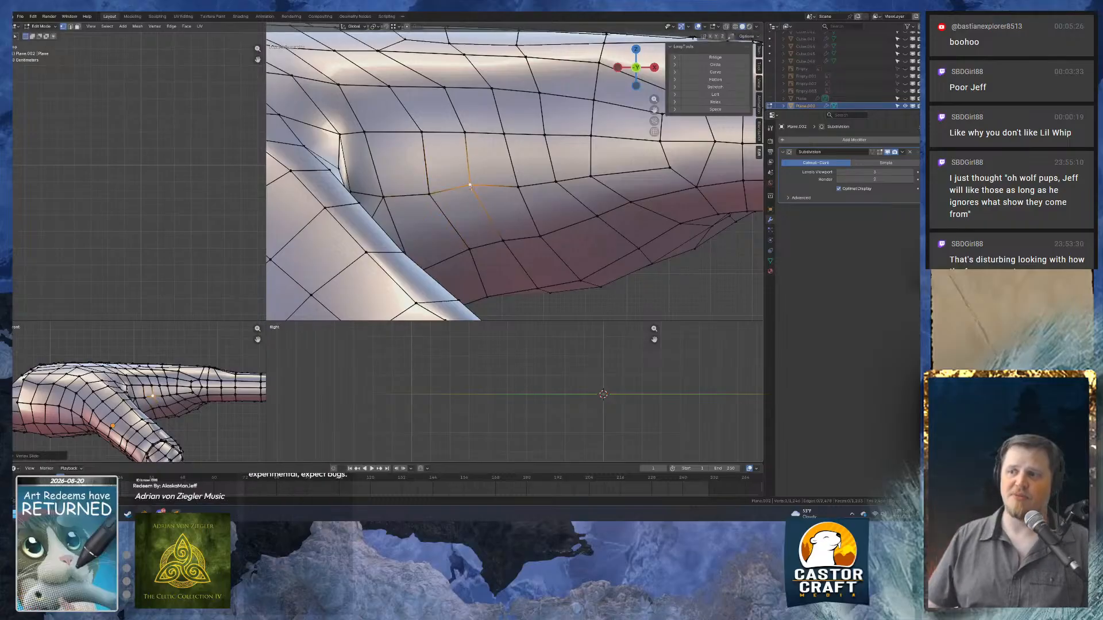
Check the smoothed hand from the front and right views in Object Mode, and return to editing the mesh.
{"action": "scroll", "coordinate": [519, 238], "scroll_direction": "down", "scroll_amount": 4}
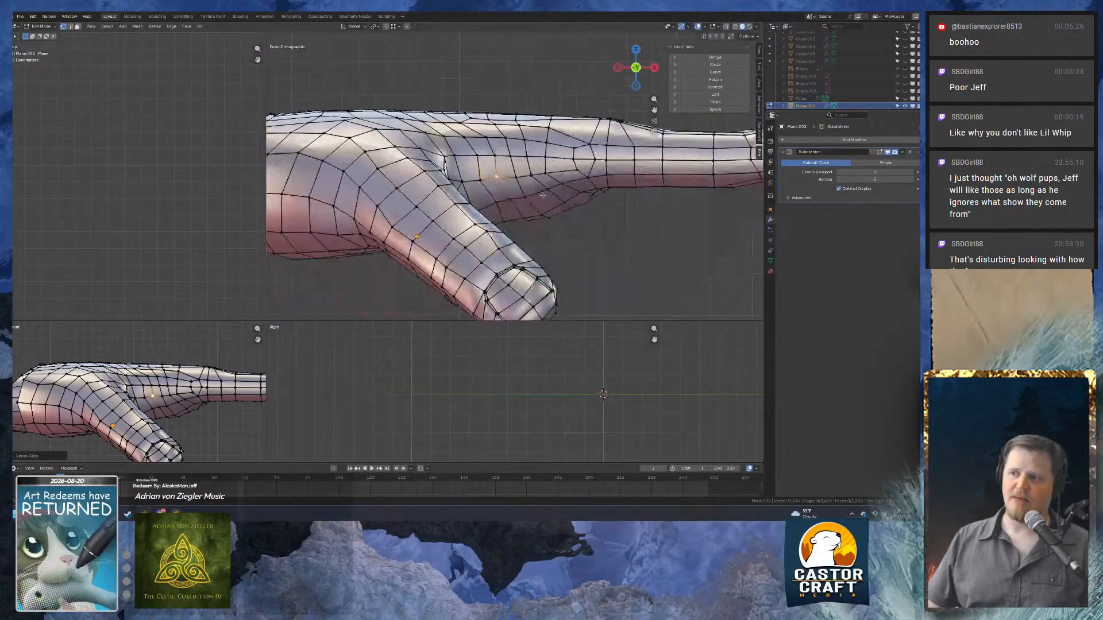
{"action": "middle_click_drag", "start_coordinate": [589, 177], "coordinate": [485, 169]}
{"action": "key", "text": "Tab"}
{"action": "key", "text": "KP_1"}
{"action": "key", "text": "KP_3"}
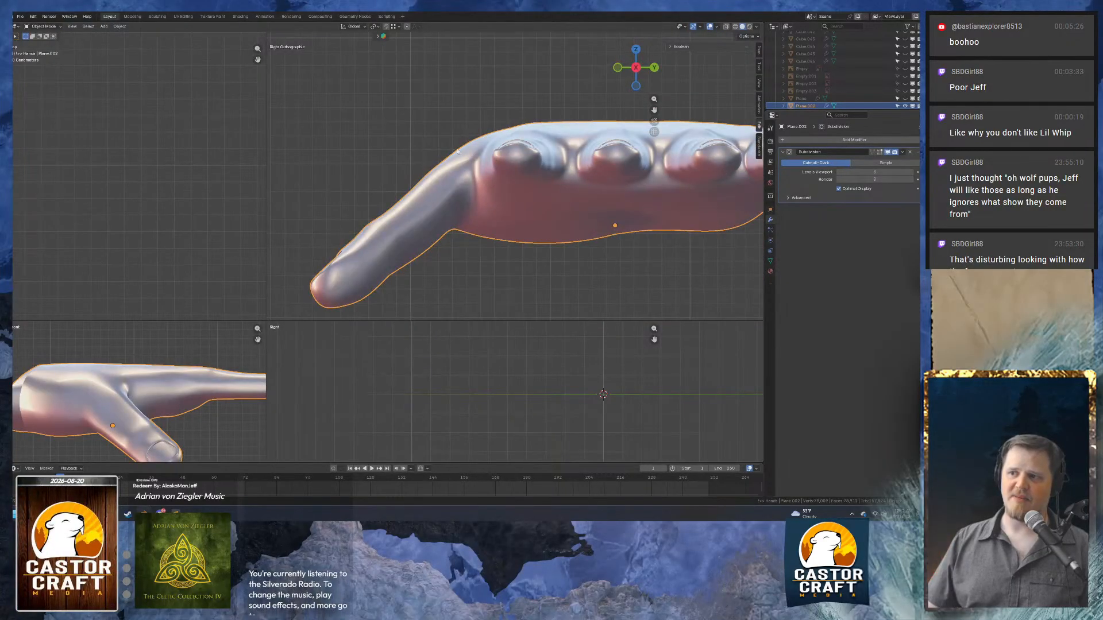
{"action": "key", "text": "Tab"}
{"action": "key", "text": "KP_1"}
{"action": "scroll", "coordinate": [506, 161], "scroll_direction": "up", "scroll_amount": 5}
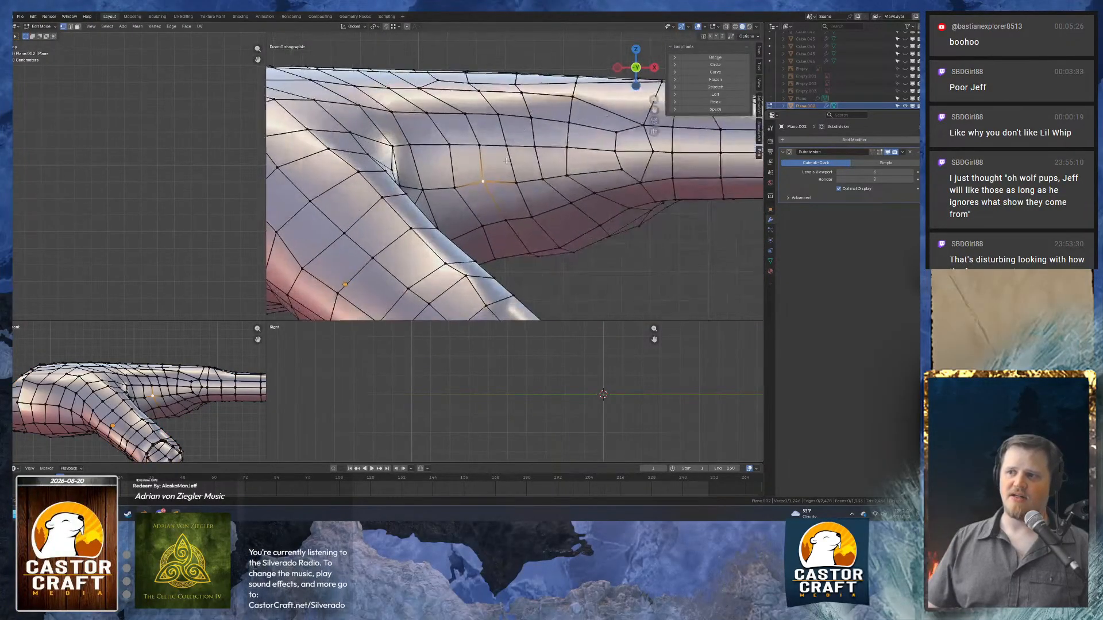
Select the horizontal row of edges between the thumb web and index finger base and move it outward along the Y axis.
{"action": "middle_click_drag", "start_coordinate": [506, 161], "coordinate": [504, 198]}
{"action": "left_click", "coordinate": [476, 187], "text": "alt"}
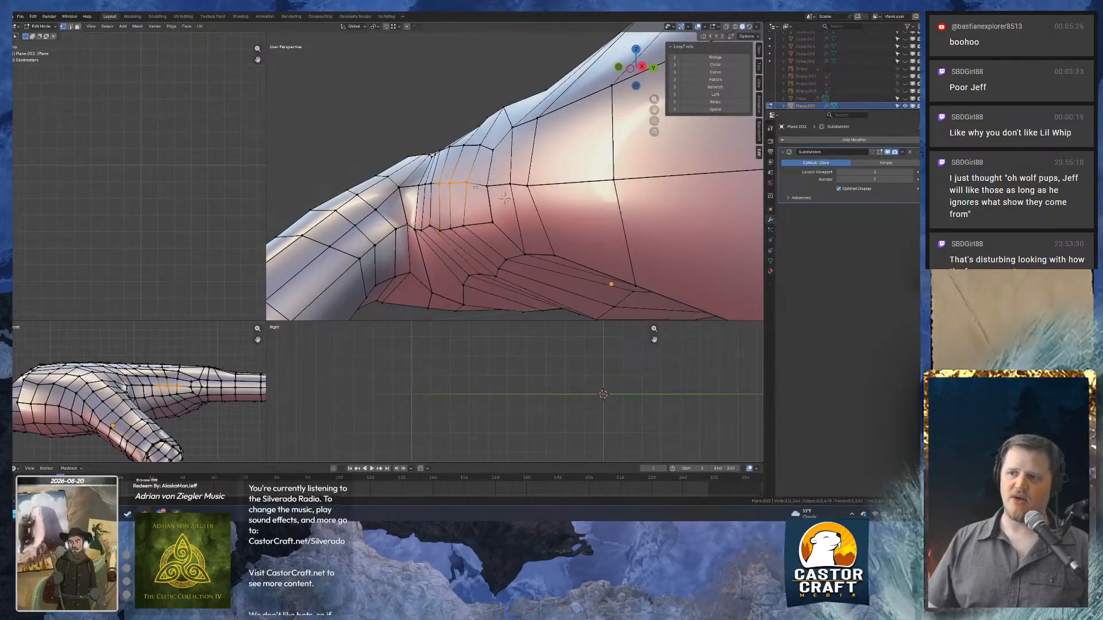
{"action": "middle_click_drag", "start_coordinate": [447, 196], "coordinate": [382, 189]}
{"action": "scroll", "coordinate": [444, 176], "scroll_direction": "up", "scroll_amount": 5}
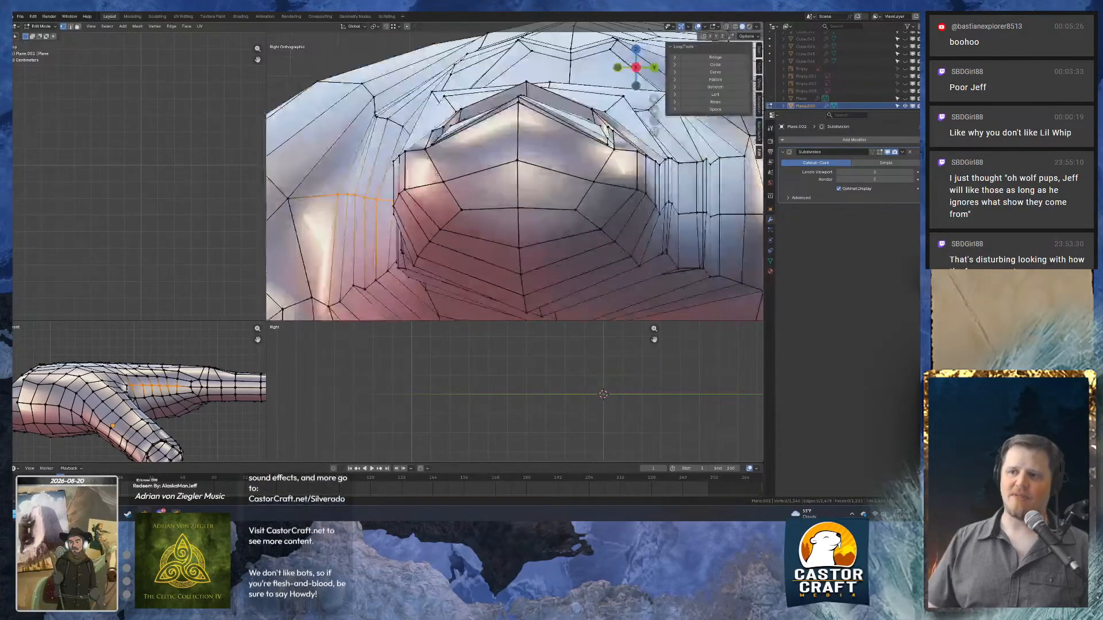
{"action": "middle_click_drag", "start_coordinate": [445, 176], "coordinate": [498, 178], "text": "shift"}
{"action": "key", "text": "g"}
{"action": "key", "text": "x"}
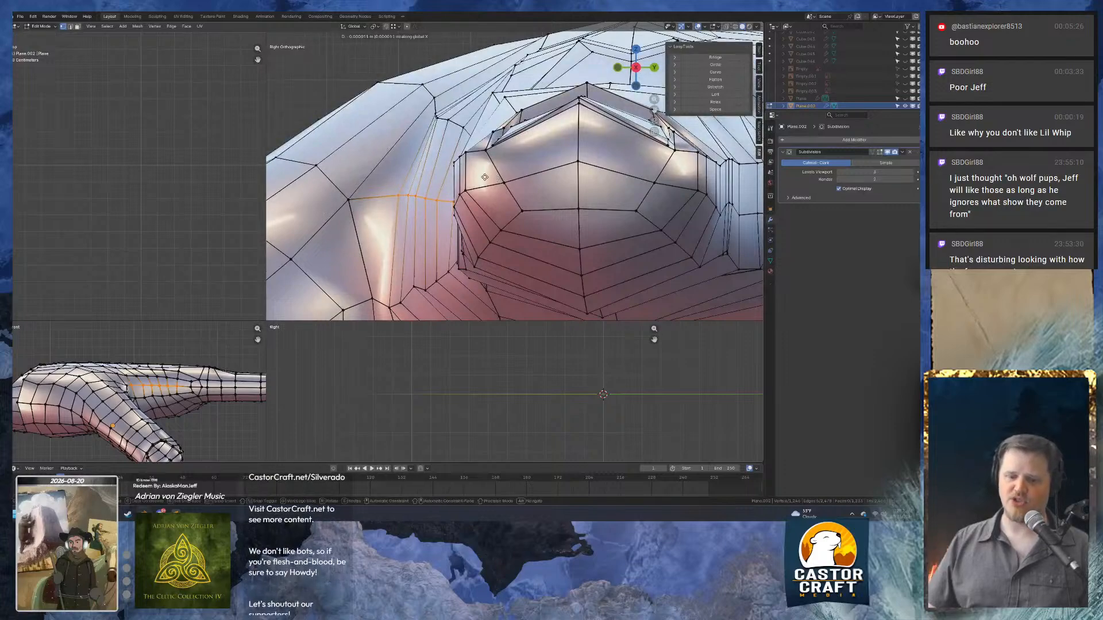
{"action": "key", "text": "y"}
{"action": "left_click", "coordinate": [452, 178]}
{"action": "middle_click_drag", "start_coordinate": [451, 178], "coordinate": [479, 157]}
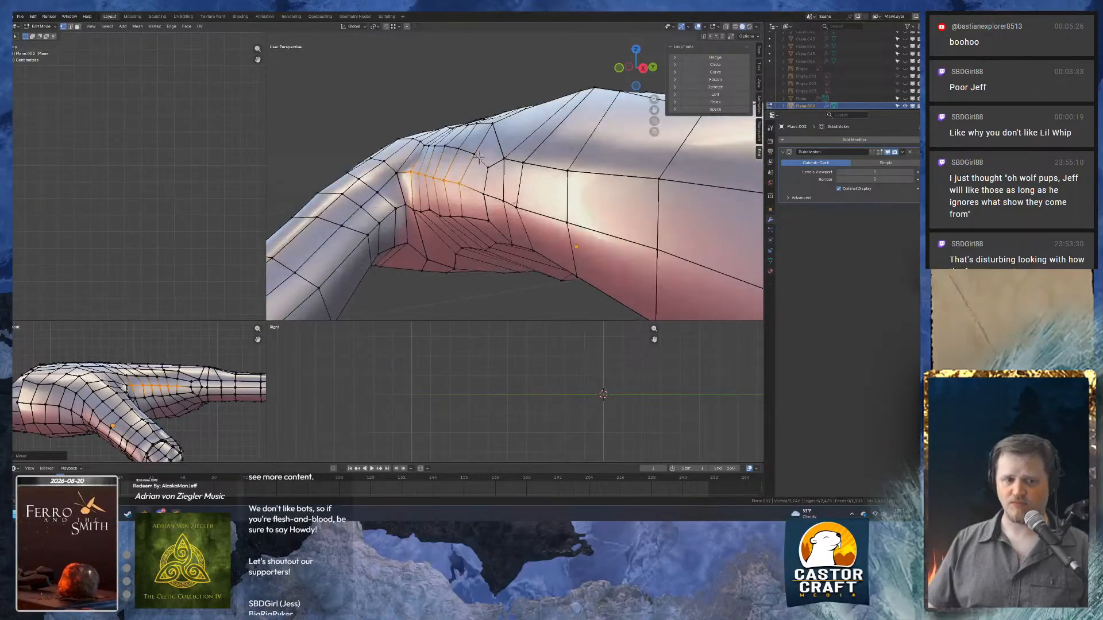
Select the vertices continuing that row at the index finger base and move them slightly outward along Y in top view.
{"action": "left_click_drag", "start_coordinate": [533, 206], "coordinate": [534, 206]}
{"action": "mouse_move", "coordinate": [498, 206]}
{"action": "middle_mouse_down"}
{"action": "mouse_move", "coordinate": [493, 184]}
{"action": "mouse_move", "coordinate": [488, 200]}
{"action": "middle_mouse_up"}
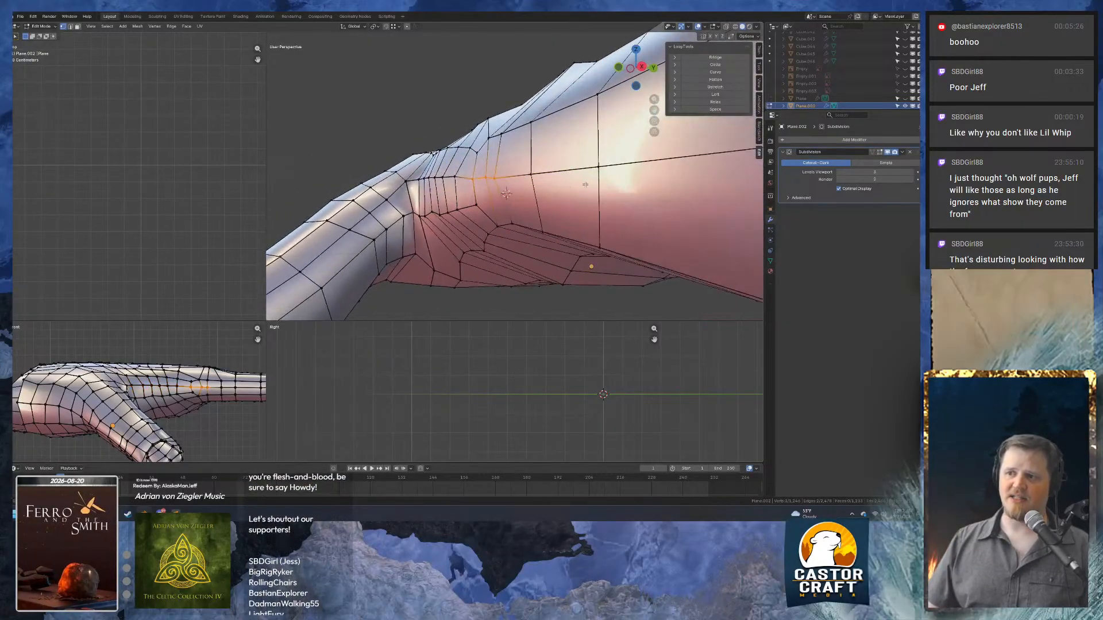
{"action": "middle_click_drag", "start_coordinate": [586, 184], "coordinate": [552, 178]}
{"action": "scroll", "coordinate": [464, 188], "scroll_direction": "up", "scroll_amount": 3}
{"action": "scroll", "coordinate": [494, 215], "scroll_direction": "down", "scroll_amount": 3}
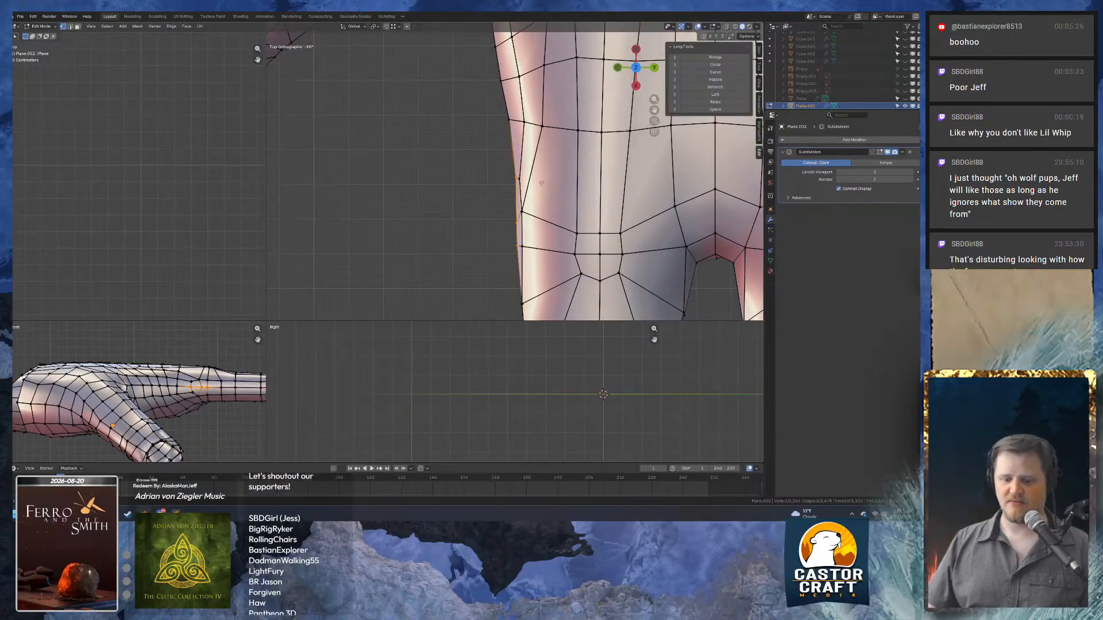
{"action": "key", "text": "g"}
{"action": "key", "text": "x"}
{"action": "left_click", "coordinate": [430, 213]}
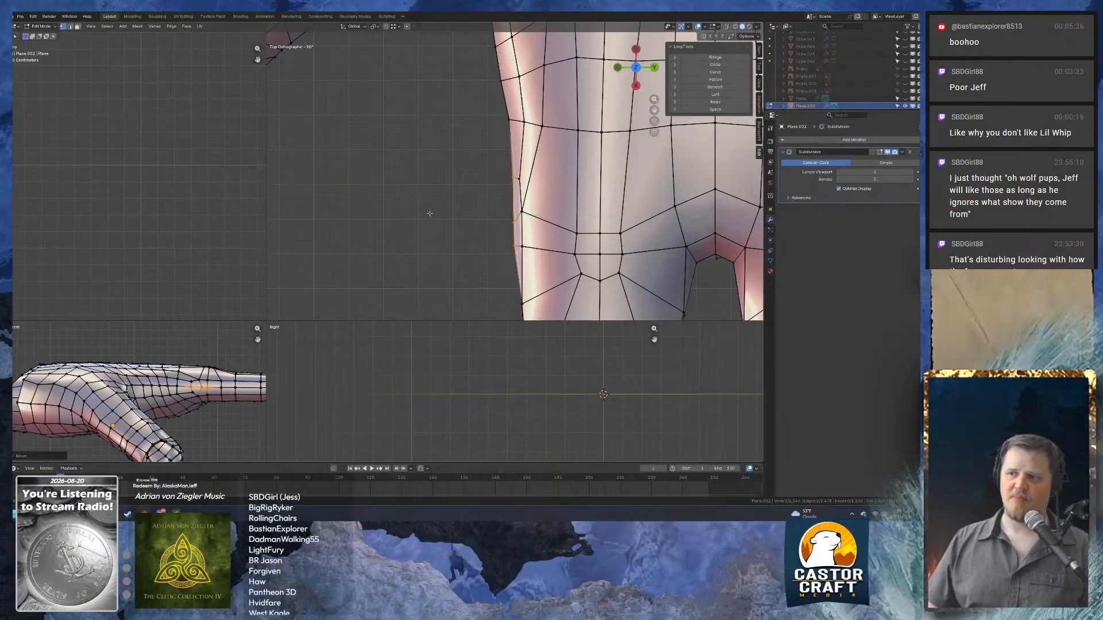
Select only the vertex at the thumb-side end of that group and move it slightly further outward.
{"action": "middle_click_drag", "start_coordinate": [430, 213], "coordinate": [530, 118]}
{"action": "left_click", "coordinate": [522, 188]}
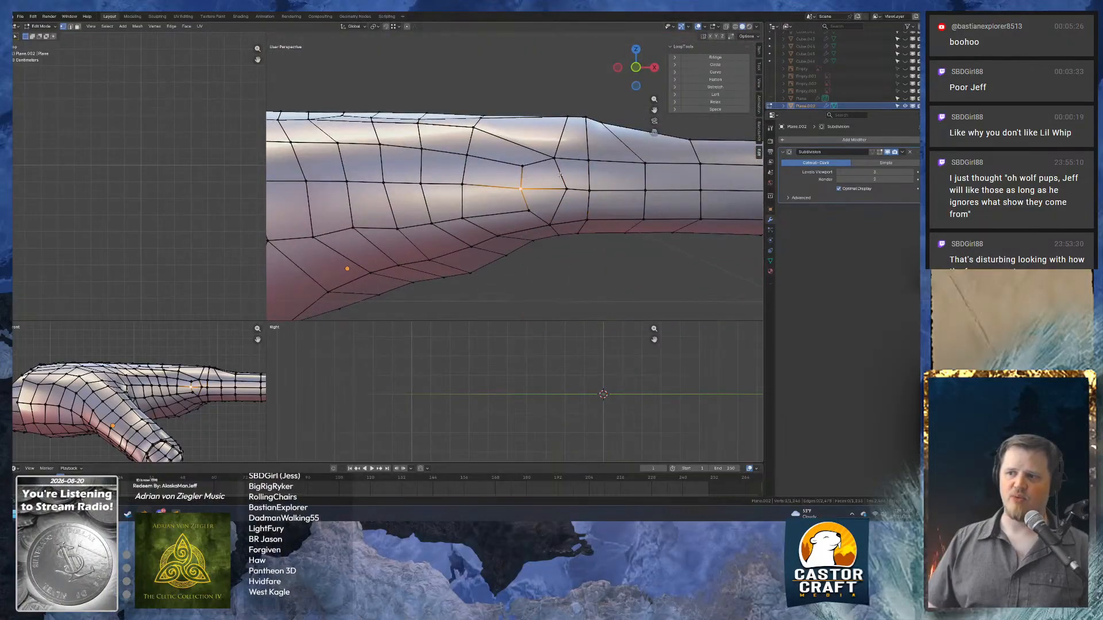
{"action": "middle_click_drag", "start_coordinate": [560, 175], "coordinate": [472, 222]}
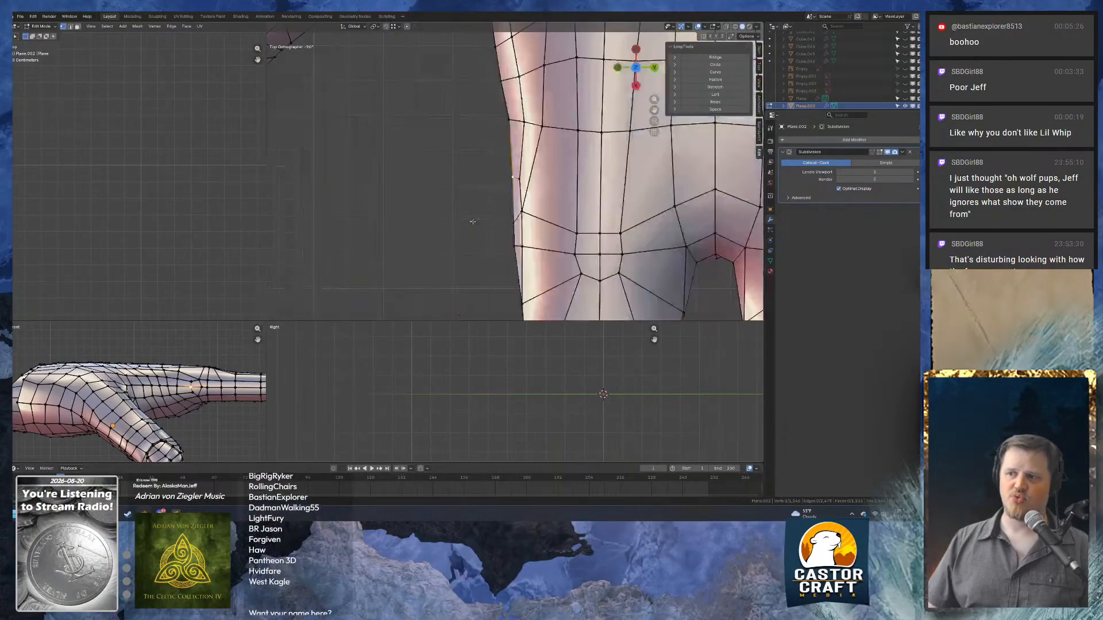
{"action": "key", "text": "g"}
{"action": "key", "text": "x"}
{"action": "left_click", "coordinate": [502, 185]}
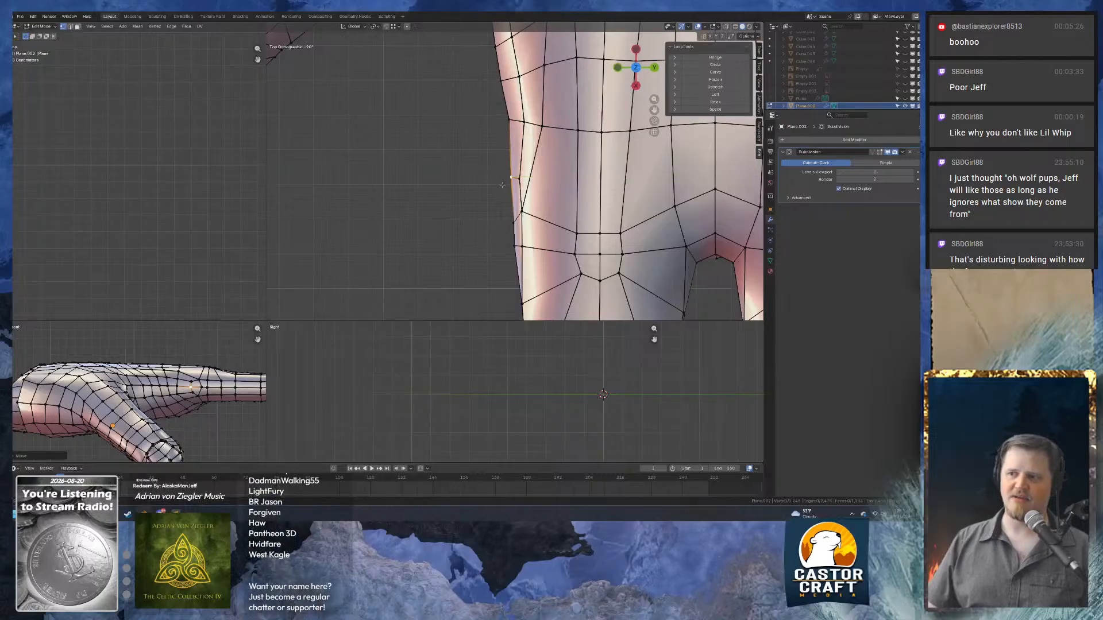
Move the next two vertices along the outer edge of the index finger base individually along the Y axis in top view.
{"action": "left_click", "coordinate": [517, 224]}
{"action": "key", "text": "g"}
{"action": "key", "text": "y"}
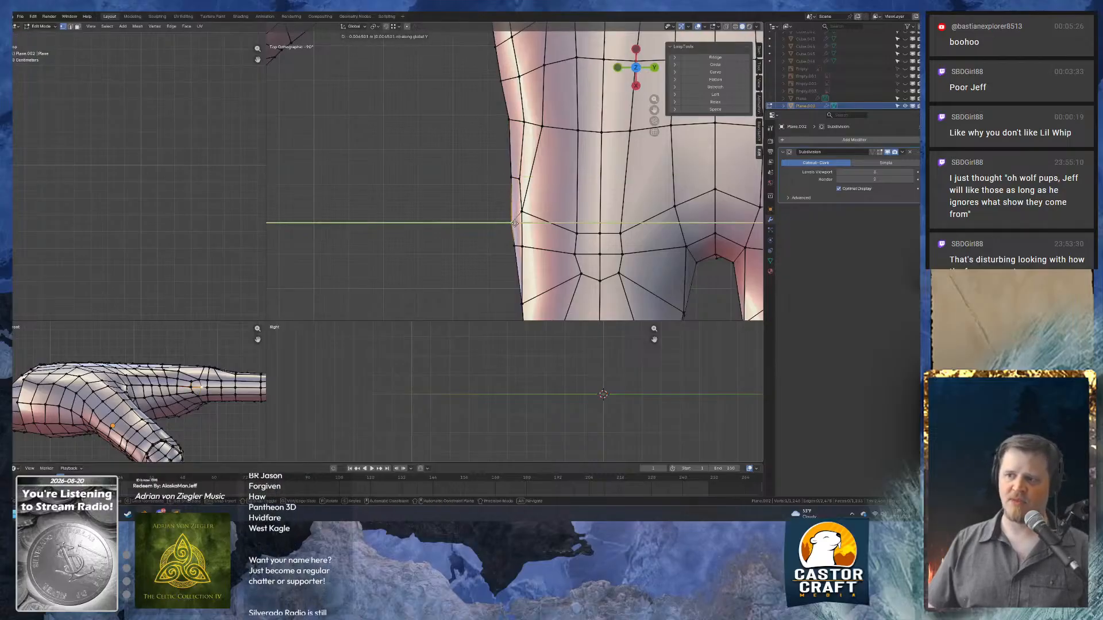
{"action": "left_click", "coordinate": [511, 247]}
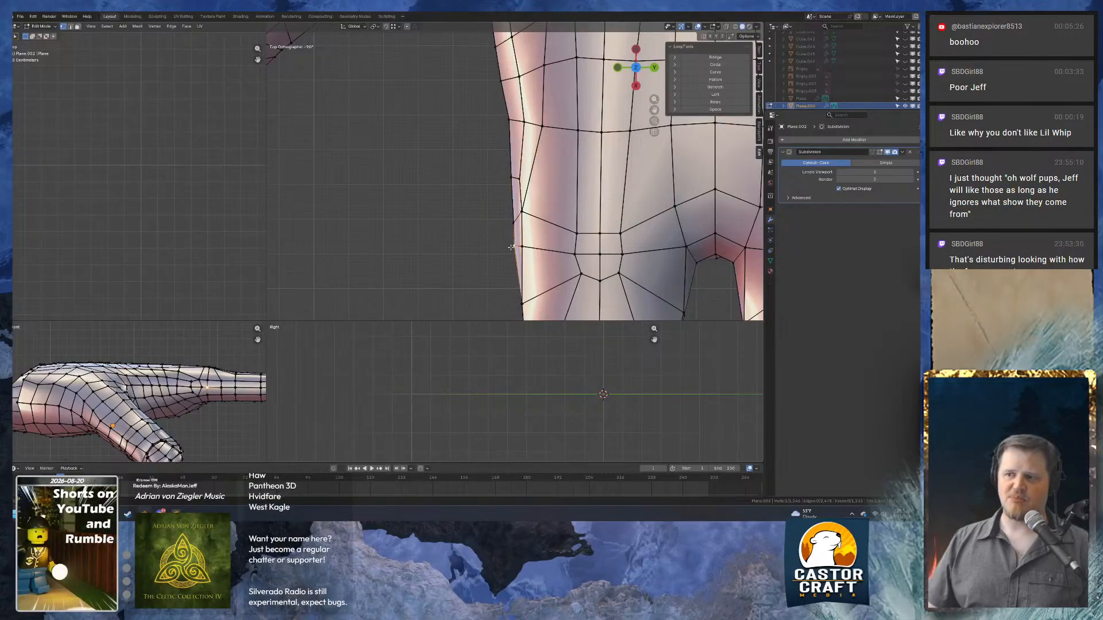
{"action": "key", "text": "g"}
{"action": "key", "text": "y"}
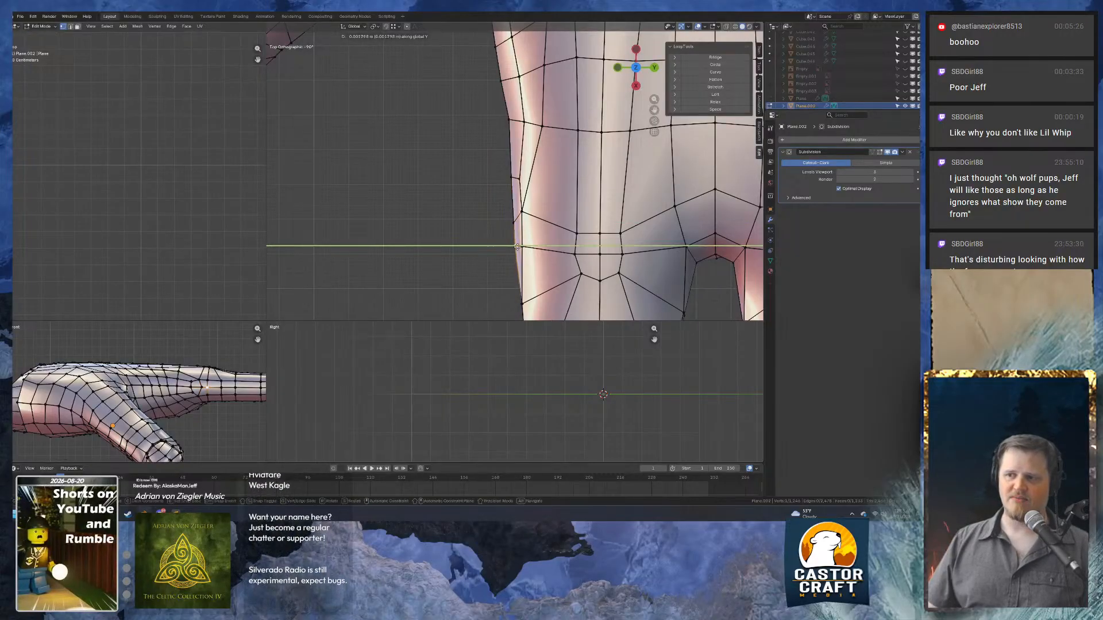
{"action": "left_click", "coordinate": [513, 248]}
Slide the neighbouring vertex on the side of the index finger base toward the knuckle loop, and fine-tune its position freehand.
{"action": "middle_click_drag", "start_coordinate": [513, 248], "coordinate": [521, 200]}
{"action": "middle_click_drag", "start_coordinate": [627, 195], "coordinate": [489, 198]}
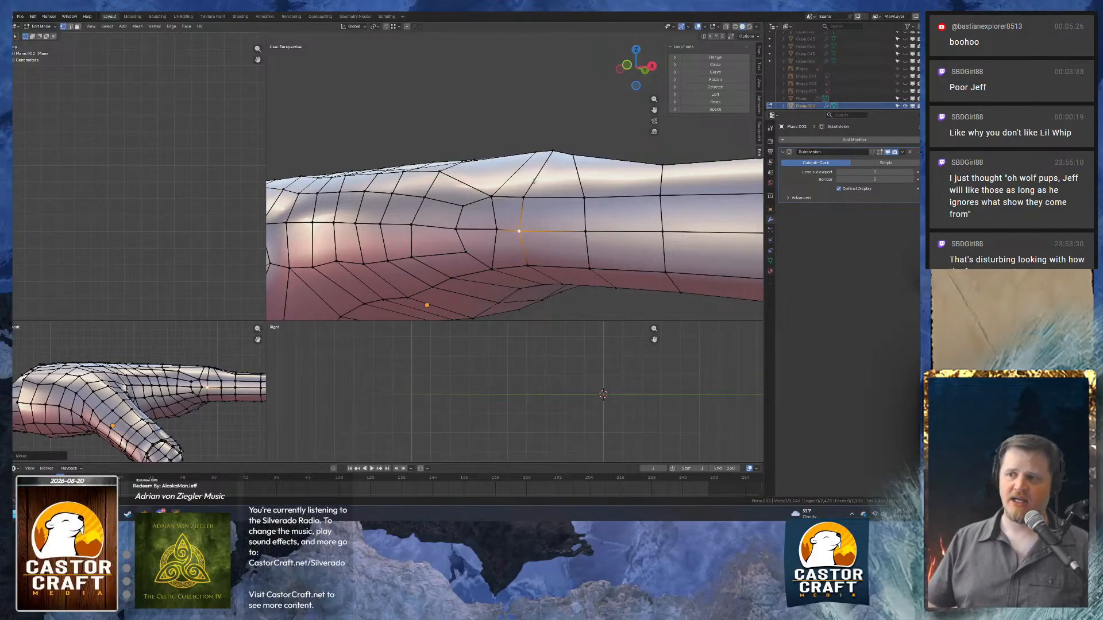
{"action": "middle_click_drag", "start_coordinate": [551, 213], "coordinate": [454, 138]}
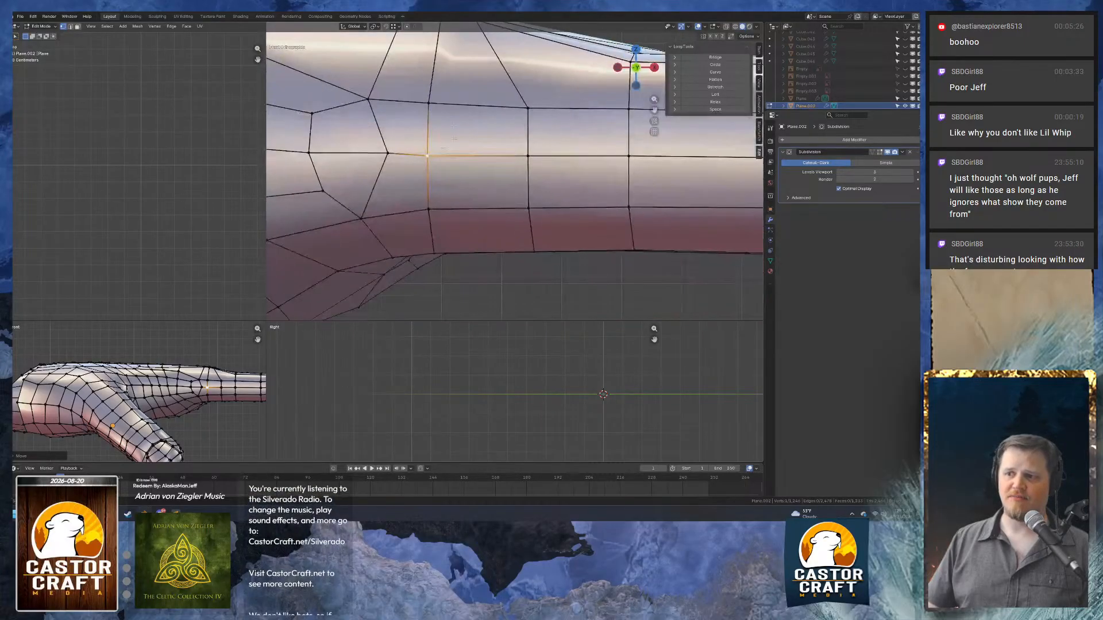
{"action": "left_click", "coordinate": [387, 153]}
{"action": "middle_click_drag", "start_coordinate": [387, 153], "coordinate": [497, 158], "text": "shift"}
{"action": "key", "text": "g"}
{"action": "key", "text": "g"}
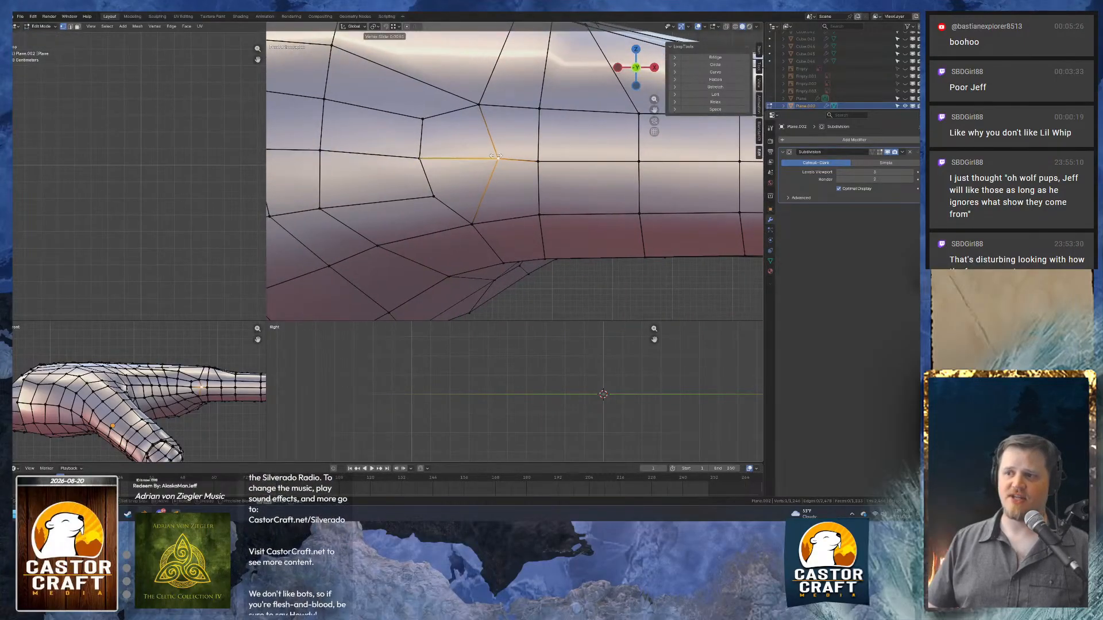
{"action": "left_click", "coordinate": [484, 156]}
{"action": "key", "text": "g"}
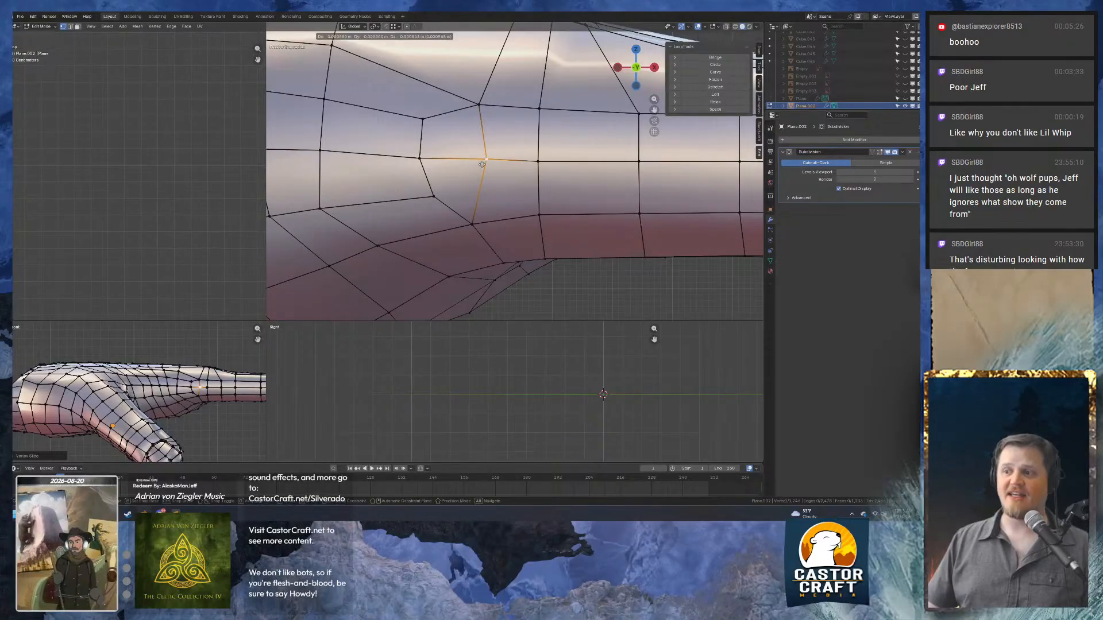
{"action": "left_click", "coordinate": [470, 174]}
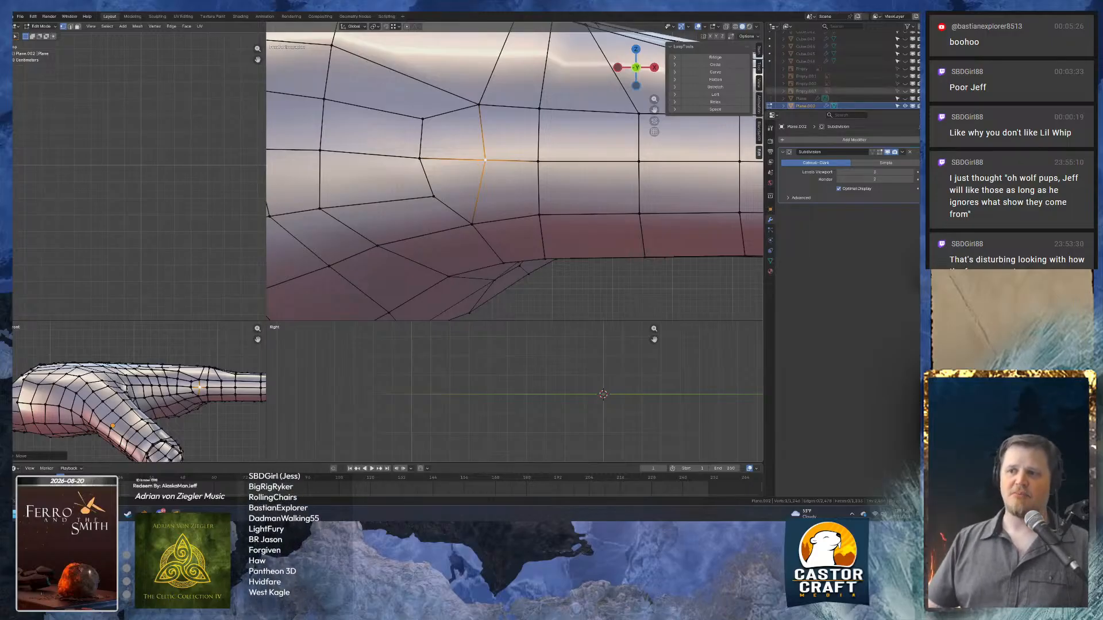
Leave mesh editing and examine the smoothed hand from several angles in Object Mode.
{"action": "scroll", "coordinate": [470, 174], "scroll_direction": "down", "scroll_amount": 6}
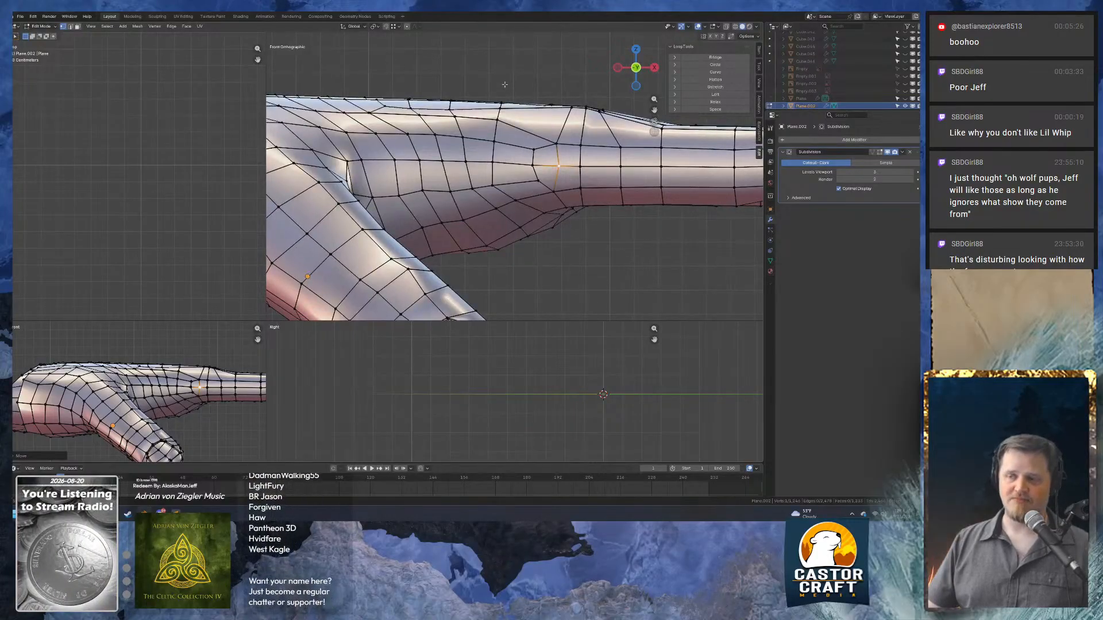
{"action": "middle_click_drag", "start_coordinate": [504, 84], "coordinate": [426, 189], "text": "shift"}
{"action": "scroll", "coordinate": [427, 189], "scroll_direction": "down", "scroll_amount": 3}
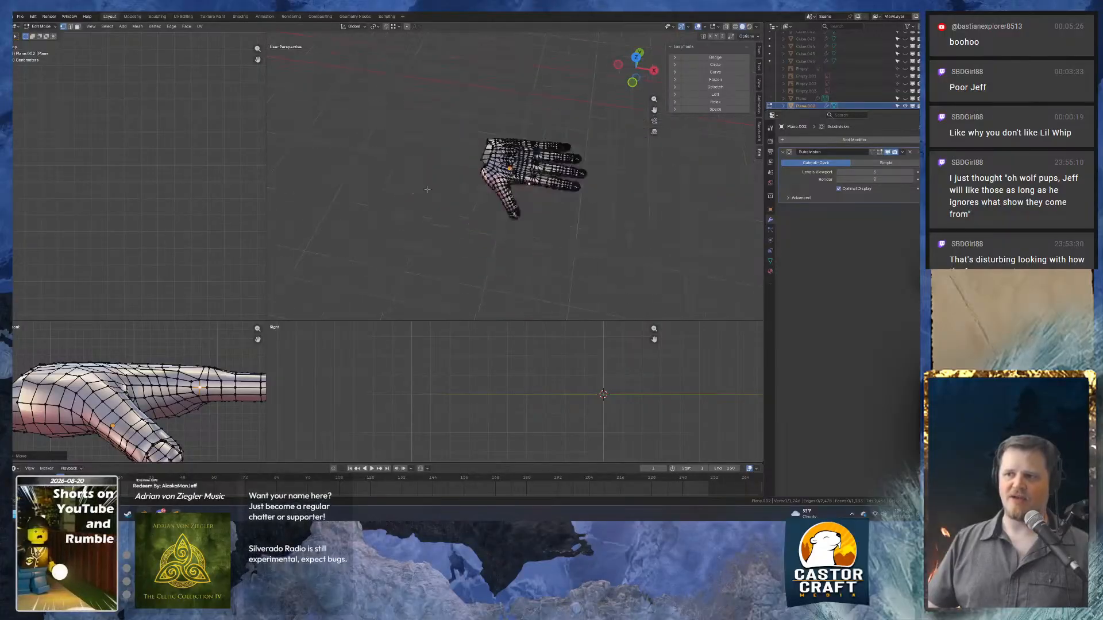
{"action": "key", "text": "Tab"}
{"action": "middle_click_drag", "start_coordinate": [517, 201], "coordinate": [470, 183]}
{"action": "scroll", "coordinate": [470, 183], "scroll_direction": "up", "scroll_amount": 4}
{"action": "middle_click_drag", "start_coordinate": [580, 178], "coordinate": [497, 186]}
{"action": "scroll", "coordinate": [518, 149], "scroll_direction": "up", "scroll_amount": 3}
{"action": "scroll", "coordinate": [522, 174], "scroll_direction": "down", "scroll_amount": 4}
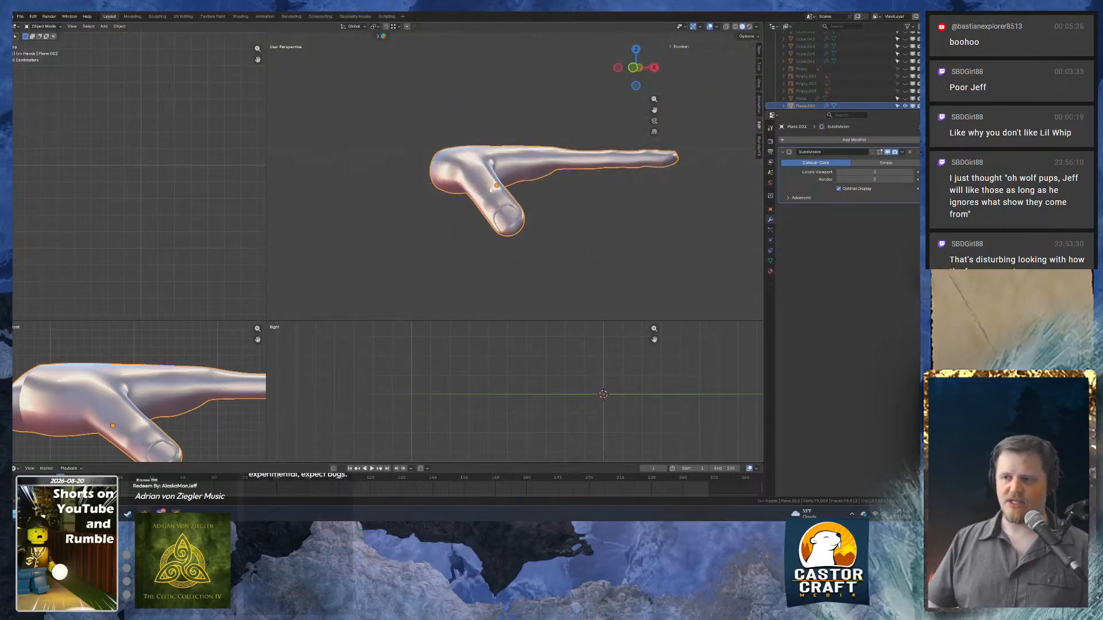
Reveal all hidden objects, clear the selection and show the whole scene outside local view.
{"action": "key", "text": "KP_Divide"}
{"action": "middle_click_drag", "start_coordinate": [490, 190], "coordinate": [493, 193]}
{"action": "key", "text": "alt+h"}
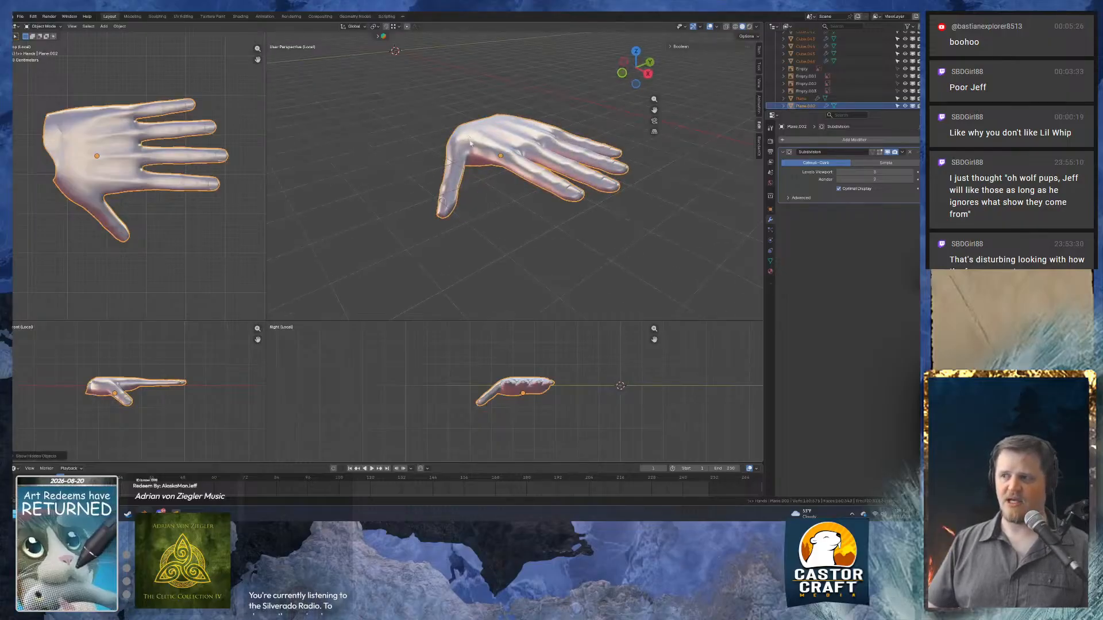
{"action": "middle_click_drag", "start_coordinate": [469, 144], "coordinate": [524, 236], "text": "shift"}
{"action": "scroll", "coordinate": [801, 83], "scroll_direction": "up", "scroll_amount": 5}
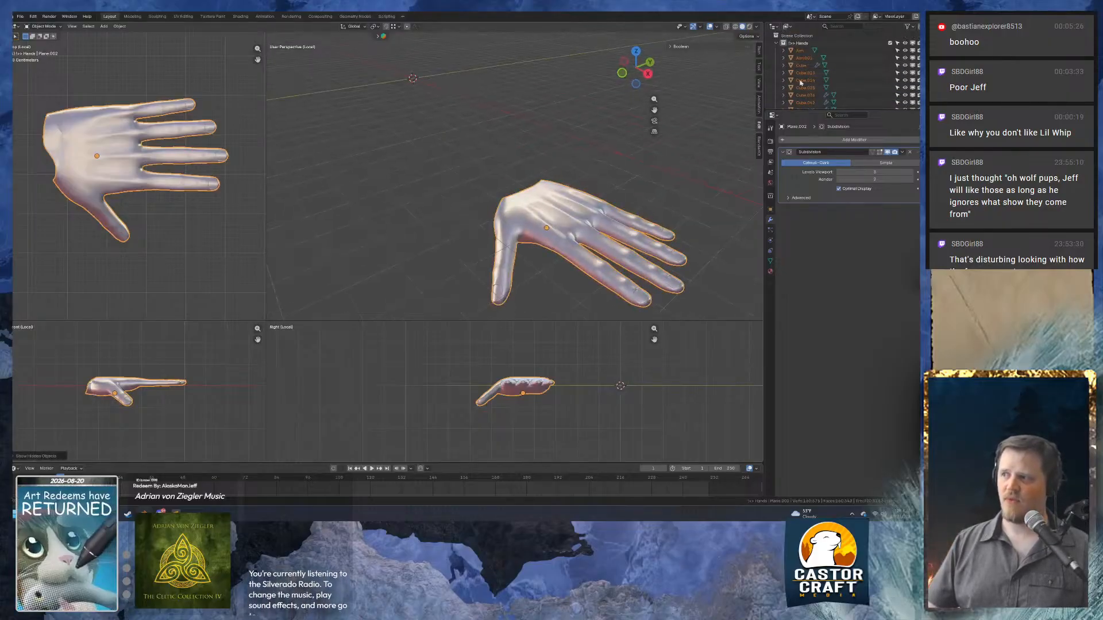
{"action": "scroll", "coordinate": [801, 83], "scroll_direction": "down", "scroll_amount": 8}
{"action": "left_click", "coordinate": [524, 132]}
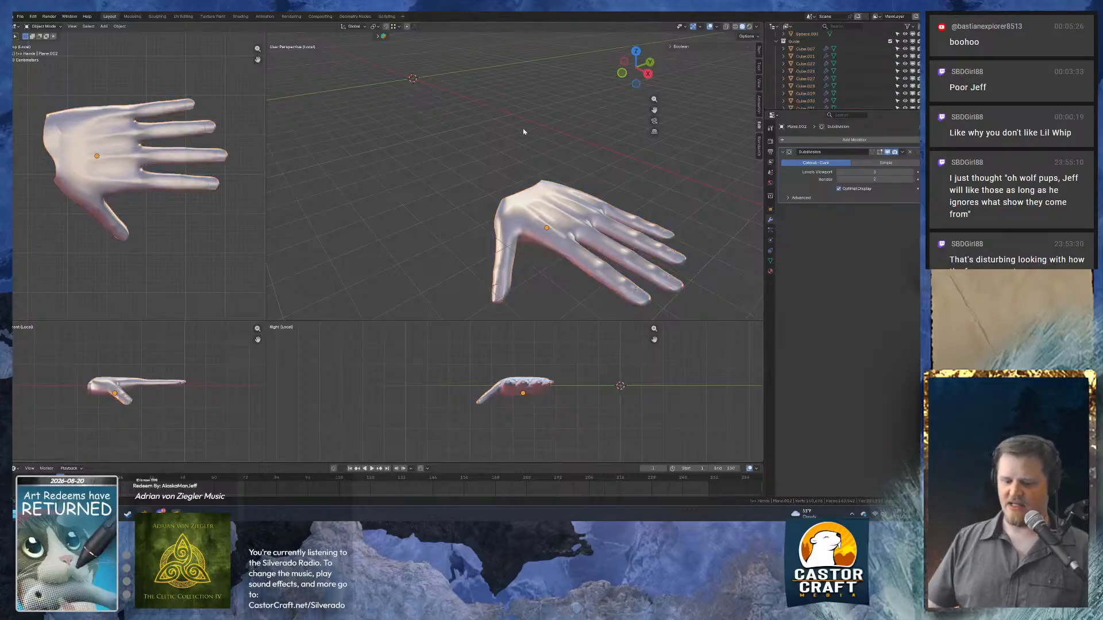
{"action": "key", "text": "KP_Divide"}
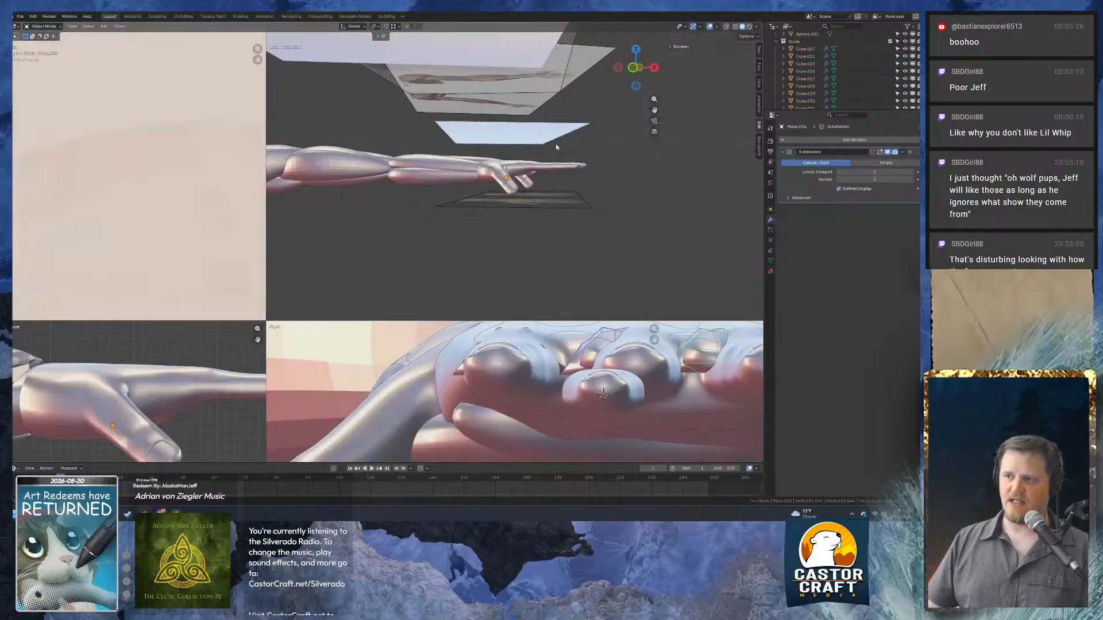
Hide the large arm reference image plane floating above the arm model.
{"action": "middle_click_drag", "start_coordinate": [605, 134], "coordinate": [570, 165]}
{"action": "scroll", "coordinate": [554, 163], "scroll_direction": "up", "scroll_amount": 7}
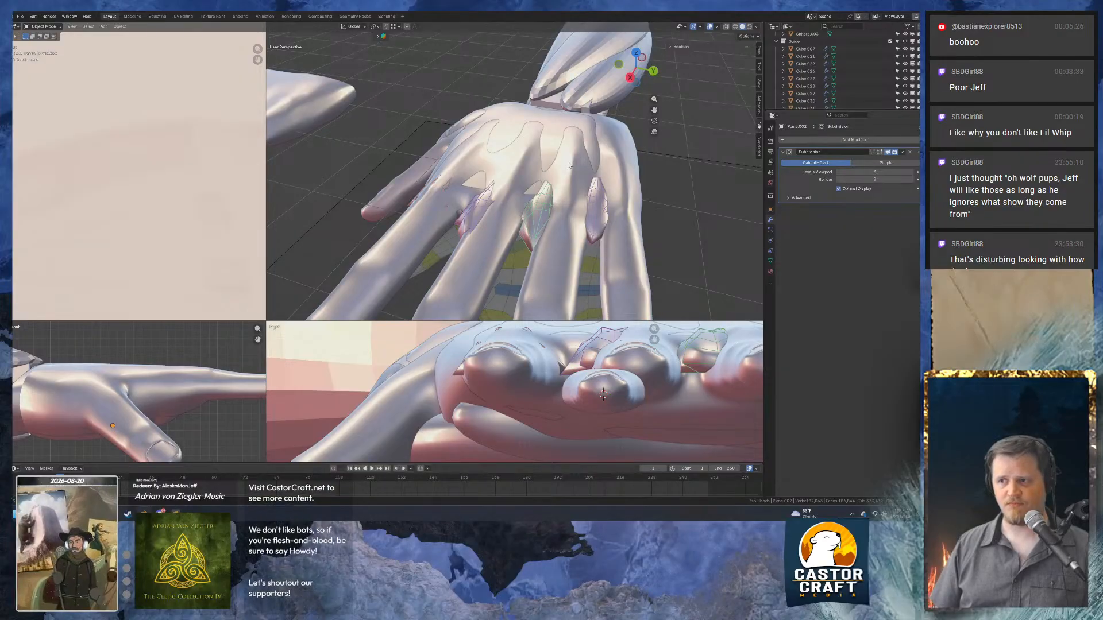
{"action": "scroll", "coordinate": [462, 160], "scroll_direction": "down", "scroll_amount": 12}
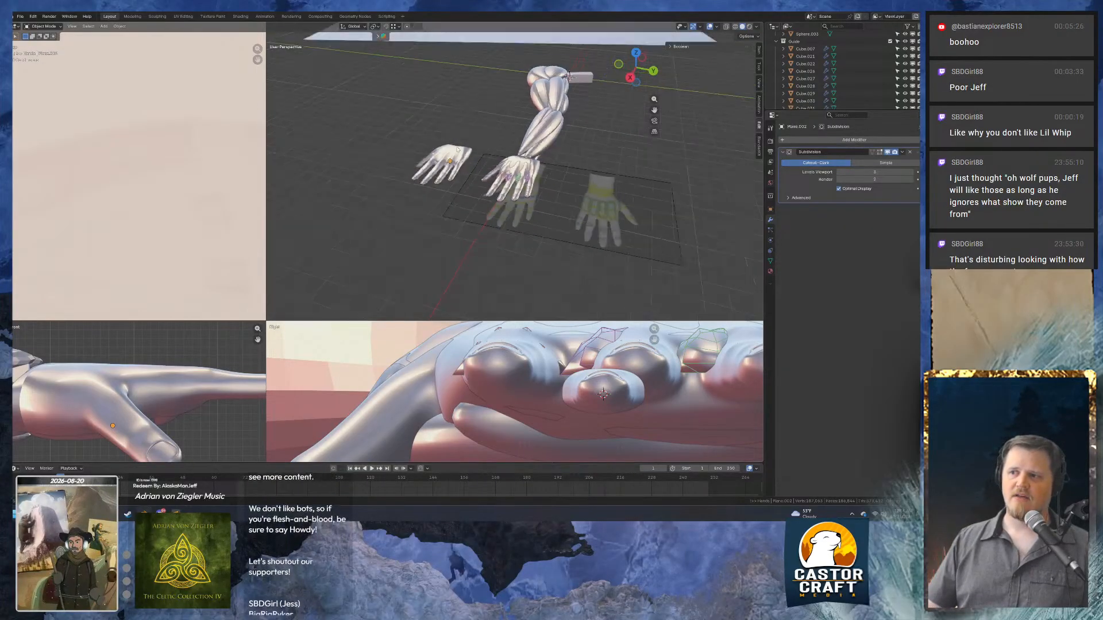
{"action": "left_click", "coordinate": [515, 77]}
{"action": "middle_click_drag", "start_coordinate": [516, 77], "coordinate": [462, 113], "text": "shift"}
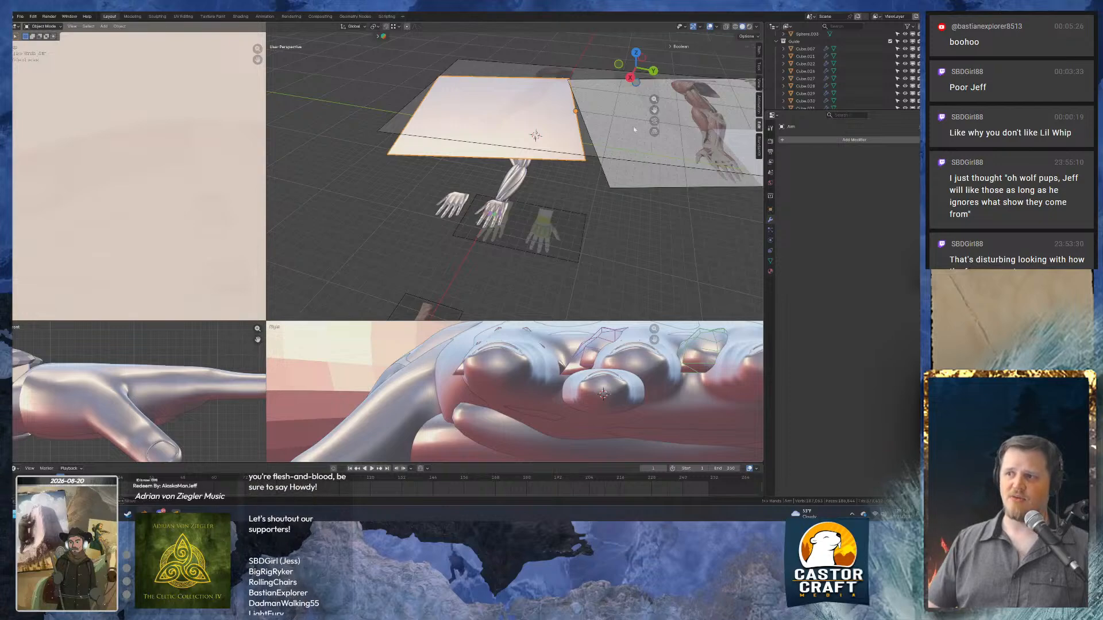
{"action": "middle_click_drag", "start_coordinate": [634, 129], "coordinate": [484, 139]}
{"action": "key", "text": "h"}
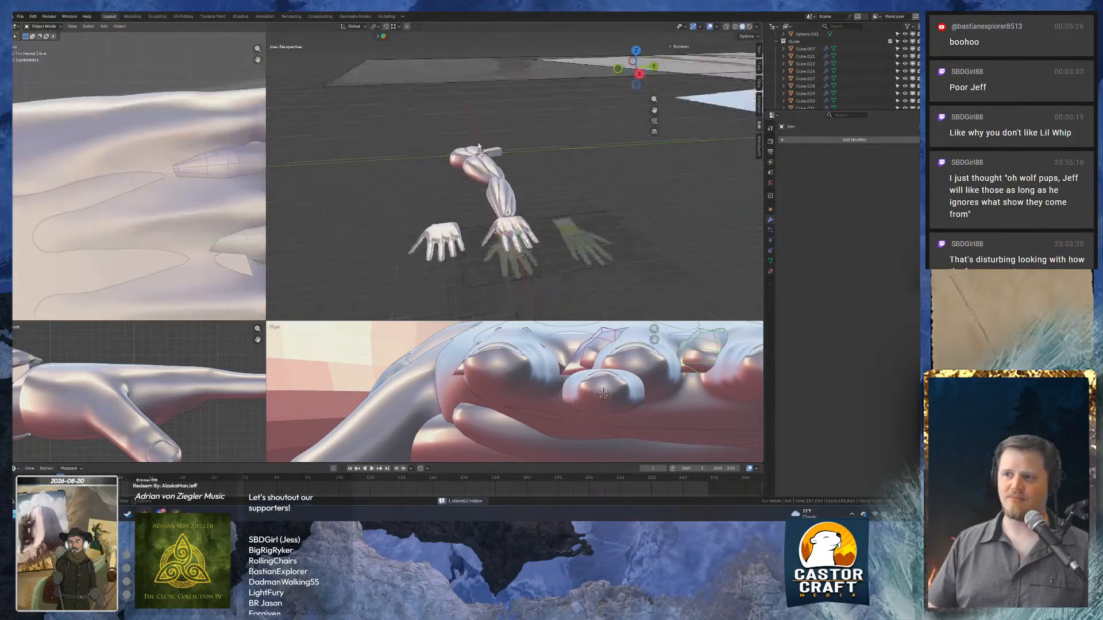
Hide the older hand surface mesh that overlaps the anatomical hand at the end of the forearm.
{"action": "scroll", "coordinate": [500, 140], "scroll_direction": "up", "scroll_amount": 3}
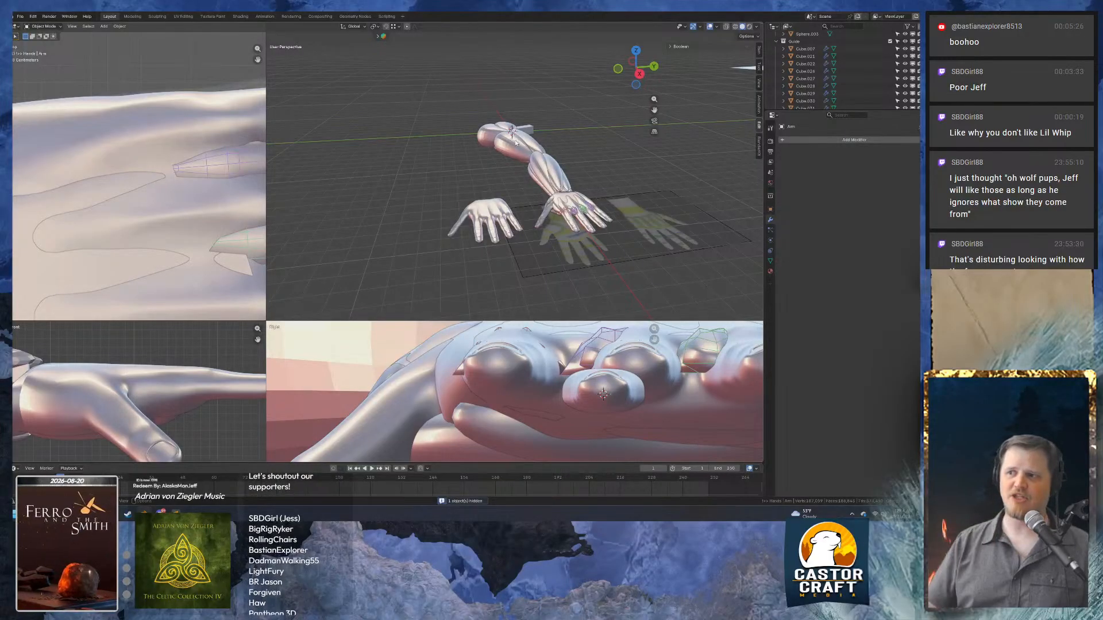
{"action": "scroll", "coordinate": [579, 173], "scroll_direction": "up", "scroll_amount": 8}
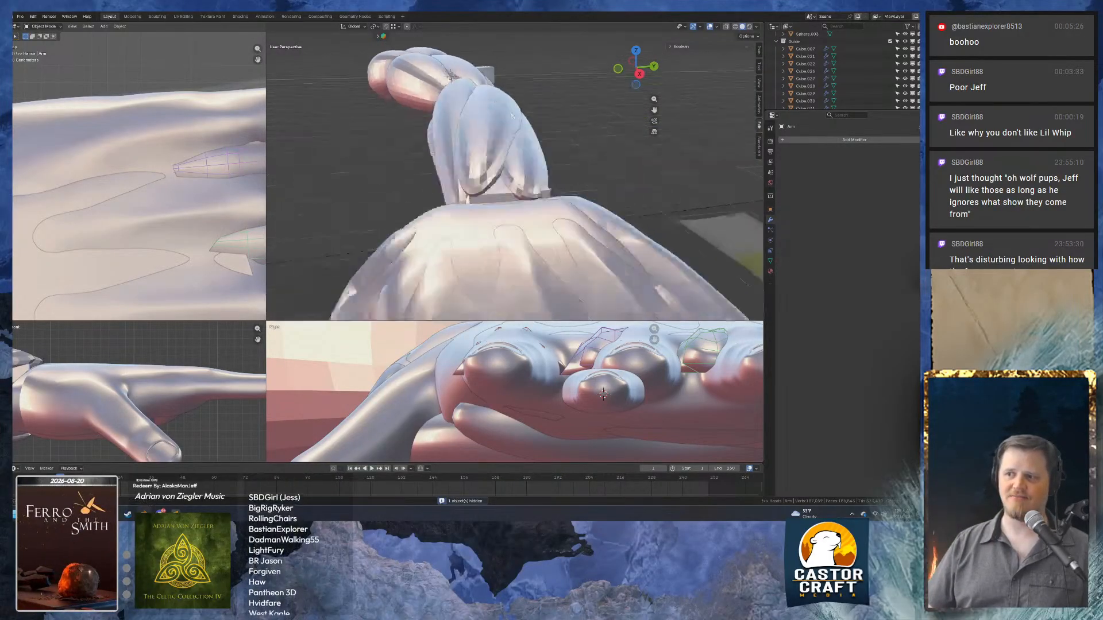
{"action": "middle_click_drag", "start_coordinate": [482, 117], "coordinate": [497, 165]}
{"action": "left_click", "coordinate": [607, 213]}
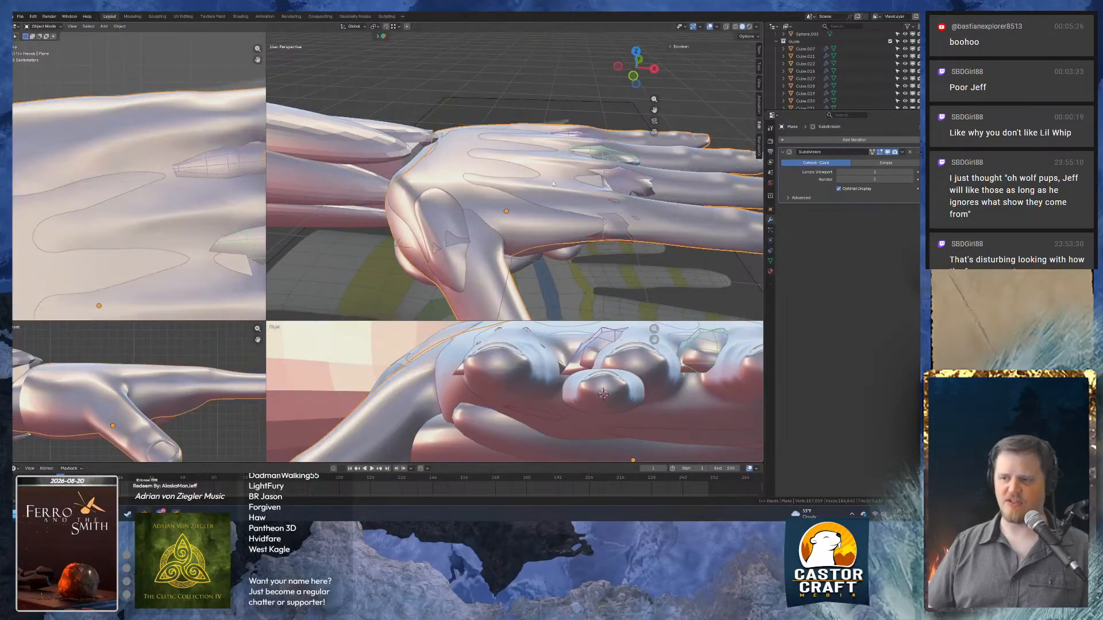
{"action": "key", "text": "h"}
Select all the separate anatomical hand pieces at the end of the forearm together.
{"action": "middle_click_drag", "start_coordinate": [553, 184], "coordinate": [487, 81]}
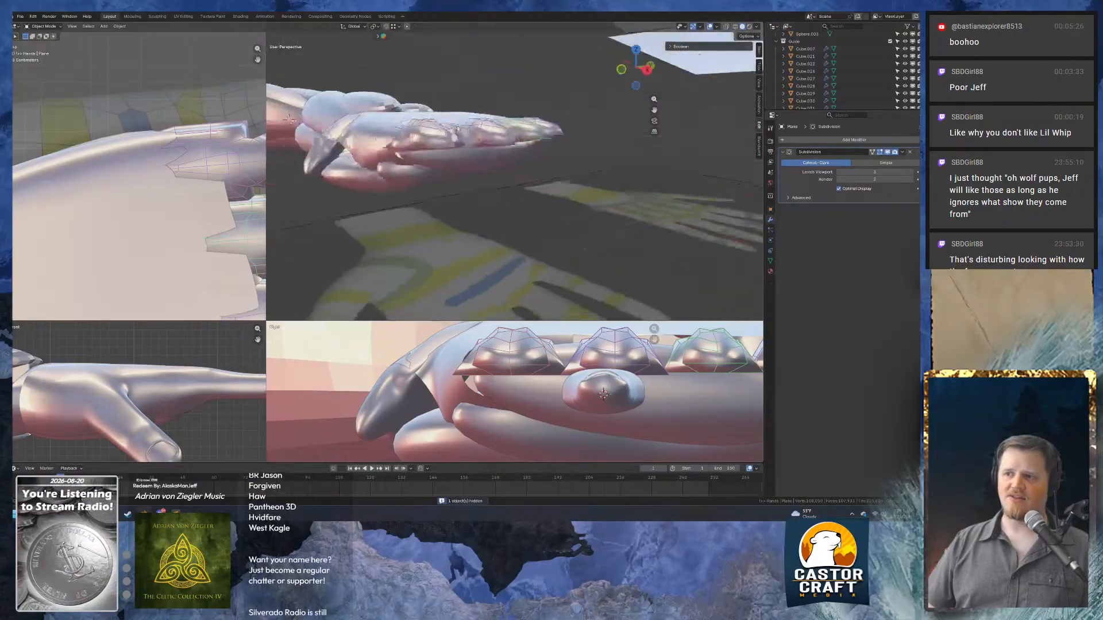
{"action": "middle_click_drag", "start_coordinate": [458, 129], "coordinate": [490, 135]}
{"action": "left_click_drag", "start_coordinate": [488, 100], "coordinate": [669, 243]}
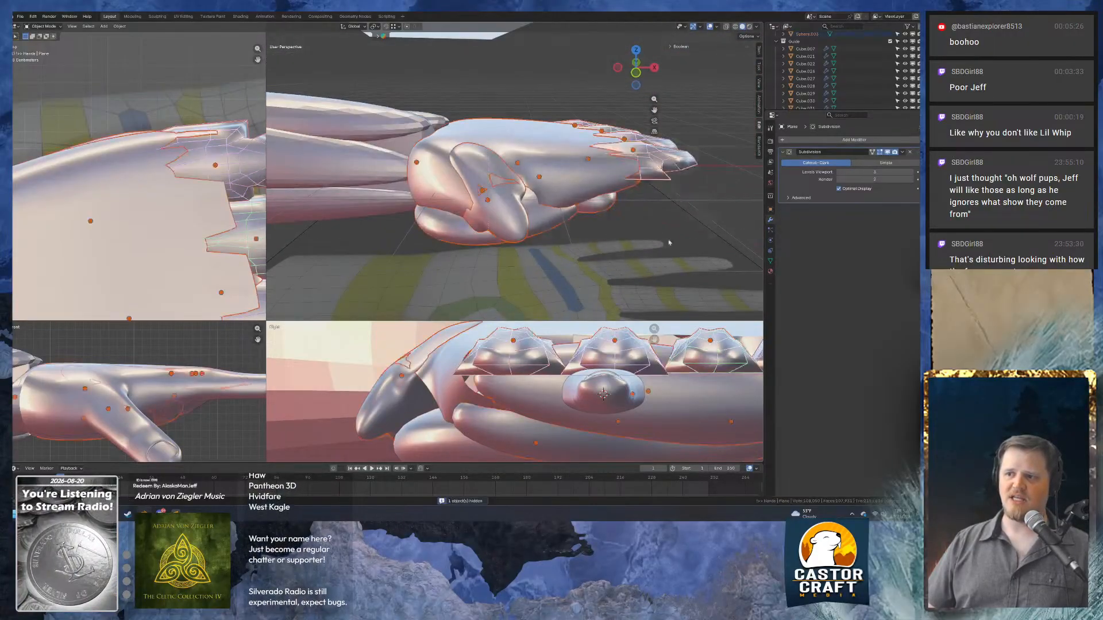
{"action": "scroll", "coordinate": [626, 207], "scroll_direction": "down", "scroll_amount": 5}
{"action": "middle_click_drag", "start_coordinate": [622, 204], "coordinate": [498, 229]}
{"action": "key", "text": "g"}
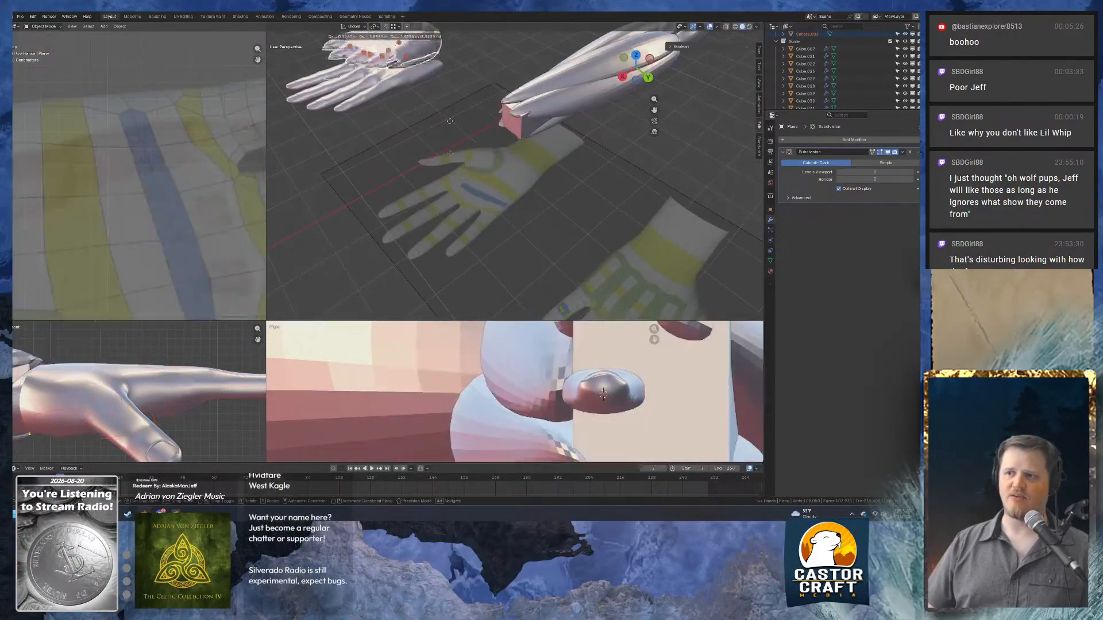
{"action": "right_click", "coordinate": [450, 121]}
Move the selected anatomical hand pieces into a new collection named Hida.
{"action": "middle_click_drag", "start_coordinate": [449, 122], "coordinate": [555, 149]}
{"action": "scroll", "coordinate": [519, 162], "scroll_direction": "down", "scroll_amount": 4}
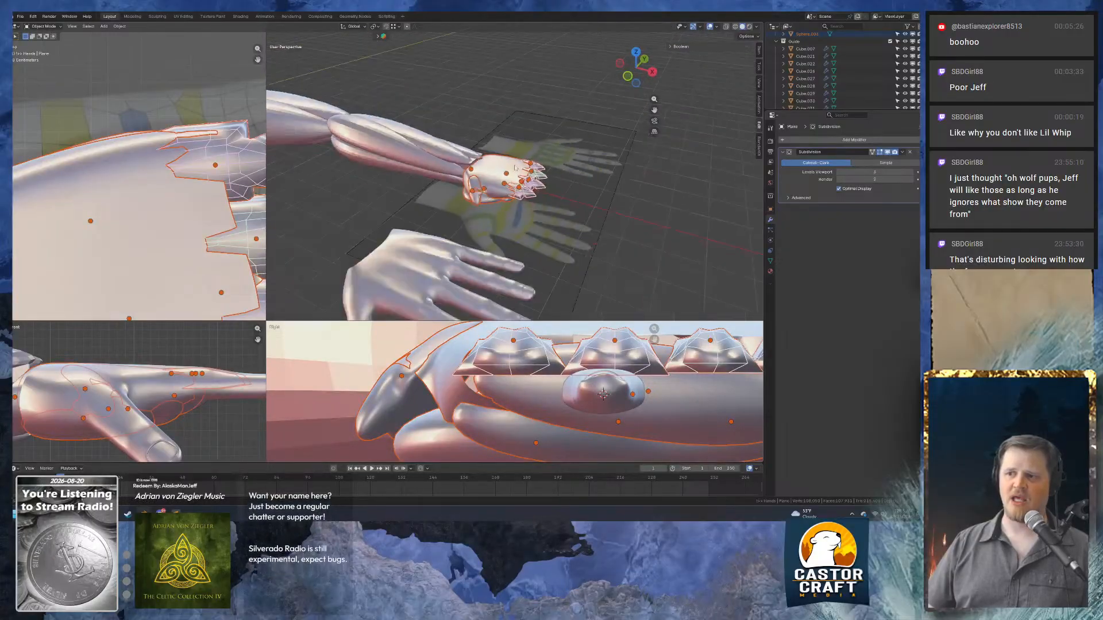
{"action": "key", "text": "m"}
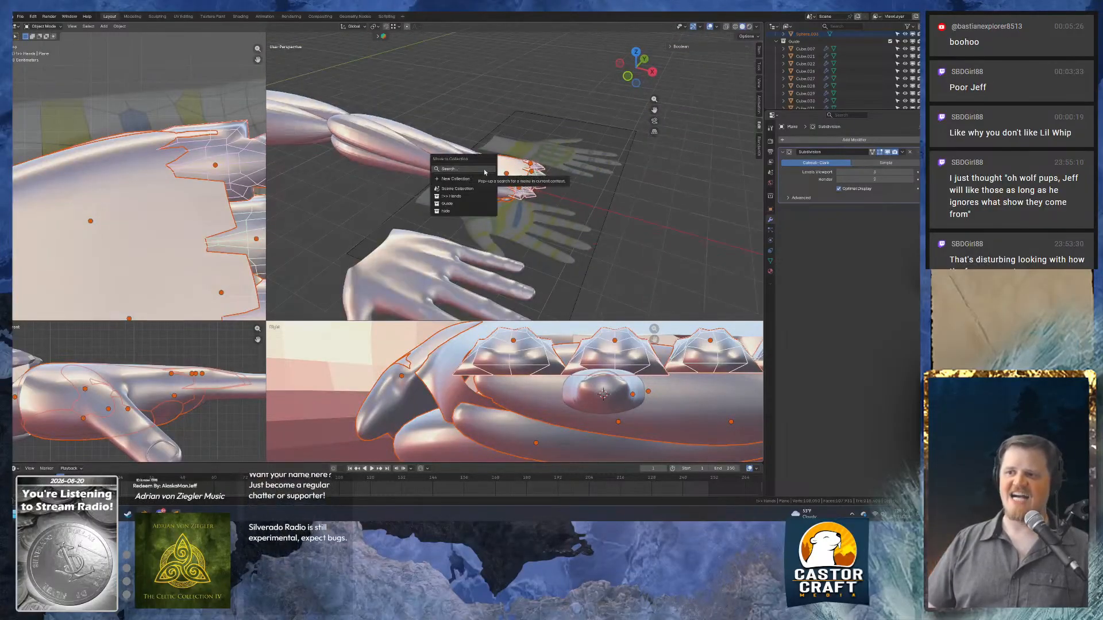
{"action": "left_click", "coordinate": [472, 179]}
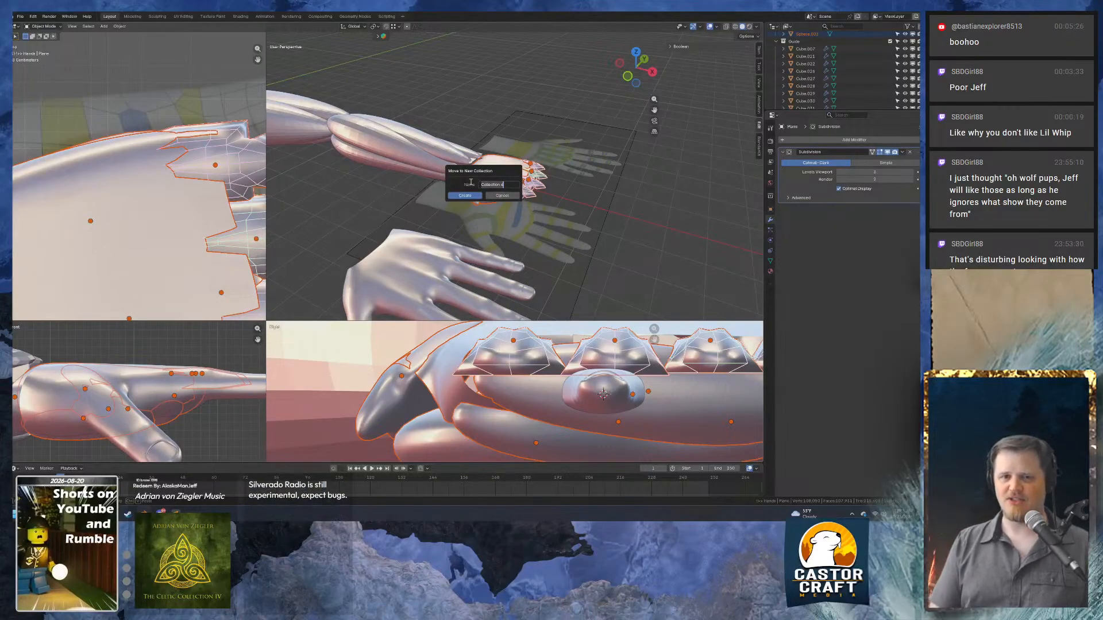
{"action": "type", "text": "Hida"}
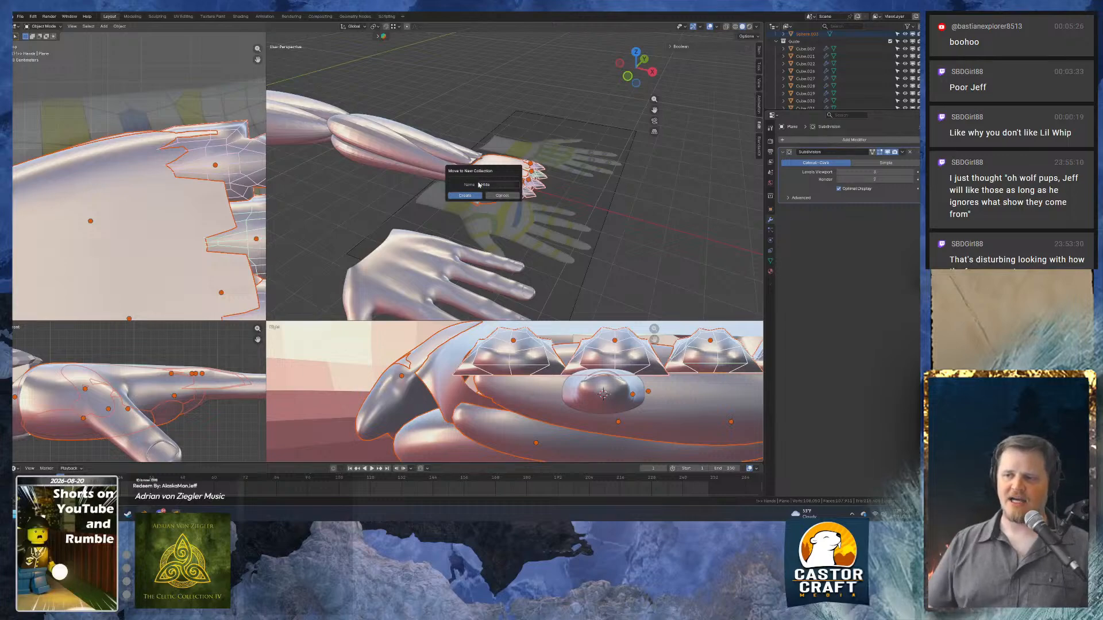
{"action": "left_click", "coordinate": [465, 196]}
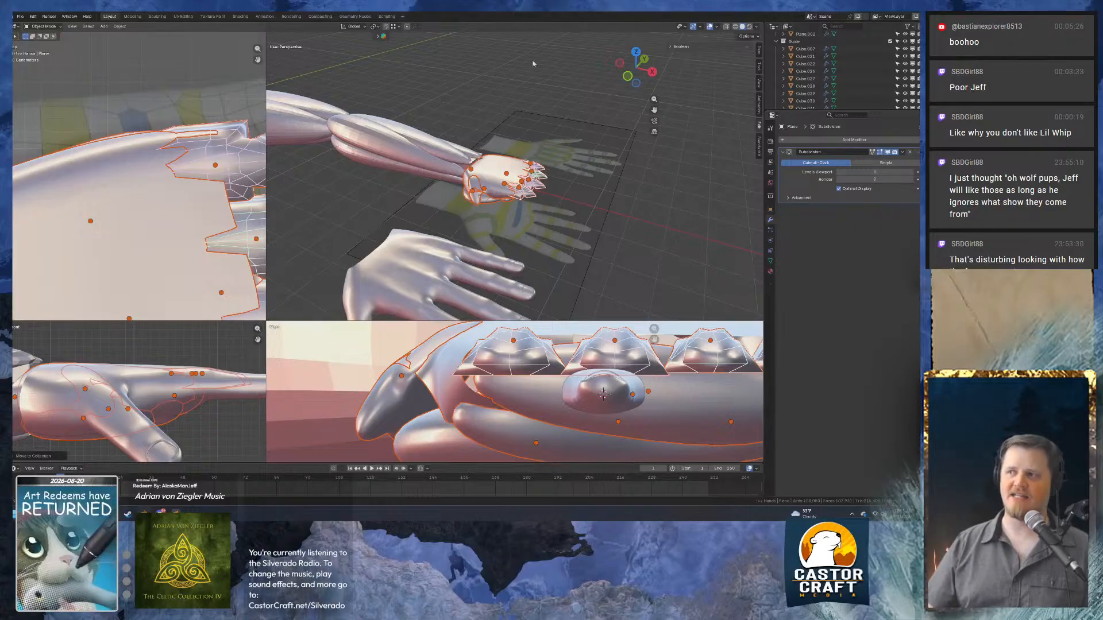
Locate the new collection in the scene hierarchy and collapse the greyed-out collection listed just above it.
{"action": "scroll", "coordinate": [839, 63], "scroll_direction": "up", "scroll_amount": 3}
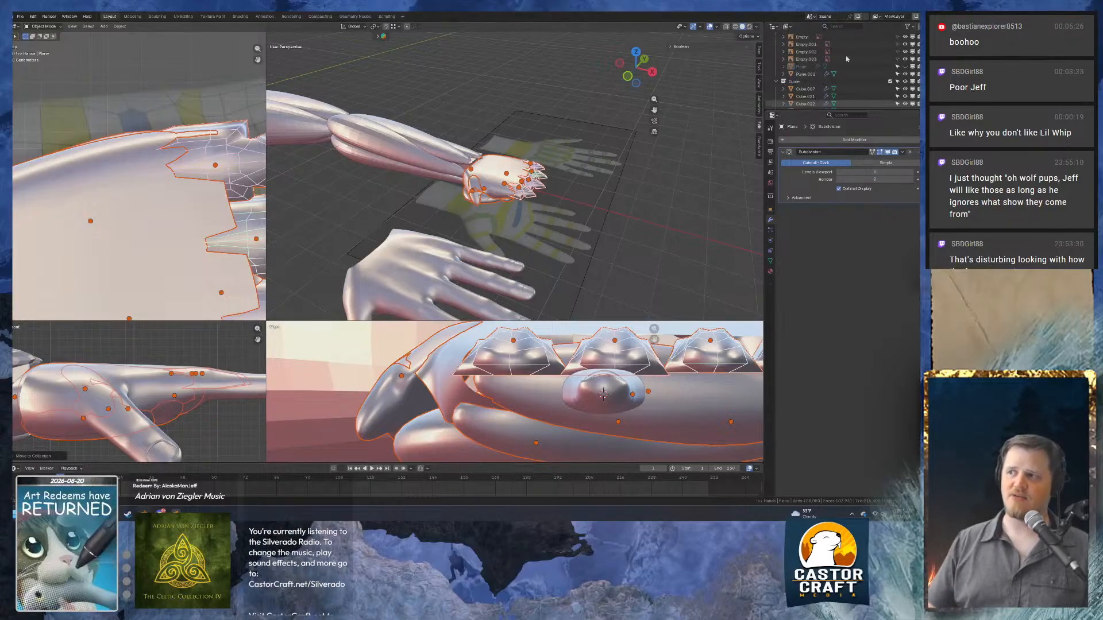
{"action": "scroll", "coordinate": [847, 59], "scroll_direction": "up", "scroll_amount": 4}
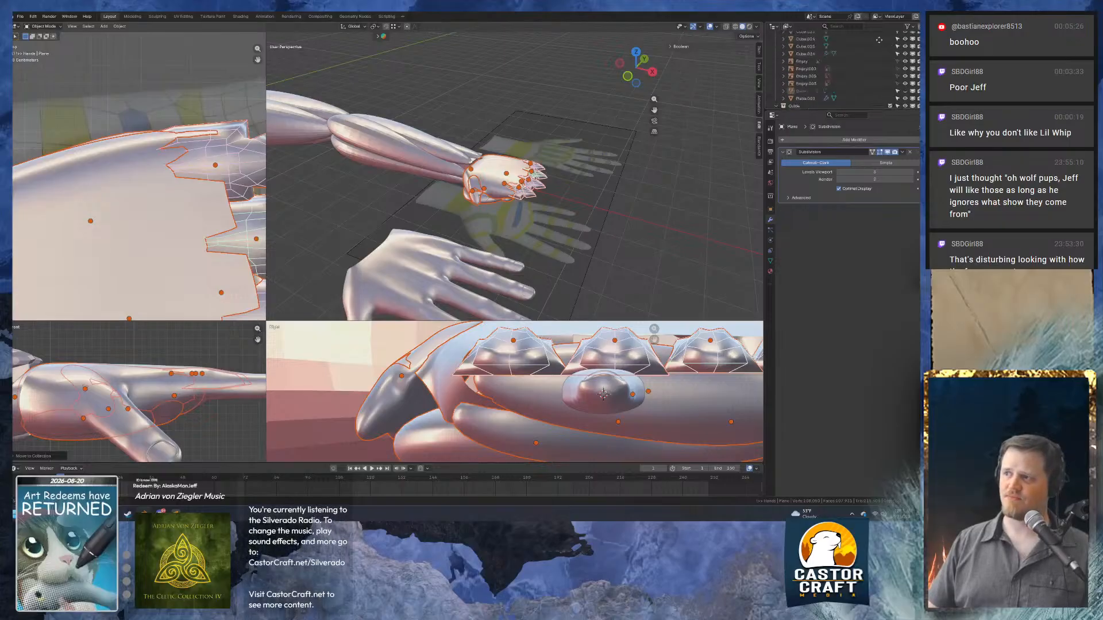
{"action": "scroll", "coordinate": [877, 57], "scroll_direction": "down", "scroll_amount": 5}
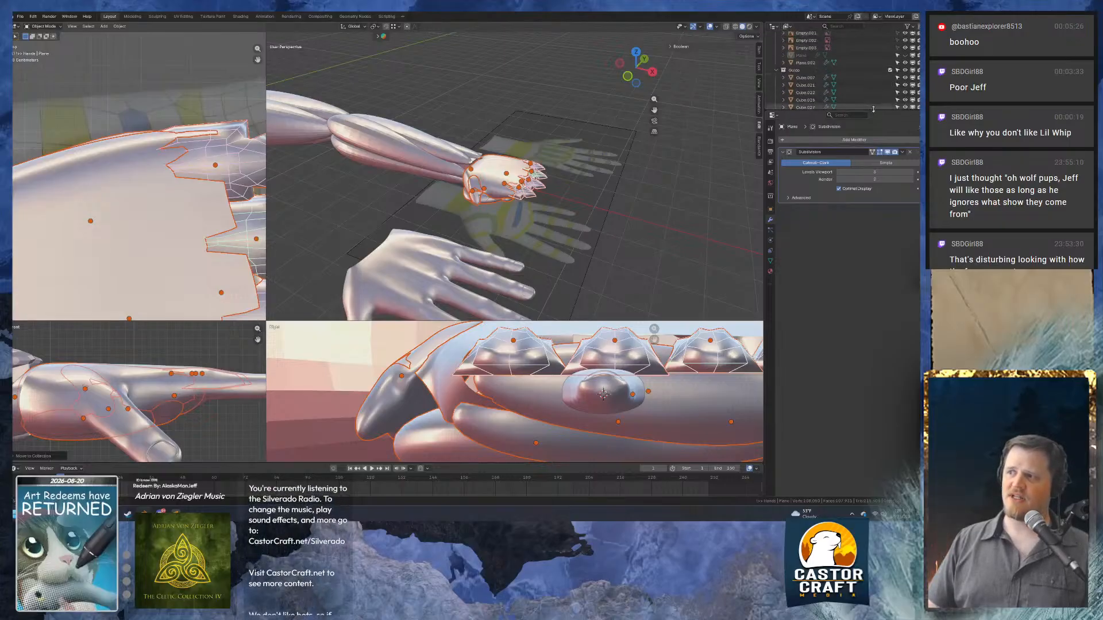
{"action": "scroll", "coordinate": [856, 107], "scroll_direction": "down", "scroll_amount": 6}
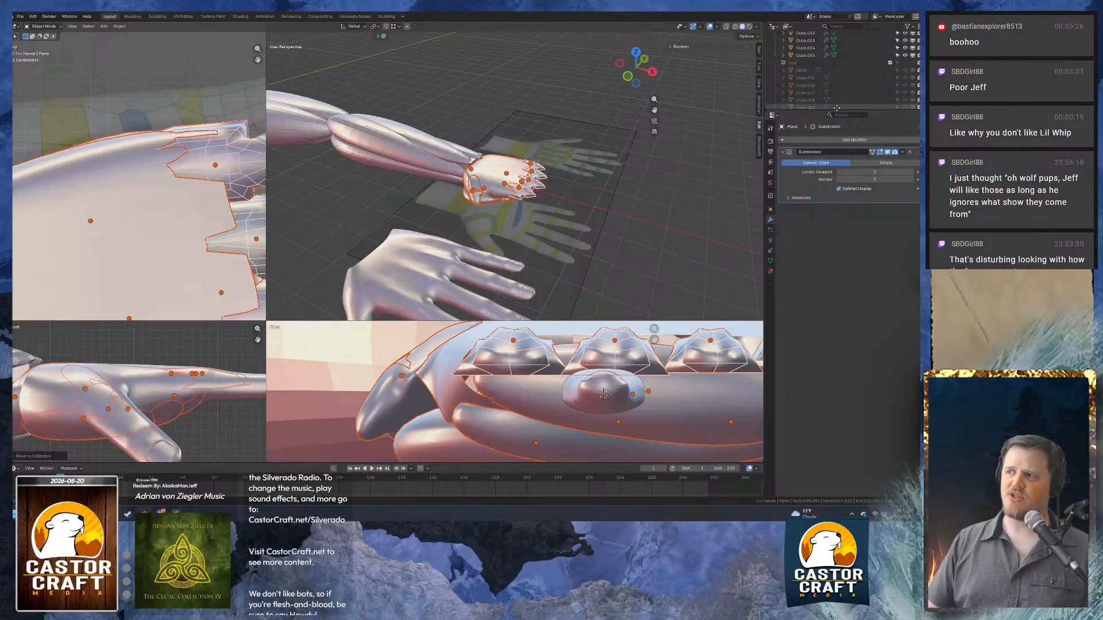
{"action": "left_click", "coordinate": [777, 62]}
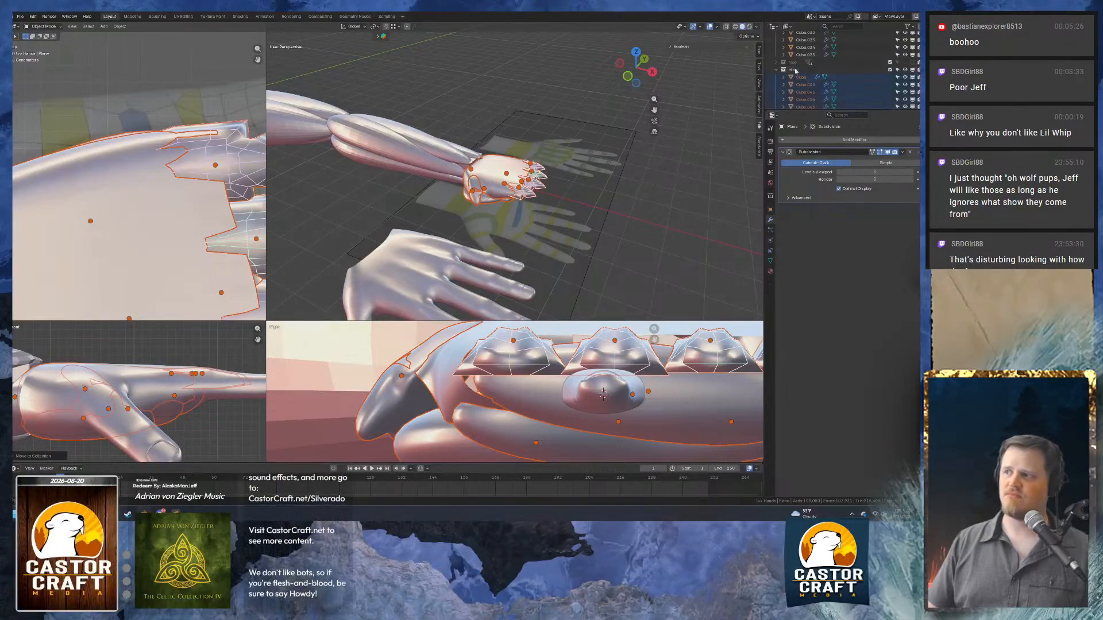
Hide the collection of anatomical hand pieces and unhide the smooth hand mesh at the end of the forearm.
{"action": "key", "text": "h"}
{"action": "middle_click_drag", "start_coordinate": [664, 159], "coordinate": [457, 135]}
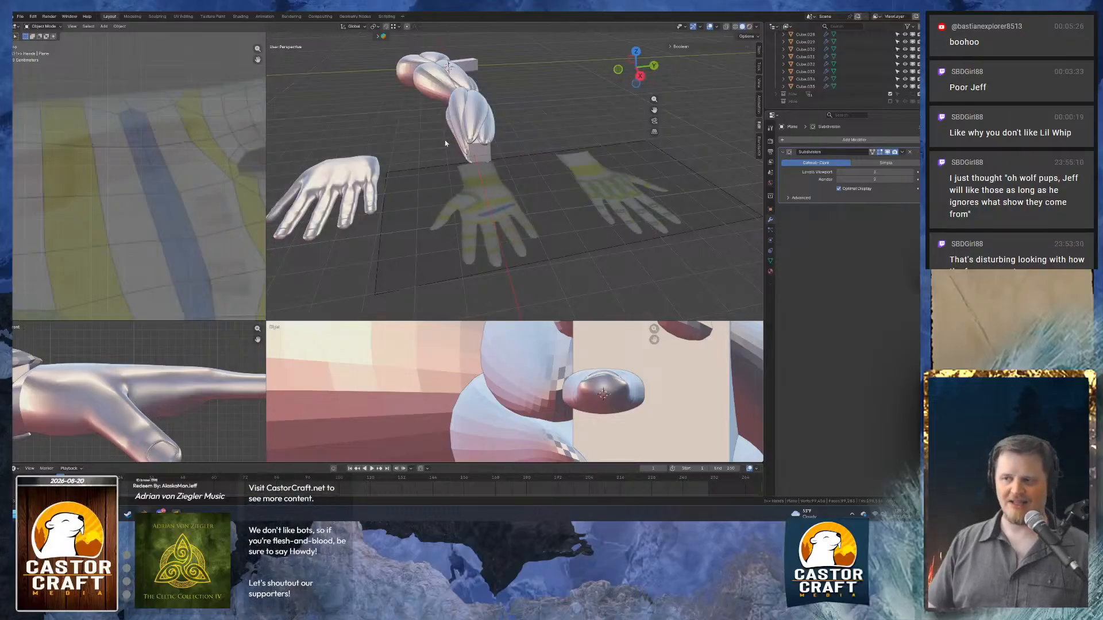
{"action": "key", "text": "alt+h"}
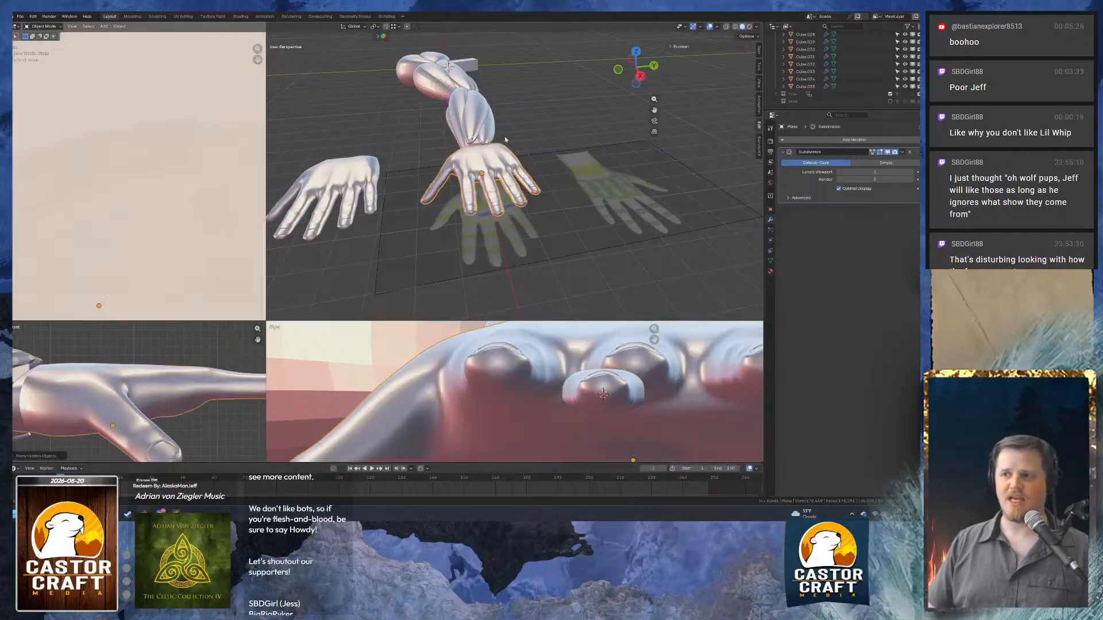
{"action": "middle_click_drag", "start_coordinate": [518, 135], "coordinate": [444, 102]}
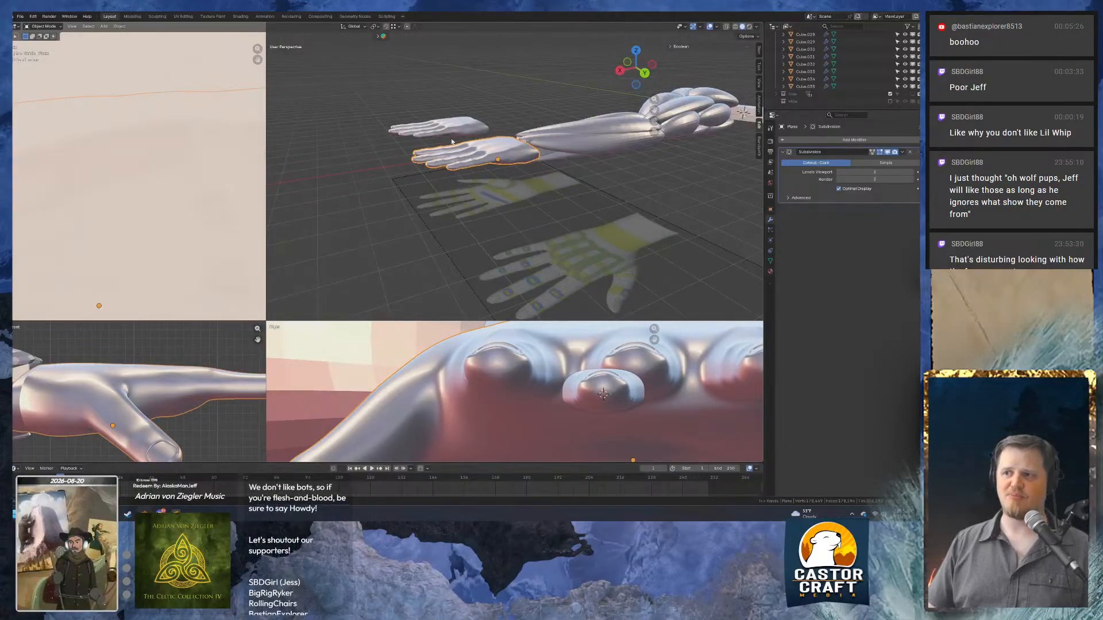
Move the bright reference plane beyond the arm model into the Hida collection.
{"action": "key", "text": "KP_7"}
{"action": "scroll", "coordinate": [479, 219], "scroll_direction": "up", "scroll_amount": 5}
{"action": "scroll", "coordinate": [426, 223], "scroll_direction": "down", "scroll_amount": 6}
{"action": "middle_click_drag", "start_coordinate": [426, 223], "coordinate": [510, 170]}
{"action": "scroll", "coordinate": [509, 194], "scroll_direction": "down", "scroll_amount": 2}
{"action": "left_click", "coordinate": [509, 170]}
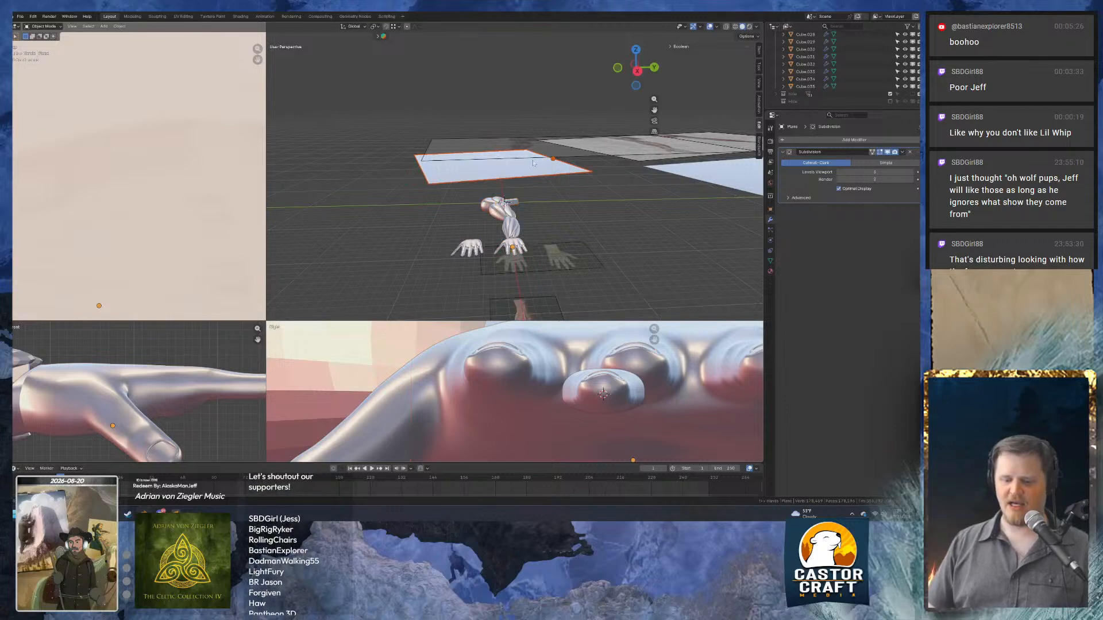
{"action": "key", "text": "m"}
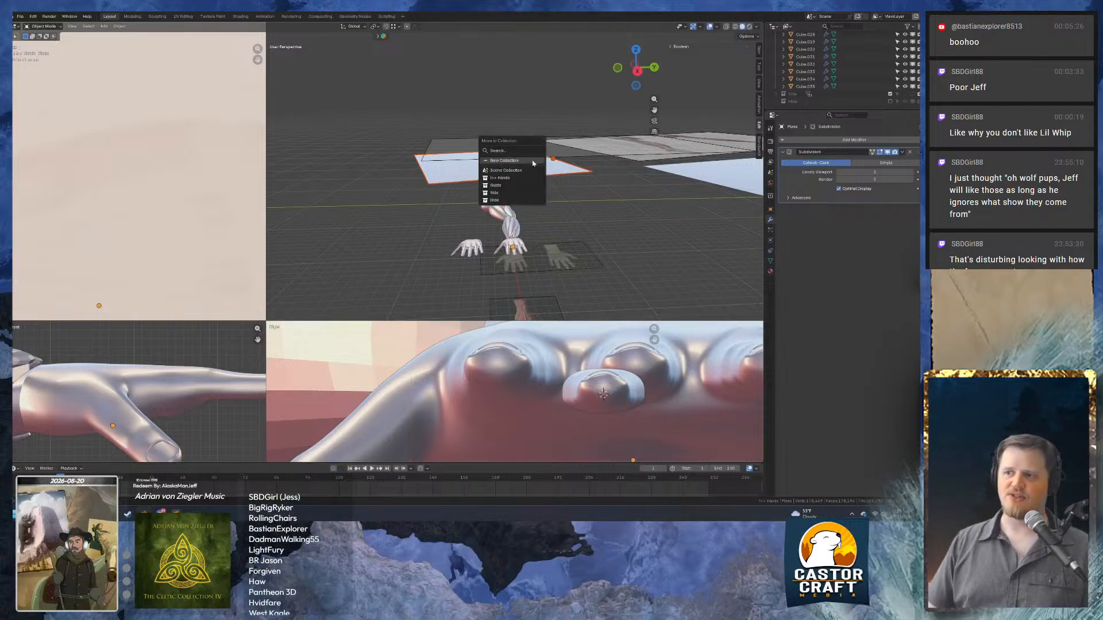
{"action": "left_click", "coordinate": [512, 200]}
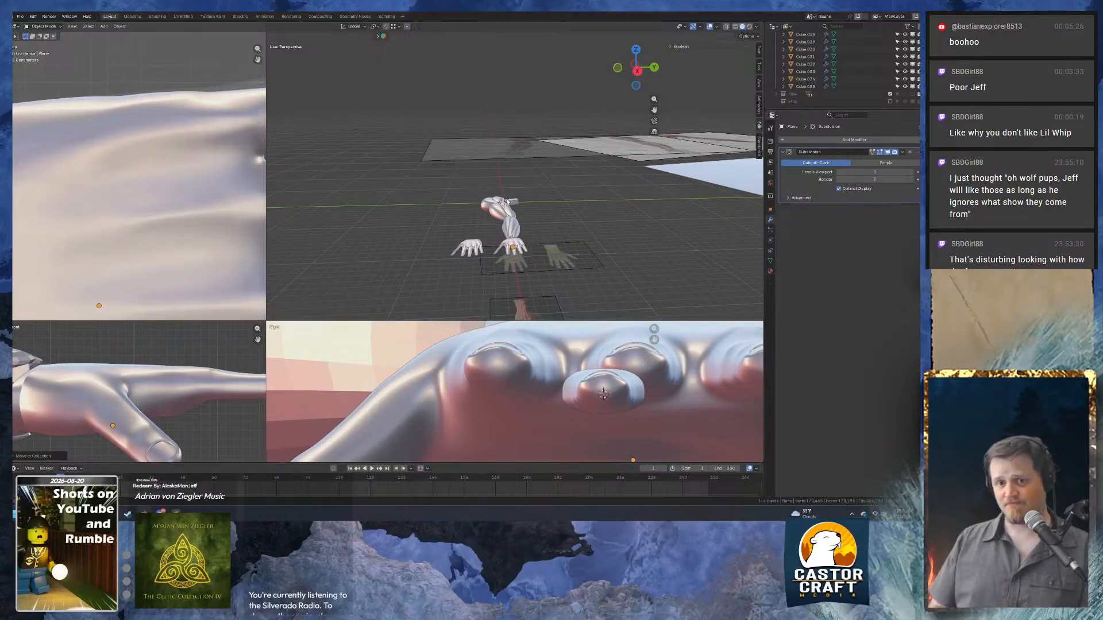
Exclude the greyed-out collection listed just above Hida from the view layer.
{"action": "scroll", "coordinate": [460, 180], "scroll_direction": "up", "scroll_amount": 4}
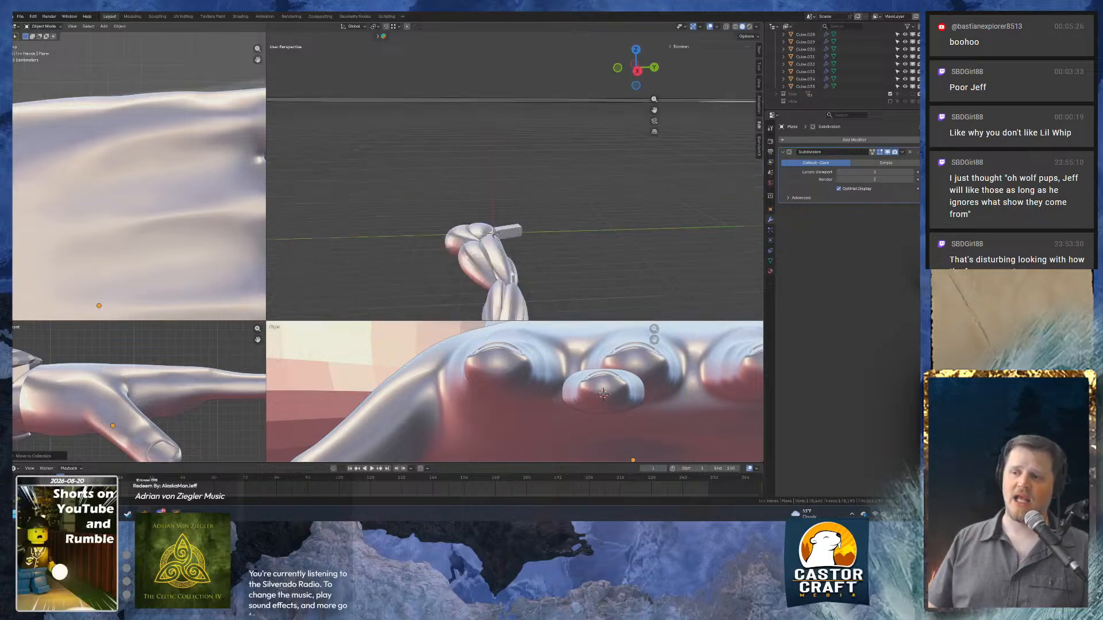
{"action": "middle_click_drag", "start_coordinate": [501, 223], "coordinate": [571, 112], "text": "shift"}
{"action": "scroll", "coordinate": [454, 122], "scroll_direction": "down", "scroll_amount": 4}
{"action": "scroll", "coordinate": [571, 111], "scroll_direction": "down", "scroll_amount": 3}
{"action": "scroll", "coordinate": [571, 111], "scroll_direction": "up", "scroll_amount": 5}
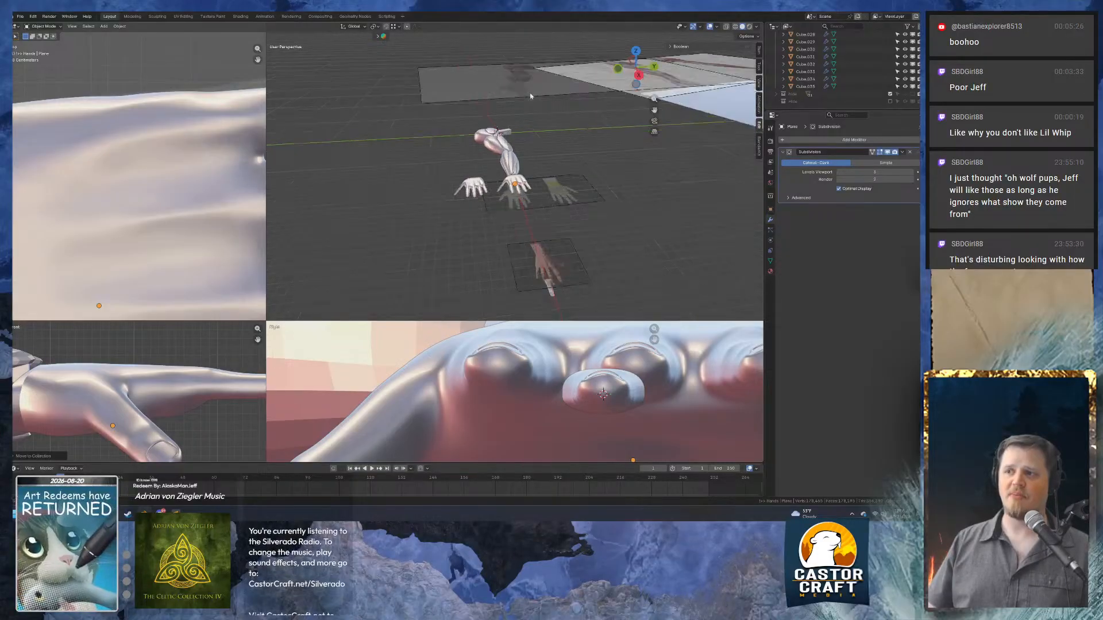
{"action": "scroll", "coordinate": [817, 72], "scroll_direction": "up", "scroll_amount": 1}
{"action": "scroll", "coordinate": [893, 94], "scroll_direction": "down", "scroll_amount": 1}
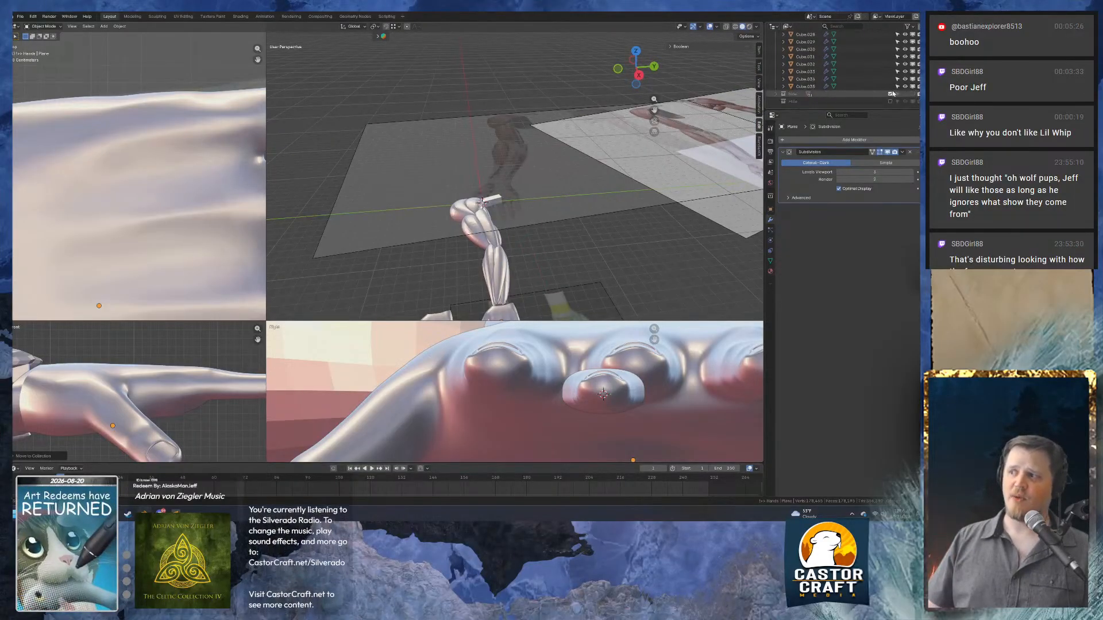
{"action": "left_click", "coordinate": [891, 94]}
{"action": "scroll", "coordinate": [528, 50], "scroll_direction": "down", "scroll_amount": 2}
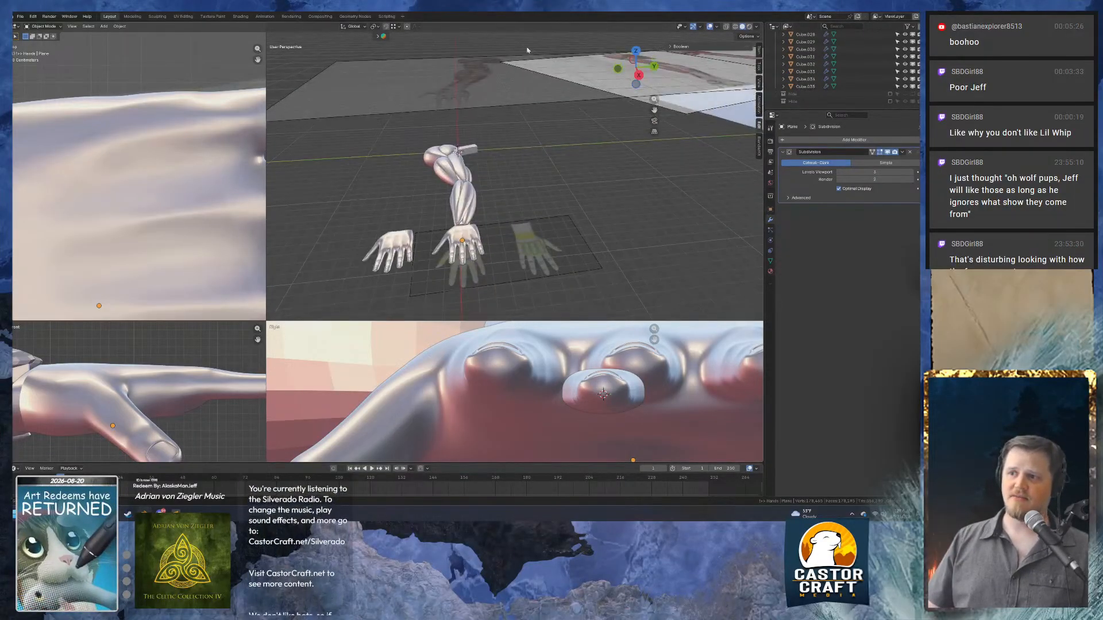
{"action": "scroll", "coordinate": [550, 67], "scroll_direction": "down", "scroll_amount": 2}
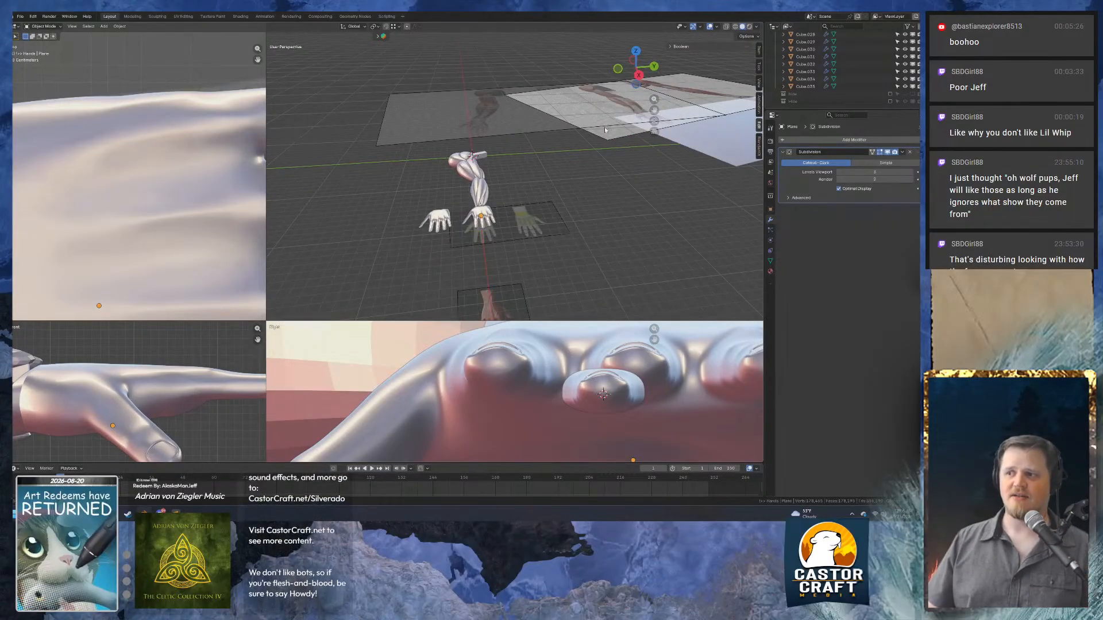
Enter edit mode on the hand mesh at the forearm and select the open edge loop around its wrist.
{"action": "scroll", "coordinate": [484, 116], "scroll_direction": "up", "scroll_amount": 3}
{"action": "left_click", "coordinate": [484, 115]}
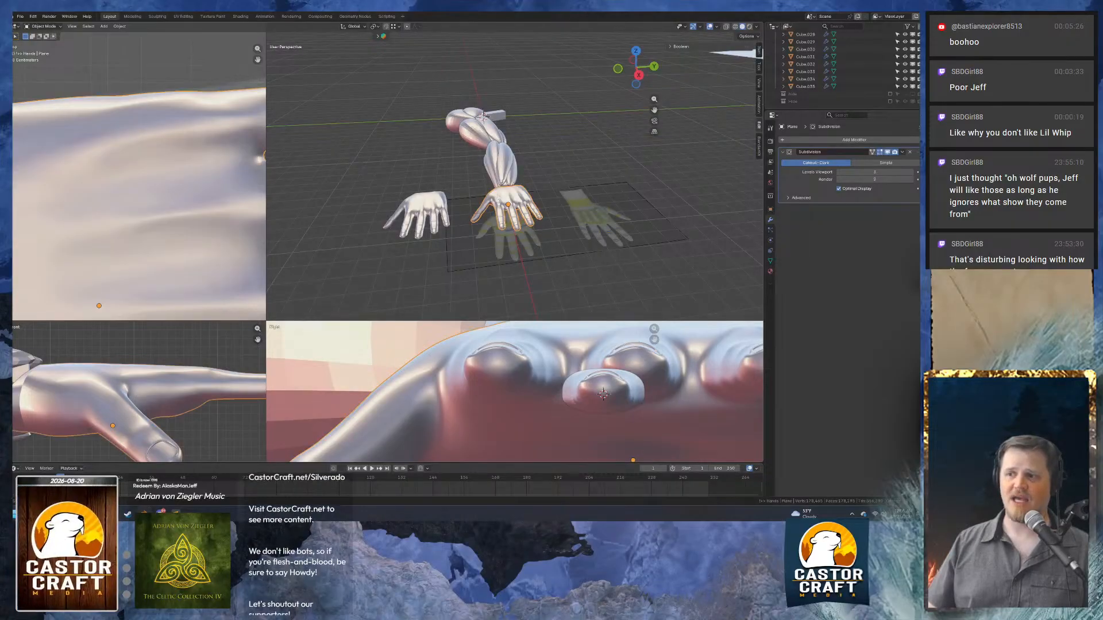
{"action": "middle_click_drag", "start_coordinate": [484, 116], "coordinate": [517, 132]}
{"action": "middle_click_drag", "start_coordinate": [452, 244], "coordinate": [549, 165]}
{"action": "key", "text": "Tab"}
{"action": "key", "text": "Tab"}
{"action": "key", "text": "Tab"}
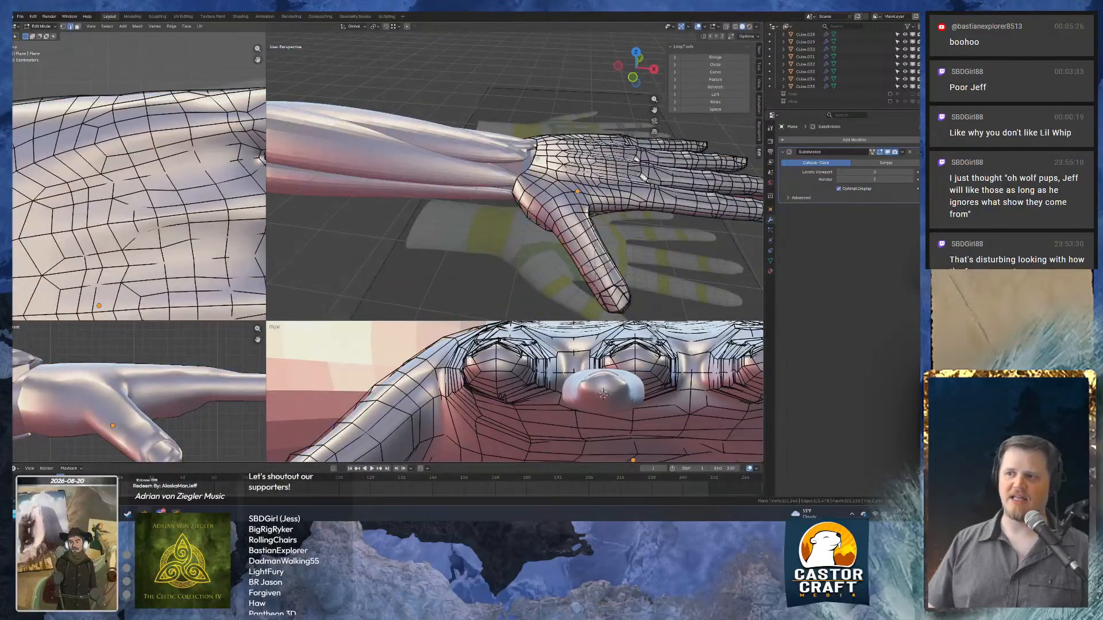
{"action": "scroll", "coordinate": [539, 172], "scroll_direction": "up", "scroll_amount": 5}
{"action": "left_click", "coordinate": [546, 171], "text": "alt"}
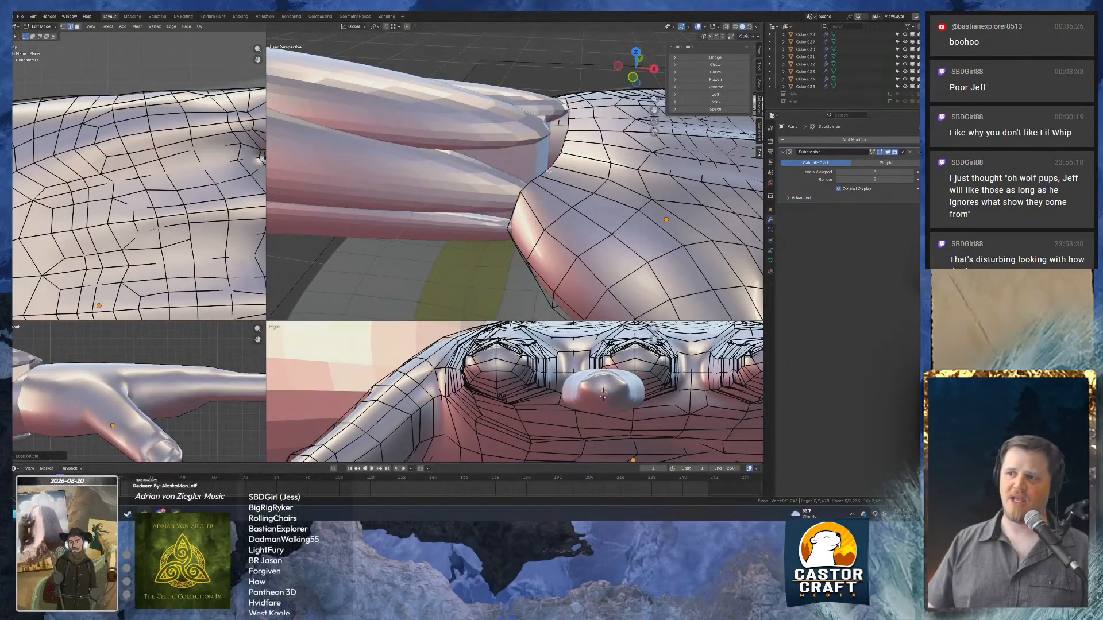
Duplicate the hand's wrist edge loop and move the copy back over the end of the forearm.
{"action": "scroll", "coordinate": [546, 171], "scroll_direction": "down", "scroll_amount": 5}
{"action": "middle_click_drag", "start_coordinate": [565, 175], "coordinate": [577, 146]}
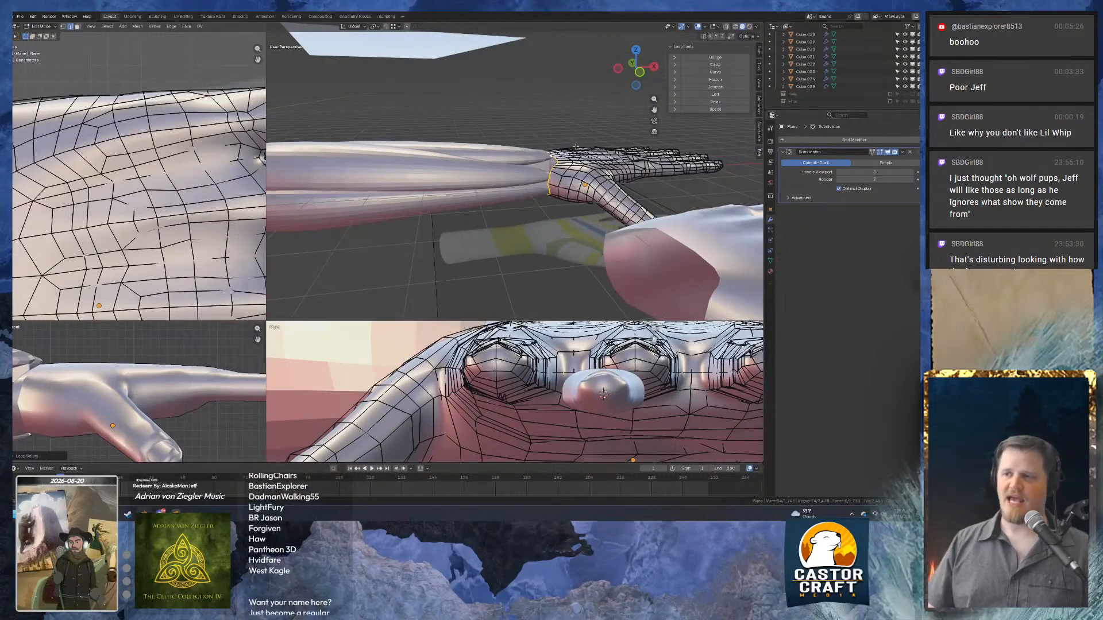
{"action": "key", "text": "g"}
{"action": "key", "text": "y"}
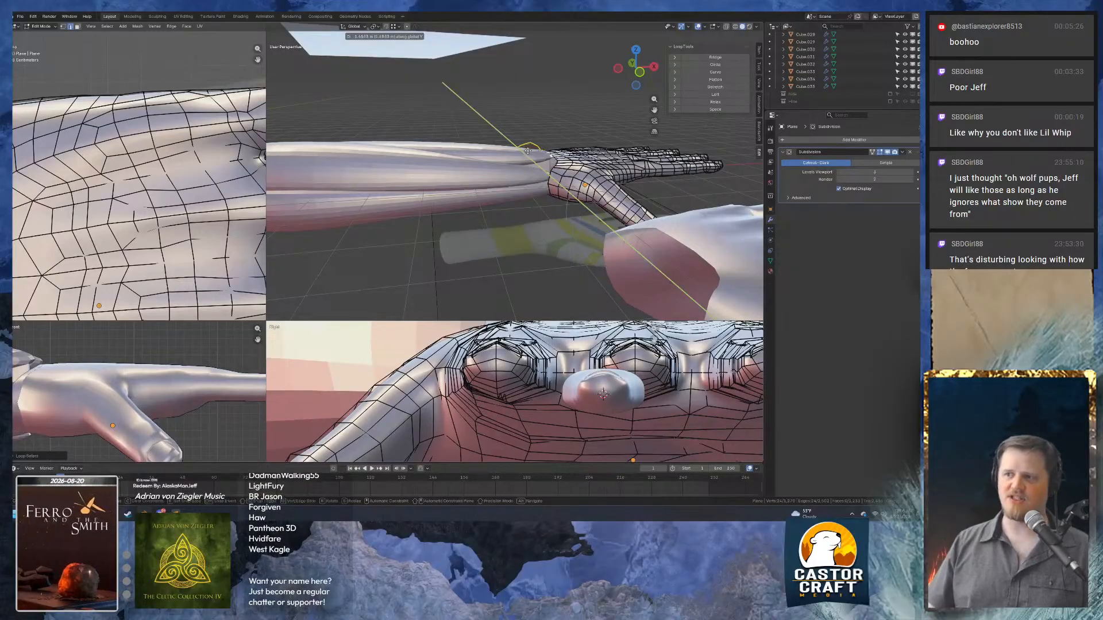
{"action": "left_click", "coordinate": [535, 162]}
Separate the duplicated wrist loop into its own object and select that object in object mode.
{"action": "key", "text": "p"}
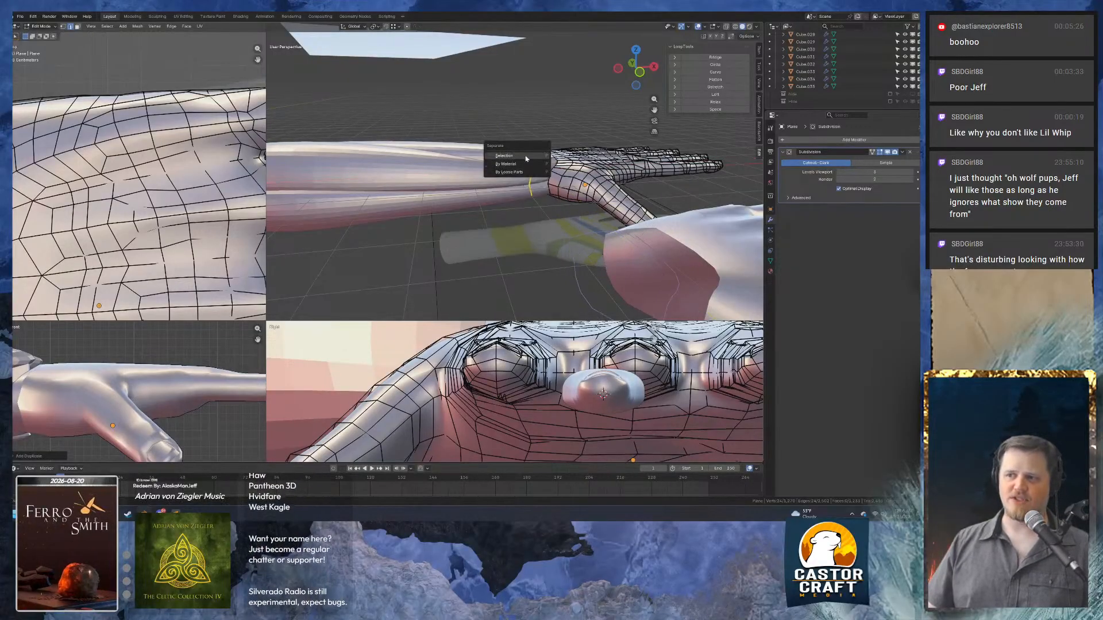
{"action": "left_click", "coordinate": [526, 156]}
{"action": "key", "text": "Tab"}
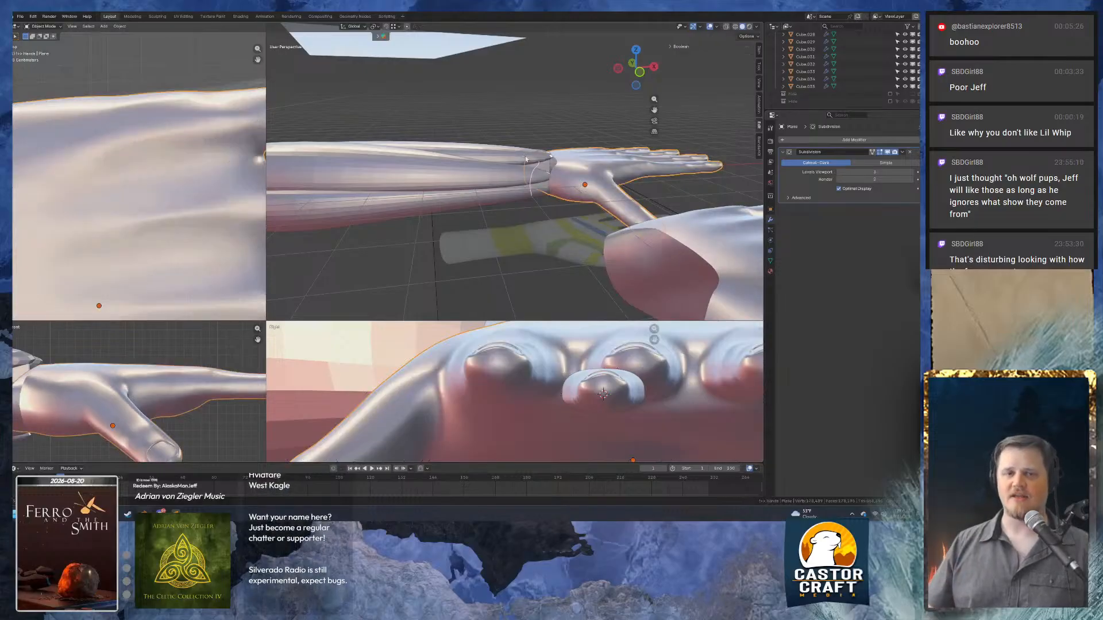
{"action": "left_click", "coordinate": [537, 163]}
{"action": "scroll", "coordinate": [547, 163], "scroll_direction": "up", "scroll_amount": 1}
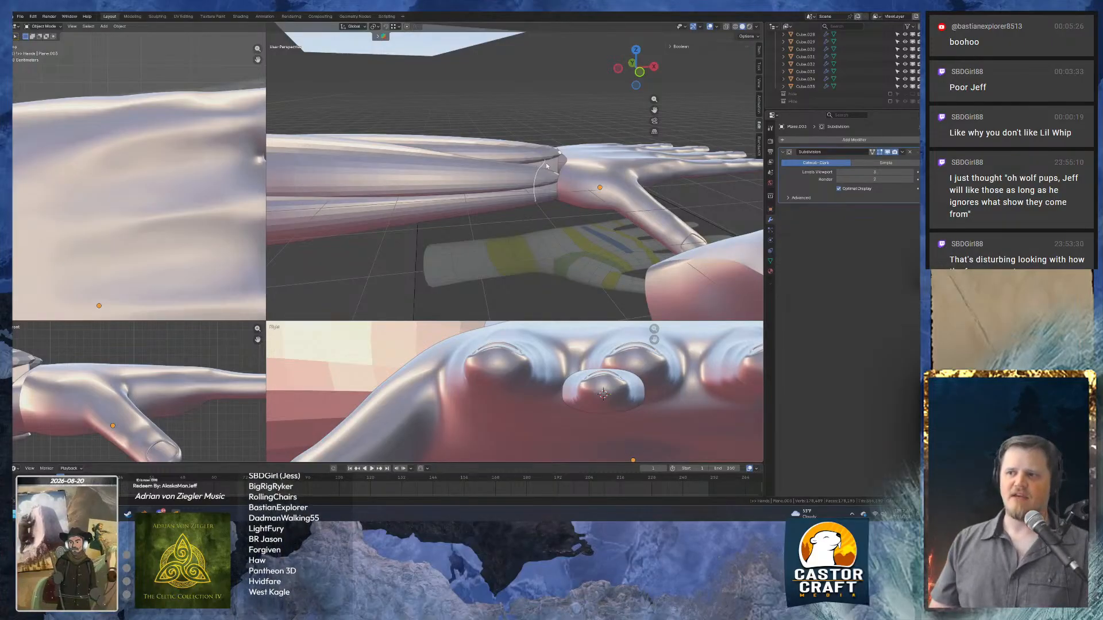
{"action": "left_click", "coordinate": [545, 163]}
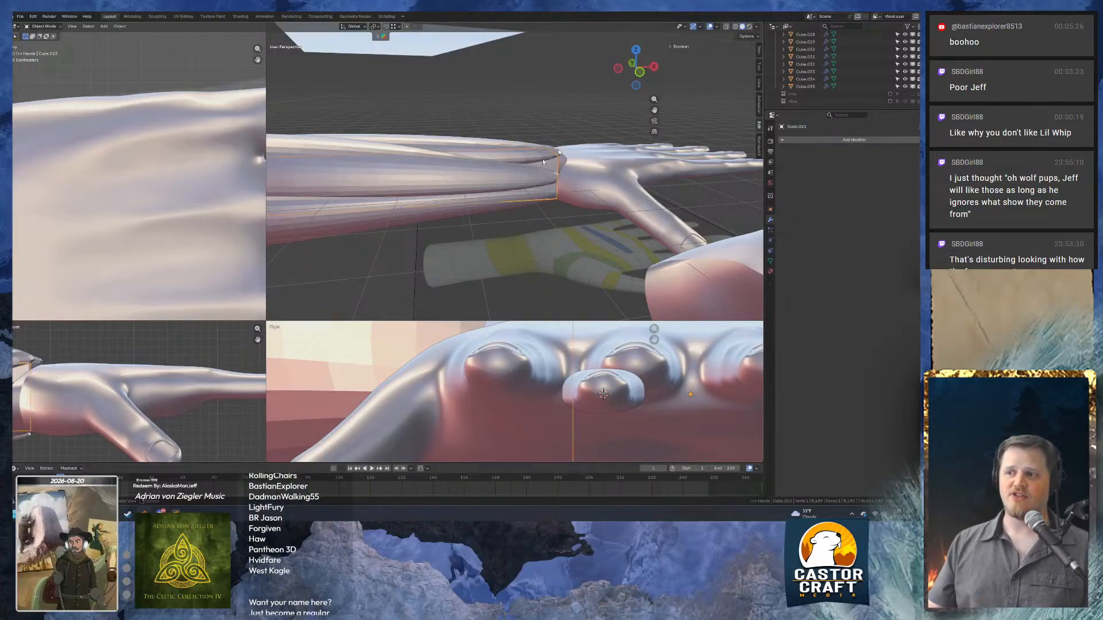
{"action": "left_click", "coordinate": [542, 164]}
{"action": "middle_click_drag", "start_coordinate": [542, 164], "coordinate": [491, 181]}
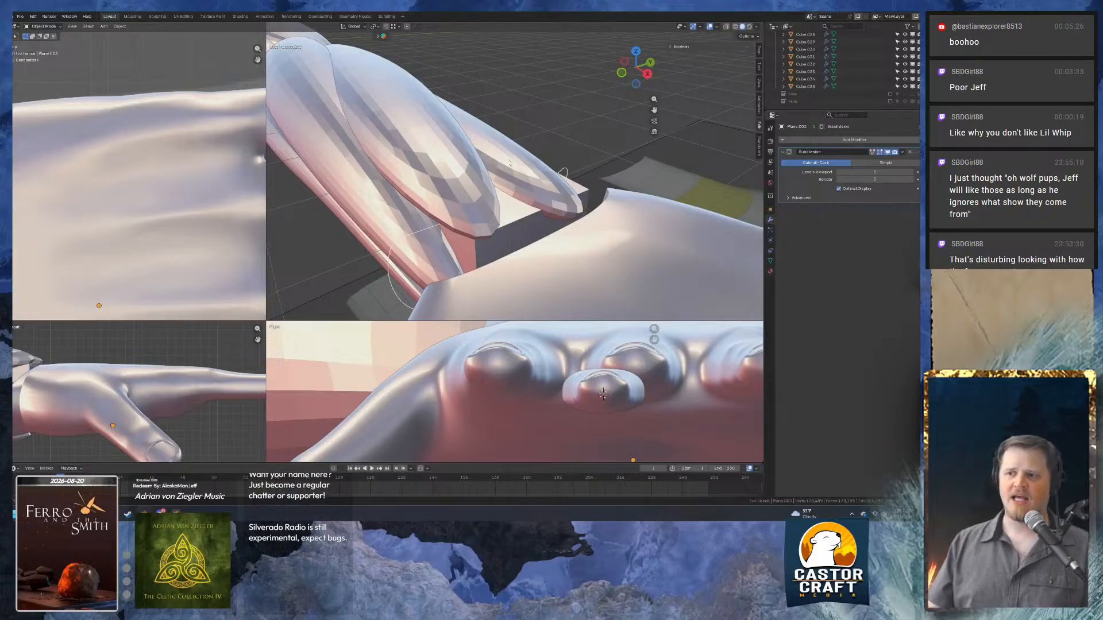
Edit the separated wrist loop and scale all of it along Z to about 1.6 times its height.
{"action": "scroll", "coordinate": [534, 149], "scroll_direction": "down", "scroll_amount": 3}
{"action": "key", "text": "Tab"}
{"action": "middle_click_drag", "start_coordinate": [532, 171], "coordinate": [572, 173]}
{"action": "key", "text": "a"}
{"action": "key", "text": "s"}
{"action": "key", "text": "z"}
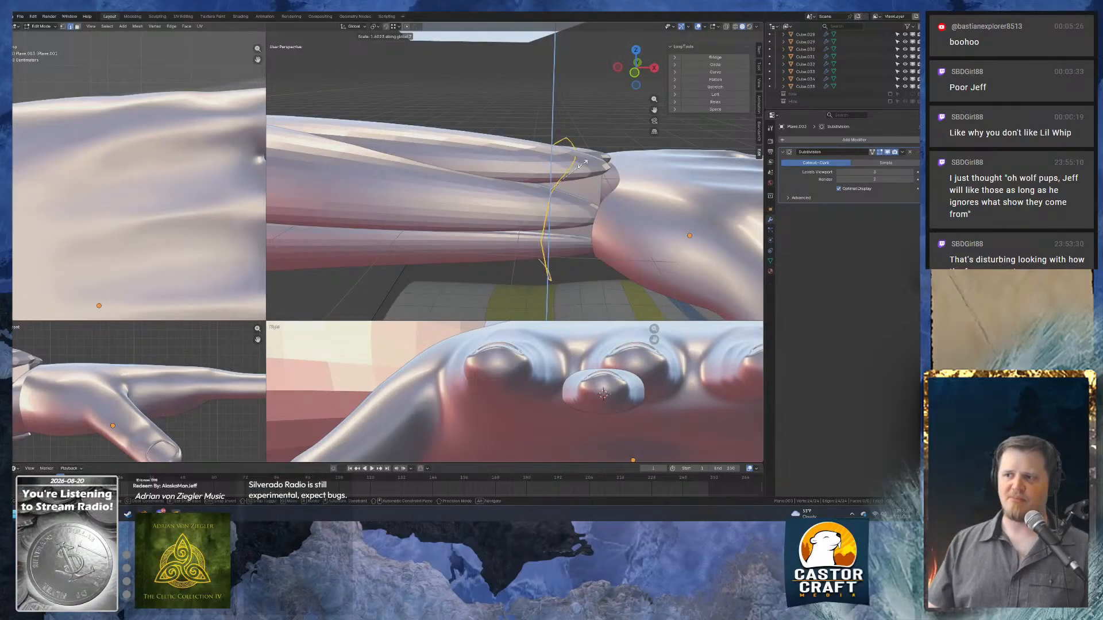
{"action": "left_click", "coordinate": [583, 161]}
Move the wrist loop along Z so that it encircles the ends of the forearm muscles.
{"action": "key", "text": "KP_3"}
{"action": "key", "text": "ctrl+KP_1"}
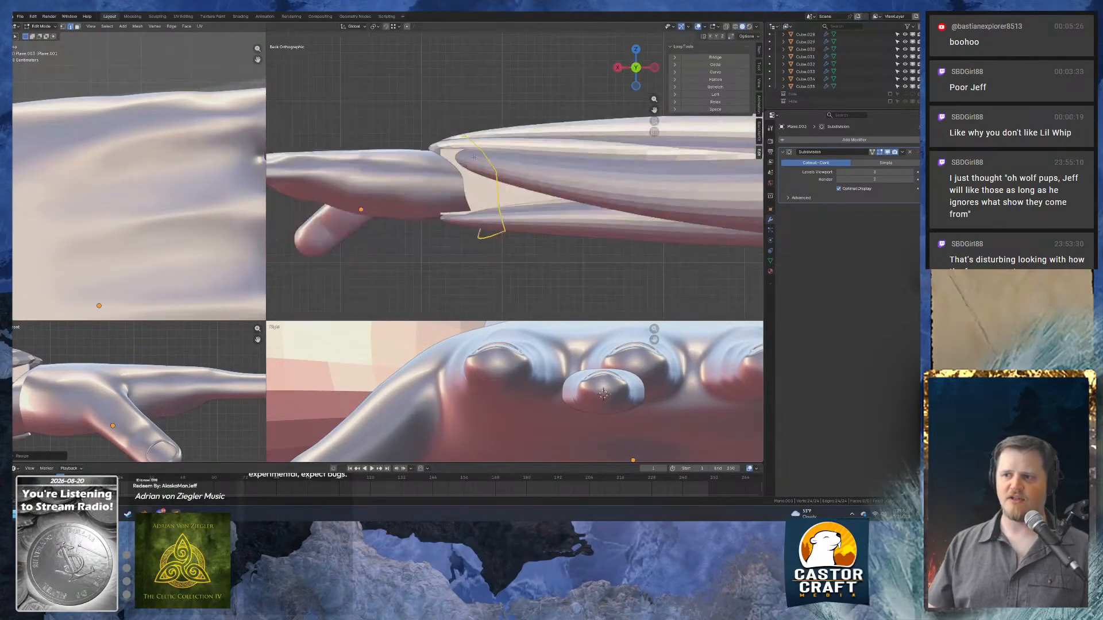
{"action": "scroll", "coordinate": [517, 161], "scroll_direction": "up", "scroll_amount": 3}
{"action": "key", "text": "g"}
{"action": "key", "text": "z"}
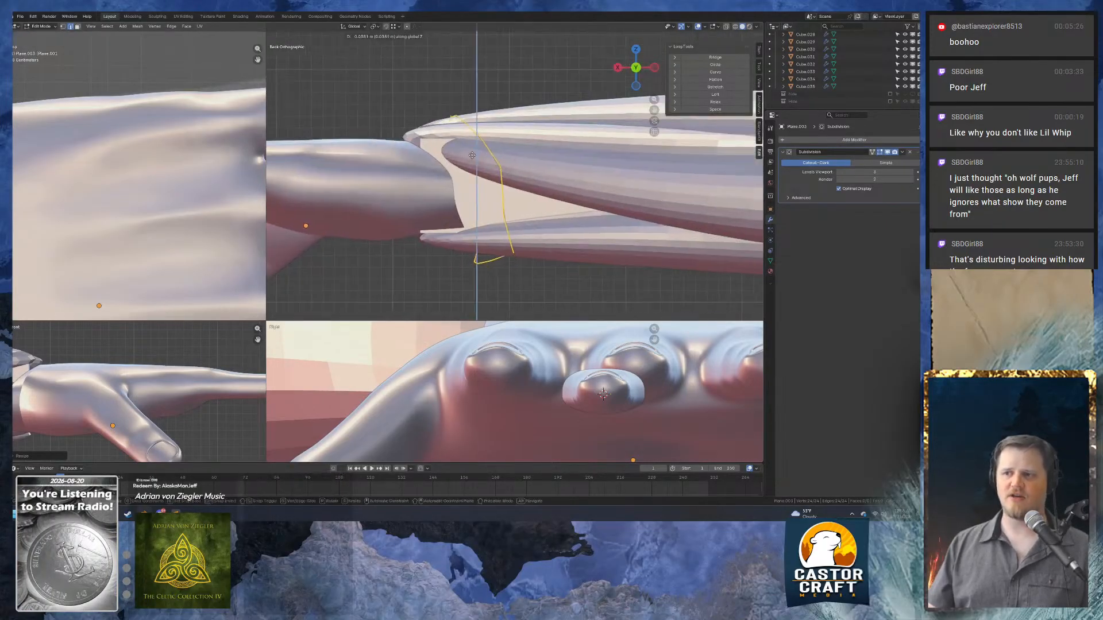
{"action": "left_click", "coordinate": [472, 155]}
{"action": "mouse_move", "coordinate": [472, 155]}
{"action": "middle_mouse_down"}
{"action": "mouse_move", "coordinate": [469, 138]}
{"action": "mouse_move", "coordinate": [544, 167]}
{"action": "mouse_move", "coordinate": [464, 151]}
{"action": "middle_mouse_up"}
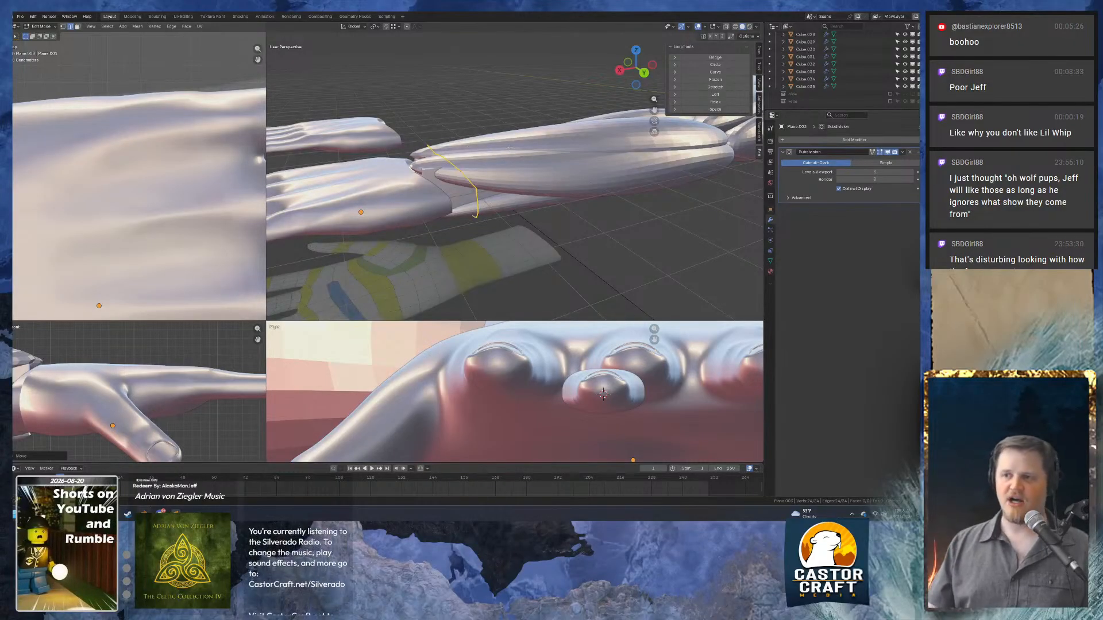
Round the wrist loop with To Sphere and scale it uniformly to fit around the wrist.
{"action": "key", "text": "alt+shift+s"}
{"action": "left_click", "coordinate": [418, 176]}
{"action": "middle_click_drag", "start_coordinate": [418, 176], "coordinate": [495, 165]}
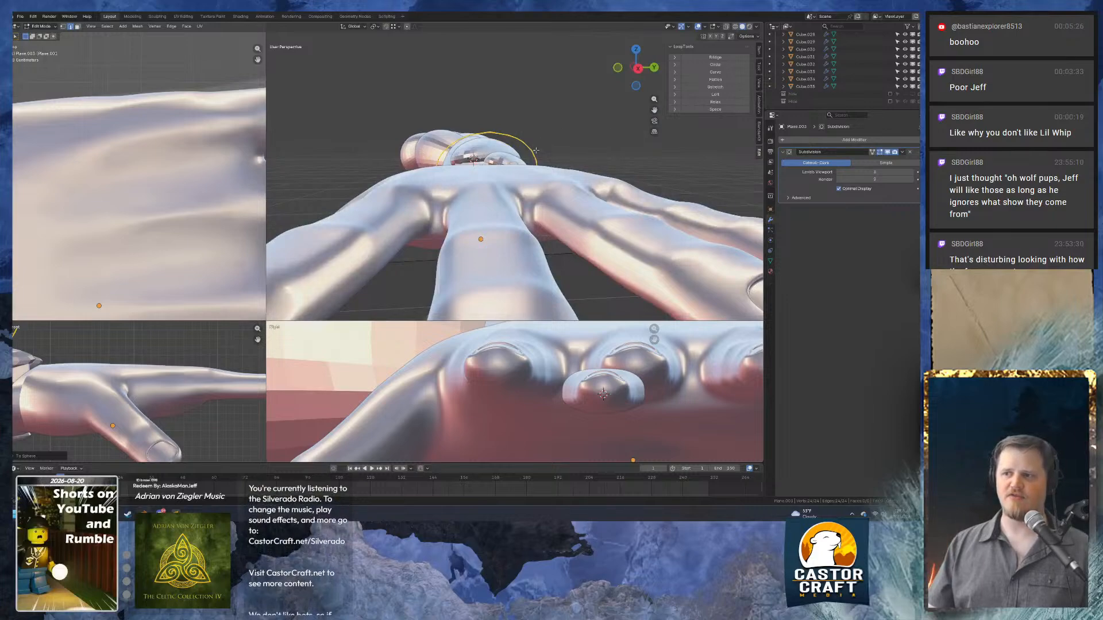
{"action": "key", "text": "KP_1"}
{"action": "key", "text": "KP_3"}
{"action": "key", "text": "s"}
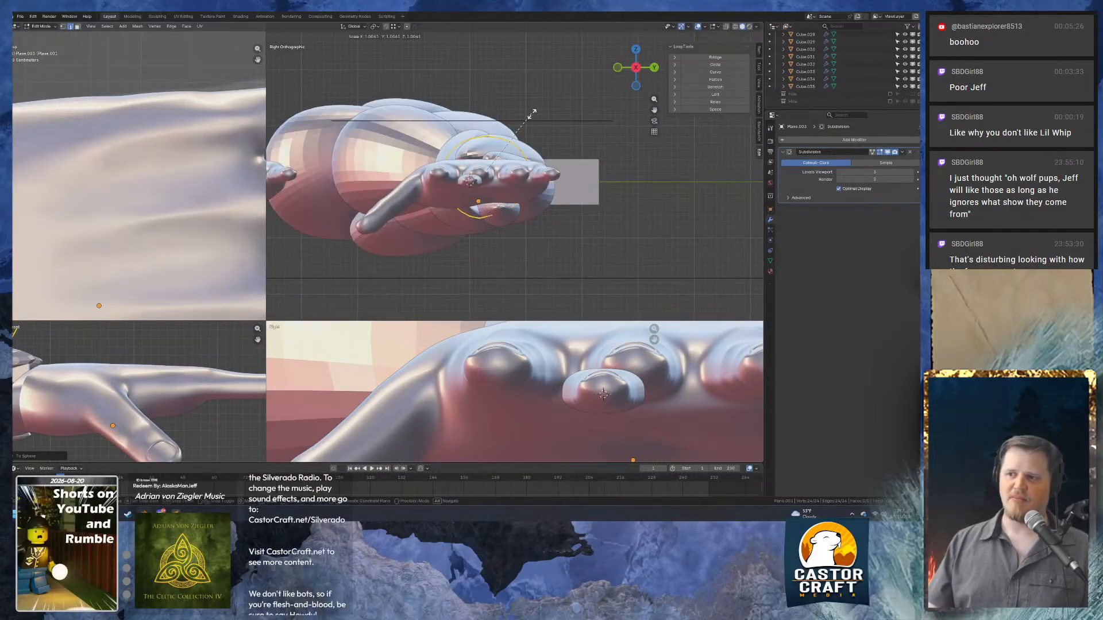
{"action": "left_click", "coordinate": [526, 126]}
Flatten the wrist loop along the X axis with a scale of 0.
{"action": "middle_click_drag", "start_coordinate": [525, 126], "coordinate": [531, 154]}
{"action": "key", "text": "s"}
{"action": "key", "text": "x"}
{"action": "key", "text": "0"}
{"action": "key", "text": "Return"}
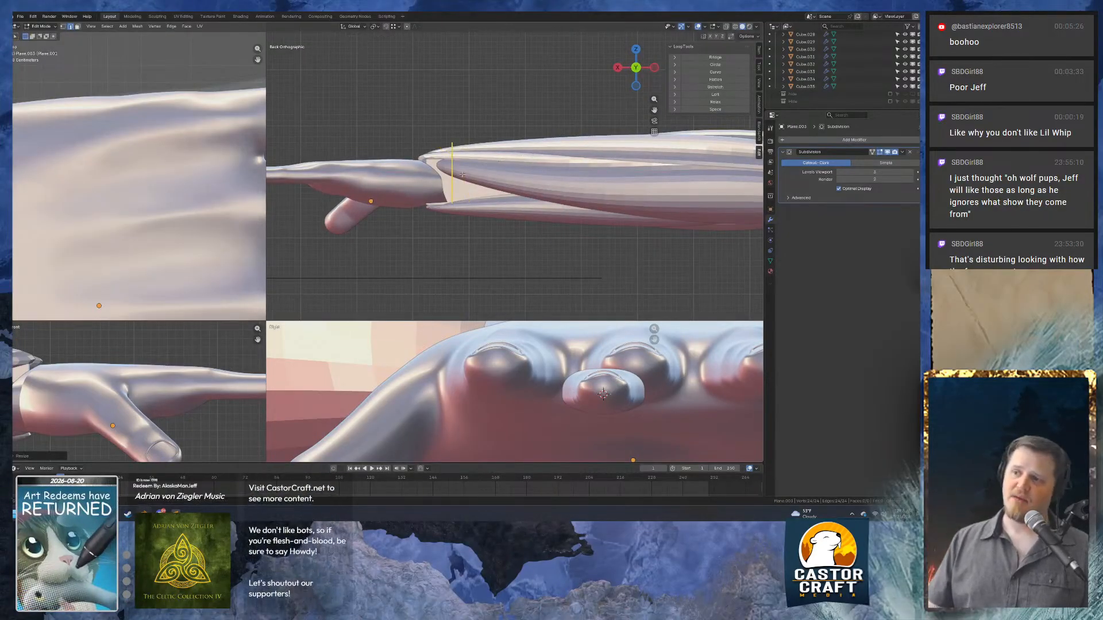
Isolate the wrist loop in local view and move it along X toward the elbow.
{"action": "middle_click_drag", "start_coordinate": [527, 169], "coordinate": [456, 200]}
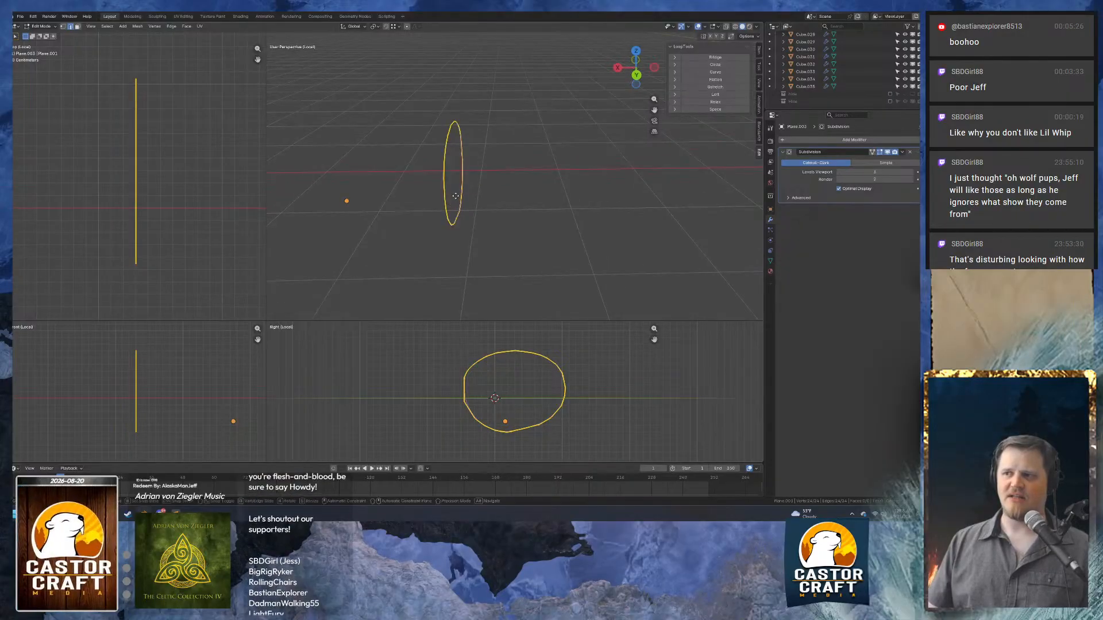
{"action": "key", "text": "g"}
{"action": "key", "text": "x"}
{"action": "left_click", "coordinate": [615, 198]}
{"action": "scroll", "coordinate": [616, 198], "scroll_direction": "down", "scroll_amount": 1}
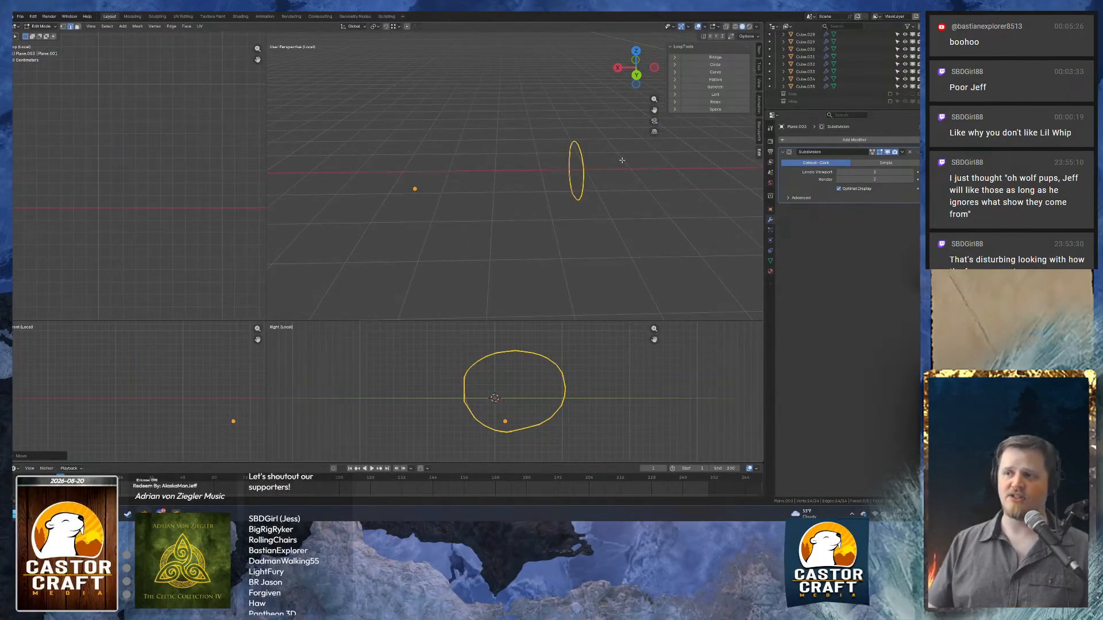
Extrude the loop along X back toward the wrist to form an open tube.
{"action": "middle_click_drag", "start_coordinate": [622, 160], "coordinate": [488, 150], "text": "shift"}
{"action": "key", "text": "e"}
{"action": "key", "text": "x"}
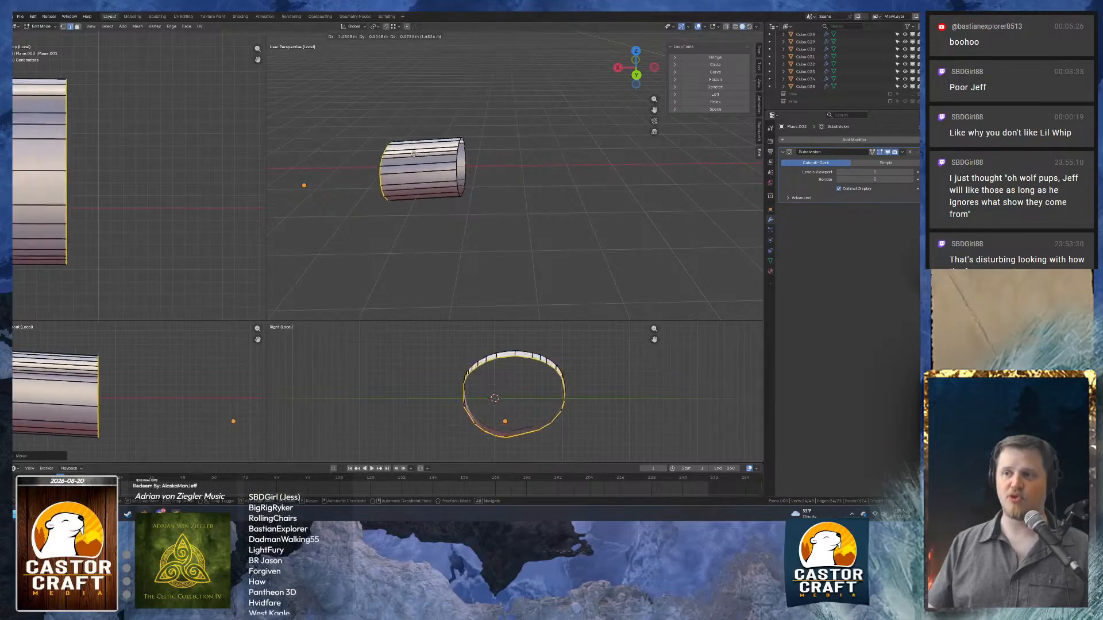
{"action": "left_click", "coordinate": [415, 146]}
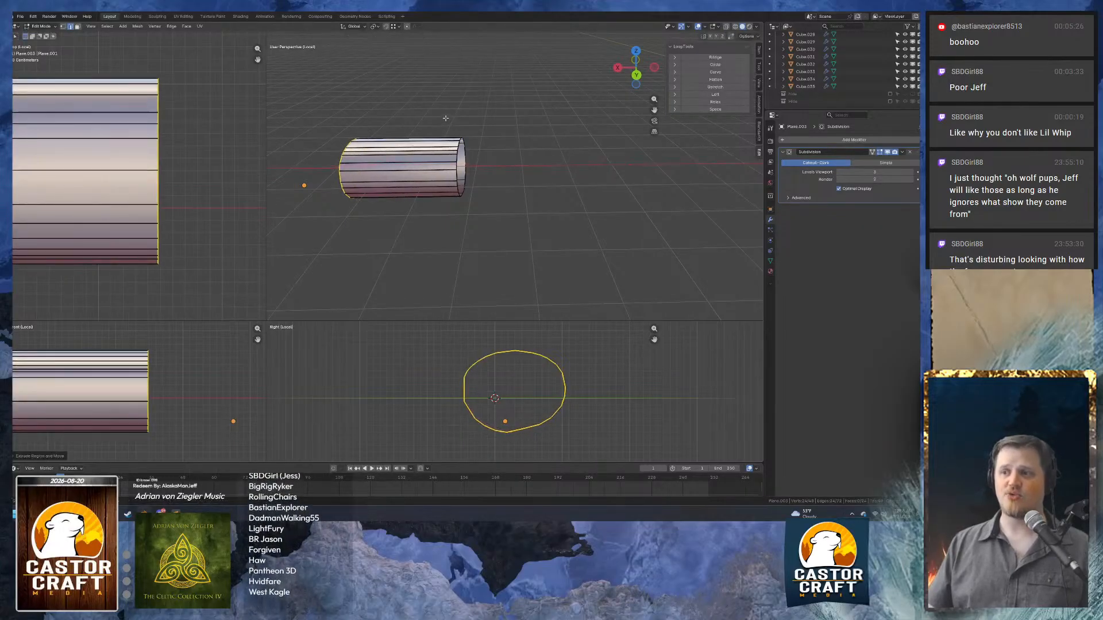
Examine the open tube from several sides and inspect its rim vertices up close.
{"action": "middle_click_drag", "start_coordinate": [445, 118], "coordinate": [501, 191]}
{"action": "scroll", "coordinate": [549, 140], "scroll_direction": "up", "scroll_amount": 2}
{"action": "scroll", "coordinate": [517, 172], "scroll_direction": "down", "scroll_amount": 1}
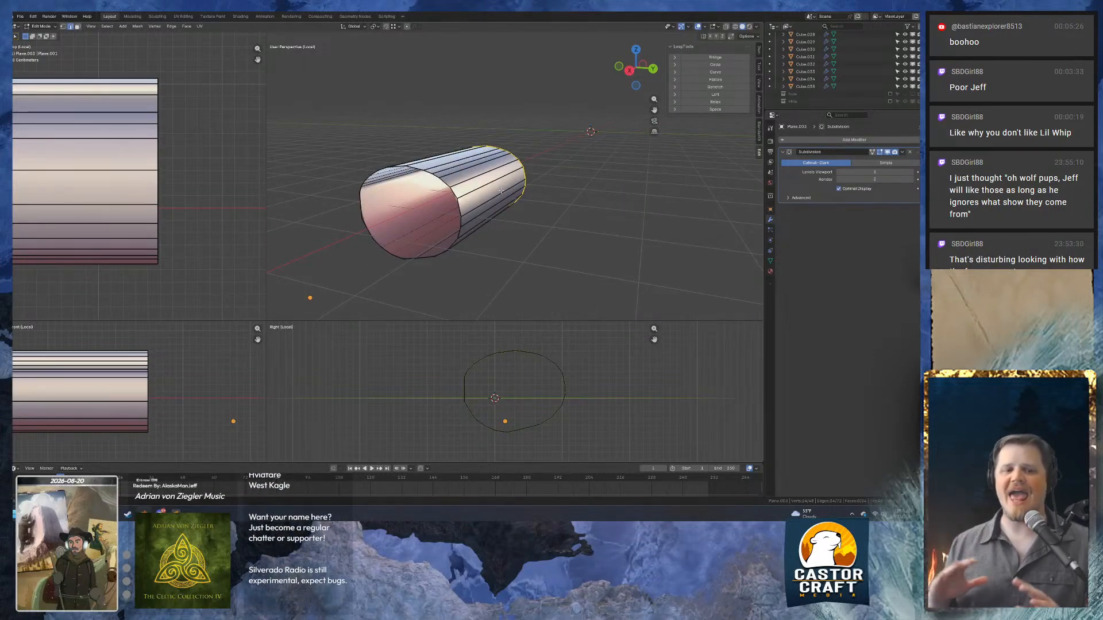
{"action": "middle_click_drag", "start_coordinate": [501, 191], "coordinate": [480, 195]}
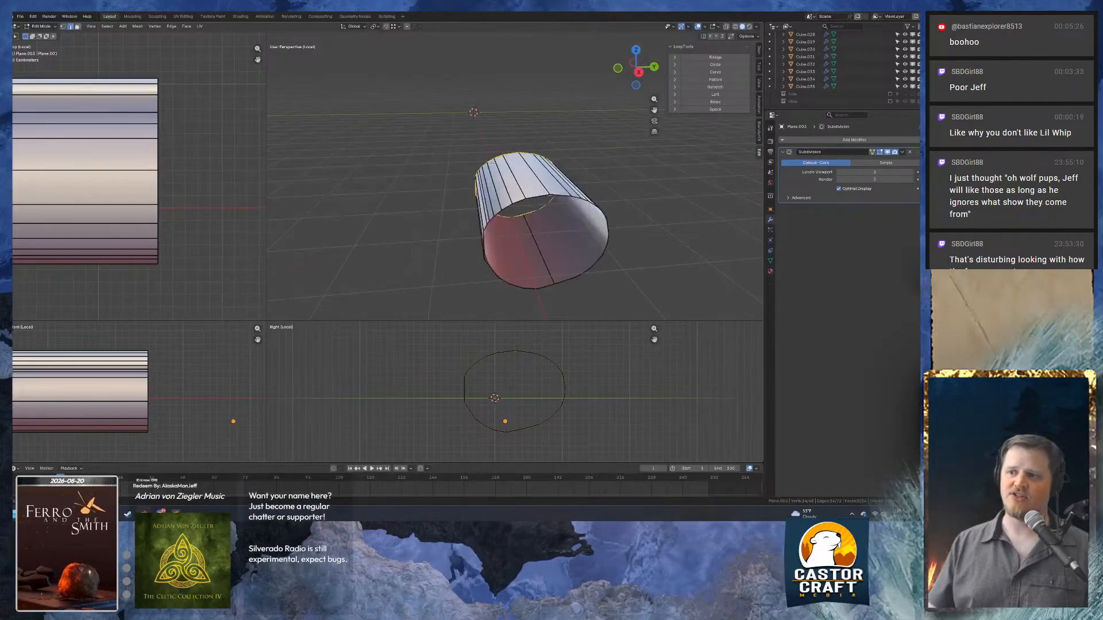
{"action": "middle_click_drag", "start_coordinate": [528, 134], "coordinate": [460, 165]}
{"action": "key", "text": "KP_Decimal"}
{"action": "scroll", "coordinate": [470, 167], "scroll_direction": "up", "scroll_amount": 3}
{"action": "key", "text": "1"}
{"action": "scroll", "coordinate": [460, 165], "scroll_direction": "down", "scroll_amount": 3}
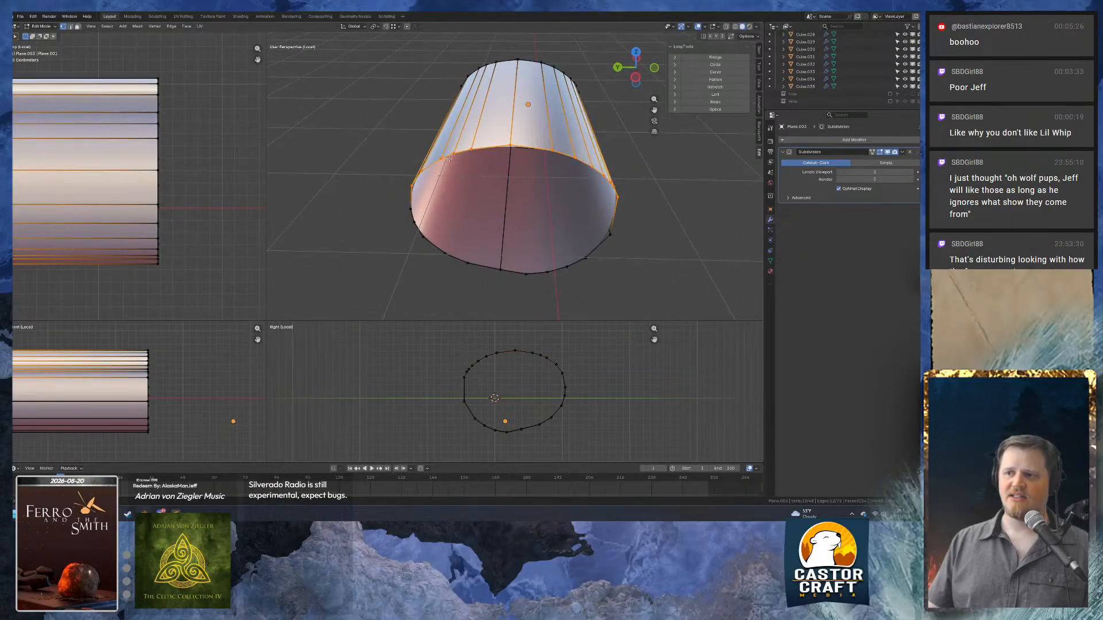
Try to scale two selected vertices on the upper rim of the tube's open end.
{"action": "left_click", "coordinate": [452, 157]}
{"action": "left_click", "coordinate": [574, 156], "text": "shift"}
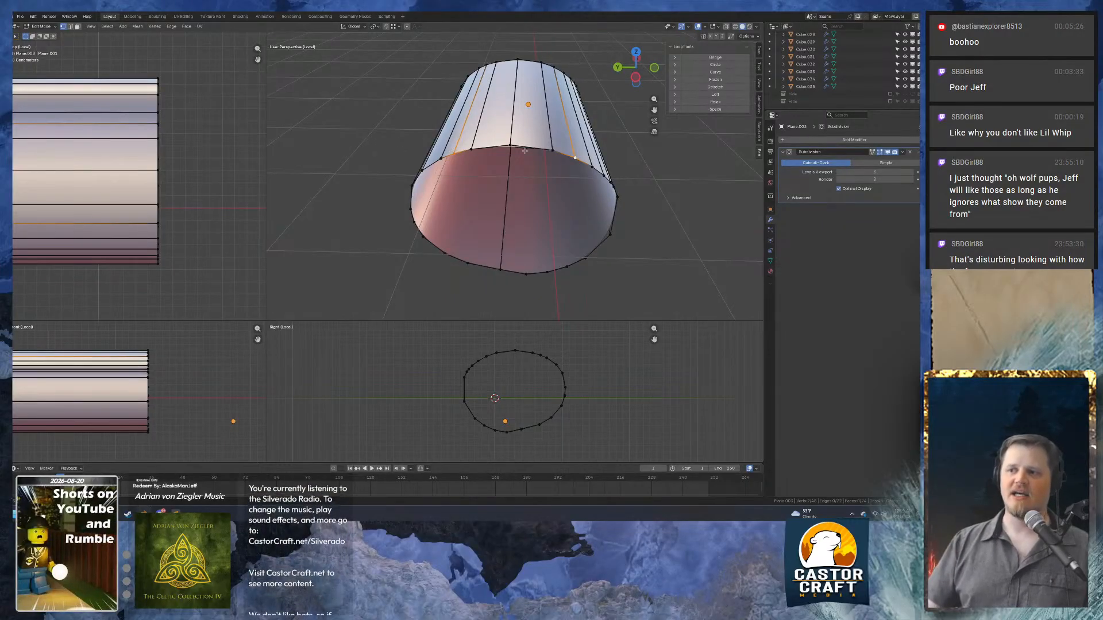
{"action": "mouse_move", "coordinate": [524, 151]}
{"action": "middle_mouse_down"}
{"action": "mouse_move", "coordinate": [545, 92]}
{"action": "mouse_move", "coordinate": [574, 143]}
{"action": "mouse_move", "coordinate": [527, 148]}
{"action": "middle_mouse_up"}
{"action": "key", "text": "s"}
{"action": "left_click", "coordinate": [581, 126]}
{"action": "key", "text": "2"}
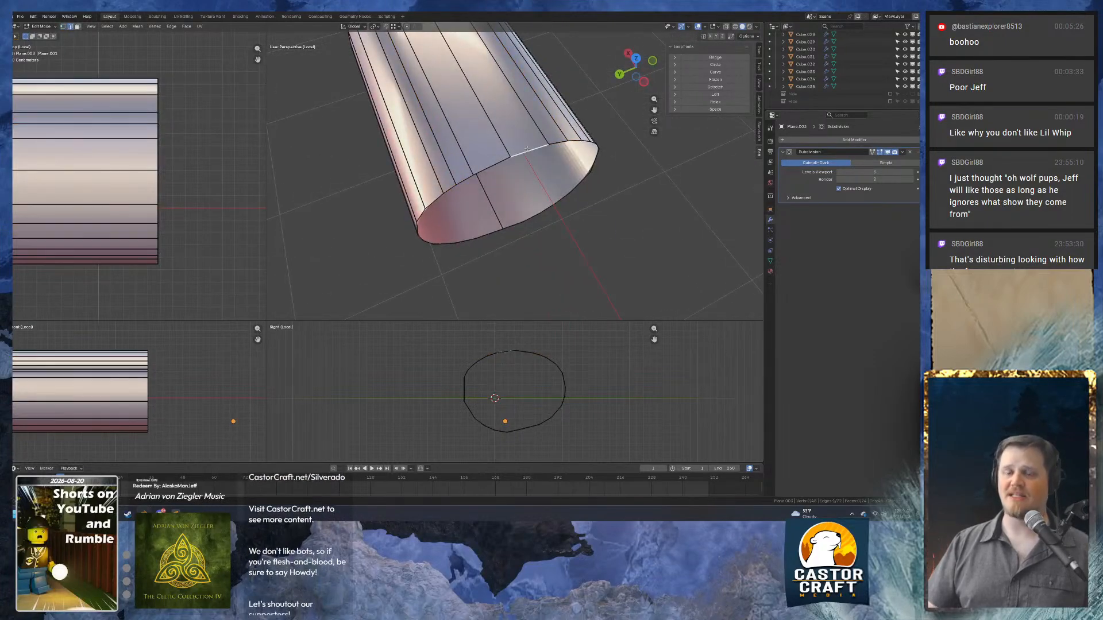
Select the tube's elbow-side edge loop and scale it up uniformly so the tube flares.
{"action": "left_click", "coordinate": [527, 149], "text": "alt"}
{"action": "key", "text": "s"}
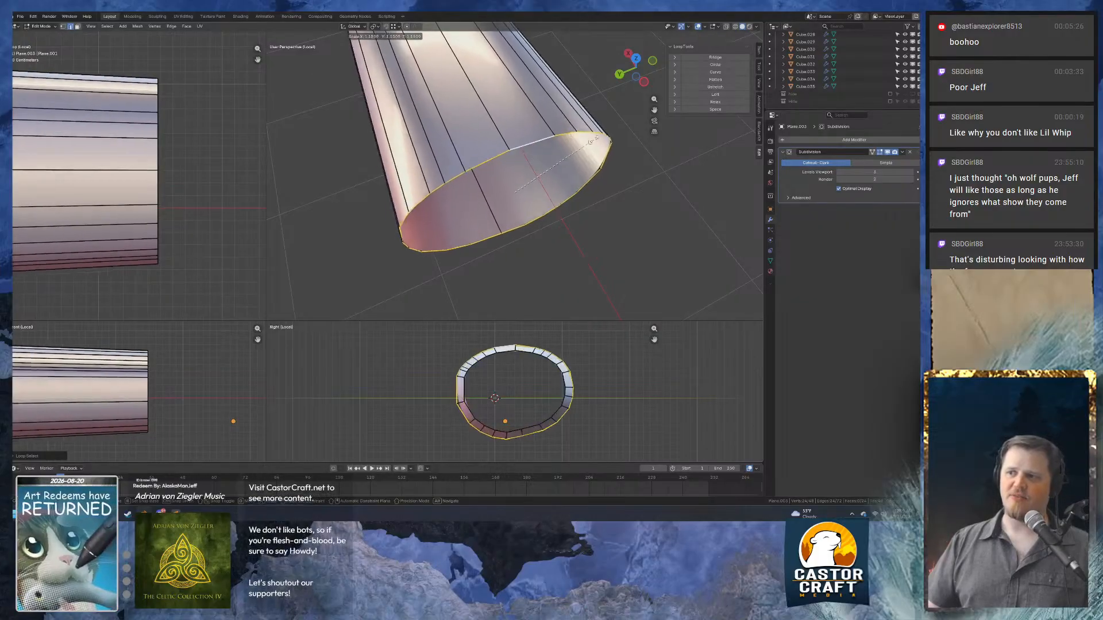
{"action": "left_click", "coordinate": [599, 137]}
{"action": "middle_click_drag", "start_coordinate": [599, 150], "coordinate": [513, 134]}
{"action": "scroll", "coordinate": [513, 135], "scroll_direction": "down", "scroll_amount": 4}
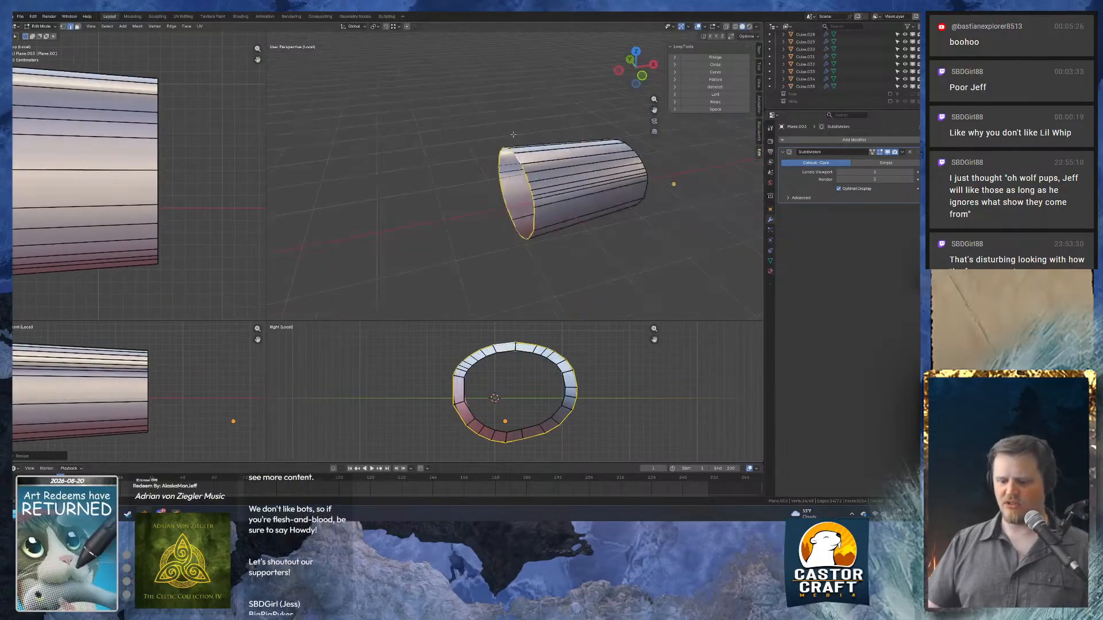
Leave local view, then scale the elbow-side loop and move it along Z to line up with the forearm.
{"action": "key", "text": "KP_Divide"}
{"action": "key", "text": "ctrl+KP_1"}
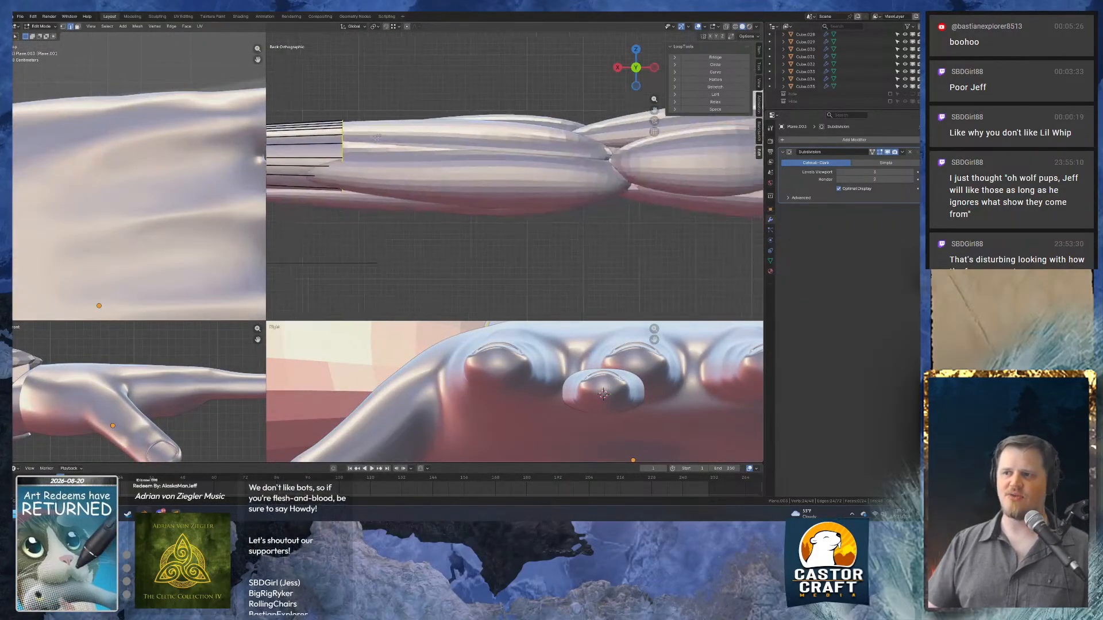
{"action": "scroll", "coordinate": [379, 137], "scroll_direction": "down", "scroll_amount": 3}
{"action": "middle_click_drag", "start_coordinate": [386, 135], "coordinate": [428, 141], "text": "shift"}
{"action": "key", "text": "s"}
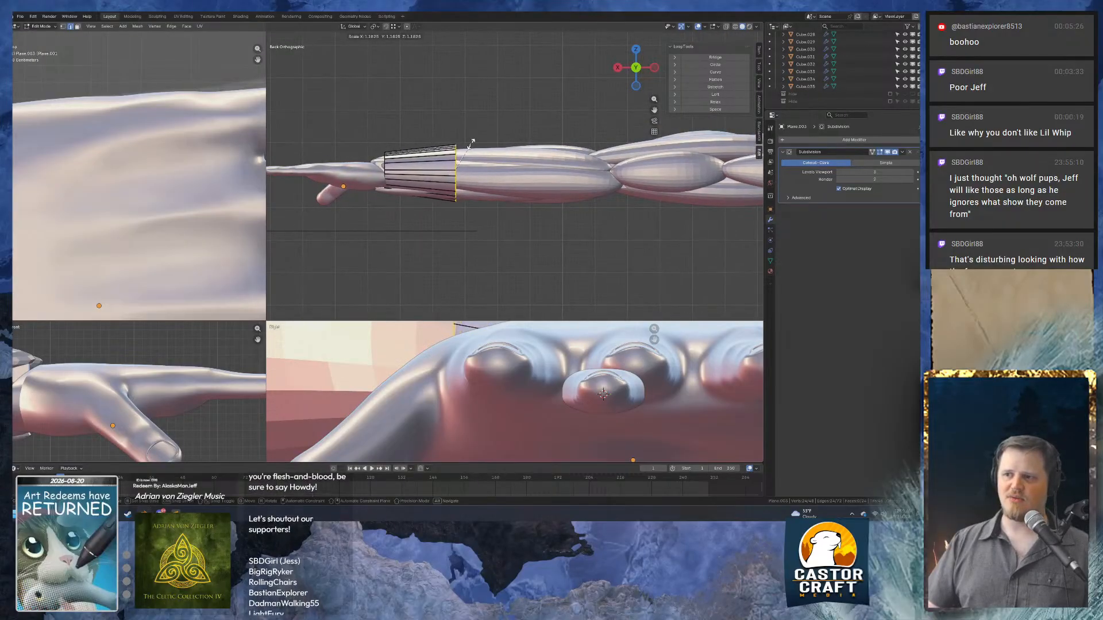
{"action": "left_click", "coordinate": [466, 143]}
{"action": "key", "text": "g"}
{"action": "key", "text": "z"}
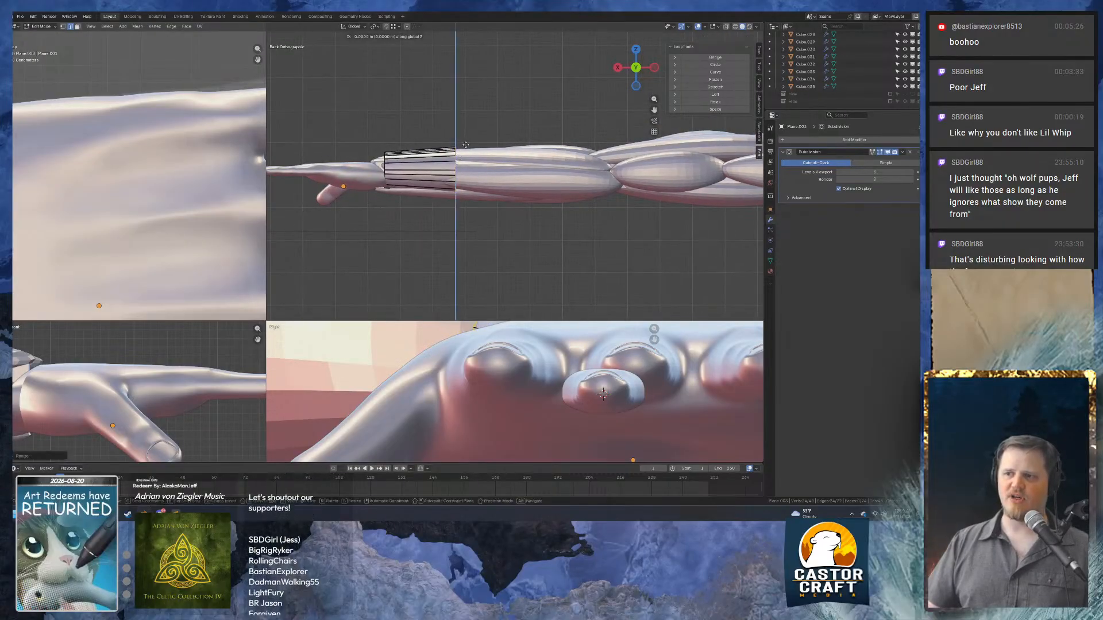
{"action": "left_click", "coordinate": [466, 153]}
Move the elbow-side loop along X up the forearm and scale it up uniformly around the muscles.
{"action": "key", "text": "g"}
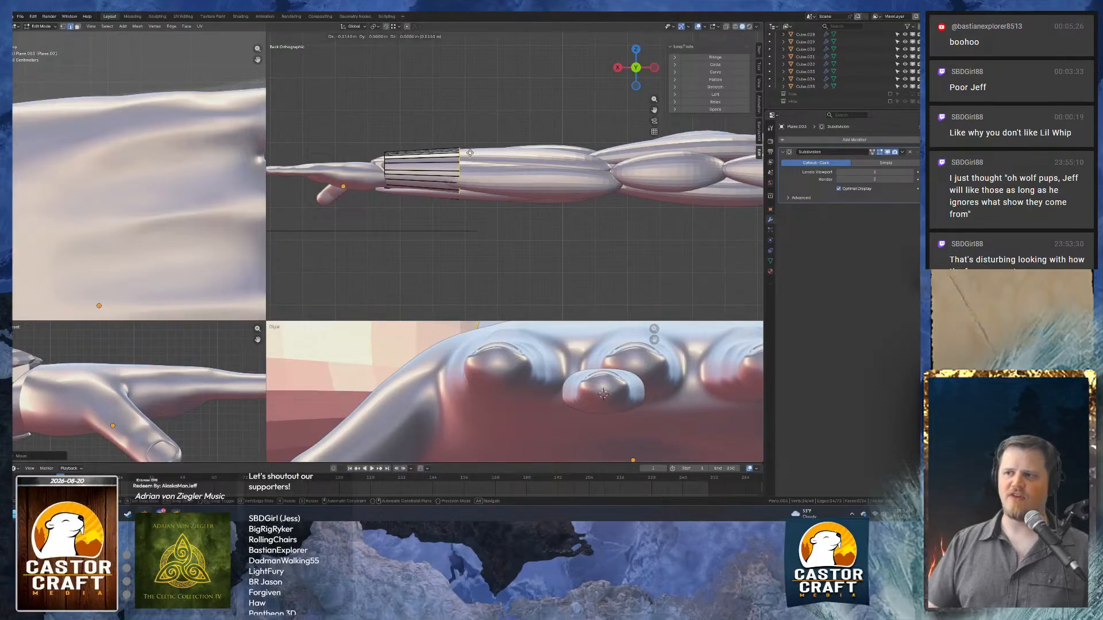
{"action": "key", "text": "x"}
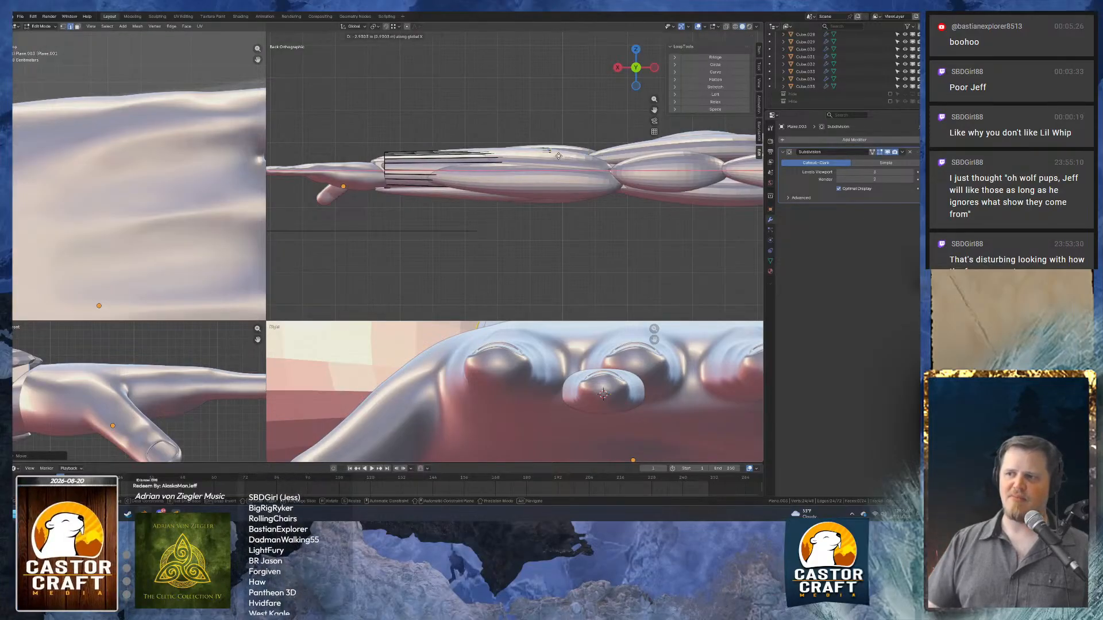
{"action": "left_click", "coordinate": [558, 155]}
{"action": "key", "text": "s"}
{"action": "left_click", "coordinate": [579, 156]}
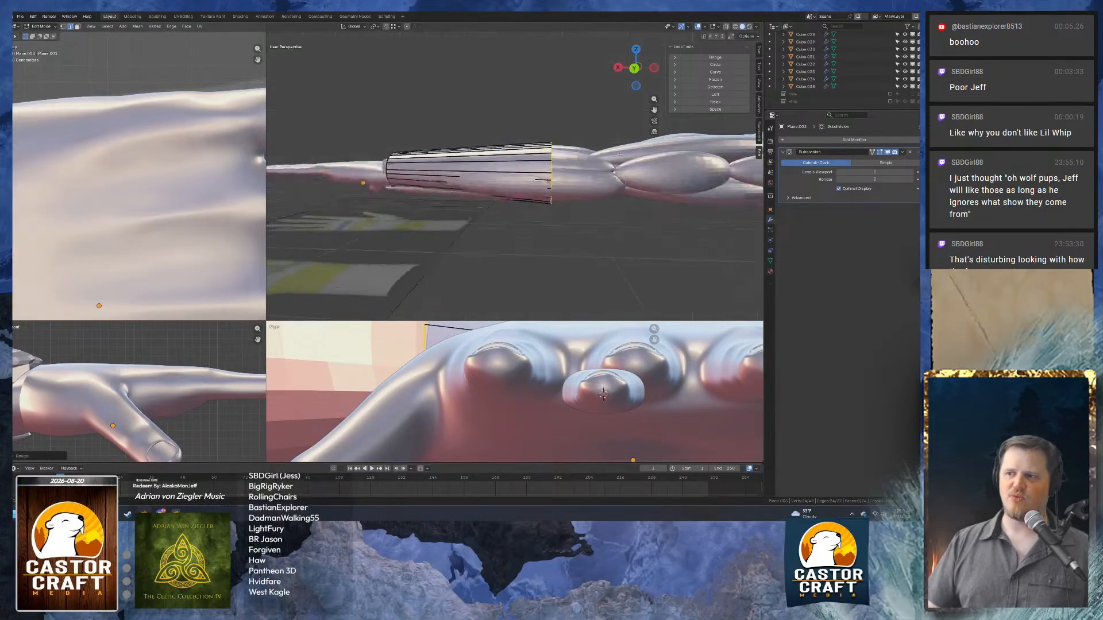
Scale the elbow-side loop along the Z axis to match the forearm's thickness.
{"action": "middle_click_drag", "start_coordinate": [579, 157], "coordinate": [692, 163]}
{"action": "key", "text": "s"}
{"action": "key", "text": "z"}
{"action": "left_click", "coordinate": [620, 152]}
Select the tube's wrist-side edge loop and scale it uniformly to fit the wrist.
{"action": "scroll", "coordinate": [603, 158], "scroll_direction": "down", "scroll_amount": 5}
{"action": "scroll", "coordinate": [488, 155], "scroll_direction": "up", "scroll_amount": 5}
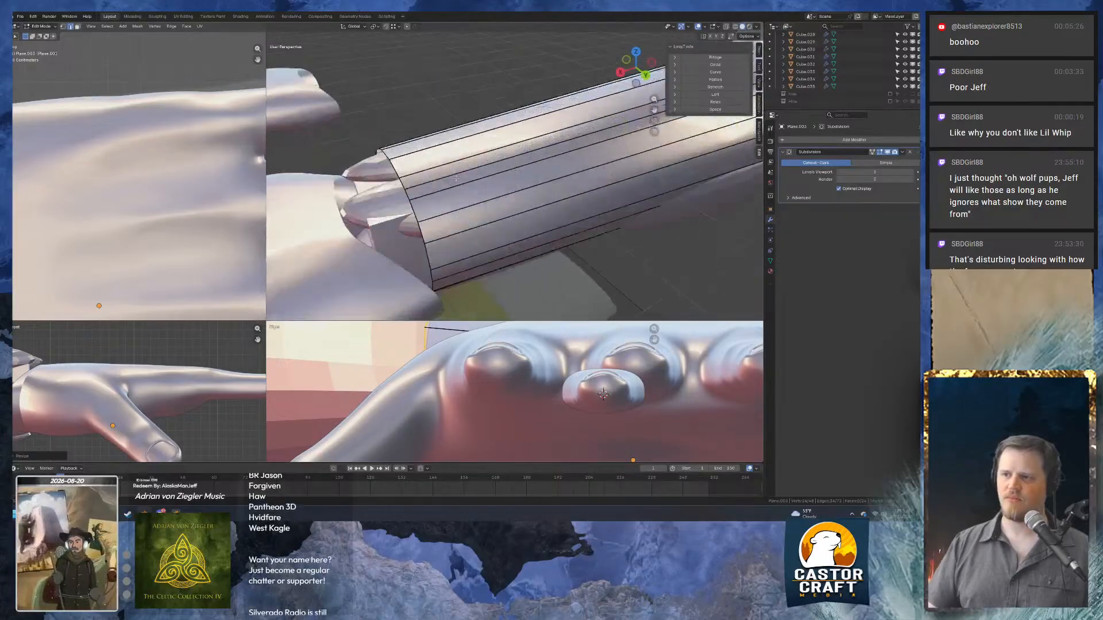
{"action": "middle_click_drag", "start_coordinate": [455, 178], "coordinate": [499, 164]}
{"action": "left_click", "coordinate": [505, 162], "text": "alt"}
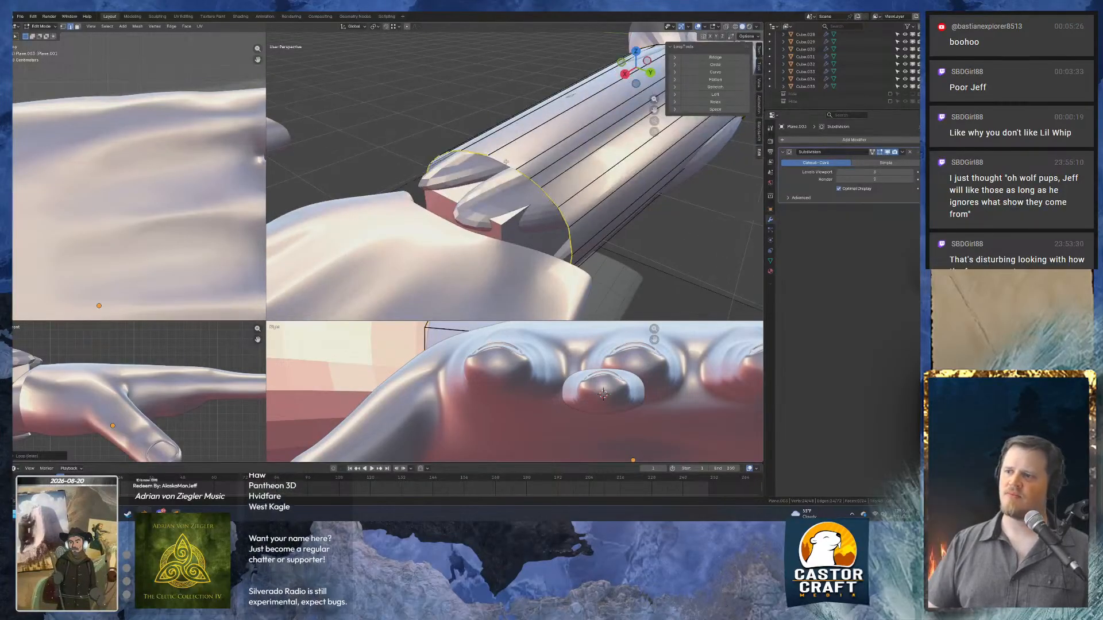
{"action": "scroll", "coordinate": [505, 163], "scroll_direction": "down", "scroll_amount": 3}
{"action": "key", "text": "s"}
{"action": "left_click", "coordinate": [545, 165]}
{"action": "middle_click_drag", "start_coordinate": [545, 166], "coordinate": [600, 102]}
{"action": "scroll", "coordinate": [460, 164], "scroll_direction": "down", "scroll_amount": 8}
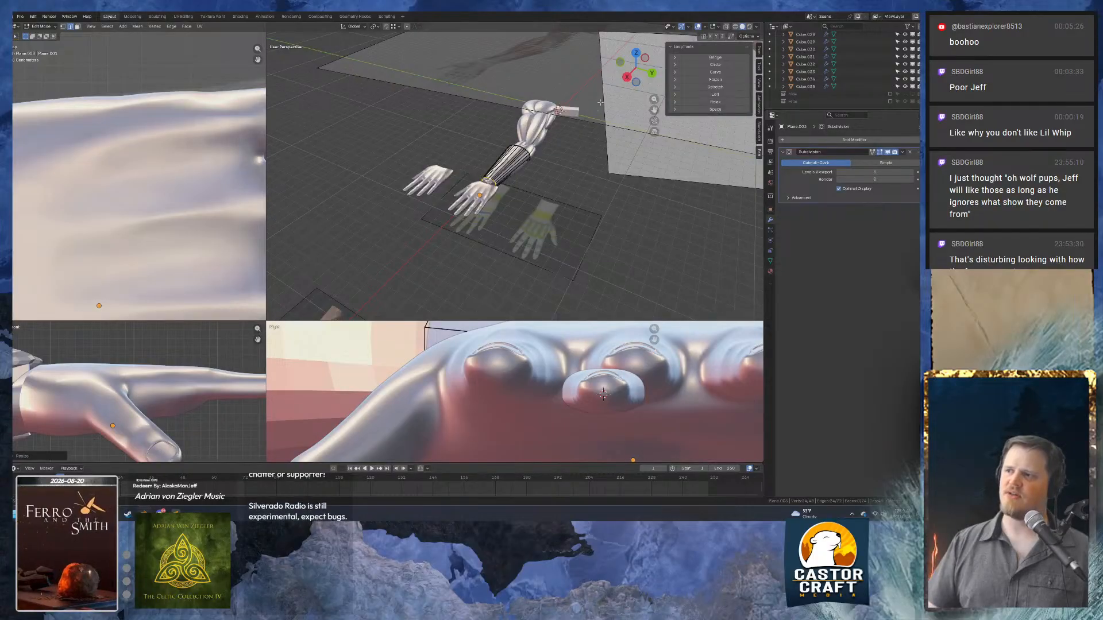
In Object Mode, move the four reference image empties to a new collection named References and exclude that collection from the view layer.
{"action": "key", "text": "Tab"}
{"action": "middle_click_drag", "start_coordinate": [621, 146], "coordinate": [587, 226], "text": "shift"}
{"action": "scroll", "coordinate": [873, 75], "scroll_direction": "up", "scroll_amount": 6}
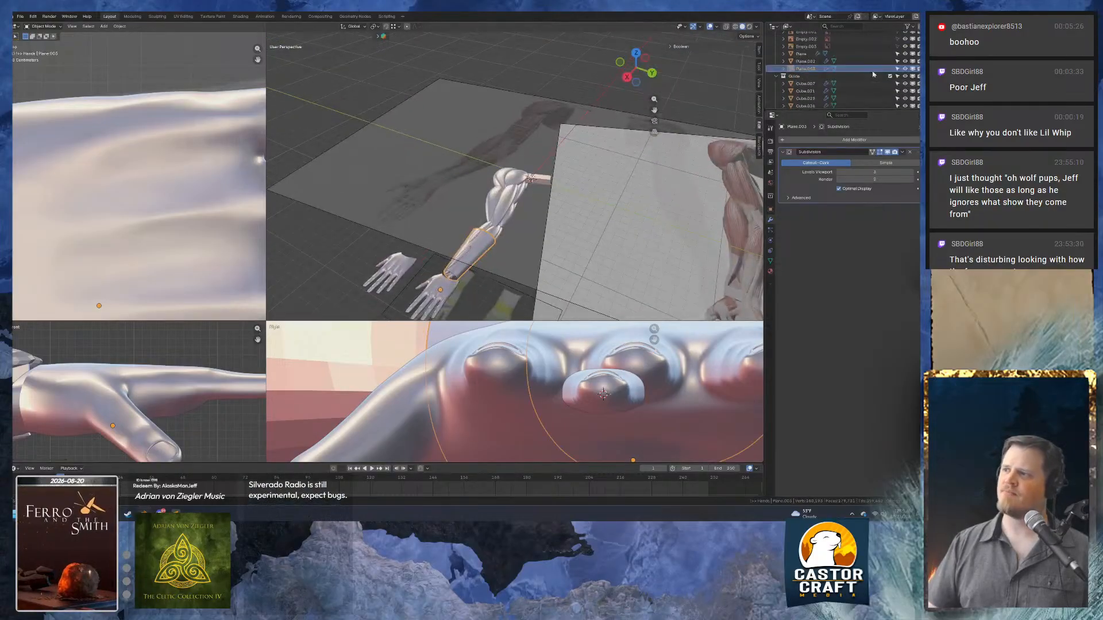
{"action": "scroll", "coordinate": [873, 75], "scroll_direction": "up", "scroll_amount": 2}
{"action": "left_click", "coordinate": [815, 60]}
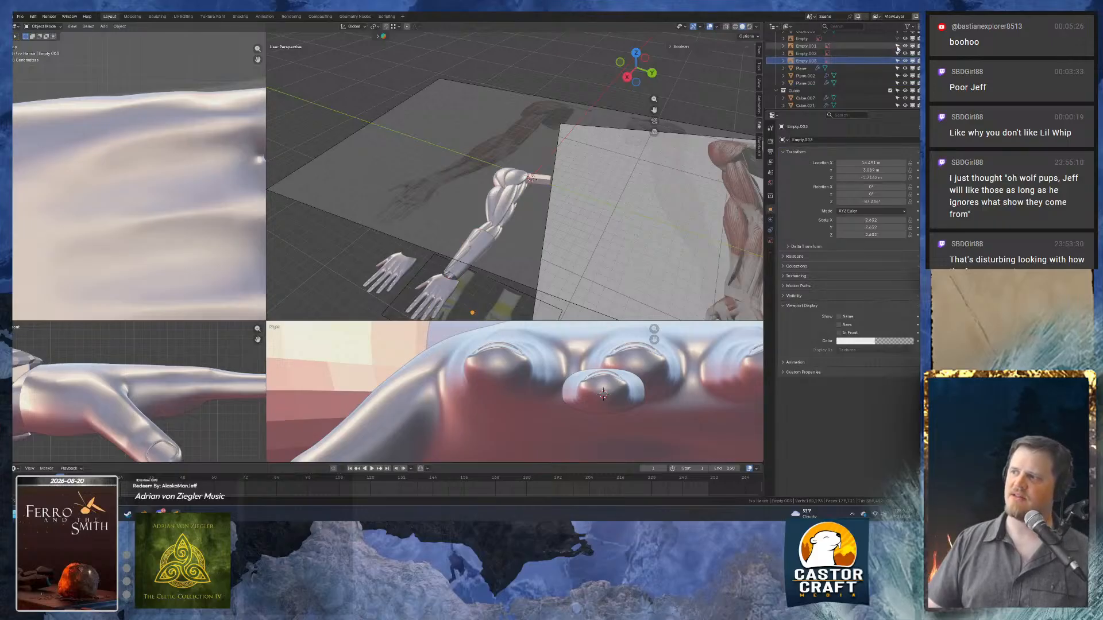
{"action": "left_click", "coordinate": [807, 46], "text": "shift"}
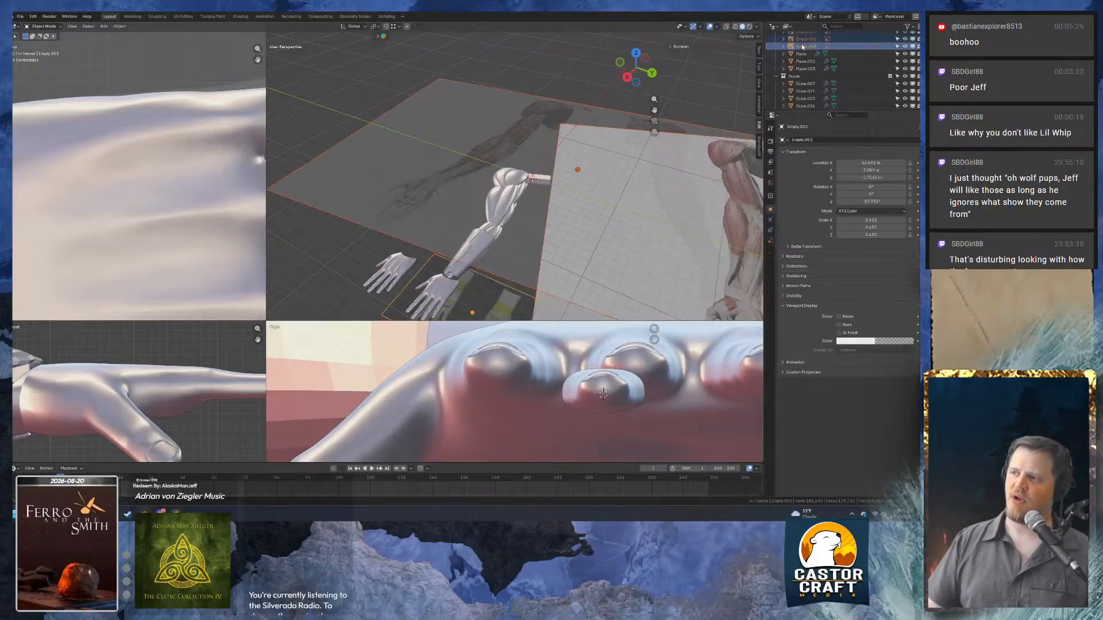
{"action": "scroll", "coordinate": [804, 50], "scroll_direction": "up", "scroll_amount": 2}
{"action": "left_click", "coordinate": [802, 53], "text": "shift"}
{"action": "scroll", "coordinate": [446, 151], "scroll_direction": "down", "scroll_amount": 2}
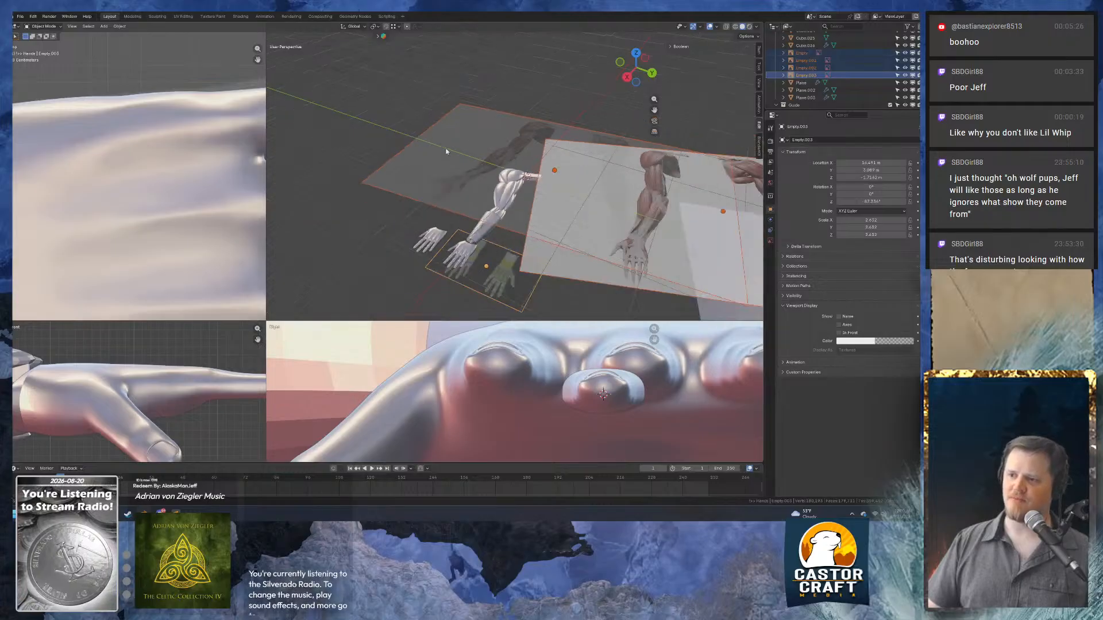
{"action": "key", "text": "m"}
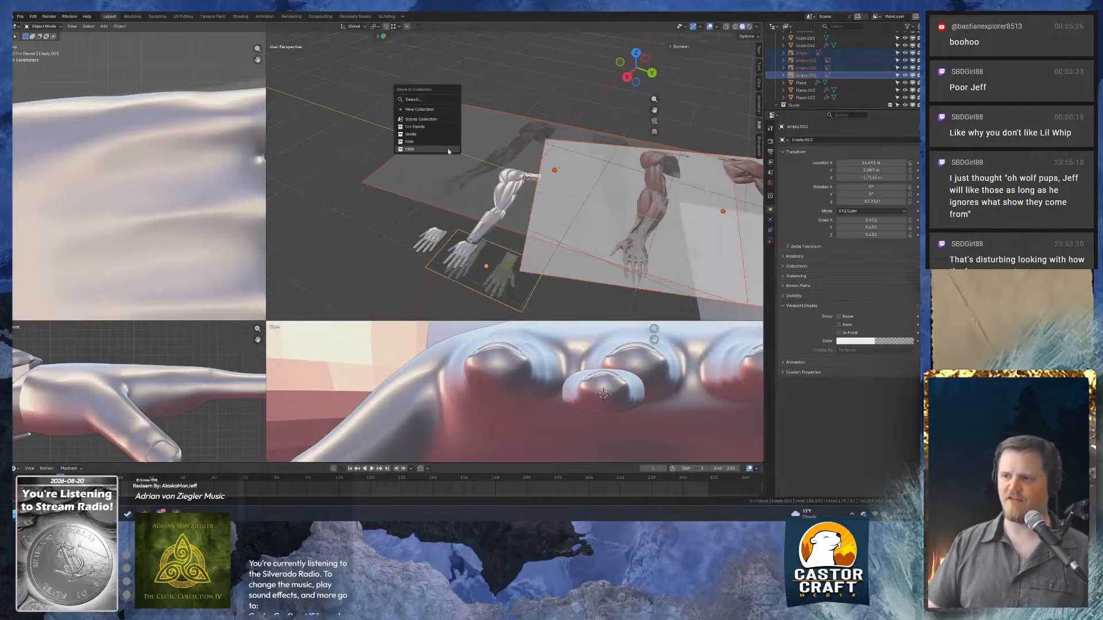
{"action": "left_click", "coordinate": [437, 110]}
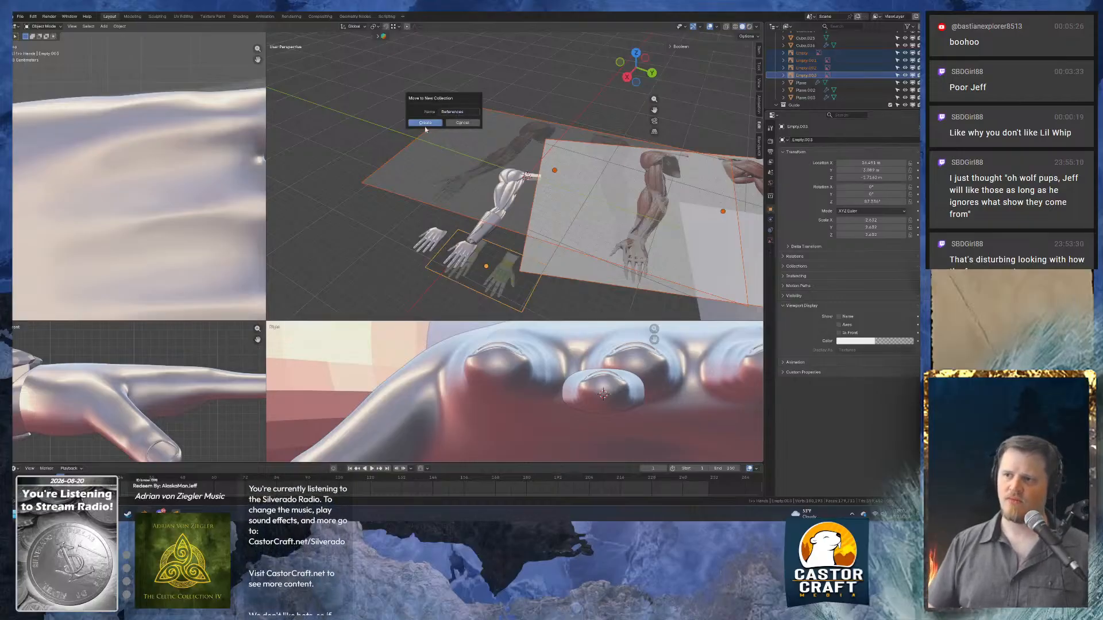
{"action": "left_click", "coordinate": [425, 124]}
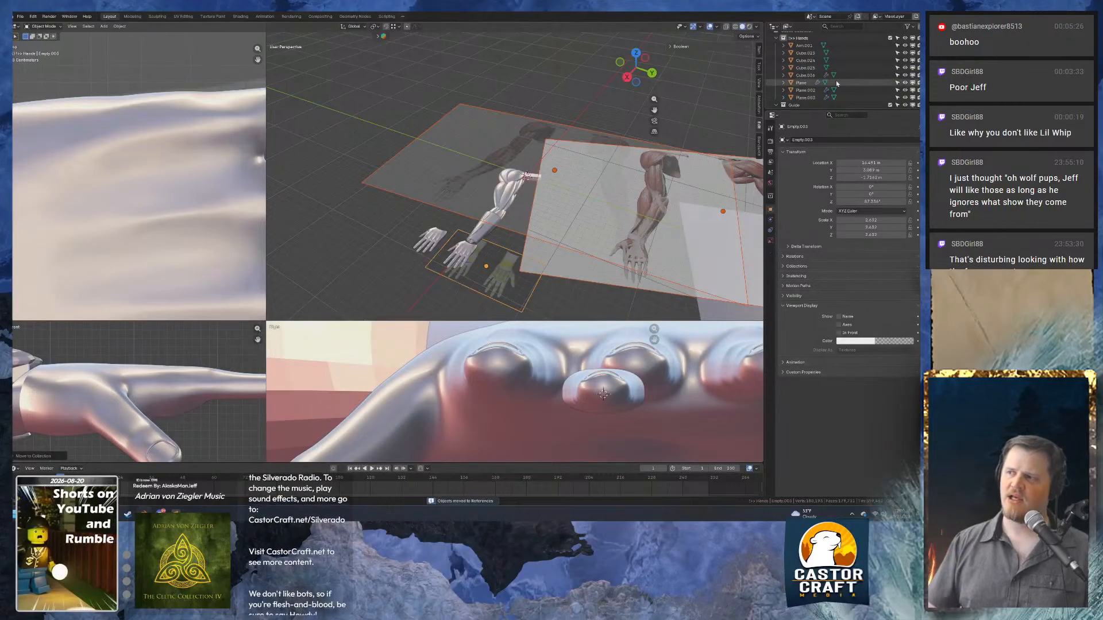
{"action": "scroll", "coordinate": [836, 82], "scroll_direction": "down", "scroll_amount": 6}
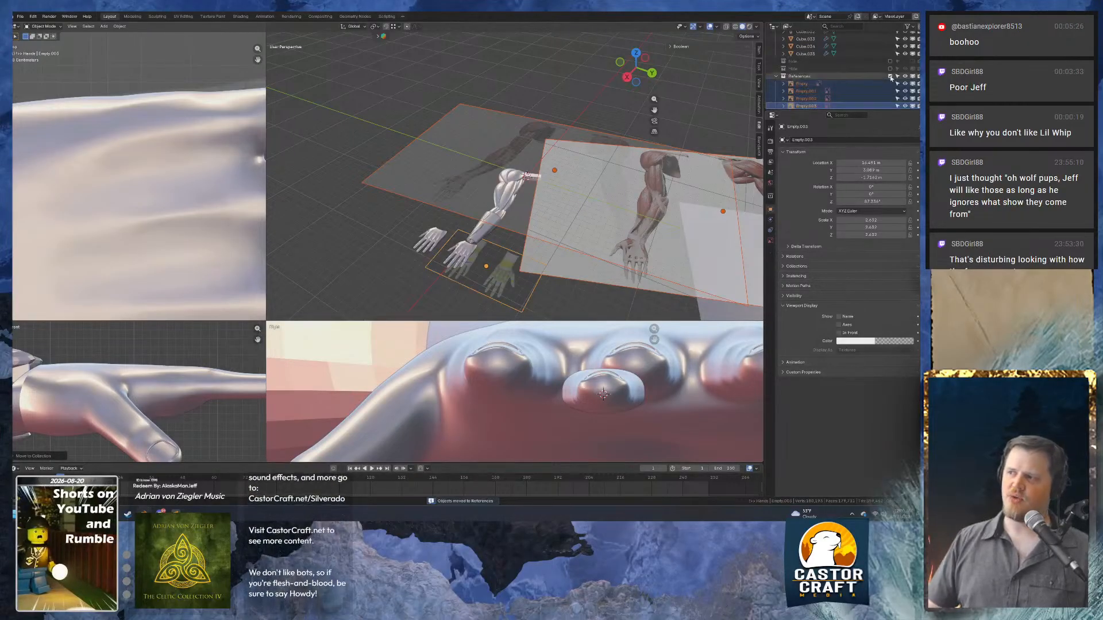
{"action": "left_click", "coordinate": [889, 79]}
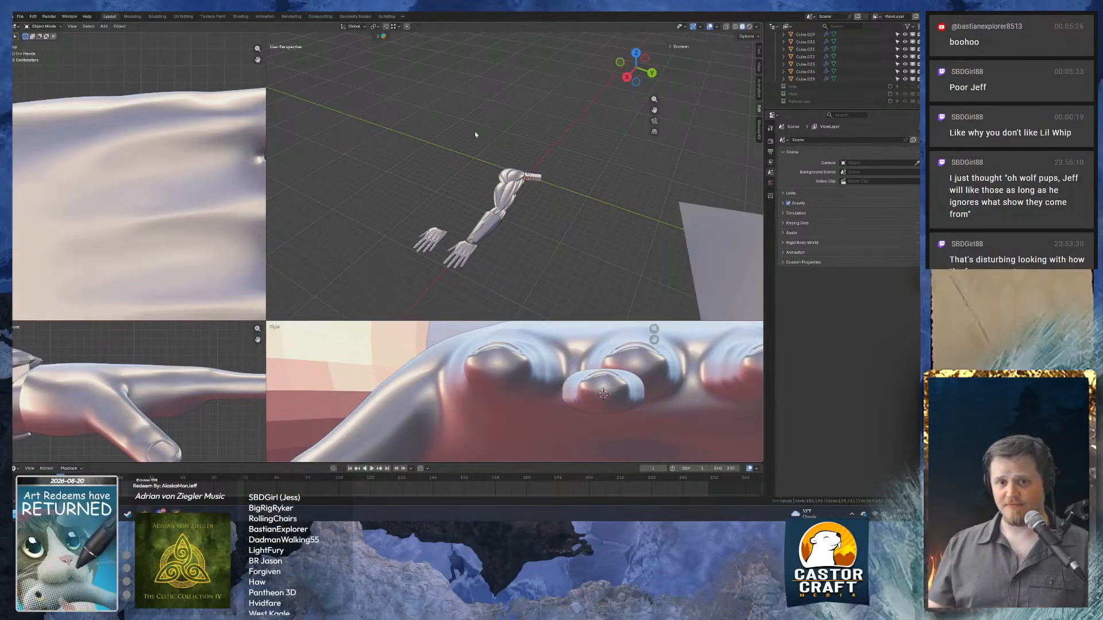
Examine how the tube fits around the forearm and meets the hand at the wrist.
{"action": "left_click", "coordinate": [470, 250]}
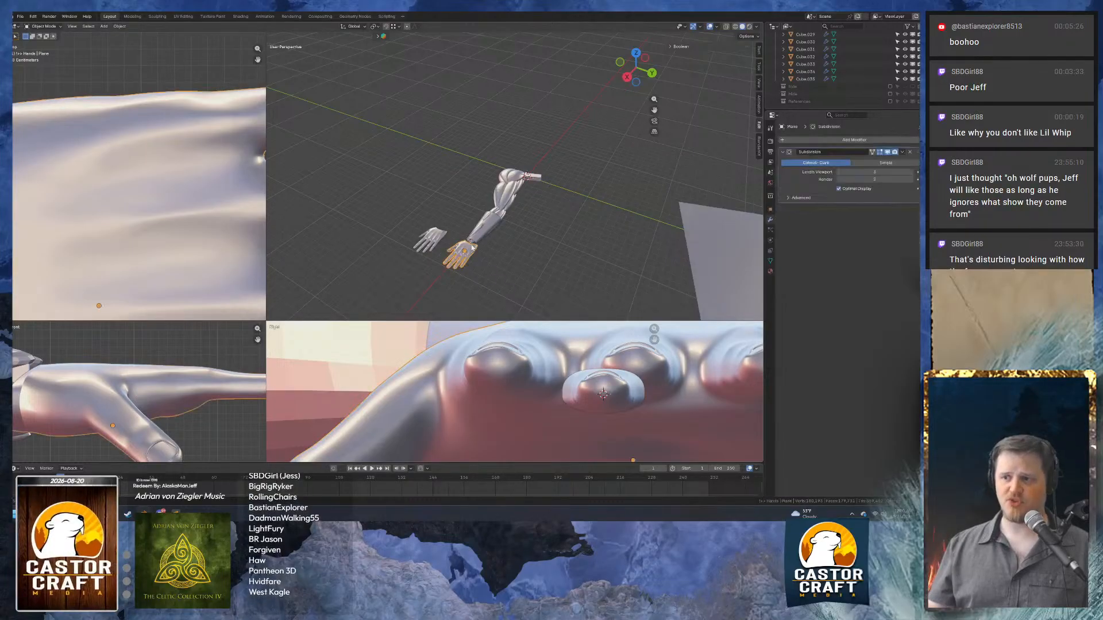
{"action": "key", "text": "KP_Decimal"}
{"action": "middle_click_drag", "start_coordinate": [550, 222], "coordinate": [508, 196]}
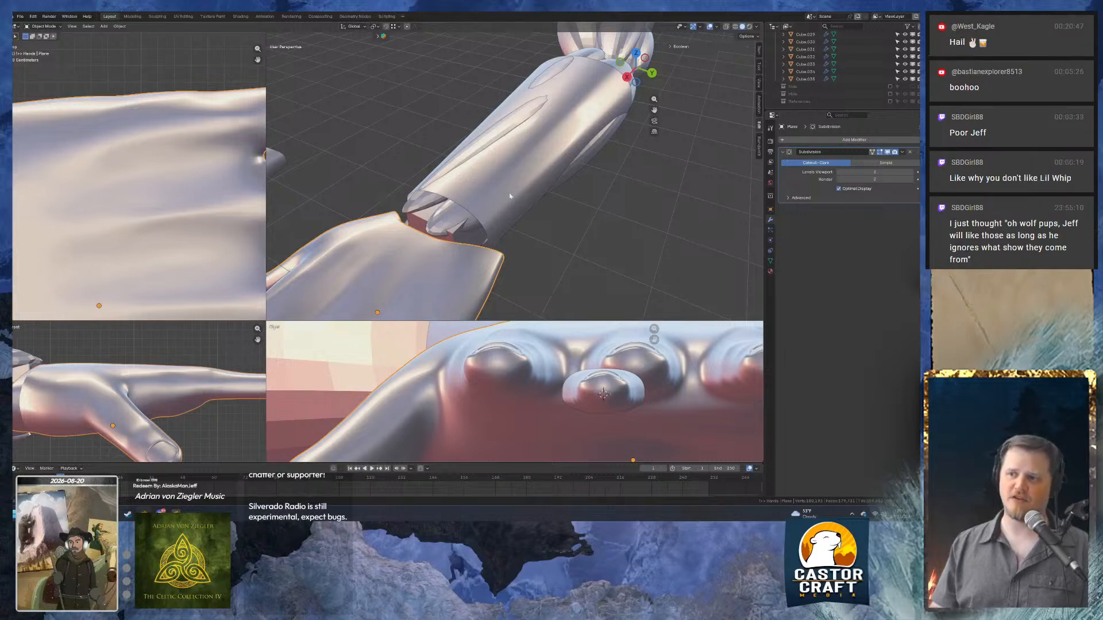
{"action": "left_click", "coordinate": [464, 177]}
{"action": "middle_click_drag", "start_coordinate": [467, 175], "coordinate": [566, 121]}
{"action": "key", "text": "Tab"}
{"action": "key", "text": "Tab"}
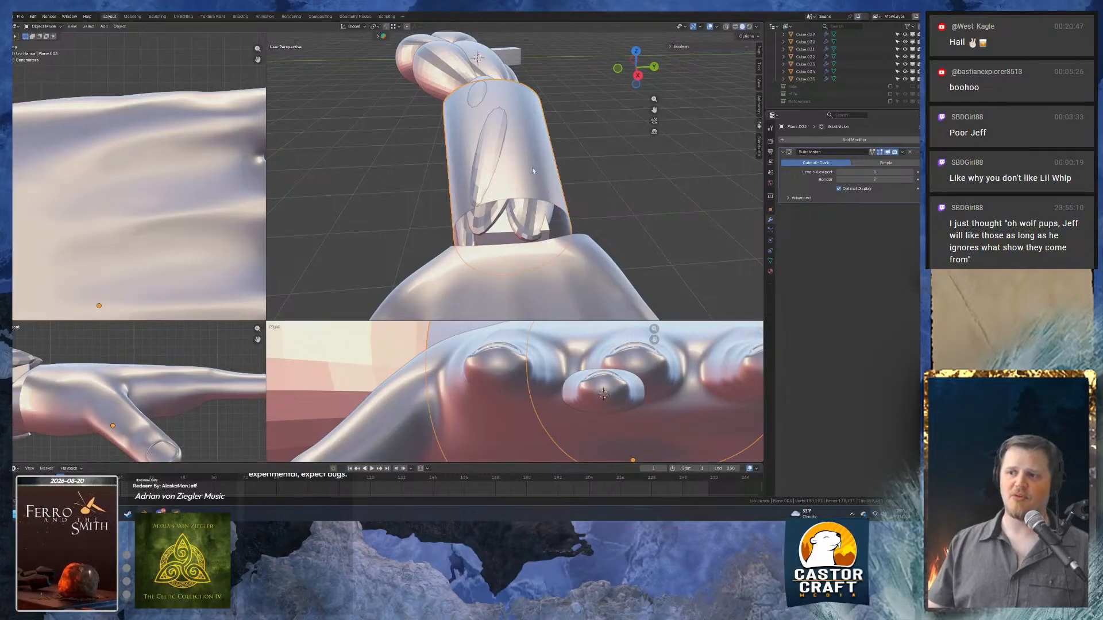
{"action": "middle_click_drag", "start_coordinate": [531, 167], "coordinate": [399, 168]}
{"action": "scroll", "coordinate": [482, 167], "scroll_direction": "down", "scroll_amount": 4}
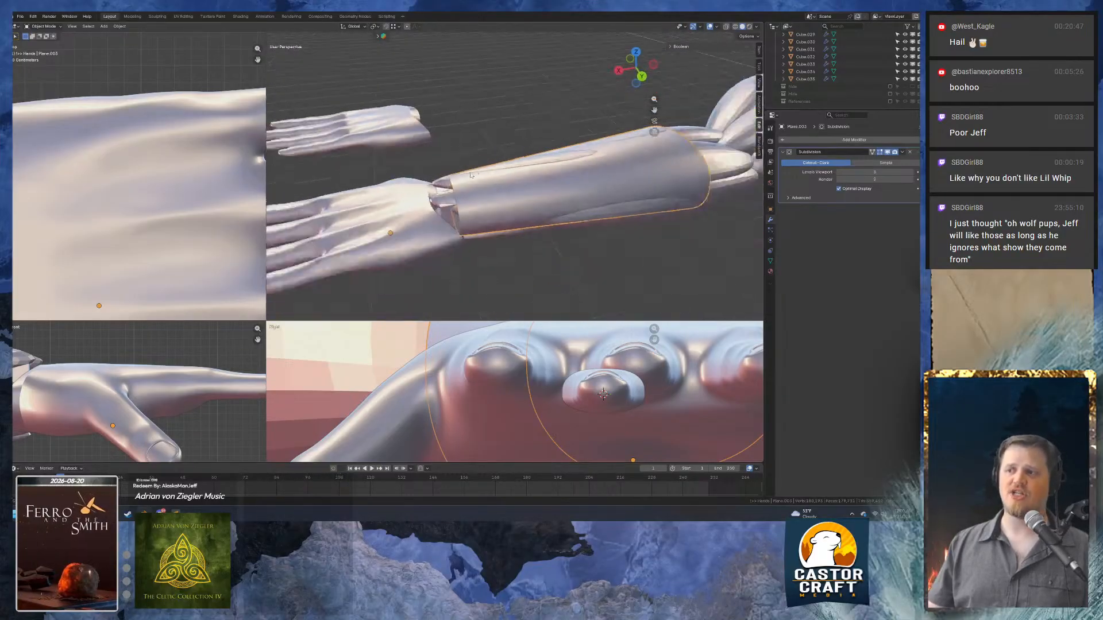
Duplicate the forearm tube in place and hide the copy.
{"action": "scroll", "coordinate": [513, 153], "scroll_direction": "up", "scroll_amount": 3}
{"action": "middle_click_drag", "start_coordinate": [513, 154], "coordinate": [504, 186]}
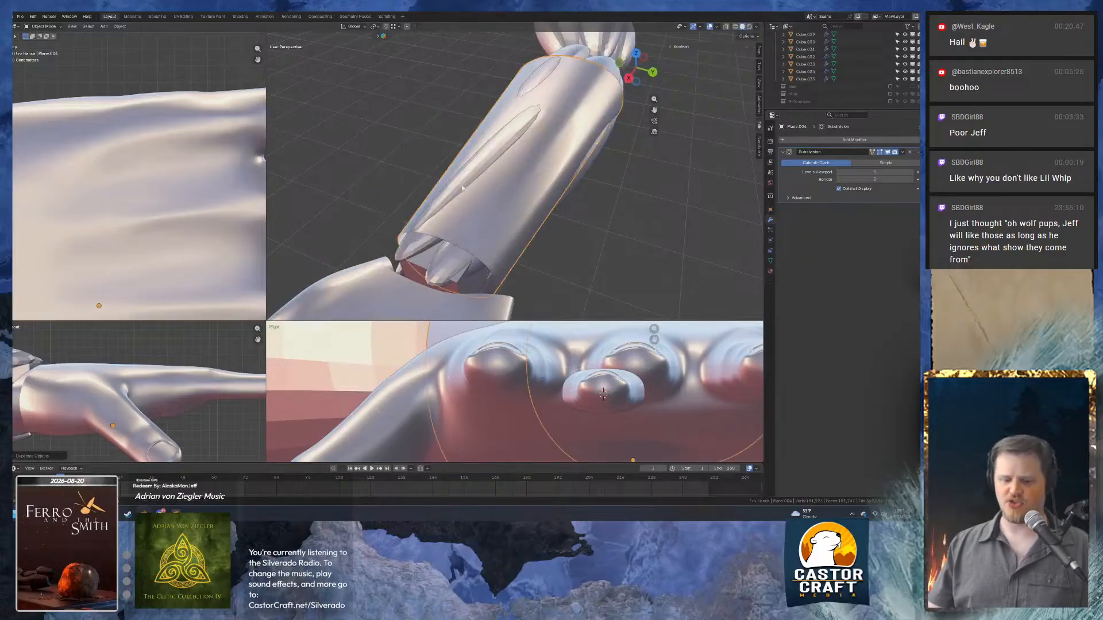
{"action": "key", "text": "h"}
{"action": "middle_click_drag", "start_coordinate": [497, 205], "coordinate": [496, 199]}
Try to merge the whole tube mesh at its center in Edit Mode, and undo the merge.
{"action": "key", "text": "Tab"}
{"action": "key", "text": "m"}
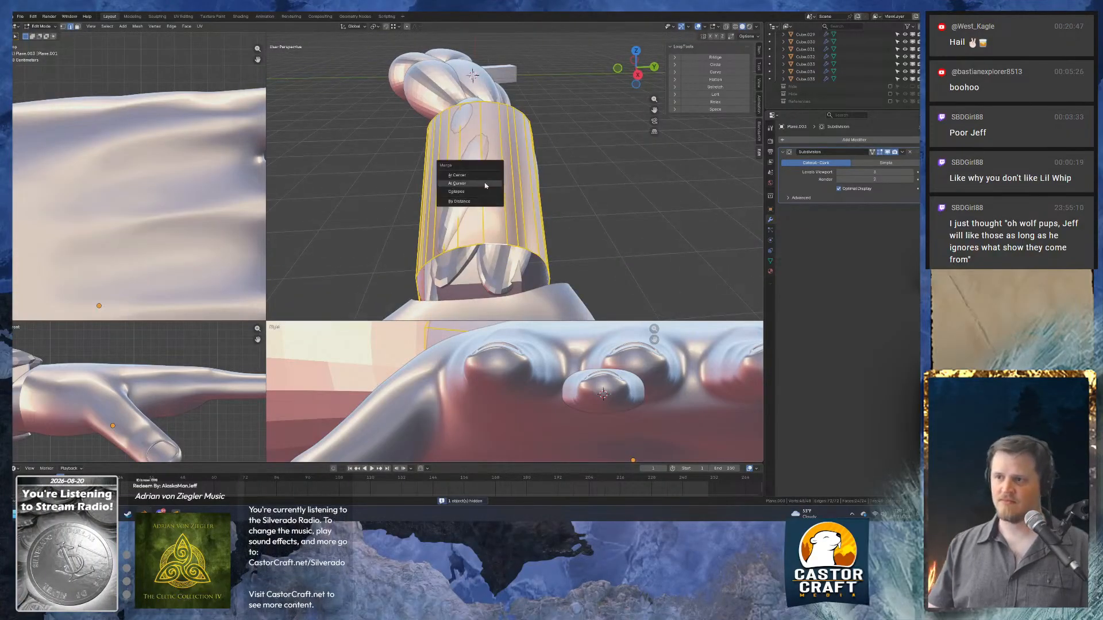
{"action": "left_click", "coordinate": [486, 176]}
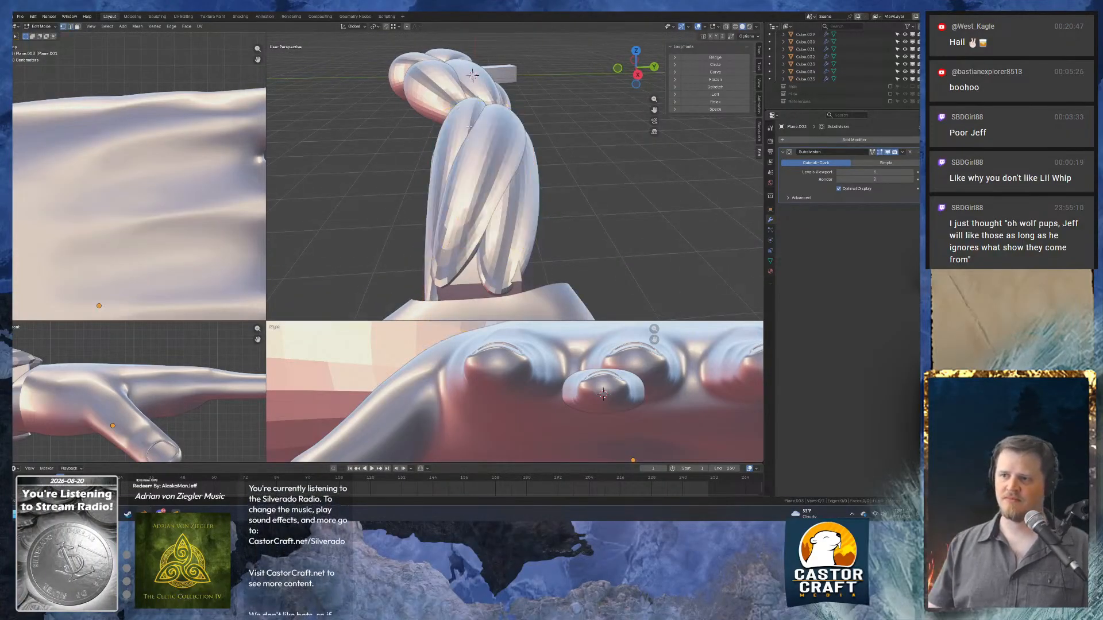
{"action": "key", "text": "ctrl+z"}
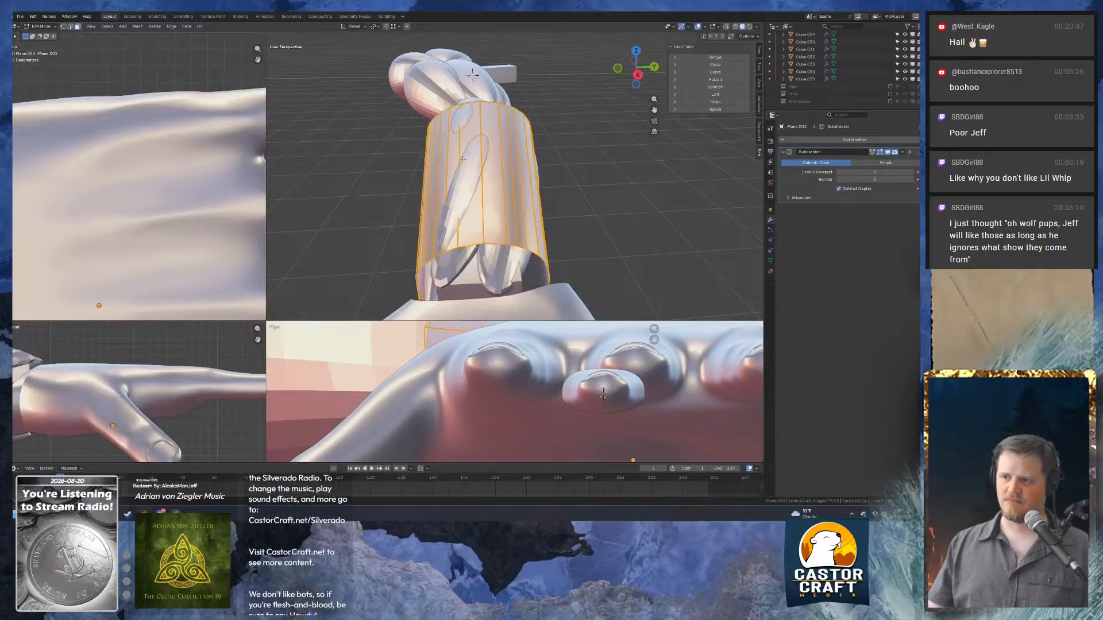
Add an edge loop around the forearm tube, slid close to its wrist end.
{"action": "key", "text": "alt+a"}
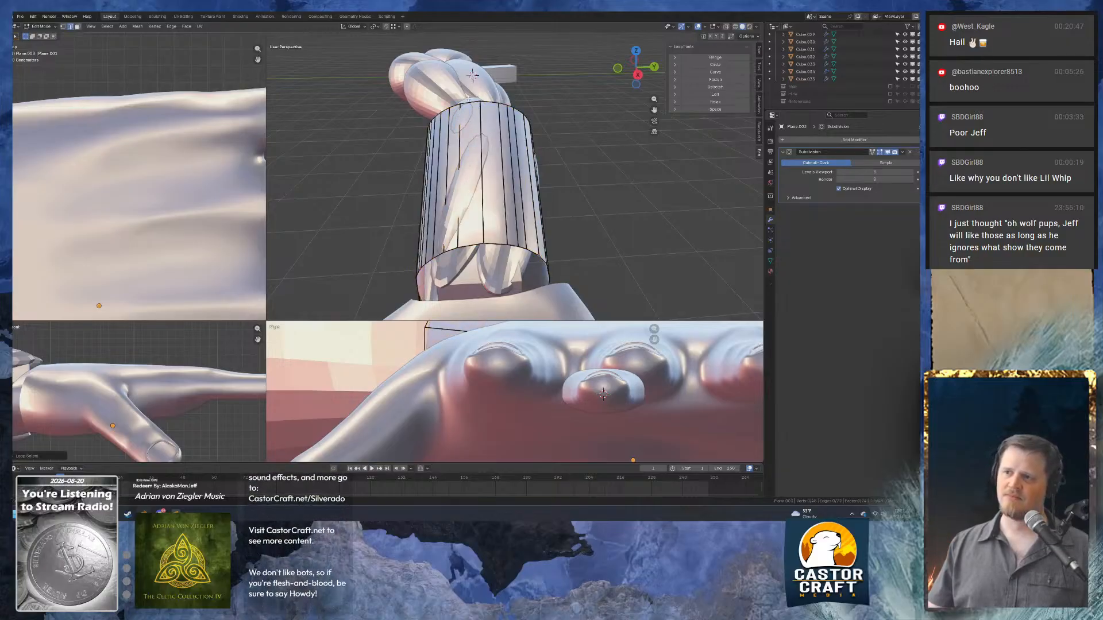
{"action": "key", "text": "a"}
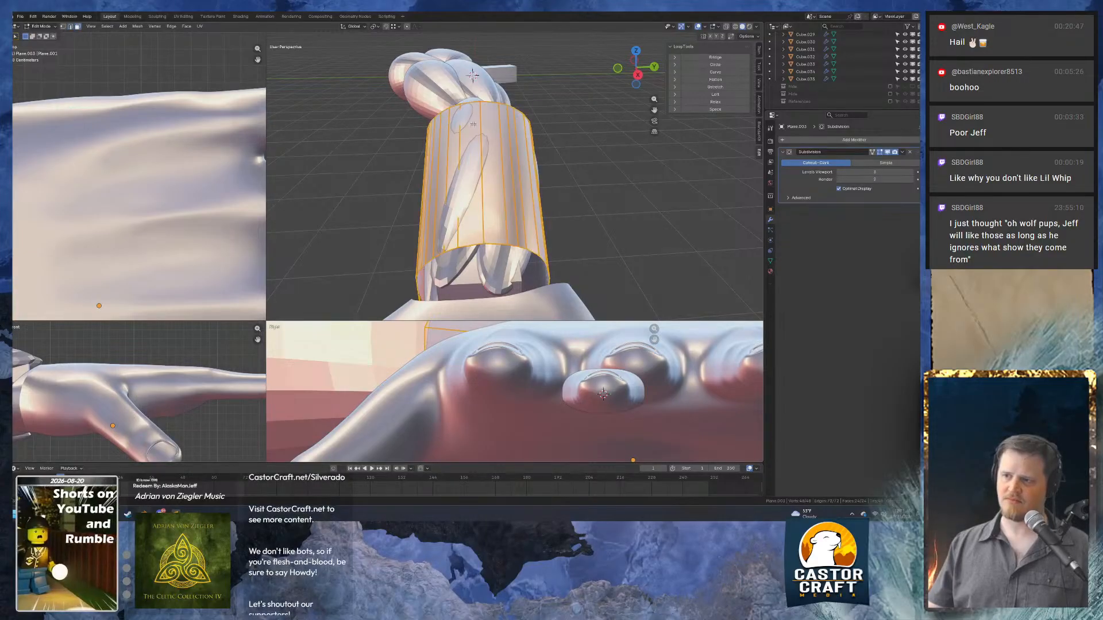
{"action": "left_click", "coordinate": [475, 121]}
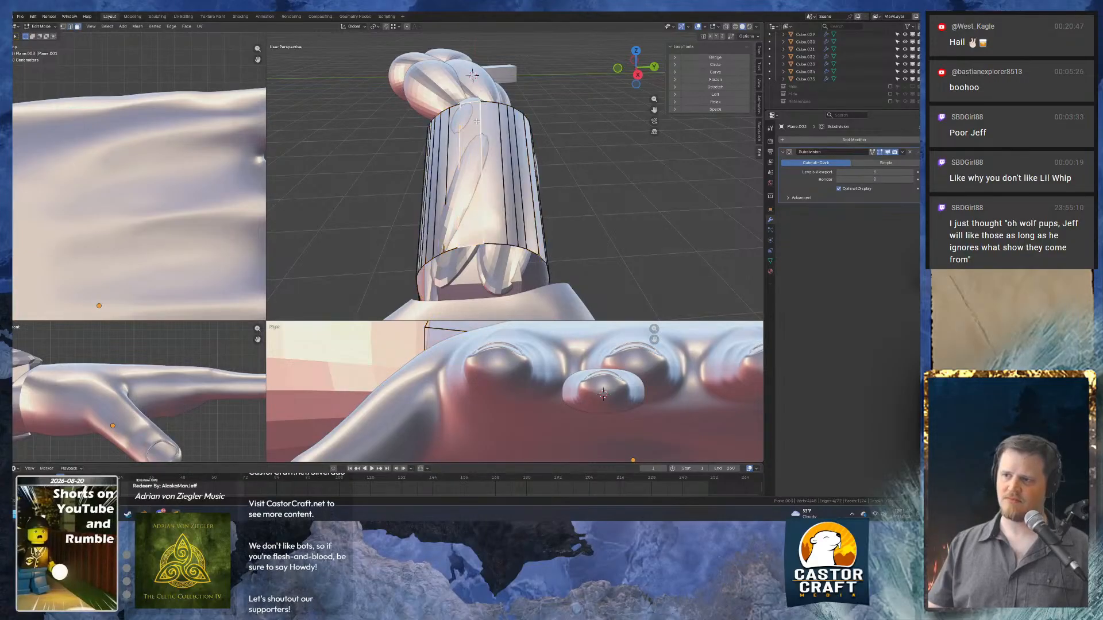
{"action": "key", "text": "ctrl+r"}
{"action": "left_click", "coordinate": [489, 173]}
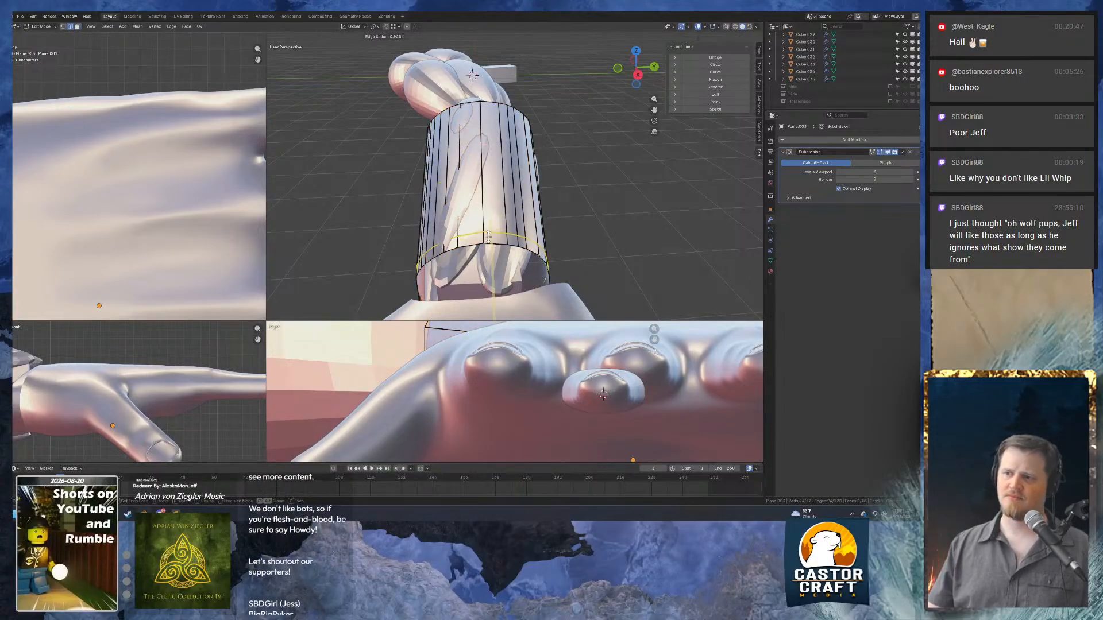
{"action": "left_click", "coordinate": [488, 236]}
Delete the long ring of faces along the forearm tube, keeping only the narrow band at the wrist.
{"action": "key", "text": "3"}
{"action": "left_click", "coordinate": [477, 122]}
{"action": "left_click", "coordinate": [477, 122], "text": "alt+shift"}
{"action": "left_click", "coordinate": [477, 122], "text": "alt+shift"}
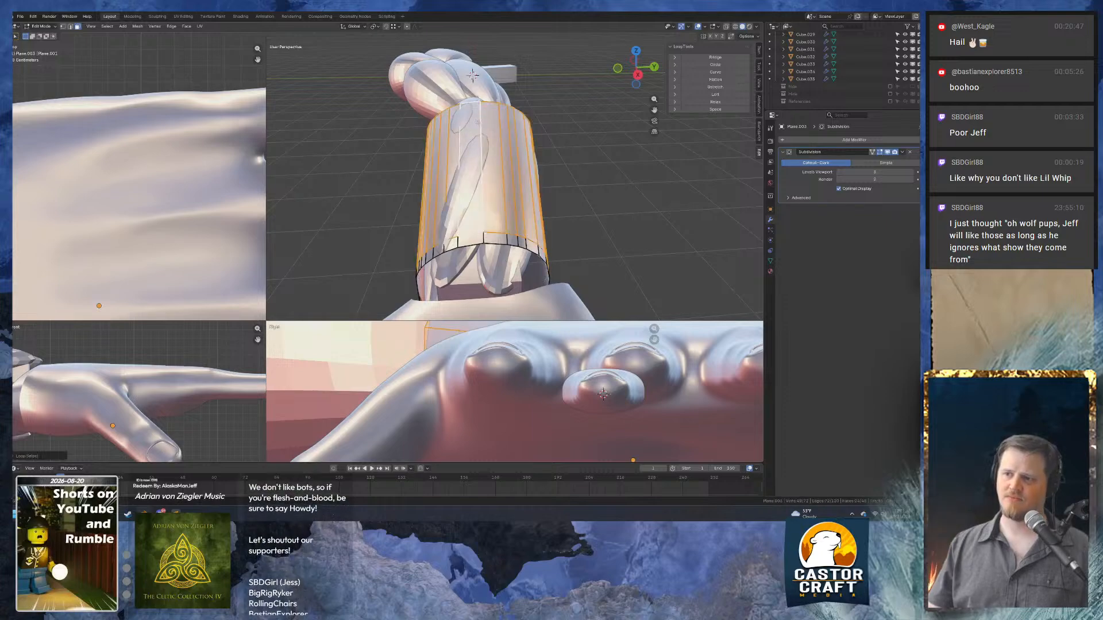
{"action": "key", "text": "x"}
{"action": "left_click", "coordinate": [476, 123]}
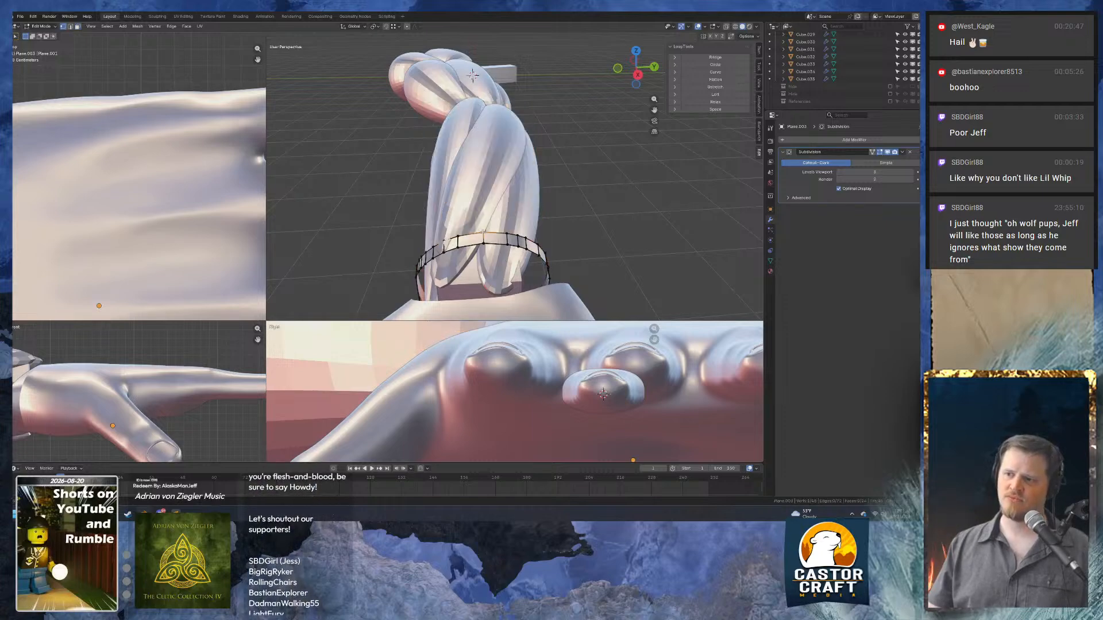
Turn on snapping and set the snap target to Face so band vertices can land on the forearm muscles.
{"action": "middle_click_drag", "start_coordinate": [472, 75], "coordinate": [514, 141]}
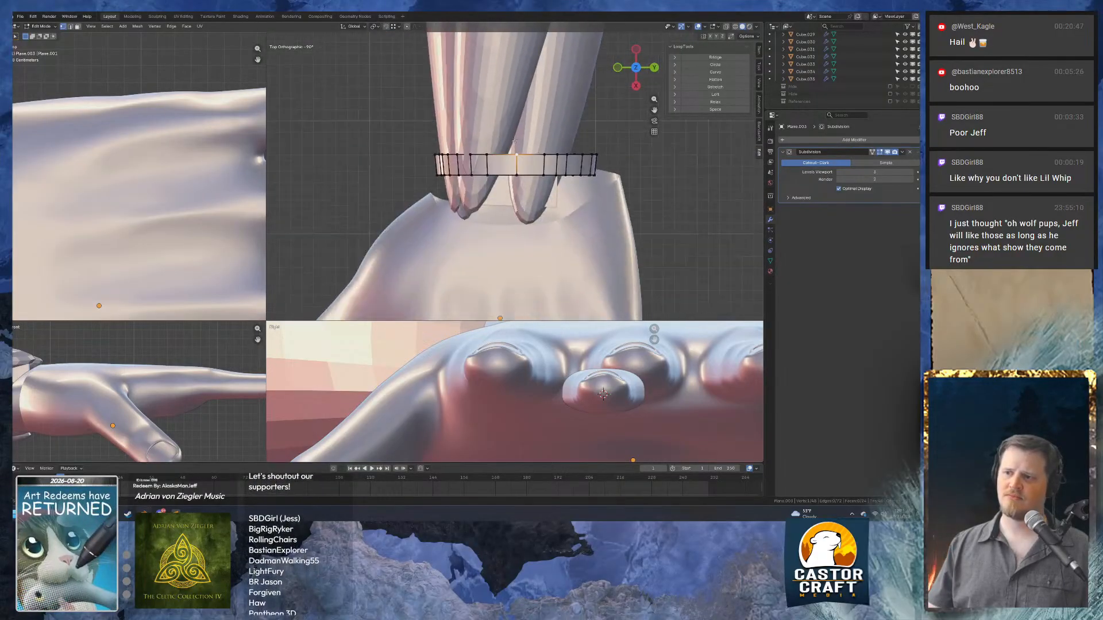
{"action": "scroll", "coordinate": [514, 140], "scroll_direction": "up", "scroll_amount": 2}
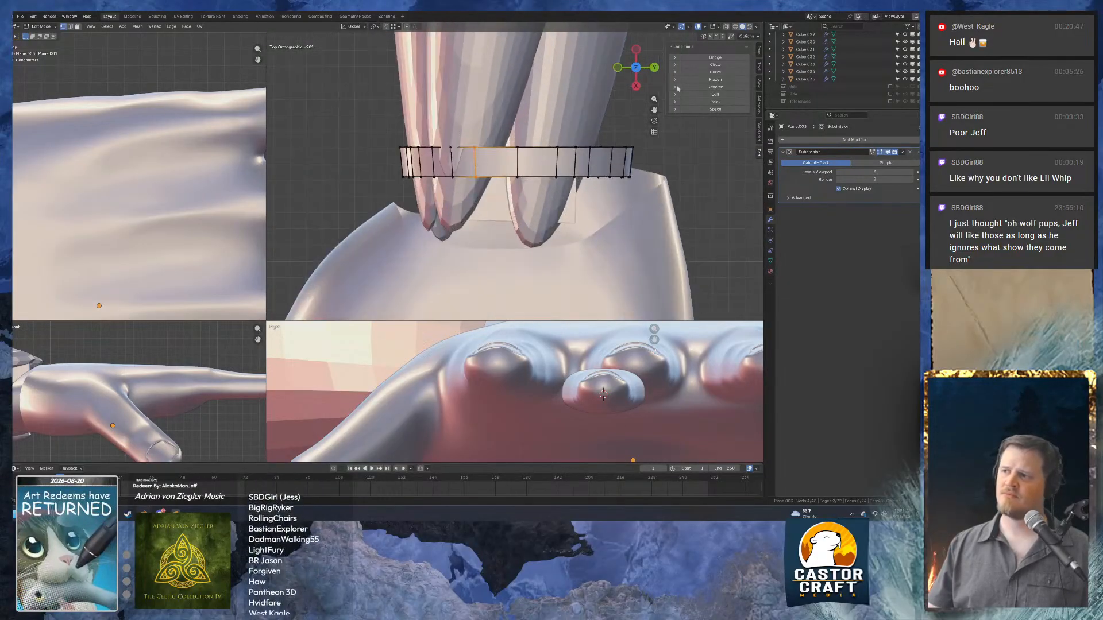
{"action": "left_click", "coordinate": [710, 37]}
{"action": "middle_click_drag", "start_coordinate": [740, 121], "coordinate": [695, 67]}
{"action": "middle_click_drag", "start_coordinate": [574, 115], "coordinate": [512, 153]}
{"action": "key", "text": "g"}
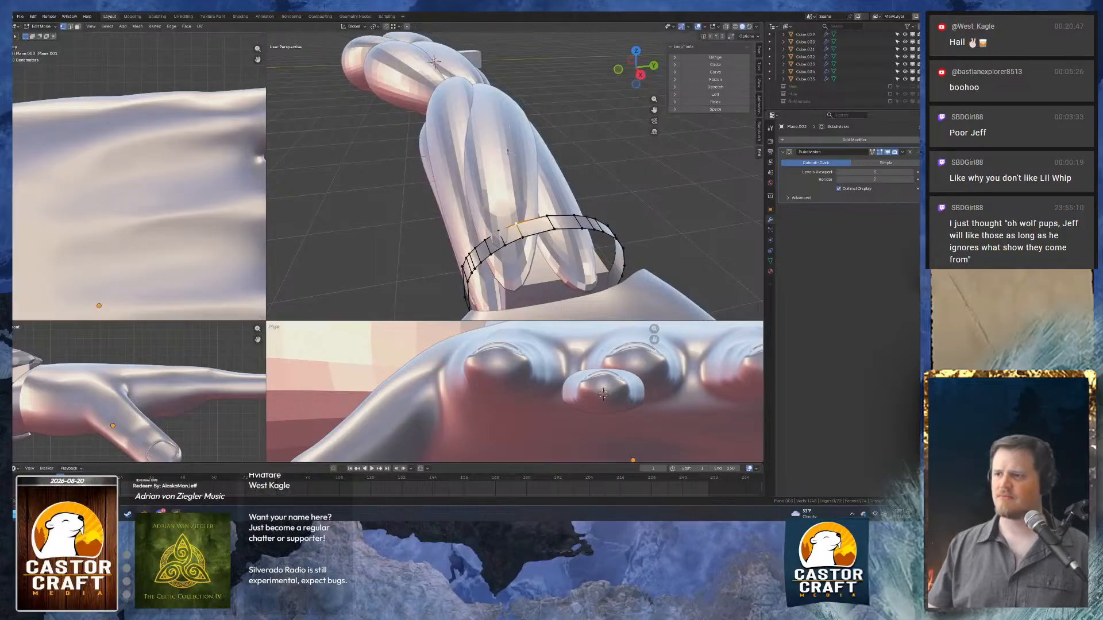
{"action": "right_click", "coordinate": [505, 118]}
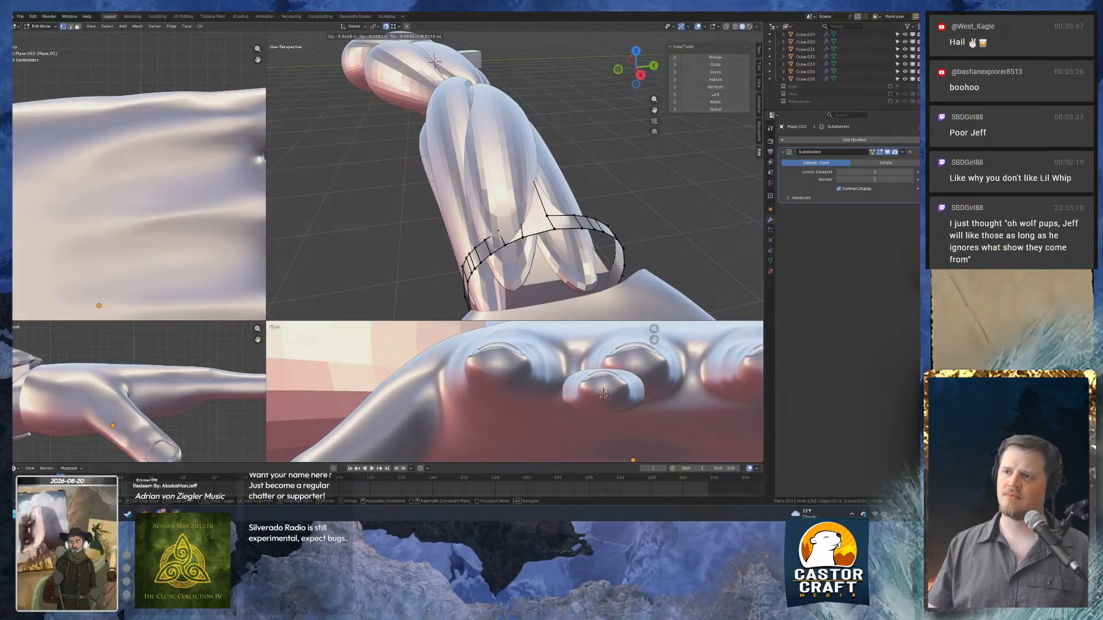
{"action": "left_click", "coordinate": [399, 26]}
{"action": "left_click", "coordinate": [392, 94]}
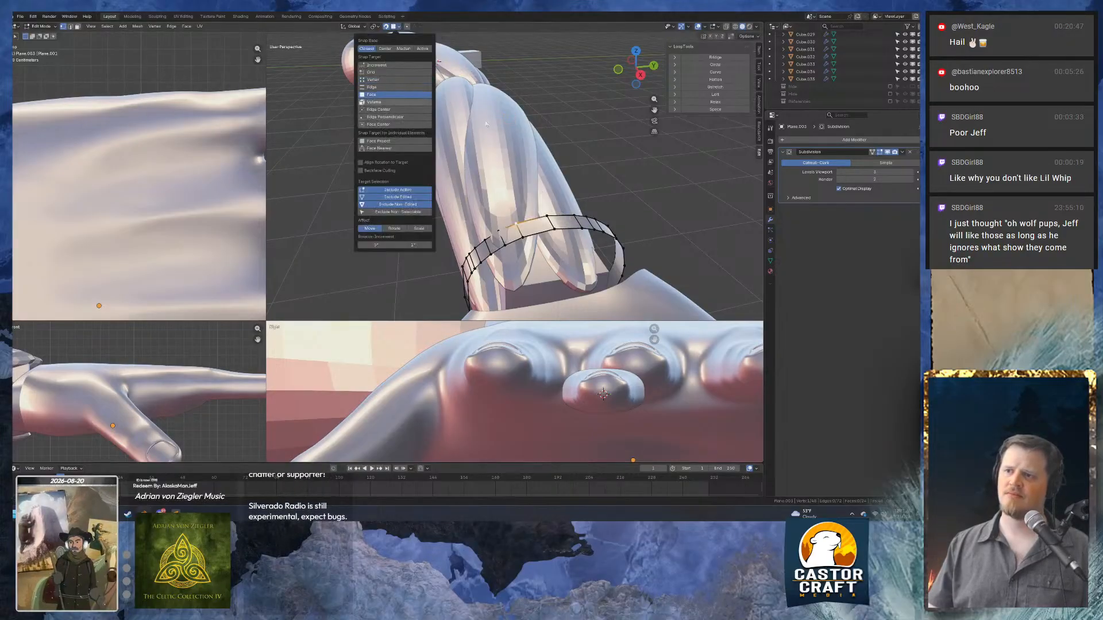
Extrude a wrist band vertex into the first segments of an edge chain snapped to the upper forearm muscle.
{"action": "key", "text": "g"}
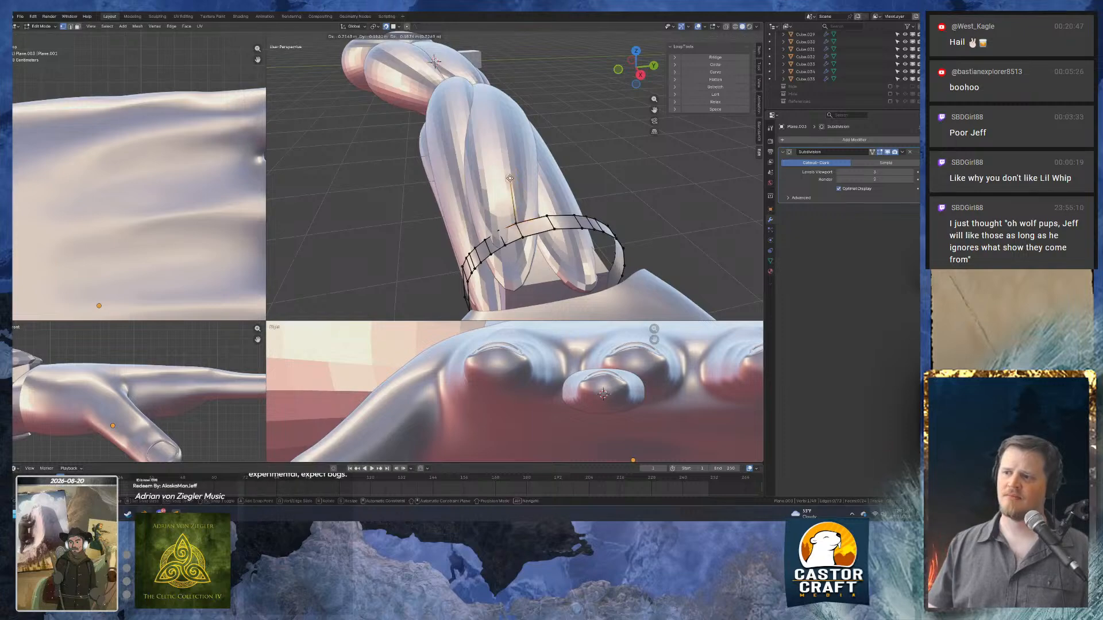
{"action": "key", "text": "e"}
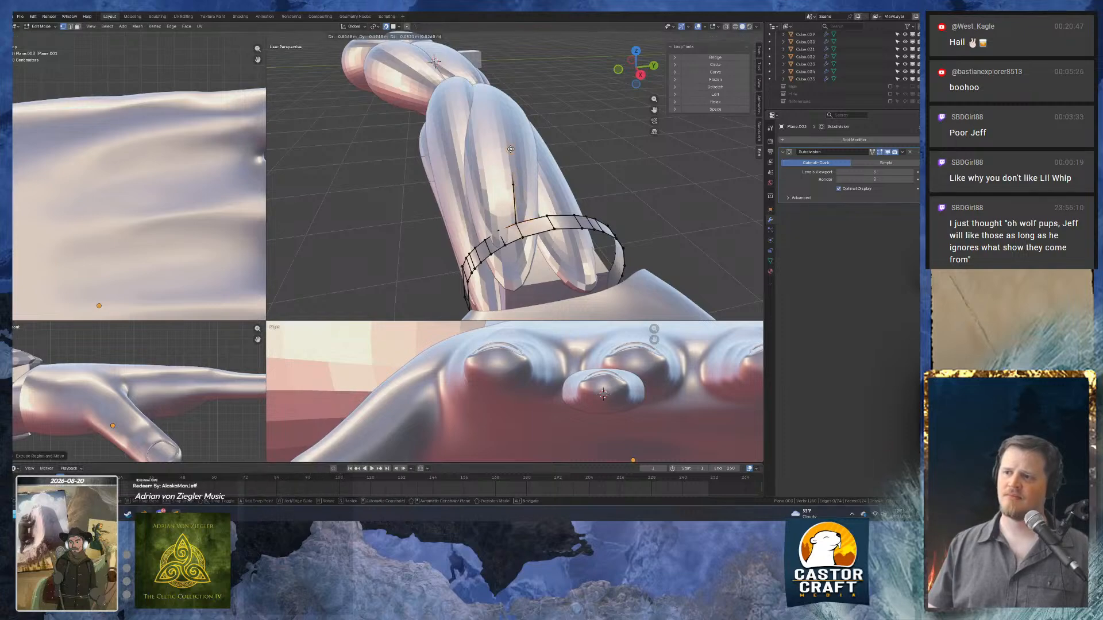
{"action": "left_click", "coordinate": [510, 149]}
Extend the edge chain from top view along the upper forearm muscle to its elbow end.
{"action": "key", "text": "KP_7"}
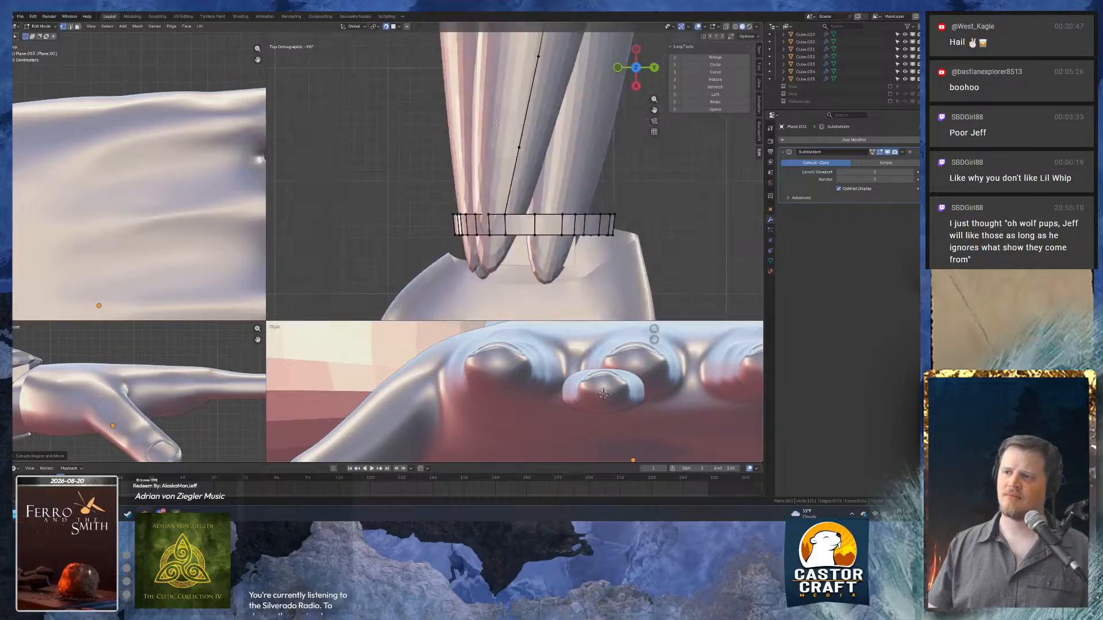
{"action": "scroll", "coordinate": [497, 123], "scroll_direction": "down", "scroll_amount": 2}
{"action": "middle_click_drag", "start_coordinate": [534, 81], "coordinate": [508, 239], "text": "shift"}
{"action": "scroll", "coordinate": [509, 230], "scroll_direction": "down", "scroll_amount": 2}
{"action": "middle_click_drag", "start_coordinate": [527, 135], "coordinate": [511, 226], "text": "shift"}
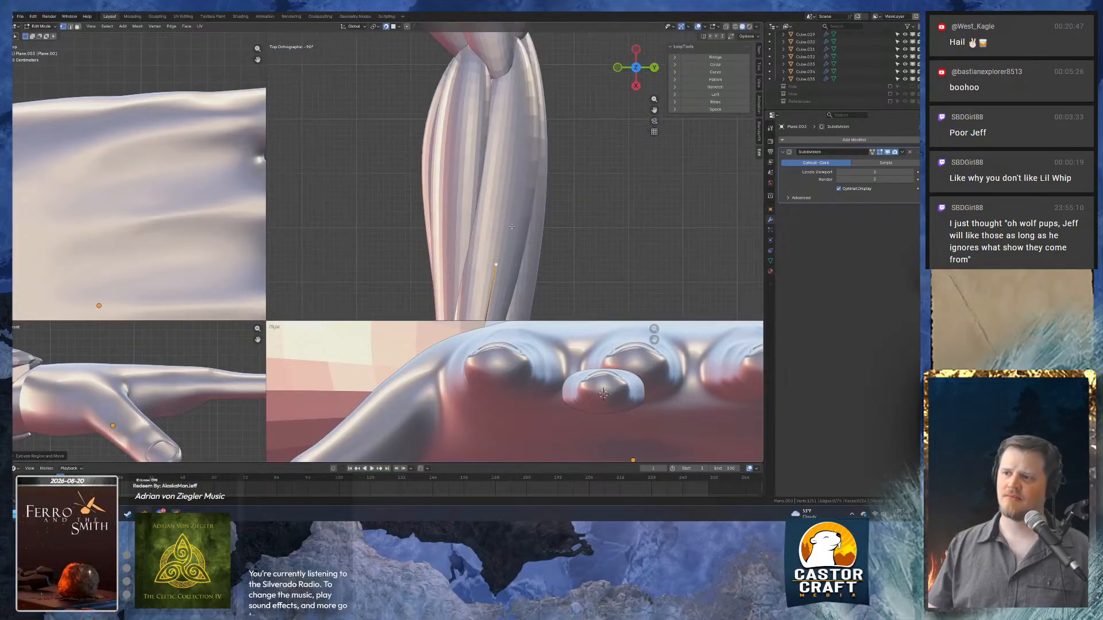
{"action": "key", "text": "e"}
{"action": "left_click", "coordinate": [507, 202]}
{"action": "key", "text": "e"}
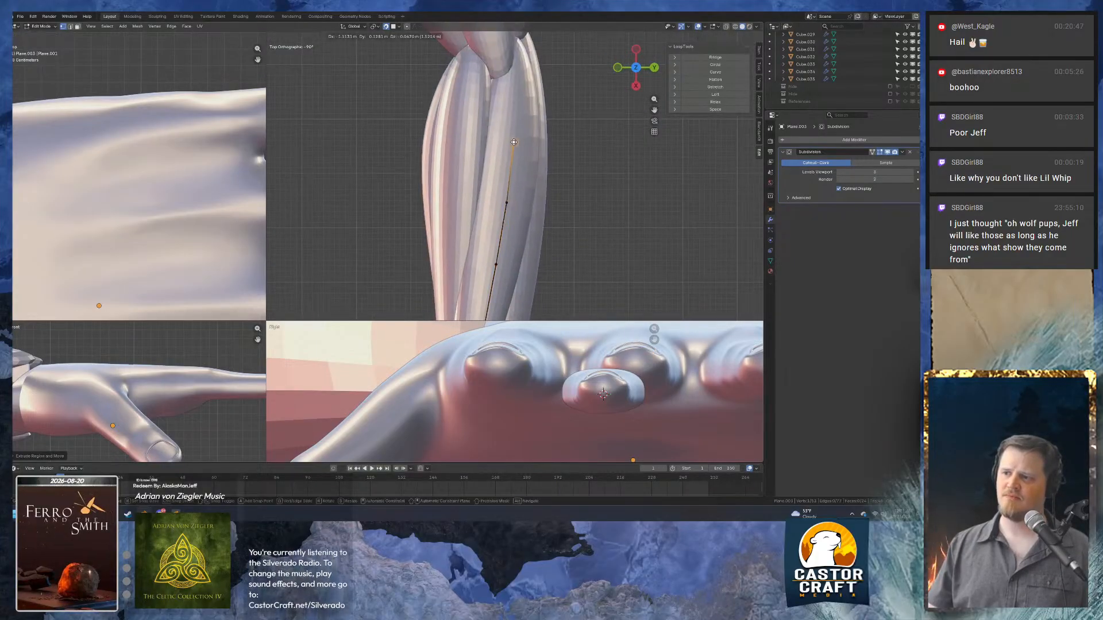
{"action": "key", "text": "e"}
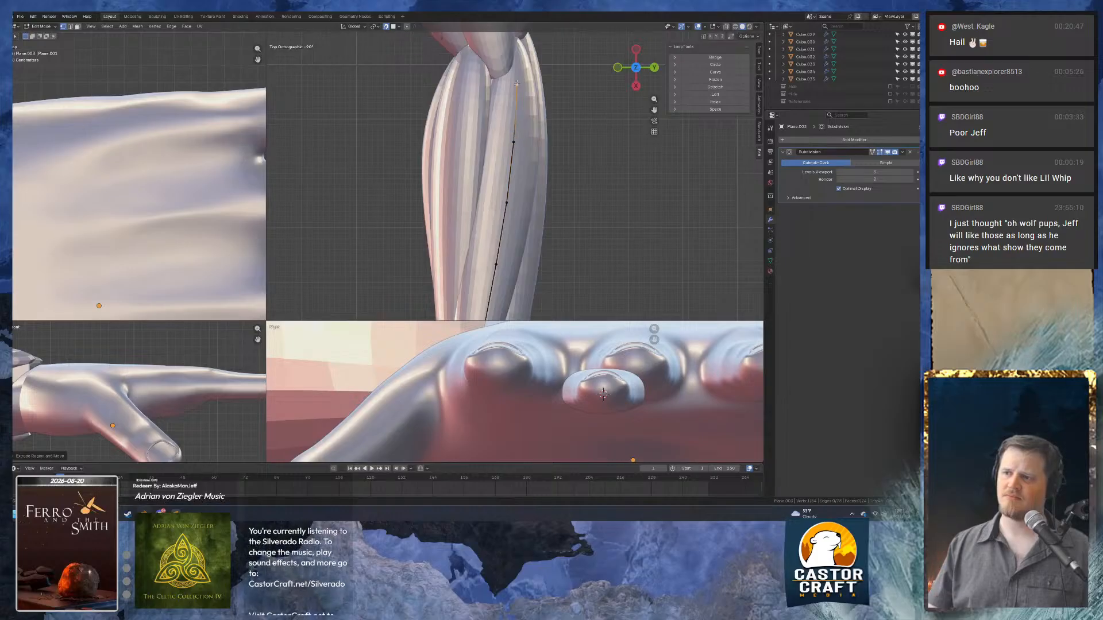
{"action": "key", "text": "e"}
{"action": "left_click", "coordinate": [517, 48]}
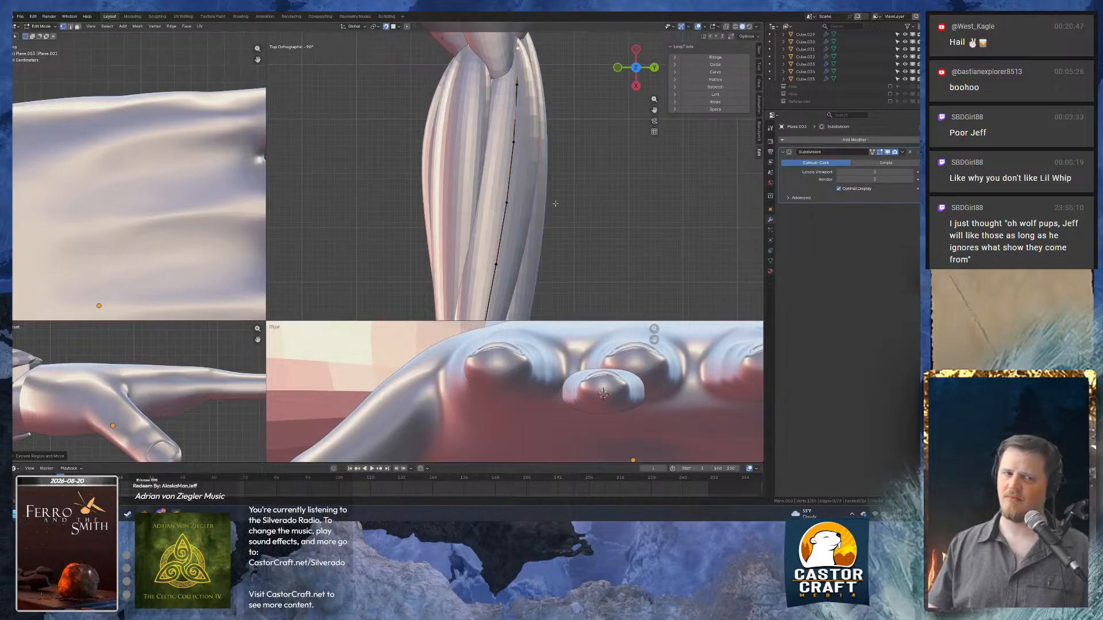
Extrude a second edge chain from a vertex on the outer side of the wrist band, following the side muscle.
{"action": "middle_click_drag", "start_coordinate": [517, 49], "coordinate": [634, 183]}
{"action": "scroll", "coordinate": [459, 192], "scroll_direction": "down", "scroll_amount": 3}
{"action": "scroll", "coordinate": [571, 163], "scroll_direction": "up", "scroll_amount": 8}
{"action": "scroll", "coordinate": [477, 172], "scroll_direction": "down", "scroll_amount": 4}
{"action": "middle_click_drag", "start_coordinate": [468, 171], "coordinate": [446, 216]}
{"action": "scroll", "coordinate": [497, 180], "scroll_direction": "up", "scroll_amount": 5}
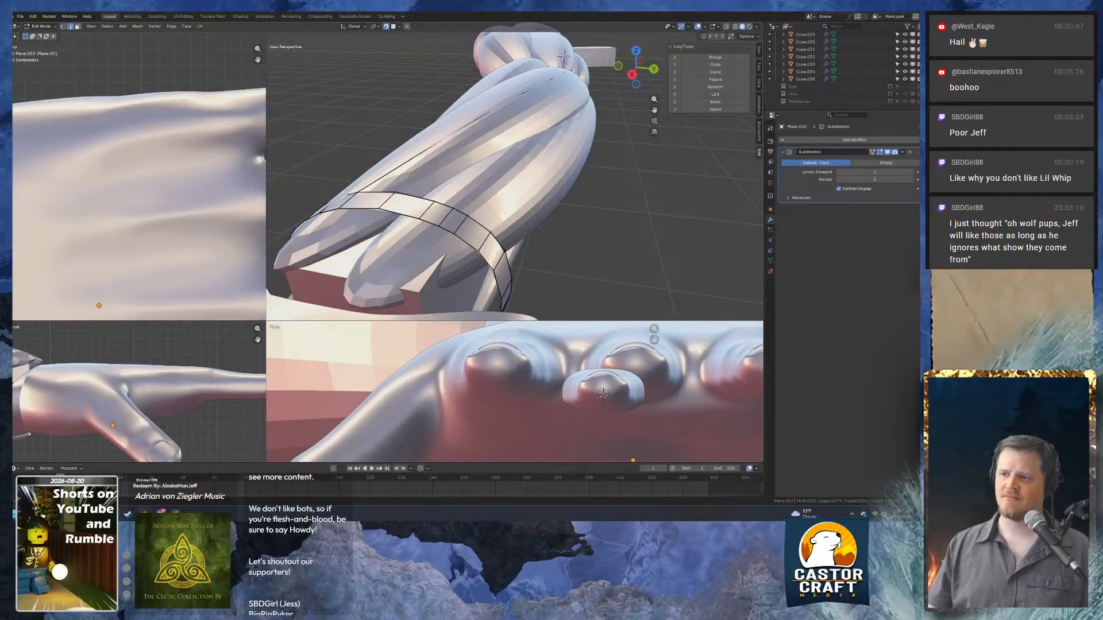
{"action": "middle_click_drag", "start_coordinate": [486, 247], "coordinate": [474, 262]}
{"action": "key", "text": "g"}
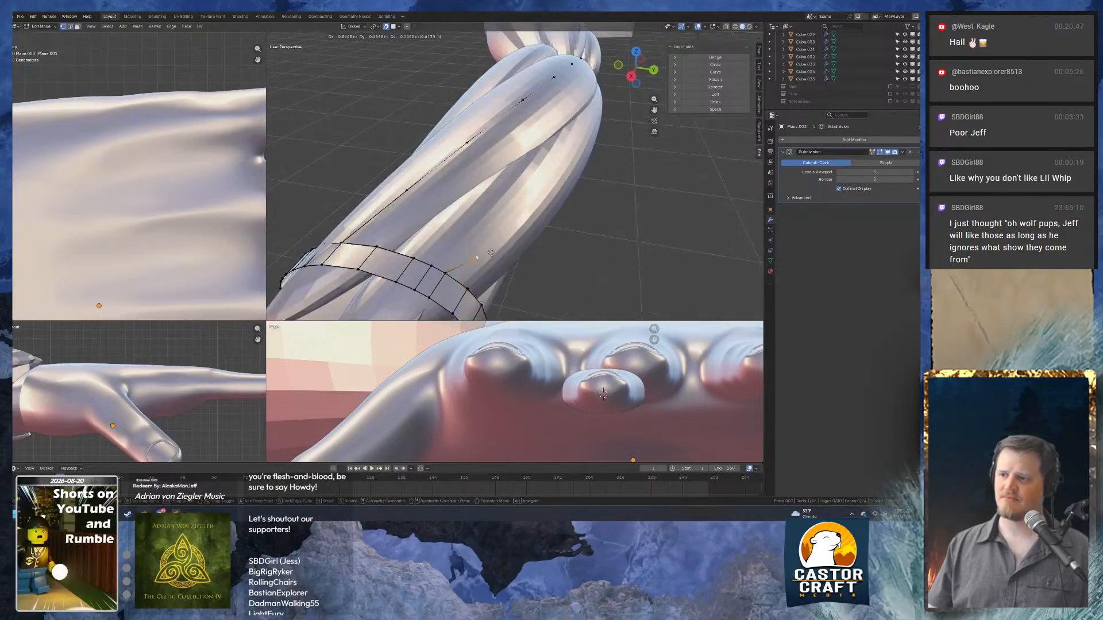
{"action": "left_click", "coordinate": [496, 230]}
{"action": "key", "text": "e"}
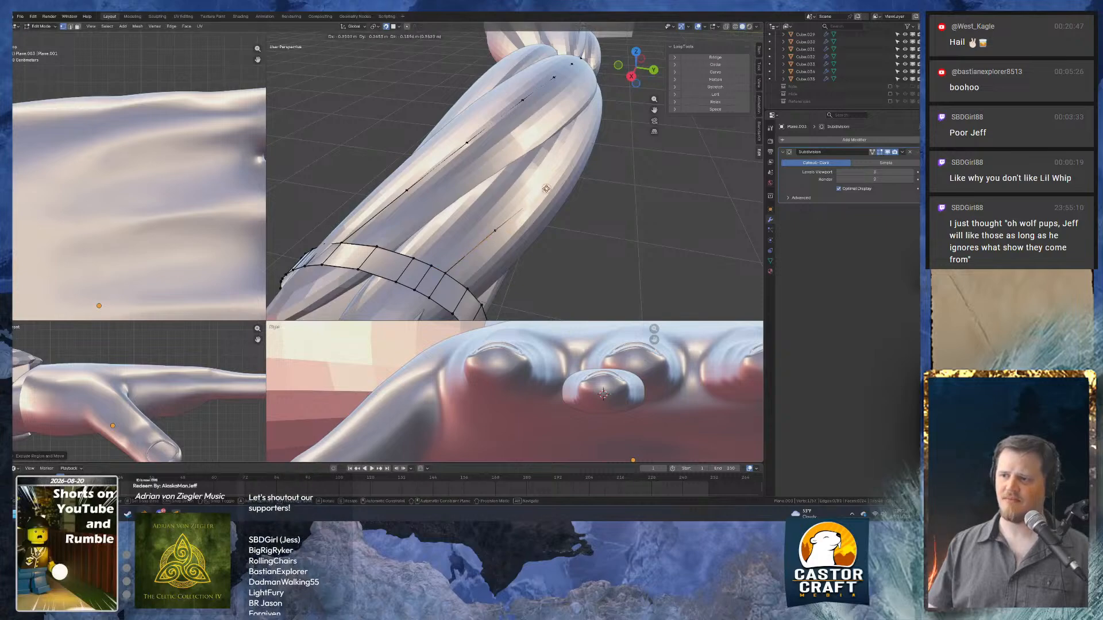
{"action": "left_click", "coordinate": [537, 195]}
Extend the second edge chain in back view along the side muscle's surface to the elbow.
{"action": "middle_click_drag", "start_coordinate": [537, 194], "coordinate": [452, 156]}
{"action": "scroll", "coordinate": [452, 156], "scroll_direction": "down", "scroll_amount": 1}
{"action": "key", "text": "e"}
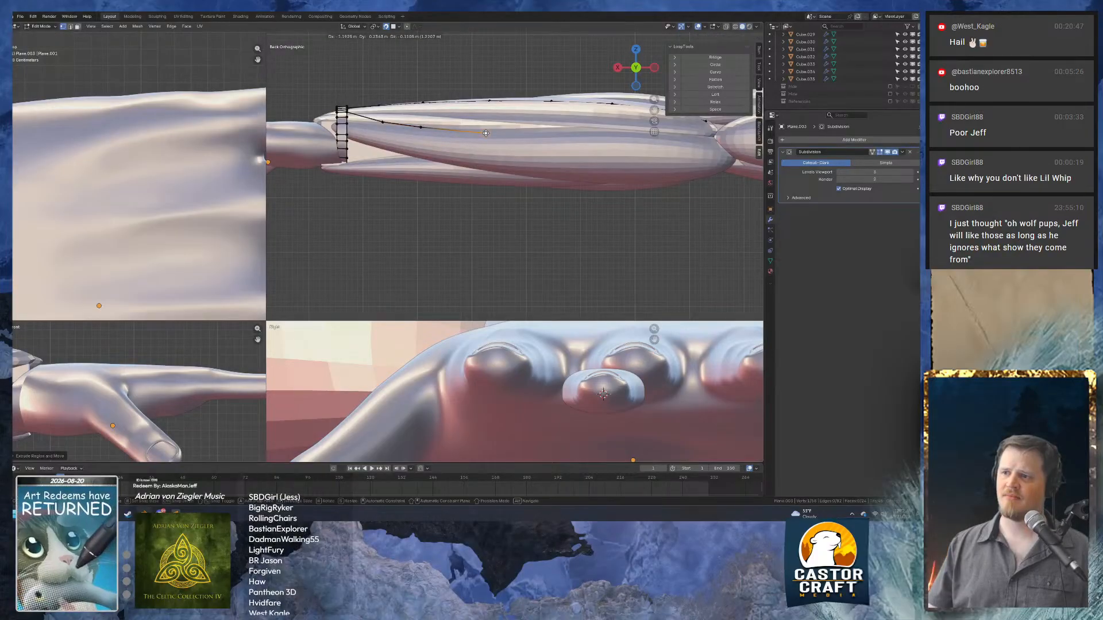
{"action": "left_click", "coordinate": [486, 133]}
{"action": "key", "text": "e"}
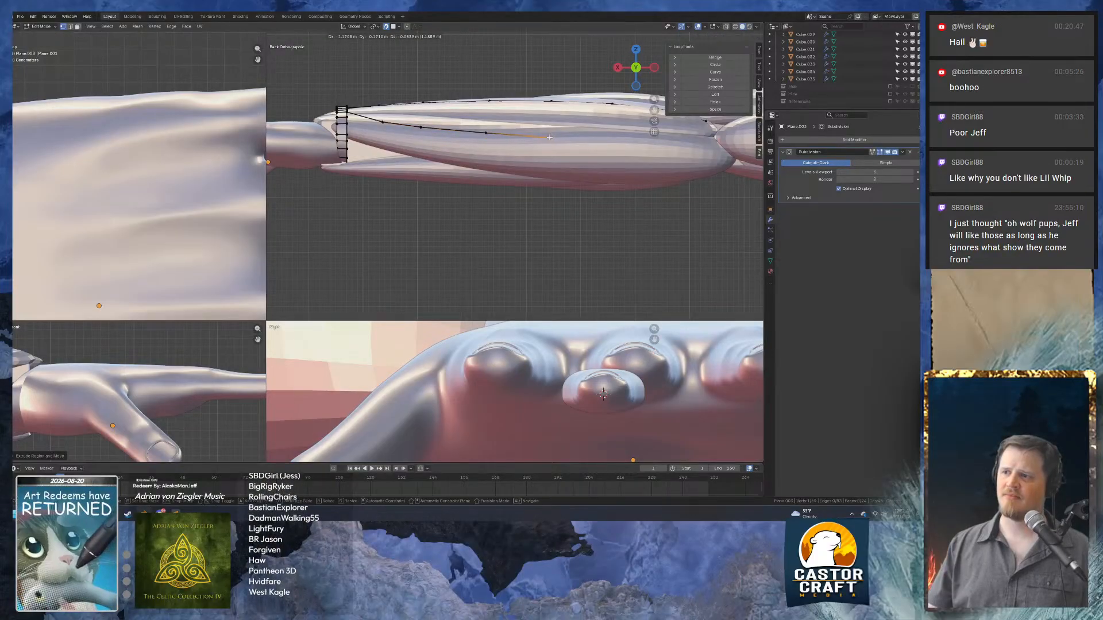
{"action": "left_click", "coordinate": [550, 137]}
{"action": "middle_click_drag", "start_coordinate": [605, 142], "coordinate": [504, 154], "text": "shift"}
{"action": "key", "text": "e"}
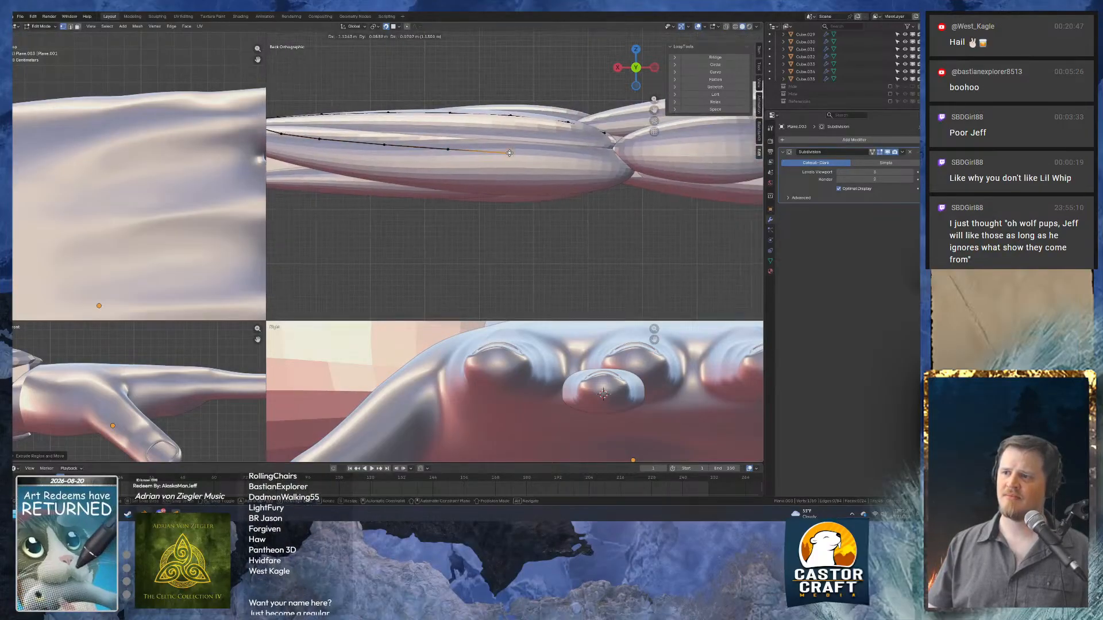
{"action": "left_click", "coordinate": [509, 153]}
{"action": "key", "text": "e"}
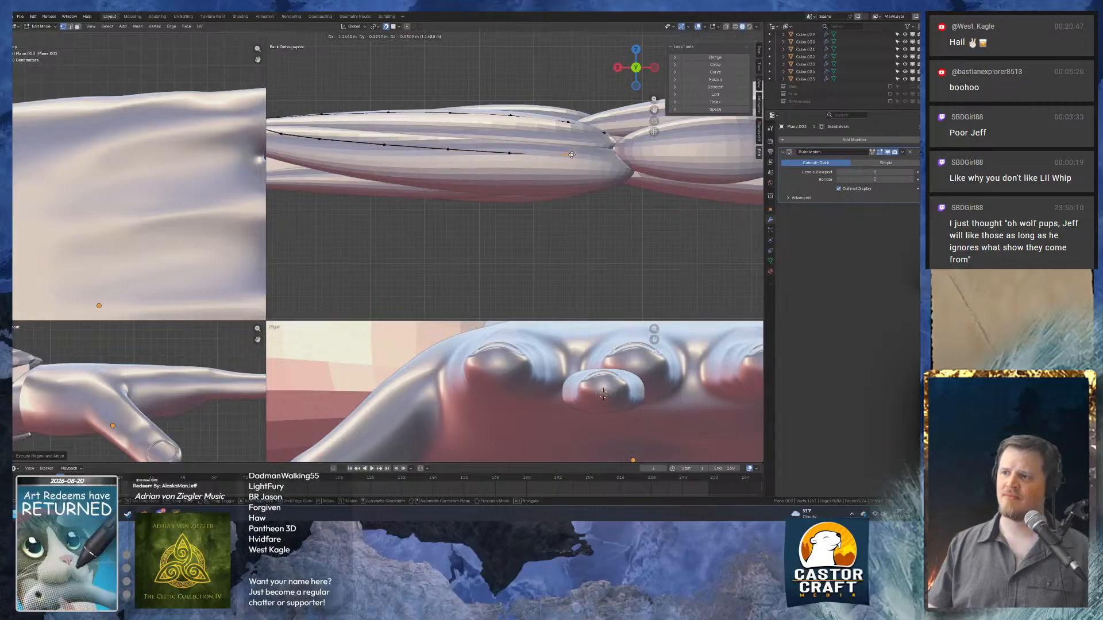
{"action": "left_click", "coordinate": [611, 156]}
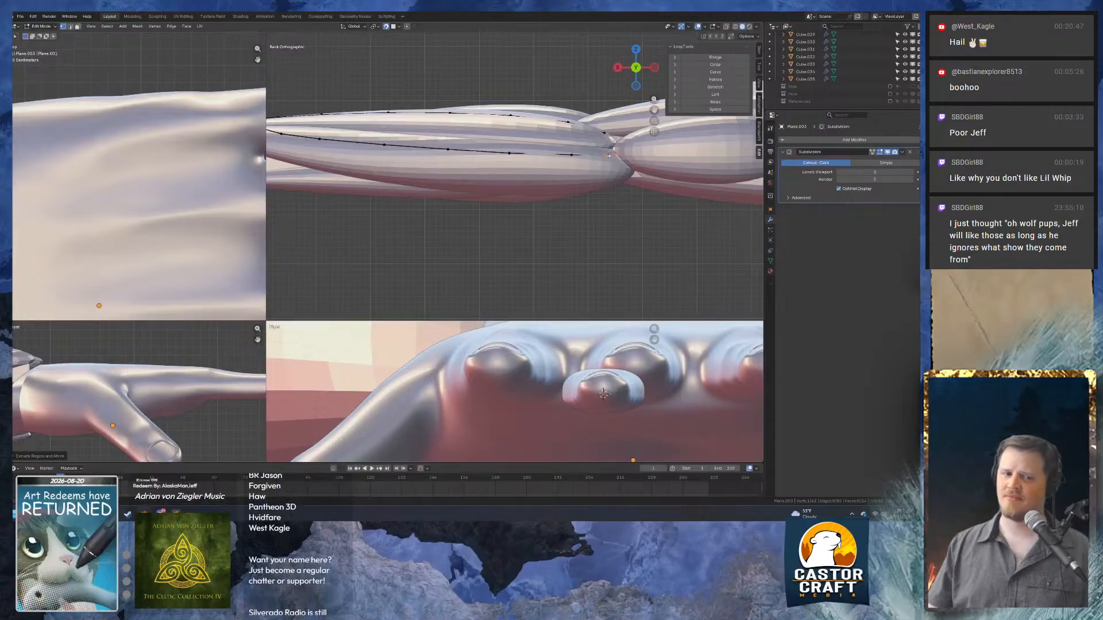
Move the wrist band vertex between the two edge chains down along the Z axis toward the muscle groove.
{"action": "middle_click_drag", "start_coordinate": [611, 156], "coordinate": [534, 120]}
{"action": "scroll", "coordinate": [505, 155], "scroll_direction": "up", "scroll_amount": 6}
{"action": "mouse_move", "coordinate": [459, 163]}
{"action": "middle_mouse_down"}
{"action": "mouse_move", "coordinate": [425, 168]}
{"action": "mouse_move", "coordinate": [479, 172]}
{"action": "mouse_move", "coordinate": [440, 170]}
{"action": "mouse_move", "coordinate": [466, 160]}
{"action": "mouse_move", "coordinate": [456, 155]}
{"action": "middle_mouse_up"}
{"action": "key", "text": "g"}
{"action": "key", "text": "z"}
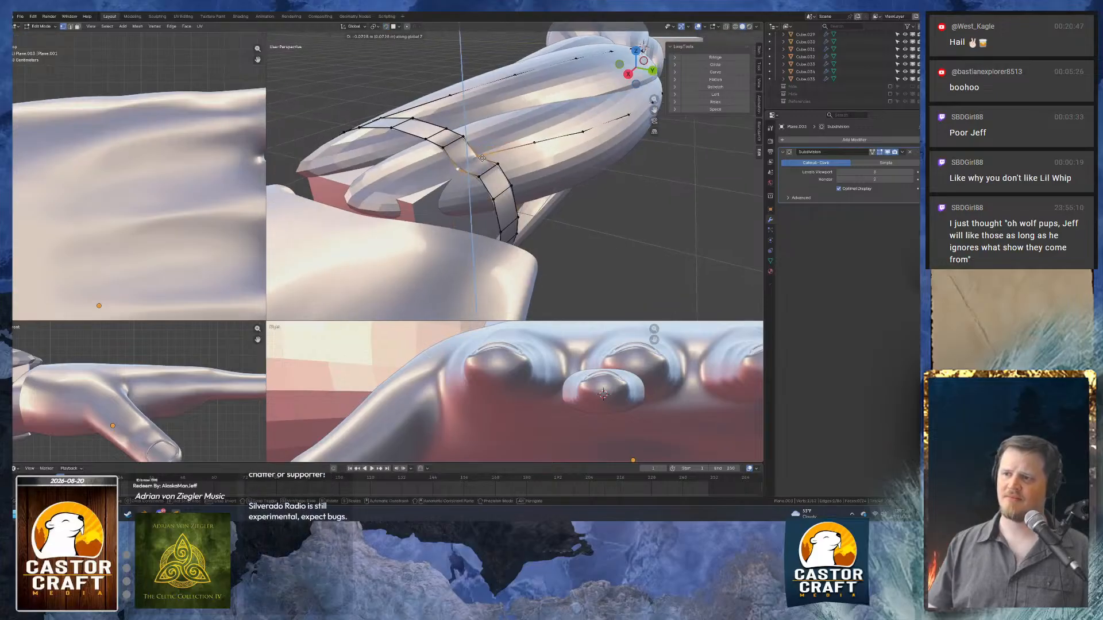
{"action": "left_click", "coordinate": [482, 157]}
Extrude a third edge chain from the wrist band between the first two, along the muscle surface to the elbow.
{"action": "middle_click_drag", "start_coordinate": [482, 157], "coordinate": [470, 183]}
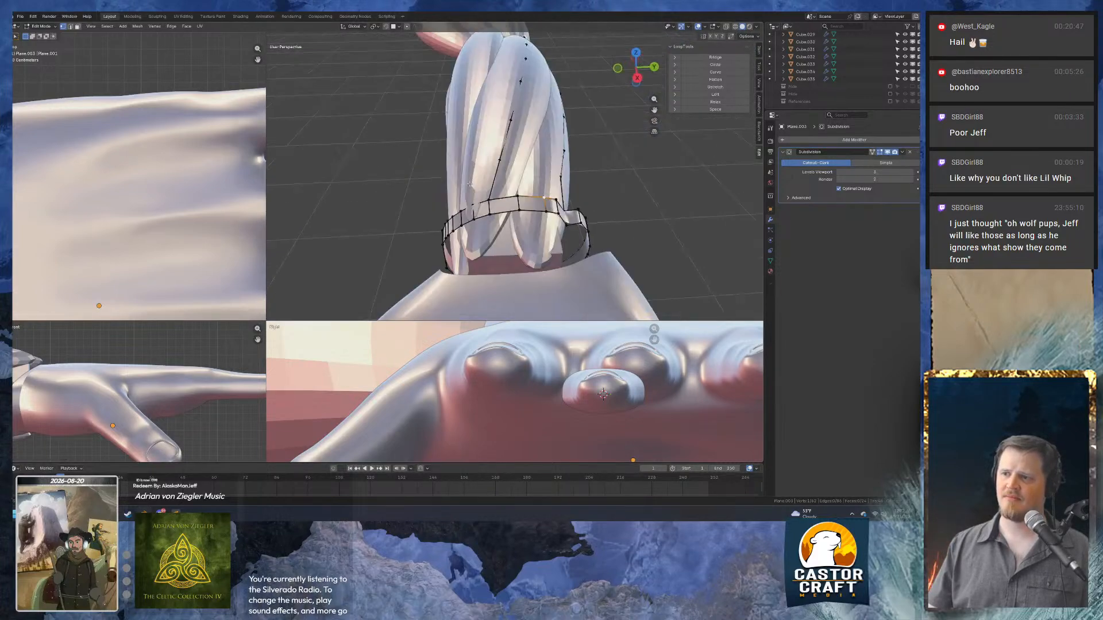
{"action": "right_click", "coordinate": [539, 177], "text": "ctrl"}
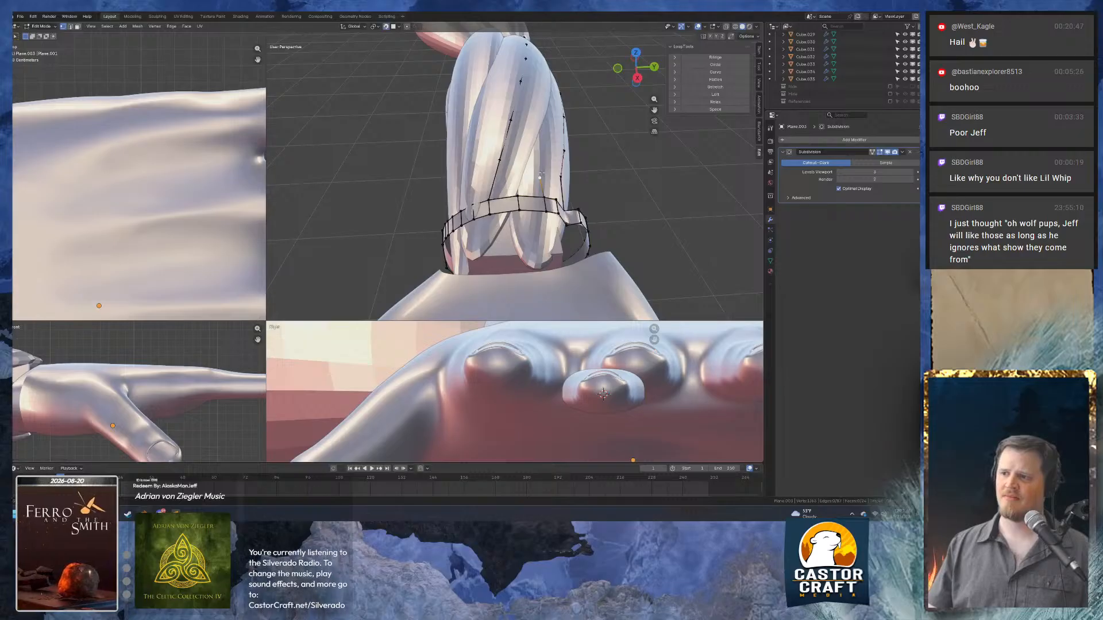
{"action": "left_click", "coordinate": [540, 169]}
{"action": "middle_click_drag", "start_coordinate": [540, 170], "coordinate": [448, 153]}
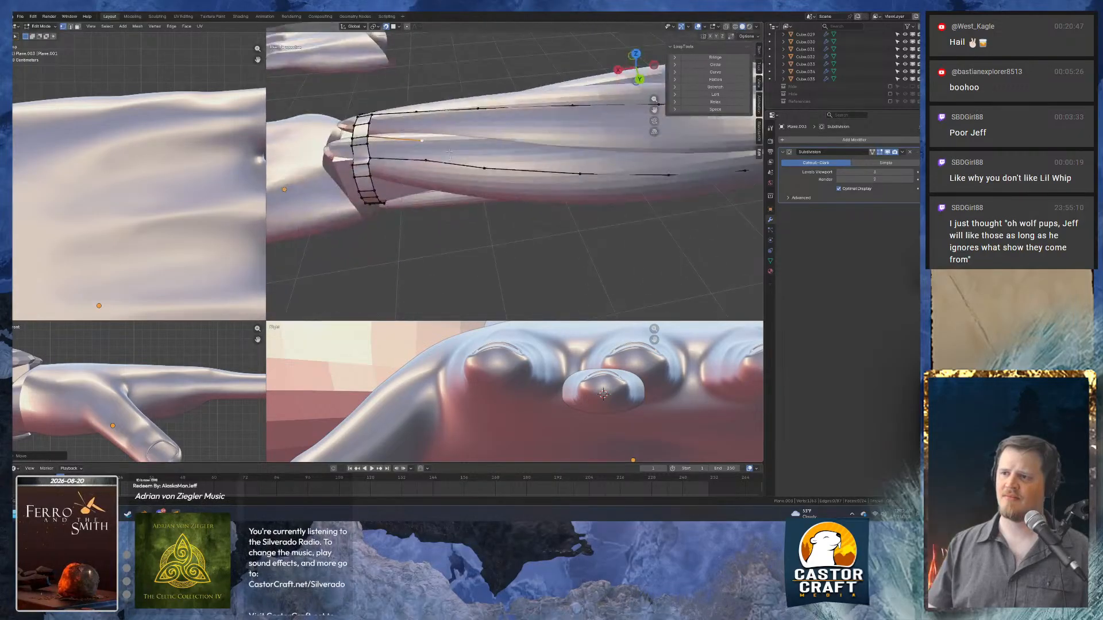
{"action": "middle_click_drag", "start_coordinate": [610, 161], "coordinate": [414, 145], "text": "shift"}
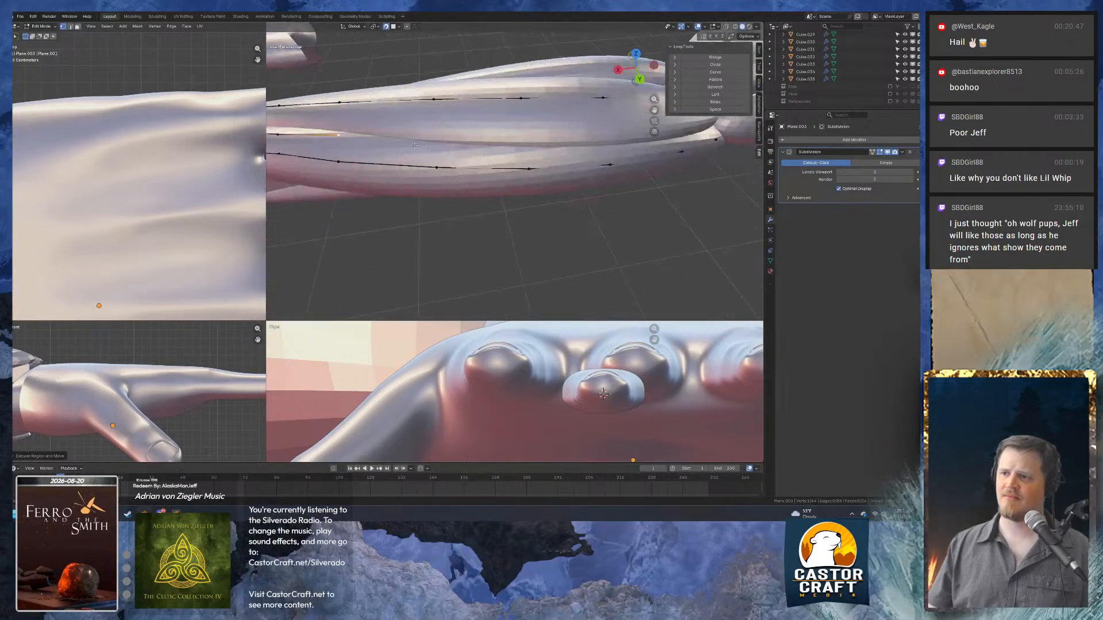
{"action": "key", "text": "e"}
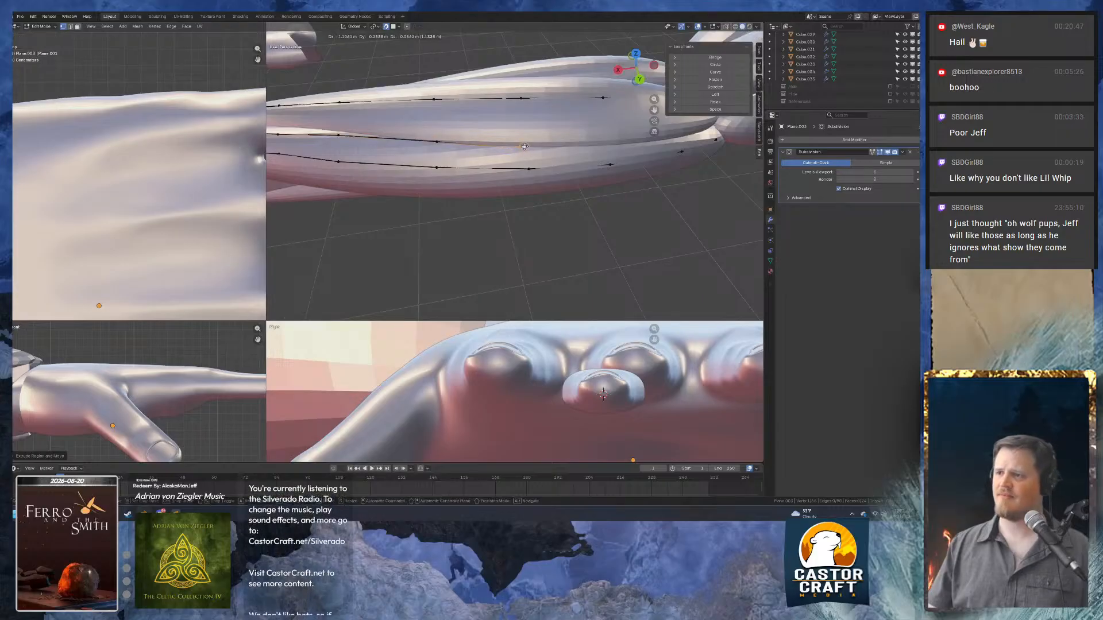
{"action": "left_click", "coordinate": [524, 146]}
{"action": "middle_click_drag", "start_coordinate": [524, 147], "coordinate": [407, 162], "text": "shift"}
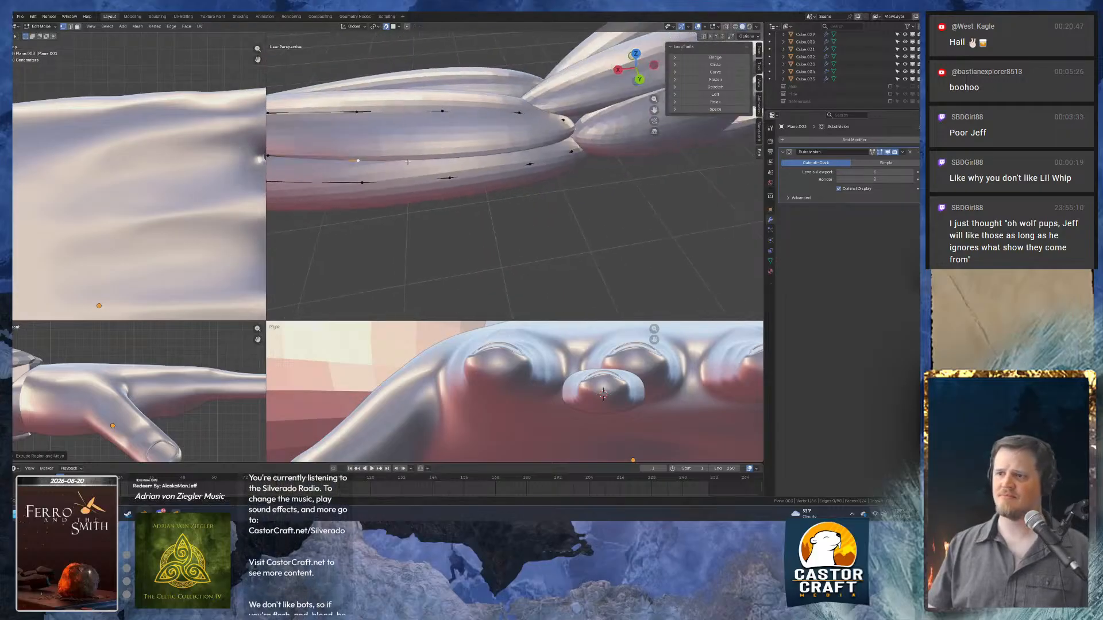
{"action": "left_click", "coordinate": [449, 158]}
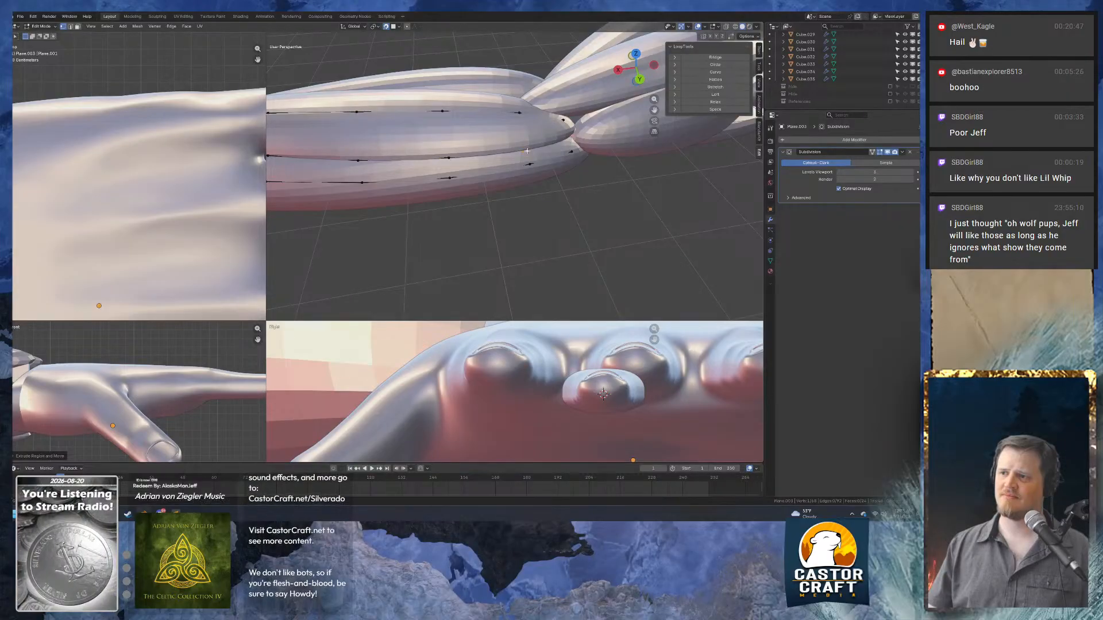
{"action": "key", "text": "e"}
{"action": "left_click", "coordinate": [568, 141]}
Extrude a fourth edge chain from the wrist band between the upper chains, snapped along the forearm toward the elbow.
{"action": "middle_click_drag", "start_coordinate": [565, 143], "coordinate": [315, 218]}
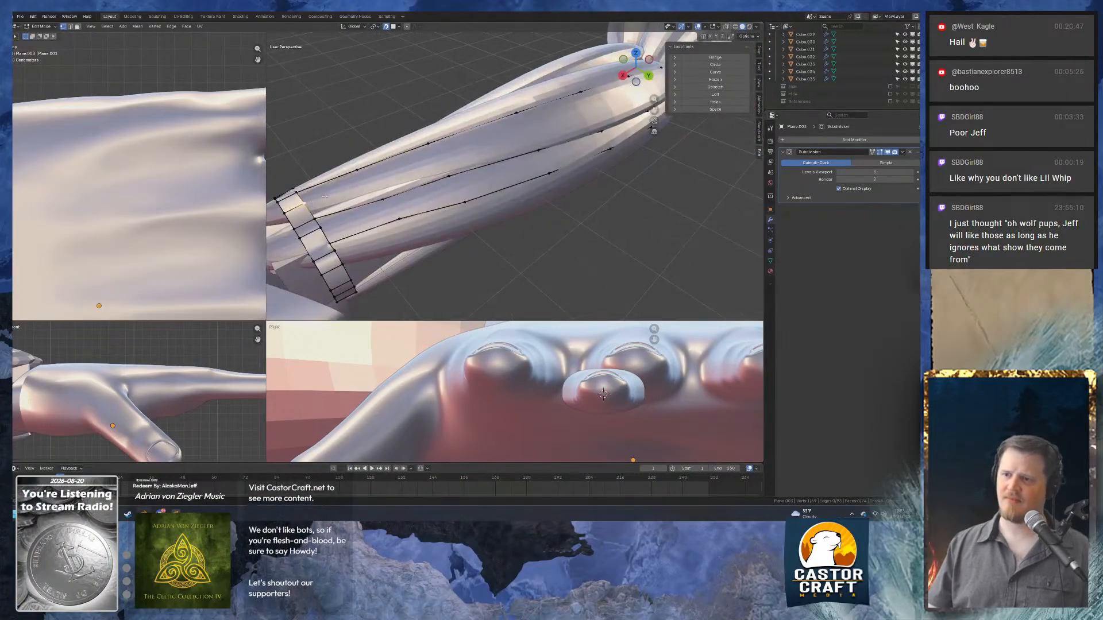
{"action": "key", "text": "e"}
{"action": "left_click", "coordinate": [371, 184]}
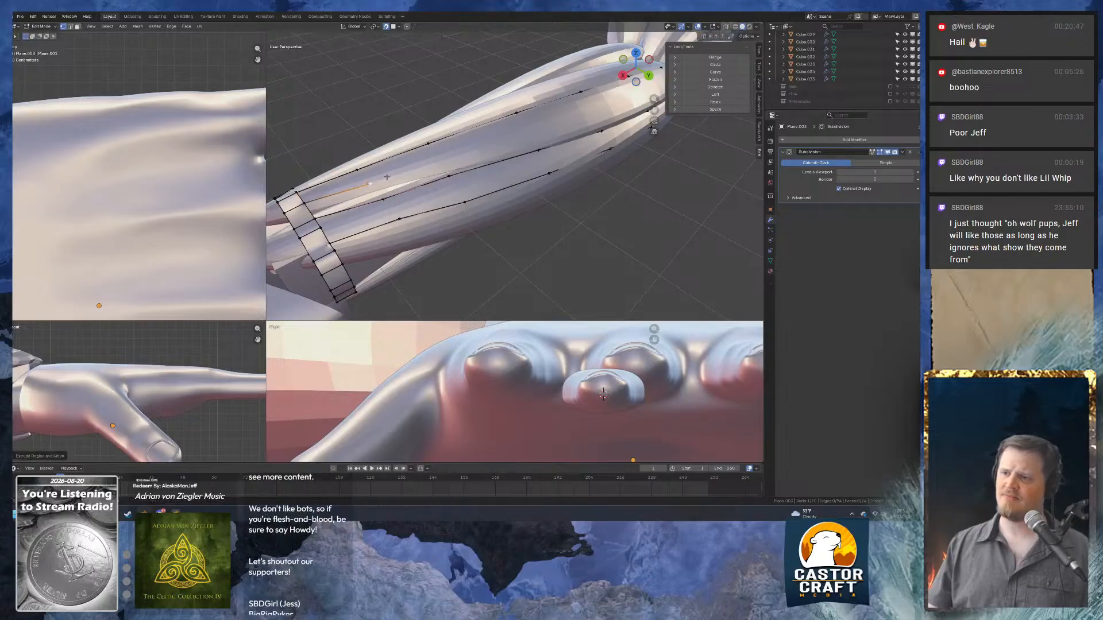
{"action": "key", "text": "e"}
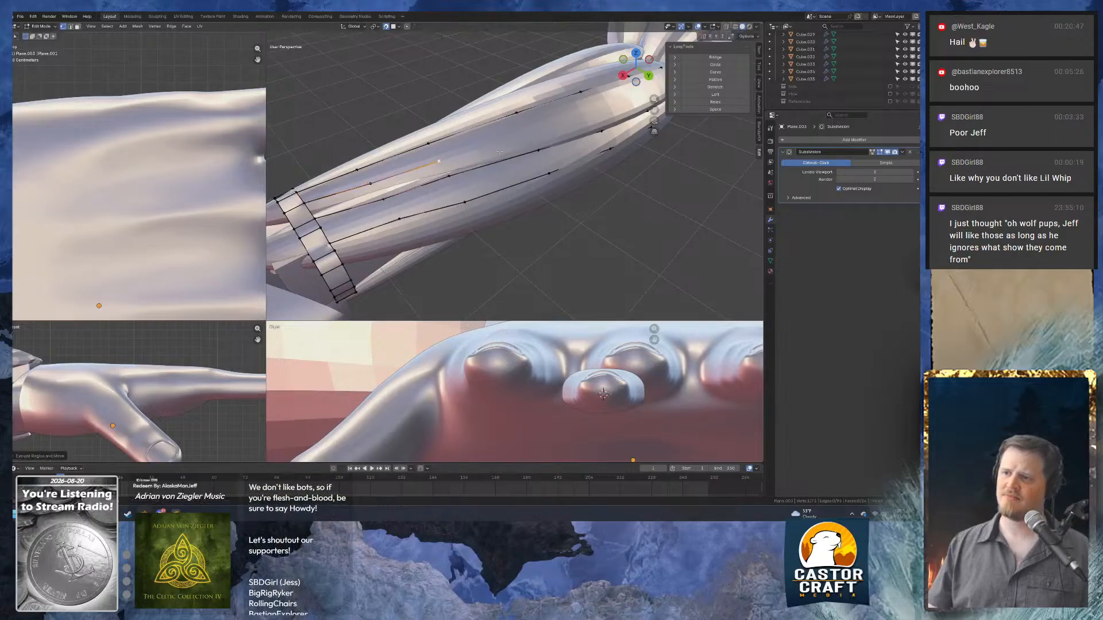
{"action": "key", "text": "e"}
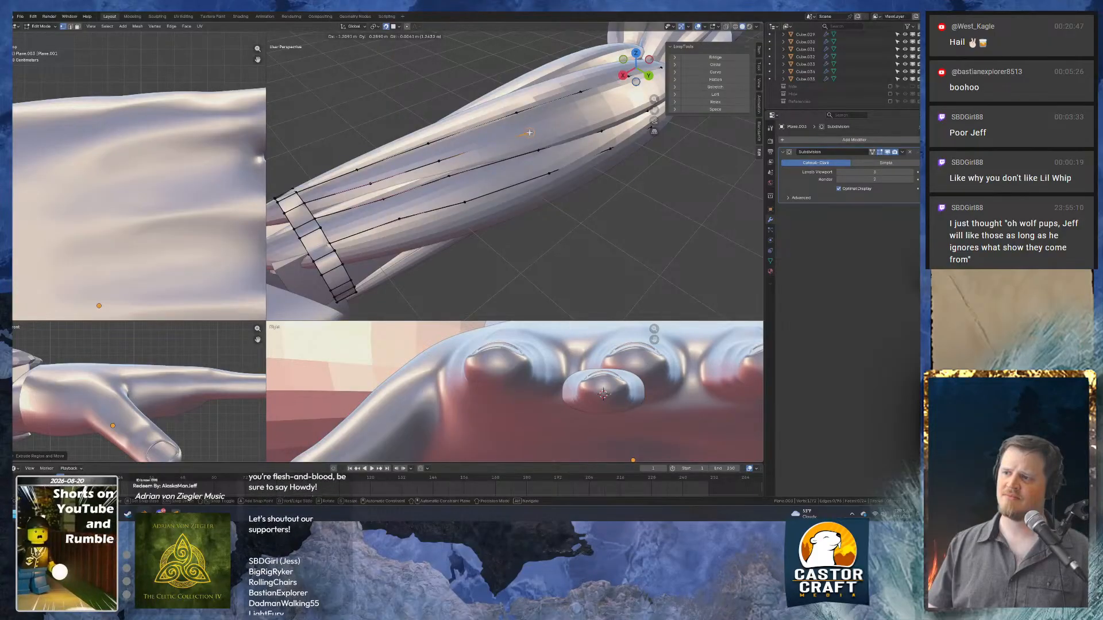
Extrude a chain of vertices from the wrist cuff along the forearm muscle towards the elbow.
{"action": "left_click", "coordinate": [530, 132]}
{"action": "middle_click_drag", "start_coordinate": [530, 133], "coordinate": [492, 145]}
{"action": "key", "text": "e"}
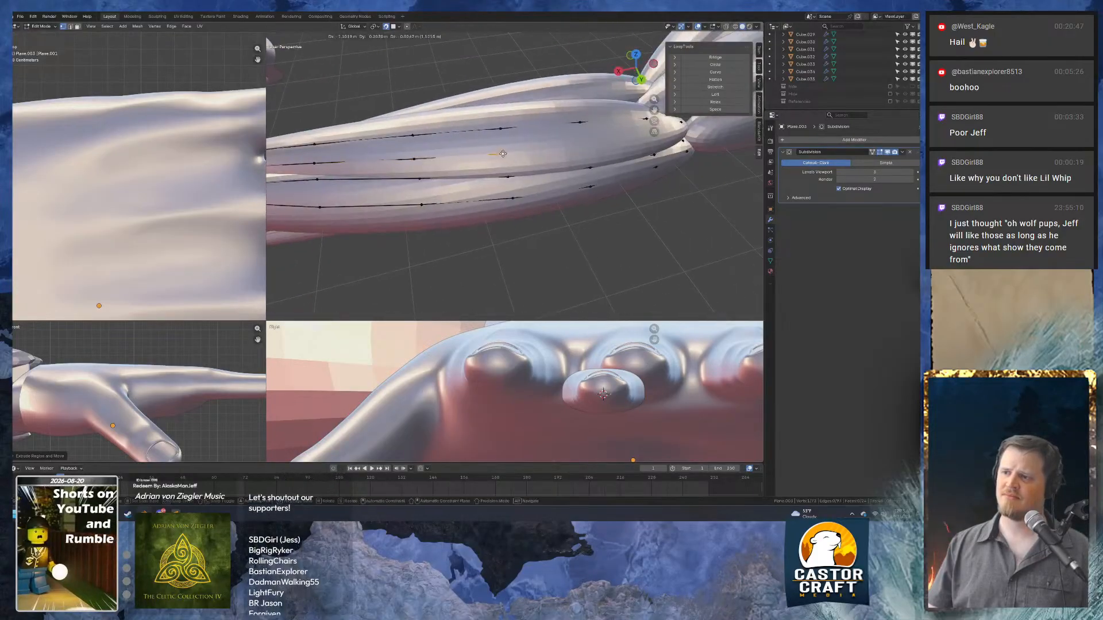
{"action": "left_click", "coordinate": [503, 154]}
{"action": "middle_click_drag", "start_coordinate": [663, 141], "coordinate": [508, 151], "text": "shift"}
{"action": "key", "text": "e"}
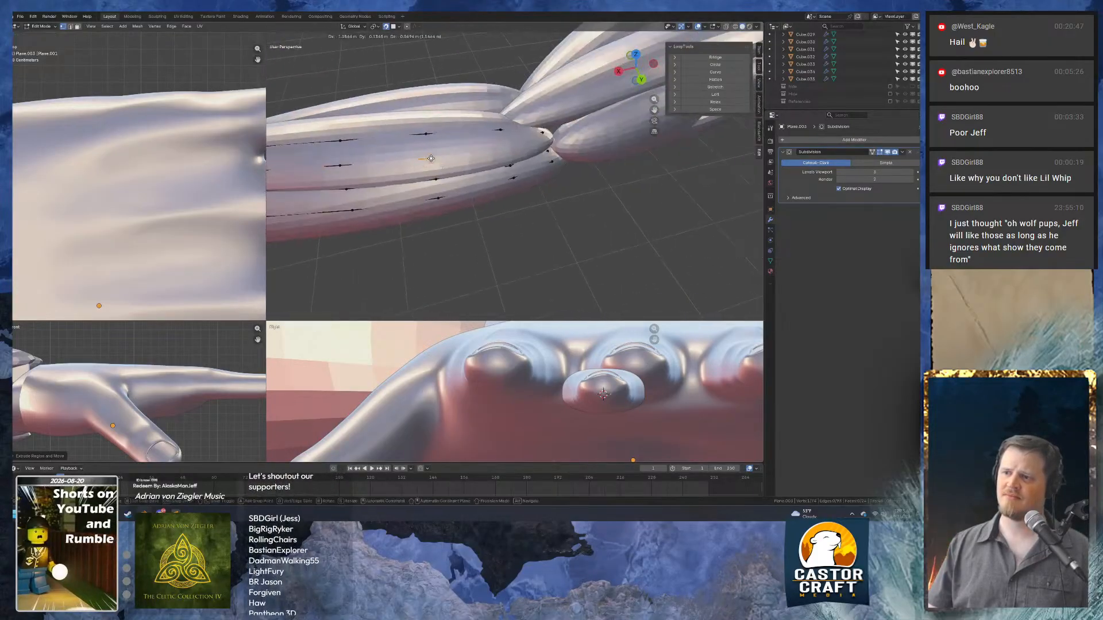
{"action": "left_click", "coordinate": [431, 158]}
{"action": "key", "text": "e"}
{"action": "left_click", "coordinate": [504, 150]}
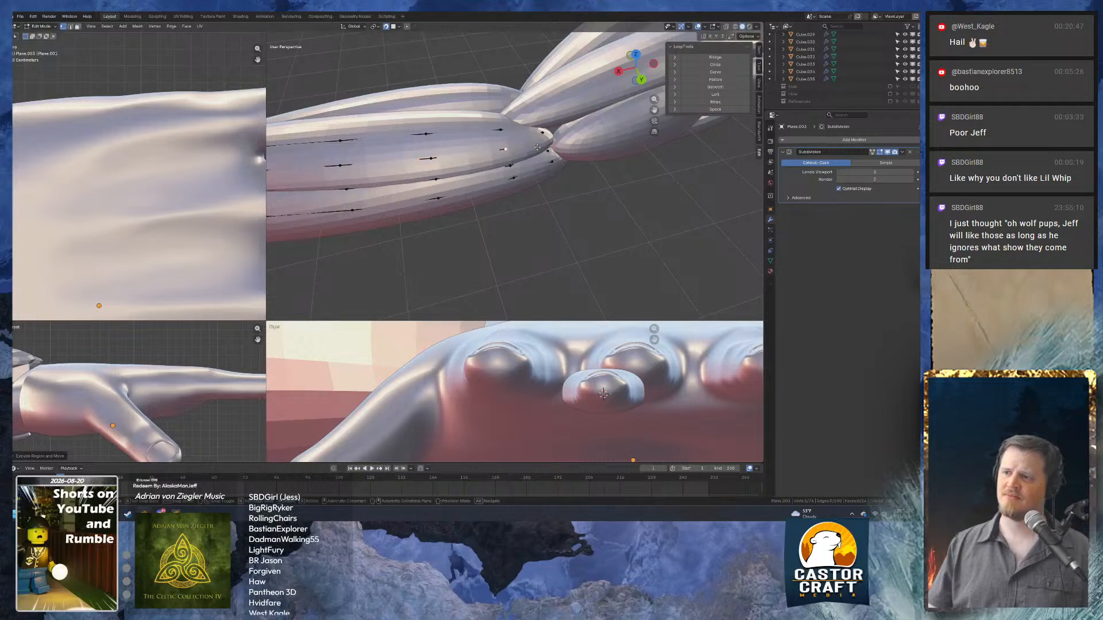
Place the vertex at the elbow end of the strand on the muscle's surface.
{"action": "left_click", "coordinate": [546, 140]}
{"action": "middle_click_drag", "start_coordinate": [546, 141], "coordinate": [521, 129]}
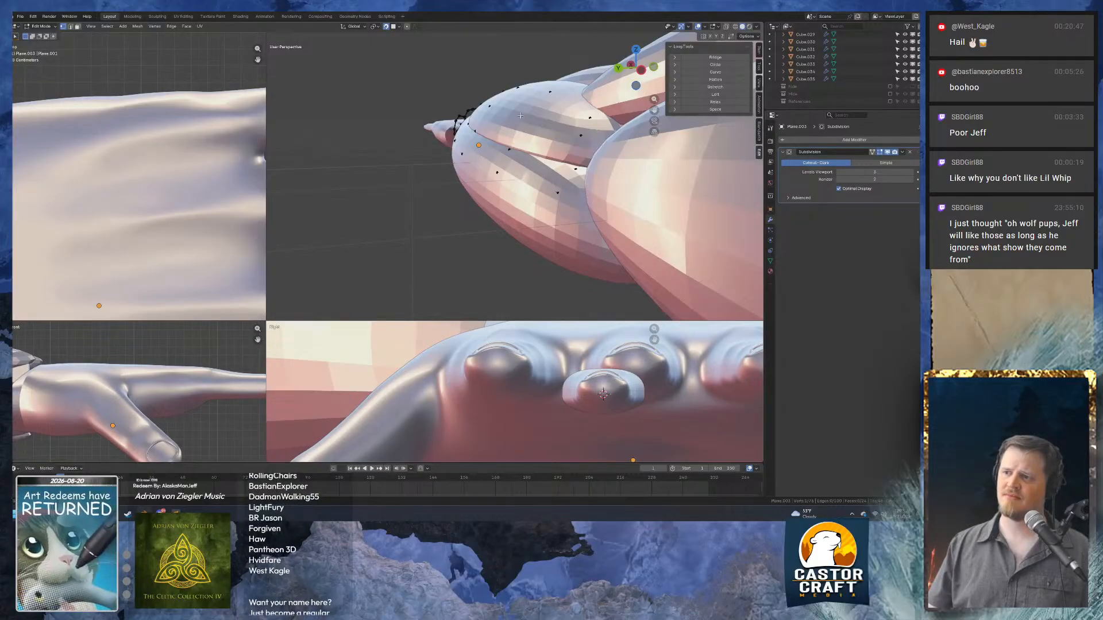
{"action": "key", "text": "e"}
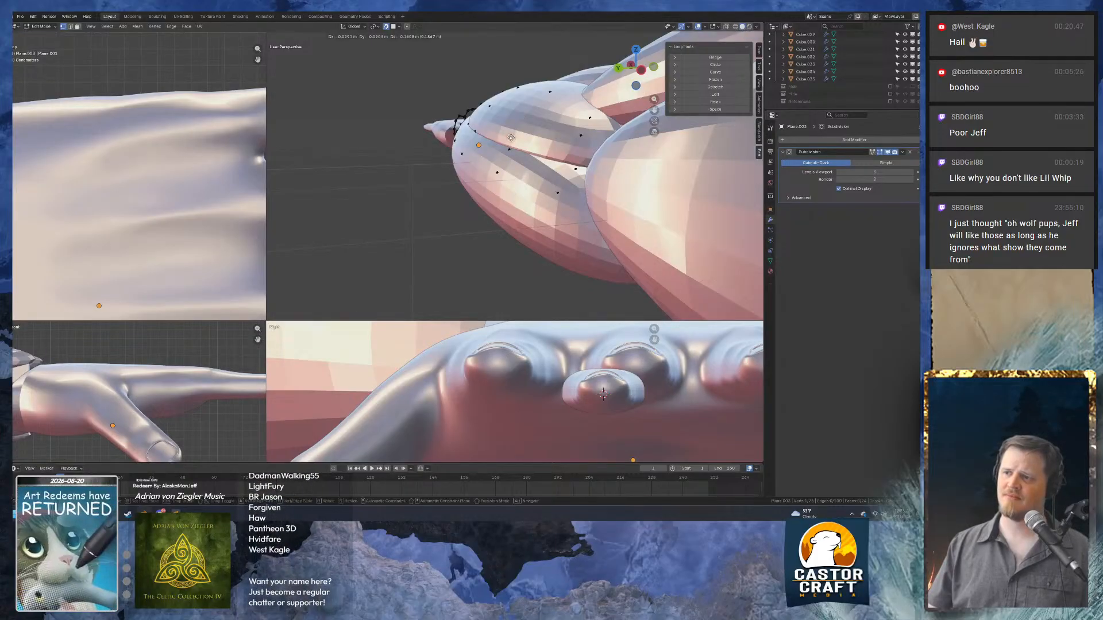
{"action": "left_click", "coordinate": [513, 135]}
{"action": "middle_click_drag", "start_coordinate": [512, 135], "coordinate": [466, 148]}
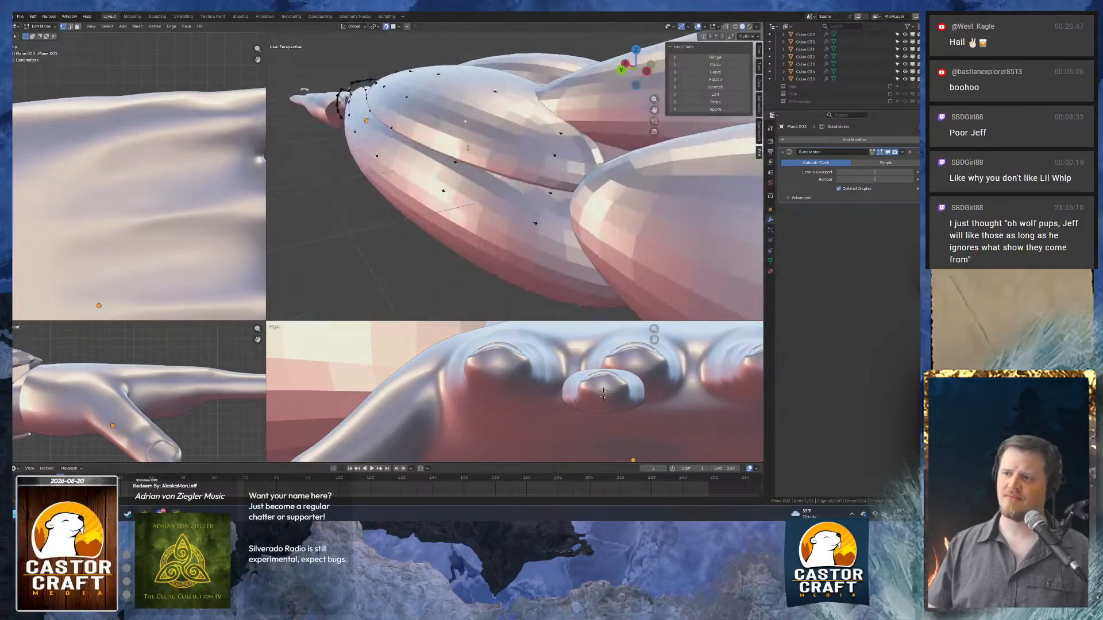
Move the facing vertices of the two strands near the elbow closer to the crease between the two muscles.
{"action": "key", "text": "g"}
{"action": "left_click", "coordinate": [460, 144]}
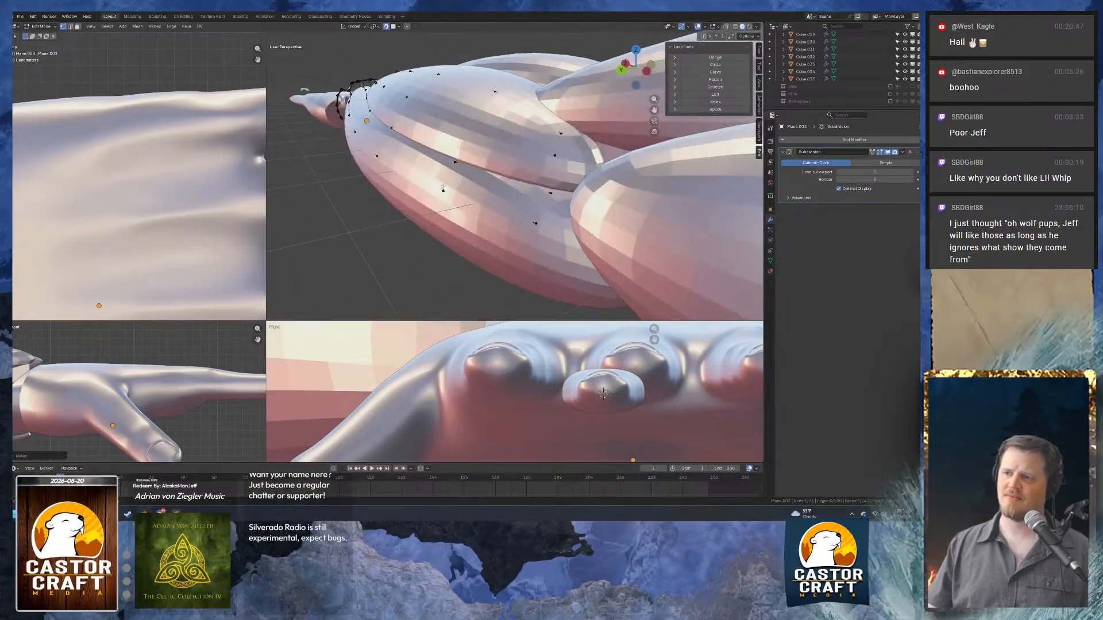
{"action": "key", "text": "g"}
{"action": "left_click", "coordinate": [449, 177]}
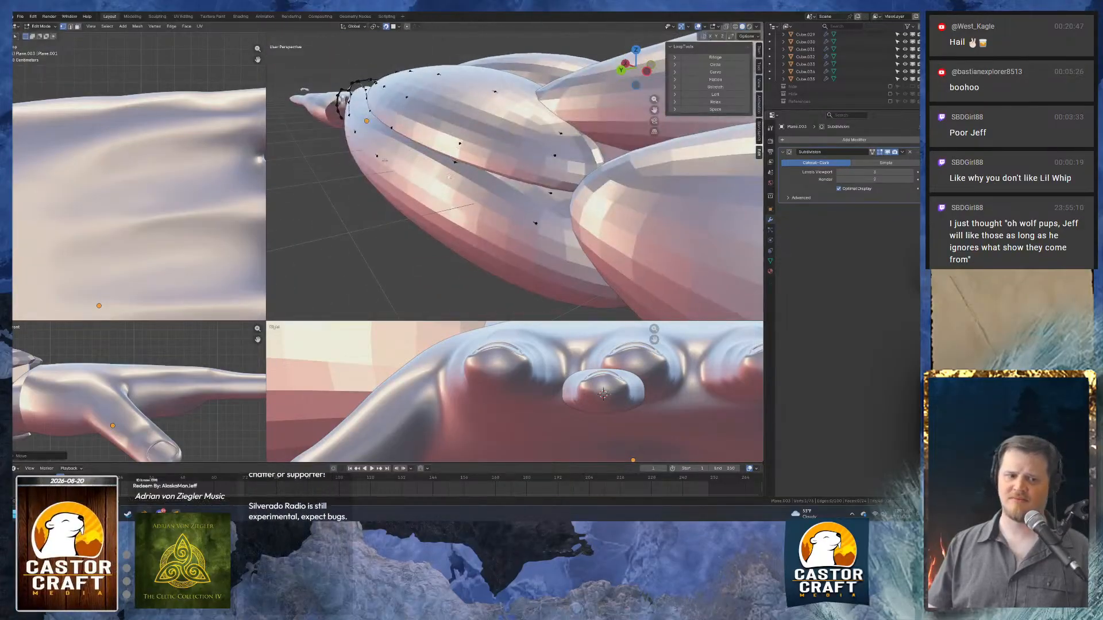
{"action": "middle_click_drag", "start_coordinate": [449, 177], "coordinate": [444, 155]}
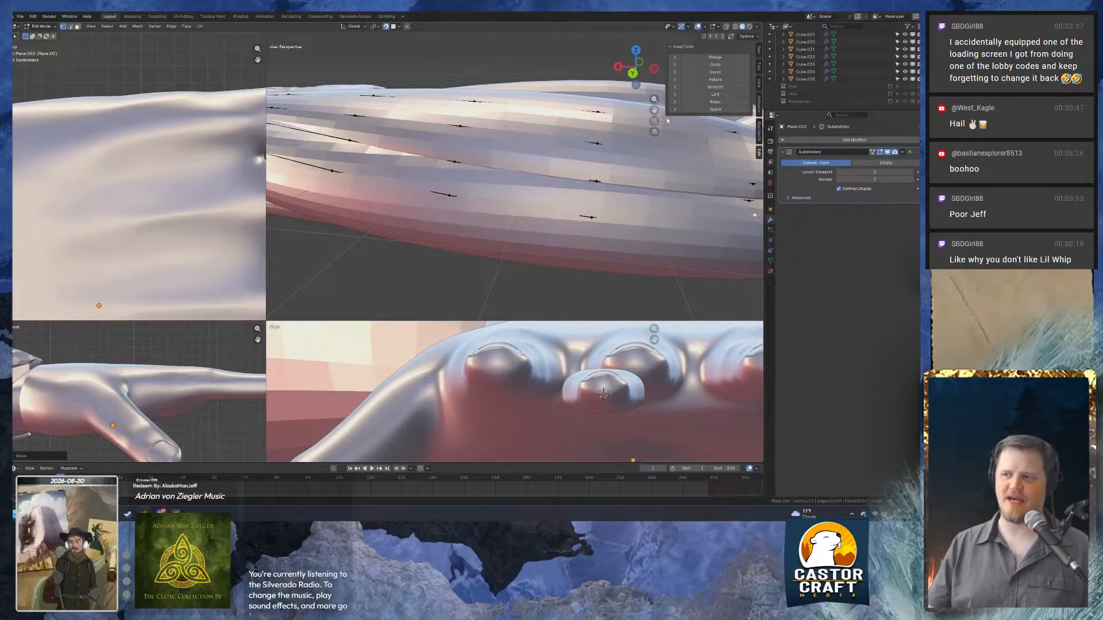
{"action": "middle_click_drag", "start_coordinate": [583, 169], "coordinate": [501, 161]}
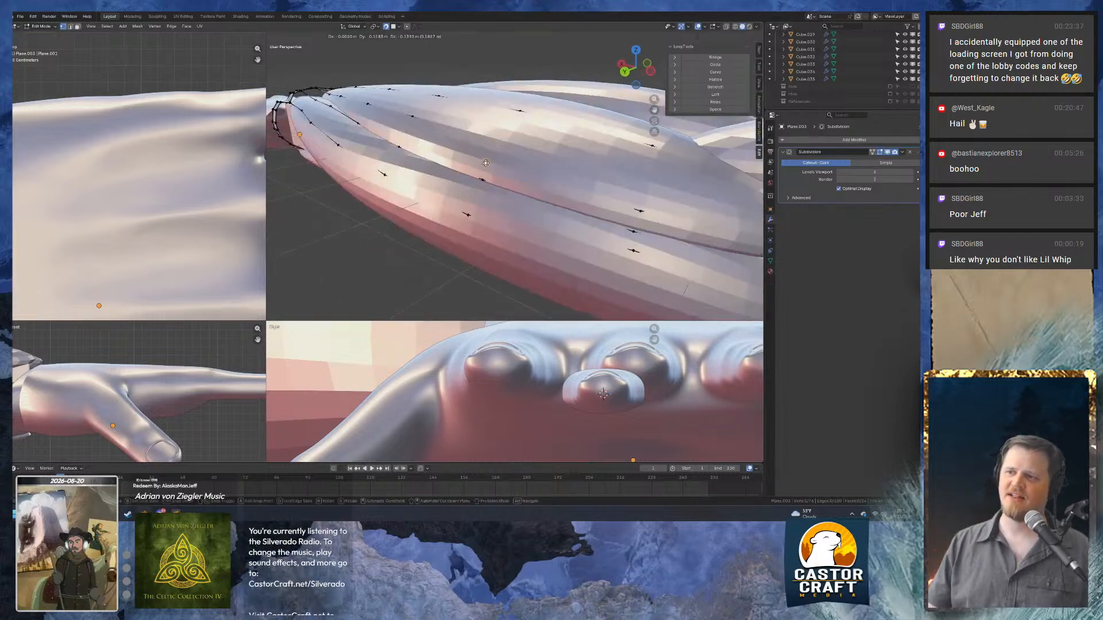
{"action": "left_click", "coordinate": [486, 163]}
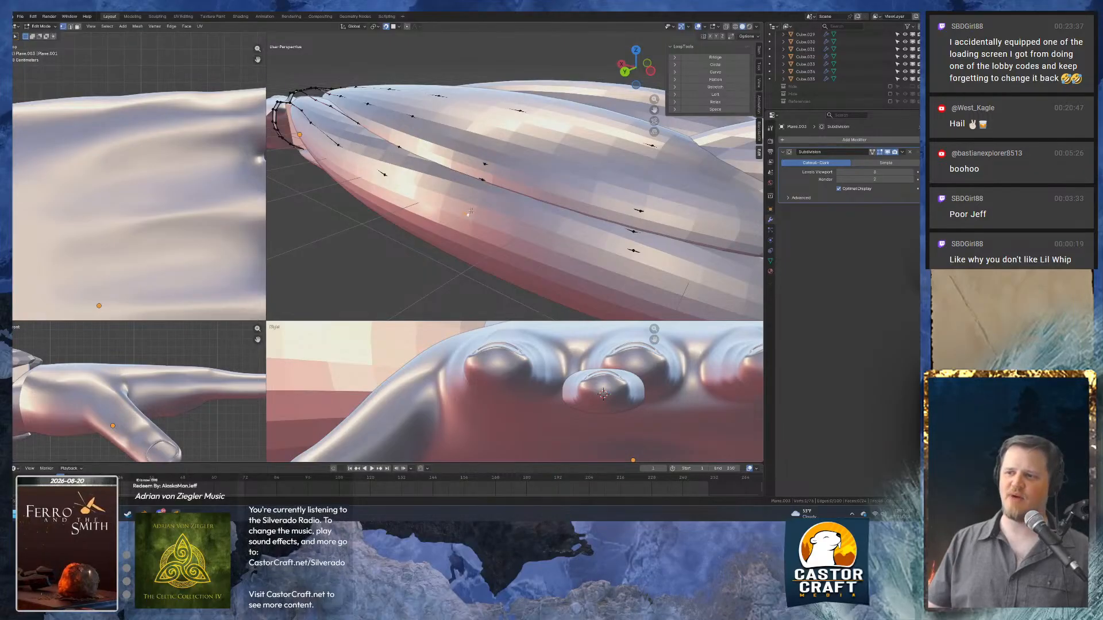
{"action": "left_click", "coordinate": [478, 191]}
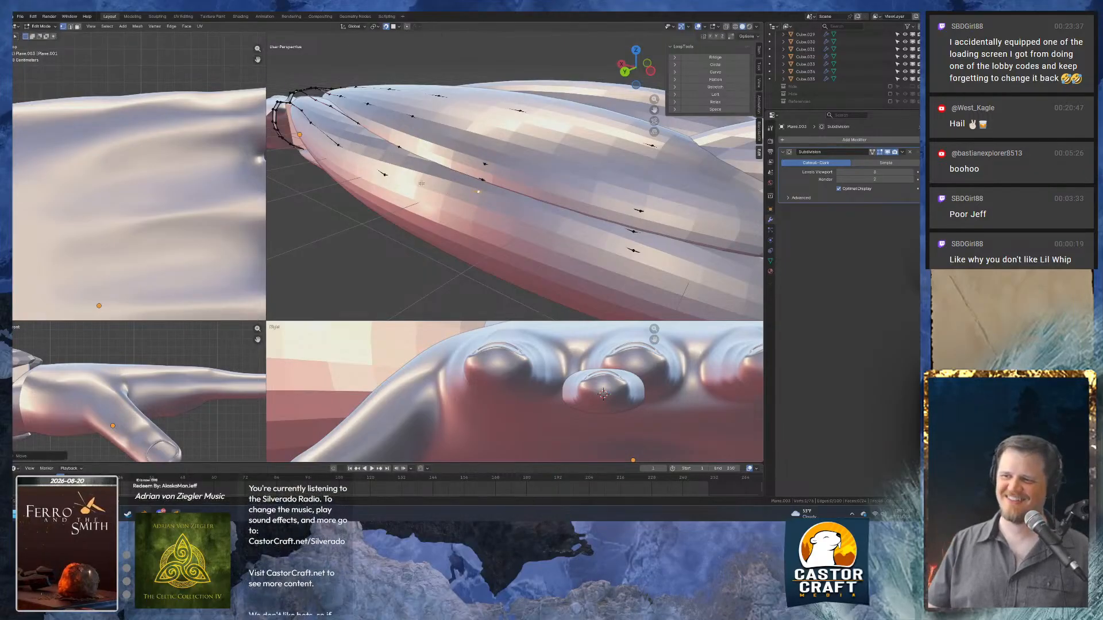
{"action": "middle_click_drag", "start_coordinate": [478, 191], "coordinate": [583, 195]}
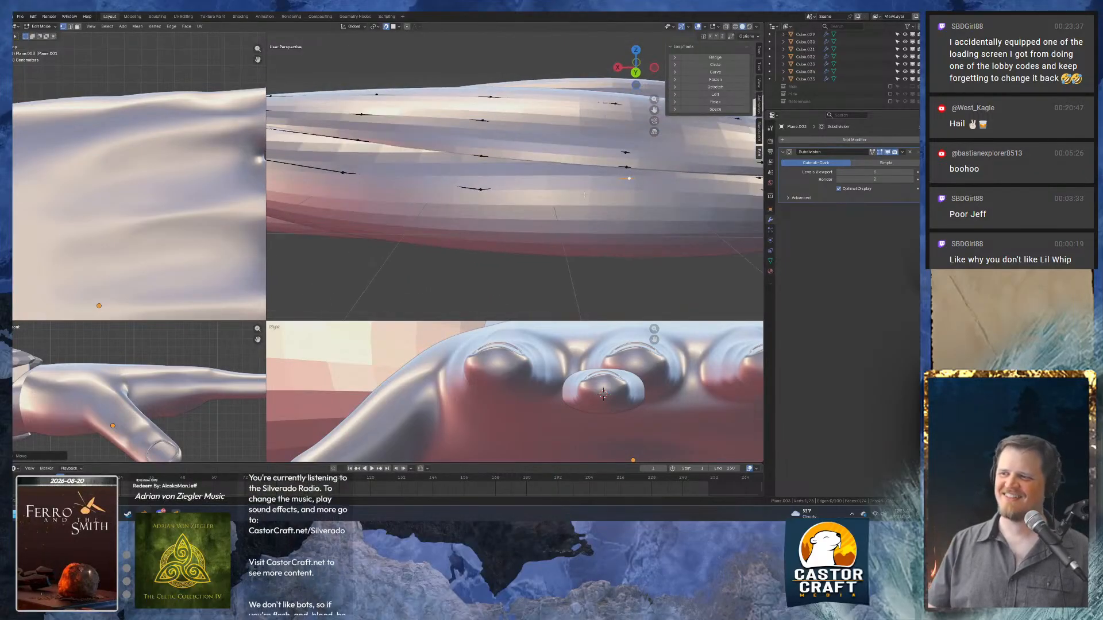
Move two mid-forearm vertices of the lower muscle's strand up towards the crease.
{"action": "left_click", "coordinate": [483, 143]}
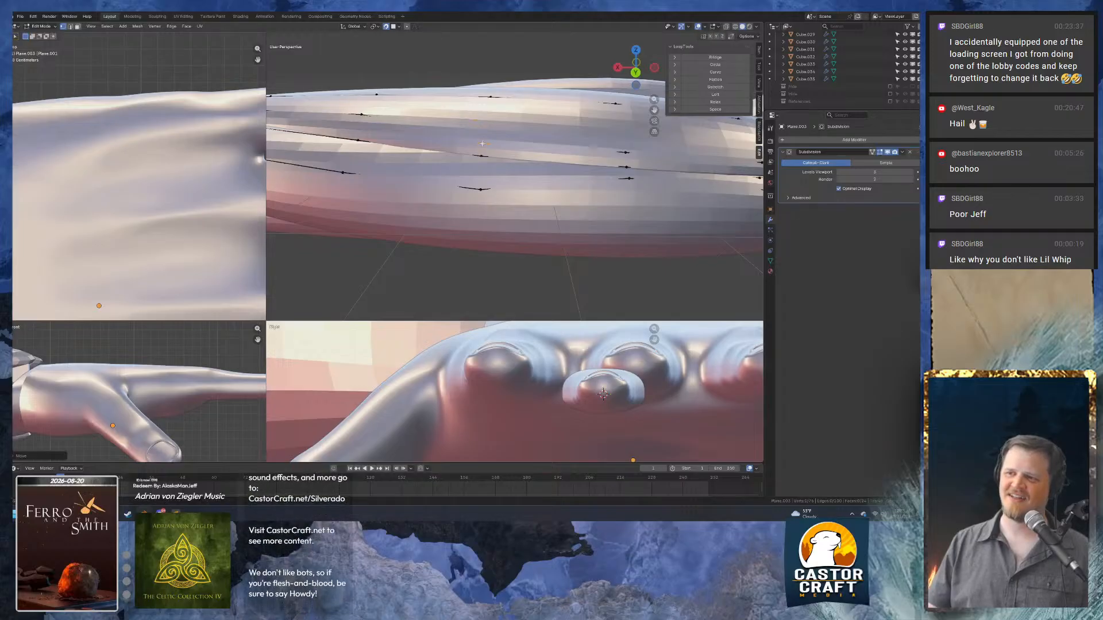
{"action": "key", "text": "g"}
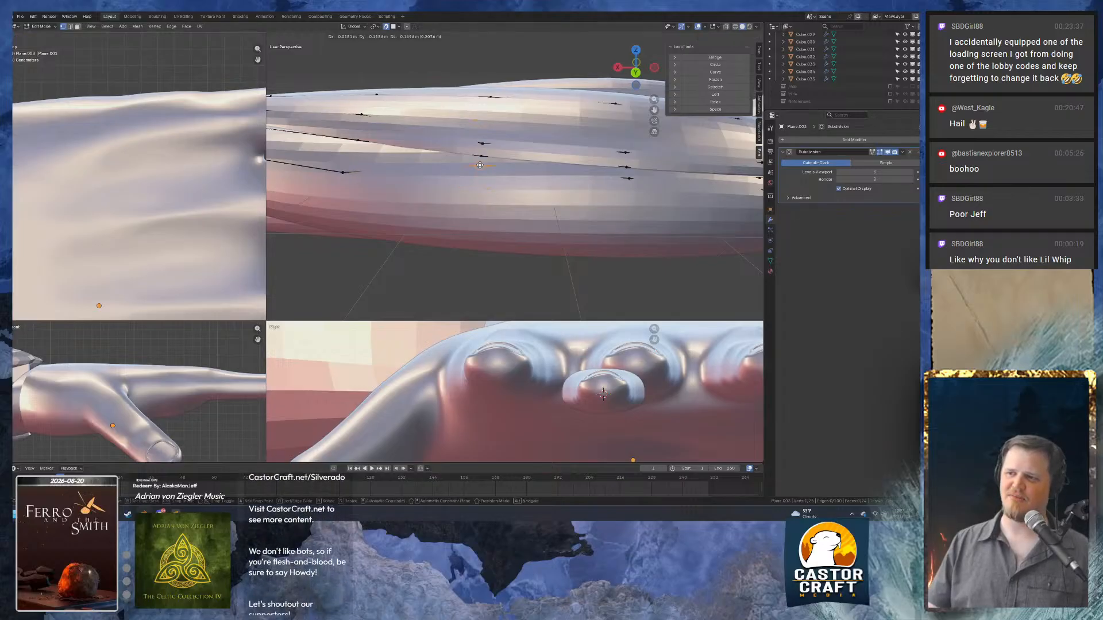
{"action": "left_click", "coordinate": [480, 165]}
{"action": "middle_click_drag", "start_coordinate": [479, 165], "coordinate": [550, 236]}
{"action": "left_click", "coordinate": [527, 239]}
{"action": "key", "text": "g"}
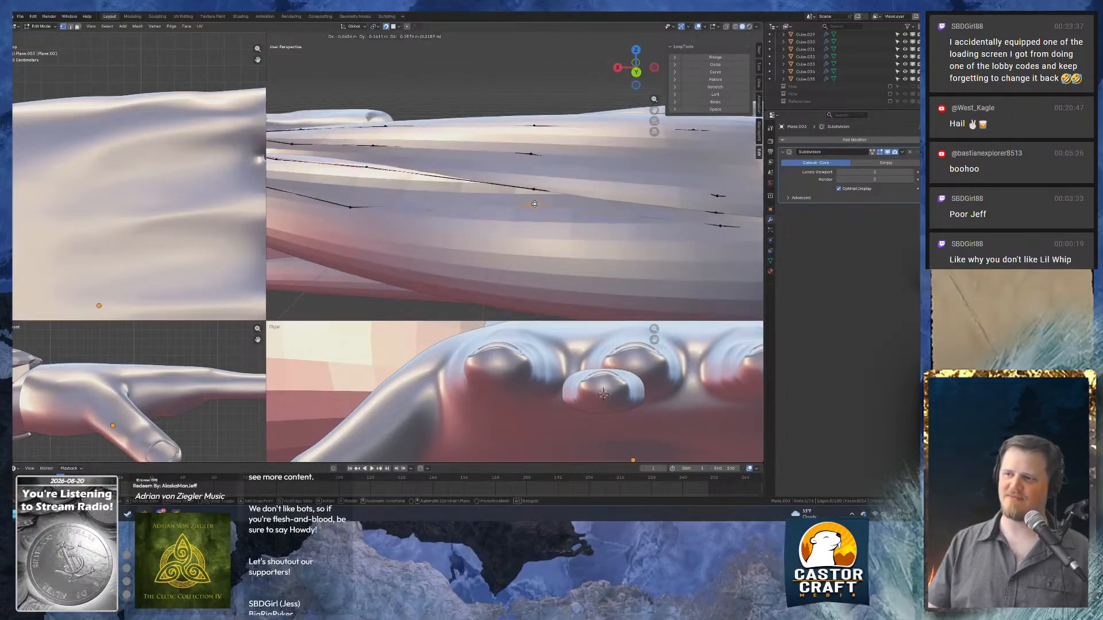
{"action": "left_click", "coordinate": [530, 203]}
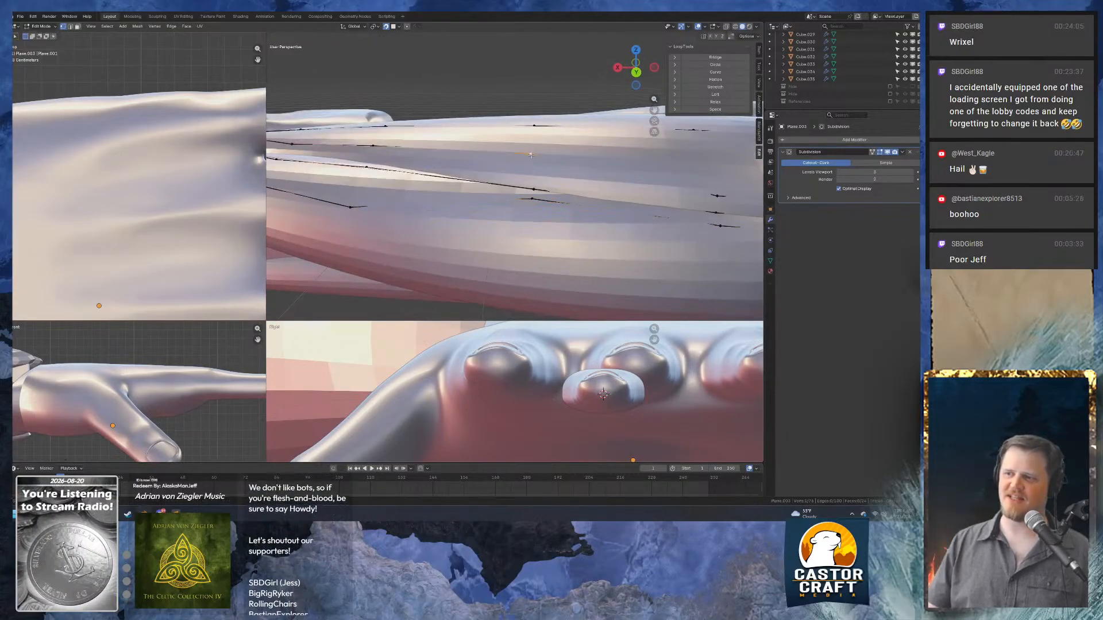
Move the upper muscle's strand vertices near the elbow down towards the crease.
{"action": "scroll", "coordinate": [529, 168], "scroll_direction": "down", "scroll_amount": 5}
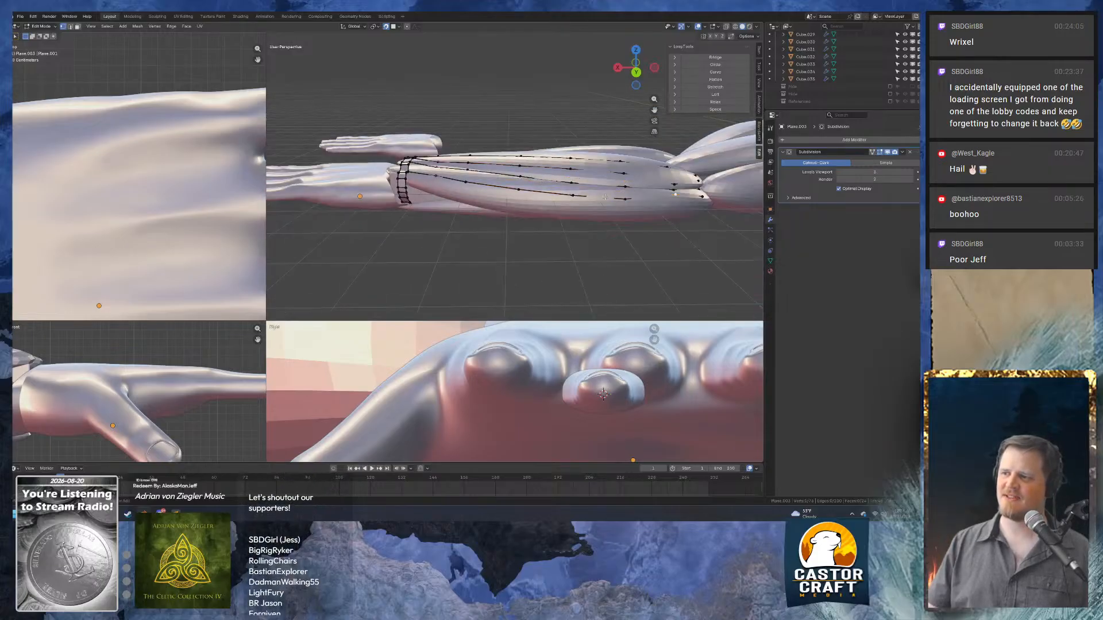
{"action": "key", "text": "g"}
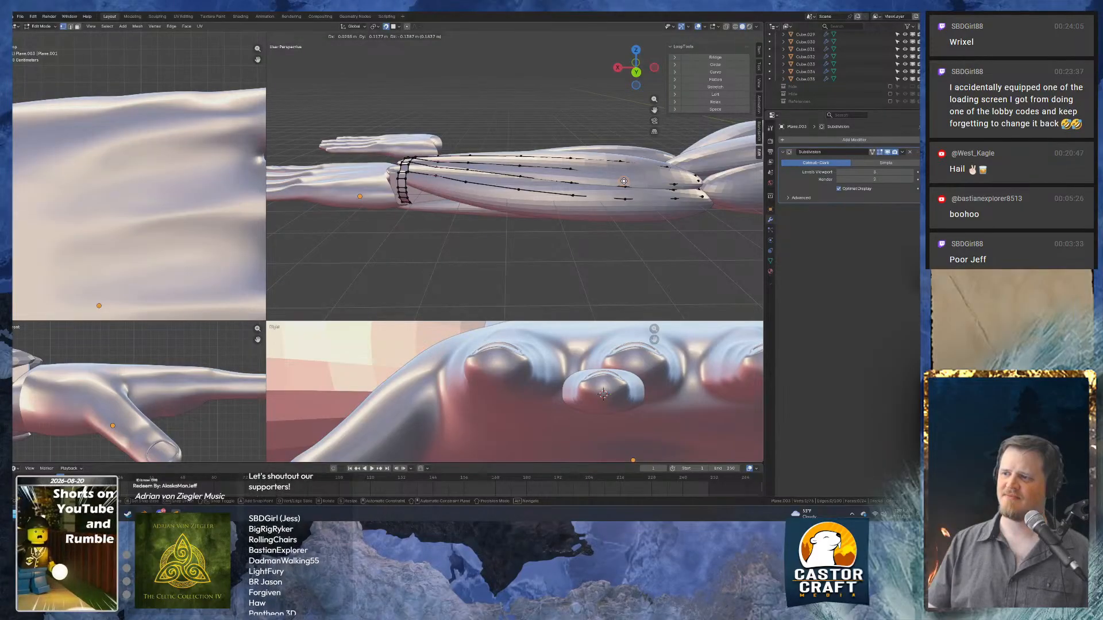
{"action": "left_click", "coordinate": [624, 181]}
{"action": "scroll", "coordinate": [624, 181], "scroll_direction": "up", "scroll_amount": 5}
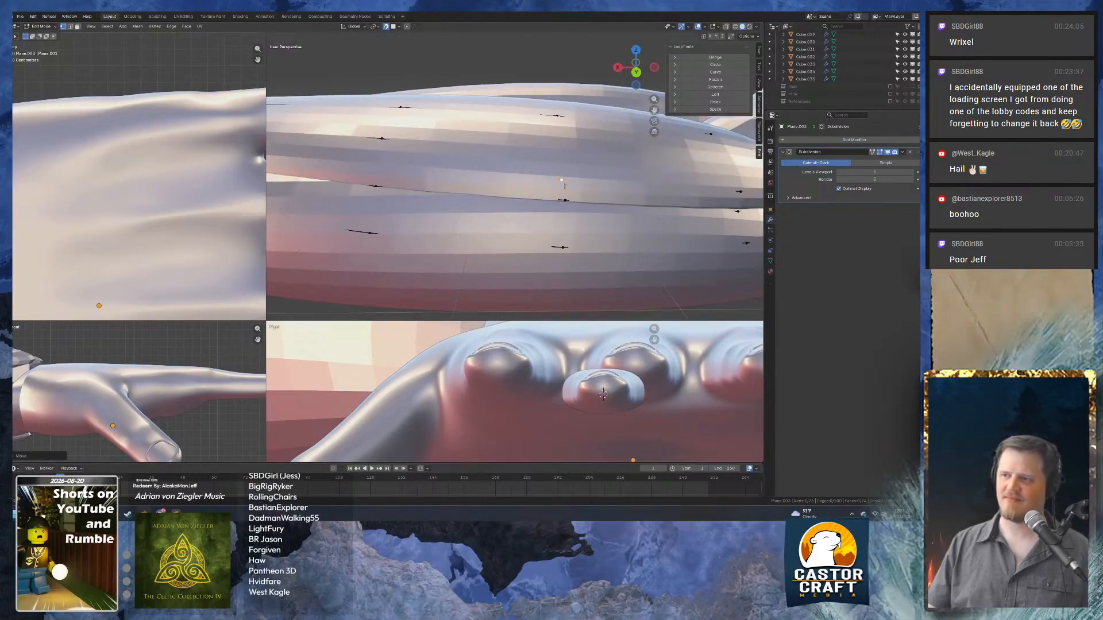
{"action": "key", "text": "g"}
{"action": "left_click", "coordinate": [567, 180]}
{"action": "middle_click_drag", "start_coordinate": [567, 181], "coordinate": [537, 191]}
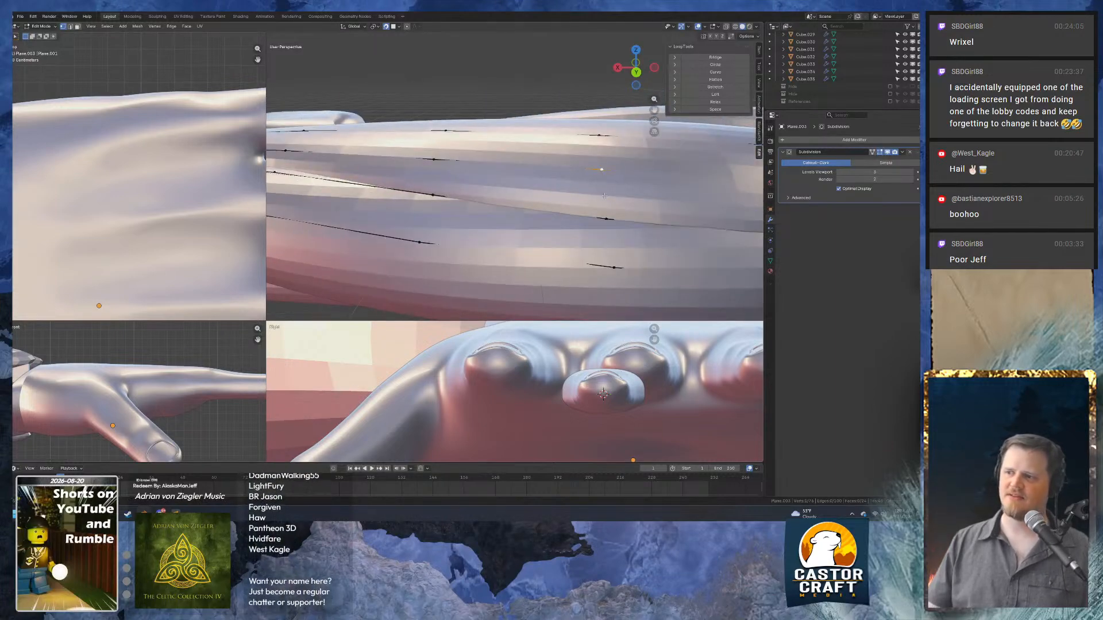
{"action": "key", "text": "g"}
{"action": "left_click", "coordinate": [607, 199]}
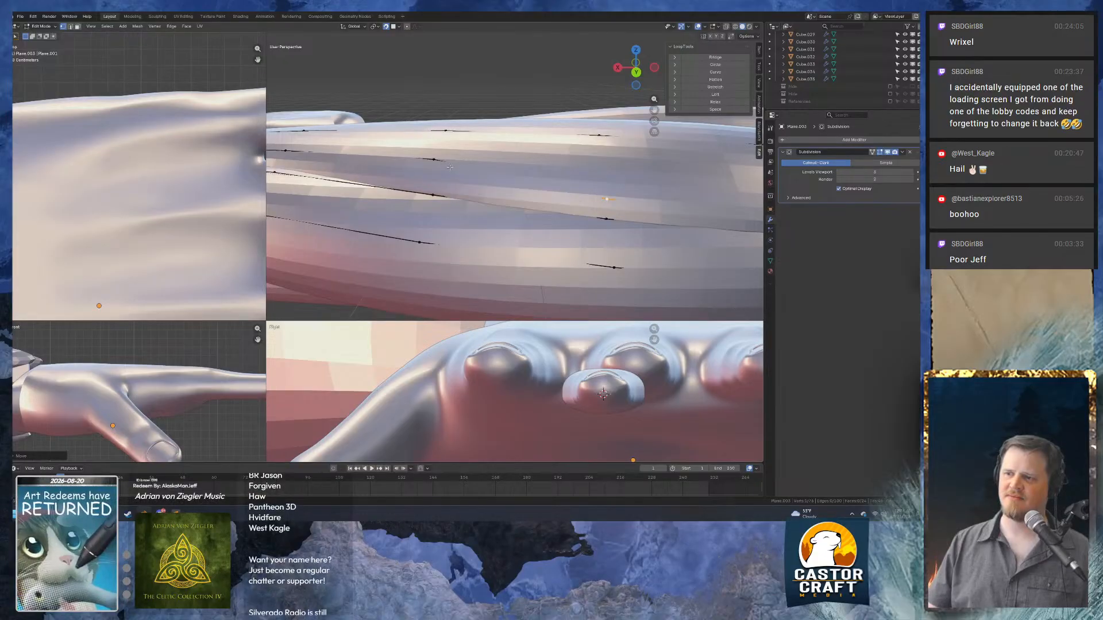
Move the upper strand's remaining vertices down towards the crease, continuing to the wrist cuff.
{"action": "key", "text": "g"}
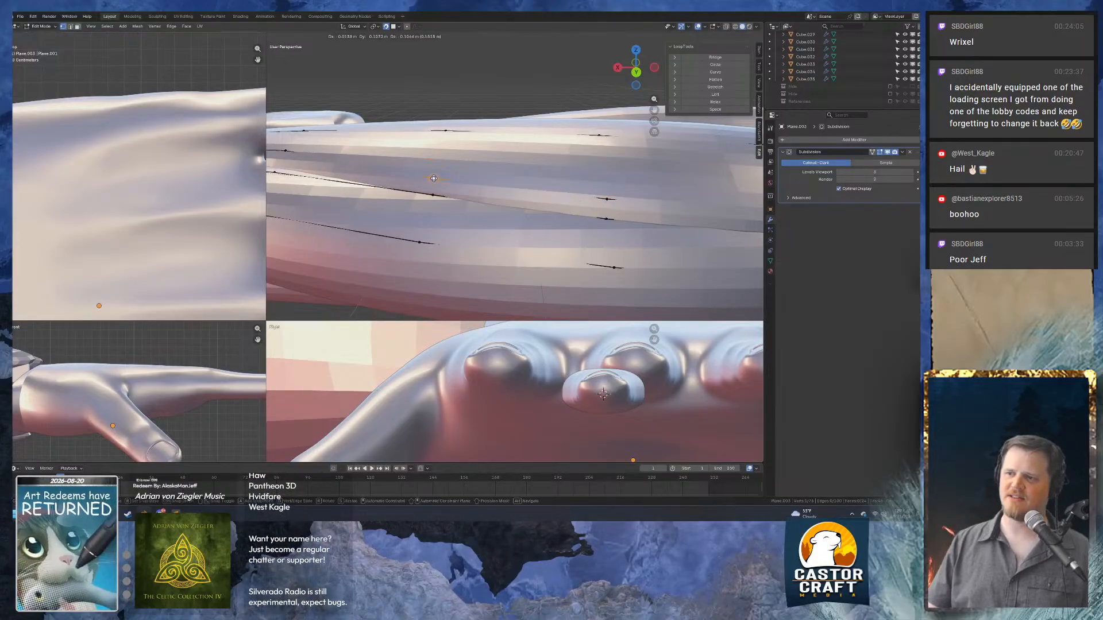
{"action": "left_click", "coordinate": [434, 178]}
{"action": "middle_click_drag", "start_coordinate": [433, 178], "coordinate": [558, 209]}
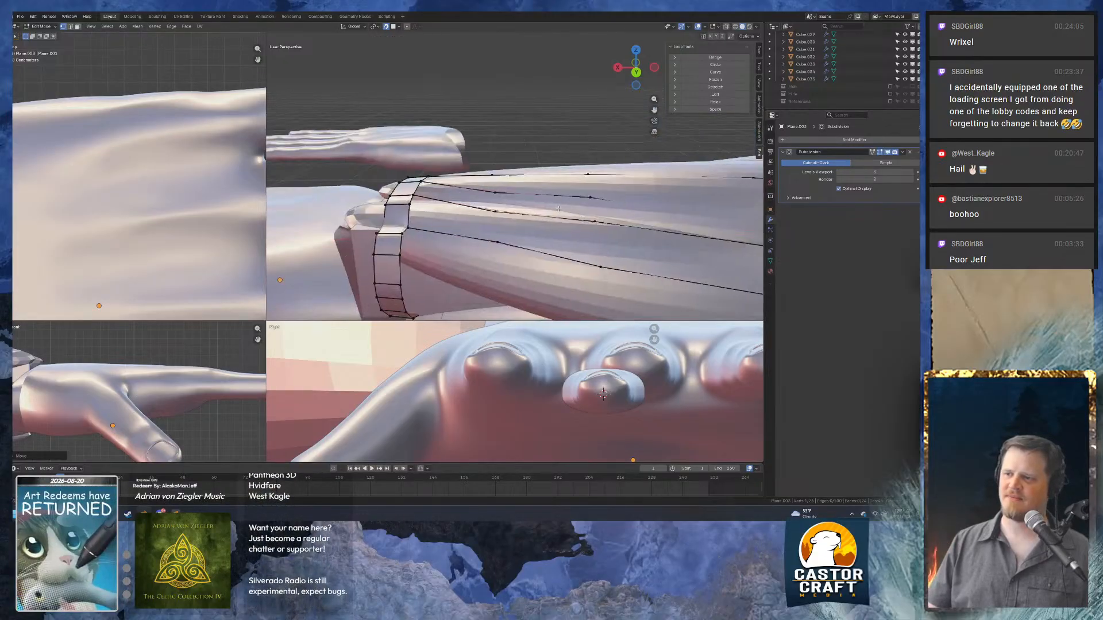
{"action": "key", "text": "g"}
{"action": "left_click", "coordinate": [594, 205]}
Extrude a new strand of vertices from the wrist cuff along the crease between the two muscles to the elbow.
{"action": "middle_click_drag", "start_coordinate": [484, 191], "coordinate": [399, 235]}
{"action": "key", "text": "e"}
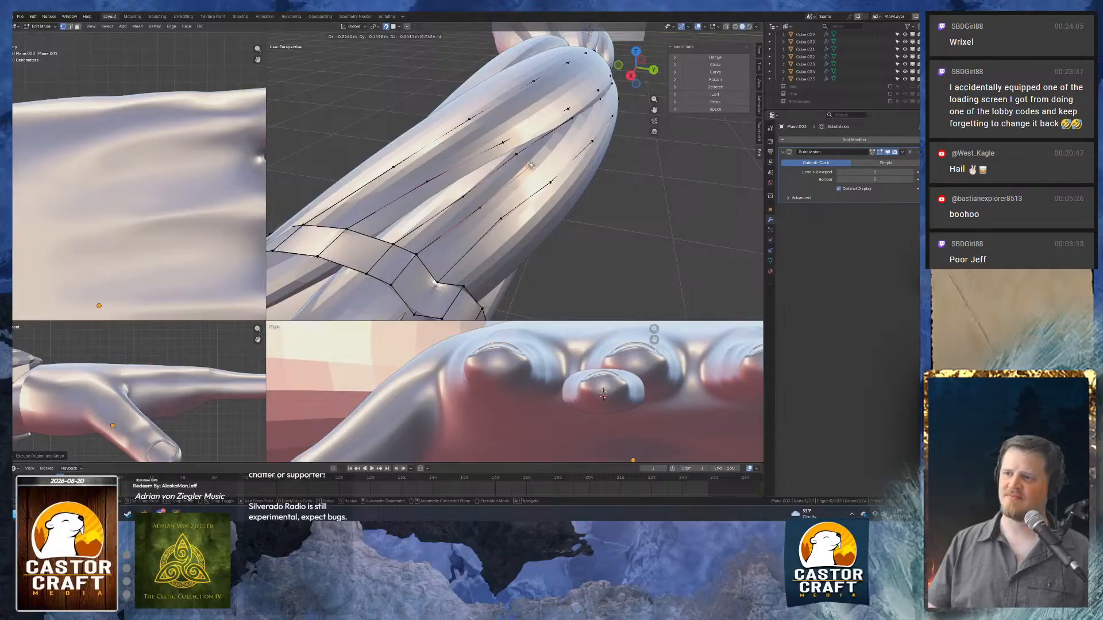
{"action": "left_click", "coordinate": [578, 125]}
{"action": "middle_click_drag", "start_coordinate": [578, 125], "coordinate": [333, 196]}
{"action": "key", "text": "e"}
{"action": "left_click", "coordinate": [557, 197]}
{"action": "key", "text": "e"}
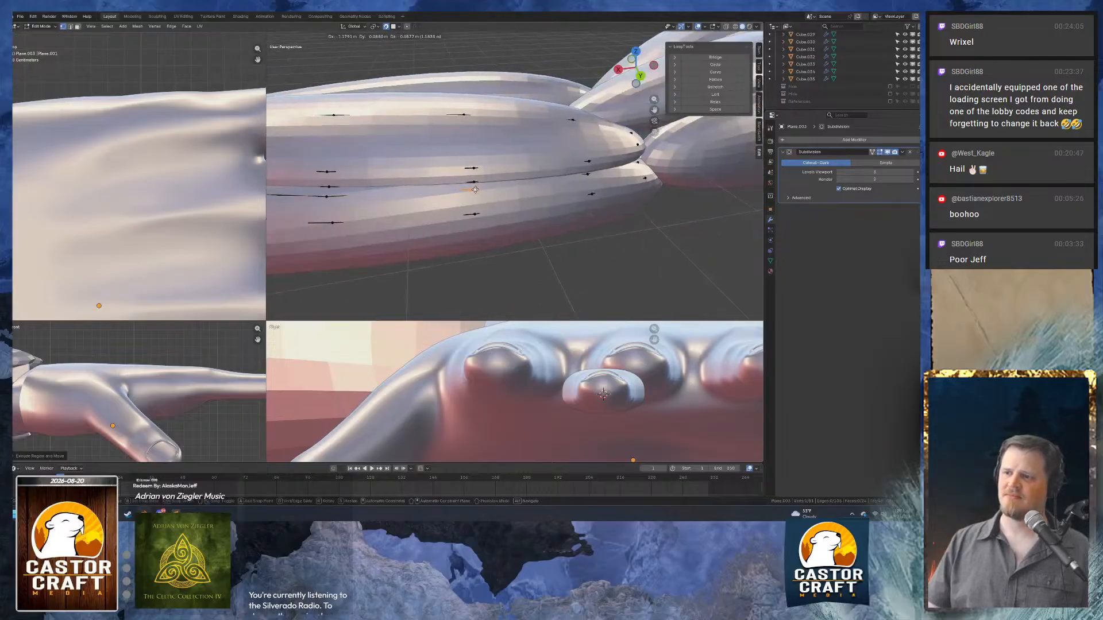
{"action": "left_click", "coordinate": [589, 180]}
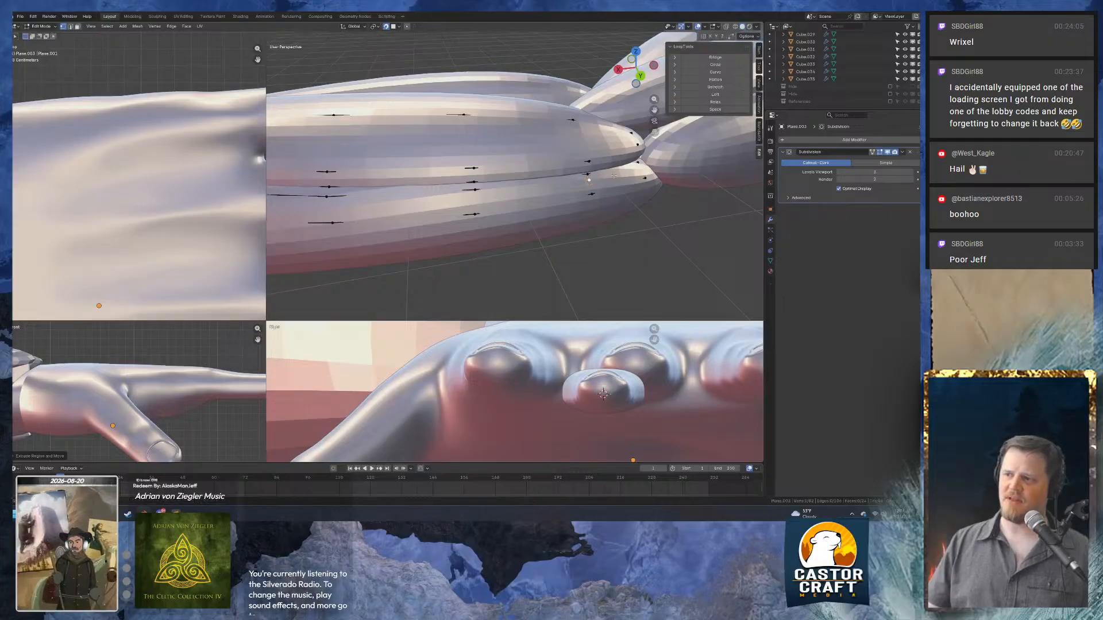
{"action": "key", "text": "e"}
{"action": "left_click", "coordinate": [641, 168]}
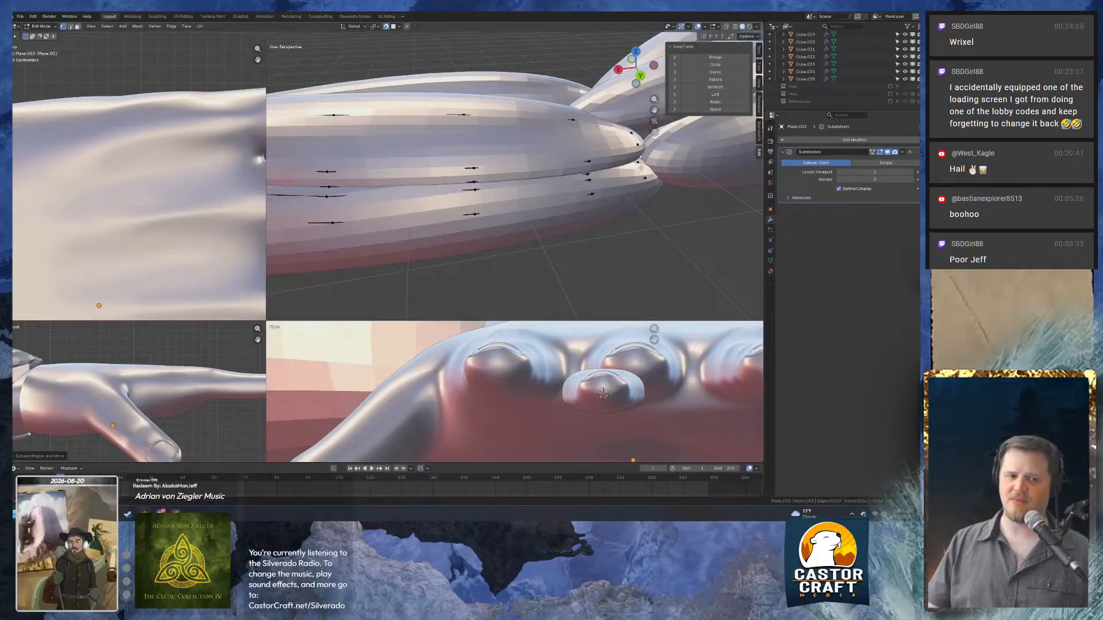
Connect the selected neighbouring edge strands along the forearm with Bridge Edge Loops.
{"action": "middle_click_drag", "start_coordinate": [641, 168], "coordinate": [448, 169]}
{"action": "scroll", "coordinate": [495, 204], "scroll_direction": "down", "scroll_amount": 4}
{"action": "key", "text": "ctrl+e"}
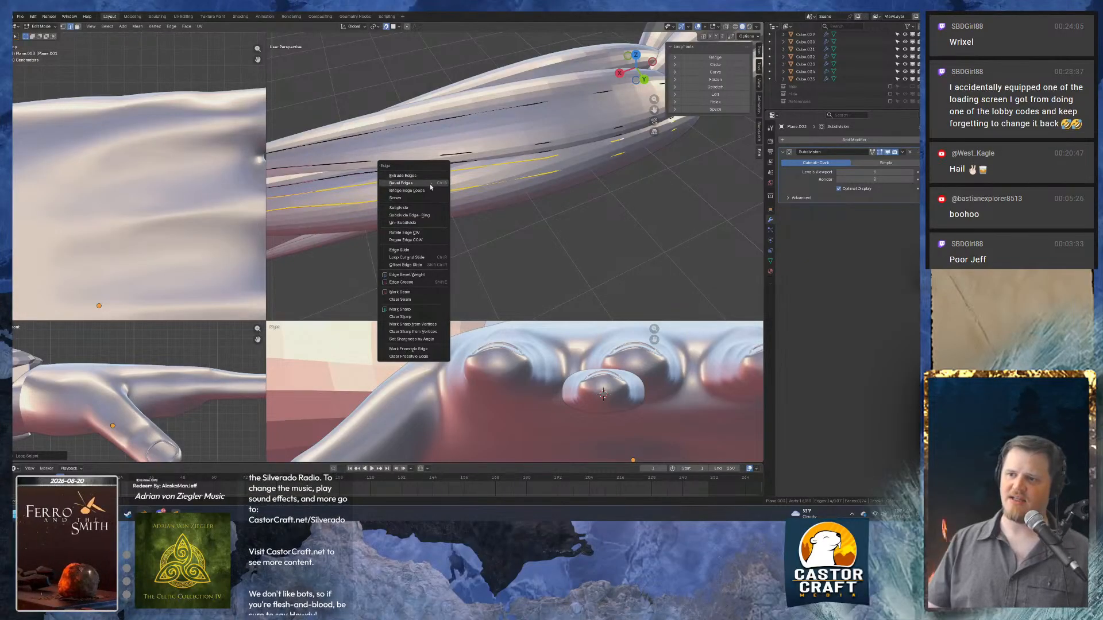
{"action": "left_click", "coordinate": [429, 190]}
{"action": "middle_click_drag", "start_coordinate": [429, 190], "coordinate": [460, 170]}
Select the edge strands on both sides of the forearm crease and bridge them with Bridge Edge Loops.
{"action": "scroll", "coordinate": [459, 170], "scroll_direction": "up", "scroll_amount": 6}
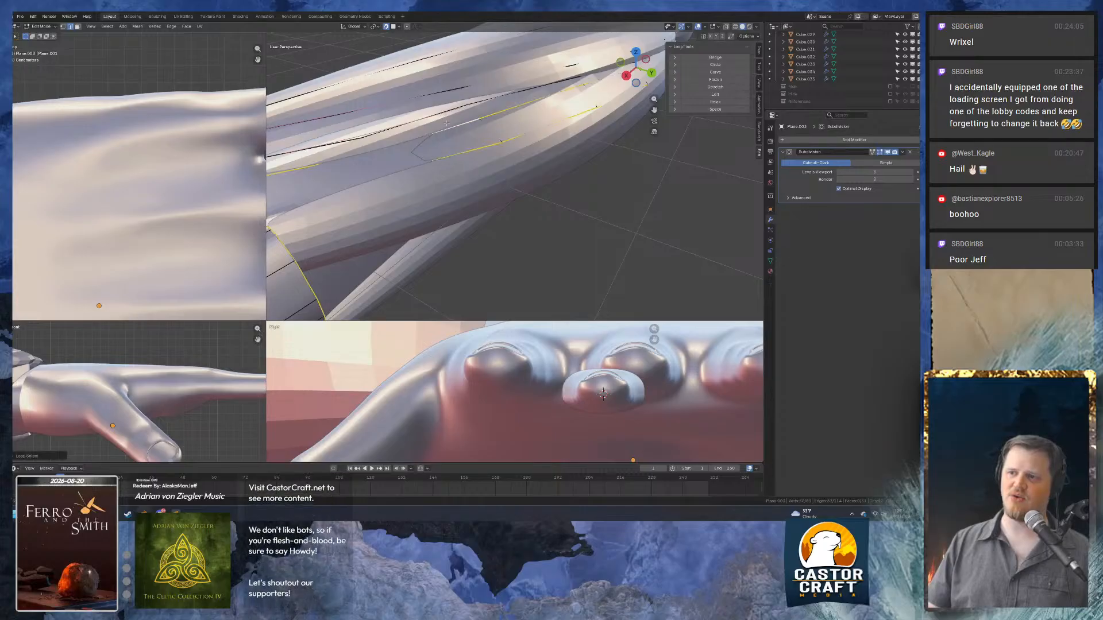
{"action": "scroll", "coordinate": [446, 126], "scroll_direction": "down", "scroll_amount": 5}
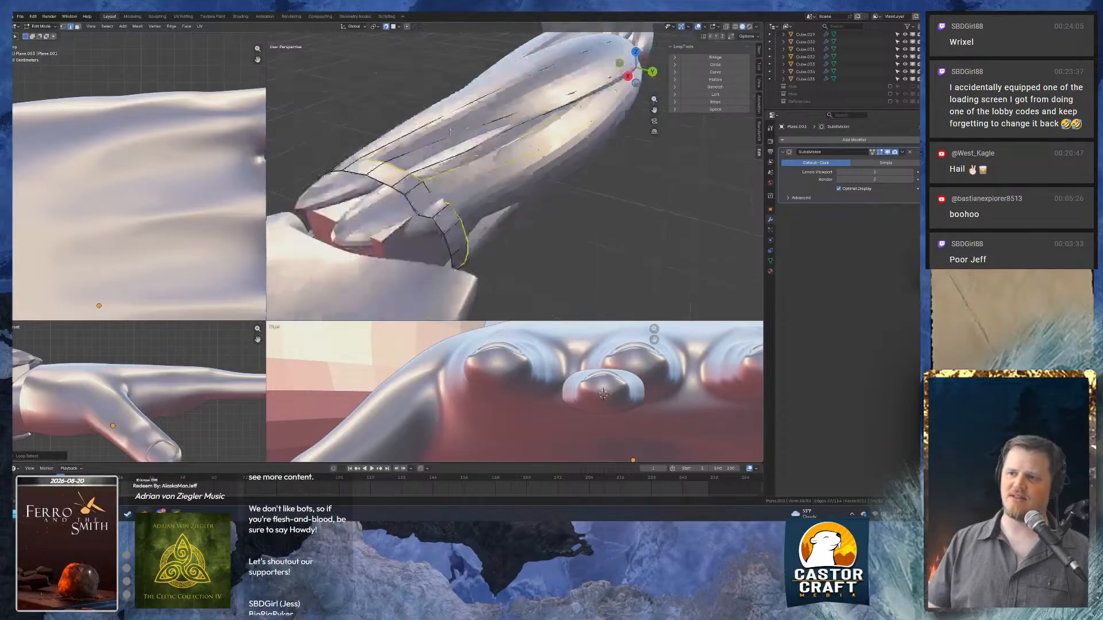
{"action": "scroll", "coordinate": [466, 168], "scroll_direction": "up", "scroll_amount": 3}
{"action": "left_click", "coordinate": [445, 167]}
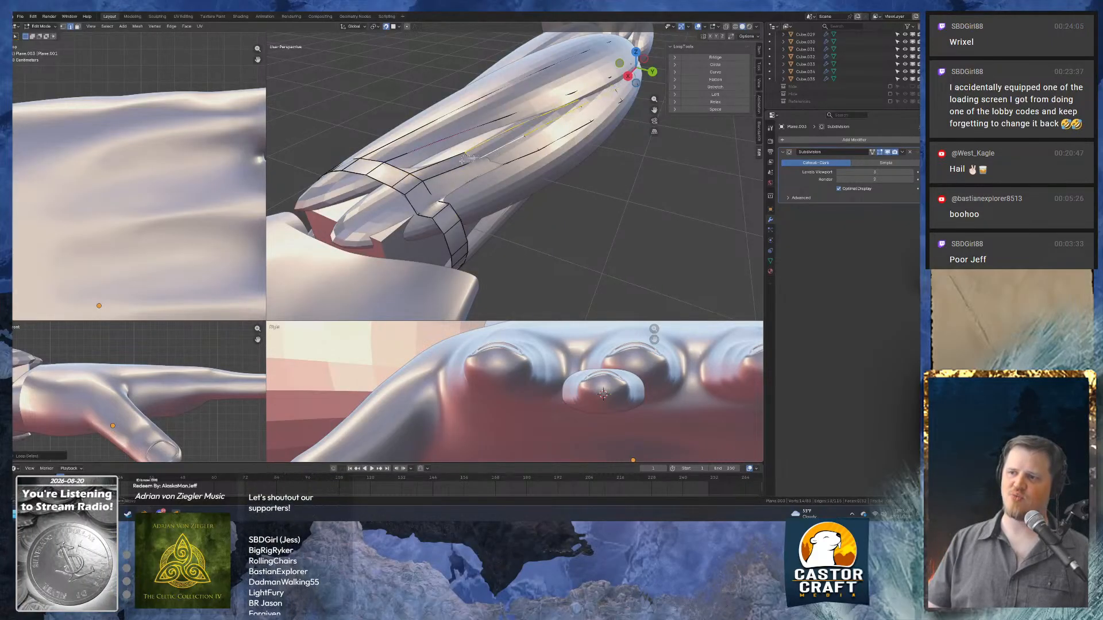
{"action": "middle_click_drag", "start_coordinate": [462, 161], "coordinate": [531, 151]}
{"action": "middle_click_drag", "start_coordinate": [554, 176], "coordinate": [498, 150]}
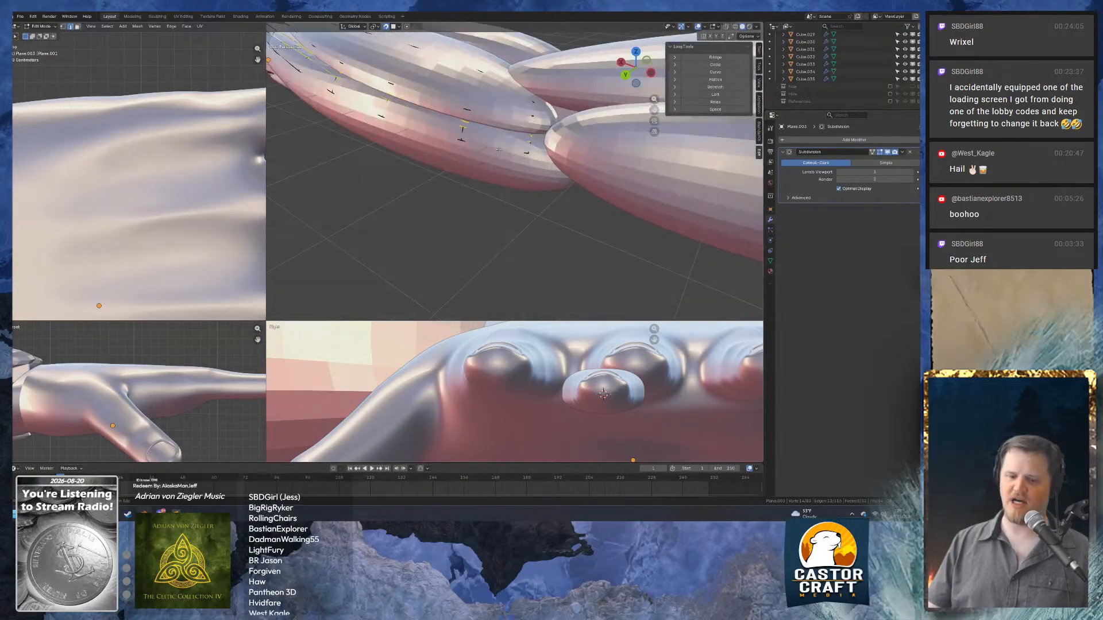
{"action": "key", "text": "ctrl+e"}
{"action": "left_click", "coordinate": [494, 152]}
{"action": "scroll", "coordinate": [494, 151], "scroll_direction": "up", "scroll_amount": 4}
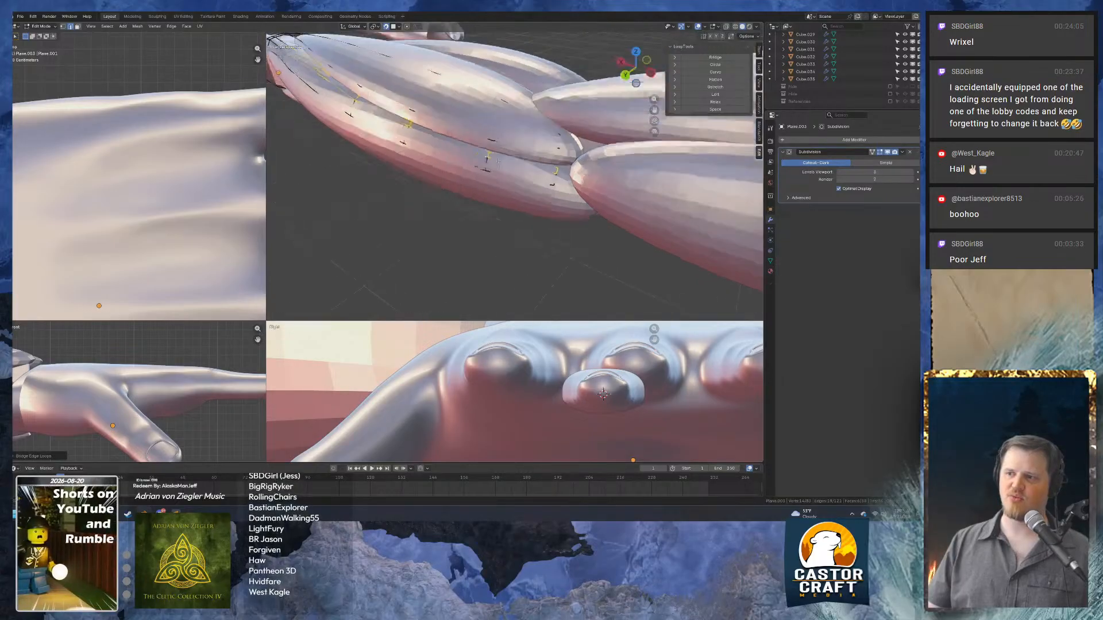
{"action": "middle_click_drag", "start_coordinate": [553, 154], "coordinate": [539, 137], "text": "shift"}
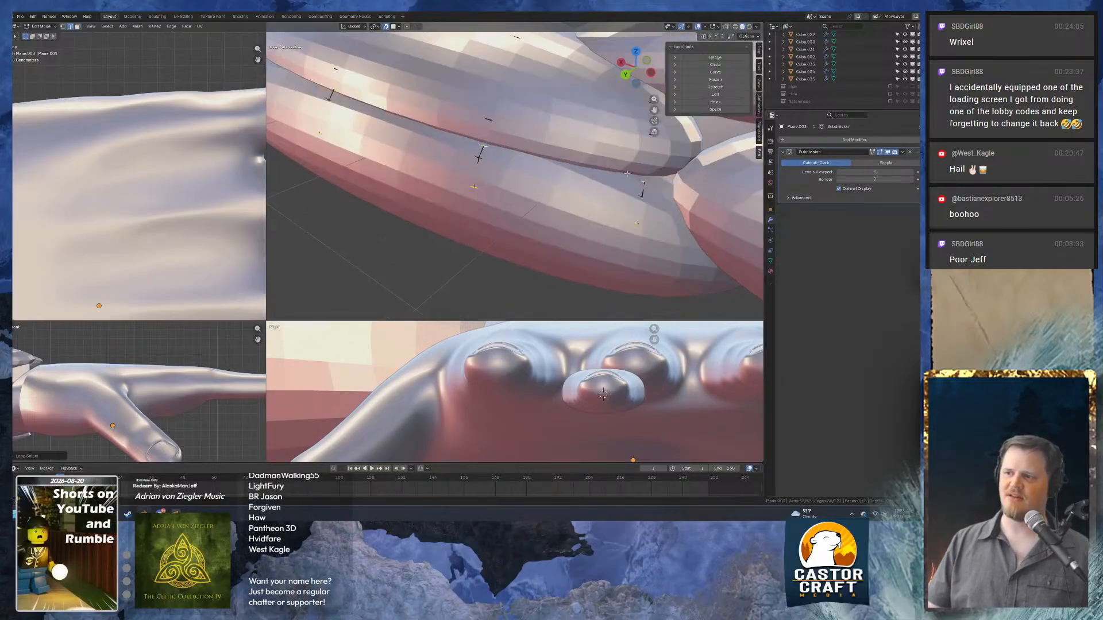
Fill a face between the two facing edges at the elbow end of the forearm crease.
{"action": "left_click", "coordinate": [726, 27]}
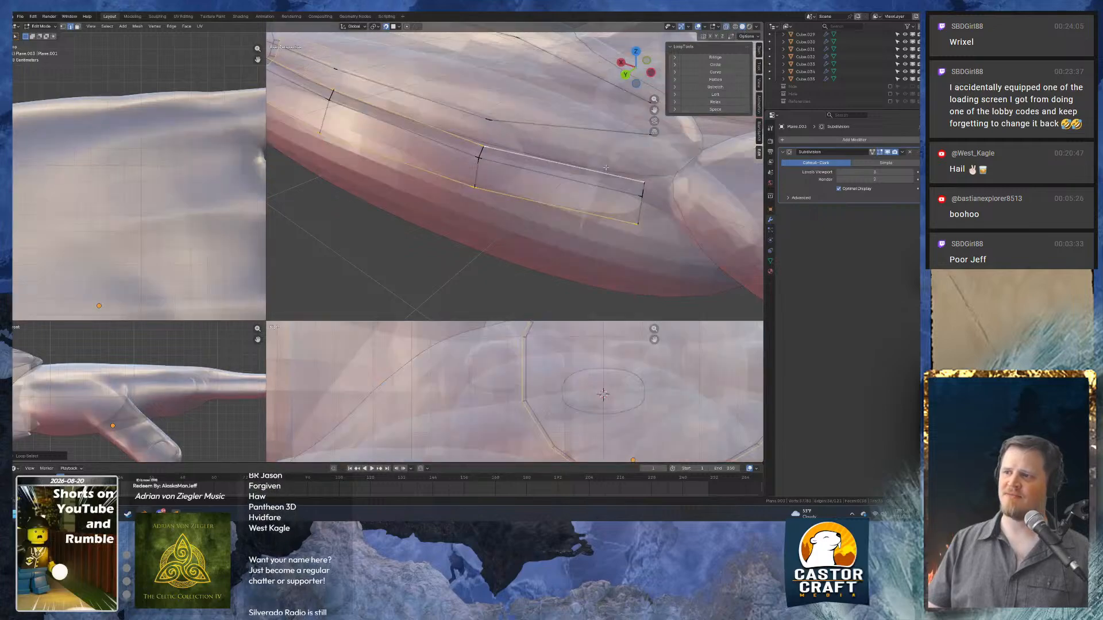
{"action": "scroll", "coordinate": [600, 162], "scroll_direction": "down", "scroll_amount": 2}
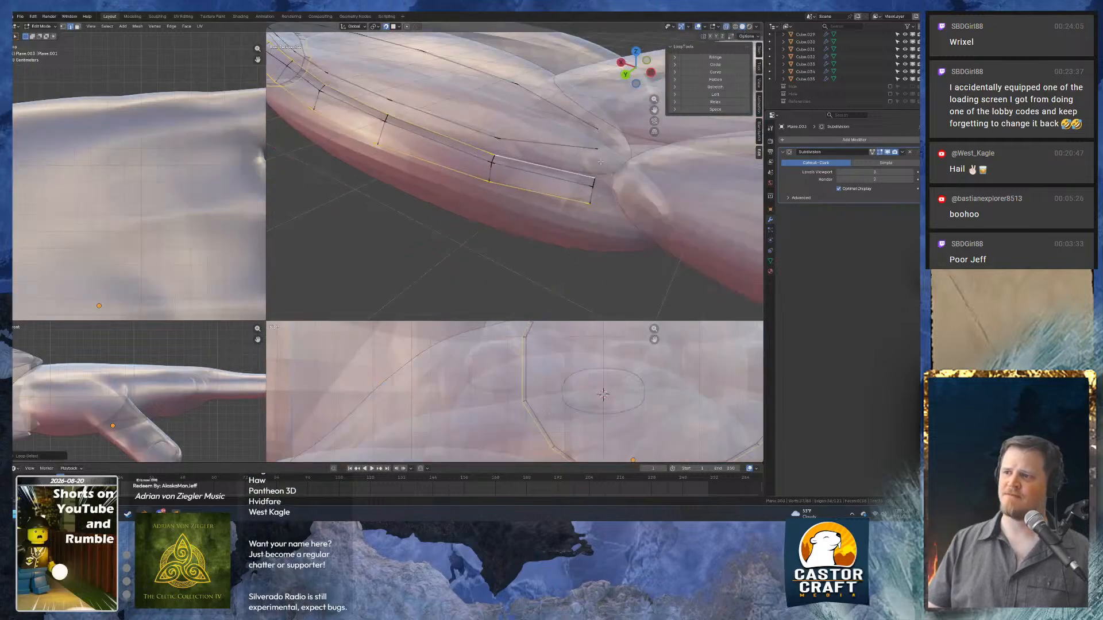
{"action": "left_click", "coordinate": [571, 171]}
{"action": "left_click", "coordinate": [550, 148], "text": "shift"}
{"action": "key", "text": "f"}
{"action": "scroll", "coordinate": [549, 149], "scroll_direction": "down", "scroll_amount": 2}
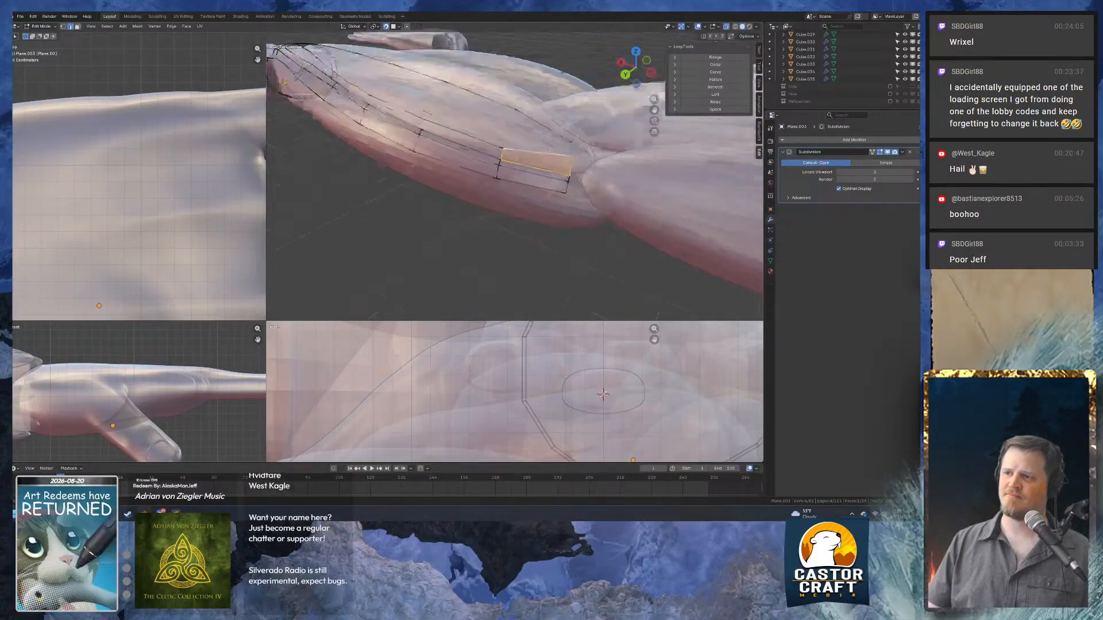
{"action": "scroll", "coordinate": [548, 149], "scroll_direction": "down", "scroll_amount": 2}
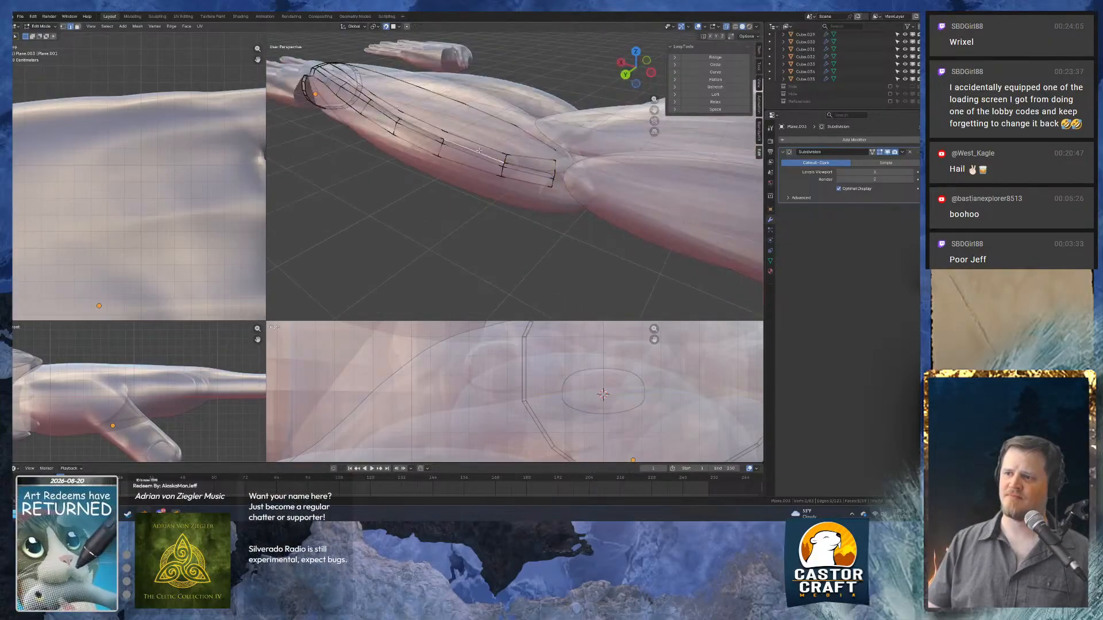
Fill the remaining gaps between the neighbouring strands along the crease with faces, working from the elbow towards the wrist.
{"action": "left_click", "coordinate": [478, 150], "text": "alt"}
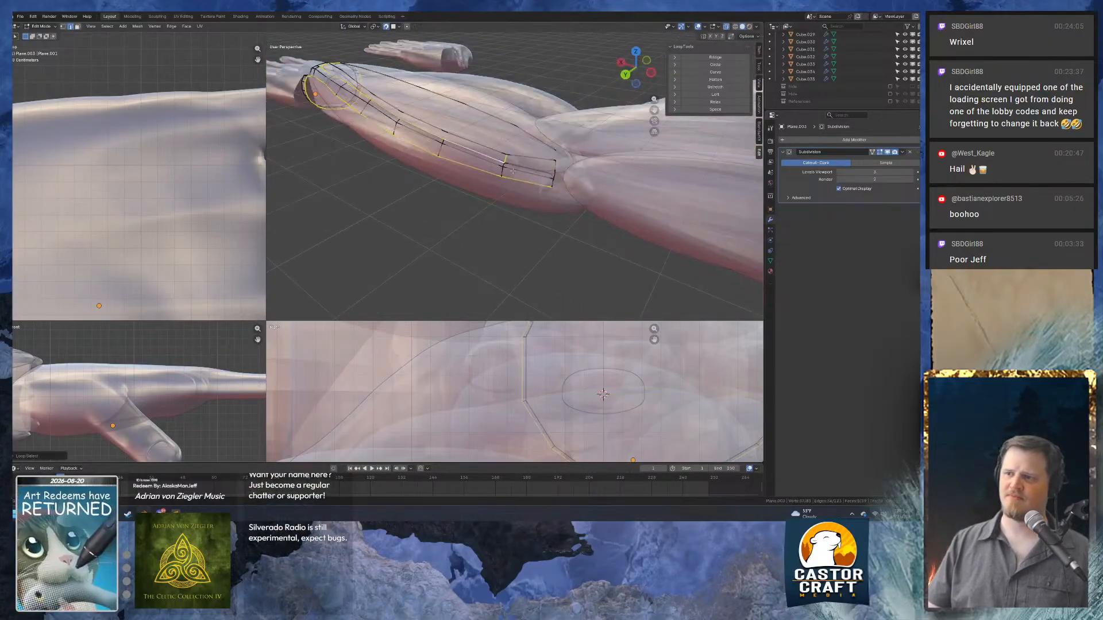
{"action": "left_click_drag", "start_coordinate": [472, 137], "coordinate": [468, 158]}
{"action": "middle_click_drag", "start_coordinate": [469, 150], "coordinate": [524, 138]}
{"action": "scroll", "coordinate": [524, 139], "scroll_direction": "up", "scroll_amount": 4}
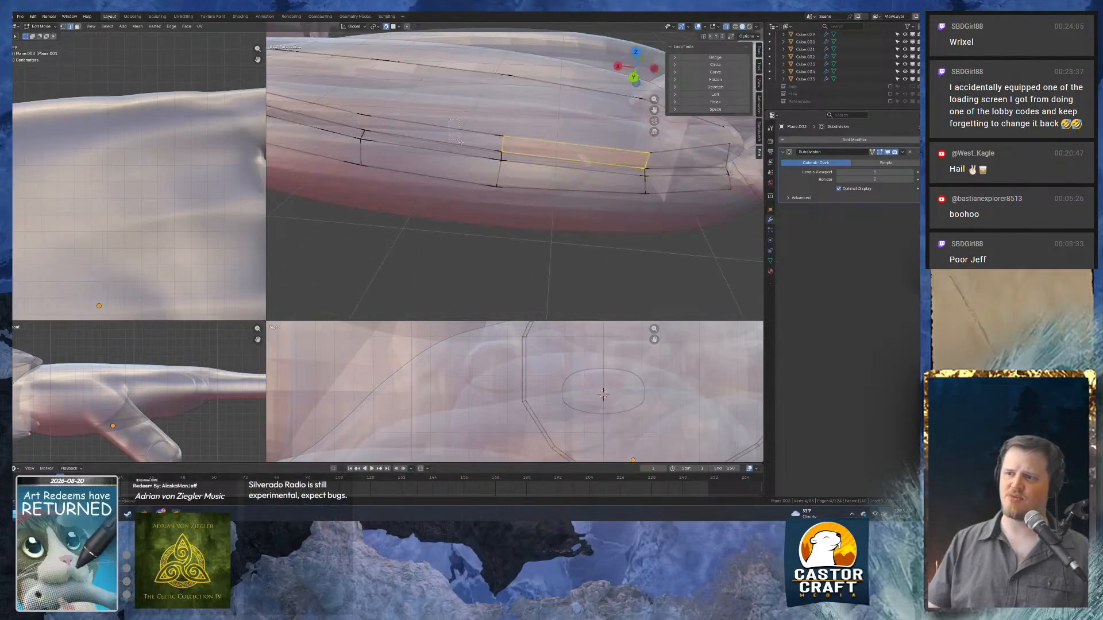
{"action": "middle_click_drag", "start_coordinate": [459, 141], "coordinate": [565, 228]}
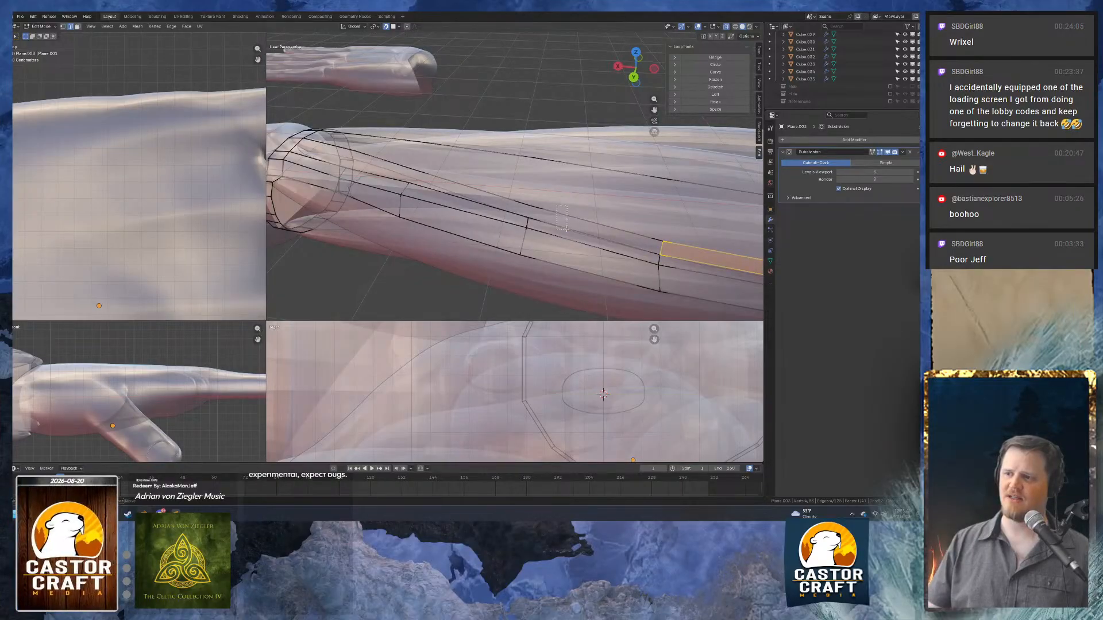
{"action": "left_click_drag", "start_coordinate": [564, 228], "coordinate": [566, 229]}
{"action": "left_click_drag", "start_coordinate": [492, 205], "coordinate": [492, 206]}
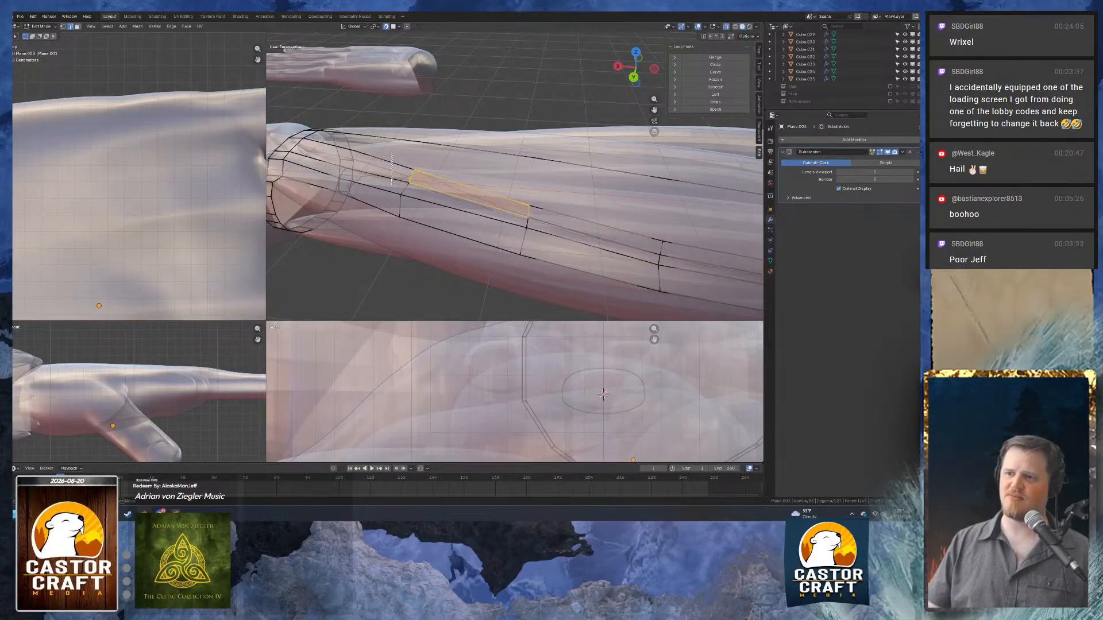
{"action": "left_click_drag", "start_coordinate": [391, 181], "coordinate": [391, 181]}
Fill the wide faces between the crease strip and the upper strand at the wrist end of the forearm.
{"action": "middle_click_drag", "start_coordinate": [392, 182], "coordinate": [393, 171]}
{"action": "left_click_drag", "start_coordinate": [392, 200], "coordinate": [395, 225]}
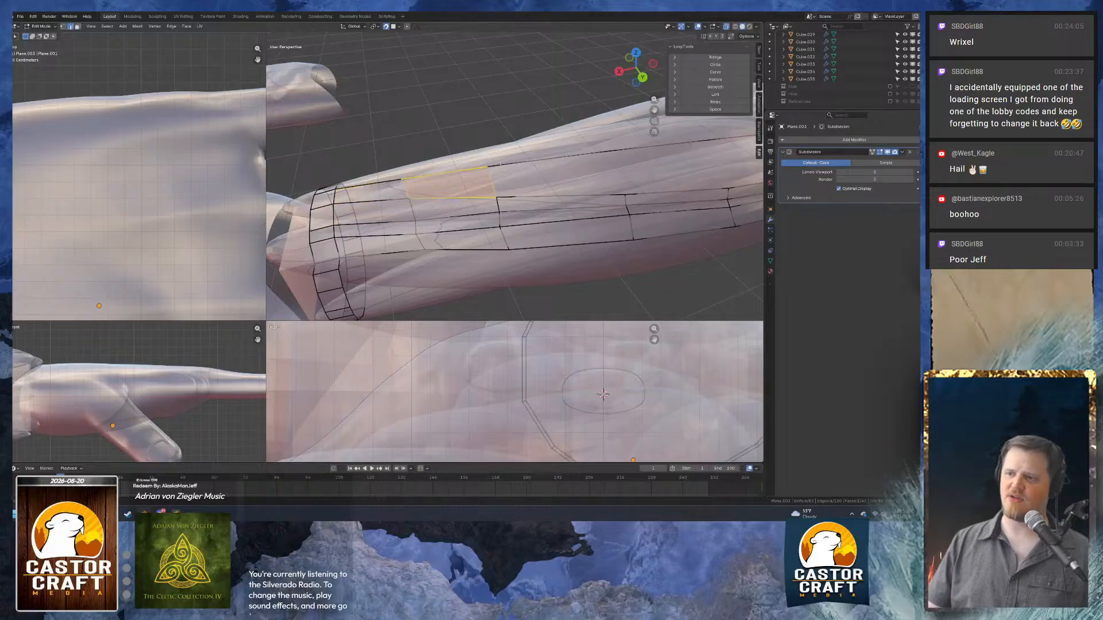
{"action": "left_click_drag", "start_coordinate": [542, 202], "coordinate": [543, 203]}
{"action": "key", "text": "f"}
Continue filling wide faces between the crease strip and the upper strand along the muscle to the elbow.
{"action": "middle_click_drag", "start_coordinate": [708, 138], "coordinate": [406, 155], "text": "shift"}
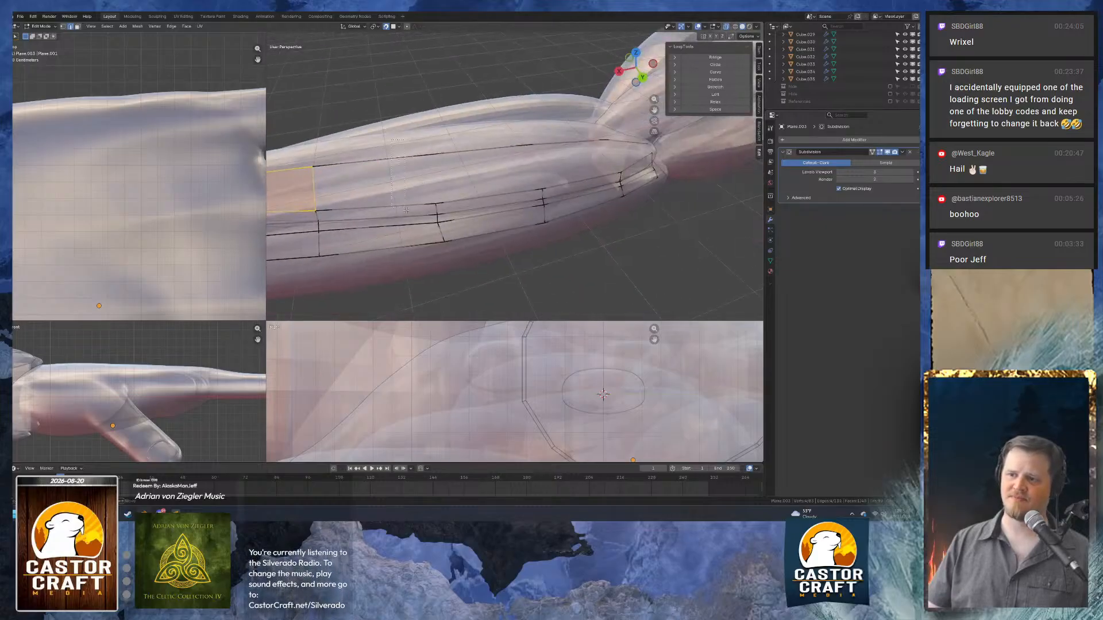
{"action": "left_click_drag", "start_coordinate": [406, 209], "coordinate": [407, 212]}
{"action": "key", "text": "f"}
{"action": "left_click_drag", "start_coordinate": [482, 138], "coordinate": [495, 202]}
{"action": "key", "text": "f"}
{"action": "left_click_drag", "start_coordinate": [558, 137], "coordinate": [579, 185]}
{"action": "key", "text": "f"}
{"action": "middle_click_drag", "start_coordinate": [579, 185], "coordinate": [529, 185]}
{"action": "left_click_drag", "start_coordinate": [595, 174], "coordinate": [604, 213]}
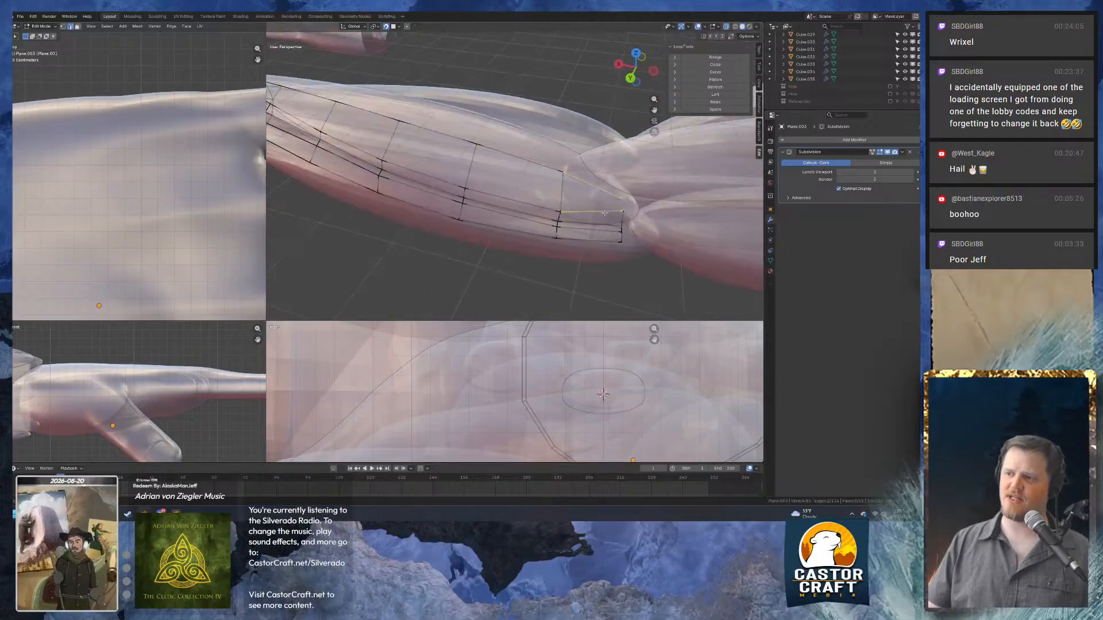
{"action": "key", "text": "f"}
Isolate the retopology mesh in local view to inspect the filled surface, and return to editing it with the full arm shown.
{"action": "key", "text": "KP_Divide"}
{"action": "middle_click_drag", "start_coordinate": [565, 198], "coordinate": [502, 194]}
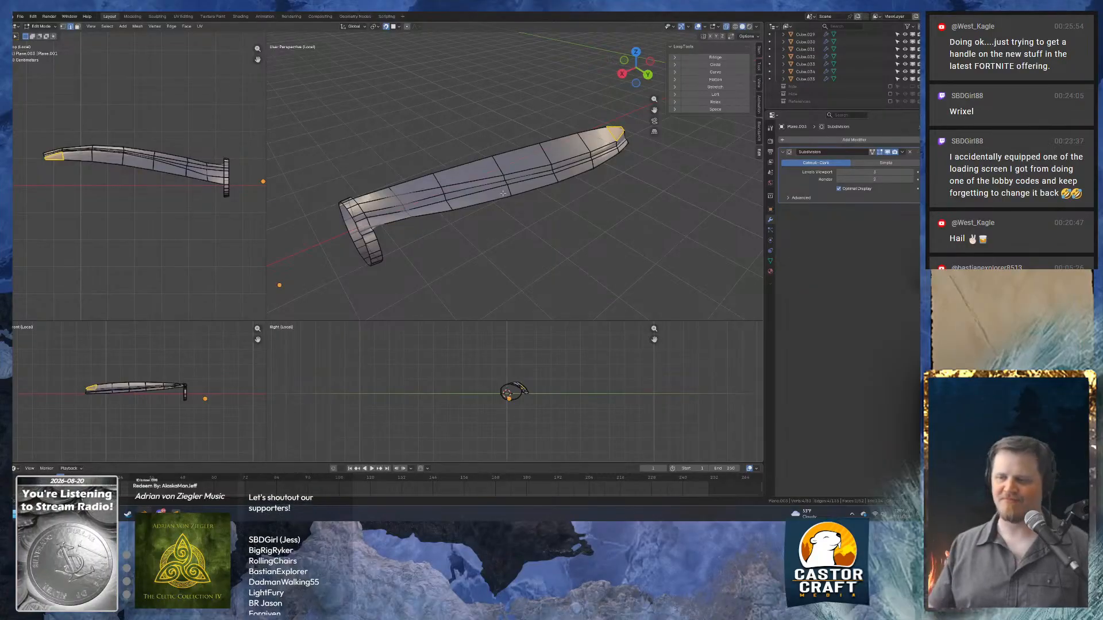
{"action": "middle_click_drag", "start_coordinate": [531, 185], "coordinate": [491, 131]}
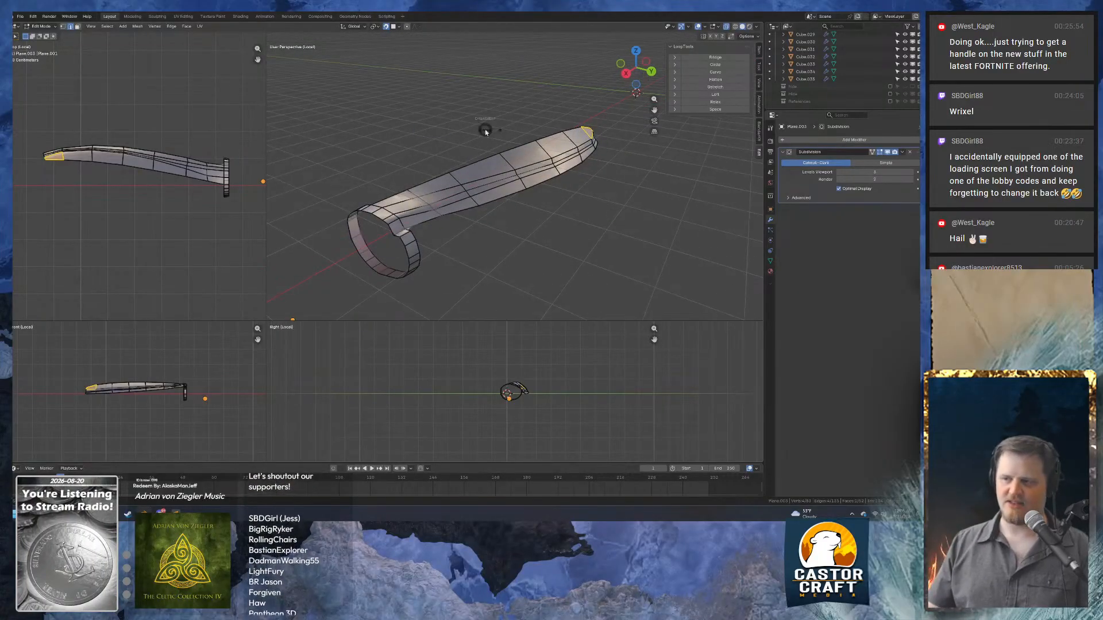
{"action": "key", "text": "Escape"}
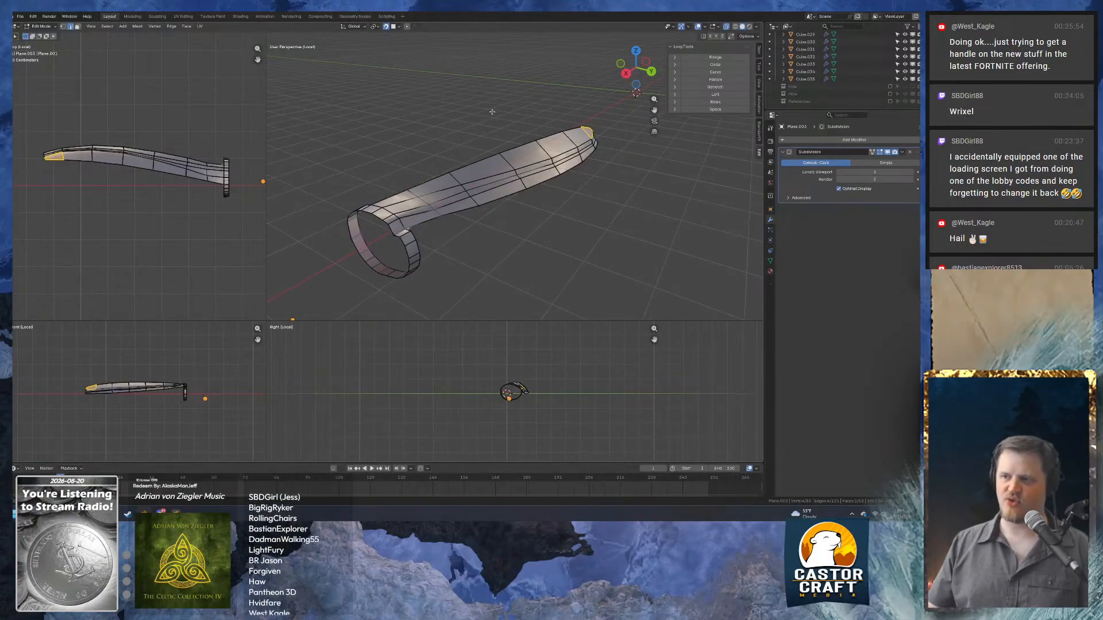
{"action": "key", "text": "Tab"}
{"action": "key", "text": "KP_Divide"}
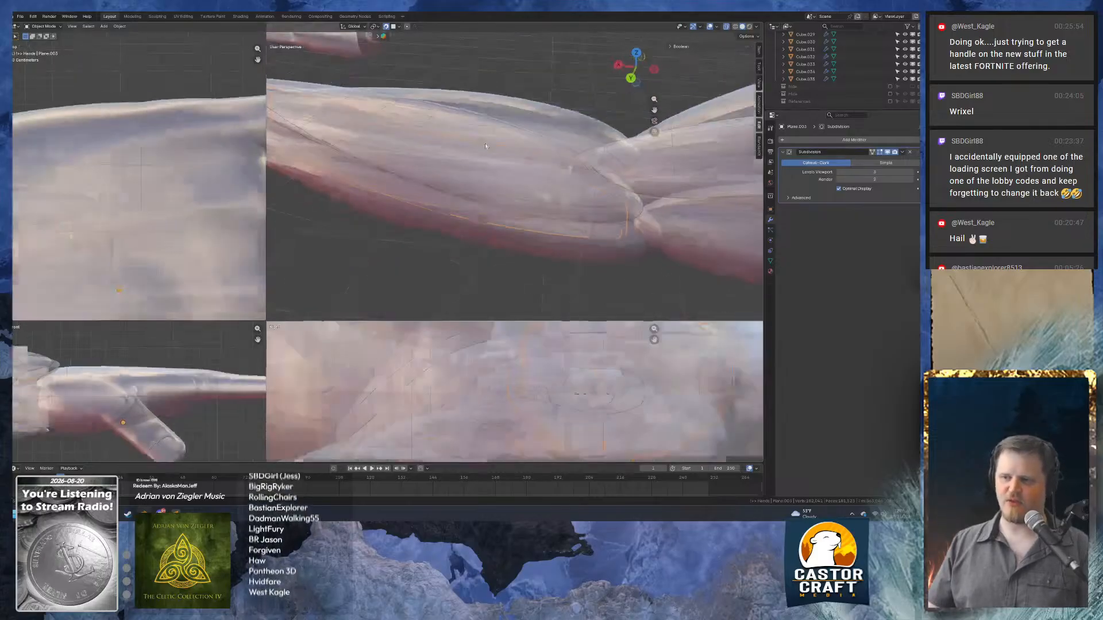
{"action": "key", "text": "Tab"}
In top view with X-ray on, extrude the first two vertices of a new strand from the wrist cuff beside the filled surface.
{"action": "middle_click_drag", "start_coordinate": [485, 143], "coordinate": [524, 141]}
{"action": "scroll", "coordinate": [517, 154], "scroll_direction": "down", "scroll_amount": 5}
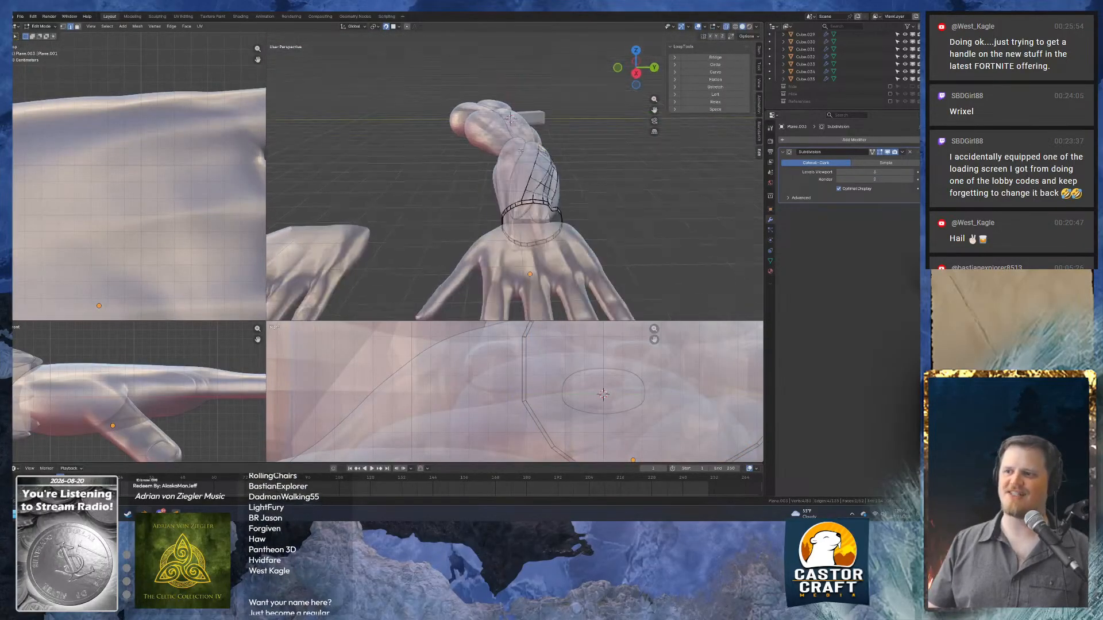
{"action": "middle_click_drag", "start_coordinate": [532, 217], "coordinate": [534, 238]}
{"action": "scroll", "coordinate": [534, 238], "scroll_direction": "up", "scroll_amount": 3}
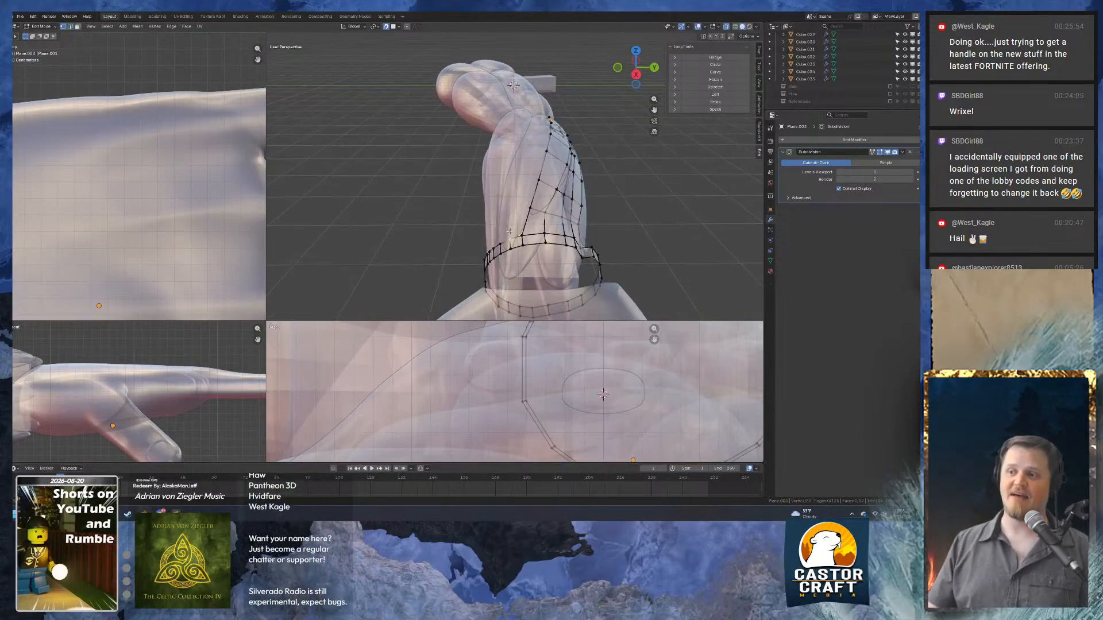
{"action": "middle_click_drag", "start_coordinate": [510, 231], "coordinate": [460, 127]}
{"action": "scroll", "coordinate": [517, 213], "scroll_direction": "up", "scroll_amount": 3}
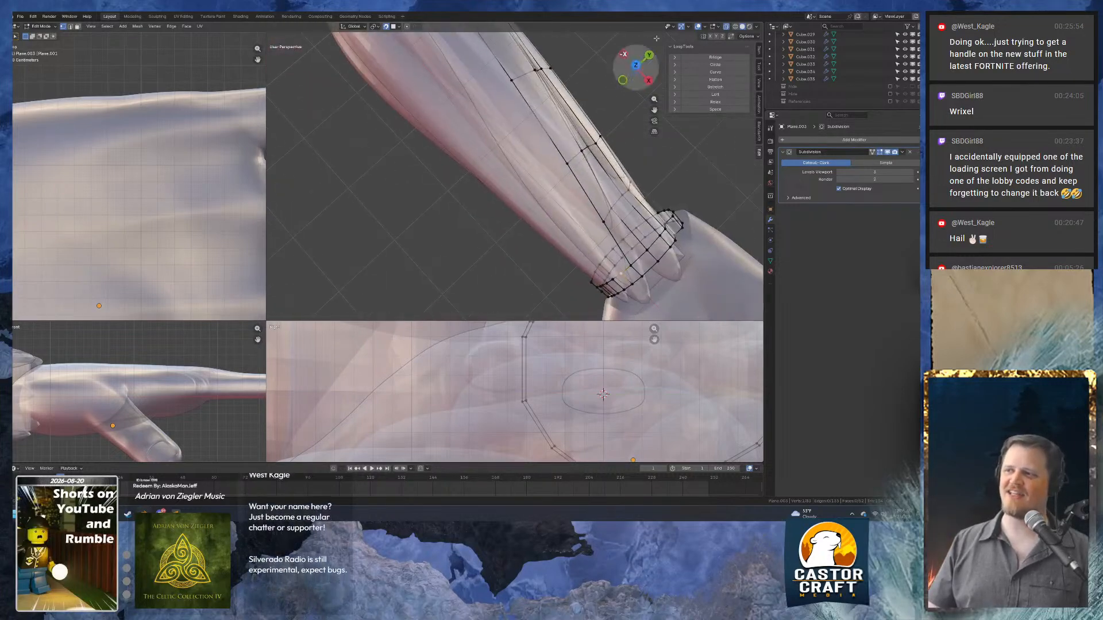
{"action": "left_click", "coordinate": [726, 27]}
{"action": "middle_click_drag", "start_coordinate": [655, 164], "coordinate": [617, 90]}
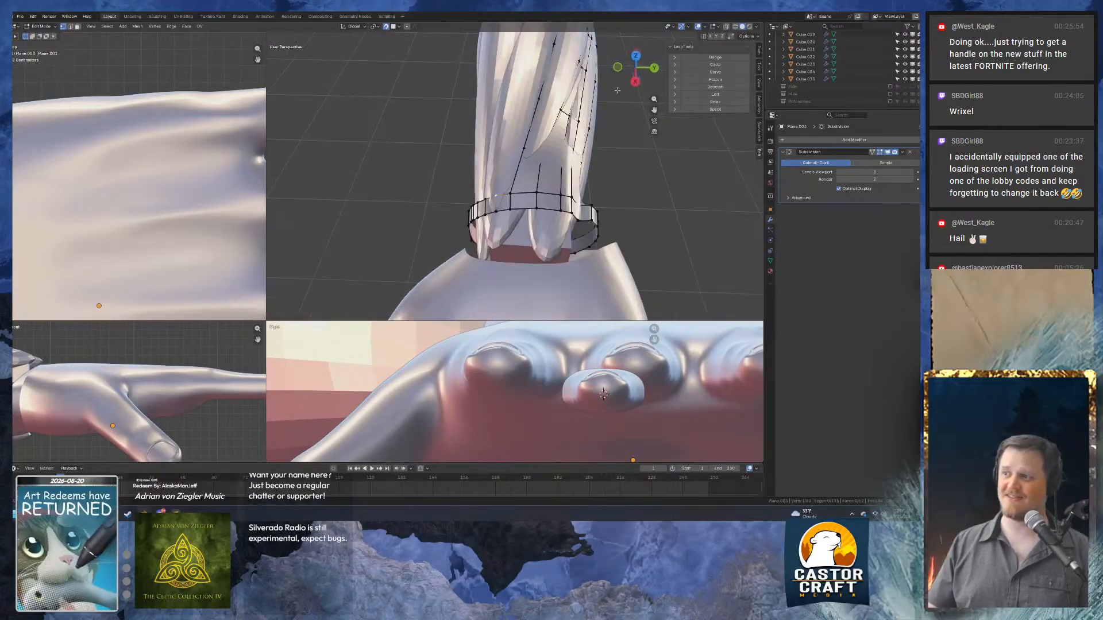
{"action": "left_click", "coordinate": [636, 54]}
{"action": "left_click", "coordinate": [636, 50]}
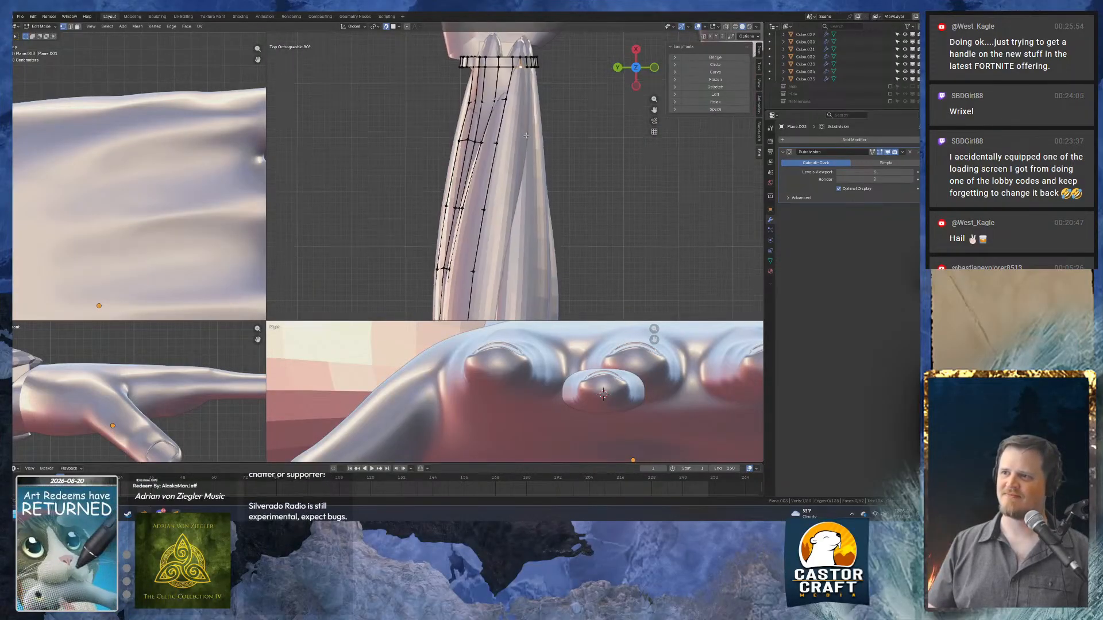
{"action": "middle_click_drag", "start_coordinate": [526, 136], "coordinate": [526, 163], "text": "shift"}
{"action": "left_click", "coordinate": [726, 27]}
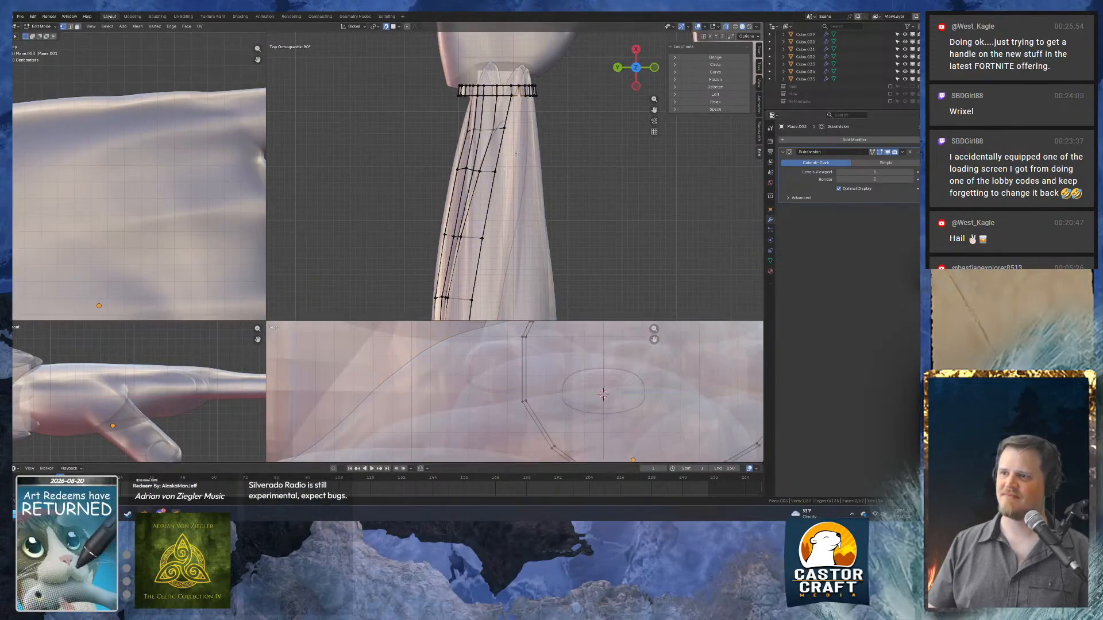
{"action": "key", "text": "g"}
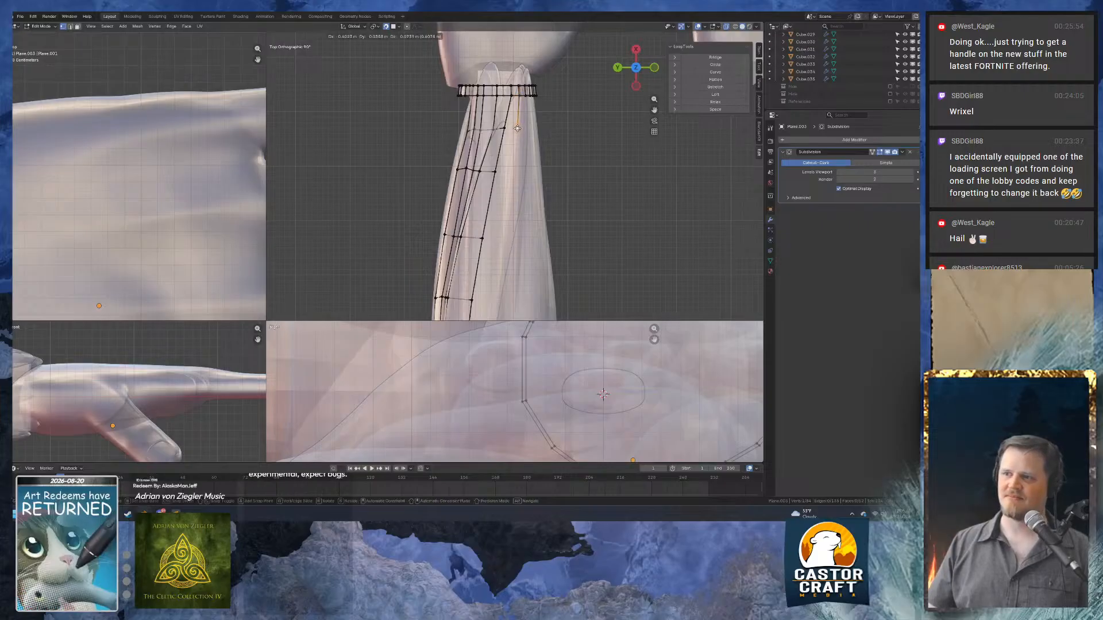
{"action": "left_click", "coordinate": [515, 128]}
{"action": "key", "text": "e"}
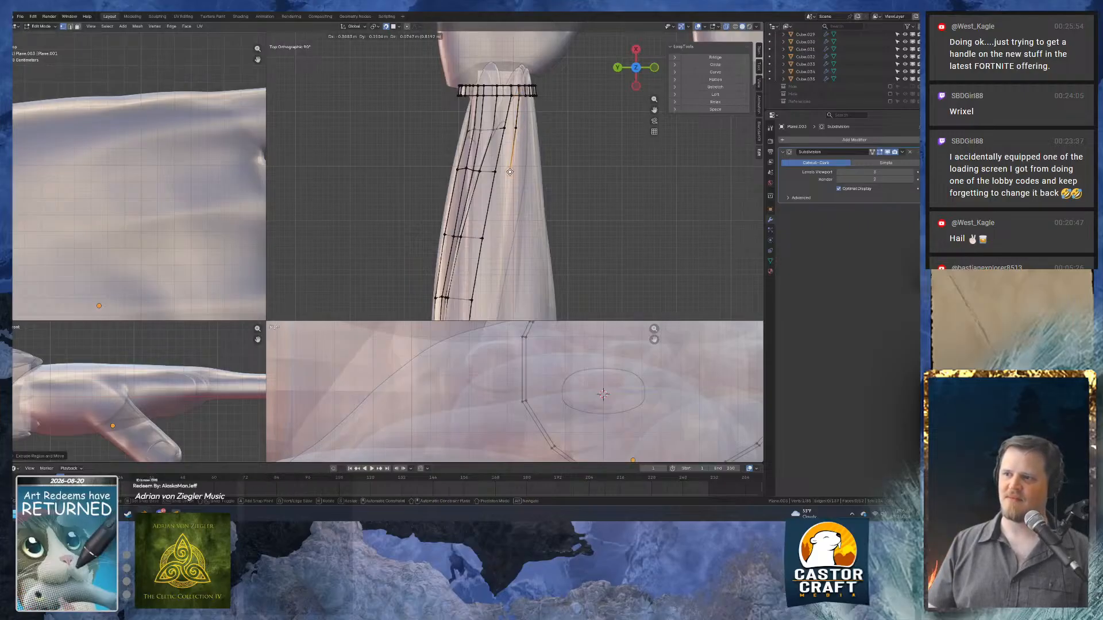
{"action": "left_click", "coordinate": [509, 171]}
Extrude the new strand further along the forearm muscle, matching the neighbouring vertex rows up to near the elbow.
{"action": "middle_click_drag", "start_coordinate": [488, 237], "coordinate": [502, 211], "text": "shift"}
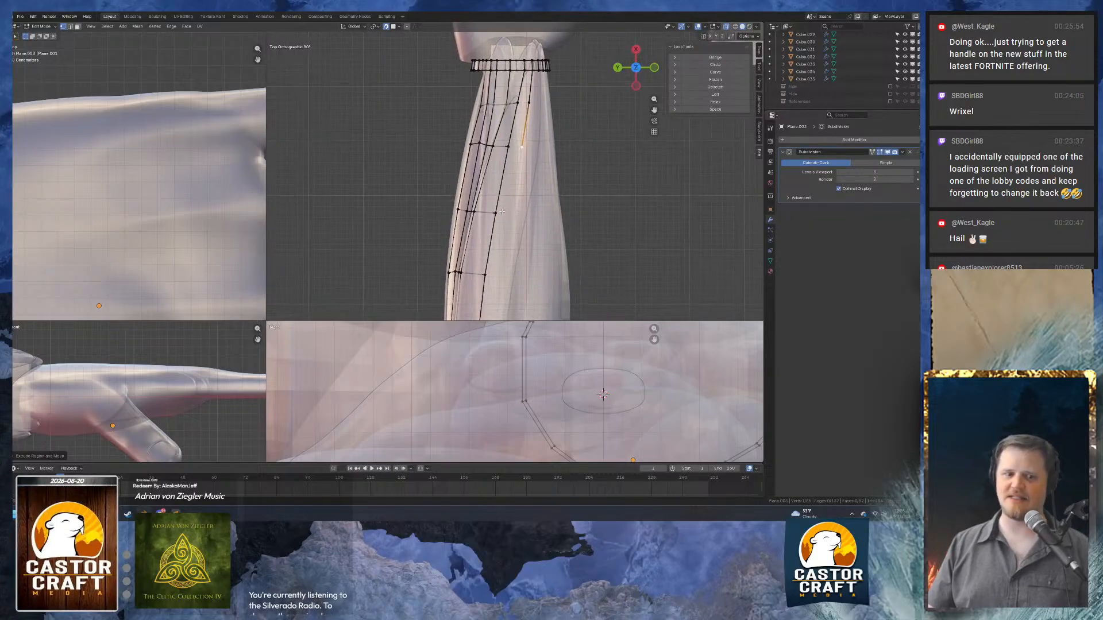
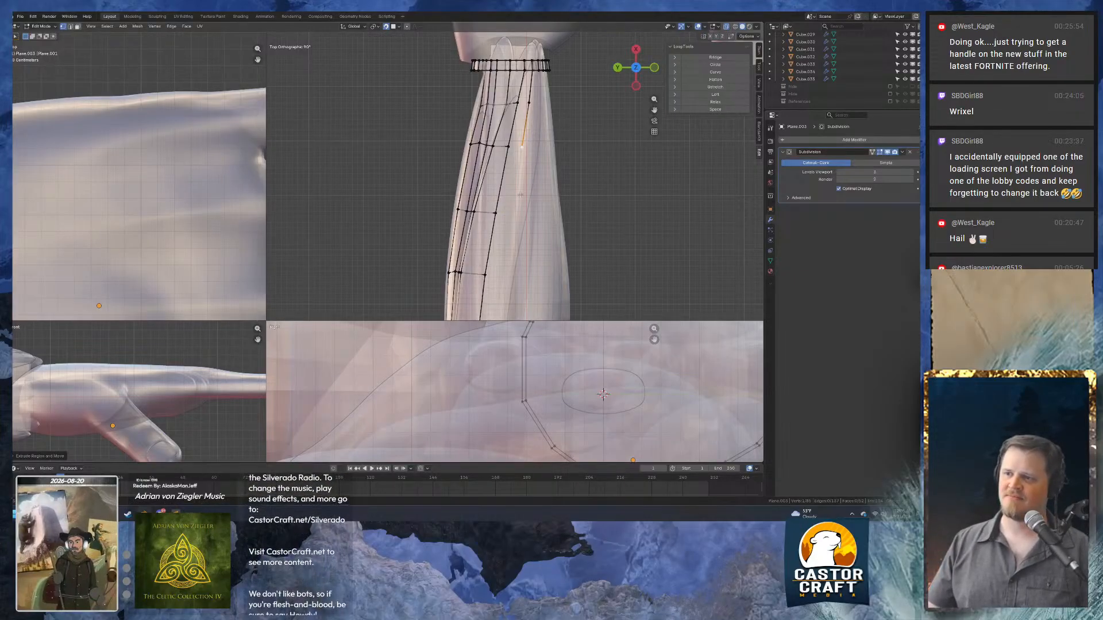
{"action": "key", "text": "e"}
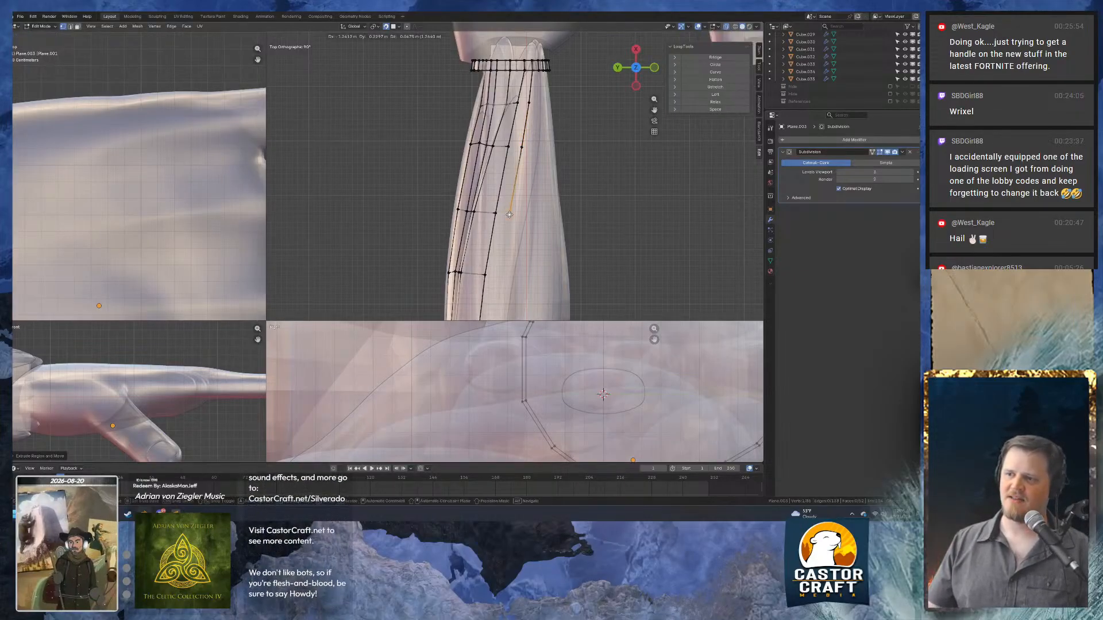
{"action": "left_click", "coordinate": [510, 214]}
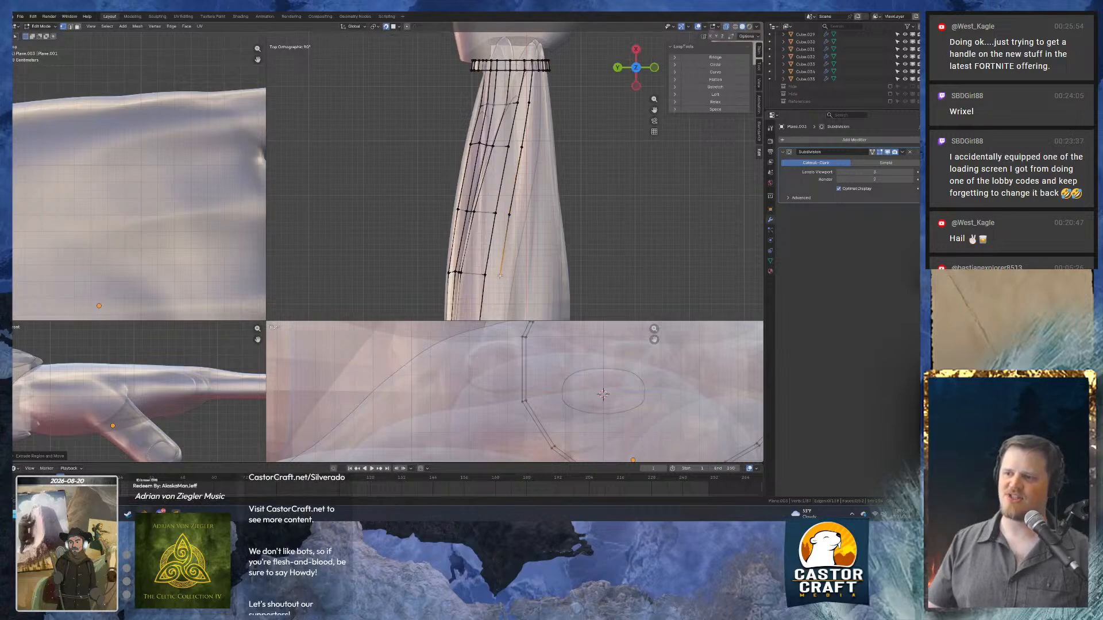
{"action": "middle_click_drag", "start_coordinate": [500, 278], "coordinate": [473, 161], "text": "shift"}
{"action": "key", "text": "e"}
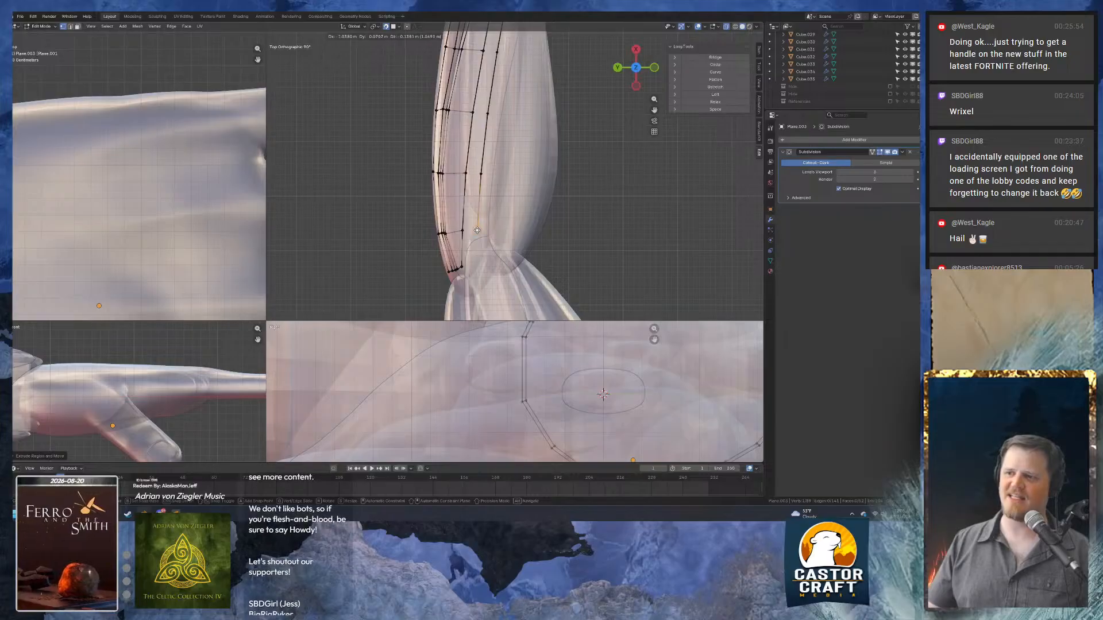
{"action": "left_click", "coordinate": [477, 230]}
Extrude the strand's end vertex to the elbow and move it into place on the muscle surface.
{"action": "middle_click_drag", "start_coordinate": [476, 230], "coordinate": [566, 138]}
{"action": "scroll", "coordinate": [546, 191], "scroll_direction": "up", "scroll_amount": 3}
{"action": "key", "text": "e"}
{"action": "left_click", "coordinate": [481, 185]}
{"action": "key", "text": "g"}
{"action": "left_click", "coordinate": [531, 97]}
Start another strand by extruding two vertices from the next wrist cuff vertex along the forearm.
{"action": "scroll", "coordinate": [485, 117], "scroll_direction": "down", "scroll_amount": 2}
{"action": "scroll", "coordinate": [379, 172], "scroll_direction": "down", "scroll_amount": 2}
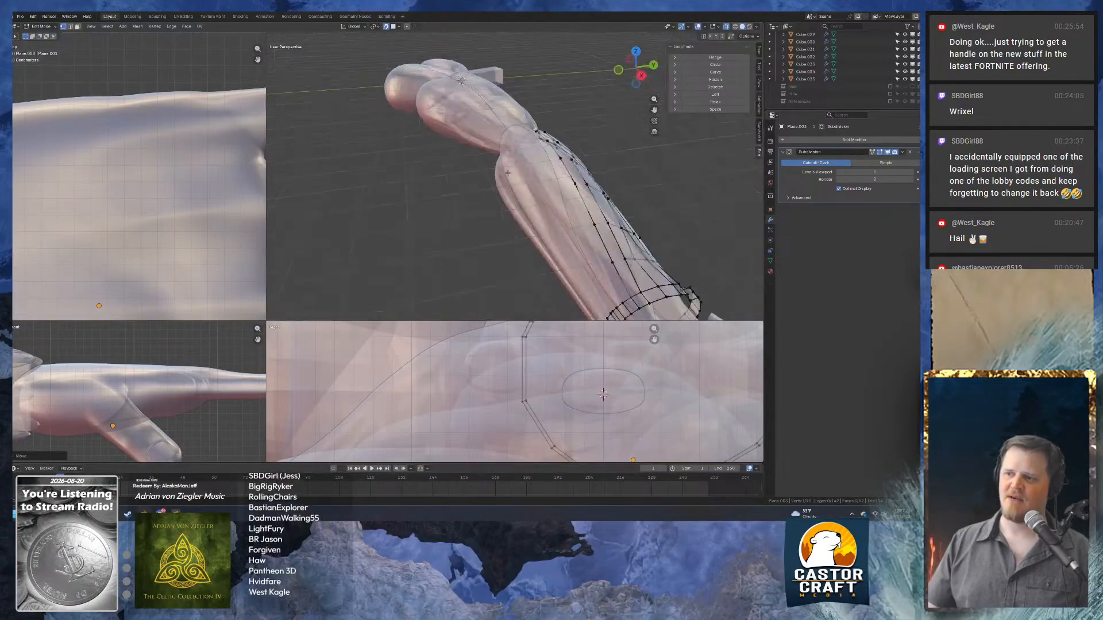
{"action": "middle_click_drag", "start_coordinate": [566, 253], "coordinate": [457, 148], "text": "shift"}
{"action": "scroll", "coordinate": [457, 148], "scroll_direction": "up", "scroll_amount": 2}
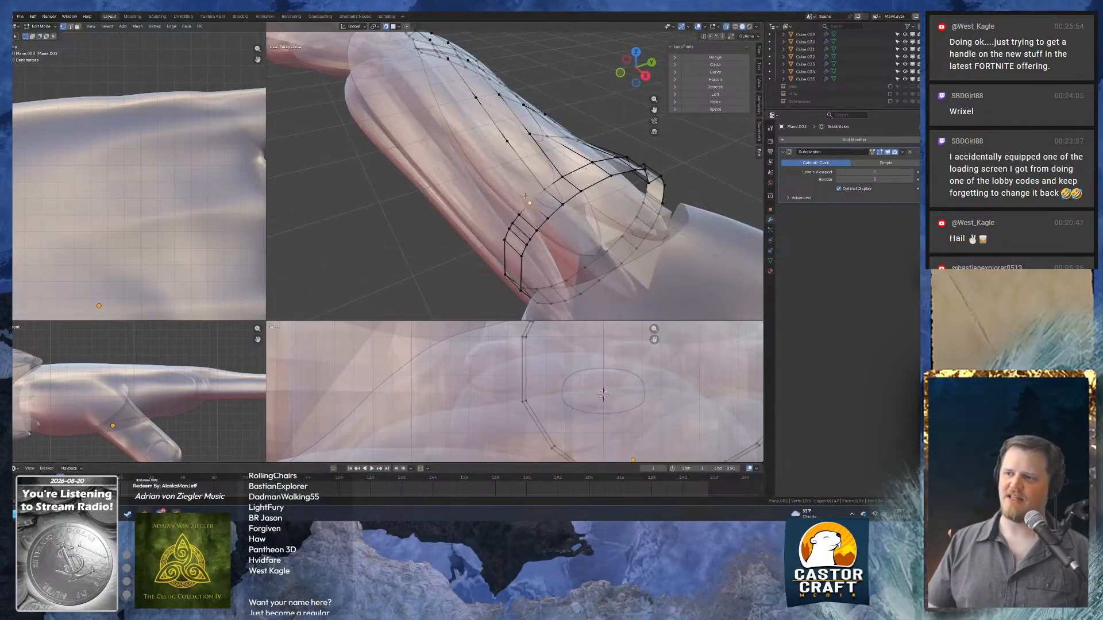
{"action": "middle_click_drag", "start_coordinate": [523, 196], "coordinate": [596, 184]}
{"action": "key", "text": "e"}
{"action": "left_click", "coordinate": [482, 175]}
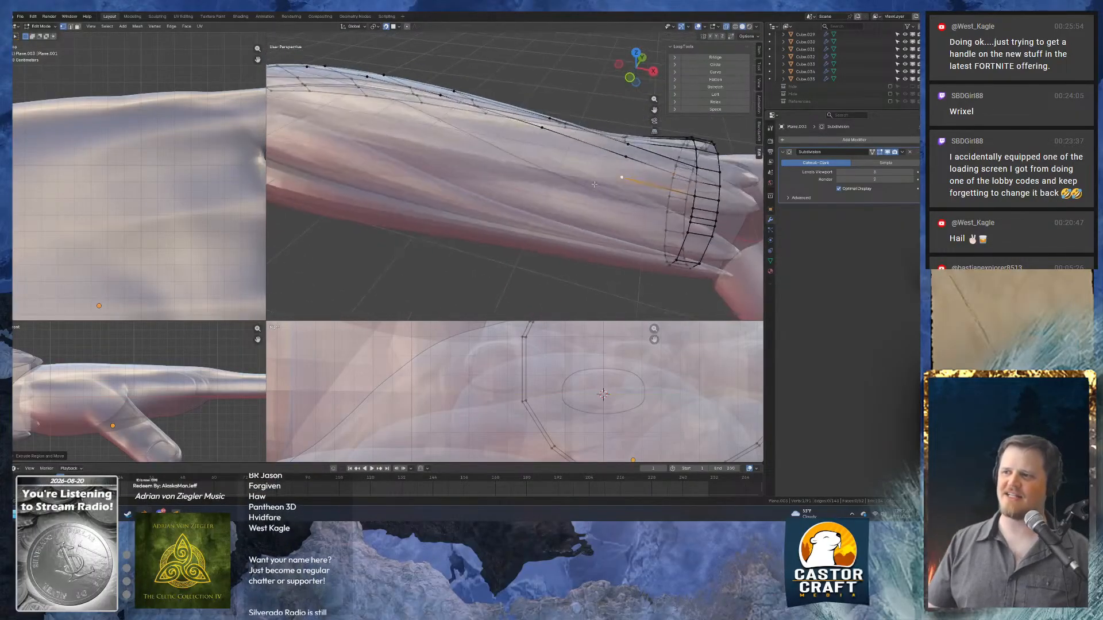
{"action": "key", "text": "e"}
{"action": "left_click", "coordinate": [541, 148]}
Extrude the strand by three more vertices along the forearm in top view, matching the neighbouring vertex rows.
{"action": "middle_click_drag", "start_coordinate": [541, 149], "coordinate": [573, 250]}
{"action": "key", "text": "e"}
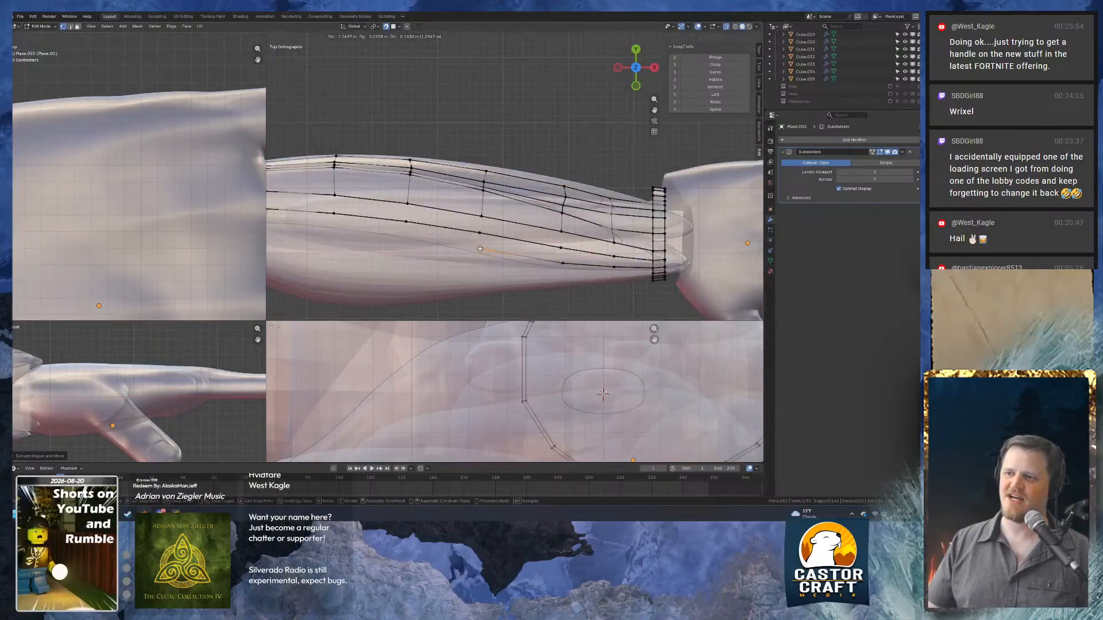
{"action": "left_click", "coordinate": [480, 249]}
{"action": "key", "text": "e"}
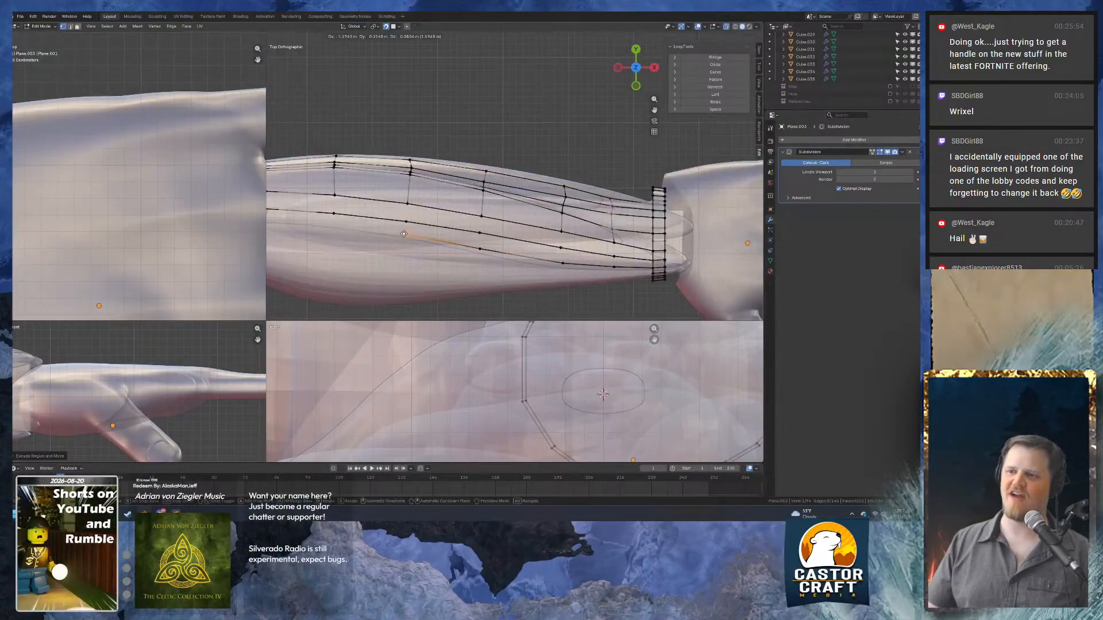
{"action": "left_click", "coordinate": [407, 234]}
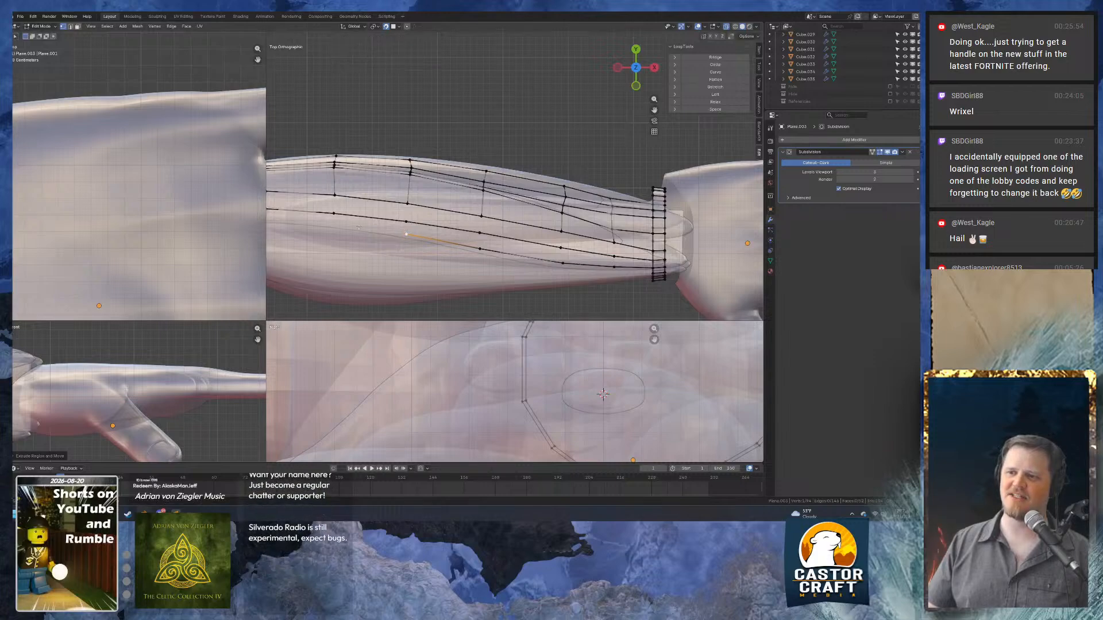
{"action": "key", "text": "e"}
{"action": "left_click", "coordinate": [334, 226]}
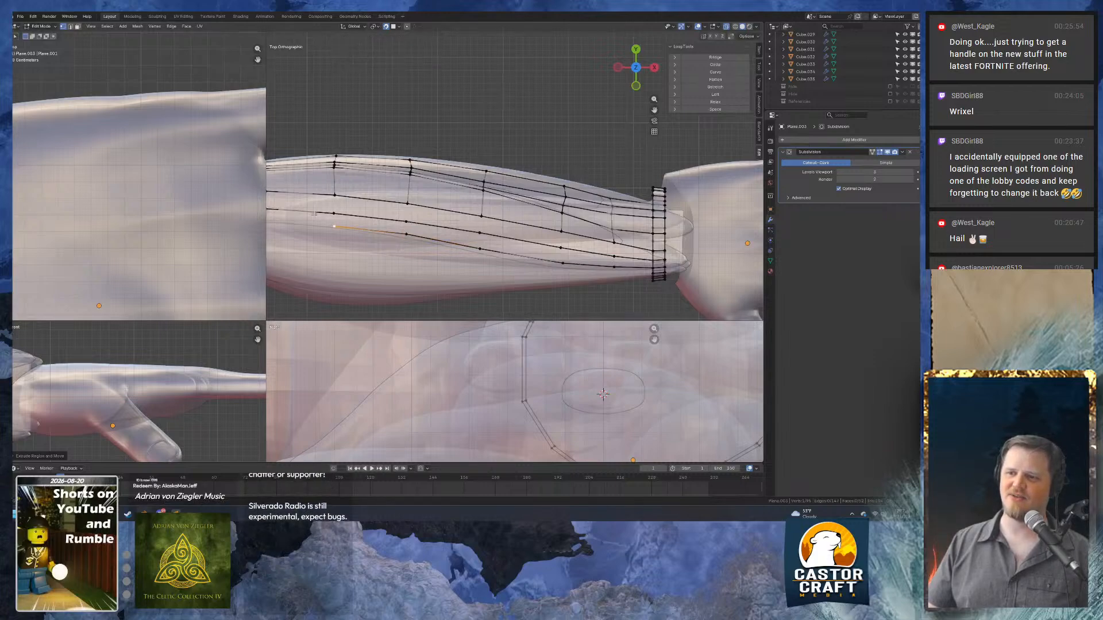
Extrude the strand's last two vertices up to the elbow, following the row beside it.
{"action": "middle_click_drag", "start_coordinate": [334, 227], "coordinate": [557, 238], "text": "shift"}
{"action": "key", "text": "e"}
{"action": "left_click", "coordinate": [492, 232]}
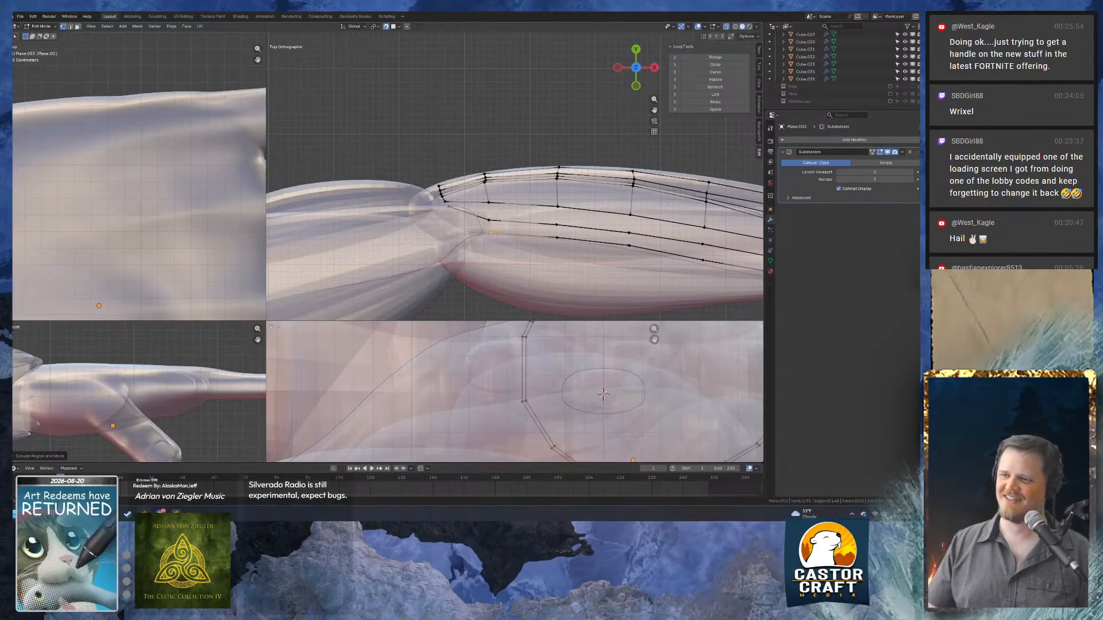
{"action": "key", "text": "e"}
{"action": "left_click", "coordinate": [455, 227]}
Select the next free vertex on the wrist cuff and extrude the first vertex of a new strand along the forearm.
{"action": "middle_click_drag", "start_coordinate": [455, 227], "coordinate": [615, 167]}
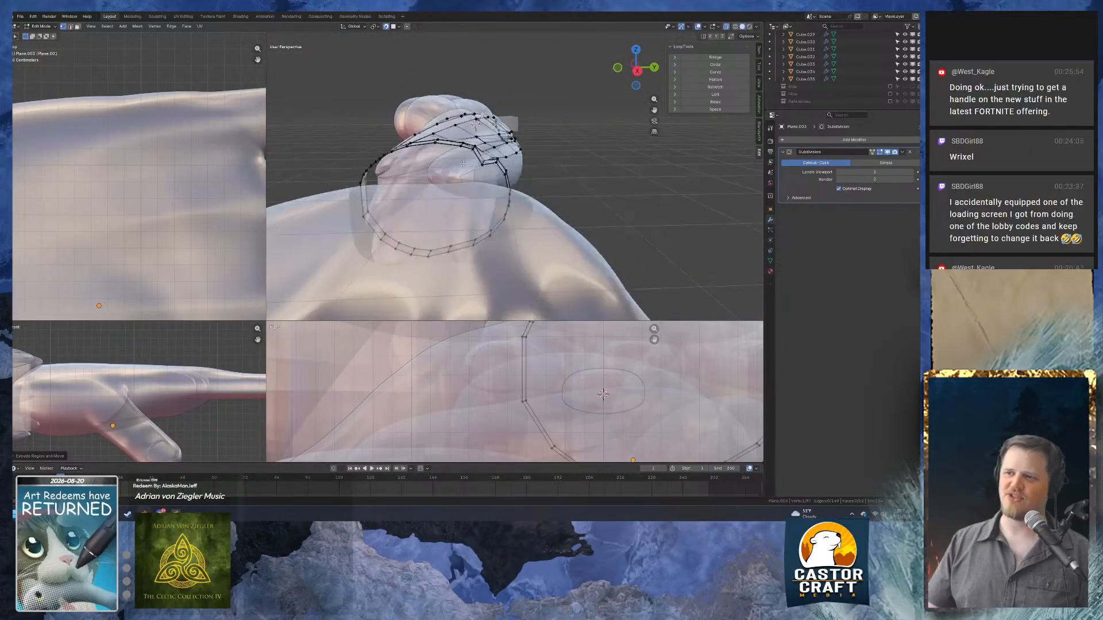
{"action": "scroll", "coordinate": [494, 184], "scroll_direction": "down", "scroll_amount": 5}
{"action": "middle_click_drag", "start_coordinate": [460, 178], "coordinate": [482, 149]}
{"action": "scroll", "coordinate": [483, 150], "scroll_direction": "up", "scroll_amount": 4}
{"action": "middle_click_drag", "start_coordinate": [528, 190], "coordinate": [475, 206]}
{"action": "scroll", "coordinate": [537, 209], "scroll_direction": "up", "scroll_amount": 3}
{"action": "left_click", "coordinate": [475, 204]}
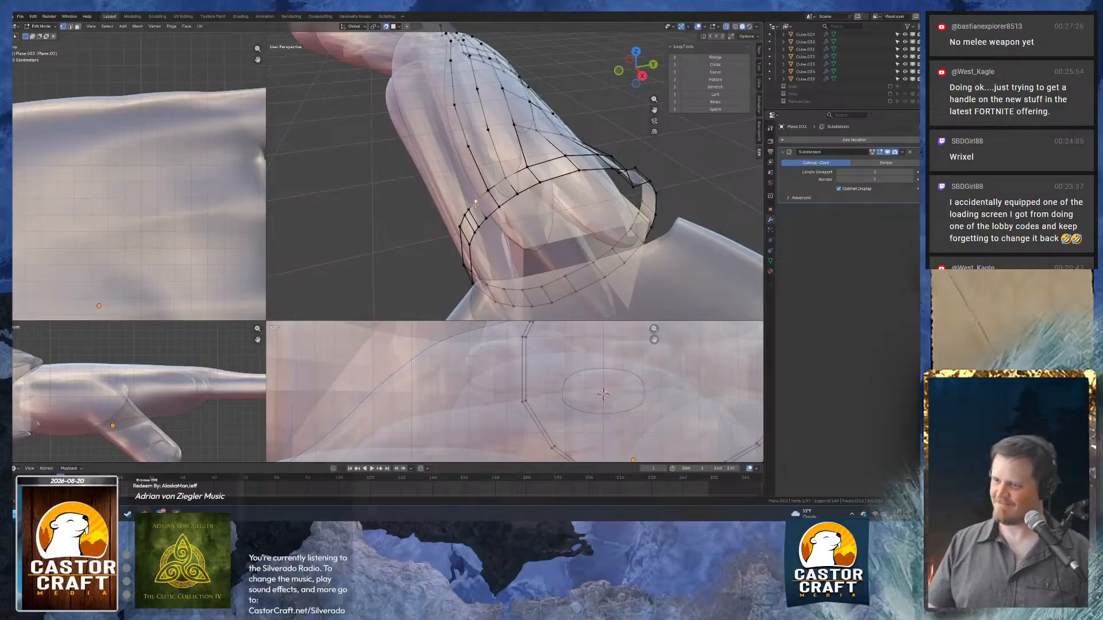
{"action": "key", "text": "e"}
{"action": "left_click", "coordinate": [457, 155]}
With X-ray off, reposition the new strand's first vertex on the muscle surface and extrude the following vertex along the muscle groove.
{"action": "middle_click_drag", "start_coordinate": [451, 155], "coordinate": [538, 166]}
{"action": "scroll", "coordinate": [465, 155], "scroll_direction": "up", "scroll_amount": 4}
{"action": "scroll", "coordinate": [538, 166], "scroll_direction": "down", "scroll_amount": 5}
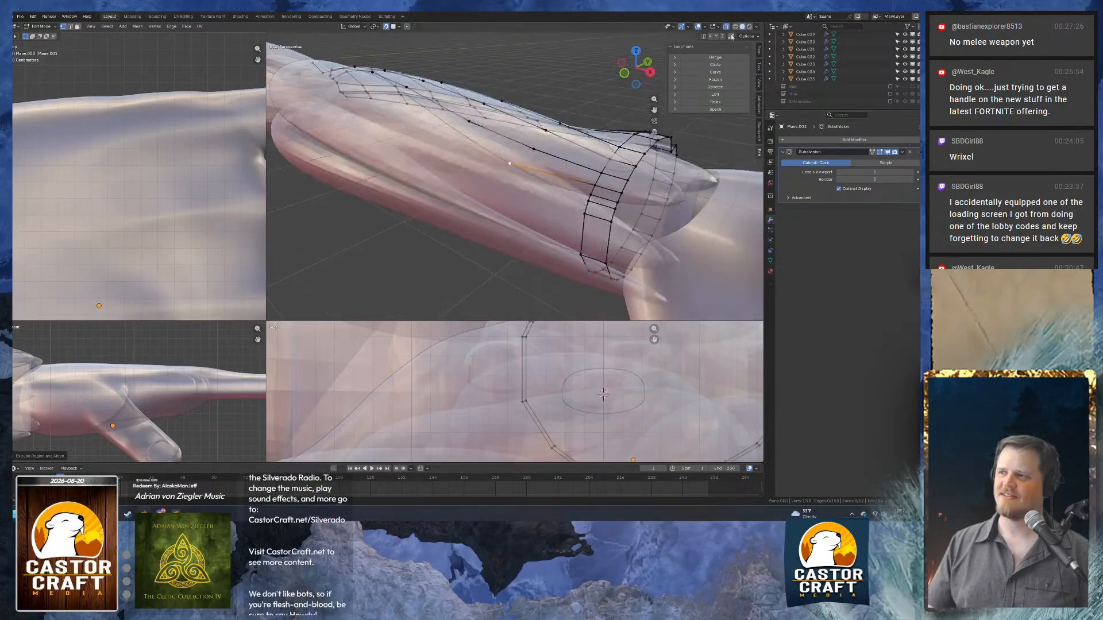
{"action": "left_click", "coordinate": [725, 27]}
{"action": "scroll", "coordinate": [553, 131], "scroll_direction": "up", "scroll_amount": 4}
{"action": "left_click_drag", "start_coordinate": [504, 155], "coordinate": [542, 159]}
{"action": "middle_click_drag", "start_coordinate": [542, 160], "coordinate": [478, 169]}
{"action": "key", "text": "e"}
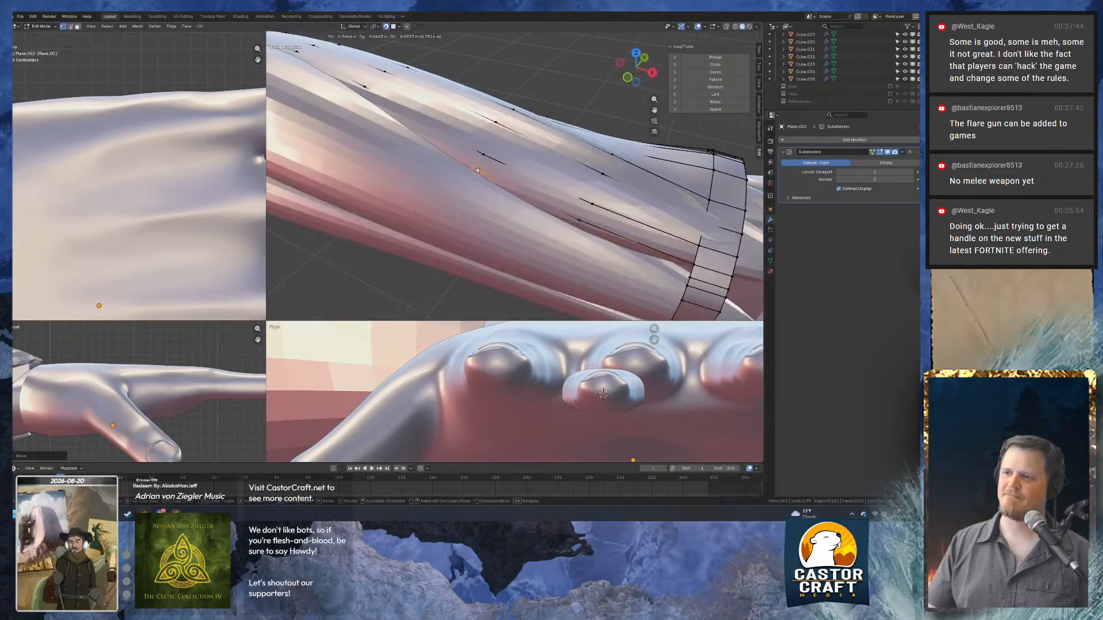
{"action": "left_click", "coordinate": [478, 169]}
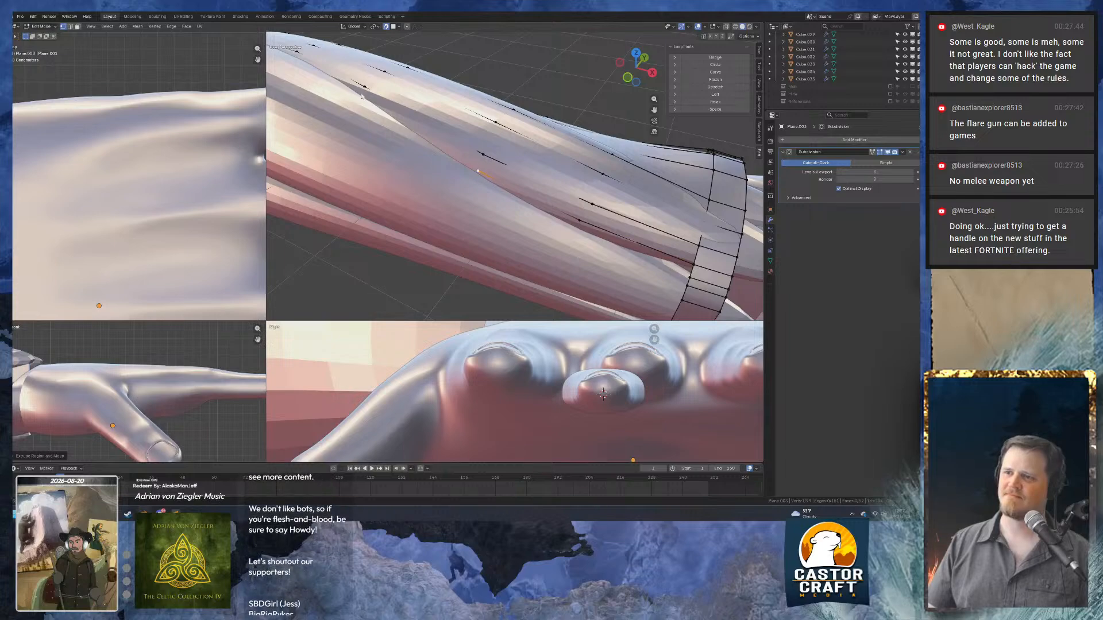
Extrude the strand to the next vertex row along the muscle groove and fine-tune the new vertex's position with X-ray off.
{"action": "middle_click_drag", "start_coordinate": [361, 96], "coordinate": [407, 162]}
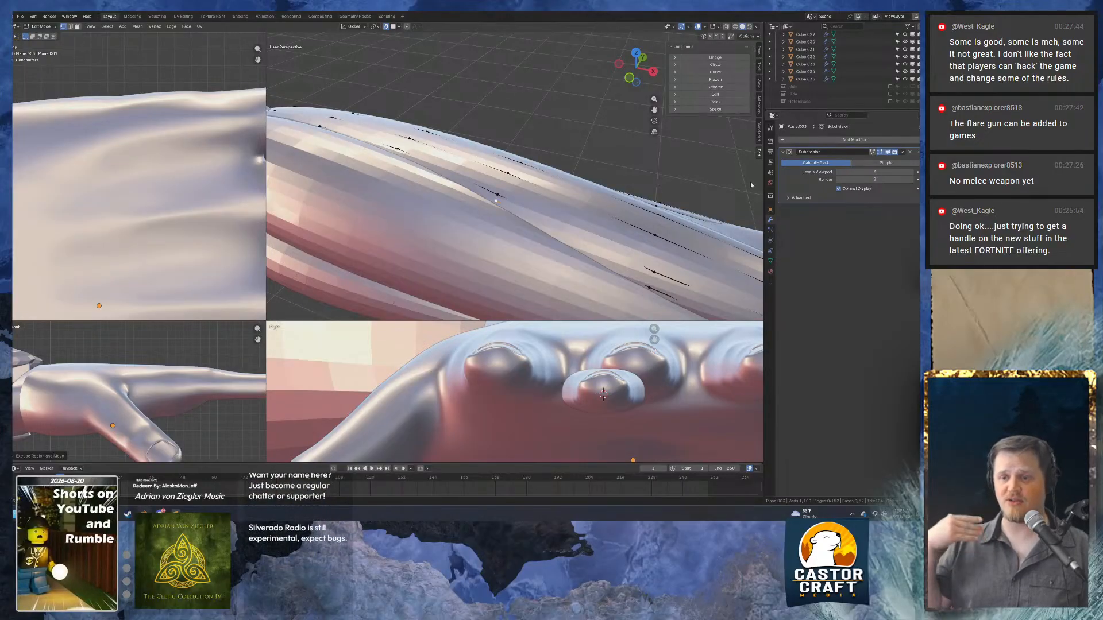
{"action": "middle_click_drag", "start_coordinate": [594, 249], "coordinate": [596, 152]}
{"action": "left_click", "coordinate": [726, 26]}
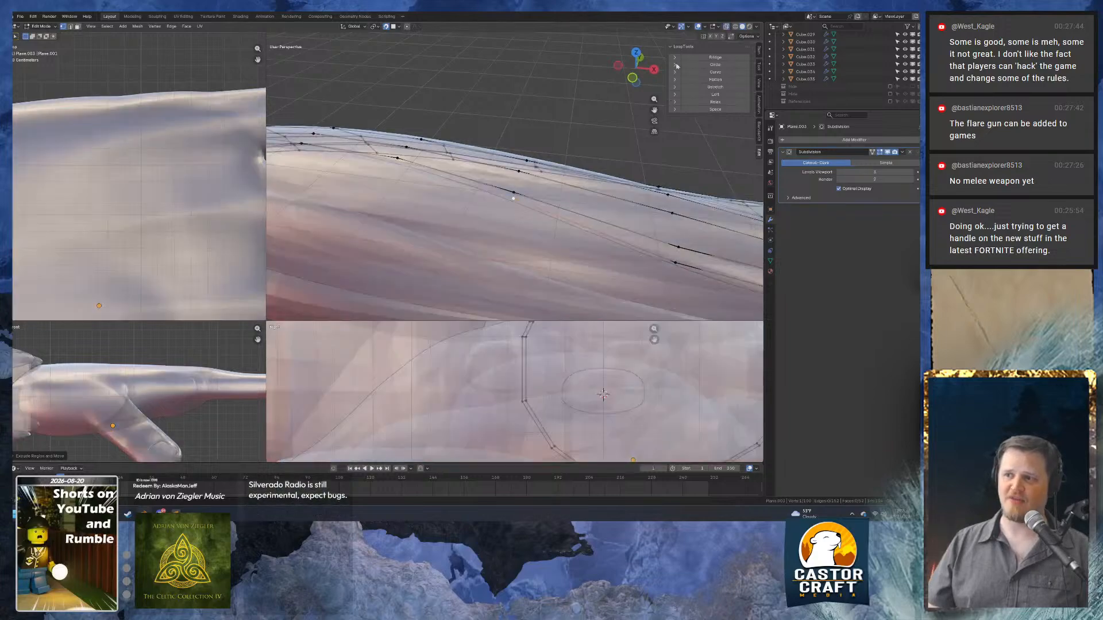
{"action": "scroll", "coordinate": [437, 180], "scroll_direction": "down", "scroll_amount": 4}
{"action": "middle_click_drag", "start_coordinate": [425, 179], "coordinate": [580, 186]}
{"action": "key", "text": "alt+z"}
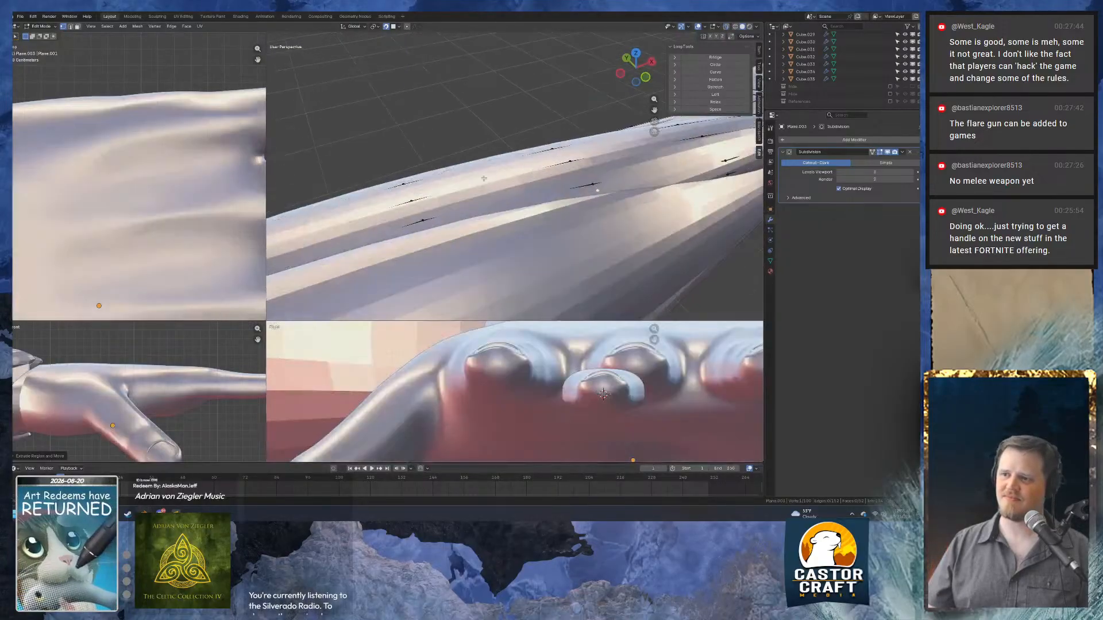
{"action": "middle_click_drag", "start_coordinate": [449, 190], "coordinate": [465, 187]}
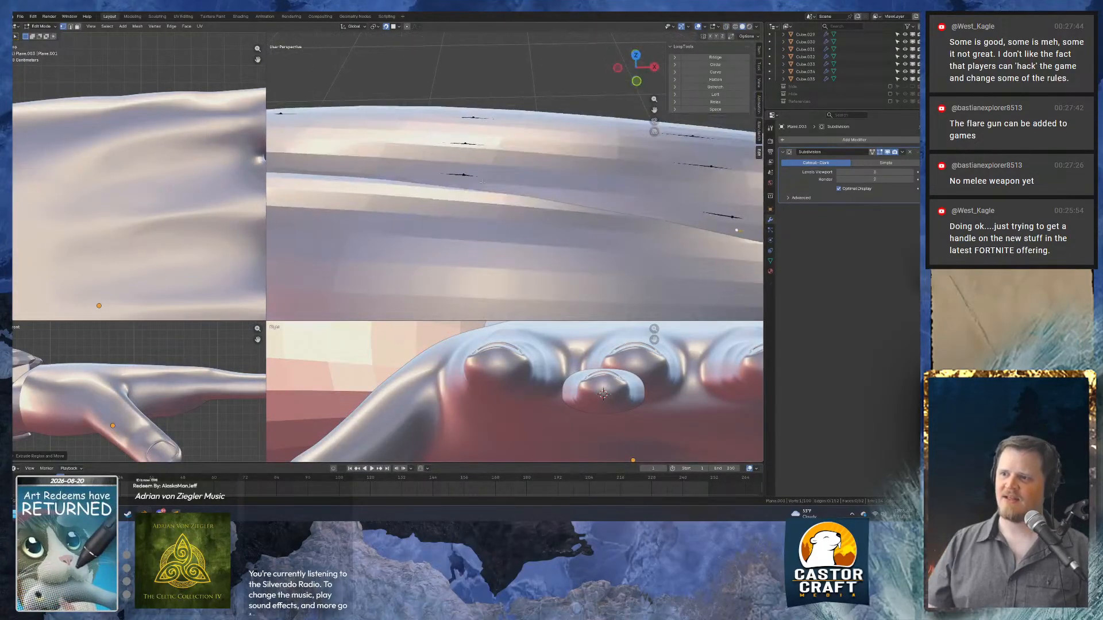
{"action": "key", "text": "g"}
{"action": "left_click", "coordinate": [464, 186]}
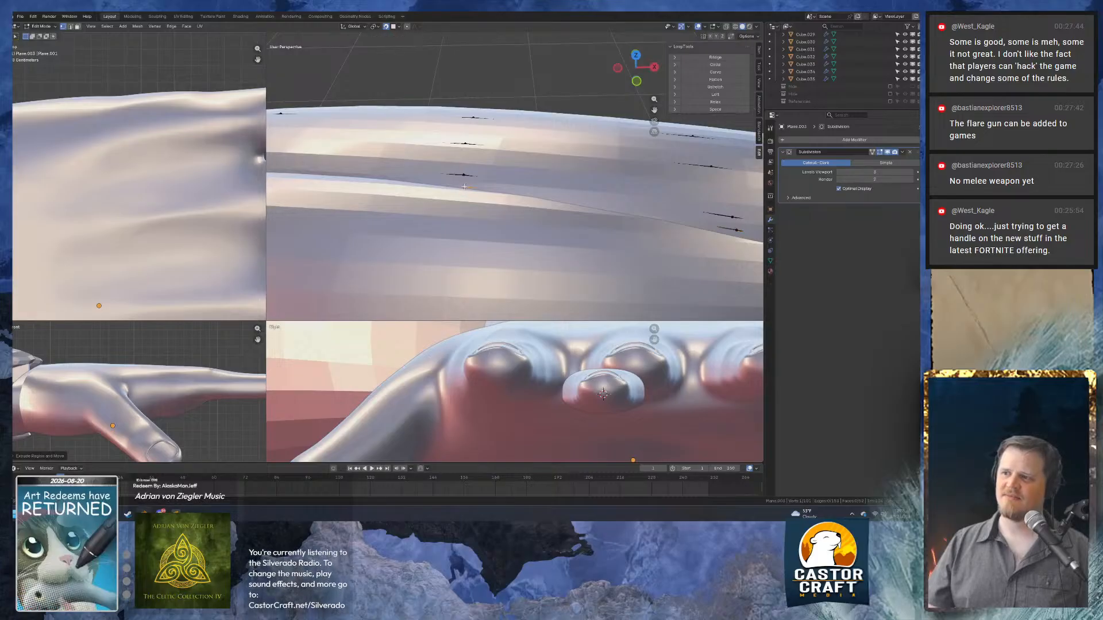
{"action": "key", "text": "g"}
{"action": "left_click", "coordinate": [463, 186]}
Extrude the strand to the row before the elbow, nudge that vertex into the groove, and extrude the end vertex past it.
{"action": "middle_click_drag", "start_coordinate": [464, 187], "coordinate": [712, 184]}
{"action": "key", "text": "e"}
{"action": "left_click", "coordinate": [467, 198]}
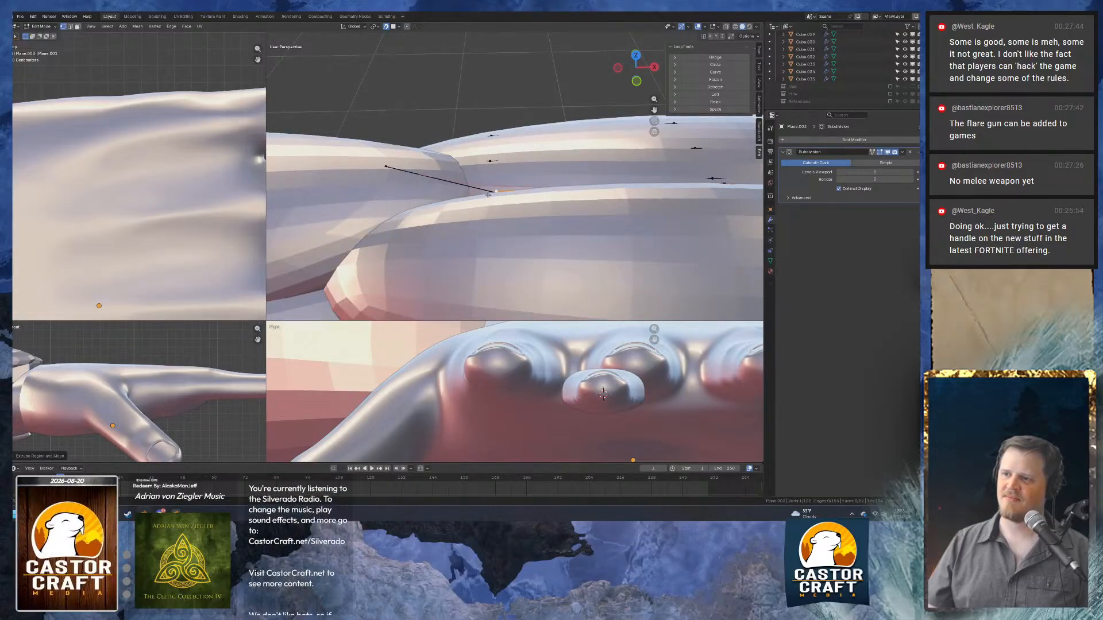
{"action": "middle_click_drag", "start_coordinate": [488, 195], "coordinate": [487, 248]}
{"action": "key", "text": "g"}
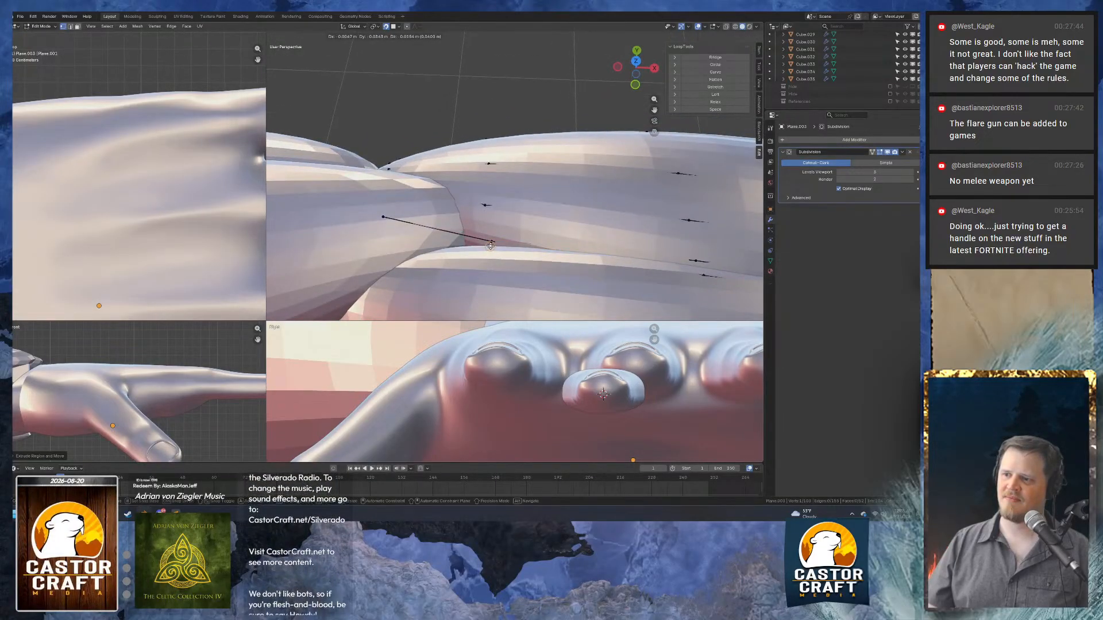
{"action": "left_click", "coordinate": [491, 246]}
{"action": "key", "text": "e"}
{"action": "left_click", "coordinate": [389, 248]}
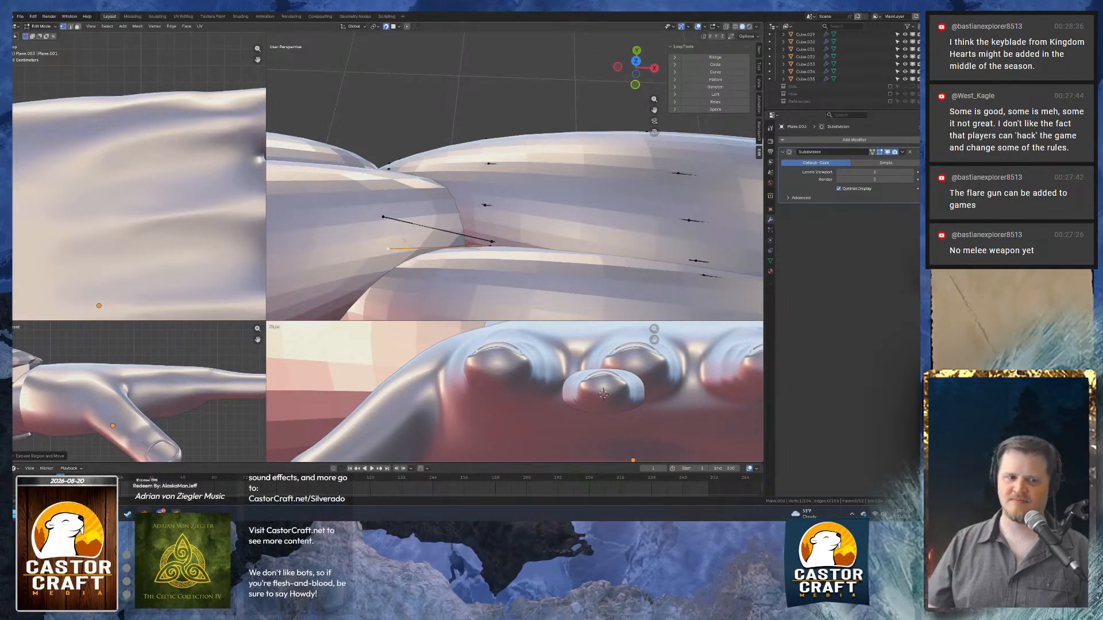
Slide two neighbouring cross edges of the wrist cuff along its sides to space the cuff faces more evenly.
{"action": "scroll", "coordinate": [403, 241], "scroll_direction": "down", "scroll_amount": 3}
{"action": "middle_click_drag", "start_coordinate": [562, 251], "coordinate": [470, 204], "text": "shift"}
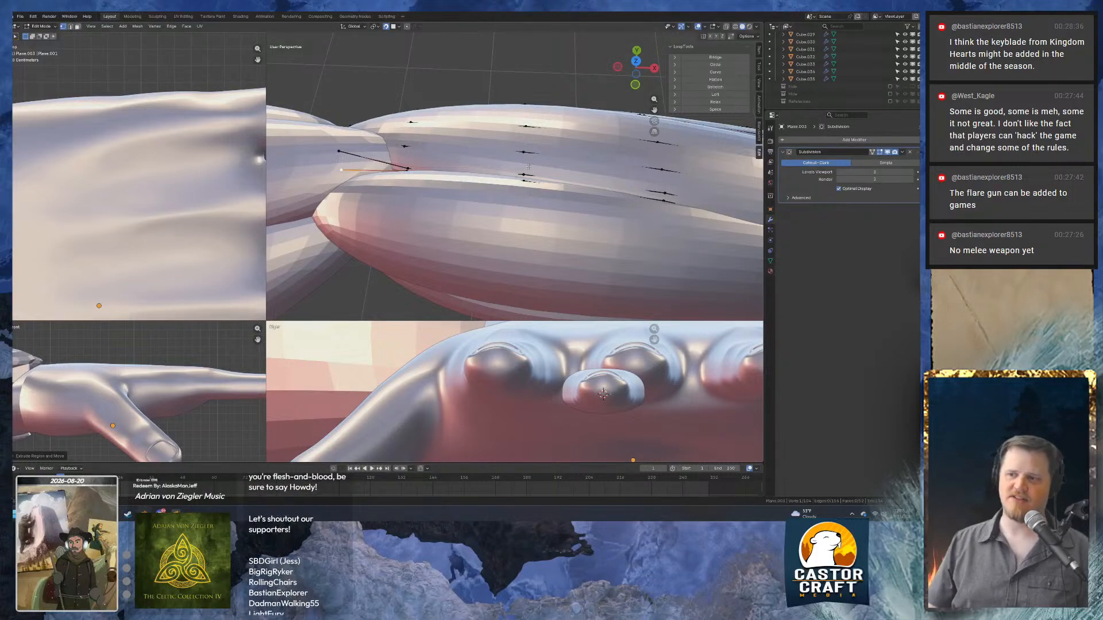
{"action": "scroll", "coordinate": [528, 167], "scroll_direction": "down", "scroll_amount": 3}
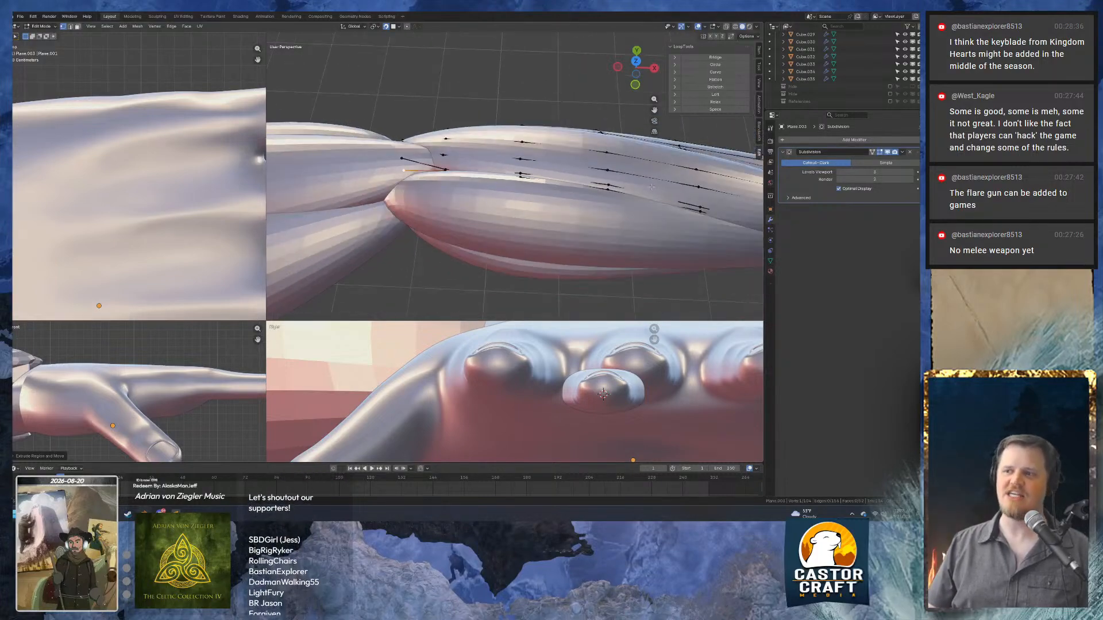
{"action": "middle_click_drag", "start_coordinate": [652, 186], "coordinate": [620, 102]}
{"action": "scroll", "coordinate": [619, 183], "scroll_direction": "up", "scroll_amount": 5}
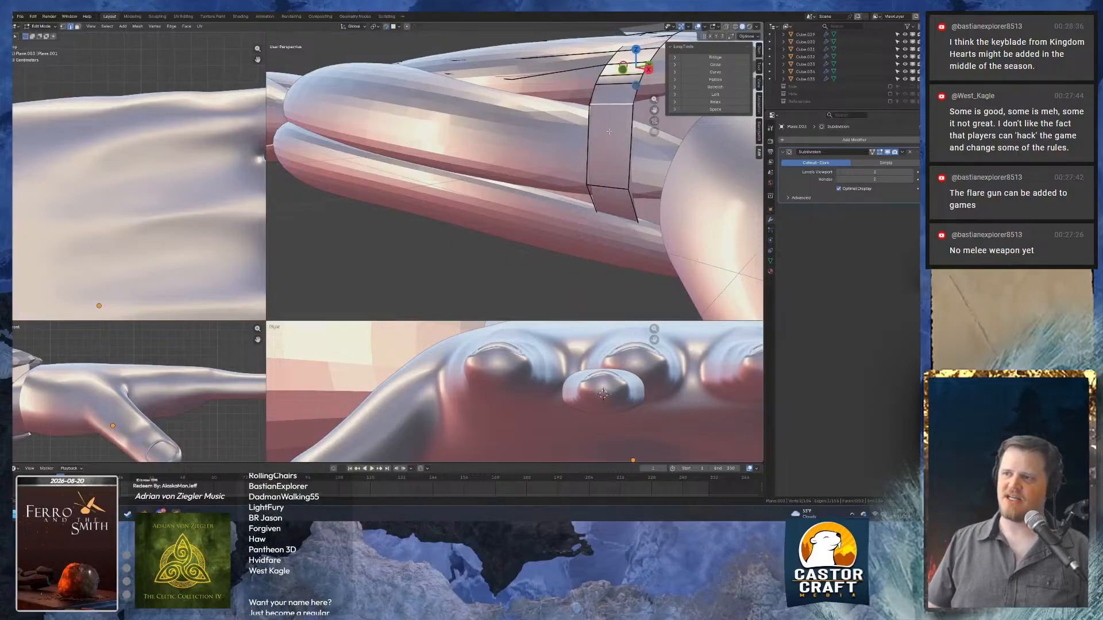
{"action": "key", "text": "g"}
{"action": "key", "text": "g"}
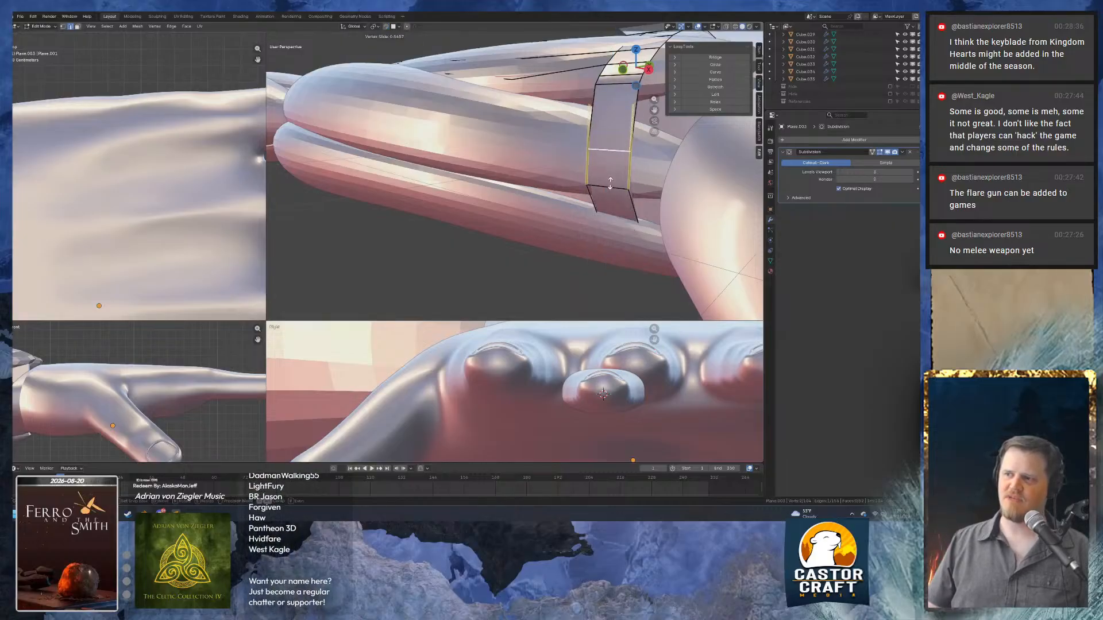
{"action": "left_click", "coordinate": [611, 182]}
{"action": "left_click", "coordinate": [614, 88]}
{"action": "key", "text": "shift+v"}
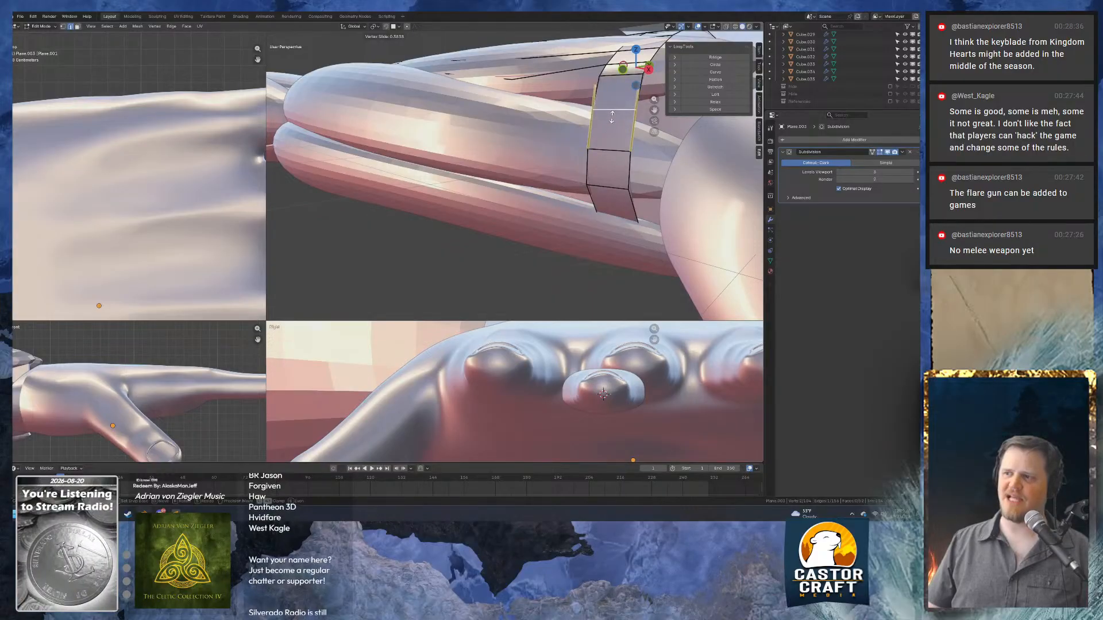
{"action": "left_click", "coordinate": [613, 123]}
Start another strand from the next wrist cuff vertex in vertex mode, placing its first vertex on the muscle beside the previous strand.
{"action": "middle_click_drag", "start_coordinate": [613, 123], "coordinate": [519, 209], "text": "shift"}
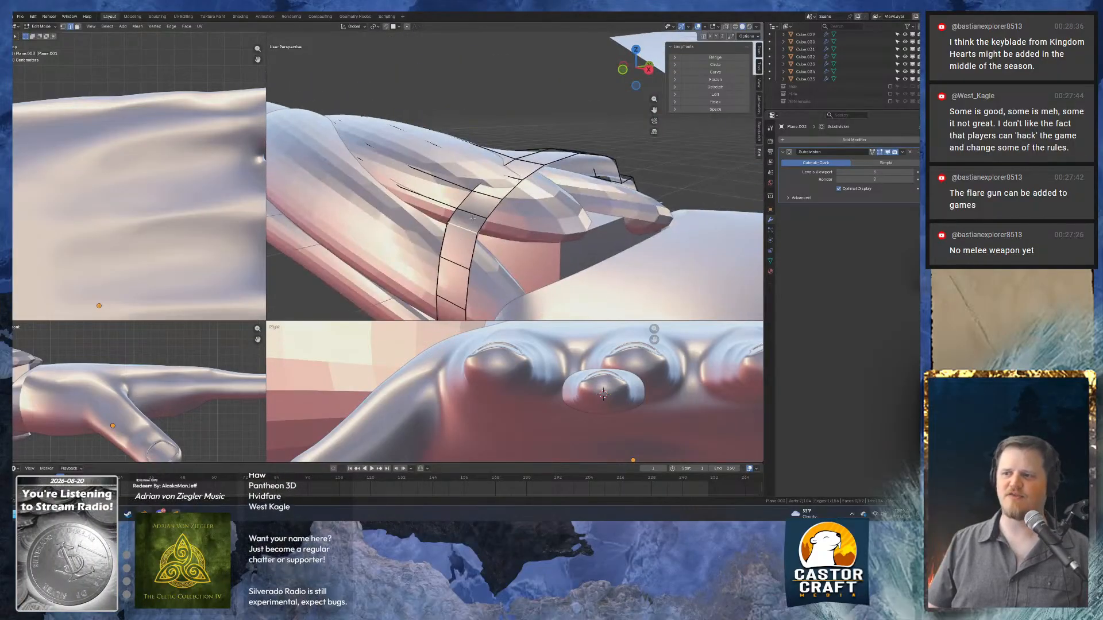
{"action": "middle_click_drag", "start_coordinate": [460, 235], "coordinate": [481, 179], "text": "shift"}
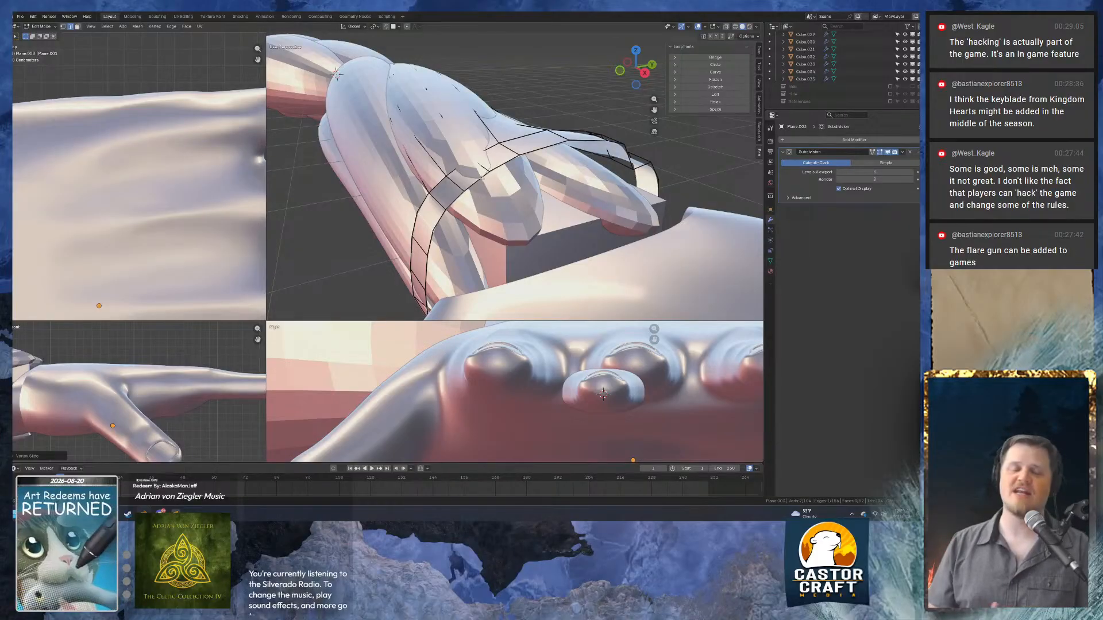
{"action": "middle_click_drag", "start_coordinate": [358, 145], "coordinate": [398, 138]}
{"action": "key", "text": "1"}
{"action": "middle_click_drag", "start_coordinate": [611, 190], "coordinate": [592, 197]}
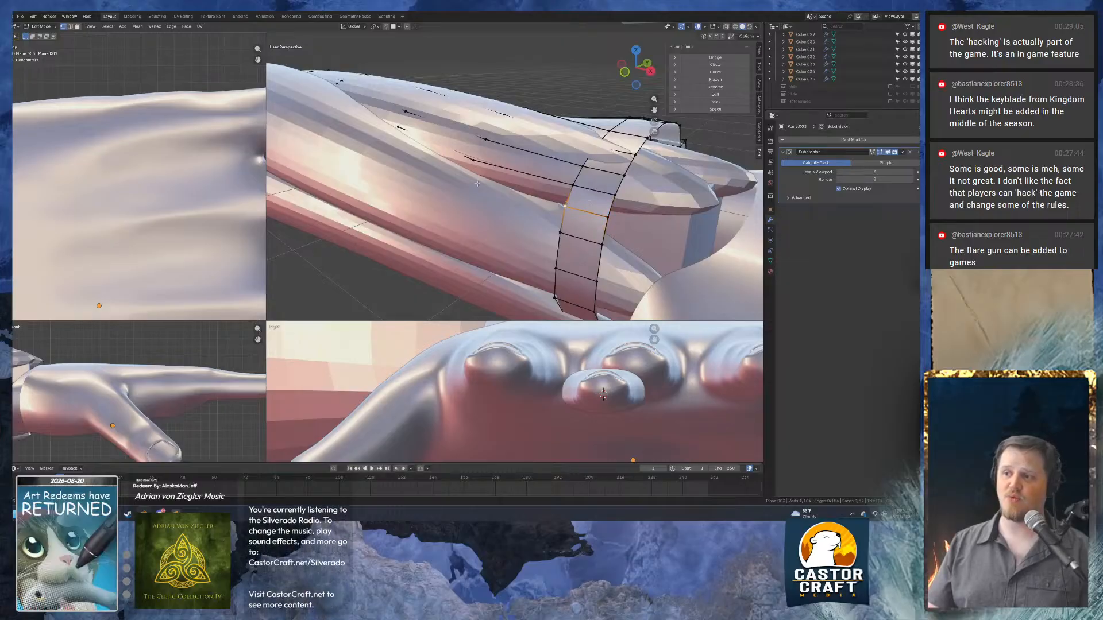
{"action": "key", "text": "g"}
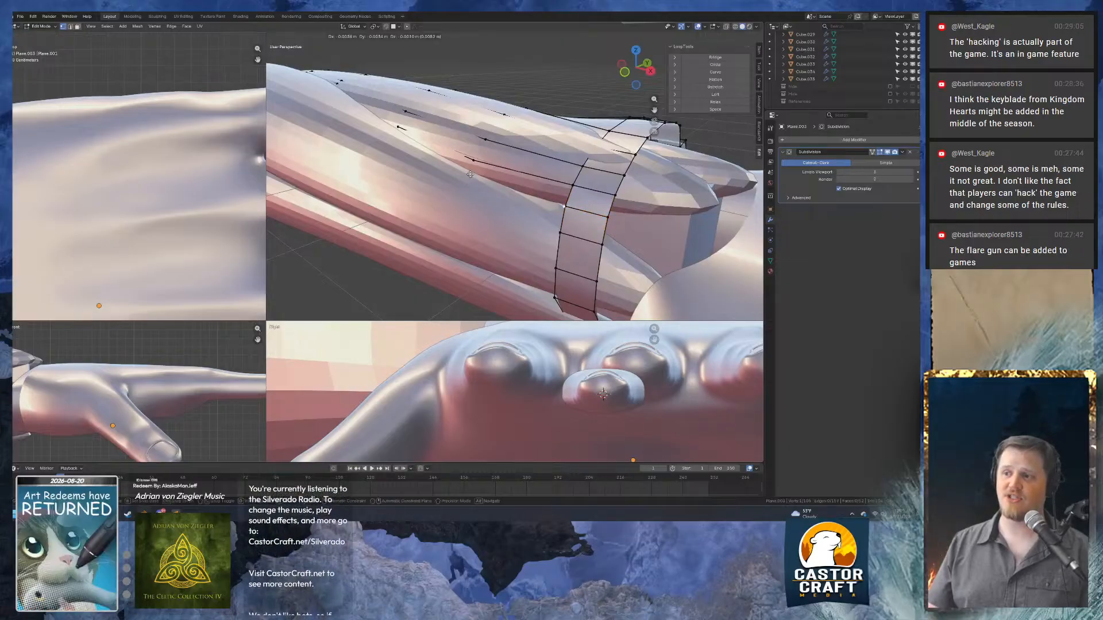
{"action": "left_click", "coordinate": [471, 173]}
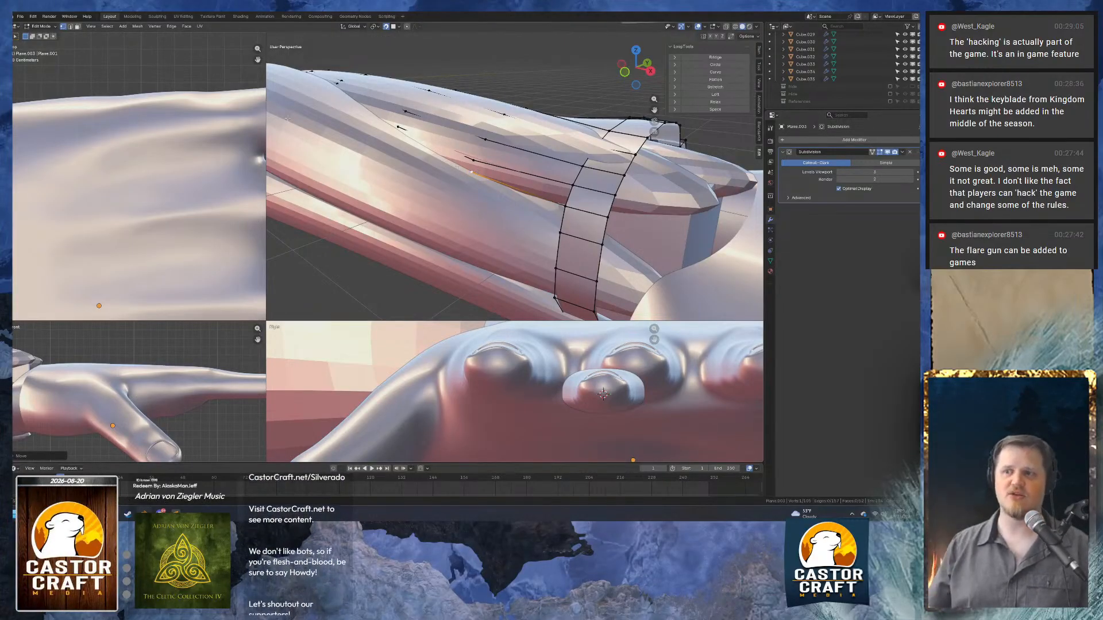
Extrude two more vertices of this strand along the muscle, level with the neighbouring rows.
{"action": "middle_click_drag", "start_coordinate": [310, 108], "coordinate": [522, 204]}
{"action": "scroll", "coordinate": [522, 204], "scroll_direction": "up", "scroll_amount": 2}
{"action": "key", "text": "e"}
{"action": "left_click", "coordinate": [511, 205]}
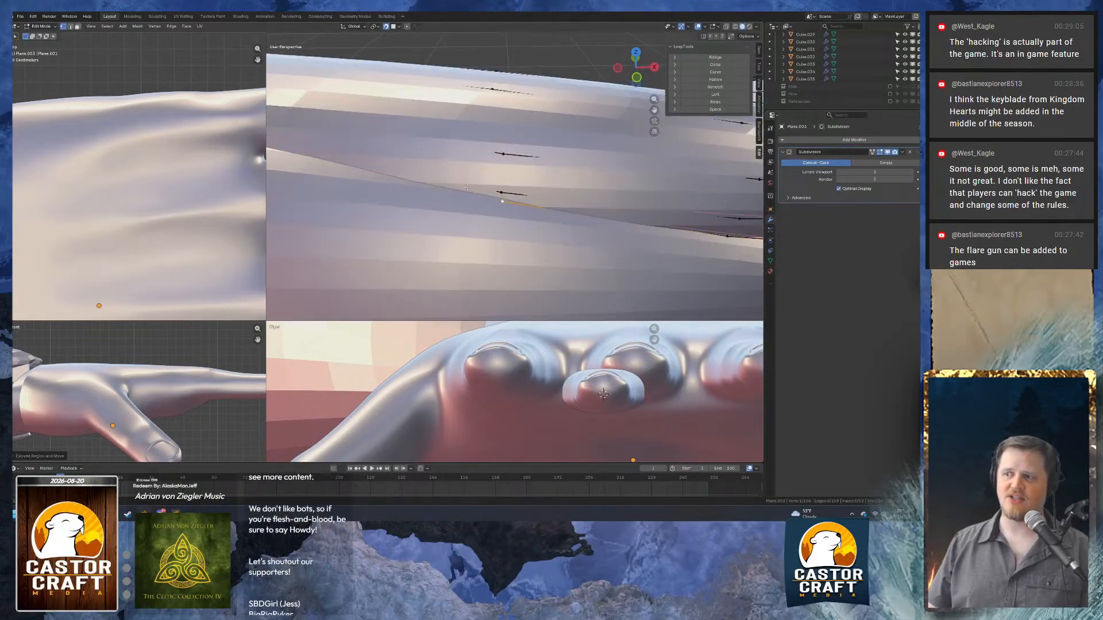
{"action": "middle_click_drag", "start_coordinate": [322, 148], "coordinate": [495, 191], "text": "shift"}
{"action": "key", "text": "e"}
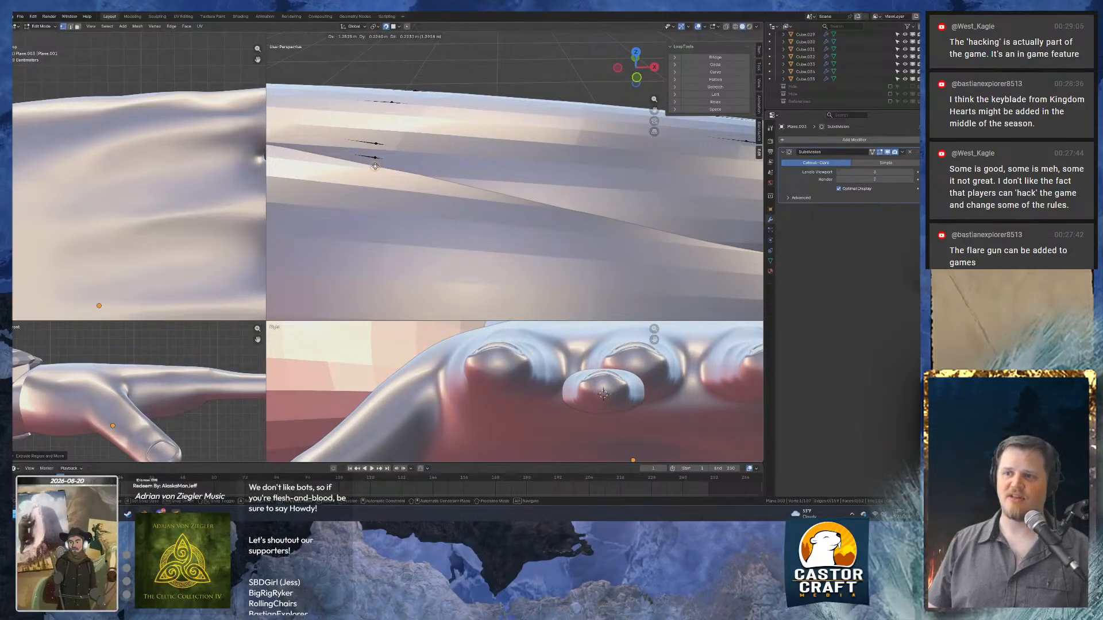
{"action": "left_click", "coordinate": [374, 165]}
Continue extruding the strand over the muscle with three more vertices toward the elbow, keeping them beside the previous strand.
{"action": "middle_click_drag", "start_coordinate": [374, 165], "coordinate": [437, 285], "text": "shift"}
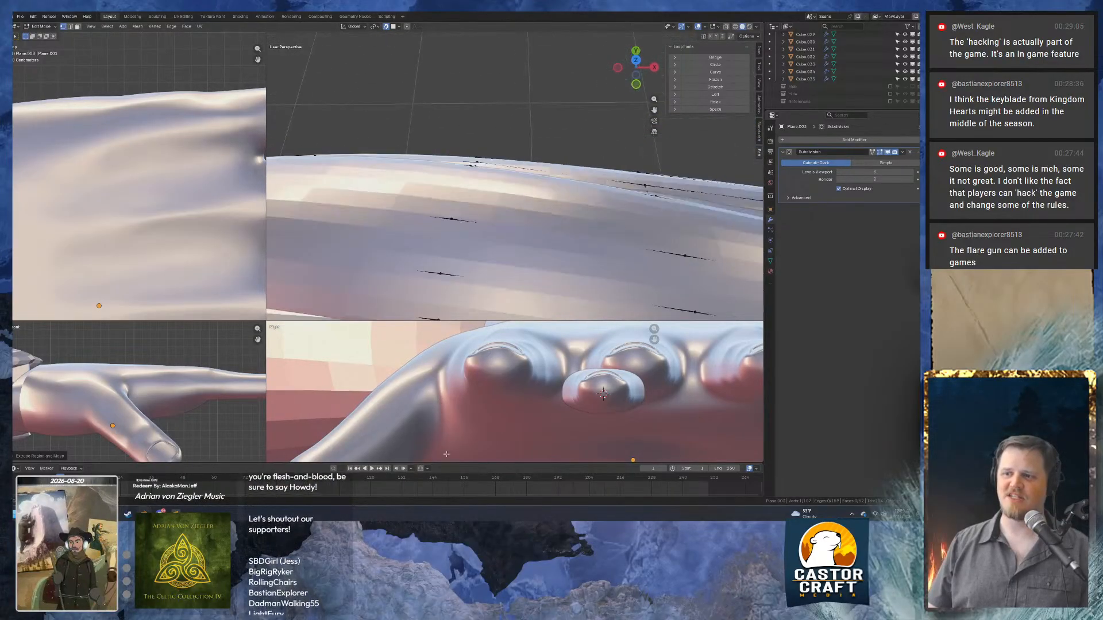
{"action": "middle_click_drag", "start_coordinate": [444, 453], "coordinate": [511, 322], "text": "shift"}
{"action": "middle_click_drag", "start_coordinate": [417, 204], "coordinate": [448, 84], "text": "shift"}
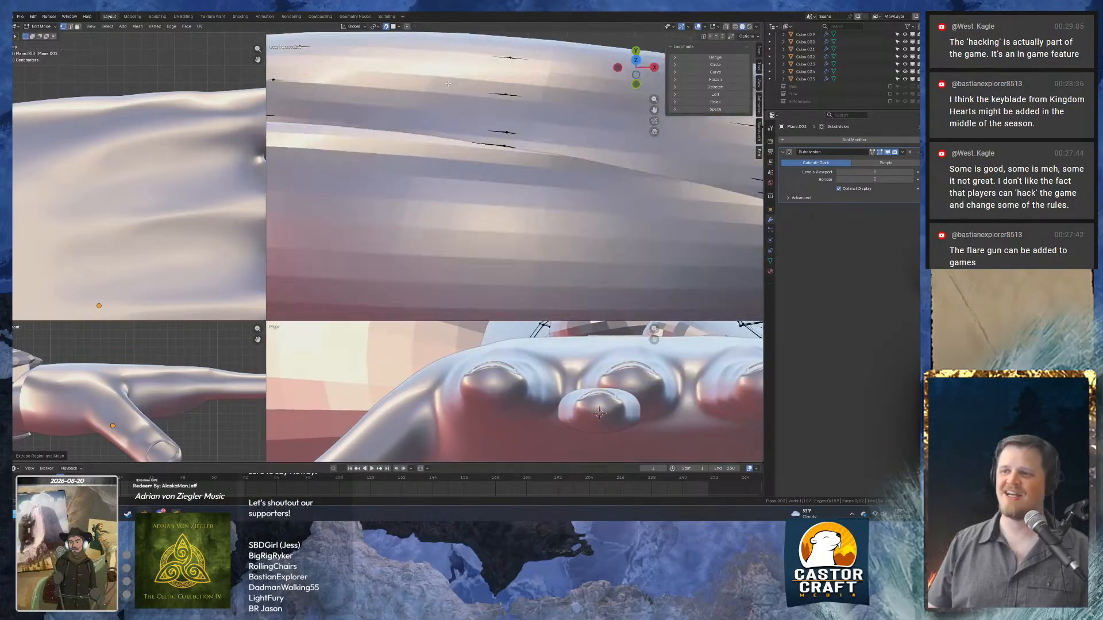
{"action": "key", "text": "e"}
{"action": "left_click", "coordinate": [504, 150]}
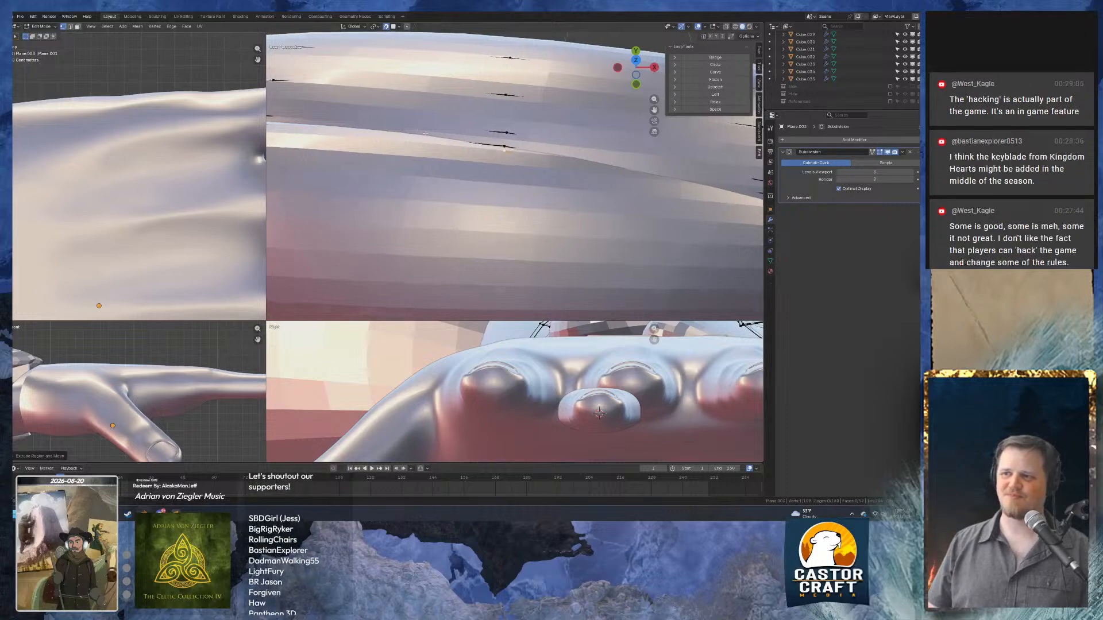
{"action": "middle_click_drag", "start_coordinate": [504, 150], "coordinate": [488, 276]}
{"action": "key", "text": "e"}
{"action": "left_click", "coordinate": [479, 279]}
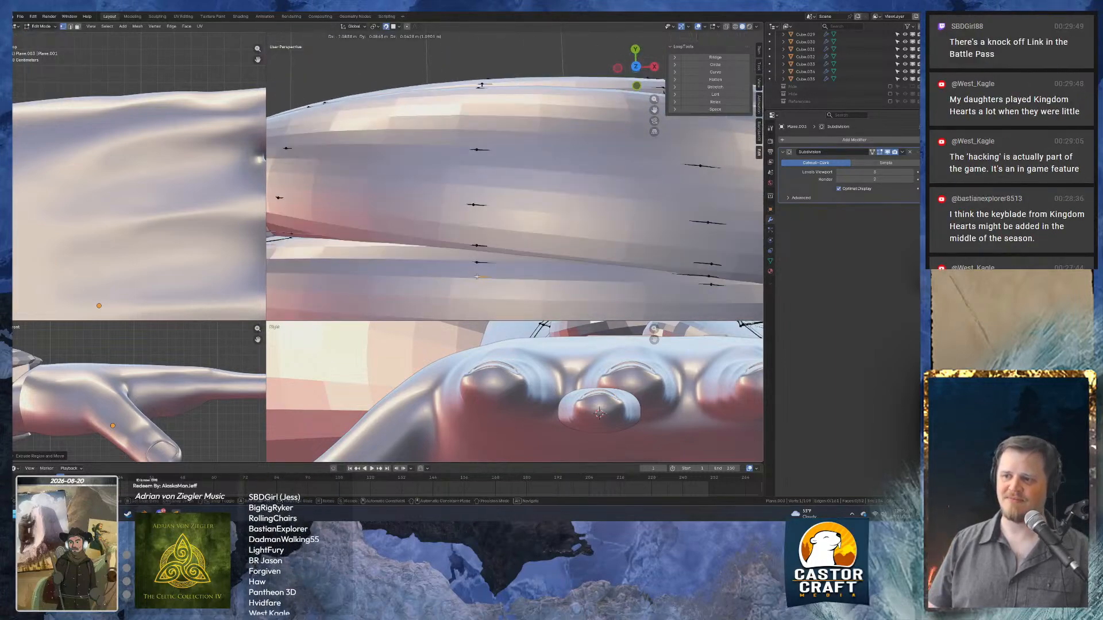
{"action": "key", "text": "e"}
{"action": "left_click", "coordinate": [288, 254]}
{"action": "middle_click_drag", "start_coordinate": [289, 254], "coordinate": [465, 226]}
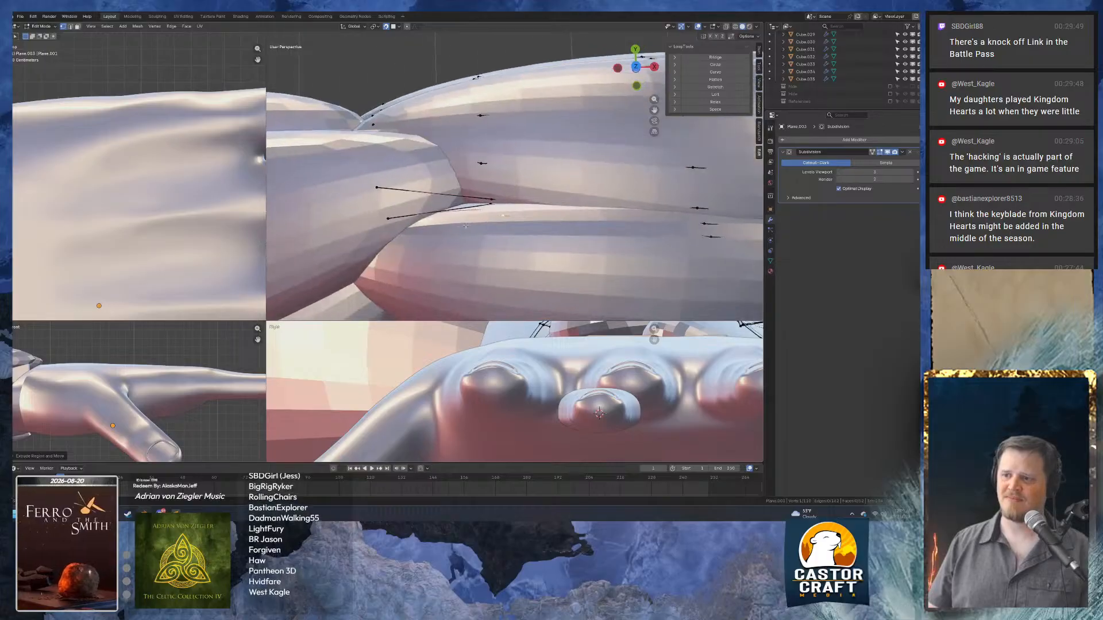
Extrude one more vertex of the strand over the muscle toward the elbow, beside the previous strand.
{"action": "key", "text": "e"}
{"action": "left_click", "coordinate": [392, 236]}
{"action": "scroll", "coordinate": [493, 226], "scroll_direction": "down", "scroll_amount": 4}
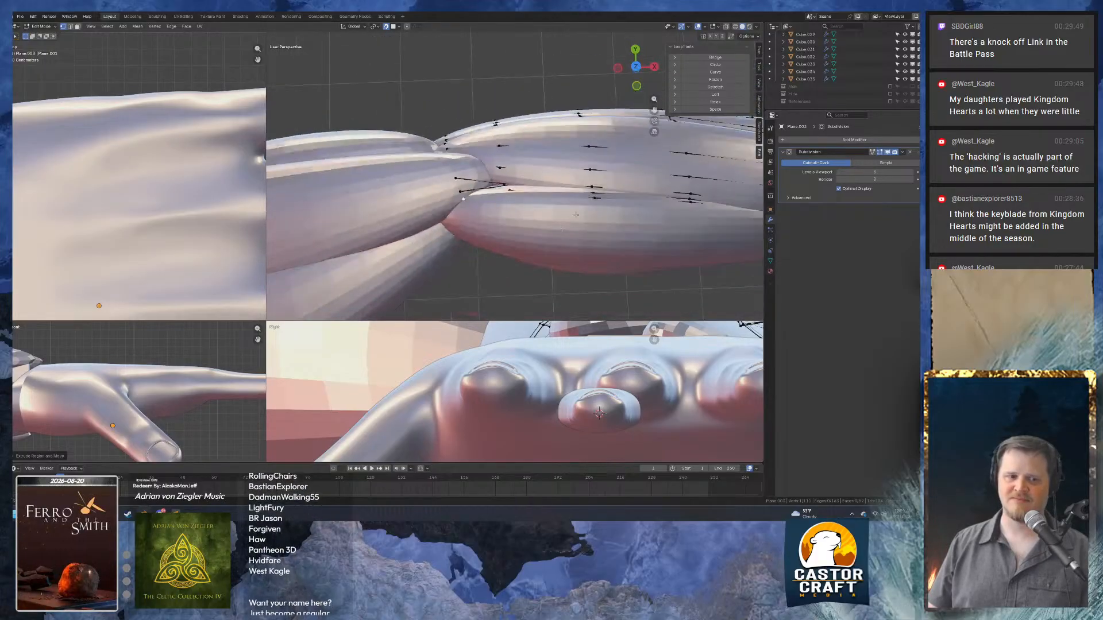
{"action": "middle_click_drag", "start_coordinate": [551, 212], "coordinate": [400, 180], "text": "shift"}
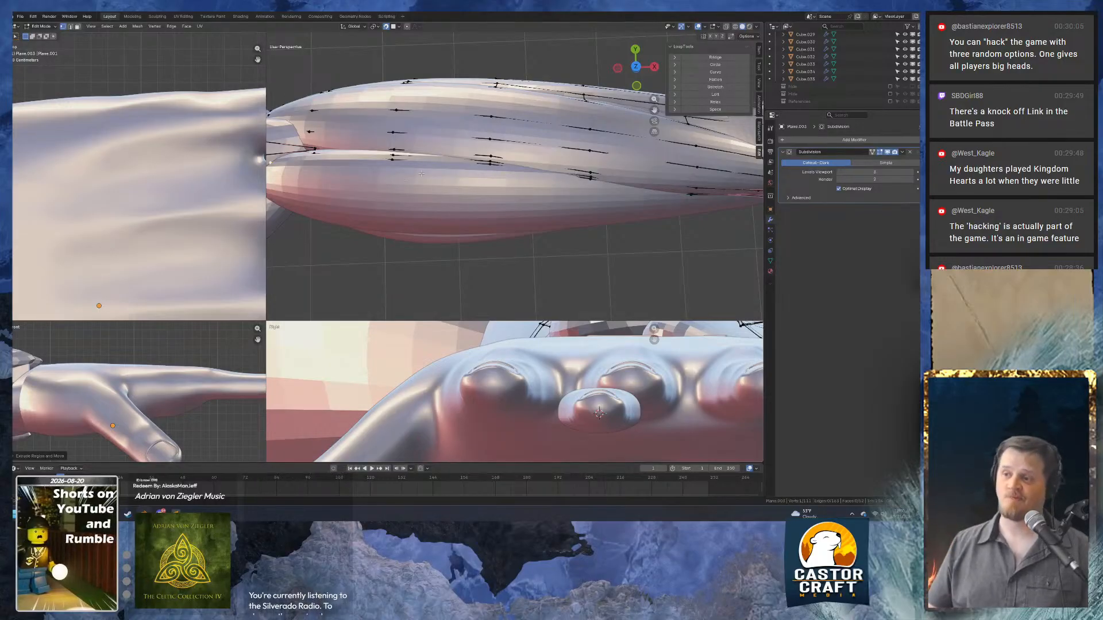
Isolate the retopology mesh in local view and fill a face between the existing forearm surface and the adjacent strand near the wrist cuff.
{"action": "scroll", "coordinate": [422, 174], "scroll_direction": "down", "scroll_amount": 3}
{"action": "middle_click_drag", "start_coordinate": [620, 231], "coordinate": [605, 211], "text": "shift"}
{"action": "key", "text": "slash"}
{"action": "scroll", "coordinate": [497, 157], "scroll_direction": "up", "scroll_amount": 5}
{"action": "left_click", "coordinate": [441, 156], "text": "alt"}
{"action": "key", "text": "f"}
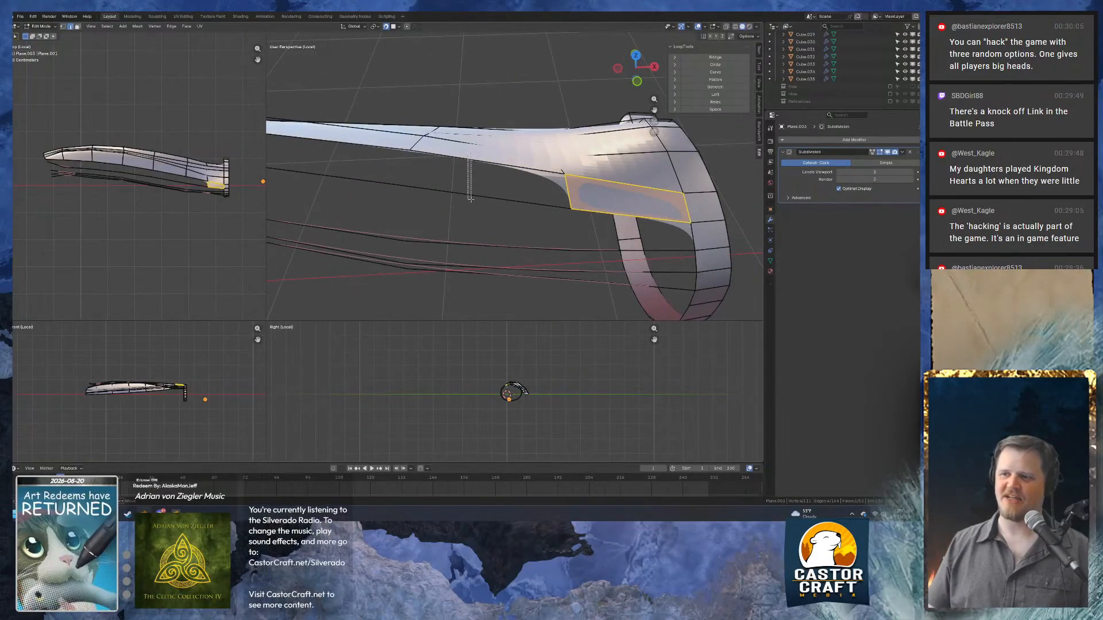
Fill the next faces between the surface's open edge and the adjacent strand, working from the wrist toward mid-forearm.
{"action": "left_click_drag", "start_coordinate": [470, 199], "coordinate": [471, 201]}
{"action": "middle_click_drag", "start_coordinate": [470, 201], "coordinate": [481, 222]}
{"action": "key", "text": "f"}
{"action": "left_click_drag", "start_coordinate": [364, 181], "coordinate": [361, 246]}
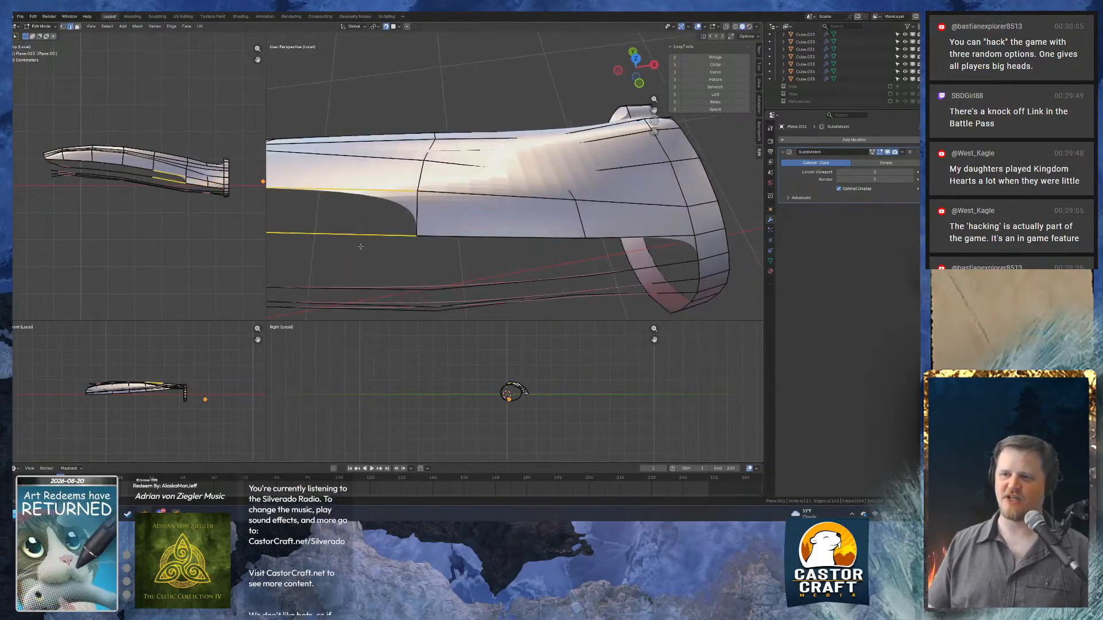
{"action": "middle_click_drag", "start_coordinate": [361, 246], "coordinate": [496, 248]}
{"action": "key", "text": "f"}
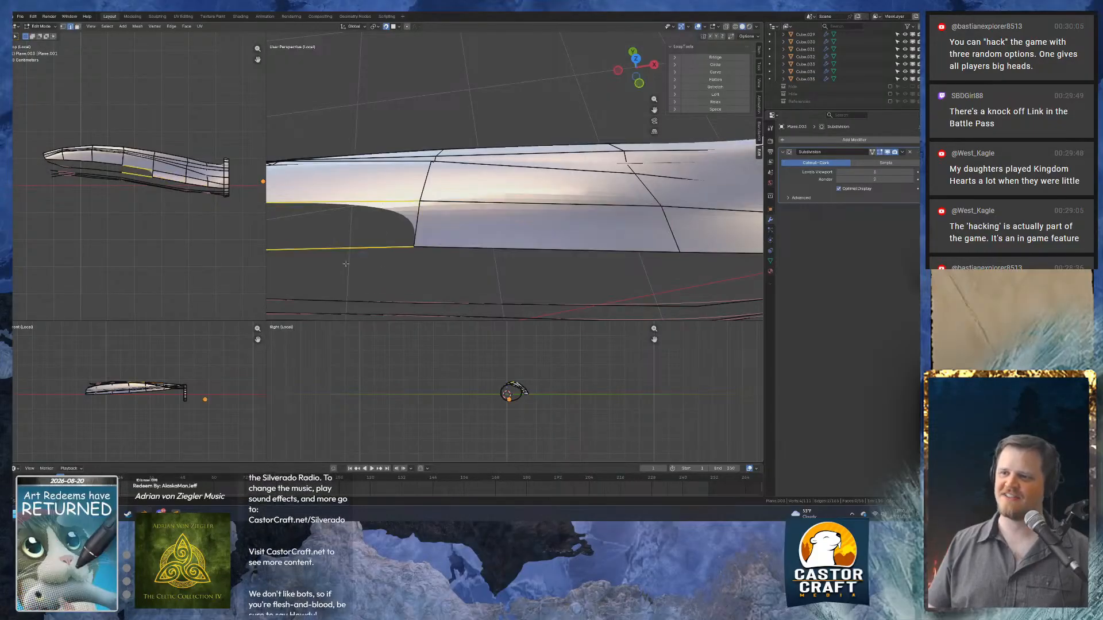
Continue the strip of faces along the adjacent strand from mid-forearm up to the elbow end.
{"action": "middle_click_drag", "start_coordinate": [392, 213], "coordinate": [394, 176]}
{"action": "left_click_drag", "start_coordinate": [395, 177], "coordinate": [420, 237]}
{"action": "key", "text": "f"}
{"action": "middle_click_drag", "start_coordinate": [339, 218], "coordinate": [511, 187], "text": "shift"}
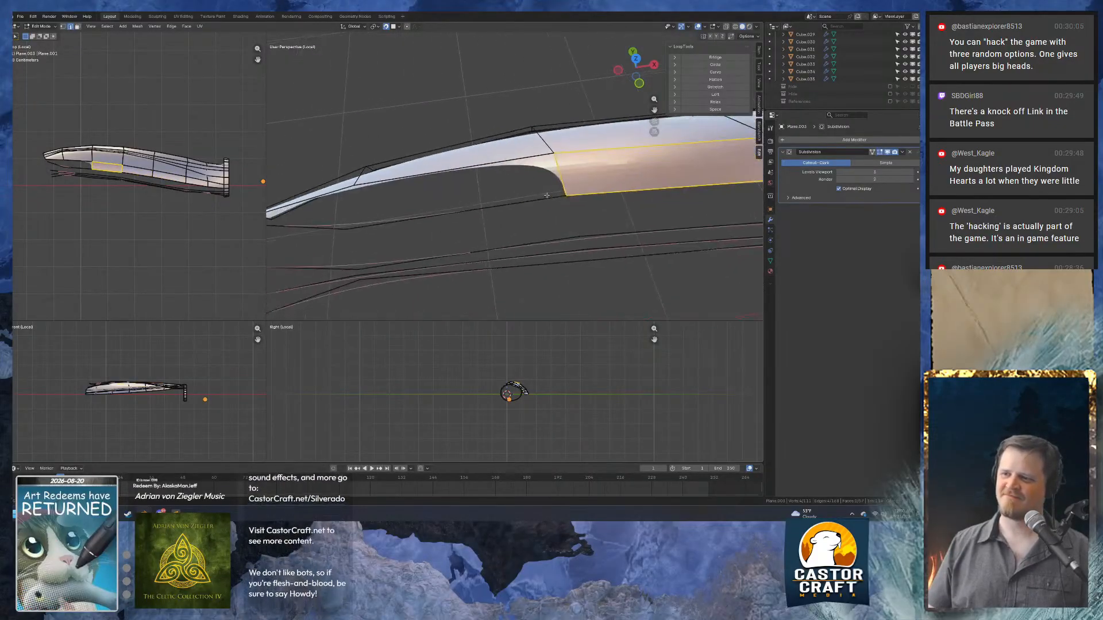
{"action": "left_click_drag", "start_coordinate": [502, 156], "coordinate": [462, 217]}
{"action": "key", "text": "f"}
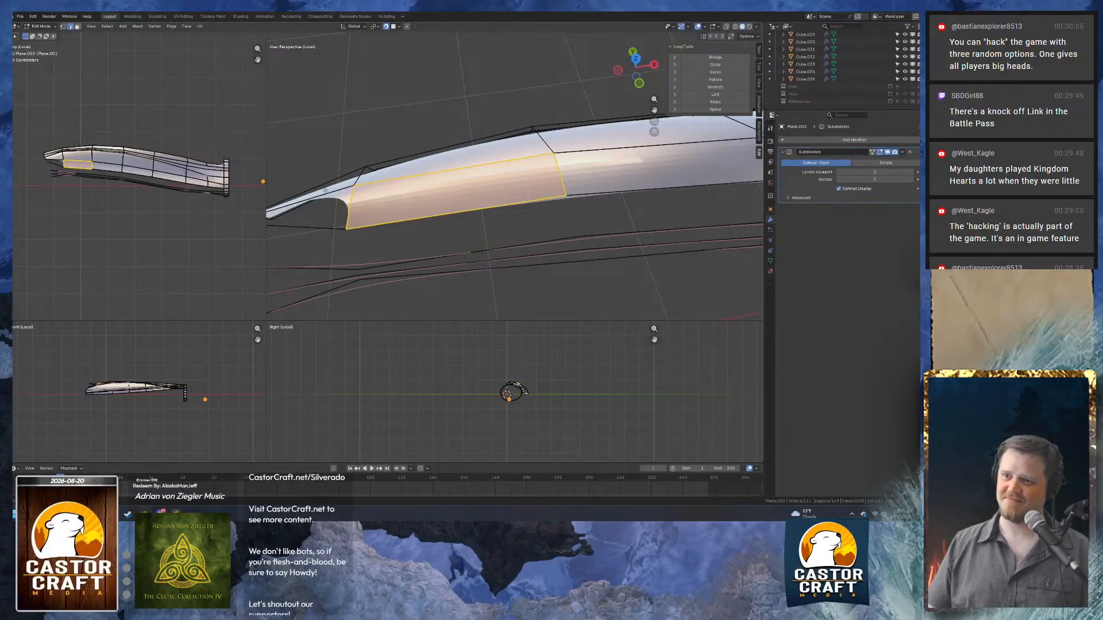
{"action": "left_click_drag", "start_coordinate": [367, 172], "coordinate": [330, 248]}
{"action": "key", "text": "f"}
Undo the elbow-end face, refill it from only its two long edges, and recalculate the normals of the whole mesh.
{"action": "middle_click_drag", "start_coordinate": [330, 248], "coordinate": [527, 211]}
{"action": "key", "text": "a"}
{"action": "key", "text": "ctrl+z"}
{"action": "key", "text": "ctrl+z"}
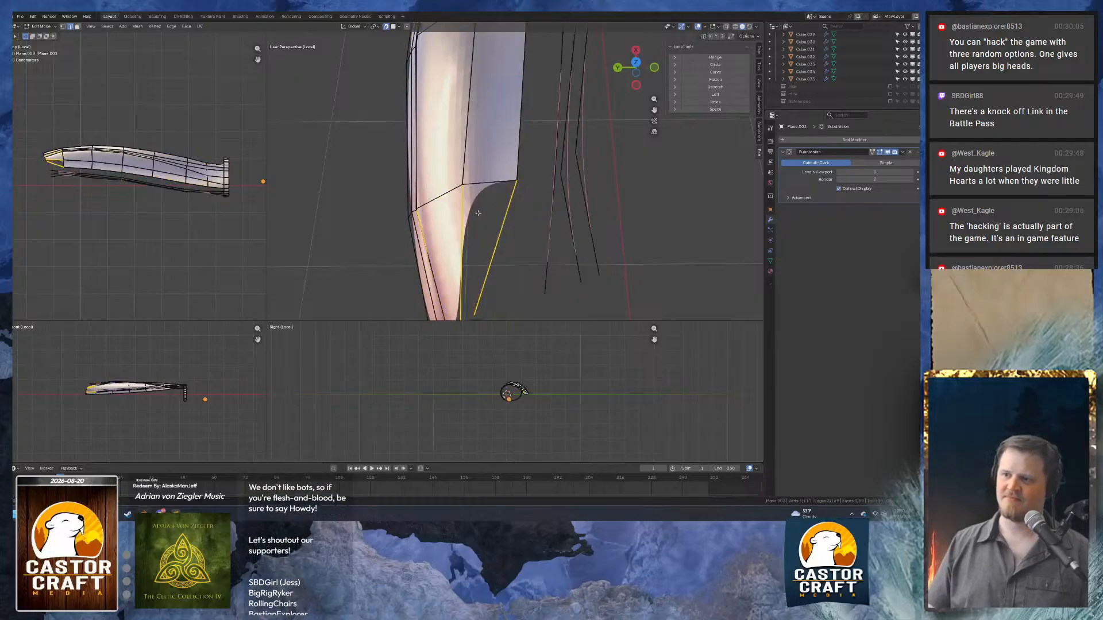
{"action": "left_click", "coordinate": [473, 217]}
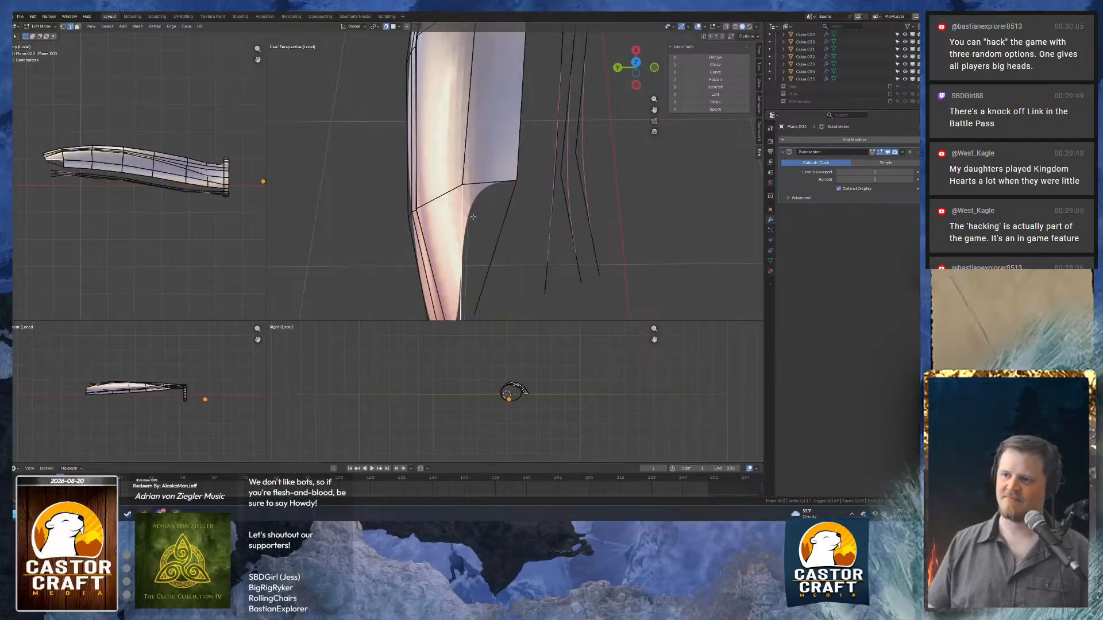
{"action": "left_click", "coordinate": [502, 225], "text": "shift"}
{"action": "key", "text": "f"}
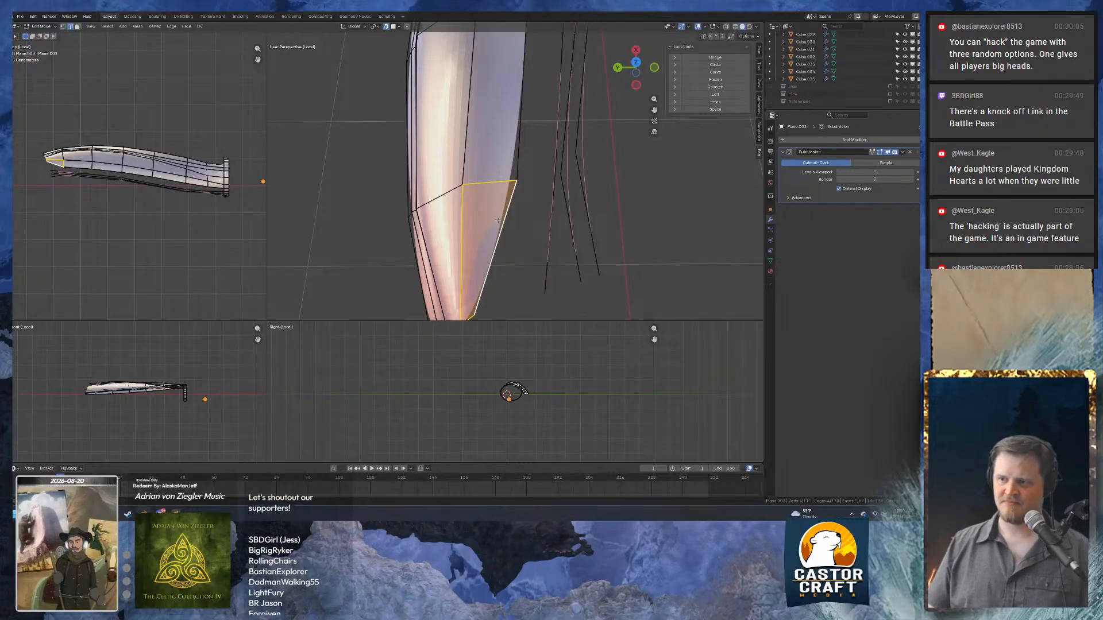
{"action": "key", "text": "a"}
{"action": "key", "text": "shift+n"}
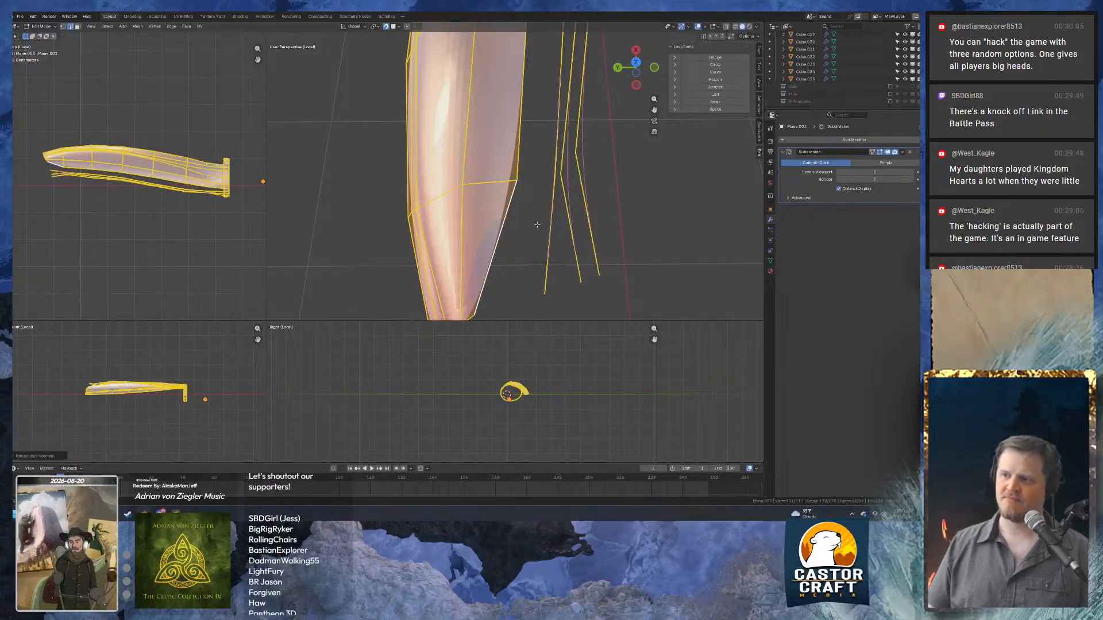
Fill the elbow-end face and the one behind it between the surface's open edge and the next strand.
{"action": "left_click", "coordinate": [549, 225]}
{"action": "left_click", "coordinate": [504, 225], "text": "shift"}
{"action": "key", "text": "f"}
{"action": "left_click", "coordinate": [557, 143]}
{"action": "left_click", "coordinate": [518, 140], "text": "shift"}
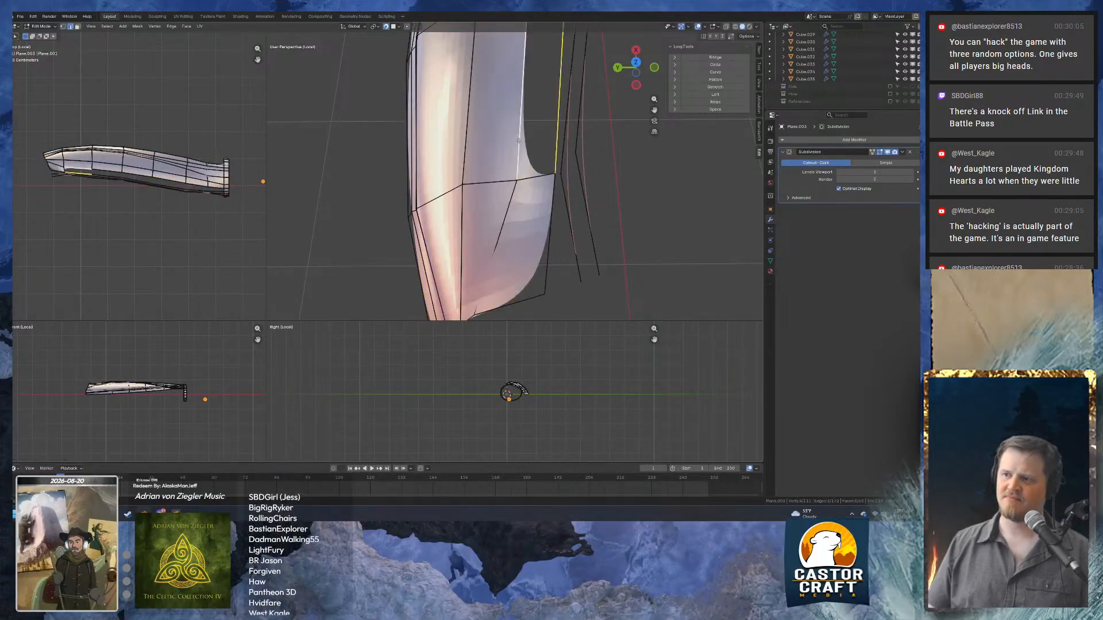
{"action": "key", "text": "f"}
Fill the remaining elbow-end faces out to the outermost strand, plus the second-row face between the next two strands.
{"action": "left_click", "coordinate": [571, 213]}
{"action": "left_click", "coordinate": [552, 215], "text": "shift"}
{"action": "key", "text": "f"}
{"action": "left_click", "coordinate": [566, 139]}
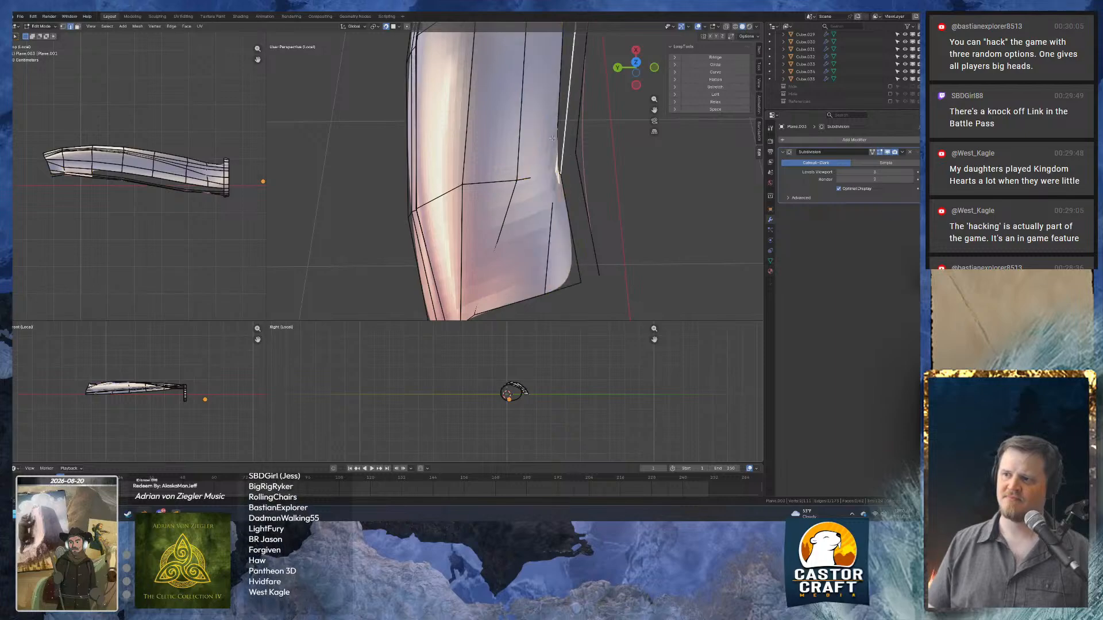
{"action": "left_click", "coordinate": [553, 138], "text": "shift"}
{"action": "key", "text": "f"}
{"action": "left_click", "coordinate": [592, 197]}
{"action": "left_click", "coordinate": [575, 226], "text": "shift"}
{"action": "key", "text": "f"}
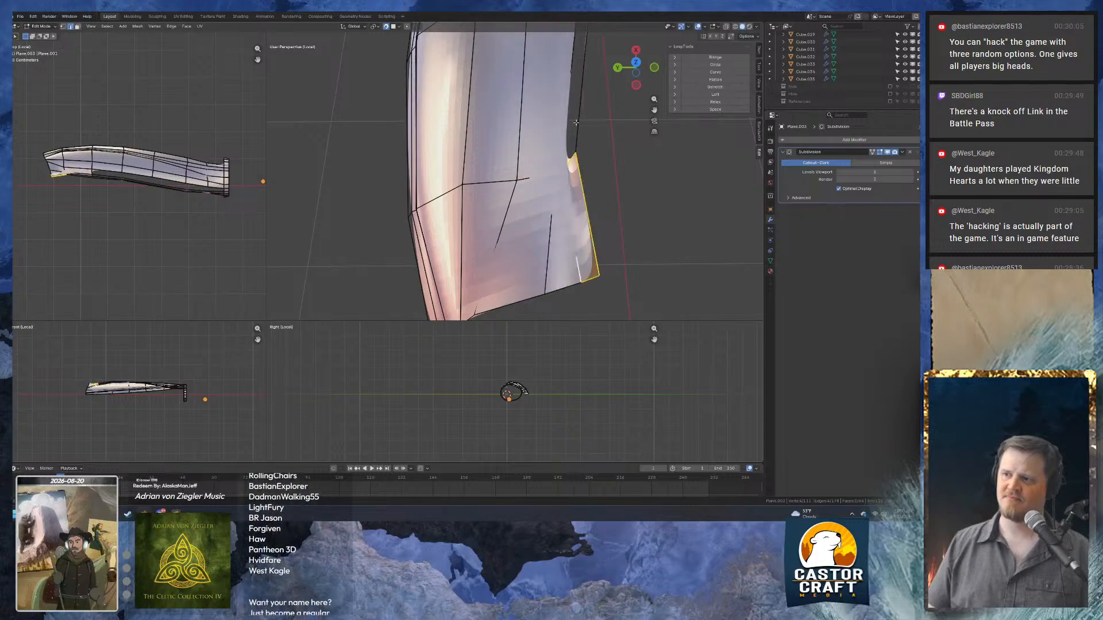
Fill the faces across the third row from the elbow, from the surface's edge out to the outermost strand.
{"action": "middle_click_drag", "start_coordinate": [575, 122], "coordinate": [421, 161]}
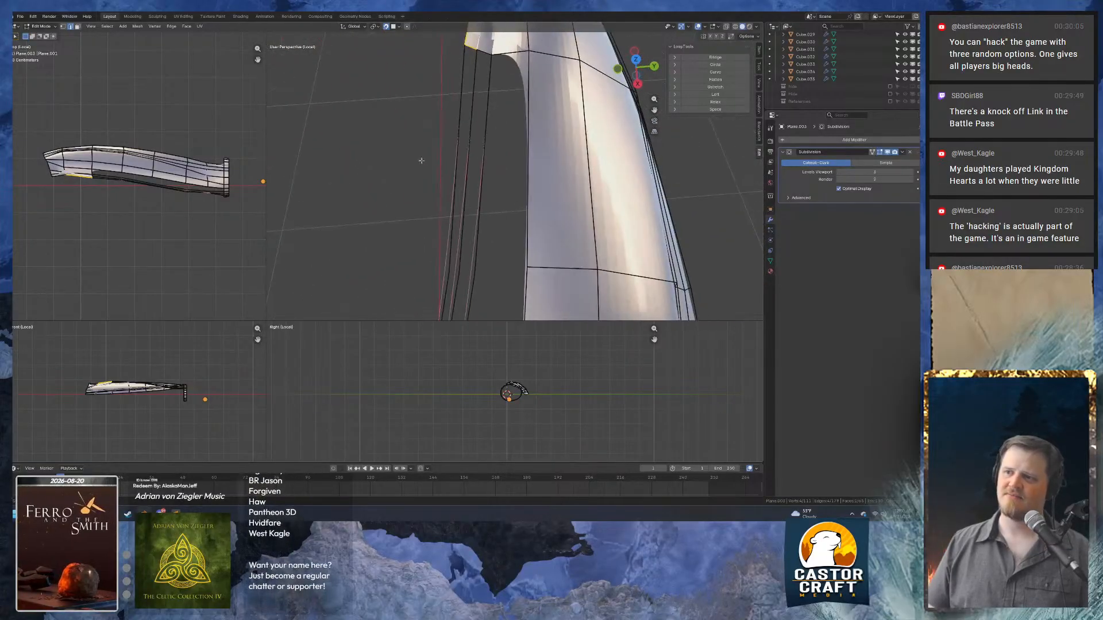
{"action": "left_click", "coordinate": [484, 102], "text": "shift"}
{"action": "key", "text": "f"}
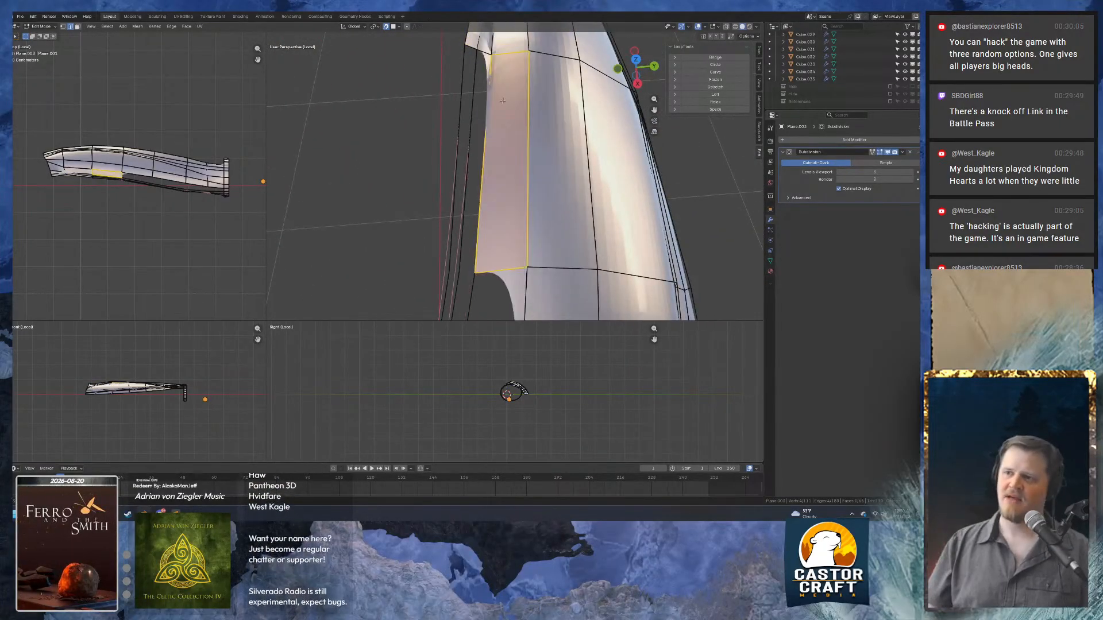
{"action": "left_click", "coordinate": [486, 109]}
{"action": "left_click", "coordinate": [473, 106], "text": "shift"}
{"action": "key", "text": "f"}
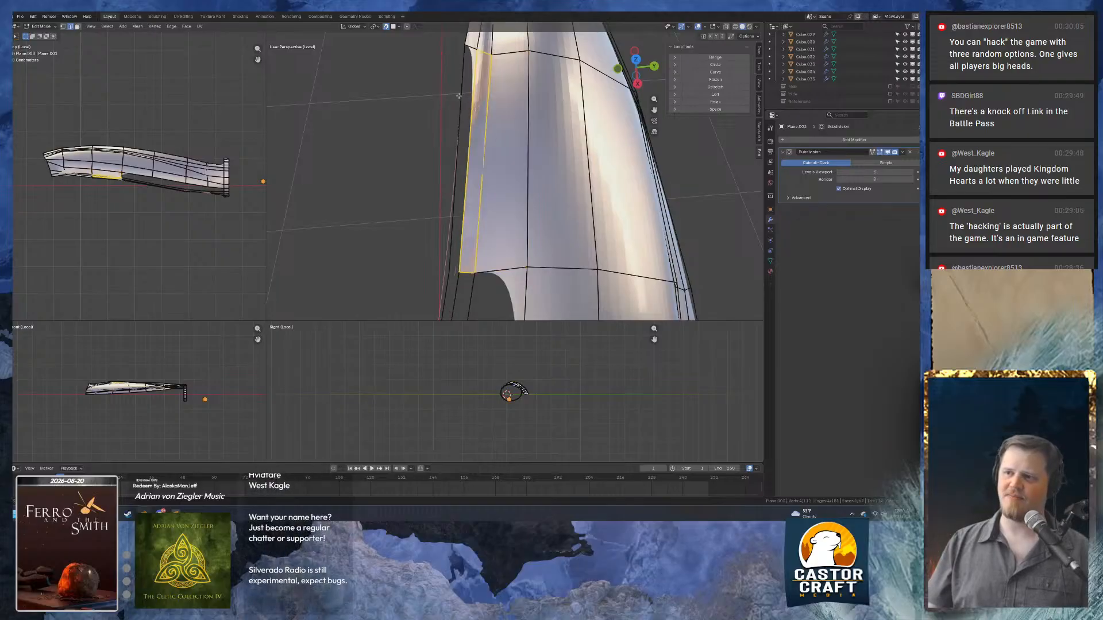
{"action": "left_click", "coordinate": [475, 108]}
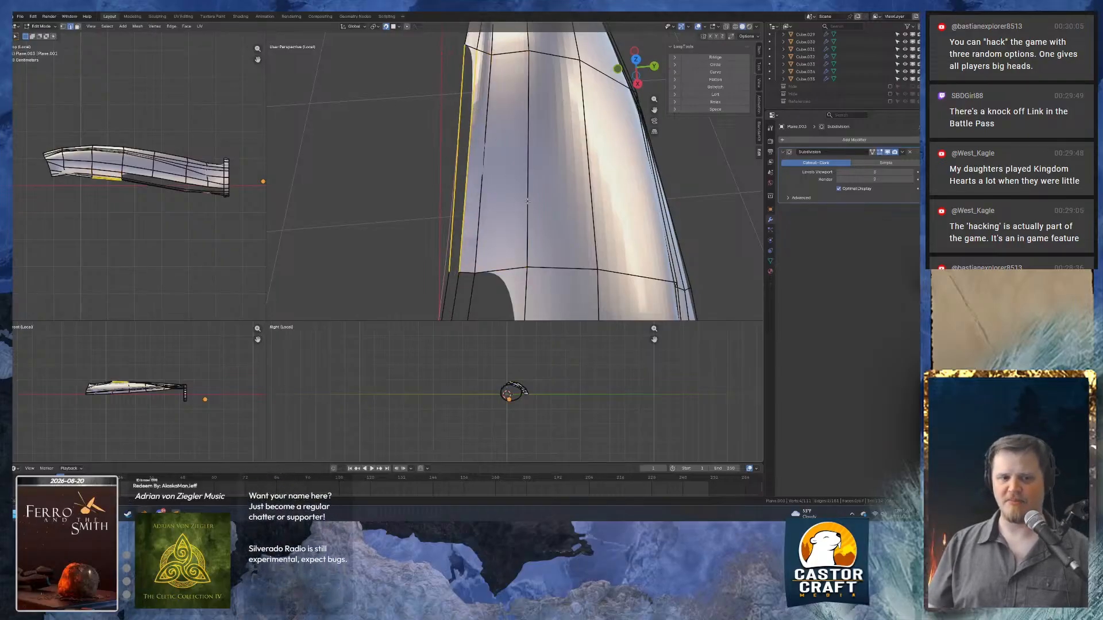
{"action": "key", "text": "f"}
{"action": "middle_click_drag", "start_coordinate": [454, 270], "coordinate": [497, 106], "text": "shift"}
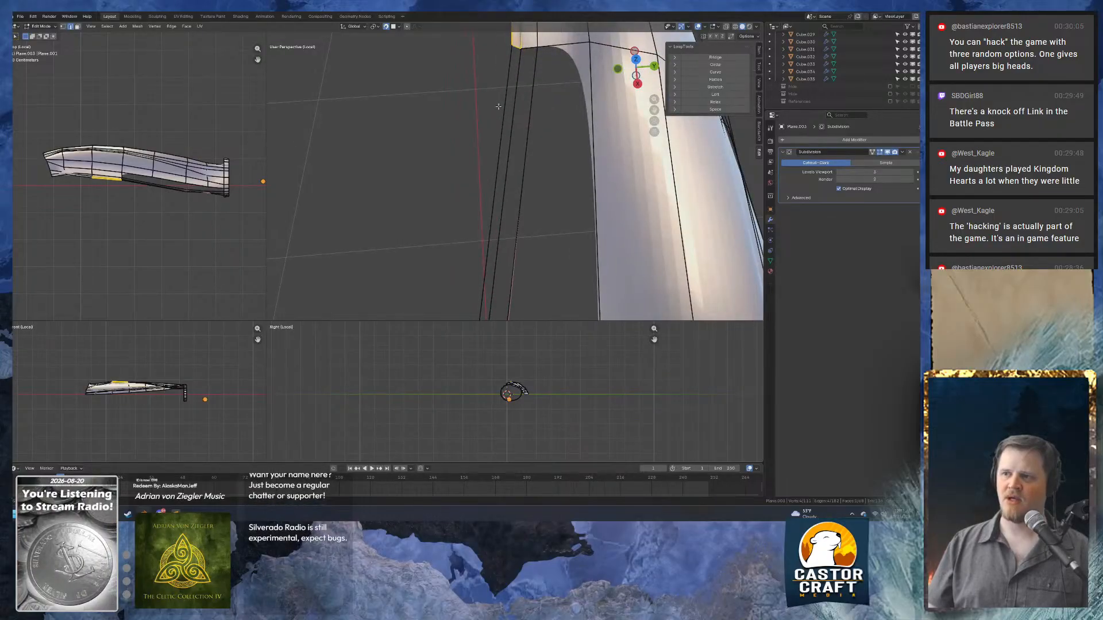
Fill the faces between the surface and the outer strands in the next two rows toward the wrist.
{"action": "left_click", "coordinate": [513, 117]}
{"action": "left_click", "coordinate": [527, 133]}
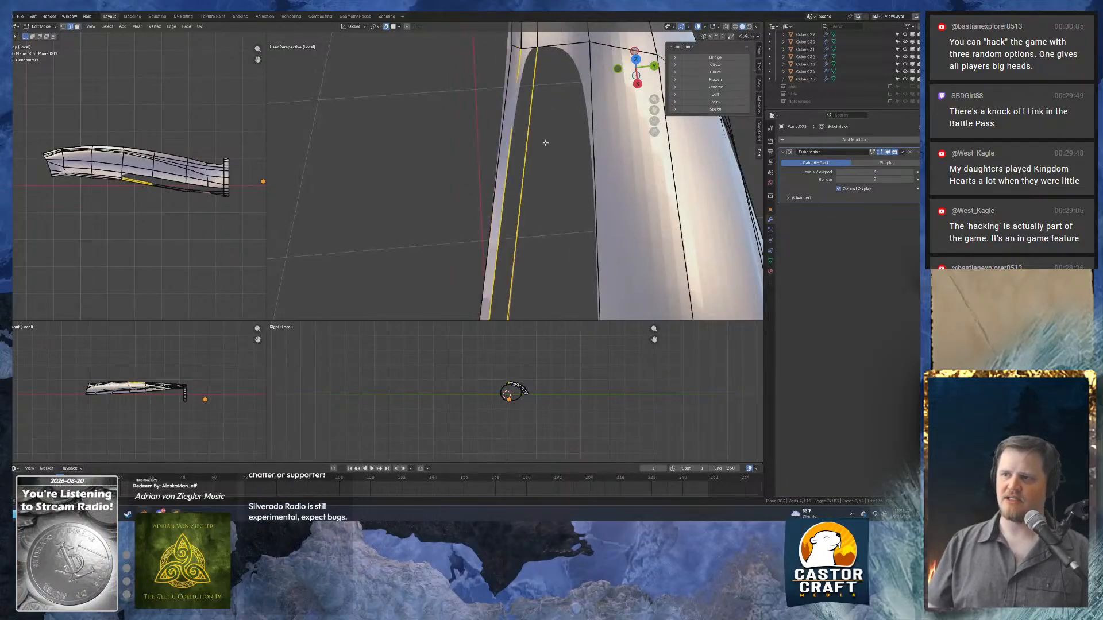
{"action": "left_click", "coordinate": [591, 180], "text": "shift"}
{"action": "scroll", "coordinate": [590, 179], "scroll_direction": "down", "scroll_amount": 6}
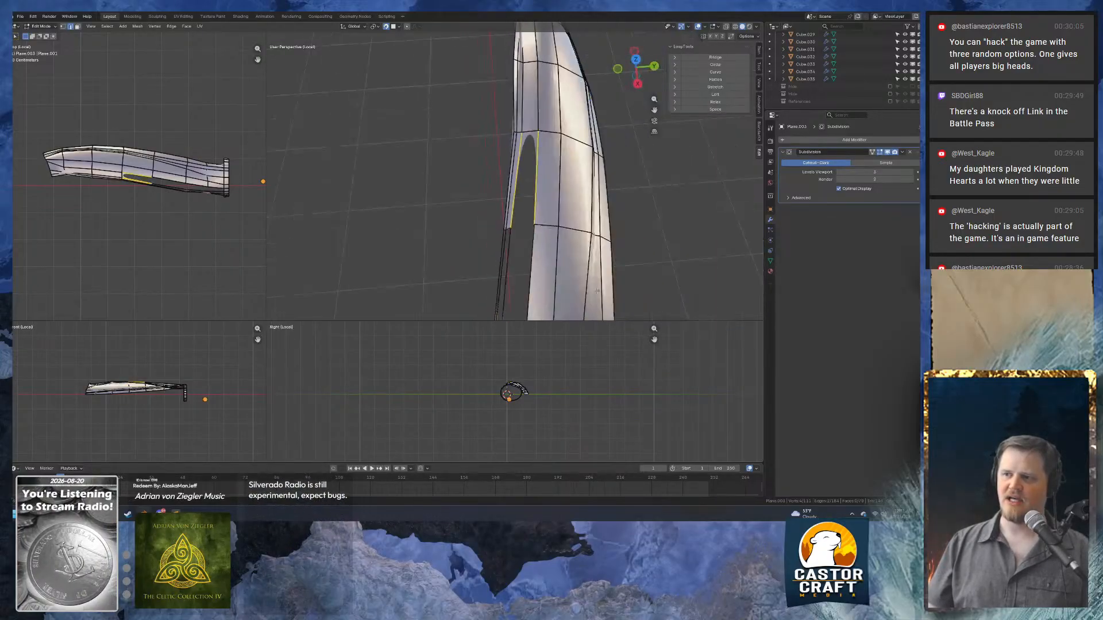
{"action": "middle_click_drag", "start_coordinate": [510, 252], "coordinate": [503, 120], "text": "shift"}
{"action": "key", "text": "f"}
{"action": "scroll", "coordinate": [503, 120], "scroll_direction": "up", "scroll_amount": 4}
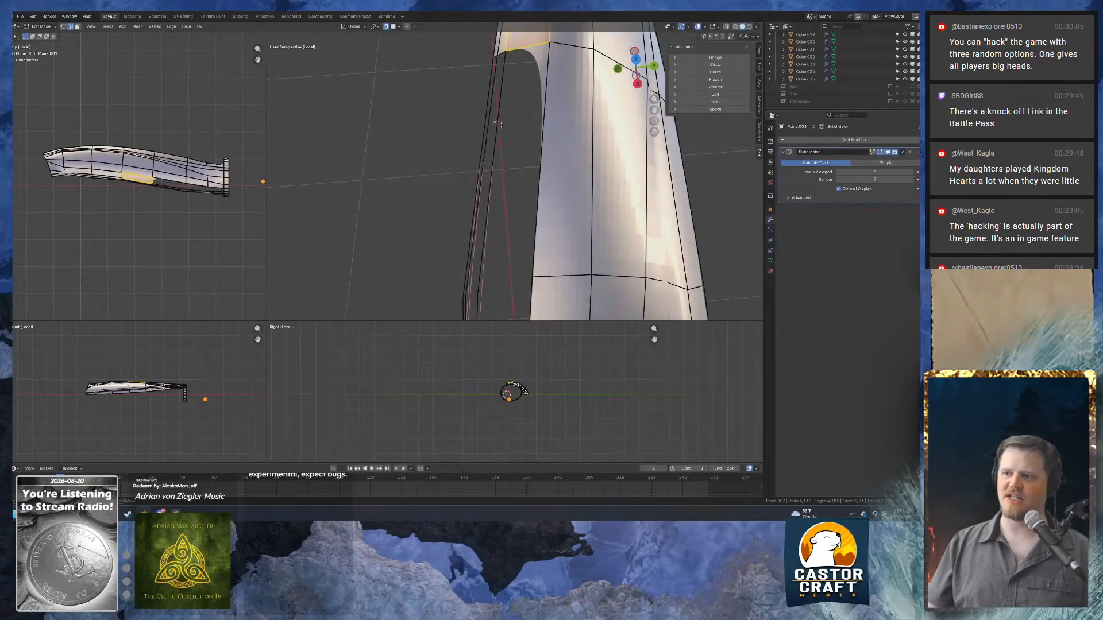
{"action": "key", "text": "f"}
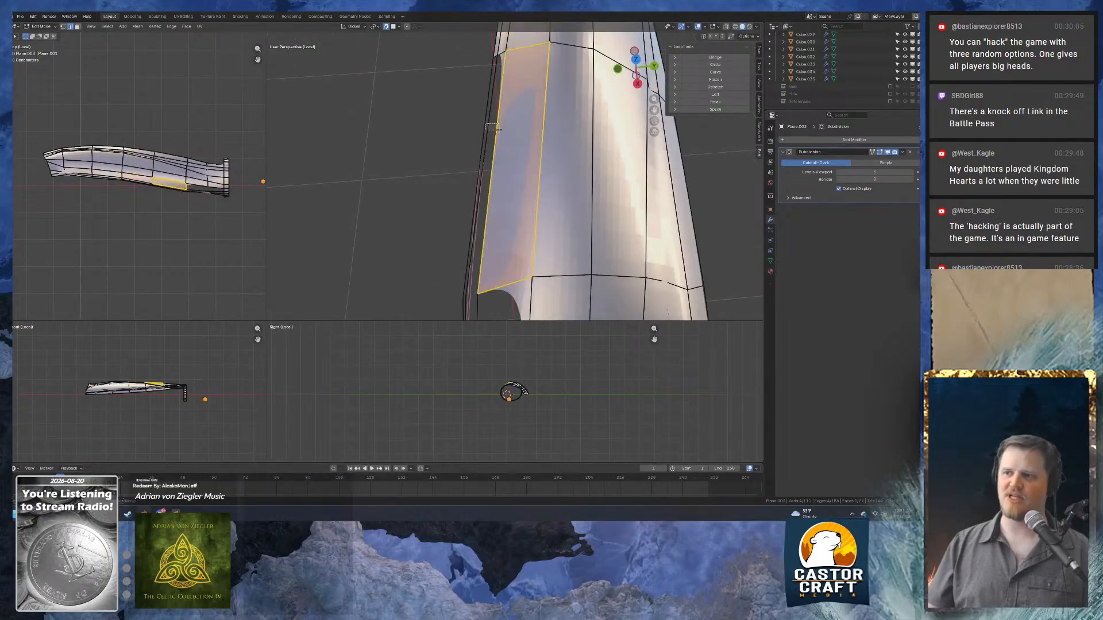
{"action": "scroll", "coordinate": [517, 203], "scroll_direction": "up", "scroll_amount": 3}
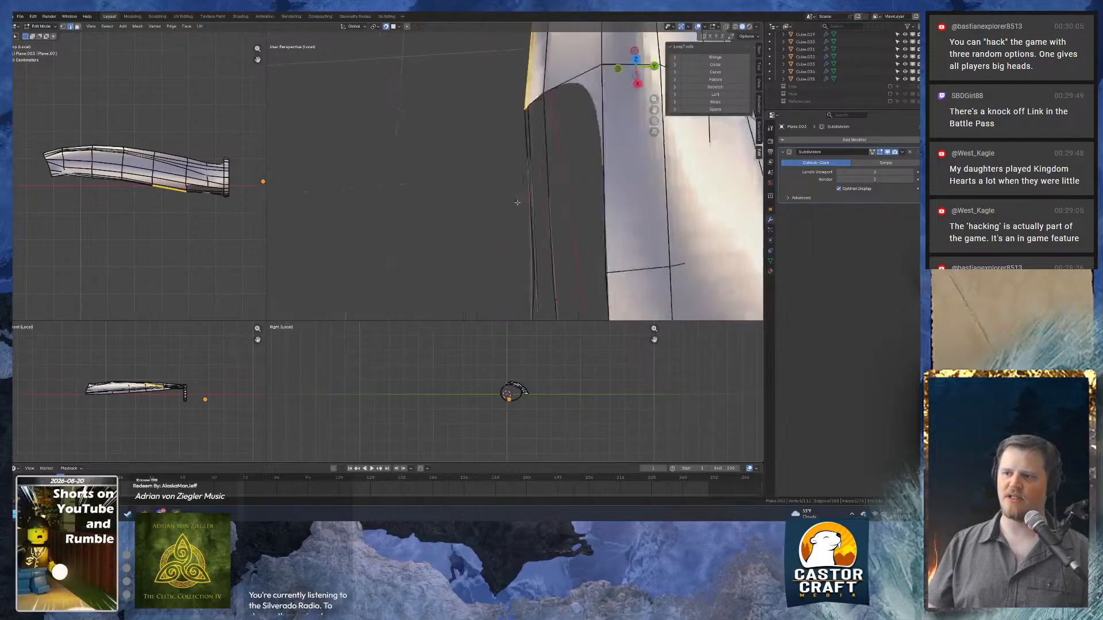
Fill the faces between the surface and the outer strands in the row just before the cuff row.
{"action": "middle_click_drag", "start_coordinate": [517, 202], "coordinate": [536, 84], "text": "shift"}
{"action": "left_click_drag", "start_coordinate": [548, 100], "coordinate": [566, 76]}
{"action": "middle_click_drag", "start_coordinate": [569, 78], "coordinate": [487, 196], "text": "shift"}
{"action": "key", "text": "f"}
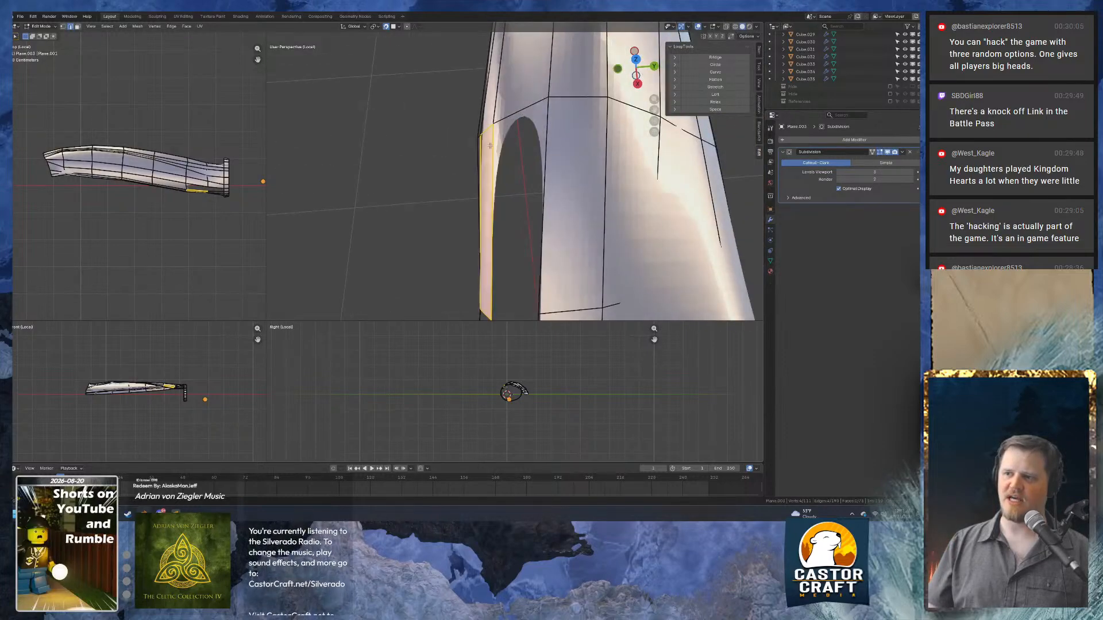
{"action": "left_click_drag", "start_coordinate": [490, 147], "coordinate": [583, 175]}
{"action": "key", "text": "f"}
Close the opening beside the wrist cuff by filling the last row of faces between the strands.
{"action": "middle_click_drag", "start_coordinate": [460, 213], "coordinate": [549, 172]}
{"action": "scroll", "coordinate": [443, 233], "scroll_direction": "up", "scroll_amount": 5}
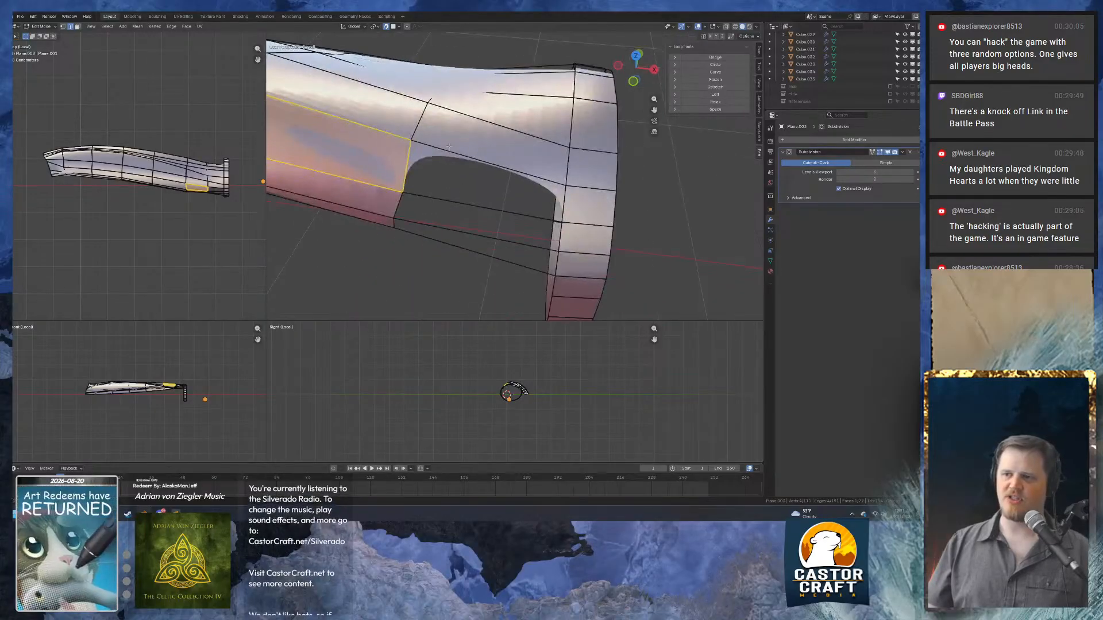
{"action": "left_click_drag", "start_coordinate": [449, 146], "coordinate": [491, 207]}
{"action": "key", "text": "f"}
{"action": "middle_click_drag", "start_coordinate": [485, 203], "coordinate": [490, 193]}
{"action": "middle_click_drag", "start_coordinate": [489, 192], "coordinate": [498, 142], "text": "shift"}
{"action": "left_click_drag", "start_coordinate": [513, 167], "coordinate": [512, 199]}
{"action": "key", "text": "f"}
{"action": "key", "text": "f"}
Leave local view and move an outer strand vertex near the wrist onto the edge of the lower muscle.
{"action": "middle_click_drag", "start_coordinate": [512, 198], "coordinate": [402, 235]}
{"action": "middle_click_drag", "start_coordinate": [402, 236], "coordinate": [499, 175], "text": "shift"}
{"action": "scroll", "coordinate": [434, 286], "scroll_direction": "down", "scroll_amount": 8}
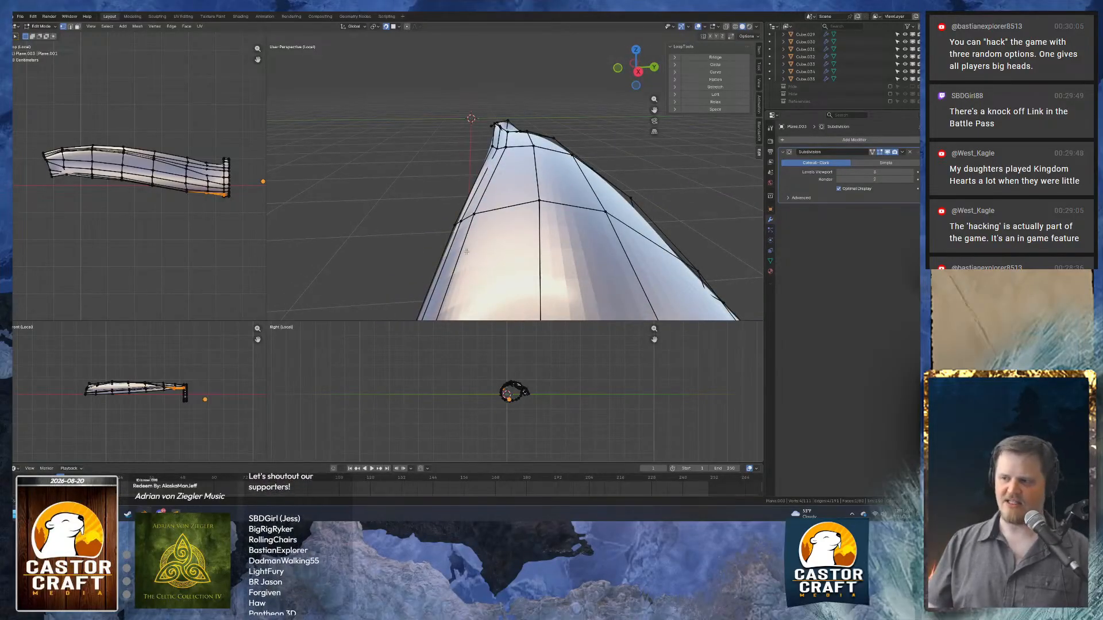
{"action": "key", "text": "KP_Divide"}
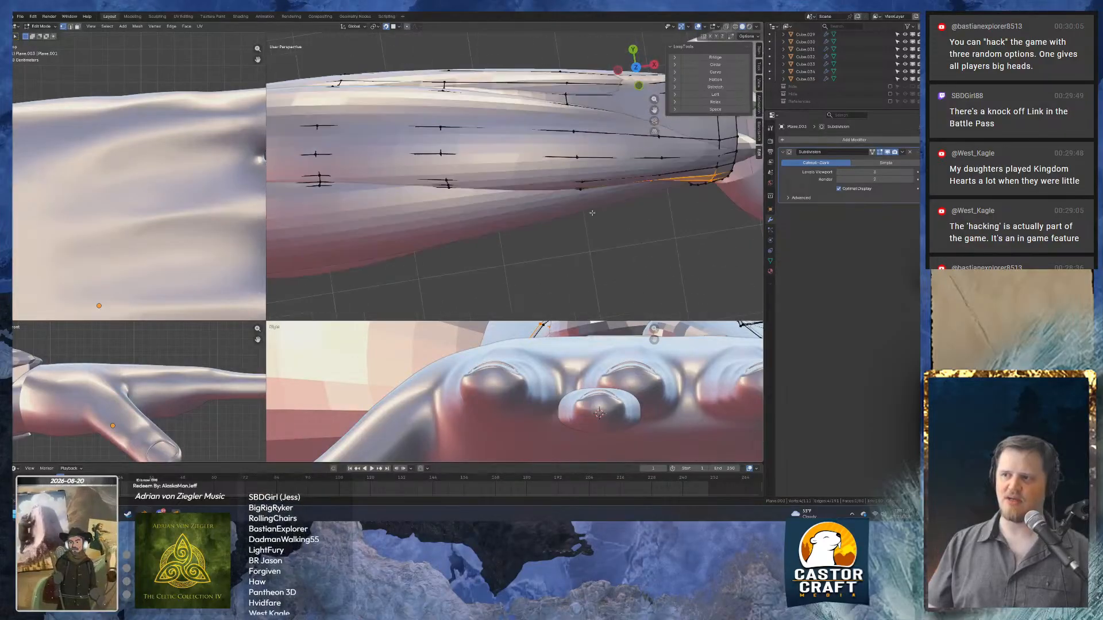
{"action": "middle_click_drag", "start_coordinate": [592, 213], "coordinate": [542, 186]}
{"action": "key", "text": "KP_7"}
{"action": "left_click", "coordinate": [534, 241]}
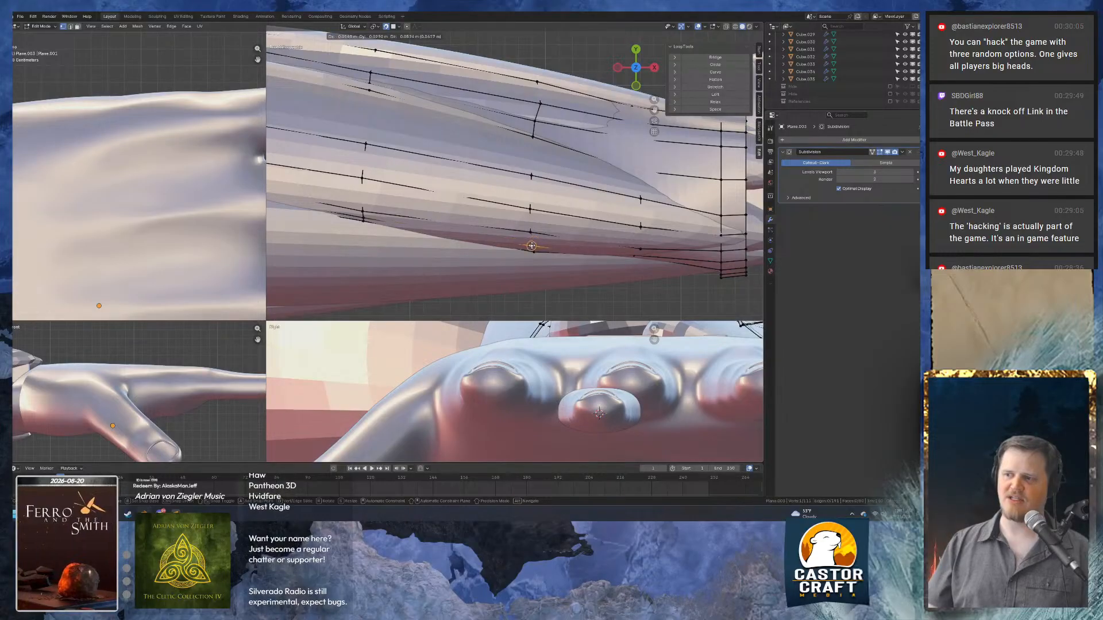
{"action": "left_click", "coordinate": [532, 245]}
Move a crowded outer strand vertex over the muscle surface, closer to the neighbouring inner strand.
{"action": "middle_click_drag", "start_coordinate": [532, 245], "coordinate": [494, 210]}
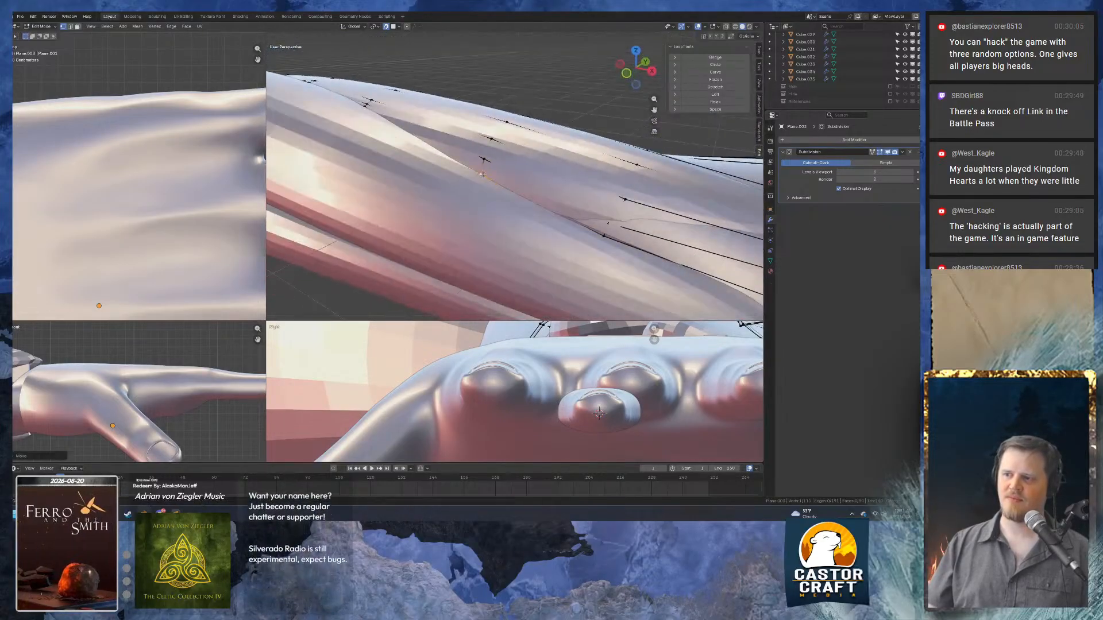
{"action": "middle_click_drag", "start_coordinate": [602, 234], "coordinate": [528, 207]}
{"action": "key", "text": "g"}
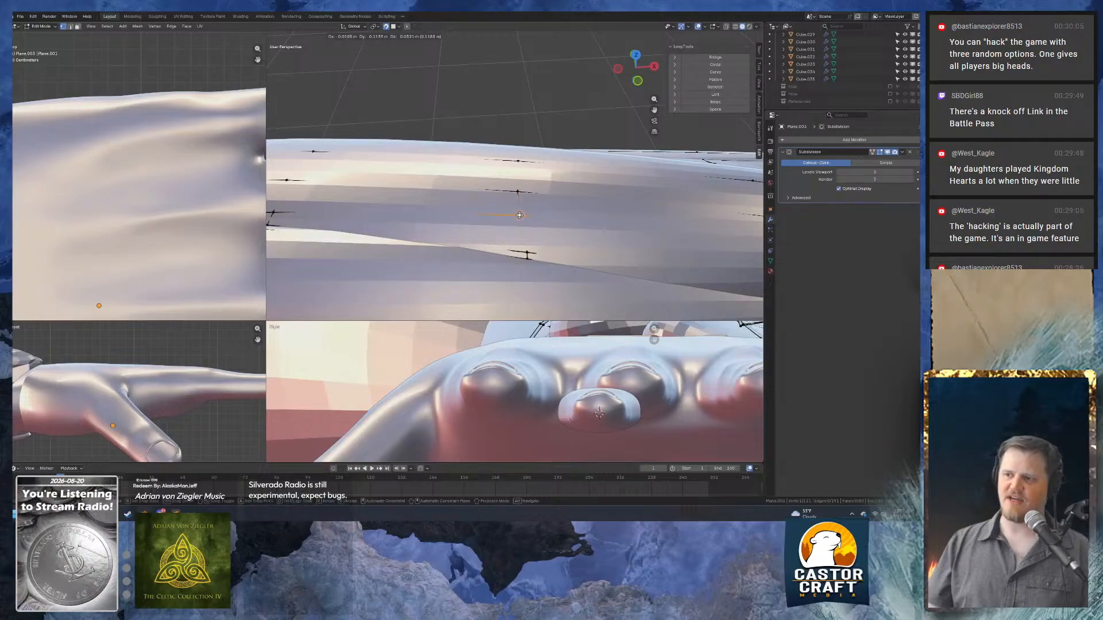
Move the two outermost strand vertices in the current row over the muscle, placing the last one on the muscle's edge and spacing its neighbour evenly.
{"action": "key", "text": "ctrl+KP_1"}
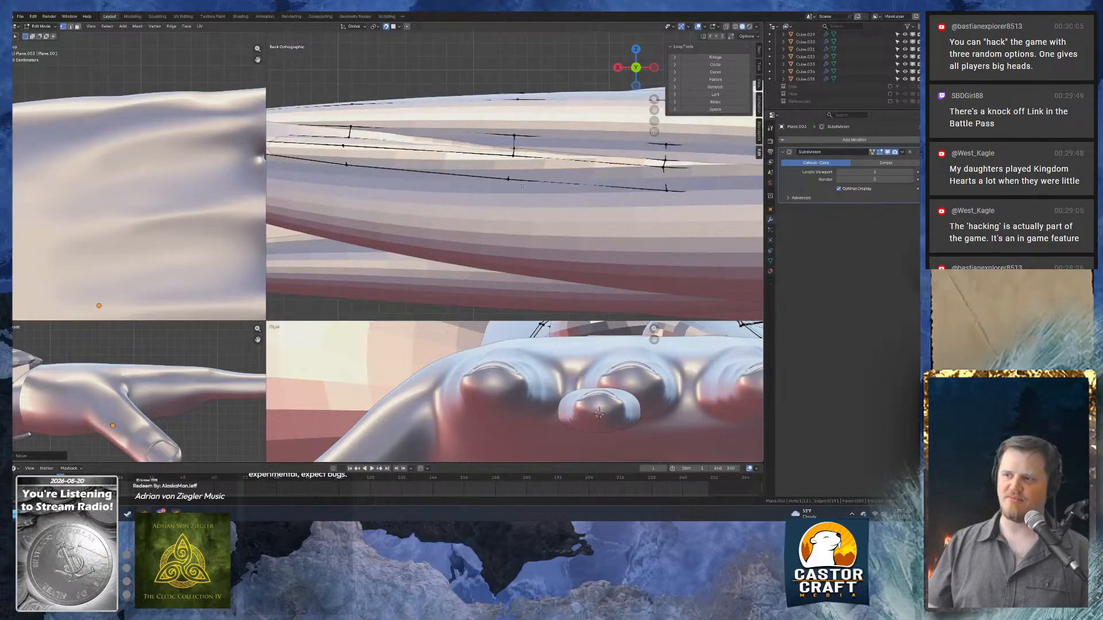
{"action": "middle_click_drag", "start_coordinate": [522, 185], "coordinate": [520, 216], "text": "alt"}
{"action": "middle_click_drag", "start_coordinate": [513, 158], "coordinate": [497, 205], "text": "shift"}
{"action": "scroll", "coordinate": [495, 205], "scroll_direction": "up", "scroll_amount": 5}
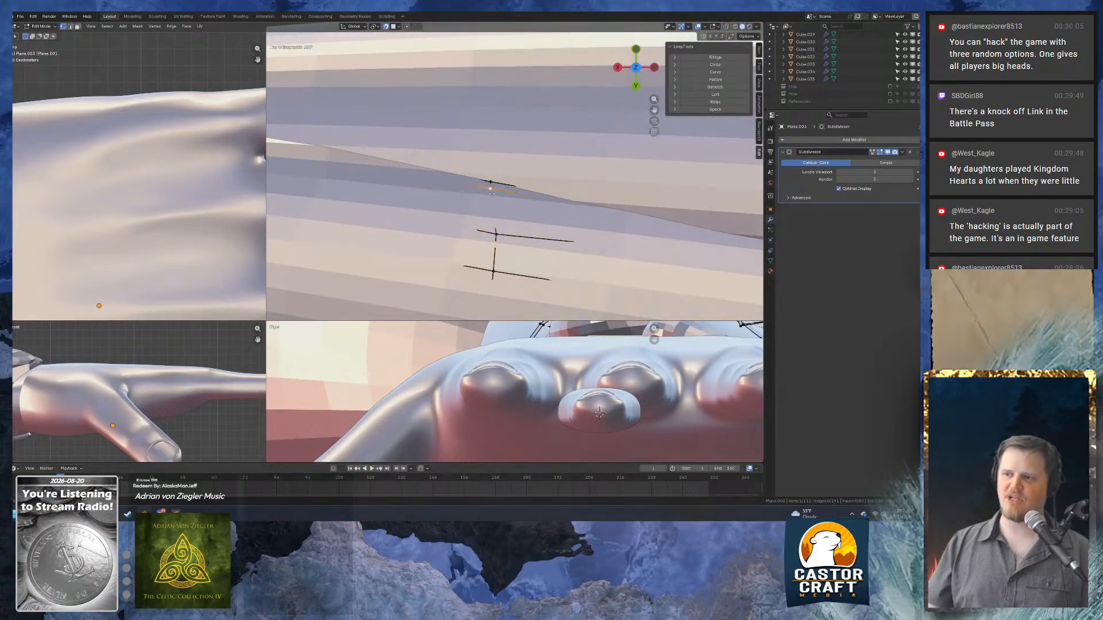
{"action": "key", "text": "g"}
{"action": "left_click", "coordinate": [495, 199]}
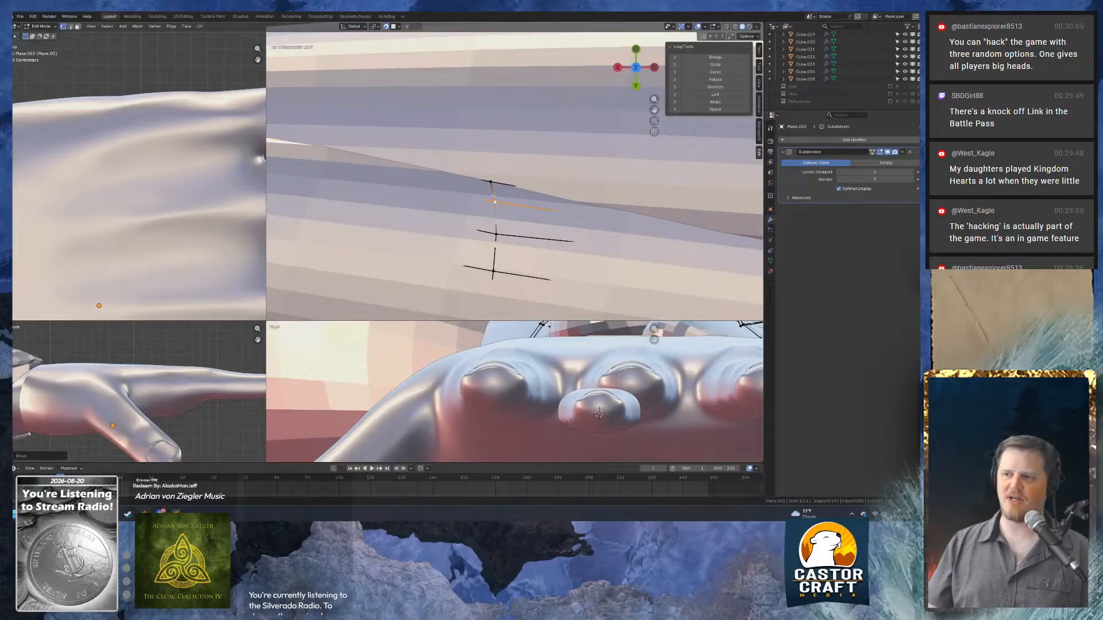
{"action": "key", "text": "g"}
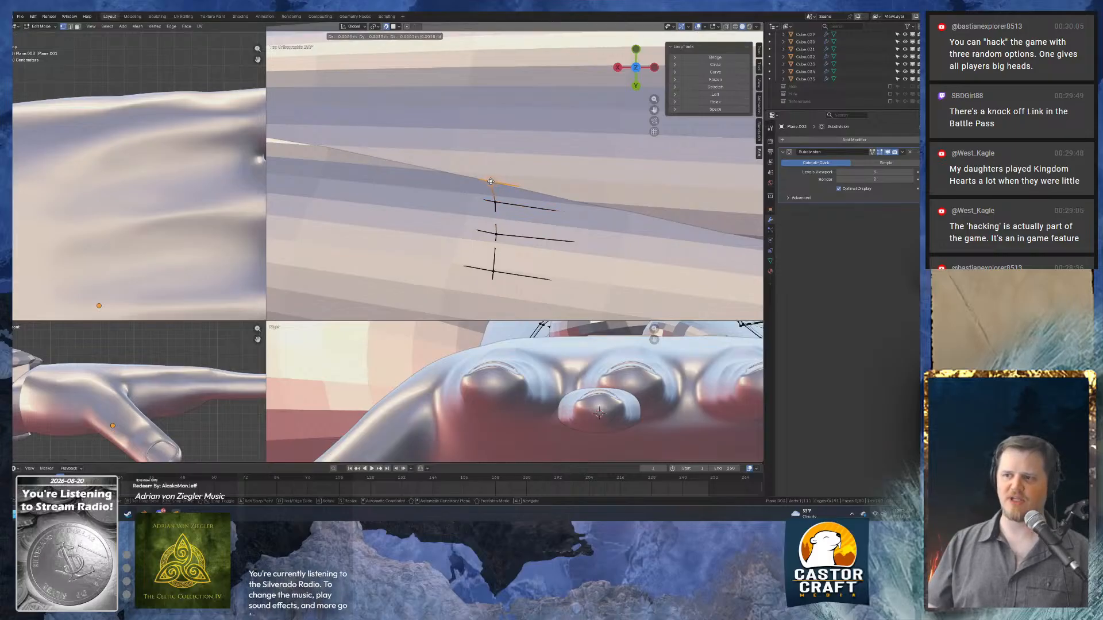
{"action": "left_click", "coordinate": [491, 182]}
In the next row towards the elbow, lower the crowded second vertex and place the outermost vertex on the muscle's edge.
{"action": "middle_click_drag", "start_coordinate": [584, 185], "coordinate": [317, 122], "text": "shift"}
{"action": "scroll", "coordinate": [554, 220], "scroll_direction": "down", "scroll_amount": 1}
{"action": "middle_click_drag", "start_coordinate": [554, 221], "coordinate": [526, 177]}
{"action": "scroll", "coordinate": [490, 195], "scroll_direction": "up", "scroll_amount": 2}
{"action": "scroll", "coordinate": [531, 156], "scroll_direction": "down", "scroll_amount": 2}
{"action": "scroll", "coordinate": [529, 148], "scroll_direction": "up", "scroll_amount": 2}
{"action": "left_click", "coordinate": [527, 154]}
{"action": "key", "text": "g"}
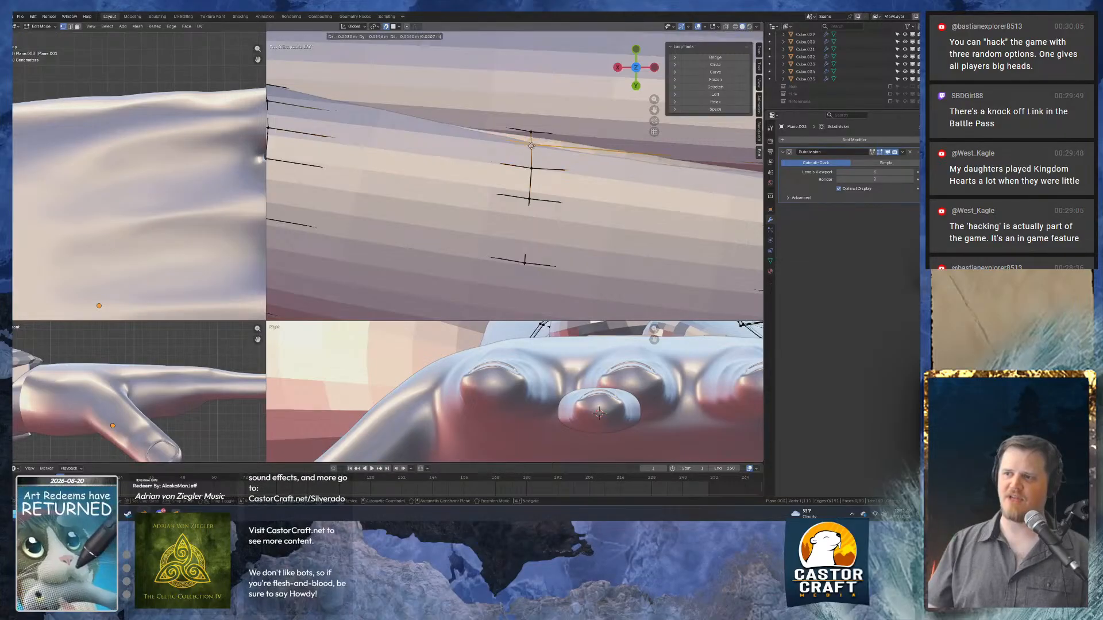
{"action": "left_click", "coordinate": [531, 152]}
{"action": "key", "text": "g"}
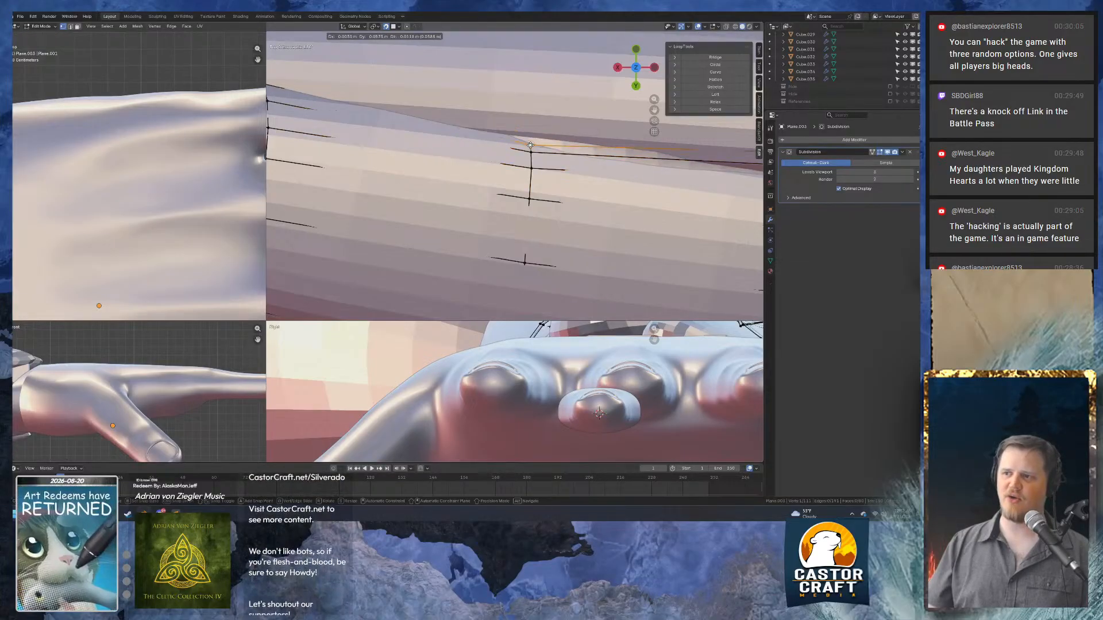
{"action": "left_click", "coordinate": [532, 139]}
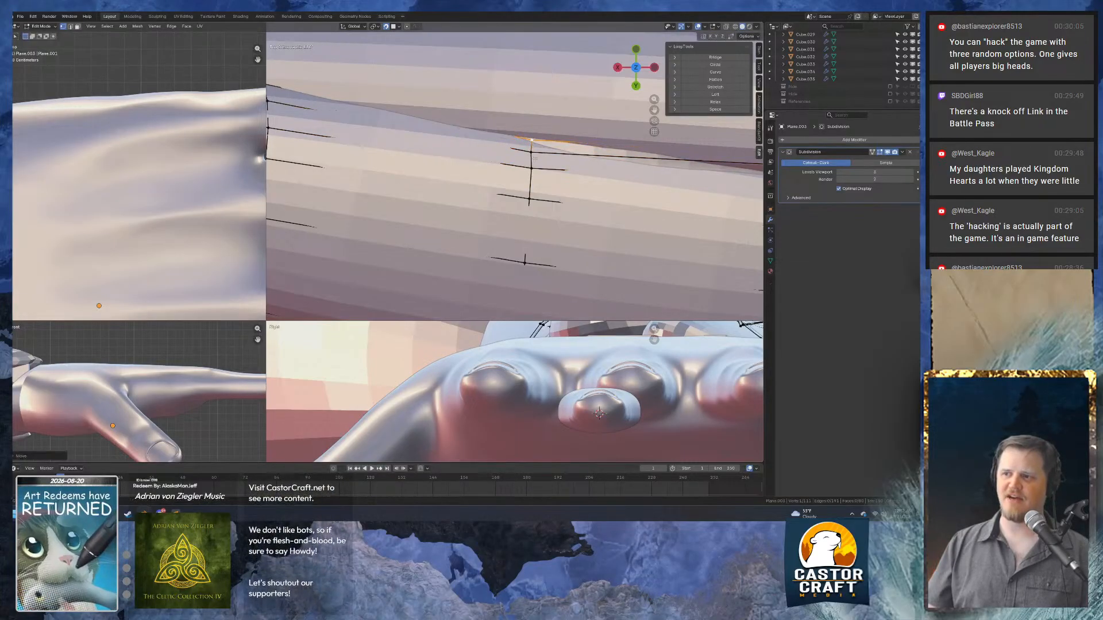
Fine-tune the second and third vertices of the same row to even out their spacing from the muscle's edge.
{"action": "left_click", "coordinate": [531, 153]}
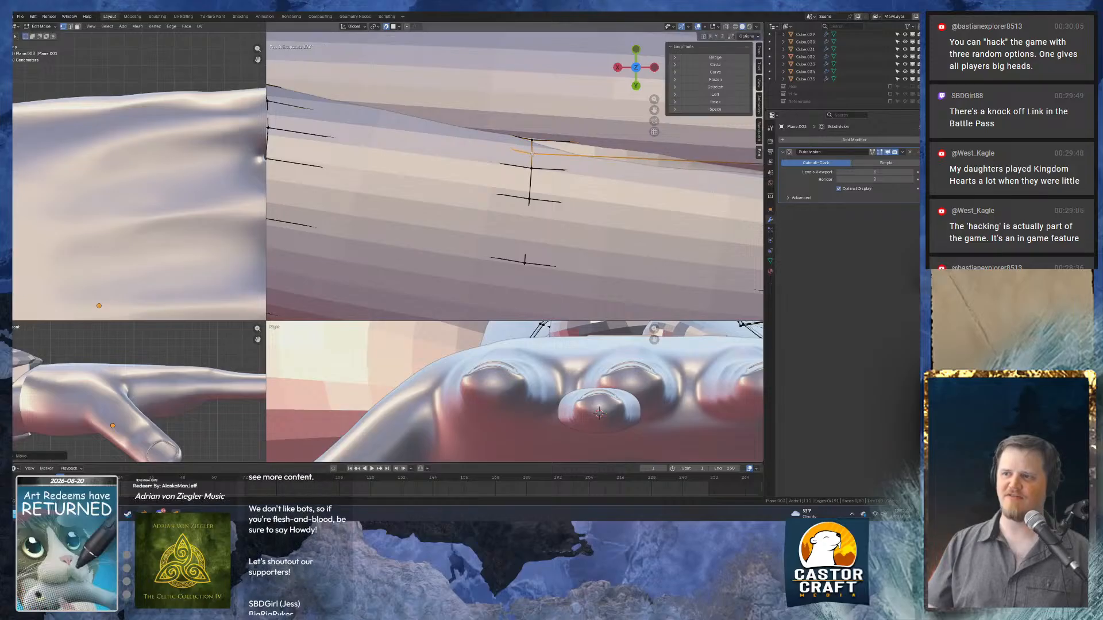
{"action": "key", "text": "g"}
{"action": "left_click", "coordinate": [531, 154]}
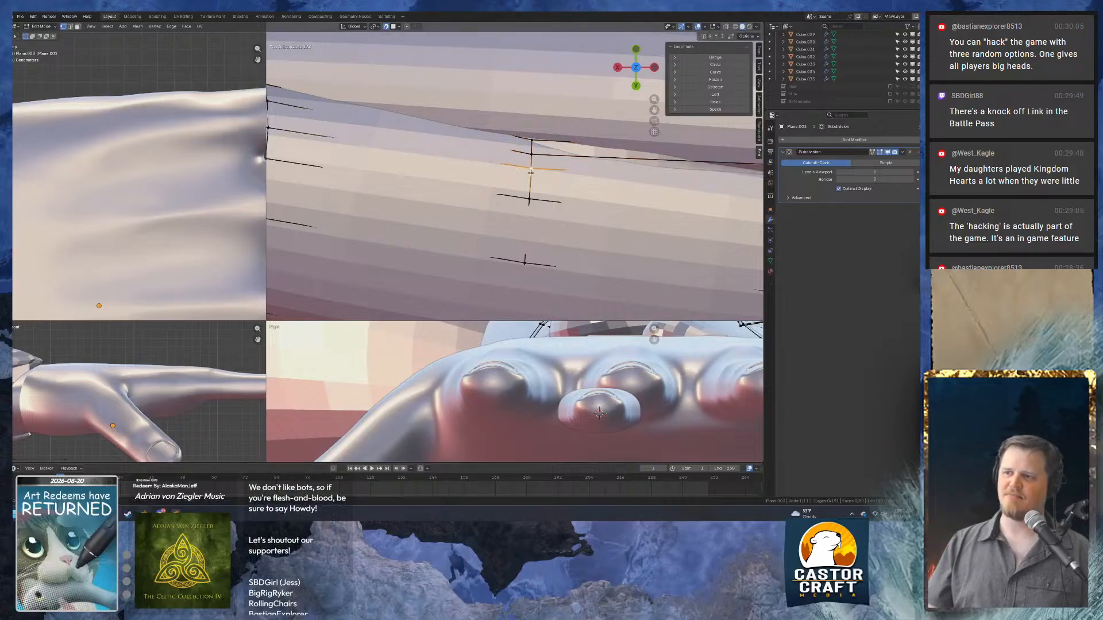
{"action": "key", "text": "g"}
{"action": "left_click", "coordinate": [530, 174]}
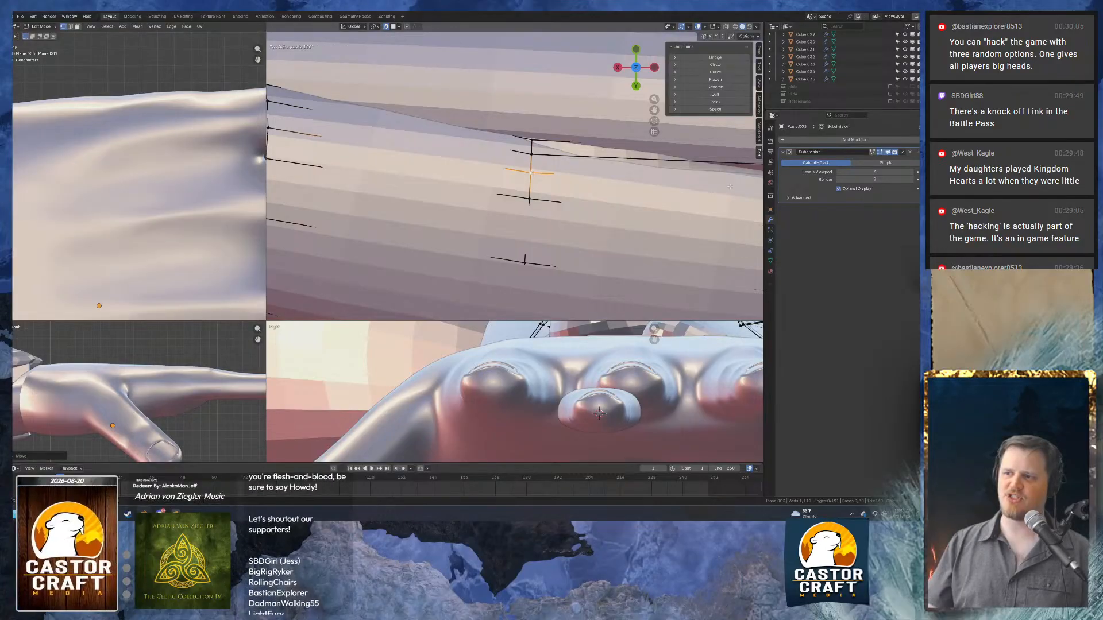
In the following row towards the elbow, slide the two inner vertices down over the muscle surface to spread them evenly.
{"action": "middle_click_drag", "start_coordinate": [729, 187], "coordinate": [496, 177]}
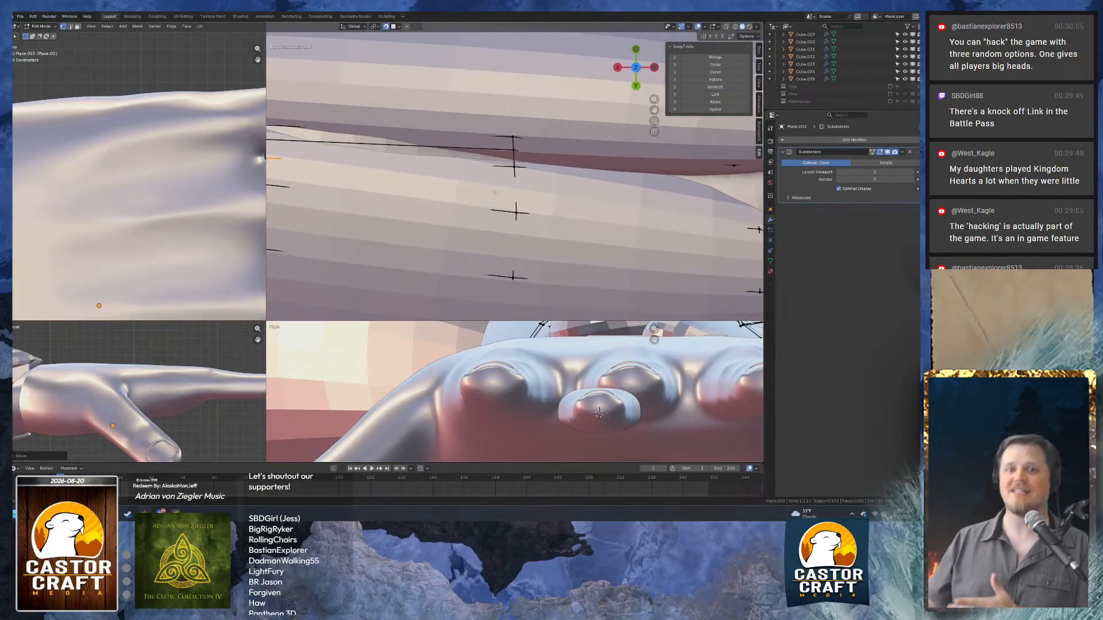
{"action": "scroll", "coordinate": [515, 172], "scroll_direction": "up", "scroll_amount": 1}
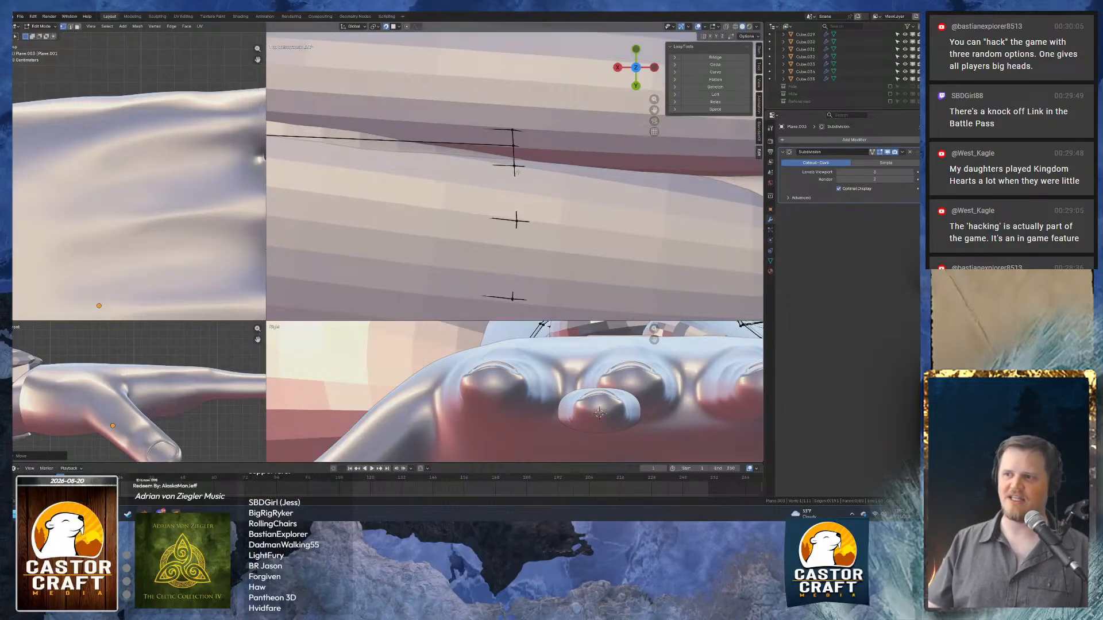
{"action": "left_click", "coordinate": [515, 215]}
{"action": "scroll", "coordinate": [517, 214], "scroll_direction": "down", "scroll_amount": 1}
{"action": "scroll", "coordinate": [517, 209], "scroll_direction": "up", "scroll_amount": 1}
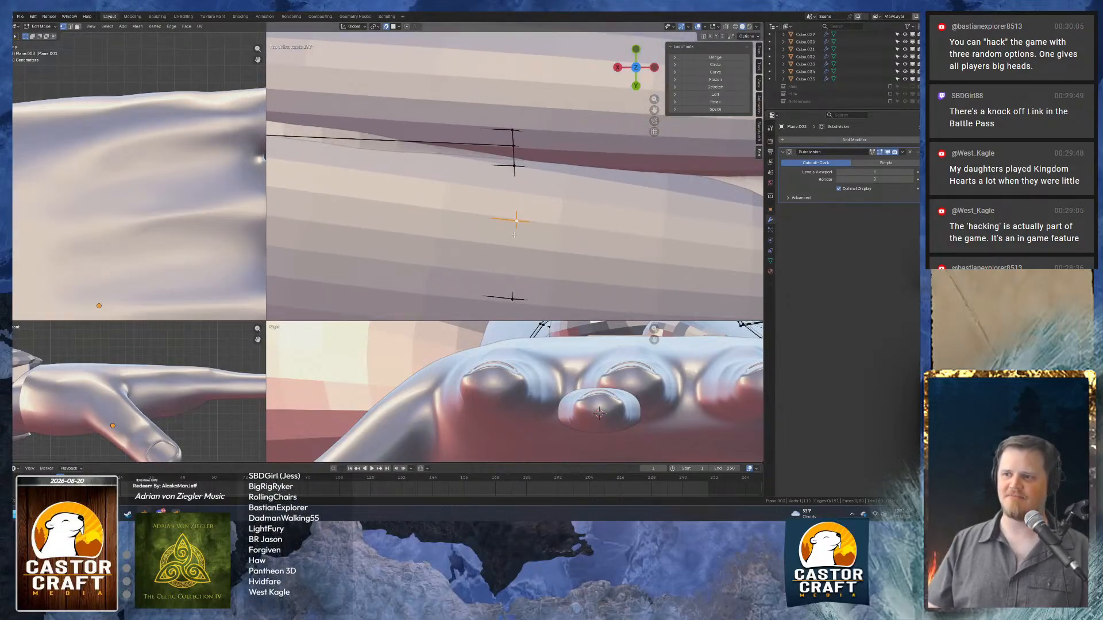
{"action": "key", "text": "g"}
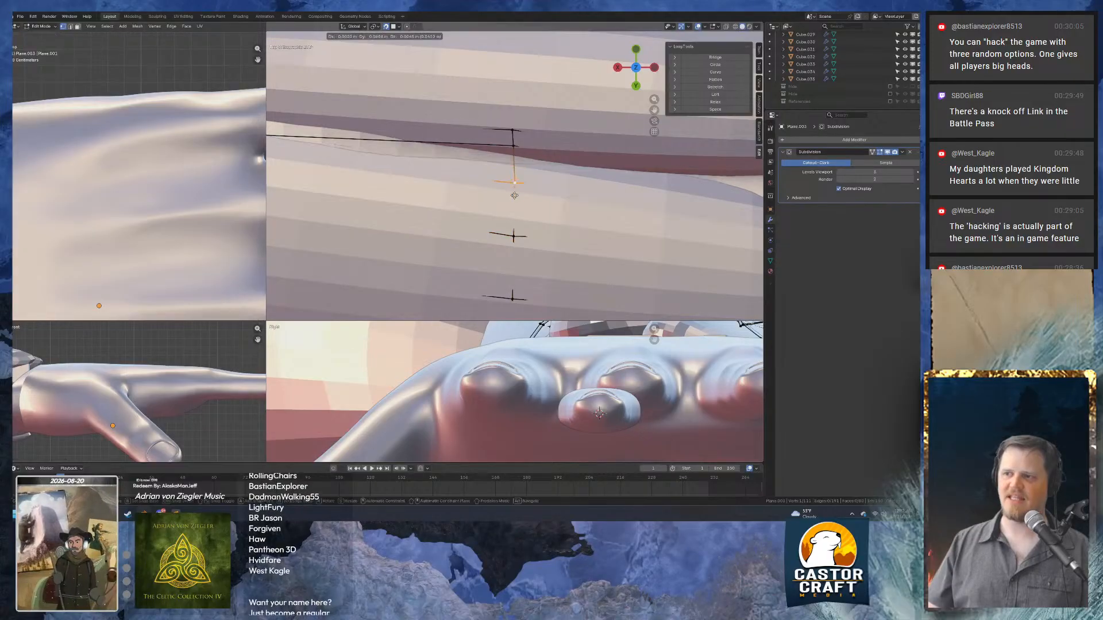
{"action": "left_click", "coordinate": [513, 192]}
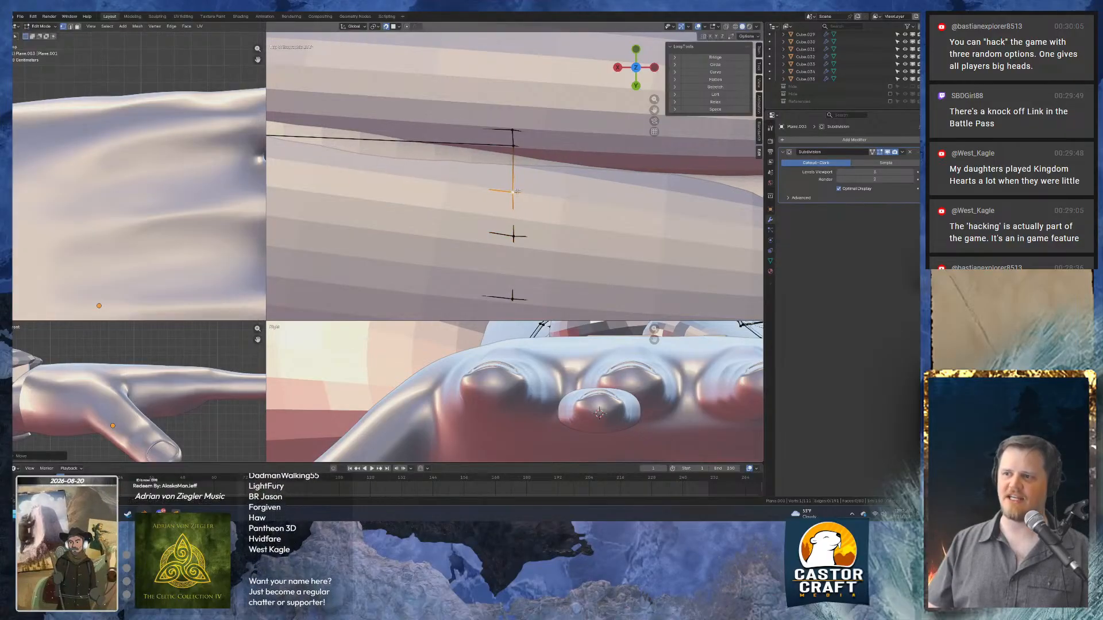
{"action": "key", "text": "g"}
{"action": "left_click", "coordinate": [513, 190]}
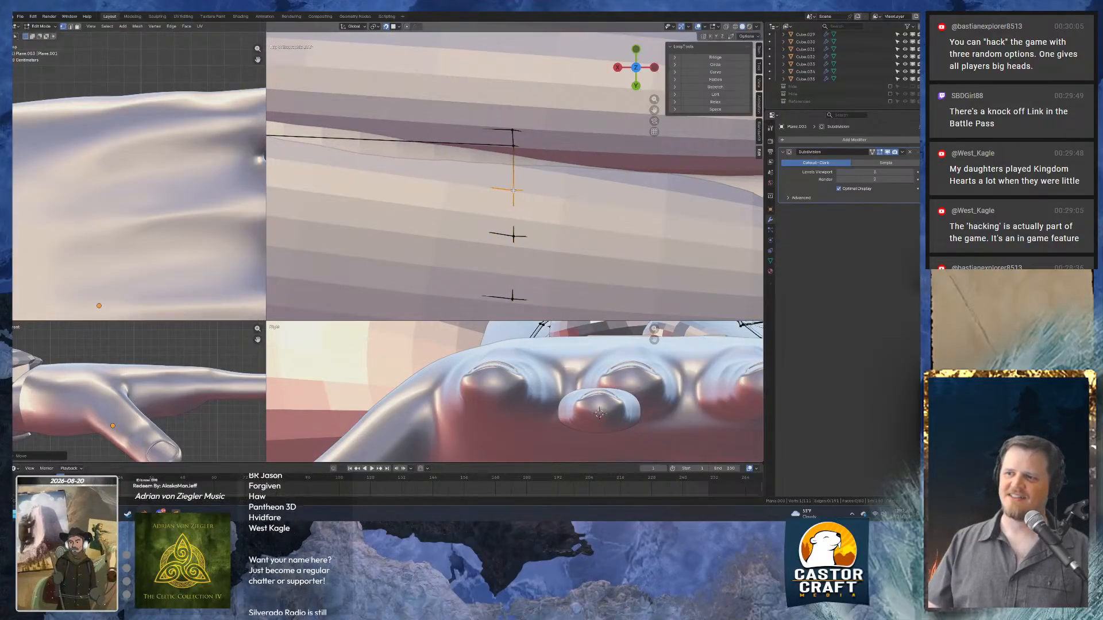
Move that row's second vertex down beside its neighbour and place the outermost vertex on the muscle's edge.
{"action": "left_click", "coordinate": [516, 147]}
{"action": "key", "text": "g"}
{"action": "left_click", "coordinate": [513, 172]}
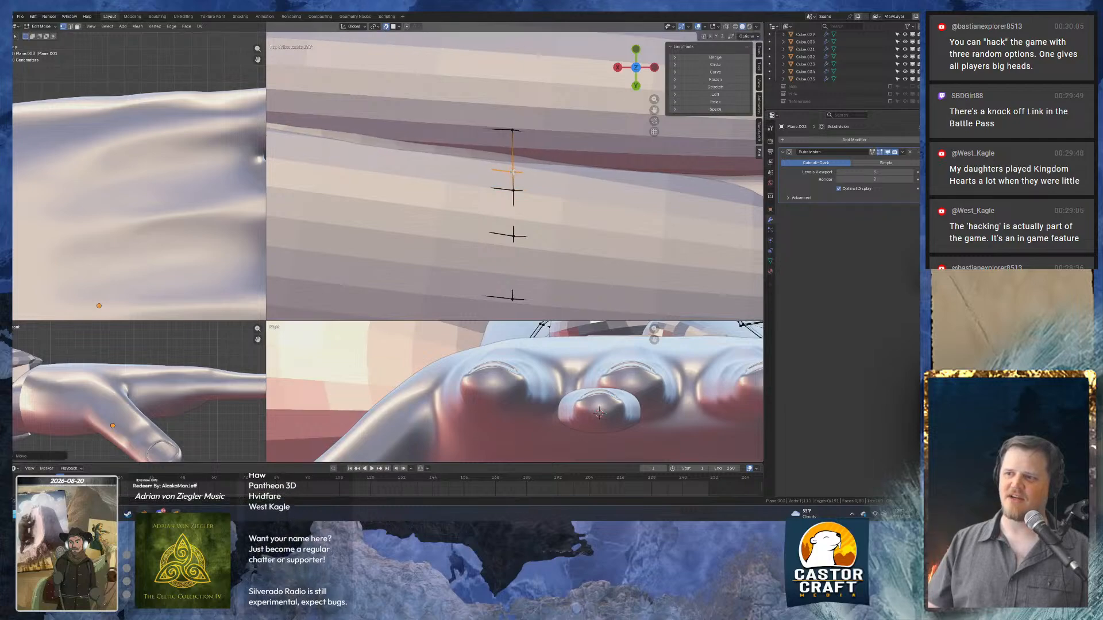
{"action": "left_click", "coordinate": [513, 133]}
{"action": "key", "text": "g"}
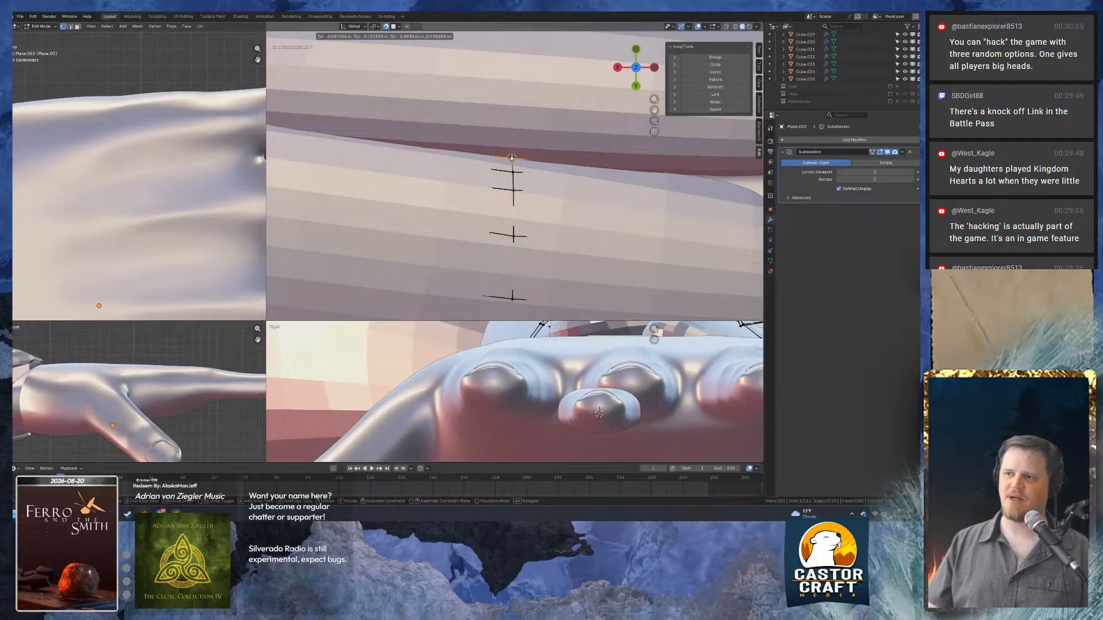
{"action": "left_click", "coordinate": [512, 158]}
Turn on the see-through display and lower an inner vertex in the row before the elbow end.
{"action": "middle_click_drag", "start_coordinate": [512, 158], "coordinate": [484, 260]}
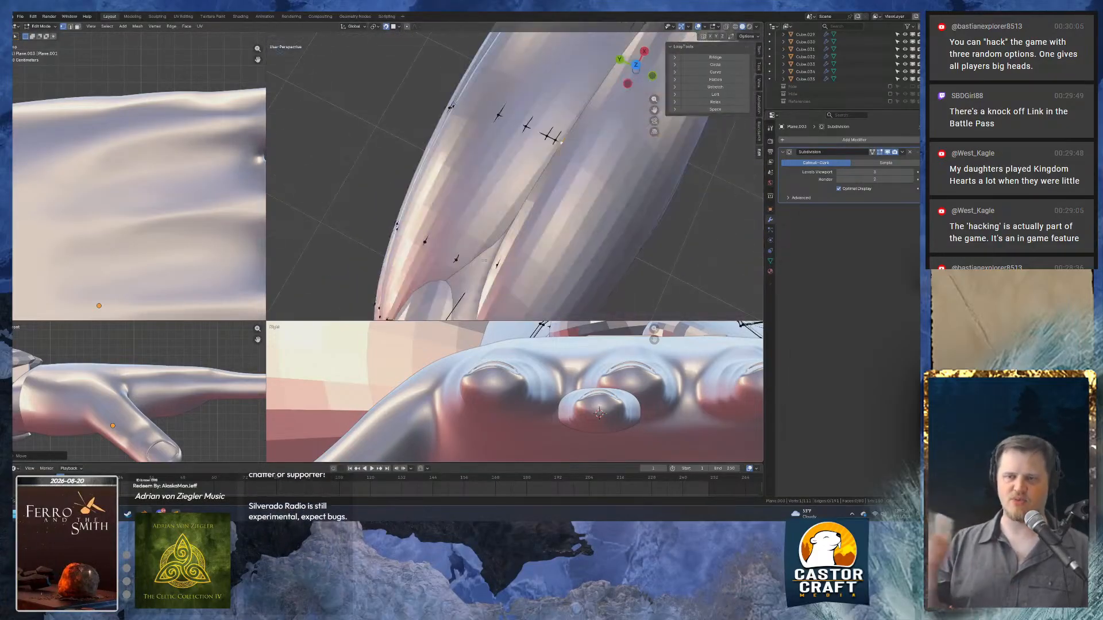
{"action": "middle_click_drag", "start_coordinate": [525, 310], "coordinate": [675, 17]}
{"action": "left_click", "coordinate": [727, 26]}
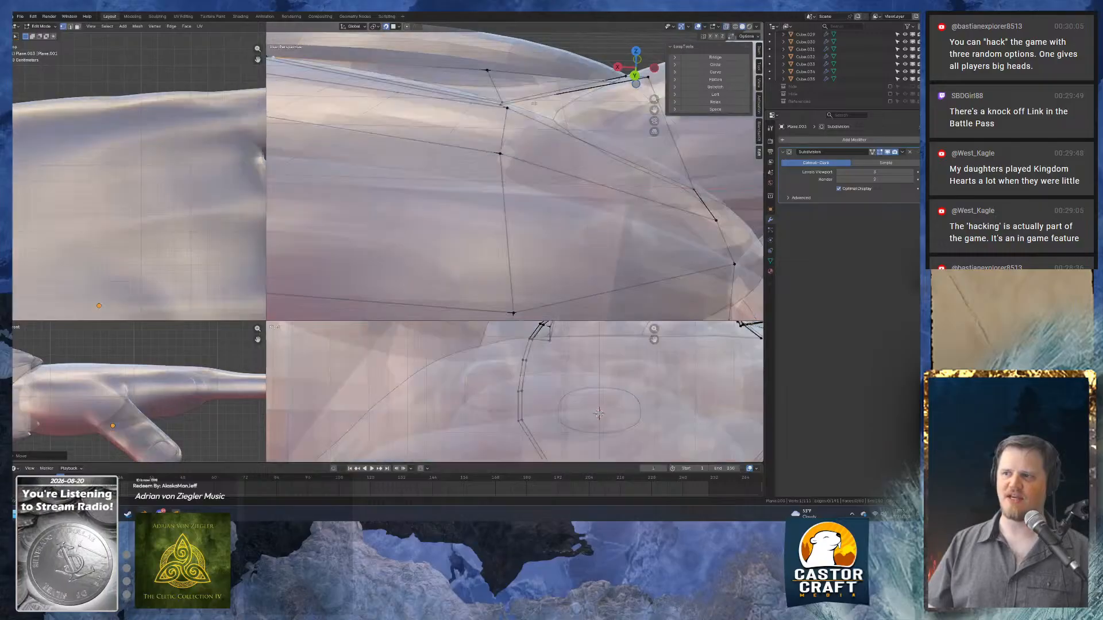
{"action": "middle_click_drag", "start_coordinate": [532, 106], "coordinate": [503, 169]}
{"action": "key", "text": "g"}
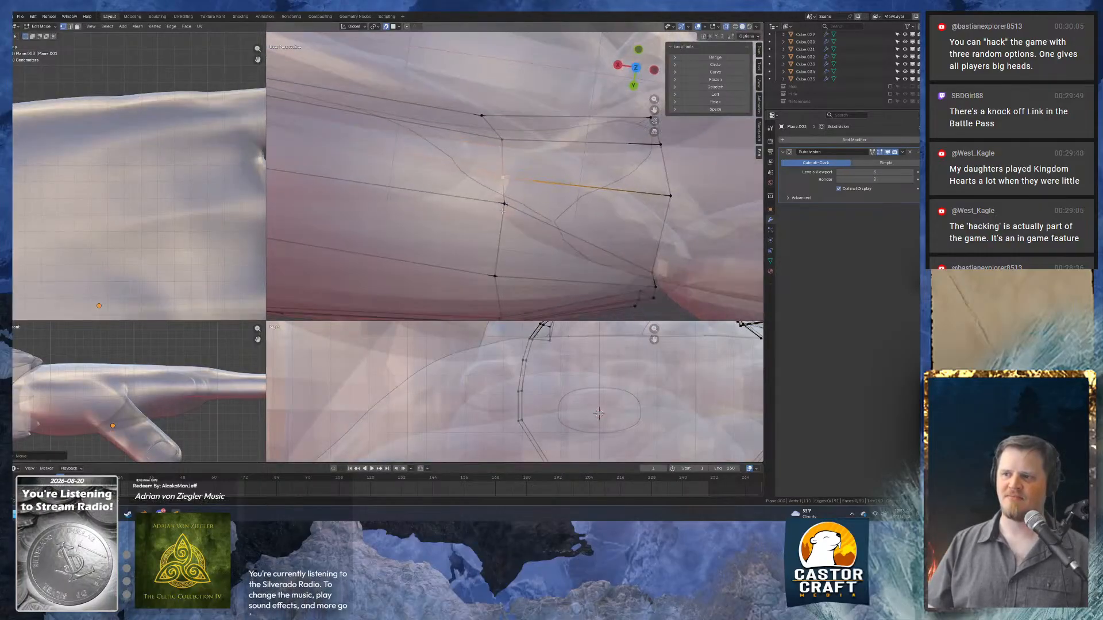
{"action": "left_click", "coordinate": [498, 225]}
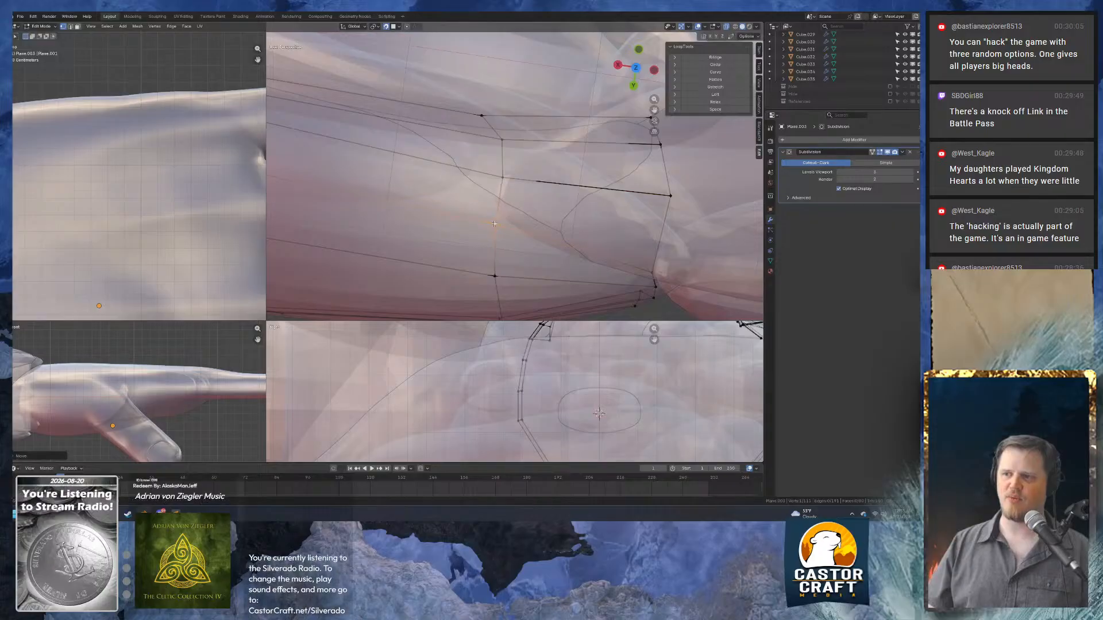
Bring the outermost vertex of the row before the elbow end down over the muscle and space the vertices beside it evenly.
{"action": "left_click", "coordinate": [498, 139]}
{"action": "key", "text": "g"}
{"action": "left_click", "coordinate": [501, 156]}
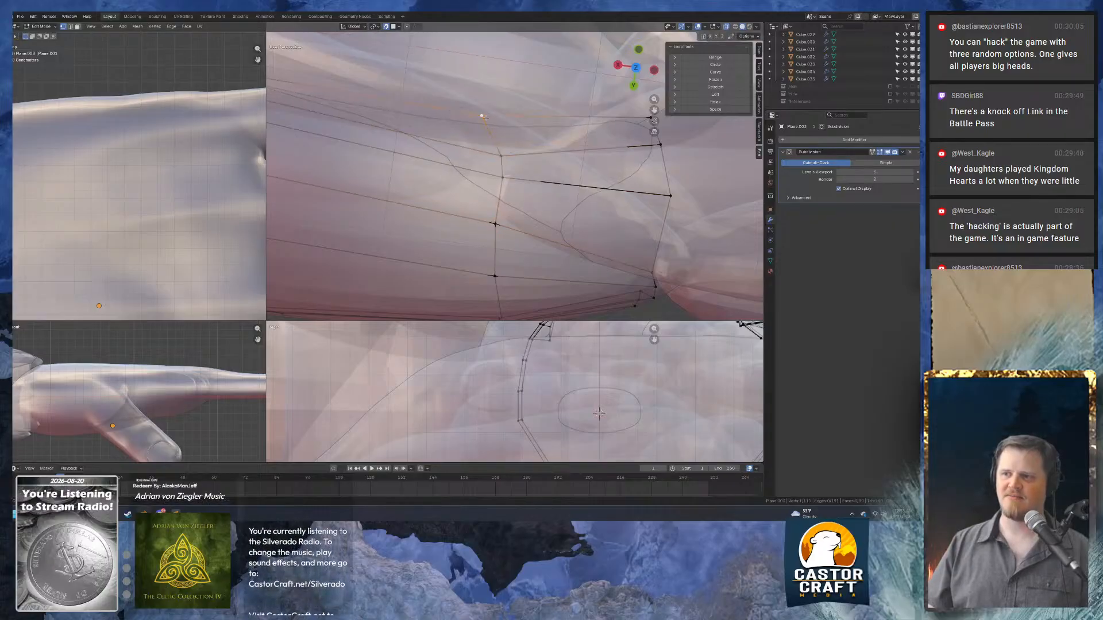
{"action": "key", "text": "g"}
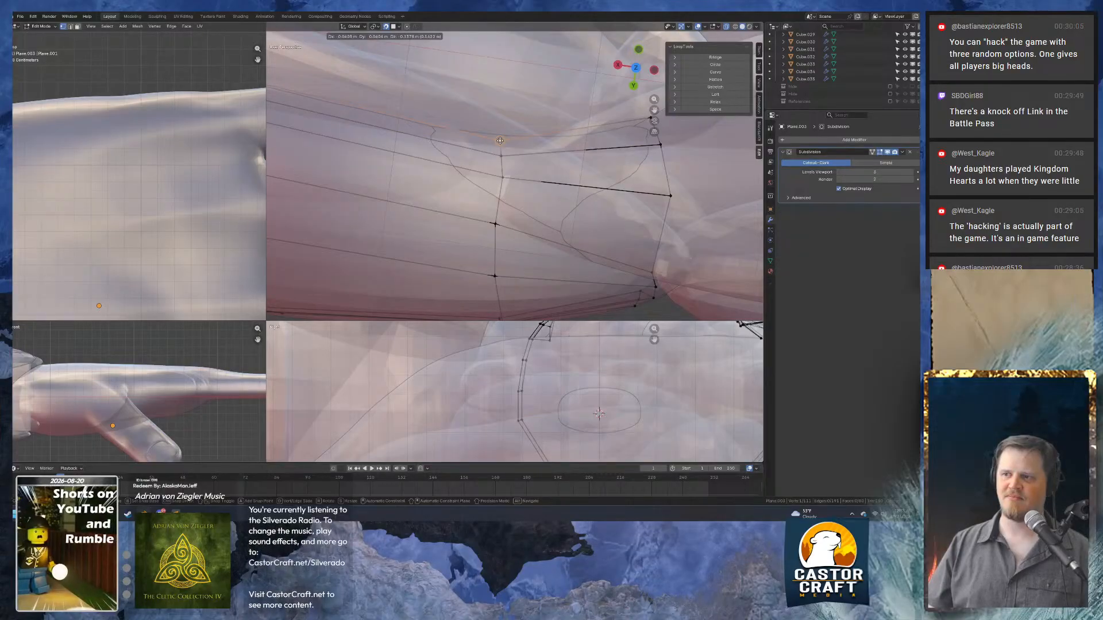
{"action": "left_click", "coordinate": [500, 140]}
{"action": "key", "text": "g"}
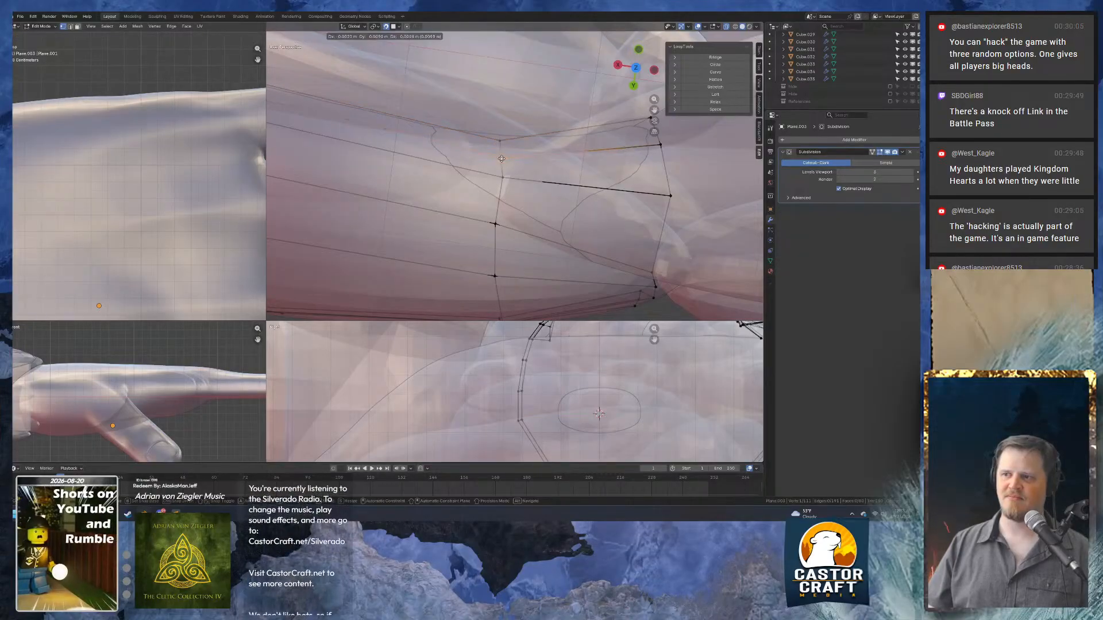
{"action": "left_click", "coordinate": [501, 165]}
{"action": "left_click", "coordinate": [502, 176]}
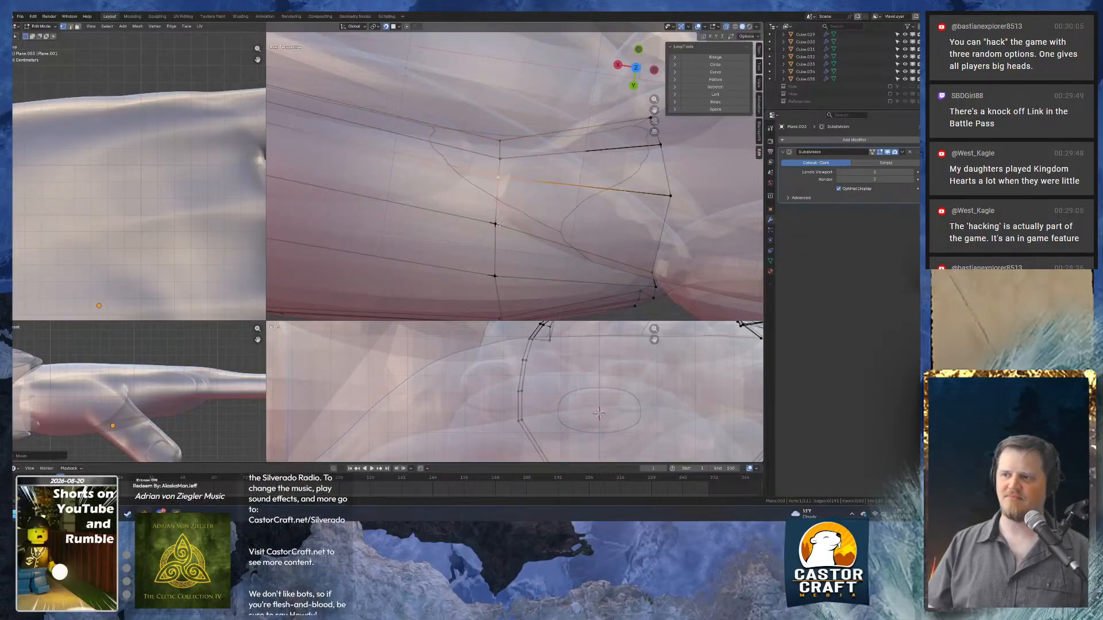
Isolate the retopology mesh in local view, examine its face flow from the elbow end to the wrist cuff, and return to the full scene.
{"action": "middle_click_drag", "start_coordinate": [502, 176], "coordinate": [468, 58]}
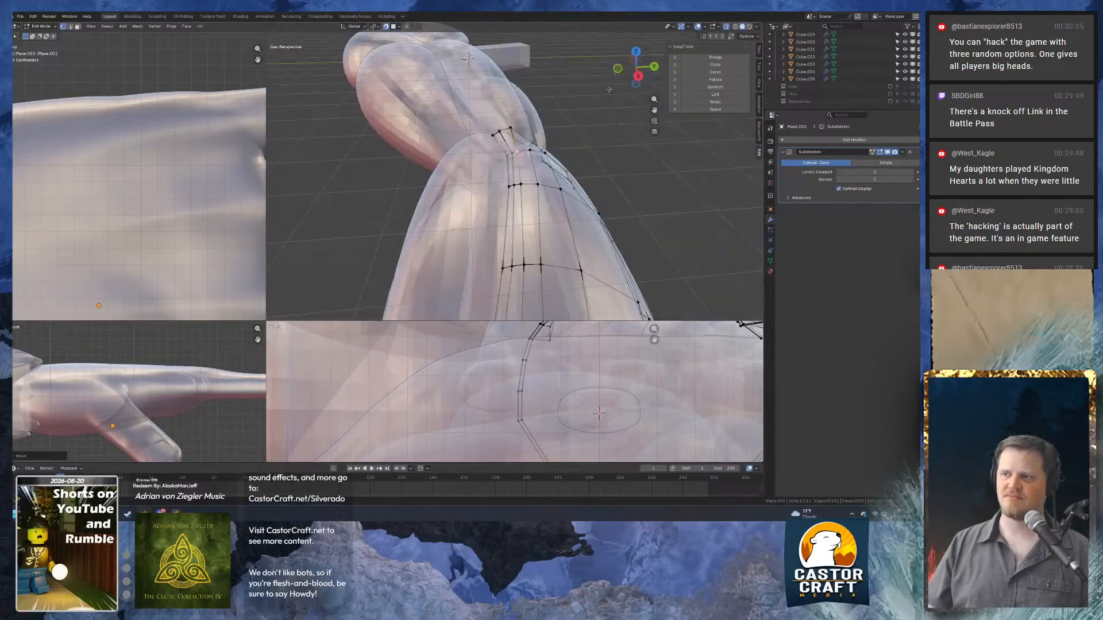
{"action": "key", "text": "KP_Divide"}
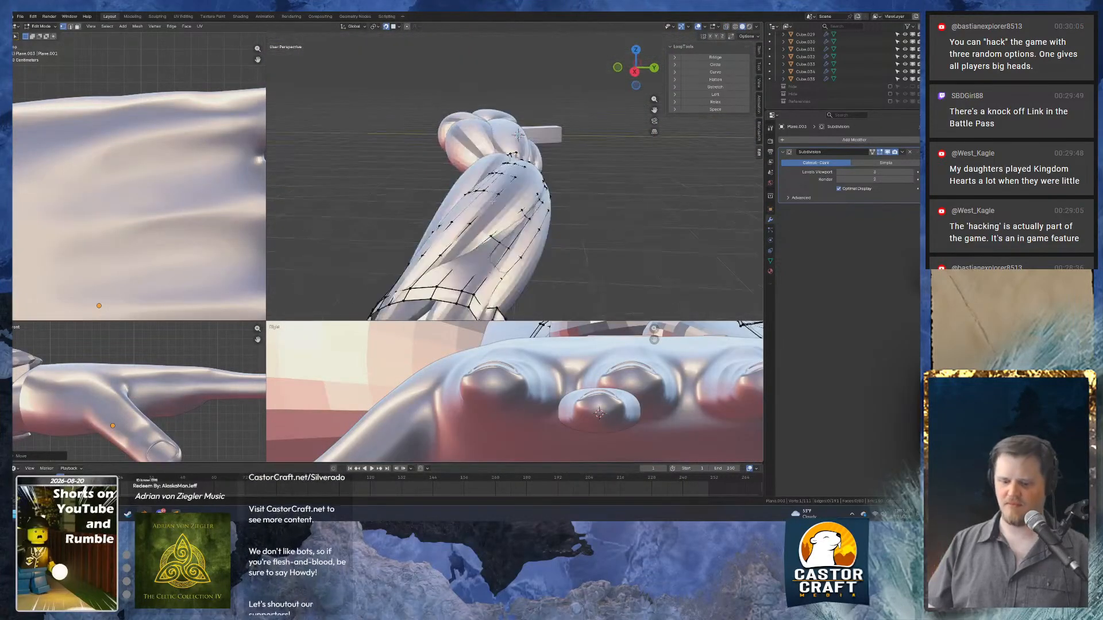
{"action": "middle_click_drag", "start_coordinate": [585, 190], "coordinate": [560, 221]}
{"action": "scroll", "coordinate": [381, 221], "scroll_direction": "up", "scroll_amount": 5}
{"action": "scroll", "coordinate": [540, 218], "scroll_direction": "down", "scroll_amount": 5}
{"action": "middle_click_drag", "start_coordinate": [453, 209], "coordinate": [513, 200]}
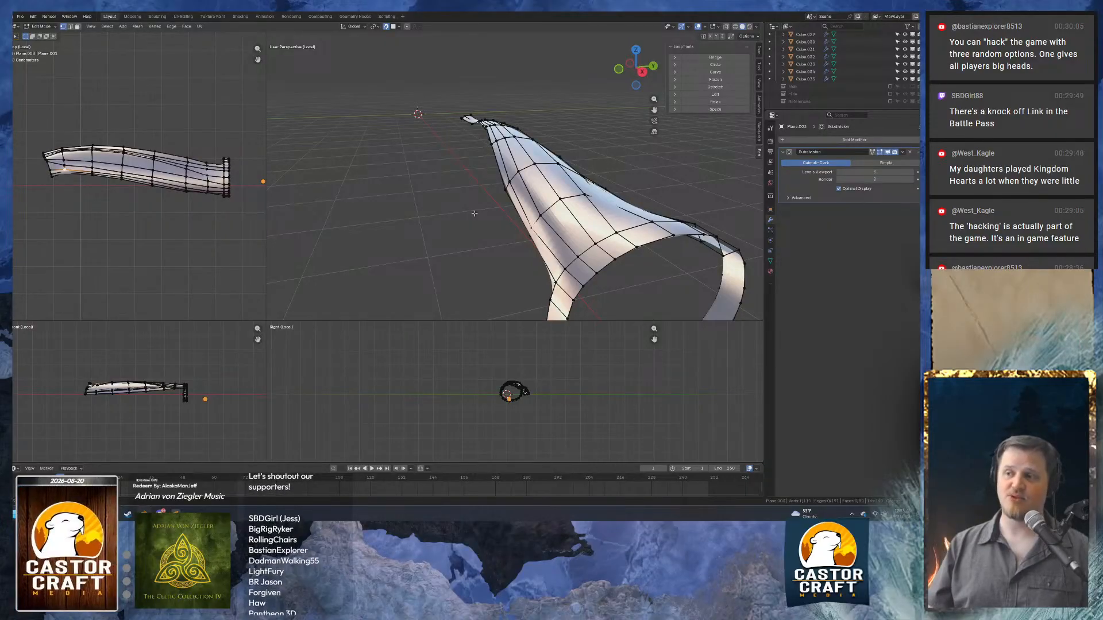
{"action": "middle_click_drag", "start_coordinate": [474, 213], "coordinate": [497, 162]}
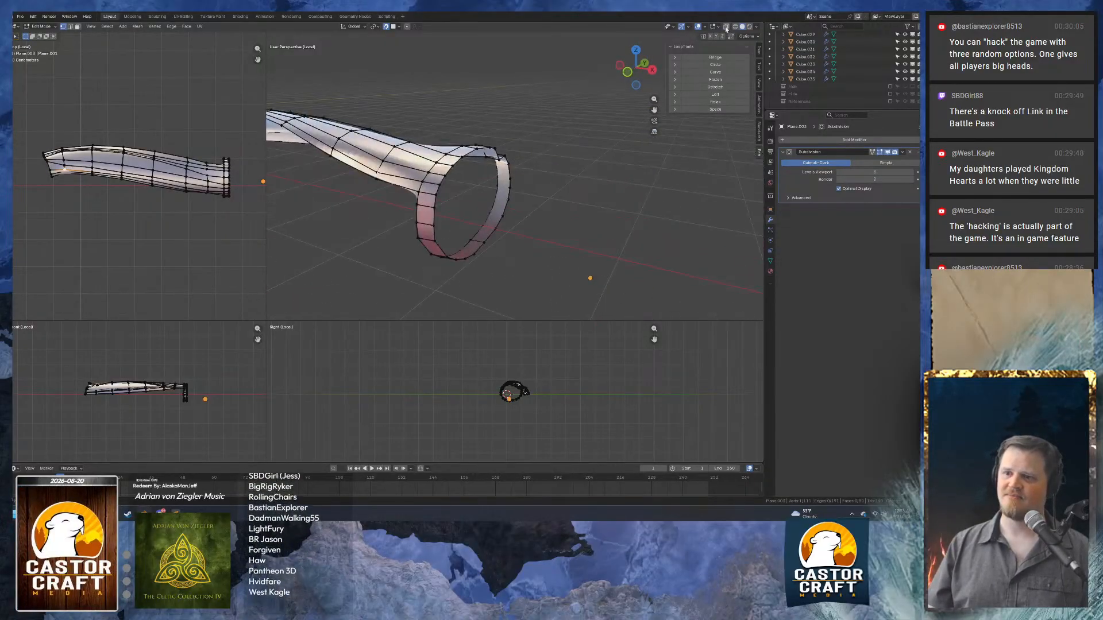
{"action": "key", "text": "KP_Divide"}
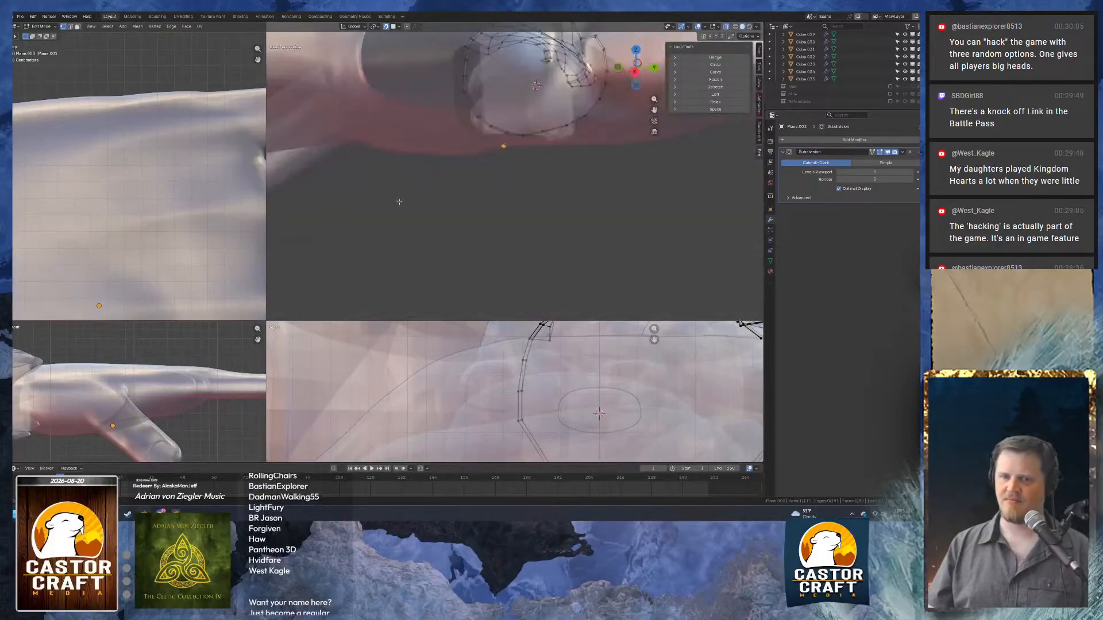
Switch to edge selection and move a cross edge on the cuff's side along Z to even out the spacing.
{"action": "middle_click_drag", "start_coordinate": [399, 202], "coordinate": [434, 179]}
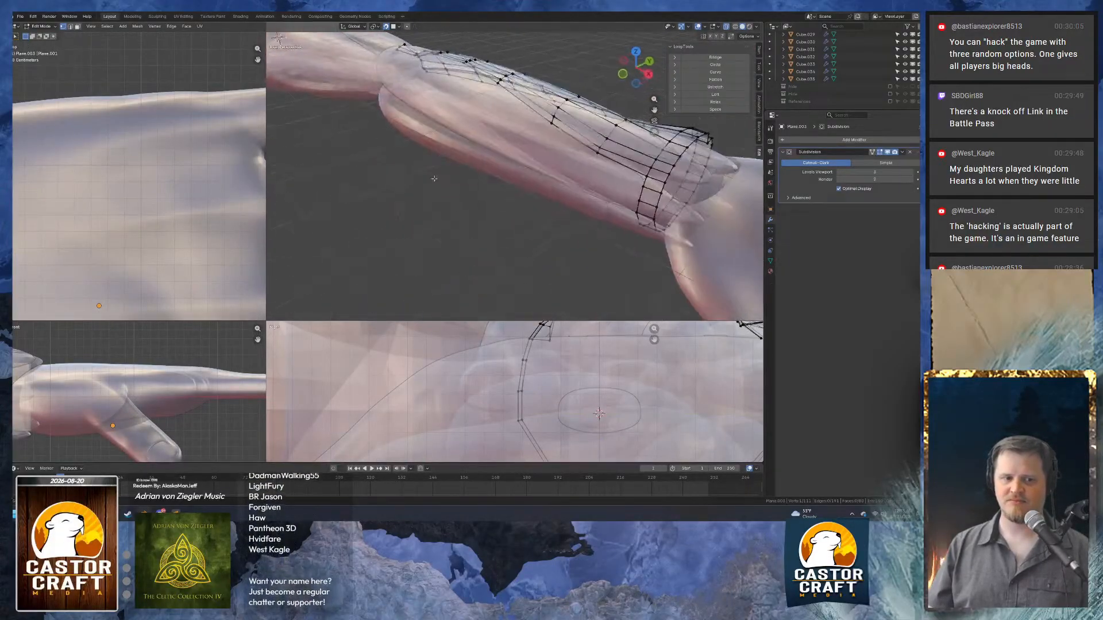
{"action": "middle_click_drag", "start_coordinate": [680, 265], "coordinate": [491, 241], "text": "shift"}
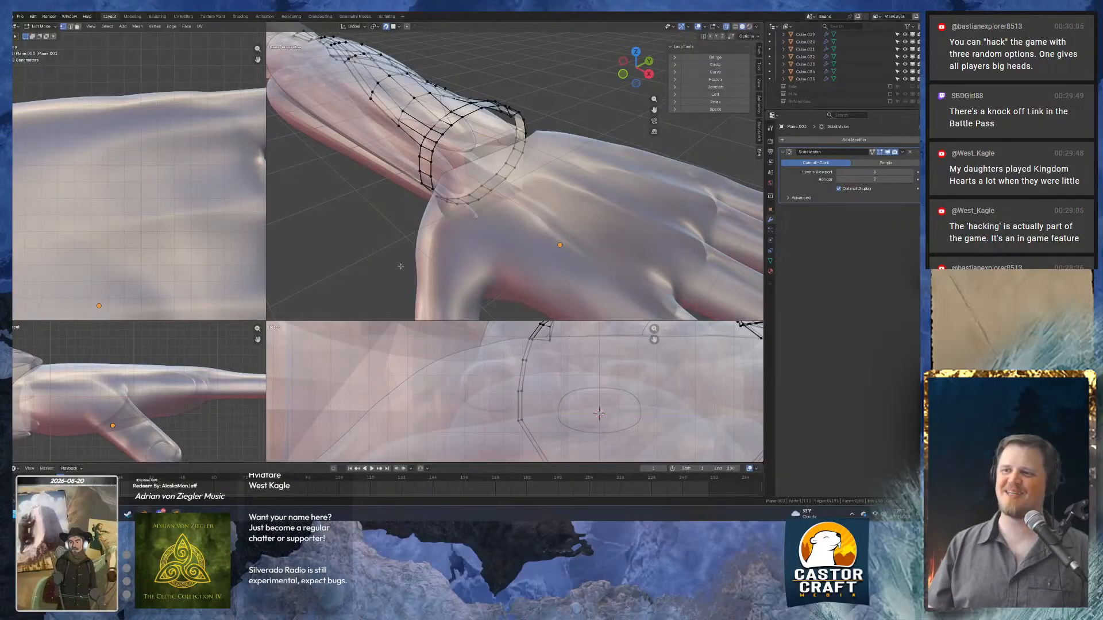
{"action": "middle_click_drag", "start_coordinate": [400, 265], "coordinate": [488, 244]}
{"action": "scroll", "coordinate": [581, 215], "scroll_direction": "up", "scroll_amount": 3}
{"action": "middle_click_drag", "start_coordinate": [660, 198], "coordinate": [586, 194]}
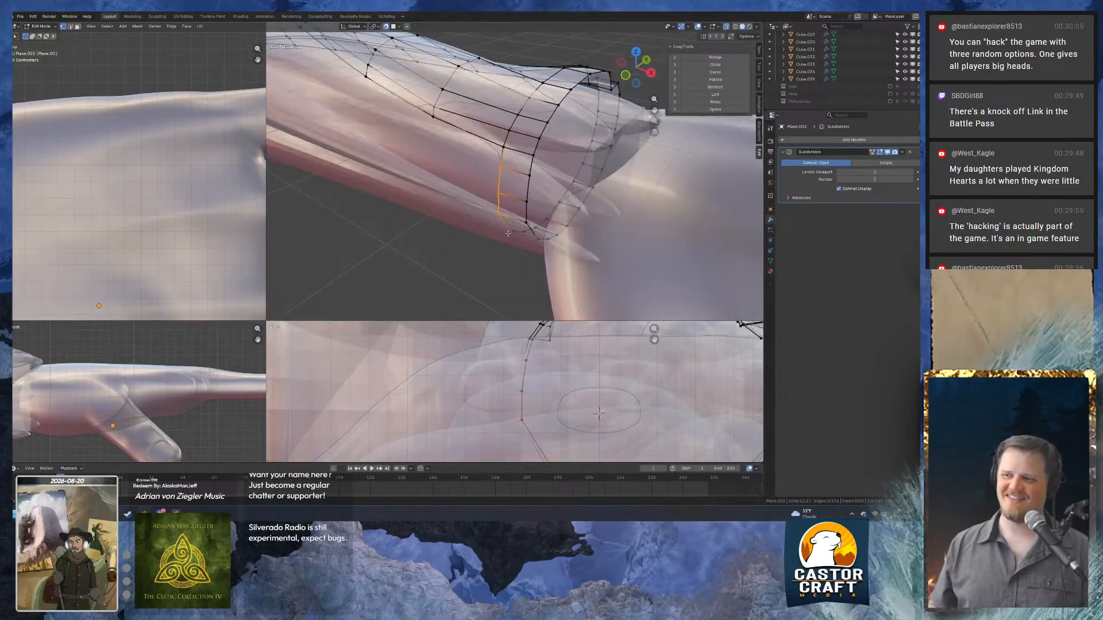
{"action": "middle_click_drag", "start_coordinate": [508, 233], "coordinate": [581, 151]}
{"action": "key", "text": "2"}
{"action": "left_click_drag", "start_coordinate": [581, 151], "coordinate": [570, 194]}
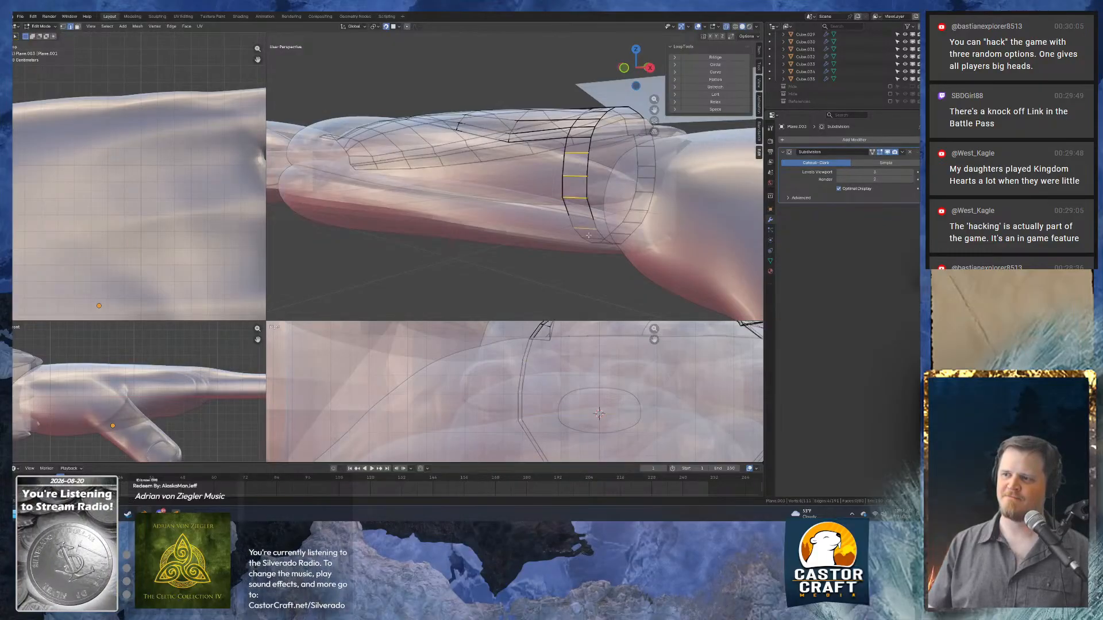
{"action": "middle_click_drag", "start_coordinate": [588, 235], "coordinate": [578, 137]}
{"action": "left_click", "coordinate": [572, 134]}
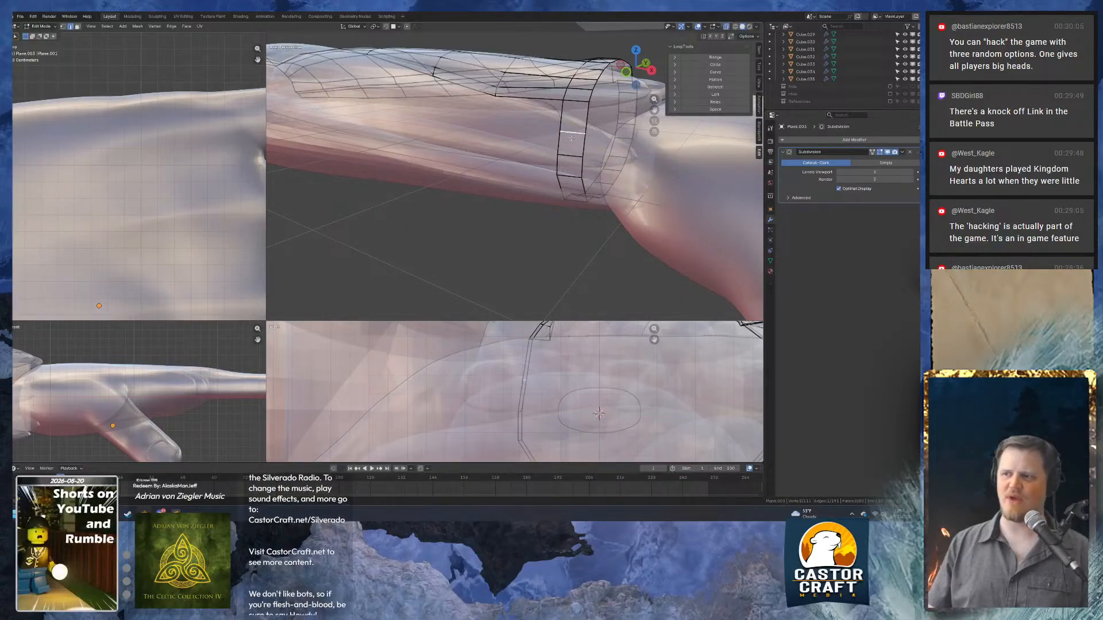
{"action": "middle_click_drag", "start_coordinate": [584, 142], "coordinate": [556, 160]}
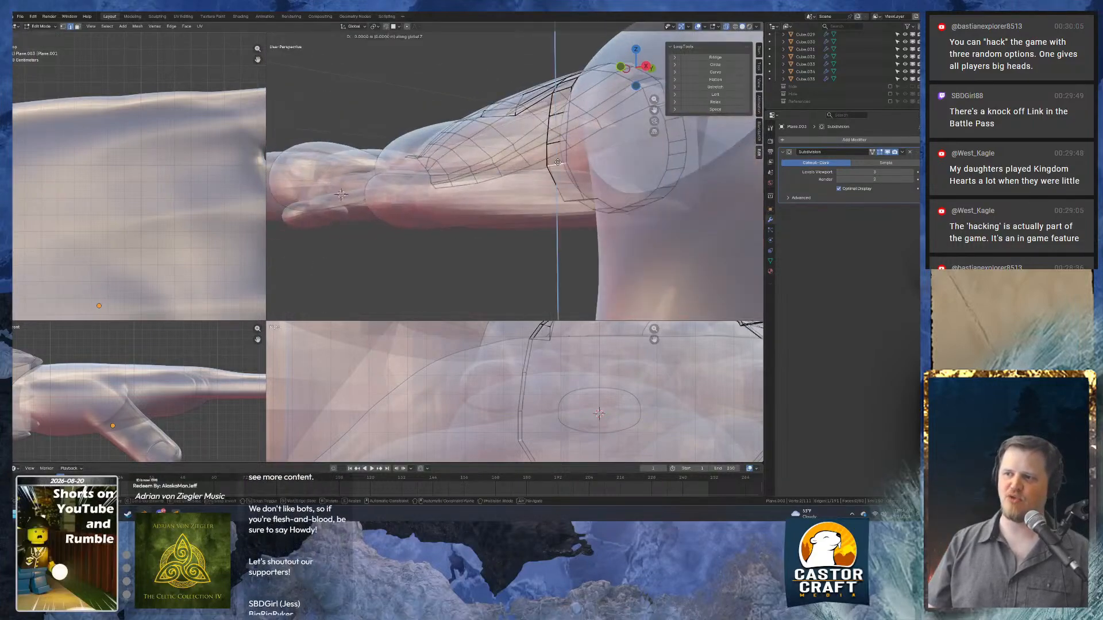
{"action": "left_click", "coordinate": [556, 144]}
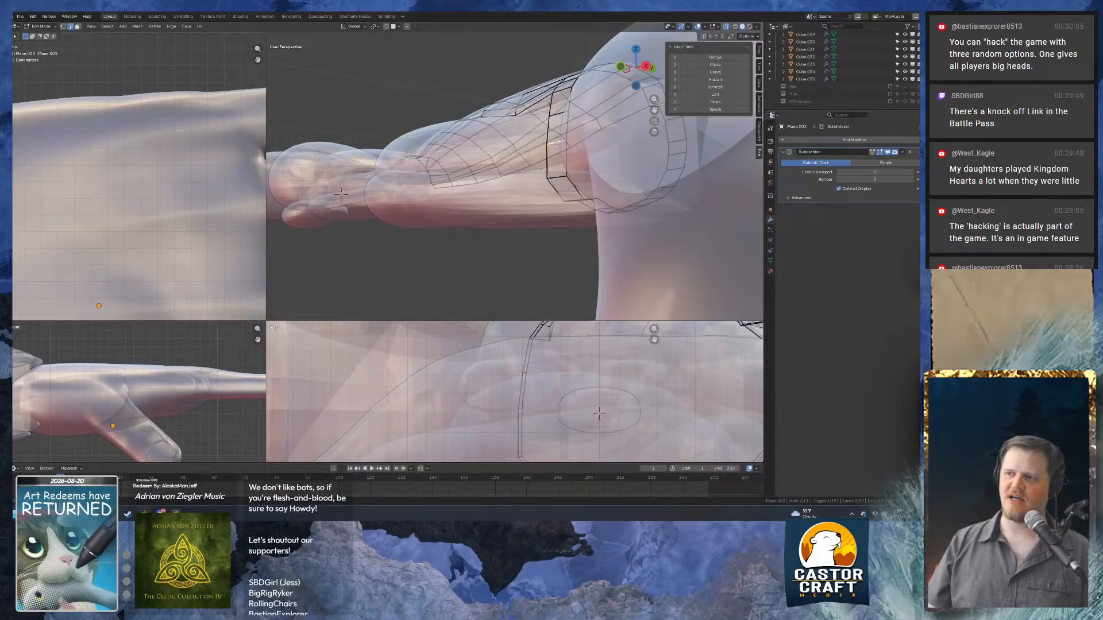
Shift the cross edges at the cuff's lower corner along Z so they follow the wrist's outline.
{"action": "middle_click_drag", "start_coordinate": [556, 143], "coordinate": [623, 131]}
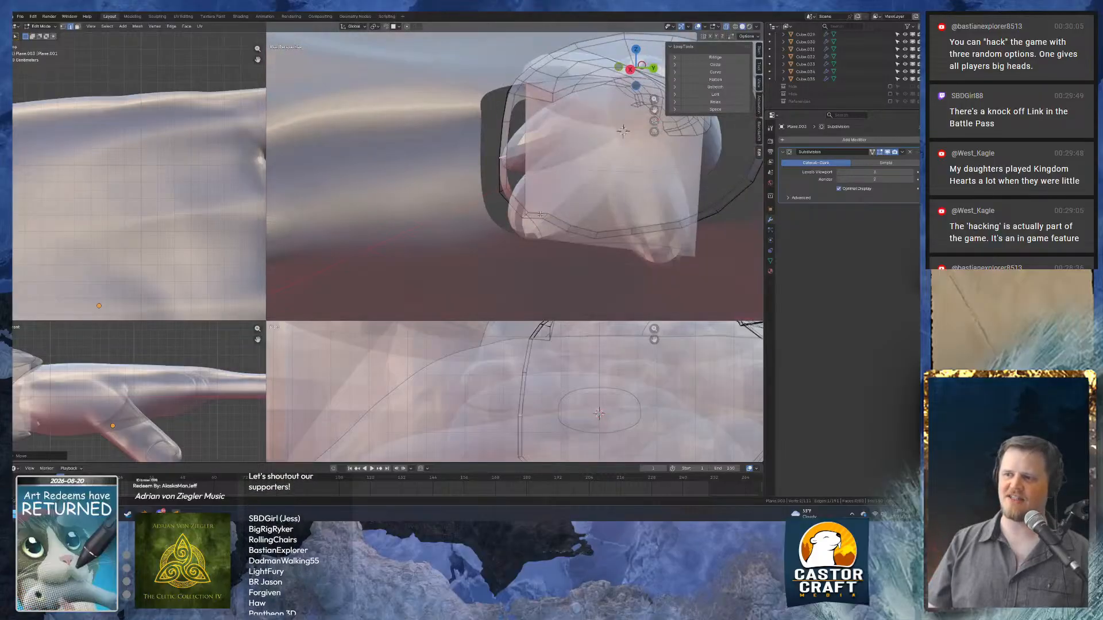
{"action": "key", "text": "g"}
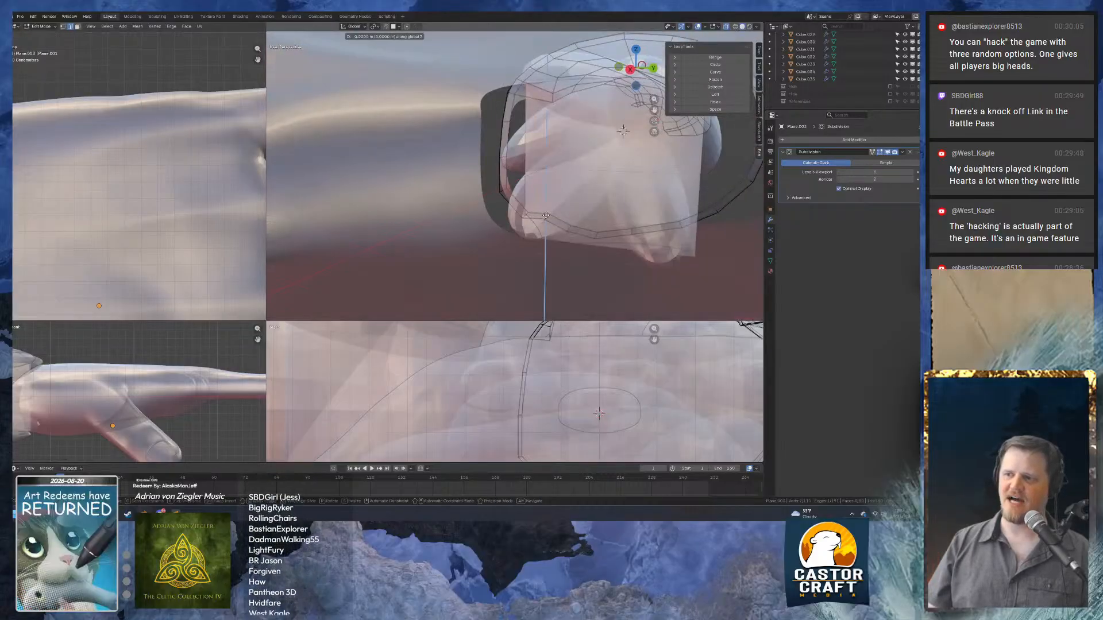
{"action": "left_click", "coordinate": [561, 226]}
{"action": "left_click", "coordinate": [568, 226]}
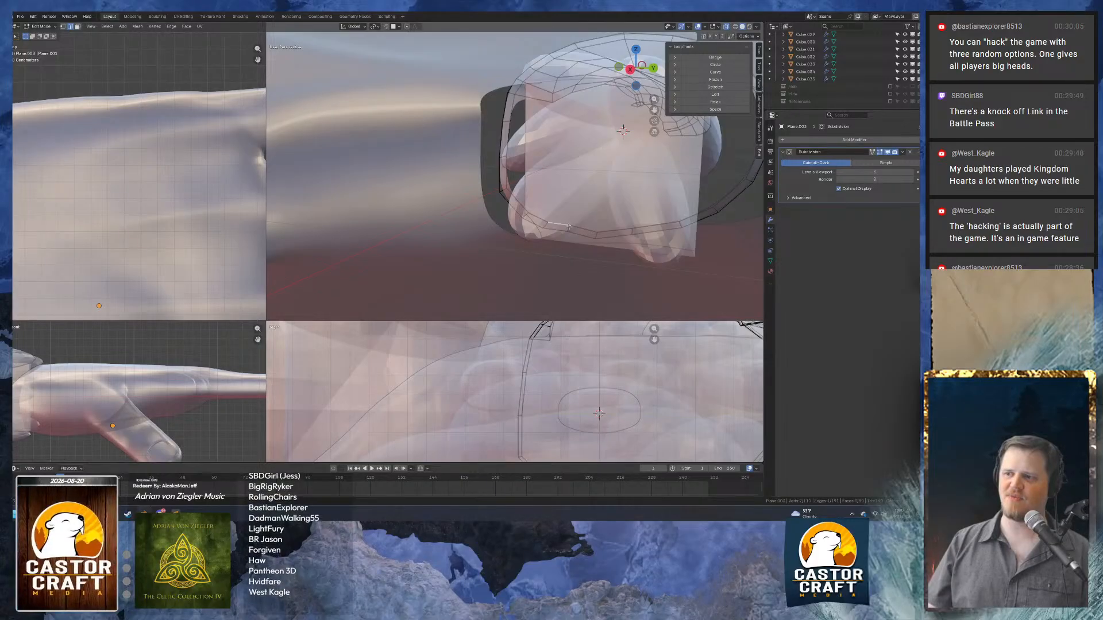
{"action": "key", "text": "g"}
{"action": "left_click", "coordinate": [570, 231]}
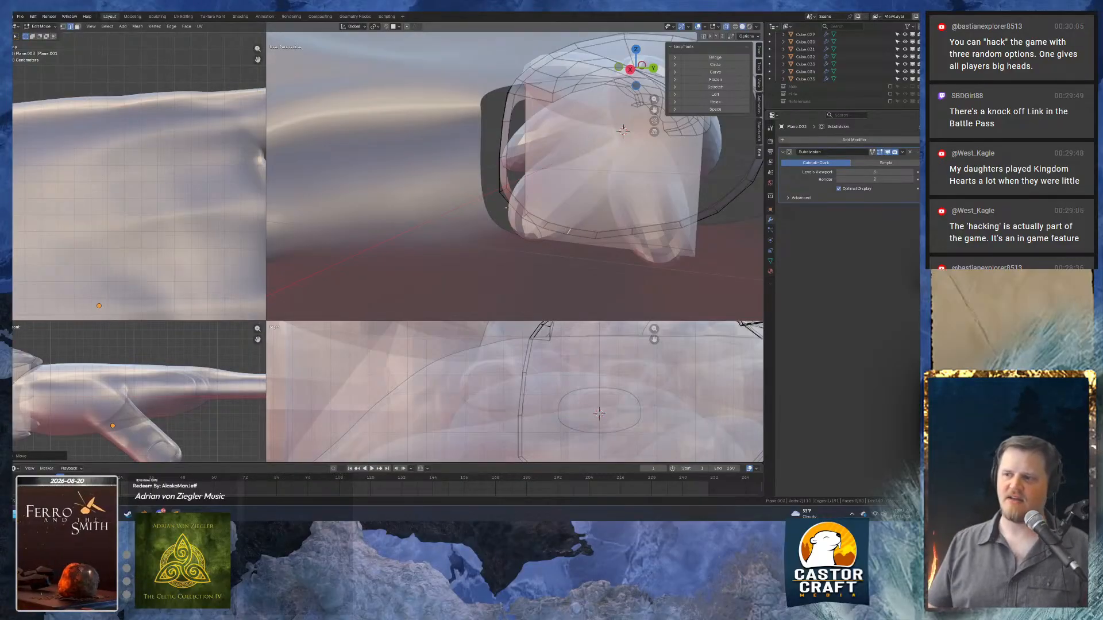
Turn off the see-through display, extrude the cuff's side vertex toward the elbow, and snap it onto the muscle below the neighbouring strand.
{"action": "middle_click_drag", "start_coordinate": [468, 151], "coordinate": [509, 174]}
{"action": "left_click", "coordinate": [726, 28]}
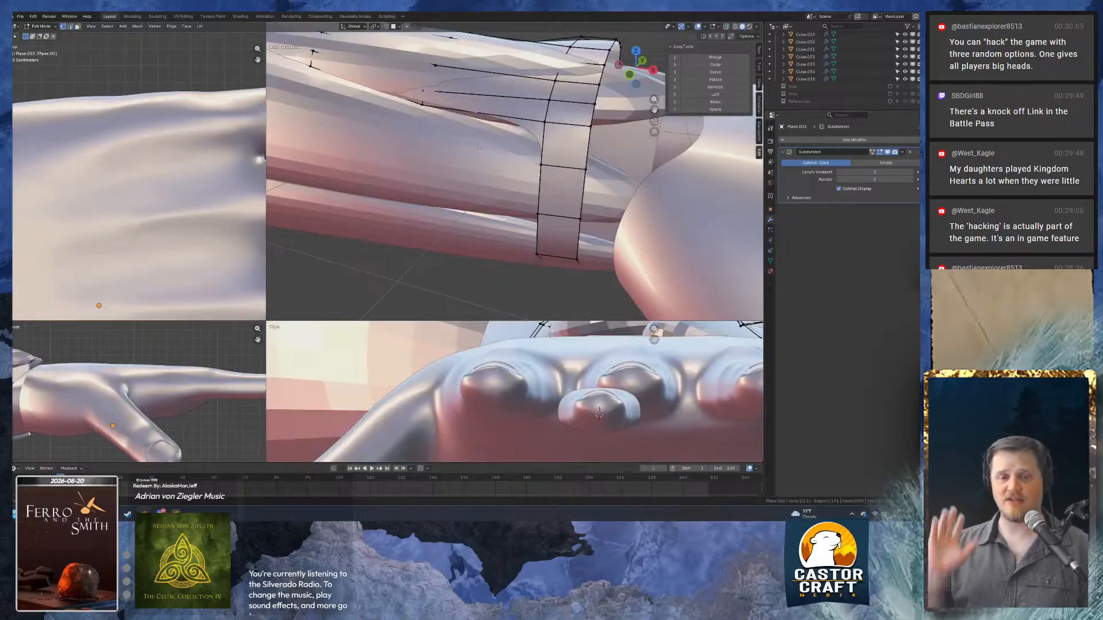
{"action": "middle_click_drag", "start_coordinate": [553, 154], "coordinate": [570, 173]}
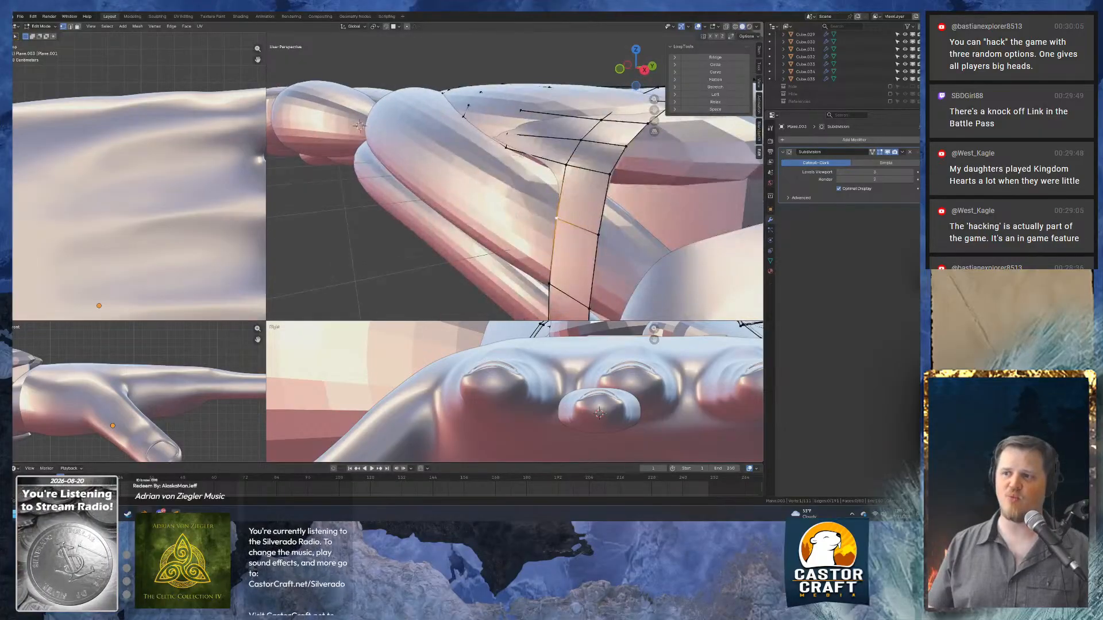
{"action": "key", "text": "e"}
{"action": "left_click", "coordinate": [503, 166]}
{"action": "key", "text": "shift+Tab"}
{"action": "key", "text": "g"}
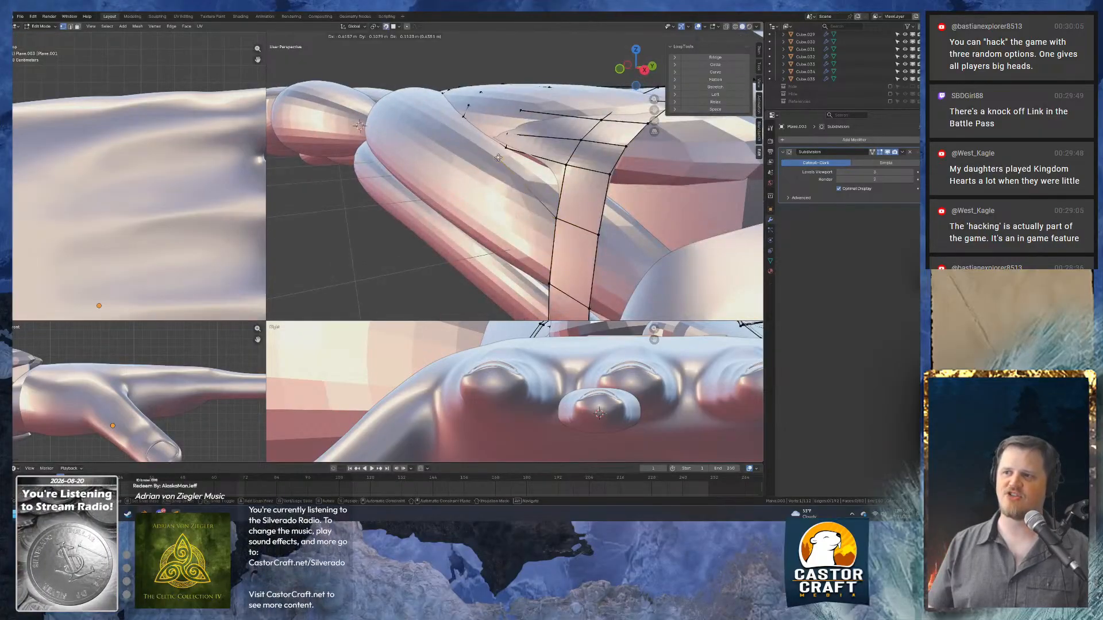
{"action": "left_click", "coordinate": [502, 164]}
Extrude the new strand to a second vertex and place it just below the next row of strand vertices.
{"action": "middle_click_drag", "start_coordinate": [502, 164], "coordinate": [518, 177]}
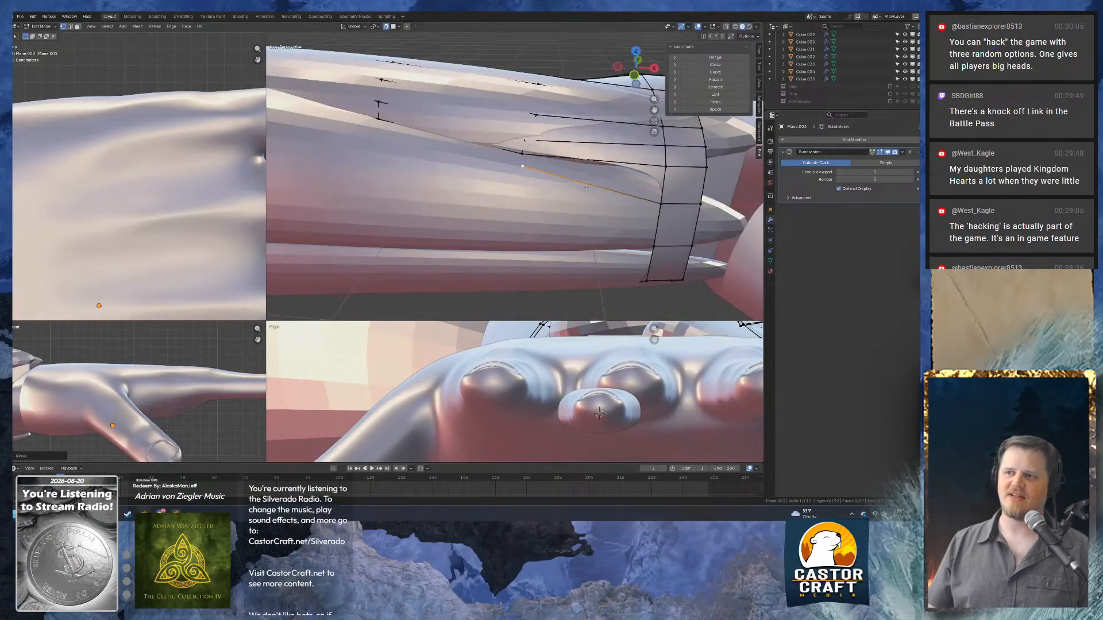
{"action": "key", "text": "KP_1"}
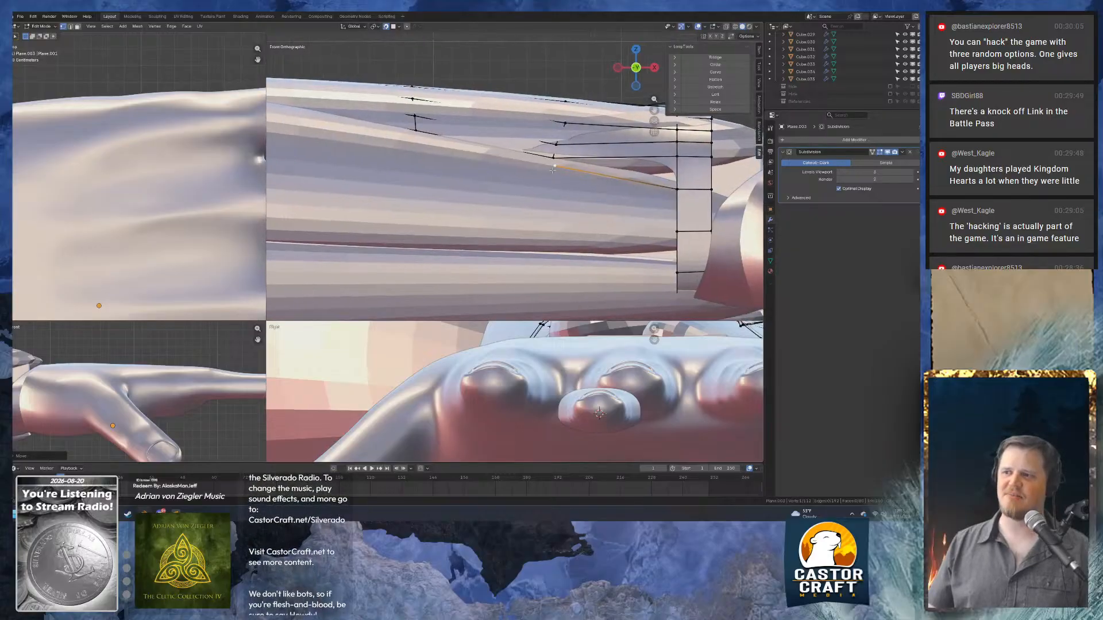
{"action": "middle_click_drag", "start_coordinate": [552, 169], "coordinate": [557, 181]}
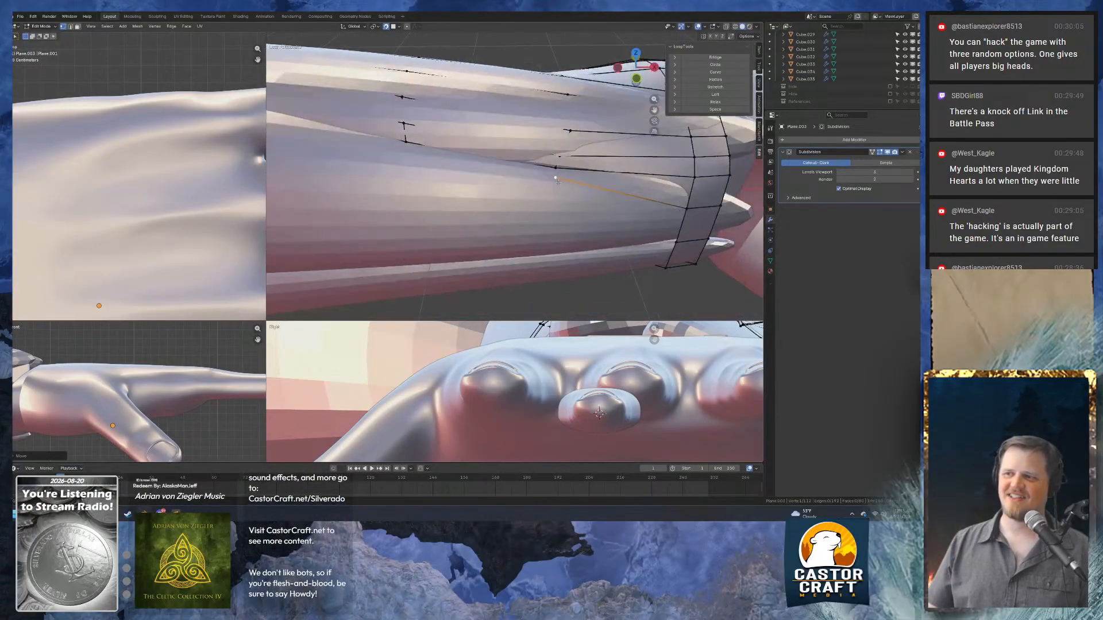
{"action": "key", "text": "g"}
{"action": "left_click", "coordinate": [405, 154]}
{"action": "middle_click_drag", "start_coordinate": [405, 154], "coordinate": [490, 219], "text": "shift"}
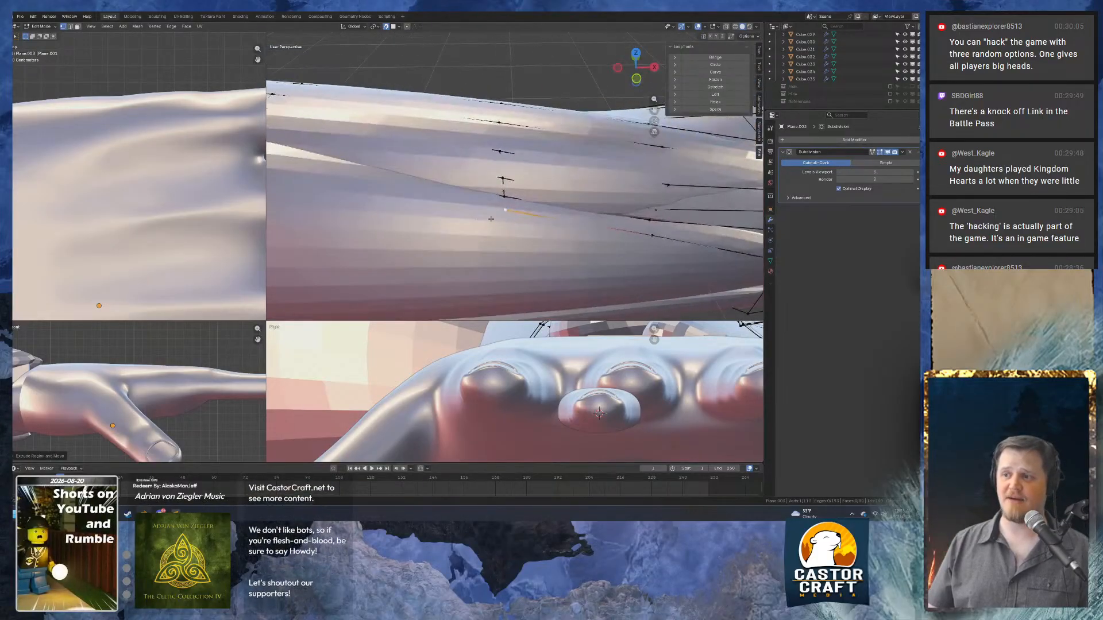
{"action": "left_click", "coordinate": [505, 210]}
Extrude the strand's third vertex and settle it in the groove beneath the mid-forearm row.
{"action": "middle_click_drag", "start_coordinate": [428, 207], "coordinate": [537, 237], "text": "shift"}
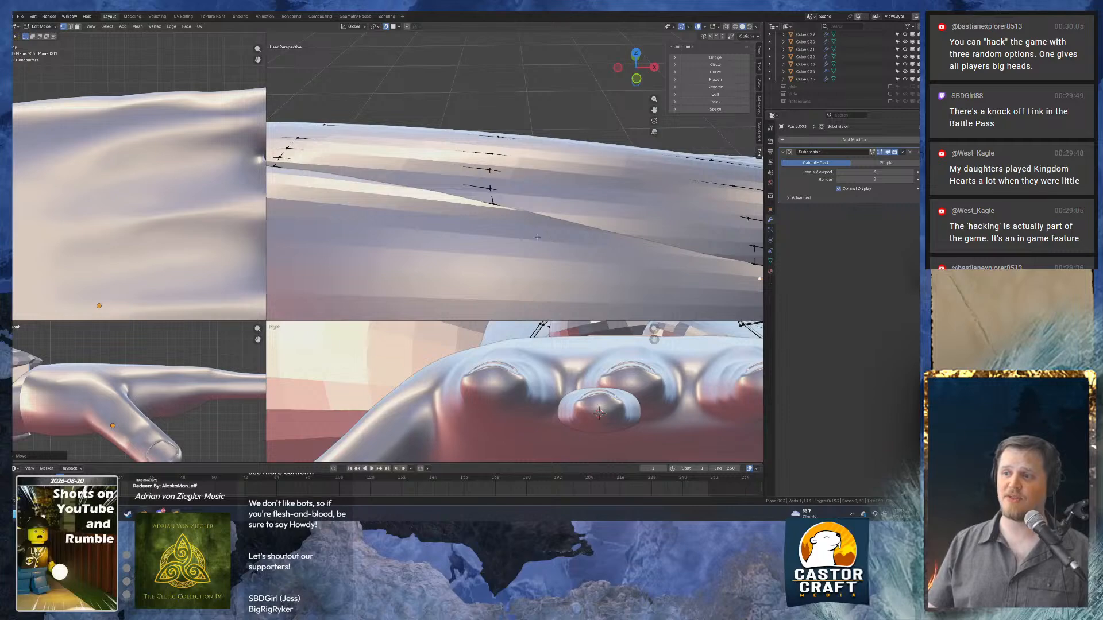
{"action": "right_click", "coordinate": [494, 215]}
{"action": "middle_click_drag", "start_coordinate": [494, 215], "coordinate": [467, 224]}
{"action": "key", "text": "g"}
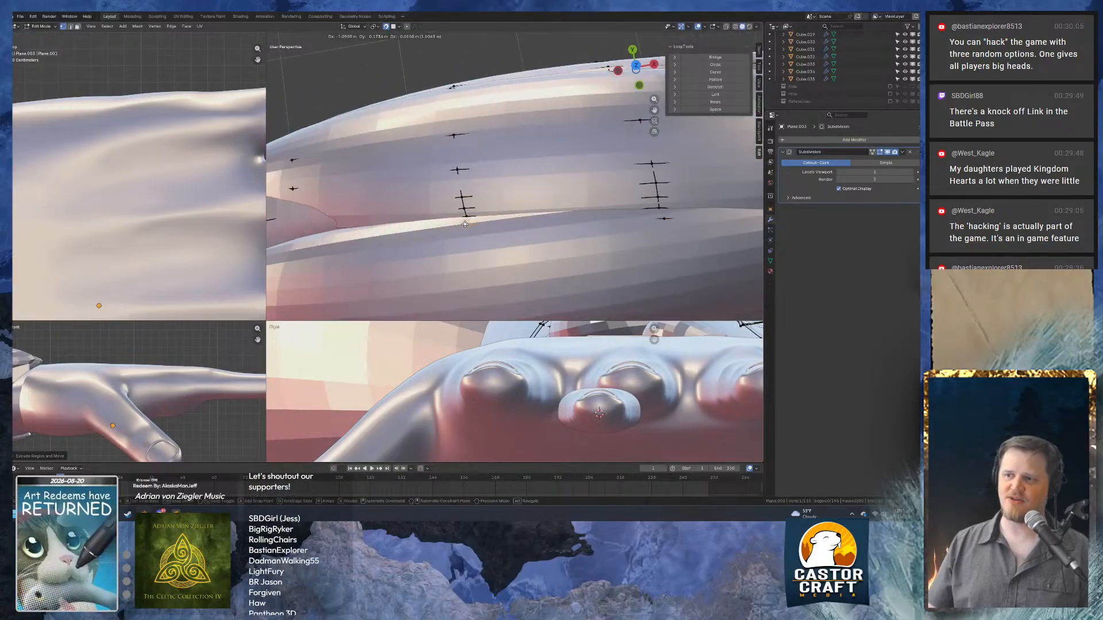
{"action": "left_click", "coordinate": [467, 224]}
{"action": "middle_click_drag", "start_coordinate": [467, 224], "coordinate": [510, 254]}
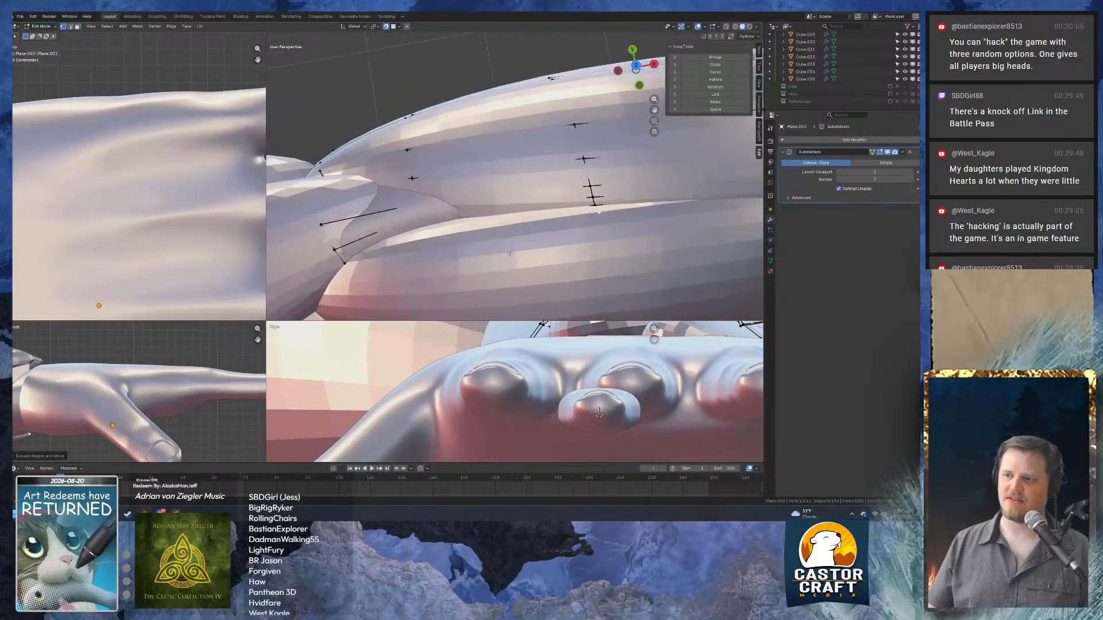
Continue the strand with further extruded vertices along the muscle to the elbow end.
{"action": "key", "text": "e"}
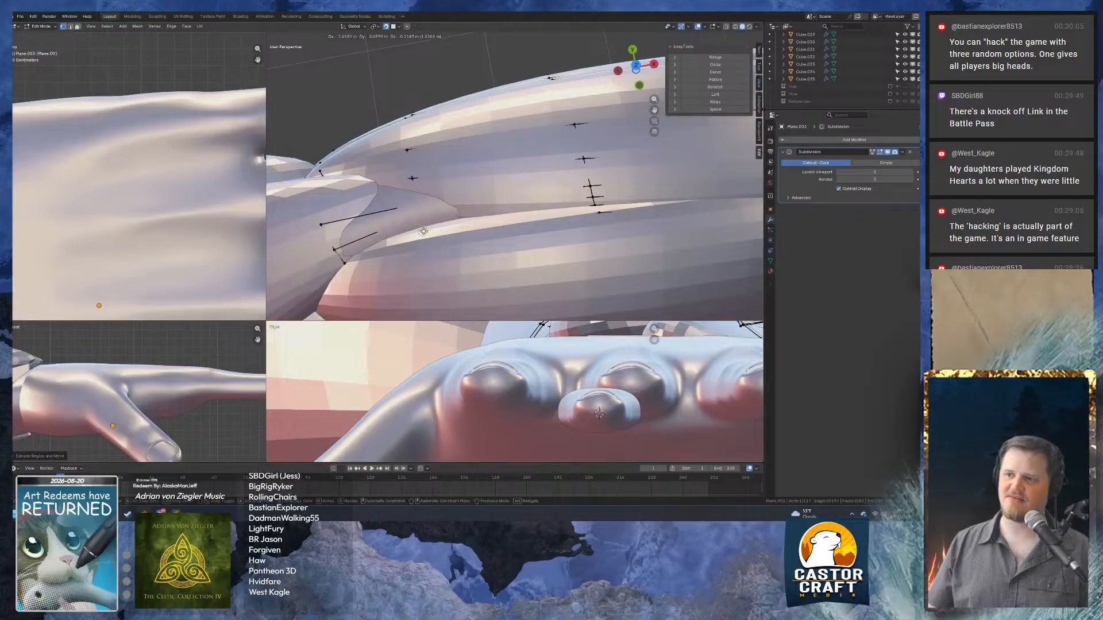
{"action": "left_click", "coordinate": [424, 230]}
{"action": "middle_click_drag", "start_coordinate": [423, 230], "coordinate": [580, 166]}
{"action": "key", "text": "e"}
{"action": "left_click", "coordinate": [501, 227]}
Extrude a second strand from the next lower cuff vertex along the muscle toward the elbow end.
{"action": "scroll", "coordinate": [505, 212], "scroll_direction": "down", "scroll_amount": 4}
{"action": "scroll", "coordinate": [575, 135], "scroll_direction": "up", "scroll_amount": 3}
{"action": "key", "text": "e"}
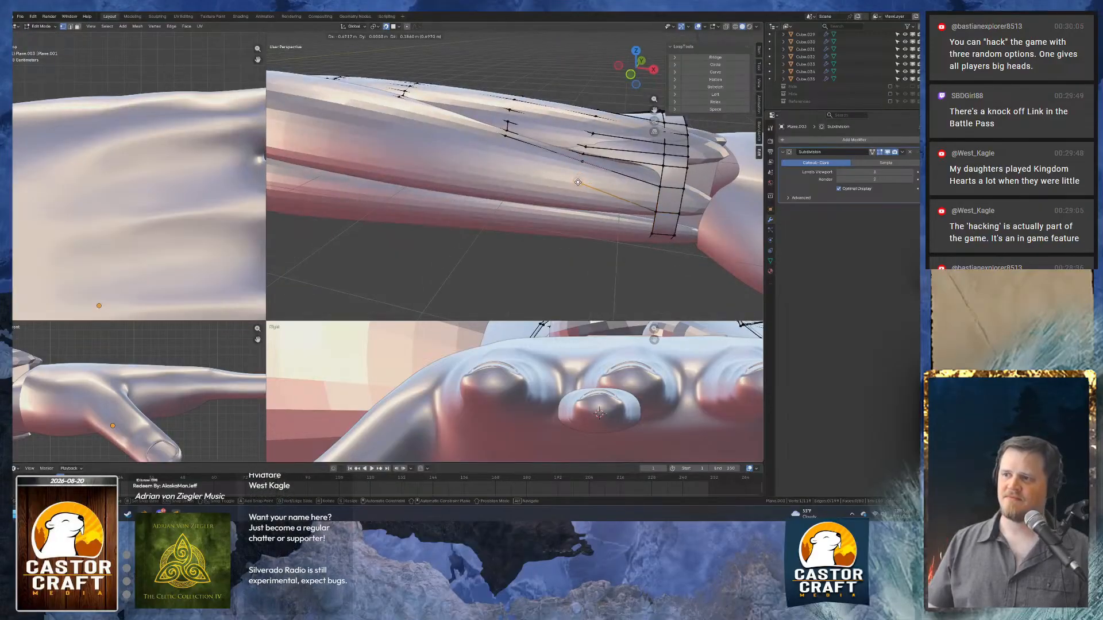
{"action": "left_click", "coordinate": [580, 179]}
{"action": "key", "text": "e"}
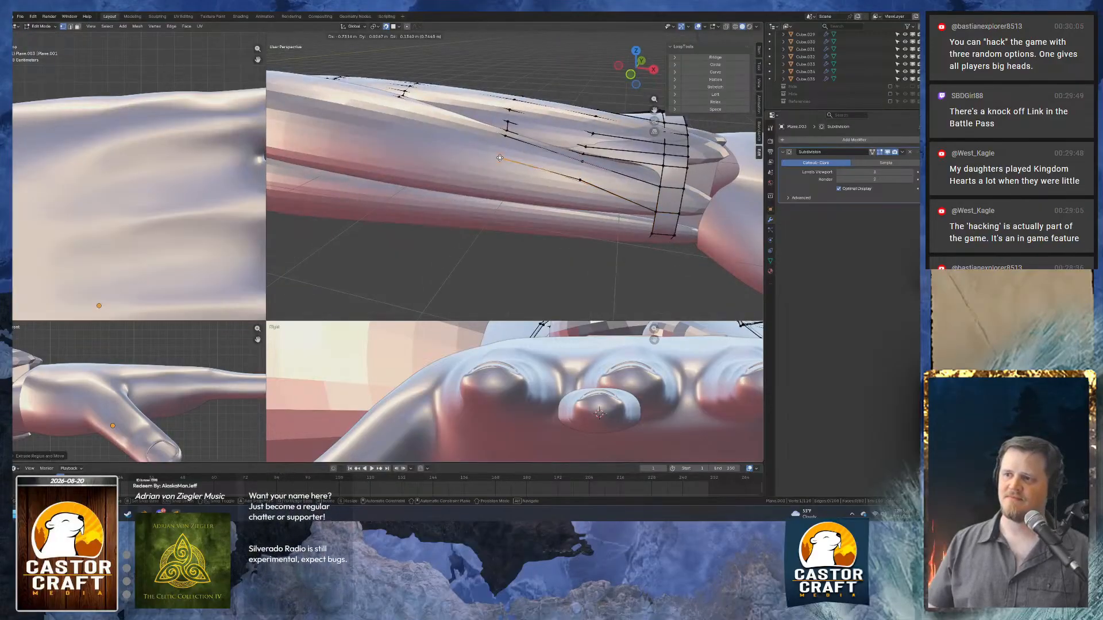
{"action": "left_click", "coordinate": [500, 157]}
{"action": "middle_click_drag", "start_coordinate": [376, 117], "coordinate": [445, 228], "text": "shift"}
{"action": "key", "text": "e"}
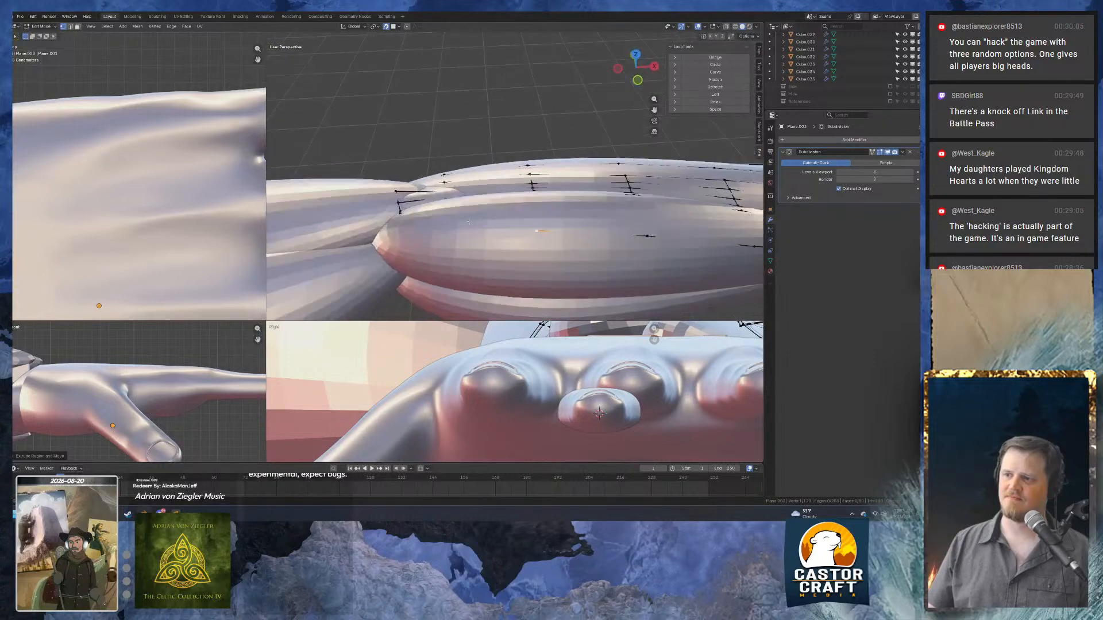
{"action": "left_click", "coordinate": [396, 230]}
Select the second strand's edge loop and remove it.
{"action": "middle_click_drag", "start_coordinate": [534, 223], "coordinate": [498, 147]}
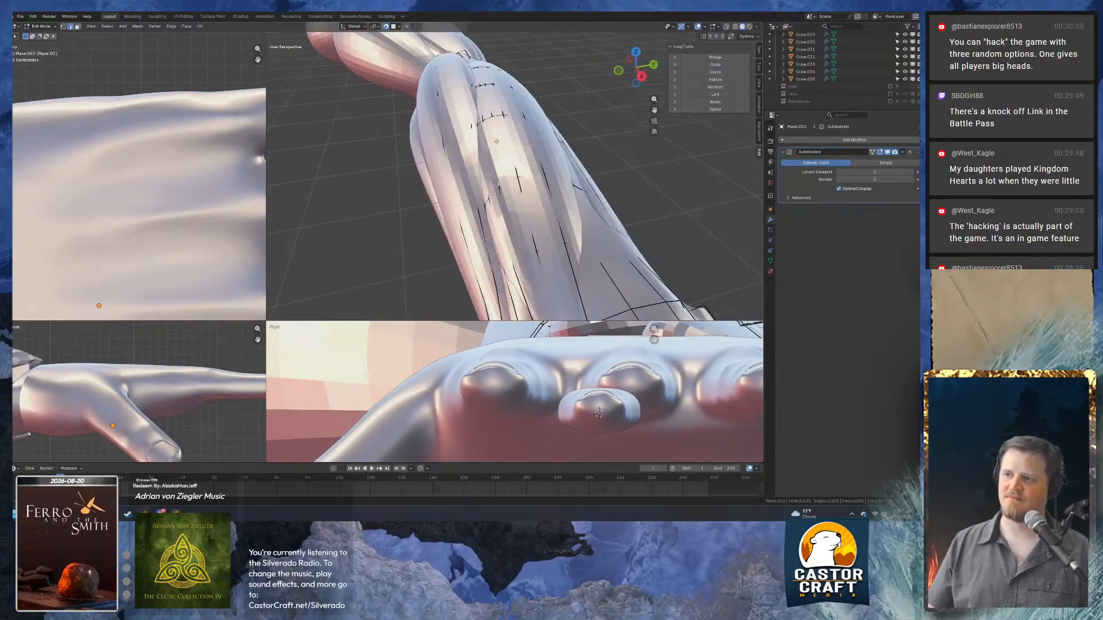
{"action": "scroll", "coordinate": [496, 141], "scroll_direction": "down", "scroll_amount": 3}
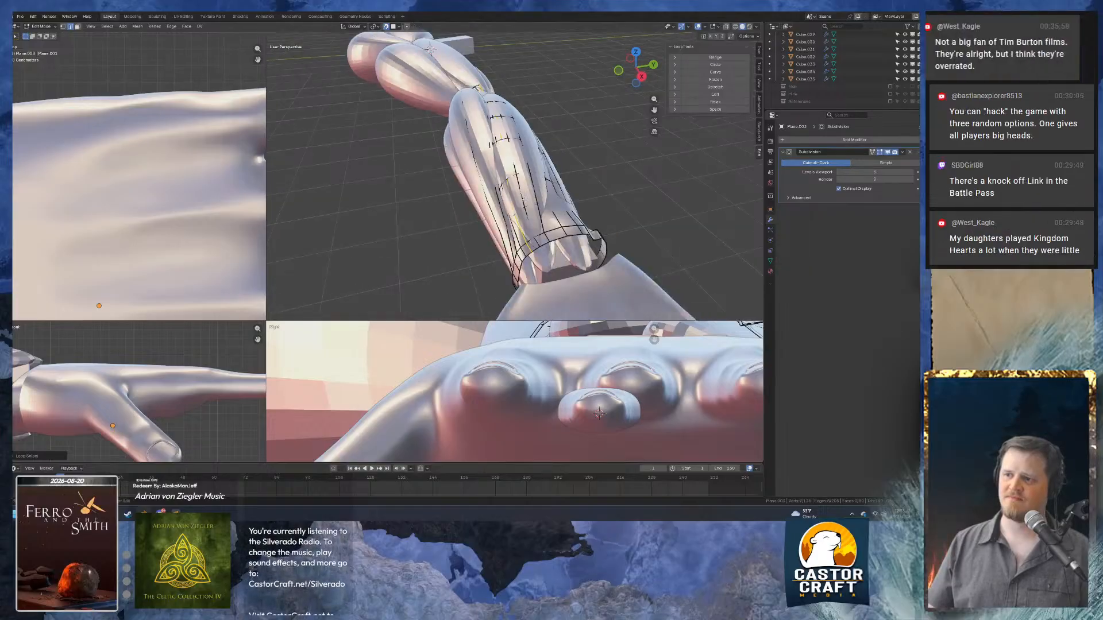
{"action": "key", "text": "ctrl+x"}
Add a centred loop cut across the lower side face of the wrist cuff.
{"action": "middle_click_drag", "start_coordinate": [523, 195], "coordinate": [657, 166]}
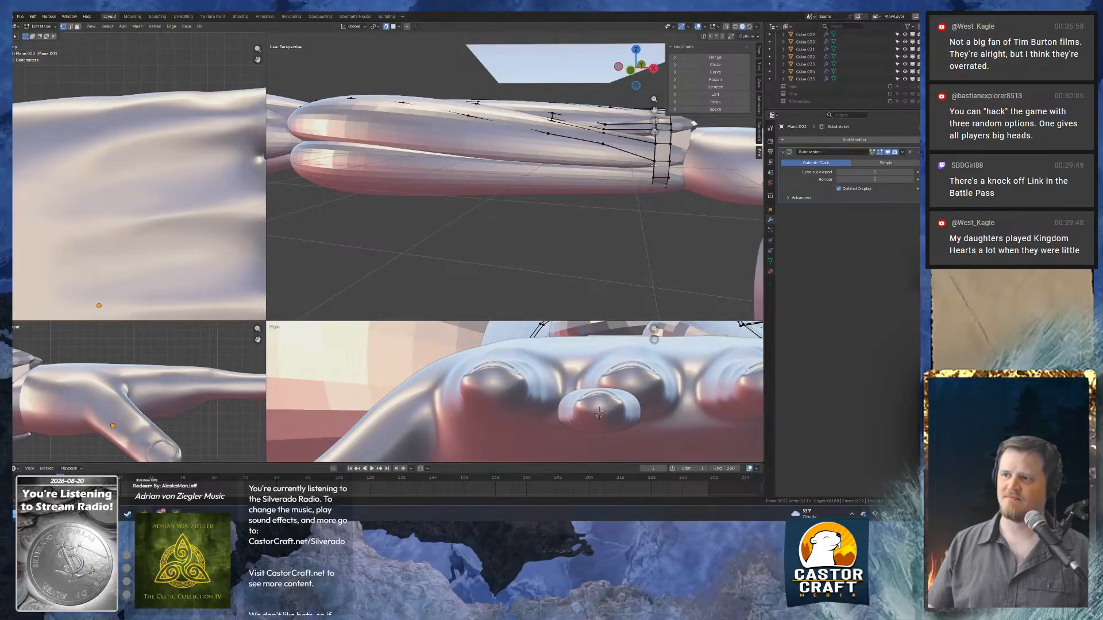
{"action": "left_click", "coordinate": [654, 173]}
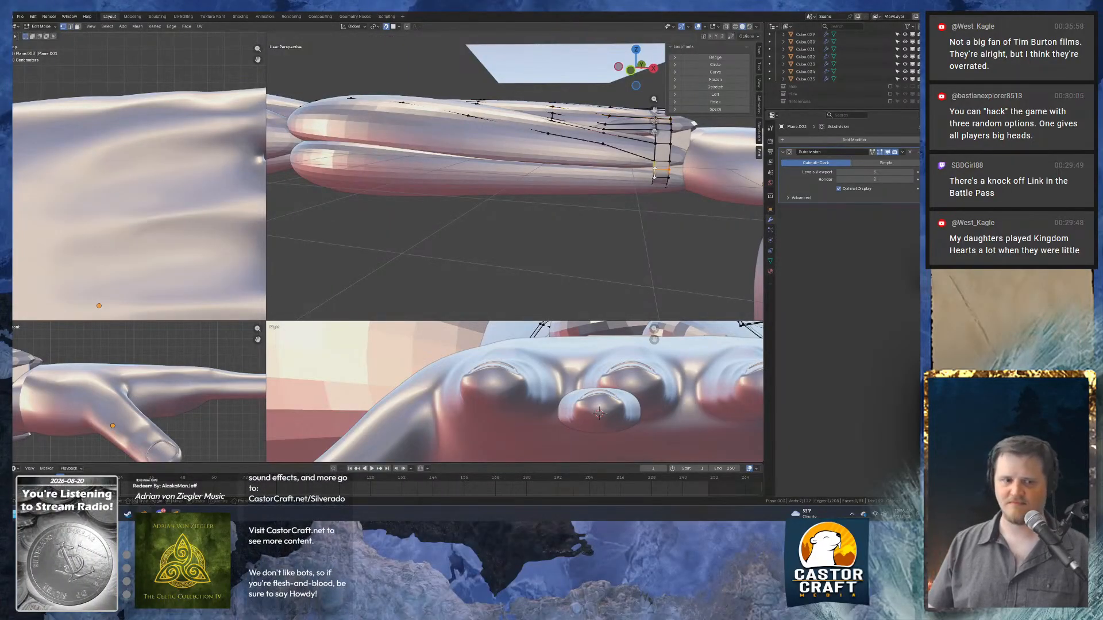
{"action": "right_click", "coordinate": [654, 172]}
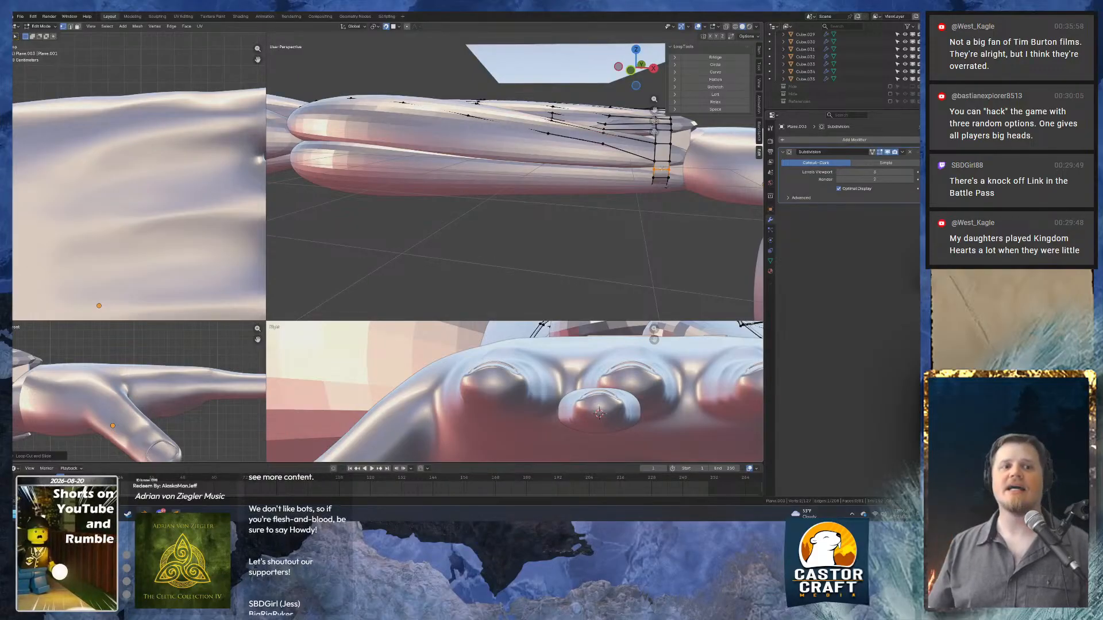
Adjust the cuff vertex and extrude the first two vertices of a new strand over the muscle below the existing strand.
{"action": "middle_click_drag", "start_coordinate": [636, 168], "coordinate": [477, 189]}
{"action": "key", "text": "g"}
{"action": "left_click", "coordinate": [511, 205]}
{"action": "key", "text": "e"}
{"action": "left_click", "coordinate": [550, 183]}
{"action": "key", "text": "e"}
{"action": "left_click", "coordinate": [515, 187]}
Extrude the strand's third vertex along the muscle and raise it slightly under the row above.
{"action": "key", "text": "e"}
{"action": "left_click", "coordinate": [474, 183]}
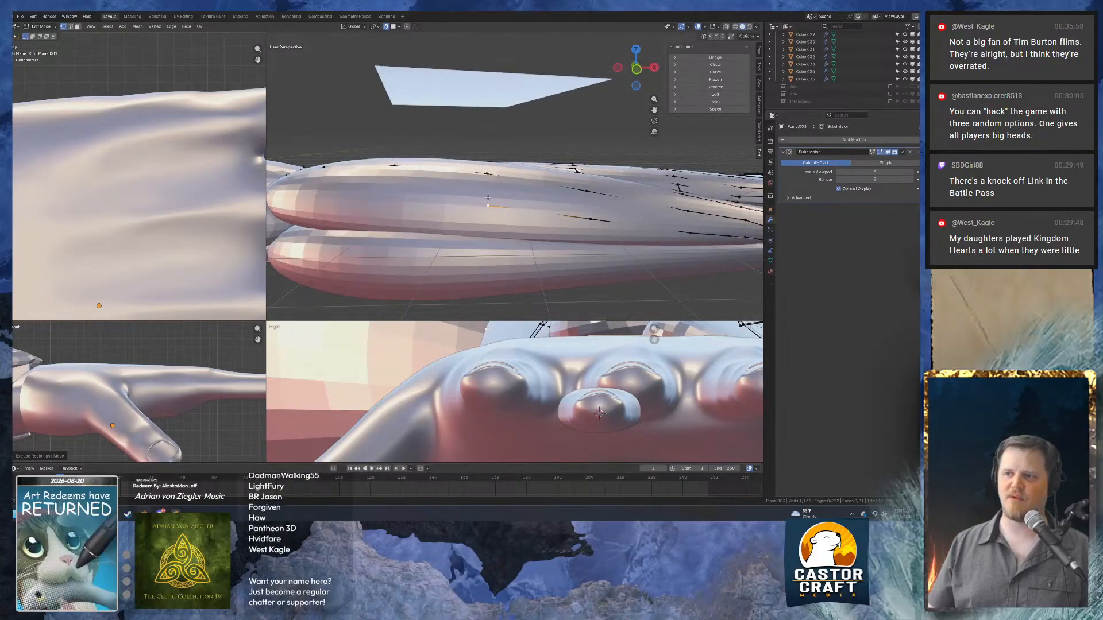
{"action": "key", "text": "e"}
{"action": "left_click", "coordinate": [486, 199]}
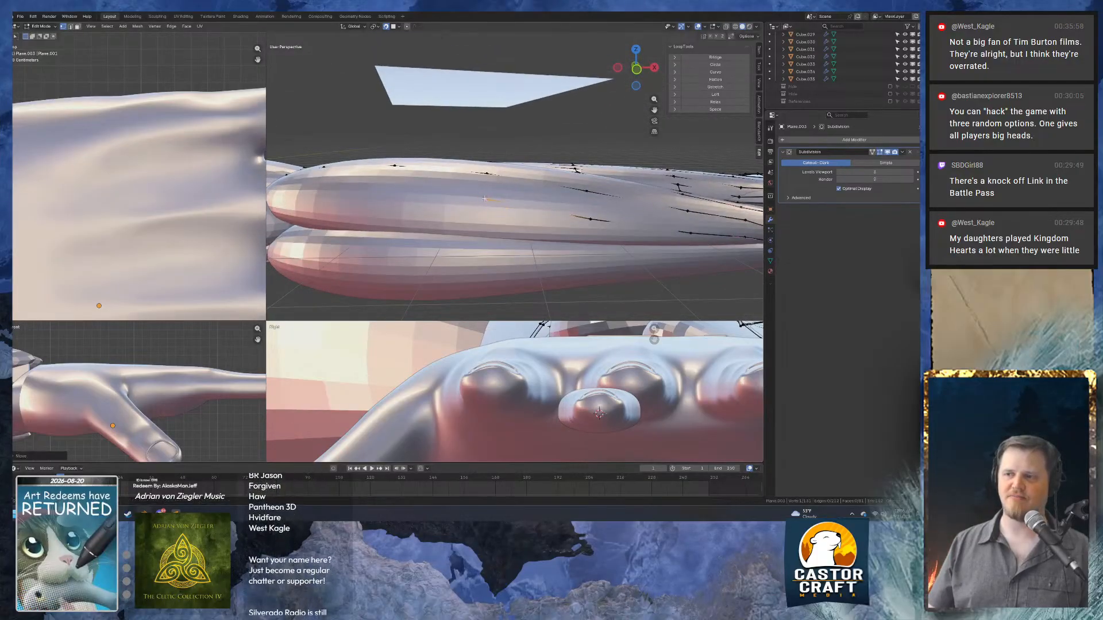
Extrude the strand's fourth vertex toward the elbow end and nudge it into line with its row.
{"action": "middle_click_drag", "start_coordinate": [486, 199], "coordinate": [568, 204], "text": "shift"}
{"action": "key", "text": "e"}
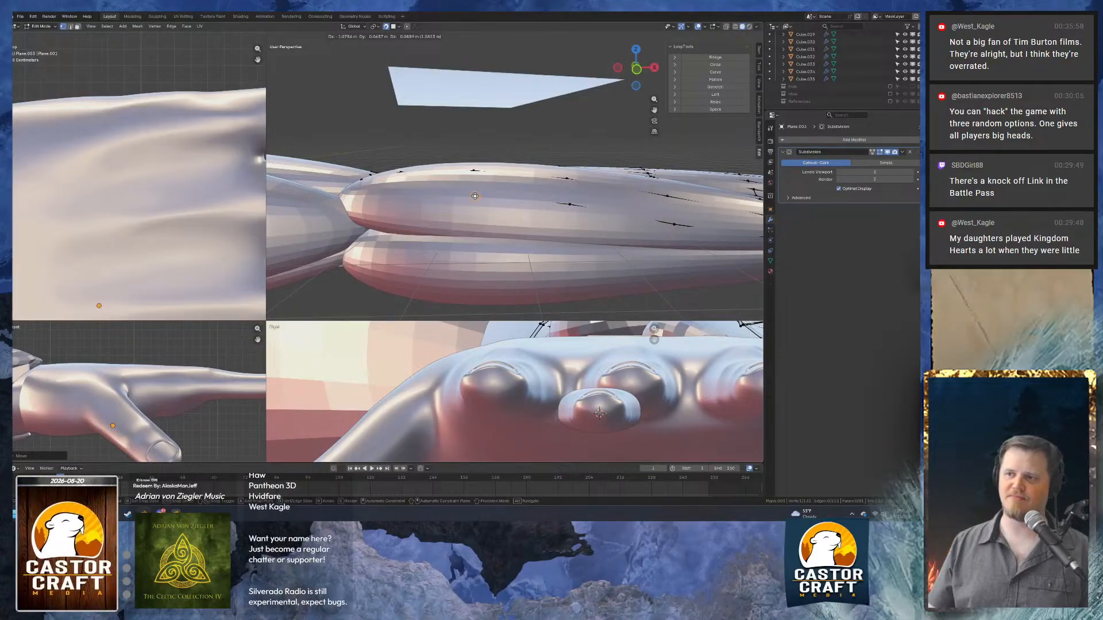
{"action": "left_click", "coordinate": [474, 196]}
{"action": "middle_click_drag", "start_coordinate": [475, 195], "coordinate": [467, 199]}
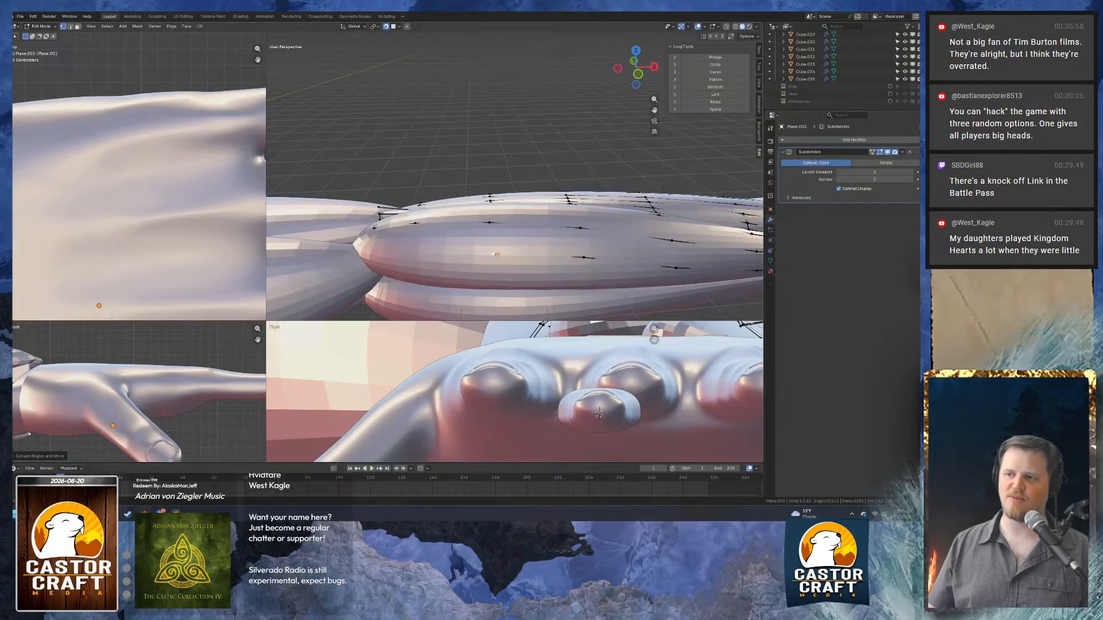
{"action": "key", "text": "g"}
{"action": "left_click", "coordinate": [491, 255]}
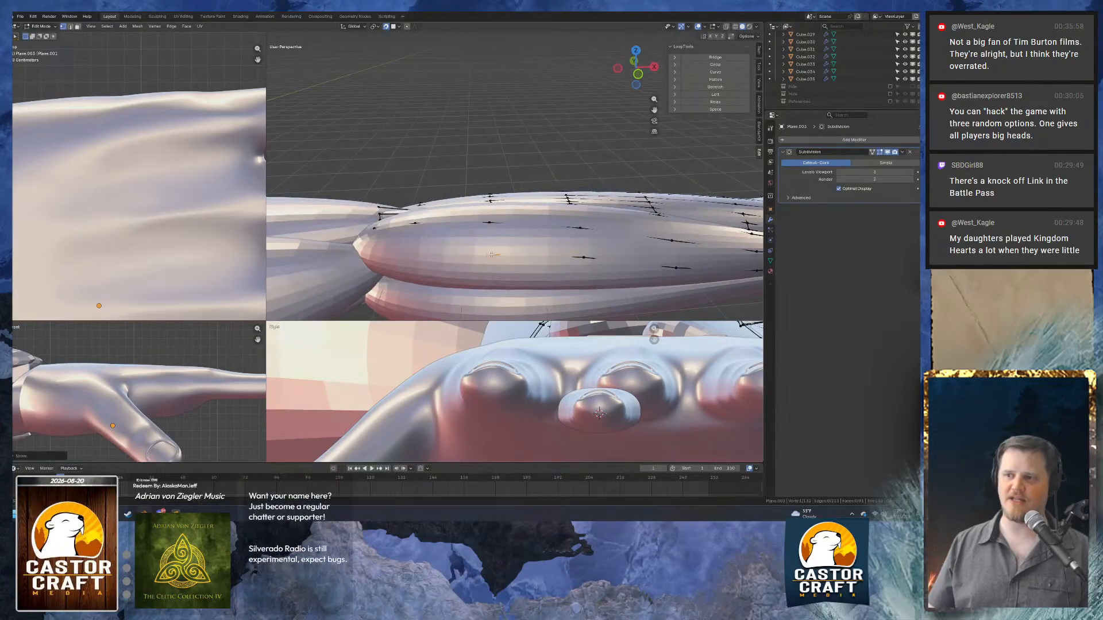
Extrude the strand's end vertex toward the elbow tip of the muscle and nudge it into line.
{"action": "middle_click_drag", "start_coordinate": [491, 254], "coordinate": [475, 187]}
{"action": "key", "text": "e"}
{"action": "left_click", "coordinate": [492, 220]}
{"action": "key", "text": "g"}
{"action": "left_click", "coordinate": [478, 218]}
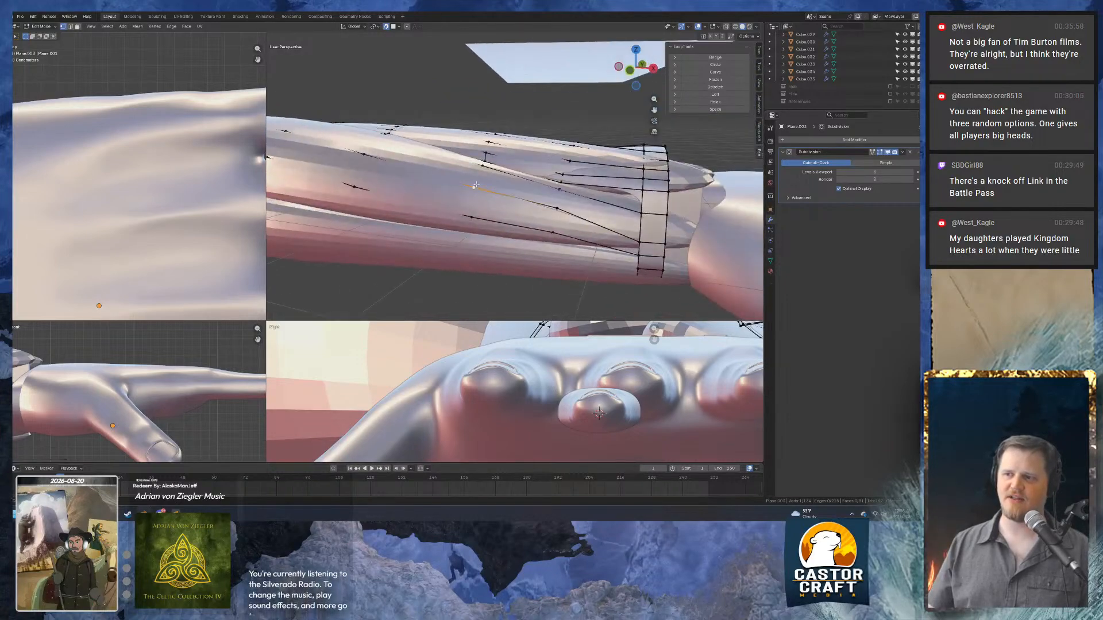
Nudge the second vertex of each of the two lowest strands near the wrist into line.
{"action": "key", "text": "g"}
{"action": "left_click", "coordinate": [475, 186]}
{"action": "left_click", "coordinate": [471, 215]}
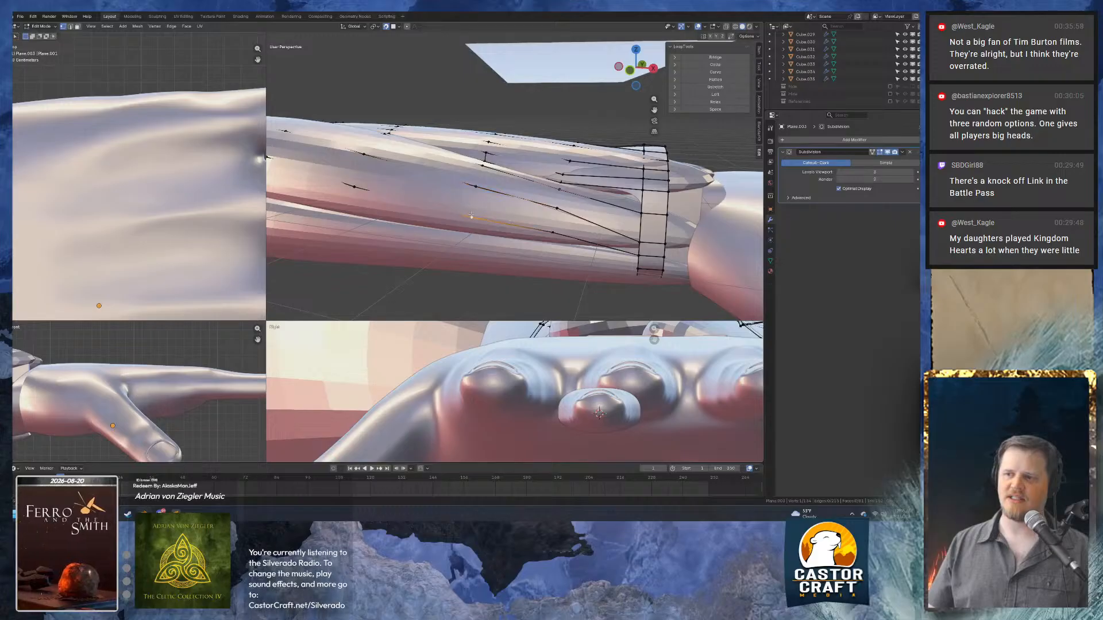
{"action": "key", "text": "g"}
{"action": "left_click", "coordinate": [471, 216]}
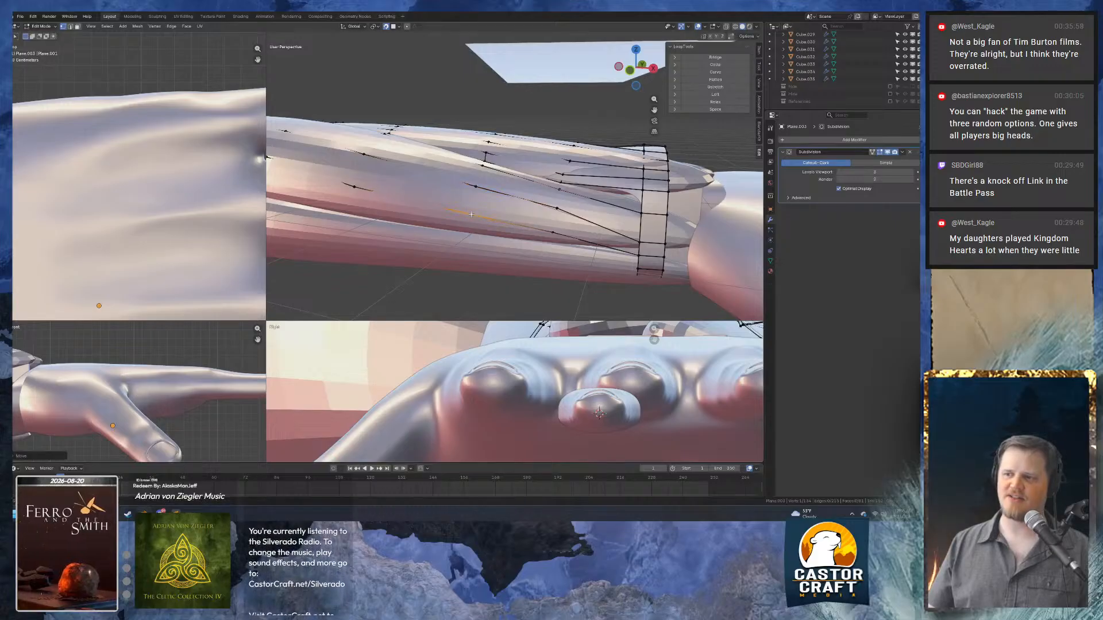
{"action": "middle_click_drag", "start_coordinate": [472, 216], "coordinate": [595, 223]}
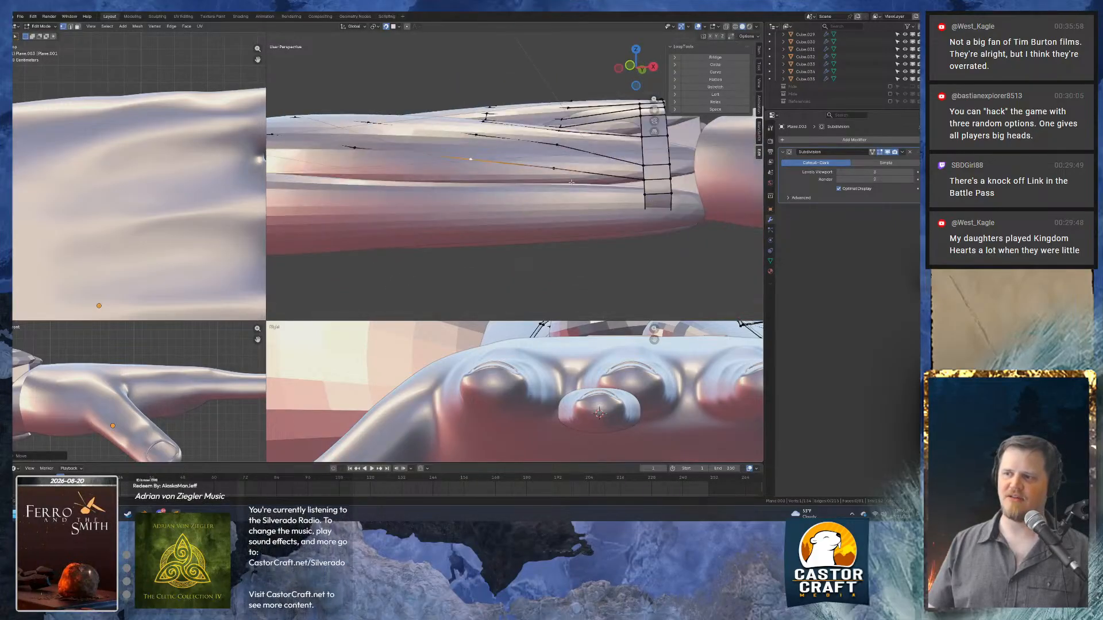
{"action": "key", "text": "g"}
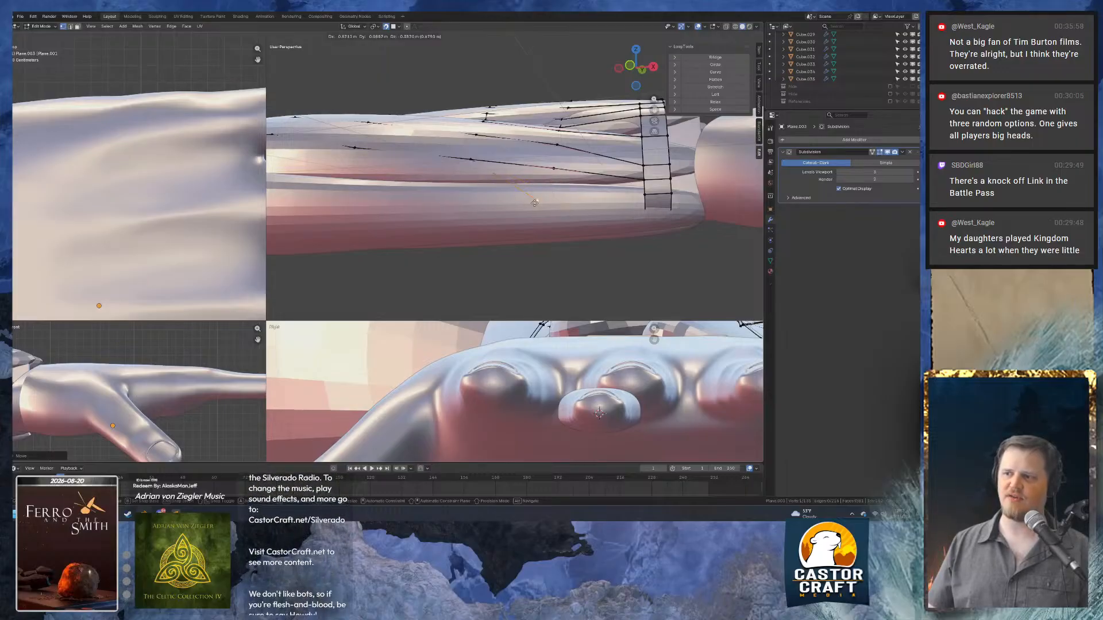
{"action": "left_click", "coordinate": [504, 222]}
{"action": "key", "text": "ctrl+z"}
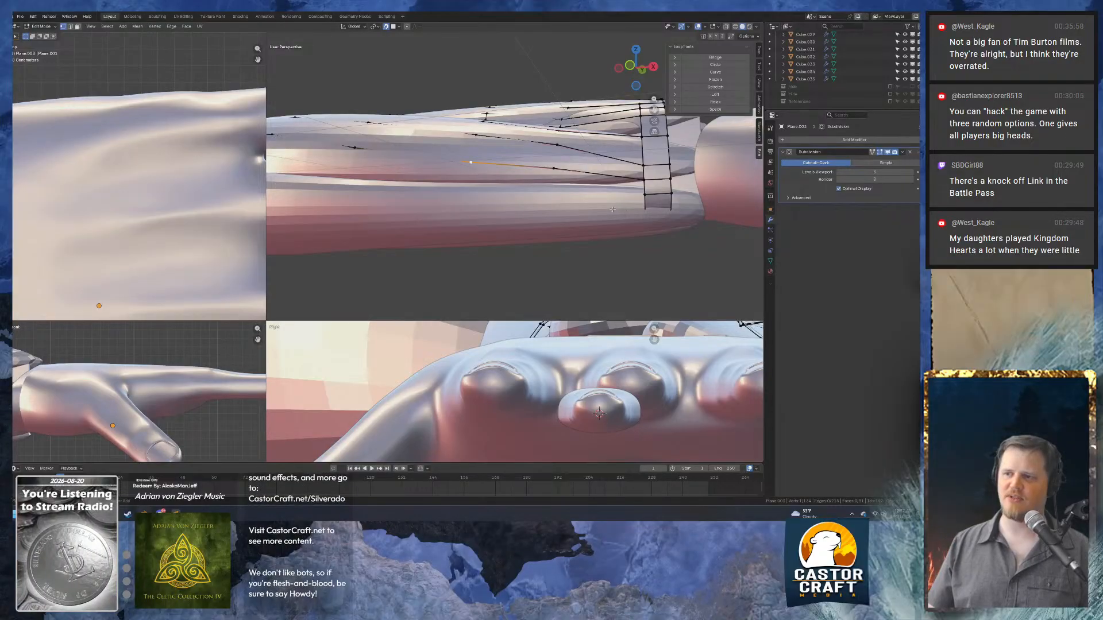
Extrude the first two vertices of a new strand from the cuff vertex below the existing strands, along the muscle groove.
{"action": "left_click", "coordinate": [645, 194]}
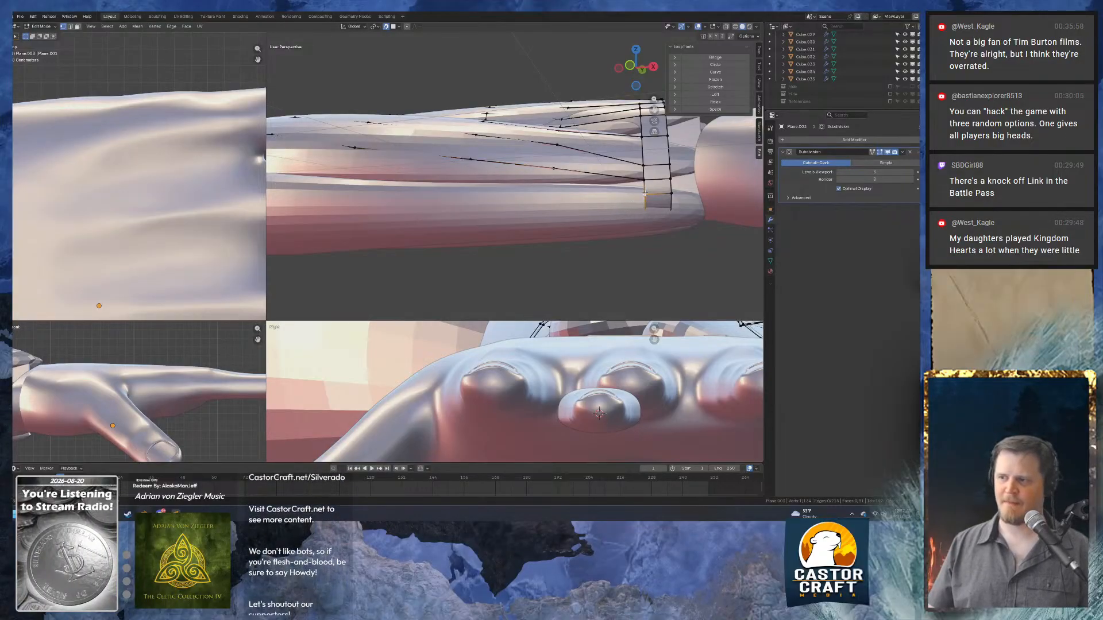
{"action": "key", "text": "e"}
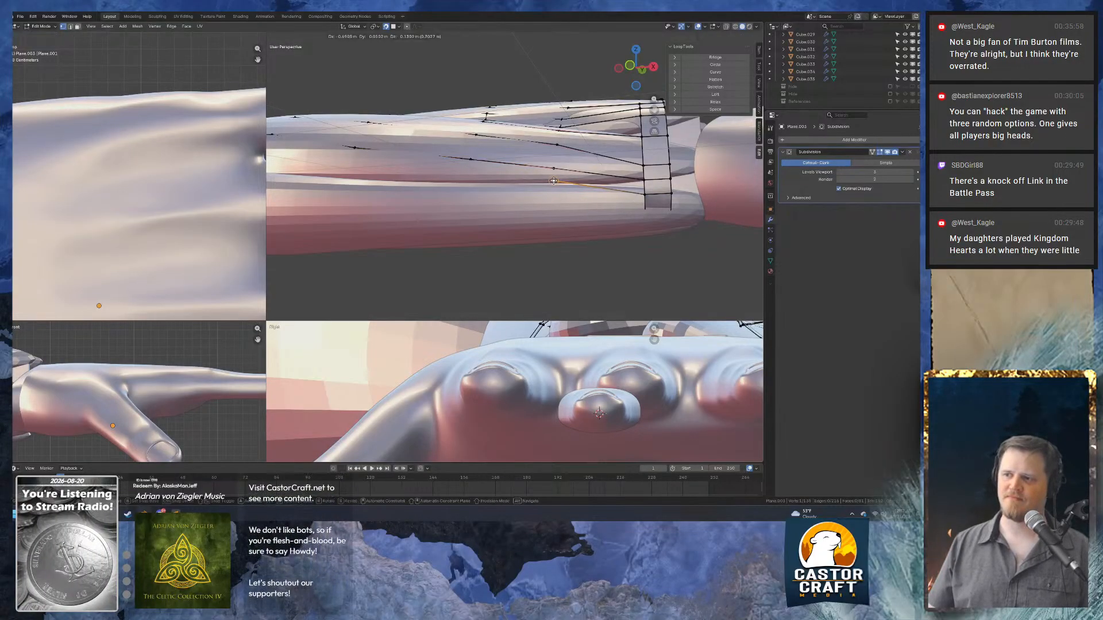
{"action": "left_click", "coordinate": [553, 181]}
{"action": "key", "text": "e"}
{"action": "left_click", "coordinate": [470, 179]}
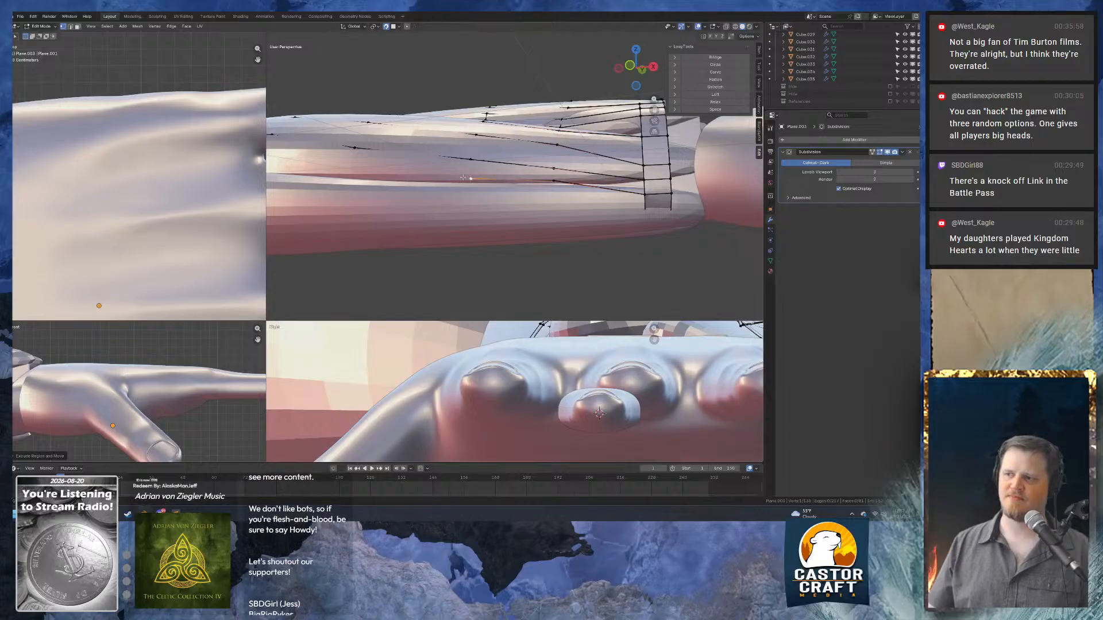
Extrude the strand's third and fourth vertices toward the elbow end, keeping them under the row above.
{"action": "middle_click_drag", "start_coordinate": [470, 179], "coordinate": [591, 193]}
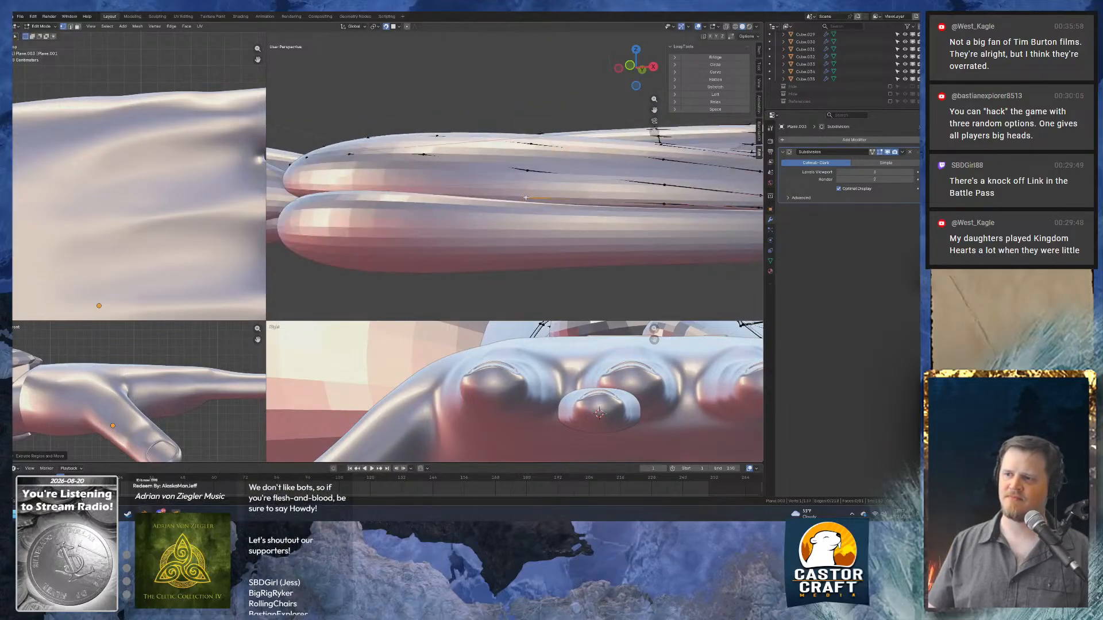
{"action": "mouse_move", "coordinate": [525, 198]}
{"action": "middle_mouse_down"}
{"action": "mouse_move", "coordinate": [474, 195]}
{"action": "mouse_move", "coordinate": [516, 200]}
{"action": "middle_mouse_up"}
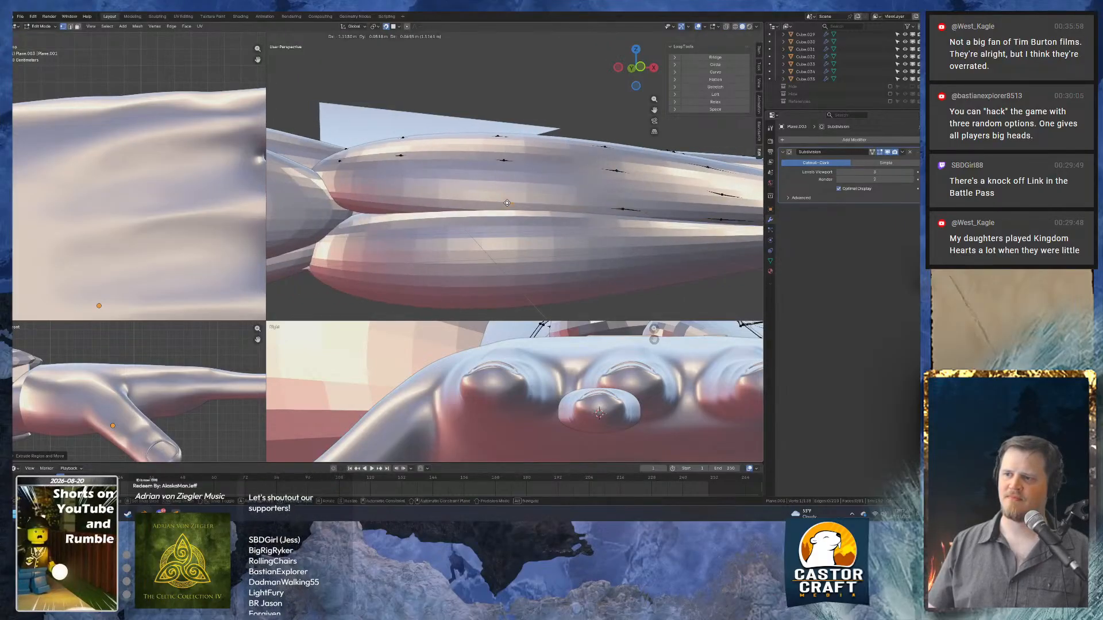
{"action": "key", "text": "e"}
{"action": "left_click", "coordinate": [402, 208]}
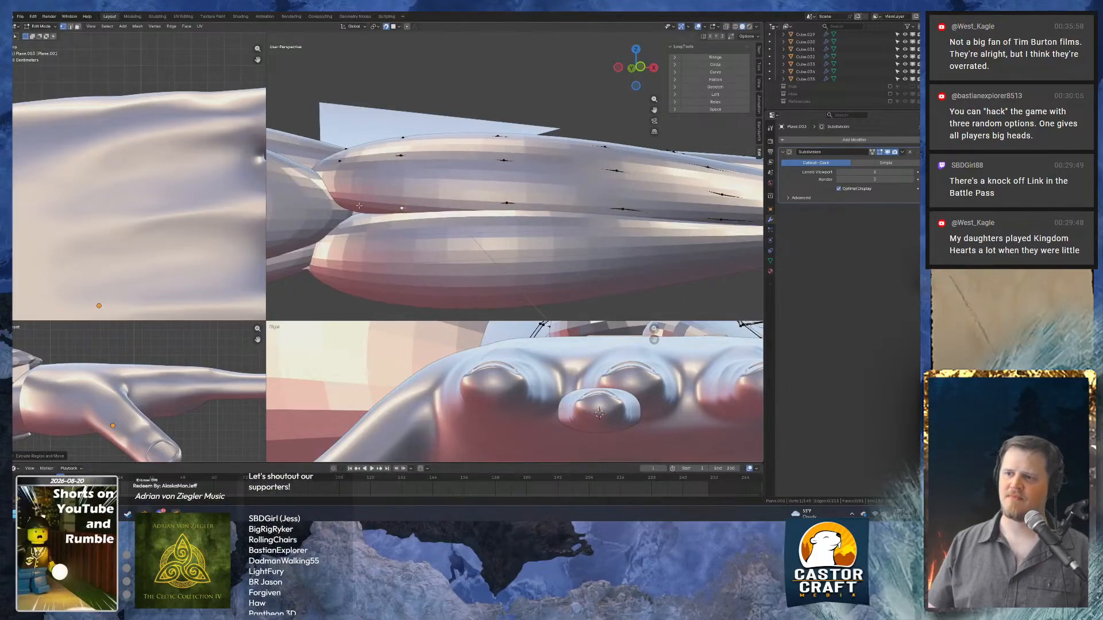
Slide the cuff's second-lowest cross edge upward along the cuff with Vertex Slide.
{"action": "middle_click_drag", "start_coordinate": [342, 203], "coordinate": [509, 266]}
{"action": "scroll", "coordinate": [517, 264], "scroll_direction": "up", "scroll_amount": 5}
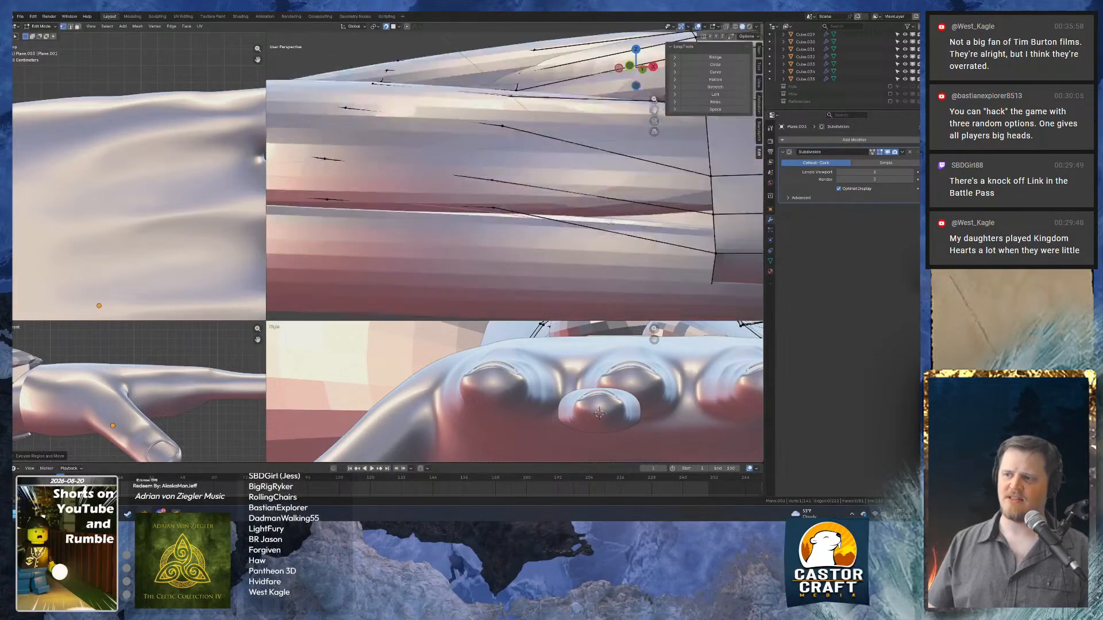
{"action": "scroll", "coordinate": [575, 253], "scroll_direction": "down", "scroll_amount": 3}
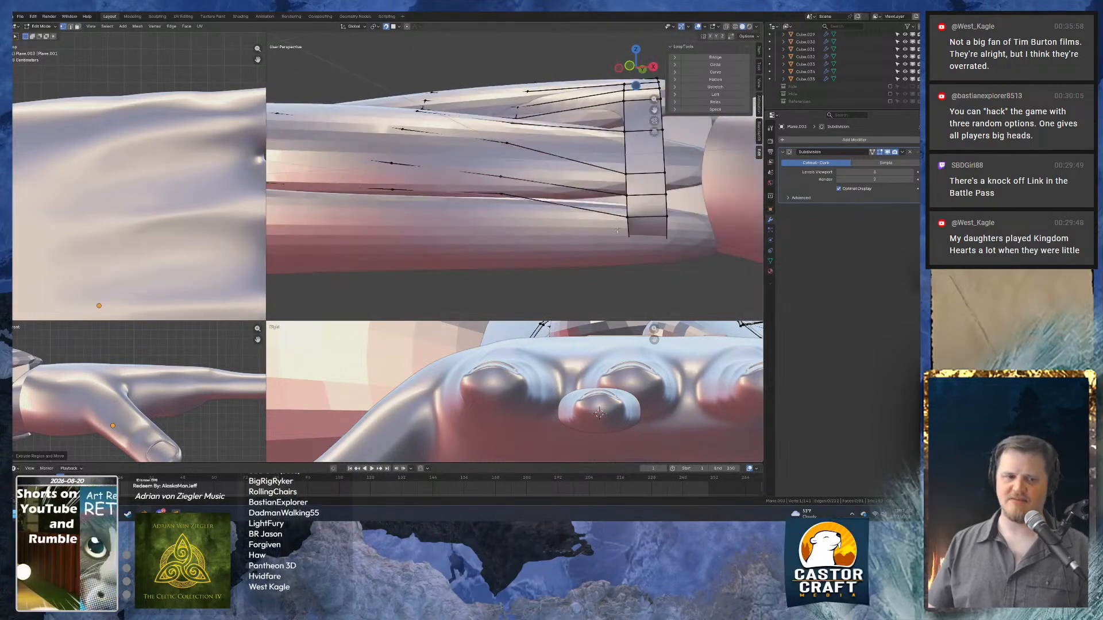
{"action": "key", "text": "shift+v"}
{"action": "left_click", "coordinate": [642, 214]}
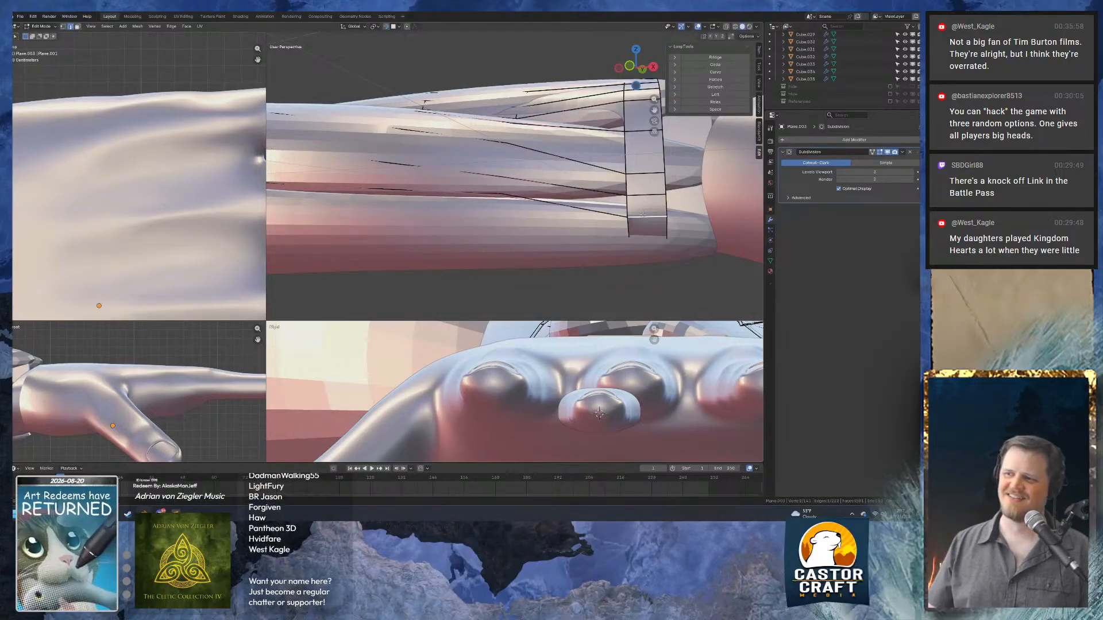
{"action": "key", "text": "shift+v"}
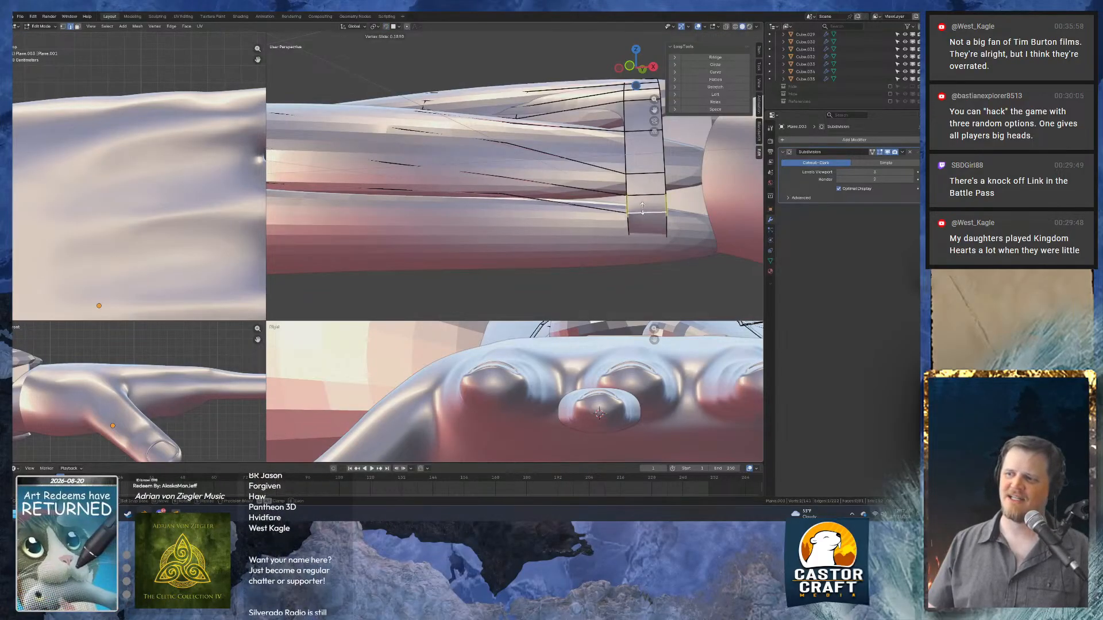
{"action": "left_click", "coordinate": [633, 222]}
Add a loop cut across the lowest face of the wrist cuff.
{"action": "key", "text": "ctrl+r"}
{"action": "left_click", "coordinate": [635, 225]}
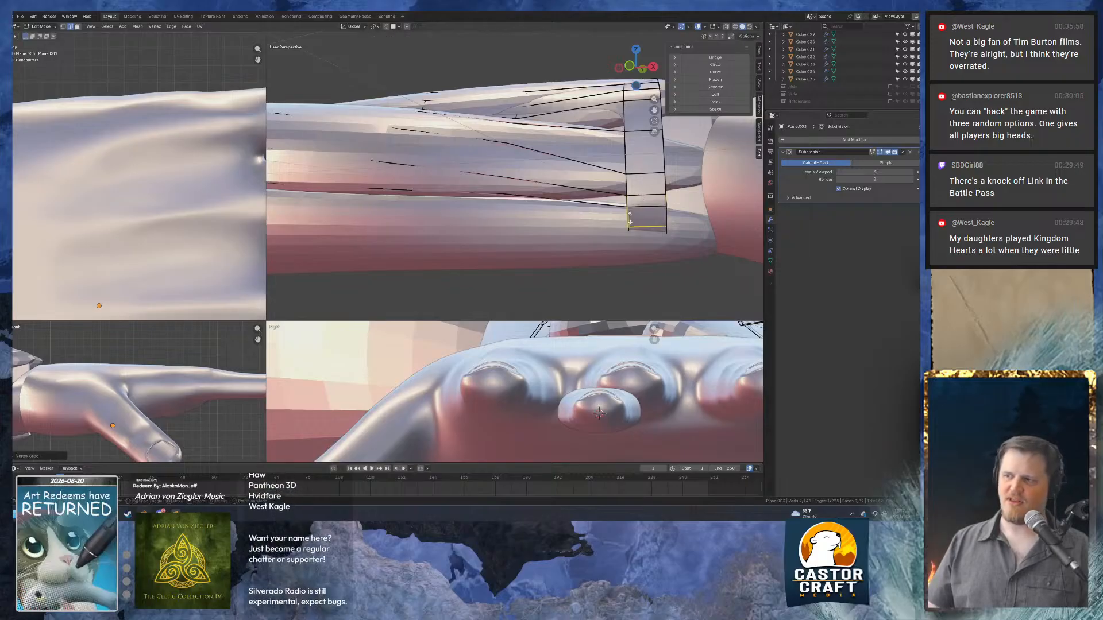
{"action": "left_click", "coordinate": [636, 225]}
Lower the cuff's bottom edge along the Z axis and shift it along the Y axis toward the muscle surface.
{"action": "key", "text": "g"}
{"action": "key", "text": "z"}
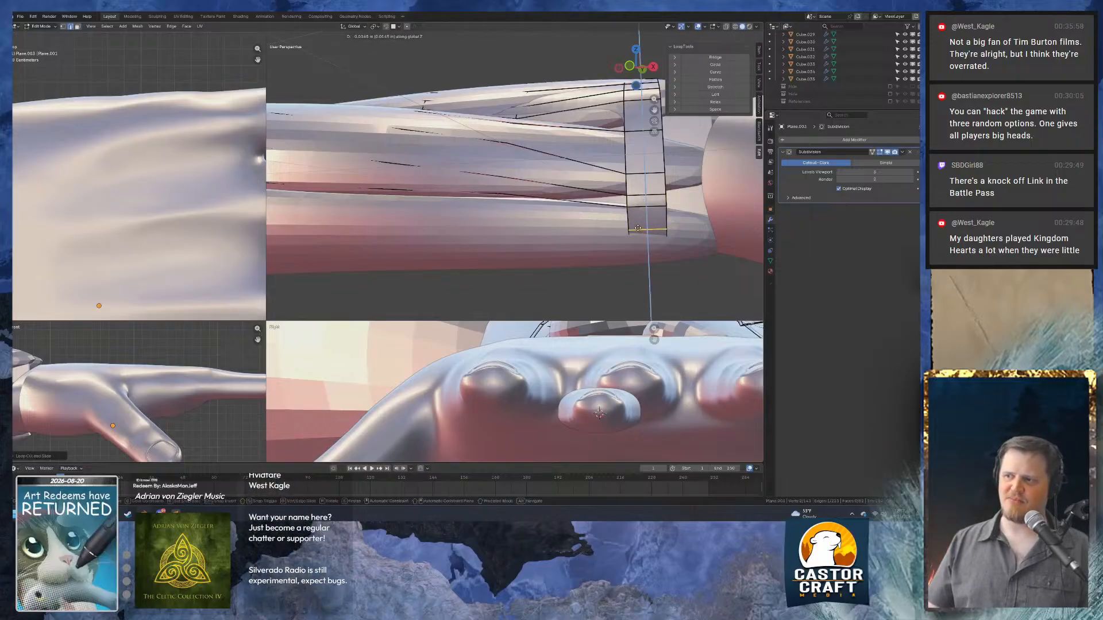
{"action": "left_click", "coordinate": [635, 238]}
{"action": "middle_click_drag", "start_coordinate": [635, 237], "coordinate": [554, 228]}
{"action": "key", "text": "g"}
{"action": "key", "text": "y"}
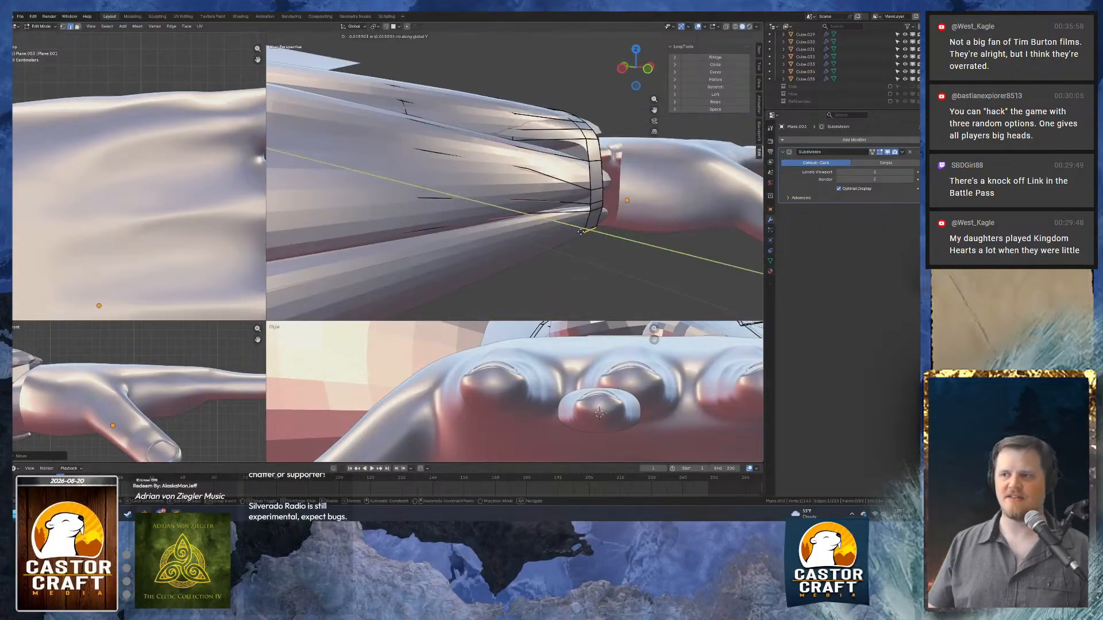
{"action": "left_click", "coordinate": [582, 233]}
{"action": "middle_click_drag", "start_coordinate": [582, 232], "coordinate": [578, 224]}
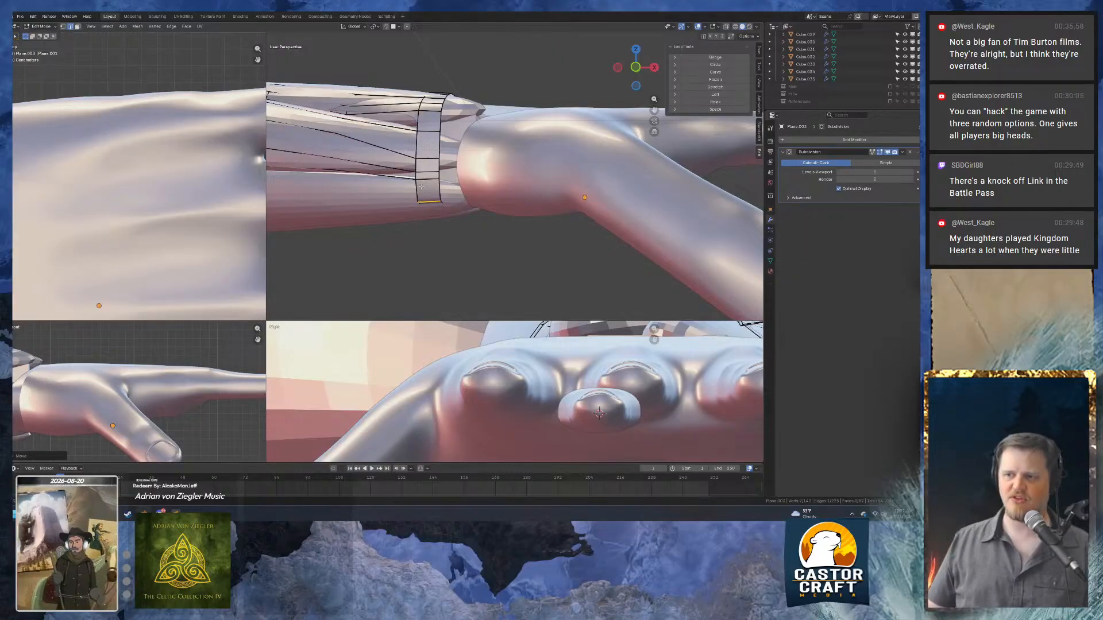
Turn on snapping and place the first vertex of a new strand from the added cuff loop onto the lowest muscle.
{"action": "middle_click_drag", "start_coordinate": [477, 197], "coordinate": [583, 202]}
{"action": "key", "text": "g"}
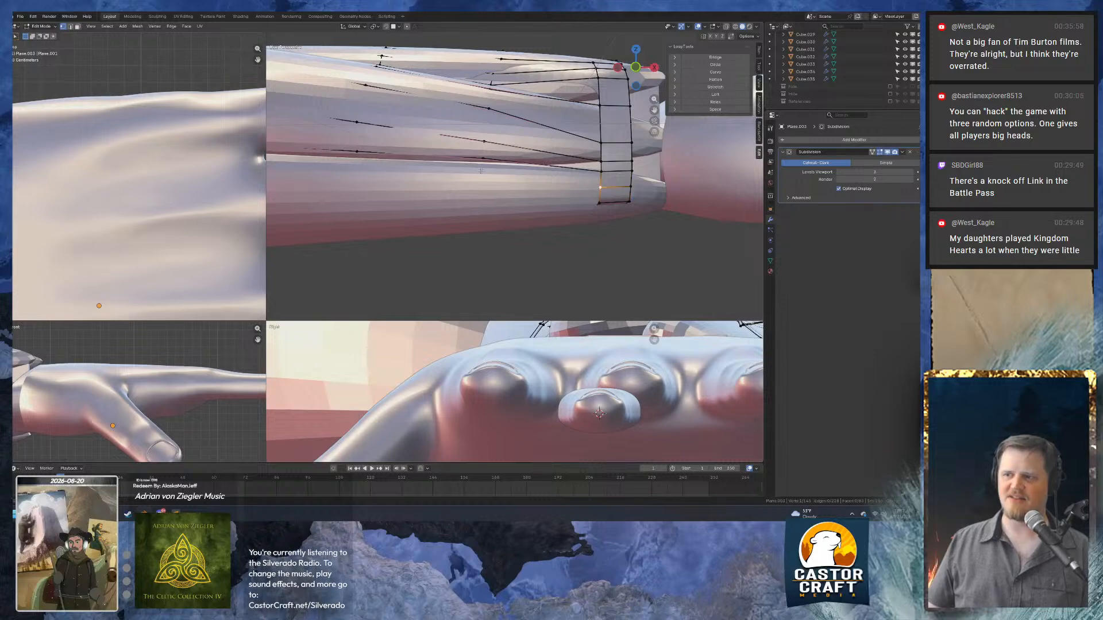
{"action": "key", "text": "g"}
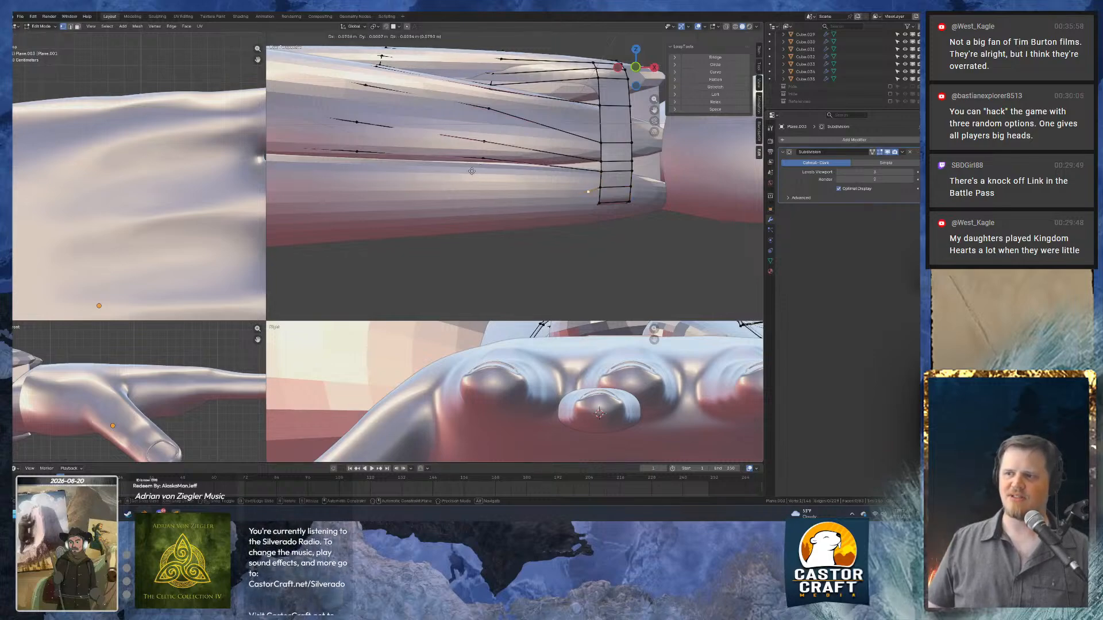
{"action": "left_click", "coordinate": [472, 171]}
{"action": "key", "text": "shift+Tab"}
{"action": "key", "text": "g"}
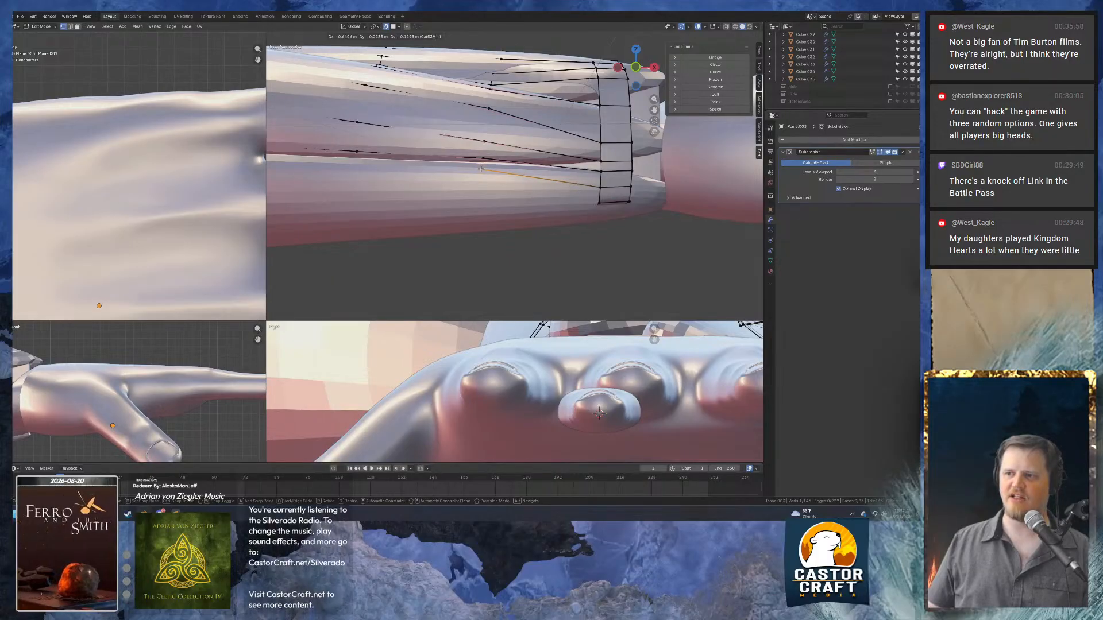
{"action": "left_click", "coordinate": [480, 169]}
{"action": "middle_click_drag", "start_coordinate": [481, 169], "coordinate": [510, 205], "text": "shift"}
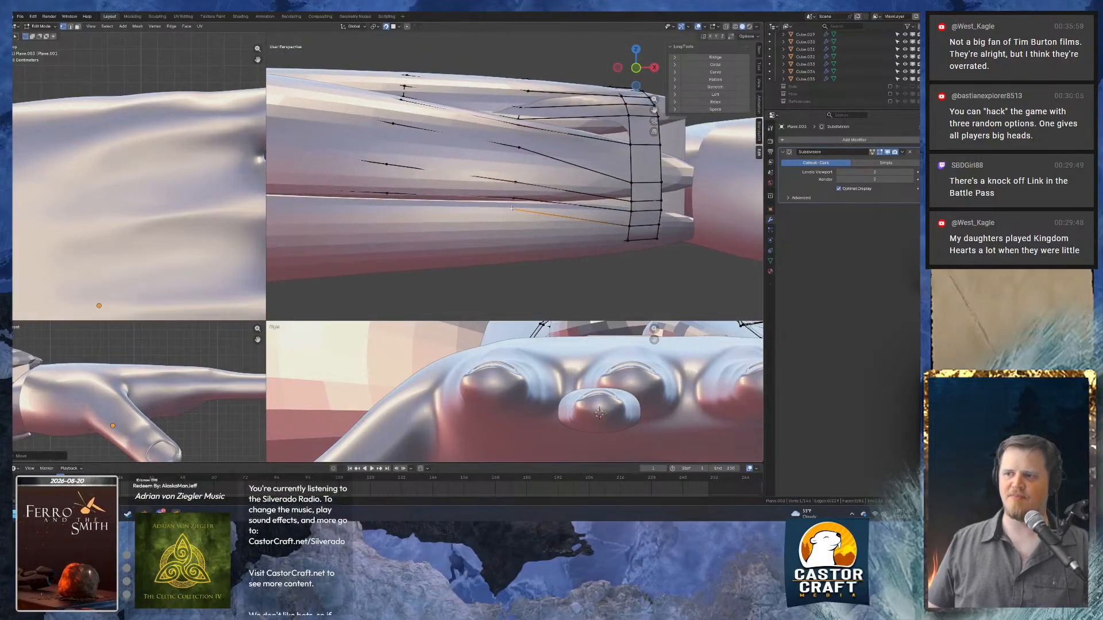
Extrude the new strand's second vertex along the lowest muscle and nudge it under the row above.
{"action": "key", "text": "e"}
{"action": "left_click", "coordinate": [385, 204]}
{"action": "middle_click_drag", "start_coordinate": [385, 204], "coordinate": [552, 243], "text": "shift"}
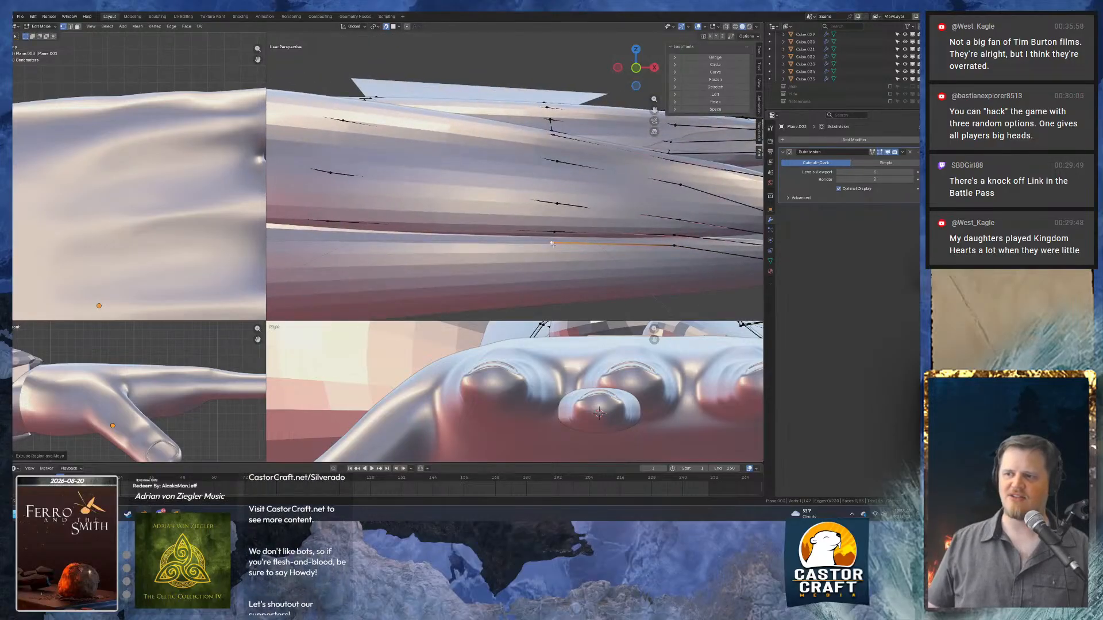
{"action": "key", "text": "g"}
{"action": "left_click", "coordinate": [554, 243]}
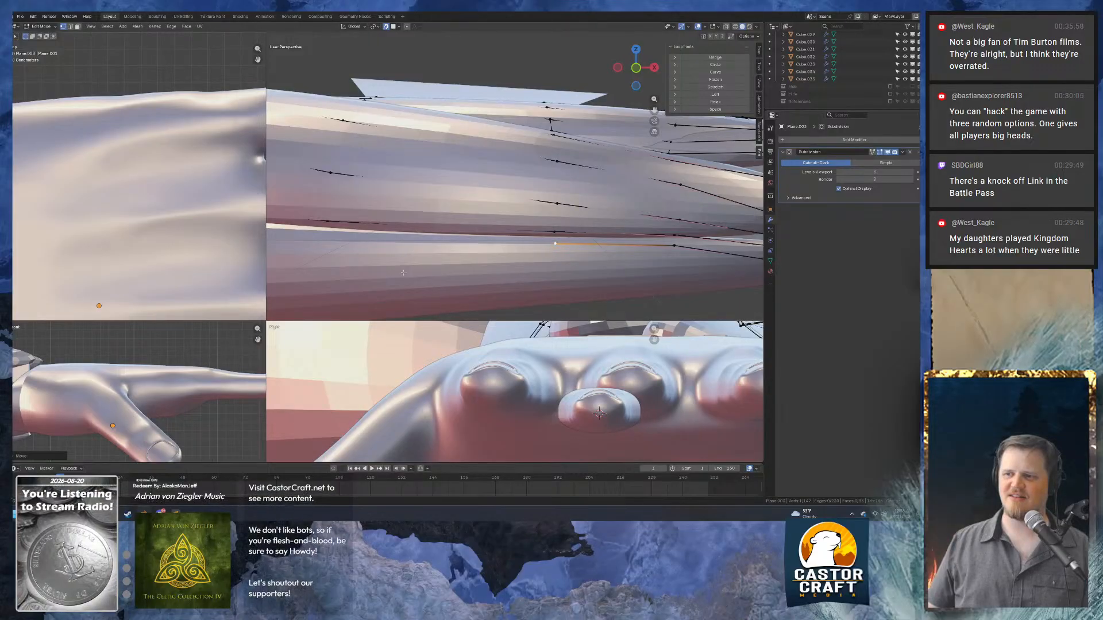
Extrude the strand's third vertex toward the elbow and raise it close beneath the neighbouring strand's vertex.
{"action": "middle_click_drag", "start_coordinate": [403, 273], "coordinate": [498, 242], "text": "shift"}
{"action": "key", "text": "e"}
{"action": "left_click", "coordinate": [516, 203]}
{"action": "key", "text": "e"}
{"action": "left_click", "coordinate": [503, 214]}
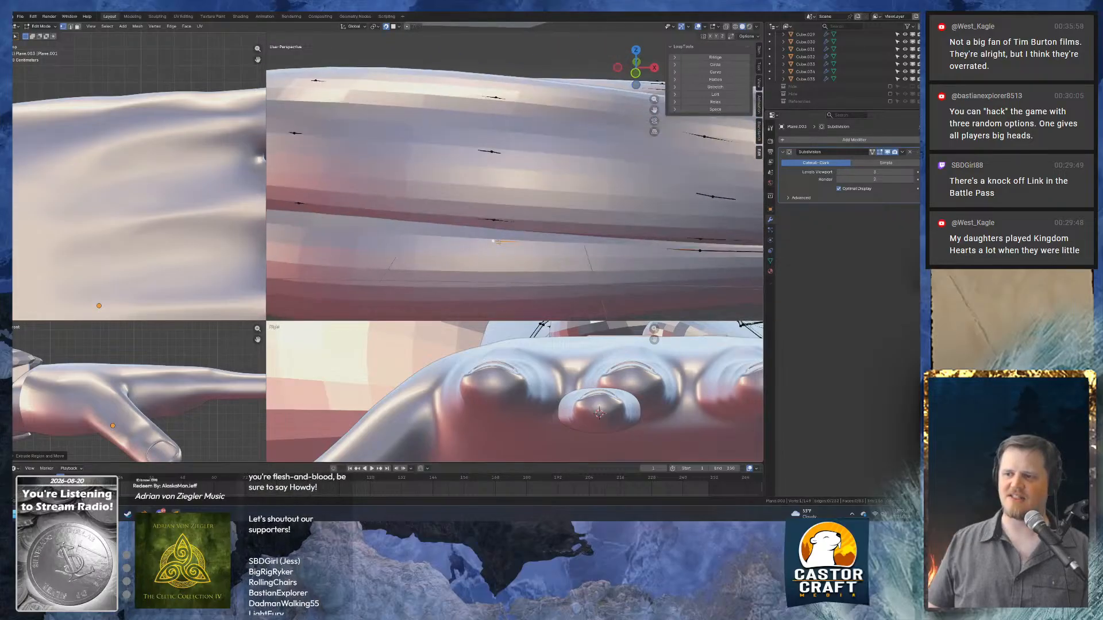
{"action": "key", "text": "g"}
{"action": "left_click", "coordinate": [494, 236]}
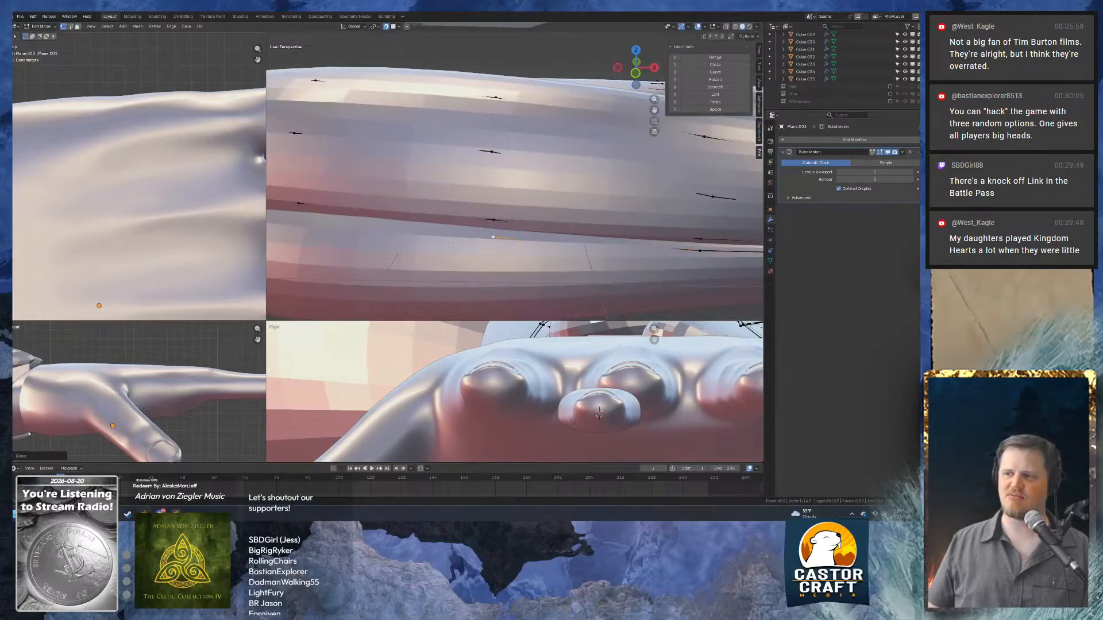
{"action": "middle_click_drag", "start_coordinate": [292, 219], "coordinate": [541, 234], "text": "shift"}
{"action": "key", "text": "g"}
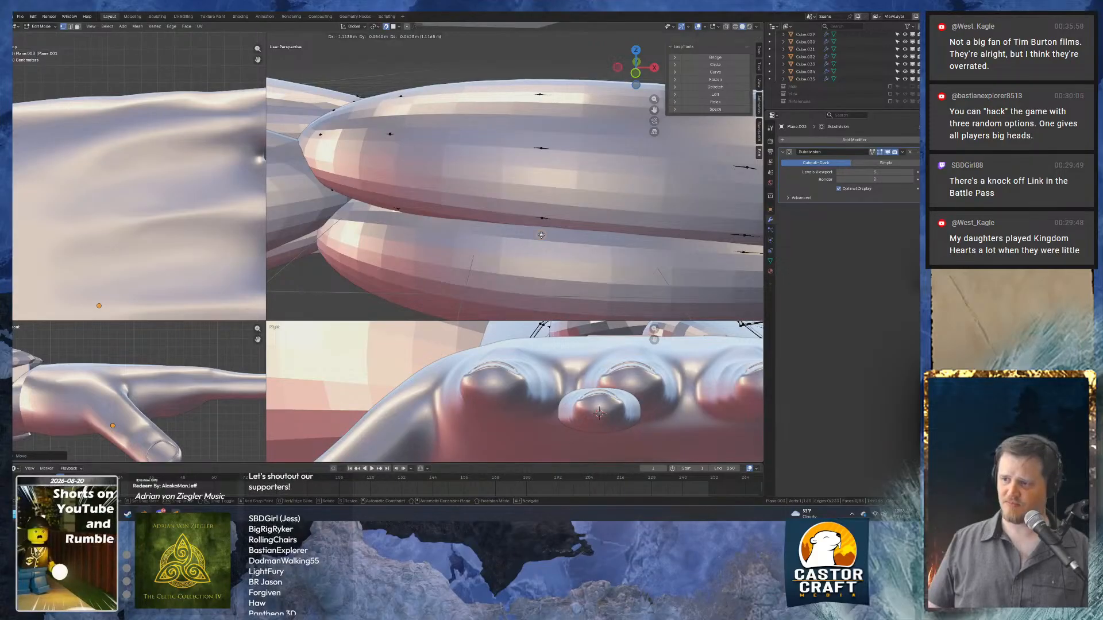
{"action": "left_click", "coordinate": [542, 235]}
Extrude the strand's fourth and fifth vertices to the elbow end of the lowest muscle.
{"action": "key", "text": "e"}
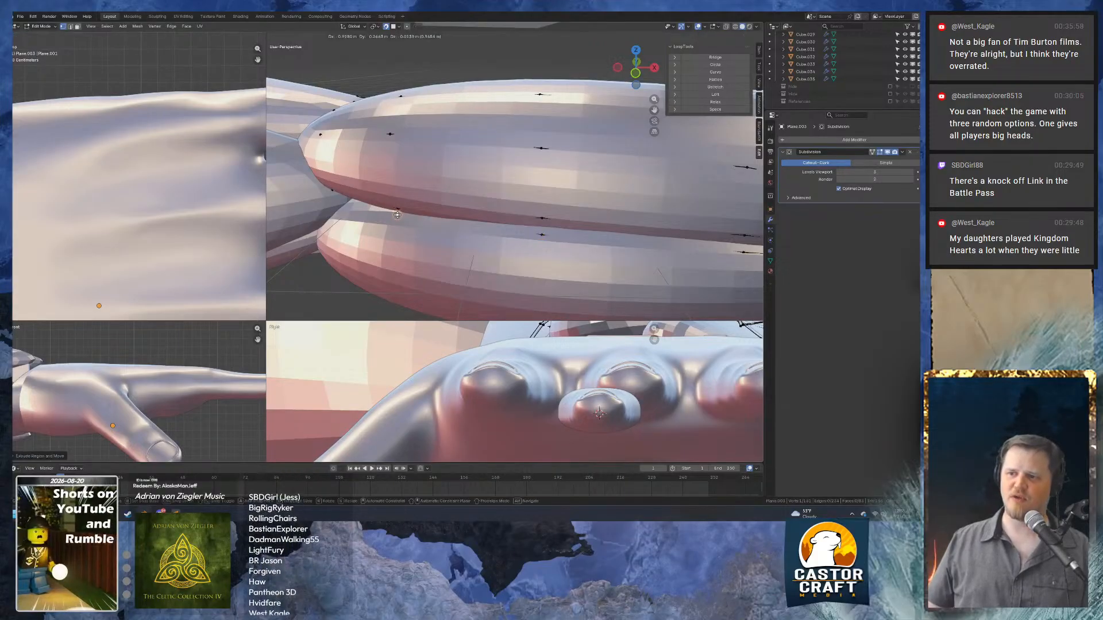
{"action": "left_click", "coordinate": [398, 215]}
{"action": "middle_click_drag", "start_coordinate": [398, 215], "coordinate": [421, 219]}
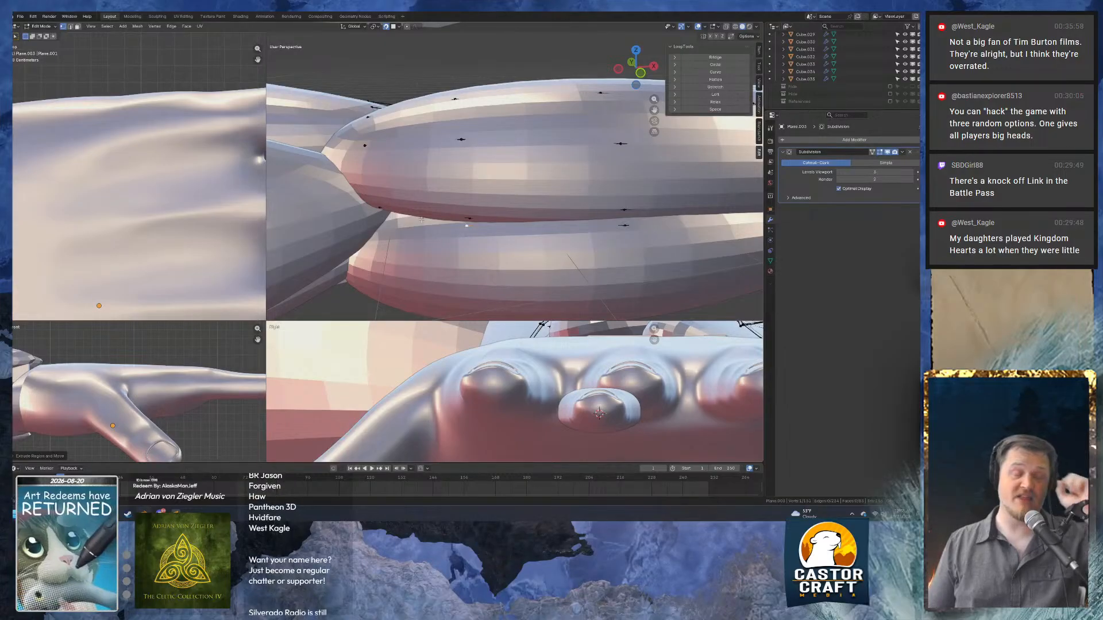
{"action": "key", "text": "e"}
{"action": "left_click", "coordinate": [386, 224]}
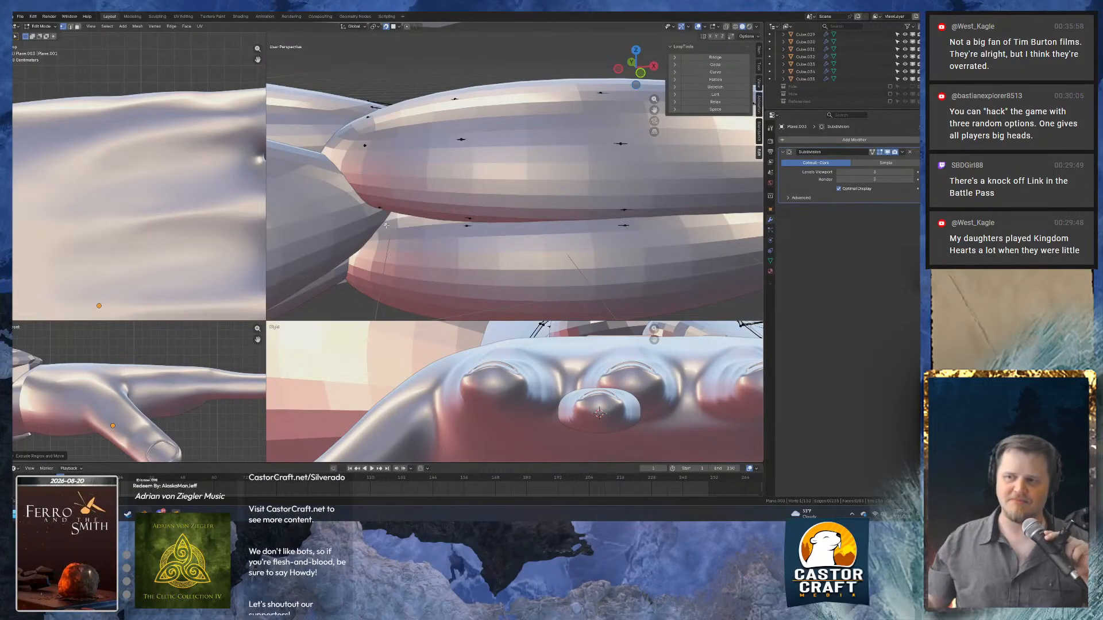
Extrude the first vertex of a new strand from the cuff's lowest open-side vertex and nudge it beneath the row above.
{"action": "scroll", "coordinate": [531, 246], "scroll_direction": "down", "scroll_amount": 5}
{"action": "middle_click_drag", "start_coordinate": [531, 246], "coordinate": [493, 206]}
{"action": "scroll", "coordinate": [578, 199], "scroll_direction": "up", "scroll_amount": 3}
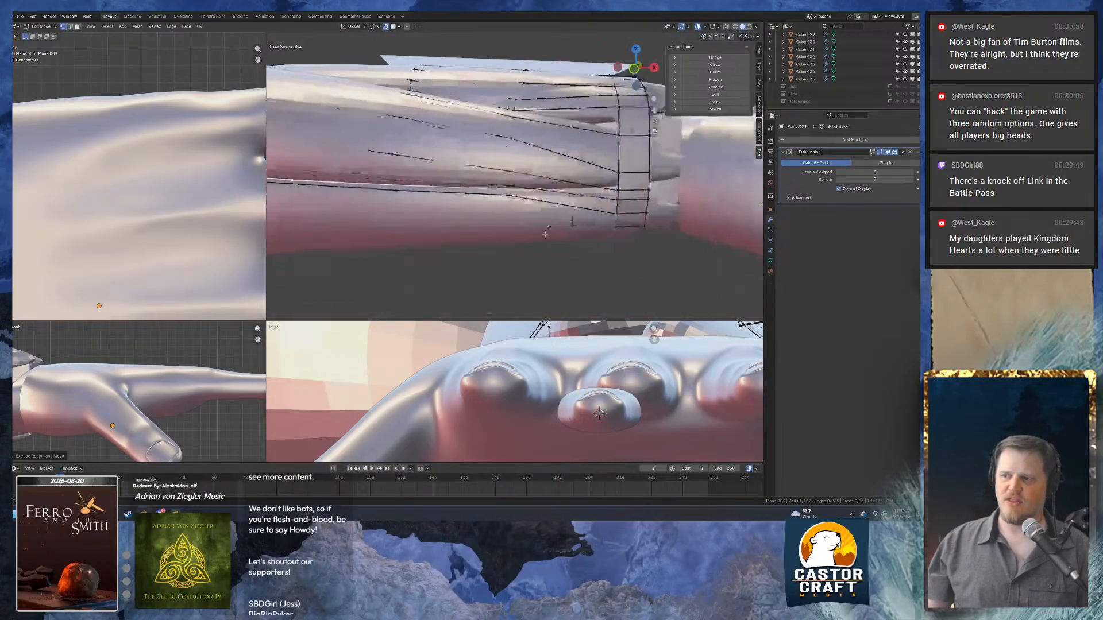
{"action": "middle_click_drag", "start_coordinate": [614, 227], "coordinate": [546, 206], "text": "shift"}
{"action": "left_click", "coordinate": [548, 208]}
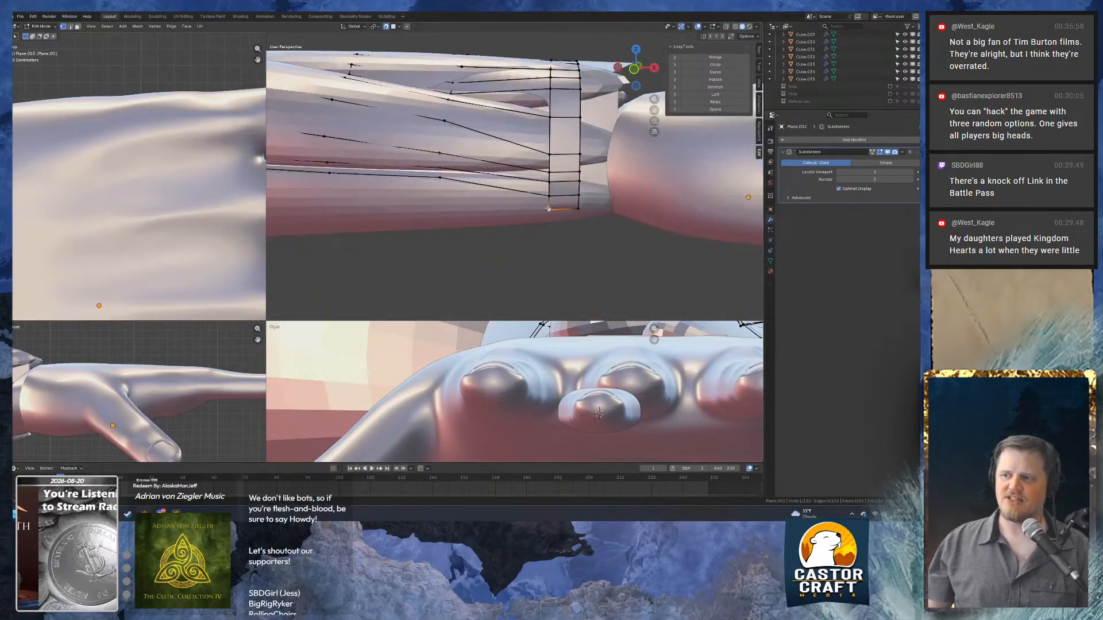
{"action": "key", "text": "e"}
{"action": "left_click", "coordinate": [439, 187]}
{"action": "middle_click_drag", "start_coordinate": [437, 200], "coordinate": [623, 208], "text": "shift"}
{"action": "key", "text": "g"}
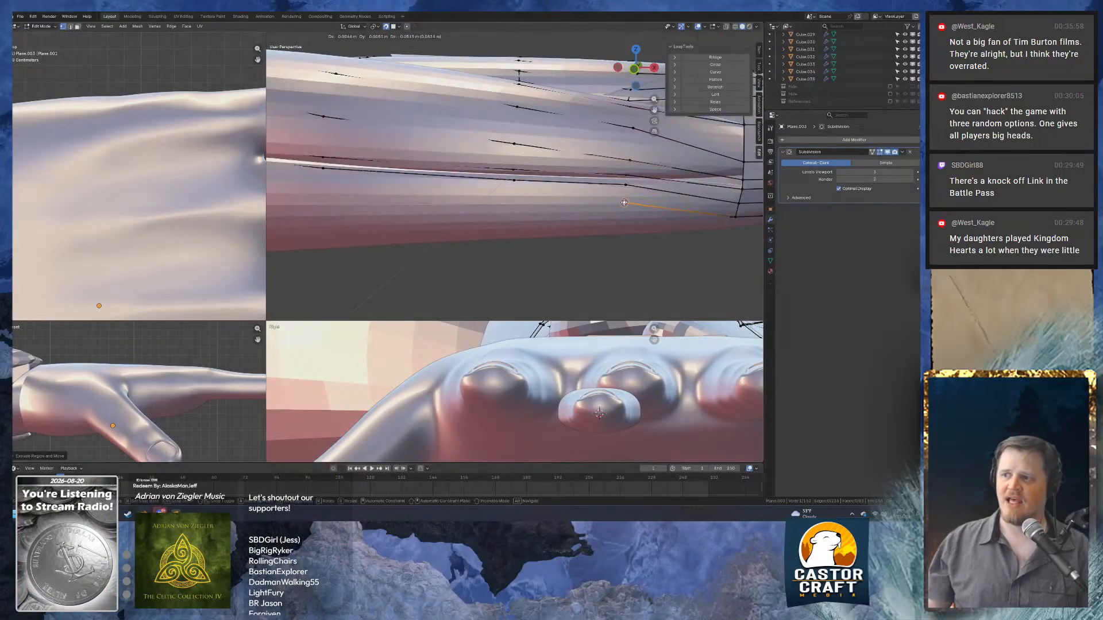
{"action": "left_click", "coordinate": [624, 202]}
Extrude the new strand's second vertex toward the elbow and align it under the neighbouring strand's vertex.
{"action": "key", "text": "e"}
{"action": "left_click", "coordinate": [519, 201]}
{"action": "middle_click_drag", "start_coordinate": [519, 201], "coordinate": [522, 184]}
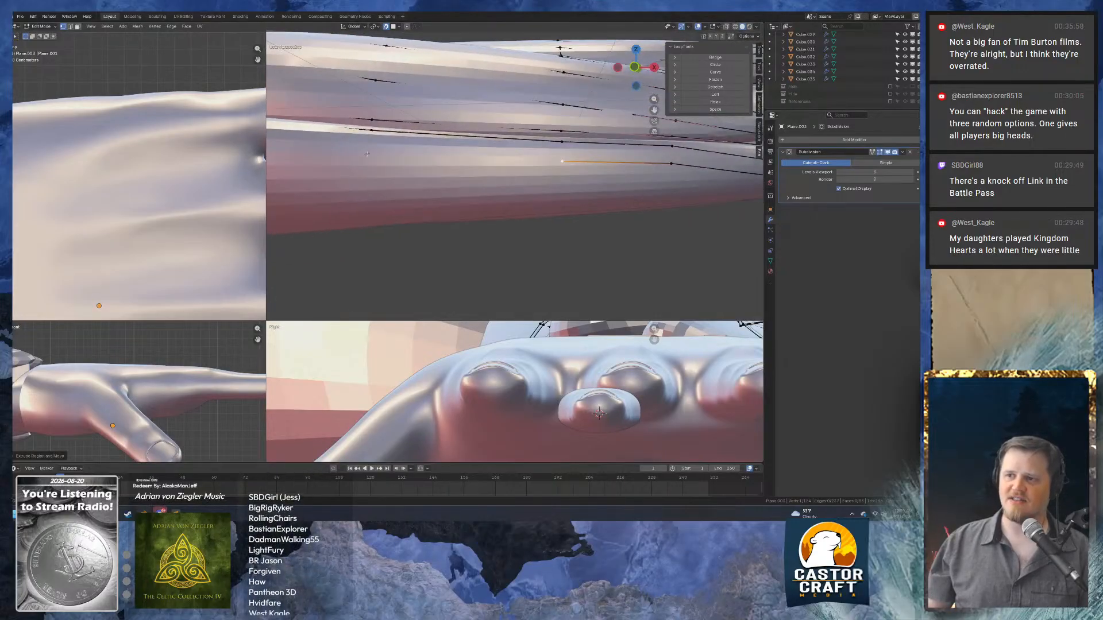
{"action": "middle_click_drag", "start_coordinate": [367, 154], "coordinate": [422, 194]}
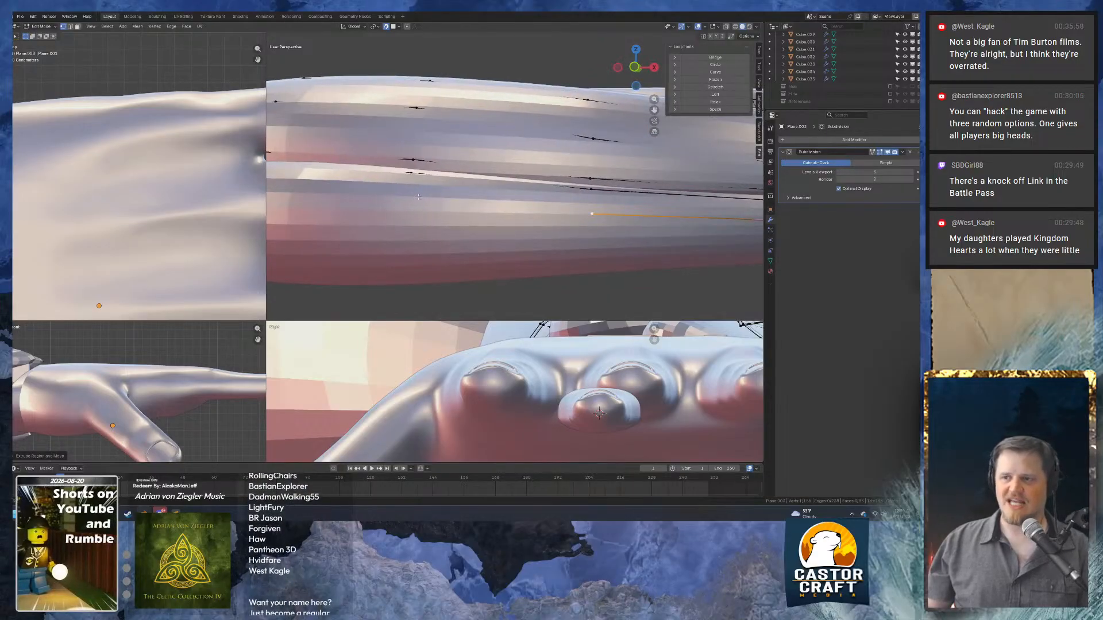
{"action": "middle_click_drag", "start_coordinate": [411, 199], "coordinate": [461, 219]}
{"action": "middle_click_drag", "start_coordinate": [554, 262], "coordinate": [538, 241]}
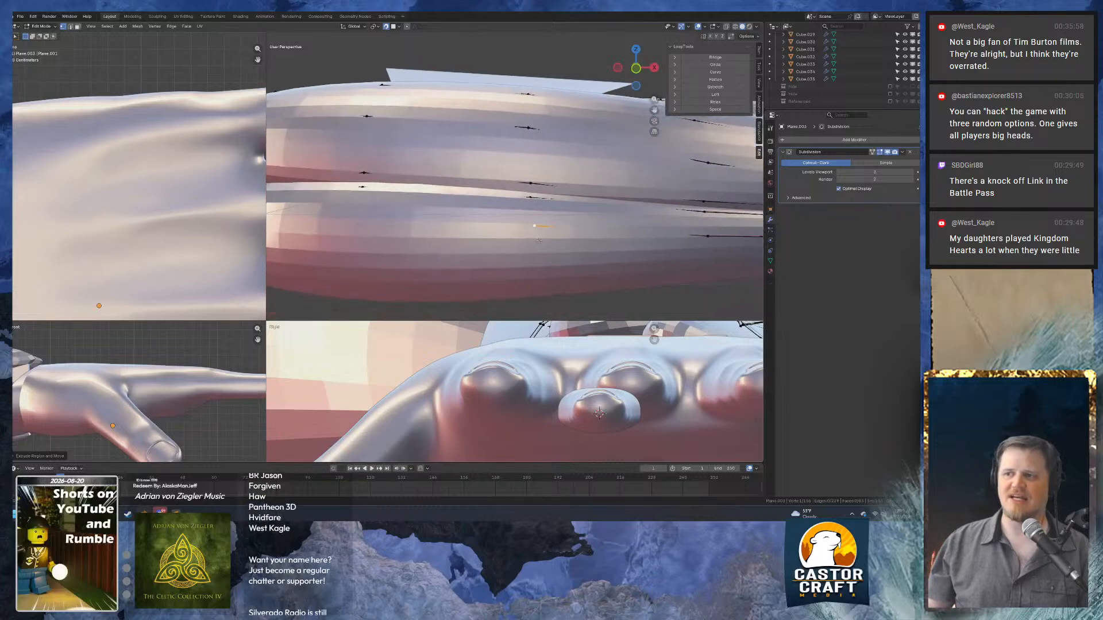
{"action": "key", "text": "g"}
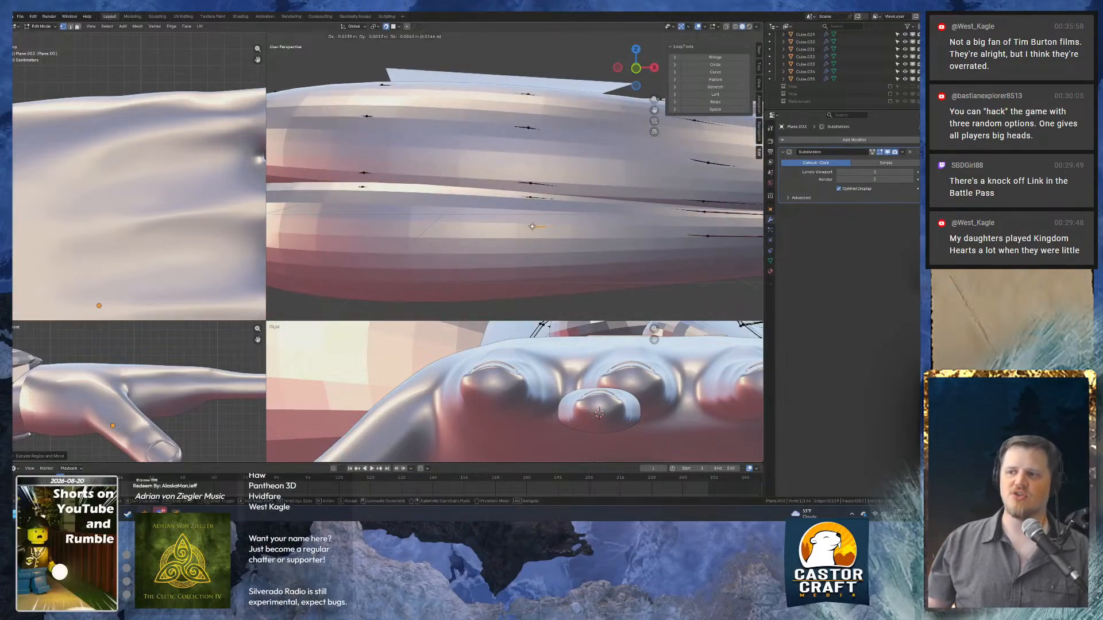
{"action": "left_click", "coordinate": [536, 227]}
Extrude the strand's remaining vertices along the lowest muscle to its elbow end.
{"action": "middle_click_drag", "start_coordinate": [356, 222], "coordinate": [508, 226], "text": "shift"}
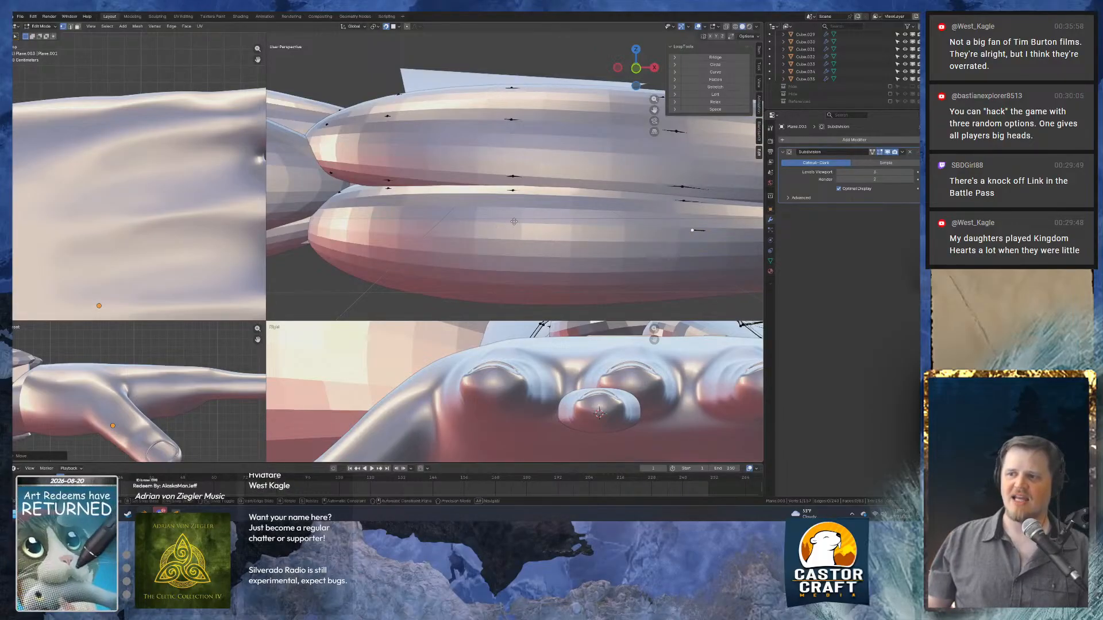
{"action": "key", "text": "e"}
{"action": "left_click", "coordinate": [493, 221]}
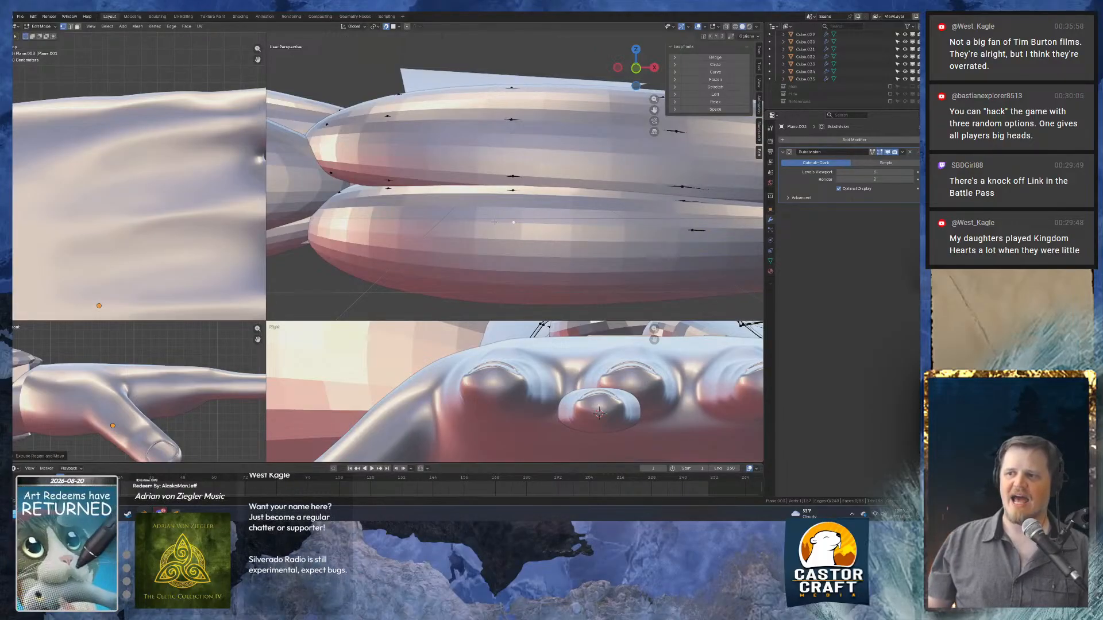
{"action": "key", "text": "g"}
{"action": "left_click", "coordinate": [385, 219]}
{"action": "middle_click_drag", "start_coordinate": [385, 218], "coordinate": [459, 221]}
{"action": "key", "text": "g"}
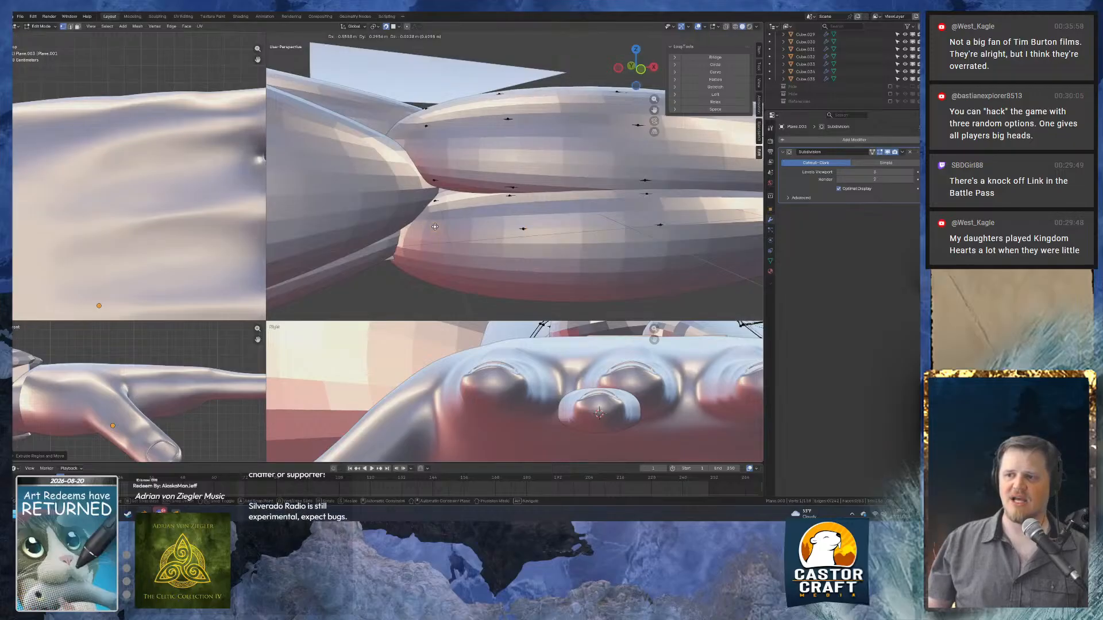
{"action": "left_click", "coordinate": [435, 226]}
{"action": "middle_click_drag", "start_coordinate": [435, 227], "coordinate": [611, 212]}
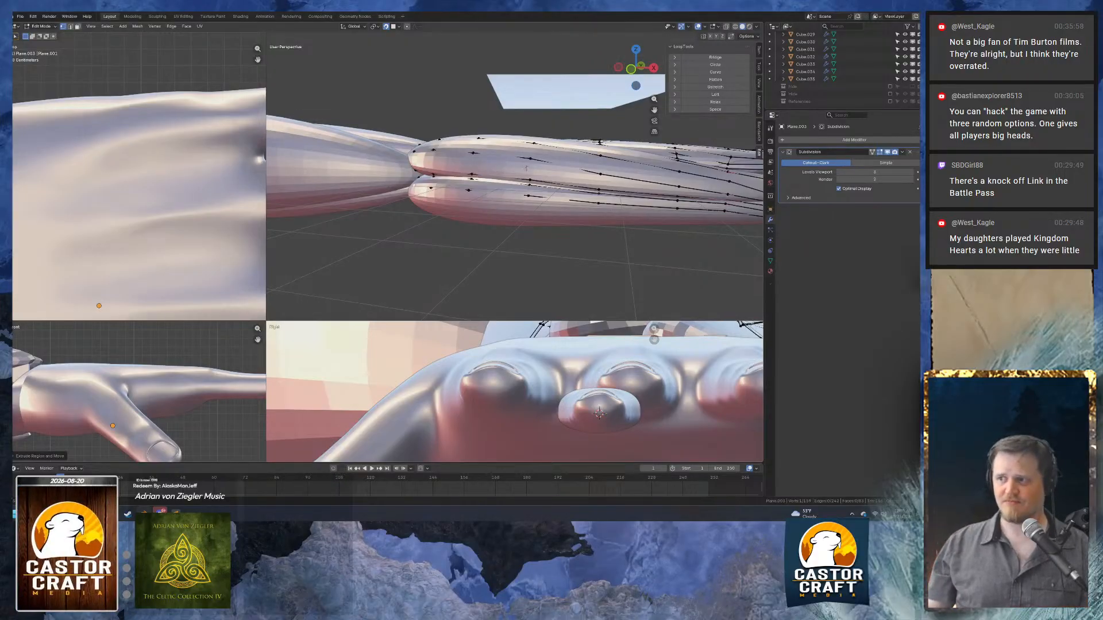
Hide the separate hand object in front of the arm and resume editing the forearm cuff mesh.
{"action": "scroll", "coordinate": [525, 167], "scroll_direction": "down", "scroll_amount": 8}
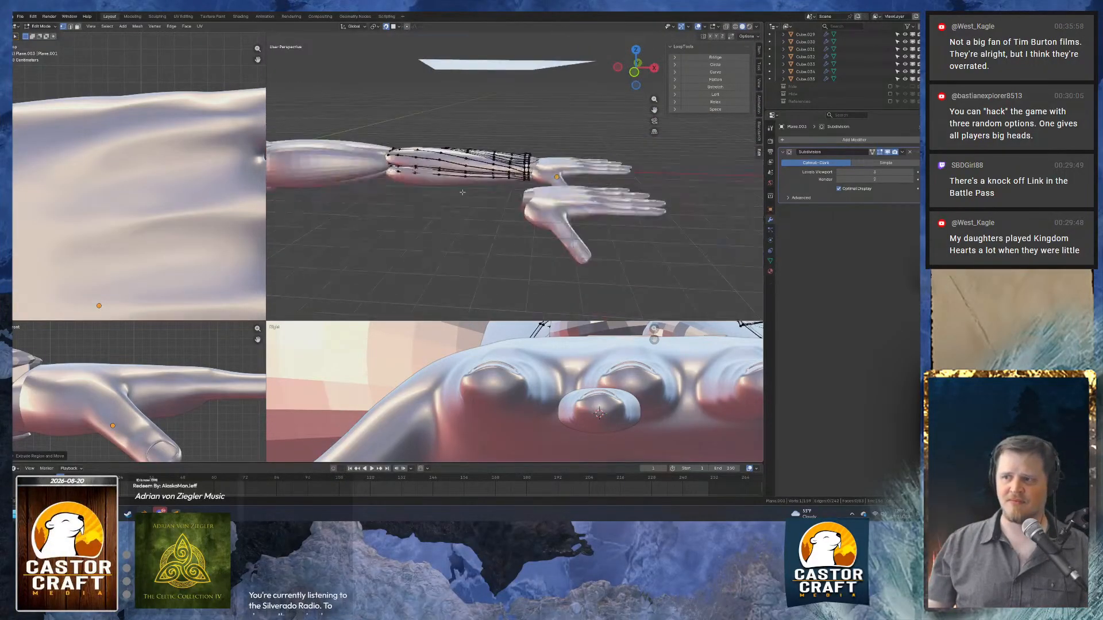
{"action": "key", "text": "Tab"}
{"action": "left_click", "coordinate": [558, 203]}
{"action": "key", "text": "h"}
{"action": "scroll", "coordinate": [500, 181], "scroll_direction": "up", "scroll_amount": 5}
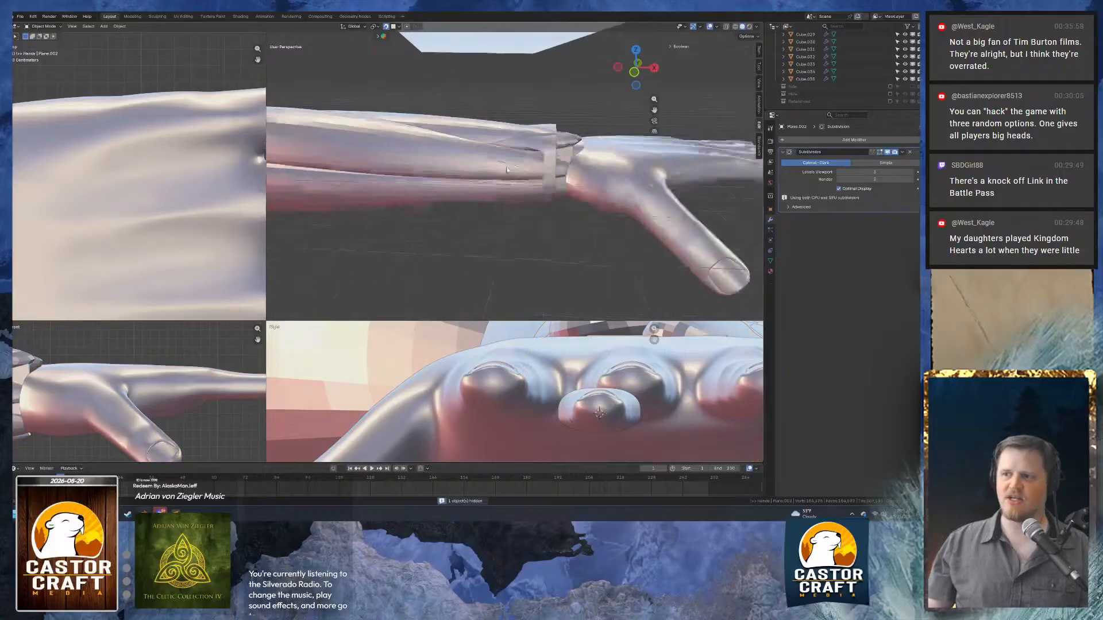
{"action": "left_click", "coordinate": [562, 171]}
{"action": "key", "text": "Tab"}
Isolate the forearm cuff mesh in local view with its open strand side exposed.
{"action": "middle_click_drag", "start_coordinate": [561, 172], "coordinate": [513, 179]}
{"action": "scroll", "coordinate": [512, 179], "scroll_direction": "down", "scroll_amount": 4}
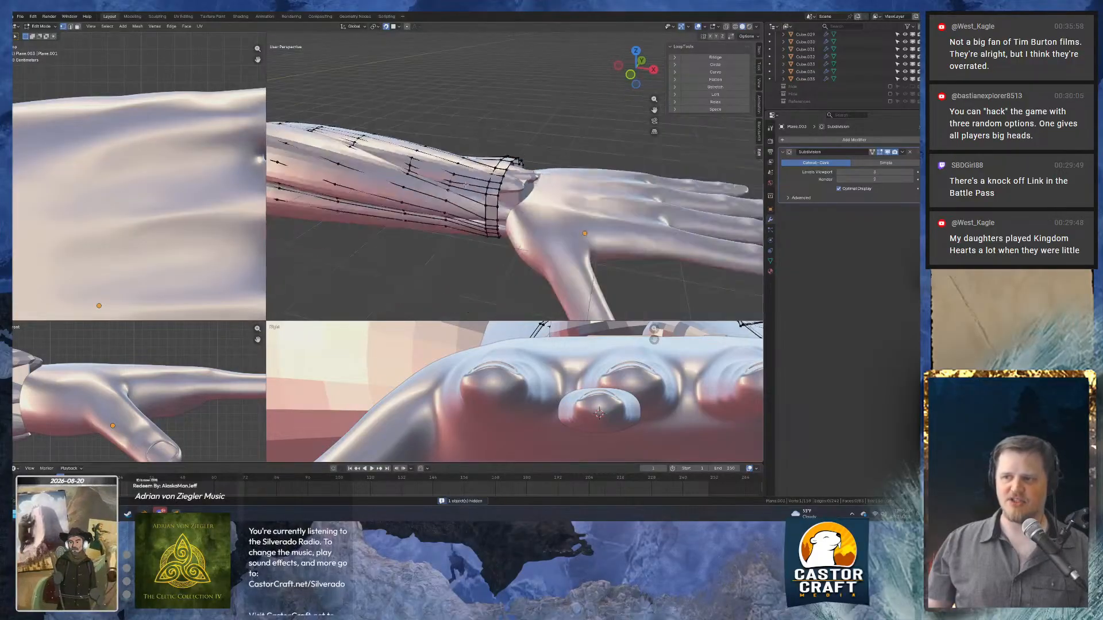
{"action": "key", "text": "m"}
{"action": "key", "text": "Escape"}
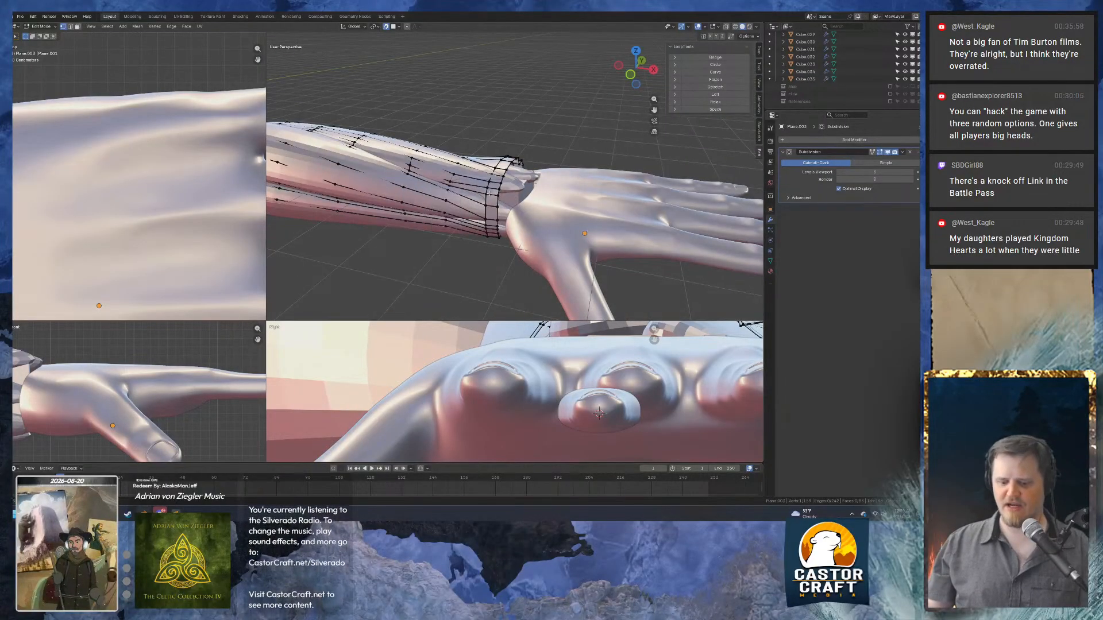
{"action": "key", "text": "KP_Divide"}
{"action": "middle_click_drag", "start_coordinate": [574, 184], "coordinate": [436, 172]}
{"action": "scroll", "coordinate": [437, 172], "scroll_direction": "up", "scroll_amount": 2}
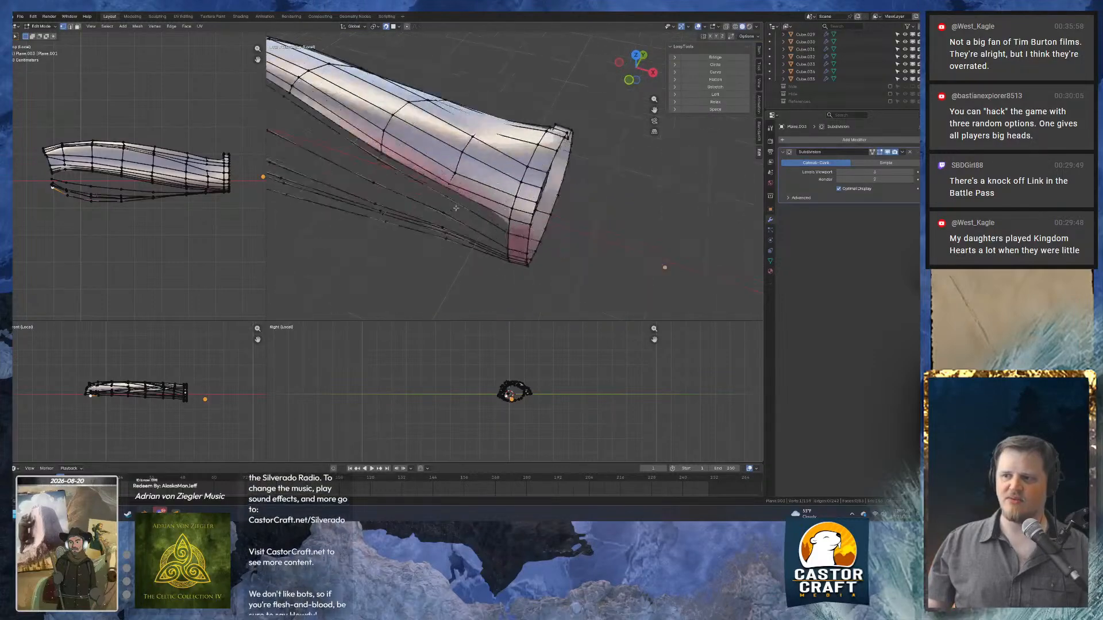
{"action": "middle_click_drag", "start_coordinate": [459, 216], "coordinate": [511, 192]}
Fill faces between the sleeve's open edge and the nearest strand in edge mode, starting at the wrist cuff.
{"action": "key", "text": "2"}
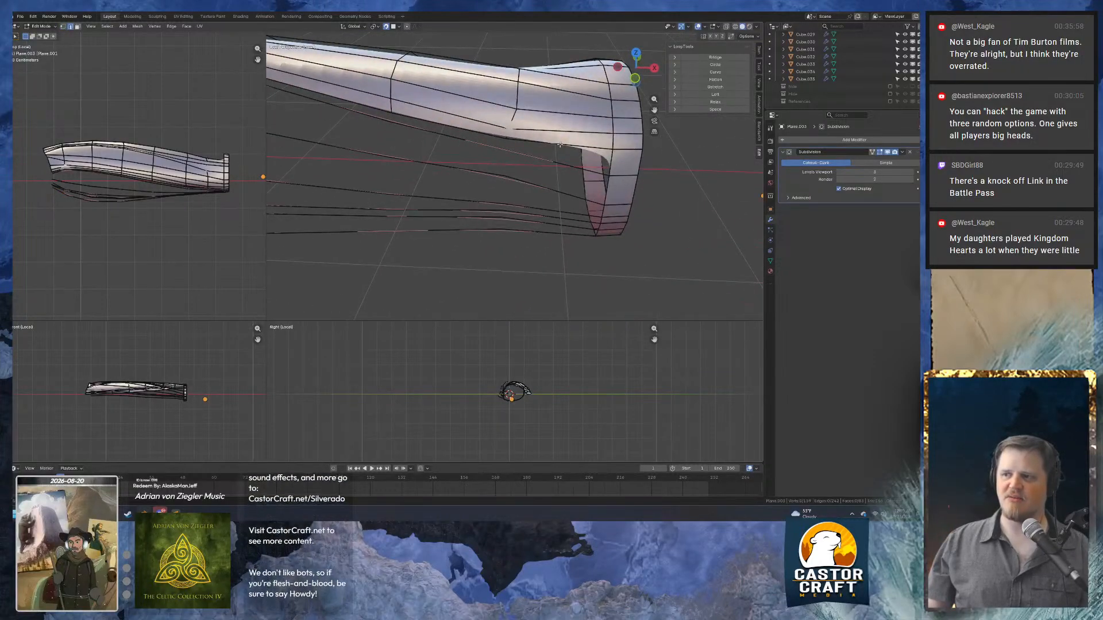
{"action": "left_click", "coordinate": [553, 143], "text": "alt"}
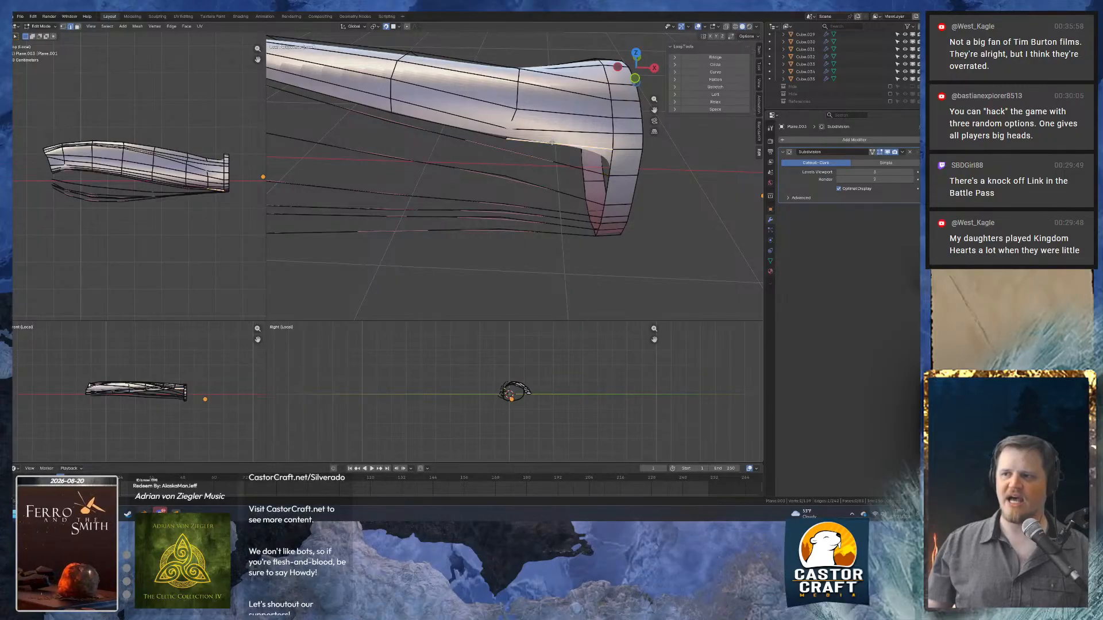
{"action": "left_click", "coordinate": [539, 161], "text": "alt+shift"}
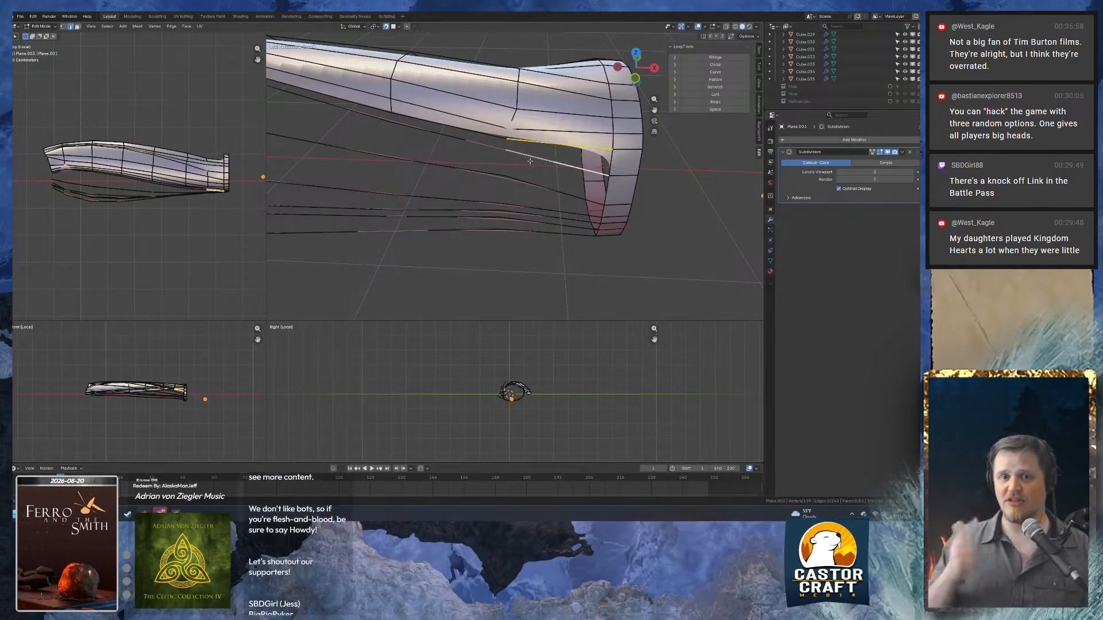
{"action": "key", "text": "f"}
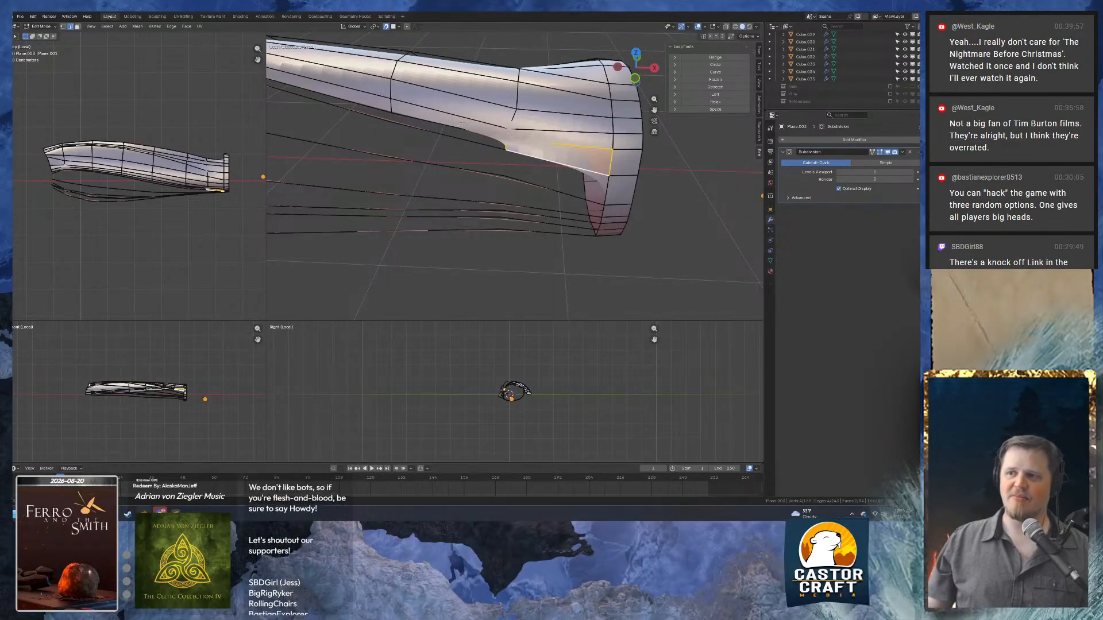
{"action": "left_click", "coordinate": [456, 137]}
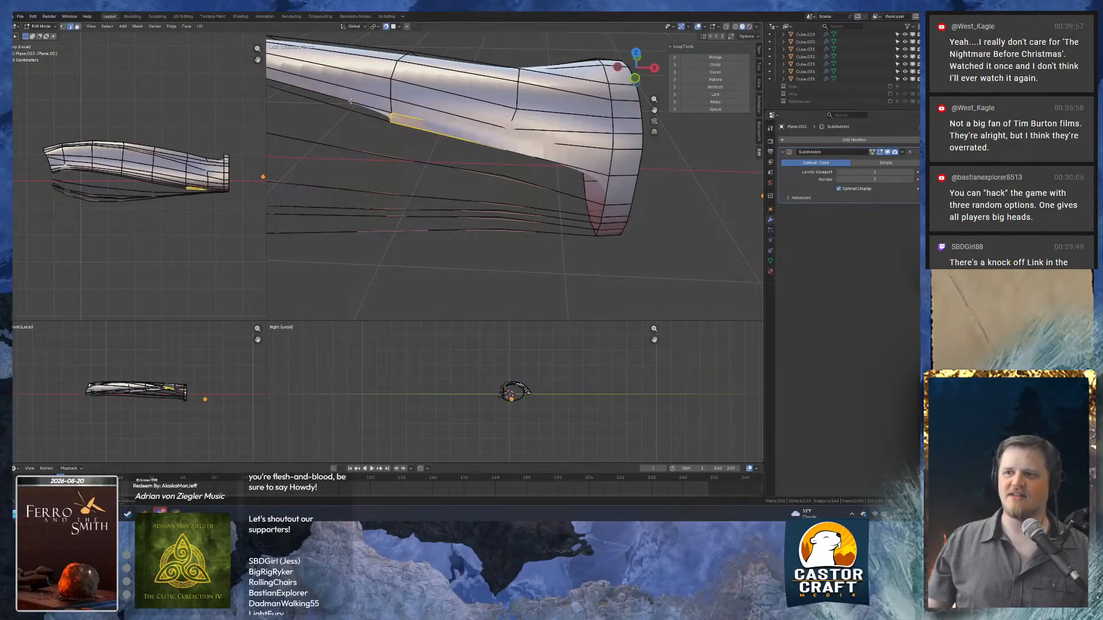
Try moving the strand edge that borders the filled strip at mid-forearm.
{"action": "scroll", "coordinate": [362, 113], "scroll_direction": "up", "scroll_amount": 2}
{"action": "middle_click_drag", "start_coordinate": [361, 113], "coordinate": [379, 143], "text": "shift"}
{"action": "left_click", "coordinate": [497, 171]}
{"action": "key", "text": "g"}
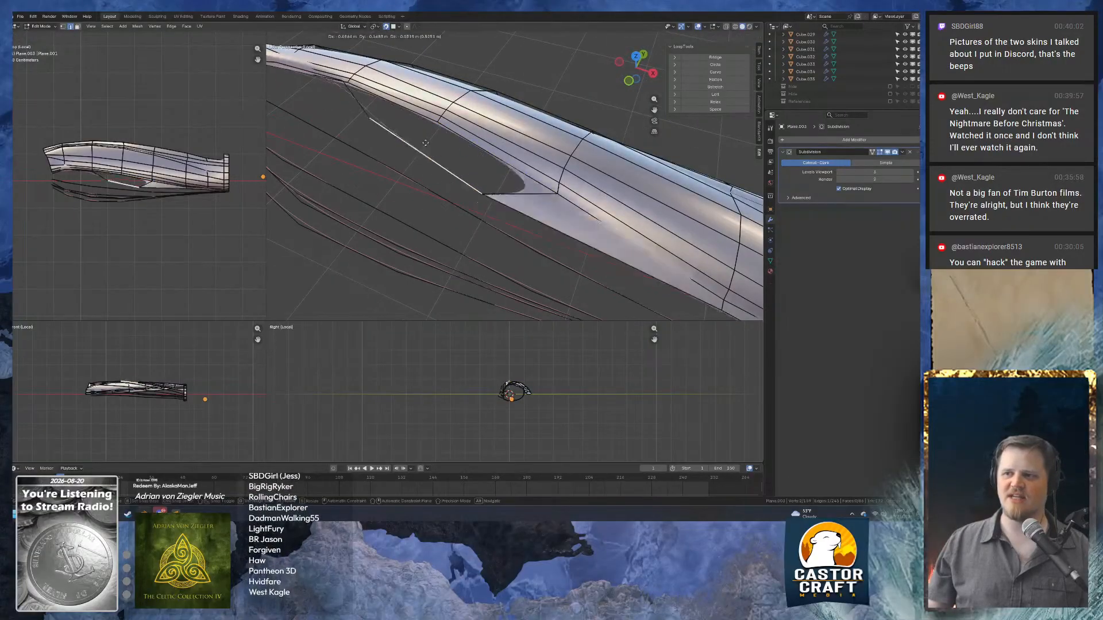
{"action": "left_click", "coordinate": [466, 148]}
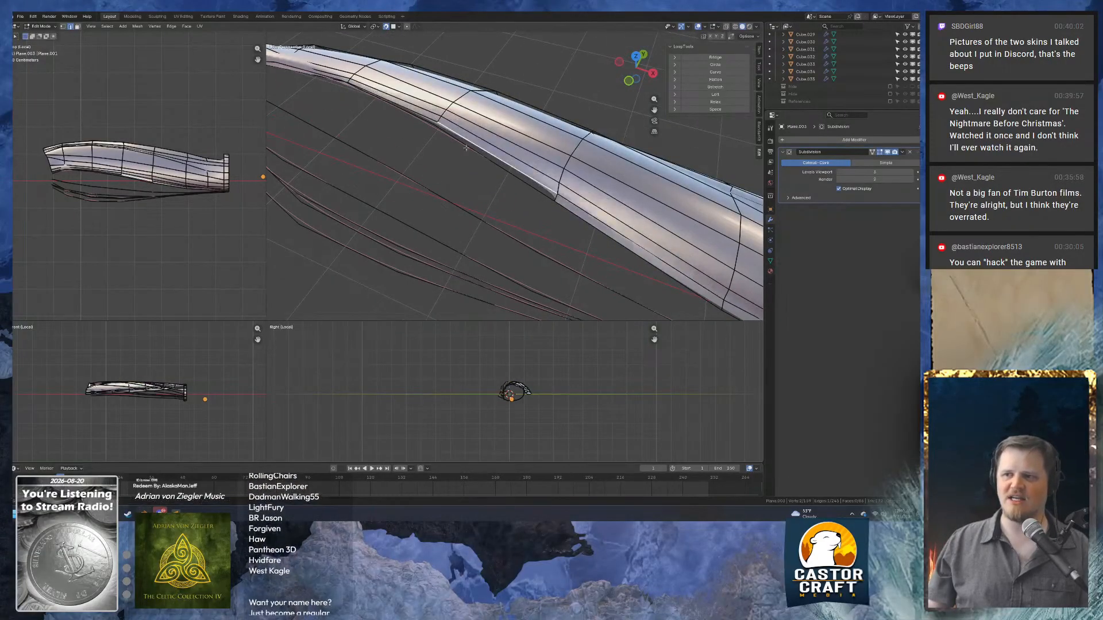
Fill the remaining faces of the first strip up to the elbow end of the forearm.
{"action": "middle_click_drag", "start_coordinate": [466, 147], "coordinate": [368, 147]}
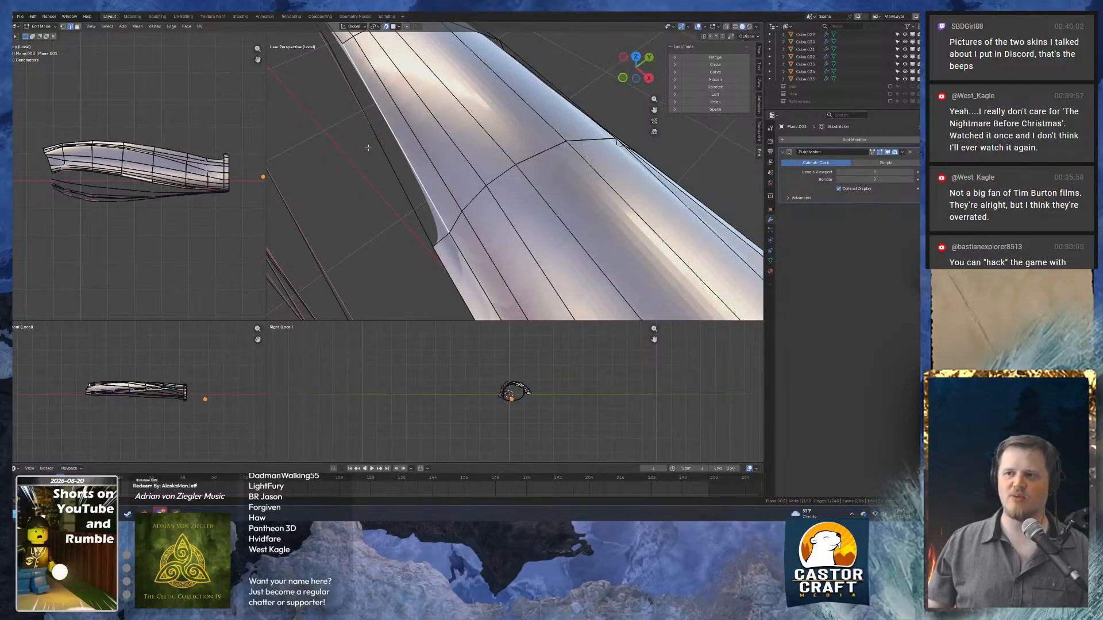
{"action": "scroll", "coordinate": [448, 207], "scroll_direction": "down", "scroll_amount": 2}
{"action": "left_click", "coordinate": [452, 206]}
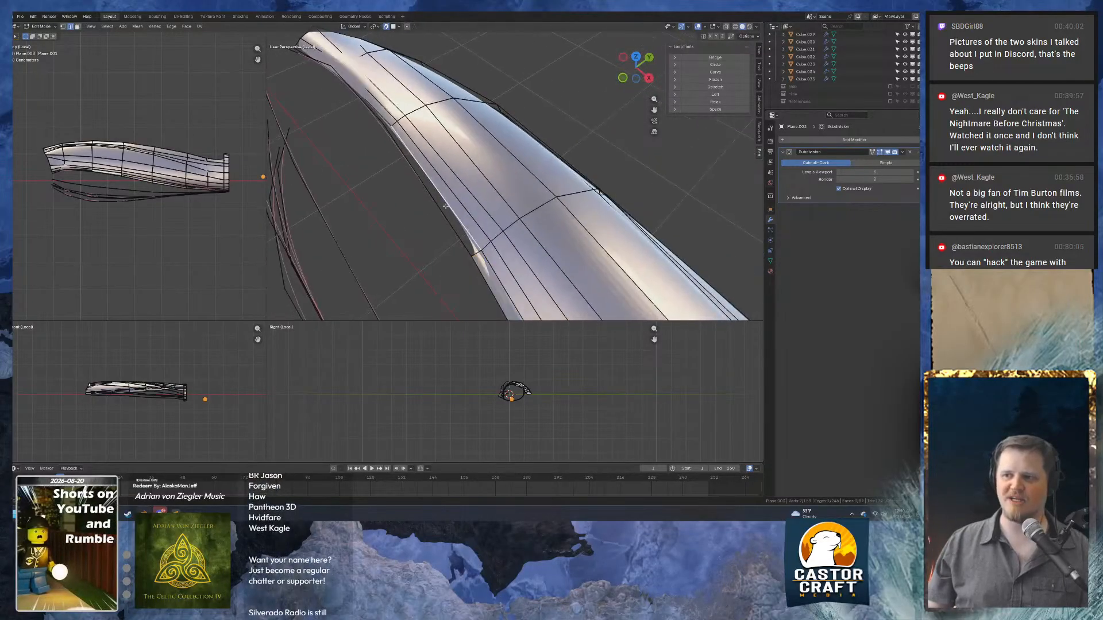
{"action": "middle_click_drag", "start_coordinate": [451, 205], "coordinate": [487, 178]}
{"action": "left_click", "coordinate": [478, 155]}
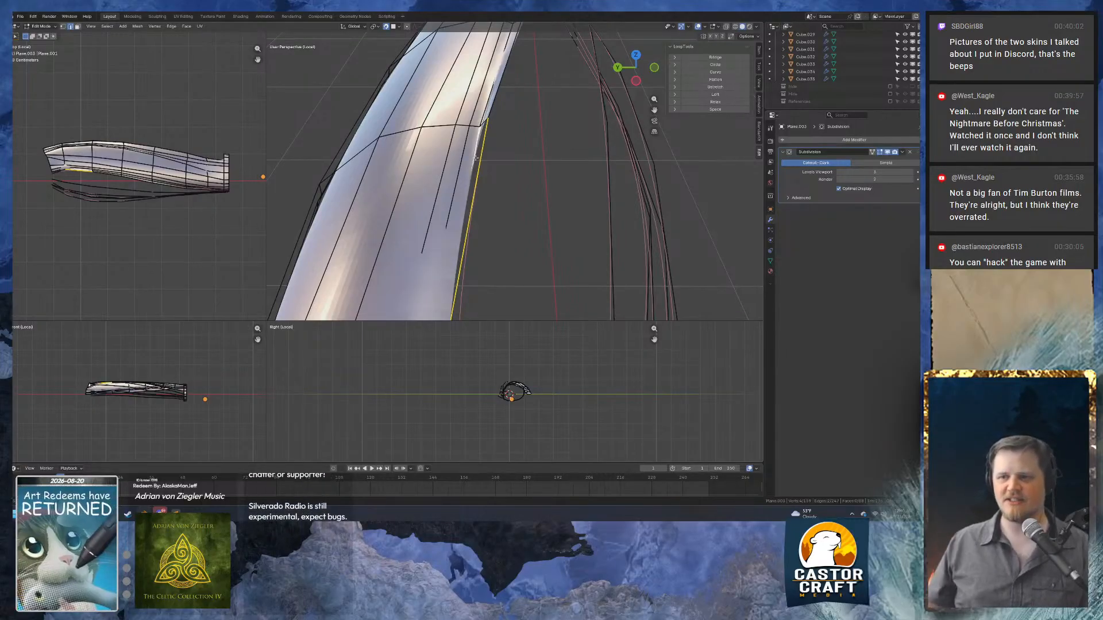
{"action": "middle_click_drag", "start_coordinate": [476, 157], "coordinate": [461, 222]}
{"action": "left_click", "coordinate": [477, 216]}
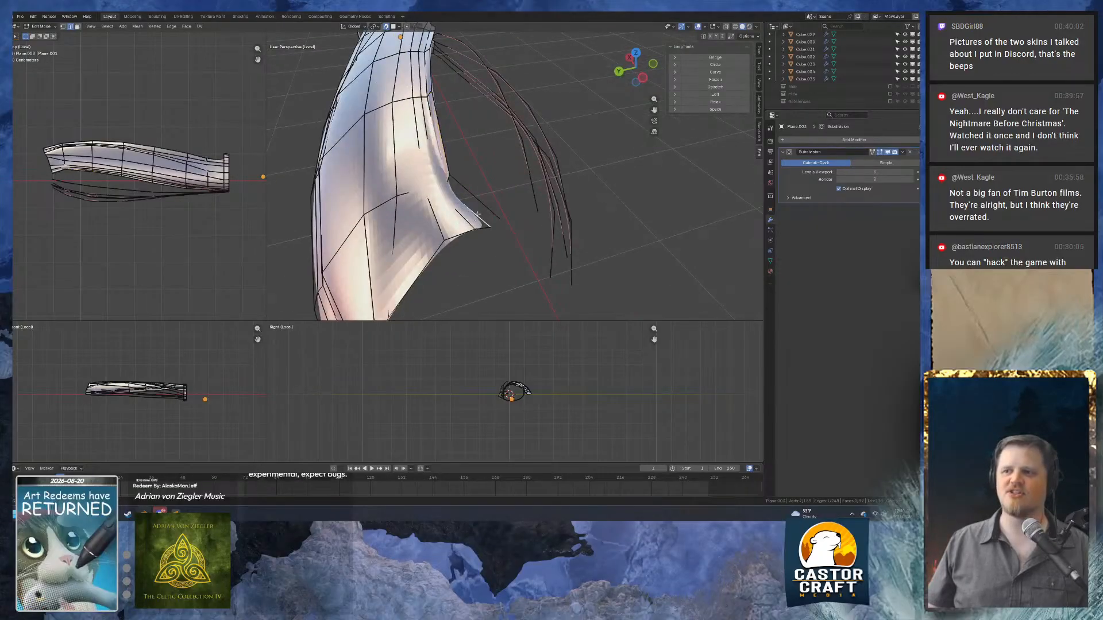
{"action": "key", "text": "f"}
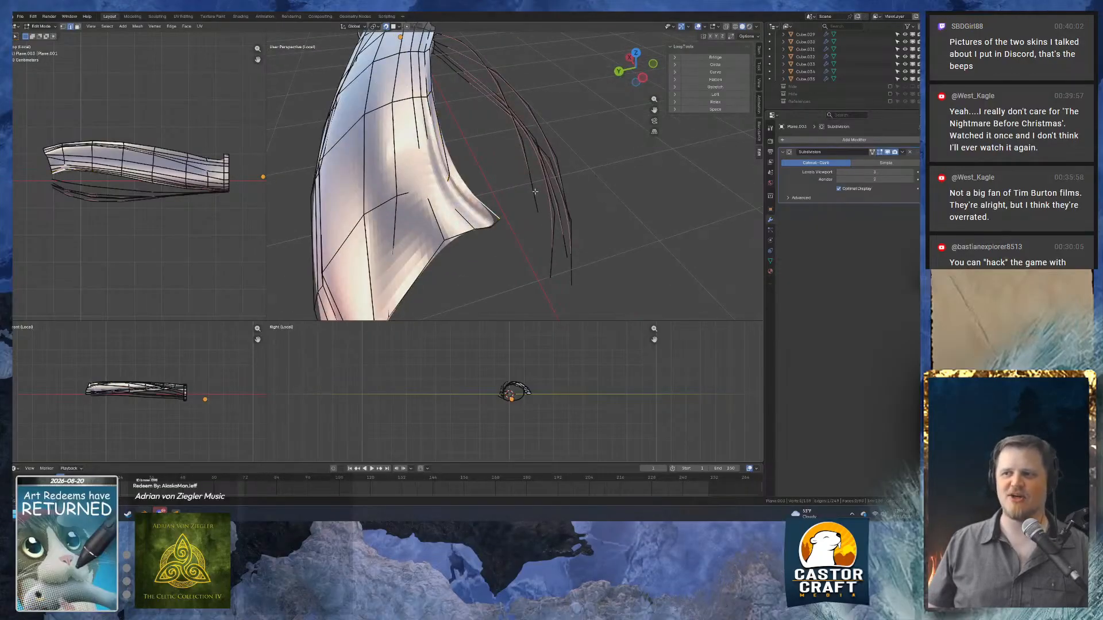
Fill the two elbow-end faces of the next strip, between the closed edge and the adjacent strand.
{"action": "middle_click_drag", "start_coordinate": [535, 191], "coordinate": [508, 207]}
{"action": "left_click", "coordinate": [447, 221], "text": "shift"}
{"action": "middle_click_drag", "start_coordinate": [448, 223], "coordinate": [479, 206]}
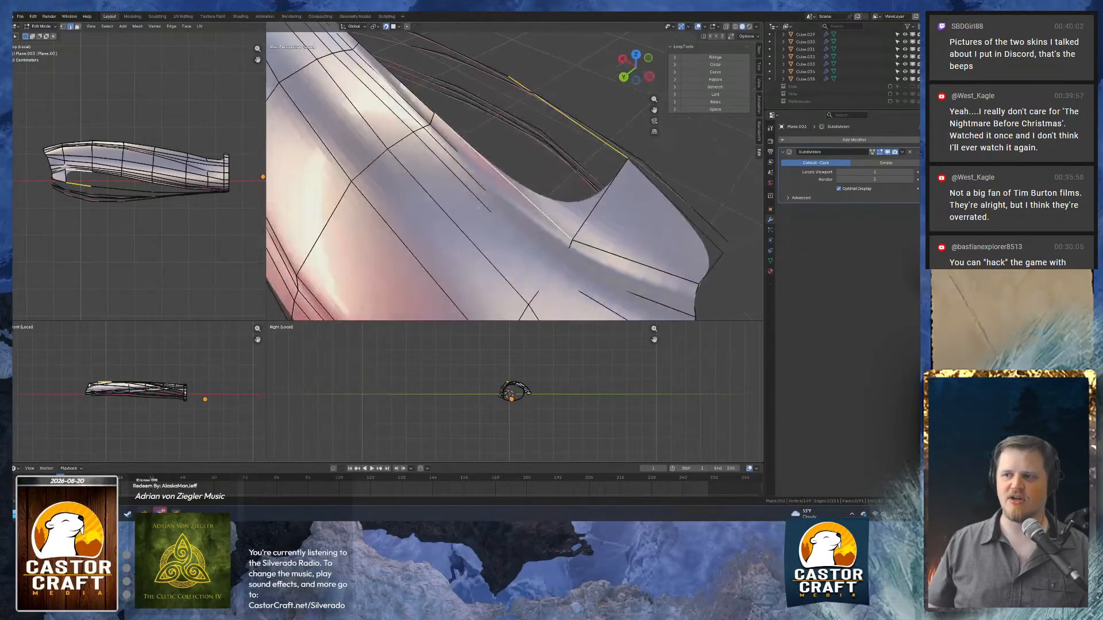
{"action": "key", "text": "f"}
Extend the second strip toward the wrist by filling its two mid-forearm faces between facing edge pairs.
{"action": "middle_click_drag", "start_coordinate": [539, 152], "coordinate": [401, 146]}
{"action": "left_click", "coordinate": [395, 134]}
{"action": "left_click", "coordinate": [400, 123], "text": "shift"}
{"action": "key", "text": "f"}
{"action": "scroll", "coordinate": [401, 146], "scroll_direction": "up", "scroll_amount": 1}
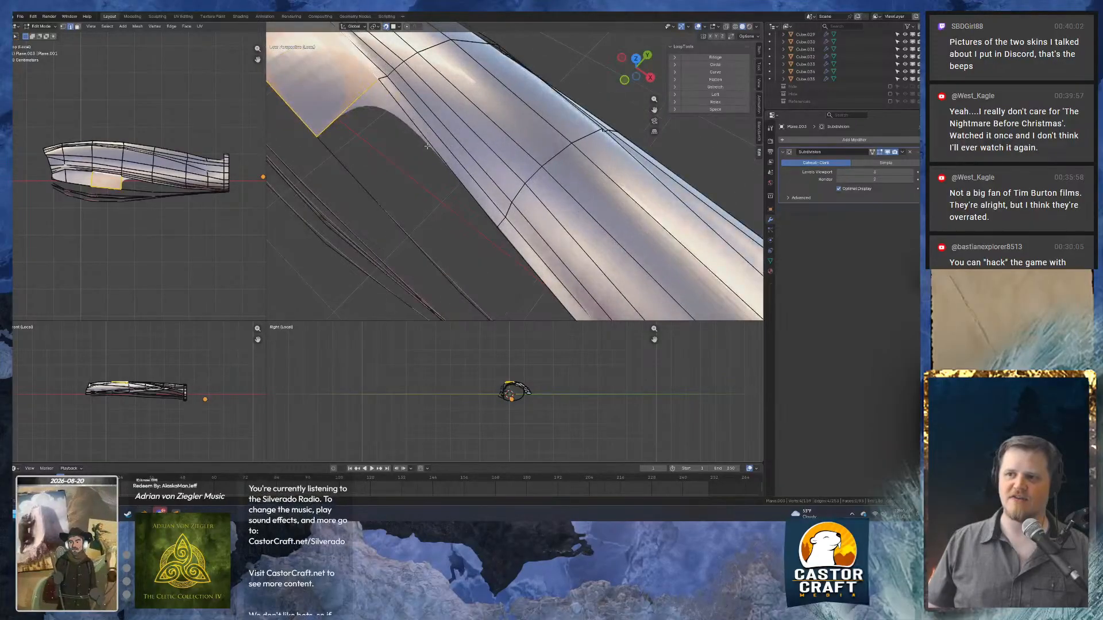
{"action": "left_click", "coordinate": [414, 130]}
{"action": "left_click", "coordinate": [365, 181], "text": "shift"}
{"action": "key", "text": "f"}
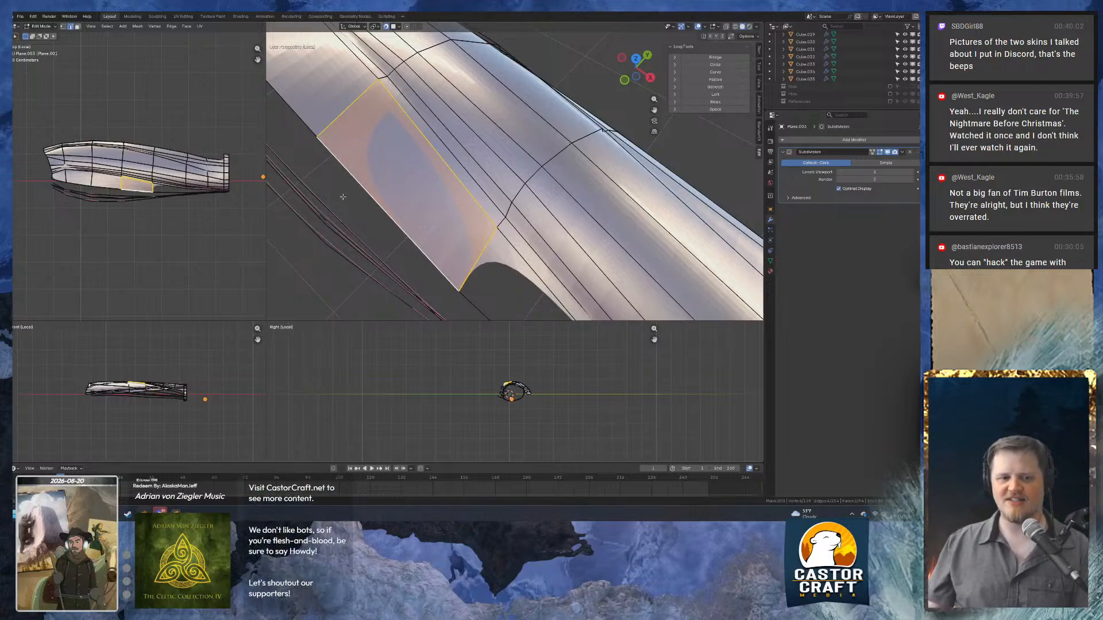
Fill the second strip's next face toward the wrist, leaving only the gap beside the cuff.
{"action": "scroll", "coordinate": [503, 220], "scroll_direction": "down", "scroll_amount": 3}
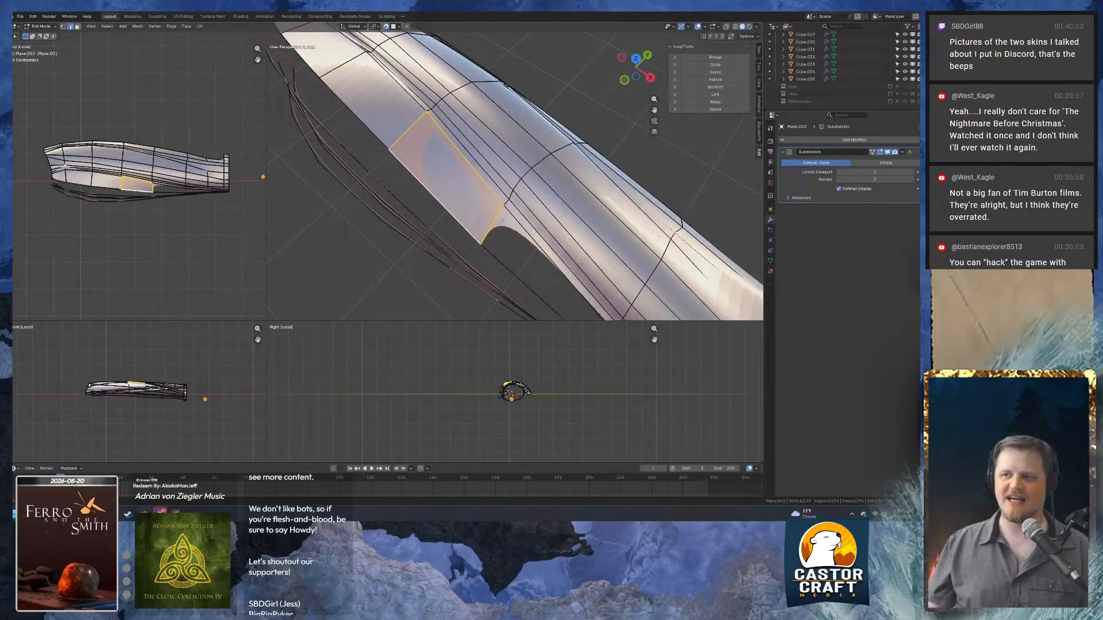
{"action": "middle_click_drag", "start_coordinate": [503, 221], "coordinate": [569, 150], "text": "shift"}
{"action": "left_click", "coordinate": [485, 132]}
{"action": "left_click", "coordinate": [495, 160]}
{"action": "left_click", "coordinate": [557, 170]}
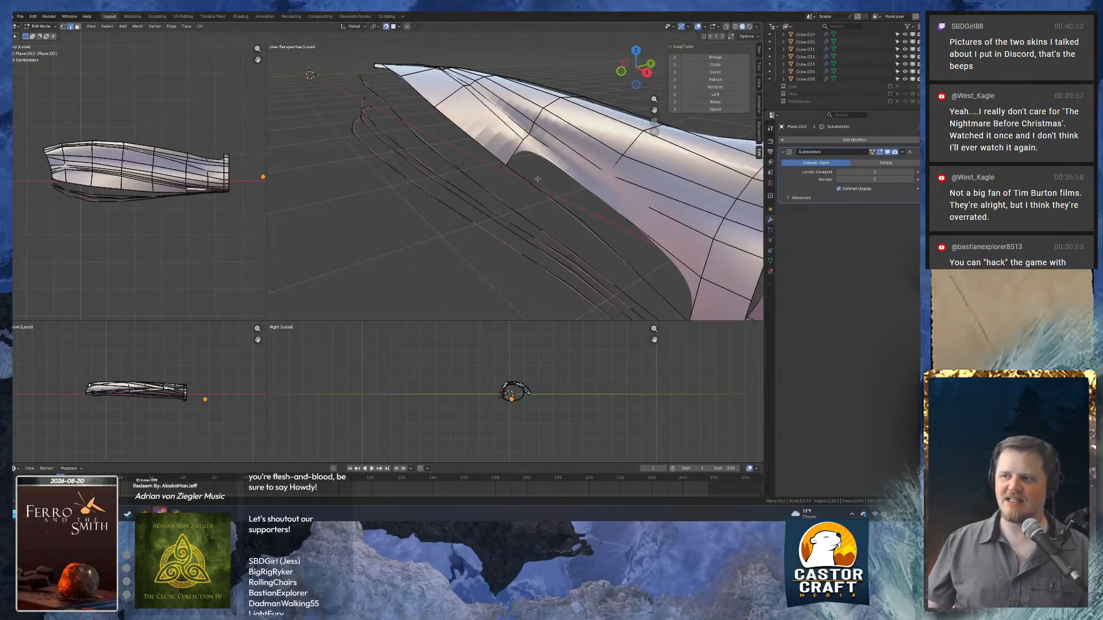
{"action": "left_click", "coordinate": [543, 193], "text": "shift"}
{"action": "middle_click_drag", "start_coordinate": [544, 193], "coordinate": [488, 187]}
{"action": "middle_click_drag", "start_coordinate": [488, 186], "coordinate": [430, 181], "text": "shift"}
{"action": "key", "text": "f"}
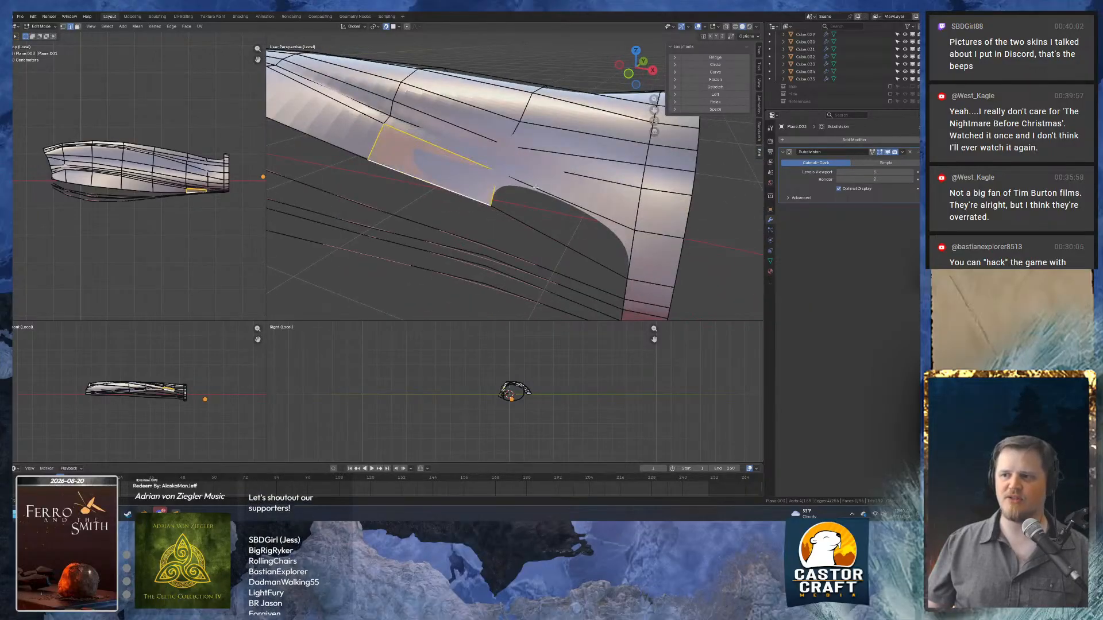
Close the second strip by filling its last face beside the wrist cuff.
{"action": "left_click", "coordinate": [531, 188]}
{"action": "left_click", "coordinate": [514, 227], "text": "shift"}
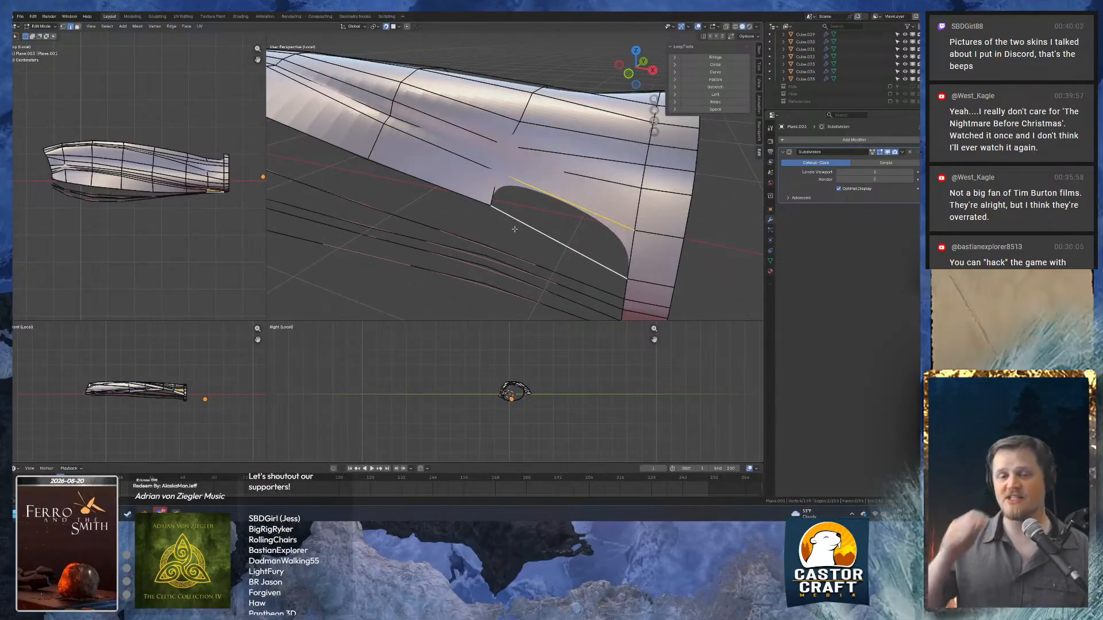
{"action": "key", "text": "f"}
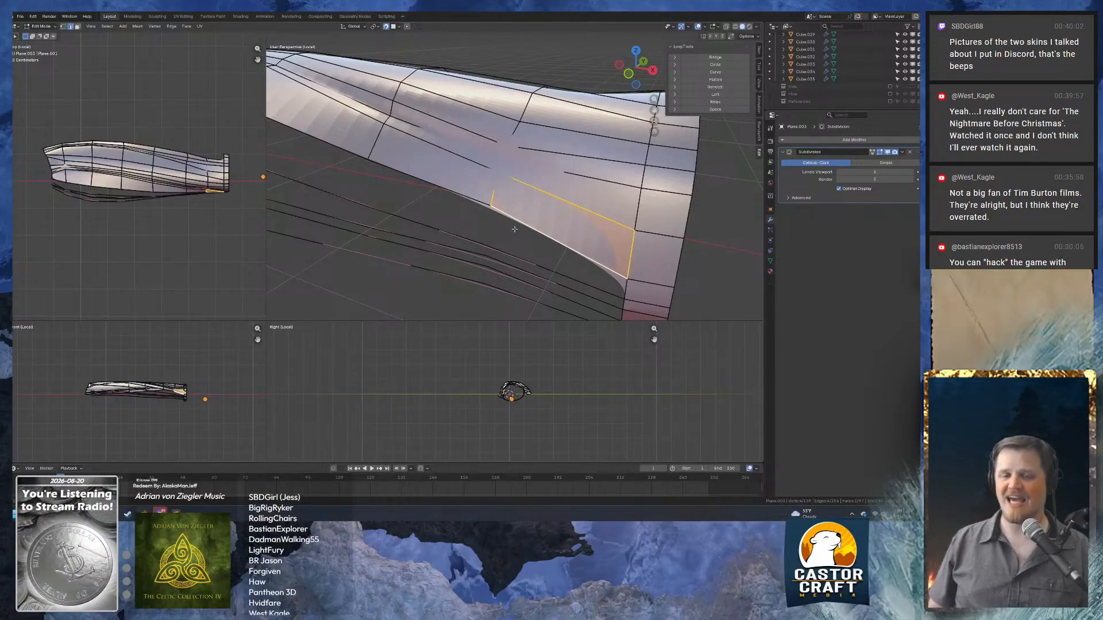
Start the third strip at the wrist cuff by filling its first two faces between facing edges of the closed surface and the adjacent strand.
{"action": "left_click", "coordinate": [576, 253]}
{"action": "left_click", "coordinate": [559, 274], "text": "shift"}
{"action": "key", "text": "f"}
{"action": "left_click", "coordinate": [444, 192]}
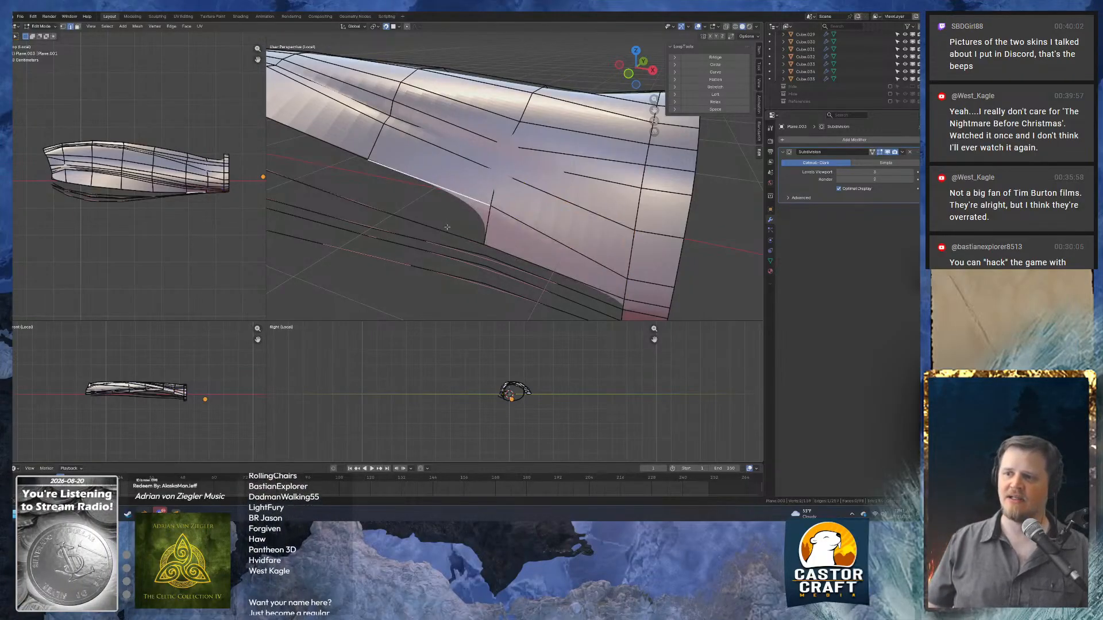
{"action": "left_click", "coordinate": [446, 228], "text": "shift"}
{"action": "key", "text": "f"}
Fill the third strip's next two mid-forearm faces toward the elbow and select the facing edge pair of the following gap.
{"action": "left_click", "coordinate": [313, 137]}
{"action": "left_click", "coordinate": [297, 167], "text": "shift"}
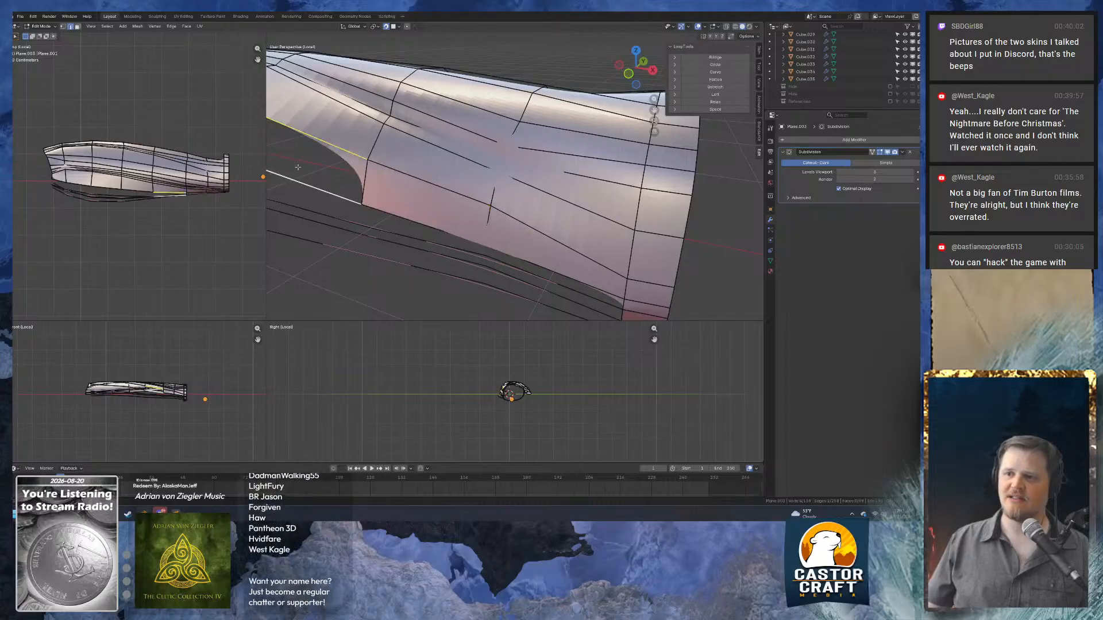
{"action": "middle_click_drag", "start_coordinate": [298, 167], "coordinate": [495, 175], "text": "shift"}
{"action": "key", "text": "f"}
{"action": "left_click", "coordinate": [481, 153]}
{"action": "left_click", "coordinate": [468, 193], "text": "shift"}
{"action": "key", "text": "f"}
{"action": "middle_click_drag", "start_coordinate": [370, 150], "coordinate": [407, 157]}
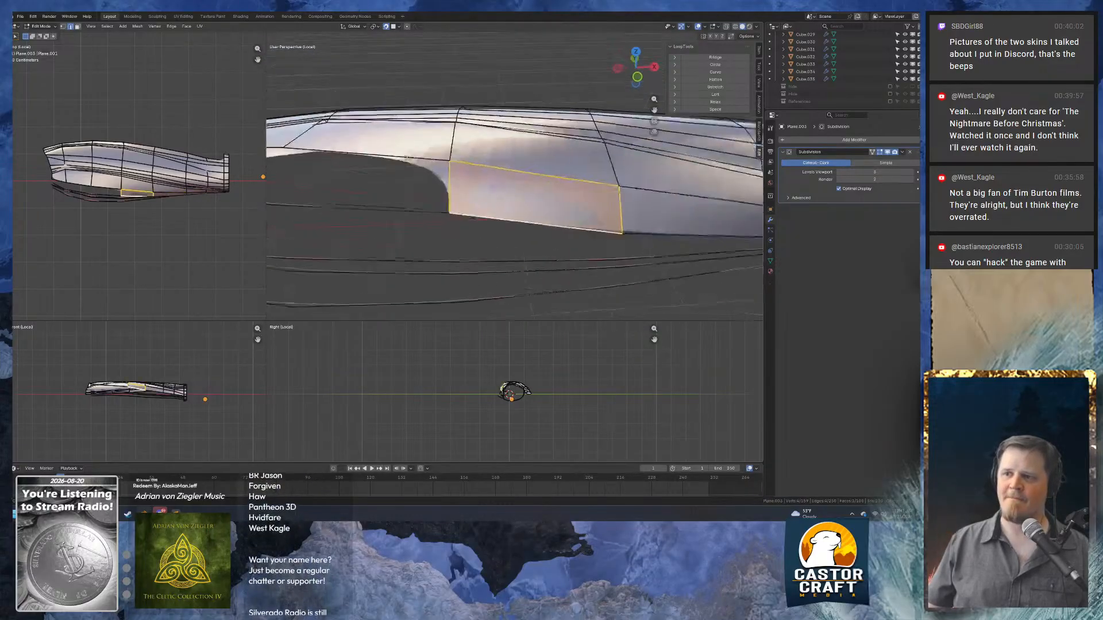
{"action": "left_click", "coordinate": [367, 155]}
{"action": "left_click", "coordinate": [380, 207], "text": "shift"}
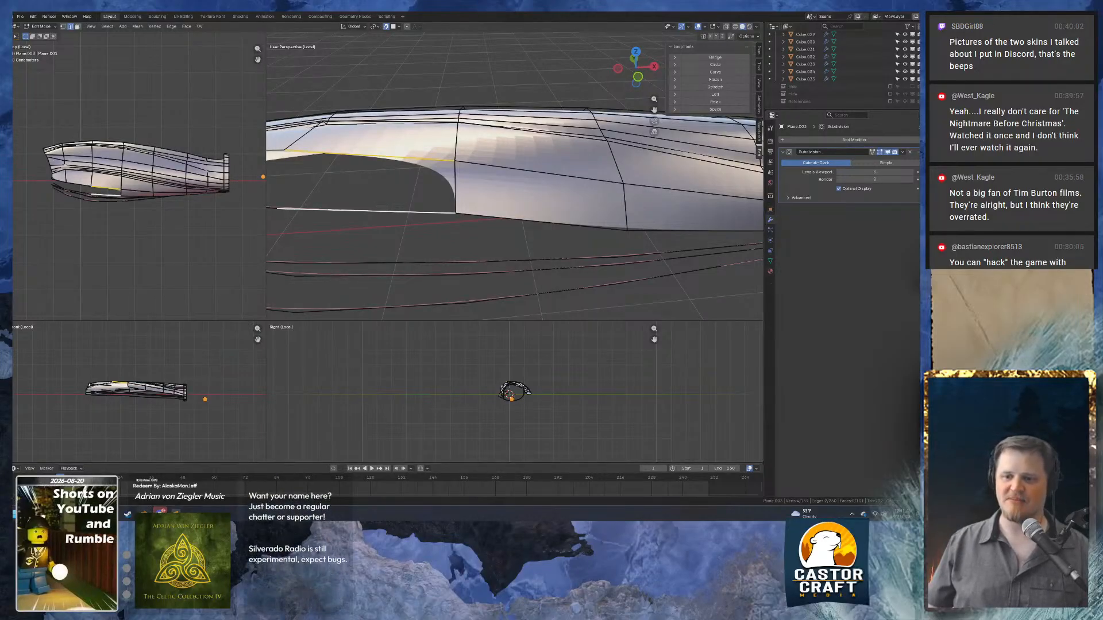
Switch to Discord, view the Bastian and Wrixel skin pictures in the Alpha Pack games channel, and return to Blender.
{"action": "left_click", "coordinate": [161, 512]}
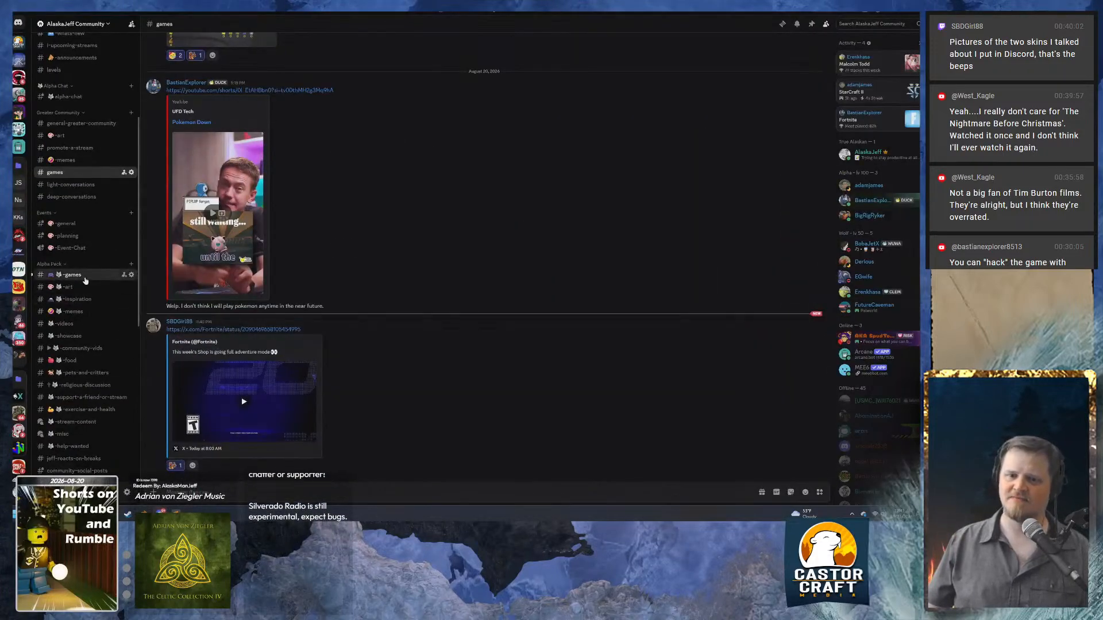
{"action": "left_click", "coordinate": [84, 278]}
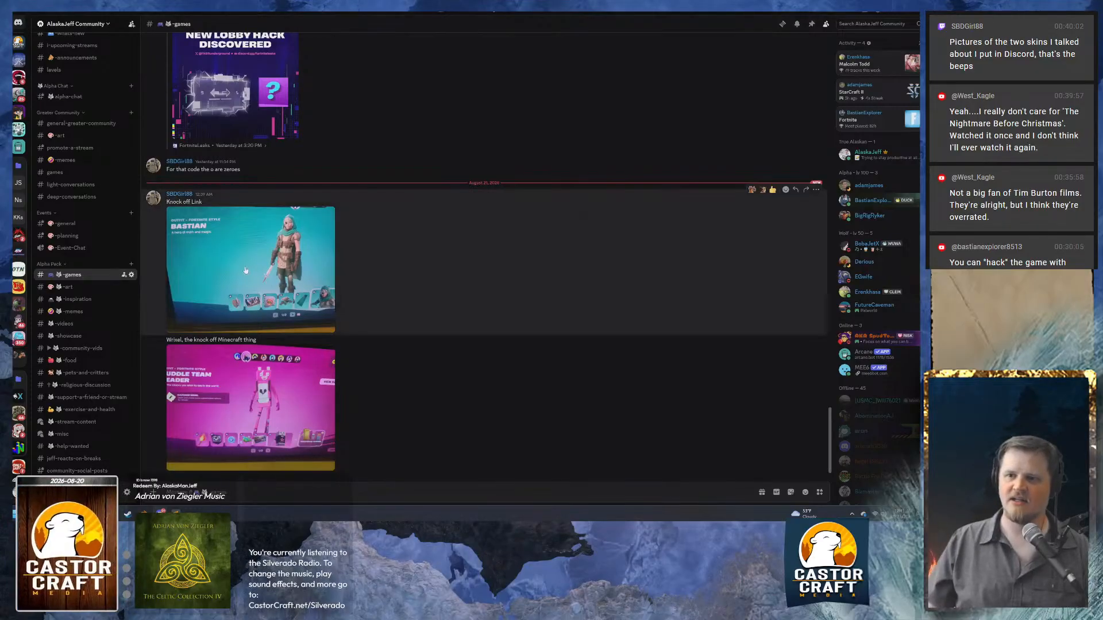
{"action": "left_click", "coordinate": [246, 269]}
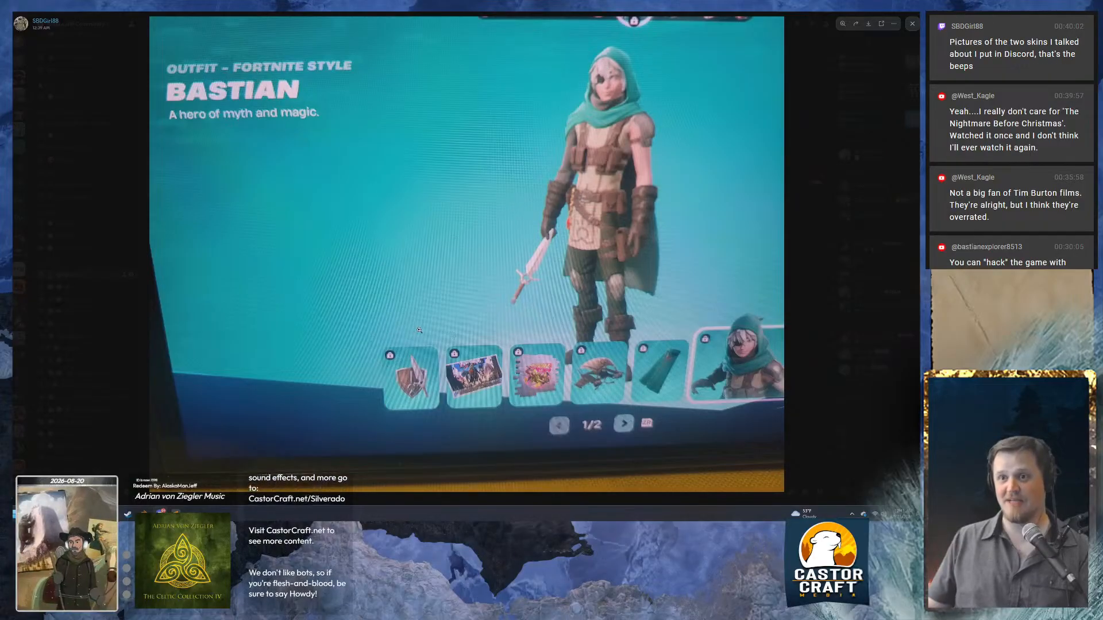
{"action": "left_click", "coordinate": [830, 231]}
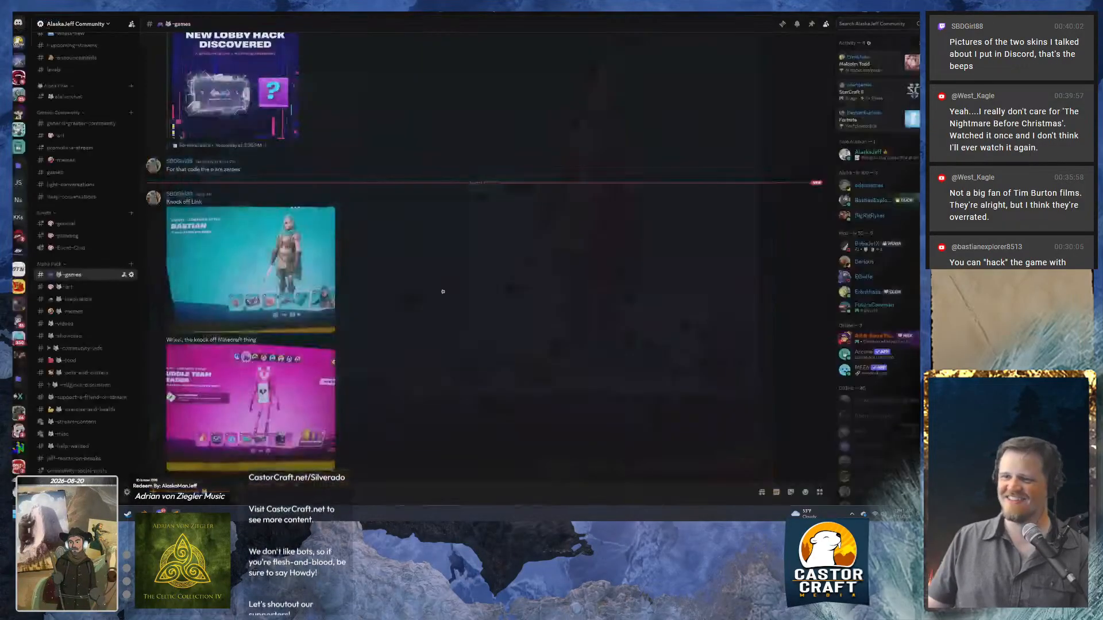
{"action": "left_click", "coordinate": [276, 395]}
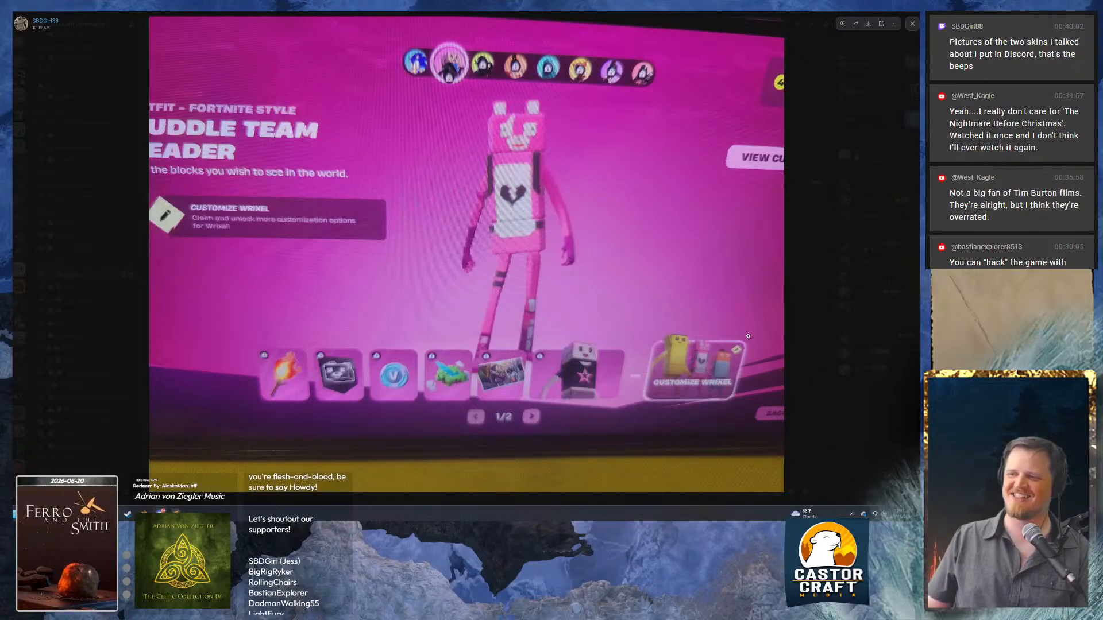
{"action": "left_click", "coordinate": [804, 303]}
{"action": "left_click", "coordinate": [240, 253]}
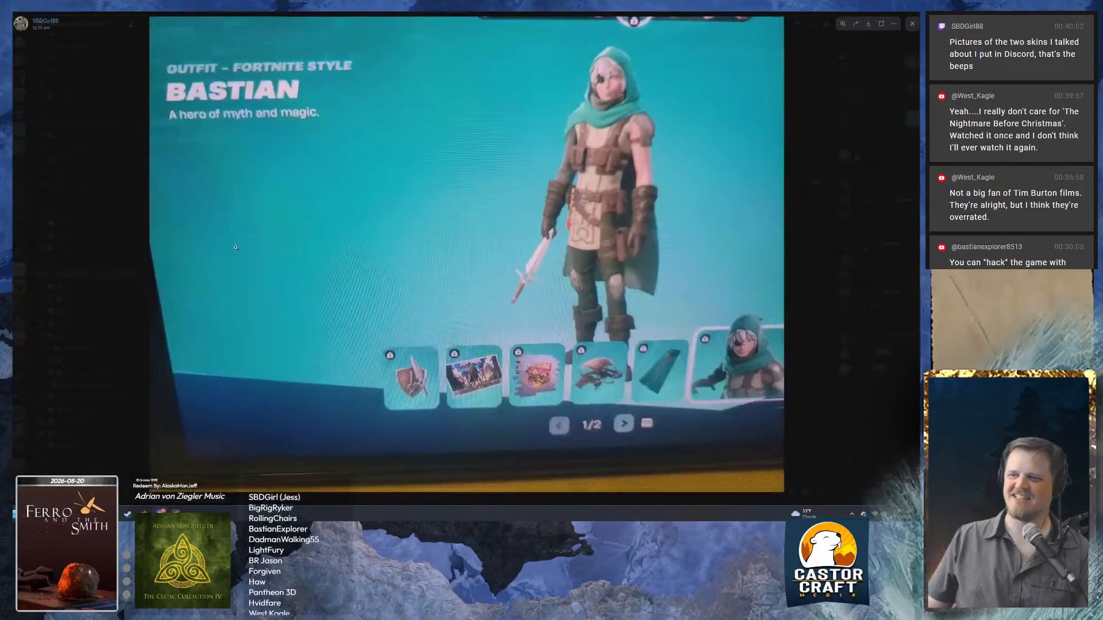
{"action": "left_click", "coordinate": [813, 243]}
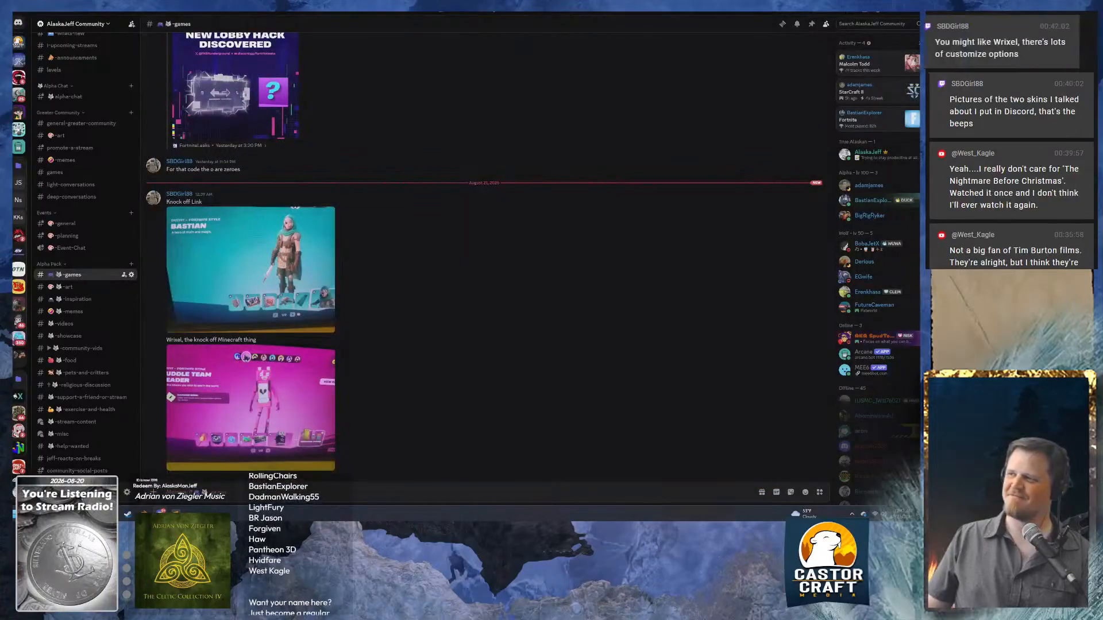
{"action": "key", "text": "alt+Tab"}
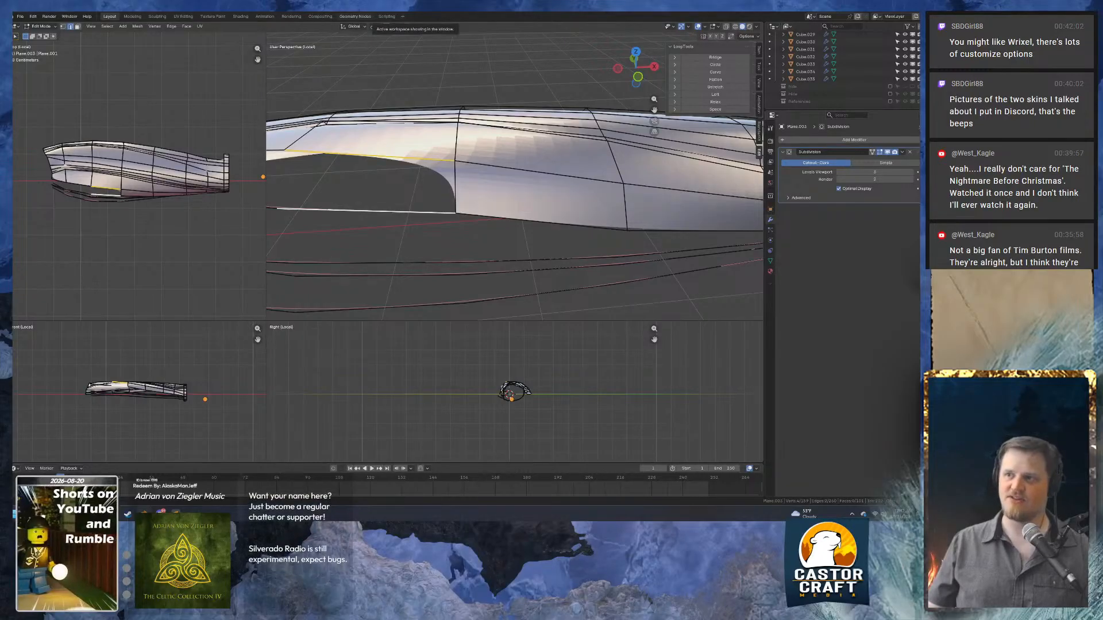
Fill the selected gap of the third strip and the neighbouring face toward the elbow.
{"action": "middle_click_drag", "start_coordinate": [429, 185], "coordinate": [482, 179]}
{"action": "left_click", "coordinate": [481, 178]}
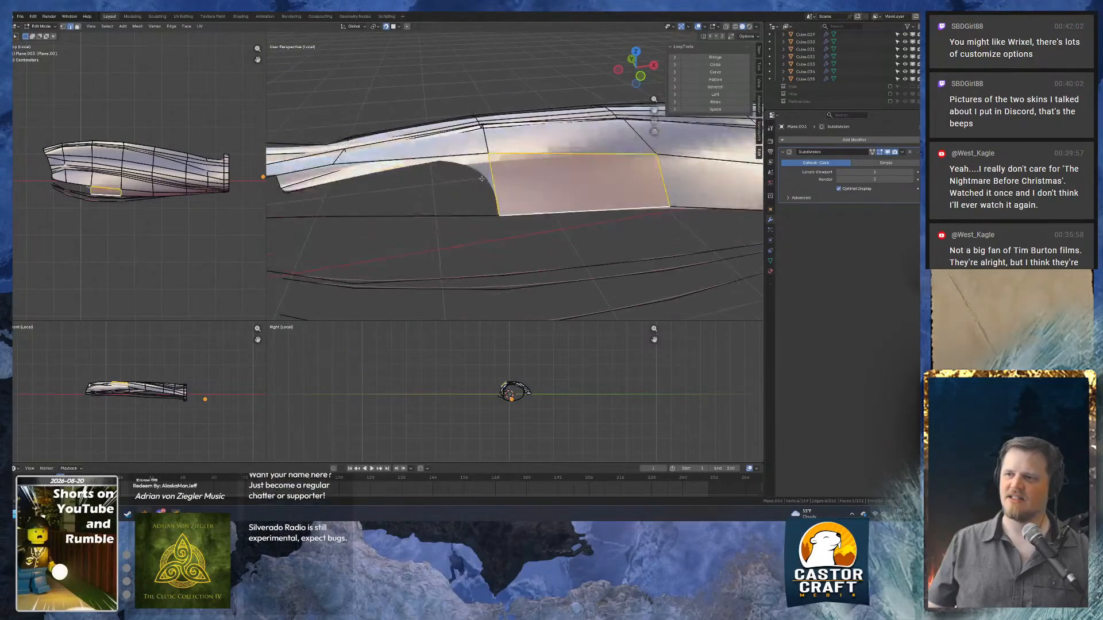
{"action": "left_click", "coordinate": [443, 155]}
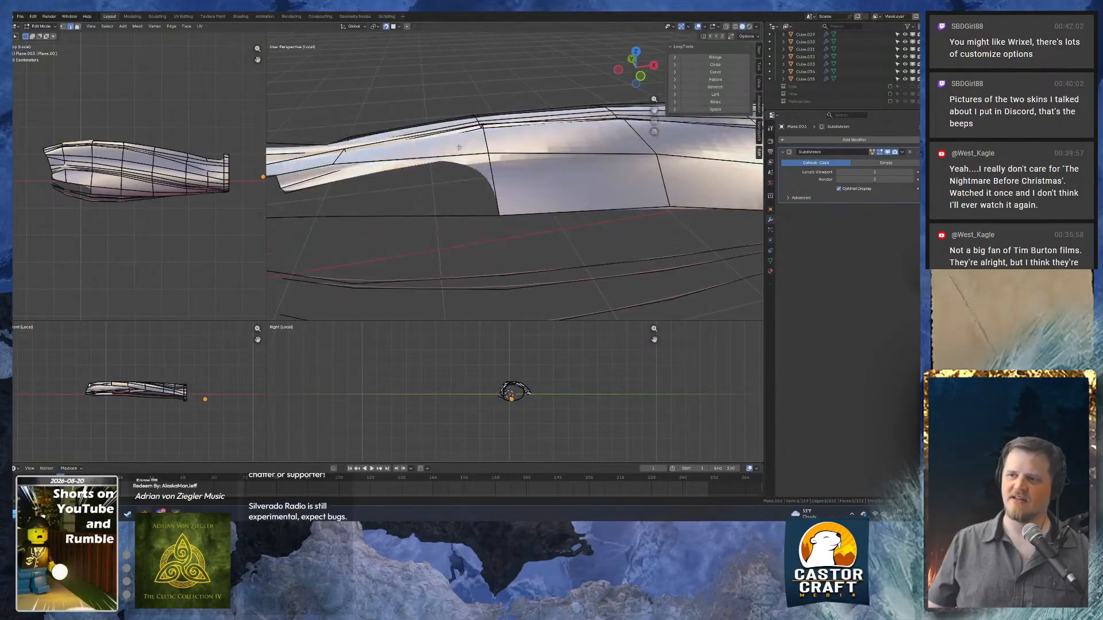
{"action": "middle_click_drag", "start_coordinate": [459, 147], "coordinate": [449, 254]}
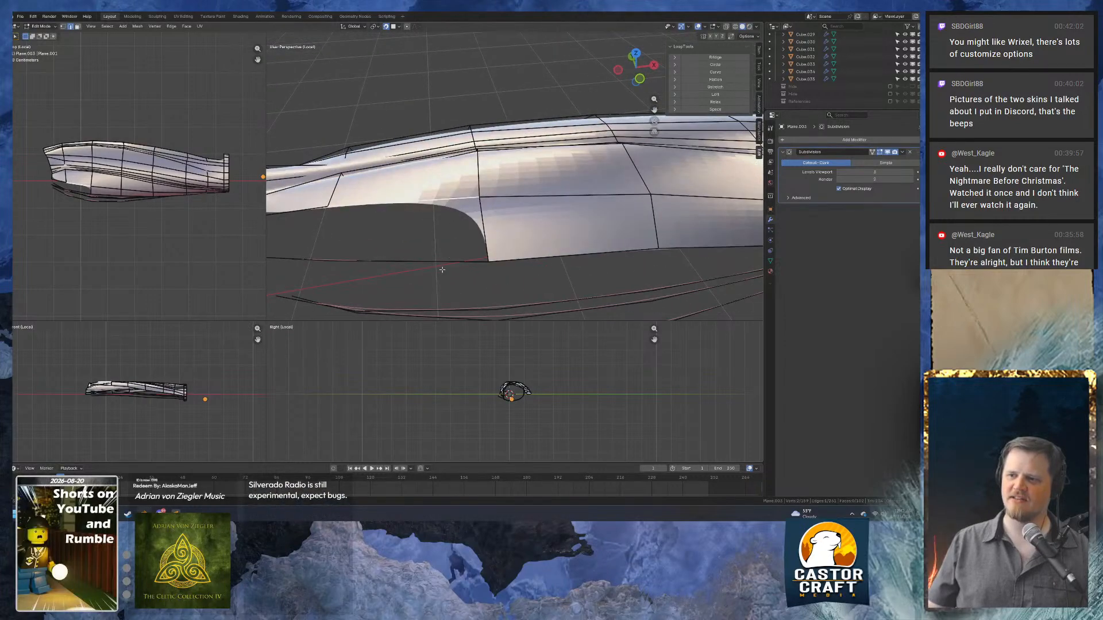
{"action": "left_click", "coordinate": [438, 265], "text": "shift"}
{"action": "key", "text": "f"}
Complete the third strip by filling its last face at the elbow end.
{"action": "left_click", "coordinate": [305, 212]}
{"action": "left_click", "coordinate": [303, 261], "text": "shift"}
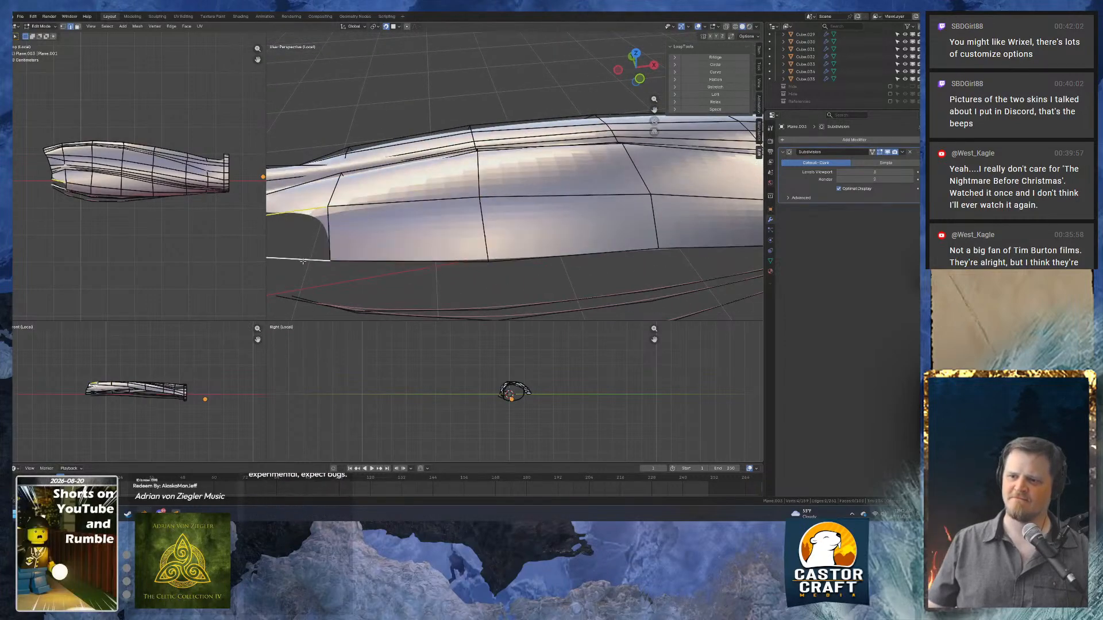
{"action": "middle_click_drag", "start_coordinate": [303, 261], "coordinate": [447, 229]}
{"action": "key", "text": "f"}
{"action": "scroll", "coordinate": [413, 258], "scroll_direction": "down", "scroll_amount": 2}
{"action": "scroll", "coordinate": [447, 230], "scroll_direction": "up", "scroll_amount": 4}
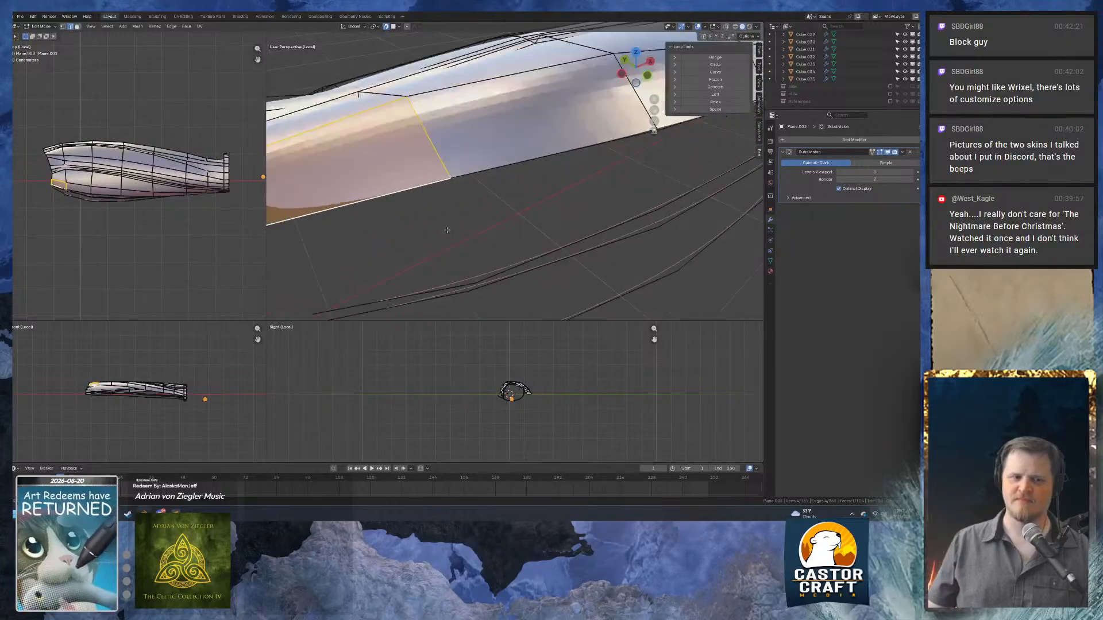
Switch to Discord to view the Wrixel skin picture again, and return to Blender.
{"action": "left_click", "coordinate": [158, 511]}
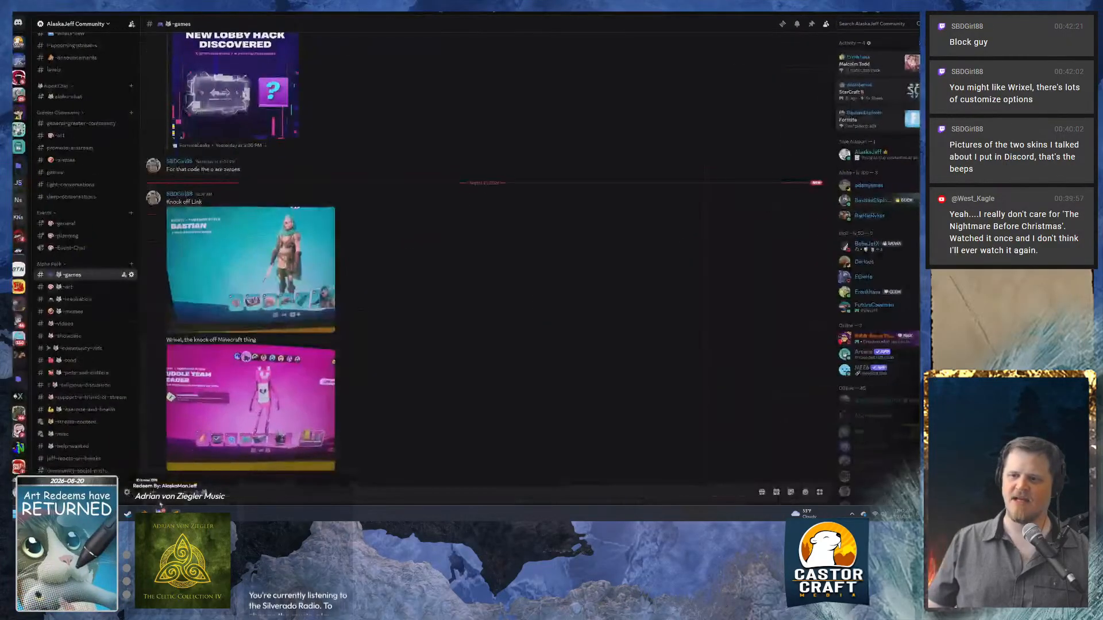
{"action": "left_click", "coordinate": [213, 407]}
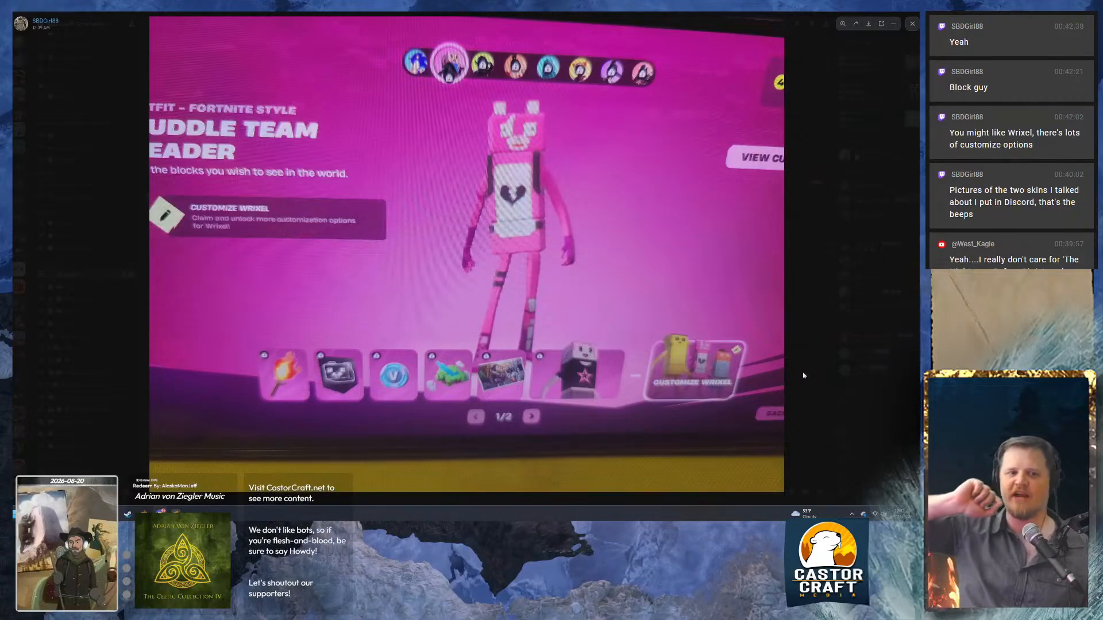
{"action": "left_click", "coordinate": [814, 370]}
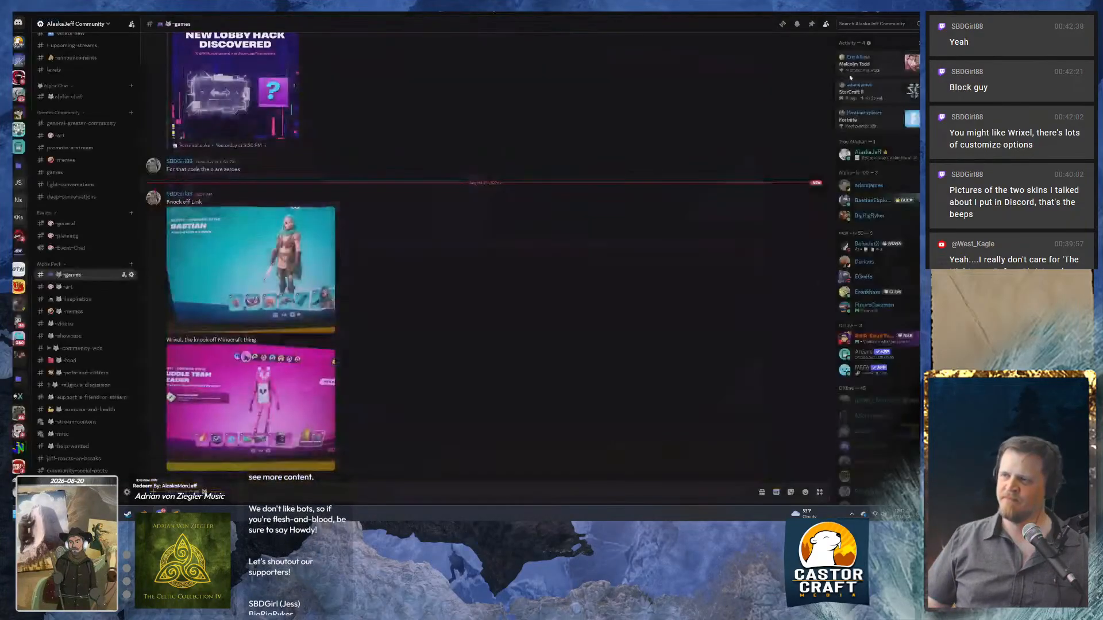
{"action": "key", "text": "alt+Tab"}
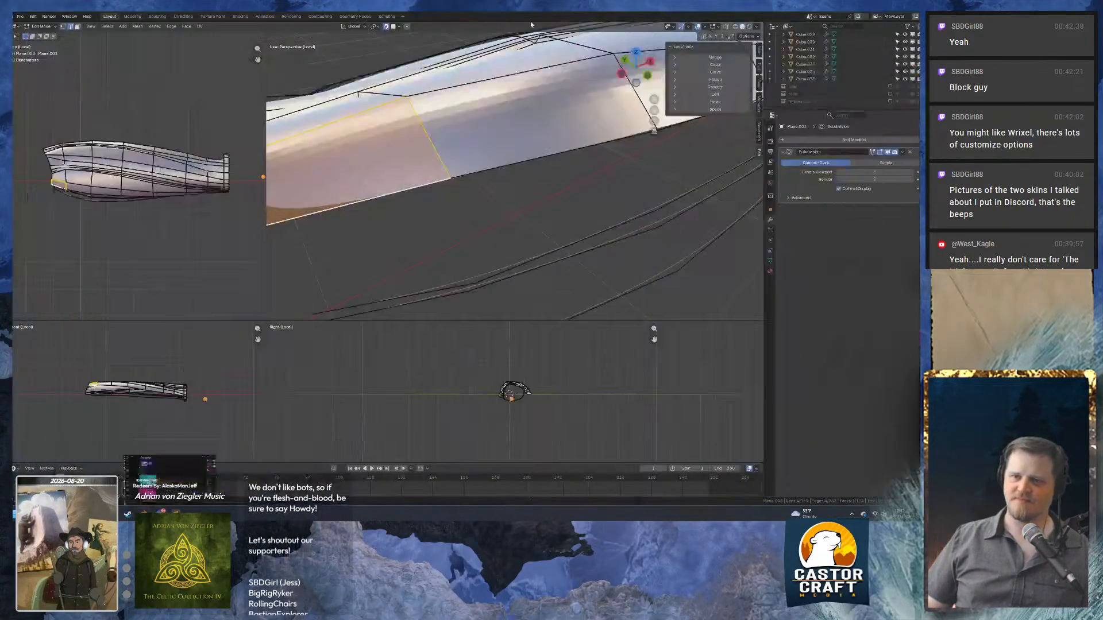
Start the fourth strip by filling the narrow face beside the wrist cuff between the closed edge and the adjacent strand.
{"action": "scroll", "coordinate": [434, 191], "scroll_direction": "down", "scroll_amount": 3}
{"action": "middle_click_drag", "start_coordinate": [434, 190], "coordinate": [495, 175]}
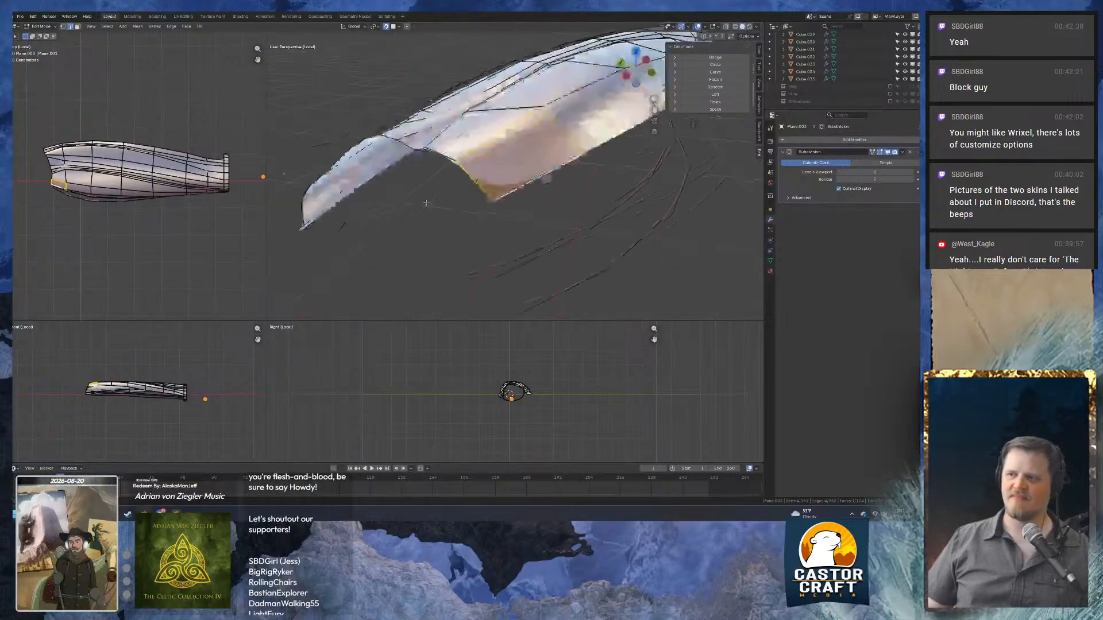
{"action": "middle_click_drag", "start_coordinate": [637, 198], "coordinate": [345, 198]}
{"action": "scroll", "coordinate": [564, 208], "scroll_direction": "down", "scroll_amount": 2}
{"action": "scroll", "coordinate": [494, 212], "scroll_direction": "up", "scroll_amount": 3}
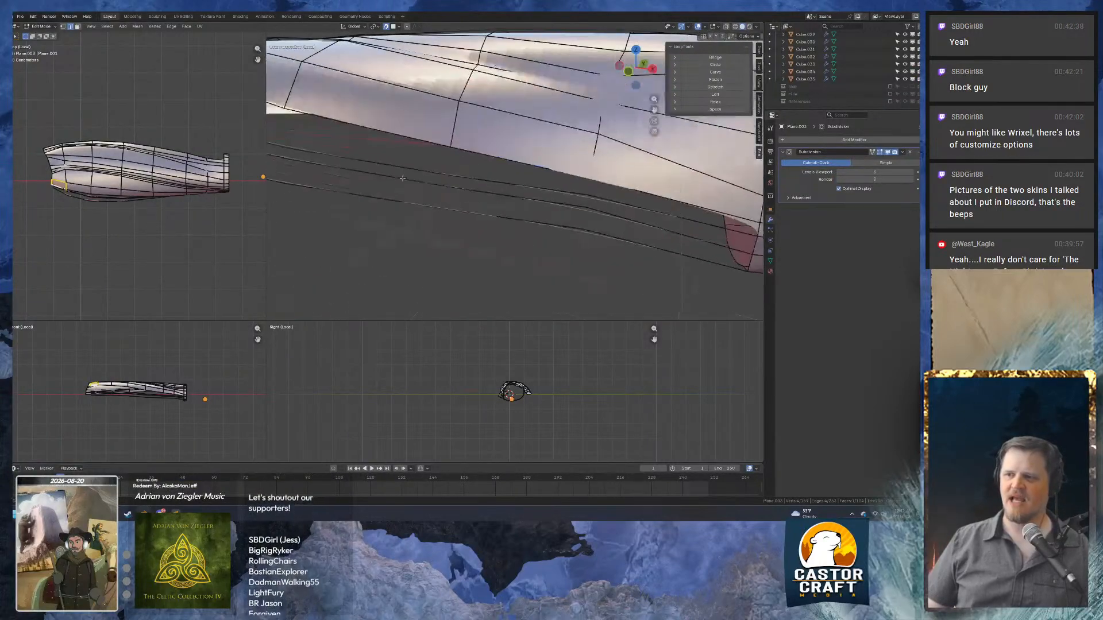
{"action": "middle_click_drag", "start_coordinate": [598, 207], "coordinate": [470, 227], "text": "shift"}
{"action": "left_click", "coordinate": [464, 256]}
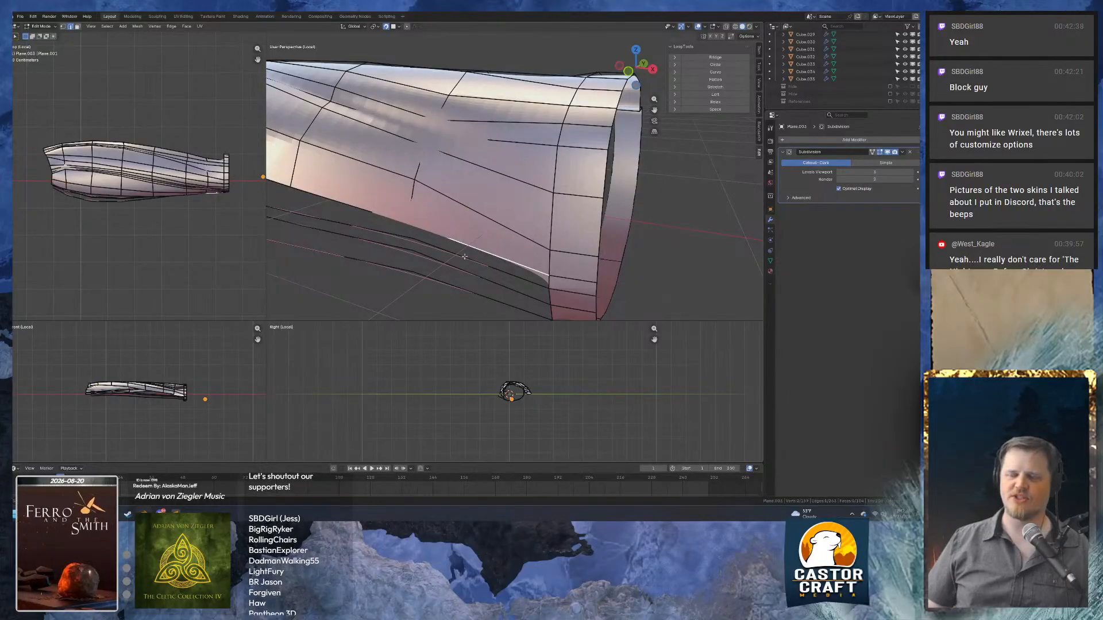
{"action": "left_click", "coordinate": [464, 256], "text": "shift"}
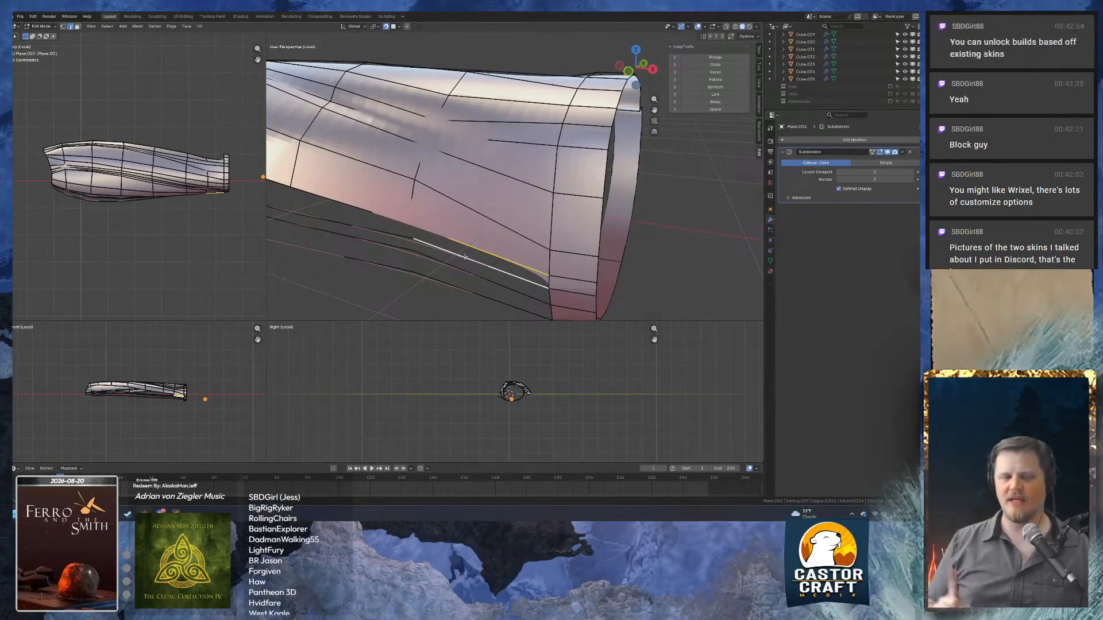
{"action": "key", "text": "f"}
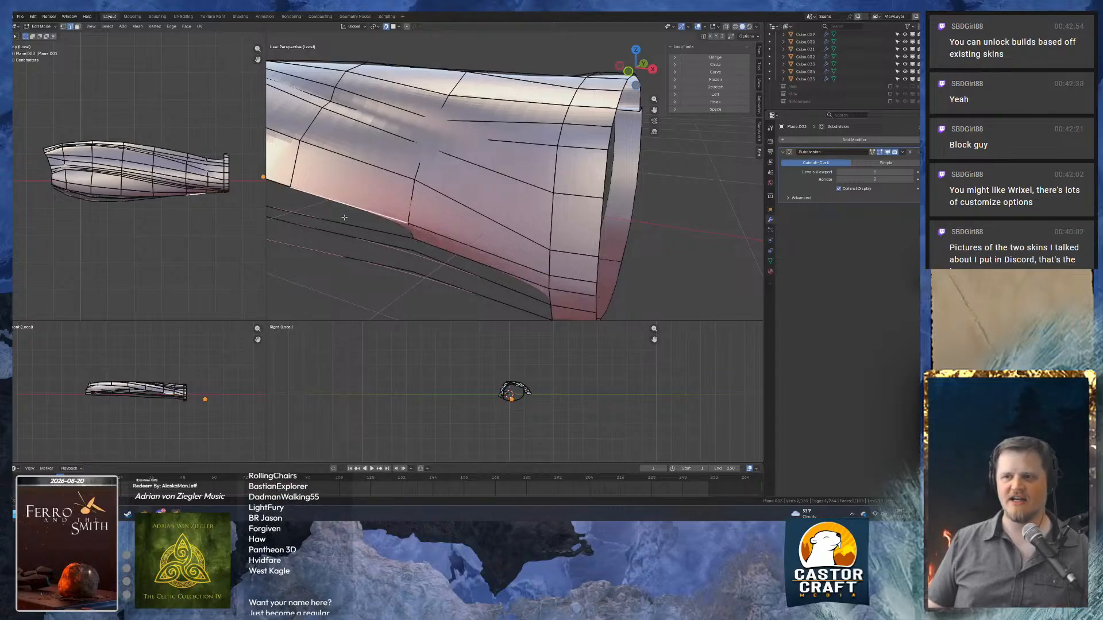
Extend the fourth strip along the mid-forearm by filling the faces between facing edge pairs toward the elbow.
{"action": "middle_click_drag", "start_coordinate": [370, 234], "coordinate": [482, 196], "text": "shift"}
{"action": "left_click", "coordinate": [388, 162]}
{"action": "left_click", "coordinate": [385, 192], "text": "shift"}
{"action": "key", "text": "f"}
{"action": "left_click", "coordinate": [472, 198]}
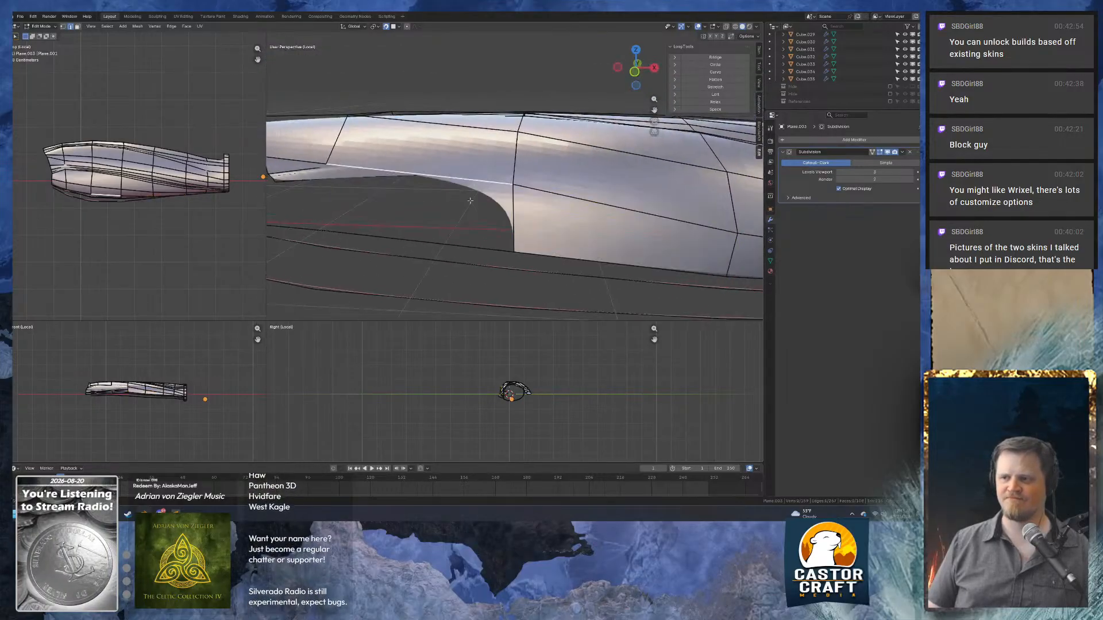
{"action": "left_click", "coordinate": [405, 234], "text": "shift"}
{"action": "middle_click_drag", "start_coordinate": [402, 234], "coordinate": [415, 249]}
{"action": "key", "text": "f"}
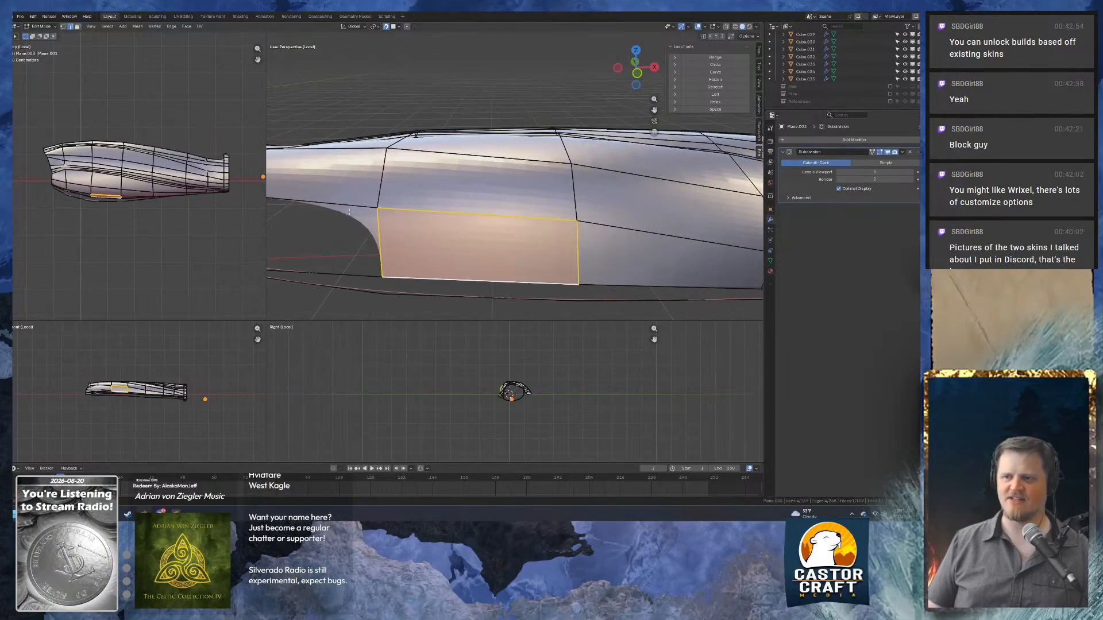
Complete the fourth strip by filling its elbow-end face.
{"action": "left_click", "coordinate": [348, 205]}
{"action": "left_click", "coordinate": [338, 273], "text": "shift"}
{"action": "middle_click_drag", "start_coordinate": [327, 262], "coordinate": [463, 228], "text": "shift"}
{"action": "key", "text": "f"}
Fill the narrow fifth strip's first three faces, working from the elbow end toward the wrist.
{"action": "left_click", "coordinate": [463, 229]}
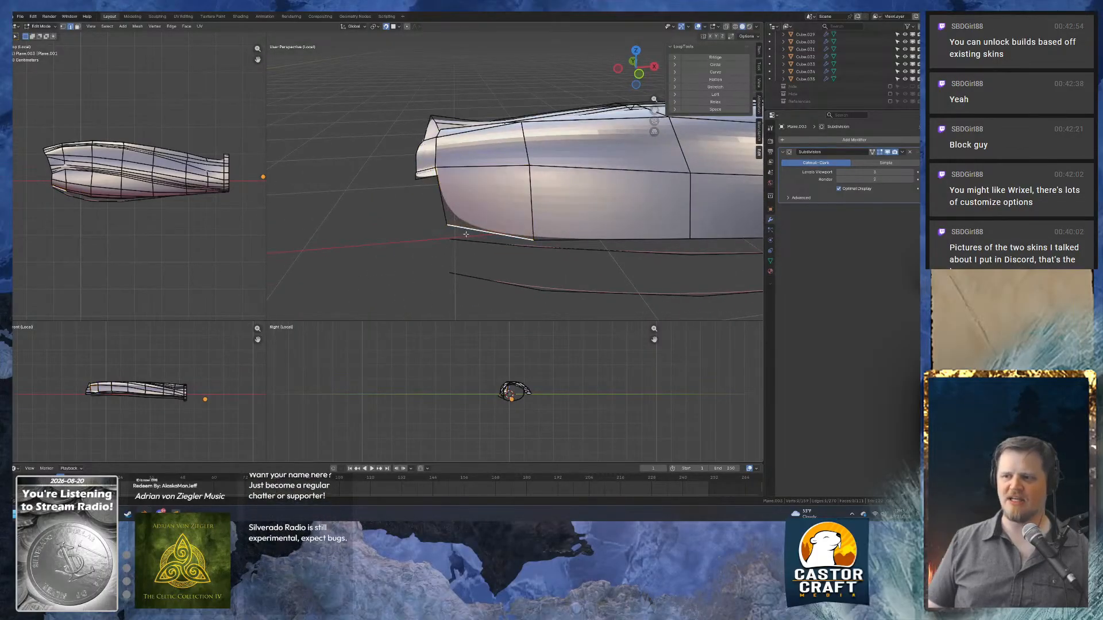
{"action": "left_click", "coordinate": [570, 237]}
{"action": "left_click_drag", "start_coordinate": [570, 234], "coordinate": [580, 255]}
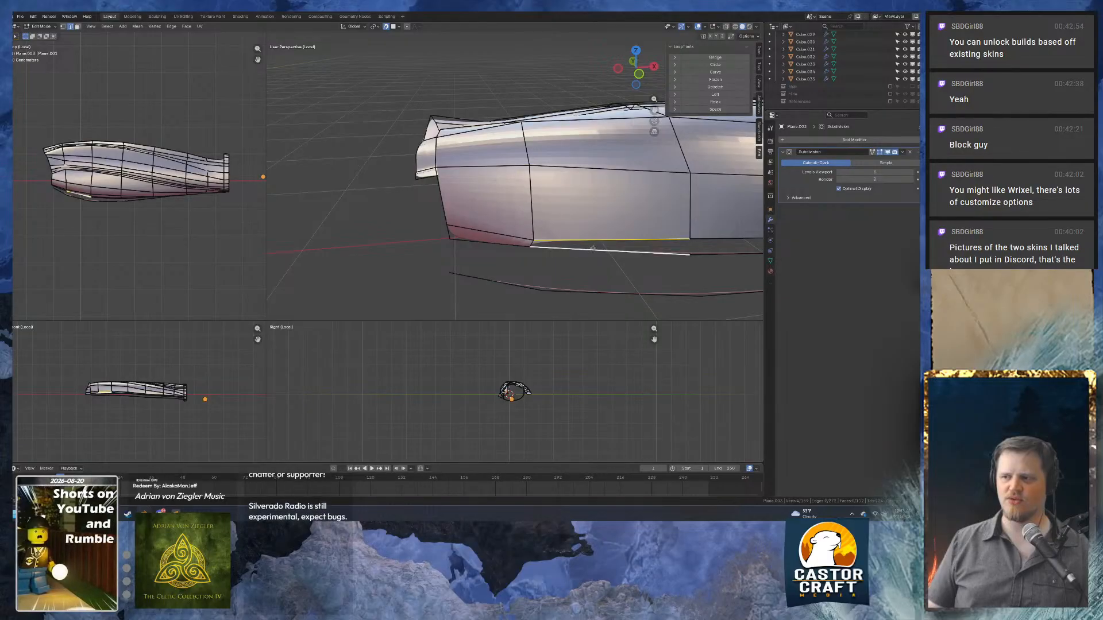
{"action": "key", "text": "f"}
{"action": "middle_click_drag", "start_coordinate": [716, 258], "coordinate": [348, 180], "text": "shift"}
{"action": "left_click_drag", "start_coordinate": [426, 160], "coordinate": [438, 188]}
{"action": "key", "text": "f"}
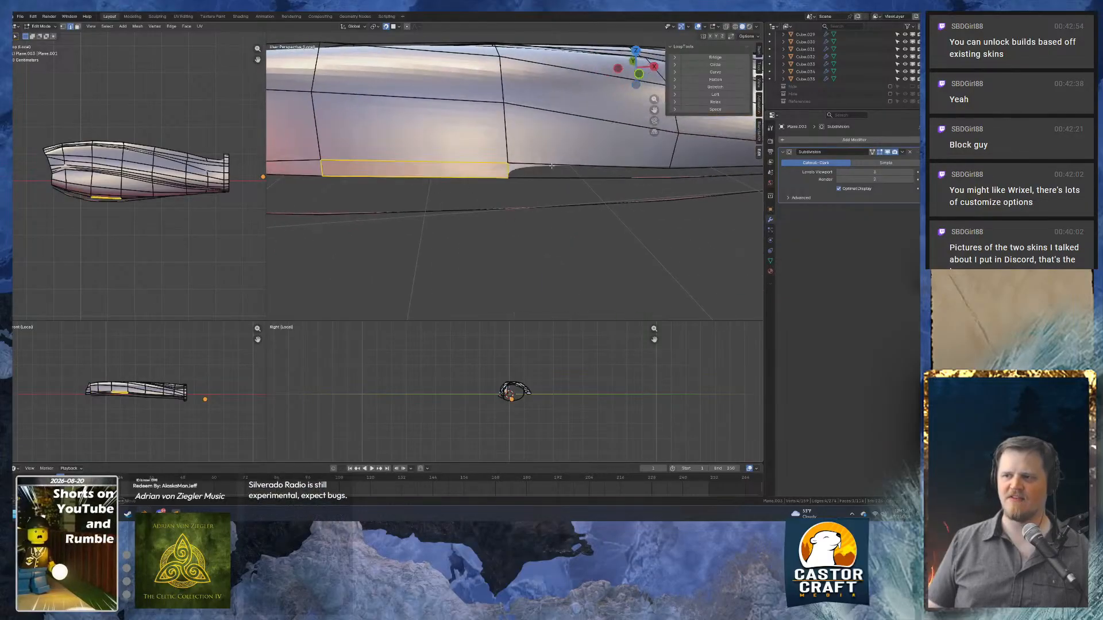
Fill the fifth strip's remaining faces up to the wrist cuff.
{"action": "left_click_drag", "start_coordinate": [550, 162], "coordinate": [560, 193]}
{"action": "key", "text": "f"}
{"action": "middle_click_drag", "start_coordinate": [656, 186], "coordinate": [506, 187], "text": "shift"}
{"action": "left_click", "coordinate": [507, 186]}
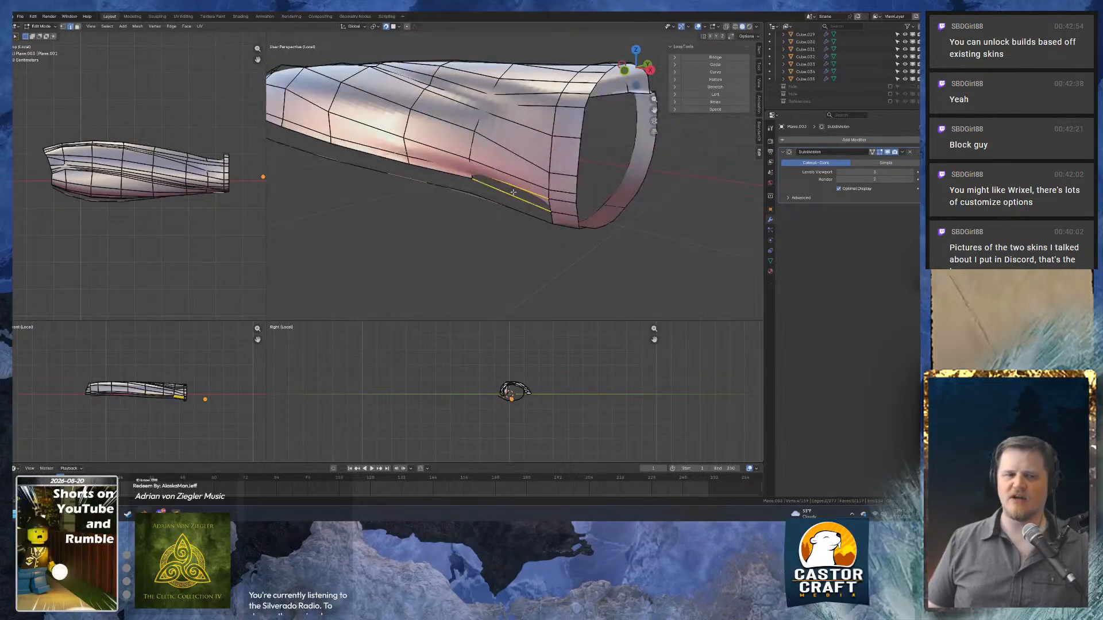
{"action": "middle_click_drag", "start_coordinate": [508, 187], "coordinate": [513, 184]}
Start the sixth strip at the wrist cuff by filling its first two faces along the lower strand.
{"action": "left_click_drag", "start_coordinate": [508, 200], "coordinate": [525, 225]}
{"action": "key", "text": "f"}
{"action": "left_click_drag", "start_coordinate": [425, 166], "coordinate": [440, 199]}
{"action": "key", "text": "f"}
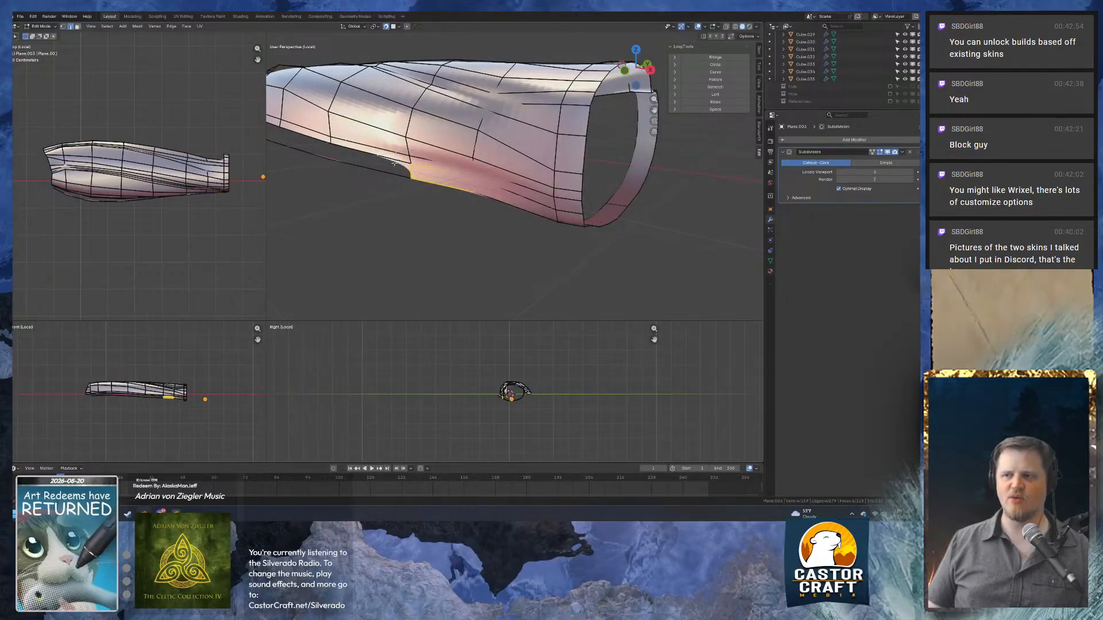
Continue the sixth strip from the wrist toward the elbow by filling its next three faces.
{"action": "left_click_drag", "start_coordinate": [378, 174], "coordinate": [379, 183]}
{"action": "key", "text": "f"}
{"action": "middle_click_drag", "start_coordinate": [380, 182], "coordinate": [519, 206]}
{"action": "left_click_drag", "start_coordinate": [518, 208], "coordinate": [541, 251]}
{"action": "key", "text": "f"}
{"action": "left_click_drag", "start_coordinate": [443, 213], "coordinate": [456, 262]}
{"action": "key", "text": "f"}
Complete the sixth strip by filling its last two faces at the elbow end.
{"action": "middle_click_drag", "start_coordinate": [368, 222], "coordinate": [458, 219], "text": "shift"}
{"action": "left_click_drag", "start_coordinate": [460, 212], "coordinate": [485, 269]}
{"action": "key", "text": "f"}
{"action": "left_click_drag", "start_coordinate": [385, 213], "coordinate": [393, 262]}
{"action": "key", "text": "f"}
Slide the mid-forearm vertex slightly upward along its cross edge to even out the spacing between the strips.
{"action": "middle_click_drag", "start_coordinate": [393, 261], "coordinate": [478, 214]}
{"action": "scroll", "coordinate": [478, 213], "scroll_direction": "down", "scroll_amount": 3}
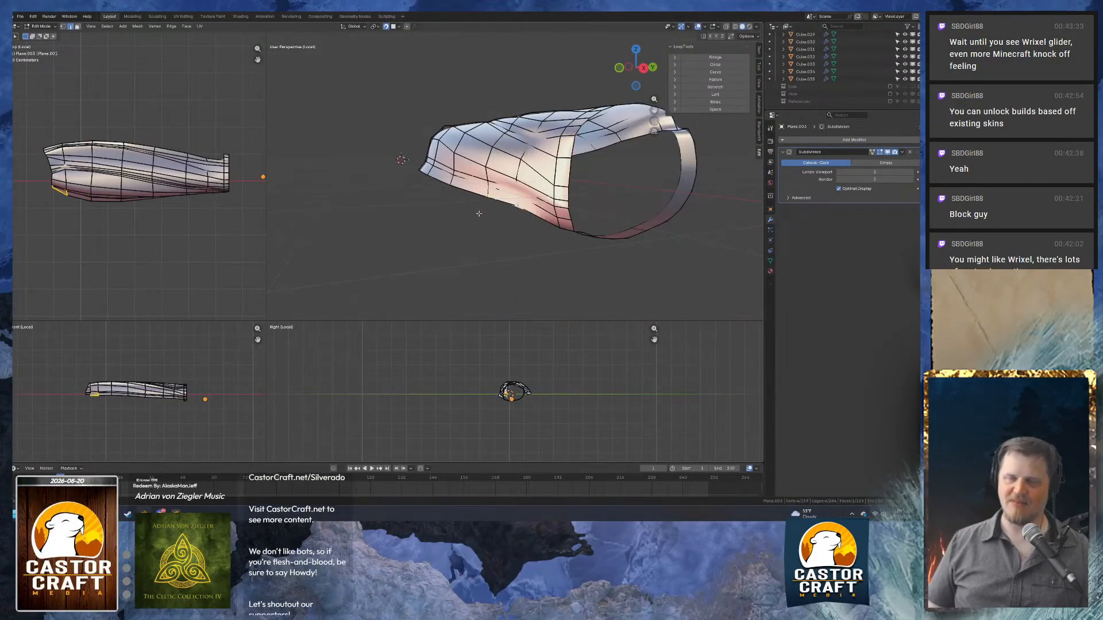
{"action": "middle_click_drag", "start_coordinate": [433, 175], "coordinate": [497, 130]}
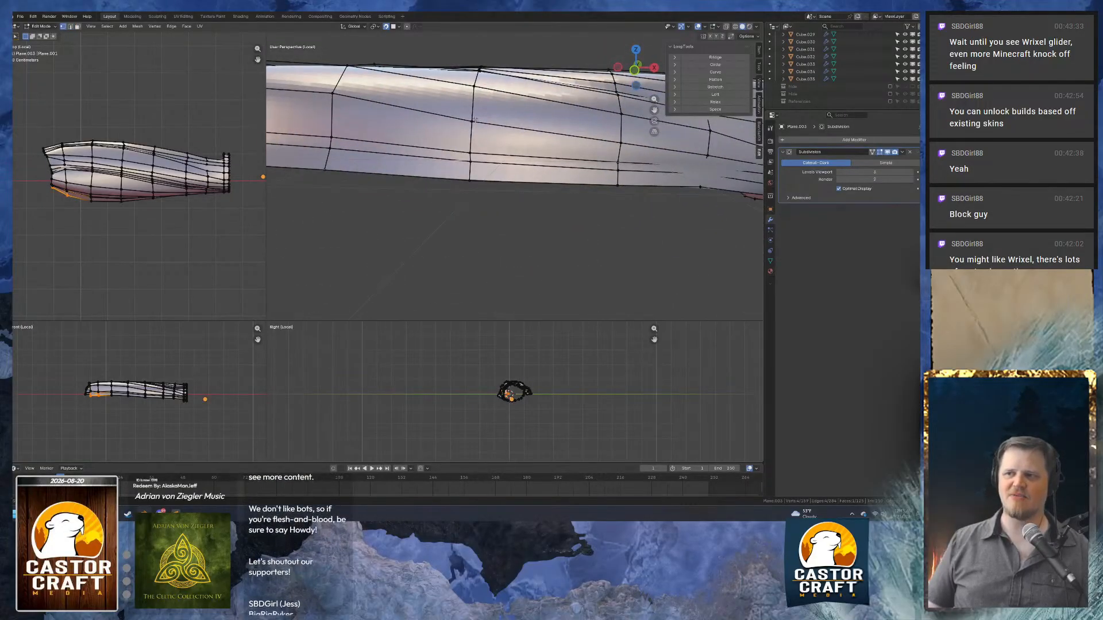
{"action": "left_click", "coordinate": [474, 120], "text": "alt"}
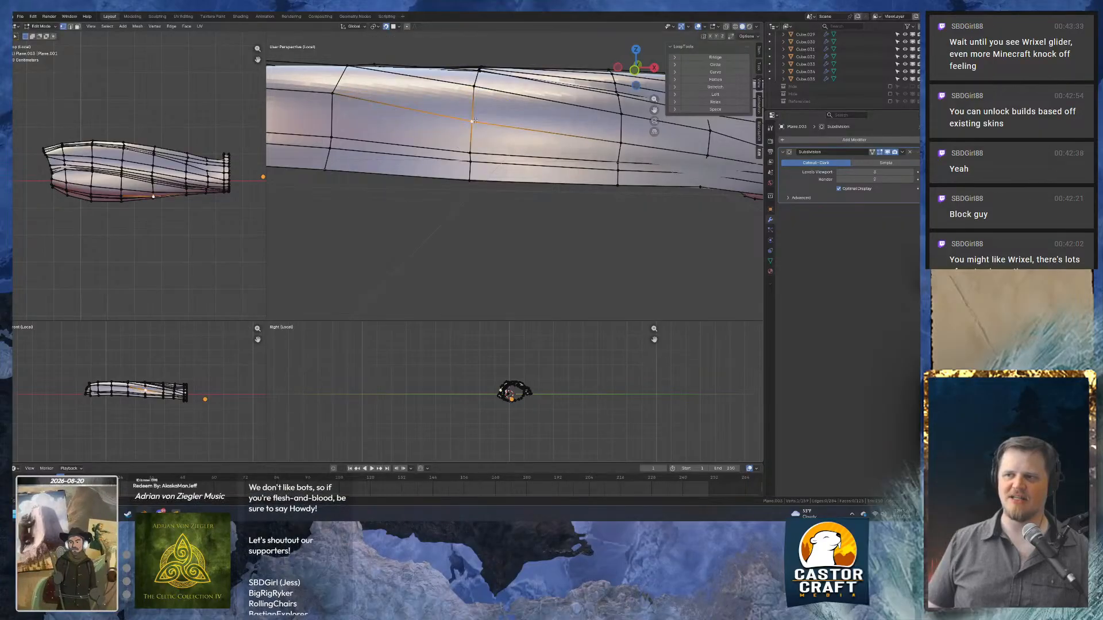
{"action": "key", "text": "shift+v"}
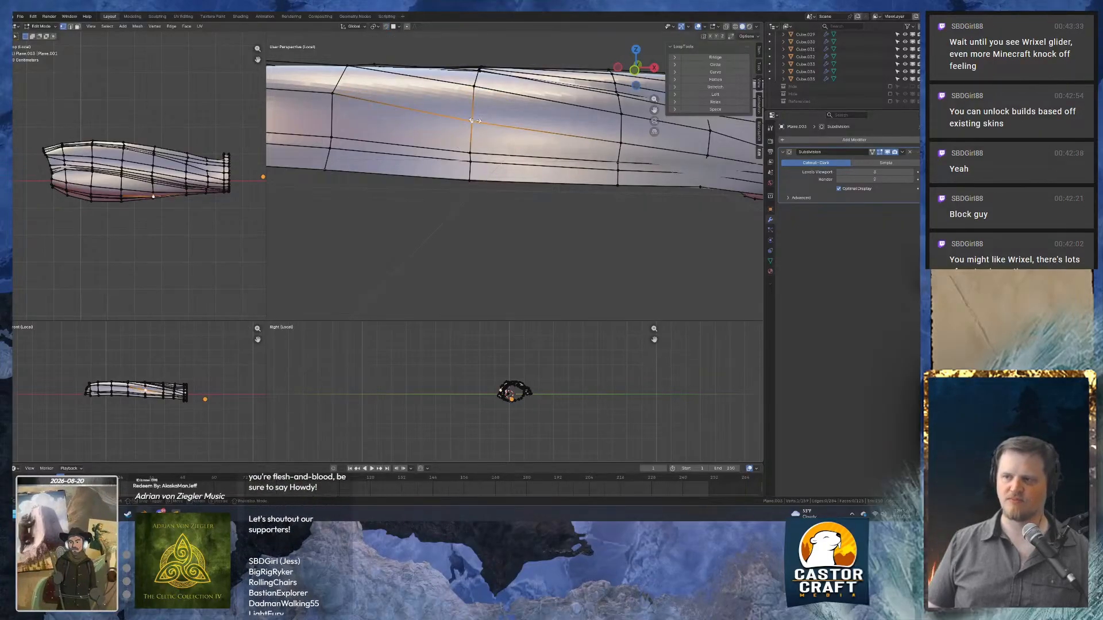
{"action": "left_click", "coordinate": [477, 118]}
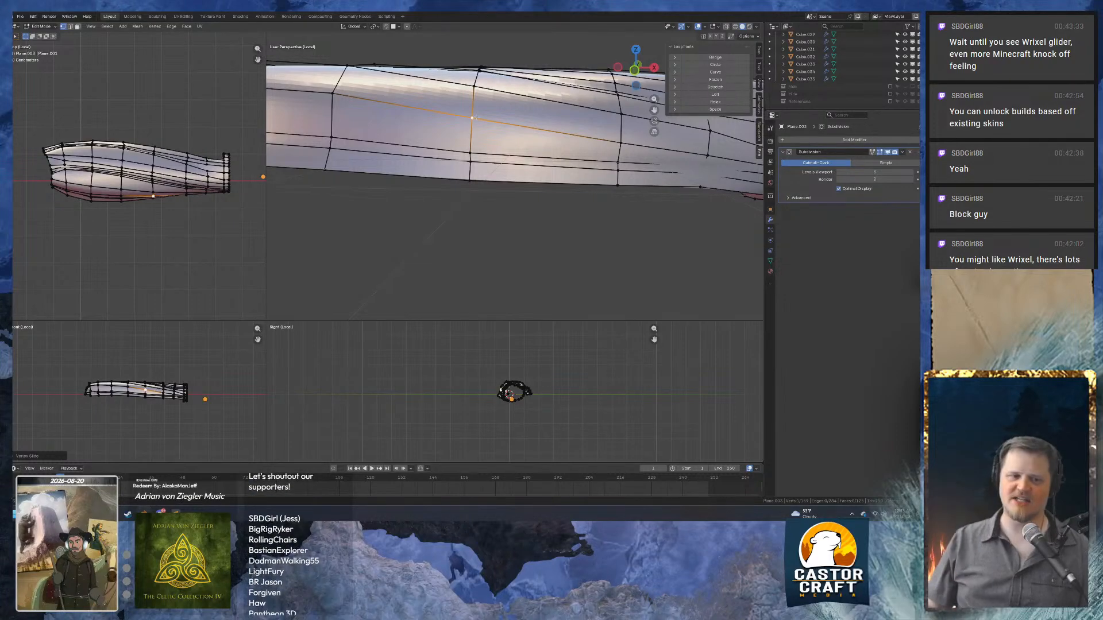
Check the forearm mesh from the side and front, and exit local view to bring back the surrounding arm and hand meshes.
{"action": "middle_click_drag", "start_coordinate": [526, 75], "coordinate": [430, 131]}
{"action": "scroll", "coordinate": [458, 96], "scroll_direction": "down", "scroll_amount": 5}
{"action": "key", "text": "KP_3"}
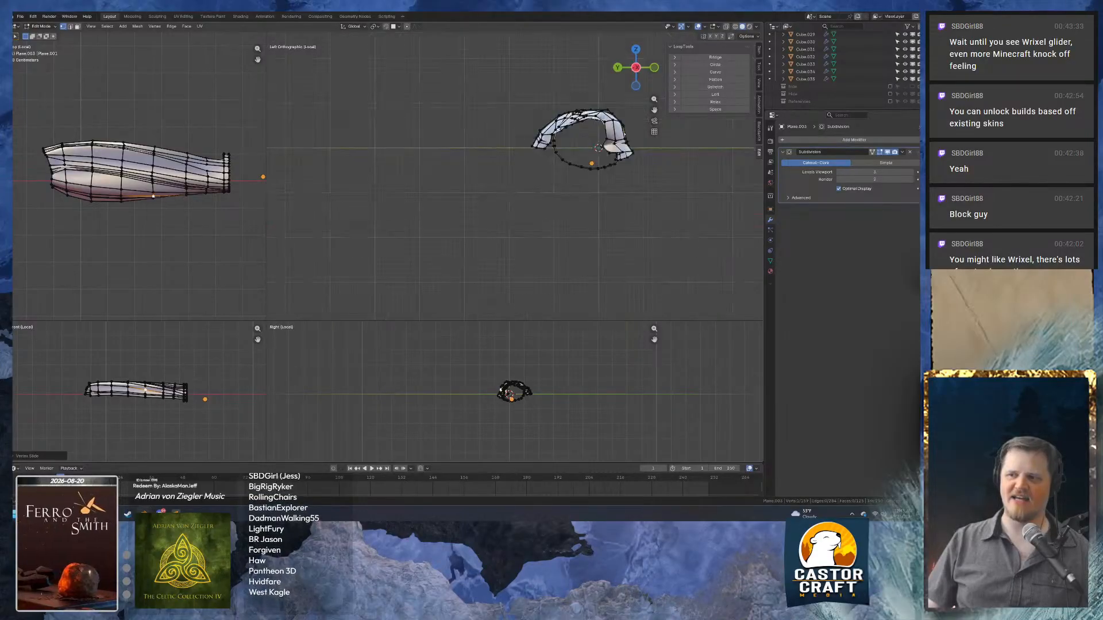
{"action": "key", "text": "KP_1"}
{"action": "scroll", "coordinate": [430, 131], "scroll_direction": "up", "scroll_amount": 3}
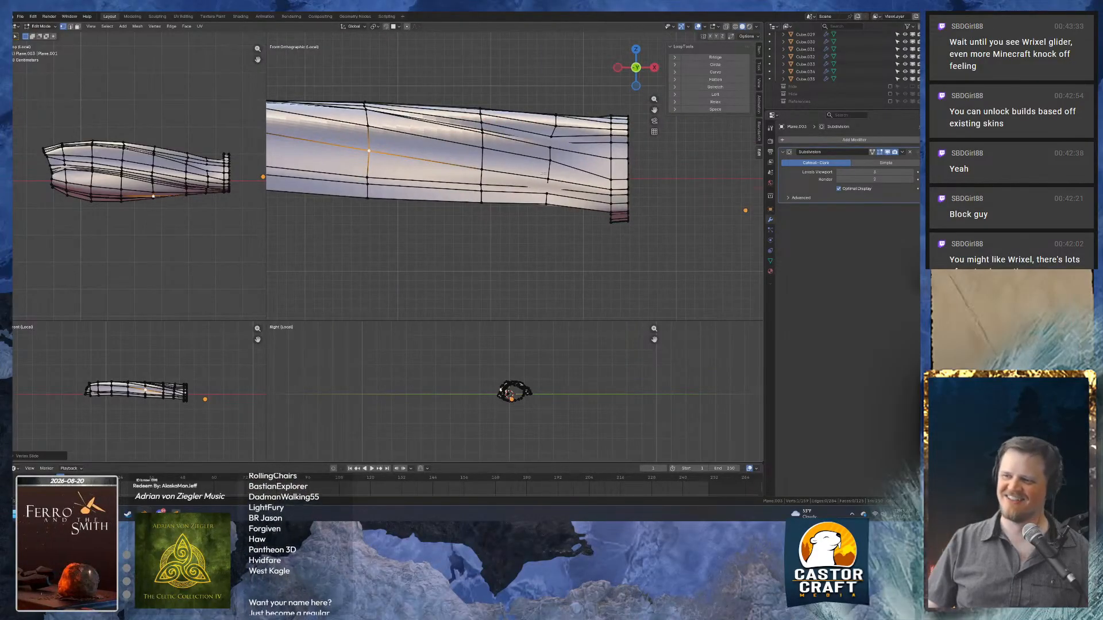
{"action": "middle_click_drag", "start_coordinate": [544, 173], "coordinate": [428, 131]}
{"action": "key", "text": "comma"}
{"action": "key", "text": "Escape"}
{"action": "key", "text": "slash"}
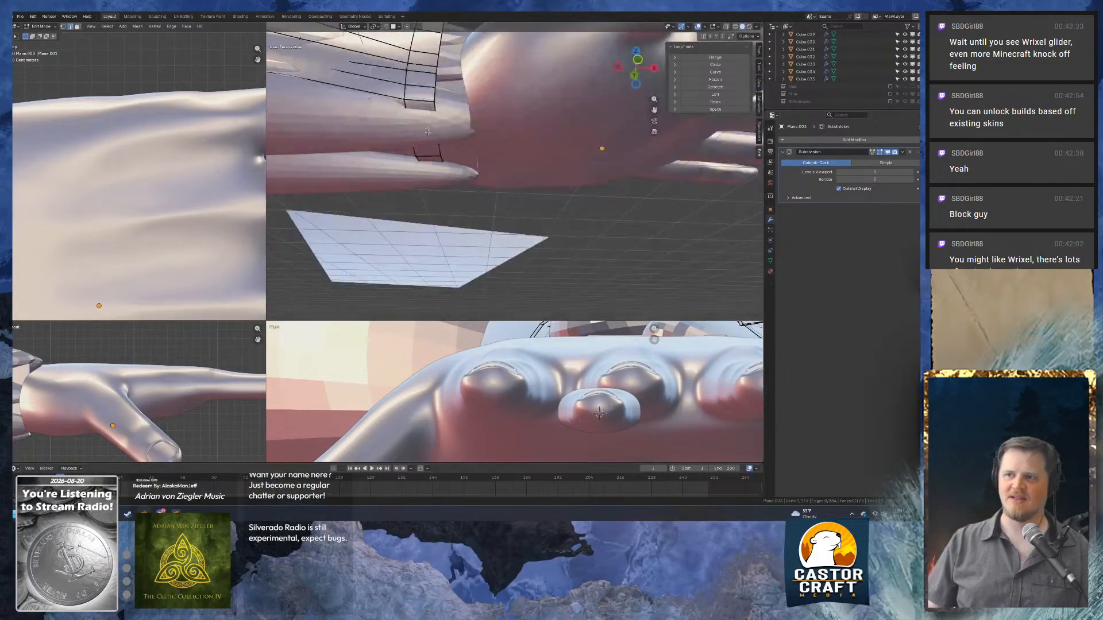
Move the wrist cuff's underside edges along Z and reposition them to fit the underside of the wrist.
{"action": "key", "text": "g"}
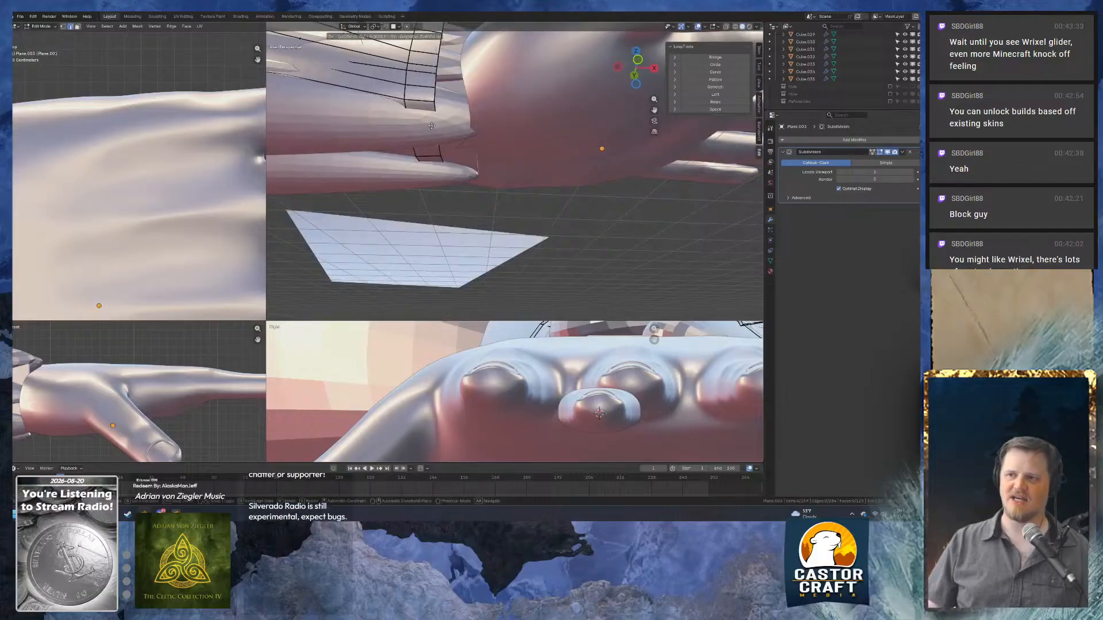
{"action": "key", "text": "z"}
{"action": "left_click", "coordinate": [426, 129]}
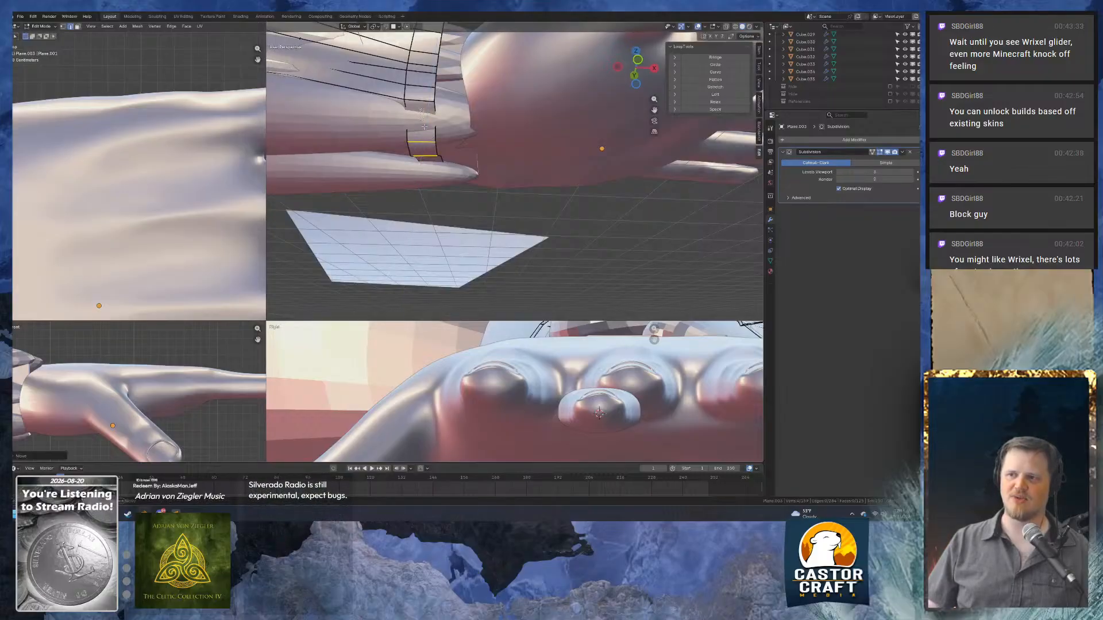
{"action": "middle_click_drag", "start_coordinate": [423, 127], "coordinate": [516, 100]}
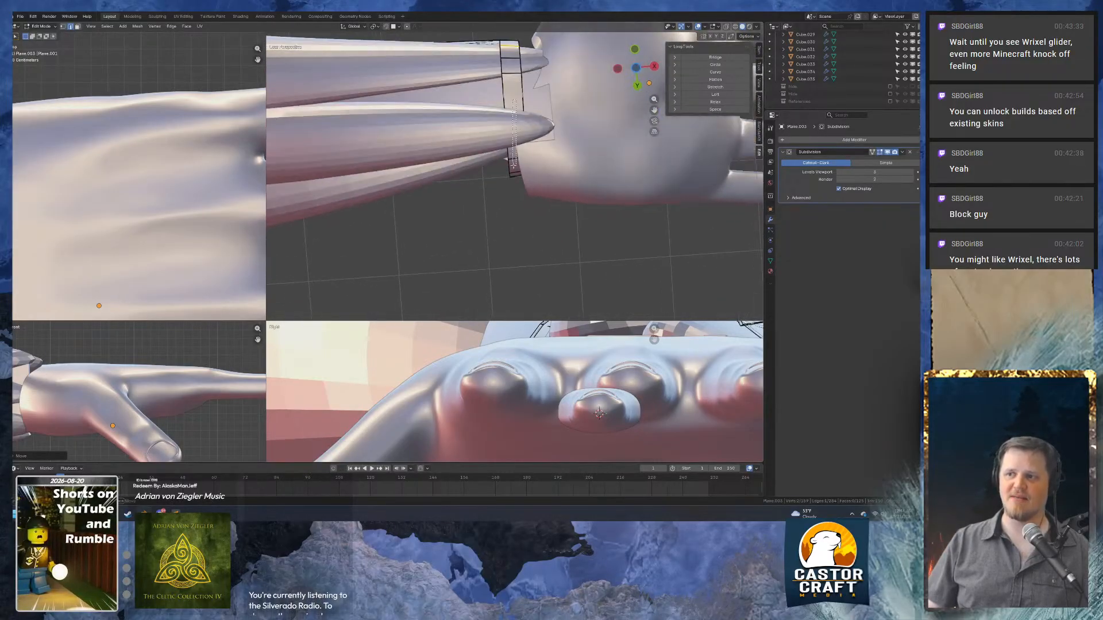
{"action": "middle_click_drag", "start_coordinate": [514, 164], "coordinate": [586, 152]}
{"action": "key", "text": "g"}
{"action": "key", "text": "z"}
{"action": "left_click", "coordinate": [519, 201]}
{"action": "key", "text": "g"}
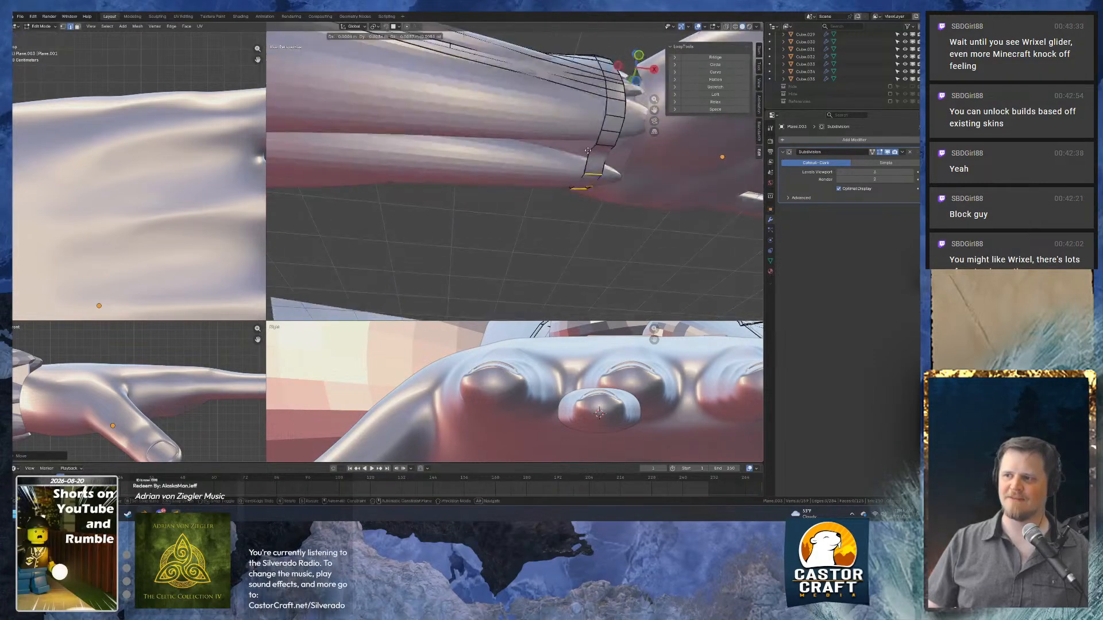
{"action": "left_click", "coordinate": [588, 153]}
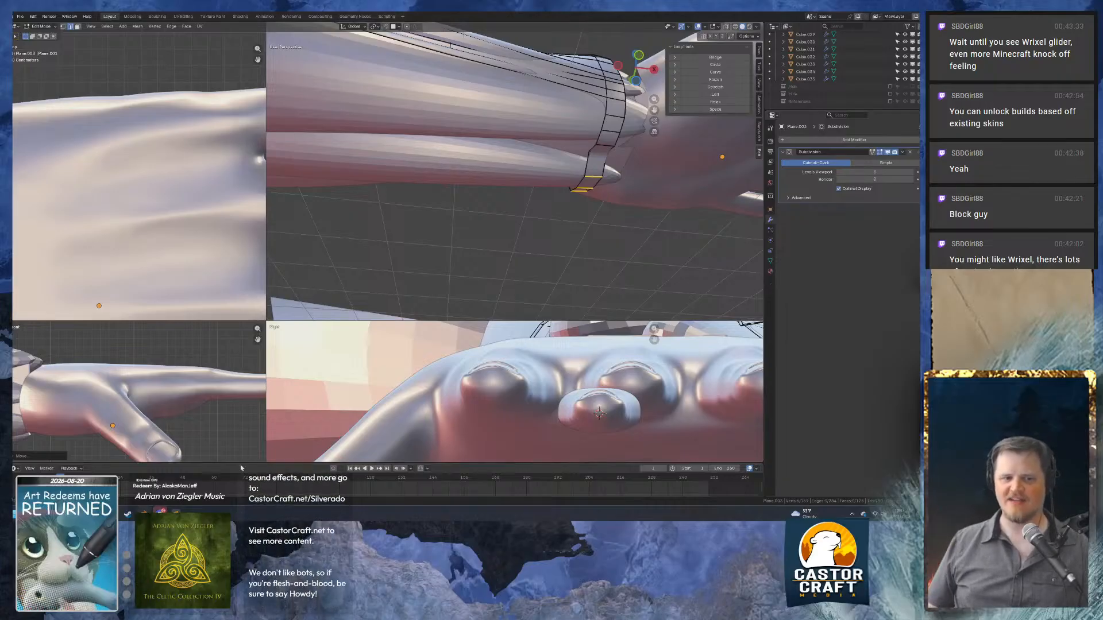
Switch to Discord, view the Blocky Dropper glider and pink Wrixel outfit images in the games channel, and return to Blender.
{"action": "left_click", "coordinate": [160, 512]}
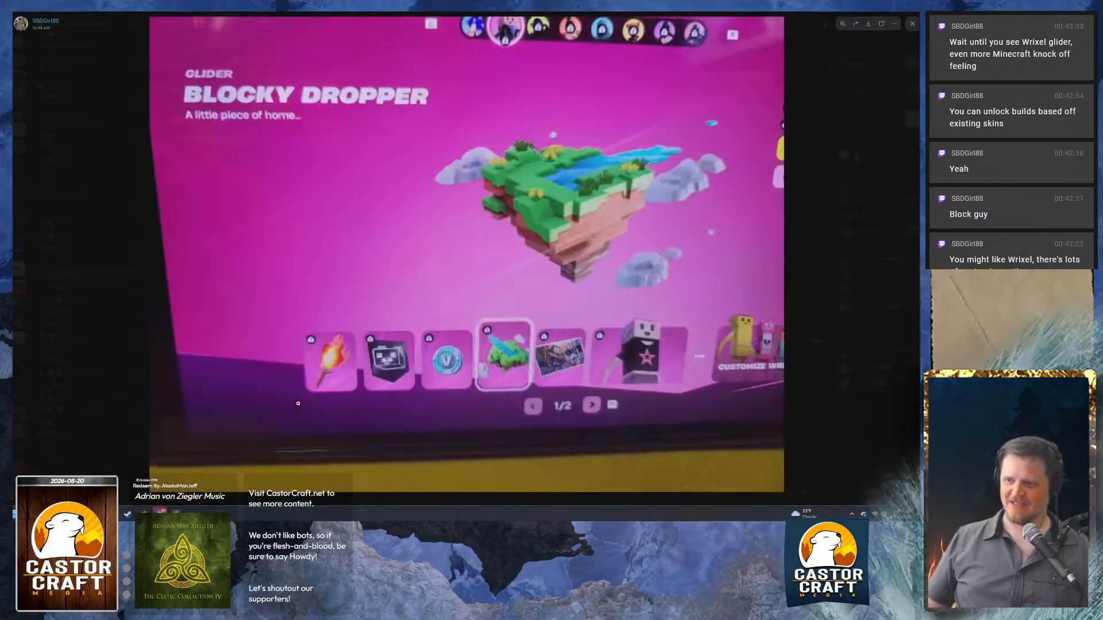
{"action": "left_click", "coordinate": [298, 404]}
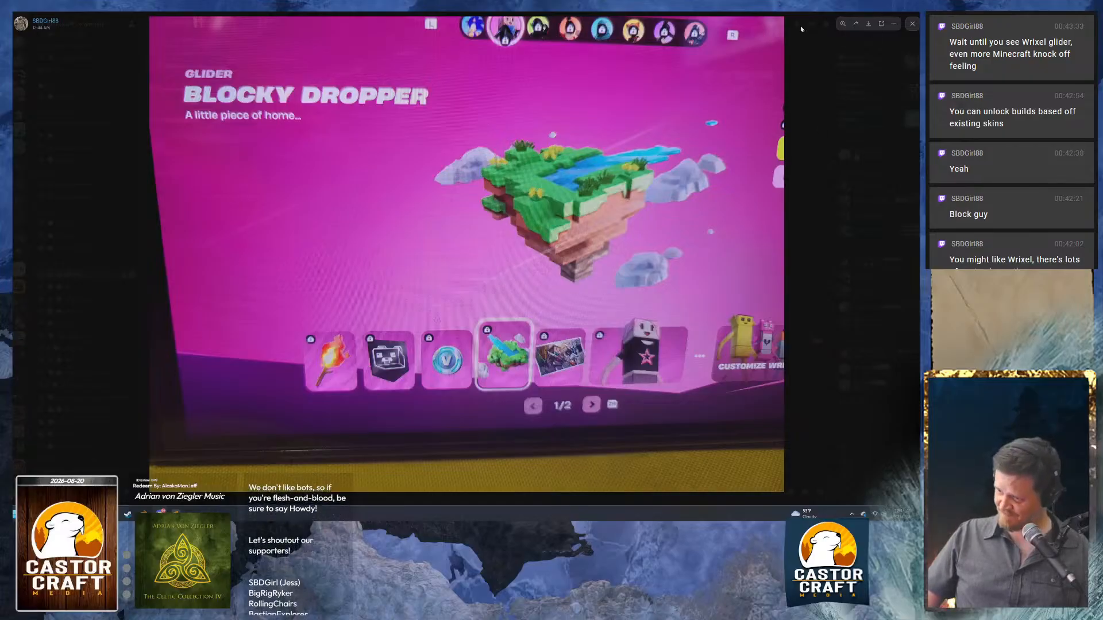
{"action": "left_click", "coordinate": [808, 59]}
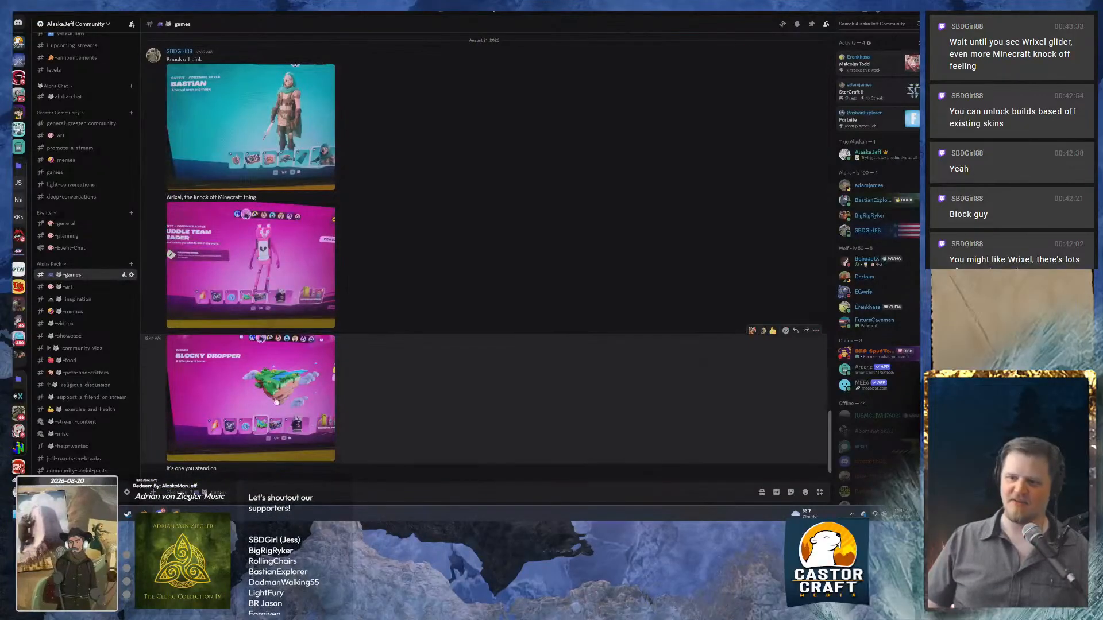
{"action": "left_click", "coordinate": [282, 251]}
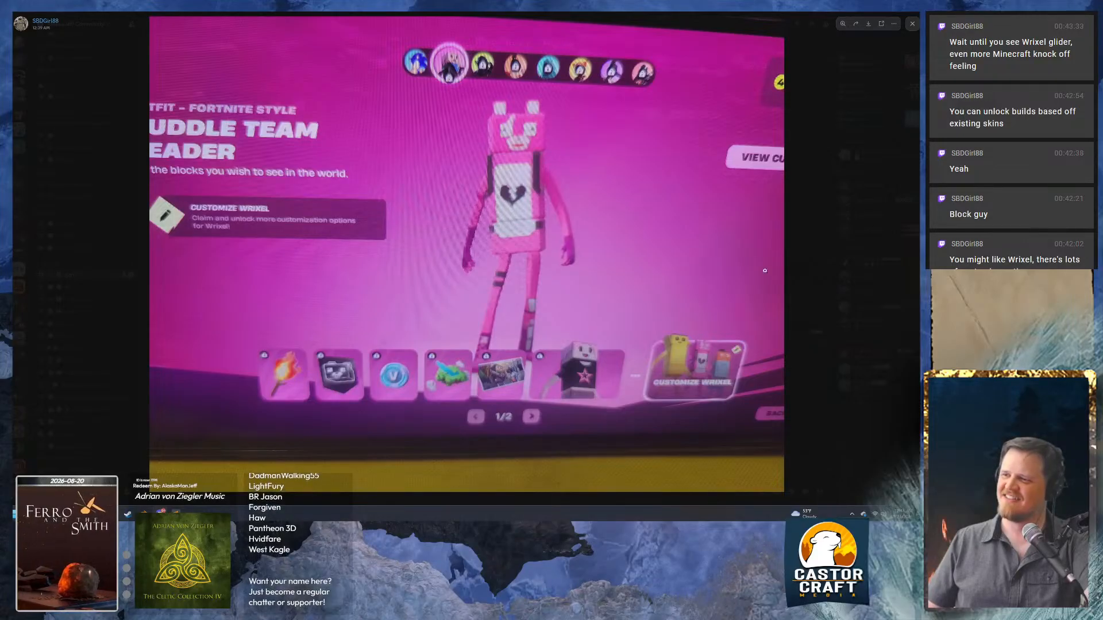
{"action": "left_click", "coordinate": [835, 257]}
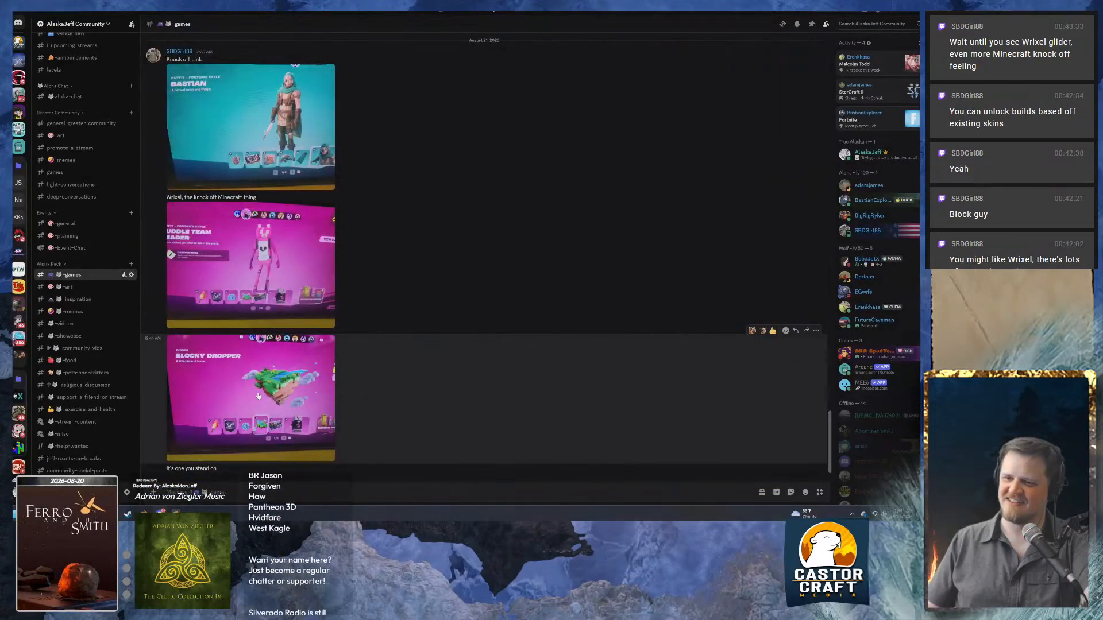
{"action": "left_click", "coordinate": [259, 395]}
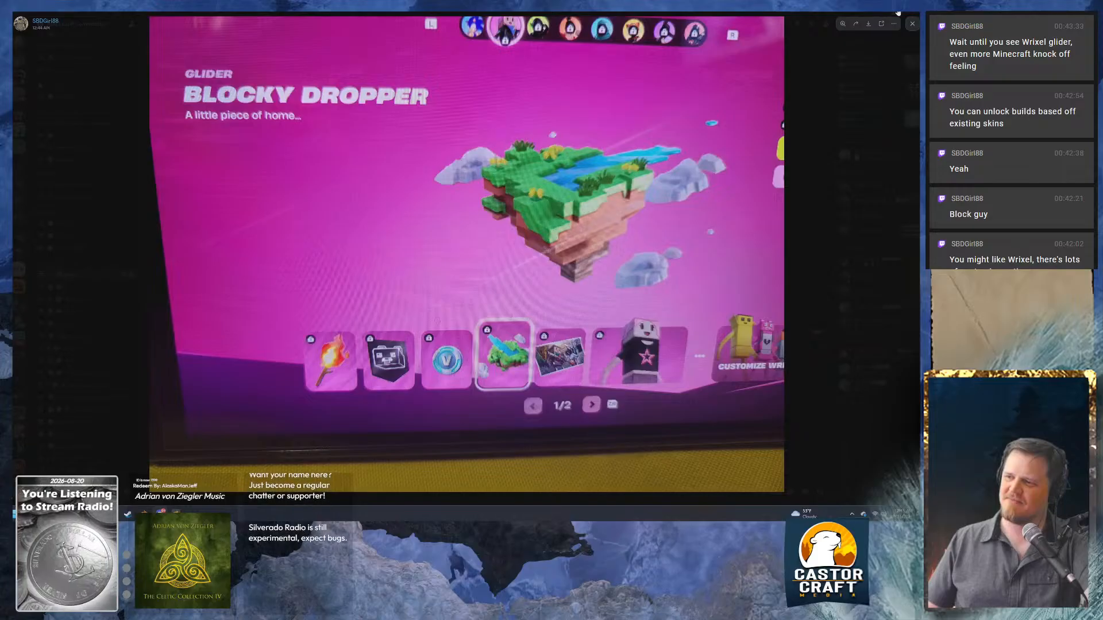
{"action": "left_click", "coordinate": [897, 12]}
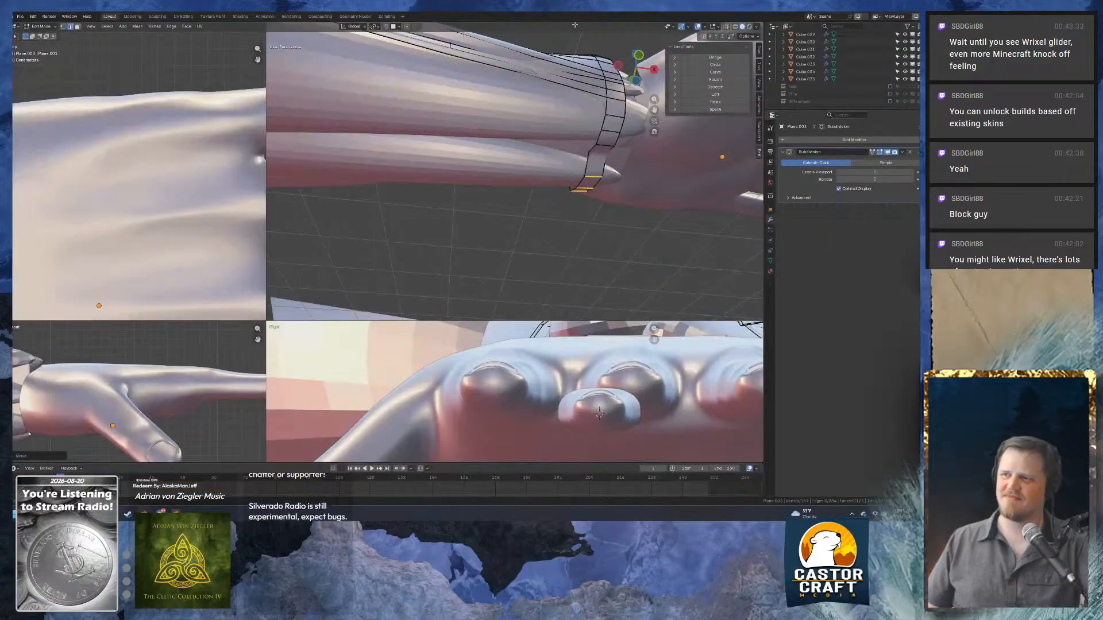
Start a new strand by extruding a wrist cuff vertex a short way along the forearm toward the elbow.
{"action": "middle_click_drag", "start_coordinate": [555, 48], "coordinate": [545, 94]}
{"action": "key", "text": "1"}
{"action": "middle_click_drag", "start_coordinate": [557, 173], "coordinate": [573, 156]}
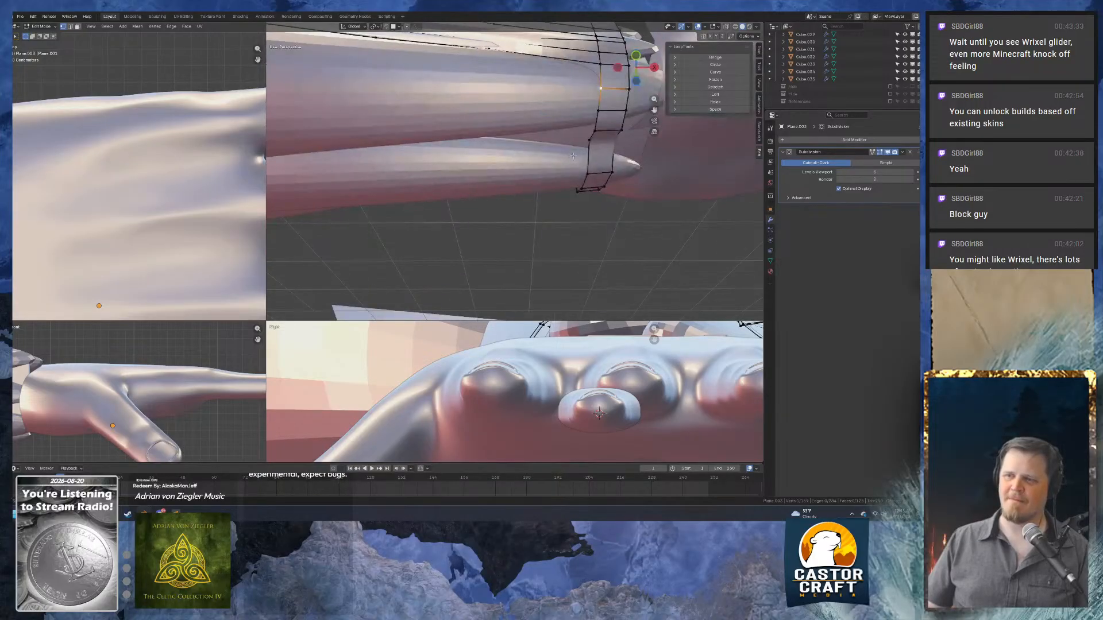
{"action": "middle_click_drag", "start_coordinate": [506, 148], "coordinate": [532, 178]}
{"action": "key", "text": "g"}
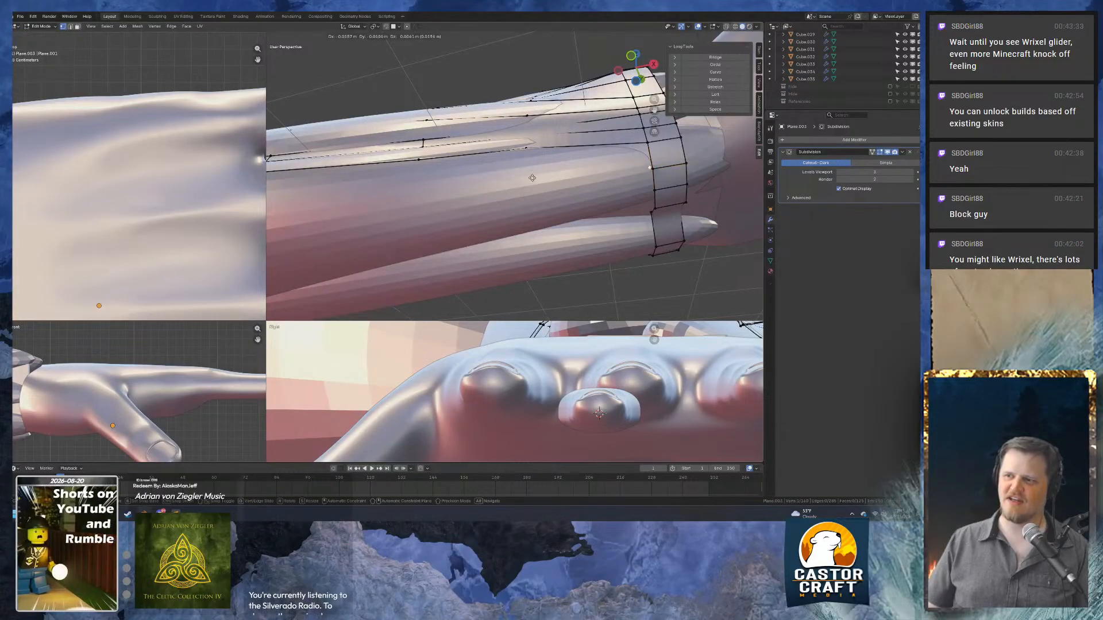
{"action": "right_click", "coordinate": [519, 181]}
{"action": "key", "text": "ctrl+z"}
{"action": "key", "text": "e"}
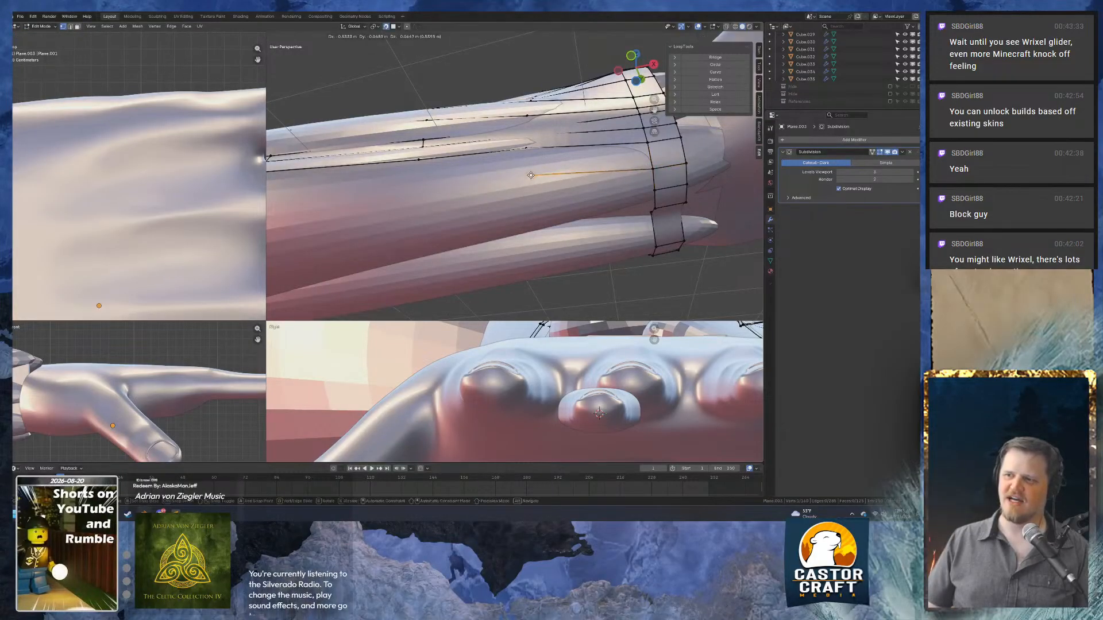
{"action": "left_click", "coordinate": [530, 182]}
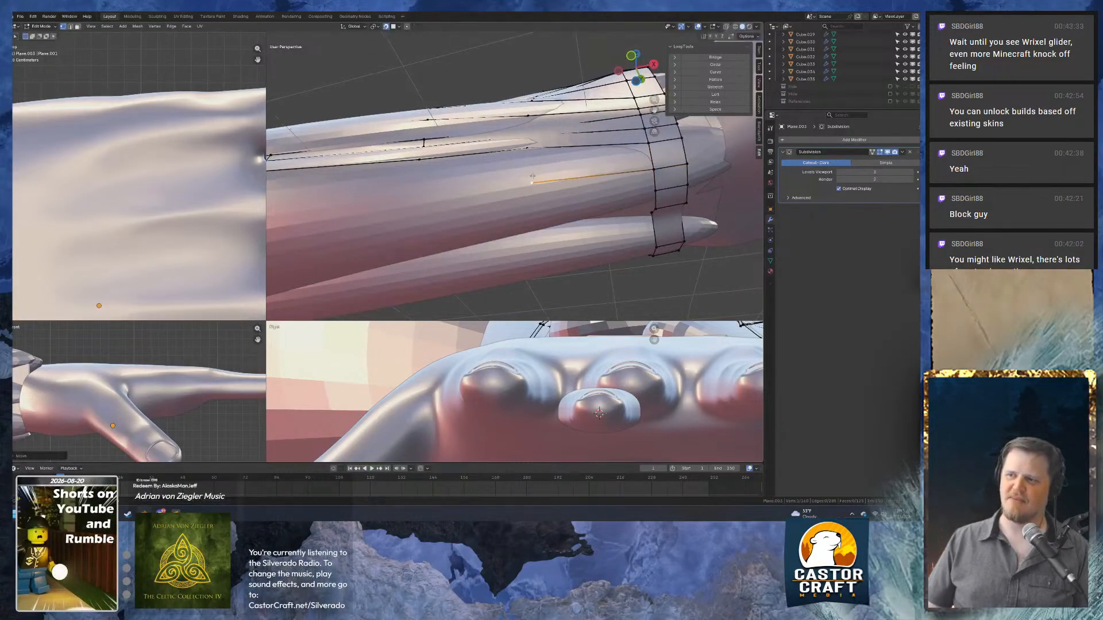
Extend the new strand with three more extruded vertices along the underside muscle toward the elbow.
{"action": "middle_click_drag", "start_coordinate": [530, 183], "coordinate": [565, 108]}
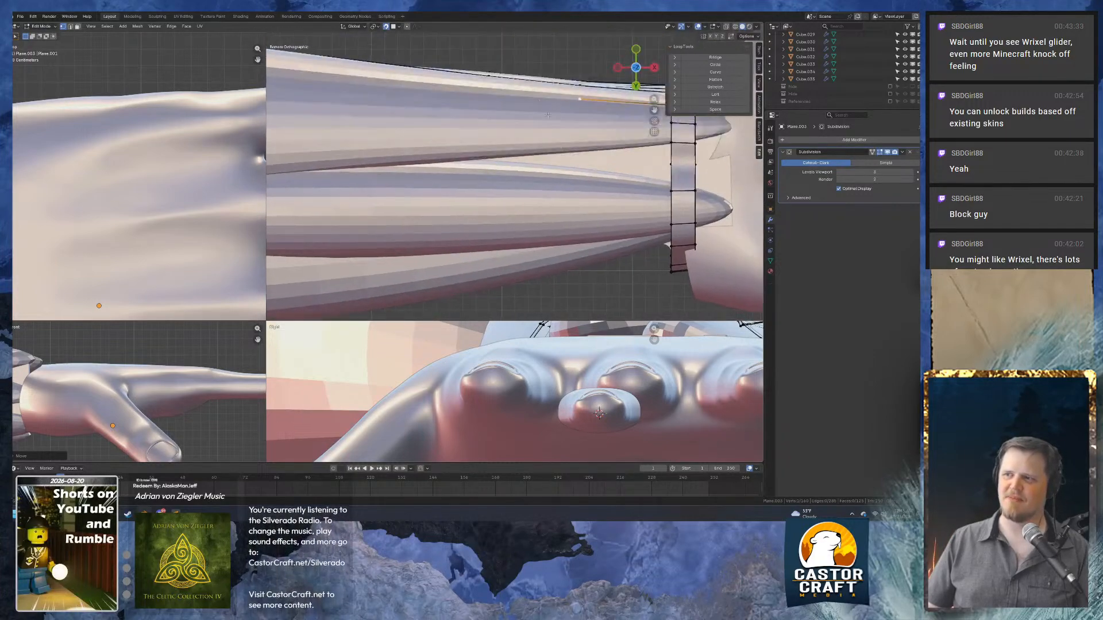
{"action": "key", "text": "e"}
{"action": "left_click", "coordinate": [486, 92]}
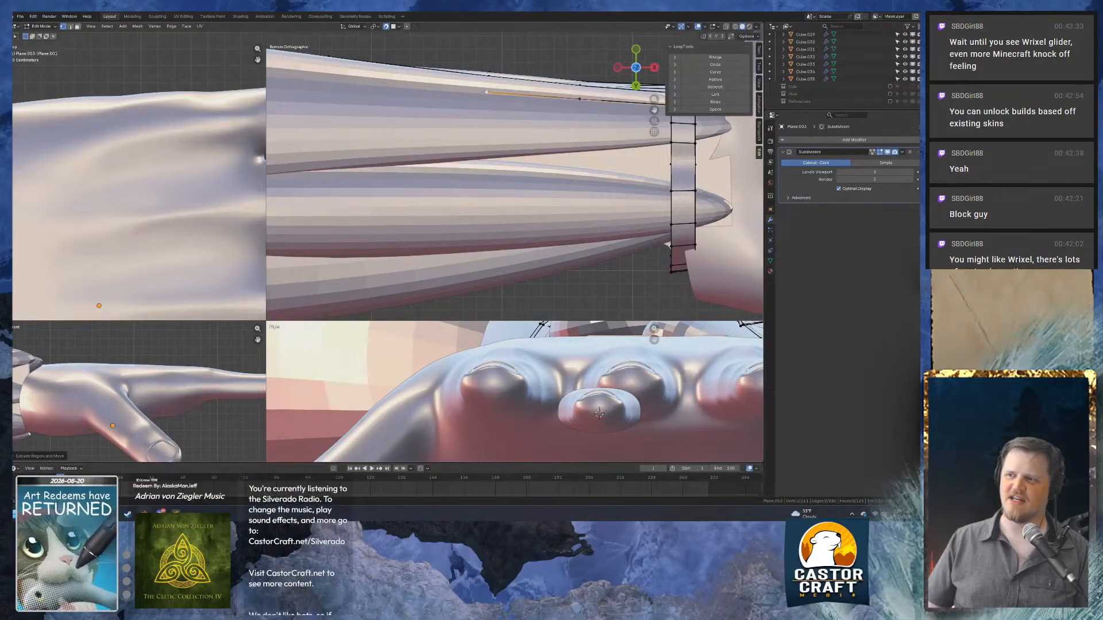
{"action": "middle_click_drag", "start_coordinate": [486, 92], "coordinate": [532, 192], "text": "shift"}
{"action": "key", "text": "e"}
{"action": "left_click", "coordinate": [416, 159]}
{"action": "scroll", "coordinate": [532, 192], "scroll_direction": "up", "scroll_amount": 3}
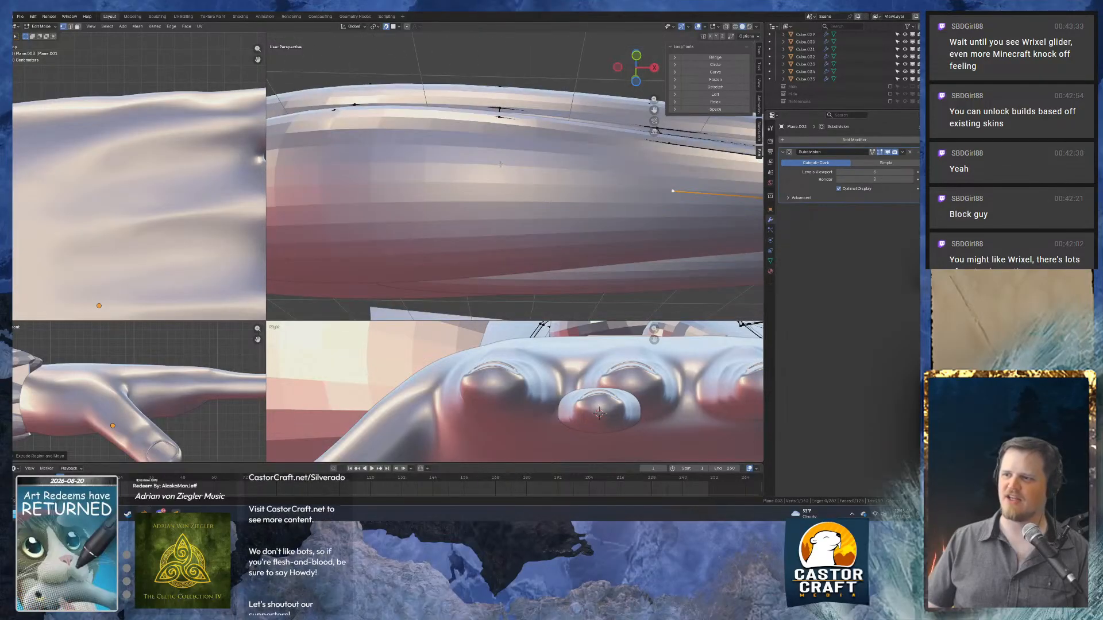
{"action": "key", "text": "e"}
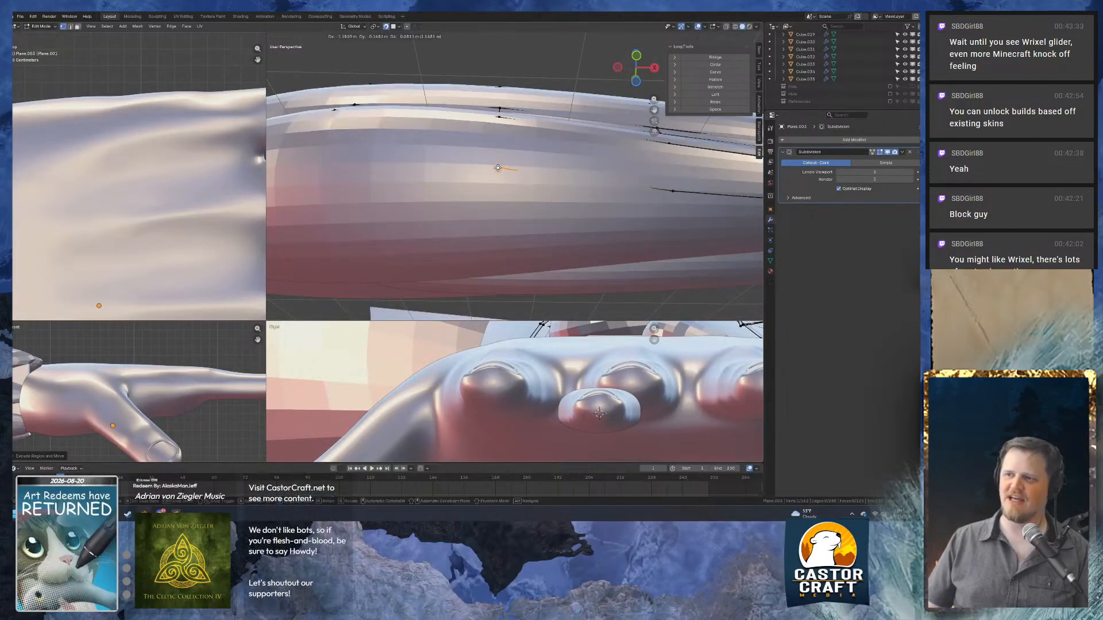
{"action": "left_click", "coordinate": [498, 168]}
Extrude the strand's remaining vertices over the muscle's widest part to its elbow end.
{"action": "middle_click_drag", "start_coordinate": [498, 167], "coordinate": [422, 197]}
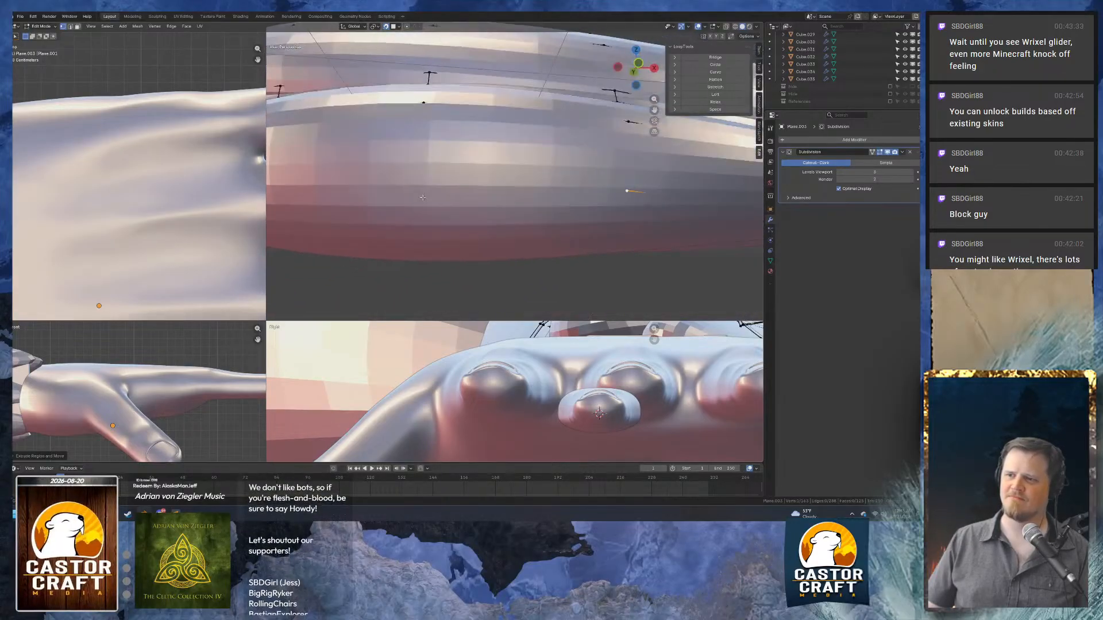
{"action": "key", "text": "e"}
{"action": "left_click", "coordinate": [423, 186]}
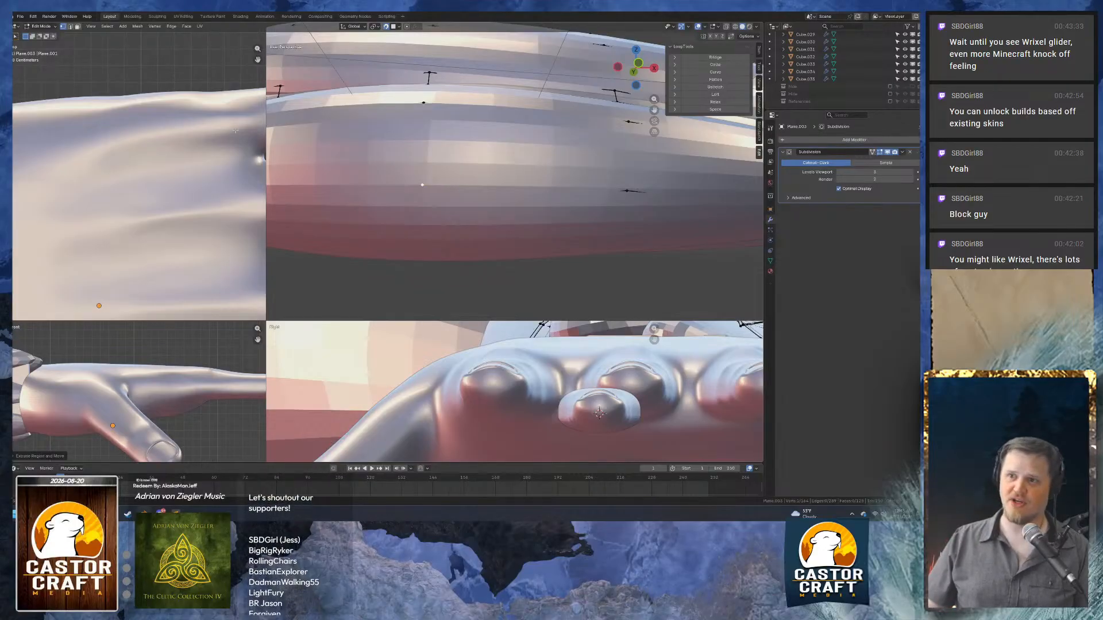
{"action": "middle_click_drag", "start_coordinate": [327, 105], "coordinate": [551, 138], "text": "shift"}
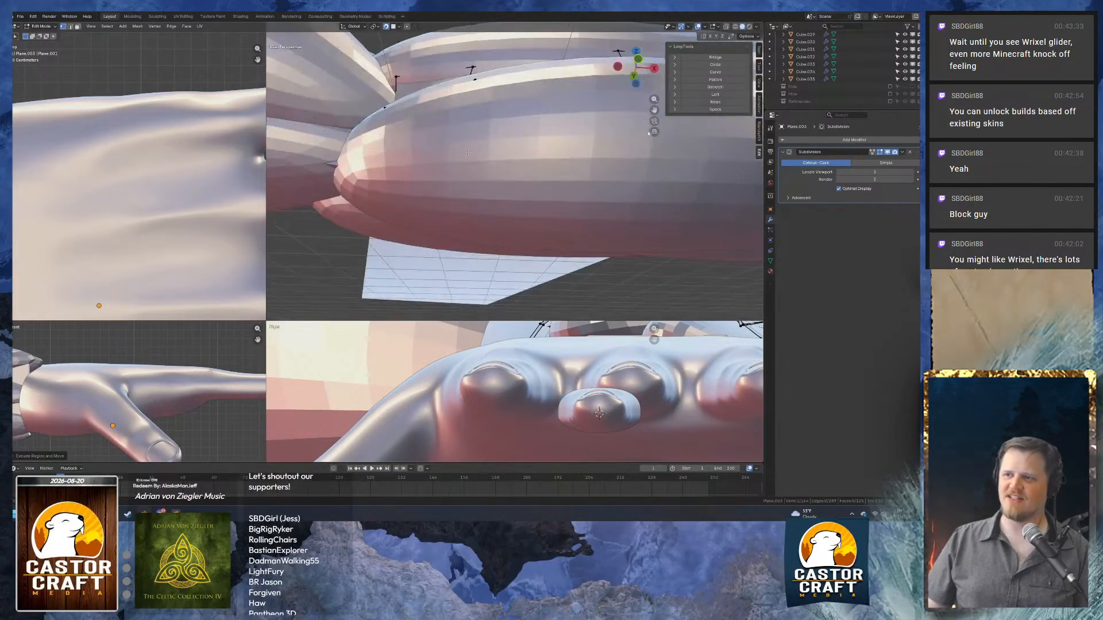
{"action": "key", "text": "e"}
{"action": "left_click", "coordinate": [481, 137]}
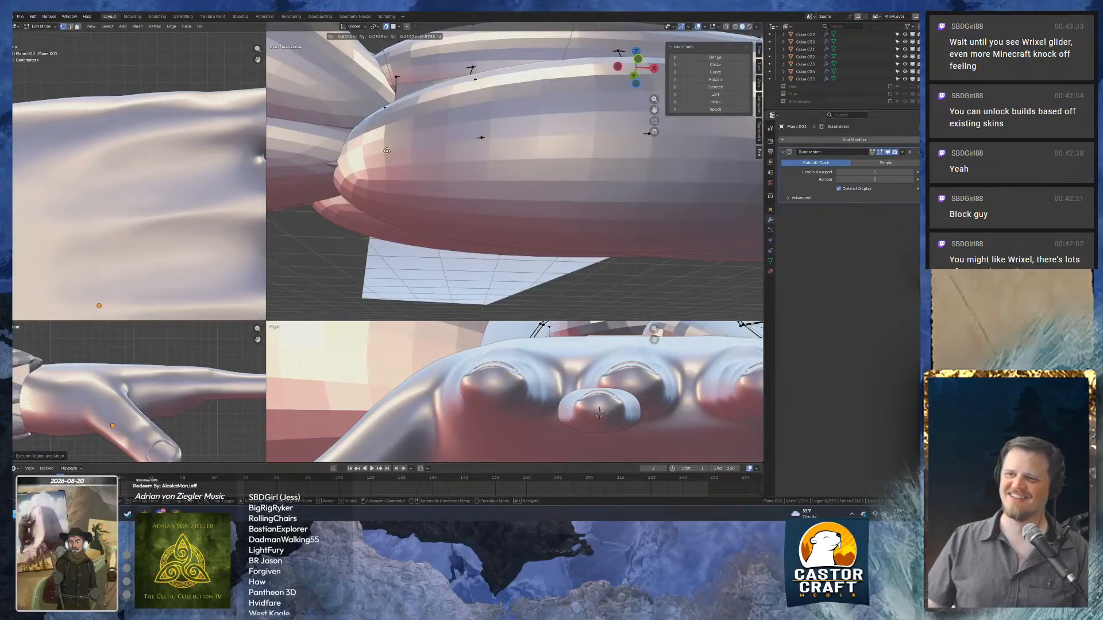
Start another strand by extruding the next wrist cuff vertex along the forearm, and move its new end slightly away from the neighbouring strand.
{"action": "middle_click_drag", "start_coordinate": [384, 151], "coordinate": [504, 146]}
{"action": "key", "text": "e"}
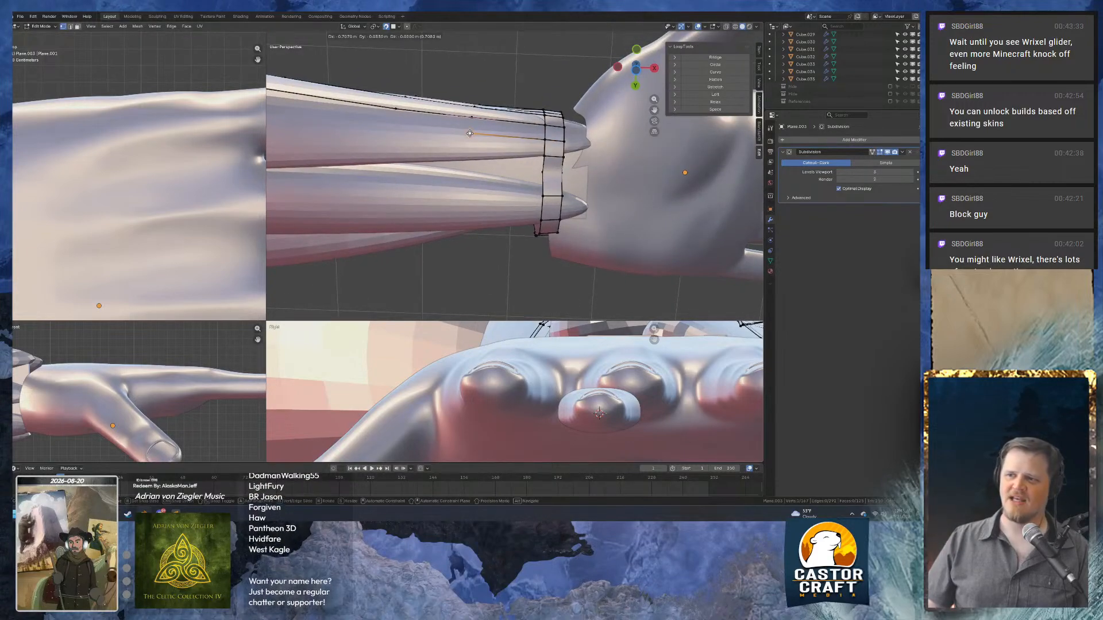
{"action": "left_click", "coordinate": [469, 133]}
{"action": "middle_click_drag", "start_coordinate": [396, 141], "coordinate": [472, 156], "text": "shift"}
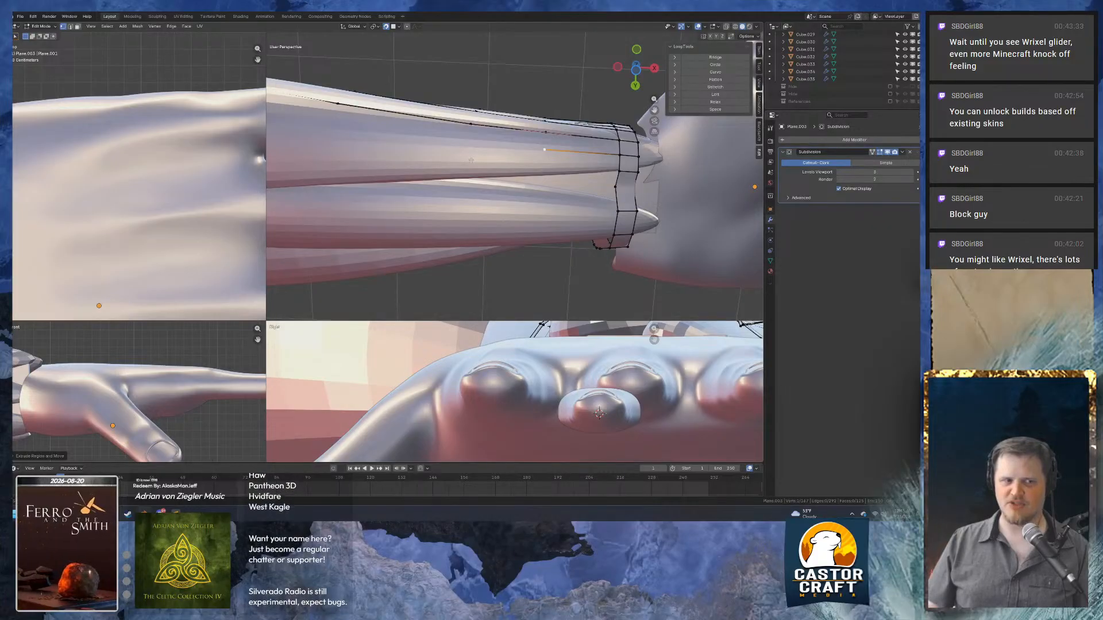
{"action": "key", "text": "g"}
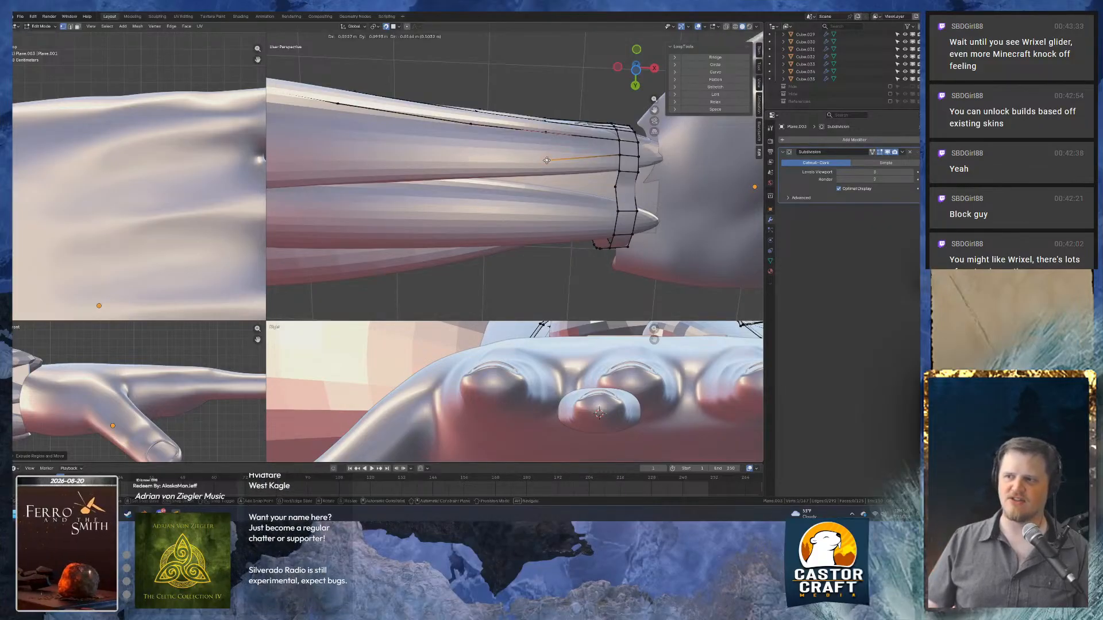
{"action": "left_click", "coordinate": [545, 158]}
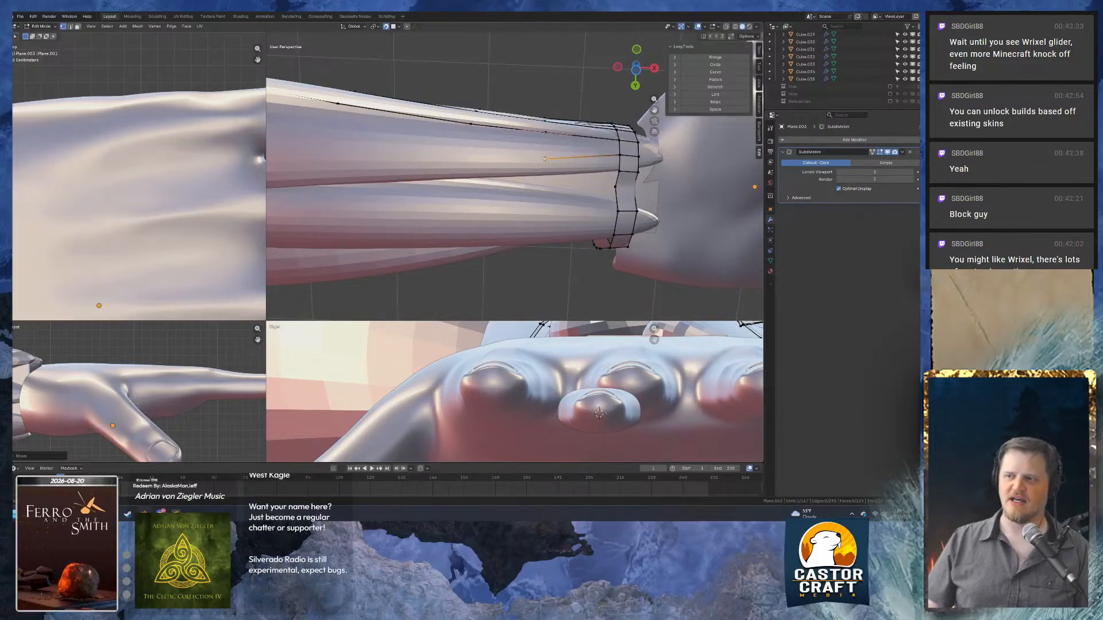
Extend the strand with further extruded vertices along the middle of the forearm muscle, evenly spaced toward the elbow.
{"action": "key", "text": "e"}
{"action": "left_click", "coordinate": [469, 155]}
{"action": "middle_click_drag", "start_coordinate": [469, 156], "coordinate": [509, 162], "text": "shift"}
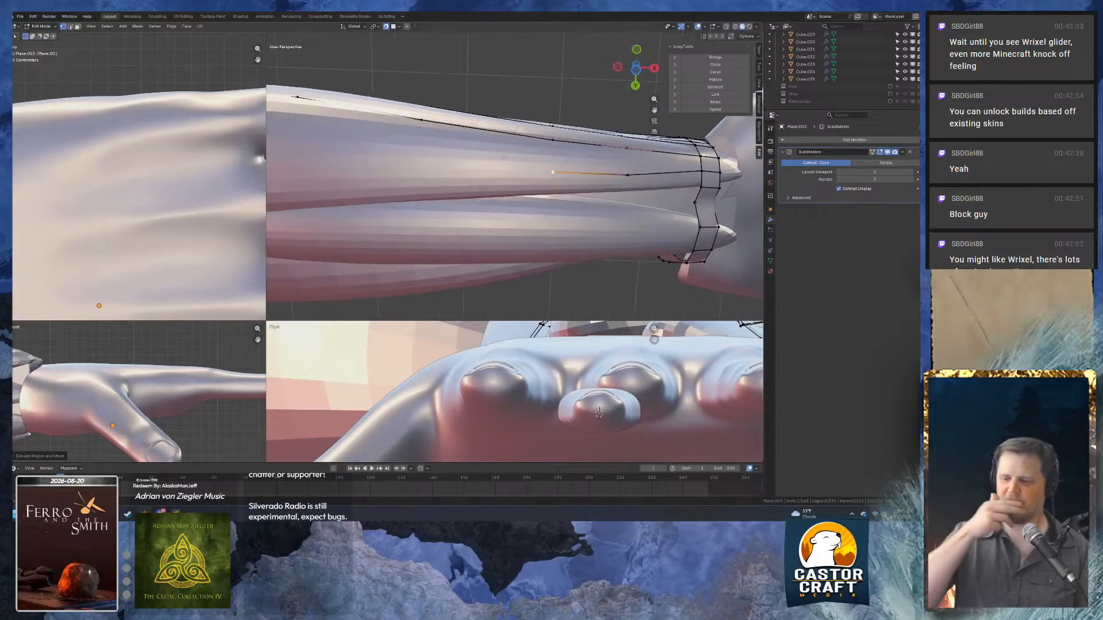
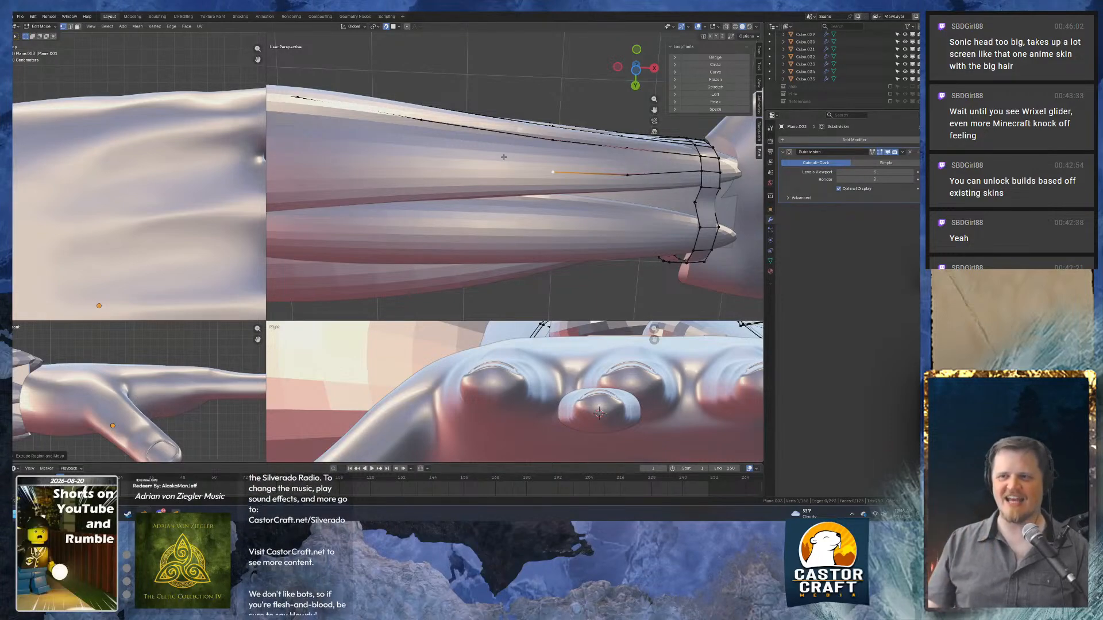
{"action": "middle_click_drag", "start_coordinate": [469, 167], "coordinate": [507, 195]}
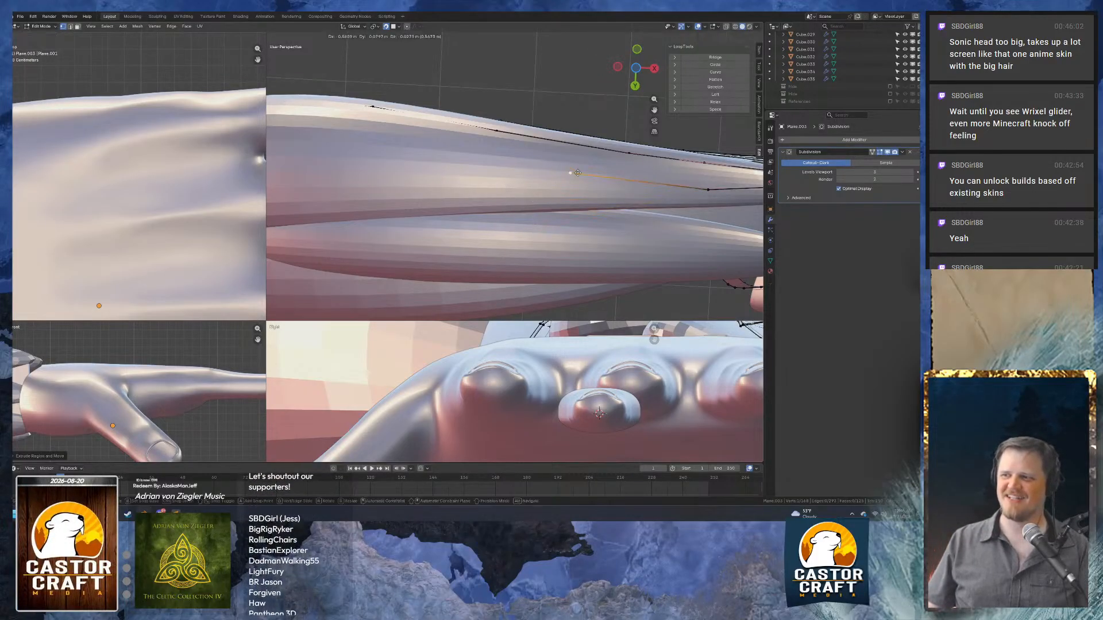
{"action": "key", "text": "e"}
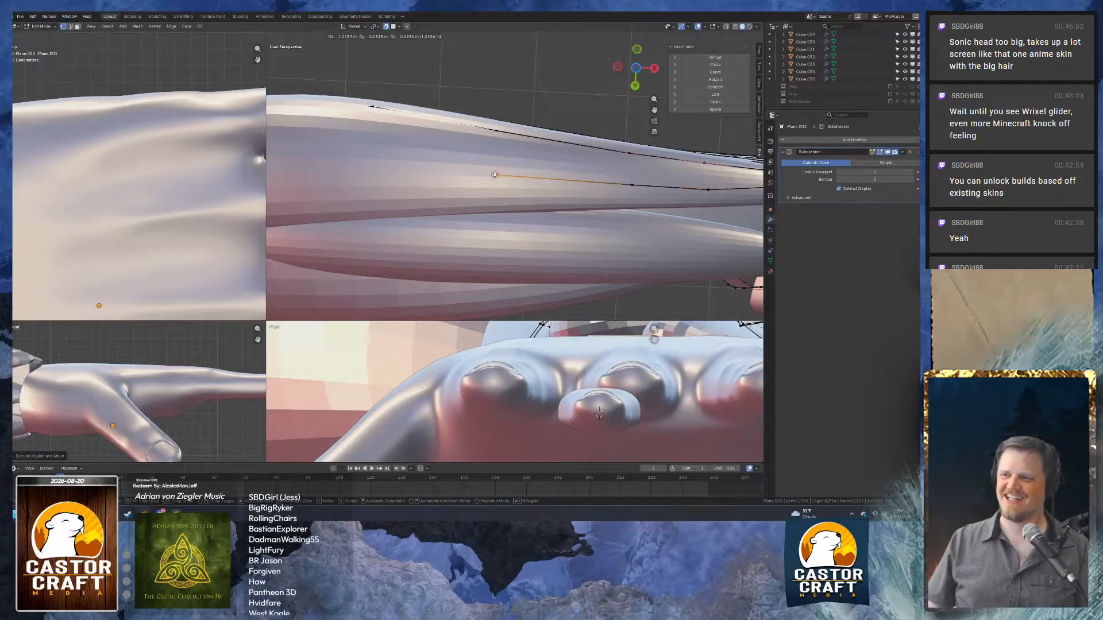
{"action": "left_click", "coordinate": [494, 175]}
{"action": "middle_click_drag", "start_coordinate": [471, 199], "coordinate": [488, 203], "text": "shift"}
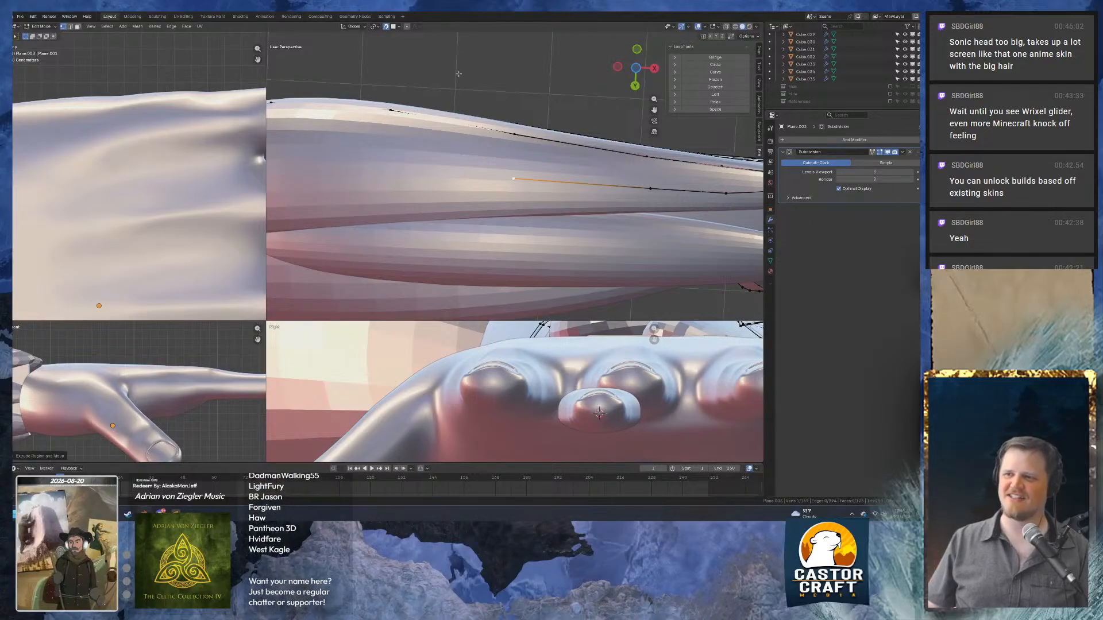
Continue extruding the strand over the muscle's widest part toward the elbow, and adjust the newest vertex's position.
{"action": "middle_click_drag", "start_coordinate": [383, 167], "coordinate": [529, 180], "text": "shift"}
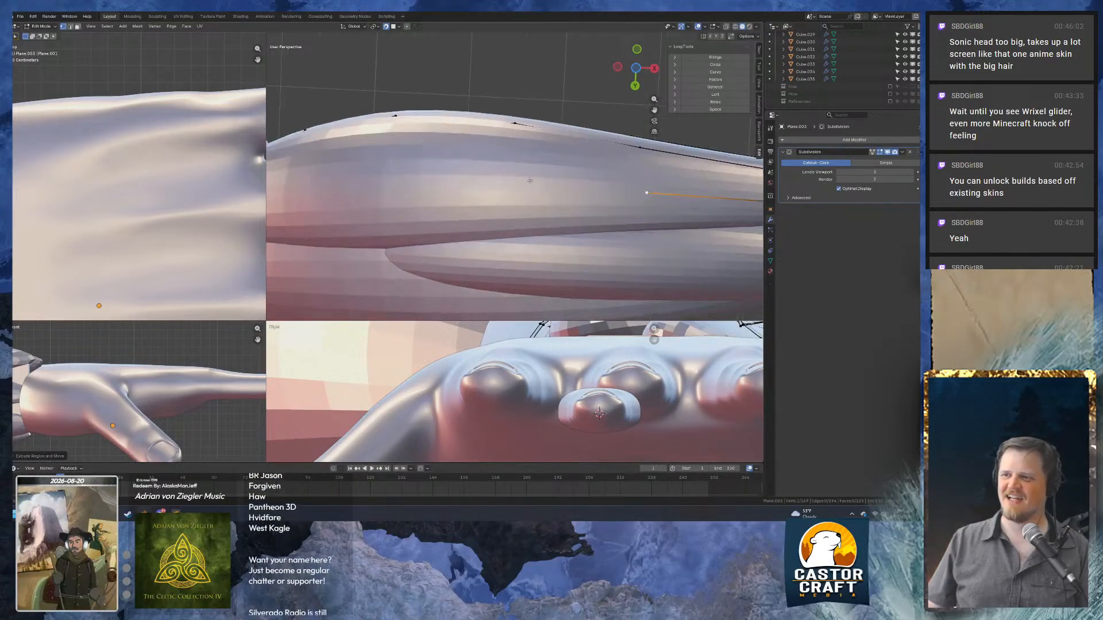
{"action": "key", "text": "e"}
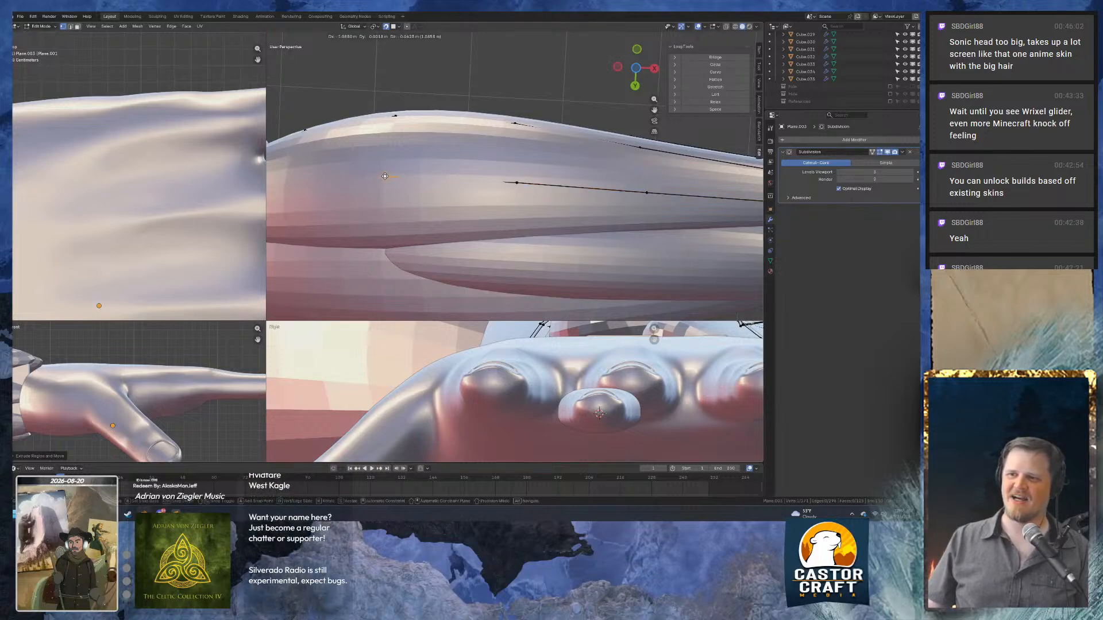
{"action": "left_click", "coordinate": [385, 177]}
{"action": "middle_click_drag", "start_coordinate": [385, 176], "coordinate": [529, 180], "text": "shift"}
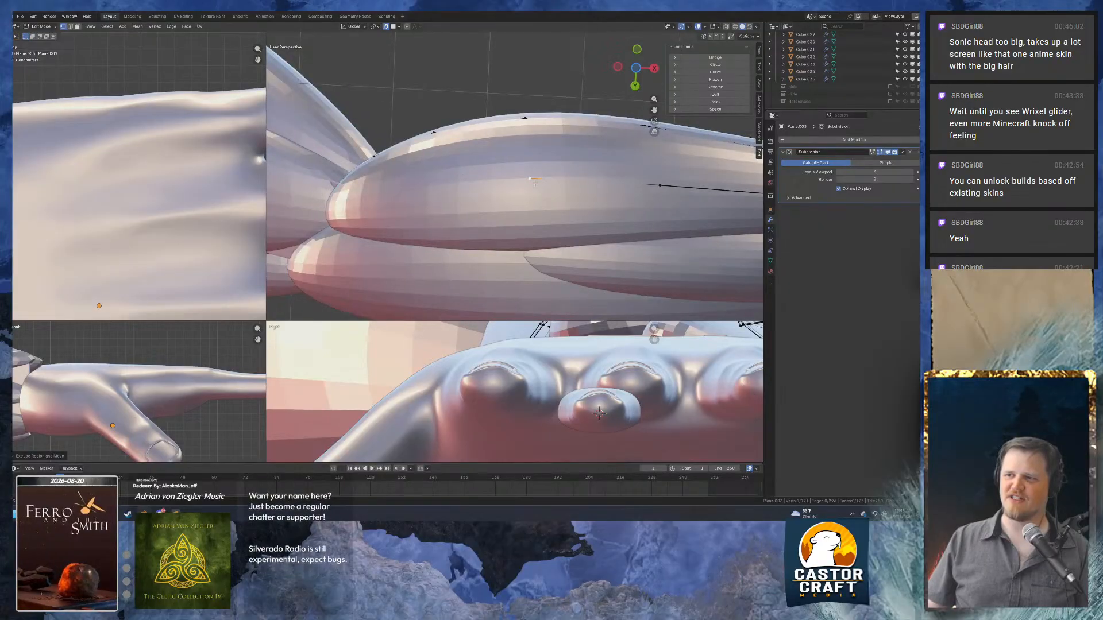
{"action": "key", "text": "g"}
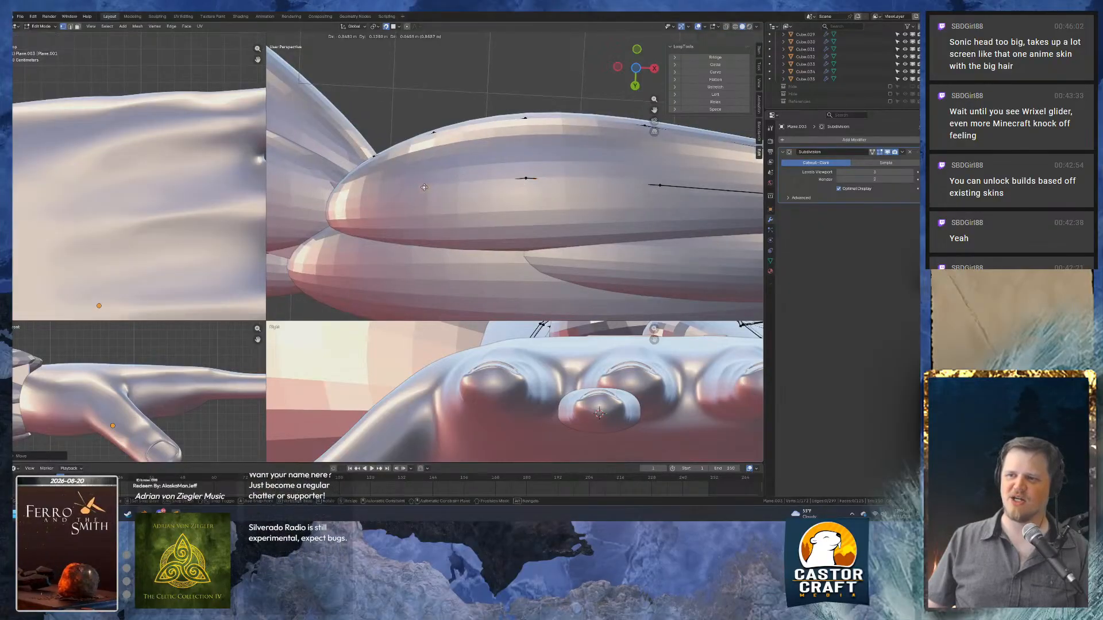
Place the extruded vertex on the upper strand's surface and extrude another one near the strand's rounded tip.
{"action": "left_click", "coordinate": [426, 185]}
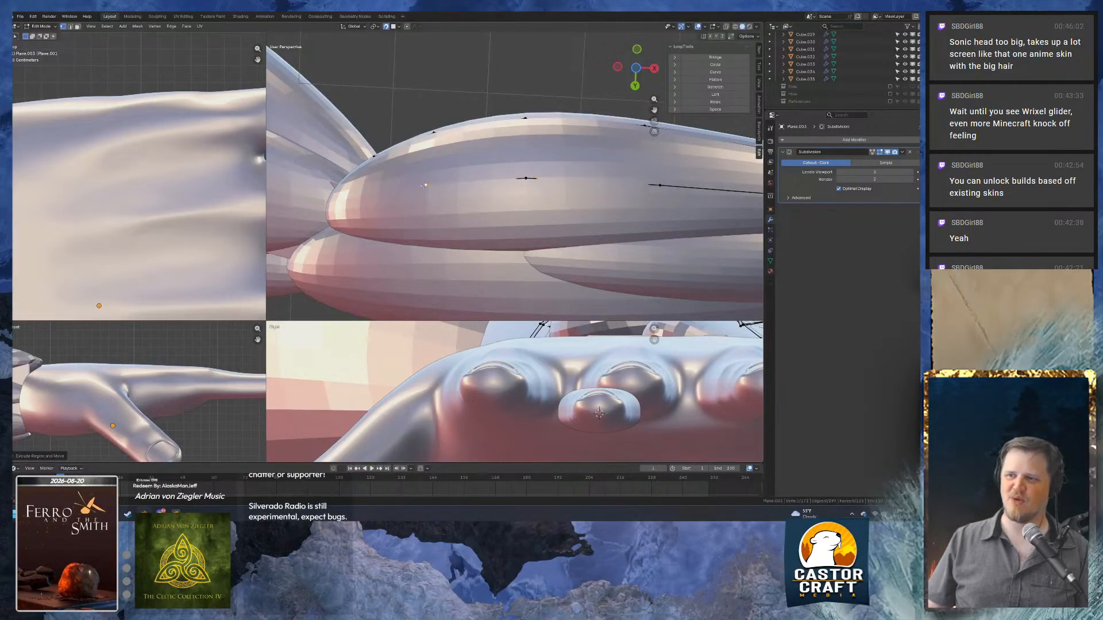
{"action": "middle_click_drag", "start_coordinate": [426, 185], "coordinate": [473, 232], "text": "shift"}
{"action": "key", "text": "e"}
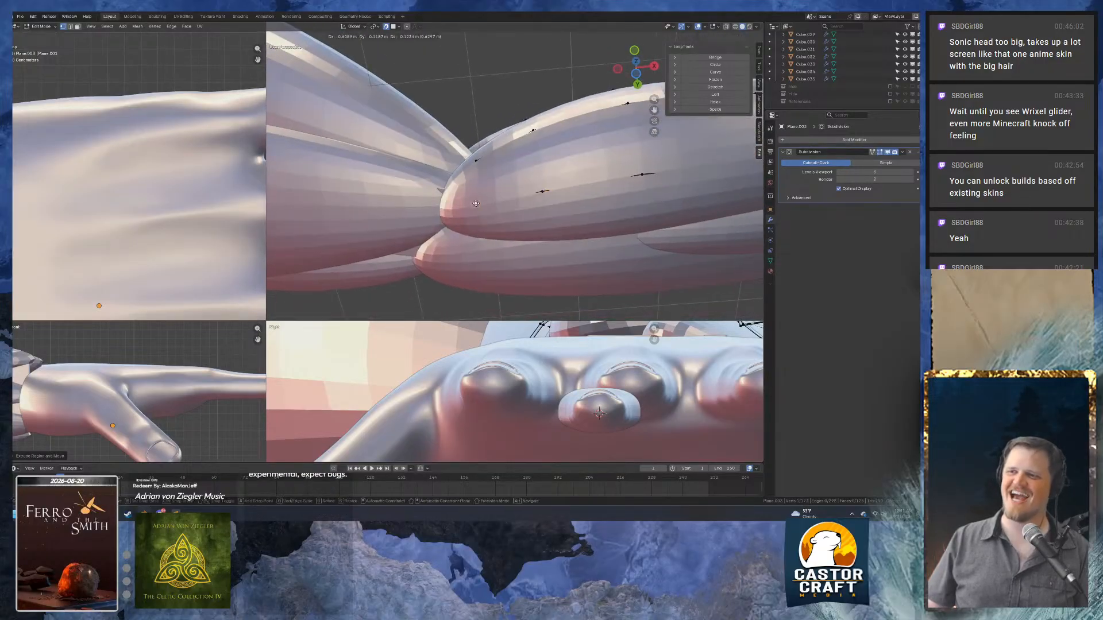
{"action": "left_click", "coordinate": [476, 204]}
Extrude an edge from the band's edge vertex along the groove between two strands and add a loop cut across it.
{"action": "scroll", "coordinate": [690, 166], "scroll_direction": "down", "scroll_amount": 4}
{"action": "middle_click_drag", "start_coordinate": [747, 152], "coordinate": [500, 132], "text": "shift"}
{"action": "scroll", "coordinate": [567, 169], "scroll_direction": "up", "scroll_amount": 4}
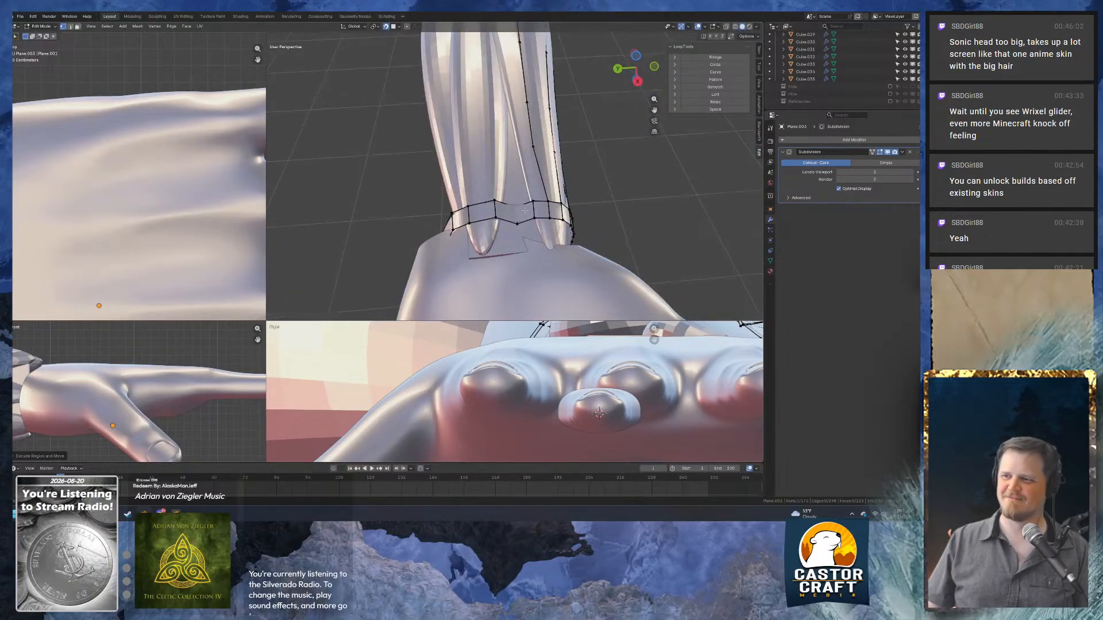
{"action": "middle_click_drag", "start_coordinate": [516, 186], "coordinate": [500, 247]}
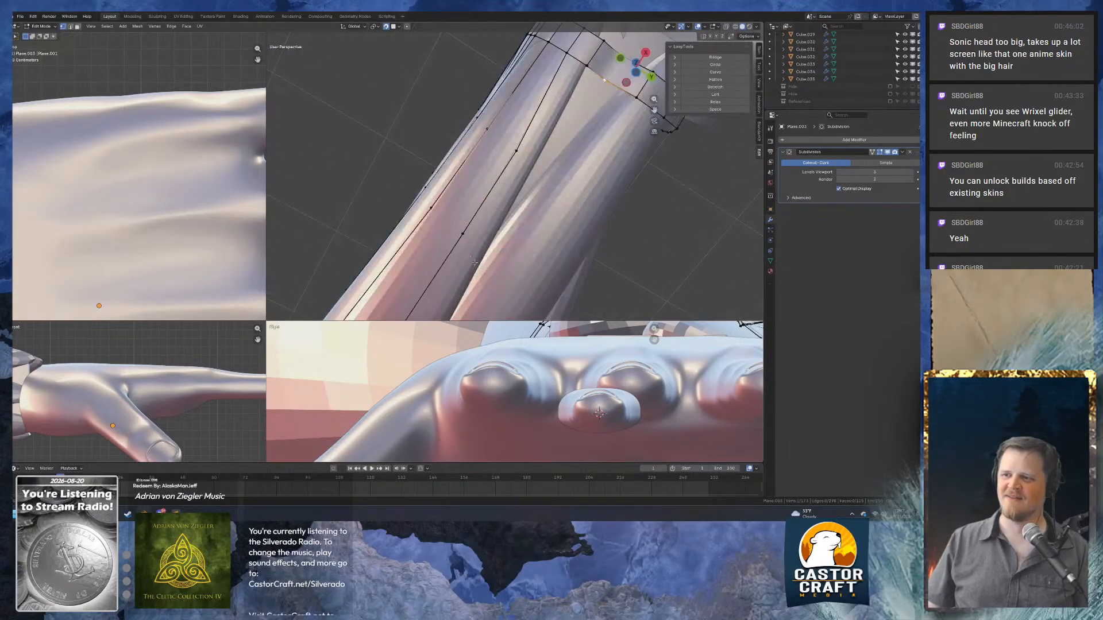
{"action": "key", "text": "g"}
{"action": "left_click", "coordinate": [489, 255]}
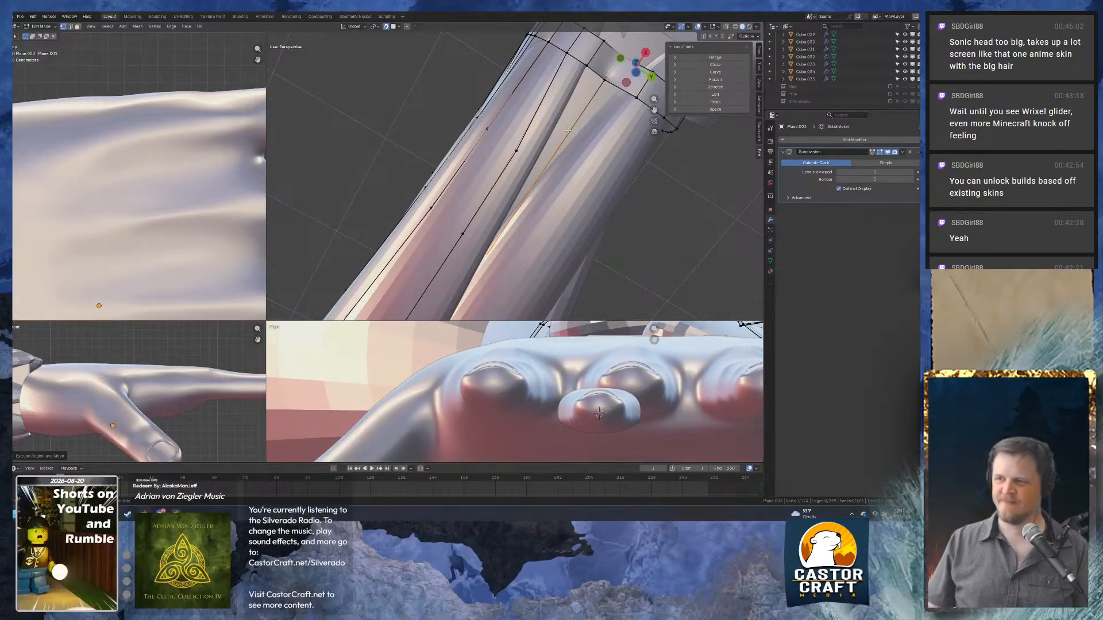
{"action": "key", "text": "ctrl+r"}
{"action": "double_click", "coordinate": [568, 131]}
{"action": "mouse_move", "coordinate": [544, 176]}
{"action": "middle_mouse_down"}
{"action": "mouse_move", "coordinate": [558, 124]}
{"action": "mouse_move", "coordinate": [543, 180]}
{"action": "middle_mouse_up"}
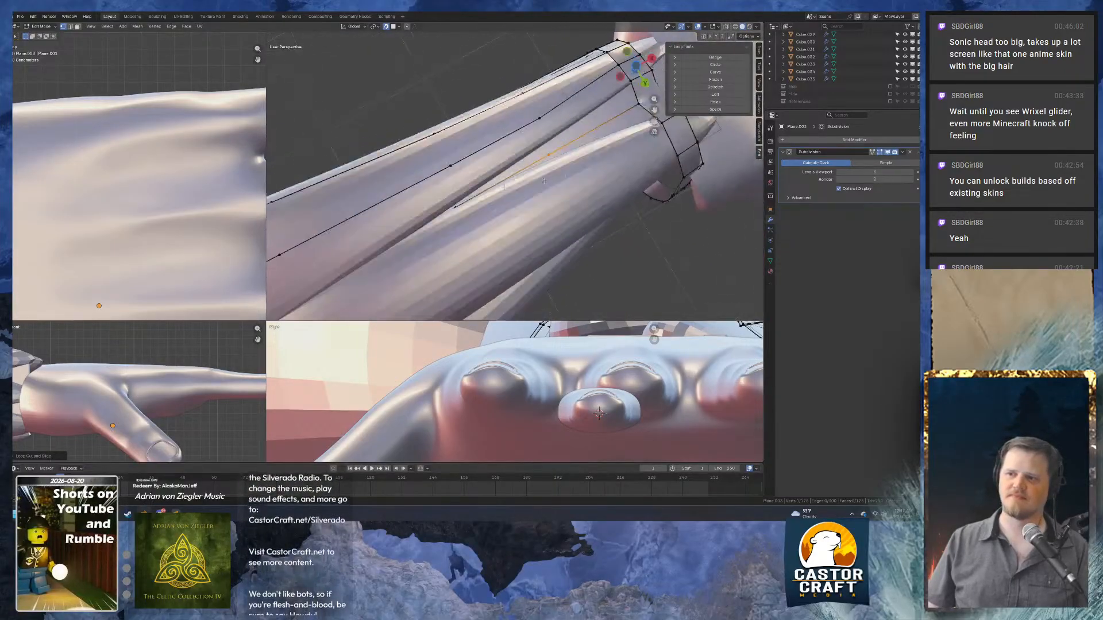
Extend the new edge line farther along the groove and reposition its end vertex on the groove as seen from below.
{"action": "key", "text": "g"}
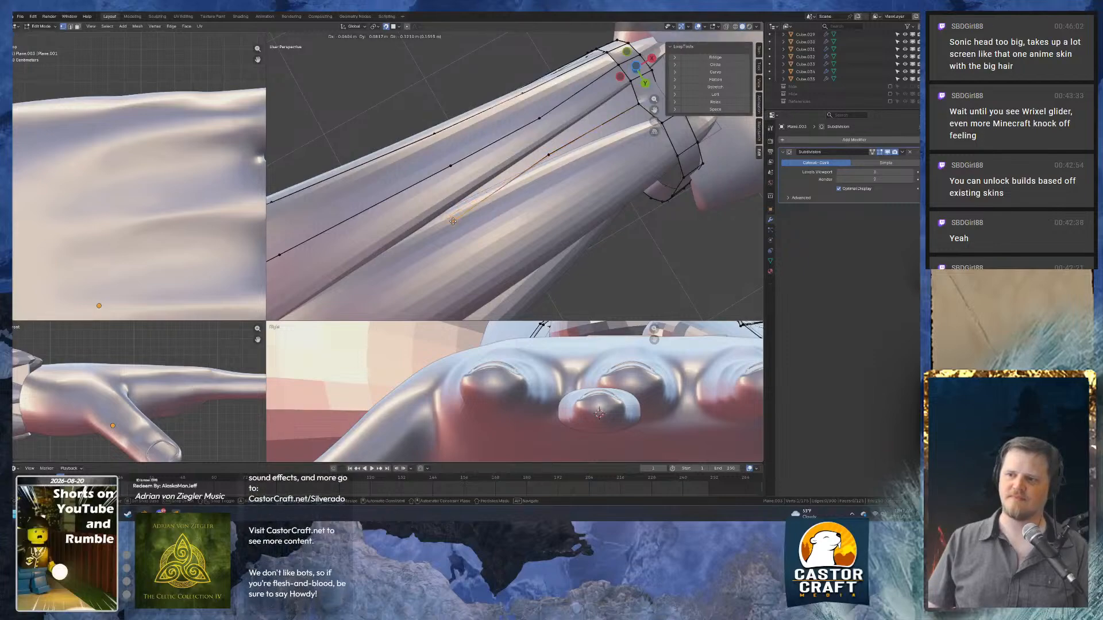
{"action": "left_click", "coordinate": [447, 220]}
{"action": "middle_click_drag", "start_coordinate": [447, 219], "coordinate": [488, 215]}
{"action": "key", "text": "g"}
{"action": "left_click", "coordinate": [524, 121]}
{"action": "scroll", "coordinate": [515, 168], "scroll_direction": "down", "scroll_amount": 3}
{"action": "key", "text": "g"}
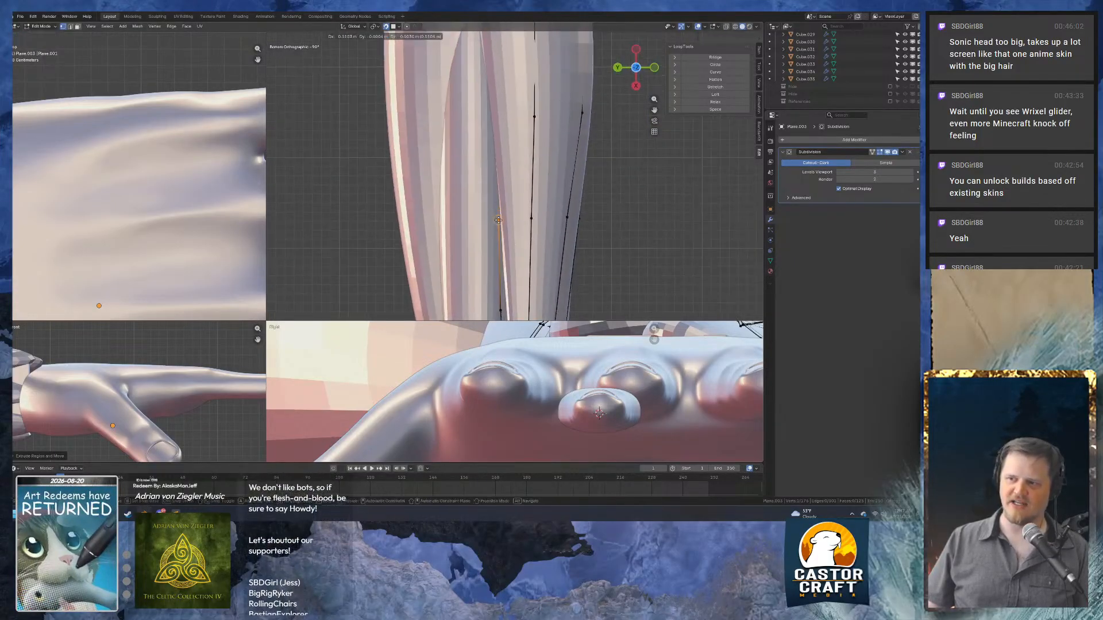
{"action": "left_click", "coordinate": [498, 220]}
Extrude a chain of vertices along the groove between the strands up to the junction at the strand tips.
{"action": "key", "text": "e"}
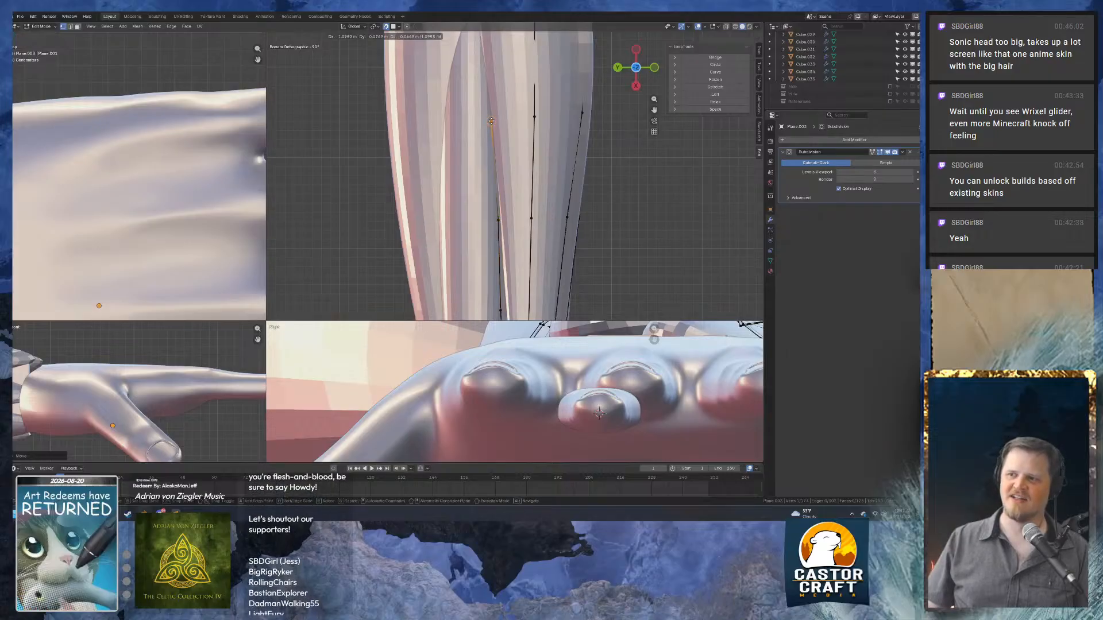
{"action": "left_click", "coordinate": [492, 121]}
{"action": "middle_click_drag", "start_coordinate": [485, 100], "coordinate": [517, 223], "text": "shift"}
{"action": "key", "text": "e"}
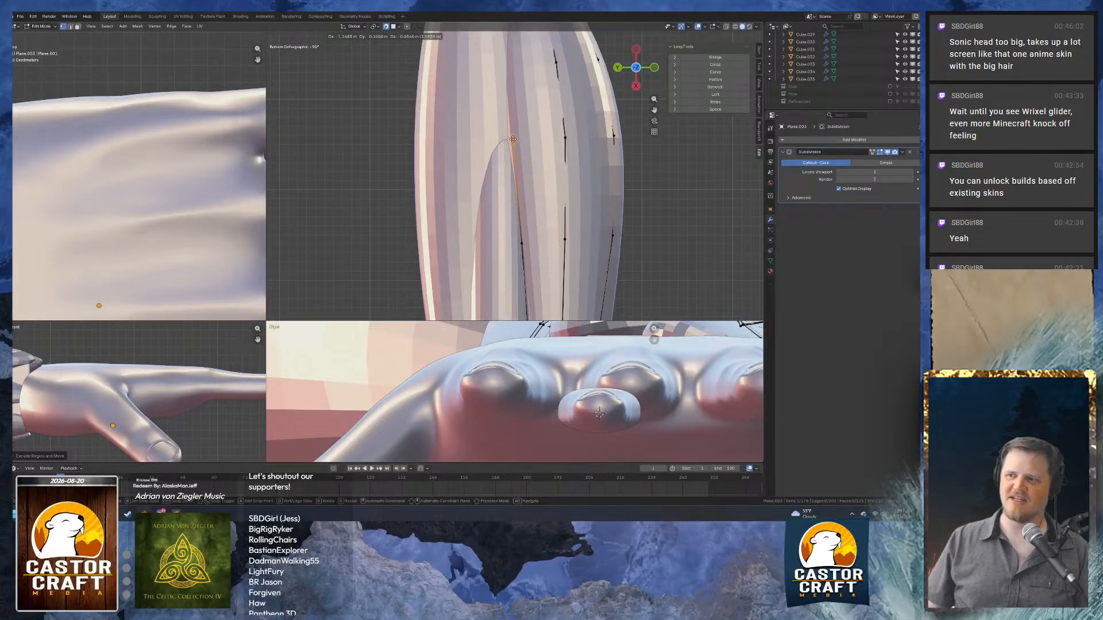
{"action": "left_click", "coordinate": [513, 138]}
{"action": "key", "text": "e"}
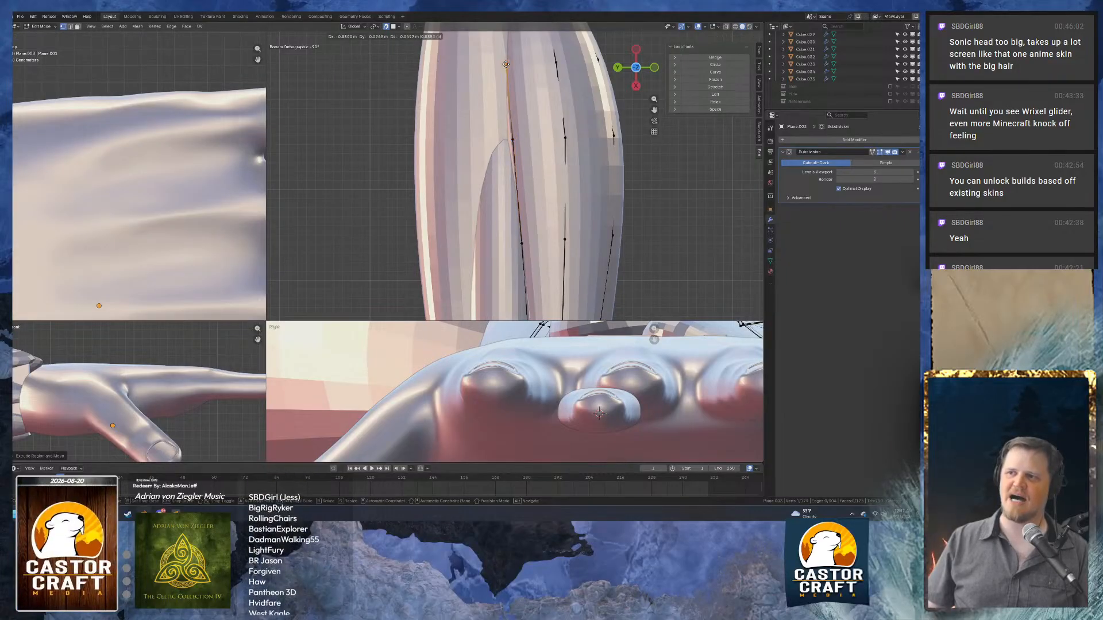
{"action": "left_click", "coordinate": [507, 65]}
{"action": "middle_click_drag", "start_coordinate": [507, 65], "coordinate": [528, 206], "text": "shift"}
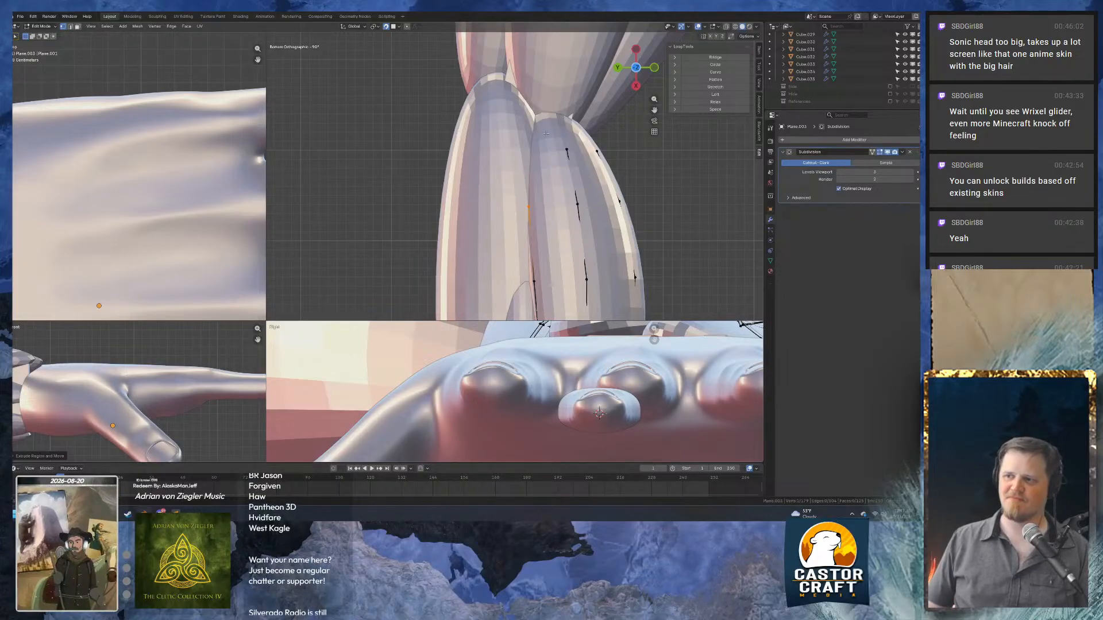
{"action": "right_click", "coordinate": [529, 151], "text": "ctrl"}
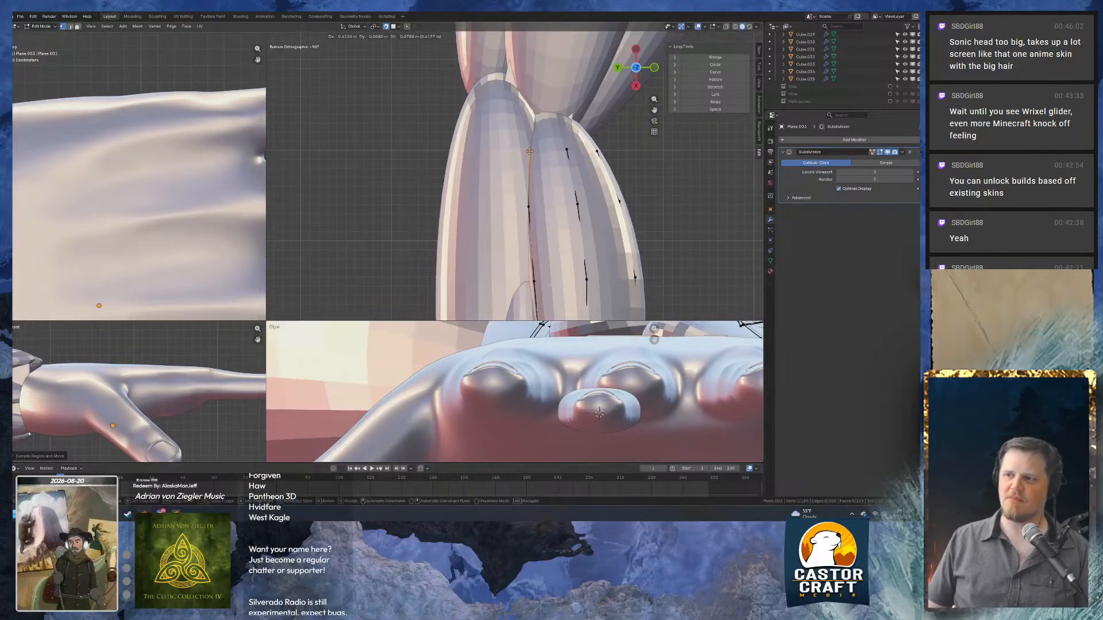
{"action": "right_click", "coordinate": [534, 118], "text": "ctrl"}
Extrude an edge from the band up the neighbouring strand and move its end vertex beside the groove.
{"action": "middle_click_drag", "start_coordinate": [534, 125], "coordinate": [441, 129]}
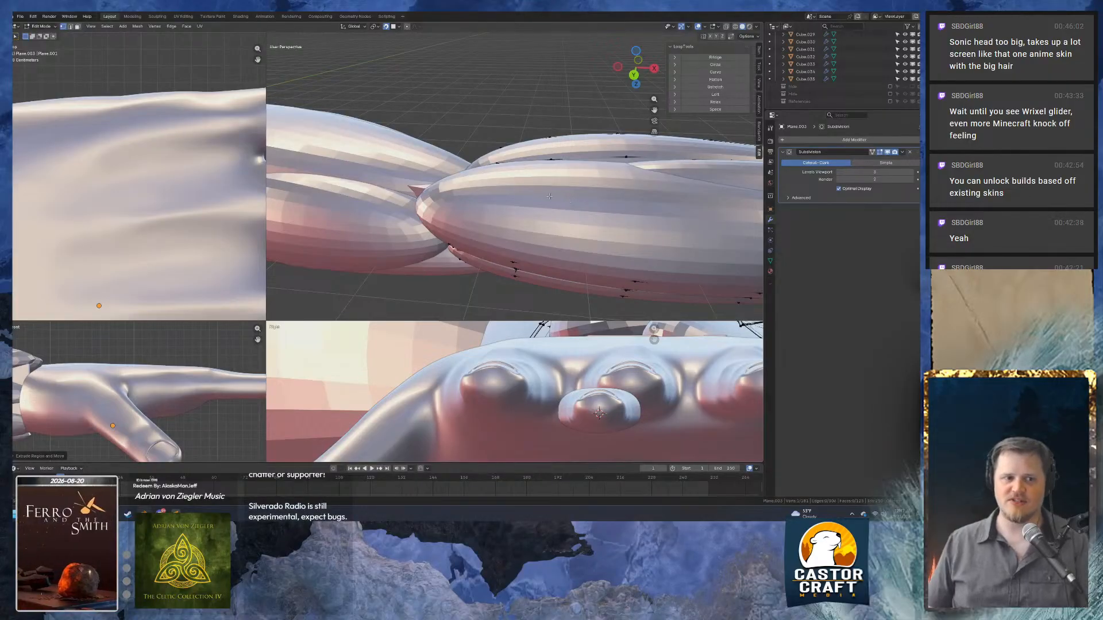
{"action": "middle_click_drag", "start_coordinate": [626, 175], "coordinate": [551, 225], "text": "shift"}
{"action": "scroll", "coordinate": [485, 173], "scroll_direction": "up", "scroll_amount": 3}
{"action": "key", "text": "e"}
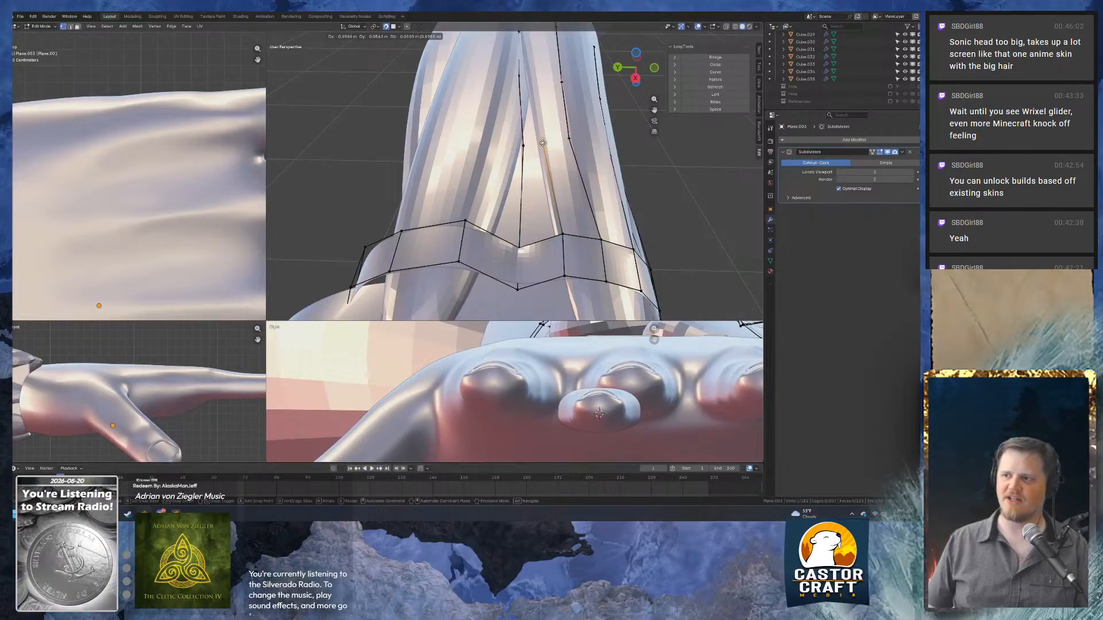
{"action": "left_click", "coordinate": [542, 140]}
{"action": "middle_click_drag", "start_coordinate": [542, 141], "coordinate": [558, 269]}
{"action": "key", "text": "g"}
{"action": "left_click", "coordinate": [551, 255]}
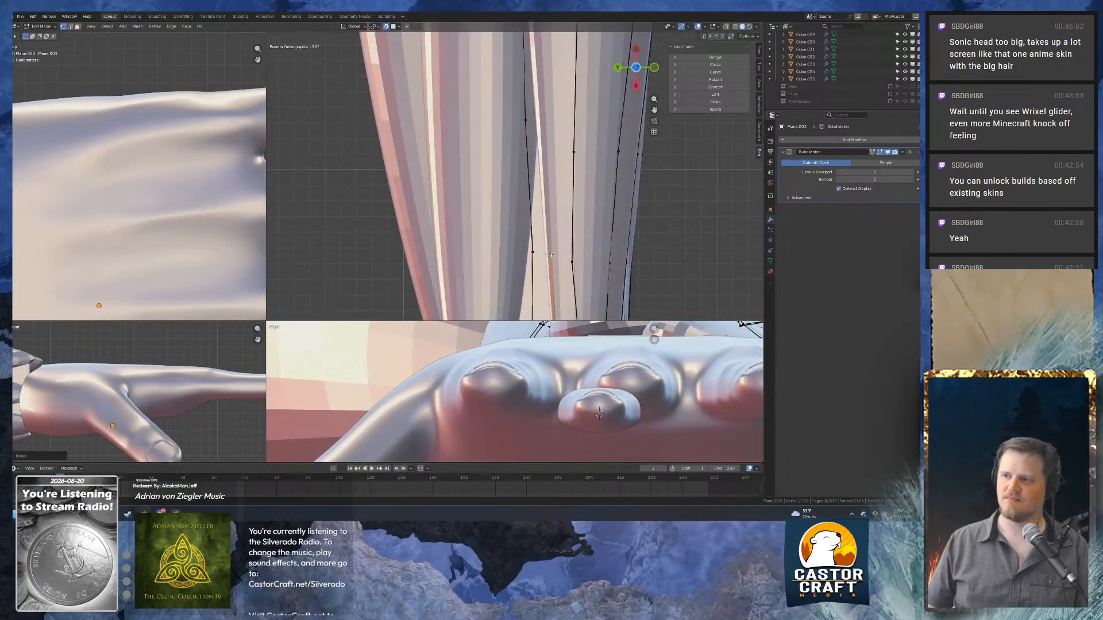
Extrude a second chain of vertices along the strand beside the groove, parallel to the first chain, up to near the strand's tip.
{"action": "key", "text": "e"}
{"action": "left_click", "coordinate": [545, 132]}
{"action": "middle_click_drag", "start_coordinate": [562, 69], "coordinate": [570, 266], "text": "shift"}
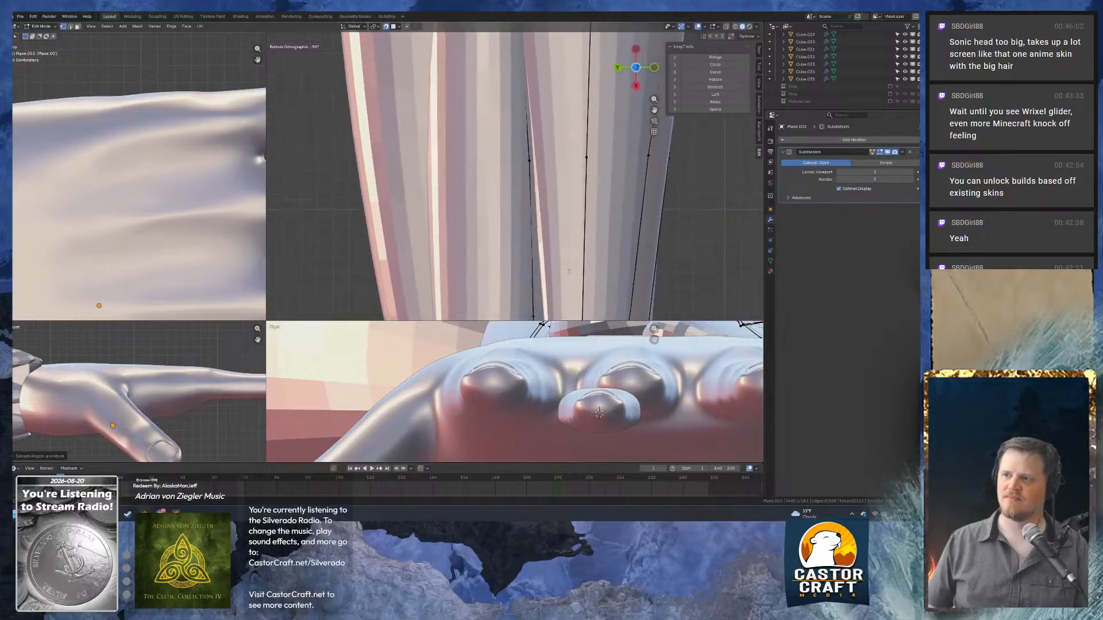
{"action": "key", "text": "e"}
{"action": "left_click", "coordinate": [548, 160]}
{"action": "middle_click_drag", "start_coordinate": [546, 66], "coordinate": [561, 287], "text": "shift"}
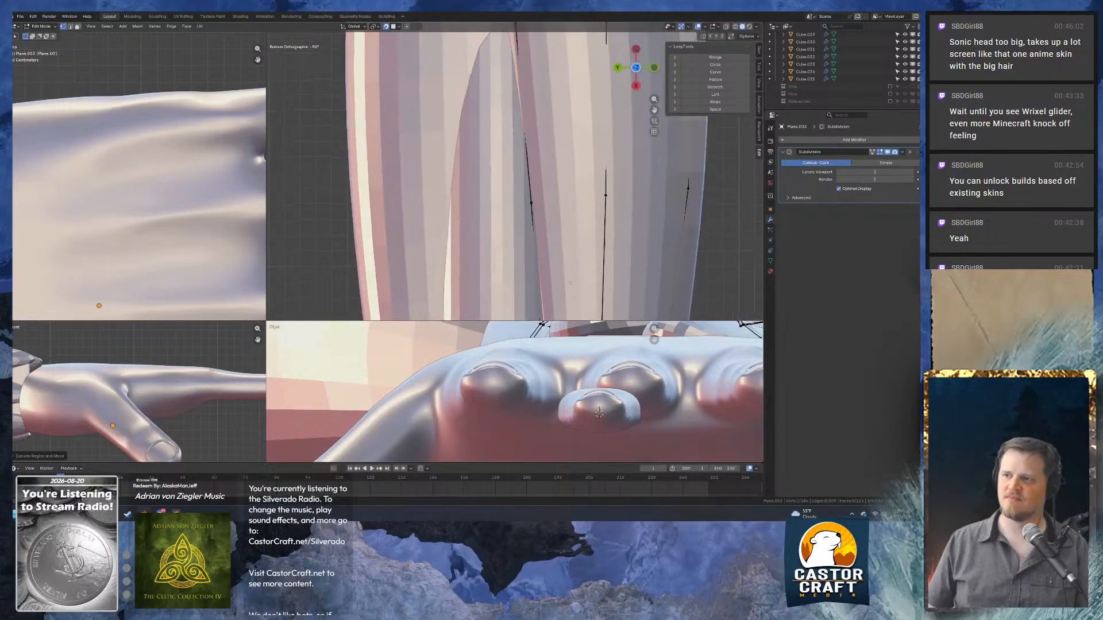
{"action": "key", "text": "e"}
{"action": "left_click", "coordinate": [546, 199]}
{"action": "middle_click_drag", "start_coordinate": [533, 36], "coordinate": [536, 178], "text": "shift"}
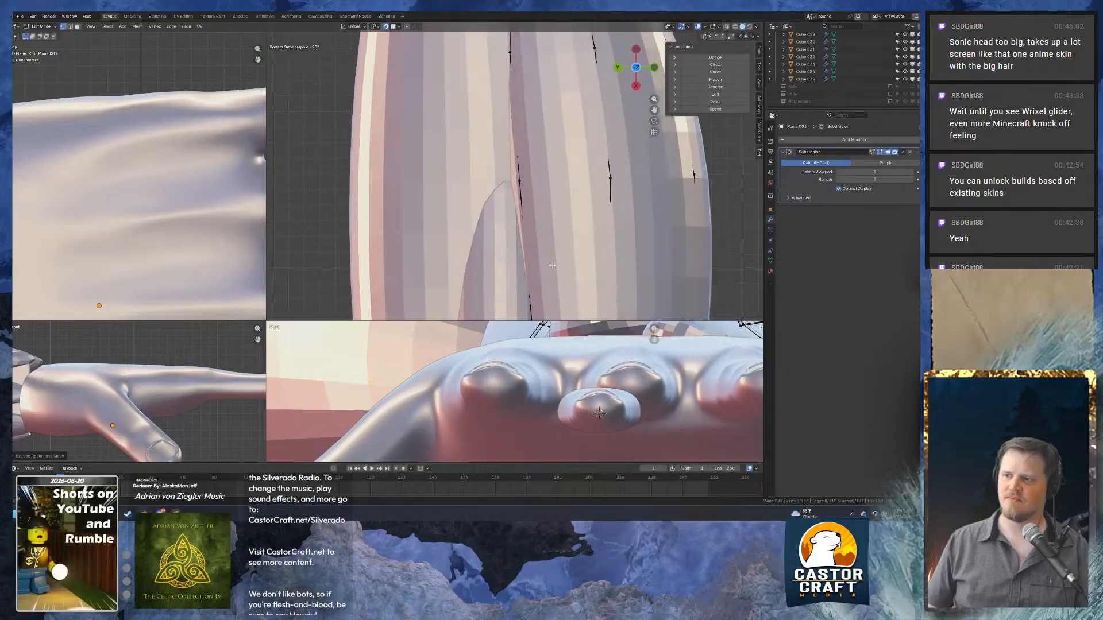
{"action": "key", "text": "e"}
{"action": "left_click", "coordinate": [534, 180]}
{"action": "key", "text": "e"}
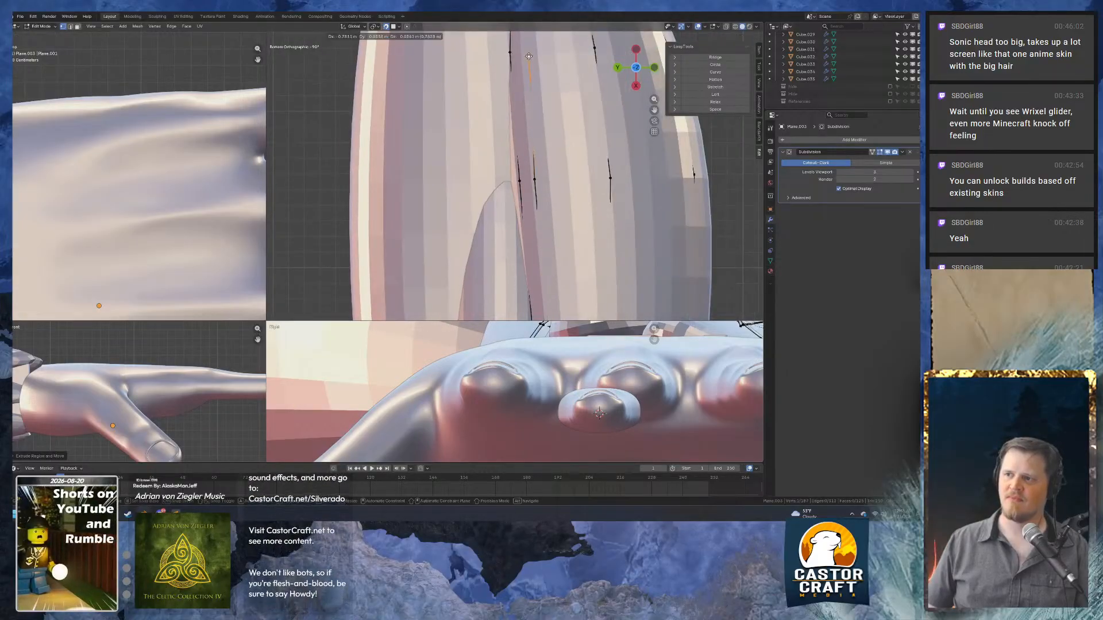
{"action": "middle_click_drag", "start_coordinate": [525, 50], "coordinate": [515, 174], "text": "shift"}
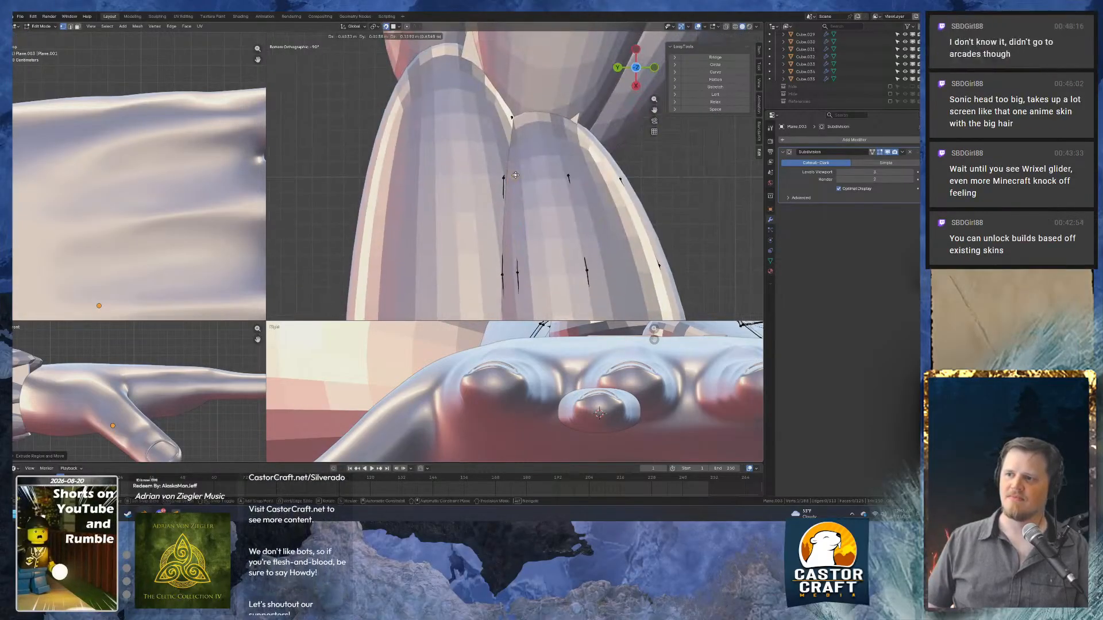
{"action": "left_click", "coordinate": [518, 178]}
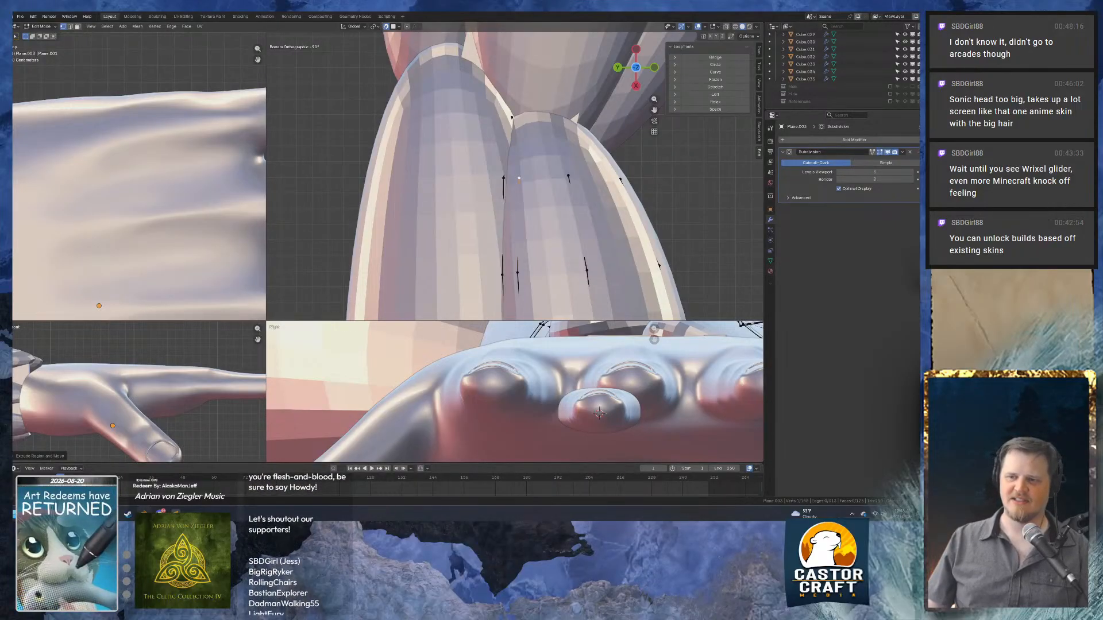
Switch to the browser, search the web for "youtube blitz arcade game funny" and open the "NFL Blitz Arcade: Where Football Meets Over-the-Top Action" video, paused.
{"action": "key", "text": "alt+Tab"}
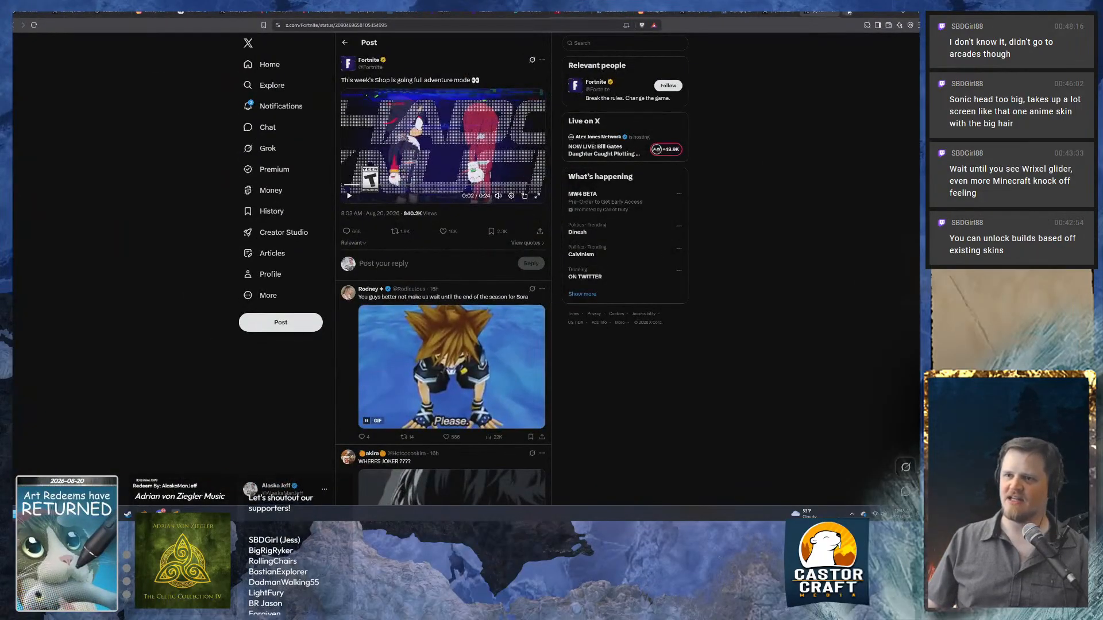
{"action": "left_click", "coordinate": [849, 12]}
{"action": "type", "text": "you"}
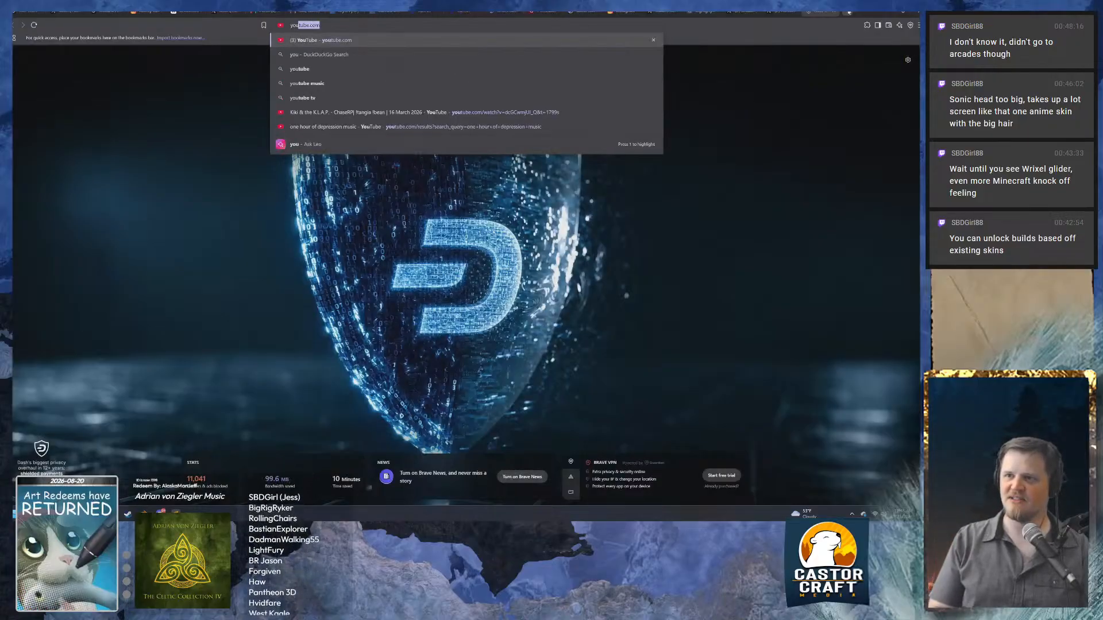
{"action": "type", "text": "tube blitz"}
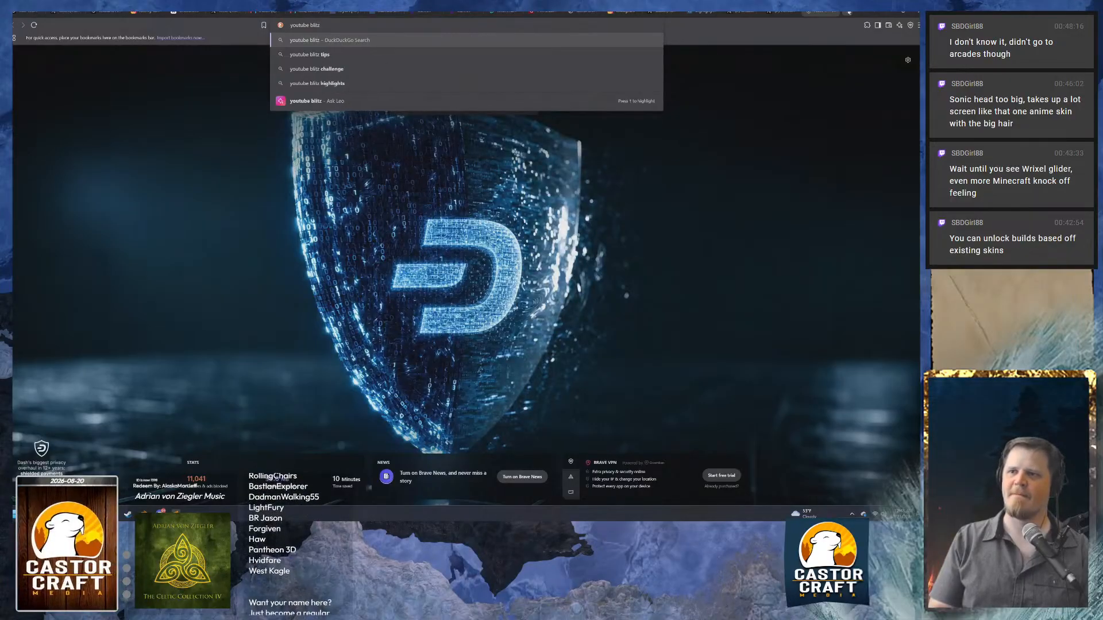
{"action": "type", "text": " arca"}
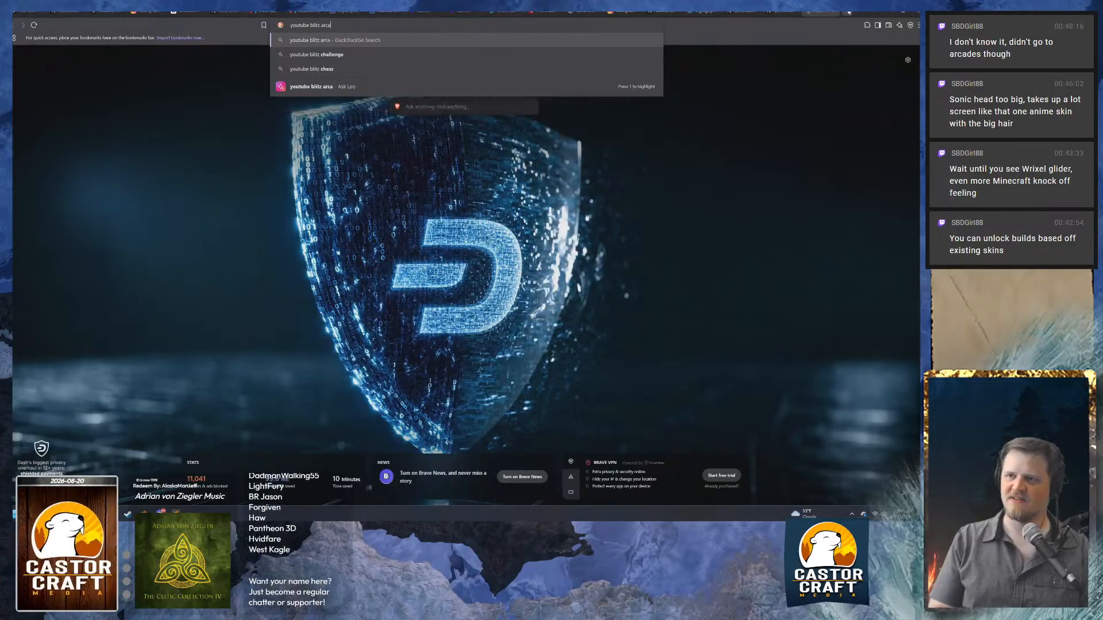
{"action": "type", "text": "de game funny"}
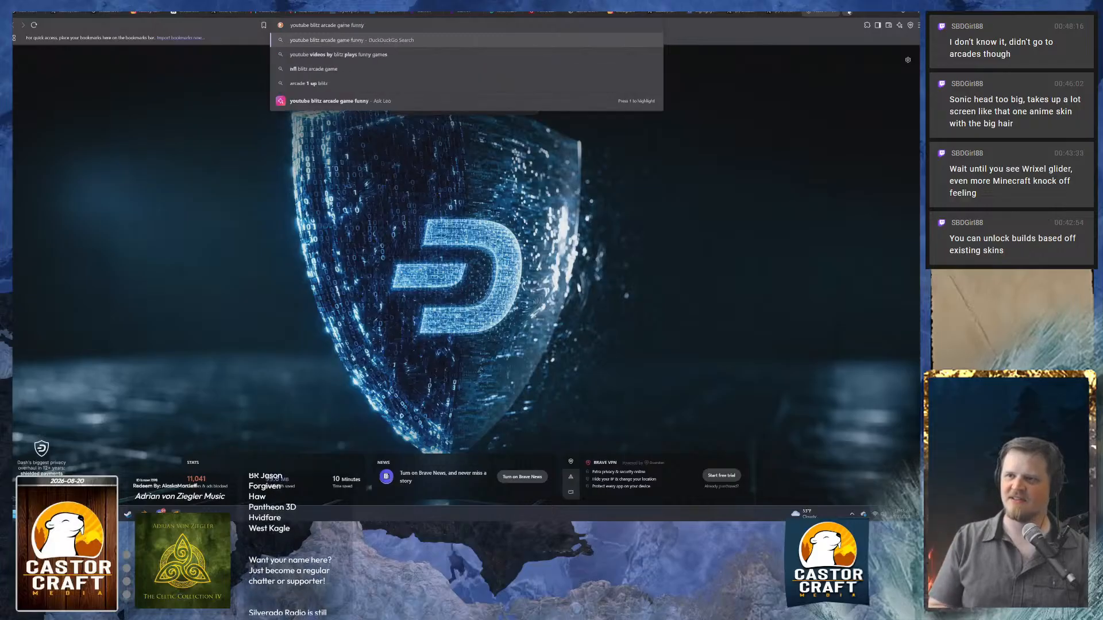
{"action": "key", "text": "Return"}
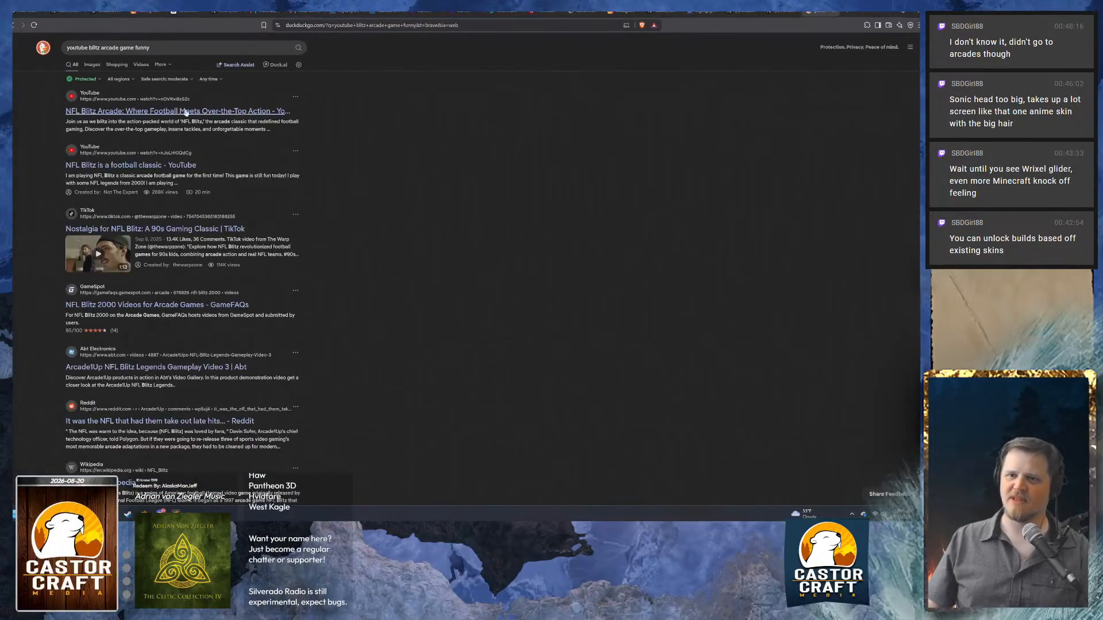
{"action": "left_click", "coordinate": [173, 111]}
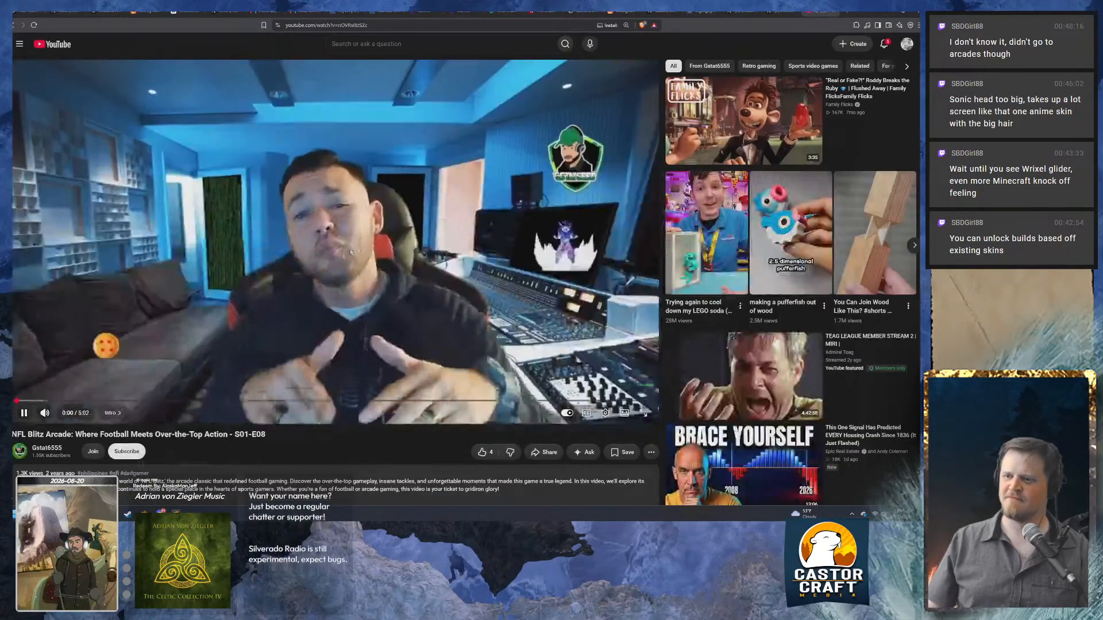
{"action": "left_click", "coordinate": [351, 251]}
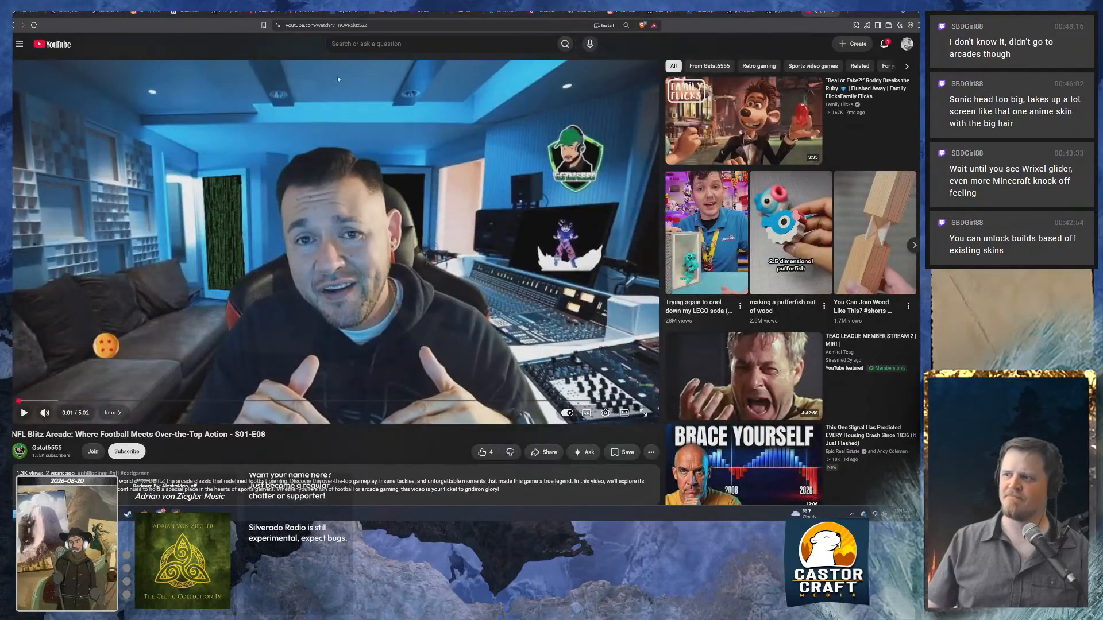
Search YouTube for "blitz arcade gameplay funny".
{"action": "left_click", "coordinate": [400, 44]}
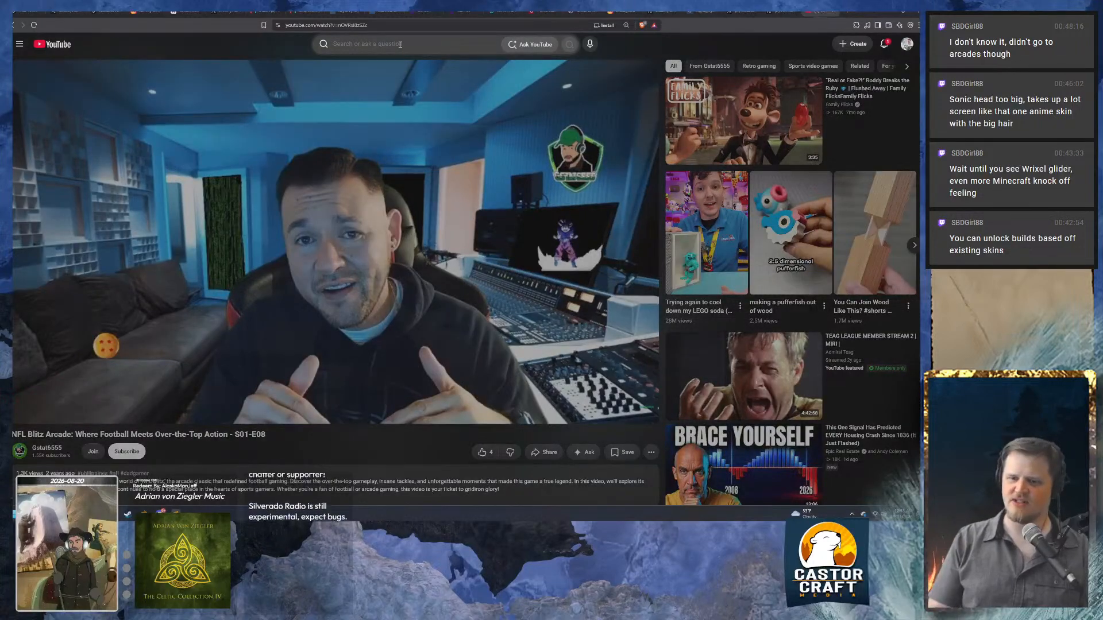
{"action": "type", "text": "blitz arc"}
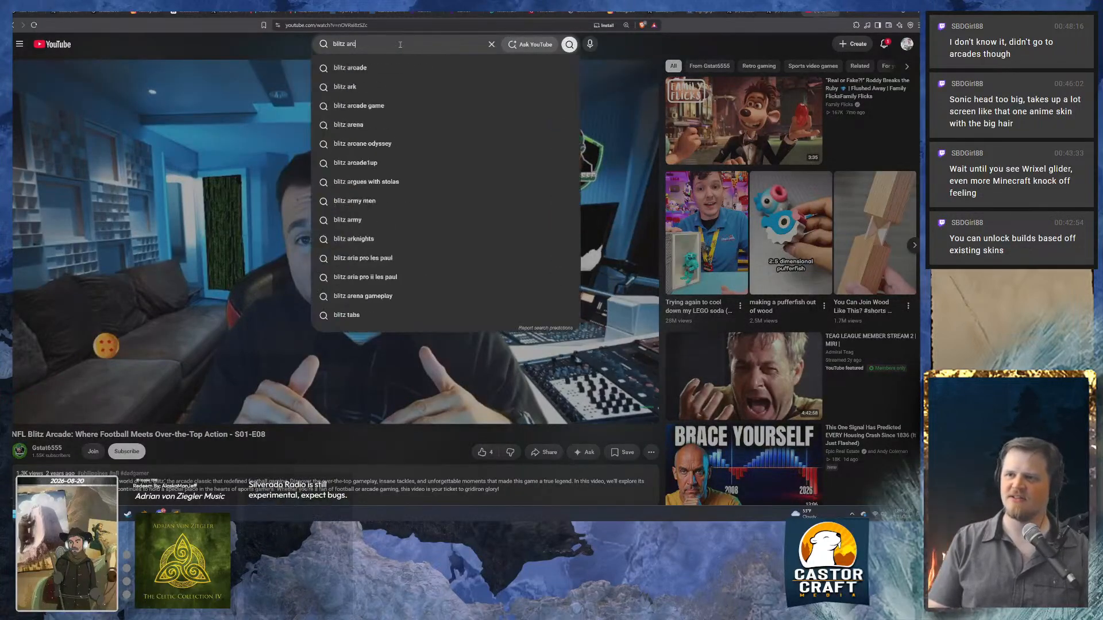
{"action": "type", "text": "ade game"}
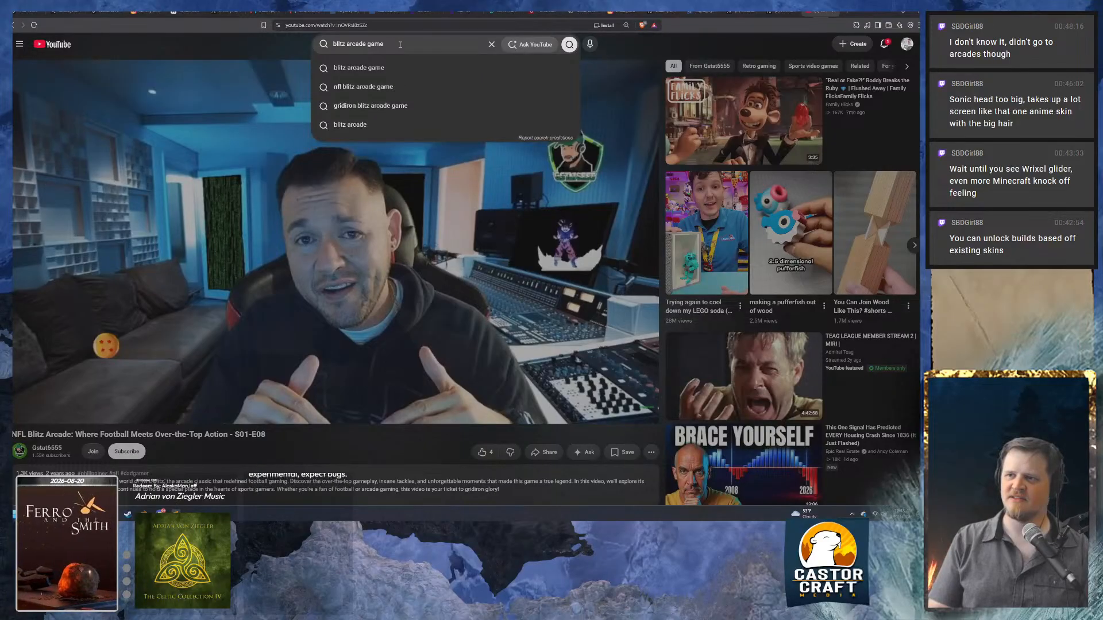
{"action": "type", "text": "play"}
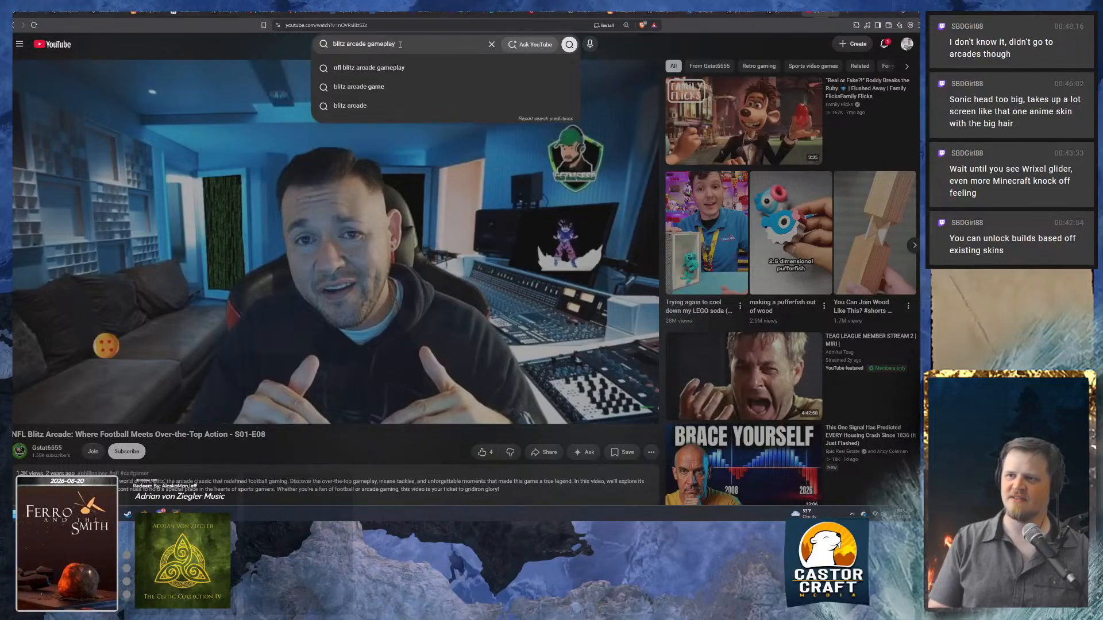
{"action": "type", "text": " fun"}
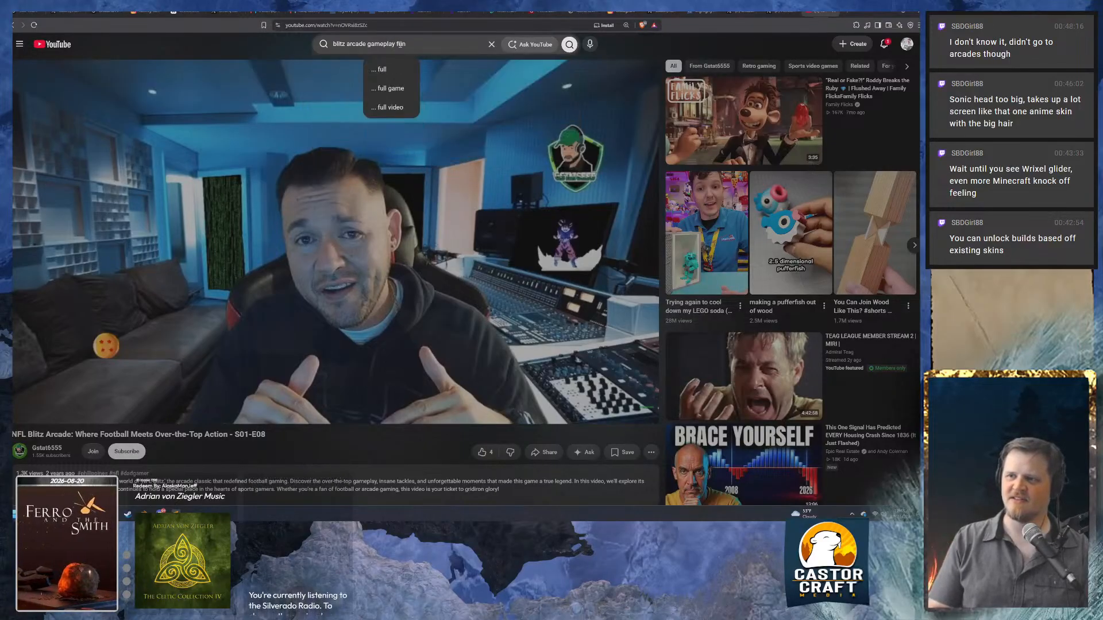
{"action": "type", "text": "ny"}
{"action": "key", "text": "Return"}
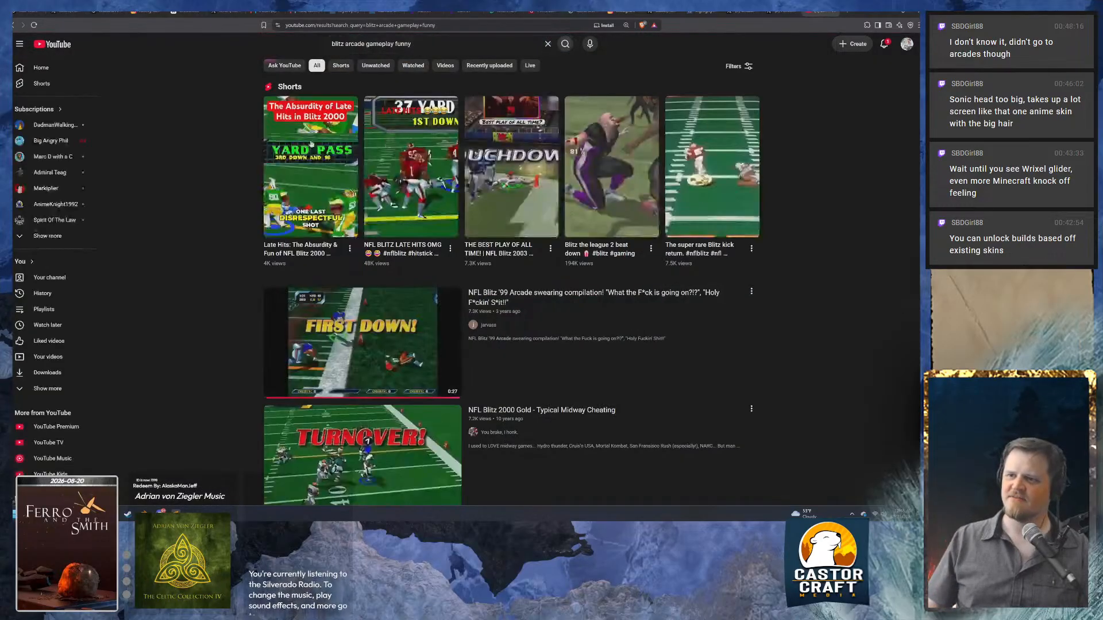
Watch the "NFL Blitz '99 Arcade swearing compilation!" video in full screen, cancelling autoplay and leaving full screen at the end.
{"action": "scroll", "coordinate": [214, 284], "scroll_direction": "down", "scroll_amount": 3}
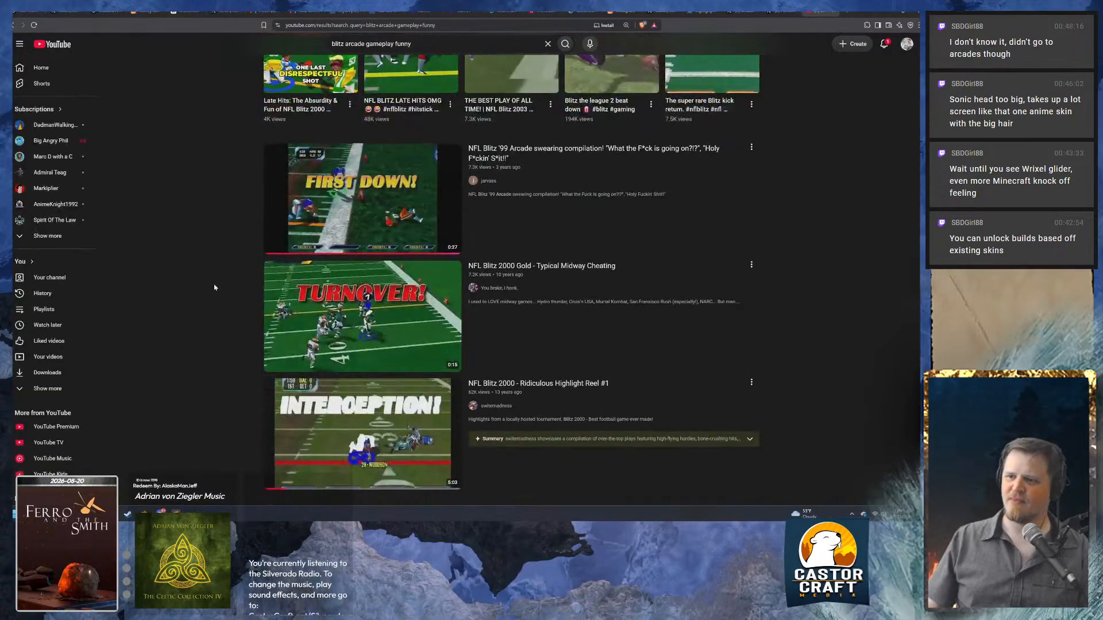
{"action": "left_click", "coordinate": [351, 224]}
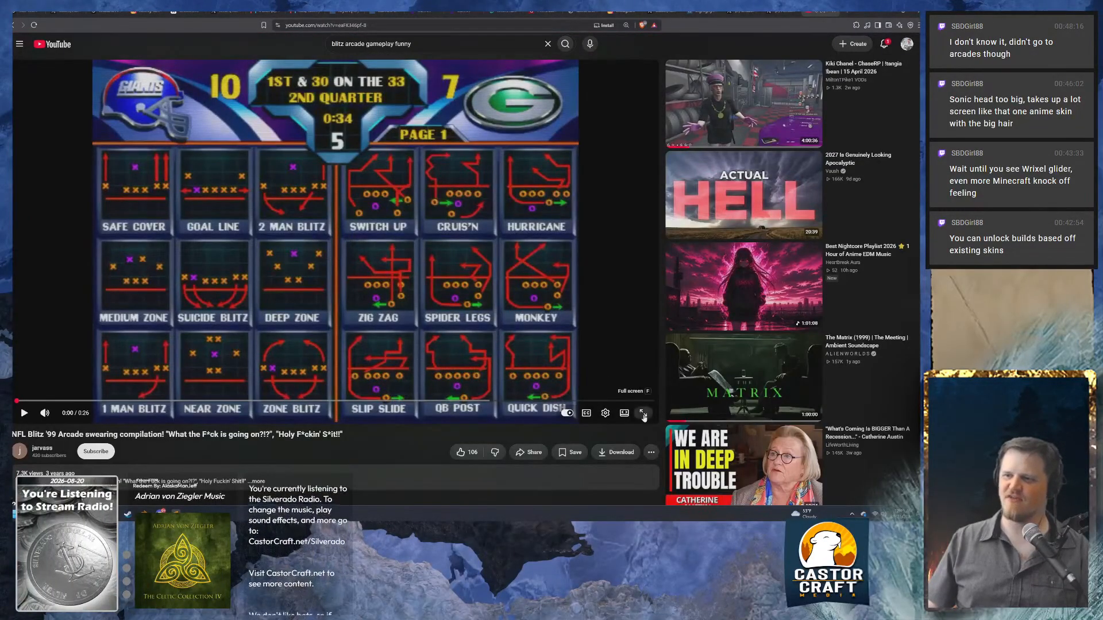
{"action": "left_click", "coordinate": [644, 414]}
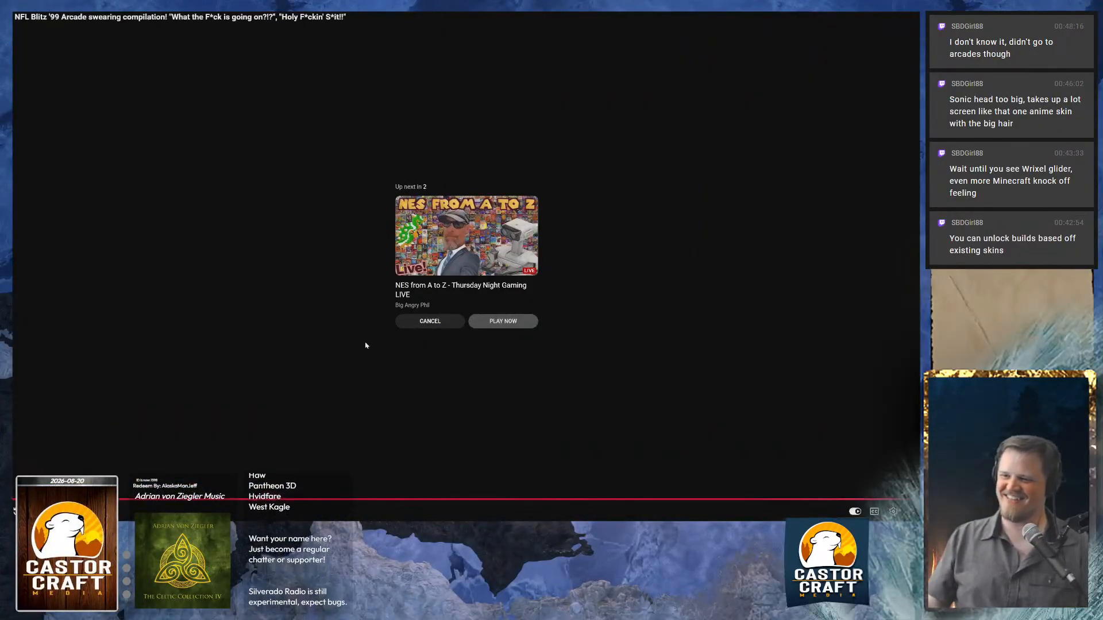
{"action": "left_click", "coordinate": [443, 321]}
{"action": "key", "text": "Escape"}
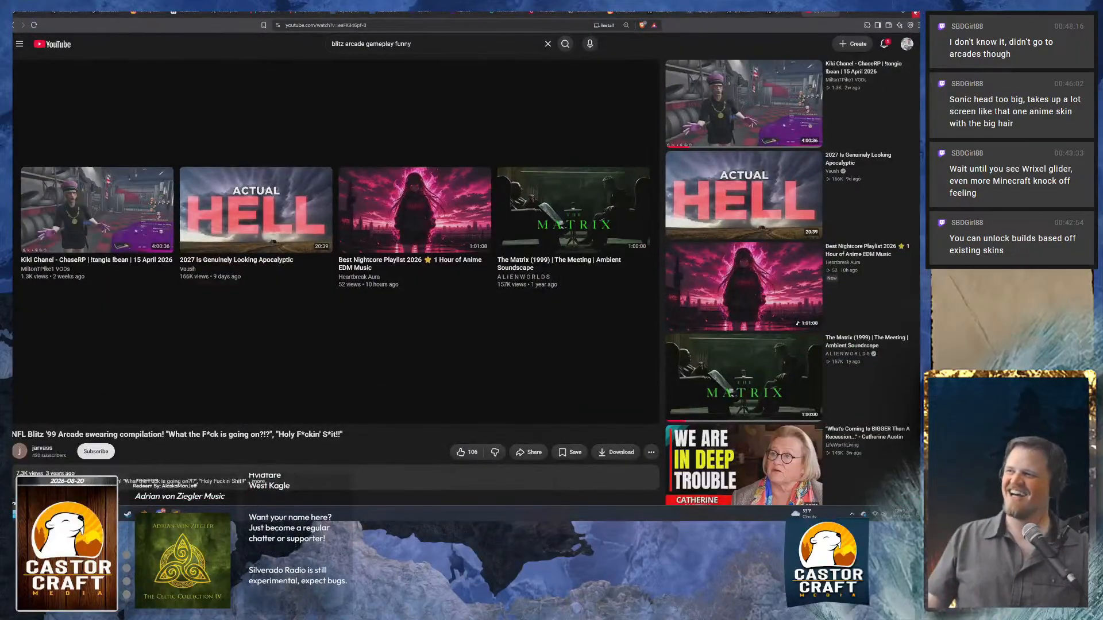
Switch back to Blender, place the second chain's end vertex beside the groove and extrude one more vertex to the strand's tip.
{"action": "left_click", "coordinate": [887, 13]}
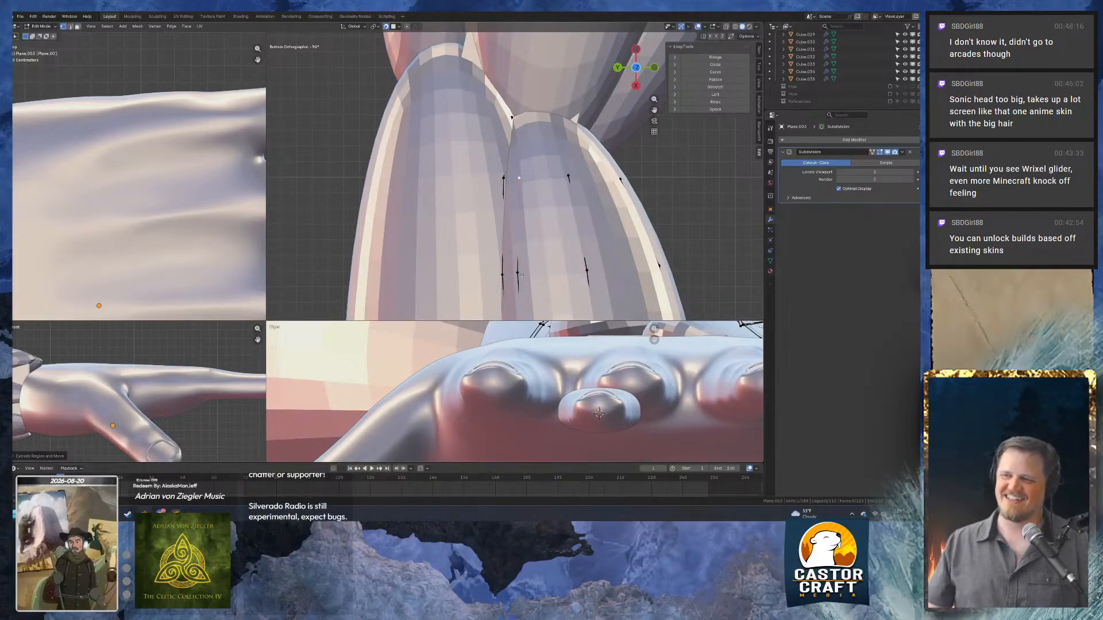
{"action": "key", "text": "g"}
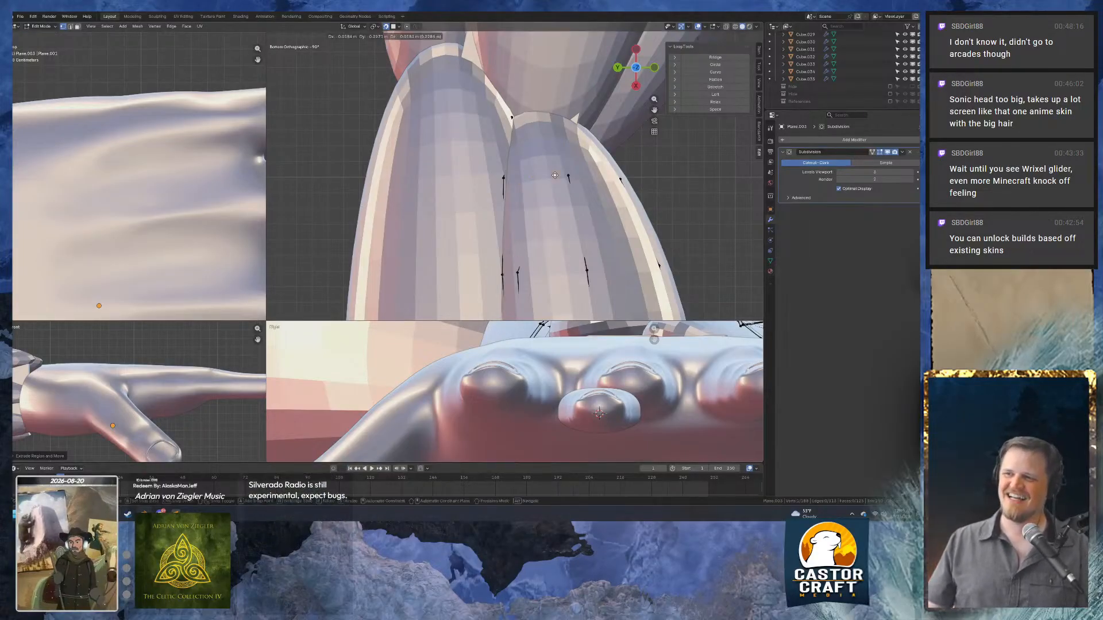
{"action": "left_click", "coordinate": [517, 177]}
{"action": "key", "text": "e"}
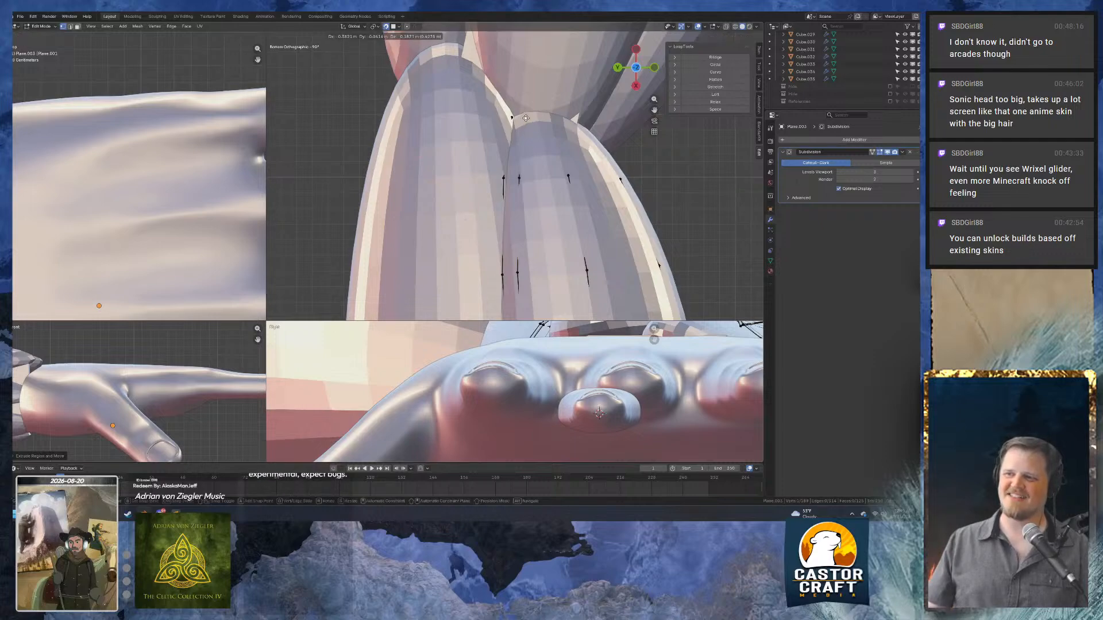
{"action": "left_click", "coordinate": [523, 117]}
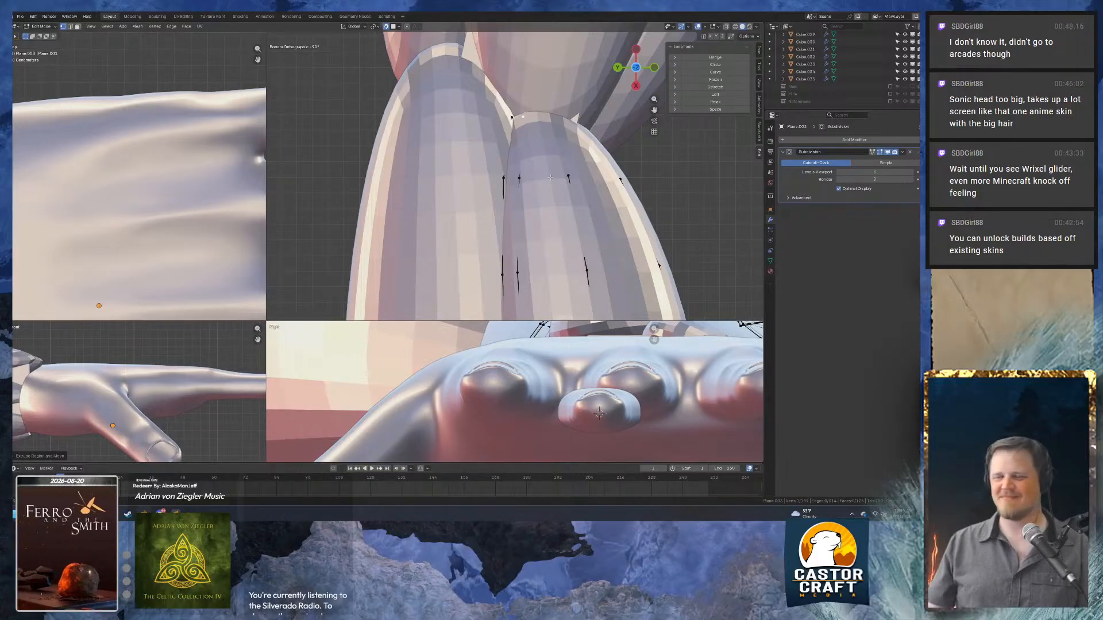
Extrude an edge from the wrist band up the strand on the other side of the groove.
{"action": "middle_click_drag", "start_coordinate": [574, 265], "coordinate": [440, 173]}
{"action": "middle_click_drag", "start_coordinate": [490, 221], "coordinate": [527, 293]}
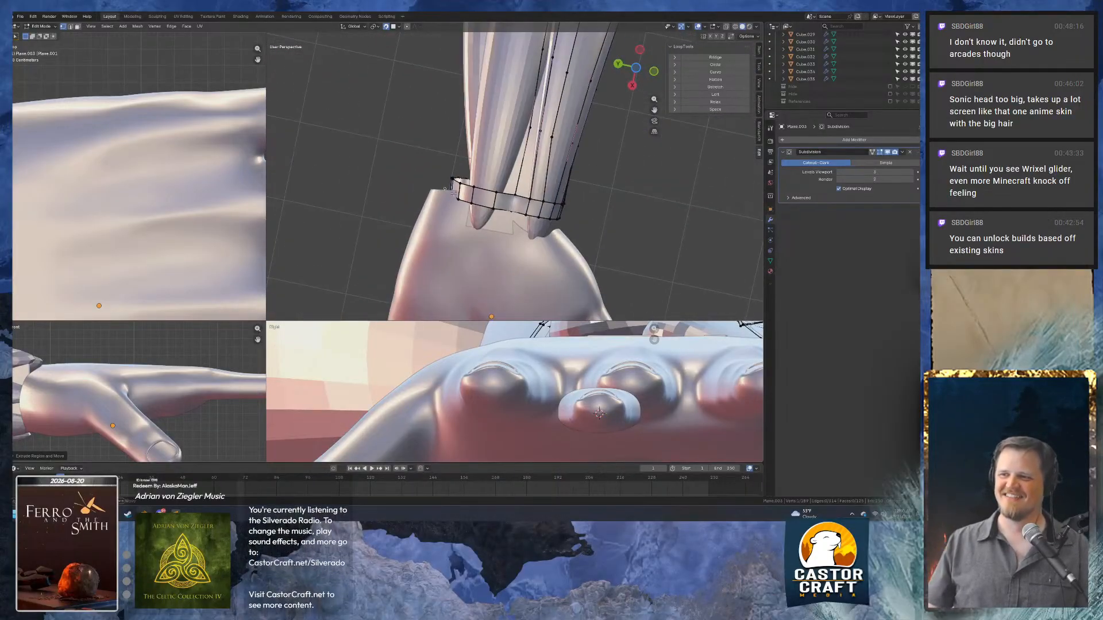
{"action": "left_click_drag", "start_coordinate": [448, 185], "coordinate": [504, 220]}
{"action": "scroll", "coordinate": [458, 201], "scroll_direction": "up", "scroll_amount": 8}
{"action": "scroll", "coordinate": [499, 226], "scroll_direction": "down", "scroll_amount": 4}
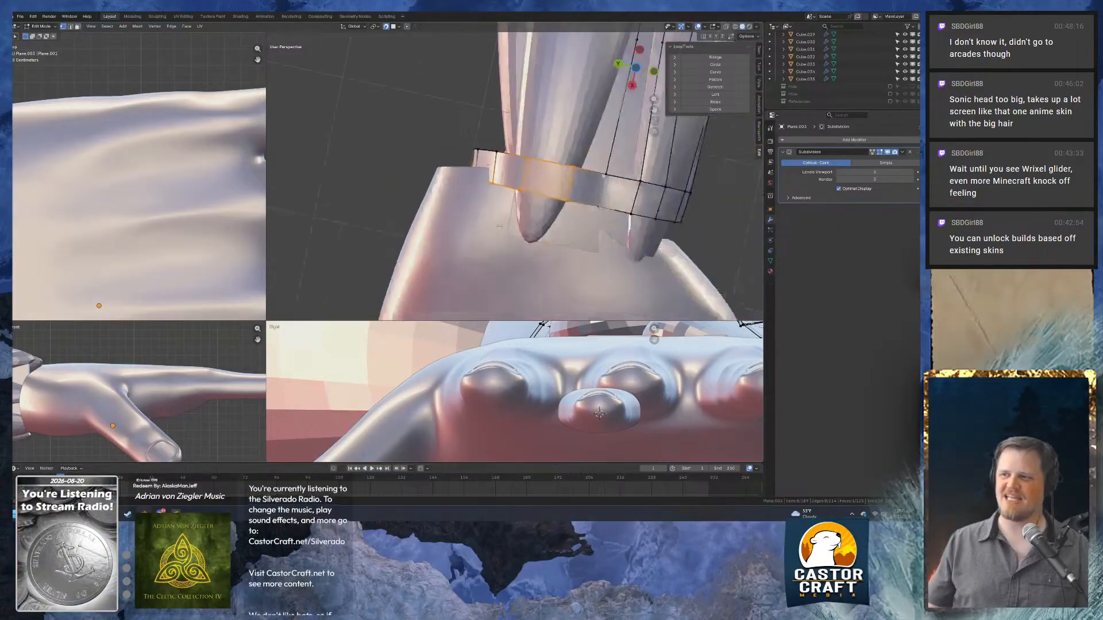
{"action": "scroll", "coordinate": [500, 226], "scroll_direction": "down", "scroll_amount": 2}
{"action": "middle_click_drag", "start_coordinate": [500, 226], "coordinate": [448, 264], "text": "shift"}
{"action": "middle_click_drag", "start_coordinate": [549, 131], "coordinate": [524, 123]}
{"action": "middle_click_drag", "start_coordinate": [523, 123], "coordinate": [523, 150], "text": "shift"}
{"action": "key", "text": "g"}
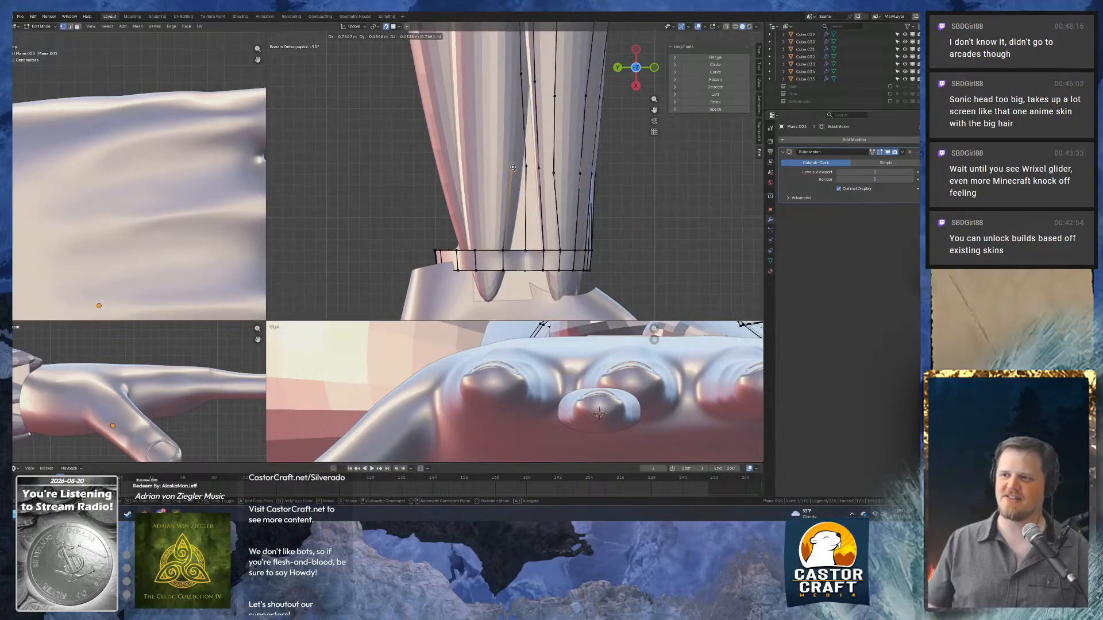
{"action": "left_click", "coordinate": [510, 164]}
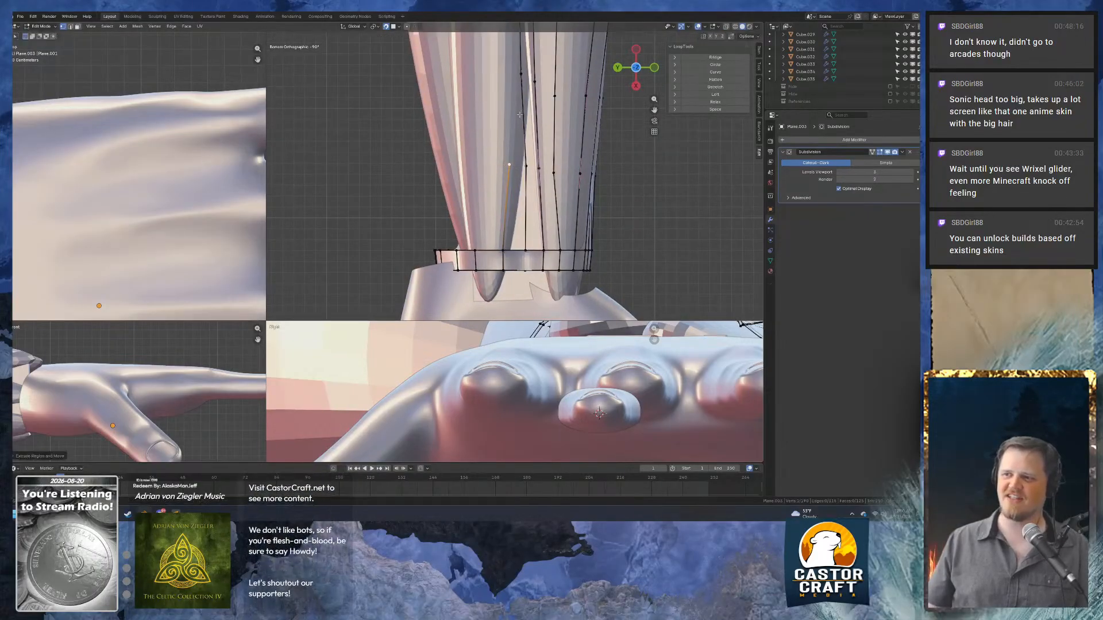
Extrude two more vertices up this strand, following the edge of the groove parallel to the existing chains.
{"action": "middle_click_drag", "start_coordinate": [509, 164], "coordinate": [517, 224], "text": "shift"}
{"action": "key", "text": "e"}
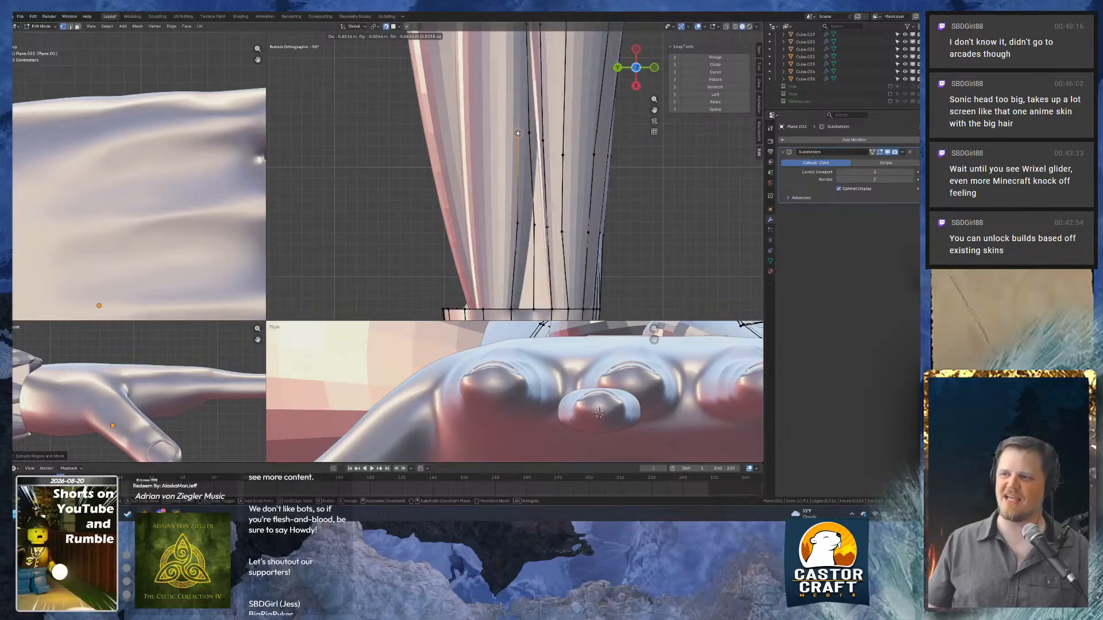
{"action": "left_click", "coordinate": [517, 133]}
{"action": "middle_click_drag", "start_coordinate": [517, 132], "coordinate": [529, 298], "text": "shift"}
{"action": "key", "text": "e"}
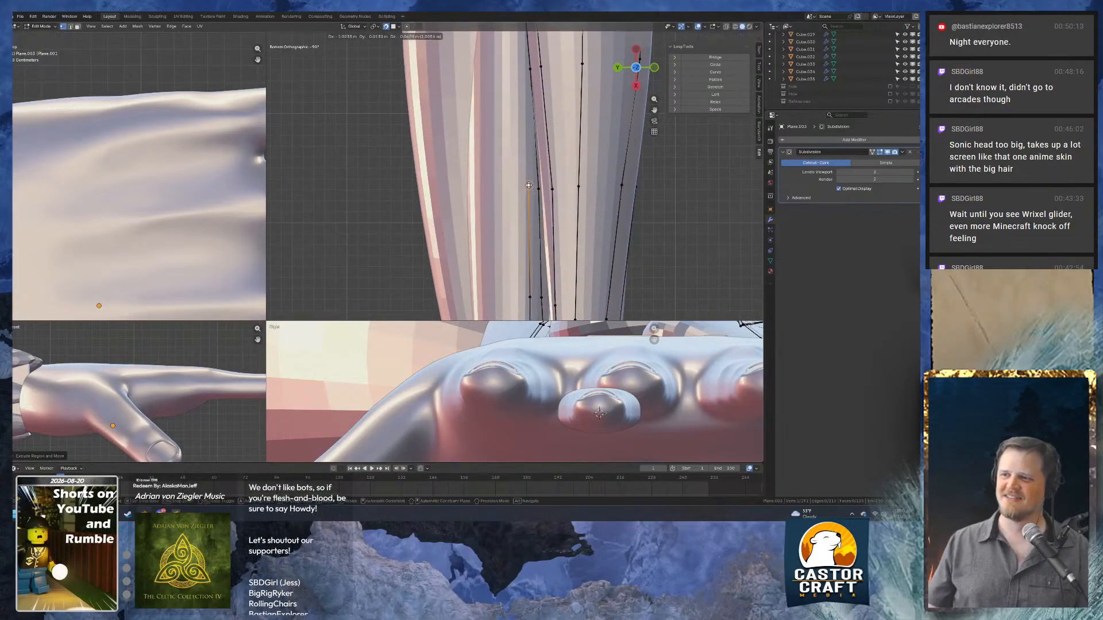
{"action": "left_click", "coordinate": [520, 189]}
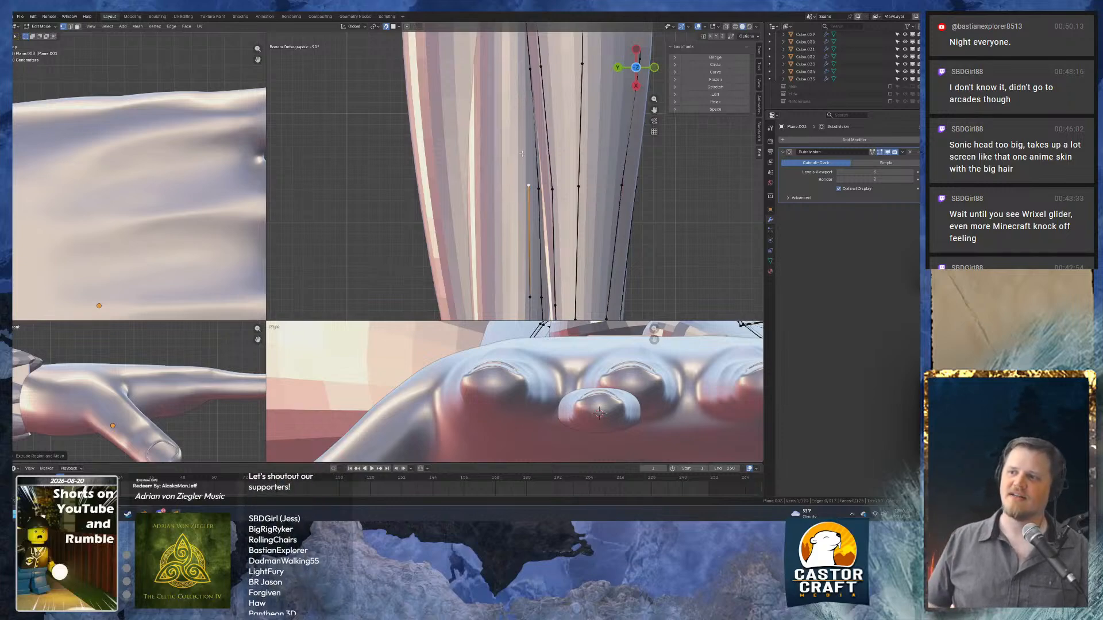
Adjust the new chain's end vertex along the X axis to line it up with the neighbouring chain's vertex.
{"action": "key", "text": "g"}
{"action": "key", "text": "y"}
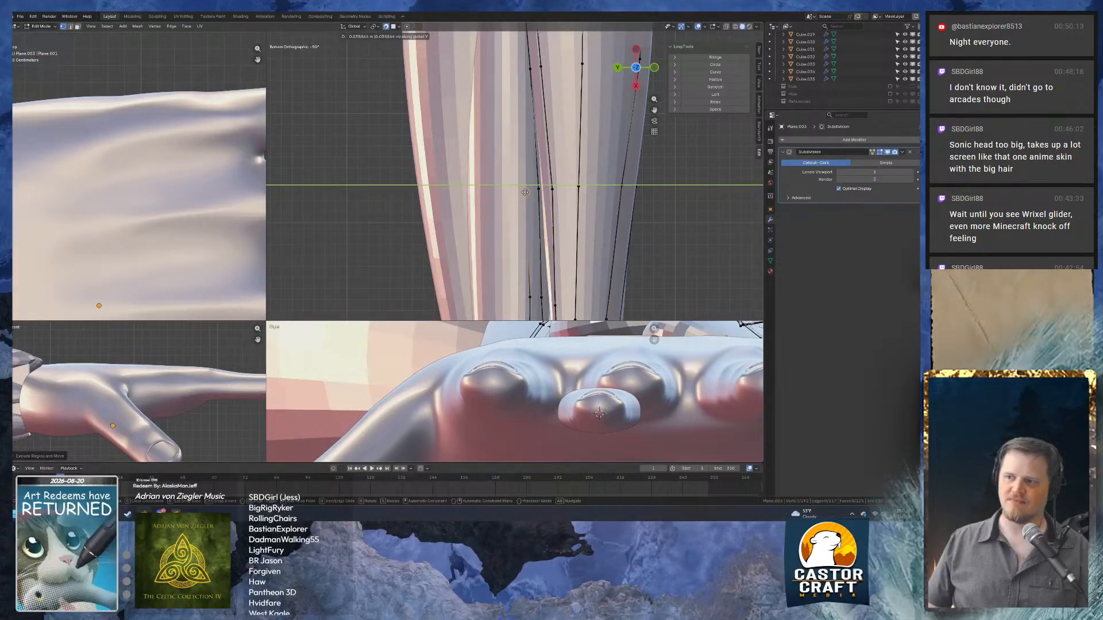
{"action": "left_click", "coordinate": [528, 186]}
{"action": "key", "text": "g"}
{"action": "key", "text": "x"}
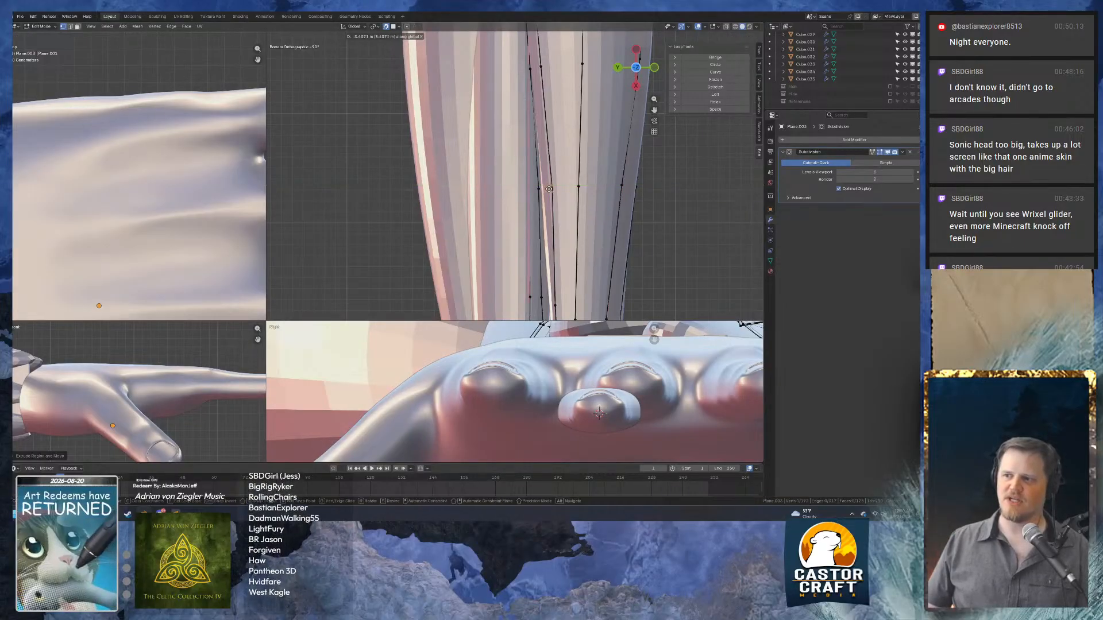
{"action": "left_click", "coordinate": [534, 188]}
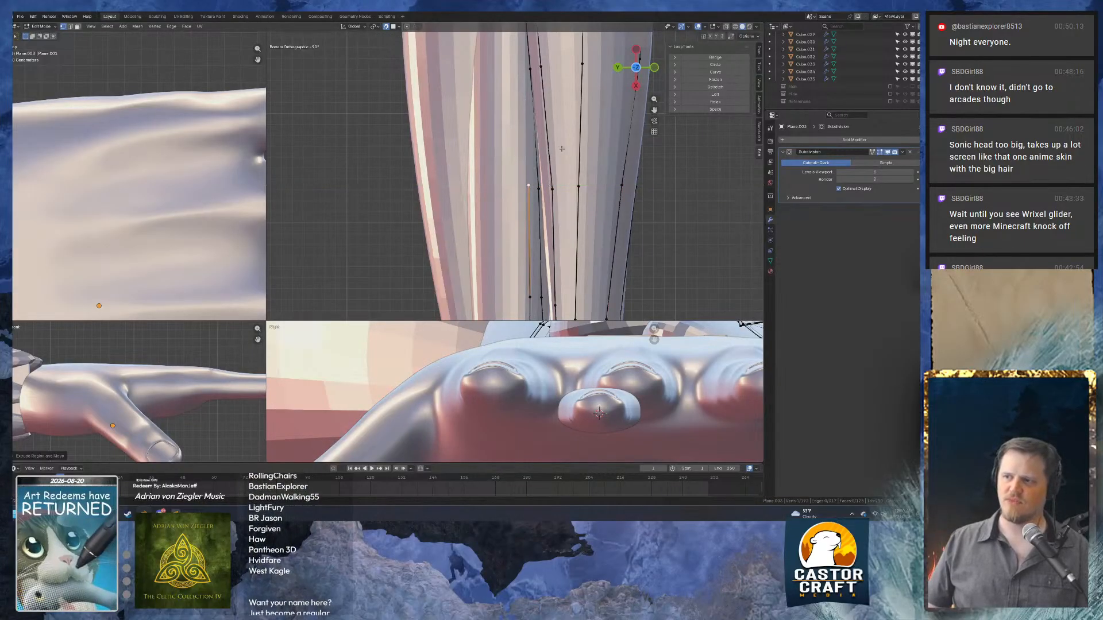
{"action": "key", "text": "g"}
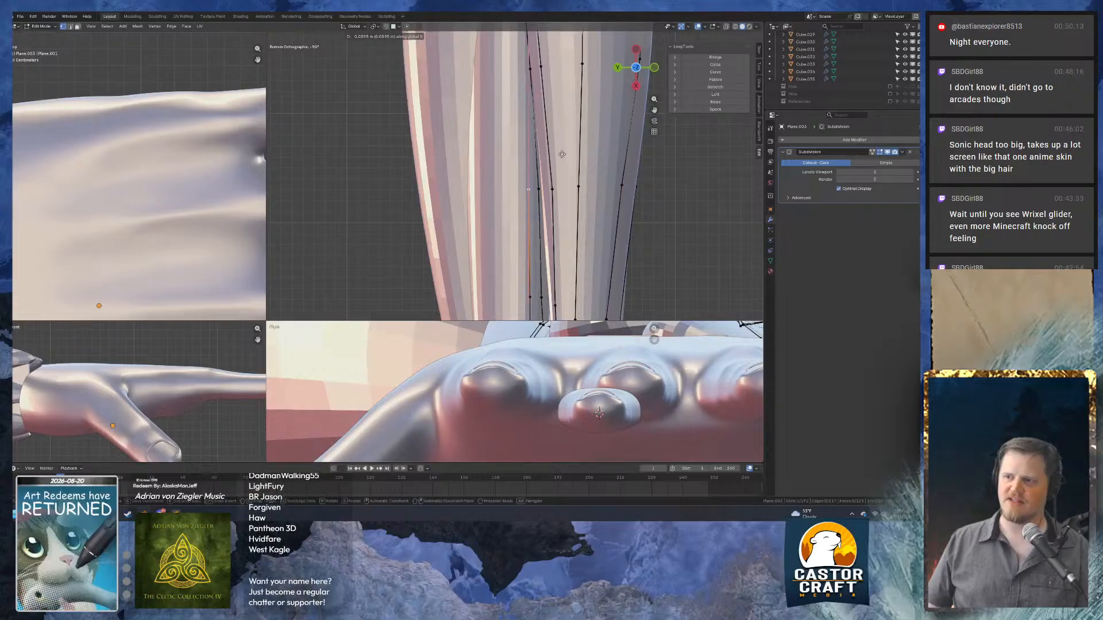
{"action": "left_click", "coordinate": [562, 154]}
Extrude the next vertex up the strand and reposition it on the surface beside the groove.
{"action": "key", "text": "e"}
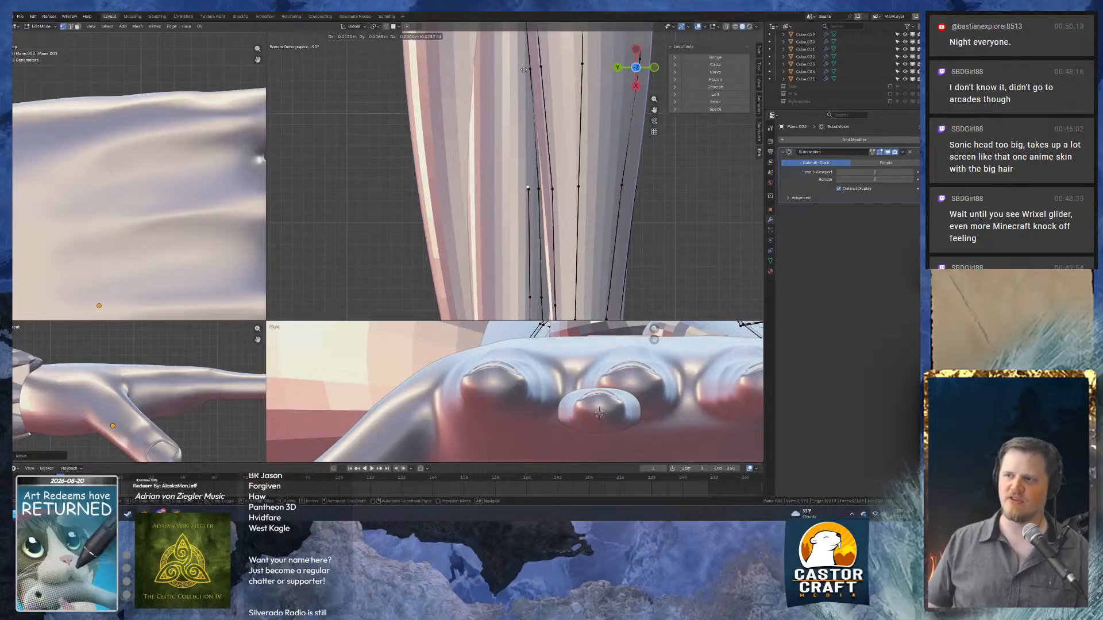
{"action": "left_click", "coordinate": [524, 71]}
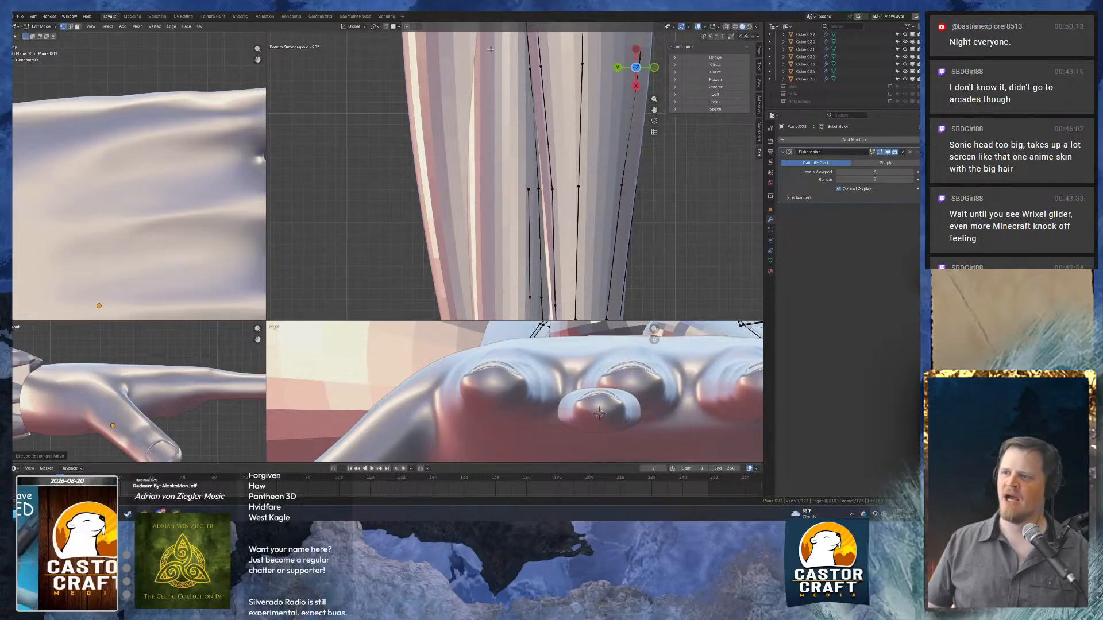
{"action": "key", "text": "g"}
{"action": "left_click", "coordinate": [521, 69]}
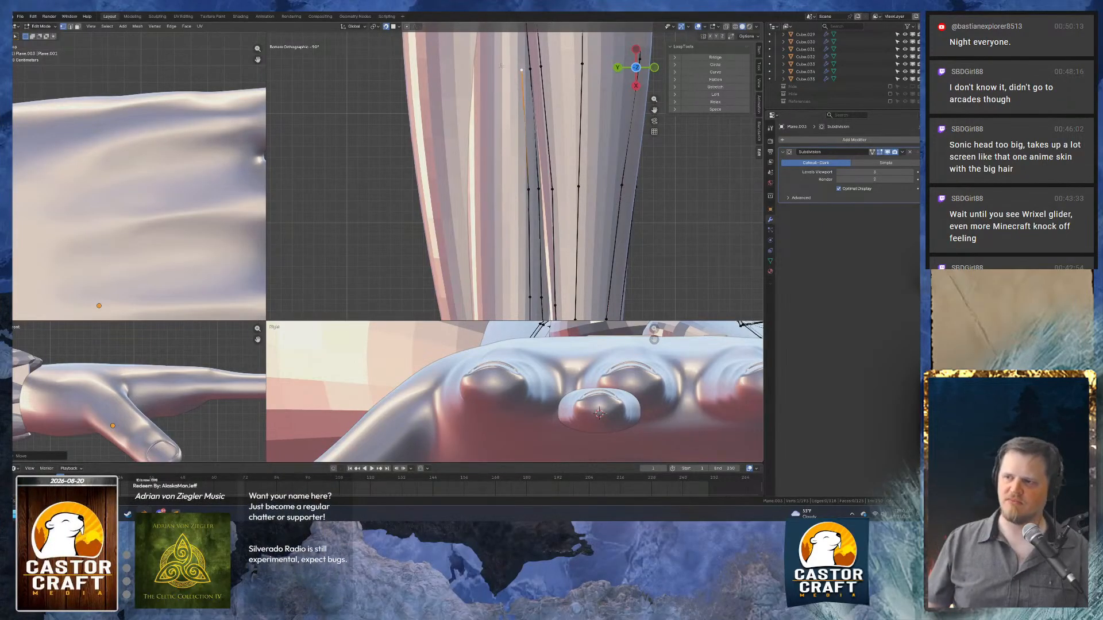
Continue extruding the chain along the groove-side edge of the strand up to the junction at the strand tips.
{"action": "middle_click_drag", "start_coordinate": [501, 66], "coordinate": [545, 237], "text": "shift"}
{"action": "key", "text": "e"}
{"action": "left_click", "coordinate": [537, 73]}
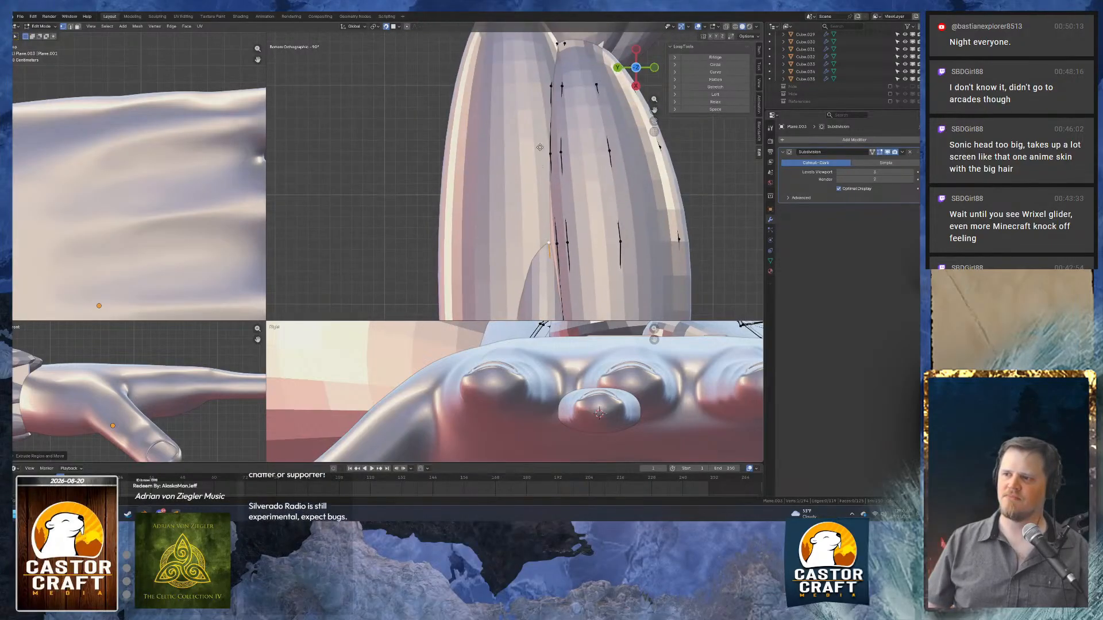
{"action": "key", "text": "e"}
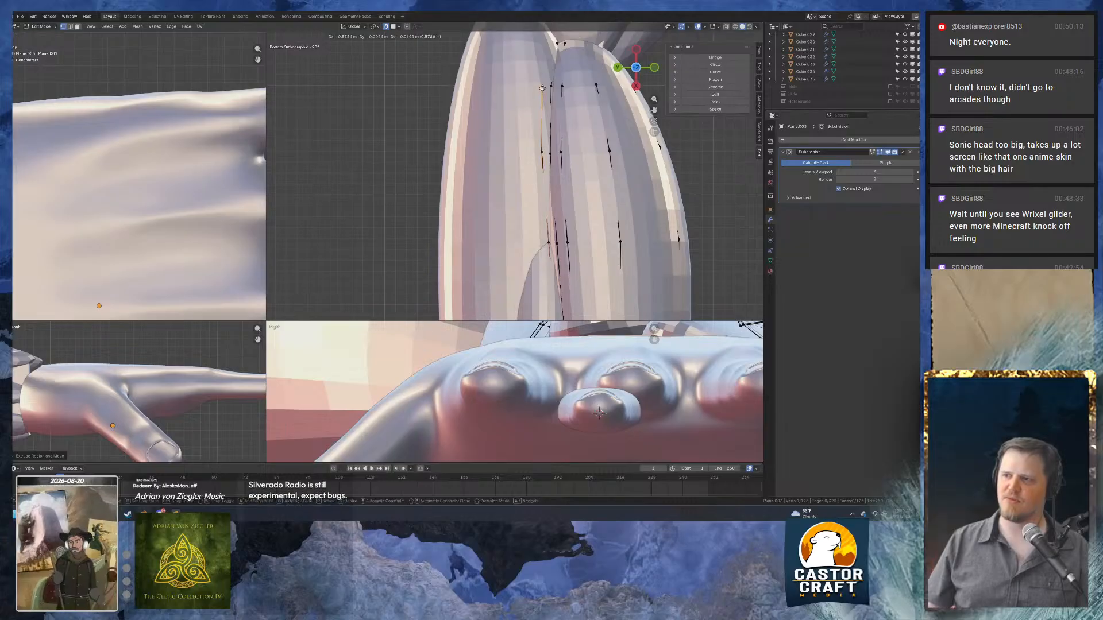
{"action": "left_click", "coordinate": [542, 85]}
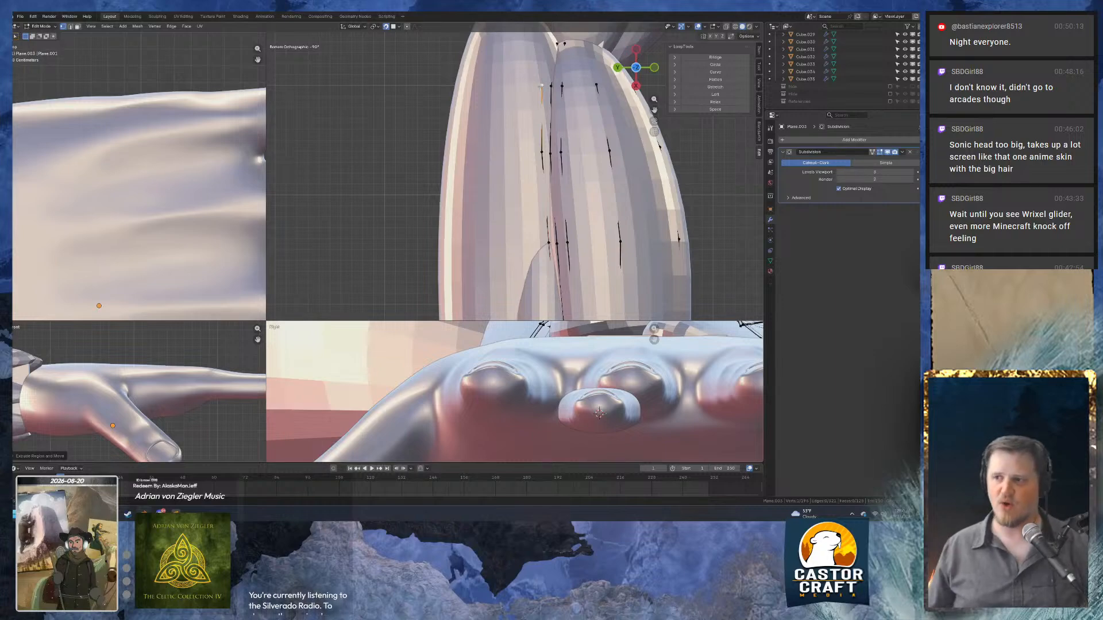
{"action": "middle_click_drag", "start_coordinate": [549, 61], "coordinate": [549, 150], "text": "shift"}
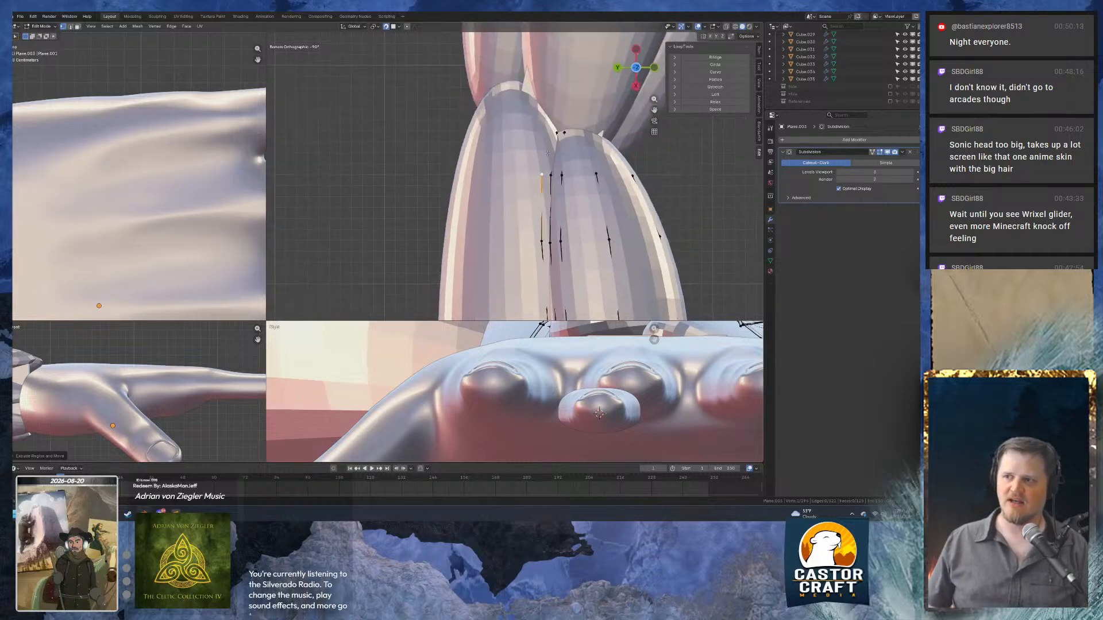
{"action": "key", "text": "e"}
{"action": "left_click", "coordinate": [550, 125]}
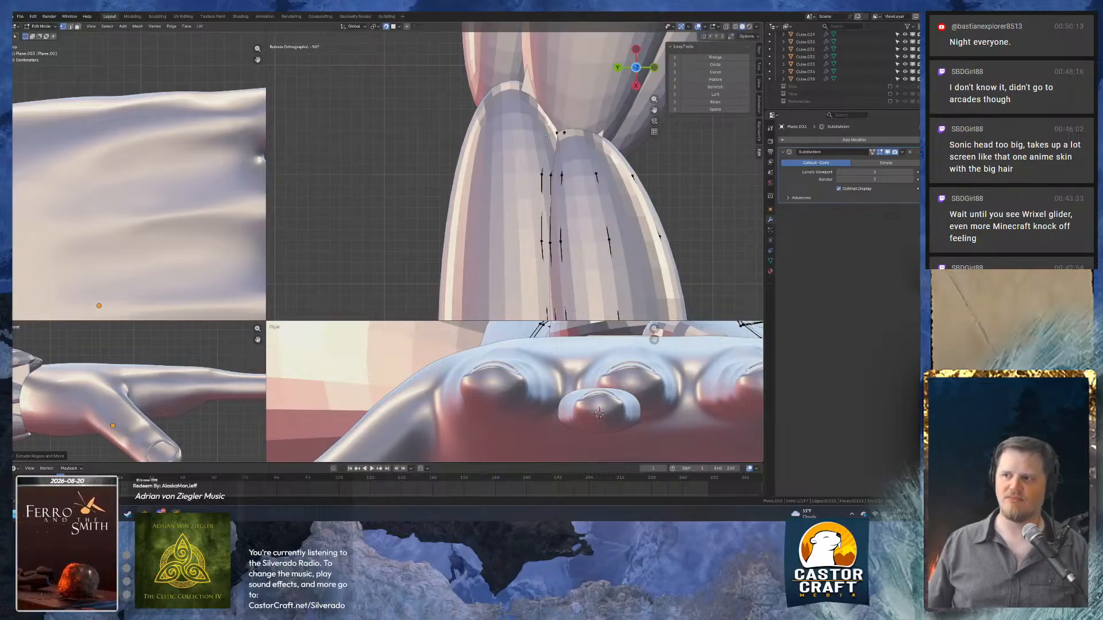
{"action": "scroll", "coordinate": [534, 219], "scroll_direction": "down", "scroll_amount": 6}
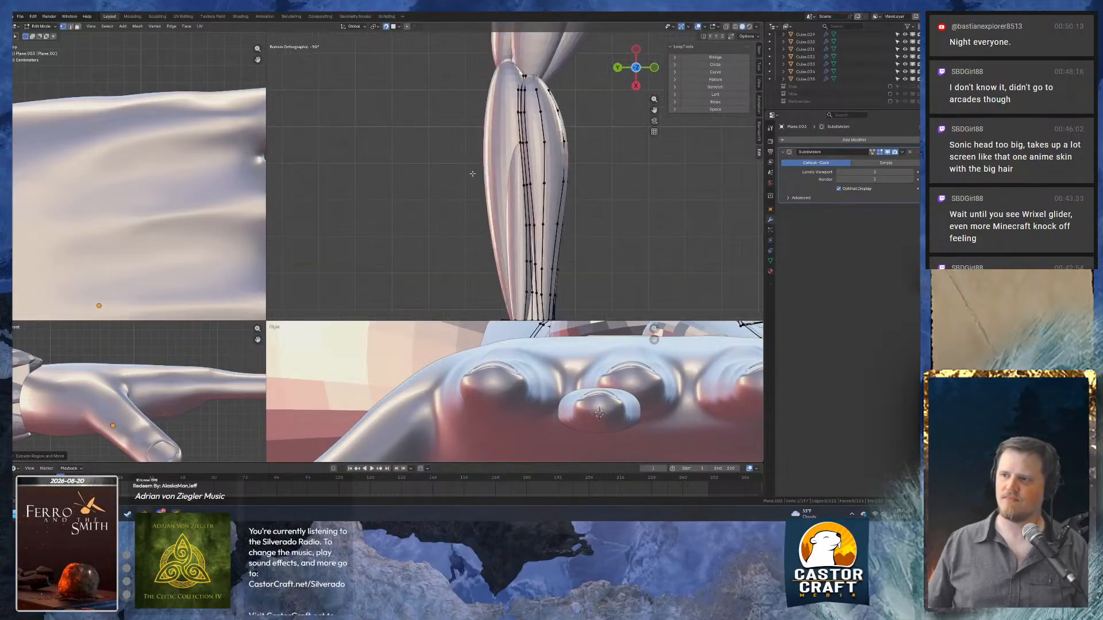
{"action": "middle_click_drag", "start_coordinate": [497, 215], "coordinate": [472, 120]}
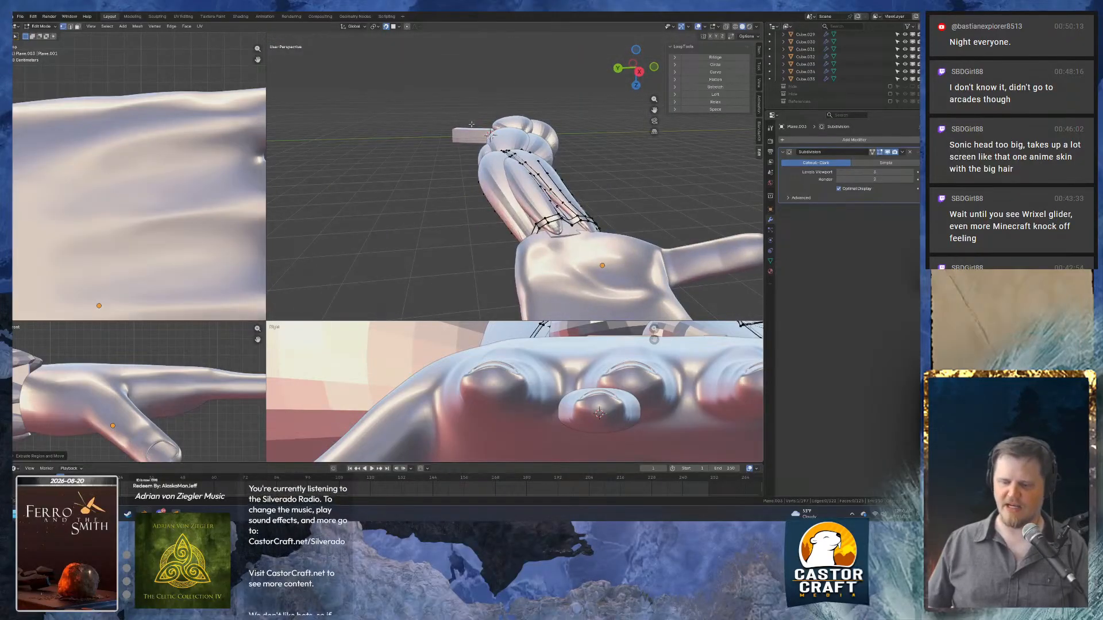
Isolate the strand mesh in local view and fill the gap between neighbouring chains with faces at the wrist and strand-tip ends.
{"action": "key", "text": "m"}
{"action": "key", "text": "Escape"}
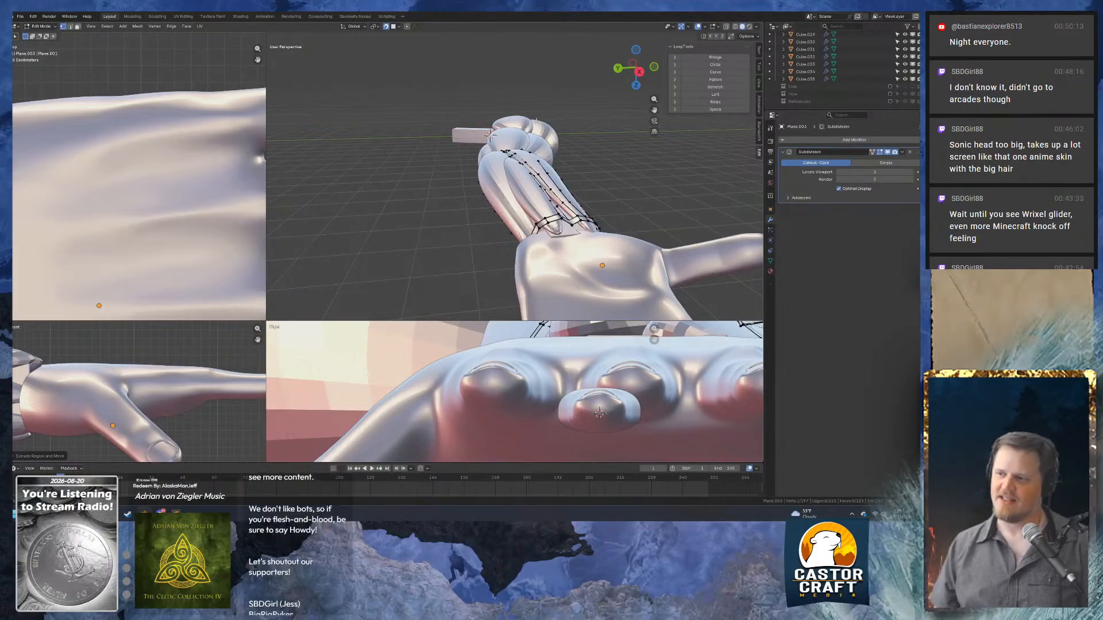
{"action": "key", "text": "KP_Divide"}
{"action": "middle_click_drag", "start_coordinate": [563, 85], "coordinate": [366, 180]}
{"action": "key", "text": "f"}
{"action": "left_click", "coordinate": [498, 192]}
{"action": "key", "text": "f"}
{"action": "scroll", "coordinate": [621, 192], "scroll_direction": "down", "scroll_amount": 3}
{"action": "middle_click_drag", "start_coordinate": [620, 191], "coordinate": [572, 169]}
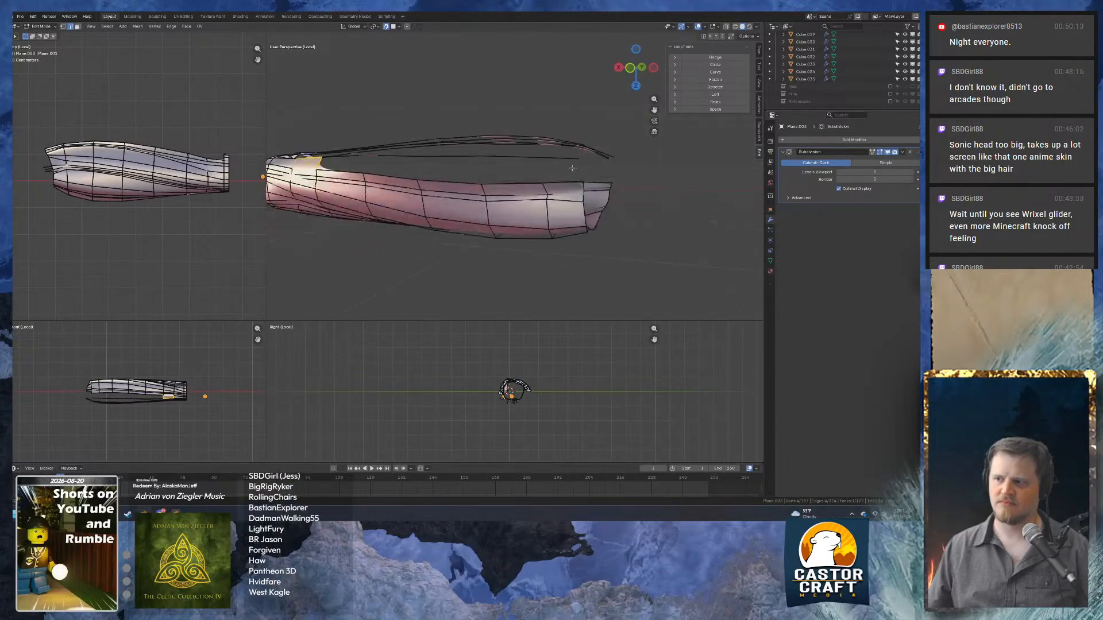
{"action": "left_click", "coordinate": [565, 159]}
{"action": "key", "text": "f"}
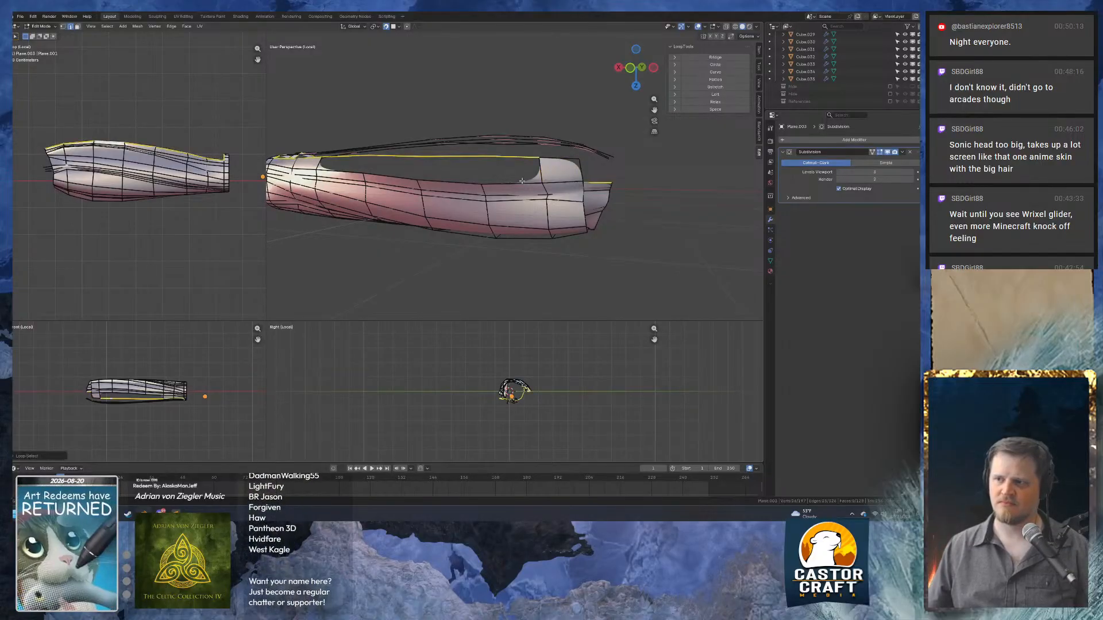
Bridge the two long edge chains bordering the remaining side gap with a row of faces using Bridge Edge Loops.
{"action": "left_click", "coordinate": [520, 168]}
{"action": "left_click", "coordinate": [469, 182], "text": "alt"}
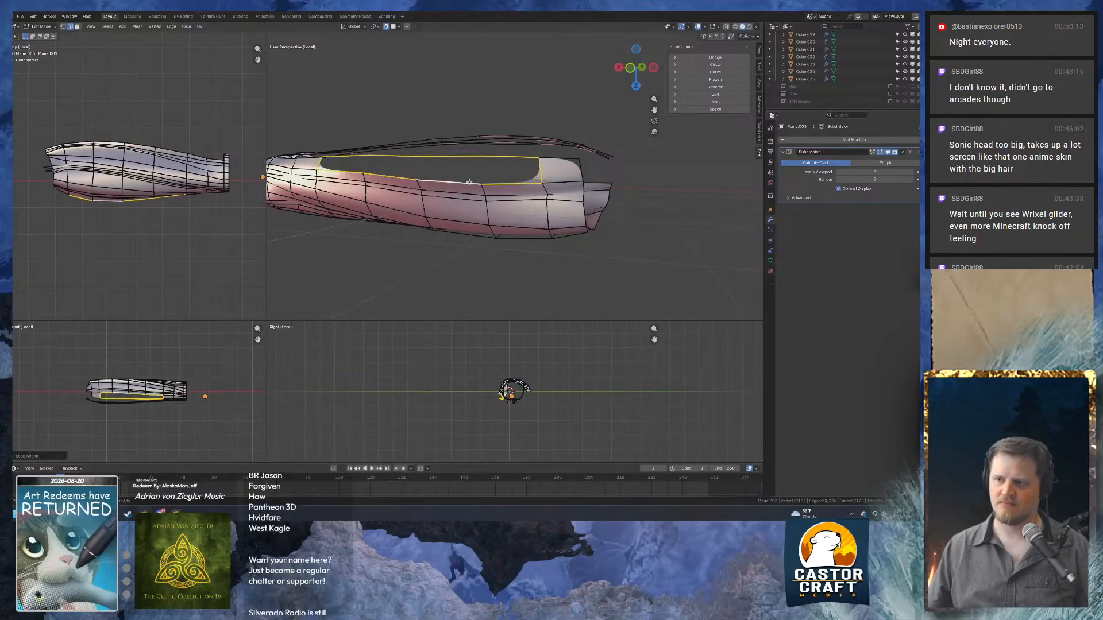
{"action": "right_click", "coordinate": [519, 167]}
{"action": "left_click", "coordinate": [517, 168]}
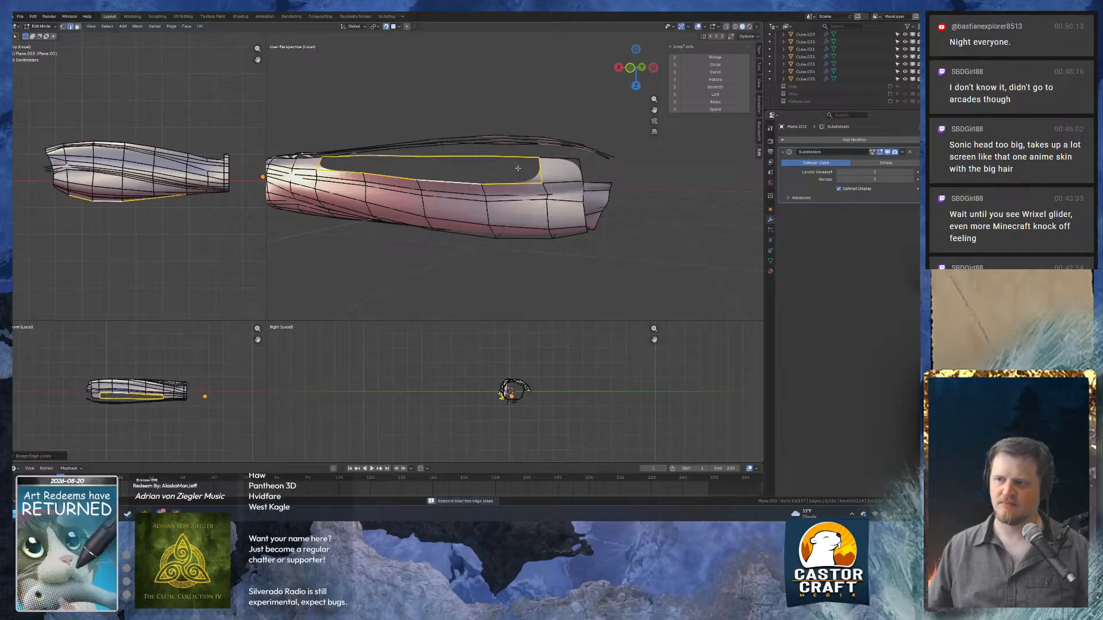
{"action": "right_click", "coordinate": [346, 162]}
{"action": "left_click", "coordinate": [340, 160]}
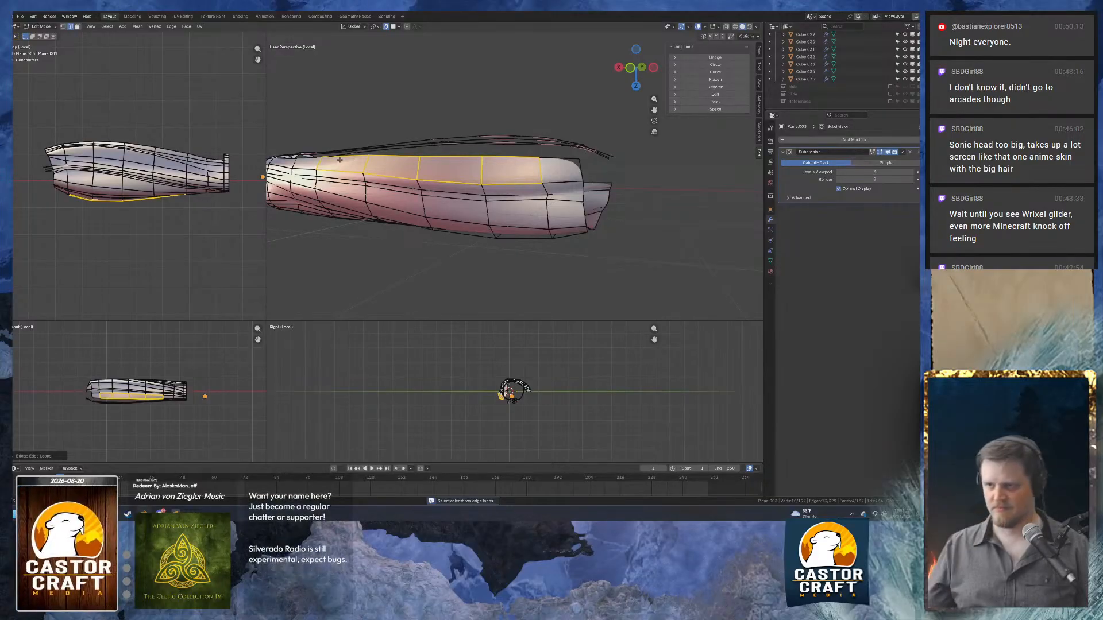
Fill faces between the neighbouring chain ends at the open strand-tip end of the mesh.
{"action": "middle_click_drag", "start_coordinate": [339, 160], "coordinate": [404, 174]}
{"action": "left_click", "coordinate": [473, 185]}
{"action": "left_click", "coordinate": [470, 197], "text": "shift"}
{"action": "key", "text": "f"}
{"action": "left_click", "coordinate": [393, 177], "text": "shift"}
{"action": "key", "text": "f"}
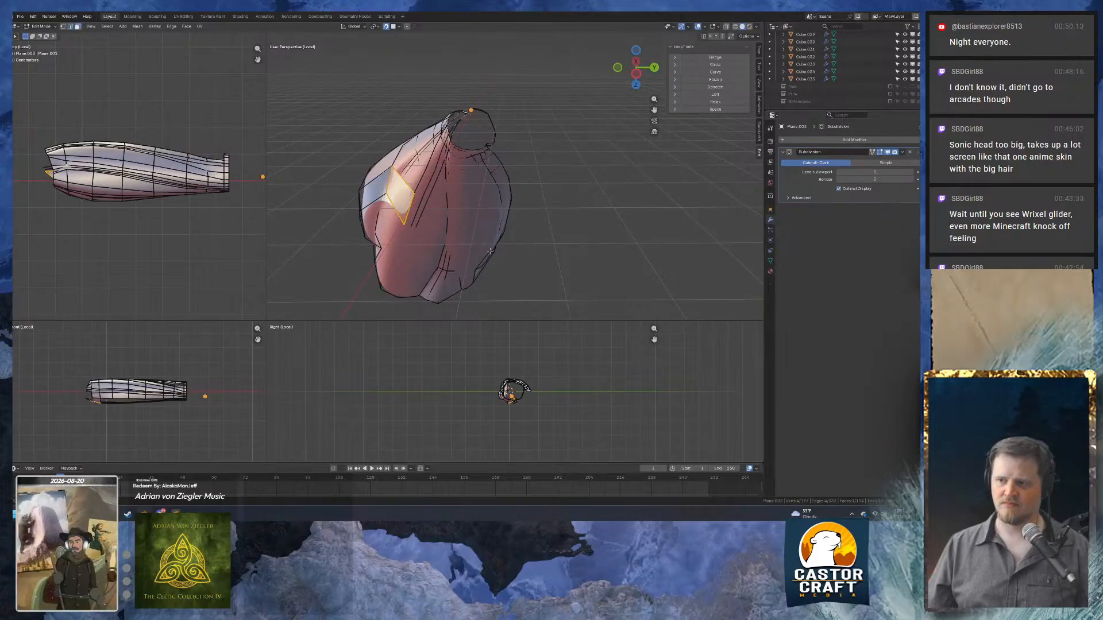
Hide the linked patch of finished faces on the far strand and fill another face between the exposed chain ends.
{"action": "left_click", "coordinate": [466, 281]}
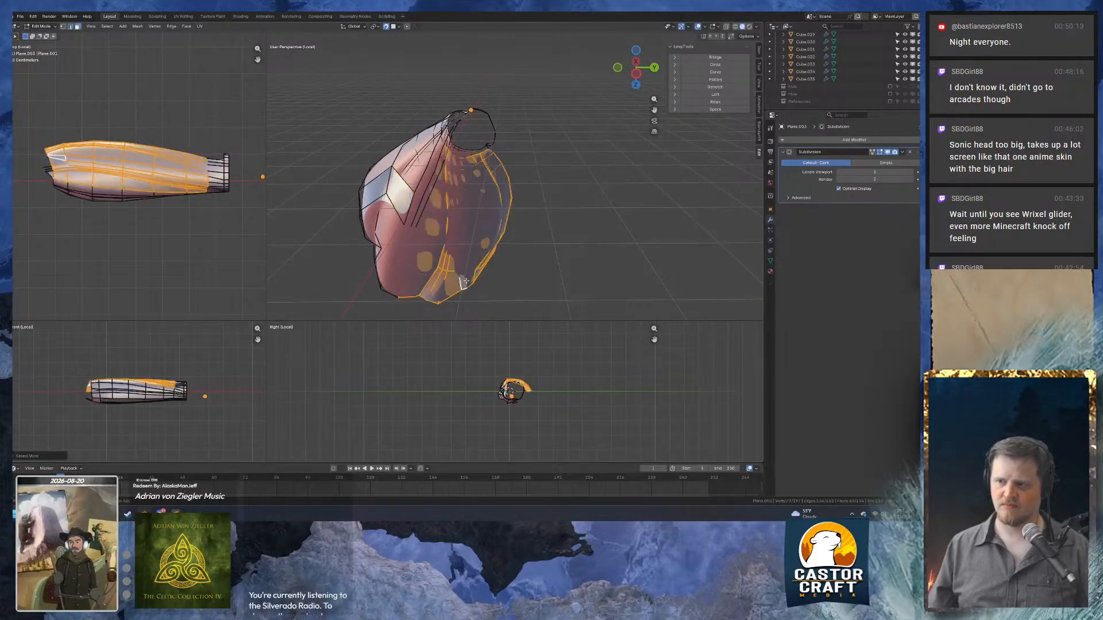
{"action": "key", "text": "h"}
{"action": "middle_click_drag", "start_coordinate": [466, 281], "coordinate": [483, 278]}
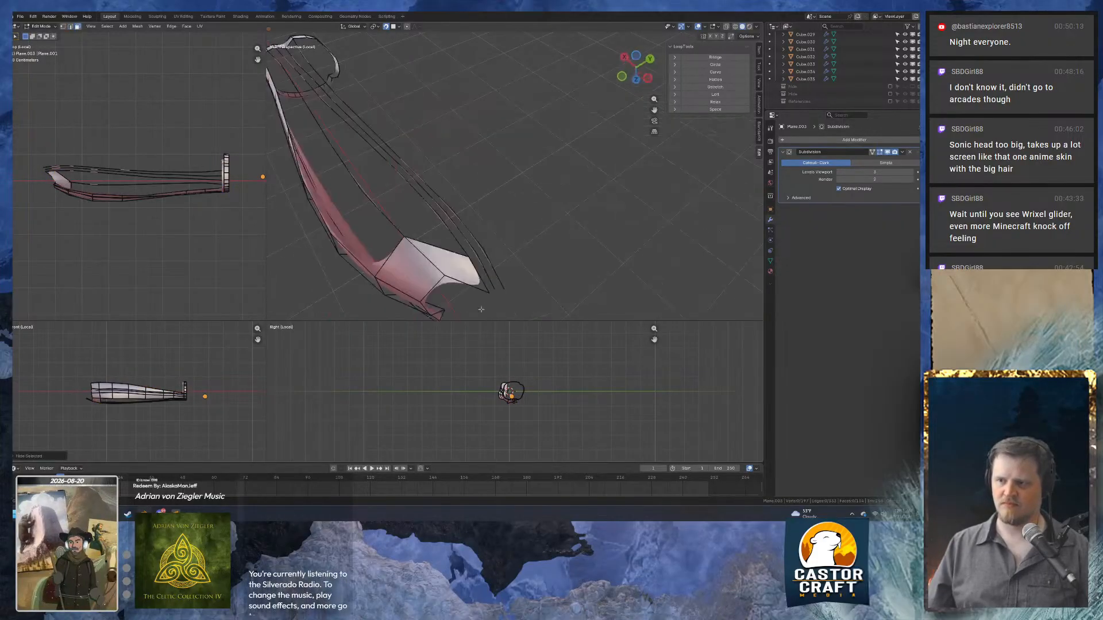
{"action": "left_click", "coordinate": [484, 277], "text": "alt"}
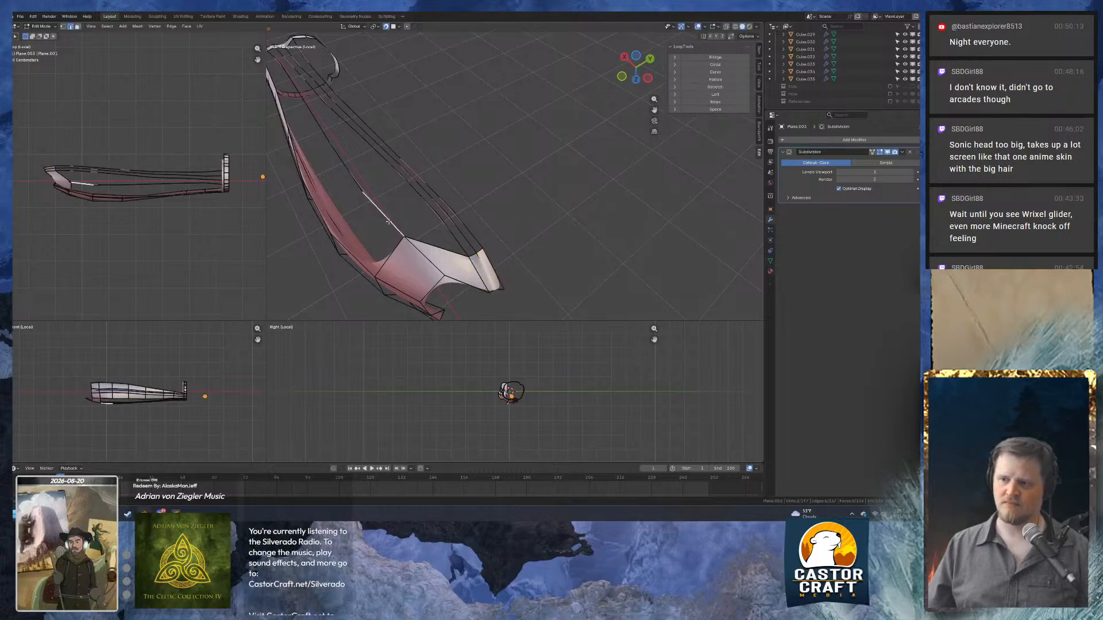
Fill the faces between the first edges of the neighbouring chains where they leave the wrist band.
{"action": "left_click", "coordinate": [389, 221], "text": "alt"}
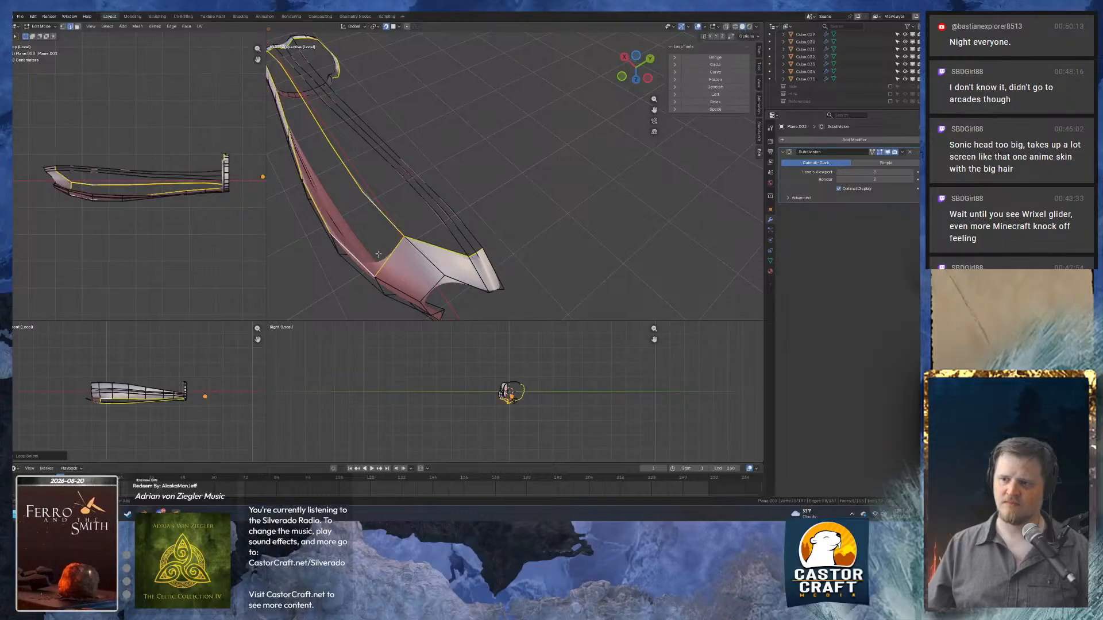
{"action": "middle_click_drag", "start_coordinate": [389, 257], "coordinate": [519, 201]}
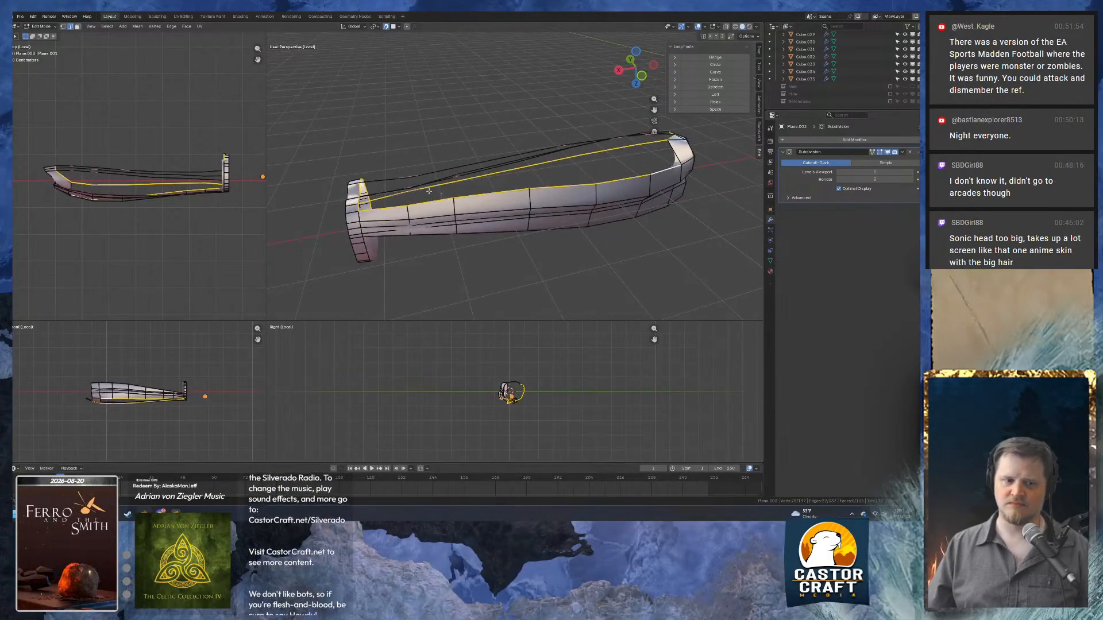
{"action": "middle_click_drag", "start_coordinate": [428, 191], "coordinate": [402, 210]}
{"action": "scroll", "coordinate": [361, 179], "scroll_direction": "up", "scroll_amount": 3}
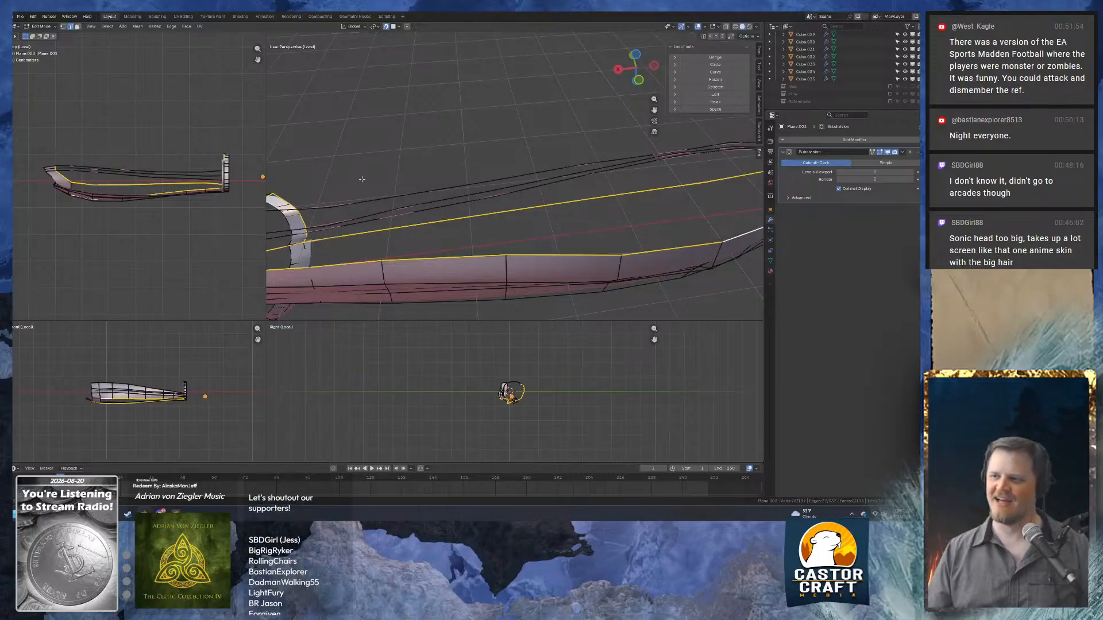
{"action": "key", "text": "KP_Decimal"}
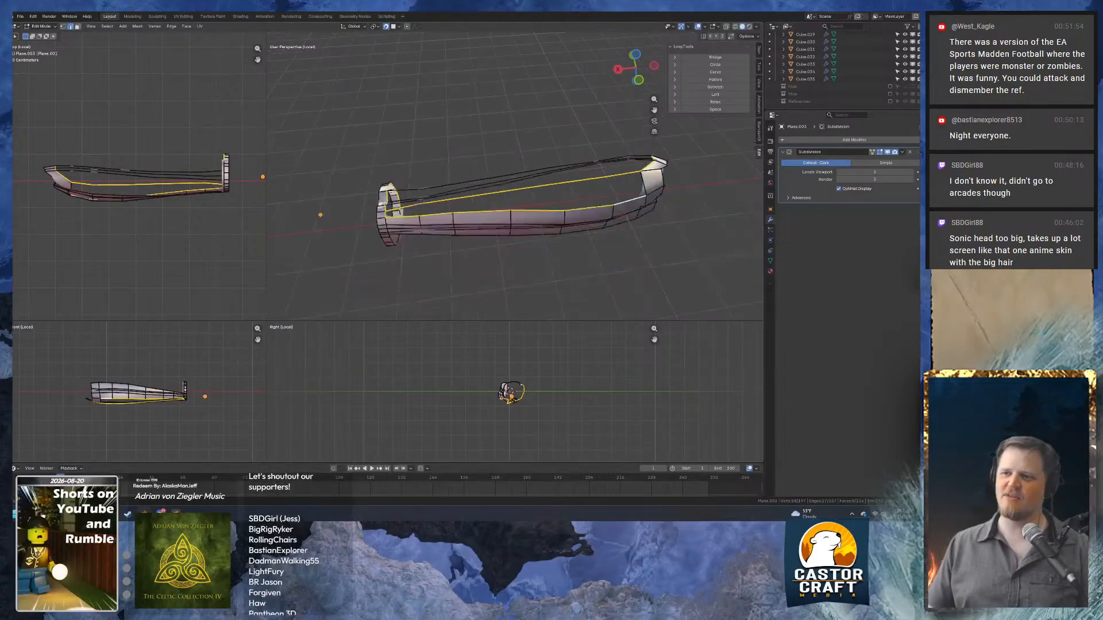
{"action": "scroll", "coordinate": [448, 139], "scroll_direction": "up", "scroll_amount": 6}
{"action": "left_click", "coordinate": [430, 111]}
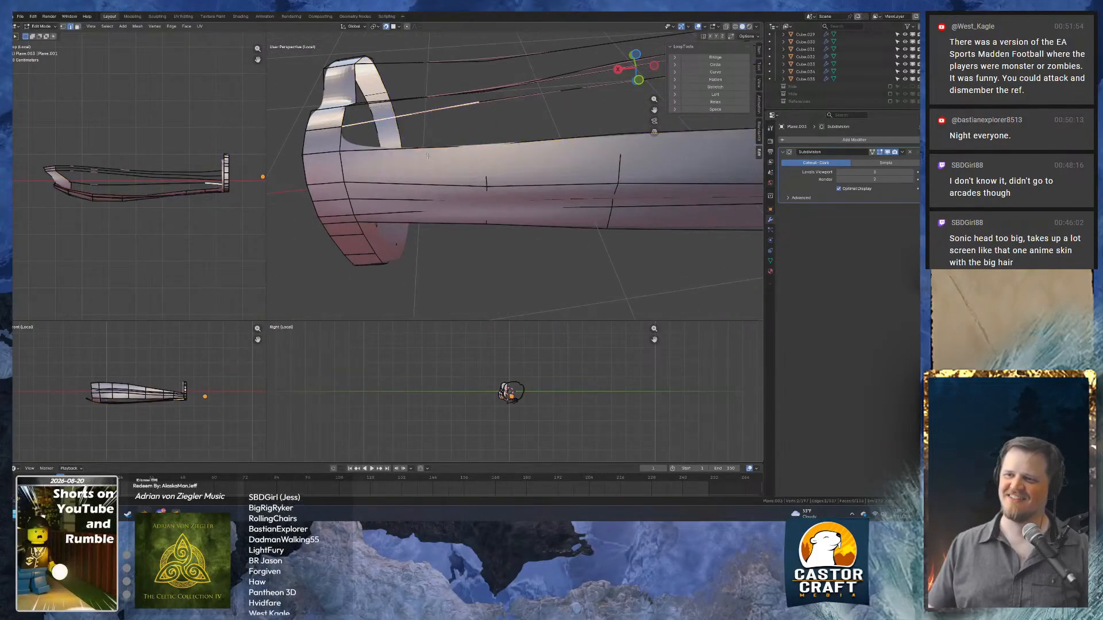
{"action": "middle_click_drag", "start_coordinate": [425, 150], "coordinate": [436, 188]}
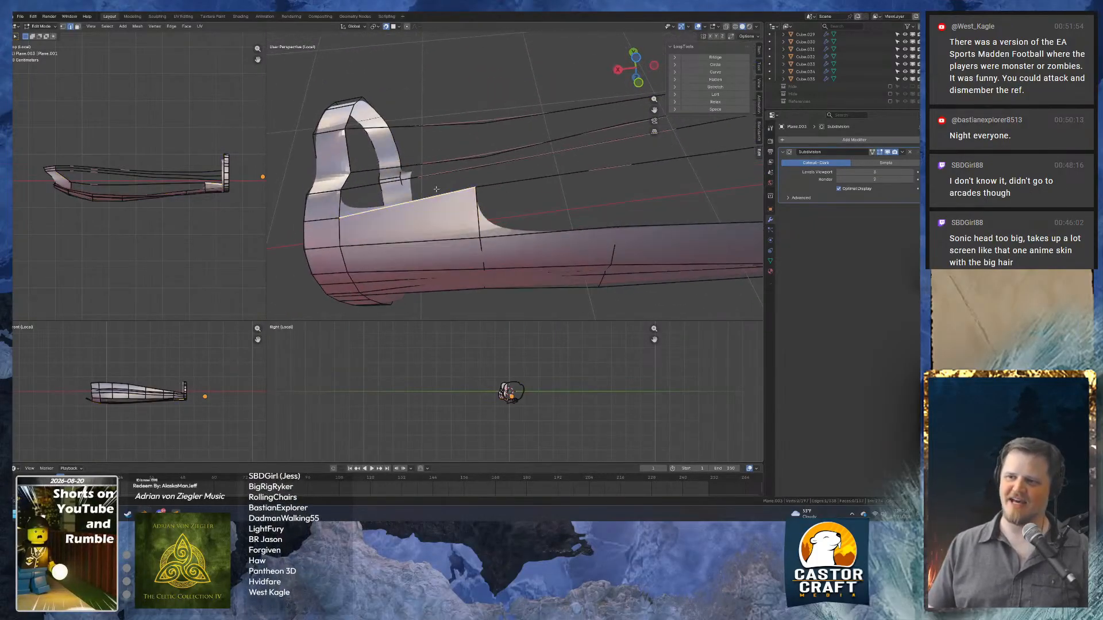
{"action": "key", "text": "f"}
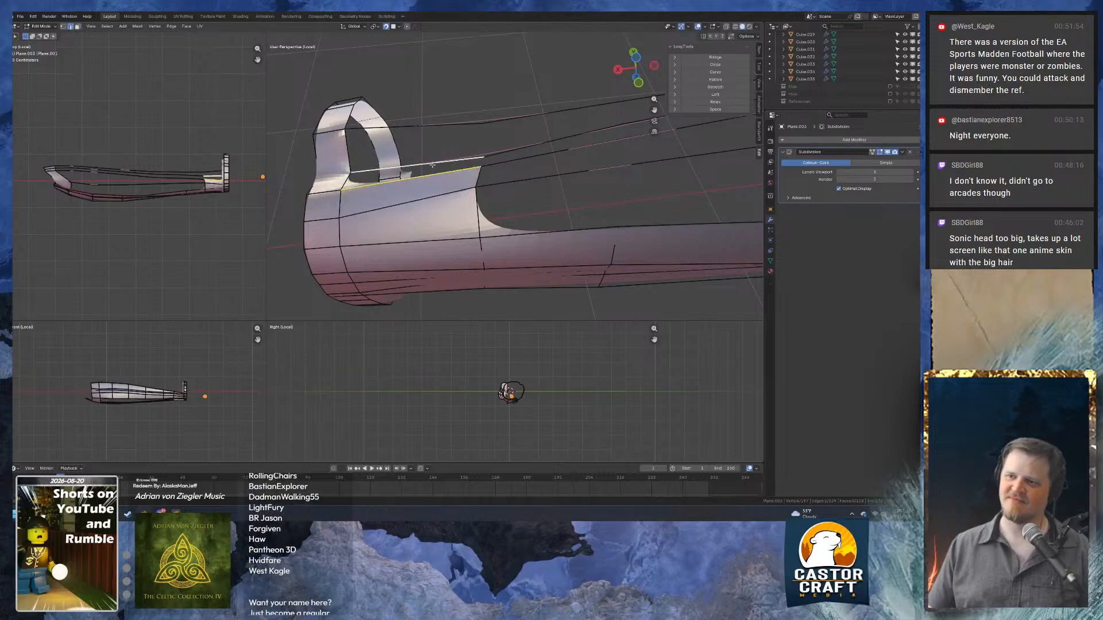
{"action": "key", "text": "f"}
{"action": "key", "text": "f"}
Bridge the outermost pair of parallel chains from the wrist faces to the strand tips with Bridge Edge Loops.
{"action": "middle_click_drag", "start_coordinate": [420, 126], "coordinate": [423, 220]}
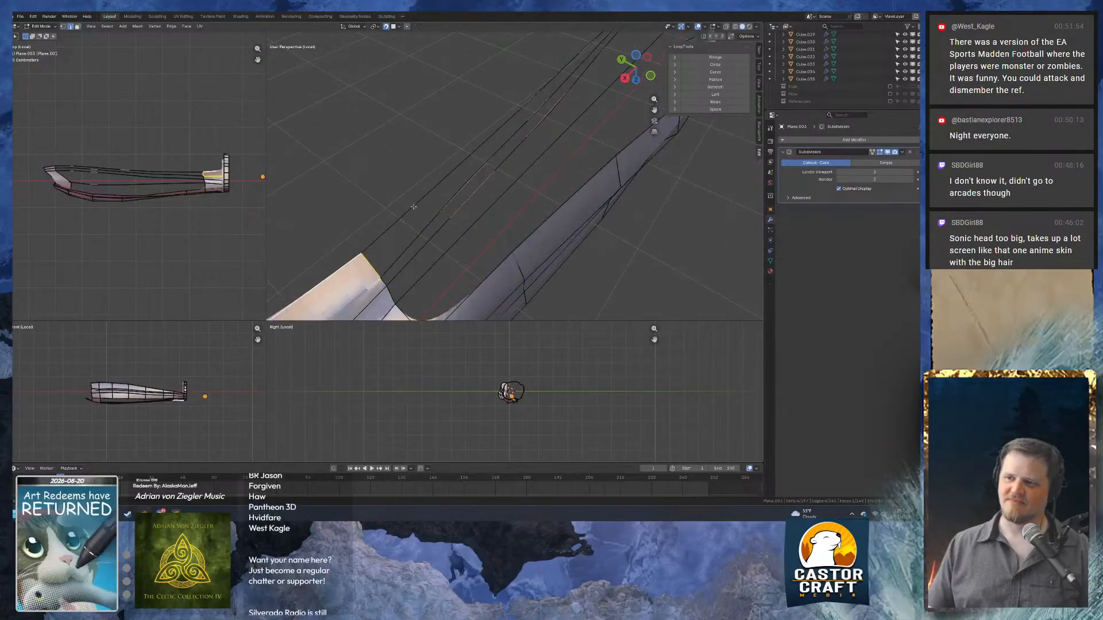
{"action": "left_click", "coordinate": [422, 221]}
{"action": "left_click", "coordinate": [420, 212], "text": "alt+shift"}
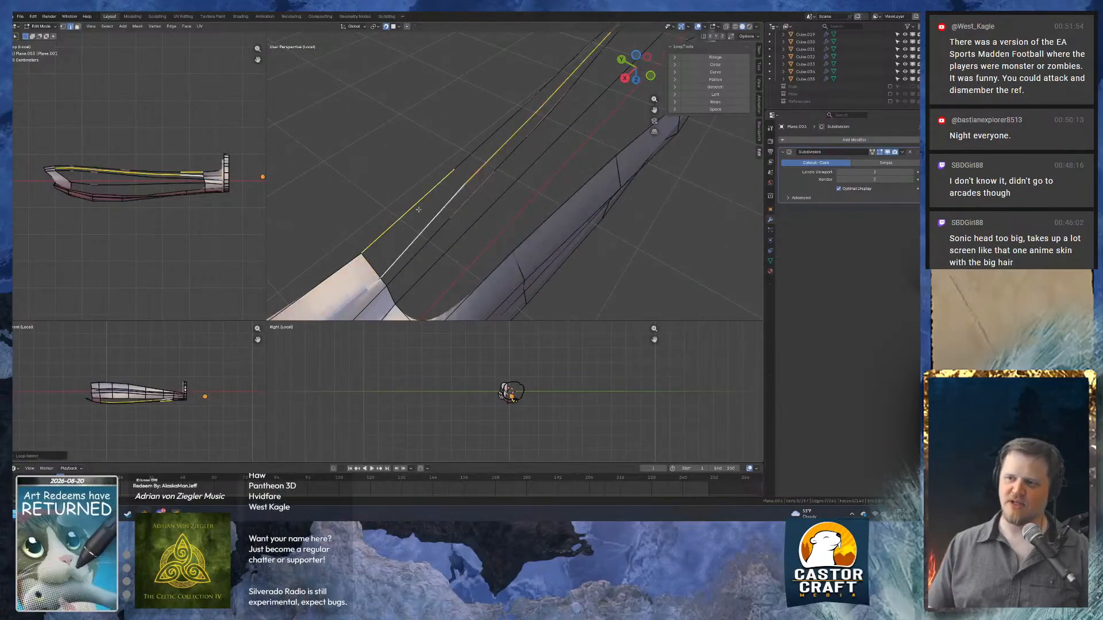
{"action": "left_click", "coordinate": [418, 205], "text": "alt+shift"}
{"action": "scroll", "coordinate": [418, 205], "scroll_direction": "down", "scroll_amount": 5}
{"action": "middle_click_drag", "start_coordinate": [580, 235], "coordinate": [491, 250]}
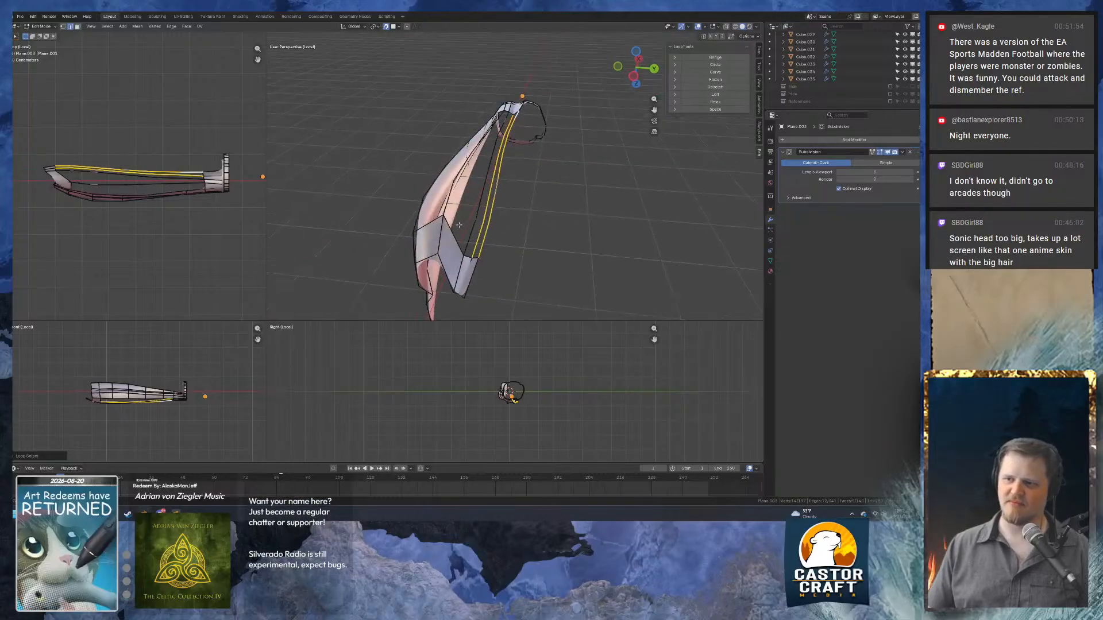
{"action": "key", "text": "ctrl+e"}
{"action": "left_click", "coordinate": [491, 250]}
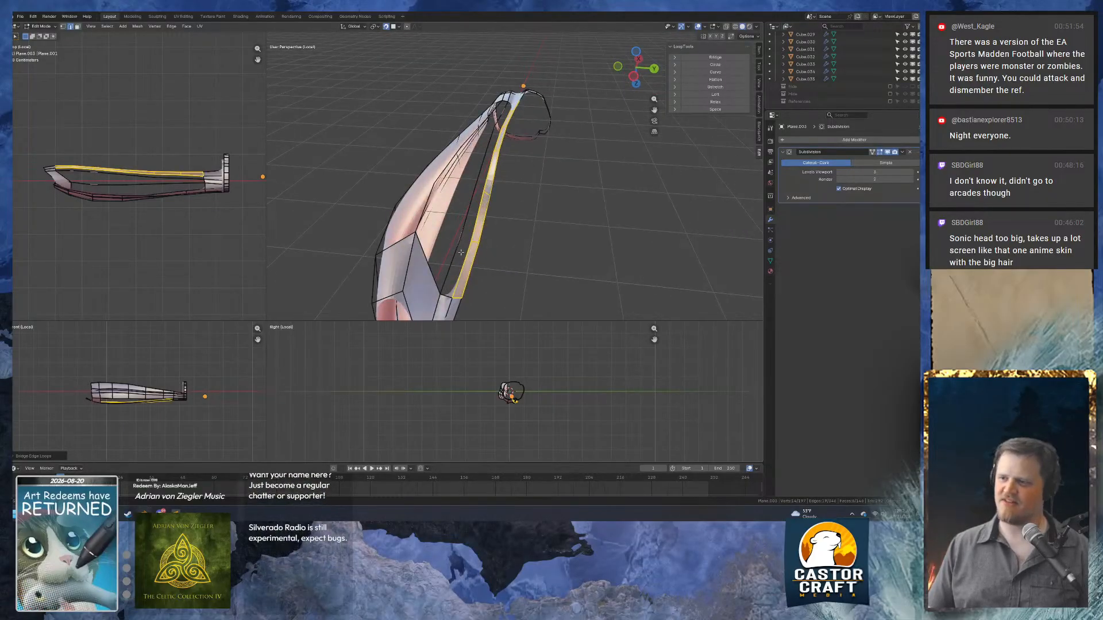
Select the next inner chain and the facing edge of the new face strip and bridge them with Bridge Edge Loops.
{"action": "left_click", "coordinate": [467, 255], "text": "alt"}
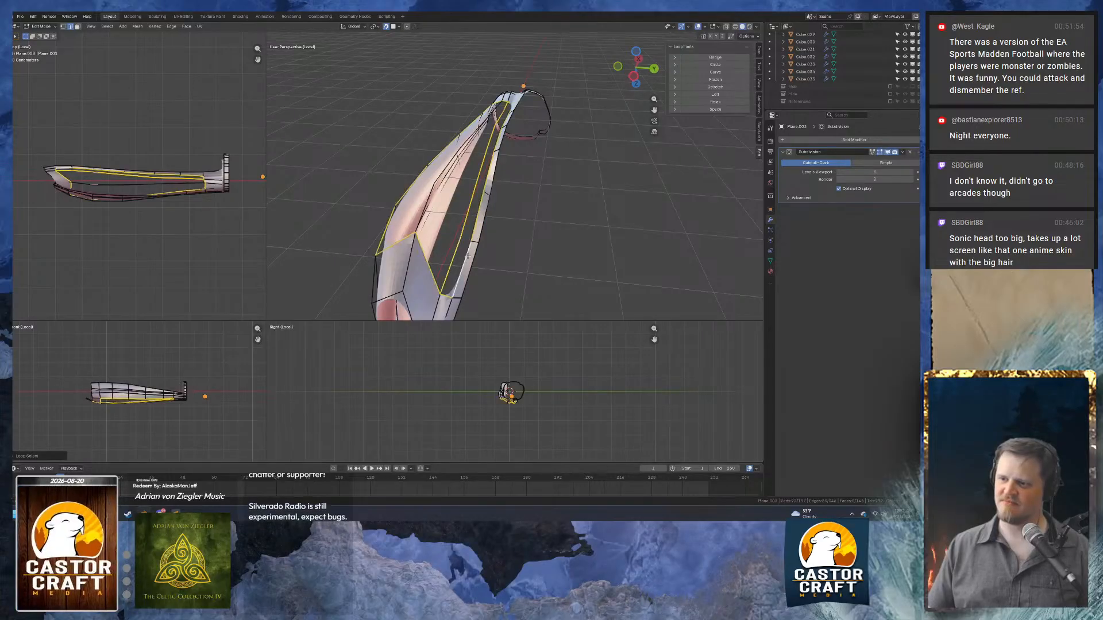
{"action": "left_click", "coordinate": [454, 281], "text": "alt"}
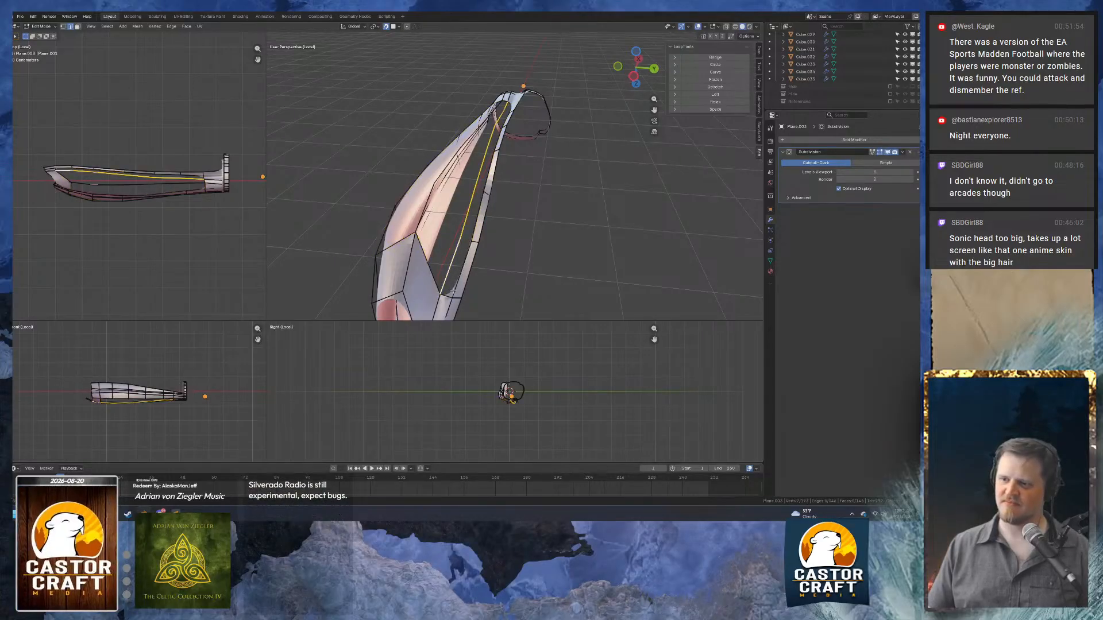
{"action": "left_click", "coordinate": [473, 232], "text": "shift"}
{"action": "middle_click_drag", "start_coordinate": [474, 232], "coordinate": [509, 224]}
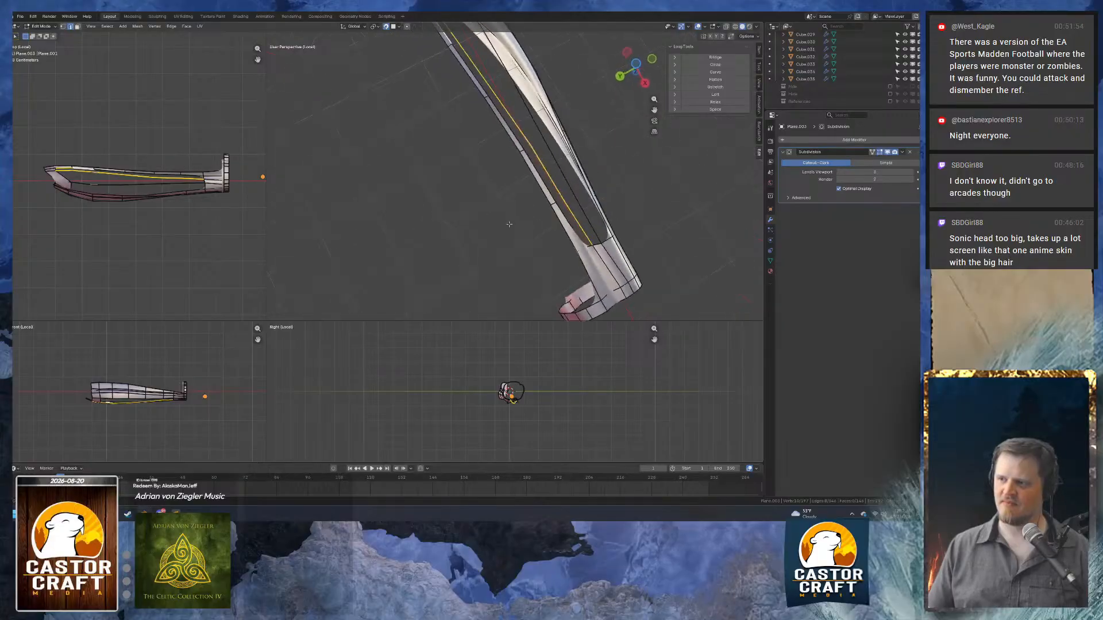
{"action": "left_click", "coordinate": [567, 217], "text": "ctrl"}
{"action": "key", "text": "ctrl+e"}
{"action": "left_click", "coordinate": [567, 218]}
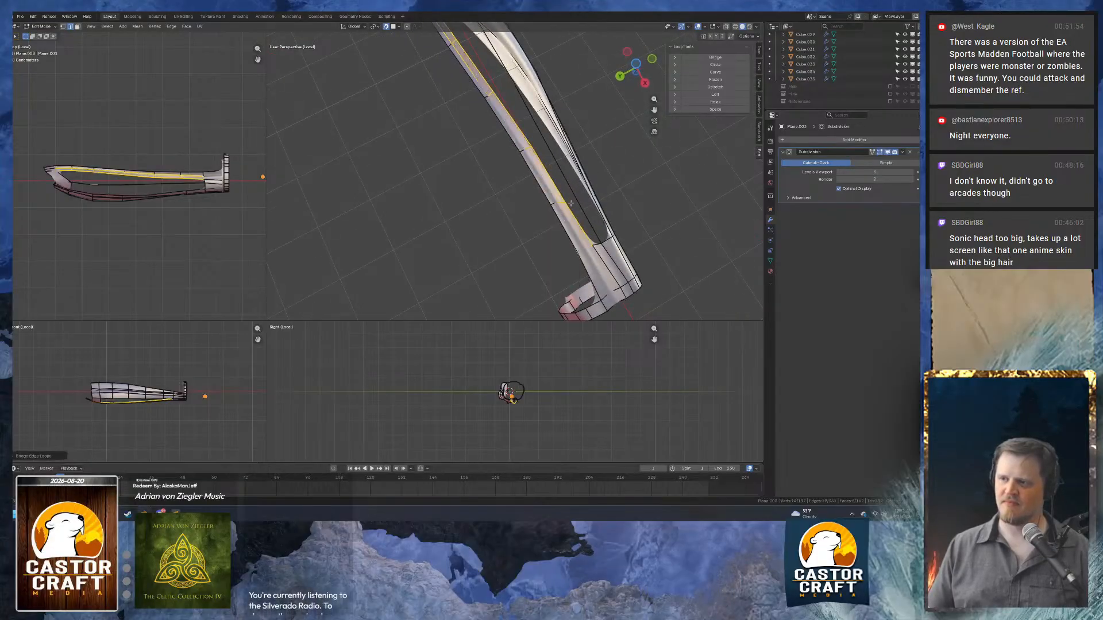
Try to bridge the strip's inner edge to the last loose chain with Bridge Edge Loops.
{"action": "middle_click_drag", "start_coordinate": [567, 217], "coordinate": [504, 264], "text": "shift"}
{"action": "left_click", "coordinate": [519, 277]}
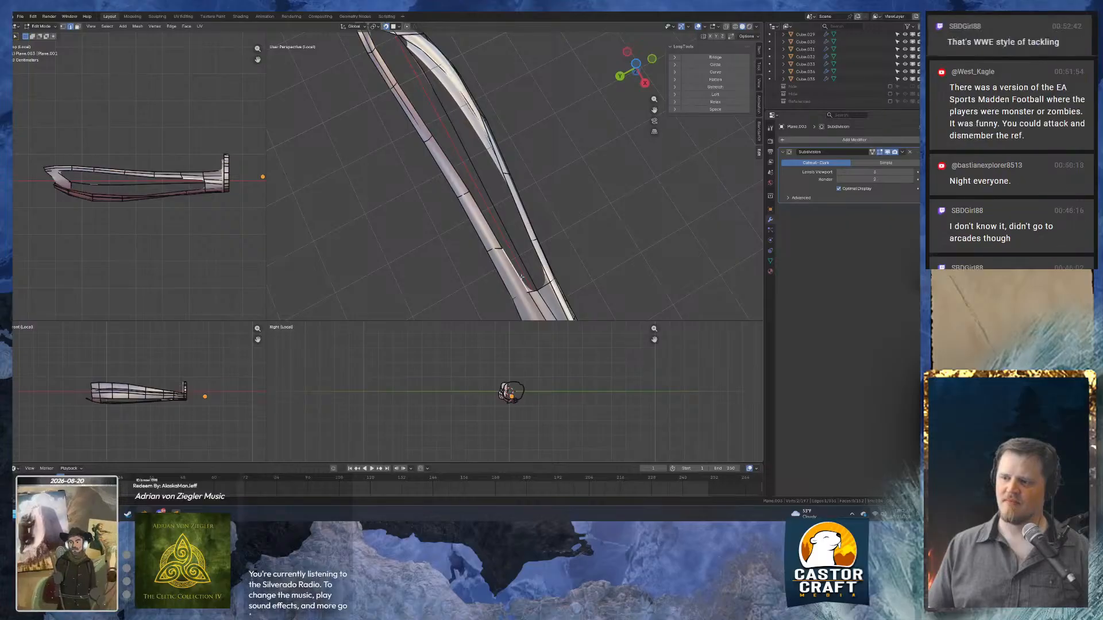
{"action": "middle_click_drag", "start_coordinate": [398, 81], "coordinate": [357, 123]}
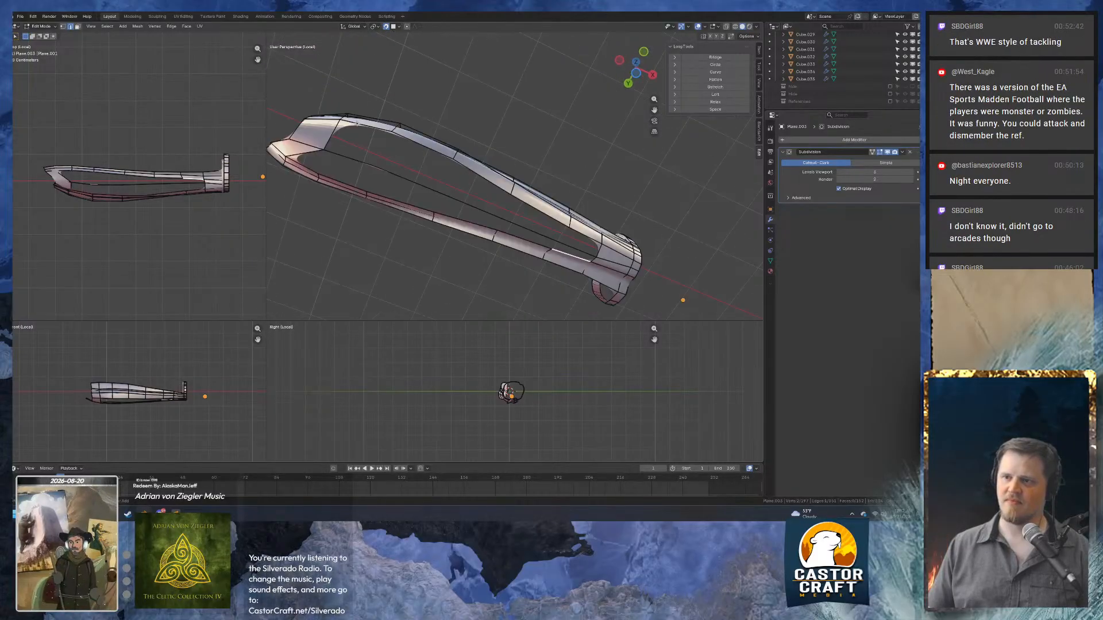
{"action": "left_click", "coordinate": [315, 163], "text": "ctrl"}
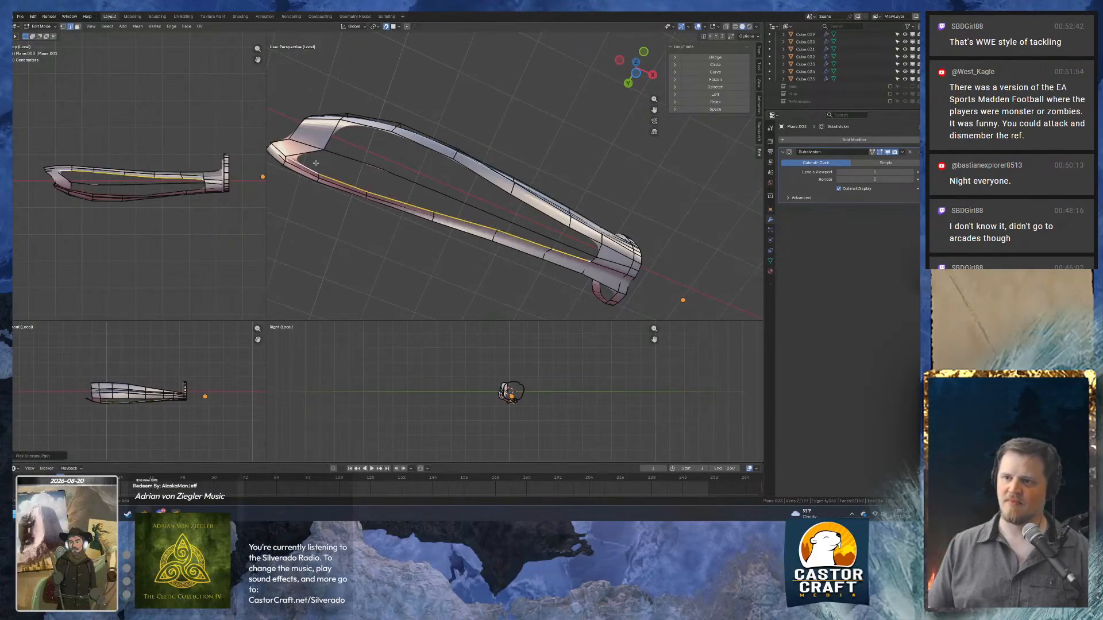
{"action": "left_click", "coordinate": [574, 250], "text": "ctrl"}
{"action": "key", "text": "ctrl+e"}
{"action": "left_click", "coordinate": [575, 250]}
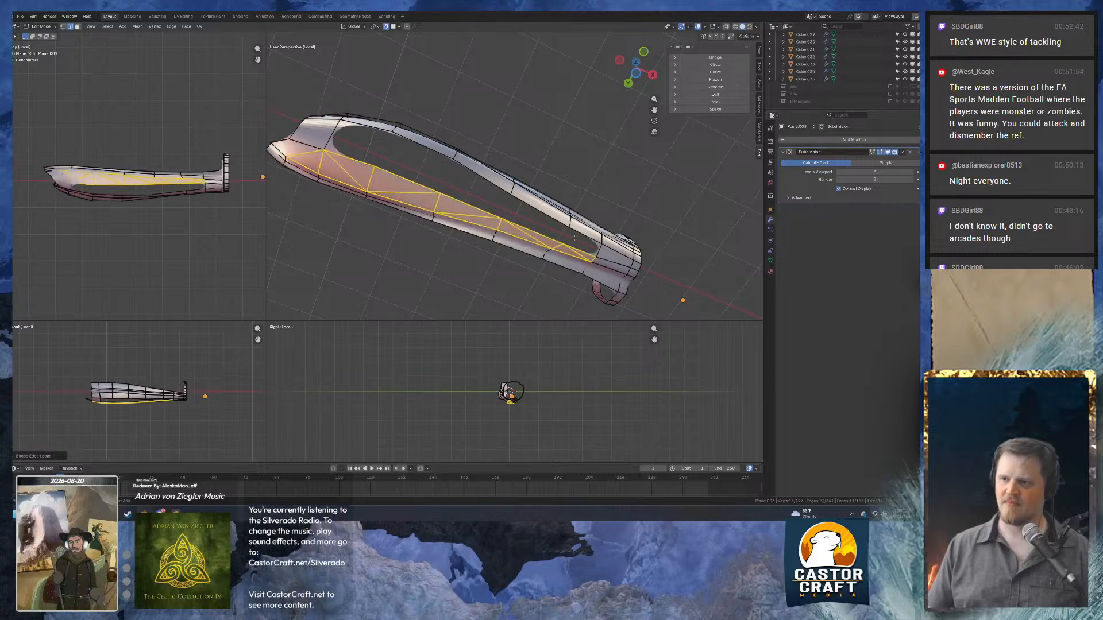
{"action": "key", "text": "ctrl+z"}
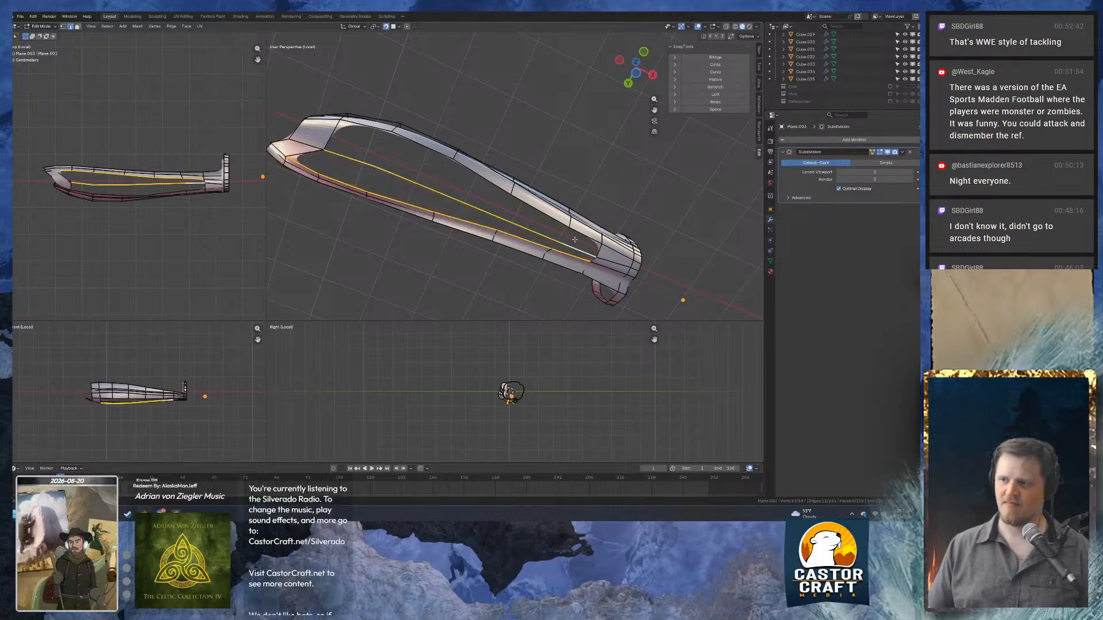
Turn off the Subdivision modifier's Edit Mode display and fill the first faces between the strip and the loose chain near the wrist.
{"action": "middle_click_drag", "start_coordinate": [573, 252], "coordinate": [656, 198]}
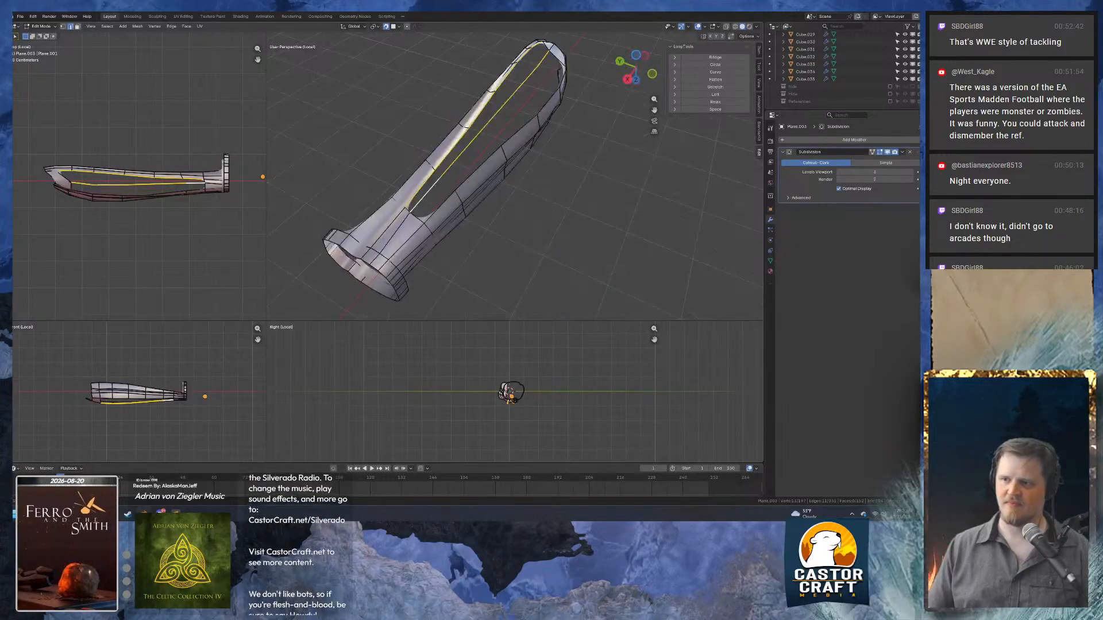
{"action": "scroll", "coordinate": [656, 198], "scroll_direction": "up", "scroll_amount": 6}
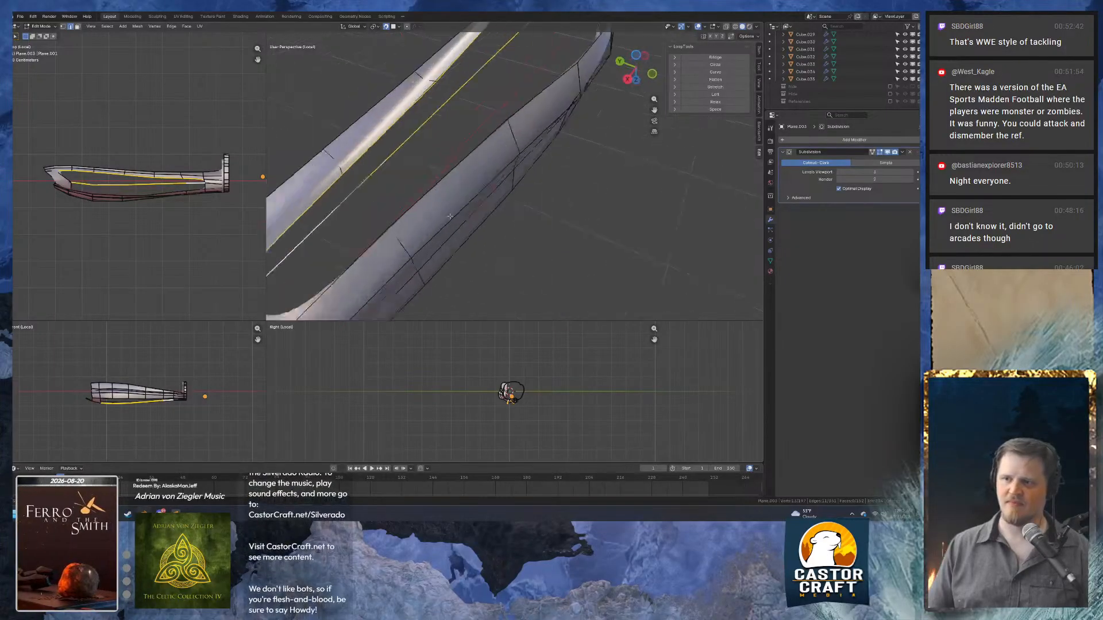
{"action": "left_click", "coordinate": [879, 151]}
{"action": "left_click", "coordinate": [510, 202]}
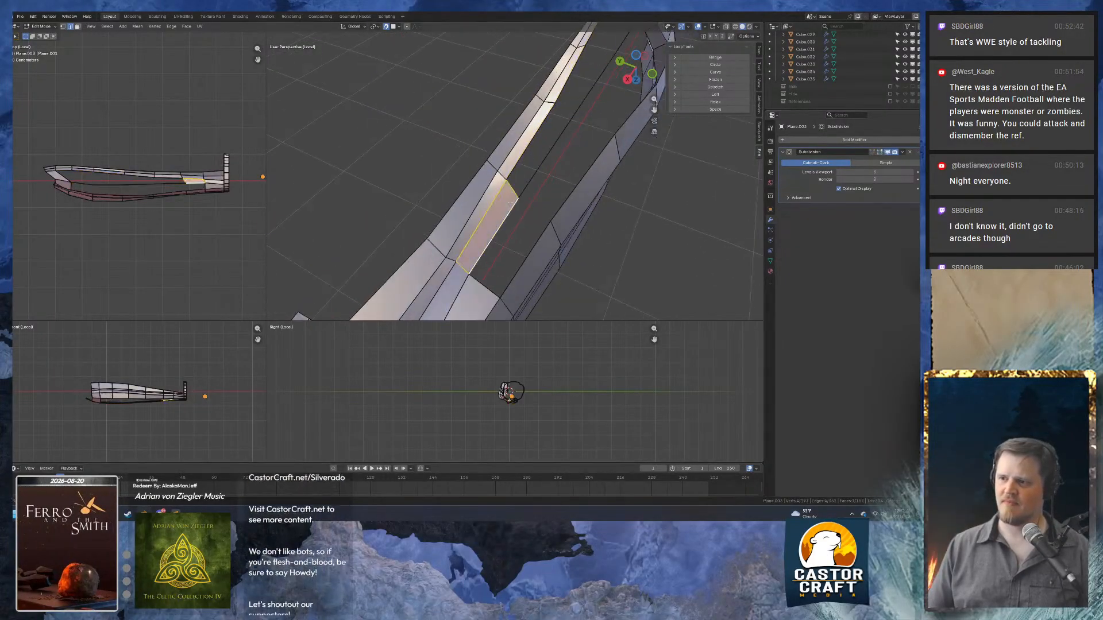
{"action": "left_click", "coordinate": [526, 158]}
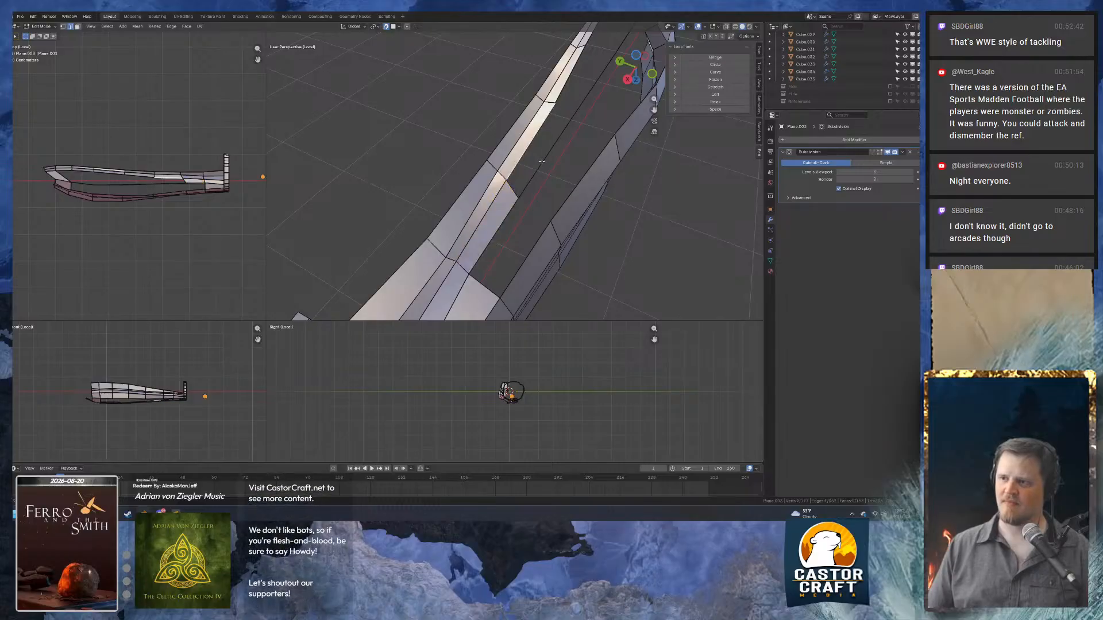
Fill the remaining faces between the strip's inner edge and the loose chain, working from the middle toward the strand tip.
{"action": "middle_click_drag", "start_coordinate": [526, 159], "coordinate": [501, 168]}
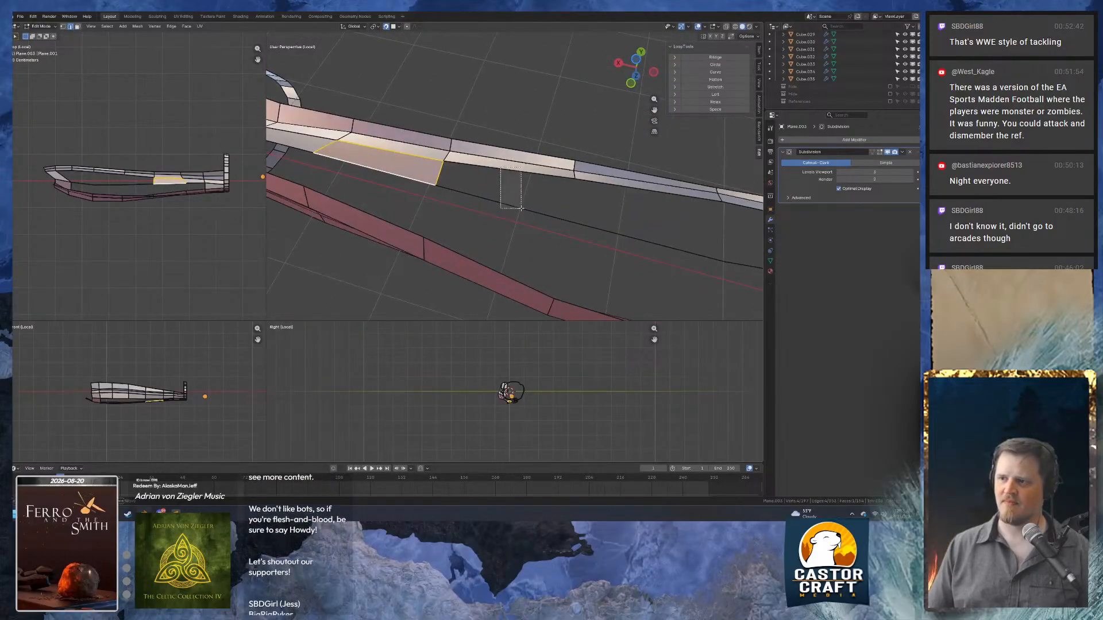
{"action": "left_click_drag", "start_coordinate": [521, 208], "coordinate": [522, 210]}
{"action": "key", "text": "f"}
{"action": "left_click_drag", "start_coordinate": [603, 185], "coordinate": [643, 240]}
{"action": "key", "text": "f"}
{"action": "middle_click_drag", "start_coordinate": [708, 219], "coordinate": [530, 171], "text": "shift"}
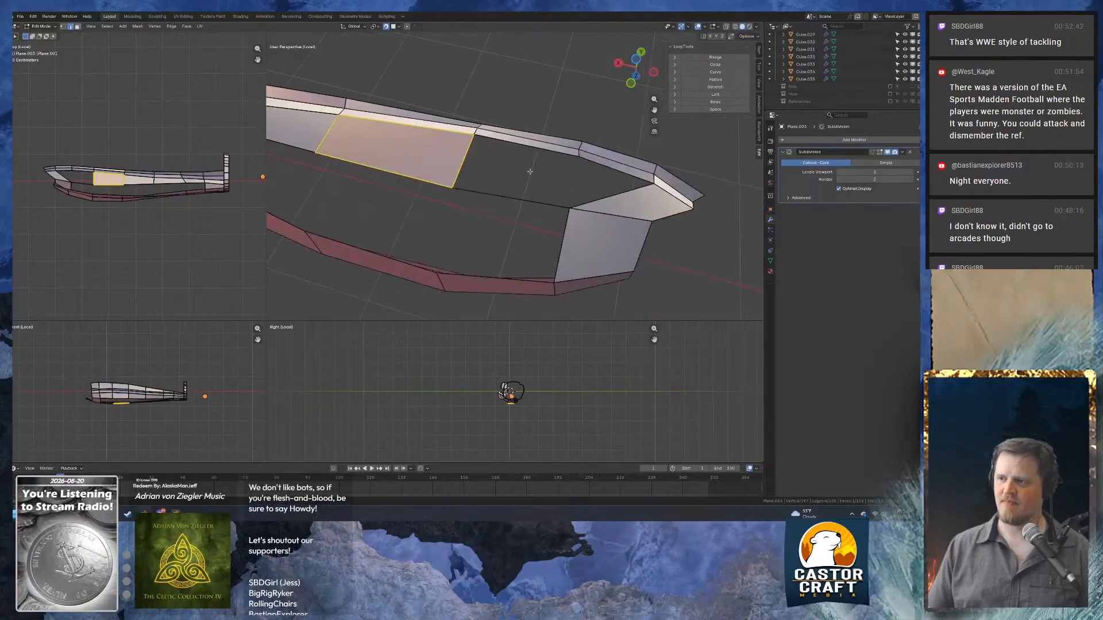
{"action": "left_click_drag", "start_coordinate": [541, 216], "coordinate": [541, 218]}
{"action": "key", "text": "f"}
Redirect the edge flow at the strand tip by connecting the two corner vertices and dissolving the diagonal edge.
{"action": "middle_click_drag", "start_coordinate": [586, 207], "coordinate": [541, 204]}
{"action": "key", "text": "alt+a"}
{"action": "left_click", "coordinate": [617, 196]}
{"action": "scroll", "coordinate": [510, 201], "scroll_direction": "up", "scroll_amount": 3}
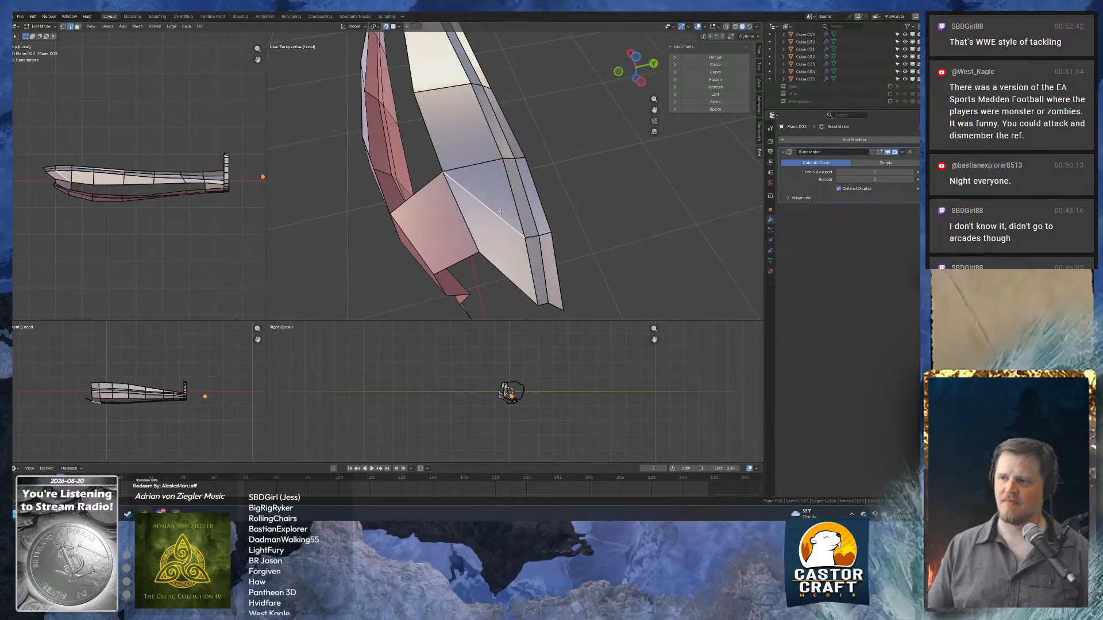
{"action": "left_click", "coordinate": [526, 239], "text": "alt"}
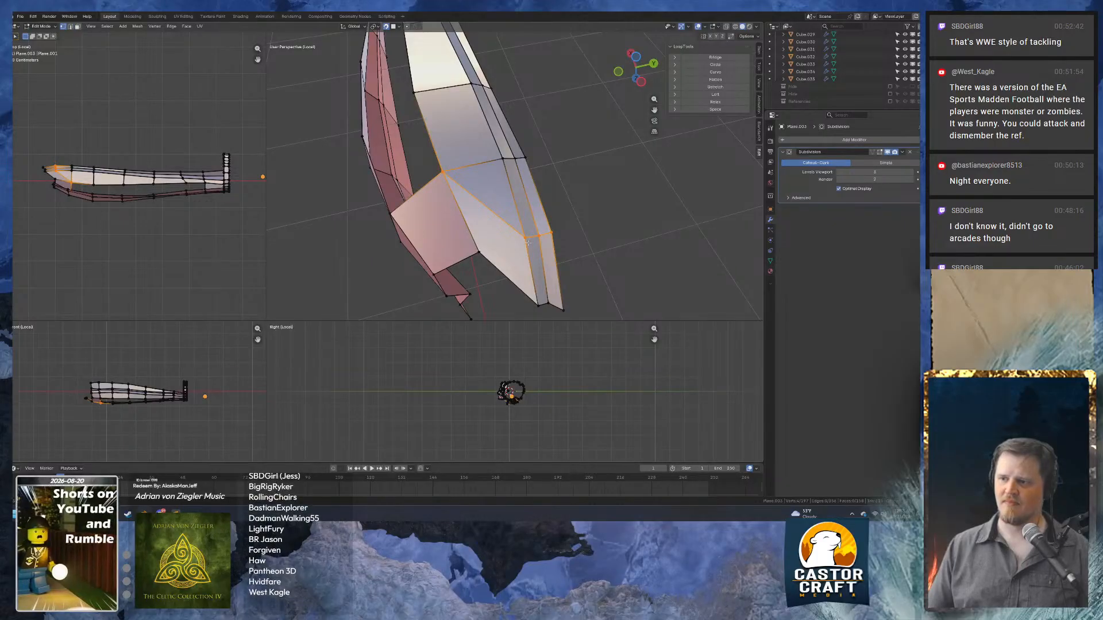
{"action": "left_click", "coordinate": [484, 251], "text": "alt"}
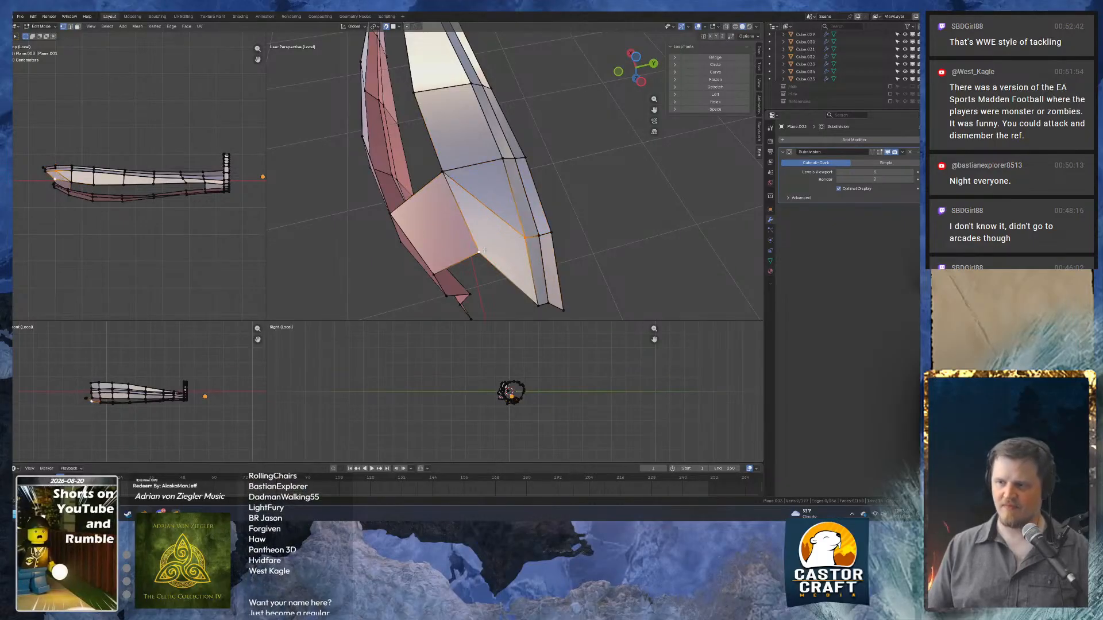
{"action": "key", "text": "j"}
{"action": "key", "text": "2"}
{"action": "middle_click_drag", "start_coordinate": [495, 219], "coordinate": [524, 178]}
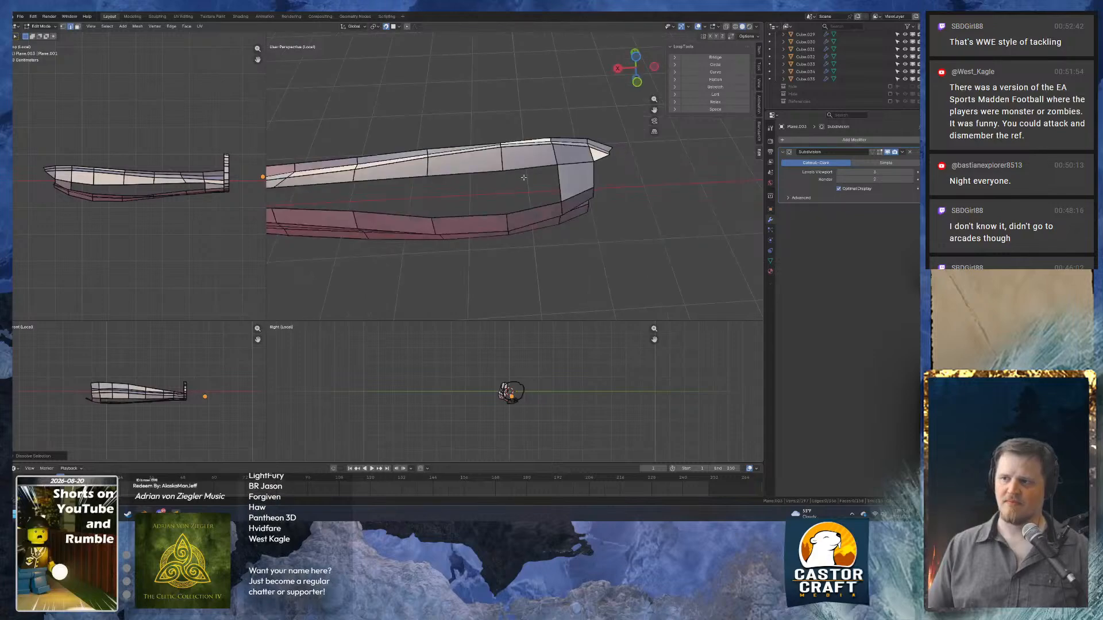
Fill the last open gap between the two facing face strips with quads, from the strand tip back to the wrist.
{"action": "key", "text": "3"}
{"action": "left_click", "coordinate": [535, 205]}
{"action": "left_click", "coordinate": [482, 175]}
{"action": "key", "text": "f"}
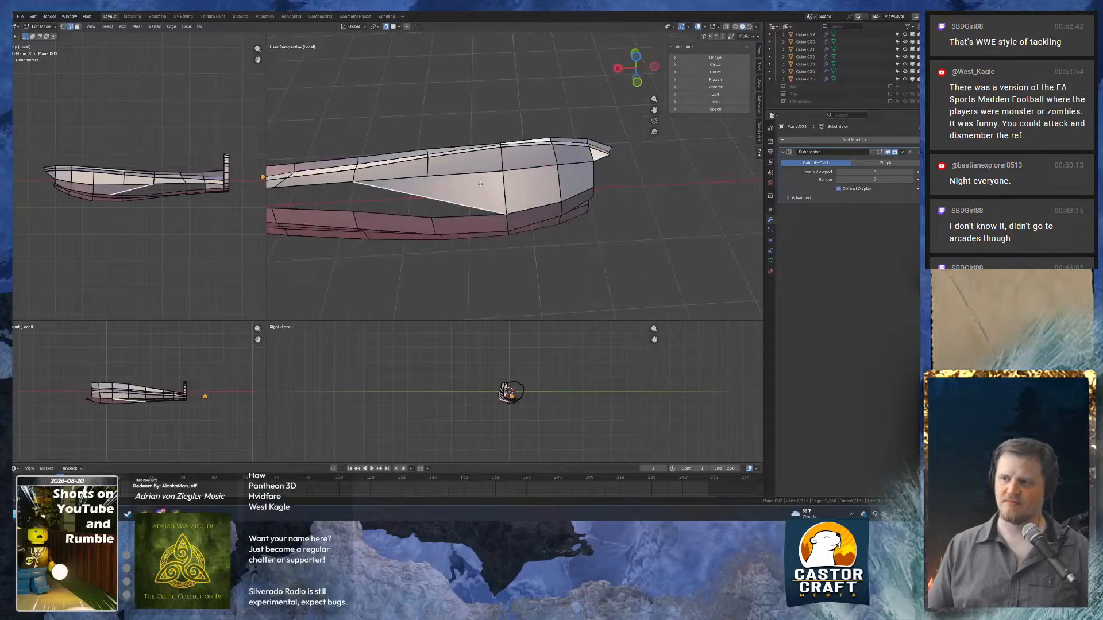
{"action": "key", "text": "ctrl+z"}
{"action": "left_click", "coordinate": [475, 217], "text": "shift"}
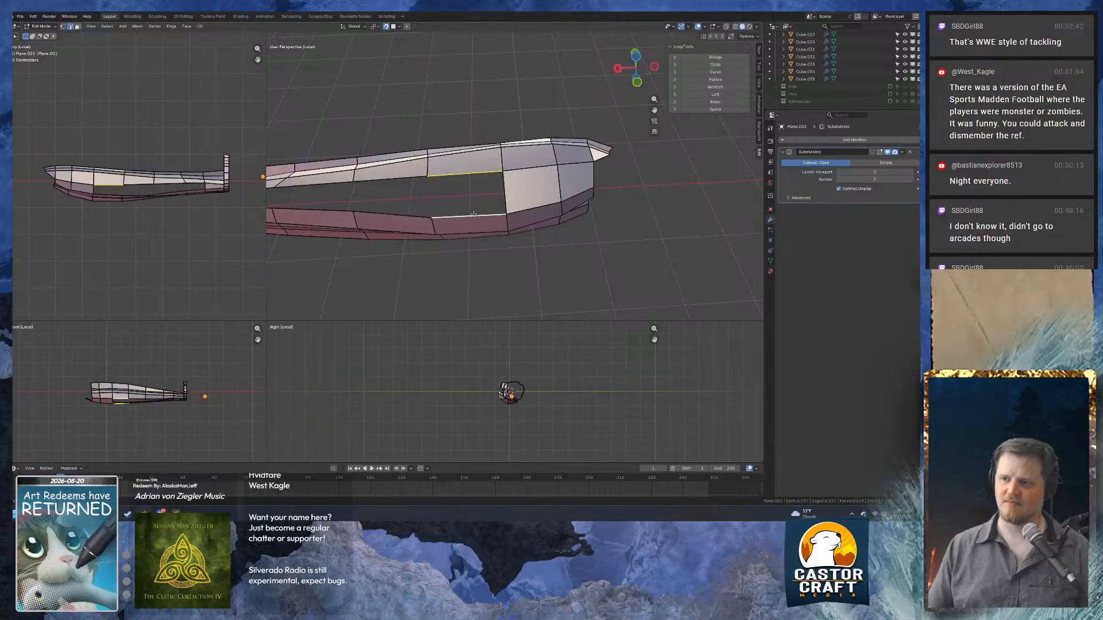
{"action": "key", "text": "f"}
{"action": "left_click", "coordinate": [430, 198]}
{"action": "key", "text": "f"}
{"action": "key", "text": "f"}
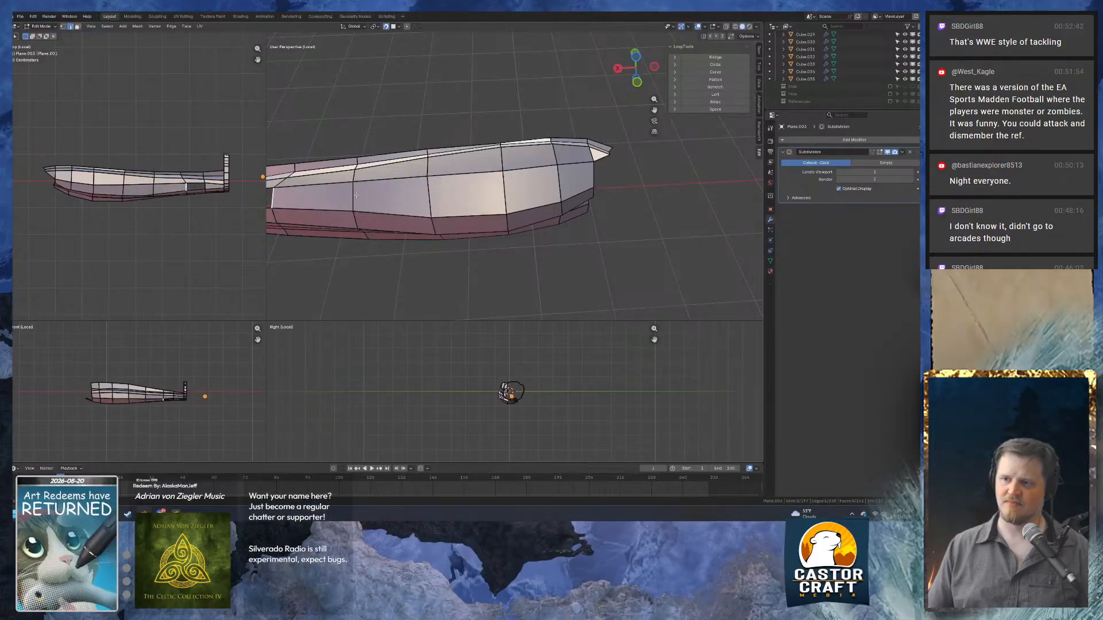
{"action": "middle_click_drag", "start_coordinate": [343, 198], "coordinate": [546, 207], "text": "shift"}
{"action": "key", "text": "f"}
{"action": "middle_click_drag", "start_coordinate": [462, 201], "coordinate": [526, 194]}
Inspect the smoothed forearm shell in Object Mode from the wrist end, and return to Edit Mode.
{"action": "key", "text": "Tab"}
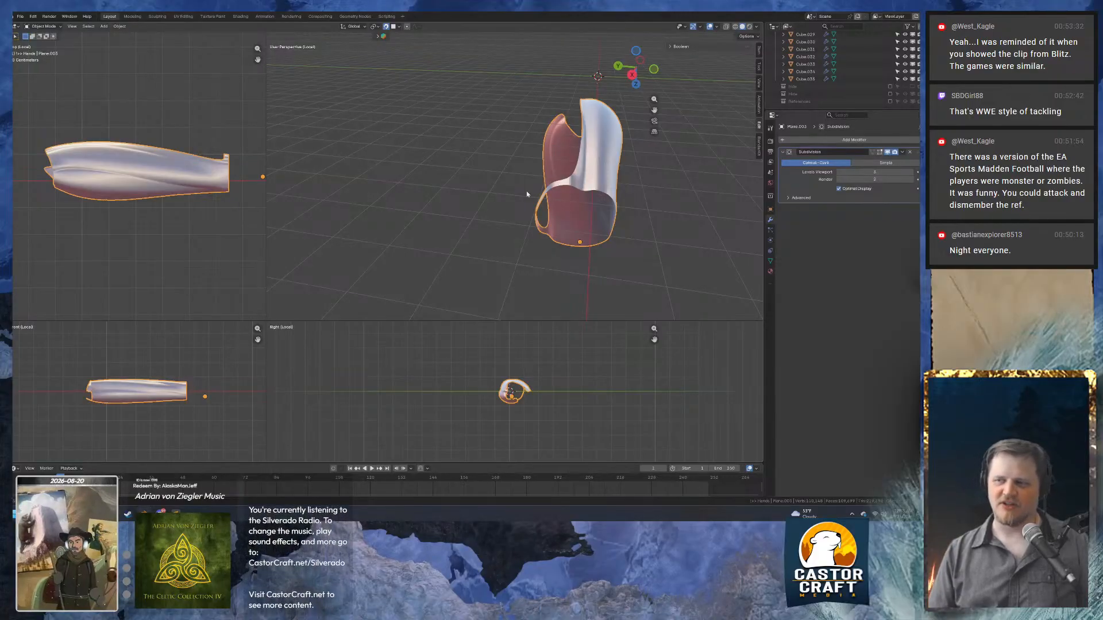
{"action": "middle_click_drag", "start_coordinate": [526, 194], "coordinate": [548, 152]}
{"action": "key", "text": "Tab"}
{"action": "scroll", "coordinate": [534, 194], "scroll_direction": "up", "scroll_amount": 3}
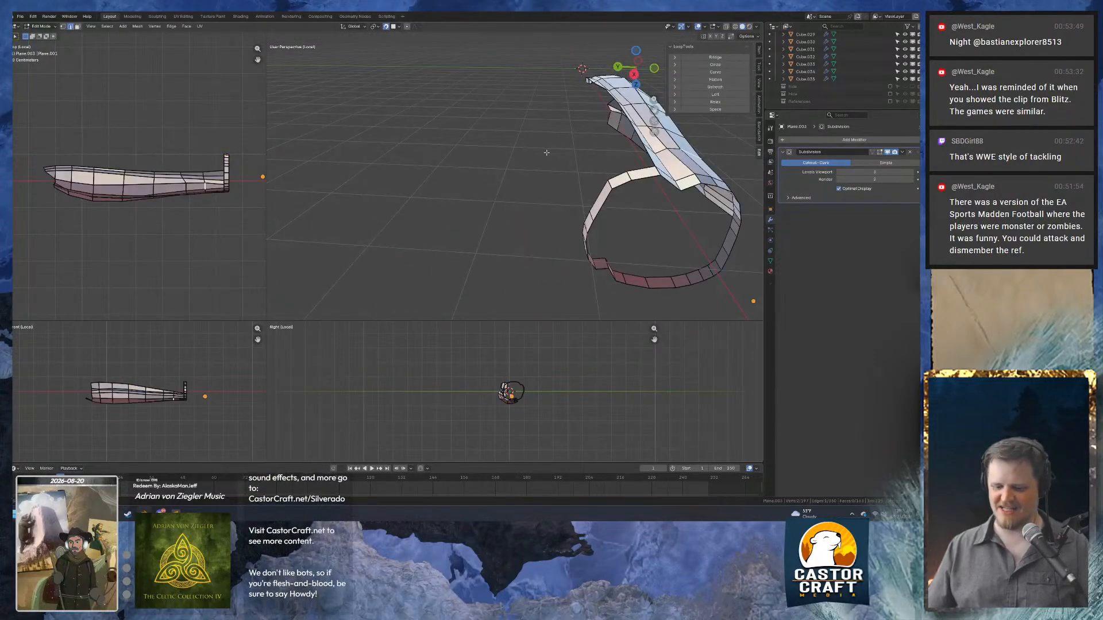
Reveal the hidden mesh parts and exit local view to bring back the sculpted forearm.
{"action": "key", "text": "alt+h"}
{"action": "key", "text": "KP_Decimal"}
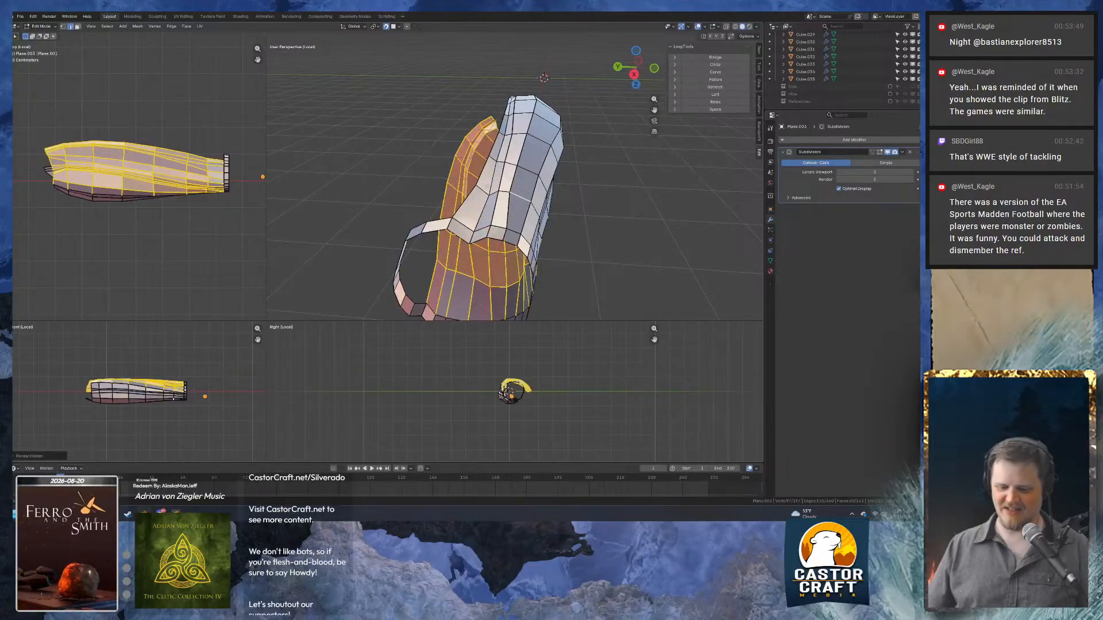
{"action": "key", "text": "KP_Divide"}
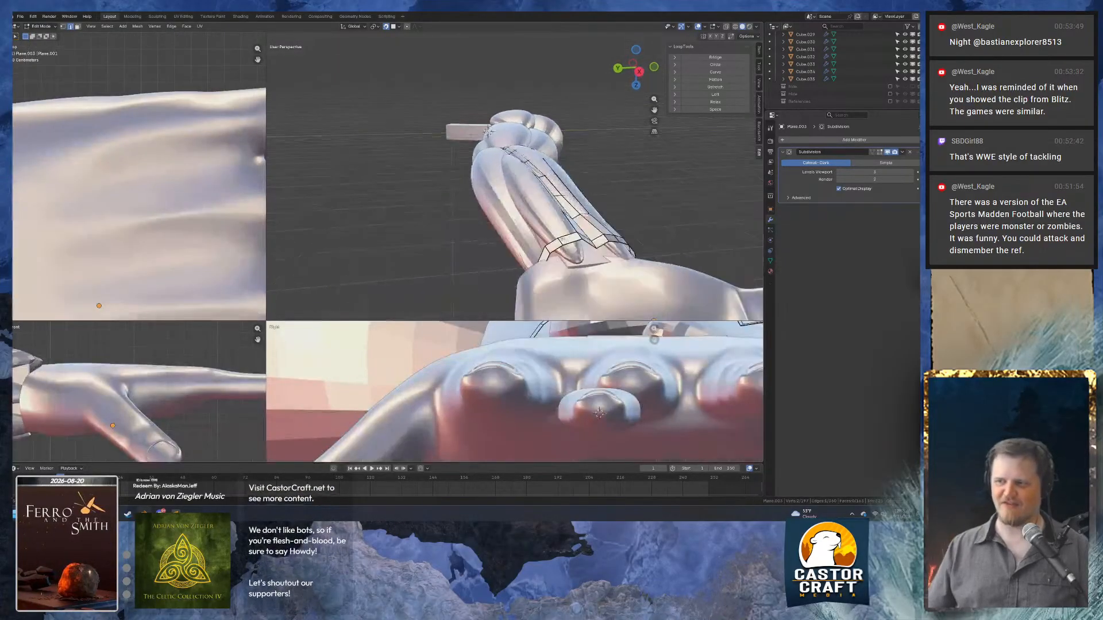
Extrude two surface-snapped vertices from the next wrist-band vertex along the neighbouring strand.
{"action": "middle_click_drag", "start_coordinate": [590, 194], "coordinate": [466, 257]}
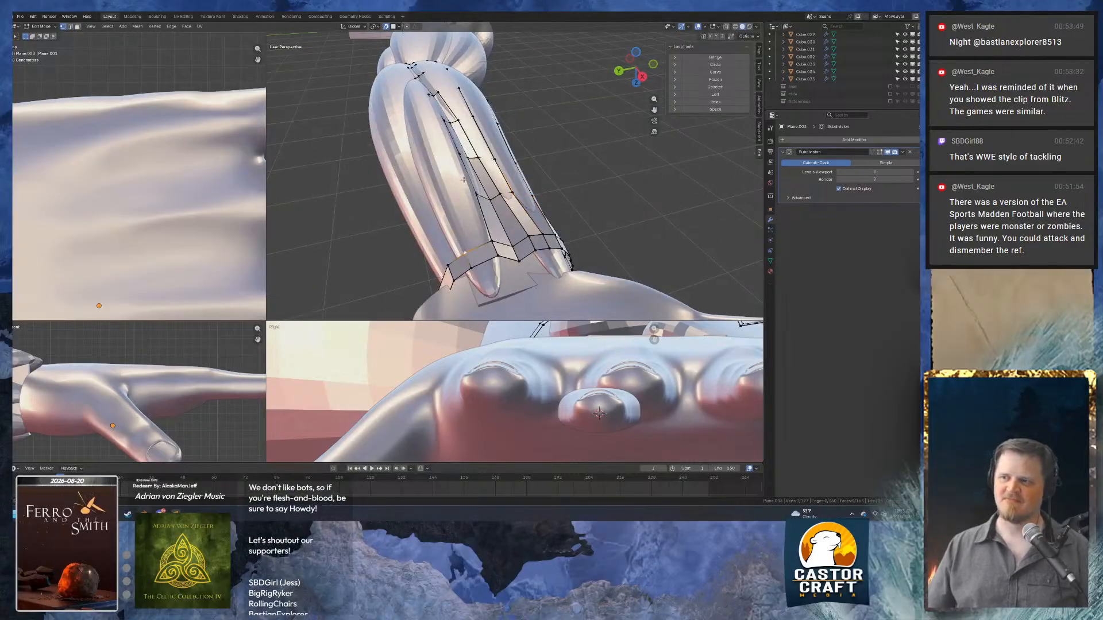
{"action": "mouse_move", "coordinate": [463, 179]}
{"action": "middle_mouse_down"}
{"action": "mouse_move", "coordinate": [437, 218]}
{"action": "mouse_move", "coordinate": [476, 150]}
{"action": "mouse_move", "coordinate": [463, 180]}
{"action": "middle_mouse_up"}
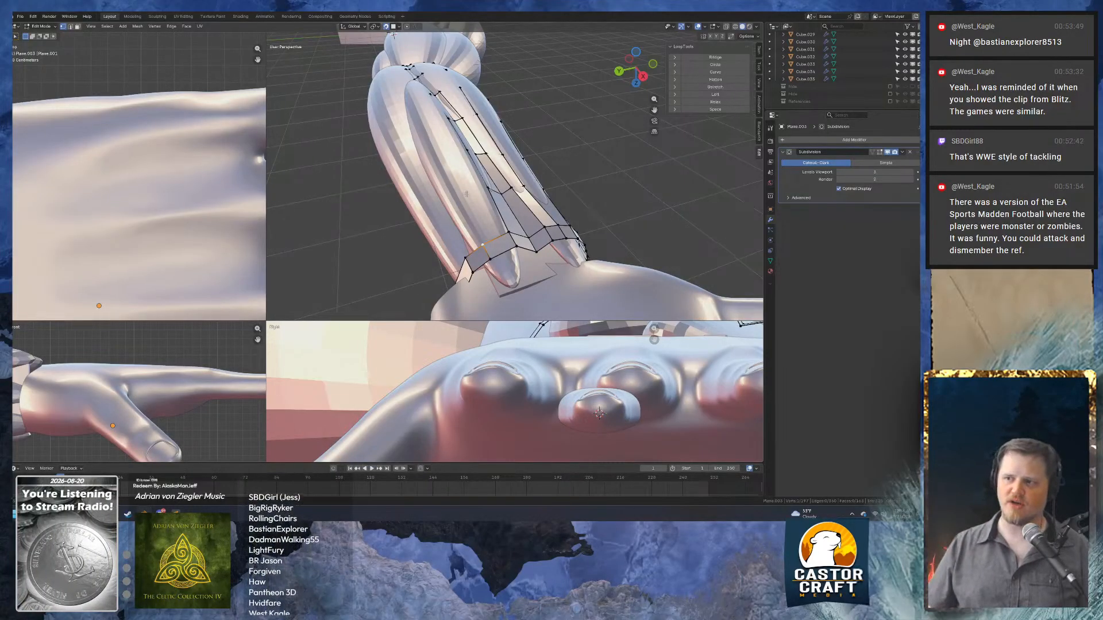
{"action": "middle_click_drag", "start_coordinate": [467, 193], "coordinate": [497, 186]}
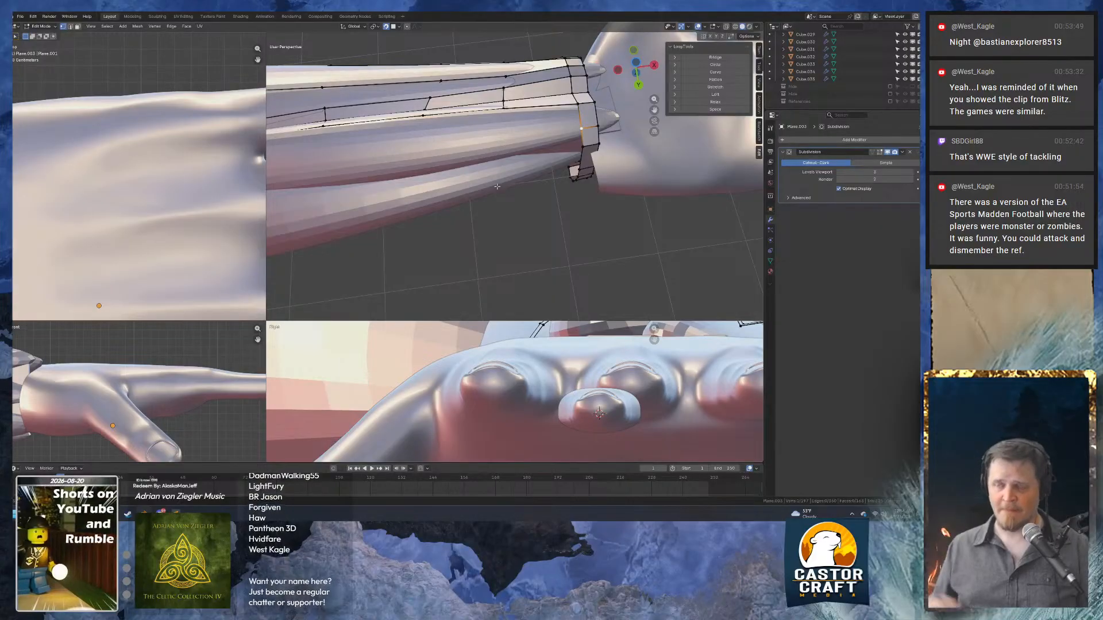
{"action": "middle_click_drag", "start_coordinate": [547, 110], "coordinate": [640, 166], "text": "shift"}
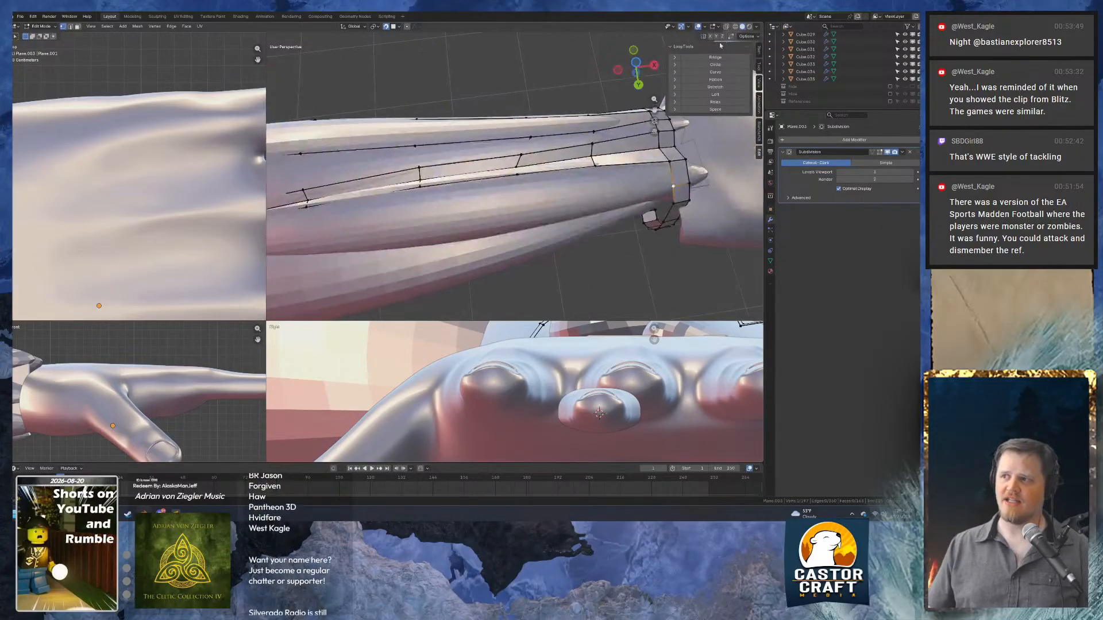
{"action": "left_click", "coordinate": [726, 27]}
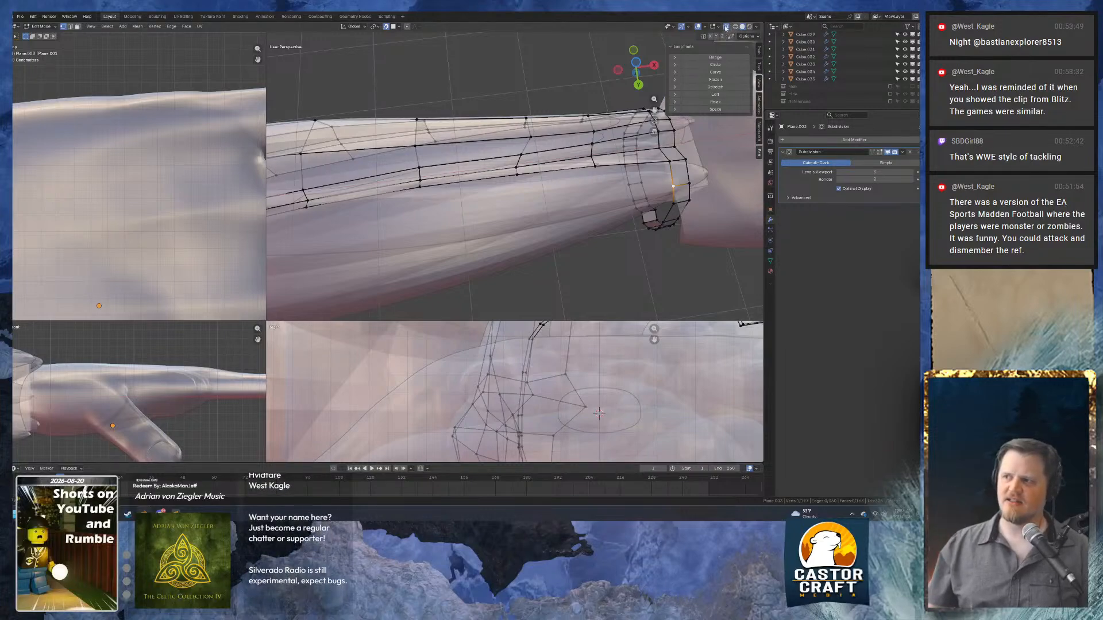
{"action": "left_click", "coordinate": [726, 27]}
{"action": "middle_click_drag", "start_coordinate": [643, 155], "coordinate": [575, 166]}
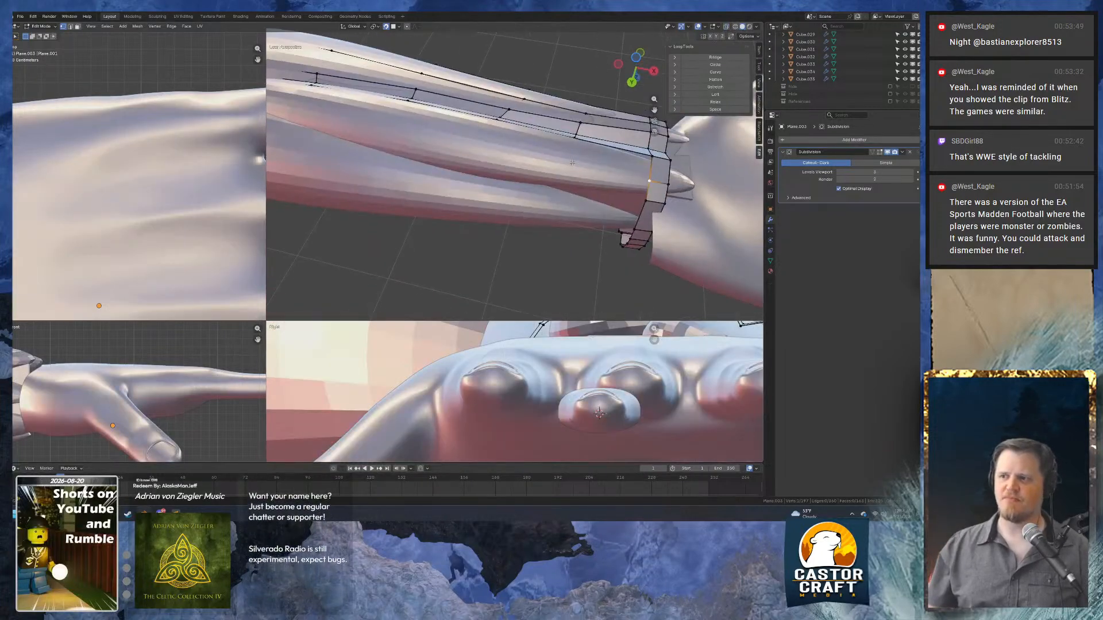
{"action": "key", "text": "e"}
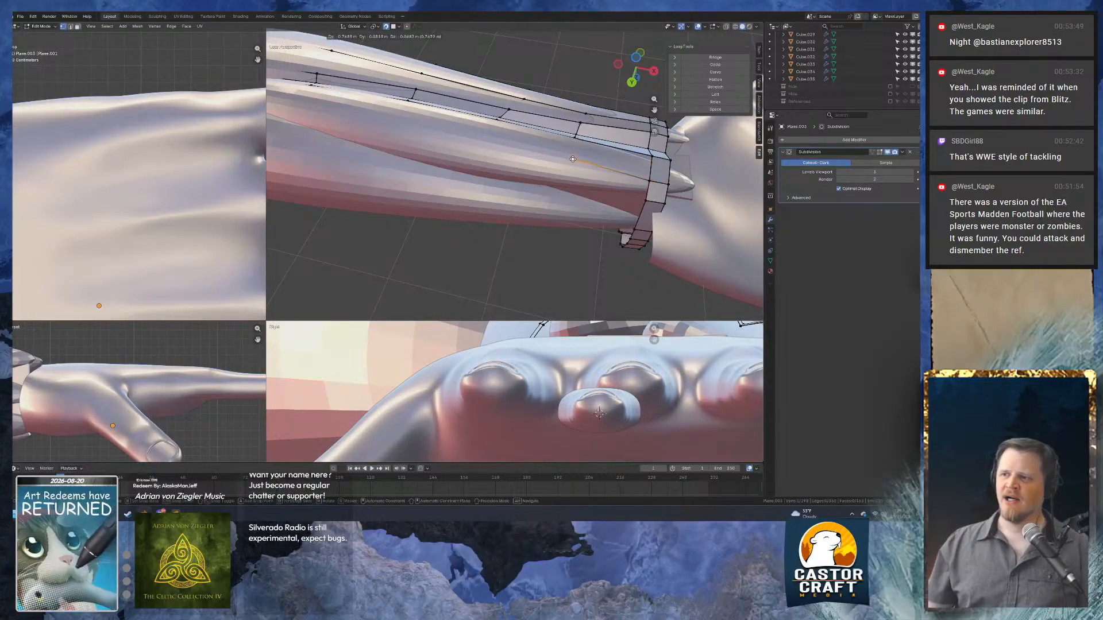
{"action": "left_click", "coordinate": [569, 158]}
{"action": "middle_click_drag", "start_coordinate": [540, 147], "coordinate": [566, 174], "text": "shift"}
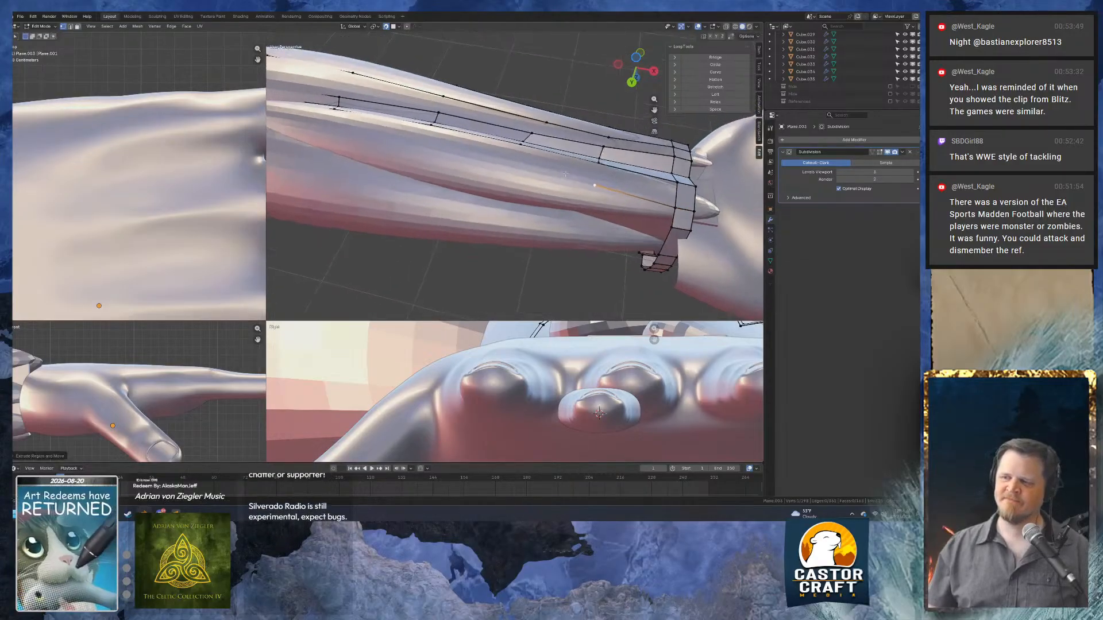
{"action": "key", "text": "e"}
{"action": "left_click", "coordinate": [511, 164]}
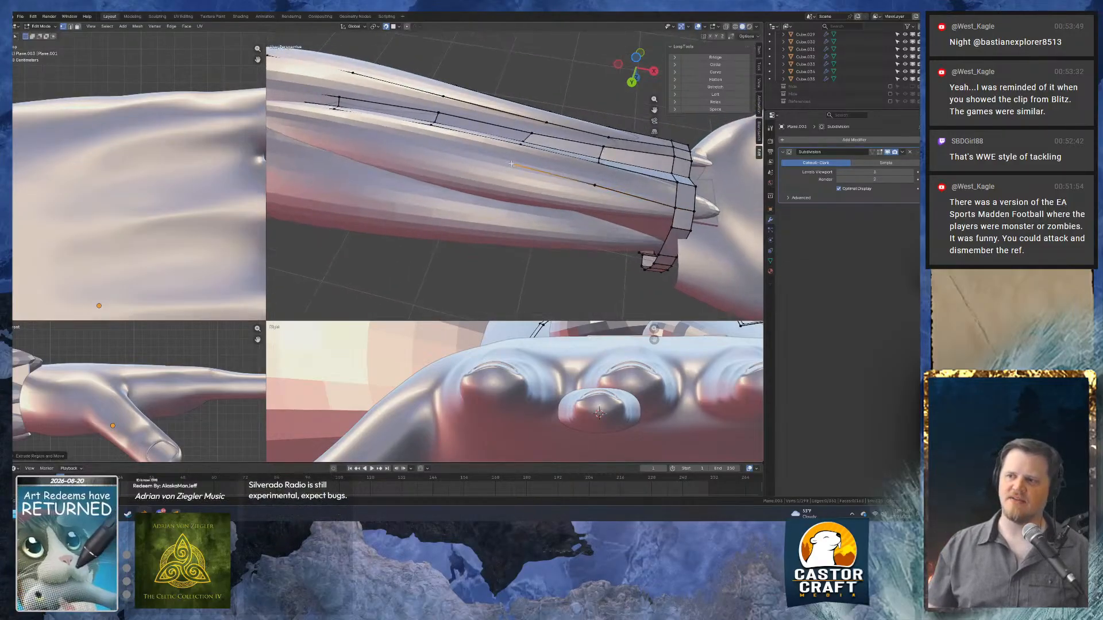
Extend the chain along the middle of the strand with three more surface-snapped vertices.
{"action": "middle_click_drag", "start_coordinate": [494, 170], "coordinate": [609, 189]}
{"action": "key", "text": "e"}
{"action": "left_click", "coordinate": [520, 197]}
{"action": "key", "text": "e"}
{"action": "left_click", "coordinate": [507, 186]}
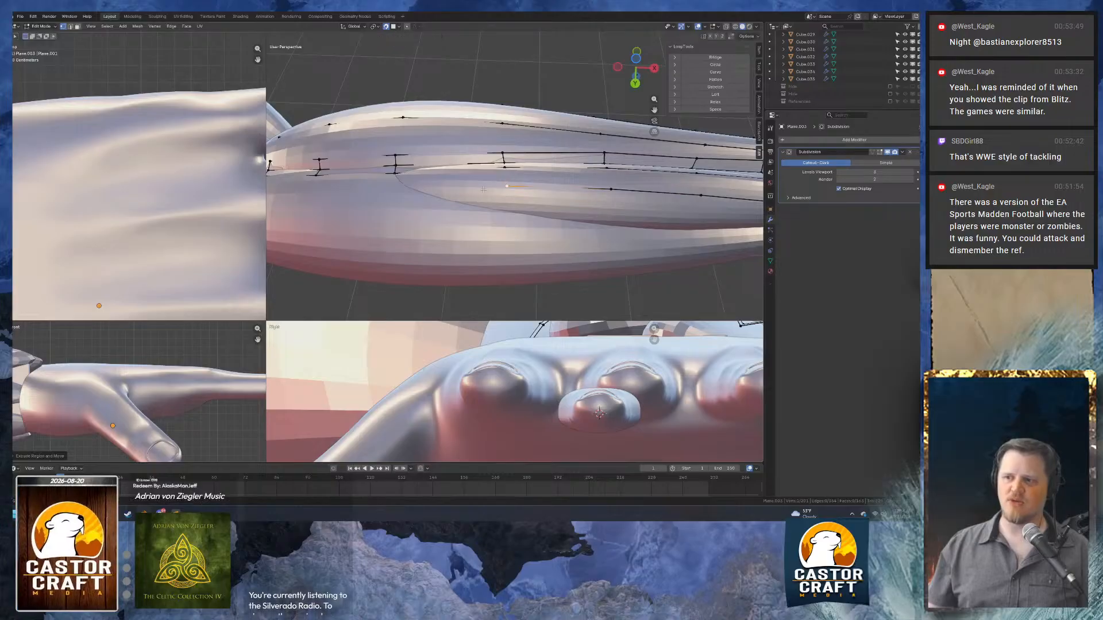
{"action": "key", "text": "e"}
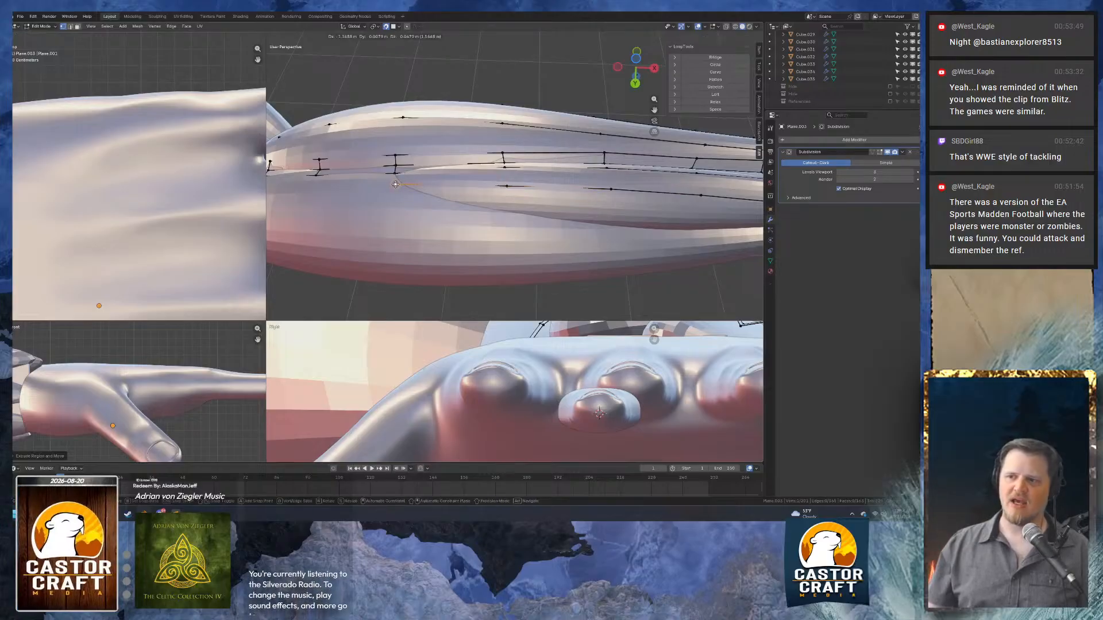
{"action": "left_click", "coordinate": [396, 184]}
Extrude three further vertices to carry the chain over the strand's rounded tip.
{"action": "middle_click_drag", "start_coordinate": [395, 184], "coordinate": [629, 242], "text": "shift"}
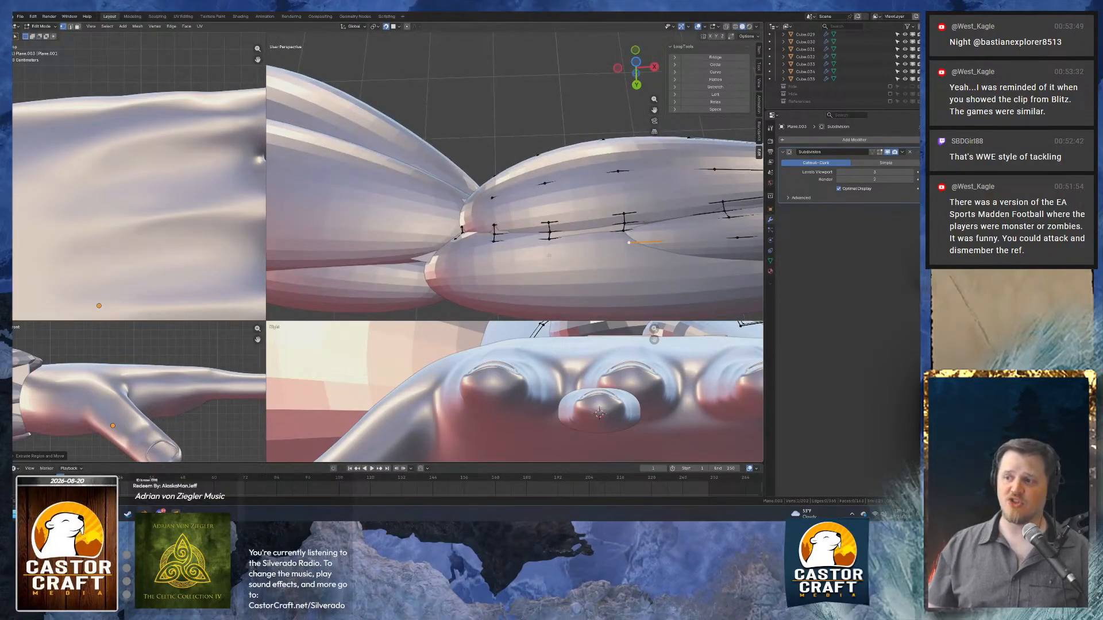
{"action": "key", "text": "e"}
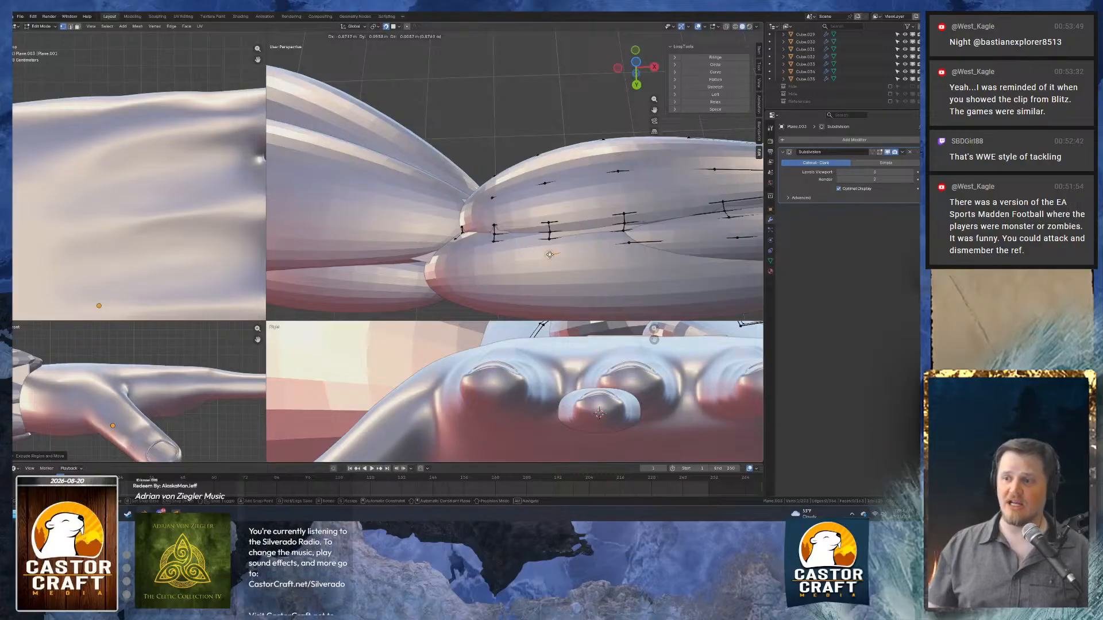
{"action": "left_click", "coordinate": [549, 255]}
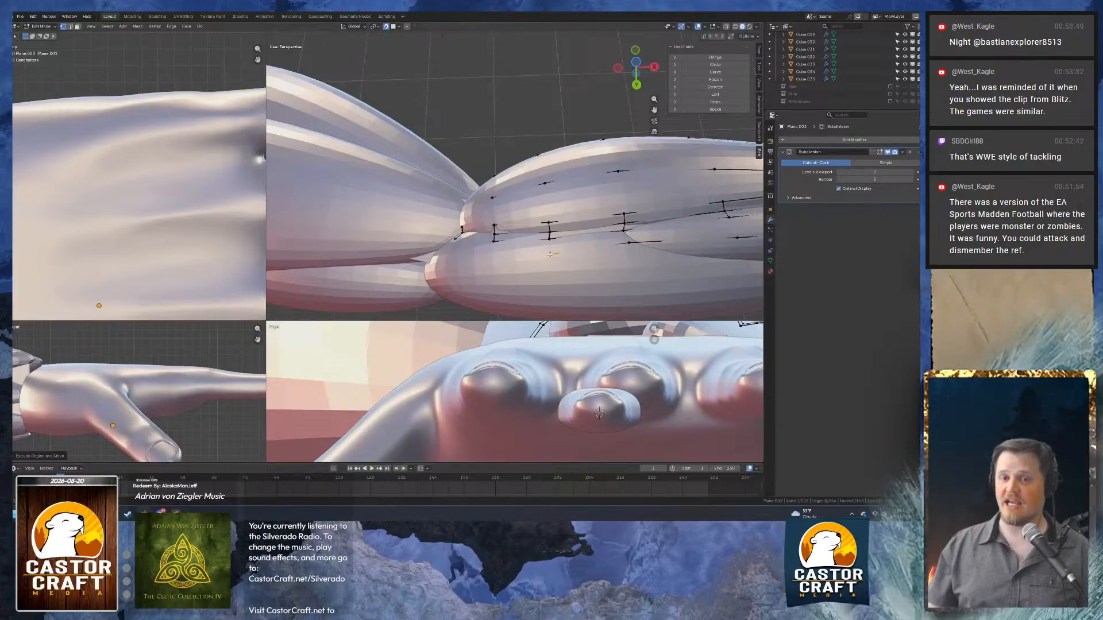
{"action": "left_click", "coordinate": [492, 256]}
{"action": "key", "text": "e"}
{"action": "left_click", "coordinate": [450, 256]}
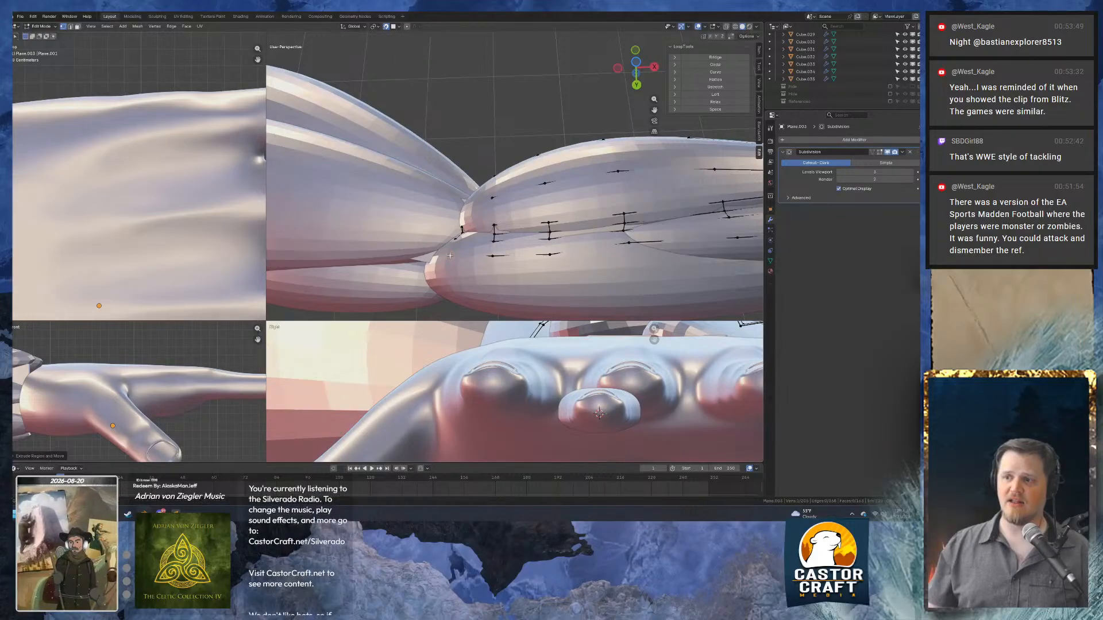
Start another chain from the following wrist-band vertex and move its first two vertices into the groove between the strands.
{"action": "middle_click_drag", "start_coordinate": [449, 255], "coordinate": [518, 108]}
{"action": "key", "text": "e"}
{"action": "left_click", "coordinate": [561, 137]}
{"action": "scroll", "coordinate": [468, 147], "scroll_direction": "up", "scroll_amount": 4}
{"action": "key", "text": "g"}
{"action": "left_click", "coordinate": [508, 109]}
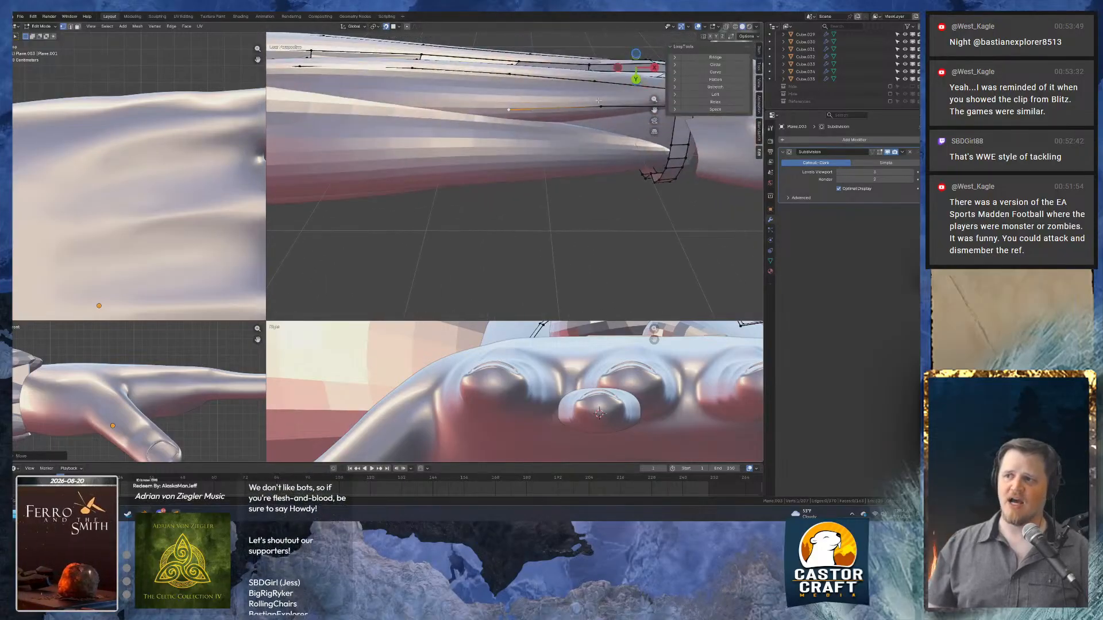
{"action": "left_click", "coordinate": [601, 107]}
{"action": "key", "text": "g"}
{"action": "left_click", "coordinate": [595, 111]}
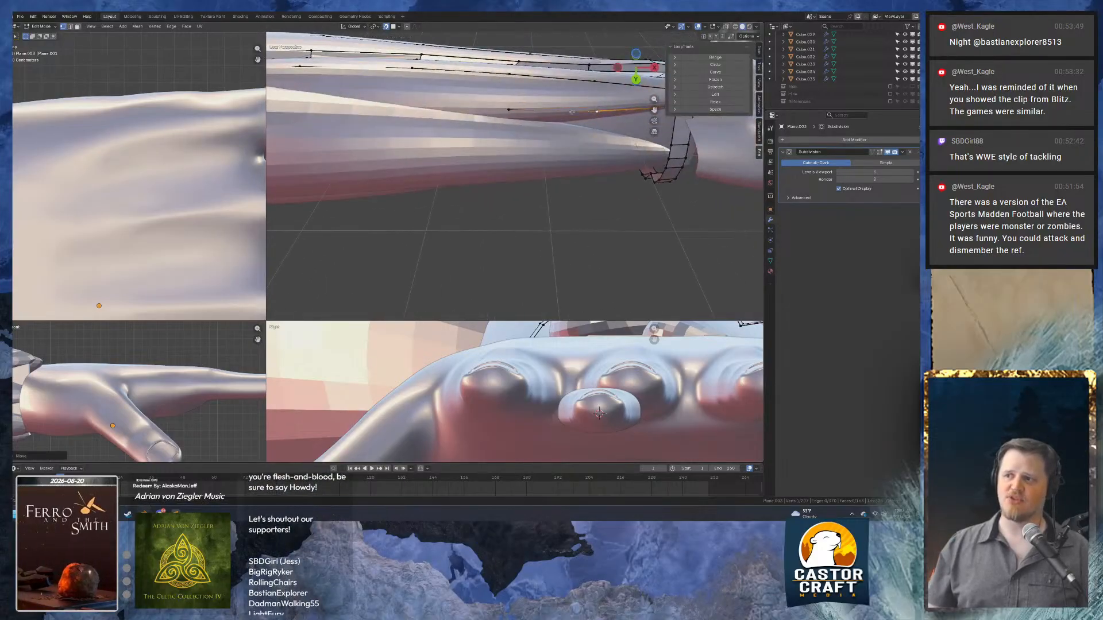
{"action": "middle_click_drag", "start_coordinate": [467, 116], "coordinate": [543, 174], "text": "shift"}
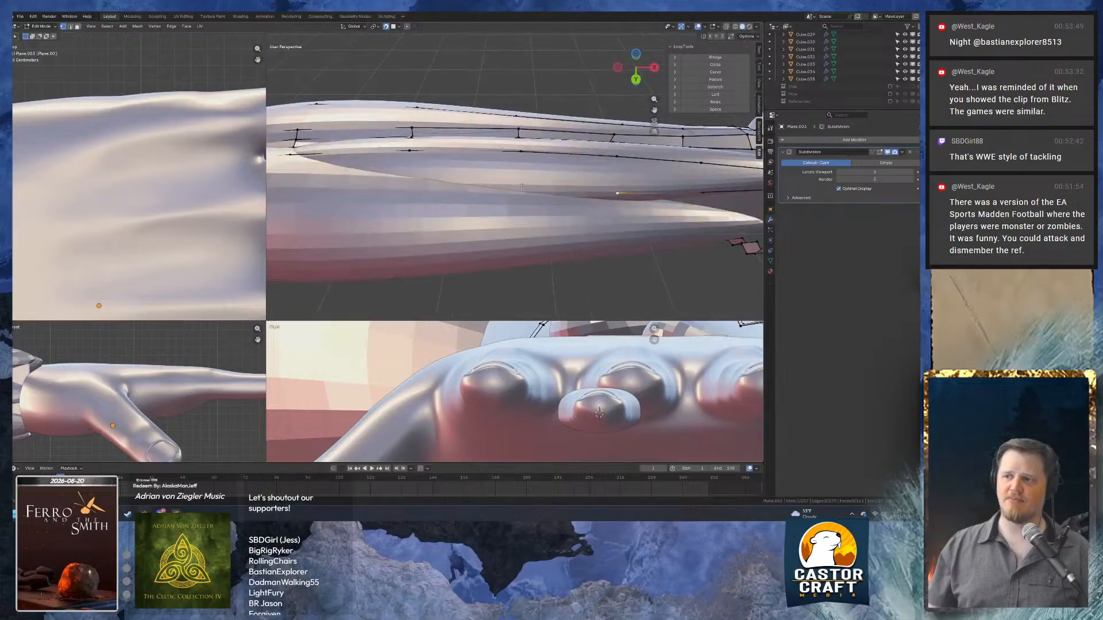
Extend the chain along the groove between the strands with four surface-snapped vertices, continuing onto the wide lower strand.
{"action": "key", "text": "g"}
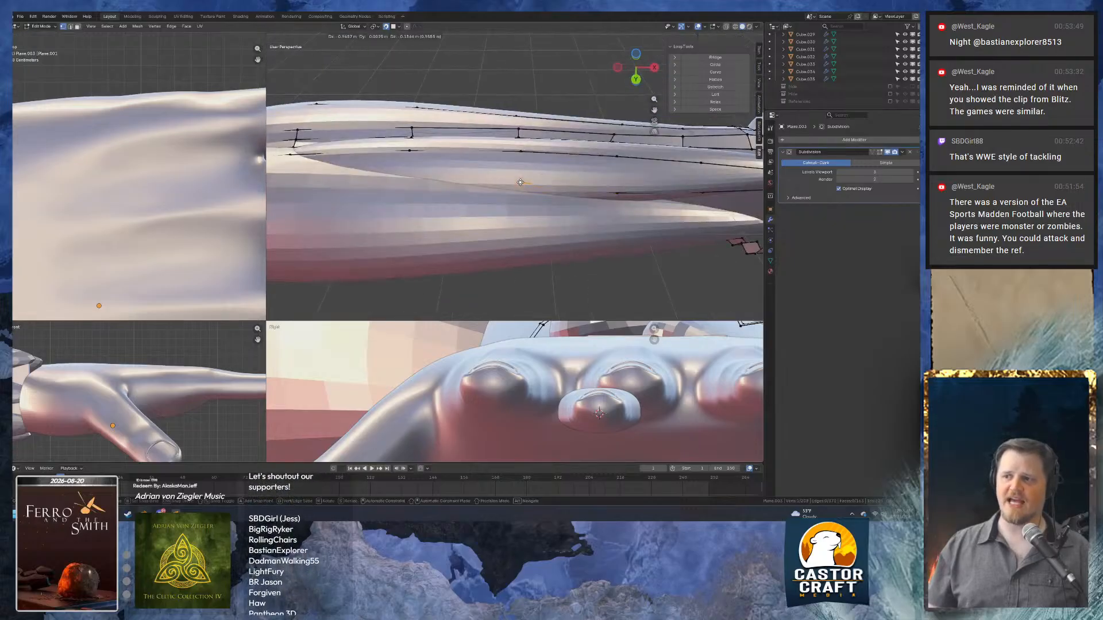
{"action": "left_click", "coordinate": [519, 183]}
{"action": "key", "text": "e"}
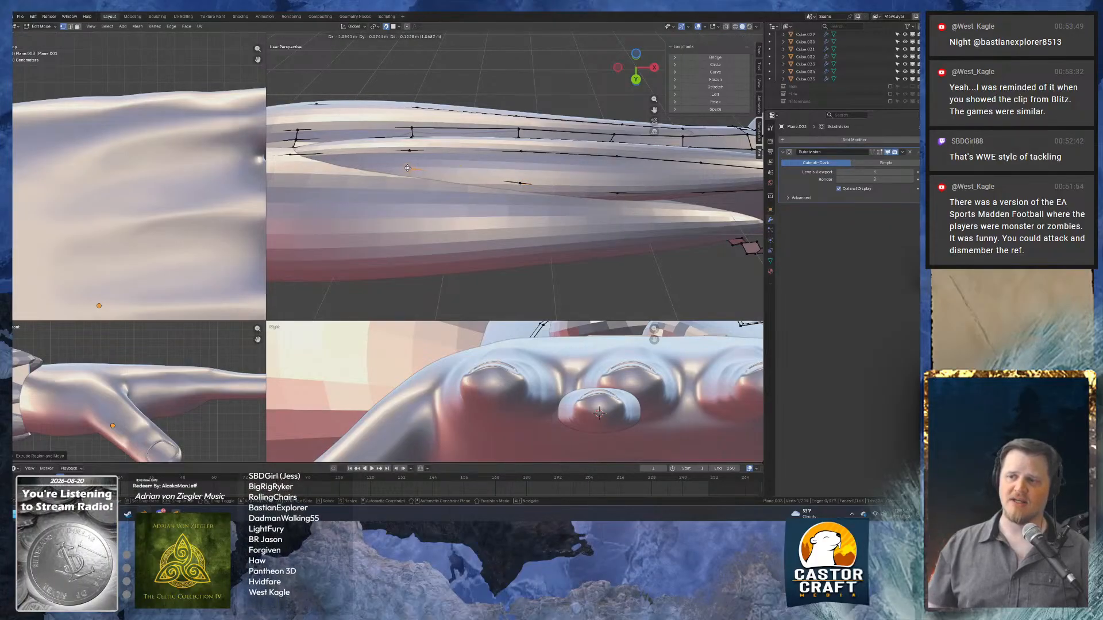
{"action": "left_click", "coordinate": [407, 168]}
{"action": "middle_click_drag", "start_coordinate": [407, 167], "coordinate": [565, 169], "text": "shift"}
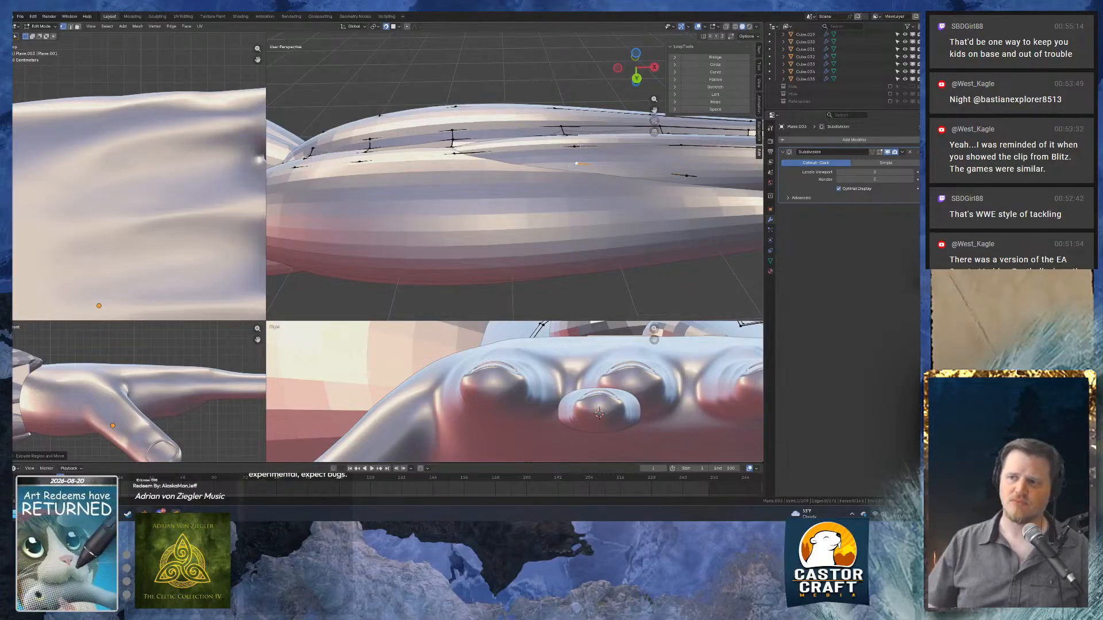
{"action": "middle_click_drag", "start_coordinate": [454, 207], "coordinate": [454, 250]}
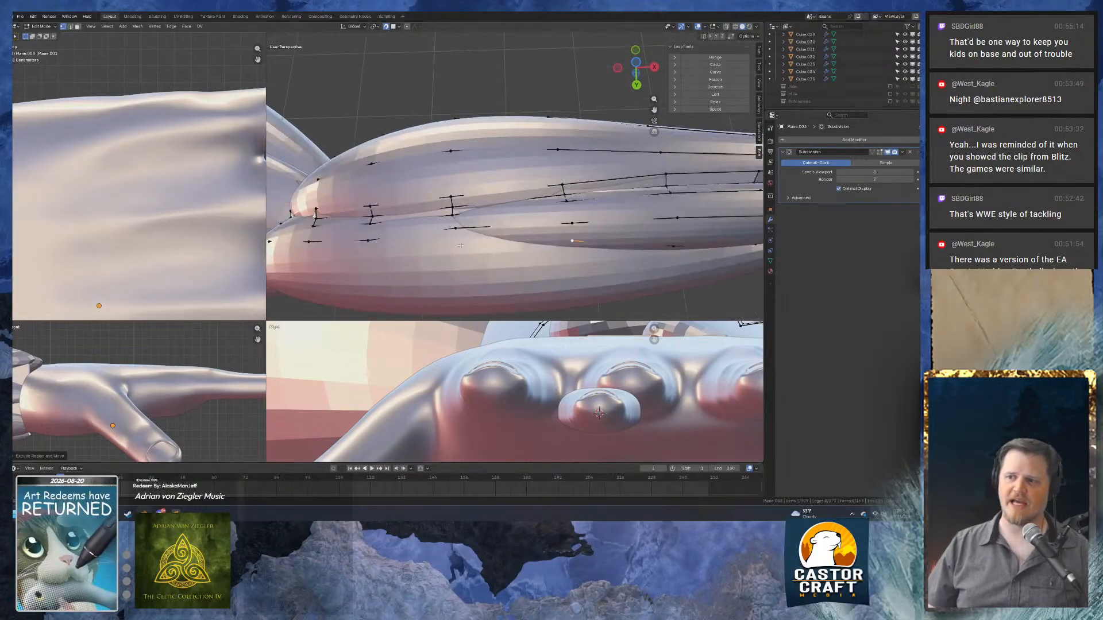
{"action": "right_click", "coordinate": [456, 244], "text": "ctrl"}
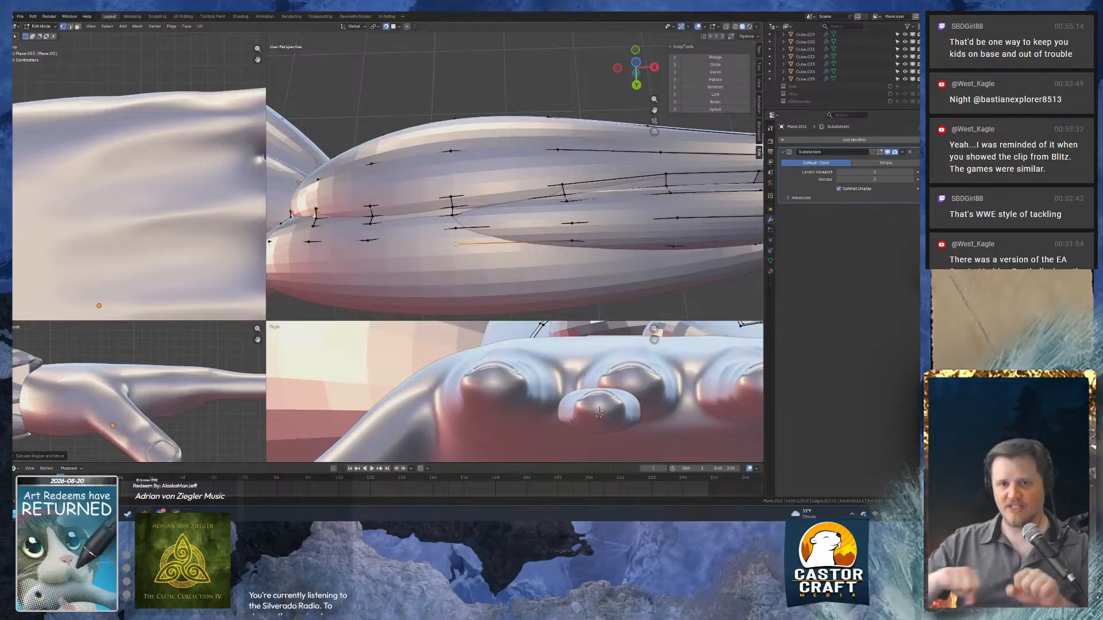
{"action": "middle_click_drag", "start_coordinate": [429, 278], "coordinate": [541, 245], "text": "shift"}
{"action": "key", "text": "e"}
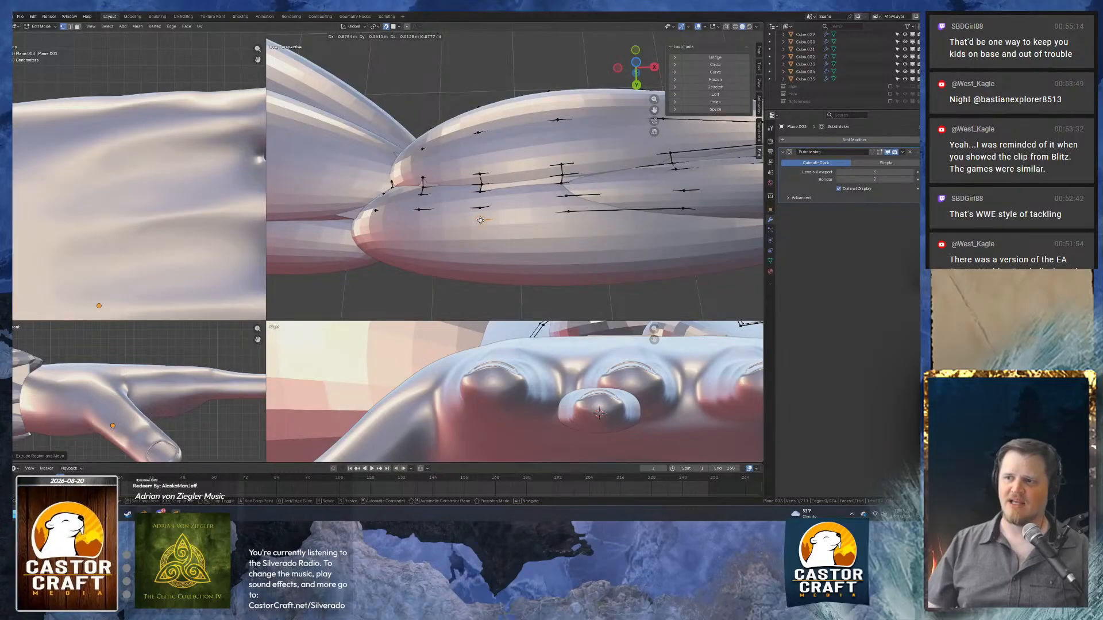
{"action": "left_click", "coordinate": [480, 220]}
Move the chain's last two vertices slightly farther from the neighbouring chain, keeping them on the lower strand's surface.
{"action": "middle_click_drag", "start_coordinate": [480, 220], "coordinate": [464, 237]}
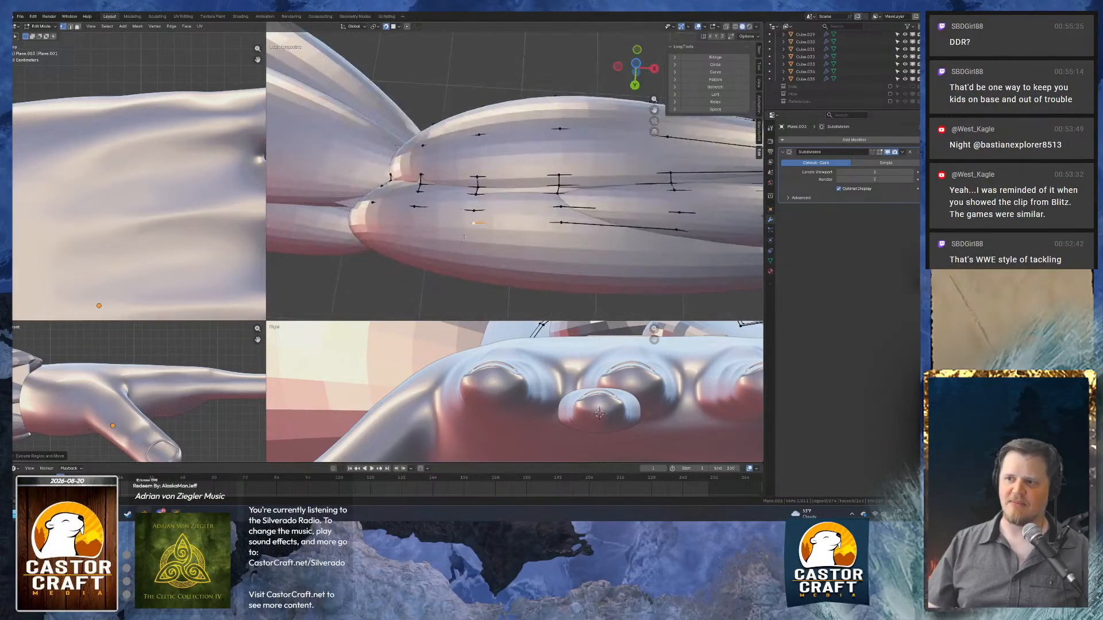
{"action": "key", "text": "g"}
{"action": "left_click", "coordinate": [474, 233]}
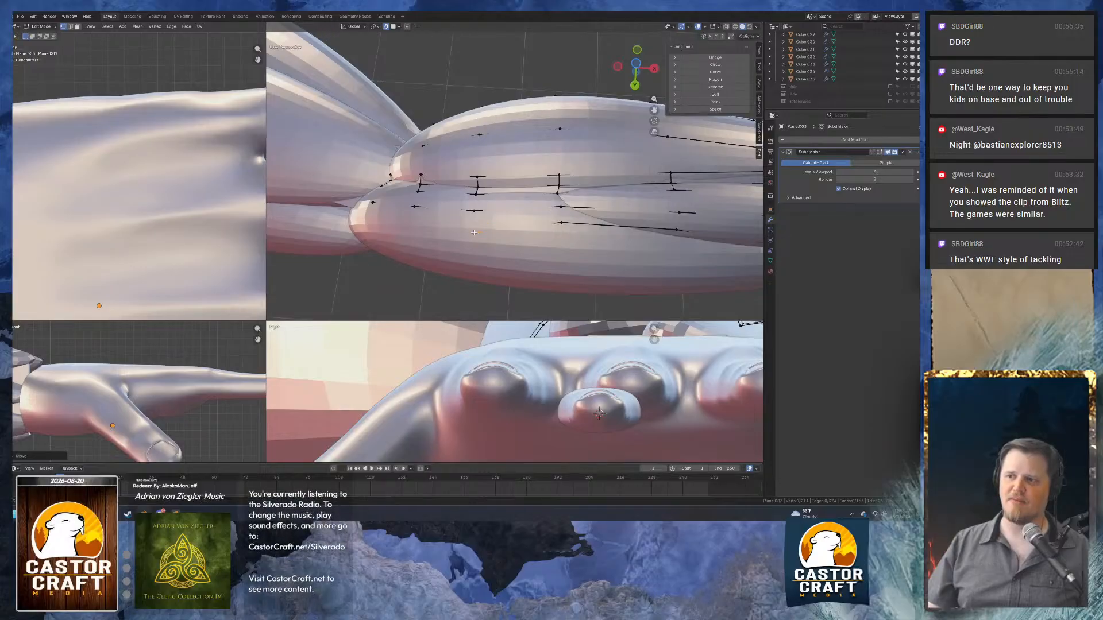
{"action": "left_click", "coordinate": [560, 225]}
{"action": "key", "text": "g"}
{"action": "left_click", "coordinate": [562, 235]}
Extrude two more surface-snapped vertices from the chain's end vertex to carry it to the strand's rounded tip.
{"action": "left_click", "coordinate": [468, 235]}
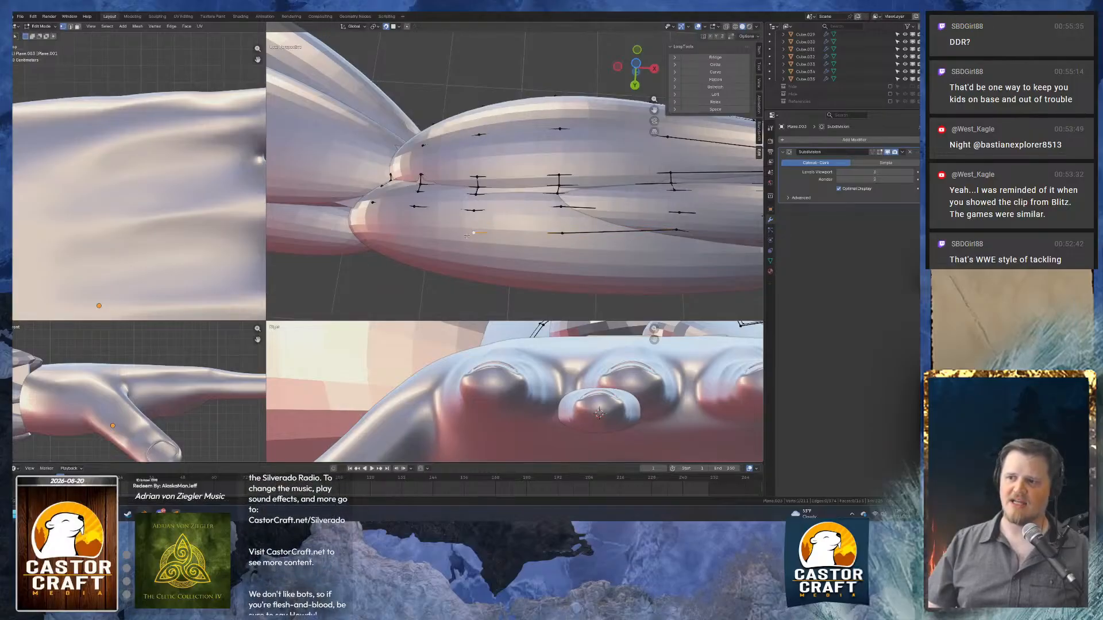
{"action": "middle_click_drag", "start_coordinate": [467, 235], "coordinate": [541, 217]}
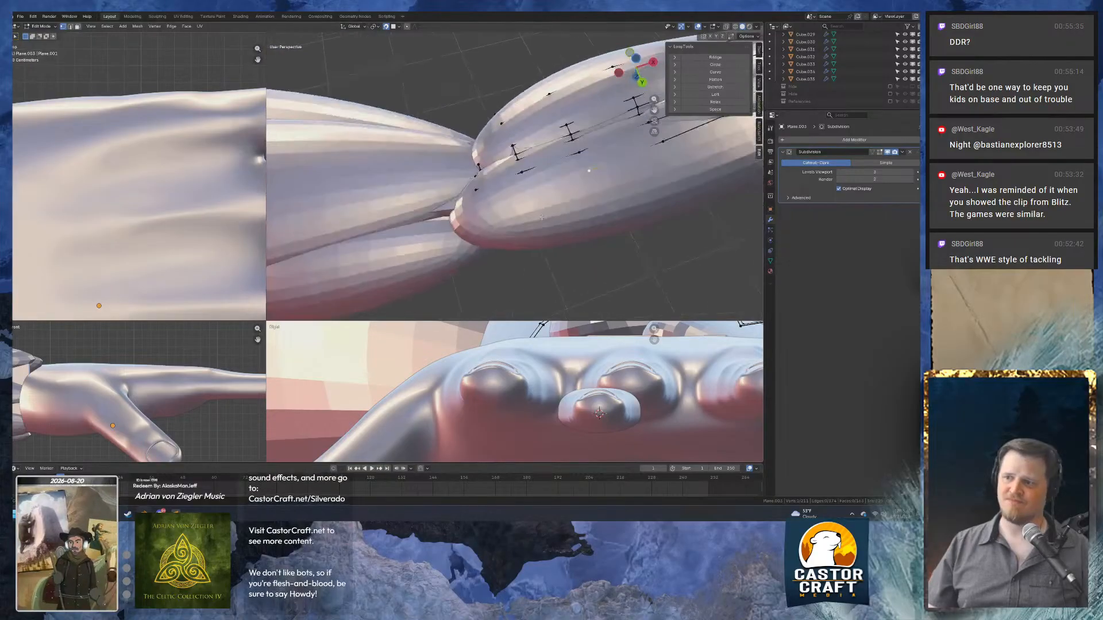
{"action": "scroll", "coordinate": [541, 217], "scroll_direction": "up", "scroll_amount": 3}
{"action": "key", "text": "g"}
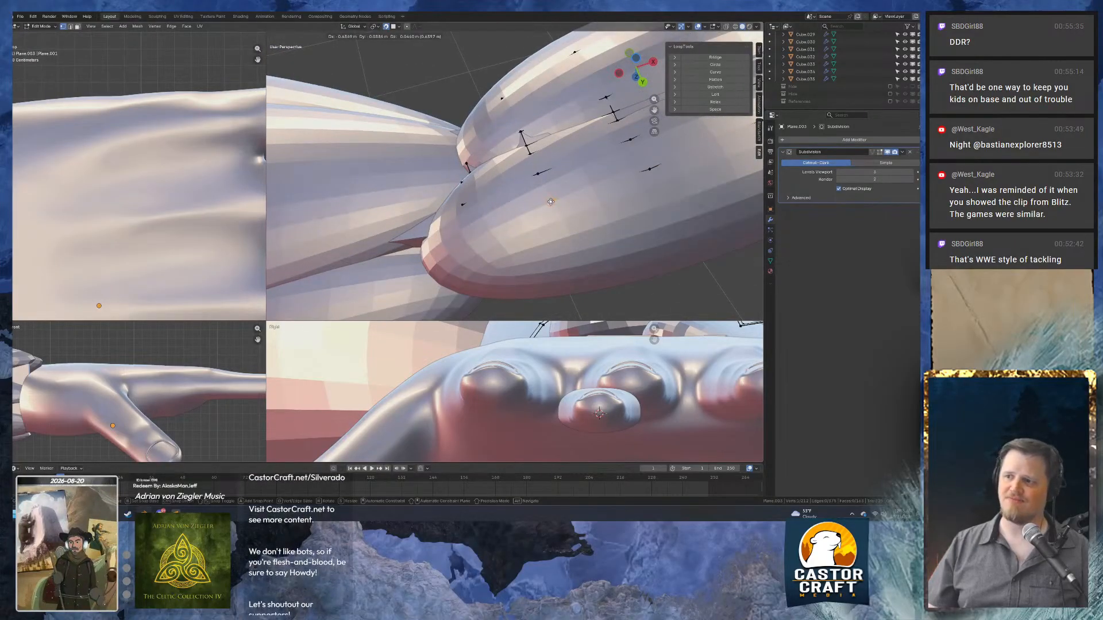
{"action": "left_click", "coordinate": [550, 201]}
{"action": "key", "text": "e"}
{"action": "left_click", "coordinate": [470, 236]}
{"action": "scroll", "coordinate": [470, 236], "scroll_direction": "down", "scroll_amount": 4}
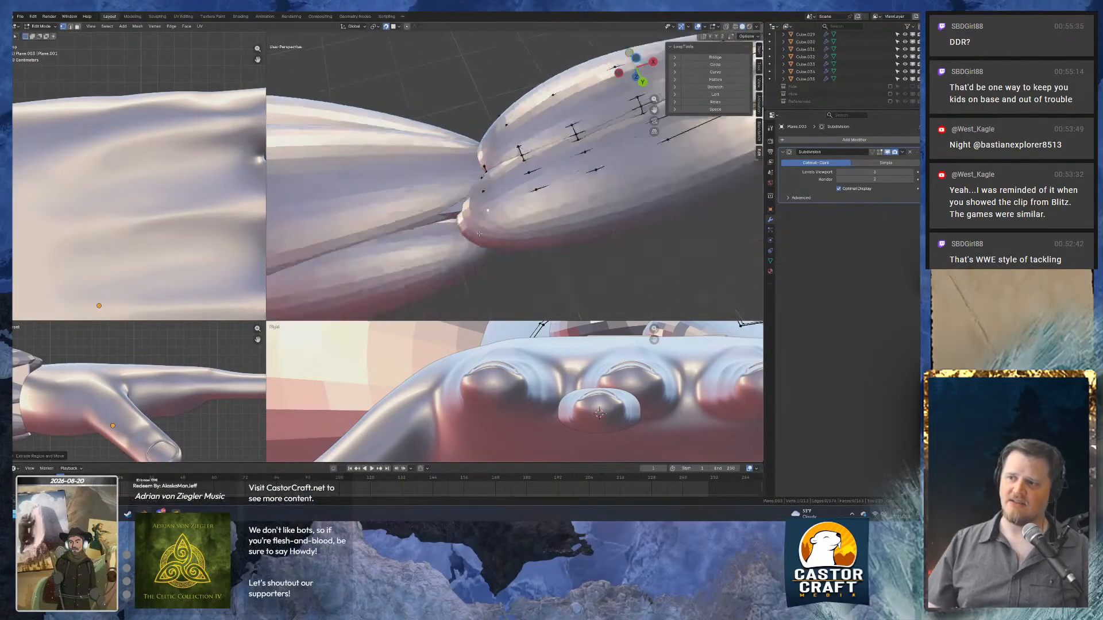
Reposition the chain vertex beside the narrowing end of the overlapping strand so it sits in the groove.
{"action": "middle_click_drag", "start_coordinate": [470, 236], "coordinate": [541, 203]}
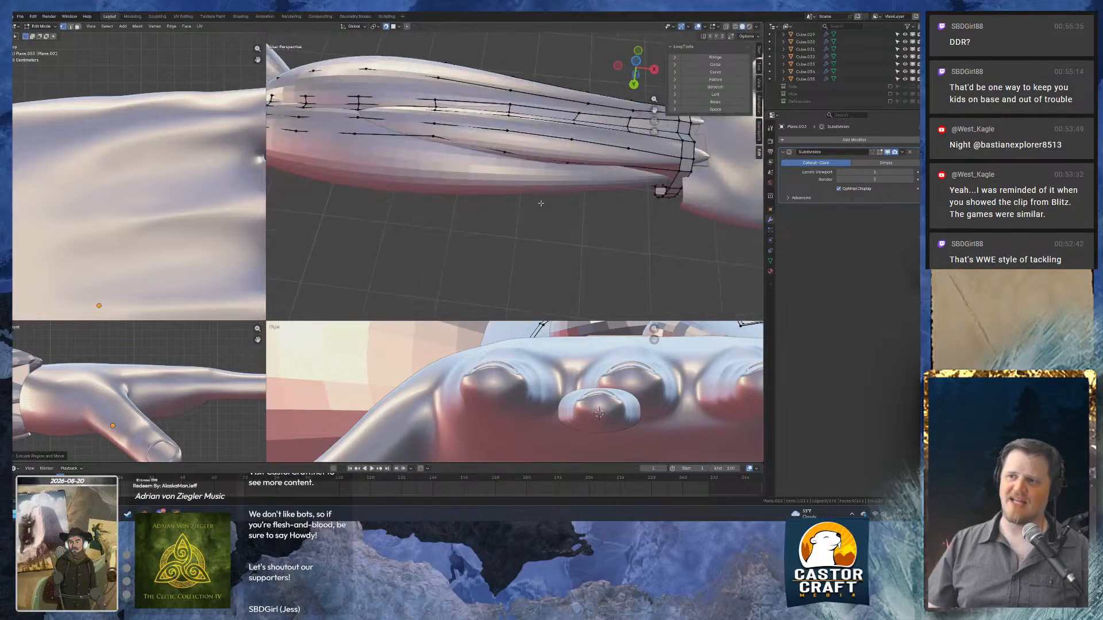
{"action": "left_click", "coordinate": [427, 136]}
{"action": "key", "text": "g"}
{"action": "left_click", "coordinate": [432, 141]}
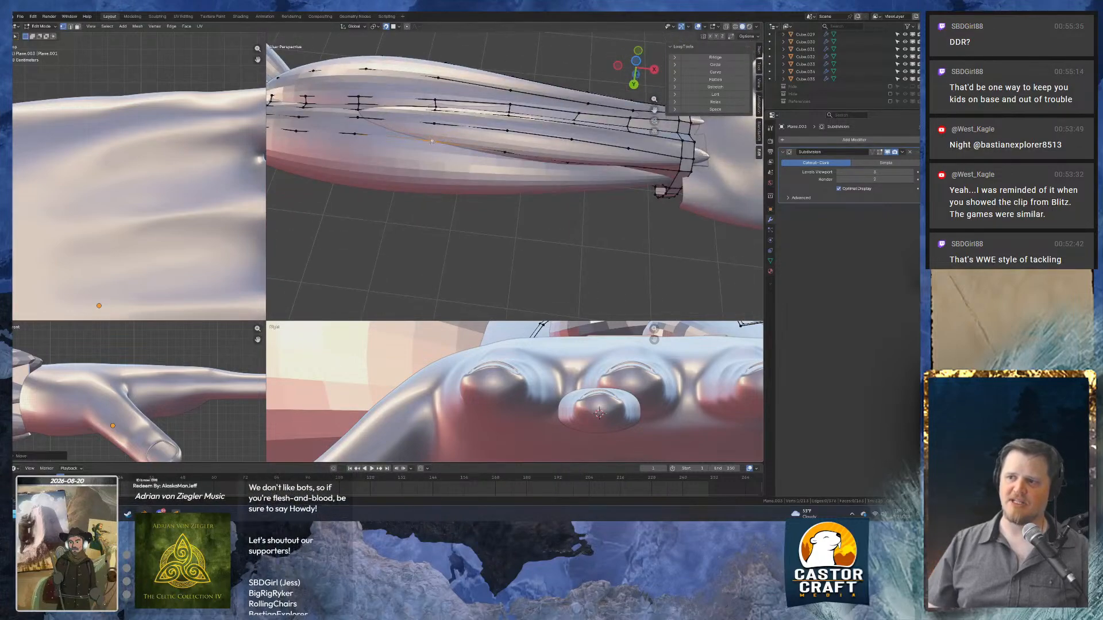
Slide the cross edge on the side of the wrist band slightly along the band toward the upper strands.
{"action": "middle_click_drag", "start_coordinate": [432, 141], "coordinate": [538, 129]}
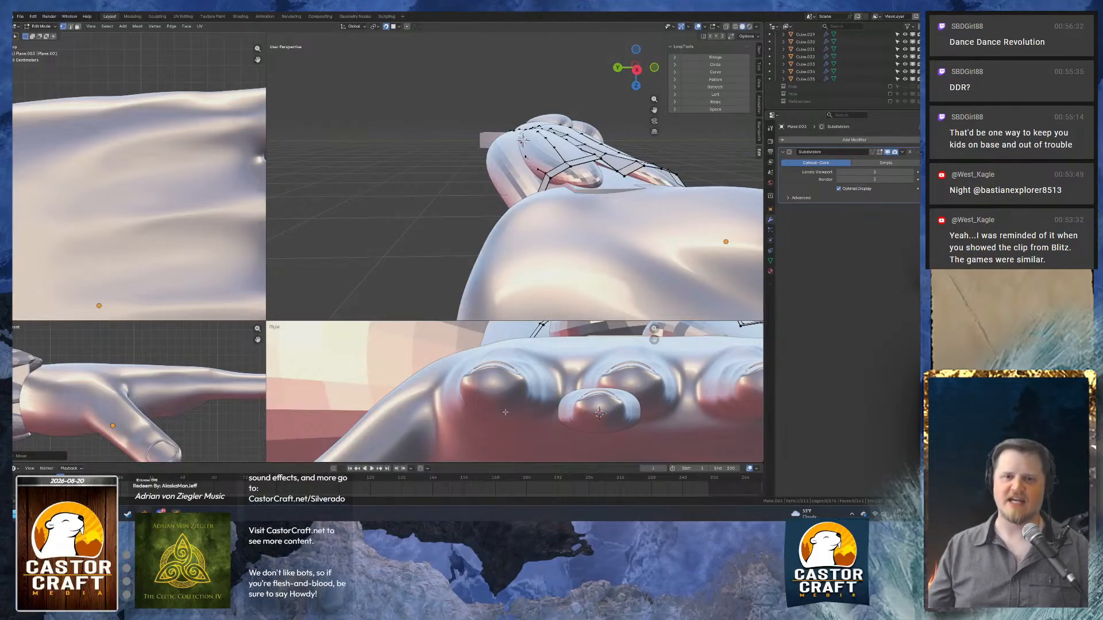
{"action": "middle_click_drag", "start_coordinate": [454, 258], "coordinate": [603, 216]}
{"action": "key", "text": "2"}
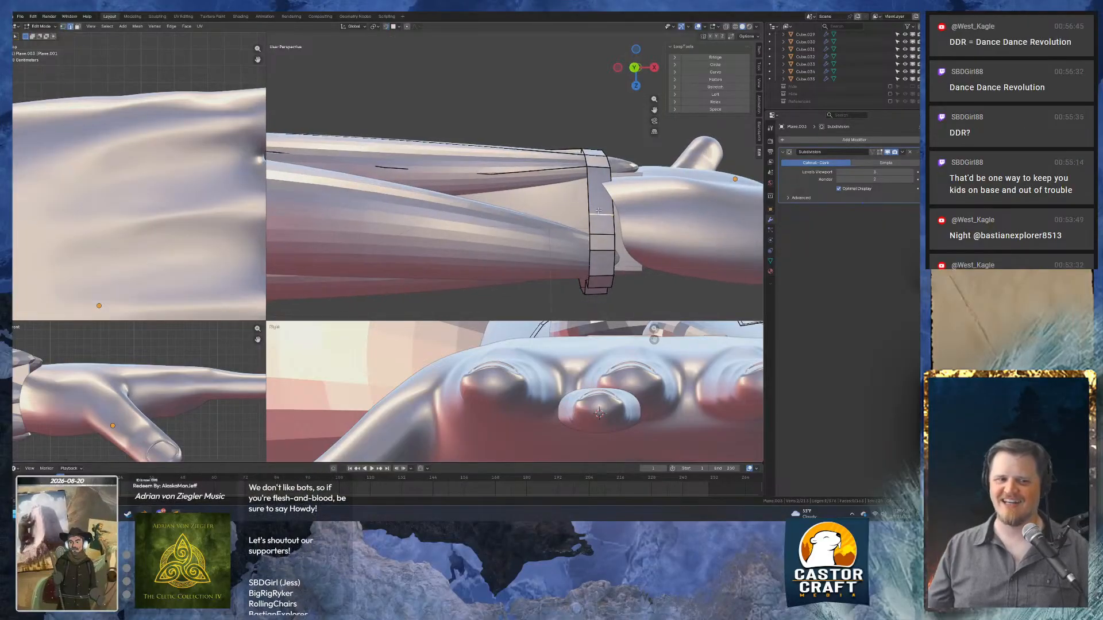
{"action": "key", "text": "shift+v"}
{"action": "left_click", "coordinate": [602, 201]}
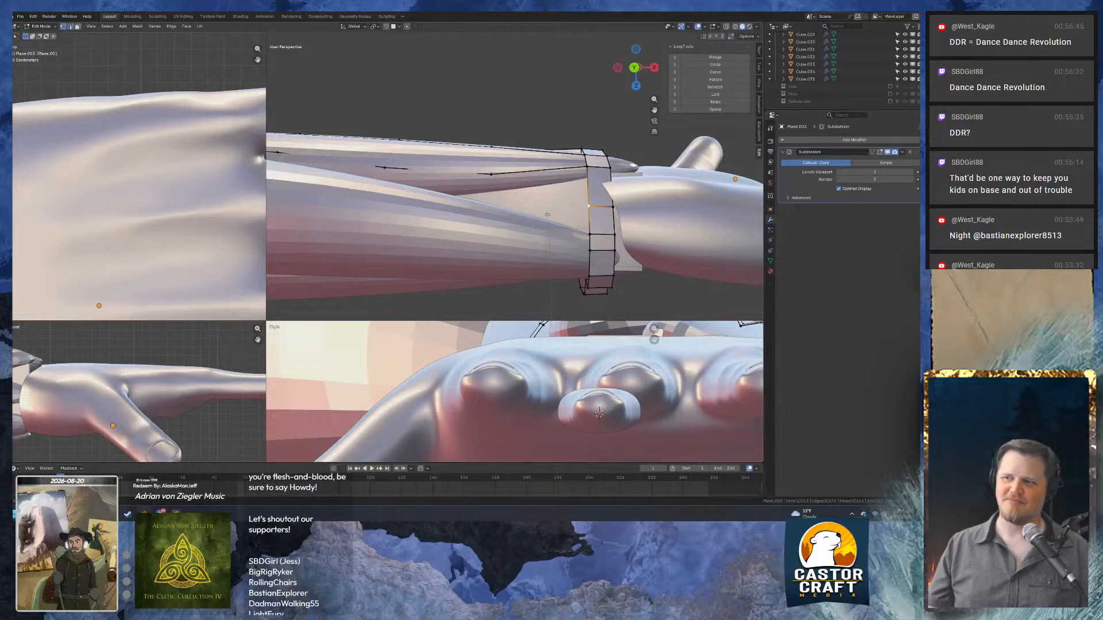
Turn surface snapping back on and extrude three vertices from the wrist band's side vertex along the wide lower strand.
{"action": "middle_click_drag", "start_coordinate": [601, 201], "coordinate": [466, 211]}
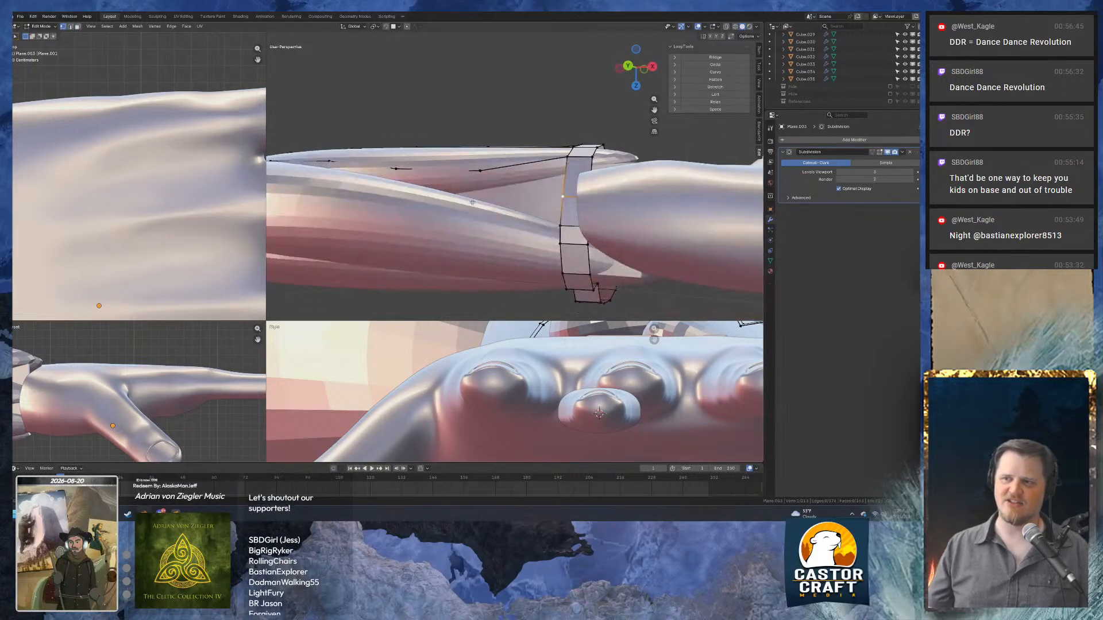
{"action": "key", "text": "shift+Tab"}
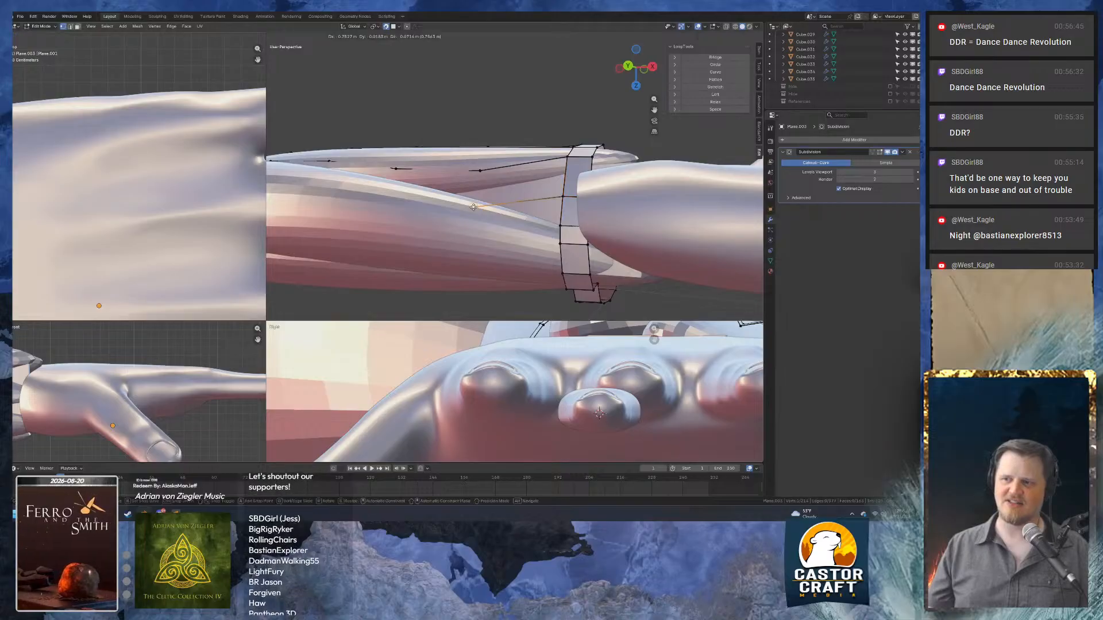
{"action": "key", "text": "e"}
{"action": "left_click", "coordinate": [476, 204]}
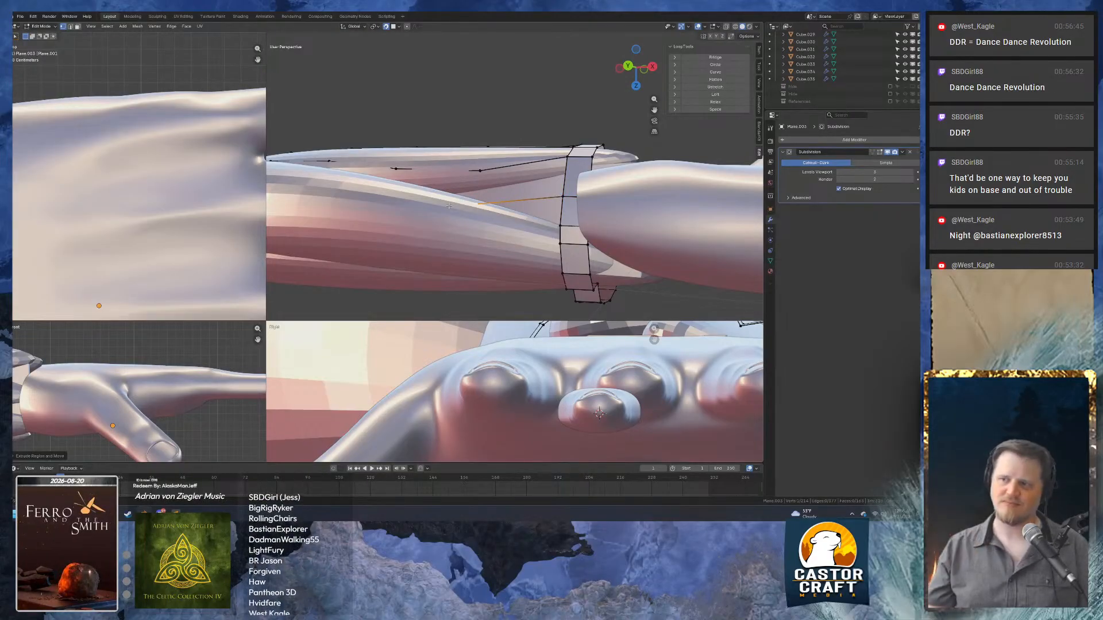
{"action": "middle_click_drag", "start_coordinate": [448, 205], "coordinate": [524, 240]}
{"action": "key", "text": "g"}
{"action": "left_click", "coordinate": [476, 228]}
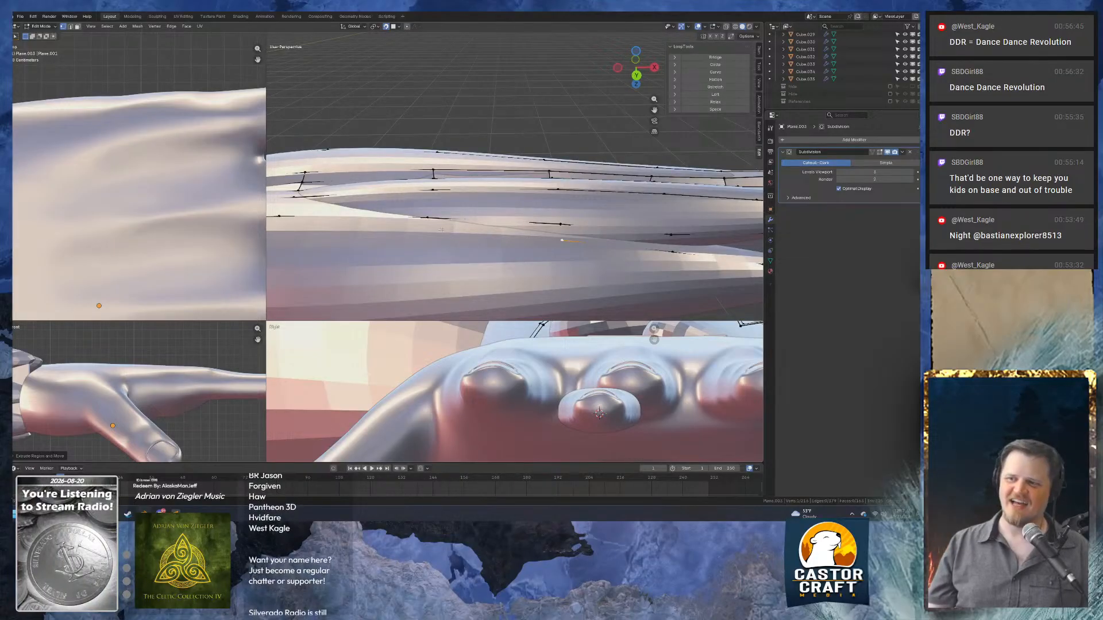
{"action": "key", "text": "g"}
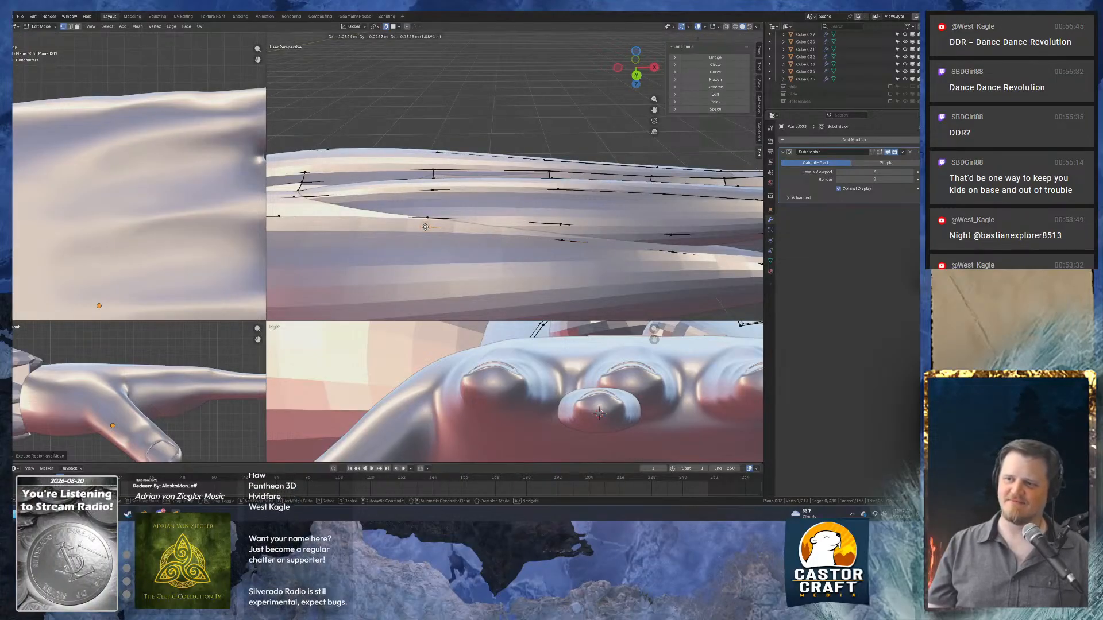
{"action": "left_click", "coordinate": [426, 225]}
Continue the new chain along the lower strand toward its rounded tip with further surface-snapped vertices.
{"action": "middle_click_drag", "start_coordinate": [425, 225], "coordinate": [479, 231]}
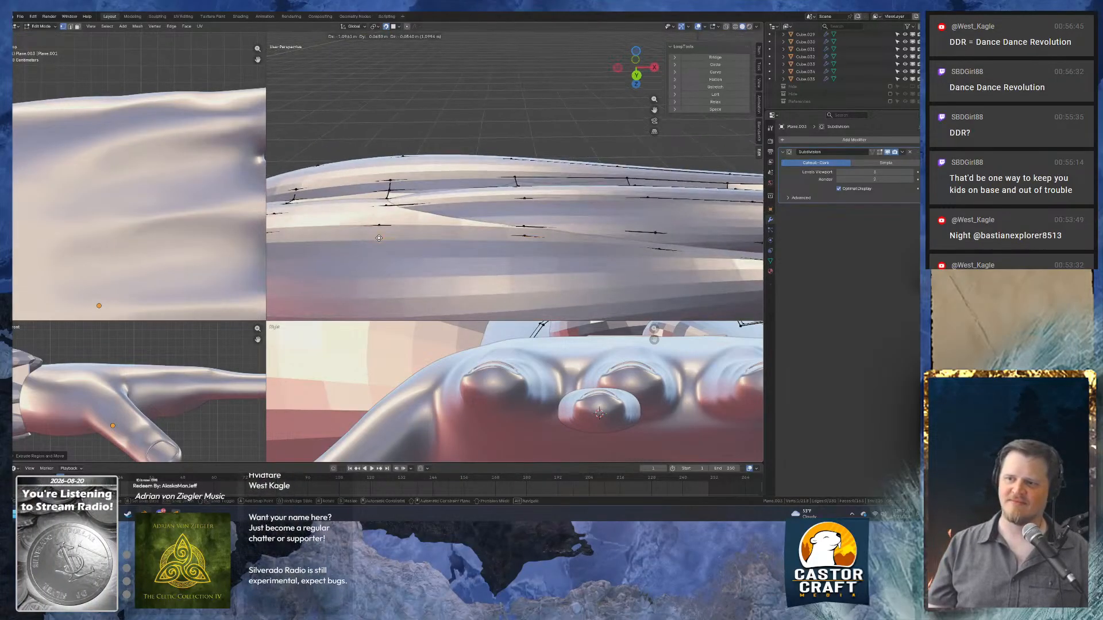
{"action": "middle_click_drag", "start_coordinate": [383, 246], "coordinate": [518, 232]}
{"action": "key", "text": "e"}
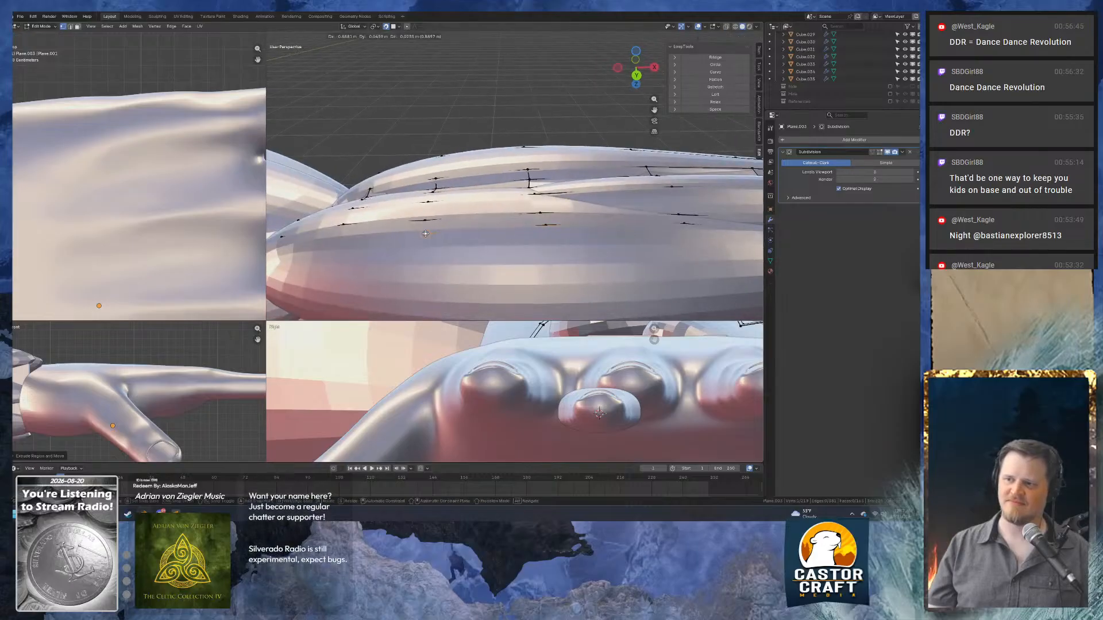
{"action": "left_click", "coordinate": [429, 233]}
{"action": "middle_click_drag", "start_coordinate": [428, 234], "coordinate": [585, 229], "text": "shift"}
{"action": "key", "text": "e"}
{"action": "left_click", "coordinate": [496, 234]}
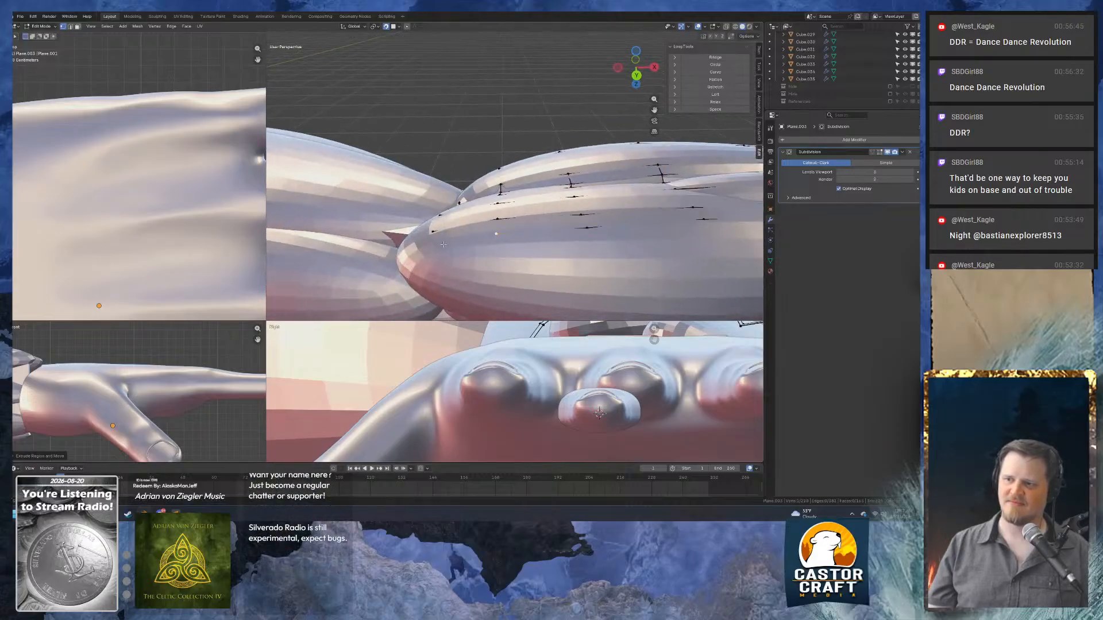
{"action": "middle_click_drag", "start_coordinate": [496, 234], "coordinate": [495, 206]}
{"action": "scroll", "coordinate": [495, 206], "scroll_direction": "down", "scroll_amount": 2}
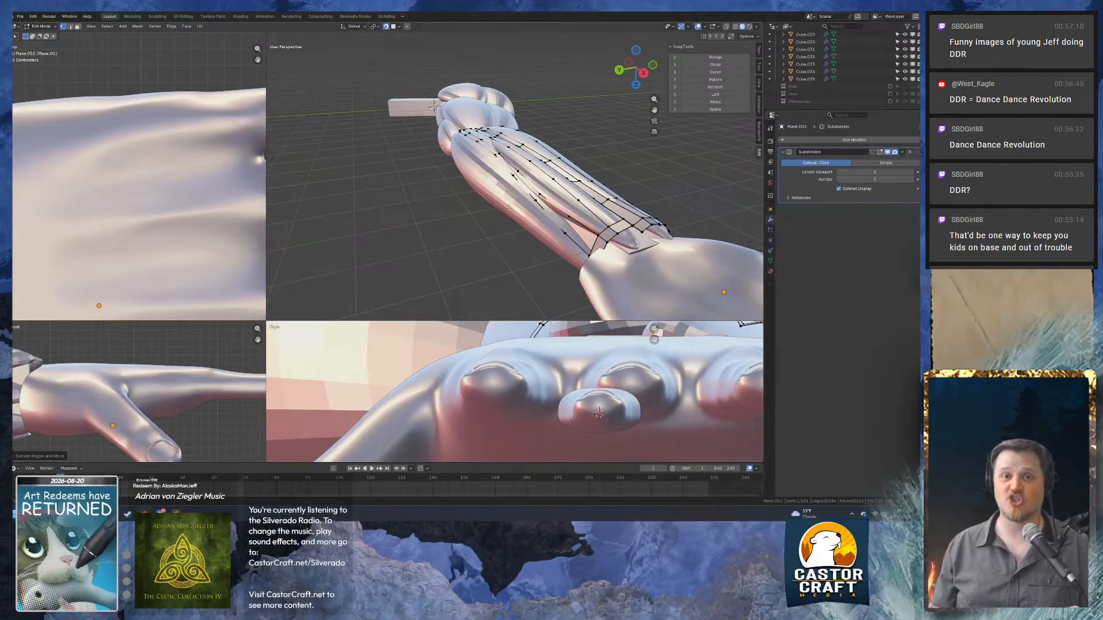
Move three mid-chain vertices outward across the lower strand to widen the spacing from the neighbouring chain.
{"action": "mouse_move", "coordinate": [511, 205]}
{"action": "middle_mouse_down"}
{"action": "mouse_move", "coordinate": [588, 188]}
{"action": "mouse_move", "coordinate": [488, 183]}
{"action": "mouse_move", "coordinate": [512, 223]}
{"action": "middle_mouse_up"}
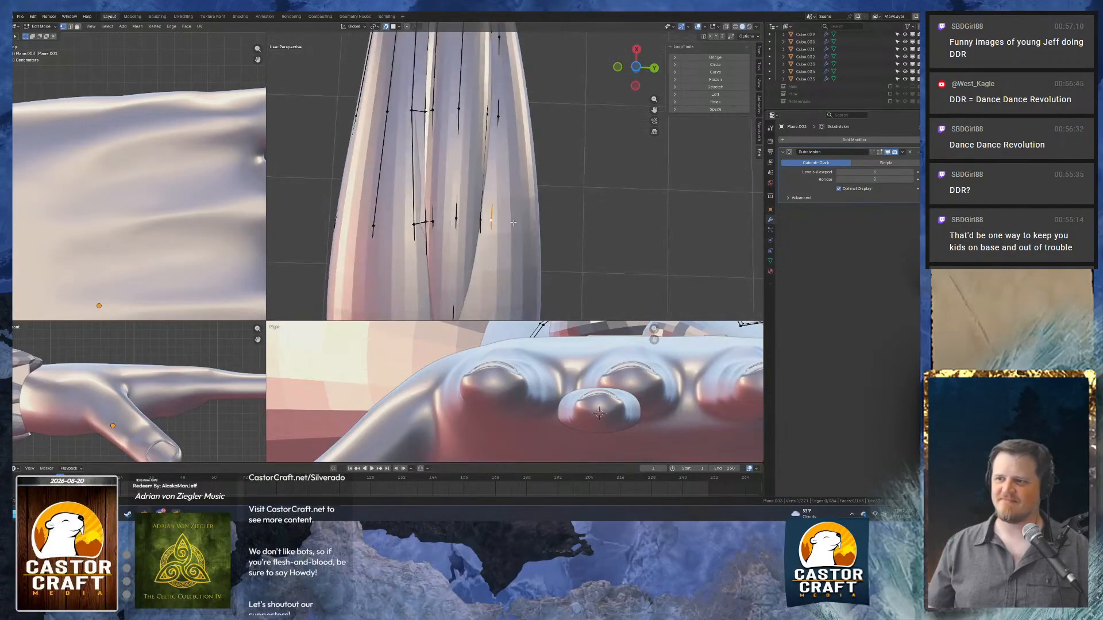
{"action": "key", "text": "g"}
{"action": "left_click", "coordinate": [514, 222]}
{"action": "left_click", "coordinate": [499, 116]}
{"action": "key", "text": "g"}
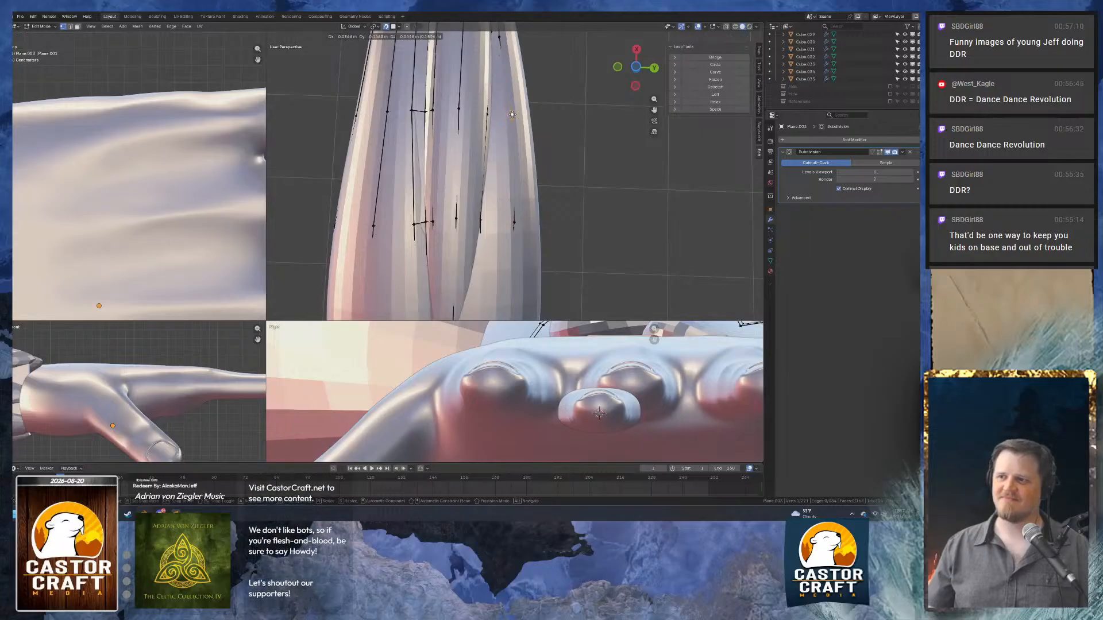
{"action": "left_click", "coordinate": [513, 115]}
{"action": "middle_click_drag", "start_coordinate": [512, 114], "coordinate": [493, 205]}
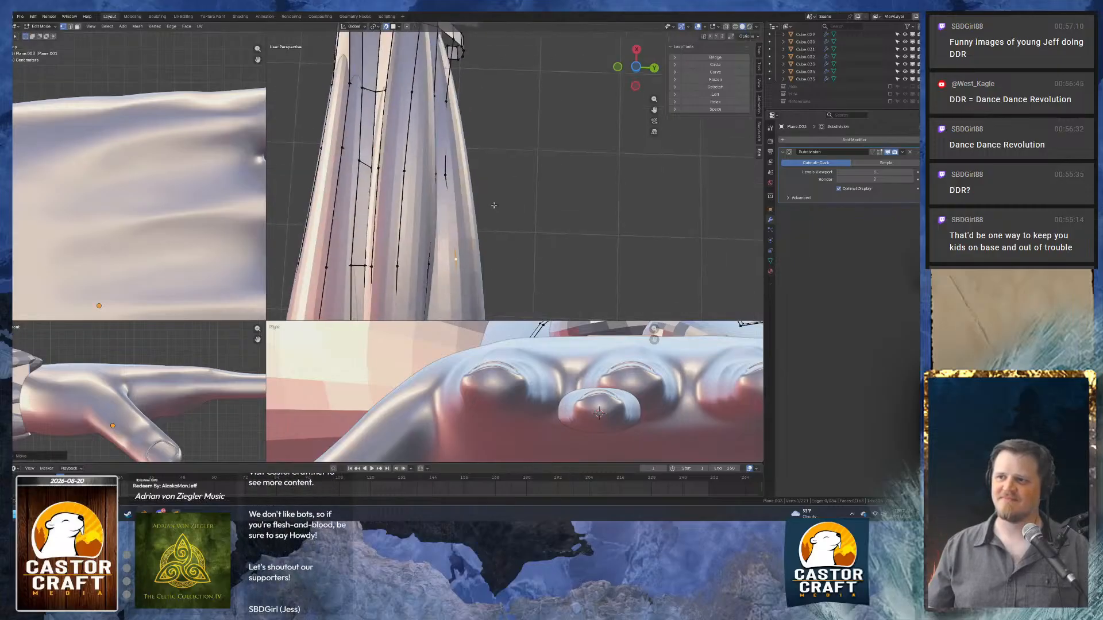
{"action": "left_click", "coordinate": [442, 173]}
{"action": "key", "text": "g"}
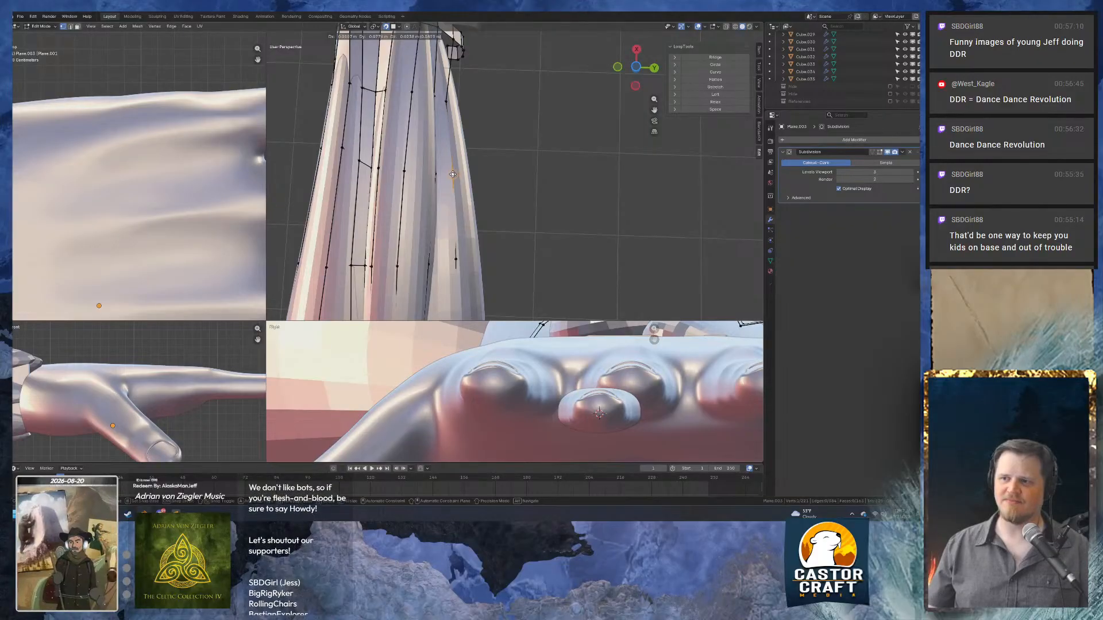
{"action": "left_click", "coordinate": [453, 174]}
Shift two chain vertices nearer the rounded tip farther down the strand's side to even out the spacing between chains.
{"action": "middle_click_drag", "start_coordinate": [453, 174], "coordinate": [465, 198]}
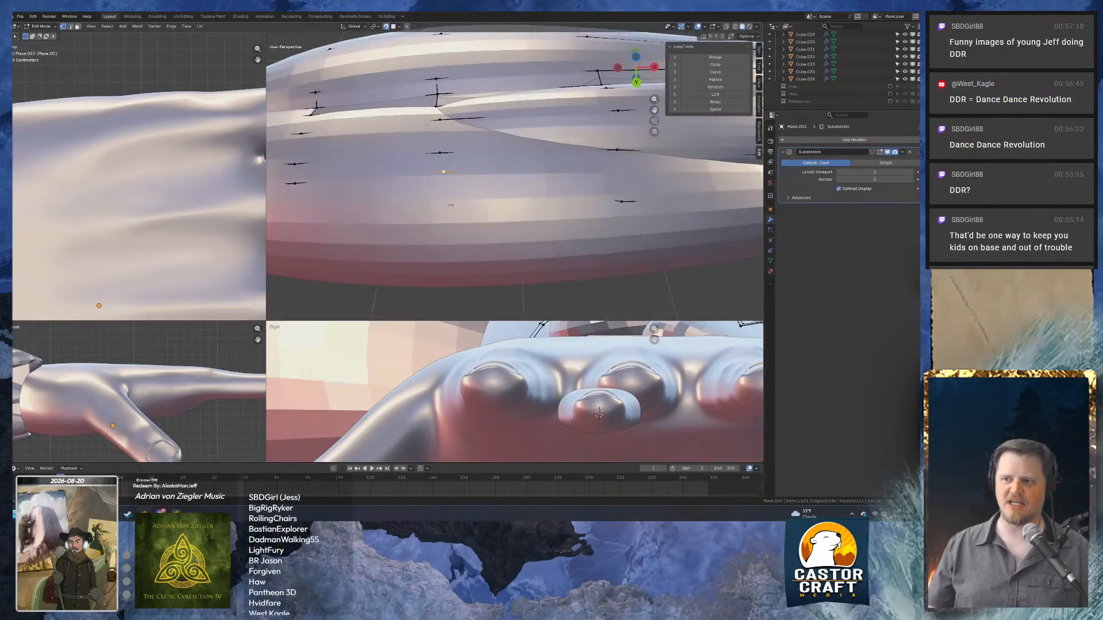
{"action": "key", "text": "g"}
{"action": "left_click", "coordinate": [448, 202]}
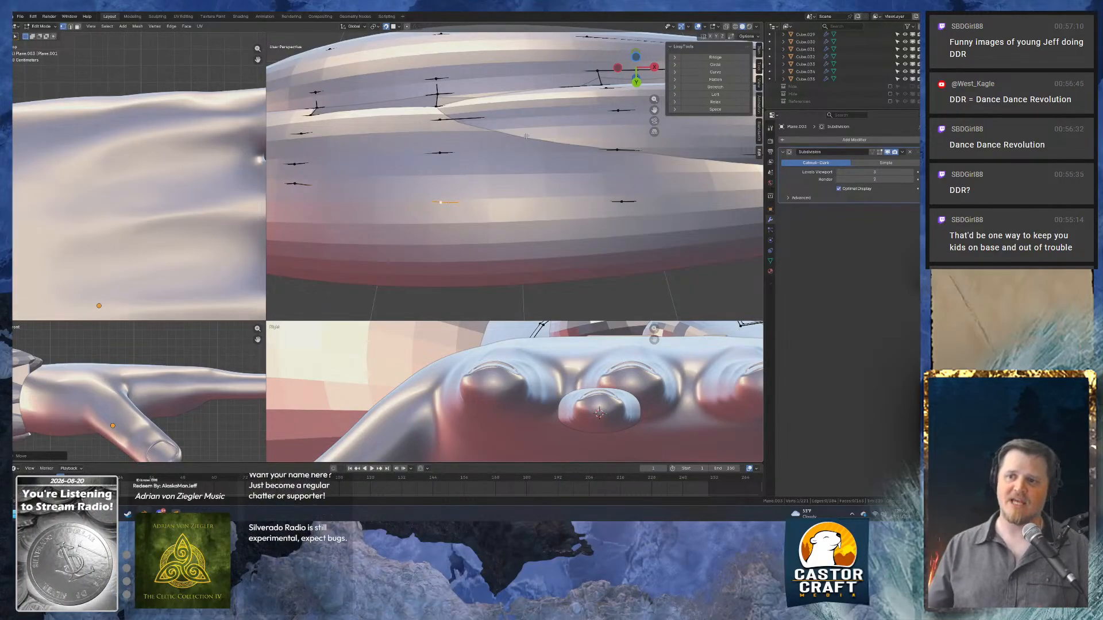
{"action": "scroll", "coordinate": [534, 176], "scroll_direction": "down", "scroll_amount": 3}
{"action": "key", "text": "g"}
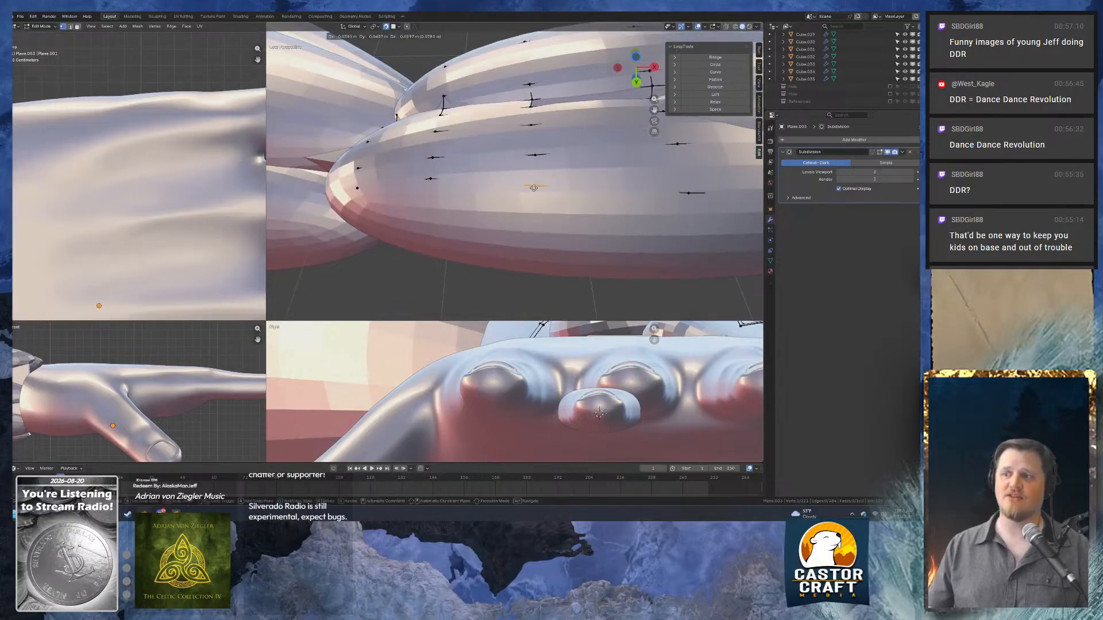
{"action": "left_click", "coordinate": [530, 194]}
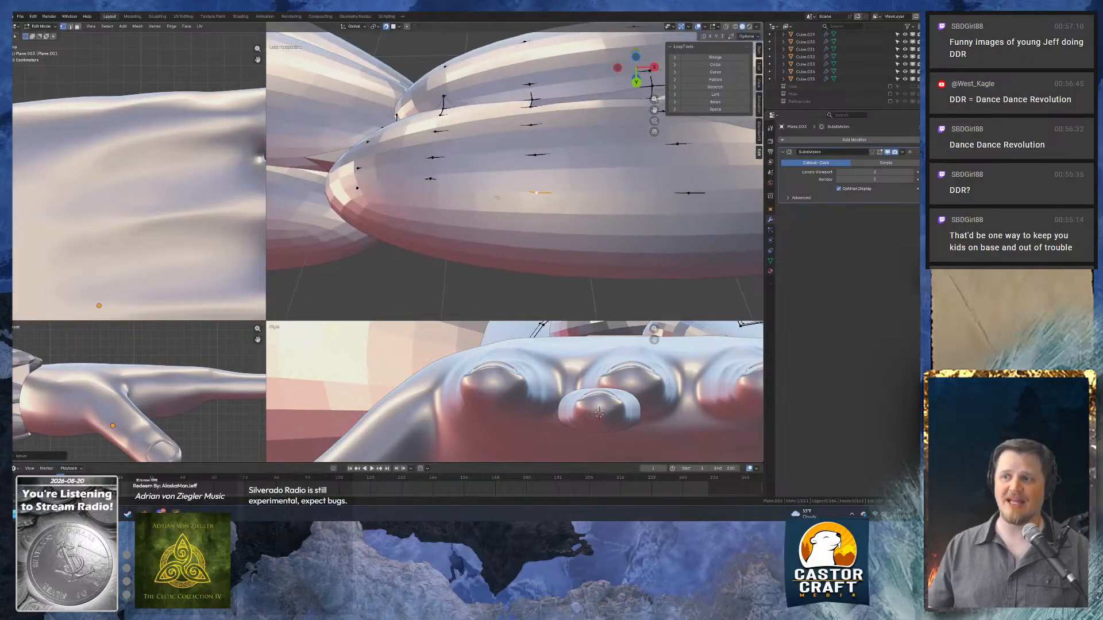
{"action": "left_click", "coordinate": [430, 180]}
{"action": "key", "text": "g"}
{"action": "left_click", "coordinate": [436, 192]}
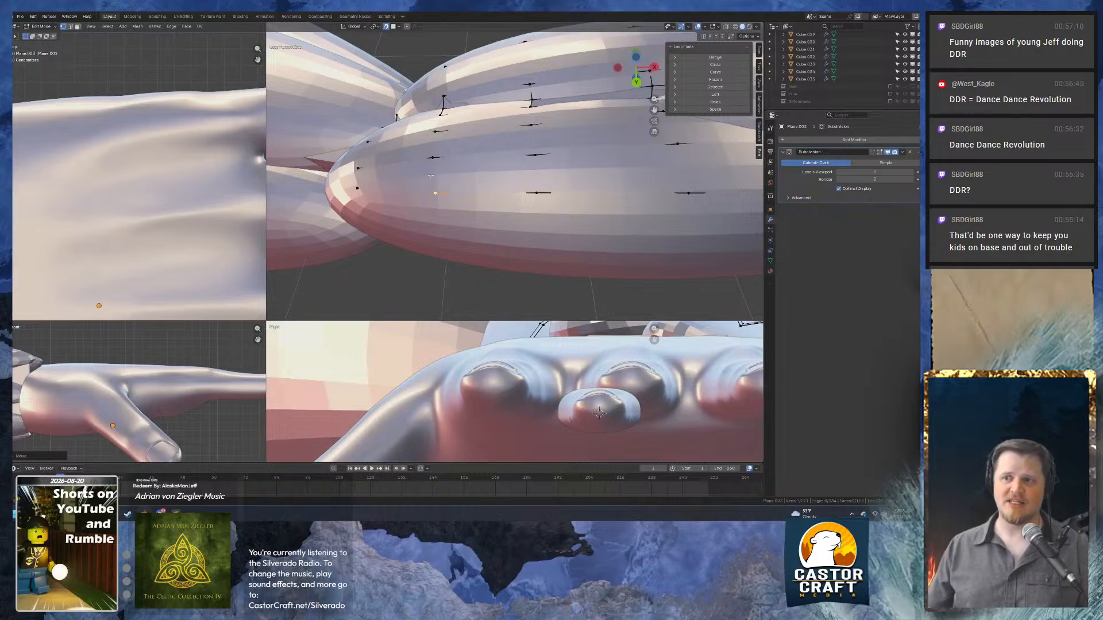
Shift the end vertex of the lowest chain slightly farther down the strand's rounded tip.
{"action": "left_click", "coordinate": [358, 189]}
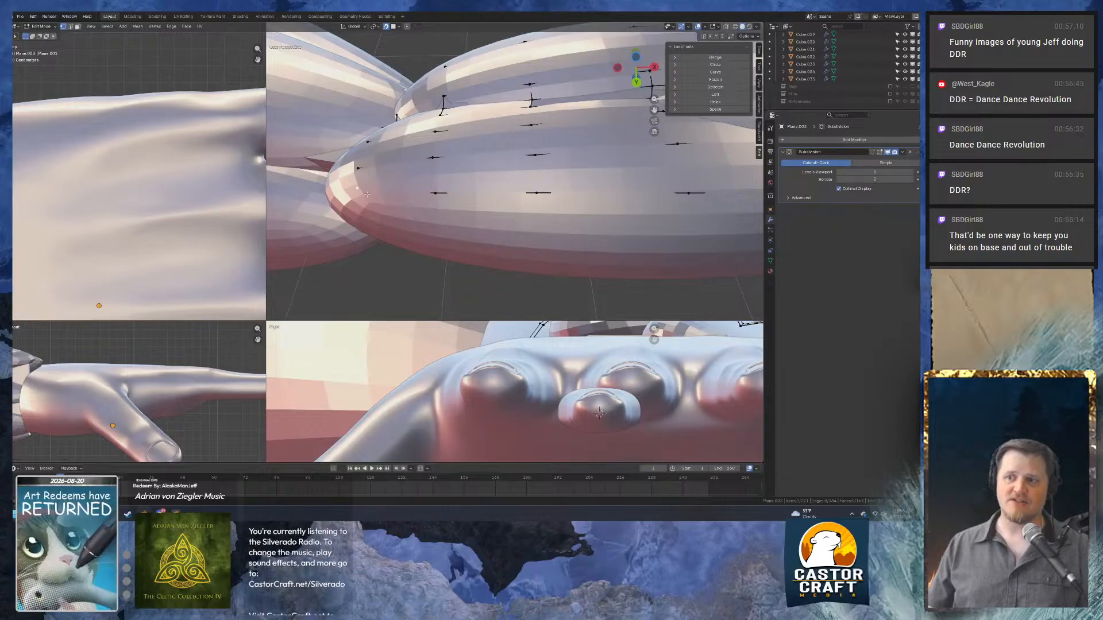
{"action": "key", "text": "g"}
{"action": "left_click", "coordinate": [364, 195]}
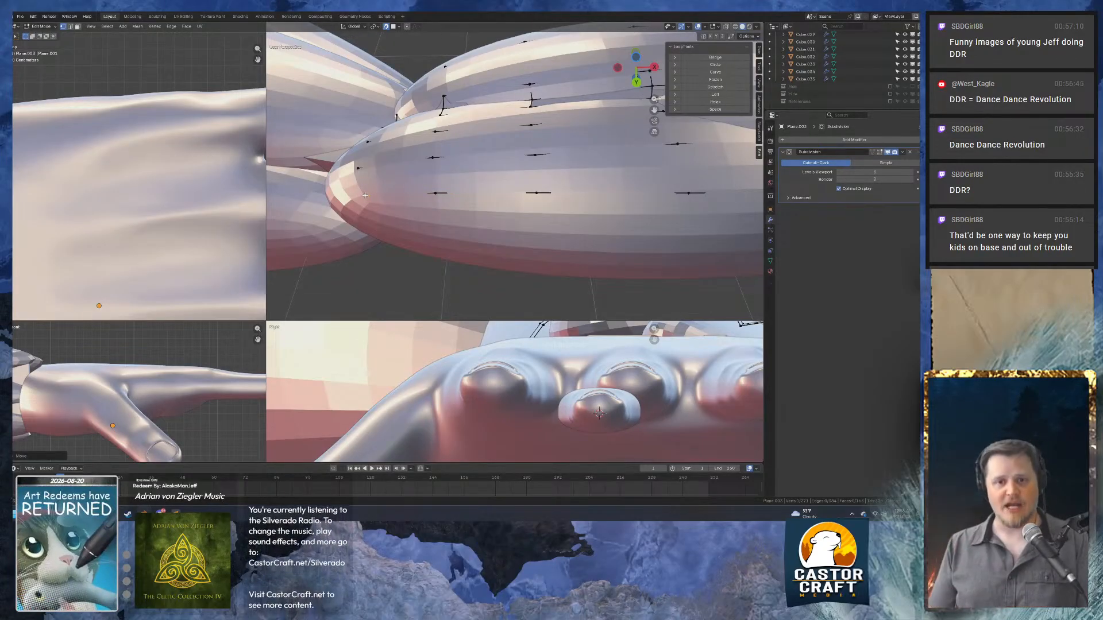
{"action": "key", "text": "space"}
{"action": "key", "text": "space"}
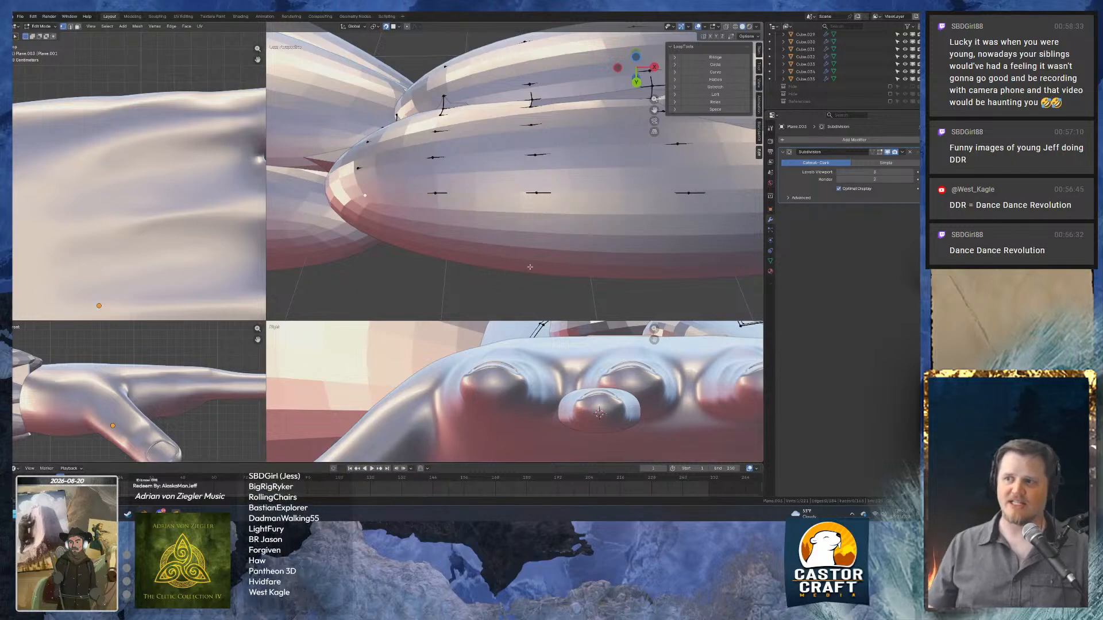
Extrude the first vertex of a new chain from the wrist band's next side vertex and adjust its position on the strand.
{"action": "middle_click_drag", "start_coordinate": [529, 267], "coordinate": [508, 209]}
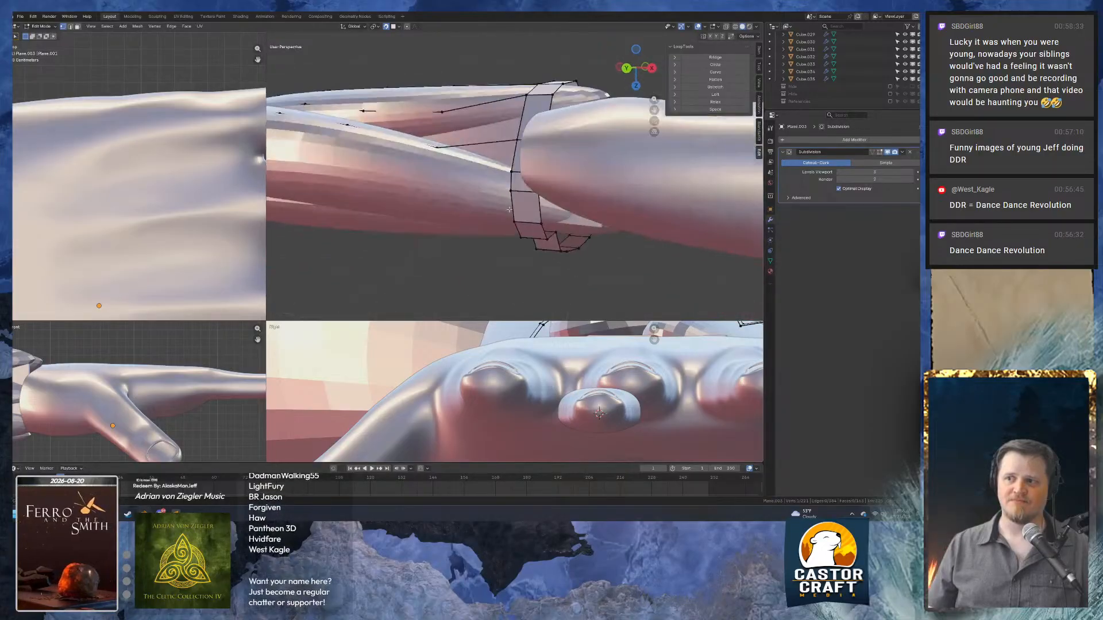
{"action": "left_click", "coordinate": [513, 173]}
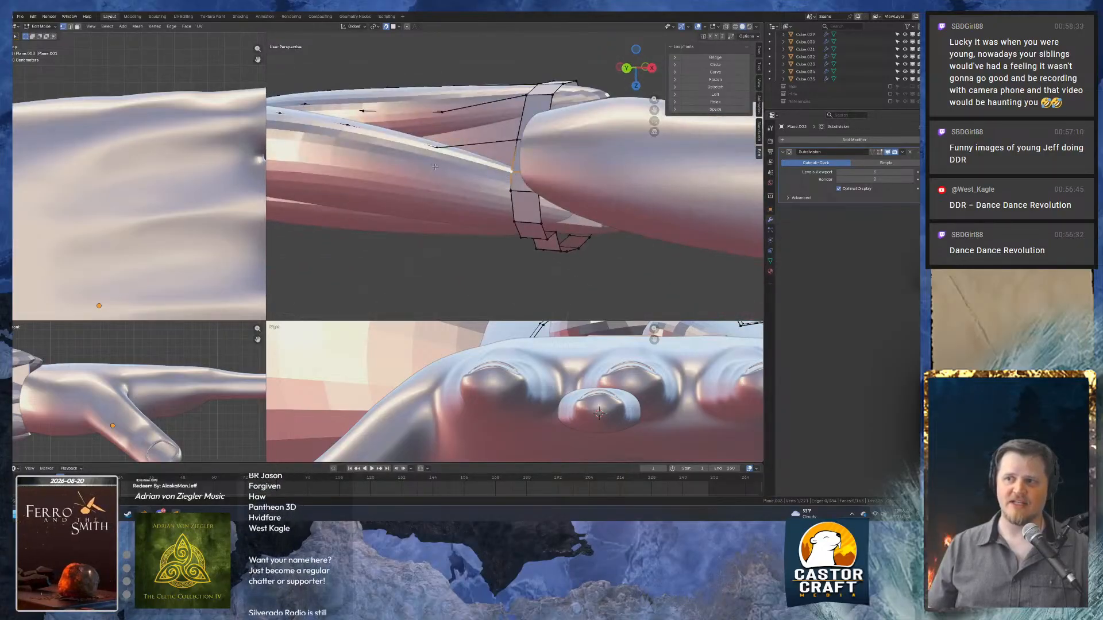
{"action": "key", "text": "e"}
{"action": "left_click", "coordinate": [434, 167]}
{"action": "middle_click_drag", "start_coordinate": [434, 166], "coordinate": [534, 190]}
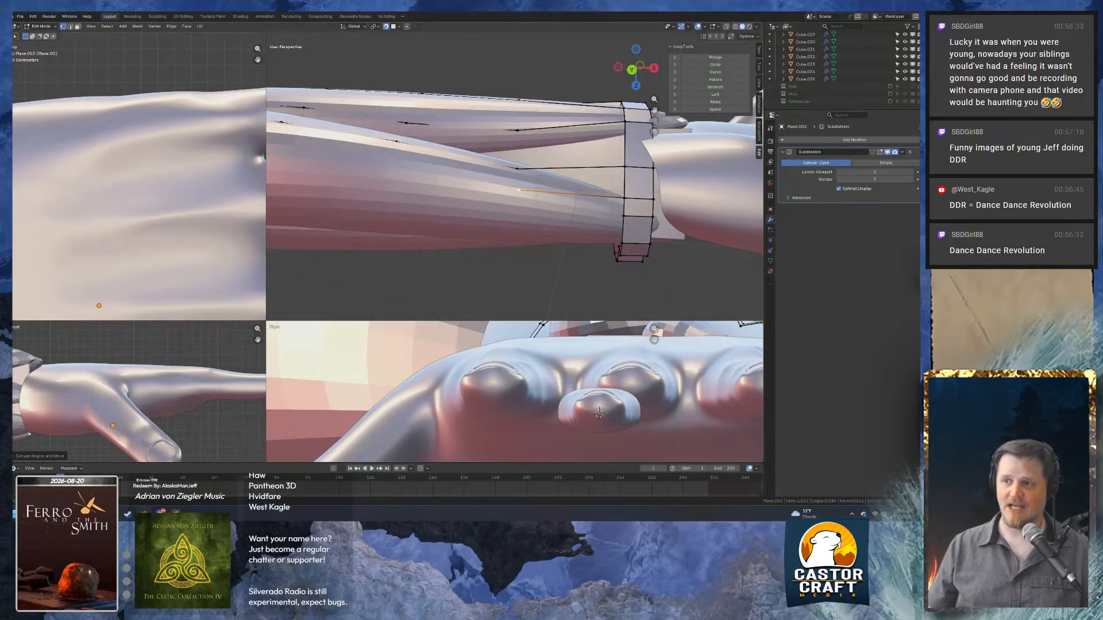
{"action": "key", "text": "g"}
{"action": "left_click", "coordinate": [531, 190]}
Extend the new chain with two more surface-snapped vertices, spaced to match the chain above it.
{"action": "middle_click_drag", "start_coordinate": [412, 172], "coordinate": [520, 202], "text": "shift"}
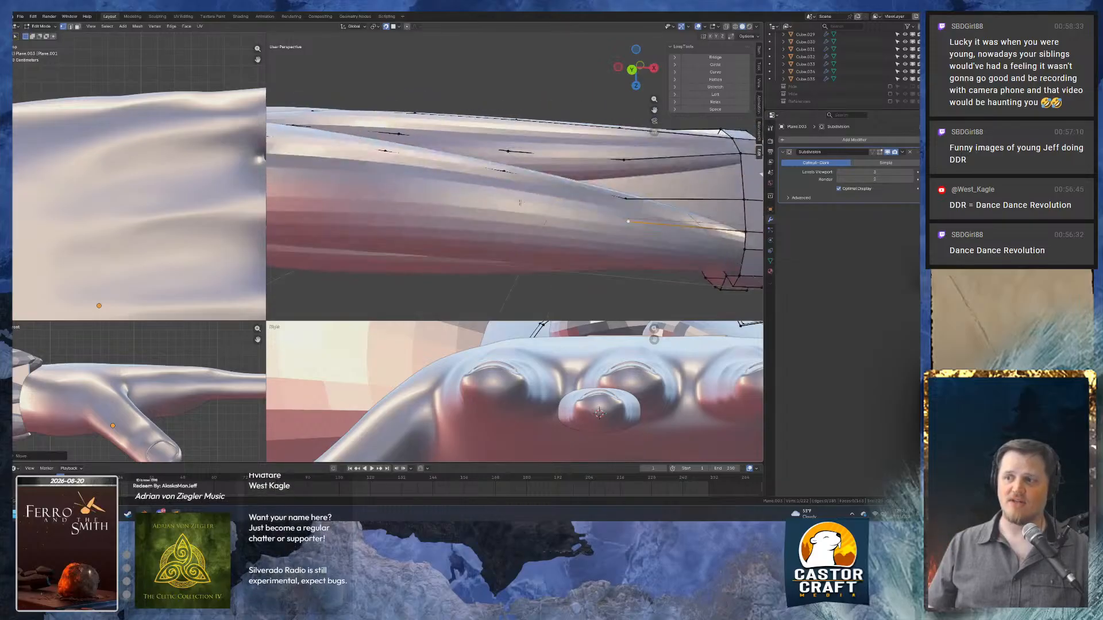
{"action": "key", "text": "e"}
{"action": "left_click", "coordinate": [499, 195]}
{"action": "middle_click_drag", "start_coordinate": [398, 196], "coordinate": [460, 208], "text": "shift"}
{"action": "key", "text": "e"}
{"action": "left_click", "coordinate": [479, 207]}
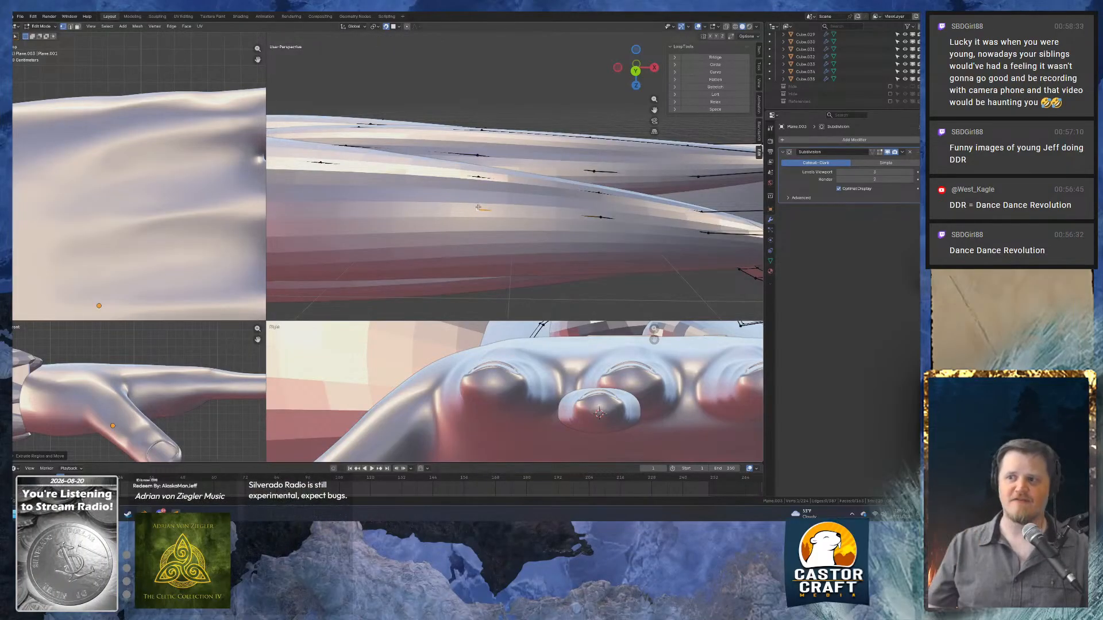
Continue the chain with three more vertices across the wide middle of the strand, parallel to the neighbouring chain.
{"action": "middle_click_drag", "start_coordinate": [477, 207], "coordinate": [486, 194]}
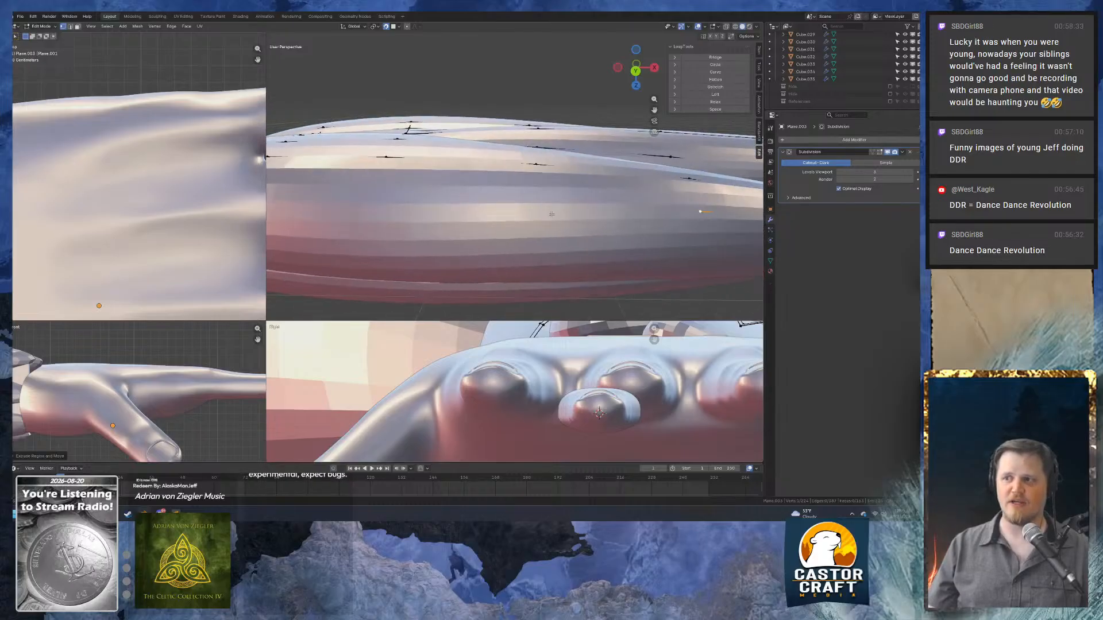
{"action": "key", "text": "e"}
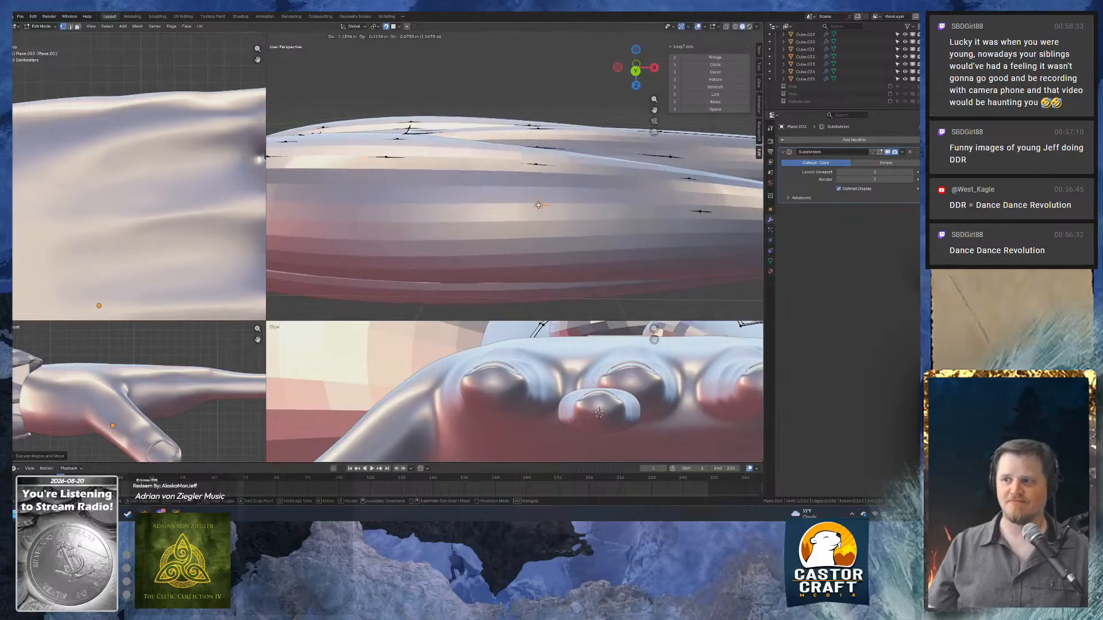
{"action": "left_click", "coordinate": [538, 204]}
{"action": "middle_click_drag", "start_coordinate": [538, 205], "coordinate": [626, 227]}
{"action": "key", "text": "e"}
{"action": "left_click", "coordinate": [501, 204]}
{"action": "key", "text": "e"}
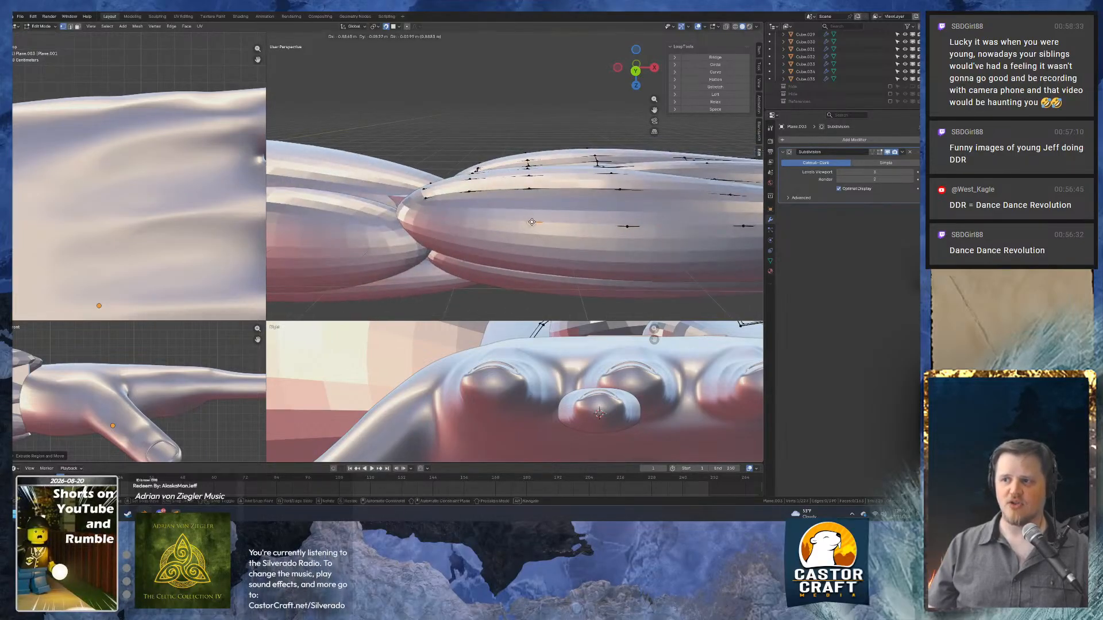
{"action": "left_click", "coordinate": [531, 222]}
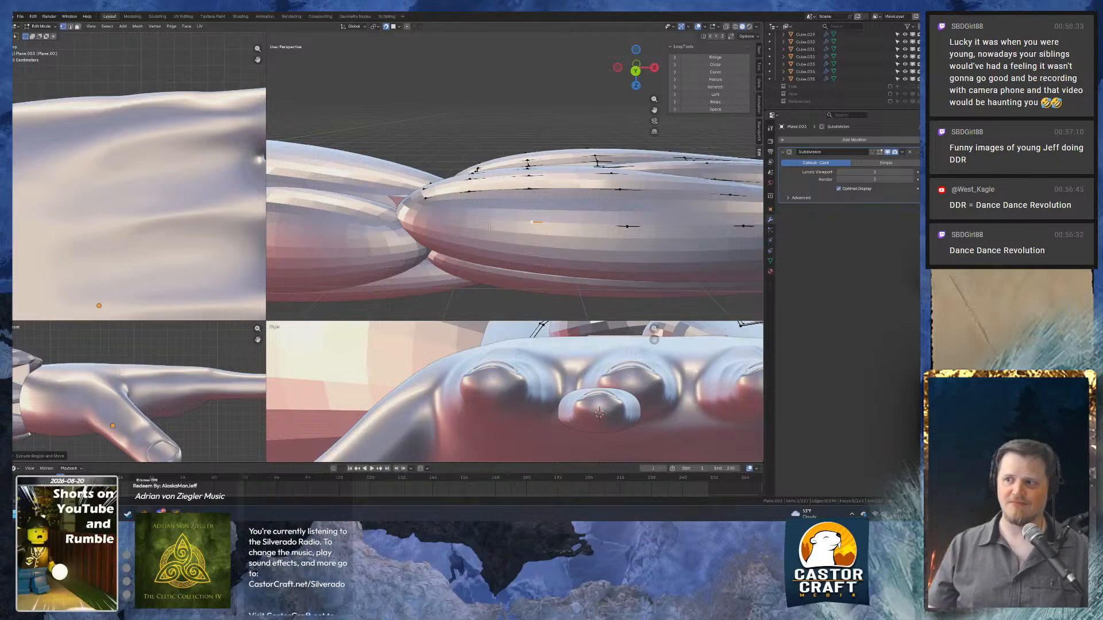
Finish the chain with two vertices leading onto the strand's rounded tip.
{"action": "key", "text": "e"}
{"action": "left_click", "coordinate": [472, 223]}
{"action": "middle_click_drag", "start_coordinate": [464, 225], "coordinate": [475, 230]}
{"action": "key", "text": "e"}
{"action": "left_click", "coordinate": [475, 230]}
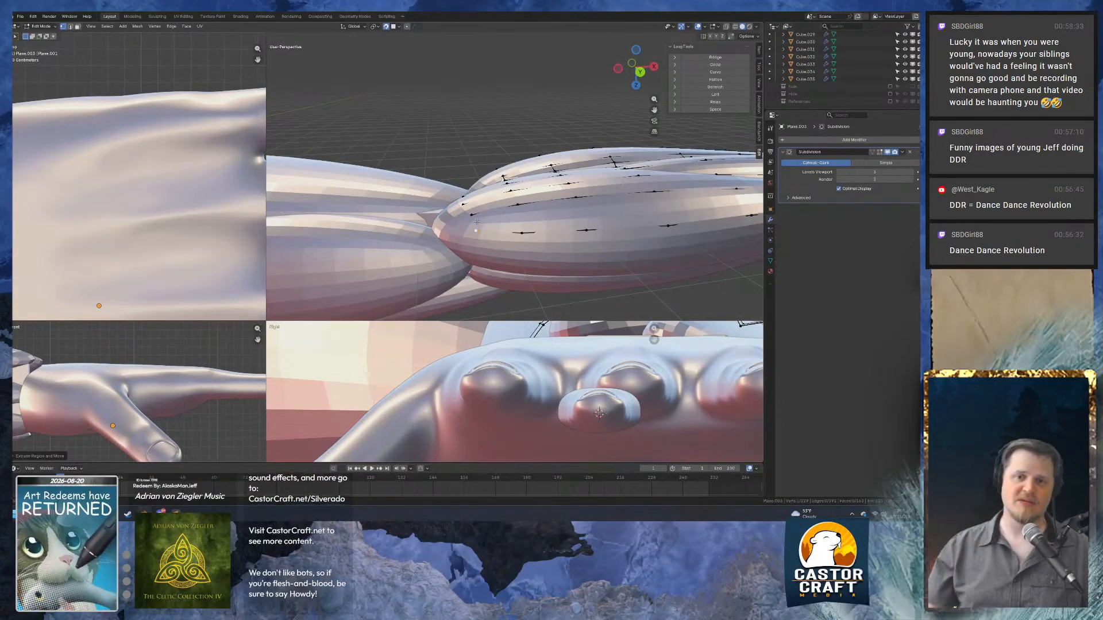
Dissolve the surplus cross edge in the wrist band just below the start of the finished chain.
{"action": "middle_click_drag", "start_coordinate": [573, 244], "coordinate": [573, 159]}
{"action": "left_click", "coordinate": [576, 157]}
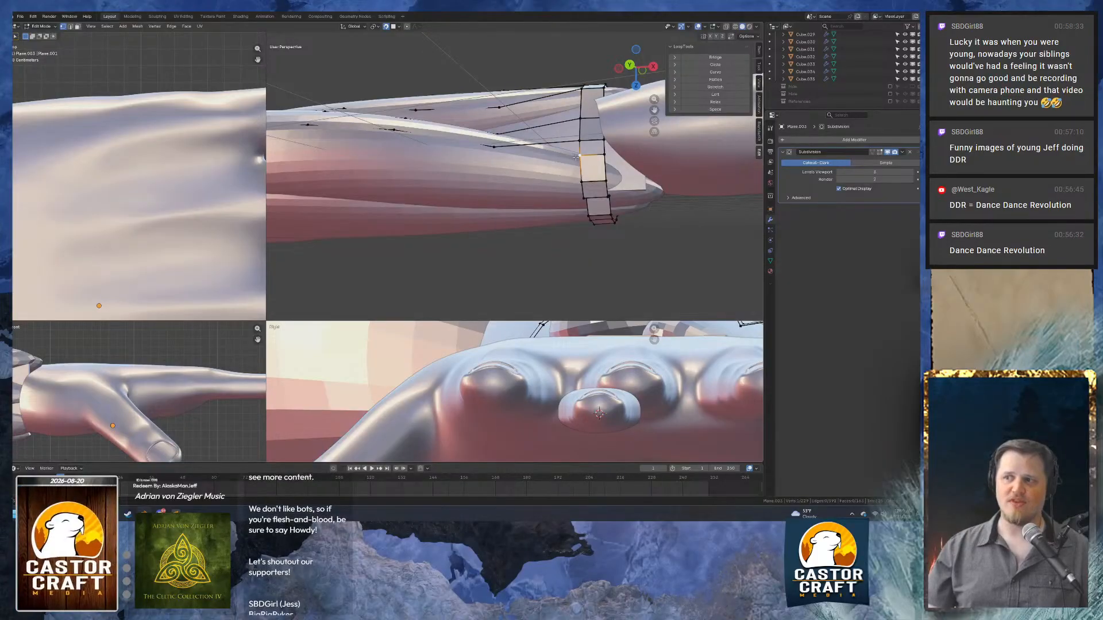
{"action": "key", "text": "2"}
{"action": "left_click", "coordinate": [587, 158]}
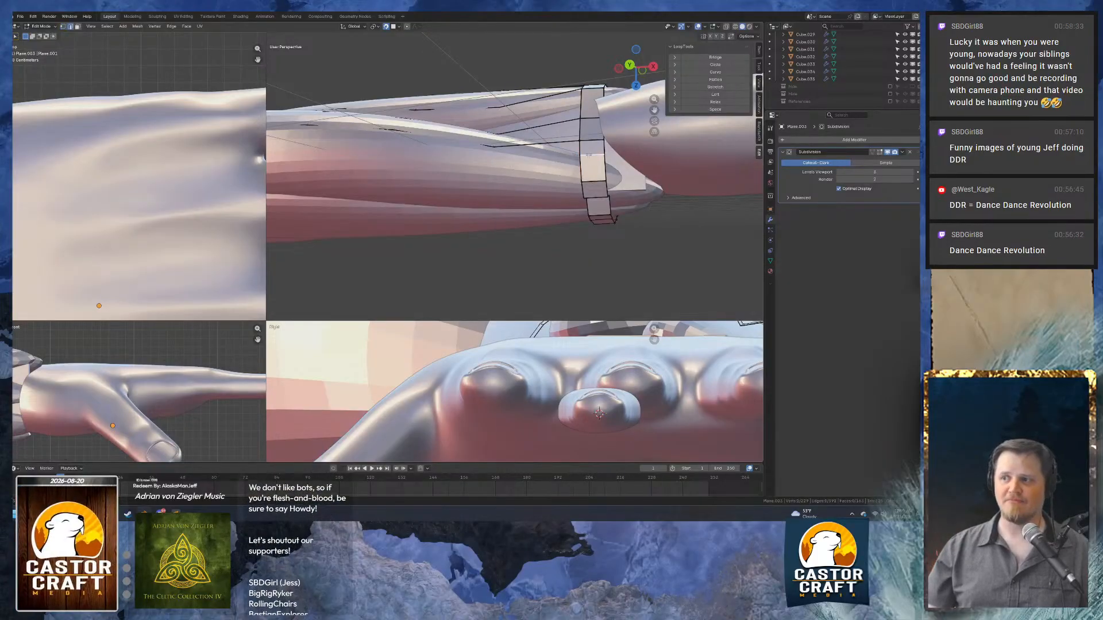
{"action": "key", "text": "ctrl+x"}
{"action": "key", "text": "1"}
Extrude two vertices from the wrist band's next side vertex along the strand and reposition the second one on its surface.
{"action": "left_click", "coordinate": [576, 181]}
{"action": "middle_click_drag", "start_coordinate": [575, 181], "coordinate": [639, 133]}
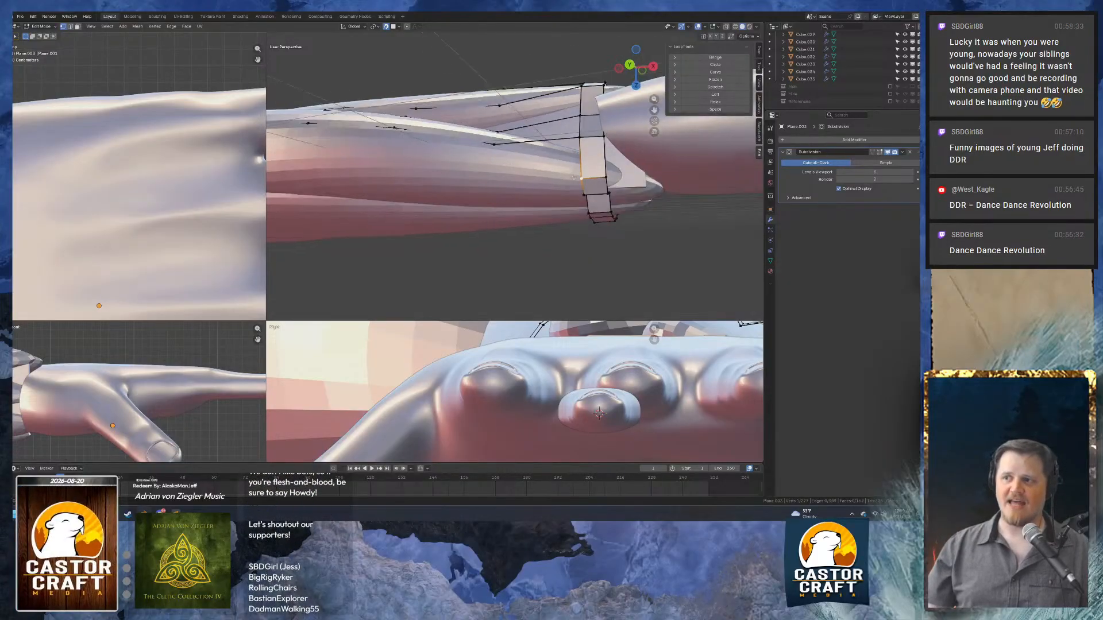
{"action": "key", "text": "g"}
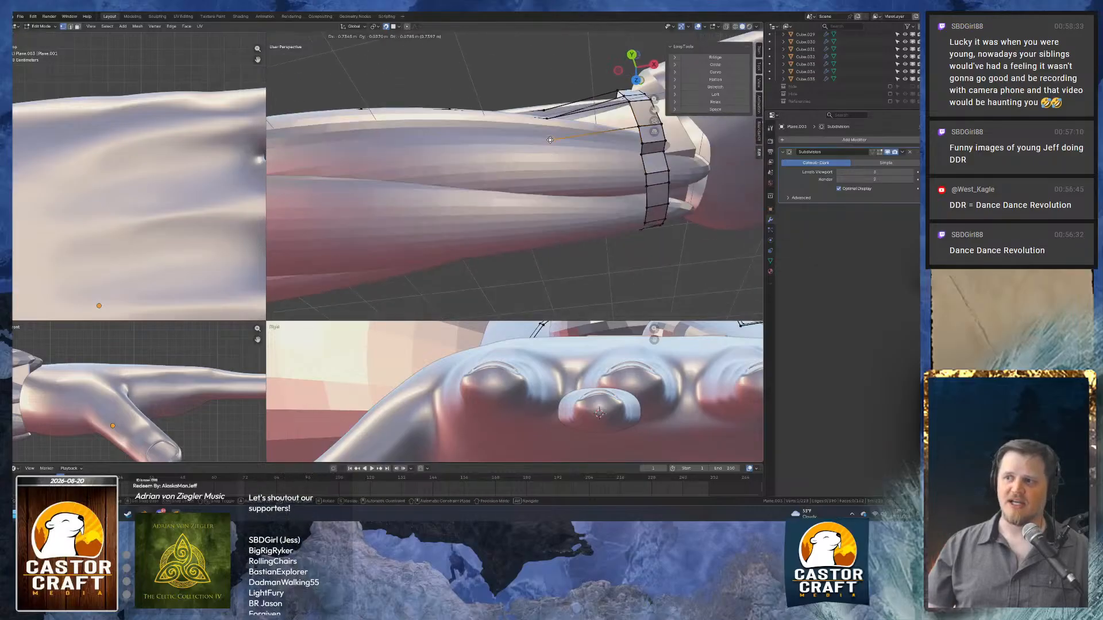
{"action": "left_click", "coordinate": [551, 140]}
{"action": "middle_click_drag", "start_coordinate": [550, 140], "coordinate": [625, 178], "text": "shift"}
{"action": "key", "text": "e"}
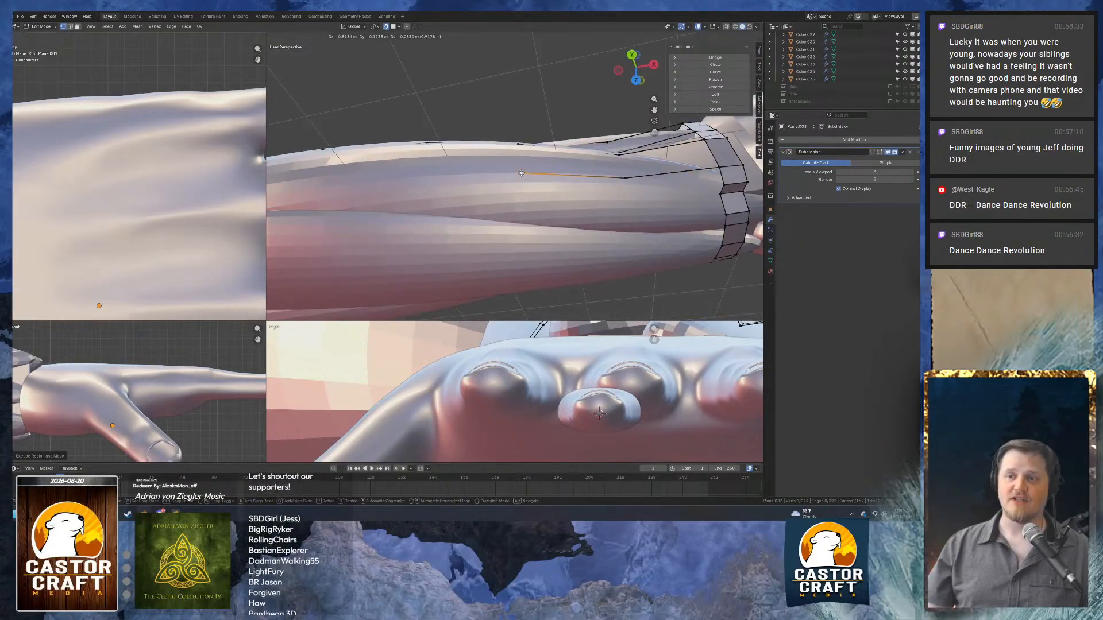
{"action": "left_click", "coordinate": [521, 173]}
{"action": "middle_click_drag", "start_coordinate": [521, 173], "coordinate": [533, 197]}
{"action": "key", "text": "g"}
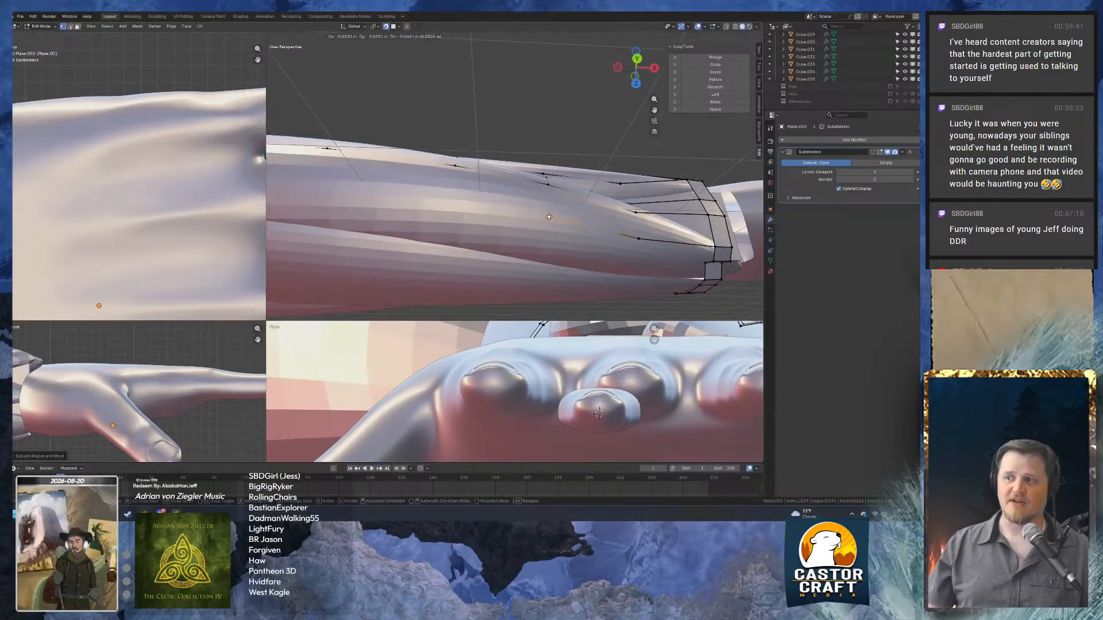
{"action": "left_click", "coordinate": [541, 214]}
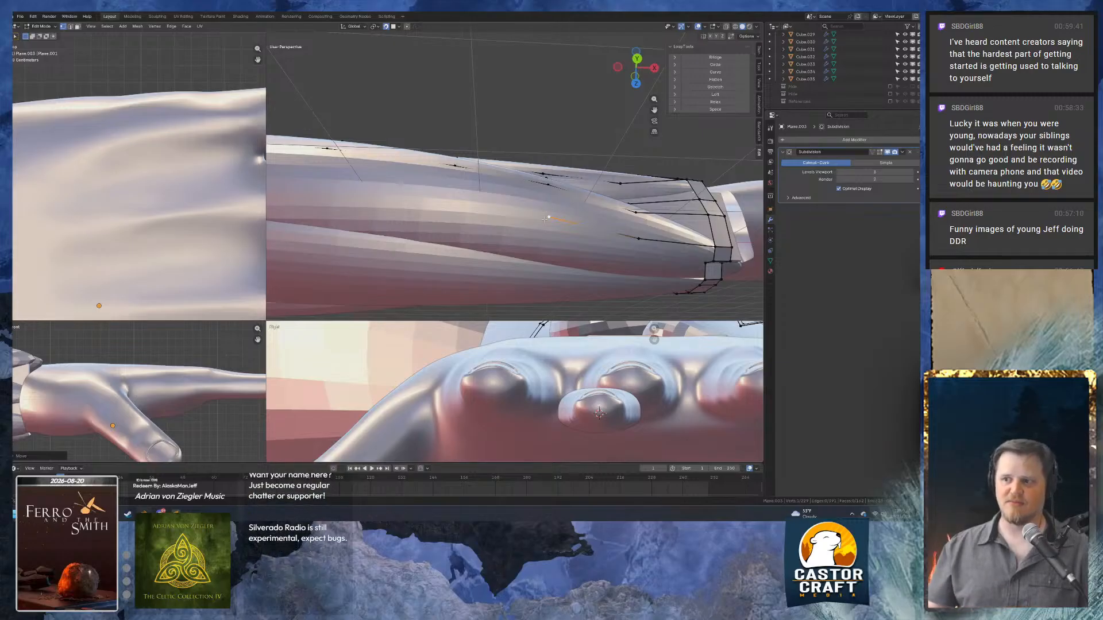
Extend this chain along the middle of the strand with further evenly spaced vertices.
{"action": "key", "text": "e"}
{"action": "left_click", "coordinate": [459, 206]}
{"action": "middle_click_drag", "start_coordinate": [458, 207], "coordinate": [557, 208], "text": "shift"}
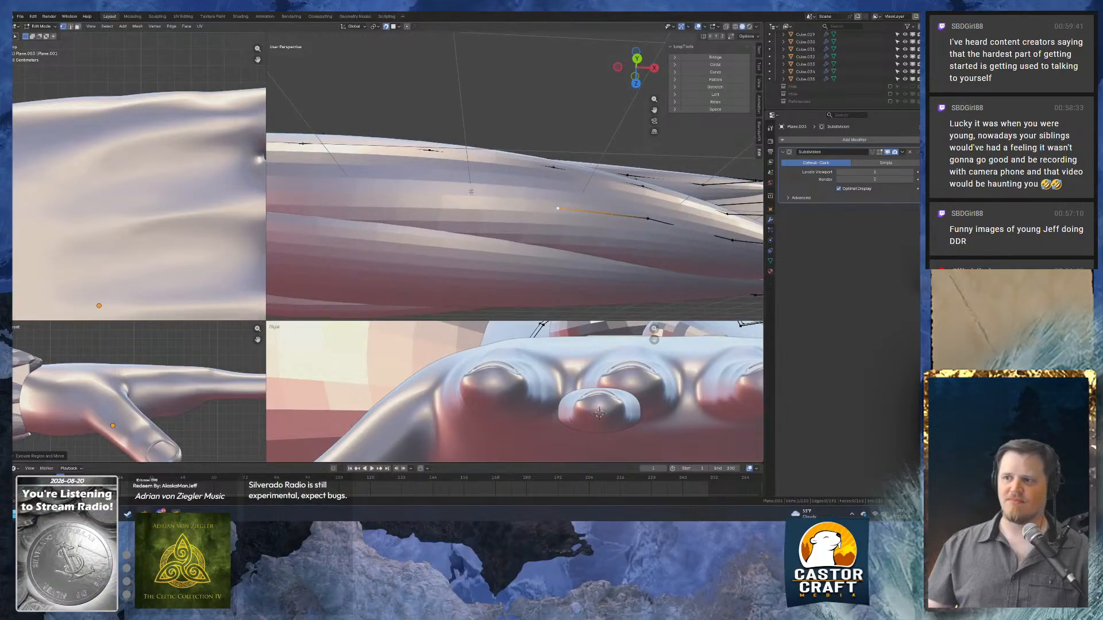
{"action": "middle_click_drag", "start_coordinate": [426, 195], "coordinate": [496, 217]}
{"action": "right_click", "coordinate": [492, 226], "text": "ctrl"}
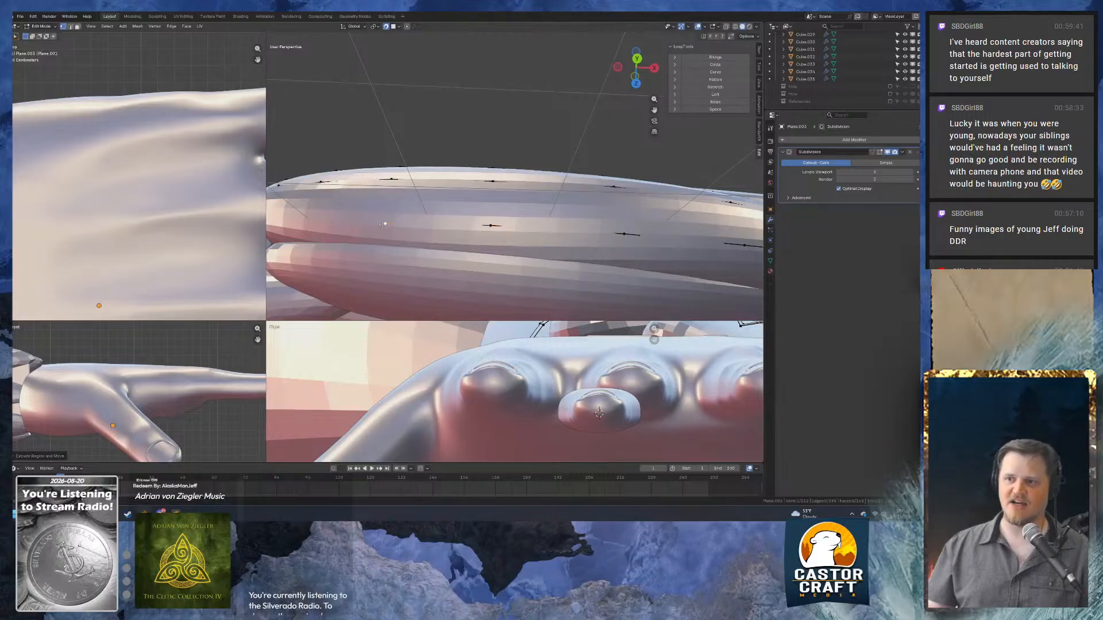
Extrude the last two vertices of the chain toward the tip, in line with the chain above.
{"action": "middle_click_drag", "start_coordinate": [384, 223], "coordinate": [464, 227], "text": "shift"}
{"action": "key", "text": "e"}
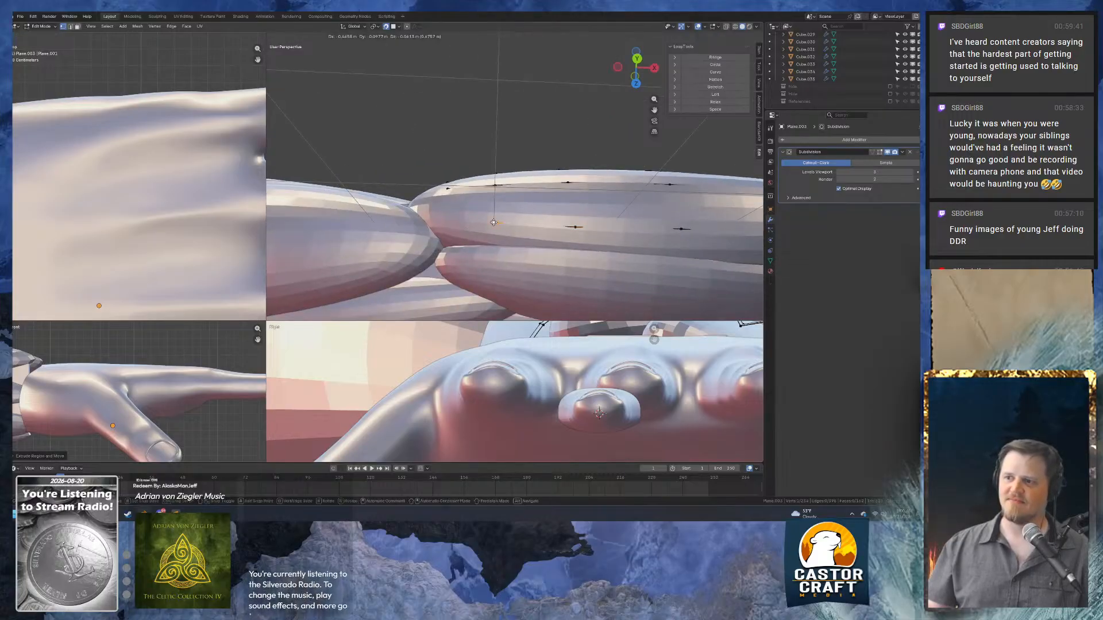
{"action": "left_click", "coordinate": [495, 223]}
{"action": "key", "text": "e"}
{"action": "left_click", "coordinate": [448, 224]}
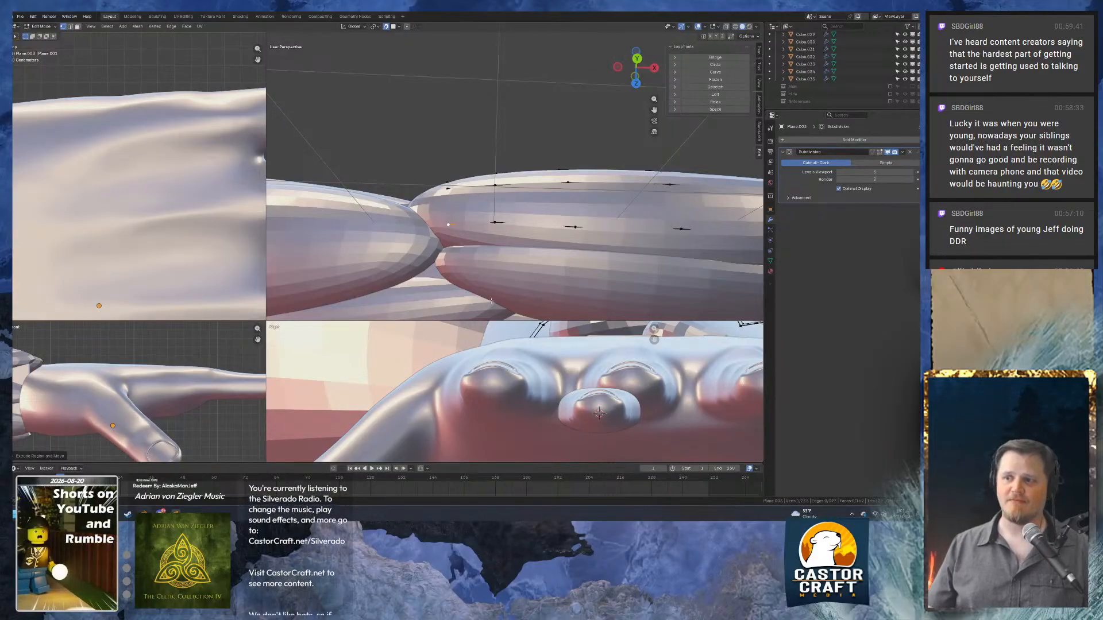
Dissolve the next surplus cross edge of the wrist band, between the latest chain and the following side vertex.
{"action": "middle_click_drag", "start_coordinate": [491, 302], "coordinate": [276, 281]}
{"action": "scroll", "coordinate": [625, 286], "scroll_direction": "down", "scroll_amount": 3}
{"action": "middle_click_drag", "start_coordinate": [471, 247], "coordinate": [457, 236]}
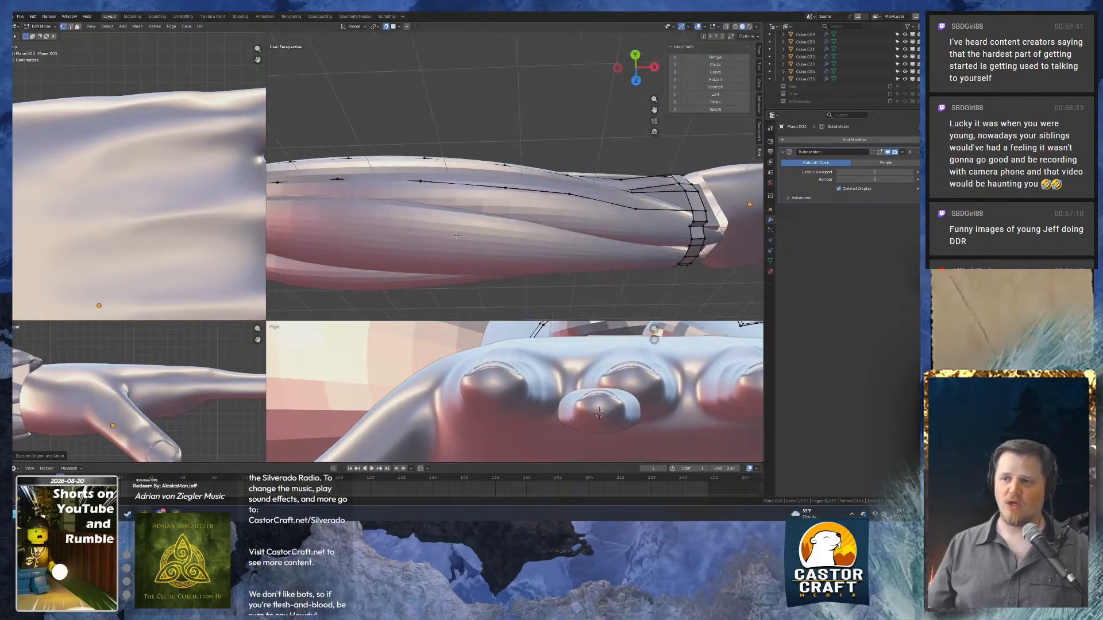
{"action": "middle_click_drag", "start_coordinate": [303, 151], "coordinate": [560, 155], "text": "shift"}
{"action": "scroll", "coordinate": [545, 217], "scroll_direction": "up", "scroll_amount": 2}
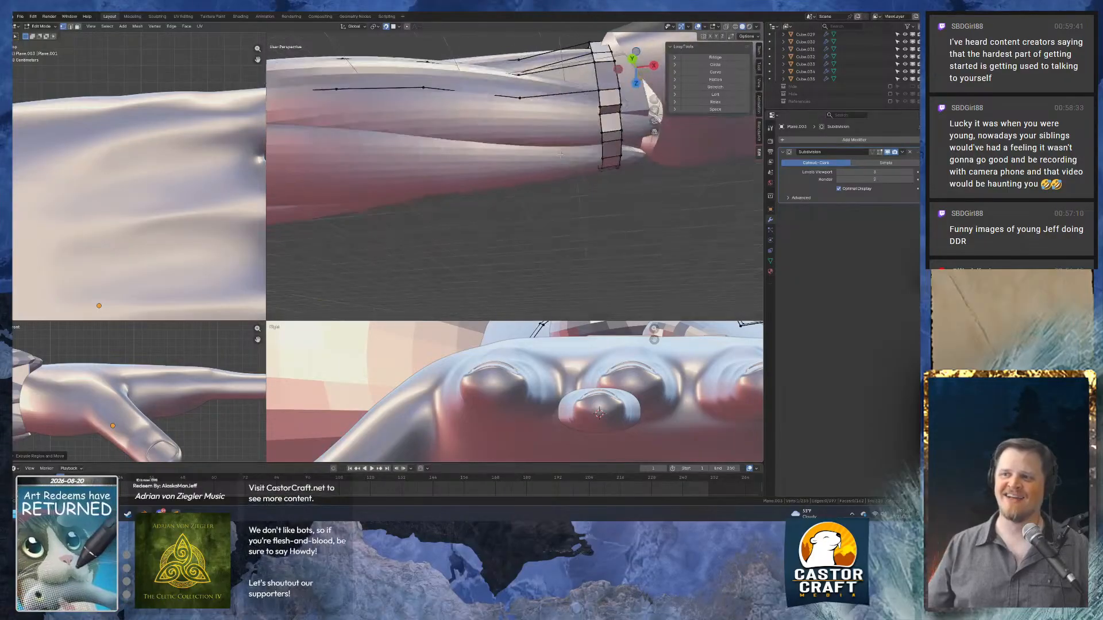
{"action": "left_click", "coordinate": [601, 115]}
{"action": "middle_click_drag", "start_coordinate": [603, 117], "coordinate": [609, 99]}
{"action": "key", "text": "2"}
{"action": "left_click", "coordinate": [613, 90]}
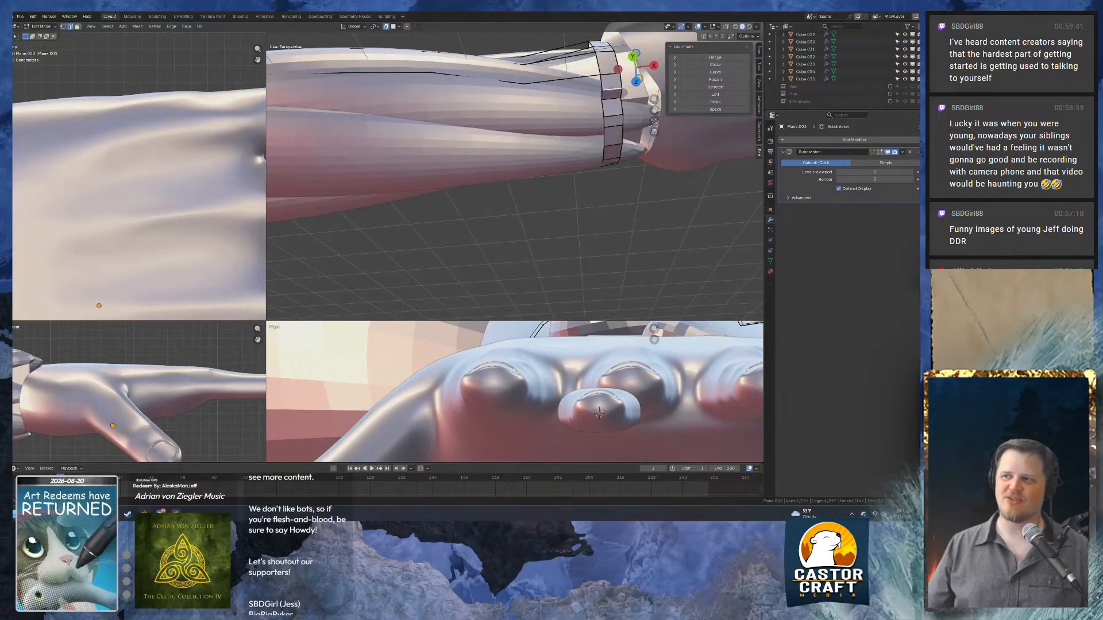
{"action": "key", "text": "ctrl+x"}
{"action": "key", "text": "1"}
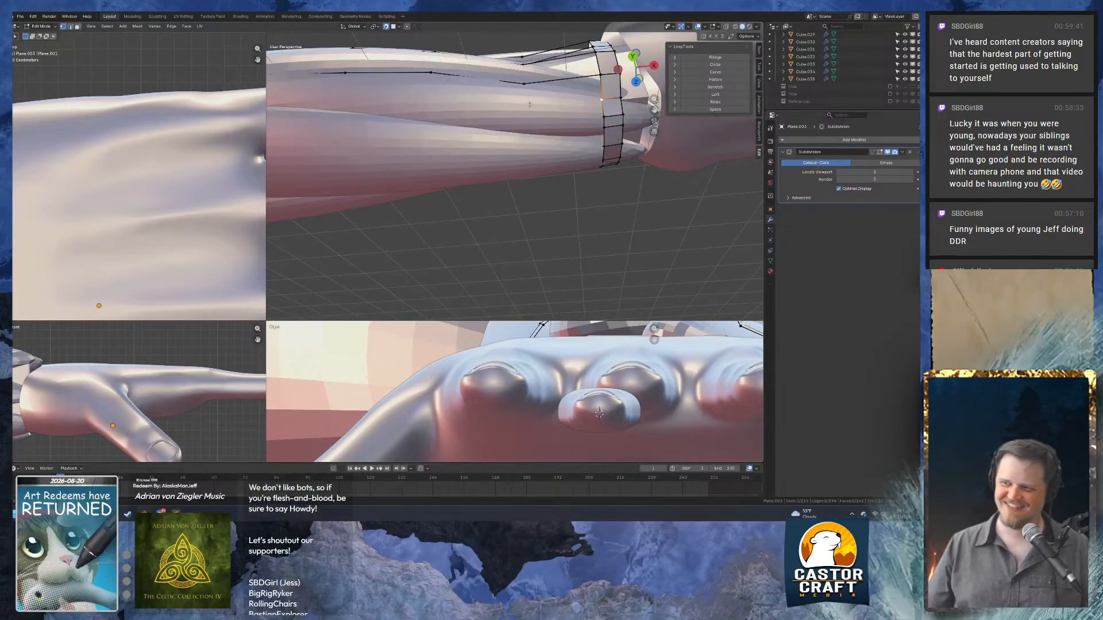
Start another chain from the wrist band with three surface-snapped vertices along the strand's lower side.
{"action": "key", "text": "g"}
{"action": "left_click", "coordinate": [526, 104]}
{"action": "key", "text": "e"}
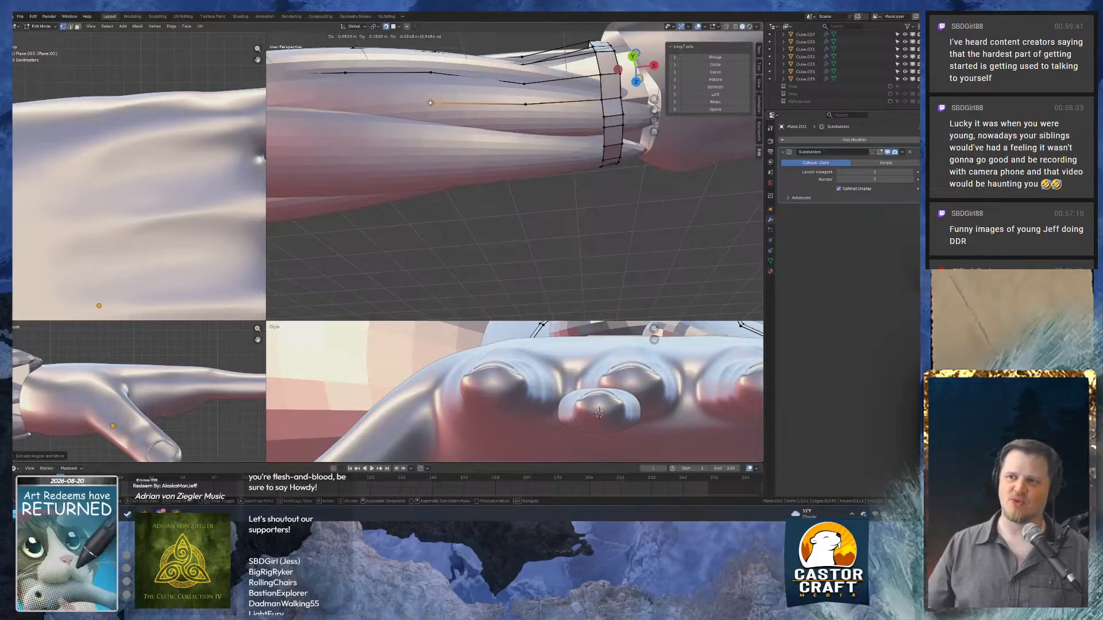
{"action": "left_click", "coordinate": [432, 103]}
{"action": "middle_click_drag", "start_coordinate": [390, 94], "coordinate": [507, 126], "text": "shift"}
{"action": "key", "text": "e"}
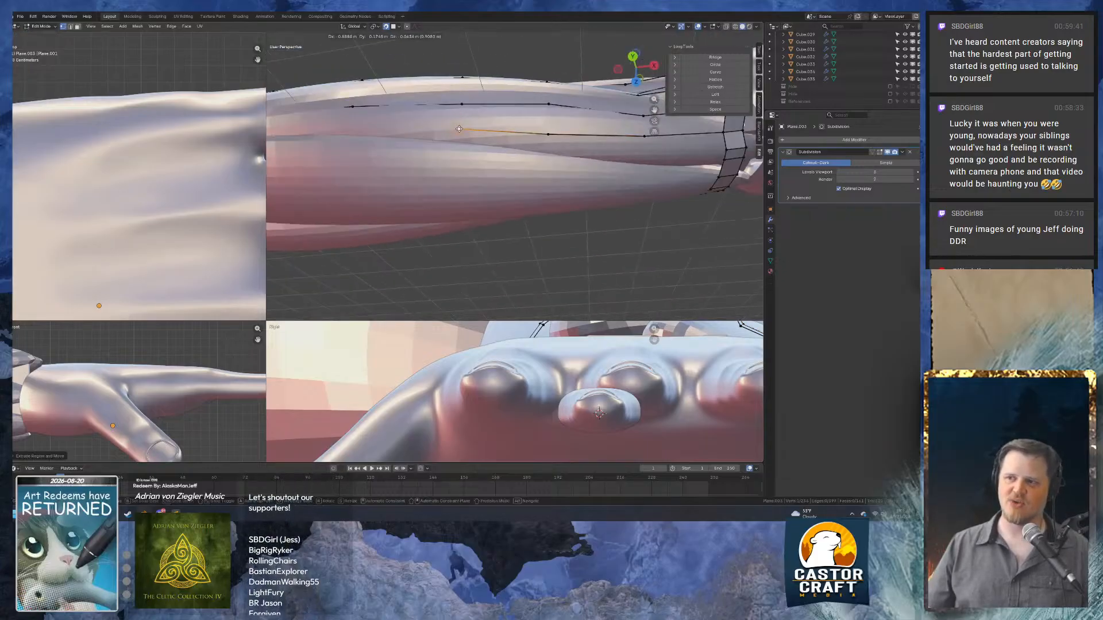
{"action": "left_click", "coordinate": [459, 128]}
Extend the lower-side chain to the strand's tip with evenly spaced, surface-snapped vertices in line with the chain above.
{"action": "middle_click_drag", "start_coordinate": [377, 123], "coordinate": [538, 139], "text": "shift"}
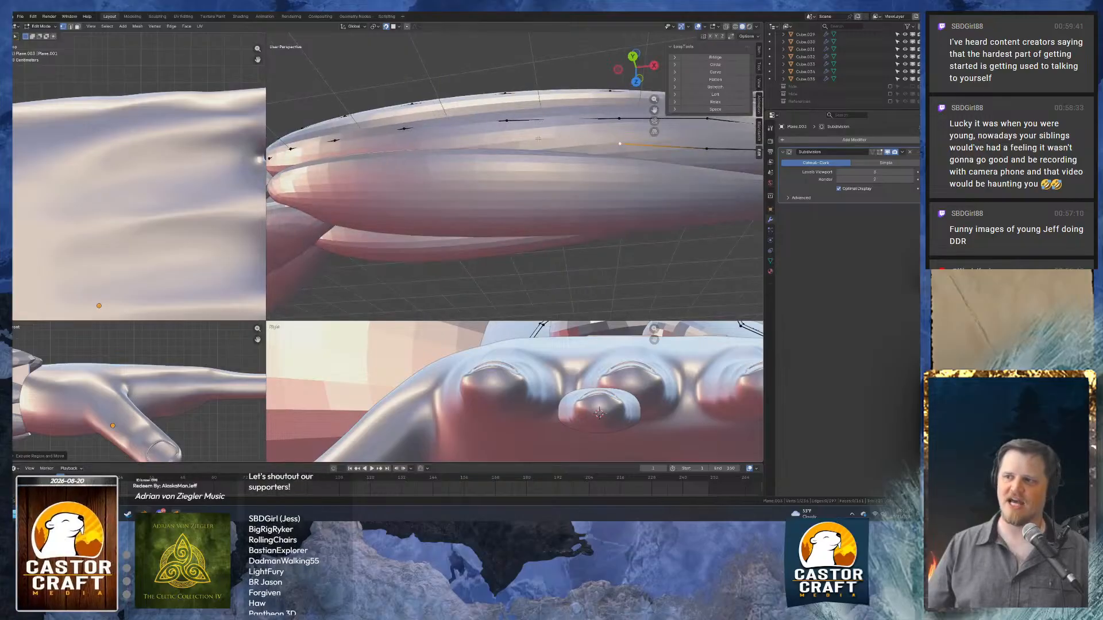
{"action": "key", "text": "e"}
{"action": "left_click", "coordinate": [508, 141]}
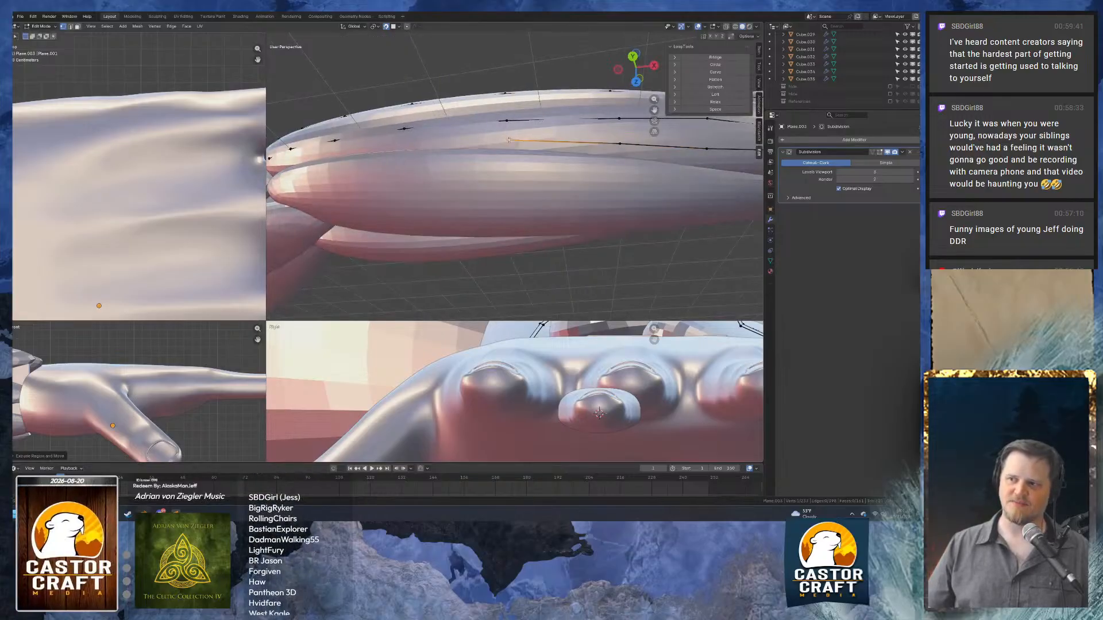
{"action": "middle_click_drag", "start_coordinate": [413, 145], "coordinate": [507, 142], "text": "shift"}
{"action": "key", "text": "e"}
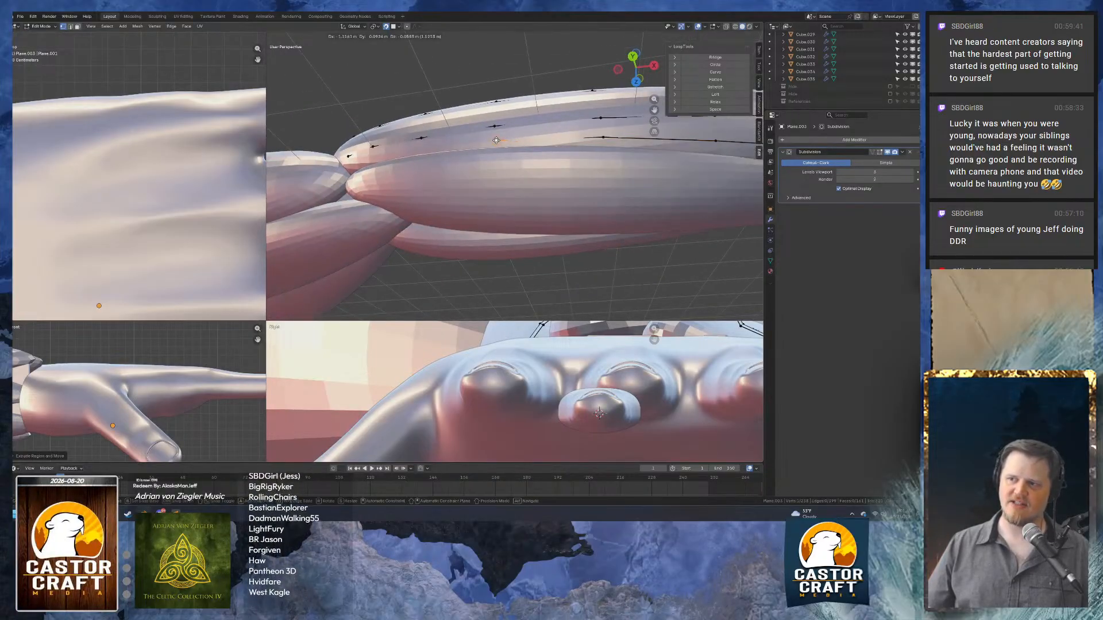
{"action": "left_click", "coordinate": [495, 140]}
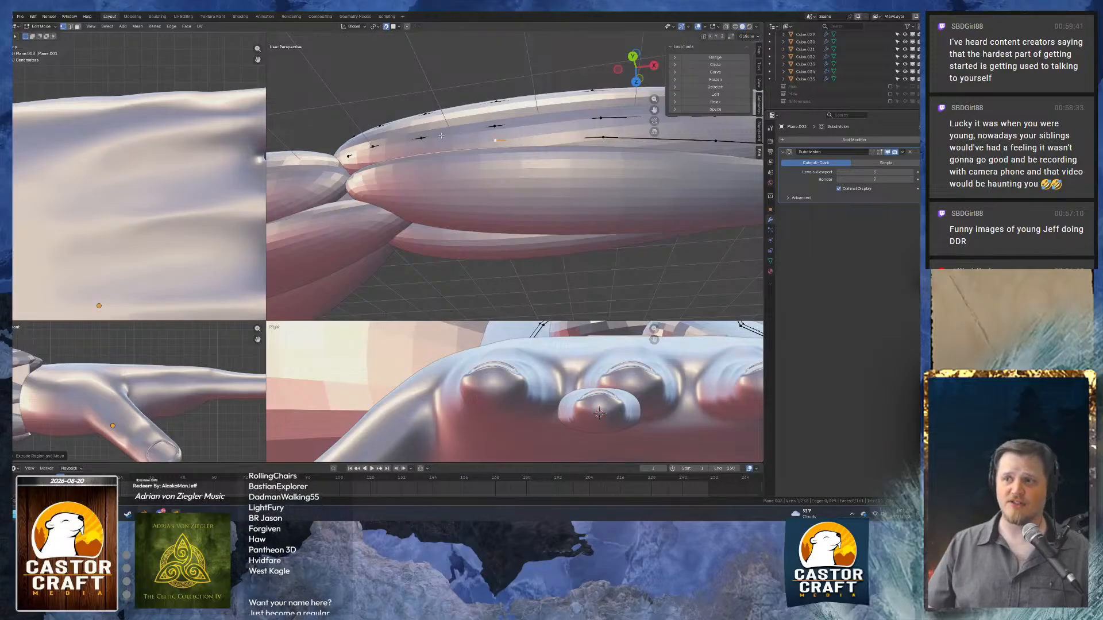
{"action": "middle_click_drag", "start_coordinate": [495, 140], "coordinate": [501, 170]}
{"action": "key", "text": "e"}
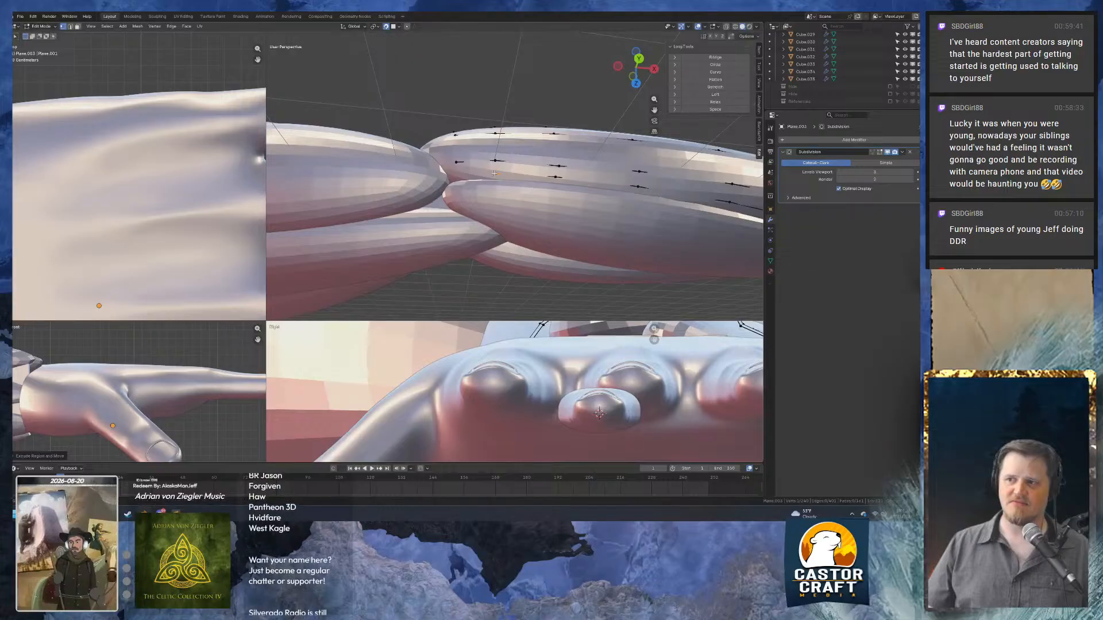
{"action": "left_click", "coordinate": [459, 174]}
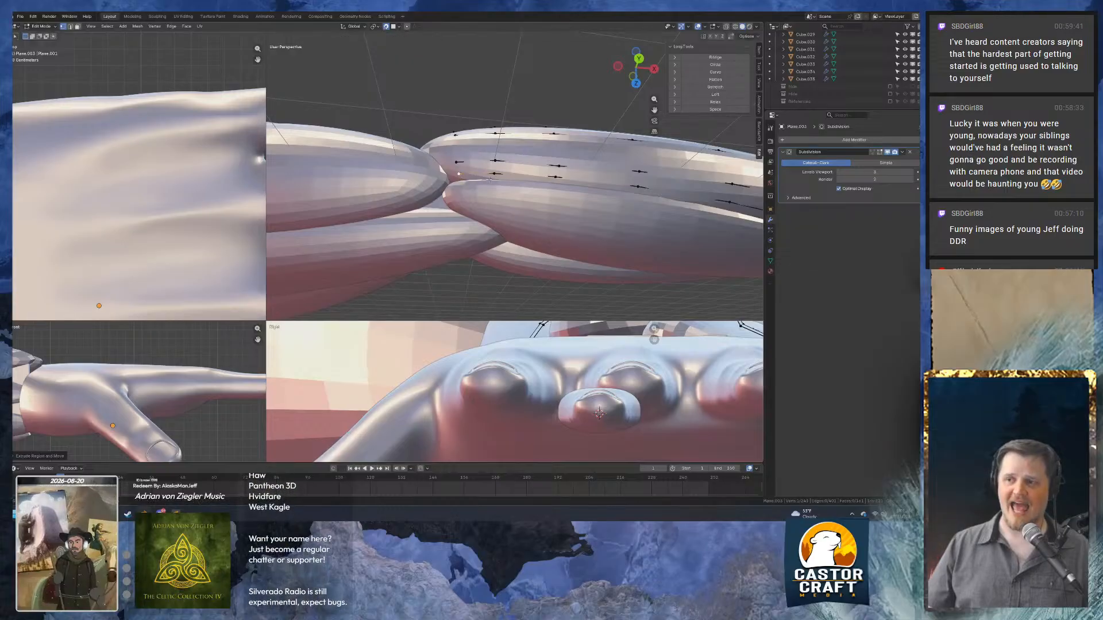
Try to dissolve the next surplus wrist-band vertex beside the latest chain, and undo it.
{"action": "middle_click_drag", "start_coordinate": [459, 174], "coordinate": [632, 145]}
{"action": "key", "text": "ctrl+x"}
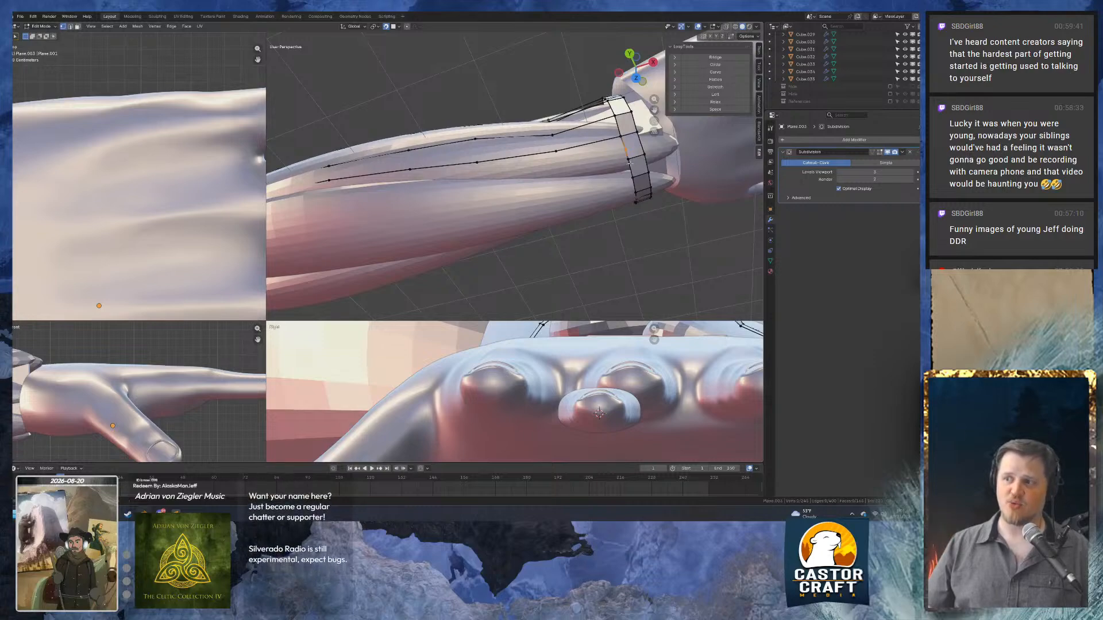
{"action": "key", "text": "1"}
{"action": "left_click", "coordinate": [627, 151]}
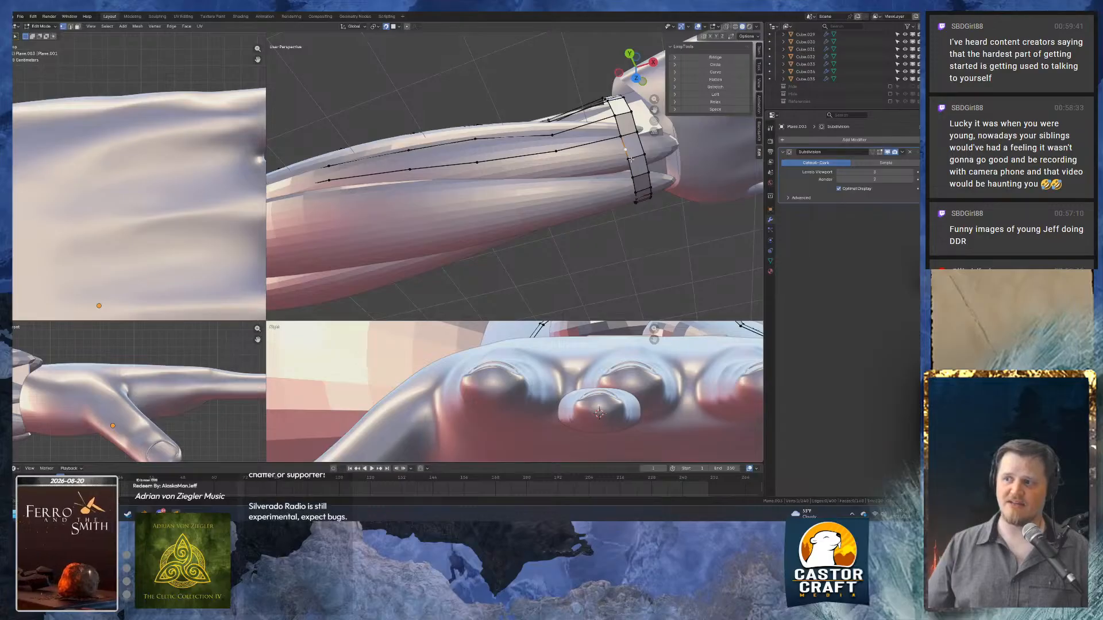
{"action": "mouse_move", "coordinate": [630, 159]}
{"action": "middle_mouse_down"}
{"action": "mouse_move", "coordinate": [618, 99]}
{"action": "mouse_move", "coordinate": [631, 143]}
{"action": "middle_mouse_up"}
{"action": "key", "text": "ctrl+x"}
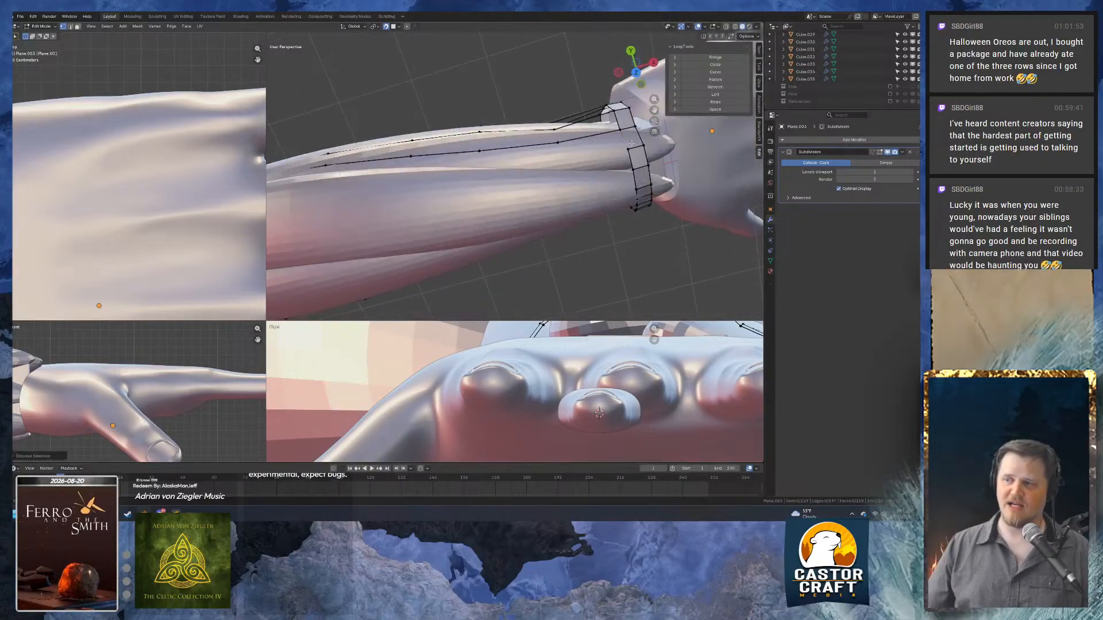
{"action": "key", "text": "ctrl+z"}
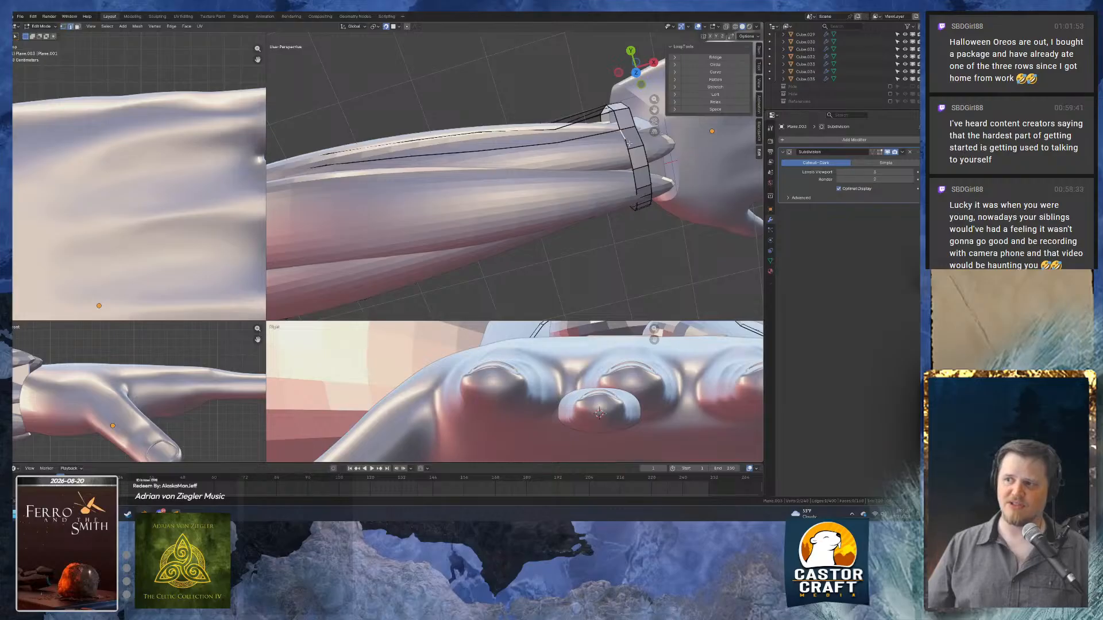
Start another chain from the wrist band with three surface-snapped vertices along the groove between the upper and lower strands.
{"action": "key", "text": "1"}
{"action": "middle_click_drag", "start_coordinate": [558, 160], "coordinate": [481, 219]}
{"action": "key", "text": "e"}
{"action": "left_click", "coordinate": [561, 170]}
{"action": "key", "text": "e"}
{"action": "left_click", "coordinate": [483, 151]}
{"action": "key", "text": "e"}
{"action": "left_click", "coordinate": [495, 205]}
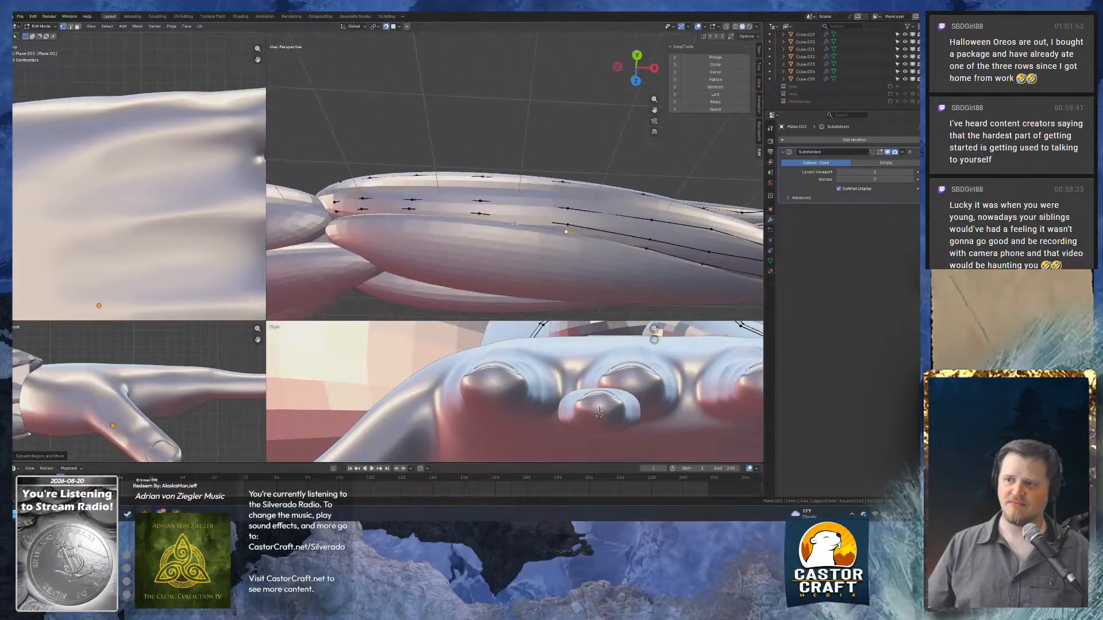
Extend the groove chain to the upper strand's tip, matching the vertex spacing of the chain above.
{"action": "key", "text": "e"}
{"action": "left_click", "coordinate": [481, 219]}
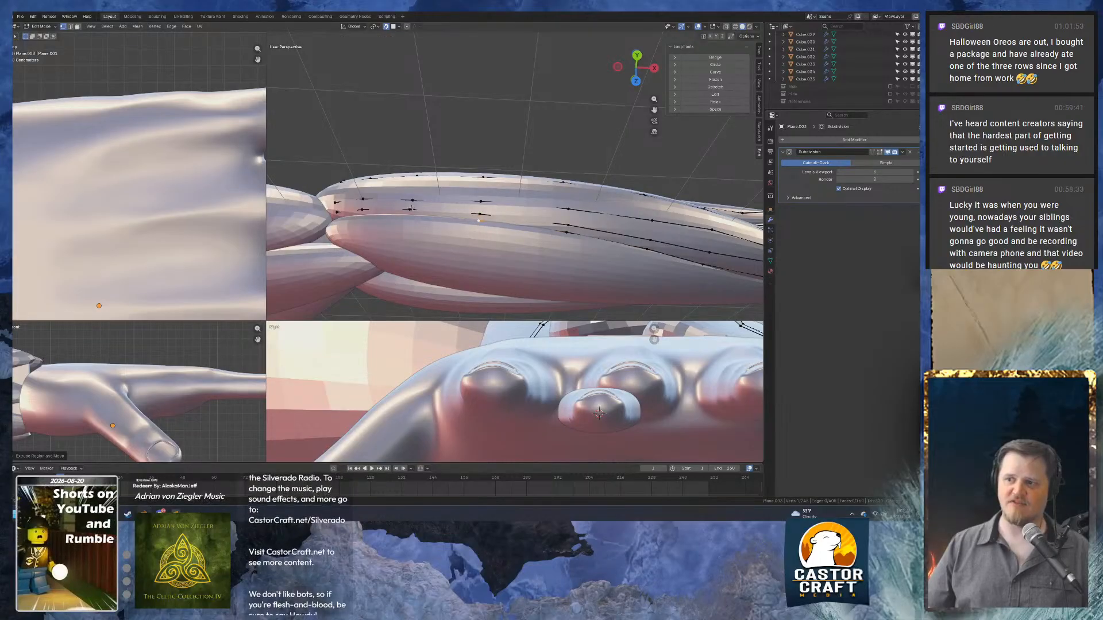
{"action": "left_click", "coordinate": [409, 214]}
{"action": "key", "text": "e"}
{"action": "left_click", "coordinate": [409, 216]}
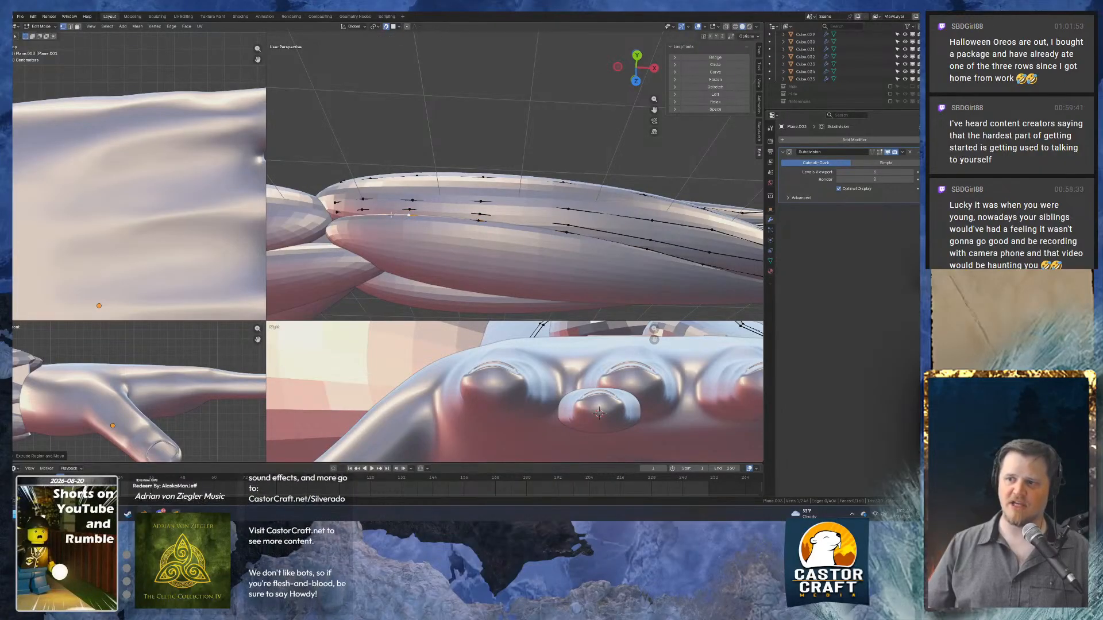
{"action": "middle_click_drag", "start_coordinate": [408, 215], "coordinate": [476, 218], "text": "shift"}
{"action": "scroll", "coordinate": [527, 244], "scroll_direction": "up", "scroll_amount": 3}
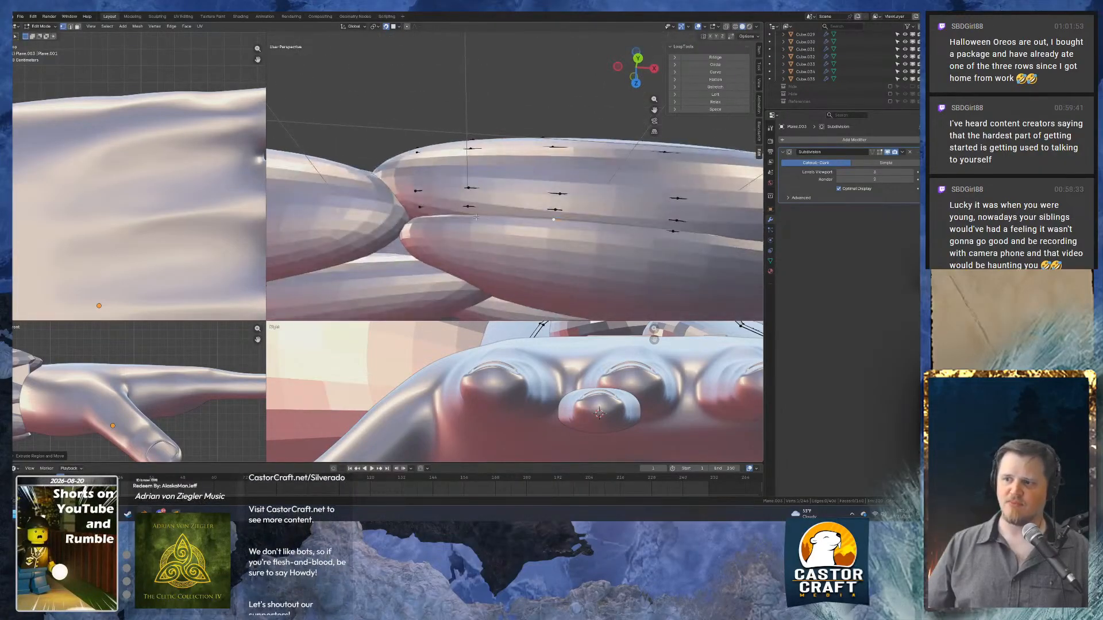
{"action": "right_click", "coordinate": [471, 215], "text": "ctrl"}
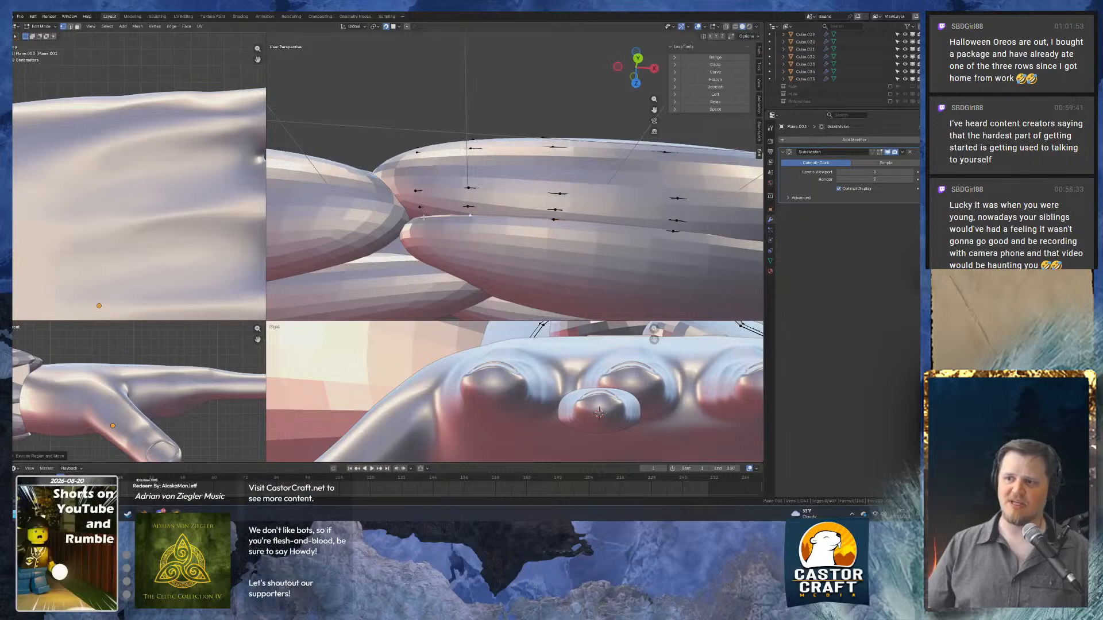
Extrude two surface-snapped vertices from the next wrist-band vertex along the upper side of the lower strand.
{"action": "middle_click_drag", "start_coordinate": [423, 217], "coordinate": [507, 196]}
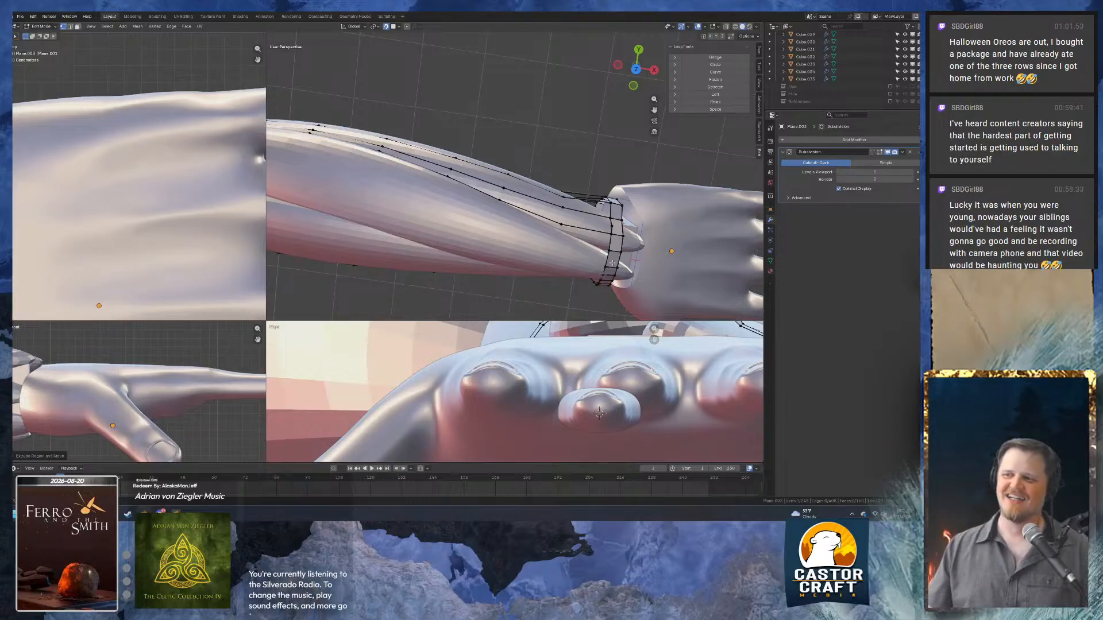
{"action": "middle_click_drag", "start_coordinate": [611, 251], "coordinate": [493, 202]}
{"action": "scroll", "coordinate": [632, 212], "scroll_direction": "up", "scroll_amount": 3}
{"action": "left_click", "coordinate": [528, 173]}
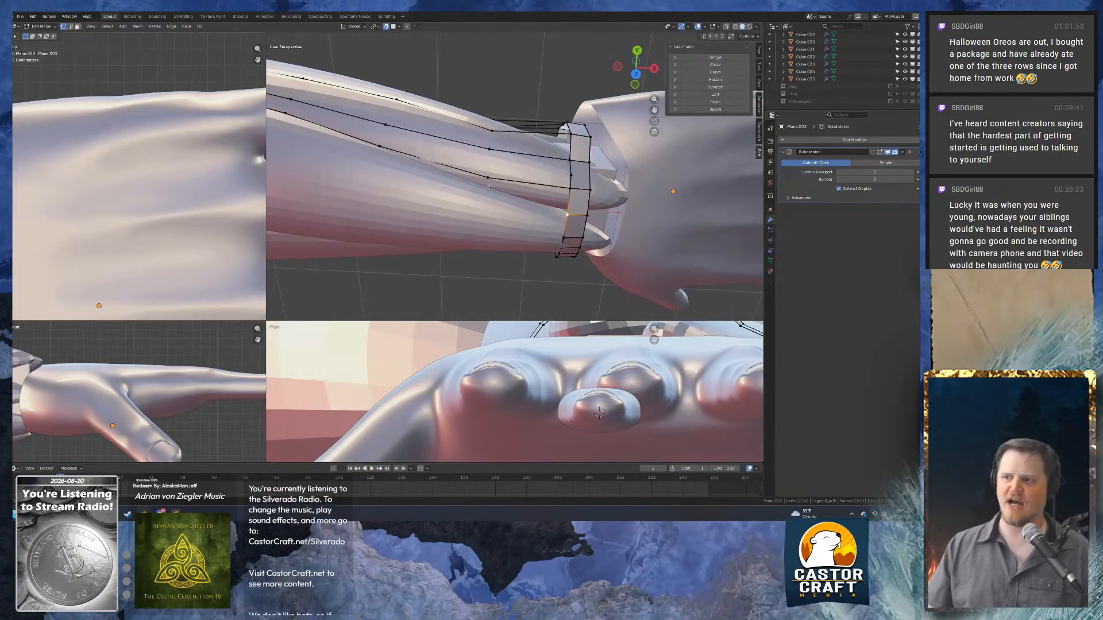
{"action": "key", "text": "e"}
{"action": "left_click", "coordinate": [485, 193]}
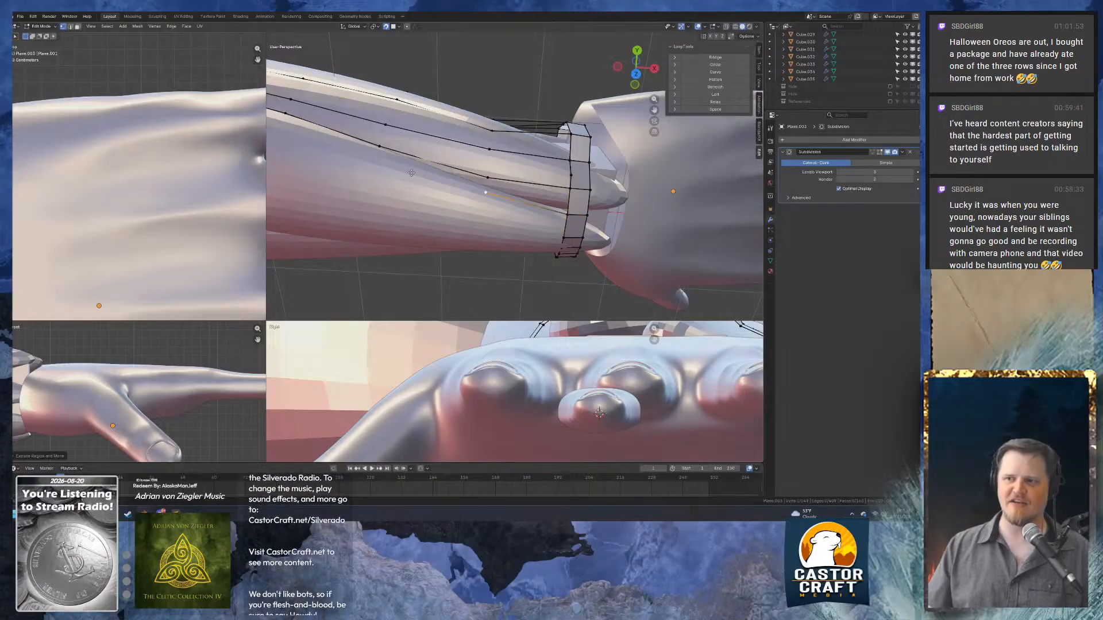
{"action": "key", "text": "e"}
{"action": "left_click", "coordinate": [375, 157]}
Extend the lower strand's chain to its tip with further vertices aligned to those of the groove chain.
{"action": "middle_click_drag", "start_coordinate": [375, 157], "coordinate": [585, 217], "text": "shift"}
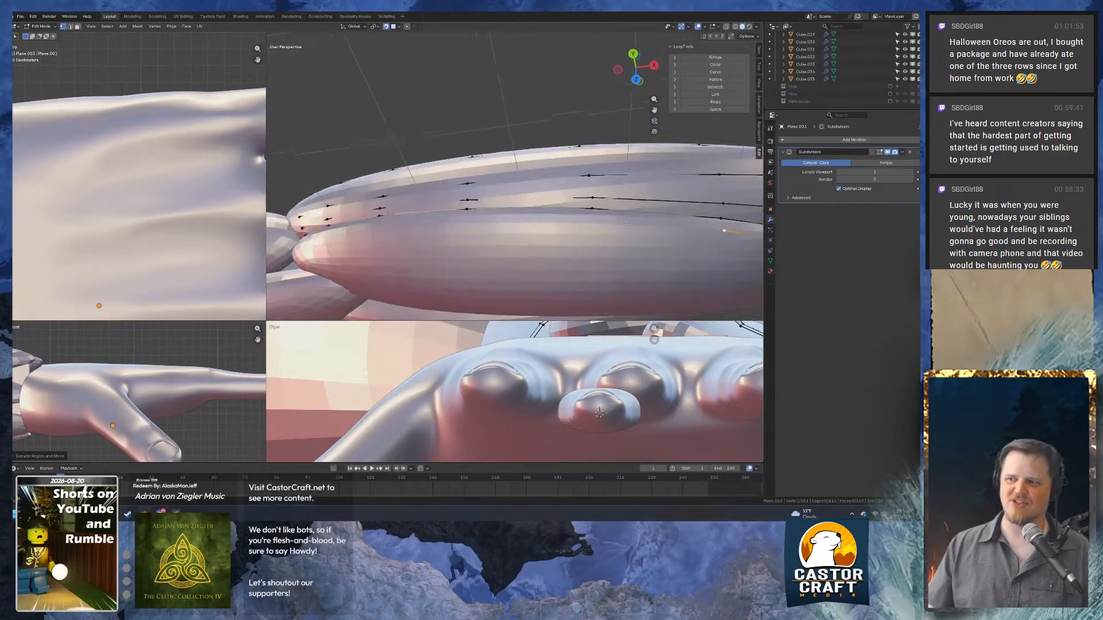
{"action": "key", "text": "e"}
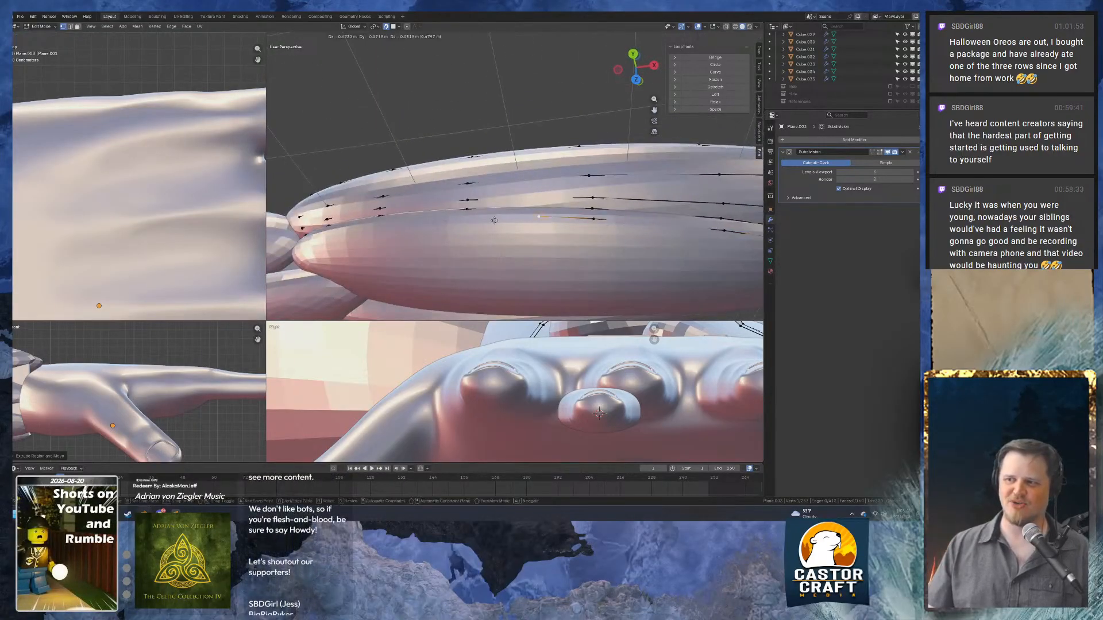
{"action": "left_click", "coordinate": [465, 216]}
{"action": "middle_click_drag", "start_coordinate": [466, 216], "coordinate": [556, 248]}
{"action": "key", "text": "e"}
{"action": "left_click", "coordinate": [517, 230]}
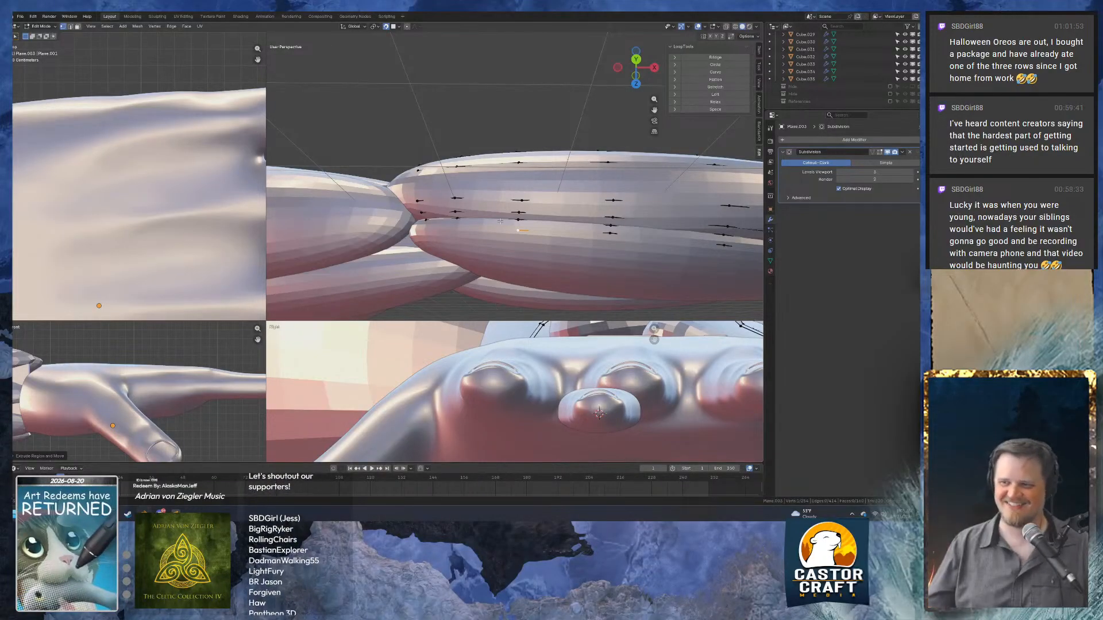
{"action": "key", "text": "e"}
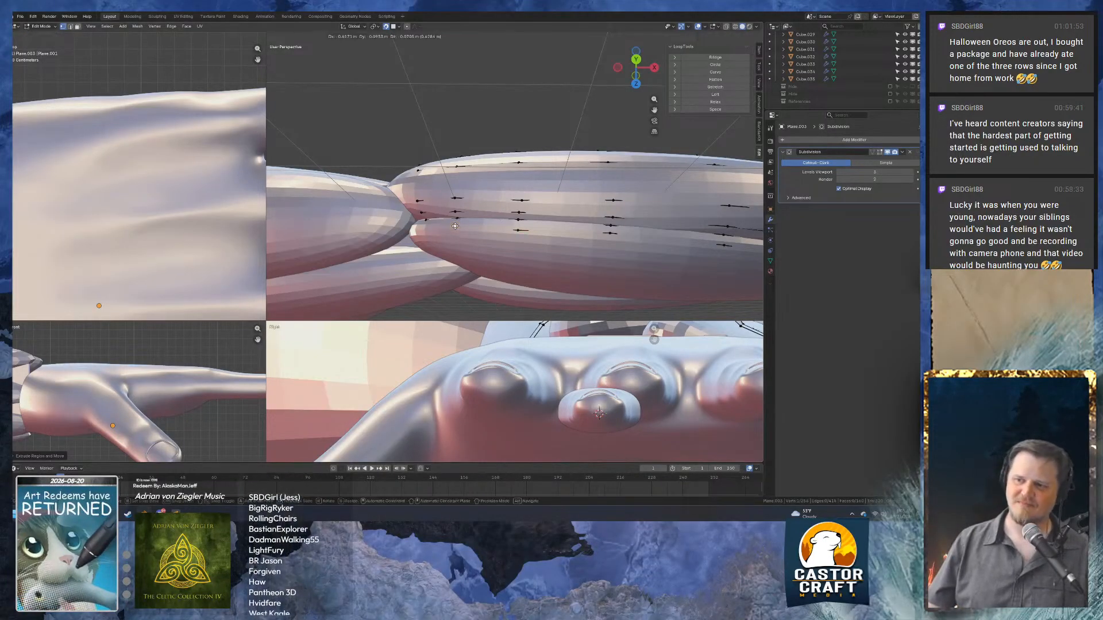
{"action": "left_click", "coordinate": [455, 227]}
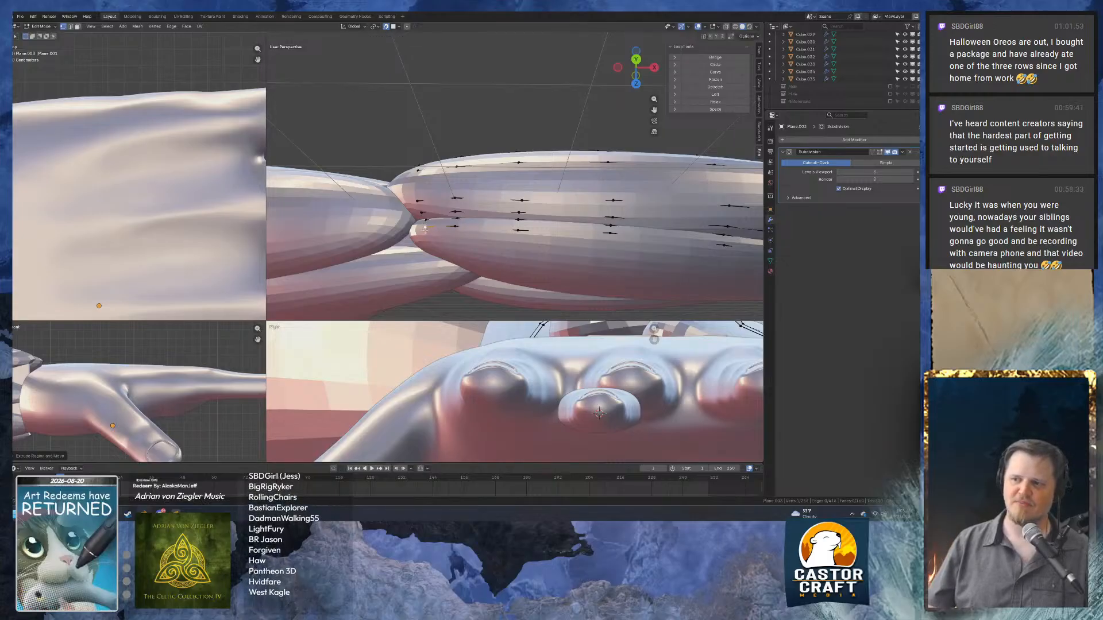
Isolate the forearm mesh in local view with the open chains beside the filled faces in sight.
{"action": "middle_click_drag", "start_coordinate": [426, 227], "coordinate": [625, 211]}
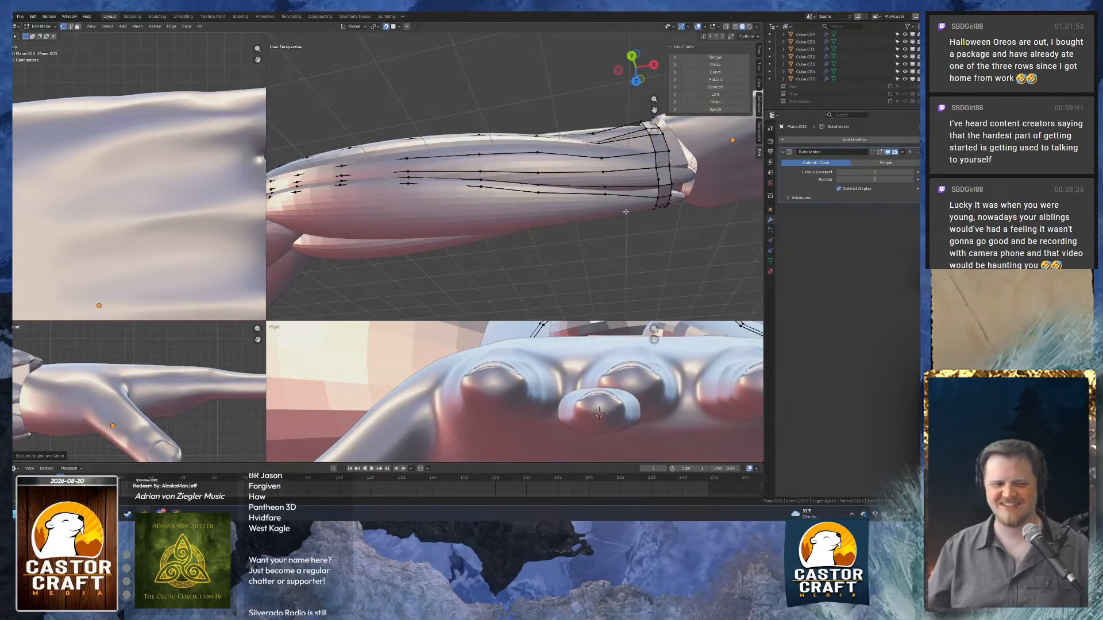
{"action": "middle_click_drag", "start_coordinate": [669, 282], "coordinate": [525, 222]}
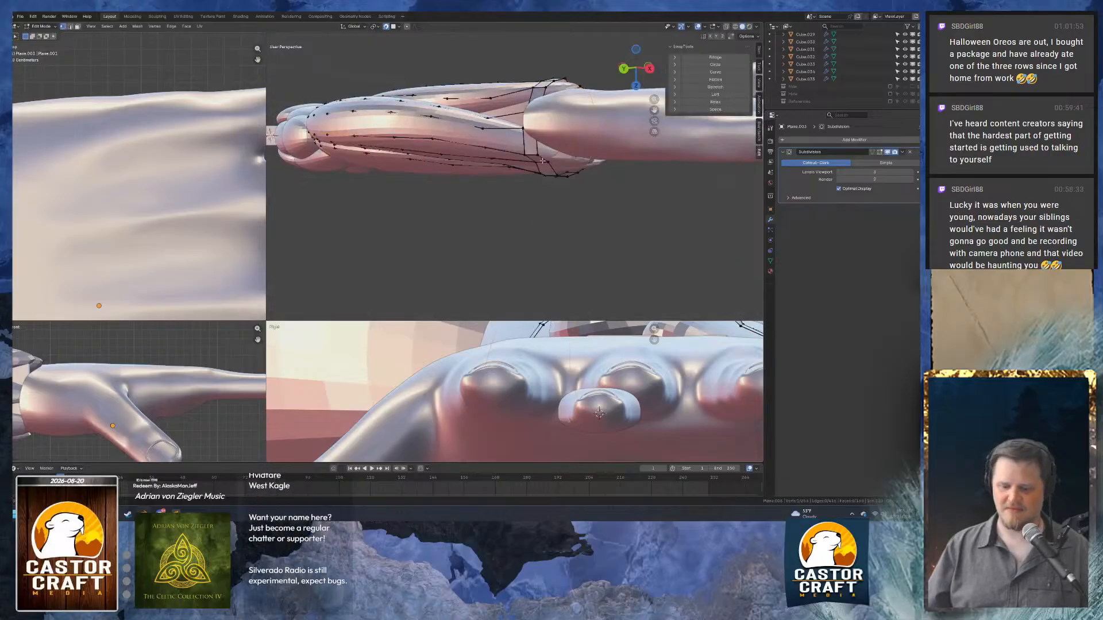
{"action": "key", "text": "KP_Divide"}
{"action": "middle_click_drag", "start_coordinate": [580, 180], "coordinate": [504, 248]}
{"action": "scroll", "coordinate": [500, 243], "scroll_direction": "up", "scroll_amount": 4}
Fill the first open strip beside the existing faces, working from the tip edges toward the wrist band.
{"action": "left_click", "coordinate": [505, 240]}
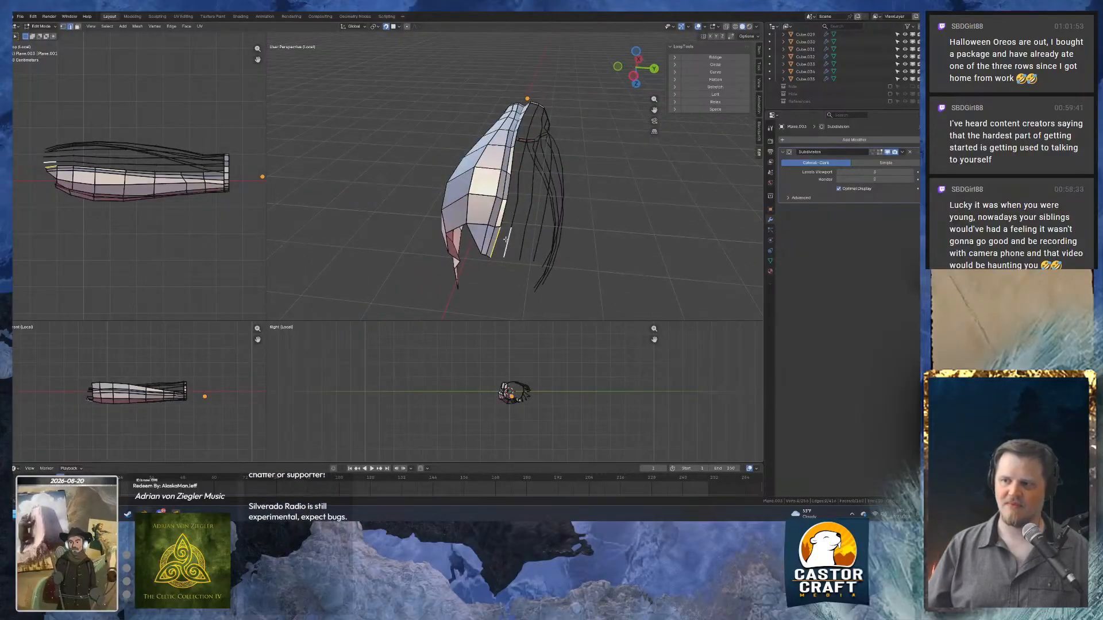
{"action": "key", "text": "f"}
{"action": "left_click", "coordinate": [505, 226]}
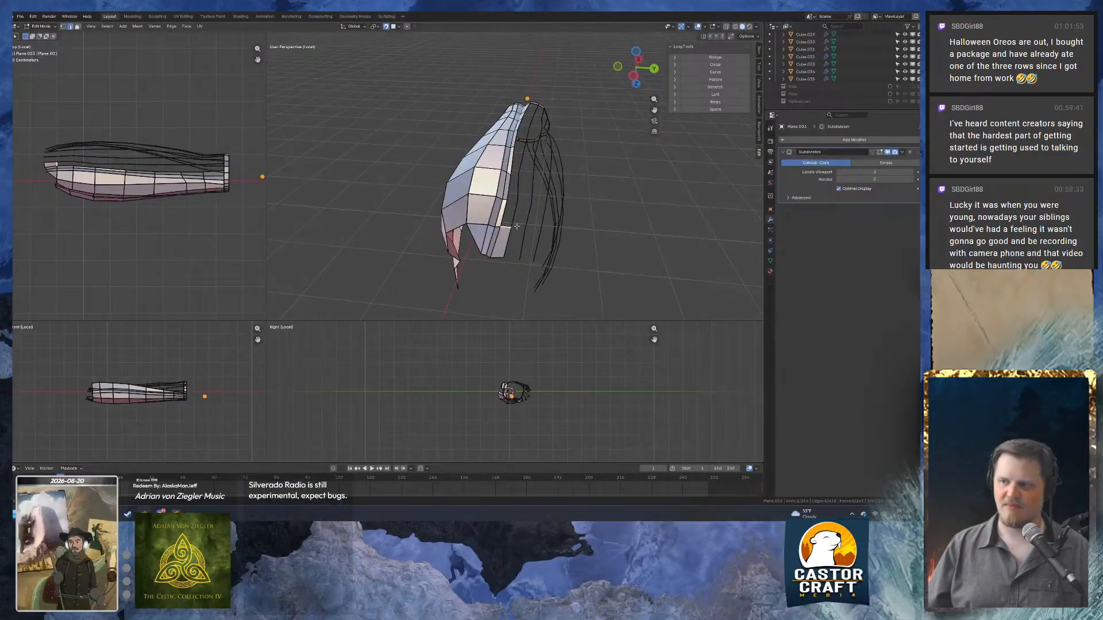
{"action": "key", "text": "f"}
{"action": "key", "text": "f"}
Fill the second strip of faces between the newly filled edge and the next chain, from tip to wrist band.
{"action": "middle_click_drag", "start_coordinate": [533, 157], "coordinate": [437, 207]}
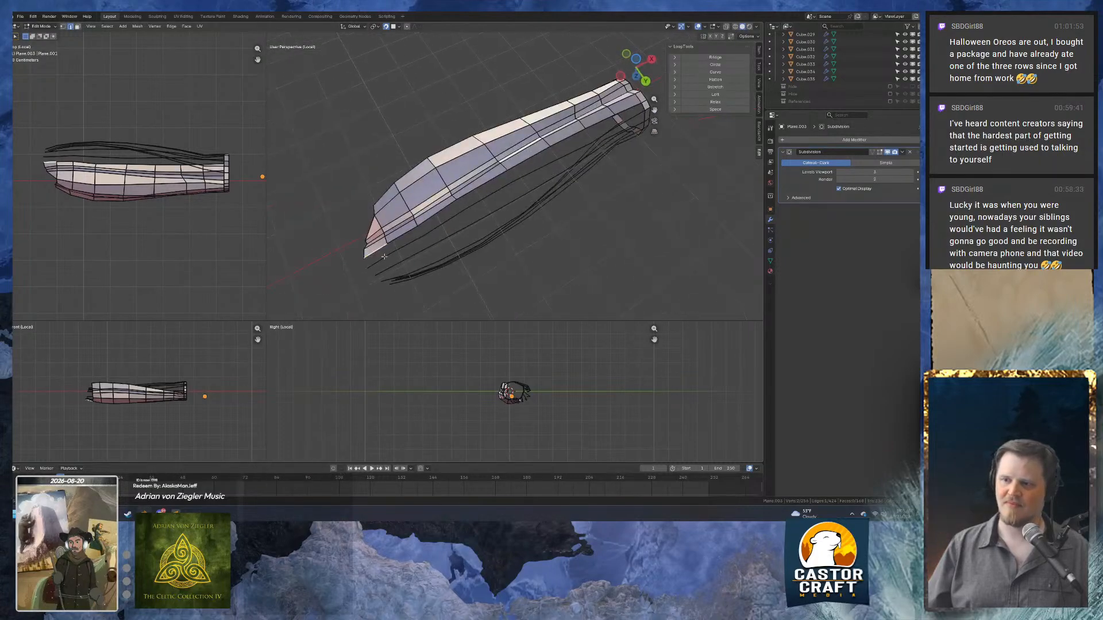
{"action": "key", "text": "f"}
{"action": "key", "text": "f"}
{"action": "key", "text": "f"}
{"action": "key", "text": "f"}
{"action": "key", "text": "f"}
{"action": "key", "text": "f"}
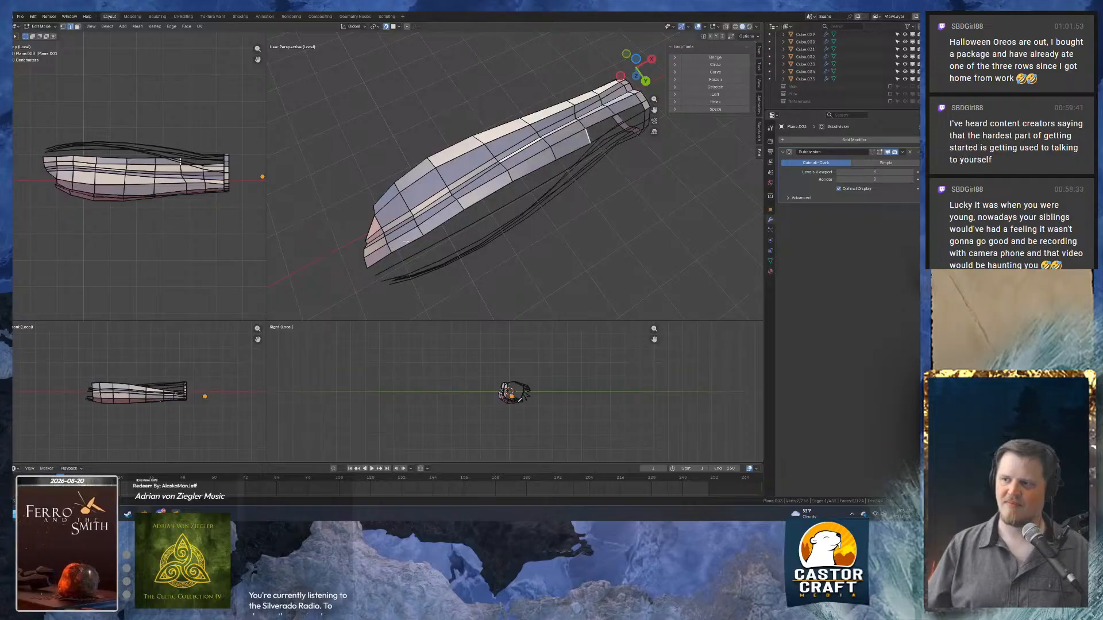
{"action": "key", "text": "f"}
{"action": "key", "text": "f"}
{"action": "key", "text": "f"}
{"action": "key", "text": "f"}
{"action": "key", "text": "f"}
{"action": "key", "text": "f"}
{"action": "key", "text": "f"}
Fill the third strip of faces out to the following chain, starting at the tip and ending at the wrist.
{"action": "key", "text": "f"}
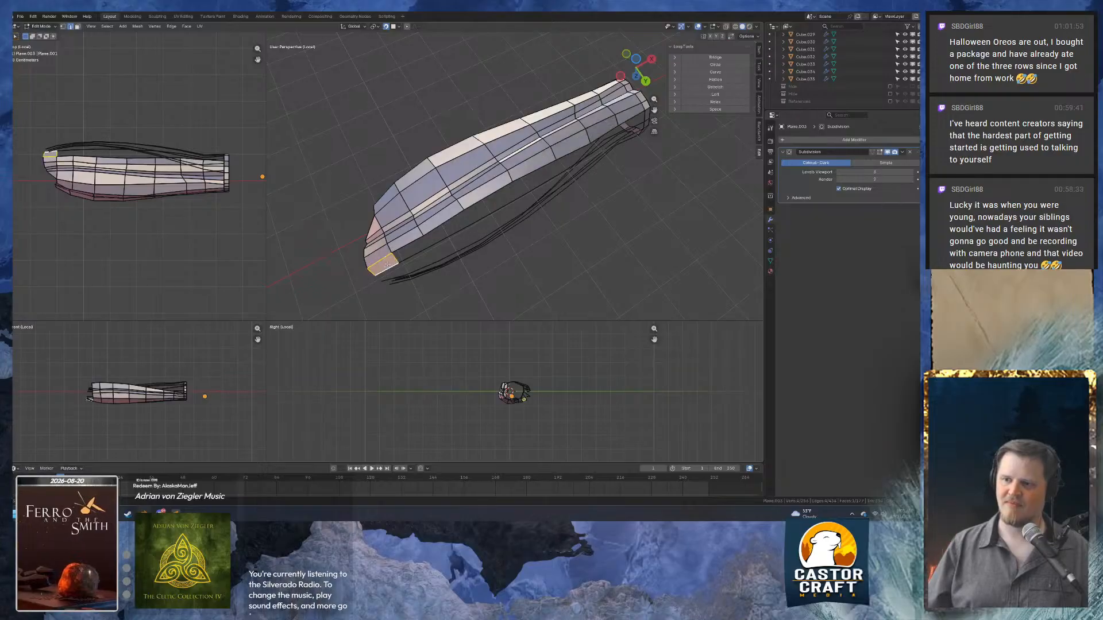
{"action": "key", "text": "f"}
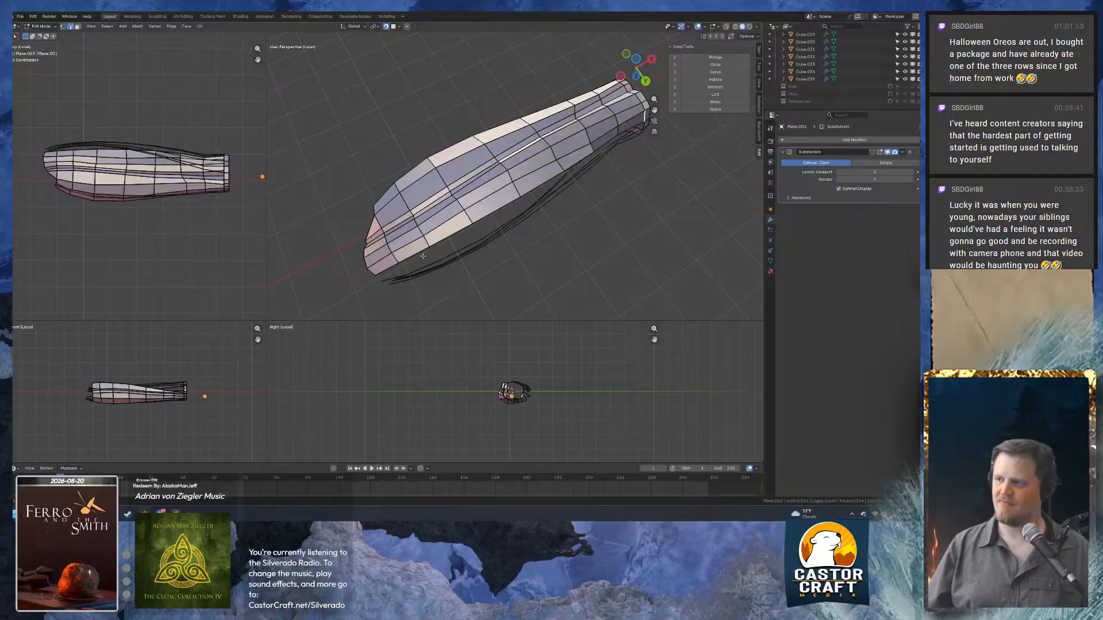
{"action": "middle_click_drag", "start_coordinate": [398, 255], "coordinate": [369, 223]}
{"action": "key", "text": "f"}
{"action": "key", "text": "f"}
{"action": "key", "text": "f"}
{"action": "key", "text": "f"}
{"action": "key", "text": "f"}
{"action": "key", "text": "f"}
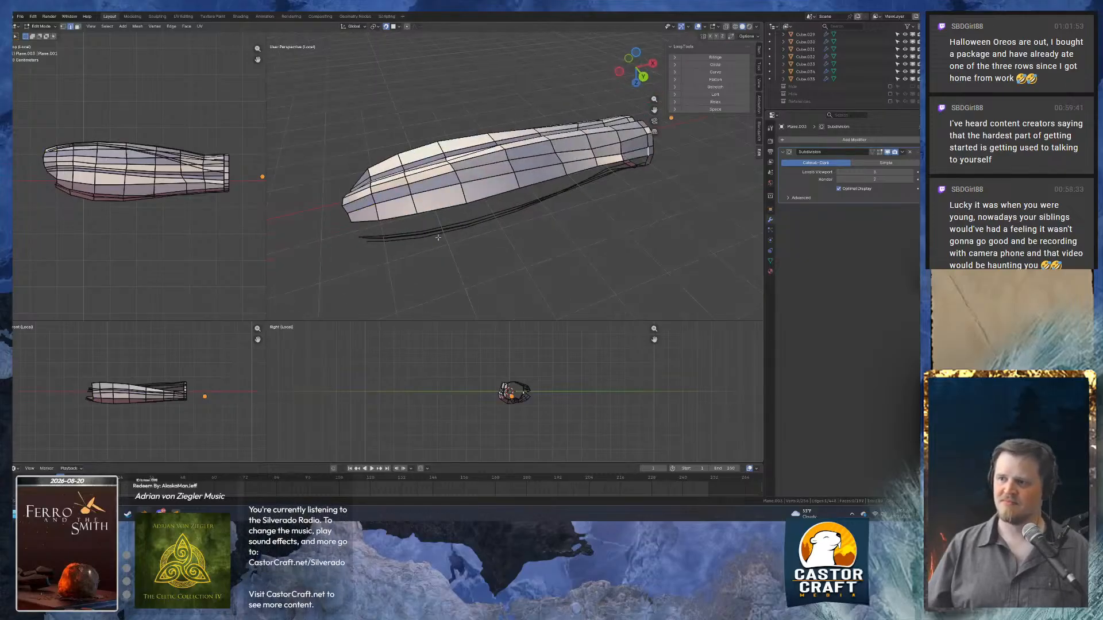
Fill the fourth strip of faces down to the first of the remaining lower chains, starting at the tip.
{"action": "key", "text": "f"}
{"action": "key", "text": "f"}
{"action": "key", "text": "f"}
{"action": "key", "text": "f"}
{"action": "key", "text": "f"}
{"action": "key", "text": "f"}
{"action": "key", "text": "f"}
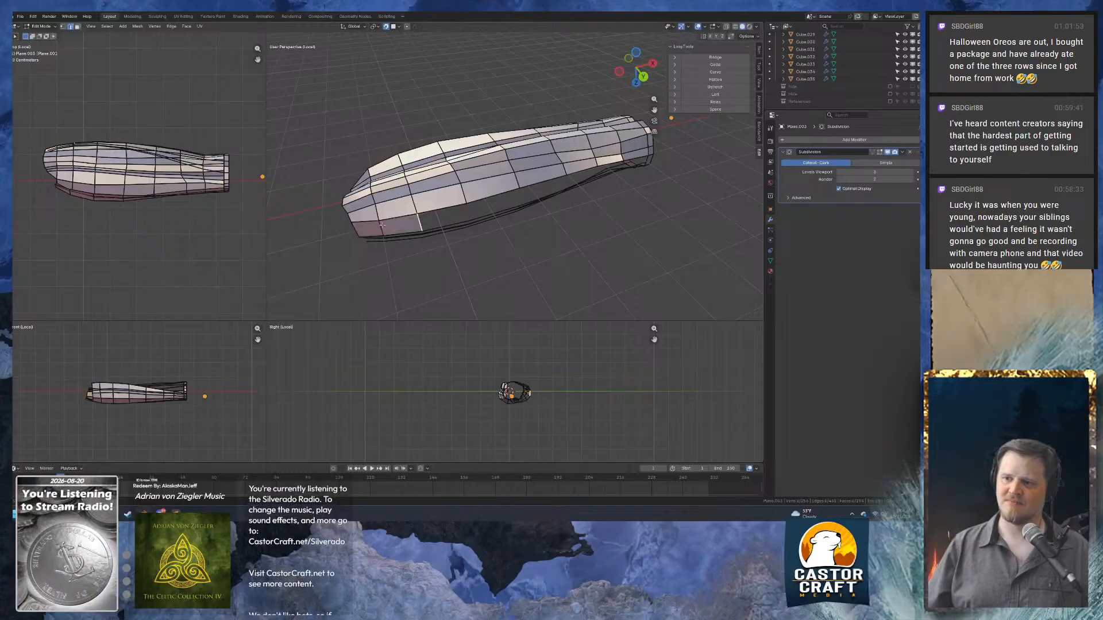
Fill the fifth strip of faces between the last filled edge and the next lower chain, from tip to wrist band.
{"action": "middle_click_drag", "start_coordinate": [382, 225], "coordinate": [421, 232]}
{"action": "scroll", "coordinate": [356, 168], "scroll_direction": "up", "scroll_amount": 2}
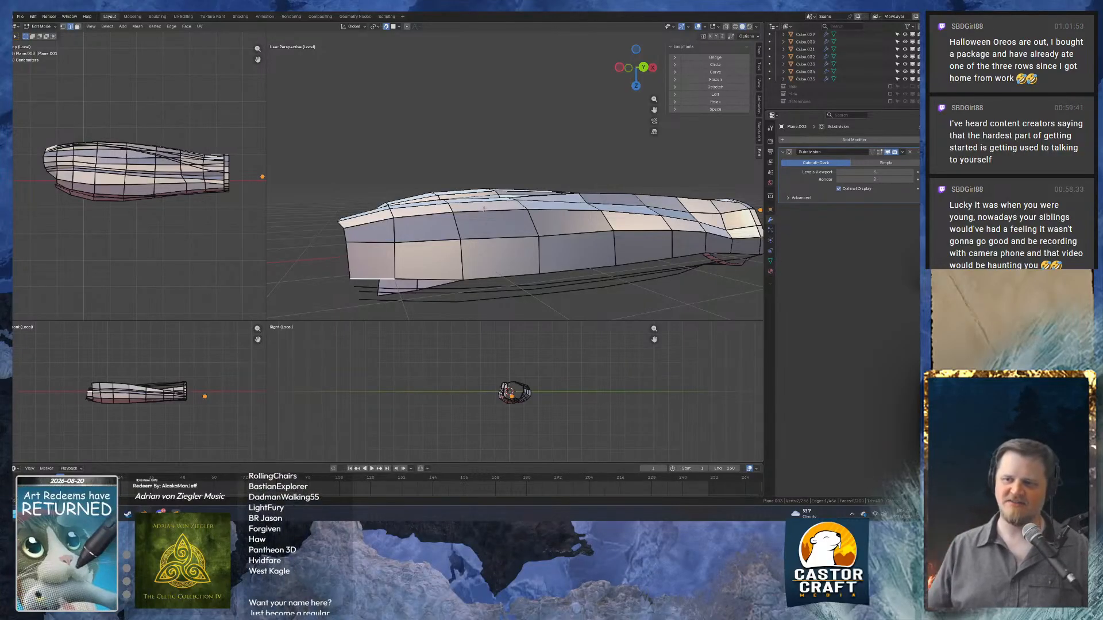
{"action": "middle_click_drag", "start_coordinate": [484, 207], "coordinate": [403, 229]}
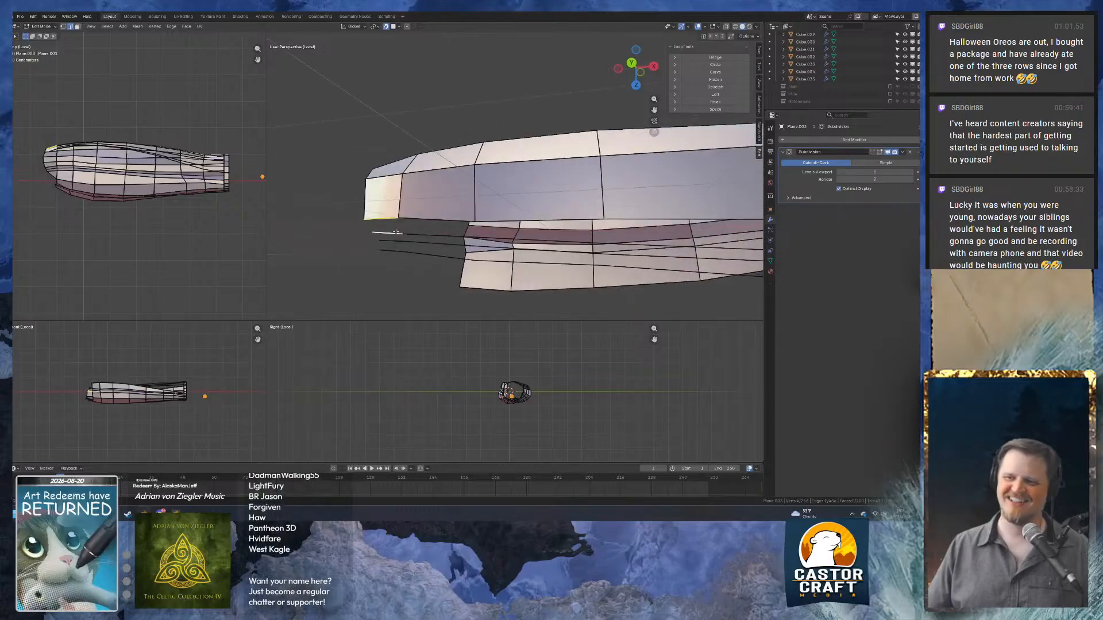
{"action": "key", "text": "f"}
{"action": "left_click", "coordinate": [400, 225]}
{"action": "scroll", "coordinate": [401, 225], "scroll_direction": "down", "scroll_amount": 4}
{"action": "key", "text": "f"}
{"action": "middle_click_drag", "start_coordinate": [617, 205], "coordinate": [399, 190], "text": "shift"}
{"action": "key", "text": "f"}
{"action": "key", "text": "f"}
{"action": "key", "text": "f"}
{"action": "key", "text": "f"}
{"action": "key", "text": "f"}
{"action": "key", "text": "f"}
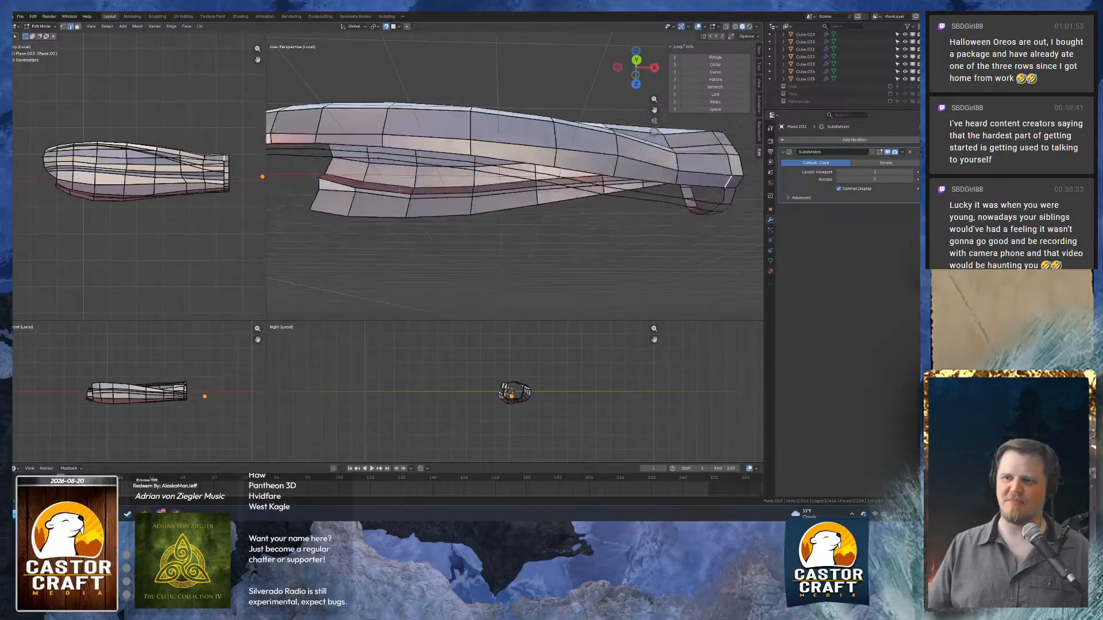
Fill the sixth strip of faces down to the following lower chain, starting with the tip edges.
{"action": "mouse_move", "coordinate": [244, 185]}
{"action": "middle_mouse_down", "text": "shift"}
{"action": "mouse_move", "coordinate": [338, 206]}
{"action": "mouse_move", "coordinate": [238, 190]}
{"action": "middle_mouse_up", "text": "shift"}
{"action": "middle_click_drag", "start_coordinate": [331, 154], "coordinate": [412, 203], "text": "shift"}
{"action": "scroll", "coordinate": [412, 203], "scroll_direction": "up", "scroll_amount": 2}
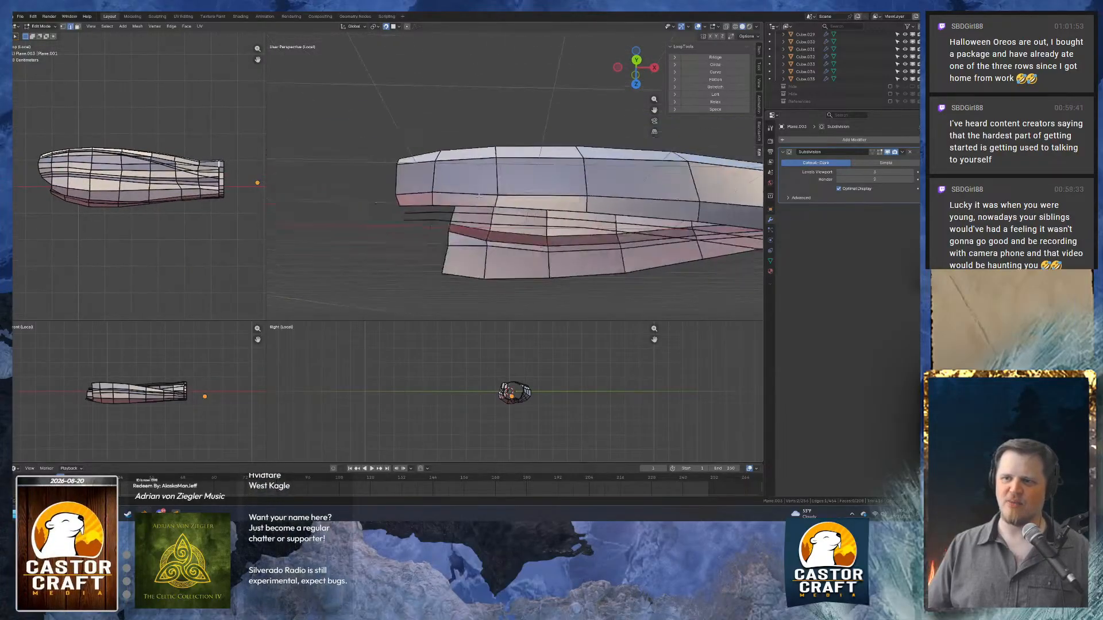
{"action": "key", "text": "f"}
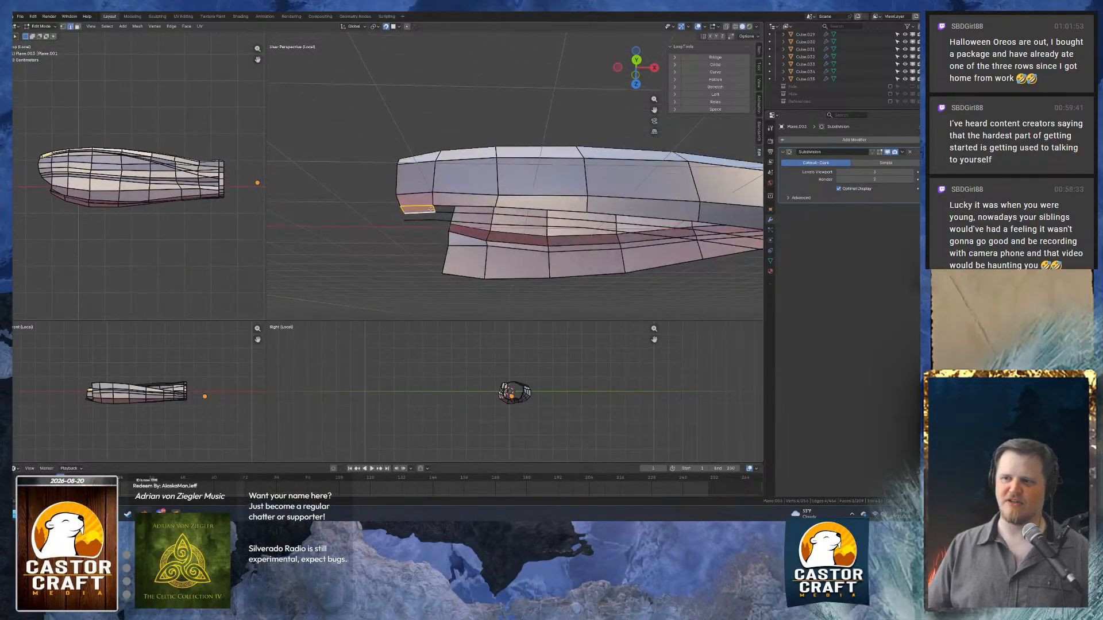
Dissolve the surplus vertex beside the wrist band and fill the resulting gap with a new face.
{"action": "middle_click_drag", "start_coordinate": [569, 217], "coordinate": [507, 172]}
{"action": "scroll", "coordinate": [494, 224], "scroll_direction": "up", "scroll_amount": 3}
{"action": "key", "text": "1"}
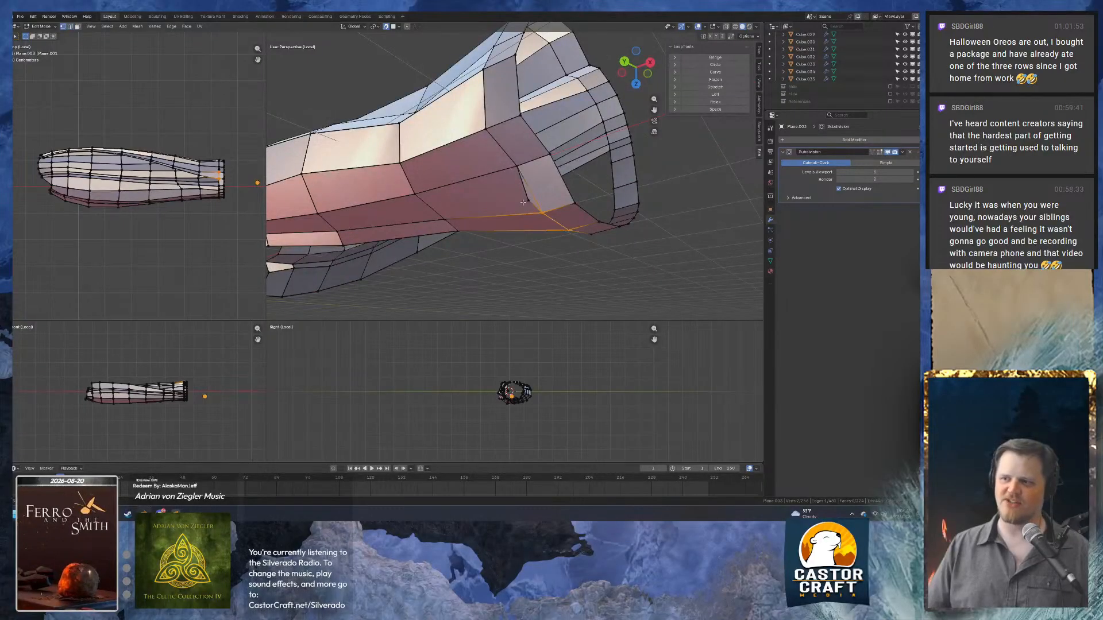
{"action": "key", "text": "ctrl+x"}
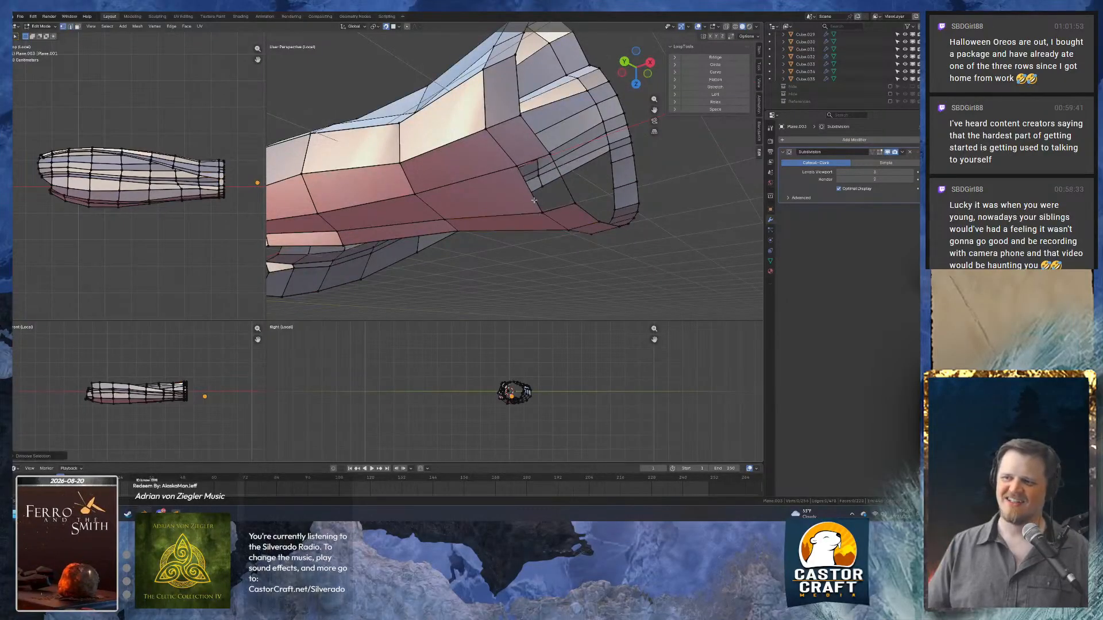
{"action": "left_click", "coordinate": [529, 163]}
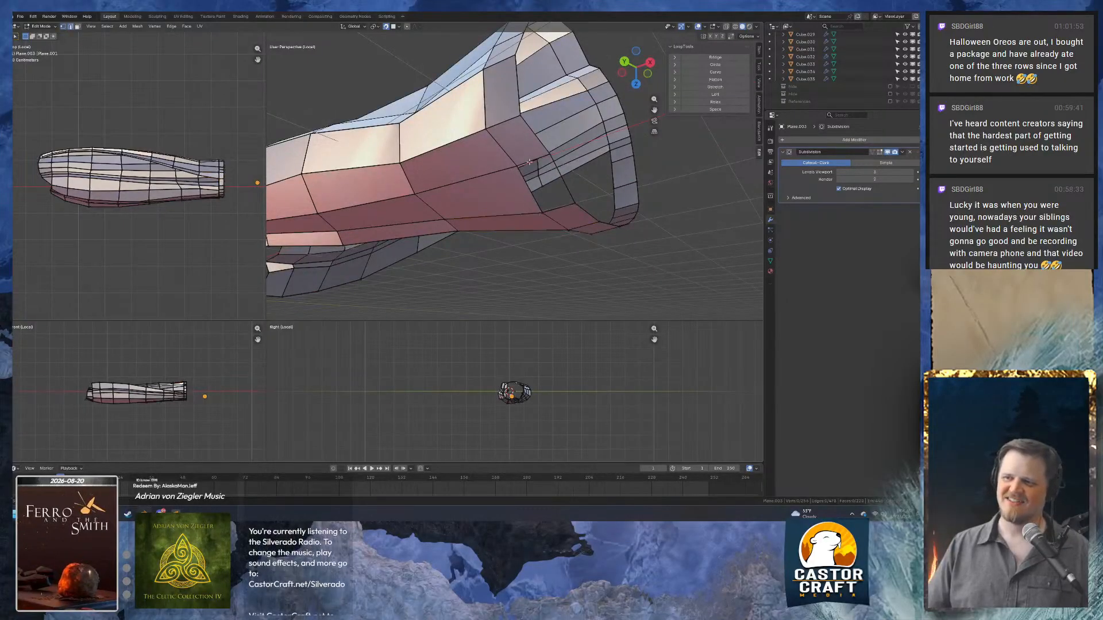
{"action": "left_click", "coordinate": [559, 208], "text": "shift"}
{"action": "key", "text": "f"}
{"action": "scroll", "coordinate": [559, 200], "scroll_direction": "down", "scroll_amount": 5}
{"action": "middle_click_drag", "start_coordinate": [558, 200], "coordinate": [519, 210]}
Select the whole linked forearm mesh, recalculate its normals, flip them, and clear the selection.
{"action": "key", "text": "KP_Decimal"}
{"action": "key", "text": "ctrl+l"}
{"action": "scroll", "coordinate": [522, 228], "scroll_direction": "down", "scroll_amount": 4}
{"action": "key", "text": "shift+n"}
{"action": "key", "text": "alt+n"}
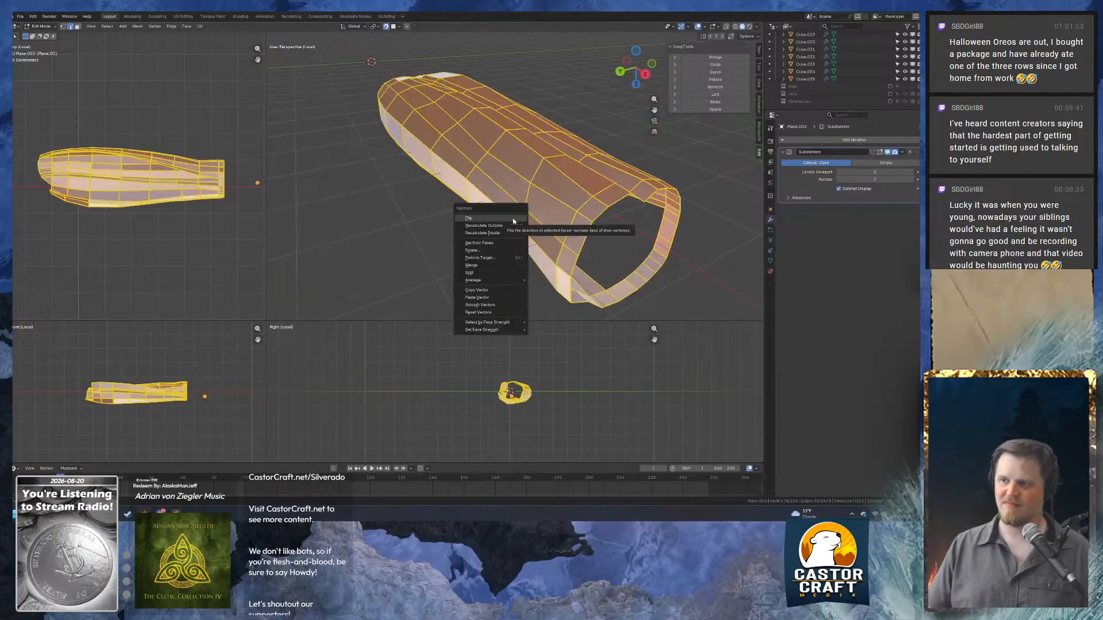
{"action": "left_click", "coordinate": [511, 219]}
{"action": "left_click", "coordinate": [432, 237]}
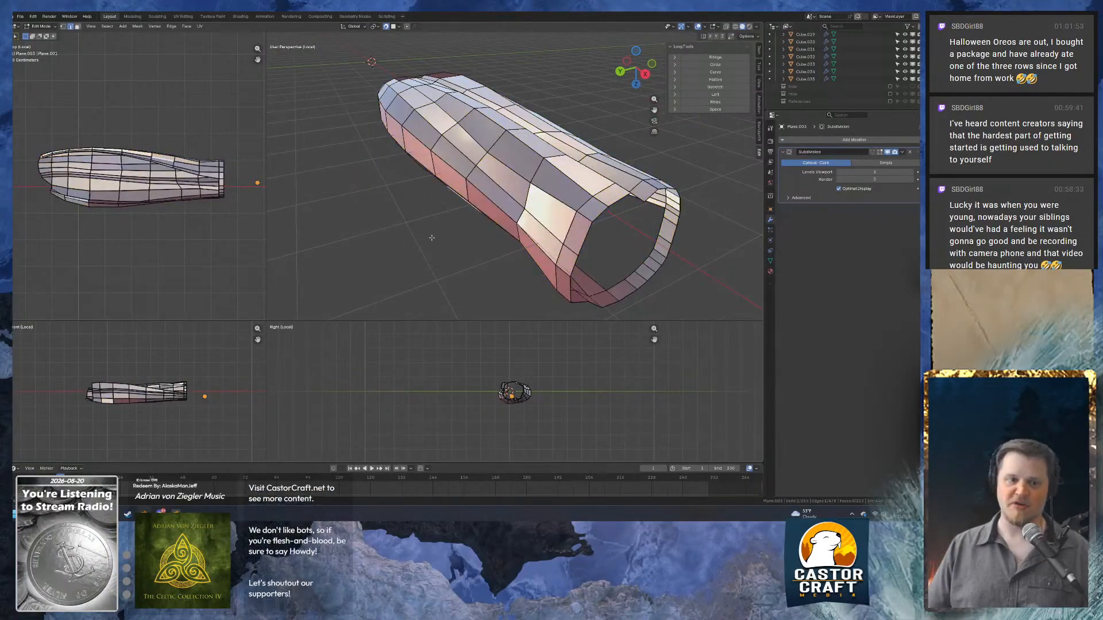
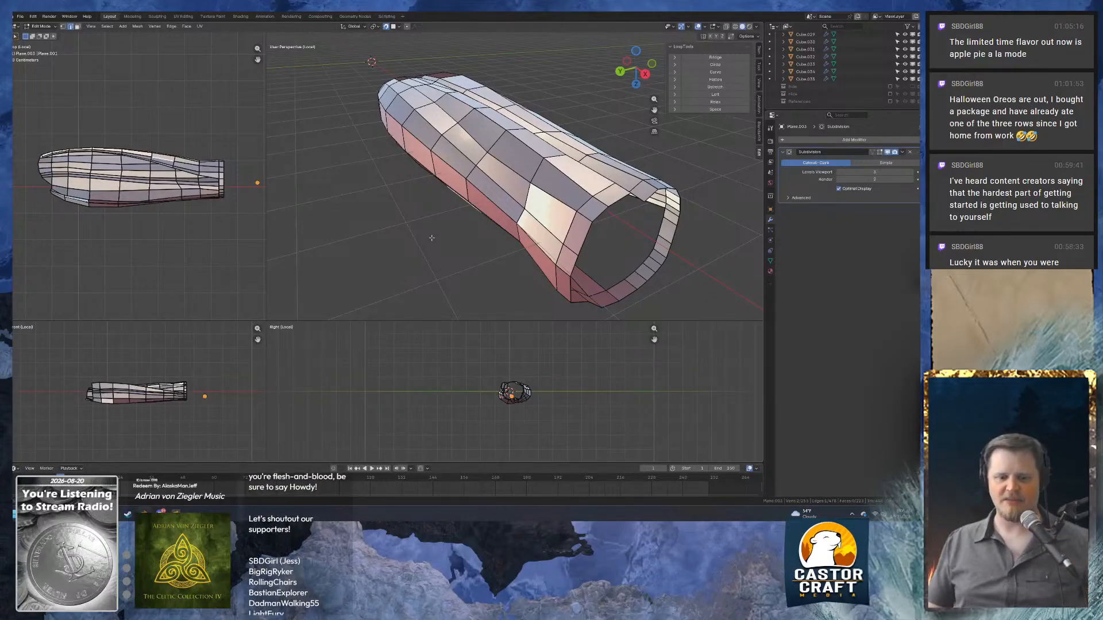
Examine the filled forearm mesh around its wrist band, open tip and remaining underside gap.
{"action": "middle_click_drag", "start_coordinate": [639, 197], "coordinate": [433, 175]}
{"action": "scroll", "coordinate": [325, 172], "scroll_direction": "up", "scroll_amount": 1}
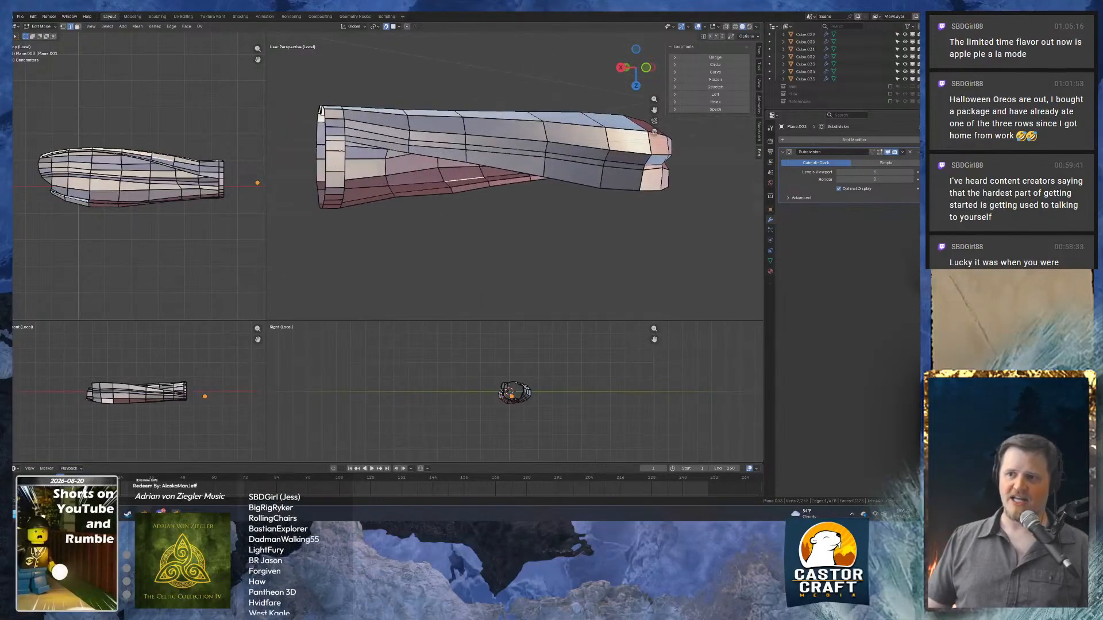
{"action": "middle_click_drag", "start_coordinate": [344, 152], "coordinate": [392, 140]}
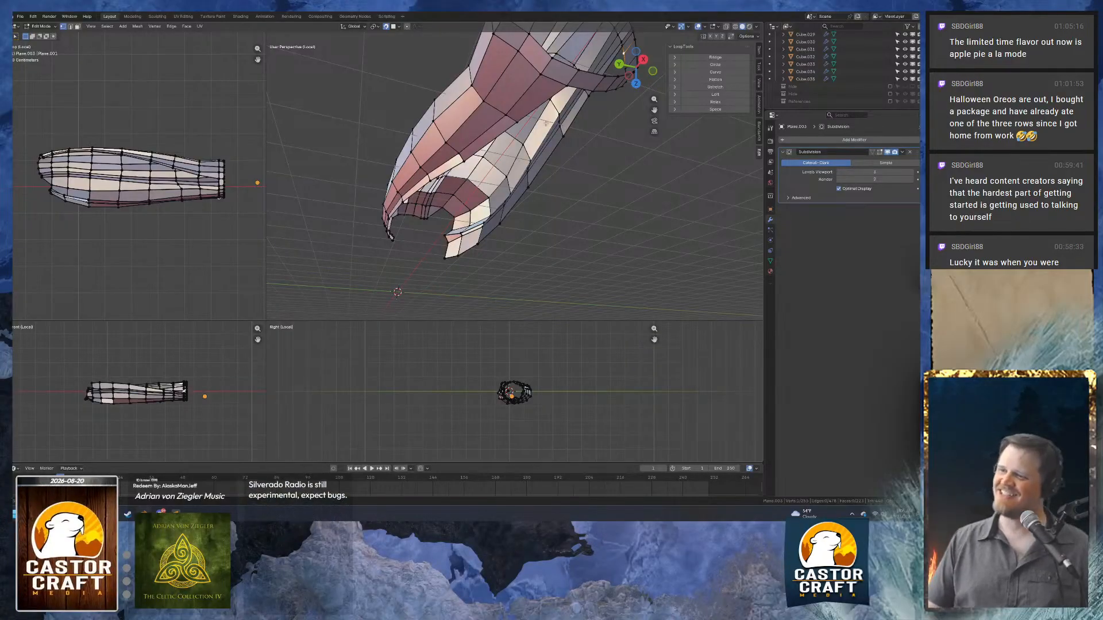
{"action": "middle_click_drag", "start_coordinate": [564, 167], "coordinate": [515, 187]}
{"action": "scroll", "coordinate": [582, 154], "scroll_direction": "down", "scroll_amount": 3}
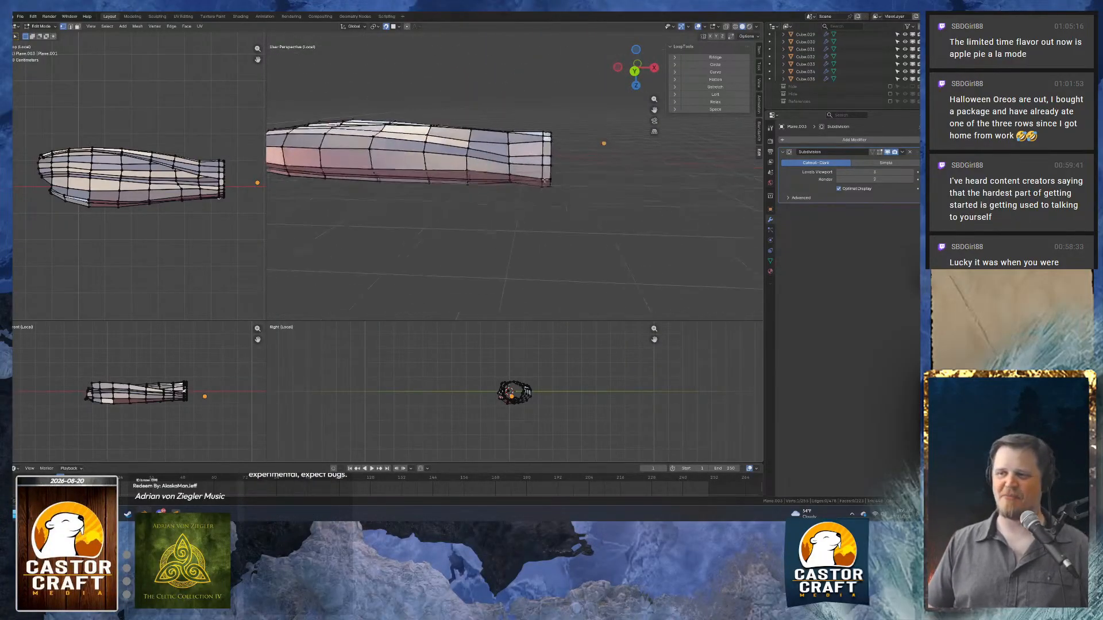
{"action": "scroll", "coordinate": [515, 186], "scroll_direction": "up", "scroll_amount": 2}
{"action": "key", "text": "m"}
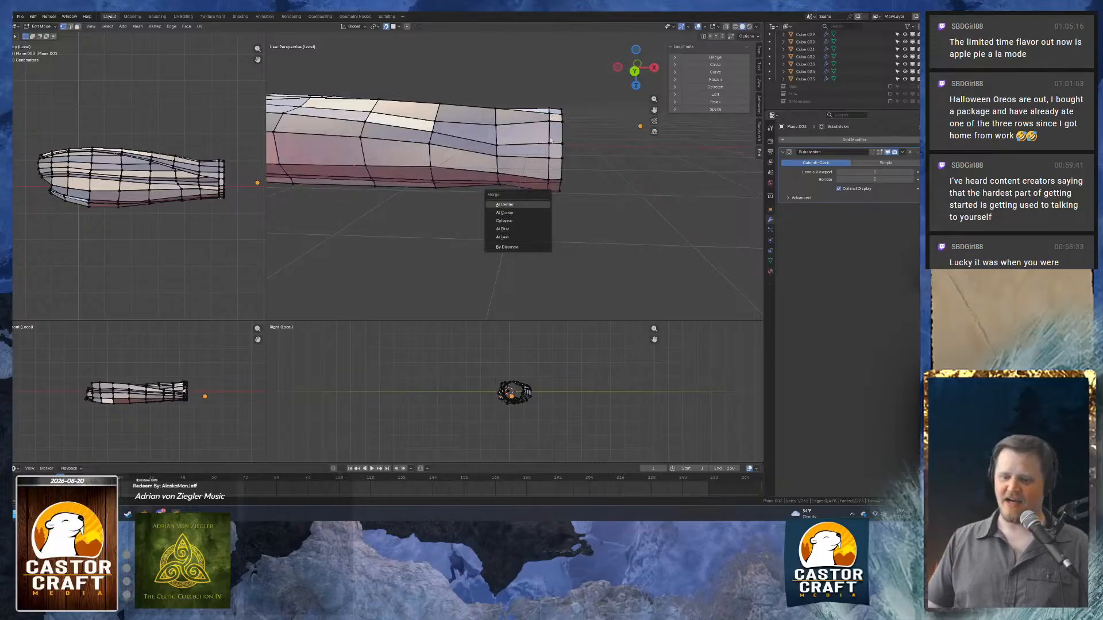
Leave local view and extrude a wrist band vertex onto the neighbouring uncovered sculpted strand.
{"action": "key", "text": "KP_Divide"}
{"action": "middle_click_drag", "start_coordinate": [571, 176], "coordinate": [508, 162]}
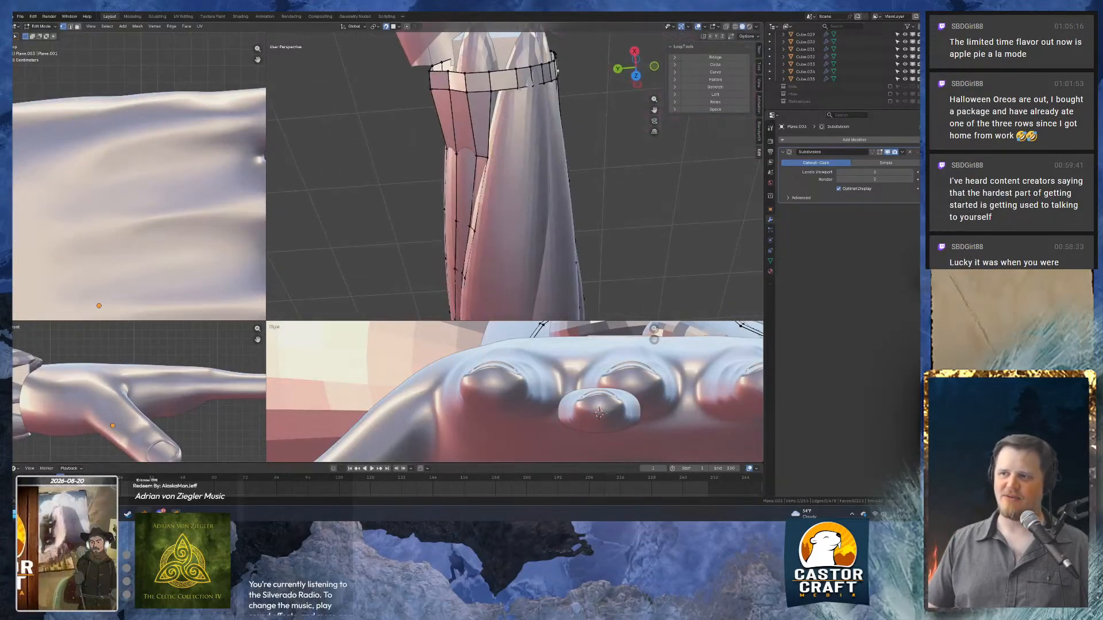
{"action": "key", "text": "e"}
{"action": "left_click", "coordinate": [507, 158]}
{"action": "middle_click_drag", "start_coordinate": [508, 158], "coordinate": [503, 166]}
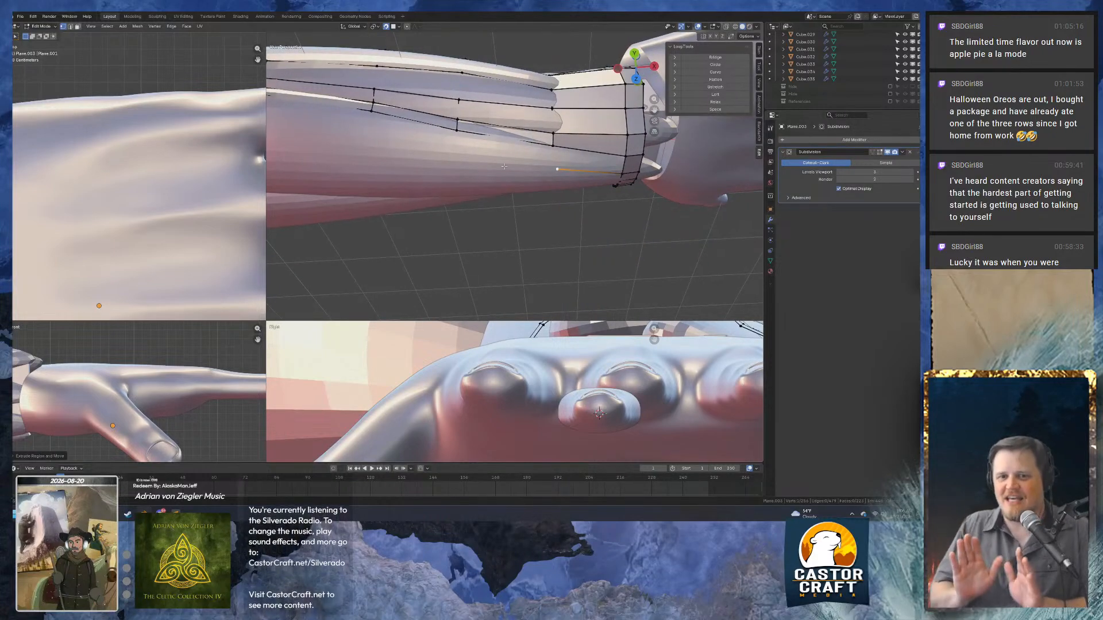
{"action": "key", "text": "space"}
{"action": "key", "text": "space"}
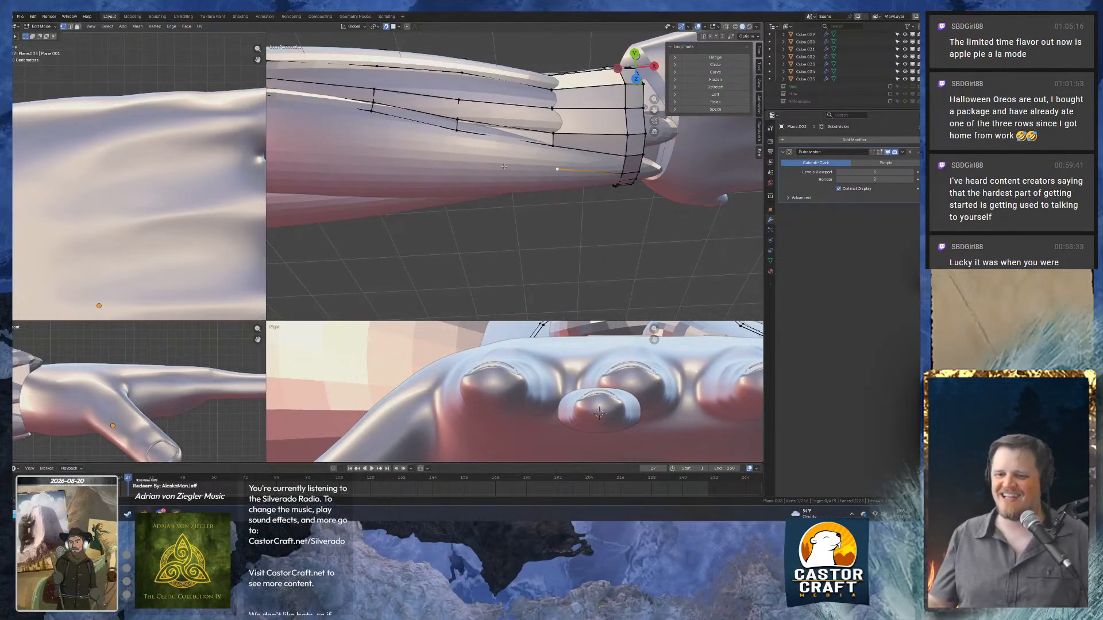
{"action": "left_click", "coordinate": [350, 468]}
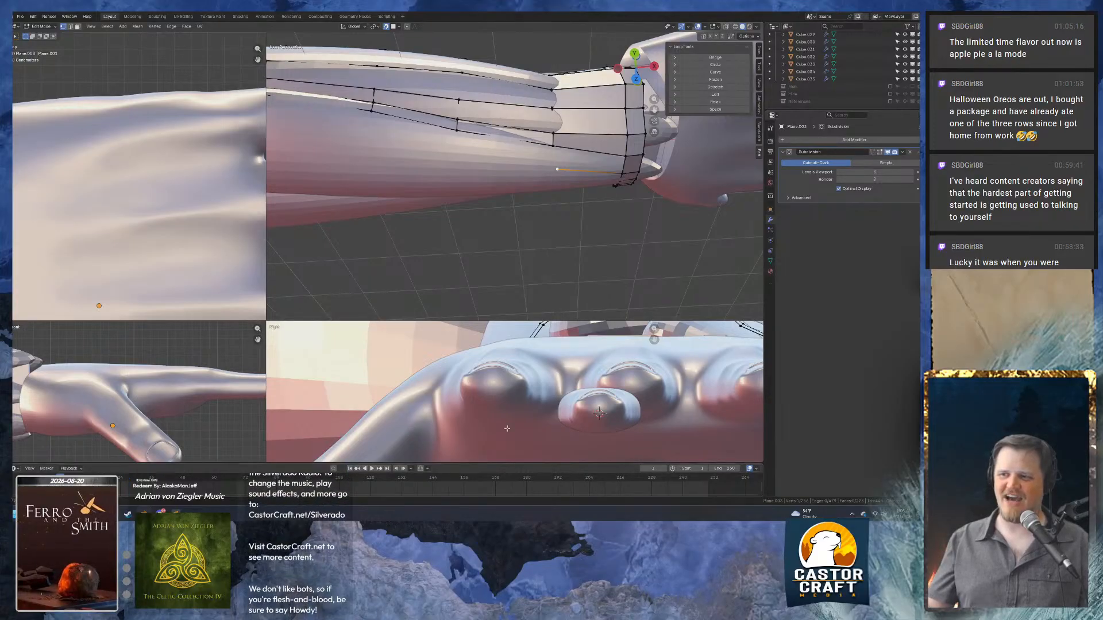
Continue the vertex chain along the sculpted strand with evenly spaced extrusions level with the neighbouring chain's vertices.
{"action": "key", "text": "g"}
{"action": "left_click", "coordinate": [454, 155]}
{"action": "scroll", "coordinate": [488, 161], "scroll_direction": "up", "scroll_amount": 2}
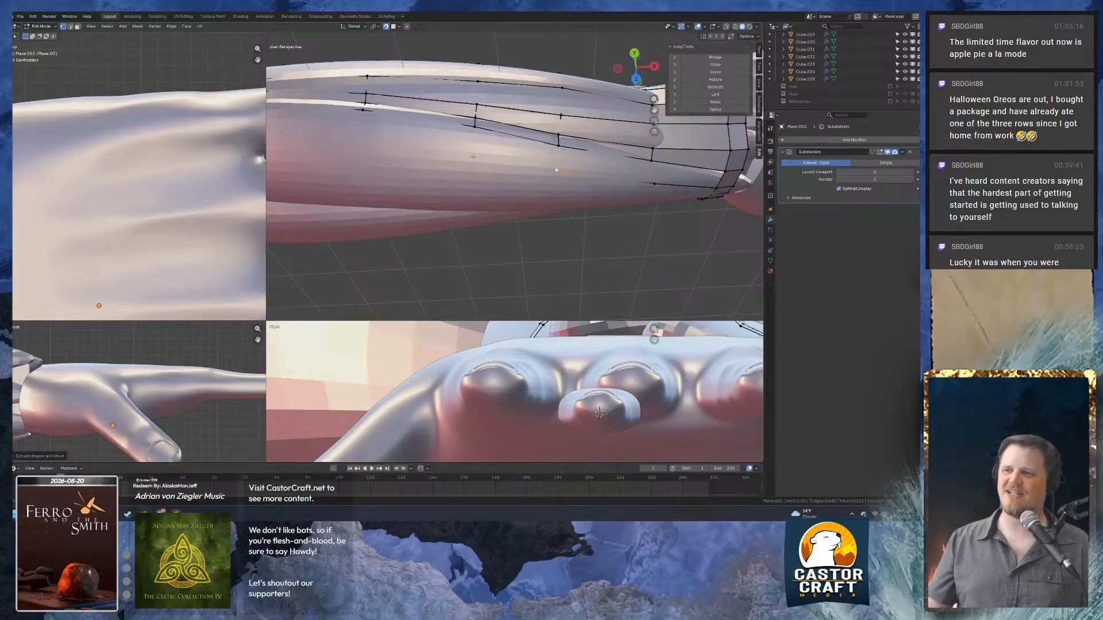
{"action": "right_click", "coordinate": [474, 154], "text": "ctrl"}
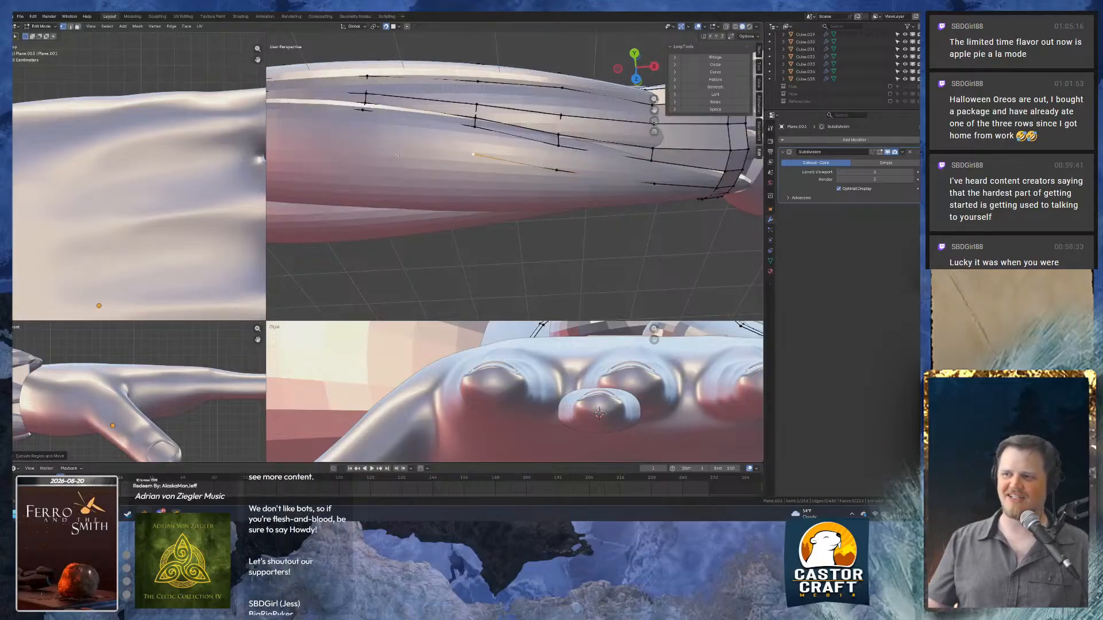
{"action": "middle_click_drag", "start_coordinate": [398, 154], "coordinate": [475, 147], "text": "shift"}
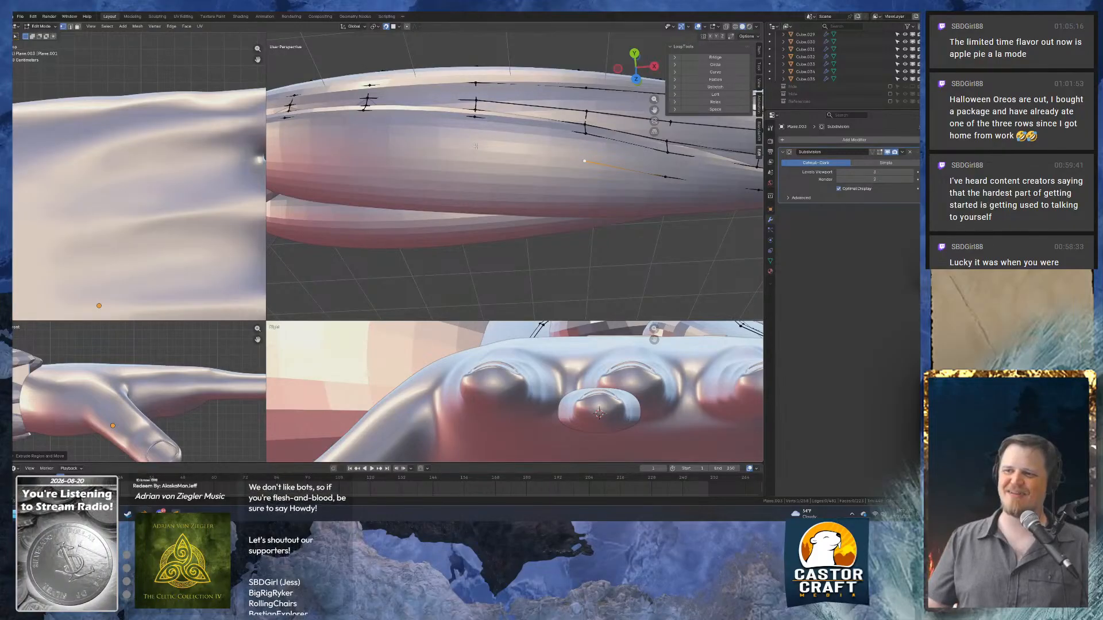
{"action": "right_click", "coordinate": [476, 146], "text": "ctrl"}
{"action": "middle_click_drag", "start_coordinate": [360, 142], "coordinate": [493, 152], "text": "shift"}
{"action": "right_click", "coordinate": [426, 149], "text": "ctrl"}
{"action": "key", "text": "g"}
{"action": "left_click", "coordinate": [489, 154]}
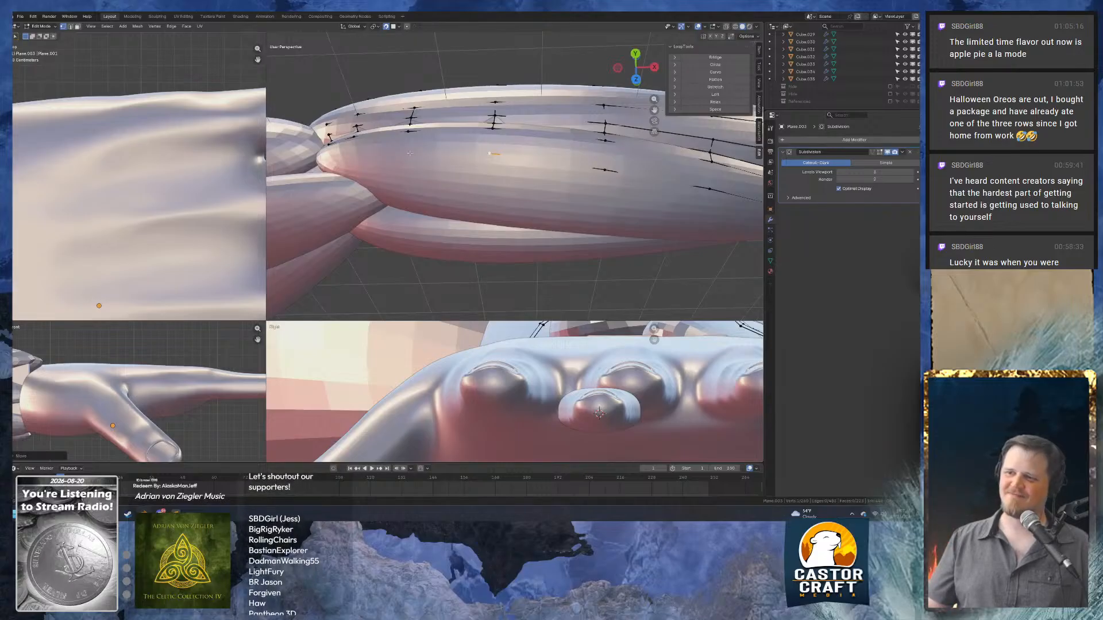
Extrude the last two vertices of the chain to finish it at the strand's tip.
{"action": "key", "text": "e"}
{"action": "left_click", "coordinate": [409, 153]}
{"action": "middle_click_drag", "start_coordinate": [409, 154], "coordinate": [489, 153], "text": "shift"}
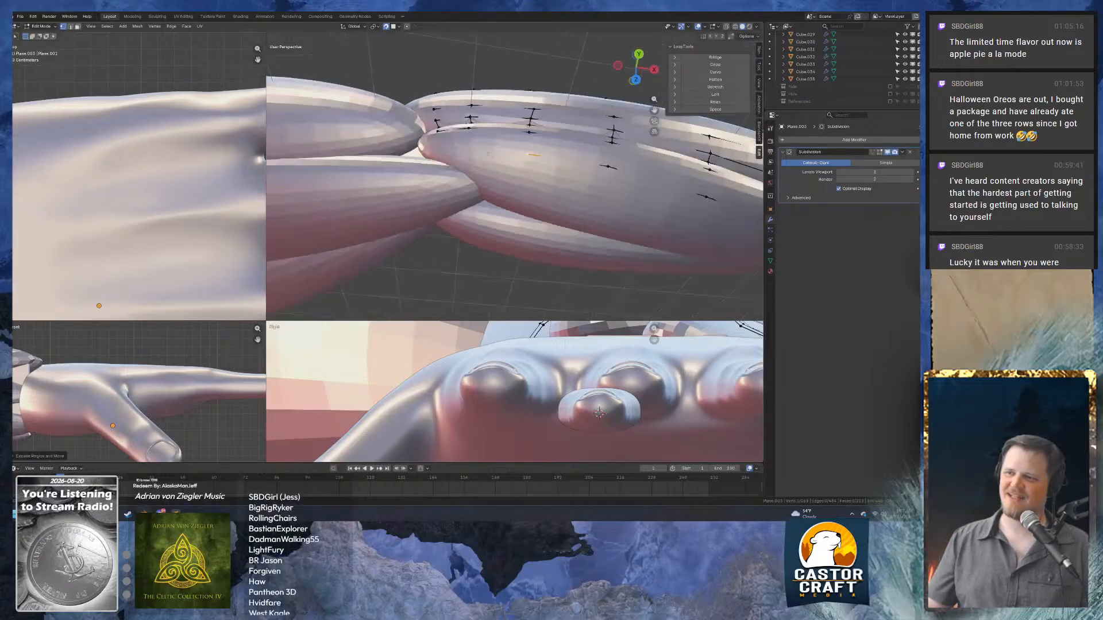
{"action": "key", "text": "e"}
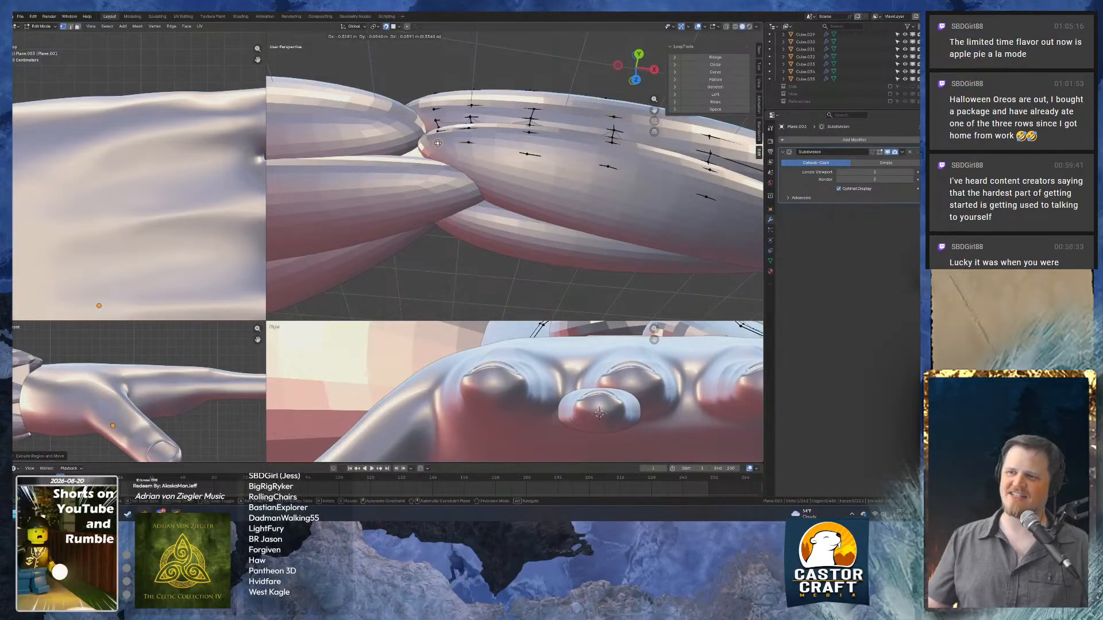
{"action": "left_click", "coordinate": [438, 143]}
Start a second chain by extruding the next wrist band vertex onto the sculpted forearm surface.
{"action": "scroll", "coordinate": [609, 236], "scroll_direction": "down", "scroll_amount": 4}
{"action": "middle_click_drag", "start_coordinate": [618, 246], "coordinate": [539, 213], "text": "shift"}
{"action": "scroll", "coordinate": [483, 246], "scroll_direction": "up", "scroll_amount": 4}
{"action": "left_click", "coordinate": [547, 198]}
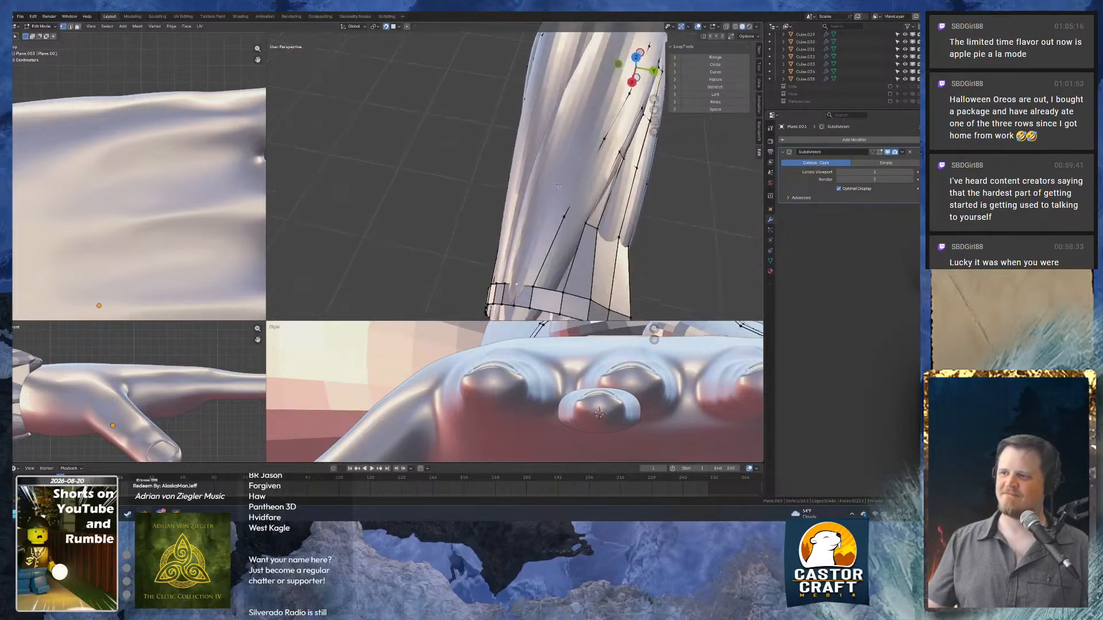
{"action": "key", "text": "e"}
{"action": "left_click", "coordinate": [540, 211]}
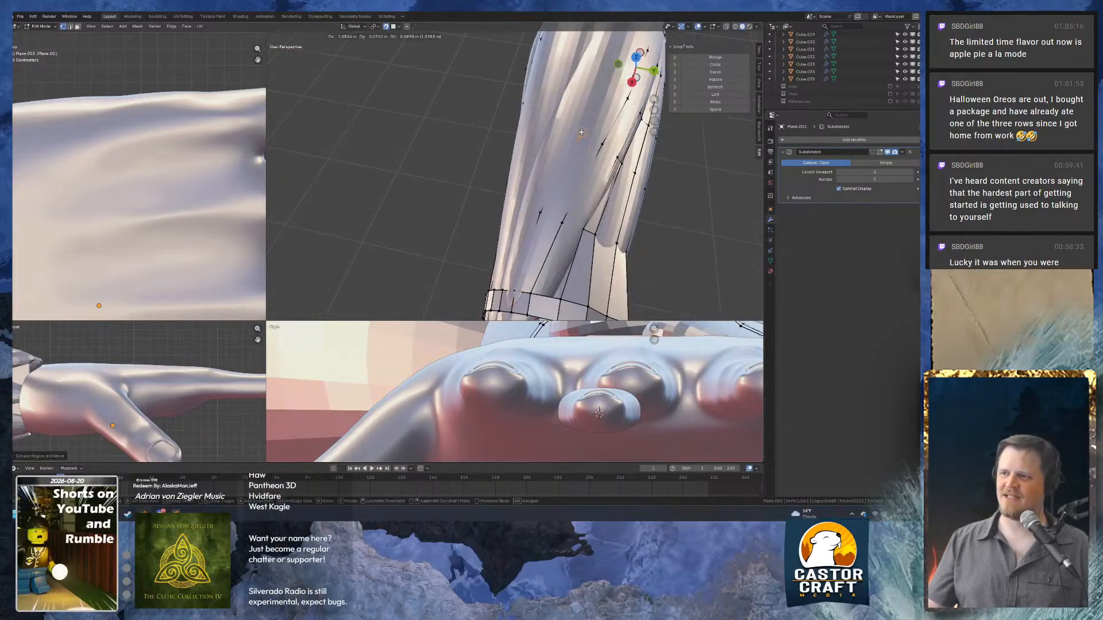
Extend the second chain down the strand to its tip, matching the vertex spacing of the adjacent chain.
{"action": "middle_click_drag", "start_coordinate": [578, 125], "coordinate": [533, 112], "text": "alt"}
{"action": "scroll", "coordinate": [533, 112], "scroll_direction": "up", "scroll_amount": 1}
{"action": "key", "text": "e"}
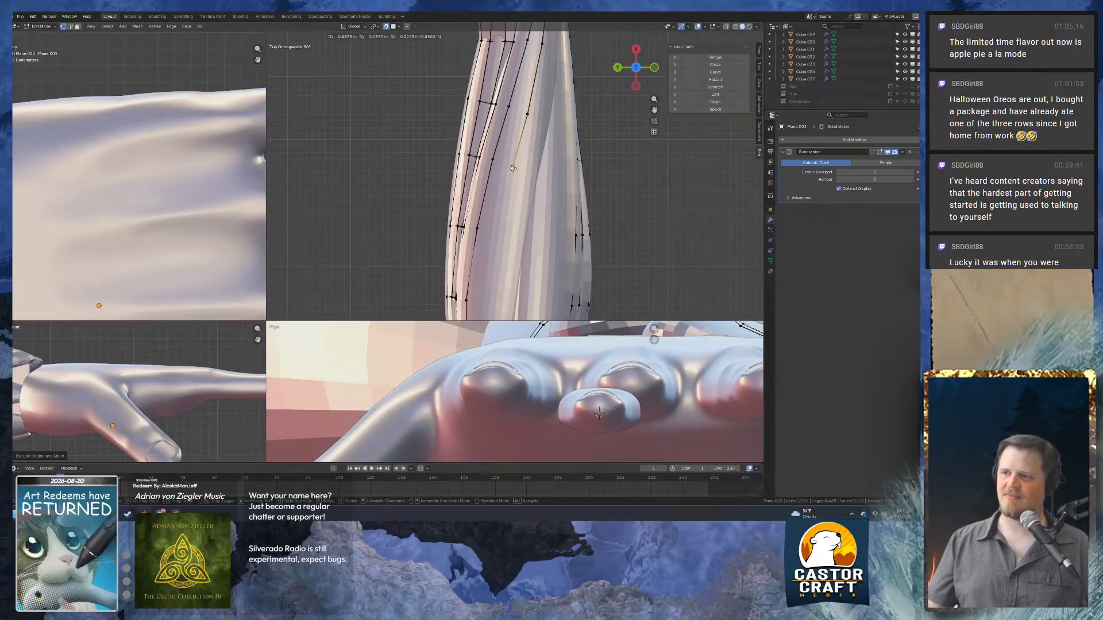
{"action": "left_click", "coordinate": [517, 164]}
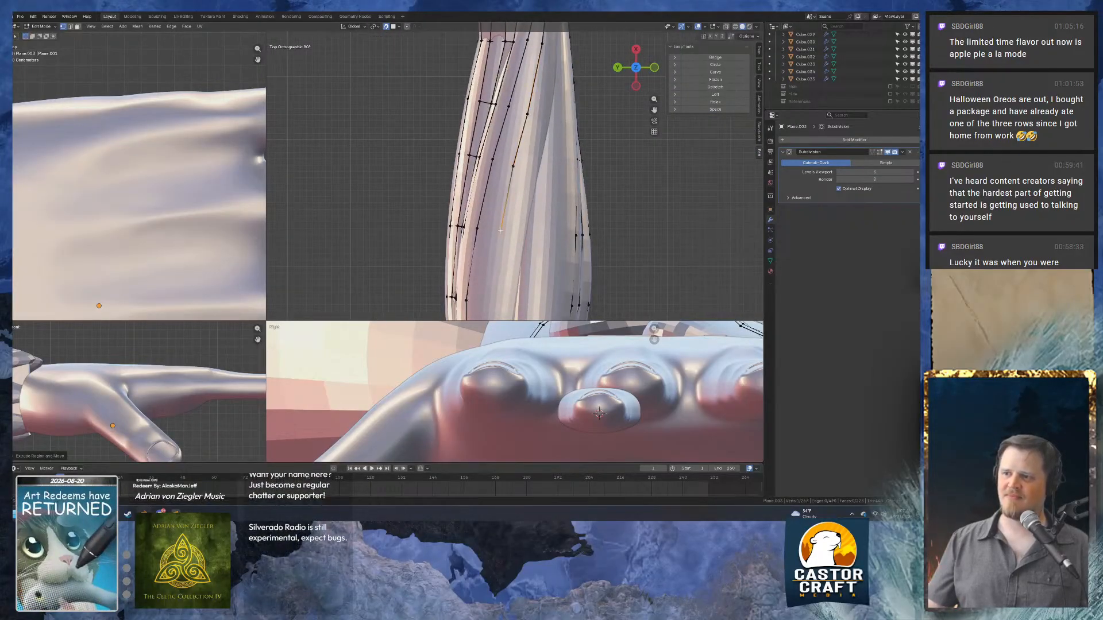
{"action": "middle_click_drag", "start_coordinate": [495, 228], "coordinate": [526, 205], "text": "shift"}
{"action": "key", "text": "e"}
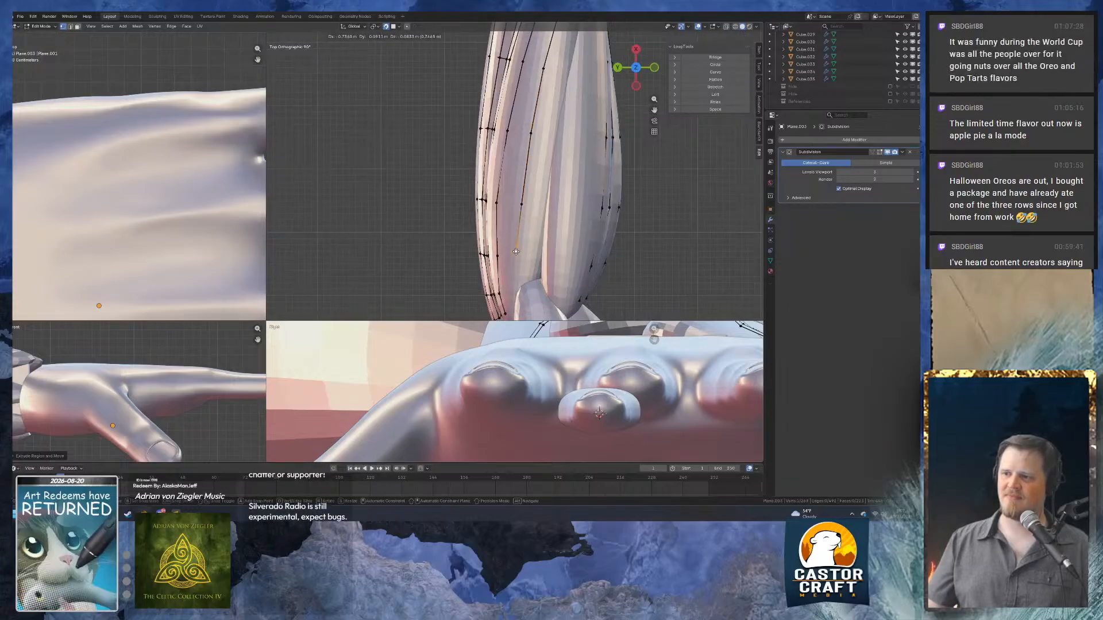
{"action": "left_click", "coordinate": [517, 290]}
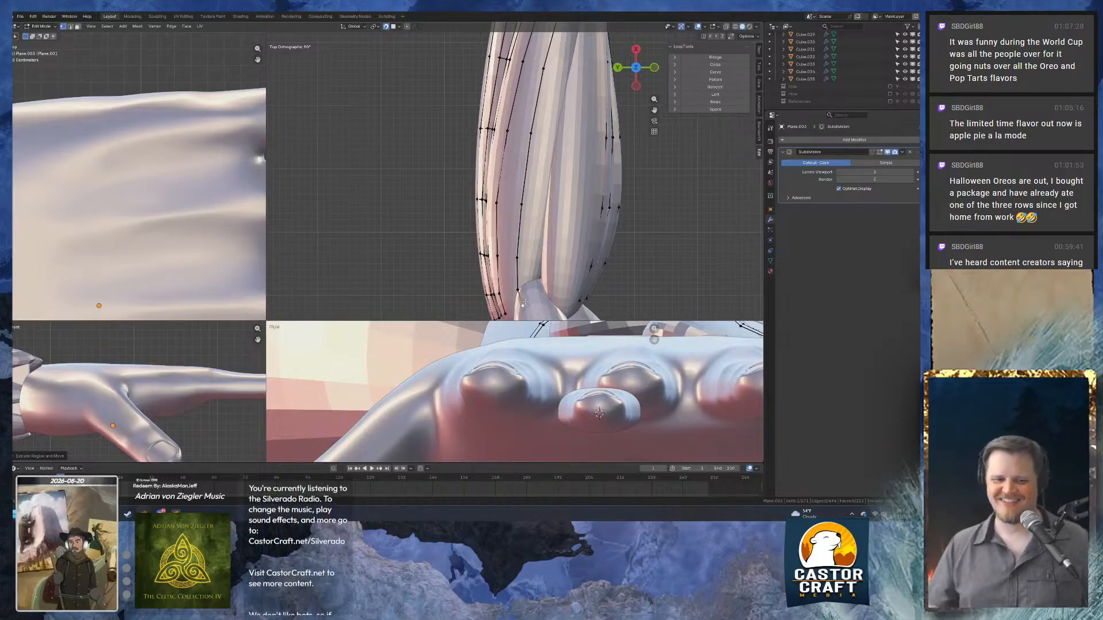
Start a new vertex chain by extruding the next wrist band vertex onto the sculpted forearm strand in two segments.
{"action": "middle_click_drag", "start_coordinate": [529, 236], "coordinate": [543, 203]}
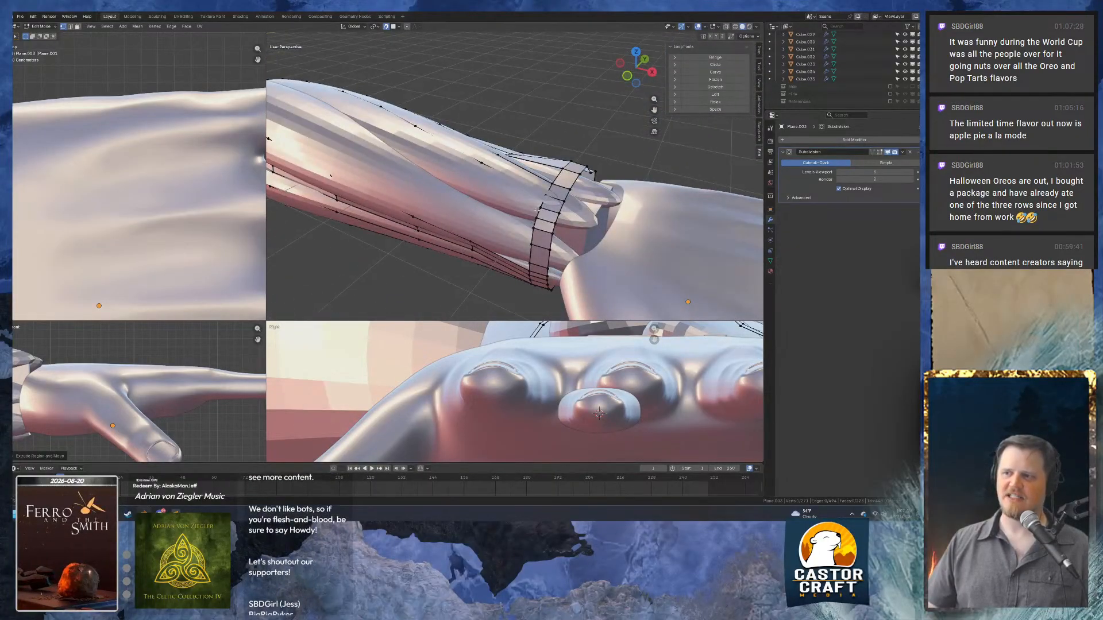
{"action": "left_click", "coordinate": [537, 211]}
{"action": "key", "text": "g"}
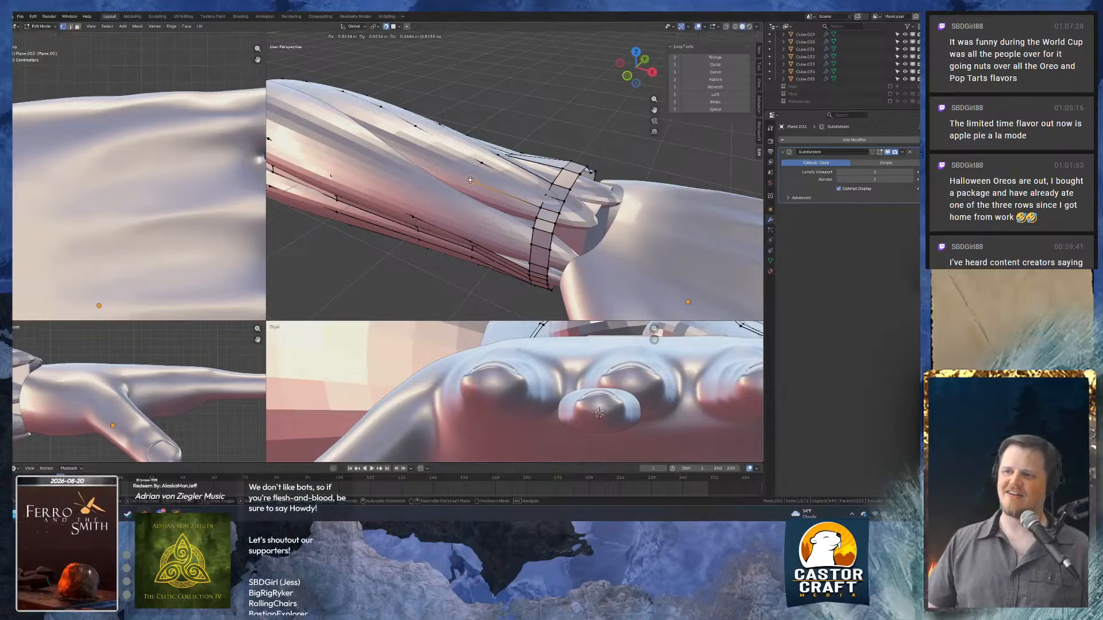
{"action": "right_click", "coordinate": [470, 180]}
{"action": "mouse_move", "coordinate": [470, 180]}
{"action": "middle_mouse_down"}
{"action": "mouse_move", "coordinate": [497, 181]}
{"action": "mouse_move", "coordinate": [486, 174]}
{"action": "middle_mouse_up"}
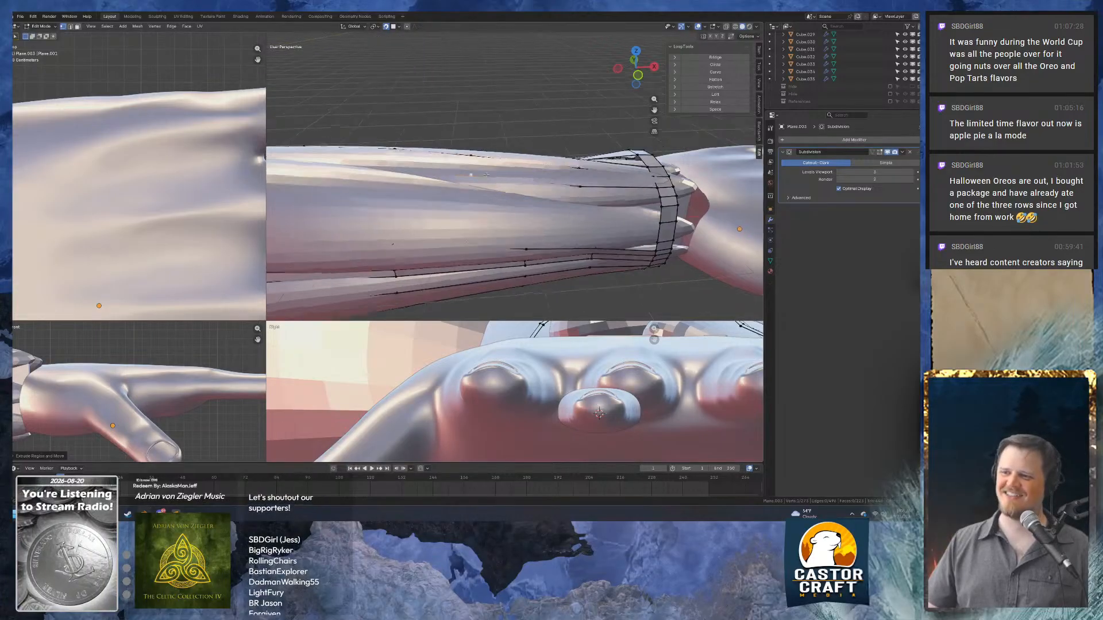
{"action": "scroll", "coordinate": [485, 174], "scroll_direction": "up", "scroll_amount": 2}
{"action": "key", "text": "g"}
{"action": "right_click", "coordinate": [553, 182]}
{"action": "middle_click_drag", "start_coordinate": [554, 182], "coordinate": [533, 251]}
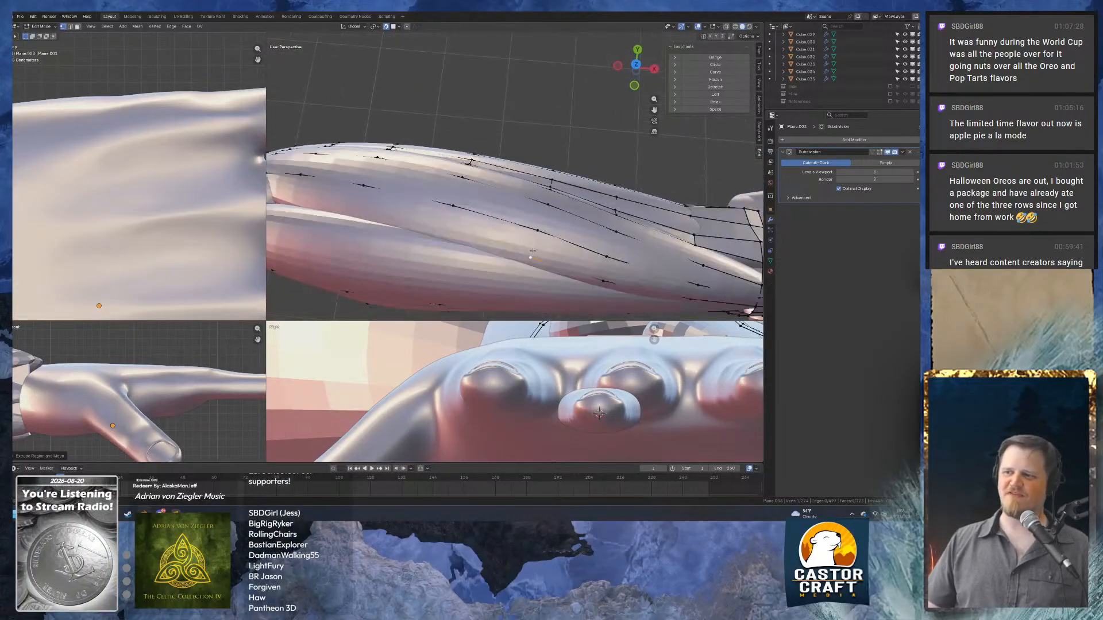
Extrude two more vertices along the strand, spaced to match the neighbouring chain's vertices.
{"action": "key", "text": "e"}
{"action": "left_click", "coordinate": [447, 227]}
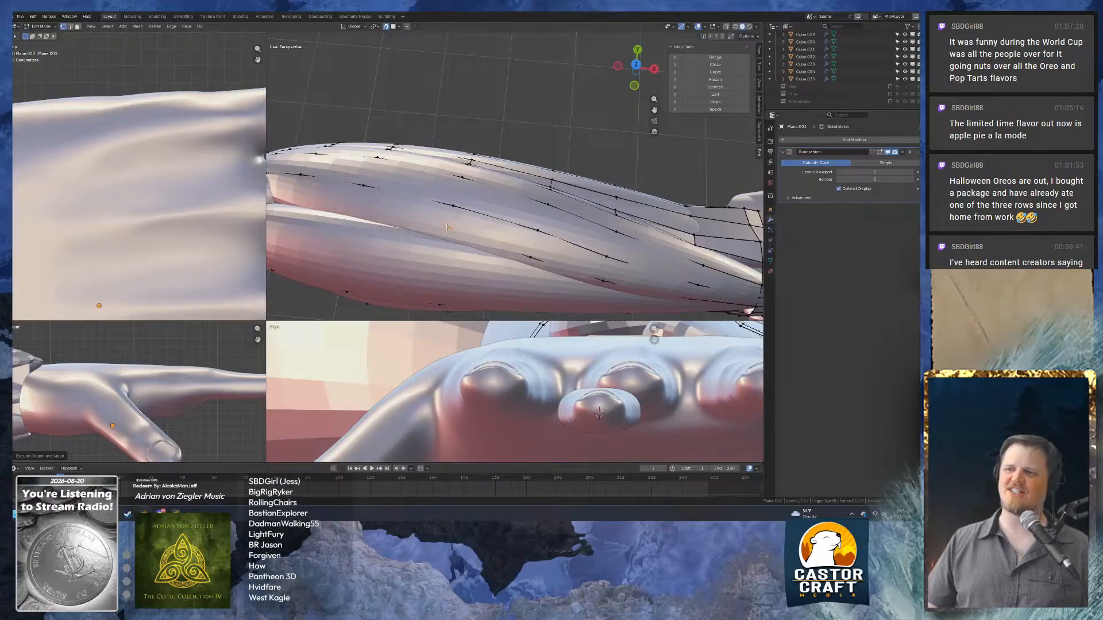
{"action": "key", "text": "e"}
{"action": "left_click", "coordinate": [358, 208]}
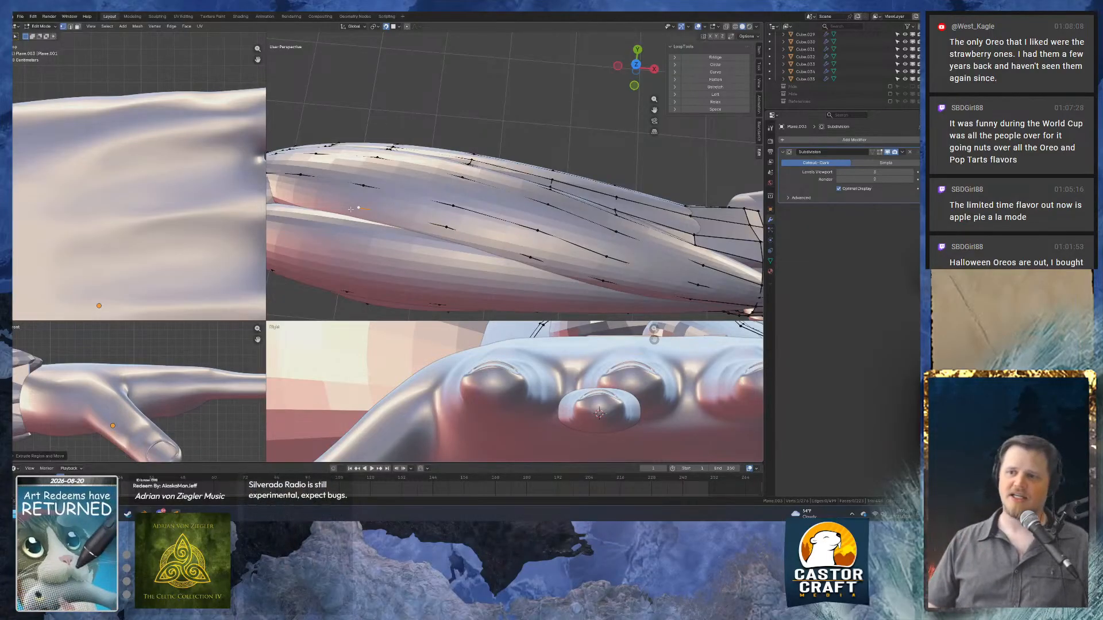
Extrude the chain's last three vertices over the sculpted surface to end it at the strand's pointed tip.
{"action": "middle_click_drag", "start_coordinate": [350, 208], "coordinate": [387, 204]}
{"action": "middle_click_drag", "start_coordinate": [392, 195], "coordinate": [410, 187]}
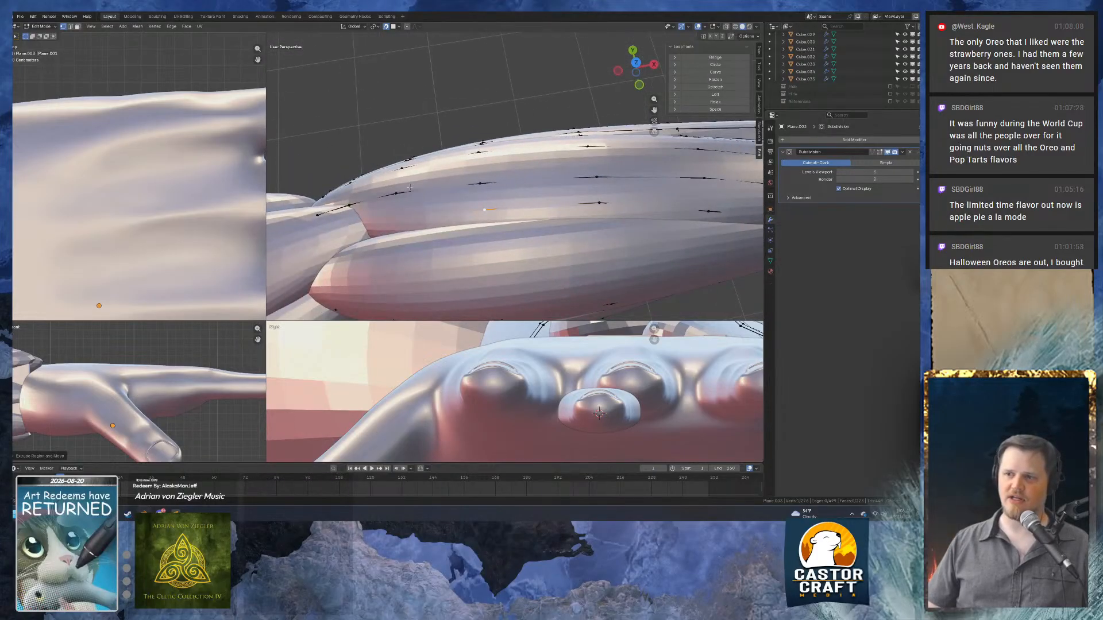
{"action": "key", "text": "e"}
{"action": "left_click", "coordinate": [398, 220]}
{"action": "key", "text": "e"}
{"action": "left_click", "coordinate": [356, 228]}
{"action": "key", "text": "e"}
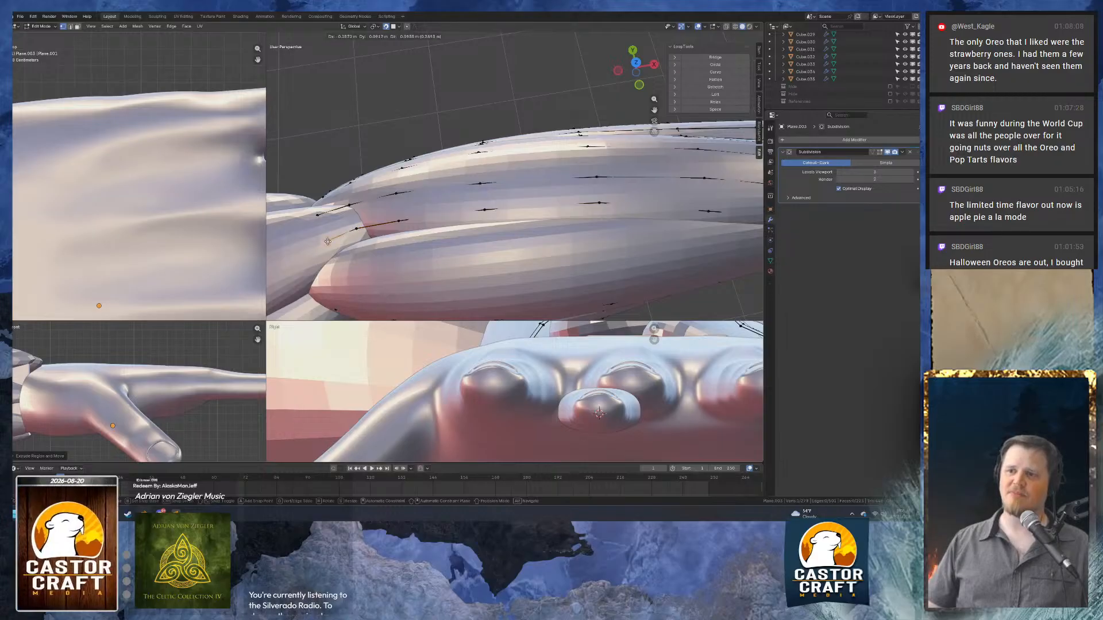
{"action": "left_click", "coordinate": [327, 240]}
Extrude the following wrist band vertex into another chain along the strand's upper crease and reposition its second vertex.
{"action": "scroll", "coordinate": [329, 238], "scroll_direction": "down", "scroll_amount": 4}
{"action": "middle_click_drag", "start_coordinate": [494, 191], "coordinate": [478, 143]}
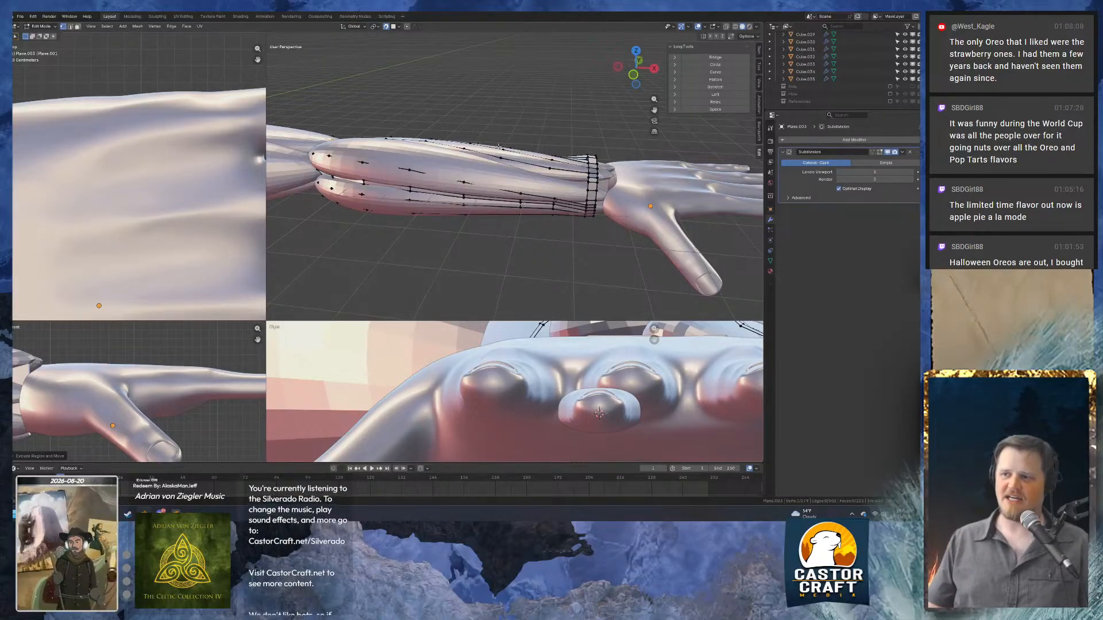
{"action": "scroll", "coordinate": [587, 205], "scroll_direction": "up", "scroll_amount": 3}
{"action": "middle_click_drag", "start_coordinate": [586, 205], "coordinate": [559, 201]}
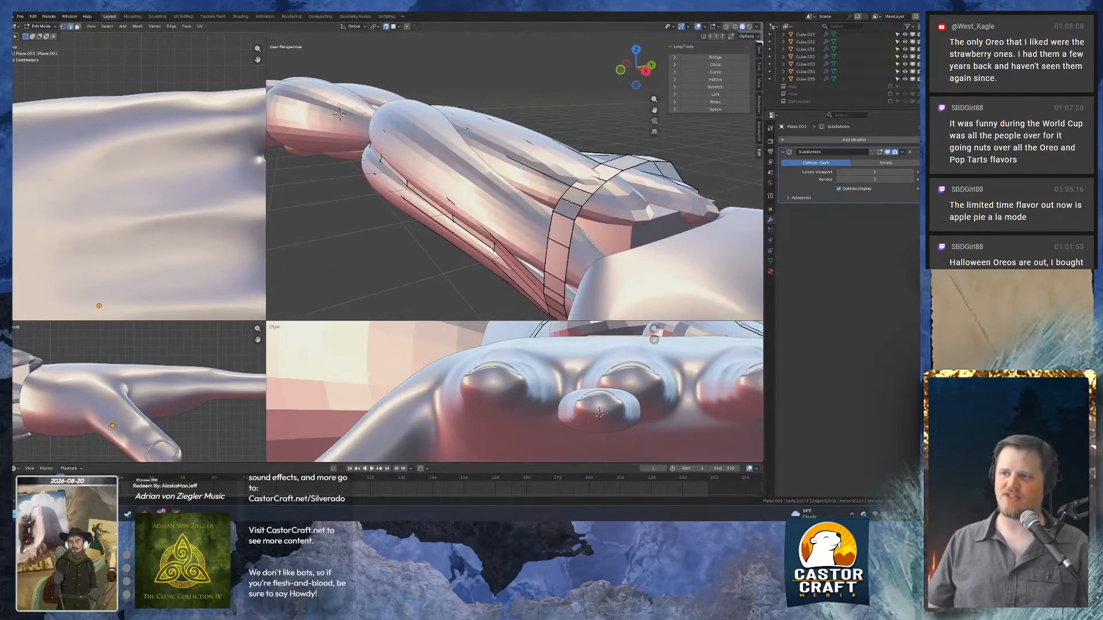
{"action": "key", "text": "ctrl+x"}
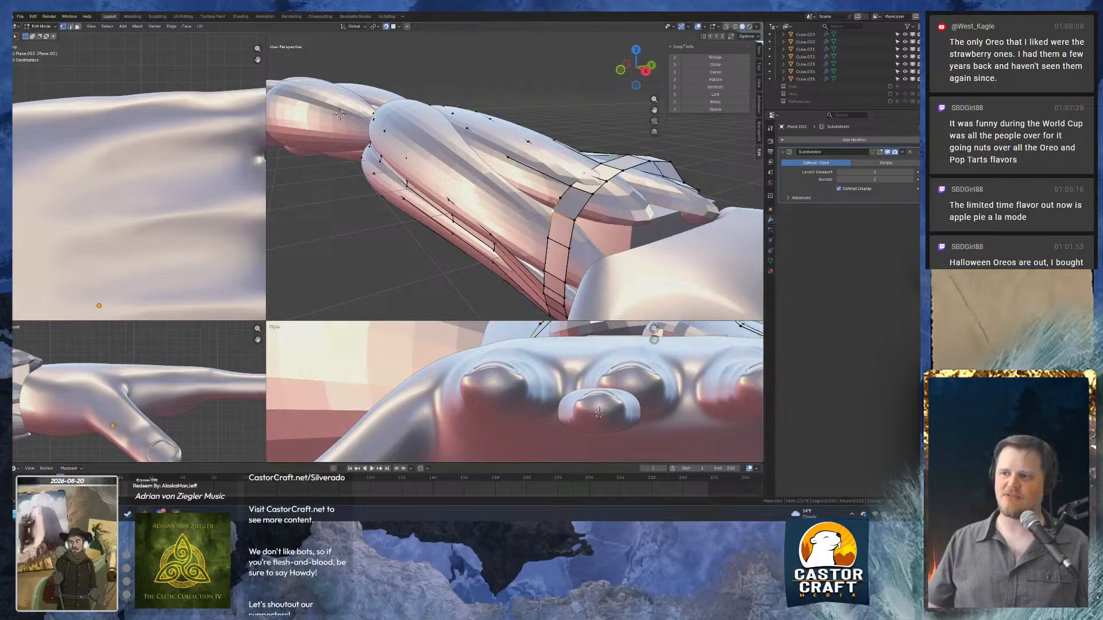
{"action": "key", "text": "g"}
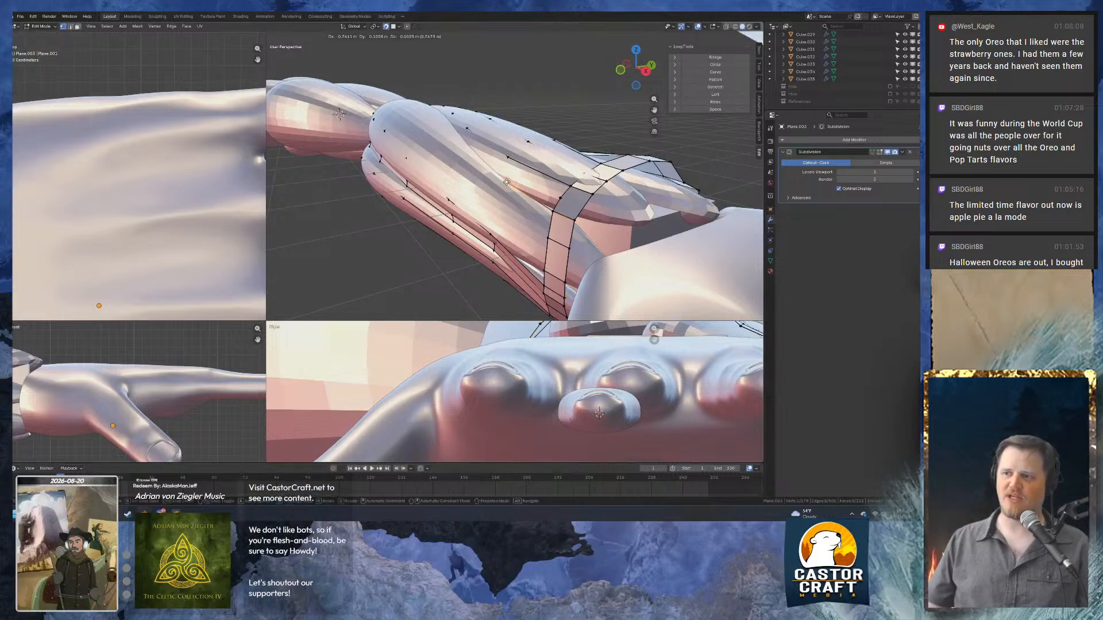
{"action": "left_click", "coordinate": [507, 182]}
{"action": "middle_click_drag", "start_coordinate": [506, 182], "coordinate": [522, 172]}
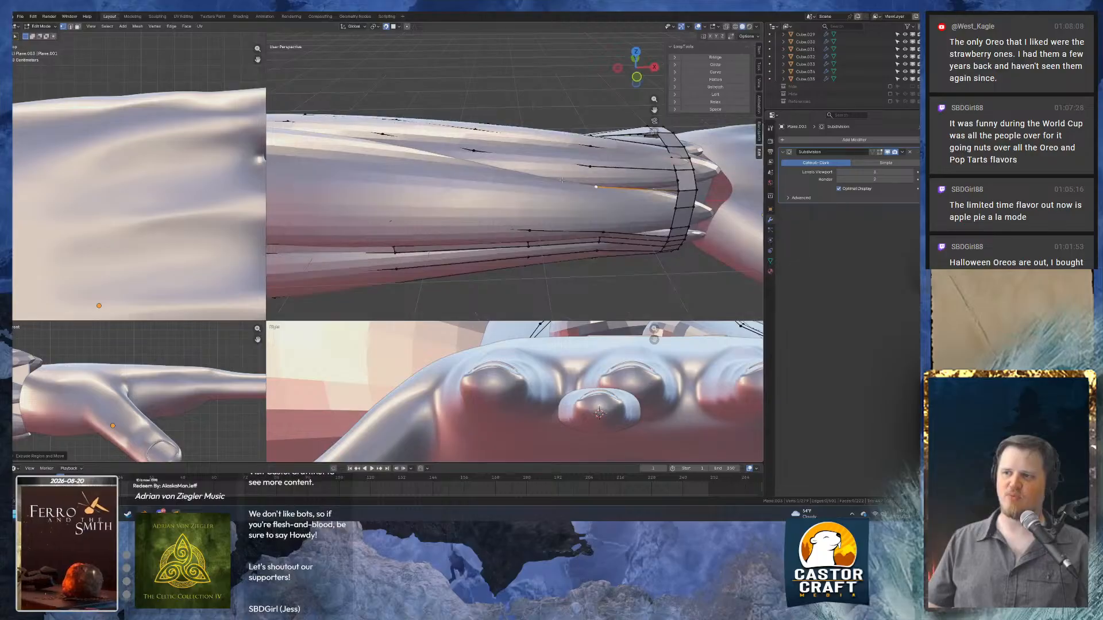
{"action": "right_click", "coordinate": [513, 170], "text": "ctrl"}
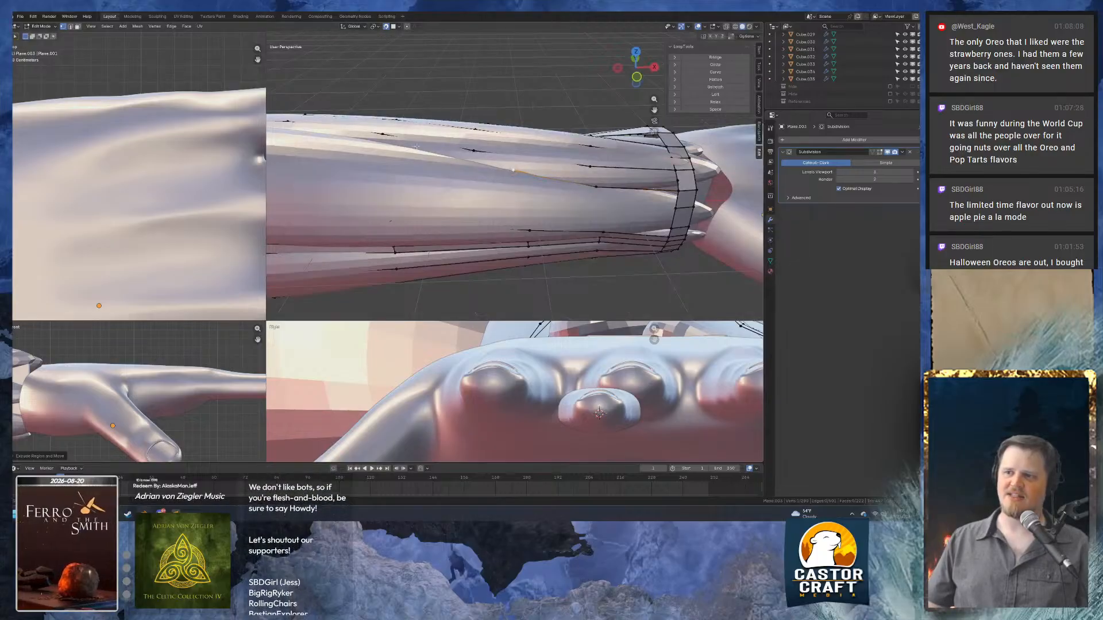
{"action": "key", "text": "g"}
{"action": "left_click", "coordinate": [496, 169]}
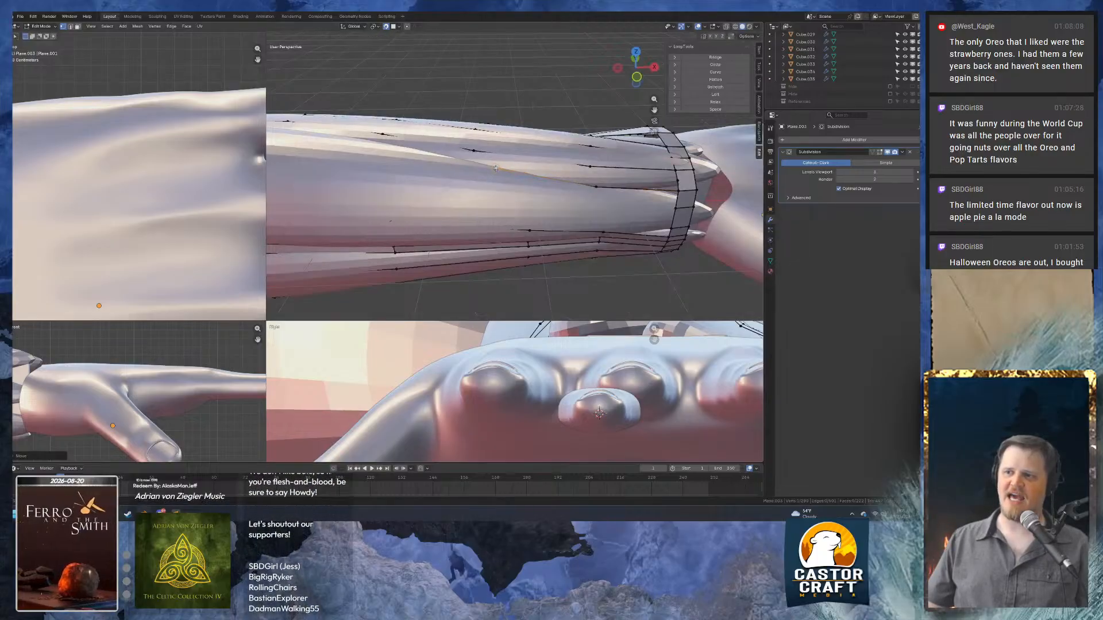
Continue the crease chain toward the elbow with further surface-snapped vertices level with the adjacent chain.
{"action": "key", "text": "g"}
{"action": "left_click", "coordinate": [390, 146]}
{"action": "middle_click_drag", "start_coordinate": [390, 146], "coordinate": [402, 183]}
{"action": "middle_click_drag", "start_coordinate": [299, 179], "coordinate": [515, 186], "text": "shift"}
{"action": "key", "text": "e"}
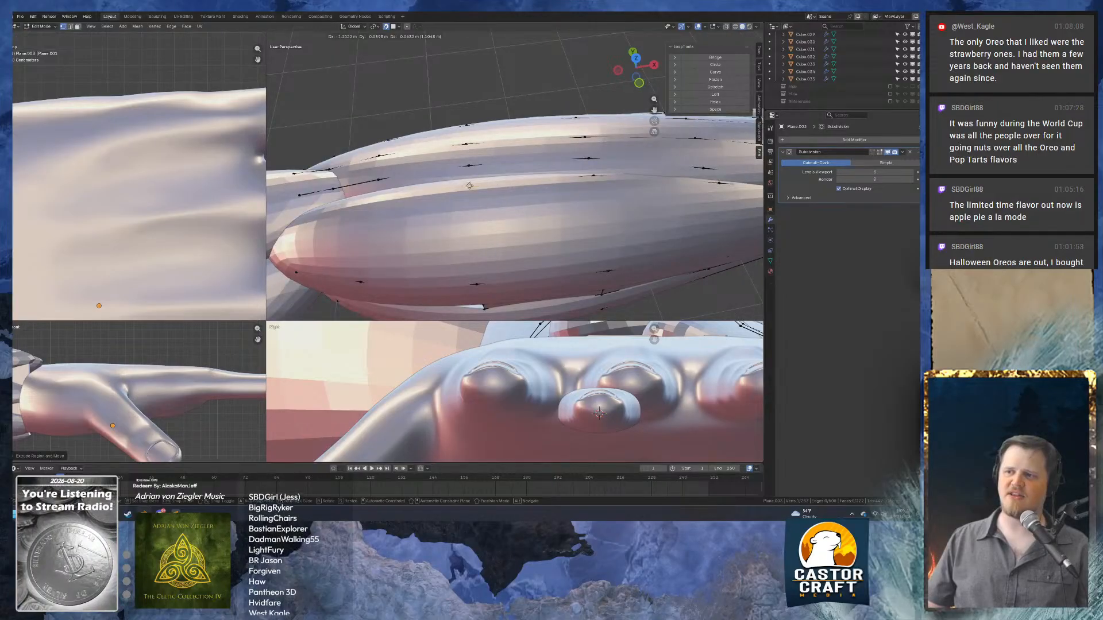
{"action": "left_click", "coordinate": [472, 180]}
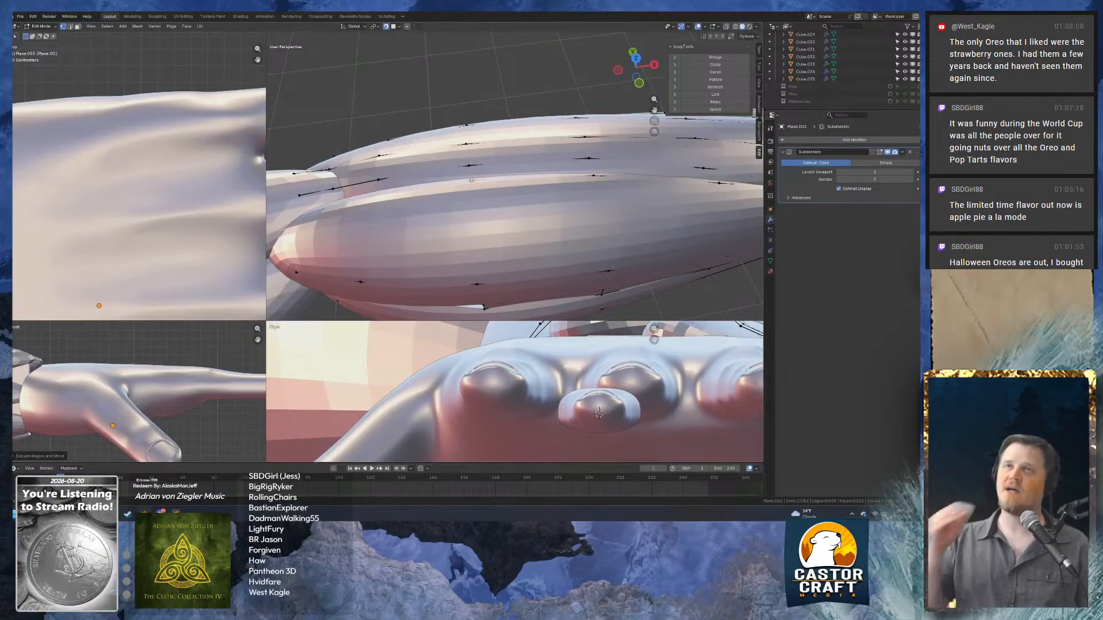
Finish the crease chain by extruding two vertices to the end of the strand near the elbow.
{"action": "middle_click_drag", "start_coordinate": [471, 180], "coordinate": [481, 205]}
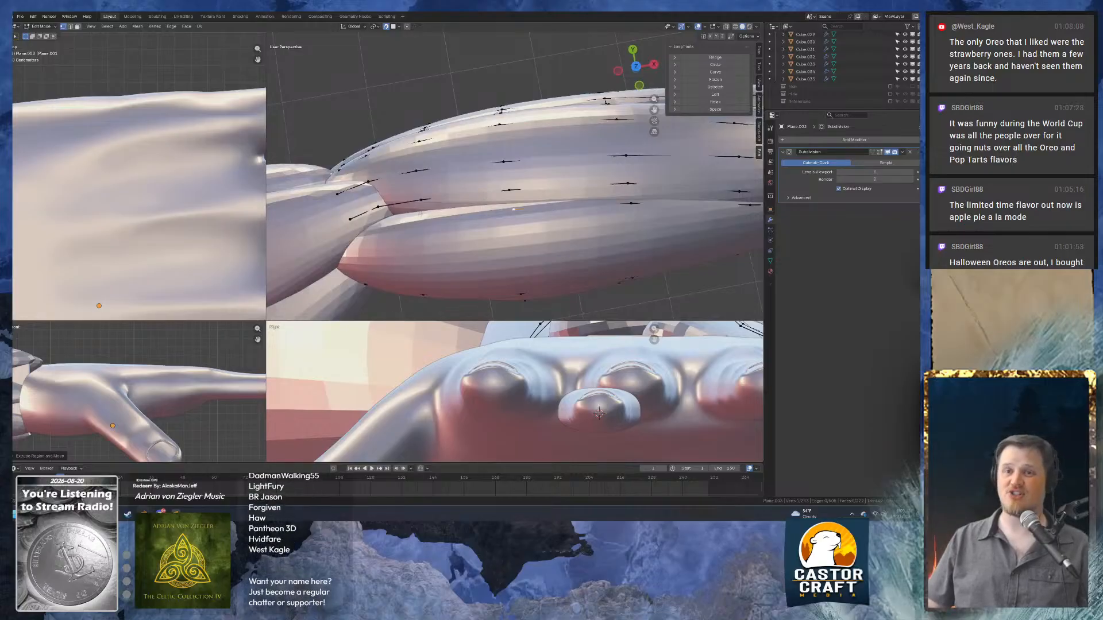
{"action": "key", "text": "e"}
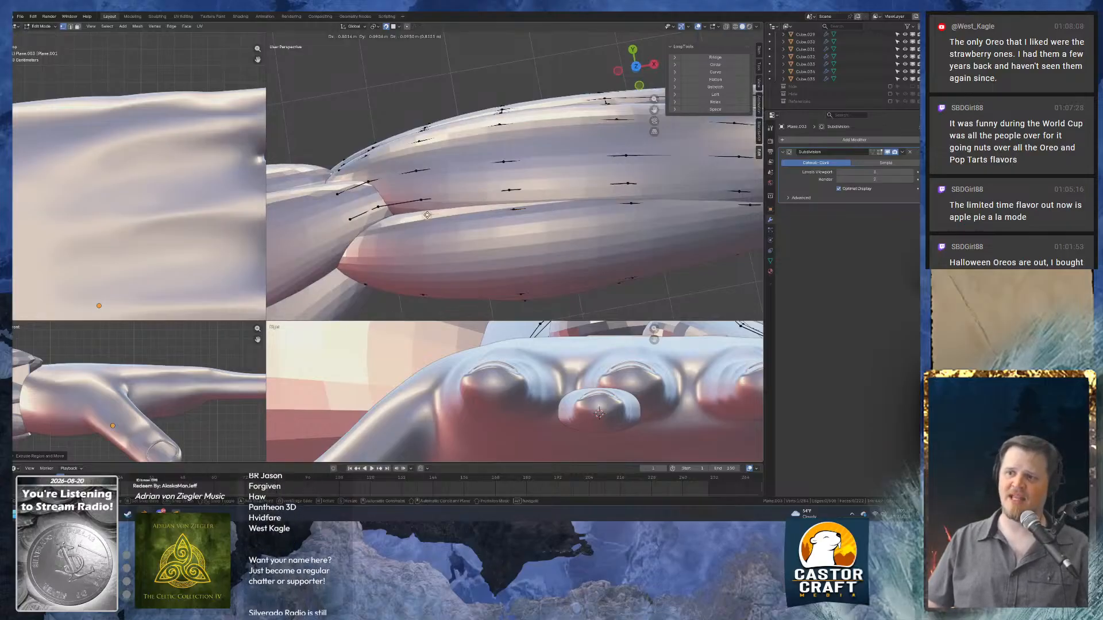
{"action": "left_click", "coordinate": [424, 216]}
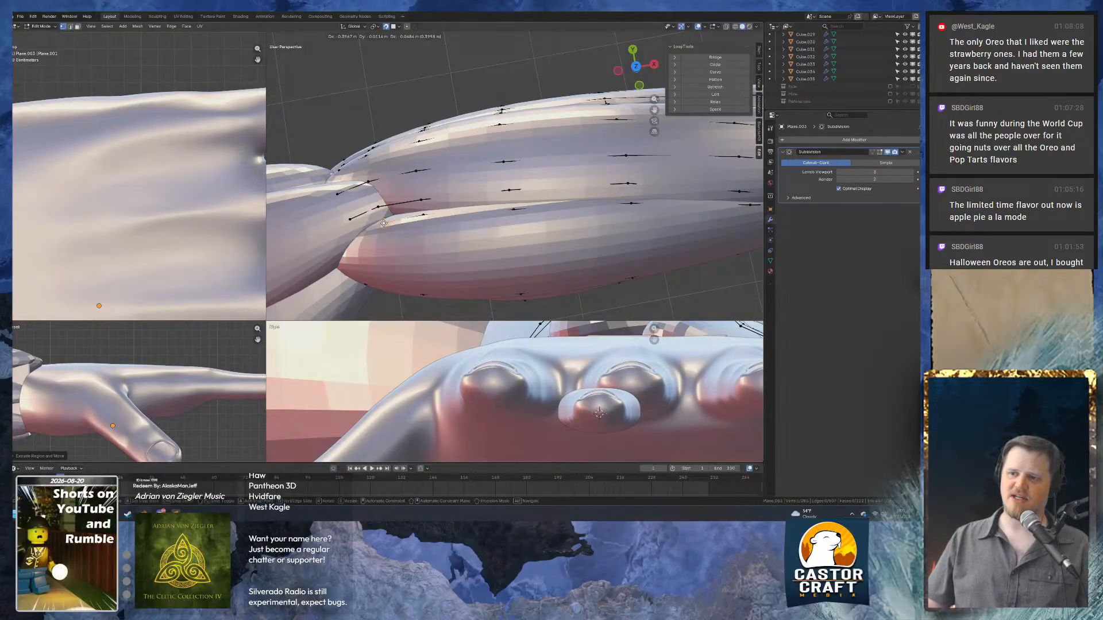
{"action": "key", "text": "e"}
{"action": "left_click", "coordinate": [357, 231]}
Extrude the next wrist band vertex below the crease chain and align its new vertex with the neighbouring row.
{"action": "middle_click_drag", "start_coordinate": [375, 226], "coordinate": [517, 192]}
{"action": "scroll", "coordinate": [444, 148], "scroll_direction": "up", "scroll_amount": 4}
{"action": "key", "text": "2"}
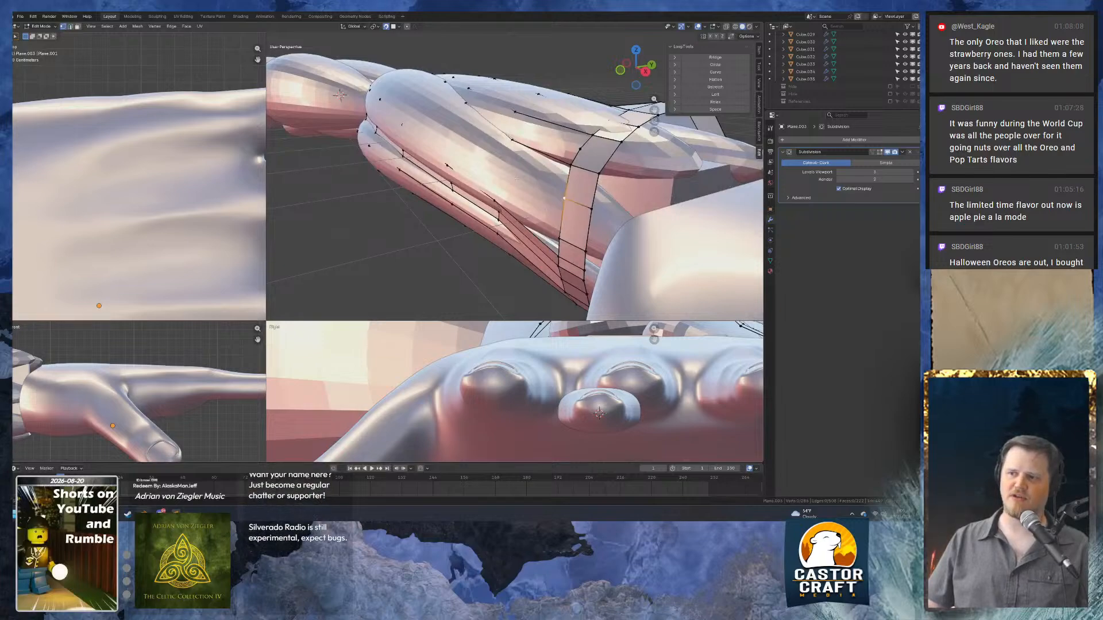
{"action": "key", "text": "e"}
{"action": "left_click", "coordinate": [472, 162]}
{"action": "middle_click_drag", "start_coordinate": [472, 162], "coordinate": [510, 155]}
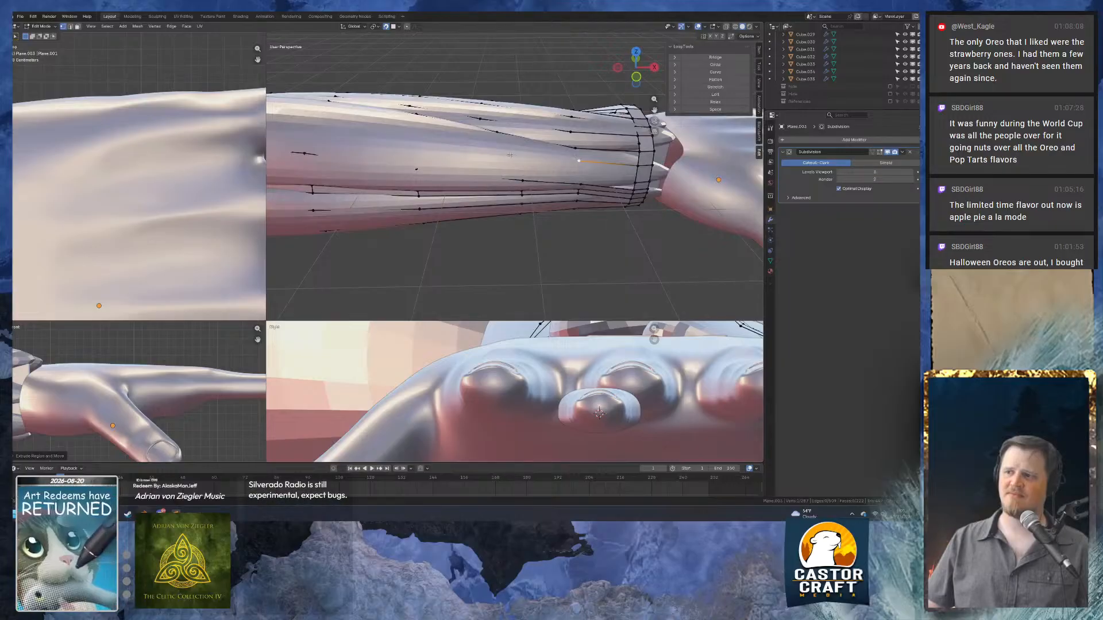
{"action": "key", "text": "g"}
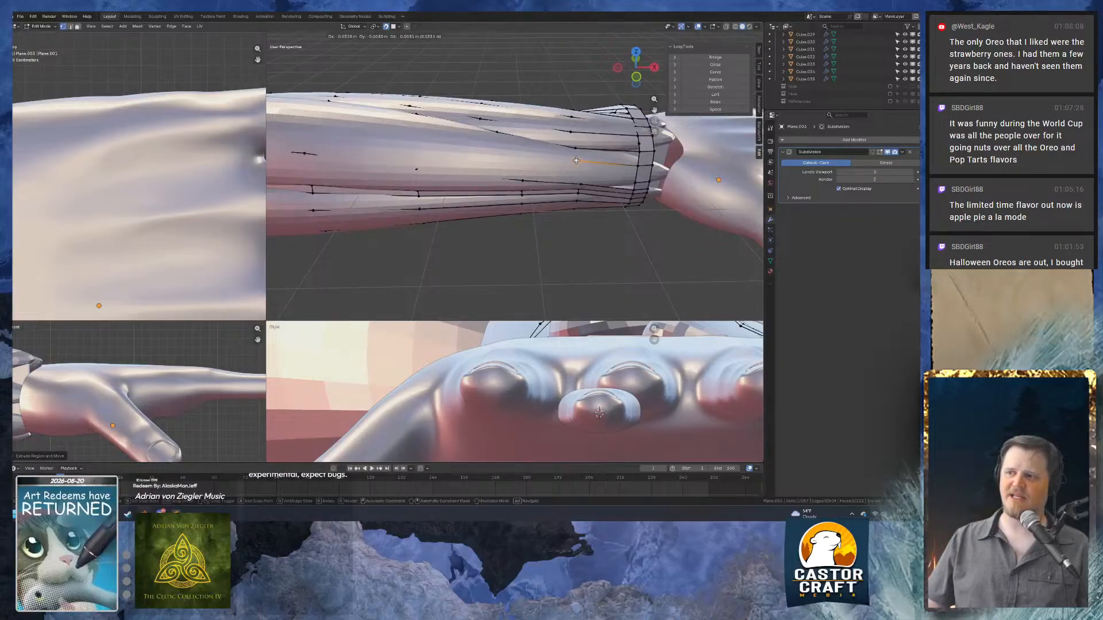
{"action": "left_click", "coordinate": [576, 160]}
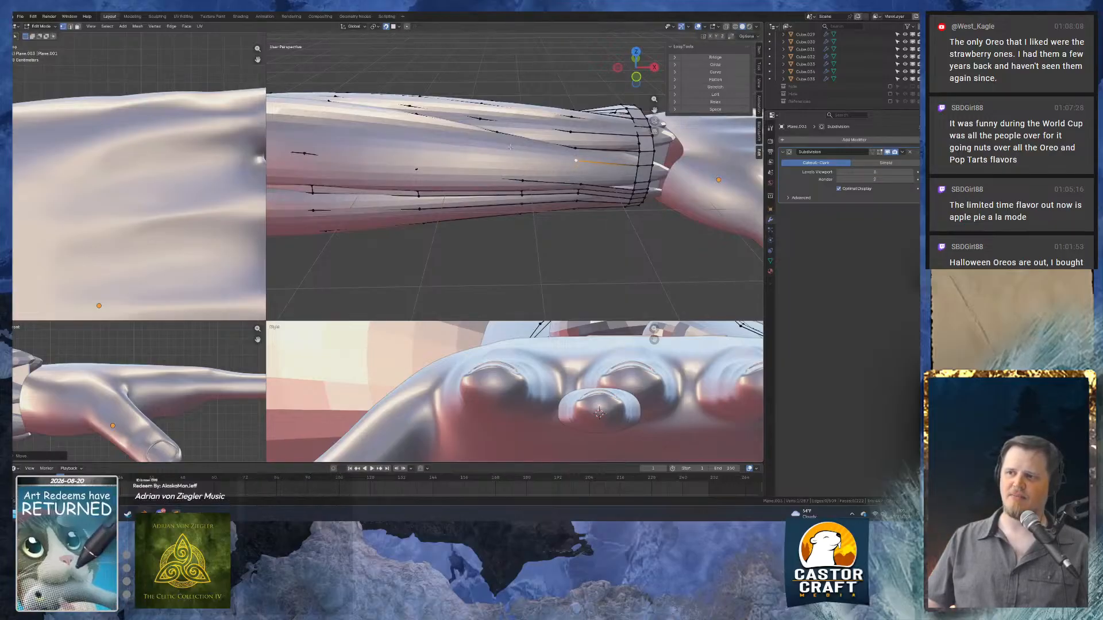
Extrude two more vertices along the lower strand, keeping them level with the crease chain's vertices.
{"action": "key", "text": "e"}
{"action": "left_click", "coordinate": [515, 150]}
{"action": "middle_click_drag", "start_coordinate": [406, 151], "coordinate": [528, 175], "text": "shift"}
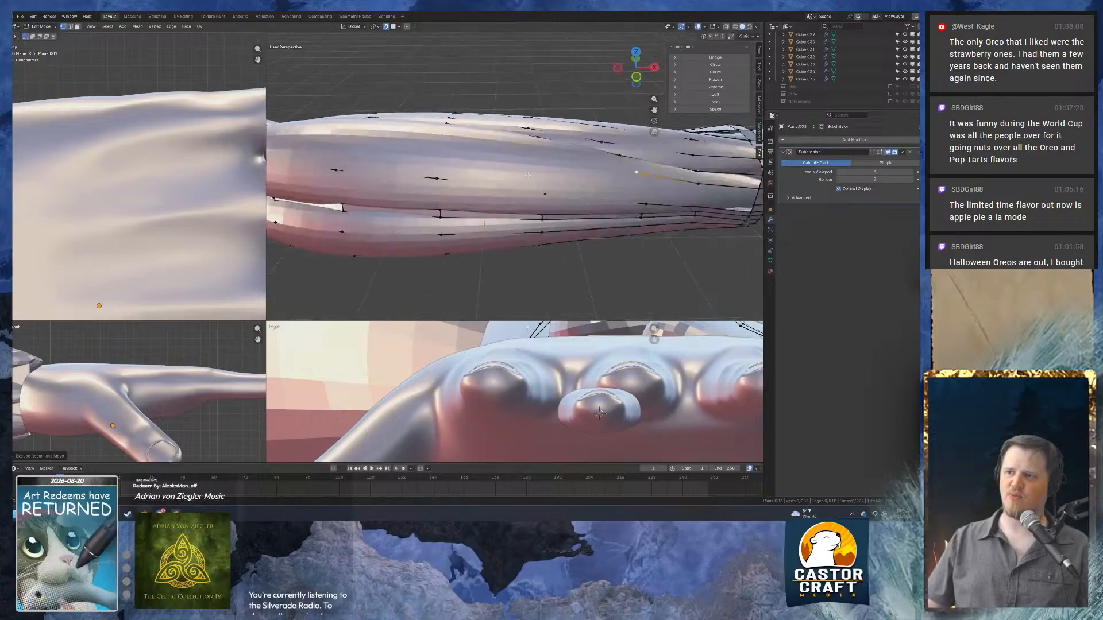
{"action": "key", "text": "e"}
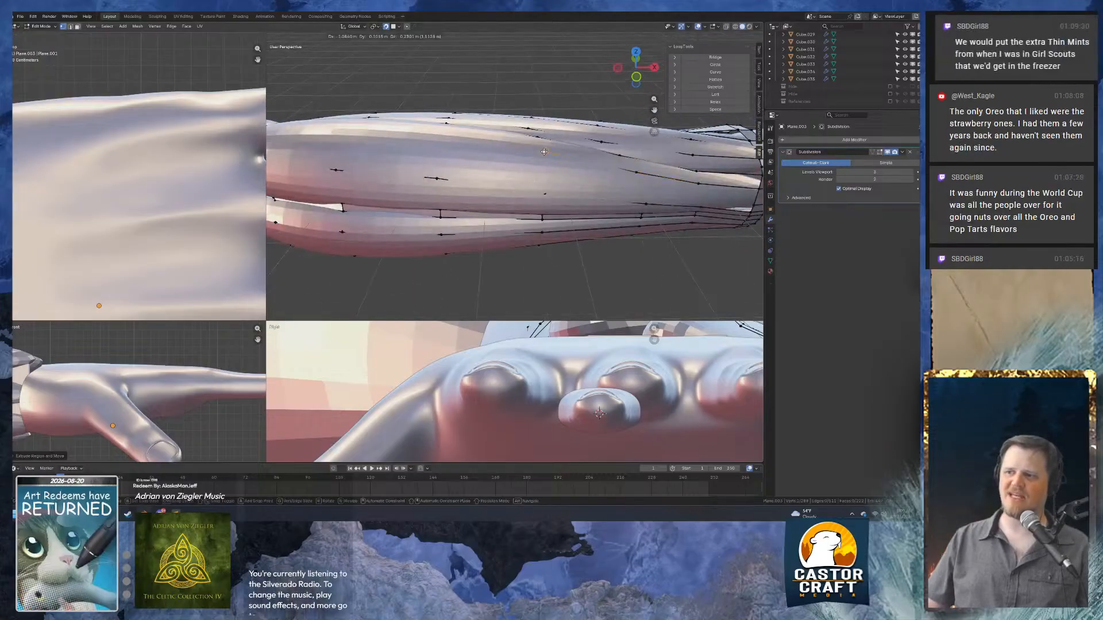
{"action": "left_click", "coordinate": [541, 152]}
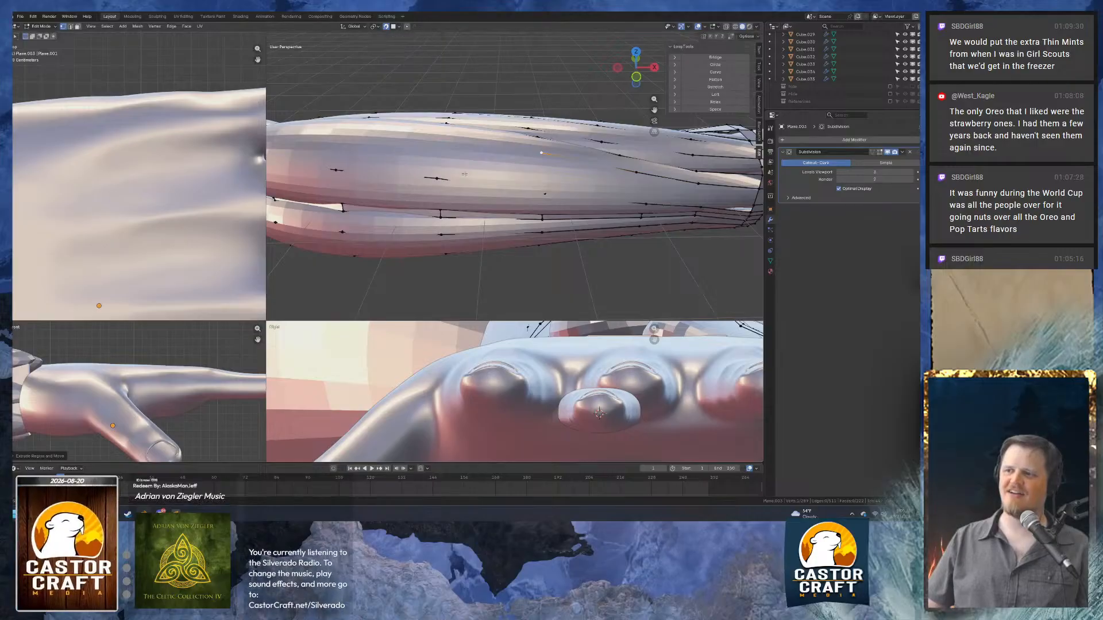
Extend the lower strand's chain to its tip with evenly spaced vertices matching the chain above.
{"action": "middle_click_drag", "start_coordinate": [542, 152], "coordinate": [501, 204]}
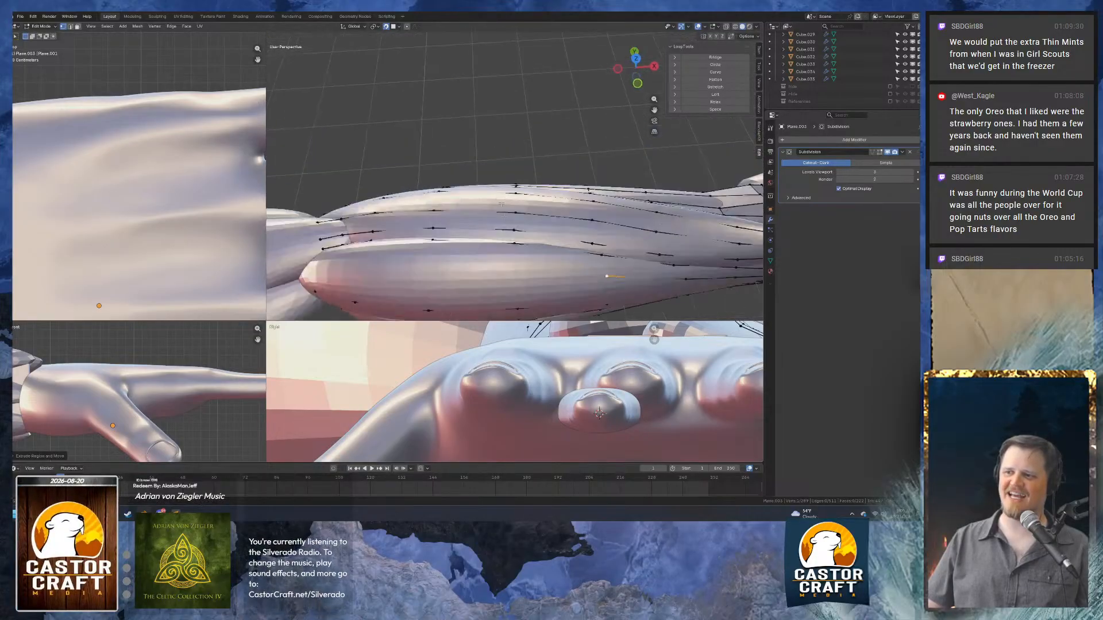
{"action": "key", "text": "e"}
{"action": "left_click", "coordinate": [516, 269]}
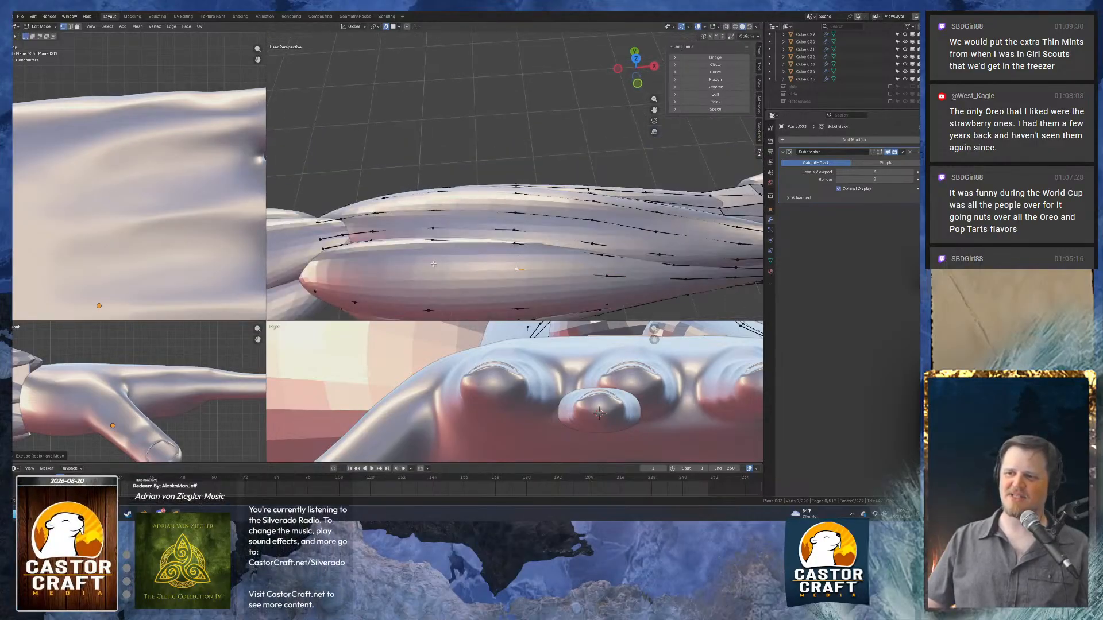
{"action": "key", "text": "e"}
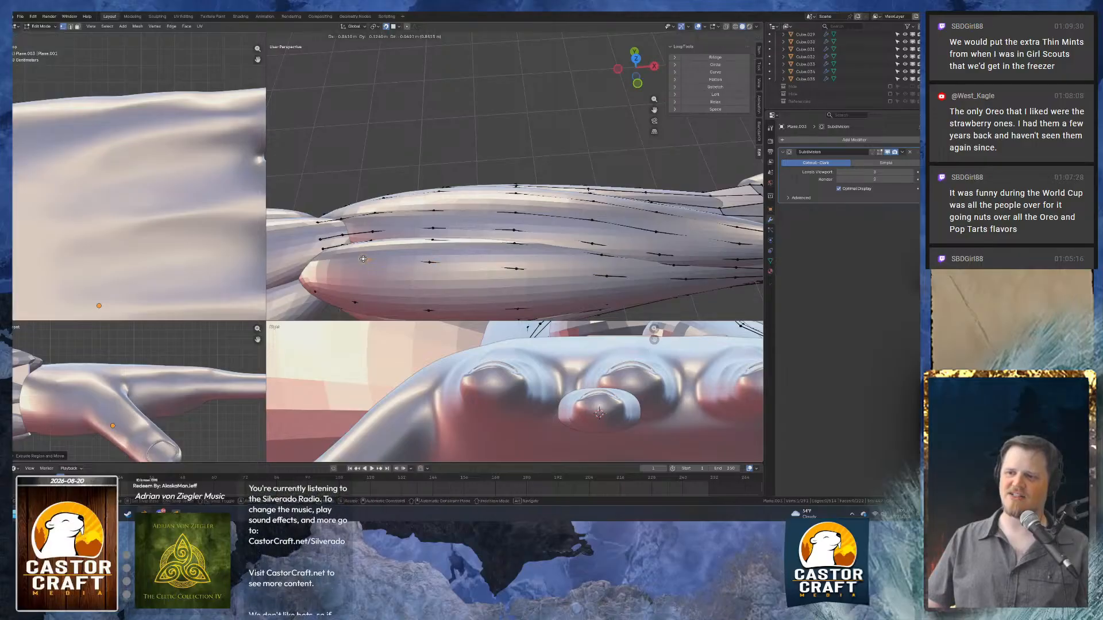
{"action": "left_click", "coordinate": [363, 259]}
{"action": "middle_click_drag", "start_coordinate": [388, 271], "coordinate": [553, 202], "text": "shift"}
{"action": "scroll", "coordinate": [553, 202], "scroll_direction": "up", "scroll_amount": 3}
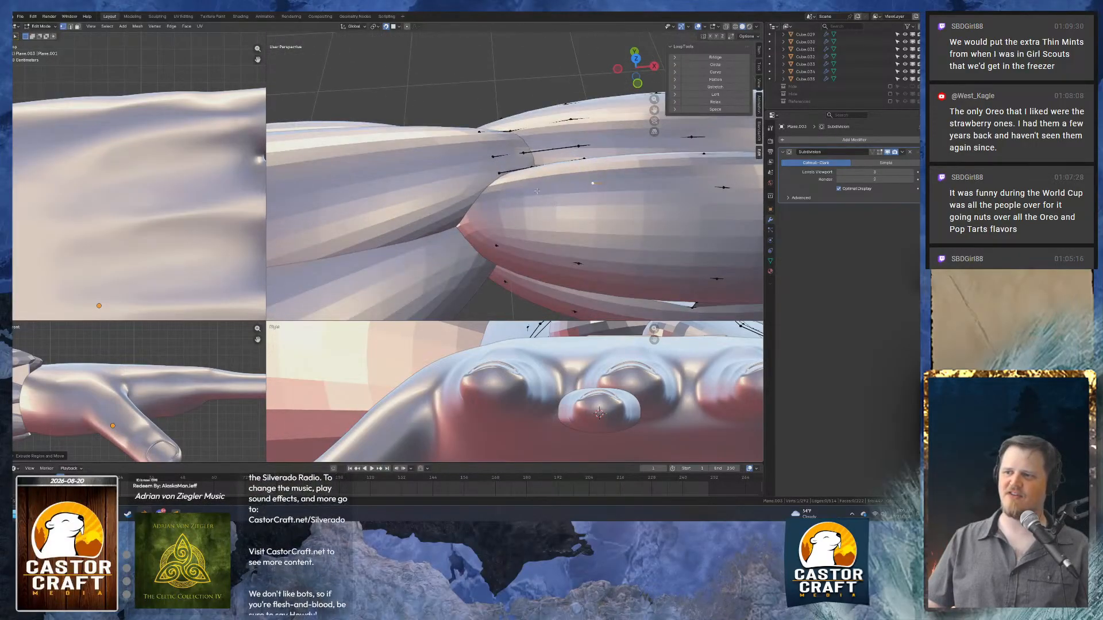
{"action": "key", "text": "e"}
{"action": "left_click", "coordinate": [534, 187]}
{"action": "key", "text": "e"}
{"action": "left_click", "coordinate": [497, 191]}
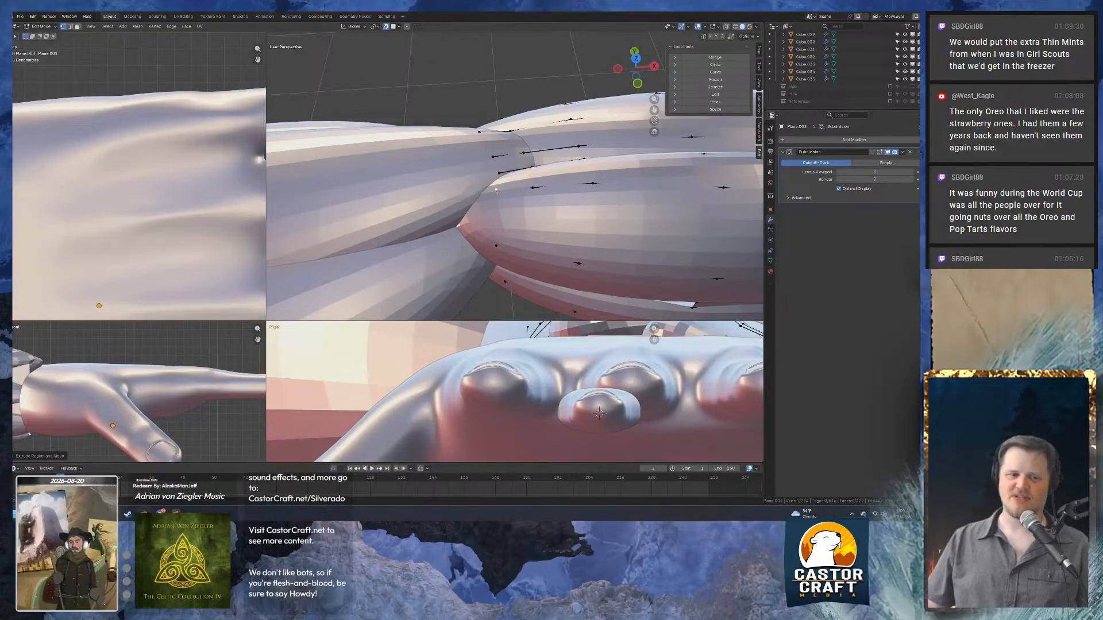
Slide the wrist band's cross edge along the band to even out the spacing beside the thin lower faces.
{"action": "middle_click_drag", "start_coordinate": [681, 217], "coordinate": [357, 49]}
{"action": "scroll", "coordinate": [598, 190], "scroll_direction": "up", "scroll_amount": 3}
{"action": "middle_click_drag", "start_coordinate": [597, 201], "coordinate": [615, 184]}
{"action": "key", "text": "2"}
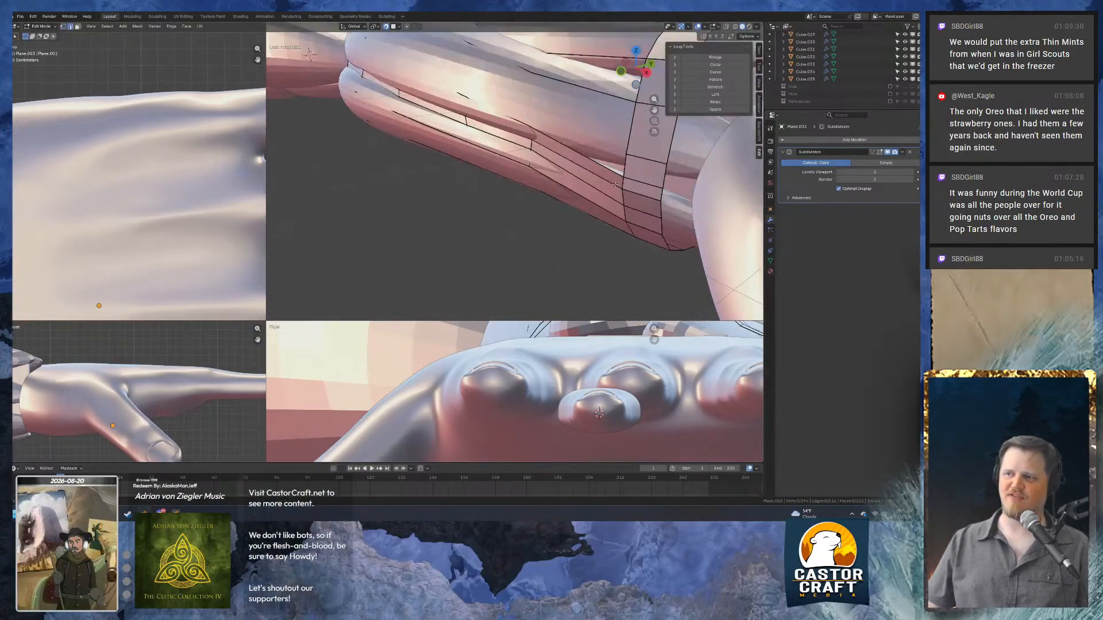
{"action": "key", "text": "shift+v"}
{"action": "left_click", "coordinate": [640, 155]}
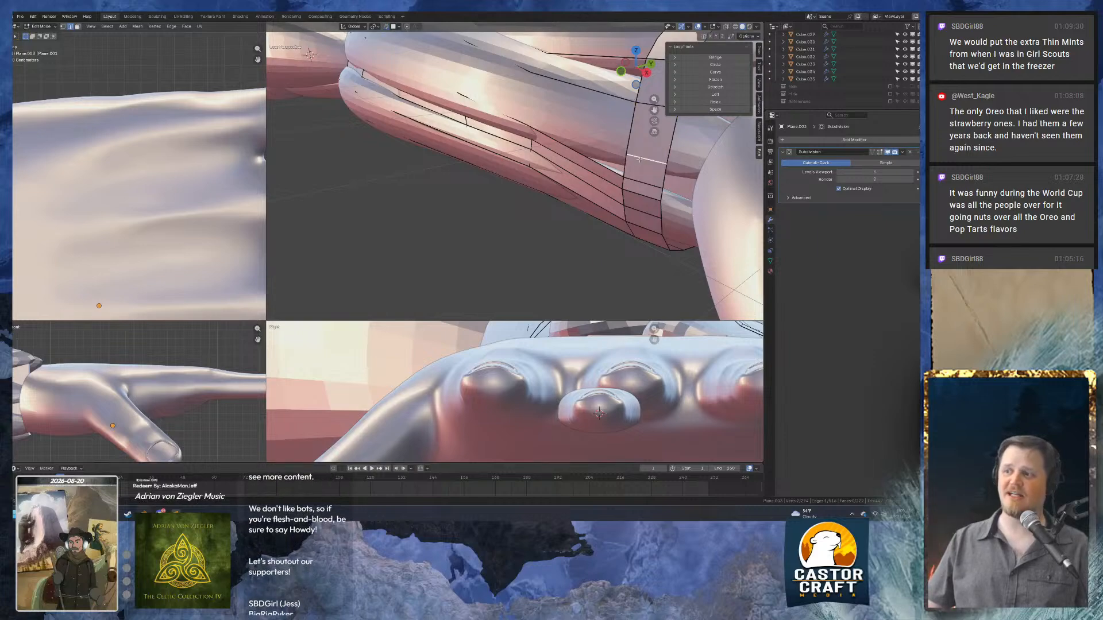
{"action": "key", "text": "shift+v"}
{"action": "left_click", "coordinate": [639, 148]}
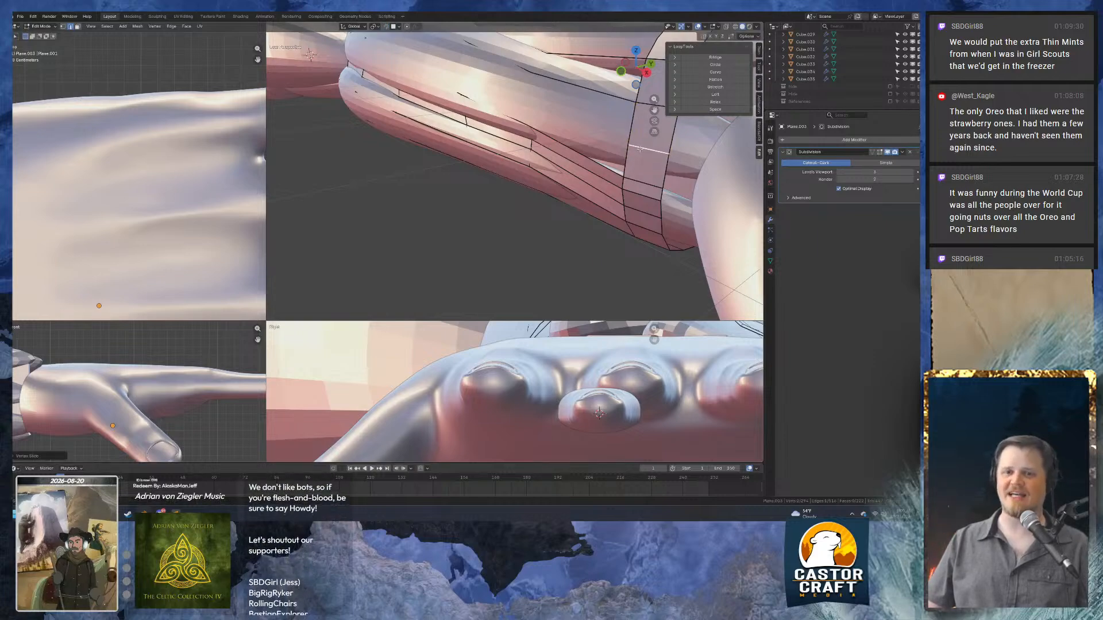
Extrude the wrist band vertex at the cross edge onto the strand and move it in line with the neighbouring row.
{"action": "key", "text": "1"}
{"action": "left_click", "coordinate": [624, 142]}
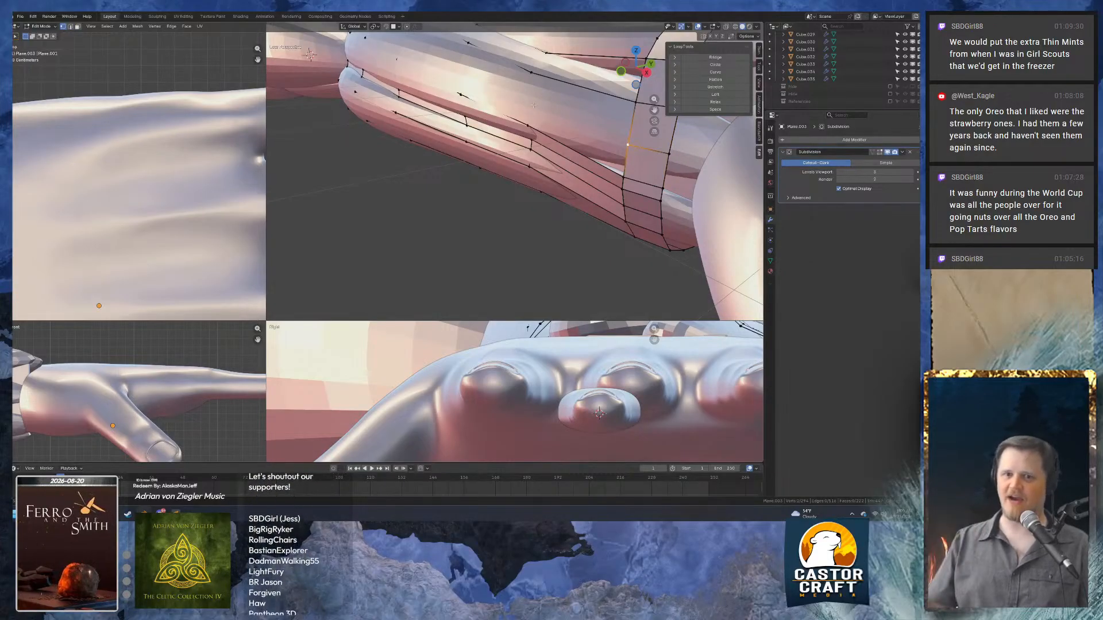
{"action": "key", "text": "e"}
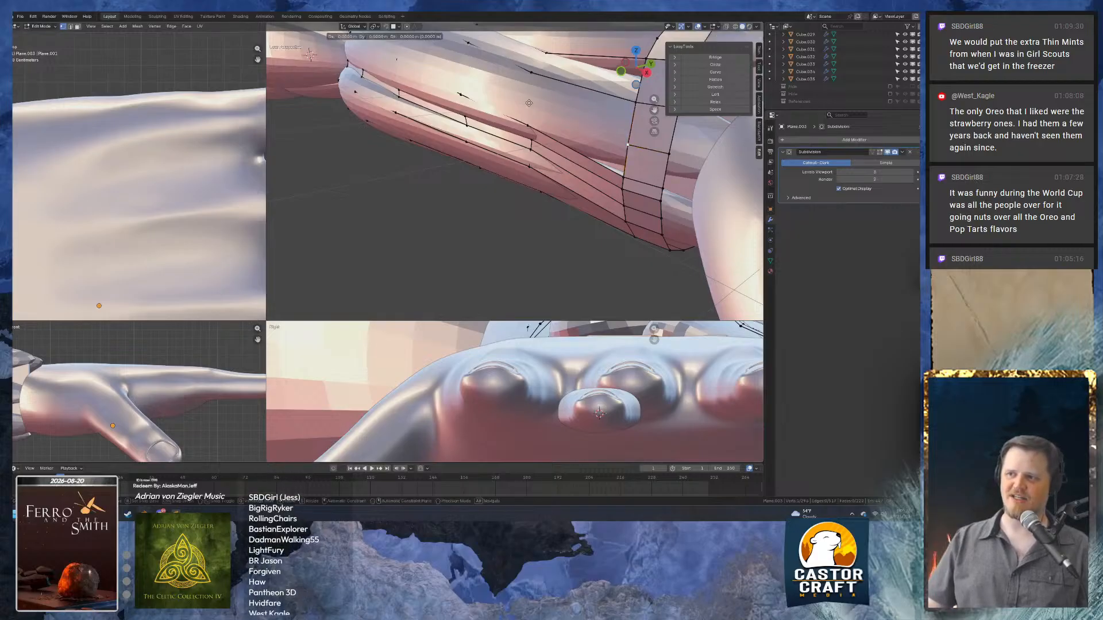
{"action": "right_click", "coordinate": [529, 103]}
{"action": "middle_click_drag", "start_coordinate": [528, 103], "coordinate": [540, 119]}
{"action": "middle_click_drag", "start_coordinate": [539, 119], "coordinate": [617, 212], "text": "shift"}
{"action": "key", "text": "g"}
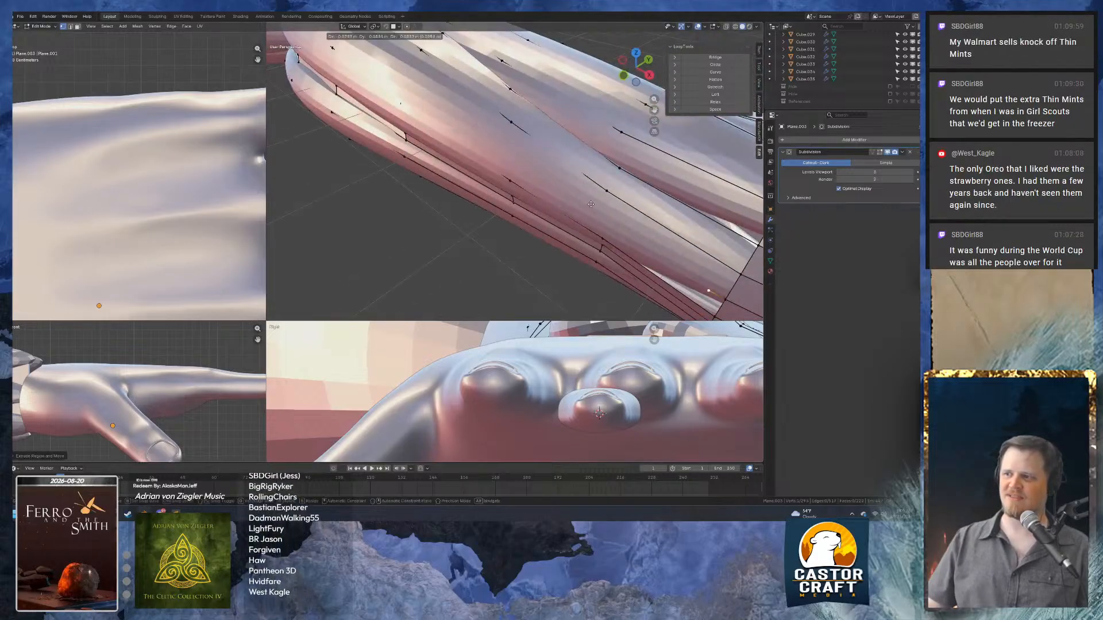
{"action": "left_click", "coordinate": [600, 220]}
{"action": "middle_click_drag", "start_coordinate": [601, 220], "coordinate": [543, 275]}
{"action": "middle_click_drag", "start_coordinate": [540, 199], "coordinate": [557, 182], "text": "shift"}
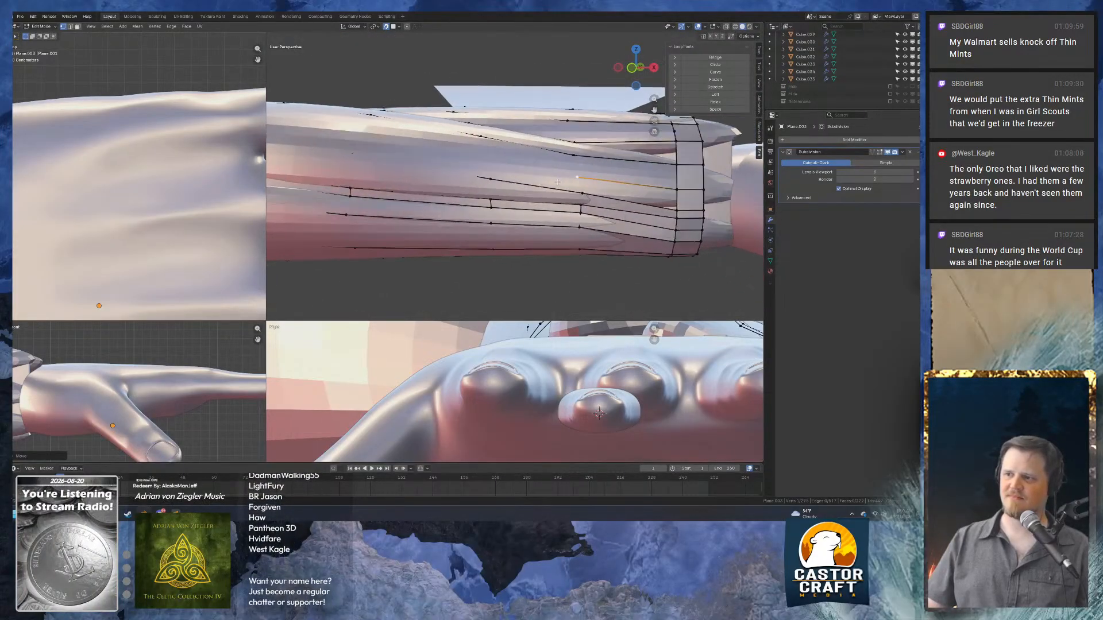
Extrude the new chain further along the strand, aligning its vertices with the rows of the chain below.
{"action": "key", "text": "e"}
{"action": "left_click", "coordinate": [484, 158]}
{"action": "middle_click_drag", "start_coordinate": [484, 172], "coordinate": [584, 200], "text": "shift"}
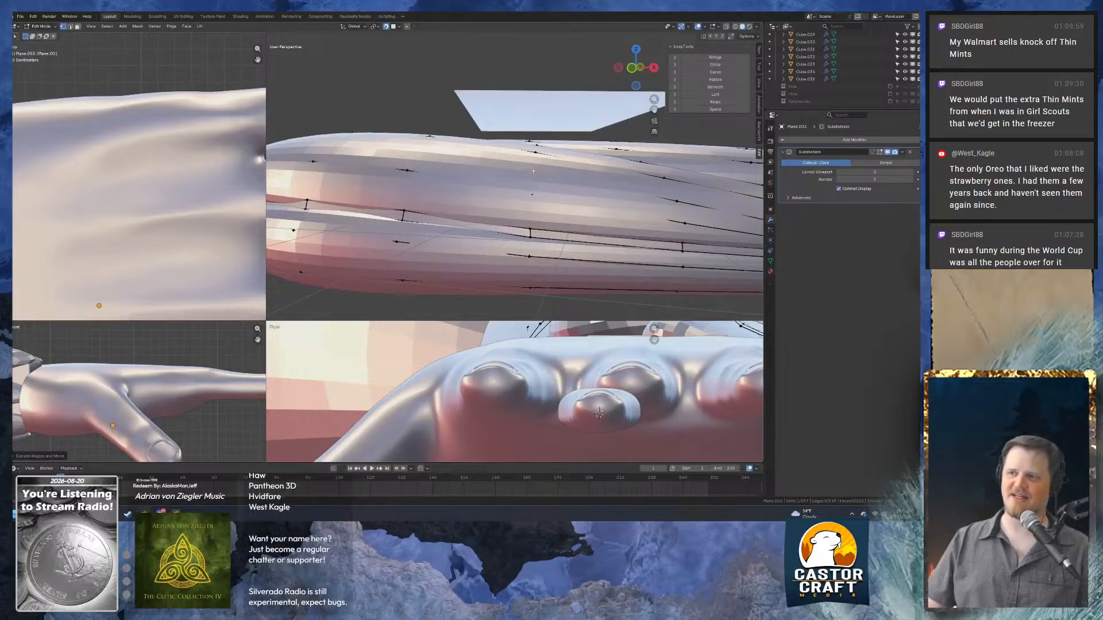
{"action": "scroll", "coordinate": [522, 172], "scroll_direction": "down", "scroll_amount": 2}
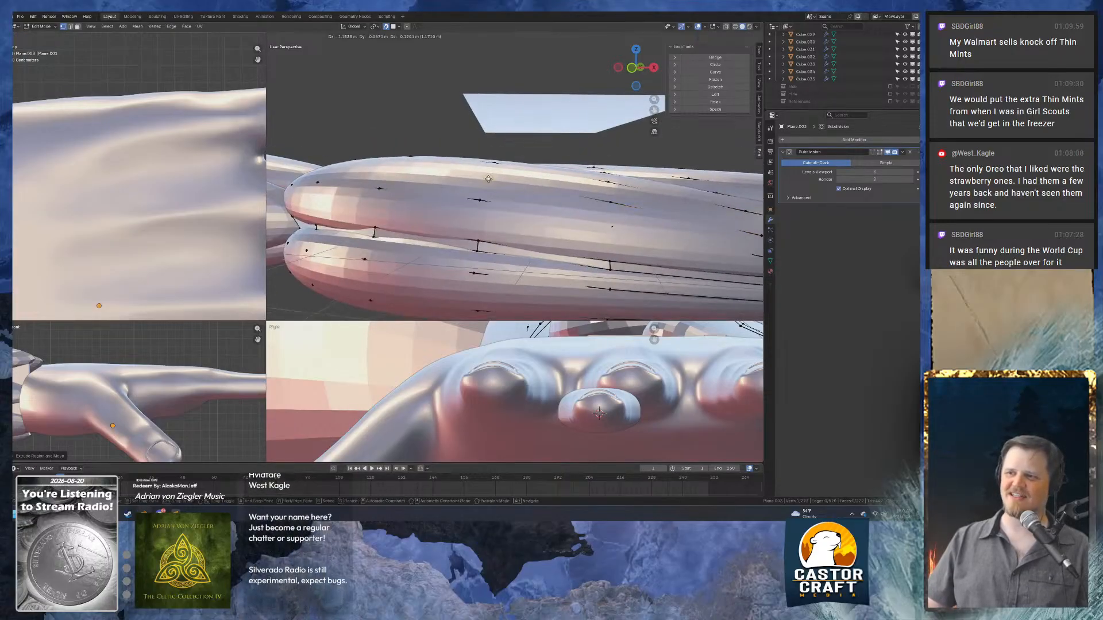
{"action": "middle_click_drag", "start_coordinate": [491, 177], "coordinate": [509, 220]}
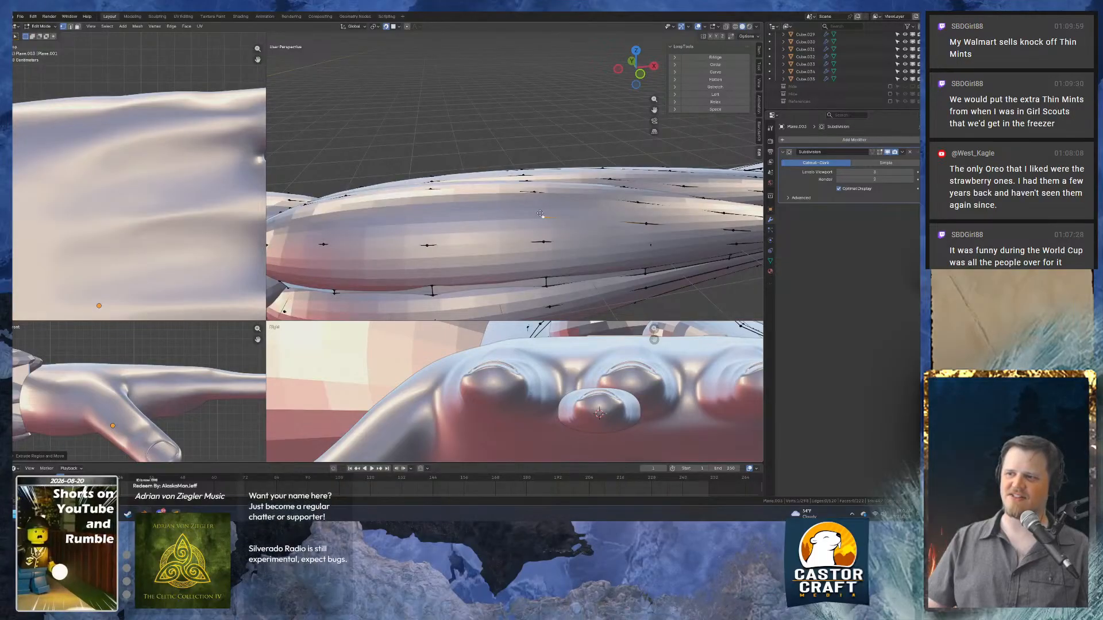
{"action": "key", "text": "g"}
{"action": "left_click", "coordinate": [419, 205]}
Extend the chain to the strand's tip with vertices spaced like those of the chain below.
{"action": "key", "text": "e"}
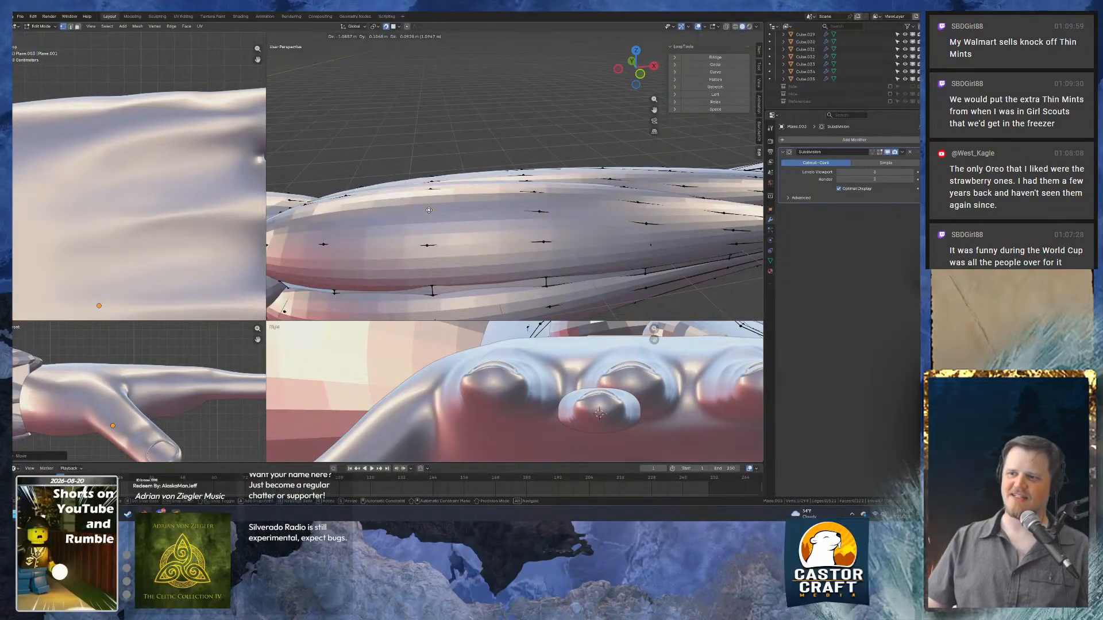
{"action": "left_click", "coordinate": [428, 210]}
{"action": "middle_click_drag", "start_coordinate": [428, 210], "coordinate": [559, 208], "text": "shift"}
{"action": "key", "text": "e"}
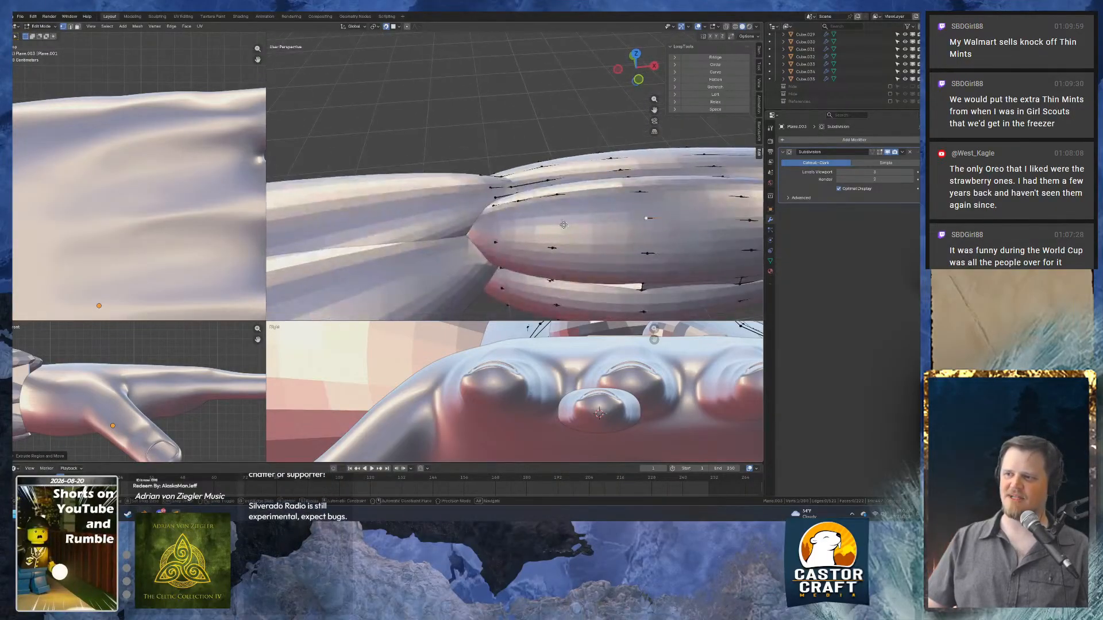
{"action": "left_click", "coordinate": [557, 217]}
{"action": "key", "text": "e"}
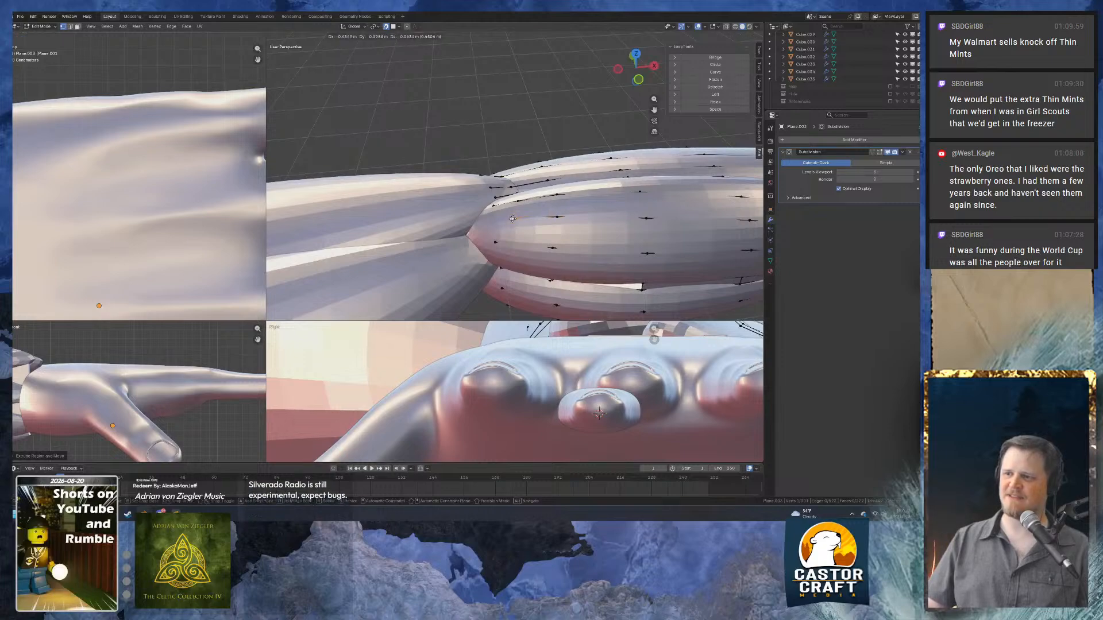
{"action": "left_click", "coordinate": [513, 218]}
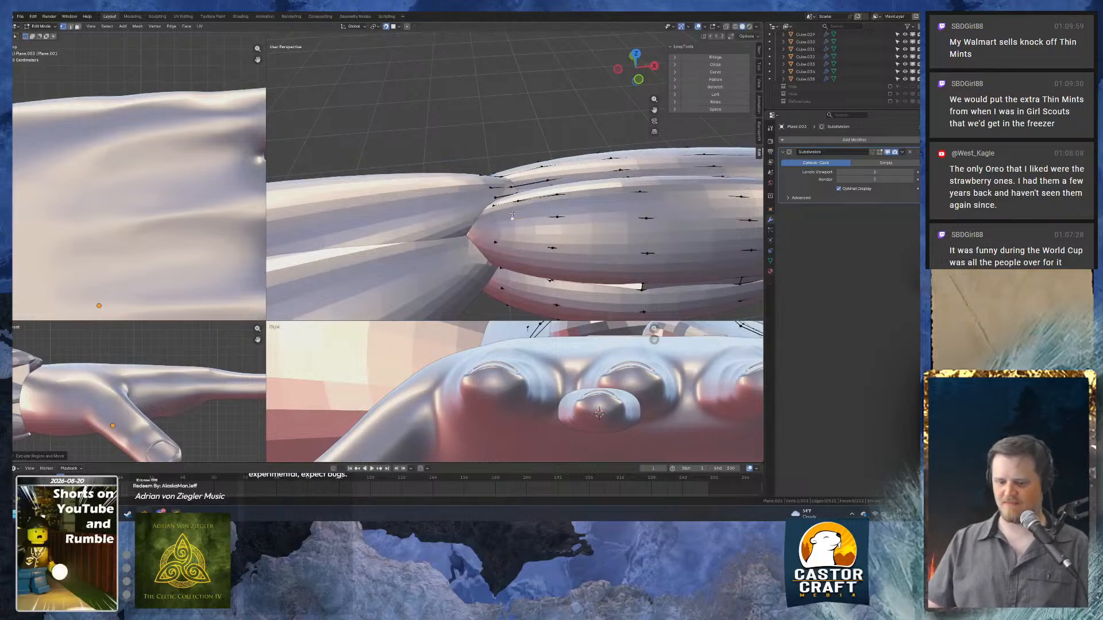
Isolate the mesh in local view and examine the open gaps and wrist band from several angles.
{"action": "key", "text": "KP_Divide"}
{"action": "middle_click_drag", "start_coordinate": [513, 215], "coordinate": [402, 195]}
{"action": "scroll", "coordinate": [603, 187], "scroll_direction": "up", "scroll_amount": 5}
{"action": "key", "text": "2"}
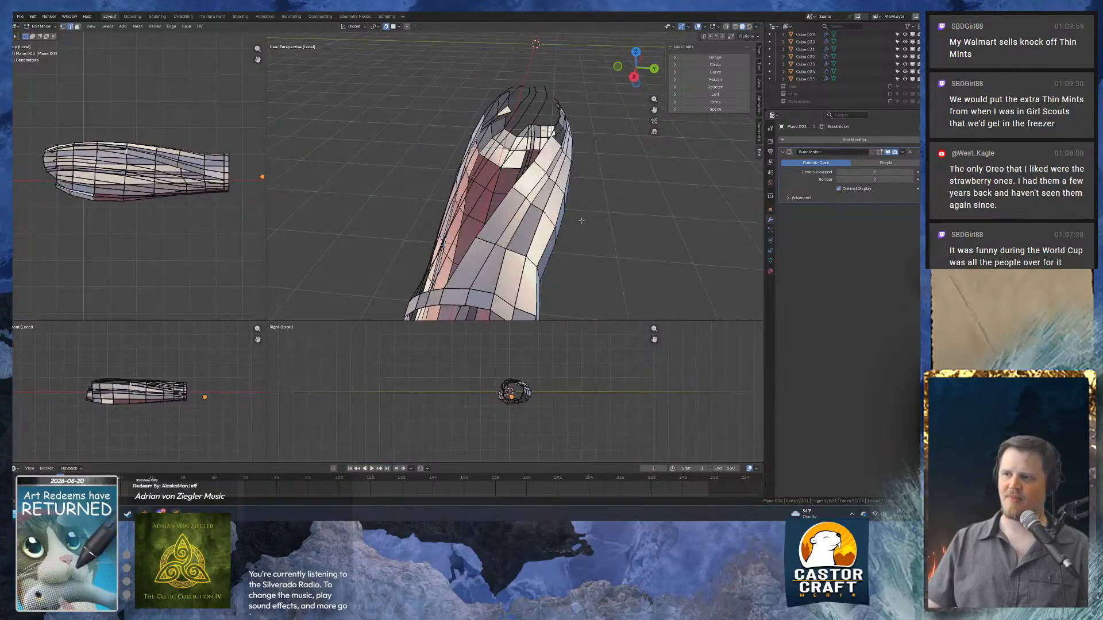
{"action": "middle_click_drag", "start_coordinate": [537, 167], "coordinate": [436, 200]}
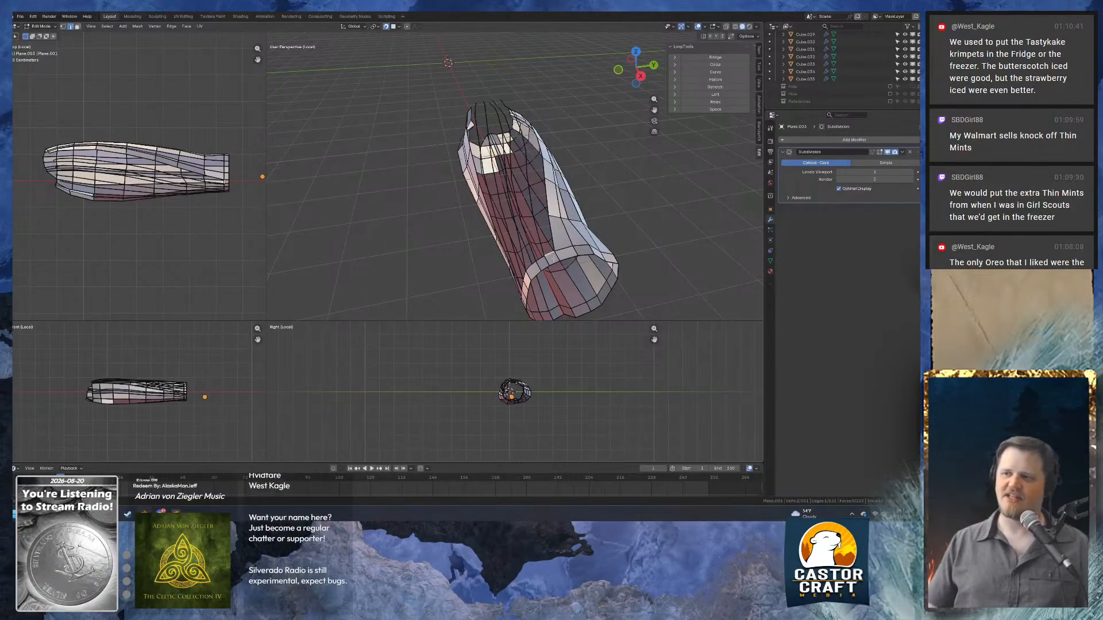
{"action": "middle_click_drag", "start_coordinate": [537, 178], "coordinate": [454, 201]}
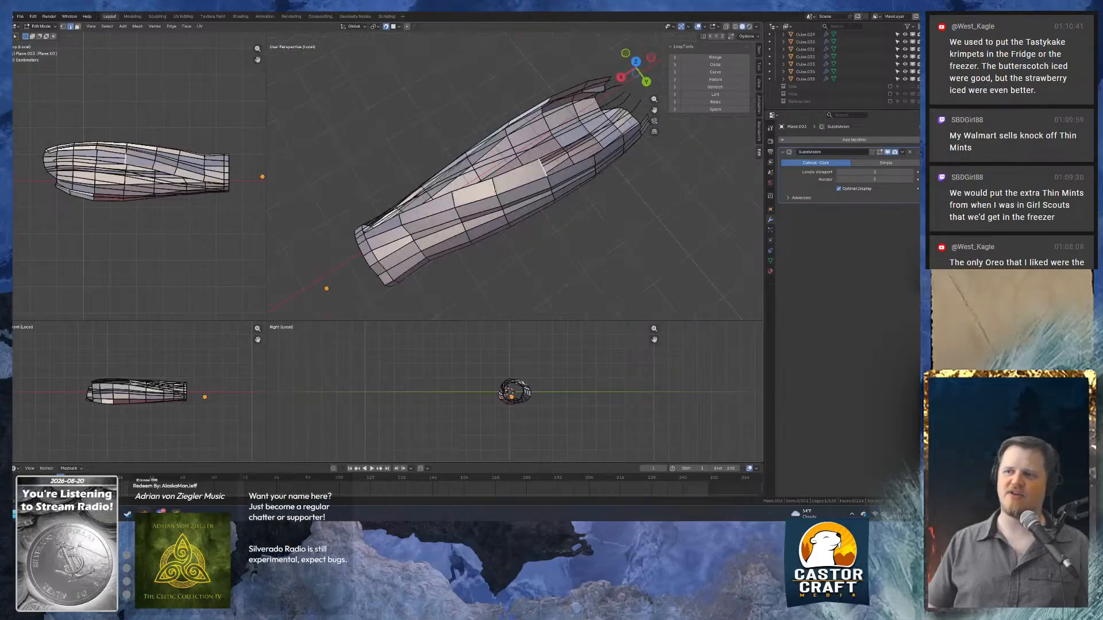
{"action": "middle_click_drag", "start_coordinate": [540, 164], "coordinate": [551, 101]}
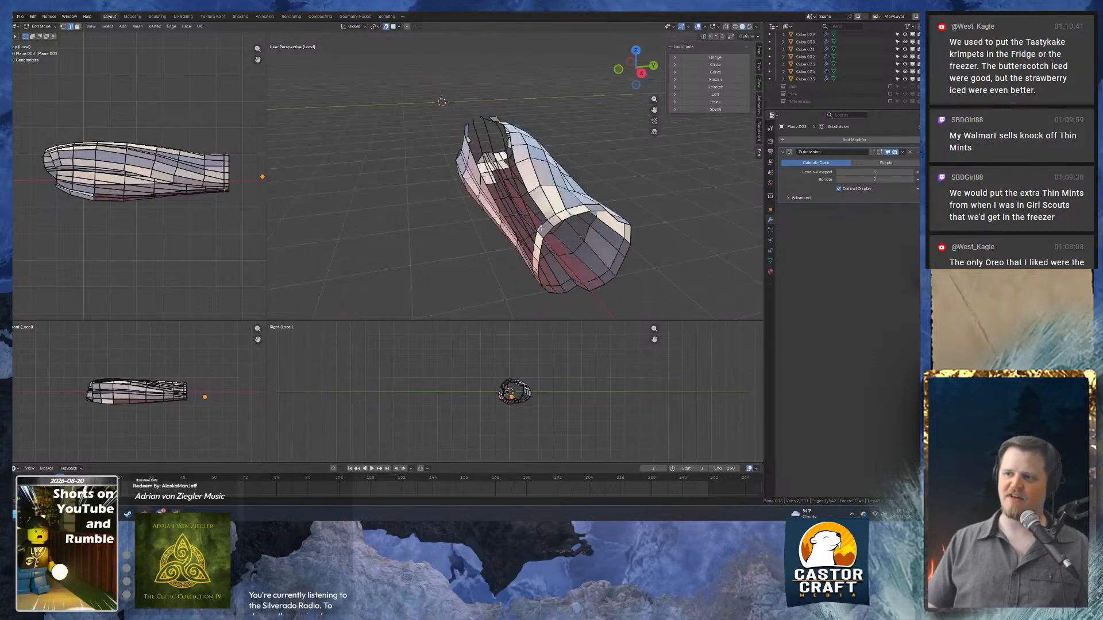
Dissolve the wrist band vertex at the end of the cross edge beside the open gap.
{"action": "key", "text": "1"}
{"action": "scroll", "coordinate": [552, 241], "scroll_direction": "up", "scroll_amount": 1}
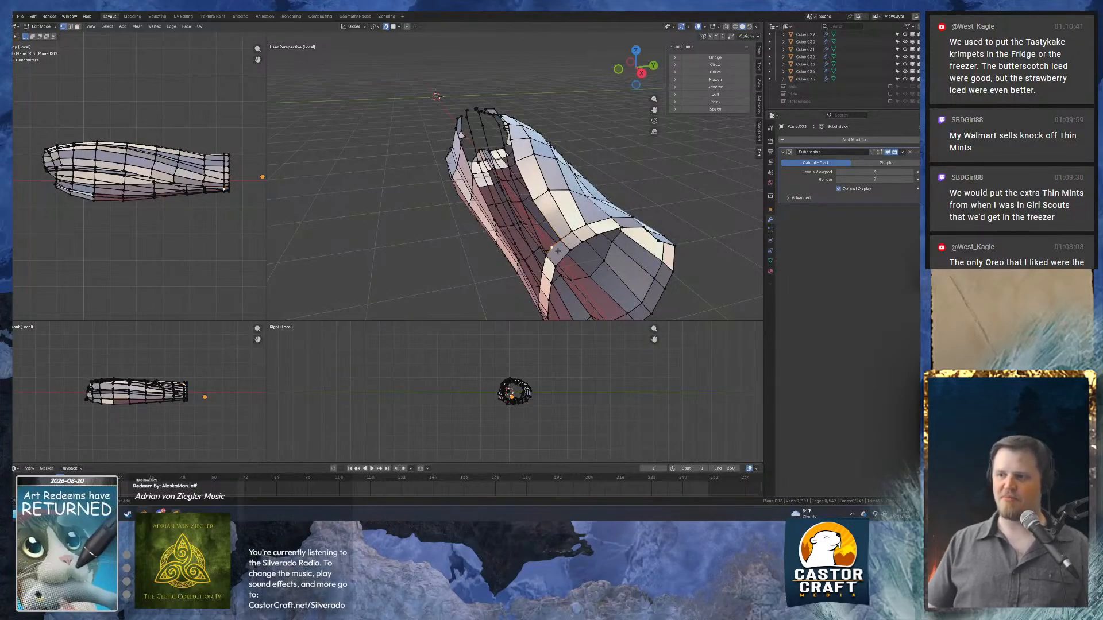
{"action": "key", "text": "ctrl+x"}
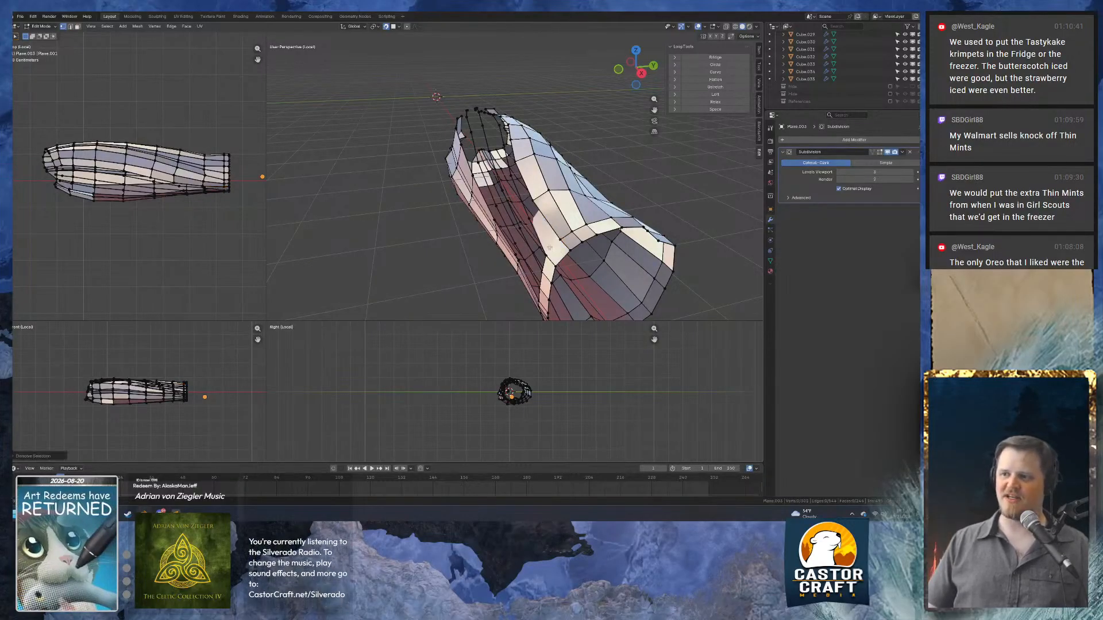
{"action": "left_click", "coordinate": [549, 248]}
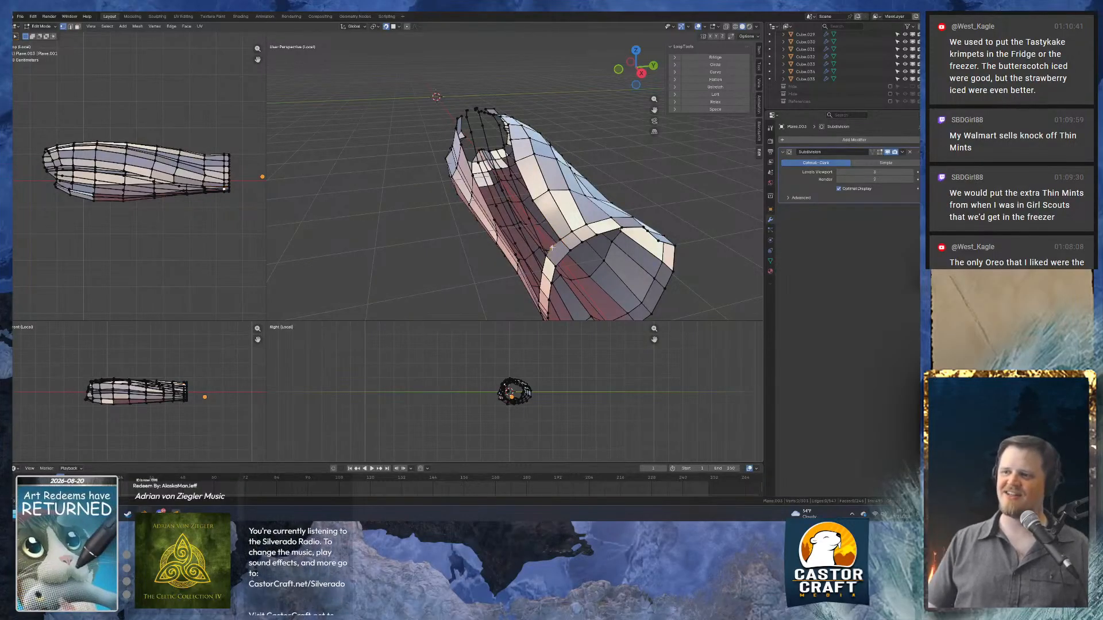
{"action": "middle_click_drag", "start_coordinate": [549, 248], "coordinate": [671, 253]}
{"action": "key", "text": "2"}
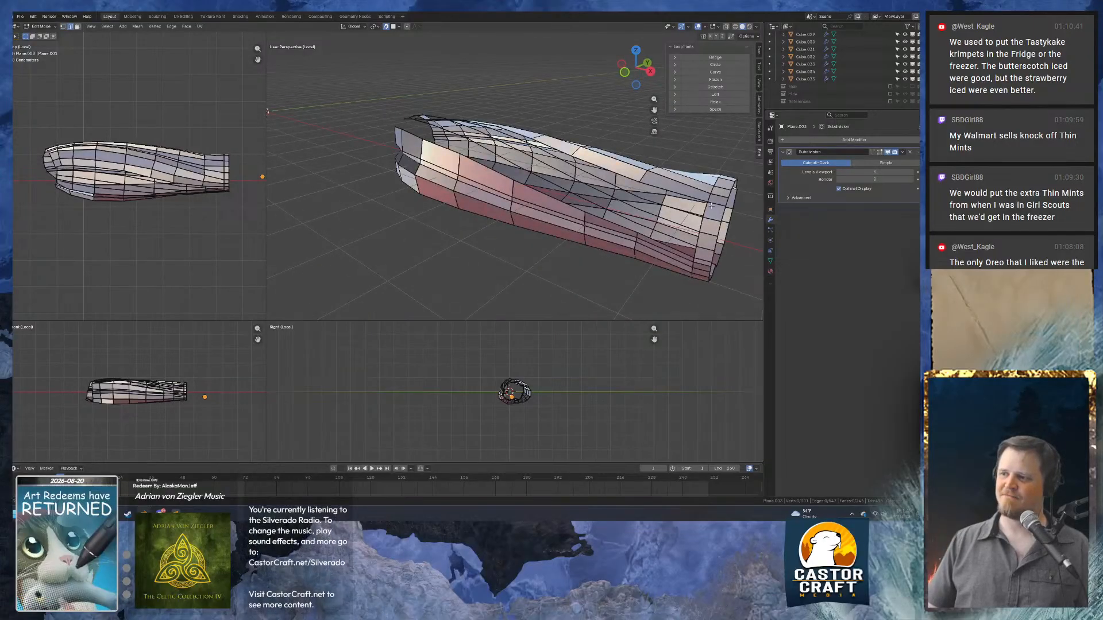
{"action": "key", "text": "KP_Decimal"}
{"action": "scroll", "coordinate": [460, 198], "scroll_direction": "down", "scroll_amount": 5}
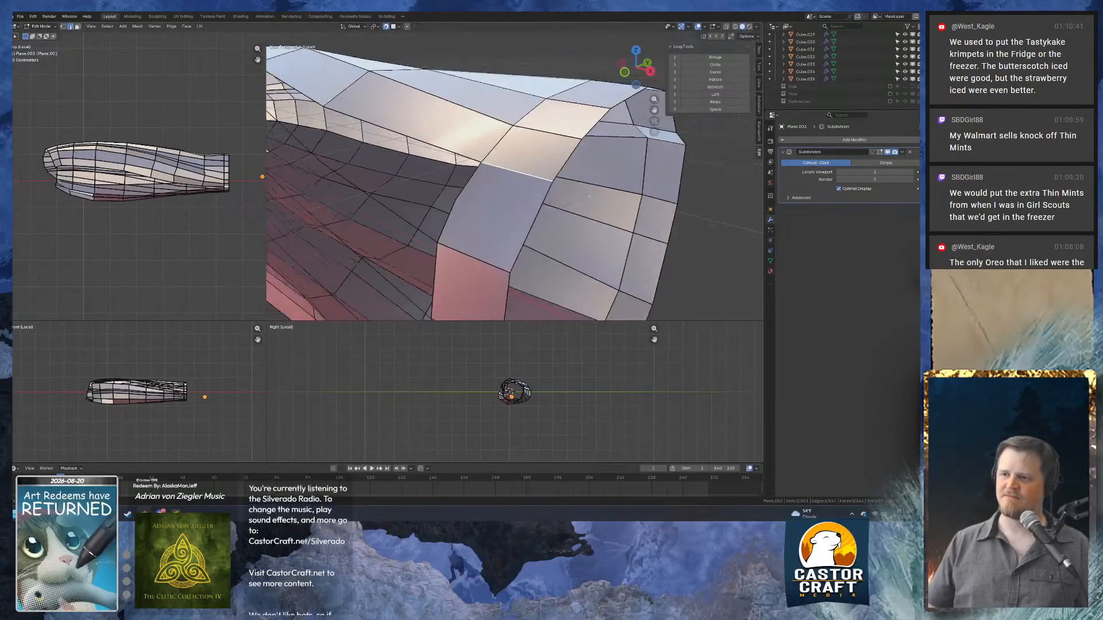
{"action": "key", "text": "1"}
{"action": "middle_click_drag", "start_coordinate": [435, 196], "coordinate": [459, 211]}
{"action": "key", "text": "ctrl+x"}
Delete the large merged face beside the wrist band.
{"action": "scroll", "coordinate": [459, 212], "scroll_direction": "down", "scroll_amount": 2}
{"action": "key", "text": "3"}
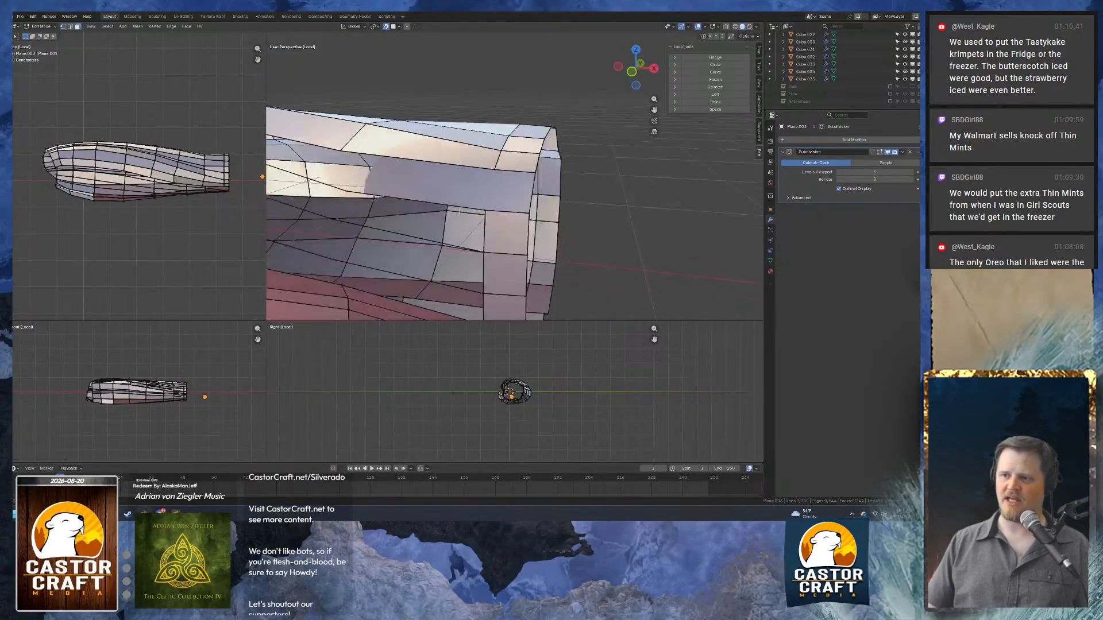
{"action": "left_click", "coordinate": [493, 195]}
{"action": "key", "text": "x"}
{"action": "left_click", "coordinate": [495, 195]}
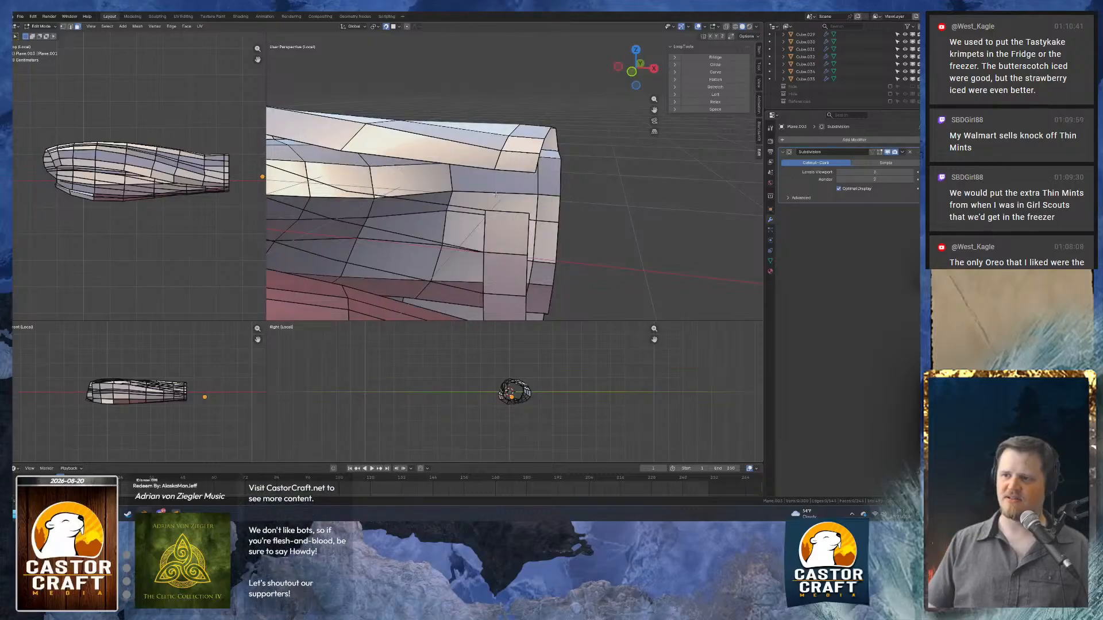
Fill the opening left beside the wrist band with a new face.
{"action": "middle_click_drag", "start_coordinate": [509, 207], "coordinate": [555, 213]}
{"action": "scroll", "coordinate": [555, 213], "scroll_direction": "down", "scroll_amount": 4}
{"action": "middle_click_drag", "start_coordinate": [423, 214], "coordinate": [593, 202], "text": "shift"}
{"action": "scroll", "coordinate": [517, 221], "scroll_direction": "up", "scroll_amount": 3}
{"action": "key", "text": "f"}
Maximize the viewport and examine the strand tips and the remaining lengthwise gap.
{"action": "key", "text": "ctrl+space"}
{"action": "scroll", "coordinate": [517, 221], "scroll_direction": "up", "scroll_amount": 2}
{"action": "scroll", "coordinate": [516, 221], "scroll_direction": "down", "scroll_amount": 2}
{"action": "mouse_move", "coordinate": [593, 205]}
{"action": "middle_mouse_down"}
{"action": "mouse_move", "coordinate": [619, 160]}
{"action": "mouse_move", "coordinate": [592, 167]}
{"action": "mouse_move", "coordinate": [574, 193]}
{"action": "middle_mouse_up"}
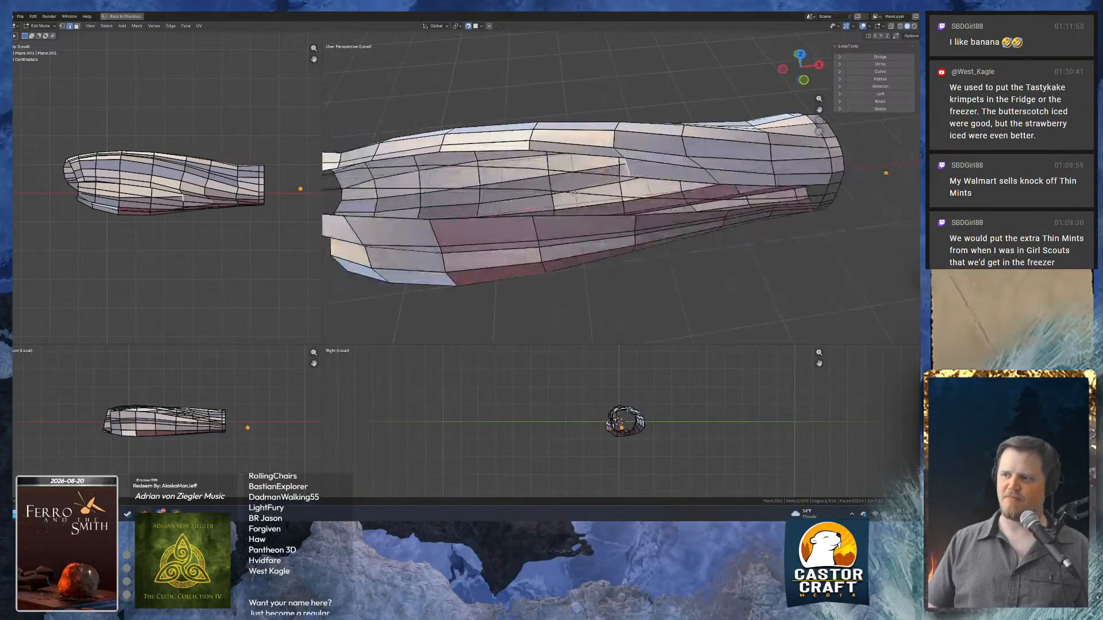
{"action": "middle_click_drag", "start_coordinate": [478, 190], "coordinate": [499, 225]}
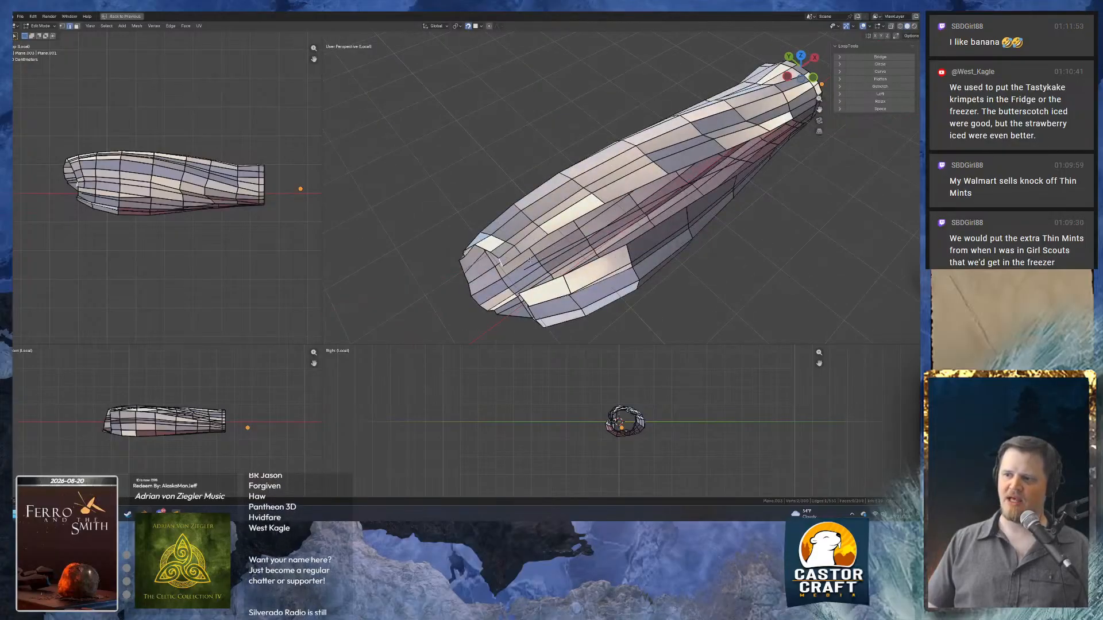
{"action": "middle_click_drag", "start_coordinate": [530, 260], "coordinate": [655, 222]}
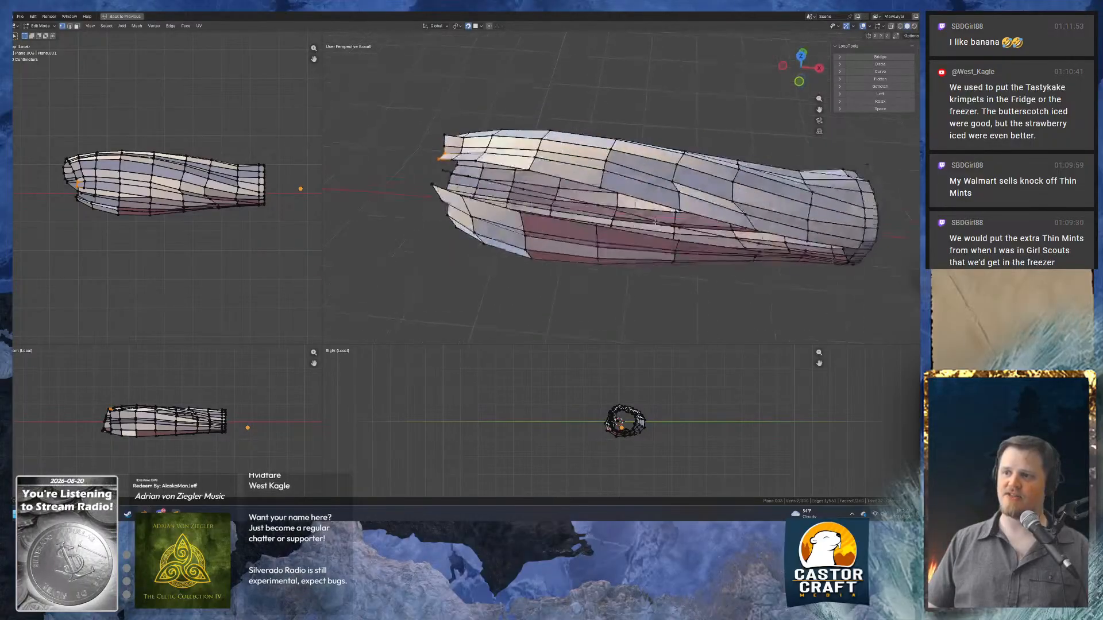
Pull the short chain's end vertex outward to line up with the neighbouring strand tips.
{"action": "mouse_move", "coordinate": [444, 185]}
{"action": "middle_mouse_down"}
{"action": "mouse_move", "coordinate": [413, 187]}
{"action": "mouse_move", "coordinate": [450, 184]}
{"action": "middle_mouse_up"}
{"action": "left_click", "coordinate": [451, 184]}
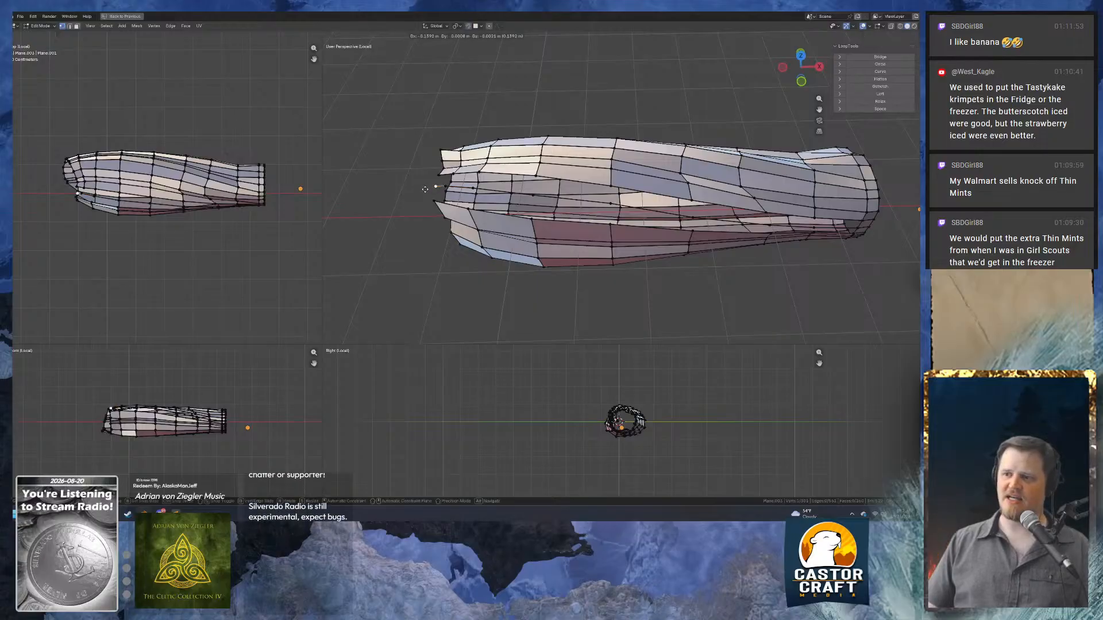
{"action": "middle_click_drag", "start_coordinate": [425, 189], "coordinate": [631, 227]}
Fill the first face of the lengthwise gap, starting at the wrist band's open edge.
{"action": "left_click", "coordinate": [653, 226]}
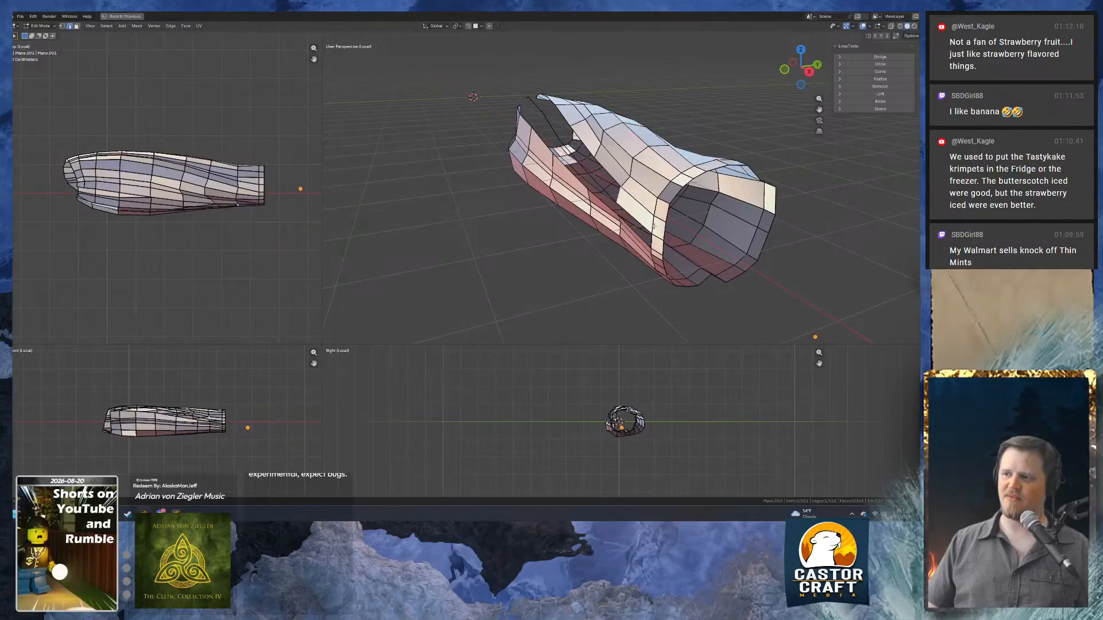
{"action": "middle_click_drag", "start_coordinate": [540, 153], "coordinate": [715, 191]}
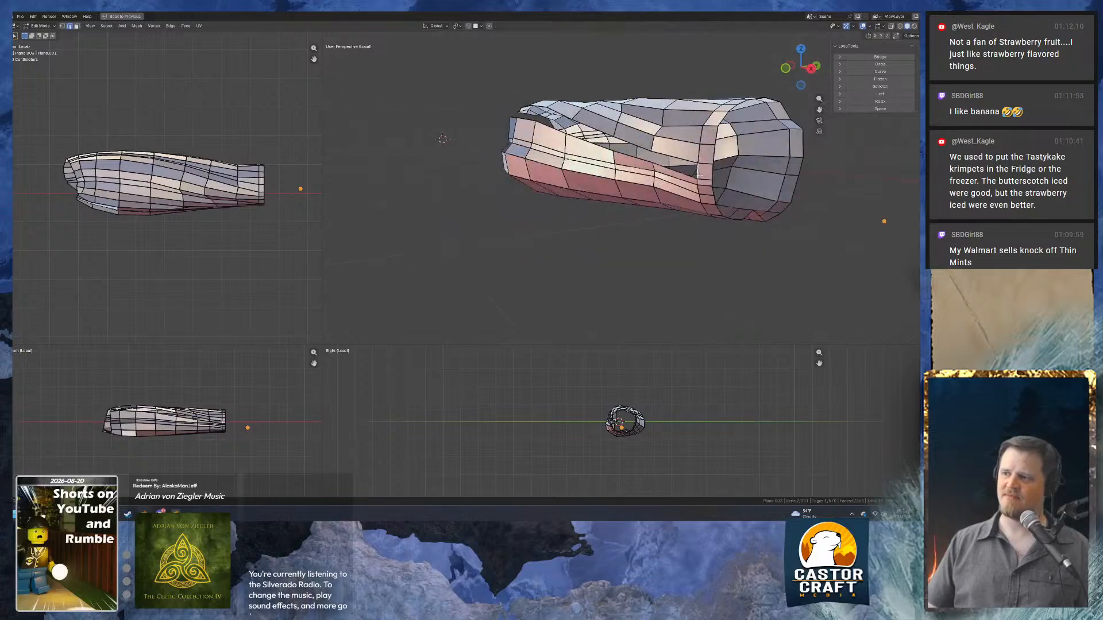
{"action": "key", "text": "1"}
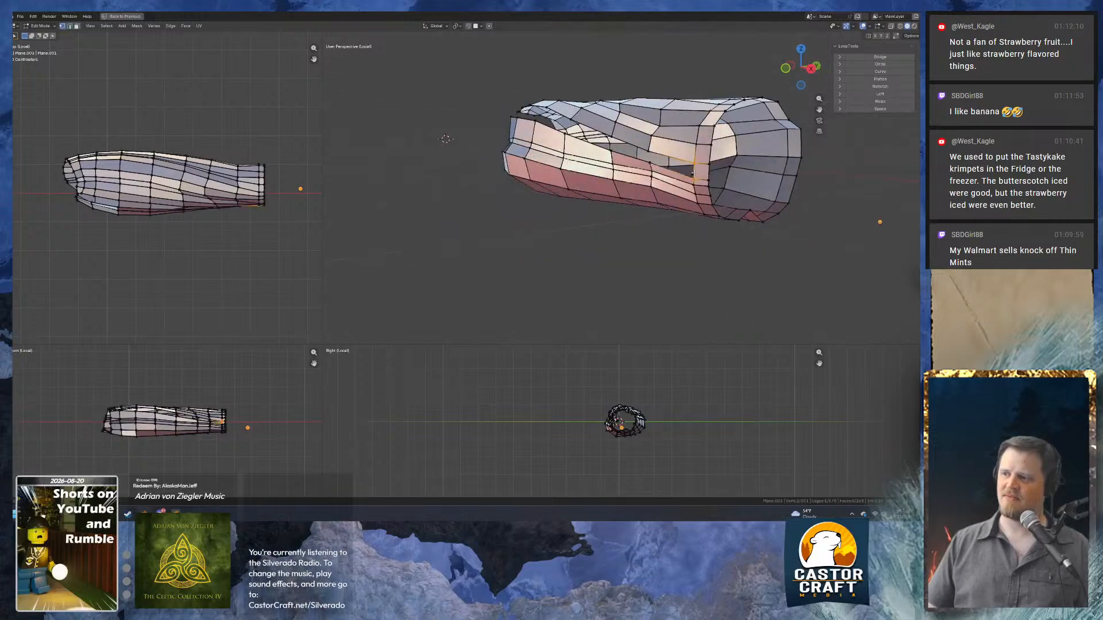
{"action": "scroll", "coordinate": [698, 176], "scroll_direction": "up", "scroll_amount": 3}
{"action": "key", "text": "KP_Decimal"}
{"action": "middle_click_drag", "start_coordinate": [698, 177], "coordinate": [551, 120]}
{"action": "left_click_drag", "start_coordinate": [589, 205], "coordinate": [589, 207]}
{"action": "key", "text": "f"}
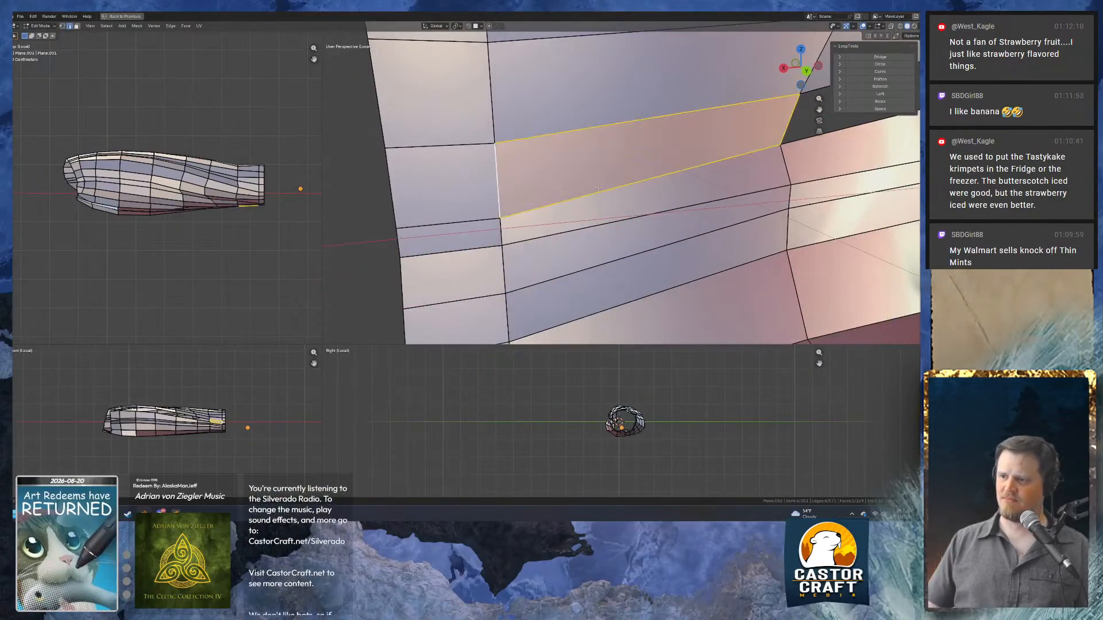
Fill the next face along the gap between the upper and lower strand rows.
{"action": "middle_click_drag", "start_coordinate": [807, 112], "coordinate": [611, 184], "text": "shift"}
{"action": "left_click", "coordinate": [622, 135]}
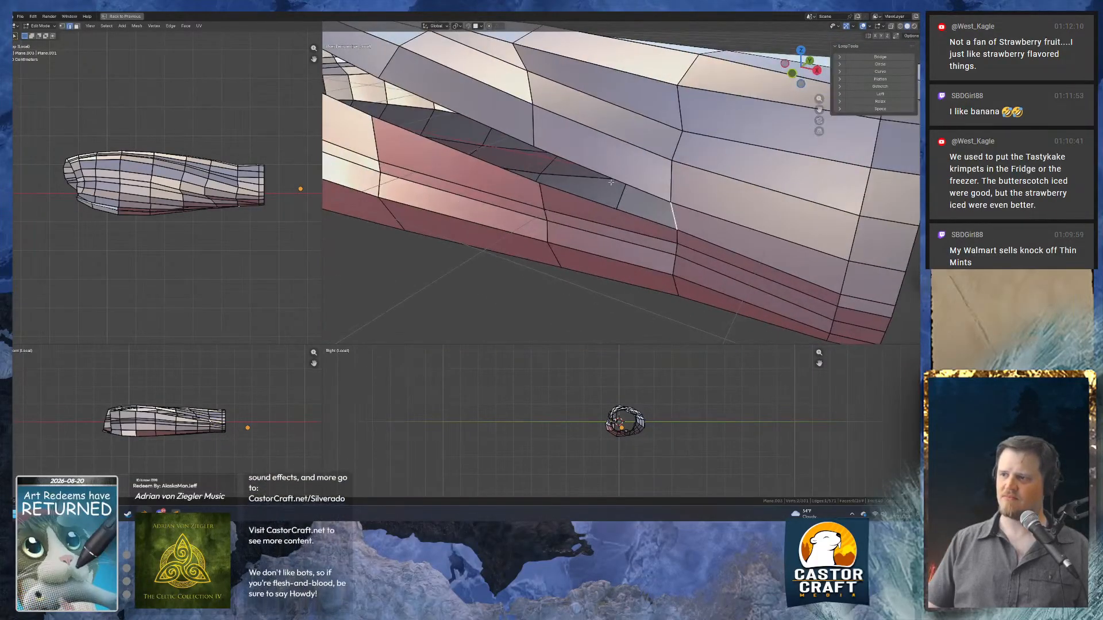
{"action": "left_click", "coordinate": [608, 179]}
{"action": "left_click", "coordinate": [603, 204], "text": "shift"}
{"action": "key", "text": "f"}
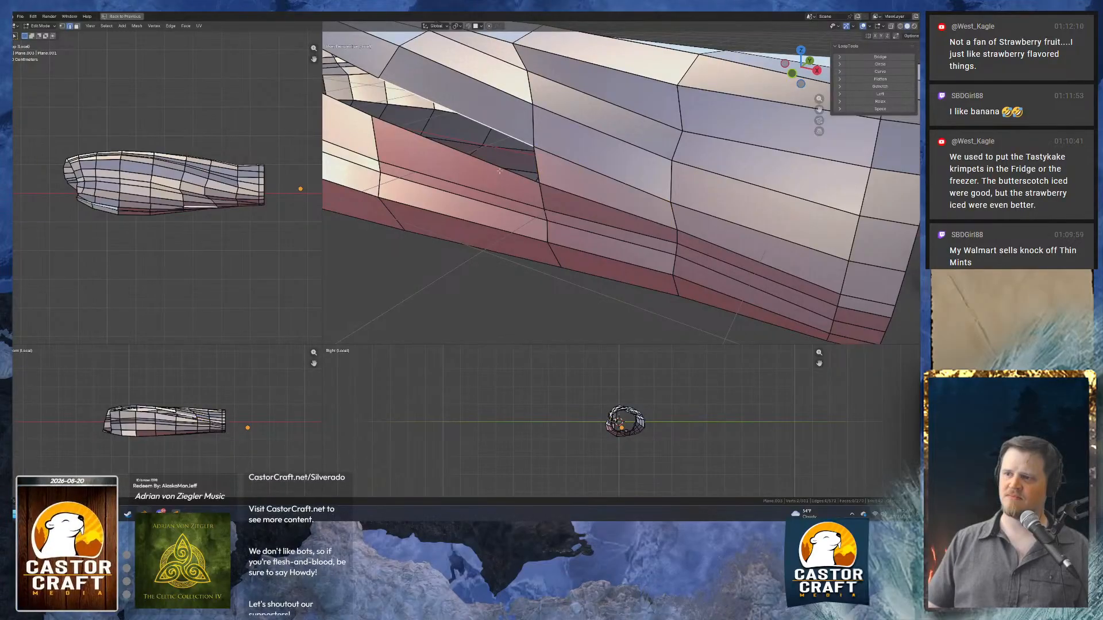
Continue filling the gap with faces between the two strand borders towards the tips.
{"action": "middle_click_drag", "start_coordinate": [508, 133], "coordinate": [707, 184]}
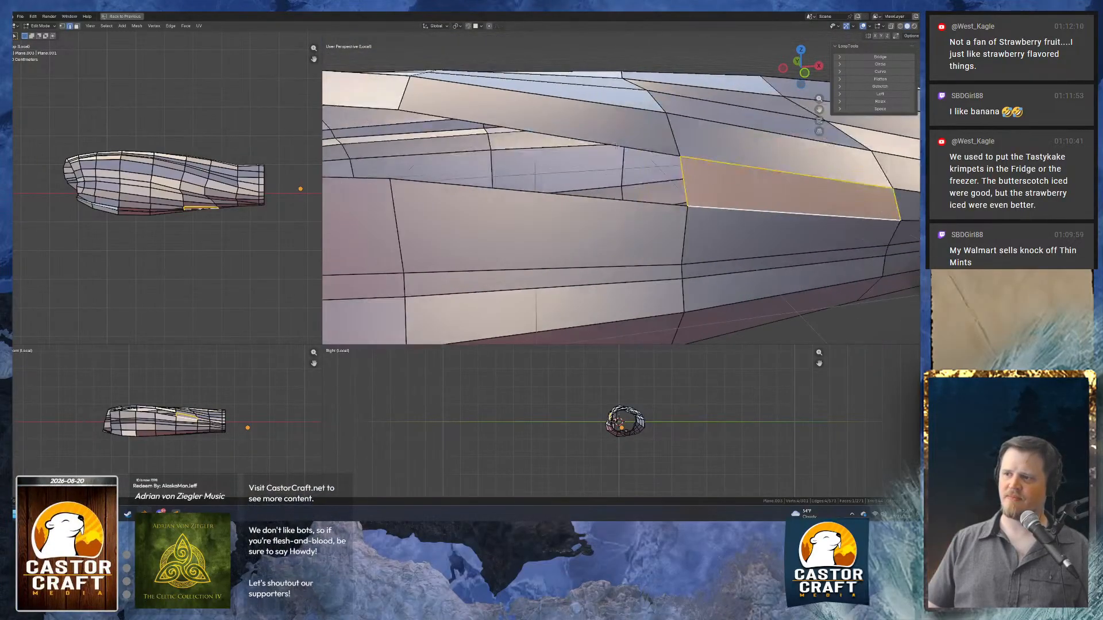
{"action": "left_click", "coordinate": [574, 140]}
{"action": "key", "text": "f"}
{"action": "scroll", "coordinate": [540, 192], "scroll_direction": "down", "scroll_amount": 3}
{"action": "middle_click_drag", "start_coordinate": [387, 156], "coordinate": [598, 185], "text": "shift"}
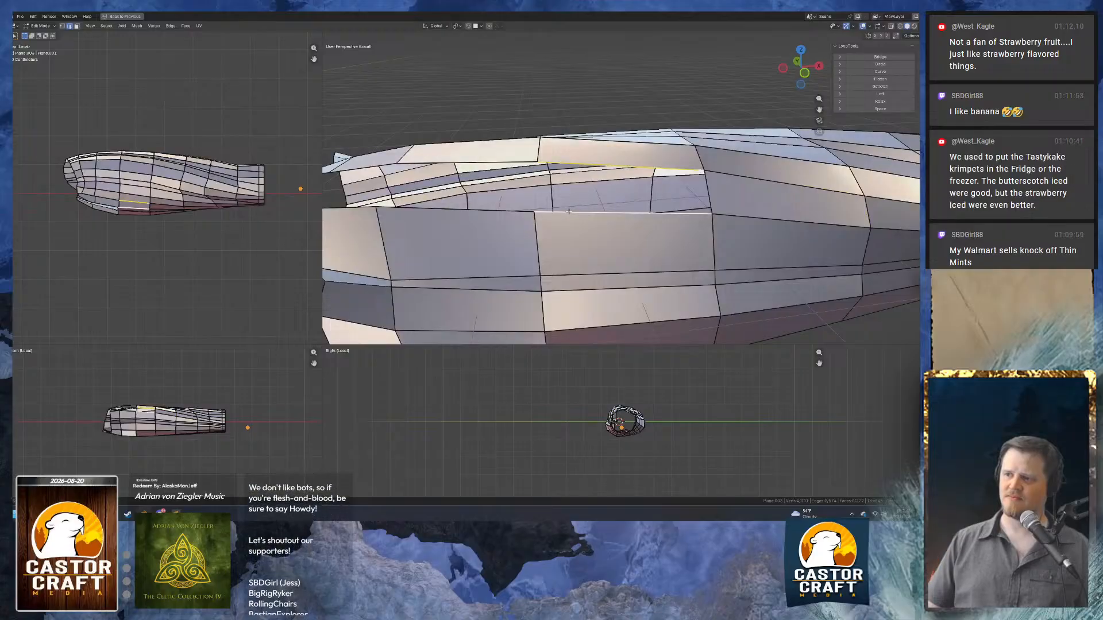
{"action": "key", "text": "f"}
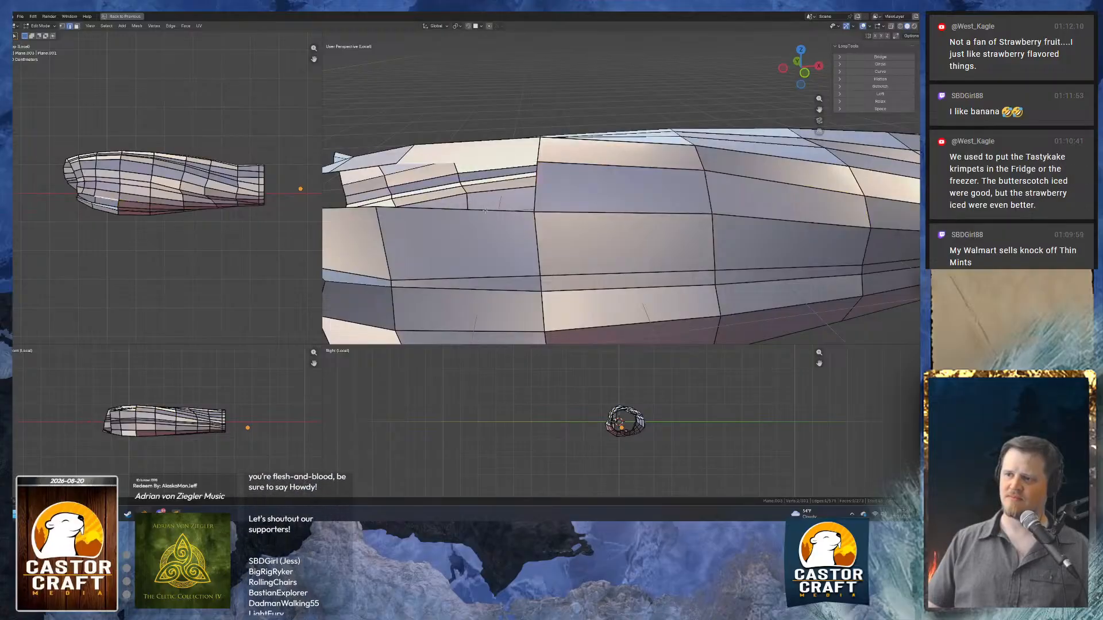
Fill the remaining faces of the lengthwise gap between the two strand borders up to the forearm's elbow end.
{"action": "left_click", "coordinate": [485, 211], "text": "shift"}
{"action": "key", "text": "f"}
{"action": "middle_click_drag", "start_coordinate": [485, 211], "coordinate": [510, 234]}
{"action": "middle_click_drag", "start_coordinate": [439, 247], "coordinate": [539, 214], "text": "shift"}
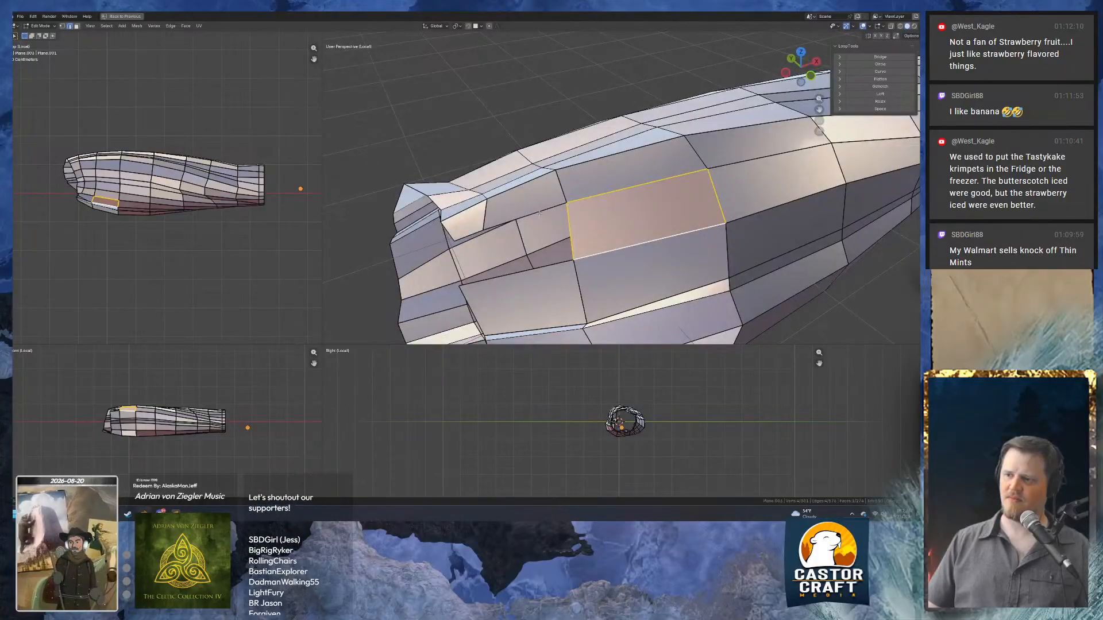
{"action": "key", "text": "f"}
{"action": "scroll", "coordinate": [552, 268], "scroll_direction": "down", "scroll_amount": 4}
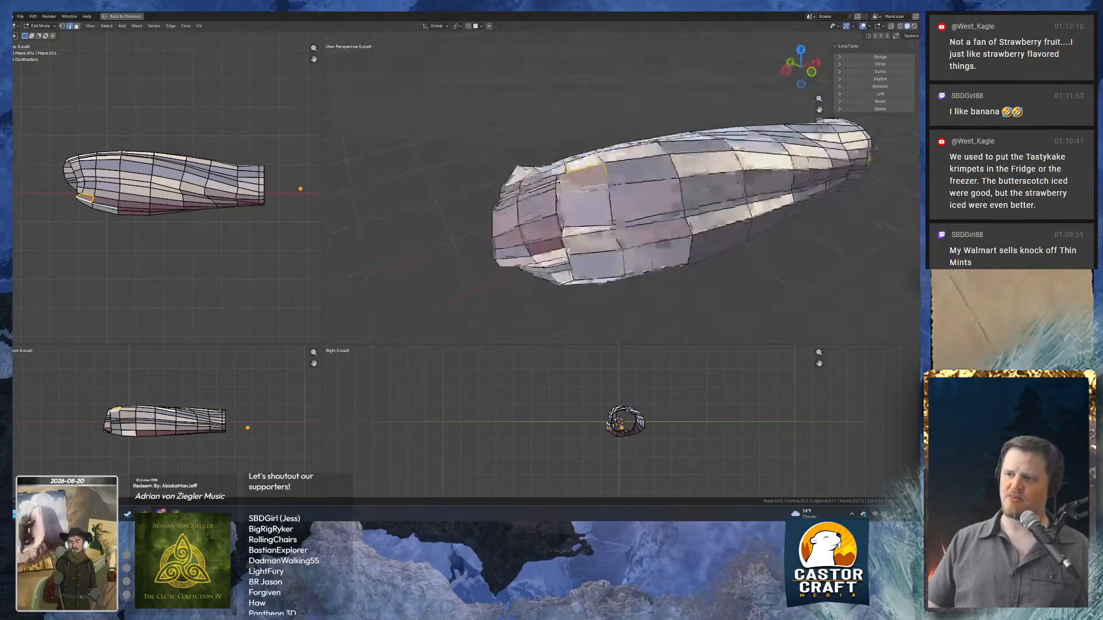
Leave mesh editing and exit local view so the forearm is shown with the whole arm.
{"action": "middle_click_drag", "start_coordinate": [552, 268], "coordinate": [609, 263]}
{"action": "middle_click_drag", "start_coordinate": [571, 221], "coordinate": [485, 273]}
{"action": "scroll", "coordinate": [485, 273], "scroll_direction": "down", "scroll_amount": 6}
{"action": "mouse_move", "coordinate": [703, 247]}
{"action": "middle_mouse_down"}
{"action": "mouse_move", "coordinate": [600, 227]}
{"action": "mouse_move", "coordinate": [609, 239]}
{"action": "mouse_move", "coordinate": [555, 176]}
{"action": "mouse_move", "coordinate": [567, 182]}
{"action": "middle_mouse_up"}
{"action": "key", "text": "Tab"}
{"action": "key", "text": "KP_Divide"}
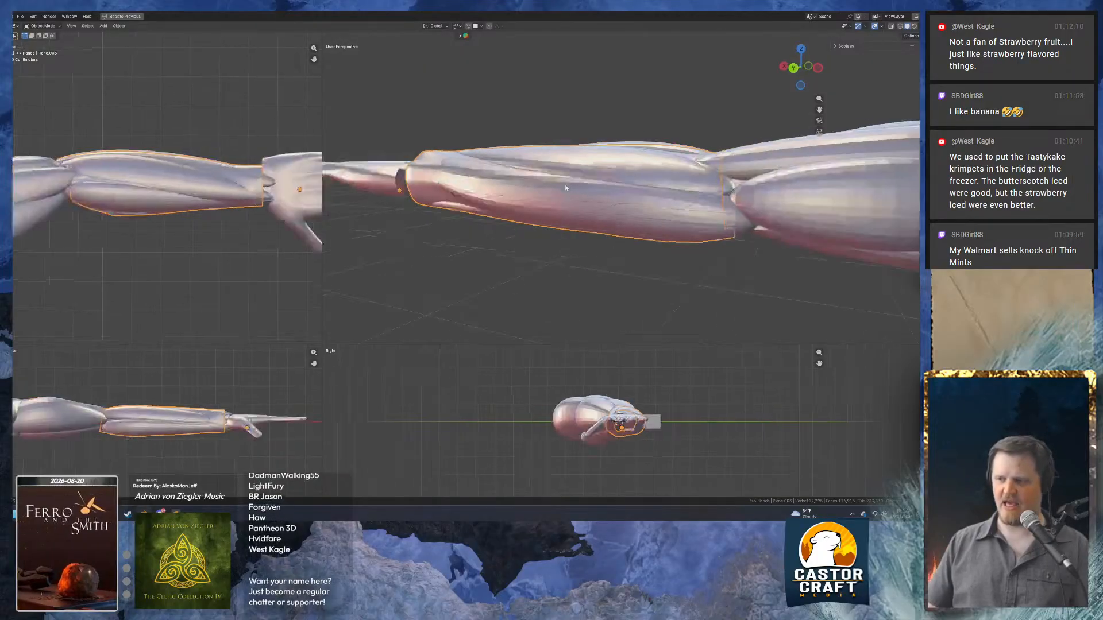
Select the low-poly forearm mesh together with the hand and isolate both in local view.
{"action": "scroll", "coordinate": [746, 213], "scroll_direction": "down", "scroll_amount": 6}
{"action": "middle_click_drag", "start_coordinate": [726, 227], "coordinate": [790, 212]}
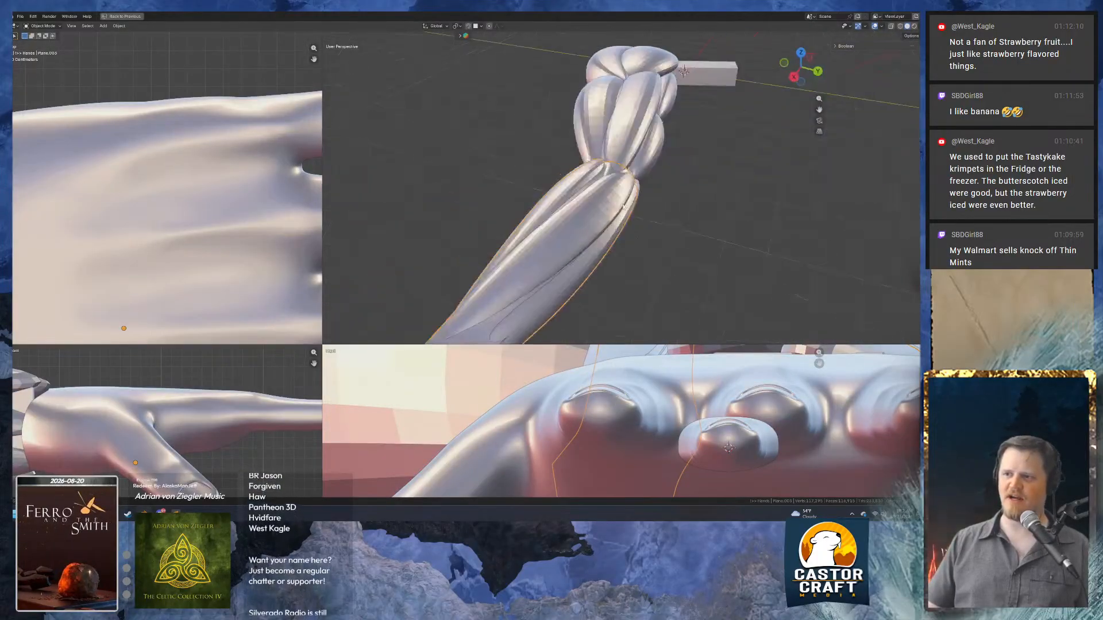
{"action": "middle_click_drag", "start_coordinate": [626, 259], "coordinate": [648, 145], "text": "shift"}
{"action": "left_click", "coordinate": [729, 156]}
{"action": "scroll", "coordinate": [709, 149], "scroll_direction": "up", "scroll_amount": 5}
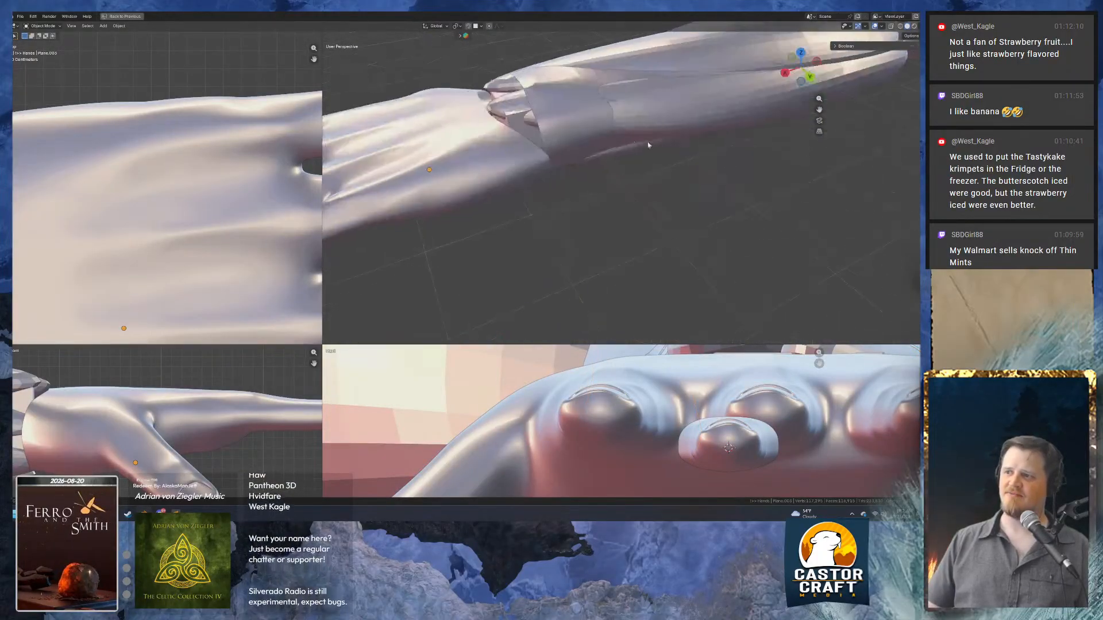
{"action": "left_click", "coordinate": [468, 153], "text": "shift"}
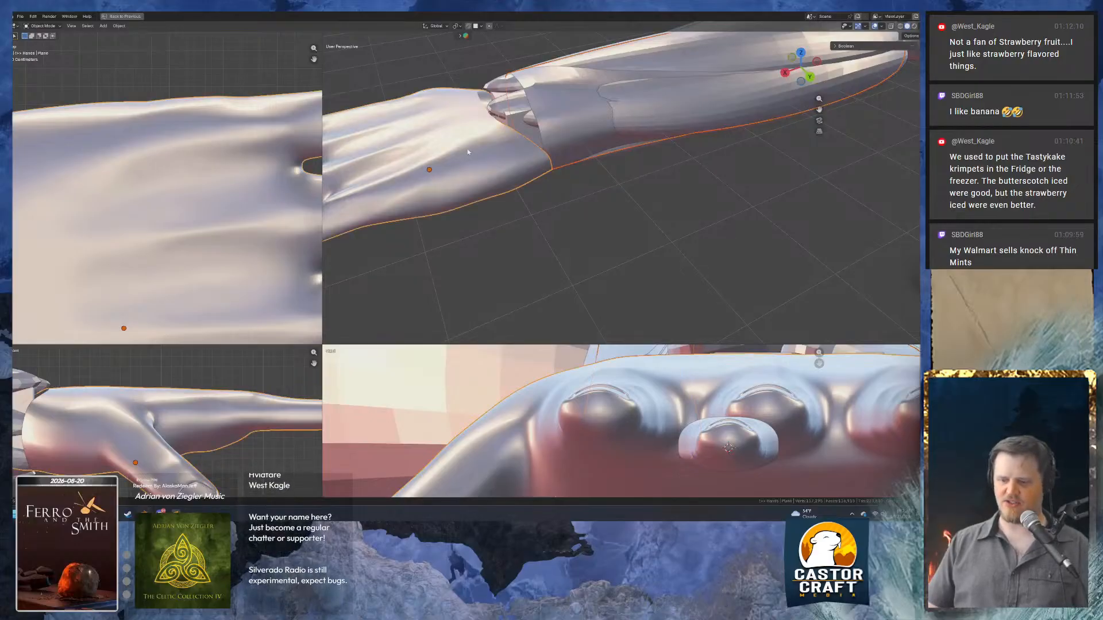
{"action": "key", "text": "KP_Divide"}
Edit the forearm mesh and select all geometry linked to a single vertex to check its connectivity.
{"action": "scroll", "coordinate": [527, 151], "scroll_direction": "up", "scroll_amount": 3}
{"action": "middle_click_drag", "start_coordinate": [528, 193], "coordinate": [677, 184]}
{"action": "key", "text": "Tab"}
{"action": "key", "text": "Tab"}
{"action": "scroll", "coordinate": [618, 163], "scroll_direction": "up", "scroll_amount": 2}
{"action": "key", "text": "Tab"}
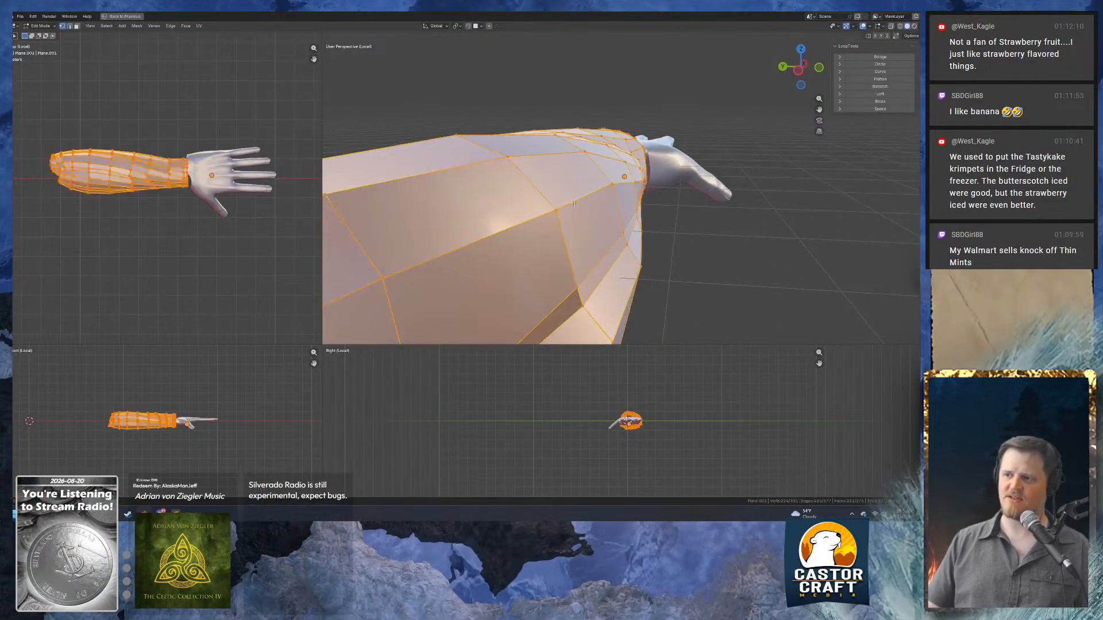
{"action": "left_click", "coordinate": [565, 204]}
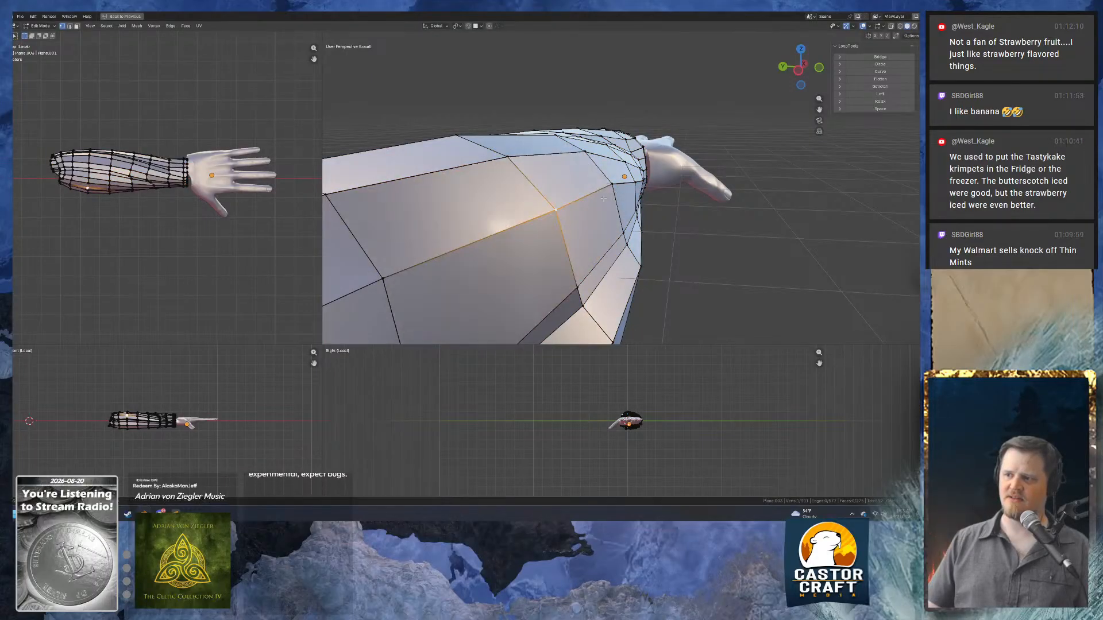
{"action": "key", "text": "ctrl+l"}
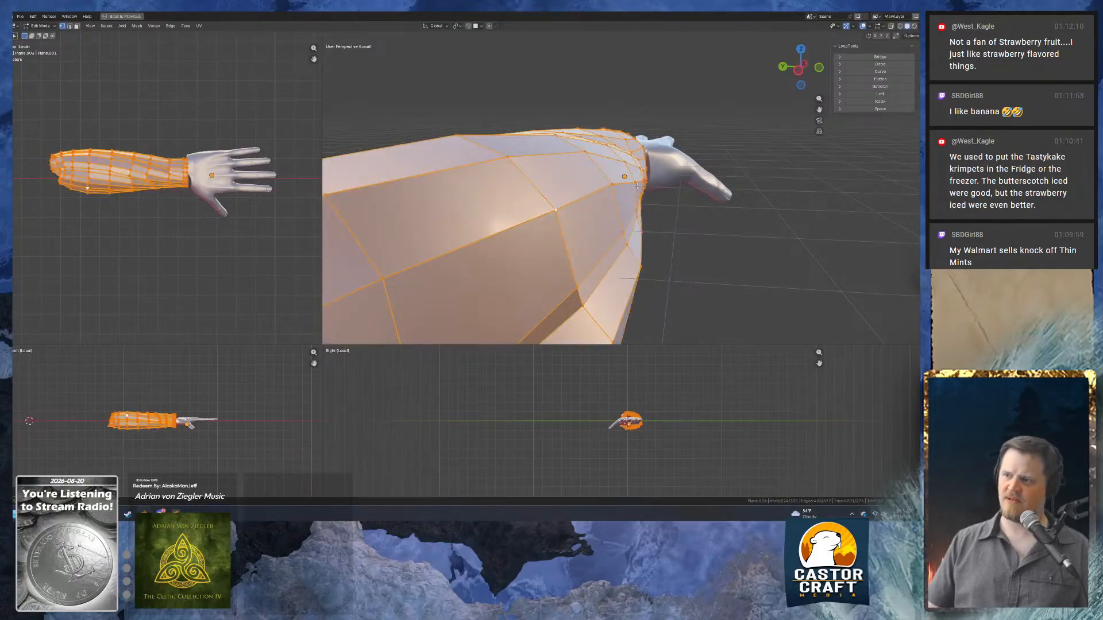
Move a single lengthwise edge on the forearm's side slightly along the snapped surface.
{"action": "key", "text": "2"}
{"action": "left_click", "coordinate": [588, 201]}
{"action": "key", "text": "g"}
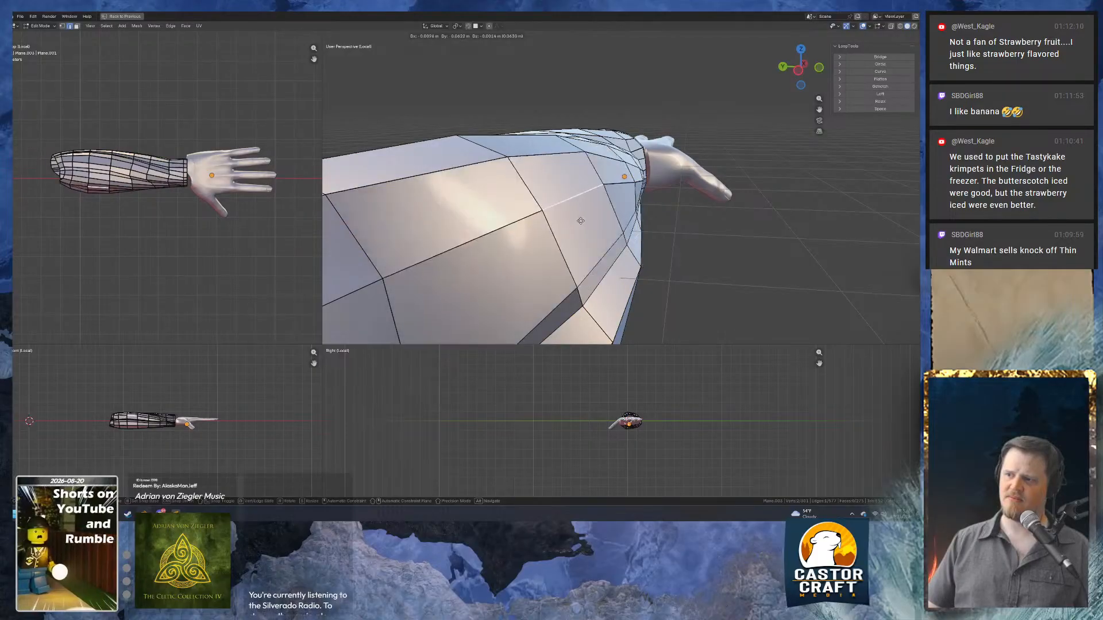
{"action": "left_click", "coordinate": [581, 221]}
Select the open edge loop at the forearm's wrist end and fill it with a face.
{"action": "middle_click_drag", "start_coordinate": [597, 218], "coordinate": [489, 210]}
{"action": "key", "text": "Tab"}
{"action": "middle_click_drag", "start_coordinate": [689, 189], "coordinate": [638, 219]}
{"action": "key", "text": "Tab"}
{"action": "left_click", "coordinate": [644, 187], "text": "alt"}
{"action": "key", "text": "f"}
Select the entire forearm mesh and merge its vertices by distance.
{"action": "key", "text": "a"}
{"action": "key", "text": "m"}
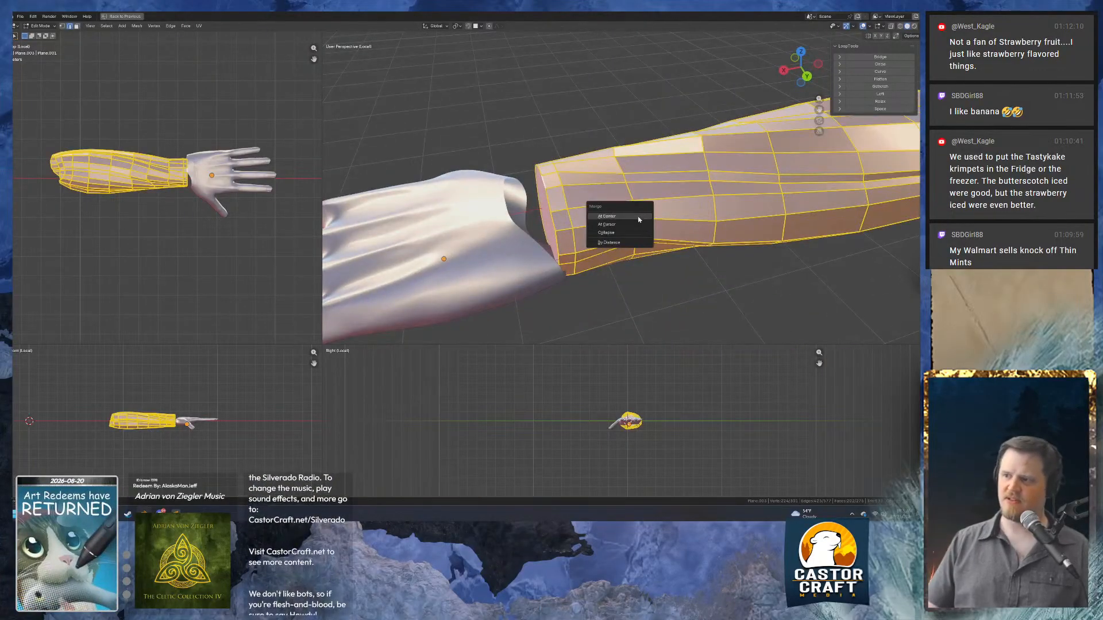
{"action": "left_click", "coordinate": [610, 243]}
Cap the open border at the elbow end with a triangulated face, and select the whole linked forearm mesh.
{"action": "middle_click_drag", "start_coordinate": [610, 238], "coordinate": [643, 195]}
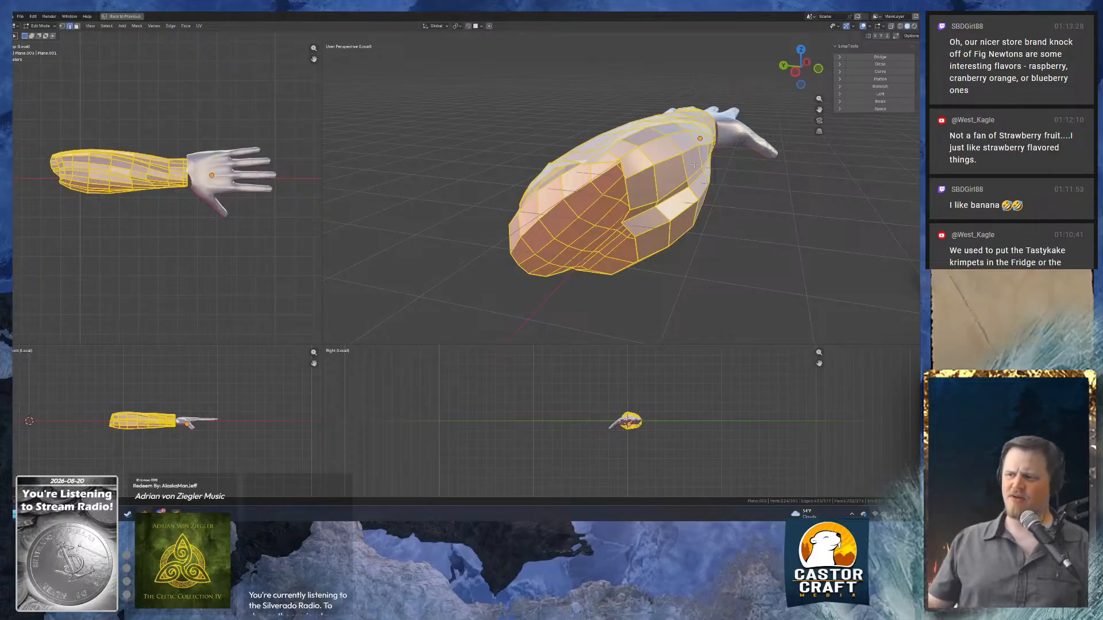
{"action": "middle_click_drag", "start_coordinate": [566, 176], "coordinate": [544, 202]}
{"action": "scroll", "coordinate": [520, 203], "scroll_direction": "up", "scroll_amount": 1}
{"action": "left_click", "coordinate": [534, 248]}
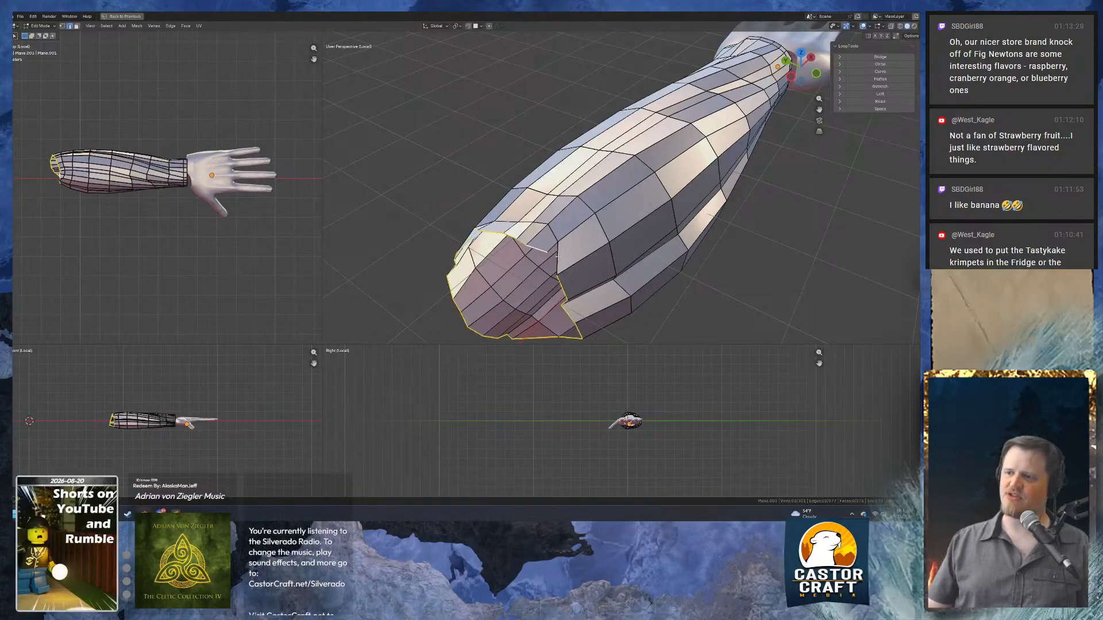
{"action": "mouse_move", "coordinate": [554, 250]}
{"action": "middle_mouse_down"}
{"action": "mouse_move", "coordinate": [494, 232]}
{"action": "mouse_move", "coordinate": [526, 252]}
{"action": "mouse_move", "coordinate": [551, 247]}
{"action": "middle_mouse_up"}
{"action": "key", "text": "f"}
{"action": "key", "text": "ctrl+t"}
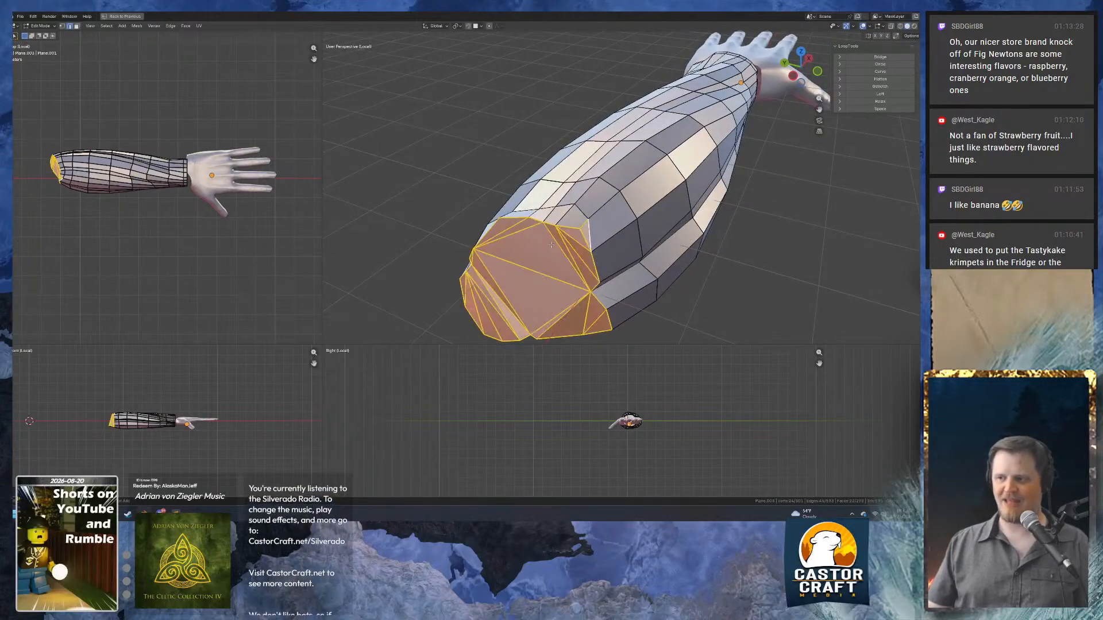
{"action": "key", "text": "ctrl+l"}
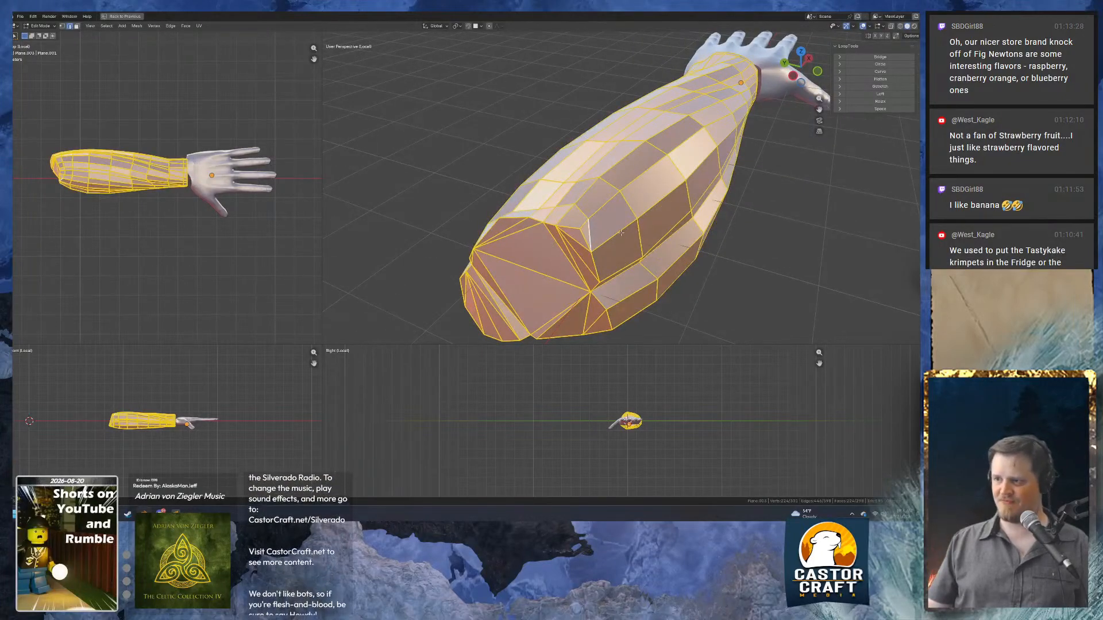
Convert the forearm mesh's triangles to quads and check its elbow end in Object Mode.
{"action": "key", "text": "alt+j"}
{"action": "key", "text": "Tab"}
{"action": "middle_click_drag", "start_coordinate": [655, 278], "coordinate": [616, 263]}
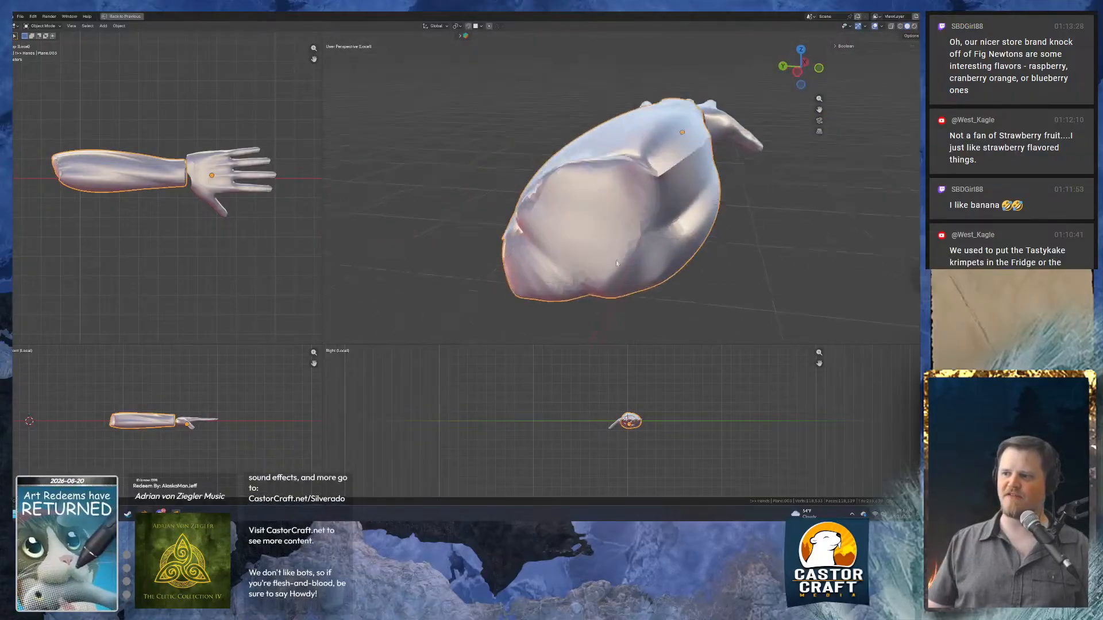
{"action": "scroll", "coordinate": [677, 246], "scroll_direction": "up", "scroll_amount": 3}
{"action": "middle_click_drag", "start_coordinate": [676, 246], "coordinate": [629, 244]}
Slightly move the corner vertex on the rim of the forearm's elbow end.
{"action": "key", "text": "Tab"}
{"action": "left_click", "coordinate": [462, 170]}
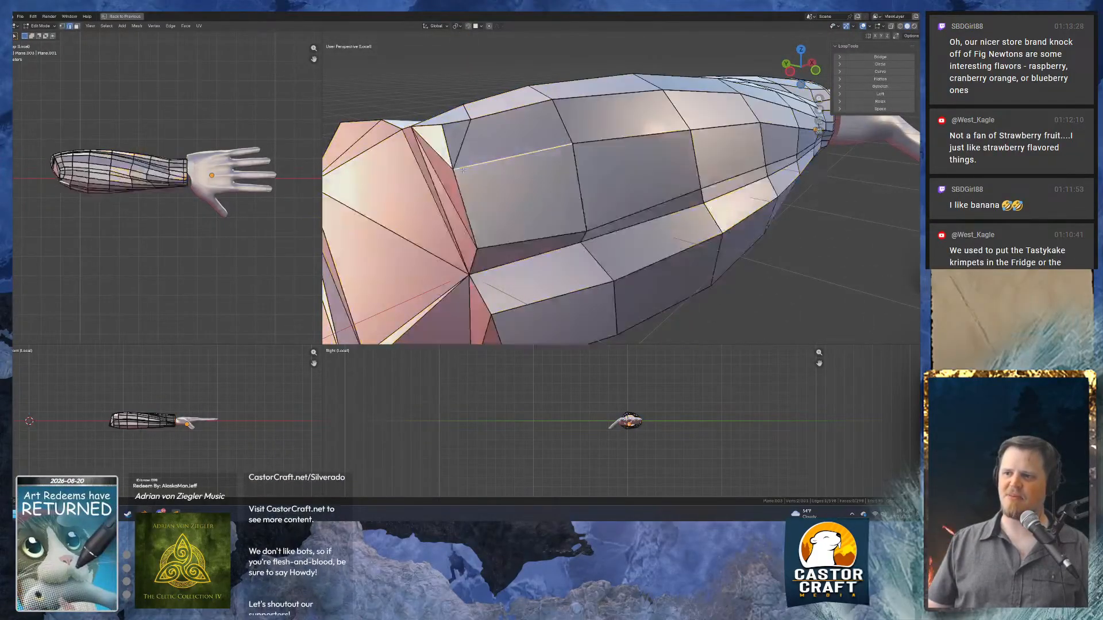
{"action": "left_click", "coordinate": [460, 169]}
{"action": "key", "text": "g"}
{"action": "left_click", "coordinate": [468, 172]}
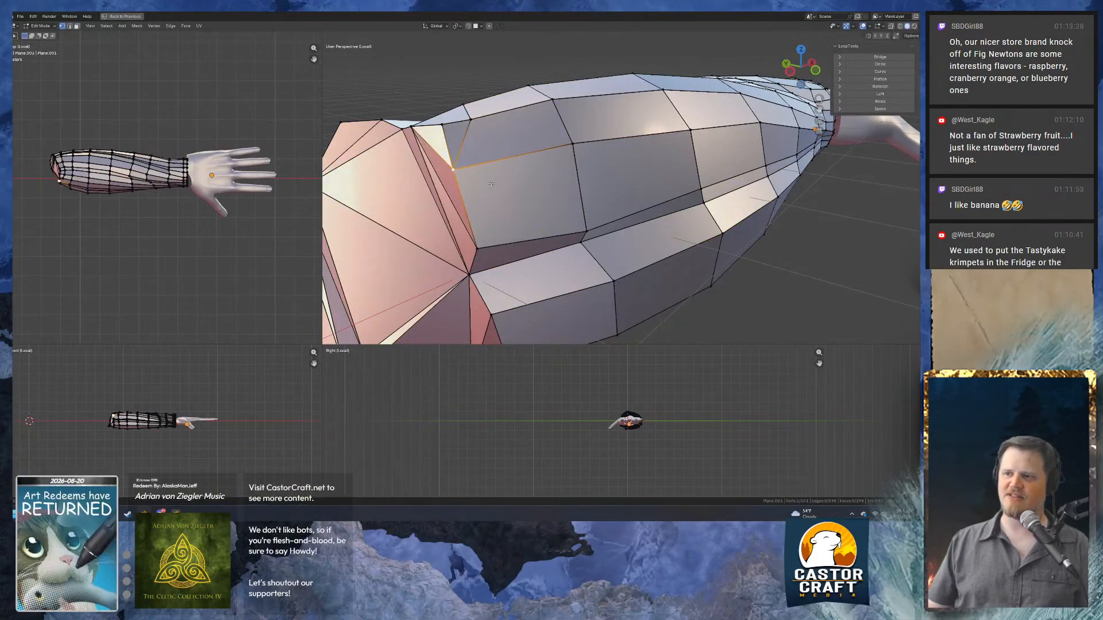
Examine the forearm's wrist end and its fit against the hand in both edit and object display.
{"action": "middle_click_drag", "start_coordinate": [476, 173], "coordinate": [550, 222]}
{"action": "scroll", "coordinate": [584, 182], "scroll_direction": "down", "scroll_amount": 4}
{"action": "scroll", "coordinate": [720, 231], "scroll_direction": "down", "scroll_amount": 3}
{"action": "scroll", "coordinate": [550, 223], "scroll_direction": "up", "scroll_amount": 4}
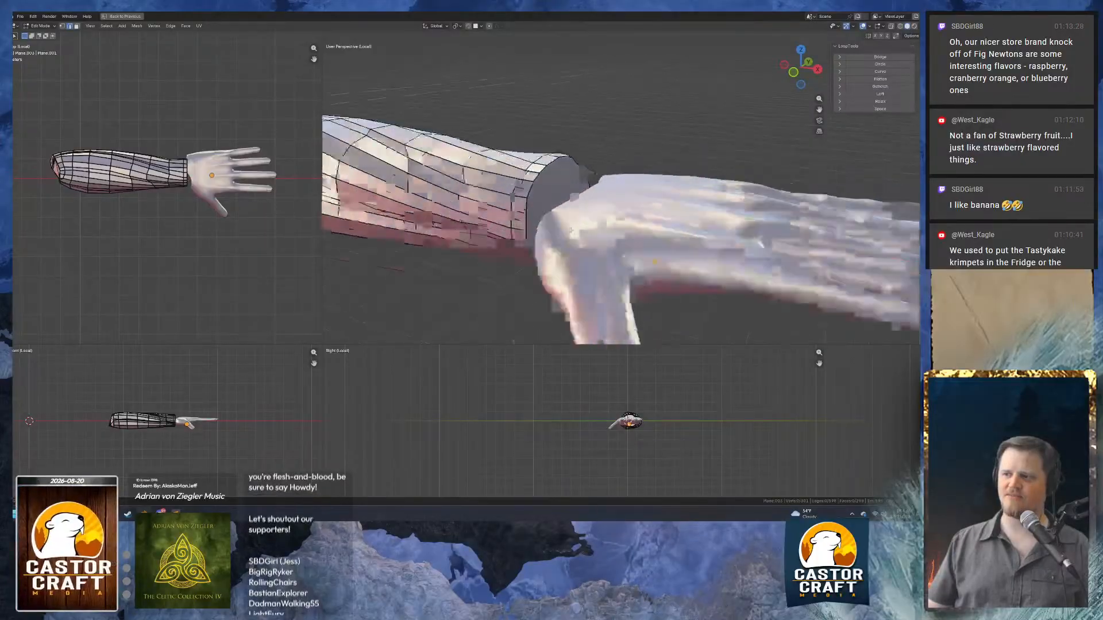
{"action": "key", "text": "Tab"}
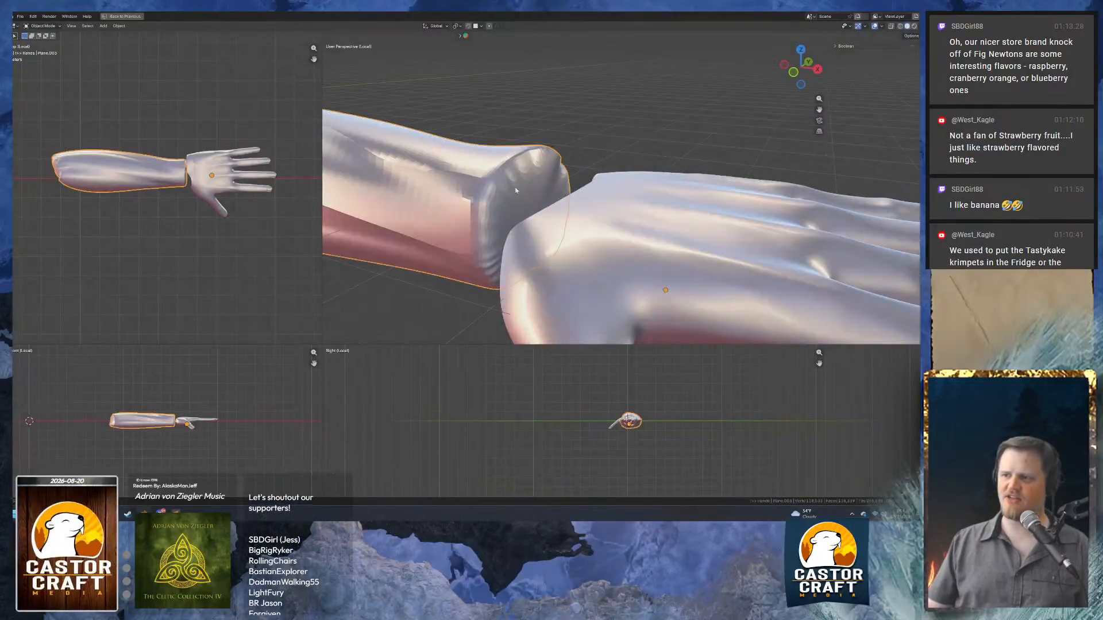
{"action": "scroll", "coordinate": [587, 200], "scroll_direction": "down", "scroll_amount": 5}
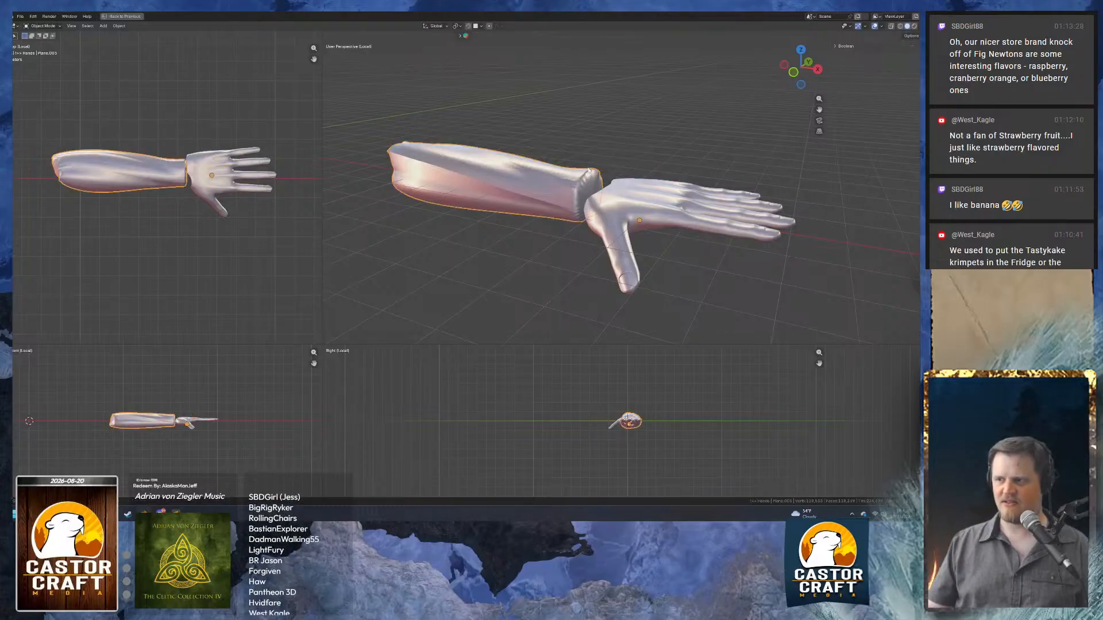
{"action": "key", "text": "Tab"}
{"action": "key", "text": "Tab"}
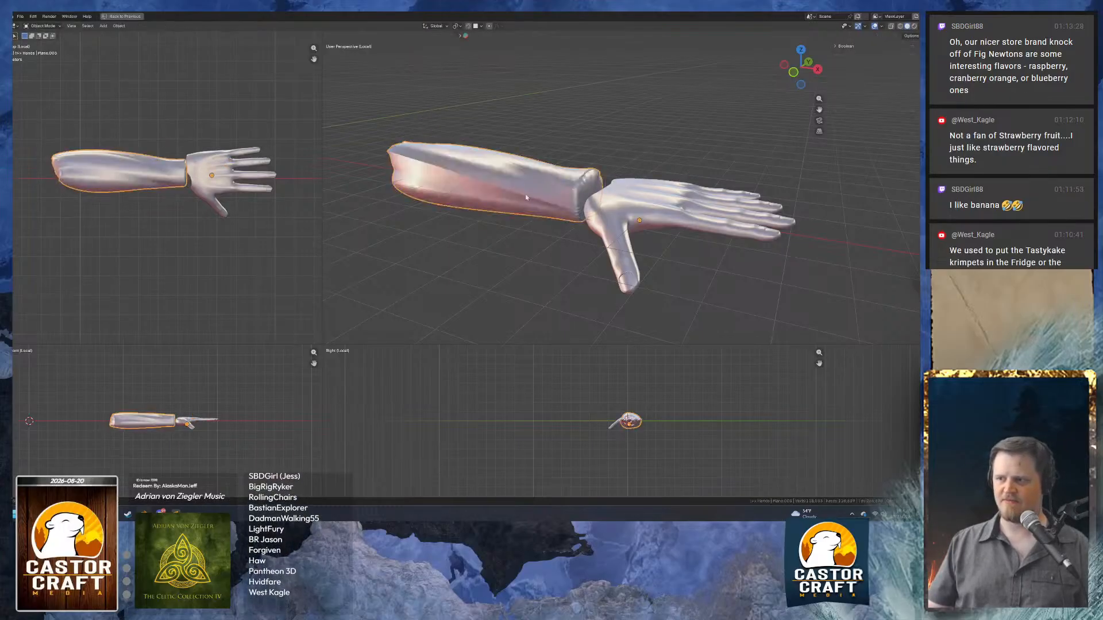
Duplicate the forearm along the Y axis as a backup and hide the copy.
{"action": "key", "text": "shift+d"}
{"action": "key", "text": "y"}
{"action": "left_click", "coordinate": [663, 108]}
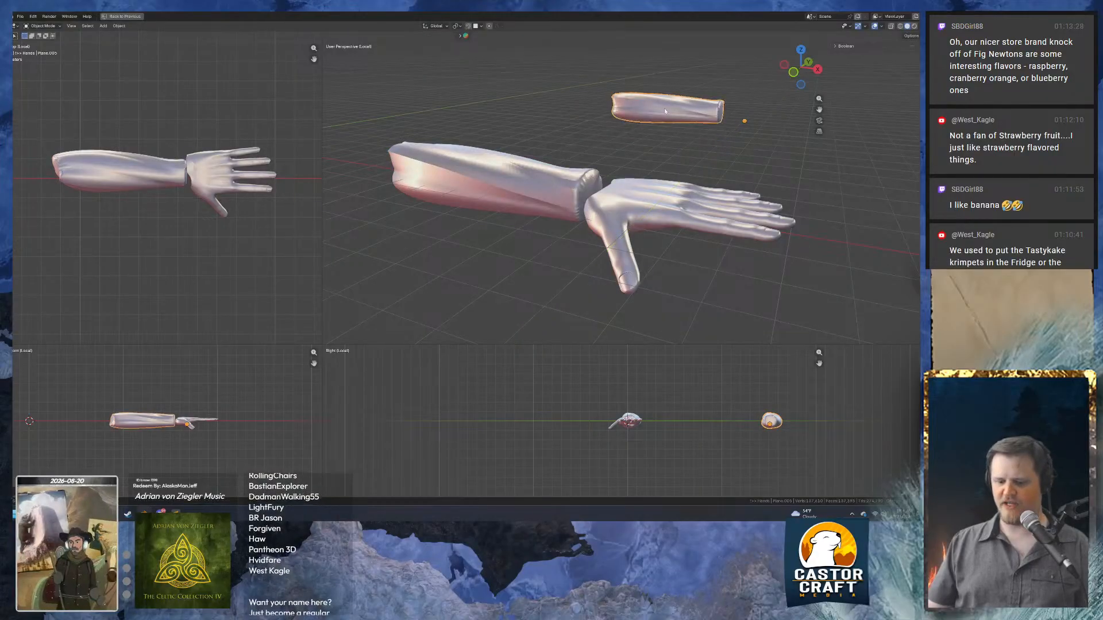
{"action": "key", "text": "h"}
Delete the cap face that closes the forearm's wrist end.
{"action": "scroll", "coordinate": [543, 189], "scroll_direction": "up", "scroll_amount": 5}
{"action": "left_click", "coordinate": [542, 189]}
{"action": "key", "text": "Tab"}
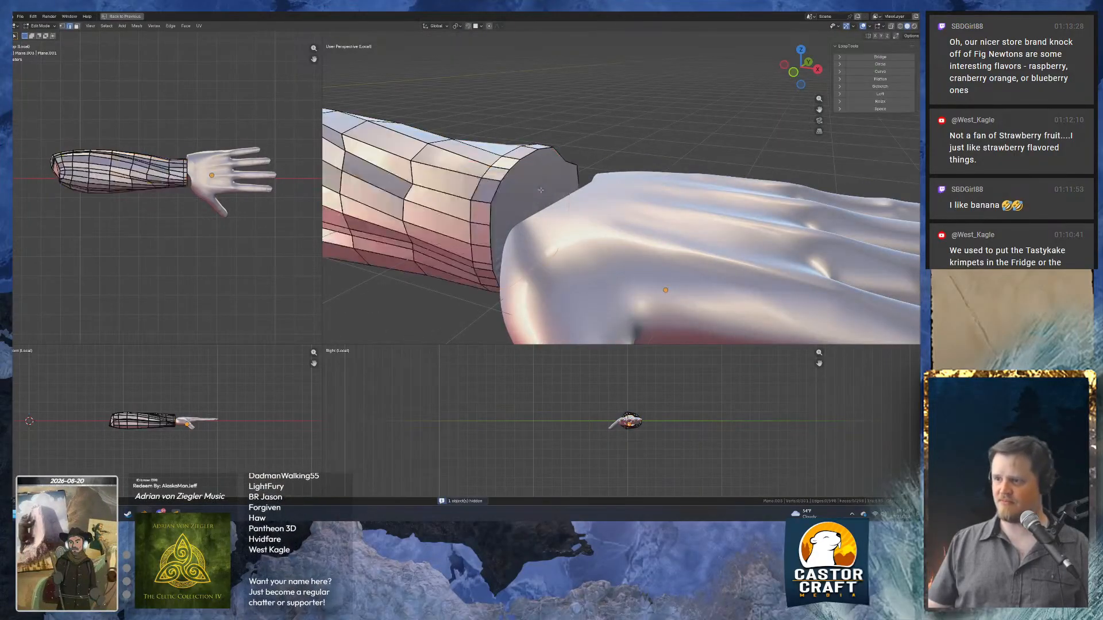
{"action": "scroll", "coordinate": [542, 189], "scroll_direction": "up", "scroll_amount": 2}
{"action": "key", "text": "3"}
{"action": "left_click", "coordinate": [502, 193]}
{"action": "key", "text": "x"}
{"action": "left_click", "coordinate": [502, 194]}
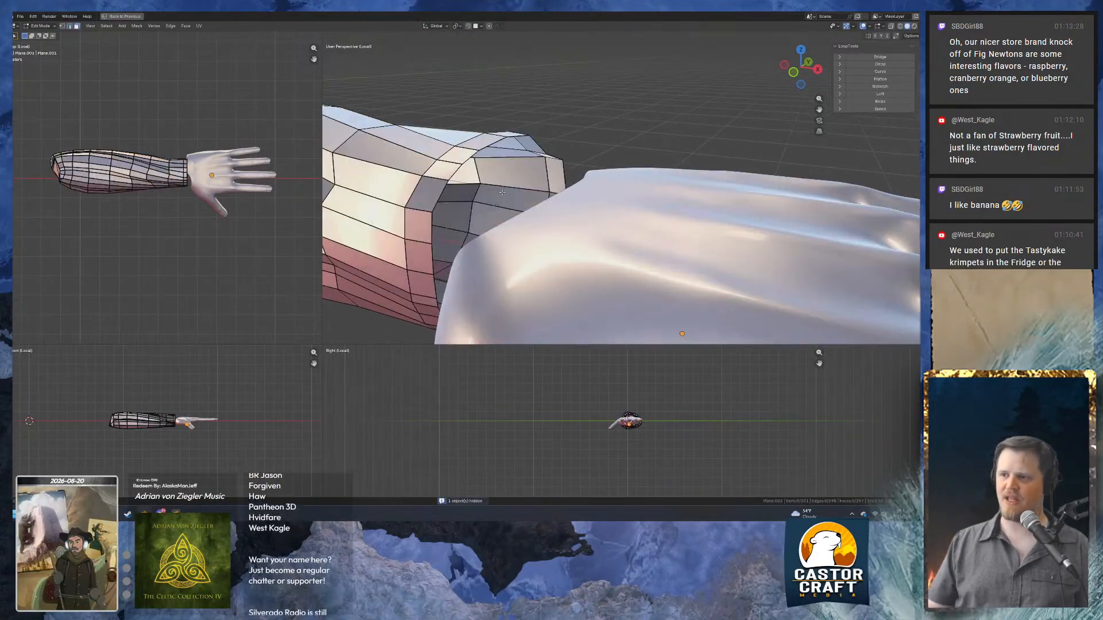
Join the forearm and the hand into one mesh object.
{"action": "key", "text": "Tab"}
{"action": "scroll", "coordinate": [499, 191], "scroll_direction": "down", "scroll_amount": 5}
{"action": "left_click", "coordinate": [631, 209], "text": "shift"}
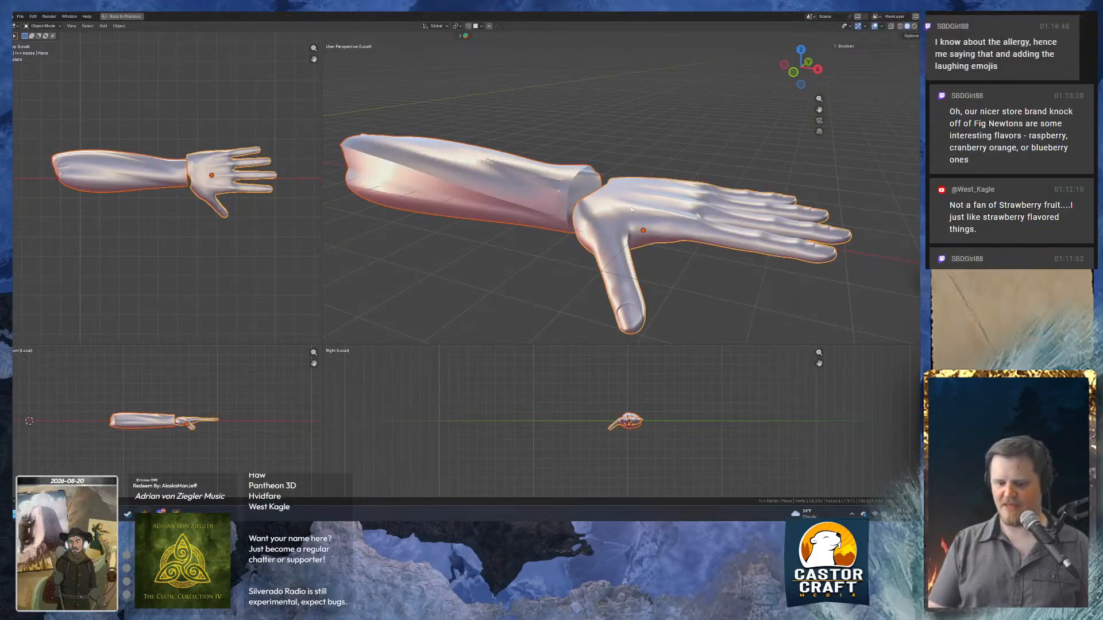
{"action": "scroll", "coordinate": [631, 210], "scroll_direction": "up", "scroll_amount": 4}
{"action": "scroll", "coordinate": [631, 209], "scroll_direction": "down", "scroll_amount": 2}
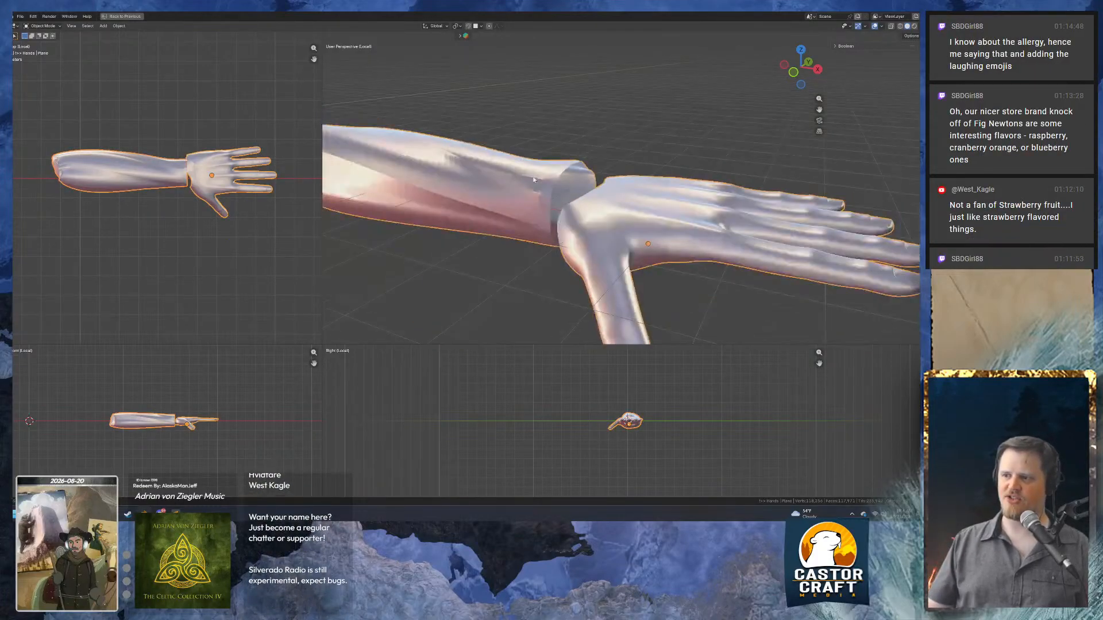
Fill faces between the forearm's open wrist edge and the hand's rim on the upper side.
{"action": "key", "text": "Tab"}
{"action": "scroll", "coordinate": [631, 210], "scroll_direction": "up", "scroll_amount": 3}
{"action": "key", "text": "2"}
{"action": "middle_click_drag", "start_coordinate": [519, 212], "coordinate": [549, 250]}
{"action": "left_click", "coordinate": [500, 219]}
{"action": "scroll", "coordinate": [549, 250], "scroll_direction": "up", "scroll_amount": 3}
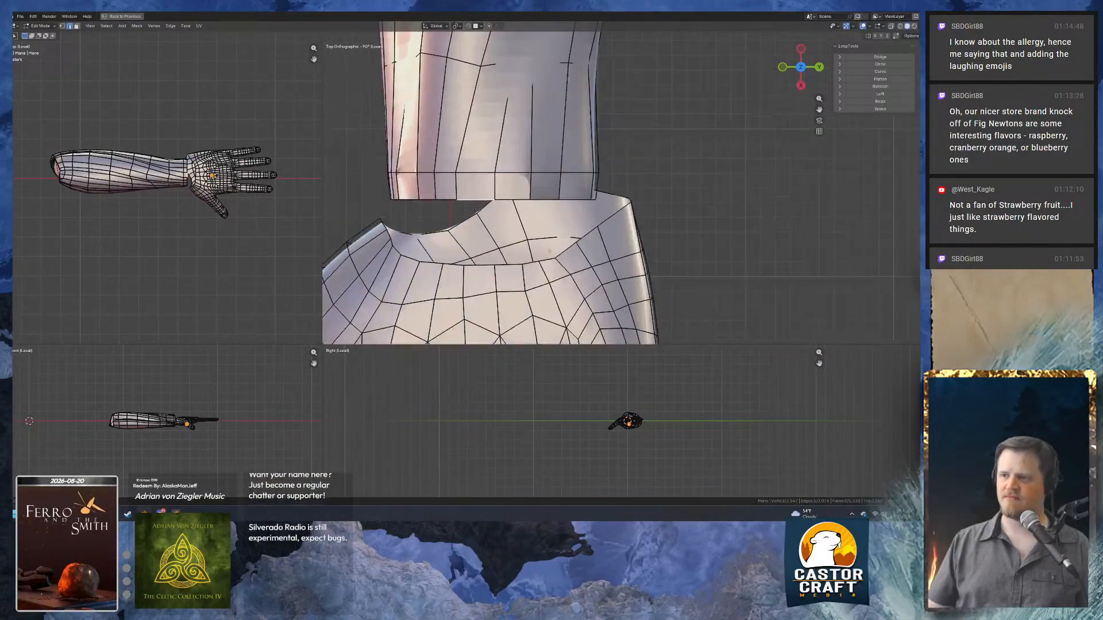
{"action": "middle_click_drag", "start_coordinate": [479, 268], "coordinate": [551, 247], "text": "shift"}
{"action": "key", "text": "f"}
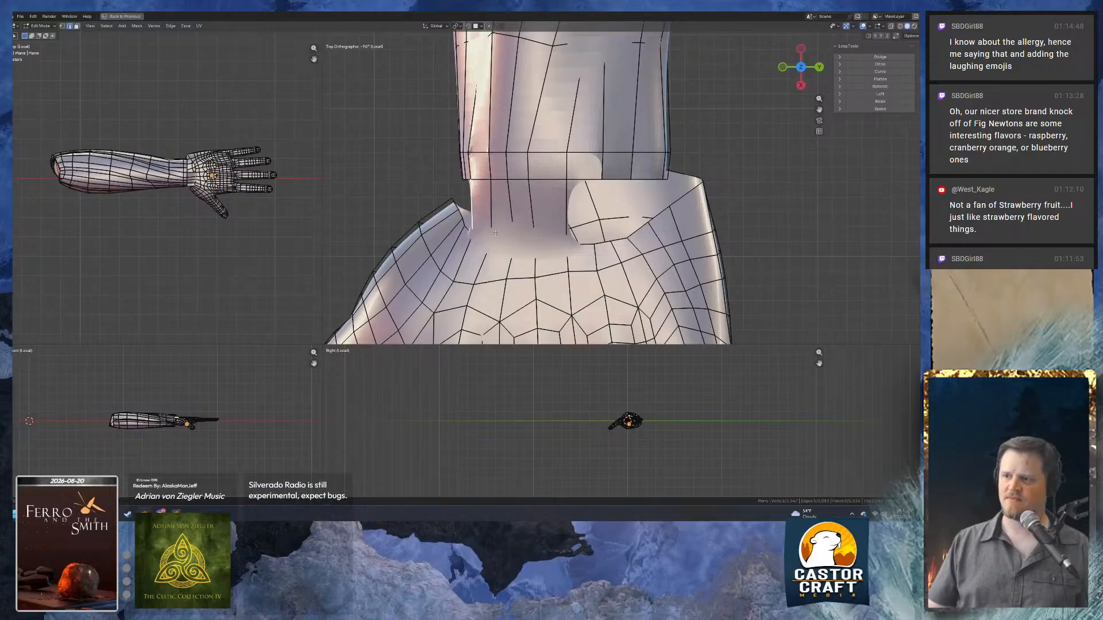
Undo the last edits at the side of the wrist gap.
{"action": "middle_click_drag", "start_coordinate": [495, 233], "coordinate": [664, 214]}
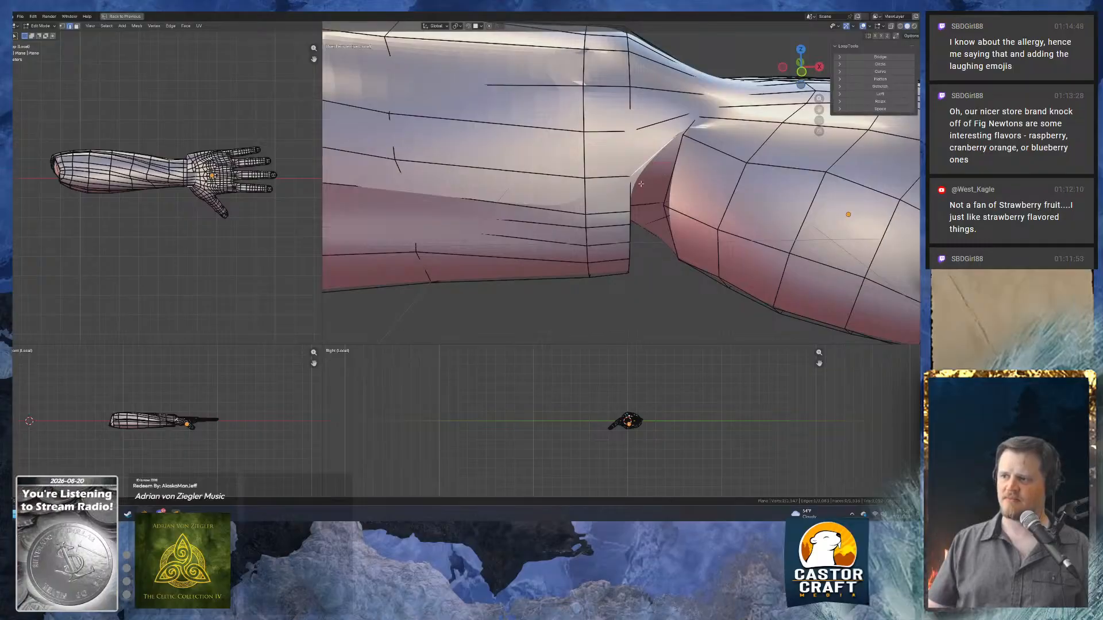
{"action": "middle_click_drag", "start_coordinate": [640, 185], "coordinate": [646, 160]}
{"action": "key", "text": "ctrl+z"}
{"action": "key", "text": "ctrl+z"}
{"action": "key", "text": "ctrl+z"}
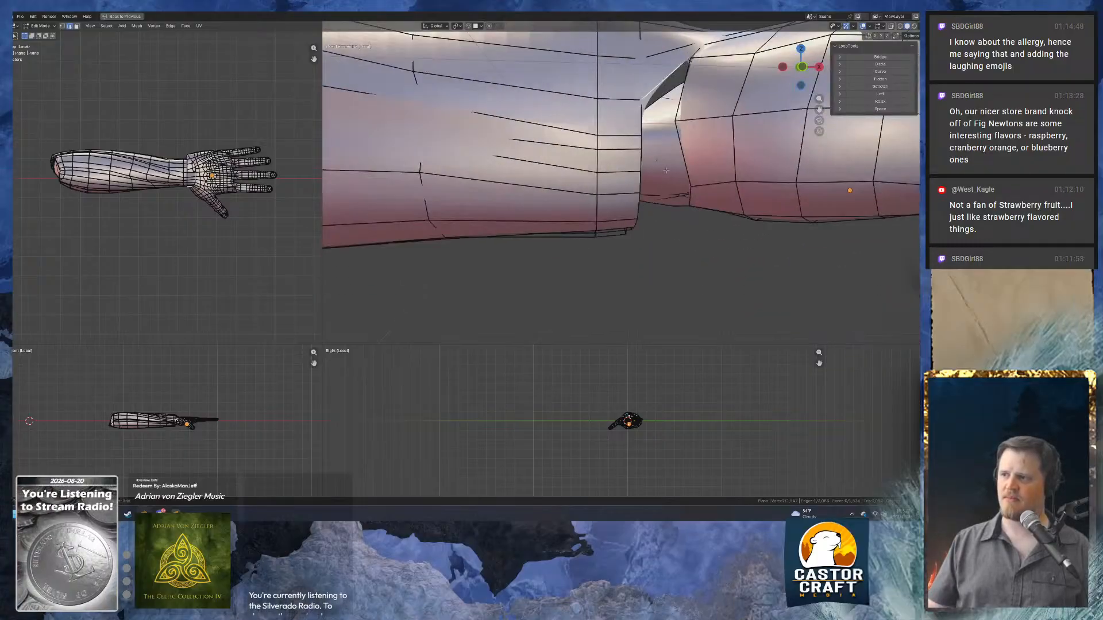
Fill faces between the forearm edge and the hand's rim on the thumb side of the wrist.
{"action": "middle_click_drag", "start_coordinate": [680, 126], "coordinate": [645, 155]}
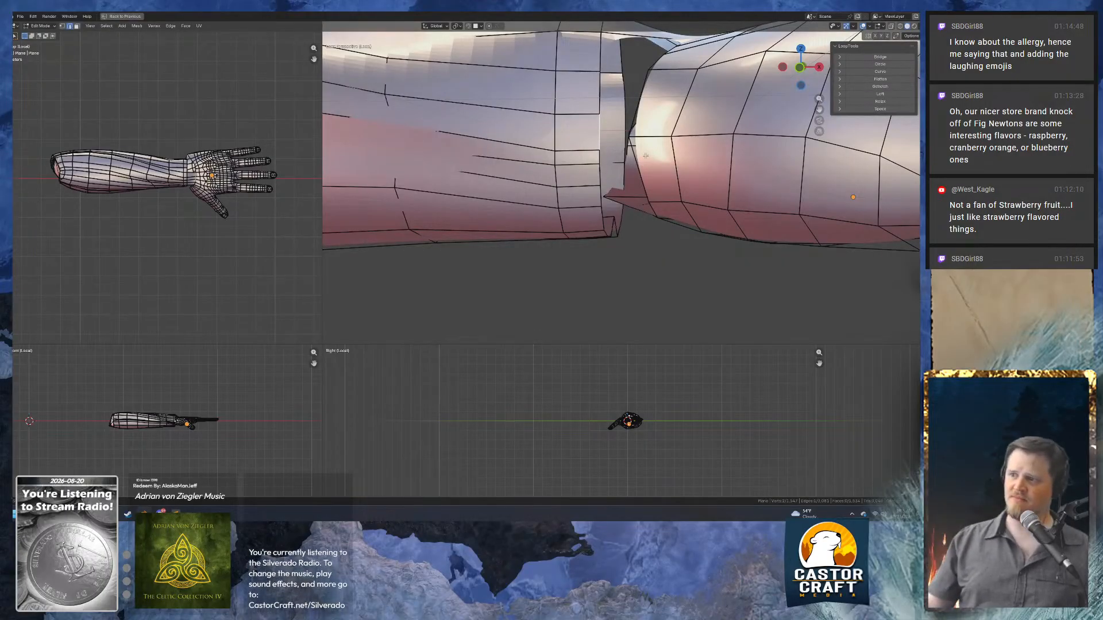
{"action": "key", "text": "f"}
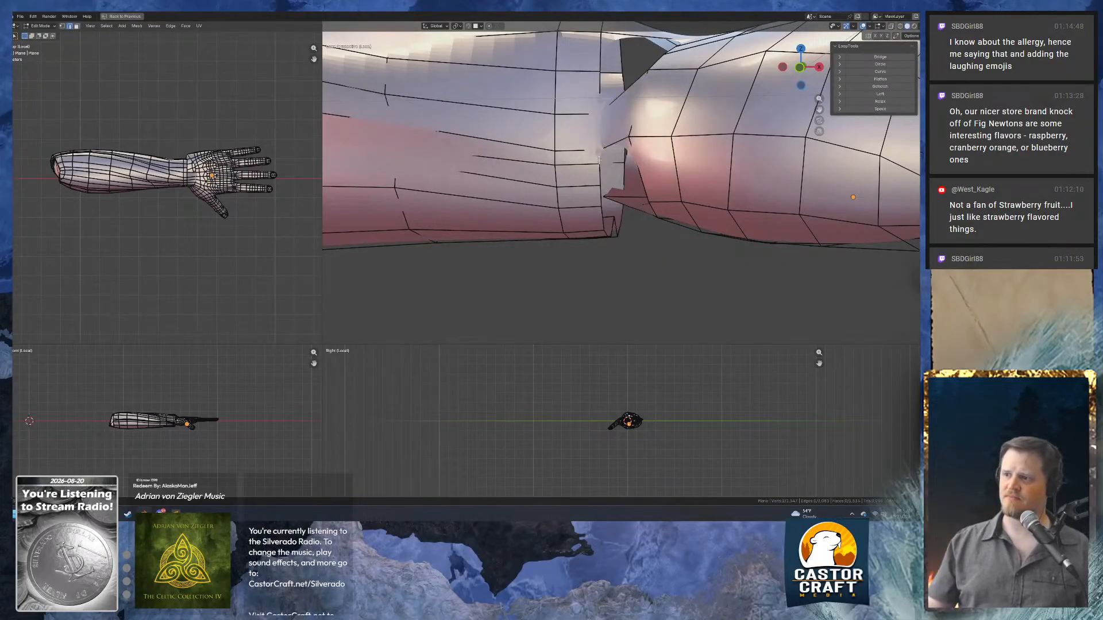
{"action": "left_click", "coordinate": [642, 182], "text": "shift"}
{"action": "key", "text": "f"}
{"action": "middle_click_drag", "start_coordinate": [642, 183], "coordinate": [622, 238]}
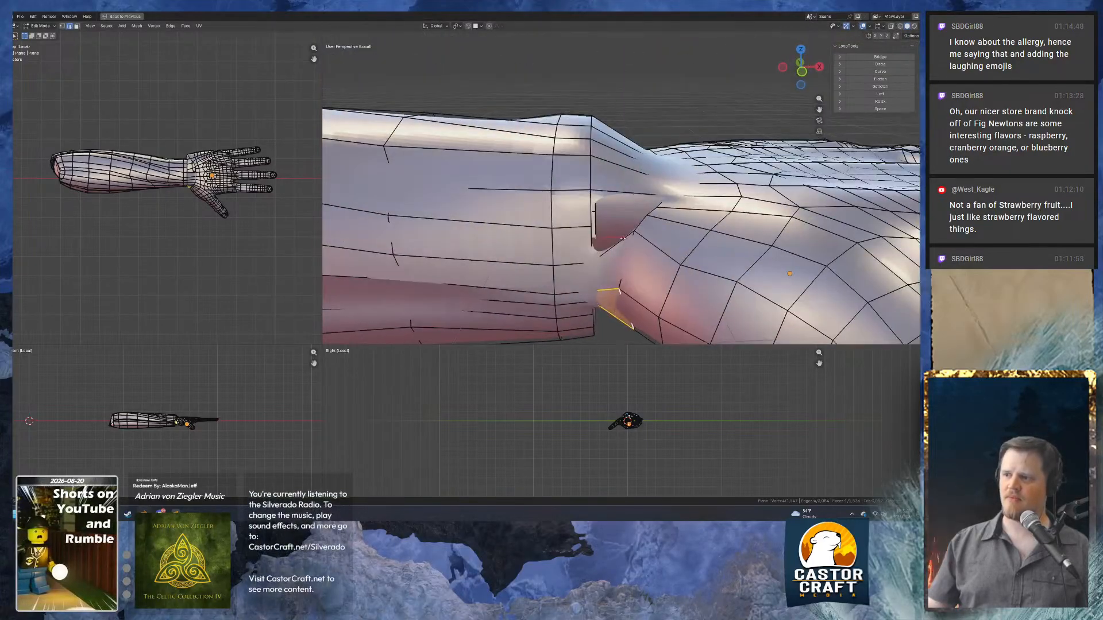
{"action": "left_click", "coordinate": [592, 231]}
{"action": "key", "text": "f"}
{"action": "key", "text": "ctrl+z"}
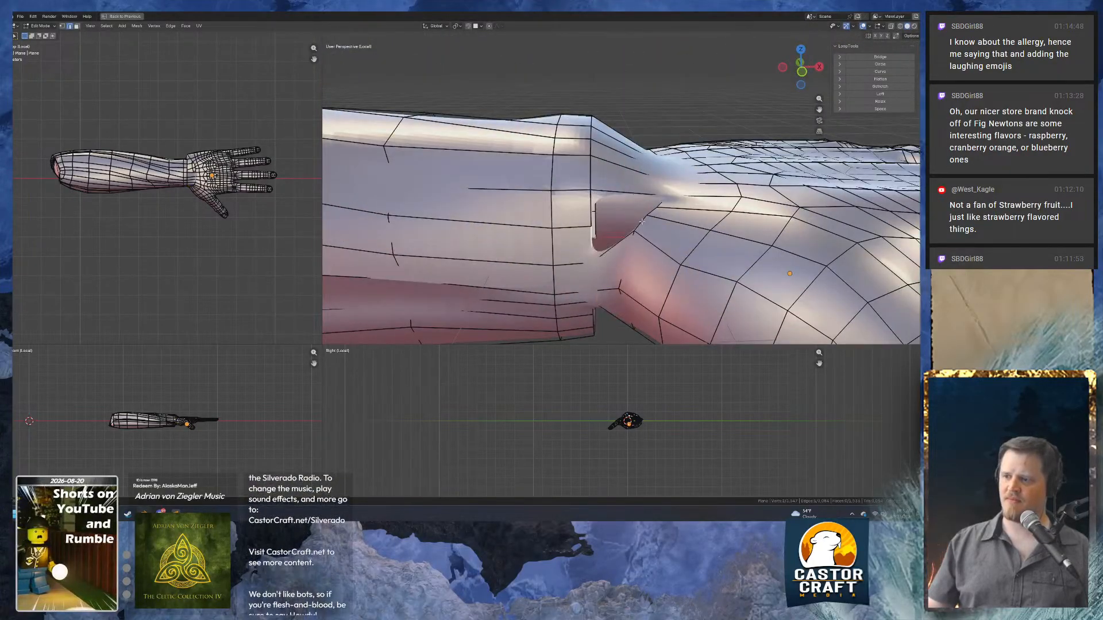
Turn off the Subdivision modifier's display in Edit Mode.
{"action": "key", "text": "ctrl+space"}
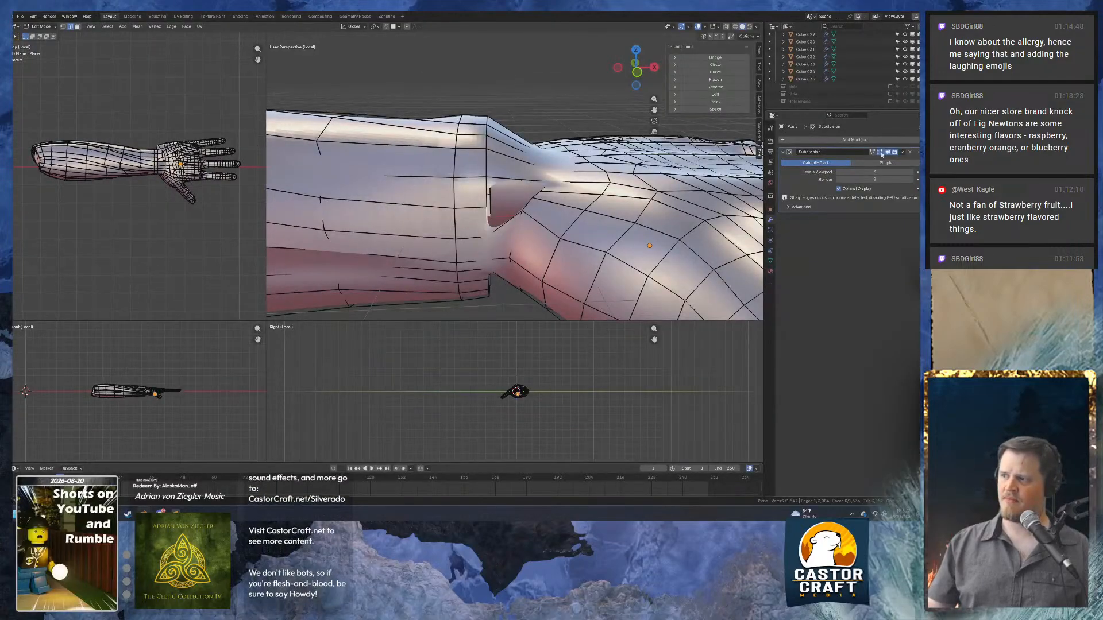
{"action": "left_click", "coordinate": [880, 153]}
{"action": "key", "text": "ctrl+space"}
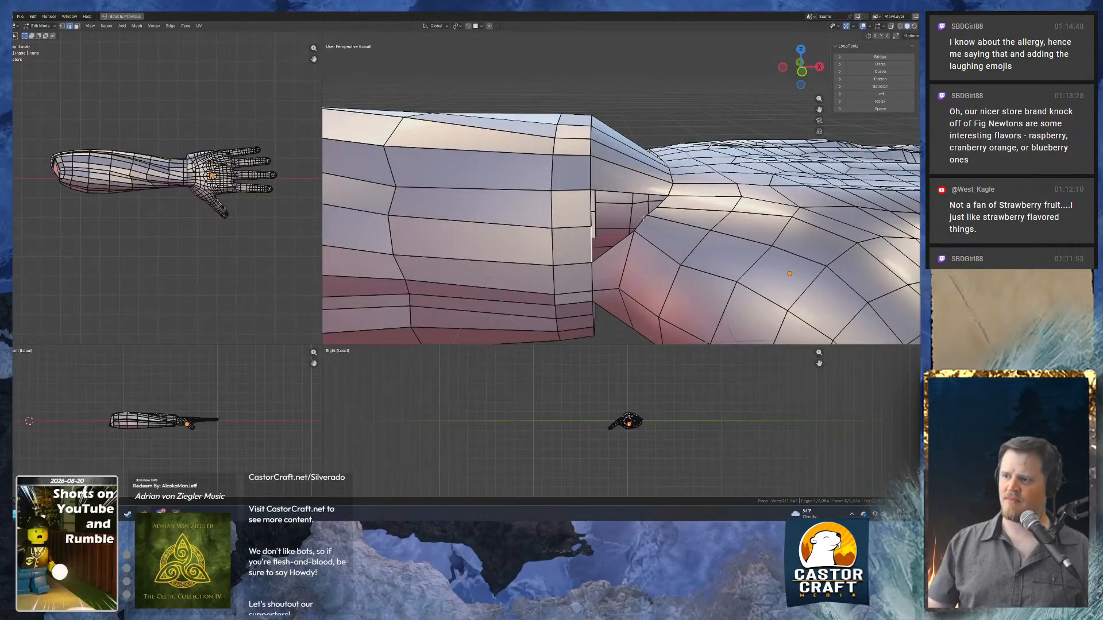
Fill more of the gap between the forearm edge and the hand's rim around the thumb side.
{"action": "key", "text": "f"}
{"action": "mouse_move", "coordinate": [643, 217]}
{"action": "middle_mouse_down"}
{"action": "mouse_move", "coordinate": [566, 228]}
{"action": "mouse_move", "coordinate": [546, 215]}
{"action": "mouse_move", "coordinate": [661, 223]}
{"action": "middle_mouse_up"}
{"action": "key", "text": "alt+a"}
{"action": "middle_click_drag", "start_coordinate": [605, 191], "coordinate": [665, 224]}
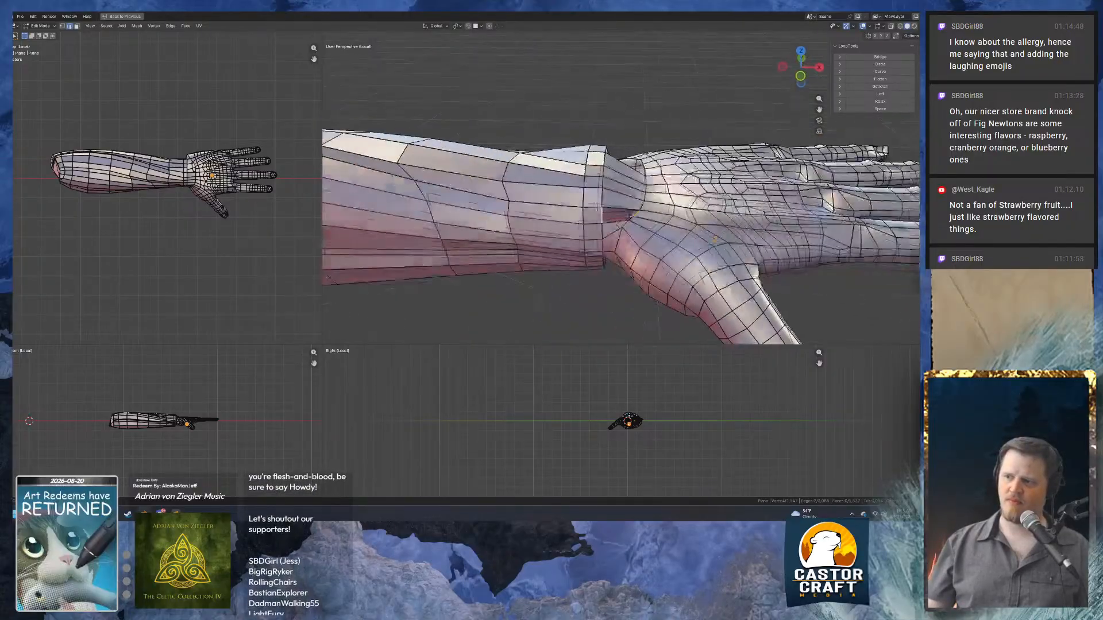
{"action": "scroll", "coordinate": [638, 242], "scroll_direction": "up", "scroll_amount": 3}
{"action": "key", "text": "f"}
{"action": "middle_click_drag", "start_coordinate": [618, 252], "coordinate": [668, 122], "text": "shift"}
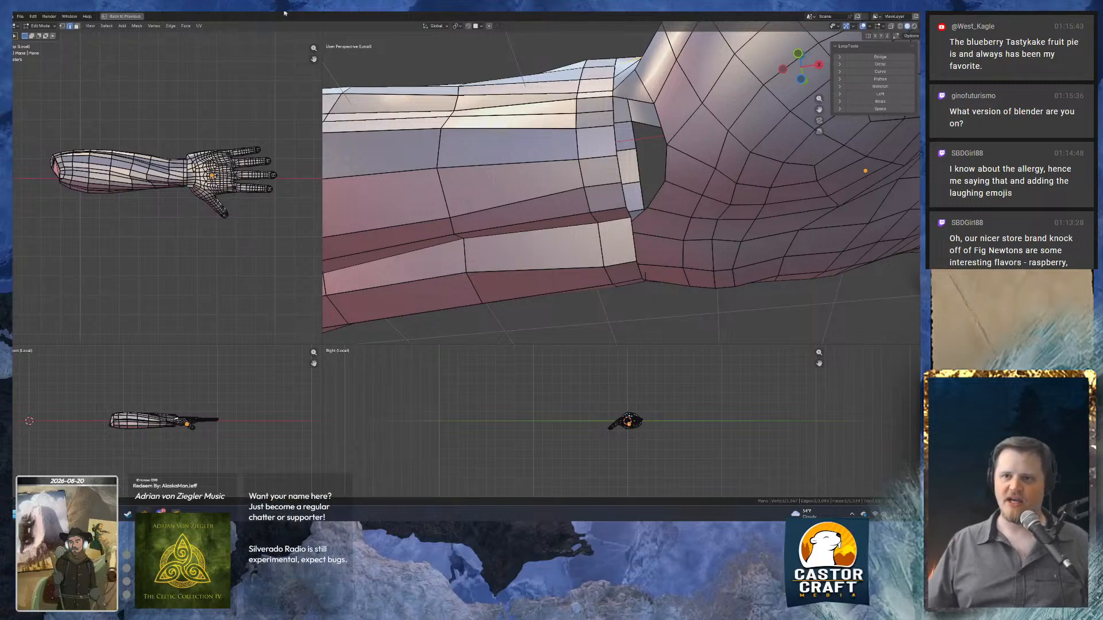
Show the splash screen to check the program version, and close it.
{"action": "left_click", "coordinate": [87, 16]}
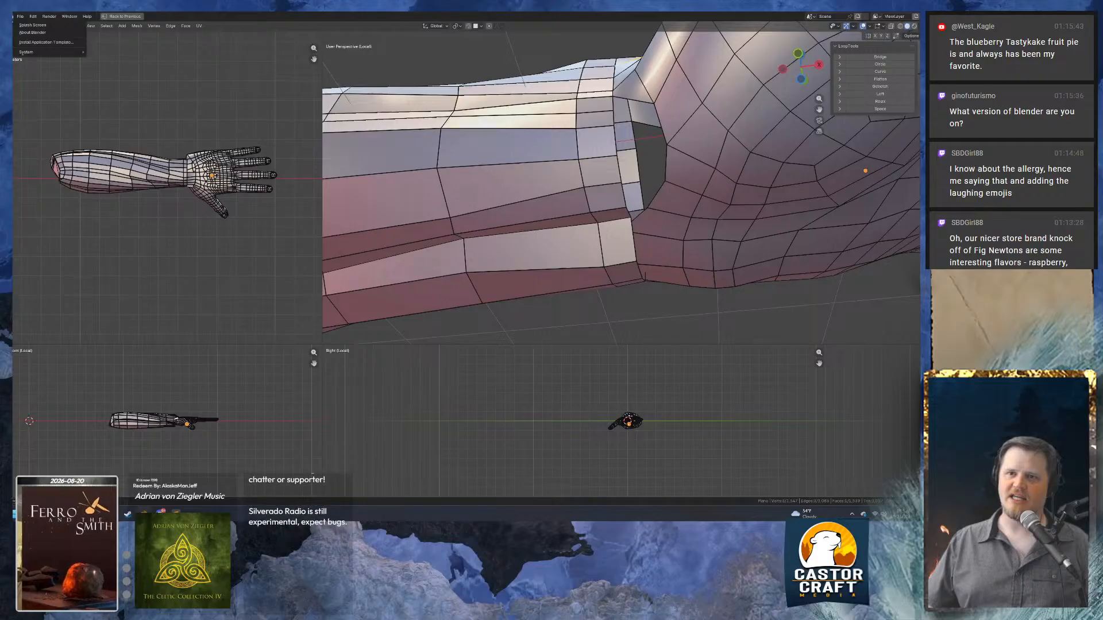
{"action": "left_click", "coordinate": [19, 26]}
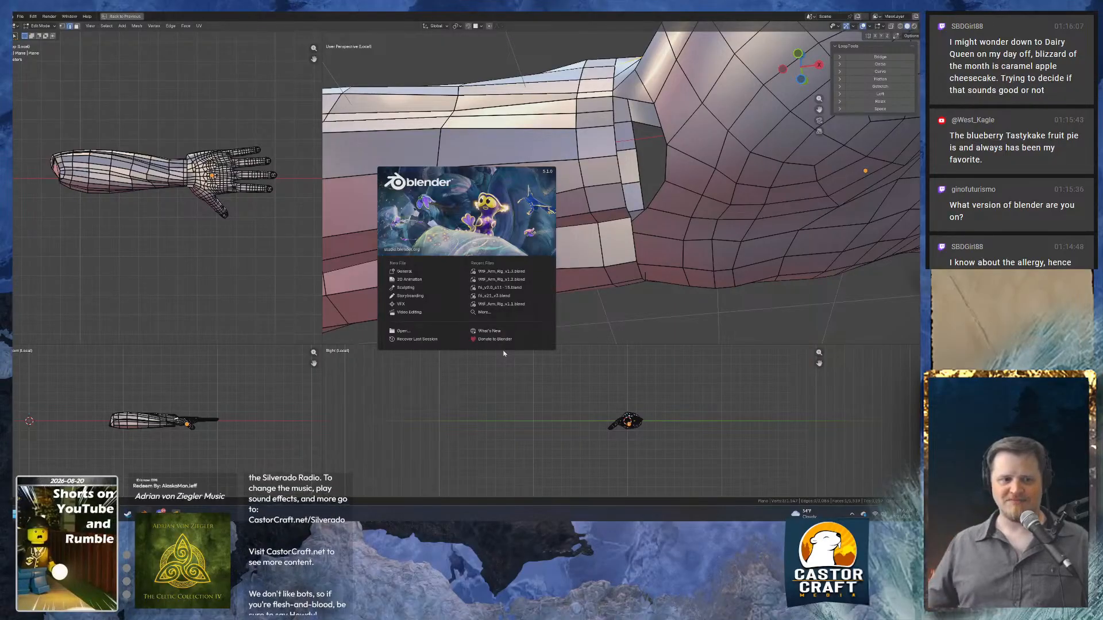
{"action": "left_click", "coordinate": [615, 22]}
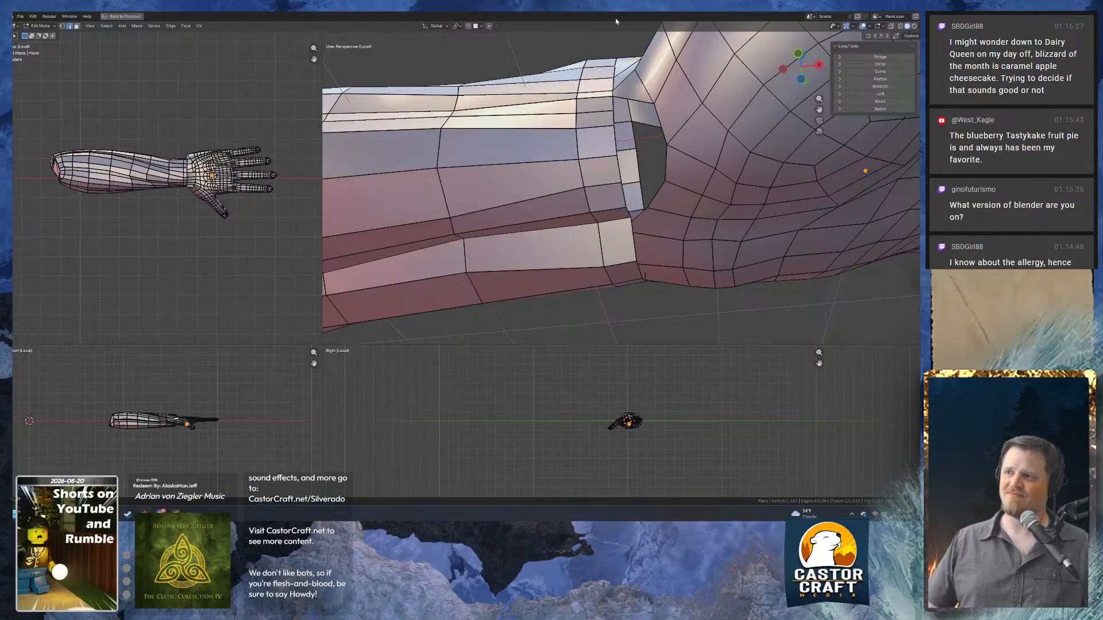
Fill a face between the forearm edge and the hand's rim at the thumb end of the underside gap.
{"action": "middle_click_drag", "start_coordinate": [525, 143], "coordinate": [655, 175]}
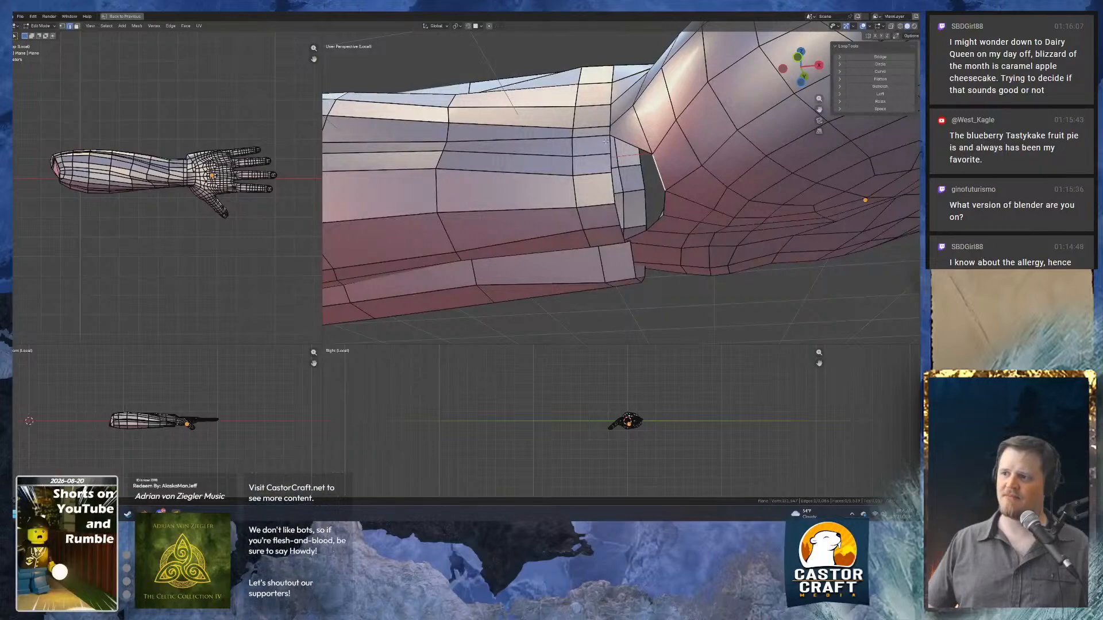
{"action": "key", "text": "f"}
{"action": "left_click", "coordinate": [631, 170]}
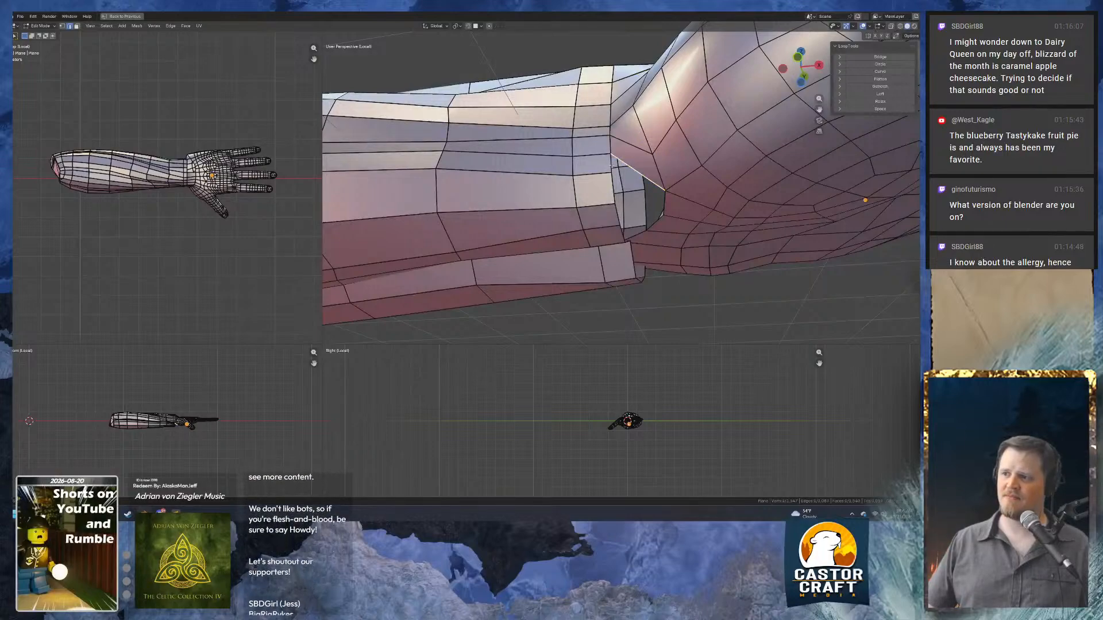
{"action": "middle_click_drag", "start_coordinate": [611, 165], "coordinate": [661, 129]}
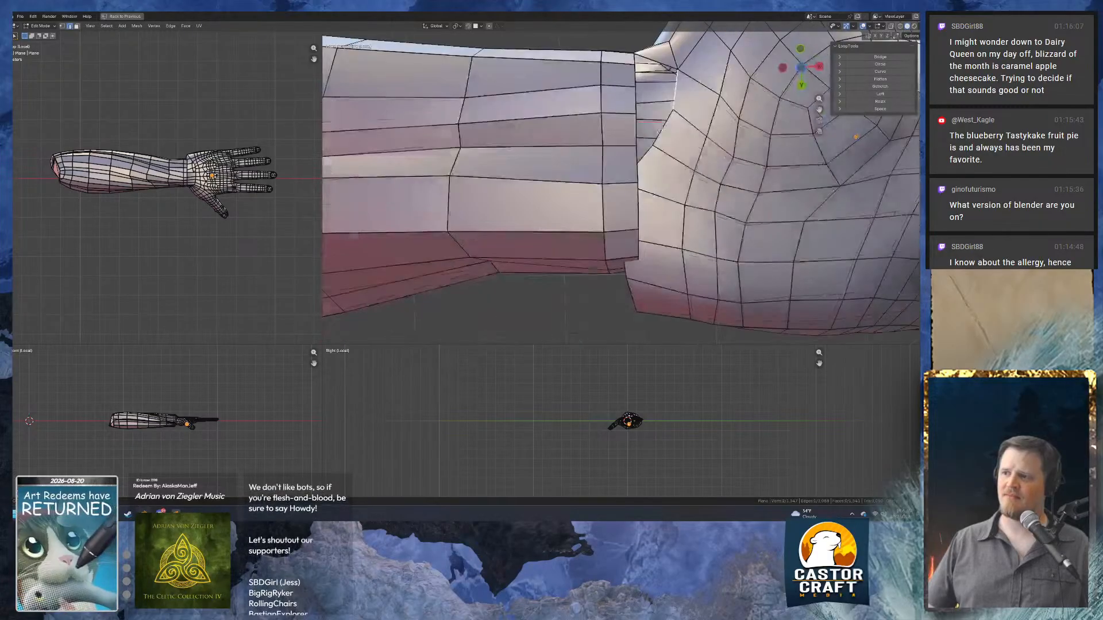
Fill two more adjacent faces across the wrist gap on the palm side.
{"action": "left_click", "coordinate": [636, 130], "text": "shift"}
{"action": "key", "text": "f"}
{"action": "left_click", "coordinate": [652, 154]}
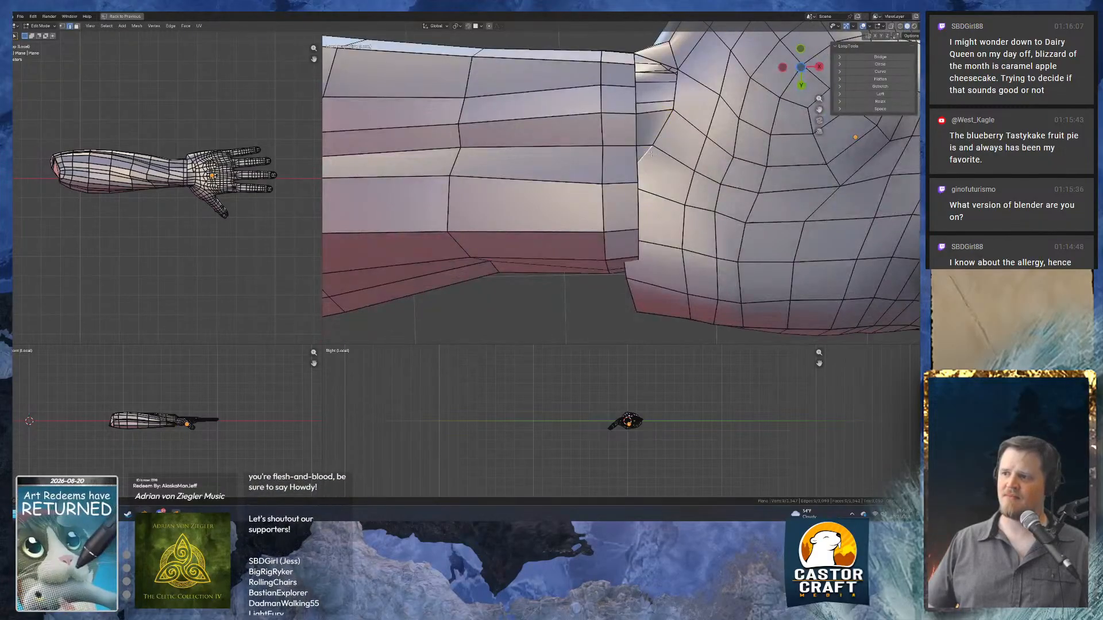
{"action": "left_click", "coordinate": [638, 154], "text": "shift"}
{"action": "key", "text": "f"}
Fill a face between the hand's rim and the forearm edge beside the groove under the wrist.
{"action": "middle_click_drag", "start_coordinate": [638, 155], "coordinate": [557, 199]}
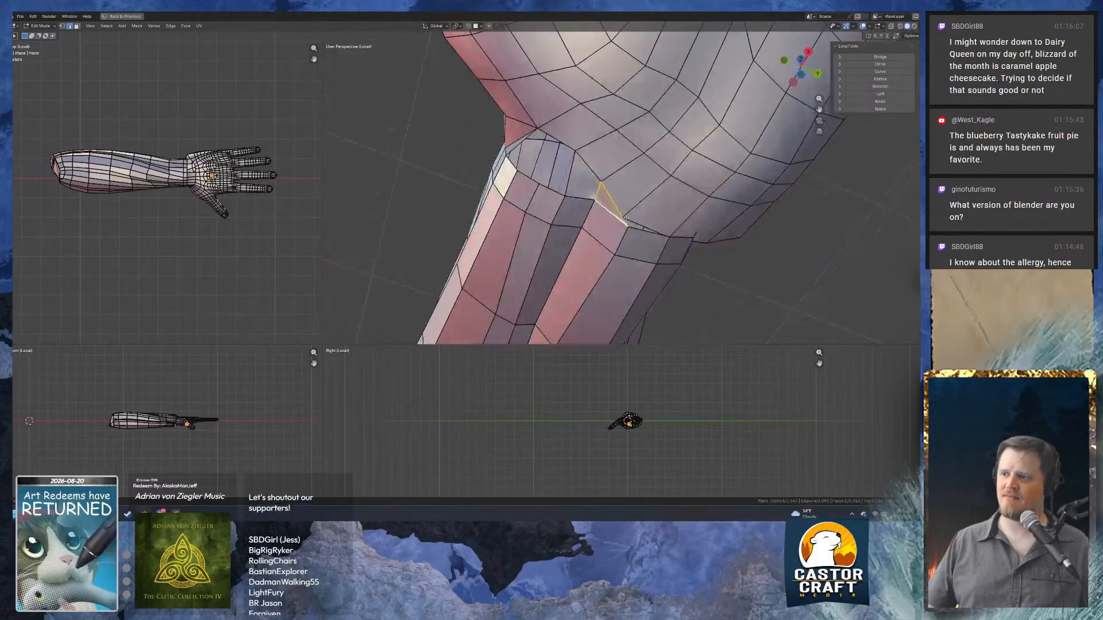
{"action": "left_click", "coordinate": [640, 221]}
{"action": "left_click", "coordinate": [642, 231], "text": "shift"}
{"action": "key", "text": "f"}
{"action": "middle_click_drag", "start_coordinate": [642, 228], "coordinate": [642, 189]}
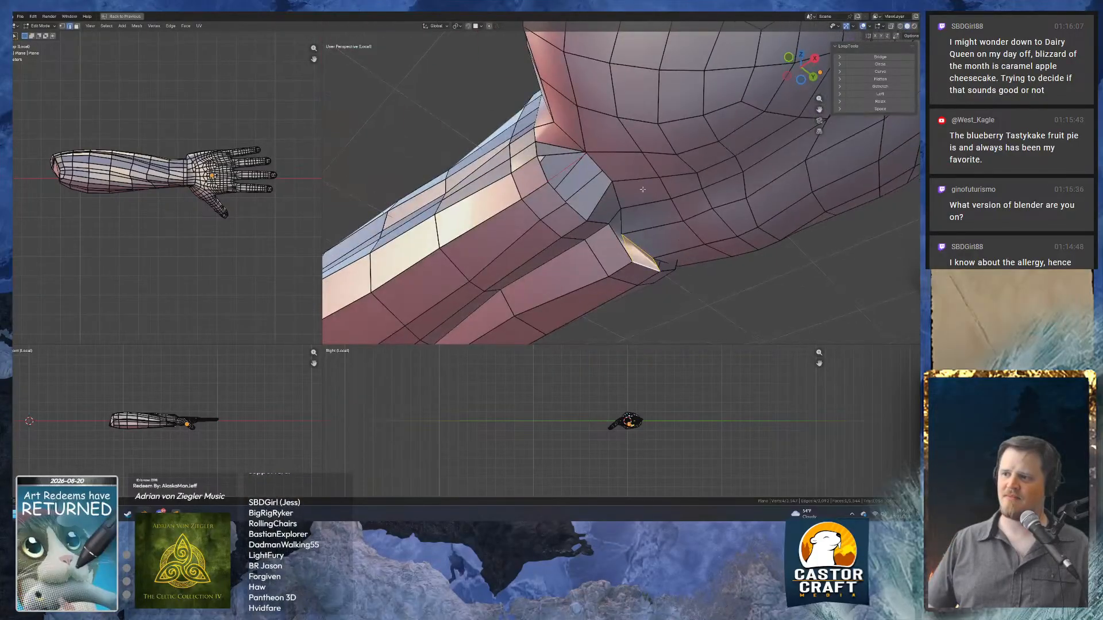
Fill two neighbouring faces between the palm's rim and the forearm edge beyond the wrist groove.
{"action": "left_click", "coordinate": [601, 167]}
{"action": "left_click", "coordinate": [558, 193], "text": "shift"}
{"action": "key", "text": "f"}
{"action": "left_click", "coordinate": [561, 171]}
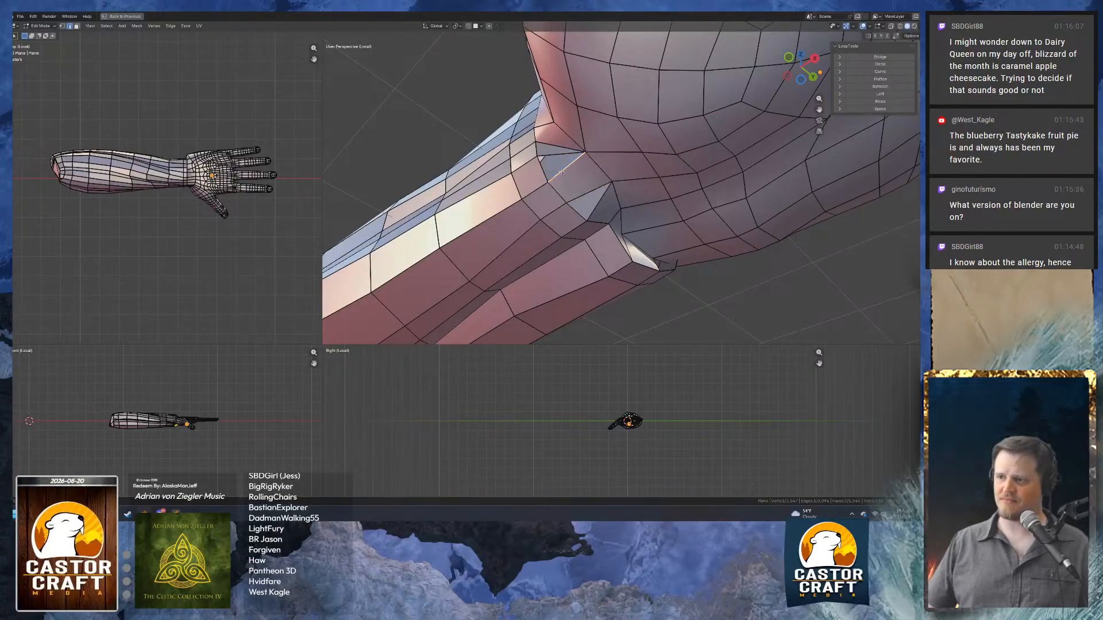
{"action": "left_click", "coordinate": [540, 168], "text": "shift"}
{"action": "left_click", "coordinate": [592, 190]}
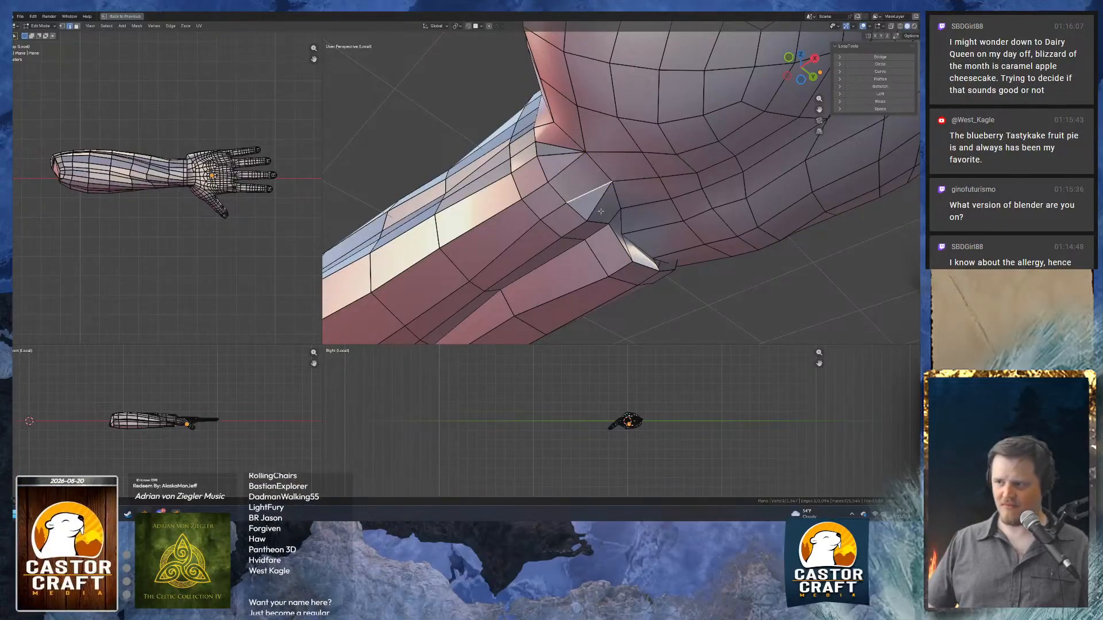
Fill three consecutive faces between the hand's rim and the forearm edge on the little-finger side of the wrist.
{"action": "middle_click_drag", "start_coordinate": [575, 211], "coordinate": [482, 229]}
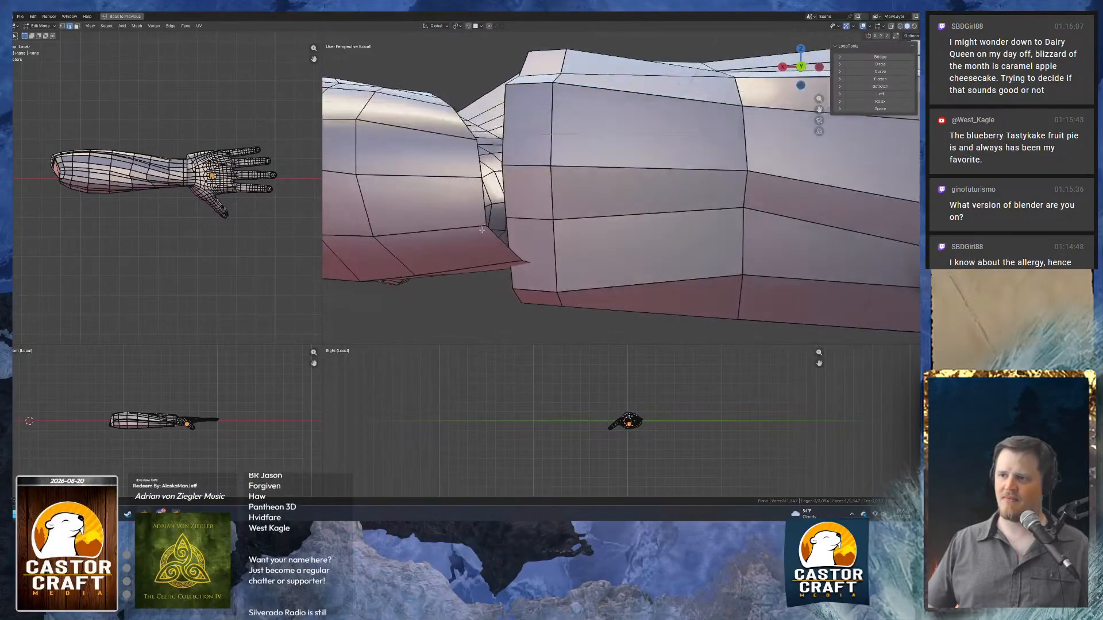
{"action": "left_click", "coordinate": [480, 163]}
{"action": "left_click", "coordinate": [501, 147], "text": "shift"}
{"action": "key", "text": "f"}
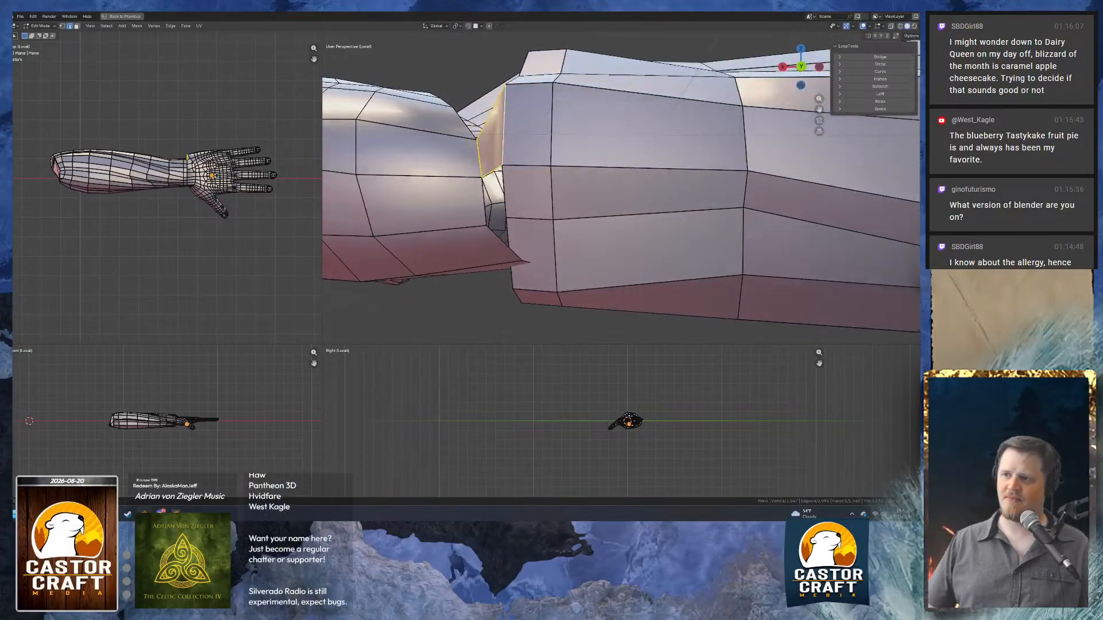
{"action": "left_click", "coordinate": [480, 189]}
{"action": "left_click", "coordinate": [504, 194], "text": "shift"}
{"action": "key", "text": "f"}
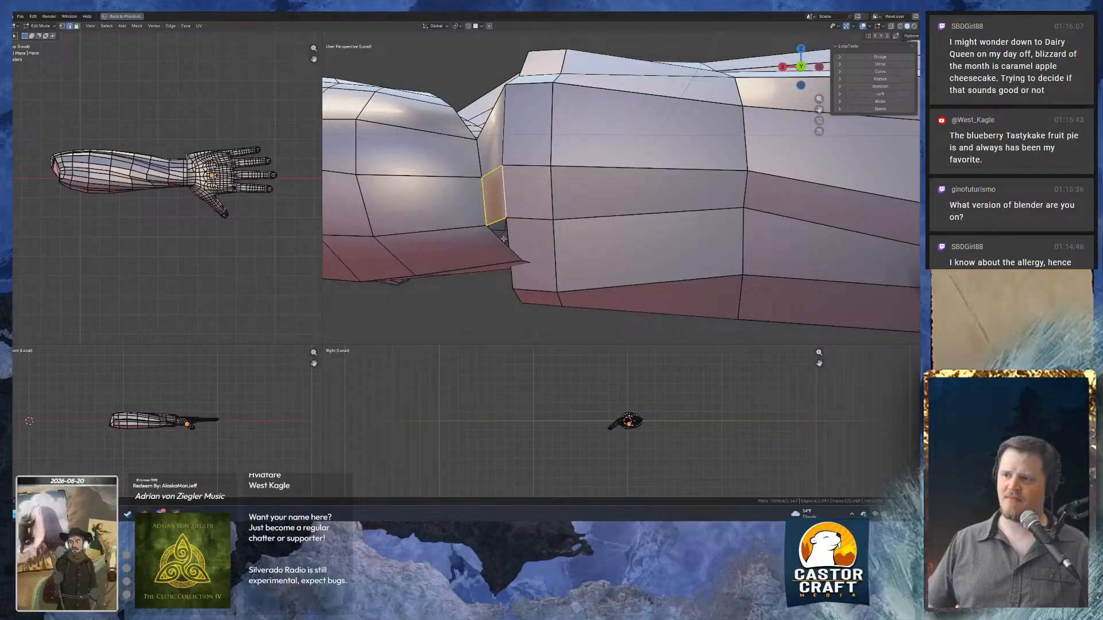
{"action": "left_click", "coordinate": [507, 234], "text": "shift"}
{"action": "left_click", "coordinate": [508, 234]}
{"action": "left_click", "coordinate": [496, 234], "text": "shift"}
{"action": "key", "text": "f"}
Fill two adjacent faces at the upper end of the open gap on the back of the wrist.
{"action": "middle_click_drag", "start_coordinate": [517, 235], "coordinate": [568, 265]}
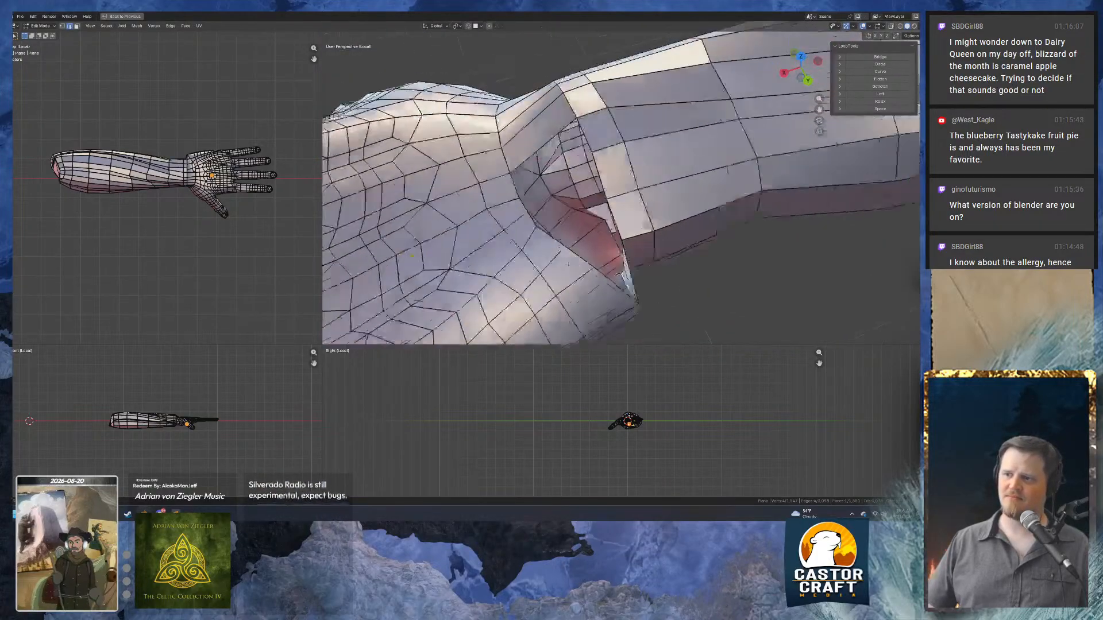
{"action": "scroll", "coordinate": [567, 264], "scroll_direction": "up", "scroll_amount": 3}
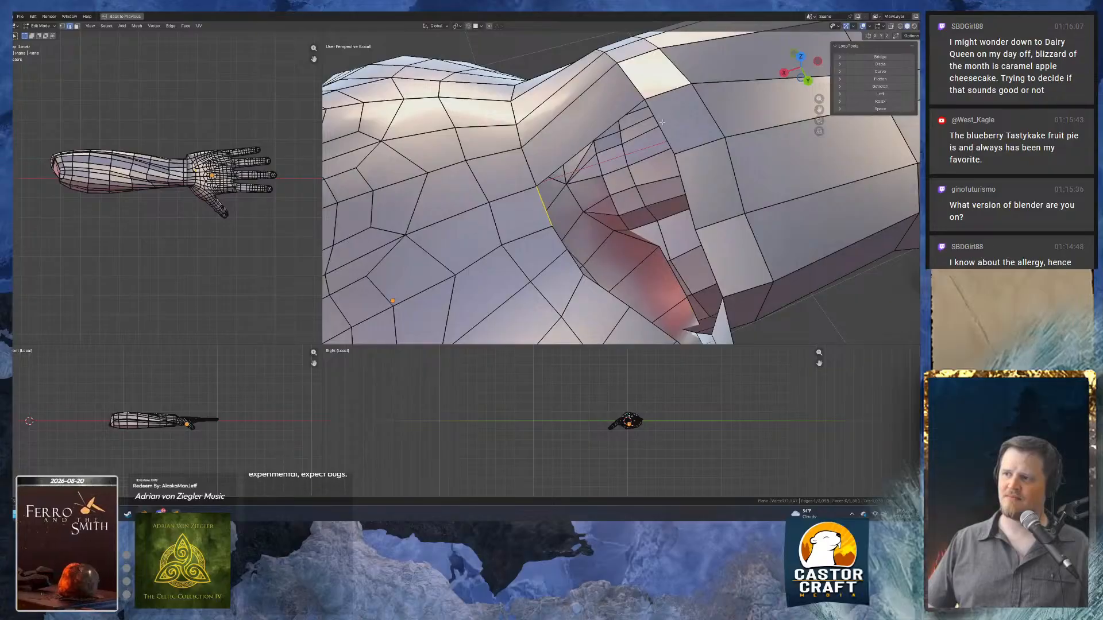
{"action": "key", "text": "f"}
{"action": "left_click", "coordinate": [564, 244]}
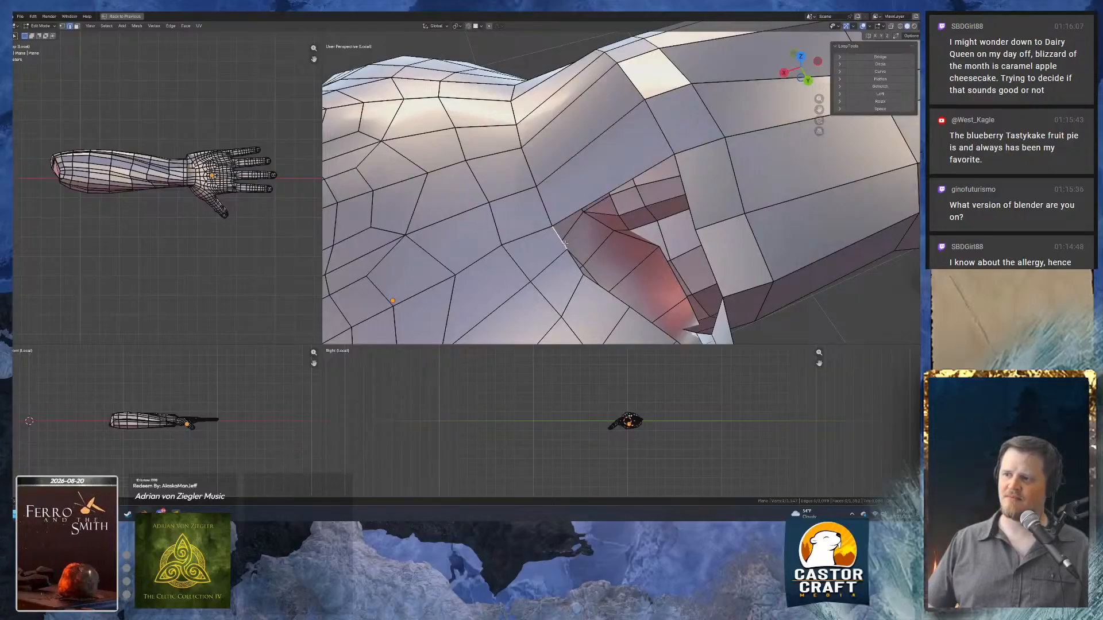
{"action": "key", "text": "f"}
{"action": "middle_click_drag", "start_coordinate": [679, 186], "coordinate": [668, 201]}
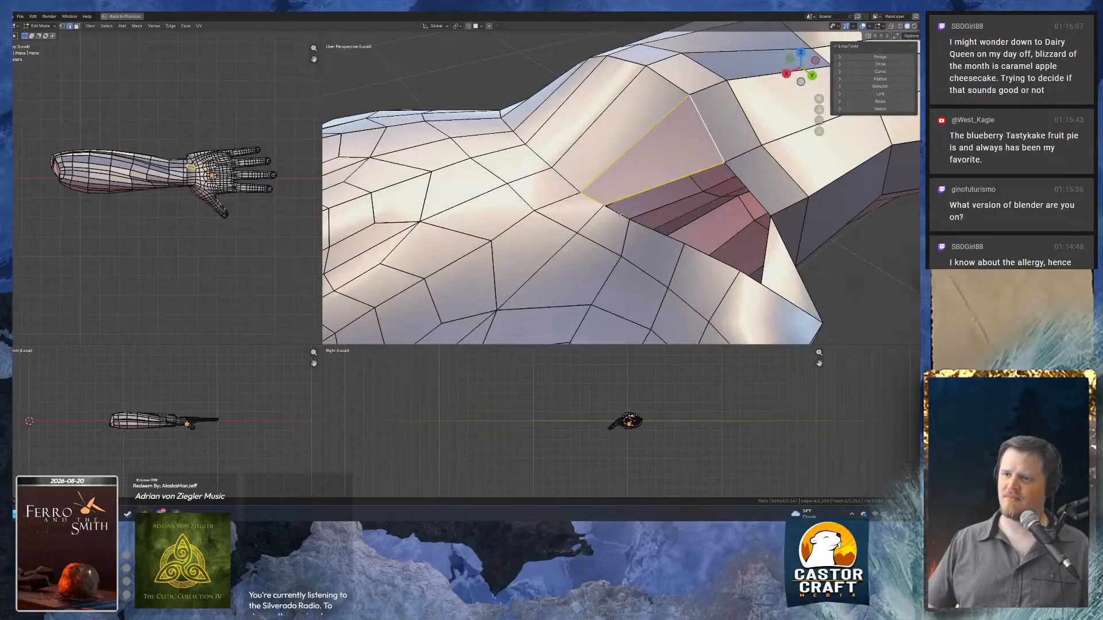
Continue the row with a narrow face and the wider face beside it between the hand's rim and the forearm.
{"action": "left_click", "coordinate": [618, 214]}
{"action": "middle_click_drag", "start_coordinate": [741, 176], "coordinate": [571, 172], "text": "shift"}
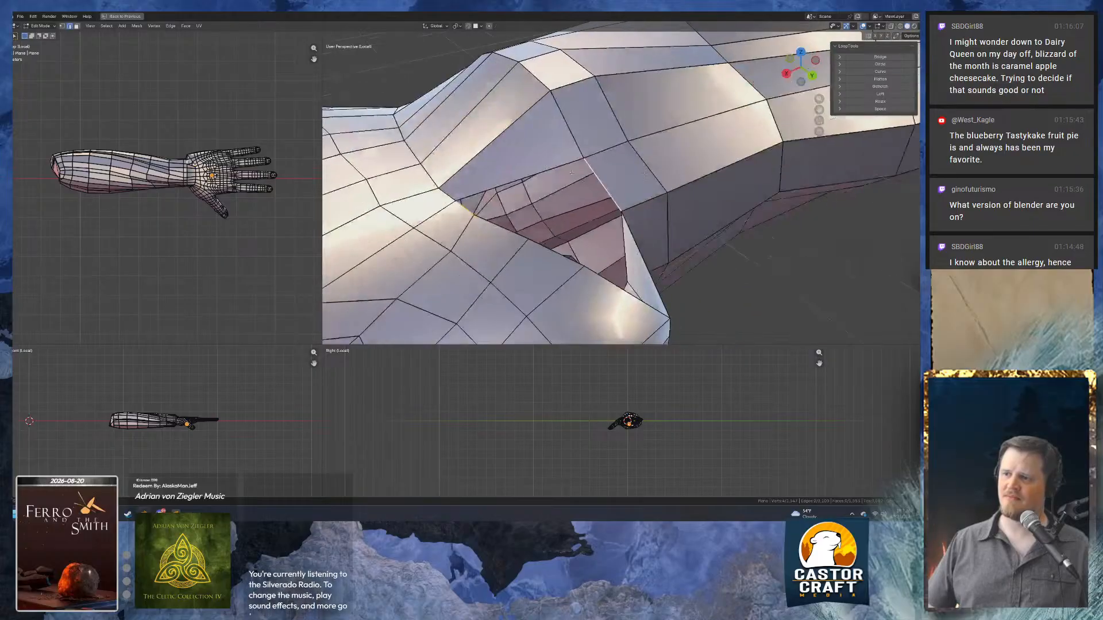
{"action": "left_click", "coordinate": [460, 213]}
{"action": "key", "text": "f"}
{"action": "left_click", "coordinate": [502, 227]}
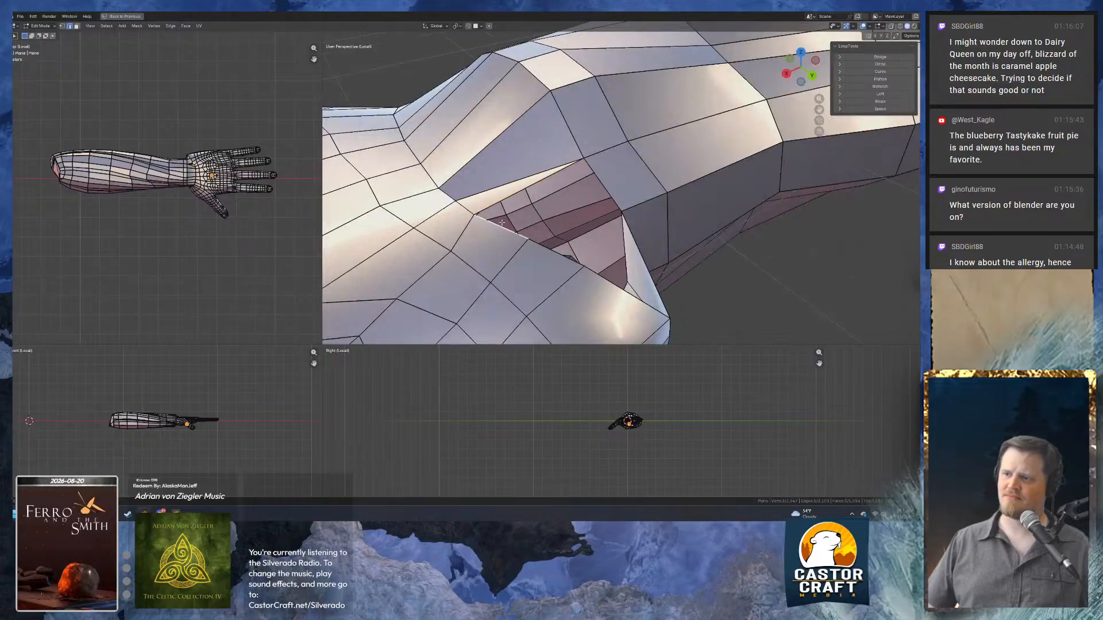
{"action": "left_click", "coordinate": [603, 199], "text": "shift"}
{"action": "key", "text": "f"}
Fill the remaining faces where the wrist gap narrows toward the underside.
{"action": "middle_click_drag", "start_coordinate": [604, 213], "coordinate": [547, 208]}
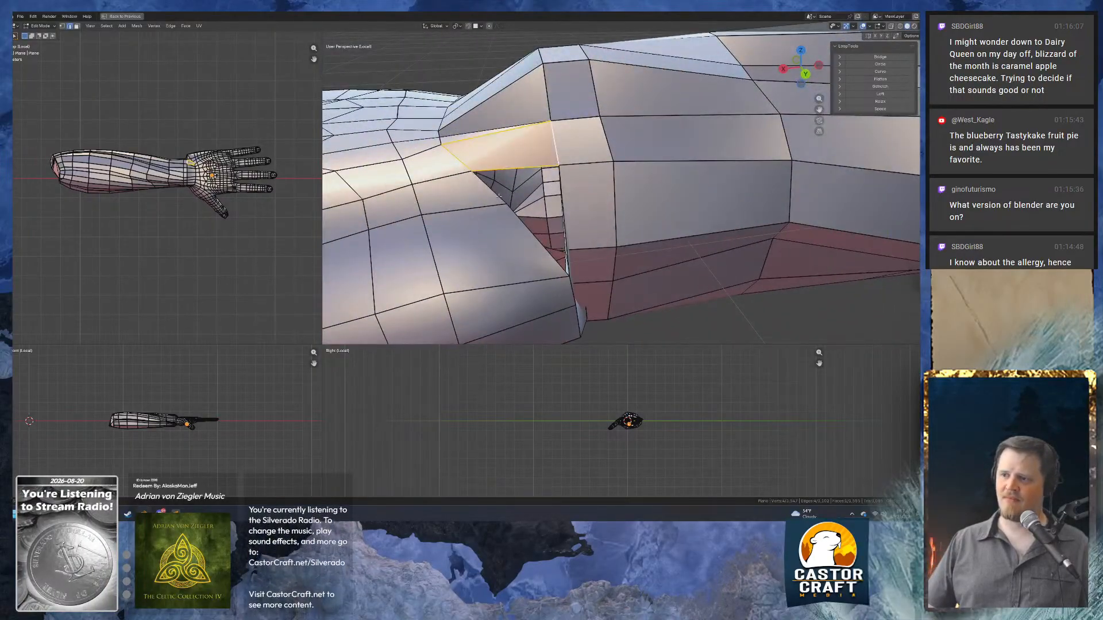
{"action": "left_click", "coordinate": [528, 170]}
{"action": "key", "text": "f"}
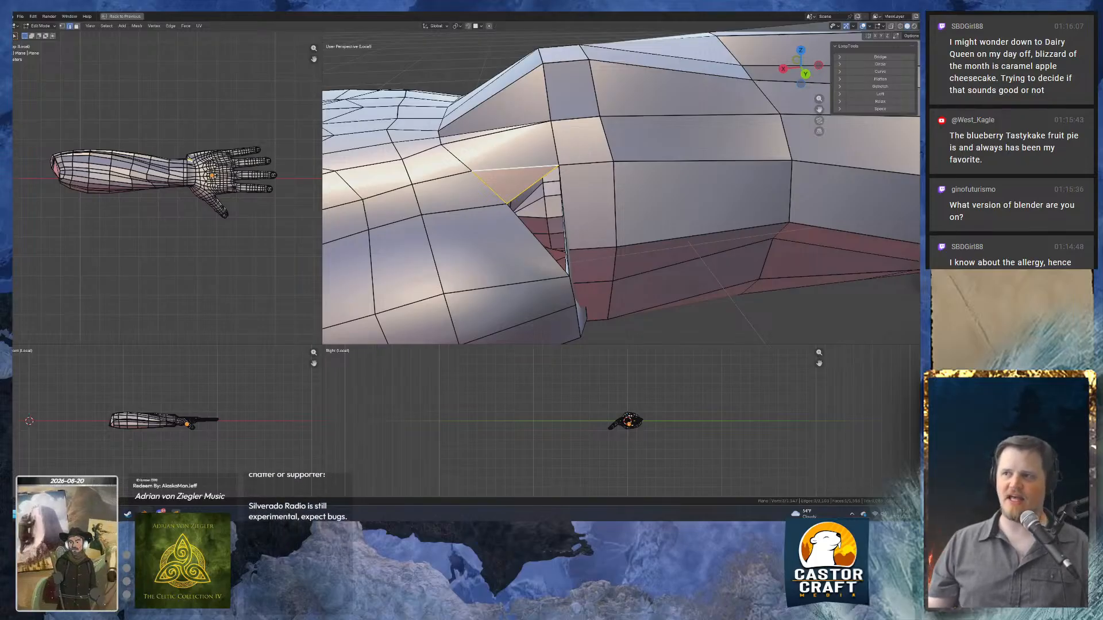
{"action": "middle_click_drag", "start_coordinate": [573, 229], "coordinate": [561, 180]}
{"action": "key", "text": "f"}
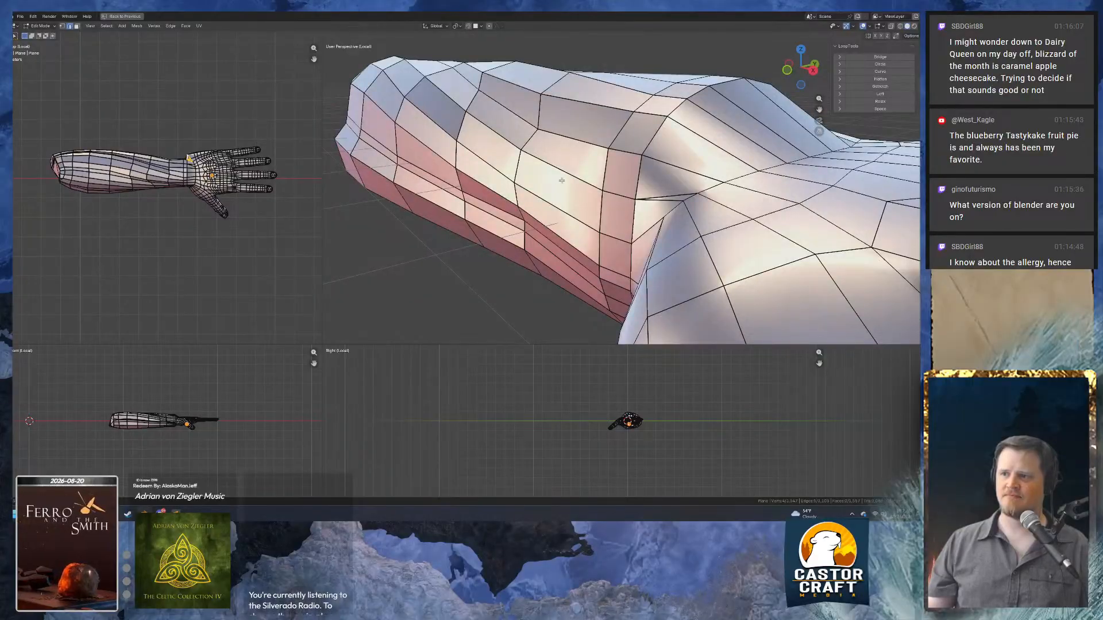
Bevel the lengthwise edge loop on the thumb side of the forearm into a strip of faces.
{"action": "left_click", "coordinate": [562, 180], "text": "alt"}
{"action": "key", "text": "ctrl+b"}
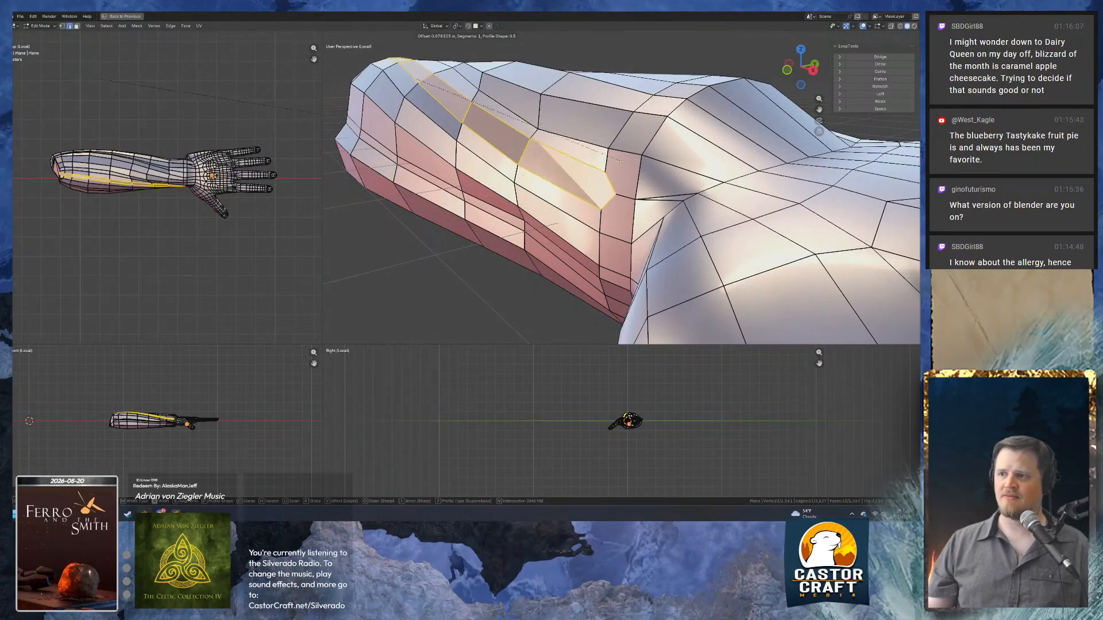
{"action": "left_click", "coordinate": [628, 160]}
Delete the bevelled strip's faces nearest the wrist on the thumb side.
{"action": "middle_click_drag", "start_coordinate": [628, 159], "coordinate": [636, 187]}
{"action": "key", "text": "3"}
{"action": "left_click", "coordinate": [596, 162]}
{"action": "left_click", "coordinate": [596, 165]}
{"action": "key", "text": "x"}
{"action": "left_click", "coordinate": [554, 174]}
Select the vertices around the new forearm hole and examine its boundary from several angles.
{"action": "key", "text": "1"}
{"action": "key", "text": "ctrl+l"}
{"action": "left_click_drag", "start_coordinate": [444, 85], "coordinate": [718, 281]}
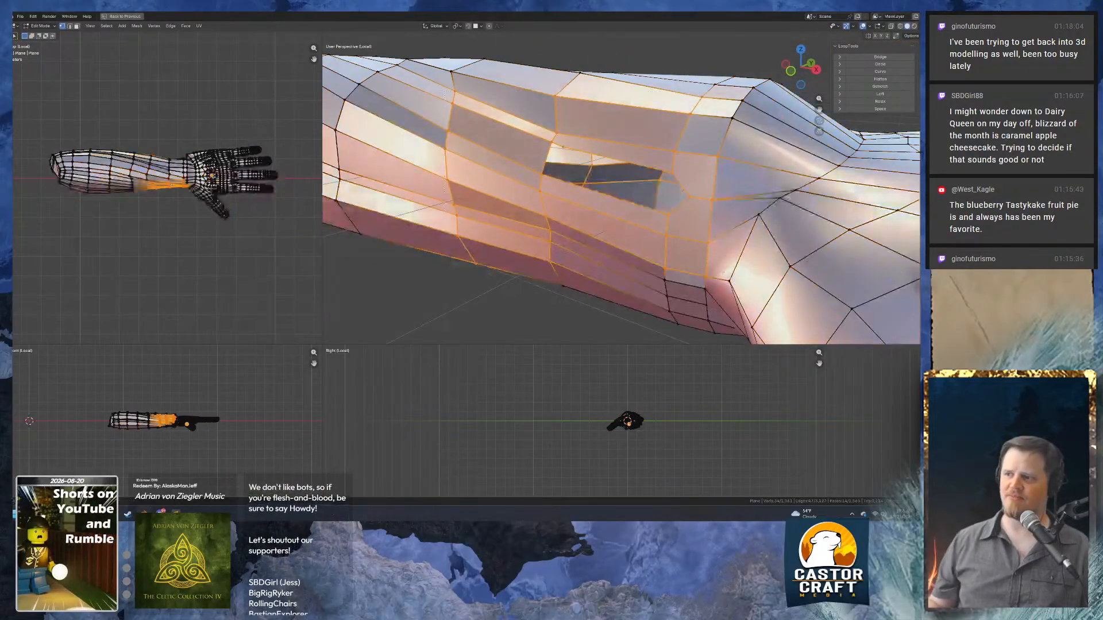
{"action": "middle_click_drag", "start_coordinate": [717, 281], "coordinate": [629, 212]}
{"action": "scroll", "coordinate": [722, 269], "scroll_direction": "up", "scroll_amount": 3}
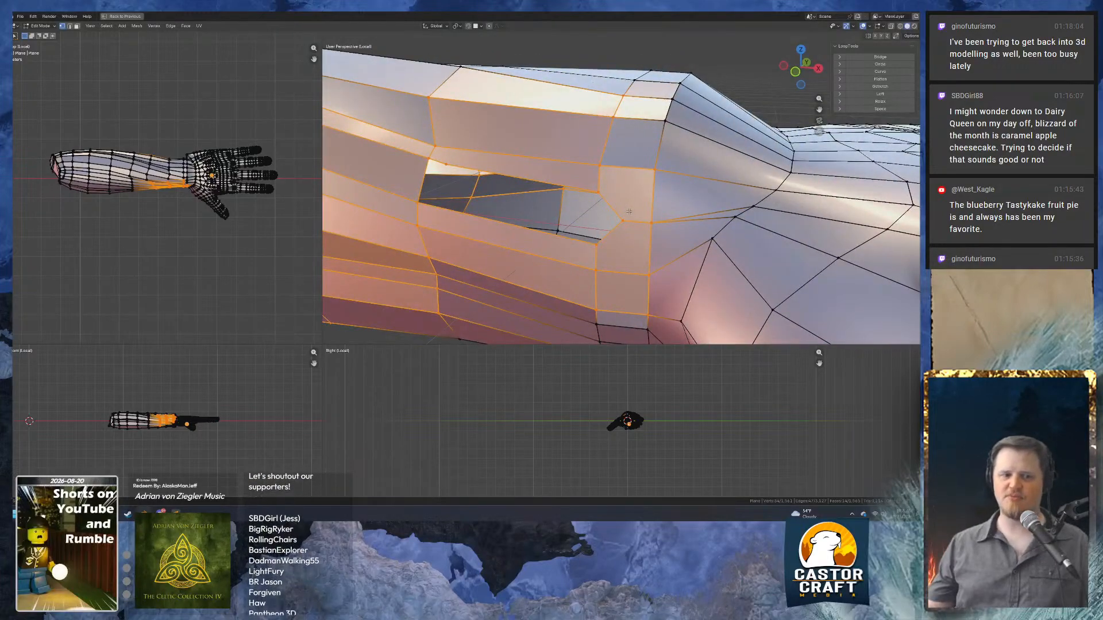
{"action": "middle_click_drag", "start_coordinate": [596, 222], "coordinate": [764, 230]}
{"action": "scroll", "coordinate": [764, 230], "scroll_direction": "up", "scroll_amount": 4}
{"action": "middle_click_drag", "start_coordinate": [397, 152], "coordinate": [672, 185]}
{"action": "scroll", "coordinate": [435, 137], "scroll_direction": "up", "scroll_amount": 3}
{"action": "scroll", "coordinate": [528, 157], "scroll_direction": "up", "scroll_amount": 3}
{"action": "middle_click_drag", "start_coordinate": [528, 157], "coordinate": [502, 150]}
{"action": "scroll", "coordinate": [511, 182], "scroll_direction": "down", "scroll_amount": 4}
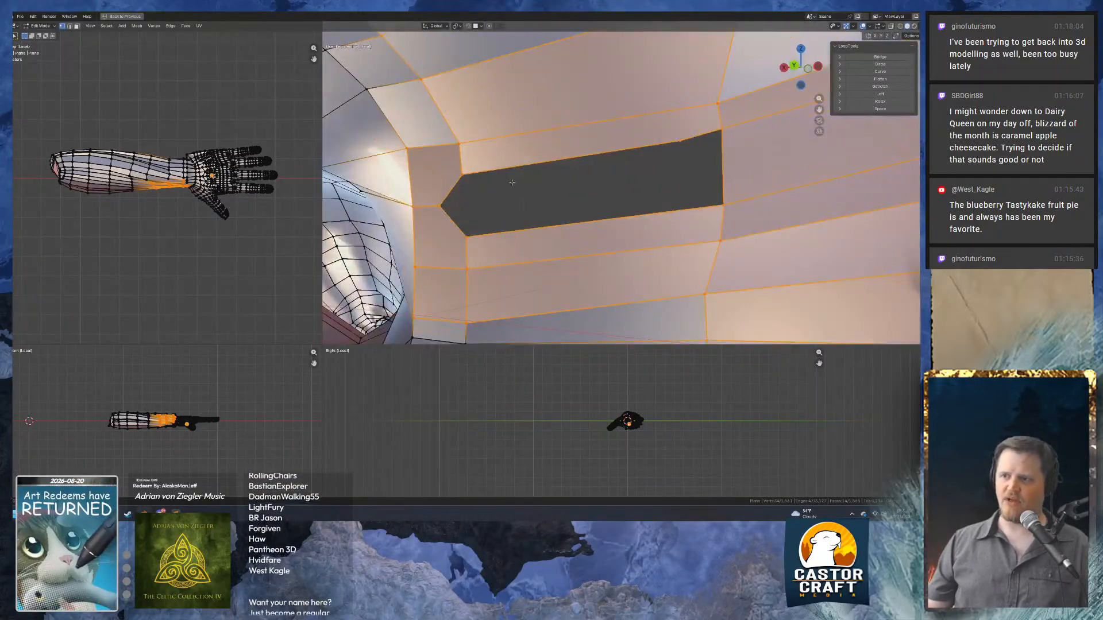
Delete the stray vertex on the hole's upper edge and the diagonal edge across the opening.
{"action": "left_click", "coordinate": [470, 184]}
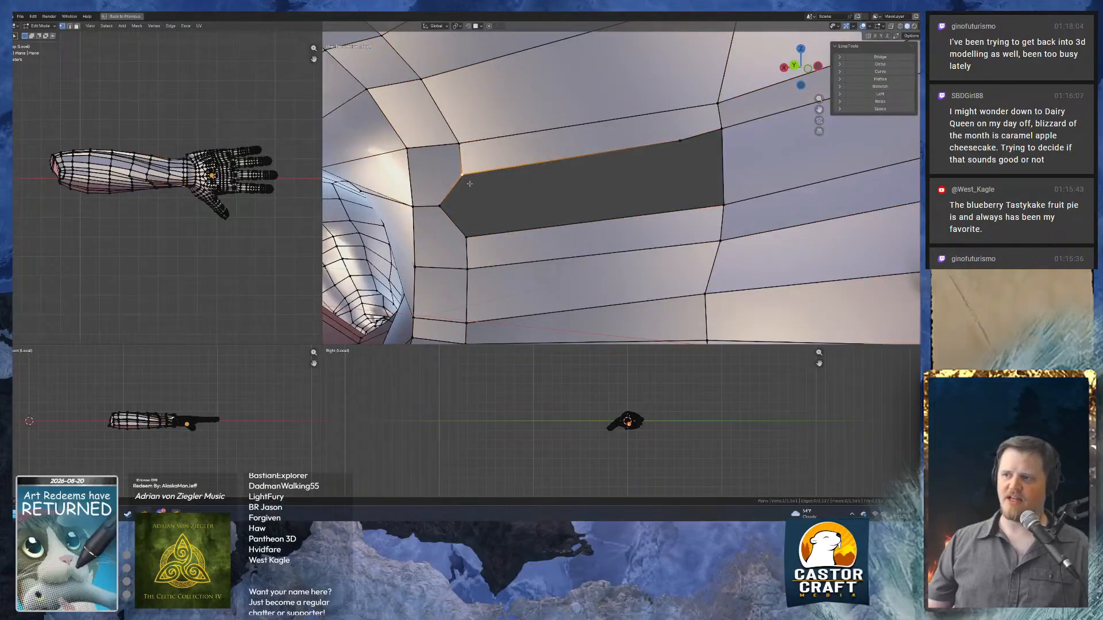
{"action": "left_click", "coordinate": [683, 140]}
{"action": "key", "text": "x"}
{"action": "key", "text": "v"}
{"action": "middle_click_drag", "start_coordinate": [684, 148], "coordinate": [682, 148]}
{"action": "key", "text": "2"}
{"action": "left_click", "coordinate": [680, 151]}
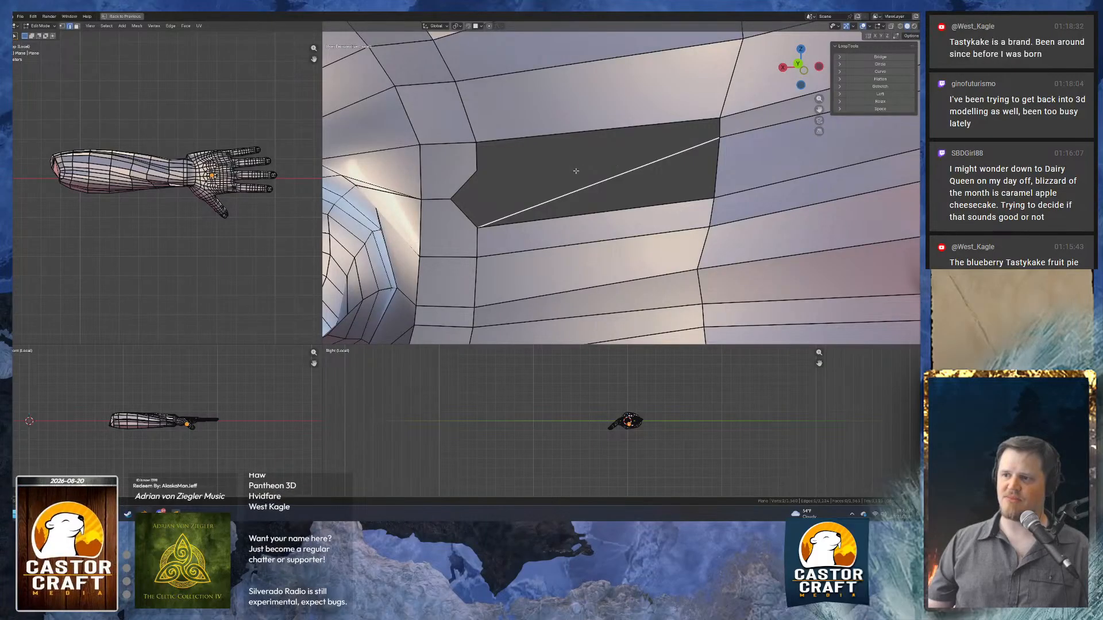
{"action": "key", "text": "x"}
{"action": "left_click", "coordinate": [571, 165]}
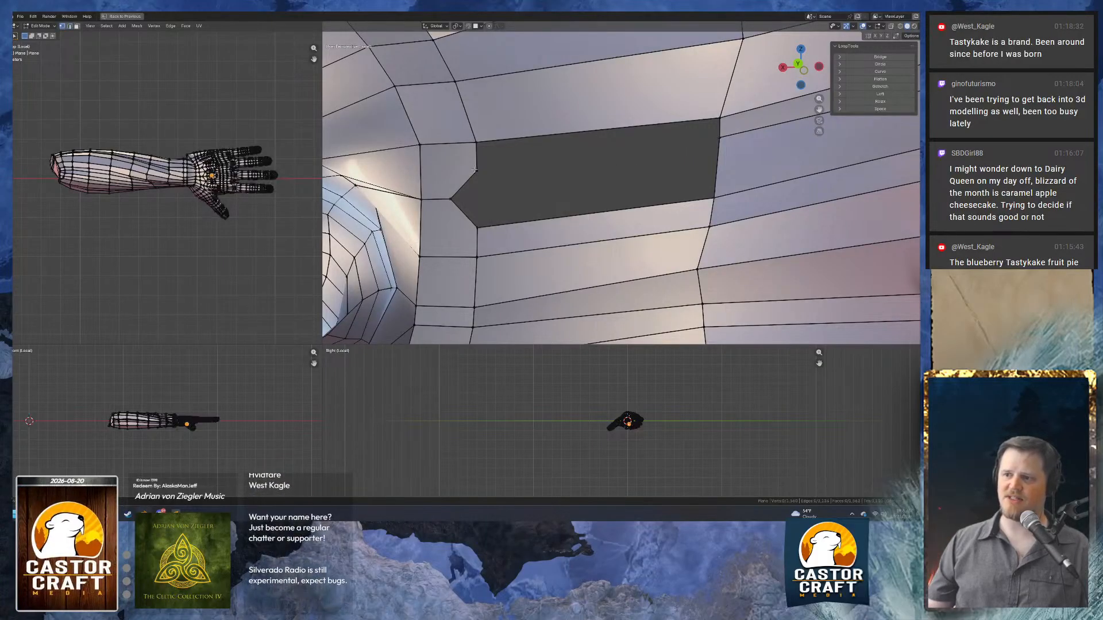
Fill the upper strip of the forearm hole and the strip running from the notch's lower edge.
{"action": "key", "text": "2"}
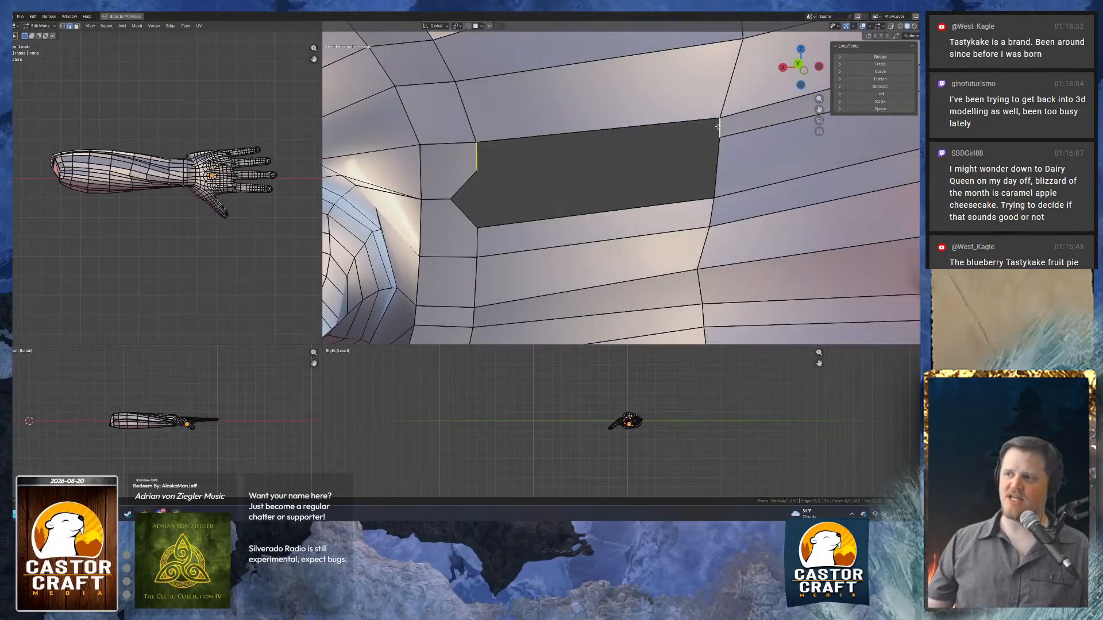
{"action": "left_click", "coordinate": [718, 126], "text": "shift"}
{"action": "key", "text": "f"}
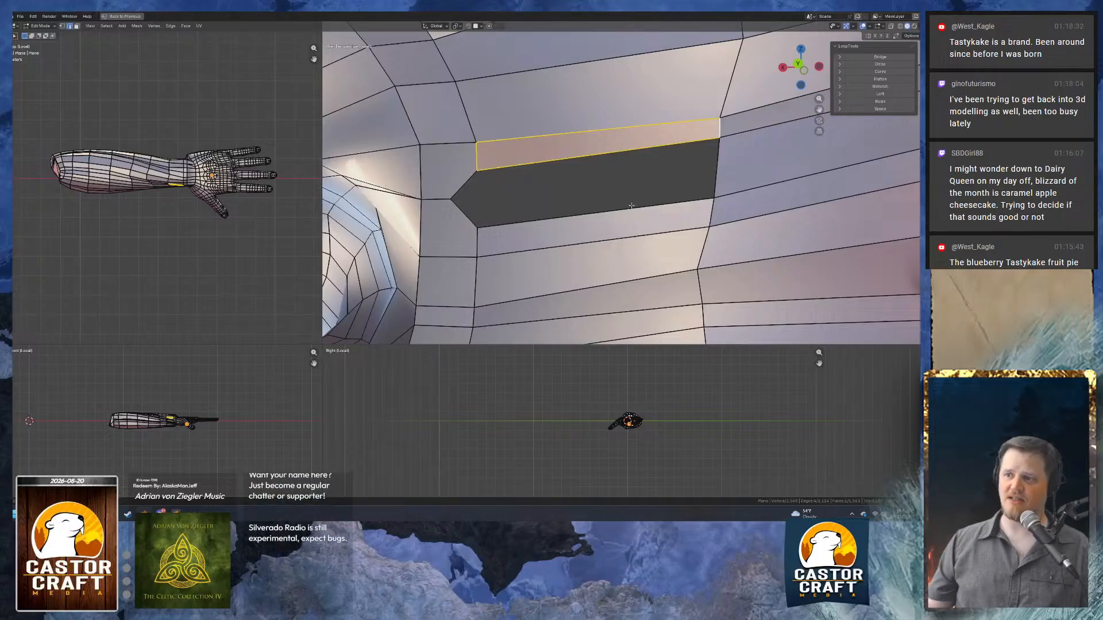
{"action": "left_click", "coordinate": [461, 189]}
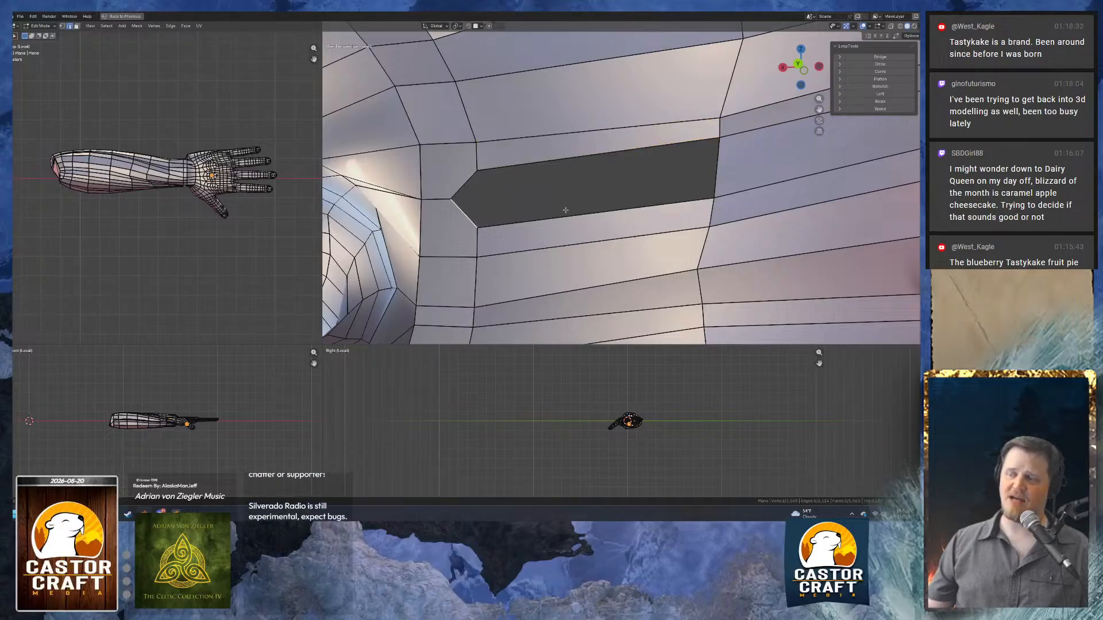
{"action": "left_click", "coordinate": [714, 173], "text": "shift"}
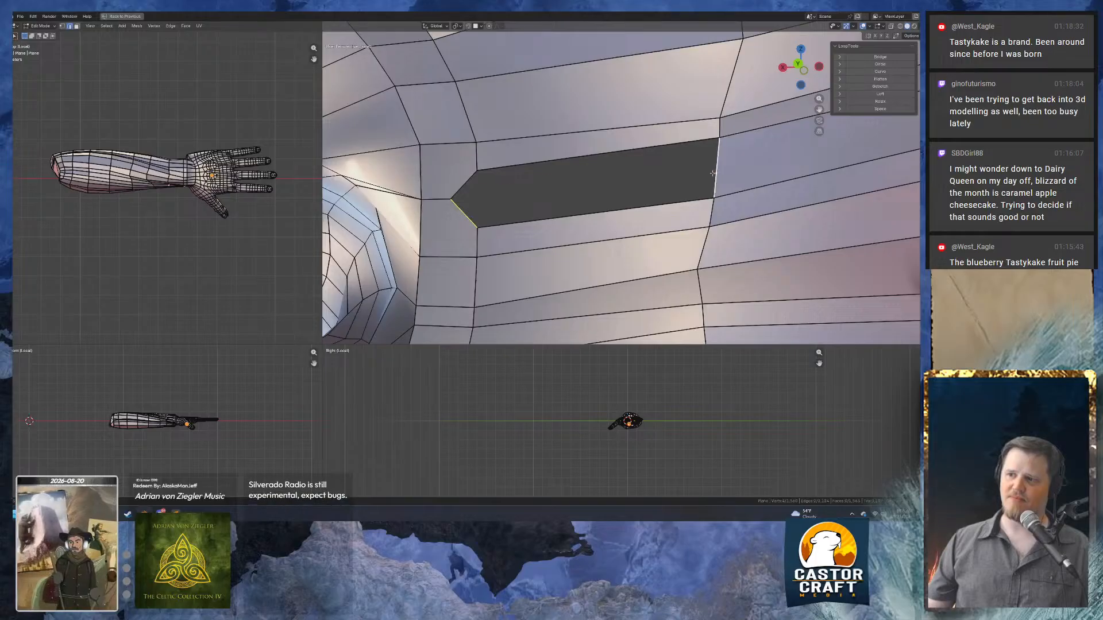
{"action": "key", "text": "f"}
Set snapping to Vertex and move the notch's corner vertex in line with the neighbouring wrist vertices.
{"action": "left_click", "coordinate": [484, 173]}
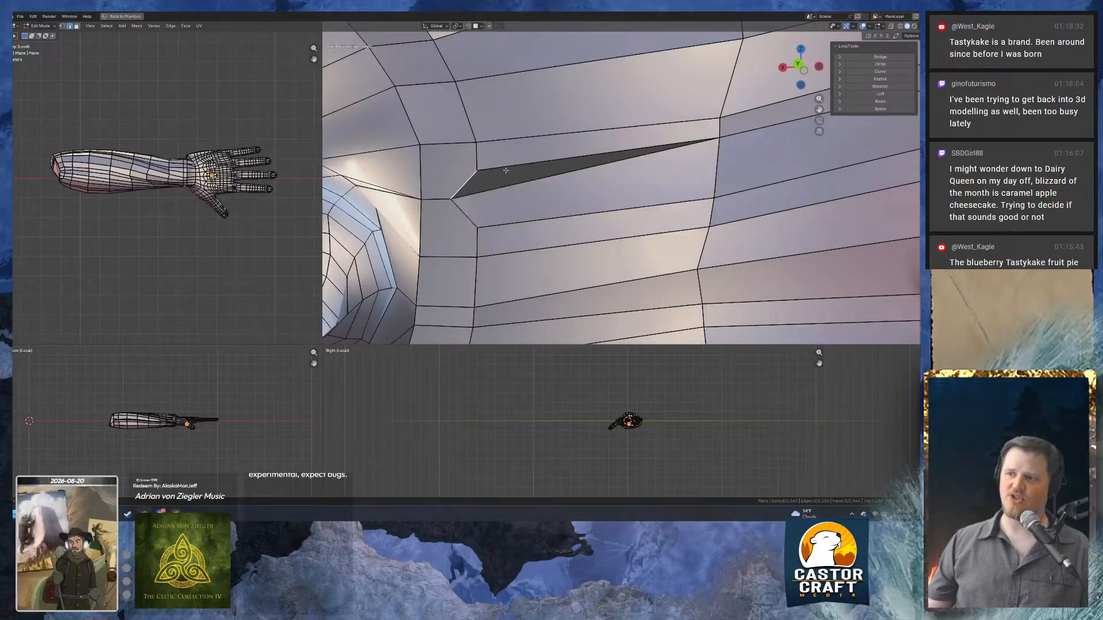
{"action": "key", "text": "1"}
{"action": "left_click", "coordinate": [478, 170]}
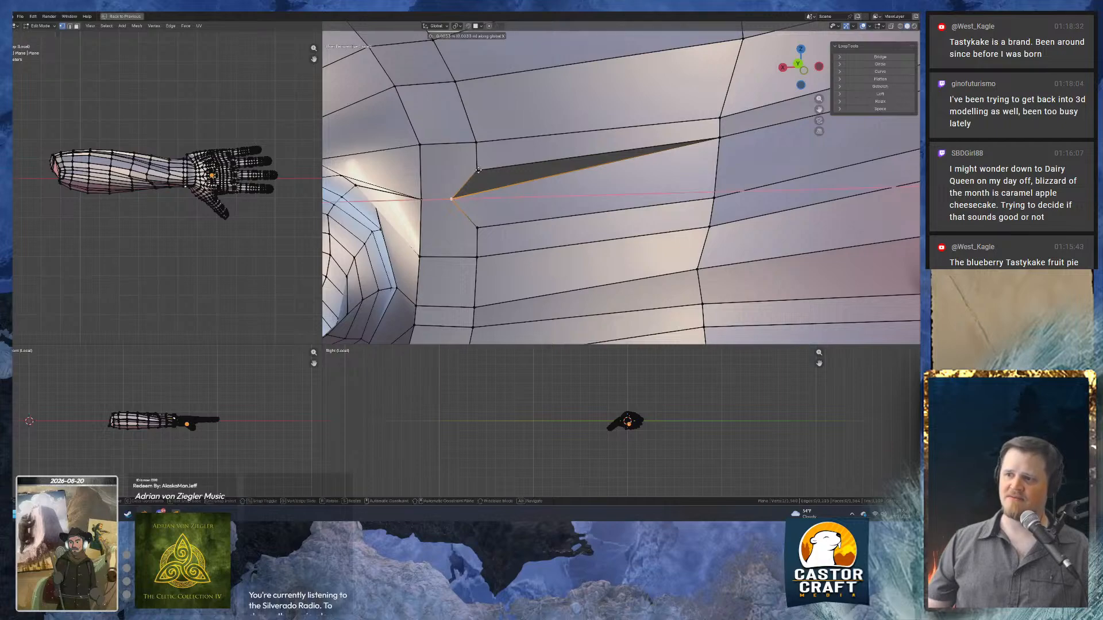
{"action": "left_click", "coordinate": [478, 27]}
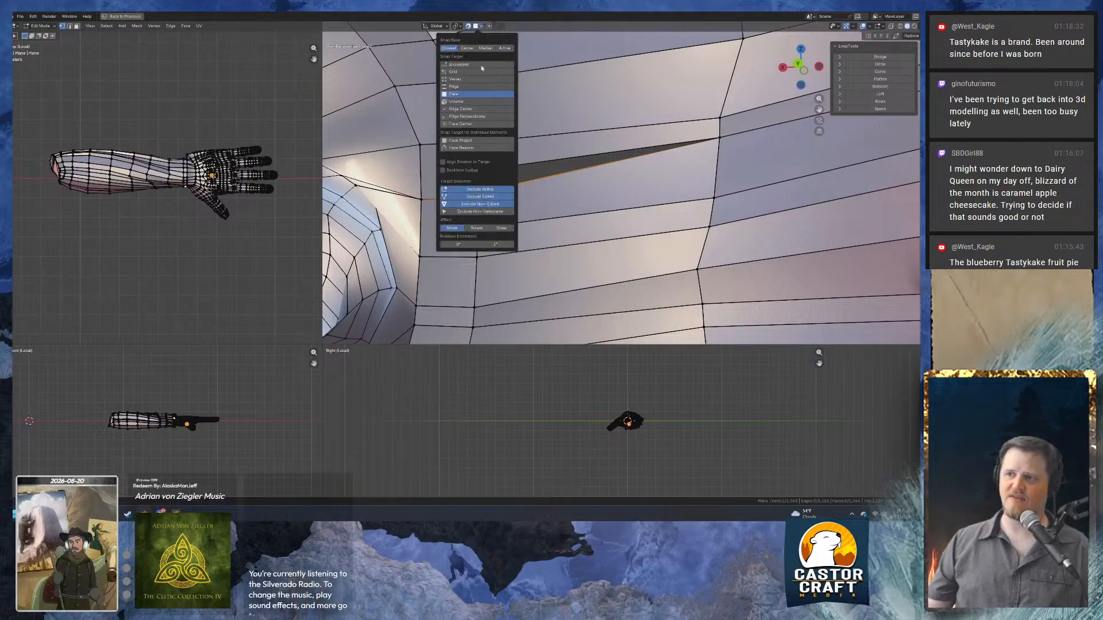
{"action": "left_click", "coordinate": [467, 80]}
{"action": "key", "text": "g"}
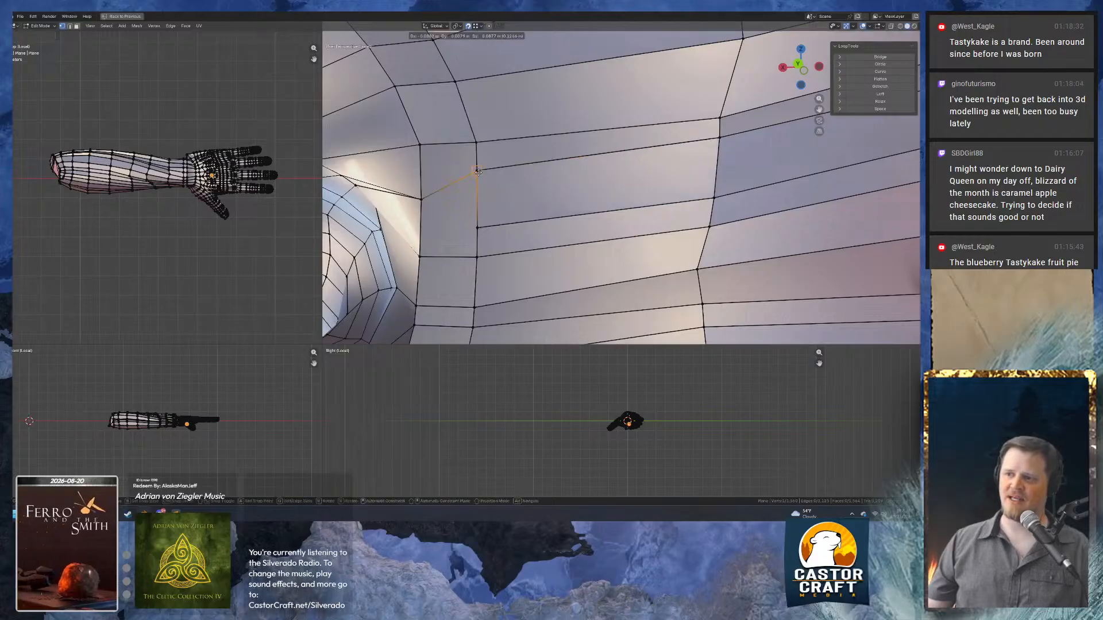
{"action": "left_click", "coordinate": [478, 171]}
Fill the triangular gap in the forearm, and connect the straightened corner vertex across the wrist strip to the hand.
{"action": "key", "text": "2"}
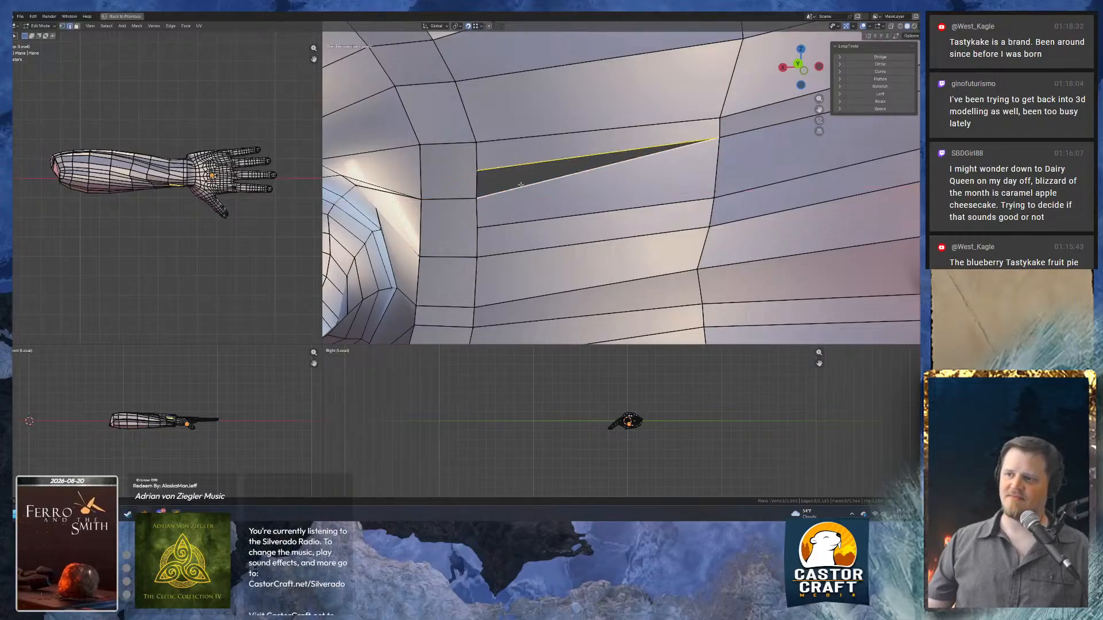
{"action": "key", "text": "f"}
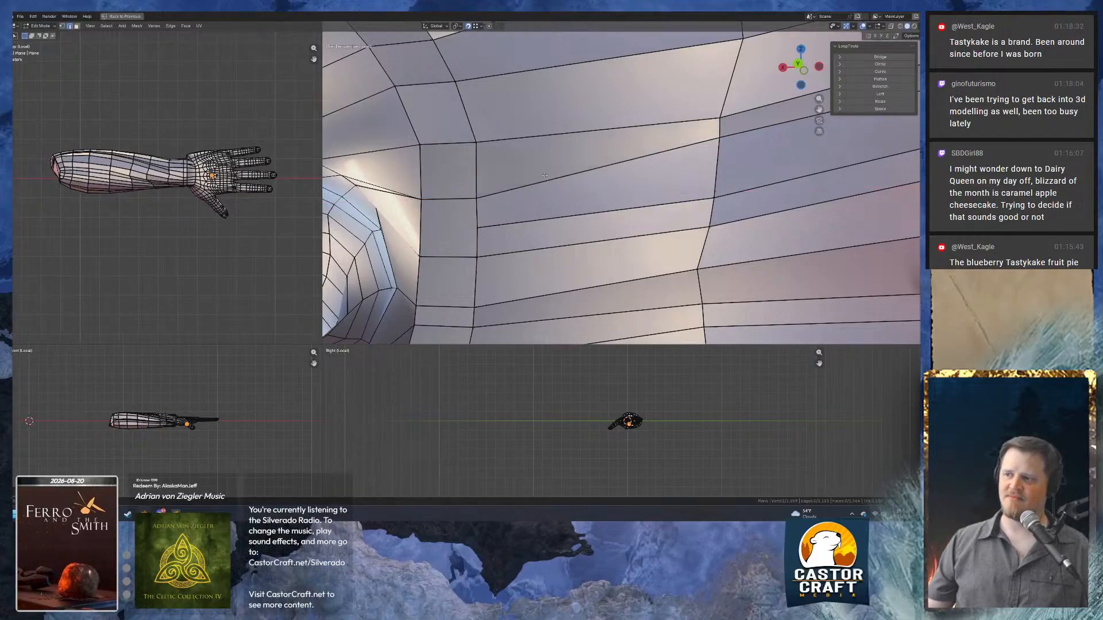
{"action": "middle_click_drag", "start_coordinate": [544, 175], "coordinate": [466, 193]}
{"action": "key", "text": "1"}
{"action": "mouse_move", "coordinate": [575, 198]}
{"action": "middle_mouse_down"}
{"action": "mouse_move", "coordinate": [587, 221]}
{"action": "mouse_move", "coordinate": [604, 213]}
{"action": "mouse_move", "coordinate": [573, 215]}
{"action": "middle_mouse_up"}
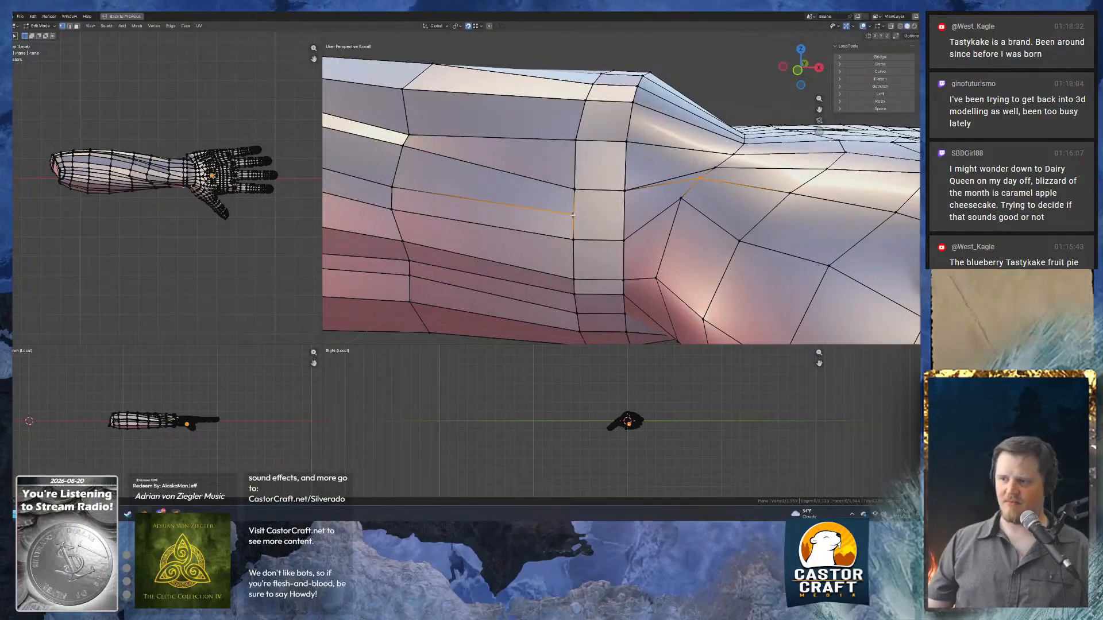
{"action": "key", "text": "j"}
{"action": "key", "text": "2"}
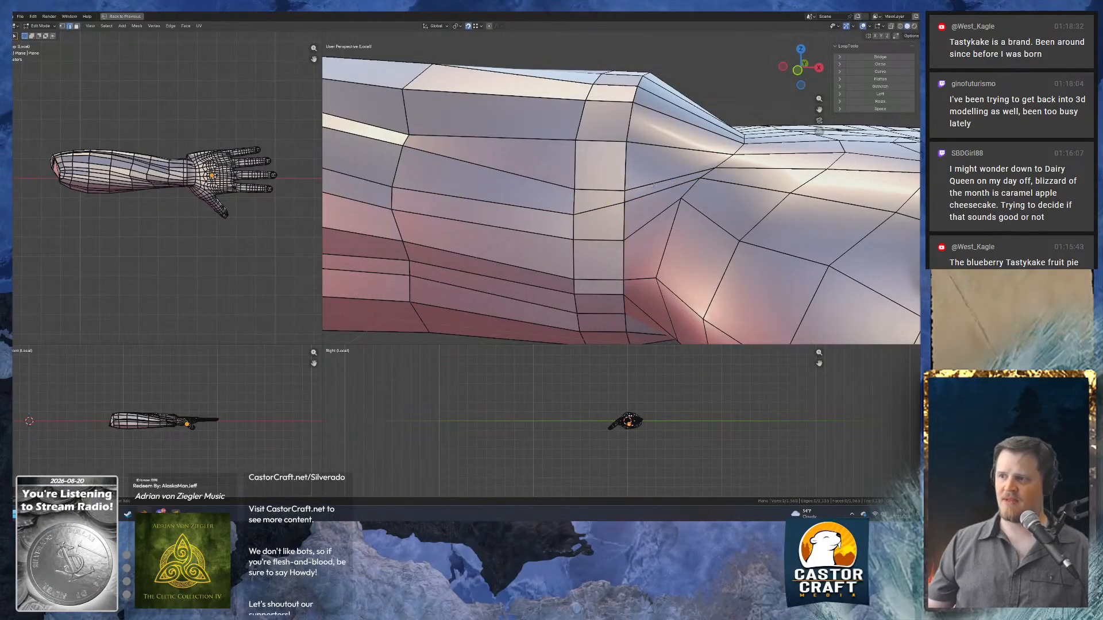
{"action": "scroll", "coordinate": [653, 186], "scroll_direction": "down", "scroll_amount": 3}
{"action": "middle_click_drag", "start_coordinate": [565, 186], "coordinate": [669, 123]}
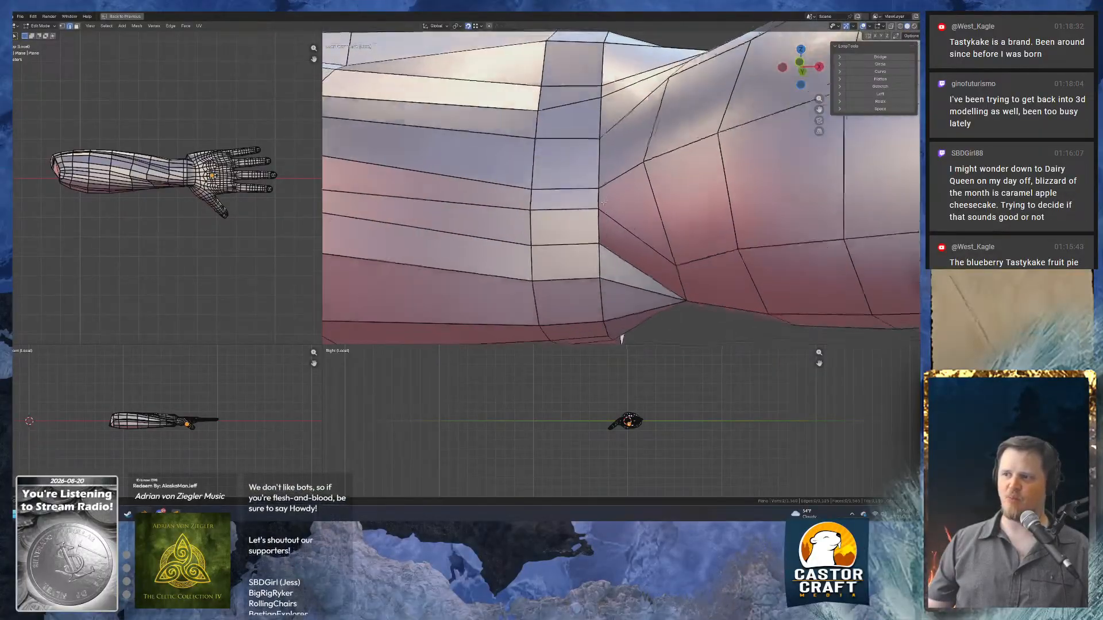
{"action": "middle_click_drag", "start_coordinate": [603, 203], "coordinate": [601, 194]}
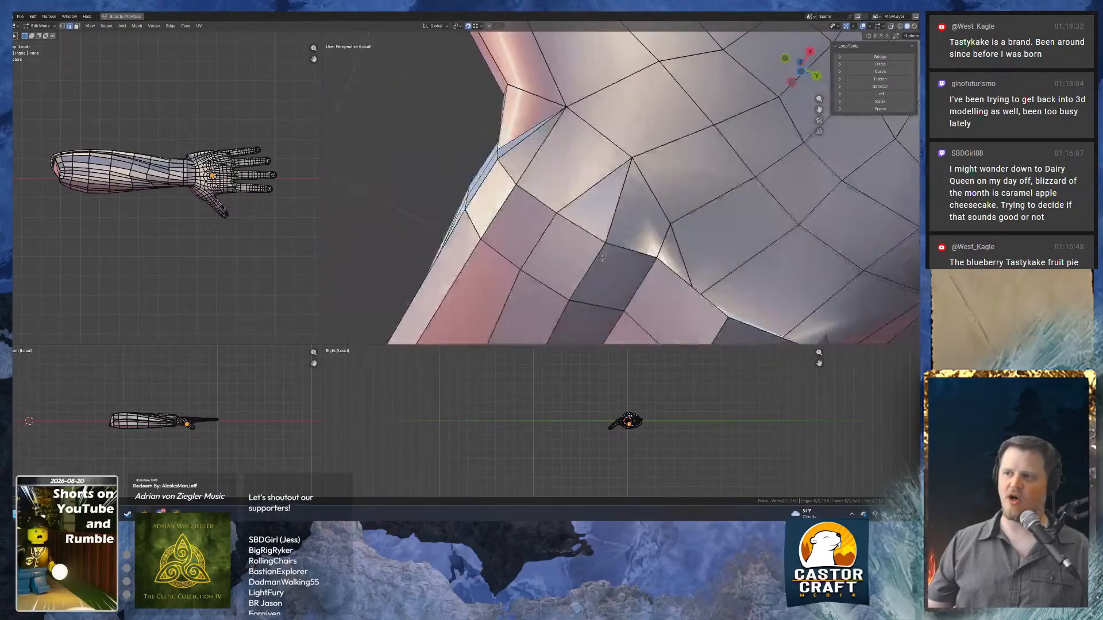
Connect the hand-side vertex beside the notch to the adjacent vertex on the wrist strip with a new edge.
{"action": "middle_click_drag", "start_coordinate": [601, 258], "coordinate": [642, 281]}
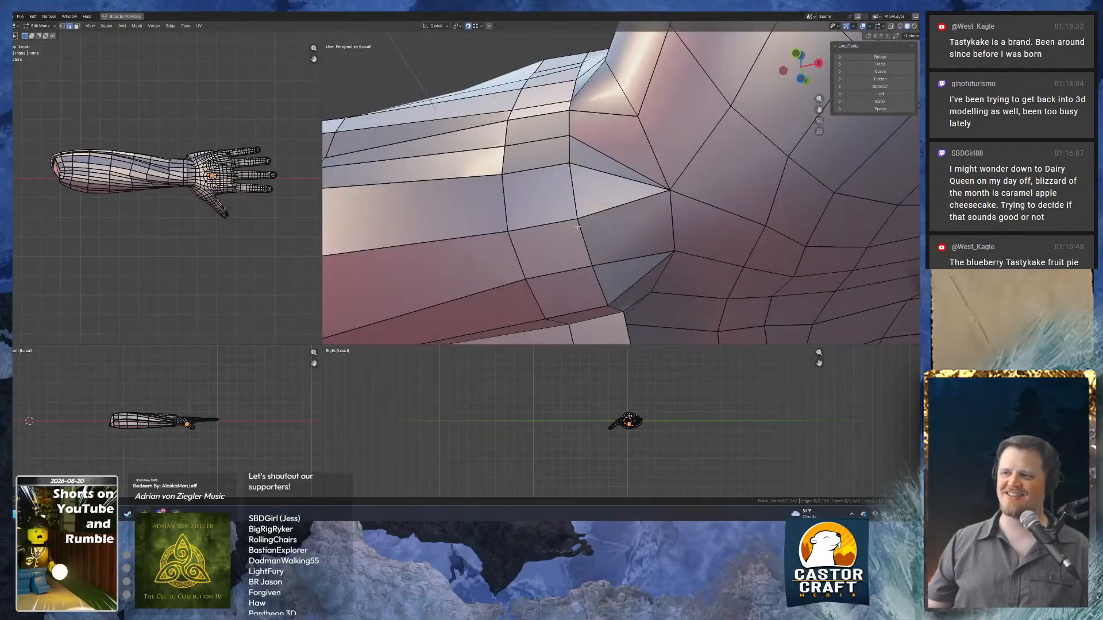
{"action": "middle_click_drag", "start_coordinate": [577, 227], "coordinate": [608, 188]}
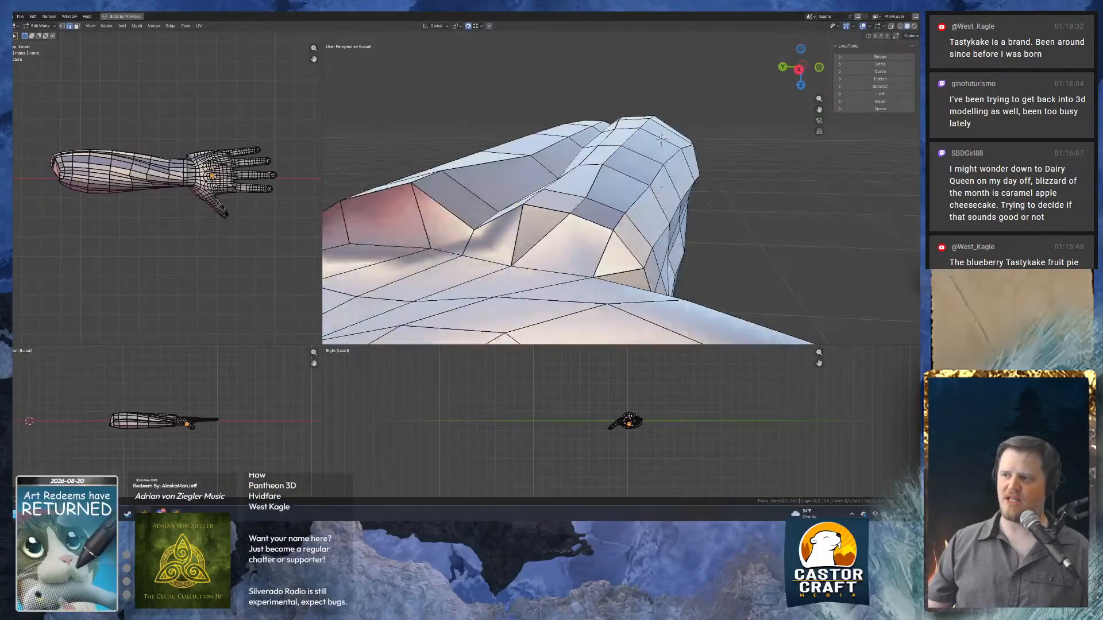
{"action": "middle_click_drag", "start_coordinate": [618, 134], "coordinate": [655, 117]}
{"action": "middle_click_drag", "start_coordinate": [575, 195], "coordinate": [501, 229]}
{"action": "key", "text": "1"}
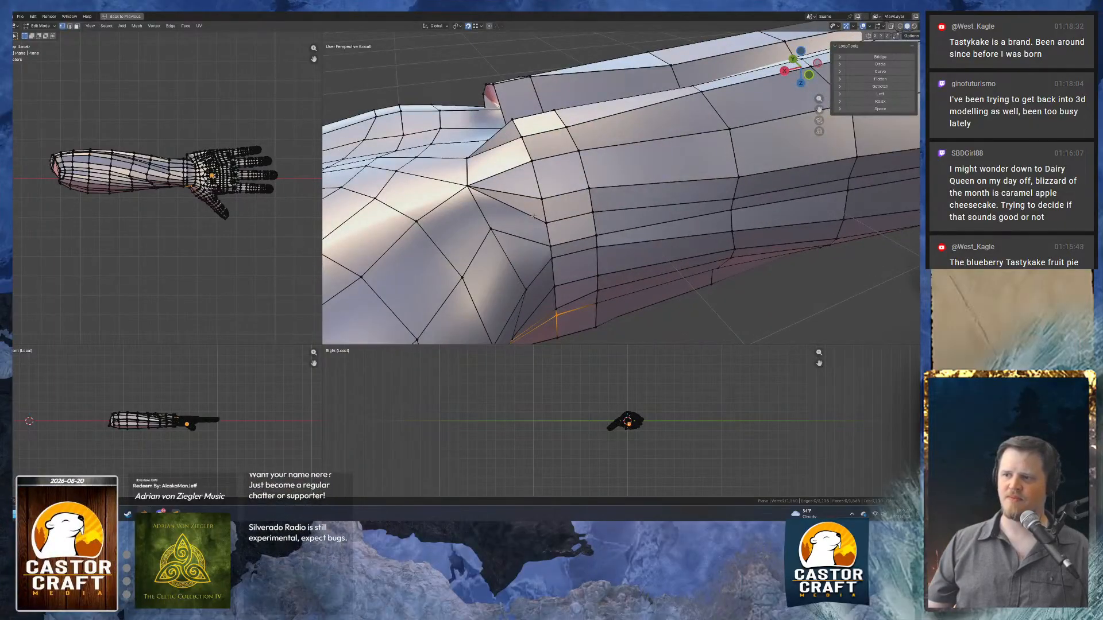
{"action": "key", "text": "j"}
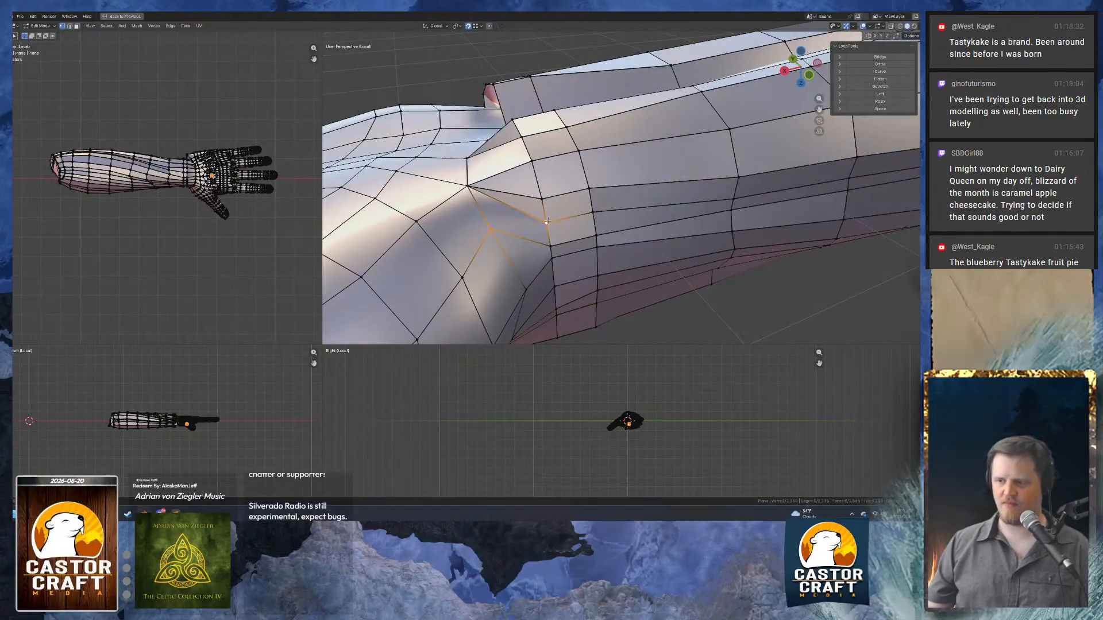
{"action": "key", "text": "2"}
{"action": "middle_click_drag", "start_coordinate": [513, 213], "coordinate": [508, 255]}
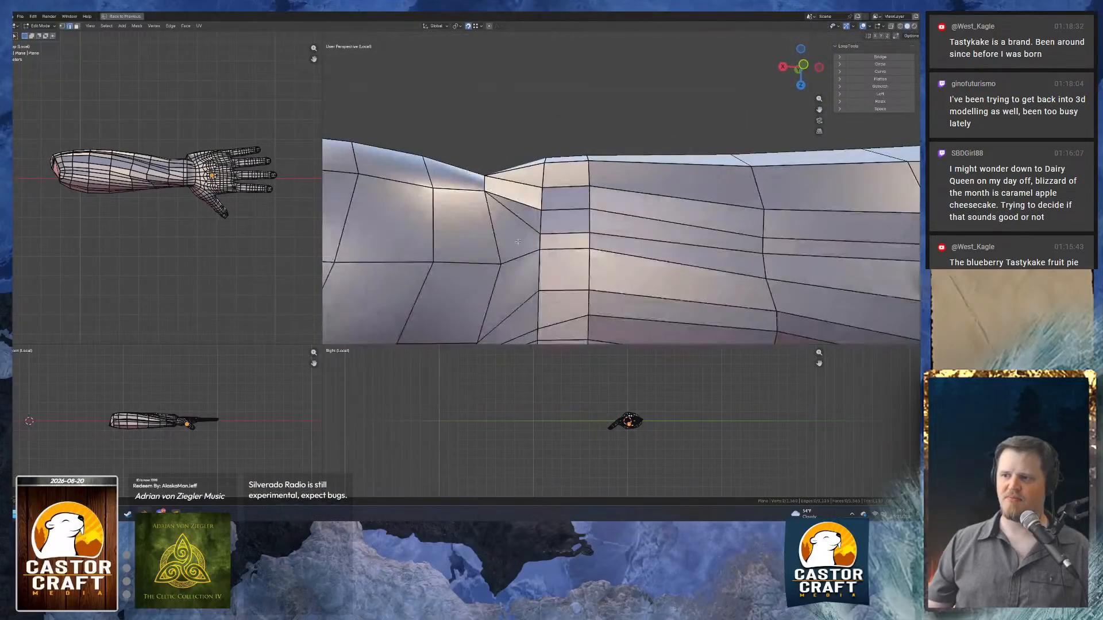
Connect the next hand vertex to the wrist strip vertex below the previous connection.
{"action": "key", "text": "1"}
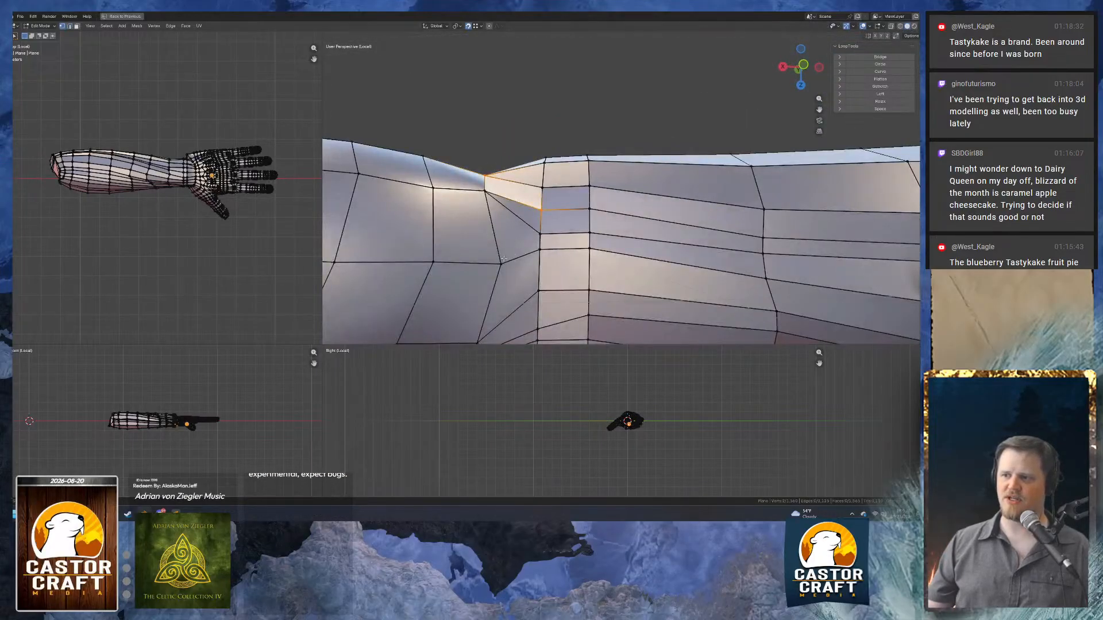
{"action": "left_click", "coordinate": [501, 263]}
{"action": "left_click", "coordinate": [538, 234], "text": "shift"}
{"action": "key", "text": "j"}
{"action": "key", "text": "2"}
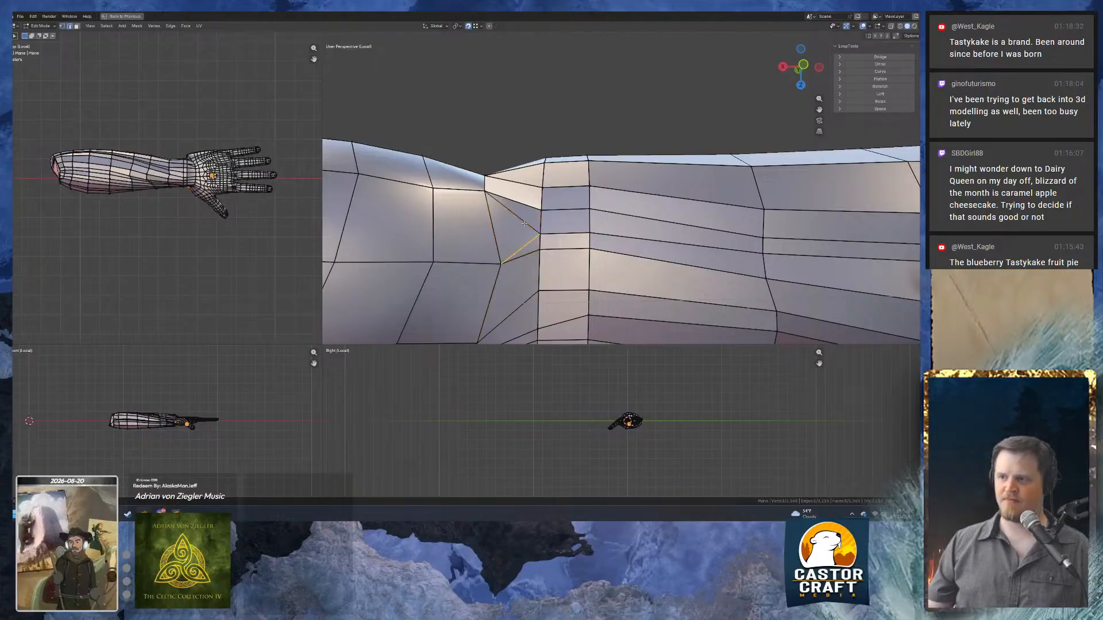
Examine how the forearm's lengthwise edge loops run across the wrist into the hand, selecting several loops on different sides.
{"action": "middle_click_drag", "start_coordinate": [534, 240], "coordinate": [565, 224]}
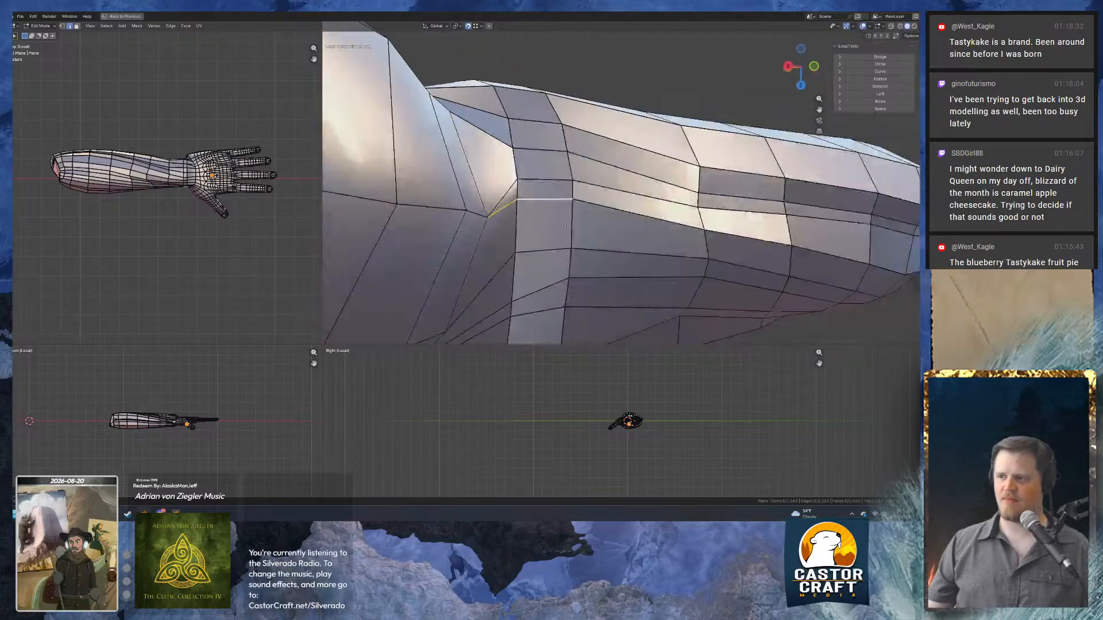
{"action": "left_click", "coordinate": [640, 218], "text": "alt"}
{"action": "scroll", "coordinate": [640, 217], "scroll_direction": "down", "scroll_amount": 3}
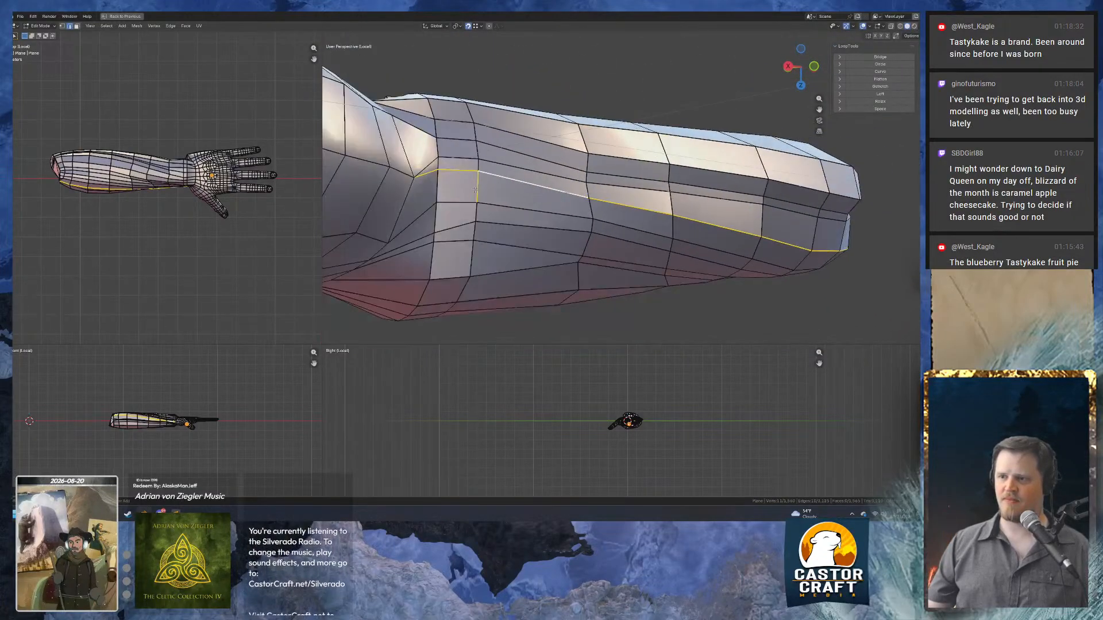
{"action": "middle_click_drag", "start_coordinate": [495, 201], "coordinate": [535, 278]}
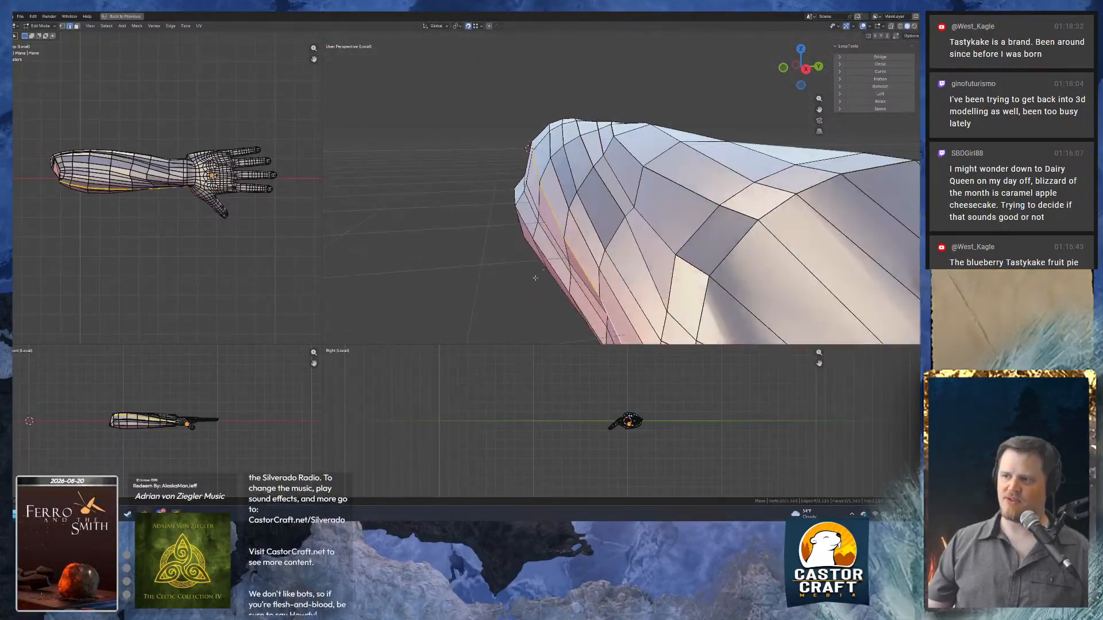
{"action": "left_click", "coordinate": [596, 224], "text": "alt"}
{"action": "scroll", "coordinate": [606, 232], "scroll_direction": "down", "scroll_amount": 3}
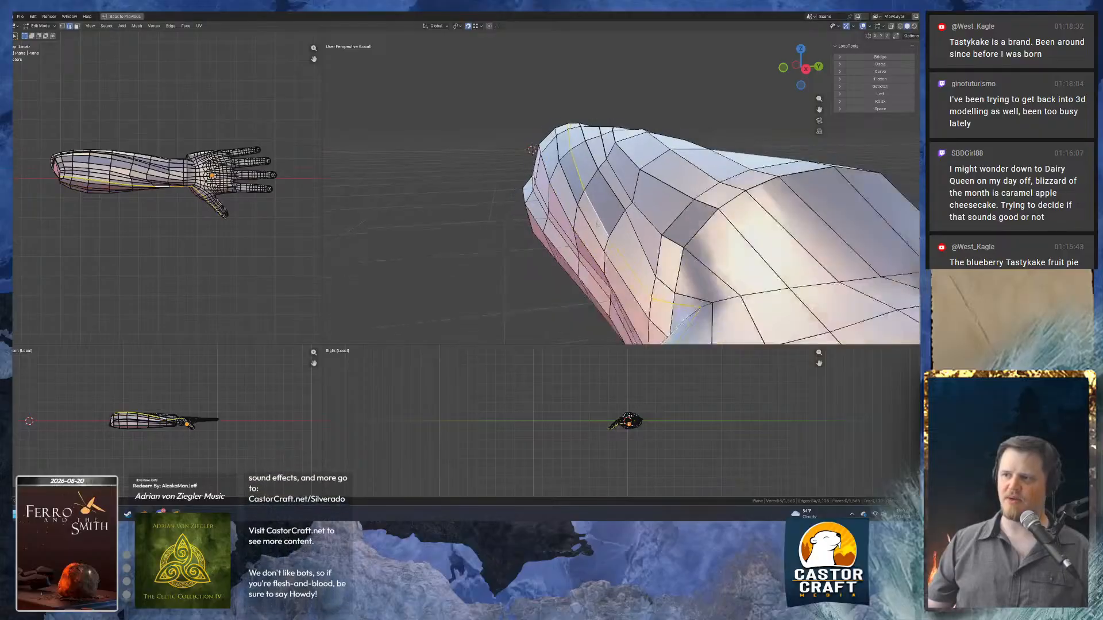
{"action": "middle_click_drag", "start_coordinate": [619, 248], "coordinate": [587, 248]}
{"action": "left_click", "coordinate": [642, 190]}
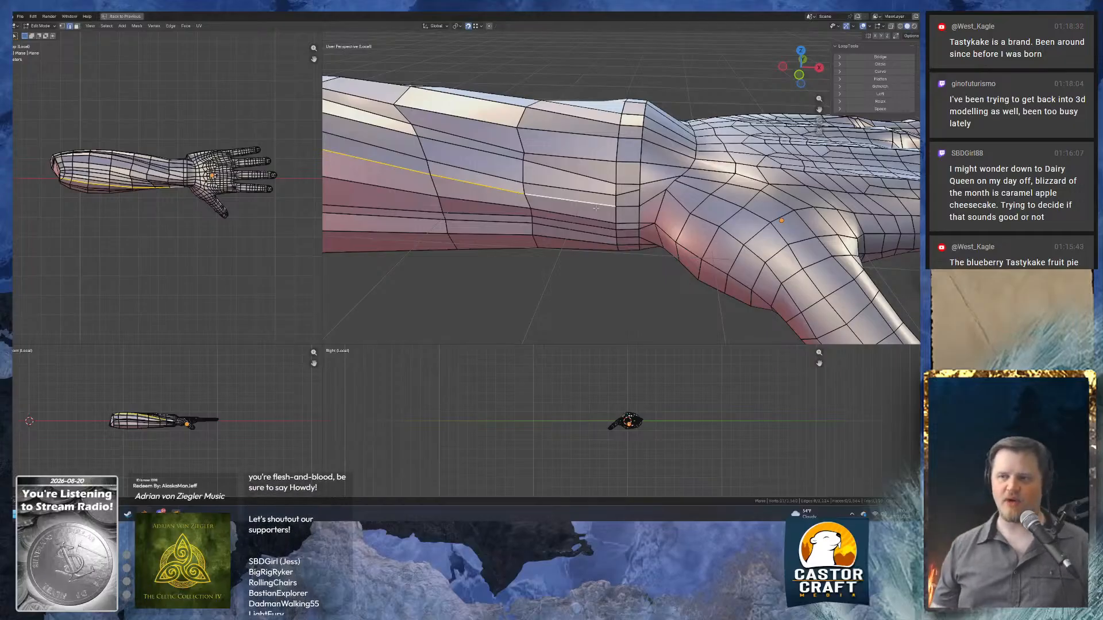
Slide two neighbouring cross edges of the wrist strip on the thumb side upward to space them evenly.
{"action": "mouse_move", "coordinate": [683, 177]}
{"action": "middle_mouse_down"}
{"action": "mouse_move", "coordinate": [632, 193]}
{"action": "mouse_move", "coordinate": [581, 171]}
{"action": "mouse_move", "coordinate": [694, 188]}
{"action": "middle_mouse_up"}
{"action": "scroll", "coordinate": [582, 171], "scroll_direction": "up", "scroll_amount": 5}
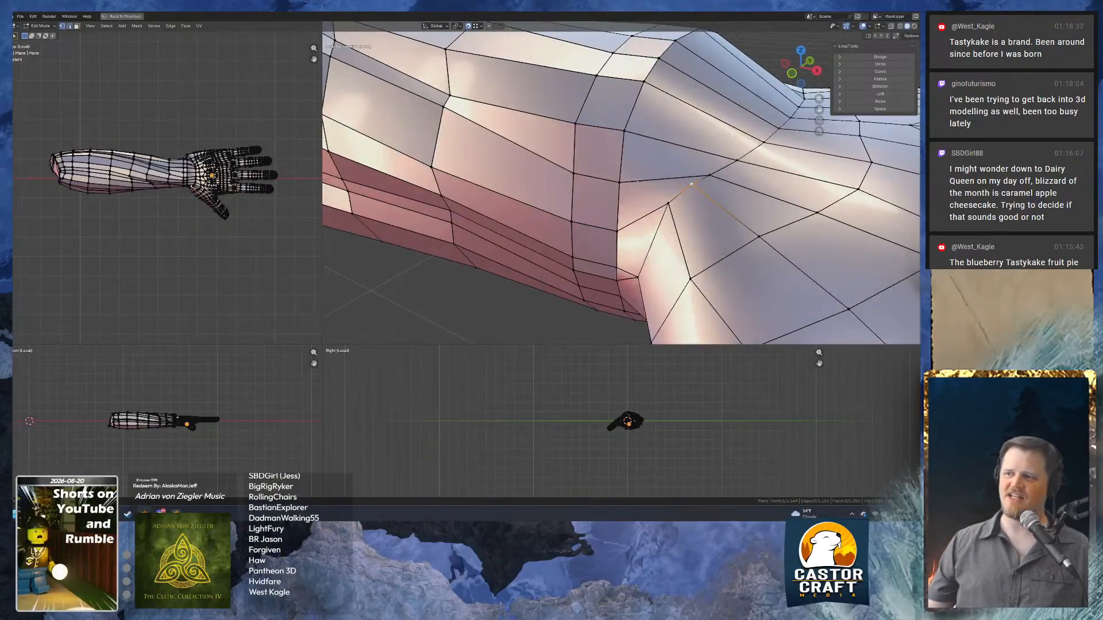
{"action": "left_click", "coordinate": [597, 177]}
{"action": "key", "text": "shift+v"}
{"action": "left_click", "coordinate": [601, 144]}
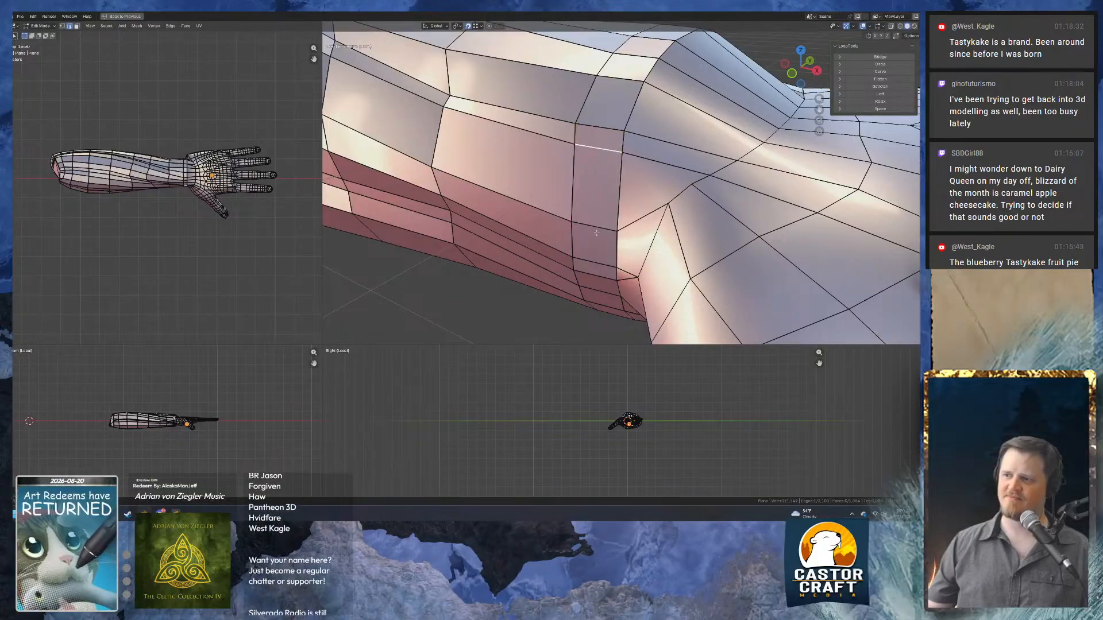
{"action": "key", "text": "shift+v"}
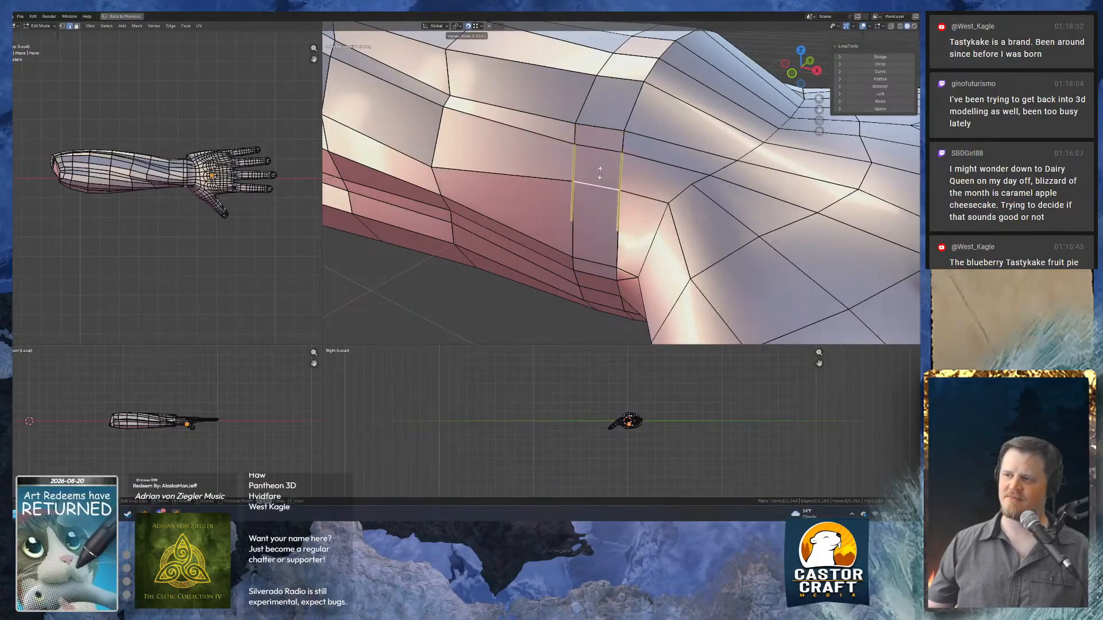
{"action": "left_click", "coordinate": [599, 173]}
Connect the slid edge's wrist vertex to the upper hand vertex, and dissolve the old edge beneath it.
{"action": "key", "text": "1"}
{"action": "left_click", "coordinate": [692, 183]}
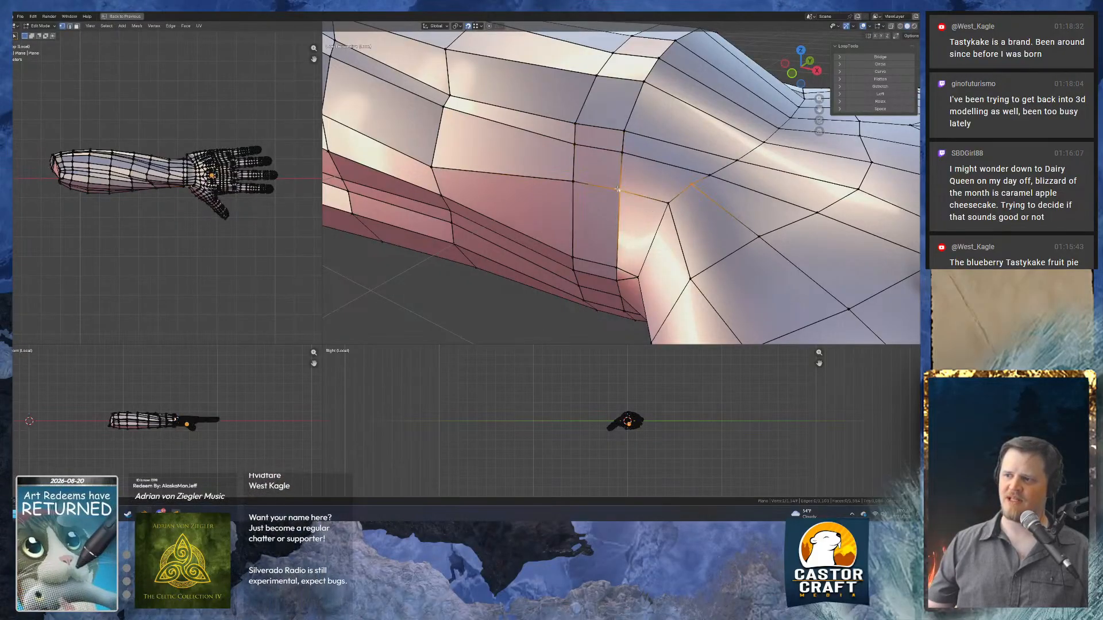
{"action": "key", "text": "2"}
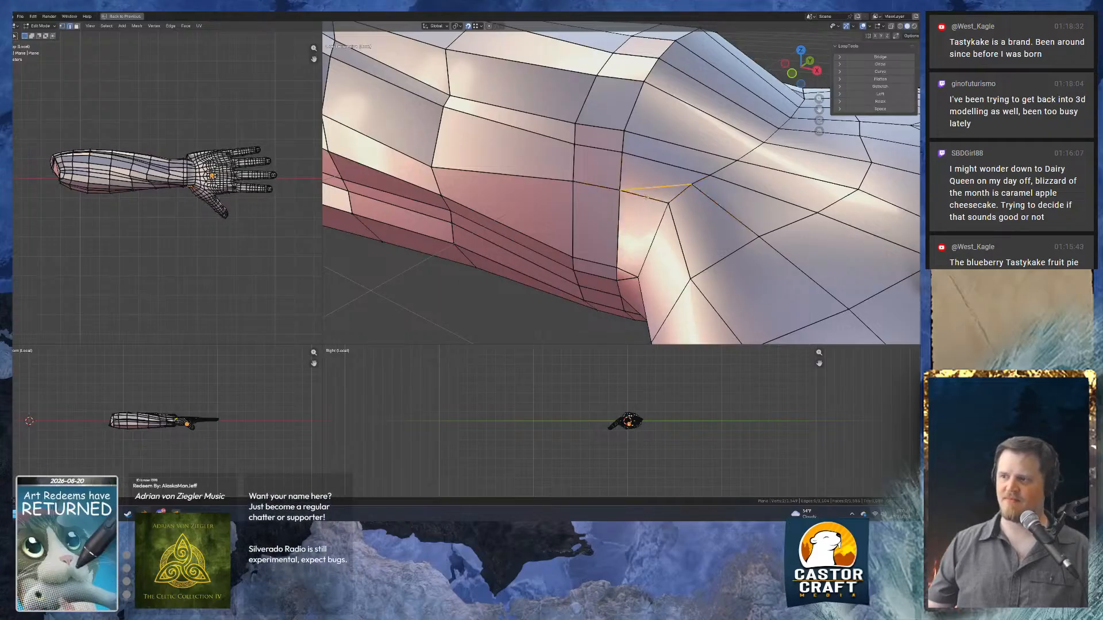
{"action": "left_click", "coordinate": [648, 197]}
{"action": "key", "text": "ctrl+x"}
Slide the next lower wrist strip edge upward, connect its end to the neighbouring hand vertex, and dissolve the leftover edge.
{"action": "key", "text": "1"}
{"action": "key", "text": "2"}
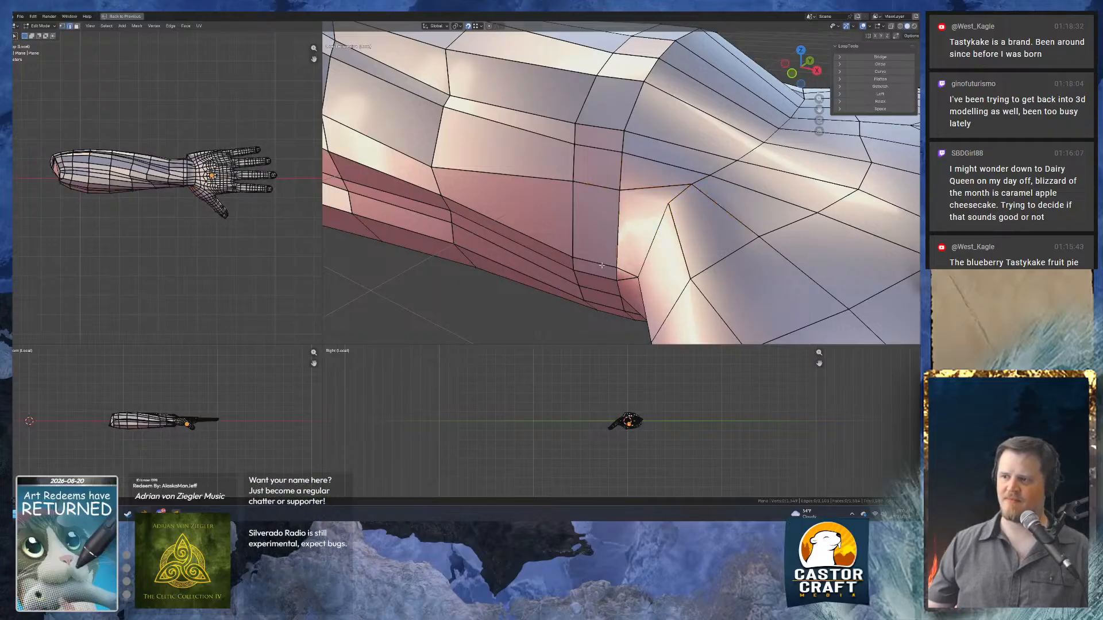
{"action": "left_click", "coordinate": [602, 262]}
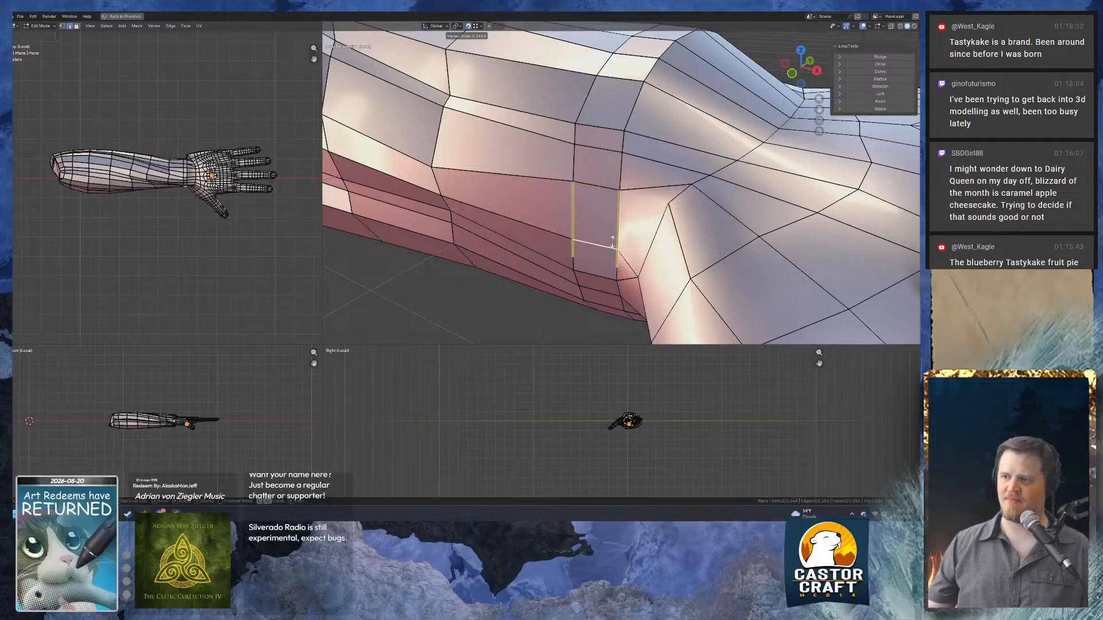
{"action": "middle_click_drag", "start_coordinate": [601, 265], "coordinate": [636, 207]}
{"action": "key", "text": "1"}
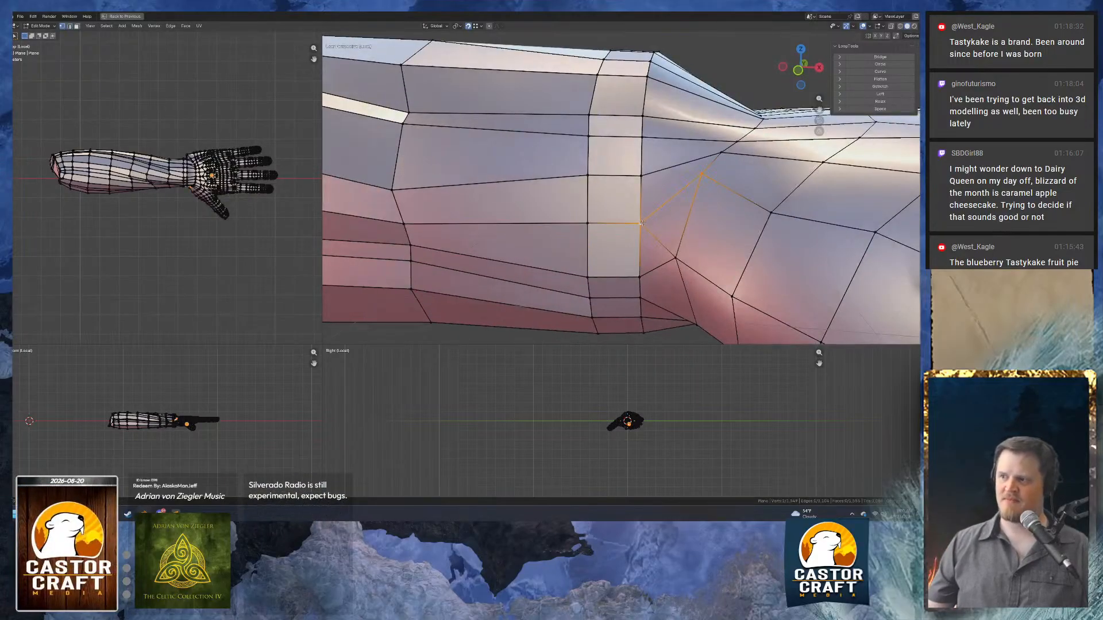
{"action": "key", "text": "2"}
{"action": "key", "text": "ctrl+x"}
Select the entire connected arm and hand mesh and merge its vertices by distance.
{"action": "scroll", "coordinate": [649, 244], "scroll_direction": "down", "scroll_amount": 2}
{"action": "middle_click_drag", "start_coordinate": [649, 243], "coordinate": [659, 226]}
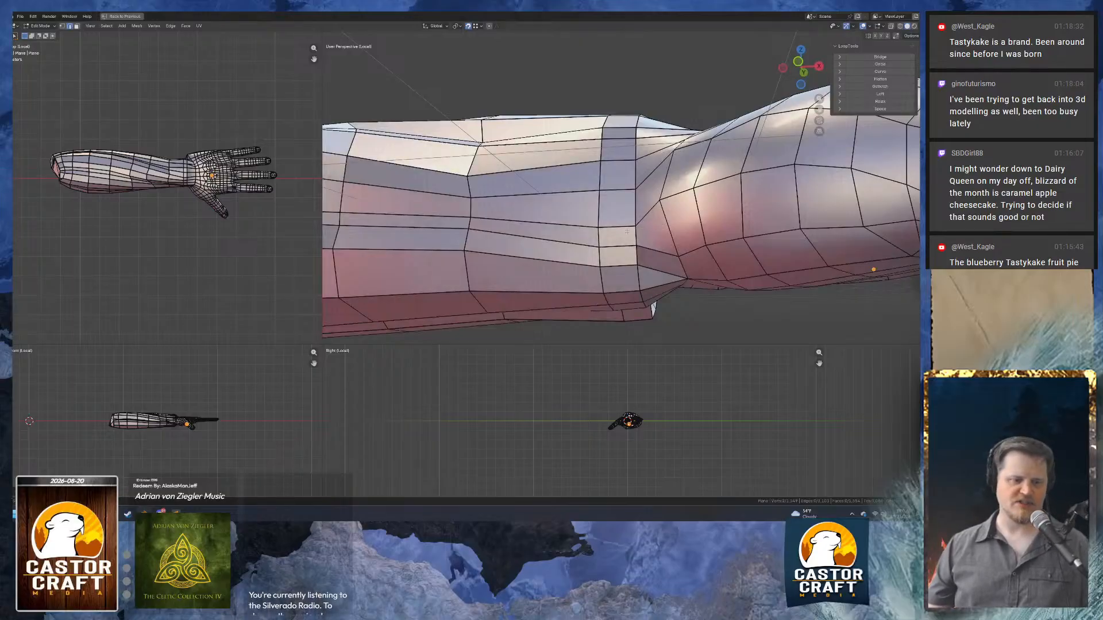
{"action": "middle_click_drag", "start_coordinate": [626, 231], "coordinate": [583, 248]}
{"action": "key", "text": "Tab"}
{"action": "key", "text": "Tab"}
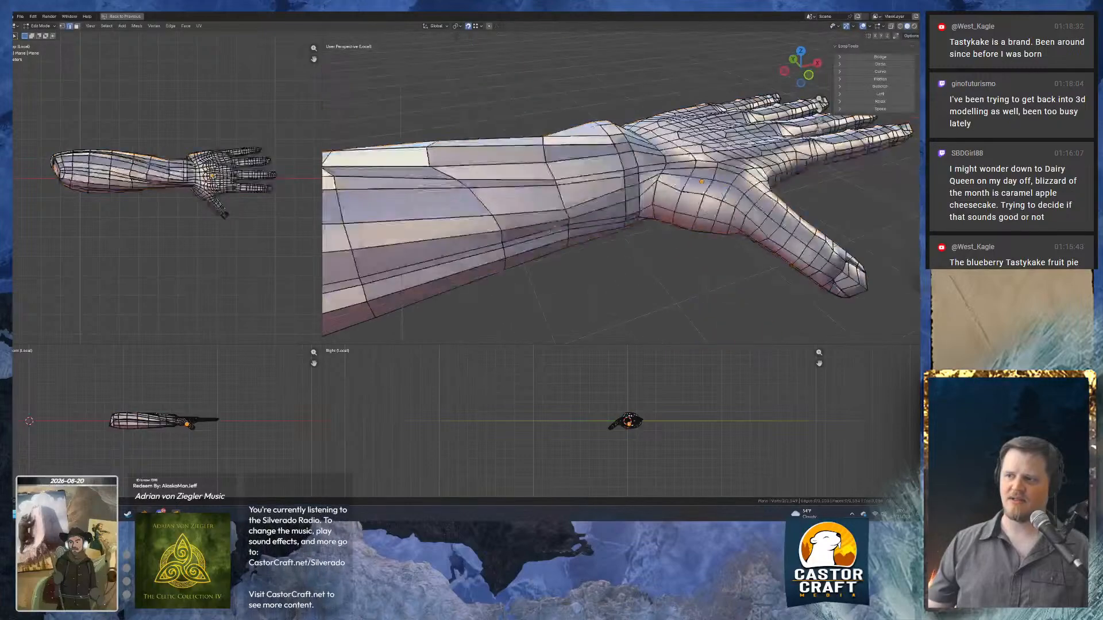
{"action": "key", "text": "l"}
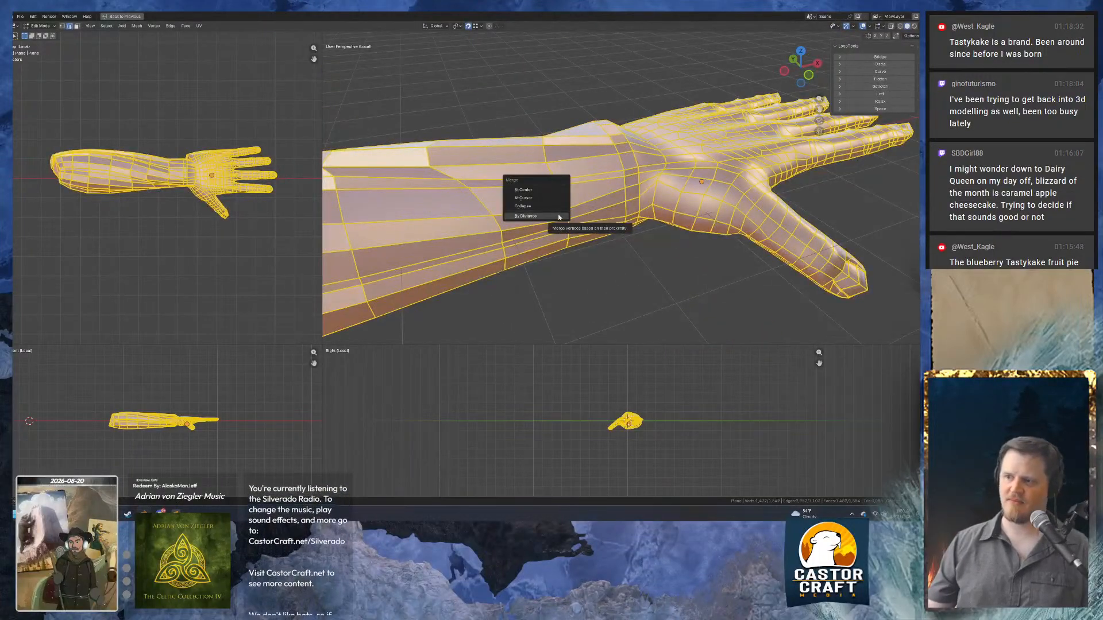
{"action": "left_click", "coordinate": [556, 217]}
Try a Limited Dissolve on the whole arm mesh.
{"action": "key", "text": "x"}
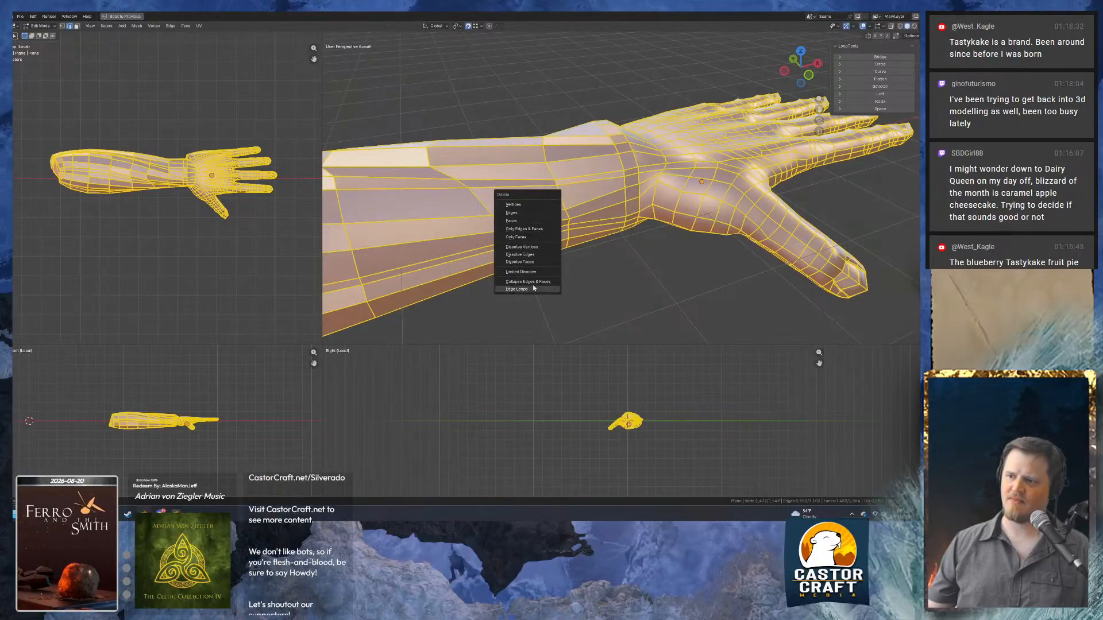
{"action": "left_click", "coordinate": [535, 271]}
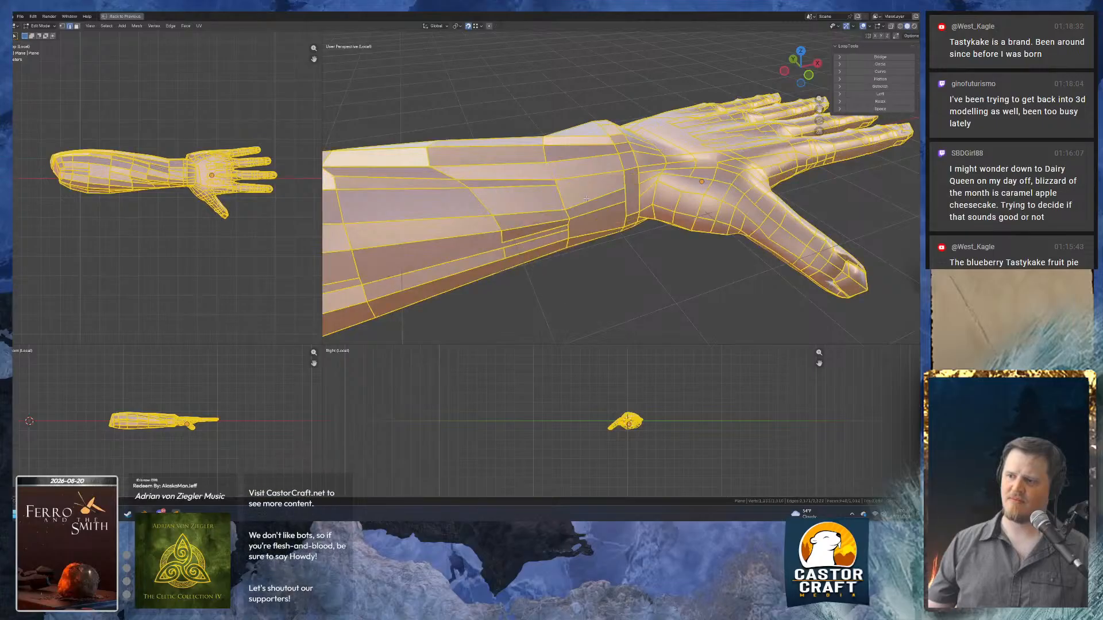
{"action": "key", "text": "ctrl+z"}
Repeat Merge by Distance on the selected arm mesh, and clear the selection.
{"action": "middle_click_drag", "start_coordinate": [586, 198], "coordinate": [550, 194]}
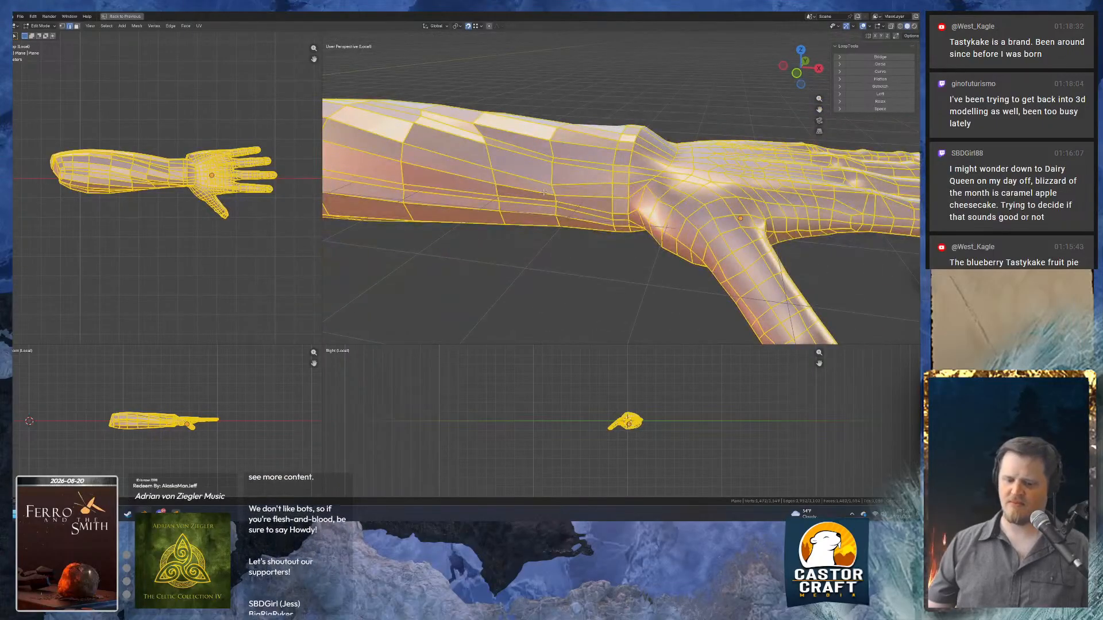
{"action": "key", "text": "m"}
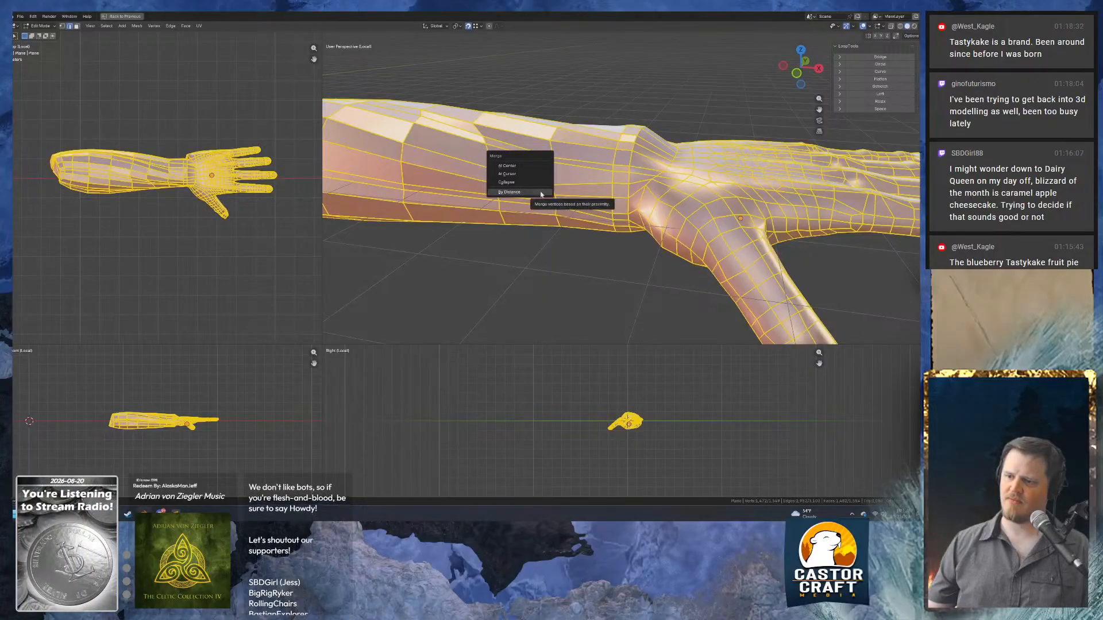
{"action": "left_click", "coordinate": [541, 194]}
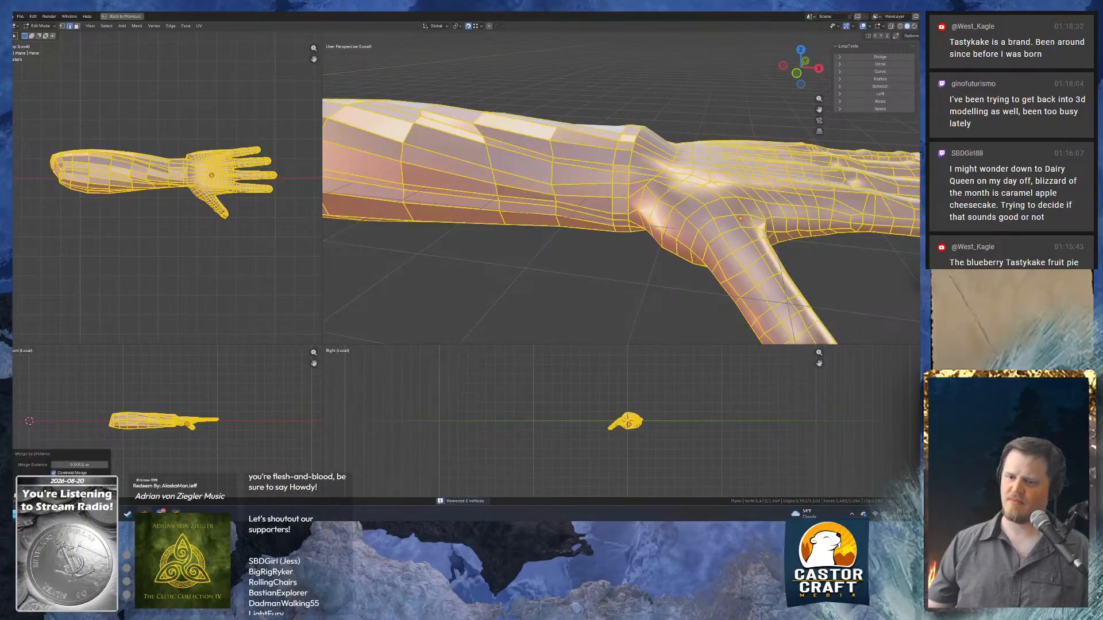
{"action": "left_click", "coordinate": [609, 352]}
{"action": "middle_click_drag", "start_coordinate": [549, 244], "coordinate": [572, 239]}
{"action": "key", "text": "Tab"}
{"action": "key", "text": "Tab"}
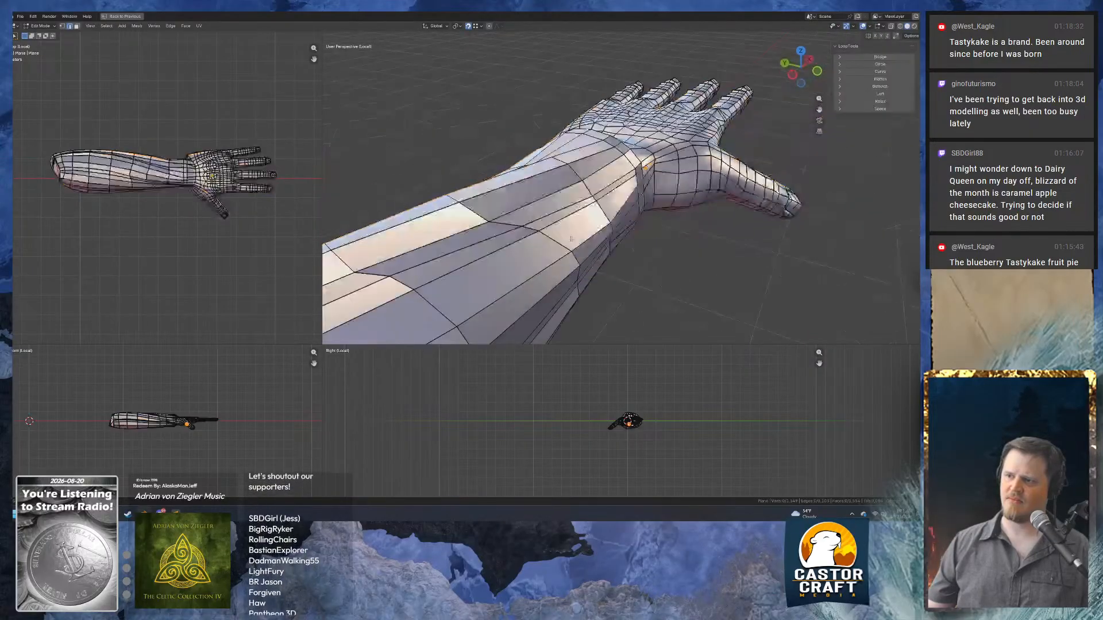
Select all of the mesh and merge it by distance using an increased merge distance.
{"action": "key", "text": "a"}
{"action": "key", "text": "m"}
{"action": "key", "text": "Escape"}
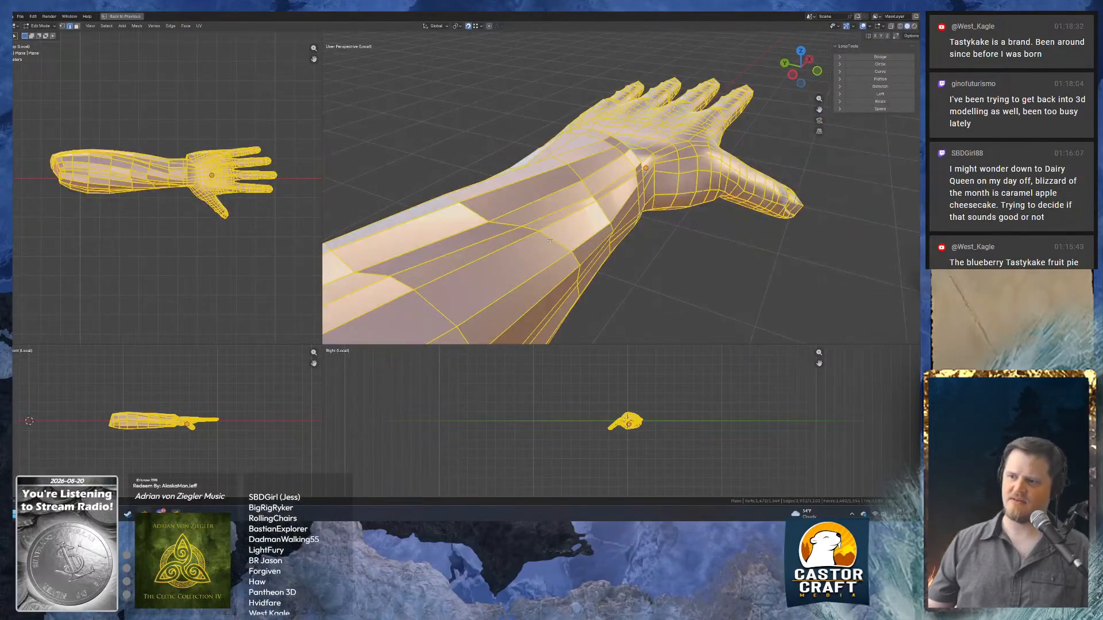
{"action": "key", "text": "m"}
{"action": "left_click", "coordinate": [550, 240]}
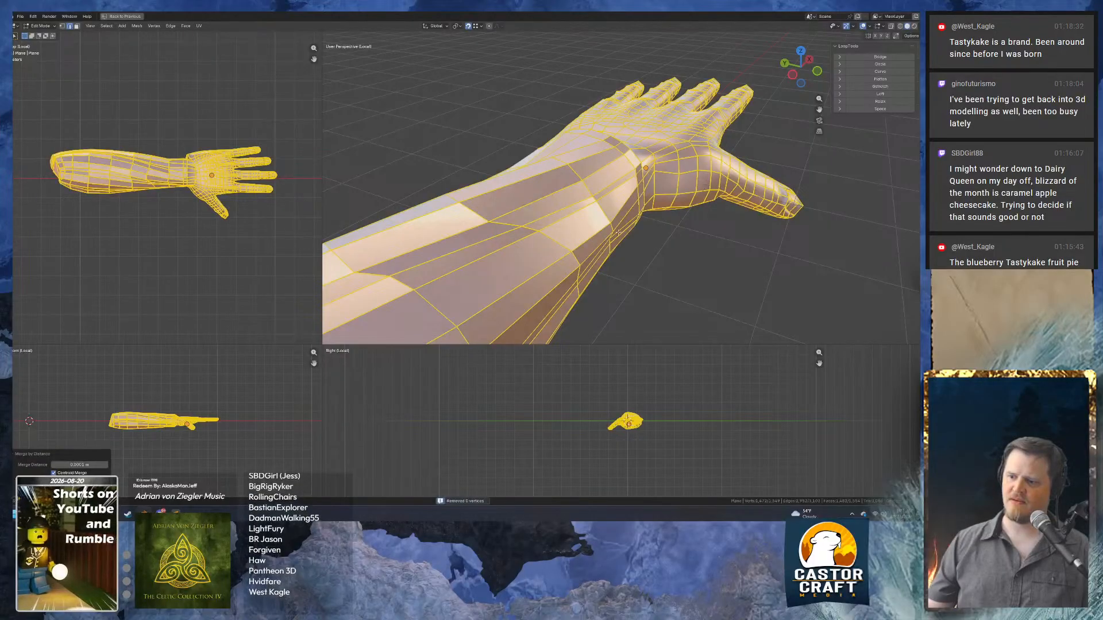
{"action": "middle_click_drag", "start_coordinate": [550, 240], "coordinate": [520, 220]}
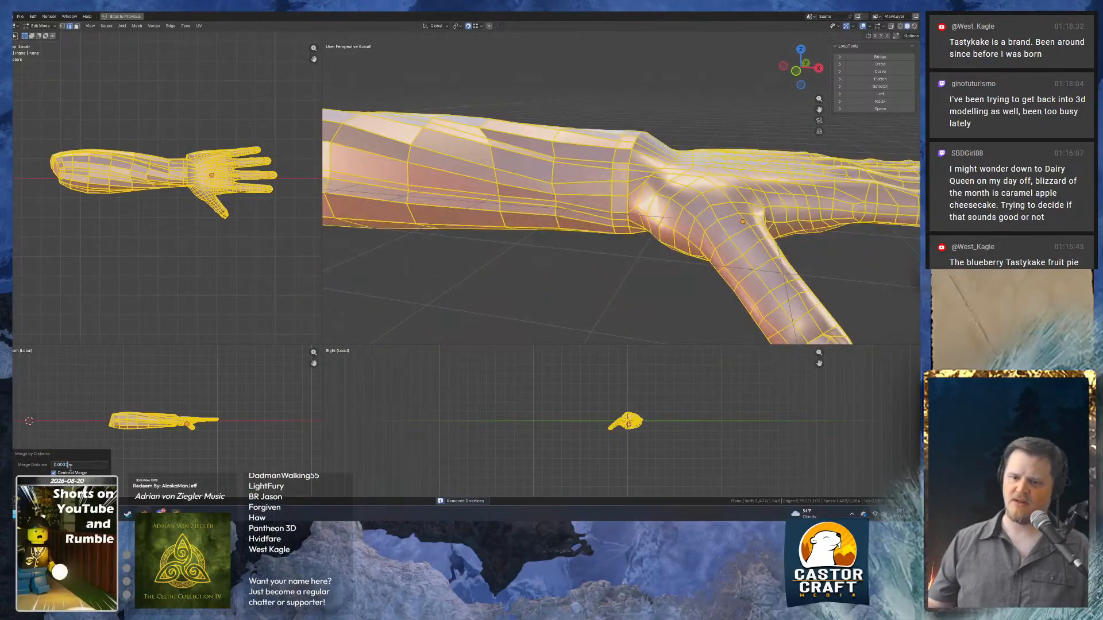
{"action": "key", "text": "Left"}
{"action": "key", "text": "BackSpace"}
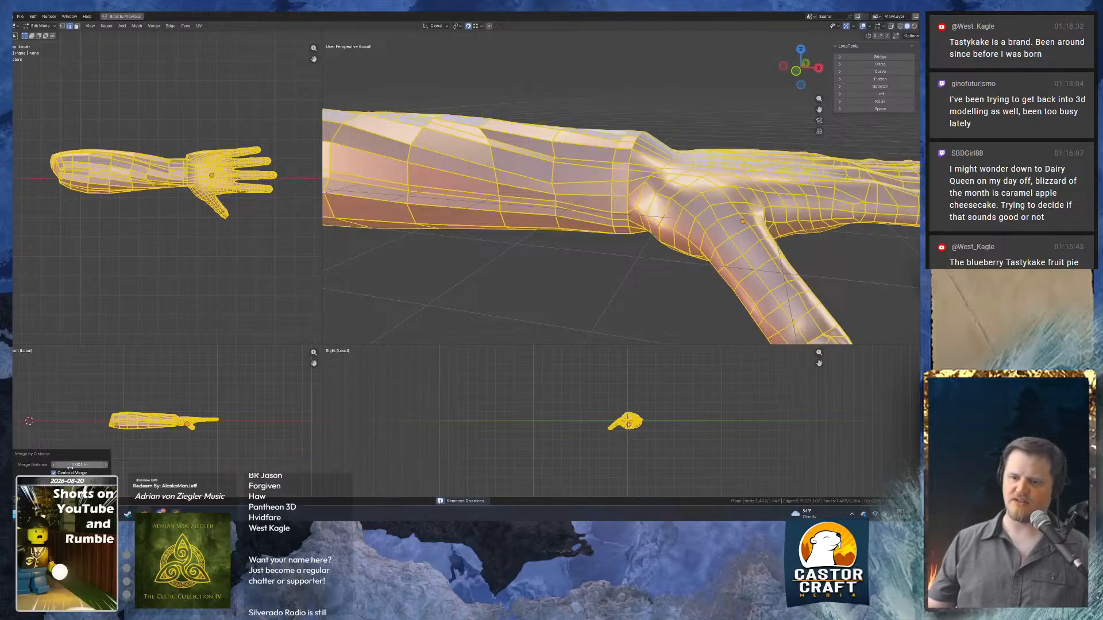
{"action": "left_click", "coordinate": [63, 464]}
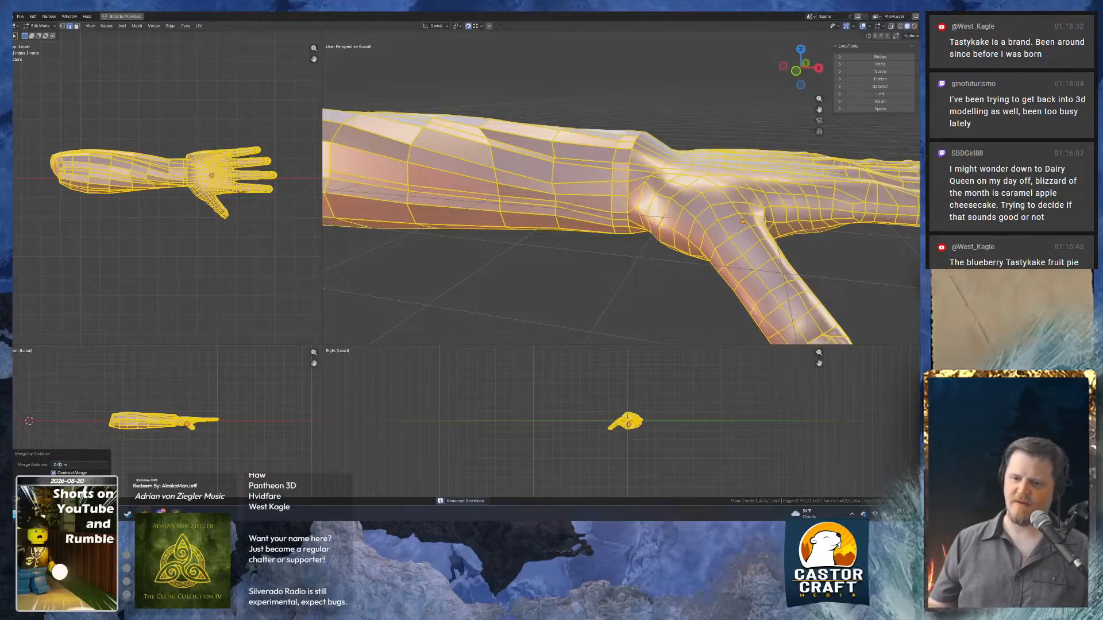
{"action": "key", "text": "Return"}
{"action": "middle_click_drag", "start_coordinate": [610, 201], "coordinate": [651, 246]}
{"action": "key", "text": "Tab"}
{"action": "key", "text": "Tab"}
{"action": "key", "text": "Tab"}
{"action": "key", "text": "Tab"}
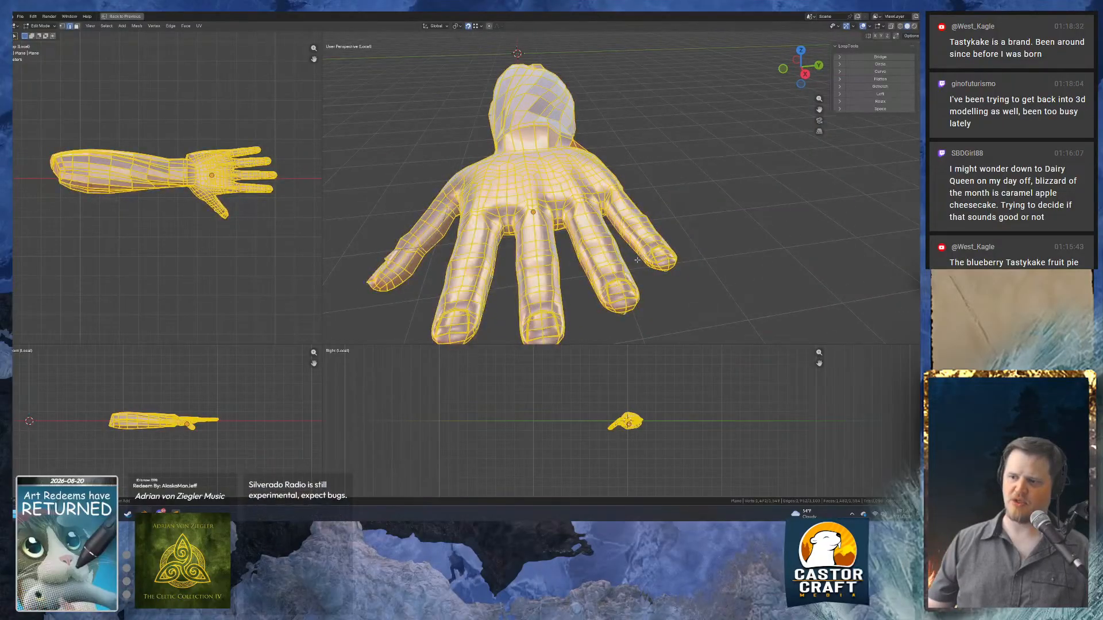
Inspect the forearm's shading in Object Mode and test-move one of its side faces to look for hidden geometry.
{"action": "key", "text": "Tab"}
{"action": "middle_click_drag", "start_coordinate": [637, 259], "coordinate": [523, 247]}
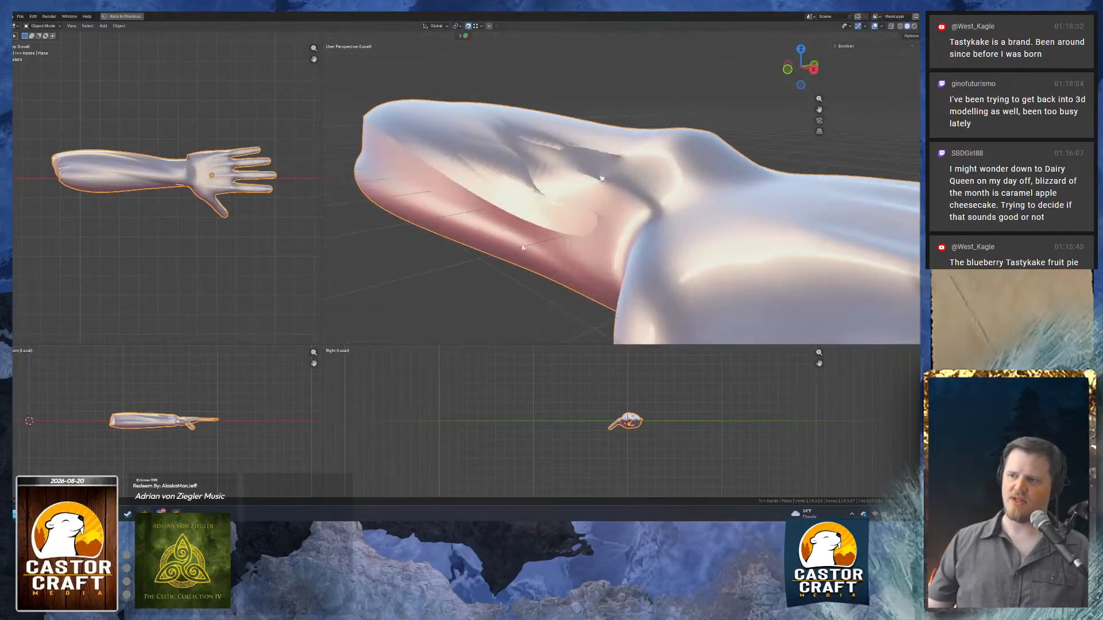
{"action": "key", "text": "Tab"}
{"action": "key", "text": "3"}
{"action": "left_click", "coordinate": [529, 233]}
{"action": "key", "text": "g"}
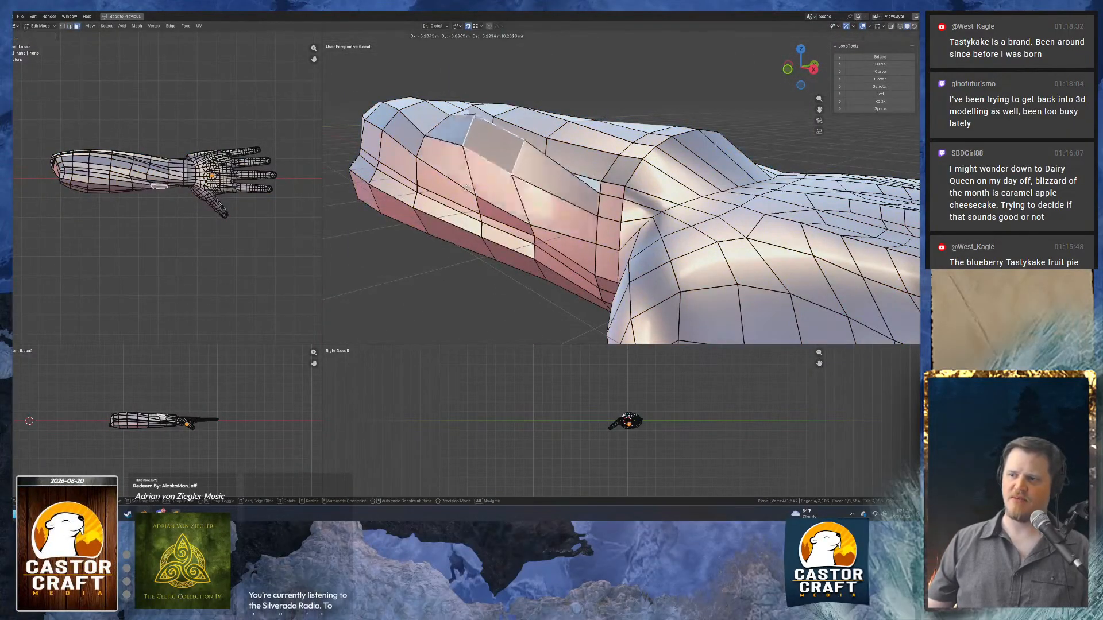
{"action": "right_click", "coordinate": [466, 188]}
{"action": "left_click", "coordinate": [869, 27]}
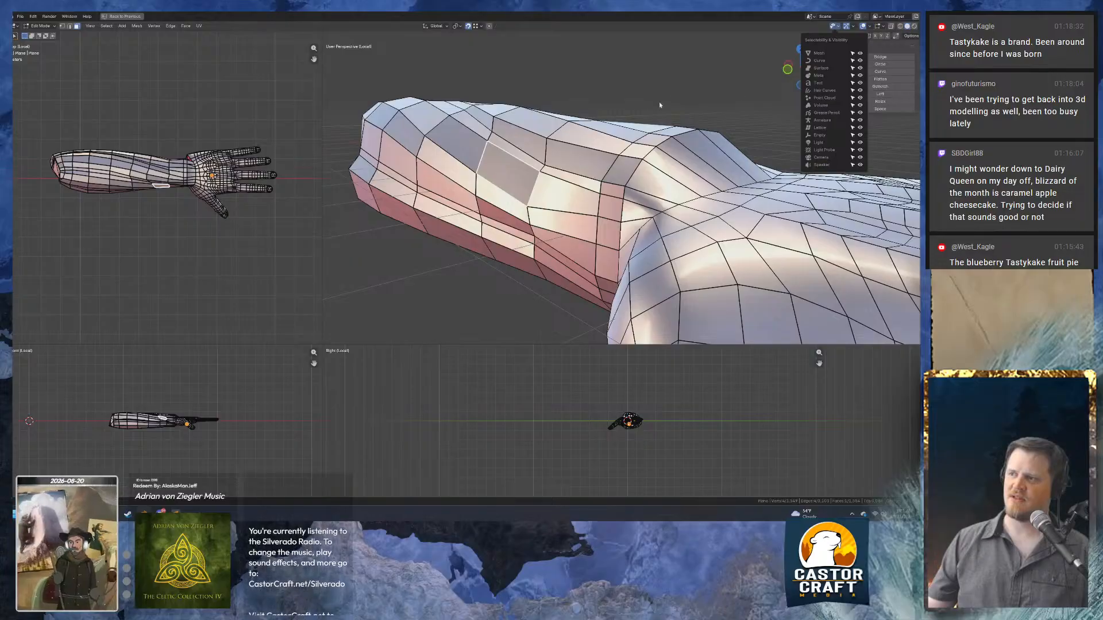
{"action": "left_click", "coordinate": [868, 27]}
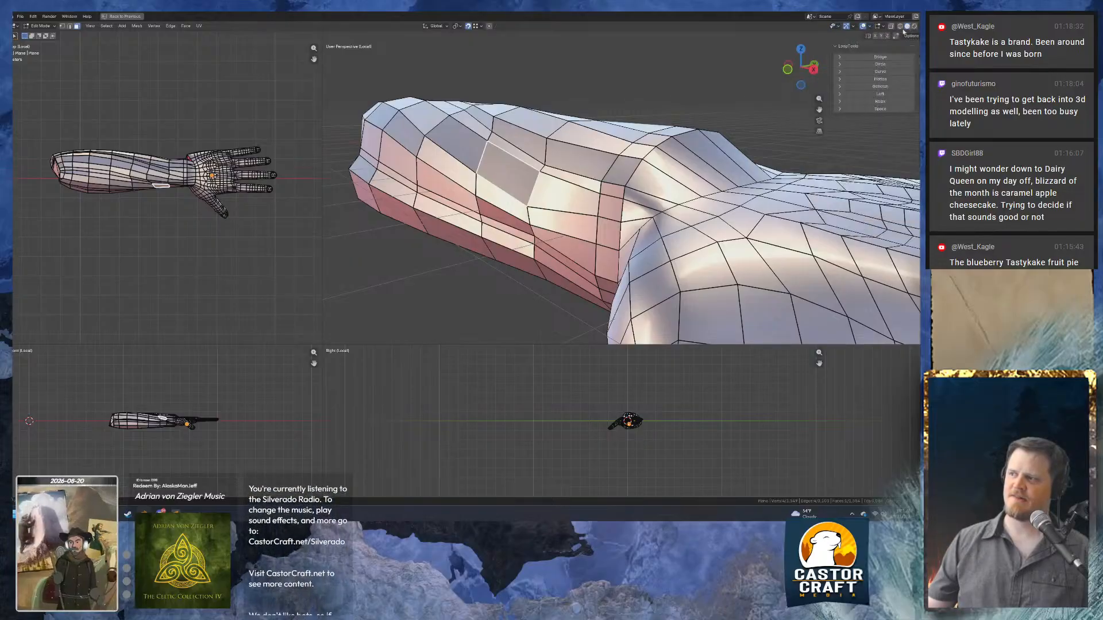
Delete the two large cap faces closing the elbow end of the forearm.
{"action": "middle_click_drag", "start_coordinate": [495, 255], "coordinate": [555, 227]}
{"action": "scroll", "coordinate": [555, 227], "scroll_direction": "down", "scroll_amount": 5}
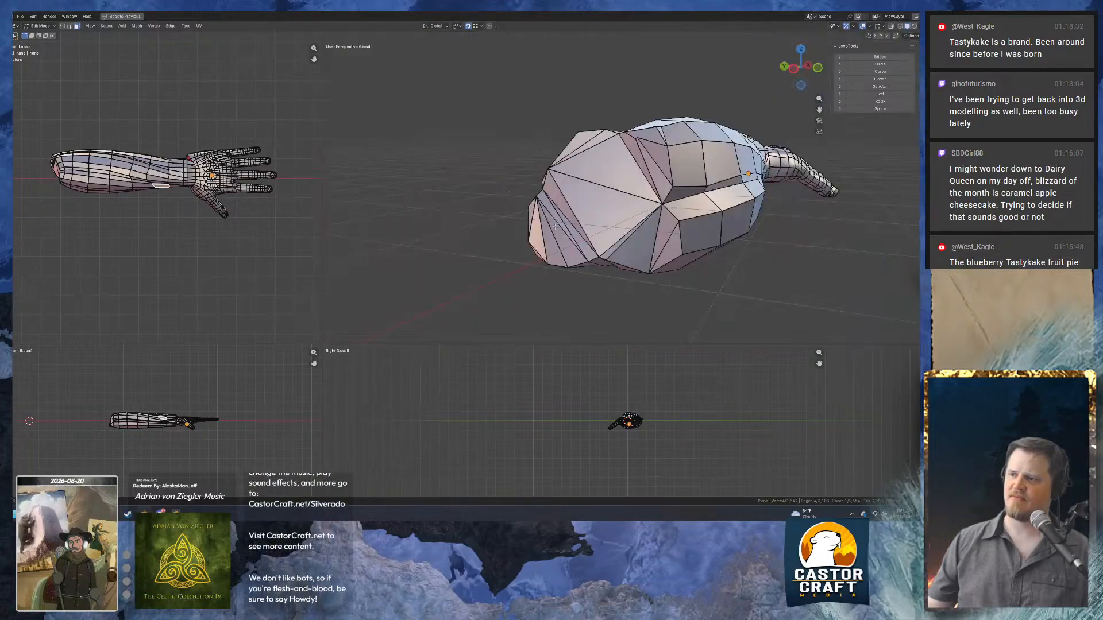
{"action": "left_click", "coordinate": [594, 172]}
{"action": "left_click", "coordinate": [607, 202], "text": "shift"}
{"action": "key", "text": "x"}
{"action": "left_click", "coordinate": [598, 151]}
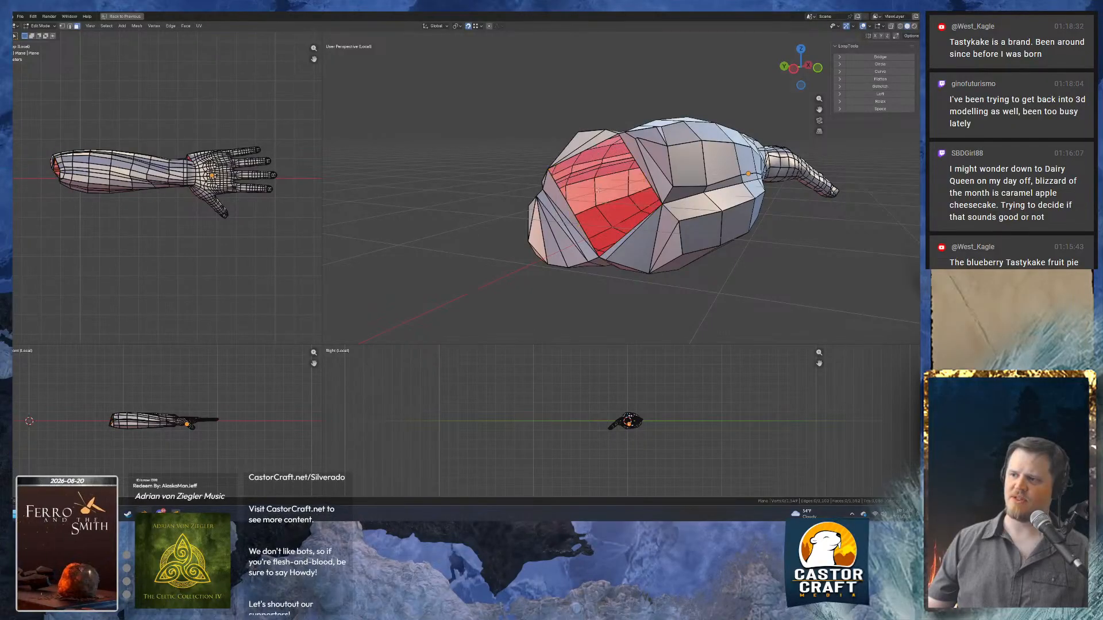
Examine the uneven shading along the forearm and test-move an edge near the wrist to look for overlapping geometry.
{"action": "scroll", "coordinate": [598, 190], "scroll_direction": "up", "scroll_amount": 5}
{"action": "middle_click_drag", "start_coordinate": [598, 190], "coordinate": [500, 209]}
{"action": "scroll", "coordinate": [535, 210], "scroll_direction": "down", "scroll_amount": 5}
{"action": "scroll", "coordinate": [477, 218], "scroll_direction": "up", "scroll_amount": 6}
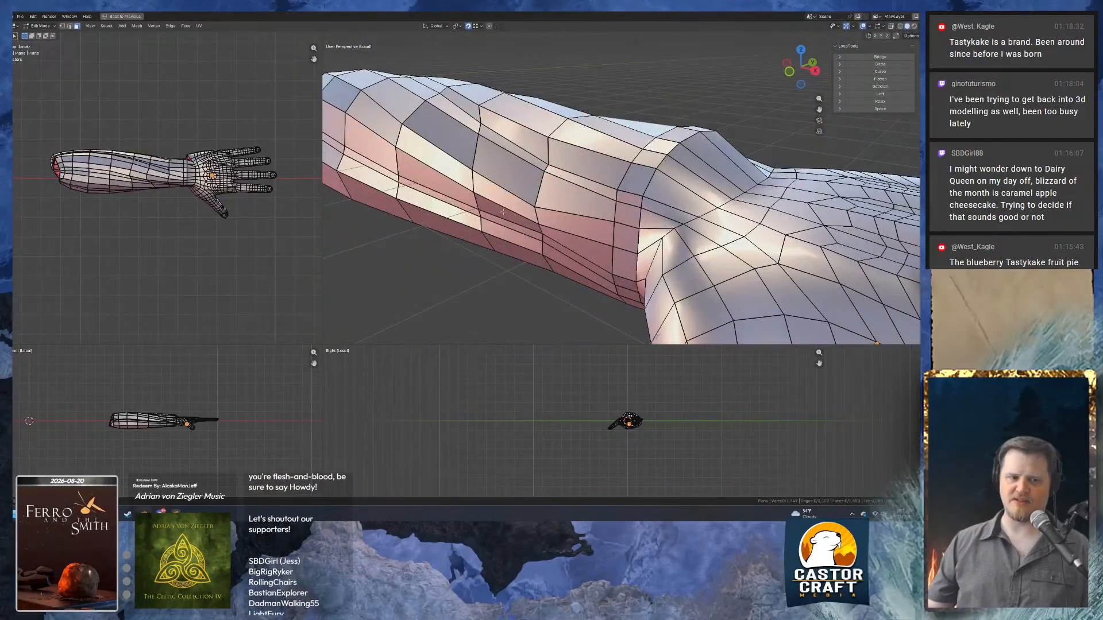
{"action": "left_click", "coordinate": [504, 171]}
{"action": "middle_click_drag", "start_coordinate": [505, 171], "coordinate": [592, 191]}
{"action": "key", "text": "2"}
{"action": "left_click", "coordinate": [592, 191]}
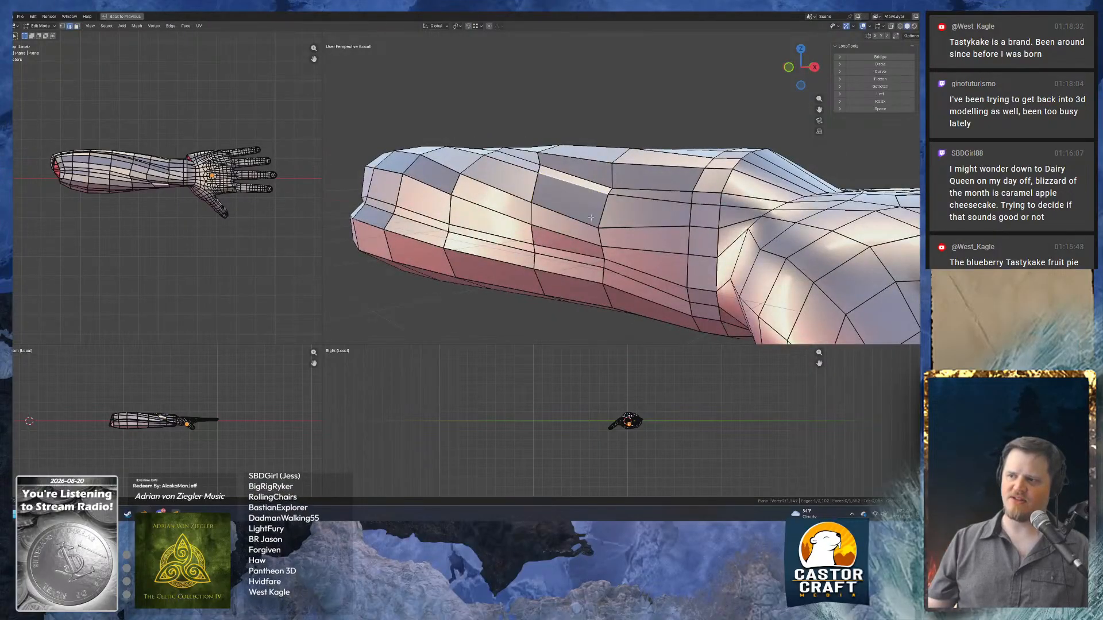
{"action": "key", "text": "Tab"}
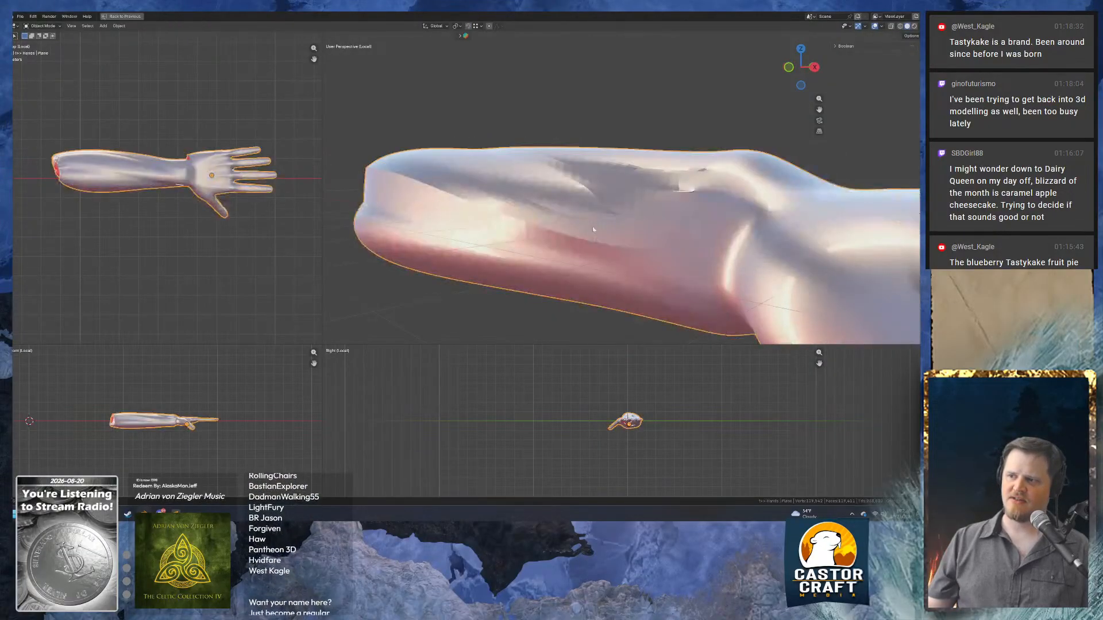
{"action": "middle_click_drag", "start_coordinate": [593, 230], "coordinate": [657, 236]}
{"action": "key", "text": "Tab"}
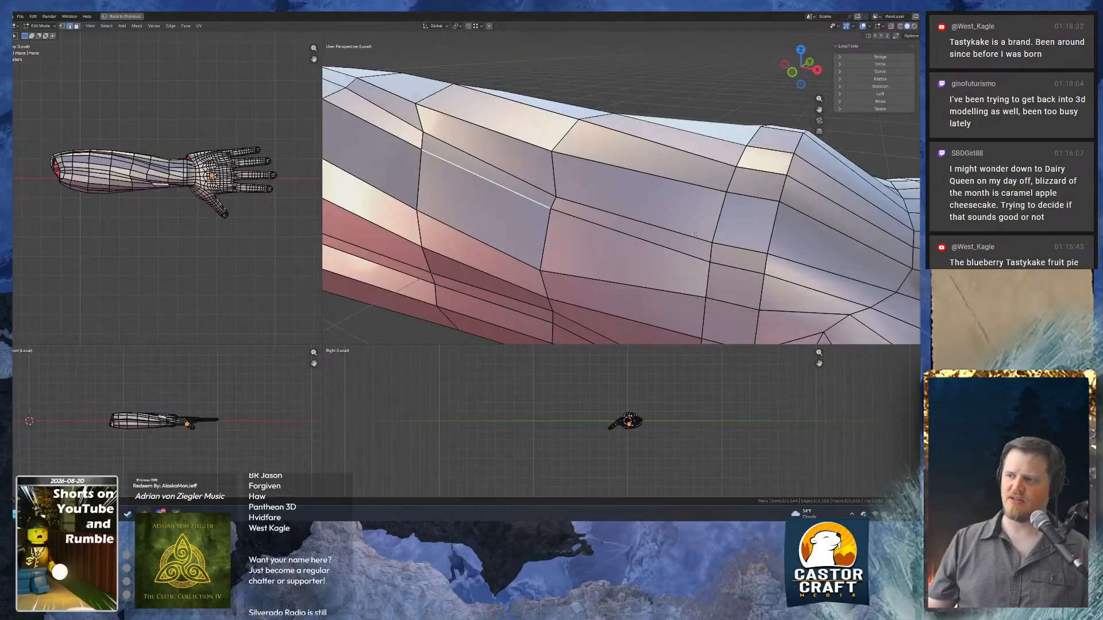
{"action": "key", "text": "g"}
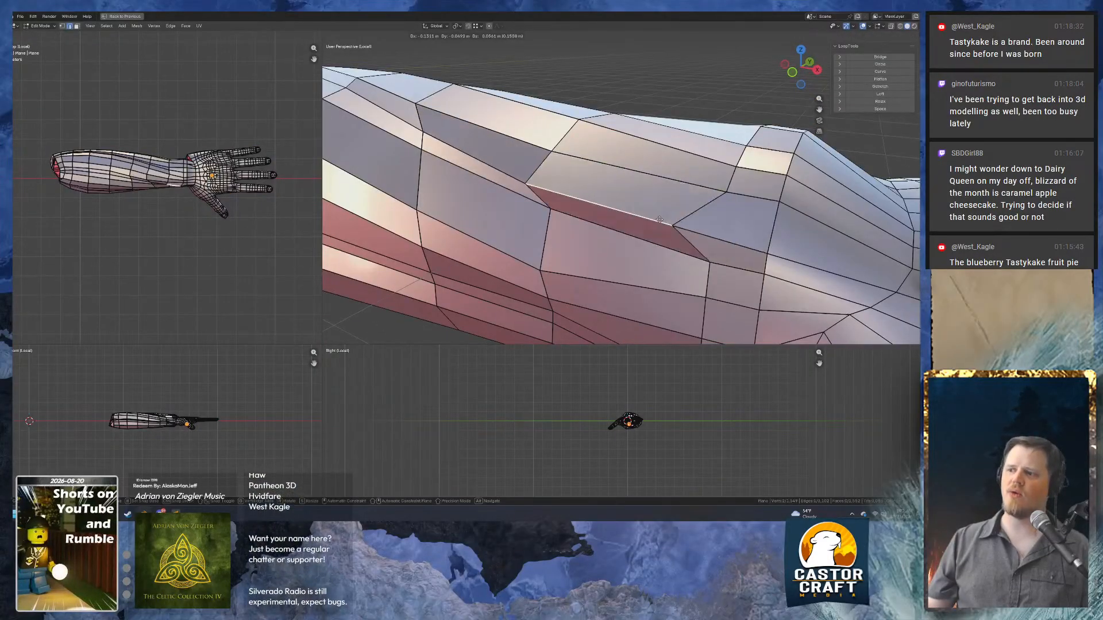
{"action": "right_click", "coordinate": [666, 222]}
Test-move a single vertex near the wrist and examine the mesh from inside the arm for duplicates.
{"action": "key", "text": "1"}
{"action": "left_click", "coordinate": [716, 237]}
{"action": "key", "text": "g"}
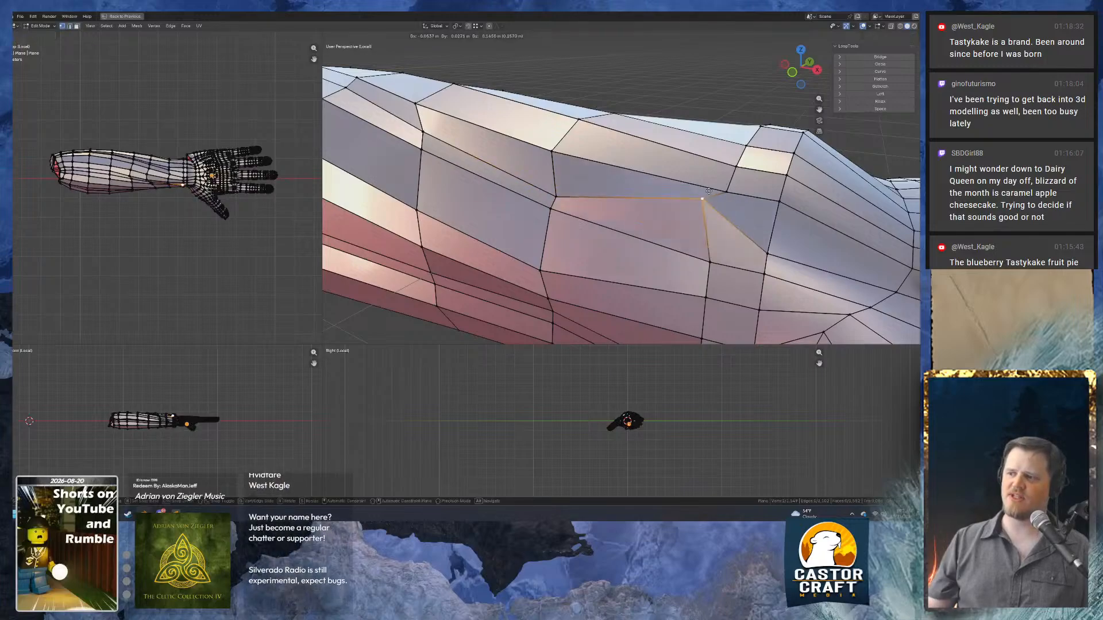
{"action": "right_click", "coordinate": [709, 231]}
{"action": "middle_click_drag", "start_coordinate": [709, 232], "coordinate": [609, 199]}
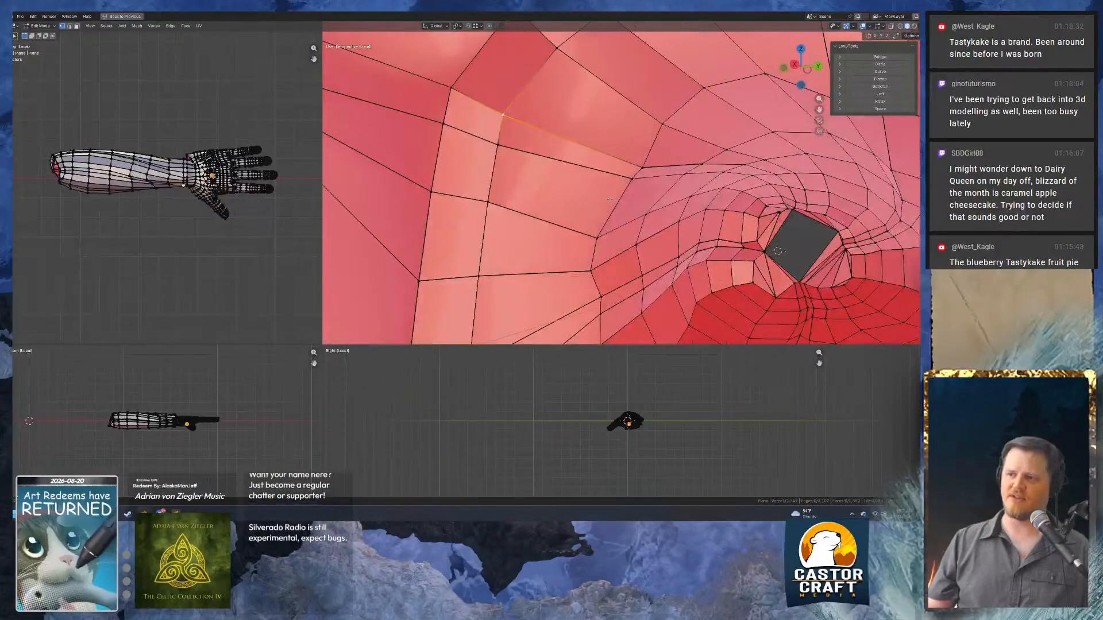
Run Delete Loose on the whole arm mesh and check its shading in Object Mode.
{"action": "key", "text": "a"}
{"action": "key", "text": "F3"}
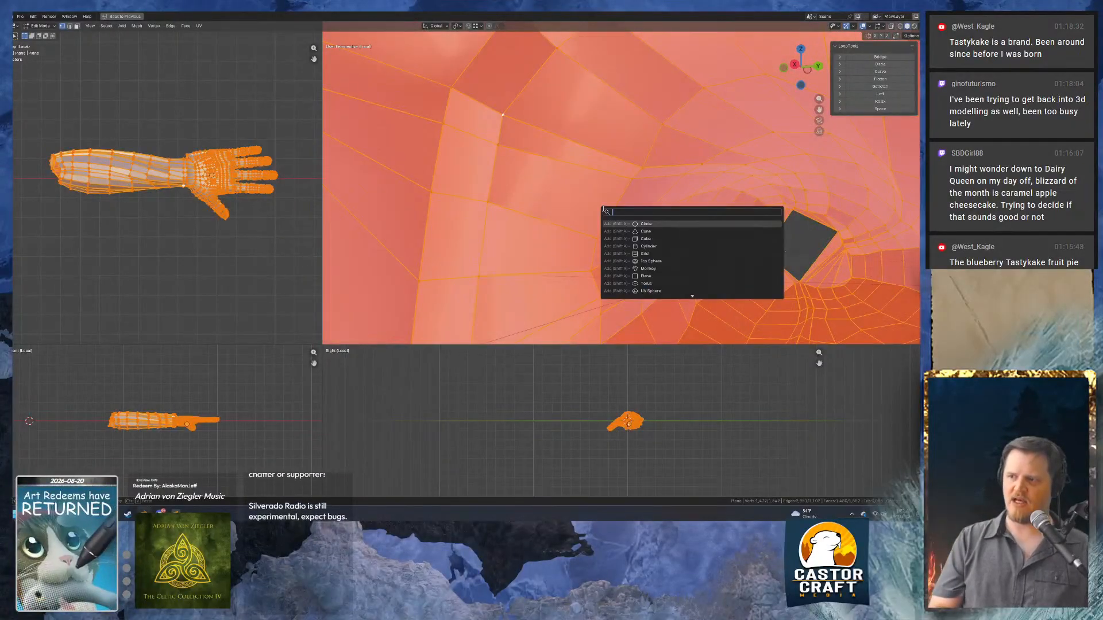
{"action": "type", "text": "duplicat"}
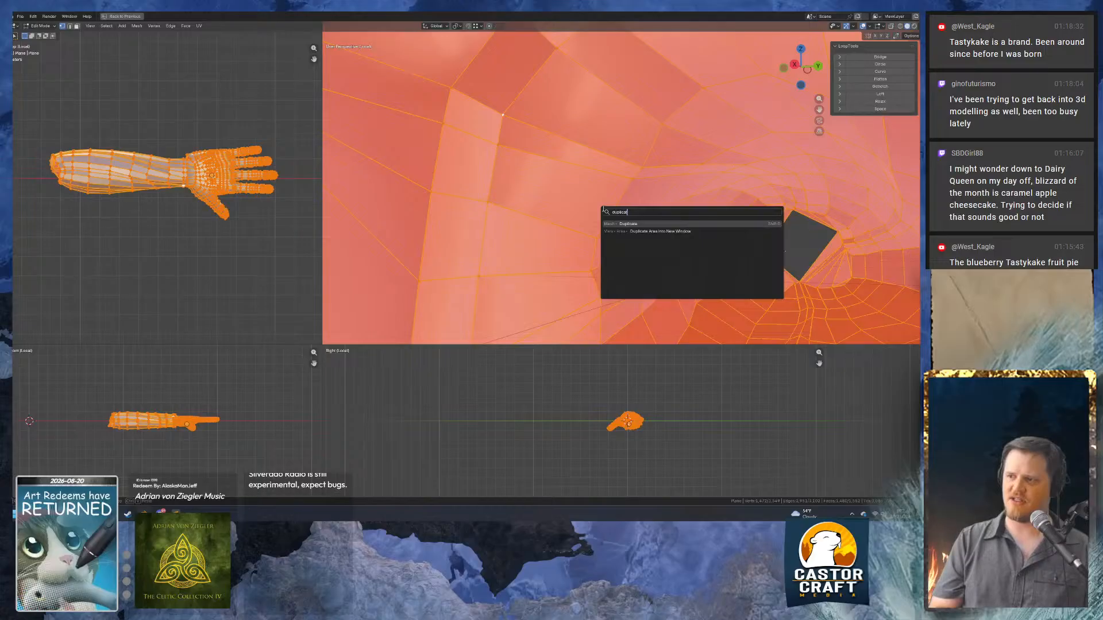
{"action": "key", "text": "ctrl+BackSpace"}
{"action": "type", "text": "delete"}
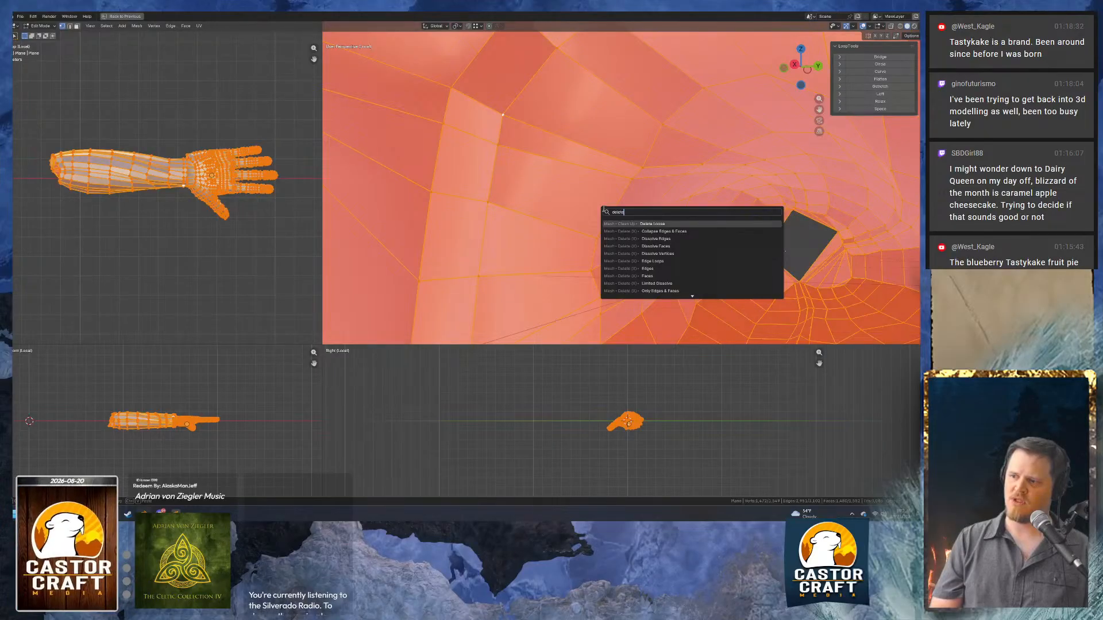
{"action": "type", "text": "dup"}
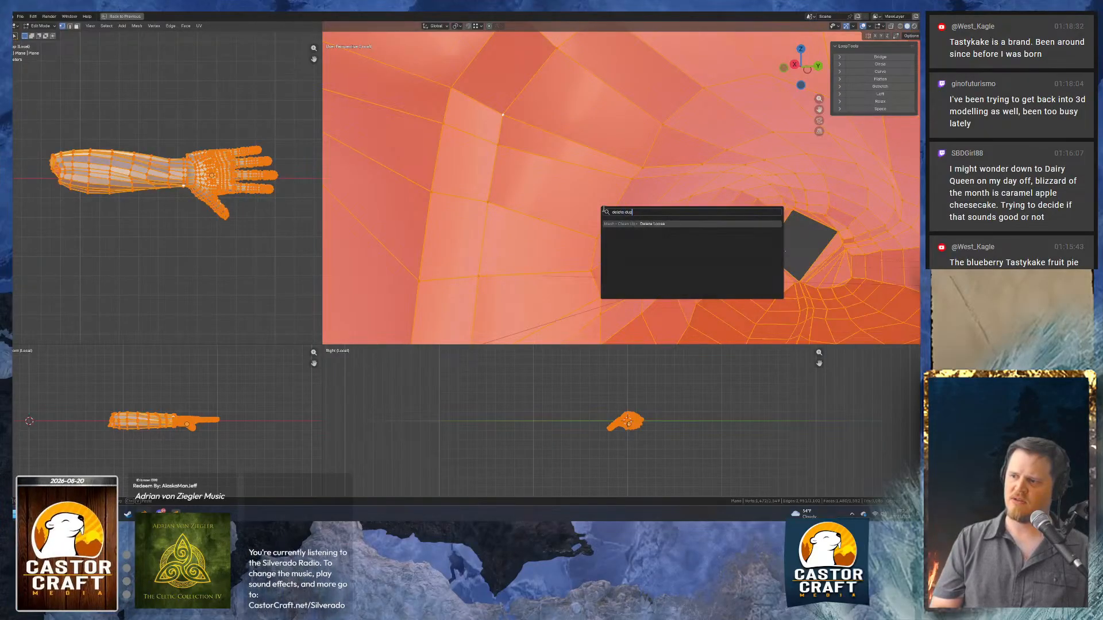
{"action": "key", "text": "Return"}
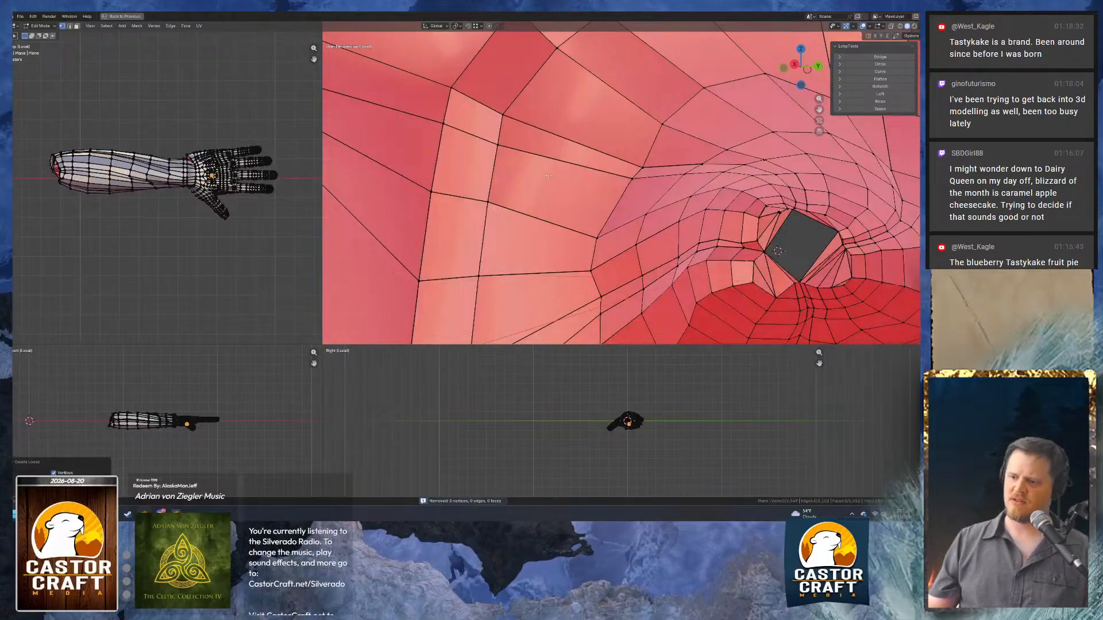
{"action": "scroll", "coordinate": [549, 176], "scroll_direction": "down", "scroll_amount": 5}
{"action": "middle_click_drag", "start_coordinate": [548, 176], "coordinate": [423, 265]}
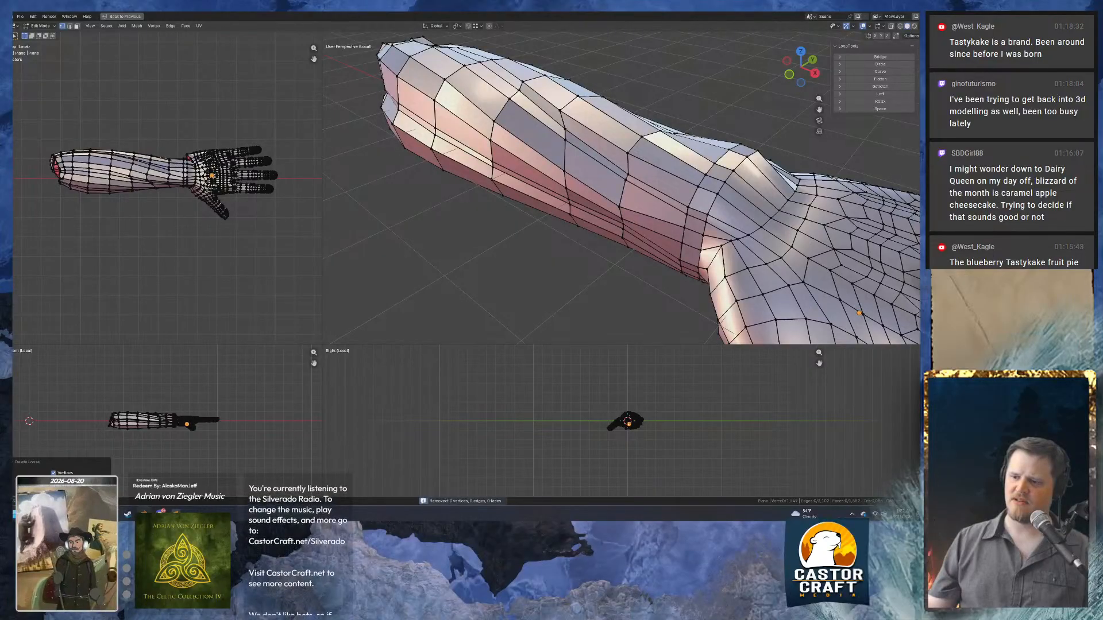
{"action": "key", "text": "Tab"}
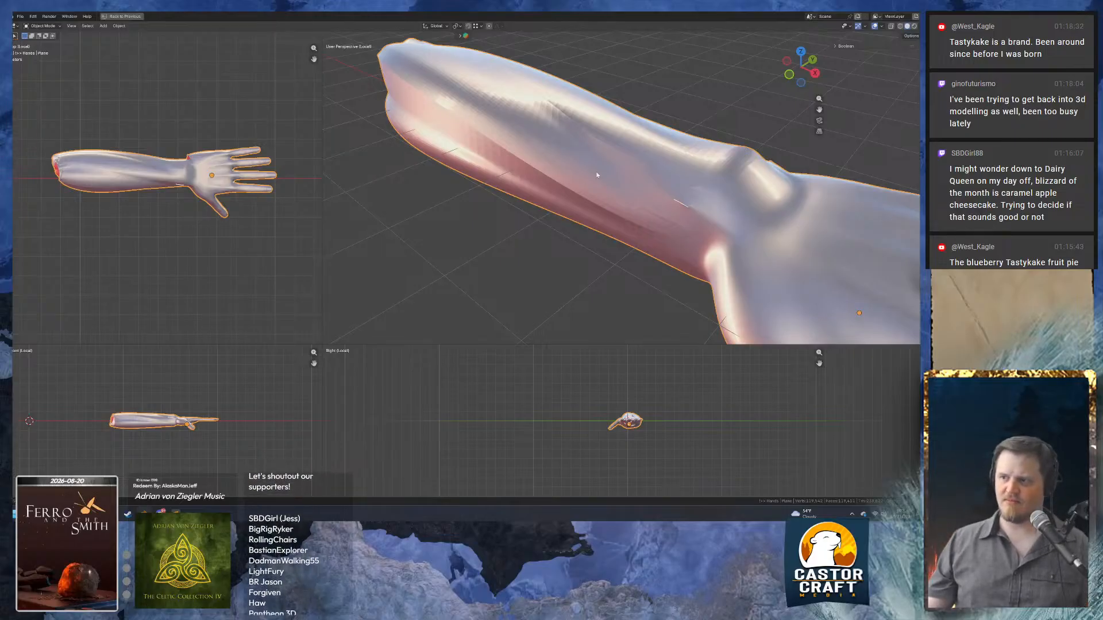
Select the whole mesh and search the available commands for "double" and "remove".
{"action": "key", "text": "Tab"}
{"action": "key", "text": "a"}
{"action": "key", "text": "F3"}
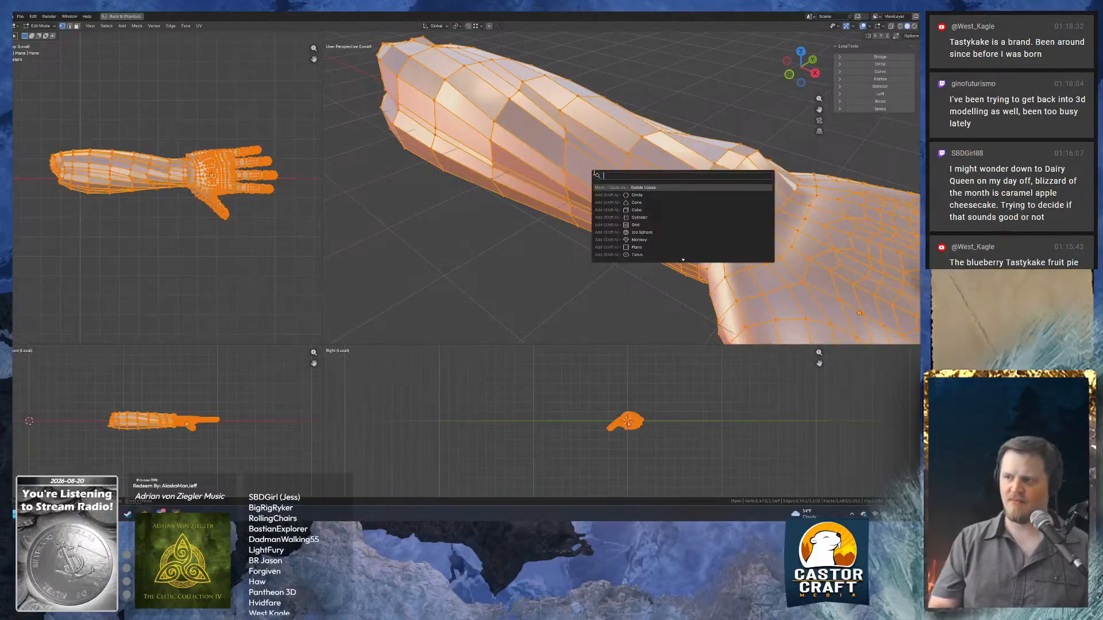
{"action": "type", "text": "double"}
{"action": "key", "text": "BackSpace"}
{"action": "key", "text": "BackSpace"}
{"action": "key", "text": "BackSpace"}
{"action": "key", "text": "BackSpace"}
{"action": "key", "text": "BackSpace"}
{"action": "key", "text": "BackSpace"}
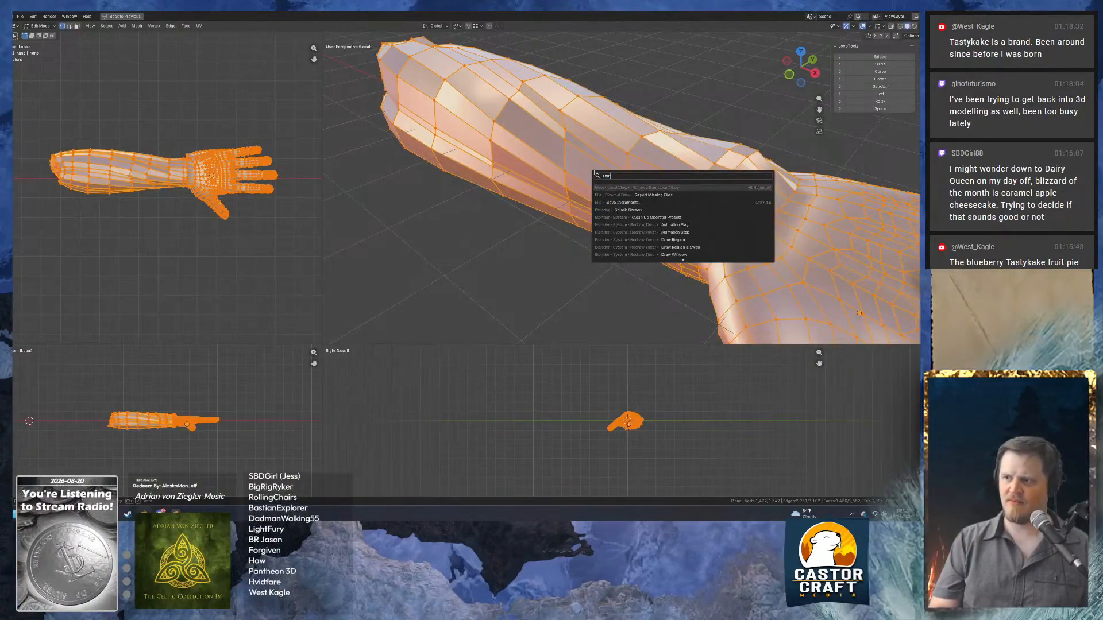
{"action": "type", "text": "remove"}
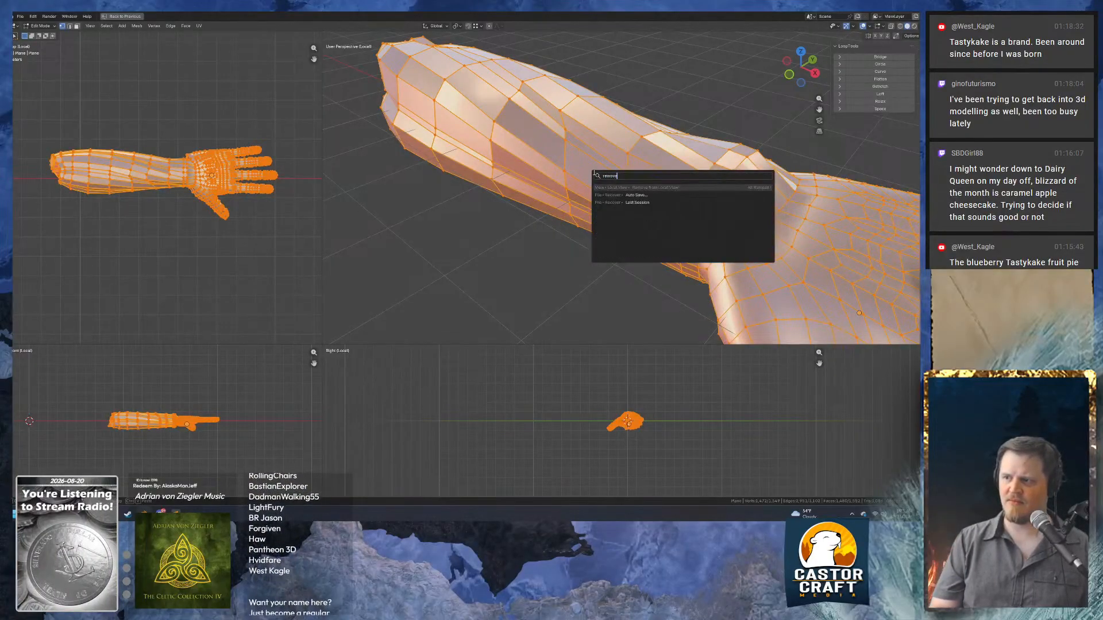
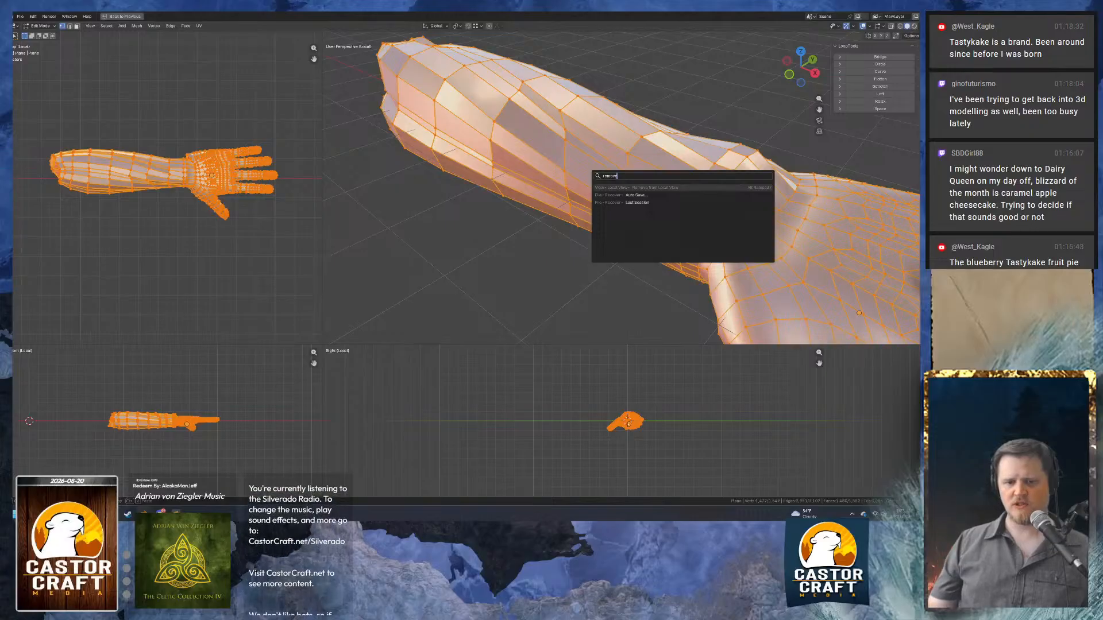
{"action": "key", "text": "Escape"}
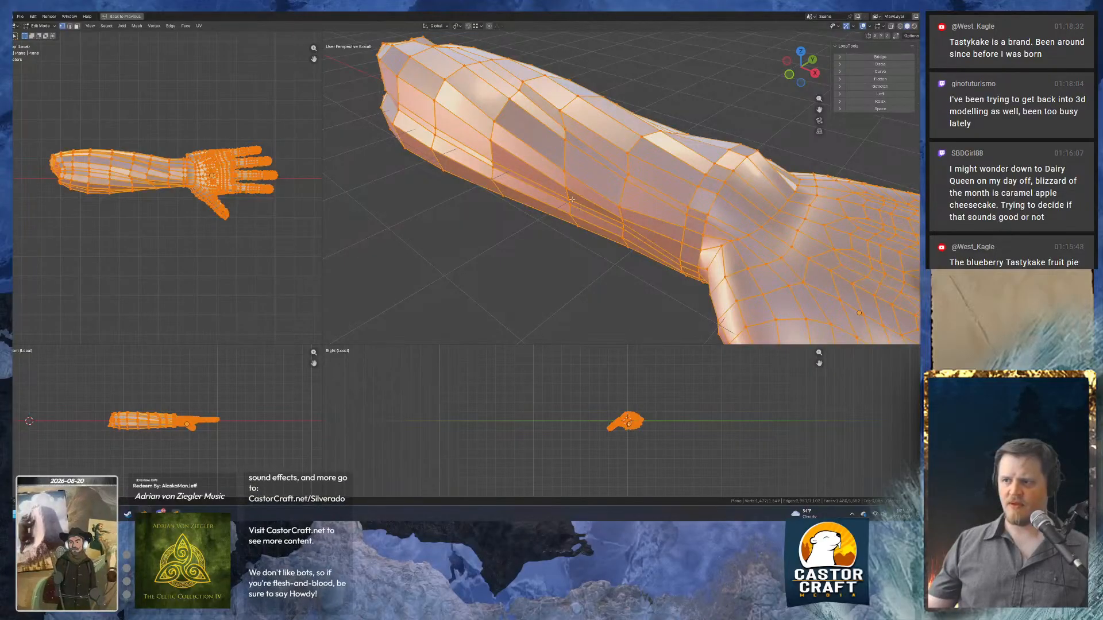
{"action": "key", "text": "alt+a"}
{"action": "key", "text": "a"}
{"action": "key", "text": "x"}
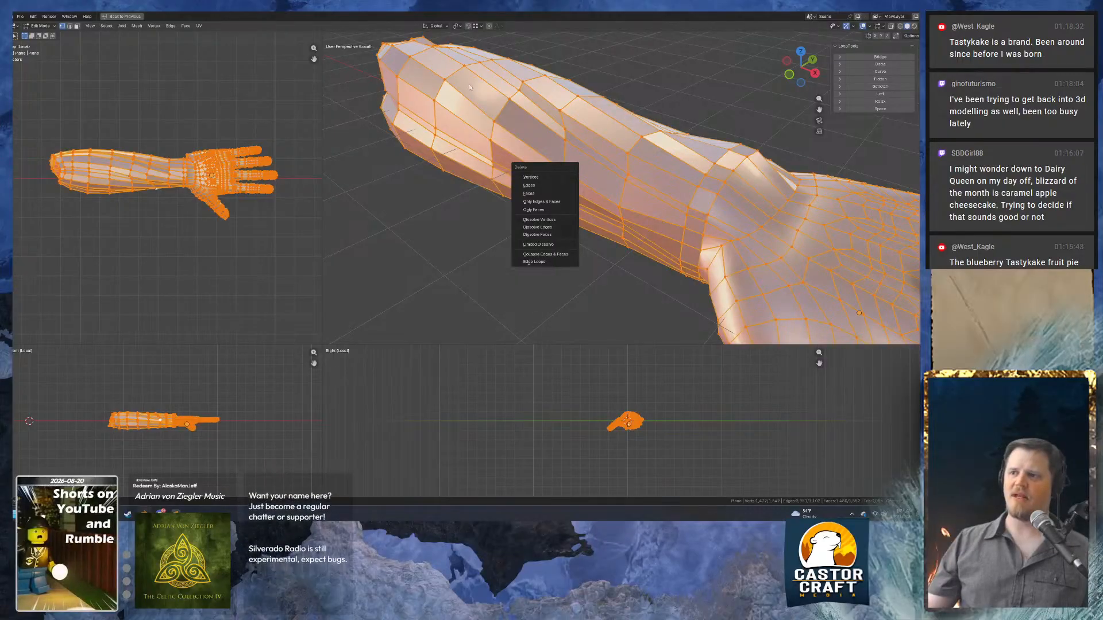
Select the elbow end of the forearm and grow the selection along the arm past the wrist.
{"action": "scroll", "coordinate": [433, 119], "scroll_direction": "down", "scroll_amount": 3}
{"action": "middle_click_drag", "start_coordinate": [433, 118], "coordinate": [482, 130]}
{"action": "middle_click_drag", "start_coordinate": [381, 146], "coordinate": [522, 159], "text": "shift"}
{"action": "left_click_drag", "start_coordinate": [350, 193], "coordinate": [480, 360]}
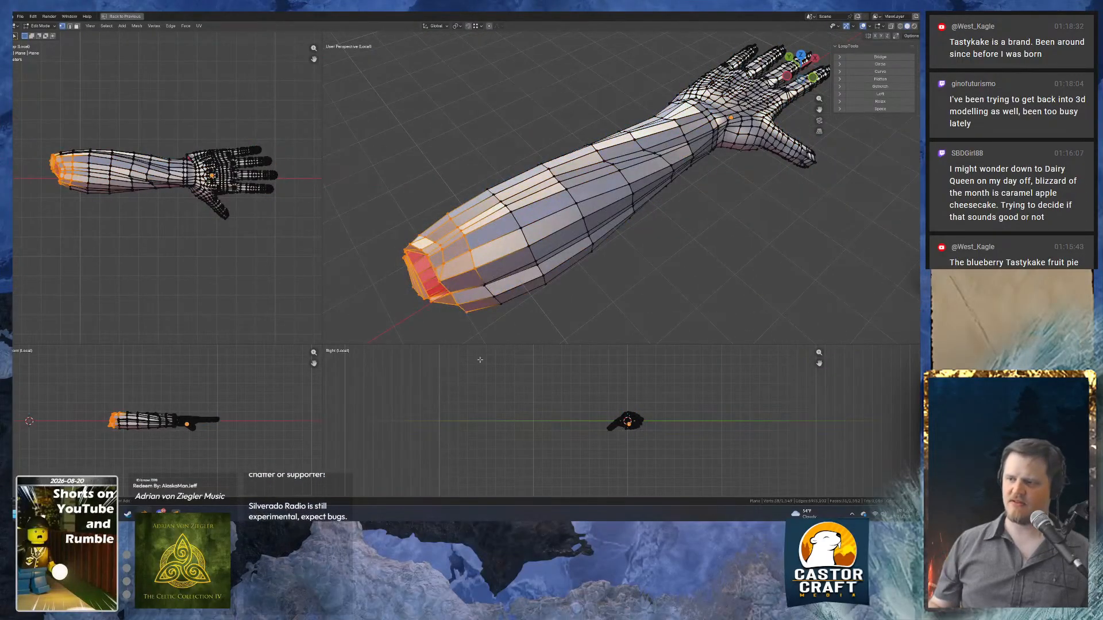
{"action": "key", "text": "ctrl+KP_Add"}
{"action": "key", "text": "ctrl+KP_Add"}
{"action": "key", "text": "ctrl+KP_Add"}
{"action": "key", "text": "ctrl+KP_Add"}
{"action": "key", "text": "ctrl+KP_Add"}
{"action": "key", "text": "ctrl+KP_Add"}
{"action": "key", "text": "ctrl+KP_Add"}
{"action": "key", "text": "ctrl+KP_Add"}
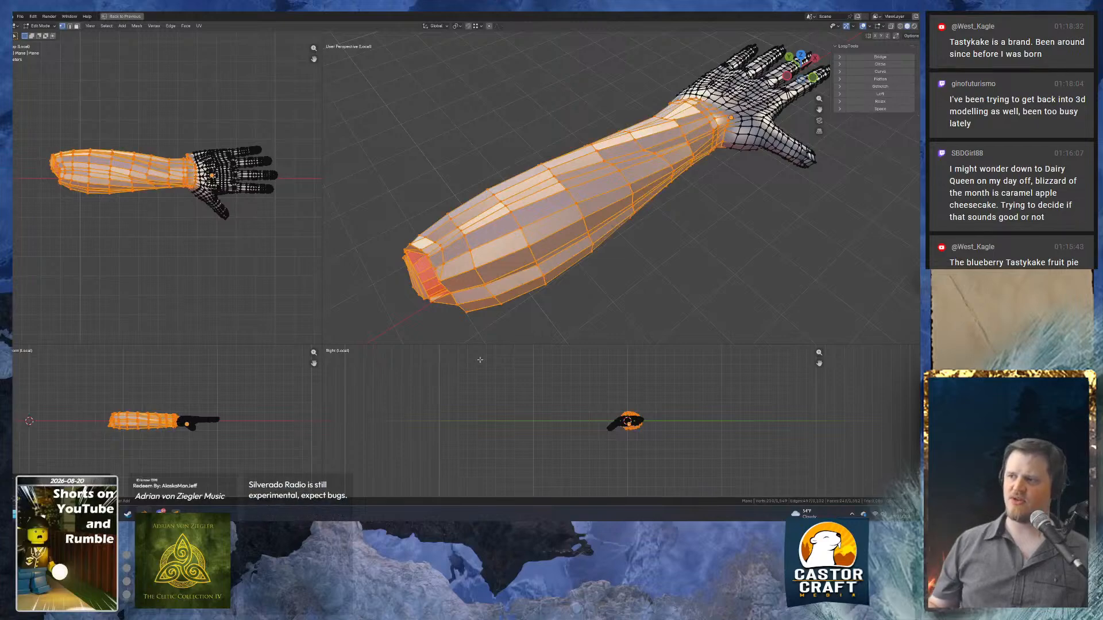
{"action": "key", "text": "ctrl+KP_Add"}
Try merging the selected forearm vertices by distance with a larger merge distance, and undo the merge.
{"action": "middle_click_drag", "start_coordinate": [580, 270], "coordinate": [580, 194]}
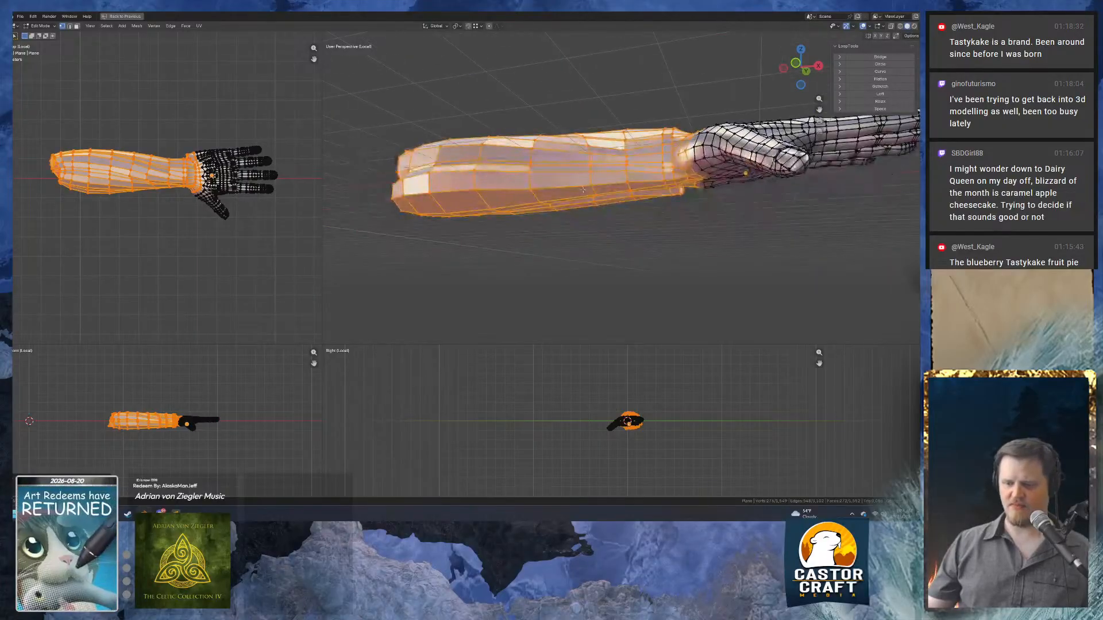
{"action": "key", "text": "m"}
{"action": "left_click", "coordinate": [580, 194]}
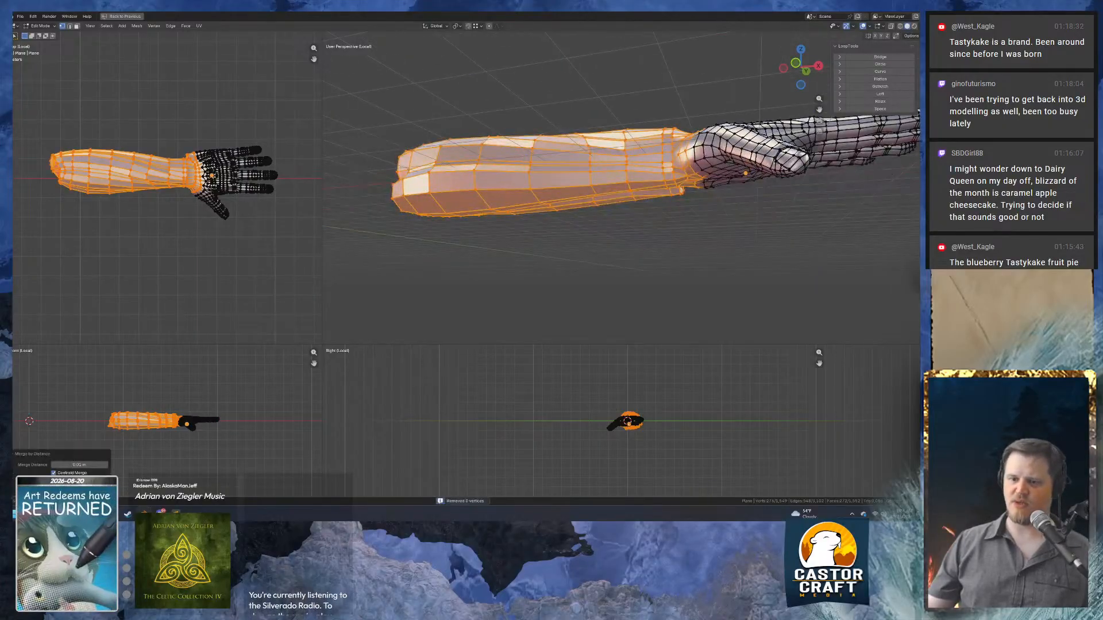
{"action": "left_click", "coordinate": [76, 464]}
{"action": "left_click", "coordinate": [56, 464]}
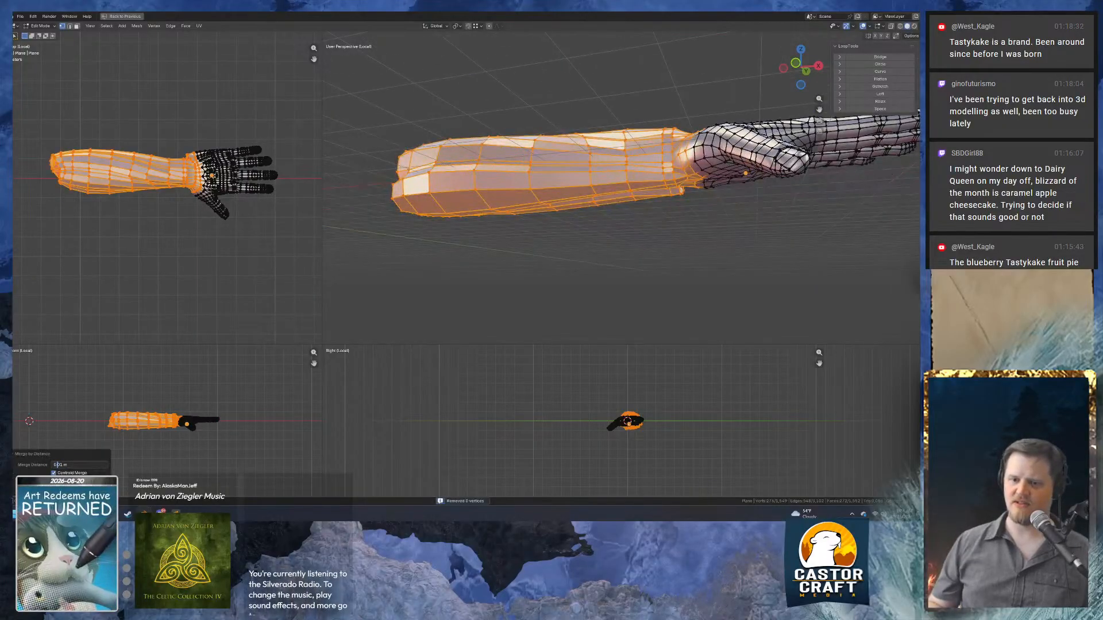
{"action": "key", "text": "Return"}
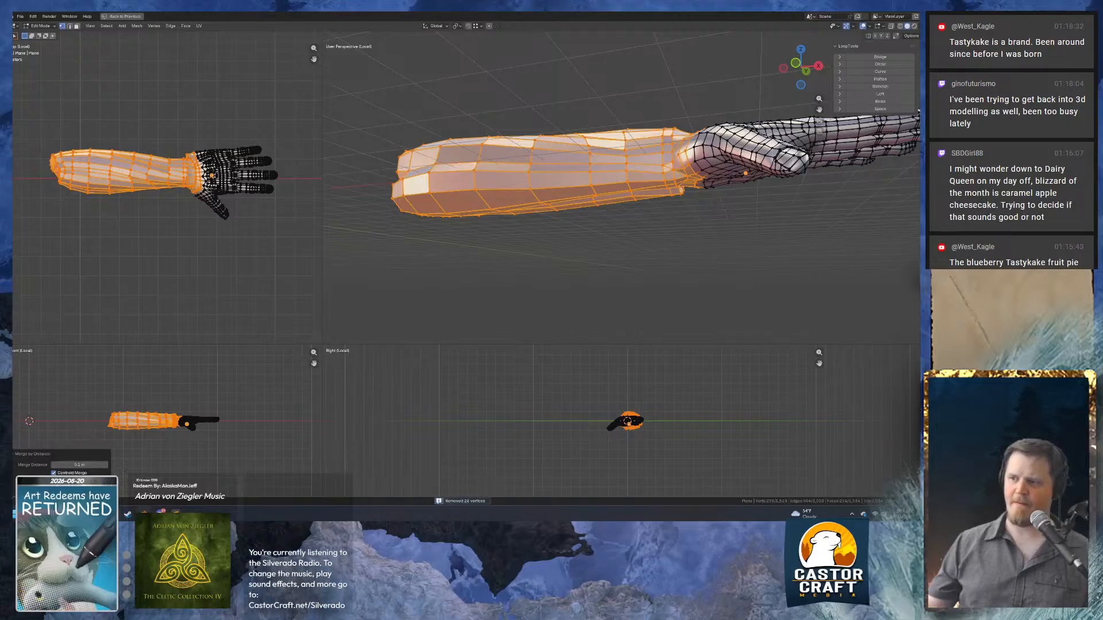
{"action": "key", "text": "ctrl+z"}
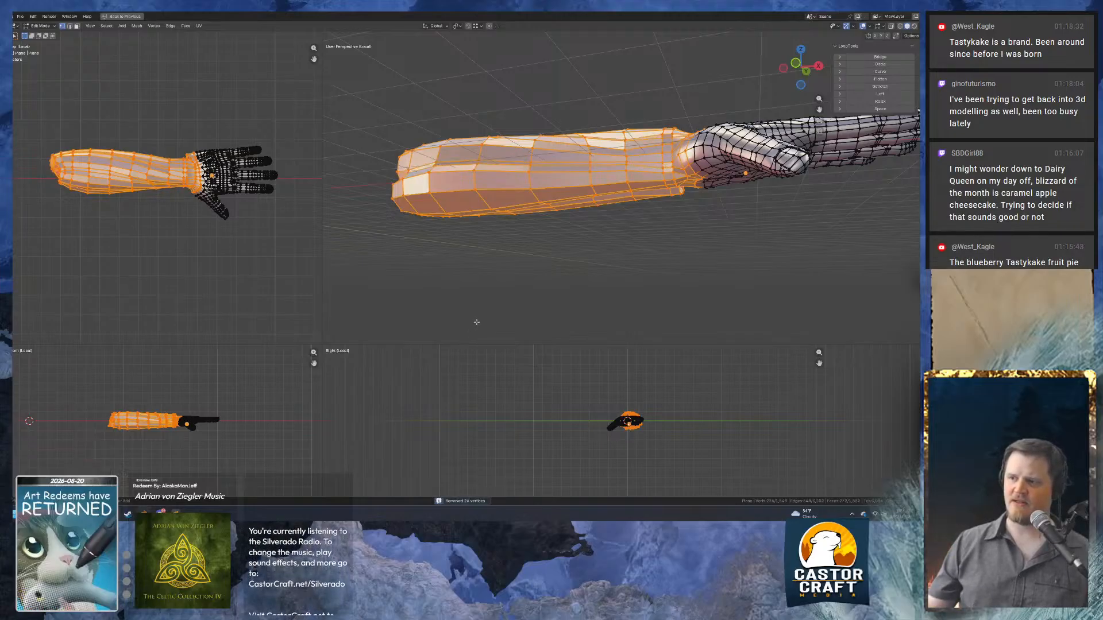
Move a single vertex on the side of the forearm near the wrist.
{"action": "middle_click_drag", "start_coordinate": [567, 220], "coordinate": [587, 196]}
{"action": "scroll", "coordinate": [566, 238], "scroll_direction": "up", "scroll_amount": 3}
{"action": "left_click", "coordinate": [597, 180]}
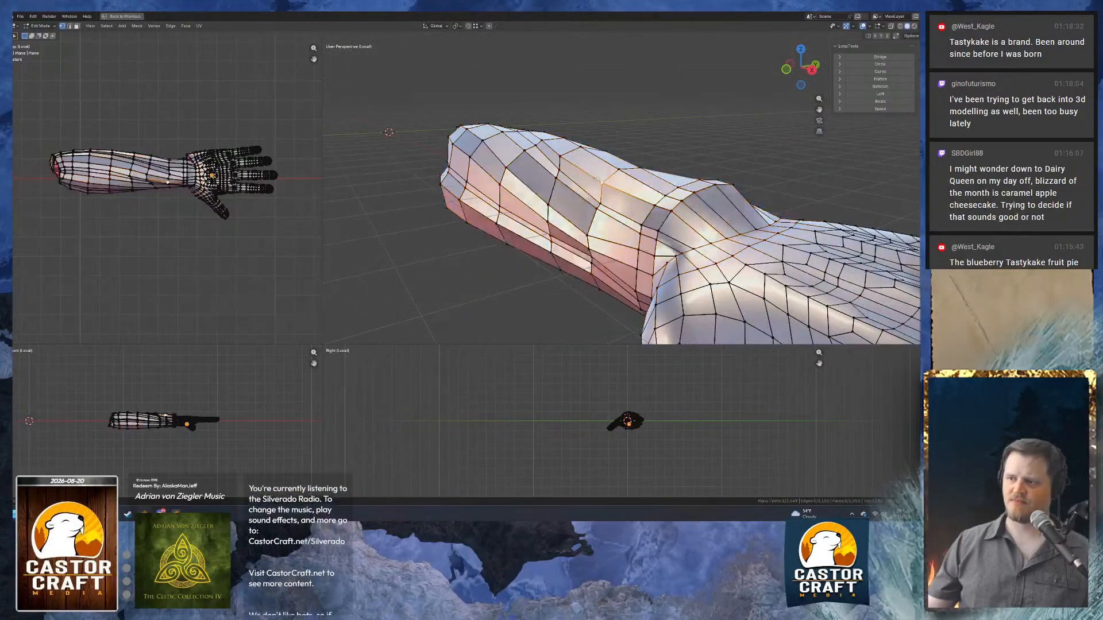
{"action": "key", "text": "g"}
{"action": "left_click", "coordinate": [622, 186]}
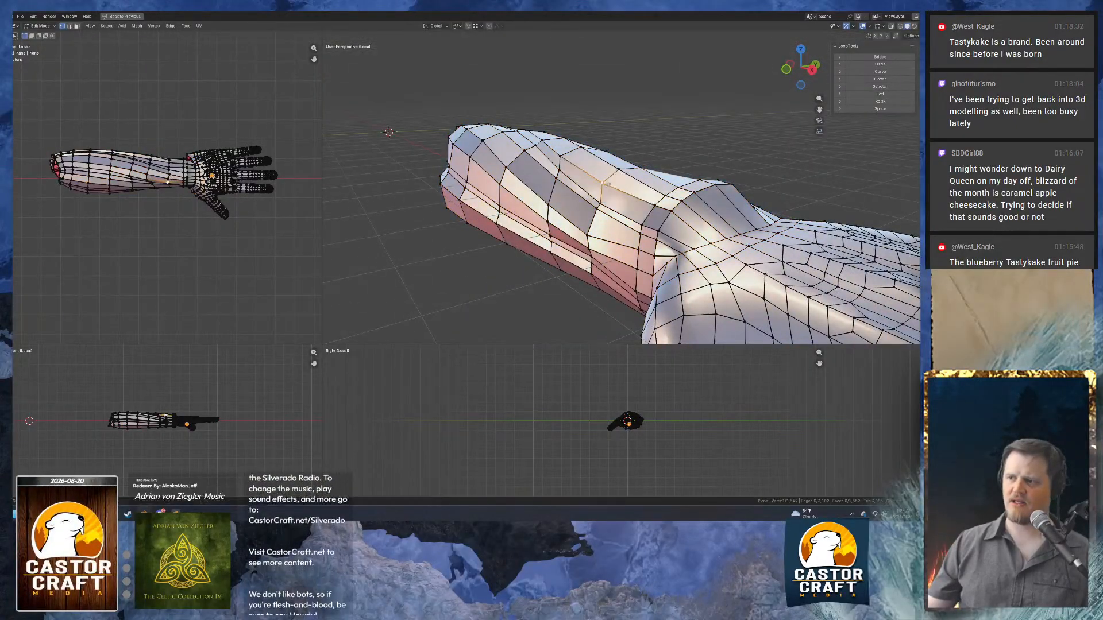
Try moving a vertex on the forearm side of the wrist seam to test its connections, cancelling each move.
{"action": "key", "text": "Tab"}
{"action": "mouse_move", "coordinate": [632, 218]}
{"action": "middle_mouse_down"}
{"action": "mouse_move", "coordinate": [724, 238]}
{"action": "mouse_move", "coordinate": [698, 222]}
{"action": "mouse_move", "coordinate": [613, 260]}
{"action": "middle_mouse_up"}
{"action": "key", "text": "Tab"}
{"action": "key", "text": "2"}
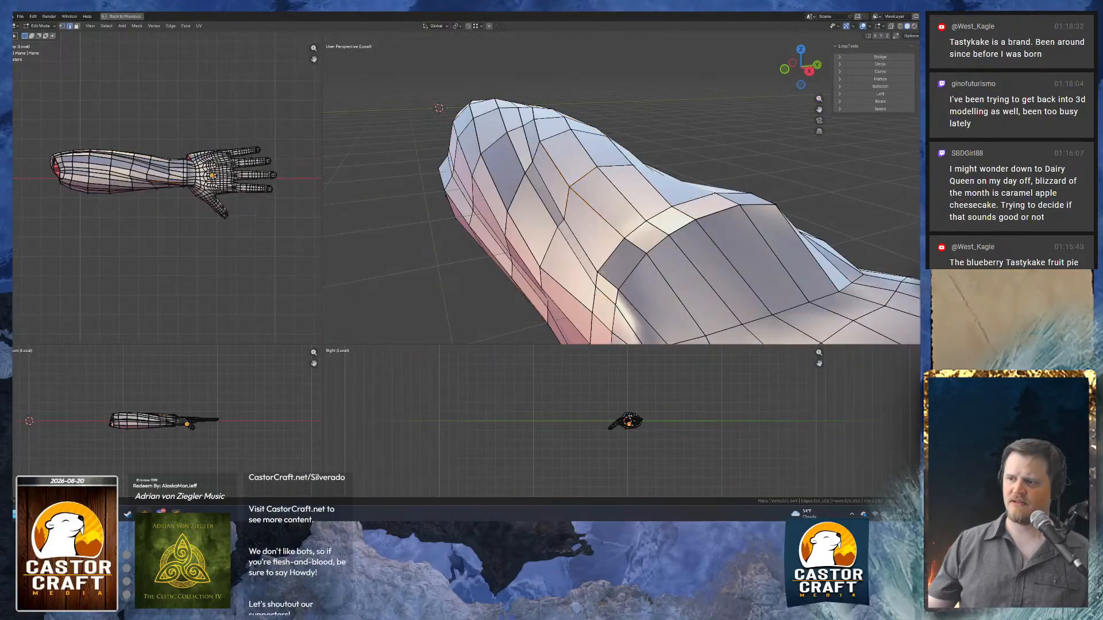
{"action": "left_click", "coordinate": [607, 279]}
{"action": "key", "text": "g"}
{"action": "right_click", "coordinate": [602, 271]}
{"action": "left_click", "coordinate": [600, 271], "text": "alt"}
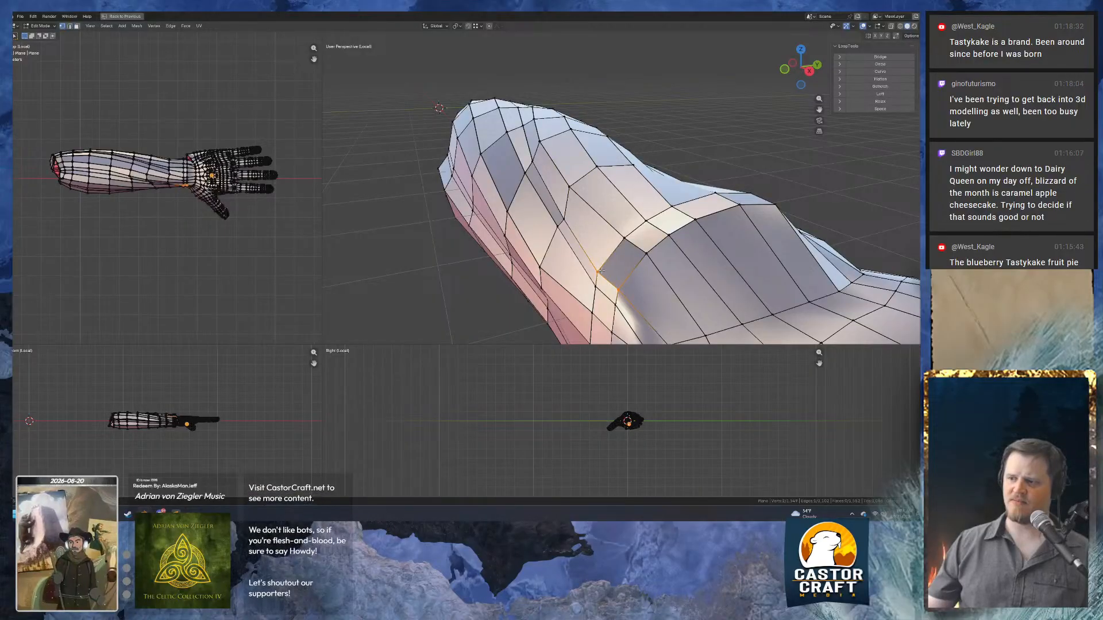
{"action": "key", "text": "g"}
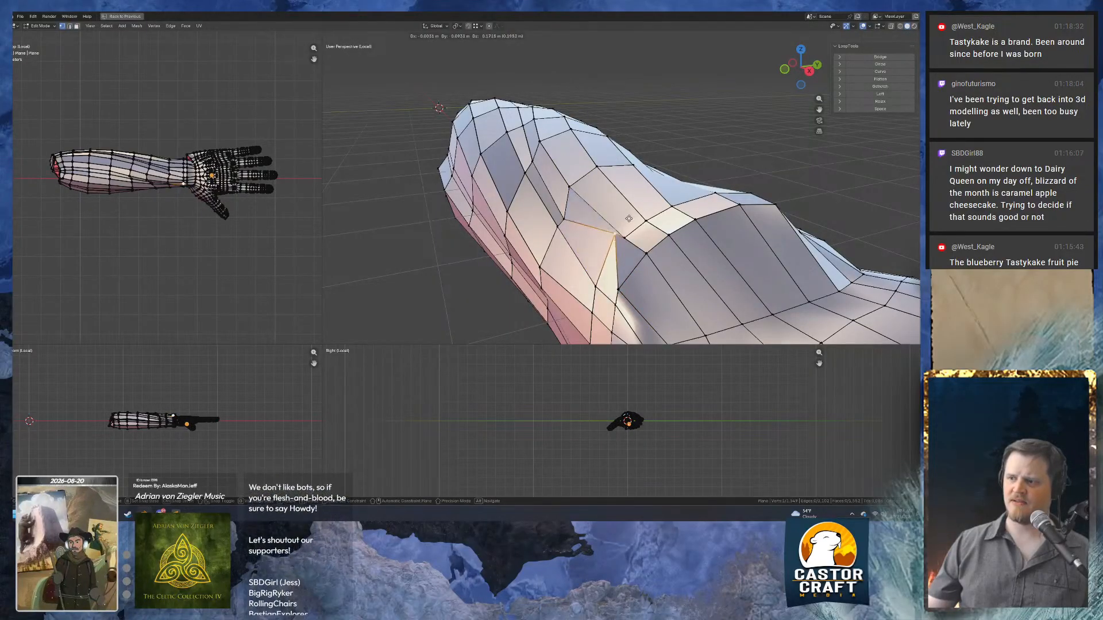
{"action": "right_click", "coordinate": [612, 228]}
Delete the faces on the side of the forearm next to the wrist and fill the opening with new faces.
{"action": "key", "text": "3"}
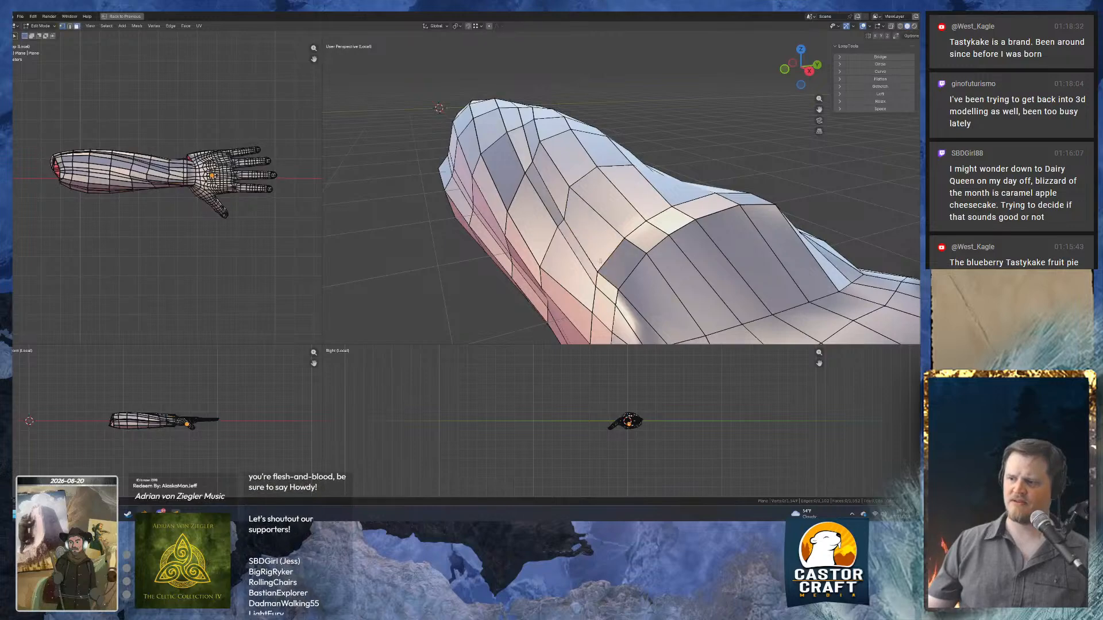
{"action": "left_click", "coordinate": [600, 260]}
{"action": "key", "text": "x"}
{"action": "left_click", "coordinate": [613, 260]}
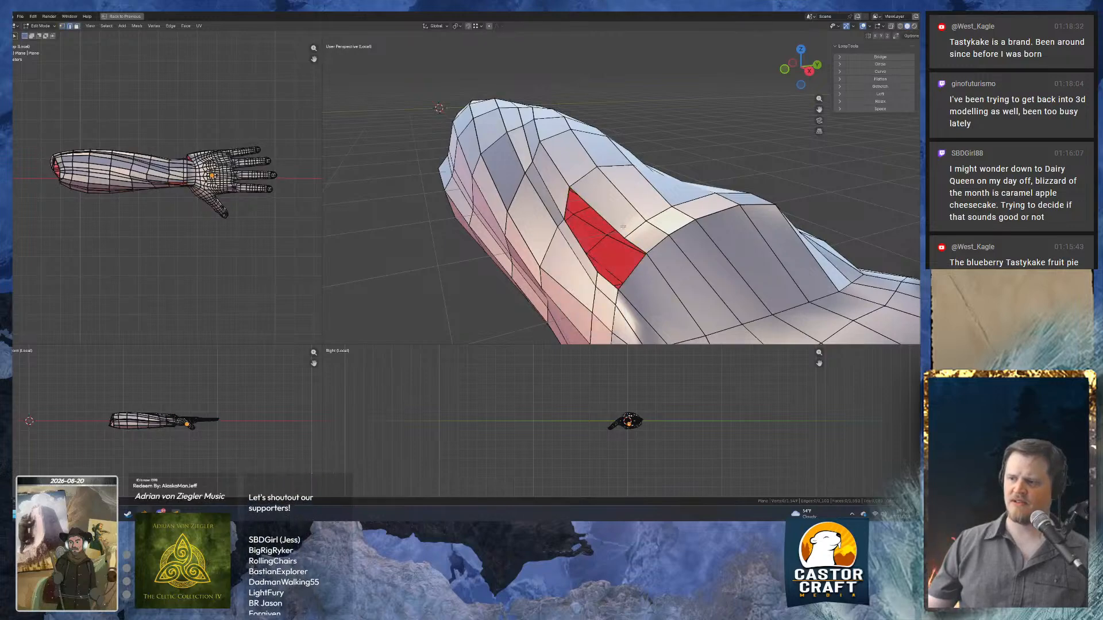
{"action": "left_click", "coordinate": [639, 244]}
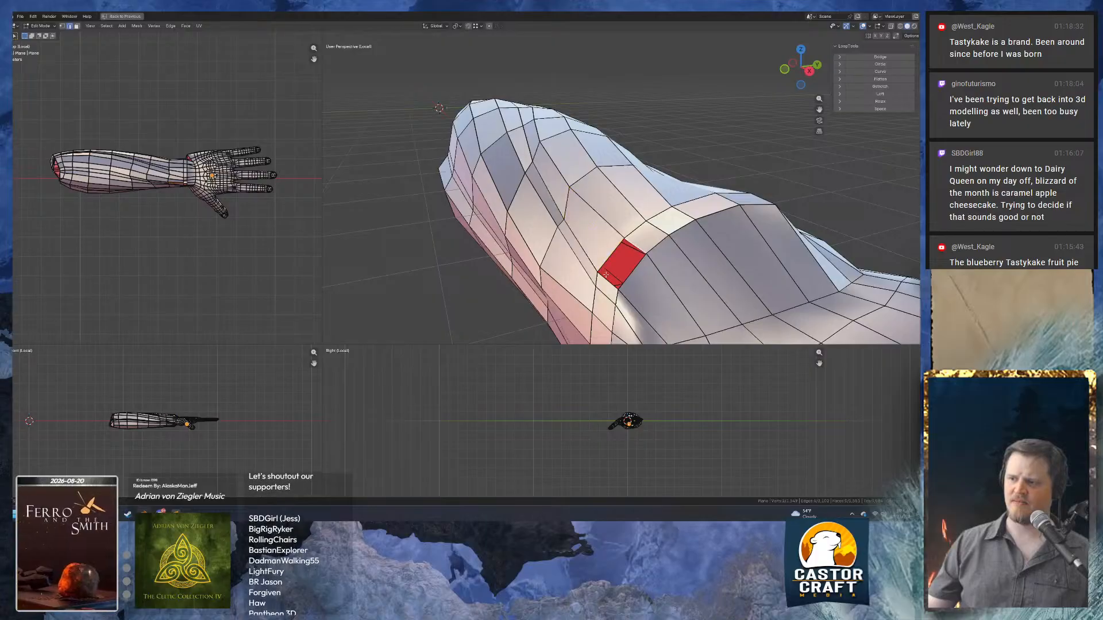
{"action": "key", "text": "f"}
{"action": "key", "text": "Tab"}
{"action": "key", "text": "Tab"}
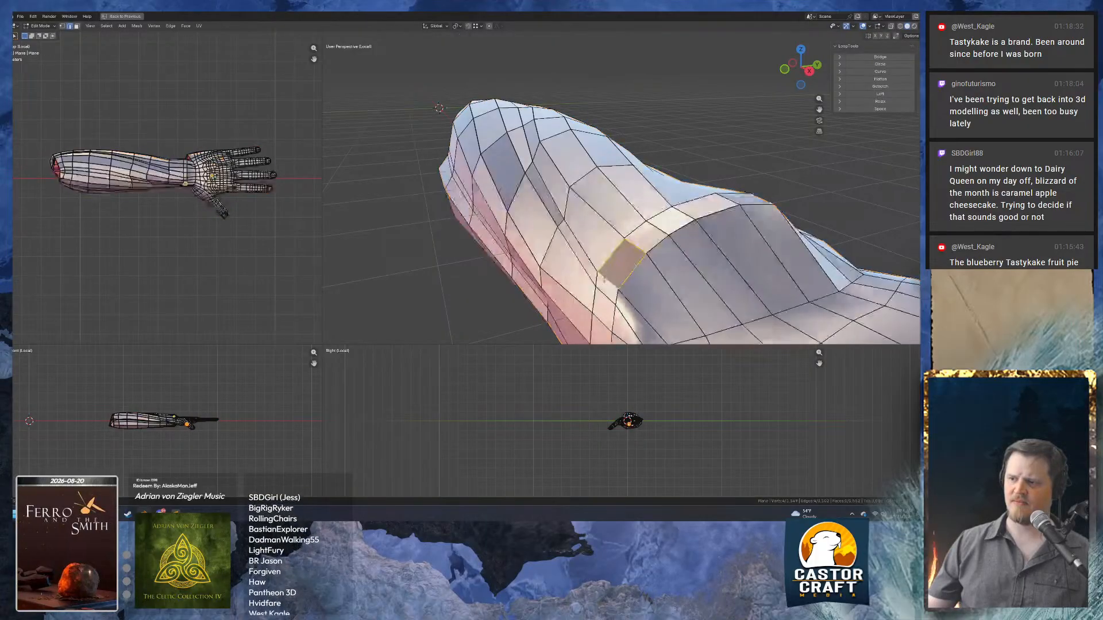
Delete the narrow forearm face behind the refilled wrist faces and fill the gap from its edges.
{"action": "left_click", "coordinate": [604, 283]}
{"action": "left_click", "coordinate": [592, 268], "text": "shift"}
{"action": "key", "text": "x"}
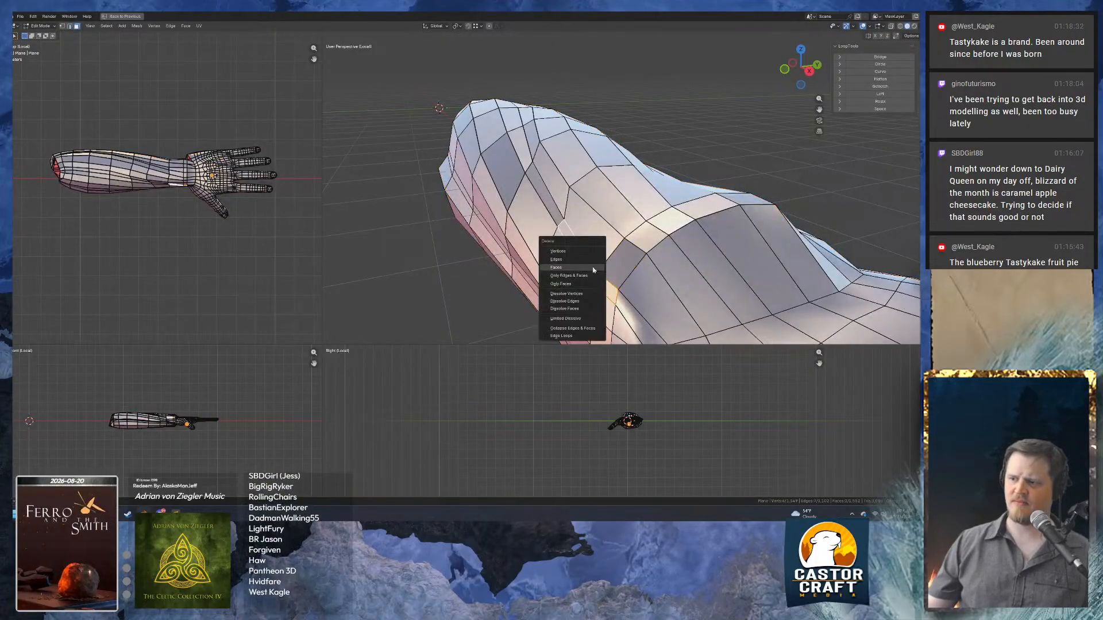
{"action": "left_click", "coordinate": [593, 268]}
{"action": "key", "text": "2"}
{"action": "key", "text": "f"}
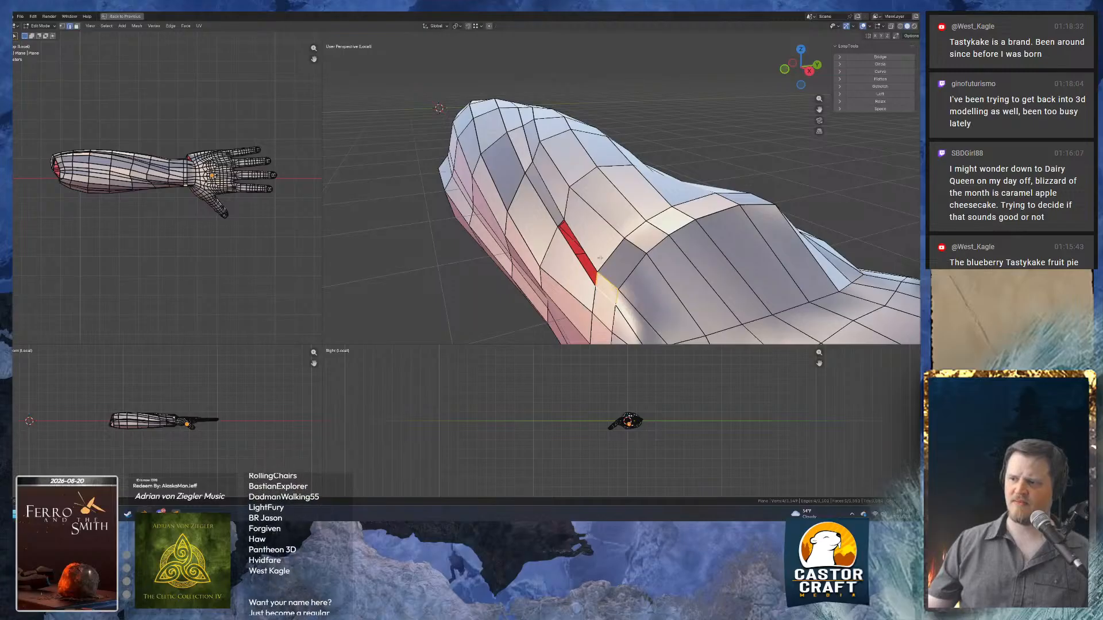
{"action": "left_click", "coordinate": [585, 258]}
{"action": "key", "text": "f"}
Examine the smooth shading around the refilled forearm faces, then the edge flow with the whole mesh selected, and clear the selection.
{"action": "key", "text": "Tab"}
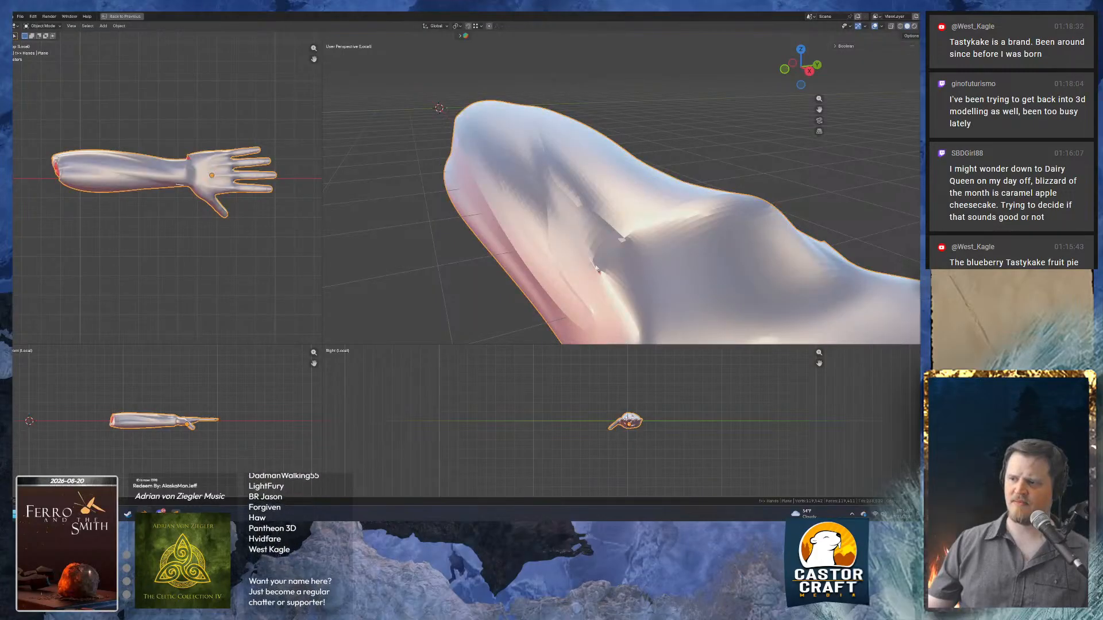
{"action": "mouse_move", "coordinate": [597, 268]}
{"action": "middle_mouse_down"}
{"action": "mouse_move", "coordinate": [611, 241]}
{"action": "mouse_move", "coordinate": [600, 272]}
{"action": "middle_mouse_up"}
{"action": "key", "text": "Tab"}
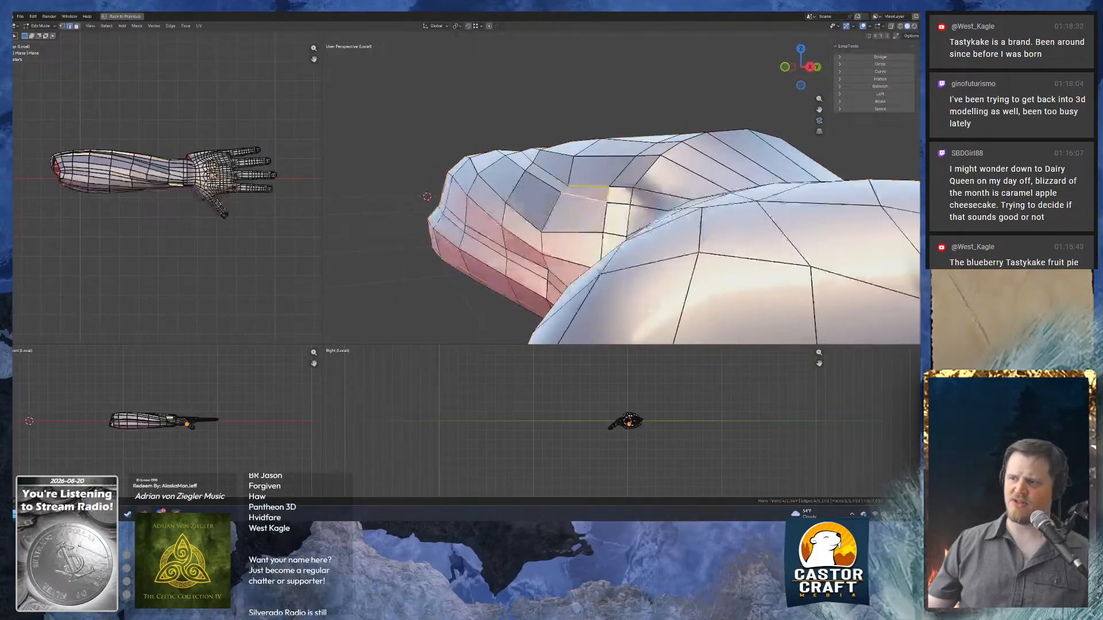
{"action": "key", "text": "a"}
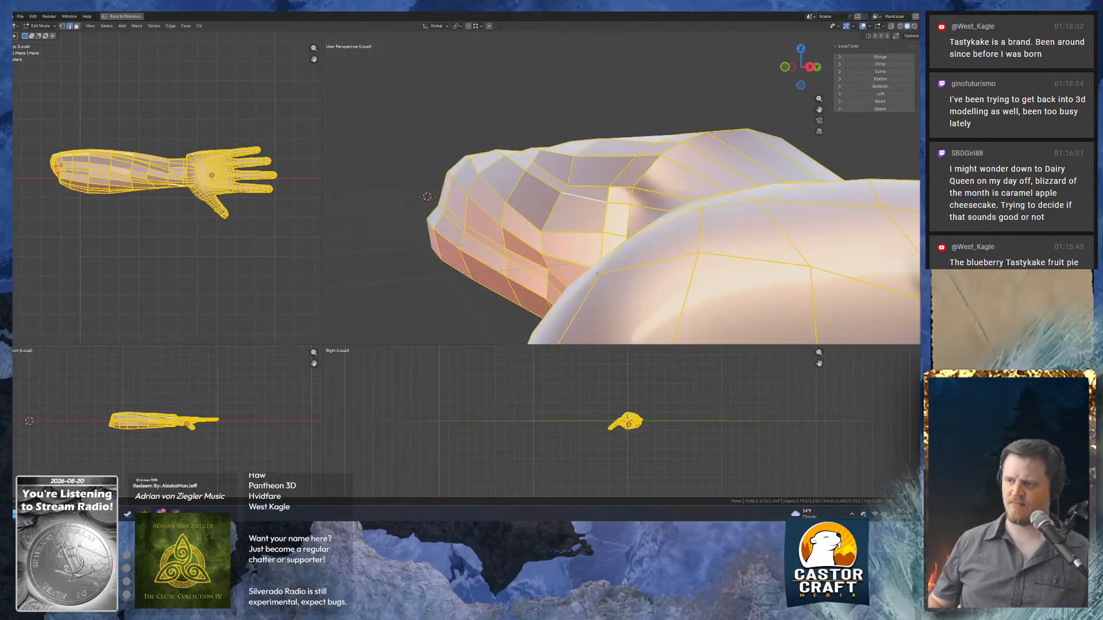
{"action": "scroll", "coordinate": [596, 275], "scroll_direction": "down", "scroll_amount": 10}
{"action": "scroll", "coordinate": [576, 188], "scroll_direction": "up", "scroll_amount": 5}
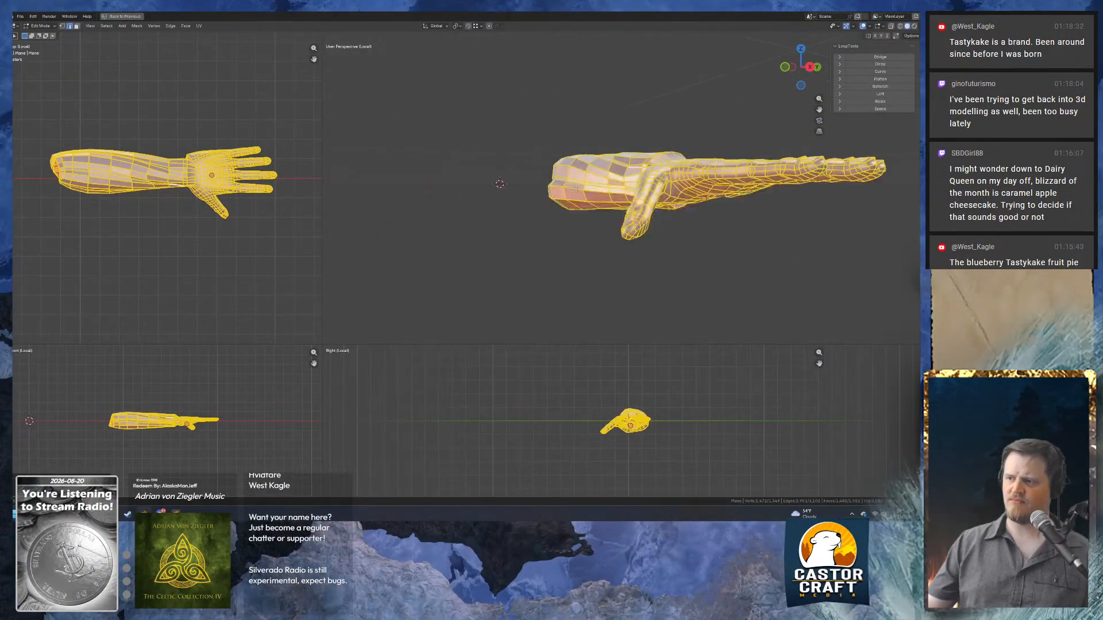
{"action": "scroll", "coordinate": [576, 188], "scroll_direction": "up", "scroll_amount": 4}
{"action": "middle_click_drag", "start_coordinate": [576, 189], "coordinate": [633, 218]}
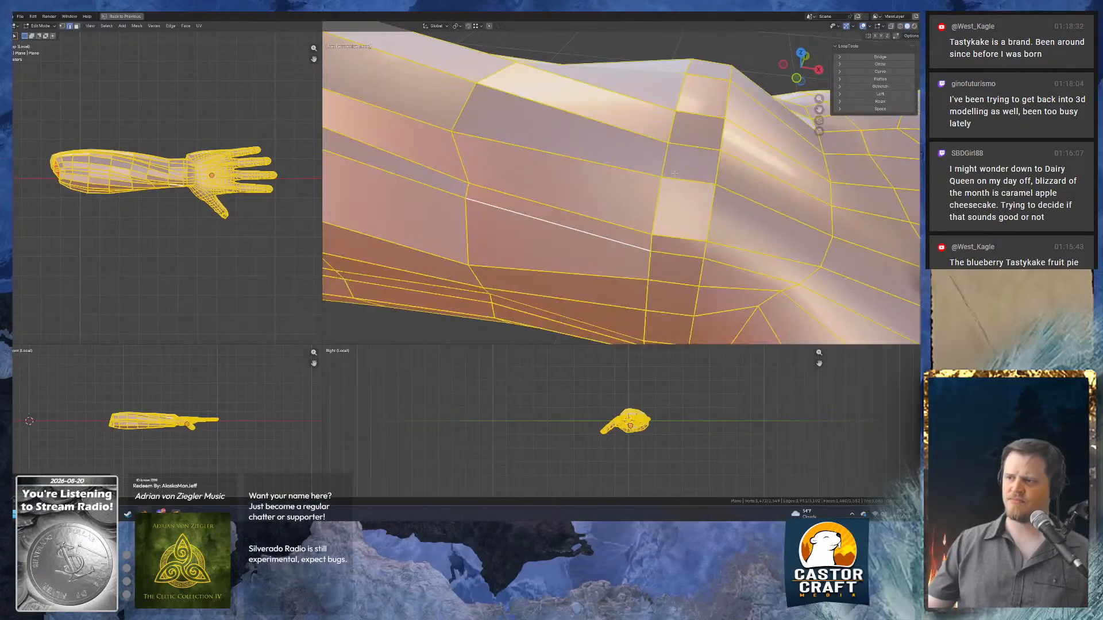
{"action": "key", "text": "alt+a"}
Hide the faces around the wrist seam one after another from inside the arm to expose the interior geometry.
{"action": "key", "text": "1"}
{"action": "left_click", "coordinate": [660, 178]}
{"action": "middle_click_drag", "start_coordinate": [574, 207], "coordinate": [709, 187]}
{"action": "scroll", "coordinate": [549, 244], "scroll_direction": "up", "scroll_amount": 3}
{"action": "middle_click_drag", "start_coordinate": [549, 243], "coordinate": [633, 136]}
{"action": "key", "text": "3"}
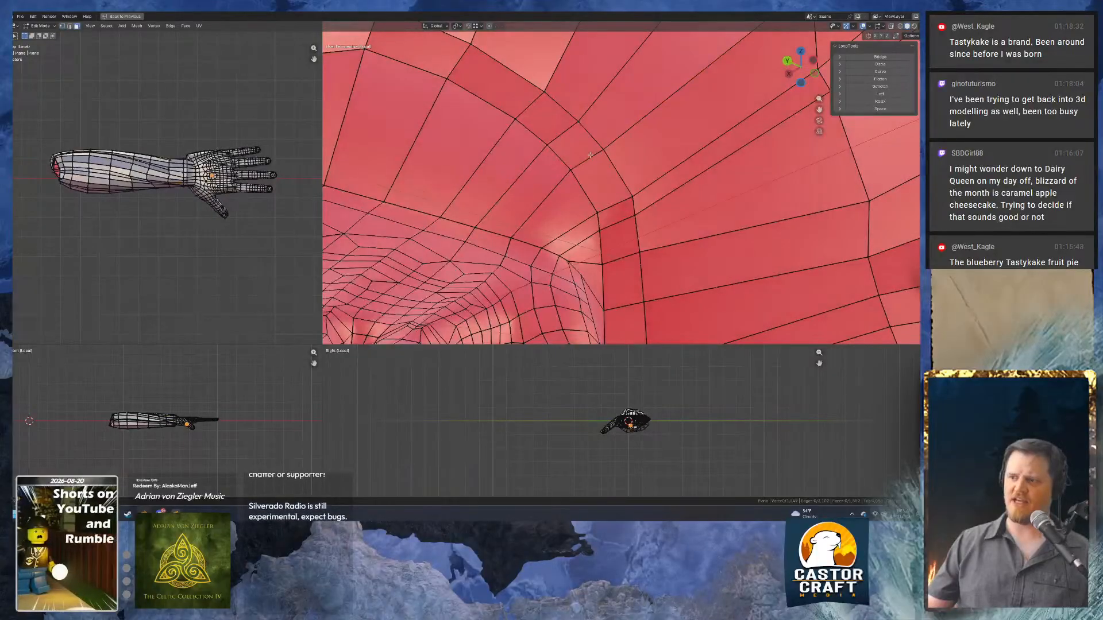
{"action": "left_click", "coordinate": [577, 144]}
{"action": "key", "text": "h"}
{"action": "left_click", "coordinate": [601, 169]}
{"action": "key", "text": "h"}
{"action": "left_click", "coordinate": [621, 123]}
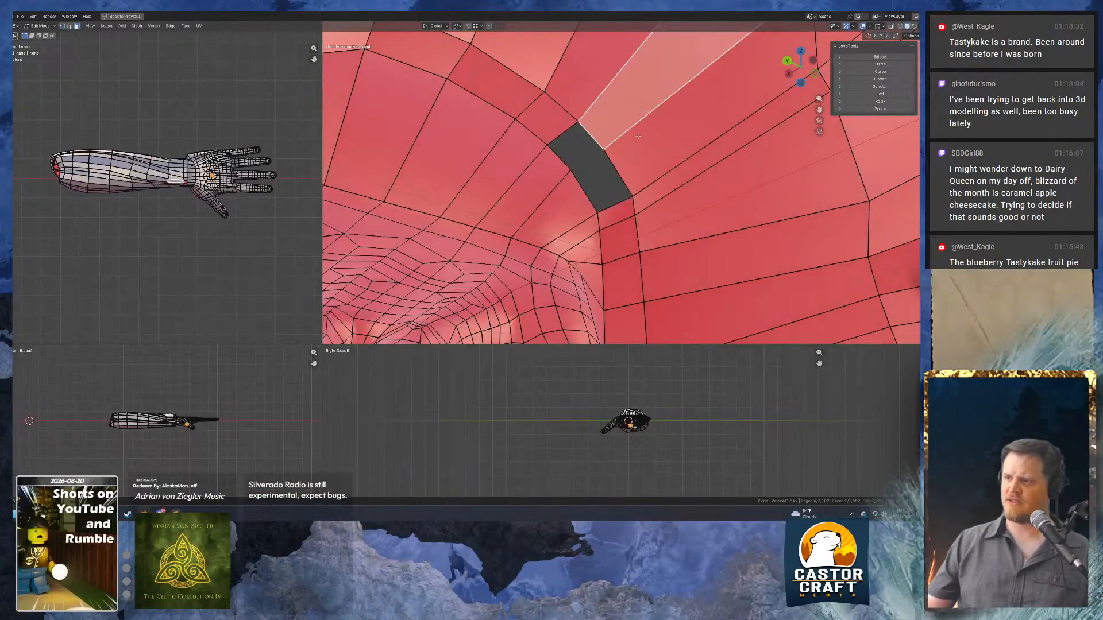
{"action": "key", "text": "h"}
{"action": "left_click", "coordinate": [649, 153]}
{"action": "key", "text": "h"}
{"action": "left_click", "coordinate": [668, 185]}
{"action": "key", "text": "h"}
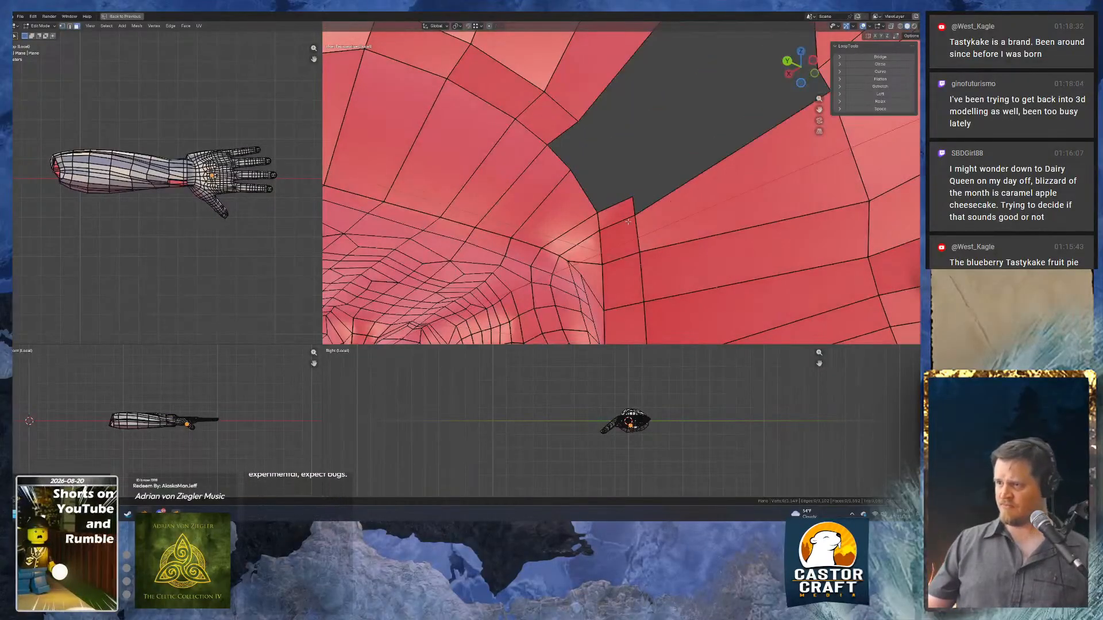
{"action": "left_click", "coordinate": [688, 223]}
{"action": "key", "text": "h"}
{"action": "left_click", "coordinate": [603, 66]}
{"action": "key", "text": "h"}
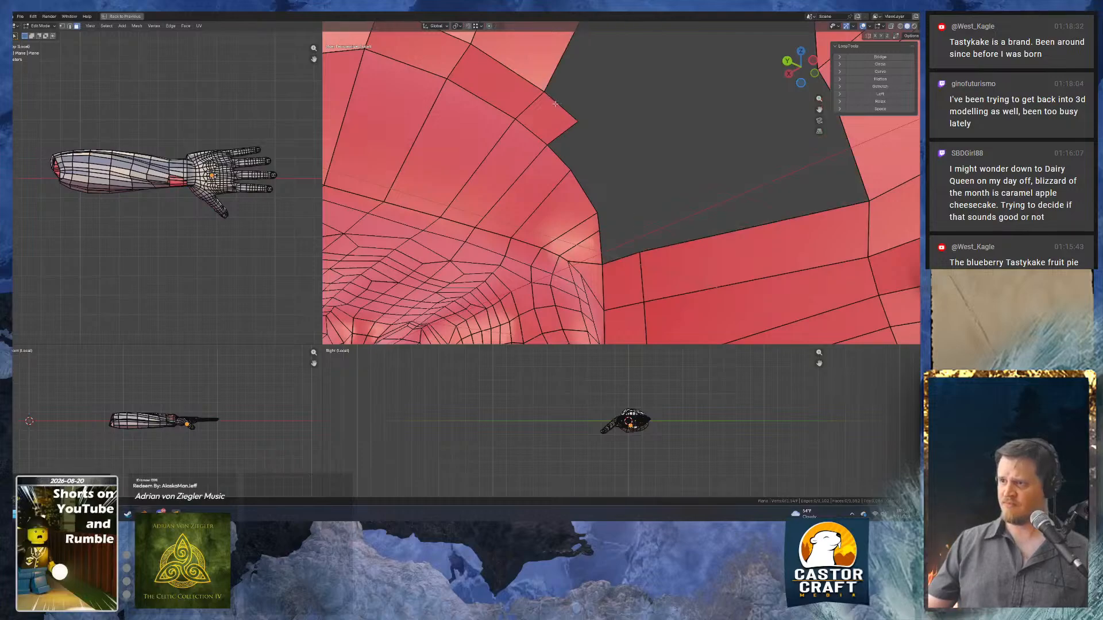
{"action": "left_click", "coordinate": [546, 117]}
{"action": "key", "text": "h"}
{"action": "left_click", "coordinate": [495, 81]}
{"action": "key", "text": "h"}
{"action": "middle_click_drag", "start_coordinate": [712, 112], "coordinate": [617, 163]}
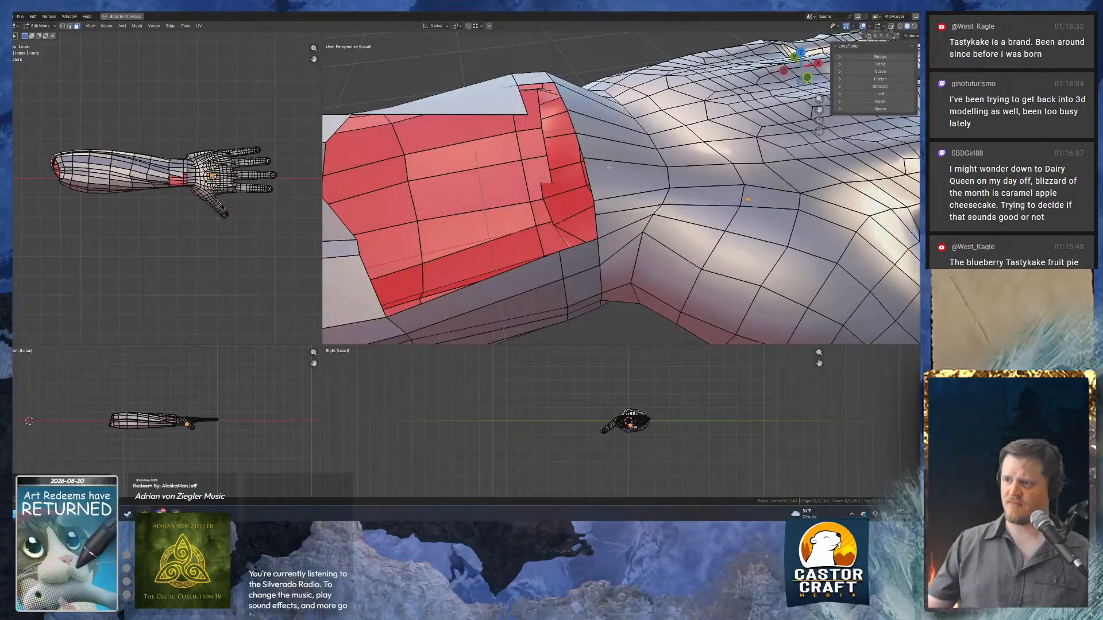
{"action": "key", "text": "alt+h"}
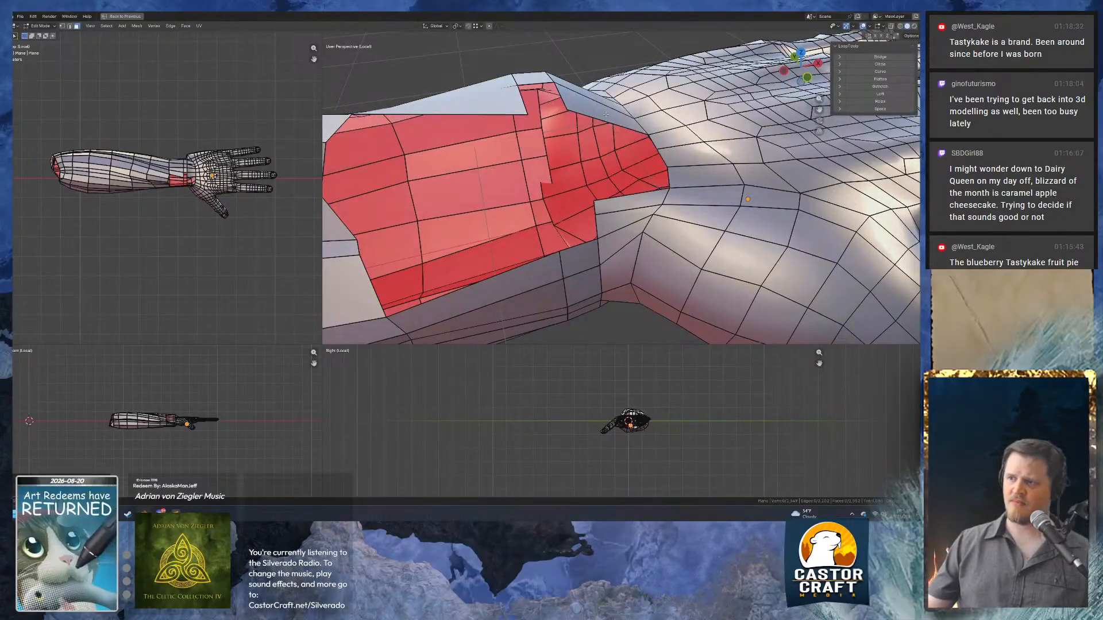
Examine the inside of the wrist through the opening for stray geometry and reveal all hidden faces.
{"action": "middle_click_drag", "start_coordinate": [615, 220], "coordinate": [553, 164]}
{"action": "middle_click_drag", "start_coordinate": [693, 170], "coordinate": [606, 171]}
{"action": "key", "text": "Tab"}
{"action": "scroll", "coordinate": [634, 170], "scroll_direction": "up", "scroll_amount": 6}
{"action": "key", "text": "Tab"}
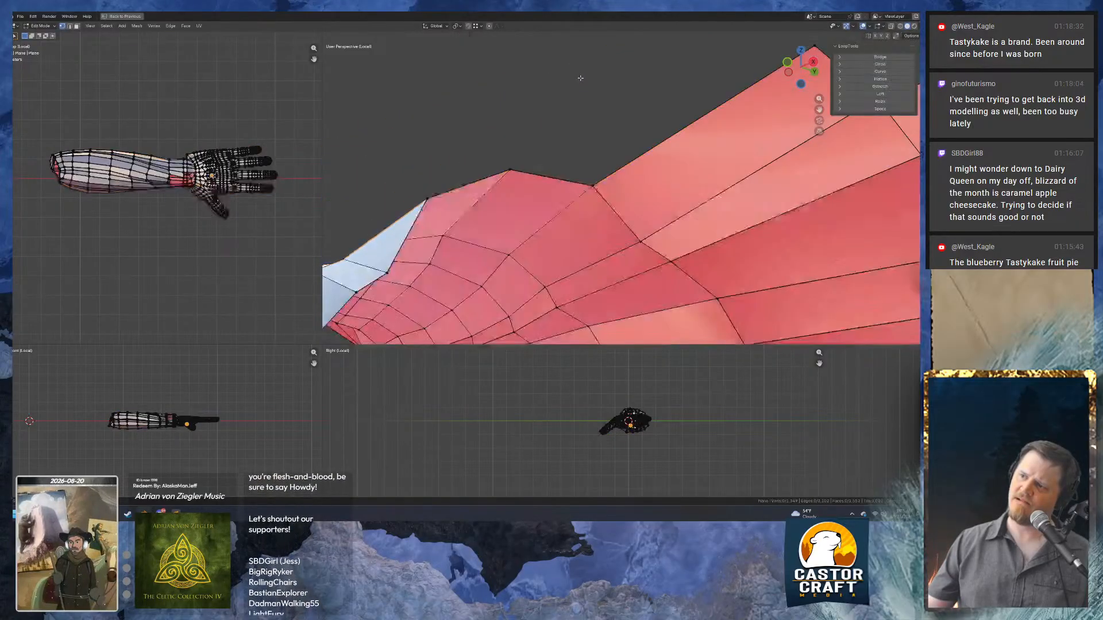
{"action": "key", "text": "alt+h"}
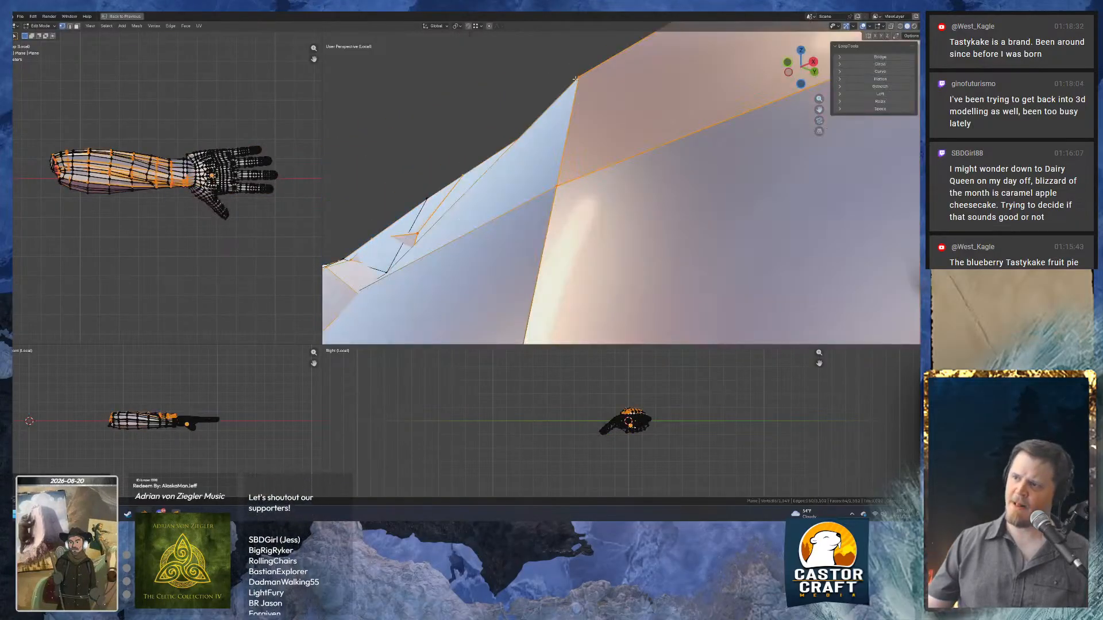
Try moving the outer vertex at the forearm's wrist seam and cancel the move.
{"action": "left_click", "coordinate": [576, 78]}
{"action": "key", "text": "g"}
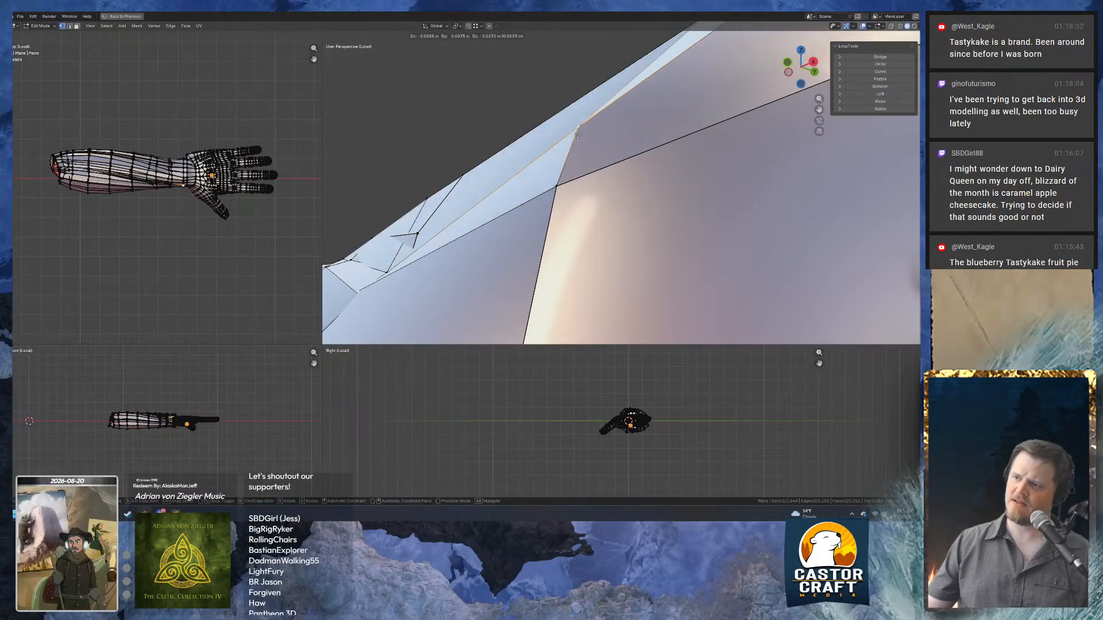
{"action": "right_click", "coordinate": [579, 137]}
{"action": "scroll", "coordinate": [582, 140], "scroll_direction": "down", "scroll_amount": 4}
Restore the full window layout, expand the Subdivision modifier's advanced settings, and inspect the smoothed surface around the wrist.
{"action": "key", "text": "ctrl+space"}
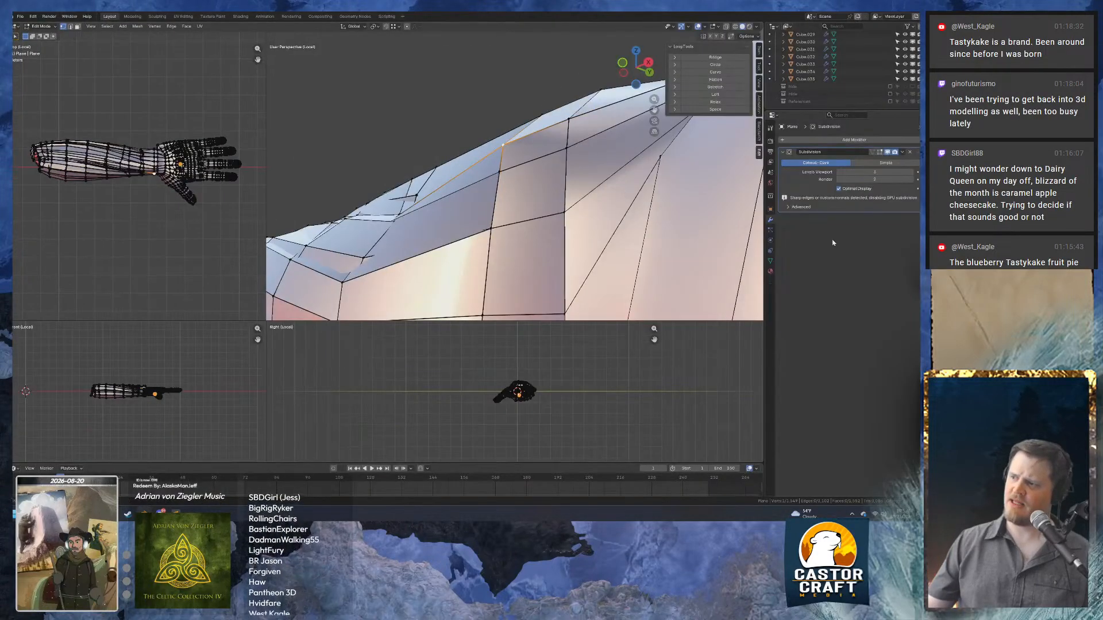
{"action": "left_click", "coordinate": [792, 207]}
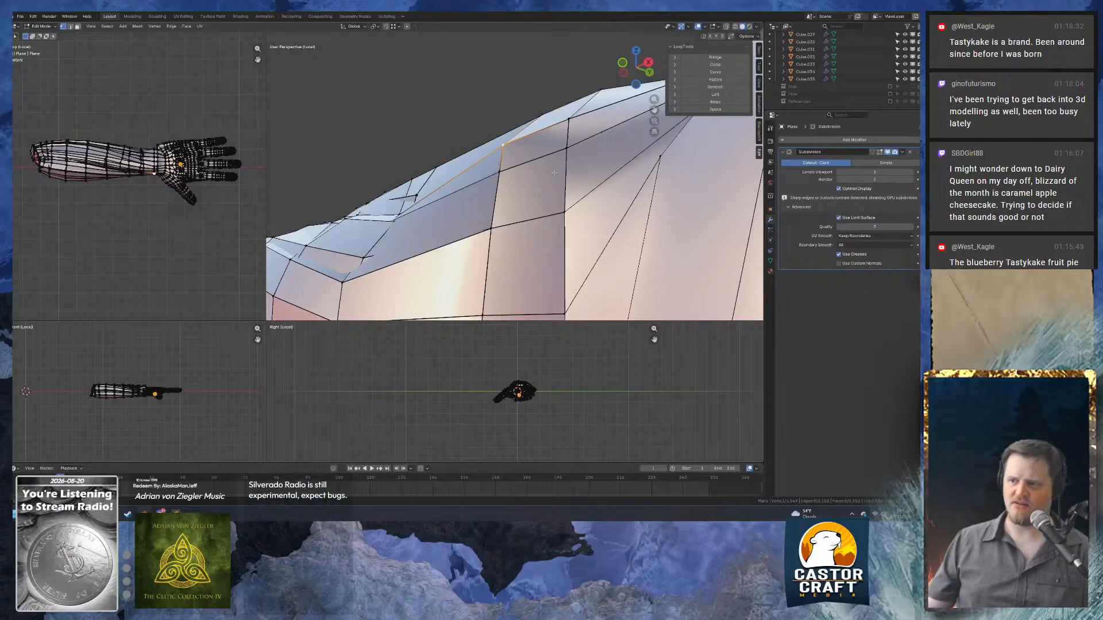
{"action": "key", "text": "Tab"}
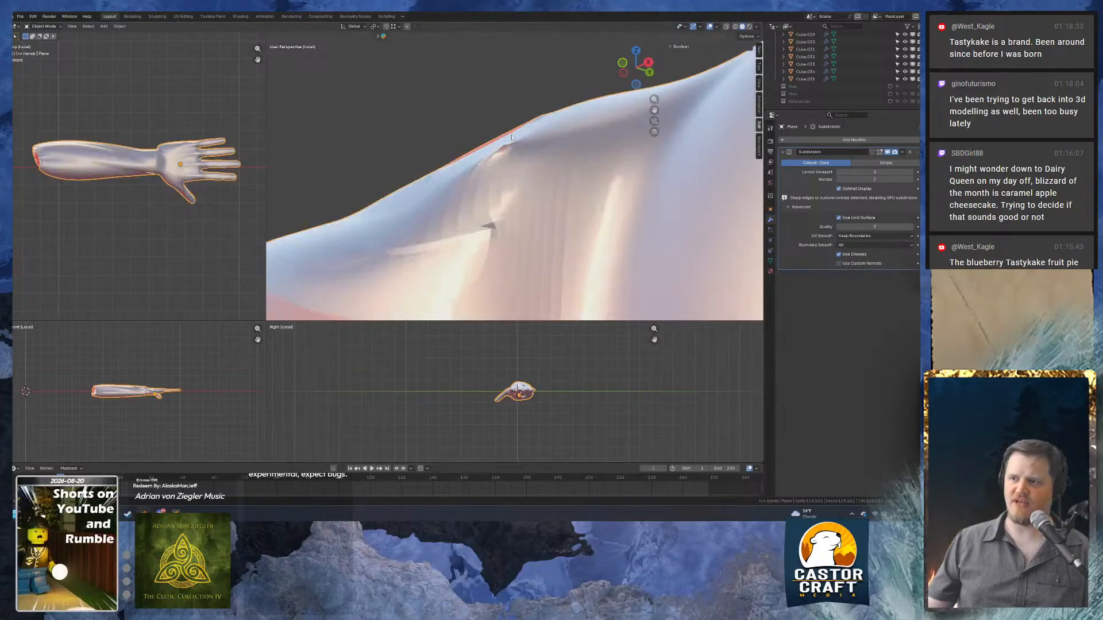
{"action": "middle_click_drag", "start_coordinate": [511, 137], "coordinate": [645, 159]}
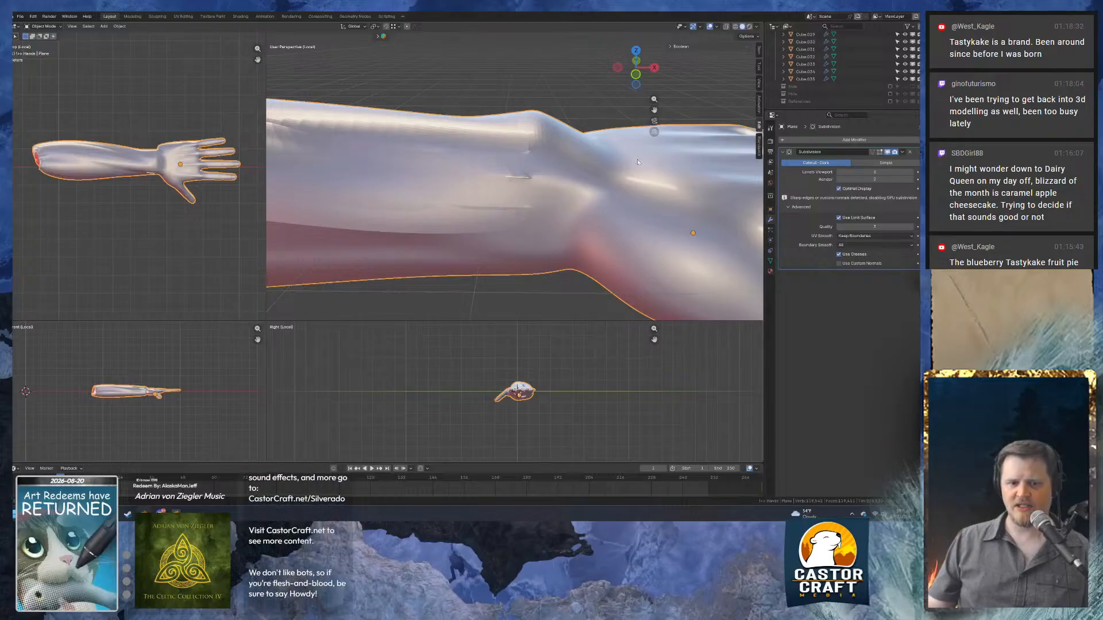
{"action": "key", "text": "Tab"}
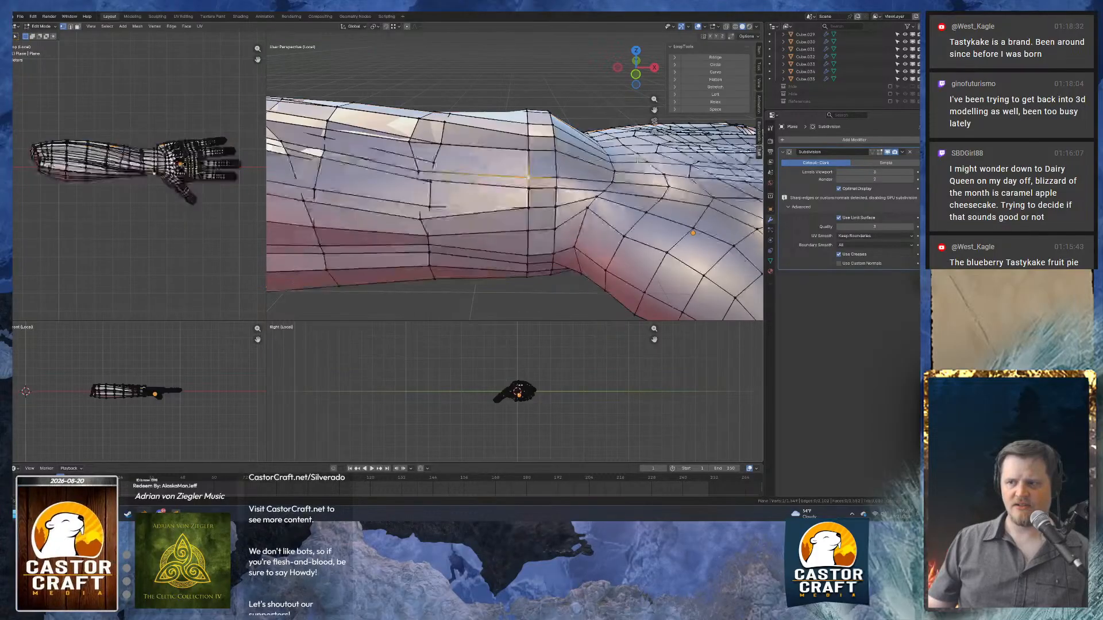
Select the whole arm mesh and search for the remove doubles command, including among the mesh operations.
{"action": "key", "text": "a"}
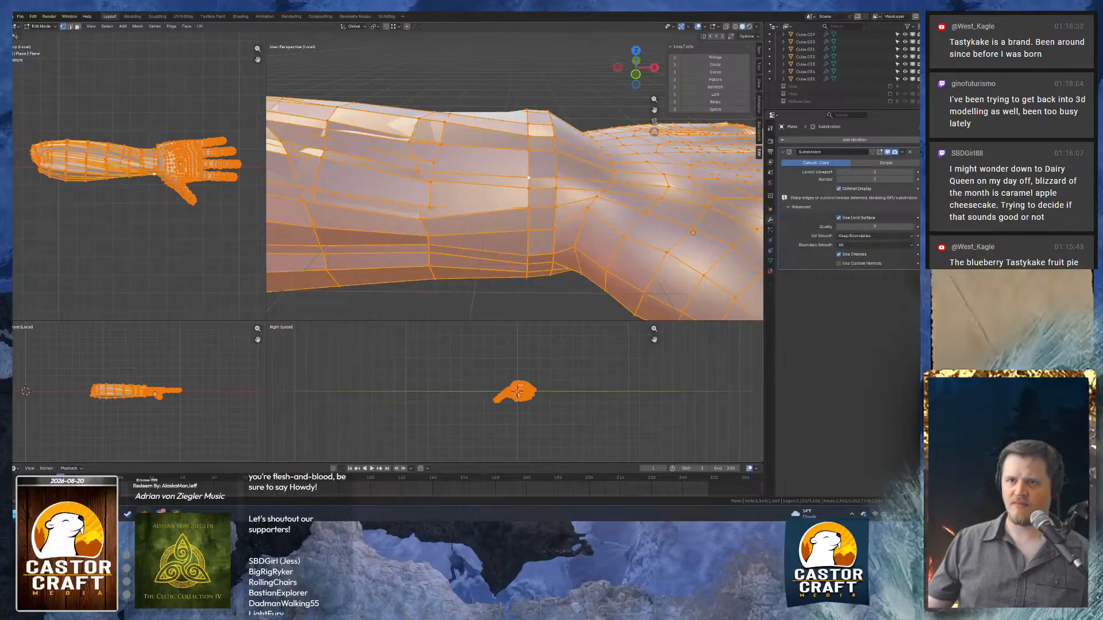
{"action": "key", "text": "F2"}
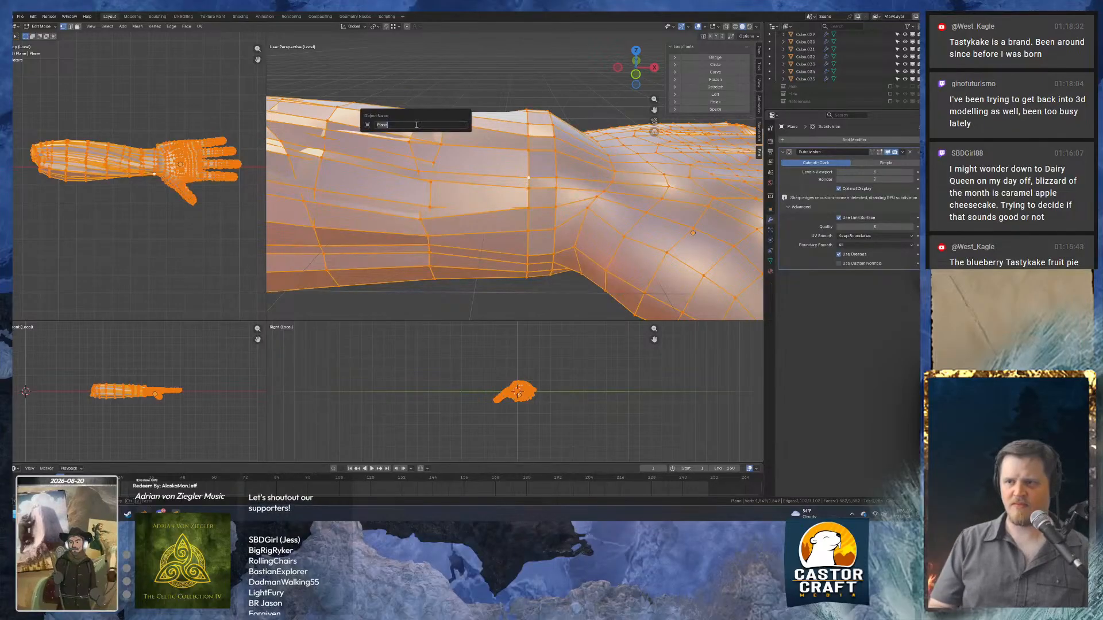
{"action": "key", "text": "Escape"}
{"action": "key", "text": "F3"}
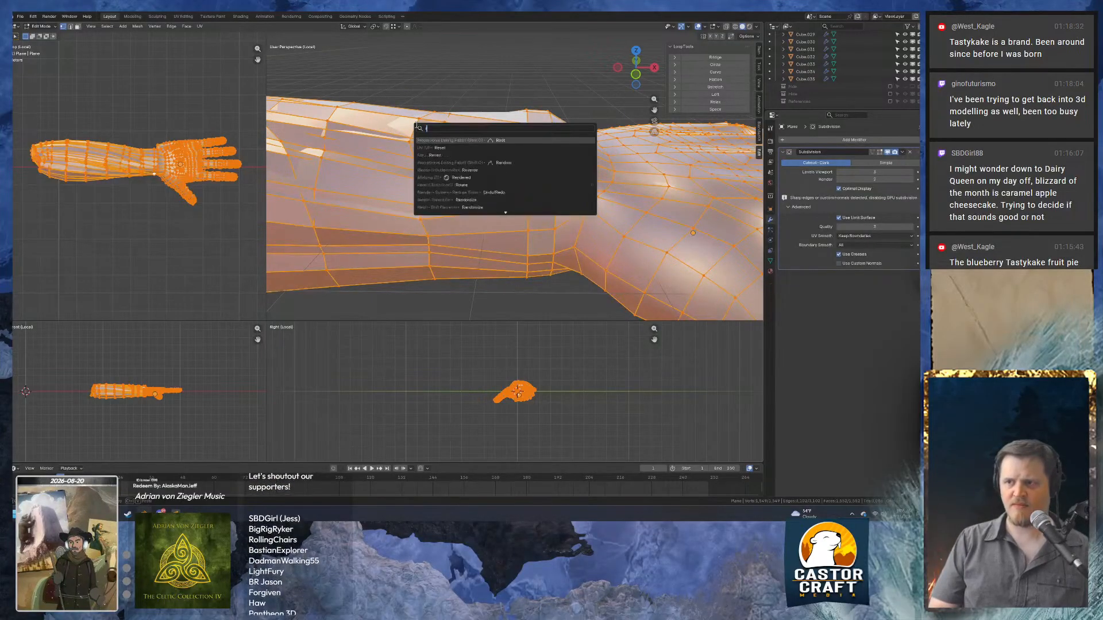
{"action": "type", "text": "remove doub"}
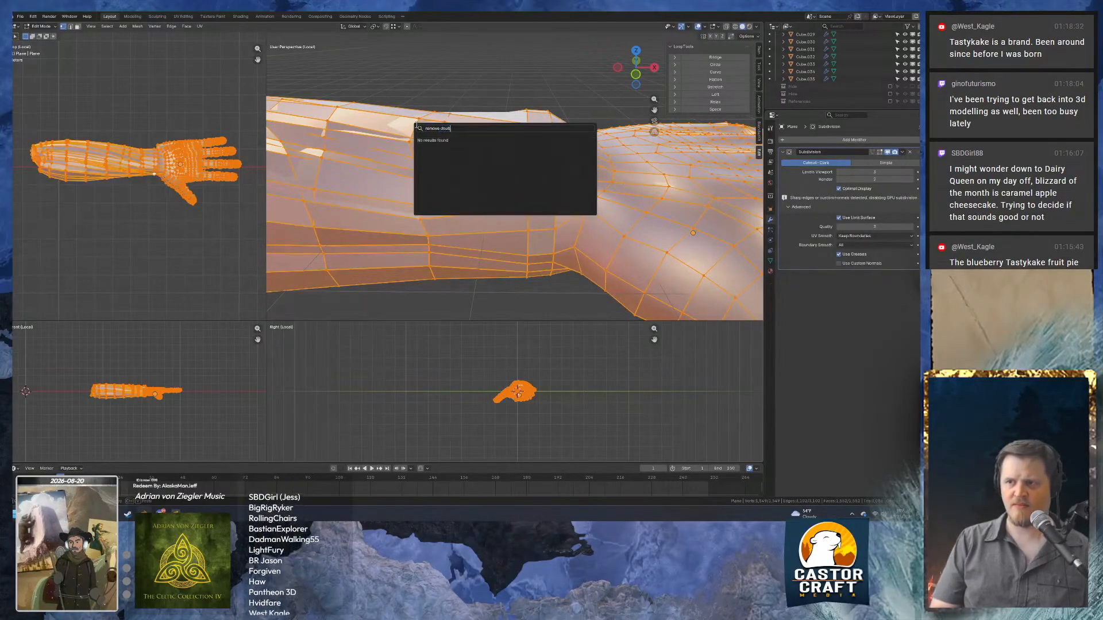
{"action": "type", "text": "les"}
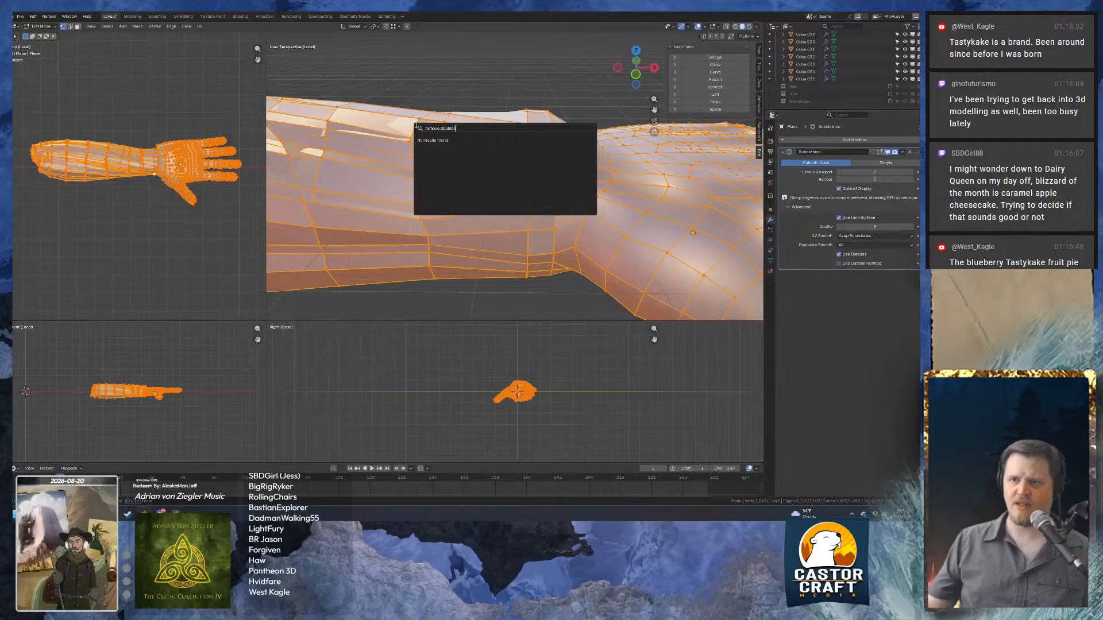
{"action": "key", "text": "Escape"}
{"action": "left_click", "coordinate": [137, 26]}
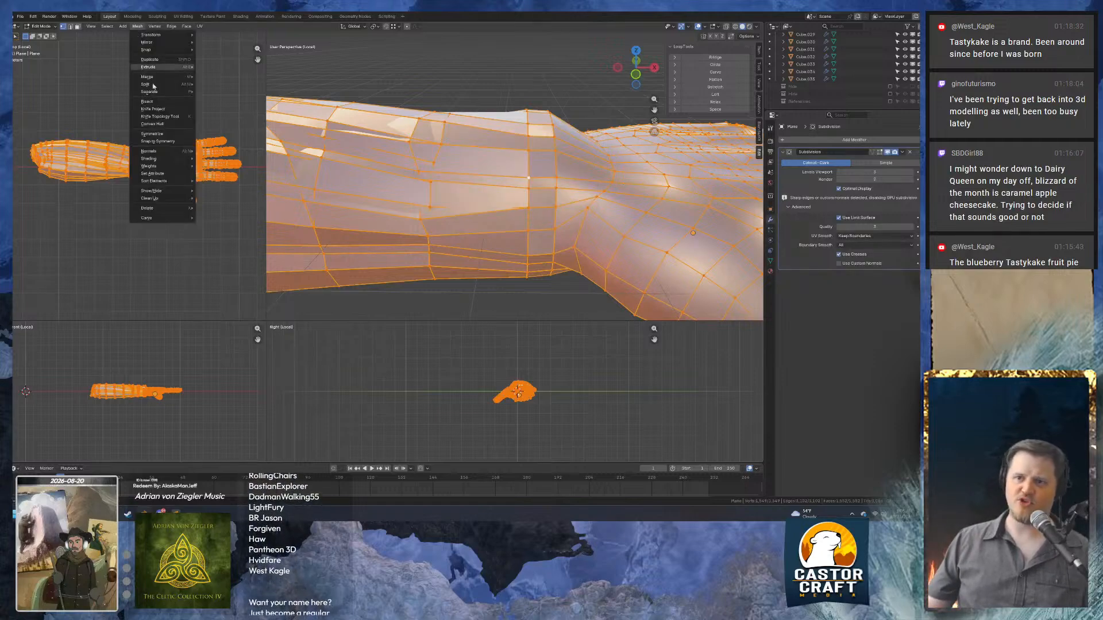
{"action": "mouse_move", "coordinate": [167, 219]}
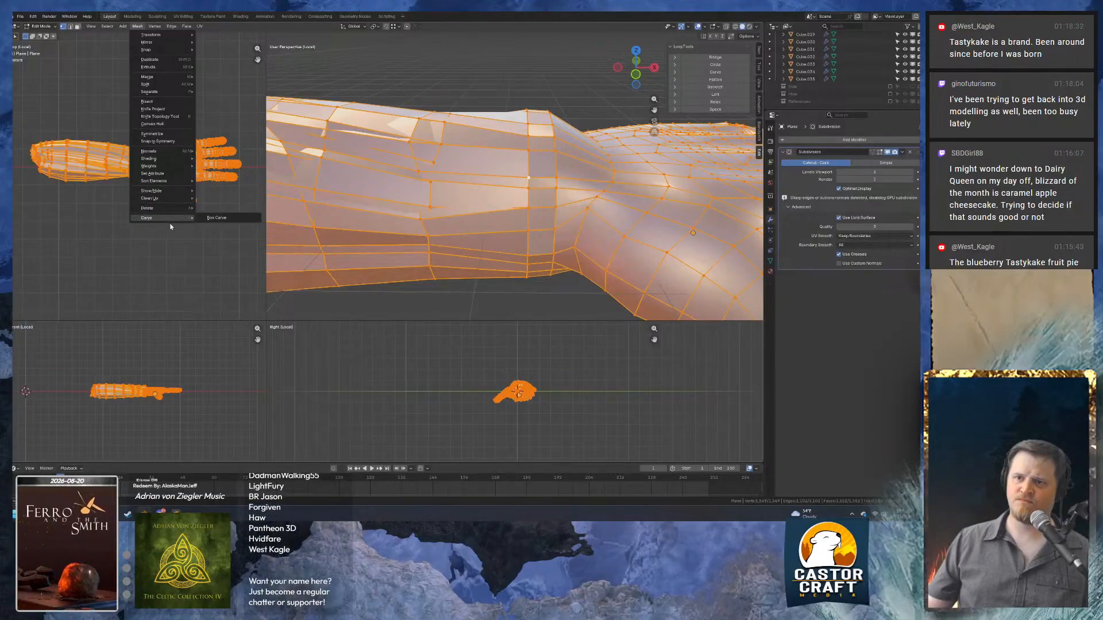
{"action": "mouse_move", "coordinate": [179, 200]}
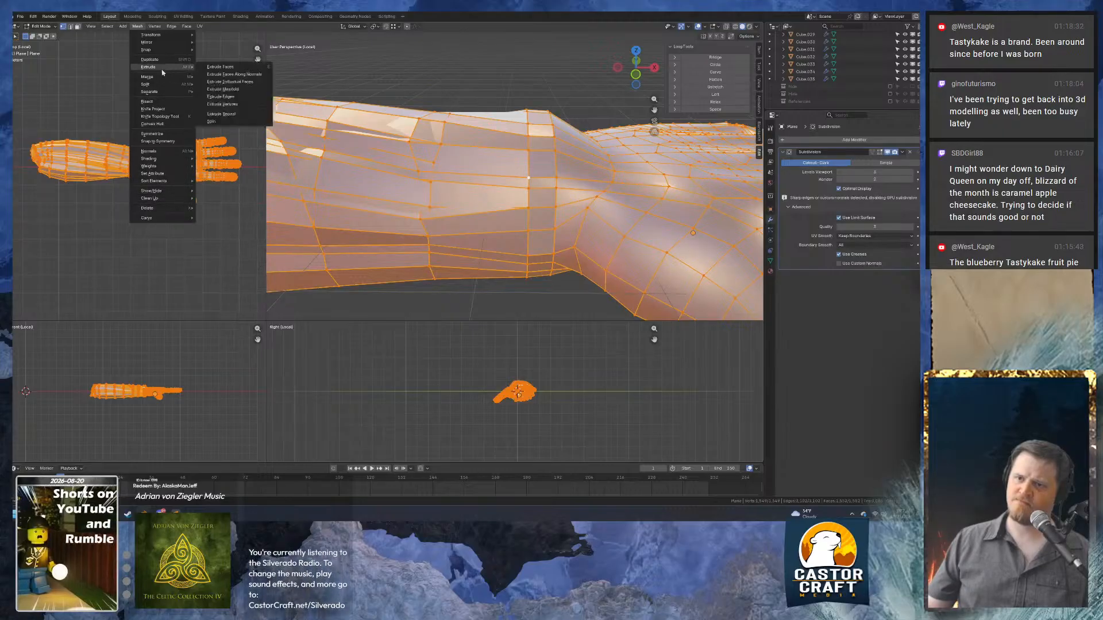
{"action": "mouse_move", "coordinate": [167, 68]}
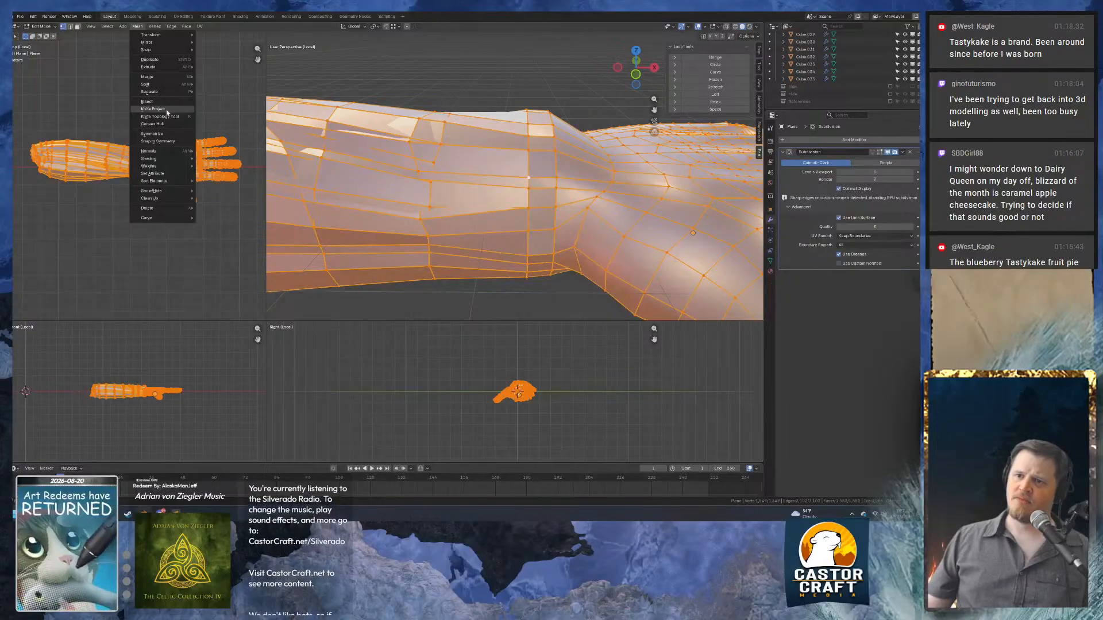
{"action": "mouse_move", "coordinate": [181, 154]}
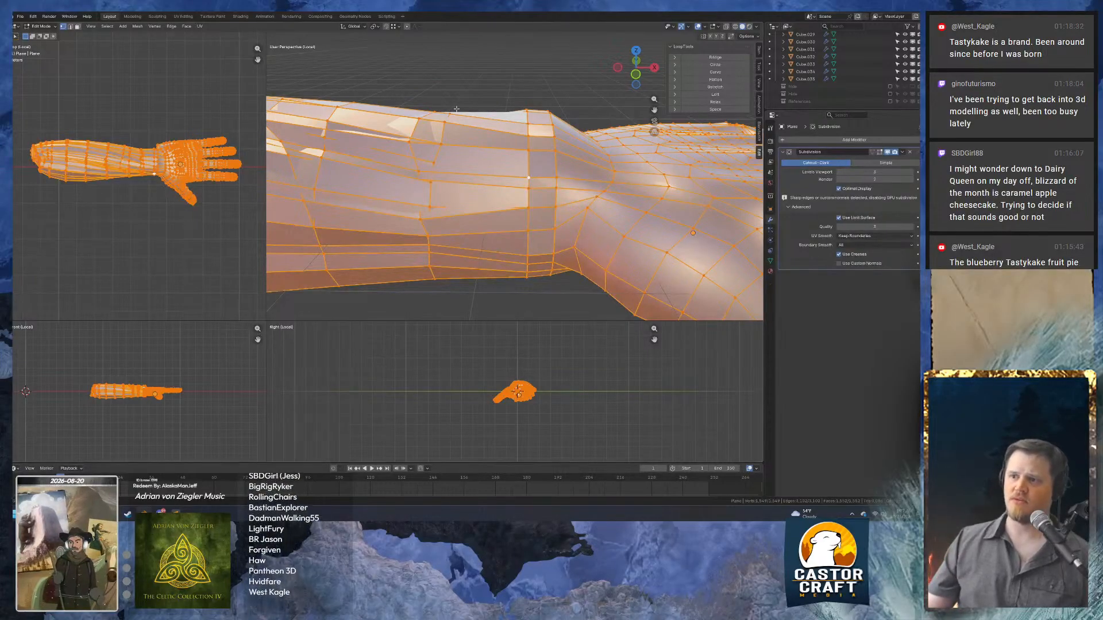
Undo the recent selection and modifier panel changes back to the partial face selection along the forearm.
{"action": "middle_click_drag", "start_coordinate": [456, 109], "coordinate": [480, 111]}
{"action": "key", "text": "ctrl+z"}
{"action": "key", "text": "ctrl+z"}
{"action": "key", "text": "ctrl+z"}
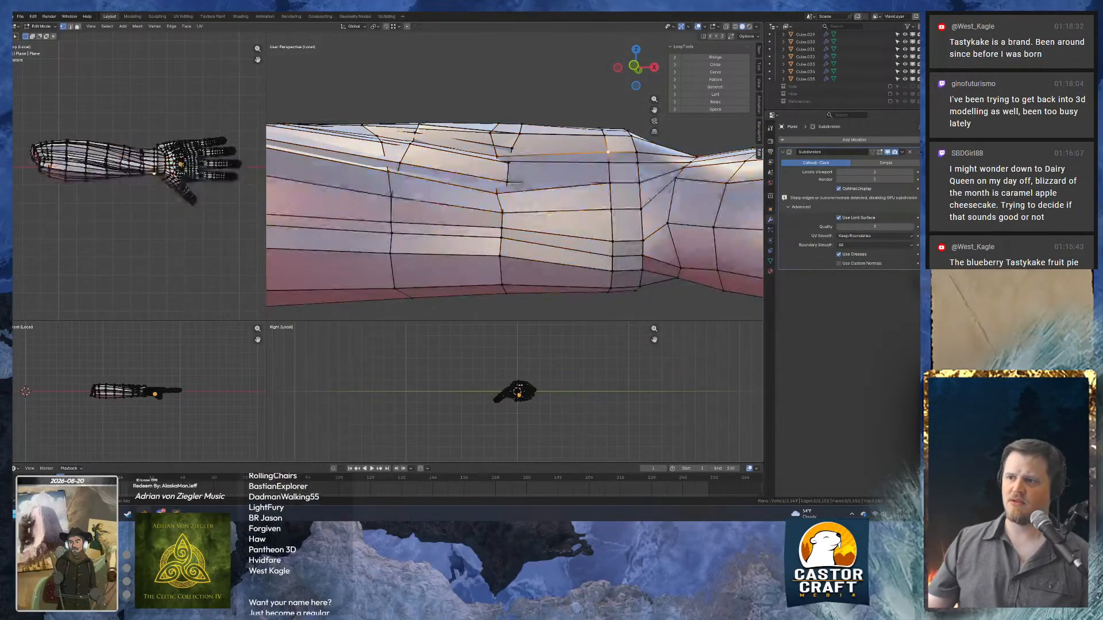
{"action": "key", "text": "ctrl+z"}
{"action": "key", "text": "ctrl+z"}
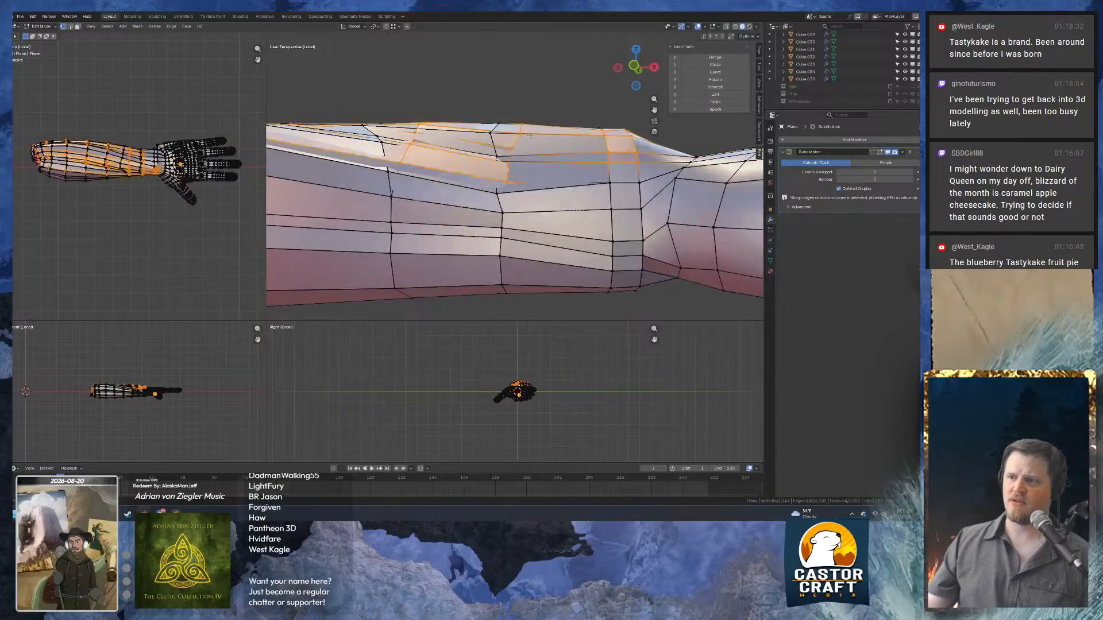
Check how the forearm faces connect by hiding and revealing them and growing a selection from one vertex.
{"action": "middle_click_drag", "start_coordinate": [527, 150], "coordinate": [479, 175]}
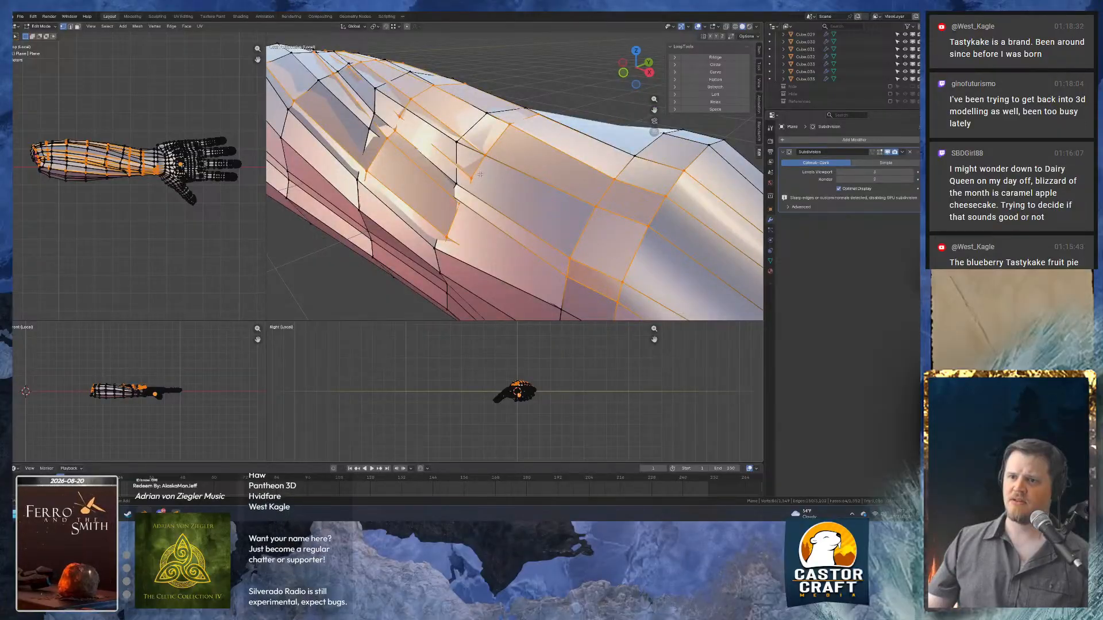
{"action": "key", "text": "h"}
{"action": "key", "text": "alt+h"}
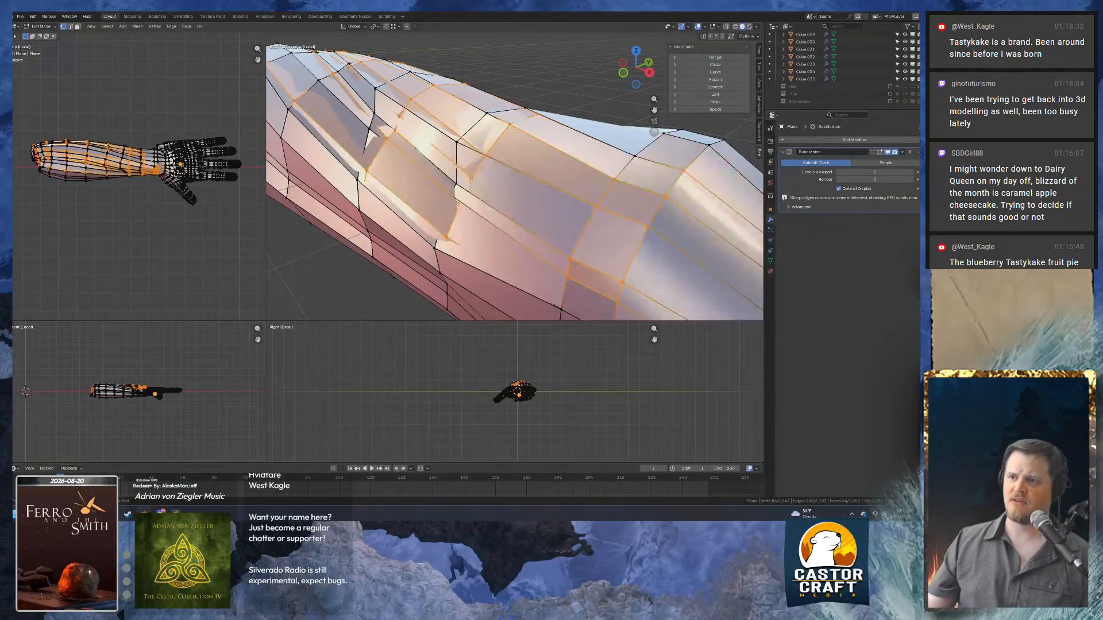
{"action": "key", "text": "l"}
{"action": "middle_click_drag", "start_coordinate": [471, 180], "coordinate": [497, 149]}
{"action": "left_click", "coordinate": [546, 189]}
{"action": "middle_click_drag", "start_coordinate": [546, 189], "coordinate": [483, 199]}
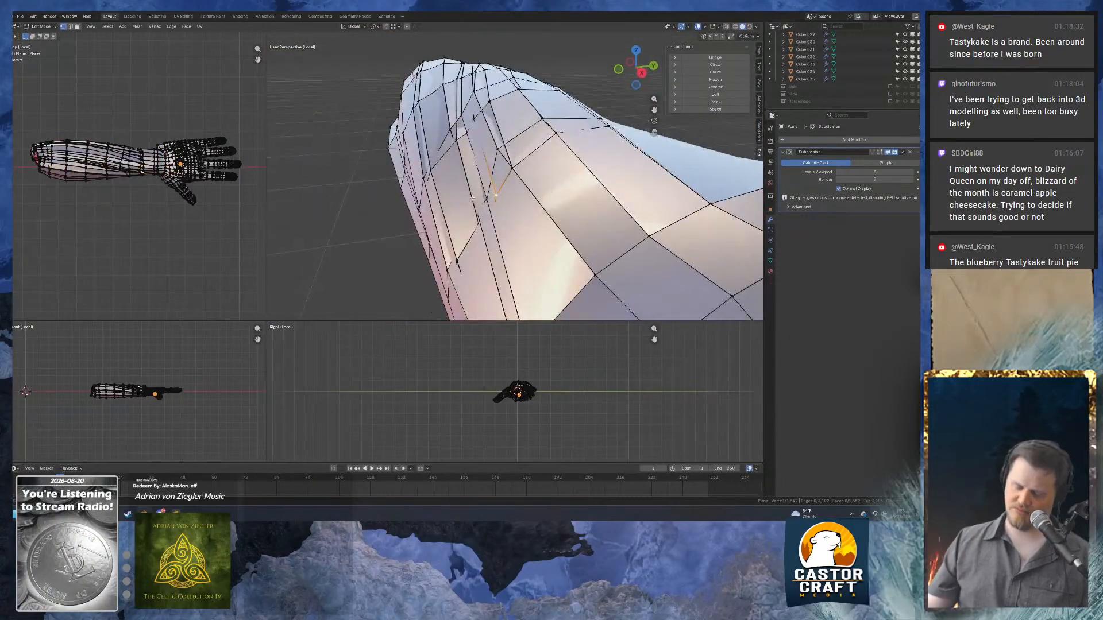
{"action": "middle_click_drag", "start_coordinate": [464, 197], "coordinate": [491, 174]}
{"action": "scroll", "coordinate": [506, 188], "scroll_direction": "down", "scroll_amount": 5}
{"action": "key", "text": "ctrl+KP_Add"}
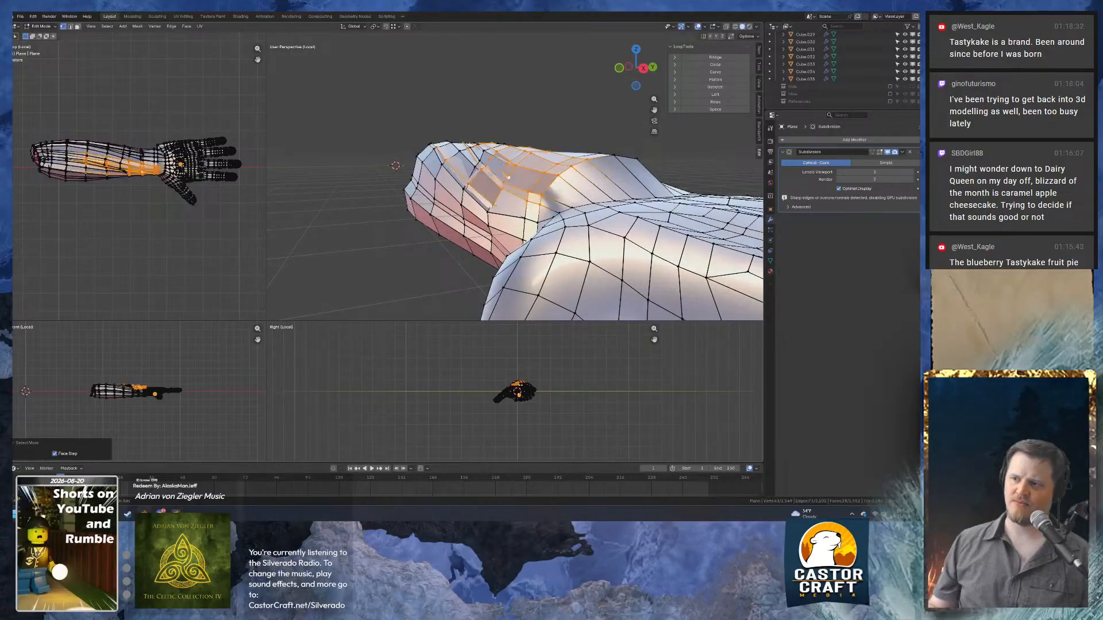
{"action": "middle_click_drag", "start_coordinate": [496, 173], "coordinate": [544, 176]}
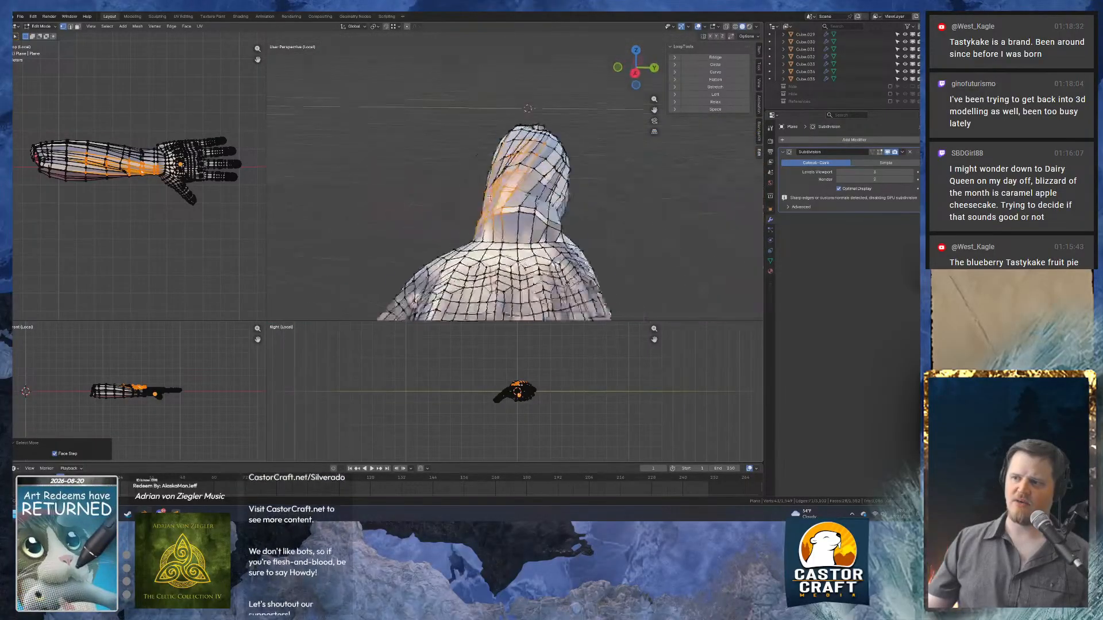
{"action": "scroll", "coordinate": [547, 214], "scroll_direction": "up", "scroll_amount": 4}
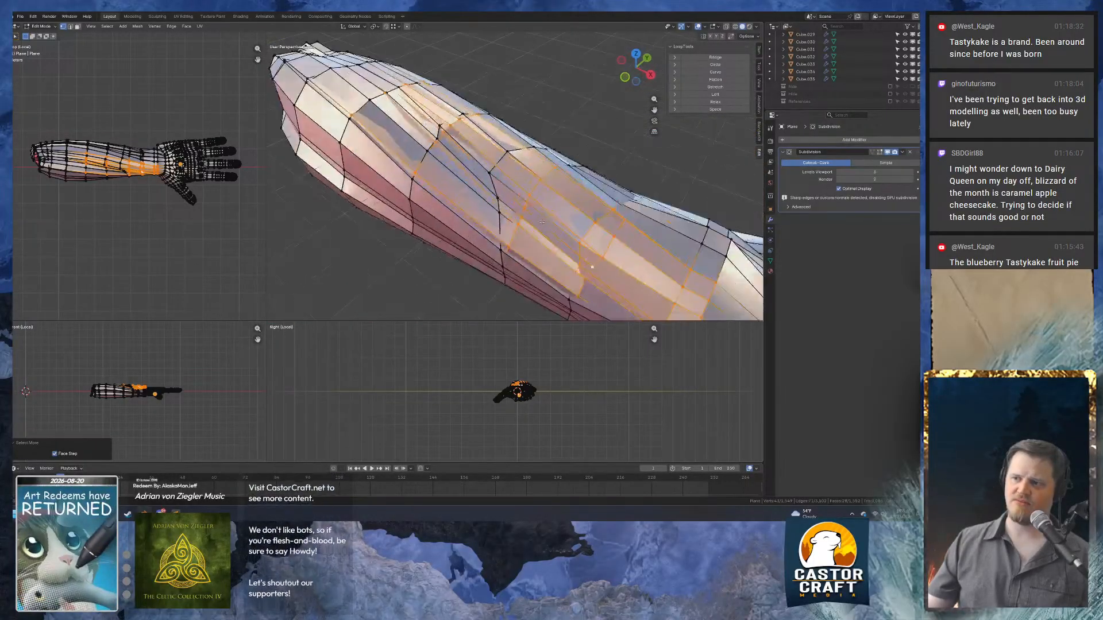
Grow the selection around one suspect face on the forearm, try moving it, and cancel the move.
{"action": "middle_click_drag", "start_coordinate": [591, 266], "coordinate": [619, 222]}
{"action": "middle_click_drag", "start_coordinate": [538, 184], "coordinate": [487, 230]}
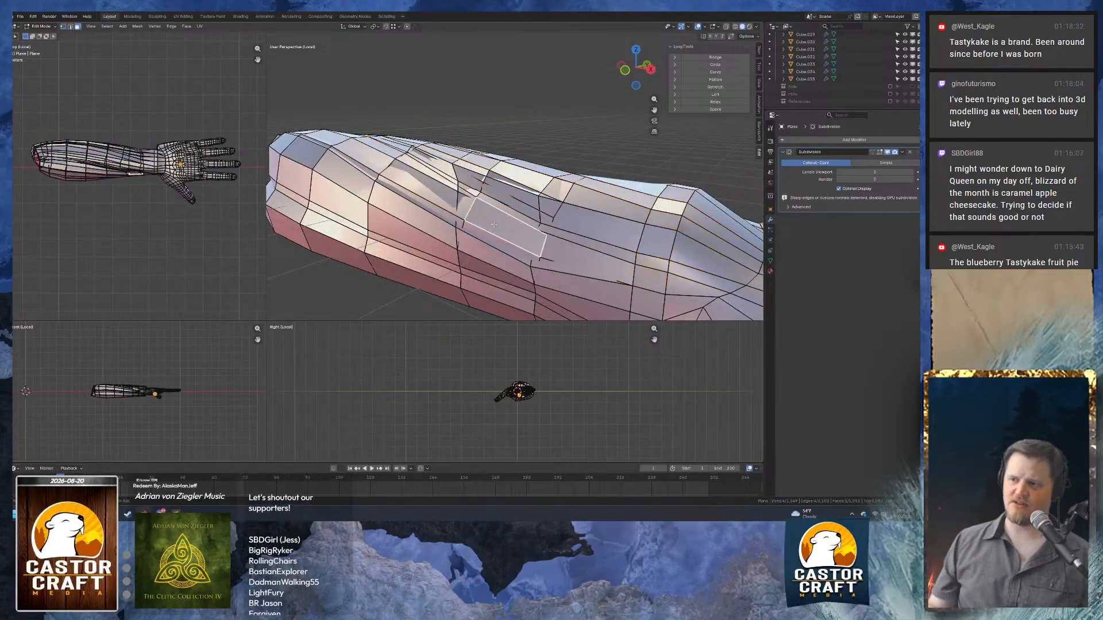
{"action": "key", "text": "g"}
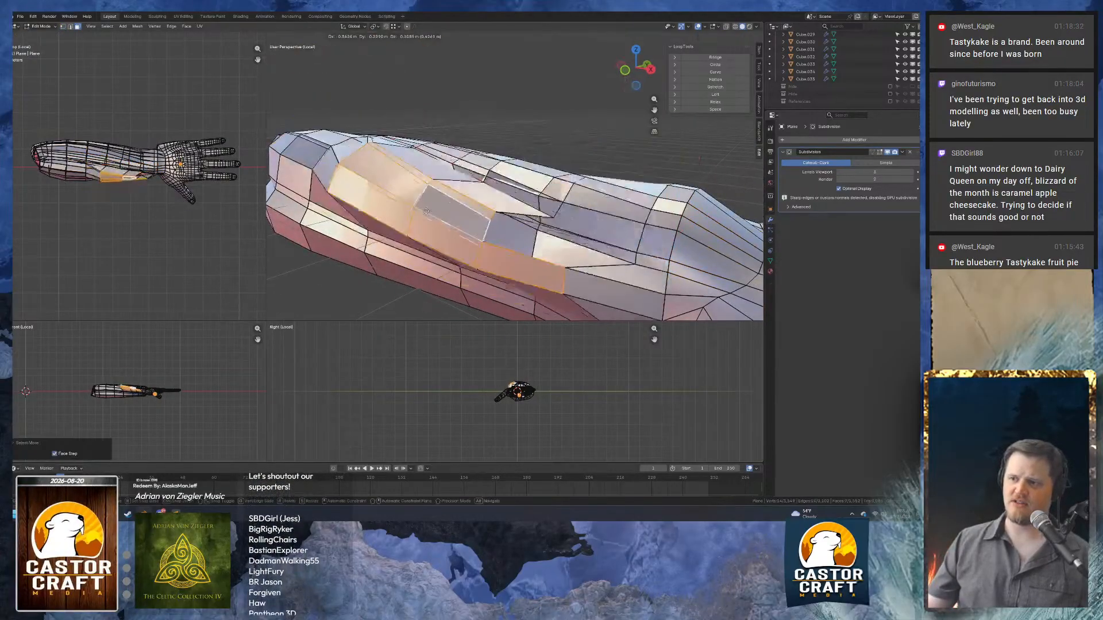
{"action": "right_click", "coordinate": [520, 241]}
Re-enter Edit Mode with vertex selection and inspect the broken edges along the forearm up close.
{"action": "mouse_move", "coordinate": [519, 241]}
{"action": "middle_mouse_down"}
{"action": "mouse_move", "coordinate": [549, 231]}
{"action": "mouse_move", "coordinate": [516, 216]}
{"action": "mouse_move", "coordinate": [345, 221]}
{"action": "mouse_move", "coordinate": [542, 202]}
{"action": "mouse_move", "coordinate": [531, 163]}
{"action": "mouse_move", "coordinate": [369, 175]}
{"action": "mouse_move", "coordinate": [490, 168]}
{"action": "mouse_move", "coordinate": [481, 215]}
{"action": "mouse_move", "coordinate": [755, 152]}
{"action": "middle_mouse_up"}
{"action": "key", "text": "Tab"}
{"action": "key", "text": "Tab"}
{"action": "key", "text": "1"}
{"action": "scroll", "coordinate": [480, 216], "scroll_direction": "up", "scroll_amount": 4}
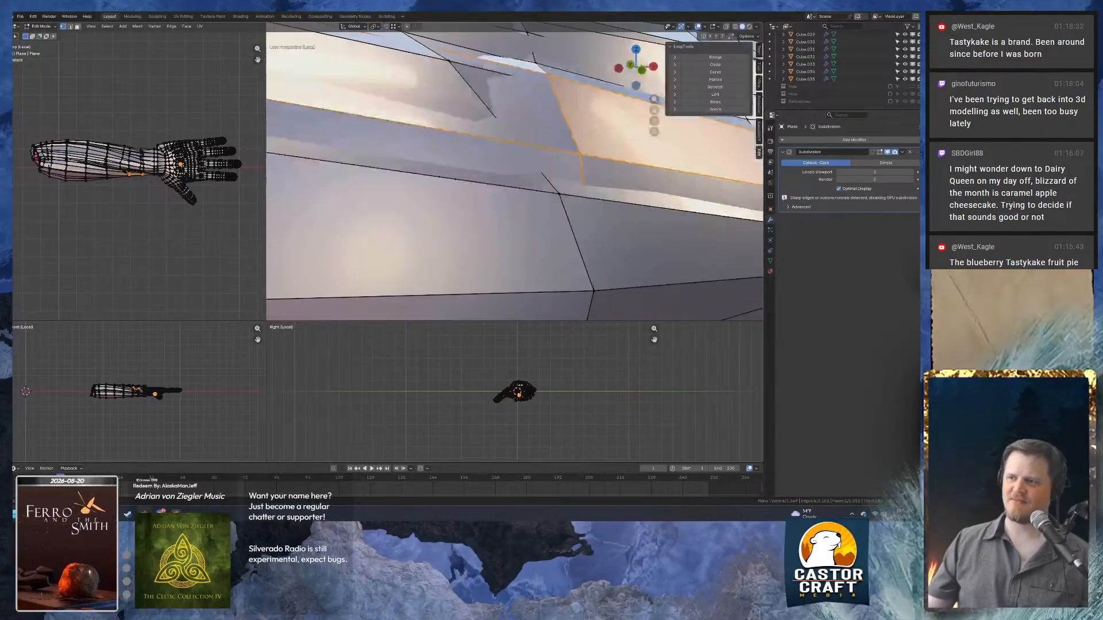
Hide the faces on the underside of the forearm using face selection and inspect the exposed arm.
{"action": "scroll", "coordinate": [494, 190], "scroll_direction": "down", "scroll_amount": 7}
{"action": "key", "text": "3"}
{"action": "middle_click_drag", "start_coordinate": [396, 241], "coordinate": [495, 245]}
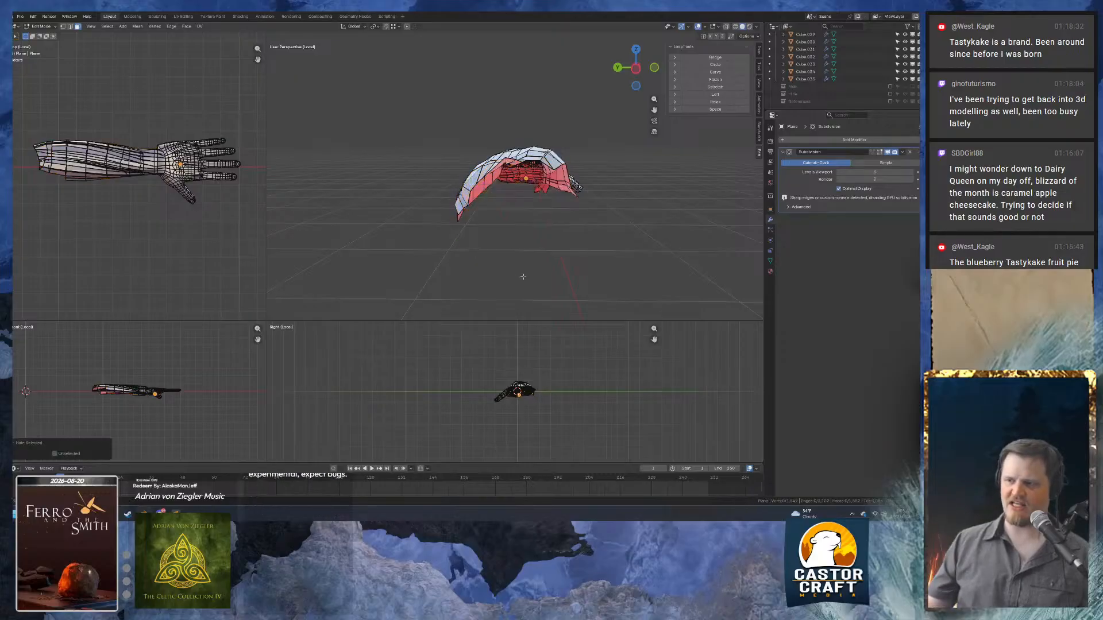
{"action": "middle_click_drag", "start_coordinate": [581, 214], "coordinate": [499, 249]}
{"action": "scroll", "coordinate": [499, 248], "scroll_direction": "up", "scroll_amount": 4}
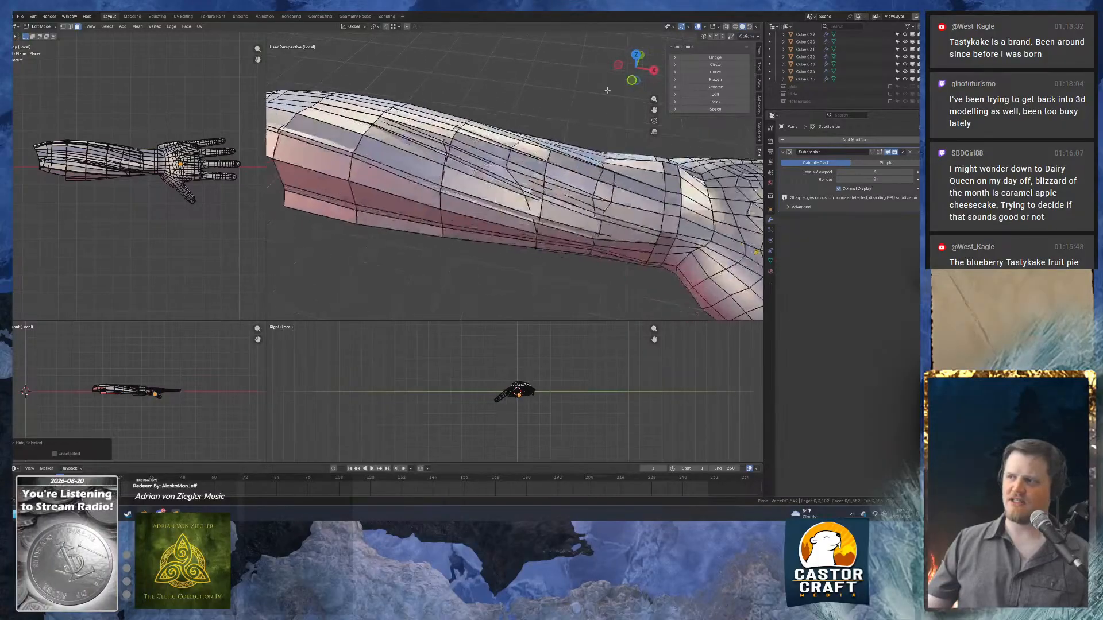
Turn on X-ray with vertex selection and snap the first loose vertex on the forearm's side onto its neighbour.
{"action": "left_click", "coordinate": [726, 27]}
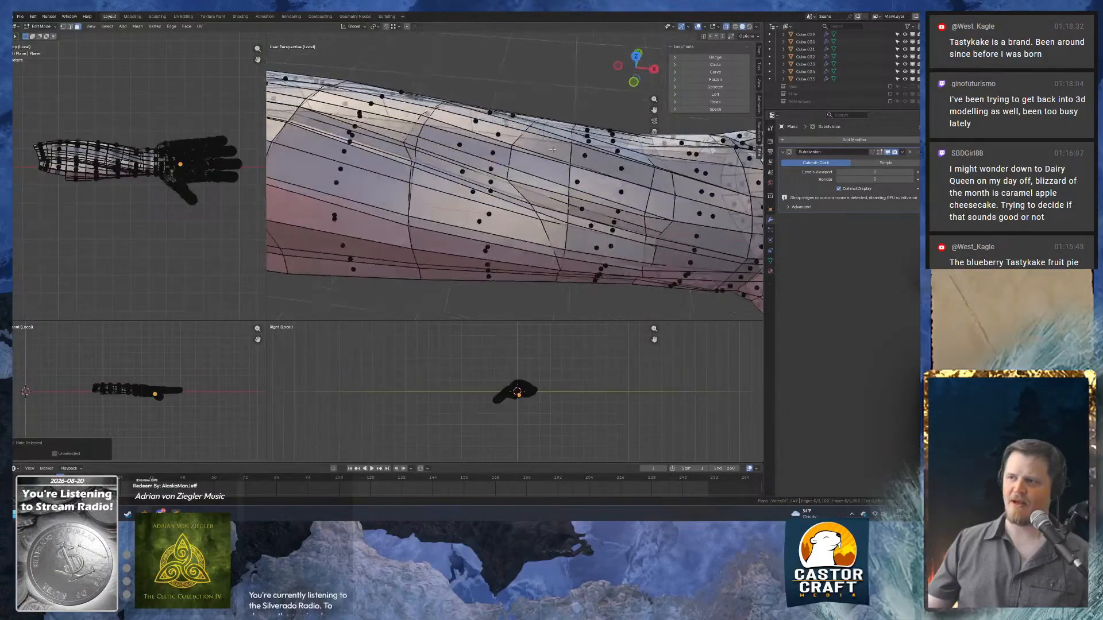
{"action": "key", "text": "1"}
{"action": "scroll", "coordinate": [469, 221], "scroll_direction": "up", "scroll_amount": 3}
{"action": "middle_click_drag", "start_coordinate": [470, 221], "coordinate": [417, 152]}
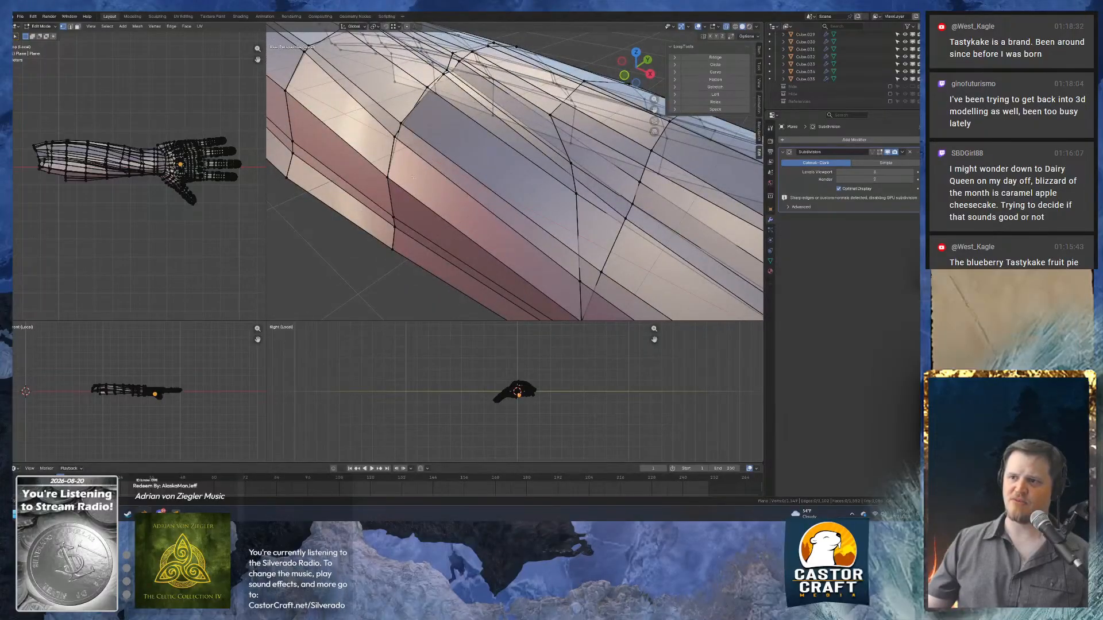
{"action": "left_click", "coordinate": [399, 124]}
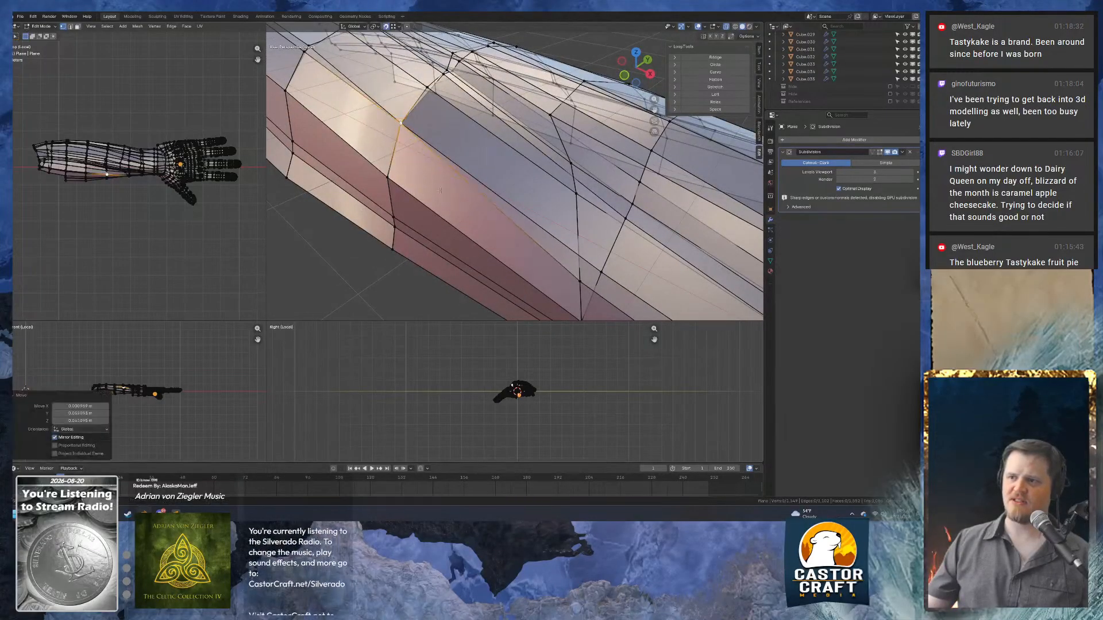
{"action": "scroll", "coordinate": [402, 125], "scroll_direction": "down", "scroll_amount": 3}
{"action": "scroll", "coordinate": [491, 178], "scroll_direction": "up", "scroll_amount": 3}
Snap the next loose vertices along the forearm's lower lengthwise edge onto the adjoining vertices toward the wrist.
{"action": "left_click", "coordinate": [479, 236]}
{"action": "key", "text": "g"}
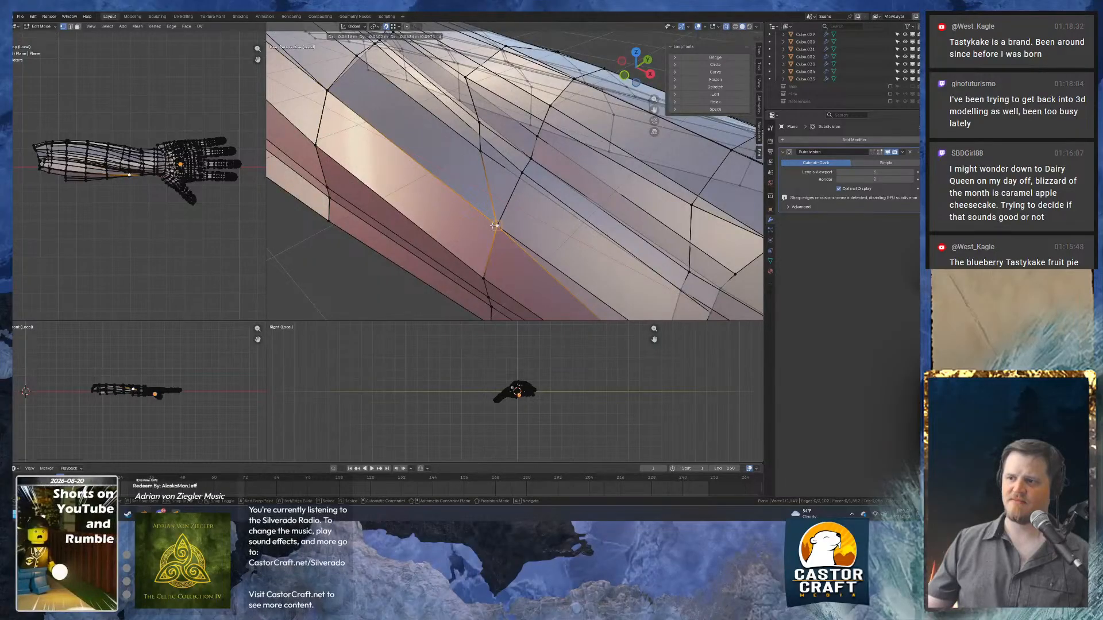
{"action": "left_click", "coordinate": [497, 226]}
{"action": "scroll", "coordinate": [498, 227], "scroll_direction": "down", "scroll_amount": 4}
{"action": "middle_click_drag", "start_coordinate": [534, 242], "coordinate": [594, 234]}
{"action": "scroll", "coordinate": [513, 222], "scroll_direction": "up", "scroll_amount": 2}
{"action": "left_click", "coordinate": [529, 232]}
{"action": "scroll", "coordinate": [529, 232], "scroll_direction": "down", "scroll_amount": 4}
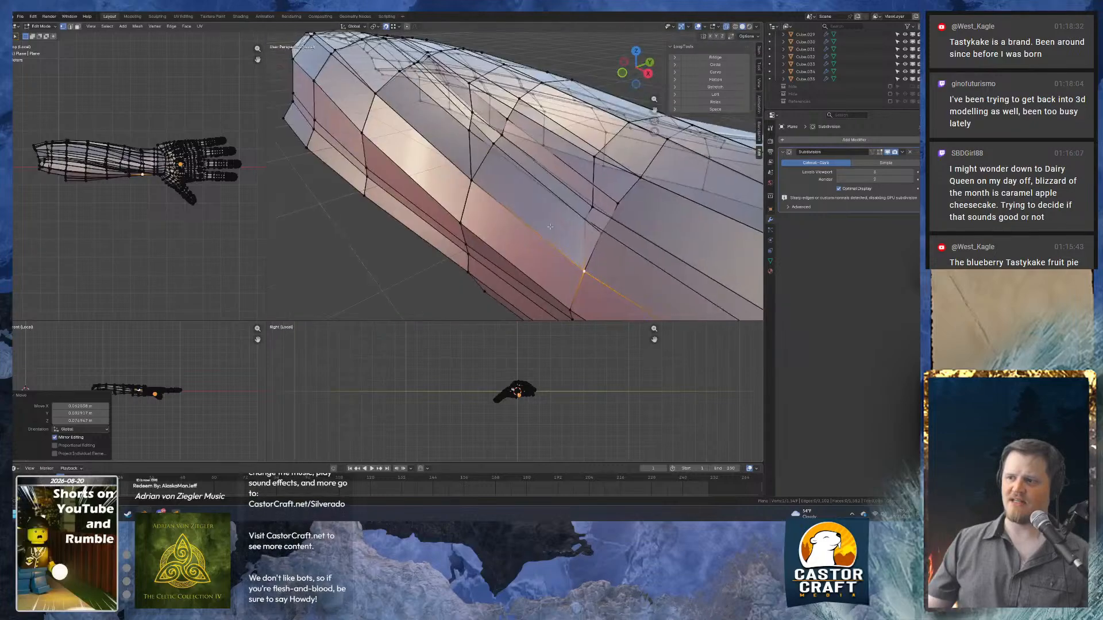
Move the two stray vertices beside the mid-forearm gap onto the neighbouring edge loop.
{"action": "left_click", "coordinate": [590, 219]}
{"action": "key", "text": "g"}
{"action": "left_click", "coordinate": [604, 232]}
{"action": "left_click", "coordinate": [595, 208]}
{"action": "key", "text": "g"}
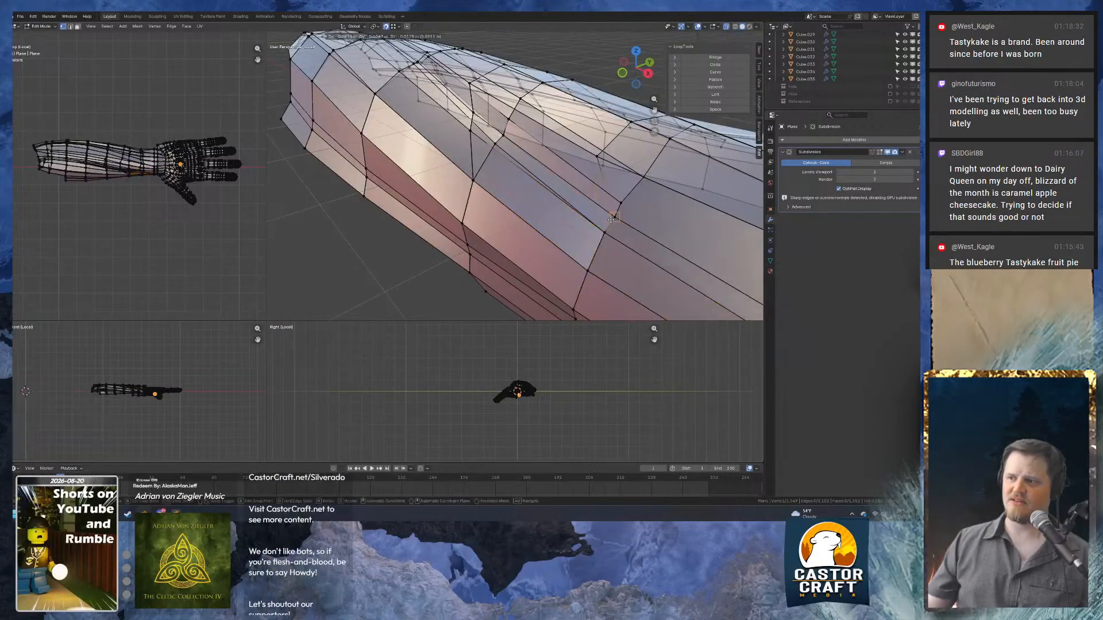
{"action": "left_click", "coordinate": [614, 217]}
Snap the loose vertices on the next lengthwise edge onto the cross loop near the wrist.
{"action": "middle_click_drag", "start_coordinate": [610, 181], "coordinate": [560, 205]}
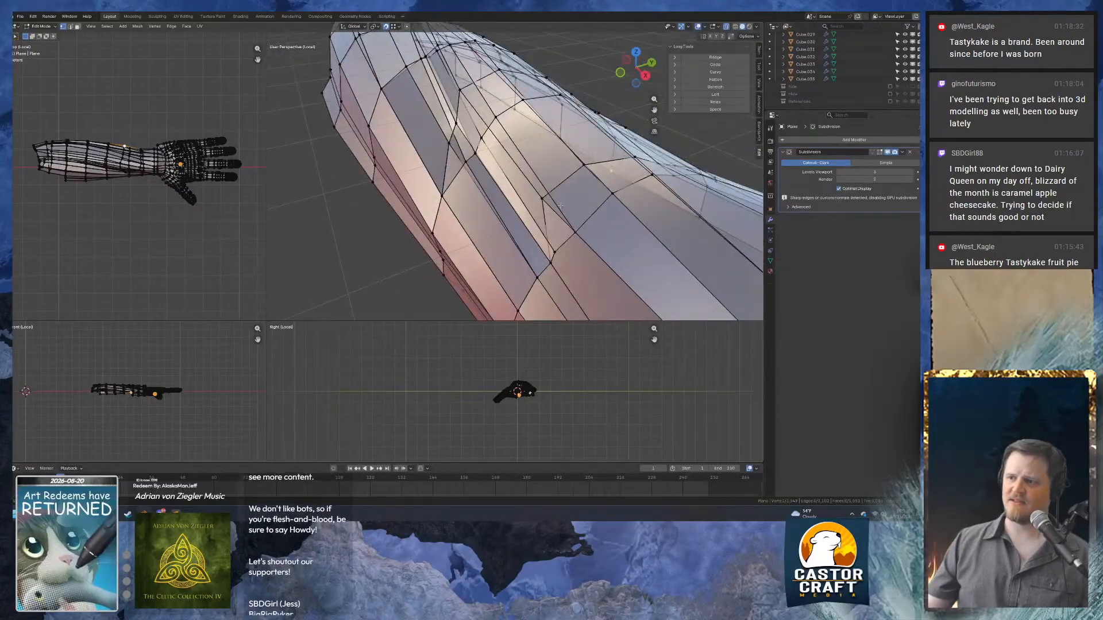
{"action": "left_click", "coordinate": [572, 234]}
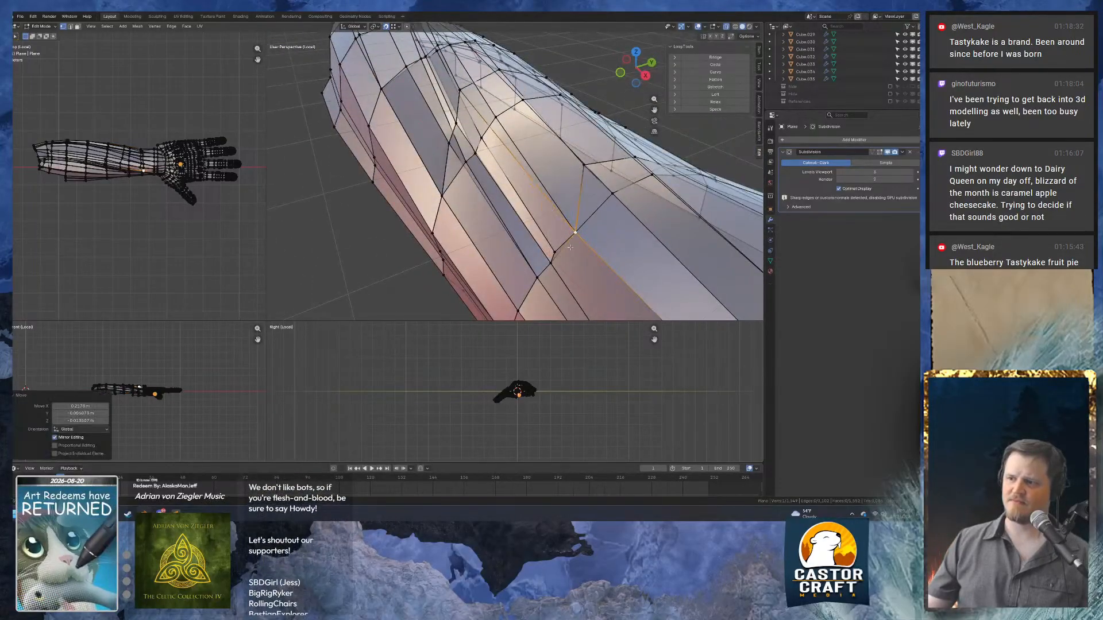
{"action": "key", "text": "g"}
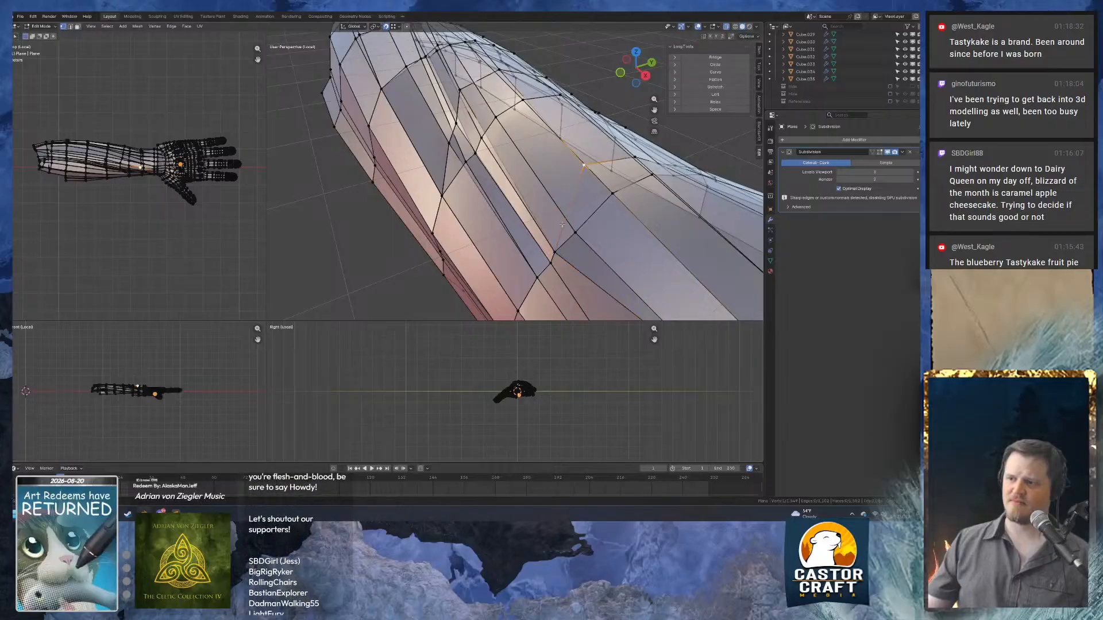
{"action": "middle_click_drag", "start_coordinate": [562, 225], "coordinate": [543, 243]}
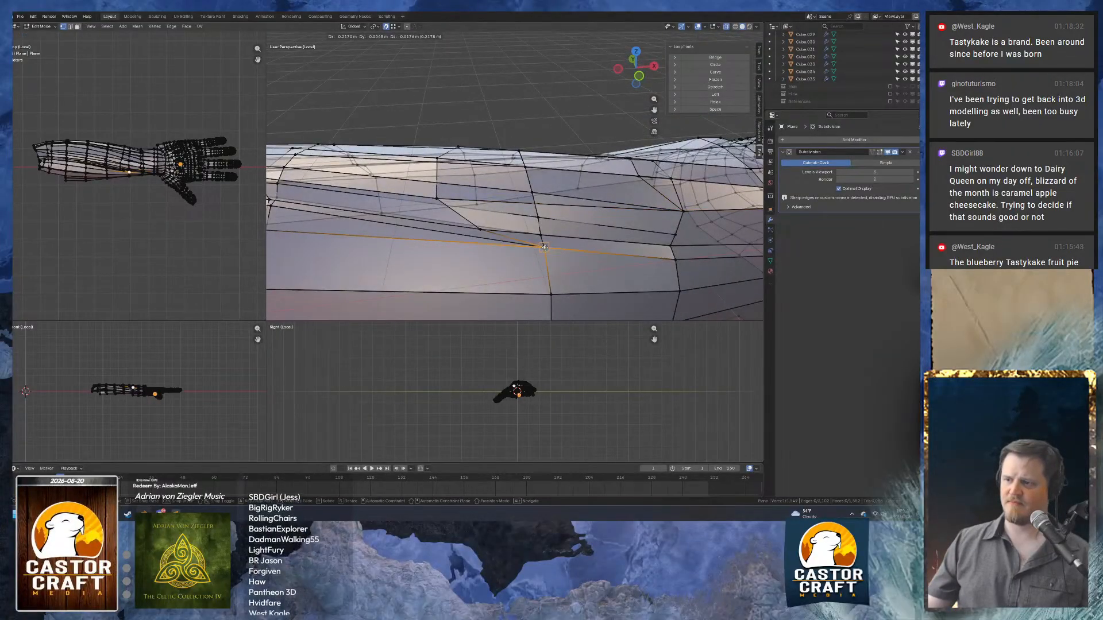
{"action": "left_click", "coordinate": [545, 247]}
Snap the next two loose vertices beside the cross loop near the wrist onto that loop's vertices.
{"action": "left_click", "coordinate": [480, 230]}
{"action": "key", "text": "g"}
{"action": "left_click", "coordinate": [539, 235]}
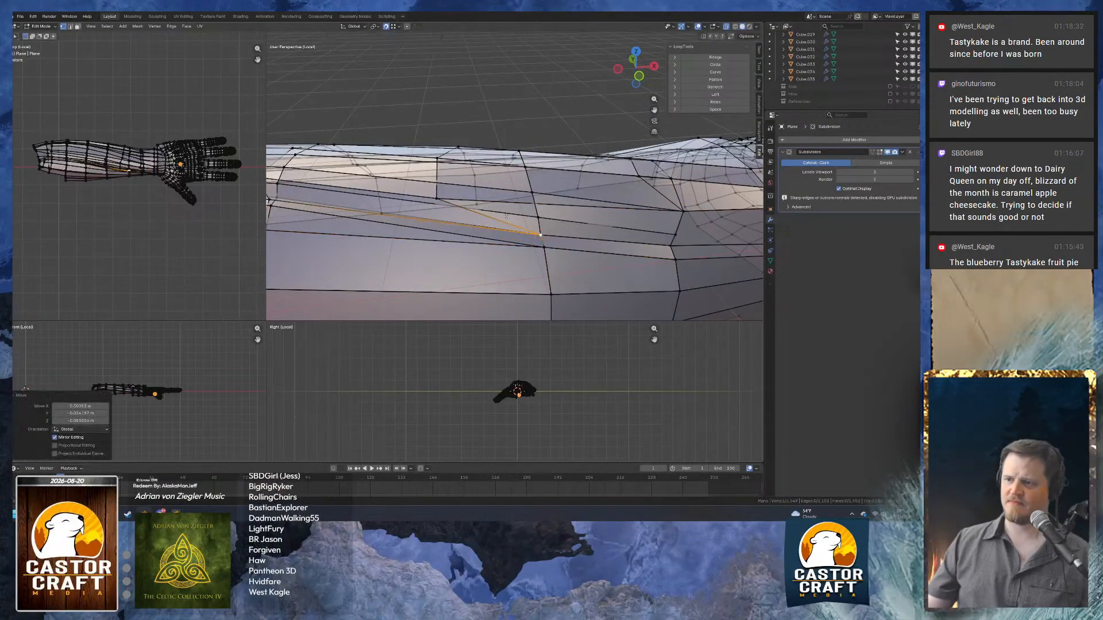
{"action": "key", "text": "g"}
{"action": "left_click", "coordinate": [536, 217]}
Snap the loose vertices on the forearm's upper lengthwise edges onto the same cross loop near the wrist.
{"action": "left_click", "coordinate": [438, 159]}
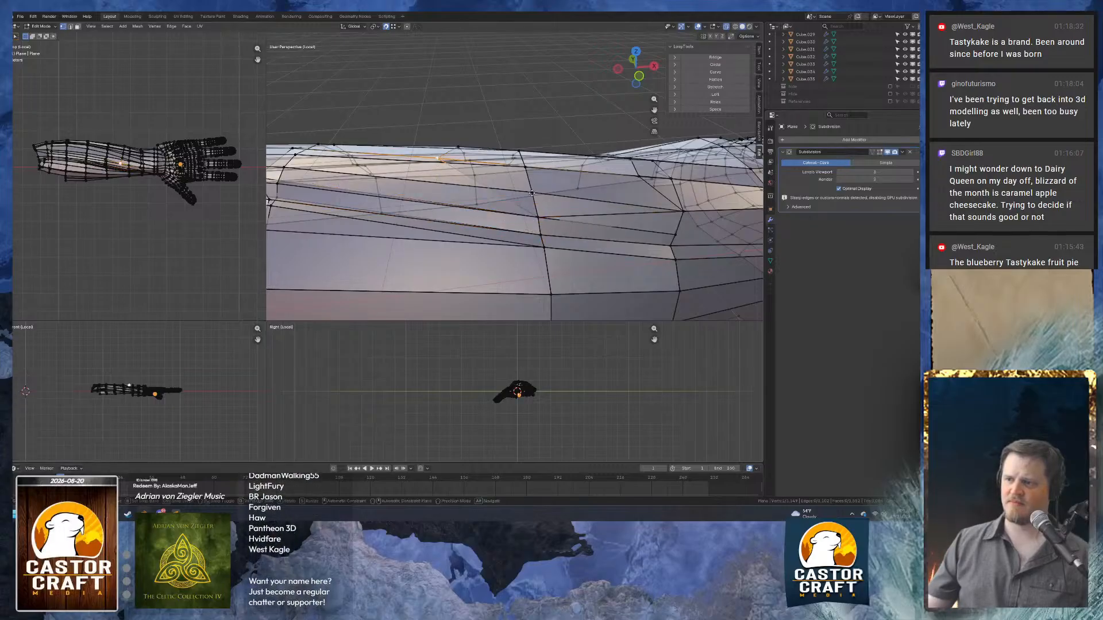
{"action": "middle_click_drag", "start_coordinate": [532, 193], "coordinate": [509, 231]}
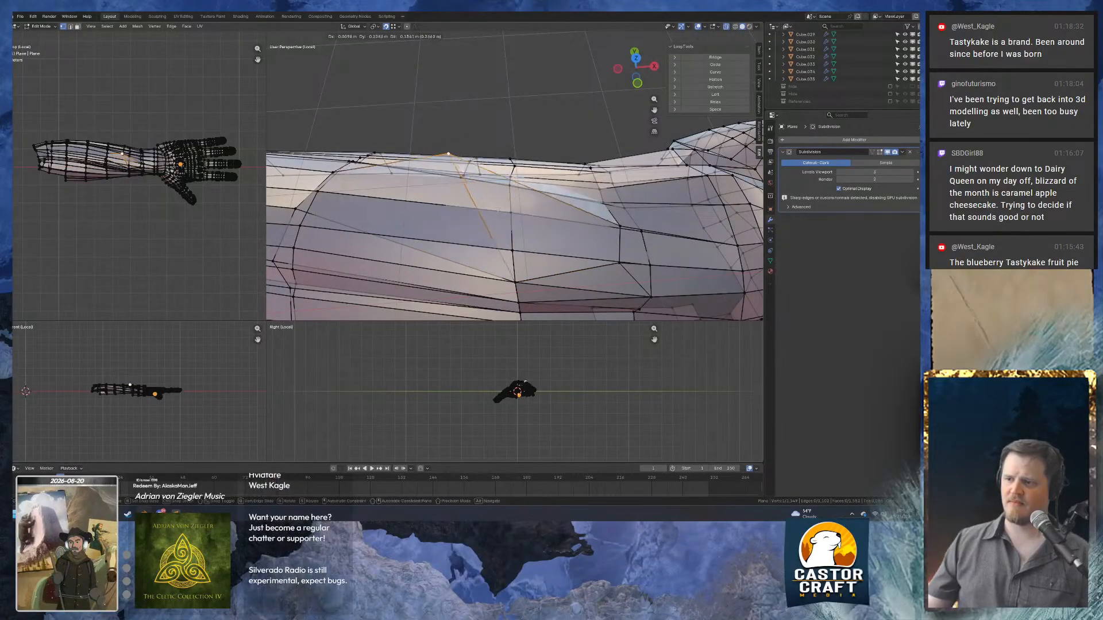
{"action": "left_click_drag", "start_coordinate": [516, 280], "coordinate": [430, 235]}
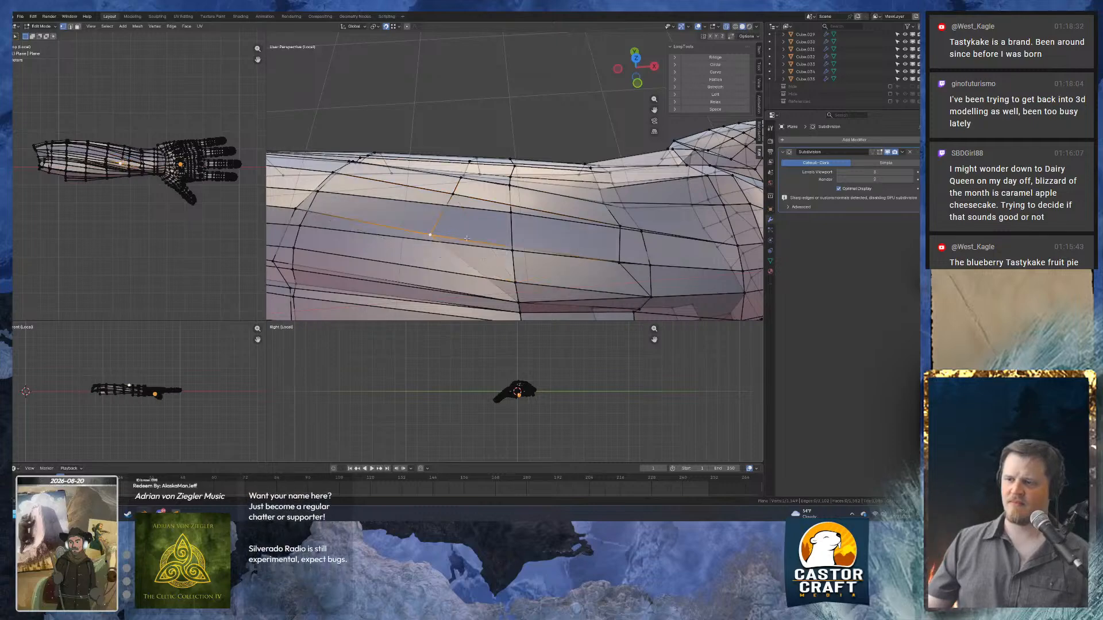
{"action": "scroll", "coordinate": [467, 239], "scroll_direction": "down", "scroll_amount": 3}
{"action": "scroll", "coordinate": [471, 240], "scroll_direction": "up", "scroll_amount": 3}
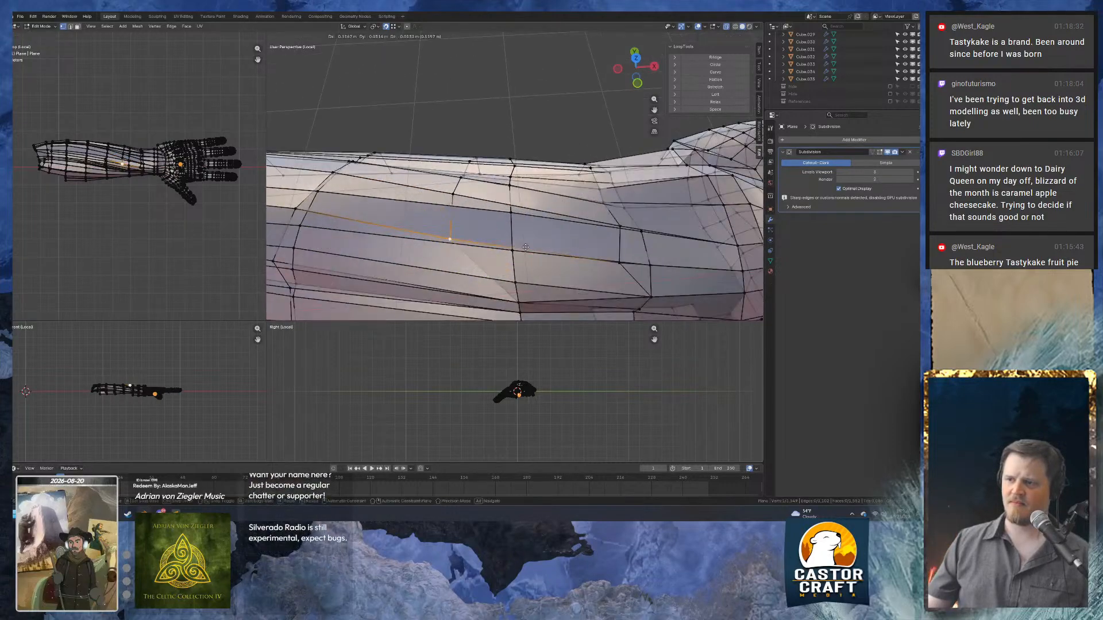
{"action": "left_click", "coordinate": [516, 252]}
{"action": "middle_click_drag", "start_coordinate": [516, 253], "coordinate": [511, 164]}
{"action": "left_click", "coordinate": [517, 155]}
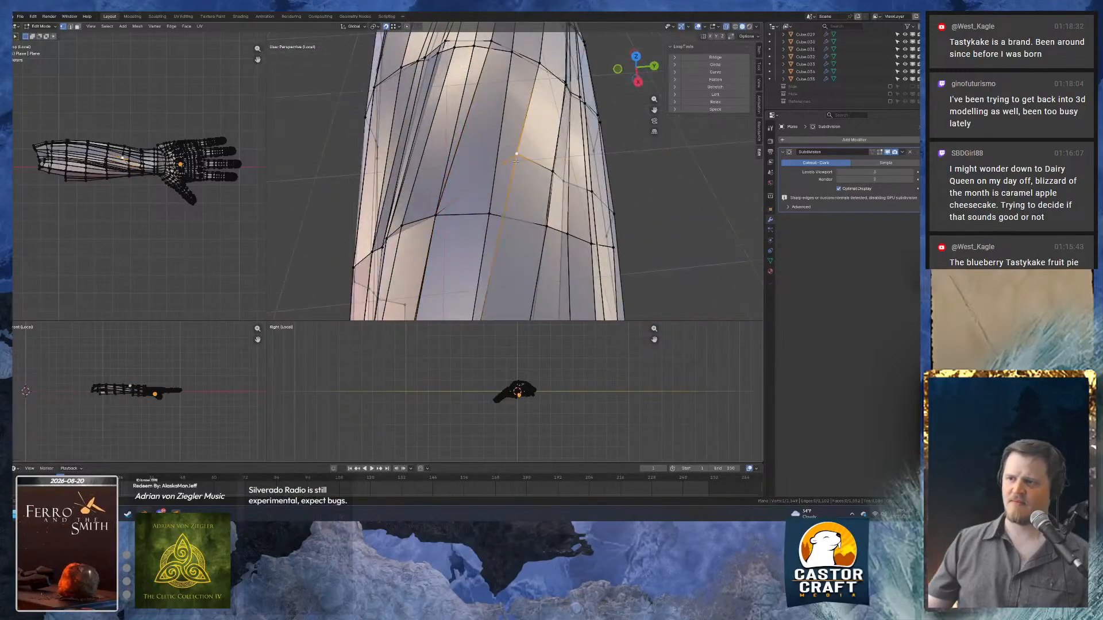
Snap the loose vertices across the forearm's top onto the matching vertices of the adjoining cross loop.
{"action": "left_click", "coordinate": [491, 215]}
{"action": "middle_click_drag", "start_coordinate": [491, 216], "coordinate": [528, 191]}
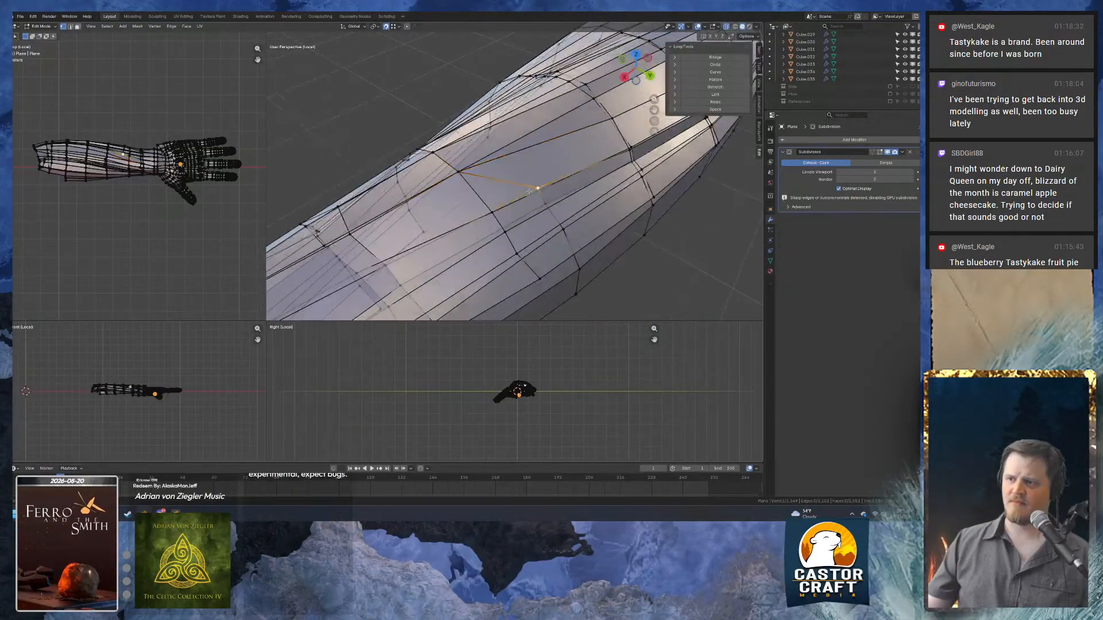
{"action": "left_click", "coordinate": [488, 207]}
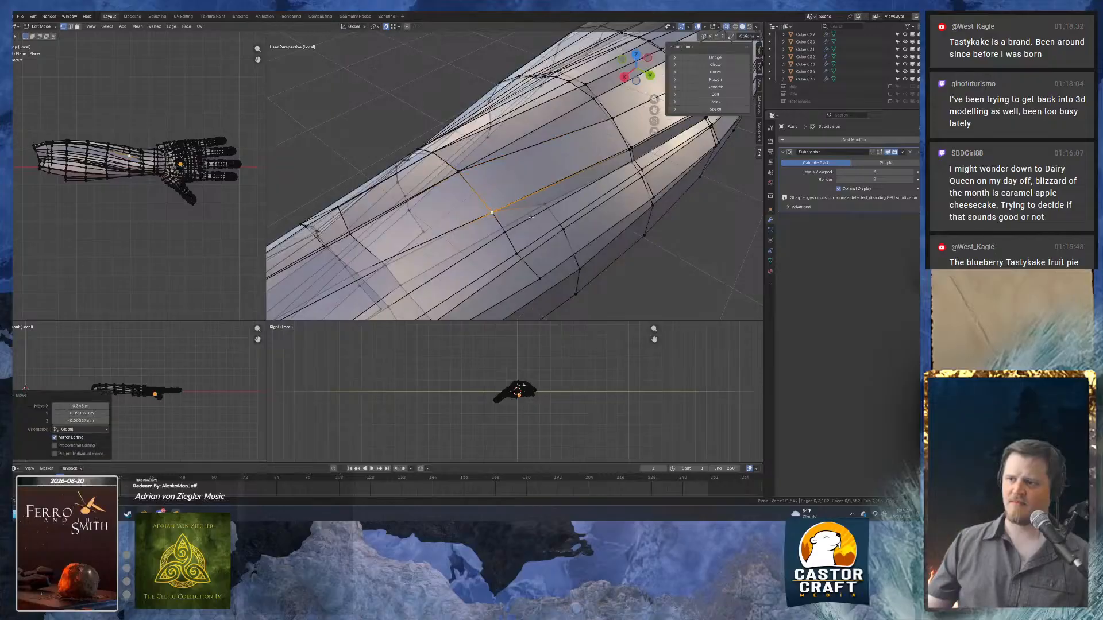
{"action": "key", "text": "g"}
{"action": "left_click", "coordinate": [503, 228]}
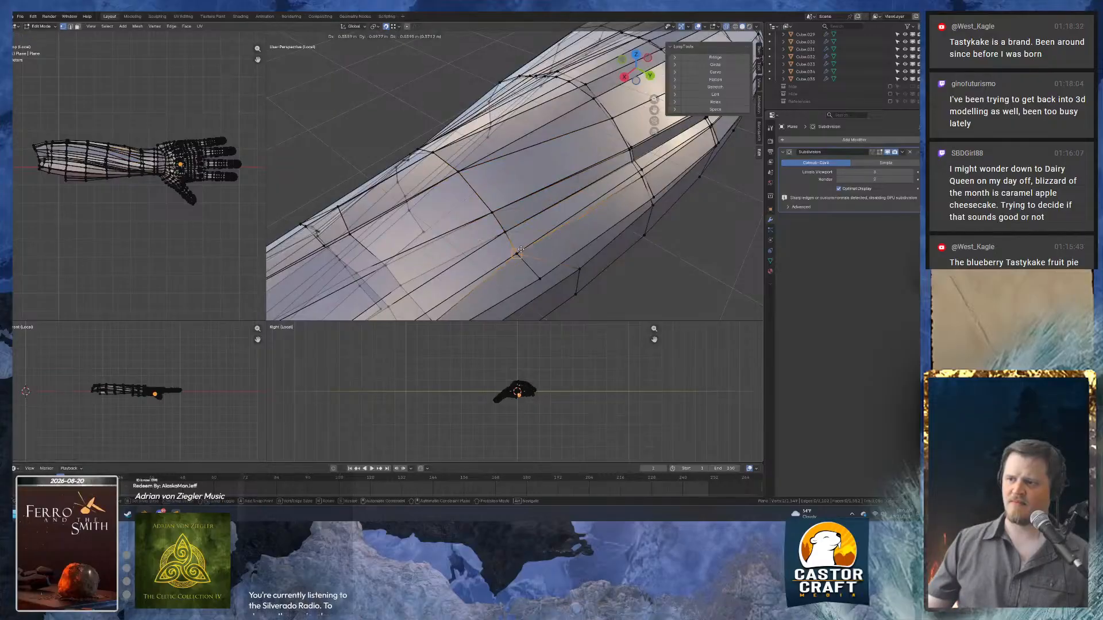
{"action": "left_click", "coordinate": [520, 251]}
Snap the stray vertices on the far side of the forearm onto the corners of the neighbouring cross loops.
{"action": "middle_click_drag", "start_coordinate": [520, 250], "coordinate": [565, 231]}
{"action": "left_click", "coordinate": [553, 246]}
{"action": "left_click", "coordinate": [601, 230]}
{"action": "key", "text": "g"}
{"action": "left_click", "coordinate": [534, 265]}
{"action": "middle_click_drag", "start_coordinate": [534, 265], "coordinate": [474, 259]}
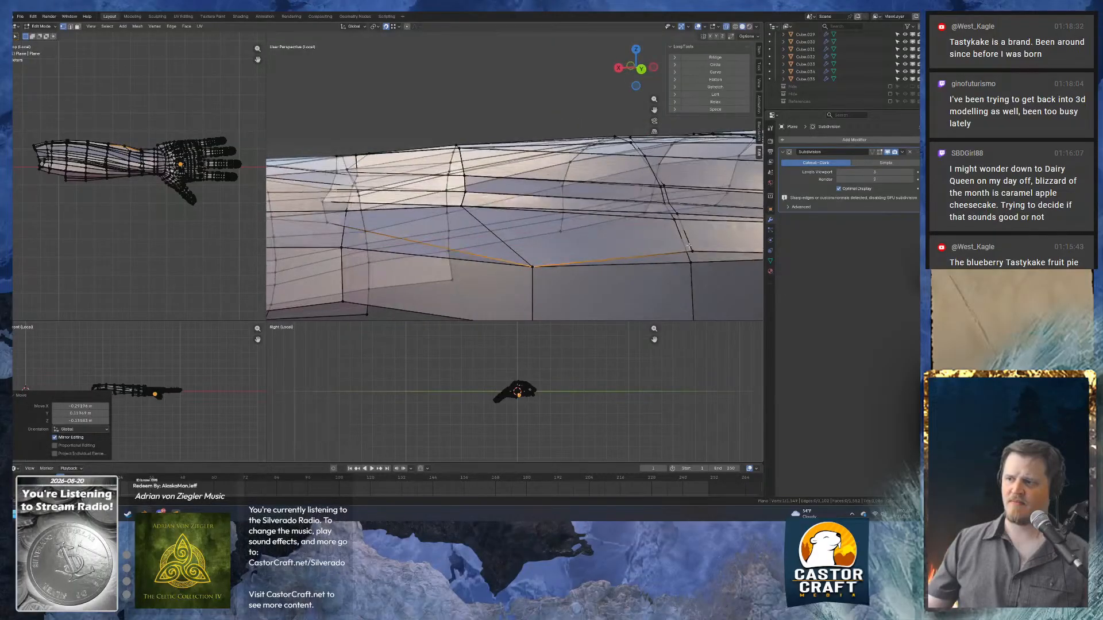
{"action": "key", "text": "g"}
{"action": "left_click", "coordinate": [693, 263]}
Move the loose vertices on the side of the next cross loop toward the elbow onto its existing vertices.
{"action": "middle_click_drag", "start_coordinate": [693, 263], "coordinate": [583, 222], "text": "shift"}
{"action": "left_click", "coordinate": [388, 214]}
{"action": "key", "text": "g"}
{"action": "left_click", "coordinate": [552, 222]}
{"action": "left_click", "coordinate": [560, 176]}
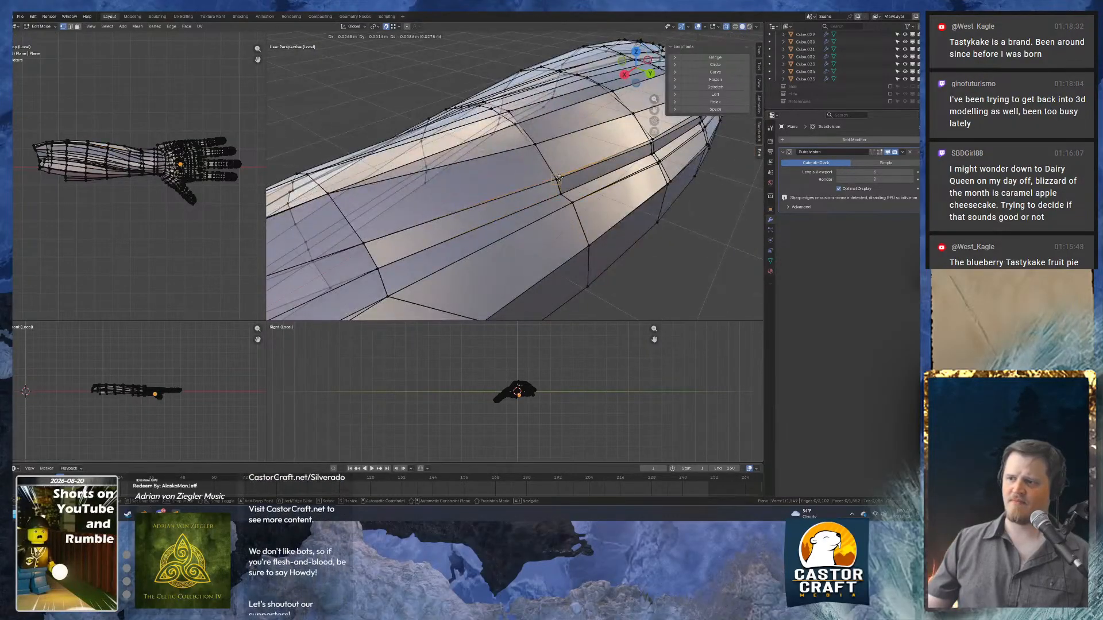
{"action": "left_click", "coordinate": [558, 178]}
Snap the remaining loose vertices over the top of the mid-forearm cross loop onto their neighbours.
{"action": "middle_click_drag", "start_coordinate": [558, 178], "coordinate": [521, 188]}
{"action": "left_click", "coordinate": [537, 143], "text": "alt"}
{"action": "key", "text": "g"}
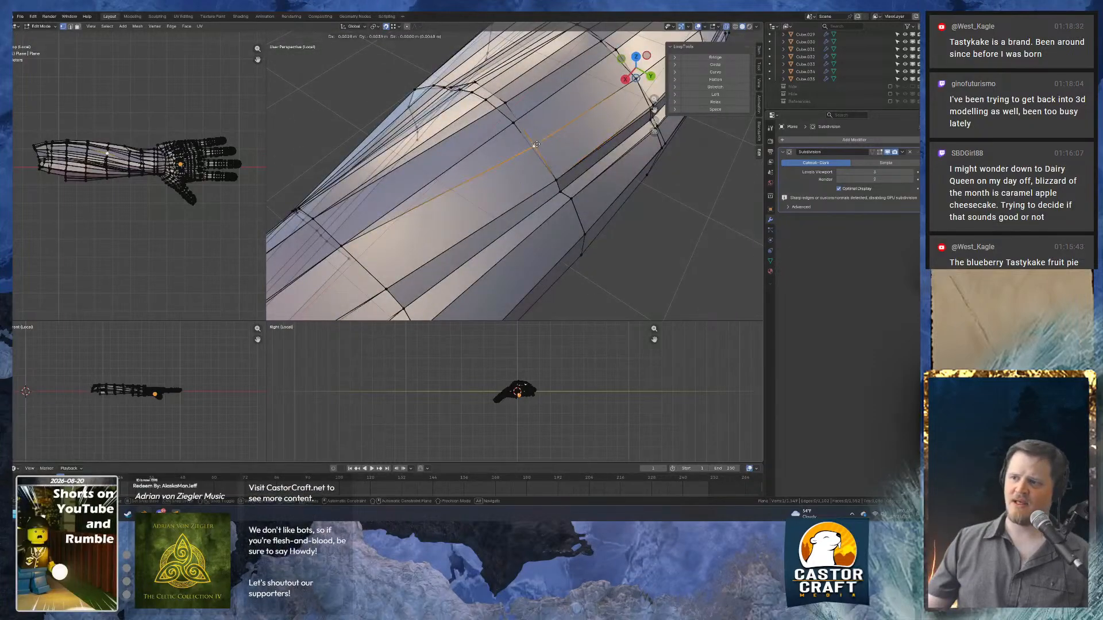
{"action": "left_click", "coordinate": [517, 123]}
{"action": "middle_click_drag", "start_coordinate": [517, 123], "coordinate": [564, 102]}
{"action": "left_click", "coordinate": [559, 194]}
{"action": "key", "text": "g"}
{"action": "left_click", "coordinate": [546, 198]}
Close the narrow gaps on the opposite side of the mid-forearm loop by snapping its loose vertices together.
{"action": "middle_click_drag", "start_coordinate": [547, 198], "coordinate": [516, 198]}
{"action": "left_click", "coordinate": [524, 190]}
{"action": "scroll", "coordinate": [521, 193], "scroll_direction": "up", "scroll_amount": 2}
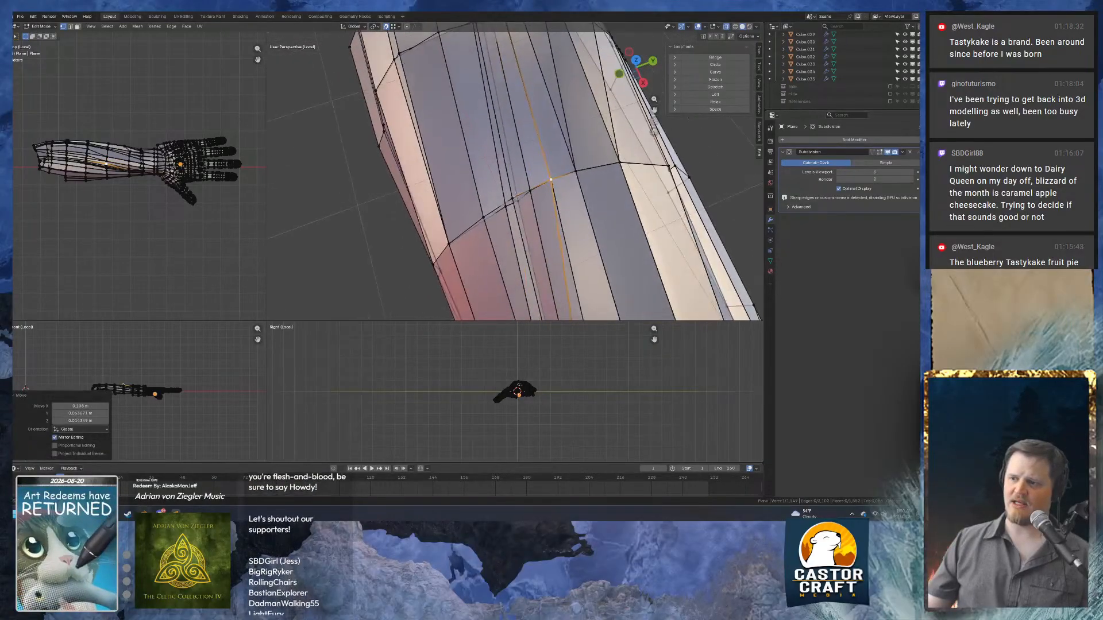
{"action": "key", "text": "g"}
{"action": "left_click", "coordinate": [528, 187]}
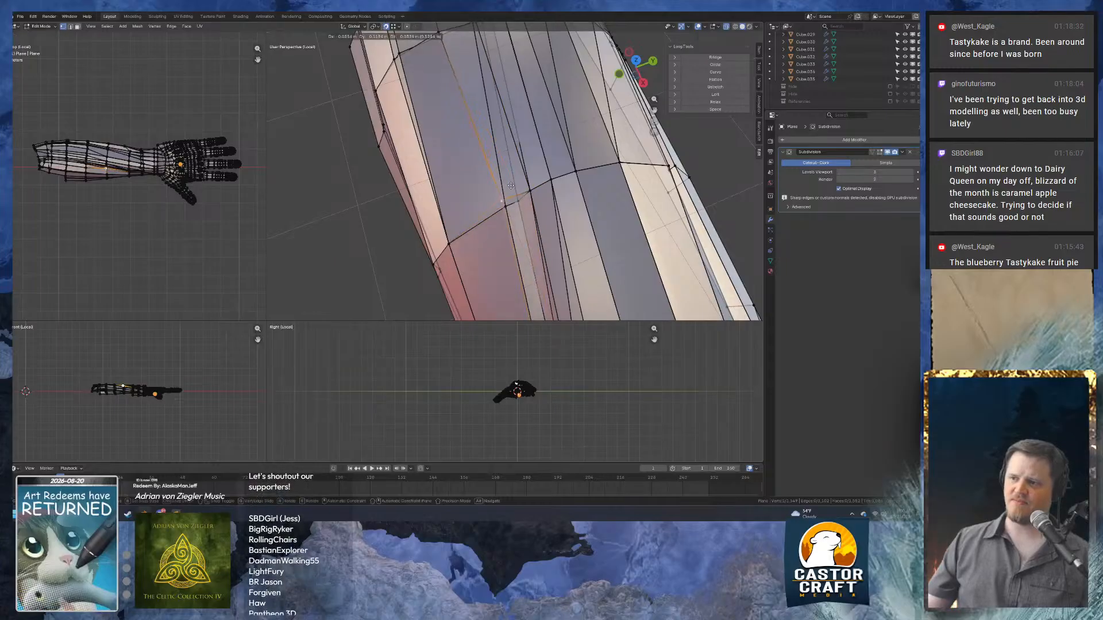
{"action": "left_click", "coordinate": [515, 198]}
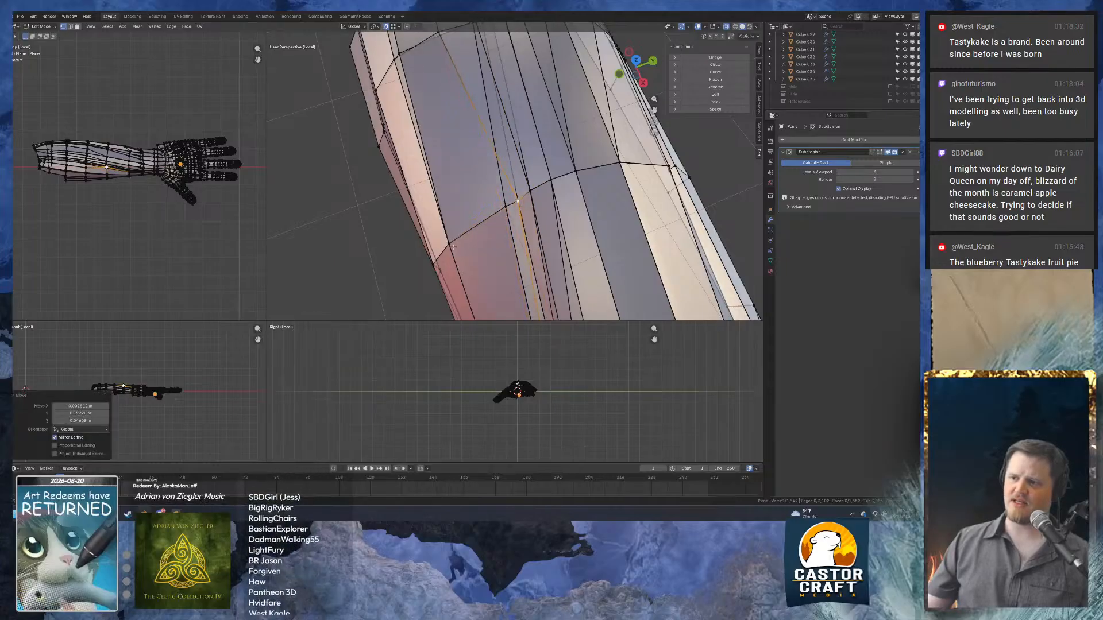
Reveal the hidden faces of the arm mesh.
{"action": "middle_click_drag", "start_coordinate": [453, 247], "coordinate": [597, 184]}
{"action": "scroll", "coordinate": [599, 182], "scroll_direction": "down", "scroll_amount": 3}
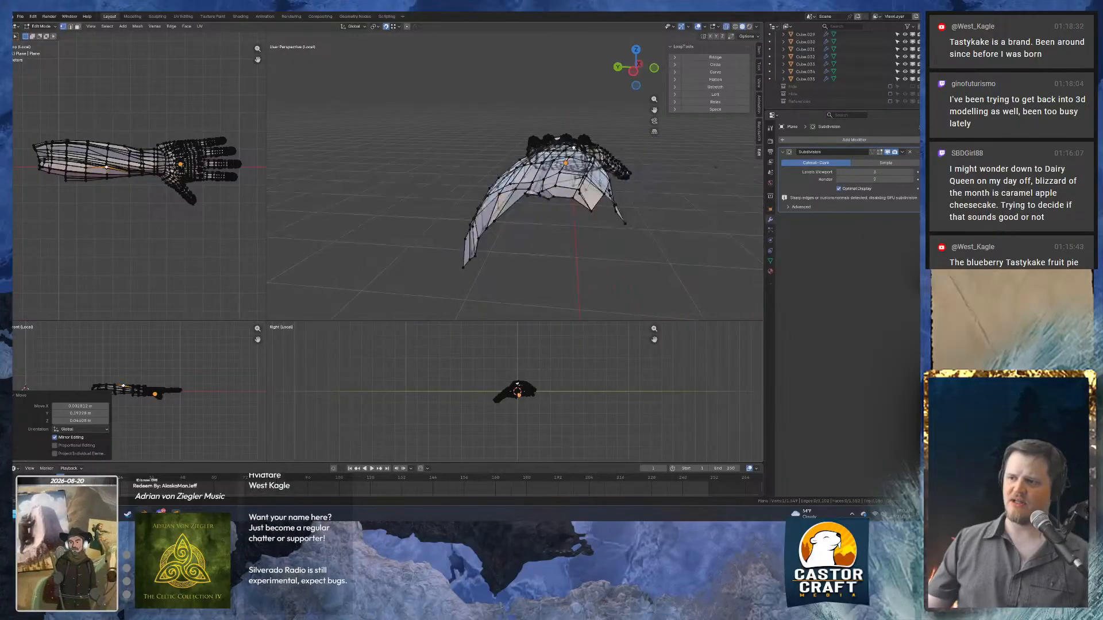
{"action": "key", "text": "alt+h"}
{"action": "scroll", "coordinate": [517, 201], "scroll_direction": "up", "scroll_amount": 2}
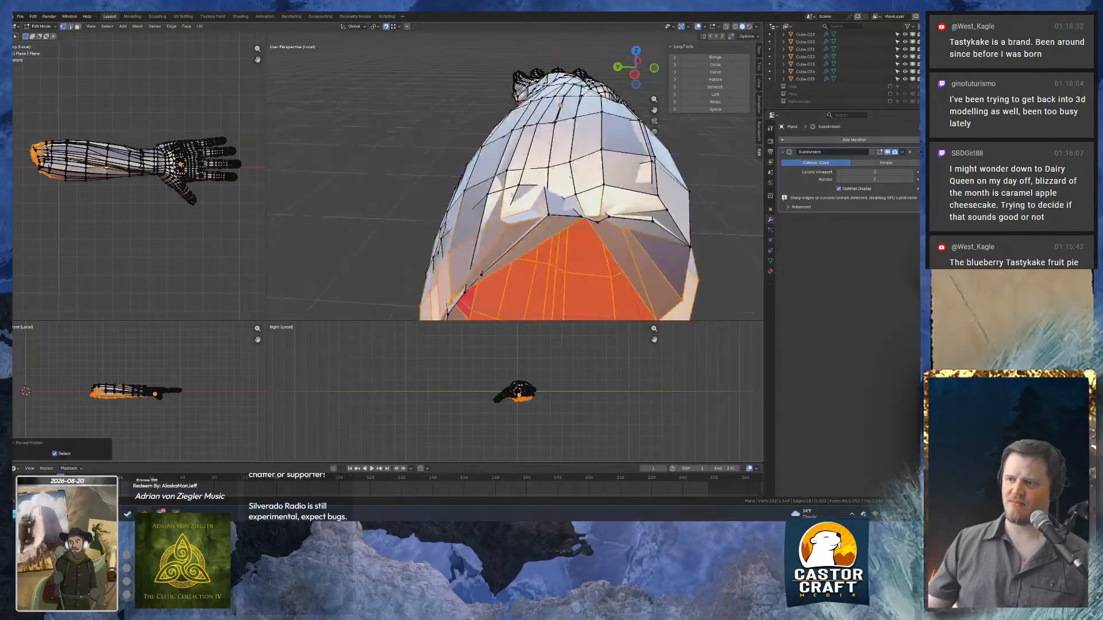
Examine the fully revealed forearm from several sides for remaining gaps and loose vertices.
{"action": "mouse_move", "coordinate": [513, 246]}
{"action": "middle_mouse_down"}
{"action": "mouse_move", "coordinate": [499, 190]}
{"action": "mouse_move", "coordinate": [523, 253]}
{"action": "middle_mouse_up"}
{"action": "scroll", "coordinate": [458, 194], "scroll_direction": "up", "scroll_amount": 3}
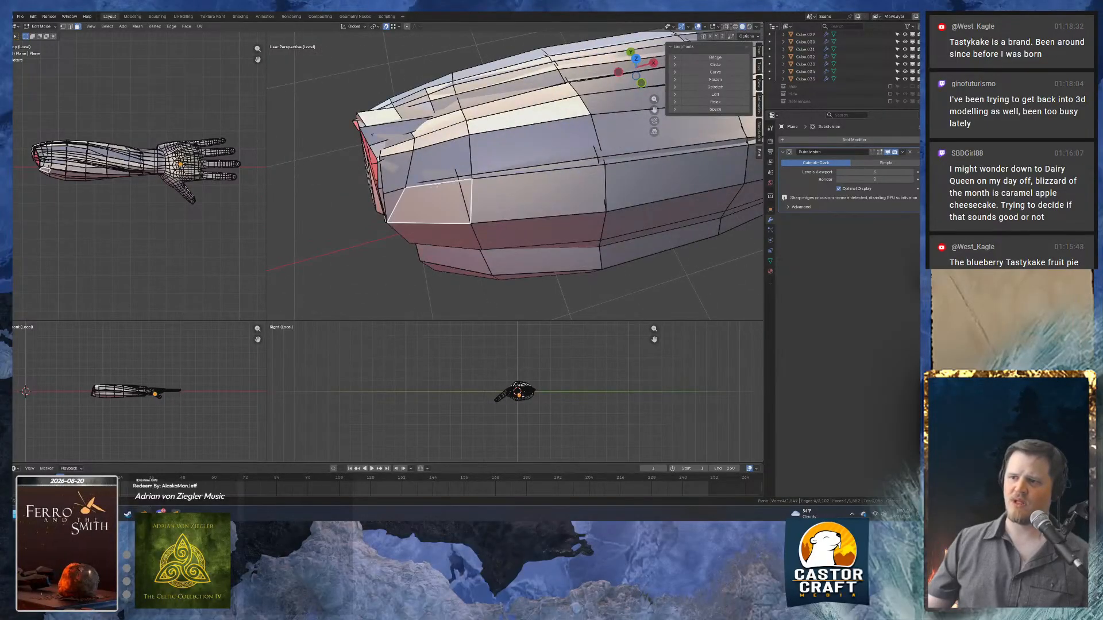
{"action": "middle_click_drag", "start_coordinate": [438, 181], "coordinate": [537, 152]}
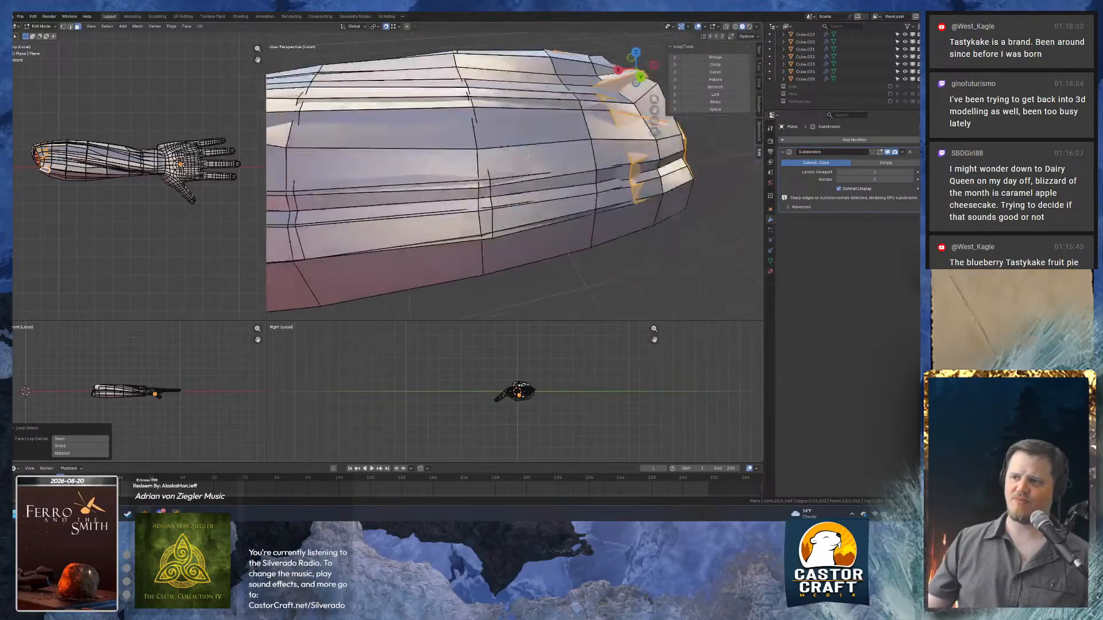
{"action": "middle_click_drag", "start_coordinate": [464, 183], "coordinate": [621, 199], "text": "shift"}
{"action": "scroll", "coordinate": [621, 199], "scroll_direction": "down", "scroll_amount": 6}
{"action": "middle_click_drag", "start_coordinate": [489, 183], "coordinate": [548, 198]}
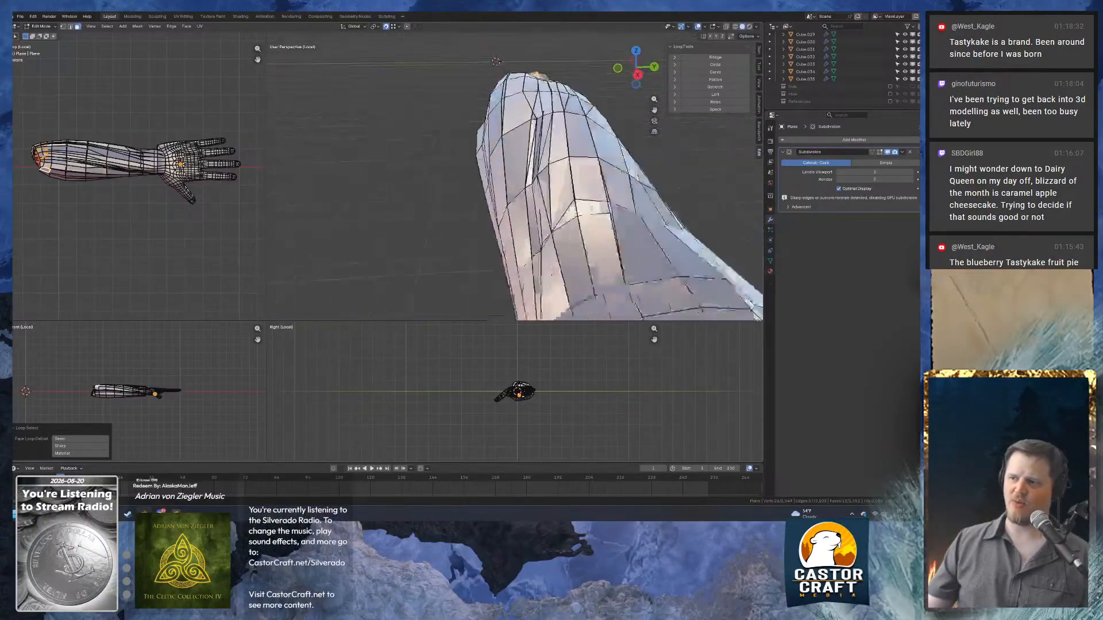
{"action": "scroll", "coordinate": [549, 198], "scroll_direction": "up", "scroll_amount": 5}
{"action": "middle_click_drag", "start_coordinate": [488, 158], "coordinate": [534, 160]}
{"action": "scroll", "coordinate": [534, 160], "scroll_direction": "down", "scroll_amount": 4}
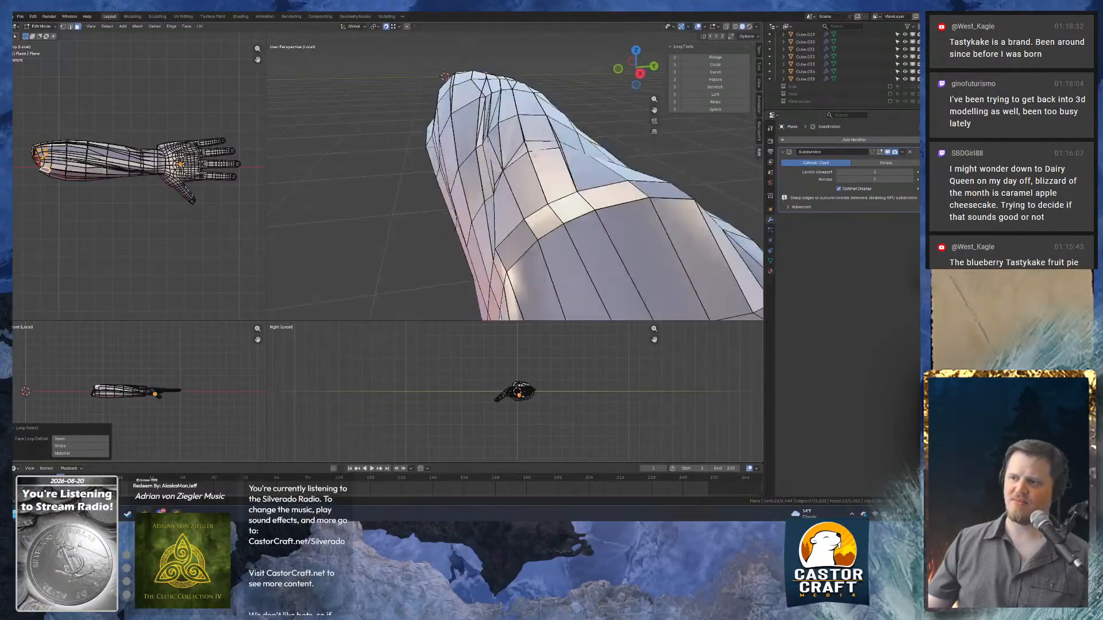
Switch to vertex selection and snap the loose vertex above the wrist onto its neighbour across the gap.
{"action": "middle_click_drag", "start_coordinate": [557, 201], "coordinate": [540, 211]}
{"action": "key", "text": "1"}
{"action": "left_click", "coordinate": [538, 240]}
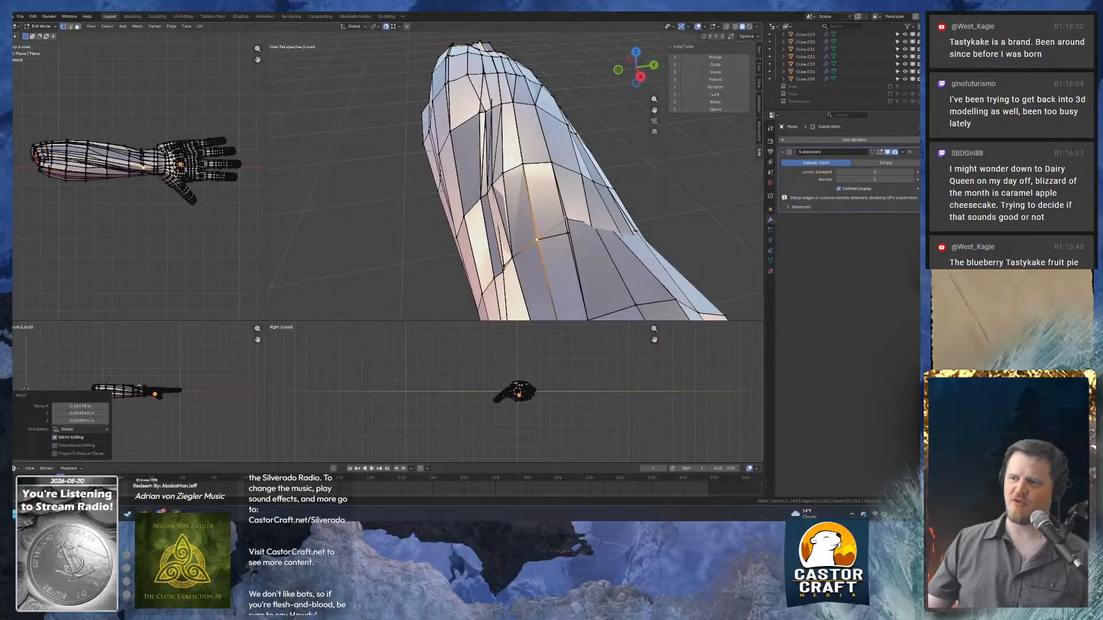
{"action": "left_click", "coordinate": [566, 234]}
{"action": "middle_click_drag", "start_coordinate": [567, 234], "coordinate": [487, 254]}
{"action": "middle_click_drag", "start_coordinate": [583, 149], "coordinate": [511, 146]}
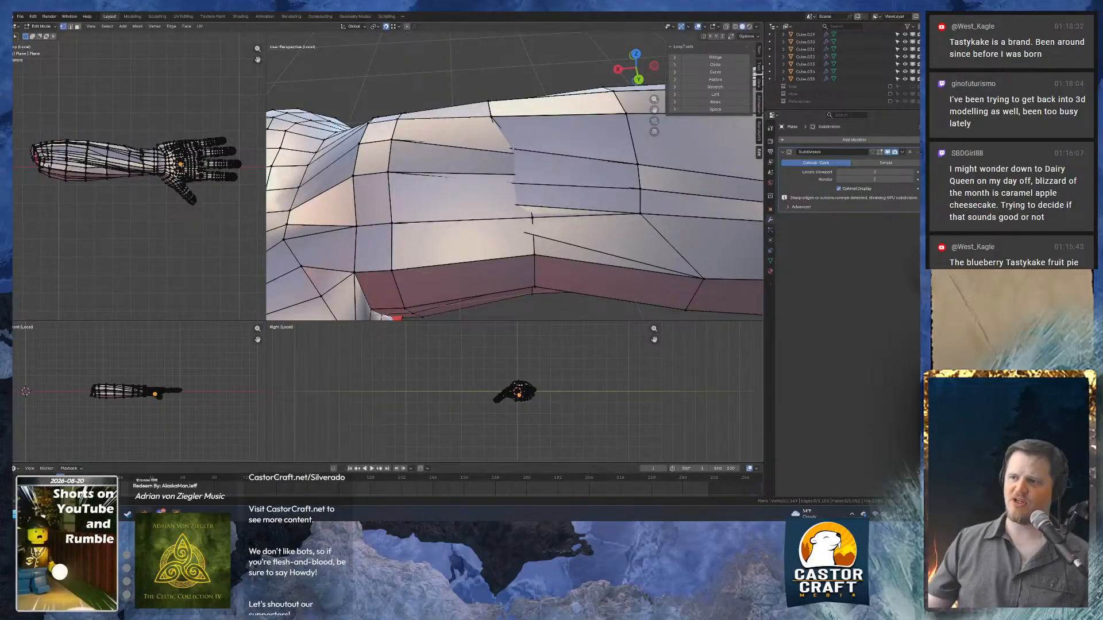
Turn on X-ray to snap the next loose vertex near the wrist into place, then turn X-ray off.
{"action": "left_click", "coordinate": [725, 26]}
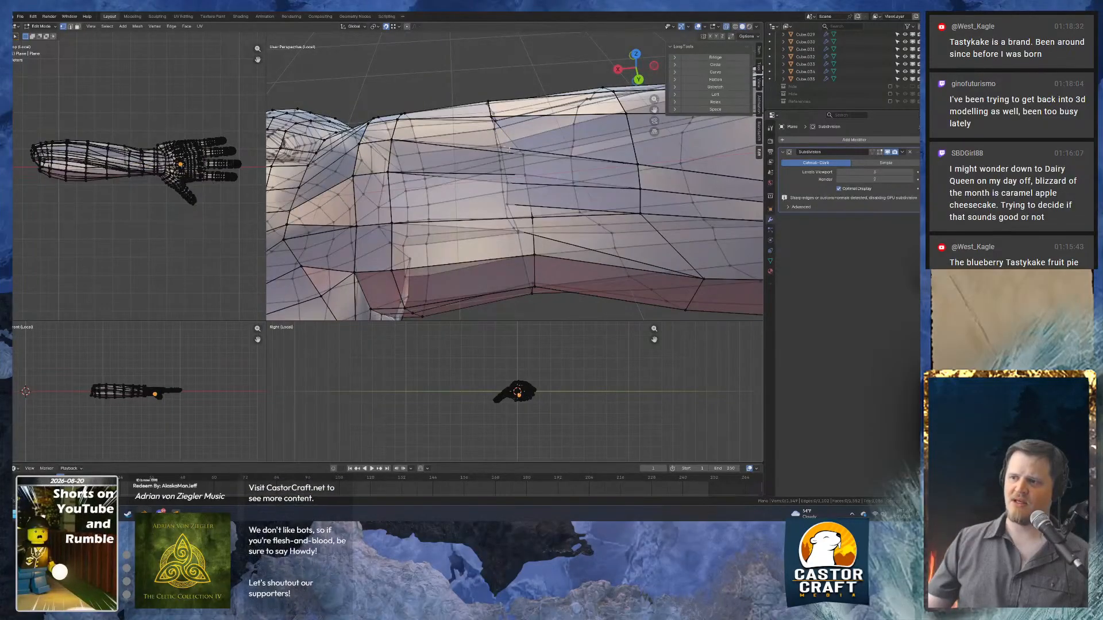
{"action": "middle_click_drag", "start_coordinate": [525, 151], "coordinate": [423, 136]}
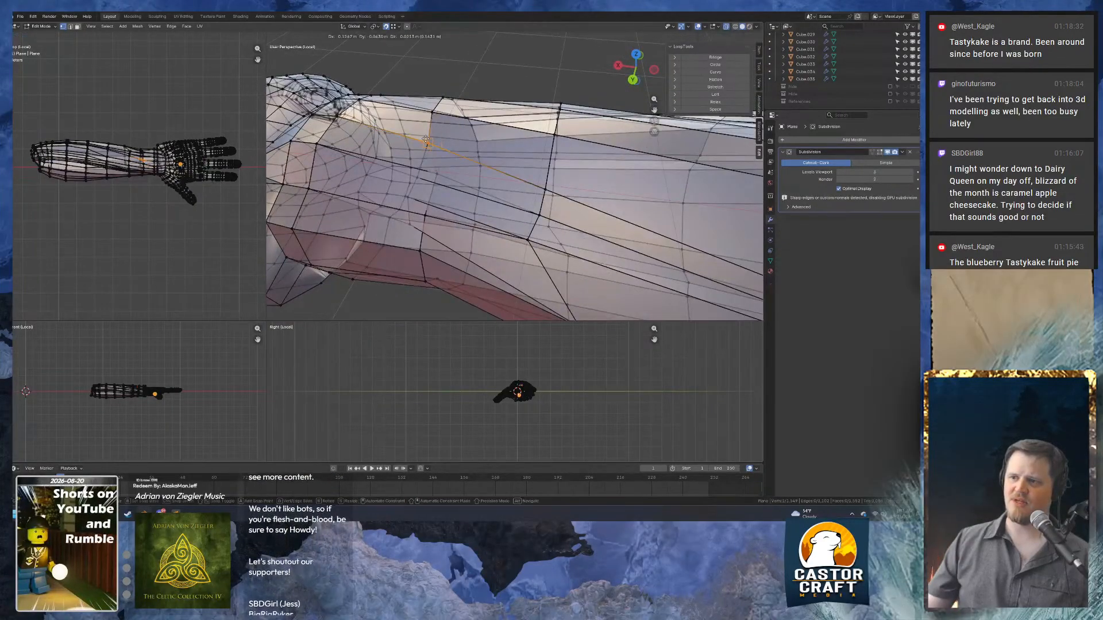
{"action": "left_click", "coordinate": [426, 139]}
{"action": "left_click", "coordinate": [726, 27]}
From inside the arm, snap the loose vertices of the wrist-side cross loop onto the adjoining vertices to close the gap.
{"action": "middle_click_drag", "start_coordinate": [517, 221], "coordinate": [368, 151]}
{"action": "scroll", "coordinate": [465, 140], "scroll_direction": "up", "scroll_amount": 3}
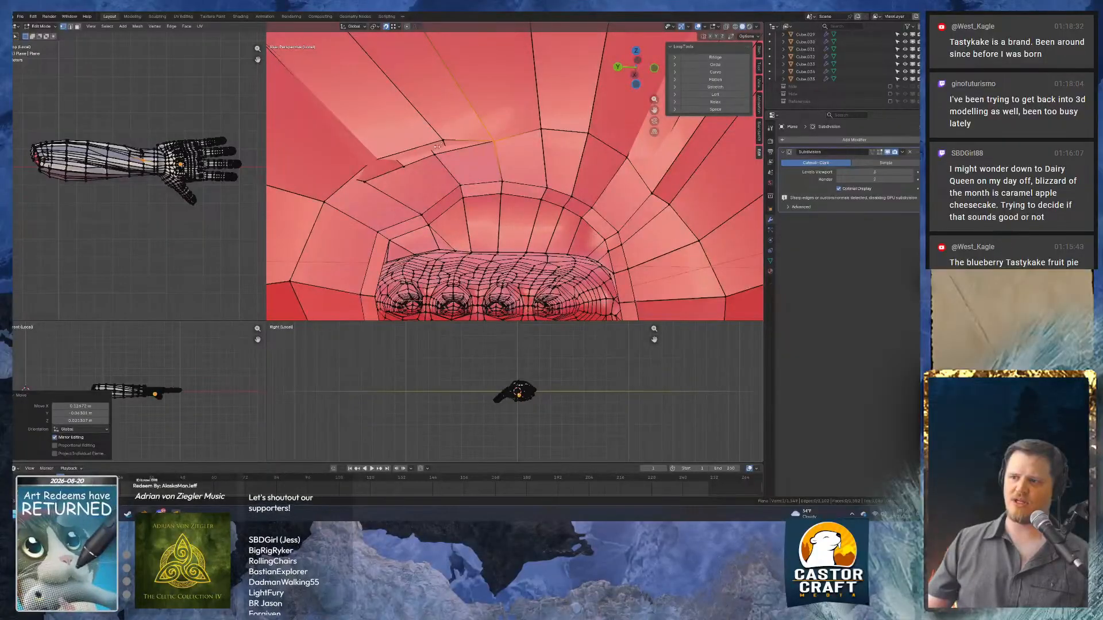
{"action": "left_click", "coordinate": [445, 139]}
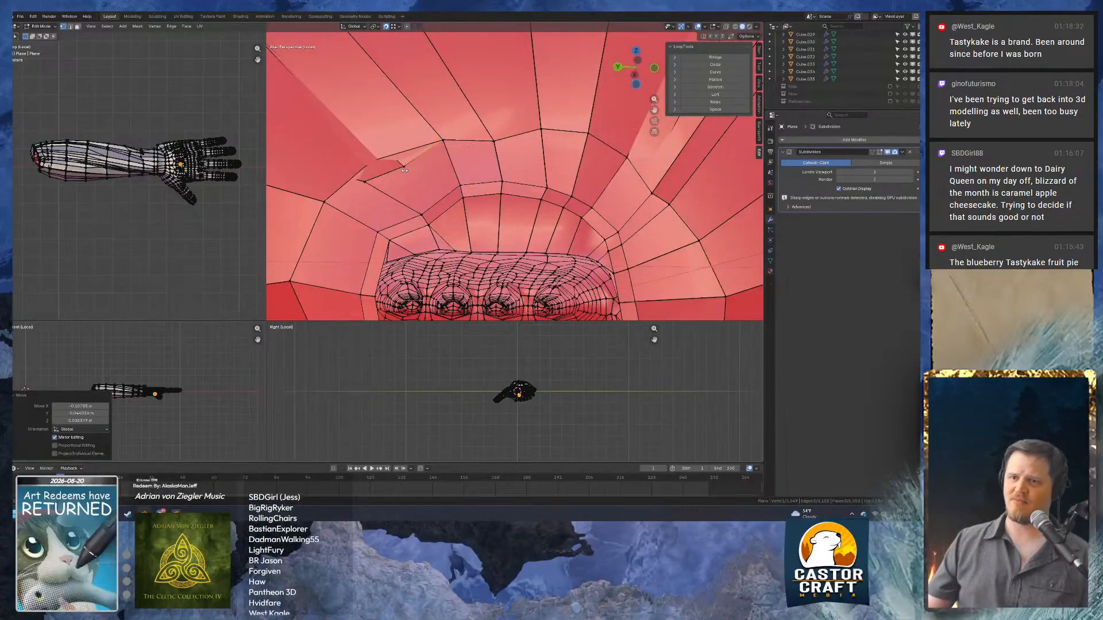
{"action": "key", "text": "Tab"}
{"action": "key", "text": "Tab"}
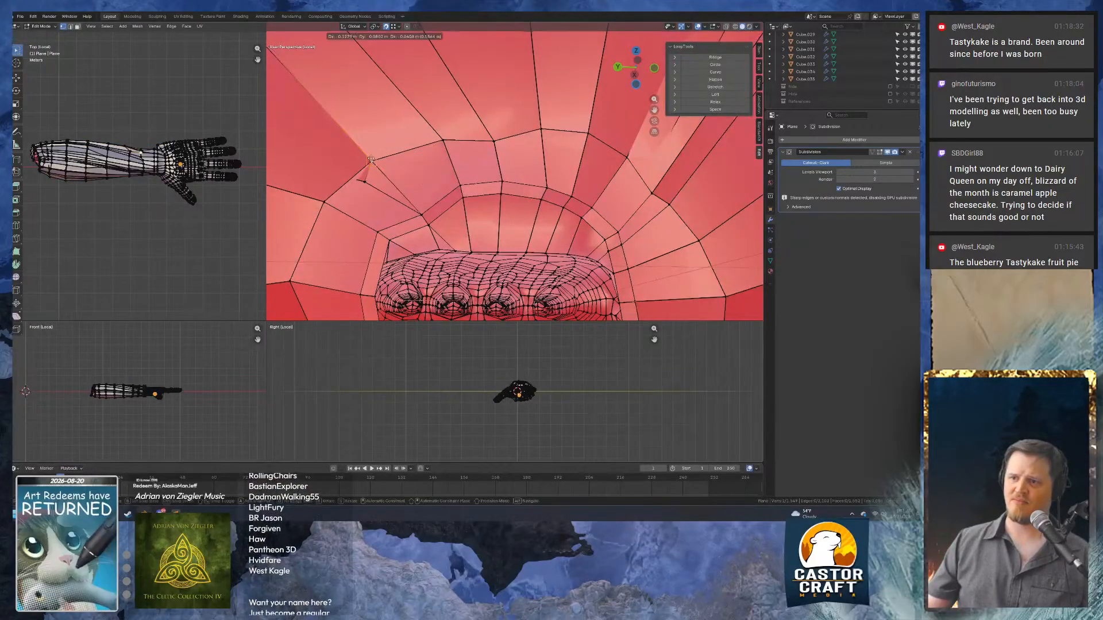
{"action": "left_click", "coordinate": [371, 160]}
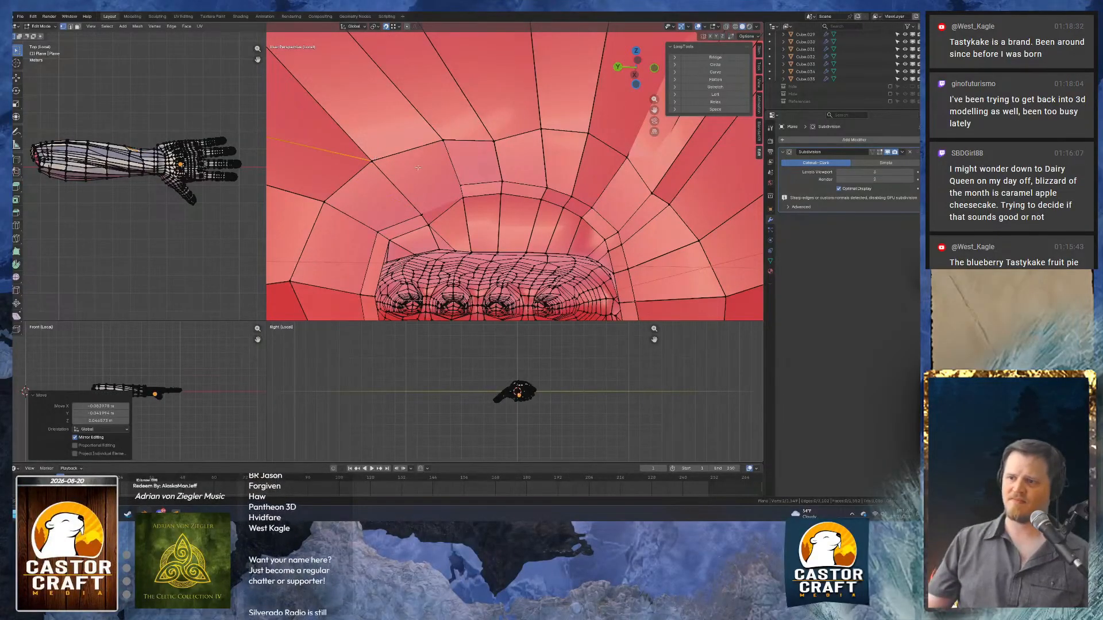
Snap three loose vertices on the forearm's outer side onto the adjacent cross loop.
{"action": "middle_click_drag", "start_coordinate": [418, 167], "coordinate": [460, 200]}
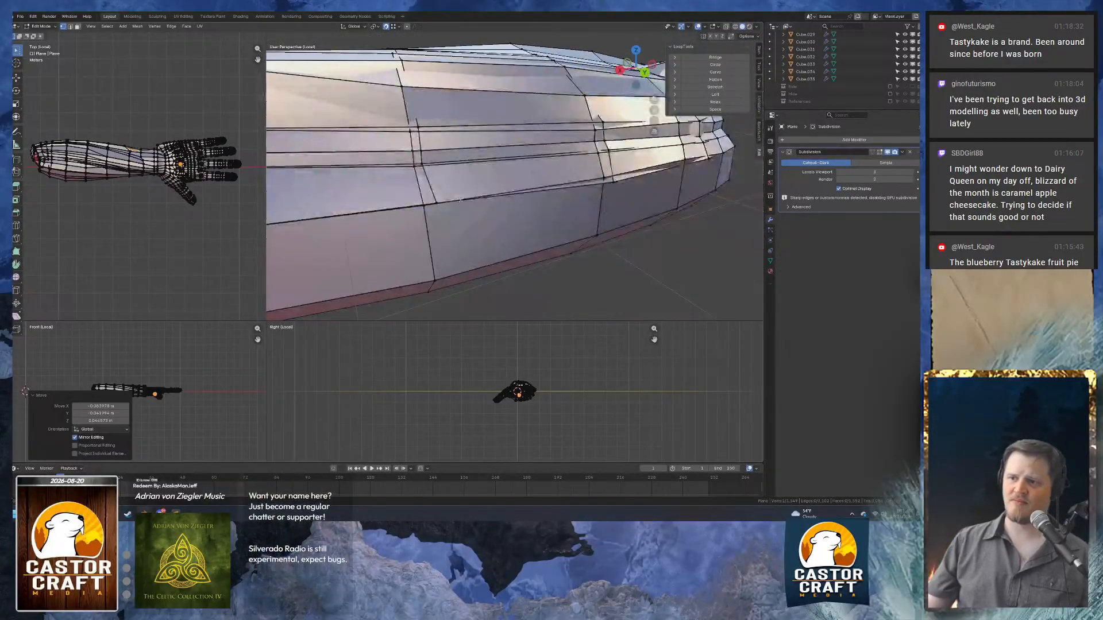
{"action": "left_click", "coordinate": [436, 203]}
{"action": "key", "text": "g"}
{"action": "left_click", "coordinate": [424, 205]}
{"action": "left_click", "coordinate": [421, 164]}
{"action": "key", "text": "g"}
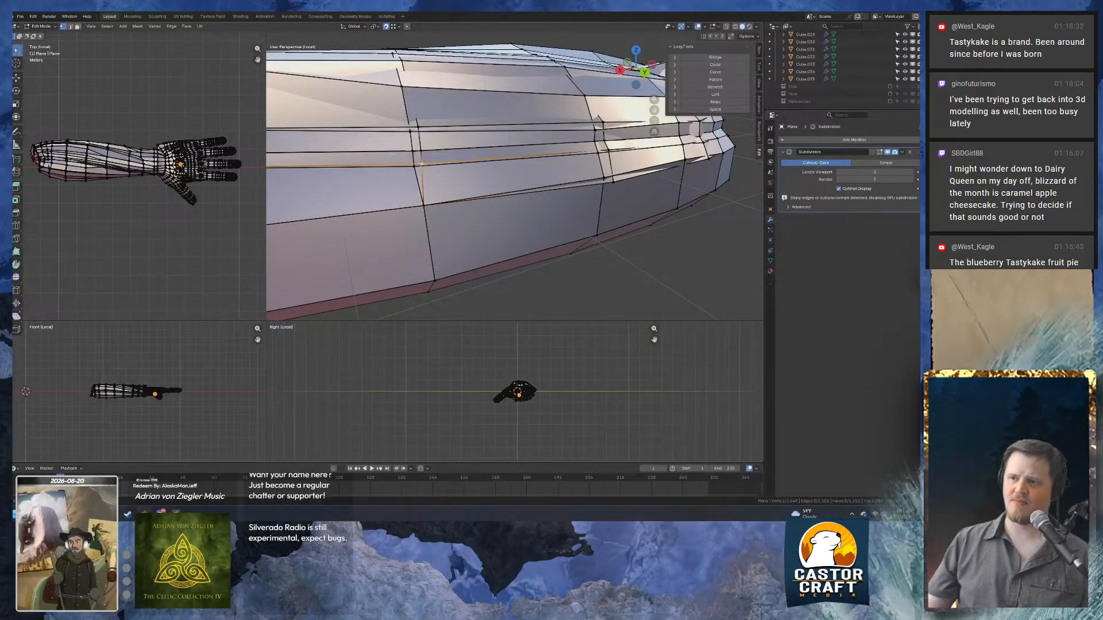
{"action": "left_click", "coordinate": [418, 158]}
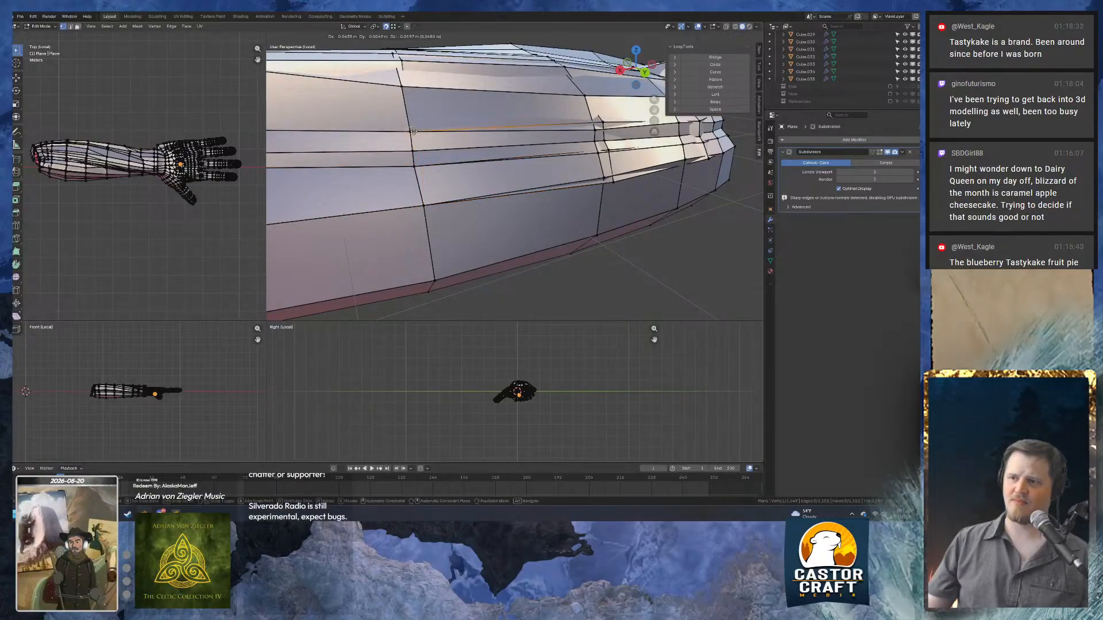
{"action": "left_click", "coordinate": [414, 132]}
Continue over the top of that cross loop, snapping its remaining loose vertices onto the matching corners.
{"action": "middle_click_drag", "start_coordinate": [414, 133], "coordinate": [404, 172]}
{"action": "left_click", "coordinate": [382, 109]}
{"action": "key", "text": "g"}
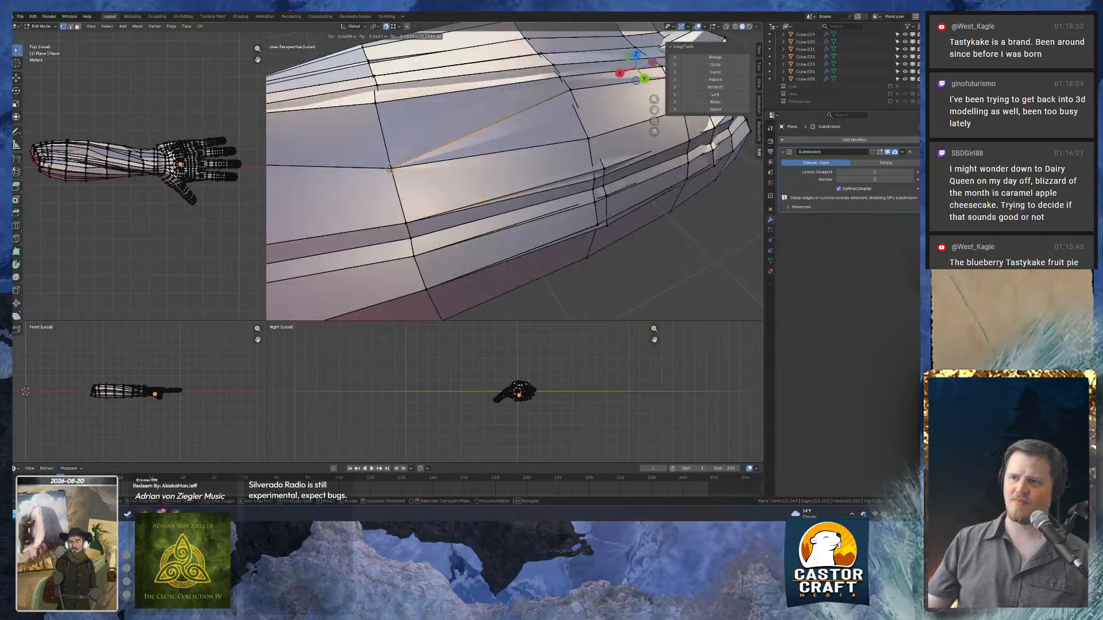
{"action": "left_click", "coordinate": [377, 96]}
{"action": "middle_click_drag", "start_coordinate": [376, 100], "coordinate": [505, 222]}
{"action": "left_click", "coordinate": [519, 213]}
{"action": "key", "text": "g"}
{"action": "left_click", "coordinate": [502, 199]}
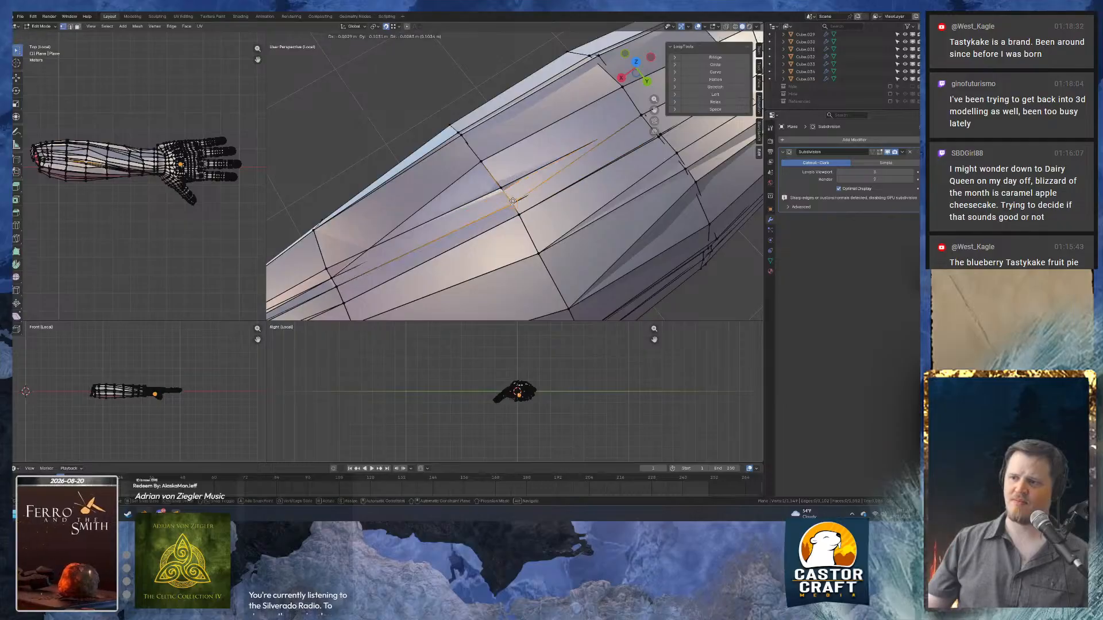
Snap the next two loose vertices on the side of the mid-forearm cross loop onto the adjacent corners.
{"action": "middle_click_drag", "start_coordinate": [502, 199], "coordinate": [502, 222]}
{"action": "left_click", "coordinate": [511, 173]}
{"action": "key", "text": "g"}
{"action": "left_click", "coordinate": [487, 199]}
{"action": "left_click", "coordinate": [499, 223]}
{"action": "key", "text": "g"}
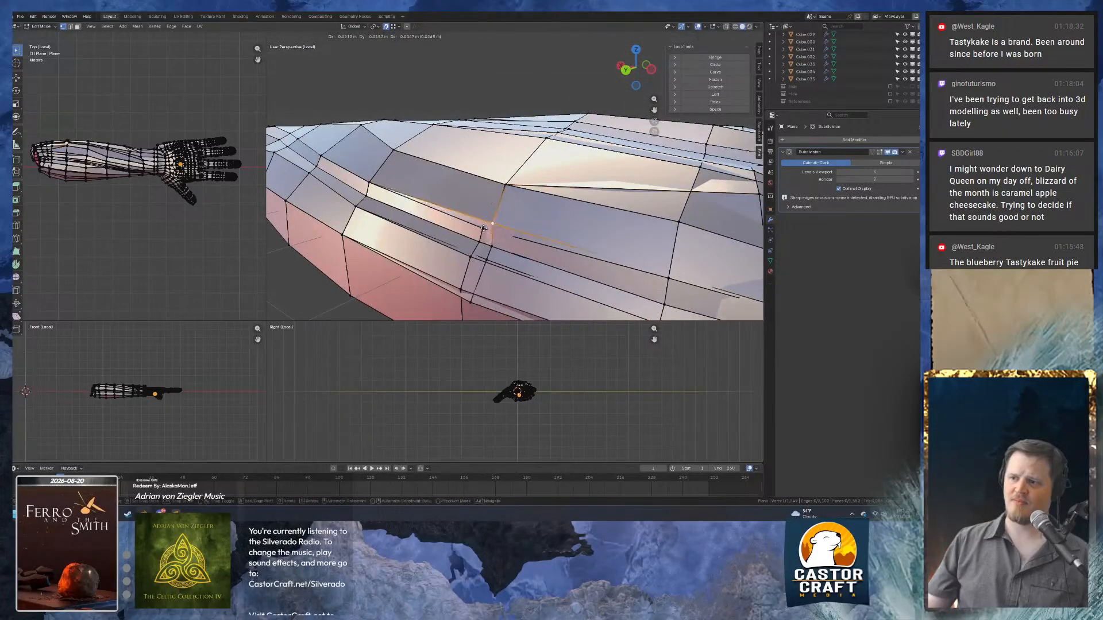
{"action": "left_click", "coordinate": [484, 229]}
Continue down the same cross loop, snapping the loose vertices between the narrow strips onto their matching corners.
{"action": "left_click", "coordinate": [480, 242]}
{"action": "key", "text": "g"}
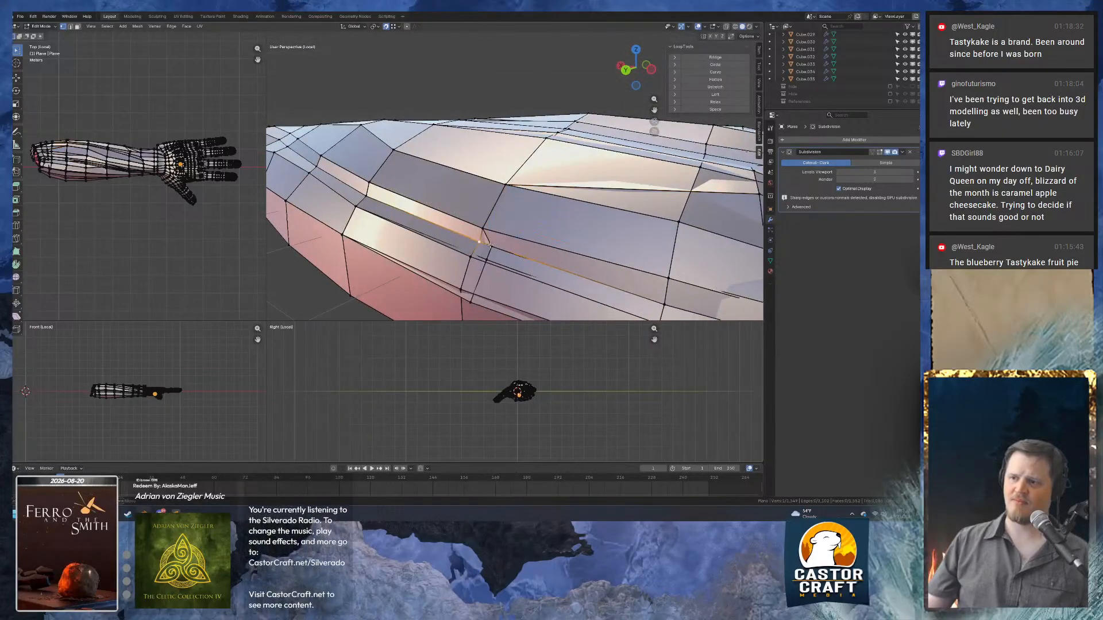
{"action": "left_click", "coordinate": [489, 245]}
{"action": "key", "text": "g"}
{"action": "left_click", "coordinate": [479, 242]}
{"action": "left_click", "coordinate": [486, 259]}
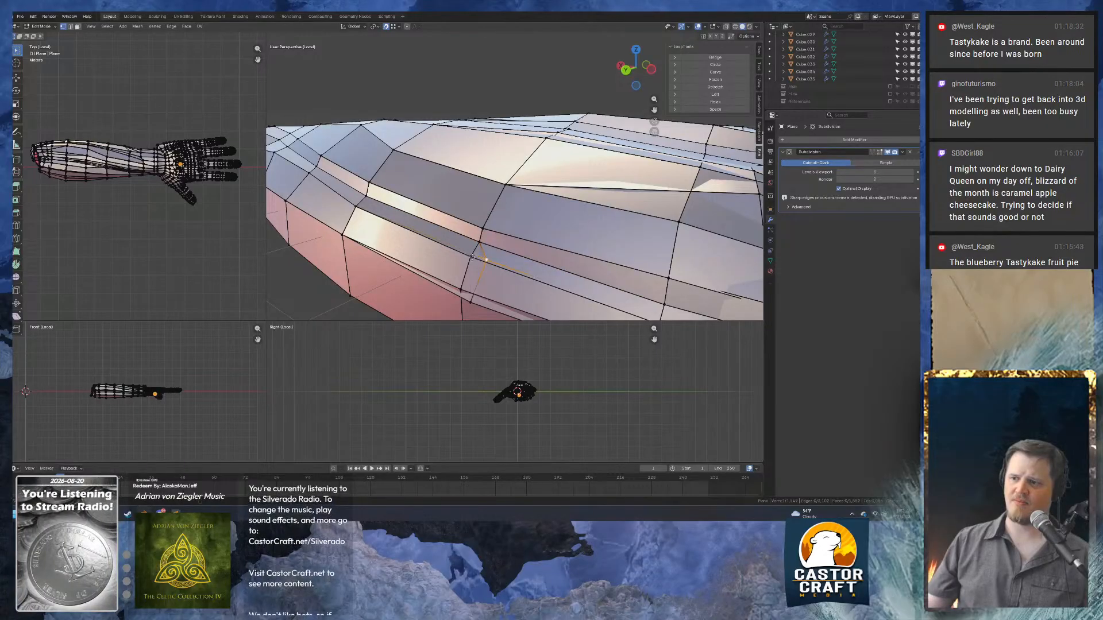
{"action": "key", "text": "g"}
{"action": "left_click", "coordinate": [464, 288]}
{"action": "left_click", "coordinate": [469, 301]}
{"action": "key", "text": "g"}
{"action": "left_click", "coordinate": [461, 291]}
Snap three loose vertices on the lower side of the next cross loop toward the elbow onto the matching corners.
{"action": "scroll", "coordinate": [461, 291], "scroll_direction": "down", "scroll_amount": 3}
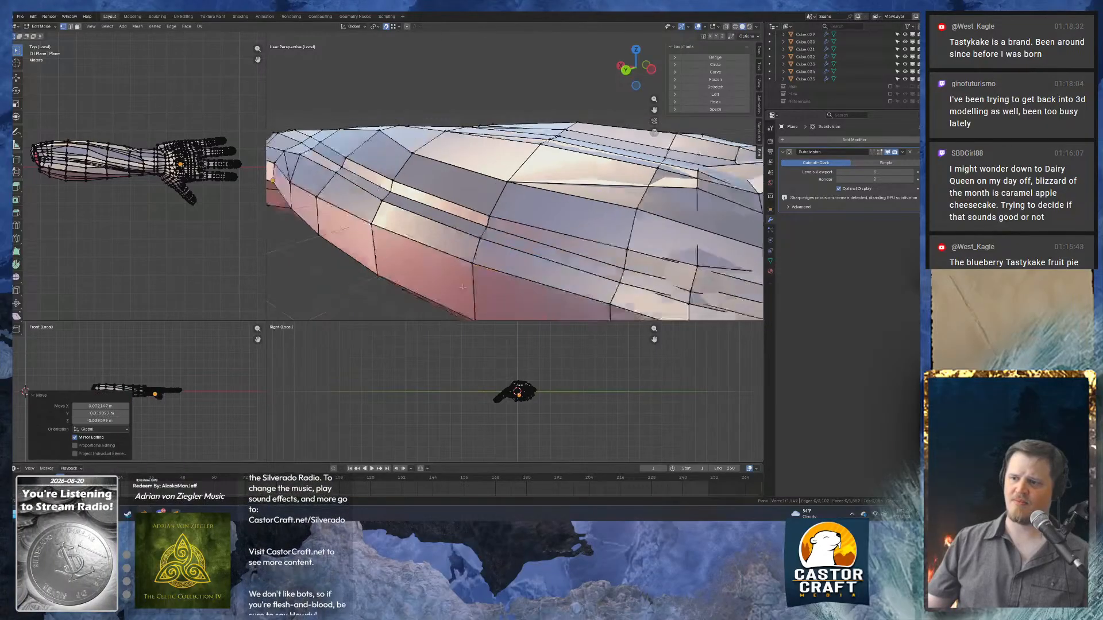
{"action": "middle_click_drag", "start_coordinate": [463, 287], "coordinate": [495, 254]}
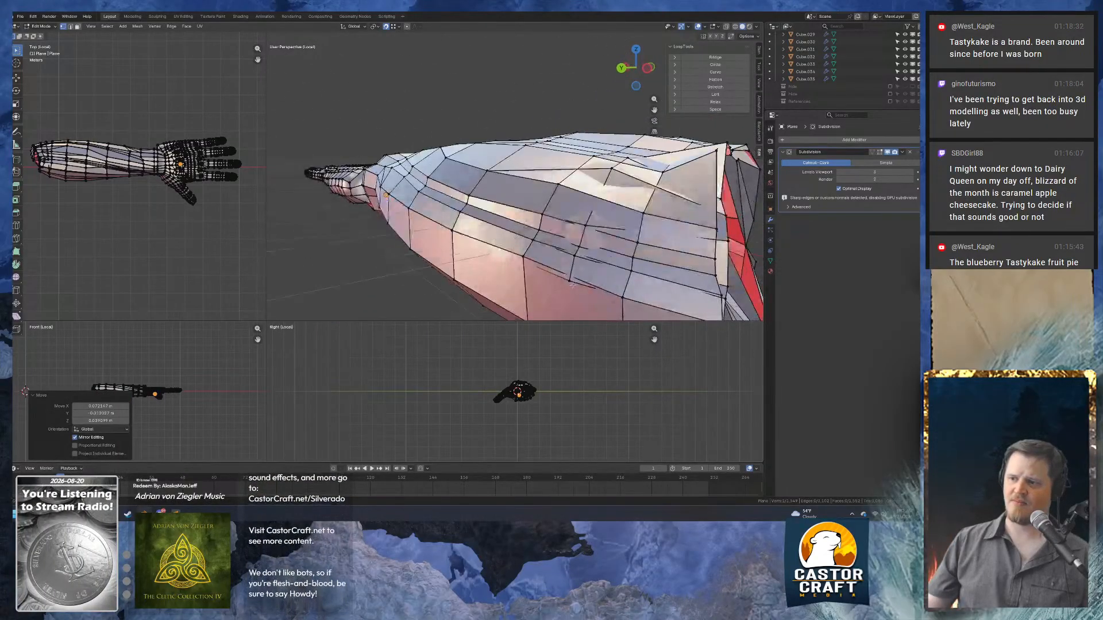
{"action": "left_click", "coordinate": [567, 275]}
{"action": "key", "text": "g"}
{"action": "left_click", "coordinate": [536, 257]}
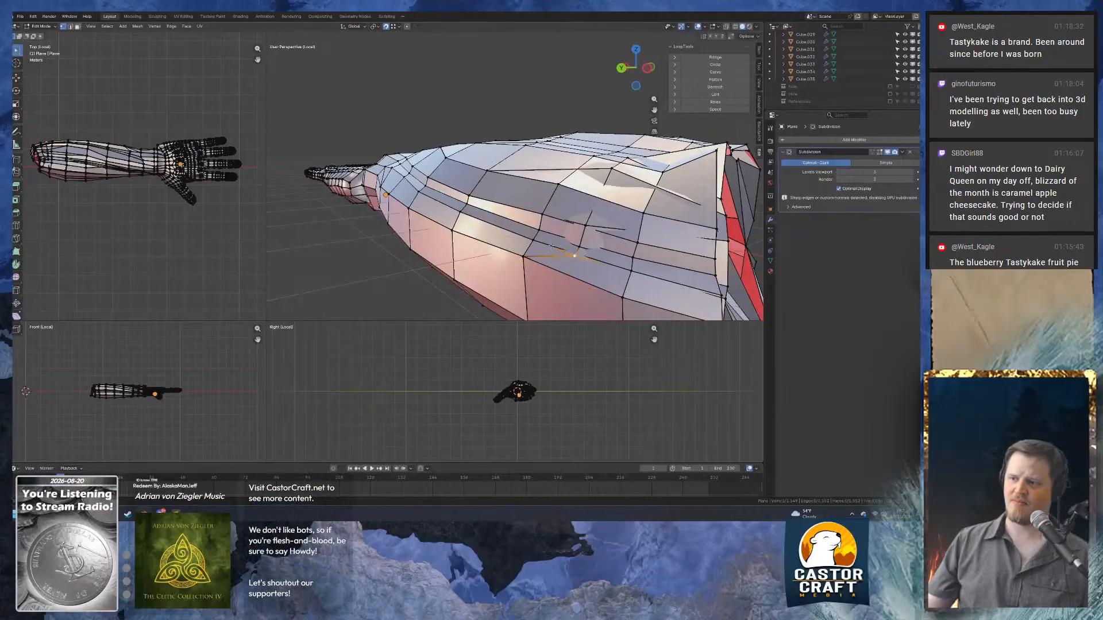
{"action": "key", "text": "g"}
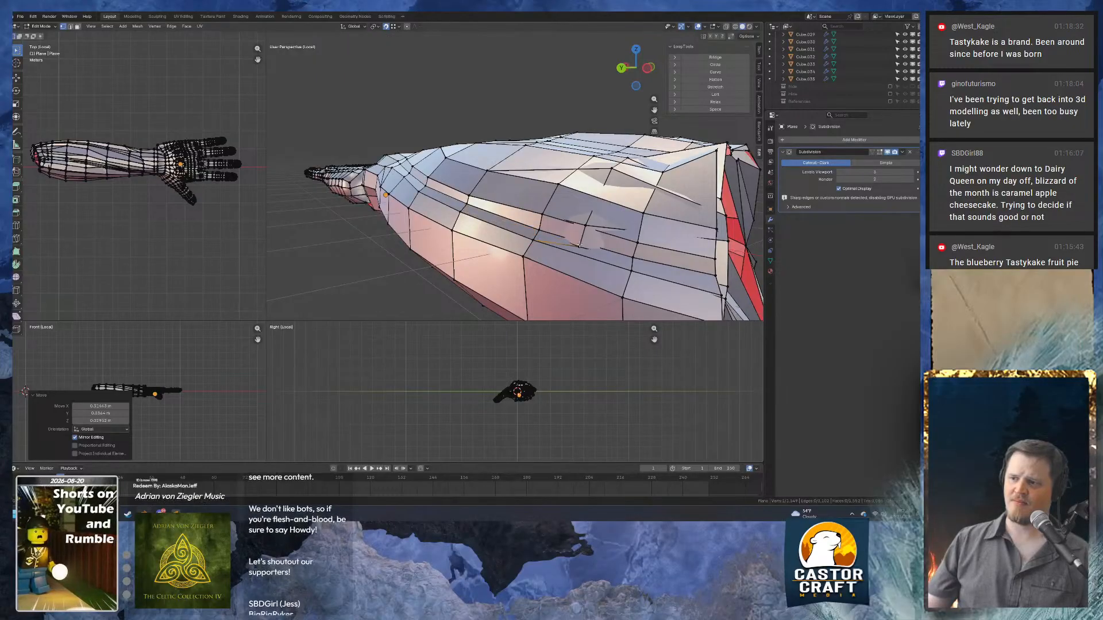
{"action": "left_click", "coordinate": [541, 231]}
{"action": "left_click", "coordinate": [586, 225]}
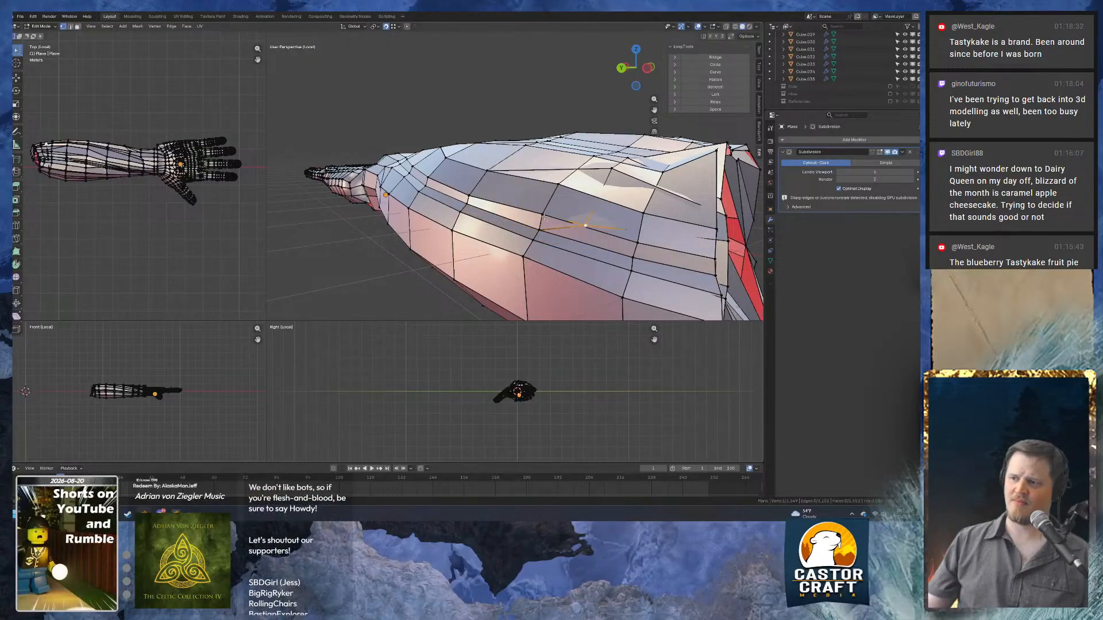
{"action": "left_click", "coordinate": [543, 215]}
Snap two loose vertices on the upper side of the elbow-side cross loop onto the neighbouring corners.
{"action": "scroll", "coordinate": [549, 241], "scroll_direction": "down", "scroll_amount": 1}
{"action": "middle_click_drag", "start_coordinate": [548, 241], "coordinate": [563, 220]}
{"action": "scroll", "coordinate": [566, 267], "scroll_direction": "up", "scroll_amount": 1}
{"action": "left_click", "coordinate": [596, 253]}
{"action": "left_click", "coordinate": [572, 262]}
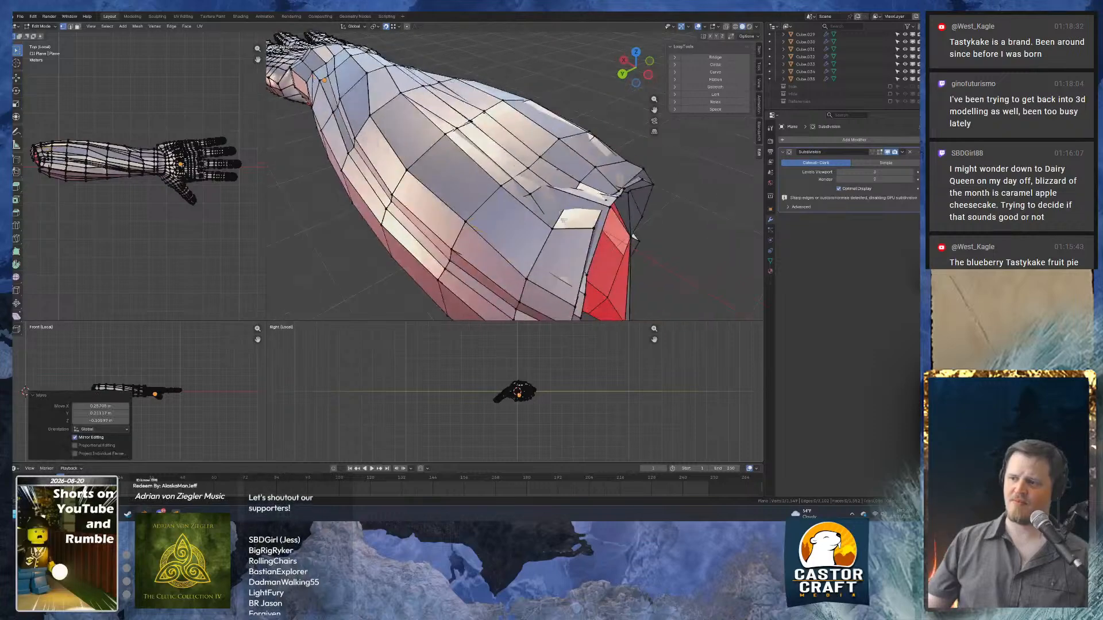
{"action": "key", "text": "g"}
{"action": "left_click", "coordinate": [498, 181]}
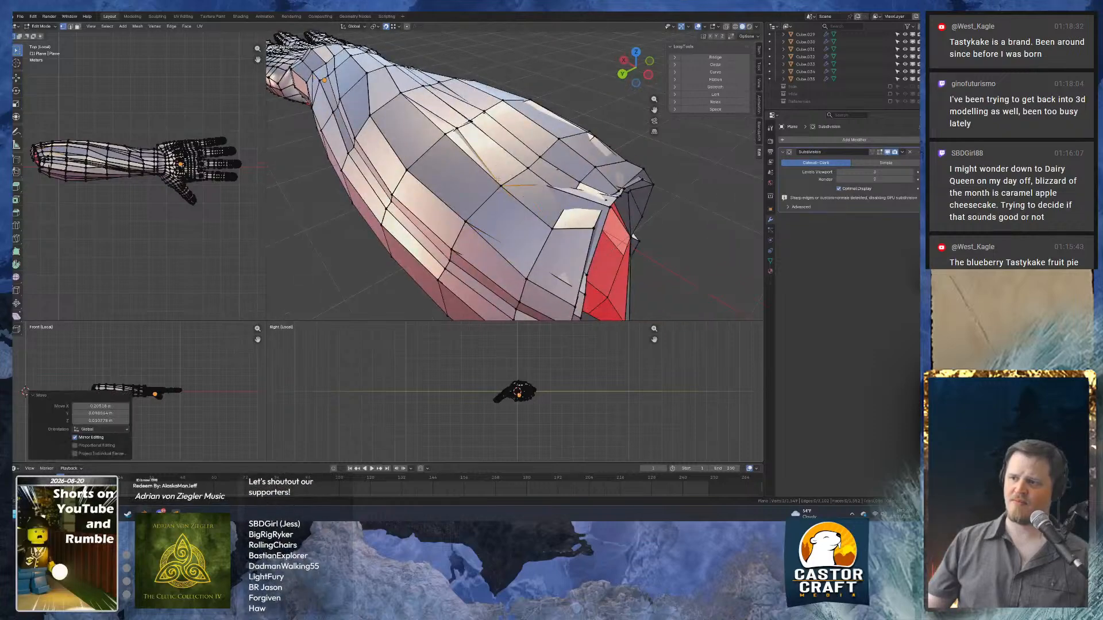
{"action": "left_click", "coordinate": [458, 132]}
{"action": "key", "text": "g"}
{"action": "left_click", "coordinate": [446, 135]}
Snap the two remaining loose vertices across the top of that cross loop into place beside the narrow strips.
{"action": "middle_click_drag", "start_coordinate": [447, 135], "coordinate": [415, 170]}
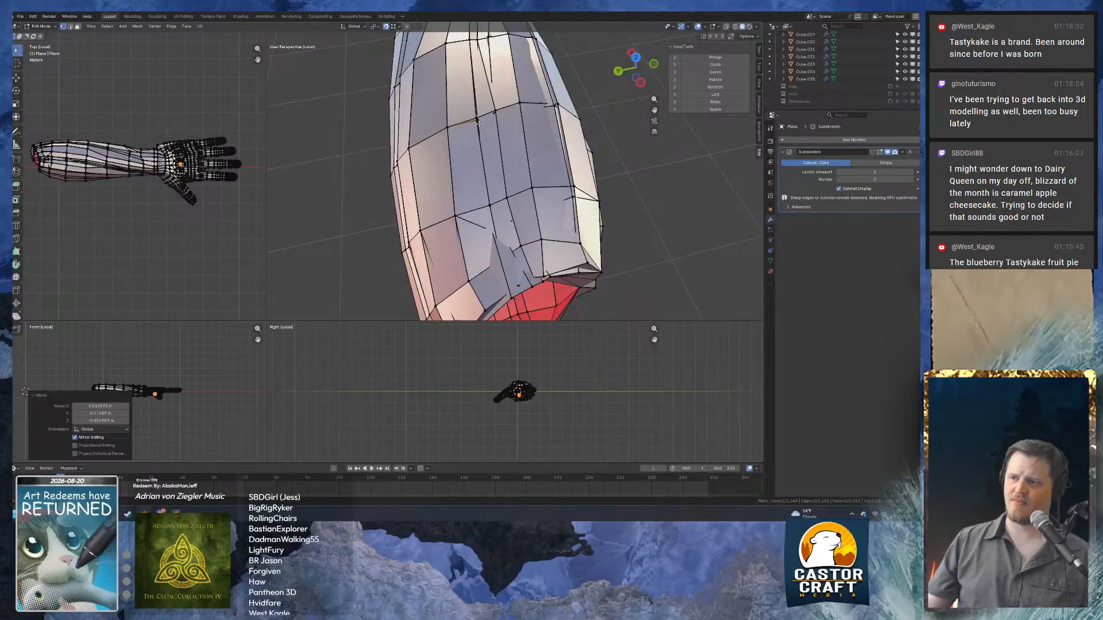
{"action": "left_click", "coordinate": [478, 122]}
{"action": "key", "text": "g"}
{"action": "left_click", "coordinate": [476, 120]}
{"action": "left_click", "coordinate": [496, 113]}
{"action": "key", "text": "g"}
{"action": "left_click", "coordinate": [496, 114]}
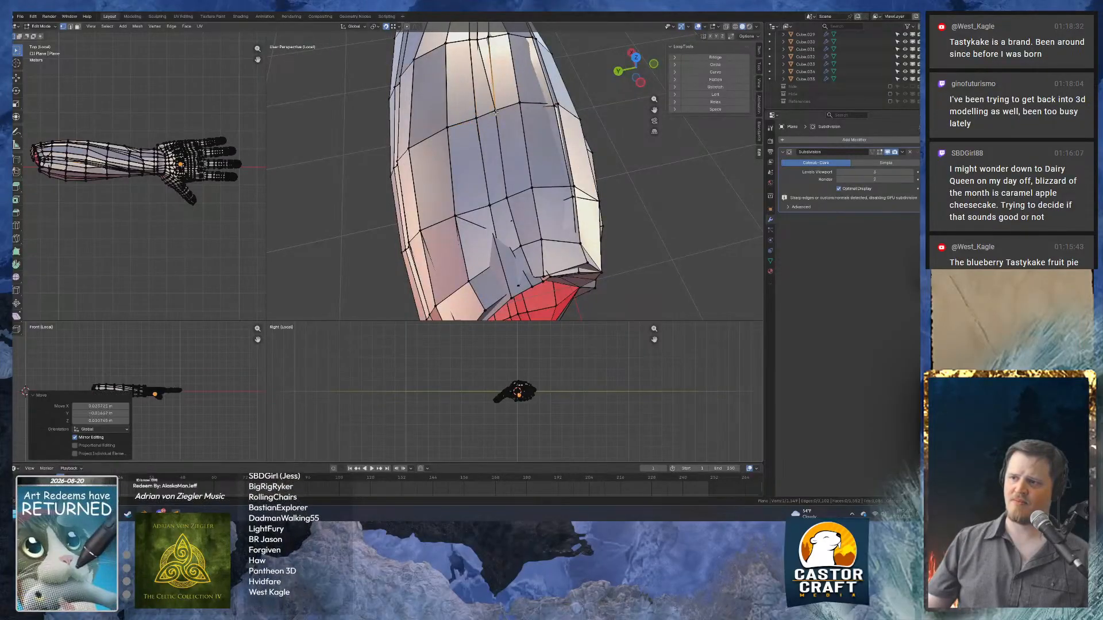
From inside the arm, snap the stray vertex along the narrow seam onto the adjoining seam vertex.
{"action": "middle_click_drag", "start_coordinate": [505, 208], "coordinate": [521, 133]}
{"action": "scroll", "coordinate": [553, 179], "scroll_direction": "up", "scroll_amount": 6}
{"action": "scroll", "coordinate": [554, 181], "scroll_direction": "down", "scroll_amount": 2}
{"action": "scroll", "coordinate": [512, 122], "scroll_direction": "down", "scroll_amount": 4}
{"action": "scroll", "coordinate": [522, 133], "scroll_direction": "up", "scroll_amount": 2}
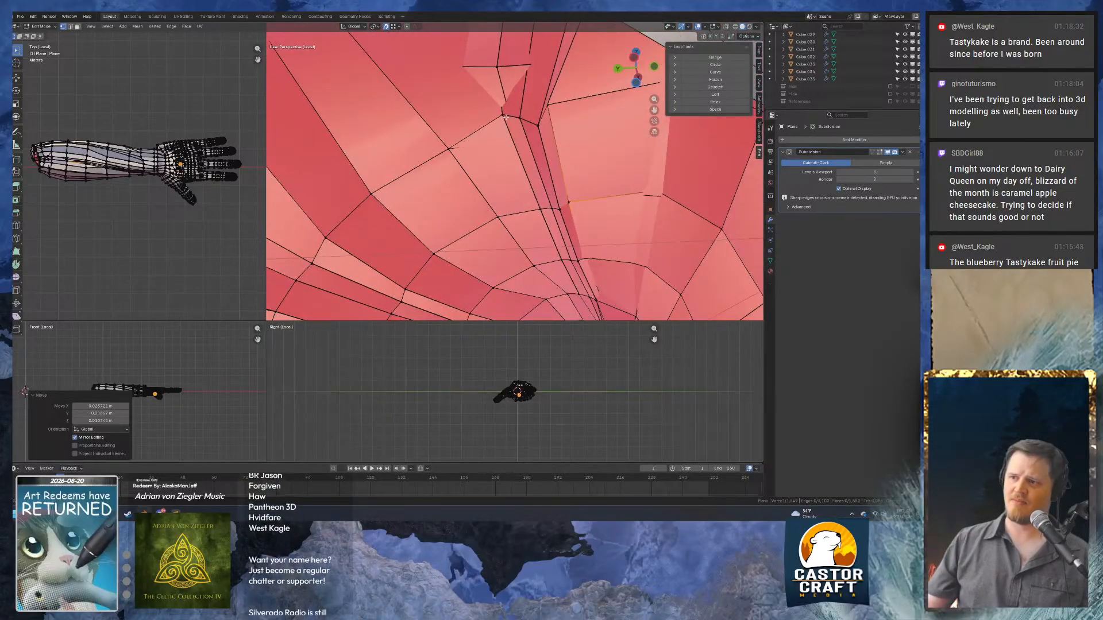
{"action": "key", "text": "g"}
{"action": "left_click", "coordinate": [522, 117]}
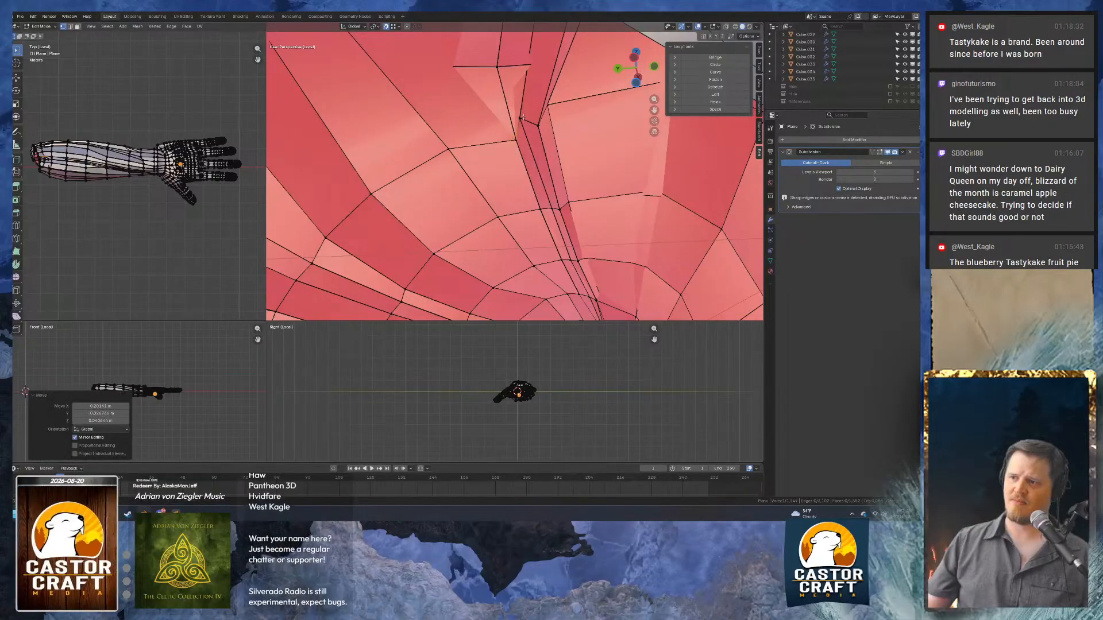
Try to move the neighbouring seam vertex inside the arm onto the adjacent edge, and undo it.
{"action": "key", "text": "g"}
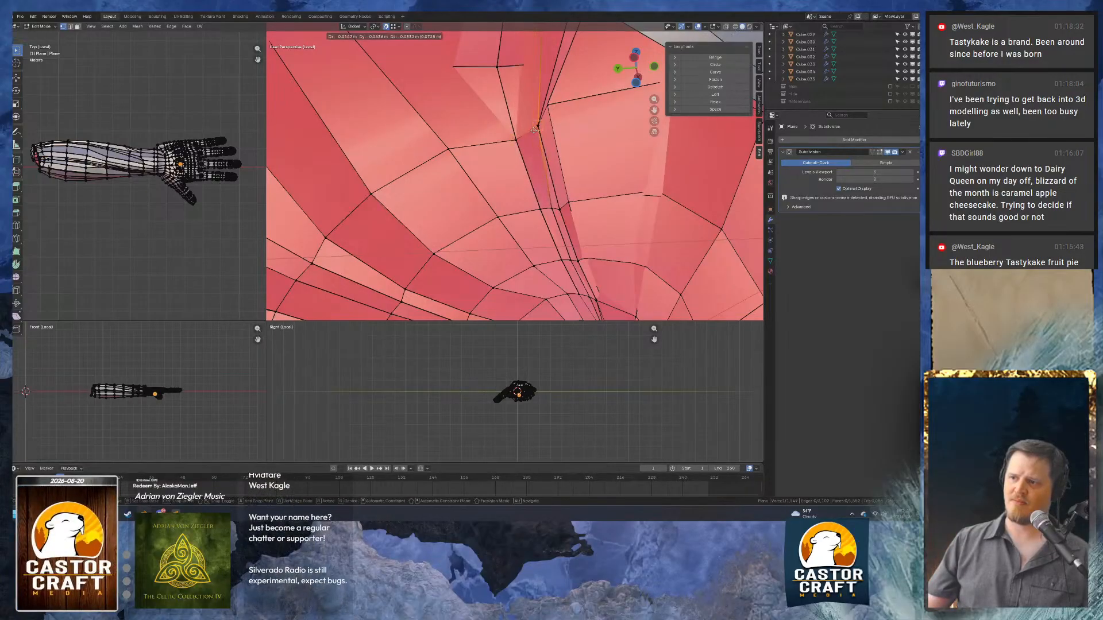
{"action": "left_click", "coordinate": [531, 134]}
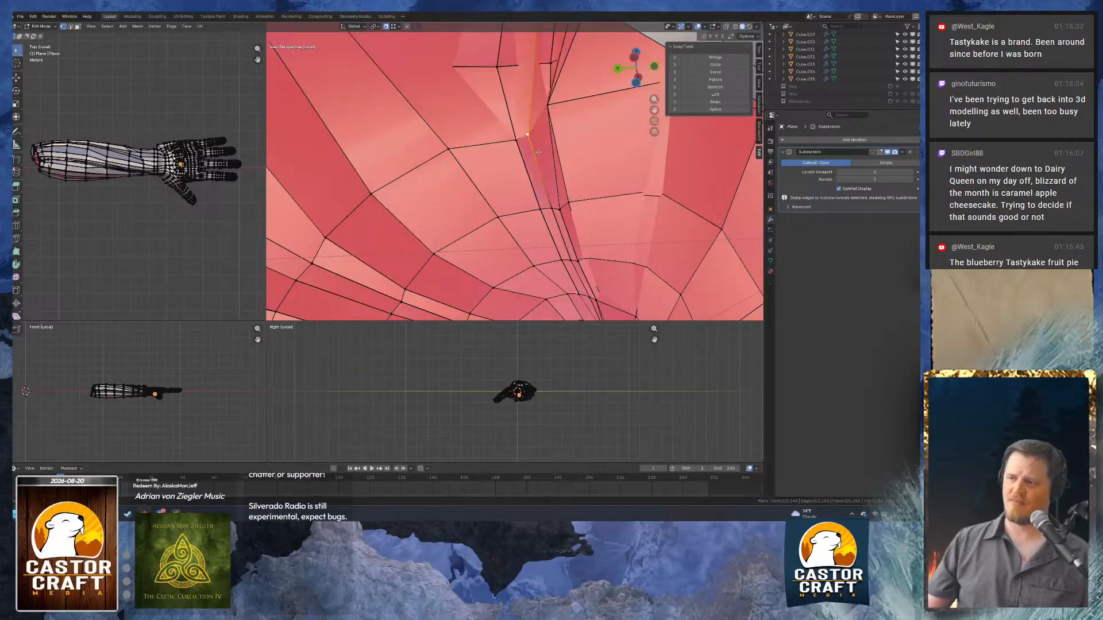
{"action": "key", "text": "ctrl+z"}
{"action": "key", "text": "ctrl+z"}
{"action": "key", "text": "ctrl+z"}
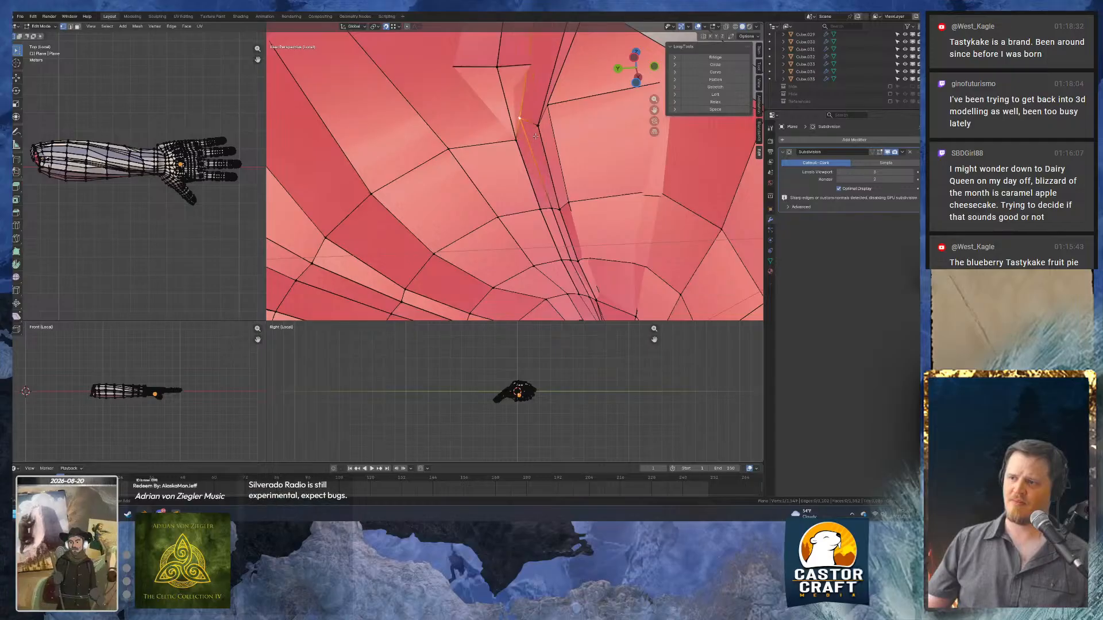
Try to snap a loose vertex near the elbow opening onto a forearm corner, and undo the move.
{"action": "scroll", "coordinate": [537, 109], "scroll_direction": "down", "scroll_amount": 5}
{"action": "middle_click_drag", "start_coordinate": [536, 110], "coordinate": [538, 137]}
{"action": "scroll", "coordinate": [508, 166], "scroll_direction": "up", "scroll_amount": 4}
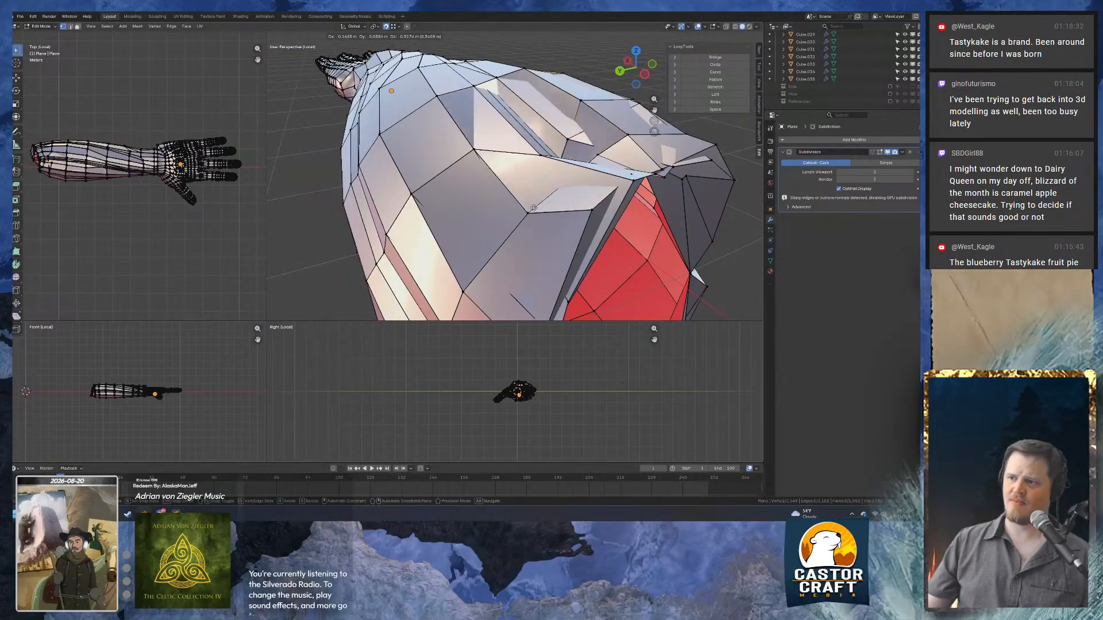
{"action": "left_click", "coordinate": [524, 193]}
{"action": "middle_click_drag", "start_coordinate": [524, 193], "coordinate": [531, 151]}
{"action": "scroll", "coordinate": [543, 158], "scroll_direction": "up", "scroll_amount": 2}
{"action": "key", "text": "ctrl+z"}
Select the whole arm mesh and merge its overlapping vertices by distance.
{"action": "key", "text": "3"}
{"action": "scroll", "coordinate": [549, 90], "scroll_direction": "down", "scroll_amount": 2}
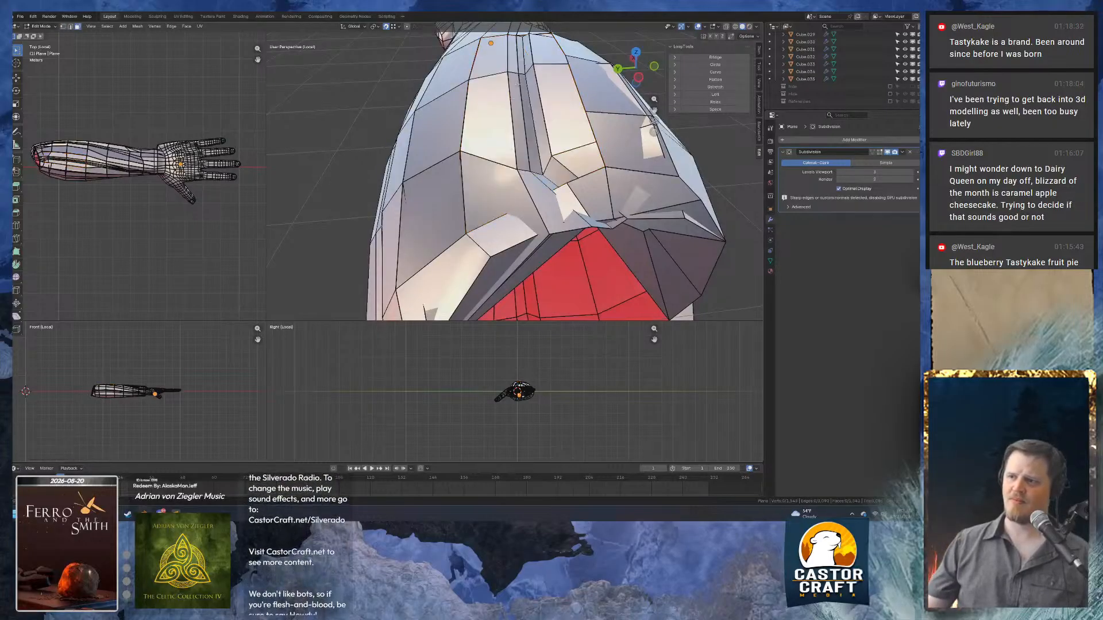
{"action": "middle_click_drag", "start_coordinate": [517, 83], "coordinate": [464, 235]}
{"action": "key", "text": "a"}
{"action": "left_click", "coordinate": [523, 167]}
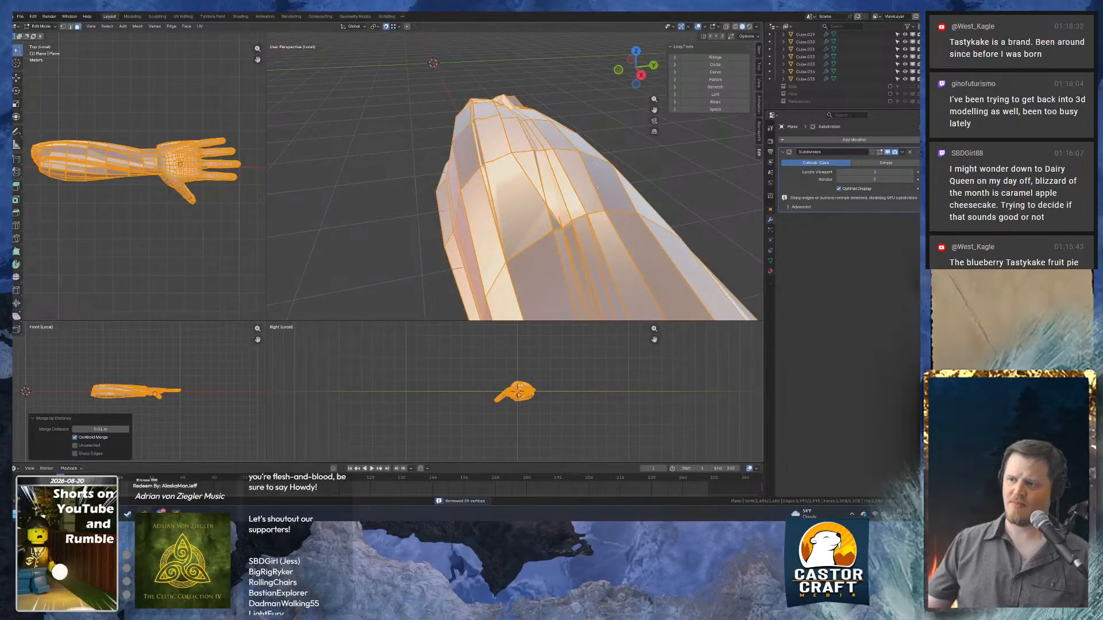
Nudge three vertices along one lengthwise forearm edge toward the elbow to even out its flow.
{"action": "middle_click_drag", "start_coordinate": [597, 187], "coordinate": [518, 208]}
{"action": "key", "text": "1"}
{"action": "scroll", "coordinate": [494, 201], "scroll_direction": "up", "scroll_amount": 2}
{"action": "left_click", "coordinate": [458, 181]}
{"action": "key", "text": "g"}
{"action": "left_click", "coordinate": [464, 172]}
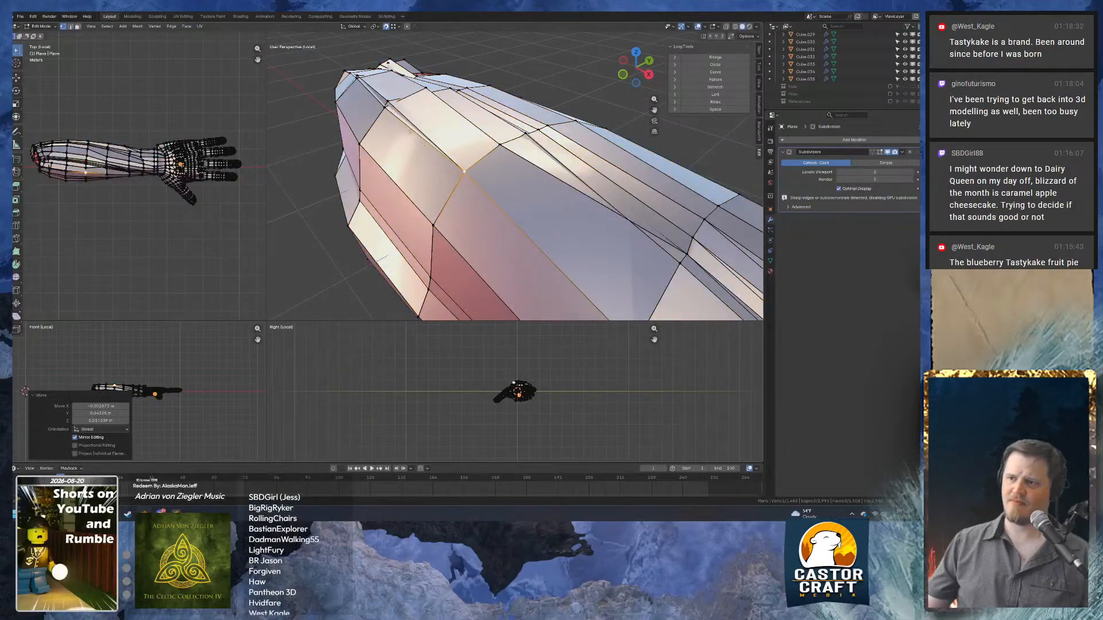
{"action": "left_click", "coordinate": [385, 108]}
{"action": "key", "text": "g"}
{"action": "left_click", "coordinate": [388, 102]}
{"action": "left_click", "coordinate": [357, 78]}
{"action": "key", "text": "g"}
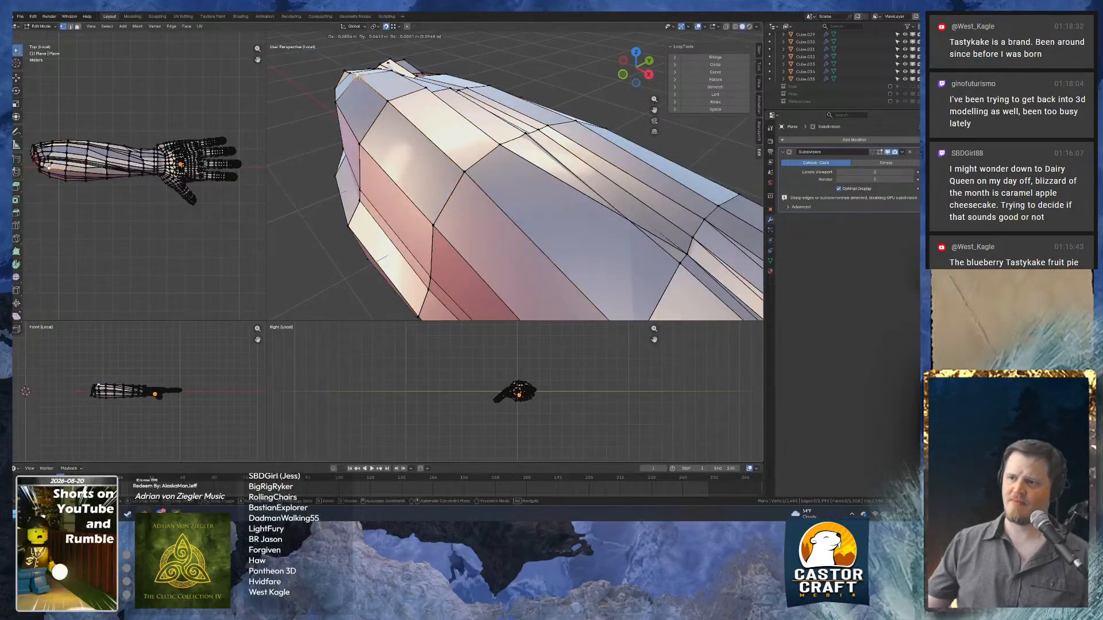
{"action": "left_click", "coordinate": [353, 73]}
Reposition a vertex on the rim of the elbow opening and another on the forearm's side to clean up the edge flow.
{"action": "middle_click_drag", "start_coordinate": [353, 75], "coordinate": [433, 86]}
{"action": "scroll", "coordinate": [434, 115], "scroll_direction": "down", "scroll_amount": 2}
{"action": "middle_click_drag", "start_coordinate": [414, 230], "coordinate": [508, 181], "text": "shift"}
{"action": "scroll", "coordinate": [508, 181], "scroll_direction": "up", "scroll_amount": 3}
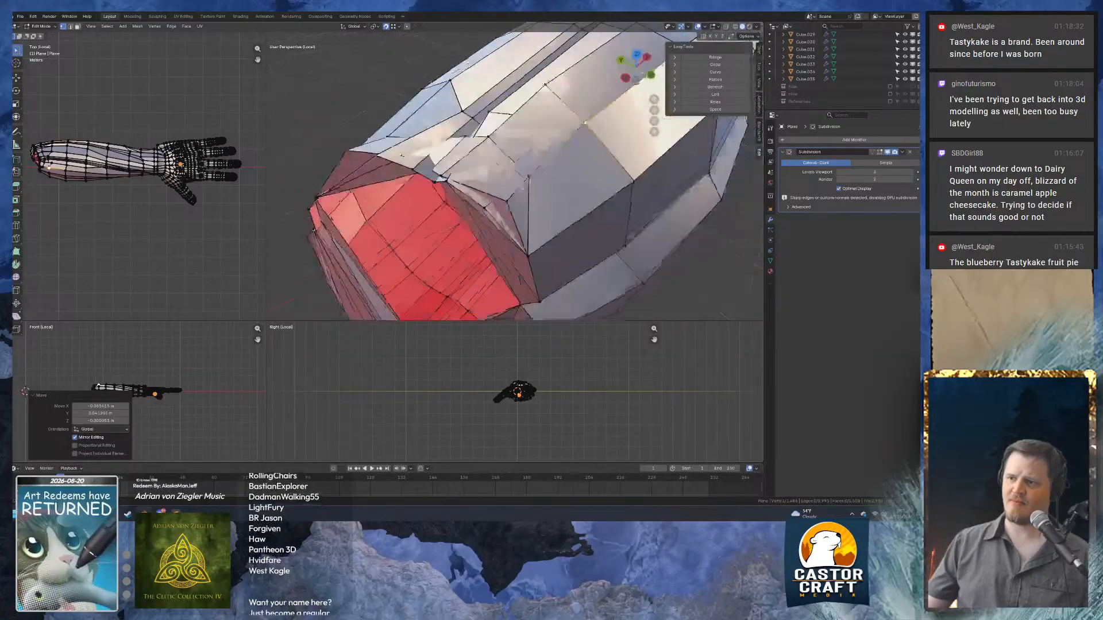
{"action": "left_click", "coordinate": [502, 217]}
{"action": "left_click", "coordinate": [484, 223]}
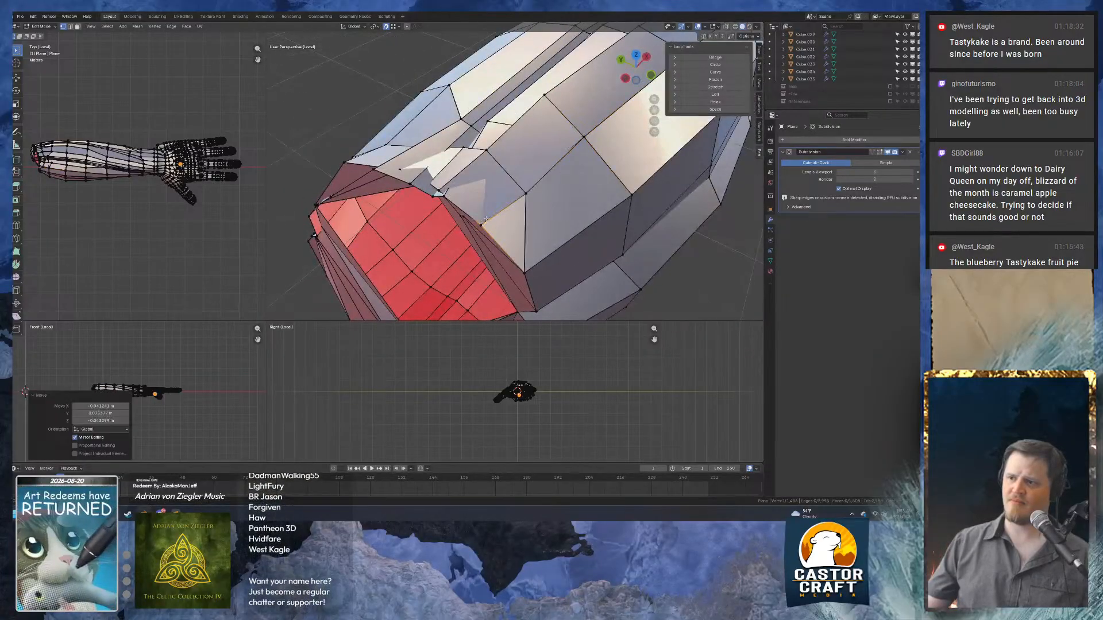
{"action": "mouse_move", "coordinate": [484, 223]}
{"action": "middle_mouse_down"}
{"action": "mouse_move", "coordinate": [575, 192]}
{"action": "mouse_move", "coordinate": [496, 209]}
{"action": "middle_mouse_up"}
{"action": "left_click", "coordinate": [493, 204]}
{"action": "key", "text": "g"}
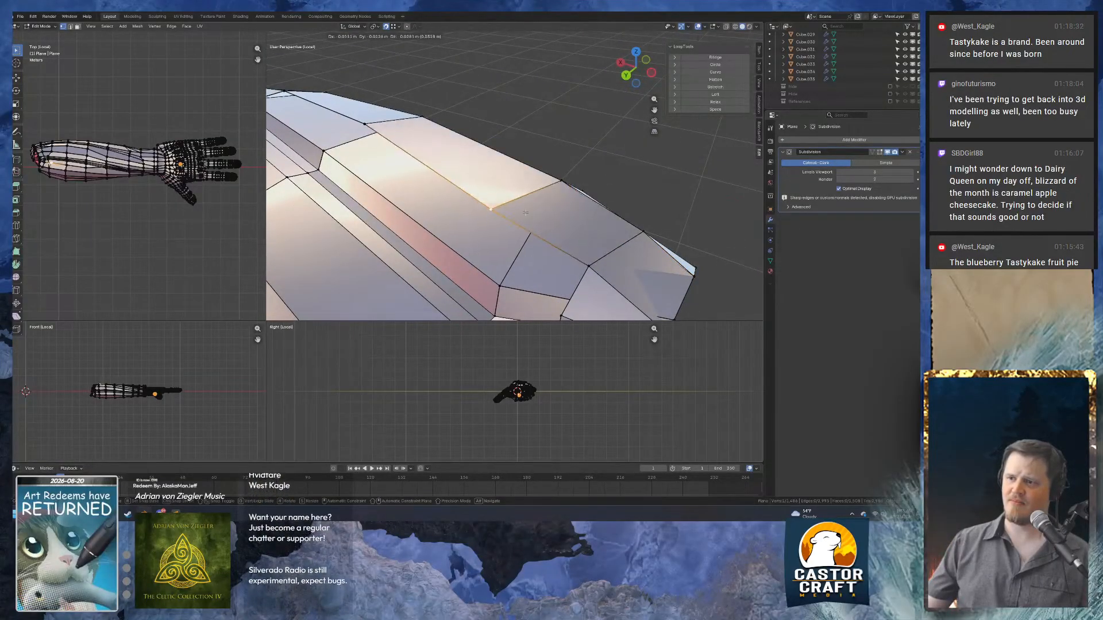
{"action": "left_click", "coordinate": [525, 213]}
Fill the open strip beside the narrow forearm edges with new faces, and merge the whole mesh by distance.
{"action": "middle_click_drag", "start_coordinate": [526, 213], "coordinate": [475, 213]}
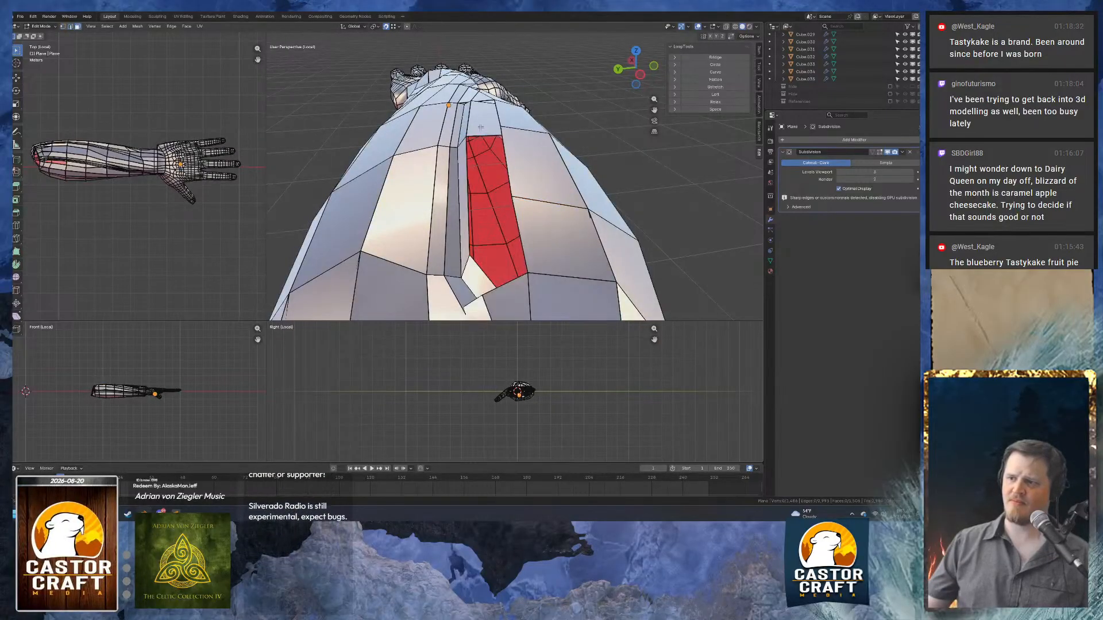
{"action": "middle_click_drag", "start_coordinate": [472, 122], "coordinate": [493, 98]}
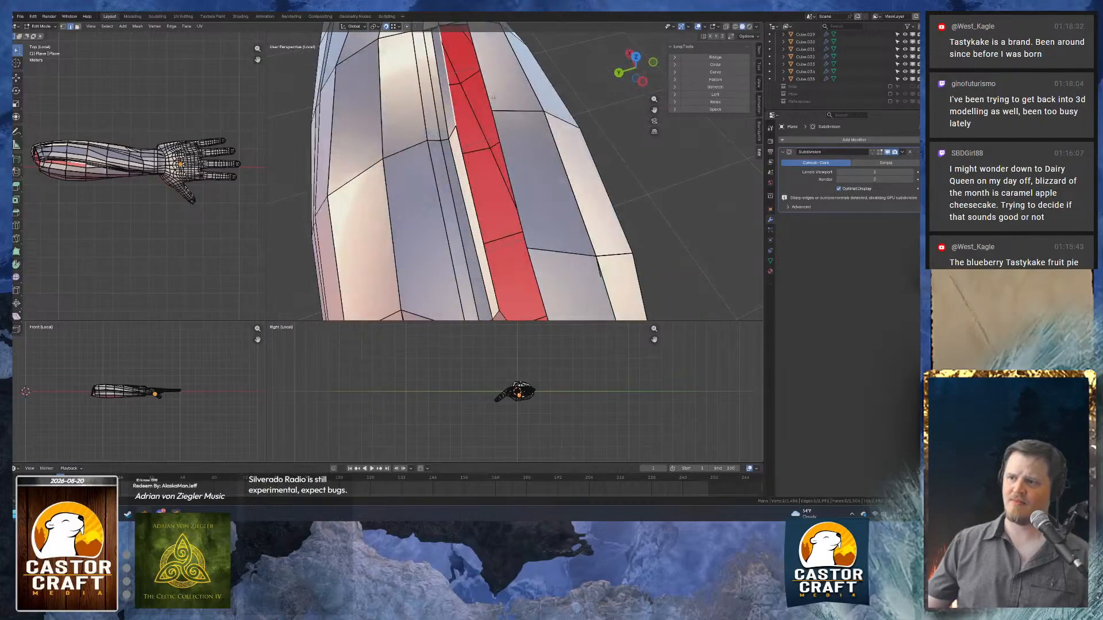
{"action": "left_click", "coordinate": [506, 167], "text": "shift"}
{"action": "key", "text": "f"}
{"action": "scroll", "coordinate": [507, 170], "scroll_direction": "down", "scroll_amount": 2}
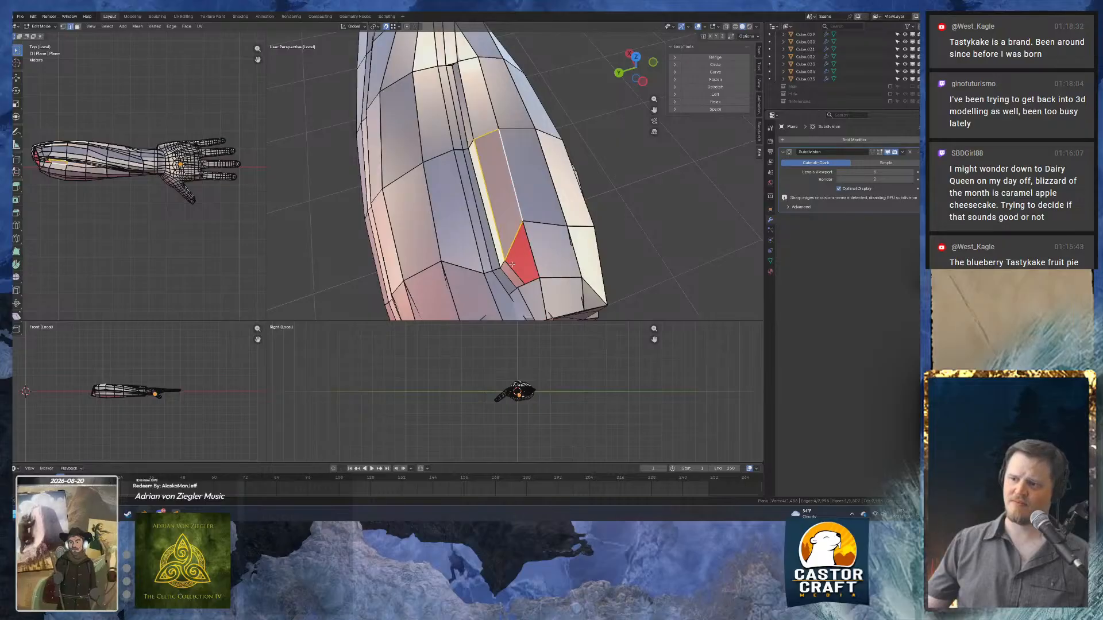
{"action": "middle_click_drag", "start_coordinate": [533, 250], "coordinate": [520, 153]}
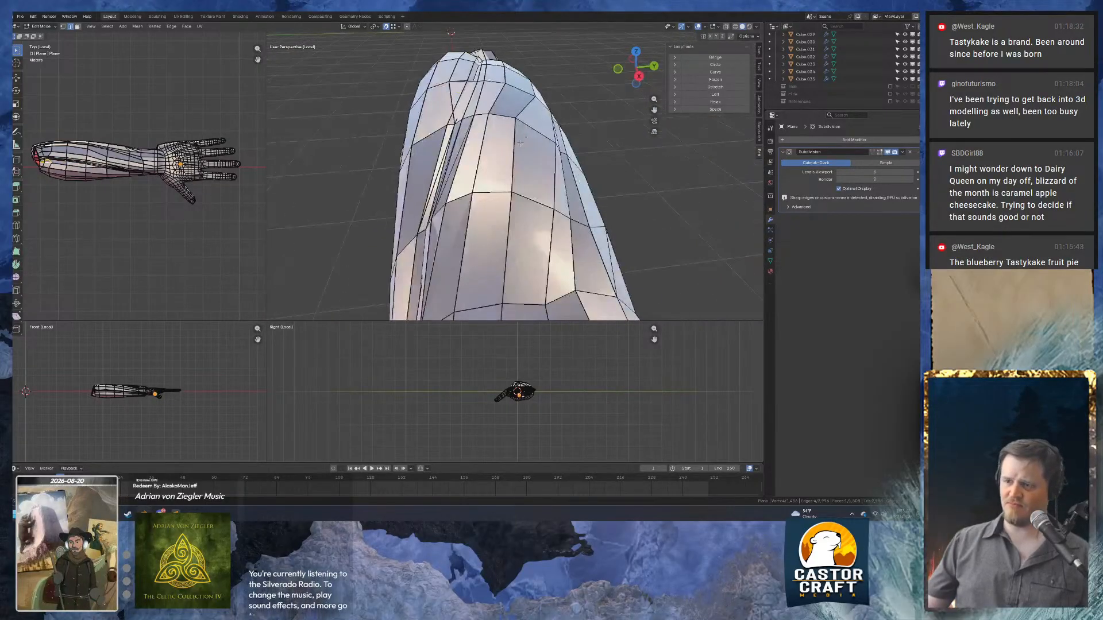
{"action": "key", "text": "a"}
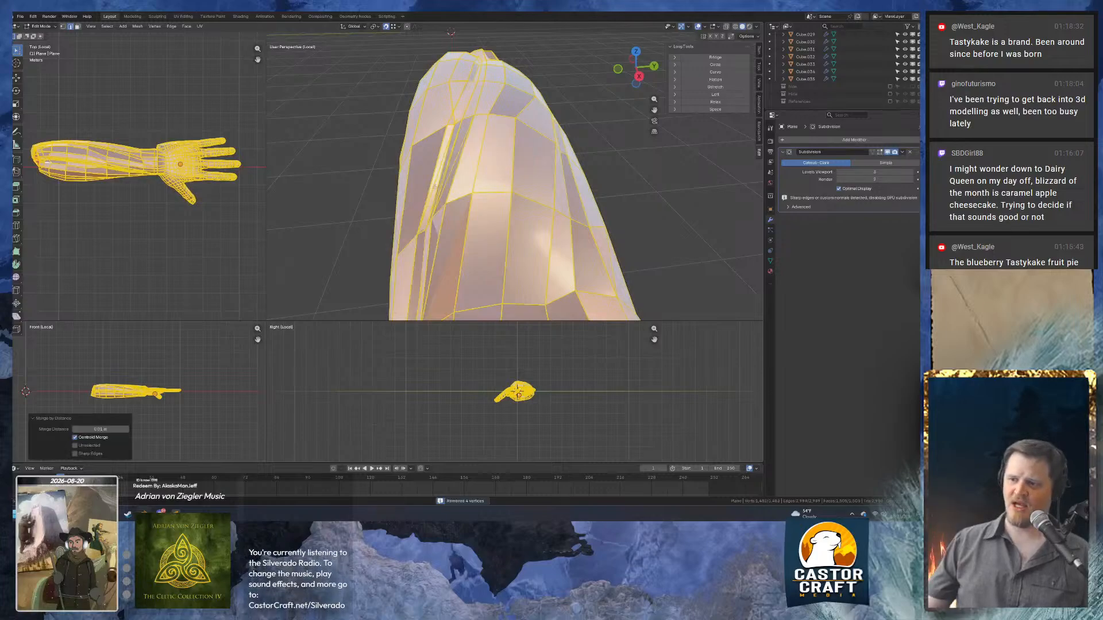
Clear the misfitting faces beside the narrow strips on the forearm, leaving a gap to rebuild, and cancel the stray vertex move.
{"action": "middle_click_drag", "start_coordinate": [435, 185], "coordinate": [495, 203]}
{"action": "left_click", "coordinate": [432, 110]}
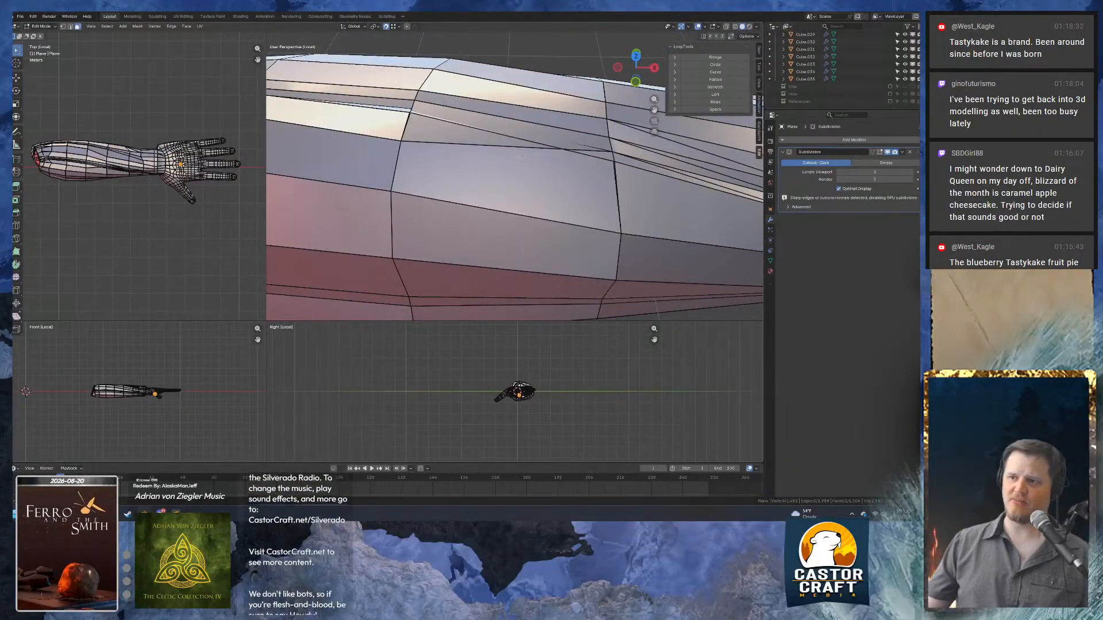
{"action": "middle_click_drag", "start_coordinate": [521, 157], "coordinate": [526, 146]}
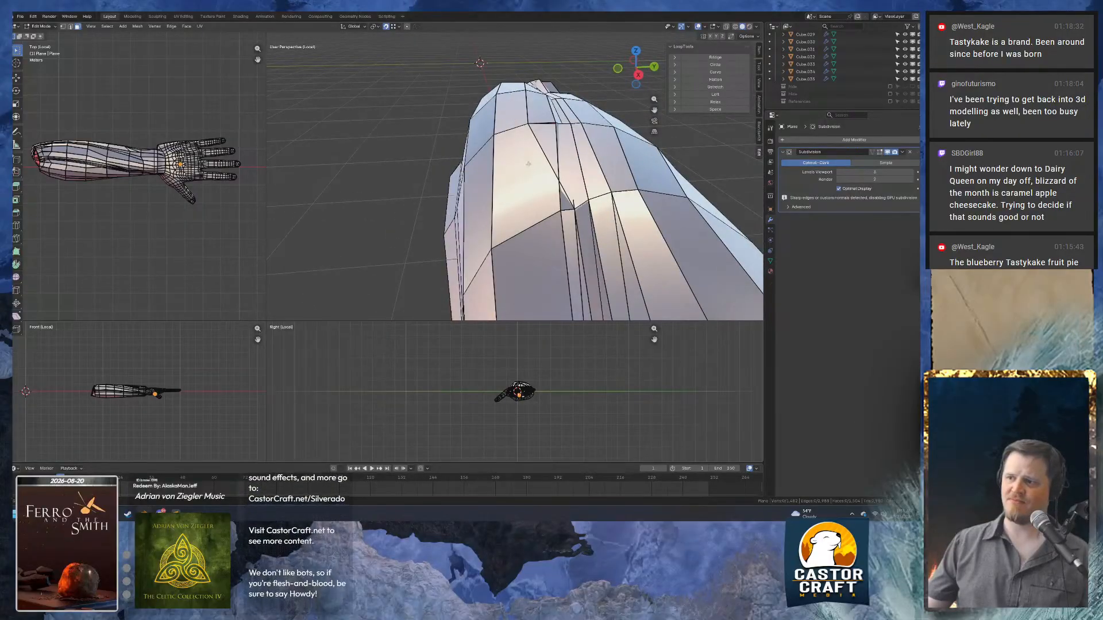
{"action": "scroll", "coordinate": [528, 164], "scroll_direction": "down", "scroll_amount": 2}
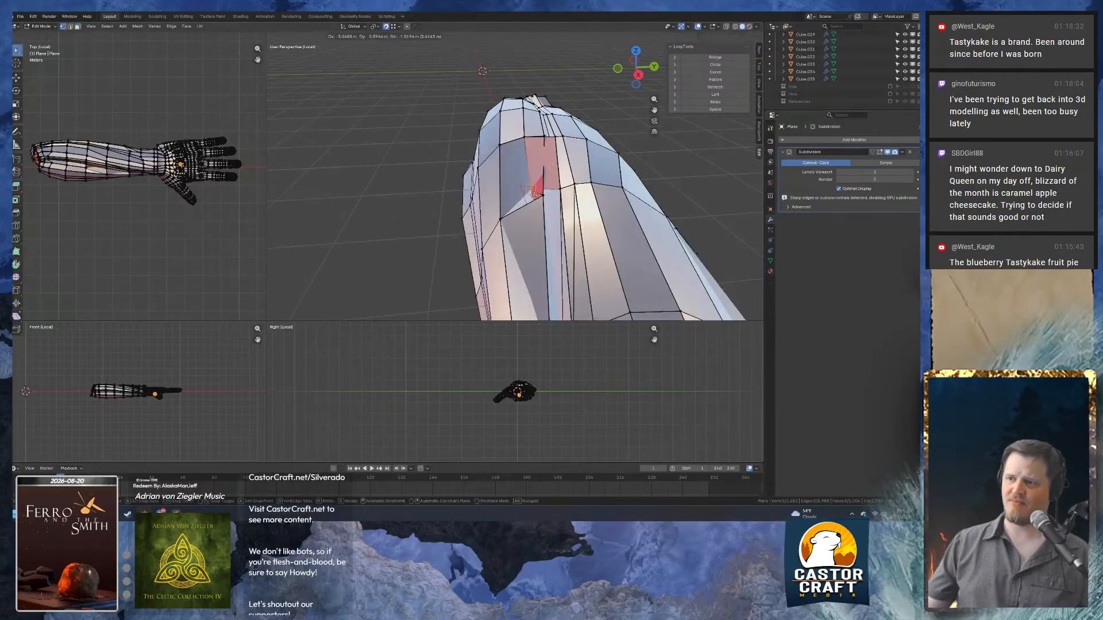
{"action": "right_click", "coordinate": [531, 201]}
{"action": "scroll", "coordinate": [523, 226], "scroll_direction": "down", "scroll_amount": 2}
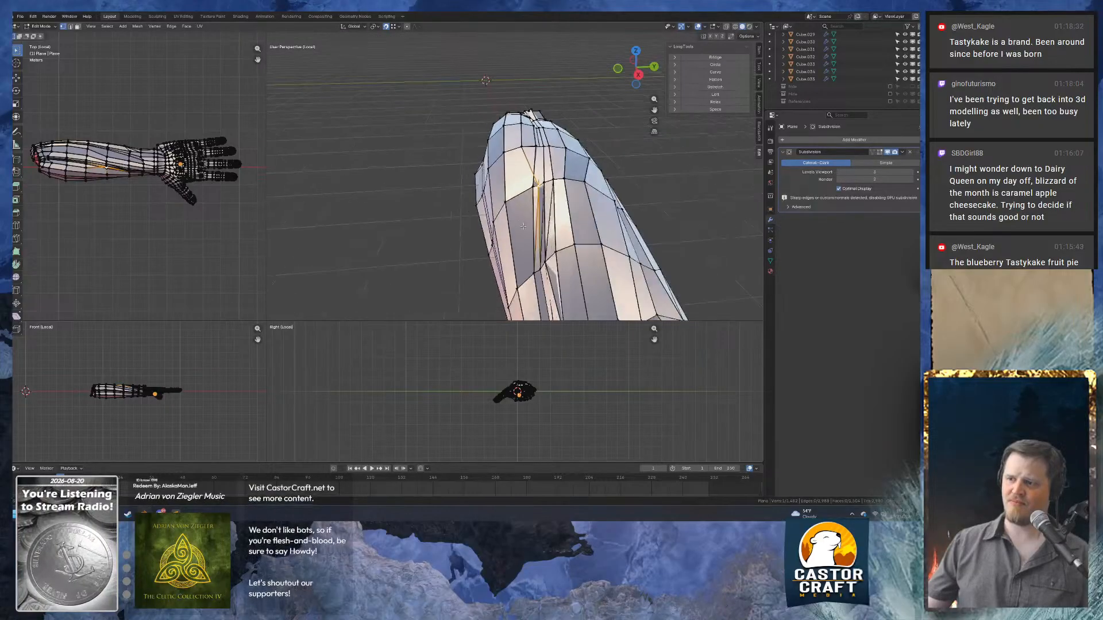
{"action": "middle_click_drag", "start_coordinate": [523, 226], "coordinate": [495, 203]}
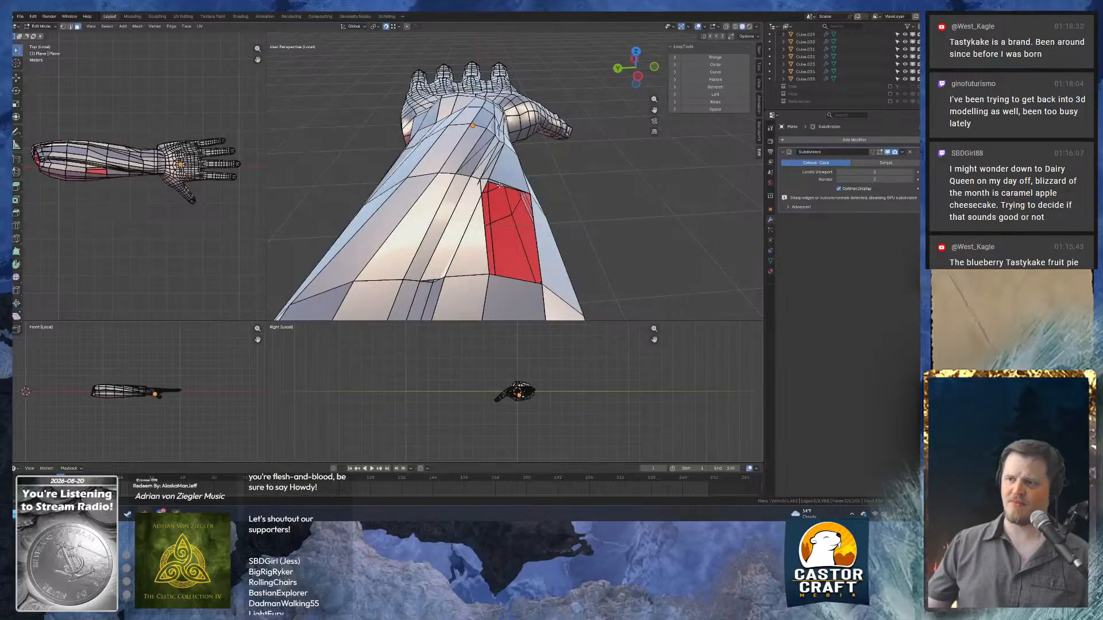
Delete the leftover face bordering the open gap beside the narrow forearm strips, and fill the gap with one new face.
{"action": "key", "text": "1"}
{"action": "key", "text": "2"}
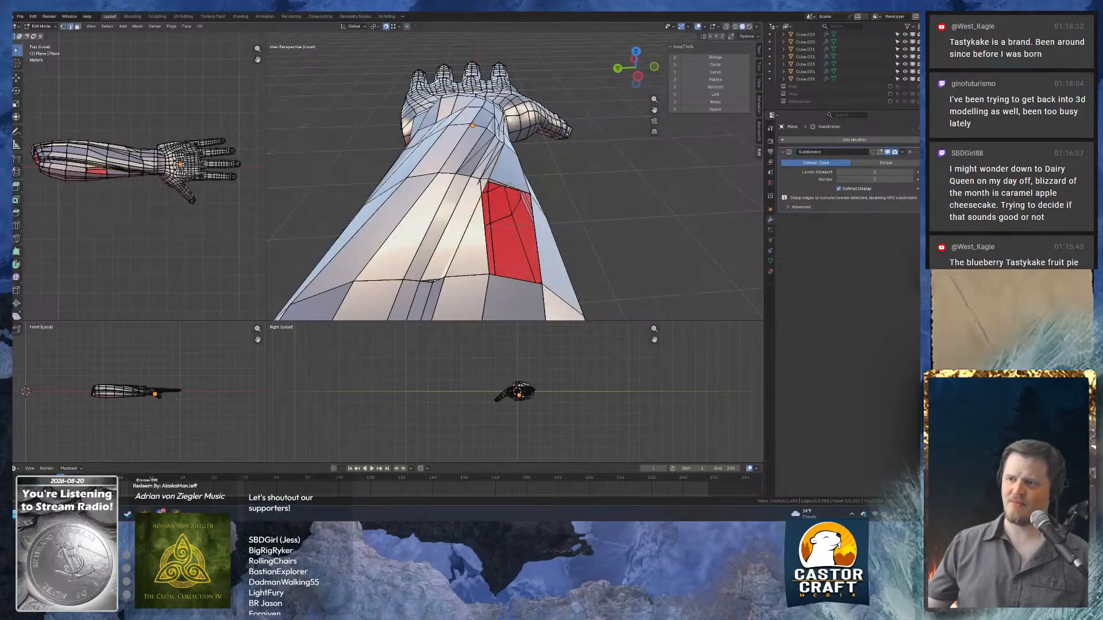
{"action": "key", "text": "3"}
{"action": "left_click", "coordinate": [496, 180]}
{"action": "right_click", "coordinate": [493, 181]}
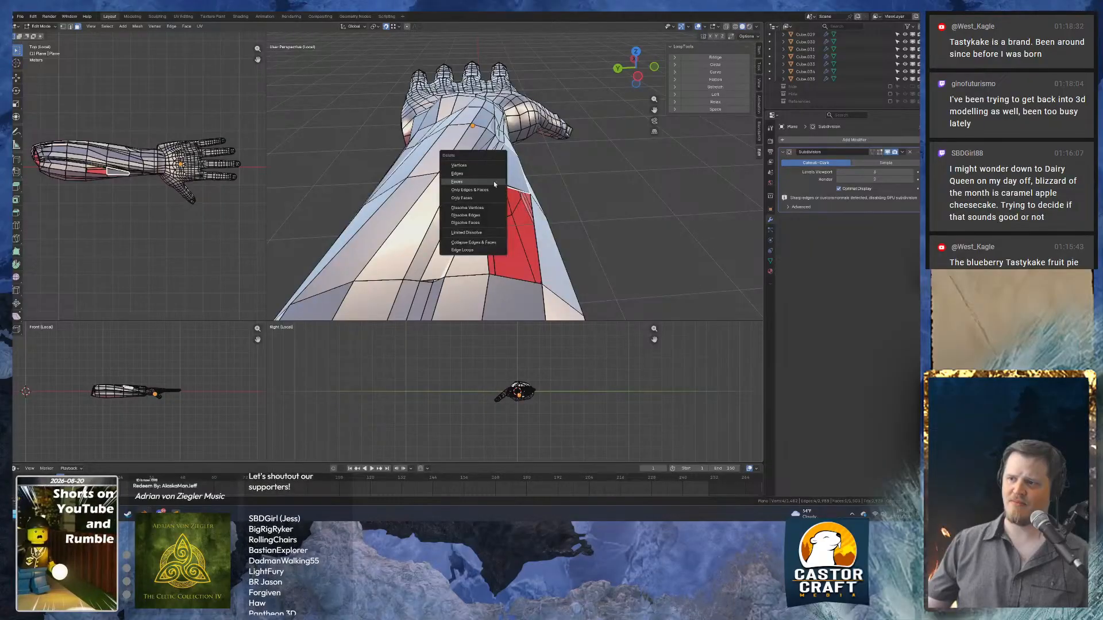
{"action": "left_click", "coordinate": [508, 185]}
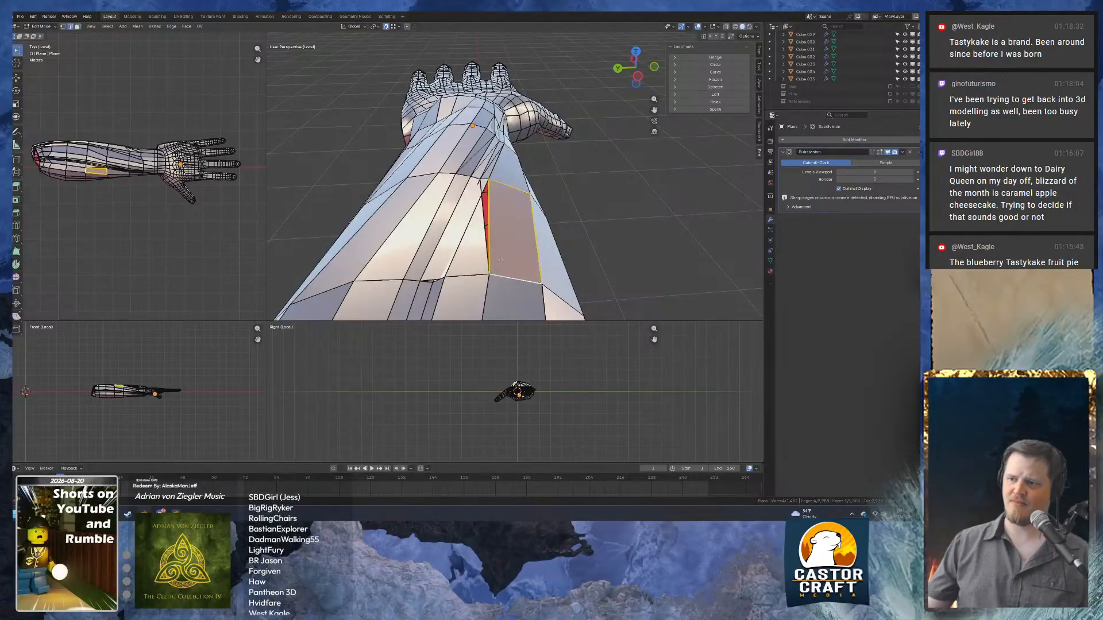
Delete the long tapering face between the rebuilt face and the narrow forearm strips.
{"action": "left_click", "coordinate": [477, 246]}
{"action": "key", "text": "x"}
{"action": "left_click", "coordinate": [477, 245]}
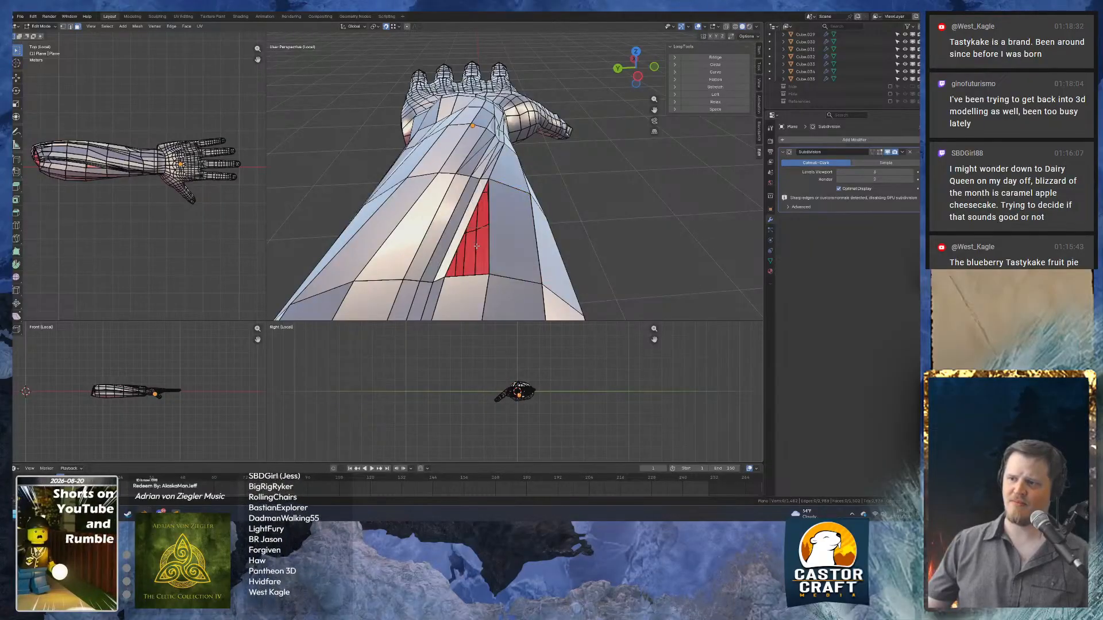
Try to dissolve geometry along the central forearm strip, and undo the dissolves.
{"action": "middle_click_drag", "start_coordinate": [491, 235], "coordinate": [500, 180]}
{"action": "key", "text": "ctrl+x"}
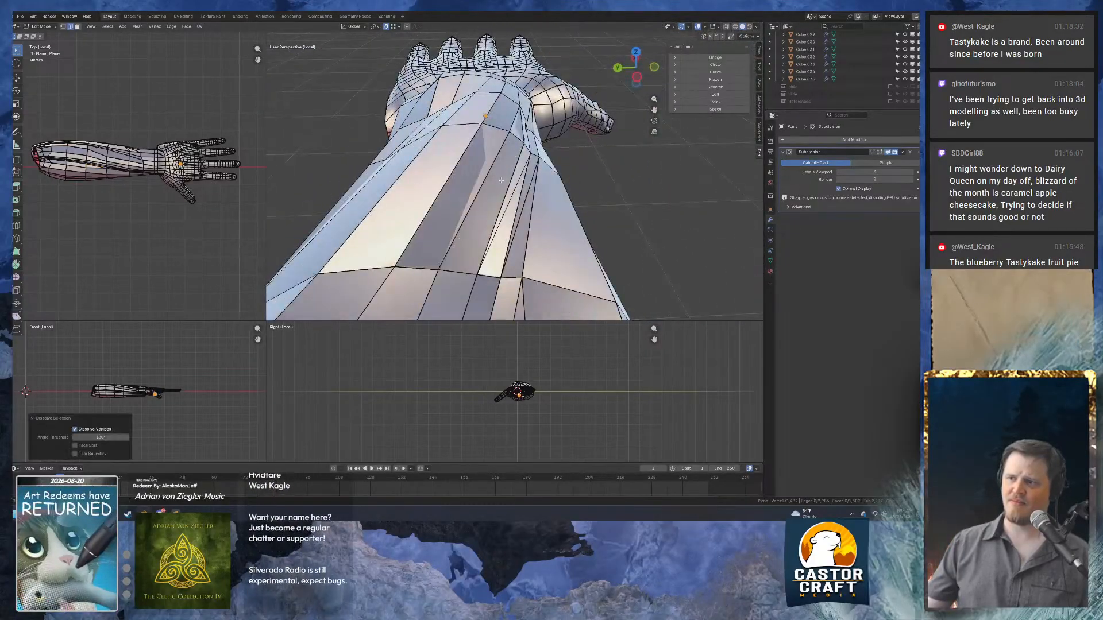
{"action": "key", "text": "ctrl+z"}
{"action": "key", "text": "ctrl+z"}
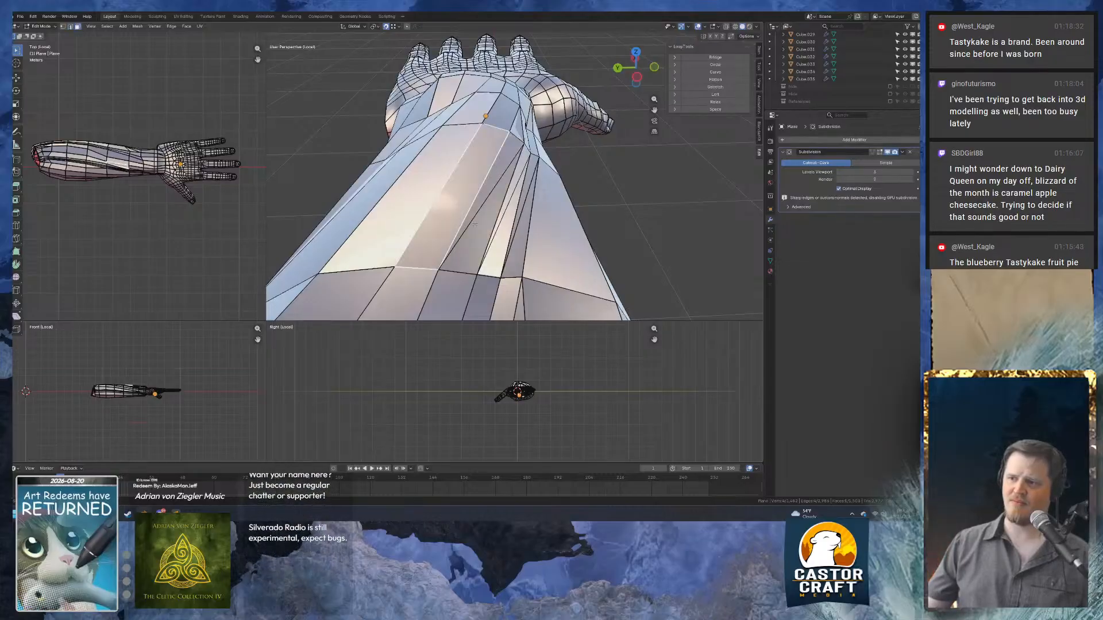
{"action": "left_click", "coordinate": [480, 203]}
{"action": "key", "text": "ctrl+x"}
{"action": "key", "text": "ctrl+z"}
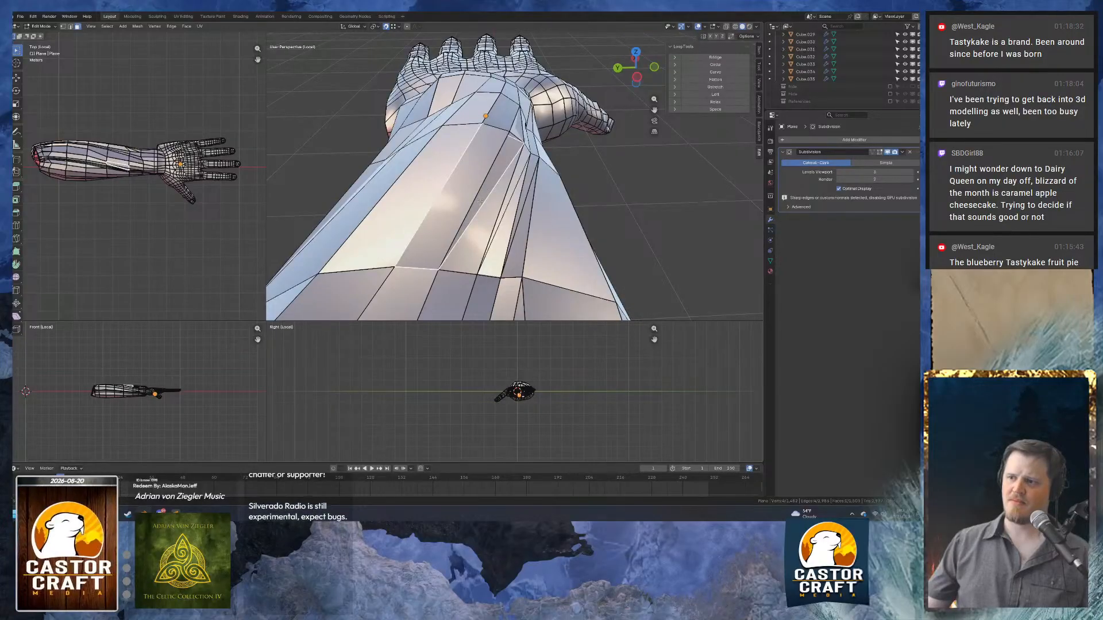
Delete the overlapping faces on the long central strips of the forearm and reveal any hidden geometry.
{"action": "key", "text": "x"}
{"action": "left_click", "coordinate": [480, 202]}
{"action": "middle_click_drag", "start_coordinate": [480, 201], "coordinate": [501, 176]}
{"action": "left_click", "coordinate": [438, 201]}
{"action": "key", "text": "x"}
{"action": "left_click", "coordinate": [438, 201]}
{"action": "key", "text": "alt+h"}
Delete the doubled narrow faces running along the crease toward the wrist.
{"action": "left_click", "coordinate": [481, 188]}
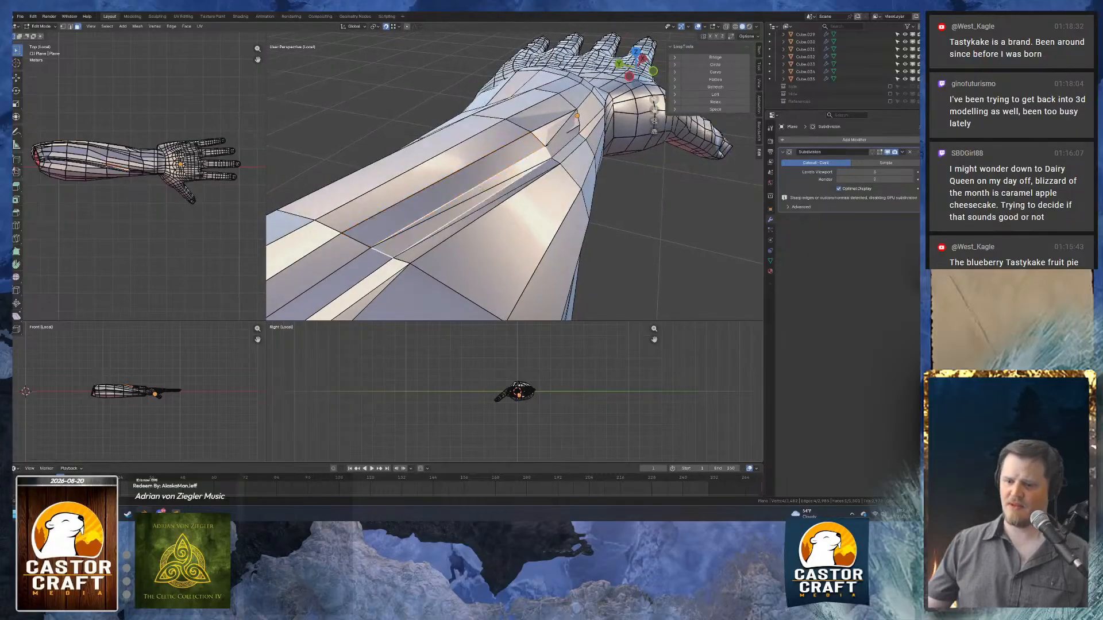
{"action": "key", "text": "x"}
{"action": "left_click", "coordinate": [480, 190]}
{"action": "key", "text": "x"}
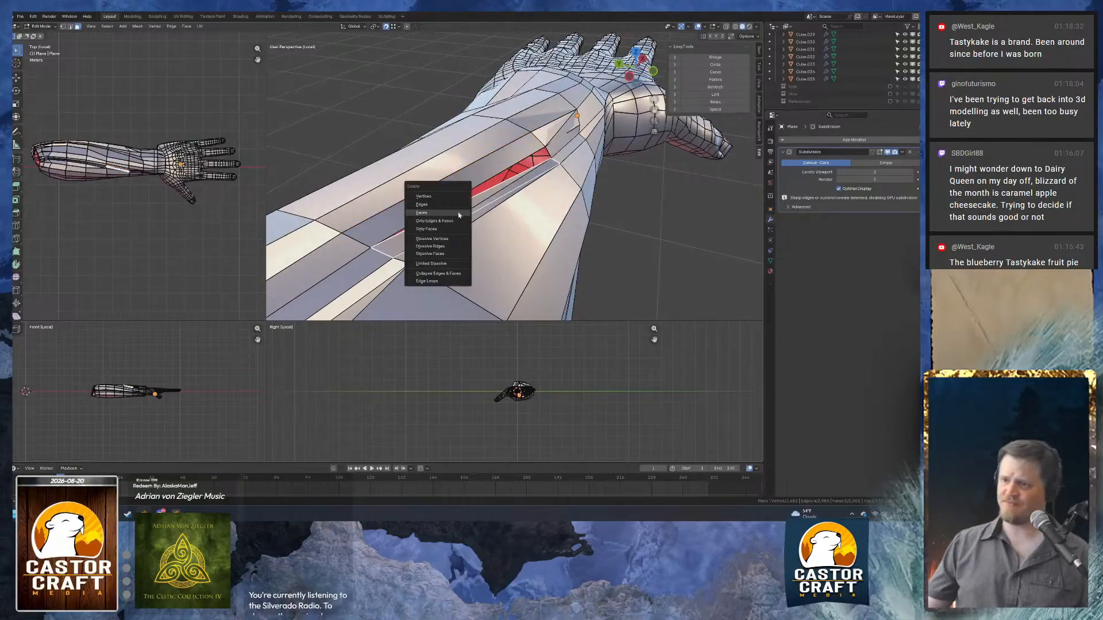
{"action": "left_click", "coordinate": [459, 212]}
Delete the overlapping faces along the side of the forearm.
{"action": "middle_click_drag", "start_coordinate": [459, 212], "coordinate": [498, 188]}
{"action": "left_click", "coordinate": [498, 188]}
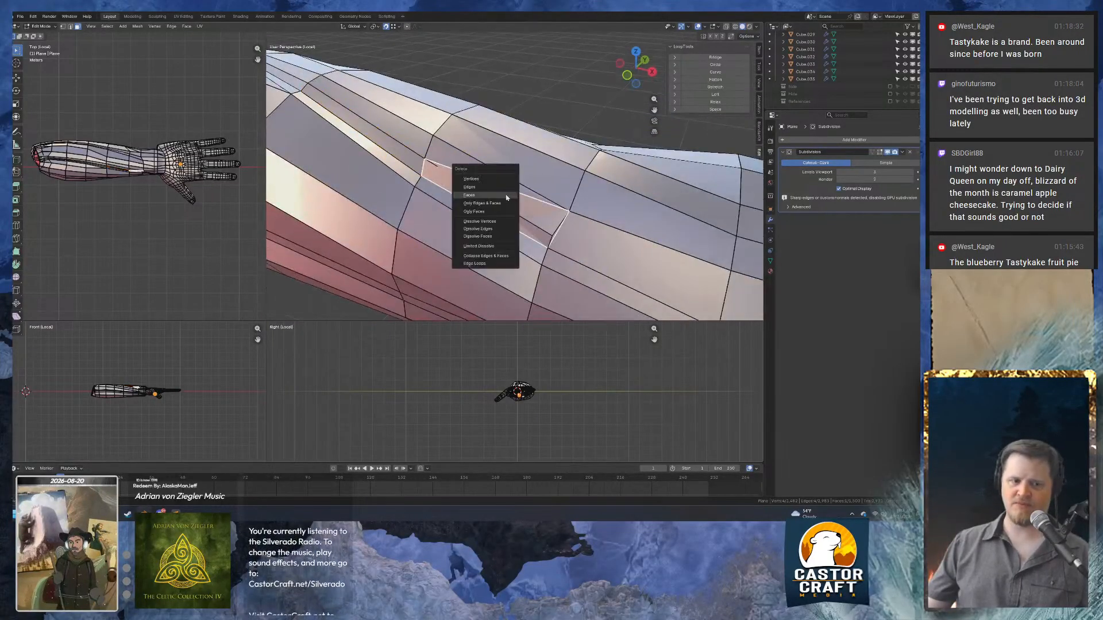
{"action": "left_click", "coordinate": [506, 195]}
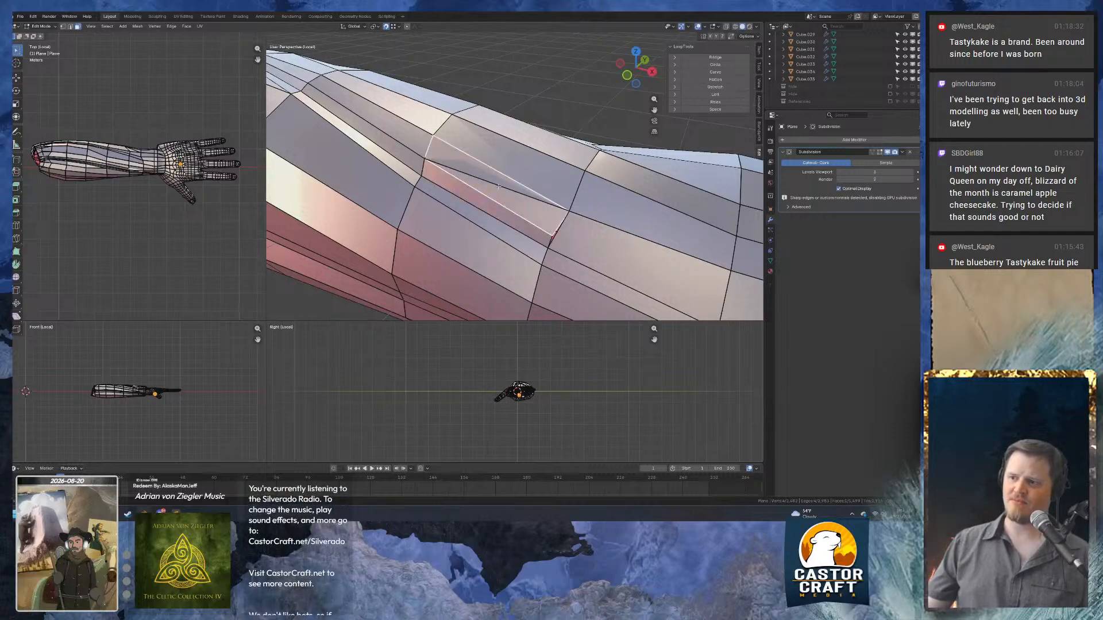
{"action": "left_click", "coordinate": [495, 179]}
{"action": "key", "text": "x"}
{"action": "left_click", "coordinate": [495, 178]}
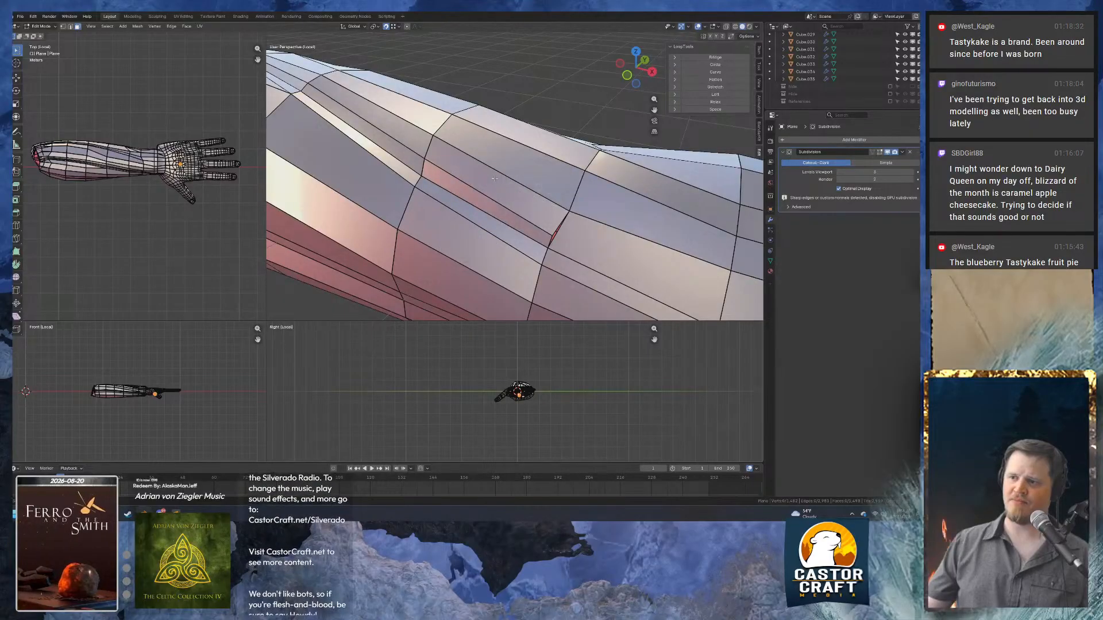
{"action": "middle_click_drag", "start_coordinate": [494, 178], "coordinate": [469, 189]}
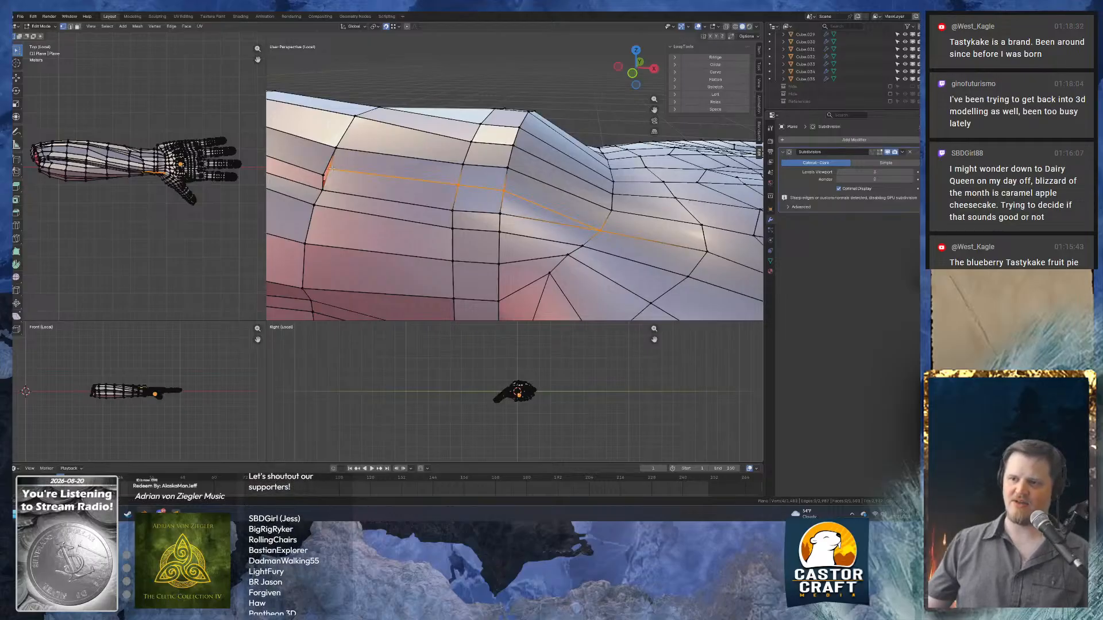
Hide the row of faces leading from the forearm to the wrist to check for duplicates underneath, and reveal them again.
{"action": "middle_click_drag", "start_coordinate": [323, 177], "coordinate": [443, 216]}
{"action": "key", "text": "a"}
{"action": "left_click", "coordinate": [494, 190]}
{"action": "key", "text": "Tab"}
{"action": "key", "text": "Tab"}
{"action": "left_click", "coordinate": [443, 217]}
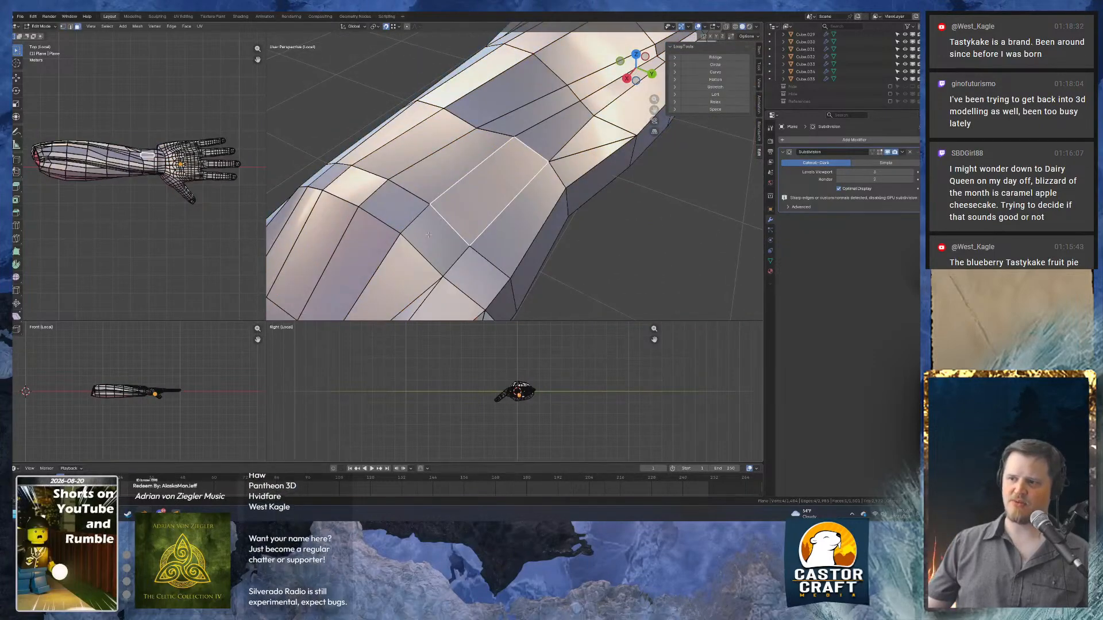
{"action": "left_click", "coordinate": [428, 235], "text": "shift"}
{"action": "key", "text": "ctrl+x"}
{"action": "left_click", "coordinate": [444, 224]}
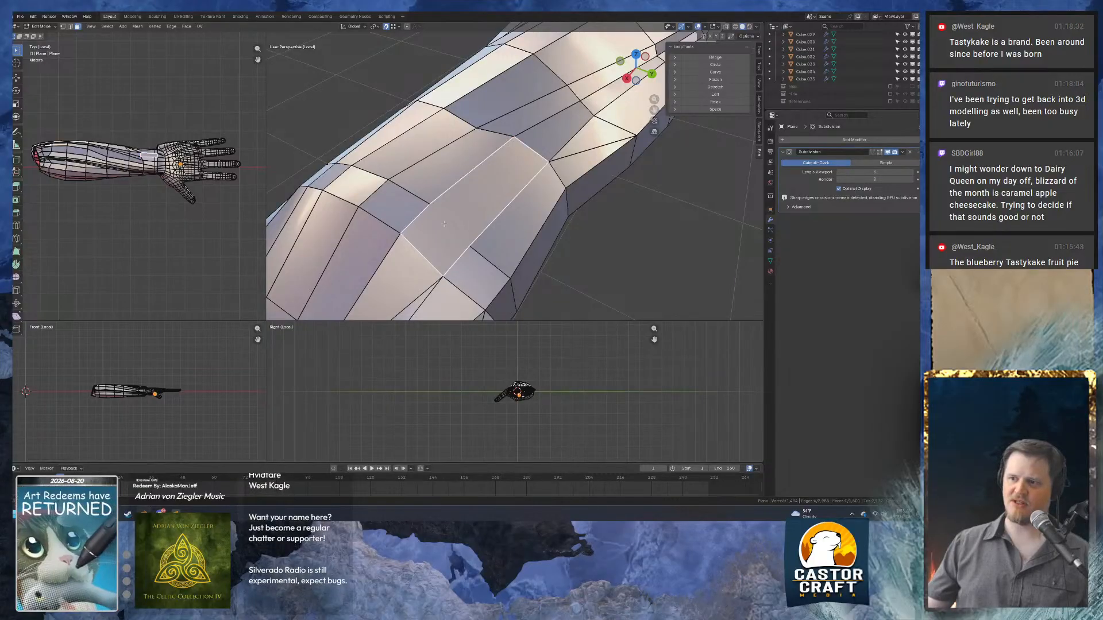
{"action": "left_click", "coordinate": [443, 225]}
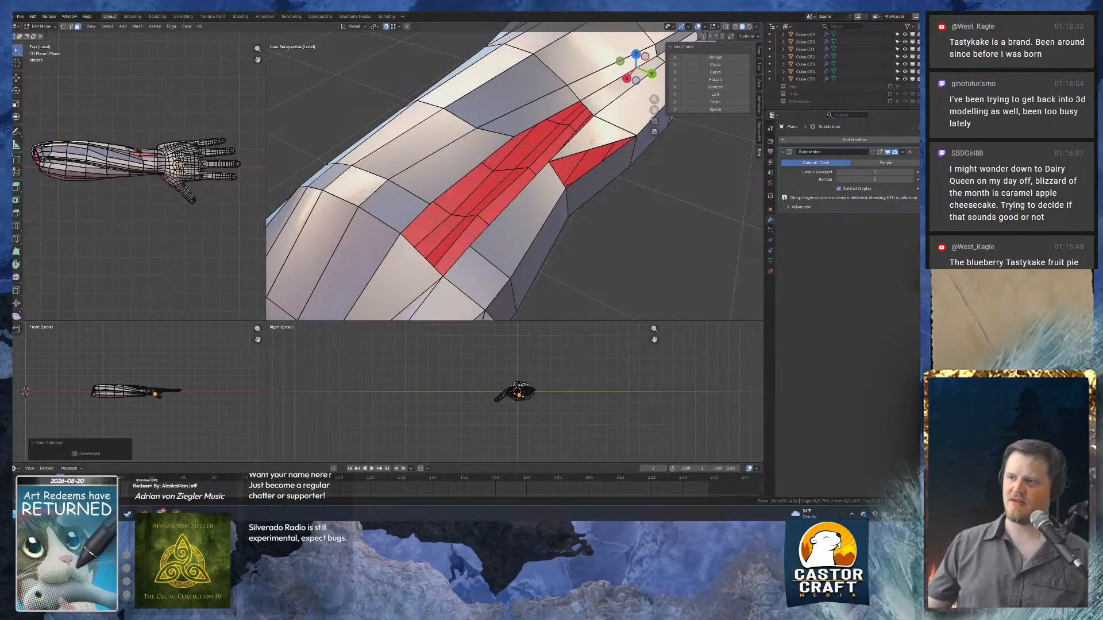
{"action": "key", "text": "ctrl+z"}
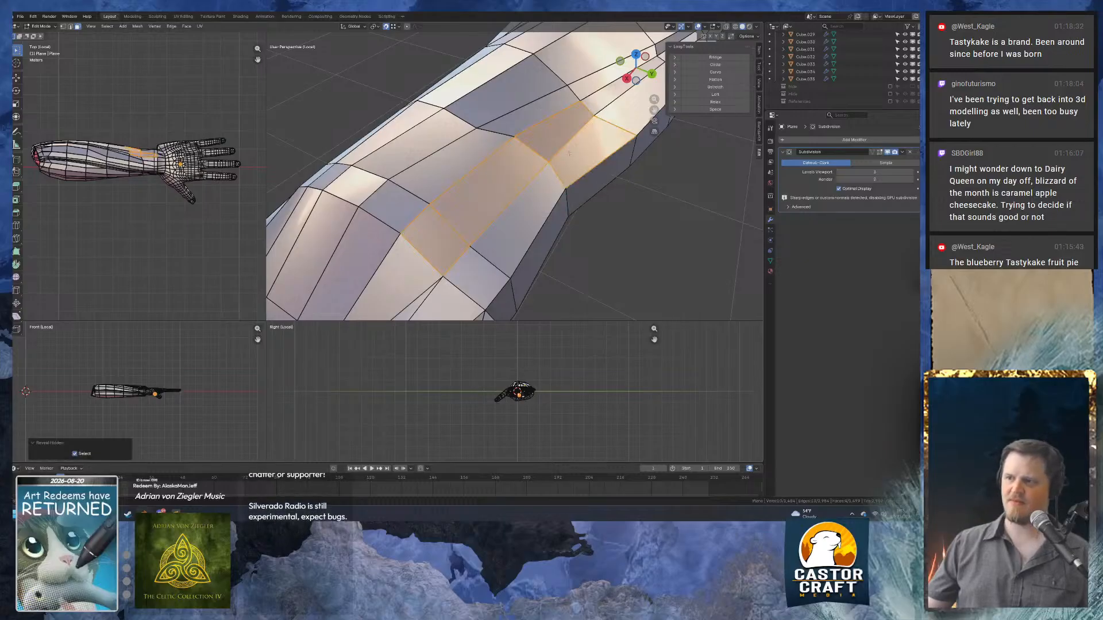
Delete the bad face on the side of the wrist and fill the gap with a new face.
{"action": "middle_click_drag", "start_coordinate": [580, 149], "coordinate": [436, 211]}
{"action": "key", "text": "Tab"}
{"action": "key", "text": "Tab"}
{"action": "left_click", "coordinate": [445, 227]}
{"action": "key", "text": "x"}
{"action": "left_click", "coordinate": [399, 208]}
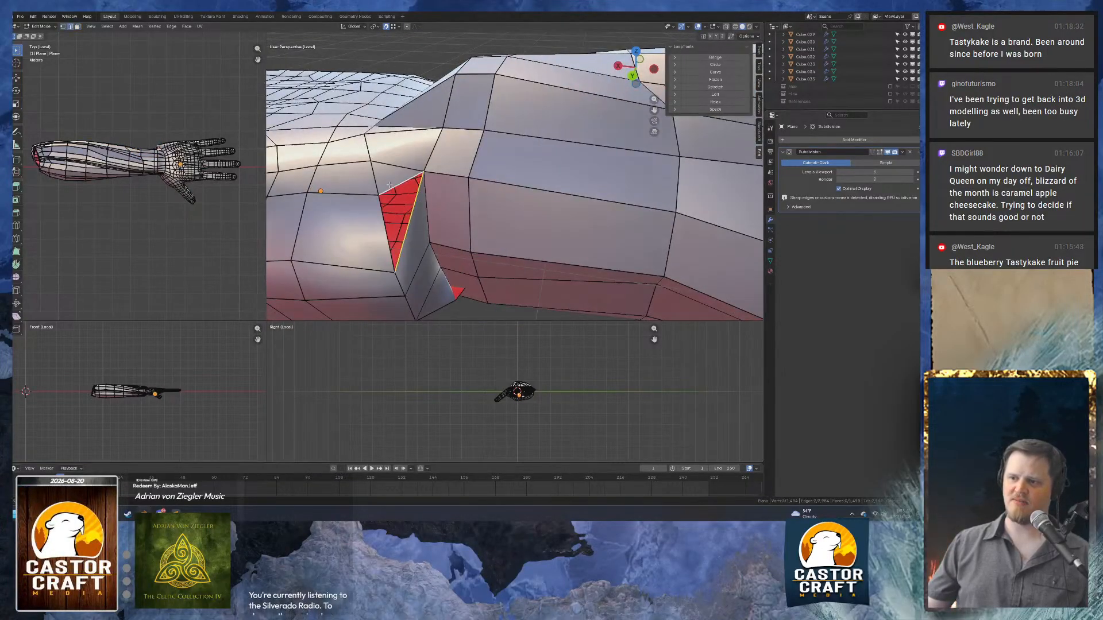
{"action": "middle_click_drag", "start_coordinate": [383, 193], "coordinate": [407, 153]}
{"action": "key", "text": "Tab"}
{"action": "key", "text": "Tab"}
Shade all faces of the arm smooth and check the smoothed surface in Object Mode.
{"action": "key", "text": "a"}
{"action": "key", "text": "Tab"}
{"action": "key", "text": "Tab"}
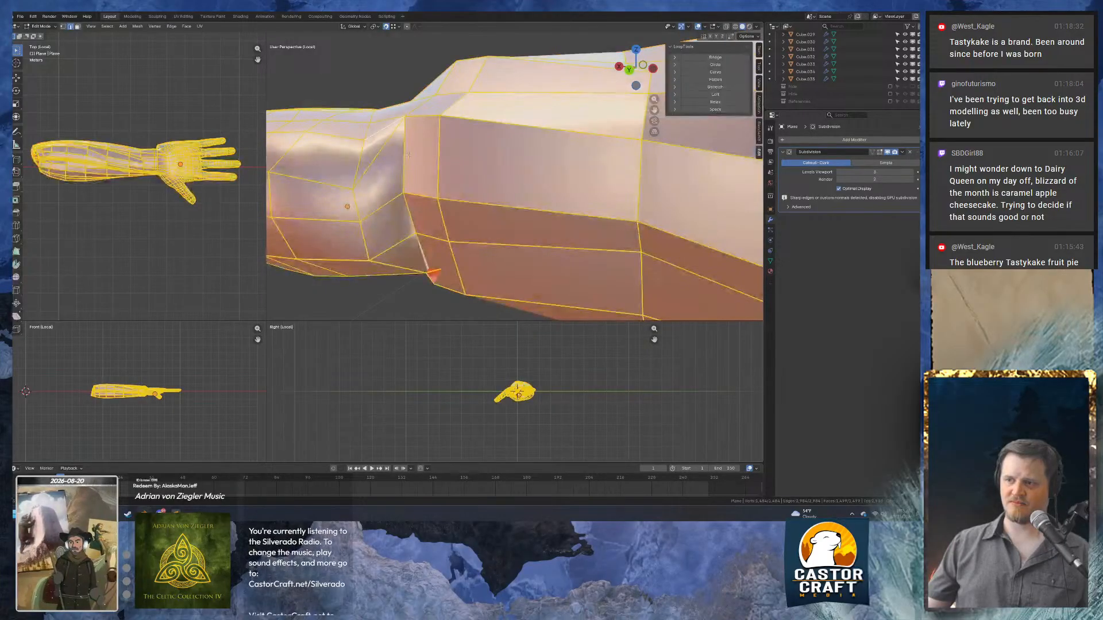
{"action": "key", "text": "ctrl+f"}
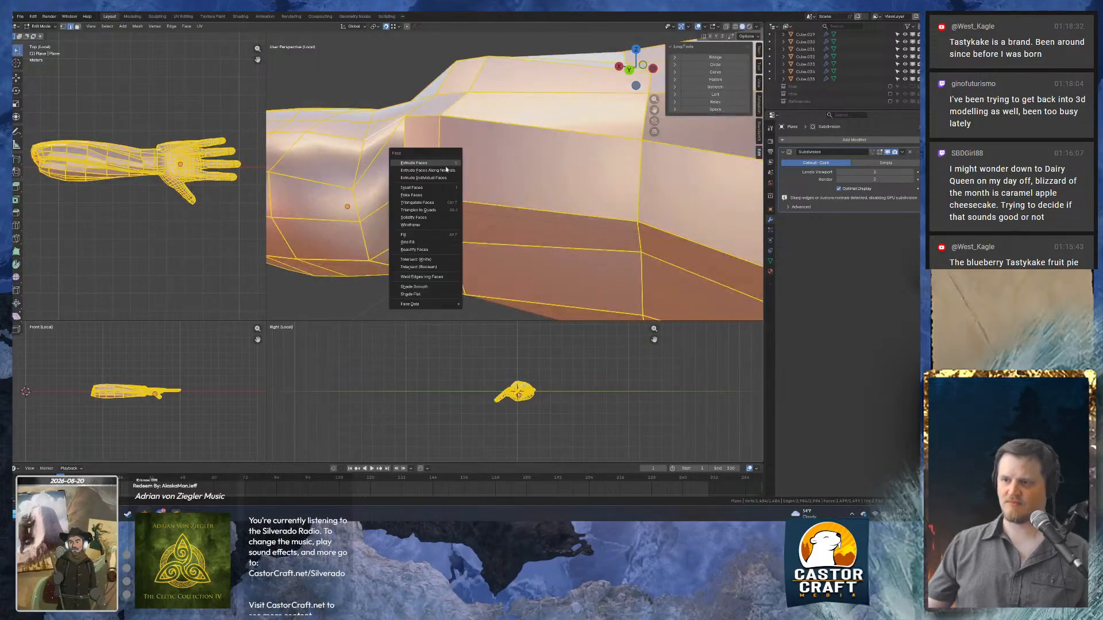
{"action": "left_click", "coordinate": [430, 286]}
{"action": "key", "text": "Tab"}
{"action": "scroll", "coordinate": [532, 226], "scroll_direction": "up", "scroll_amount": 5}
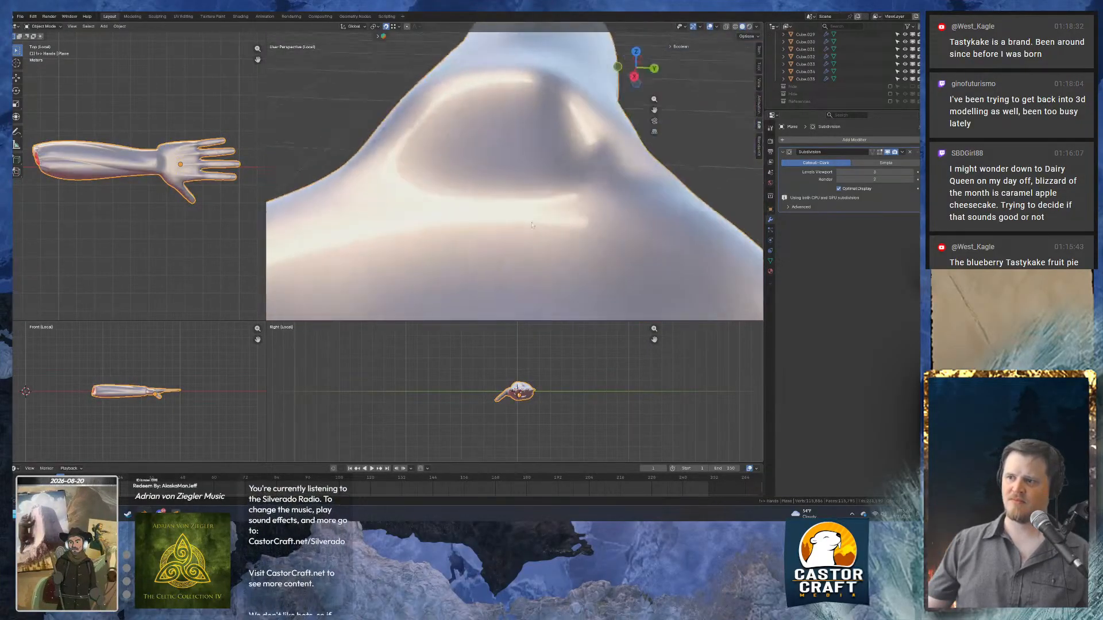
Return to Edit Mode and clear the misfitting faces on the side of the forearm near the elbow opening.
{"action": "middle_click_drag", "start_coordinate": [531, 225], "coordinate": [468, 124]}
{"action": "key", "text": "Tab"}
{"action": "left_click", "coordinate": [468, 124]}
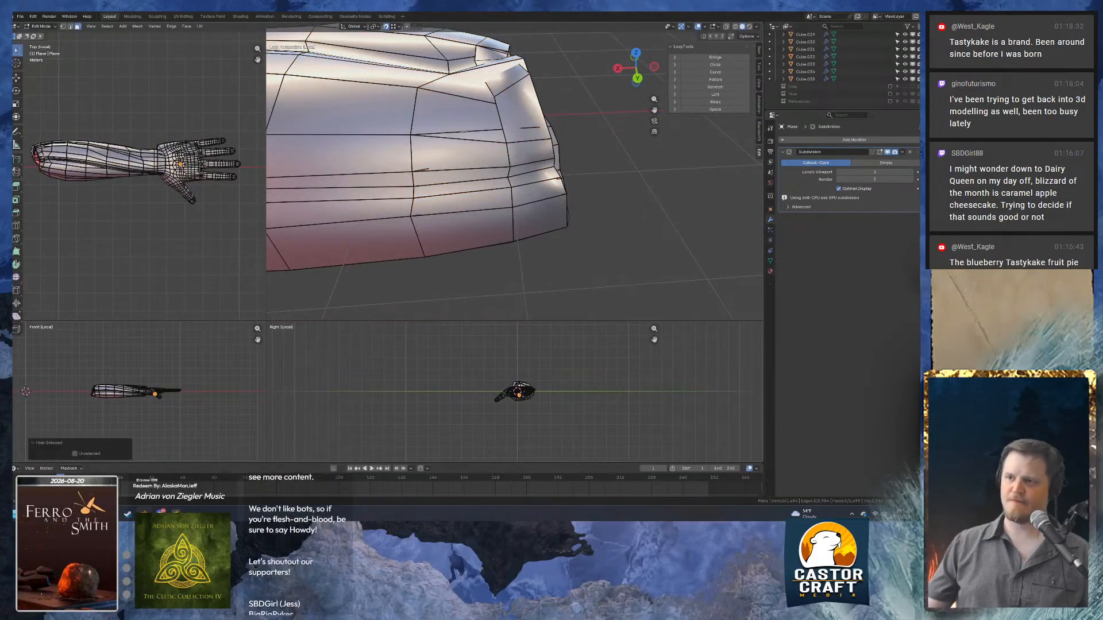
{"action": "left_click", "coordinate": [464, 133]}
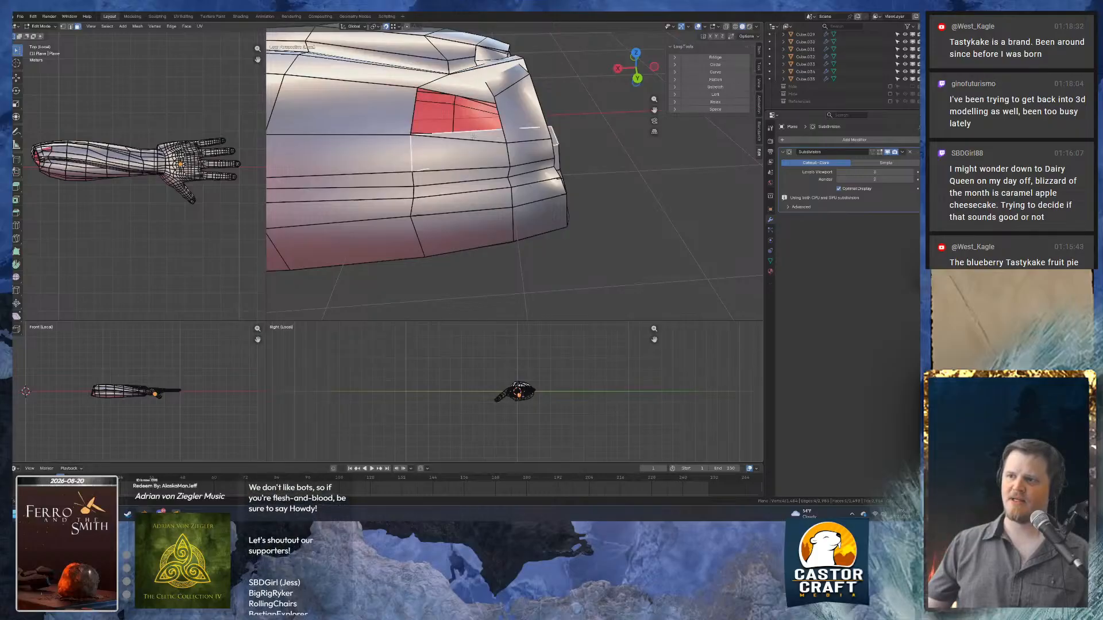
{"action": "left_click", "coordinate": [557, 153]}
{"action": "key", "text": "x"}
{"action": "left_click", "coordinate": [557, 152]}
Delete the stray flap faces sticking out at the rim of the elbow opening.
{"action": "middle_click_drag", "start_coordinate": [558, 153], "coordinate": [577, 197]}
{"action": "key", "text": "x"}
{"action": "left_click", "coordinate": [549, 195]}
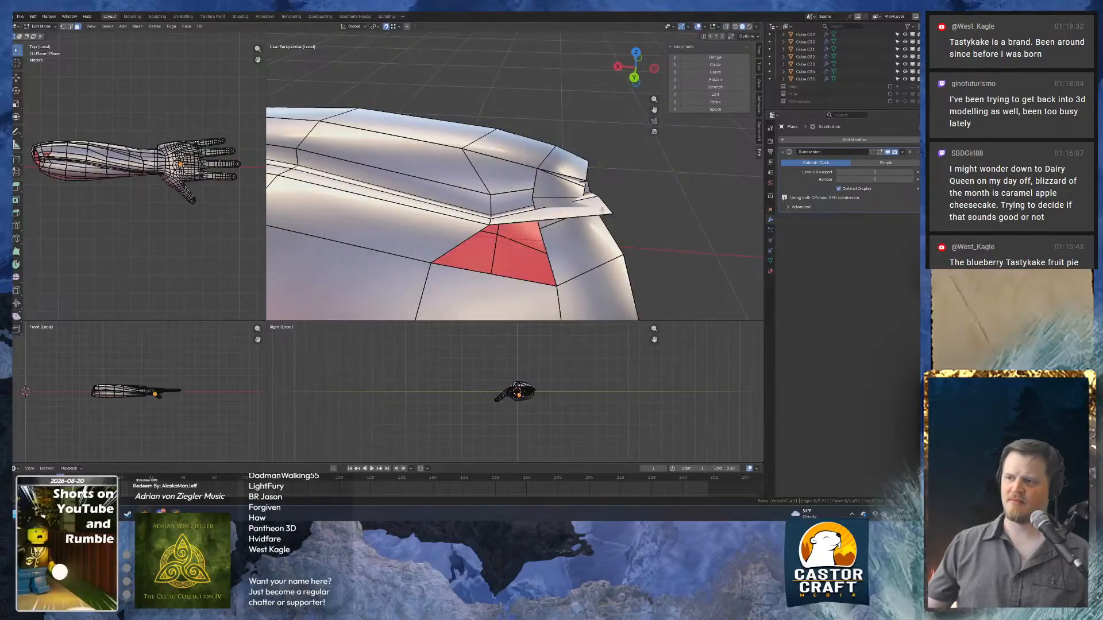
{"action": "left_click", "coordinate": [600, 211]}
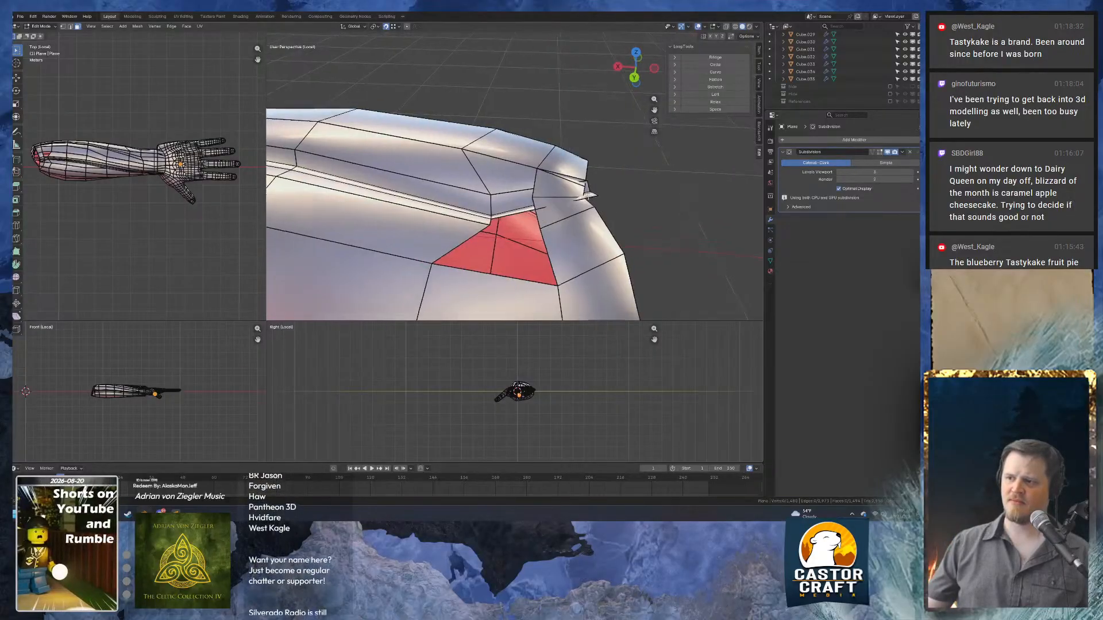
{"action": "middle_click_drag", "start_coordinate": [589, 195], "coordinate": [648, 183]}
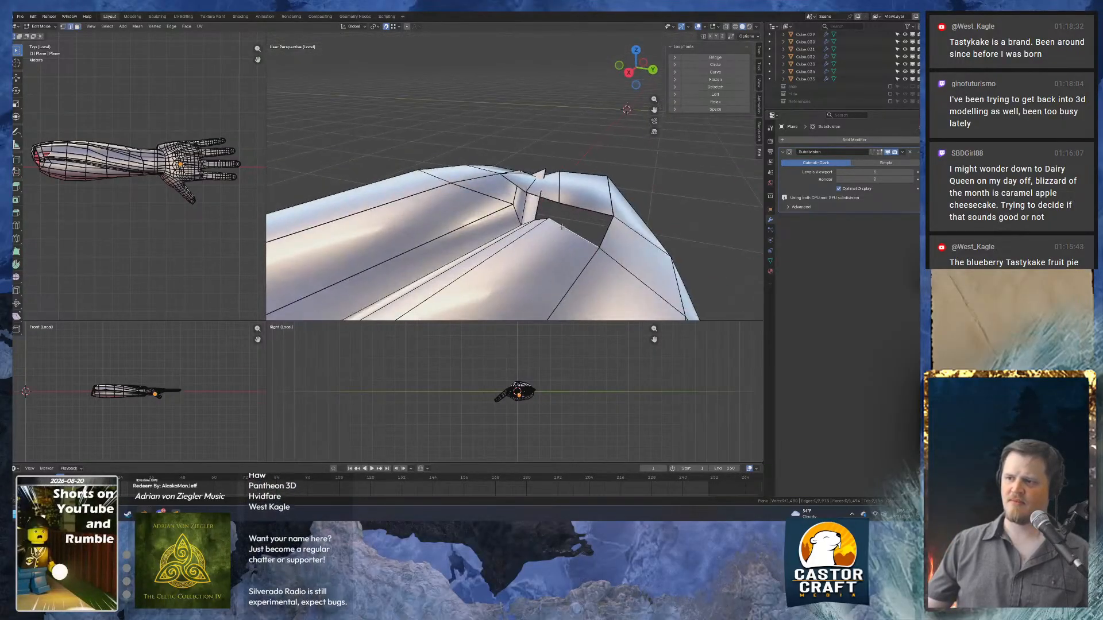
Delete the remaining bad faces around the small hole near the elbow rim.
{"action": "left_click", "coordinate": [588, 205]}
{"action": "middle_click_drag", "start_coordinate": [588, 205], "coordinate": [551, 219]}
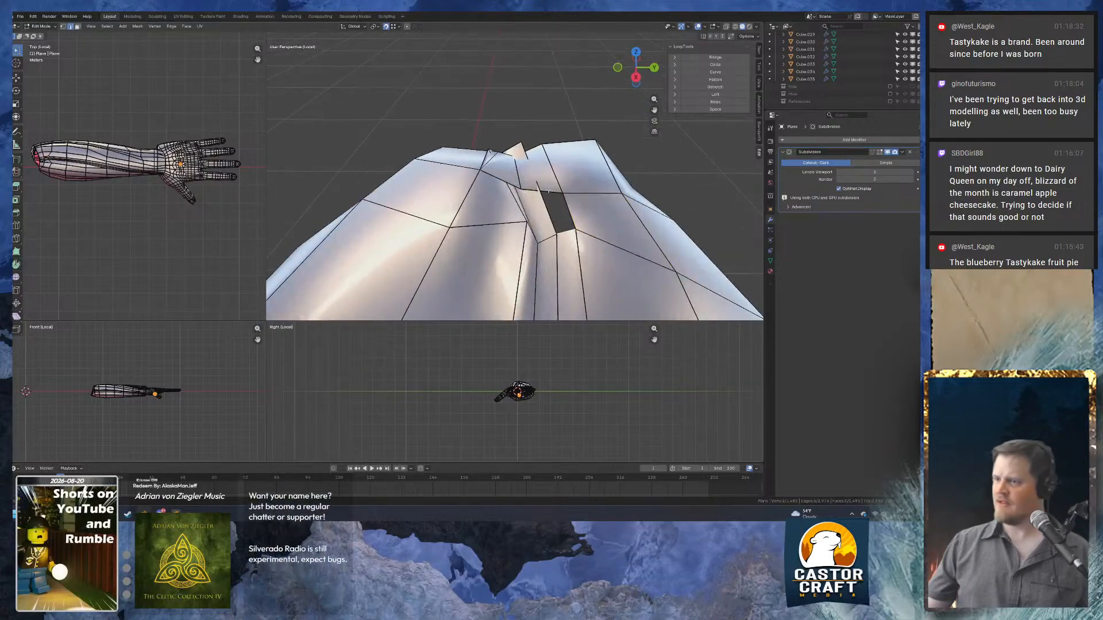
{"action": "key", "text": "1"}
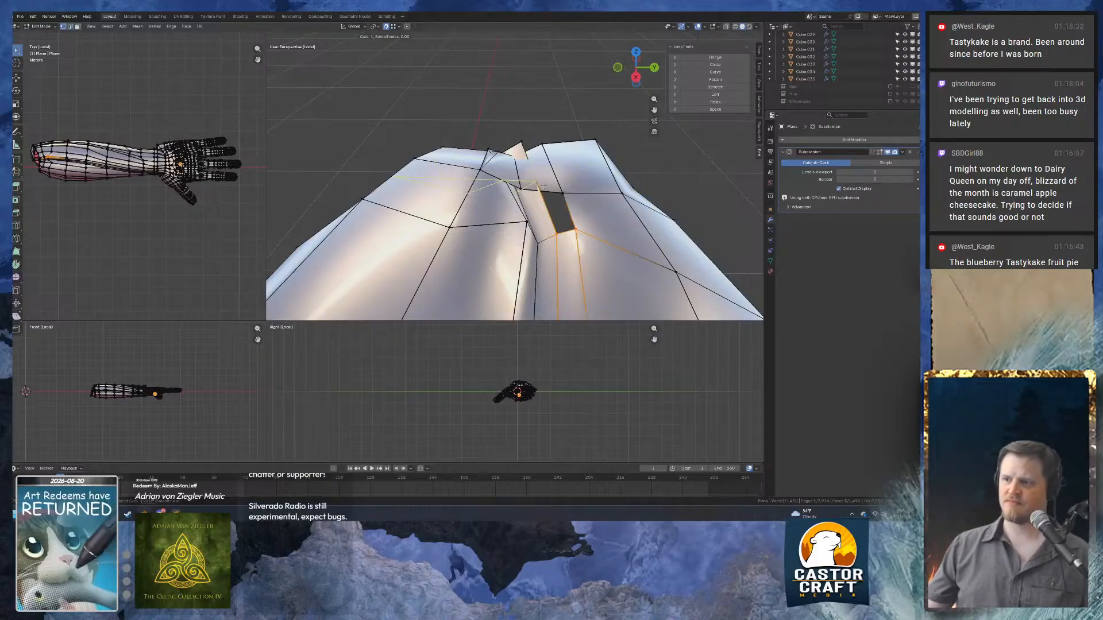
{"action": "key", "text": "2"}
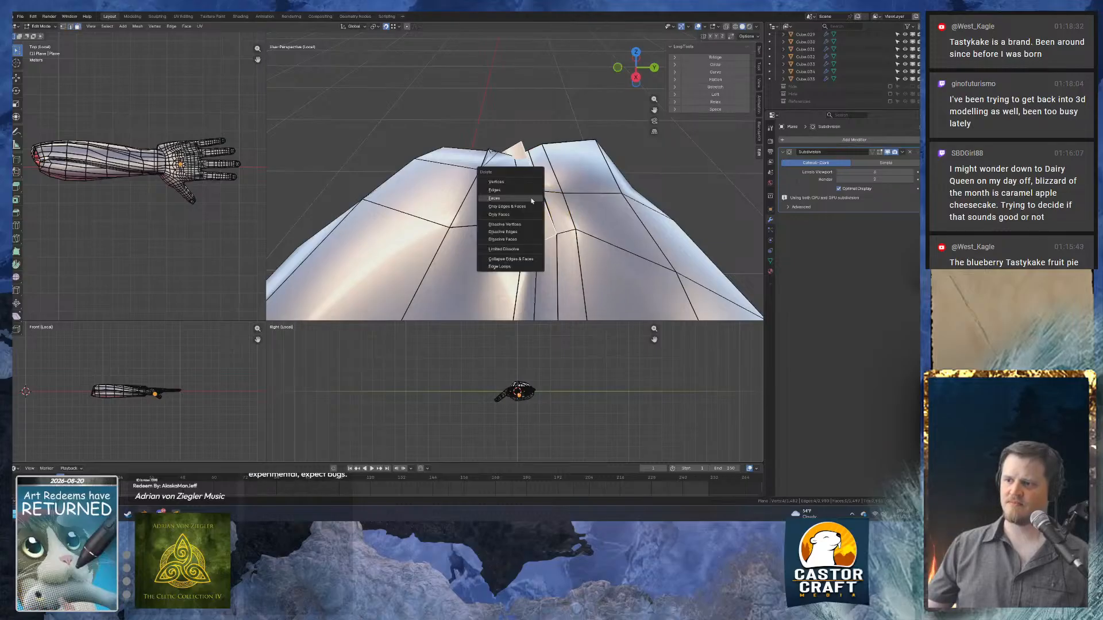
{"action": "left_click", "coordinate": [531, 200]}
{"action": "middle_click_drag", "start_coordinate": [547, 238], "coordinate": [545, 193]}
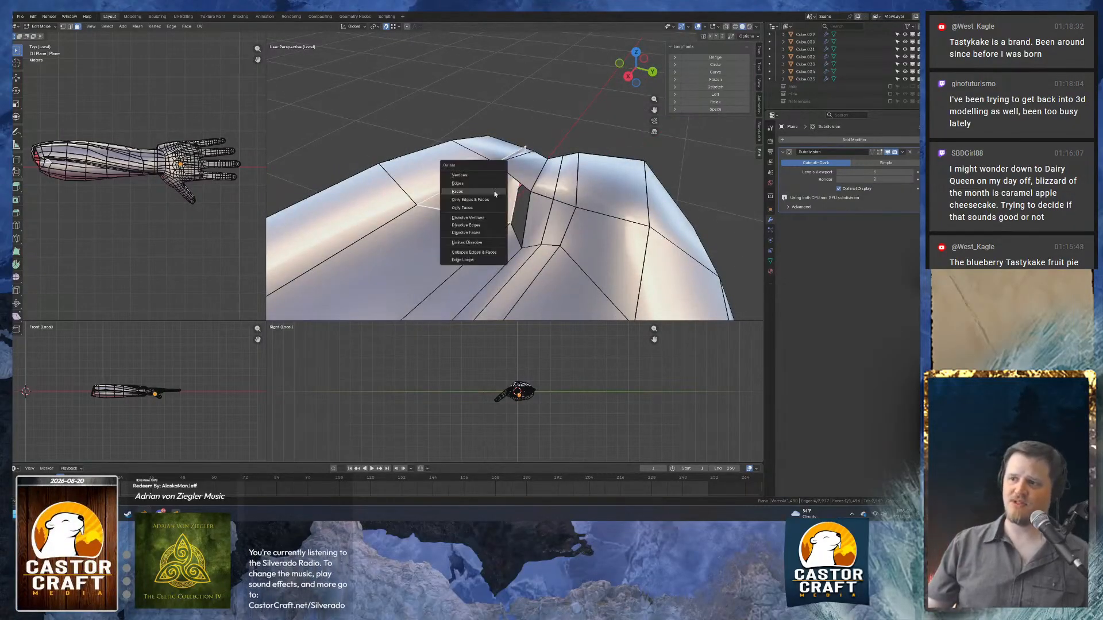
{"action": "left_click", "coordinate": [495, 194]}
Fill the small gap beside the narrow strips near the elbow rim with a new face.
{"action": "middle_click_drag", "start_coordinate": [495, 194], "coordinate": [475, 145]}
{"action": "left_click", "coordinate": [508, 163]}
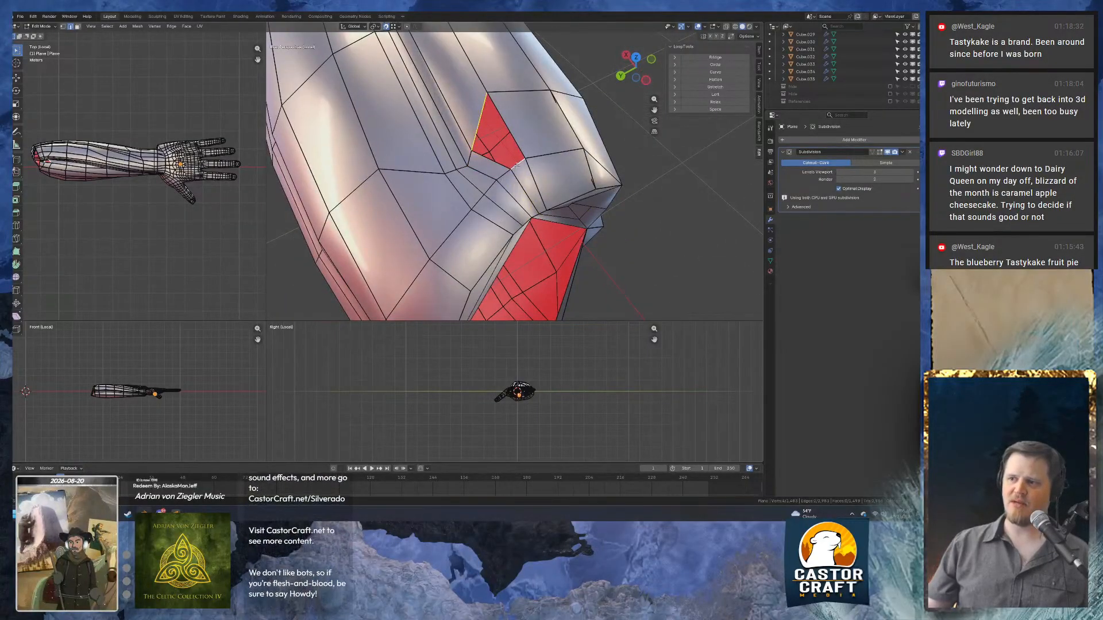
{"action": "middle_click_drag", "start_coordinate": [516, 165], "coordinate": [469, 146]}
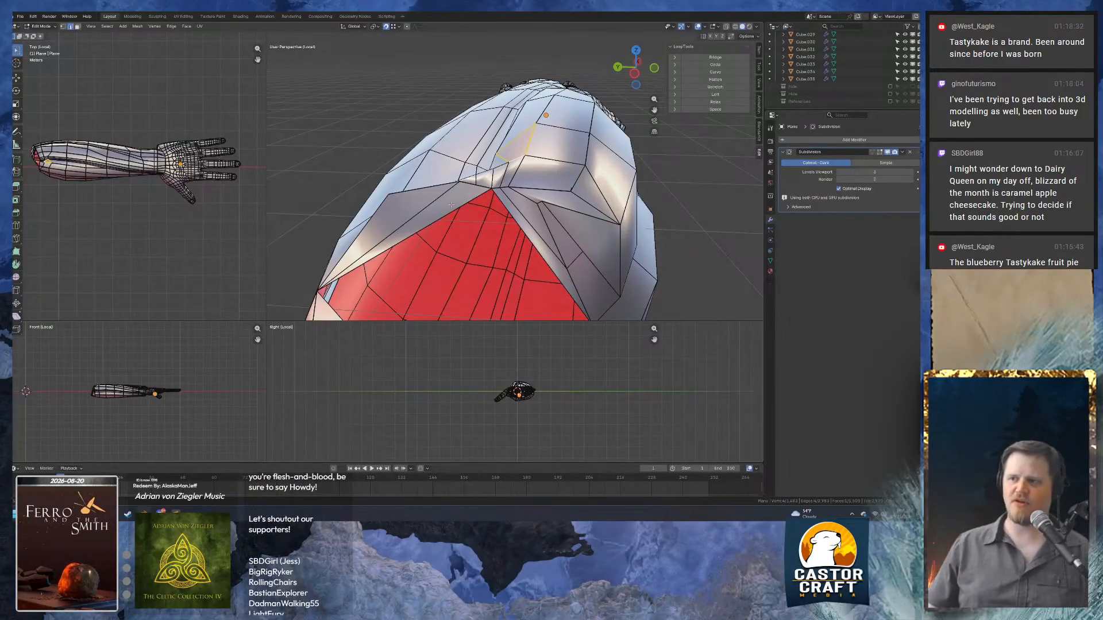
Reveal the hidden faces at the elbow end and slide a vertex on the folded side of the opening along its edge.
{"action": "middle_click_drag", "start_coordinate": [451, 204], "coordinate": [503, 196]}
{"action": "left_click", "coordinate": [496, 180]}
{"action": "left_click", "coordinate": [503, 136], "text": "shift"}
{"action": "left_click", "coordinate": [538, 163]}
{"action": "key", "text": "alt+h"}
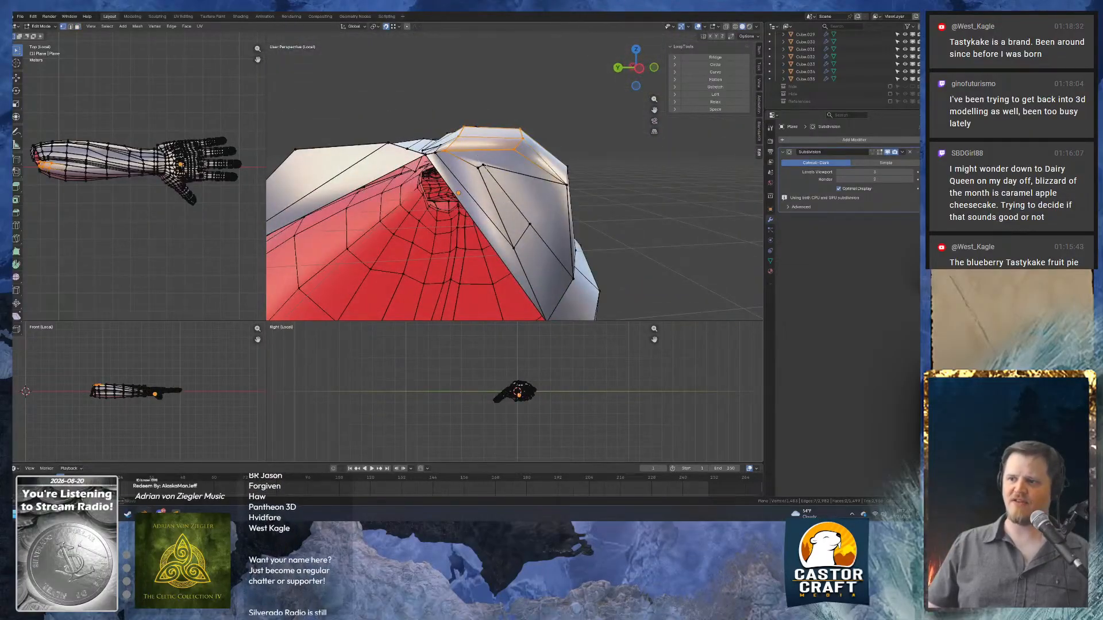
{"action": "left_click", "coordinate": [497, 185]}
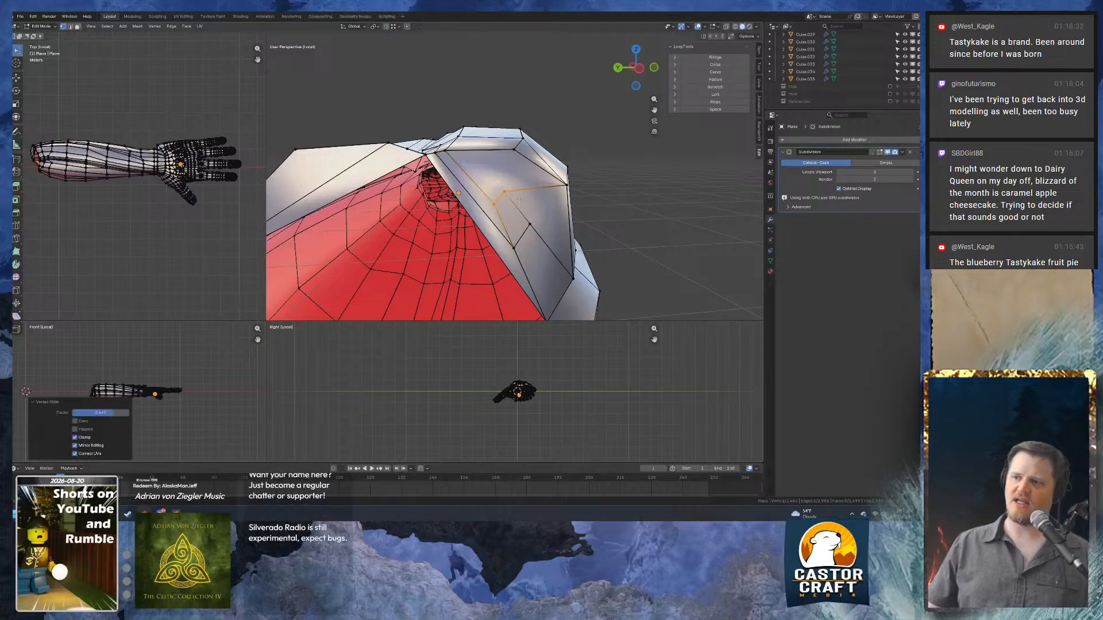
{"action": "middle_click_drag", "start_coordinate": [520, 200], "coordinate": [382, 260]}
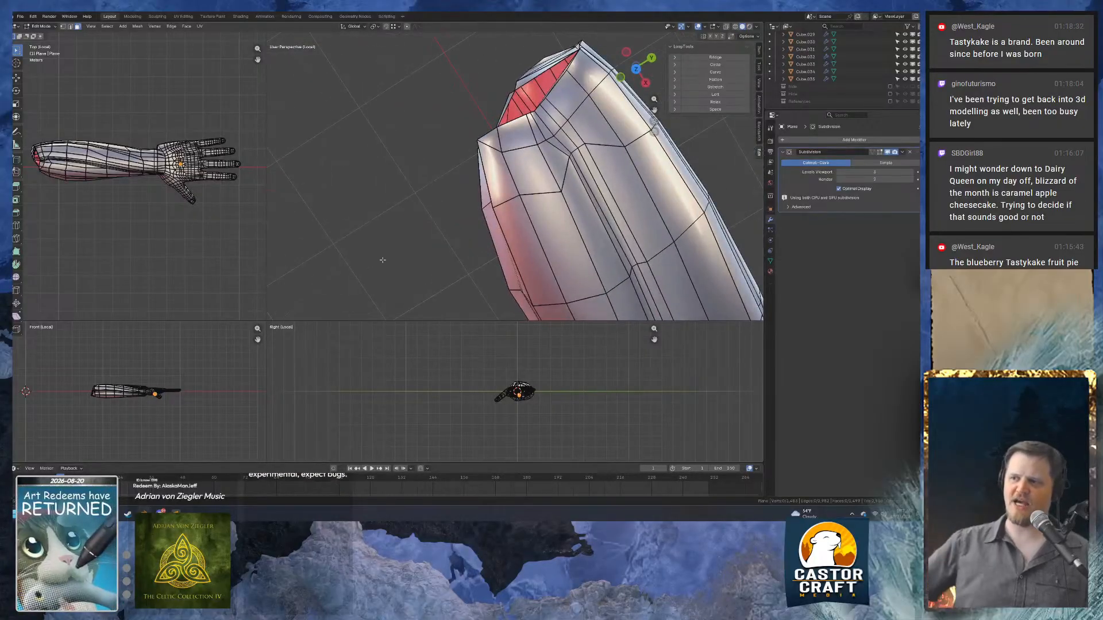
Align the column of vertices across the narrow strips near the elbow end by scaling it to 0 along X.
{"action": "middle_click_drag", "start_coordinate": [590, 137], "coordinate": [480, 192]}
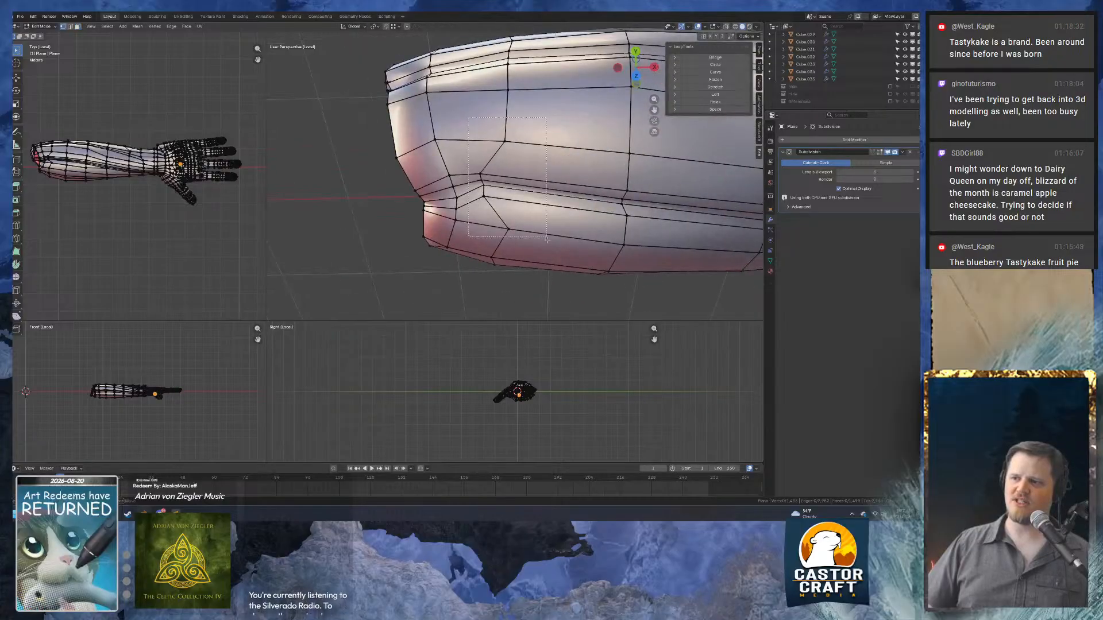
{"action": "middle_click_drag", "start_coordinate": [578, 187], "coordinate": [589, 124]}
{"action": "key", "text": "s"}
{"action": "key", "text": "x"}
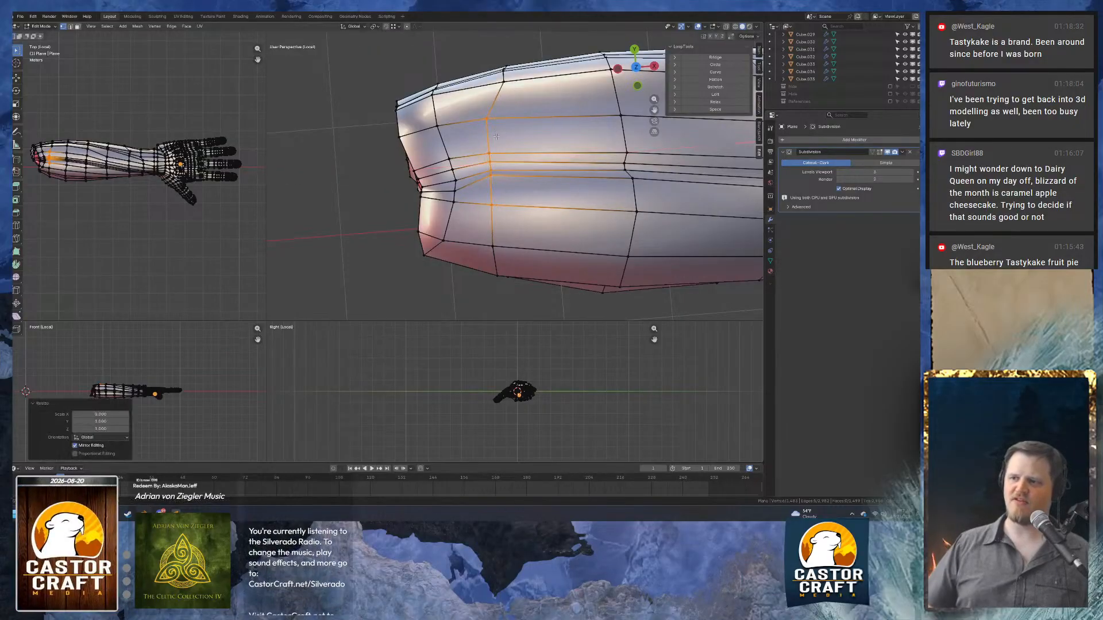
{"action": "middle_click_drag", "start_coordinate": [490, 147], "coordinate": [473, 192]}
{"action": "key", "text": "Tab"}
{"action": "key", "text": "Tab"}
Hide an outer face on the forearm's side near the elbow and delete the stray face behind it.
{"action": "scroll", "coordinate": [494, 218], "scroll_direction": "up", "scroll_amount": 4}
{"action": "middle_click_drag", "start_coordinate": [514, 270], "coordinate": [499, 212], "text": "shift"}
{"action": "key", "text": "3"}
{"action": "left_click", "coordinate": [523, 230]}
{"action": "key", "text": "h"}
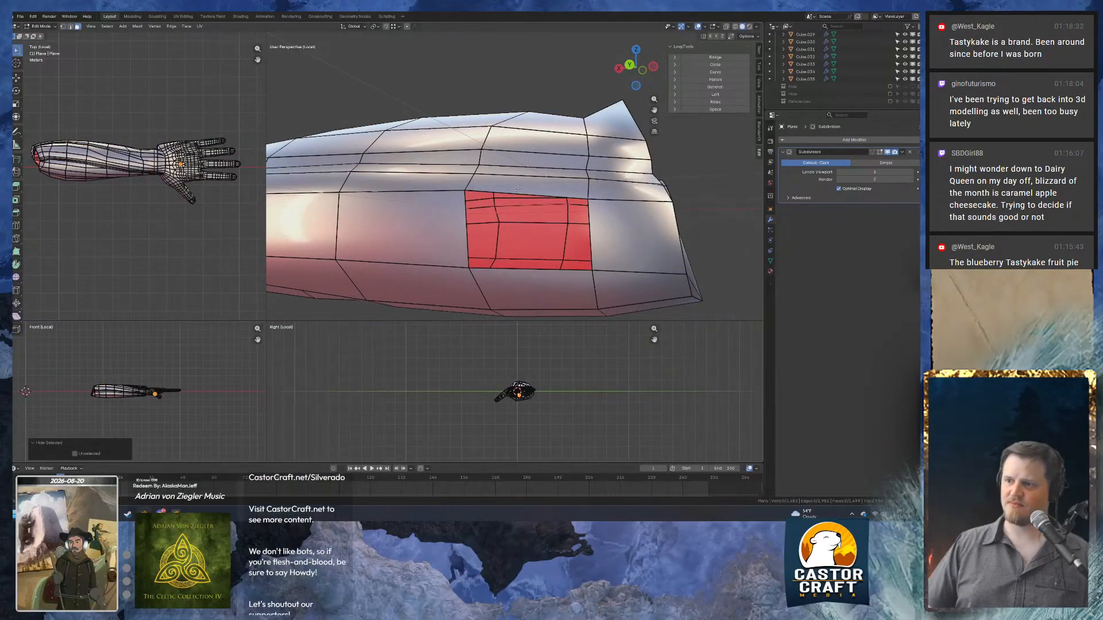
{"action": "middle_click_drag", "start_coordinate": [520, 183], "coordinate": [545, 169]}
{"action": "left_click", "coordinate": [530, 212]}
{"action": "scroll", "coordinate": [500, 146], "scroll_direction": "up", "scroll_amount": 3}
{"action": "key", "text": "x"}
{"action": "left_click", "coordinate": [501, 144]}
Select the edge loop around the opening left in the mesh and fill it with a new face.
{"action": "scroll", "coordinate": [500, 148], "scroll_direction": "down", "scroll_amount": 3}
{"action": "key", "text": "2"}
{"action": "left_click", "coordinate": [510, 165], "text": "alt"}
{"action": "key", "text": "f"}
{"action": "key", "text": "Tab"}
{"action": "key", "text": "Tab"}
Slide the vertex at the corner of the small wrist gap along its edge, seen from inside the arm.
{"action": "left_click", "coordinate": [408, 271]}
{"action": "left_click", "coordinate": [532, 199]}
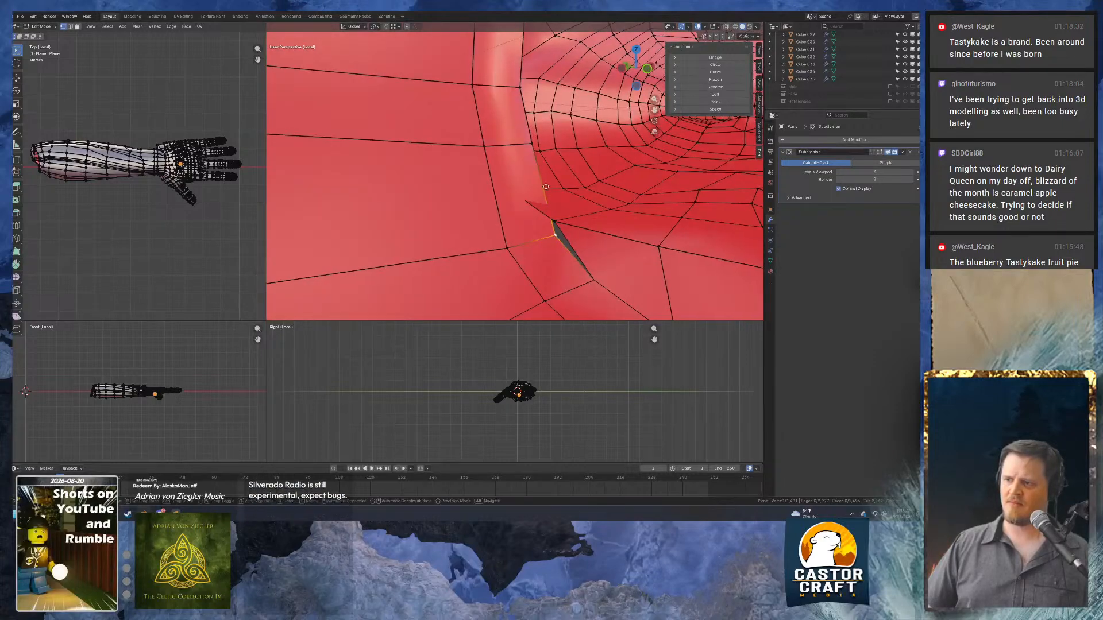
{"action": "left_click", "coordinate": [543, 207]}
Try to close part of the wrist gap with a face between two border edges and move the adjoining vertex.
{"action": "key", "text": "2"}
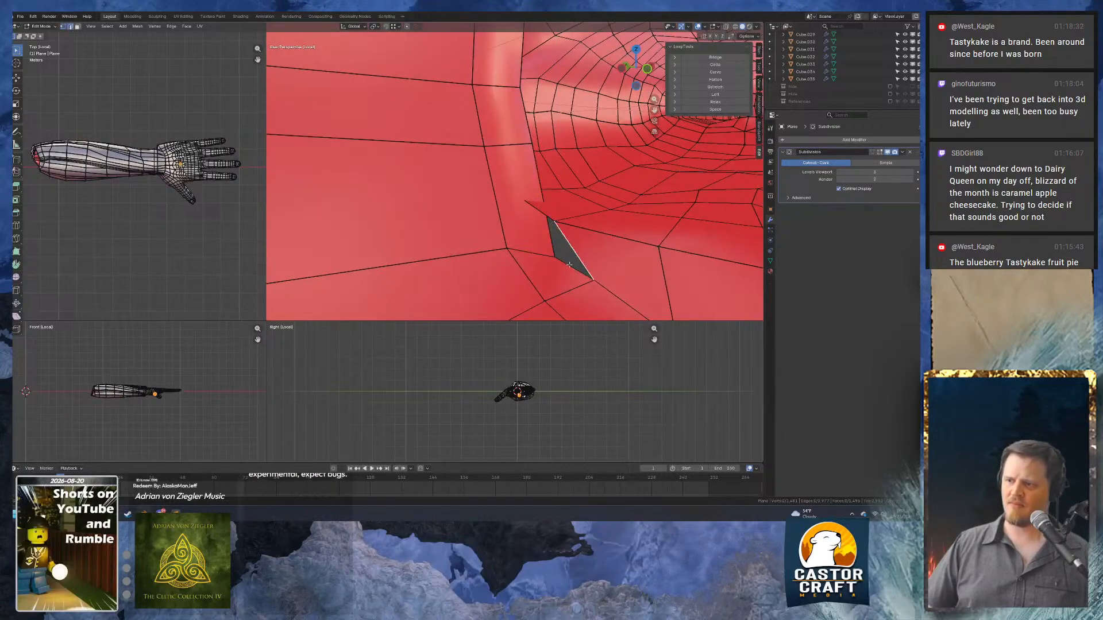
{"action": "left_click", "coordinate": [569, 265], "text": "shift"}
{"action": "key", "text": "f"}
{"action": "key", "text": "1"}
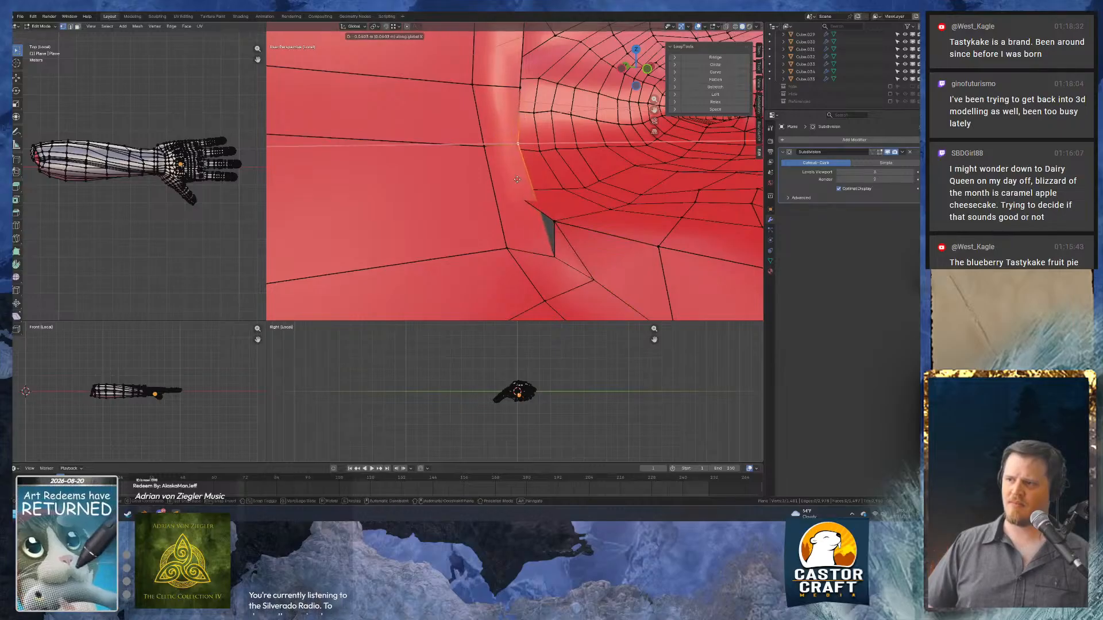
{"action": "left_click", "coordinate": [516, 217]}
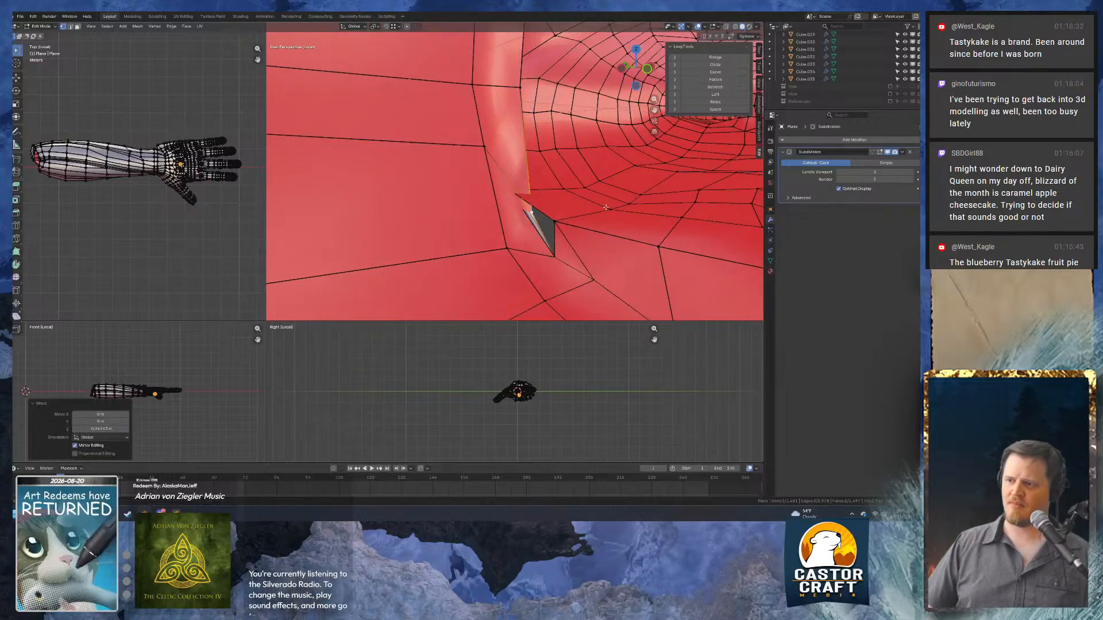
Undo the last vertex move and delete the face just added at the wrist gap.
{"action": "middle_click_drag", "start_coordinate": [516, 217], "coordinate": [503, 185]}
{"action": "middle_click_drag", "start_coordinate": [551, 199], "coordinate": [529, 222]}
{"action": "key", "text": "ctrl+z"}
{"action": "key", "text": "x"}
{"action": "left_click", "coordinate": [539, 210]}
{"action": "key", "text": "1"}
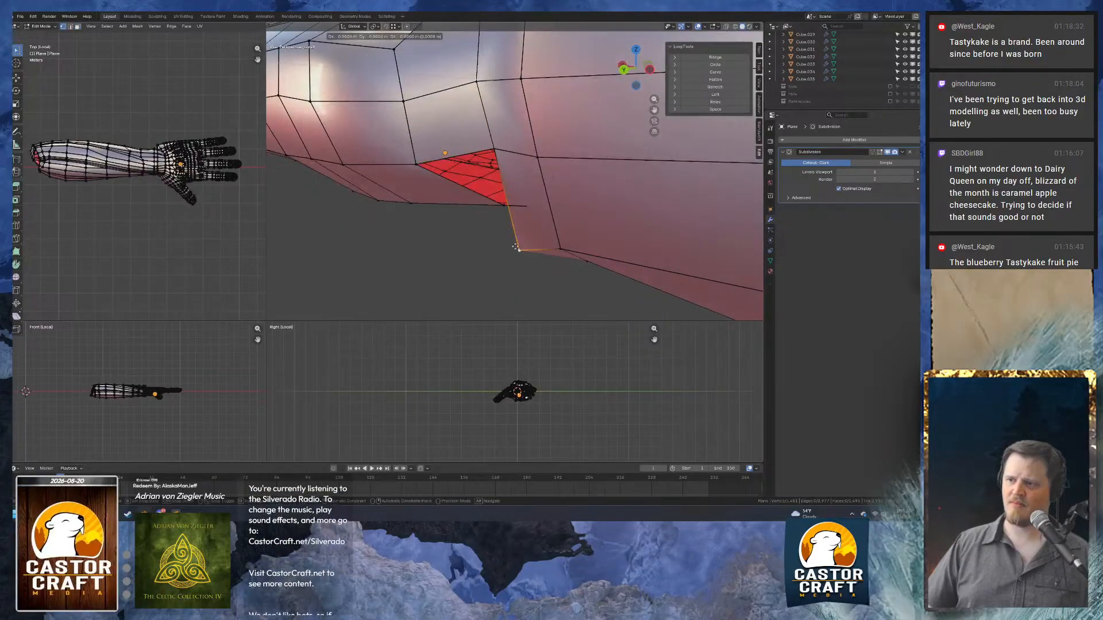
Reposition the border vertices beside the gap on the wrist's underside, shifting one along the global Z axis.
{"action": "left_click", "coordinate": [524, 188]}
{"action": "middle_click_drag", "start_coordinate": [508, 204], "coordinate": [538, 217]}
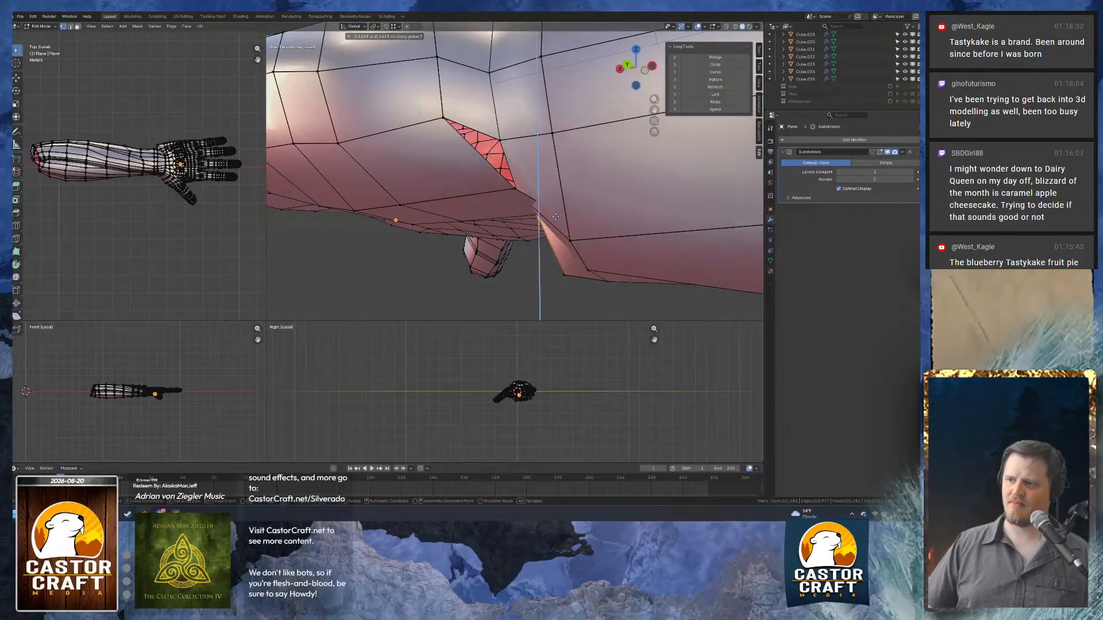
{"action": "left_click", "coordinate": [558, 206]}
{"action": "left_click", "coordinate": [563, 278]}
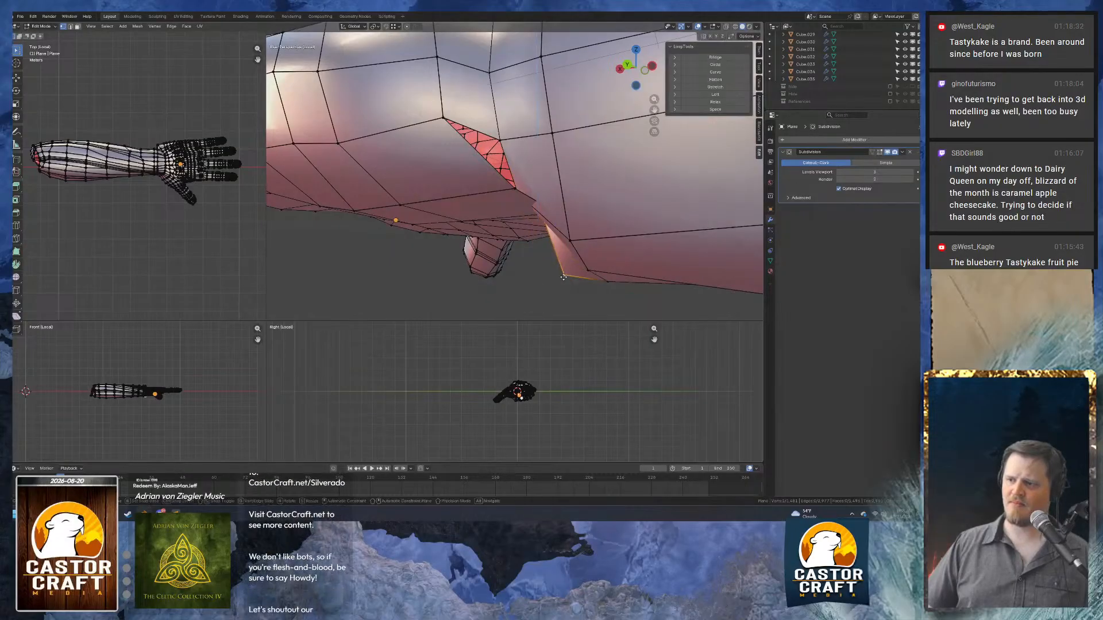
{"action": "left_click", "coordinate": [568, 217]}
Fill the four-sided gap at the wrist with a new face.
{"action": "middle_click_drag", "start_coordinate": [568, 217], "coordinate": [590, 188]}
{"action": "left_click", "coordinate": [508, 177]}
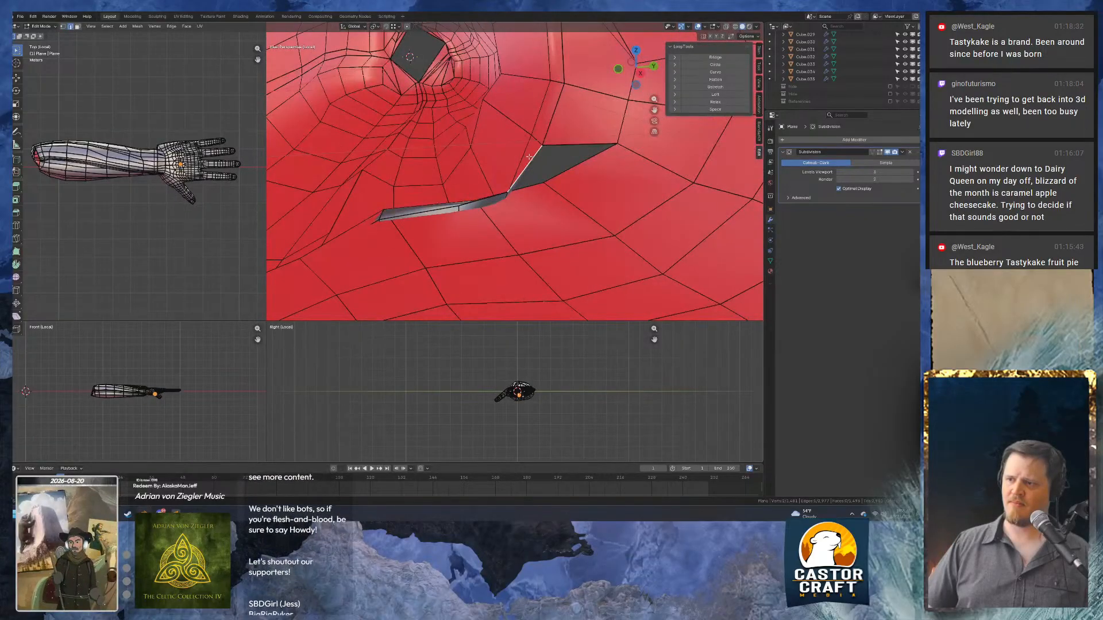
{"action": "key", "text": "f"}
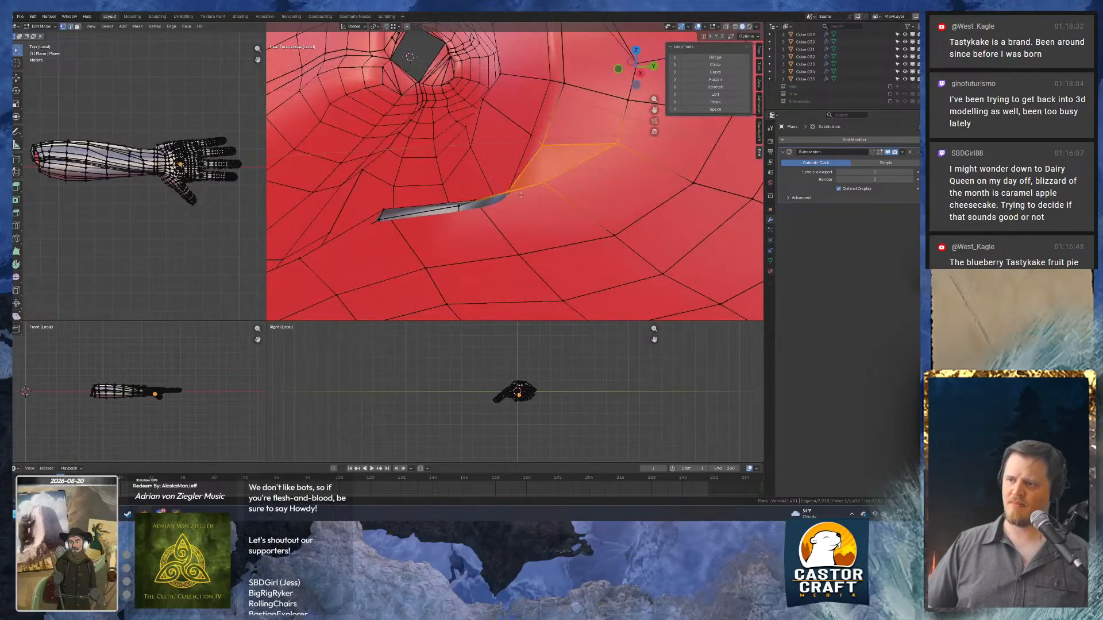
Move the vertex on the folded area at the wrist along the X axis, away from the overlap.
{"action": "middle_click_drag", "start_coordinate": [505, 188], "coordinate": [516, 182]}
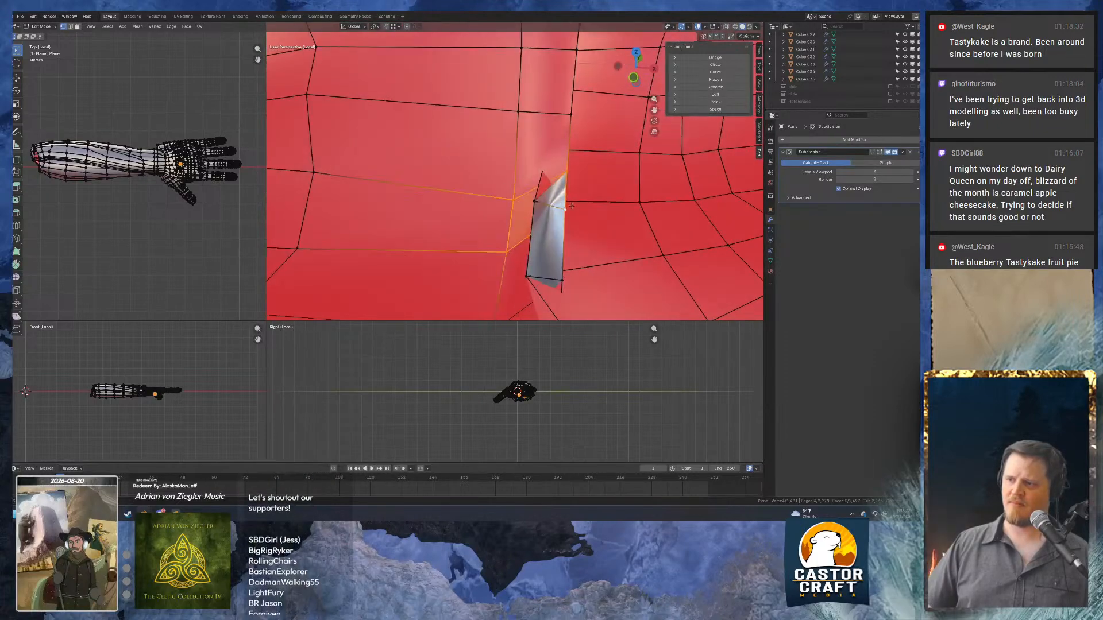
{"action": "key", "text": "g"}
{"action": "key", "text": "x"}
{"action": "left_click", "coordinate": [520, 199]}
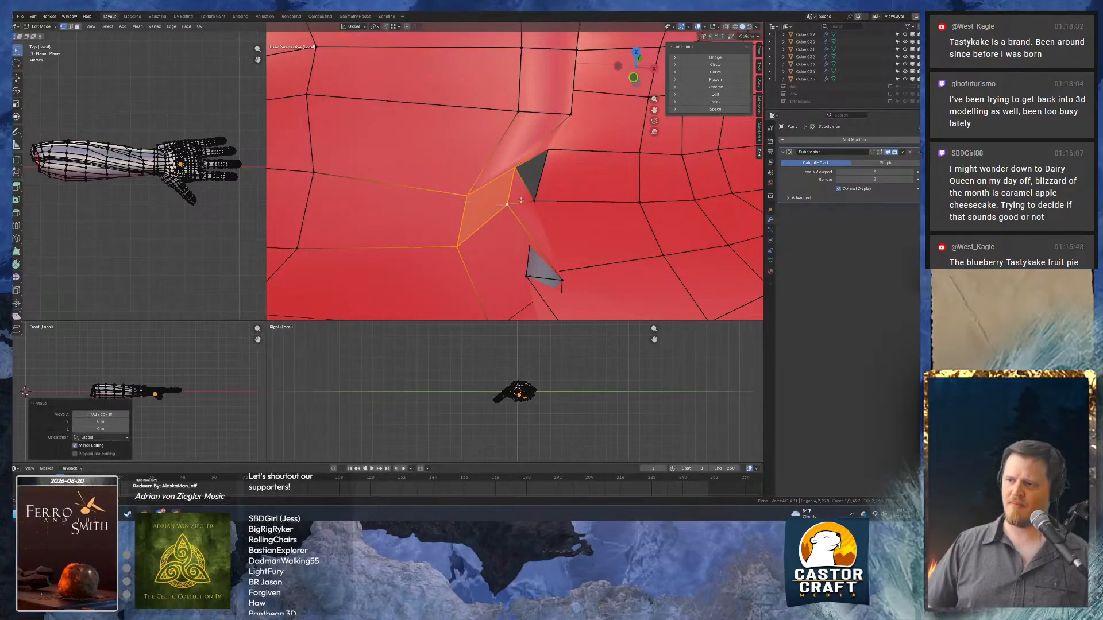
Reposition the remaining folded vertices beside the small openings inside the wrist and check the smoothed mesh in Object Mode.
{"action": "middle_click_drag", "start_coordinate": [544, 276], "coordinate": [574, 190], "text": "shift"}
{"action": "left_click", "coordinate": [594, 182]}
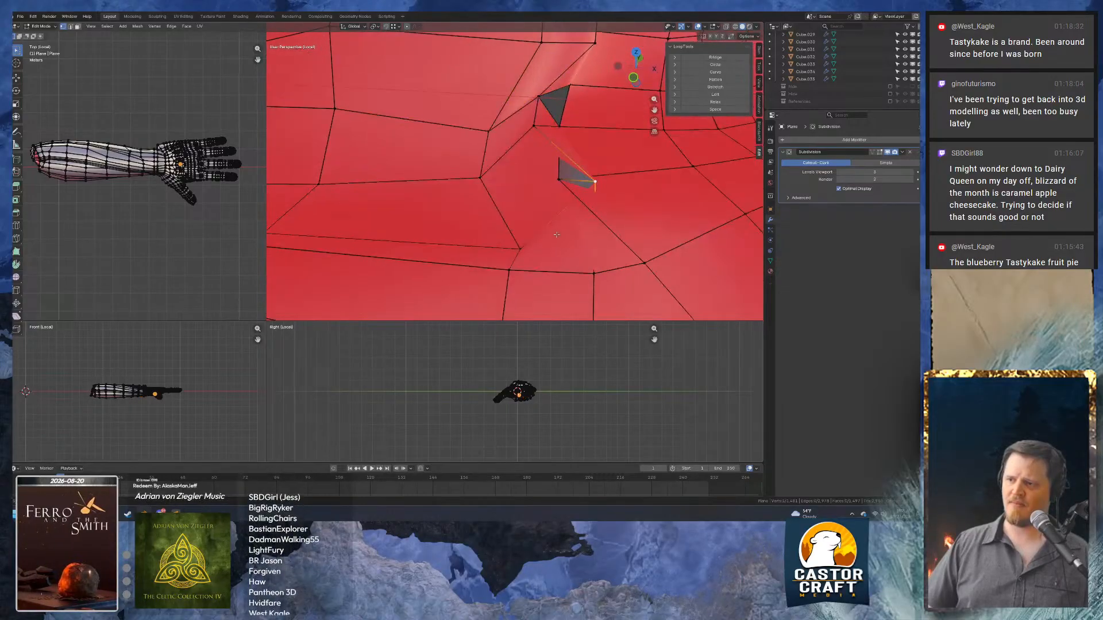
{"action": "left_click", "coordinate": [524, 227]}
{"action": "middle_click_drag", "start_coordinate": [525, 228], "coordinate": [640, 98]}
{"action": "left_click", "coordinate": [545, 248]}
{"action": "left_click", "coordinate": [528, 248]}
{"action": "key", "text": "Tab"}
{"action": "key", "text": "Tab"}
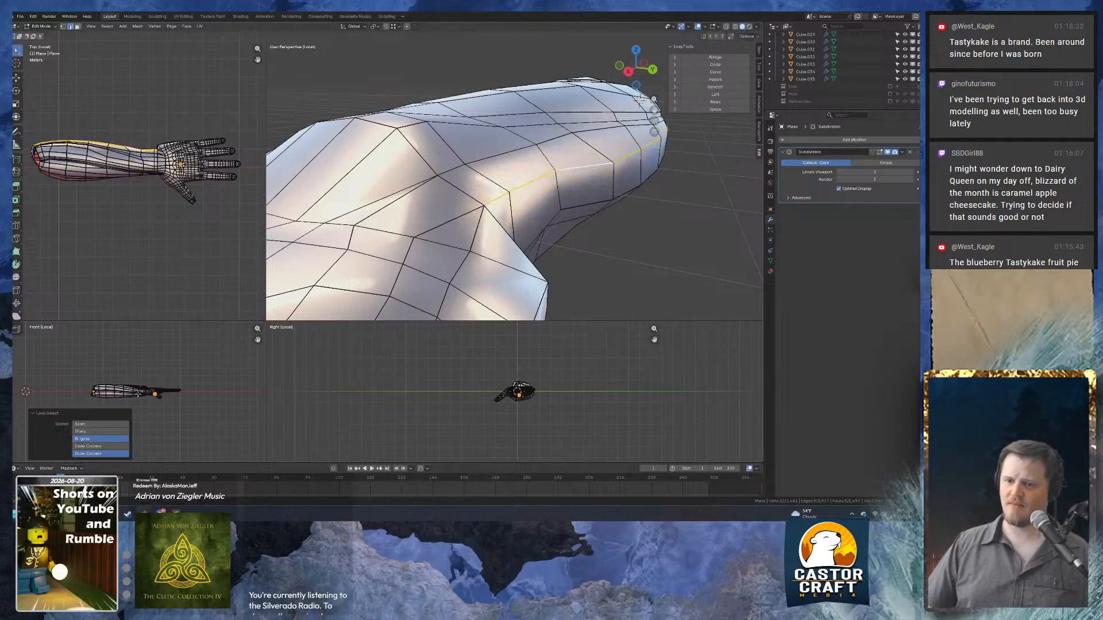
Bevel the edge loop running along the forearm's side, with Percent as width type and a widened percentage.
{"action": "left_click", "coordinate": [597, 216]}
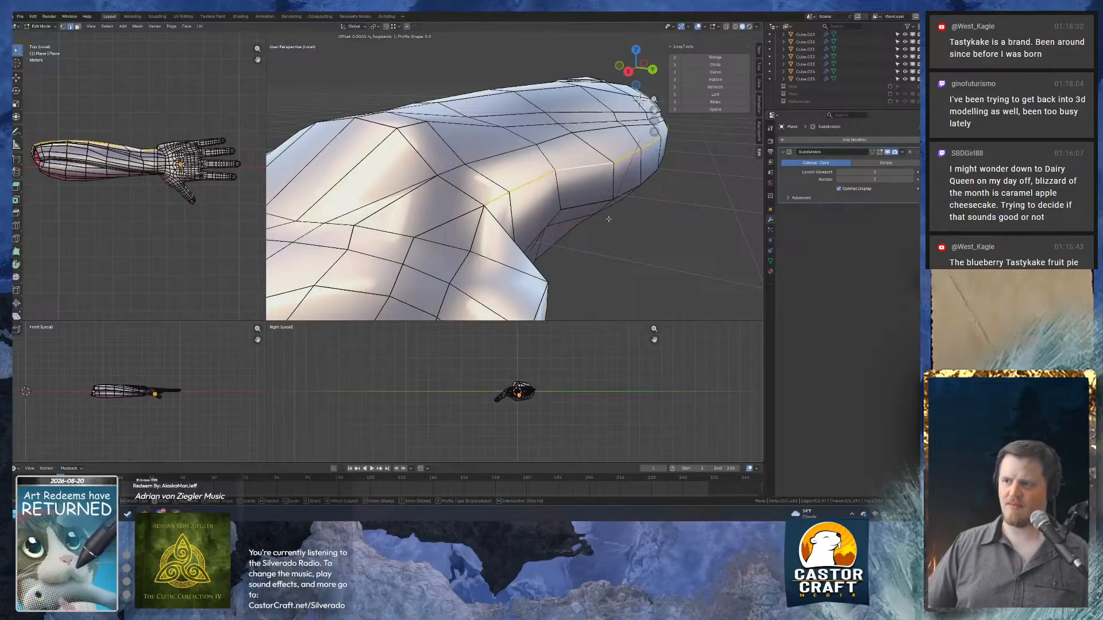
{"action": "left_click", "coordinate": [673, 228]}
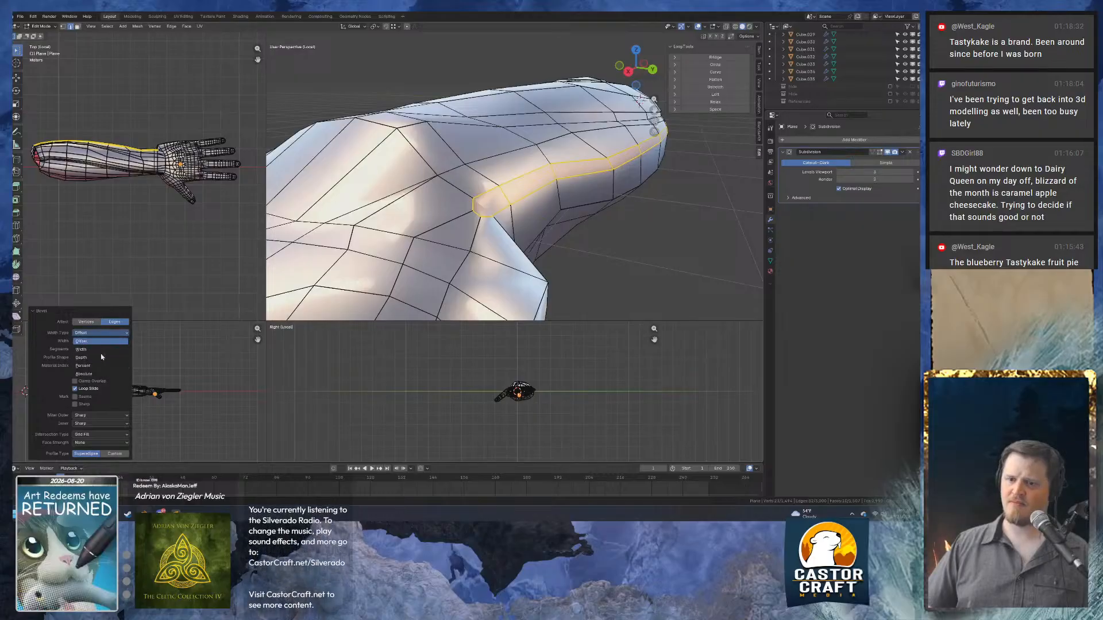
{"action": "left_click", "coordinate": [99, 365]}
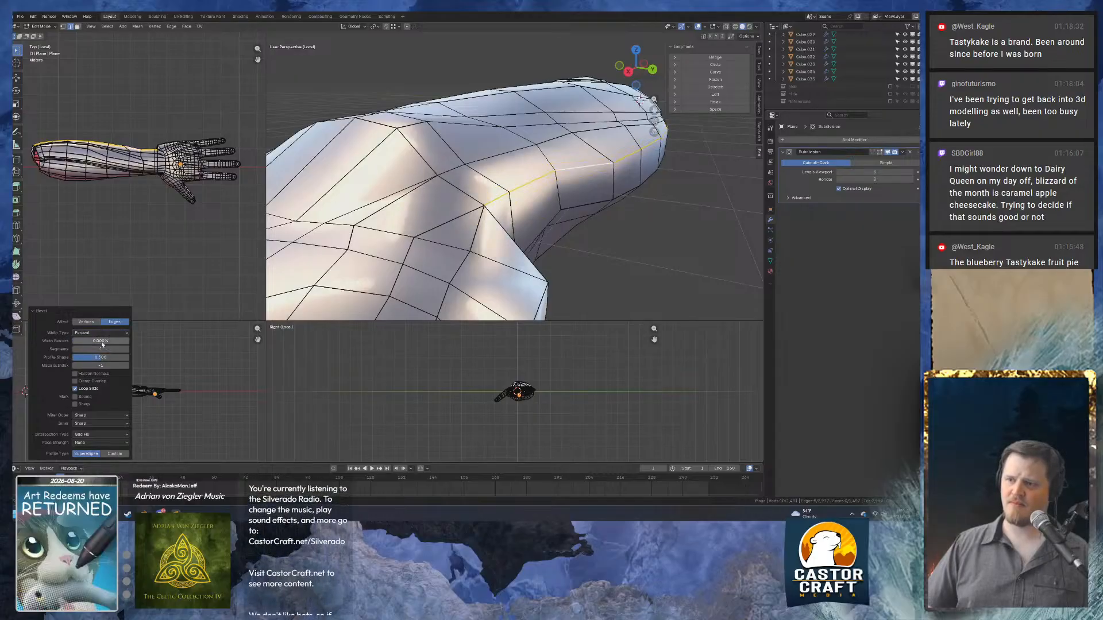
{"action": "left_click_drag", "start_coordinate": [102, 344], "coordinate": [141, 343]}
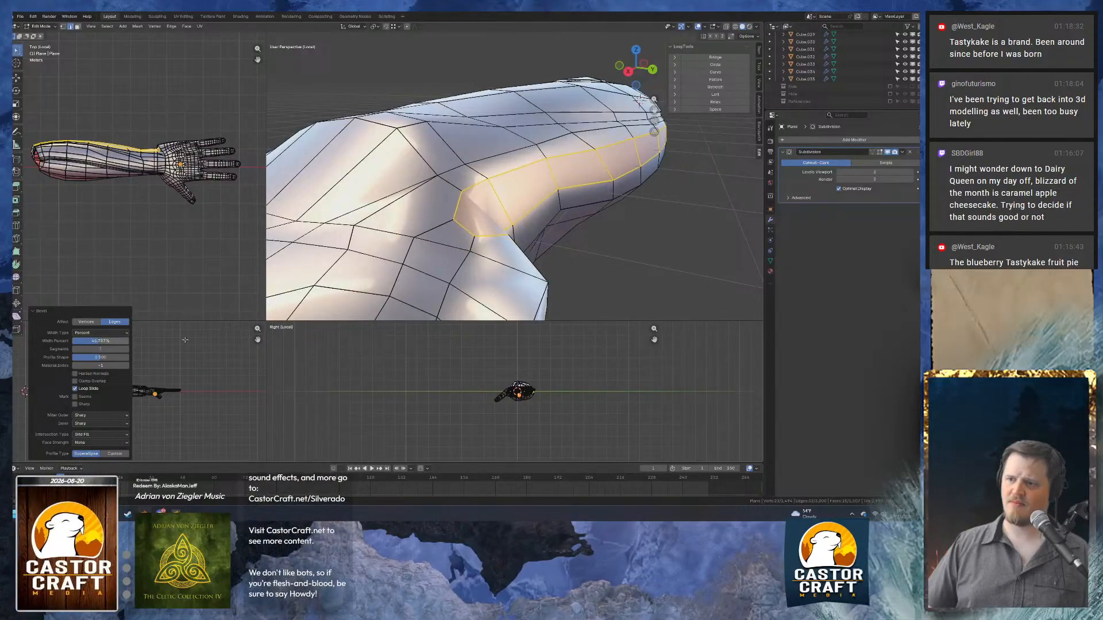
Merge the surplus bevel vertices where the new strip ends at the wrist with their neighbouring vertices.
{"action": "middle_click_drag", "start_coordinate": [505, 208], "coordinate": [438, 179]}
{"action": "key", "text": "1"}
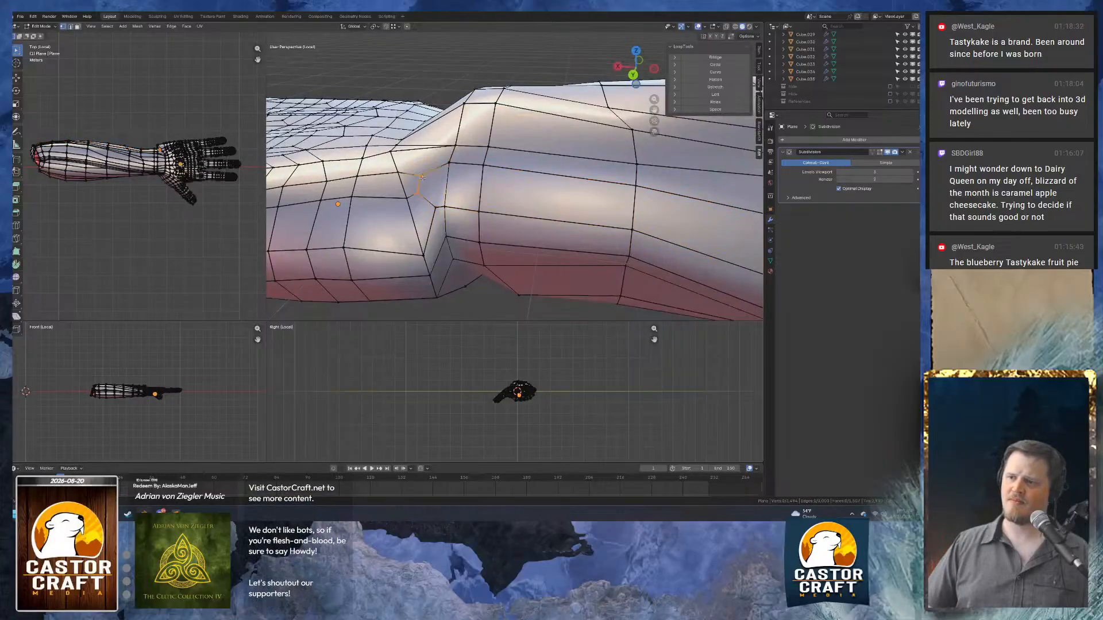
{"action": "left_click", "coordinate": [436, 164]}
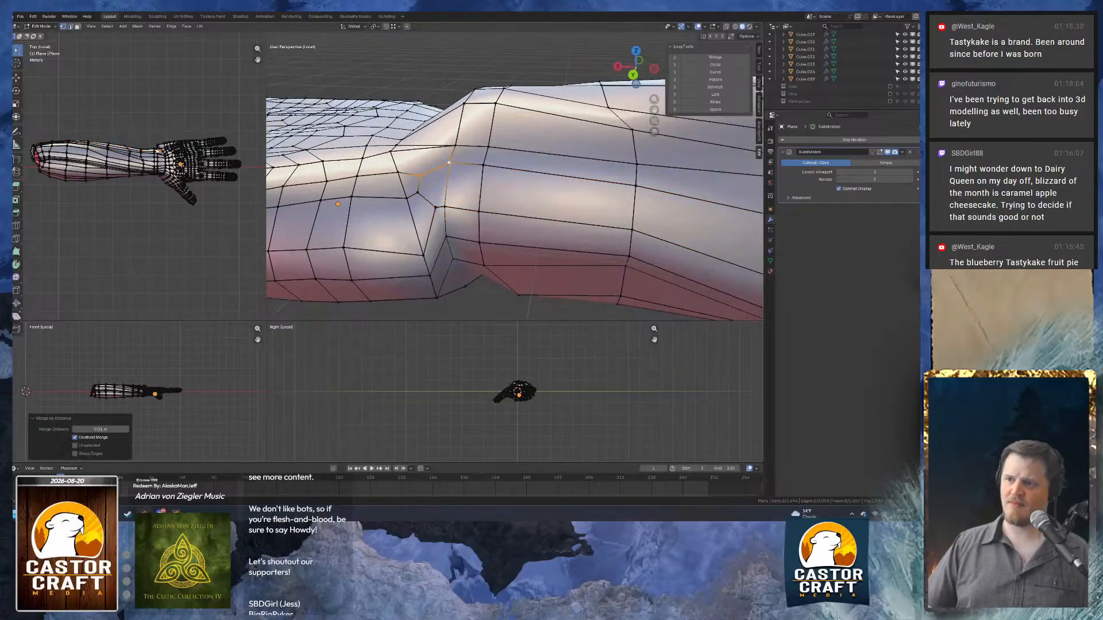
{"action": "key", "text": "m"}
{"action": "left_click", "coordinate": [442, 155]}
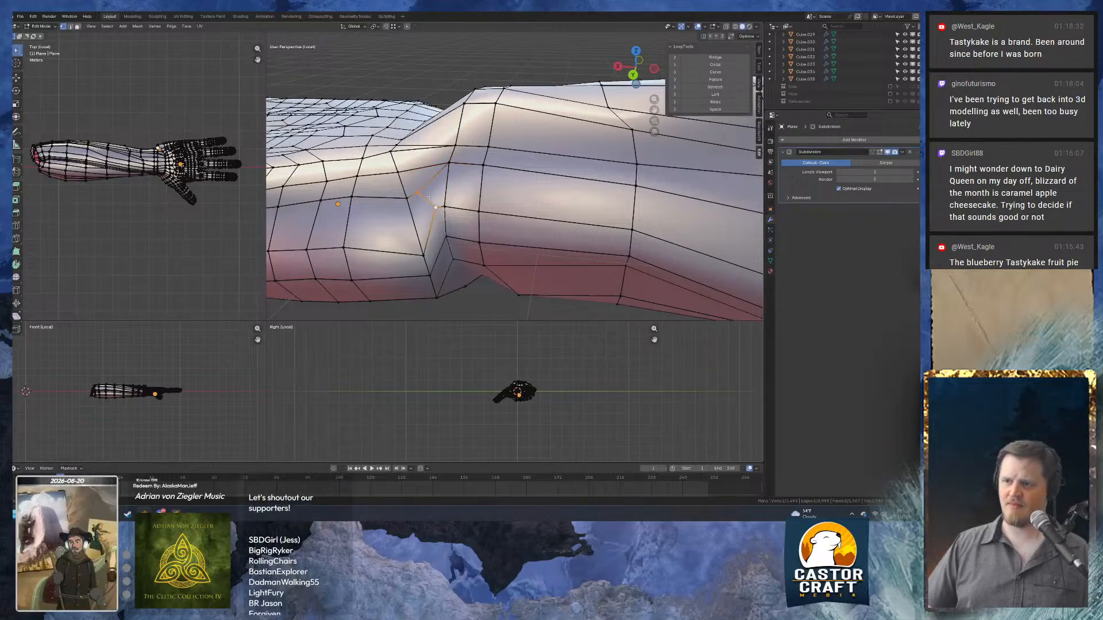
{"action": "mouse_move", "coordinate": [438, 192]}
{"action": "middle_mouse_down"}
{"action": "mouse_move", "coordinate": [499, 181]}
{"action": "mouse_move", "coordinate": [455, 213]}
{"action": "mouse_move", "coordinate": [458, 226]}
{"action": "mouse_move", "coordinate": [447, 191]}
{"action": "middle_mouse_up"}
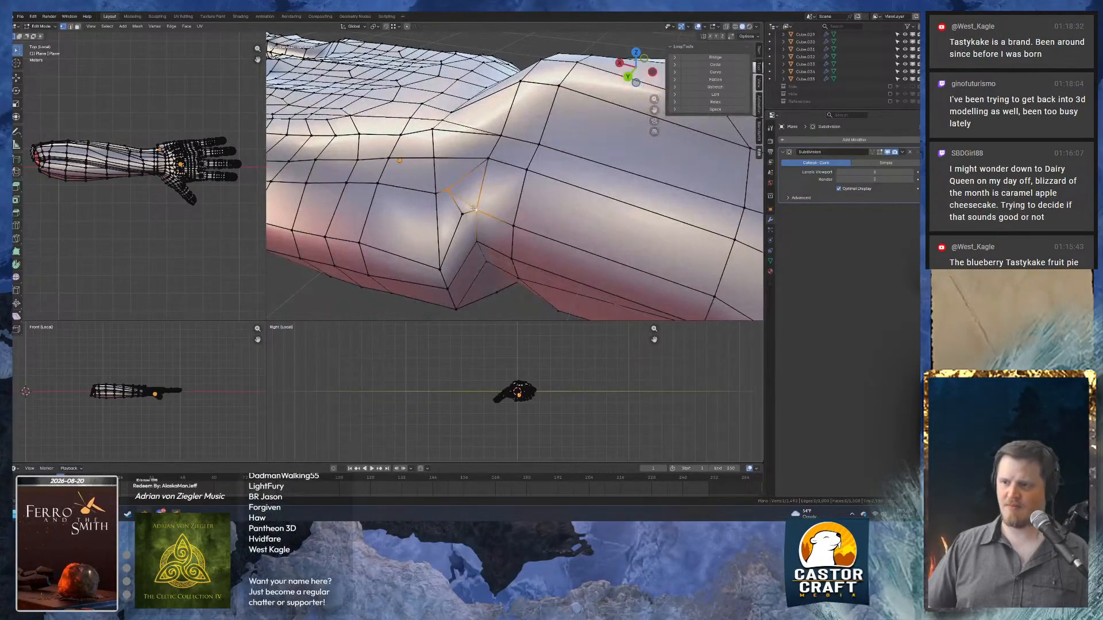
Bevel the lower lengthwise edge loop along the same side of the forearm, using a percent width.
{"action": "mouse_move", "coordinate": [464, 215]}
{"action": "middle_mouse_down"}
{"action": "mouse_move", "coordinate": [449, 194]}
{"action": "mouse_move", "coordinate": [501, 208]}
{"action": "mouse_move", "coordinate": [639, 197]}
{"action": "mouse_move", "coordinate": [448, 217]}
{"action": "middle_mouse_up"}
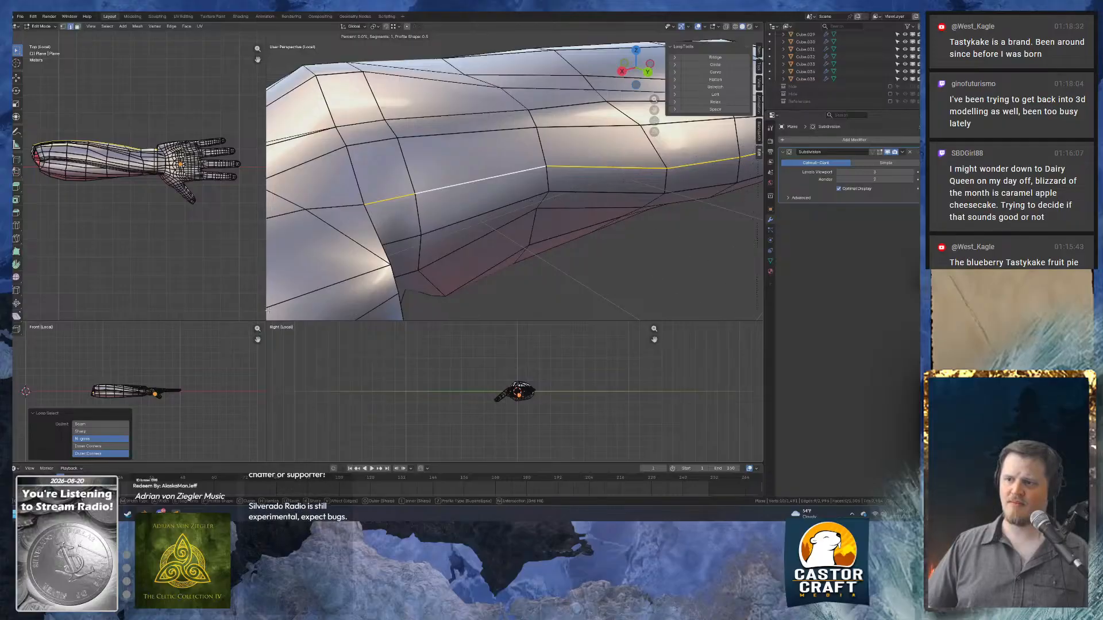
{"action": "left_click", "coordinate": [364, 124]}
{"action": "middle_click_drag", "start_coordinate": [365, 124], "coordinate": [447, 115]}
Dissolve the surplus edges beside the new bevel near the wrist and check the smoothed mesh in Object Mode.
{"action": "key", "text": "alt+a"}
{"action": "key", "text": "ctrl+x"}
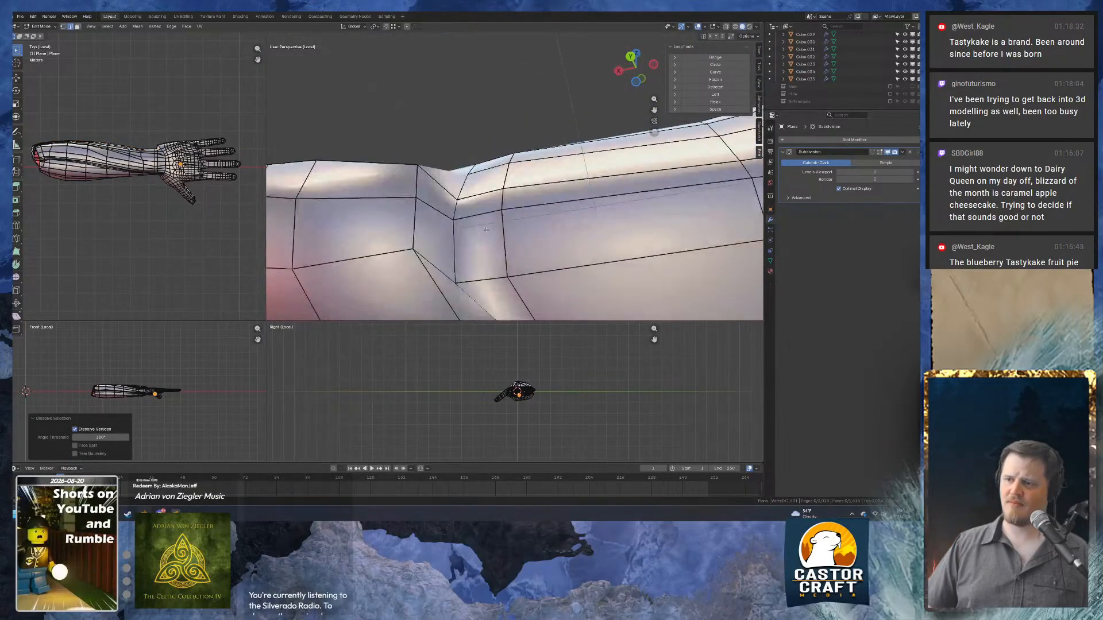
{"action": "scroll", "coordinate": [465, 195], "scroll_direction": "down", "scroll_amount": 2}
{"action": "middle_click_drag", "start_coordinate": [476, 238], "coordinate": [425, 168]}
{"action": "key", "text": "Tab"}
{"action": "key", "text": "Tab"}
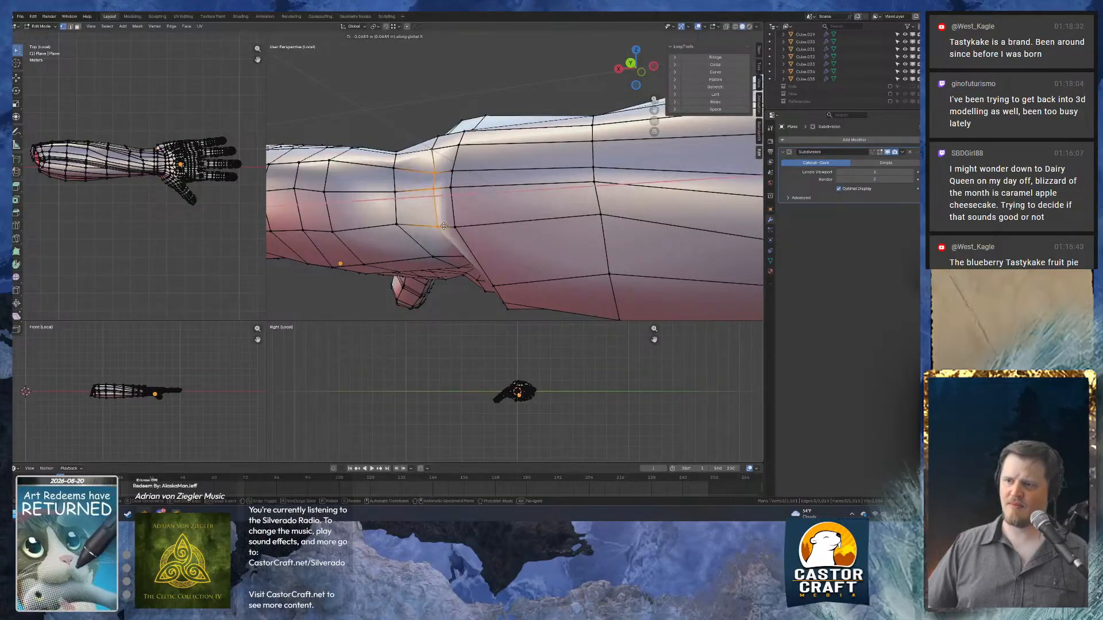
Space the two columns of vertices at the wrist's side more evenly by moving them along the global X axis.
{"action": "left_click", "coordinate": [448, 222]}
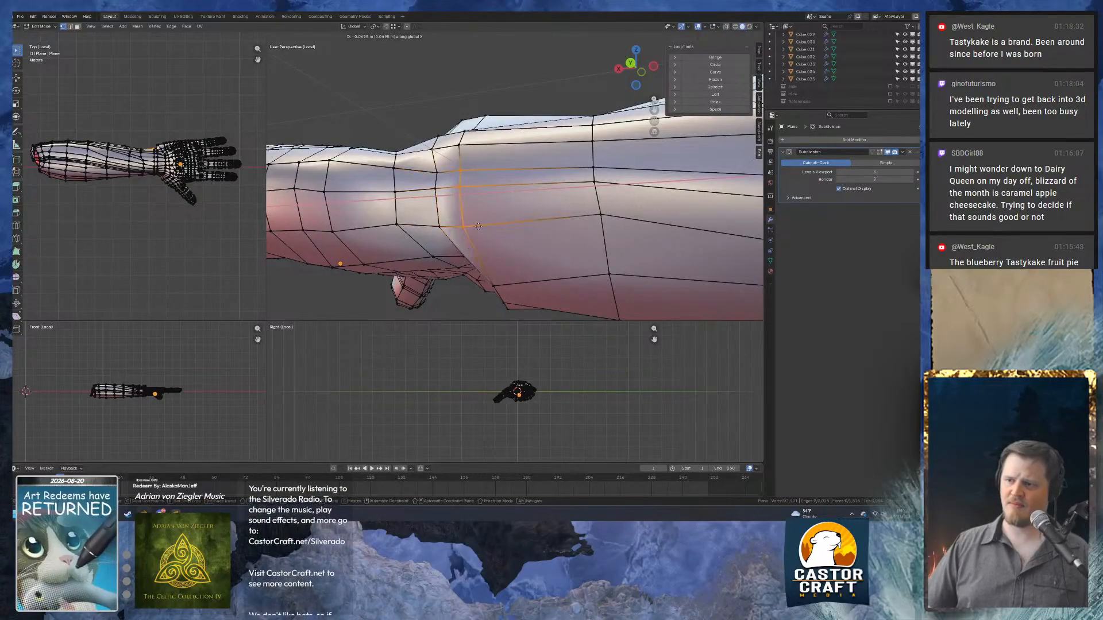
{"action": "key", "text": "Tab"}
{"action": "middle_click_drag", "start_coordinate": [464, 228], "coordinate": [525, 186]}
{"action": "key", "text": "Tab"}
Examine the edge flow around the palm, thumb base, wrist and forearm from several angles.
{"action": "scroll", "coordinate": [459, 179], "scroll_direction": "down", "scroll_amount": 4}
{"action": "key", "text": "1"}
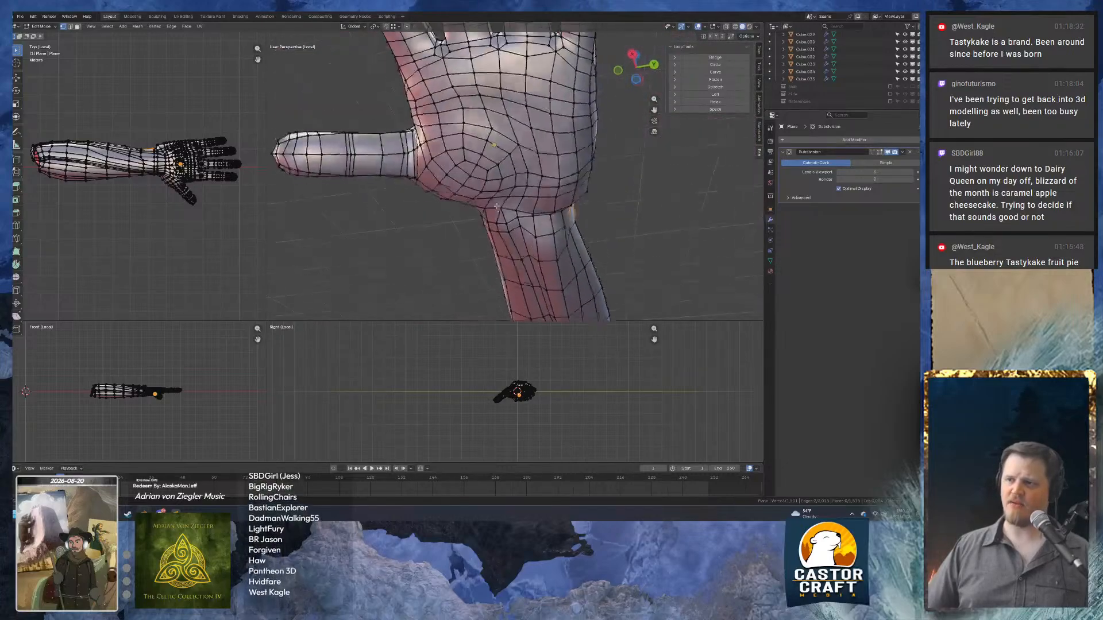
{"action": "middle_click_drag", "start_coordinate": [530, 151], "coordinate": [450, 166]}
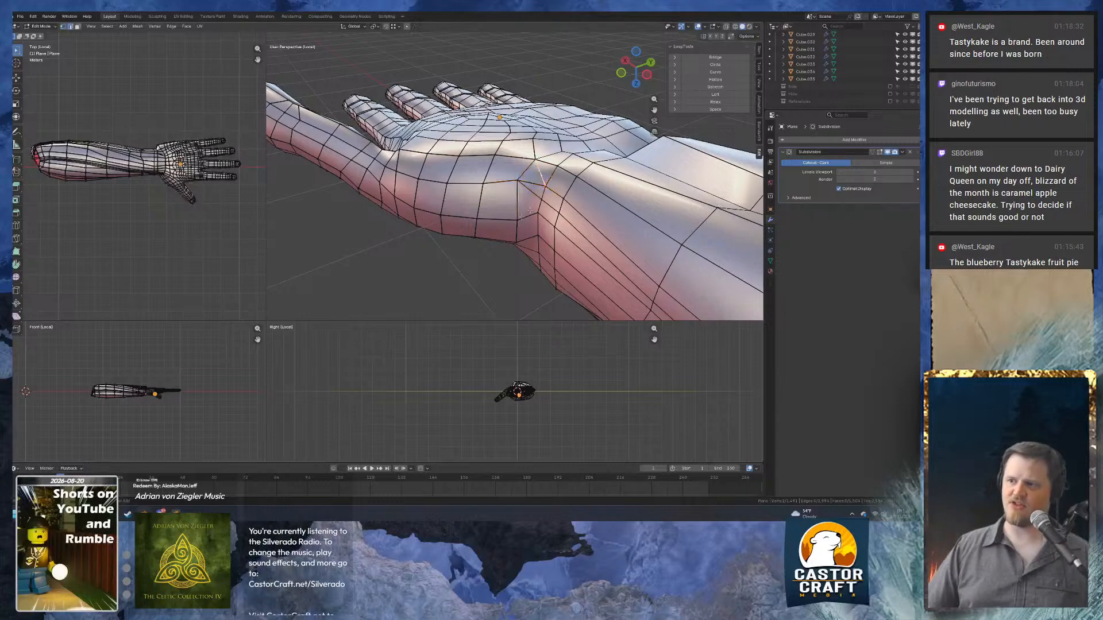
{"action": "middle_click_drag", "start_coordinate": [530, 210], "coordinate": [463, 220]}
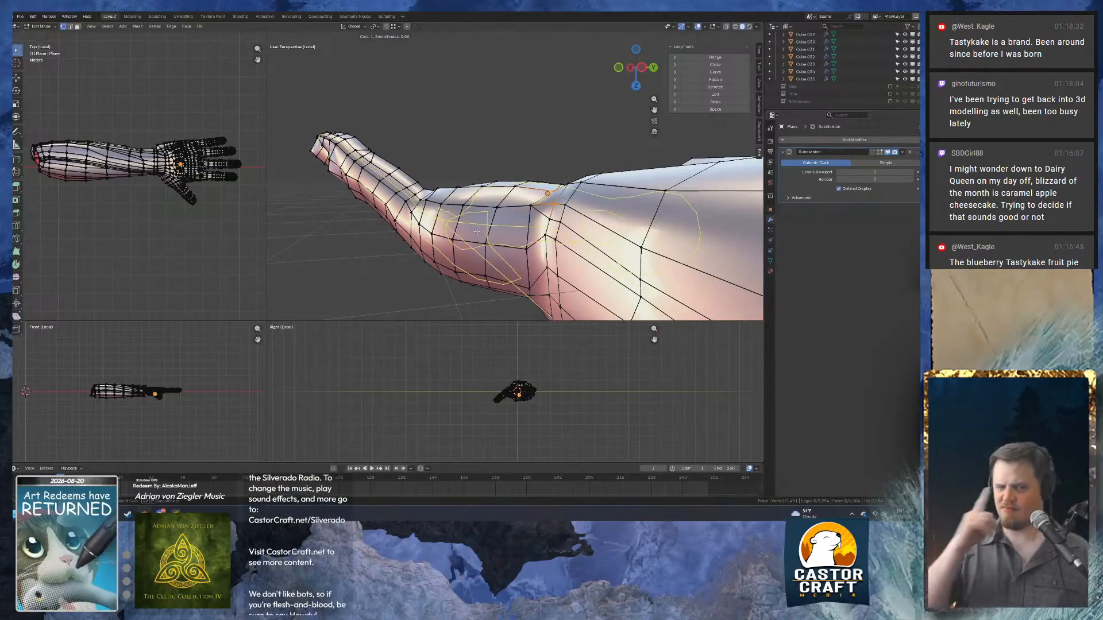
{"action": "scroll", "coordinate": [296, 150], "scroll_direction": "down", "scroll_amount": 2}
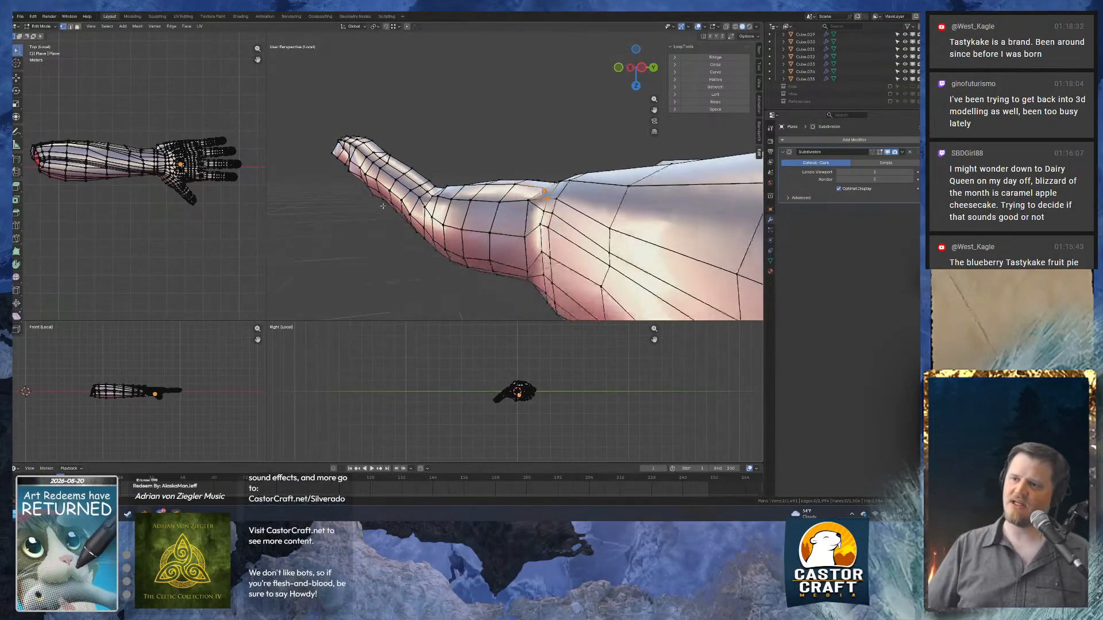
{"action": "middle_click_drag", "start_coordinate": [480, 217], "coordinate": [498, 147]}
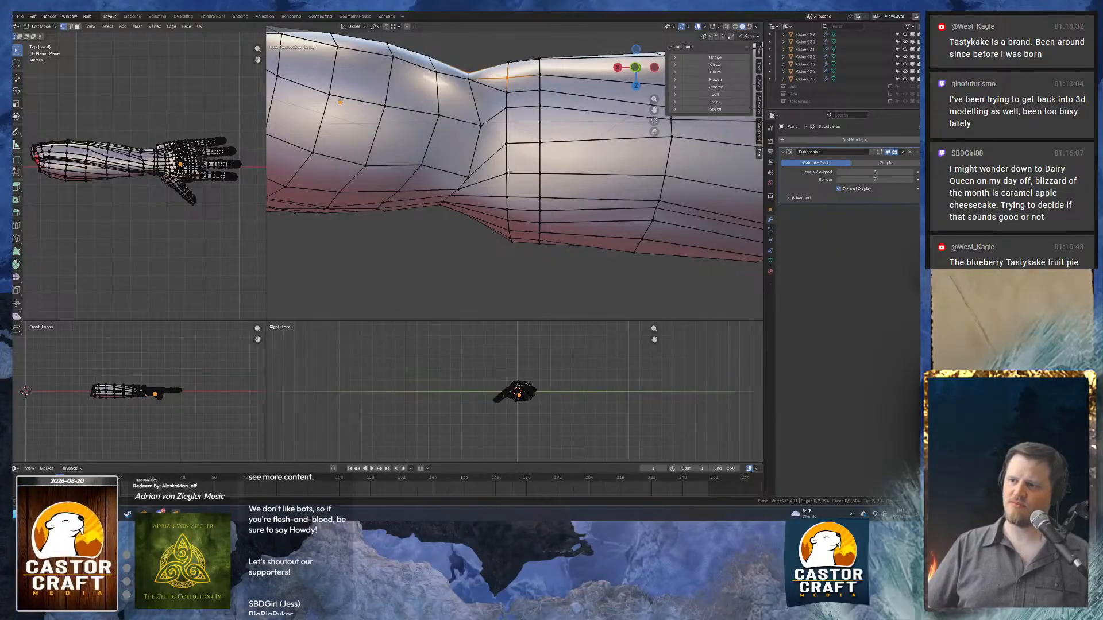
{"action": "mouse_move", "coordinate": [505, 142]}
{"action": "middle_mouse_down"}
{"action": "mouse_move", "coordinate": [497, 173]}
{"action": "mouse_move", "coordinate": [514, 146]}
{"action": "mouse_move", "coordinate": [548, 167]}
{"action": "mouse_move", "coordinate": [314, 161]}
{"action": "mouse_move", "coordinate": [505, 175]}
{"action": "middle_mouse_up"}
{"action": "middle_click_drag", "start_coordinate": [450, 207], "coordinate": [502, 178]}
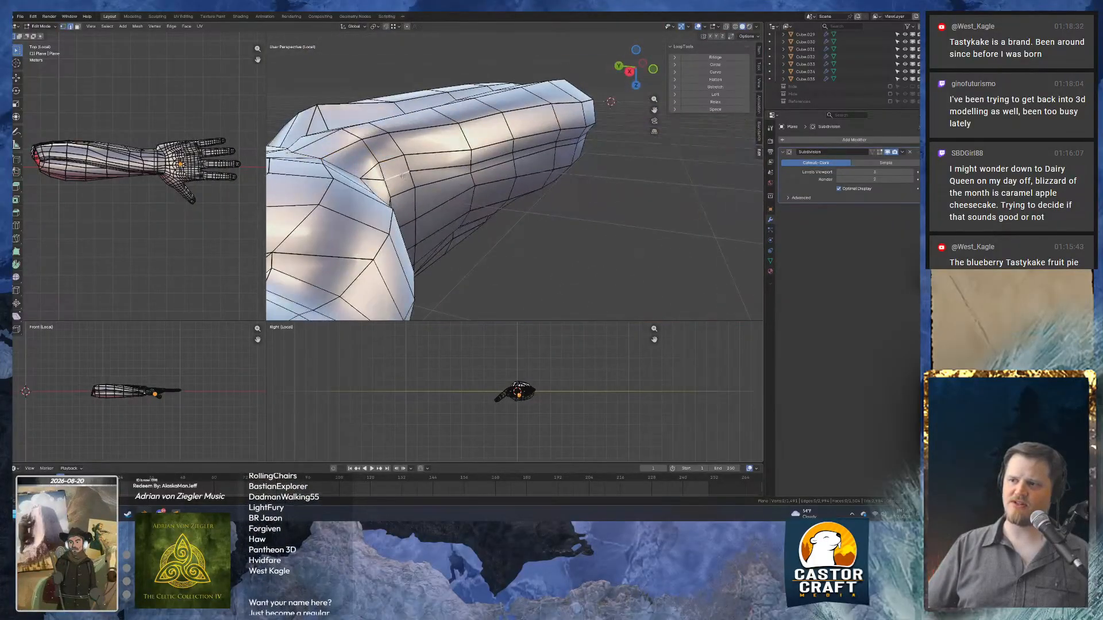
{"action": "middle_click_drag", "start_coordinate": [410, 188], "coordinate": [448, 166]}
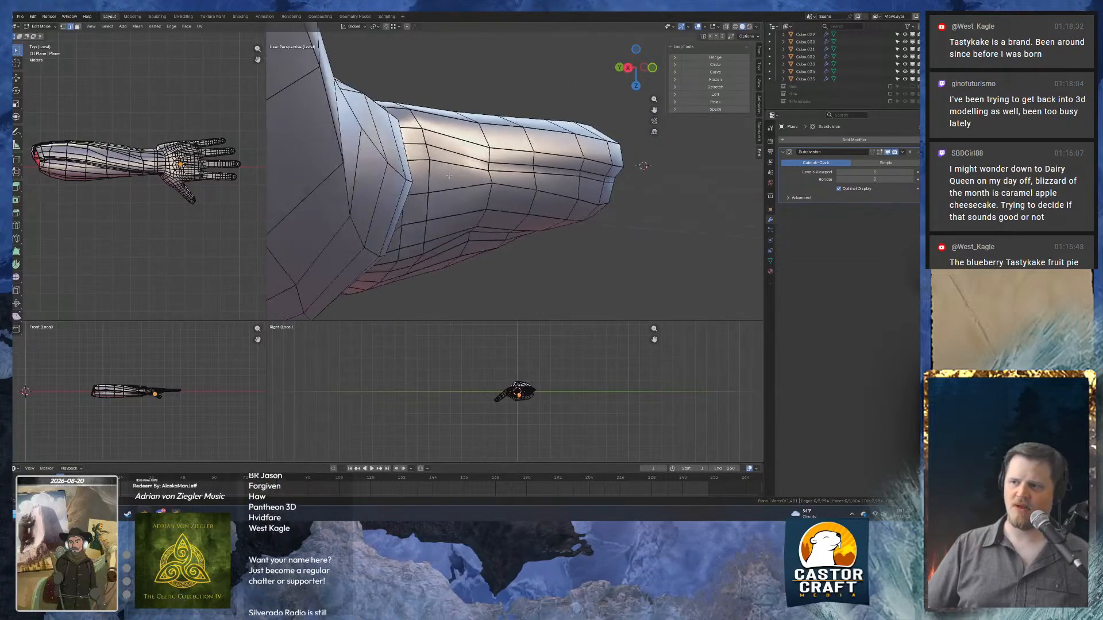
Examine the lengthwise edge loops along the forearm and compare their shading in Object Mode and Edit Mode.
{"action": "left_click", "coordinate": [448, 165], "text": "alt"}
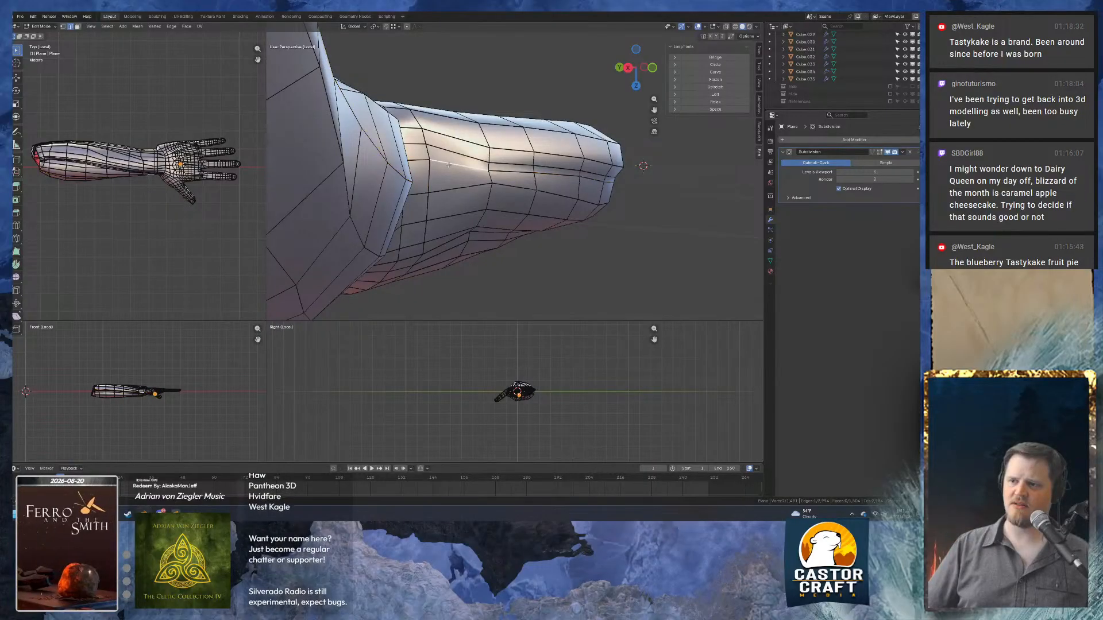
{"action": "middle_click_drag", "start_coordinate": [448, 165], "coordinate": [503, 217]}
{"action": "left_click", "coordinate": [379, 146]}
{"action": "left_click", "coordinate": [379, 146], "text": "alt"}
{"action": "key", "text": "Tab"}
{"action": "key", "text": "Tab"}
{"action": "left_click", "coordinate": [501, 204]}
Dissolve the two edge loops circling the forearm just before the thumb base and check the smoothed mesh in Object Mode.
{"action": "left_click", "coordinate": [607, 189], "text": "alt"}
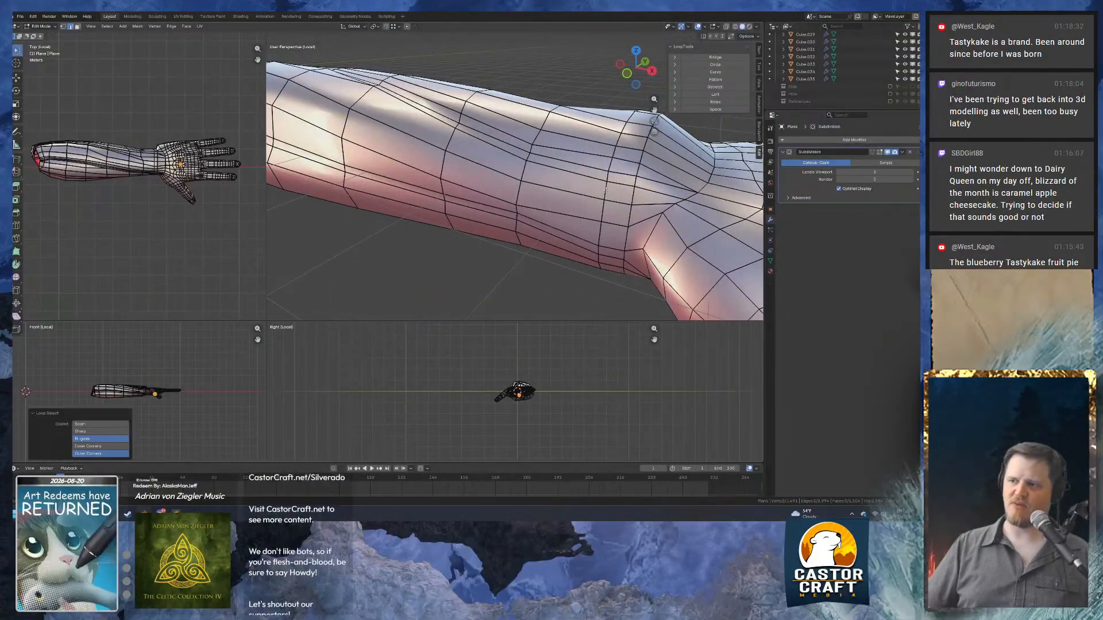
{"action": "middle_click_drag", "start_coordinate": [665, 201], "coordinate": [557, 168]}
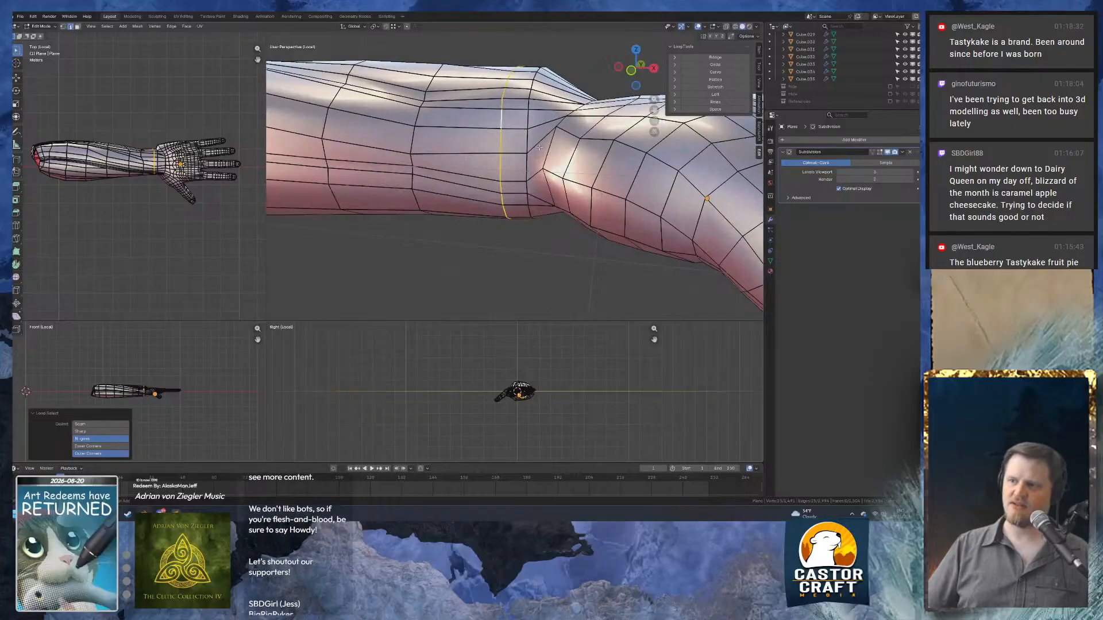
{"action": "key", "text": "ctrl+x"}
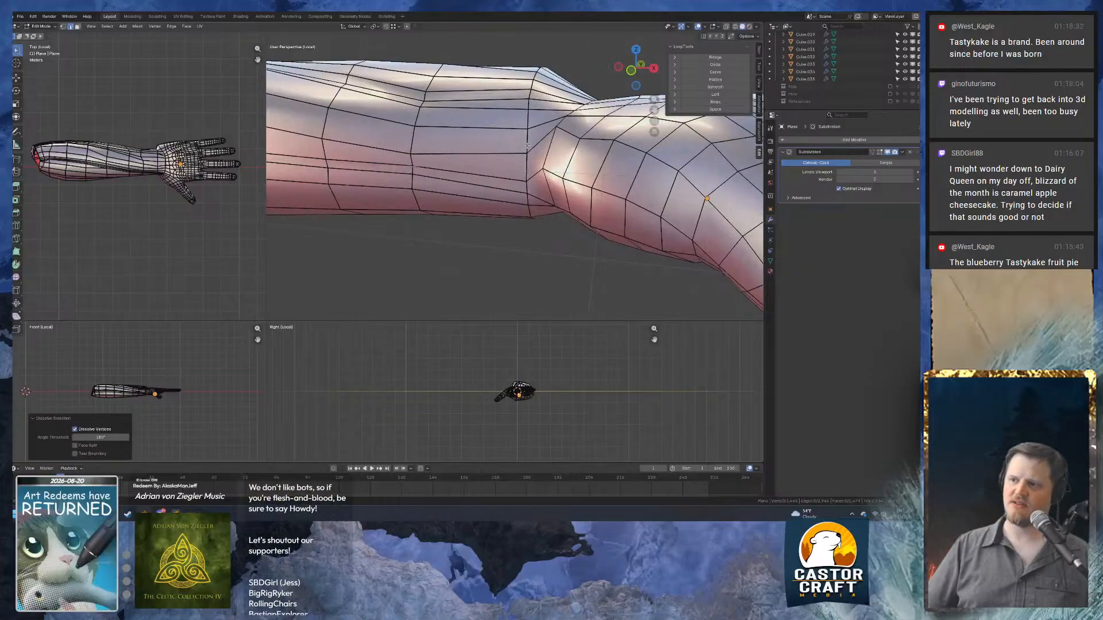
{"action": "left_click", "coordinate": [527, 145], "text": "alt"}
{"action": "key", "text": "ctrl+x"}
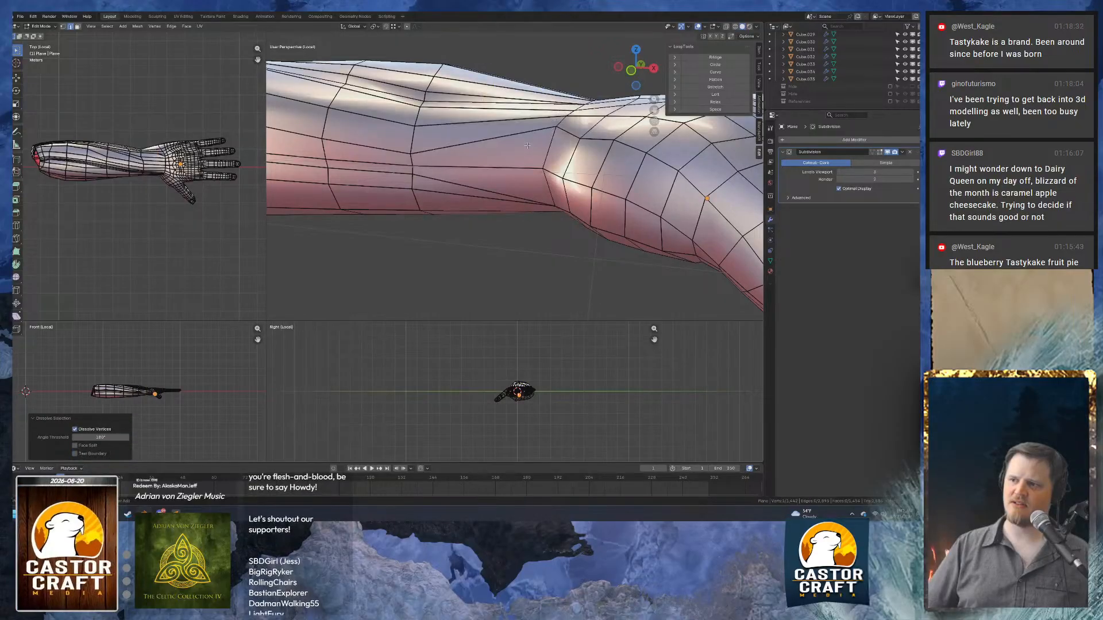
{"action": "mouse_move", "coordinate": [529, 146]}
{"action": "middle_mouse_down"}
{"action": "mouse_move", "coordinate": [457, 161]}
{"action": "mouse_move", "coordinate": [449, 150]}
{"action": "mouse_move", "coordinate": [557, 147]}
{"action": "mouse_move", "coordinate": [468, 214]}
{"action": "middle_mouse_up"}
{"action": "key", "text": "Tab"}
{"action": "scroll", "coordinate": [557, 147], "scroll_direction": "down", "scroll_amount": 5}
{"action": "scroll", "coordinate": [470, 146], "scroll_direction": "up", "scroll_amount": 5}
Dissolve the surplus edge on the little-finger side of the wrist and save the file.
{"action": "middle_click_drag", "start_coordinate": [469, 147], "coordinate": [452, 177]}
{"action": "scroll", "coordinate": [406, 106], "scroll_direction": "up", "scroll_amount": 3}
{"action": "key", "text": "Tab"}
{"action": "left_click", "coordinate": [491, 200]}
{"action": "key", "text": "ctrl+x"}
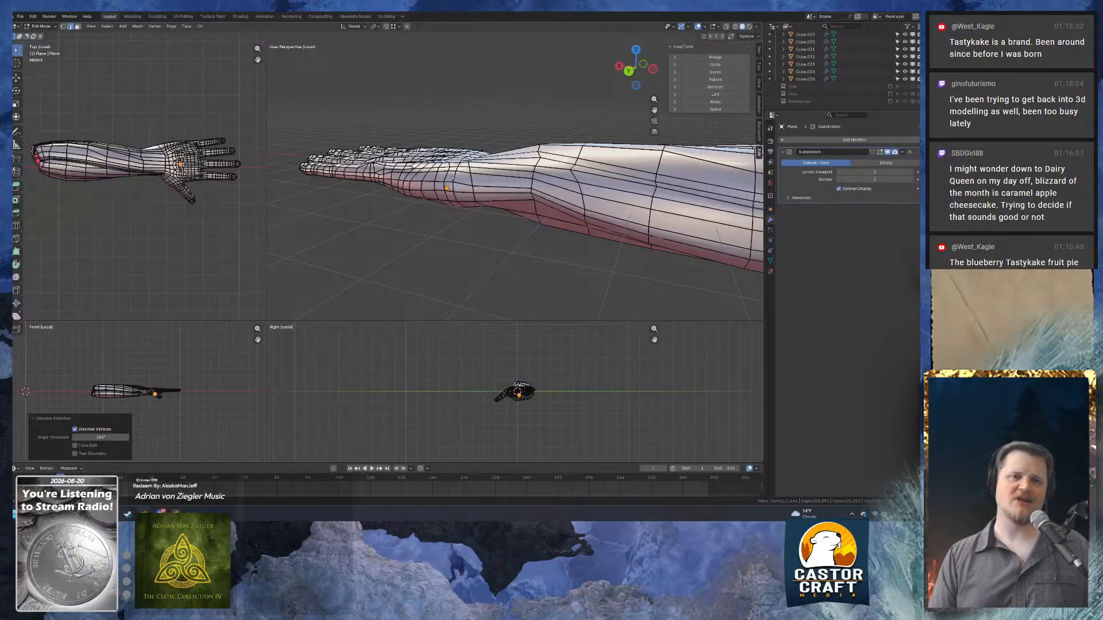
{"action": "key", "text": "ctrl+s"}
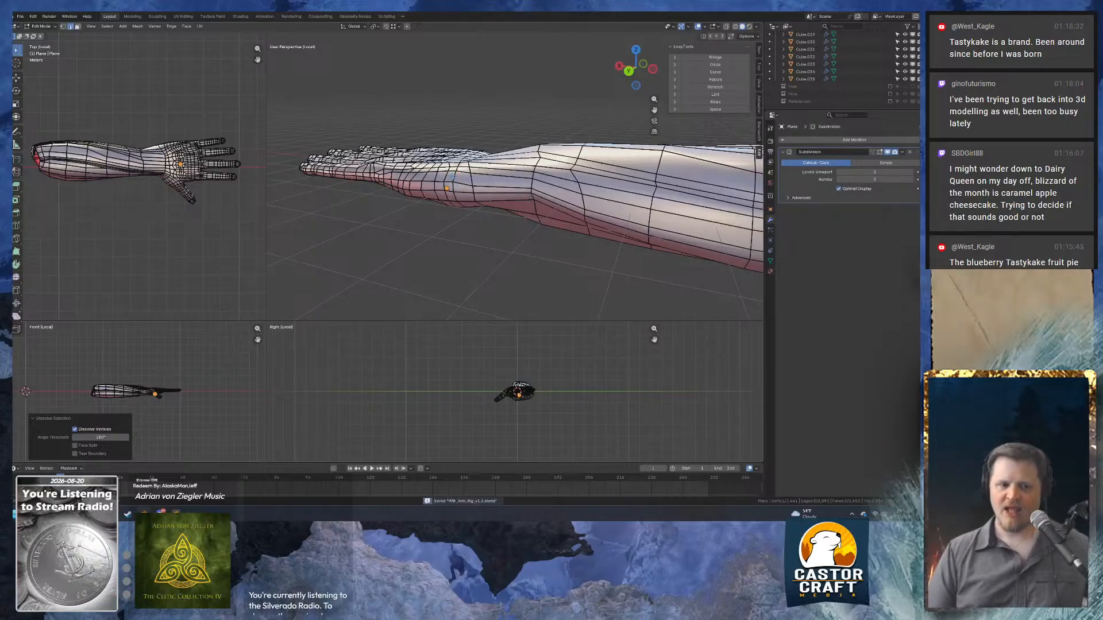